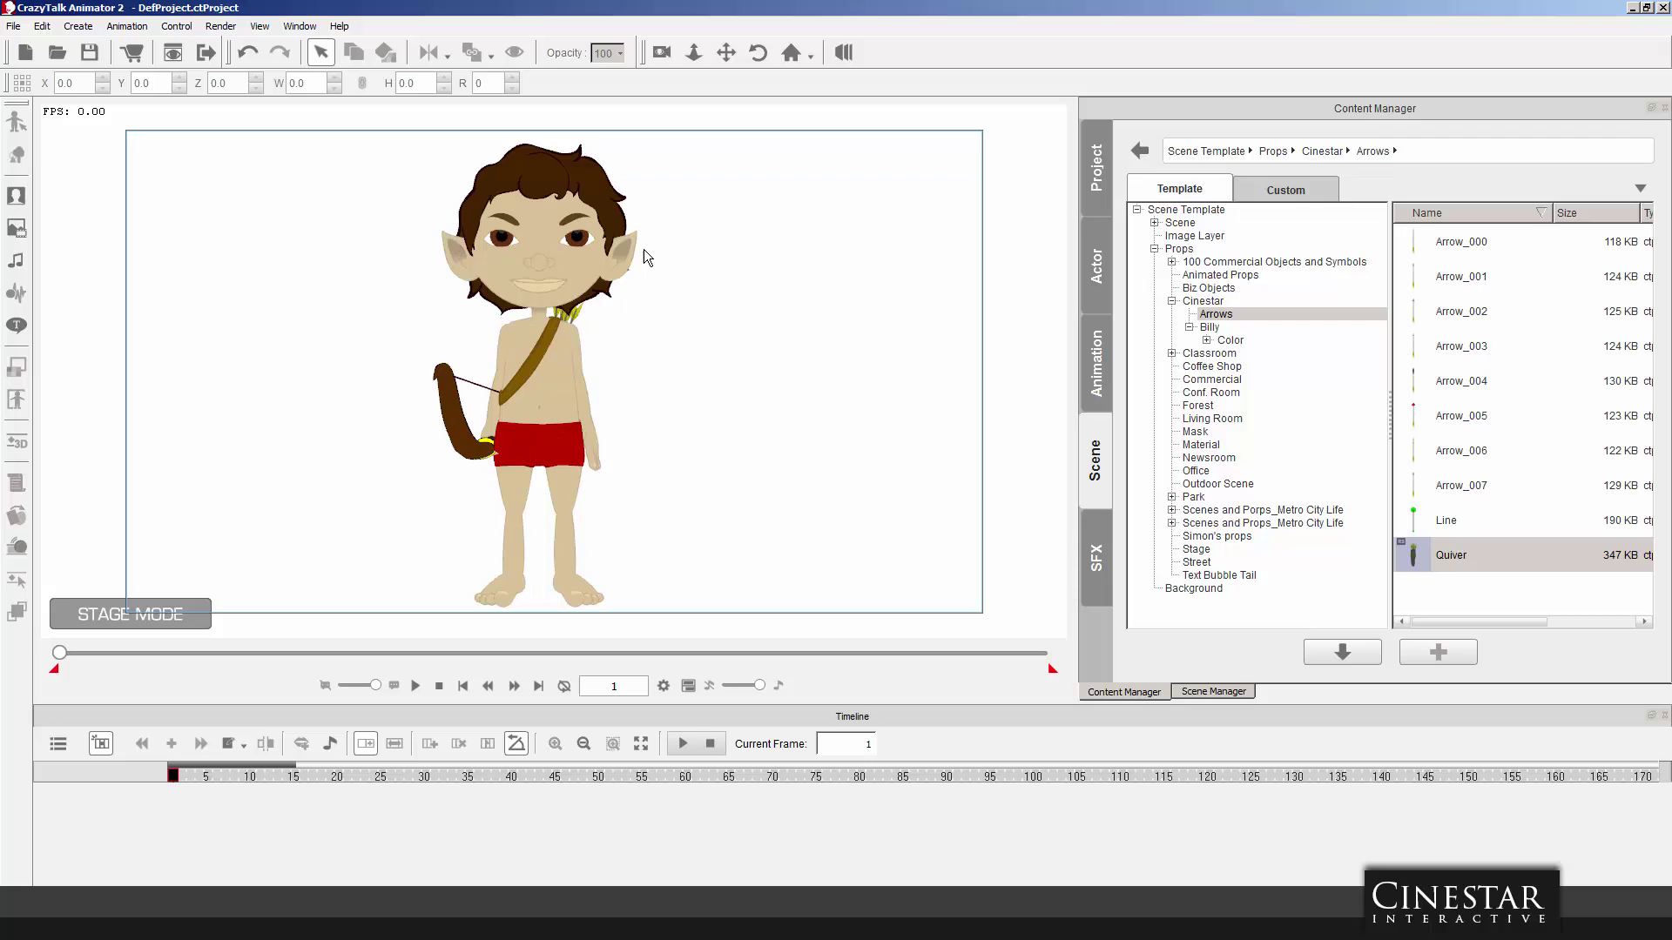
Select the elf character and cycle through its view angles, ending on the side profile facing the bow.
{"action": "left_click", "coordinate": [582, 259]}
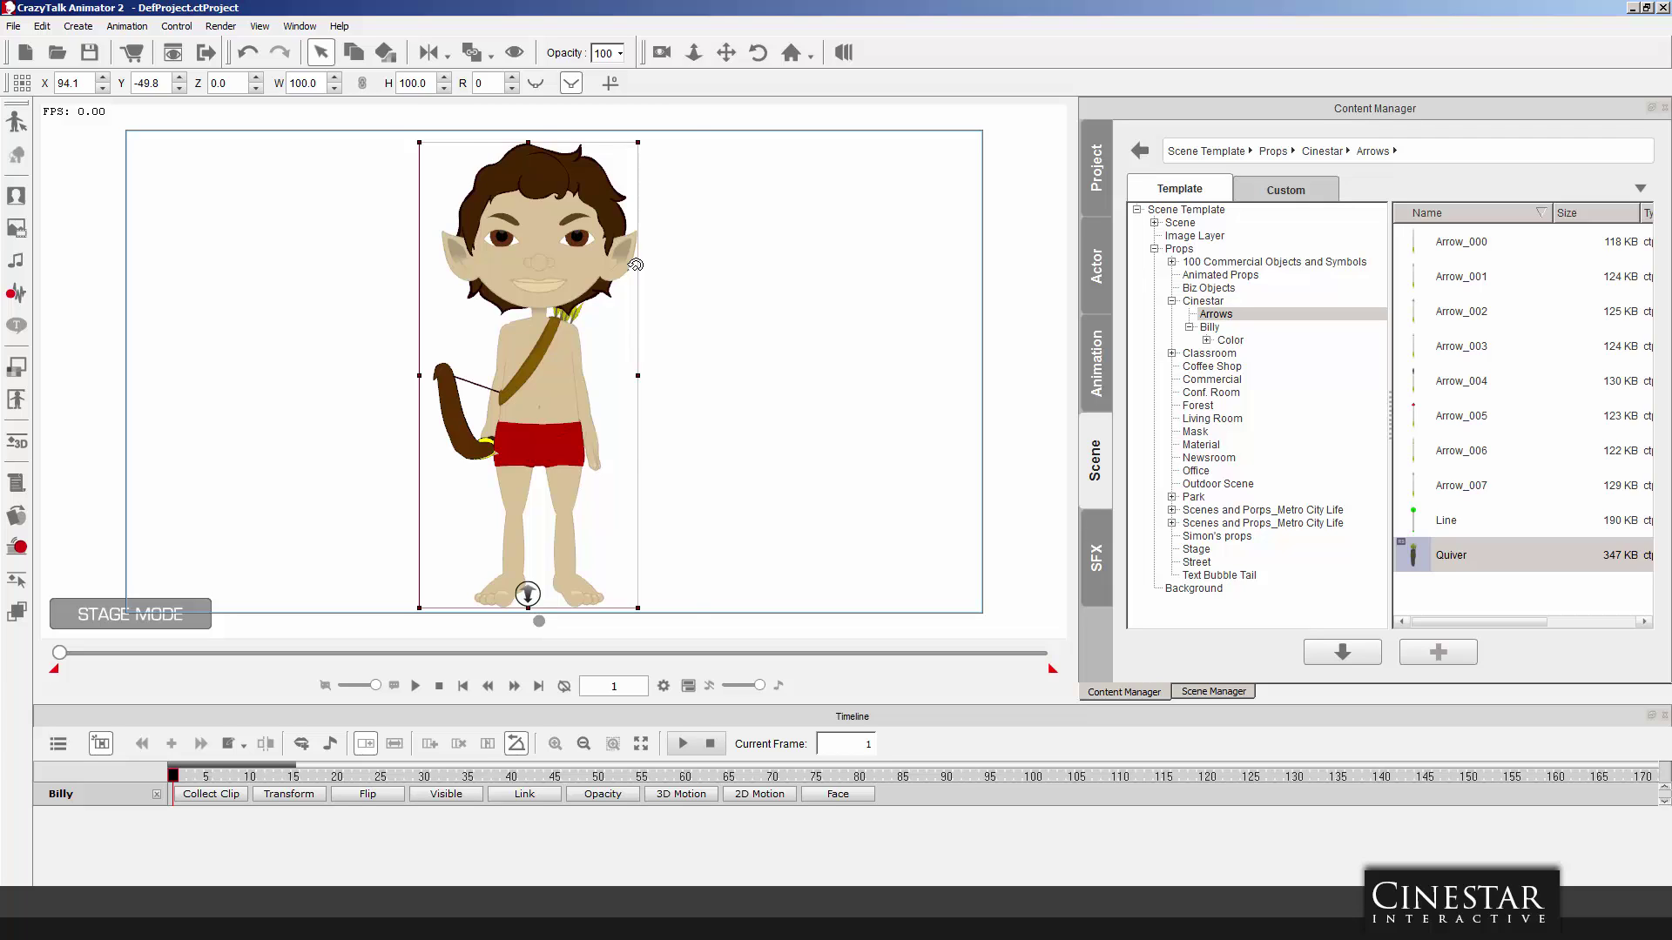
{"action": "key", "text": "6"}
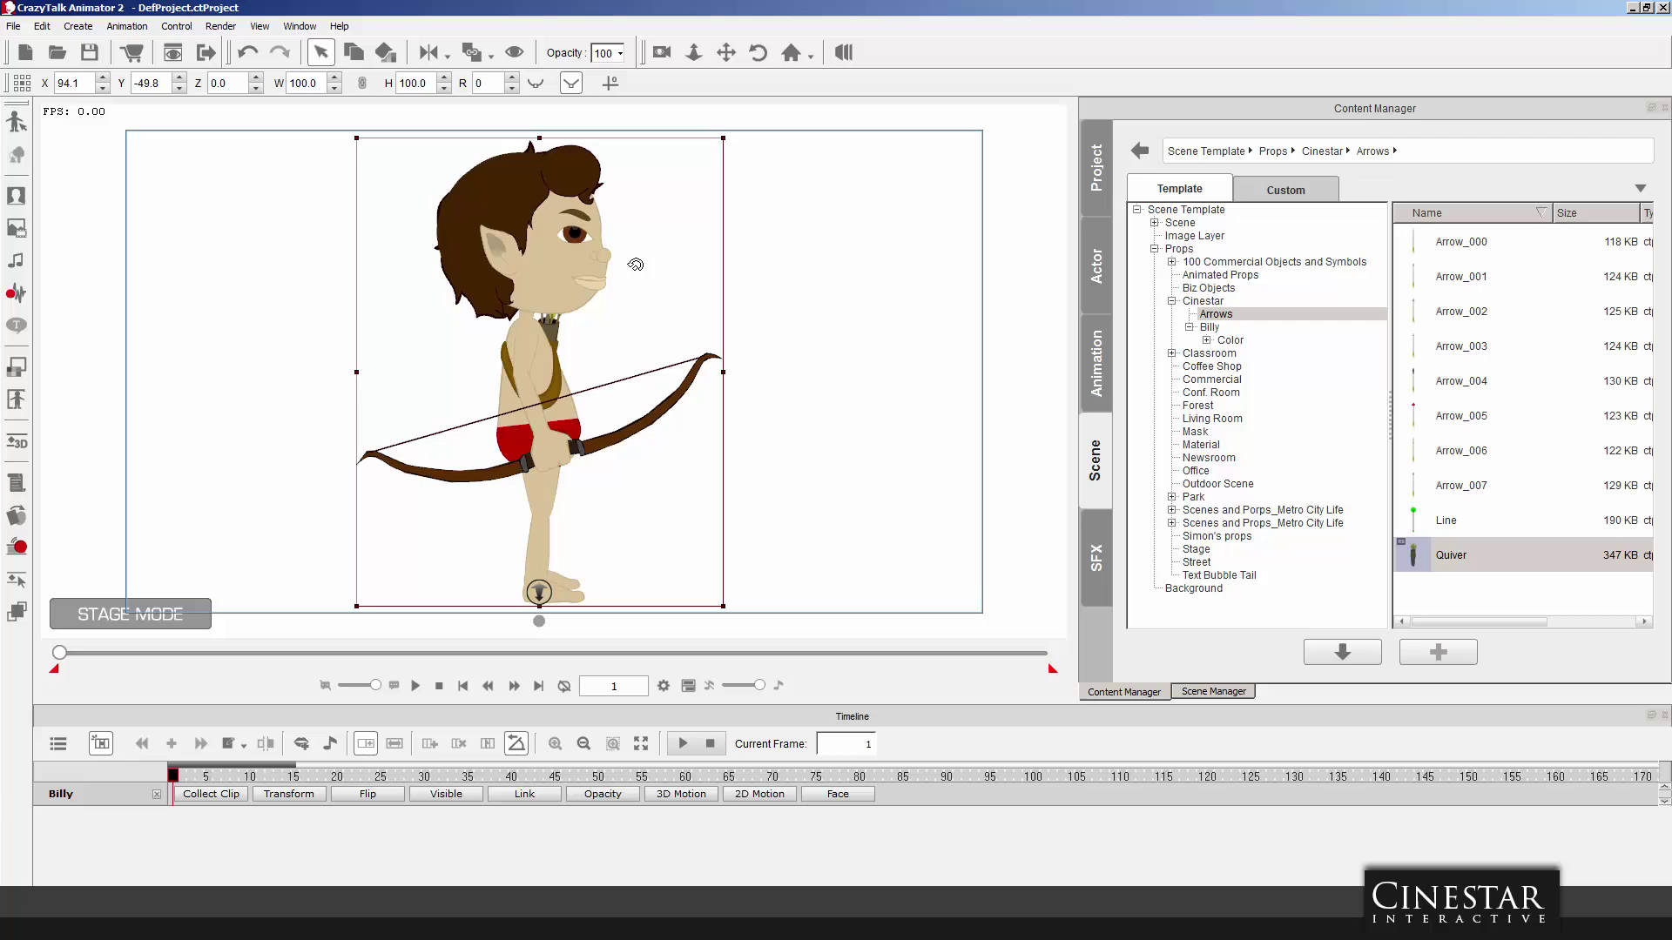
{"action": "key", "text": "2"}
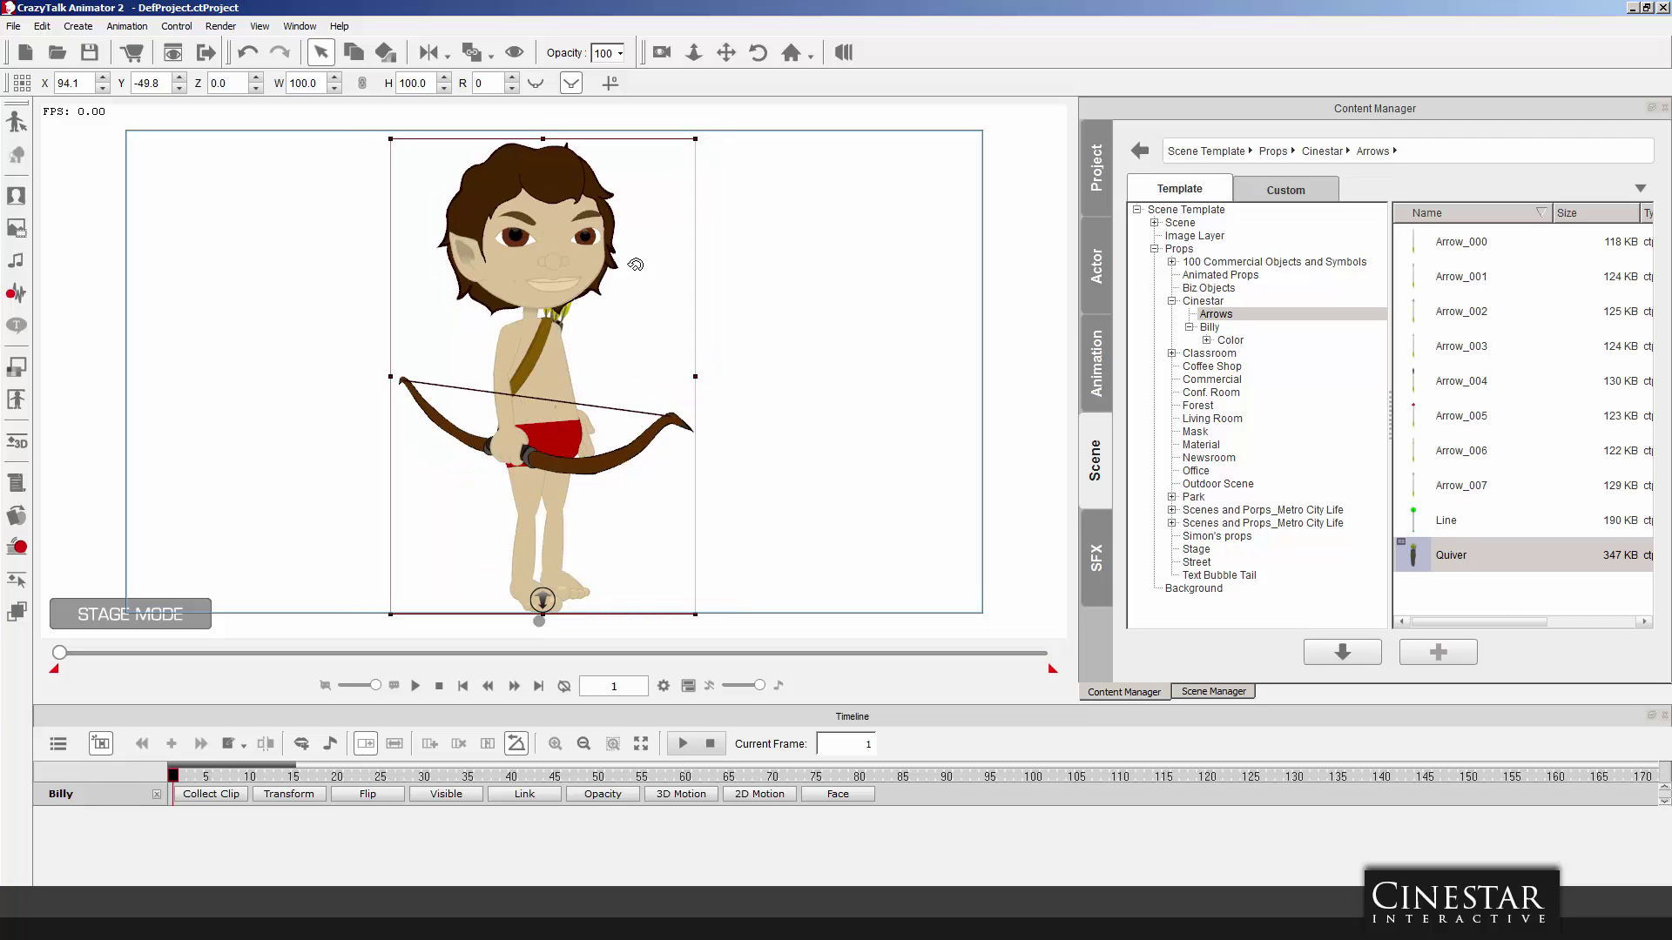
{"action": "key", "text": "2"}
{"action": "key", "text": "3"}
{"action": "key", "text": "4"}
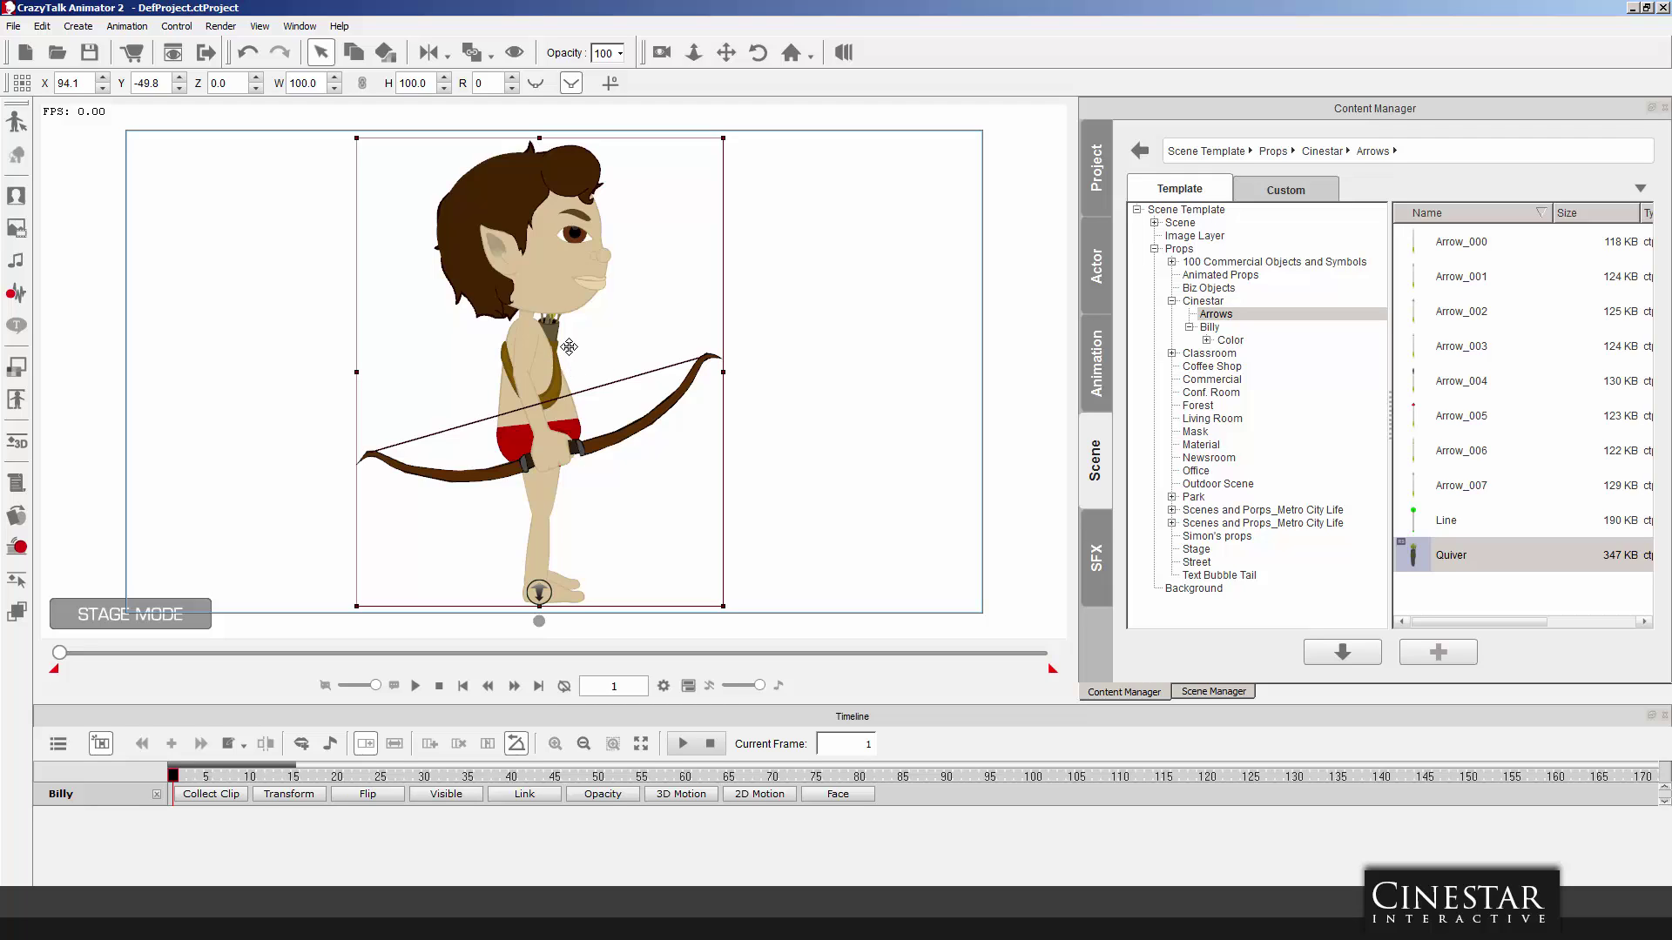
Move the quiver onto the character's back and set its Z depth to 6.0.
{"action": "left_click", "coordinate": [551, 324]}
{"action": "left_click_drag", "start_coordinate": [551, 324], "coordinate": [506, 324]}
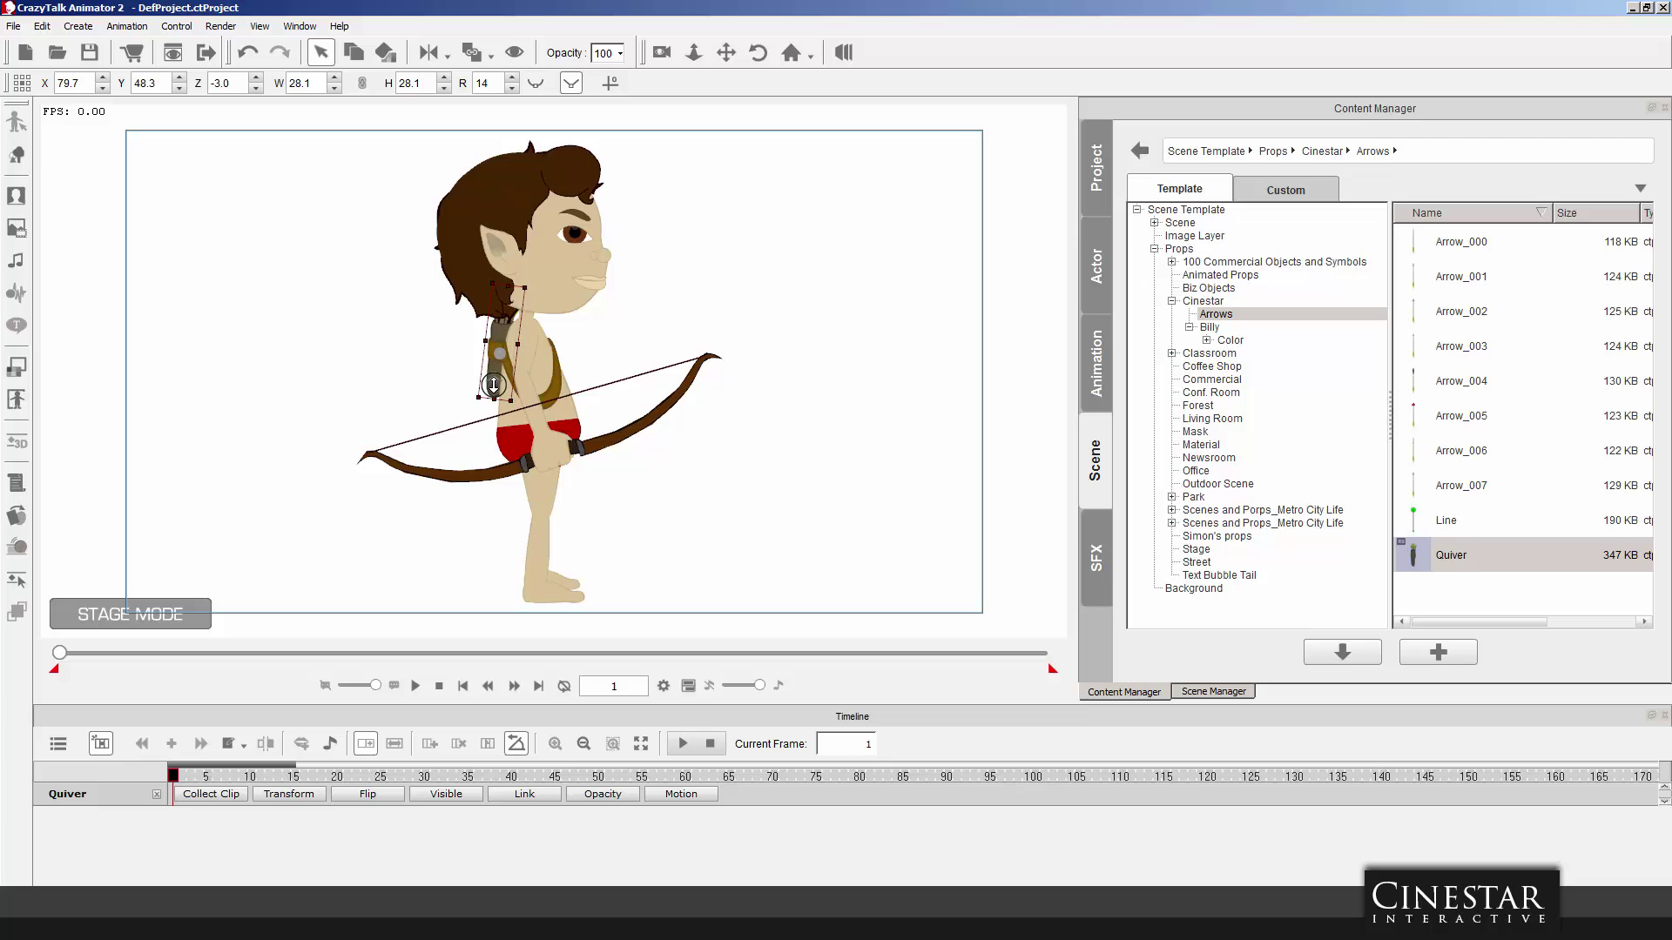
{"action": "left_click_drag", "start_coordinate": [493, 384], "coordinate": [494, 386]}
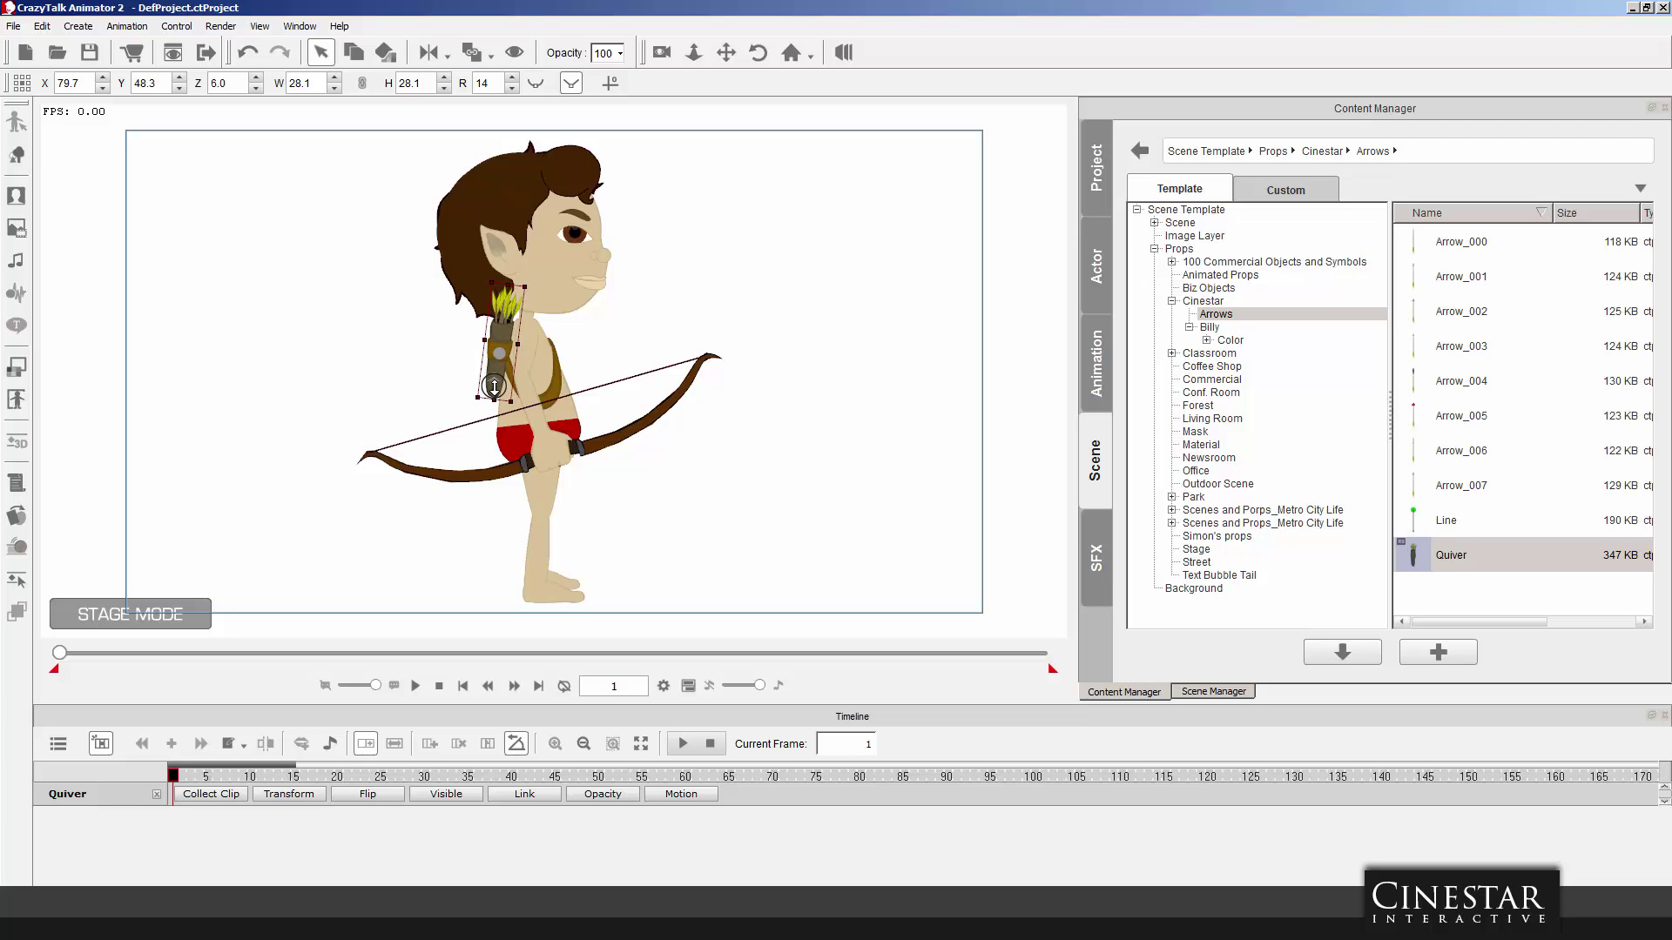
Open the 3D Motion Key Editor for the character and rotate the bow arm's upper arm forward to about shoulder height at frame 10.
{"action": "left_click", "coordinate": [538, 354]}
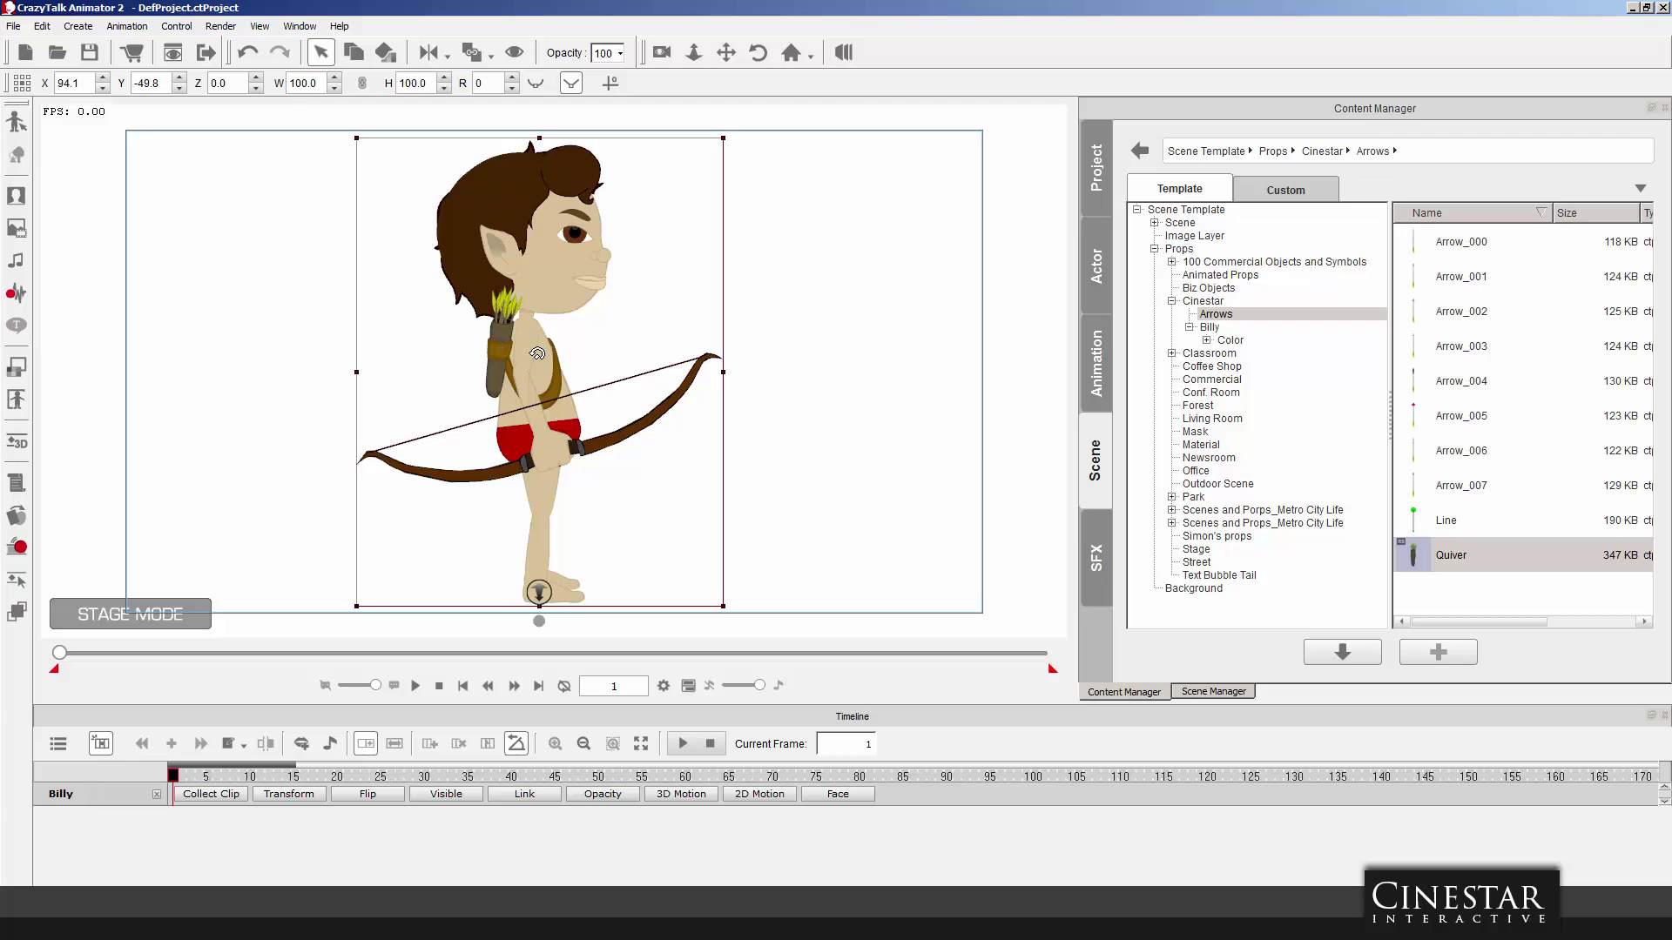
{"action": "left_click", "coordinate": [16, 442]}
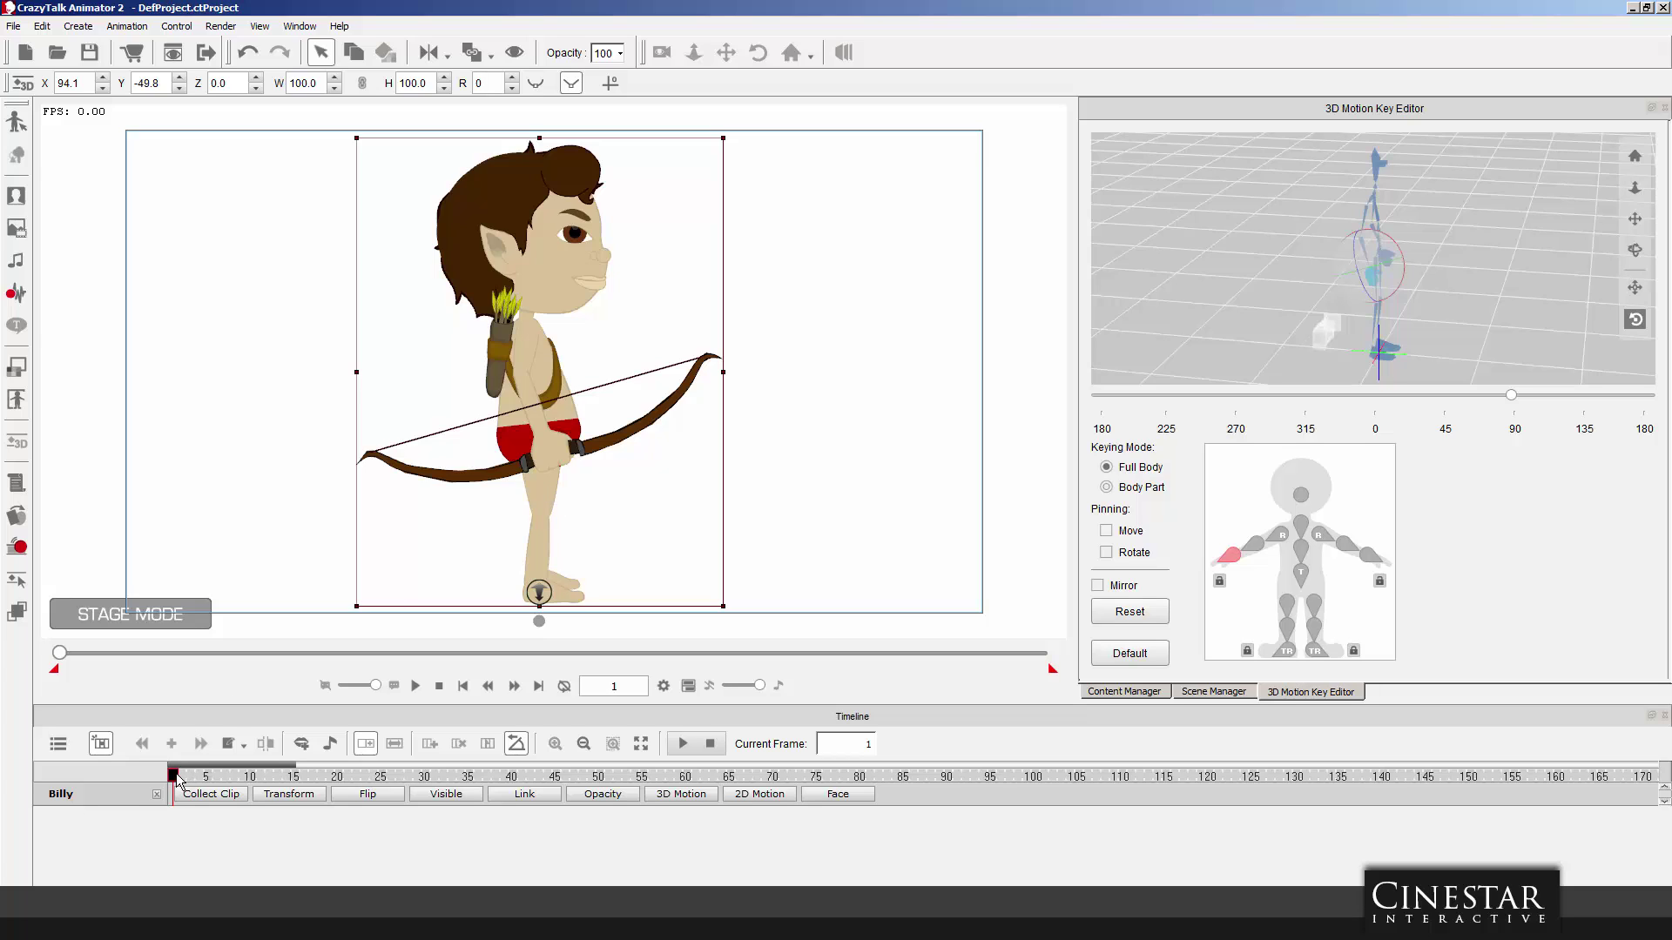
{"action": "left_click_drag", "start_coordinate": [177, 778], "coordinate": [250, 778]}
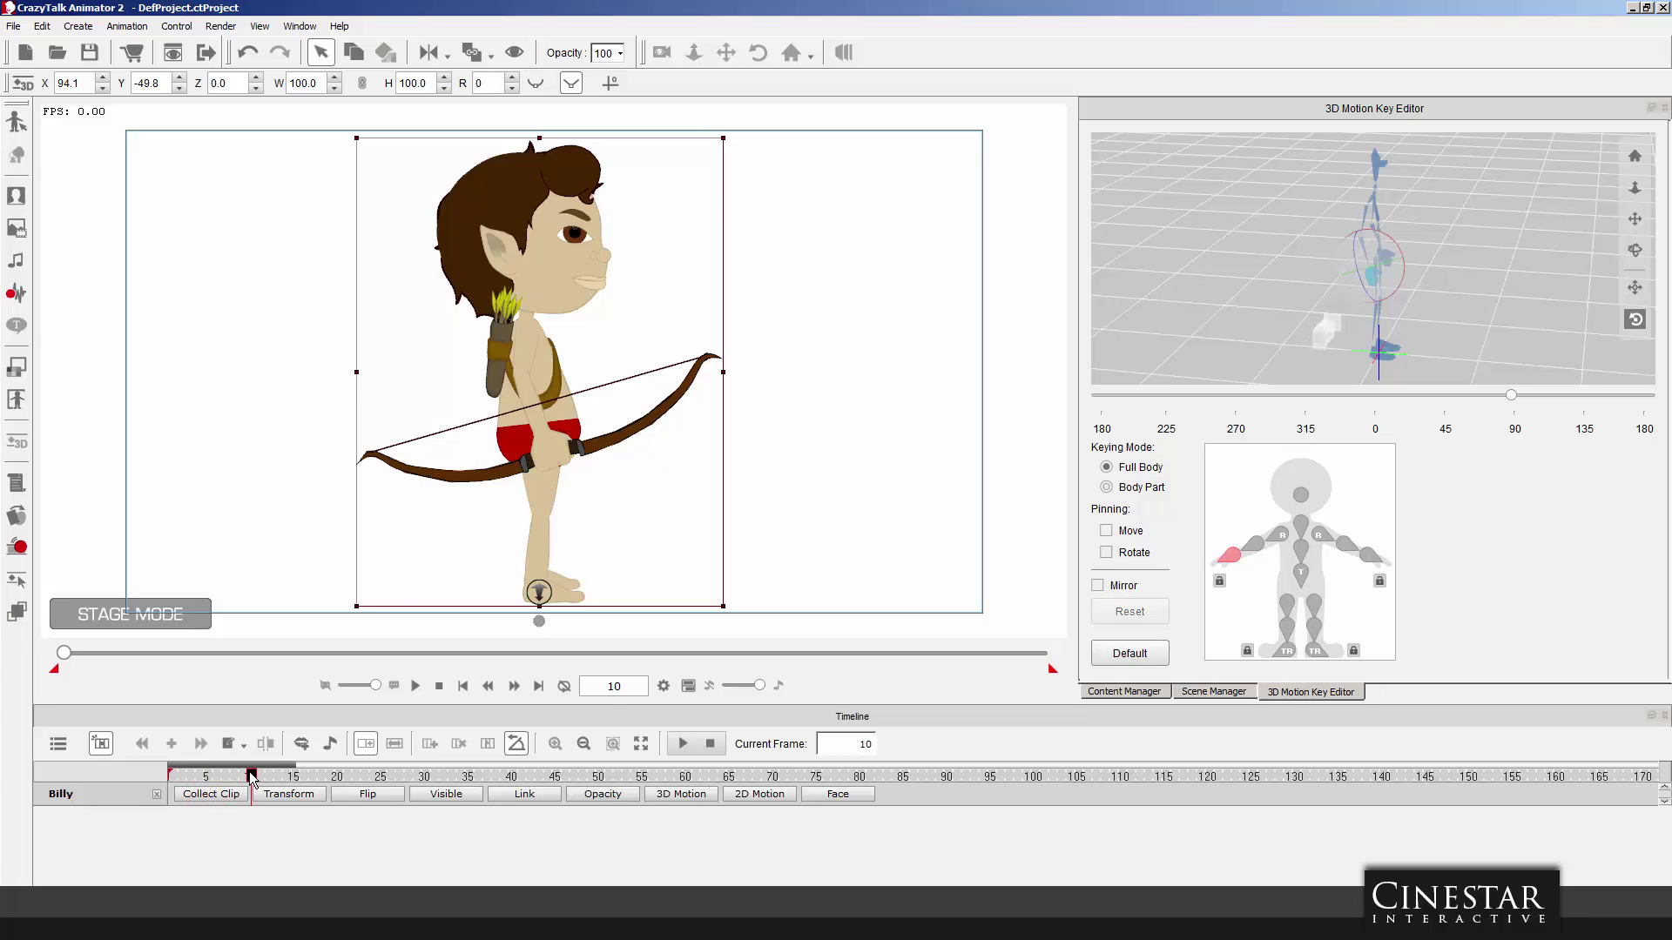
{"action": "left_click", "coordinate": [1274, 535]}
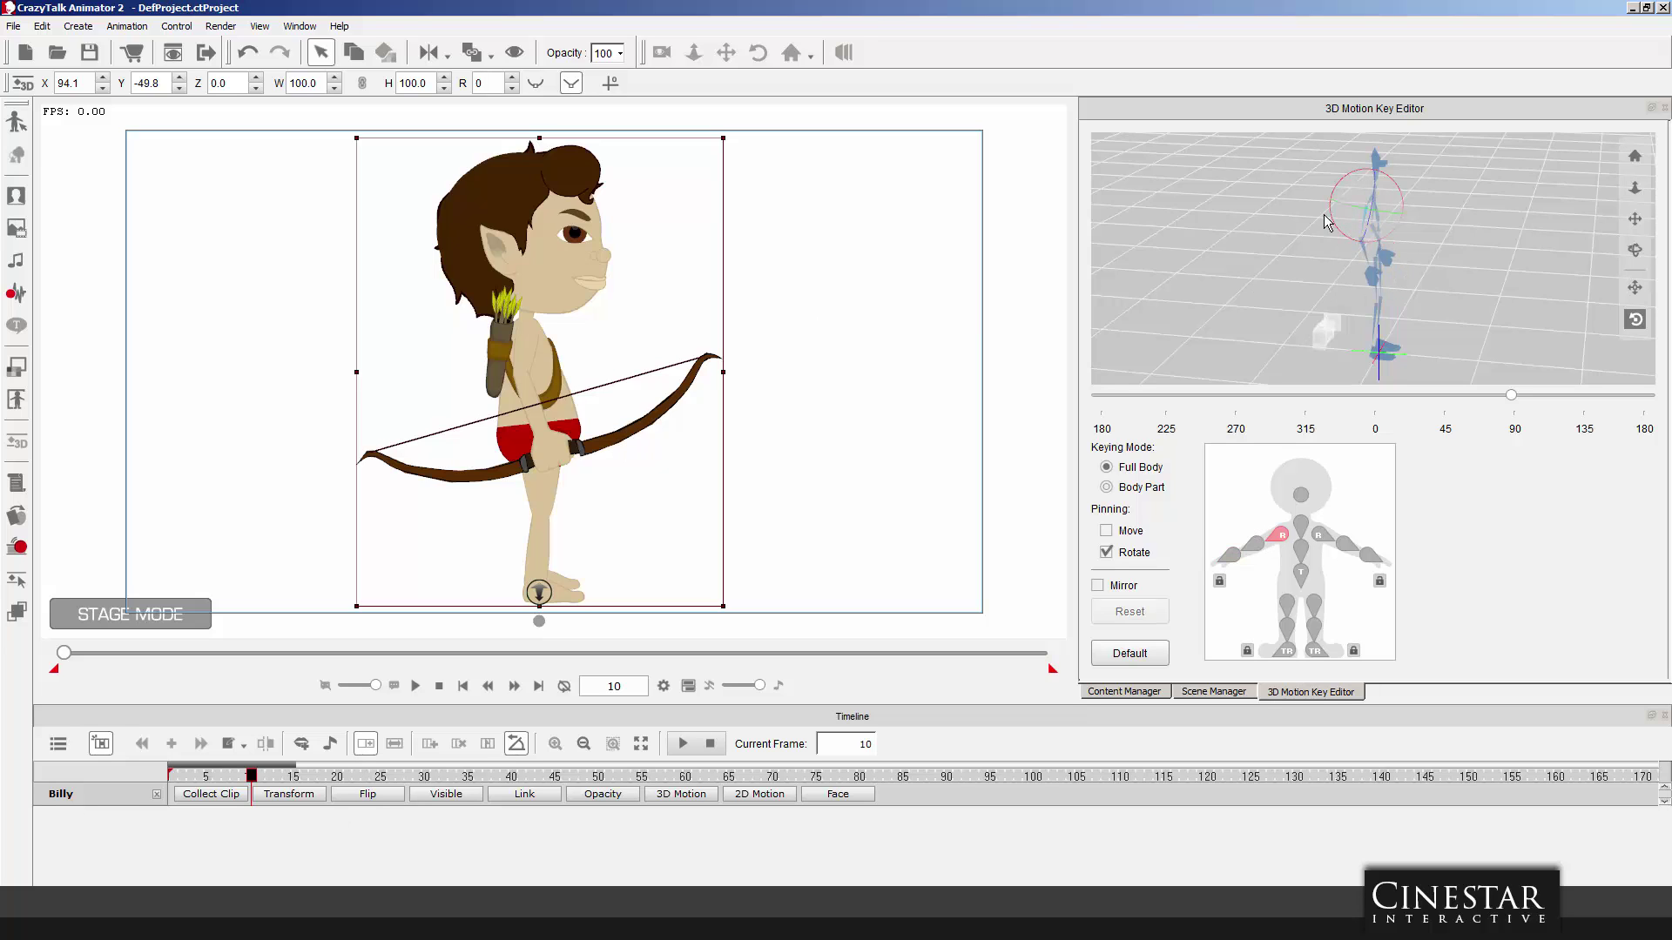
{"action": "mouse_move", "coordinate": [1325, 222]}
{"action": "left_mouse_down"}
{"action": "mouse_move", "coordinate": [1489, 231]}
{"action": "mouse_move", "coordinate": [1358, 222]}
{"action": "mouse_move", "coordinate": [1492, 207]}
{"action": "mouse_move", "coordinate": [1433, 263]}
{"action": "left_mouse_up"}
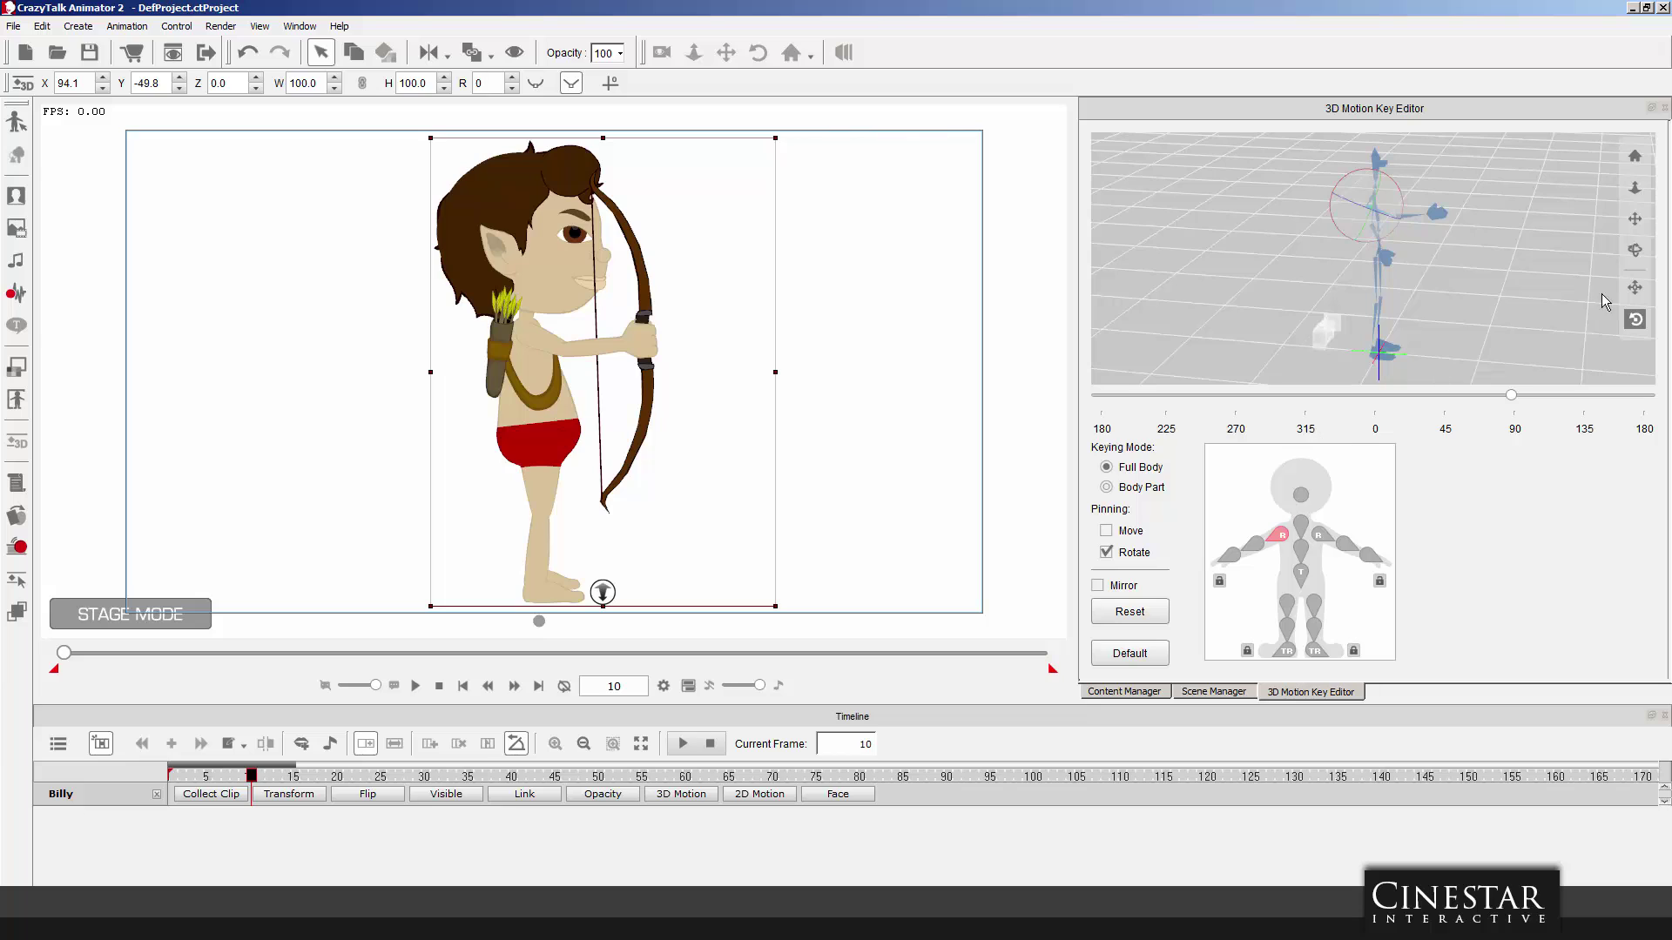
Fine-tune the bow arm's forearm and upper arm at frame 10 so the bow is held upright in front of the face.
{"action": "left_click", "coordinate": [1409, 214]}
{"action": "left_click_drag", "start_coordinate": [1429, 199], "coordinate": [1428, 202]}
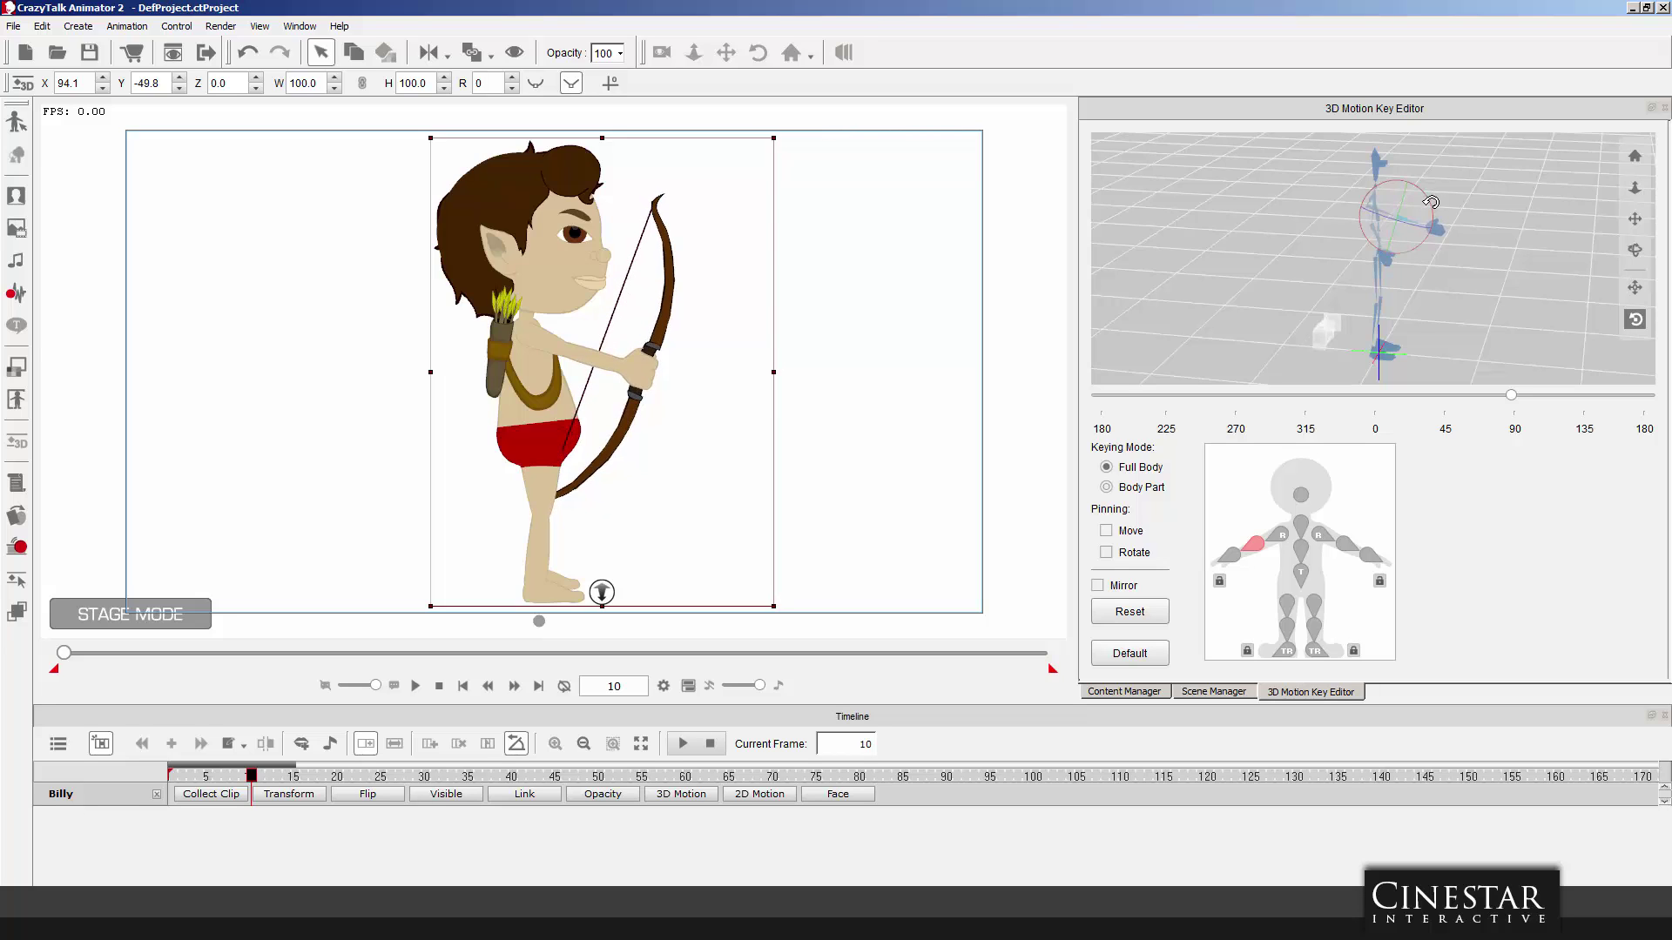
{"action": "left_click", "coordinate": [1282, 533]}
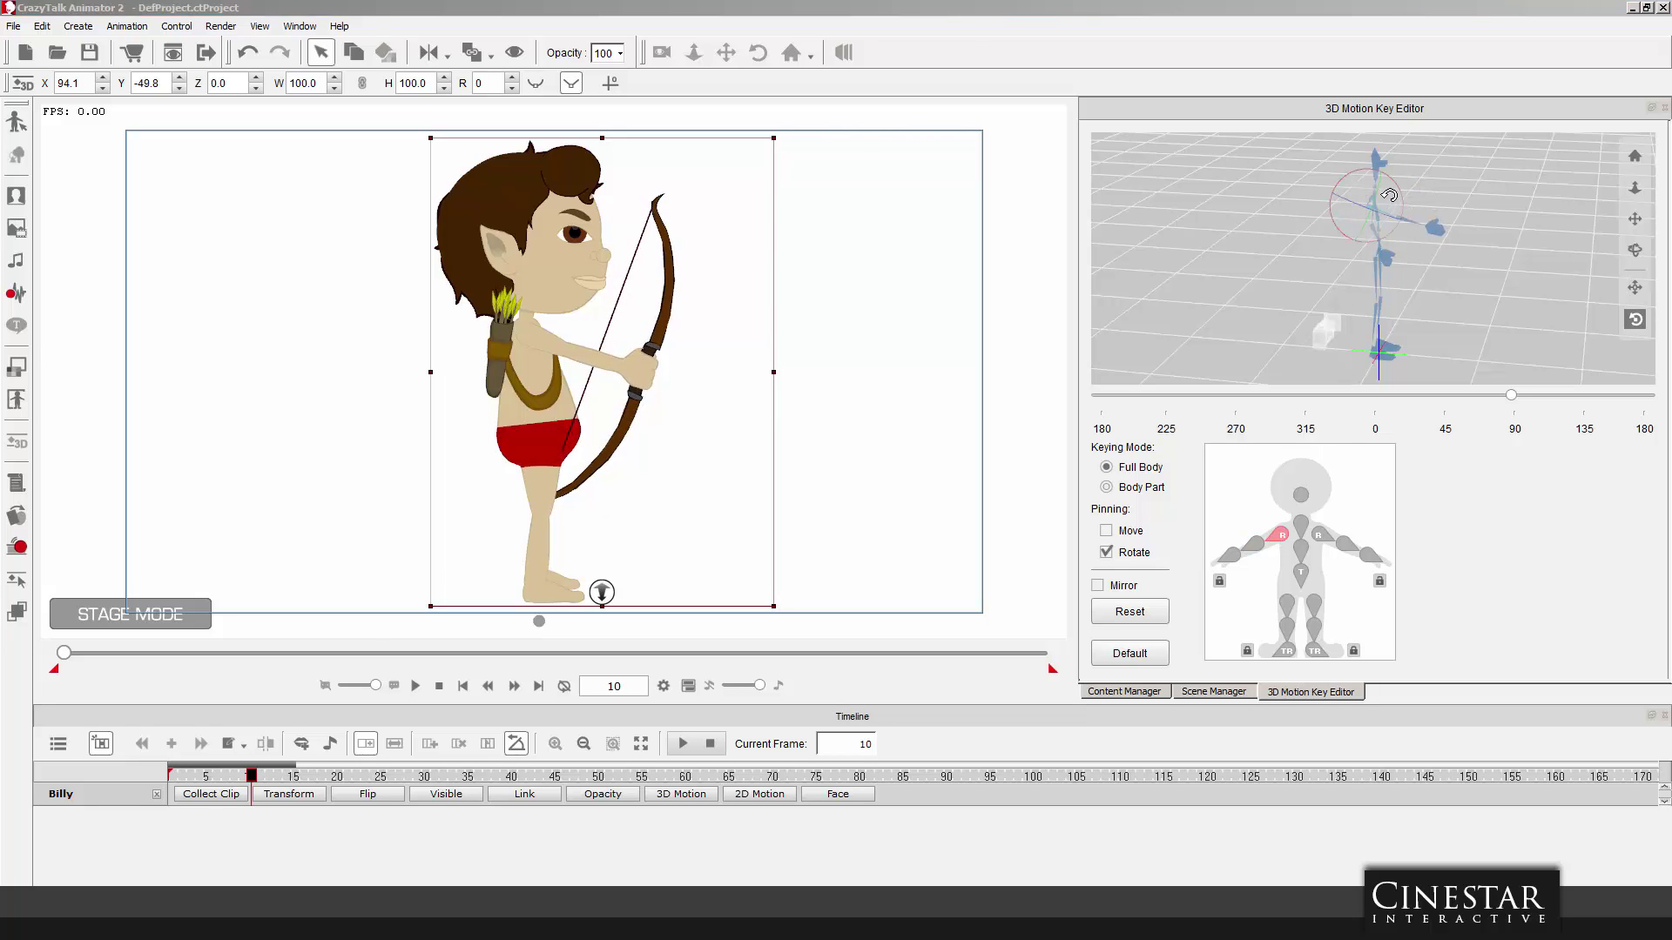
{"action": "left_click_drag", "start_coordinate": [1394, 184], "coordinate": [1388, 165]}
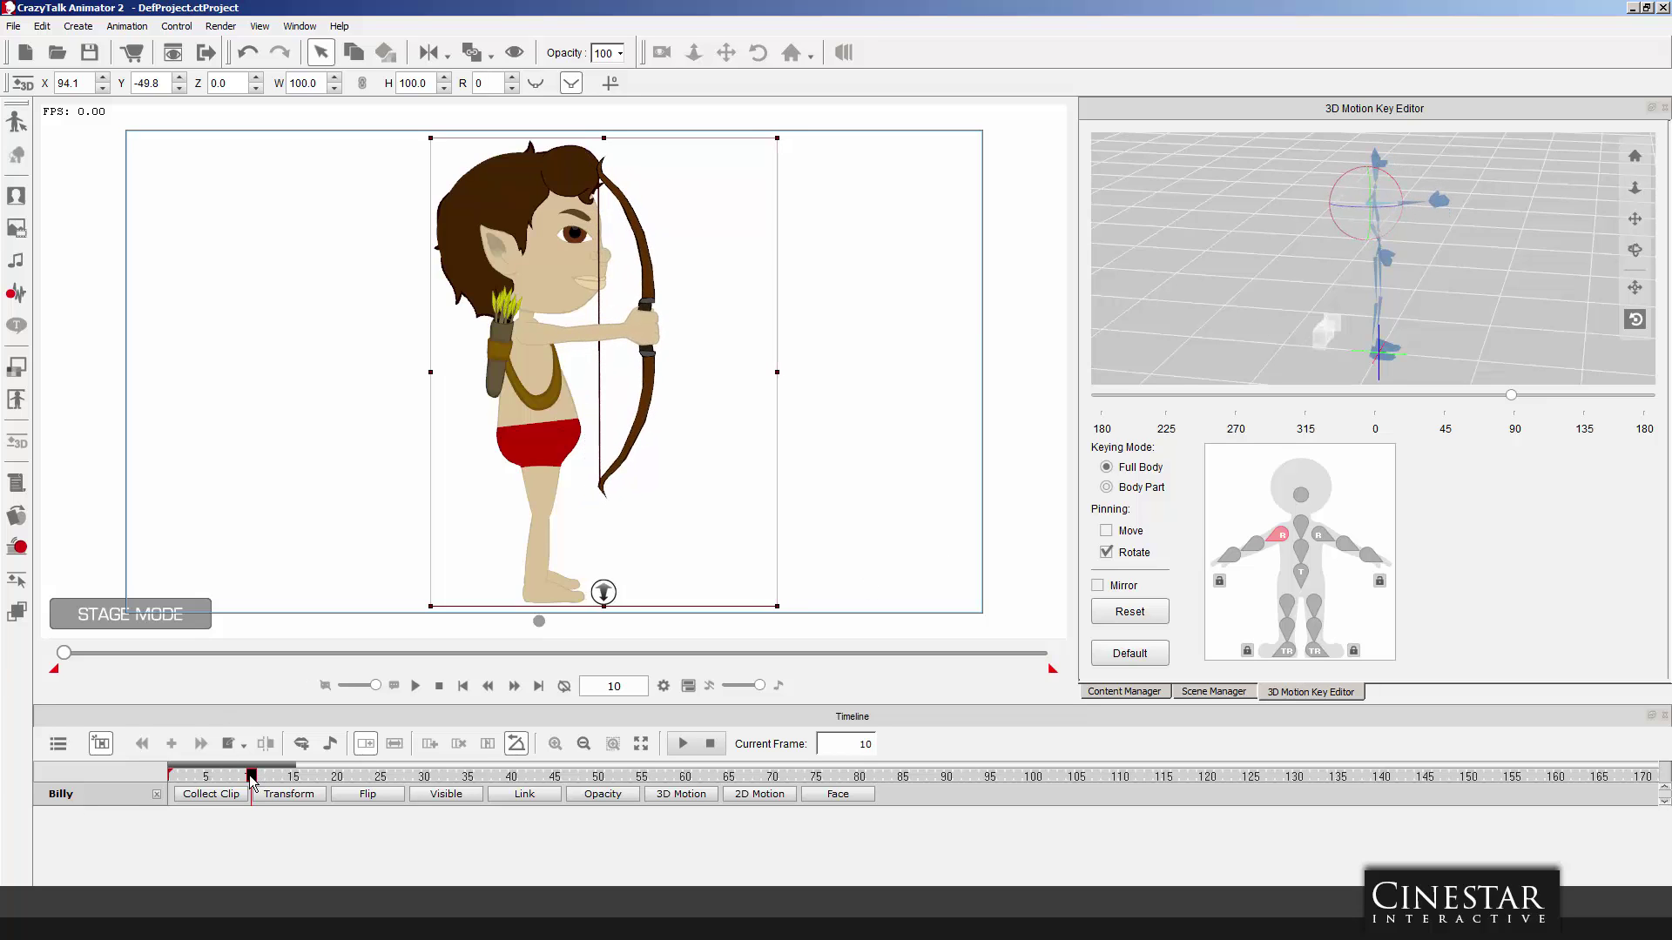
At frame 9, raise the bow arm's upper arm slightly and bend its forearm upward.
{"action": "left_click_drag", "start_coordinate": [251, 777], "coordinate": [242, 784]}
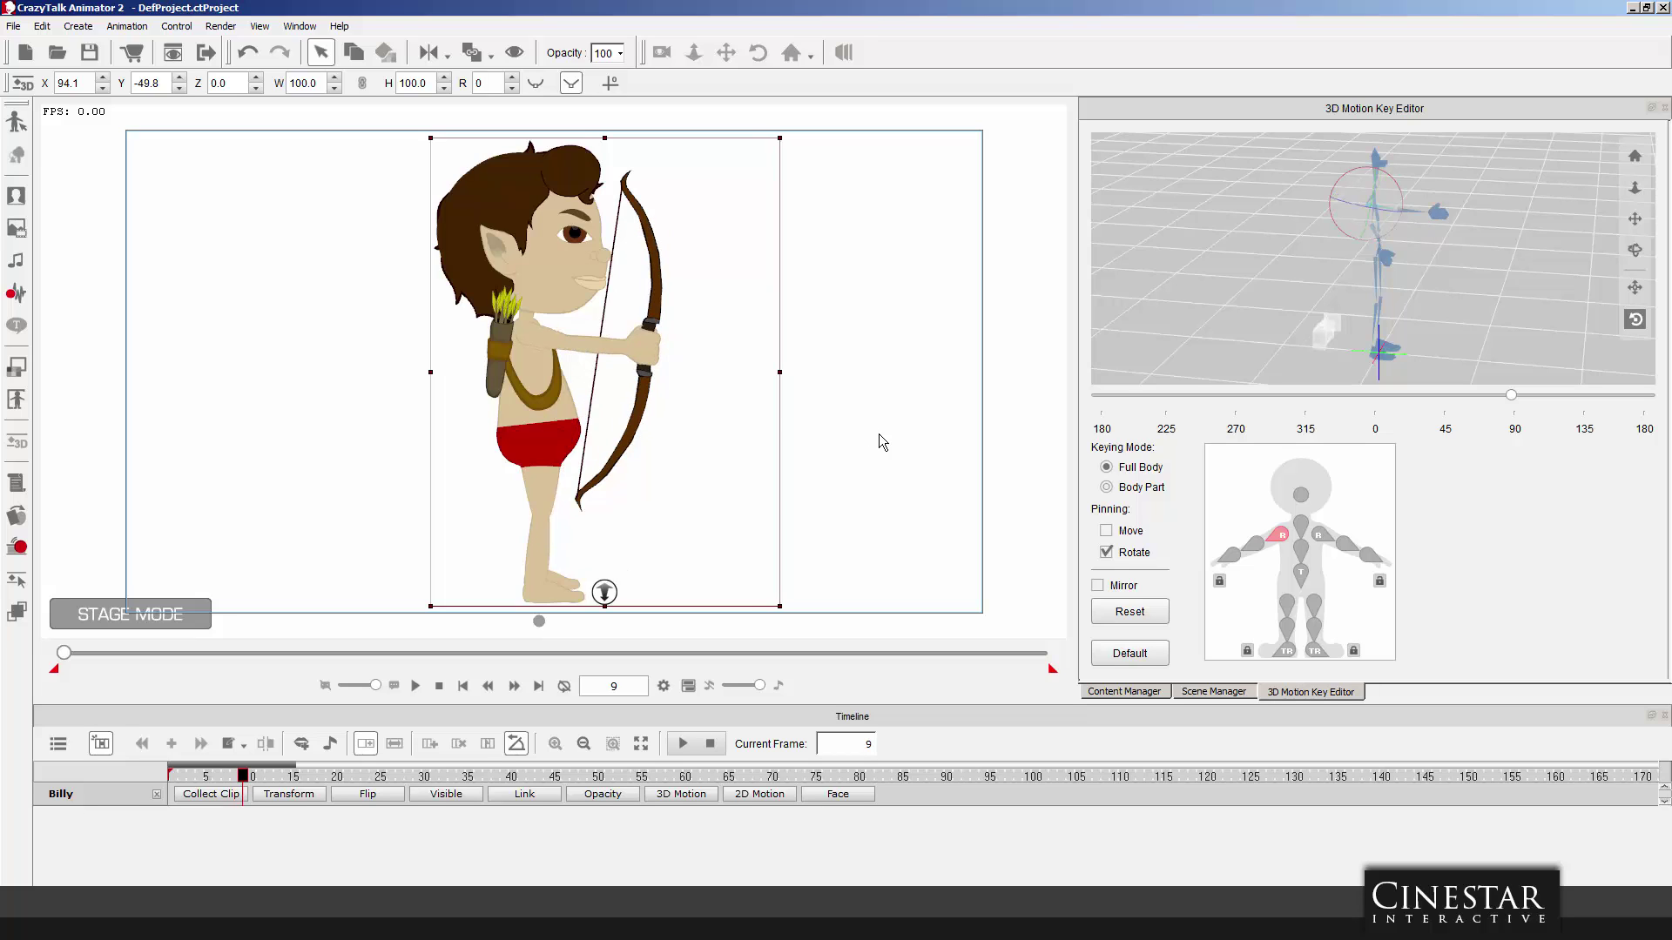
{"action": "left_click_drag", "start_coordinate": [1398, 185], "coordinate": [1395, 173]}
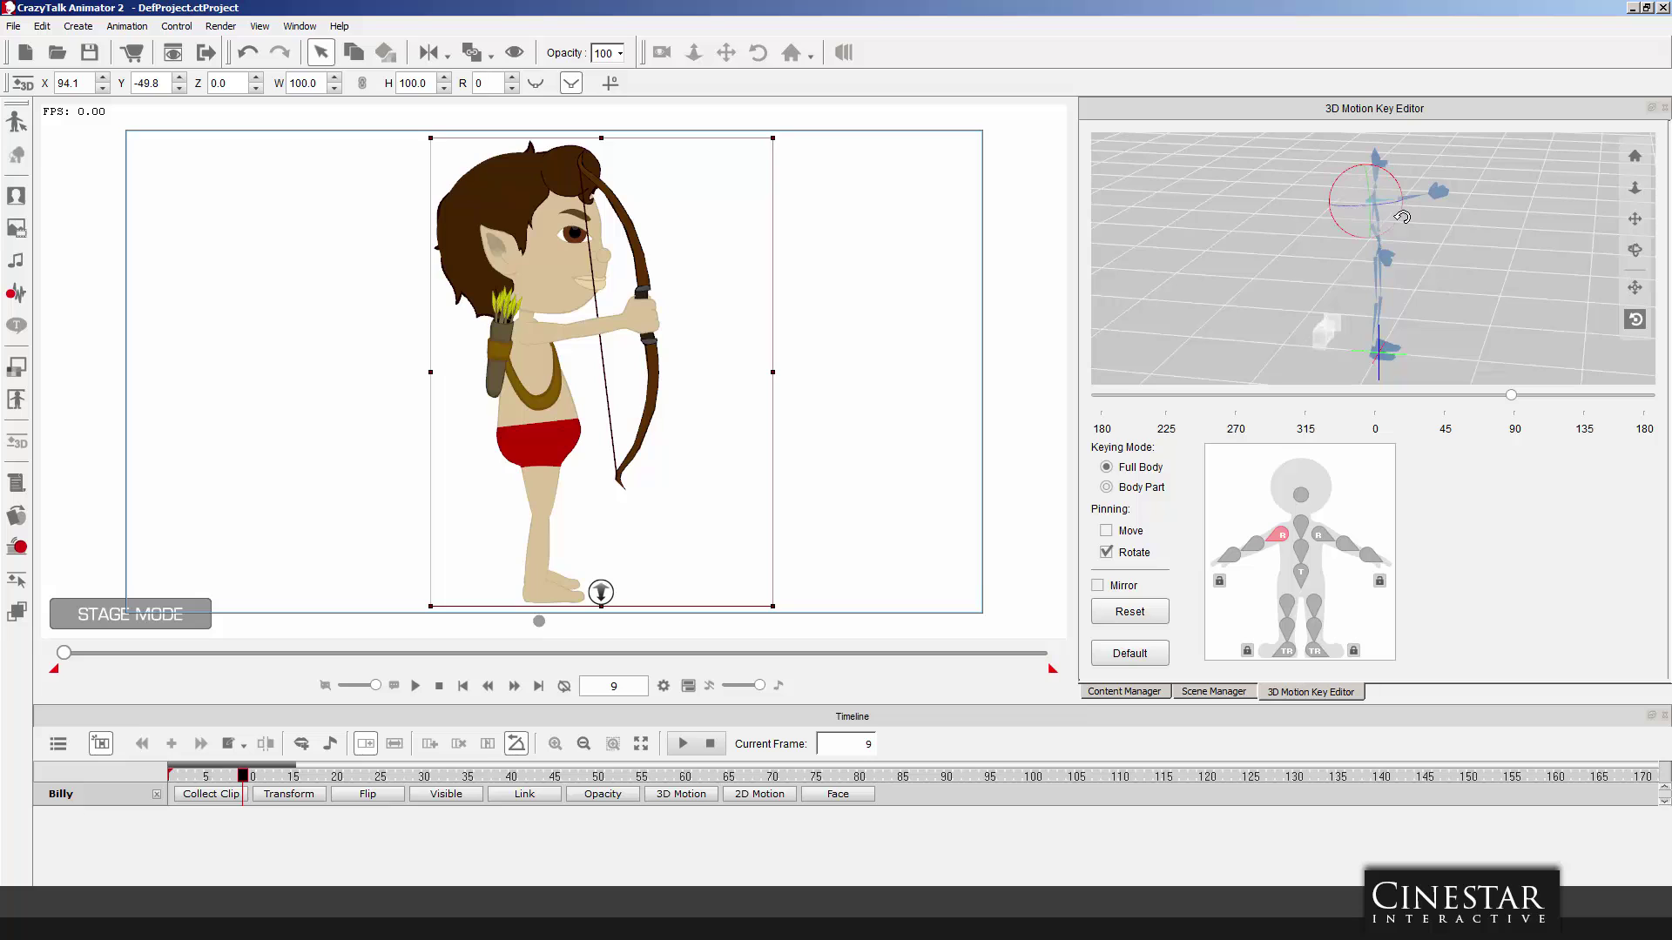
{"action": "left_click", "coordinate": [1411, 197]}
{"action": "left_click_drag", "start_coordinate": [1419, 174], "coordinate": [1413, 218]}
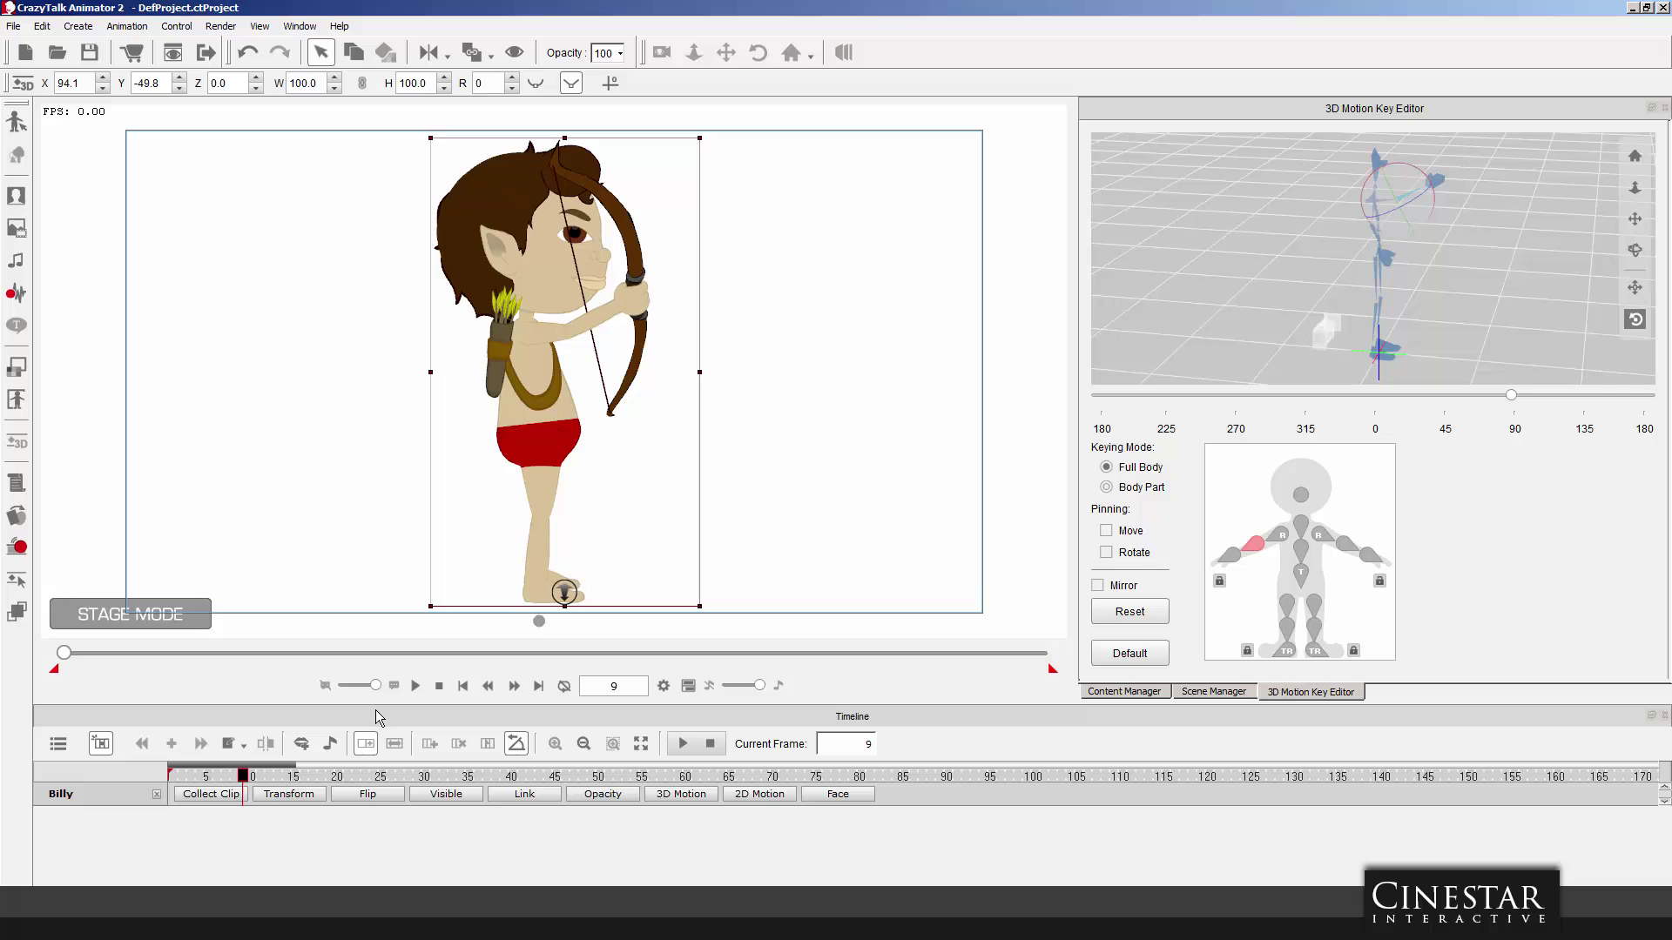
Play the bow-raising motion from frame 1, then stop playback.
{"action": "left_click_drag", "start_coordinate": [248, 778], "coordinate": [169, 784]}
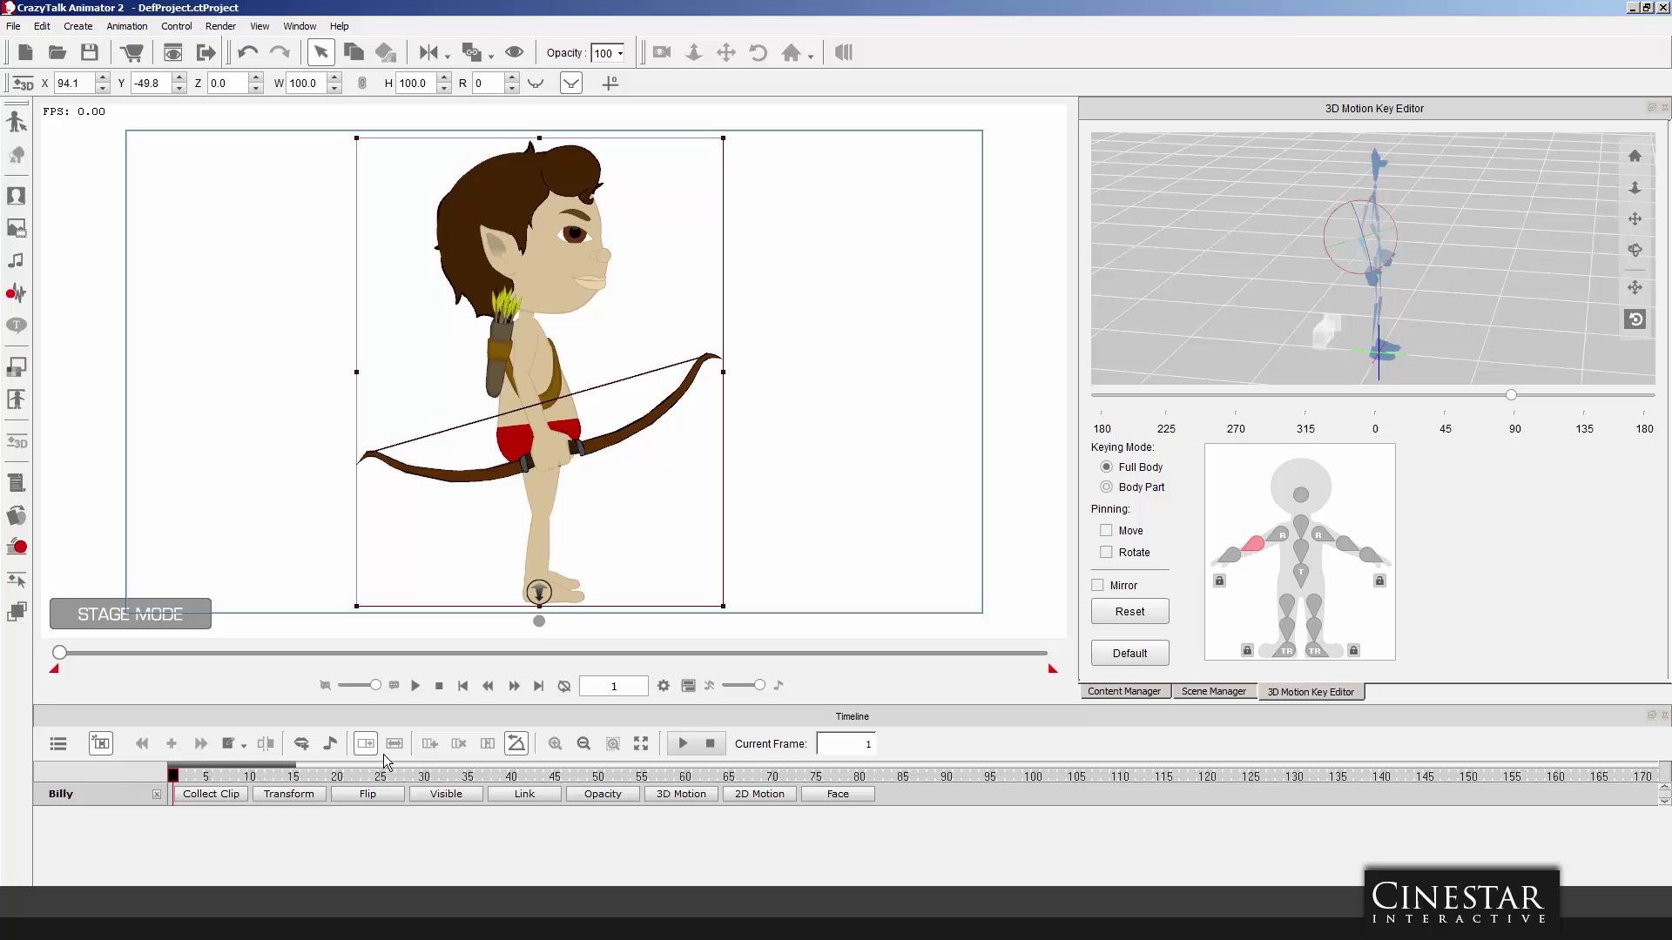
{"action": "left_click", "coordinate": [416, 687]}
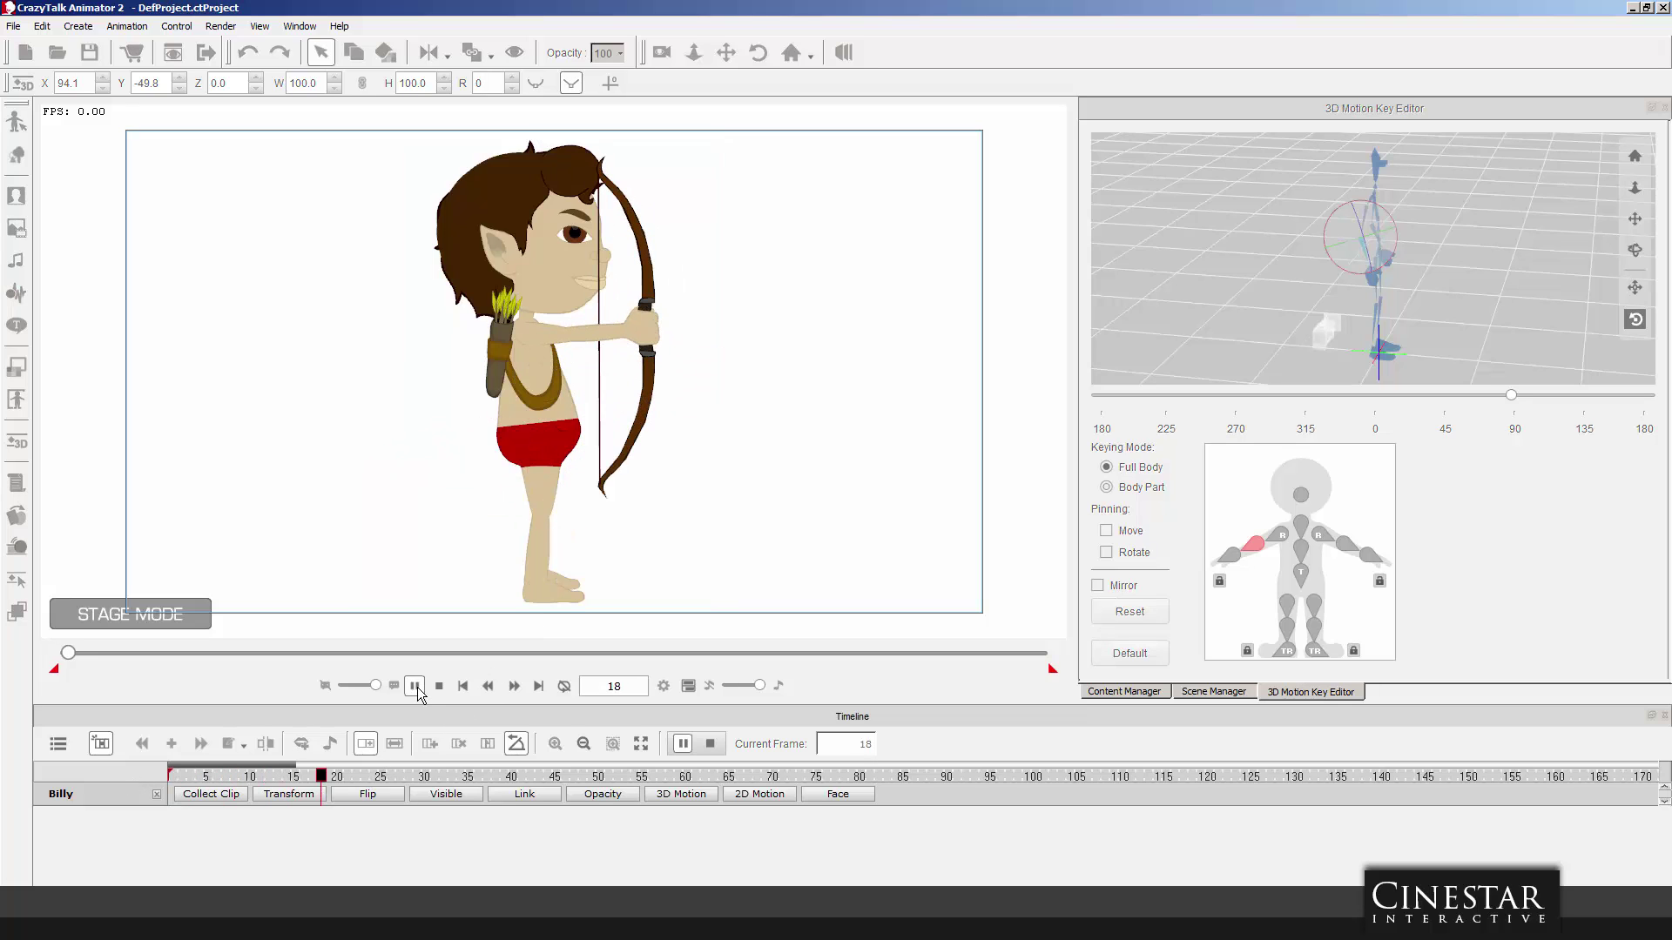
{"action": "left_click", "coordinate": [438, 686]}
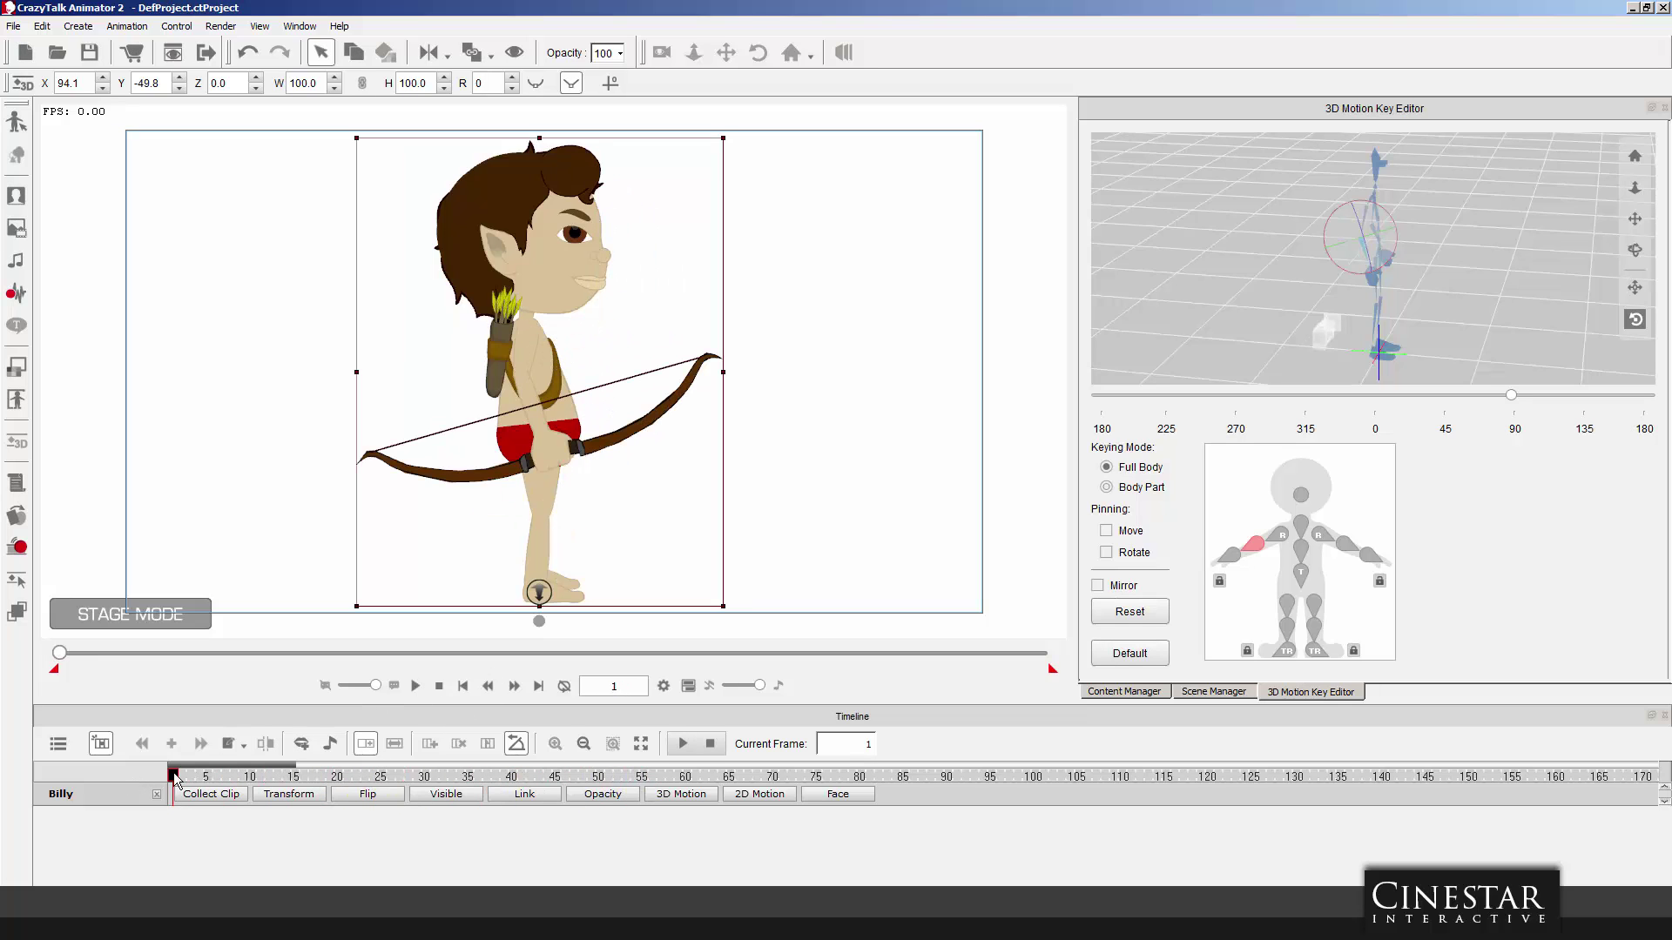
At frame 6, swing the free arm up and bend its forearm back so the hand reaches behind the head toward the quiver.
{"action": "left_click_drag", "start_coordinate": [179, 779], "coordinate": [118, 775]}
{"action": "left_click_drag", "start_coordinate": [173, 775], "coordinate": [216, 778]}
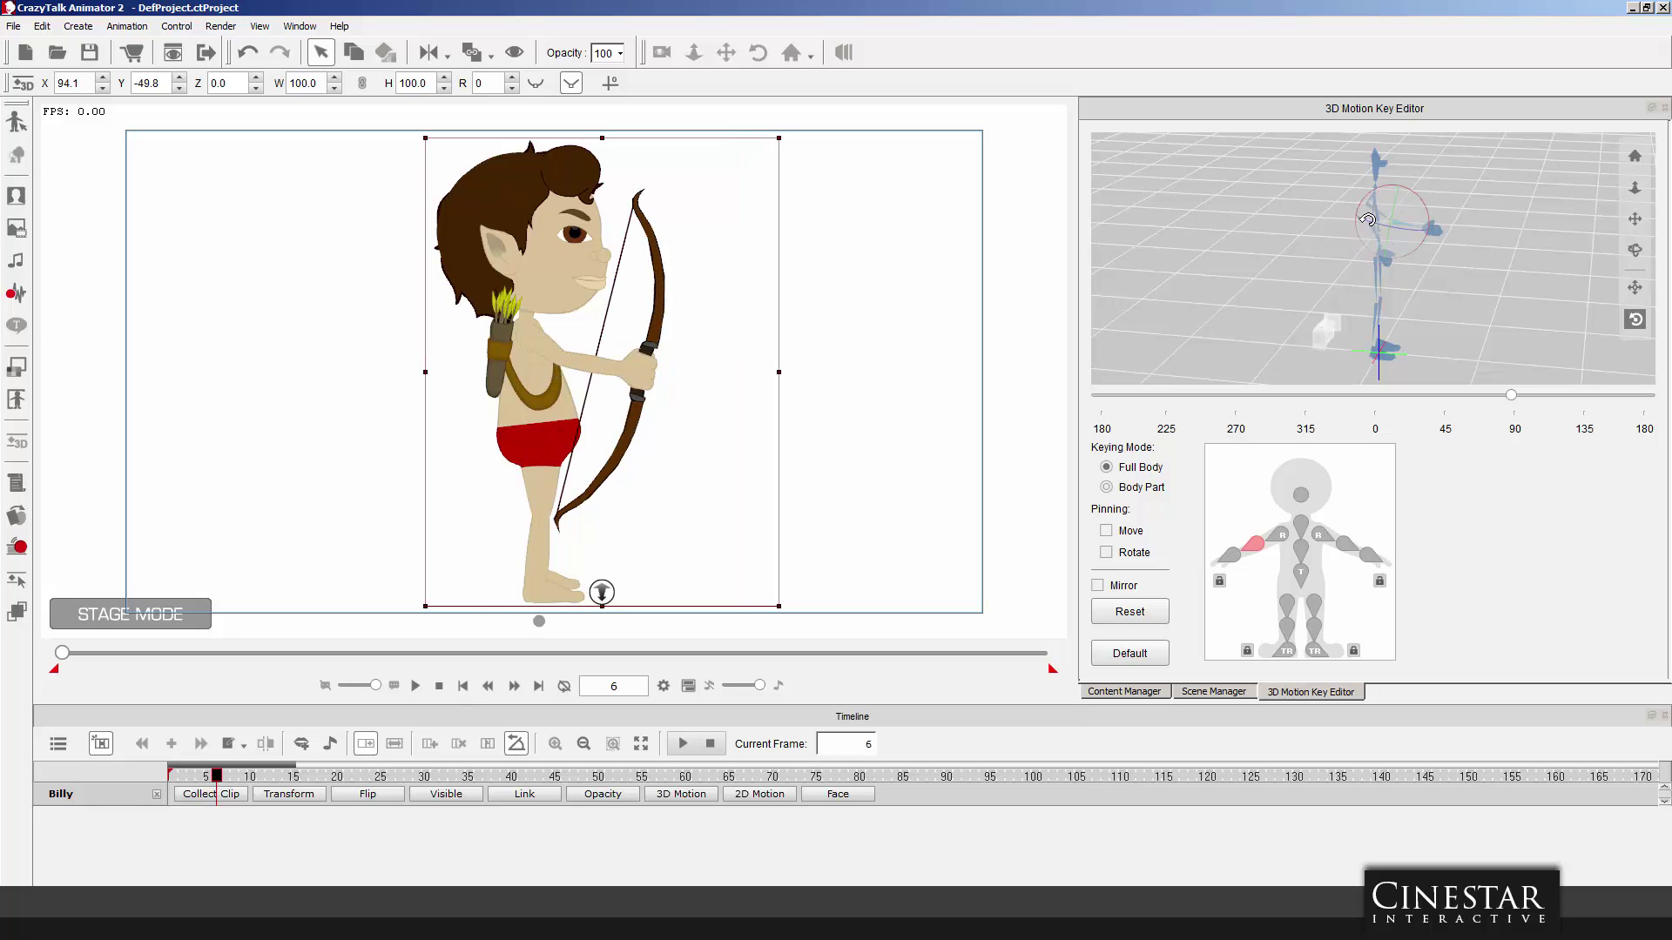
{"action": "left_click", "coordinate": [1319, 535]}
{"action": "left_click_drag", "start_coordinate": [1408, 189], "coordinate": [1217, 148]}
{"action": "left_click", "coordinate": [1346, 546]}
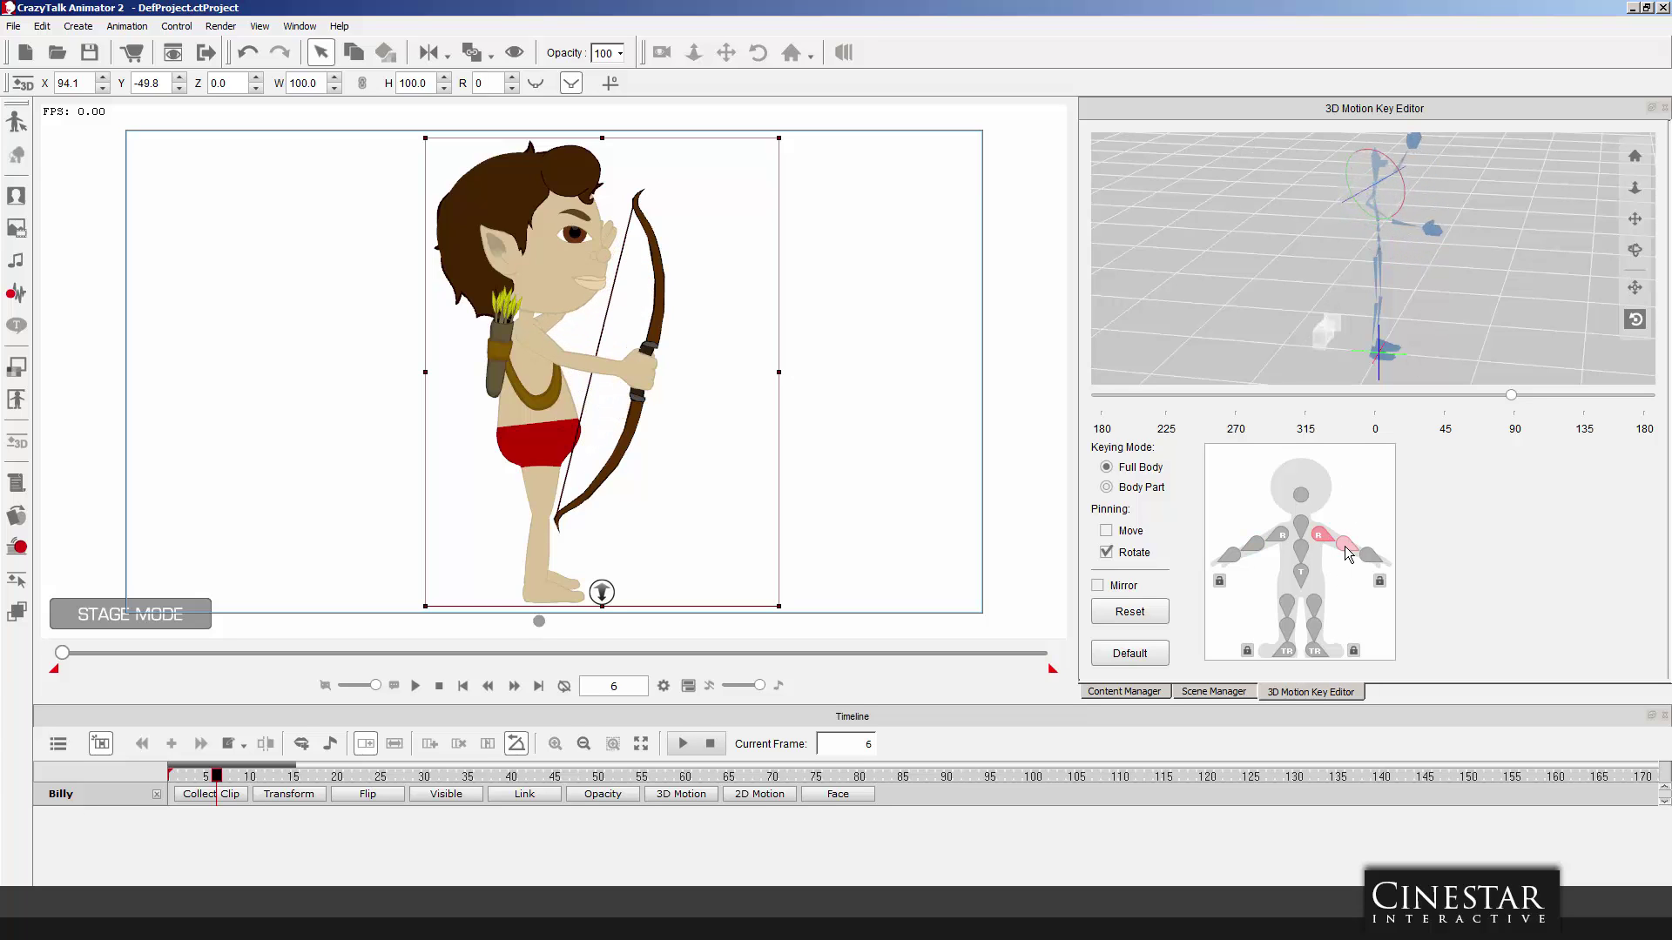
{"action": "left_click_drag", "start_coordinate": [1380, 319], "coordinate": [1151, 241]}
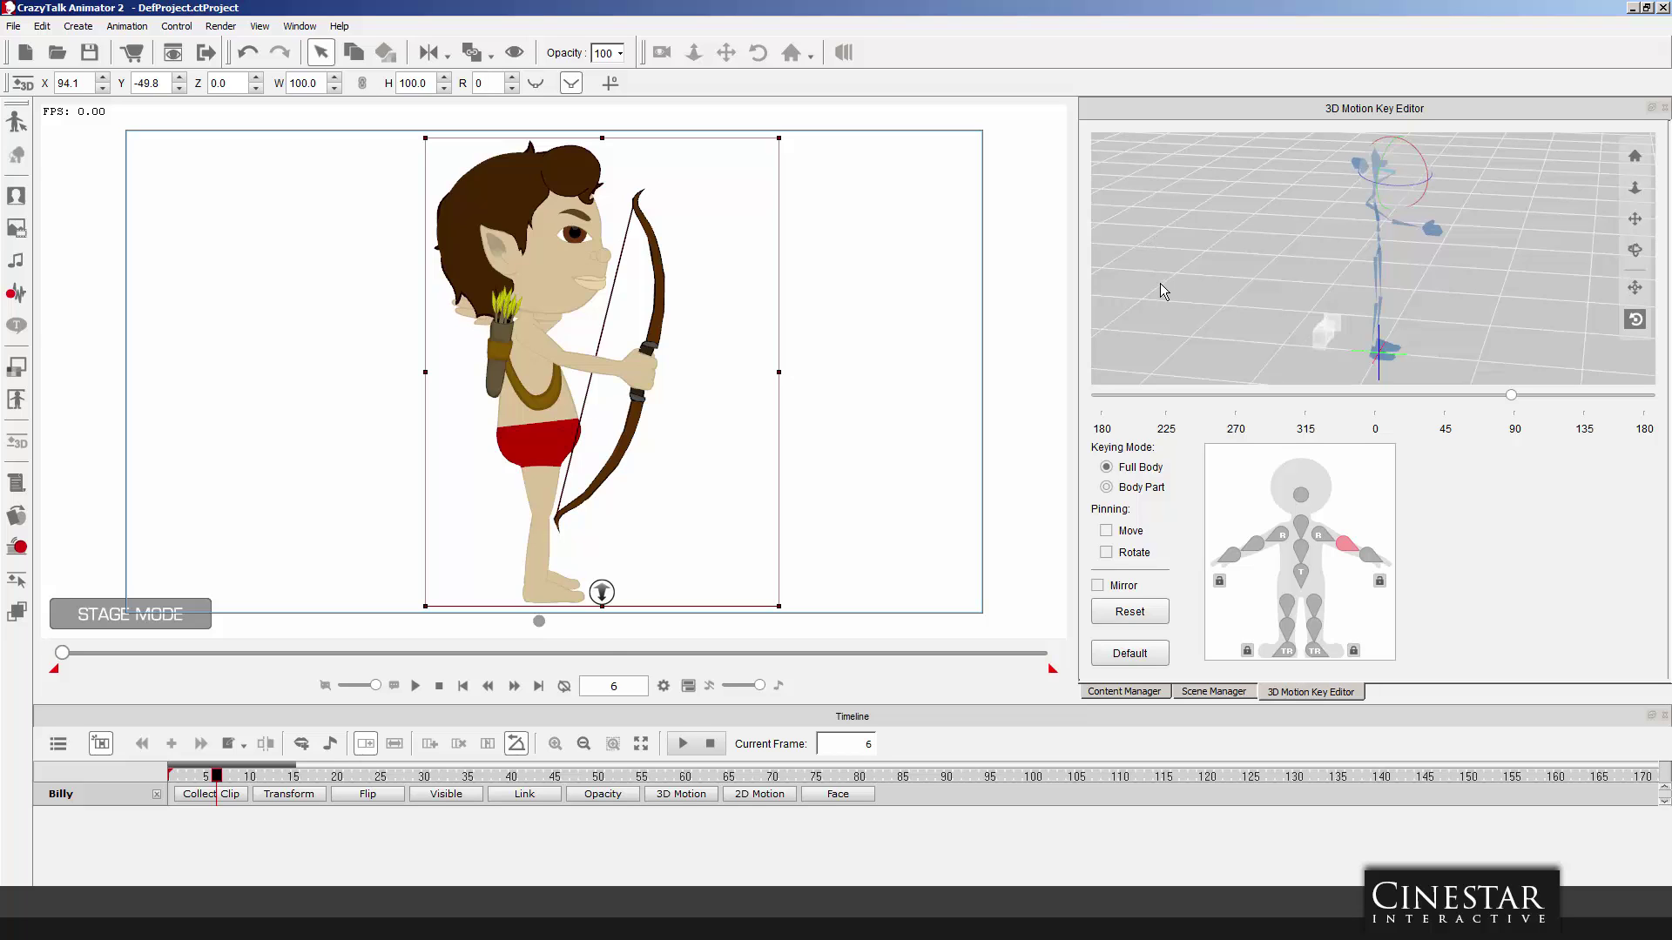
At frame 15, rotate the free arm's upper arm forward so its hand meets the bow.
{"action": "left_click_drag", "start_coordinate": [219, 781], "coordinate": [297, 776]}
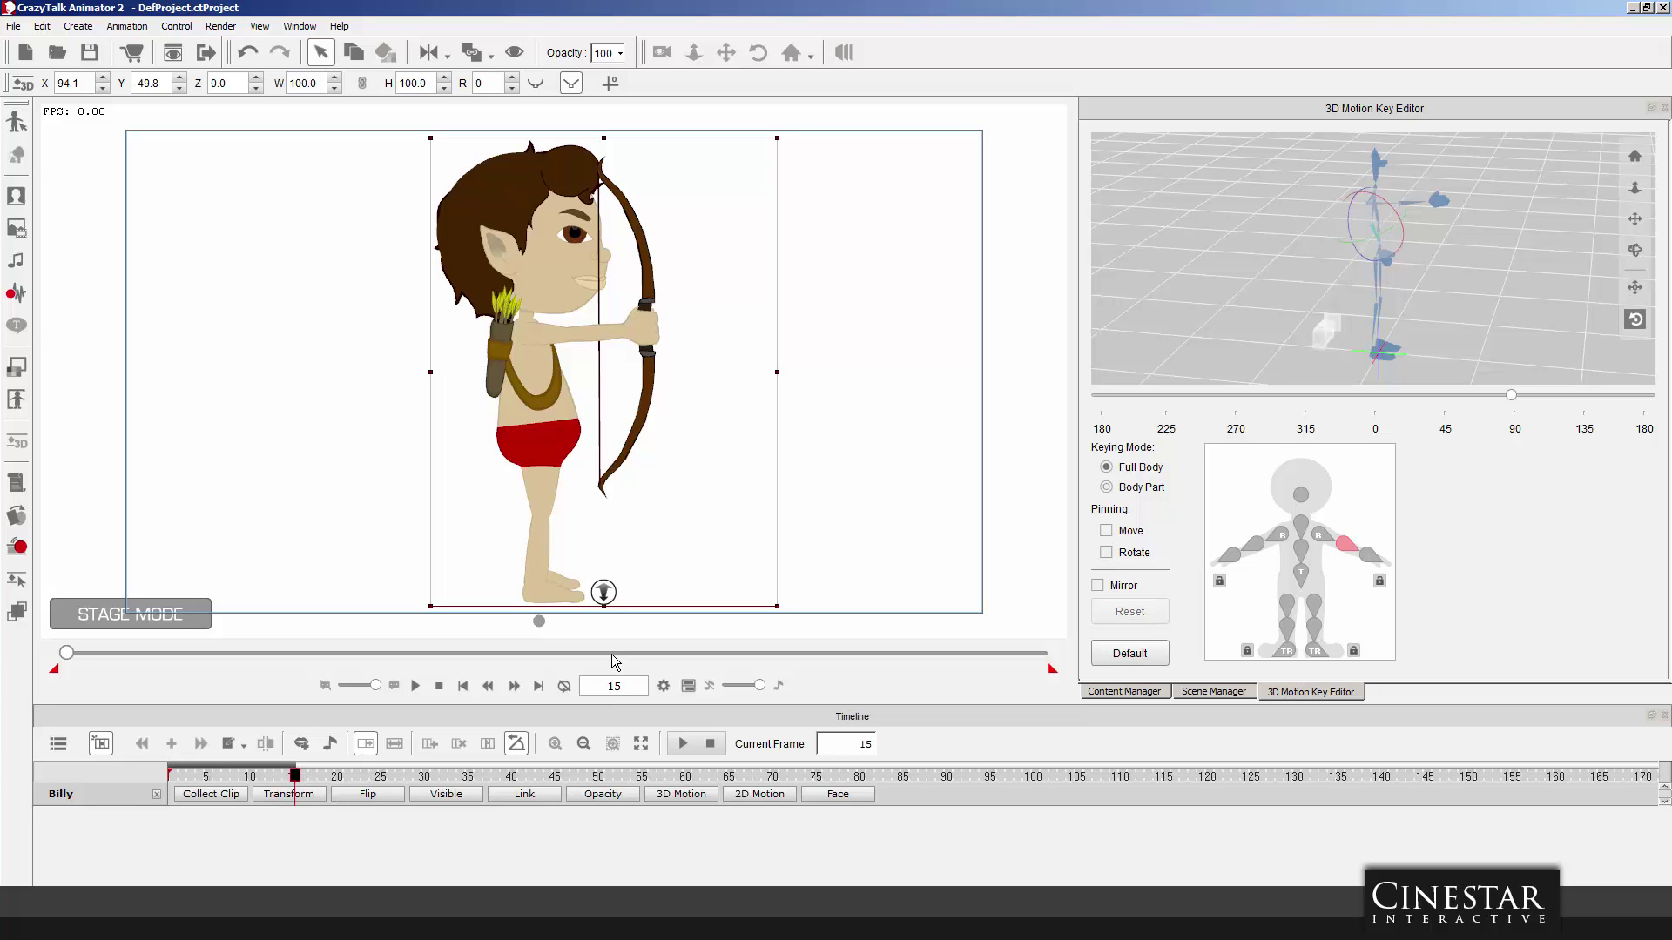
{"action": "left_click", "coordinate": [1327, 536]}
{"action": "left_click_drag", "start_coordinate": [1394, 179], "coordinate": [1276, 166]}
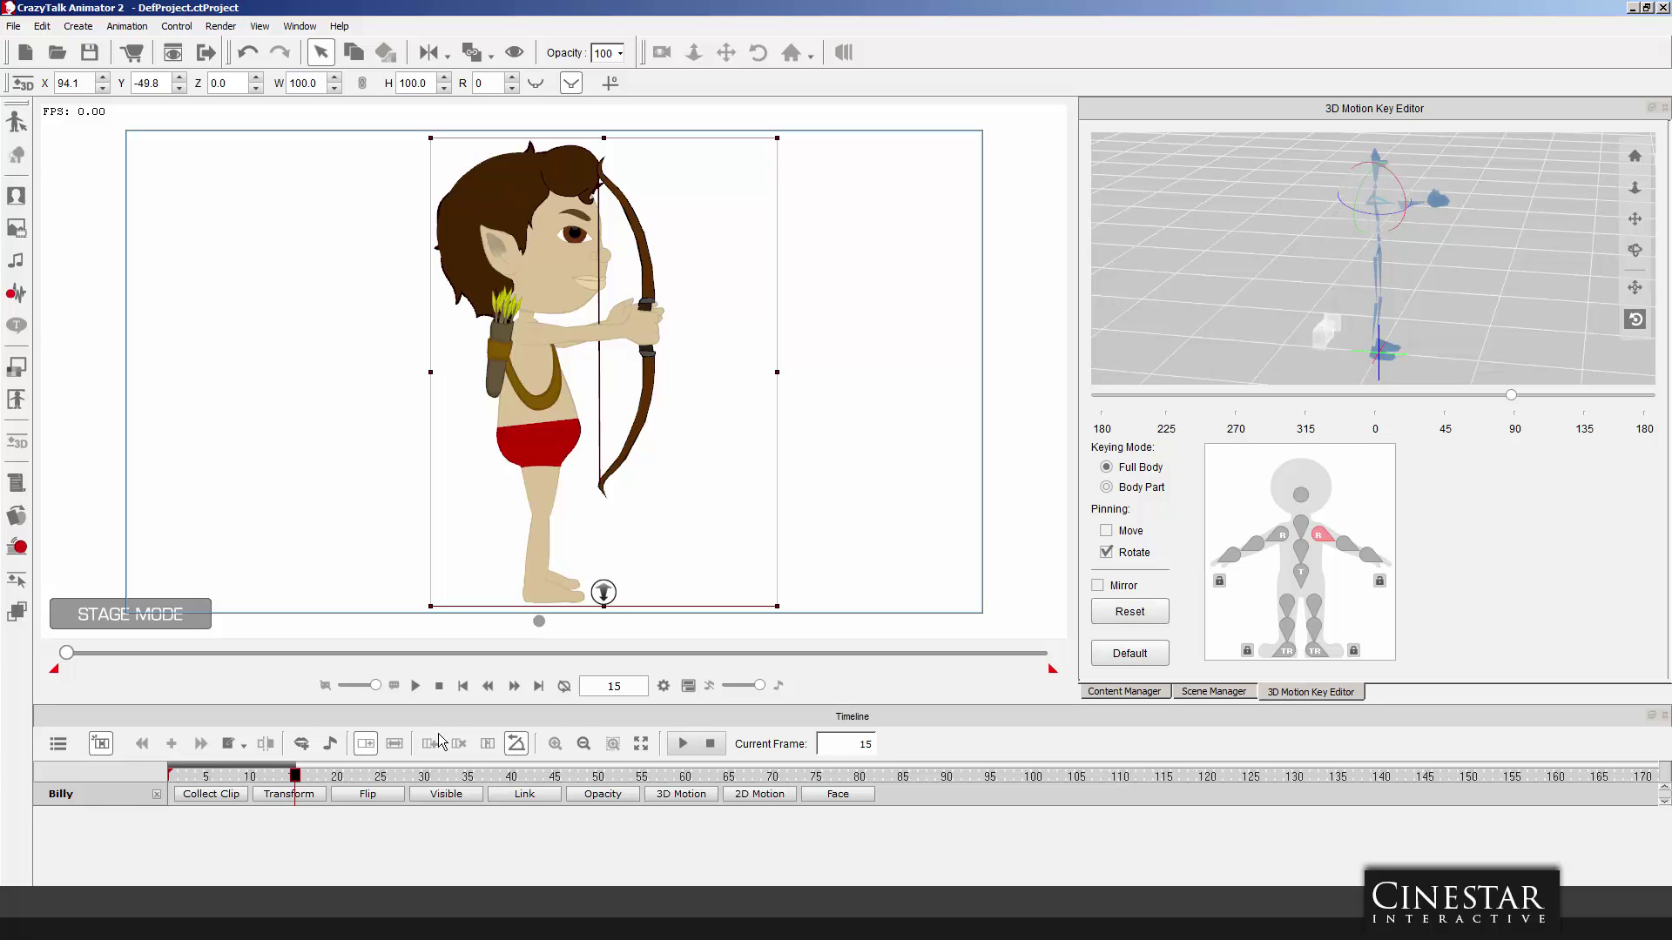
At frame 20, rotate the free arm's elbow back behind the body and fold its forearm forward to chest height in a bow-drawing pose.
{"action": "left_click_drag", "start_coordinate": [296, 775], "coordinate": [338, 778]}
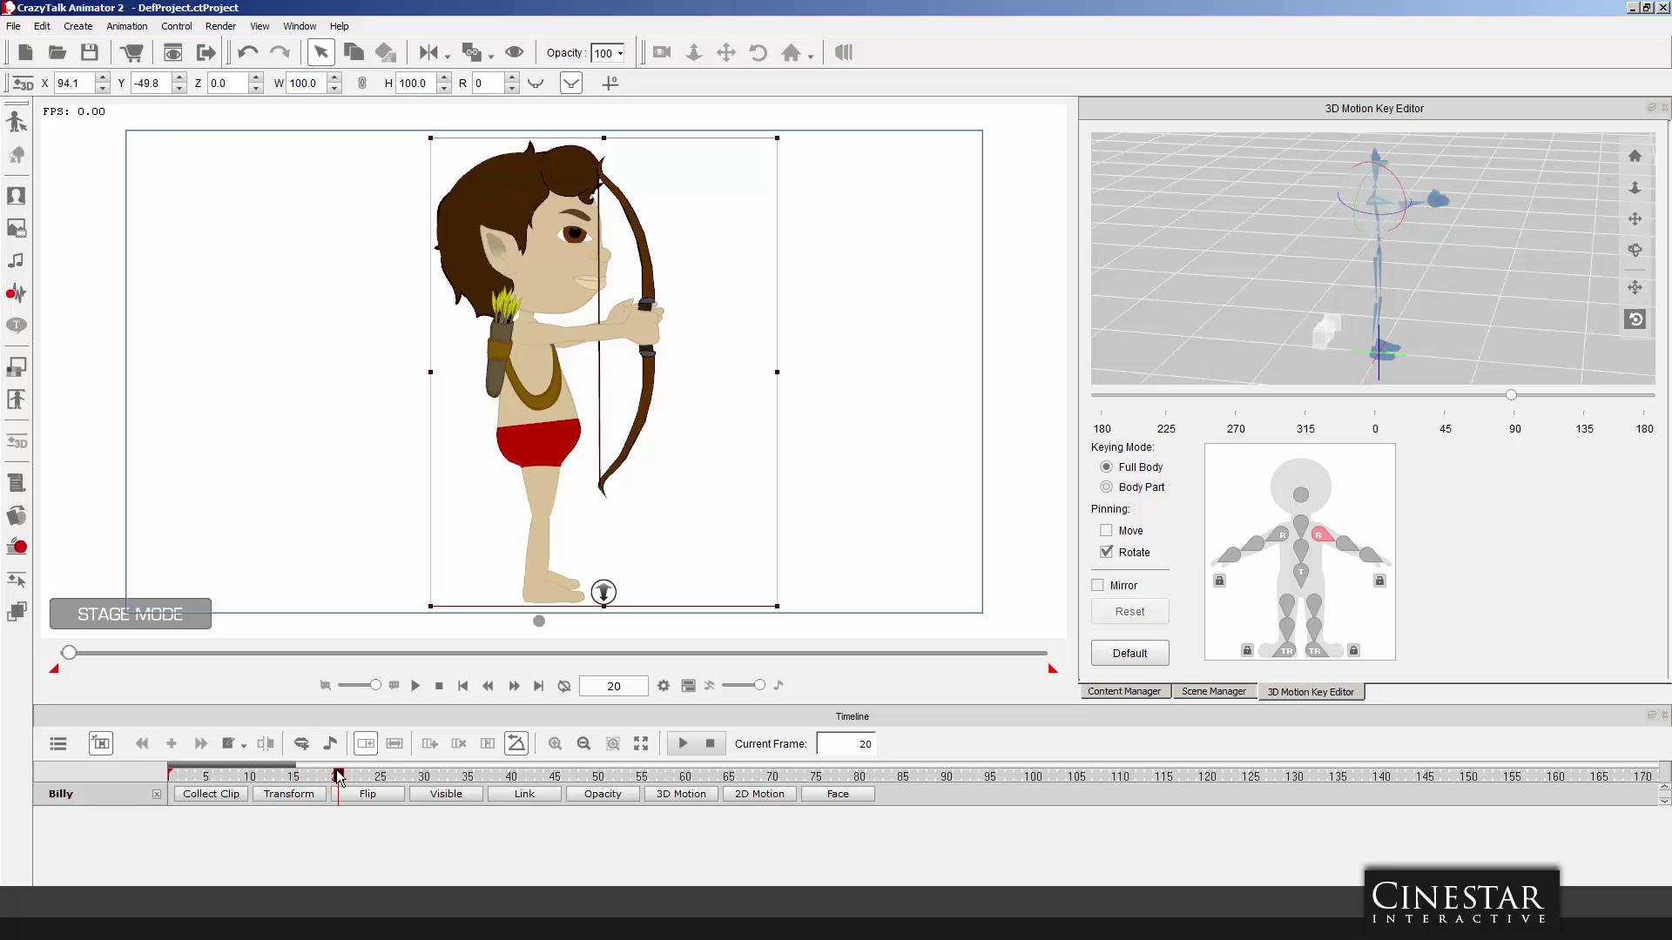
{"action": "left_click_drag", "start_coordinate": [1396, 180], "coordinate": [1498, 271]}
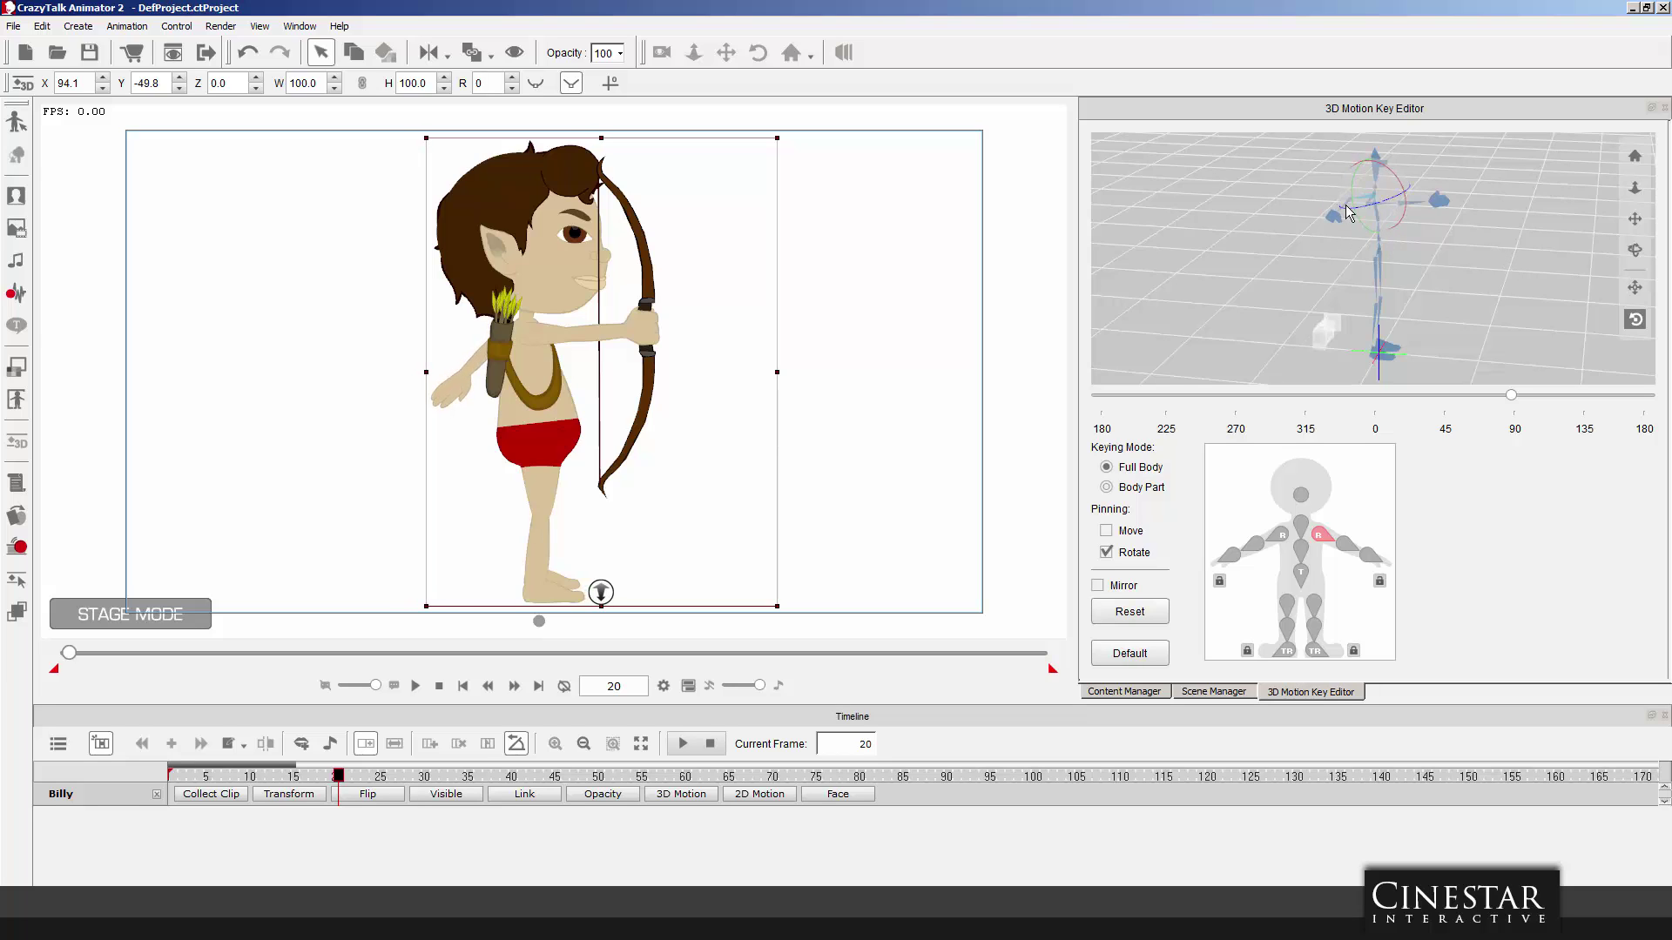
{"action": "left_click", "coordinate": [1348, 546]}
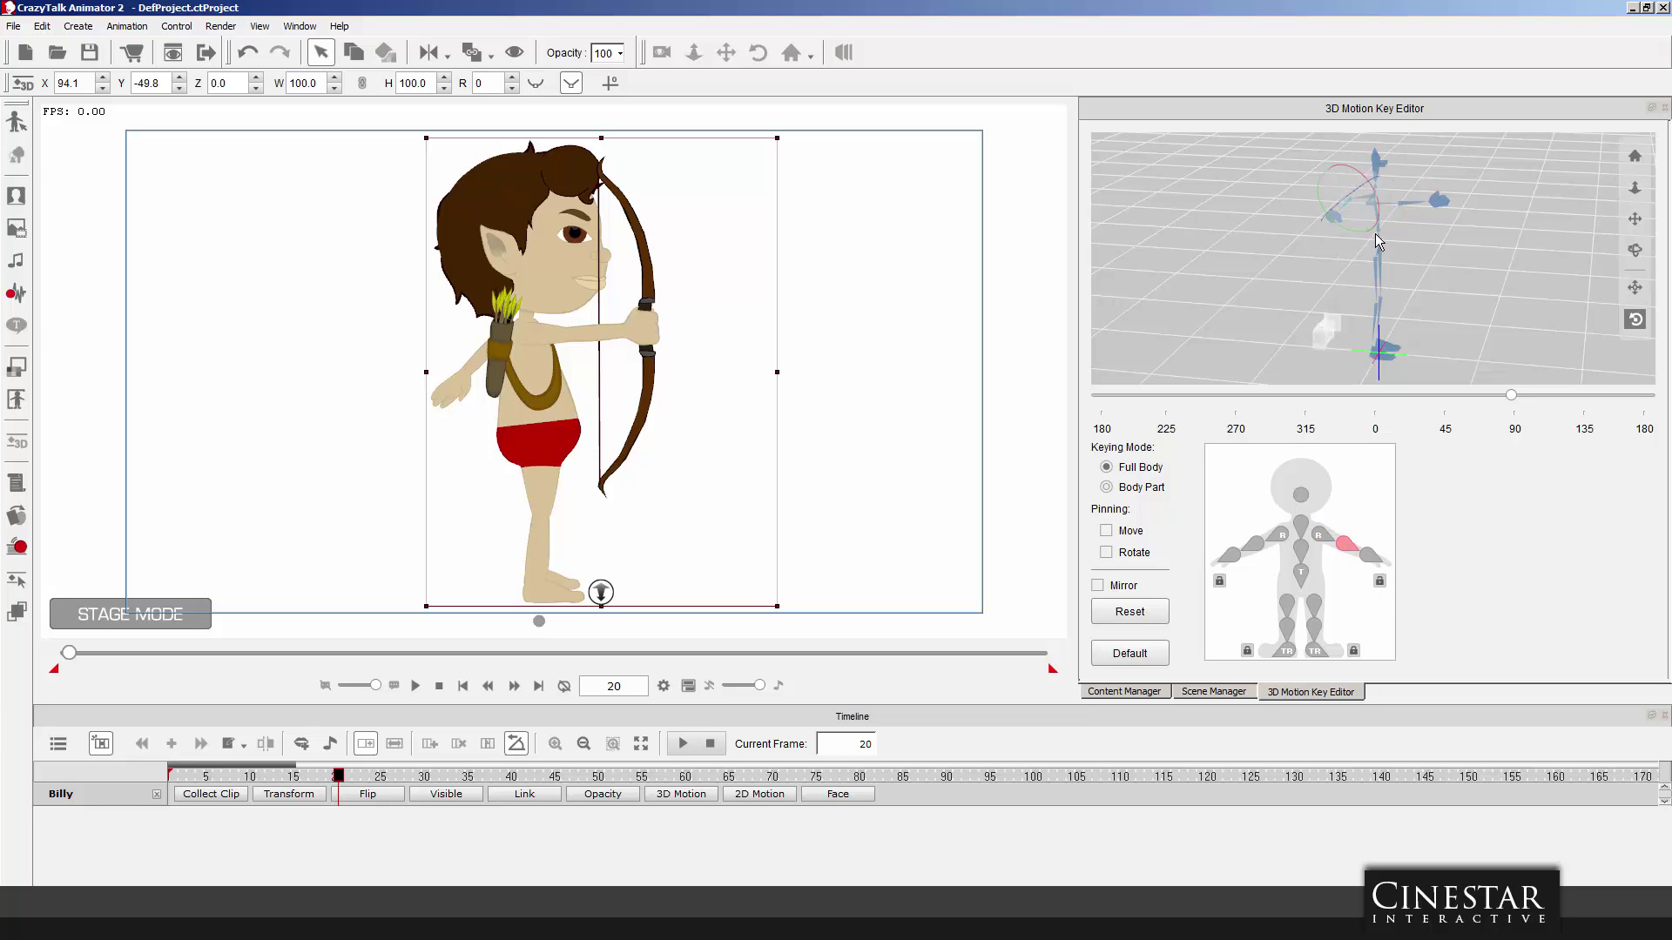
{"action": "left_click_drag", "start_coordinate": [1364, 183], "coordinate": [1357, 176]}
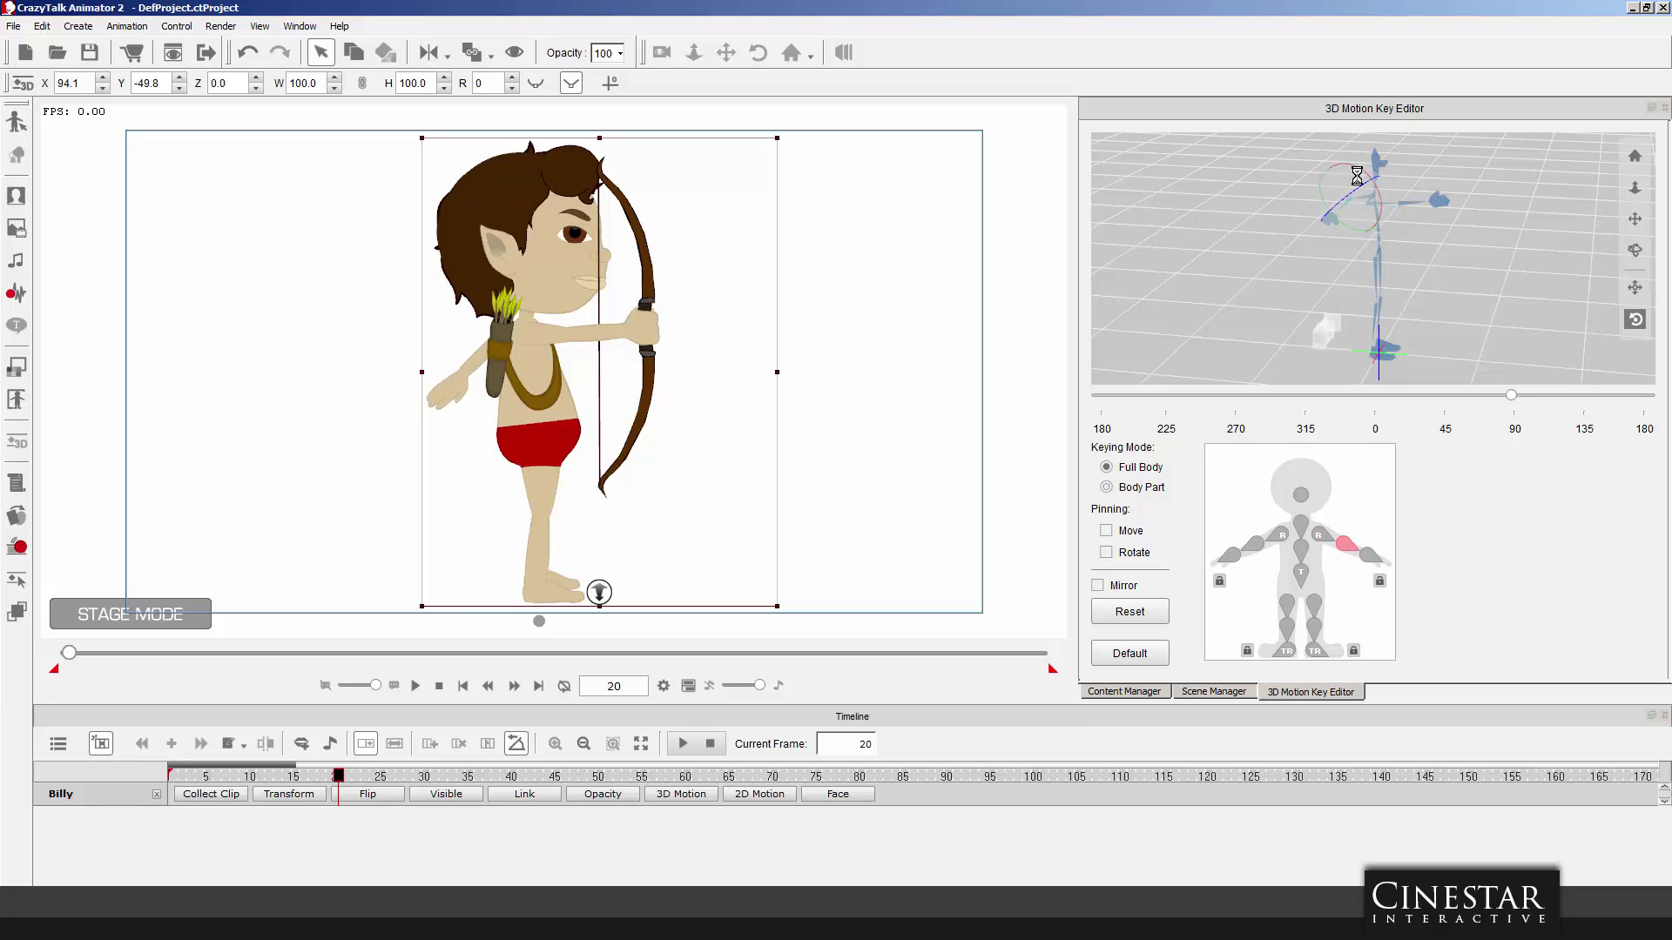
{"action": "left_click_drag", "start_coordinate": [1354, 193], "coordinate": [1352, 195]}
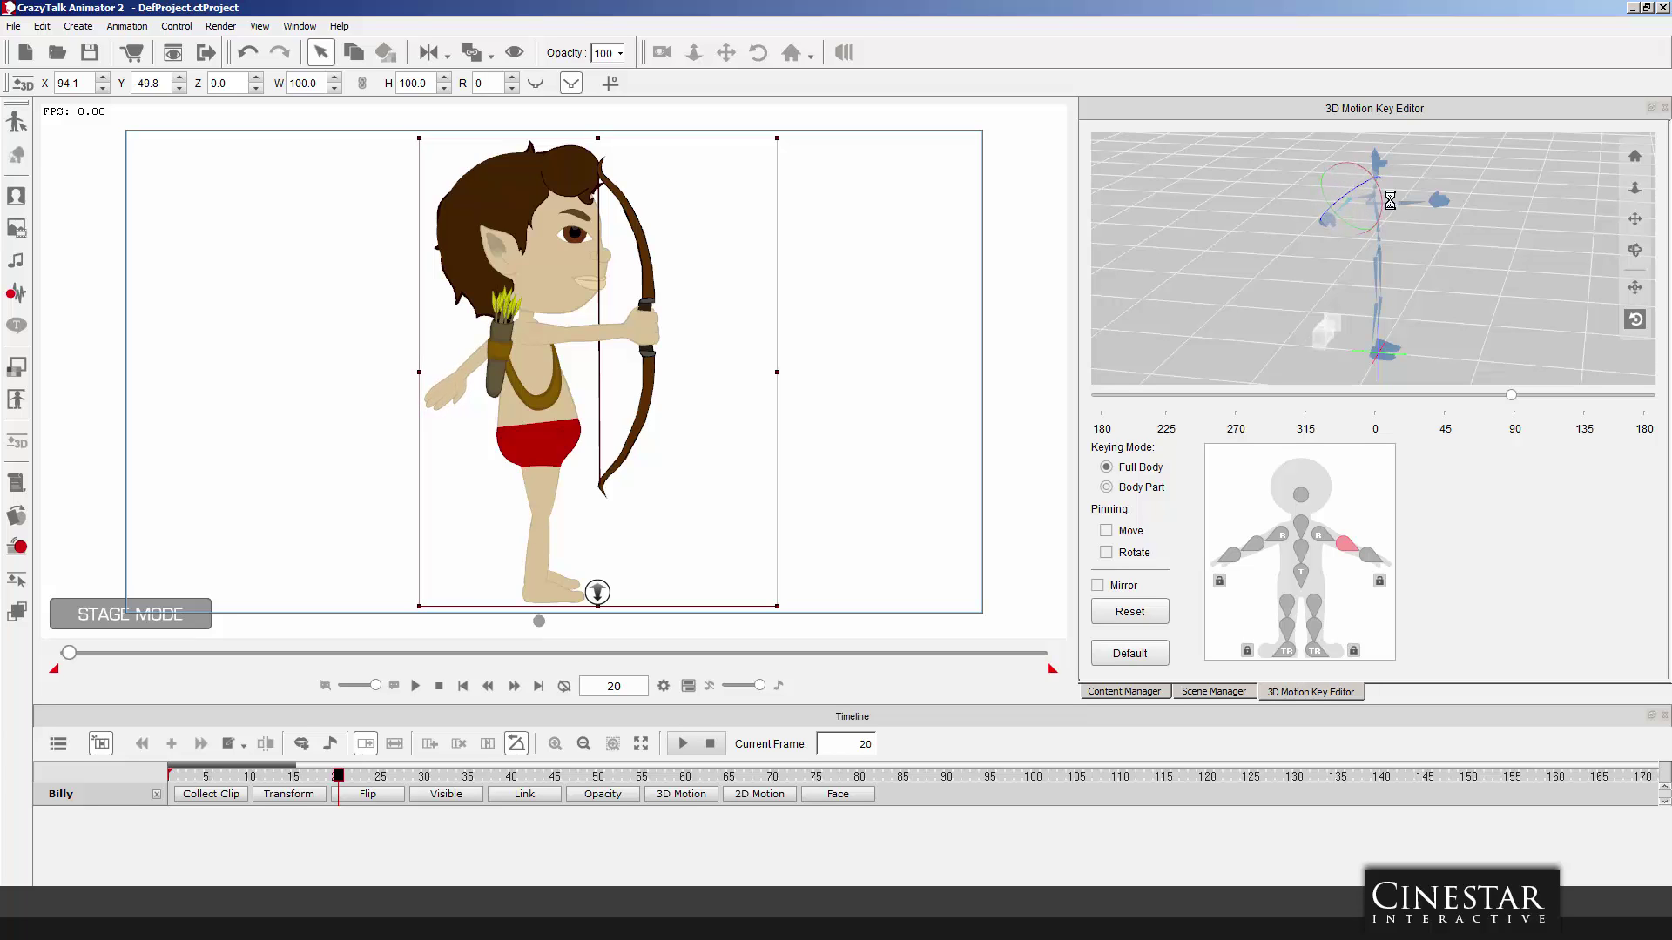
{"action": "left_click_drag", "start_coordinate": [1383, 198], "coordinate": [1004, 125]}
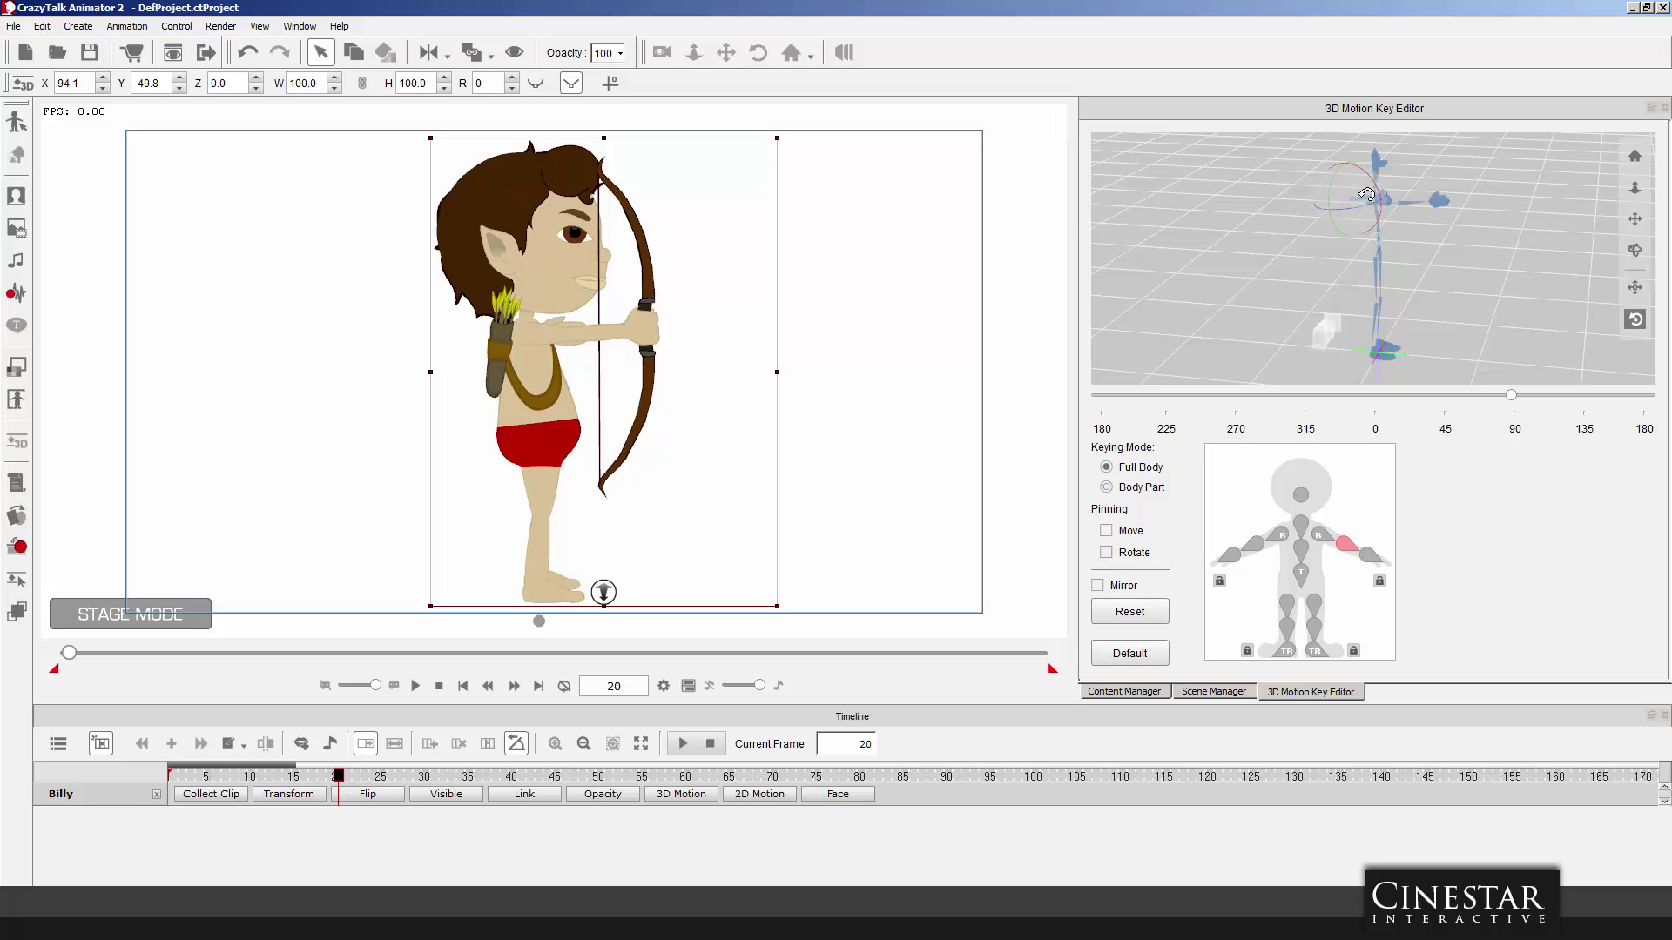
{"action": "left_click", "coordinate": [1320, 538]}
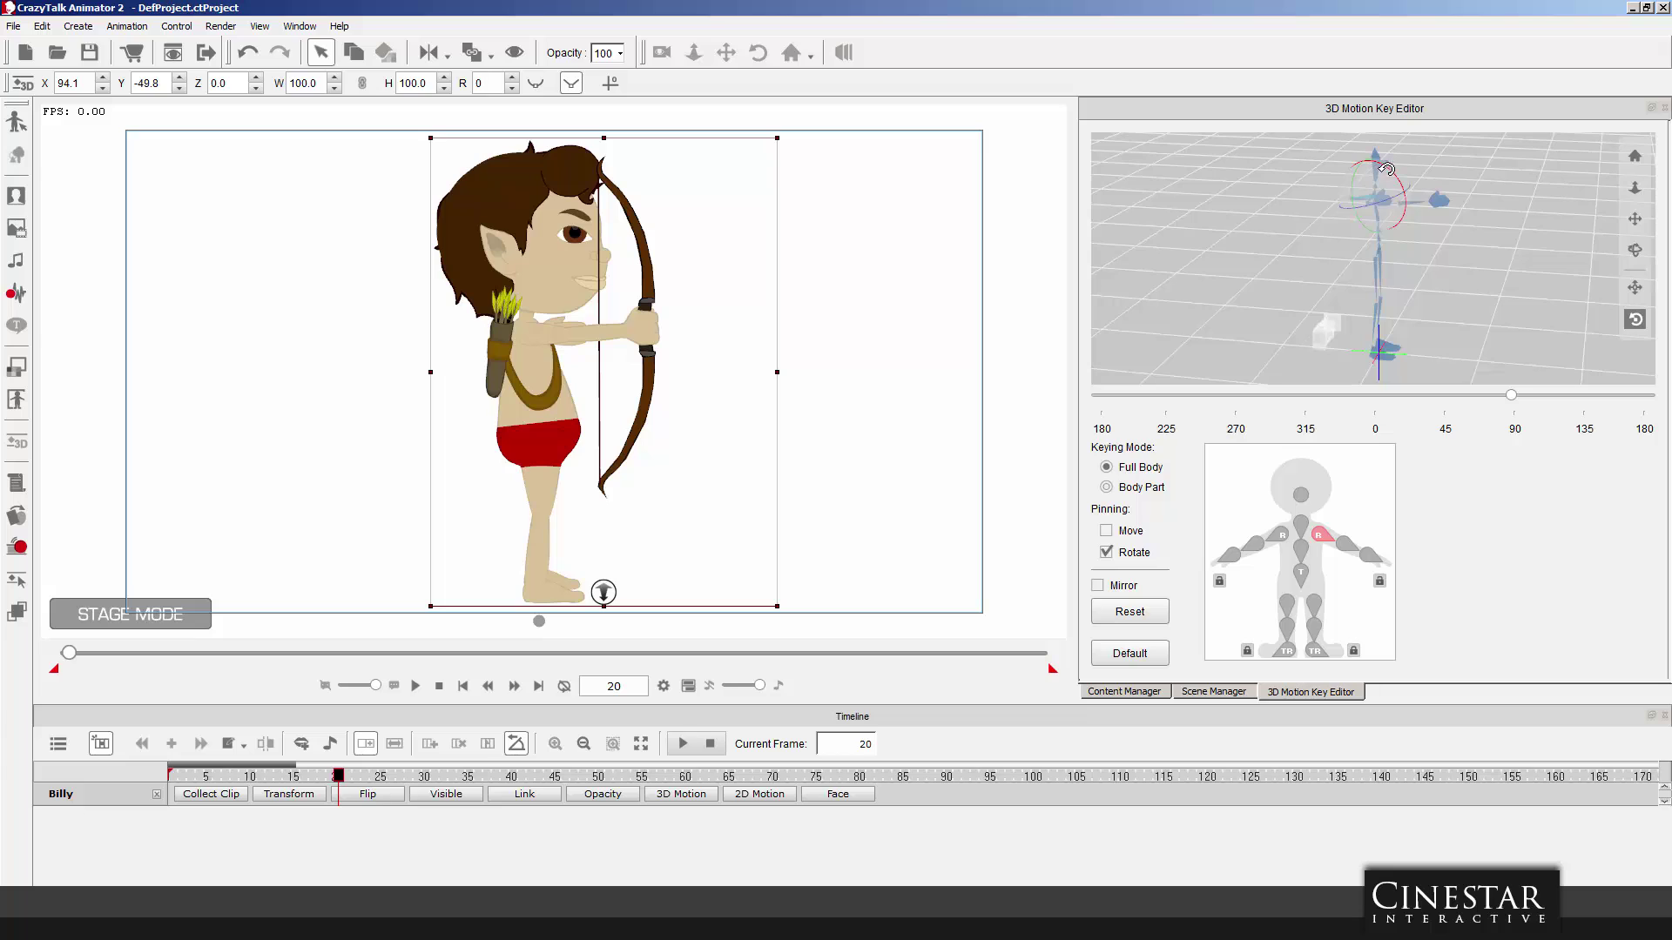
{"action": "mouse_move", "coordinate": [1386, 169]}
{"action": "left_mouse_down"}
{"action": "mouse_move", "coordinate": [1400, 177]}
{"action": "mouse_move", "coordinate": [1386, 142]}
{"action": "left_mouse_up"}
Play the full bow-drawing animation from frame 1 to review both arms, then stop it.
{"action": "left_click_drag", "start_coordinate": [340, 779], "coordinate": [64, 782]}
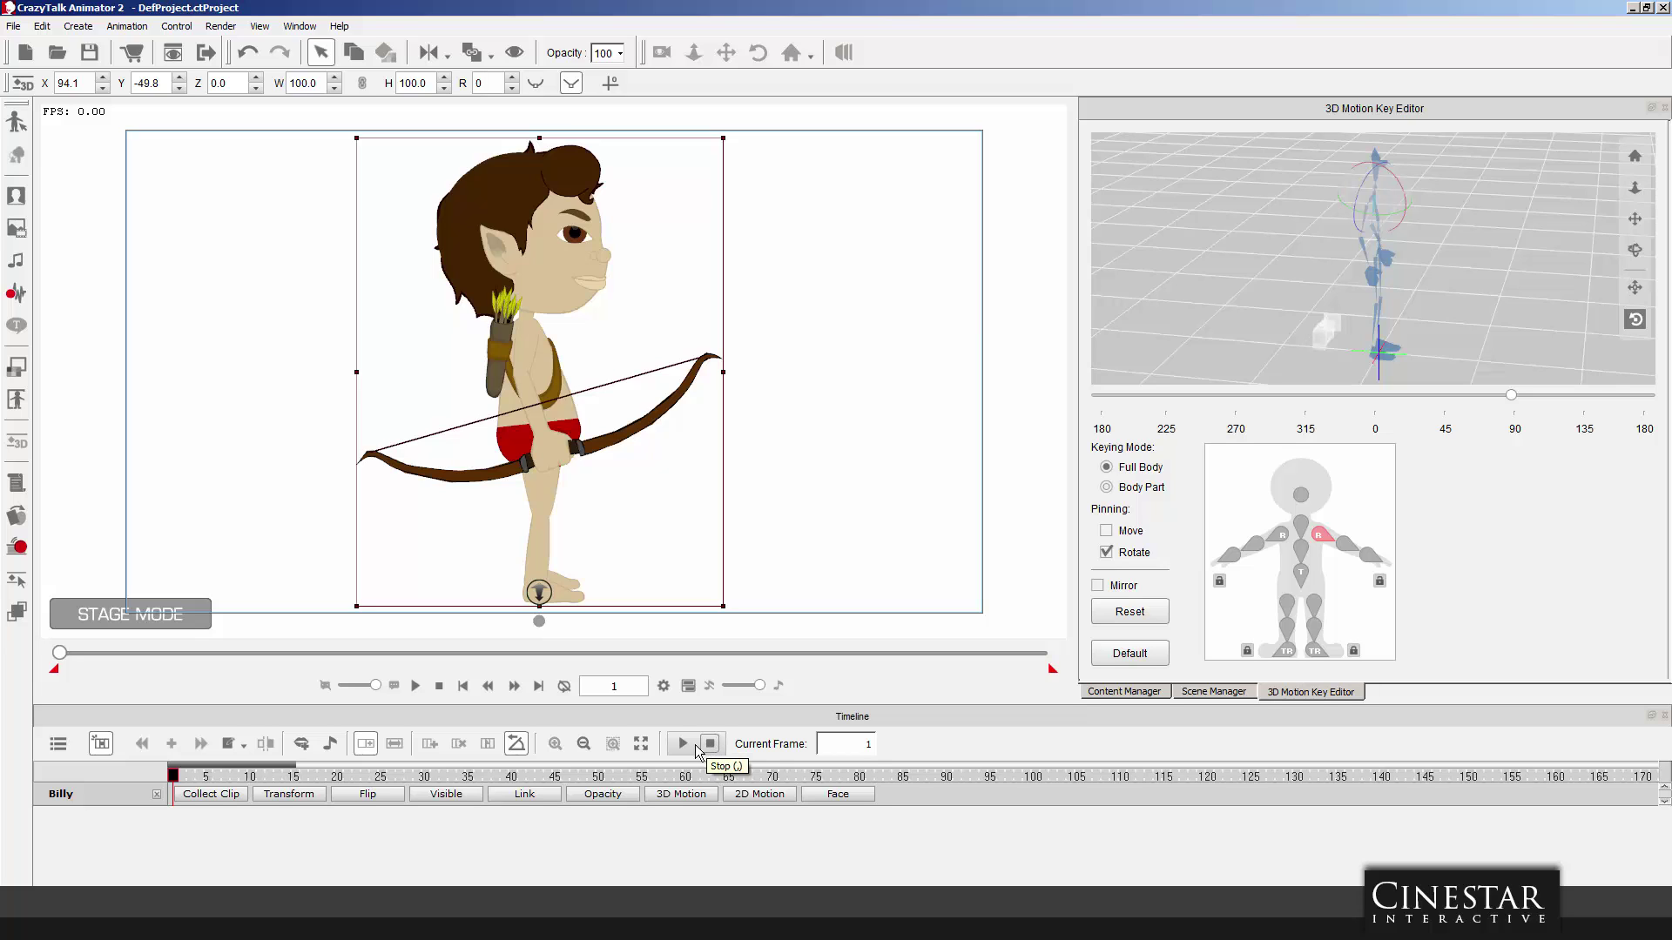
{"action": "left_click", "coordinate": [684, 745]}
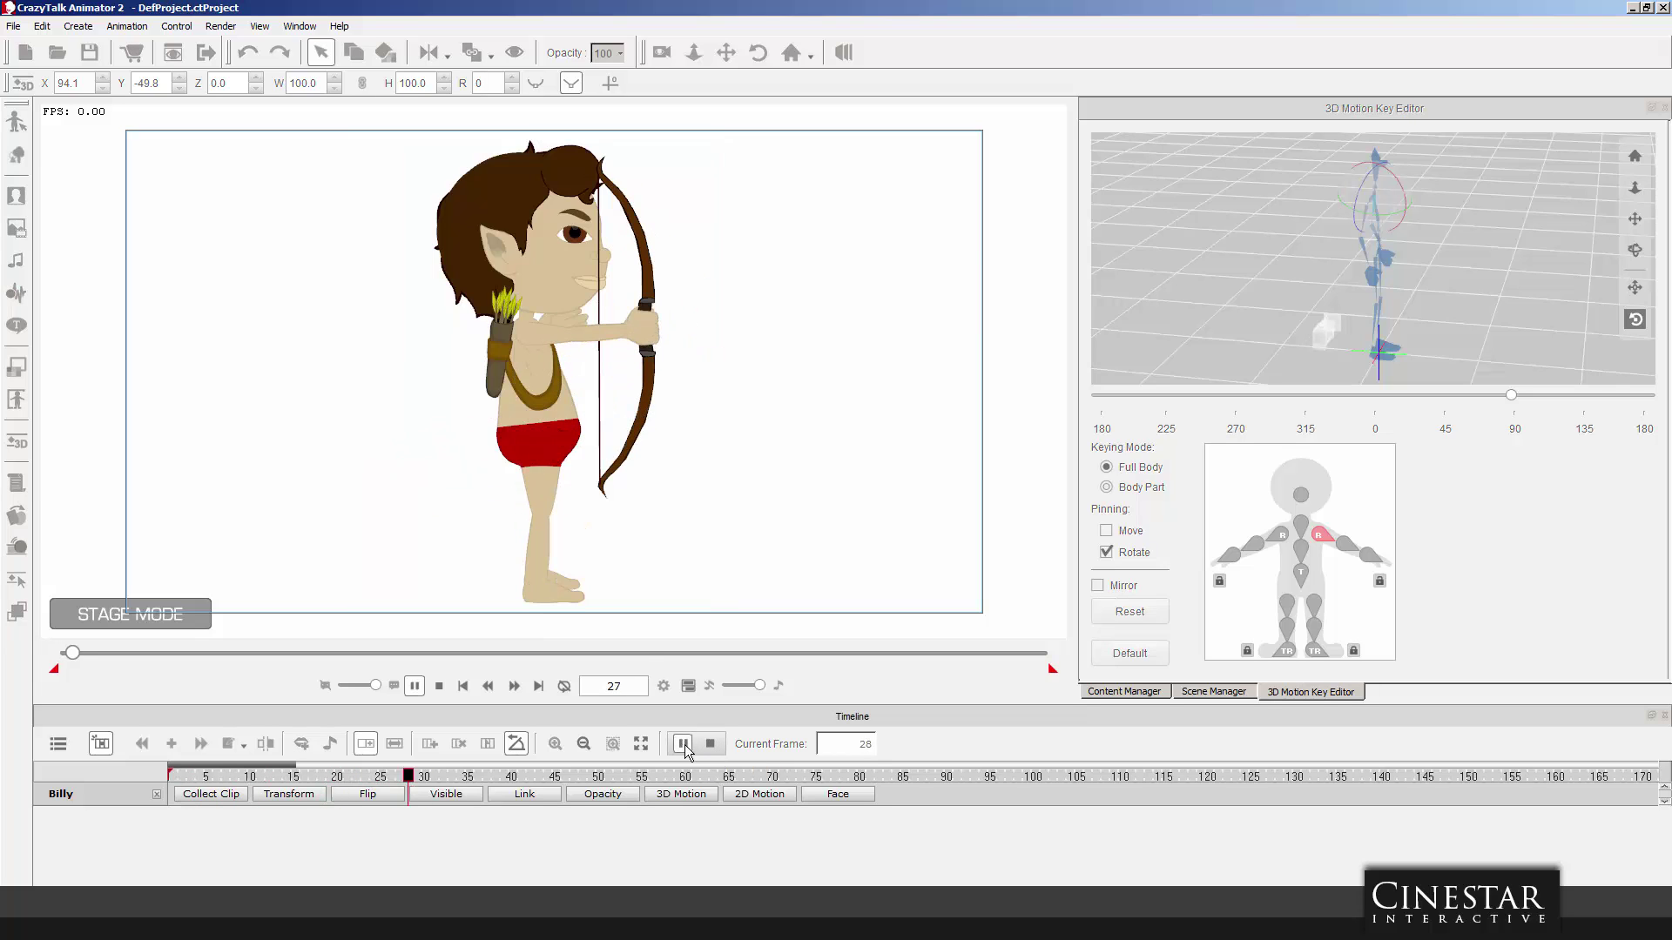
{"action": "left_click", "coordinate": [711, 745]}
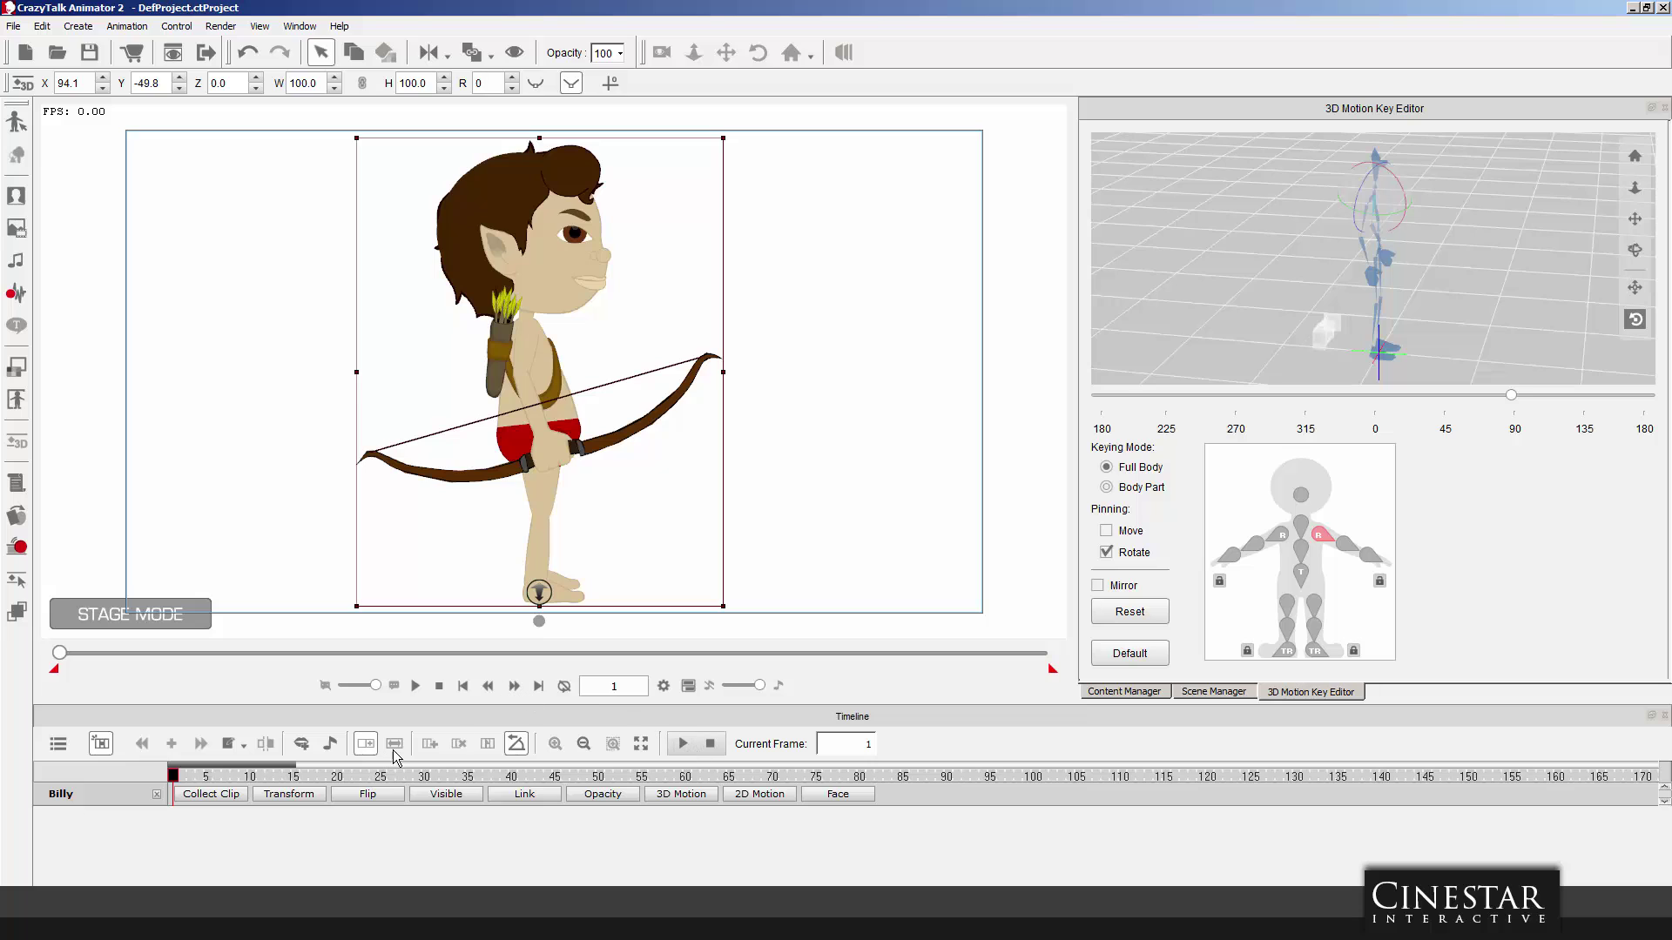
Shorten the project's total animation length in the project settings.
{"action": "left_click", "coordinate": [667, 686]}
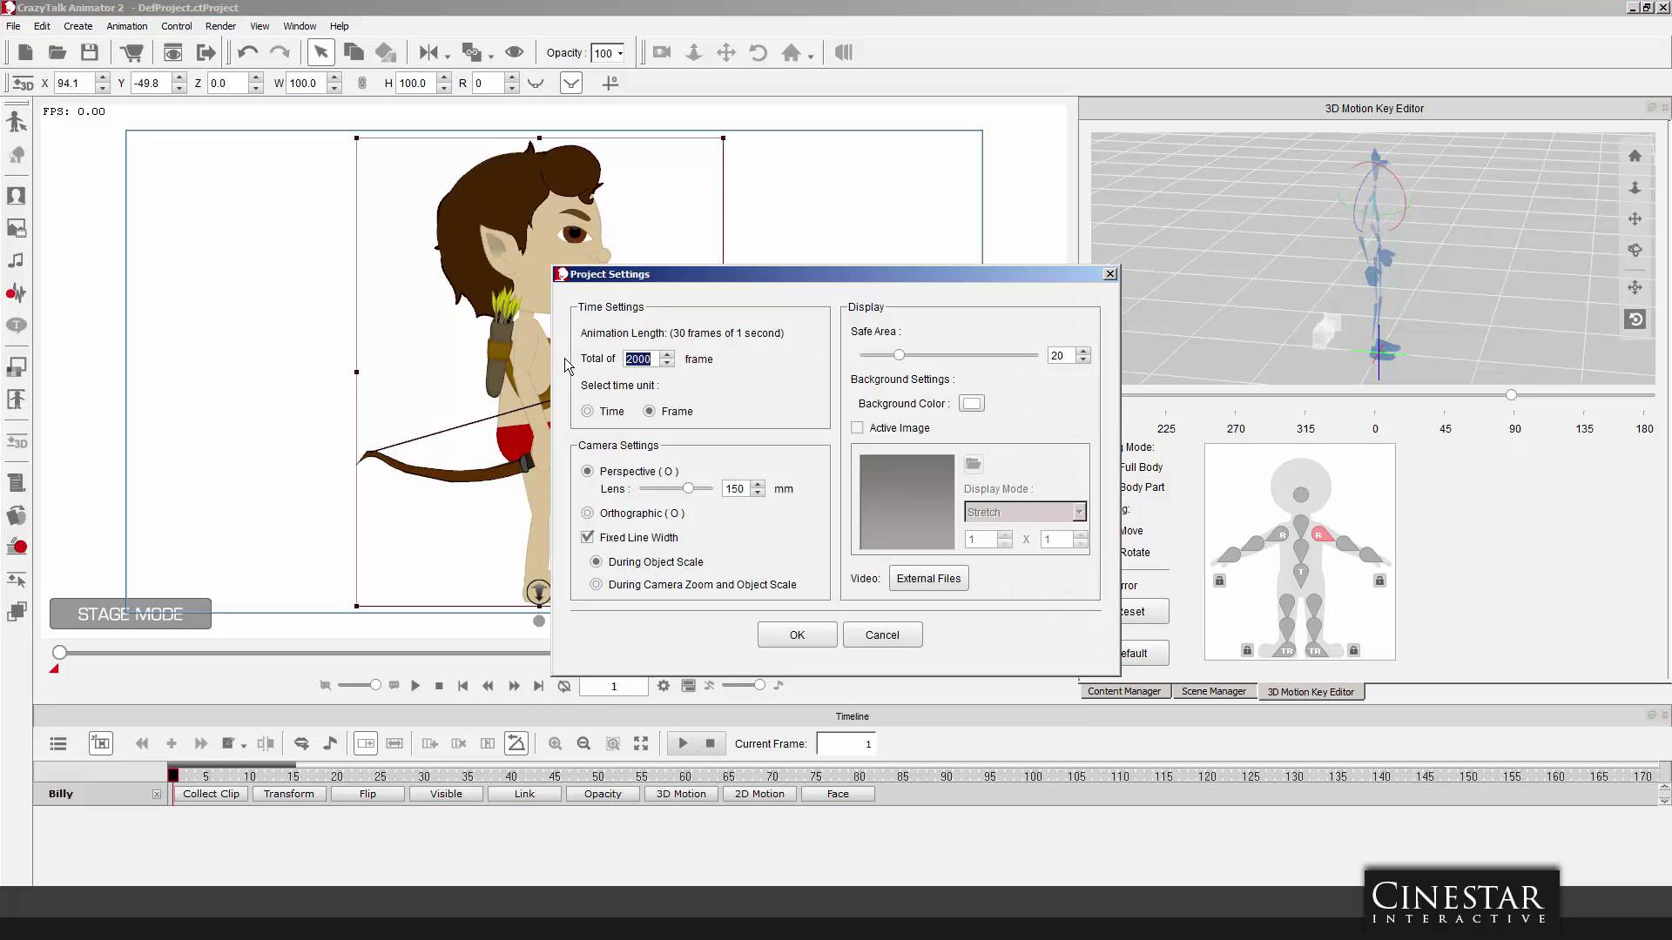
{"action": "type", "text": "100"}
{"action": "key", "text": "Return"}
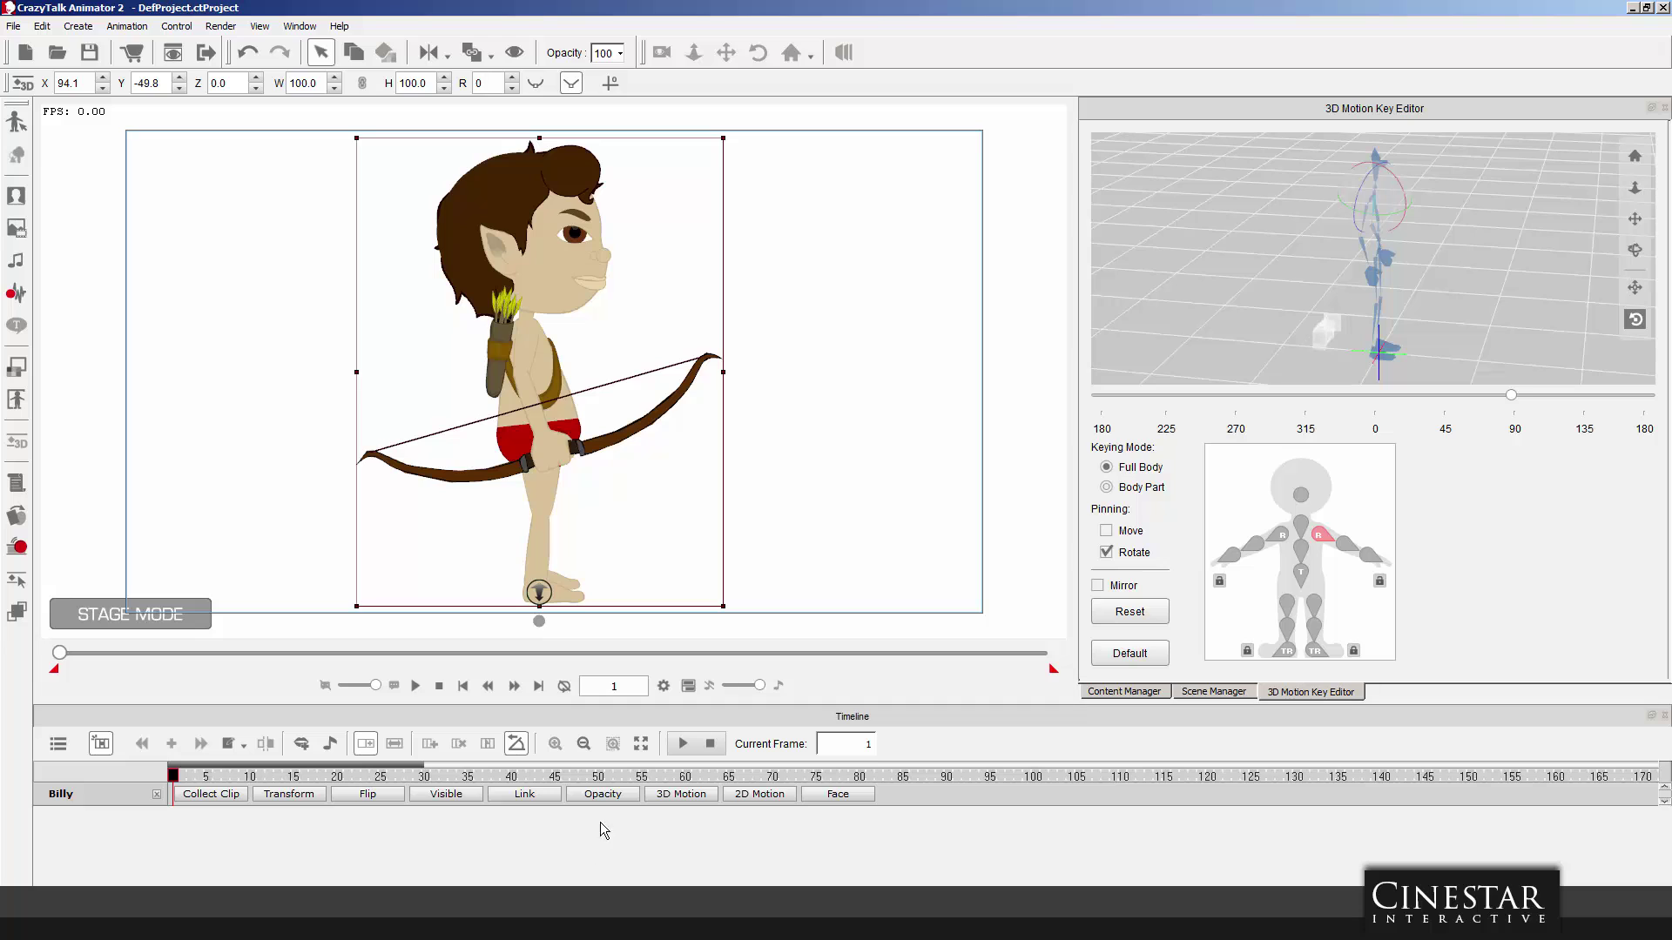
End the playback range at frame 20 with looping on, and play the bow-drawing animation to review it.
{"action": "left_click_drag", "start_coordinate": [424, 766], "coordinate": [378, 759]}
{"action": "left_click", "coordinate": [421, 686]}
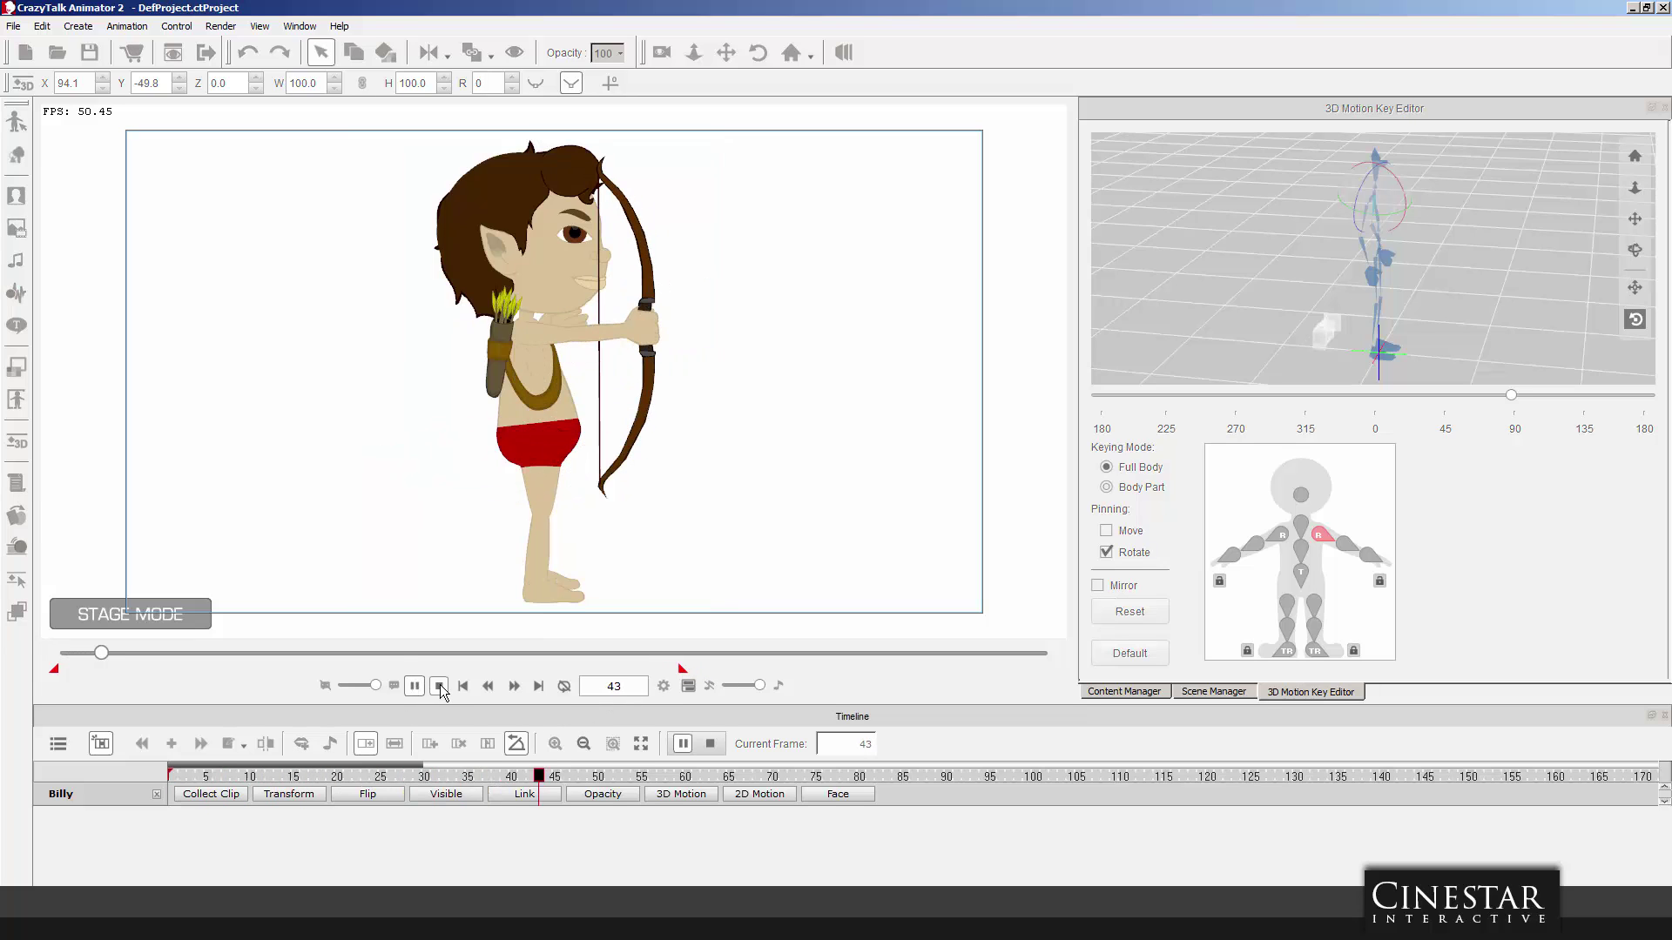
{"action": "left_click", "coordinate": [439, 685]}
{"action": "mouse_move", "coordinate": [64, 651]}
{"action": "left_mouse_down"}
{"action": "mouse_move", "coordinate": [1079, 660]}
{"action": "mouse_move", "coordinate": [75, 662]}
{"action": "left_mouse_up"}
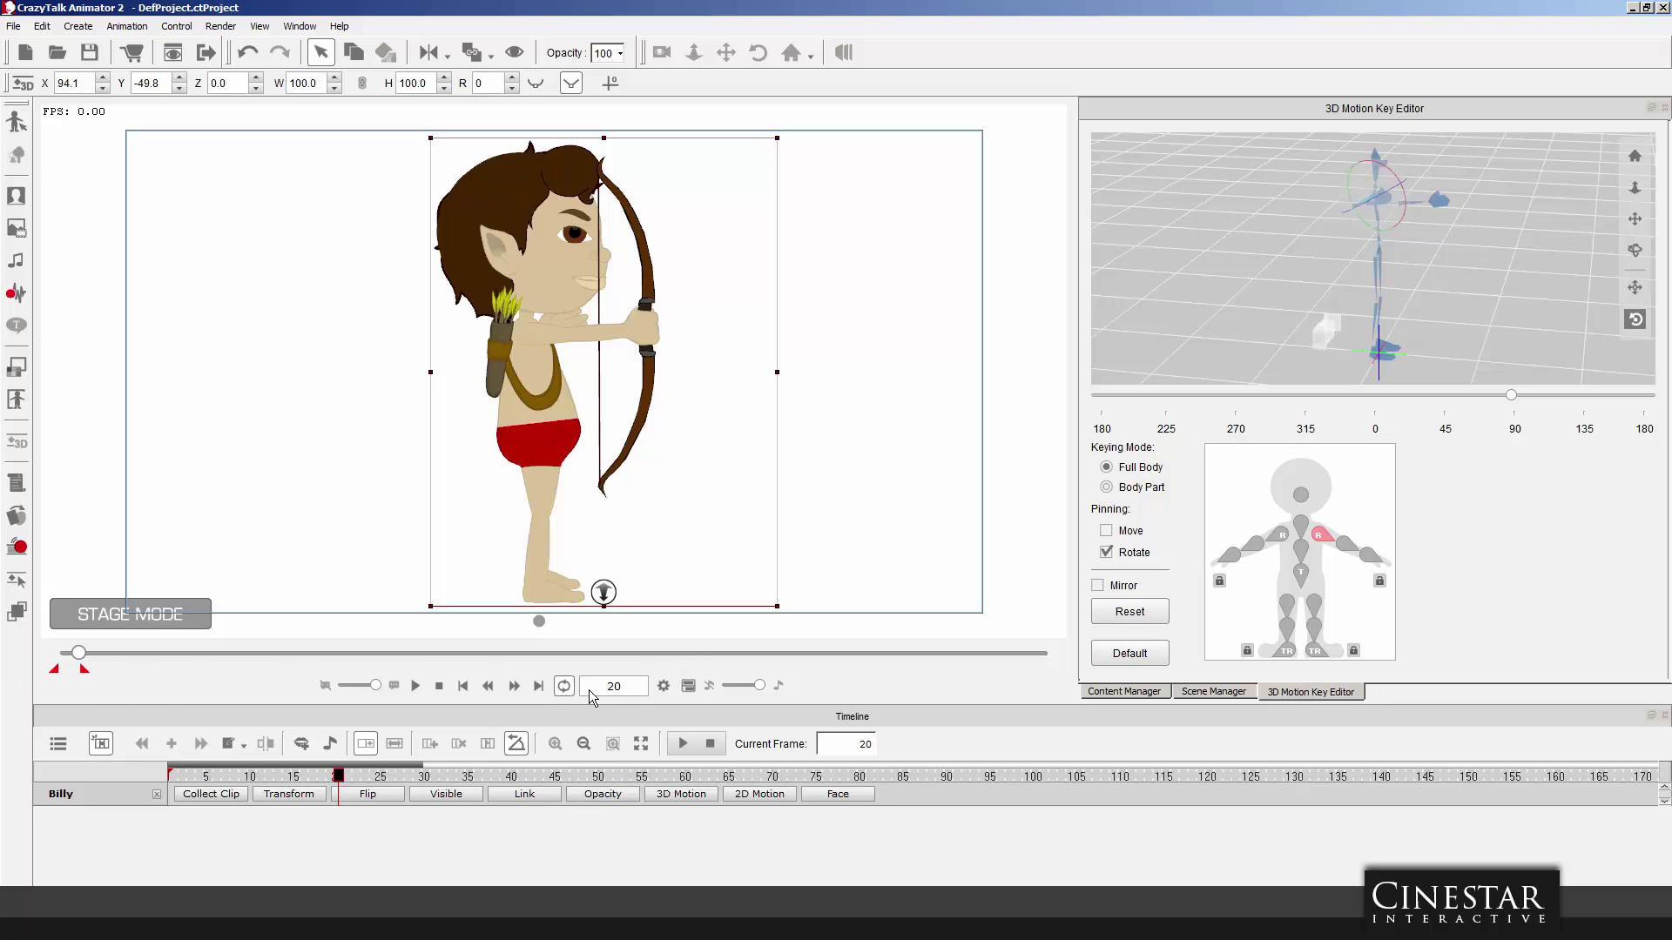
{"action": "left_click", "coordinate": [414, 686]}
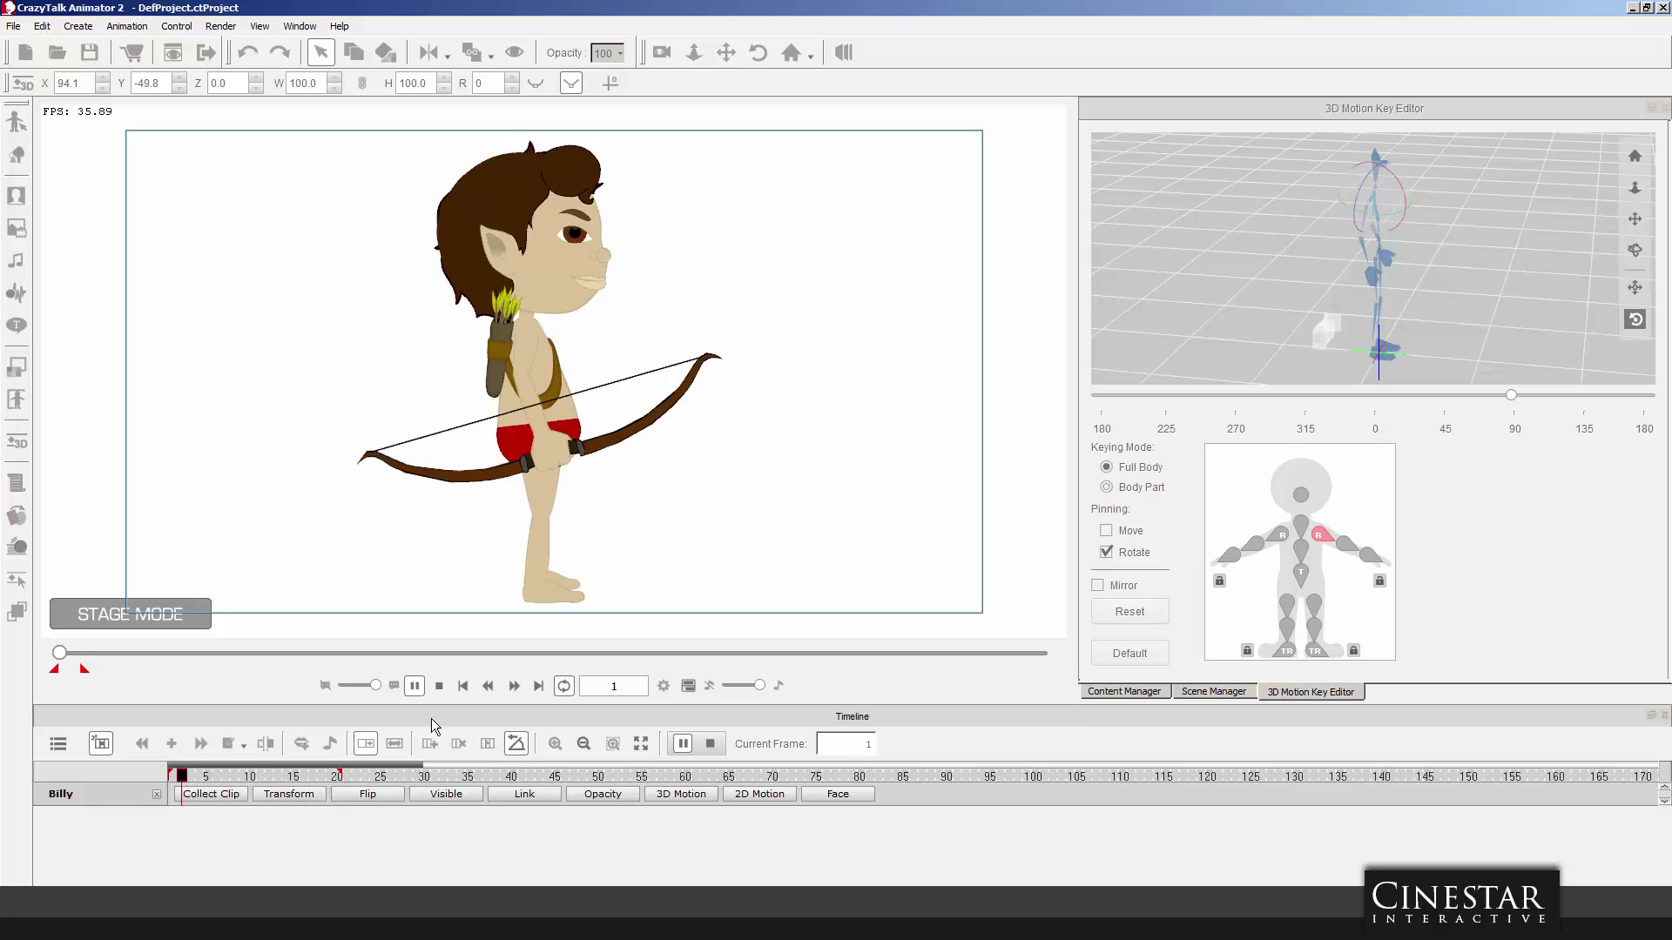
{"action": "left_click", "coordinate": [712, 744]}
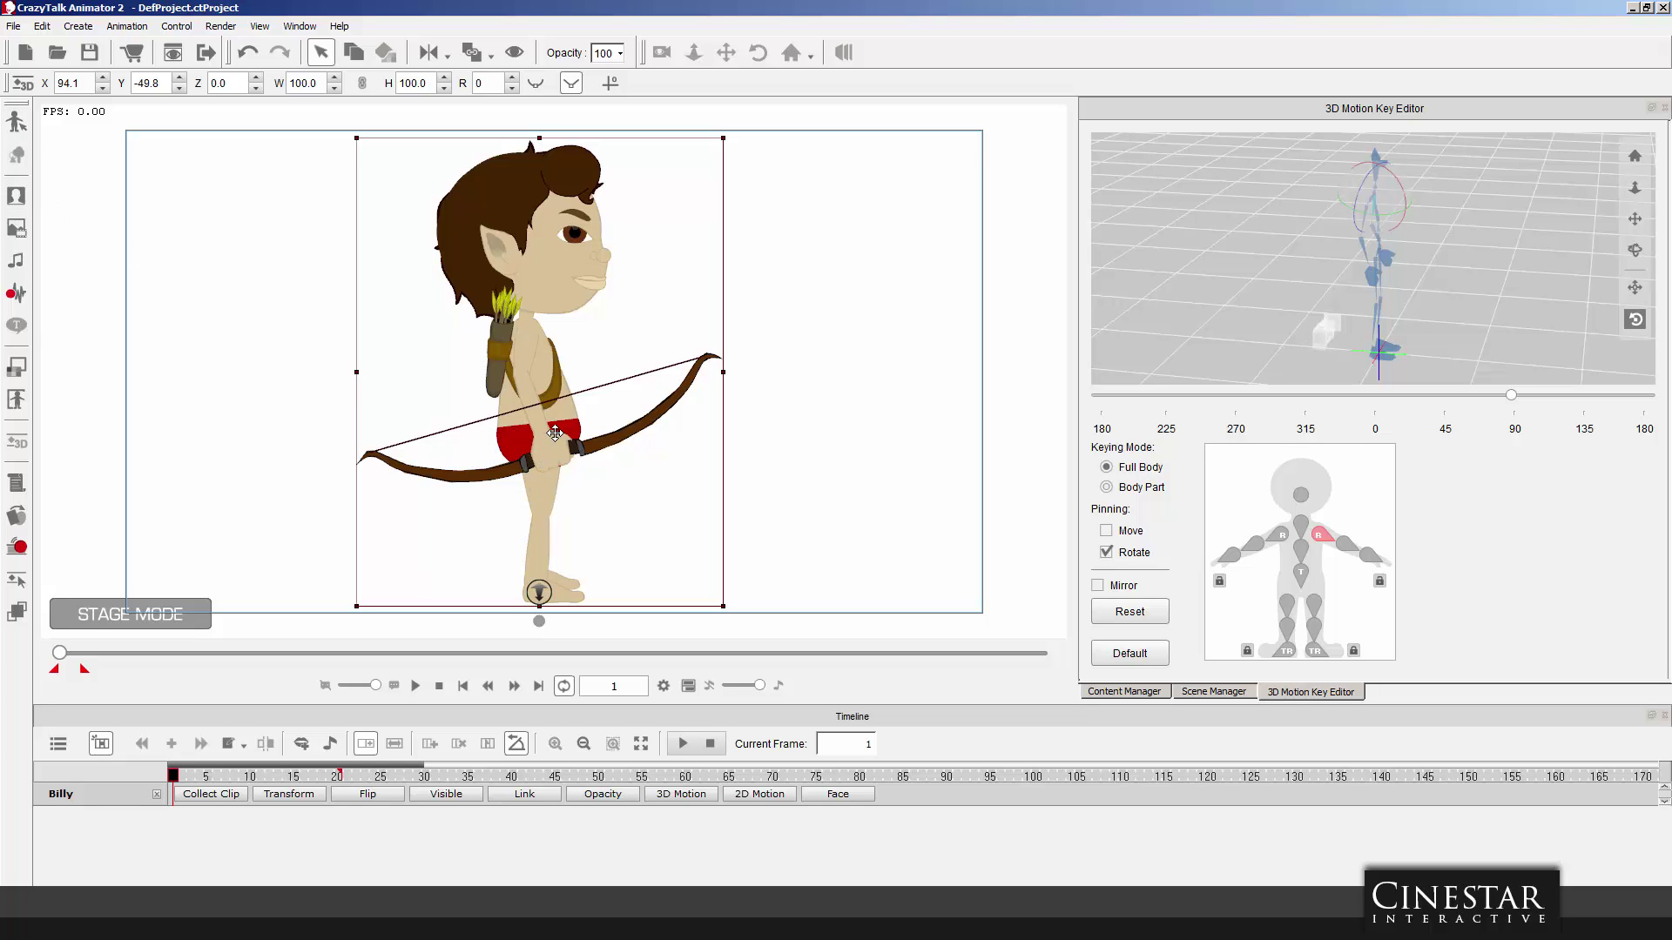
Turn off the elf's outline in the Render Style settings and briefly play the animation to check the bow without its string.
{"action": "left_click", "coordinate": [19, 367]}
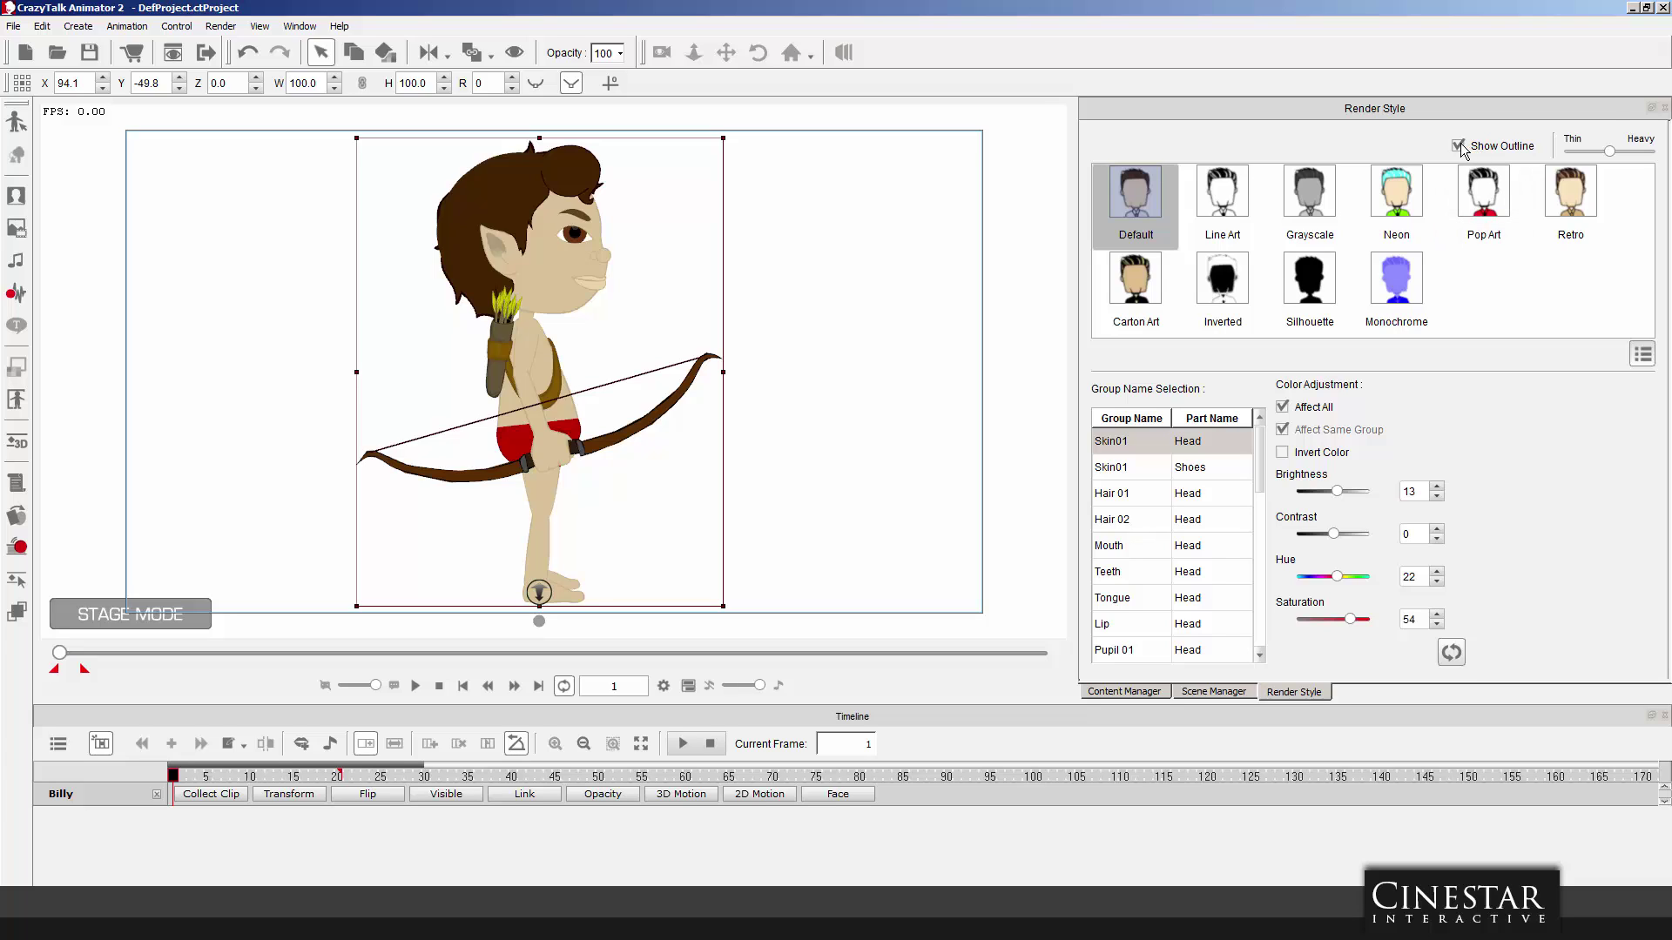
{"action": "left_click", "coordinate": [1458, 146]}
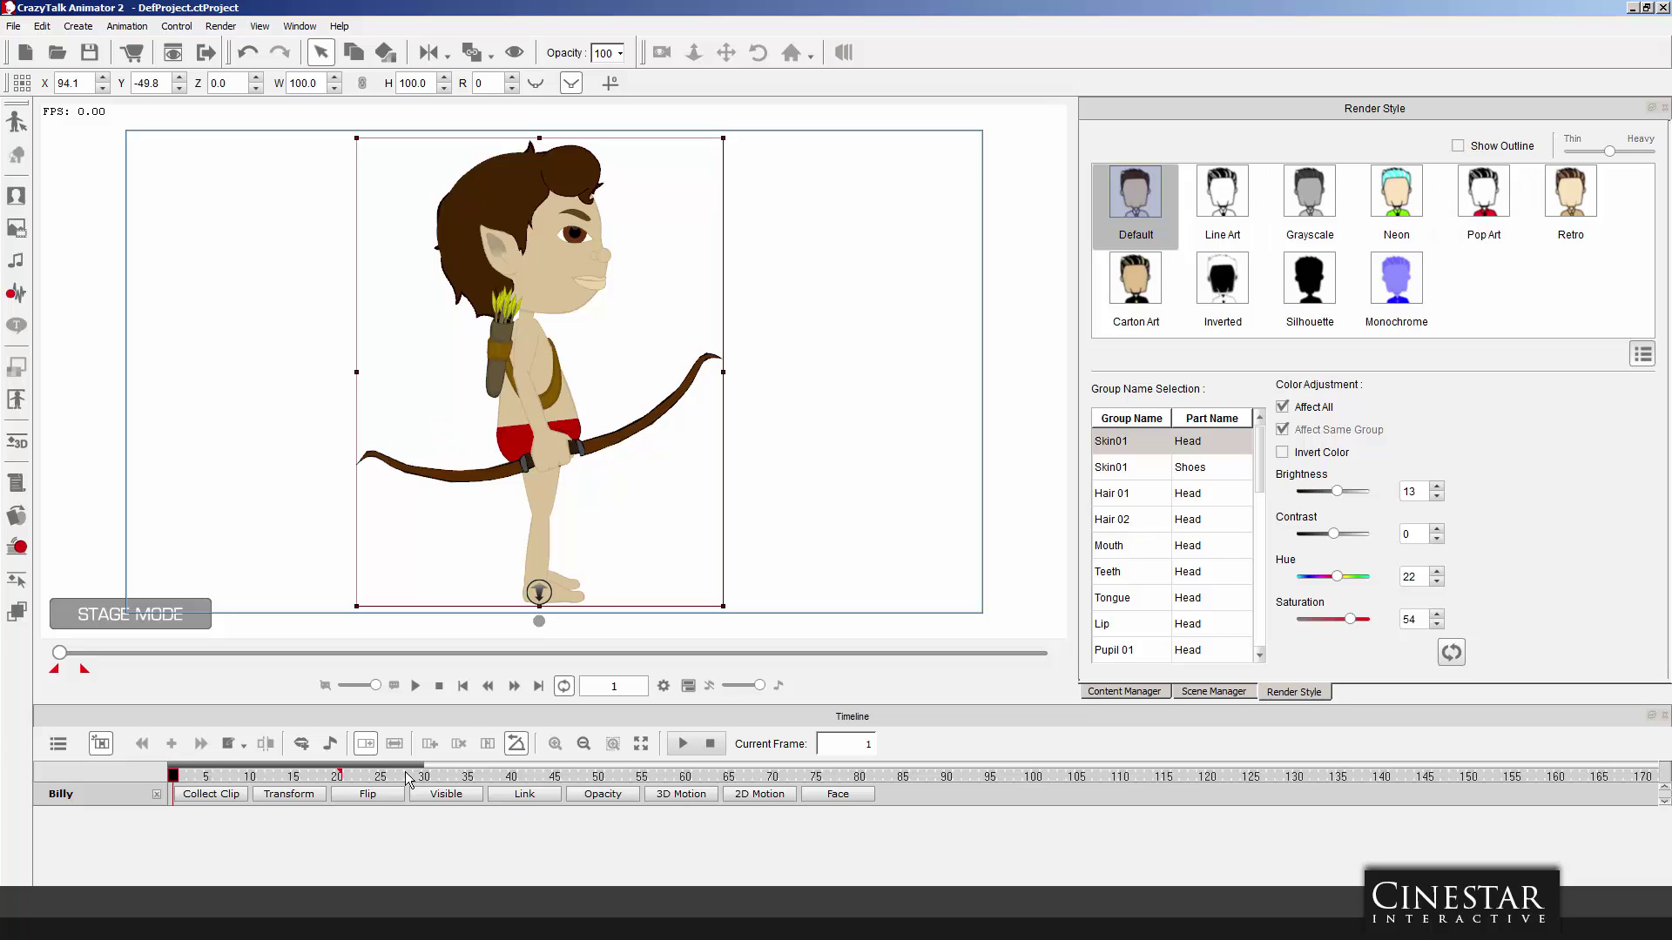
{"action": "left_click", "coordinate": [682, 741]}
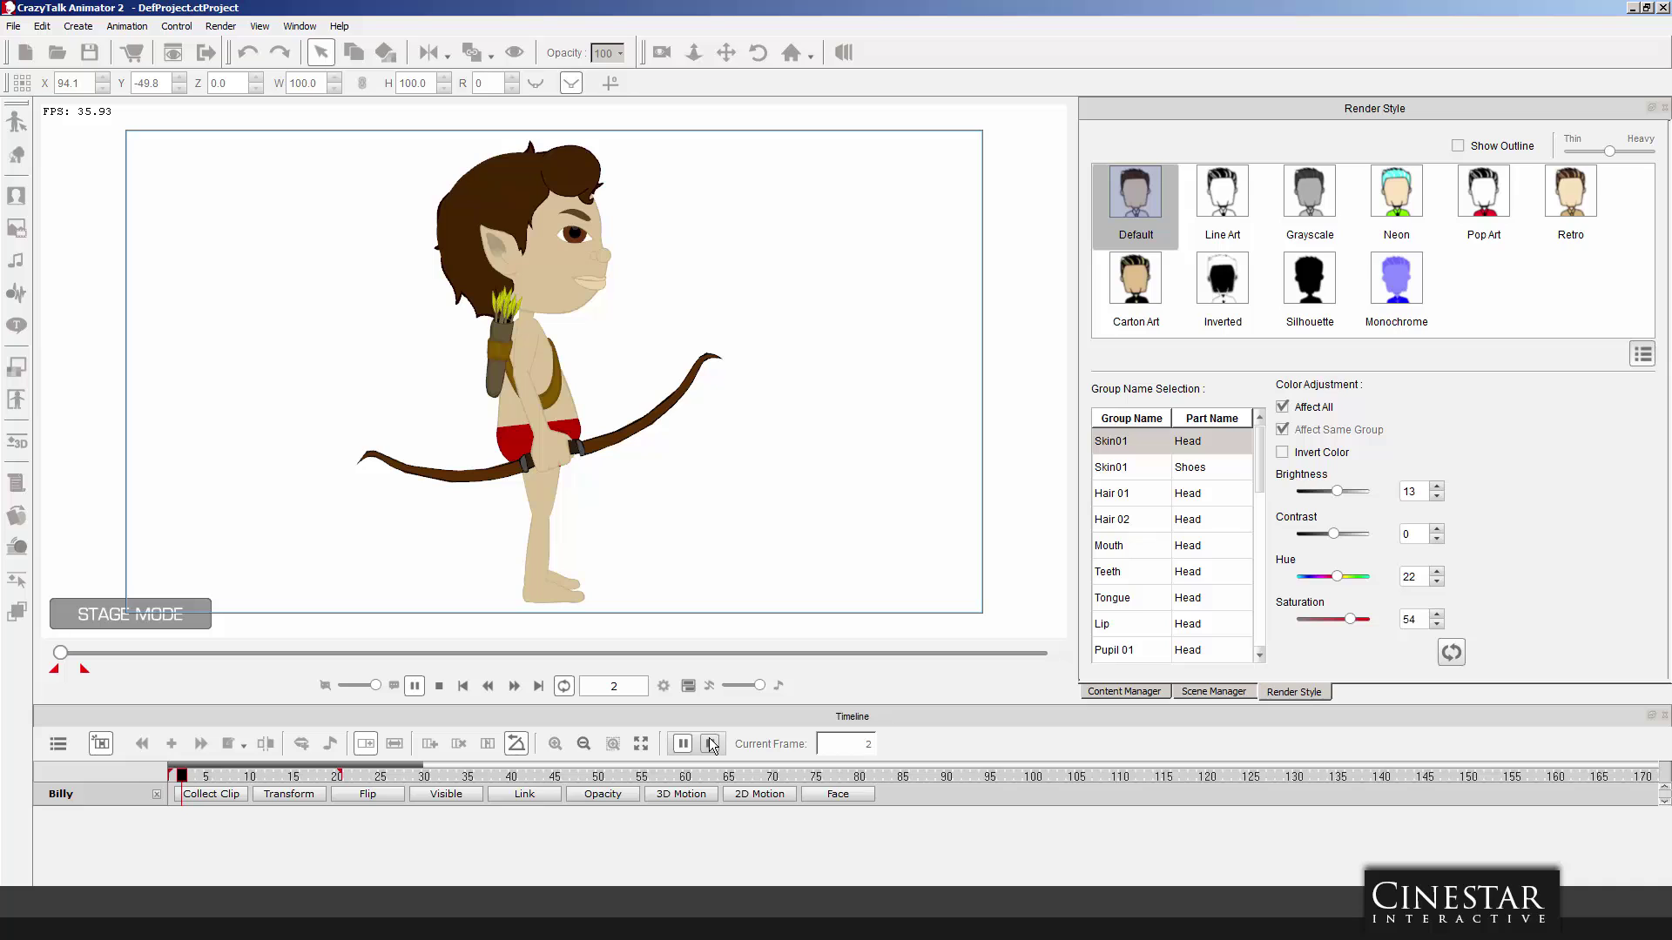
{"action": "left_click", "coordinate": [711, 743]}
{"action": "left_click", "coordinate": [536, 482]}
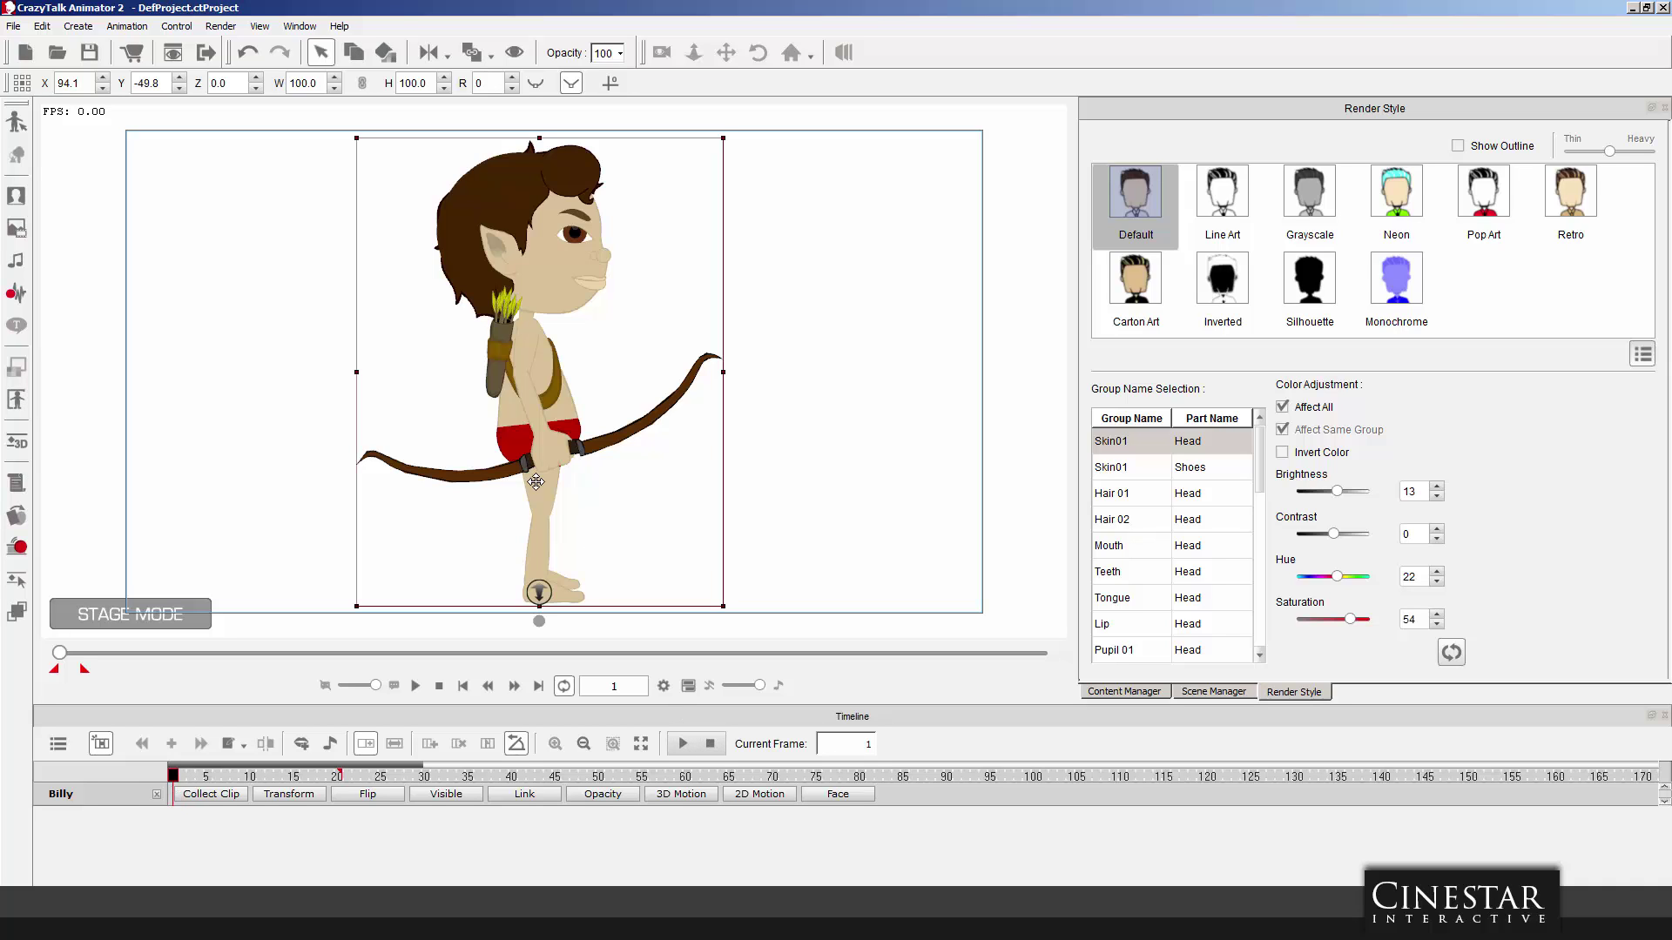
Add the Line prop from the Cinestar Arrows folder at the bow's lower tip, rotate it to about 243 degrees and link it to the bow.
{"action": "left_click", "coordinate": [1145, 692]}
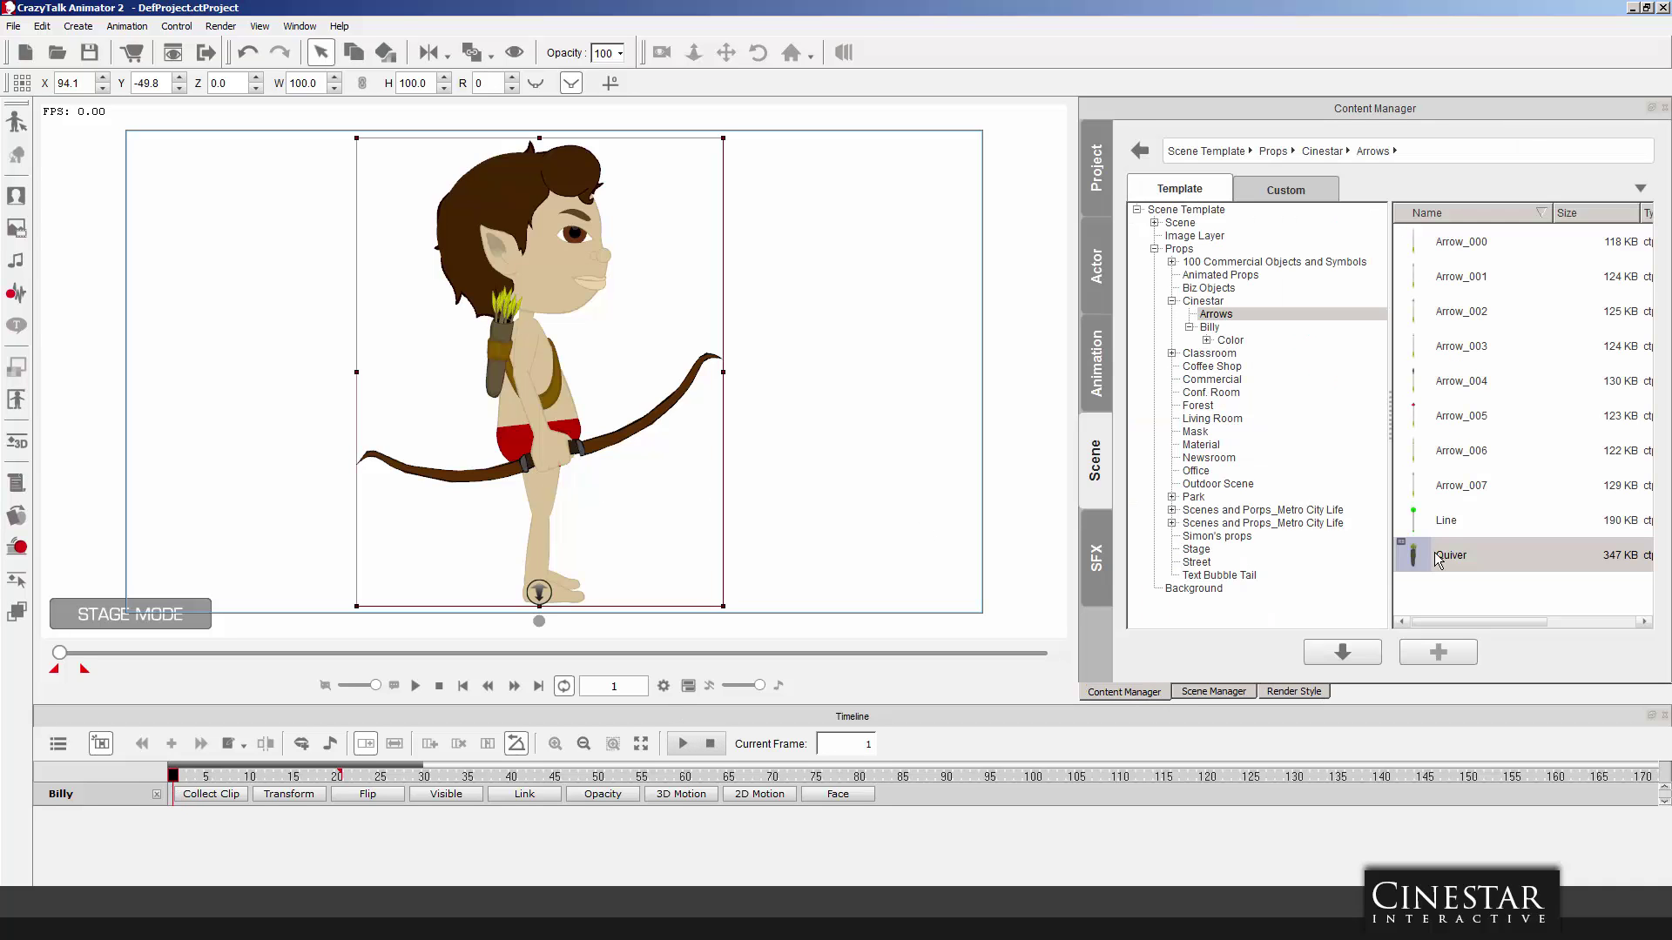
{"action": "left_click_drag", "start_coordinate": [1445, 527], "coordinate": [372, 471]}
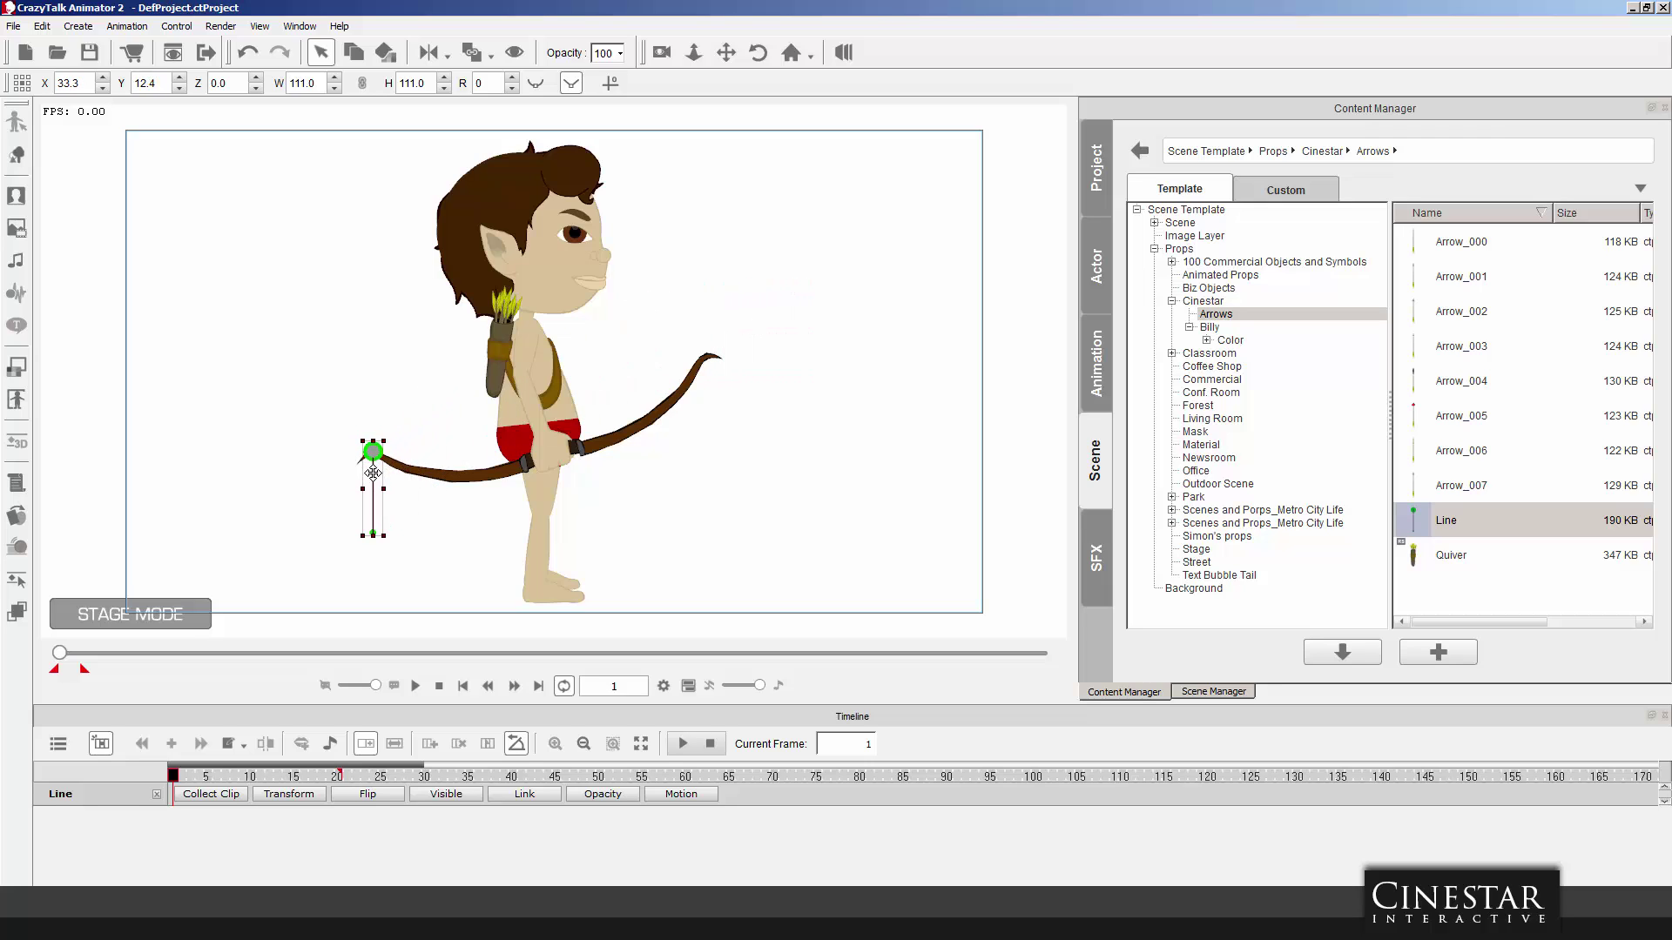
{"action": "left_click_drag", "start_coordinate": [396, 536], "coordinate": [518, 319]}
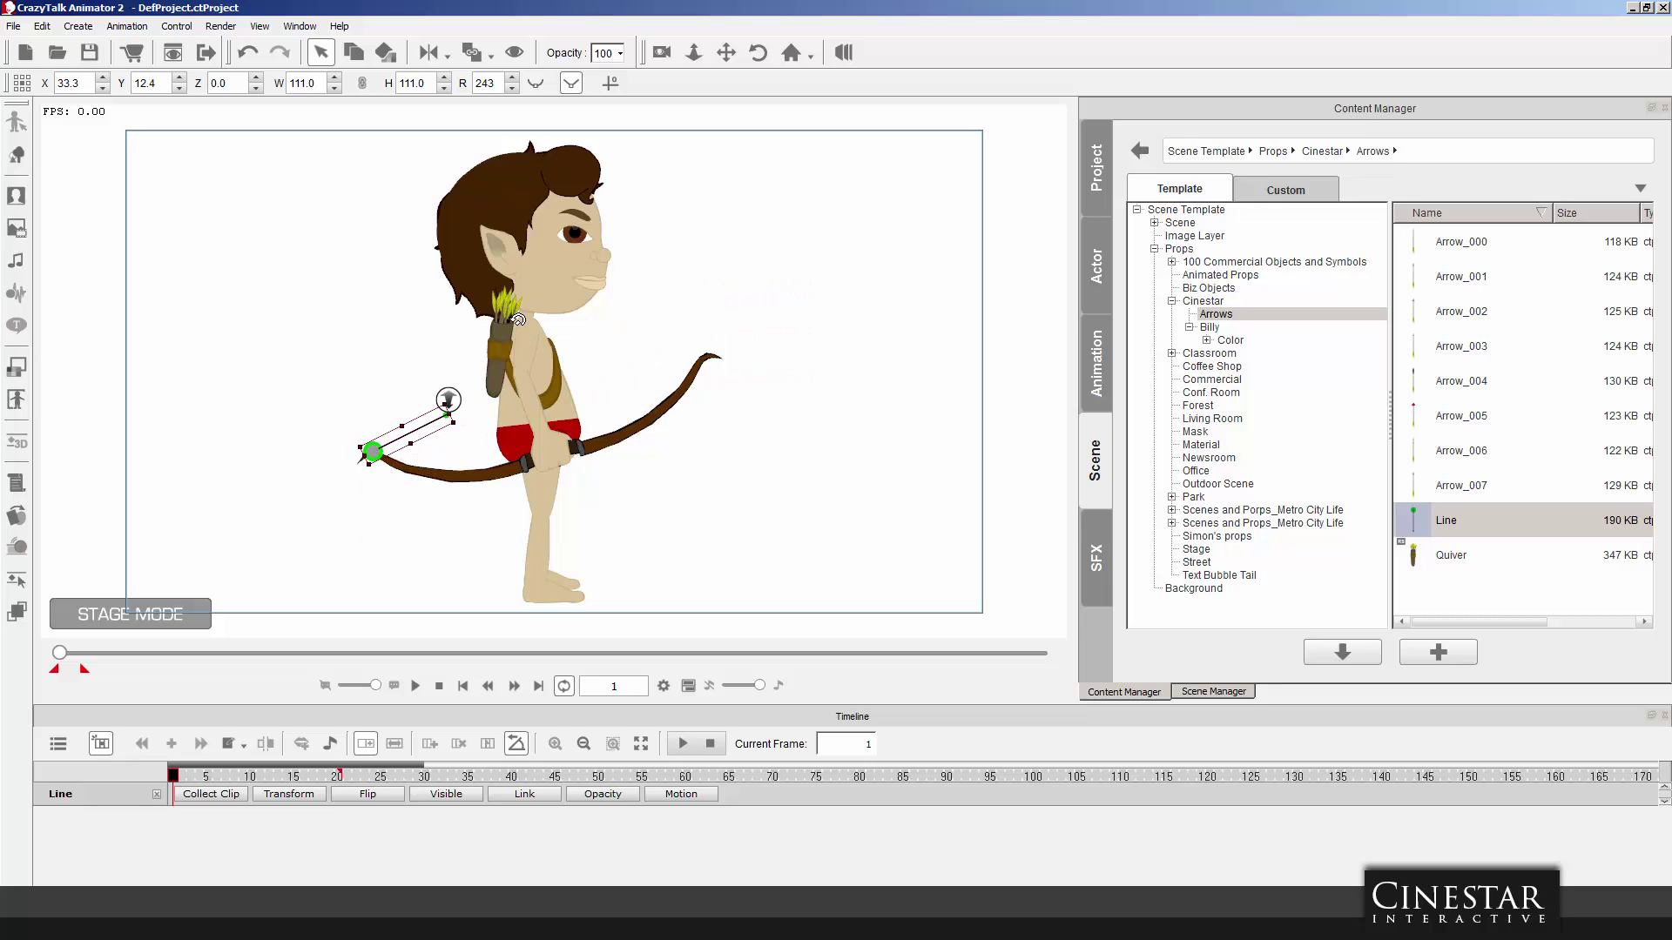
{"action": "left_click", "coordinate": [475, 54]}
{"action": "left_click", "coordinate": [472, 474]}
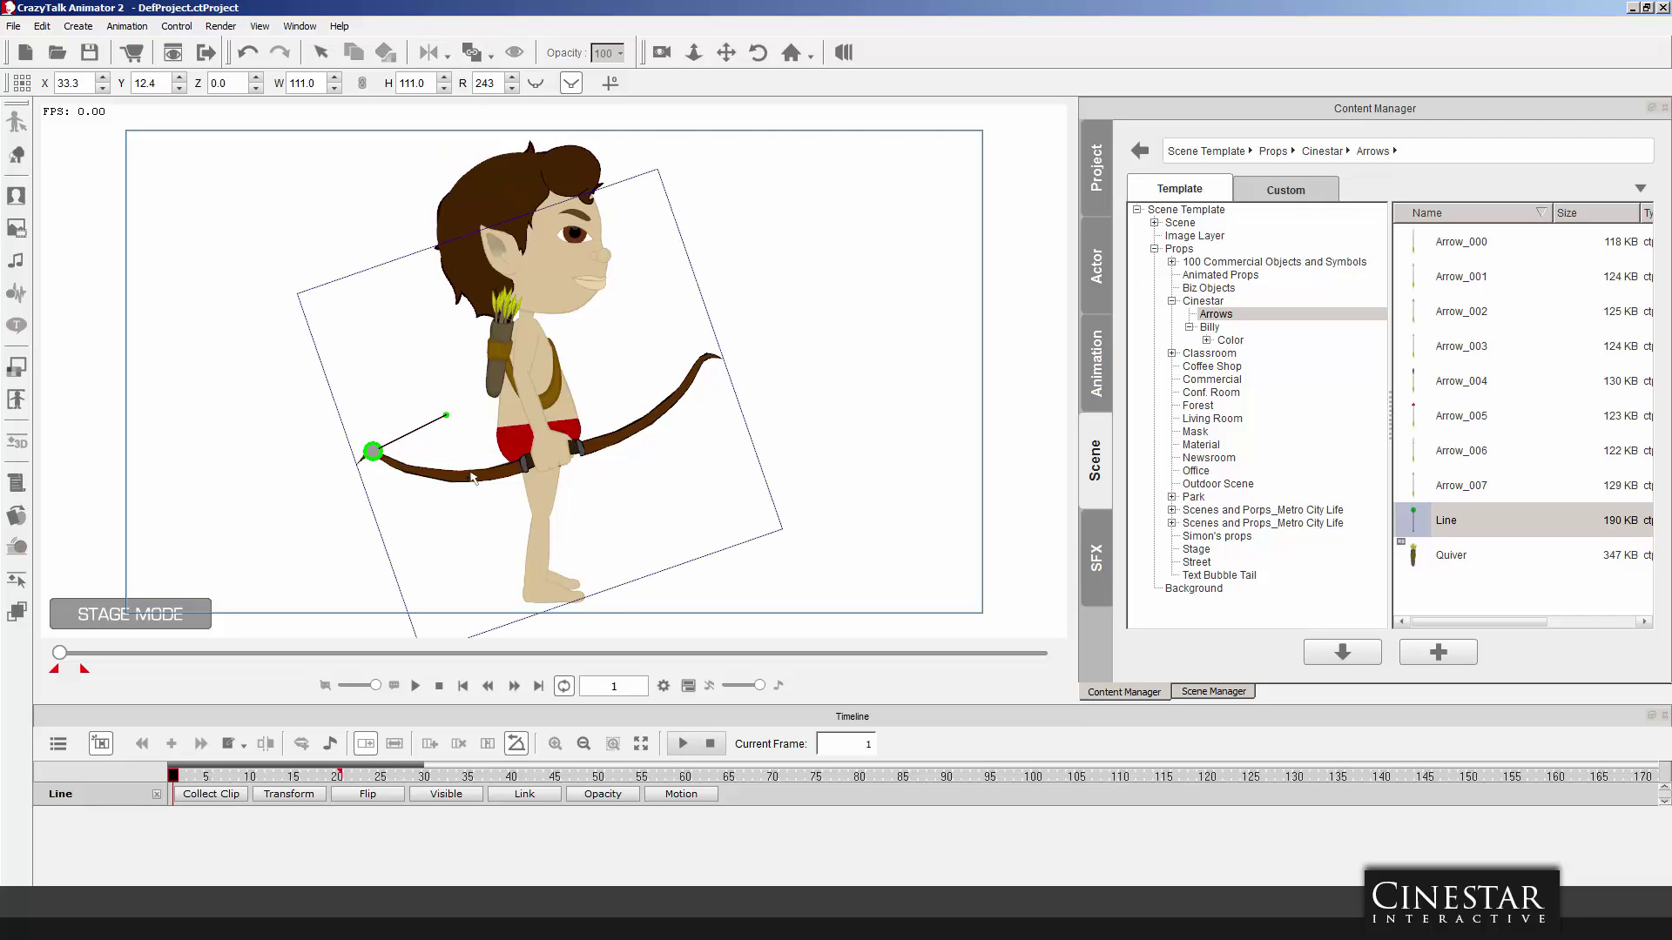
Stretch the line prop to a height of about 205.4 and rotate it to about 250 degrees, toward the bow's middle.
{"action": "left_click_drag", "start_coordinate": [449, 404], "coordinate": [513, 368]}
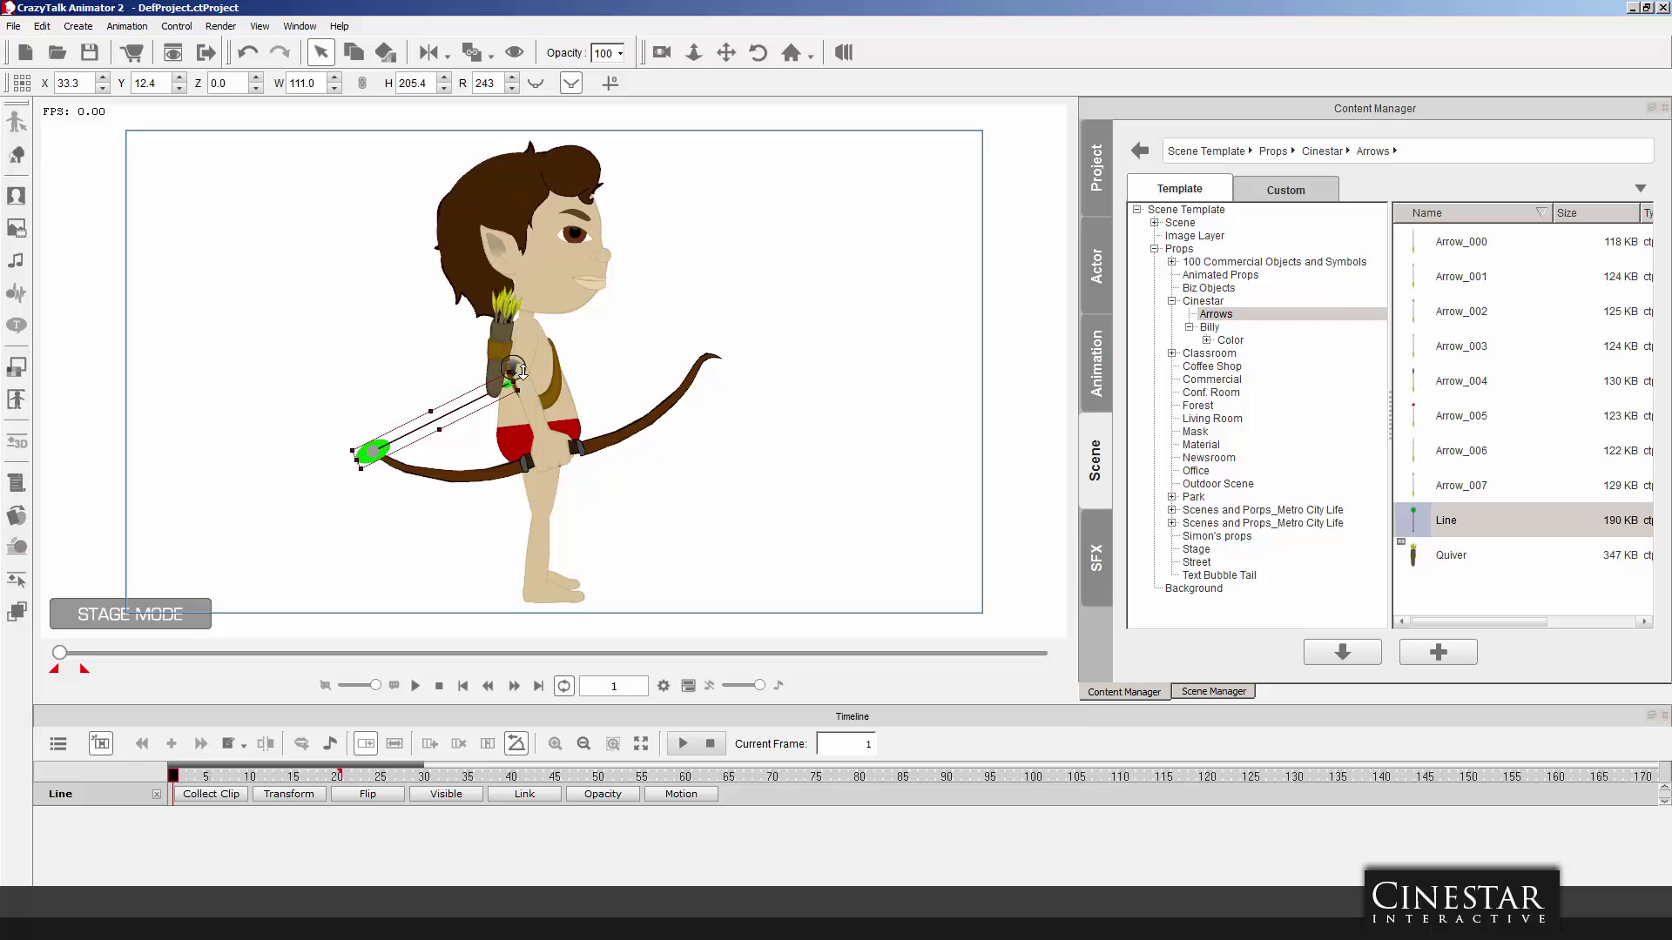
{"action": "left_click", "coordinate": [531, 397]}
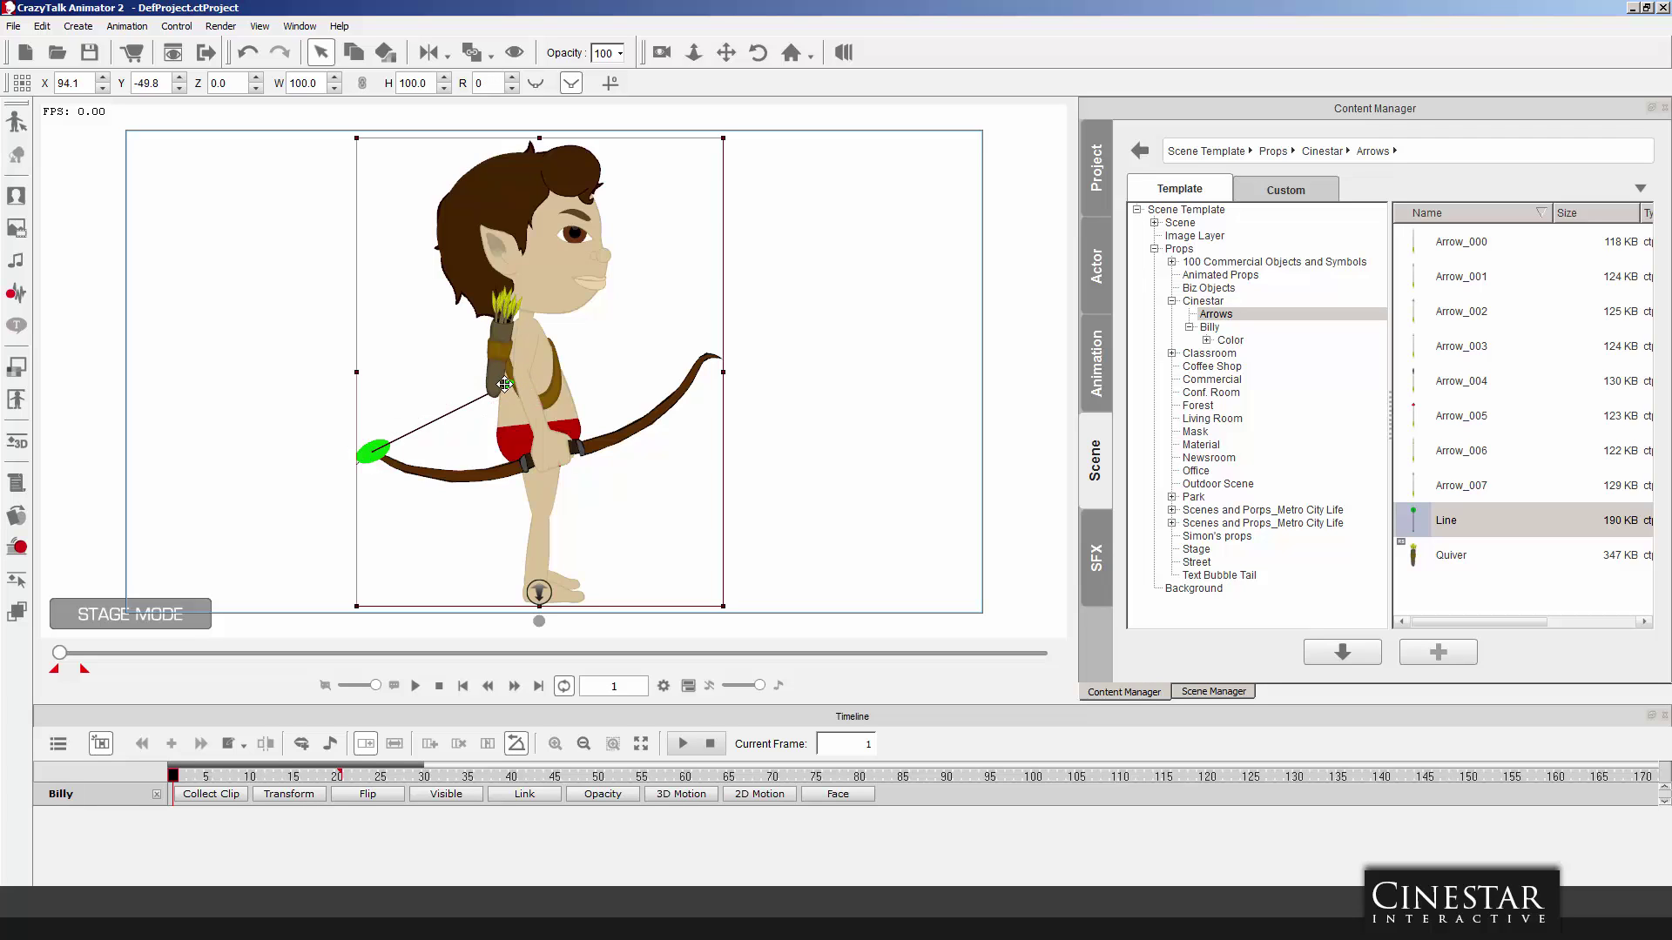
{"action": "left_click", "coordinate": [525, 388]}
{"action": "left_click_drag", "start_coordinate": [527, 388], "coordinate": [536, 407]}
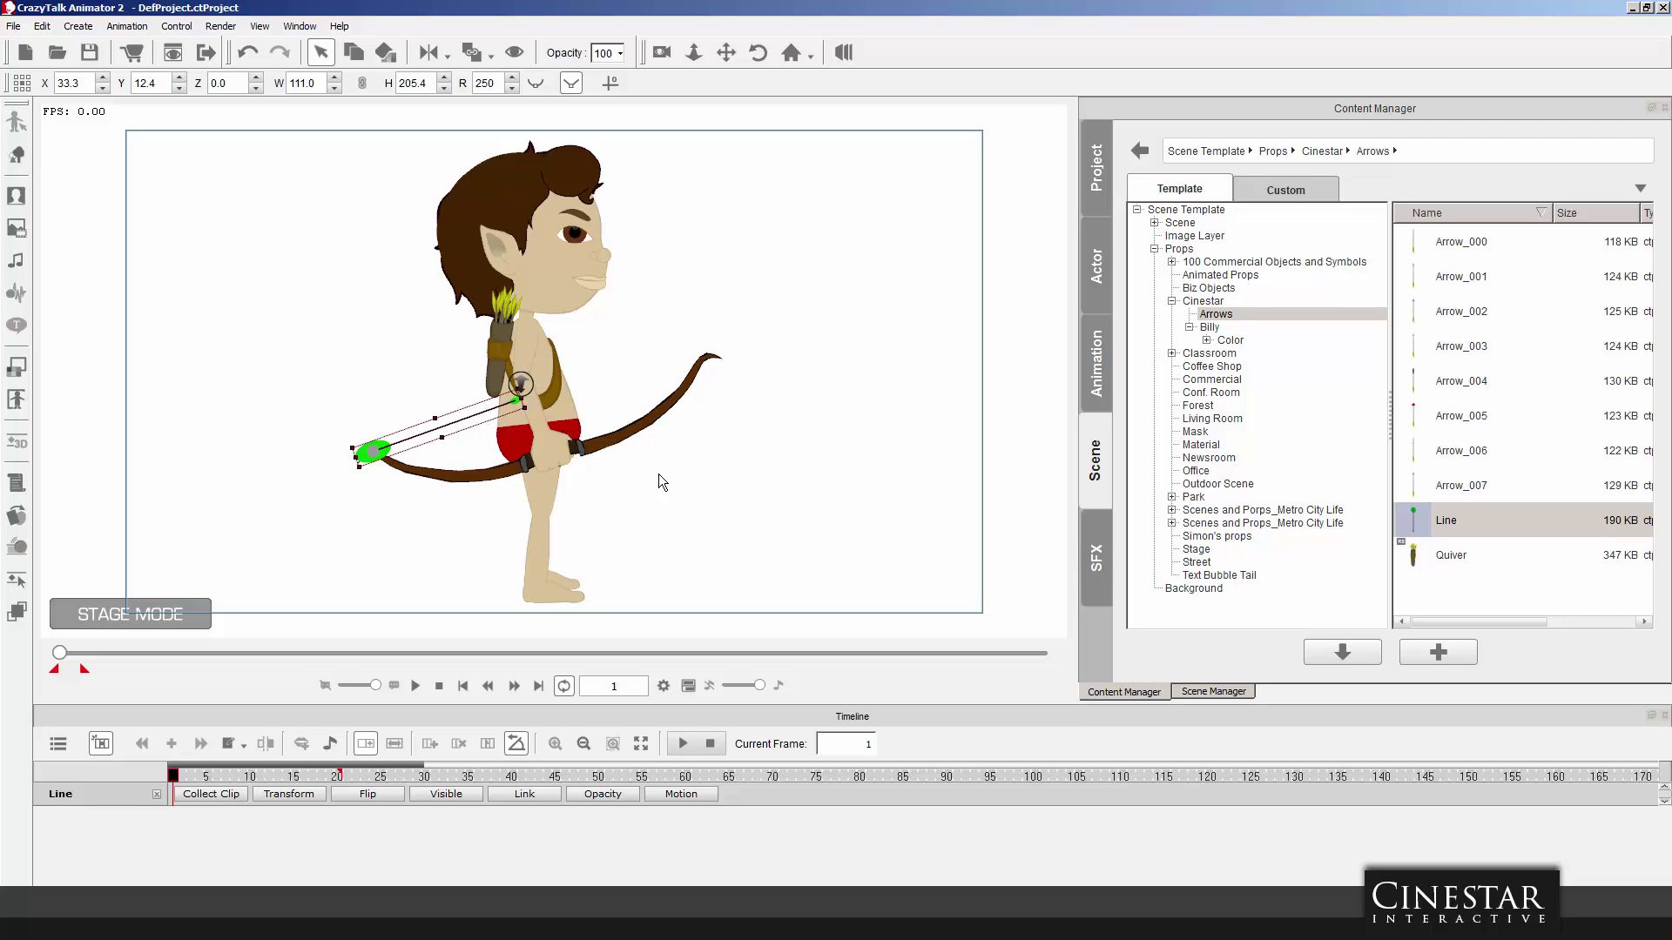
Place a second Line prop at the bow's upper tip, angled toward the middle, and enlarge it to about twice its size.
{"action": "left_click_drag", "start_coordinate": [1416, 523], "coordinate": [761, 332]}
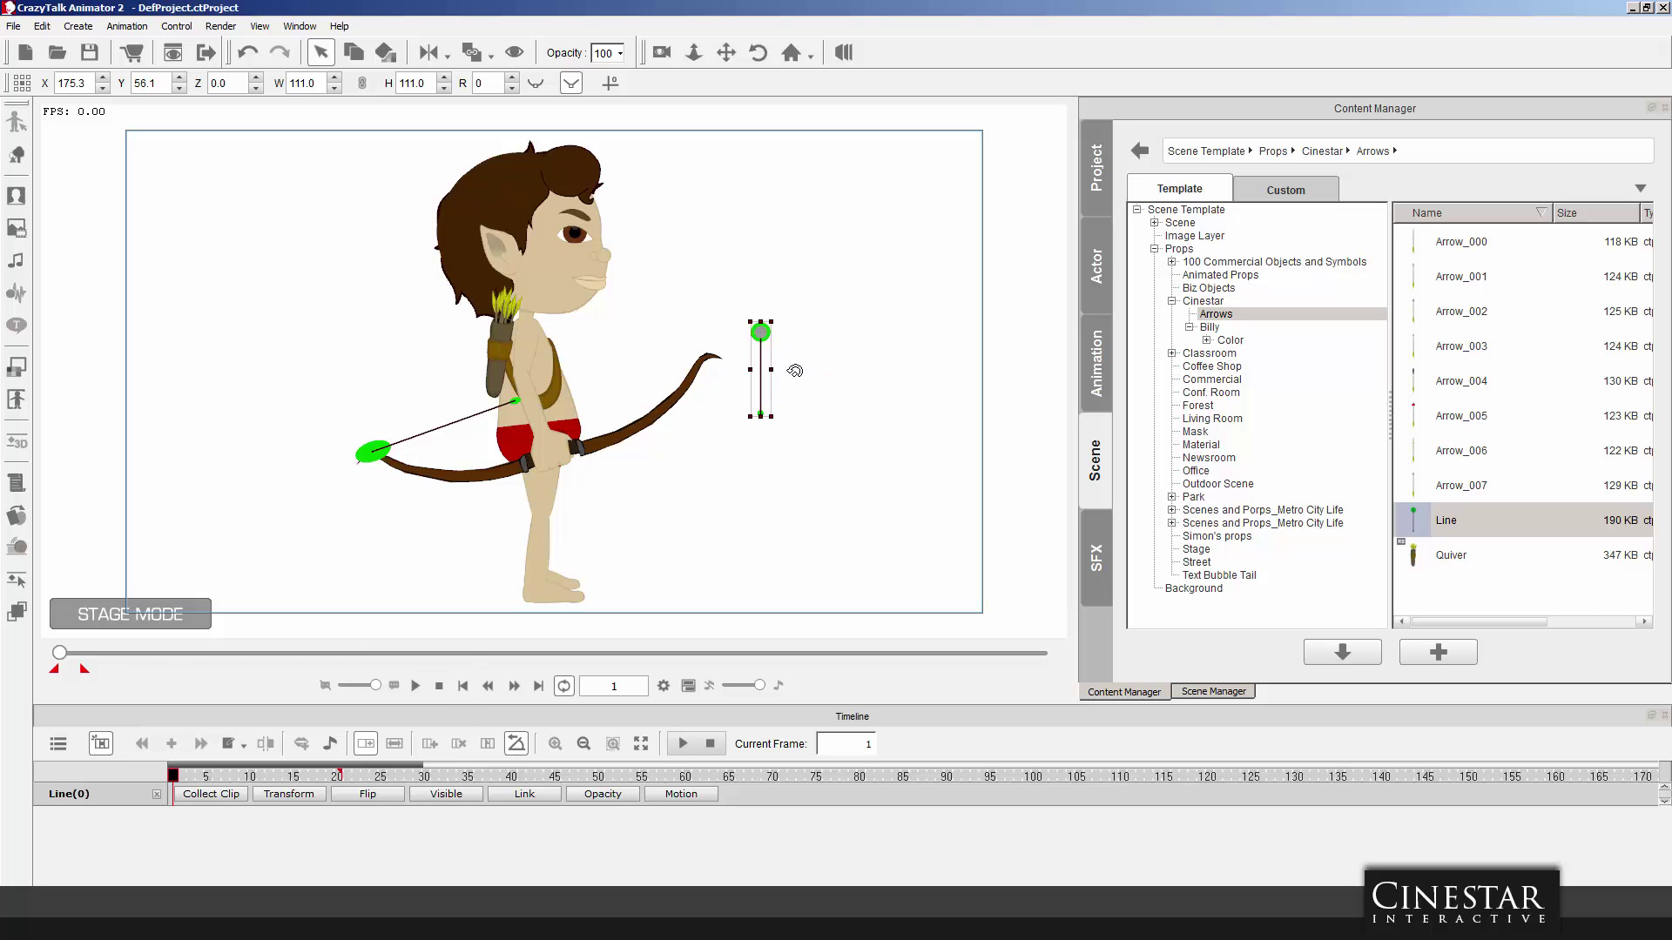
{"action": "left_click_drag", "start_coordinate": [777, 416], "coordinate": [672, 403]}
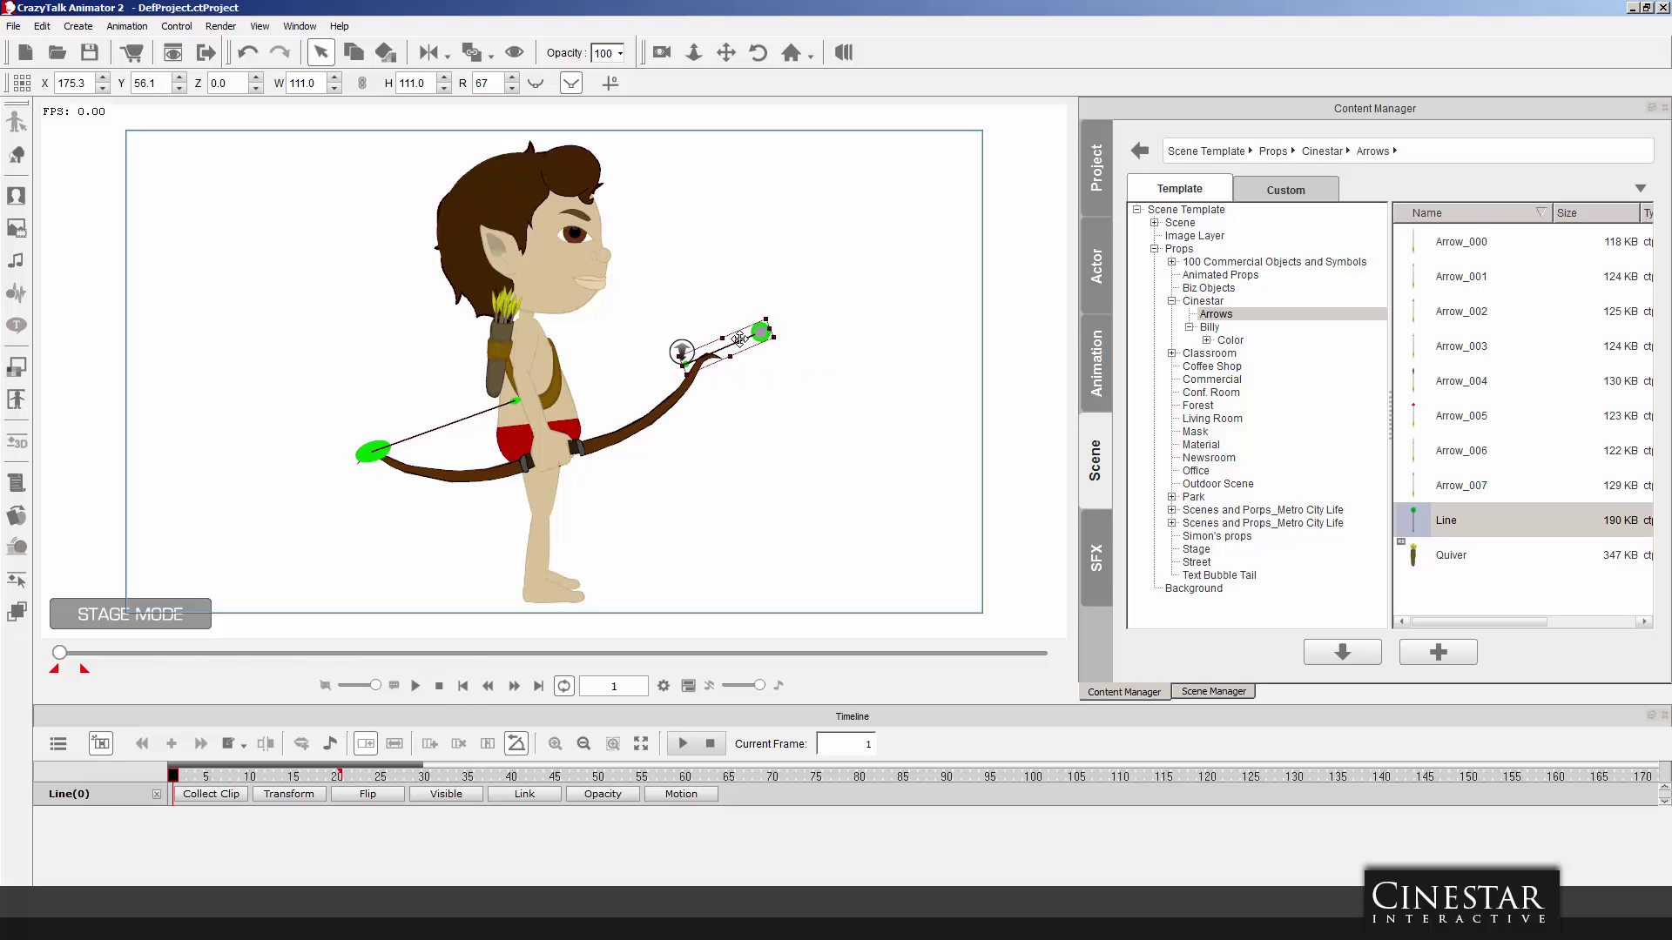
{"action": "left_click_drag", "start_coordinate": [740, 340], "coordinate": [681, 365]}
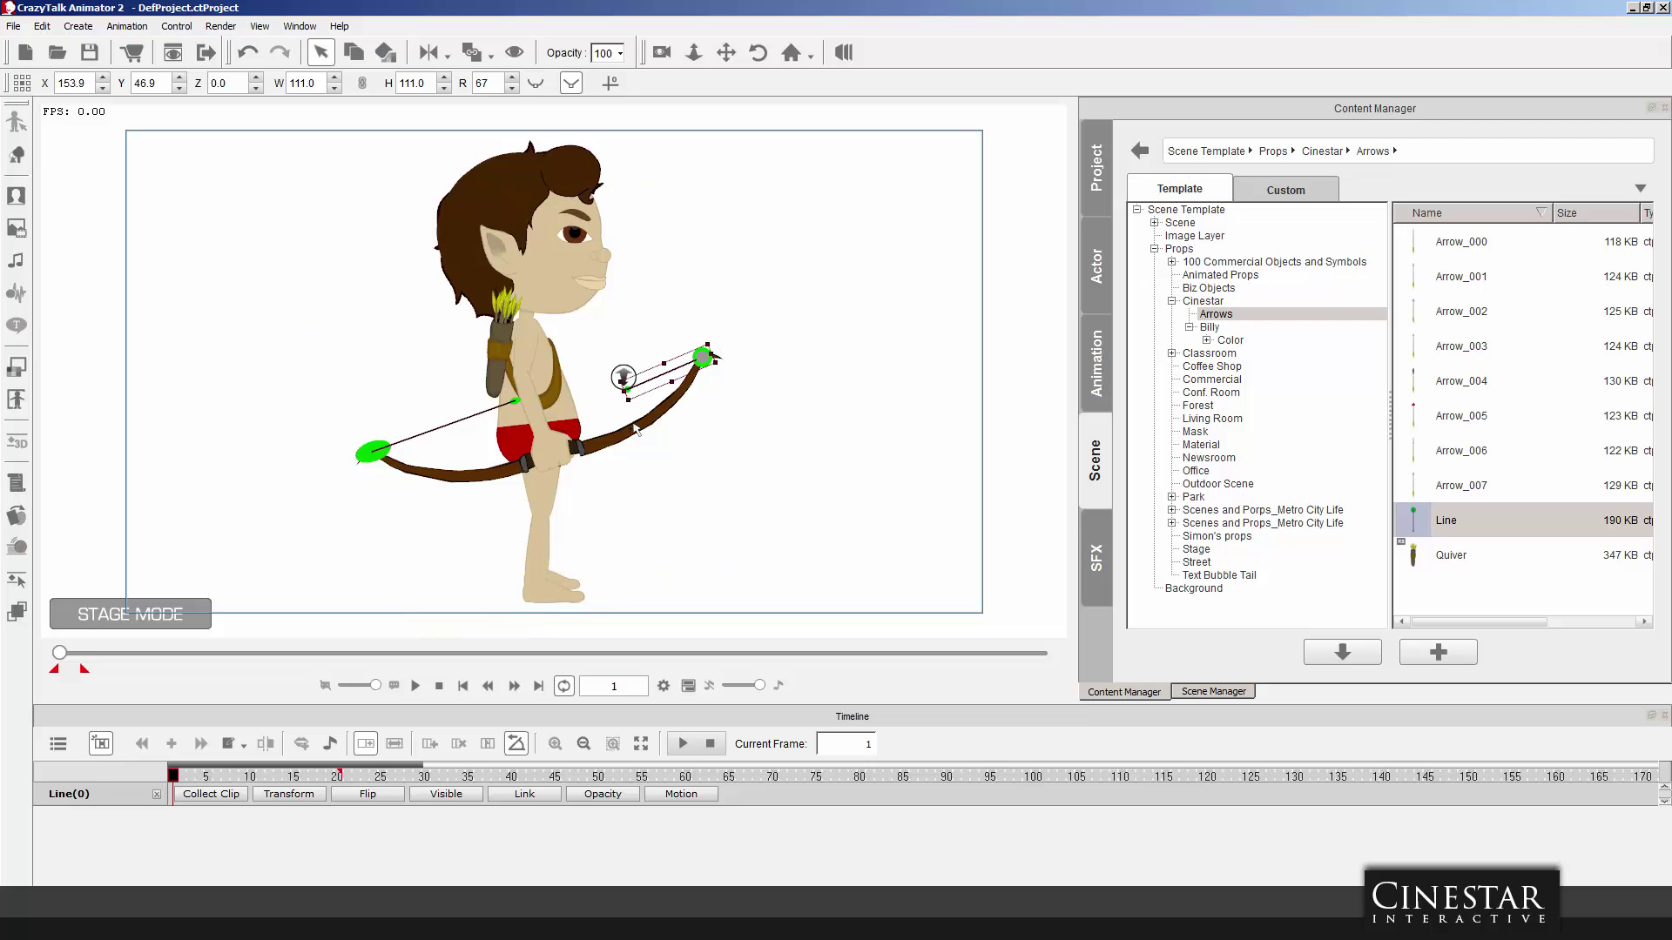
{"action": "left_click_drag", "start_coordinate": [626, 394], "coordinate": [548, 439]}
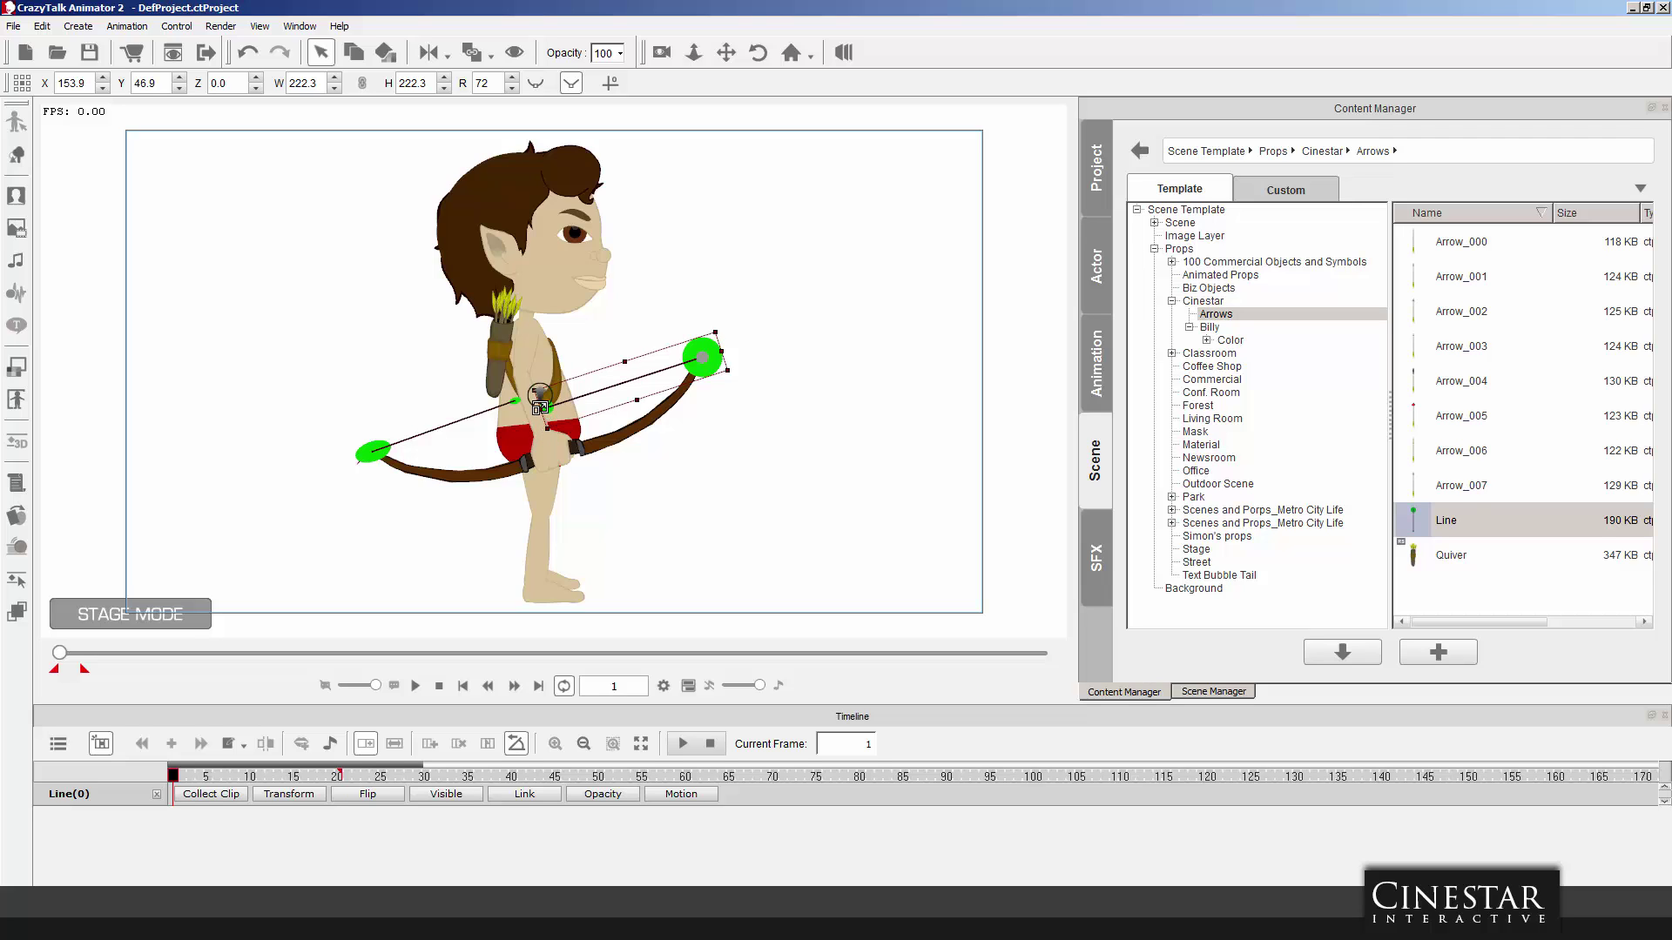
{"action": "left_click_drag", "start_coordinate": [547, 427], "coordinate": [546, 430]}
Fine-tune the lower line to about 255 degrees and the upper line to about 74 degrees, and play the animation to check them.
{"action": "left_click", "coordinate": [384, 449]}
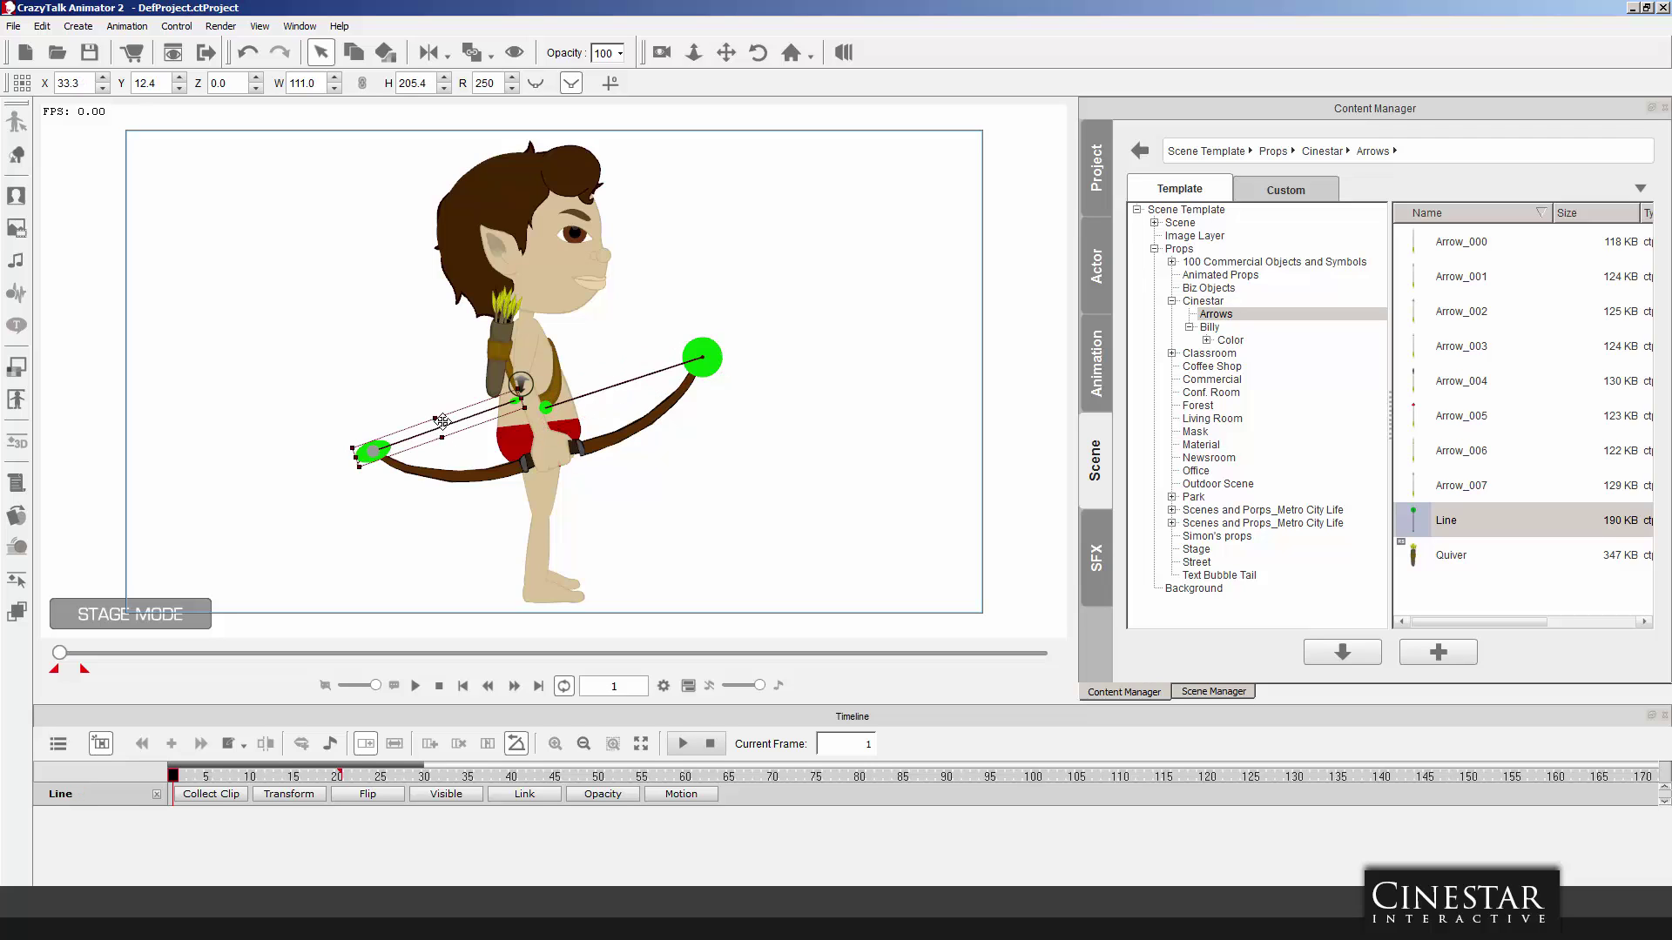
{"action": "left_click_drag", "start_coordinate": [436, 415], "coordinate": [554, 425]}
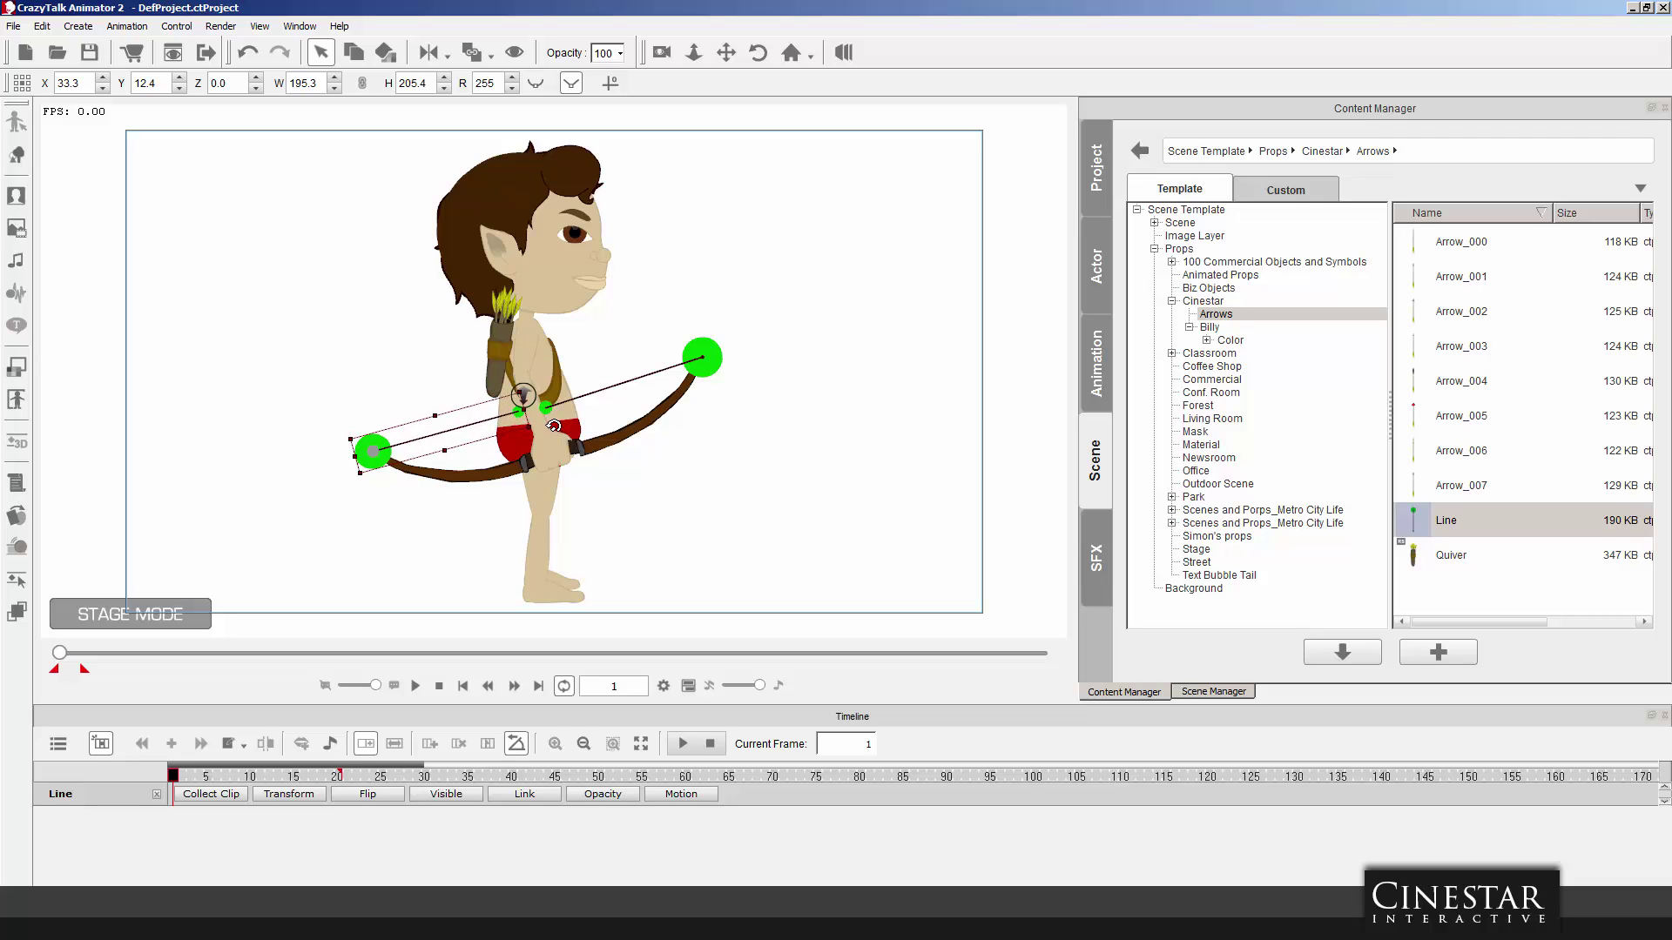
{"action": "left_click", "coordinate": [546, 408]}
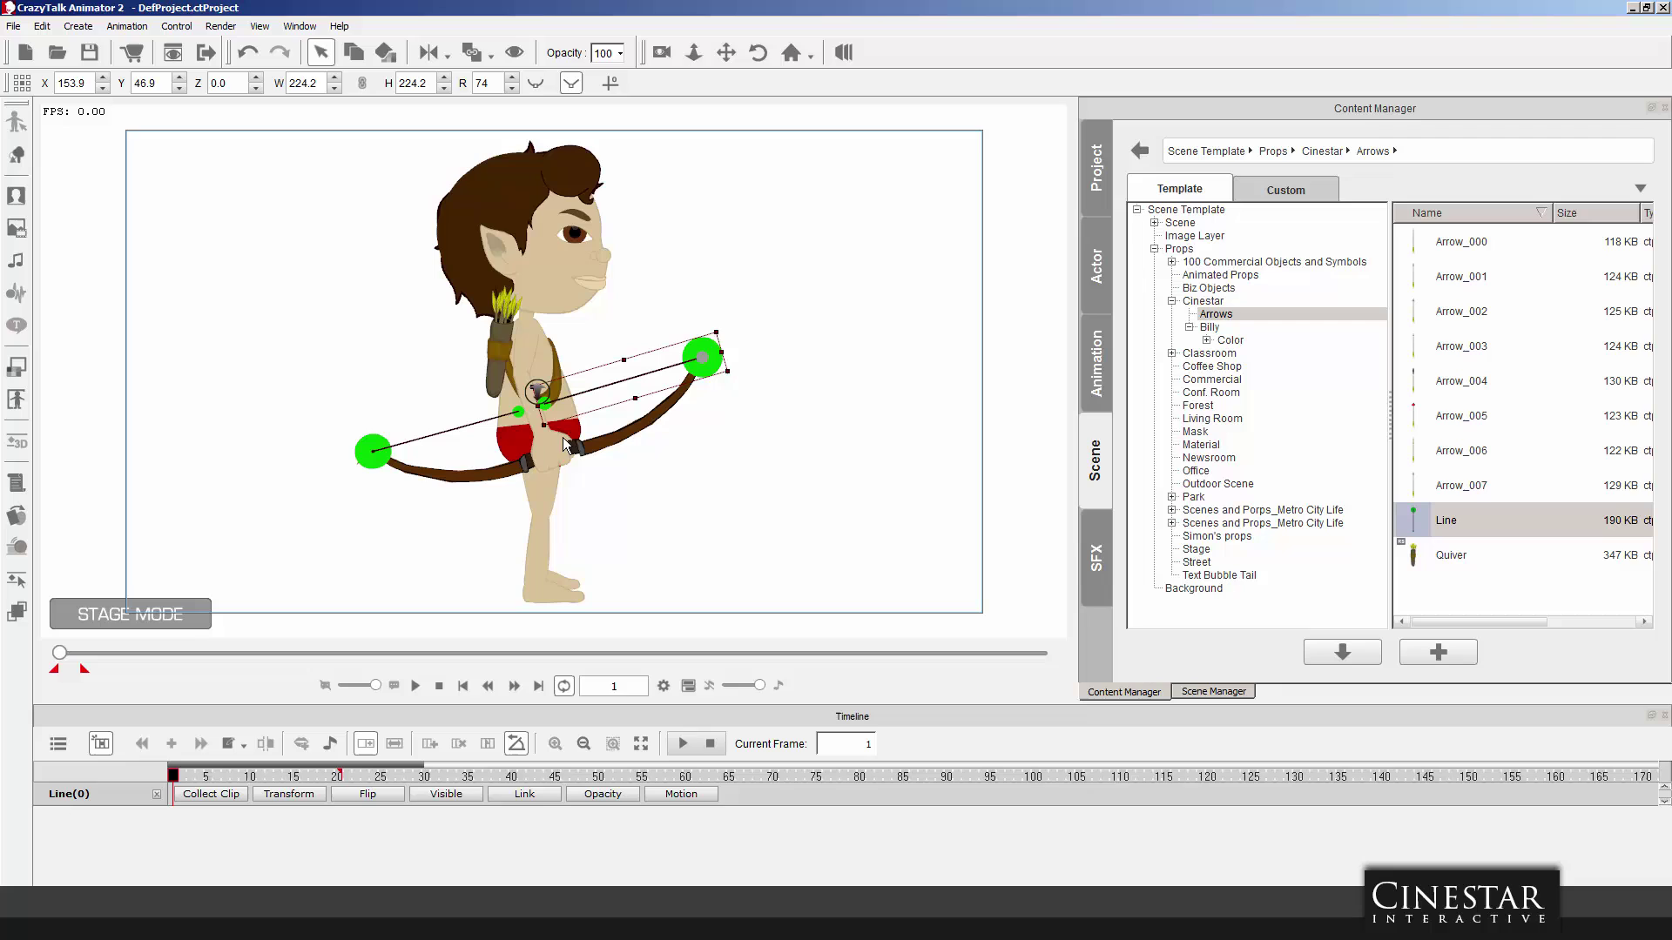
{"action": "left_click", "coordinate": [517, 410]}
{"action": "left_click_drag", "start_coordinate": [534, 427], "coordinate": [537, 427]}
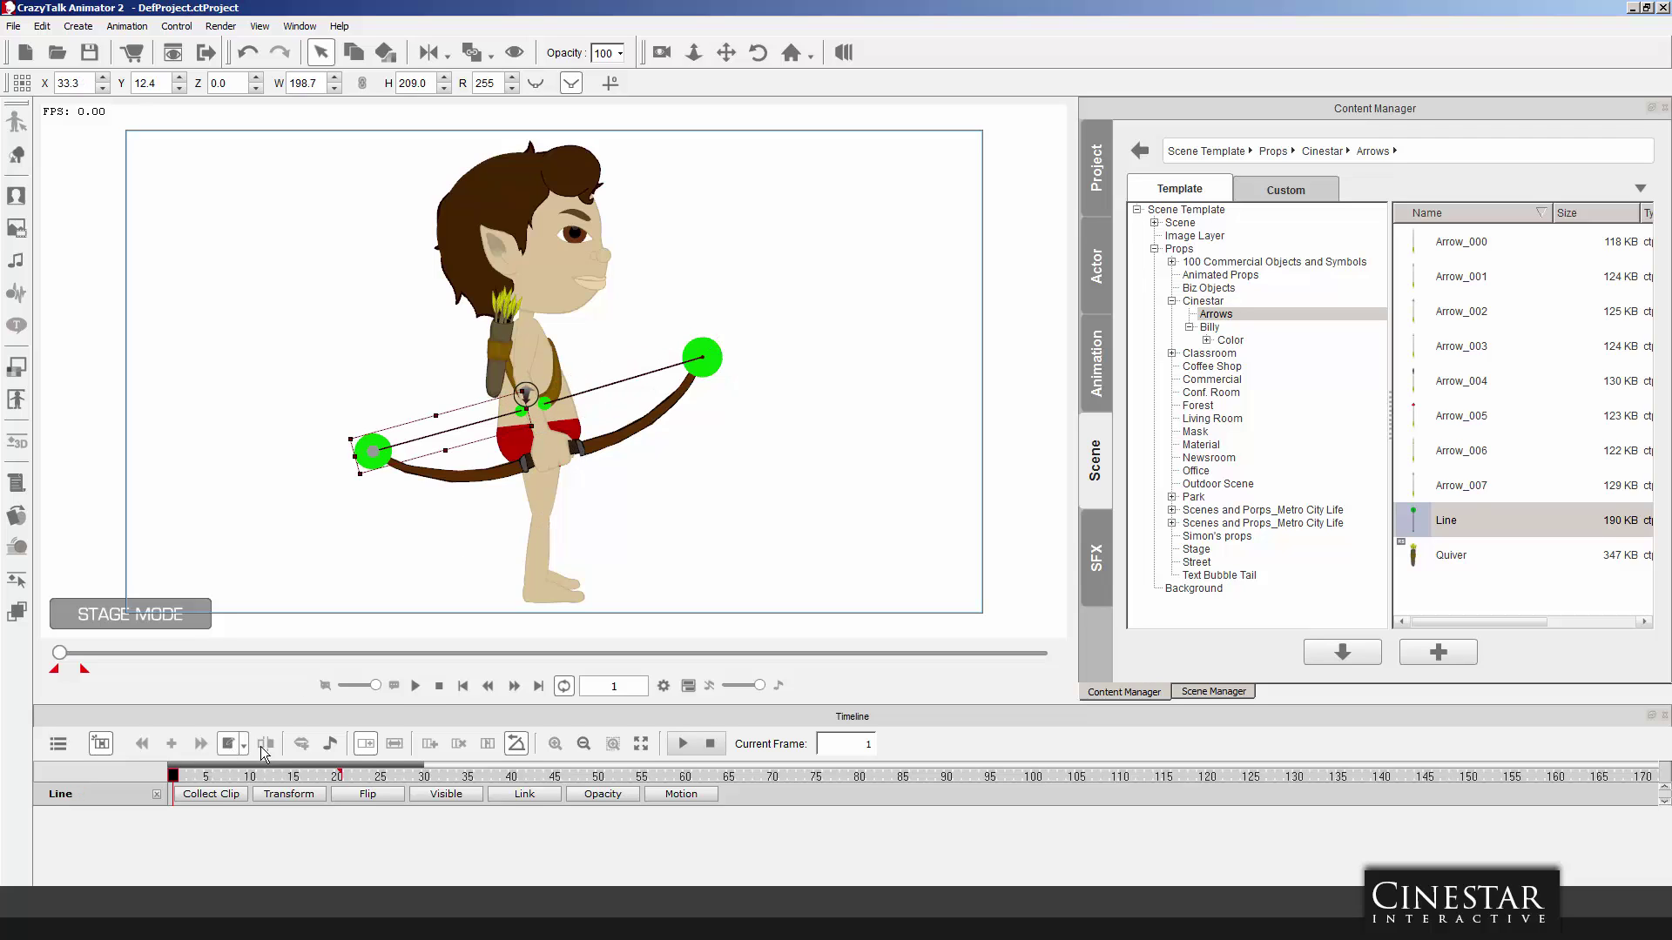
{"action": "left_click", "coordinate": [417, 686]}
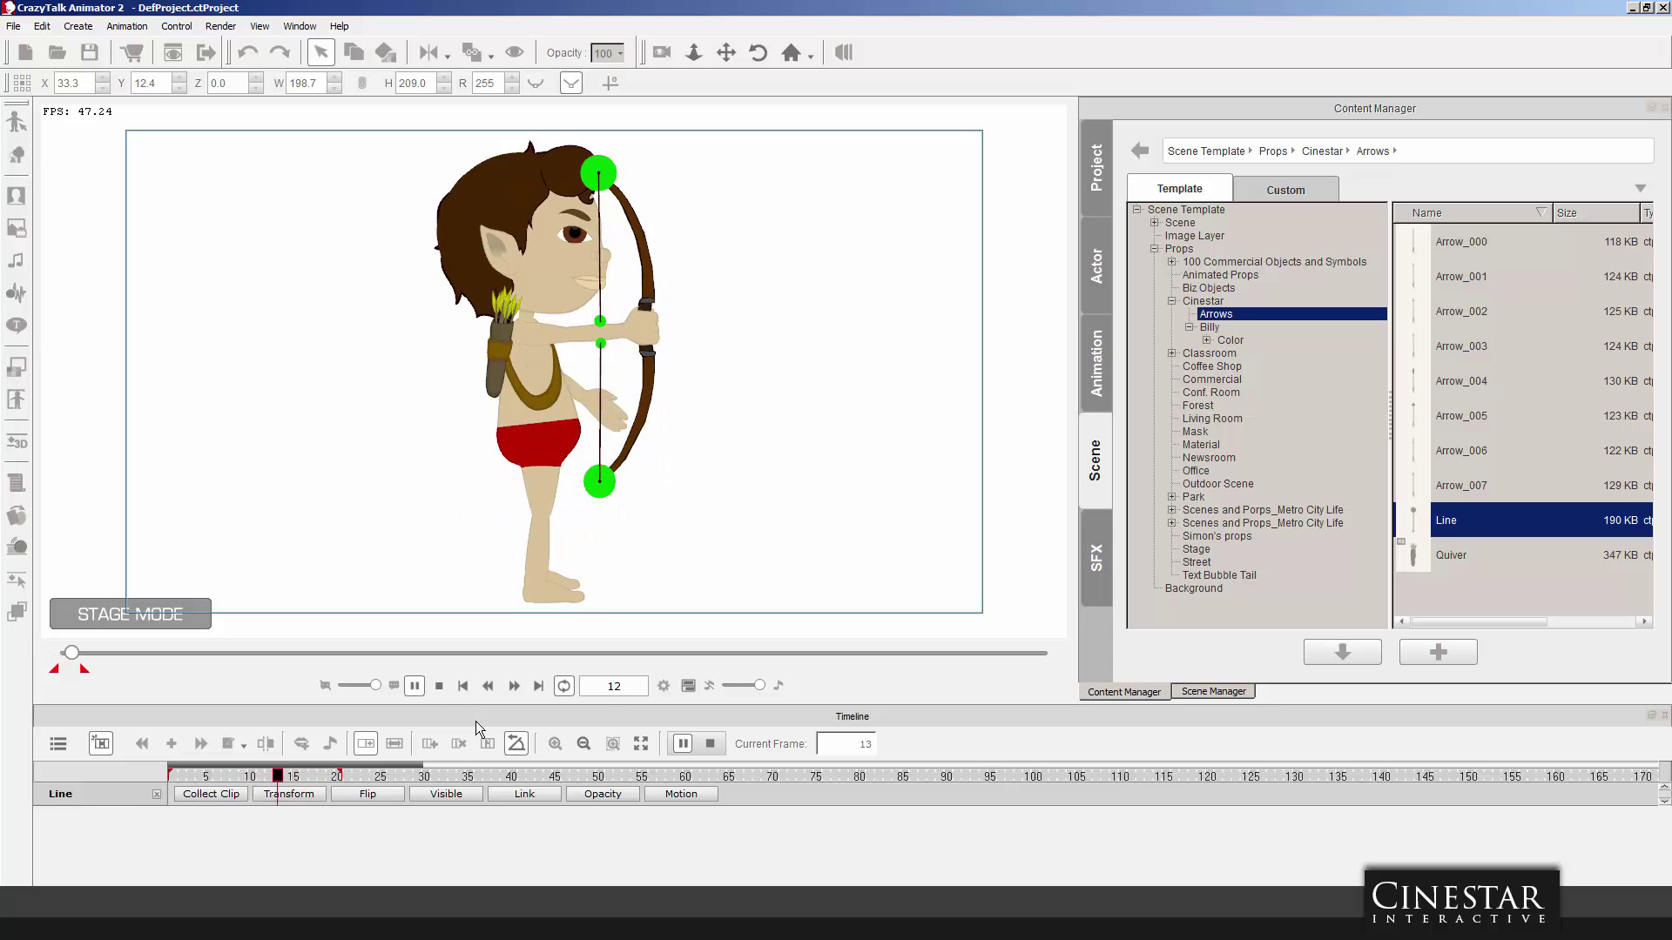
{"action": "left_click", "coordinate": [439, 686]}
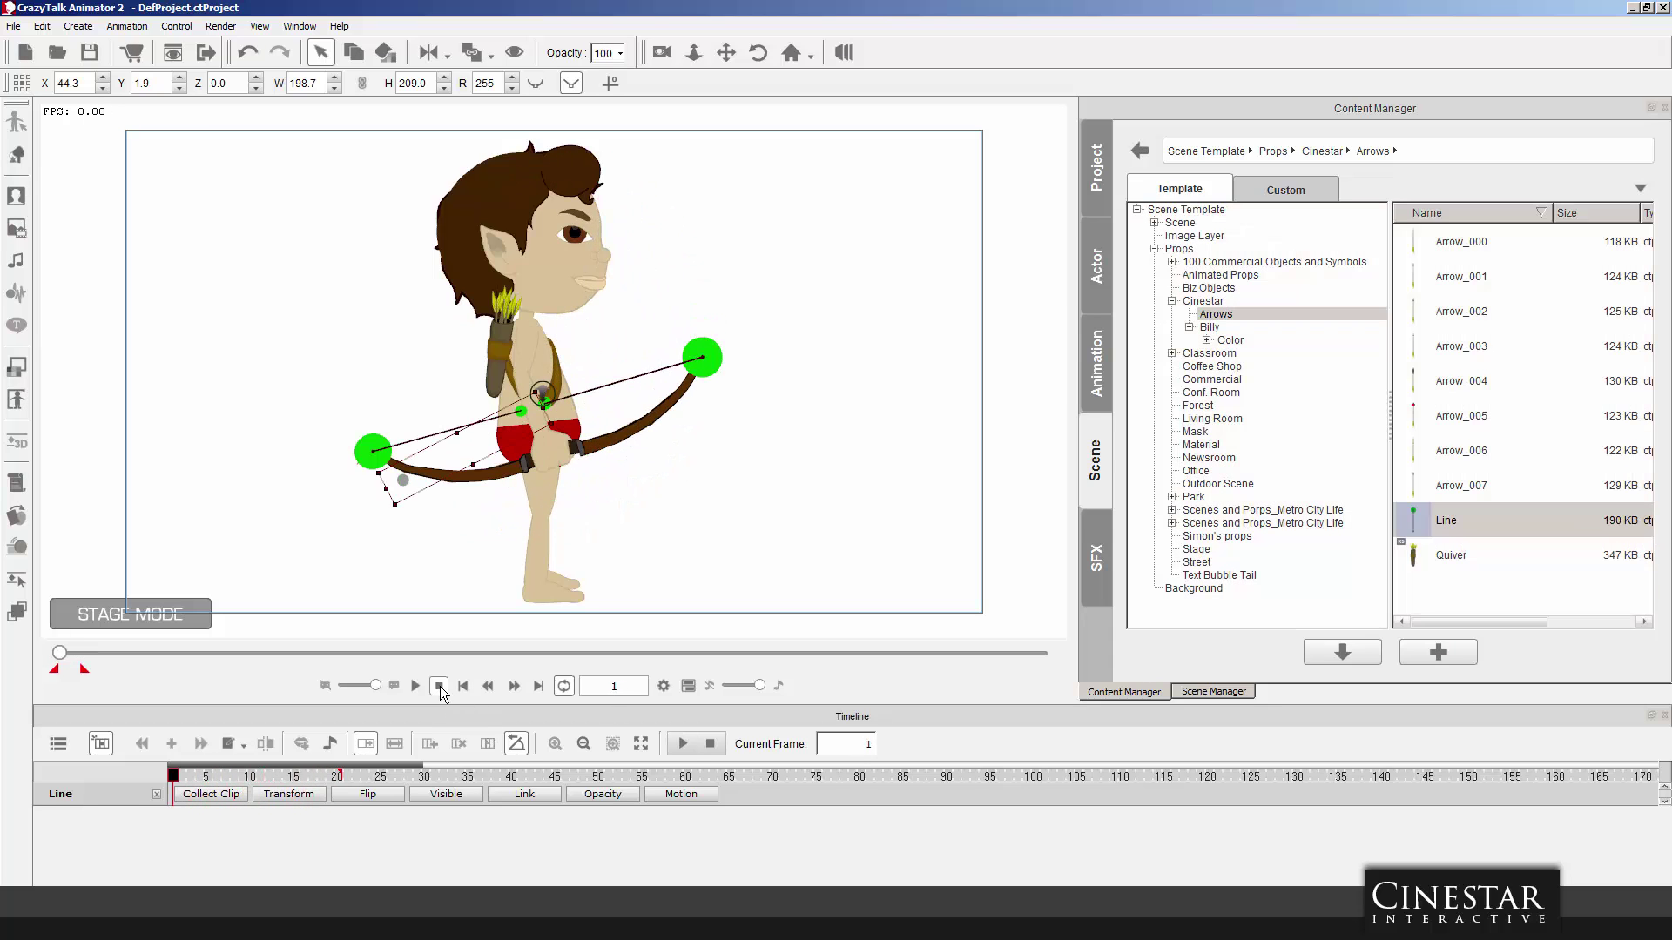
Add the Arrow_002 prop to the empty stage area in front of the elf.
{"action": "left_click", "coordinate": [897, 500]}
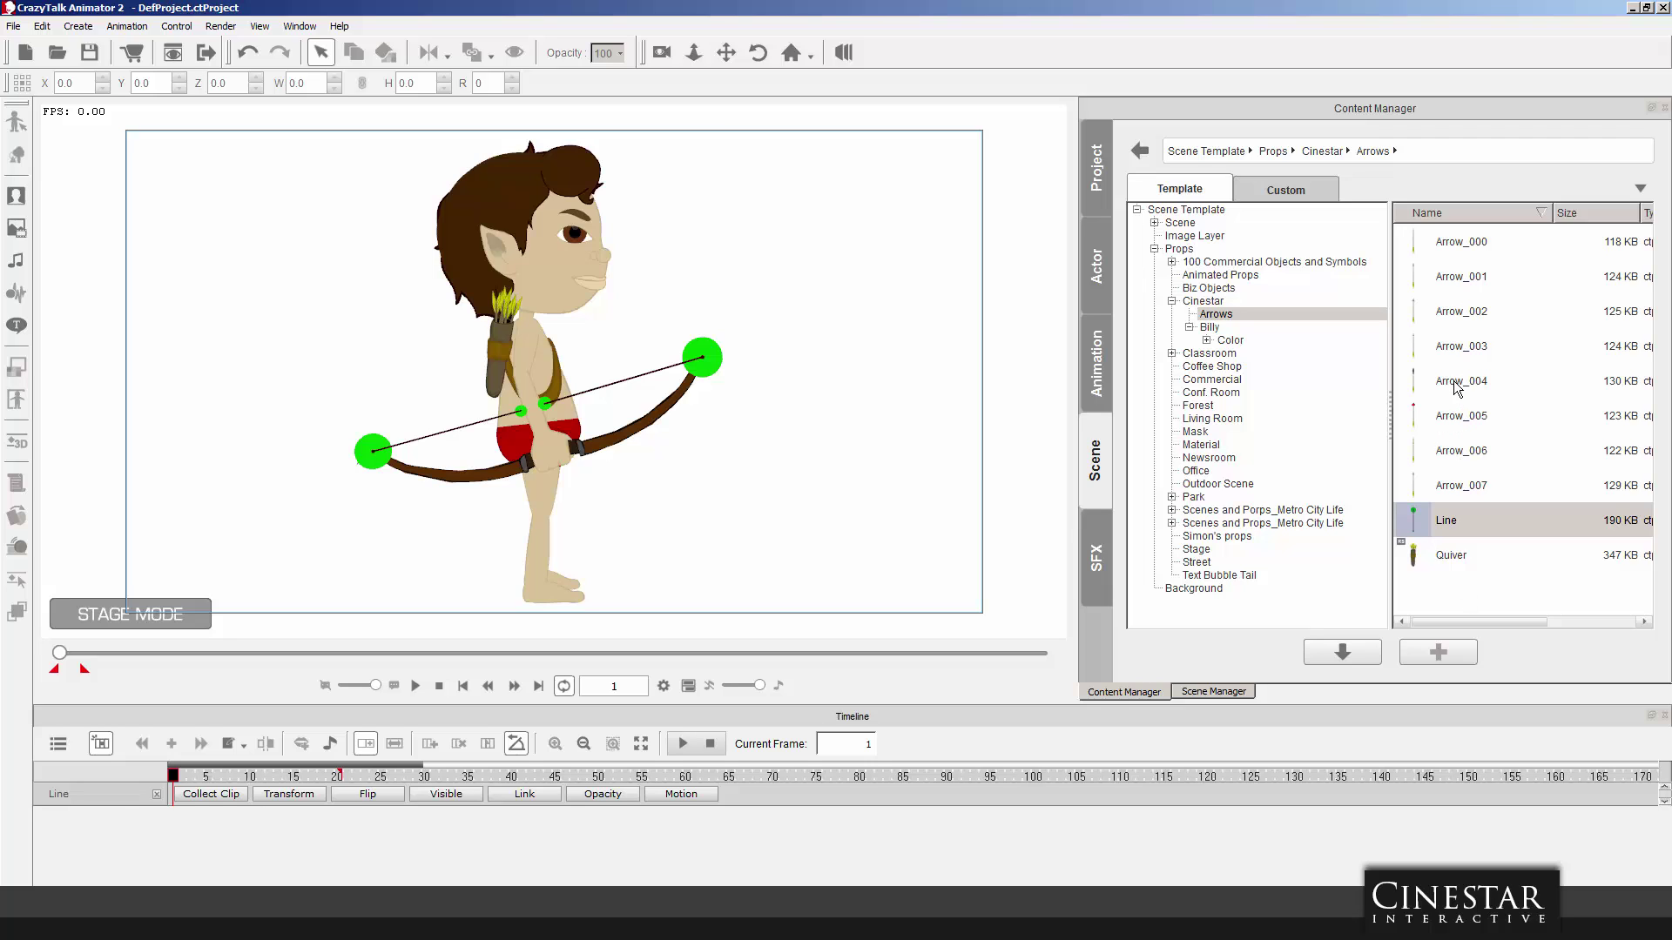
{"action": "left_click", "coordinate": [1447, 319]}
{"action": "left_click_drag", "start_coordinate": [1431, 317], "coordinate": [910, 331]}
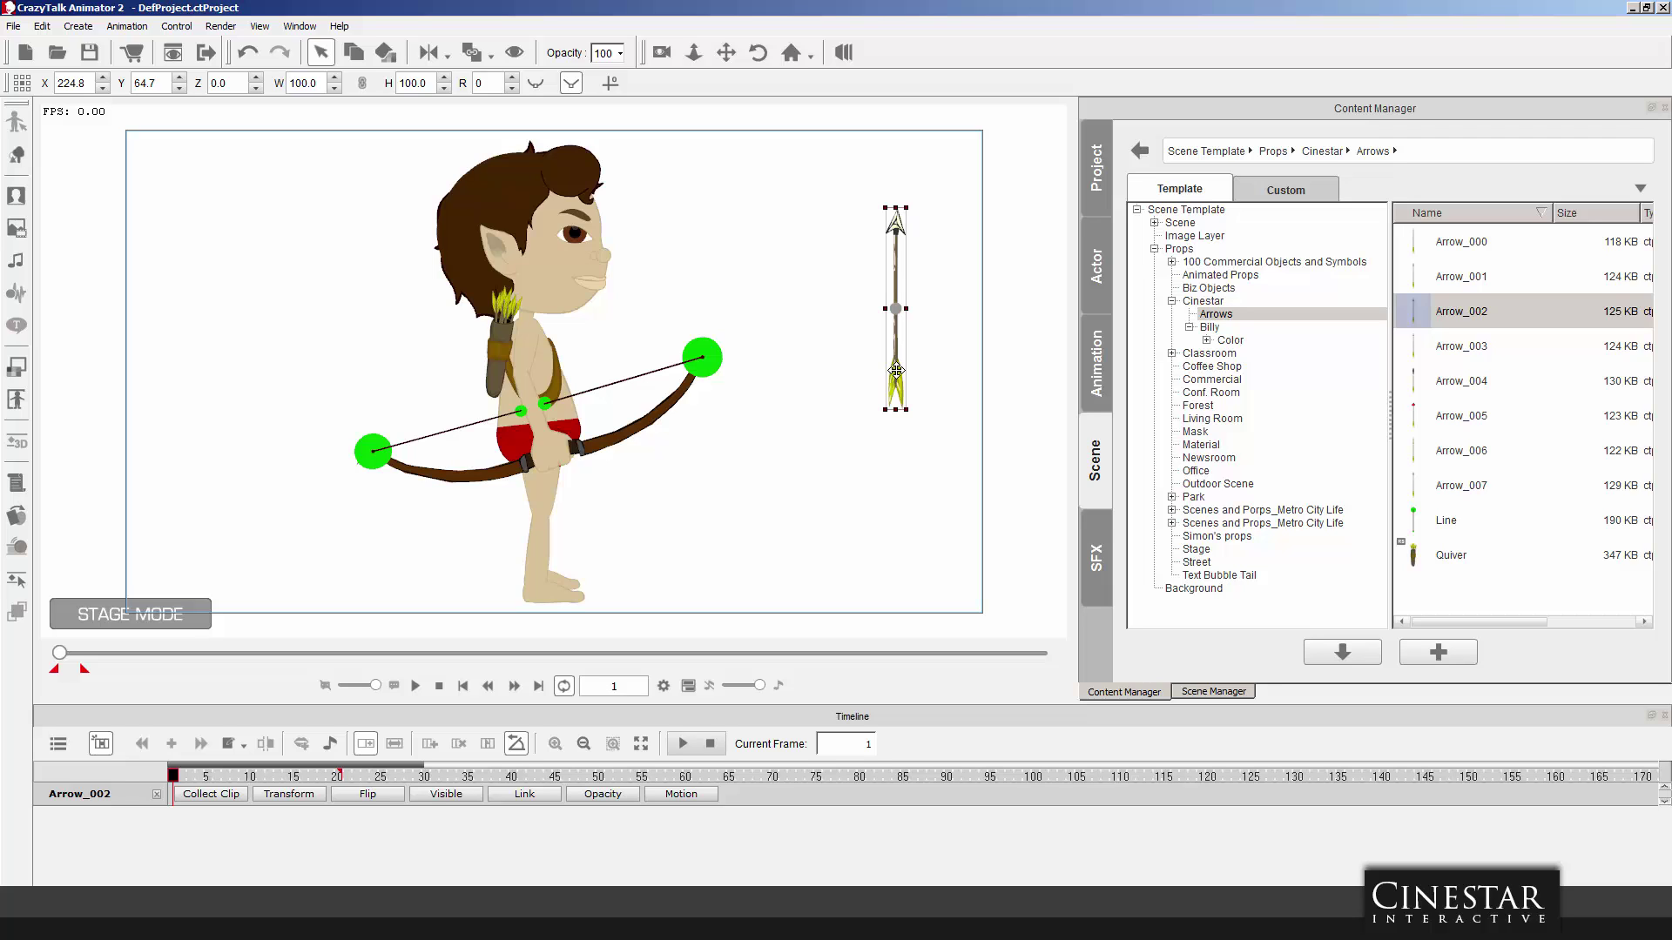
In the arrow's composer mode, shift the arrow sprite upward so its pivot sits at the tail end of the shaft, and return to the stage.
{"action": "left_click", "coordinate": [15, 155]}
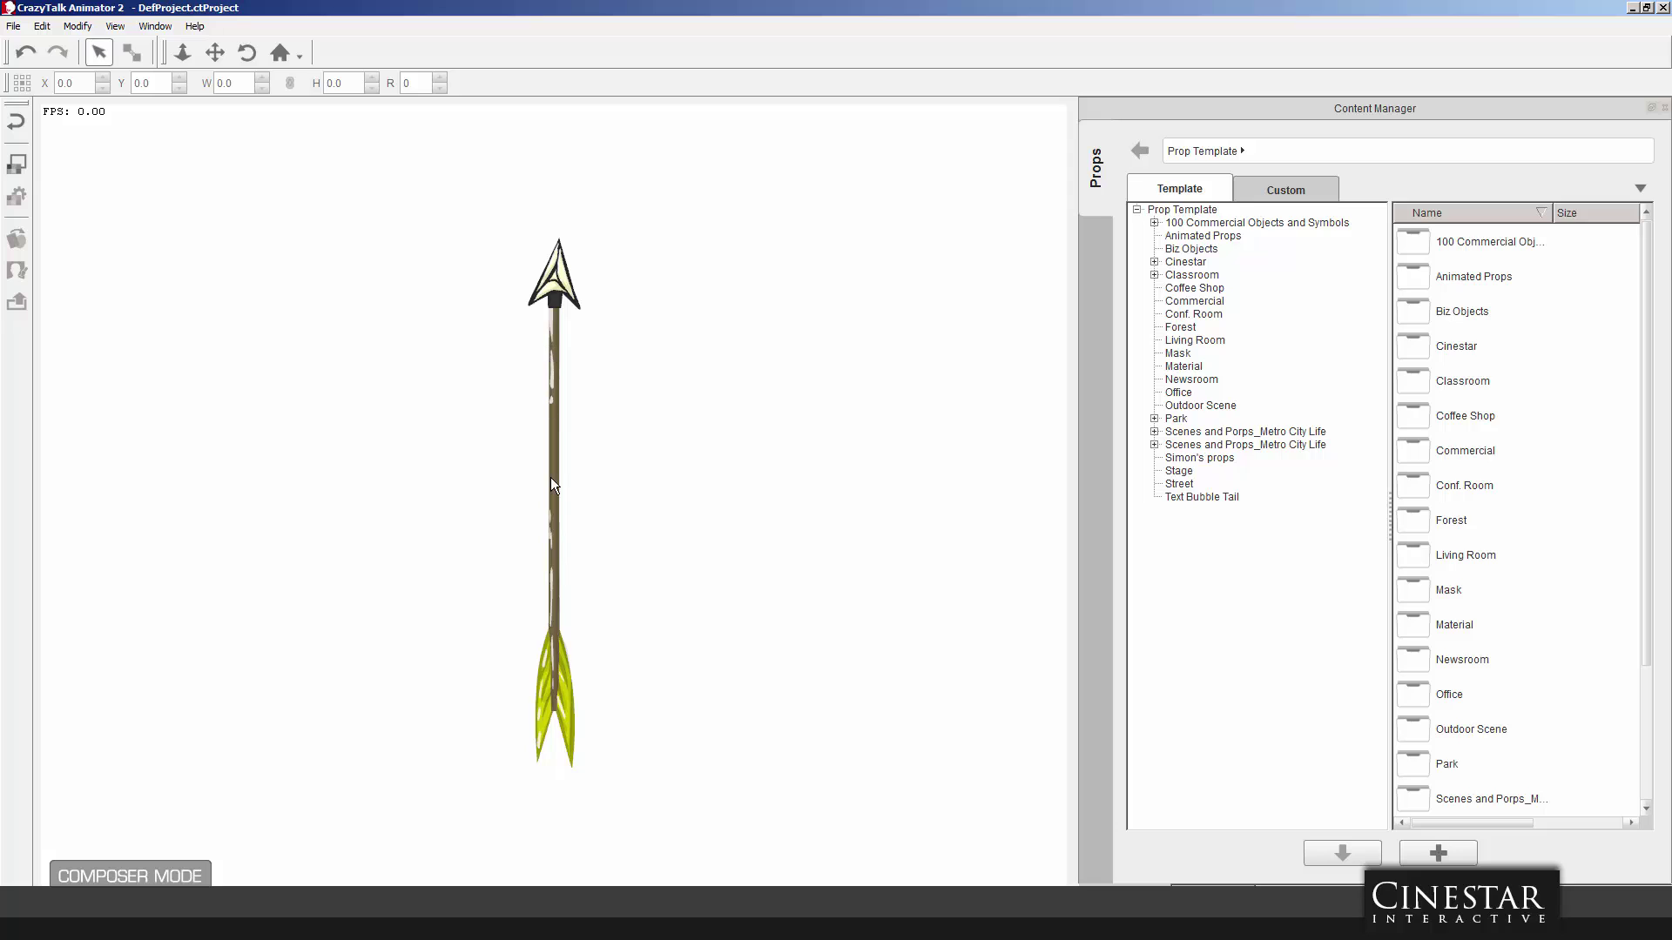
{"action": "left_click", "coordinate": [550, 575]}
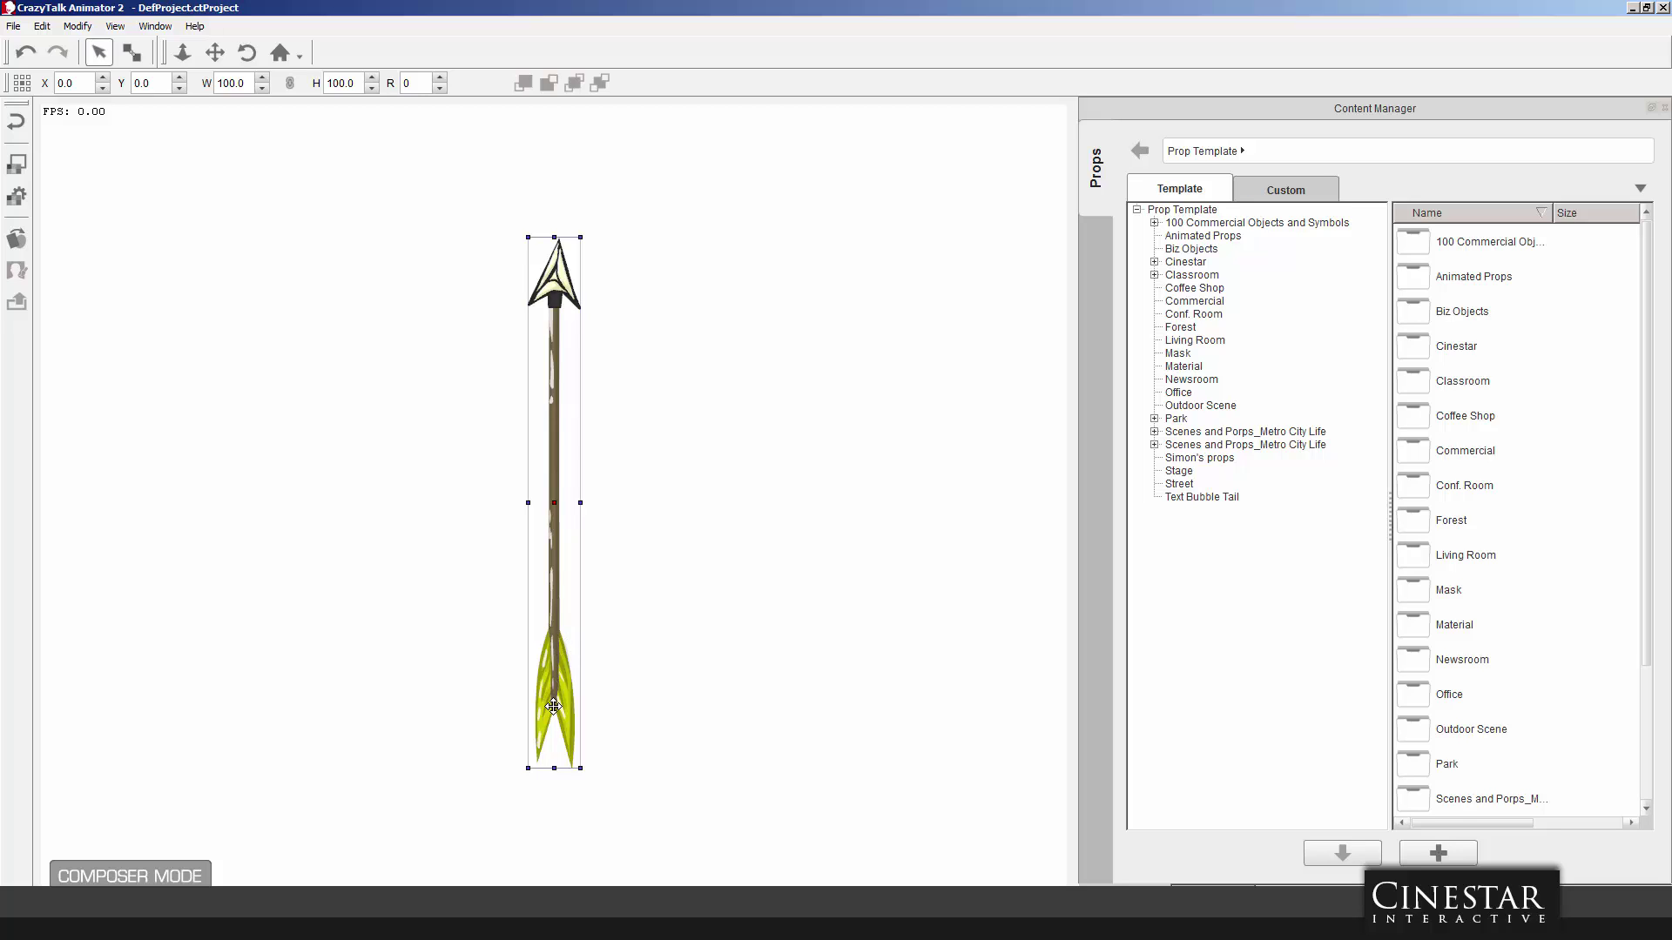
{"action": "left_click_drag", "start_coordinate": [554, 707], "coordinate": [553, 501]}
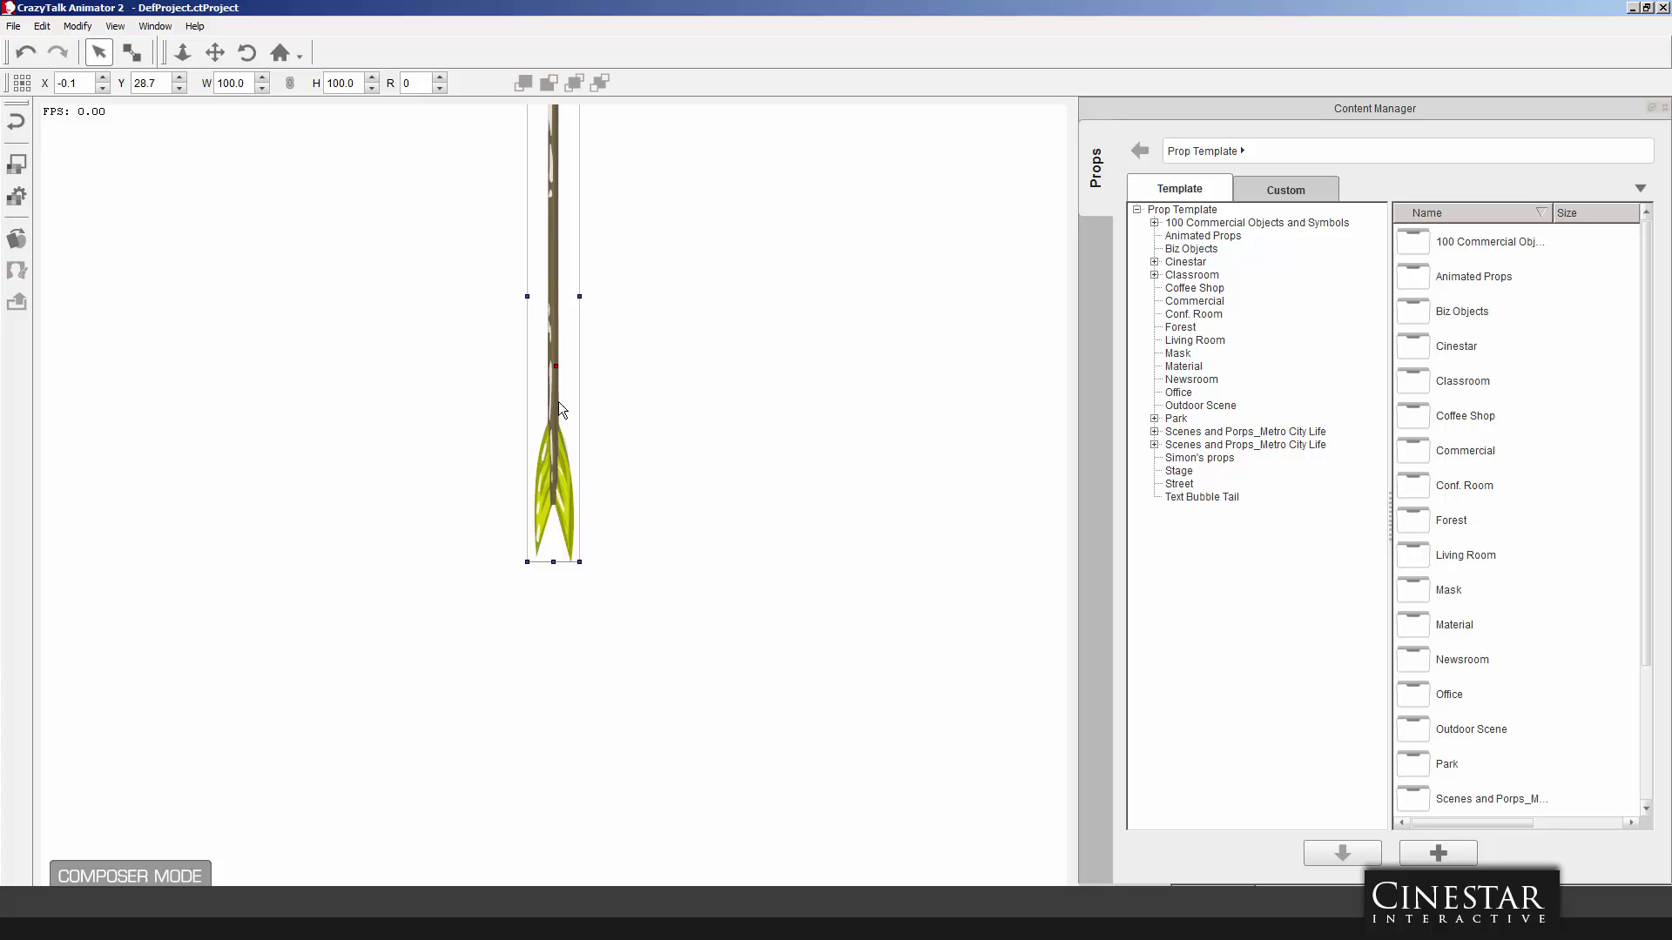
{"action": "left_click_drag", "start_coordinate": [556, 494], "coordinate": [553, 506]}
{"action": "left_click", "coordinate": [19, 123]}
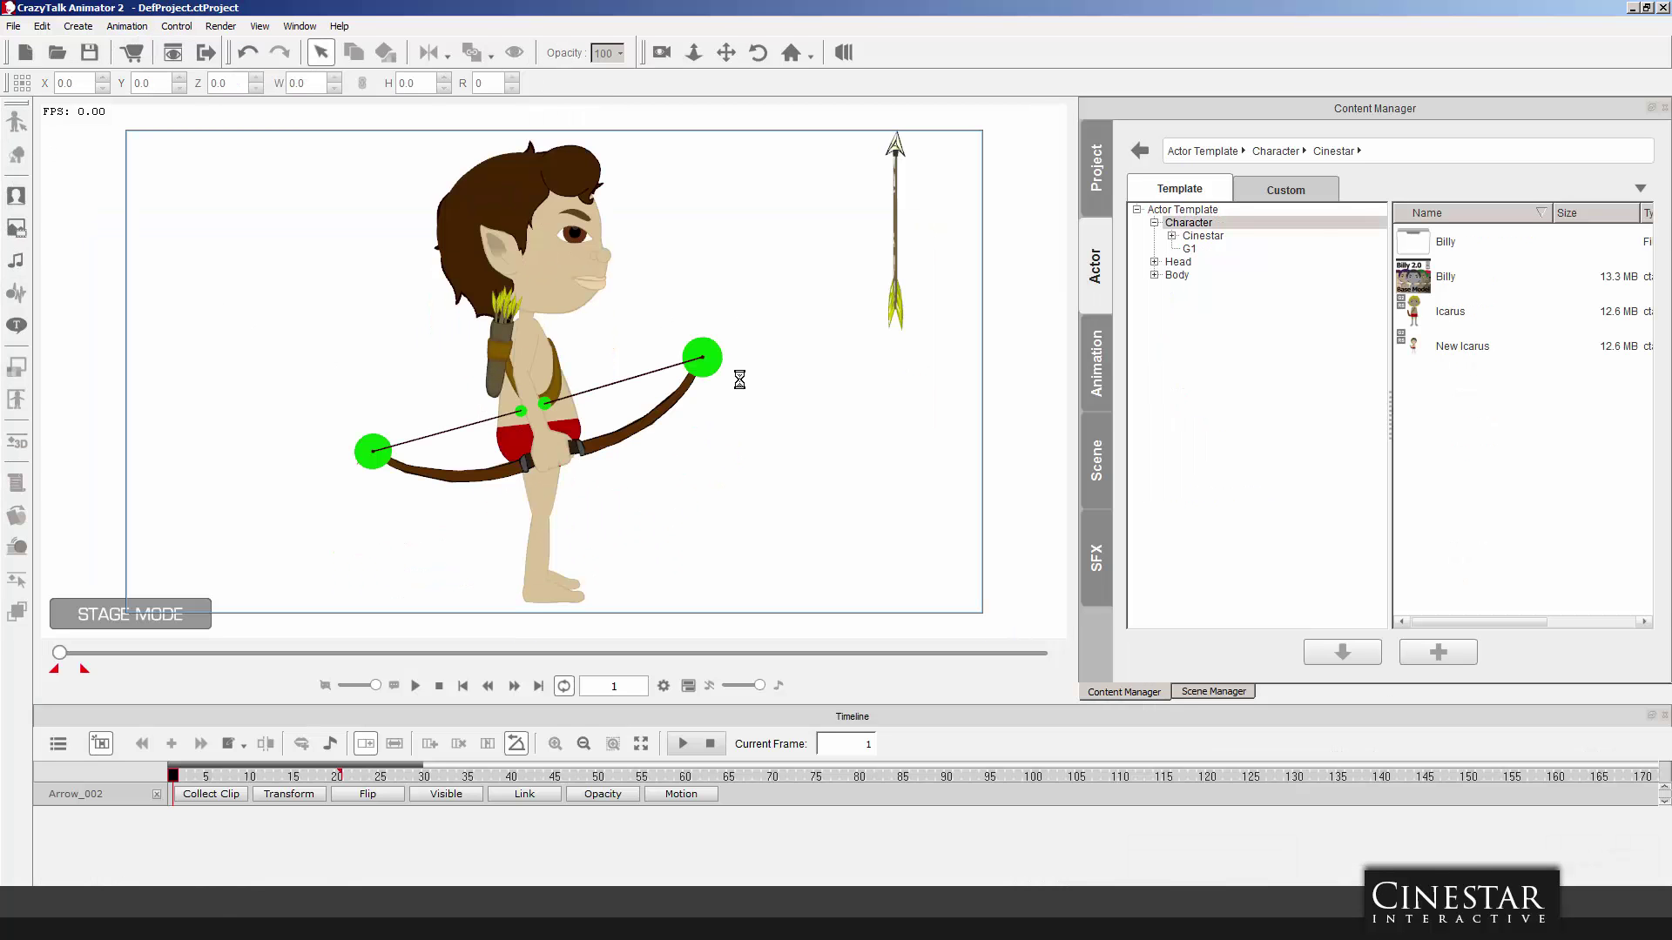
Rotate the arrow prop to about 89 degrees so it points horizontally forward.
{"action": "left_click", "coordinate": [898, 301]}
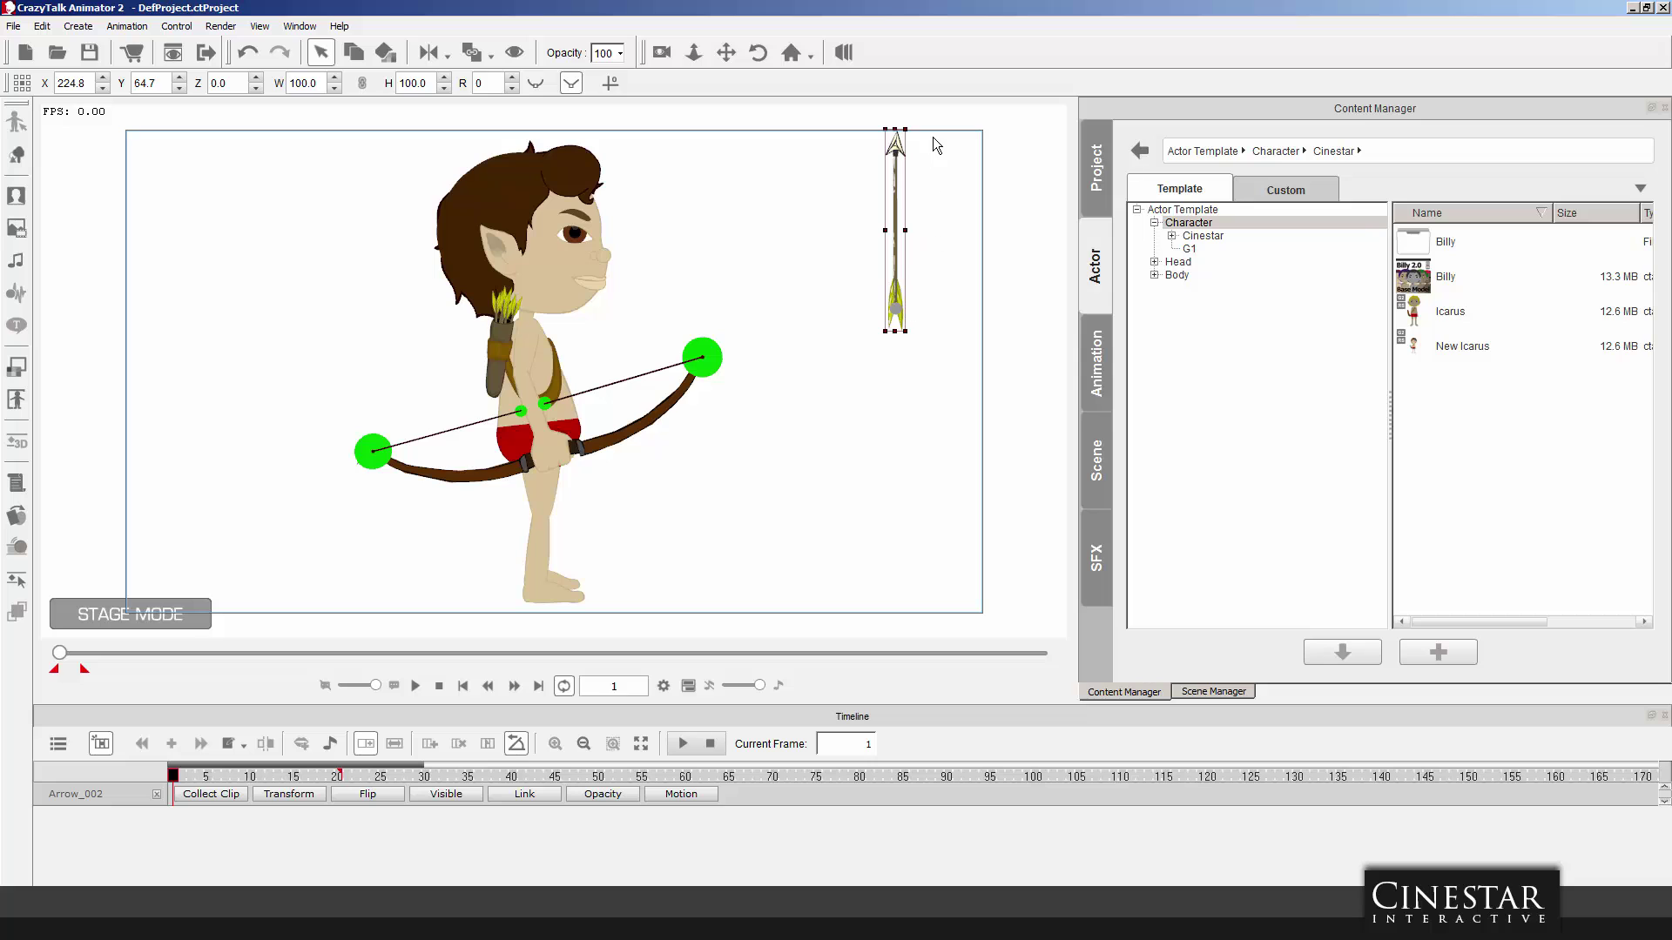
{"action": "left_click_drag", "start_coordinate": [919, 131], "coordinate": [1042, 309]}
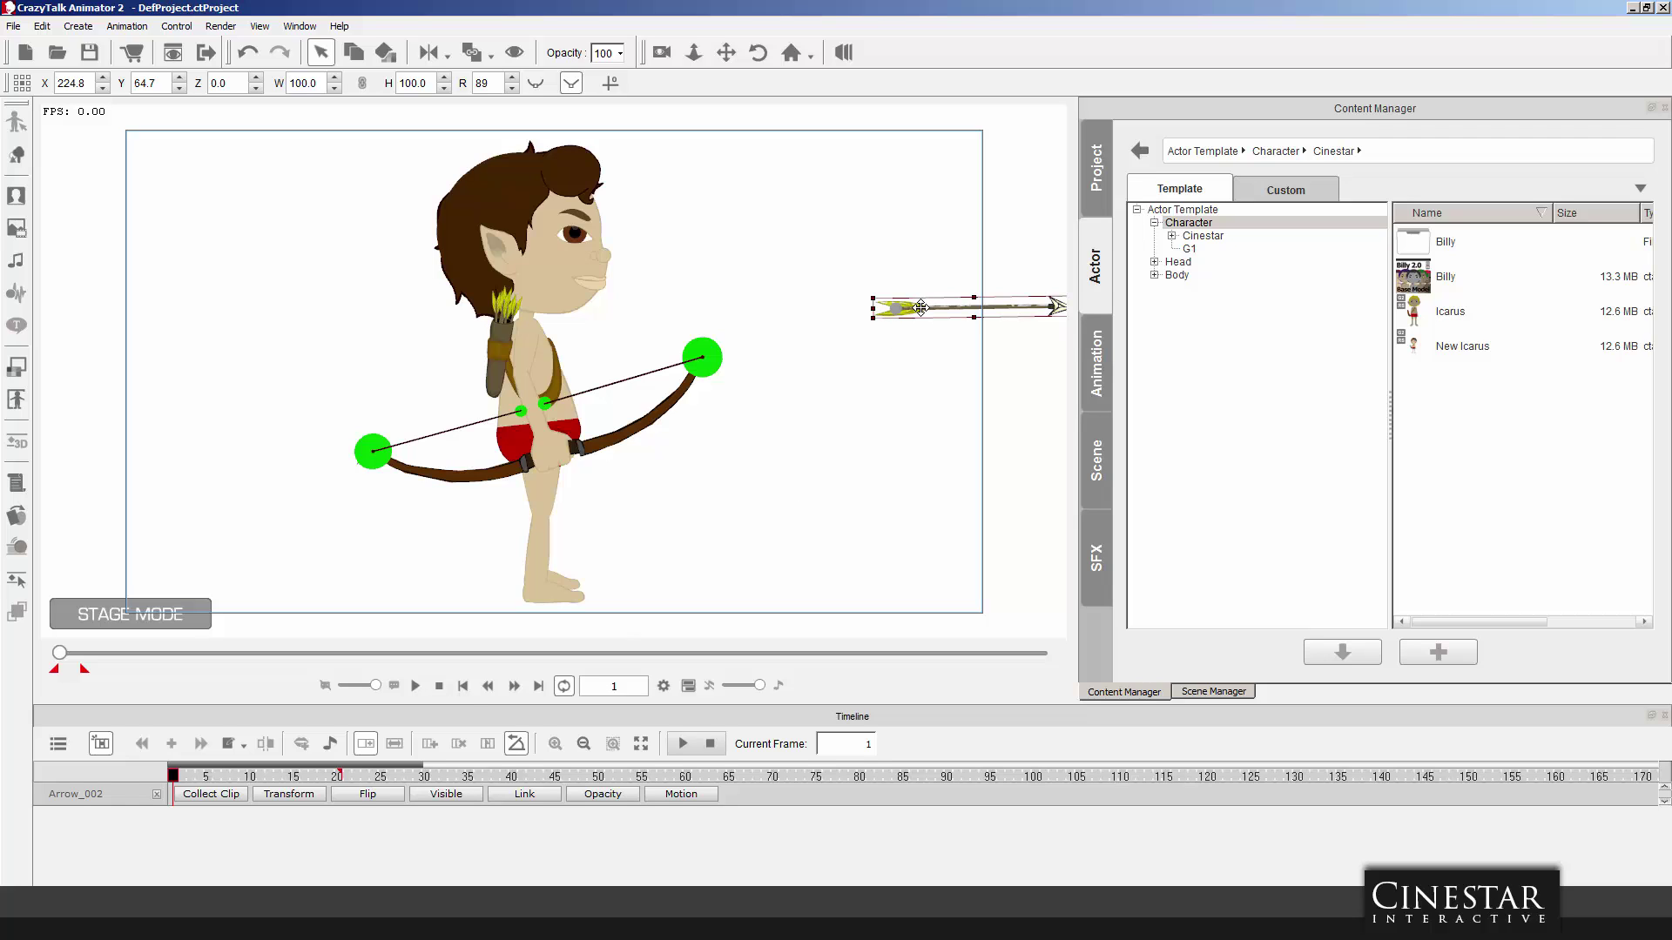
Move the arrow above the bow's upper tip, and swing the elf's free arm forward in the 3D Motion Key Editor.
{"action": "left_click_drag", "start_coordinate": [921, 308], "coordinate": [703, 323]}
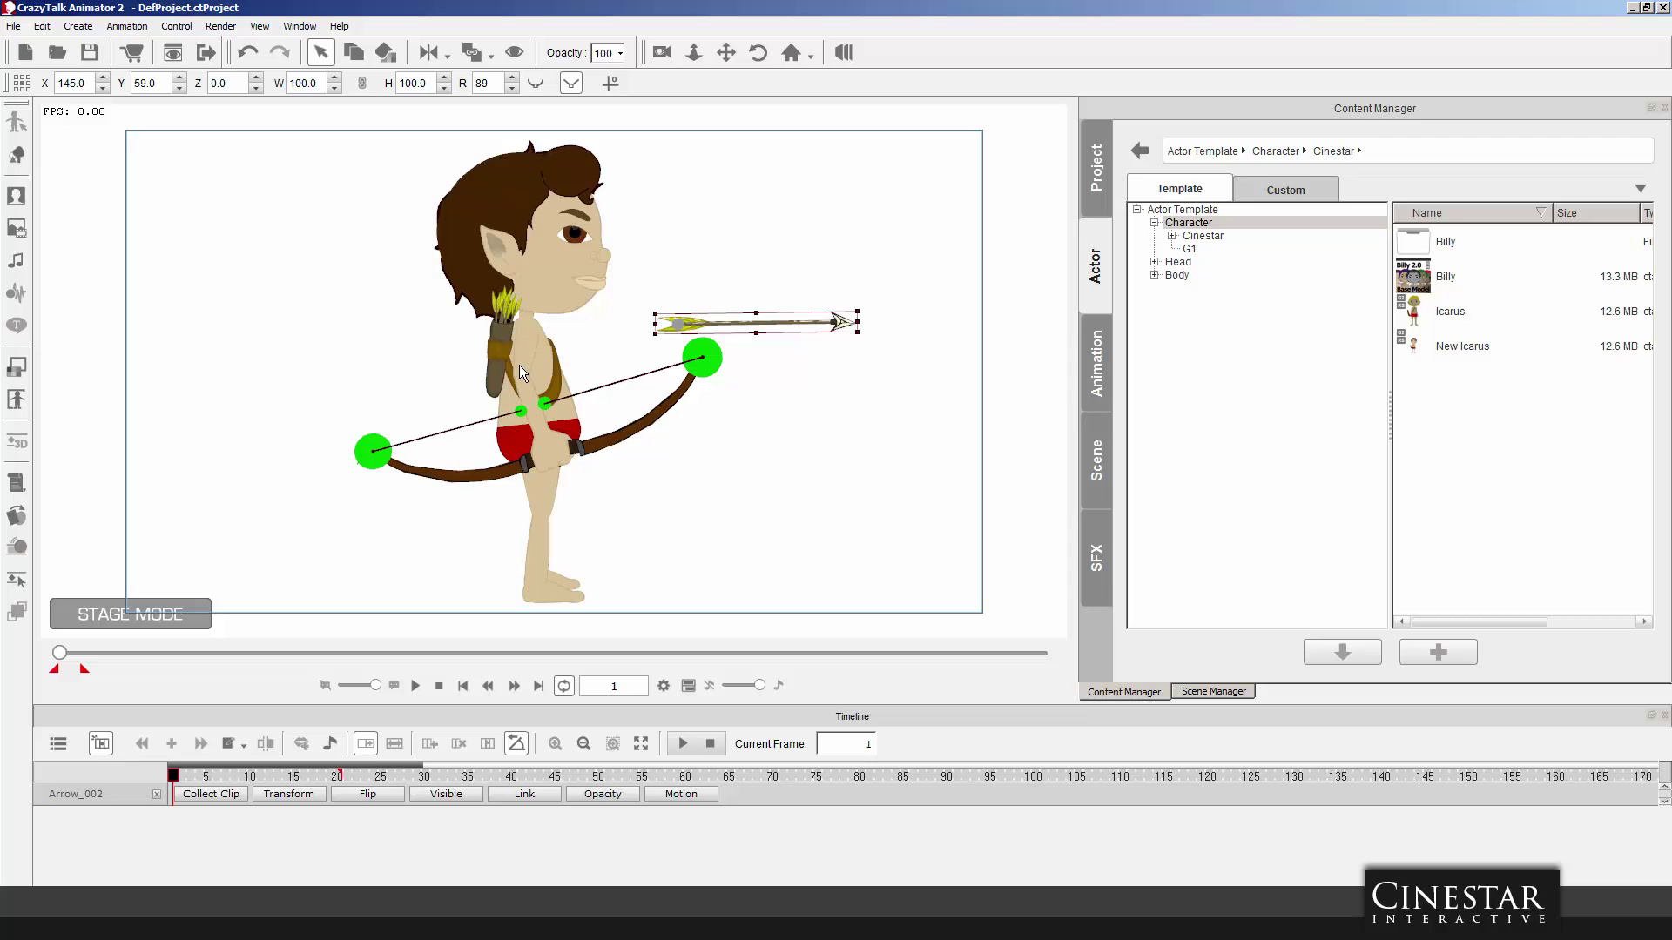
{"action": "left_click", "coordinate": [1217, 693]}
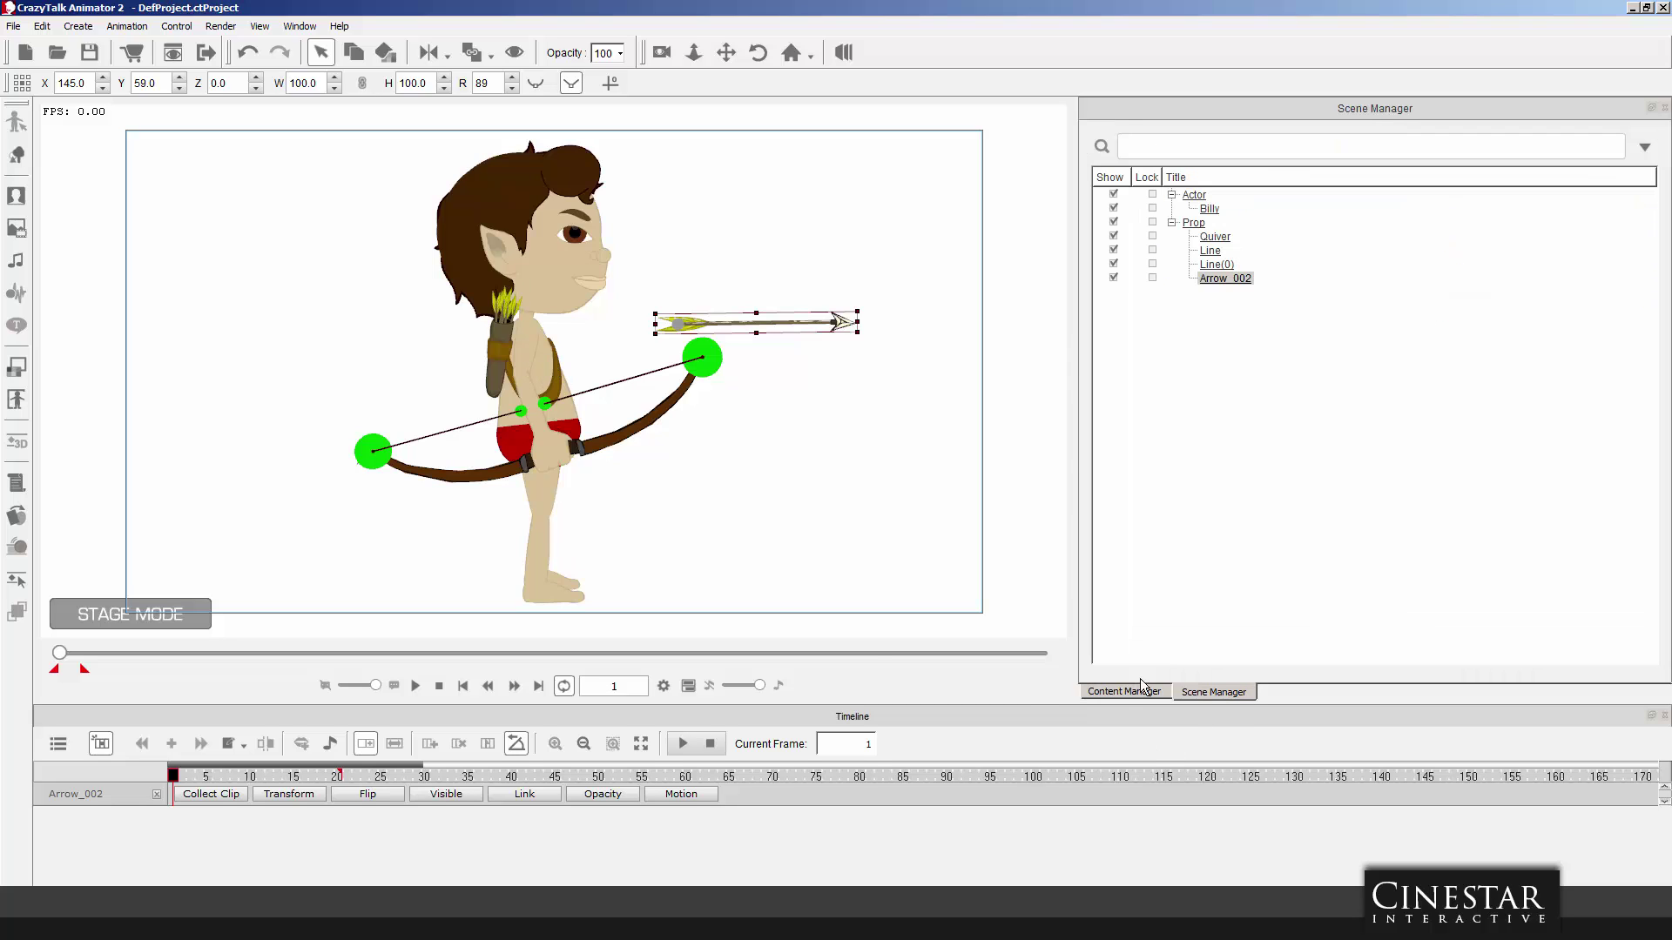
{"action": "left_click", "coordinate": [1208, 210]}
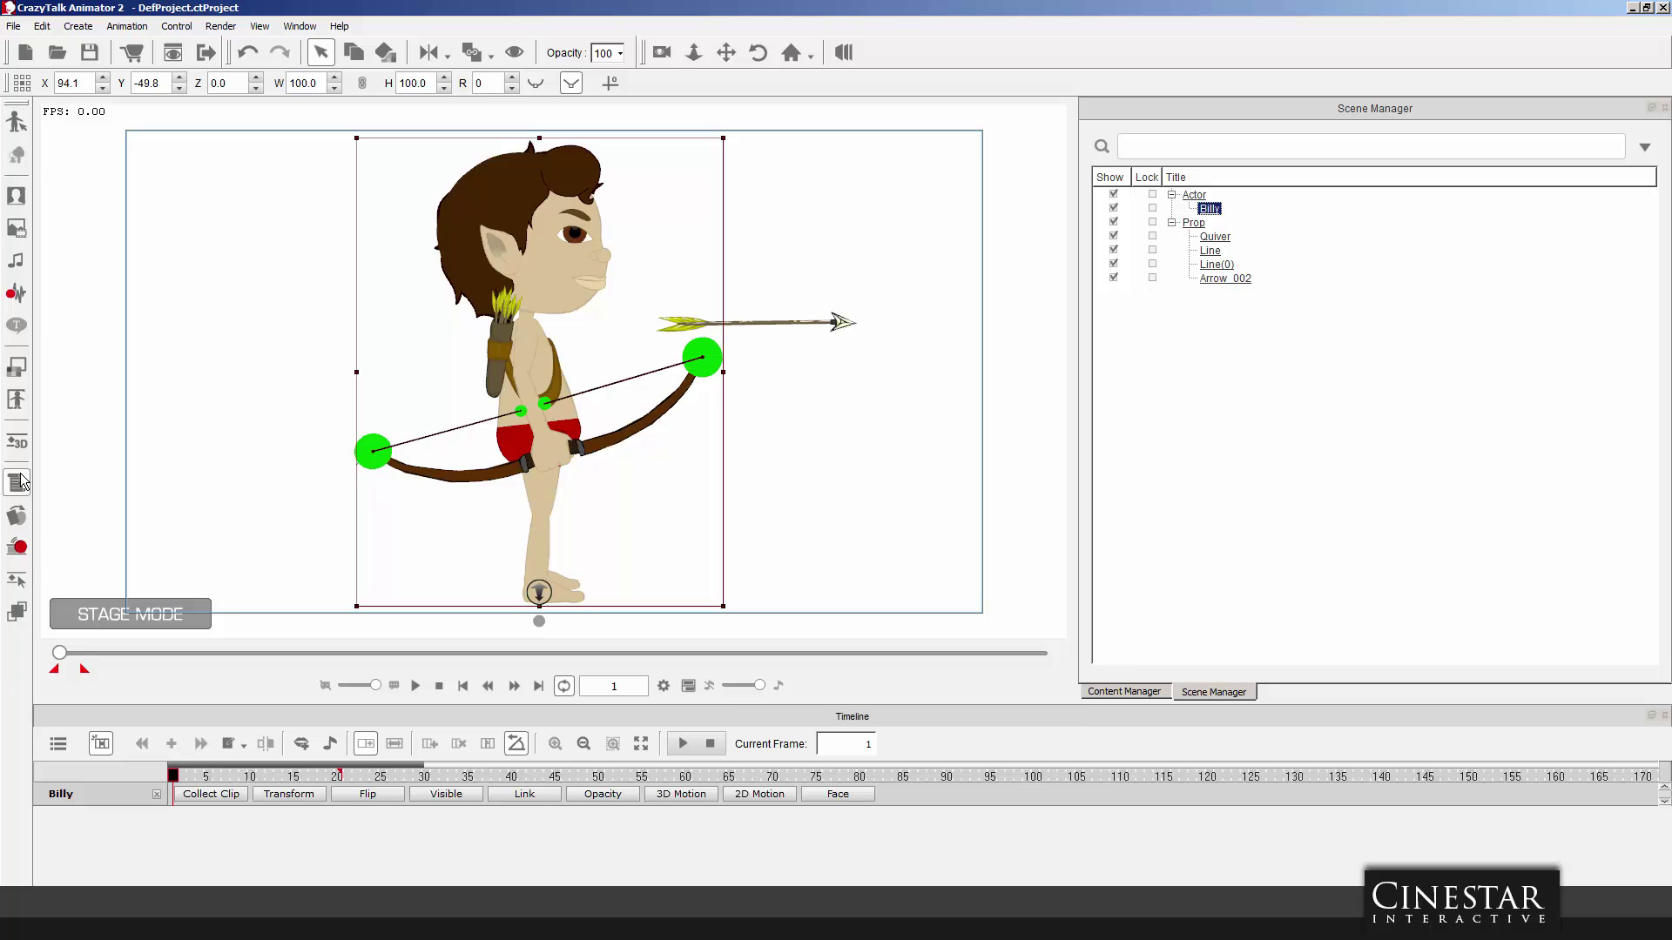
{"action": "left_click", "coordinate": [17, 443]}
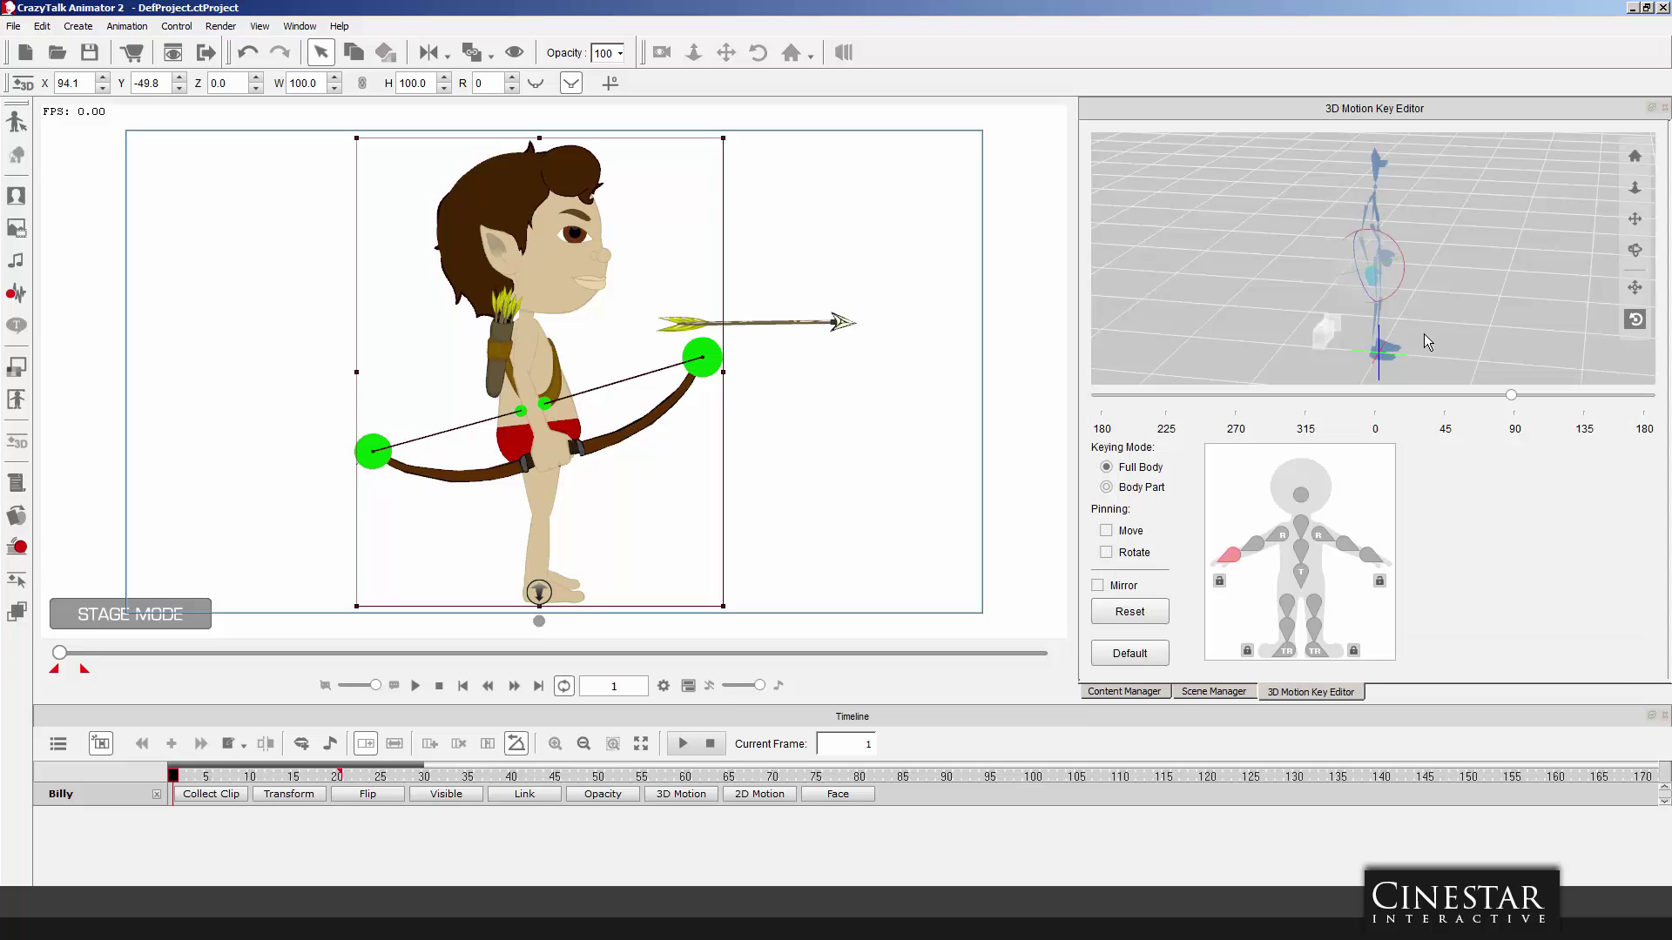
{"action": "left_click", "coordinate": [1372, 211]}
{"action": "left_click_drag", "start_coordinate": [1402, 184], "coordinate": [1411, 183]}
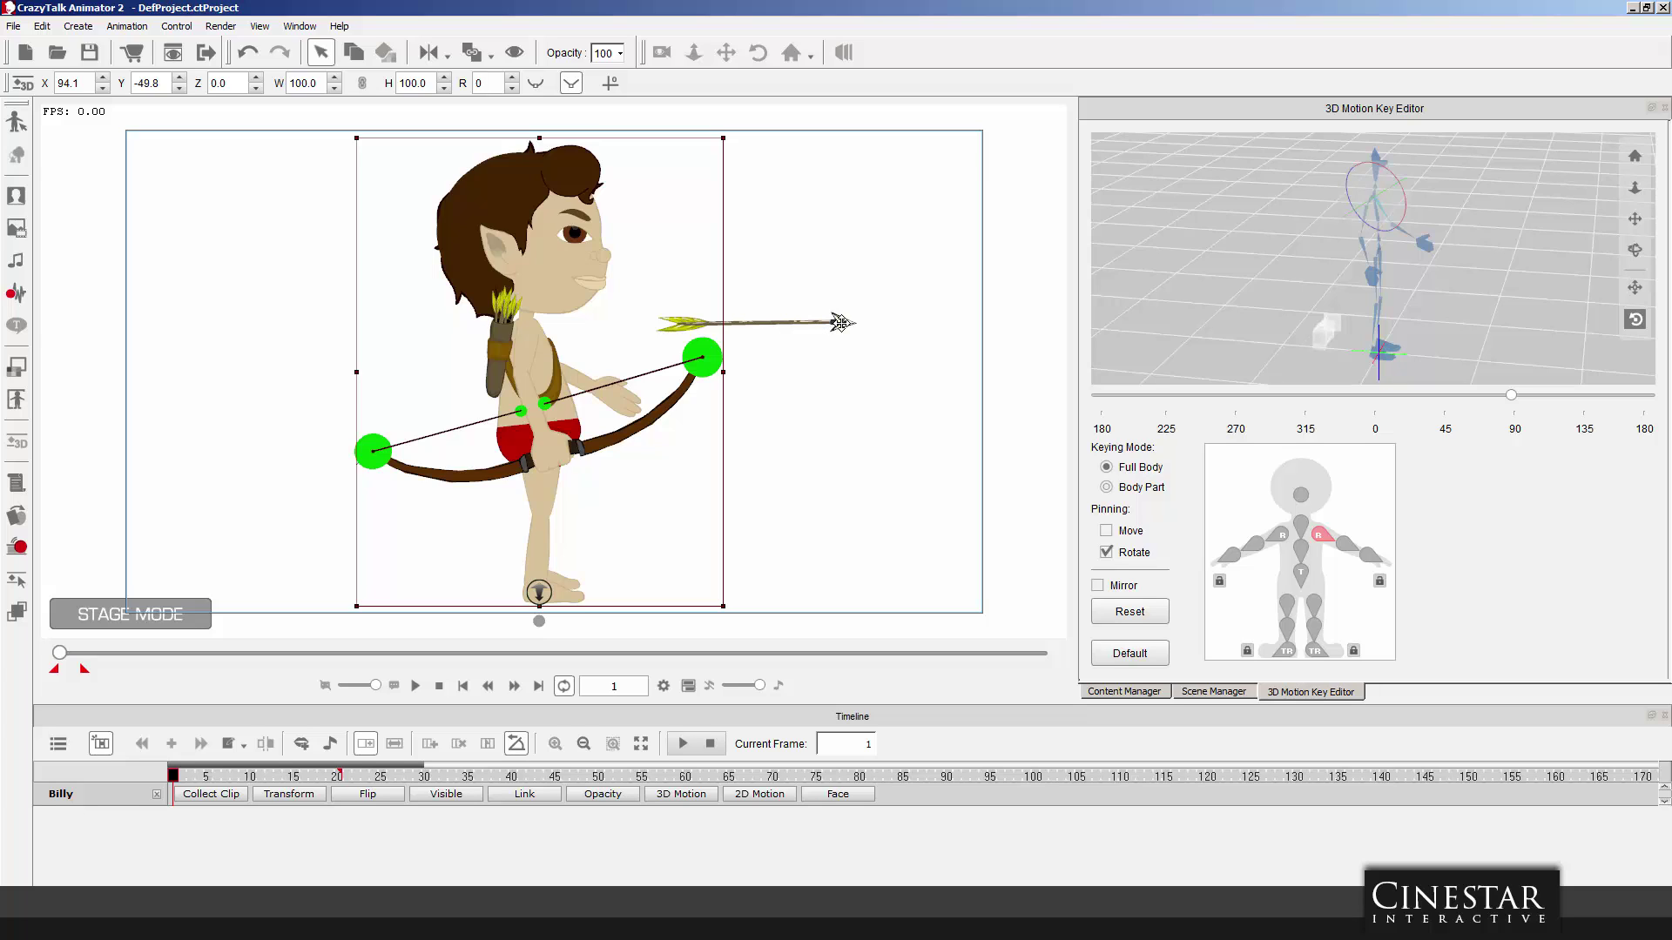
Place the arrow's tail at the elf's free hand, rotated to about 124 degrees, and link the arrow to that hand.
{"action": "left_click_drag", "start_coordinate": [840, 323], "coordinate": [720, 461]}
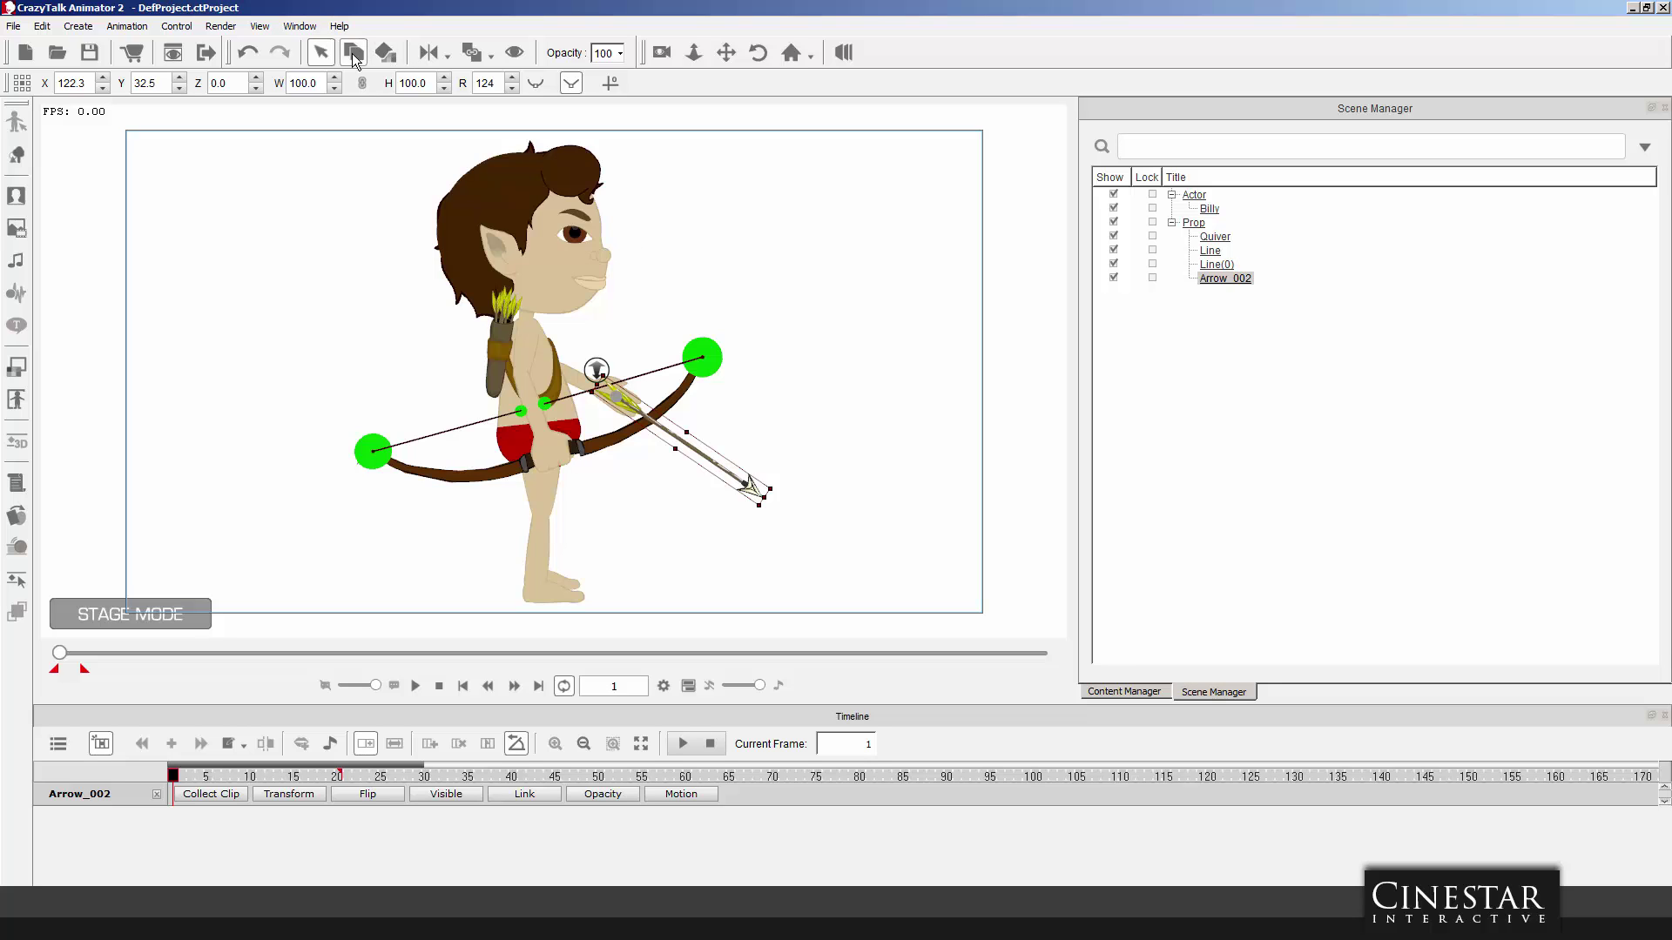
{"action": "left_click", "coordinate": [475, 54]}
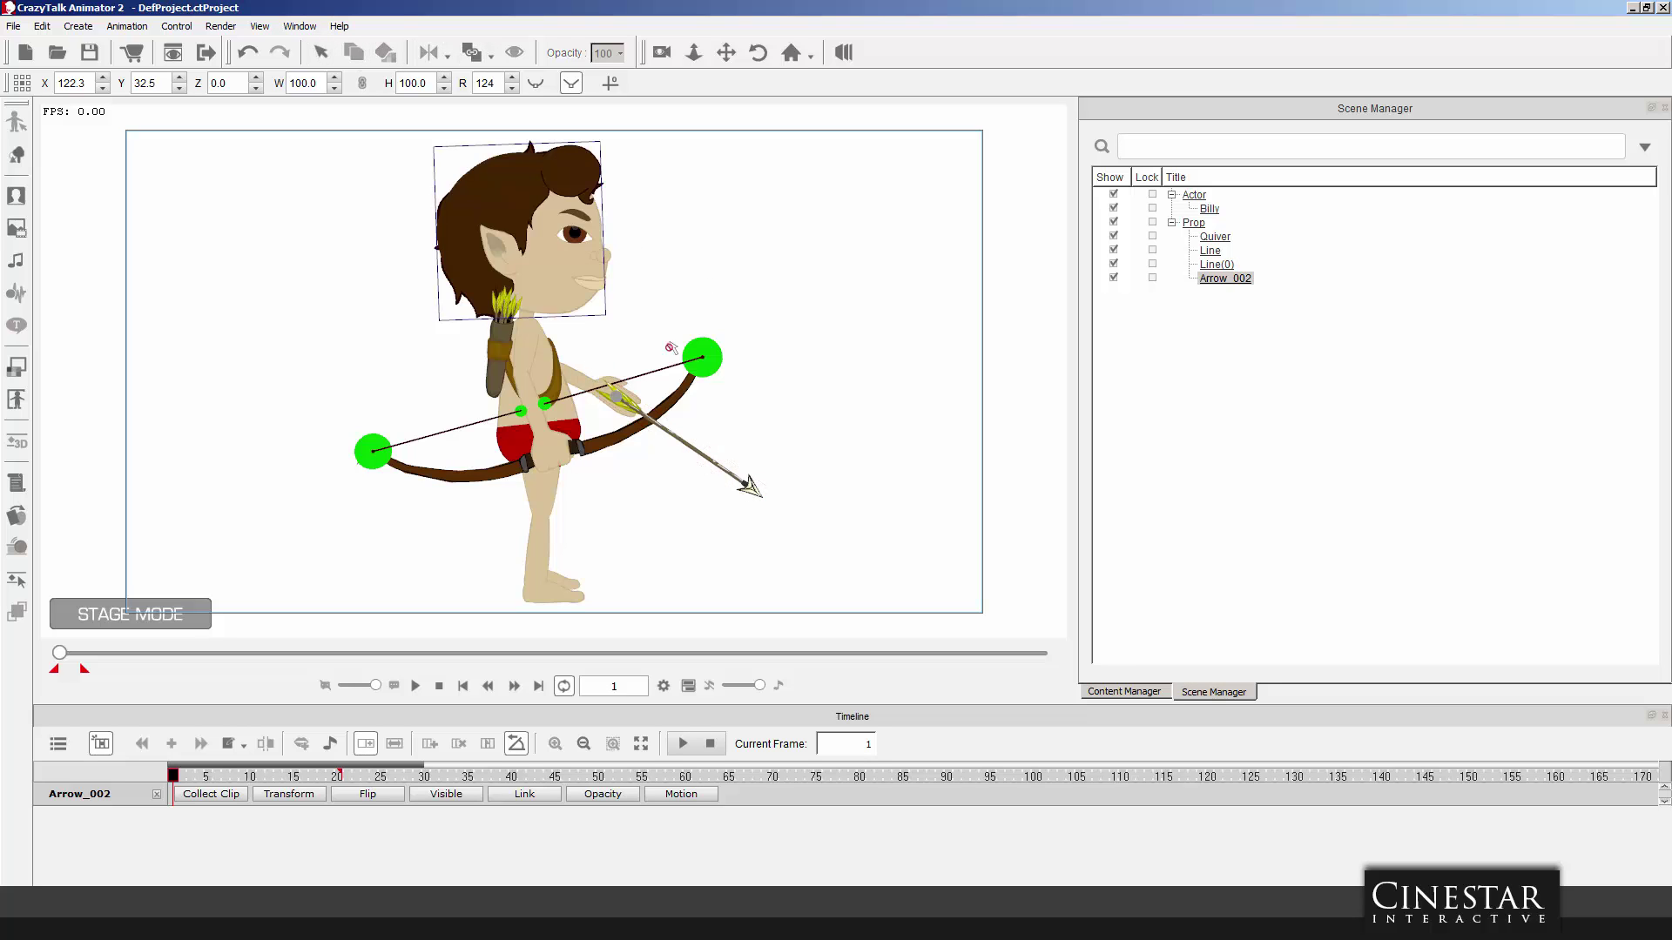
{"action": "left_click", "coordinate": [613, 388]}
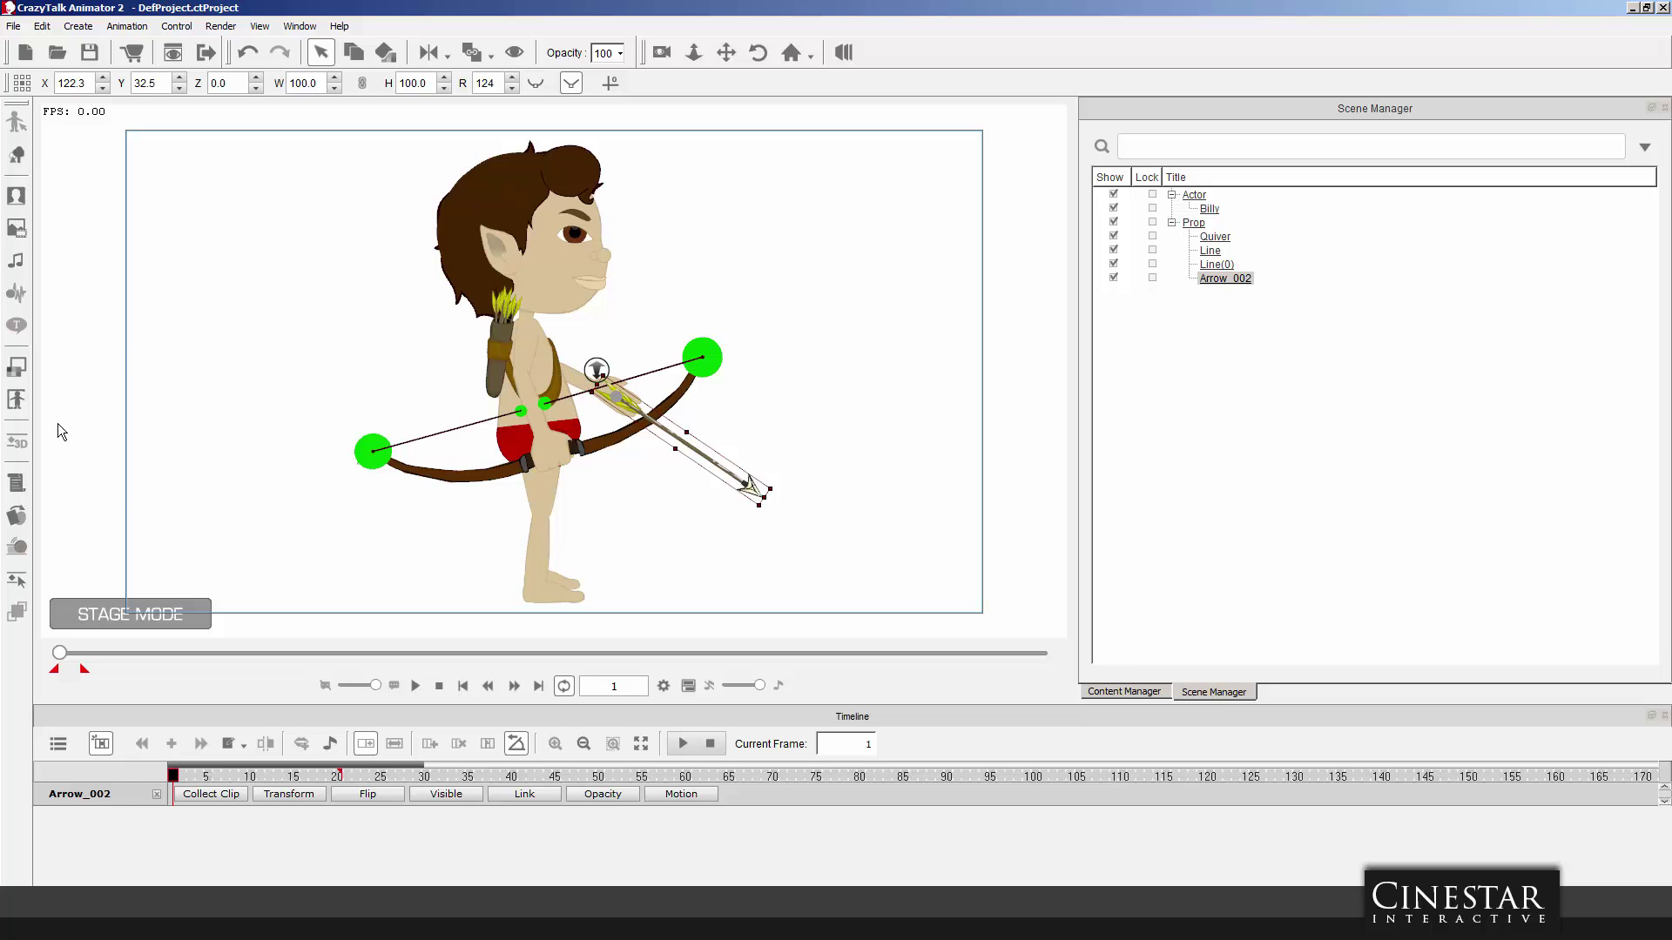
Check the arrow link at frame 2, and in frame 1 rotate the elf's free arm back down to his side.
{"action": "left_click", "coordinate": [537, 366]}
{"action": "left_click", "coordinate": [16, 442]}
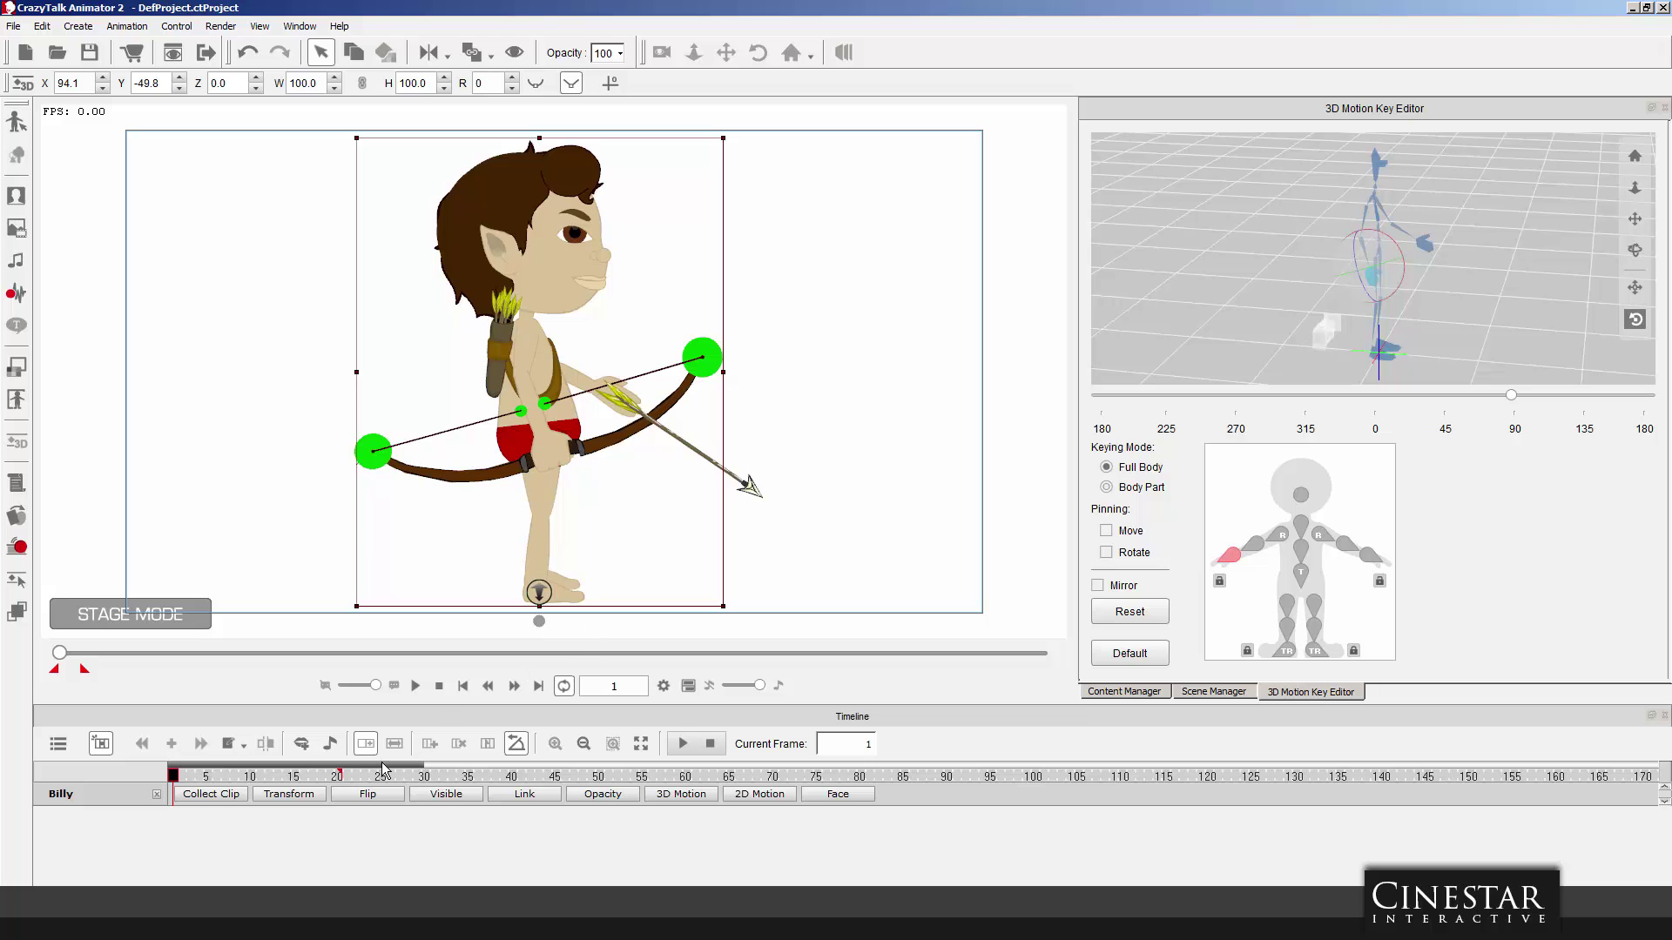
{"action": "left_click", "coordinate": [181, 775]}
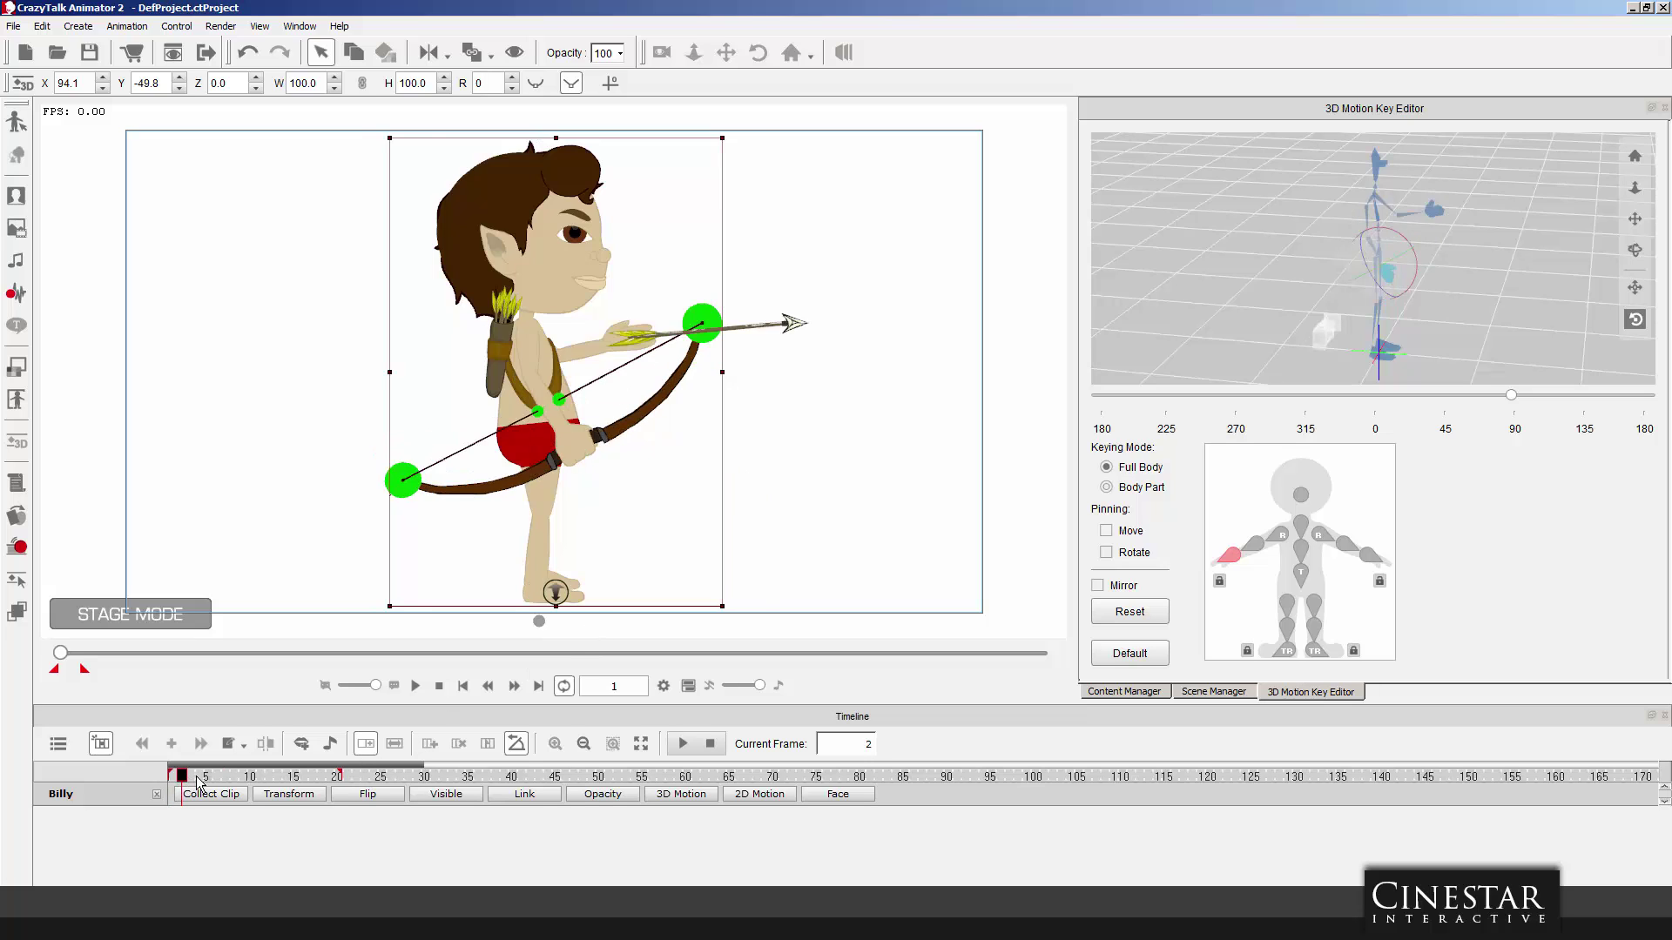
{"action": "left_click", "coordinate": [173, 775]}
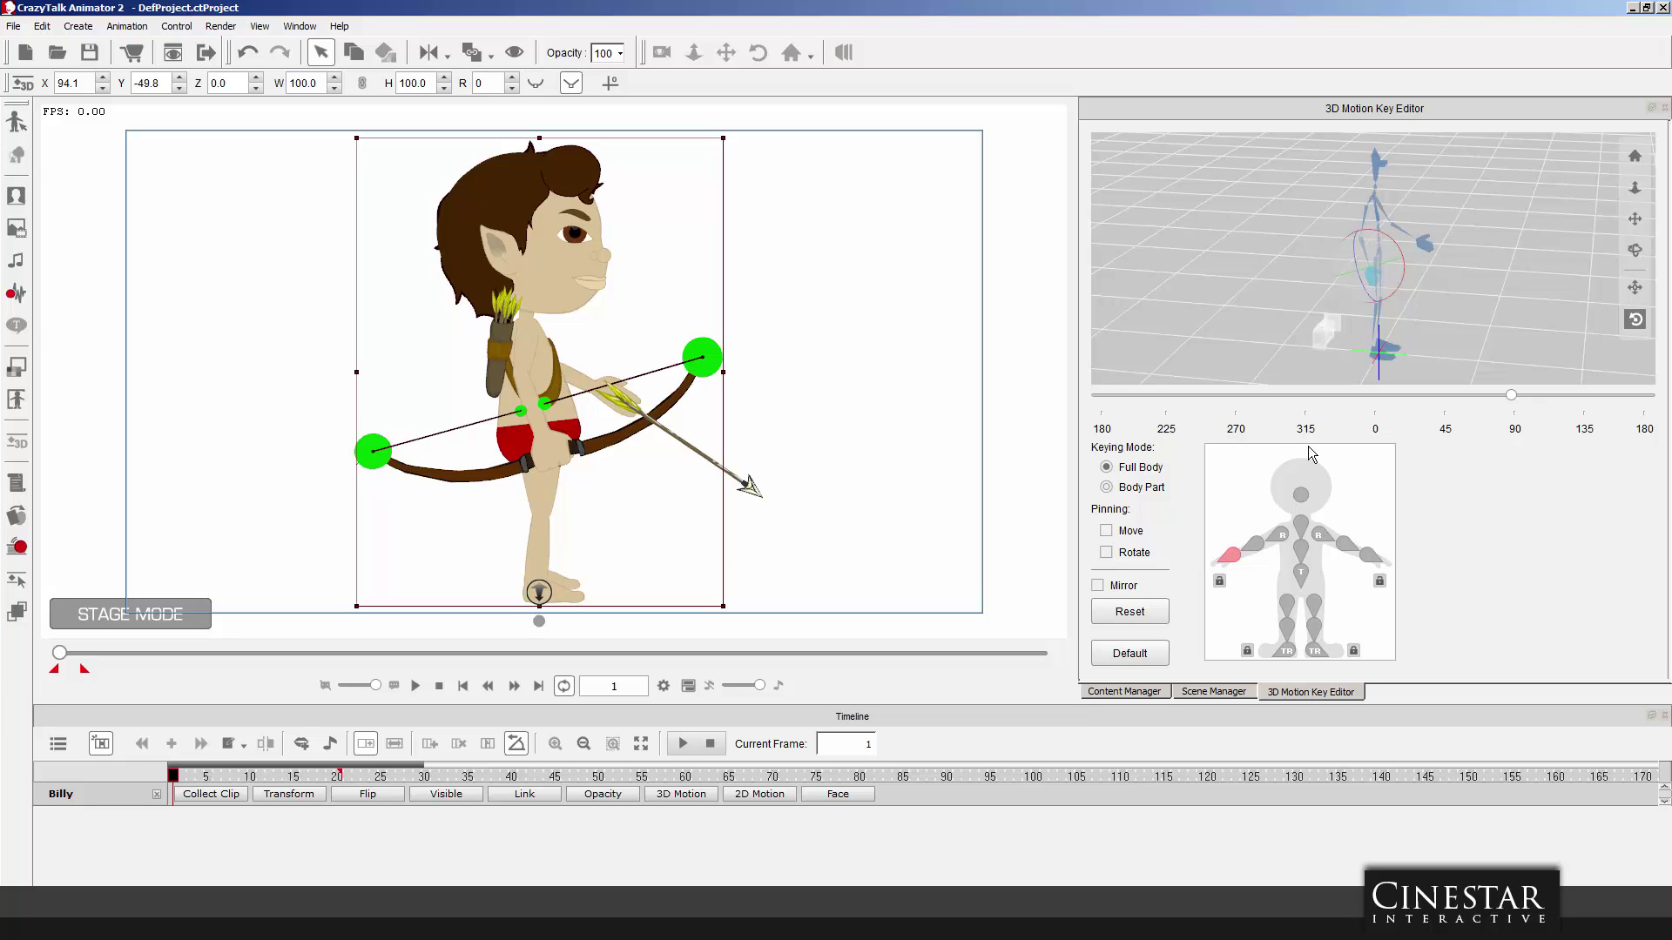
{"action": "left_click", "coordinate": [1320, 535]}
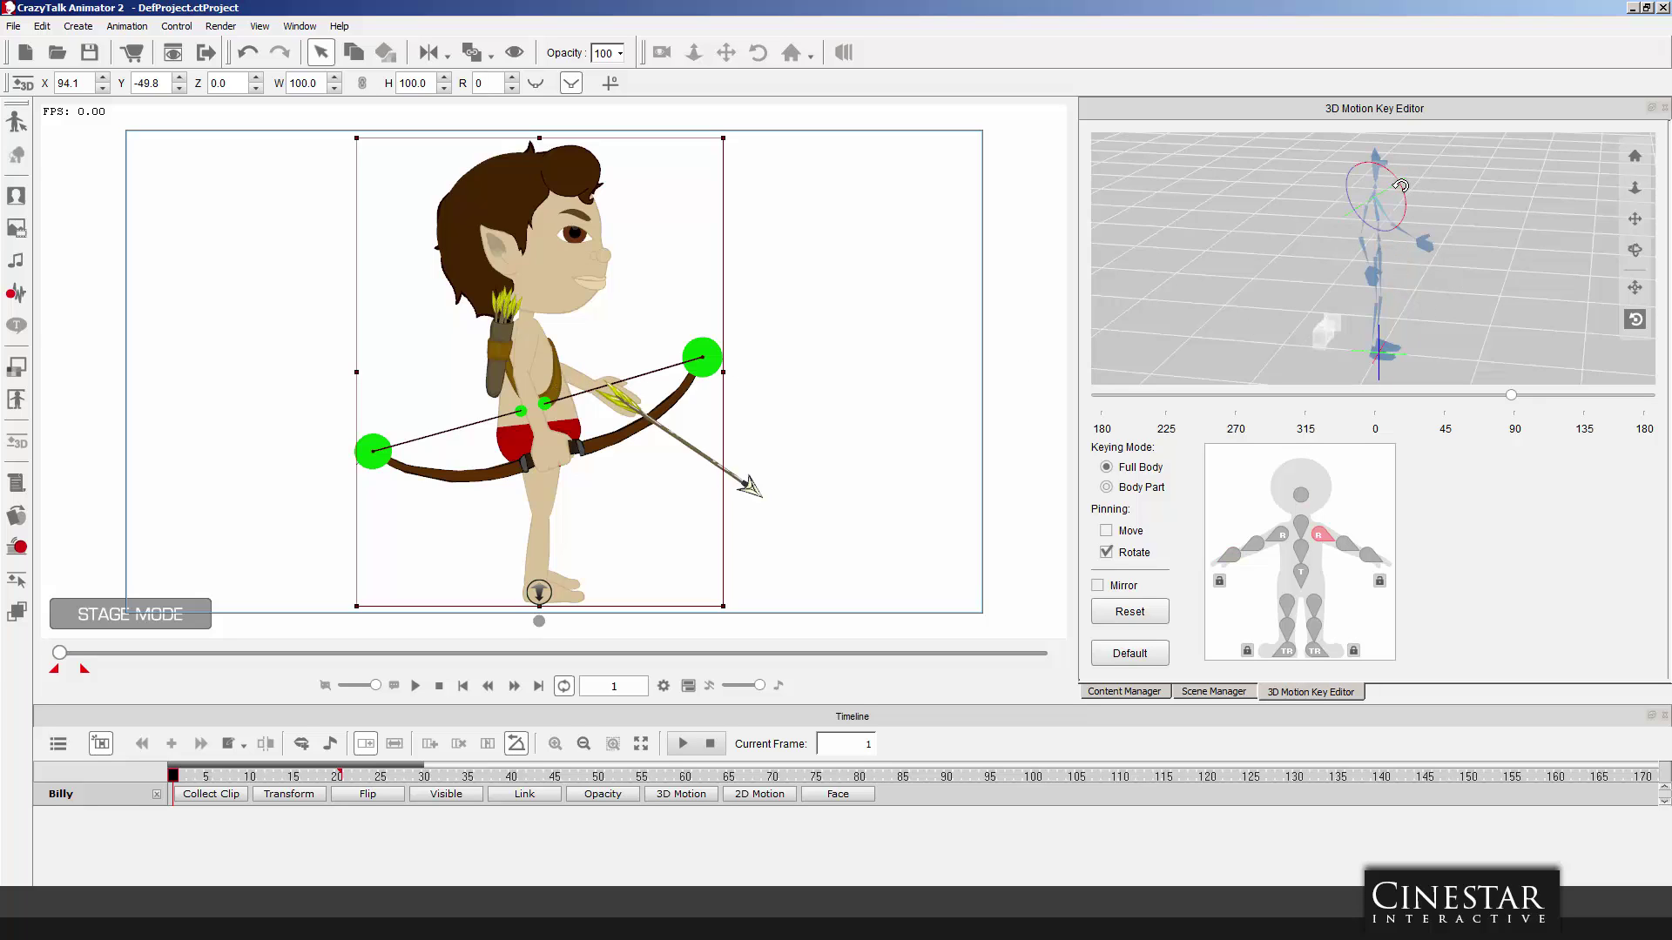
{"action": "left_click_drag", "start_coordinate": [1403, 179], "coordinate": [1390, 242]}
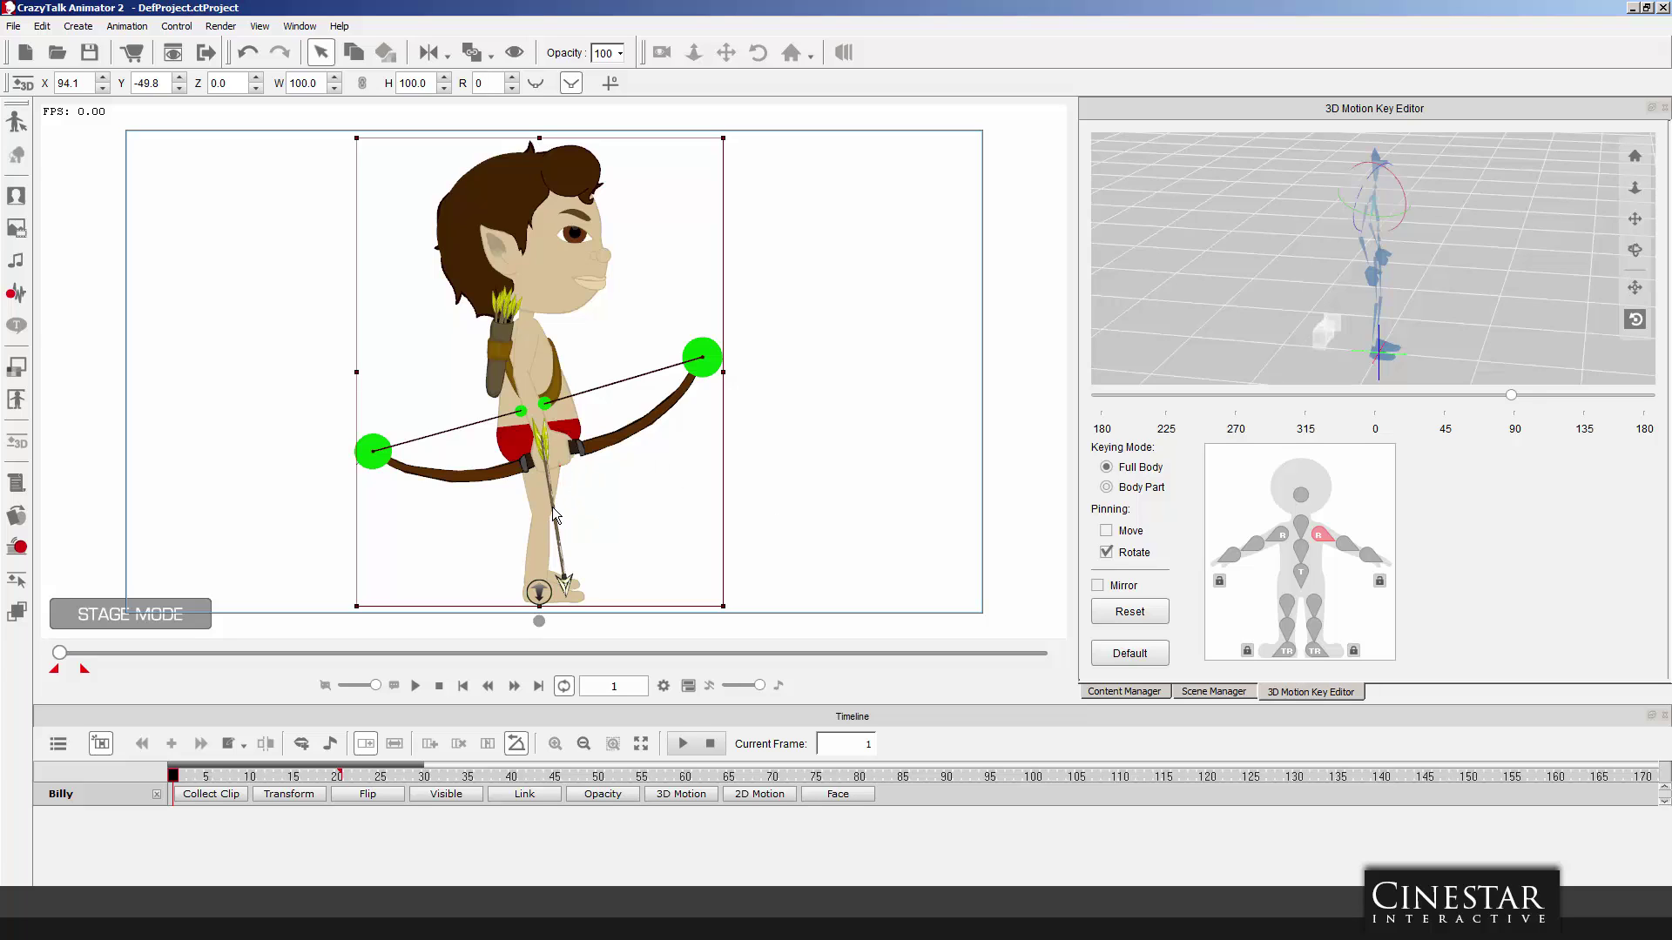
Send the arrow behind the elf at frame 1 with a Z depth of -6.0.
{"action": "left_click", "coordinate": [21, 120]}
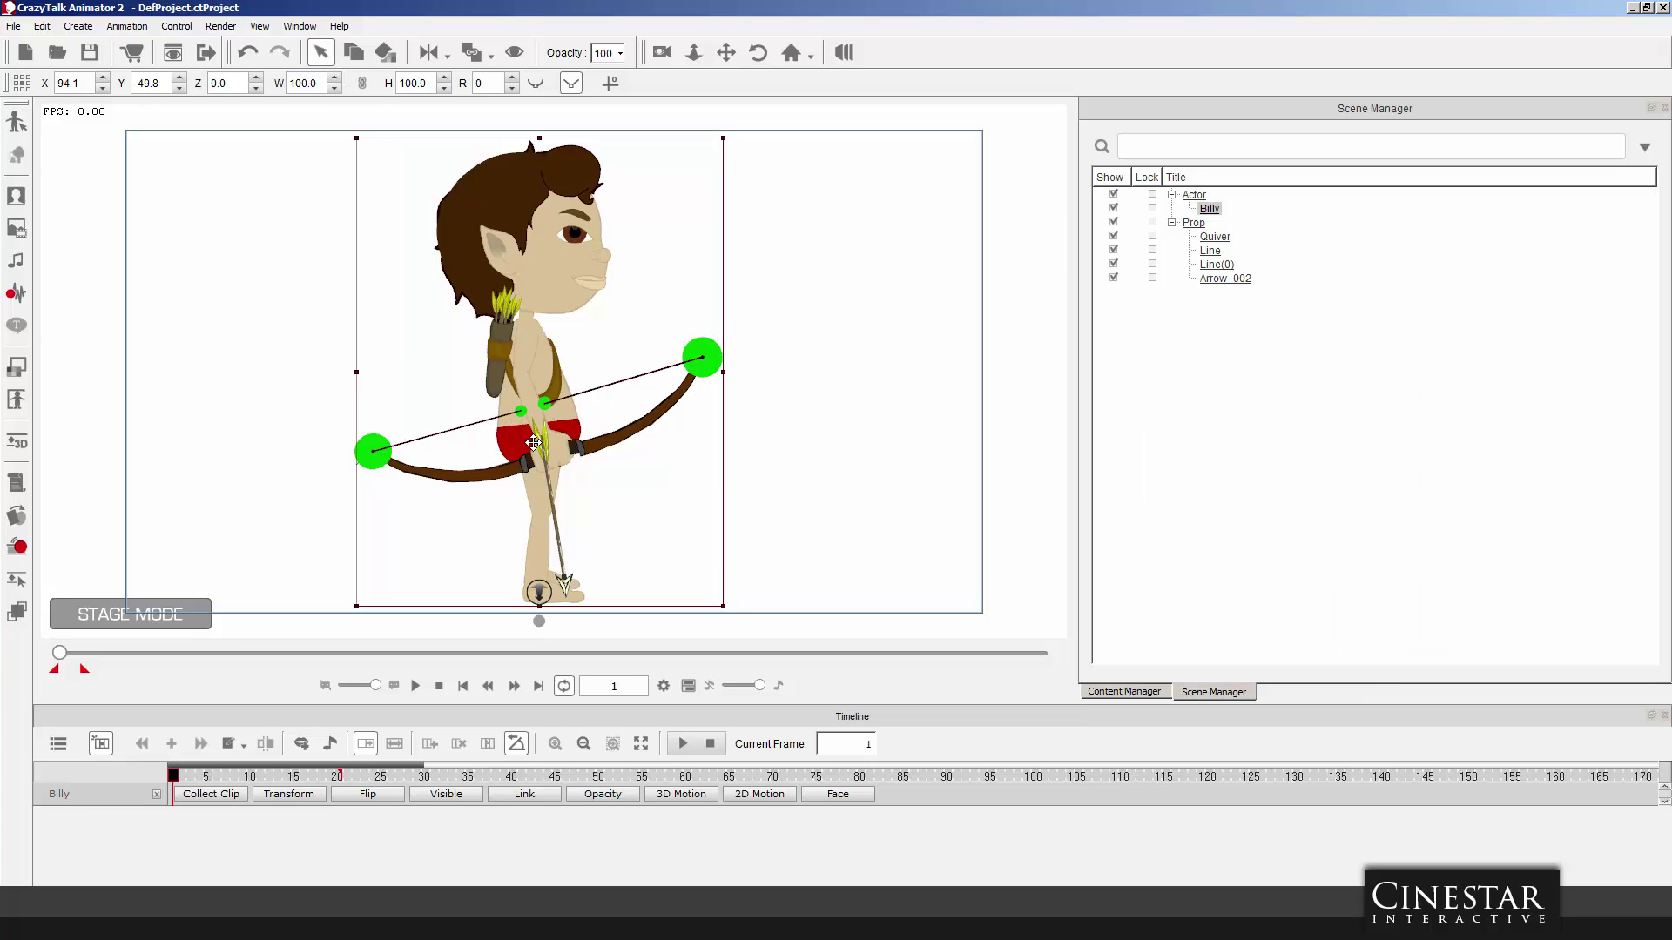
{"action": "left_click", "coordinate": [559, 538]}
{"action": "left_click_drag", "start_coordinate": [539, 401], "coordinate": [539, 403]}
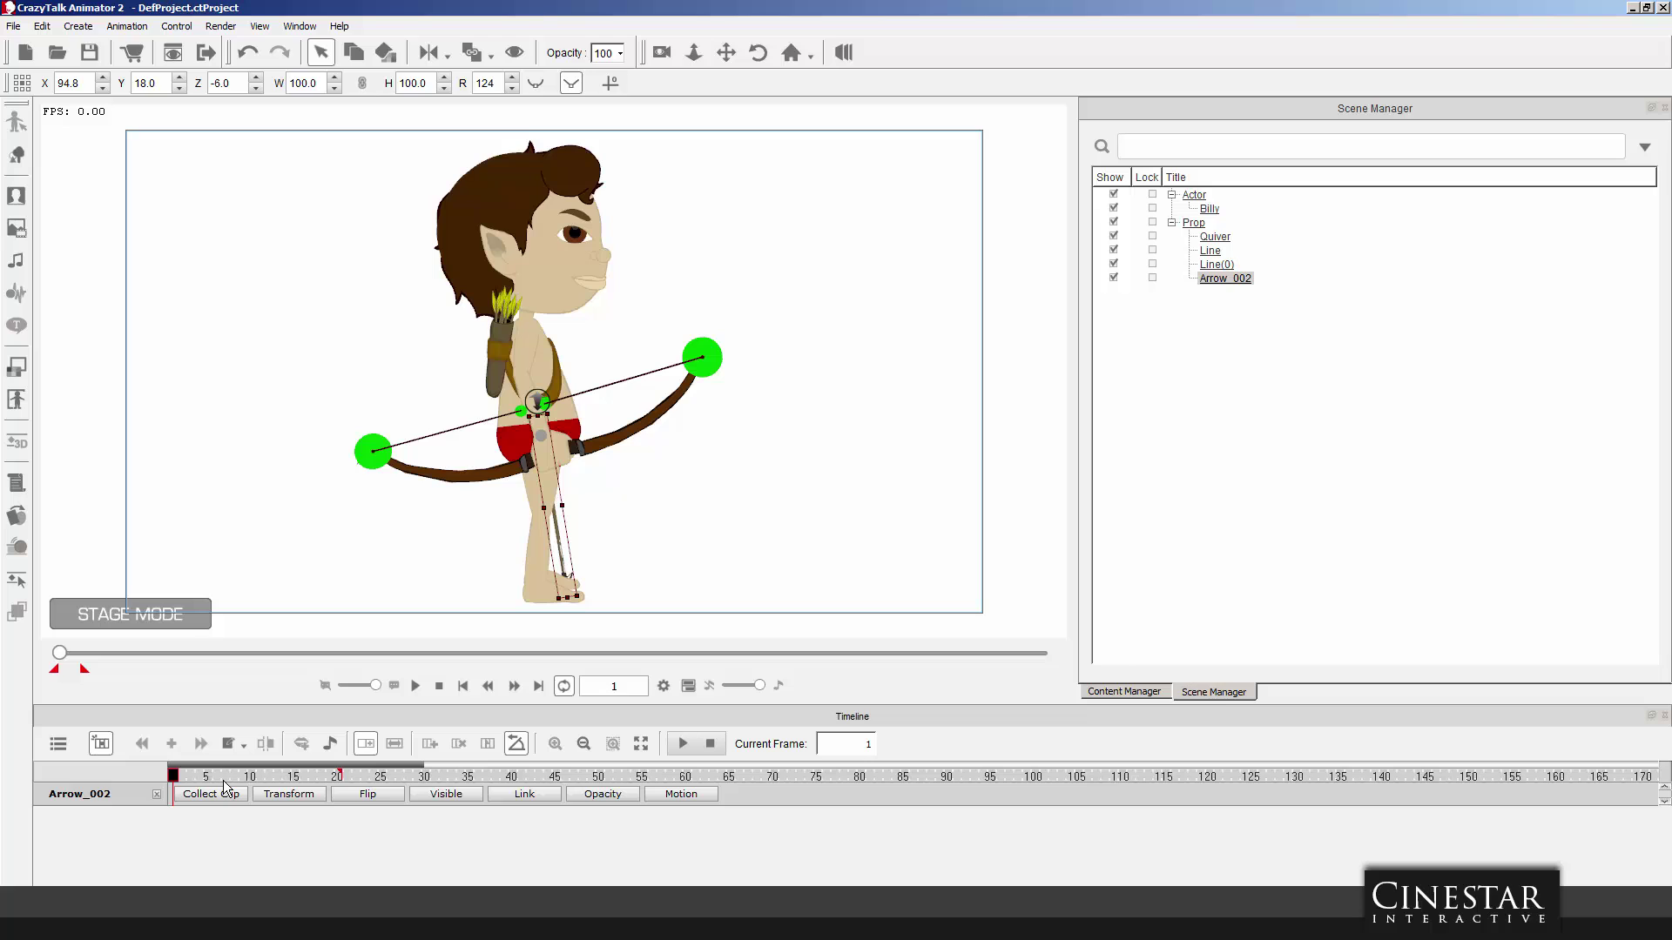
At frame 6, rotate the arrow to about 354 degrees so it points down behind the body, and step back to frame 5.
{"action": "left_click_drag", "start_coordinate": [175, 776], "coordinate": [218, 781]}
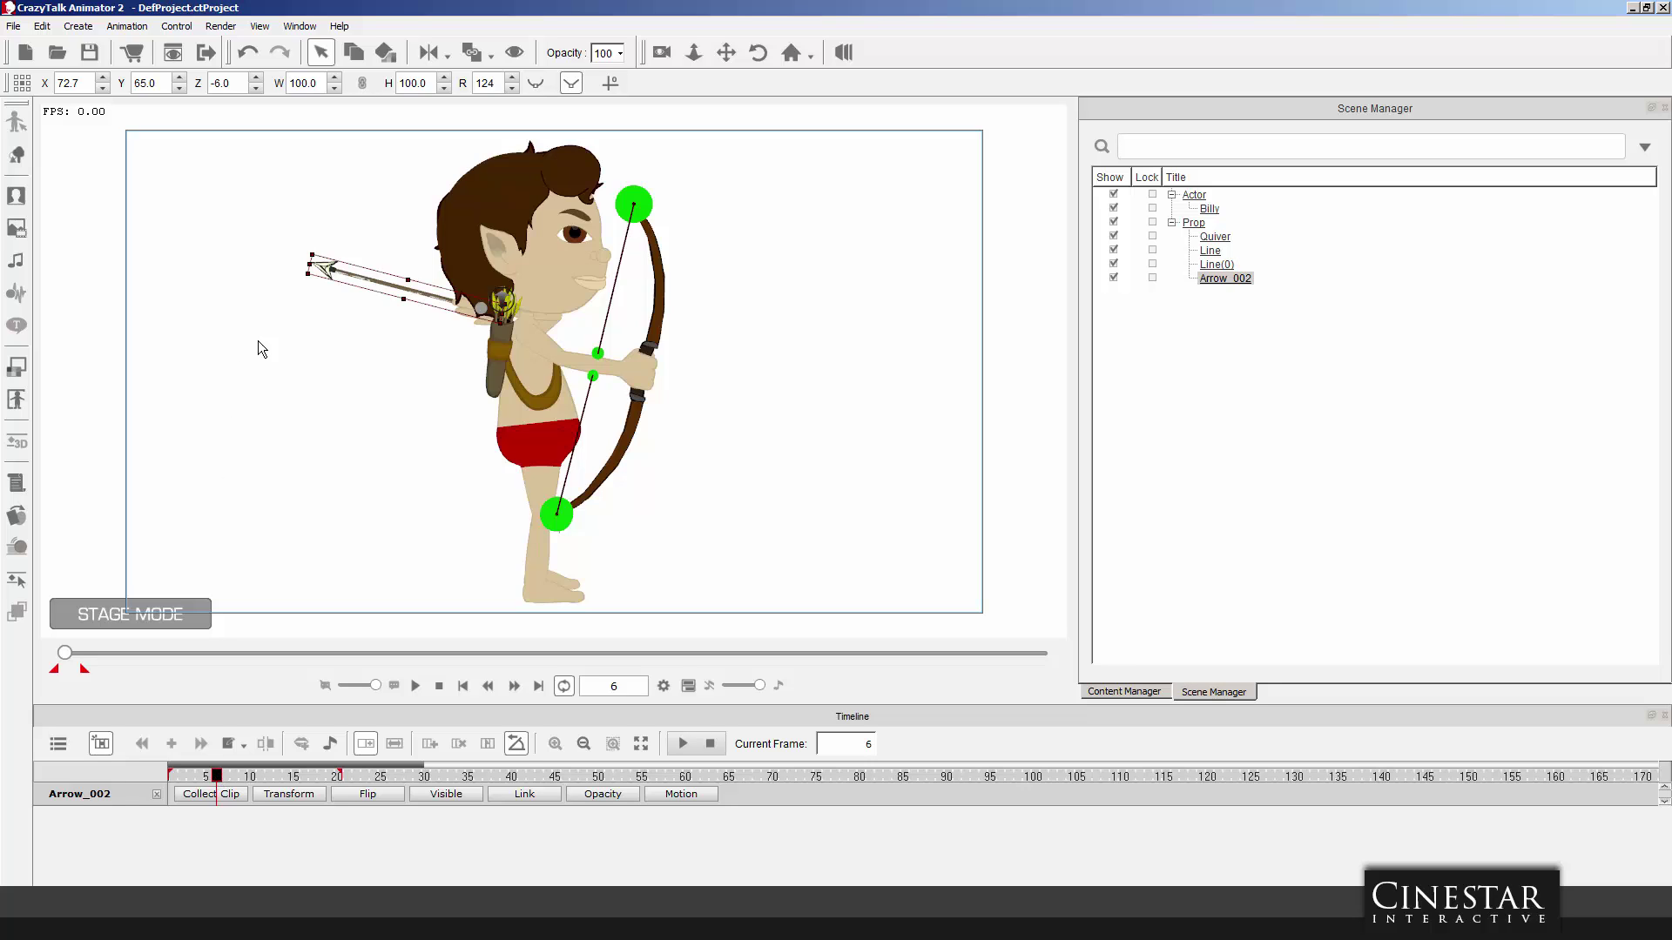
{"action": "left_click_drag", "start_coordinate": [304, 281], "coordinate": [608, 511]}
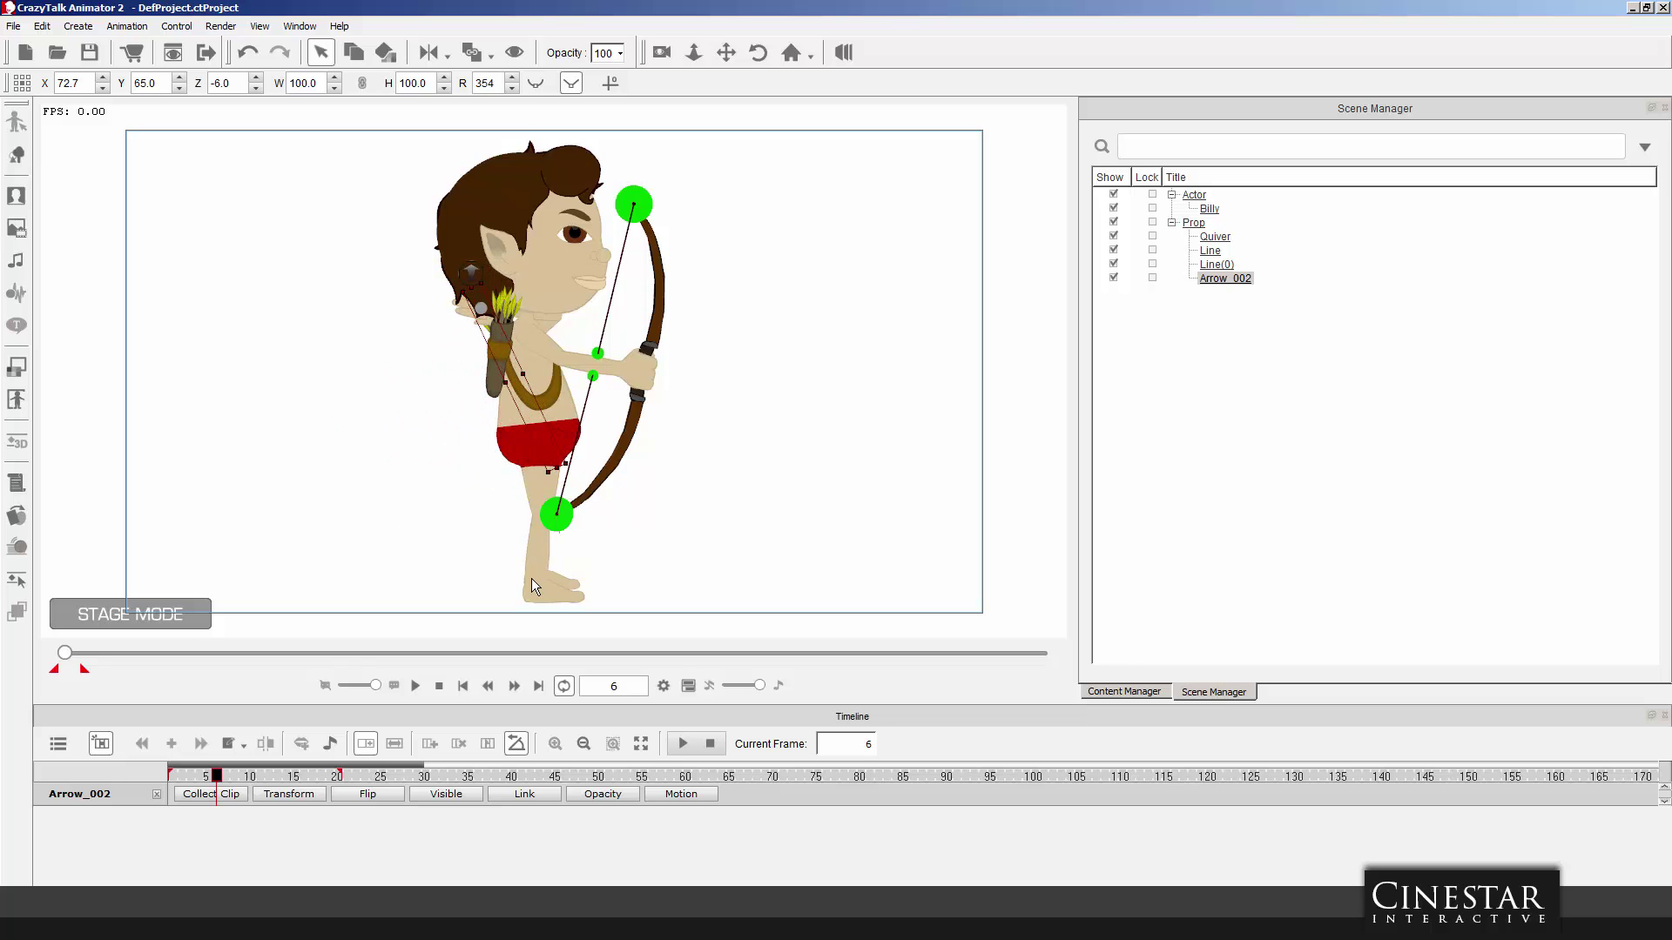
{"action": "left_click", "coordinate": [493, 686]}
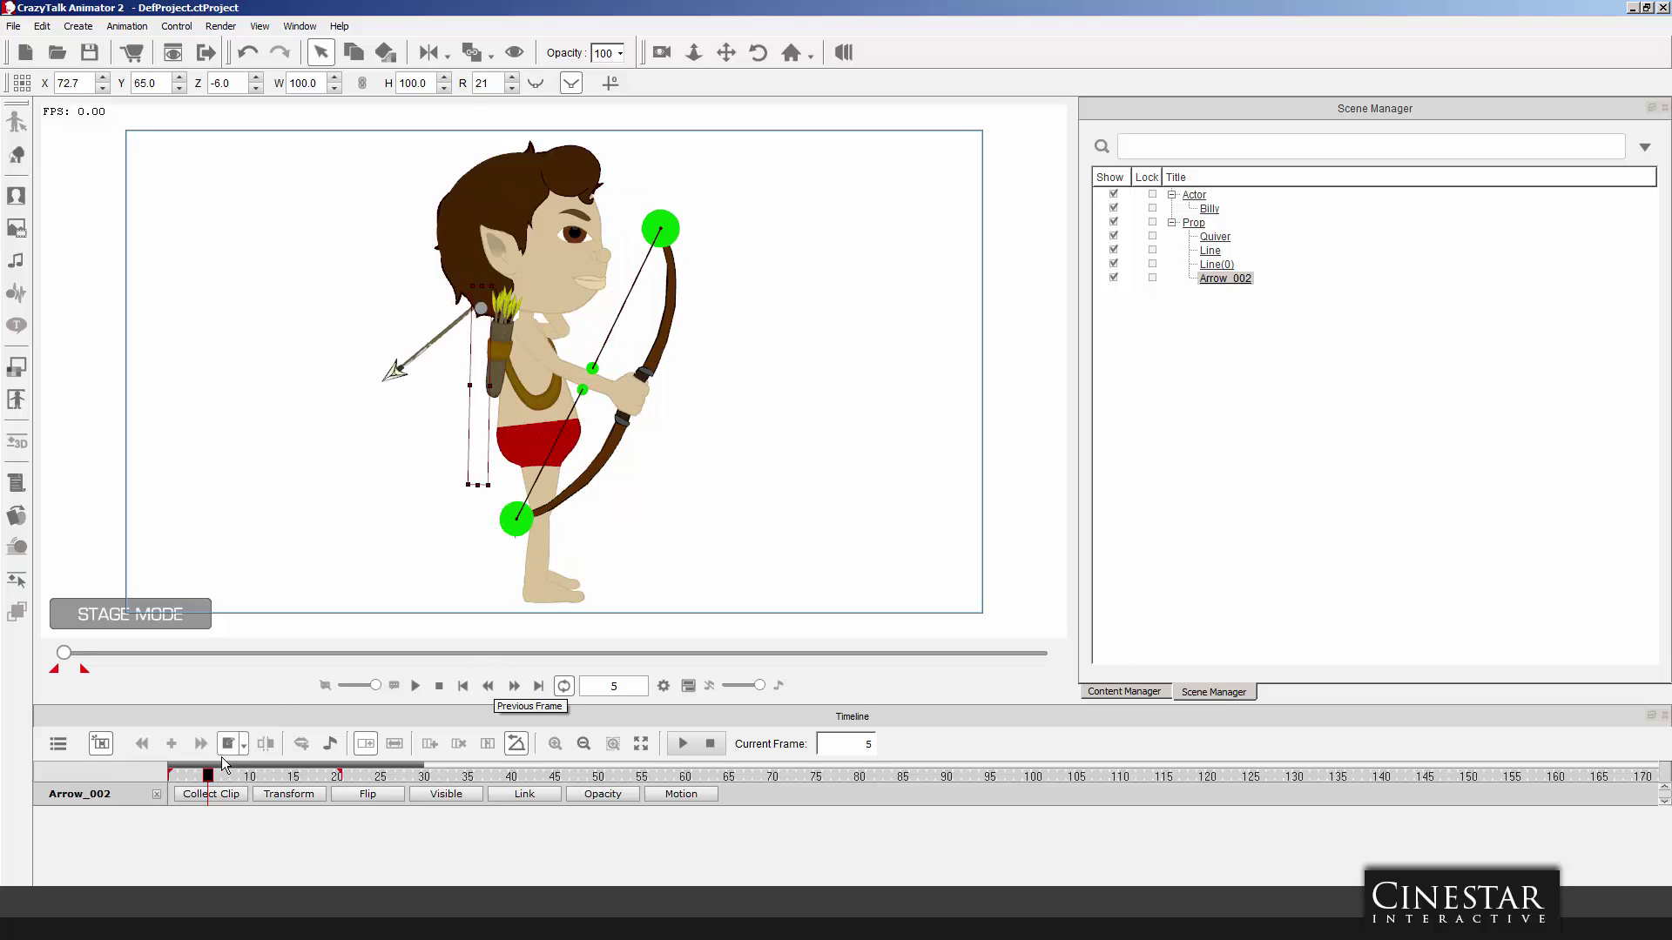
Open the arrow's Visible track and key the arrow as visible at frame 5 and hidden at frame 1.
{"action": "left_click", "coordinate": [405, 365]}
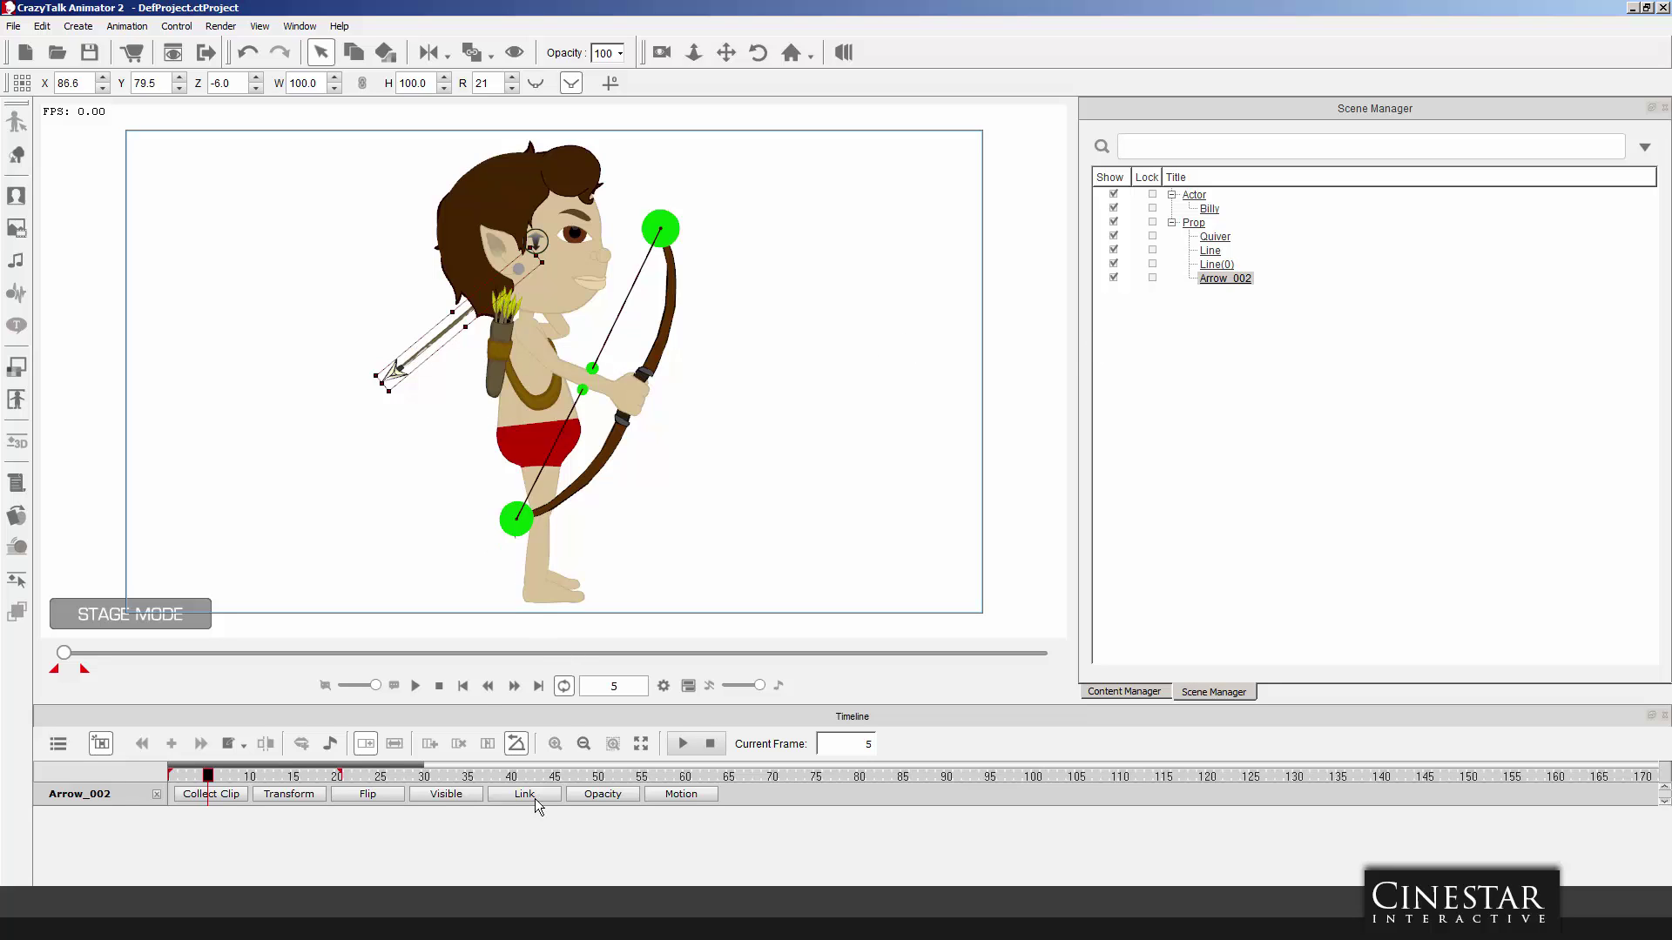
{"action": "left_click", "coordinate": [462, 794]}
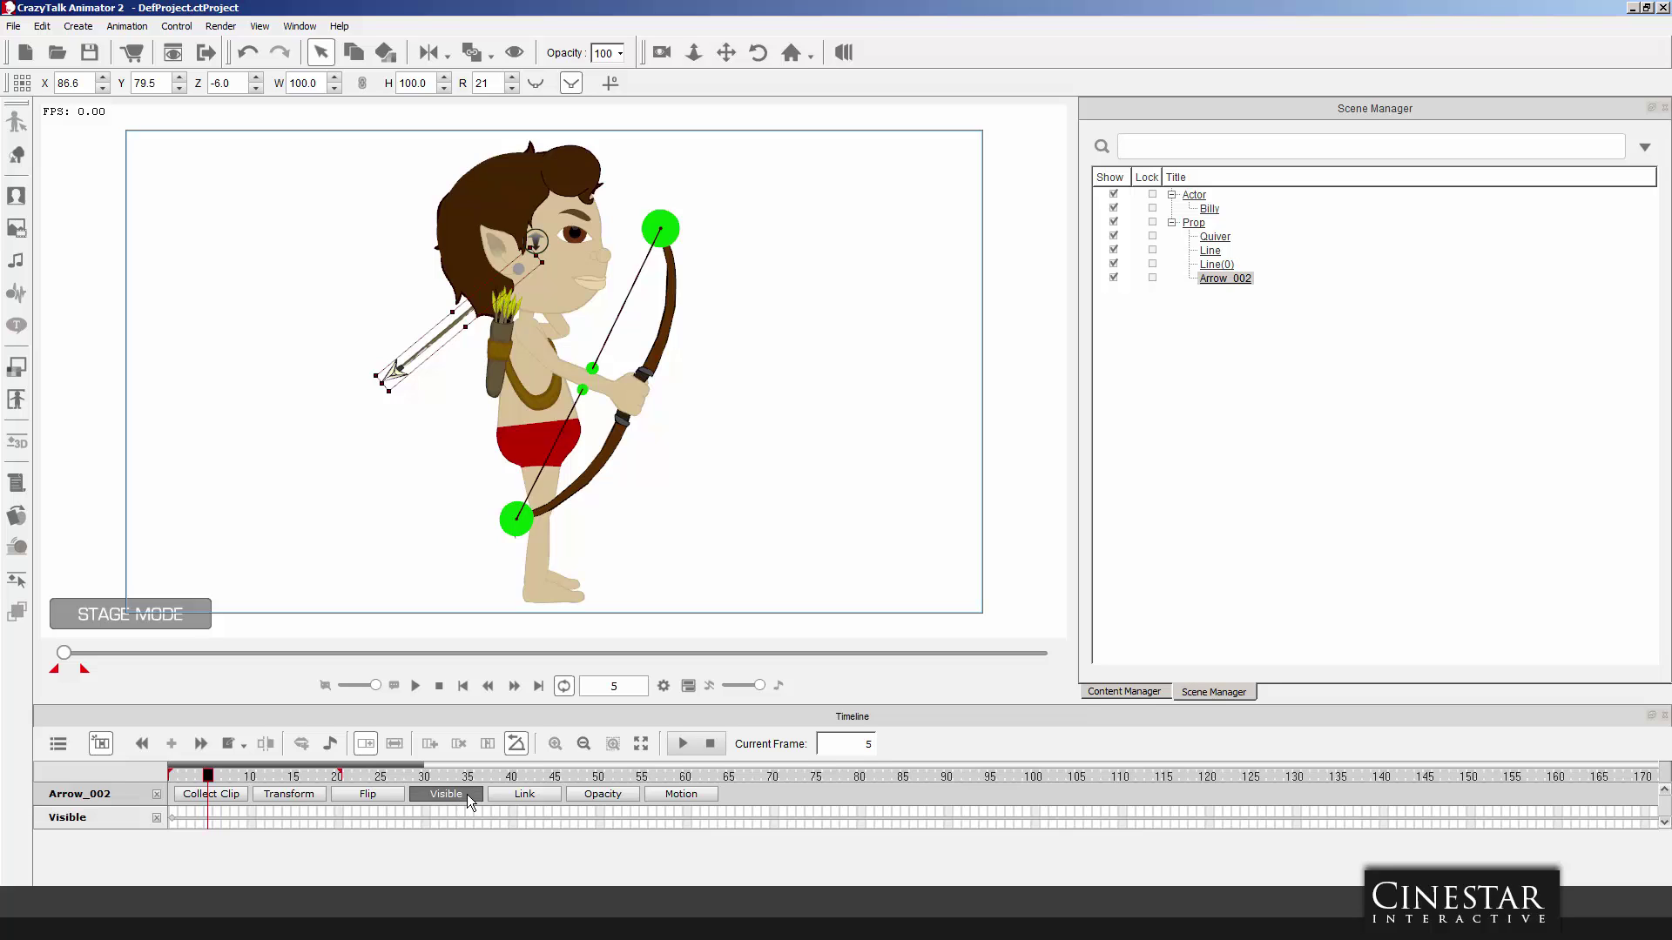
{"action": "right_click", "coordinate": [212, 823]}
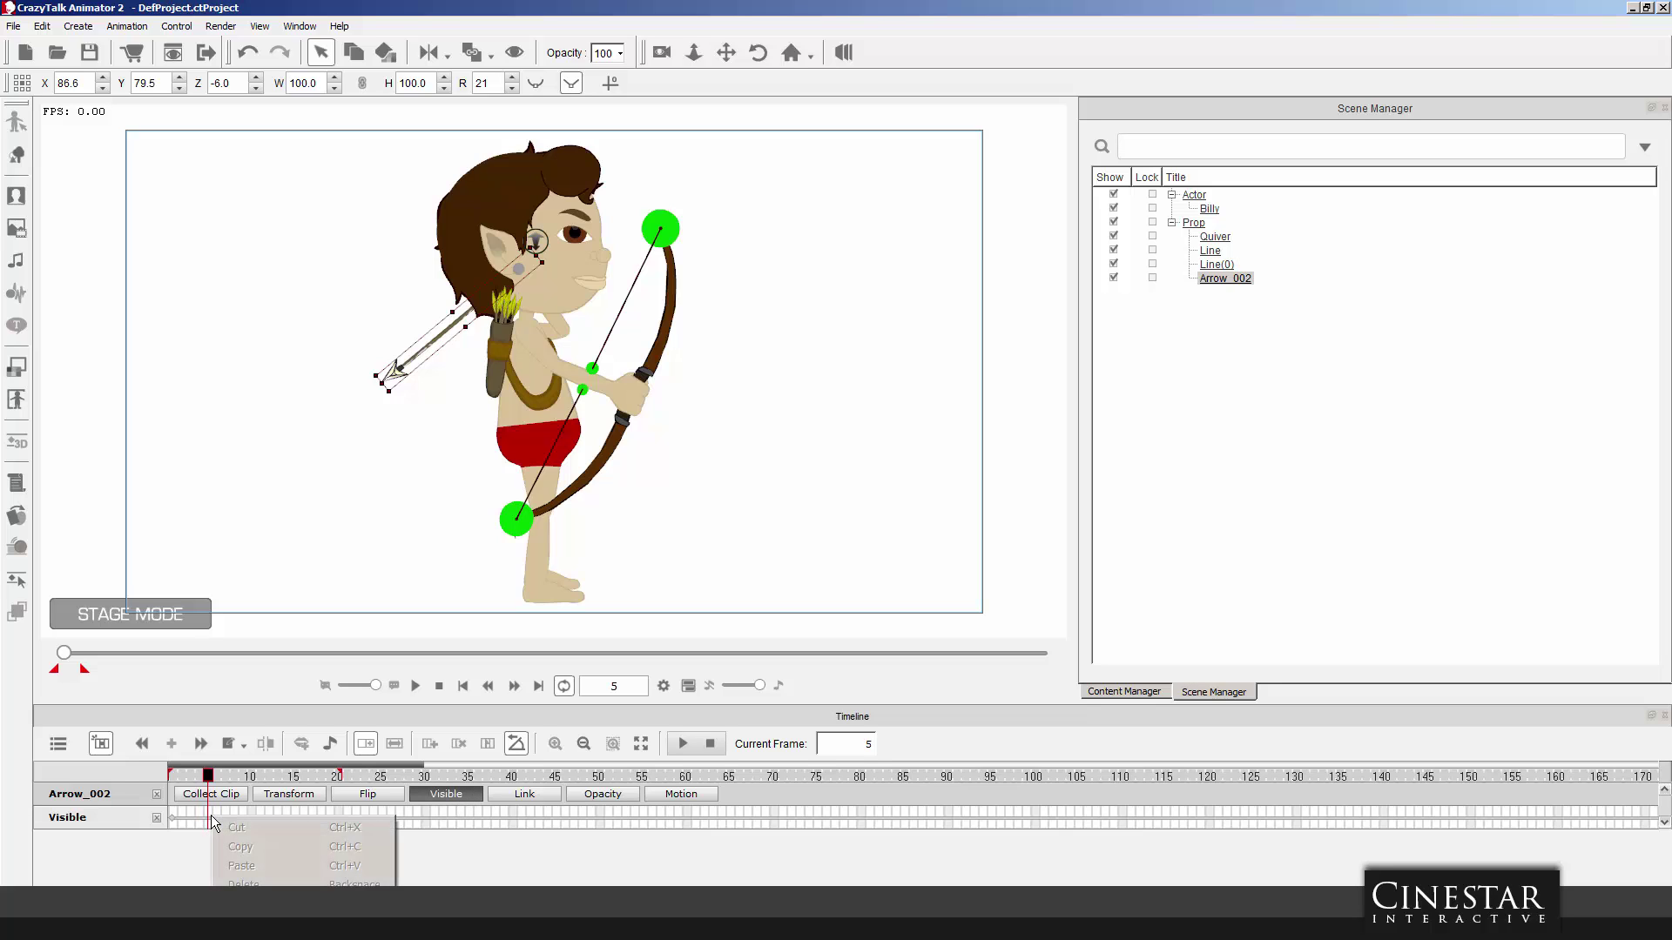
{"action": "right_click", "coordinate": [445, 340]}
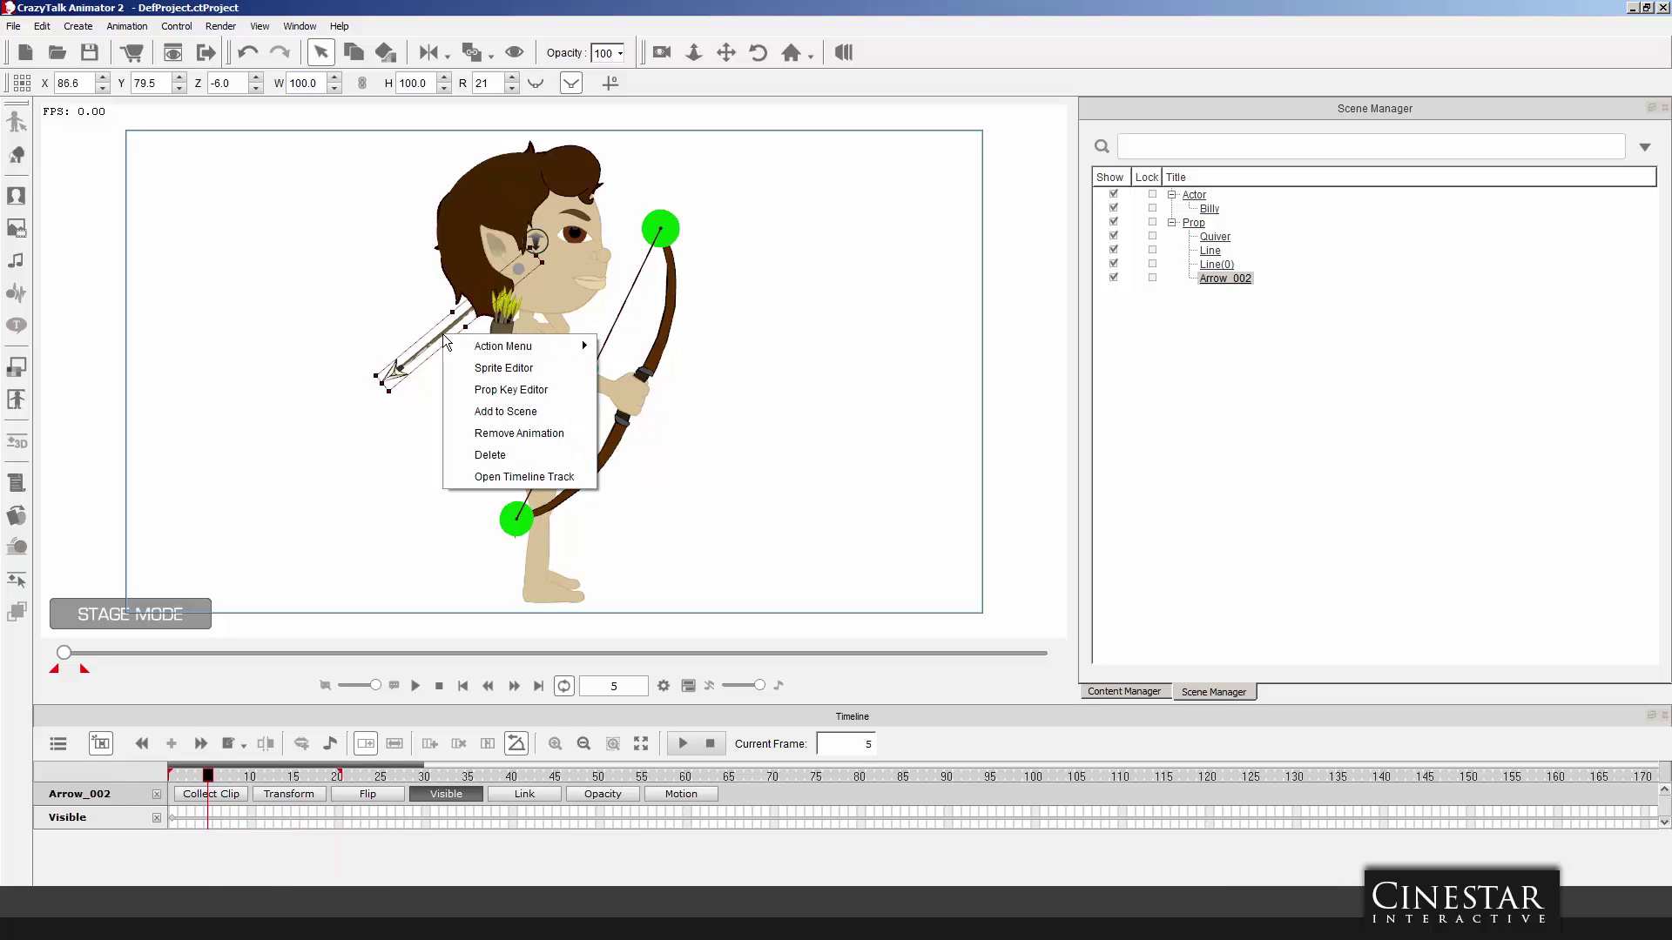
{"action": "mouse_move", "coordinate": [485, 349]}
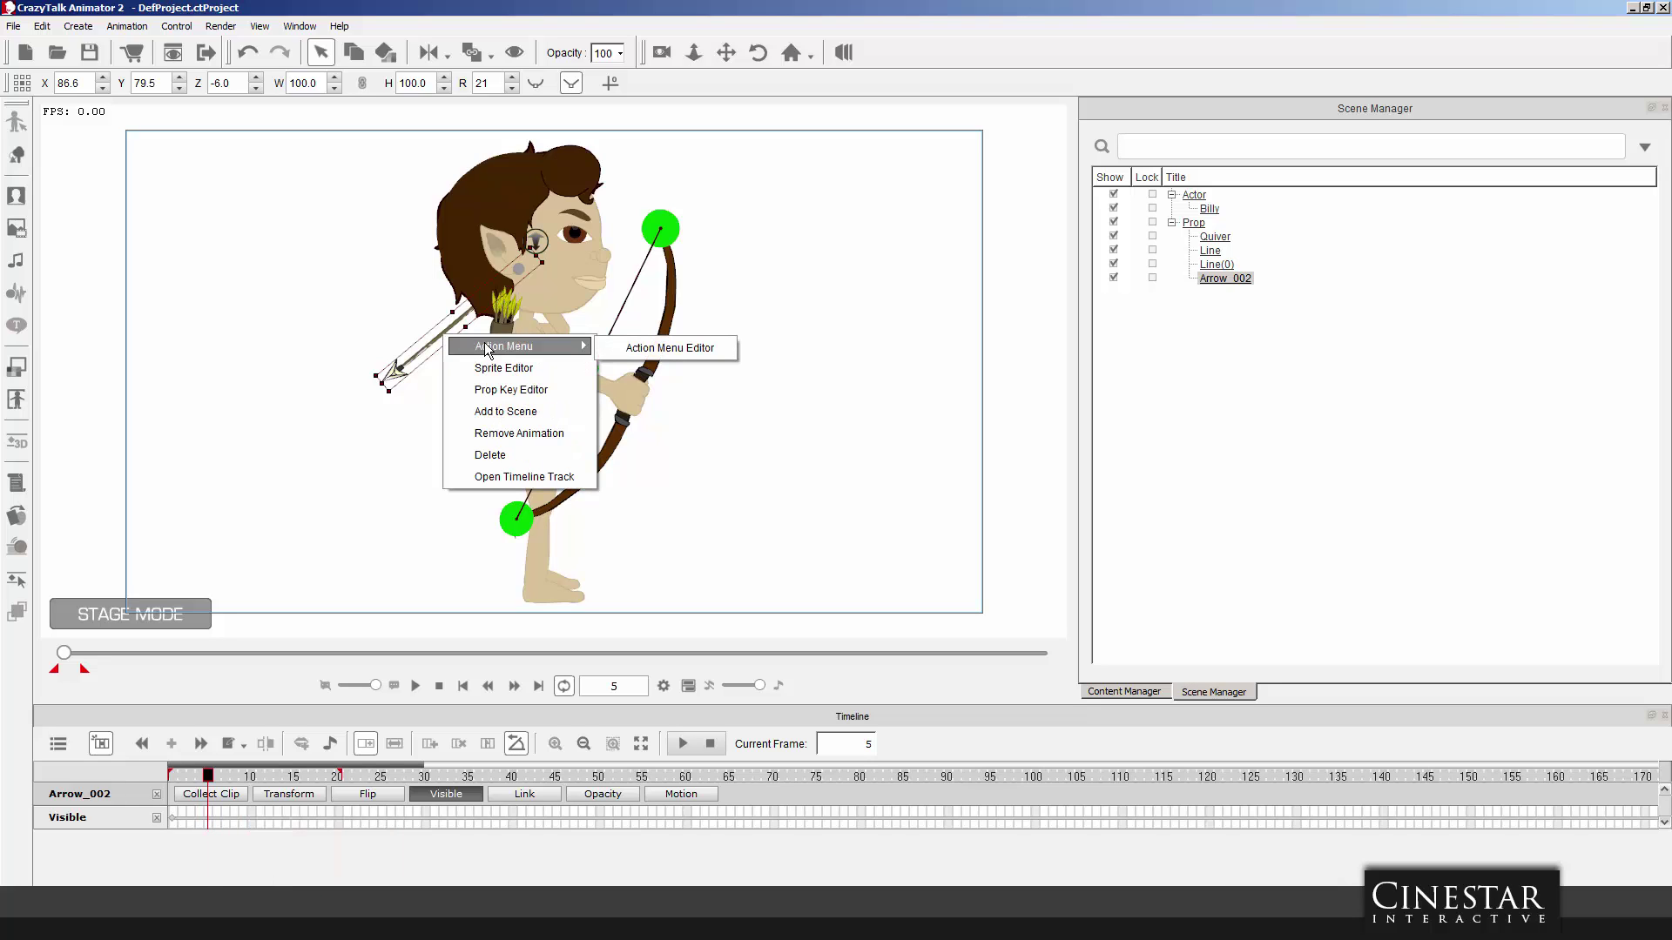
{"action": "left_click", "coordinate": [516, 55]}
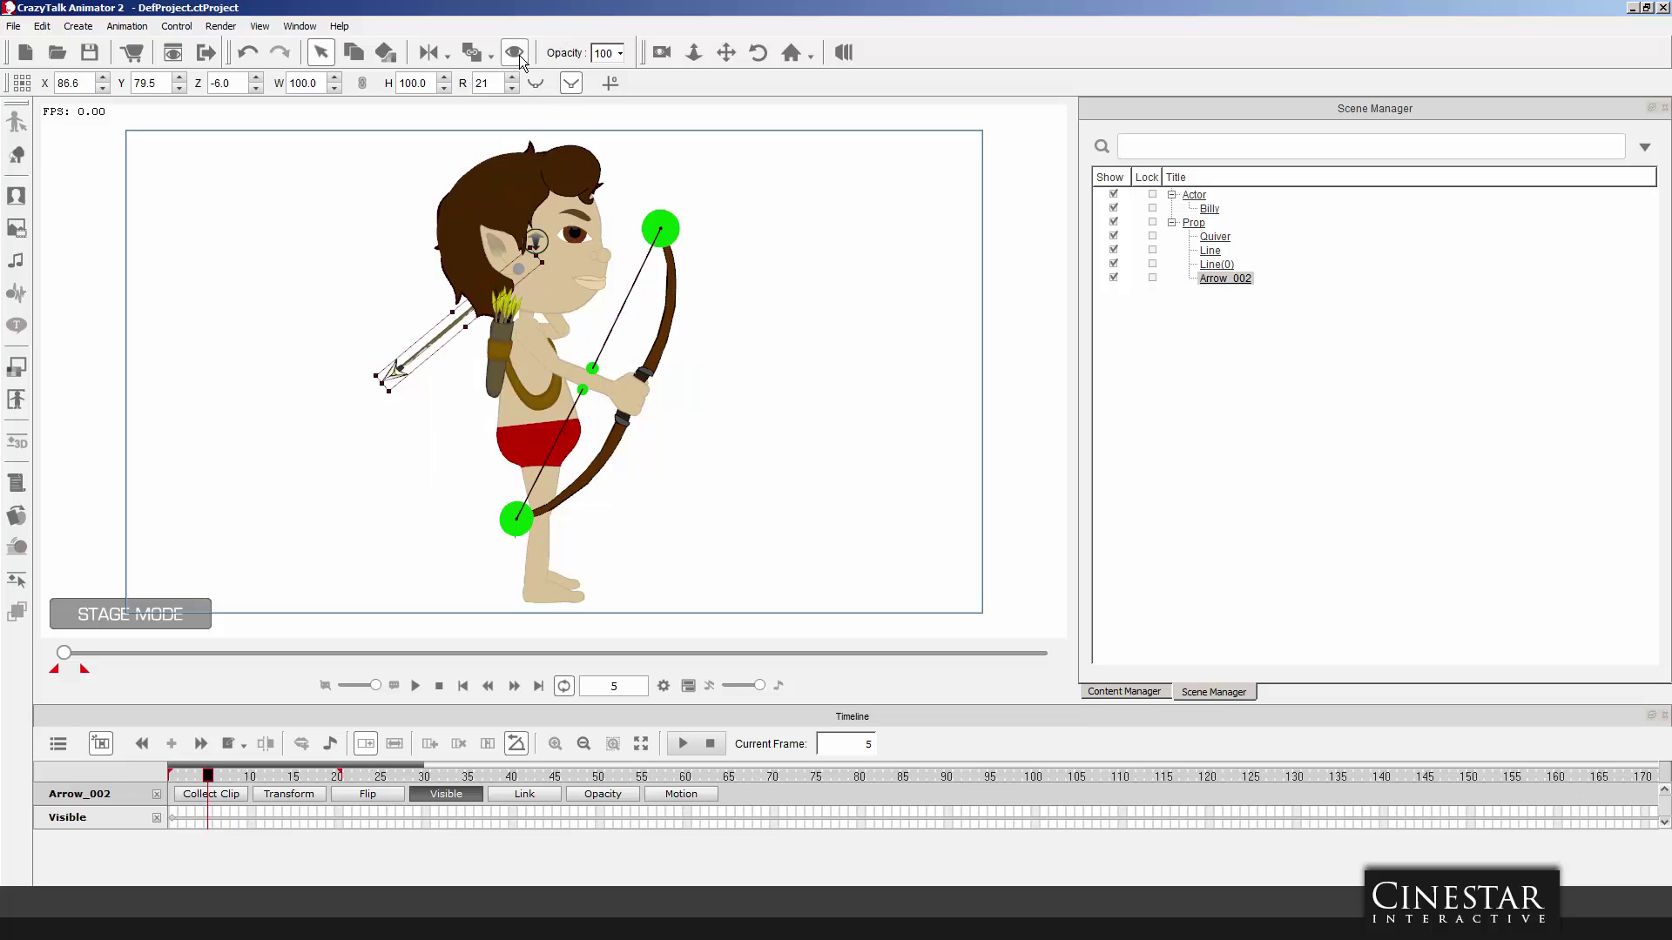
{"action": "left_click", "coordinate": [520, 57]}
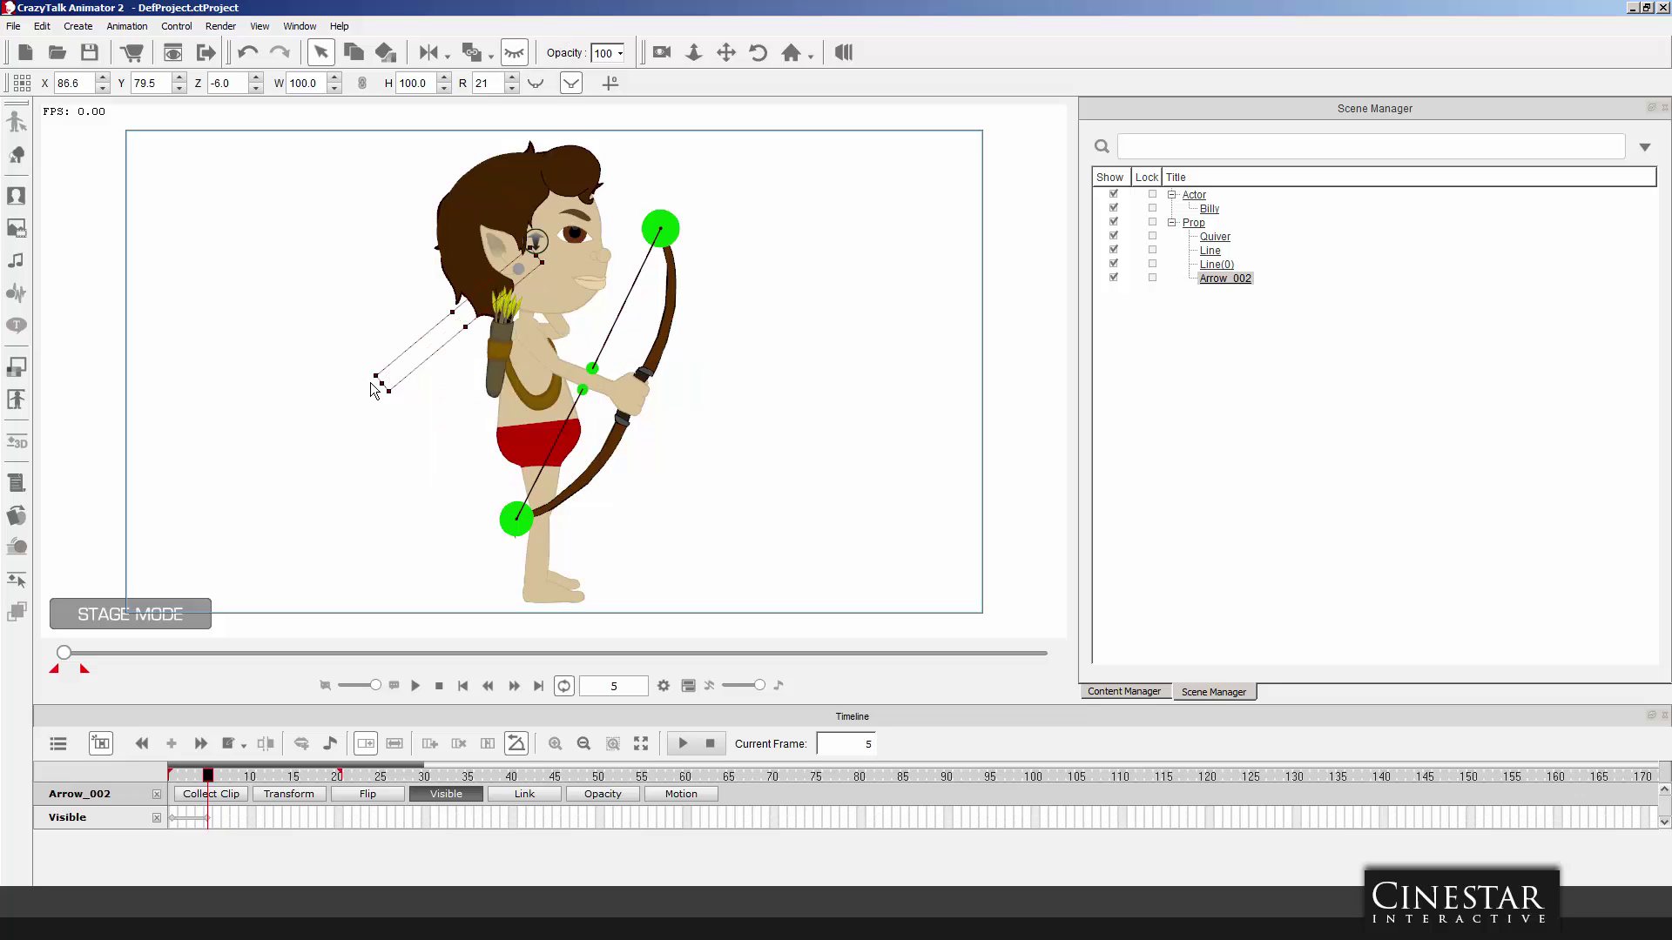
{"action": "mouse_move", "coordinate": [209, 778]}
{"action": "left_mouse_down"}
{"action": "mouse_move", "coordinate": [169, 777]}
{"action": "mouse_move", "coordinate": [209, 778]}
{"action": "left_mouse_up"}
{"action": "left_click", "coordinate": [520, 57]}
{"action": "left_click_drag", "start_coordinate": [209, 778], "coordinate": [170, 778]}
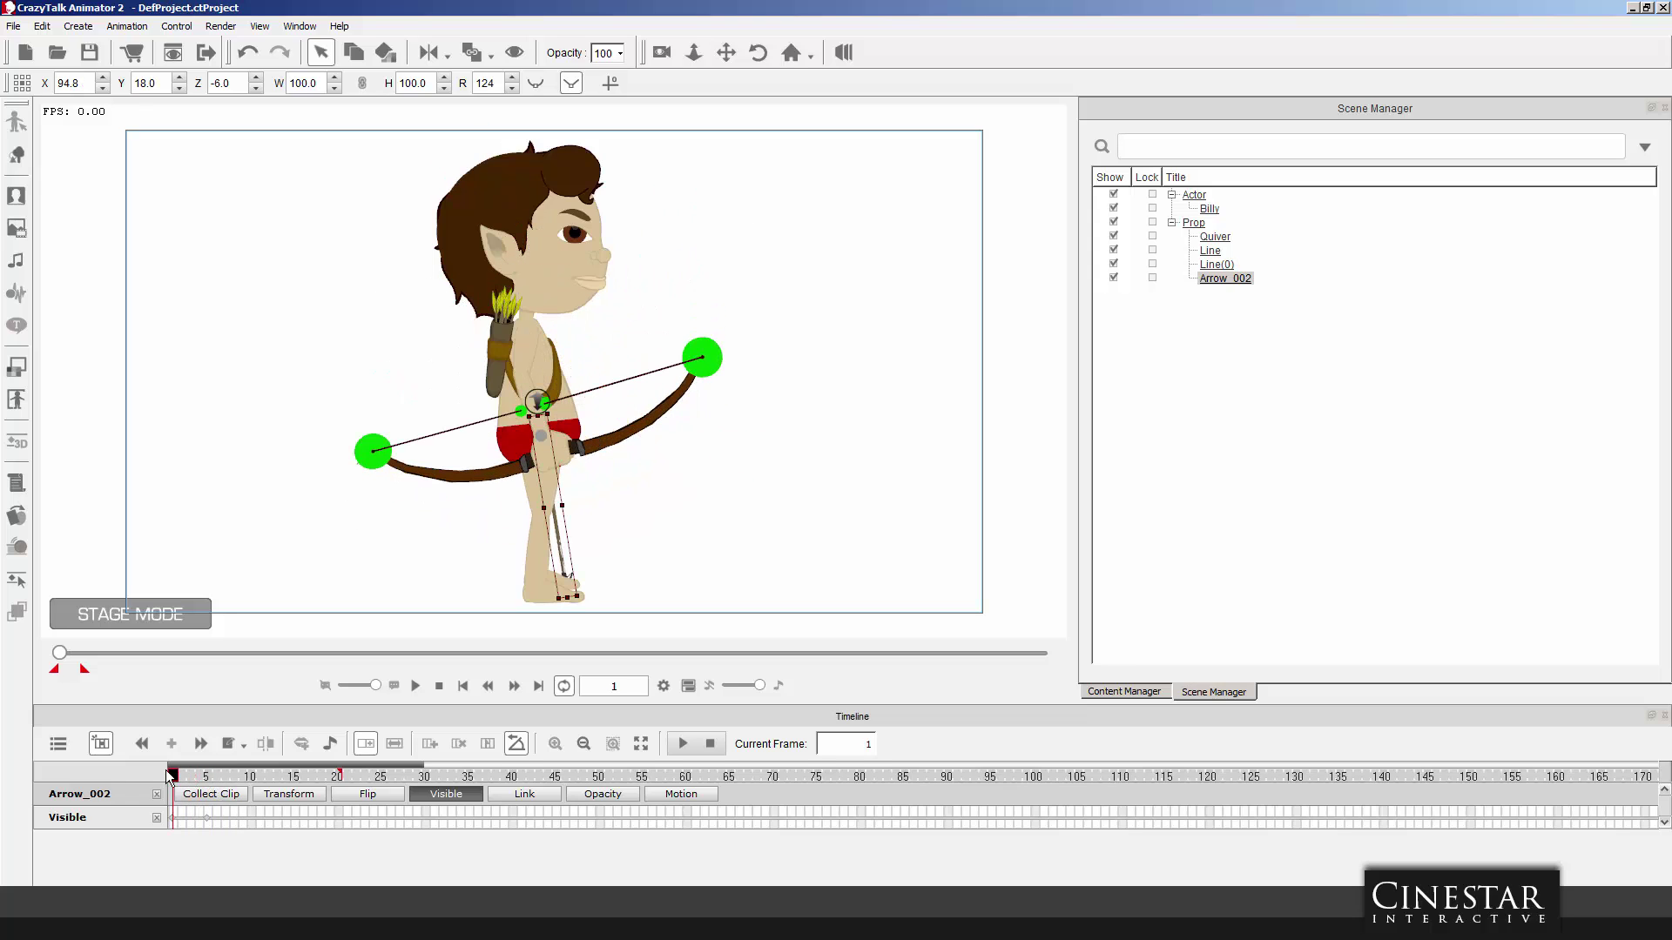
{"action": "left_click", "coordinate": [518, 54]}
Shift the arrow's visibility key from frame 5 to frame 6, and step through frames 5 to 7 to check it.
{"action": "left_click_drag", "start_coordinate": [175, 771], "coordinate": [212, 773]}
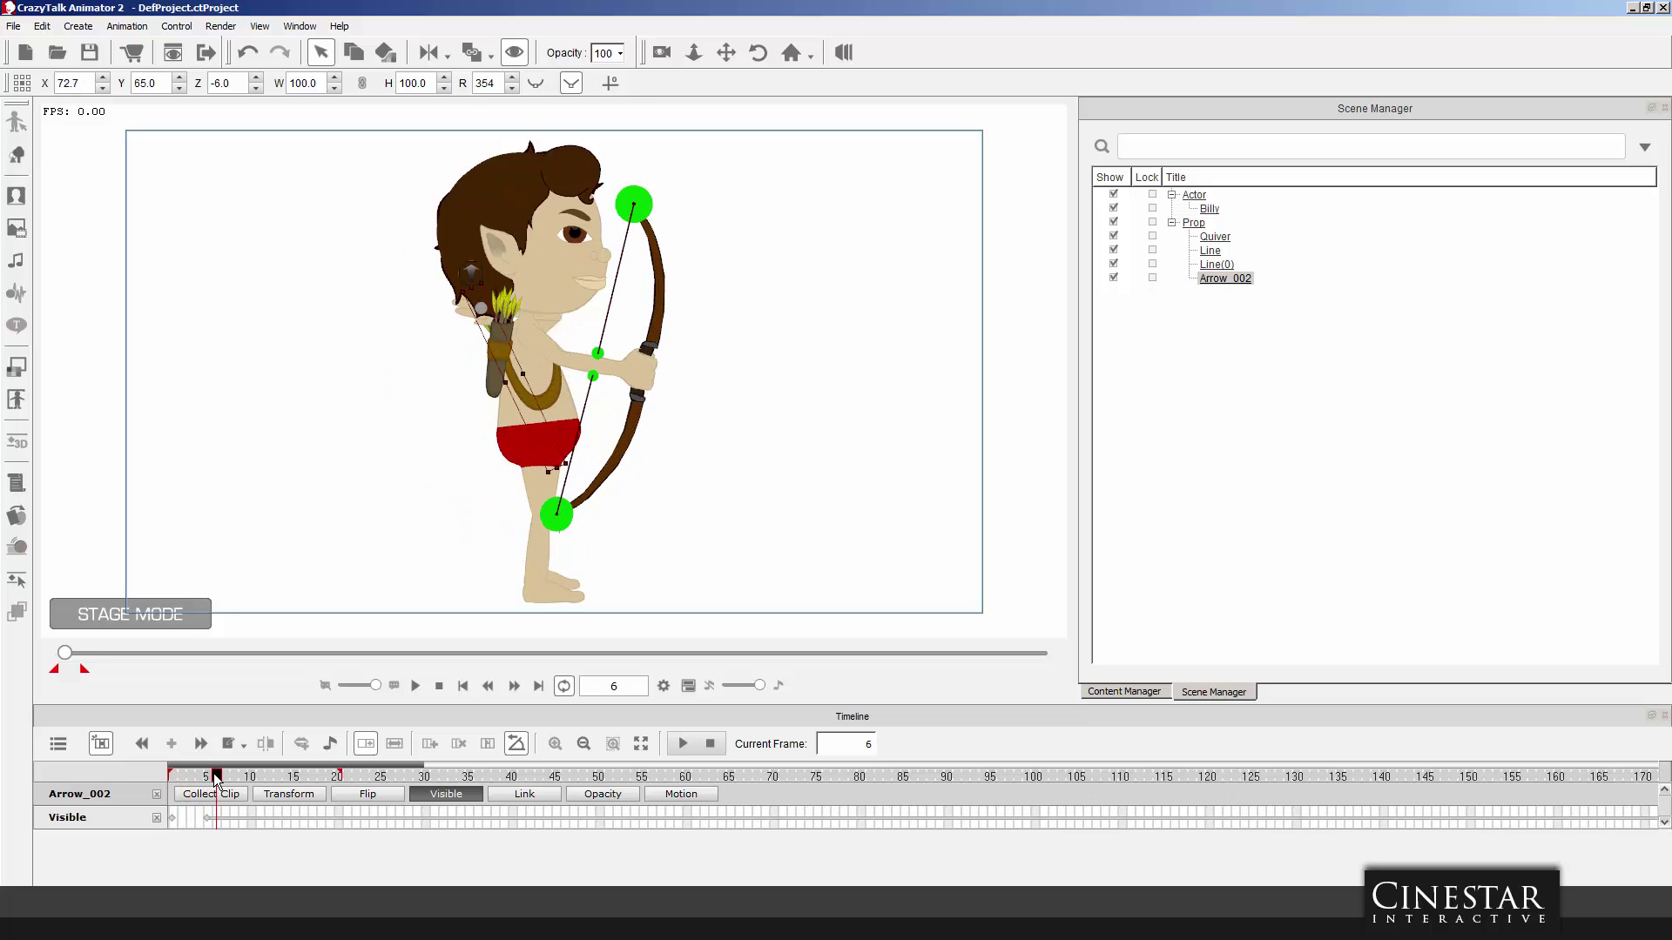
{"action": "left_click", "coordinate": [211, 817]}
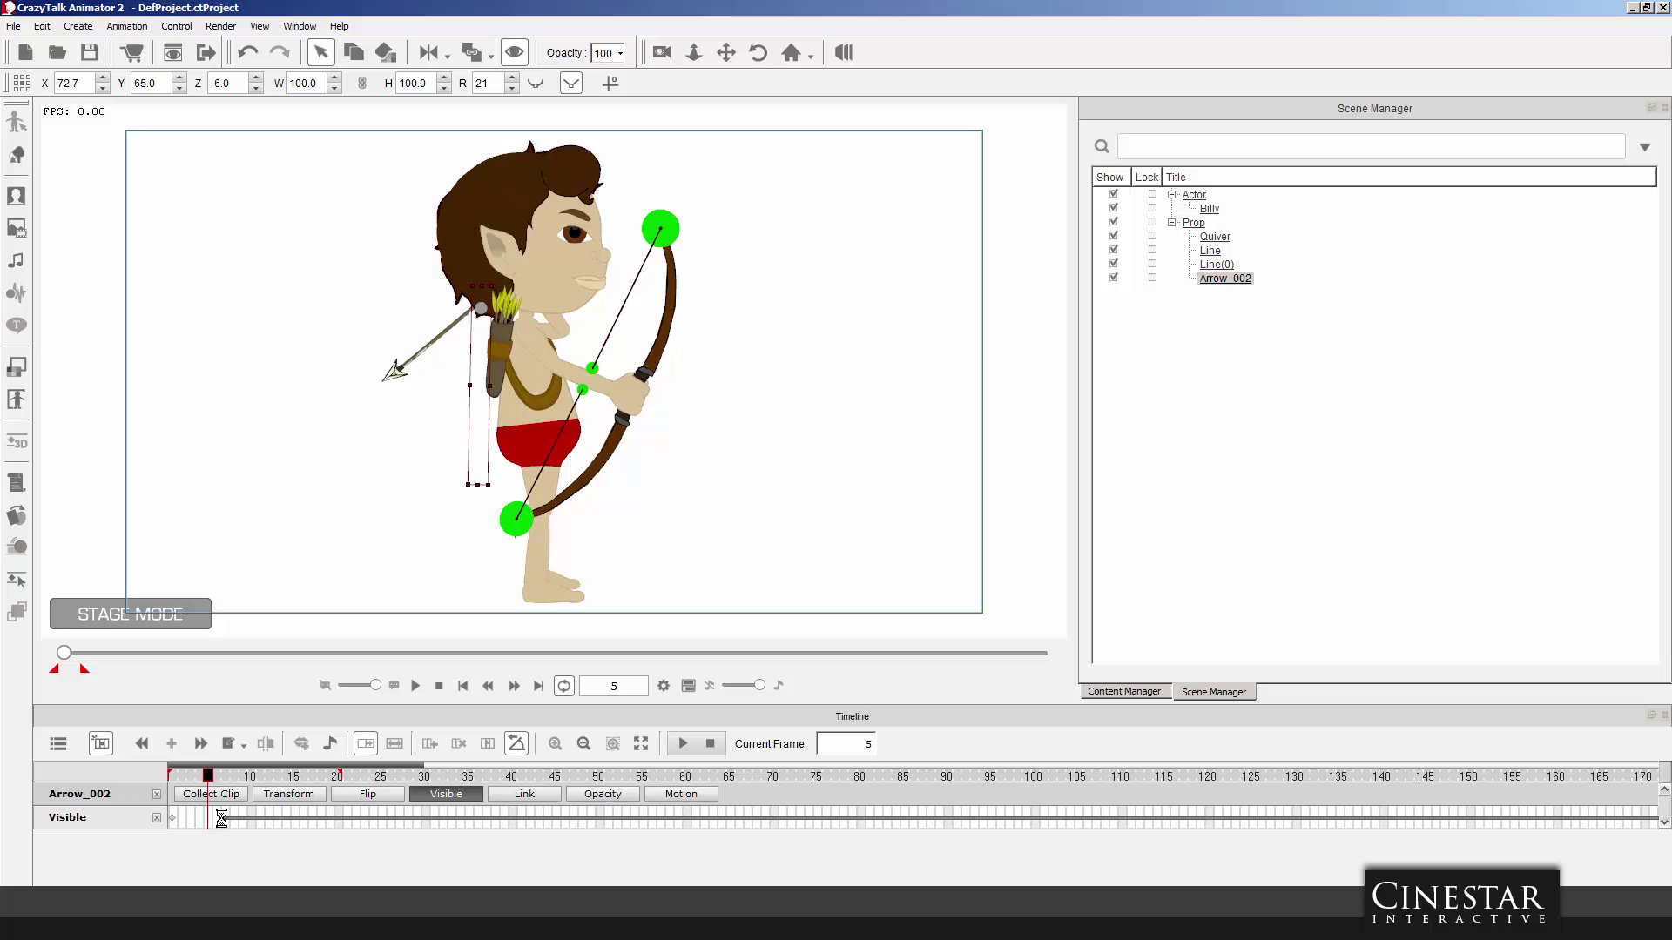
{"action": "mouse_move", "coordinate": [211, 774]}
{"action": "left_mouse_down"}
{"action": "mouse_move", "coordinate": [236, 778]}
{"action": "mouse_move", "coordinate": [217, 781]}
{"action": "left_mouse_up"}
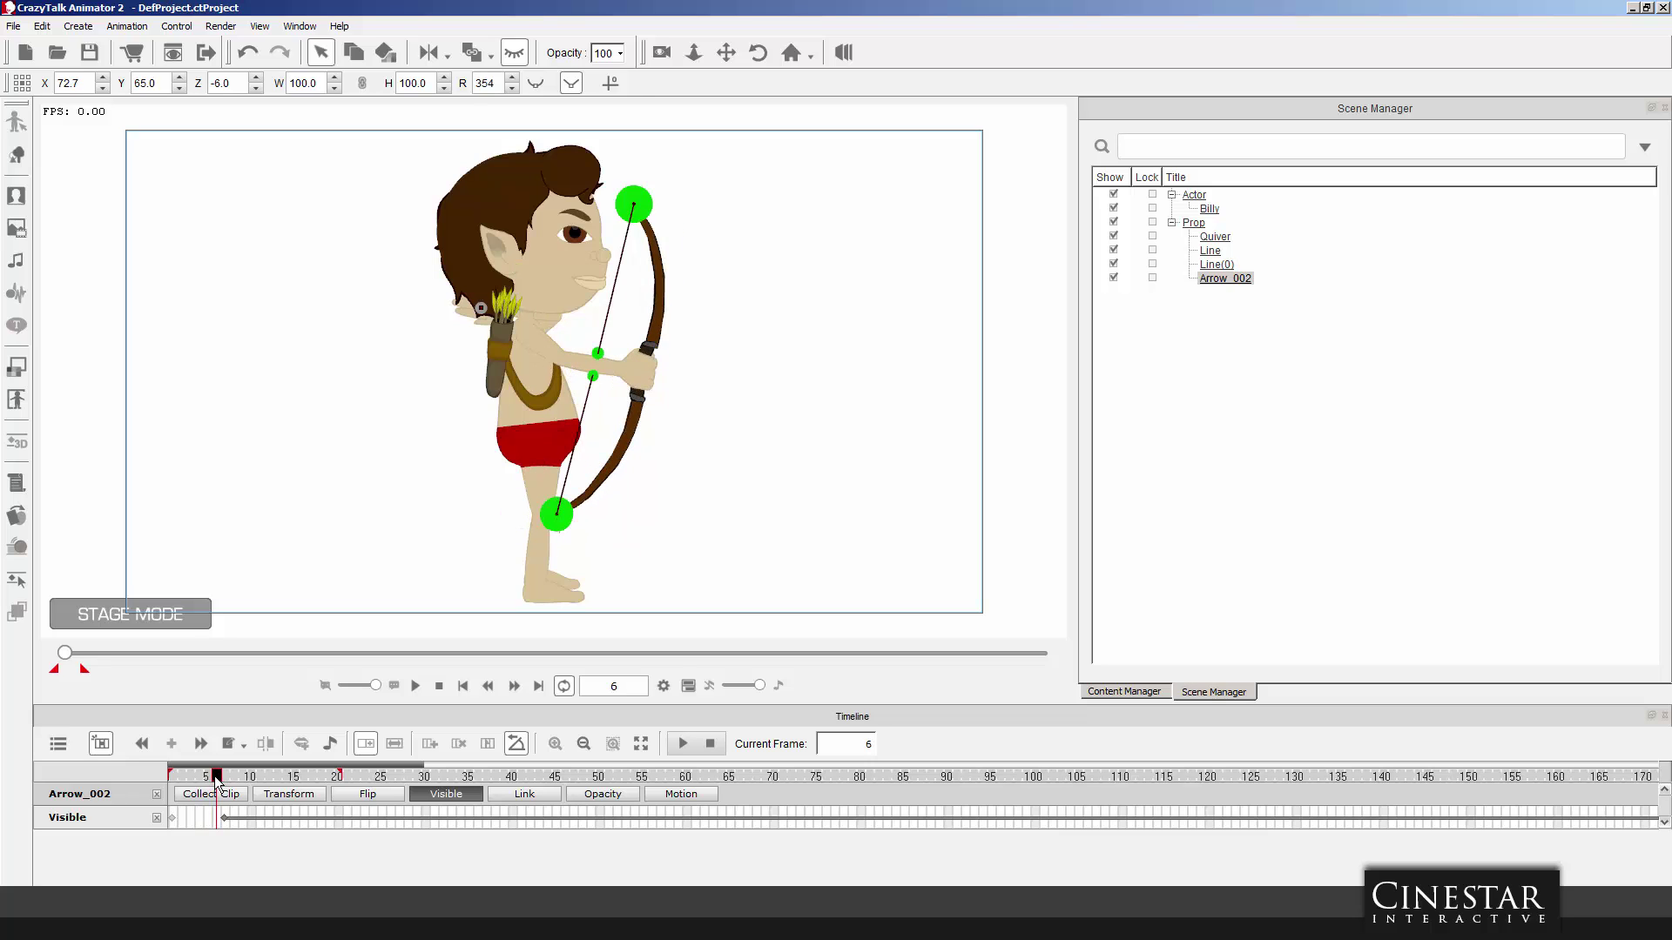
{"action": "left_click", "coordinate": [223, 817]}
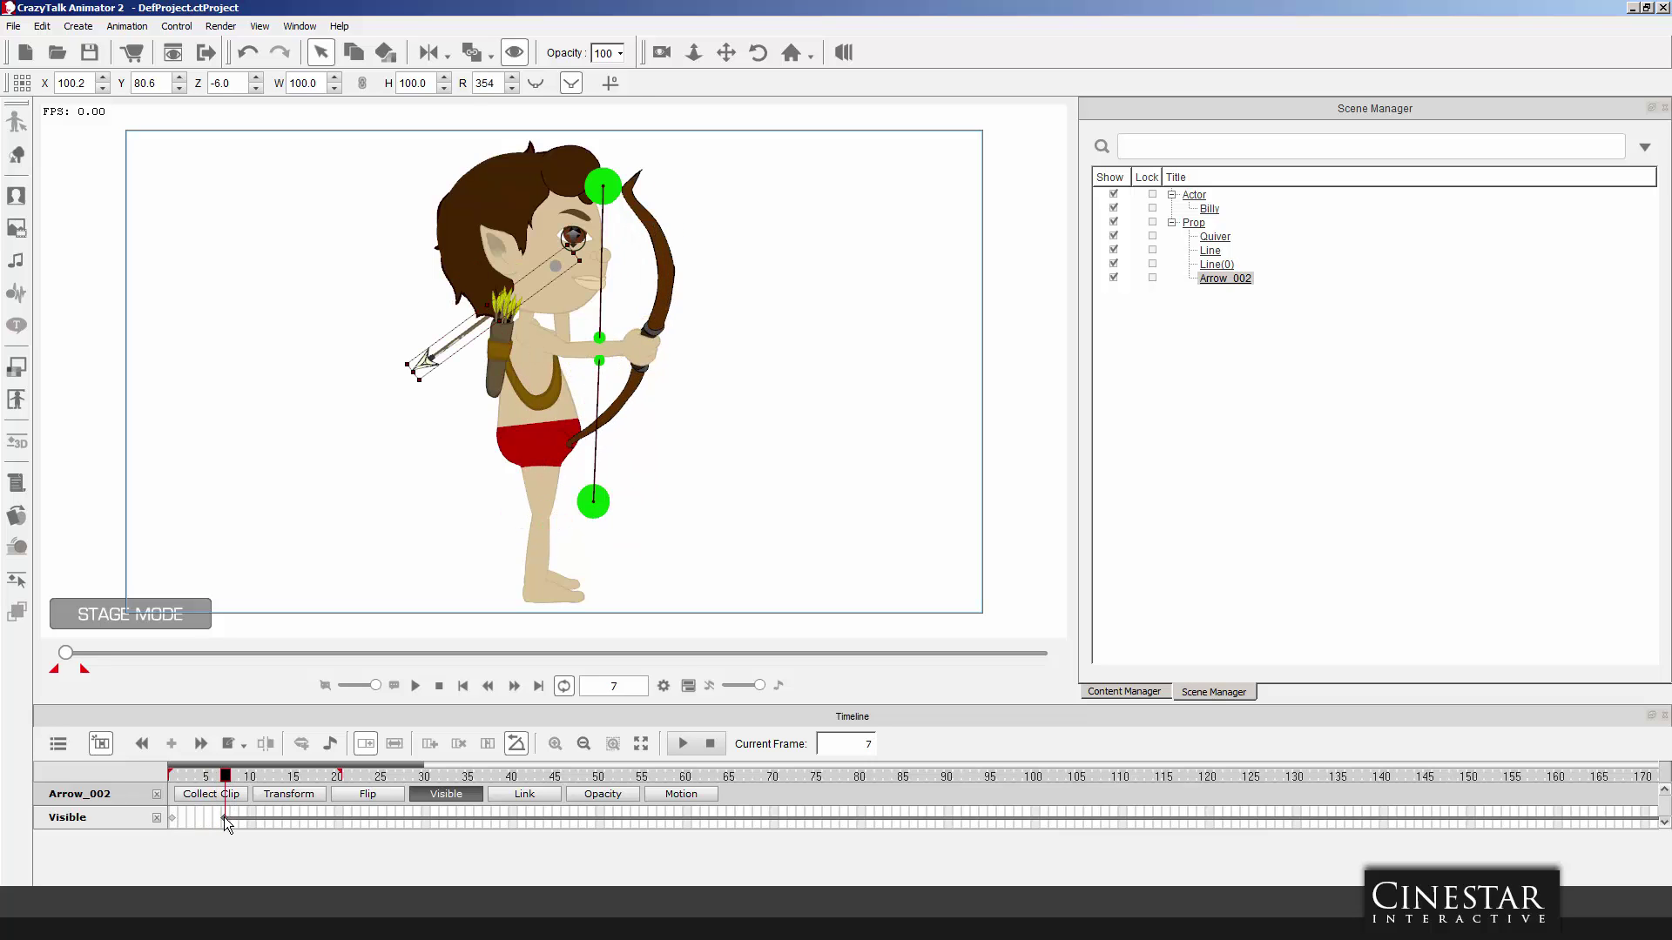
{"action": "left_click", "coordinate": [217, 818]}
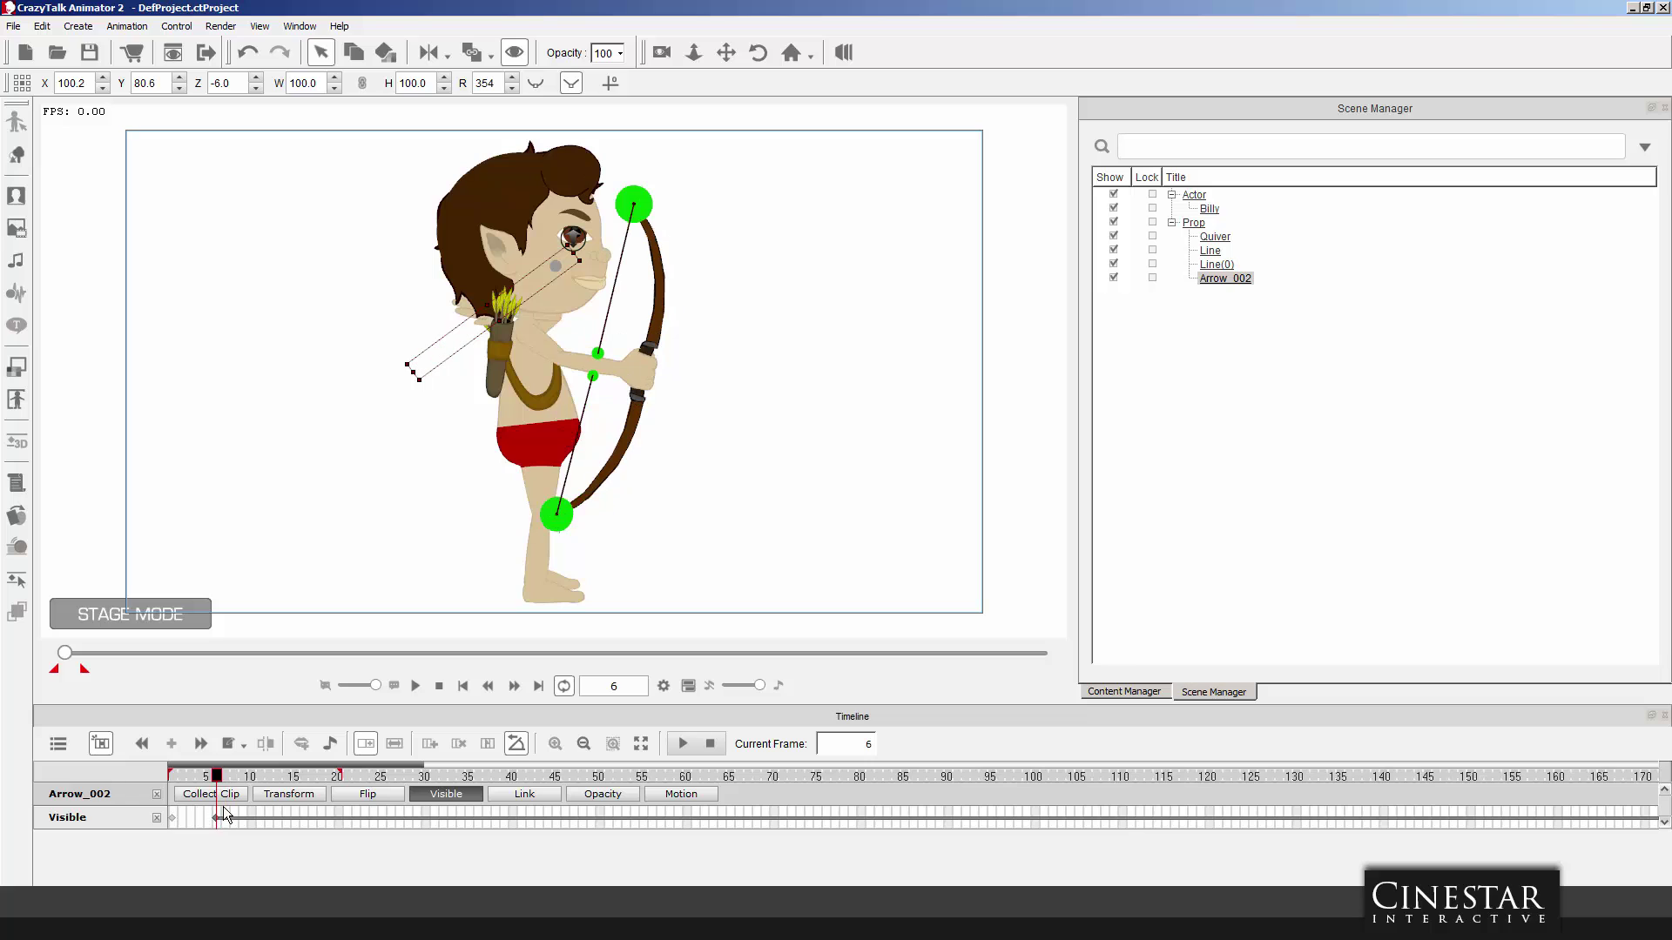
{"action": "left_click", "coordinate": [224, 777]}
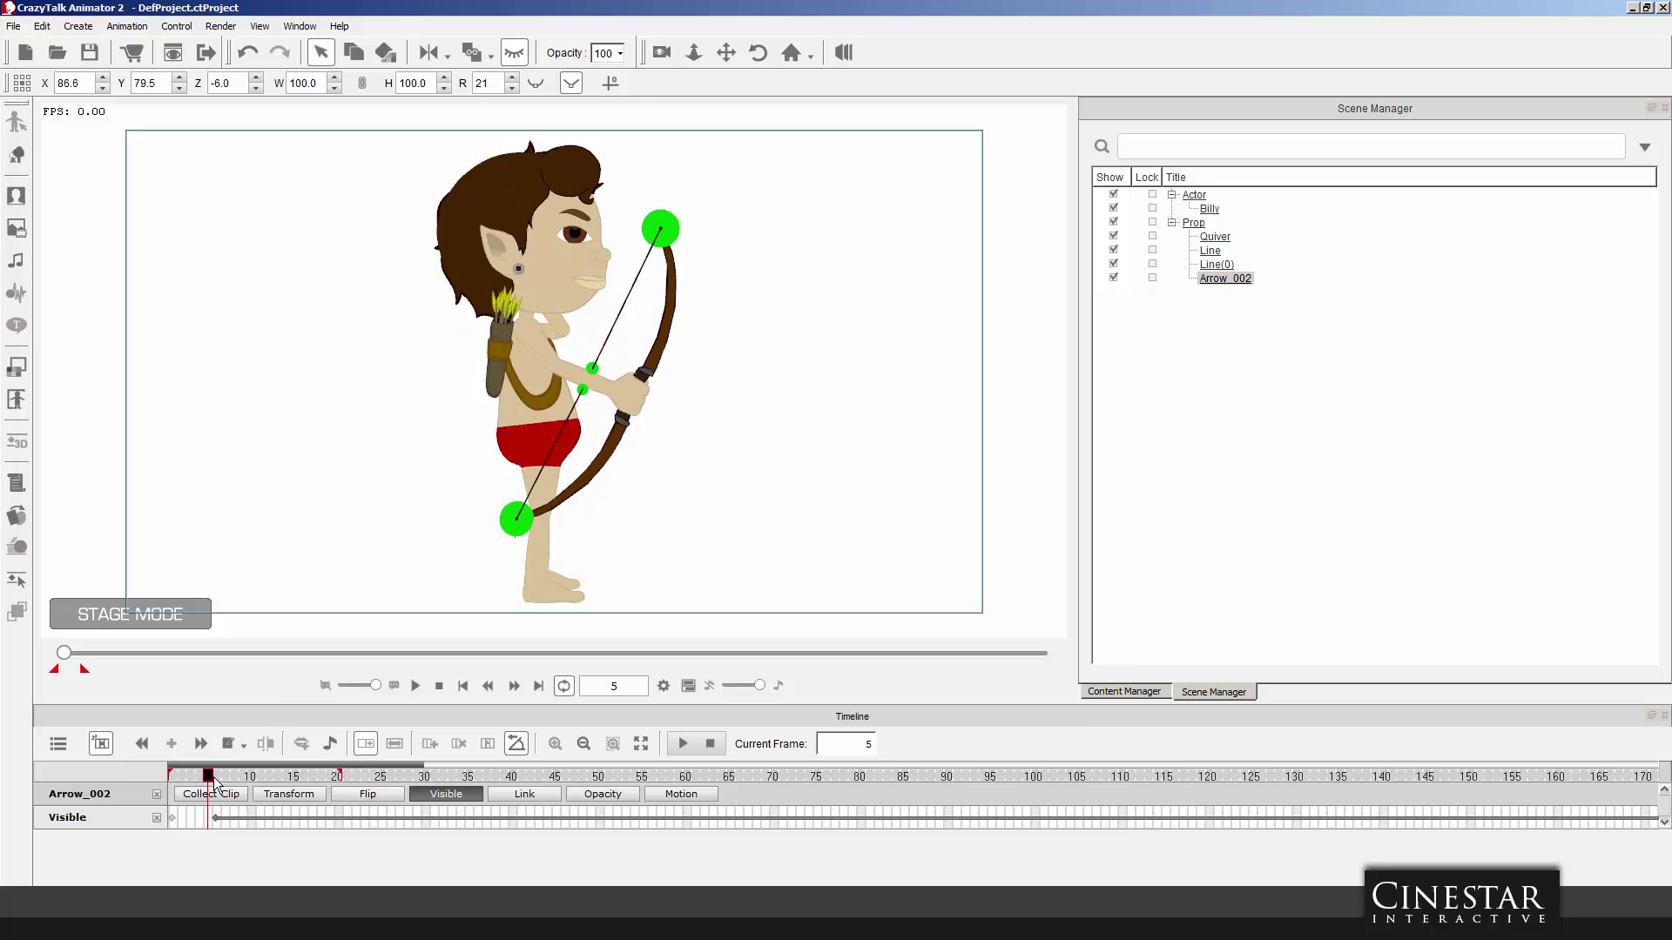
{"action": "left_click", "coordinate": [217, 777]}
{"action": "left_click", "coordinate": [223, 777]}
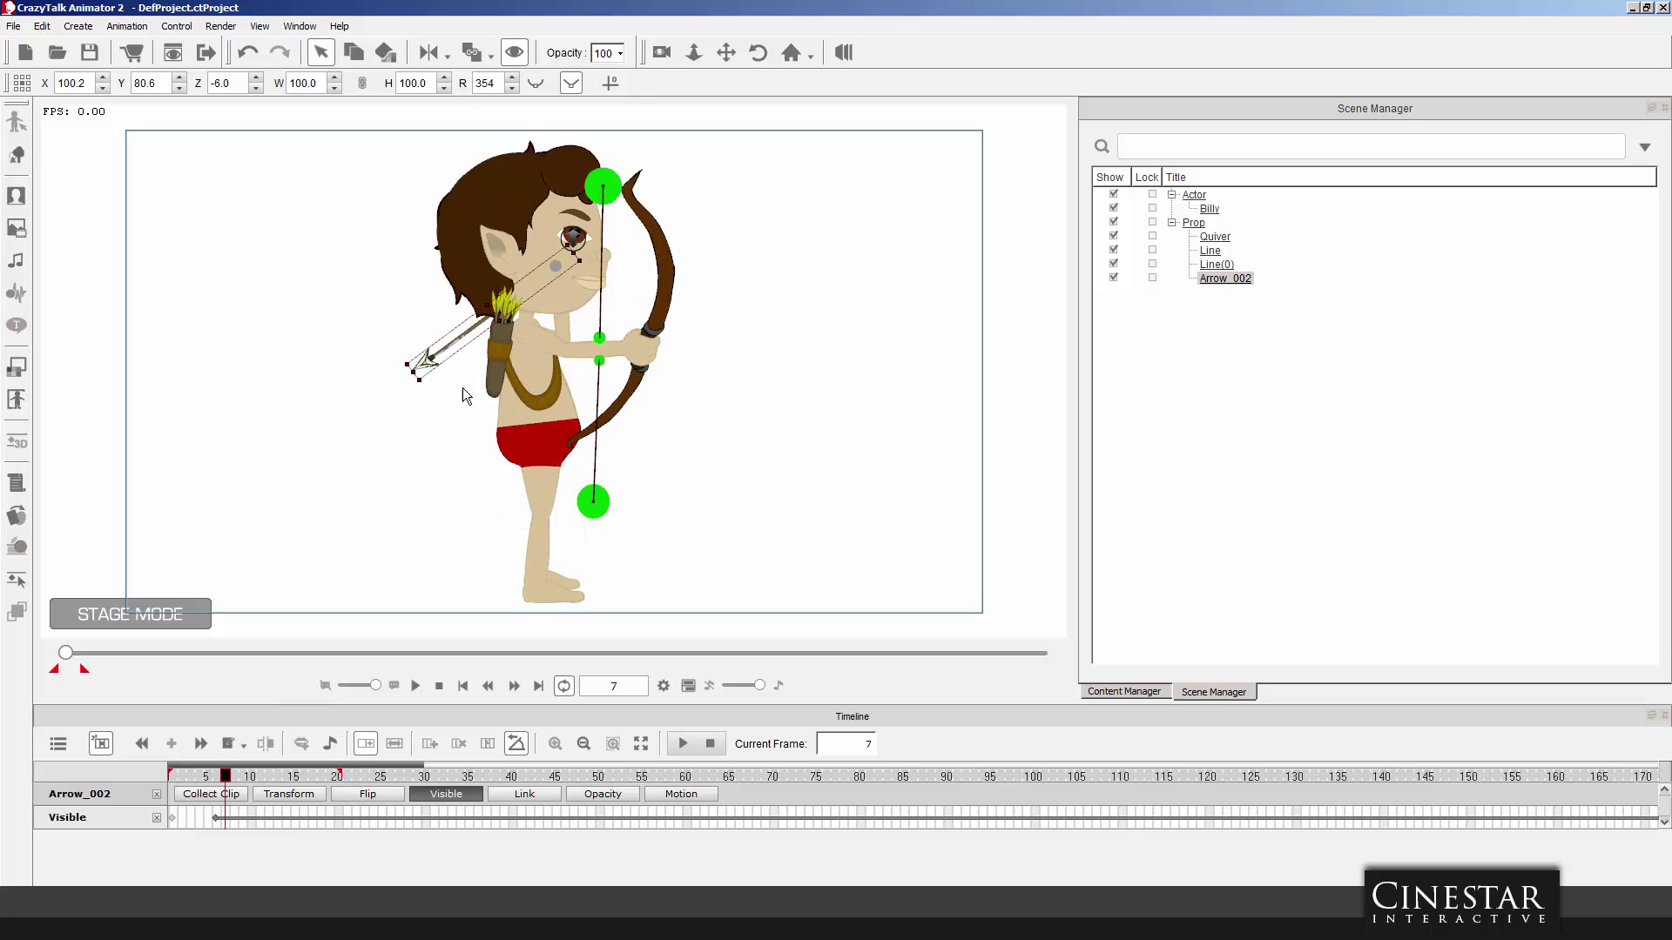
At frame 7, rotate the arrow to about 328 degrees to bring it in line with the quiver.
{"action": "left_click", "coordinate": [425, 392]}
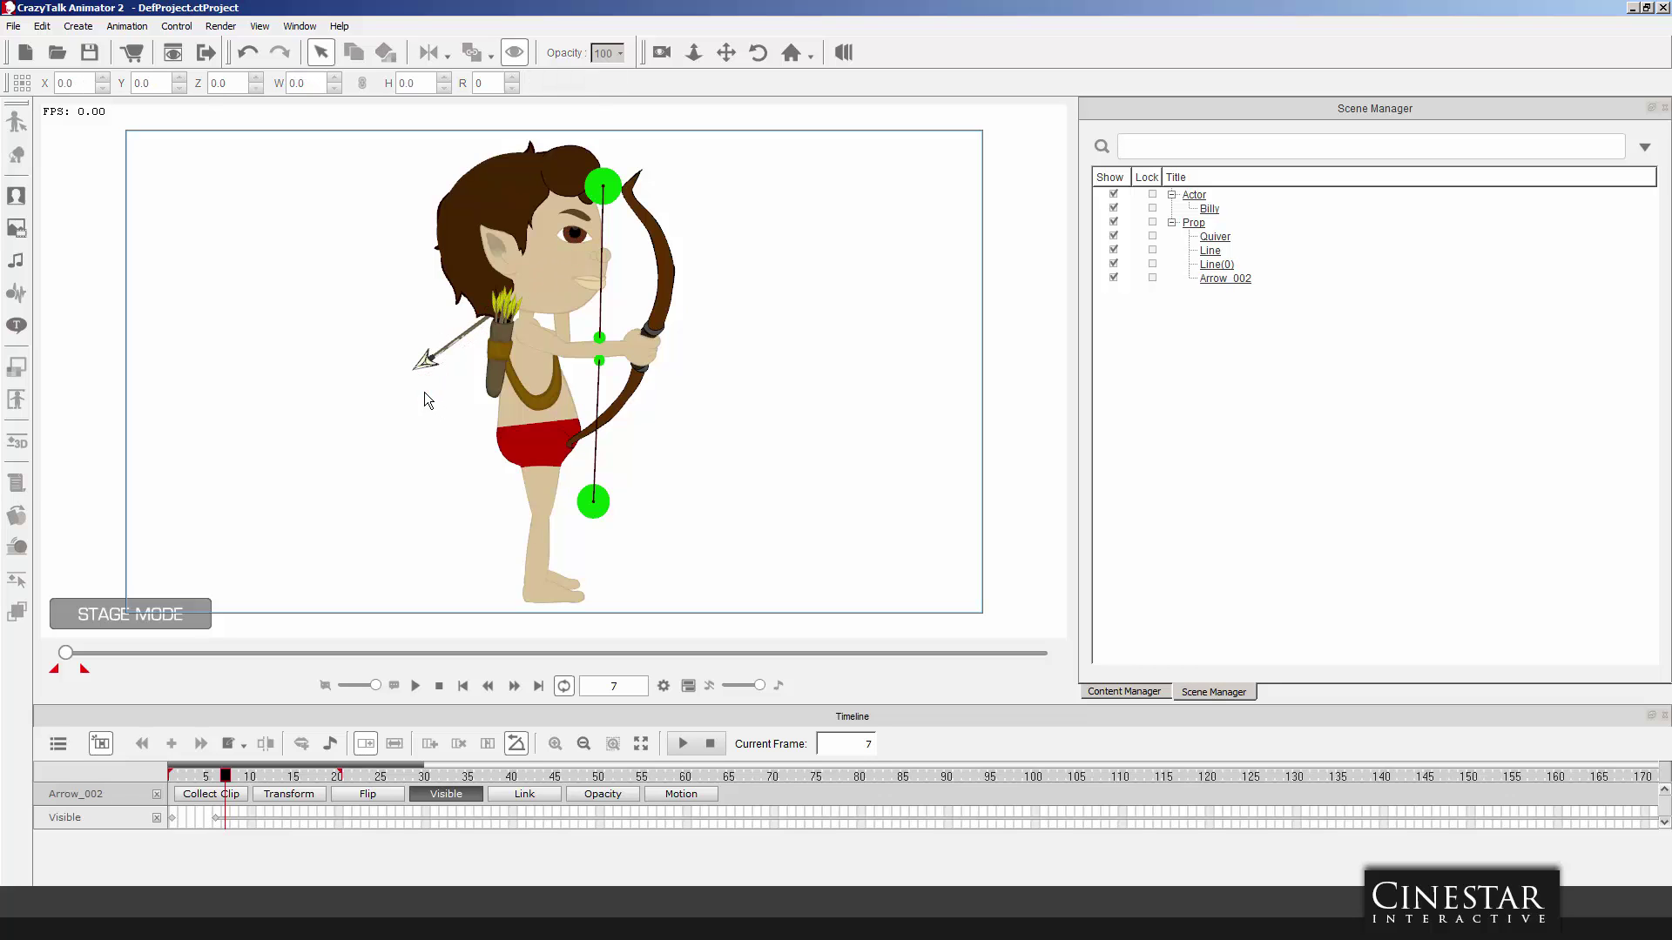
{"action": "left_click", "coordinate": [423, 364]}
{"action": "left_click_drag", "start_coordinate": [425, 376], "coordinate": [489, 441]}
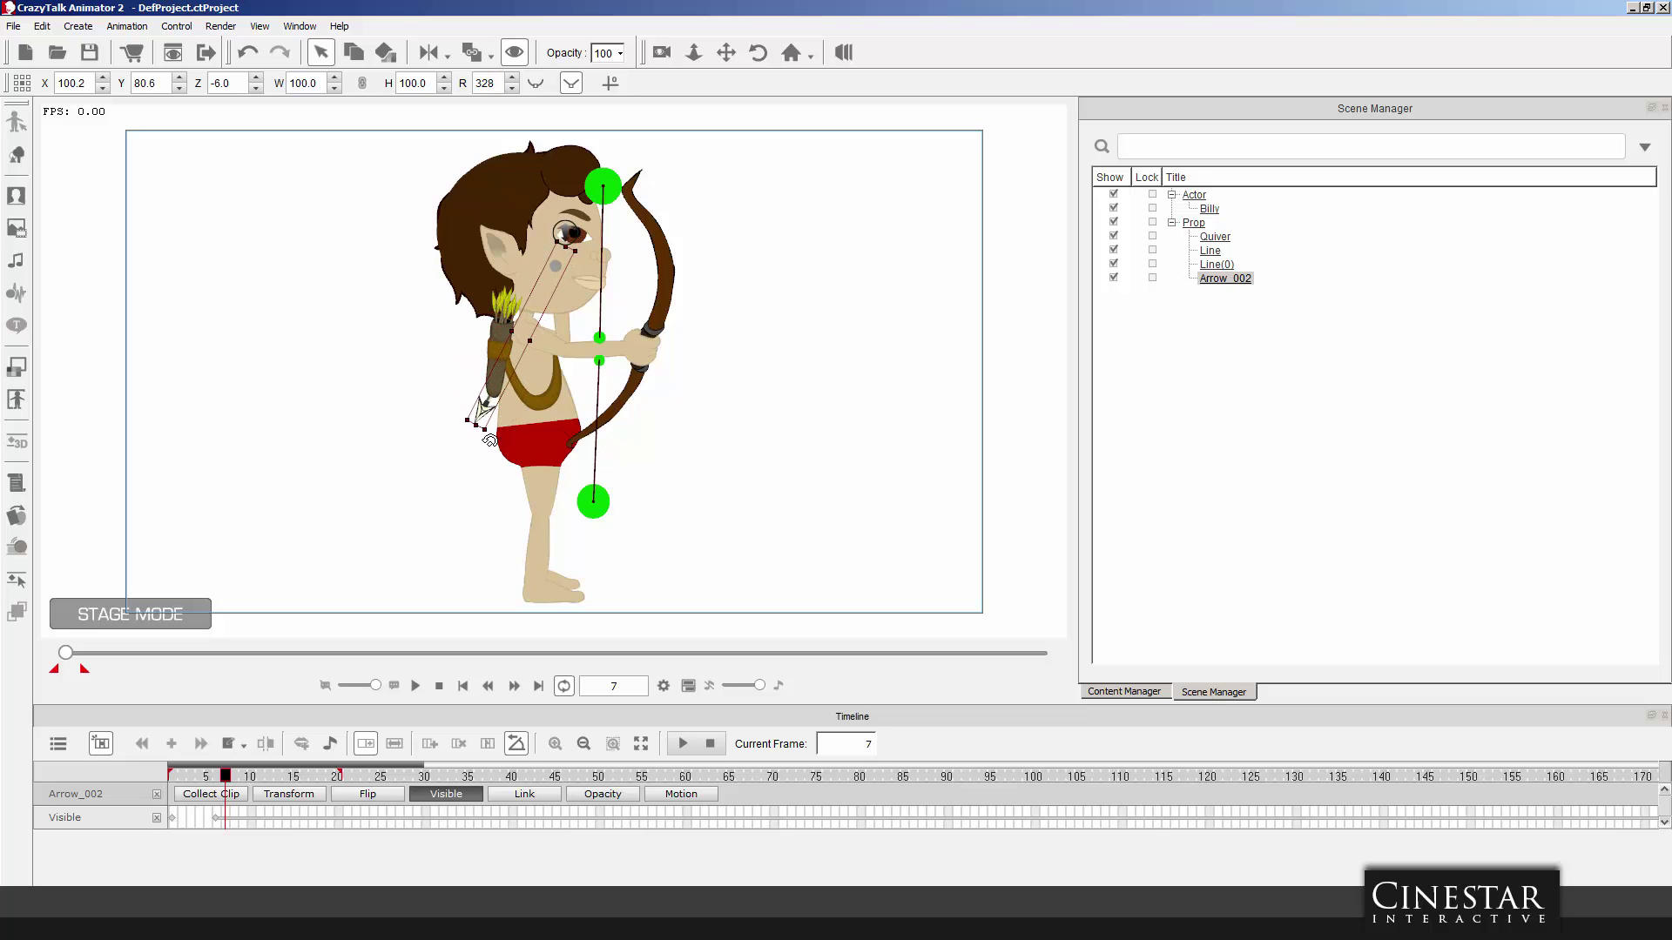
At frame 14, rotate the arrow to about 114 degrees so it points forward past the bow.
{"action": "left_click", "coordinate": [498, 375]}
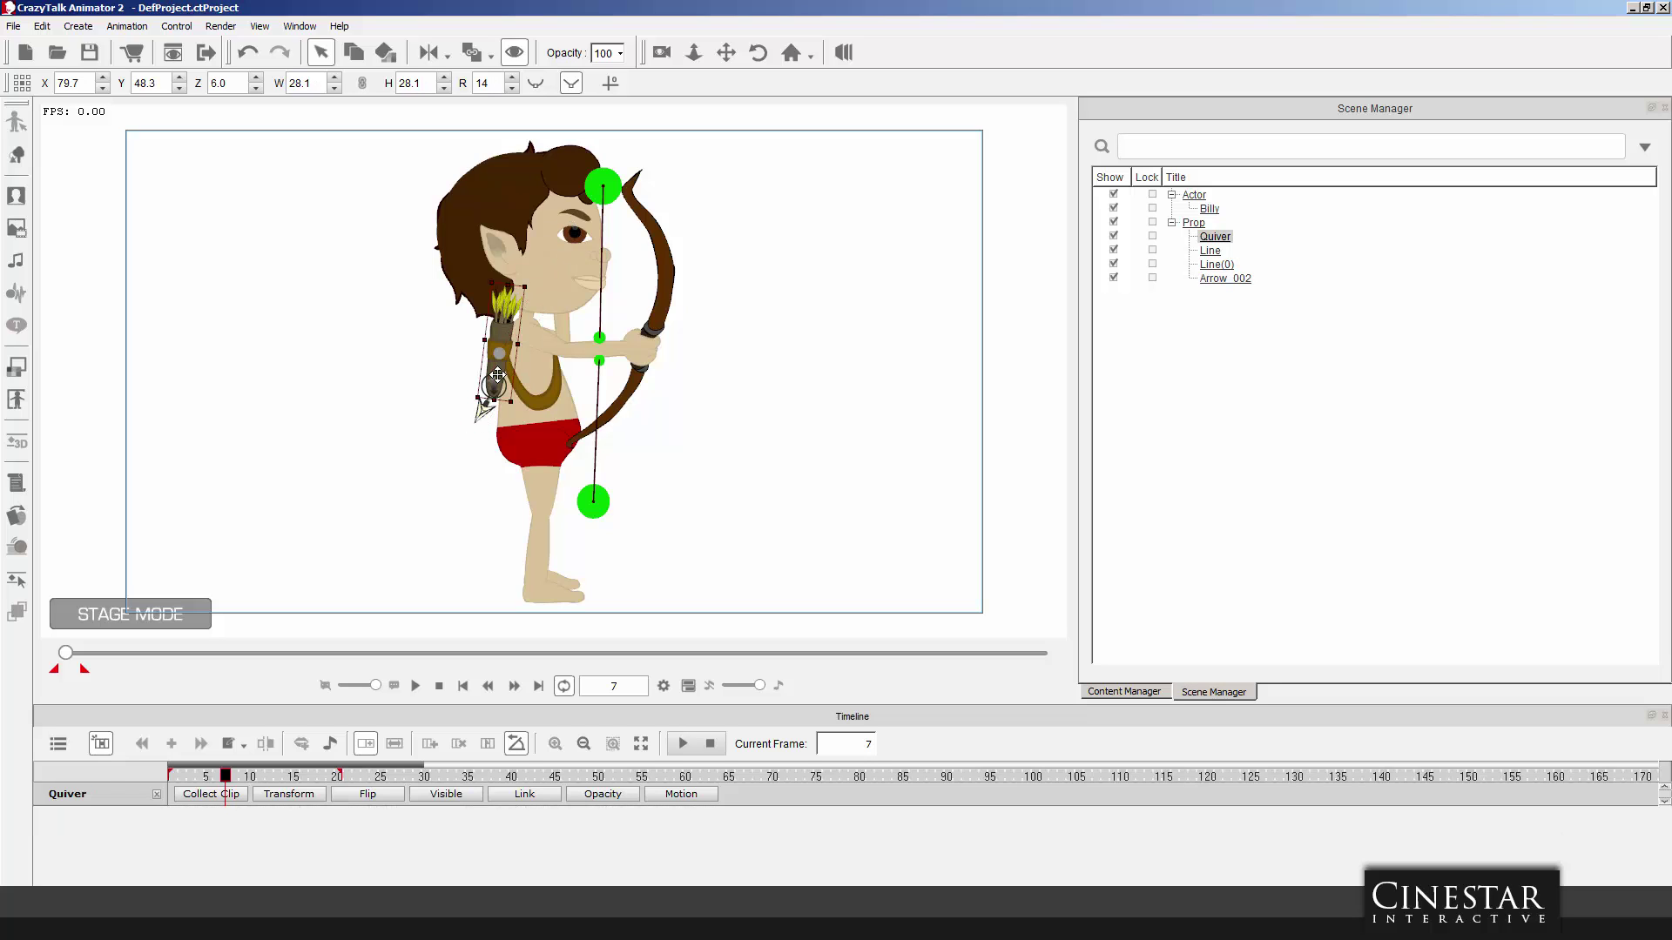
{"action": "left_click", "coordinate": [463, 448]}
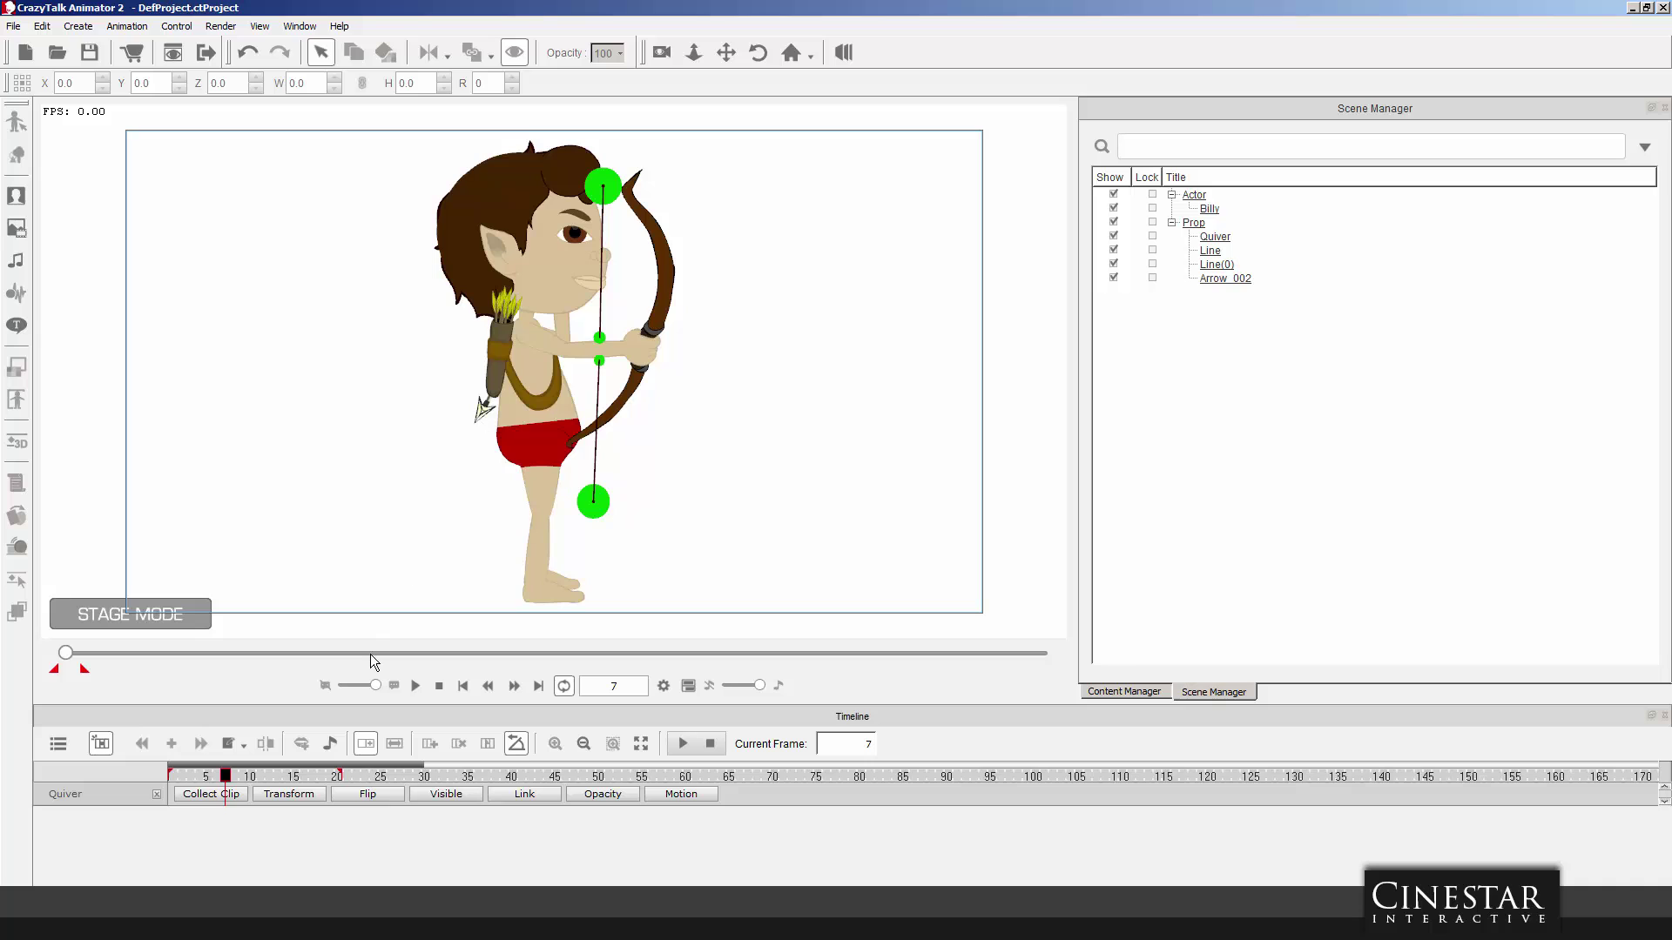
{"action": "left_click_drag", "start_coordinate": [225, 776], "coordinate": [291, 774]}
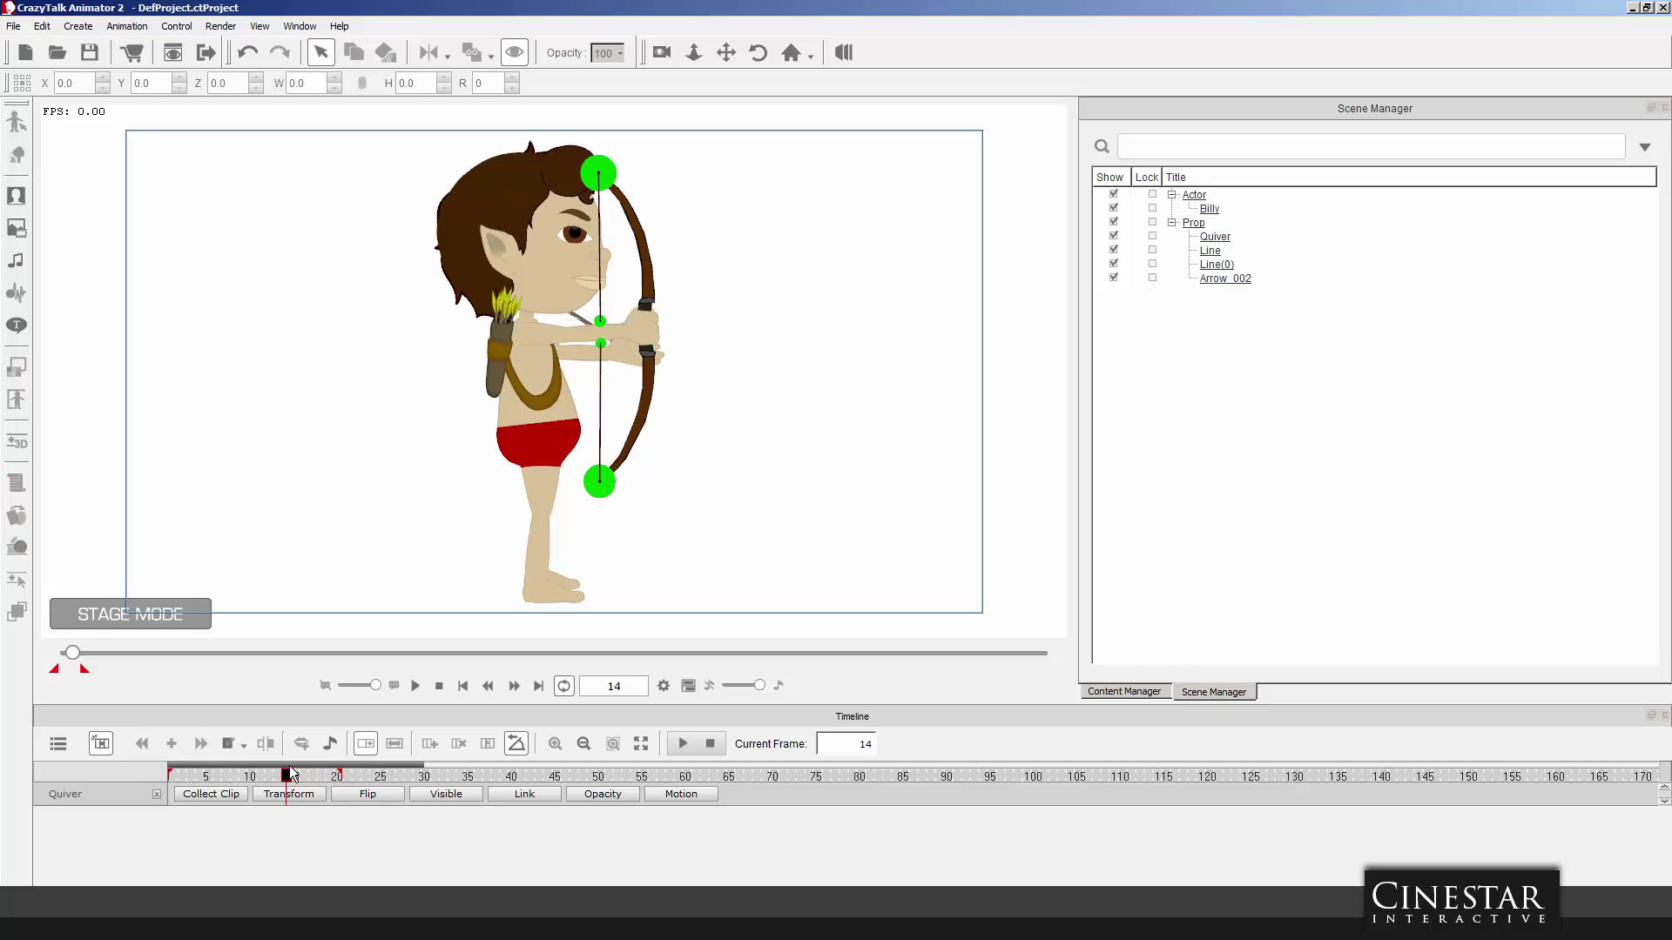
{"action": "left_click", "coordinate": [580, 322]}
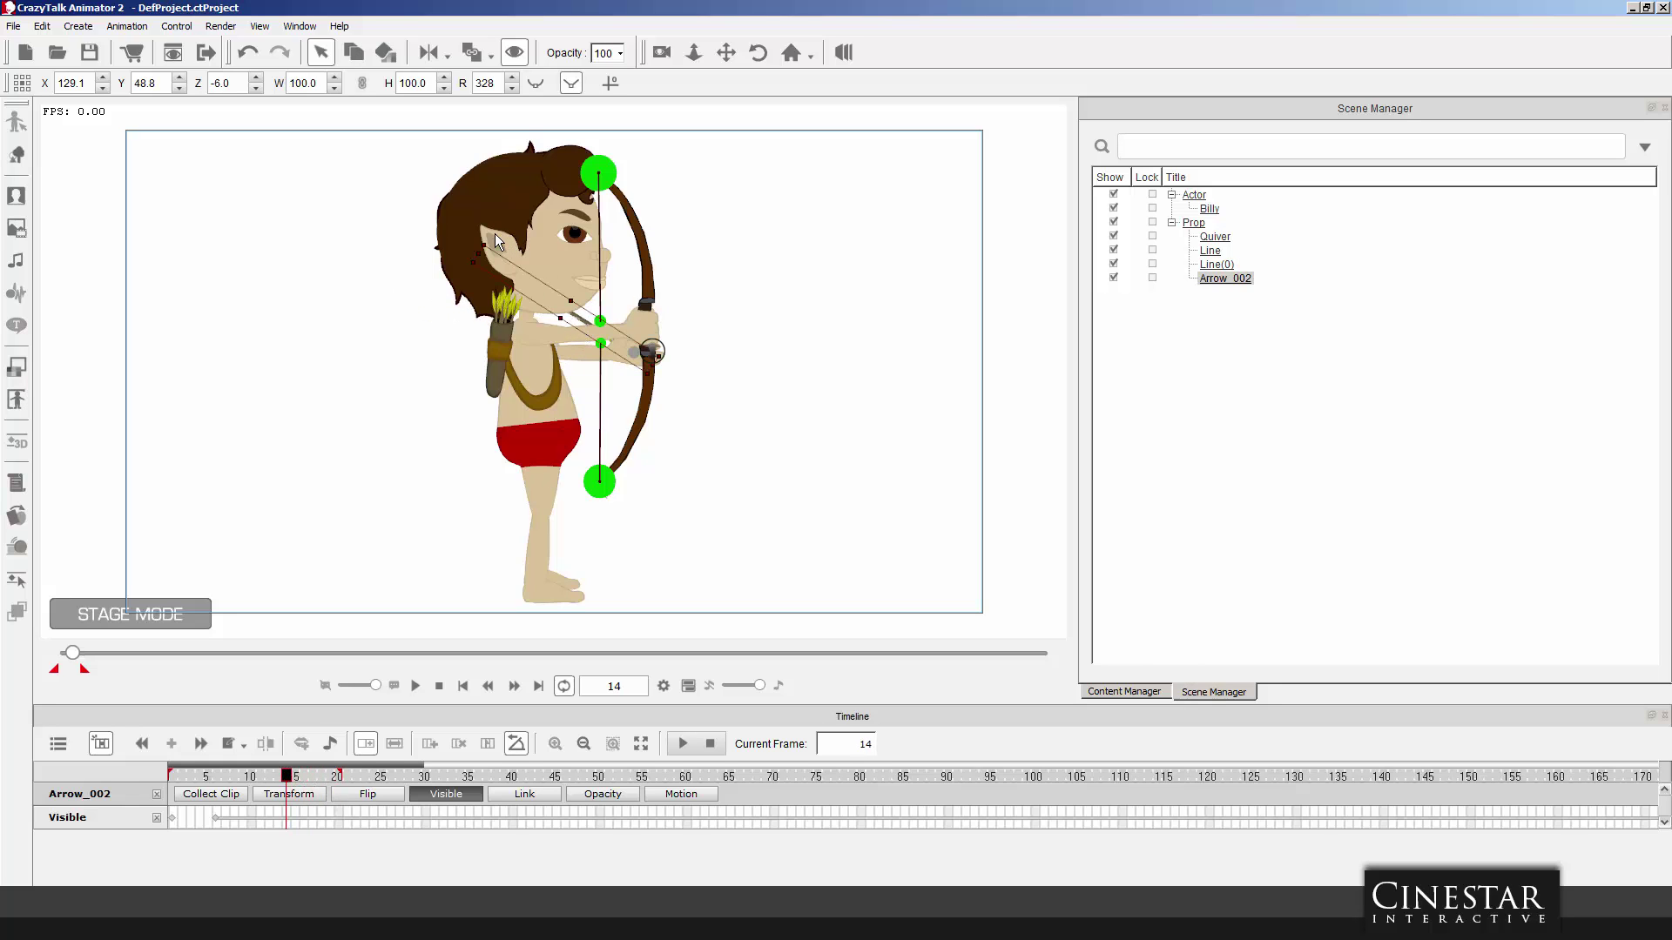
{"action": "left_click_drag", "start_coordinate": [542, 235], "coordinate": [983, 377]}
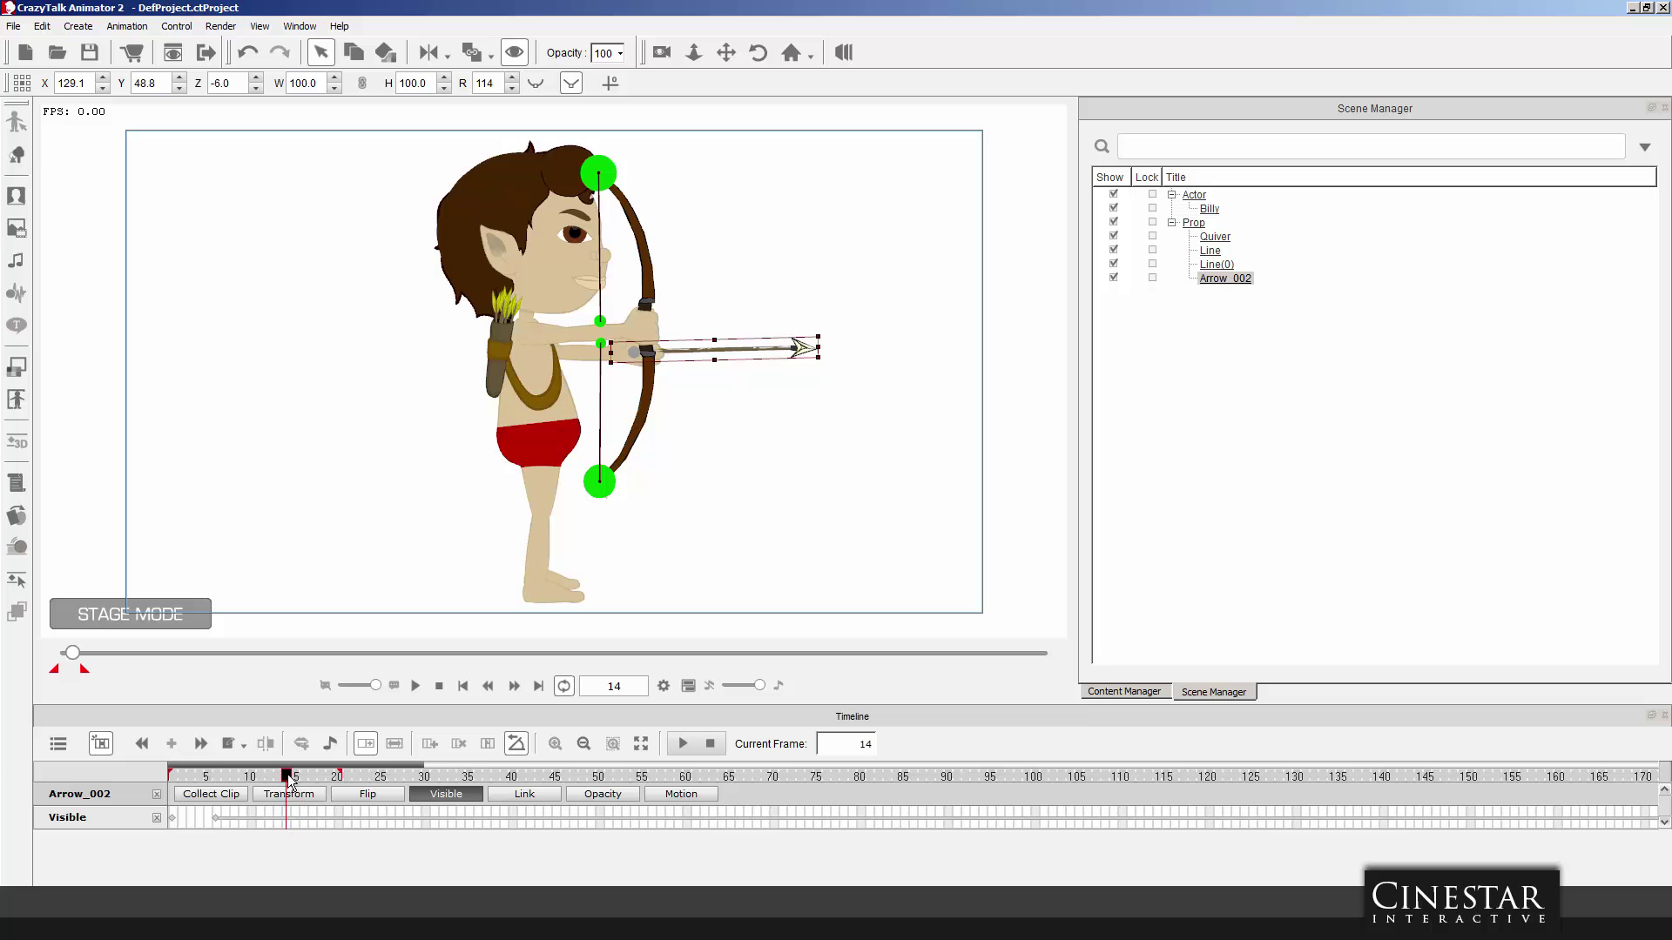
At frame 35, rotate the arrow to about 137 degrees so it lies level, and shift that transform key to frame 20.
{"action": "mouse_move", "coordinate": [289, 778]}
{"action": "left_mouse_down"}
{"action": "mouse_move", "coordinate": [179, 778]}
{"action": "mouse_move", "coordinate": [470, 778]}
{"action": "left_mouse_up"}
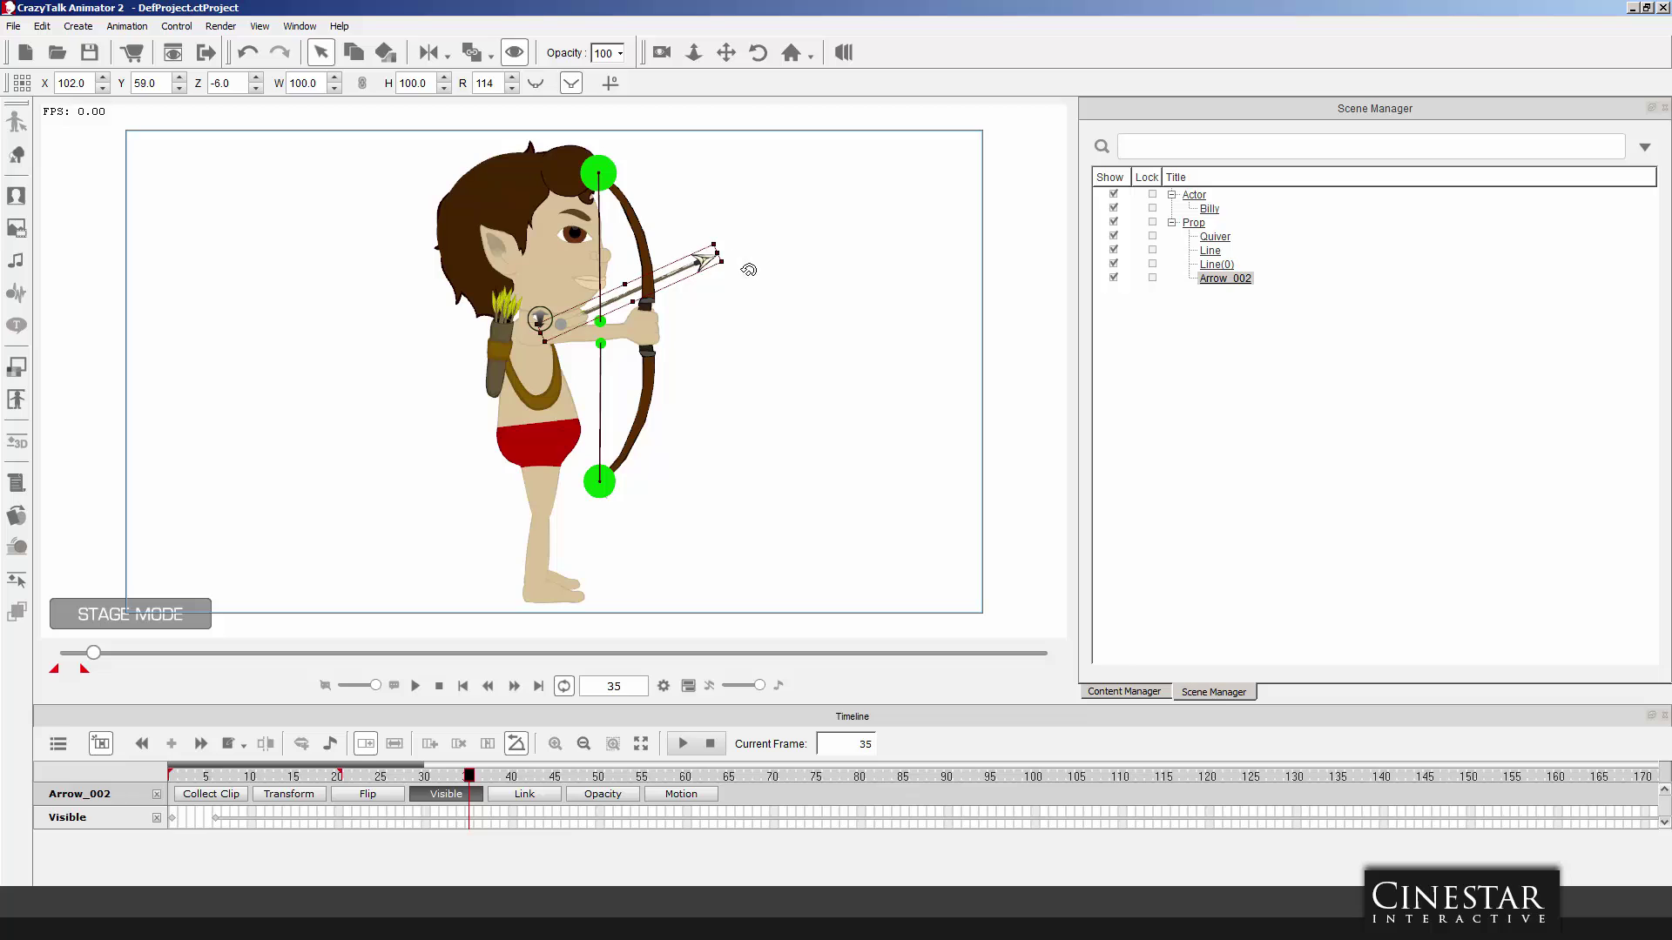
{"action": "left_click_drag", "start_coordinate": [749, 268], "coordinate": [828, 339]}
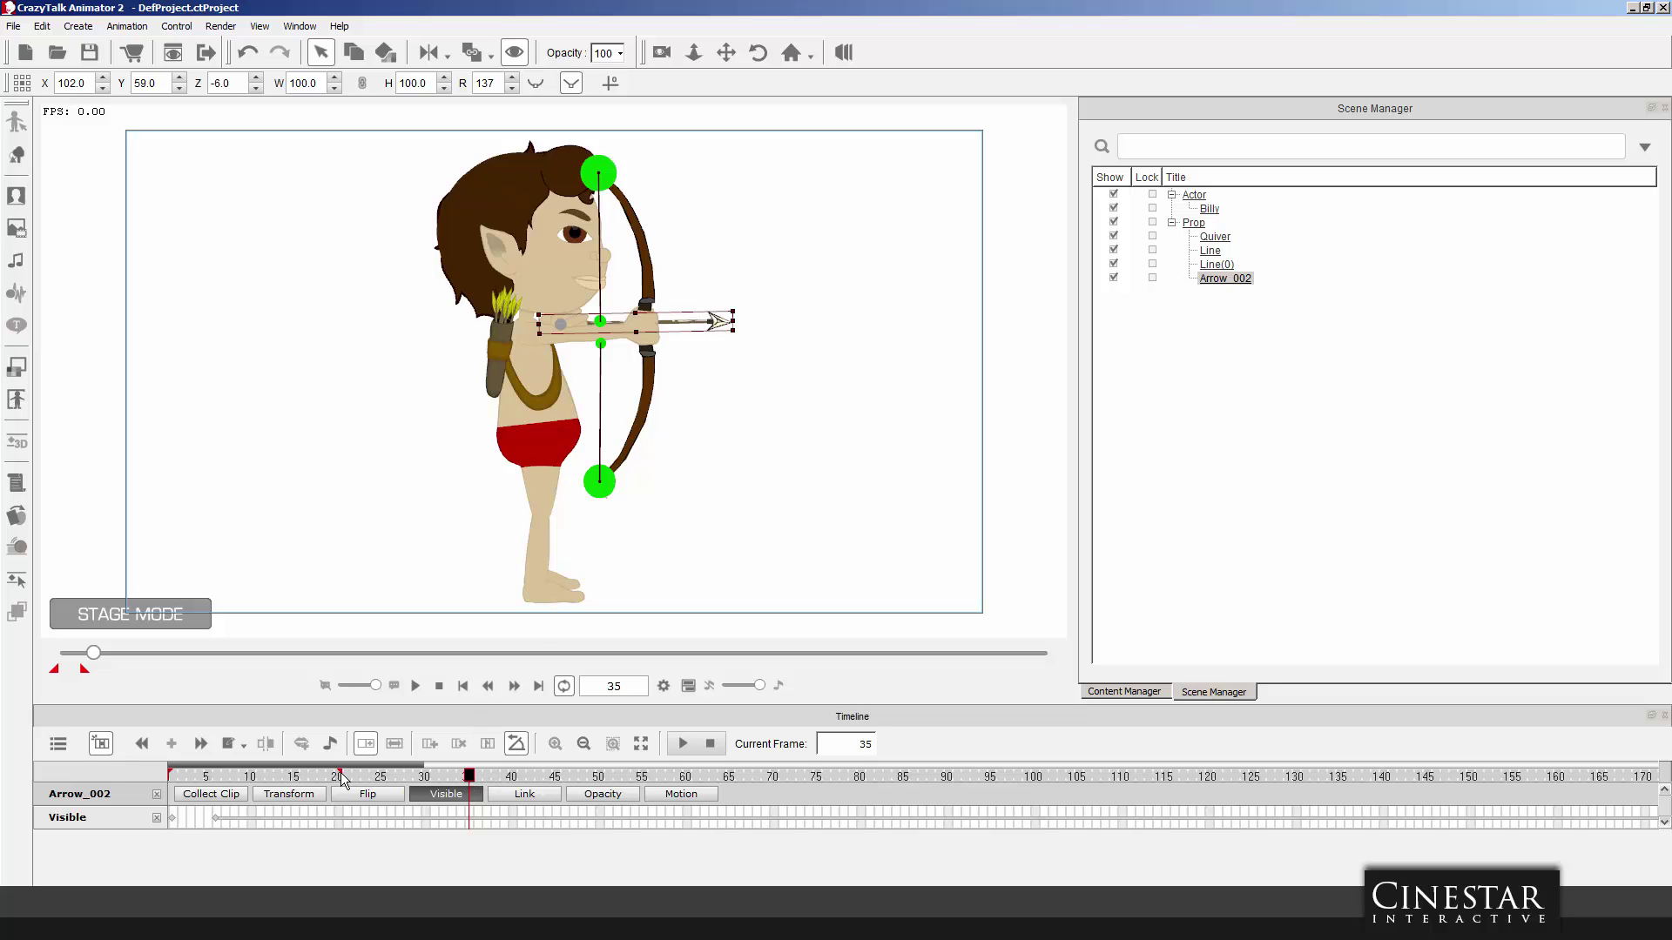
{"action": "mouse_move", "coordinate": [341, 778]}
{"action": "left_mouse_down"}
{"action": "mouse_move", "coordinate": [63, 774]}
{"action": "mouse_move", "coordinate": [468, 776]}
{"action": "mouse_move", "coordinate": [426, 776]}
{"action": "left_mouse_up"}
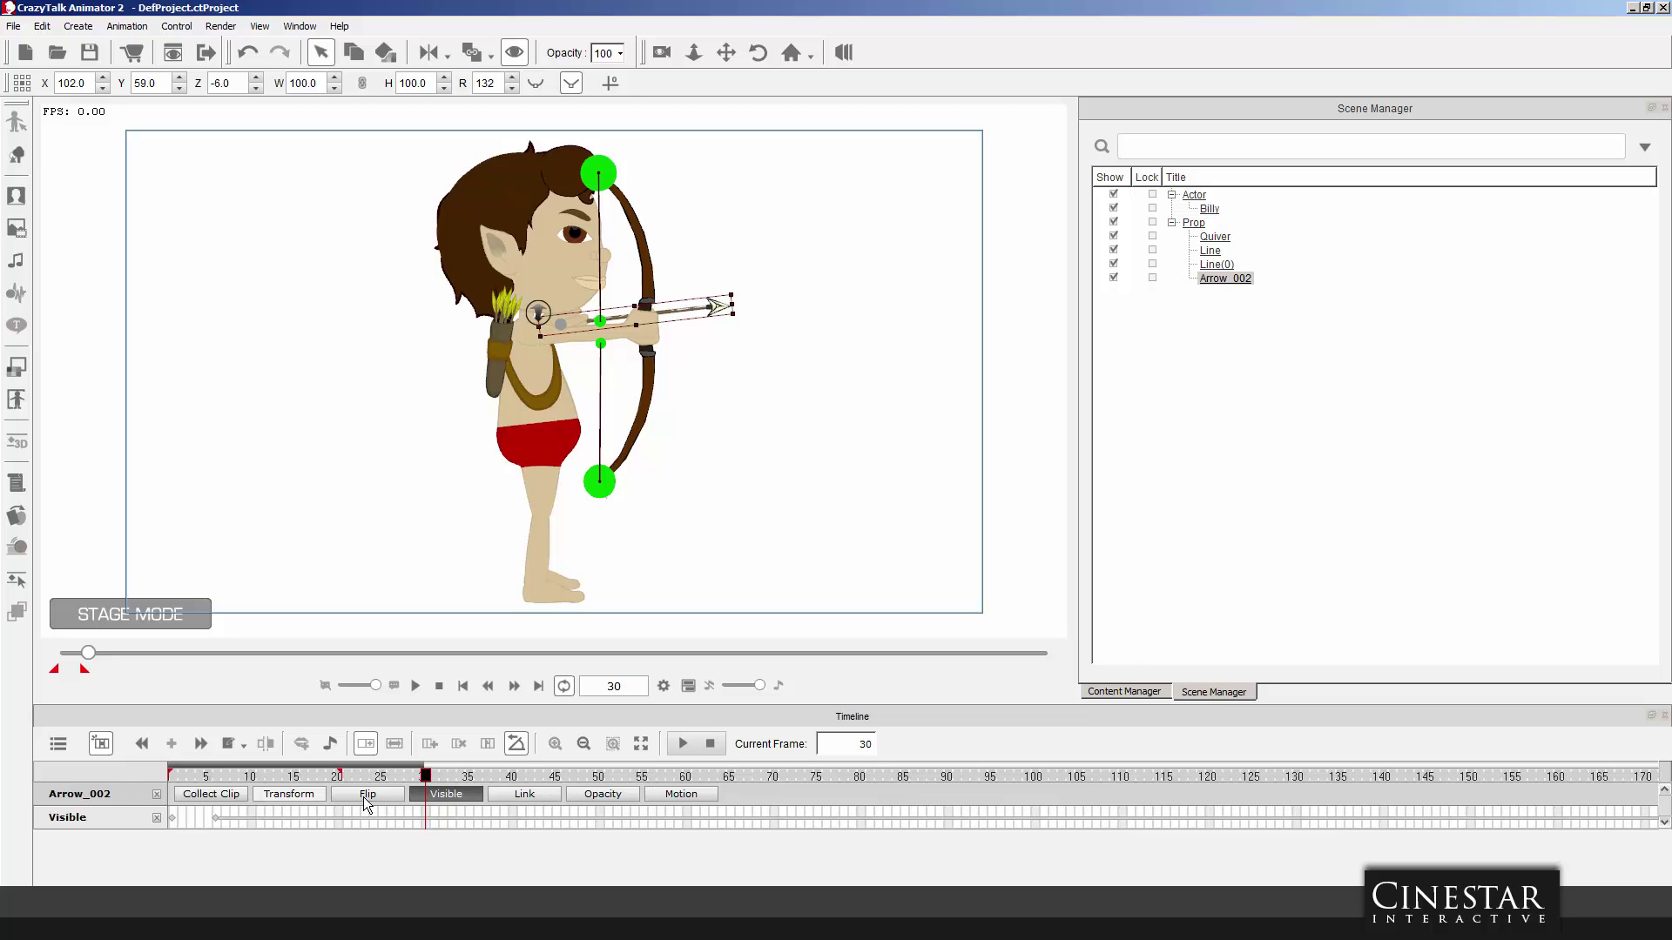
{"action": "left_click", "coordinate": [665, 791]}
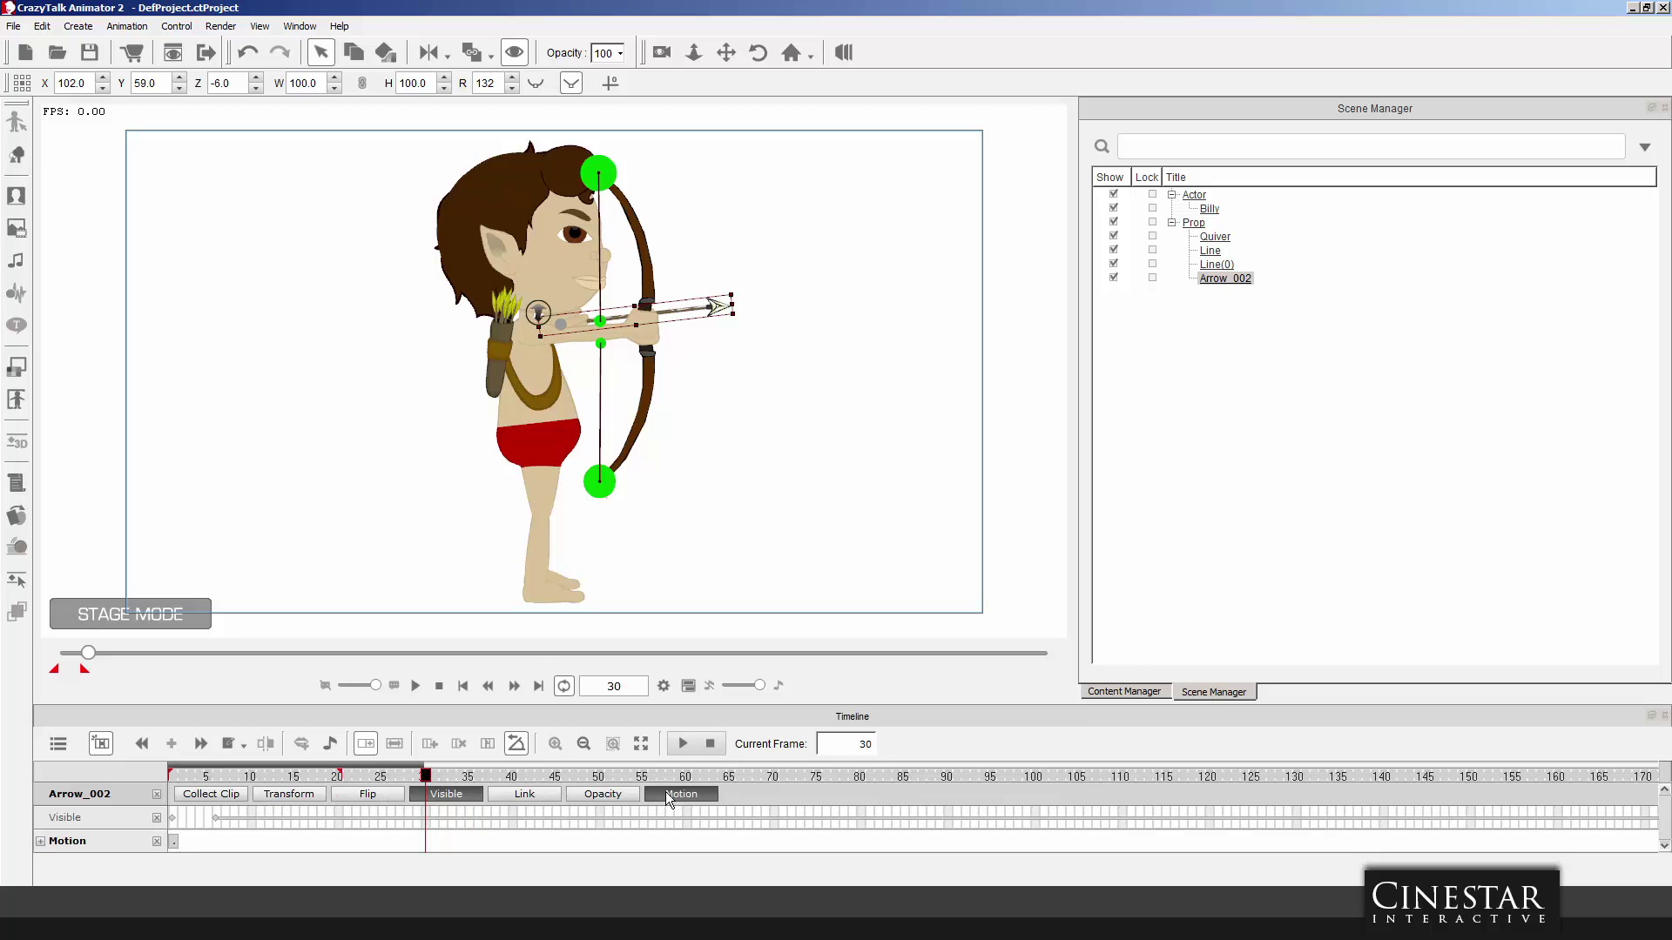
{"action": "left_click", "coordinate": [315, 792]}
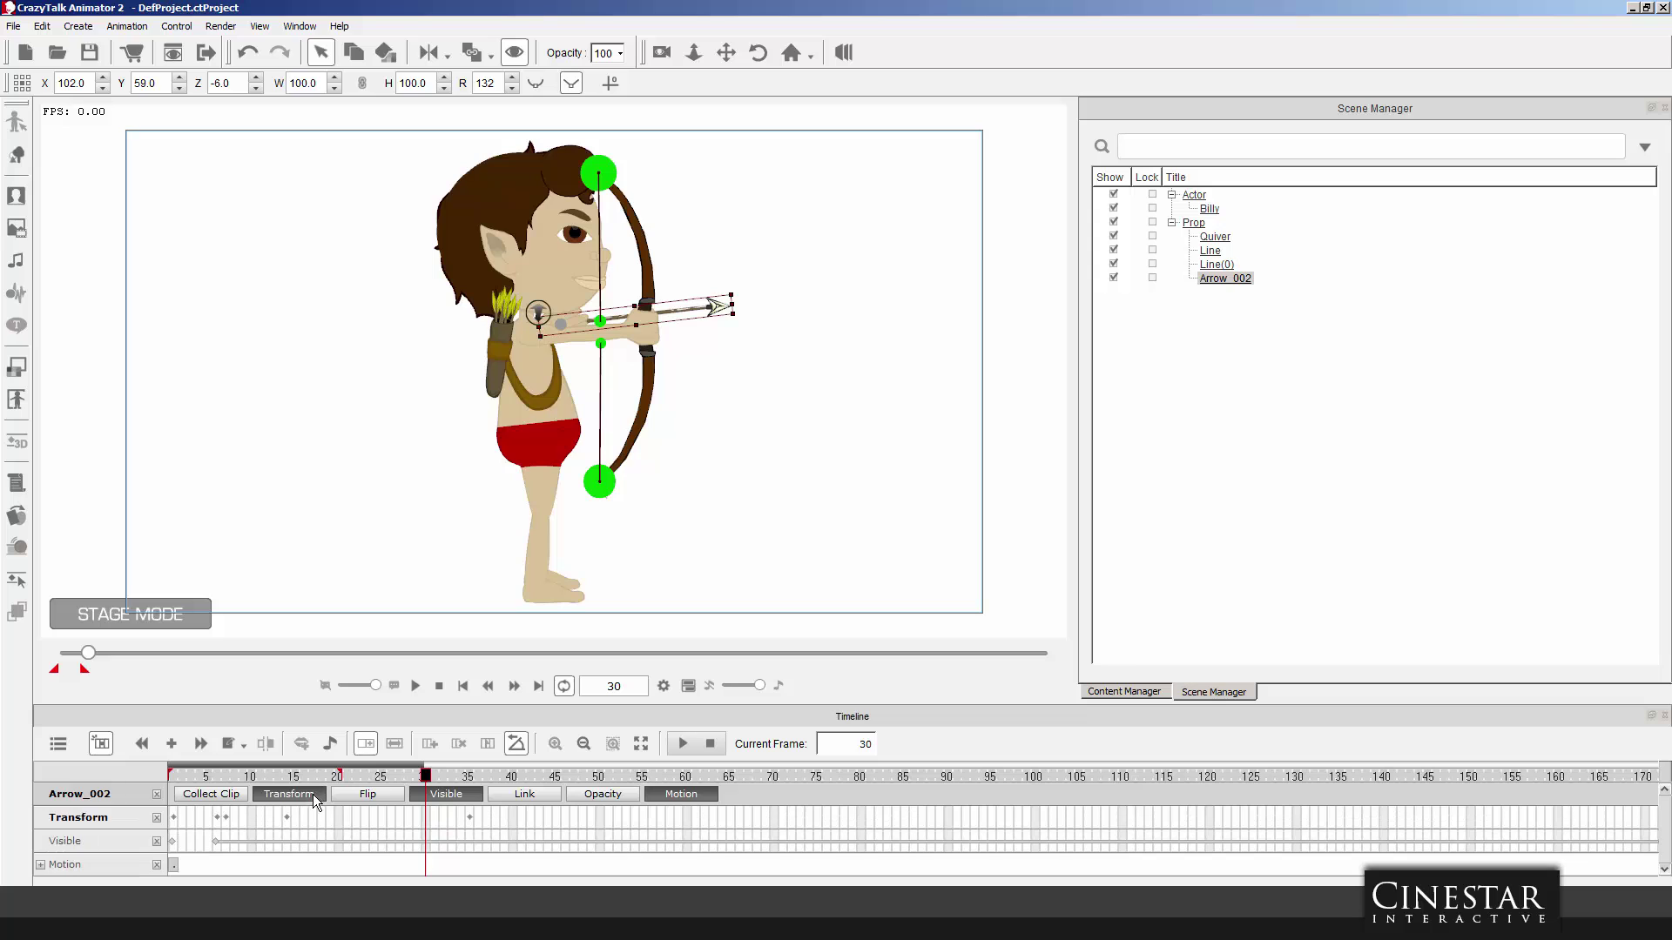
{"action": "left_click", "coordinate": [471, 817]}
{"action": "left_click_drag", "start_coordinate": [470, 818], "coordinate": [311, 789]}
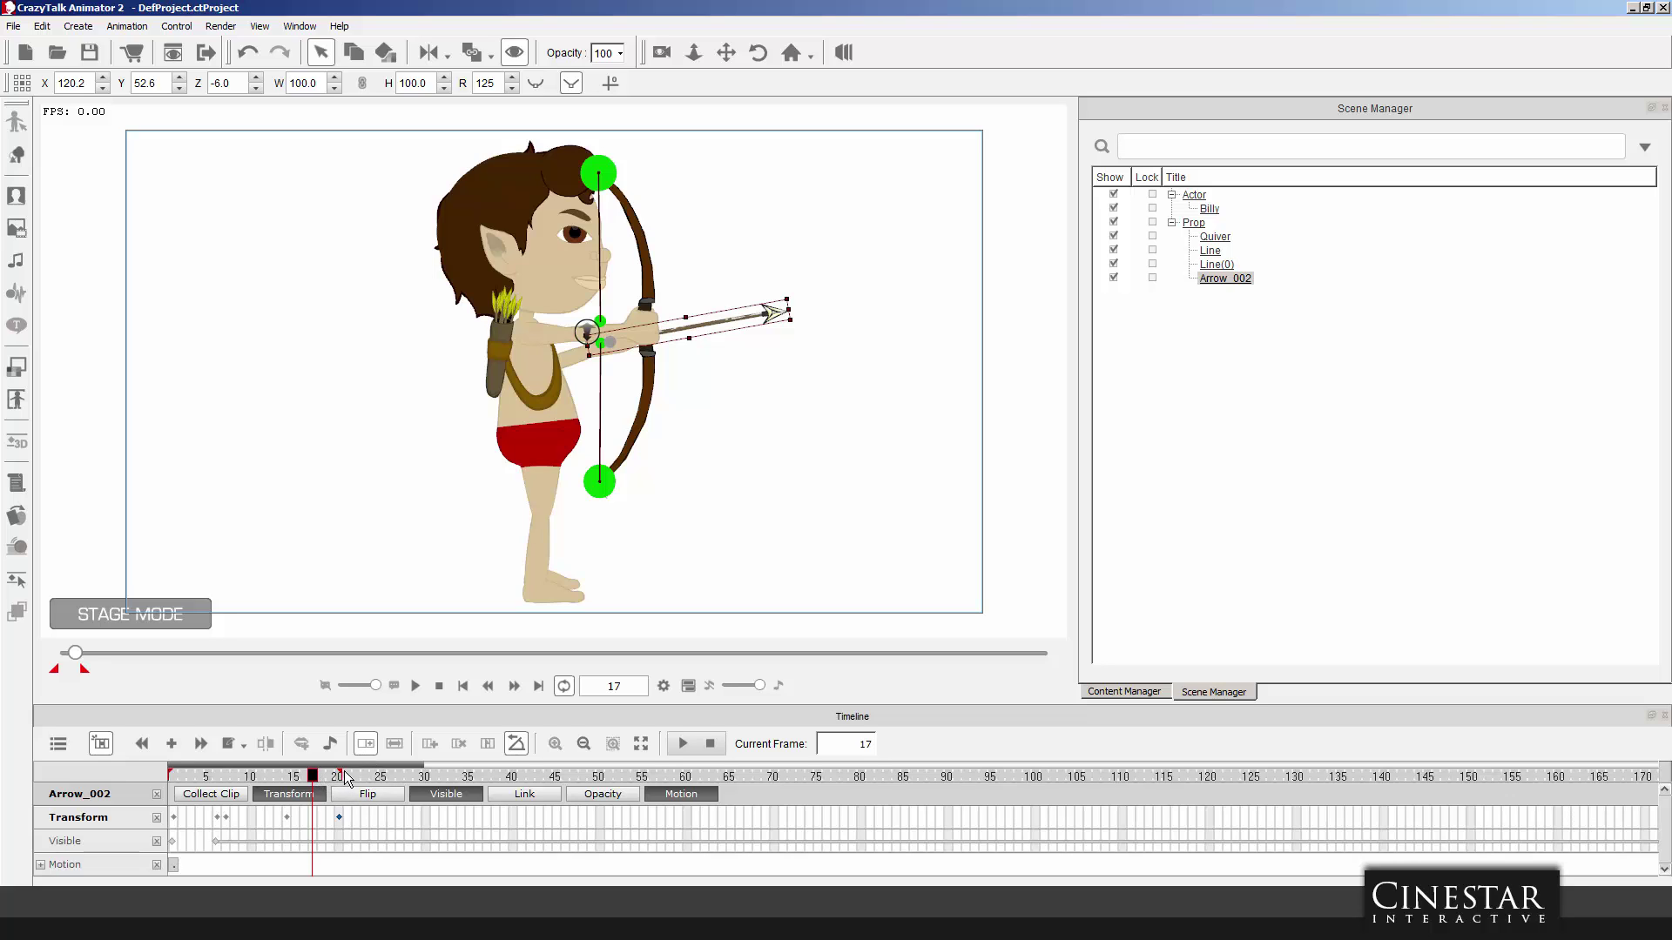
Extend the playback range's end to frame 35 and go to frame 18.
{"action": "left_click", "coordinate": [316, 778]}
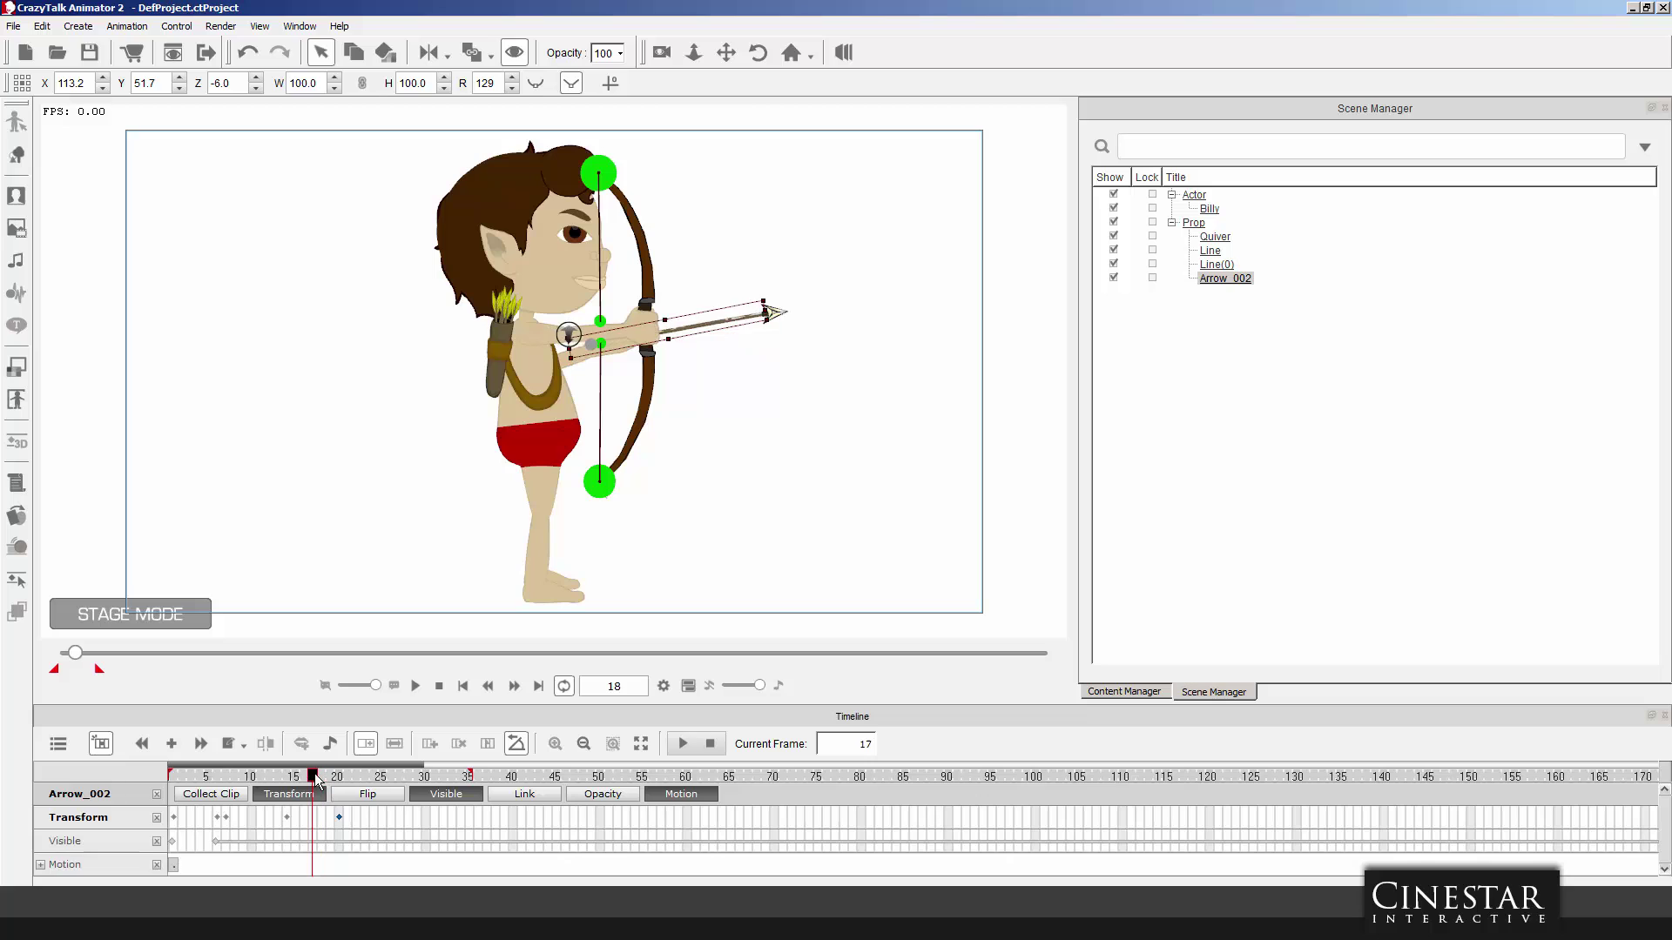
{"action": "left_click", "coordinate": [316, 778]}
{"action": "left_click", "coordinate": [321, 778]}
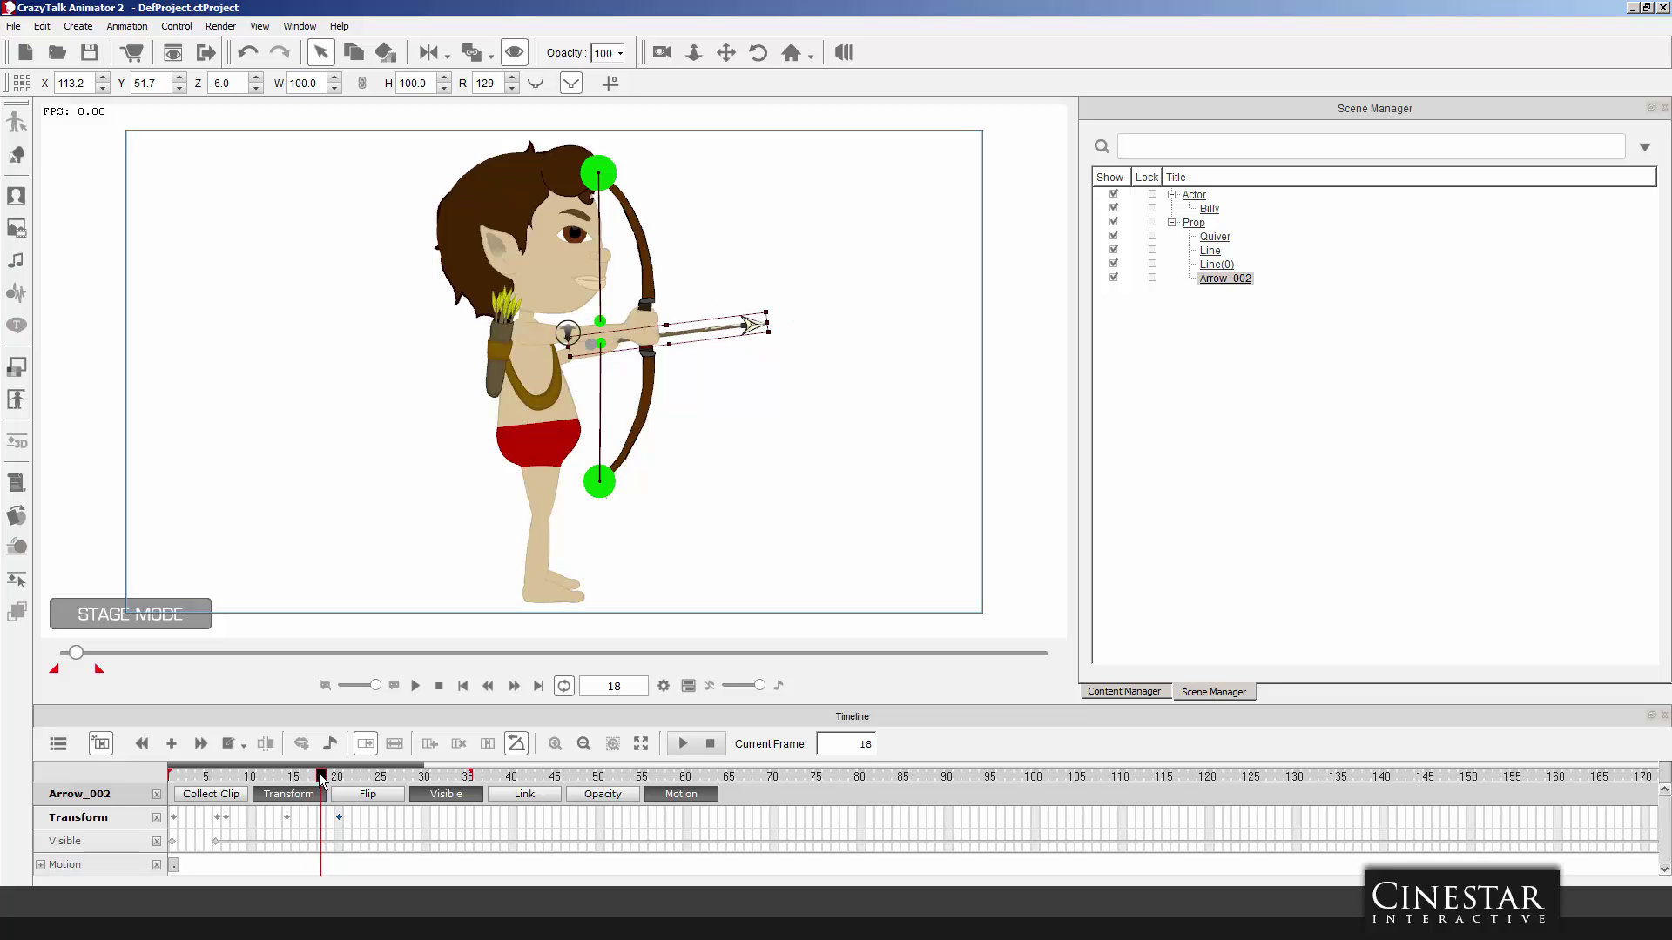
At frame 18, rotate the upper bowstring line to about 78 degrees and the lower one to about 251 degrees toward the drawing hand.
{"action": "left_click", "coordinate": [600, 320]}
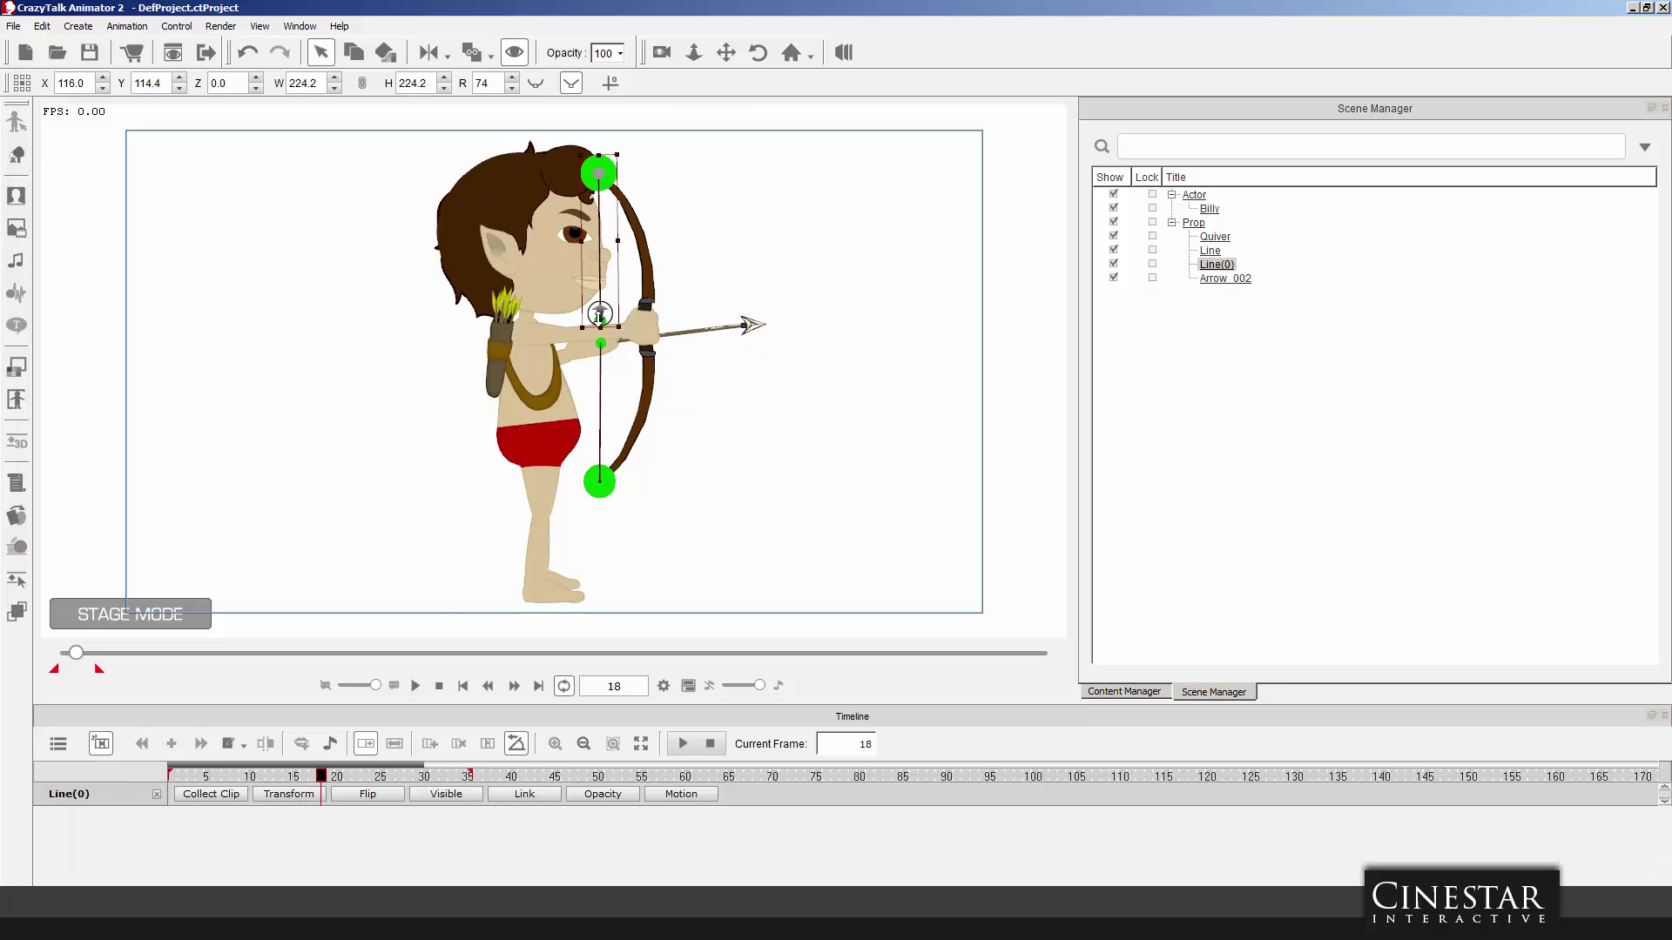
{"action": "mouse_move", "coordinate": [629, 320]}
{"action": "left_mouse_down"}
{"action": "mouse_move", "coordinate": [610, 322]}
{"action": "mouse_move", "coordinate": [616, 336]}
{"action": "left_mouse_up"}
{"action": "left_click", "coordinate": [601, 341]}
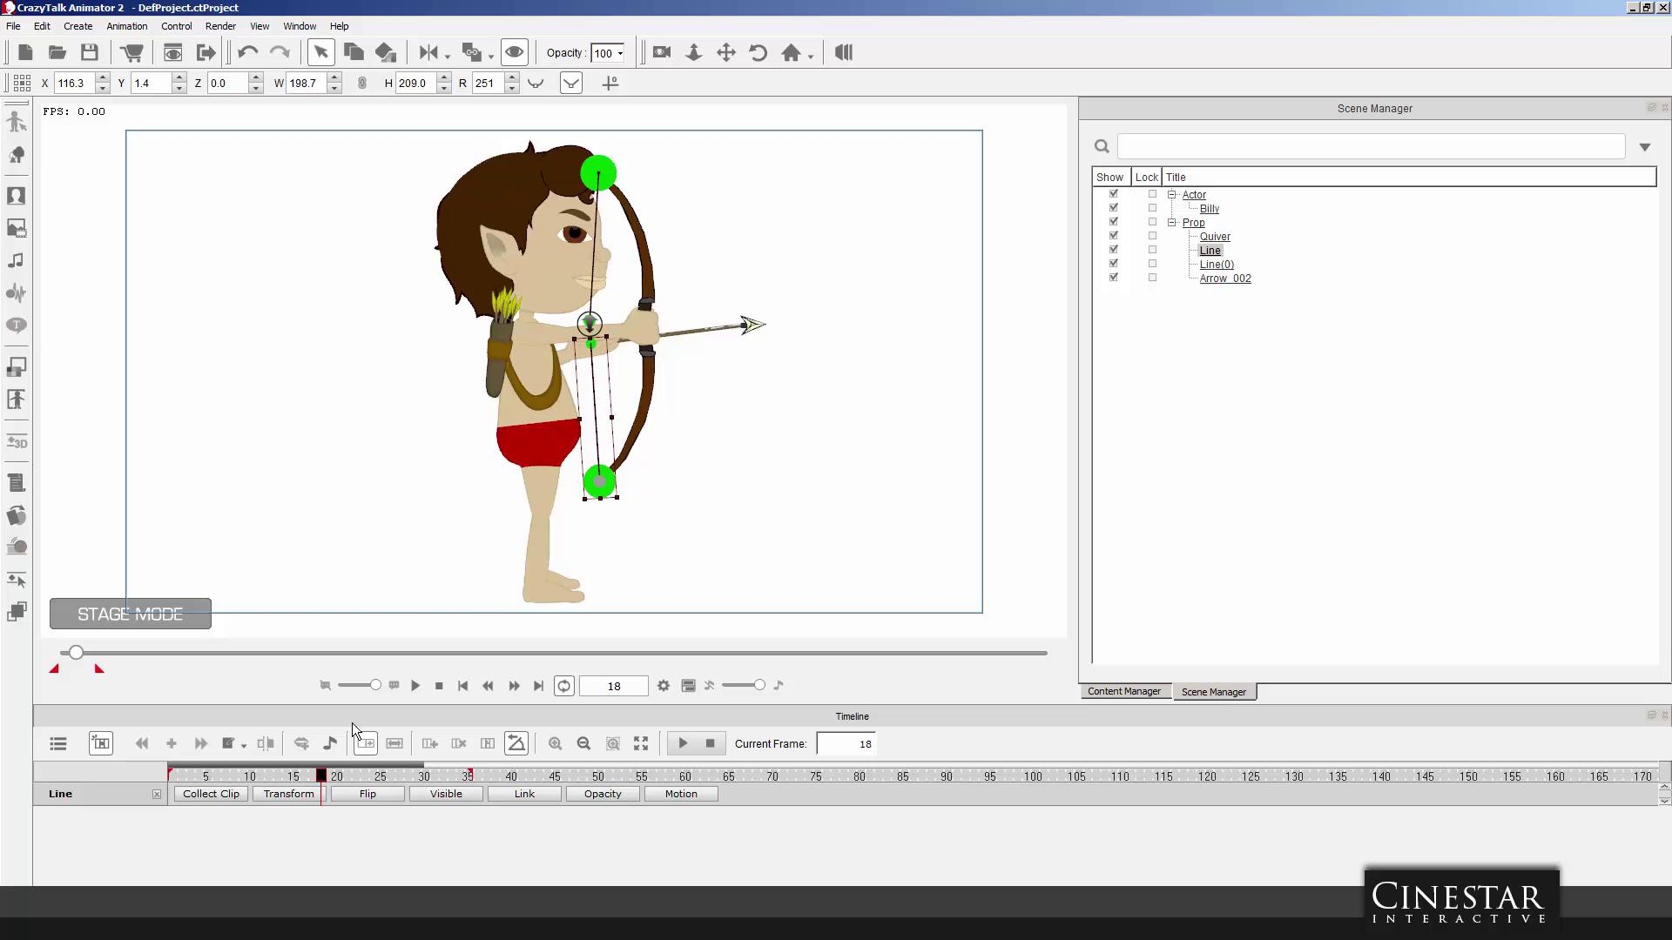
At frame 20, rotate both bowstring lines further back with the drawing hand, the upper one to about 85 degrees.
{"action": "mouse_move", "coordinate": [323, 778]}
{"action": "left_mouse_down"}
{"action": "mouse_move", "coordinate": [399, 780]}
{"action": "mouse_move", "coordinate": [341, 782]}
{"action": "left_mouse_up"}
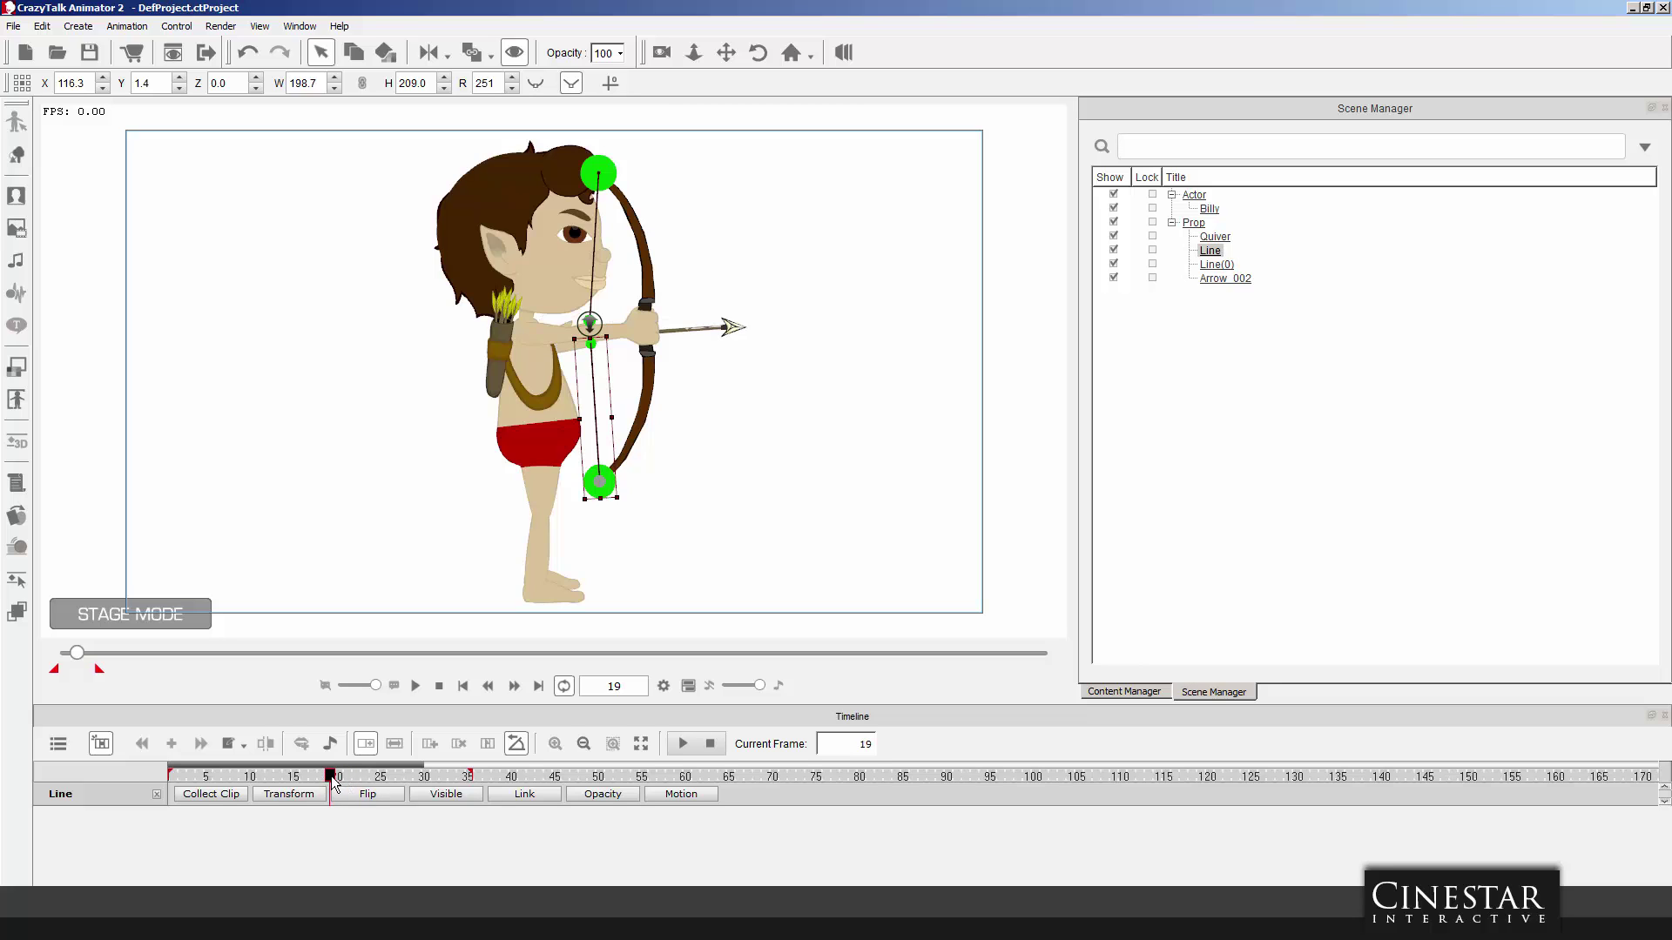
{"action": "left_click_drag", "start_coordinate": [615, 332], "coordinate": [599, 323]}
{"action": "left_click", "coordinate": [593, 318]}
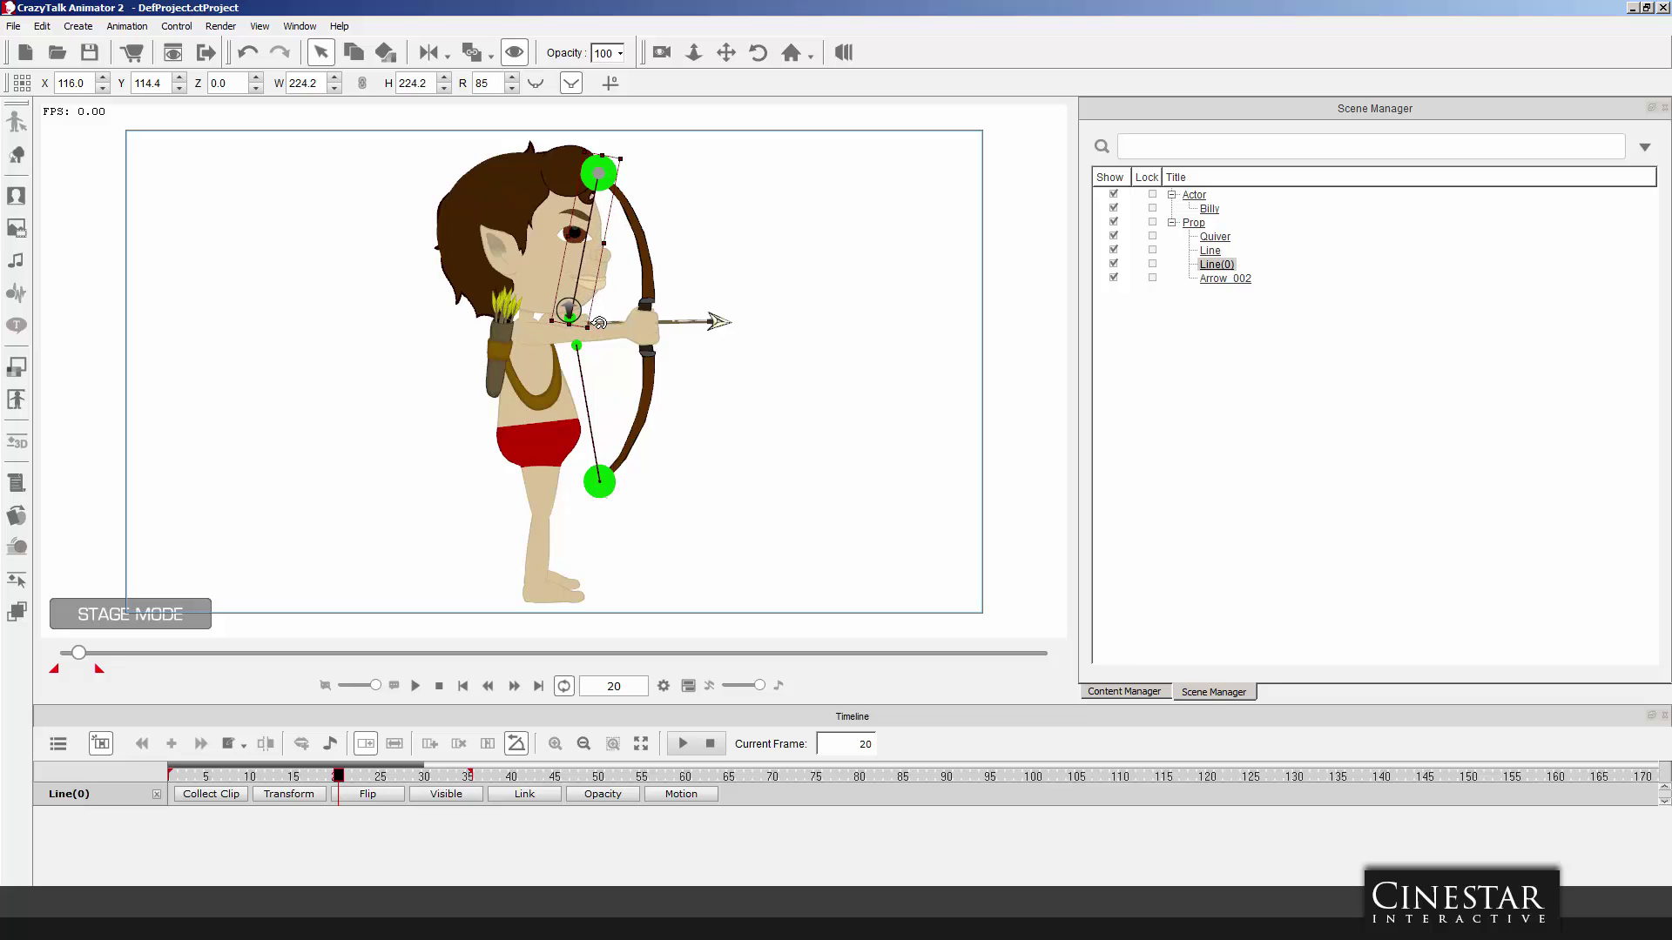
Check the string against the arrow at frame 20 and fine-tune the upper bowstring line's rotation to about 84 degrees.
{"action": "left_click", "coordinate": [683, 322]}
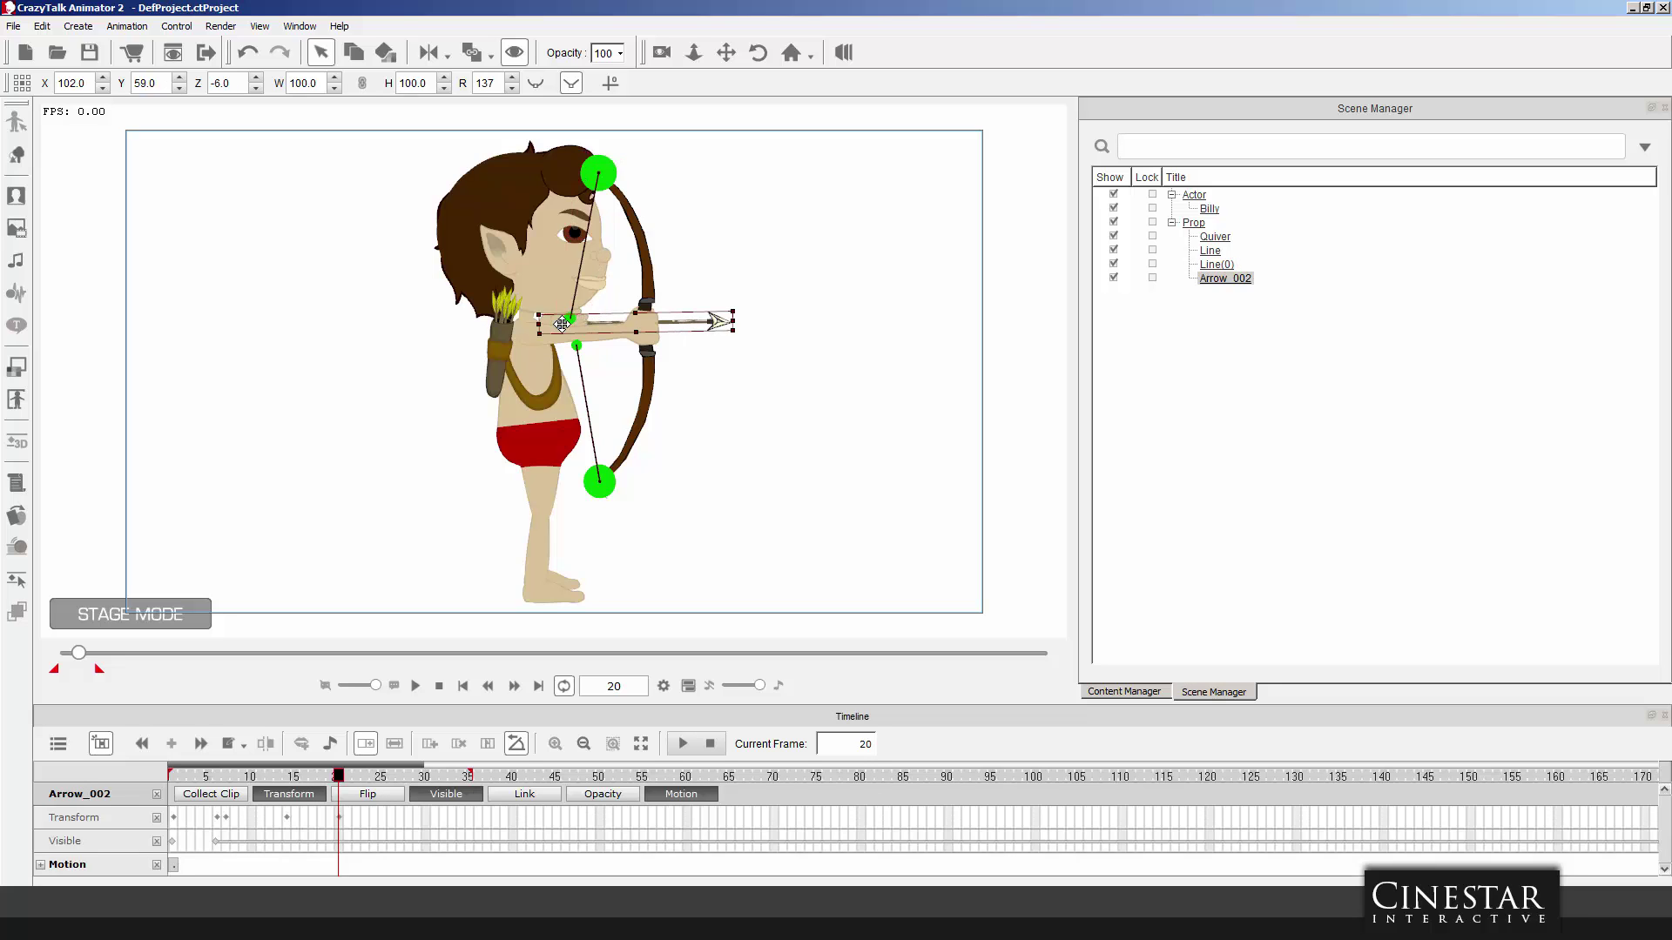
{"action": "scroll", "coordinate": [563, 325], "scroll_direction": "up", "scroll_amount": 5}
{"action": "scroll", "coordinate": [567, 327], "scroll_direction": "down", "scroll_amount": 5}
{"action": "left_click", "coordinate": [572, 315]}
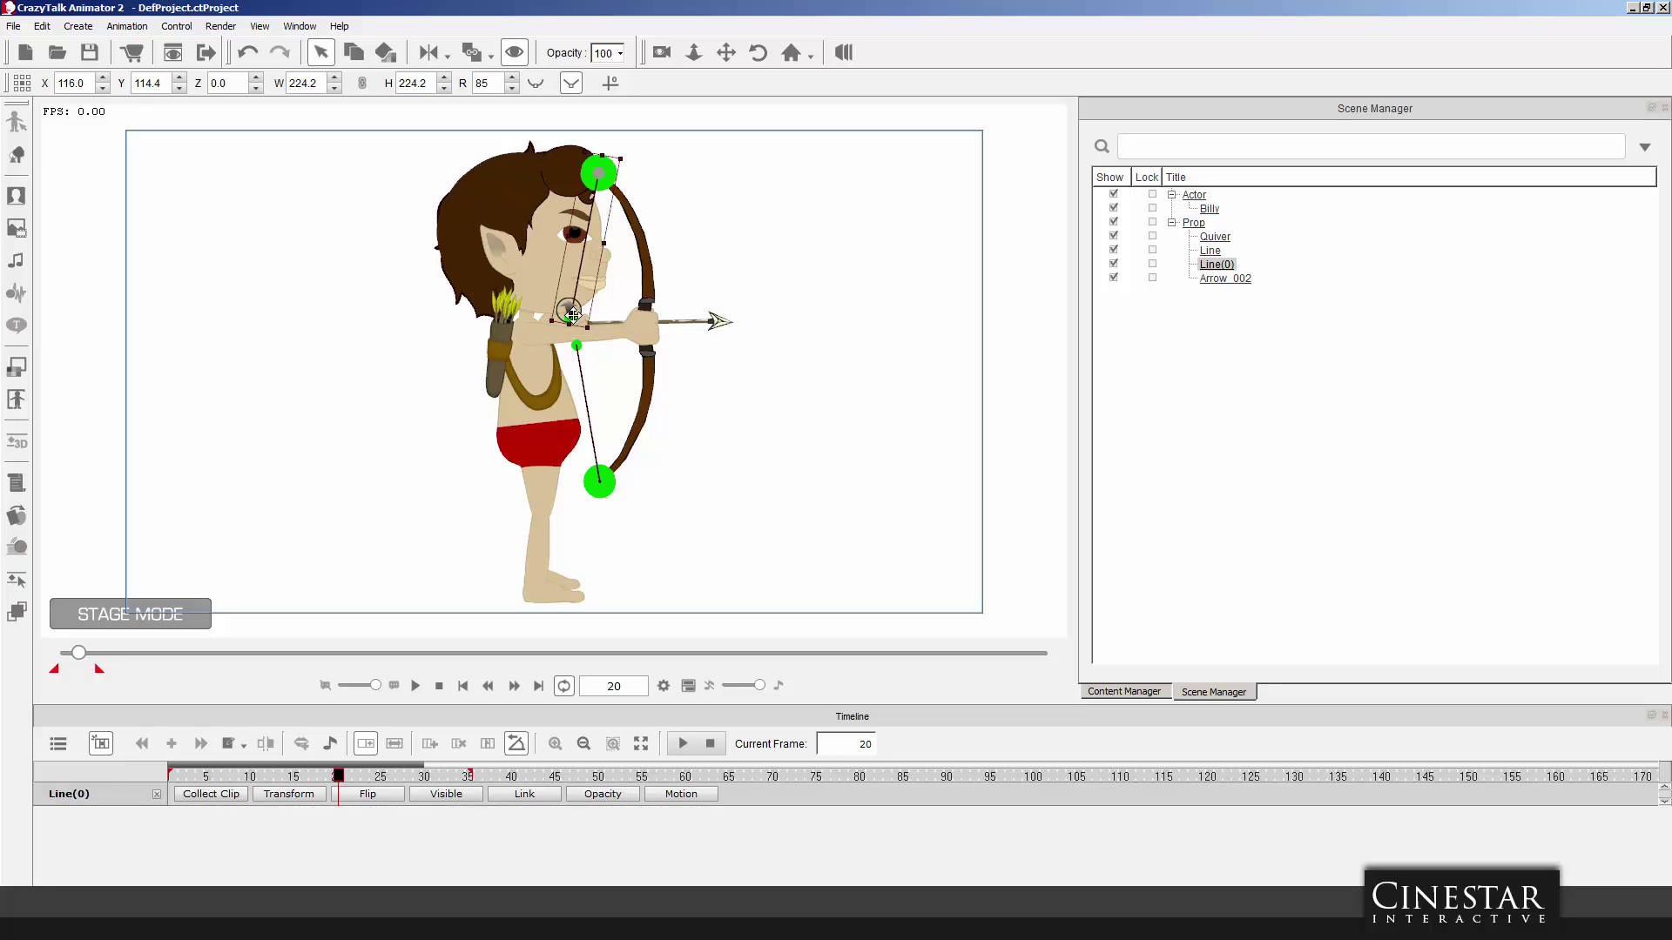
{"action": "left_click_drag", "start_coordinate": [594, 328], "coordinate": [604, 330]}
Step through frames 17 to 24 and play the animation from the start to check how the bowstring follows the hand.
{"action": "left_click", "coordinate": [486, 684]}
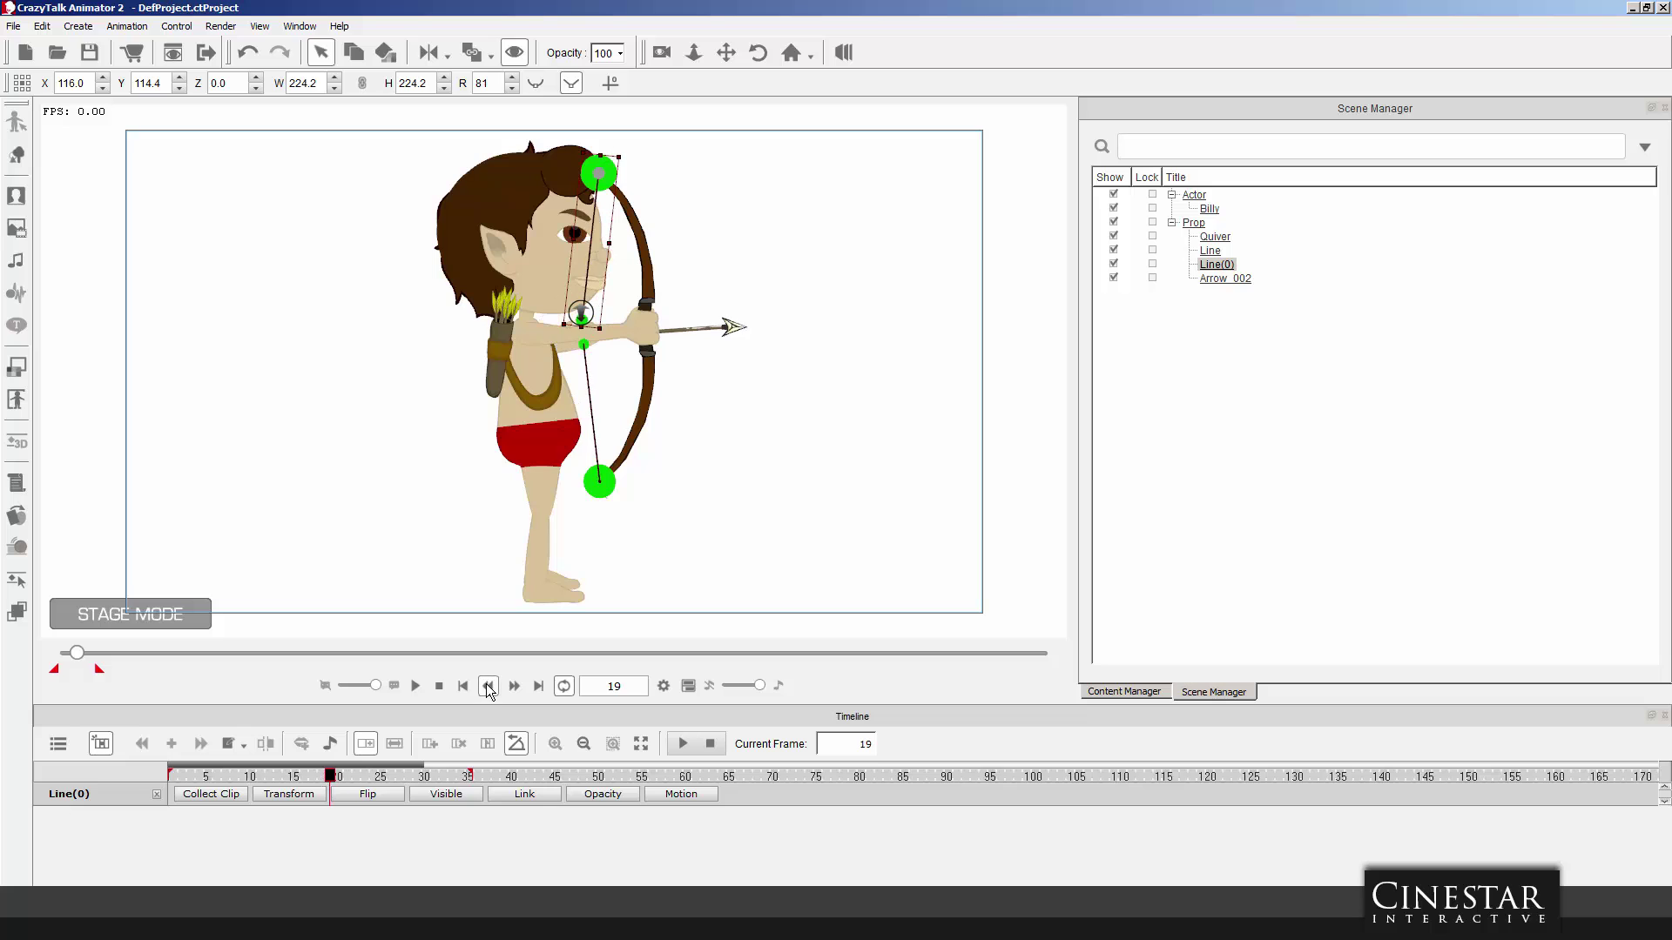
{"action": "left_click", "coordinate": [485, 684]}
{"action": "left_click", "coordinate": [486, 684]}
{"action": "left_click", "coordinate": [511, 686]}
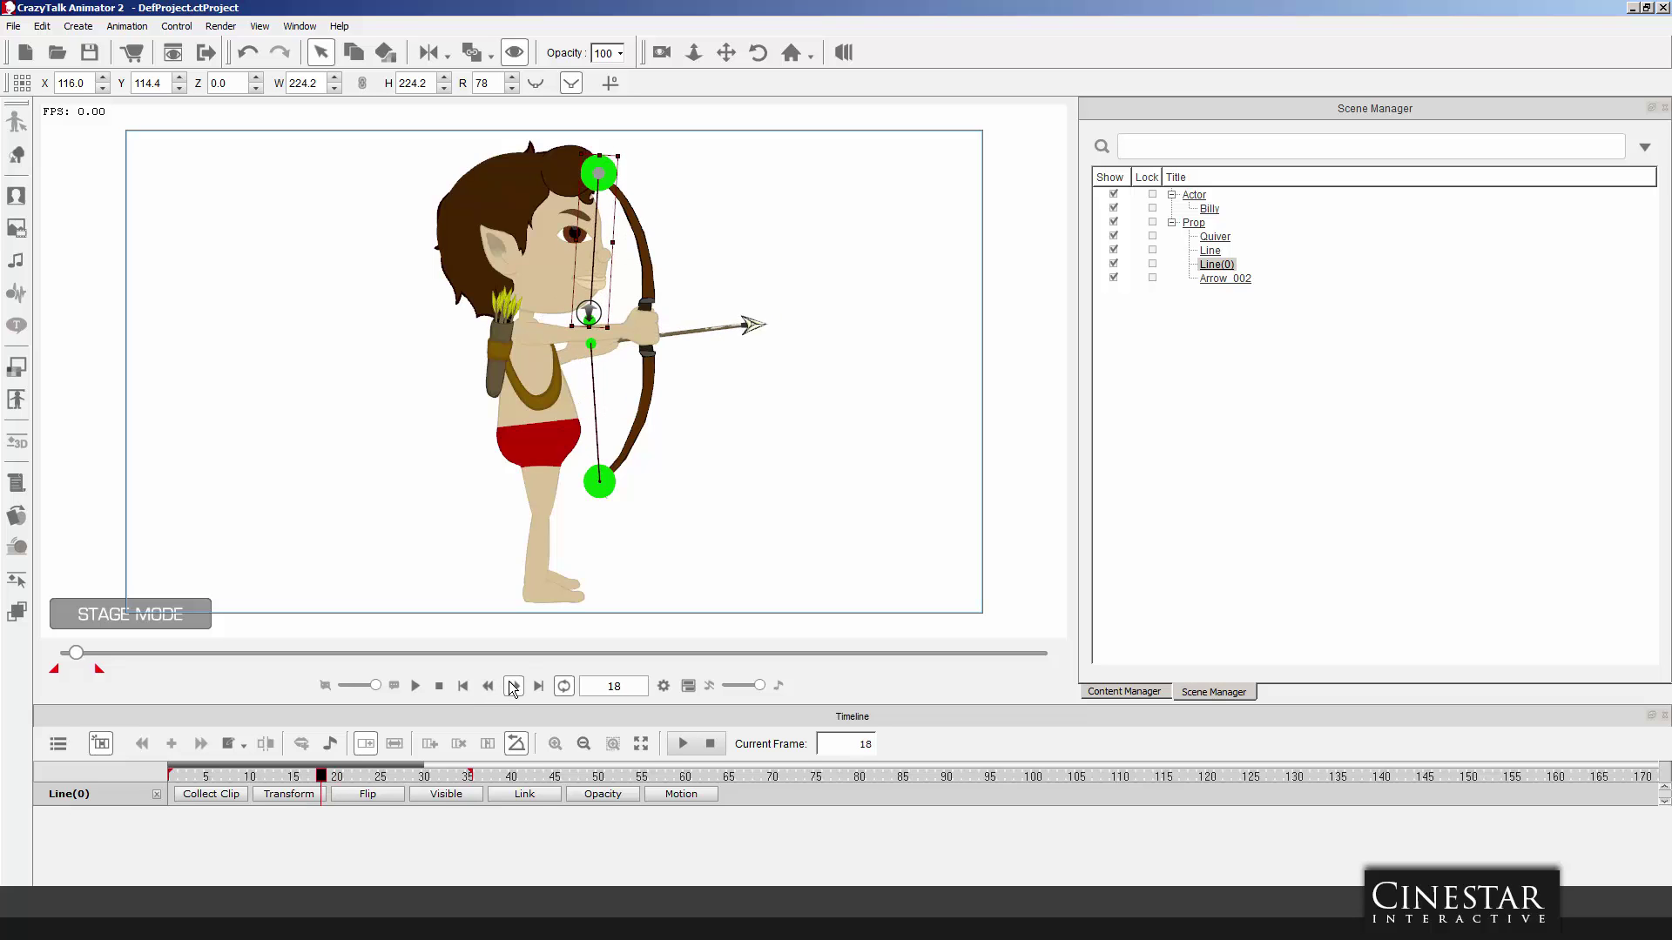
{"action": "left_click", "coordinate": [511, 687]}
{"action": "left_click", "coordinate": [511, 687]}
{"action": "left_click", "coordinate": [511, 686]}
{"action": "left_click", "coordinate": [511, 686]}
{"action": "left_click", "coordinate": [511, 686]}
{"action": "left_click", "coordinate": [511, 686]}
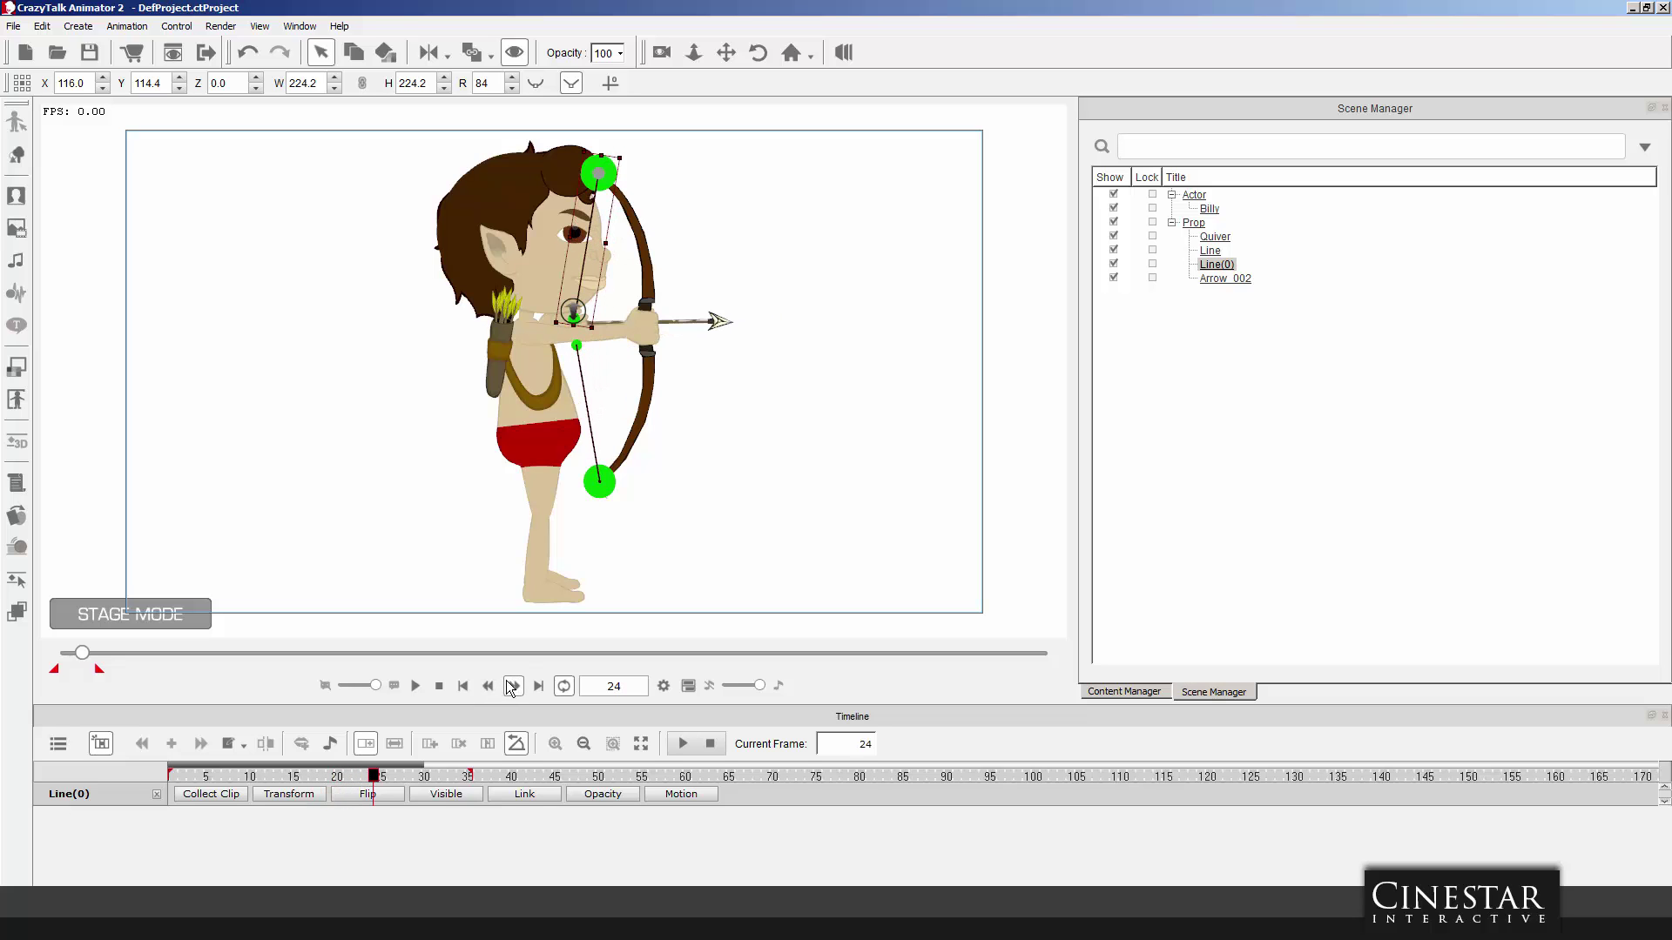
{"action": "left_click", "coordinate": [462, 686]}
{"action": "left_click", "coordinate": [416, 686]}
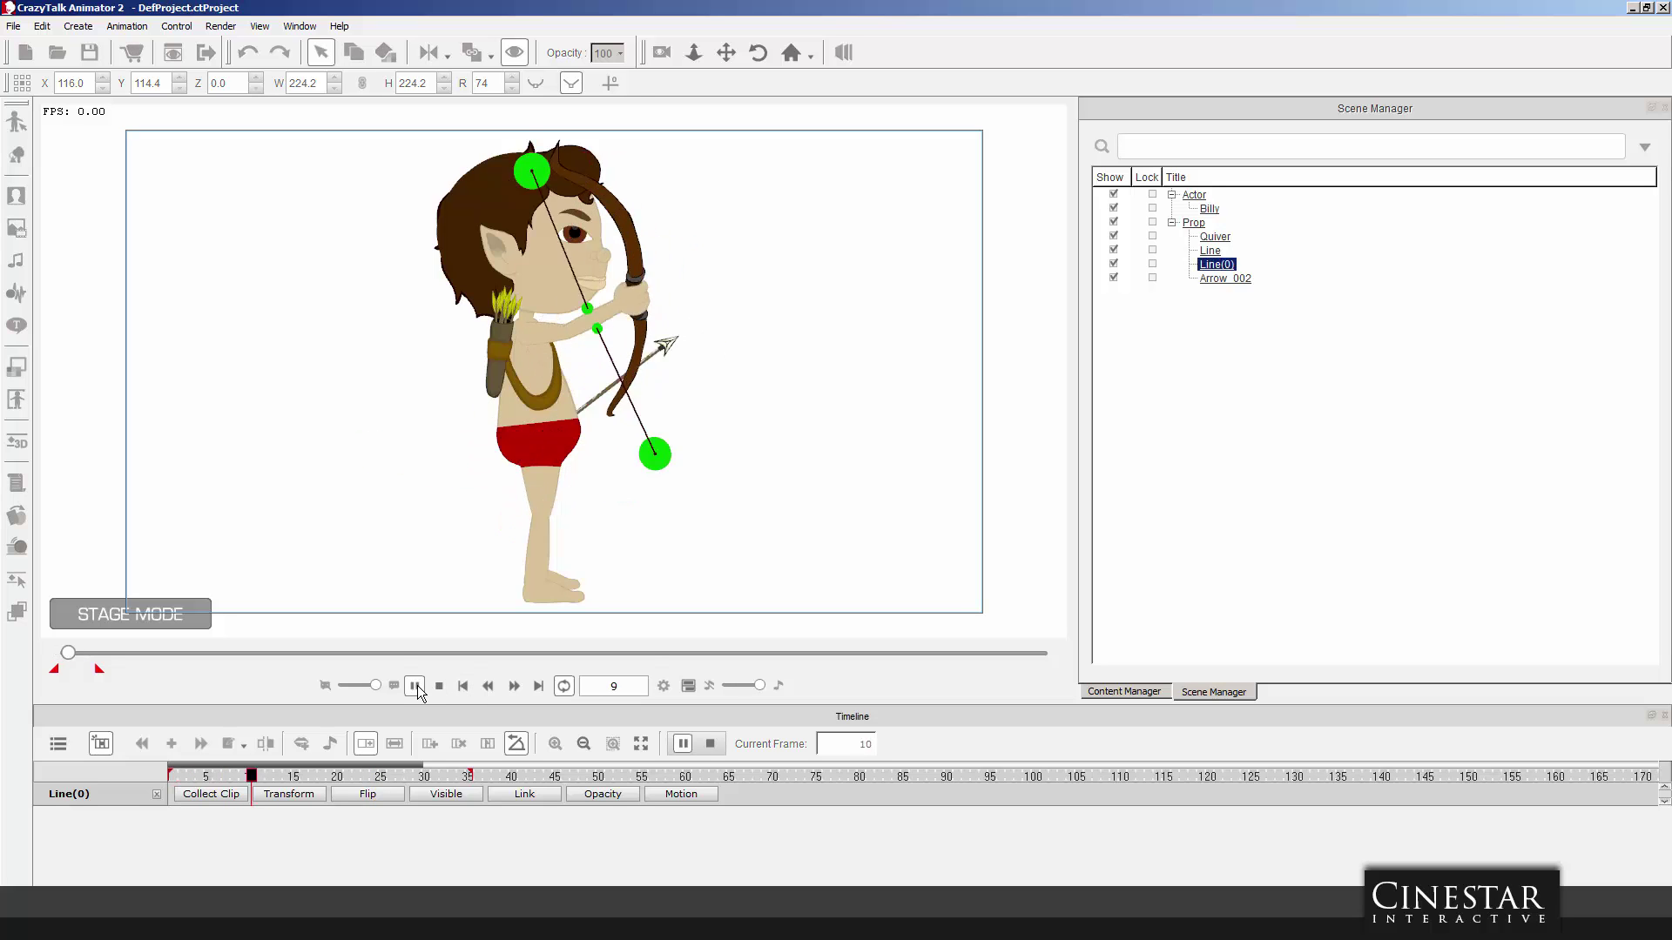
{"action": "left_click", "coordinate": [463, 688]}
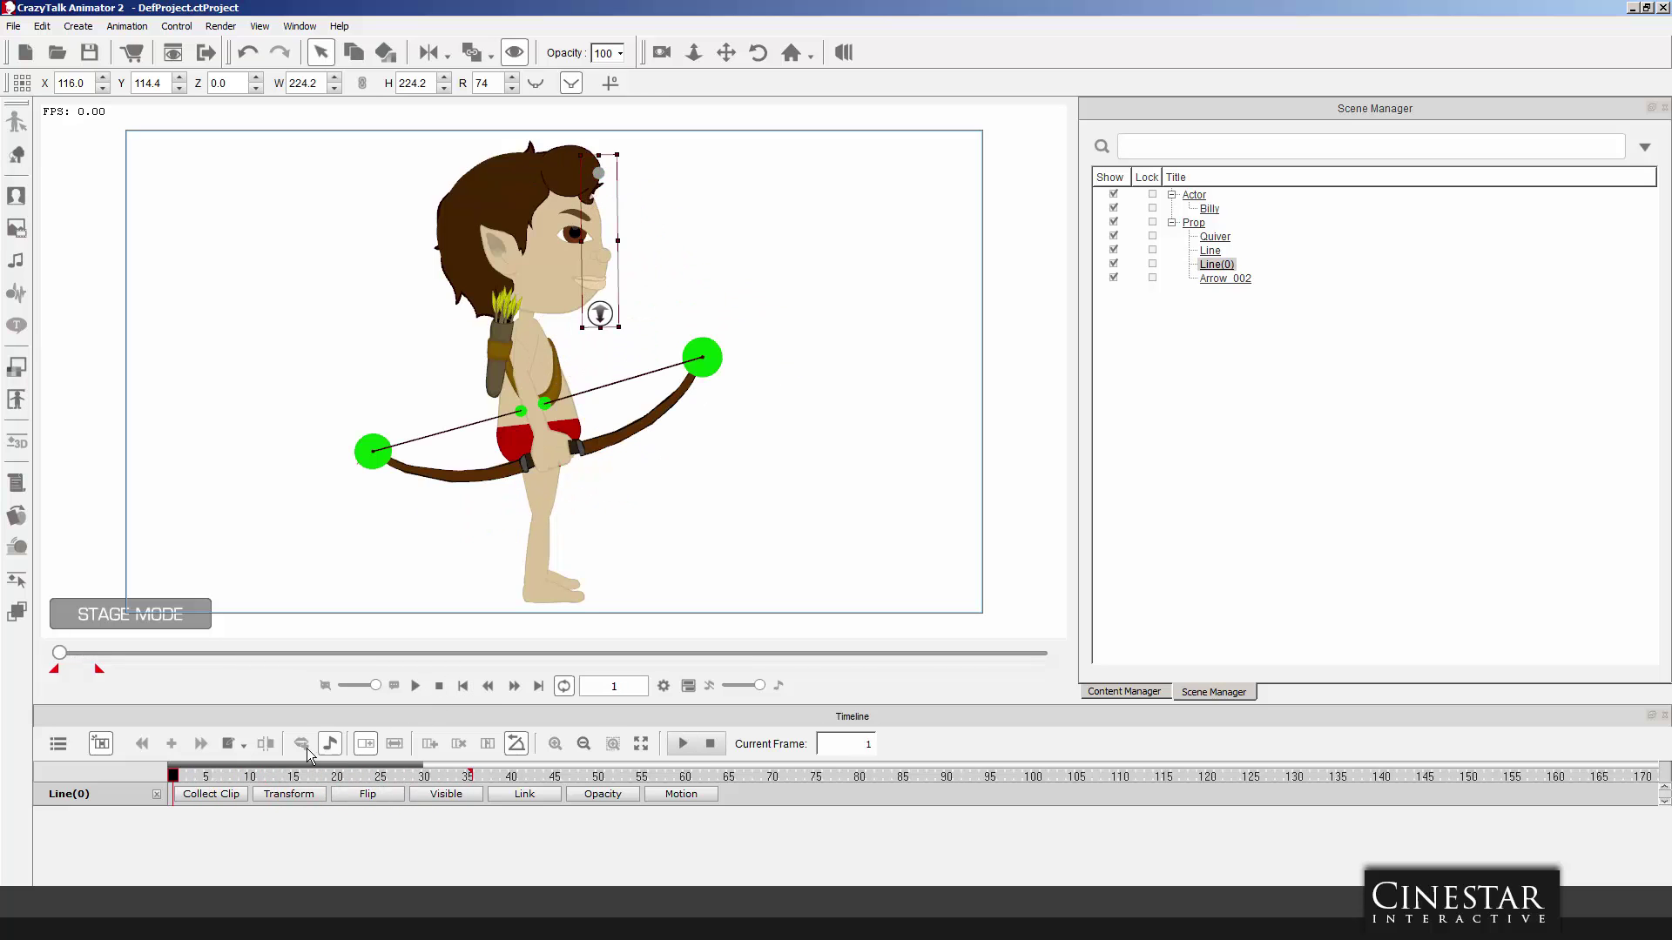
Key the upper bowstring line's transform at frame 10, move that key onto frame 18, and play the animation to check it.
{"action": "mouse_move", "coordinate": [243, 775]}
{"action": "left_mouse_down"}
{"action": "mouse_move", "coordinate": [434, 776]}
{"action": "mouse_move", "coordinate": [307, 777]}
{"action": "left_mouse_up"}
{"action": "left_click_drag", "start_coordinate": [305, 778], "coordinate": [254, 772]}
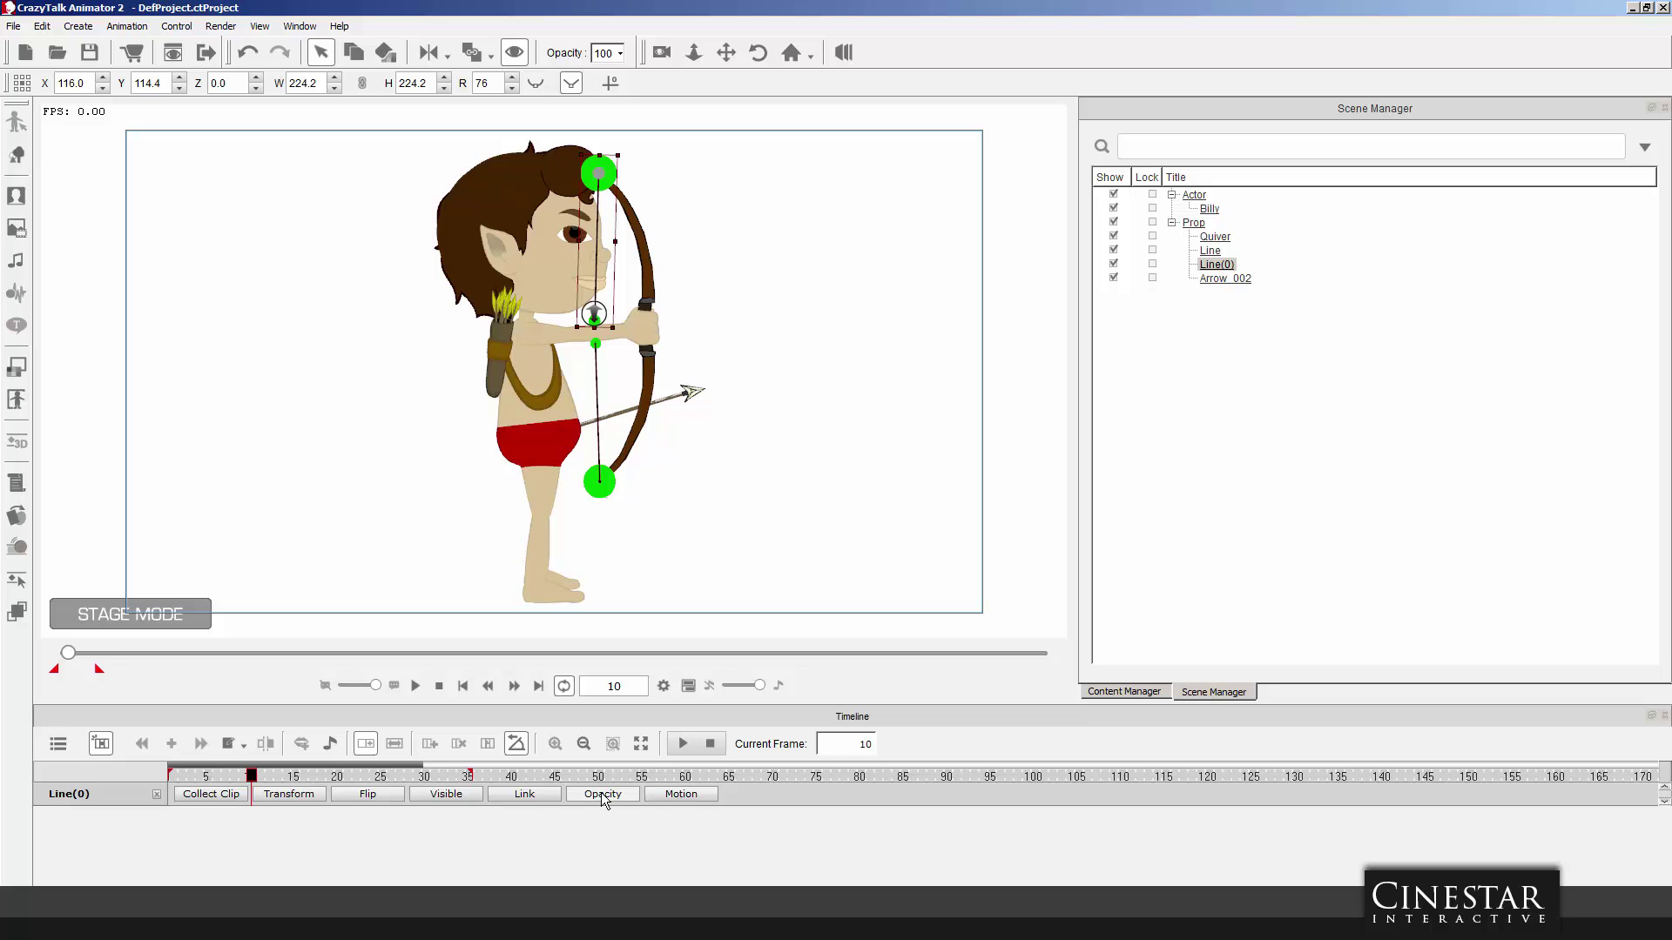
{"action": "left_click", "coordinate": [295, 793]}
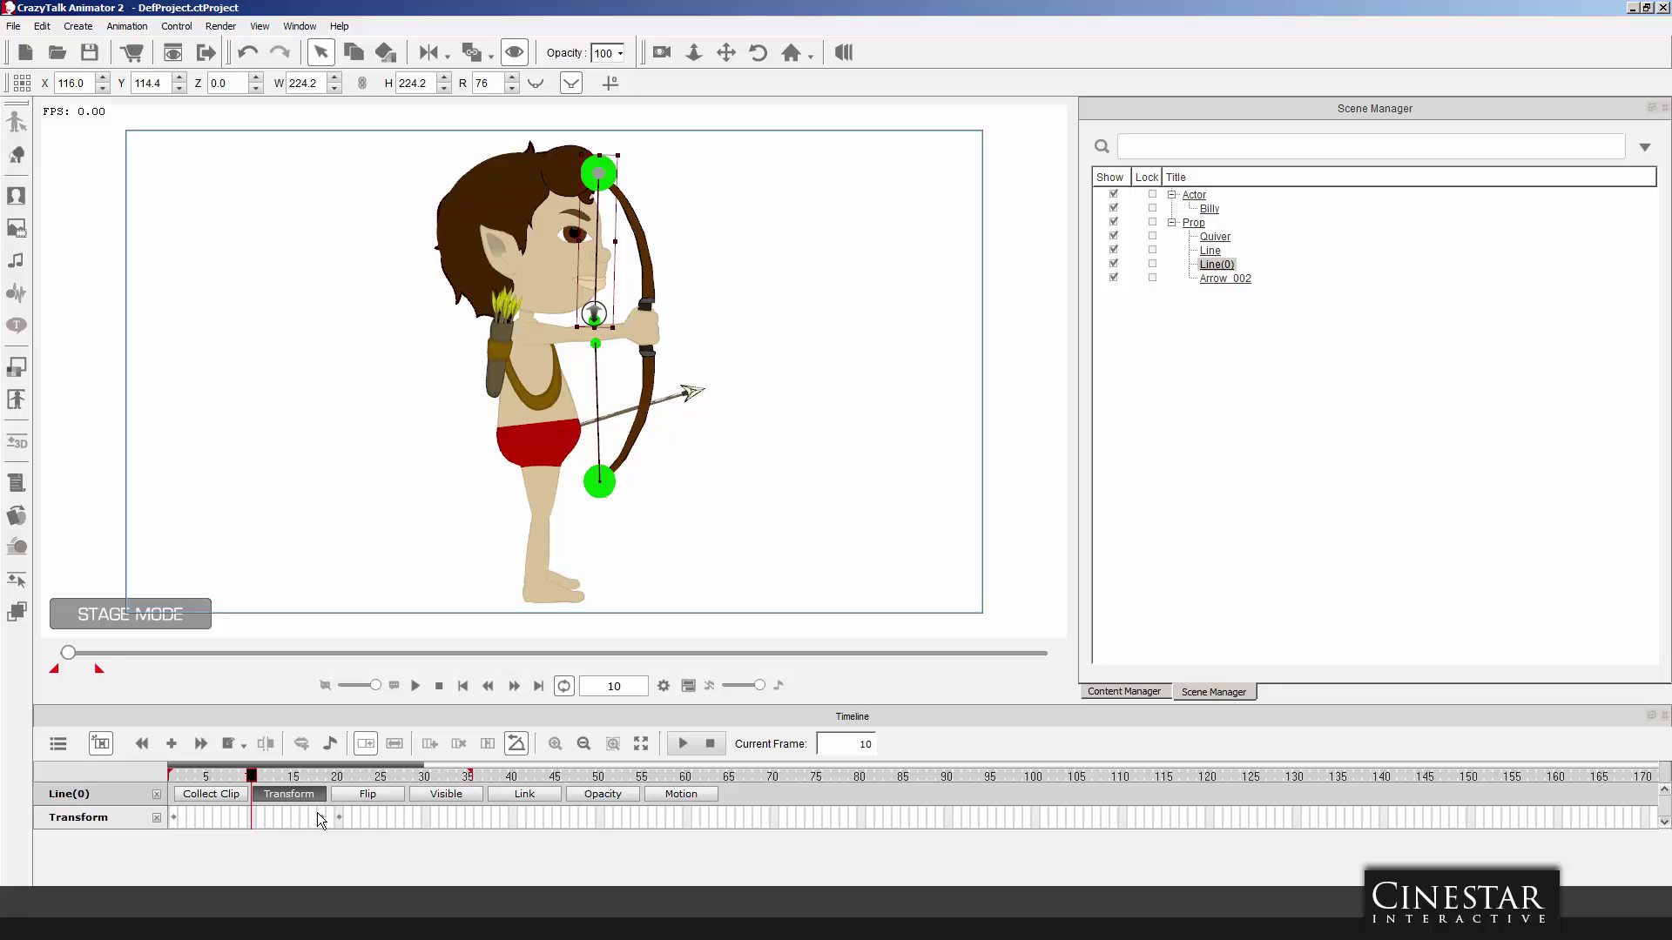
{"action": "left_click", "coordinate": [250, 817]}
{"action": "left_click_drag", "start_coordinate": [250, 782], "coordinate": [322, 785]}
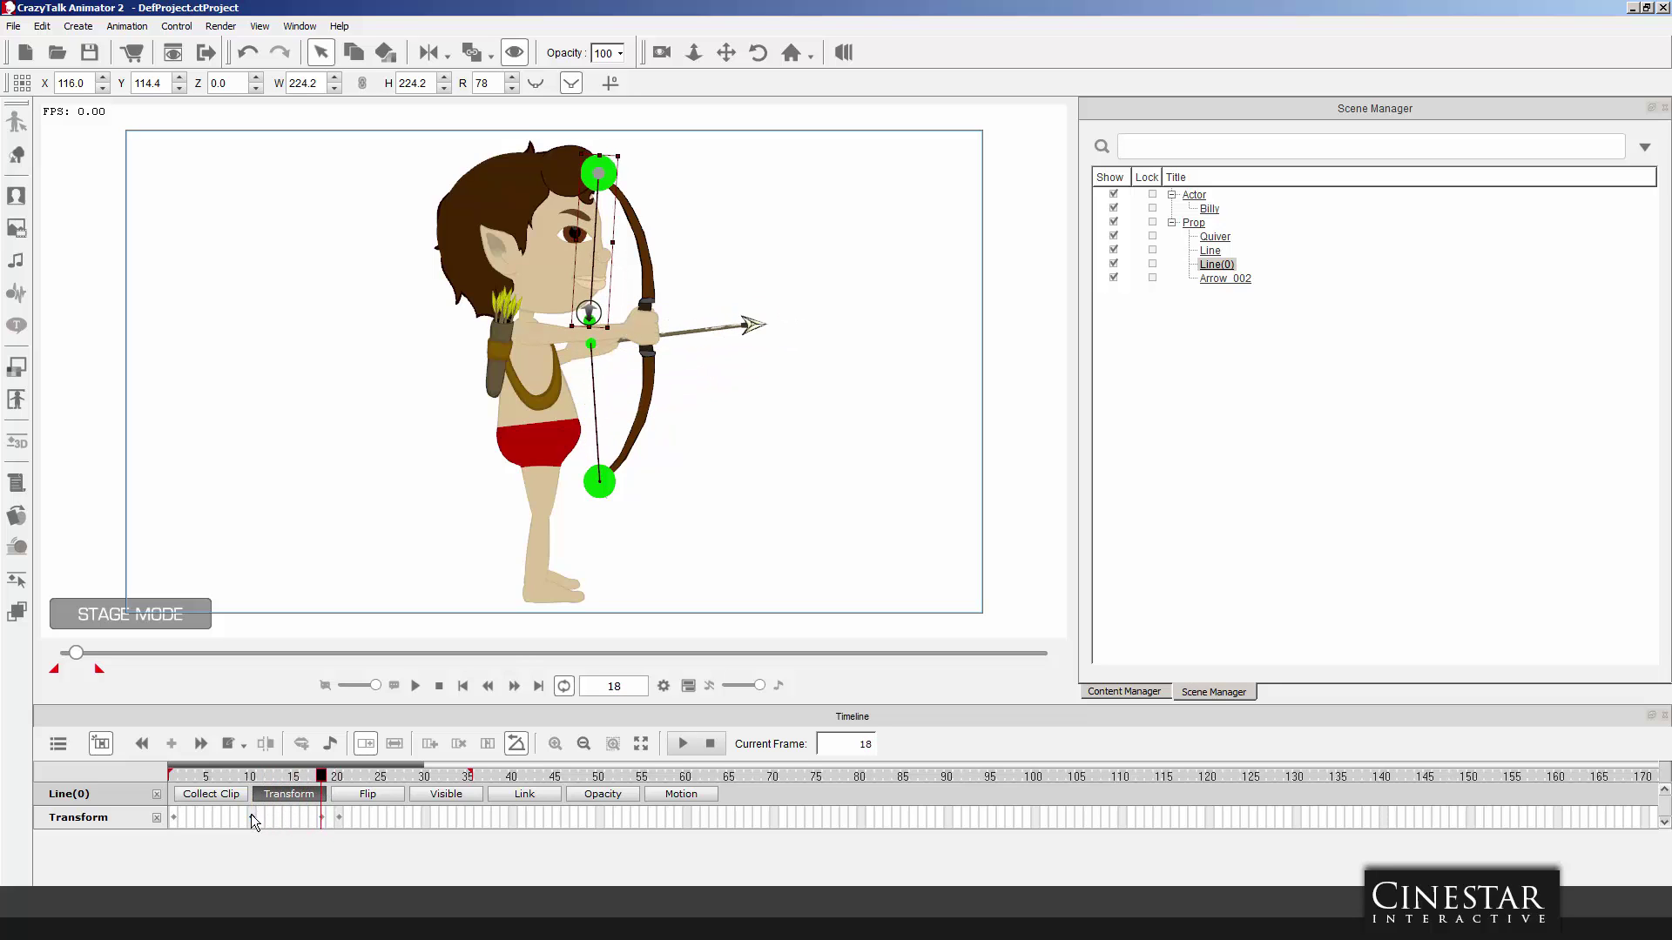
{"action": "left_click", "coordinate": [252, 817]}
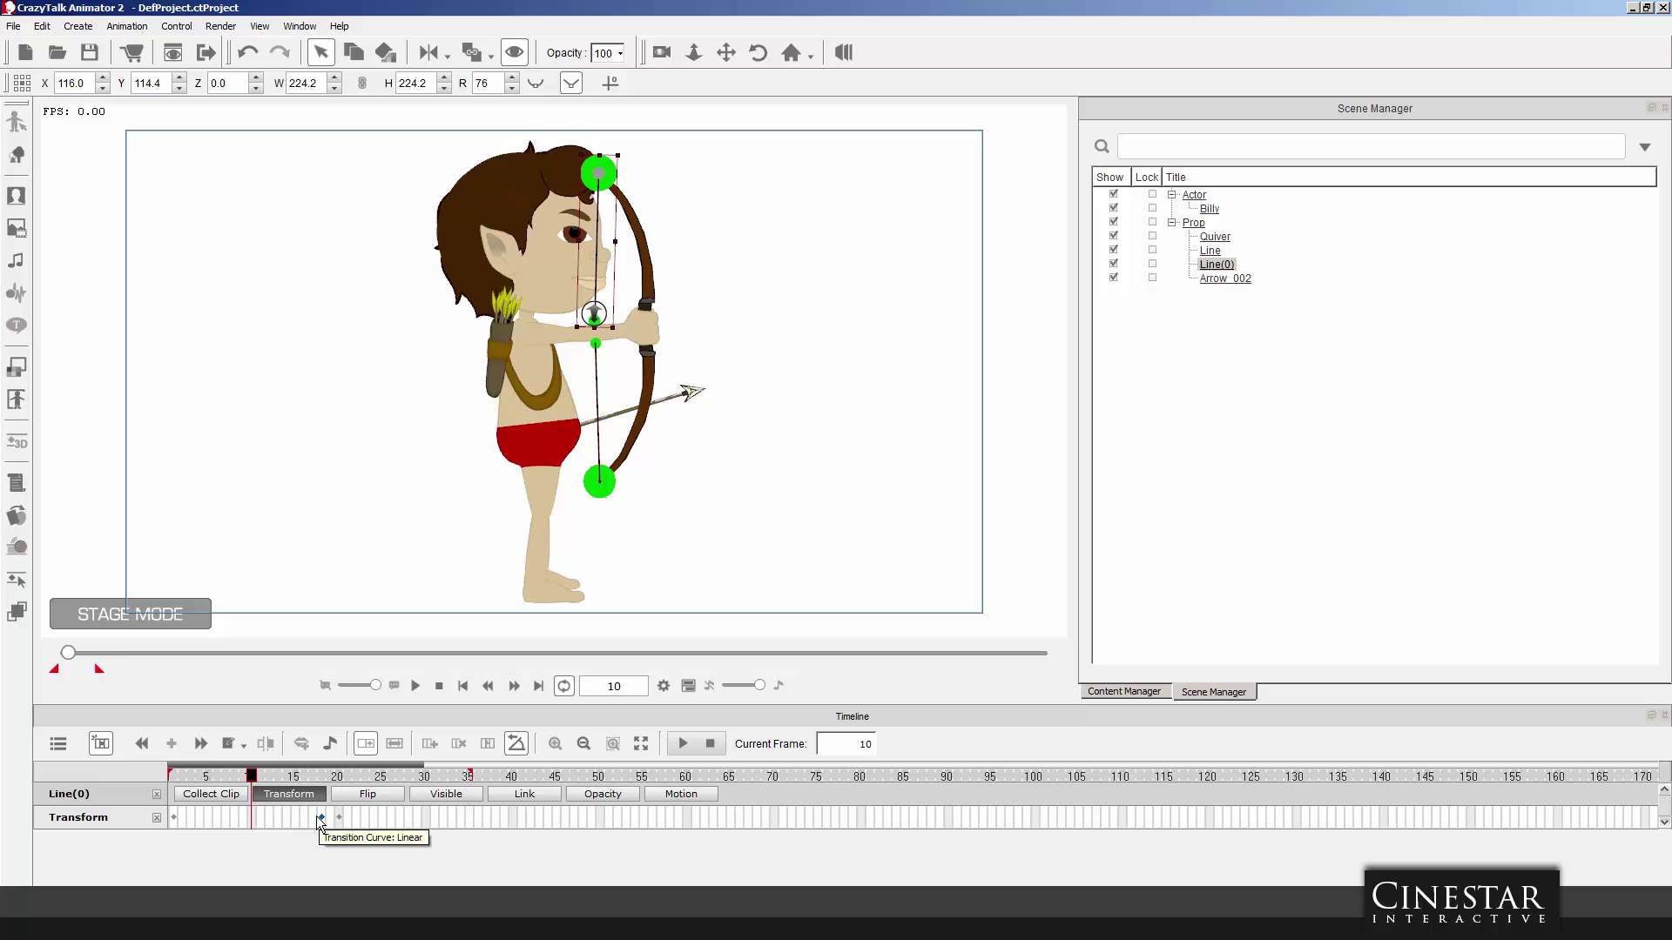
{"action": "left_click", "coordinate": [317, 816]}
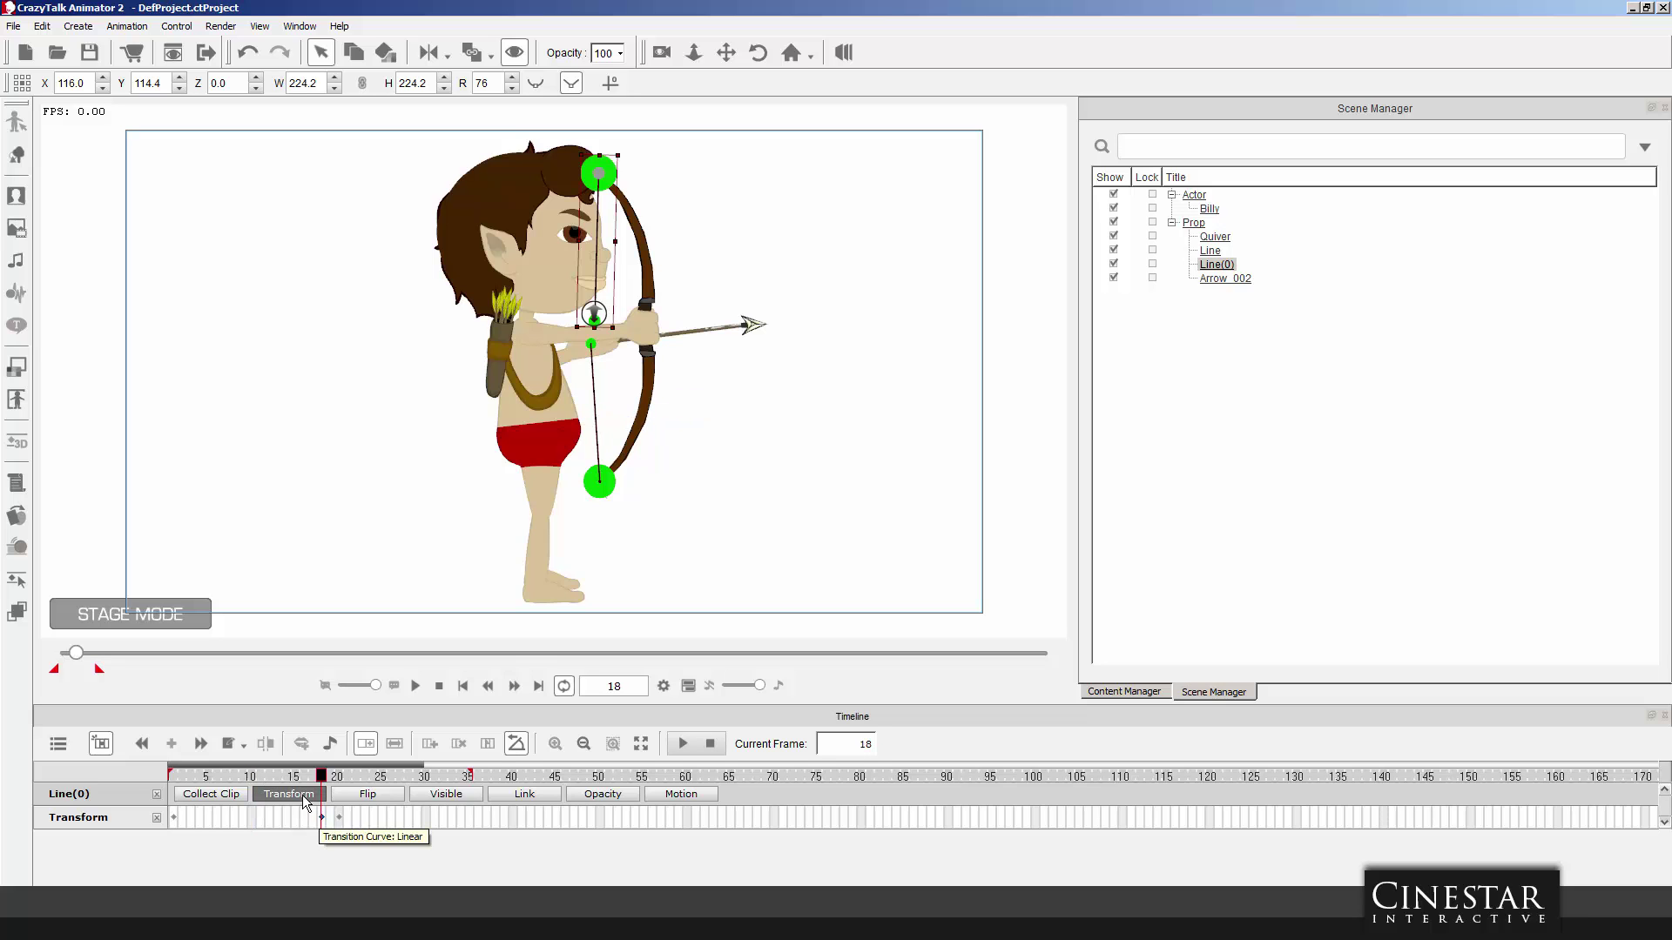
{"action": "left_click_drag", "start_coordinate": [314, 778], "coordinate": [175, 759]}
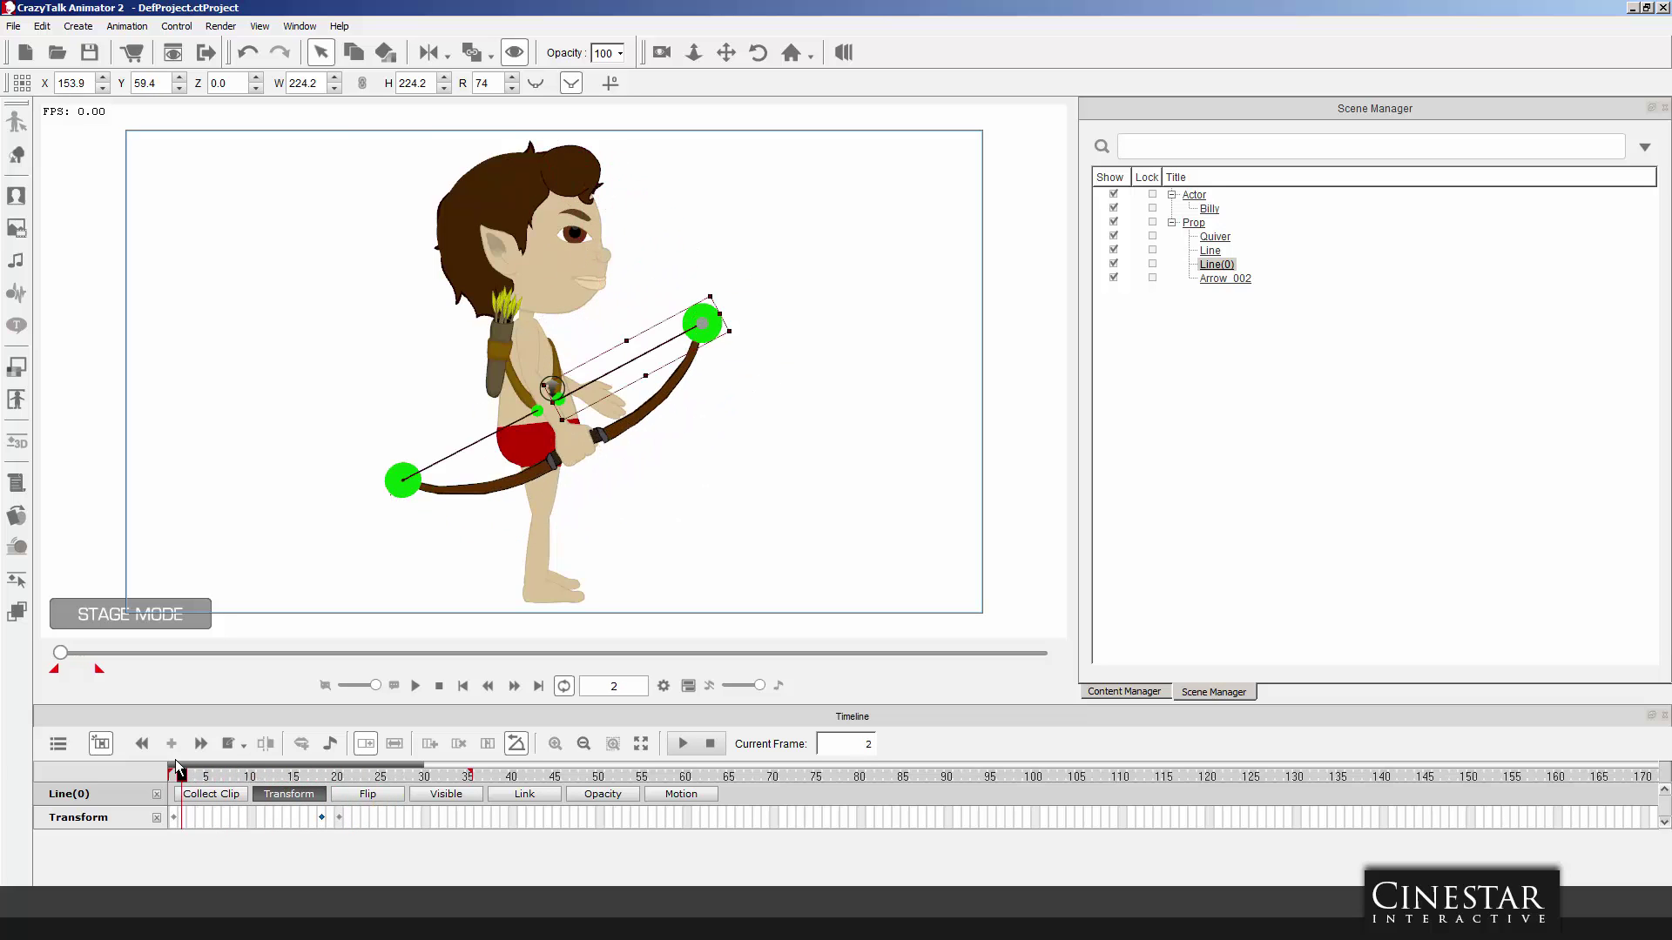
{"action": "left_click", "coordinate": [415, 691]}
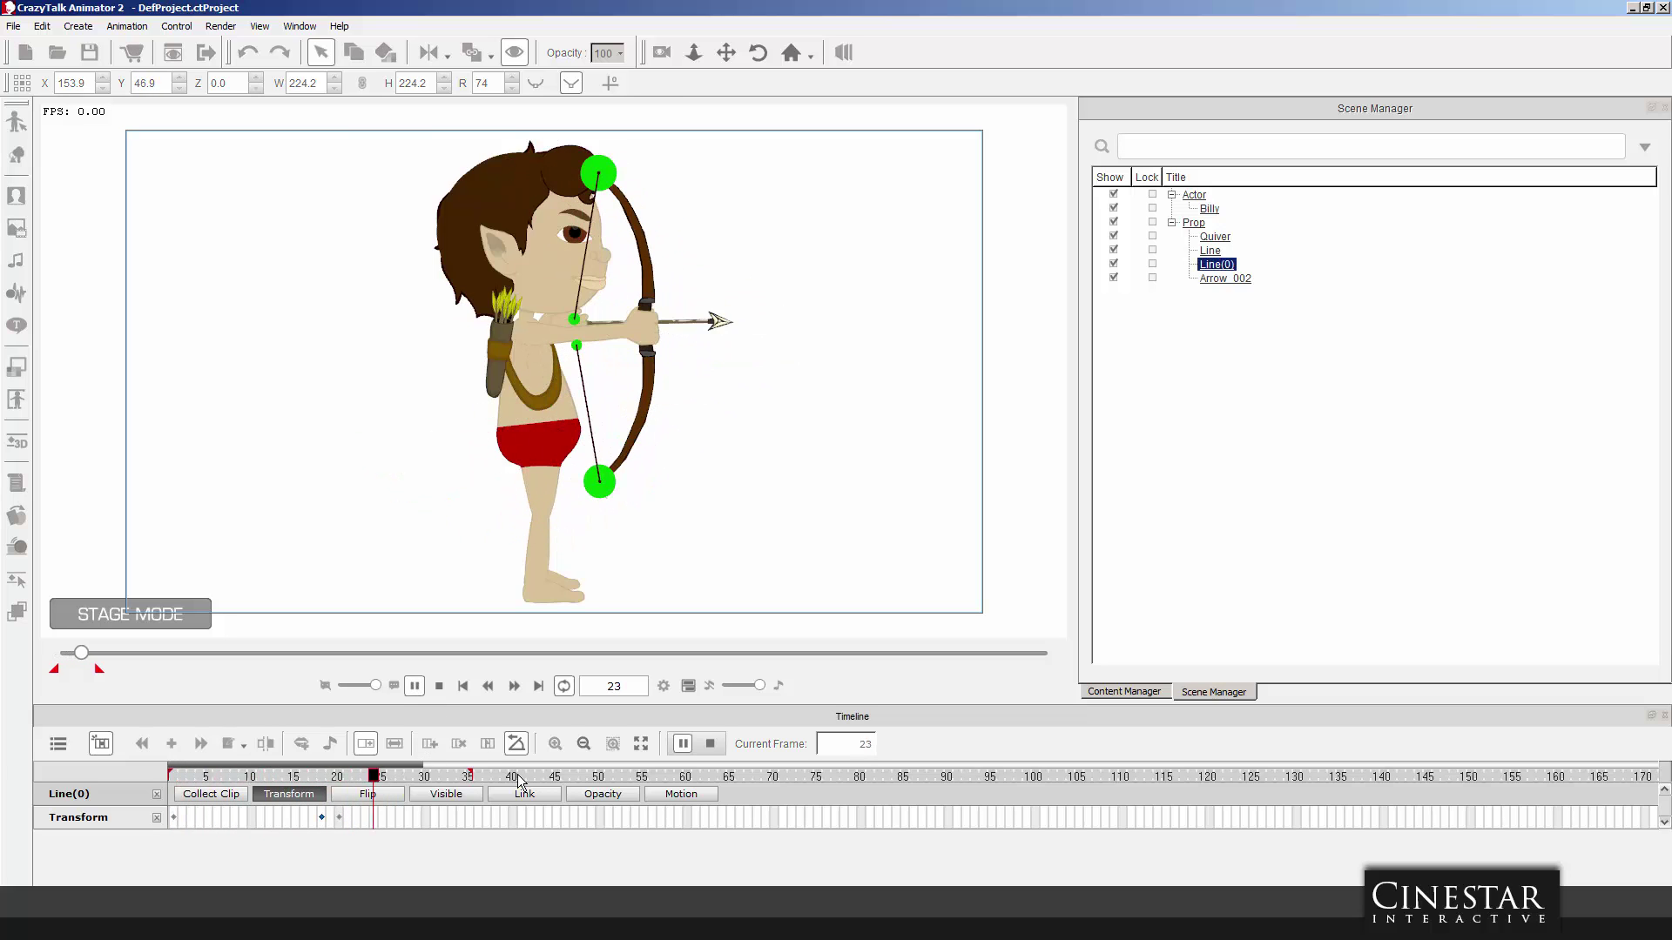
{"action": "left_click", "coordinate": [443, 684]}
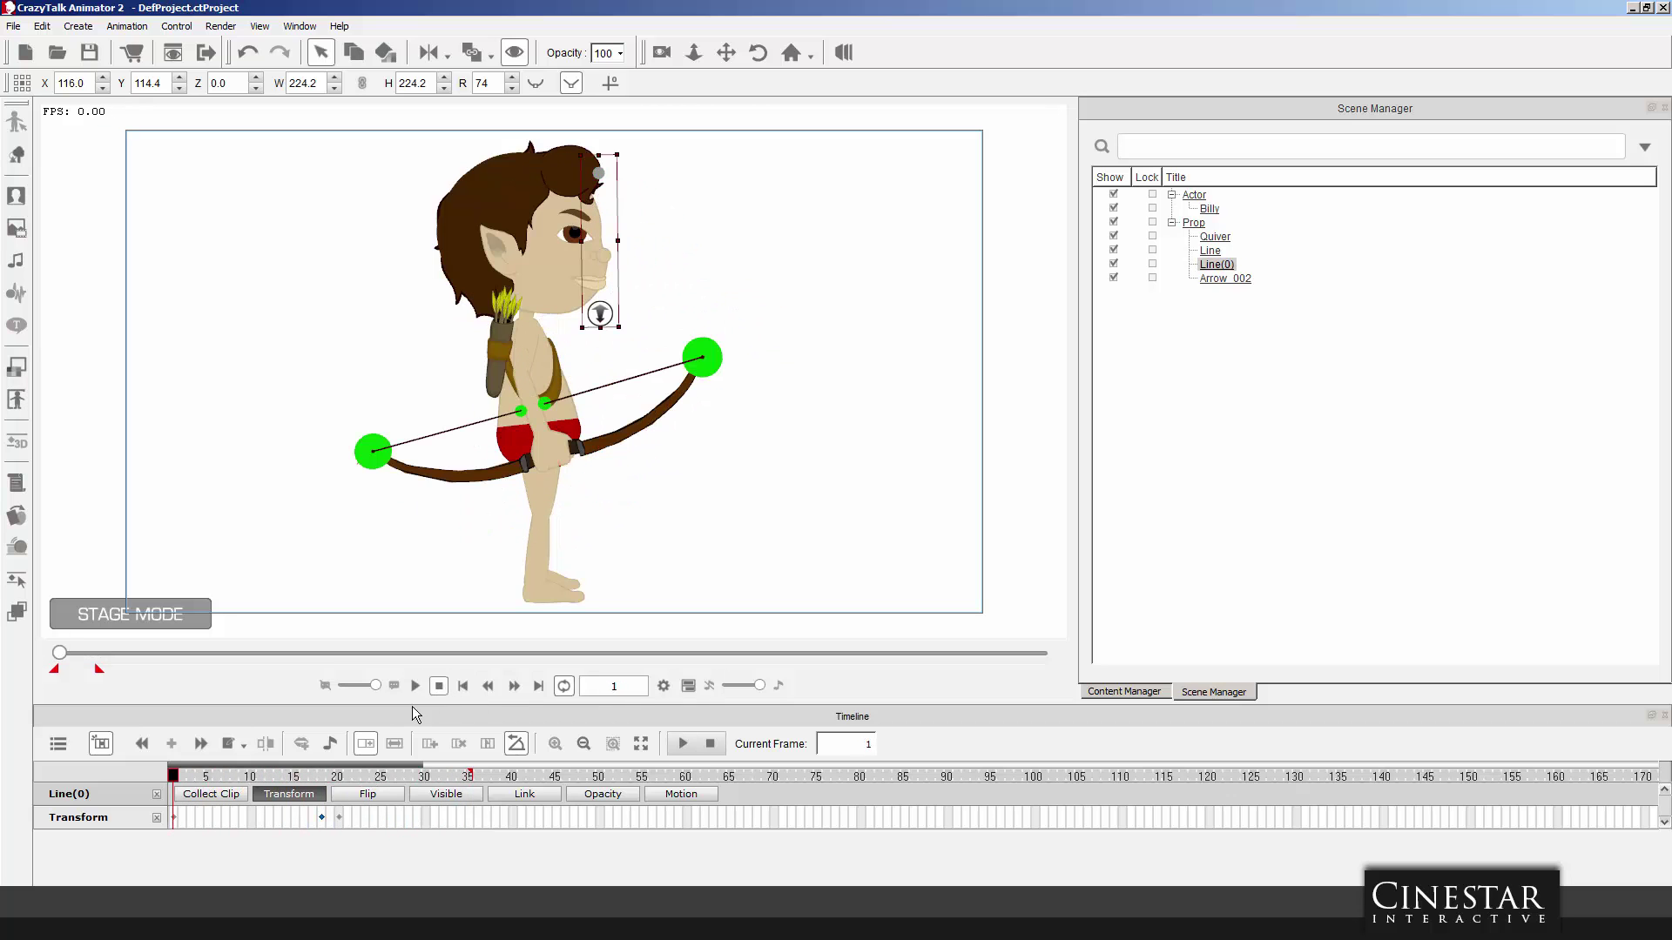
Replace the upper bowstring line's transform key at frame 1 with a copy of its frame 18 key.
{"action": "left_click", "coordinate": [312, 814]}
{"action": "left_click", "coordinate": [186, 815]}
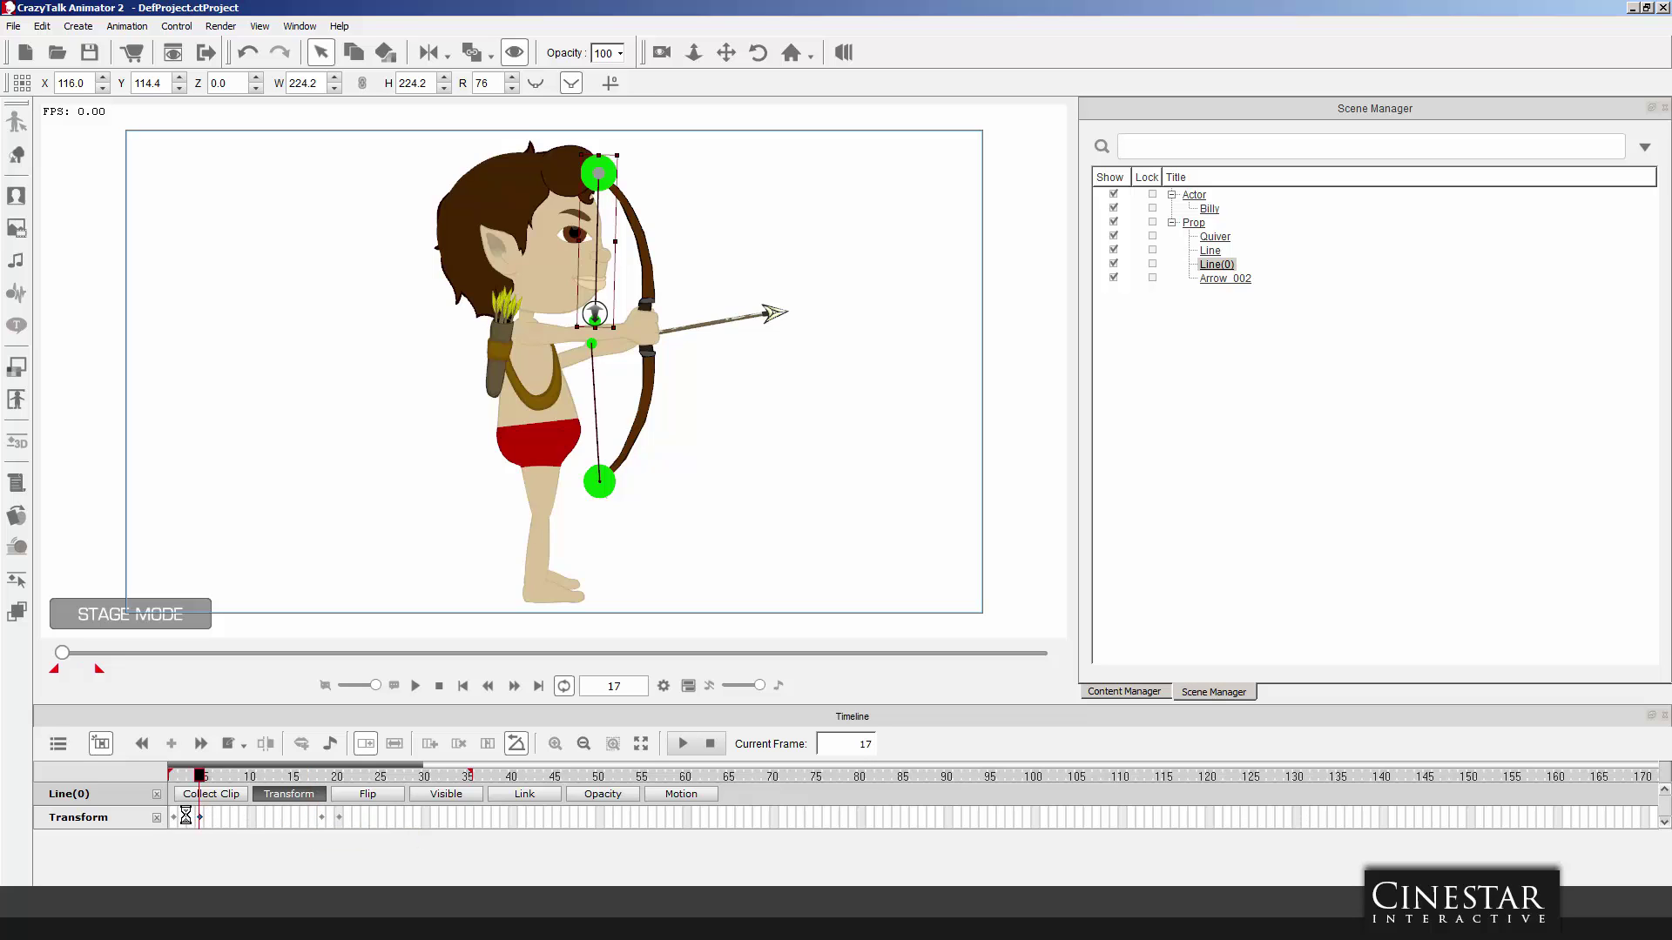
{"action": "left_click", "coordinate": [172, 817]}
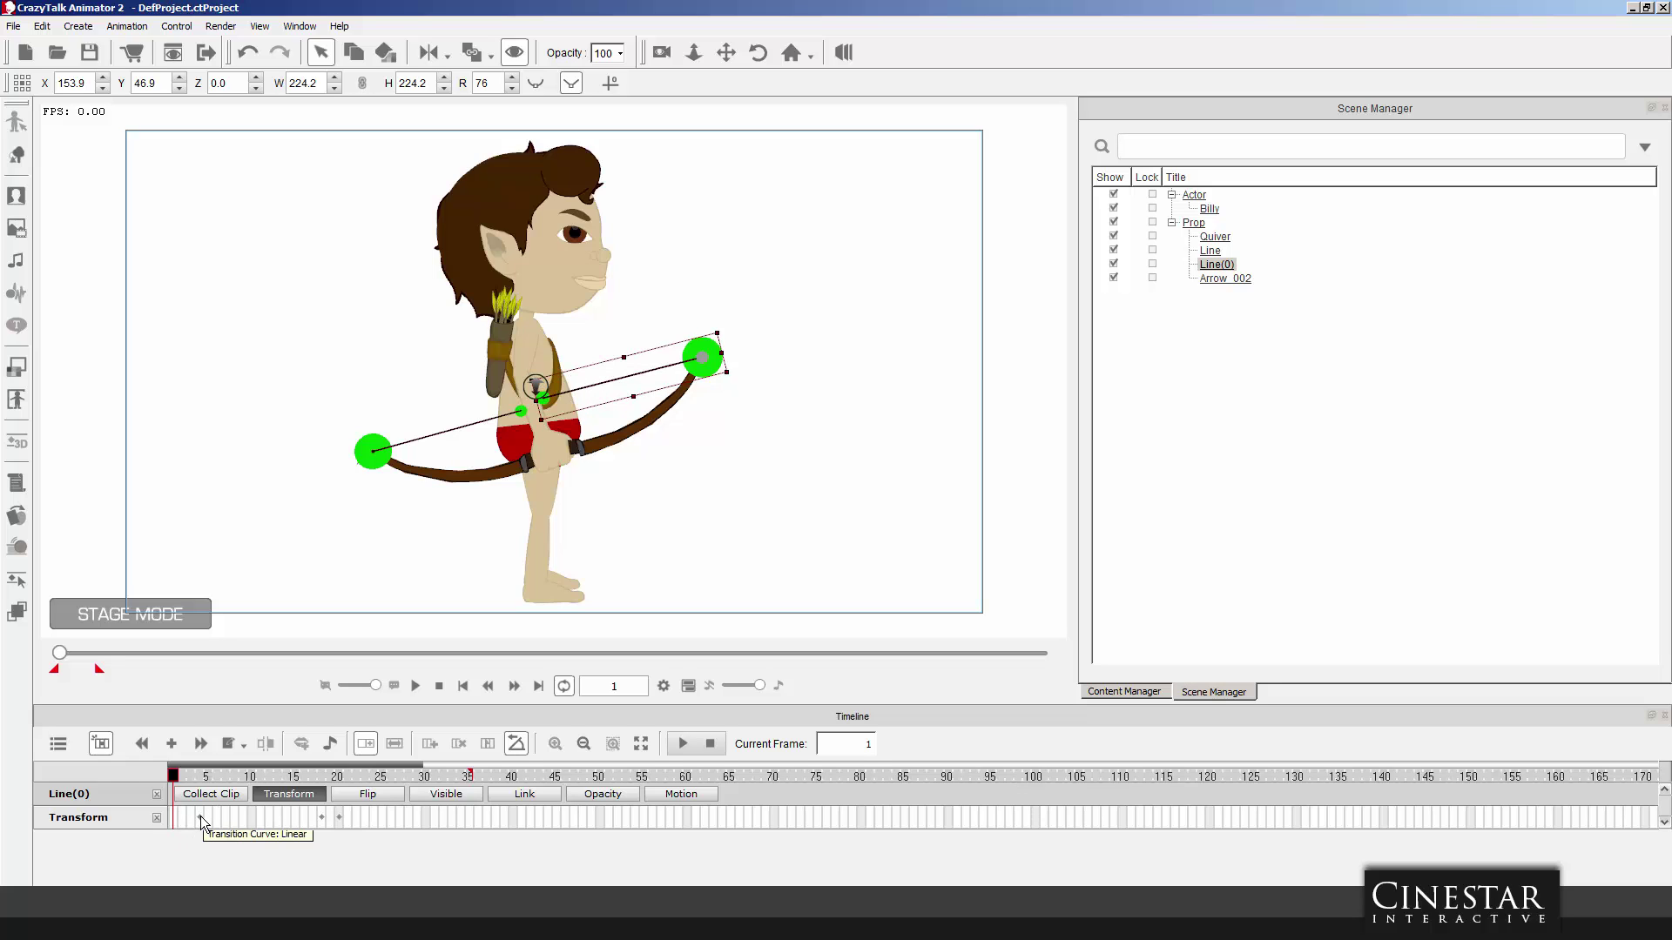
{"action": "left_click", "coordinate": [201, 817]}
{"action": "left_click", "coordinate": [169, 818]}
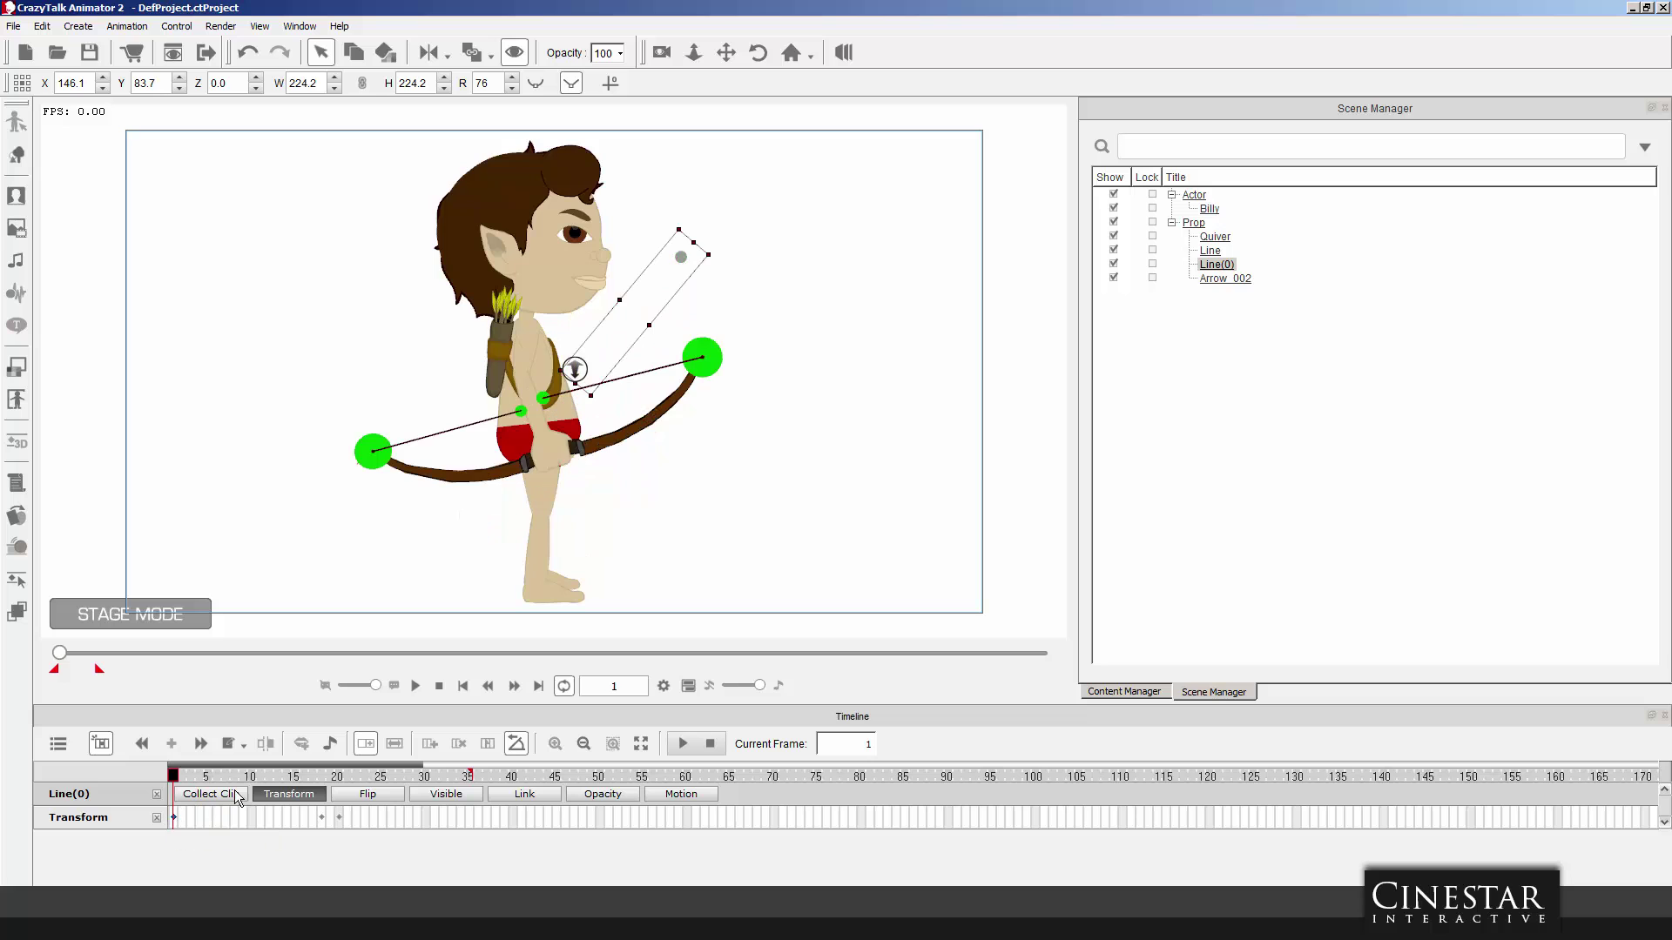
Play the animation, display the lower bowstring line's transform keys and scrub to frame 17 to check the string.
{"action": "left_click", "coordinate": [415, 685]}
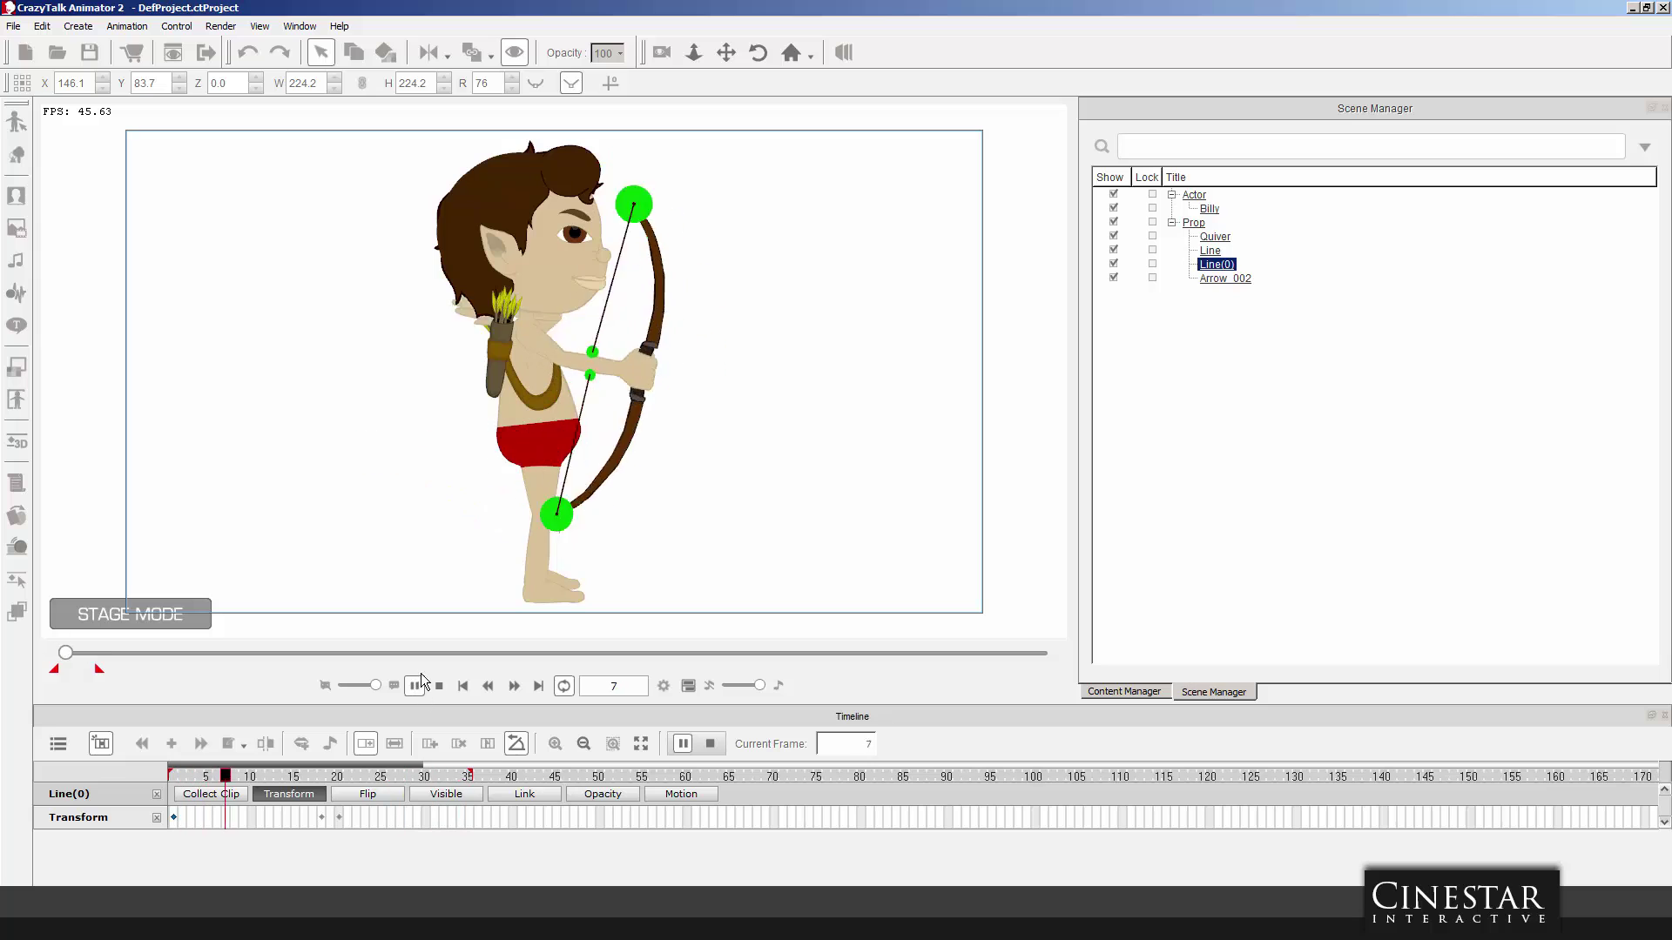
{"action": "left_click", "coordinate": [439, 685]}
{"action": "left_click", "coordinate": [378, 450]}
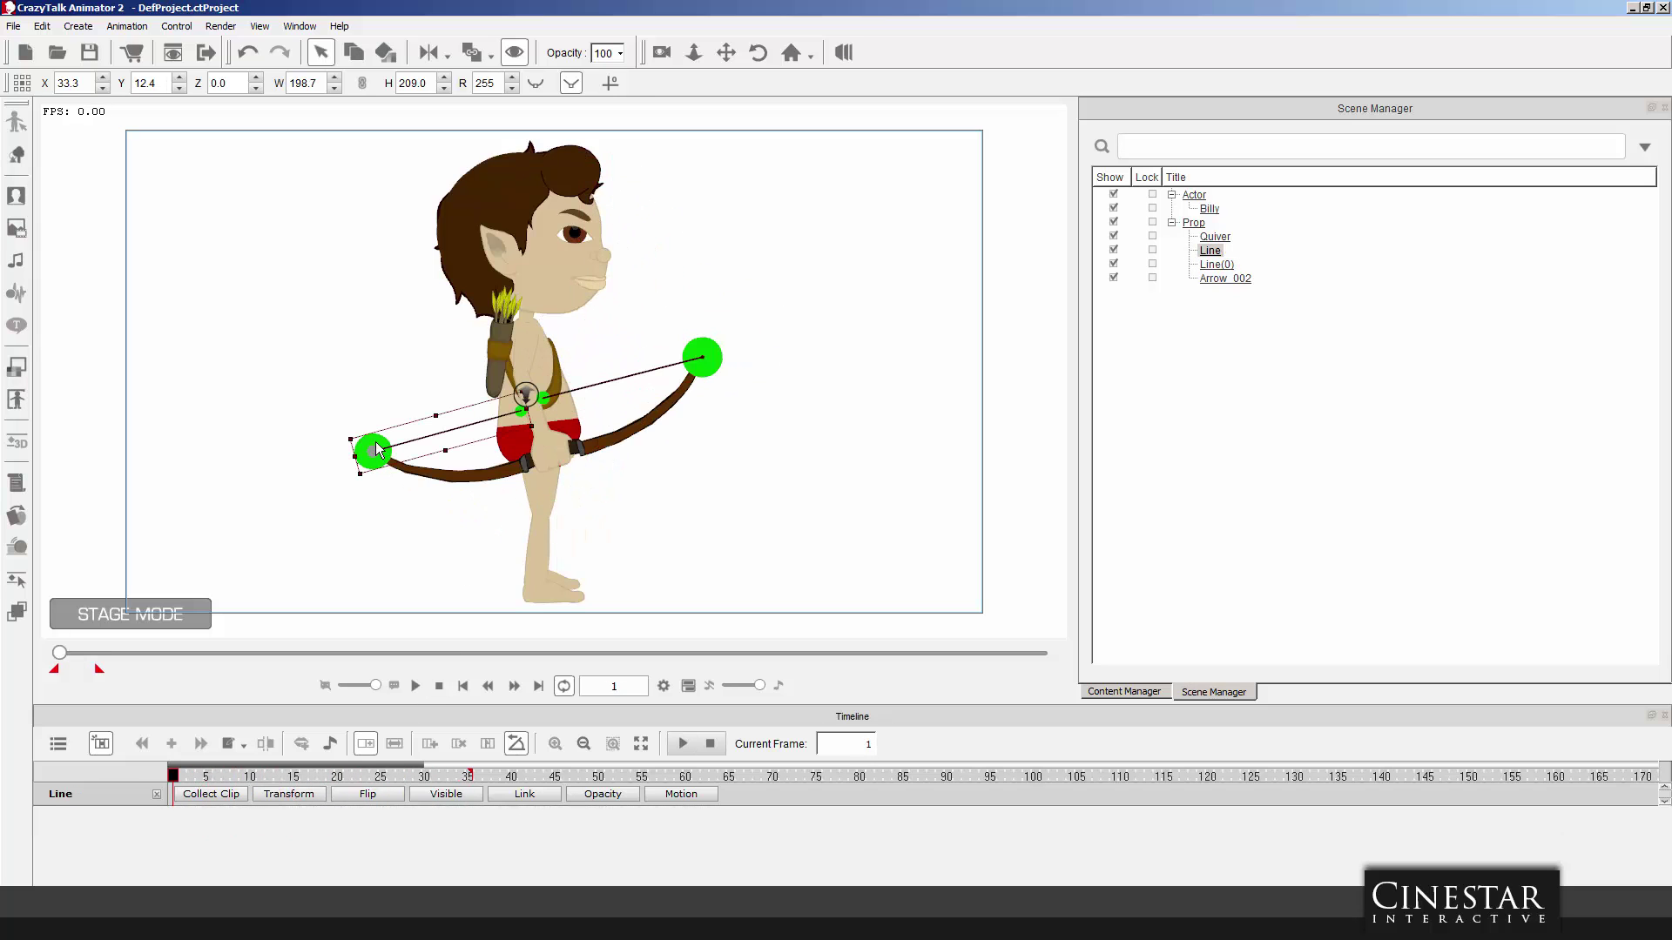
{"action": "left_click", "coordinate": [310, 795]}
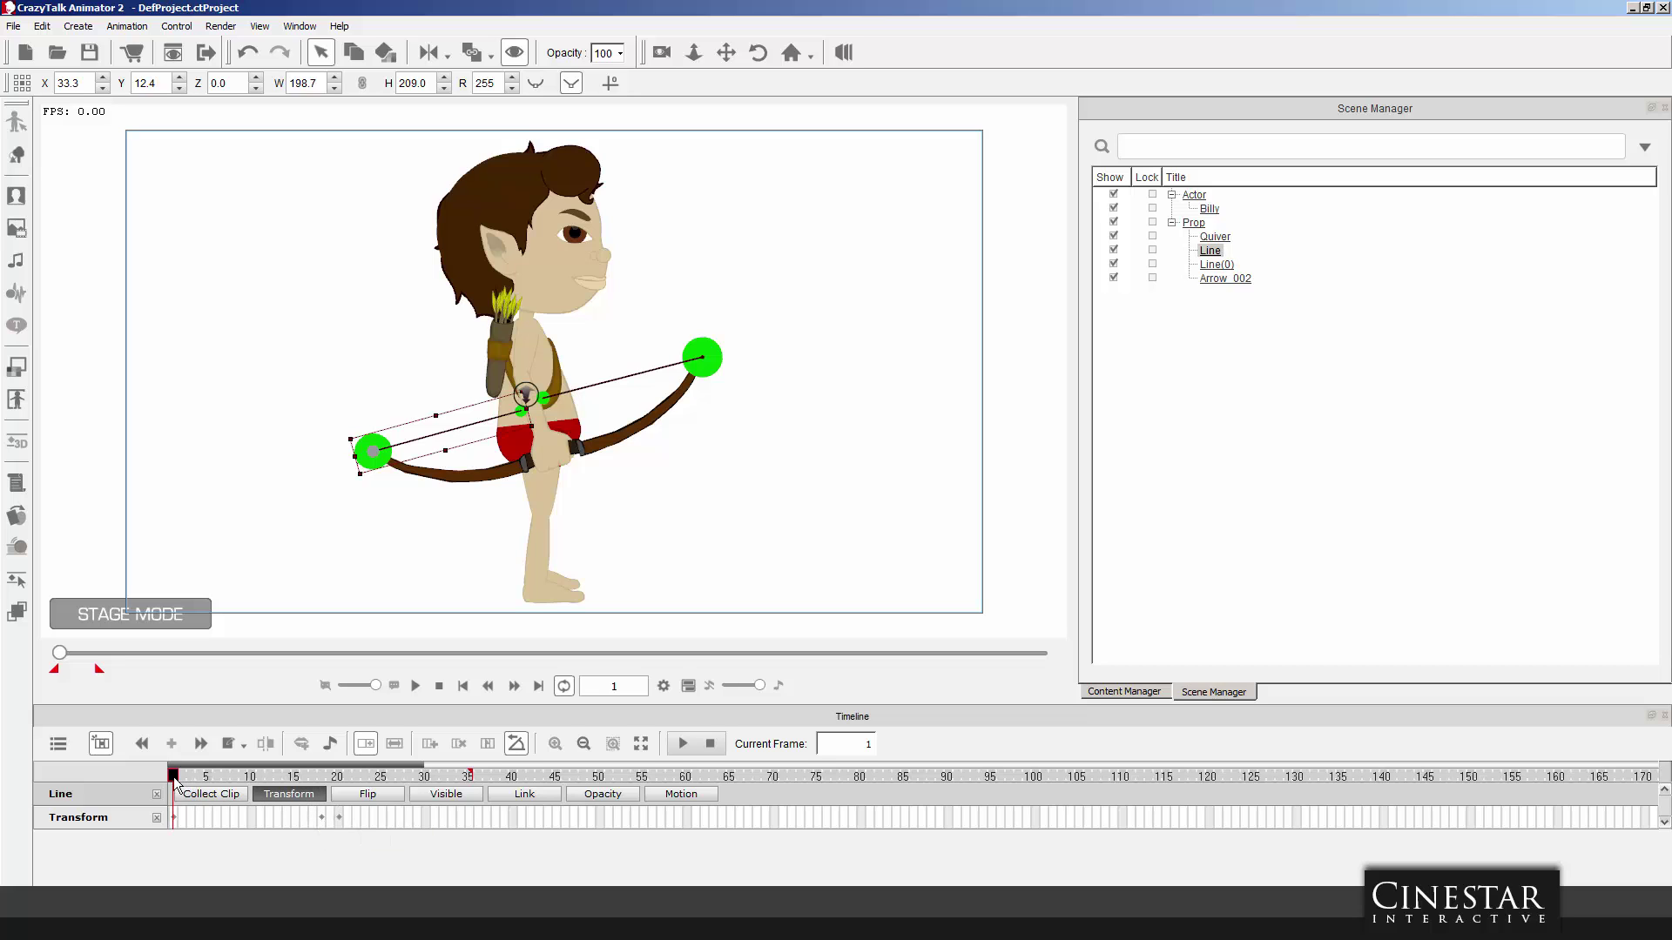
{"action": "left_click_drag", "start_coordinate": [179, 776], "coordinate": [311, 818]}
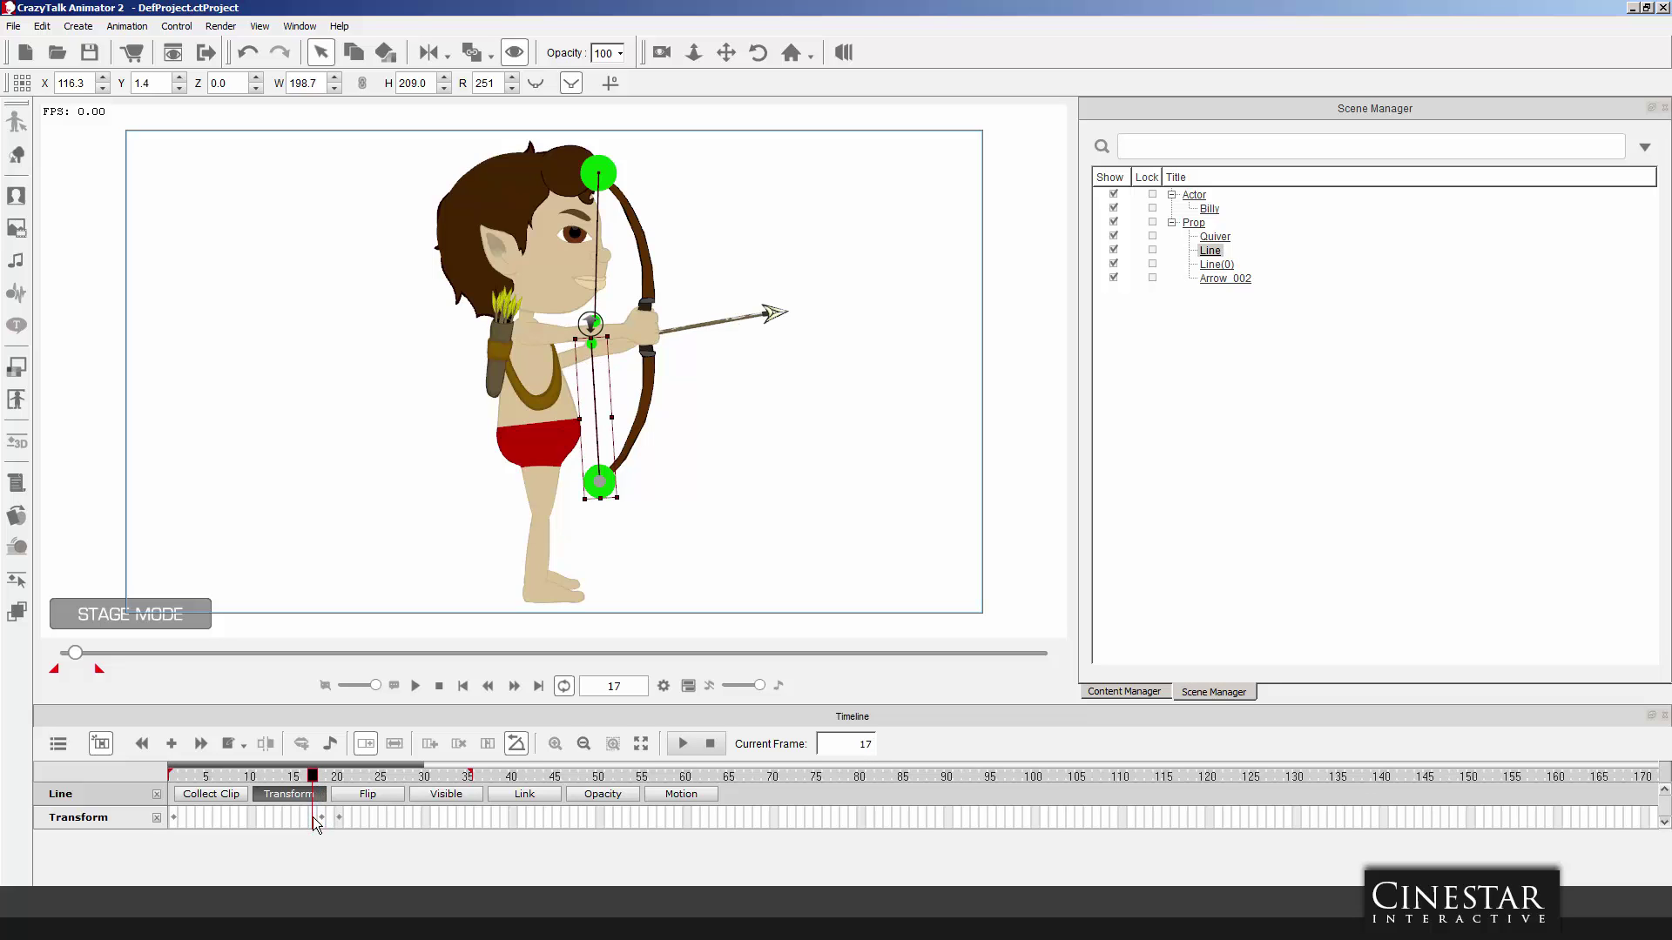
Key the lower bowstring line's transform at frame 17 and rotate the line to about 252 degrees.
{"action": "left_click", "coordinate": [175, 817]}
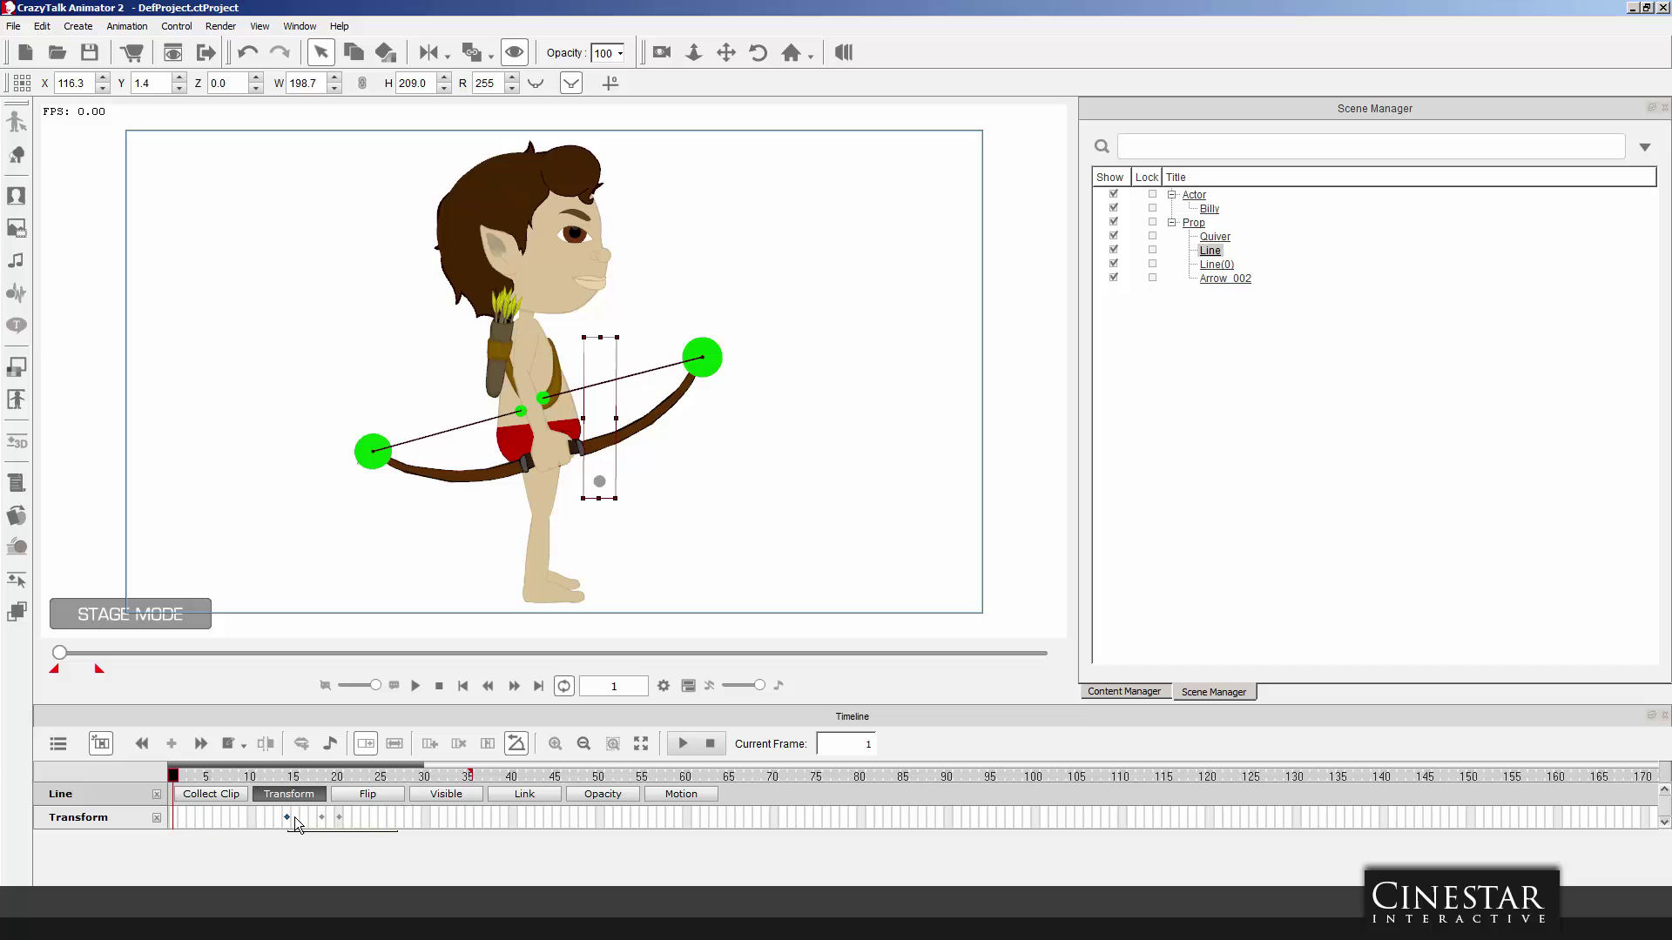
{"action": "left_click_drag", "start_coordinate": [313, 775], "coordinate": [165, 775]}
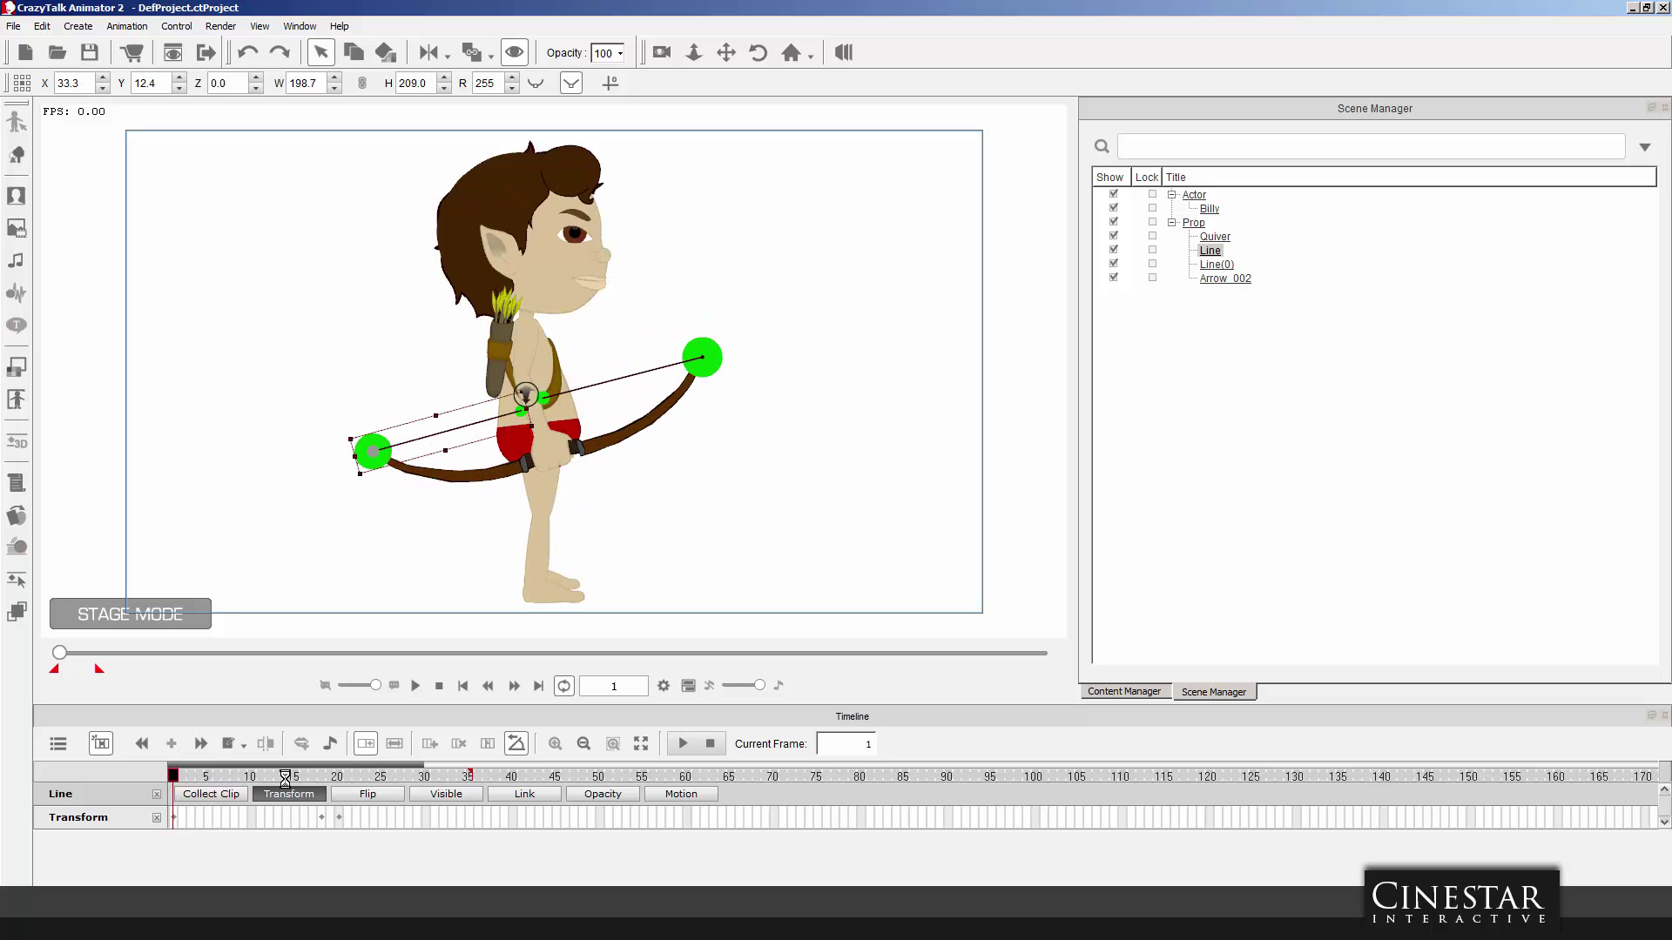
{"action": "left_click", "coordinate": [312, 817]}
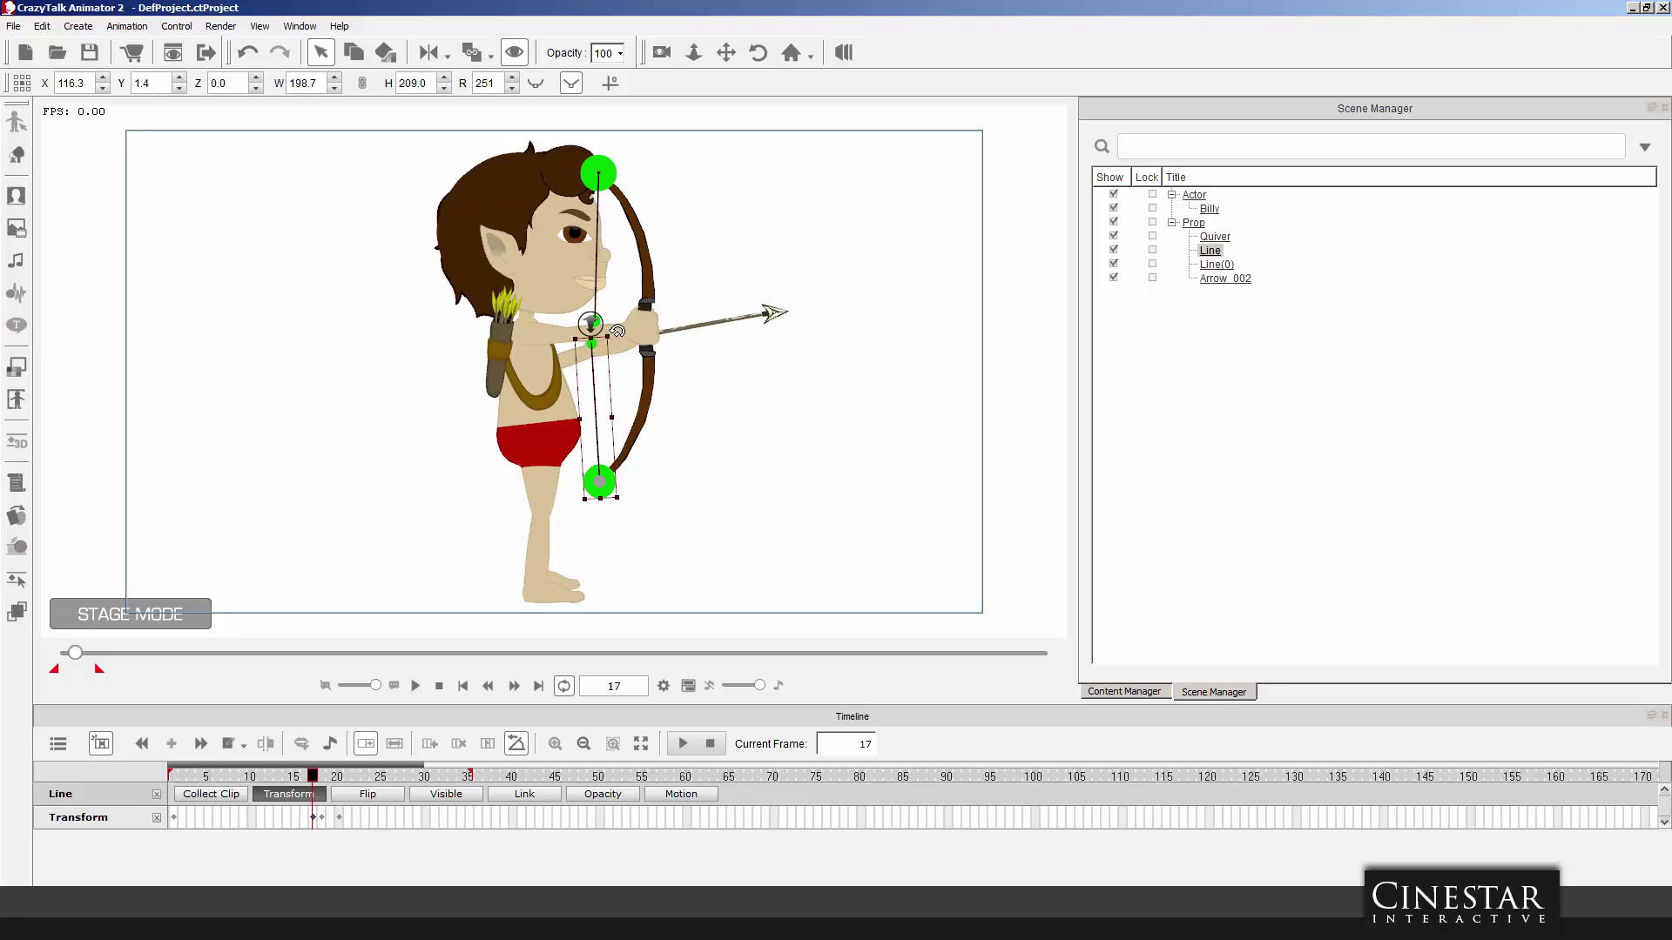
{"action": "left_click_drag", "start_coordinate": [618, 331], "coordinate": [621, 331]}
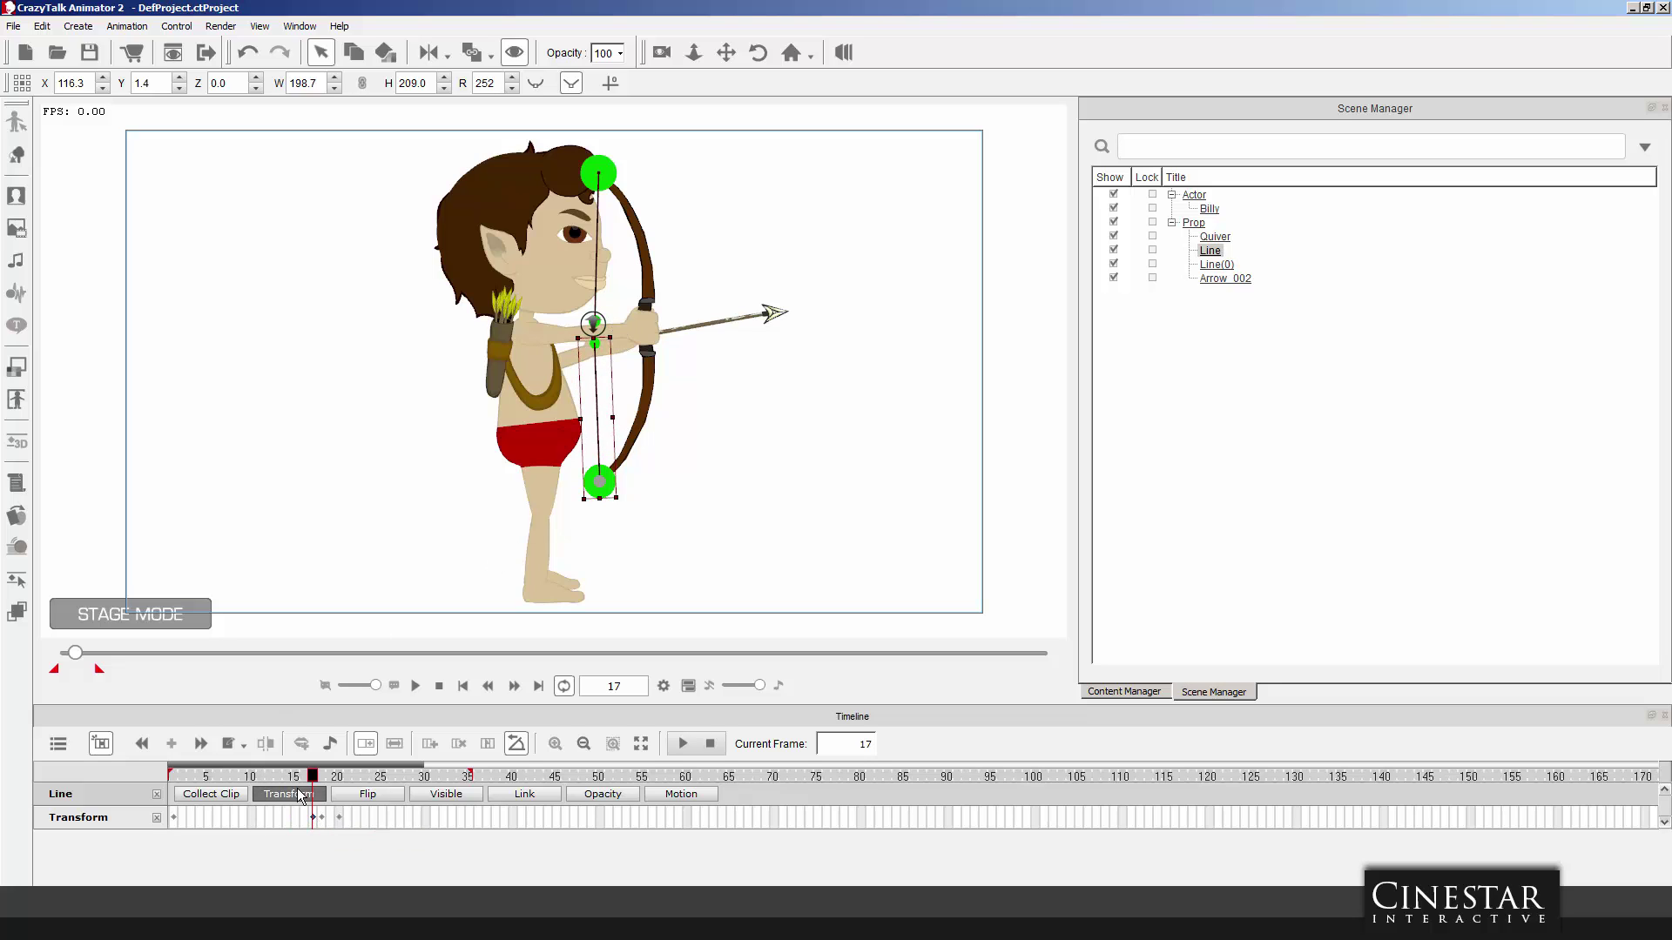
Try moving the lower bowstring line's frame 17 key to frame 2, and scrub between frames 1 and 16 to check it.
{"action": "mouse_move", "coordinate": [312, 775]}
{"action": "left_mouse_down"}
{"action": "mouse_move", "coordinate": [168, 773]}
{"action": "mouse_move", "coordinate": [392, 770]}
{"action": "mouse_move", "coordinate": [159, 761]}
{"action": "mouse_move", "coordinate": [309, 761]}
{"action": "left_mouse_up"}
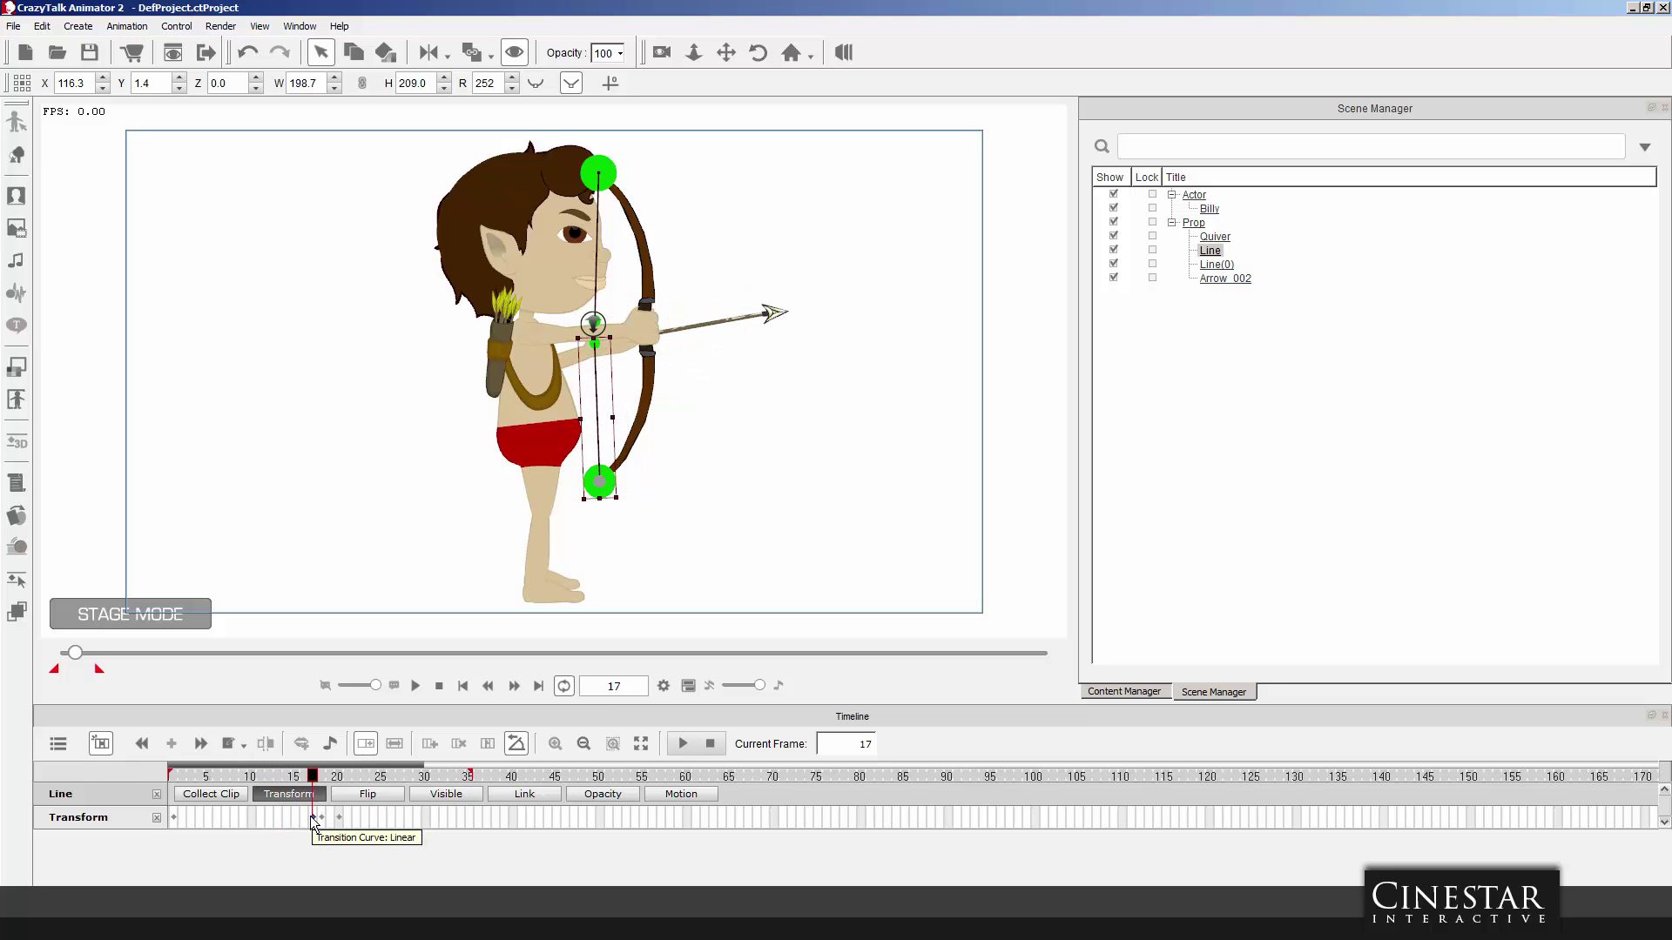
{"action": "left_click_drag", "start_coordinate": [311, 816], "coordinate": [181, 818]}
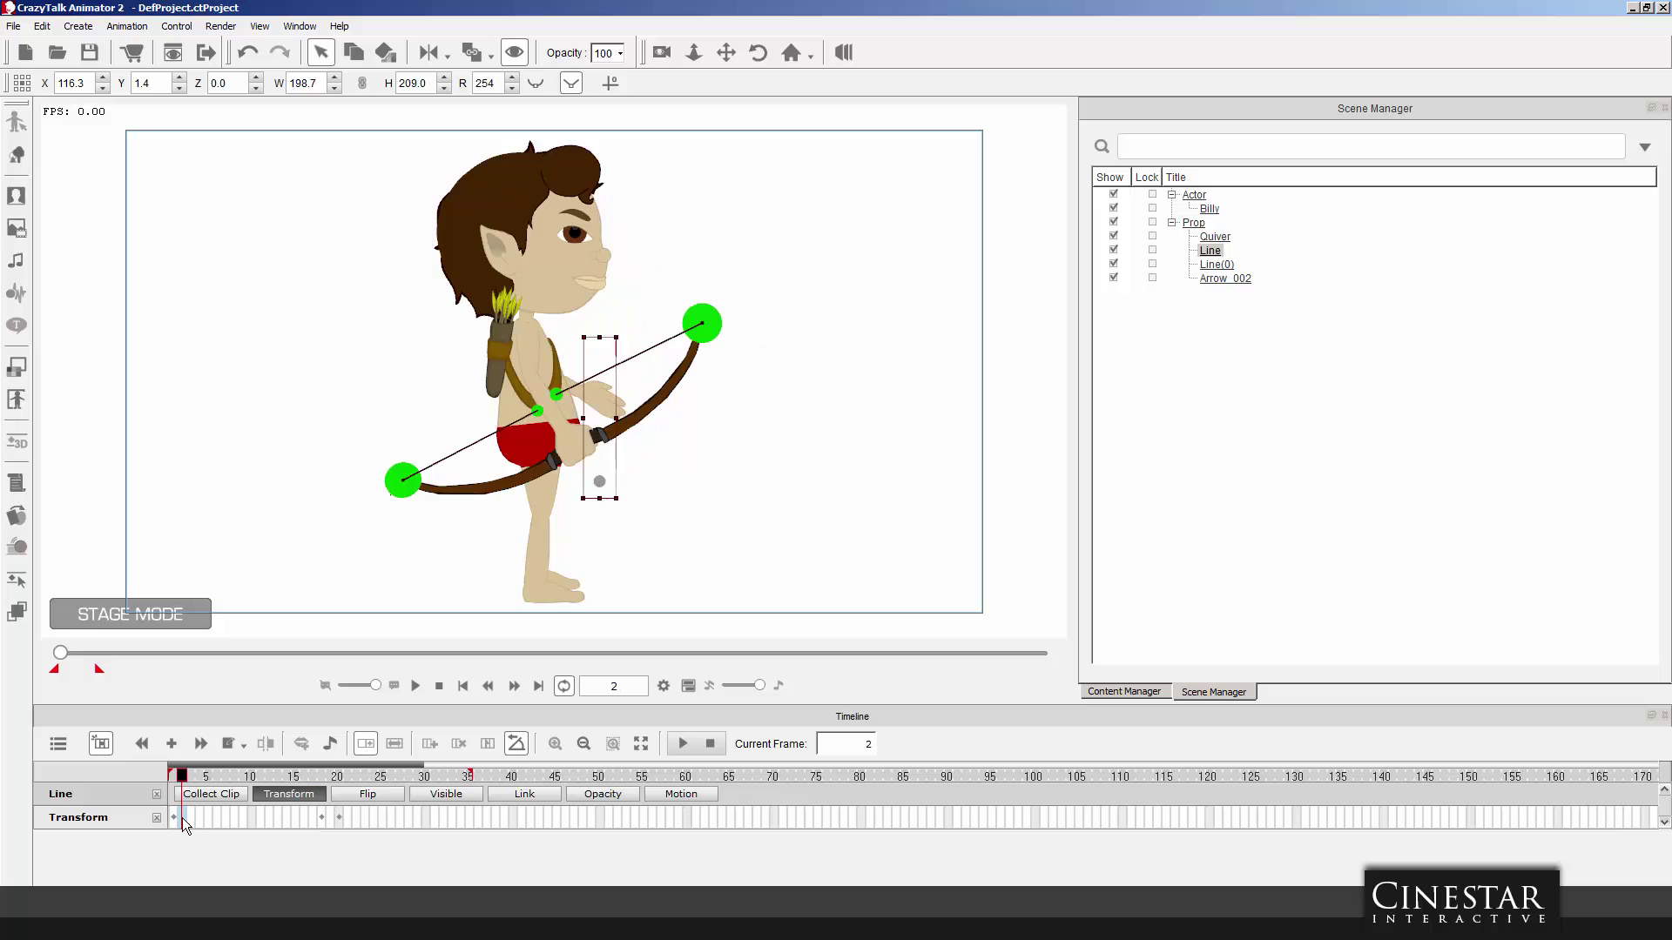
{"action": "mouse_move", "coordinate": [311, 775]}
{"action": "left_mouse_down"}
{"action": "mouse_move", "coordinate": [173, 775]}
{"action": "mouse_move", "coordinate": [383, 778]}
{"action": "mouse_move", "coordinate": [213, 779]}
{"action": "mouse_move", "coordinate": [366, 779]}
{"action": "mouse_move", "coordinate": [303, 780]}
{"action": "left_mouse_up"}
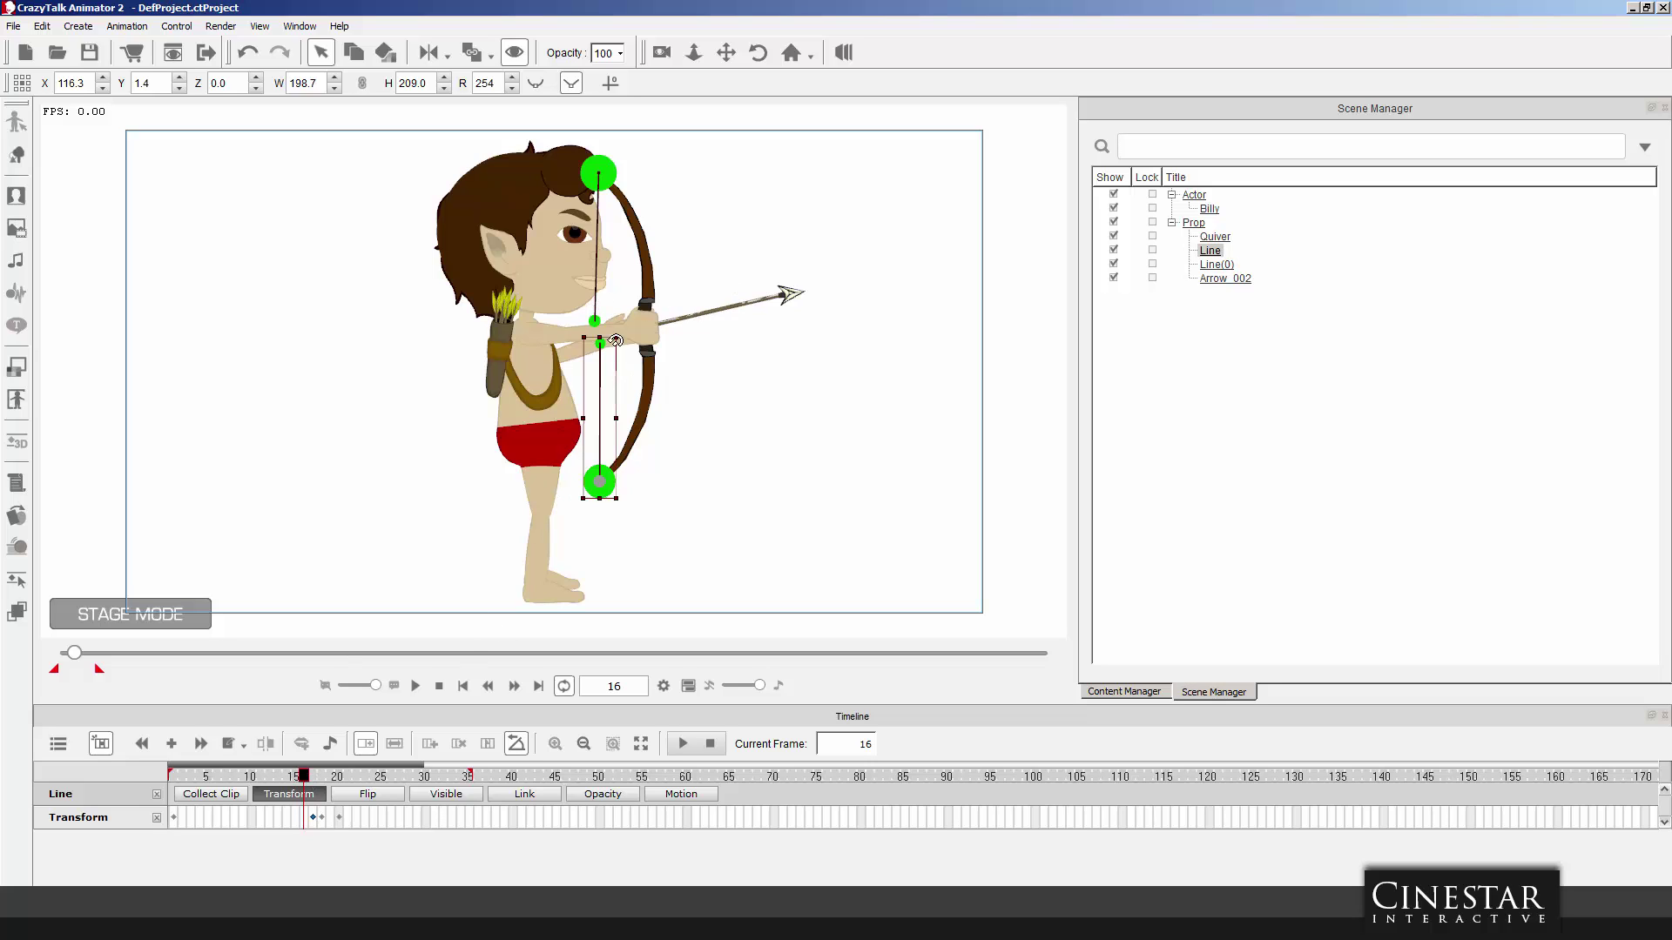
{"action": "mouse_move", "coordinate": [307, 781]}
{"action": "left_mouse_down"}
{"action": "mouse_move", "coordinate": [374, 784]}
{"action": "mouse_move", "coordinate": [144, 771]}
{"action": "mouse_move", "coordinate": [362, 775]}
{"action": "mouse_move", "coordinate": [172, 742]}
{"action": "left_mouse_up"}
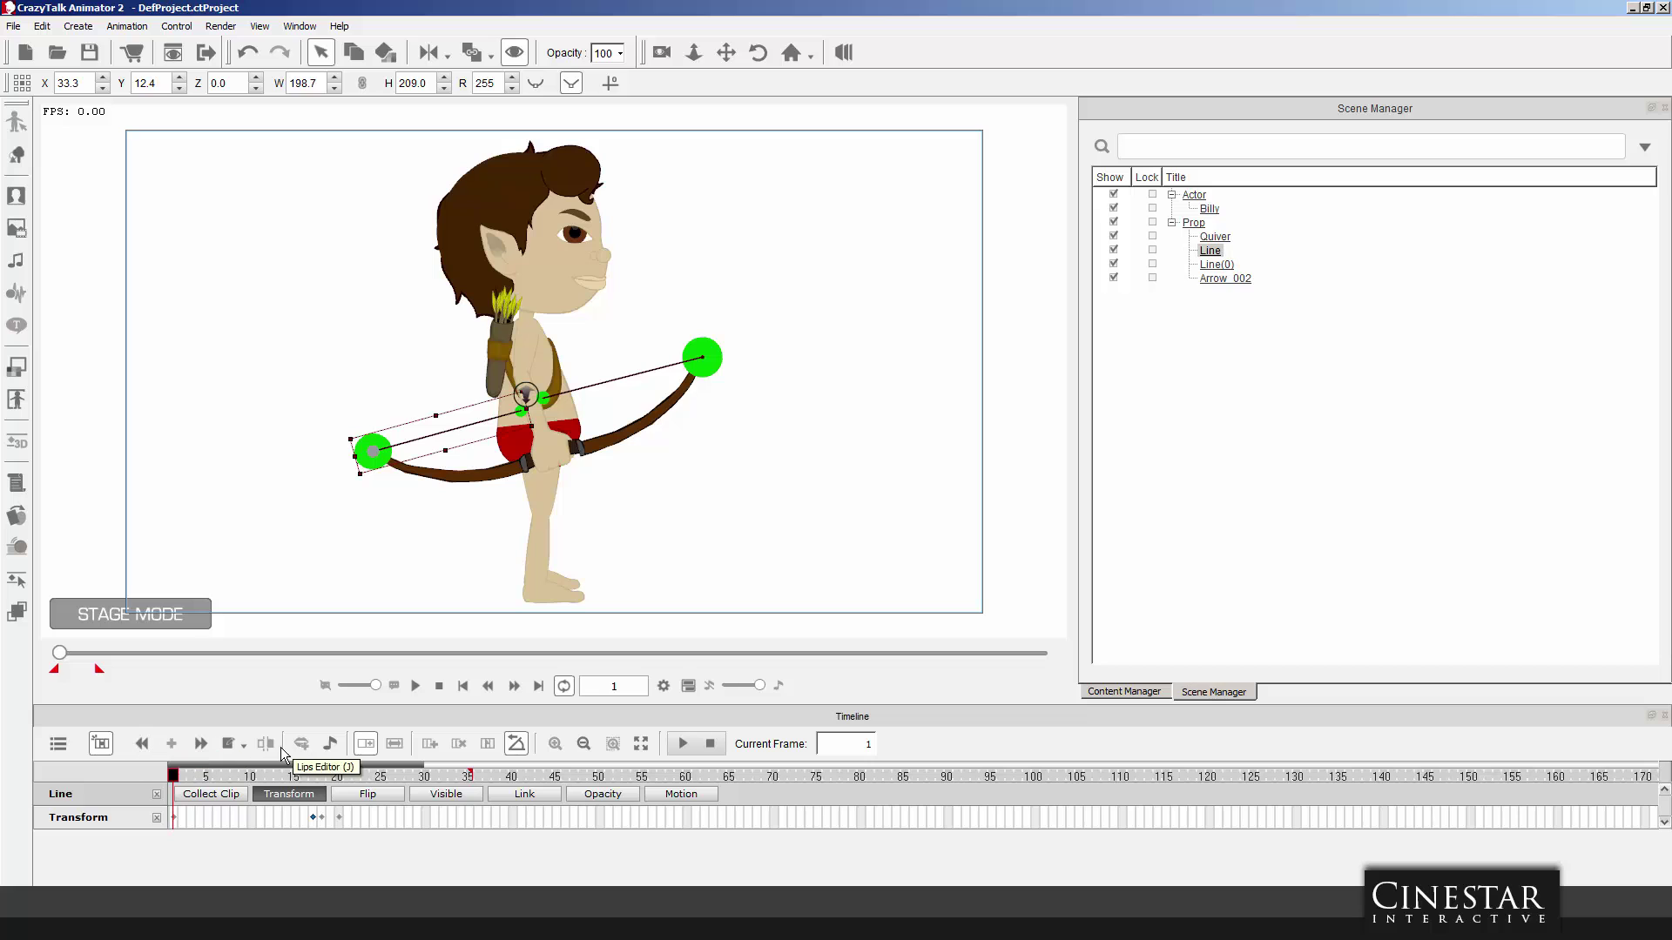
{"action": "left_click_drag", "start_coordinate": [175, 775], "coordinate": [225, 777]}
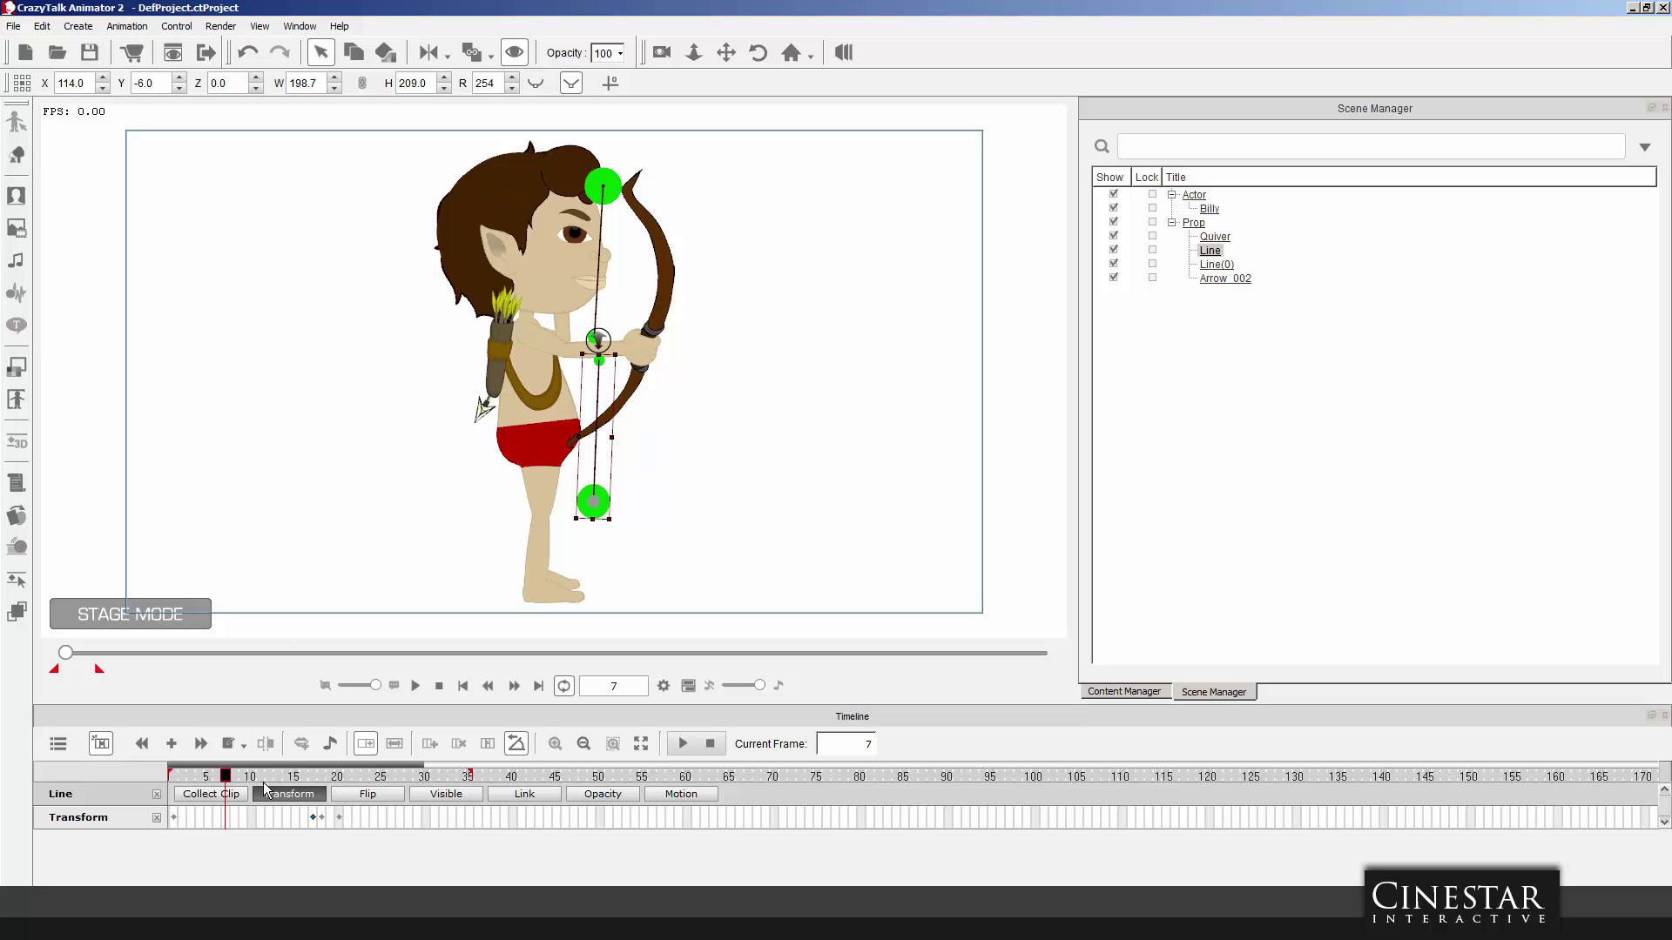
Shorten the arrow at frame 7 to a height of about 79.7 so its tip stays hidden behind the quiver.
{"action": "left_click", "coordinate": [484, 412]}
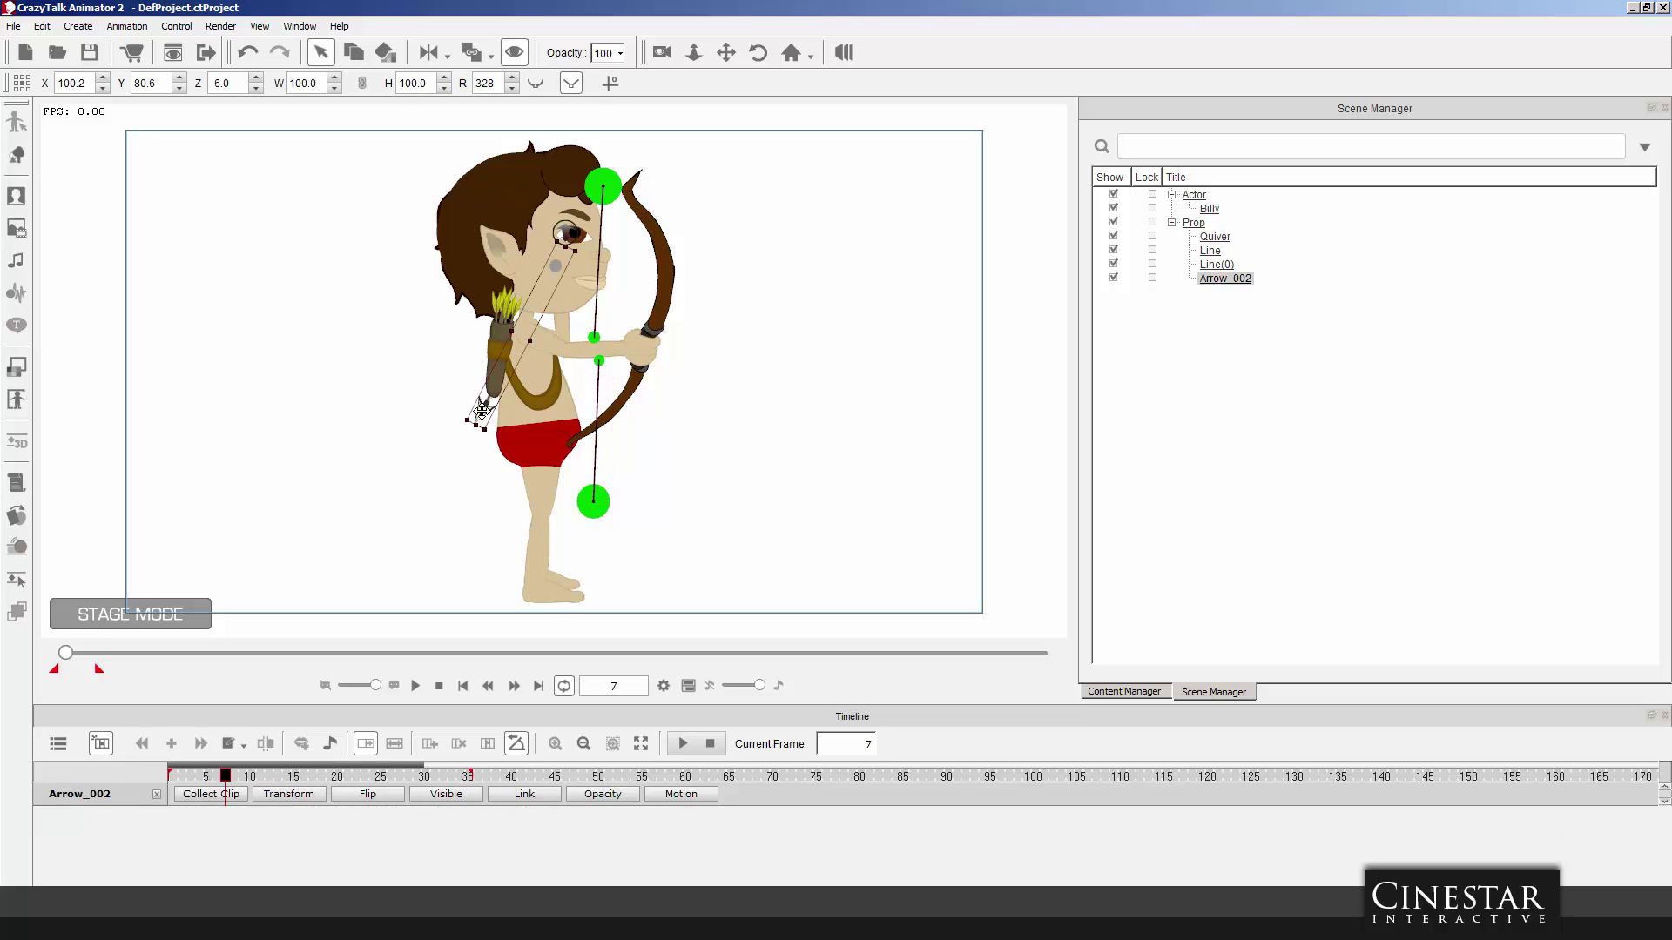
{"action": "left_click", "coordinate": [292, 794]}
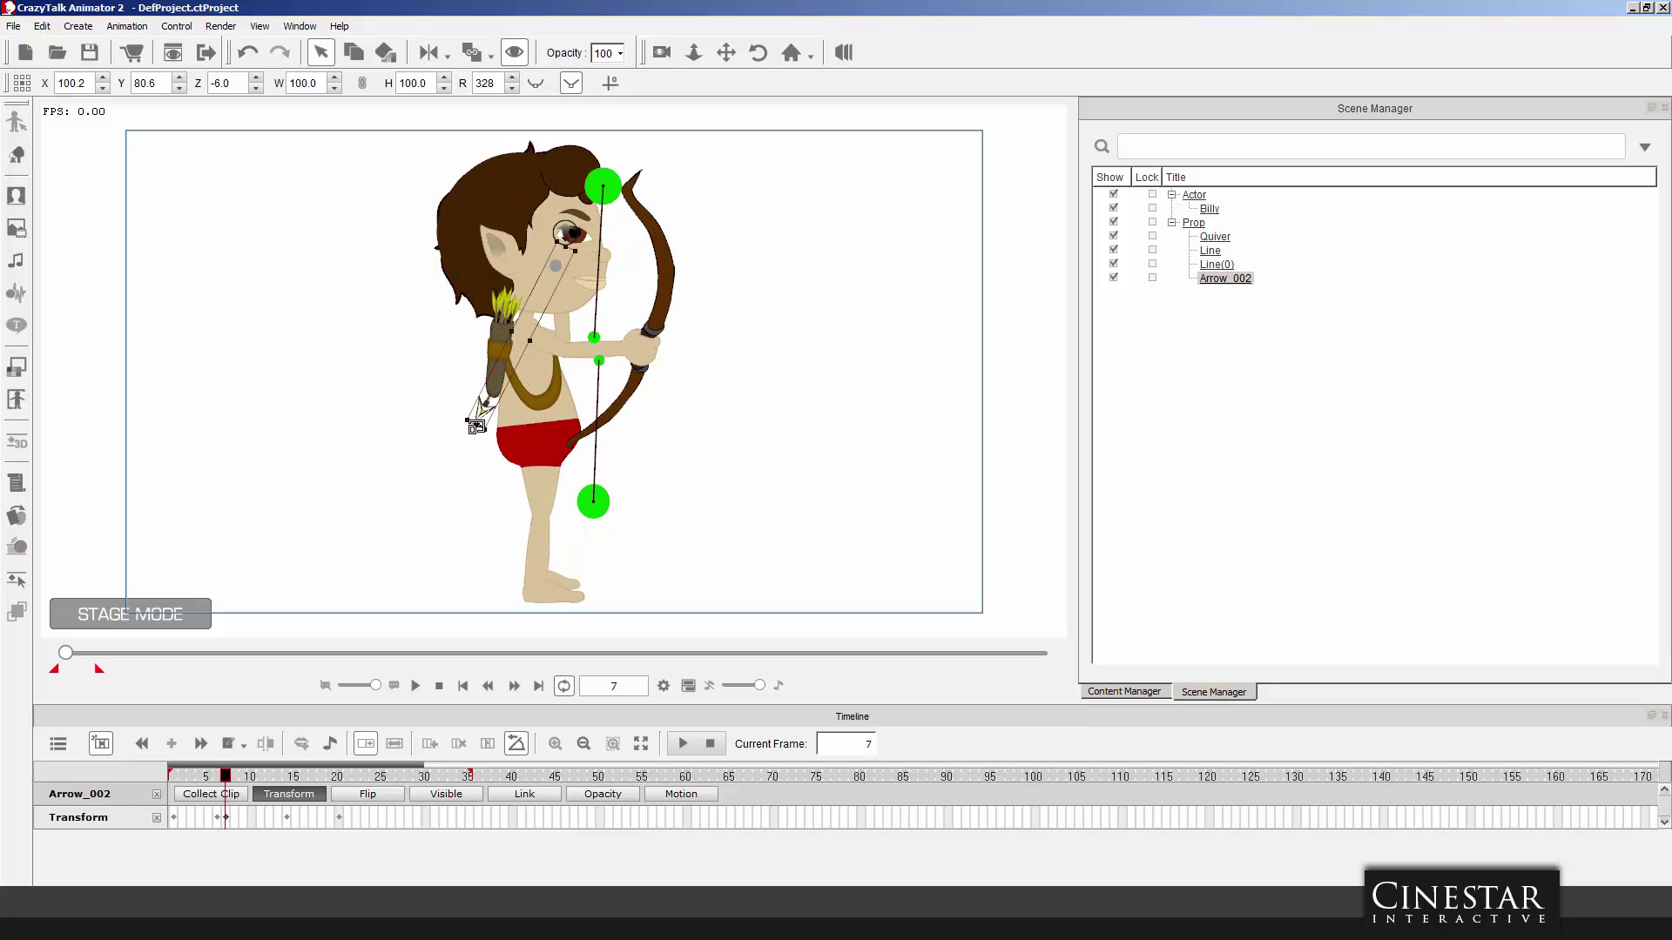
{"action": "left_click_drag", "start_coordinate": [476, 423], "coordinate": [475, 424]}
{"action": "left_click_drag", "start_coordinate": [474, 422], "coordinate": [497, 393]}
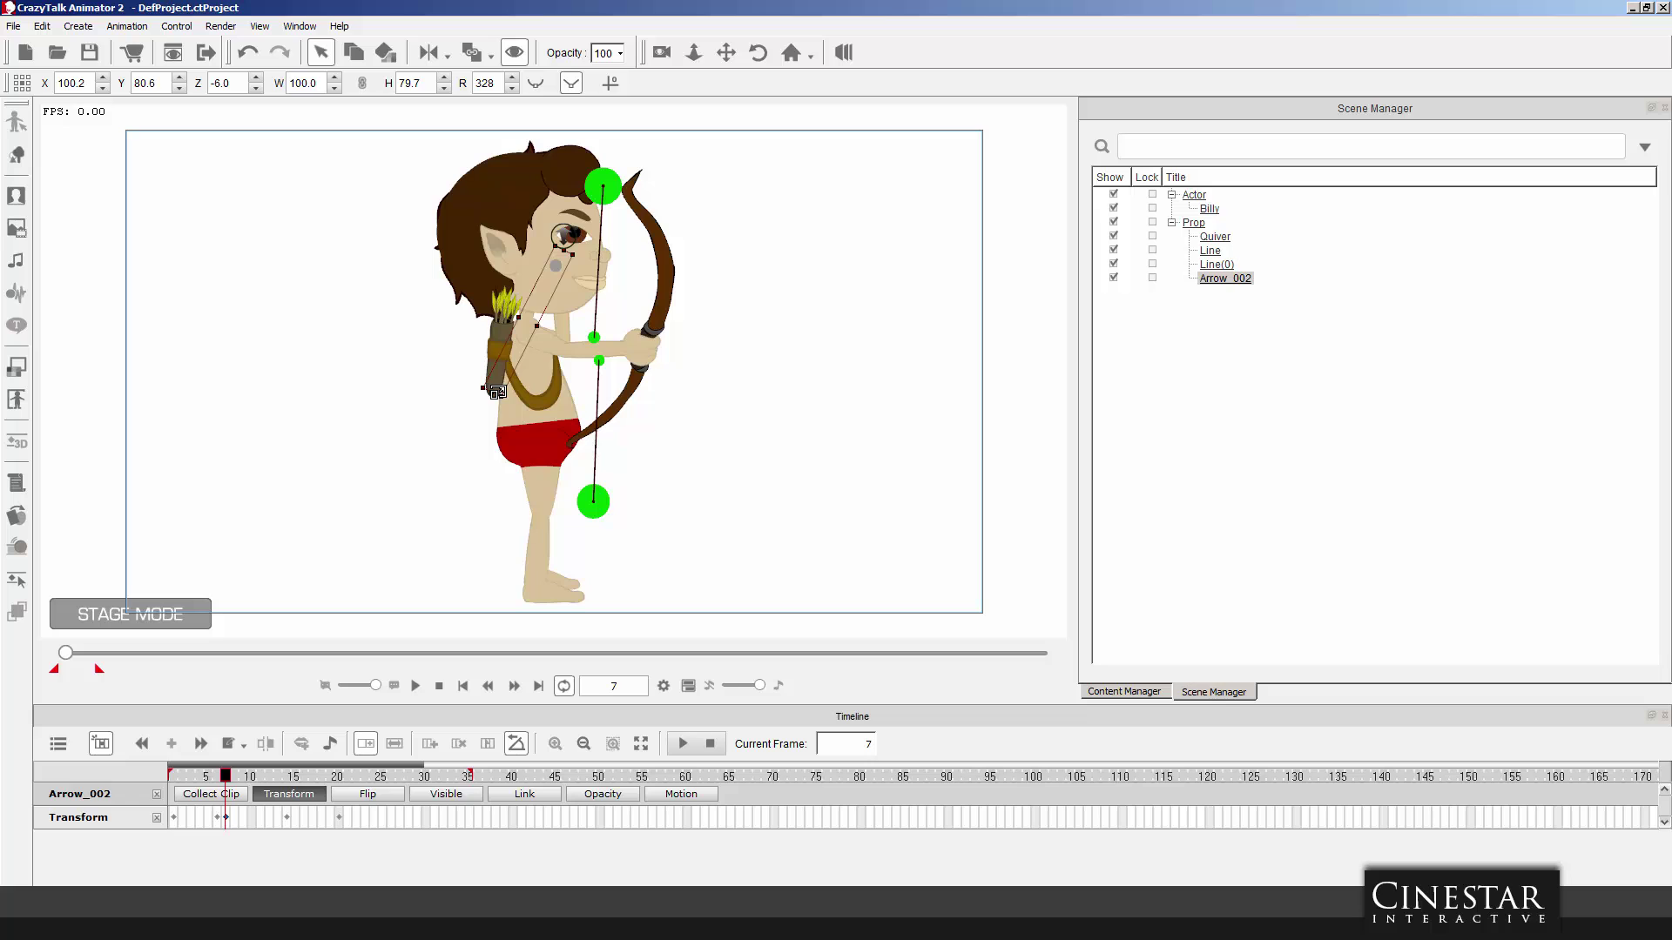
Step through frames 1 to 12 to examine how the arrow moves from the quiver towards the bow.
{"action": "left_click_drag", "start_coordinate": [224, 777], "coordinate": [153, 774]}
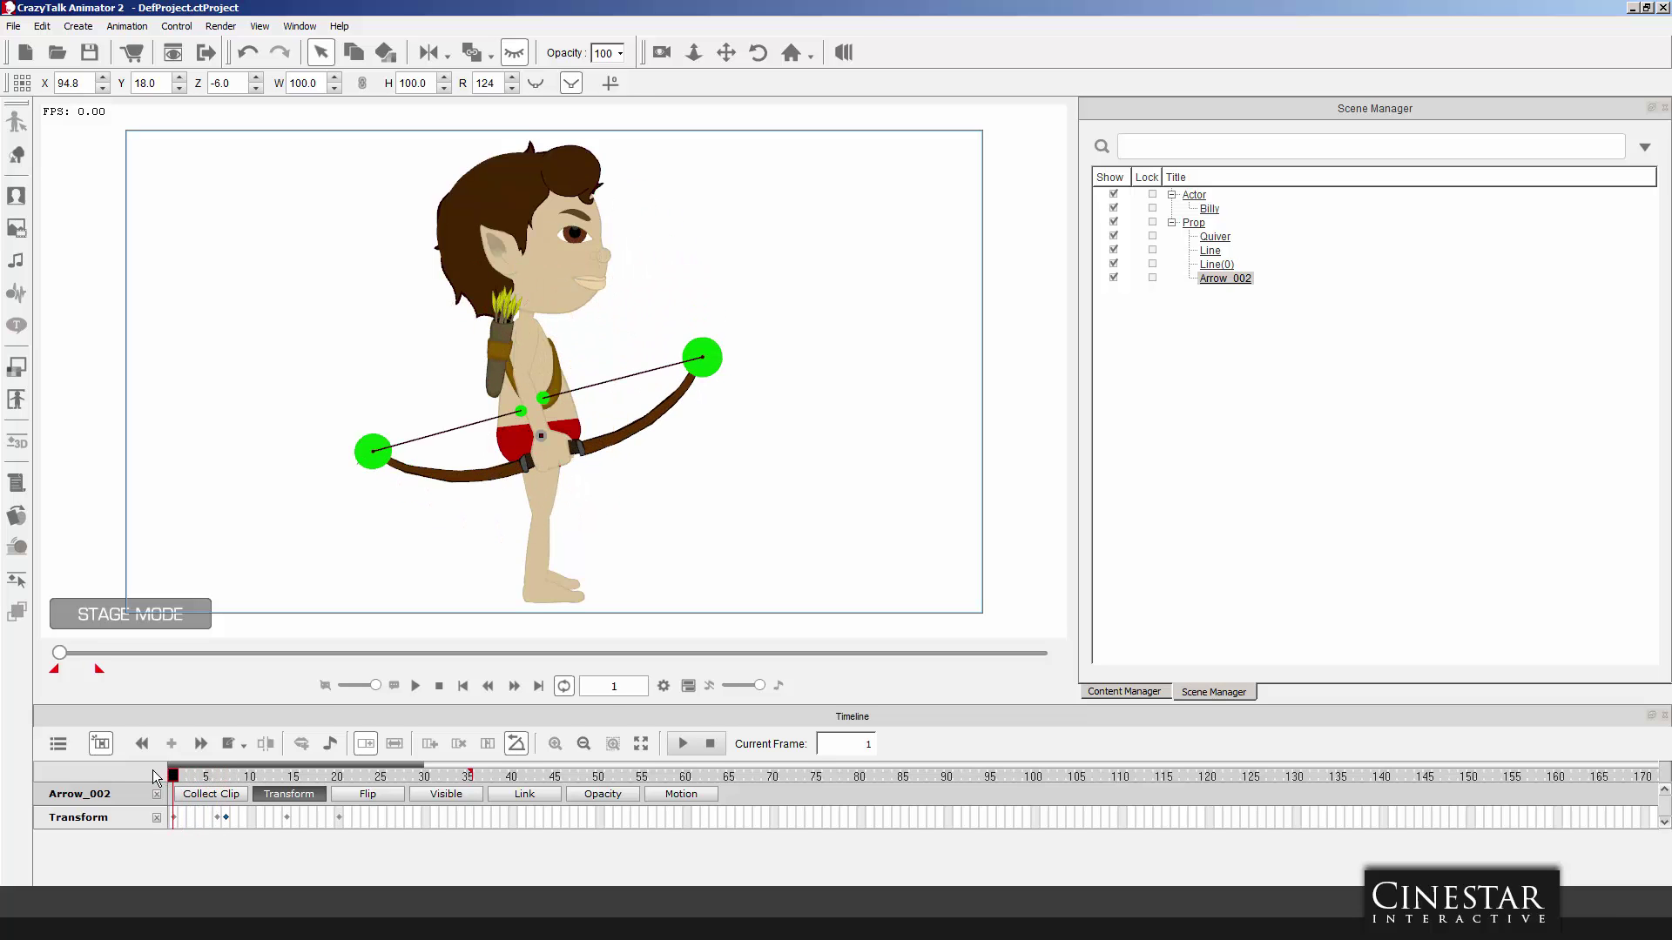
{"action": "left_click", "coordinate": [218, 776]}
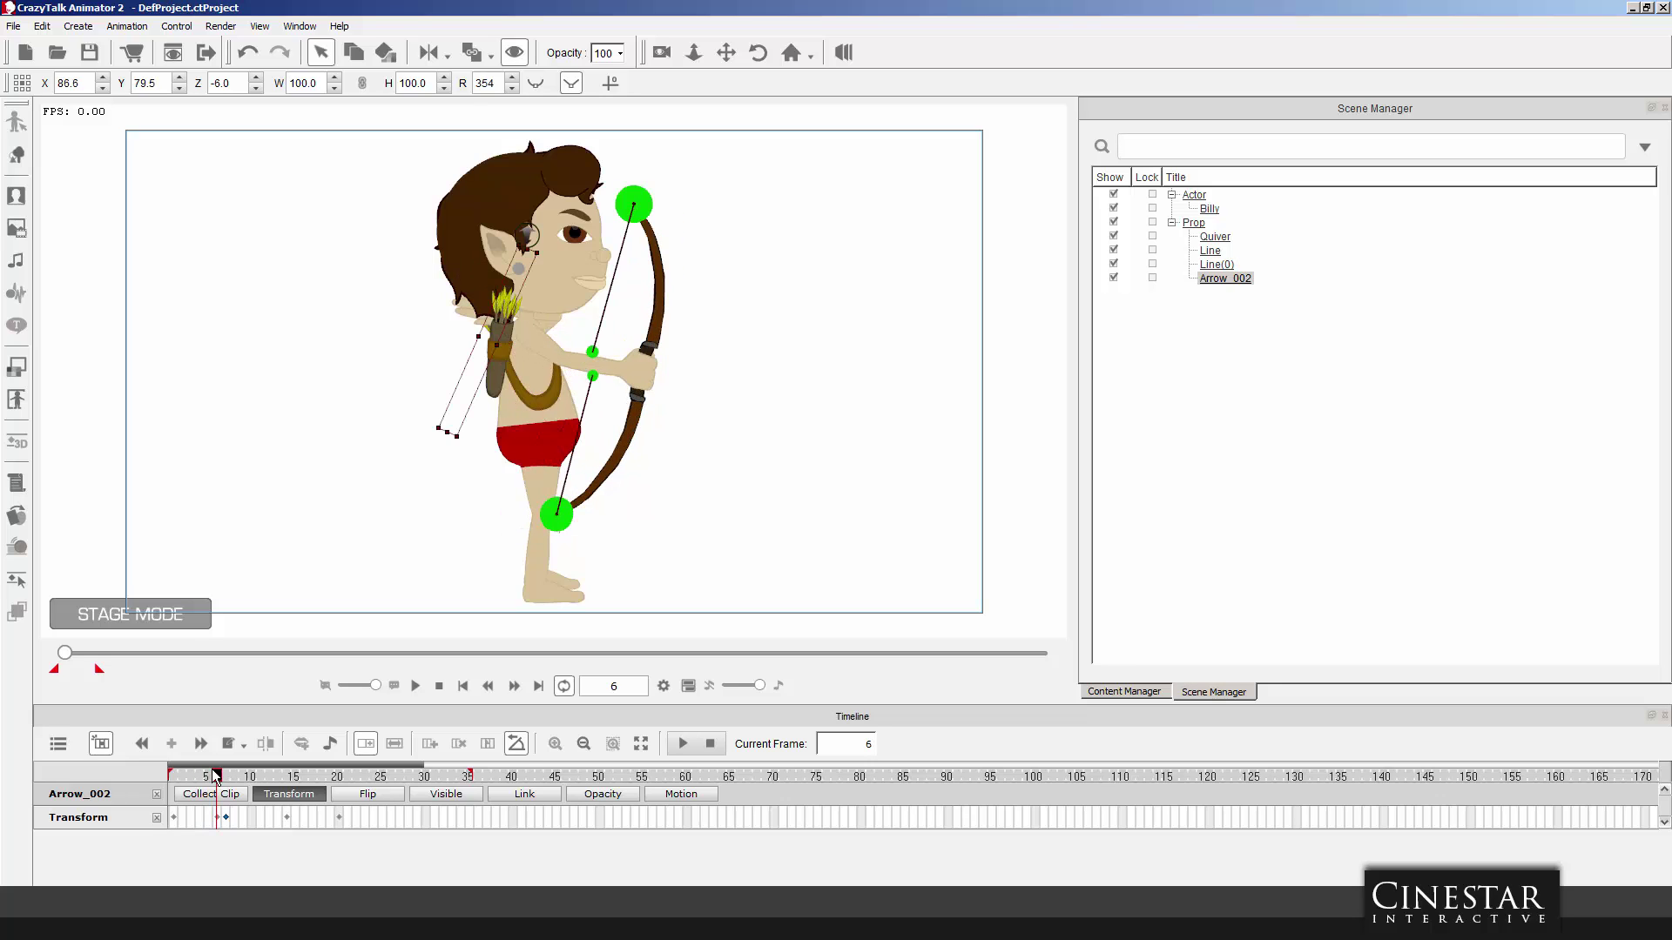
{"action": "left_click", "coordinate": [216, 775]}
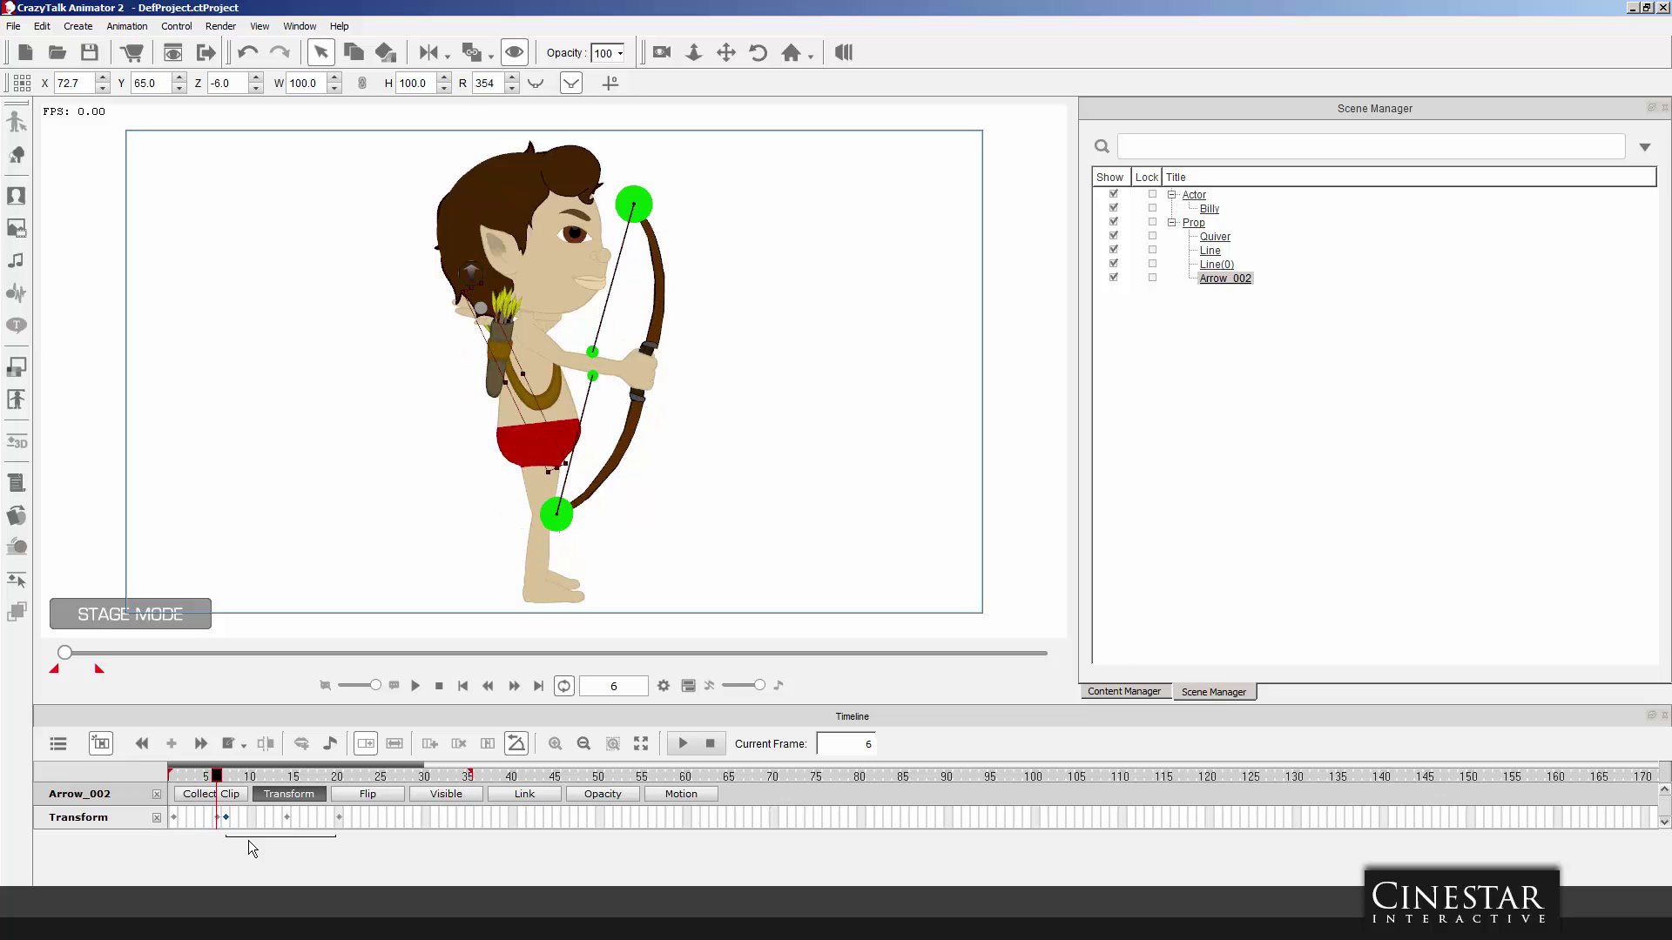
{"action": "left_click", "coordinate": [514, 685]}
{"action": "left_click", "coordinate": [514, 684]}
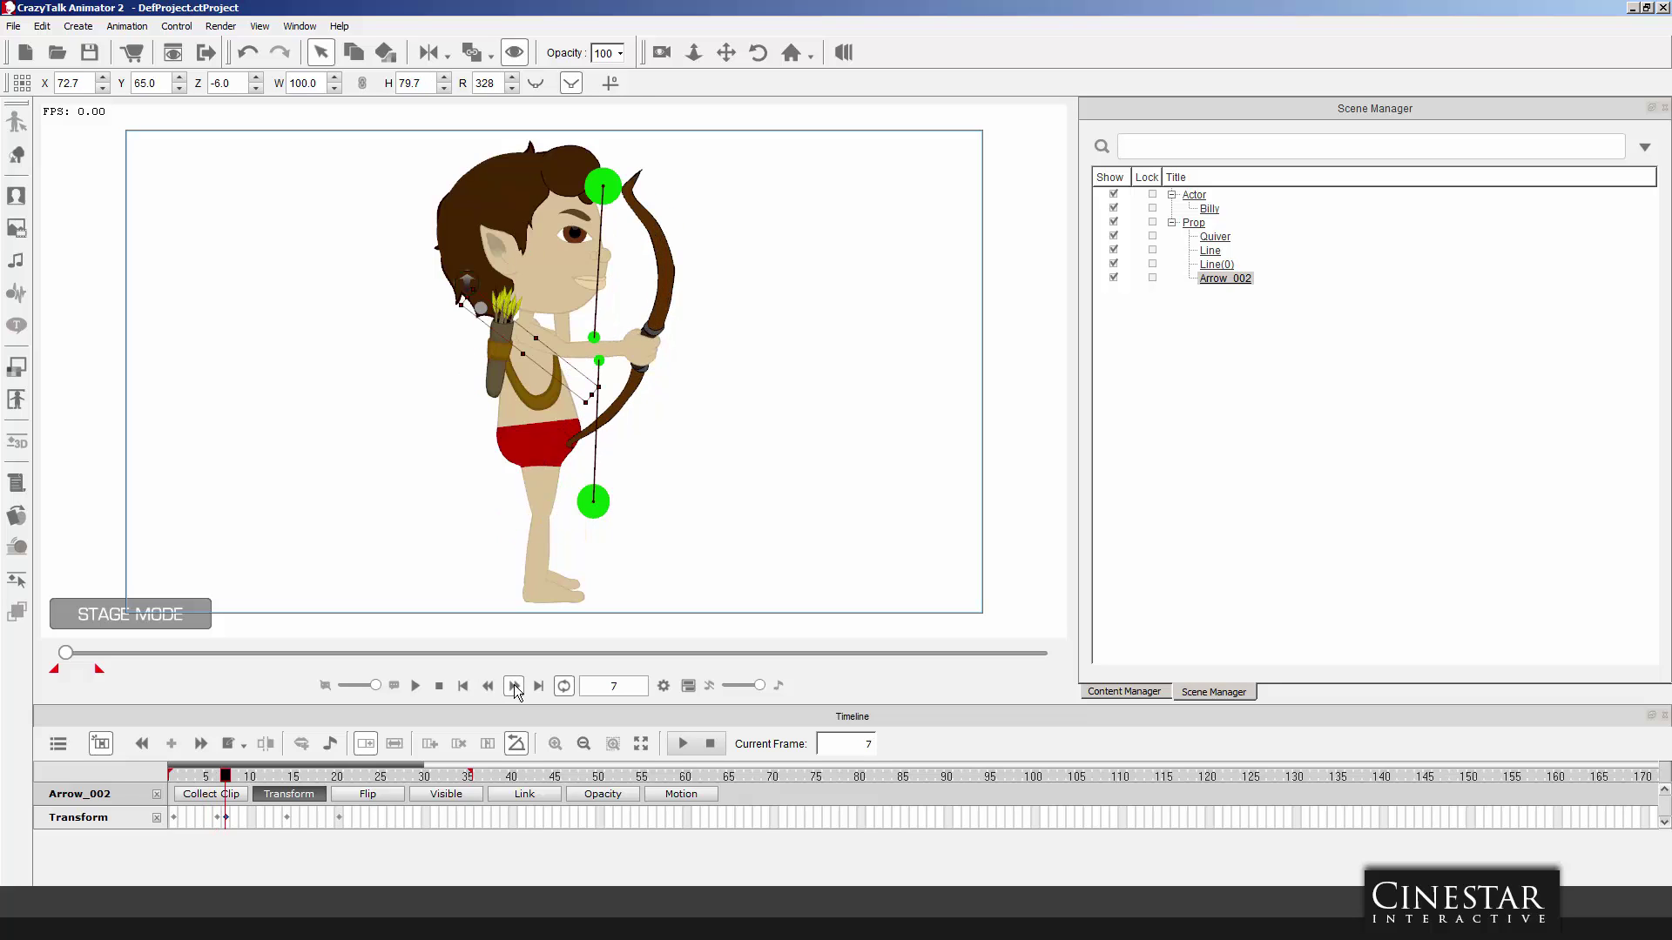
{"action": "left_click", "coordinate": [514, 685]}
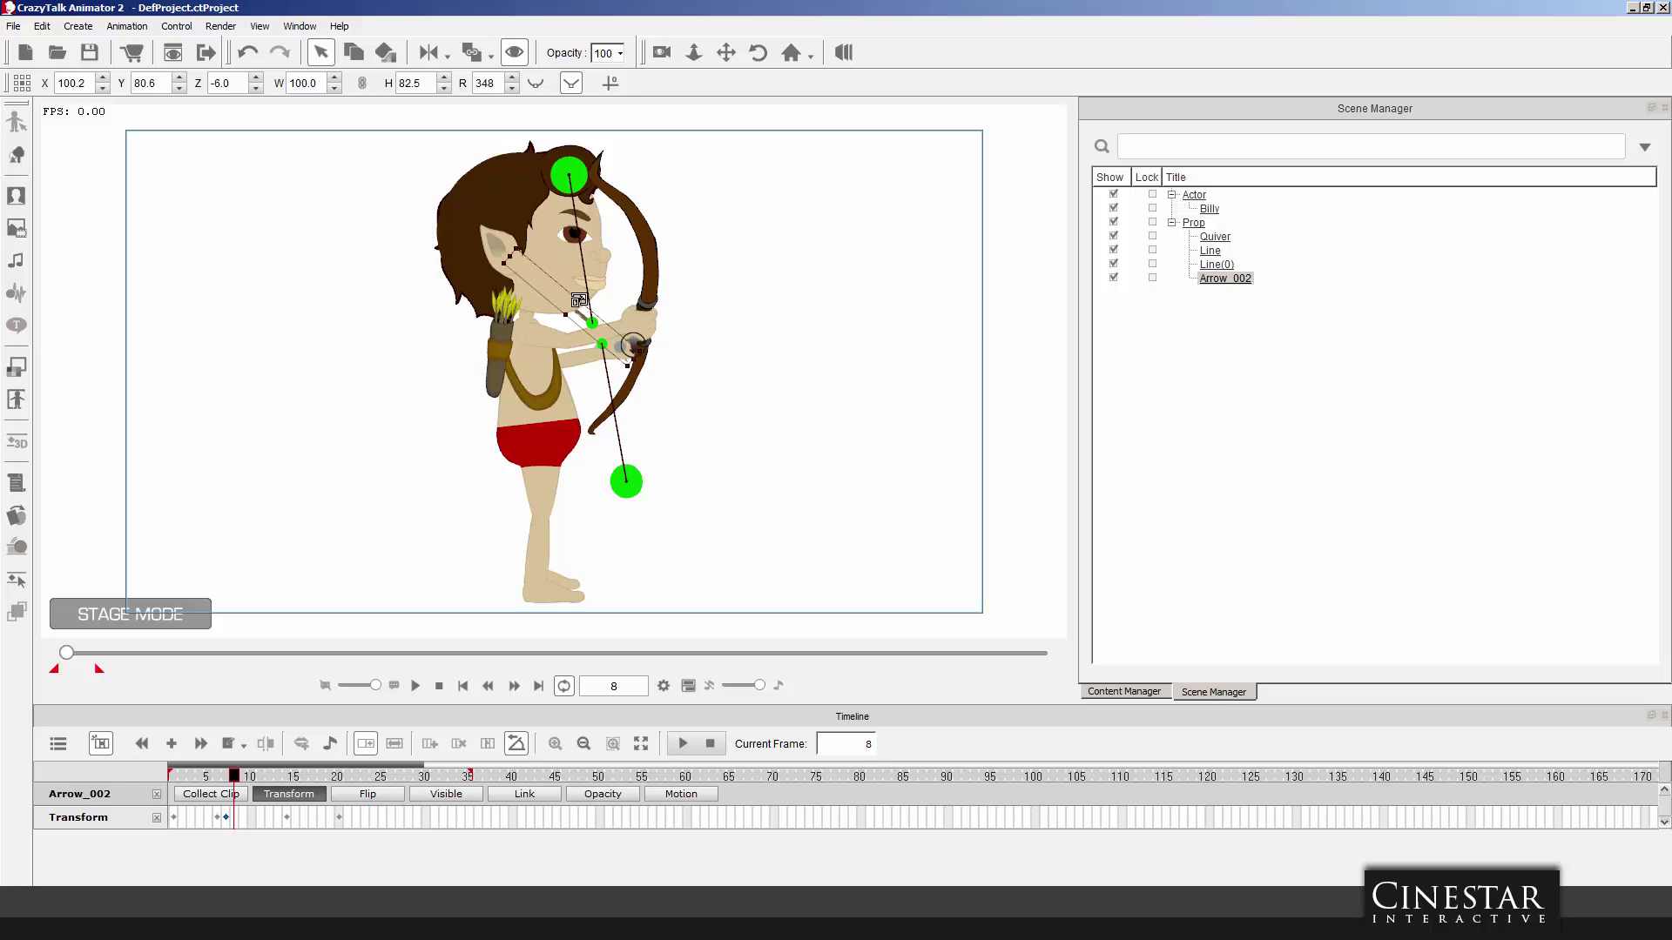
{"action": "left_click", "coordinate": [513, 685]}
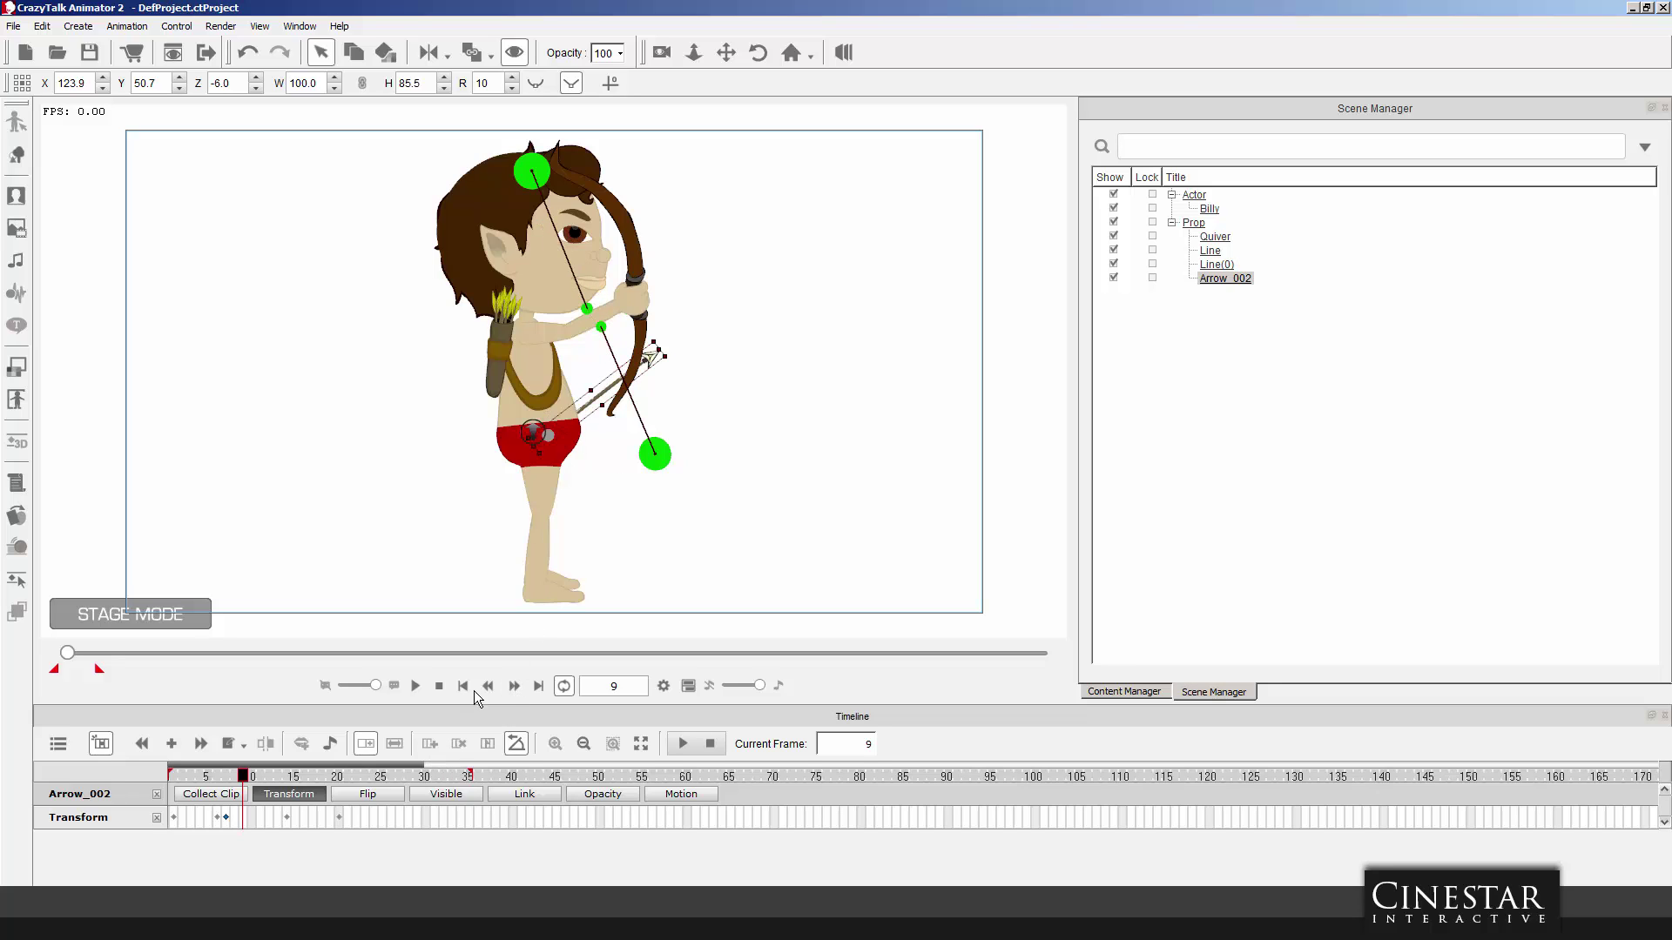
{"action": "left_click", "coordinate": [513, 685]}
{"action": "left_click", "coordinate": [513, 685]}
{"action": "left_click", "coordinate": [512, 685]}
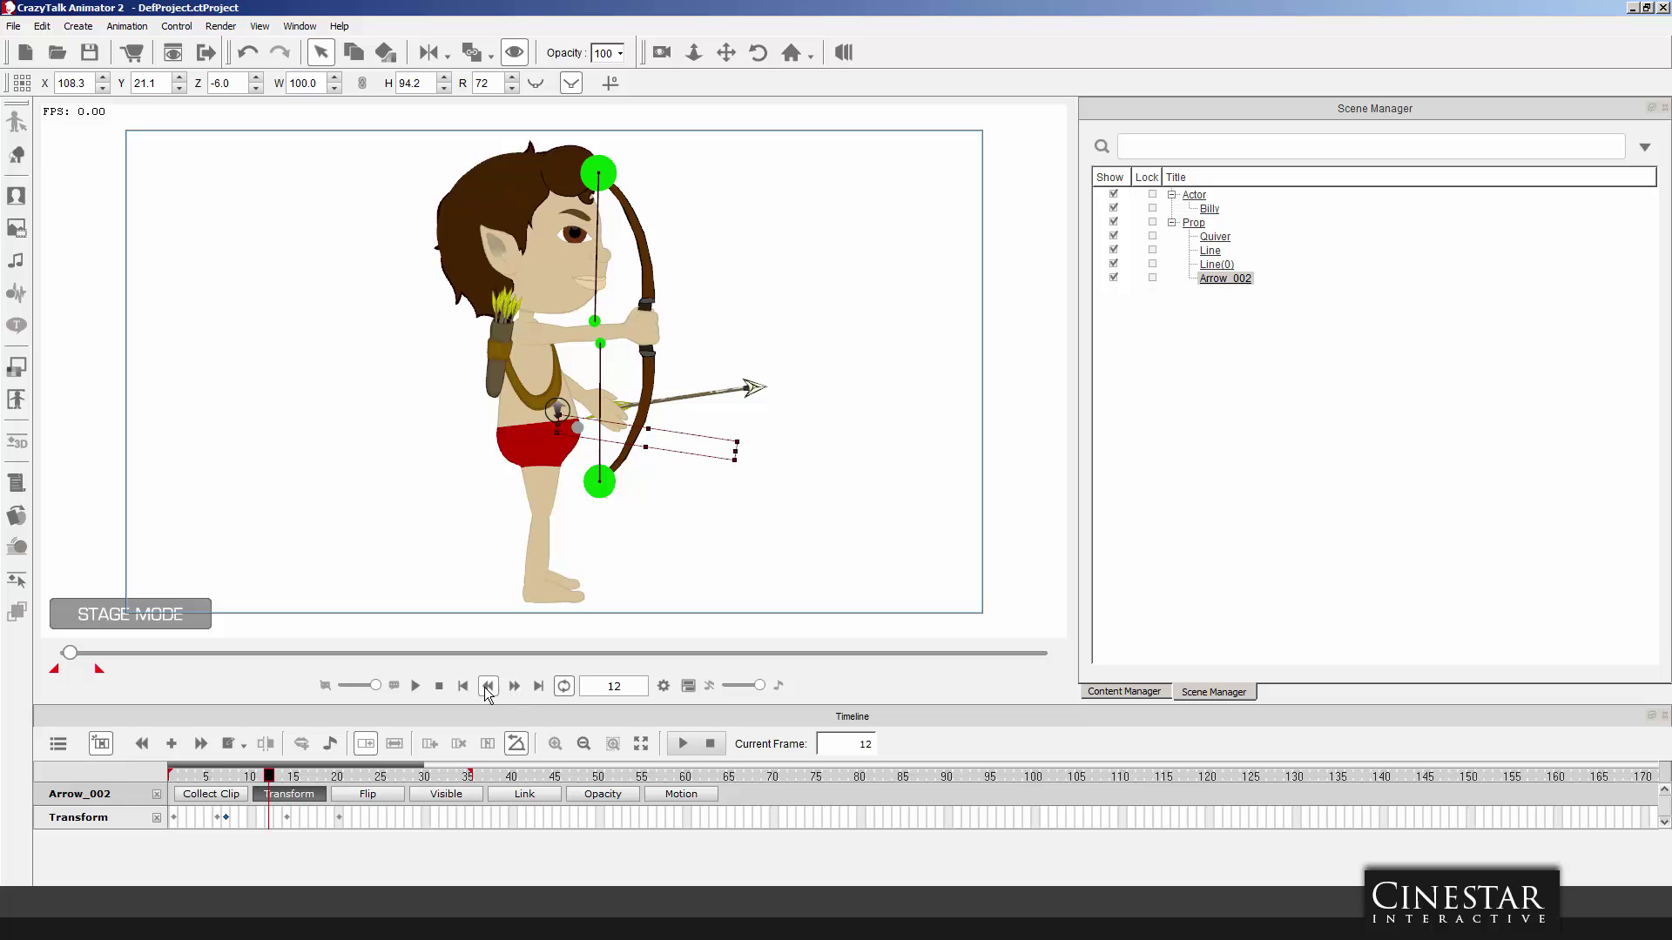
Resize the arrow at frame 10 to a width of about 108.5 and a height of about 95.9.
{"action": "left_click", "coordinate": [488, 687]}
{"action": "left_click", "coordinate": [488, 687]}
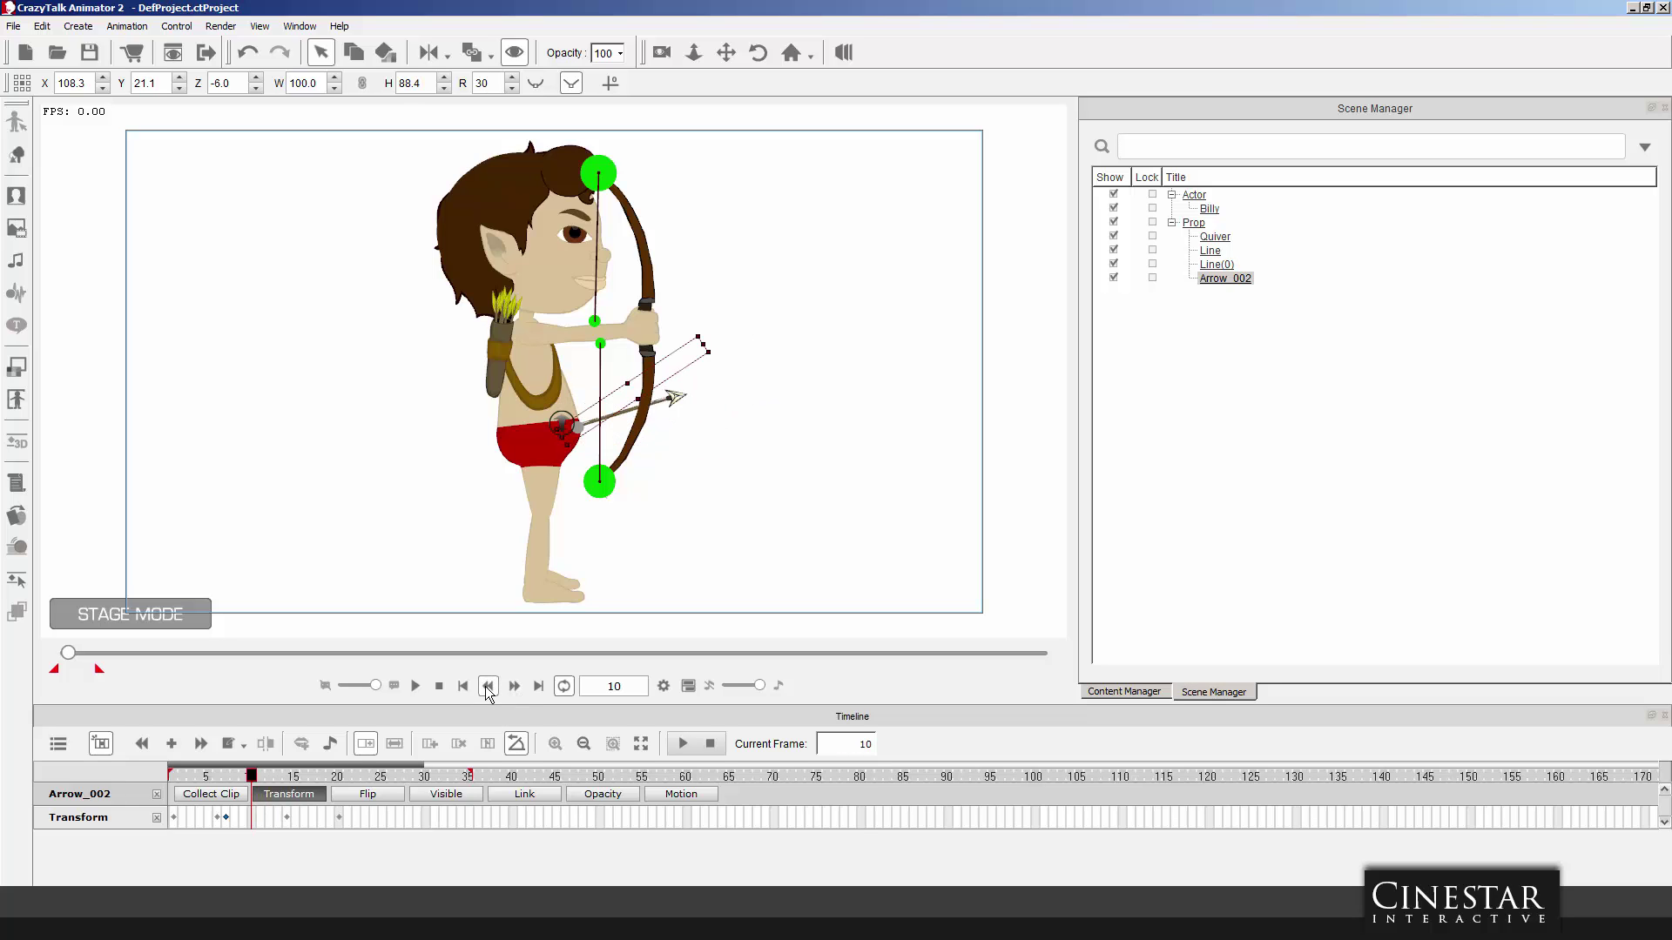
{"action": "left_click_drag", "start_coordinate": [680, 399], "coordinate": [705, 390]}
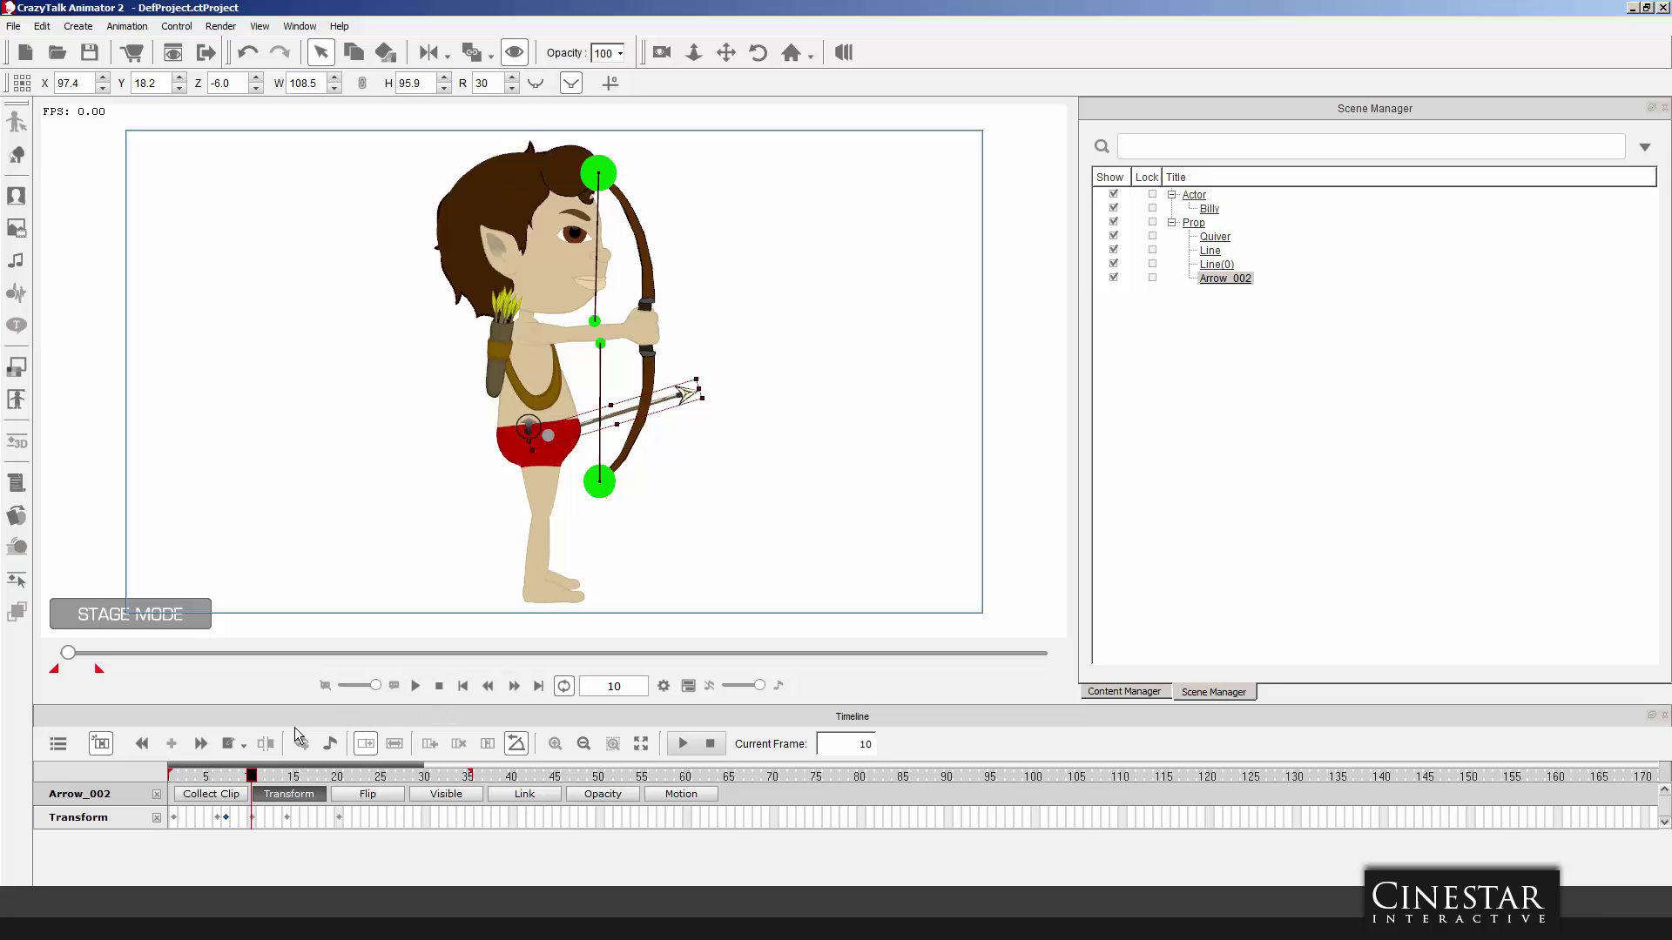
Swap the elf's left hand sprite to 09_Open at frame 6, where he reaches for the quiver.
{"action": "mouse_move", "coordinate": [250, 776]}
{"action": "left_mouse_down"}
{"action": "mouse_move", "coordinate": [200, 778]}
{"action": "mouse_move", "coordinate": [374, 778]}
{"action": "mouse_move", "coordinate": [174, 776]}
{"action": "mouse_move", "coordinate": [423, 777]}
{"action": "mouse_move", "coordinate": [148, 769]}
{"action": "mouse_move", "coordinate": [188, 771]}
{"action": "left_mouse_up"}
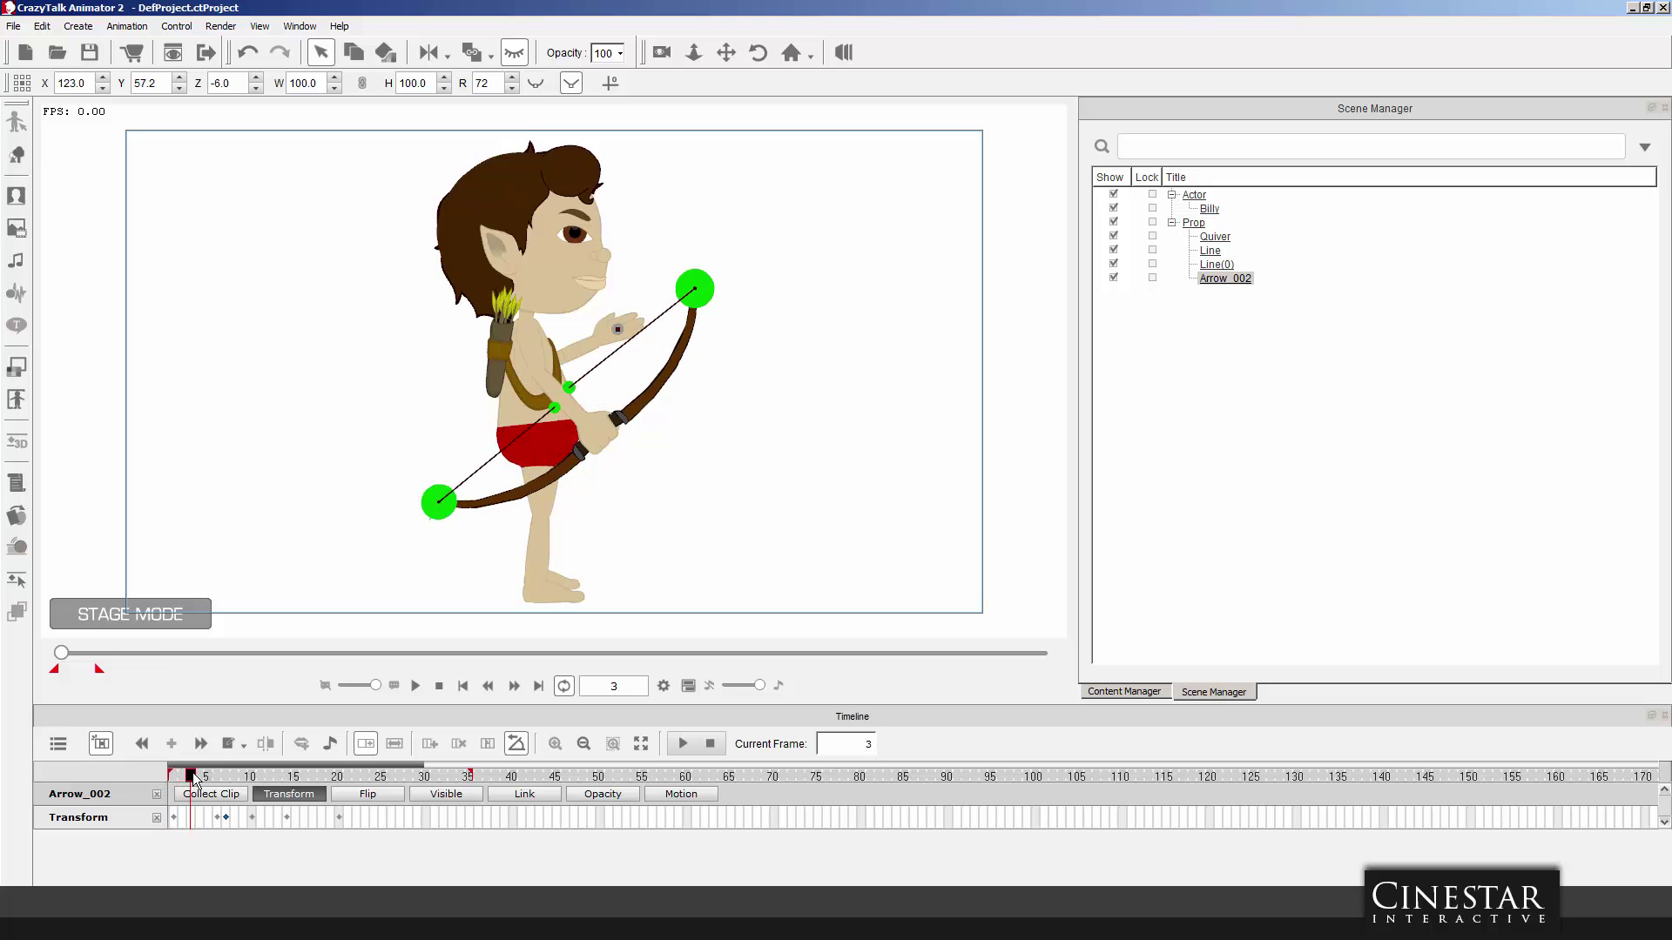
{"action": "left_click_drag", "start_coordinate": [191, 771], "coordinate": [216, 775]}
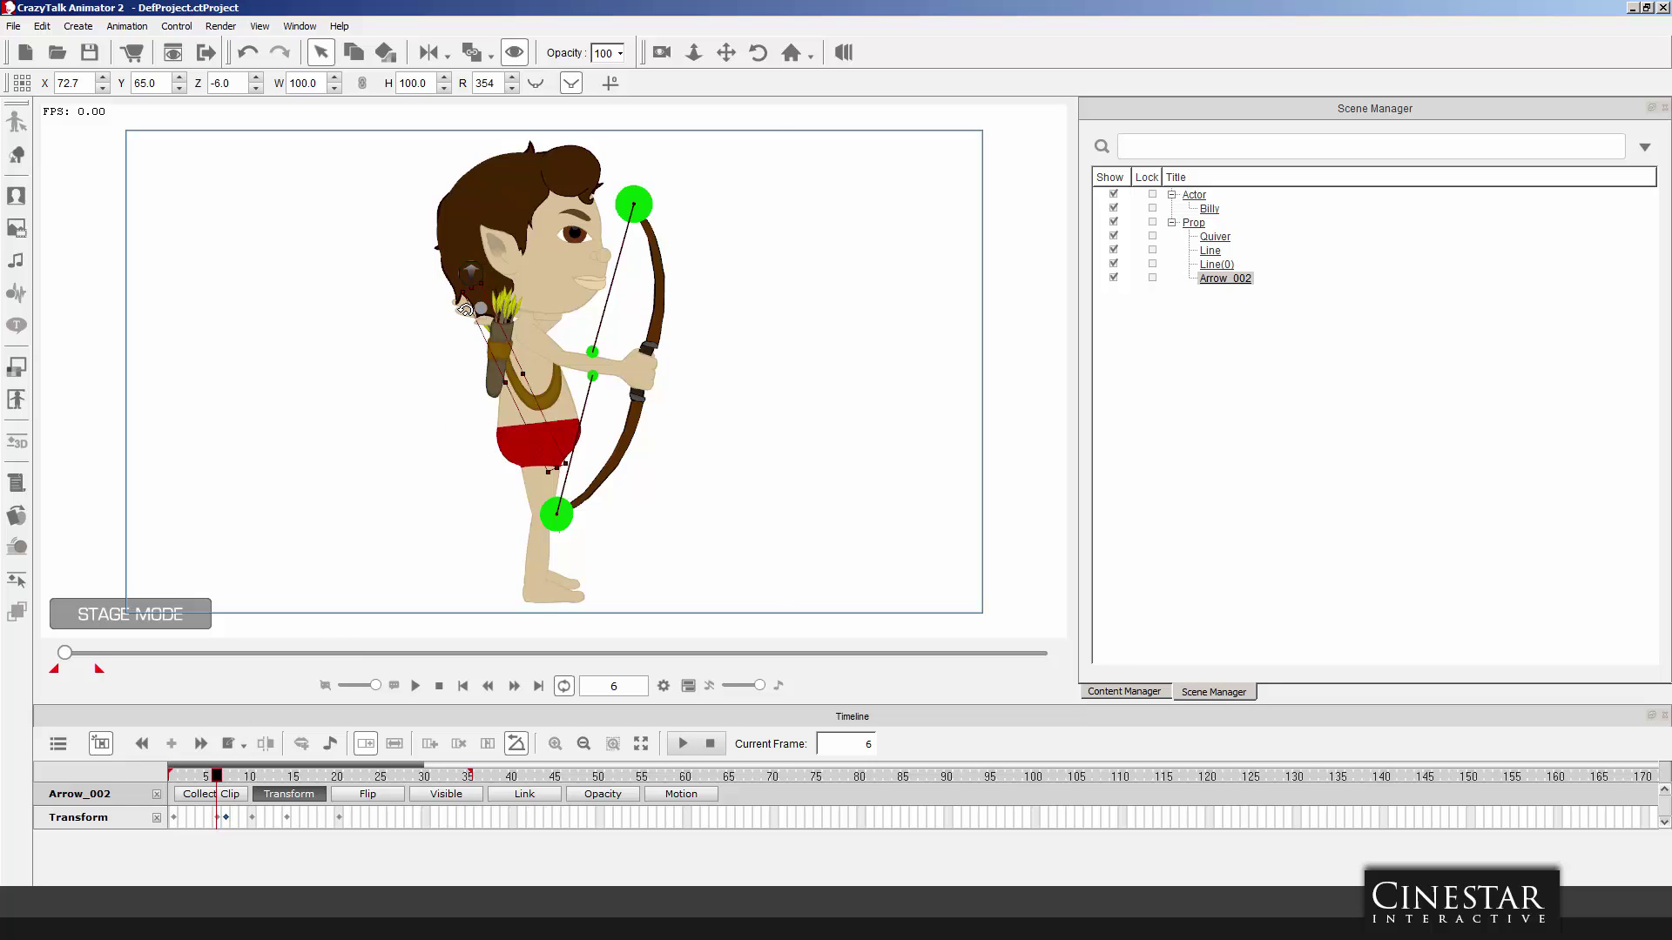
{"action": "left_click", "coordinate": [465, 310]}
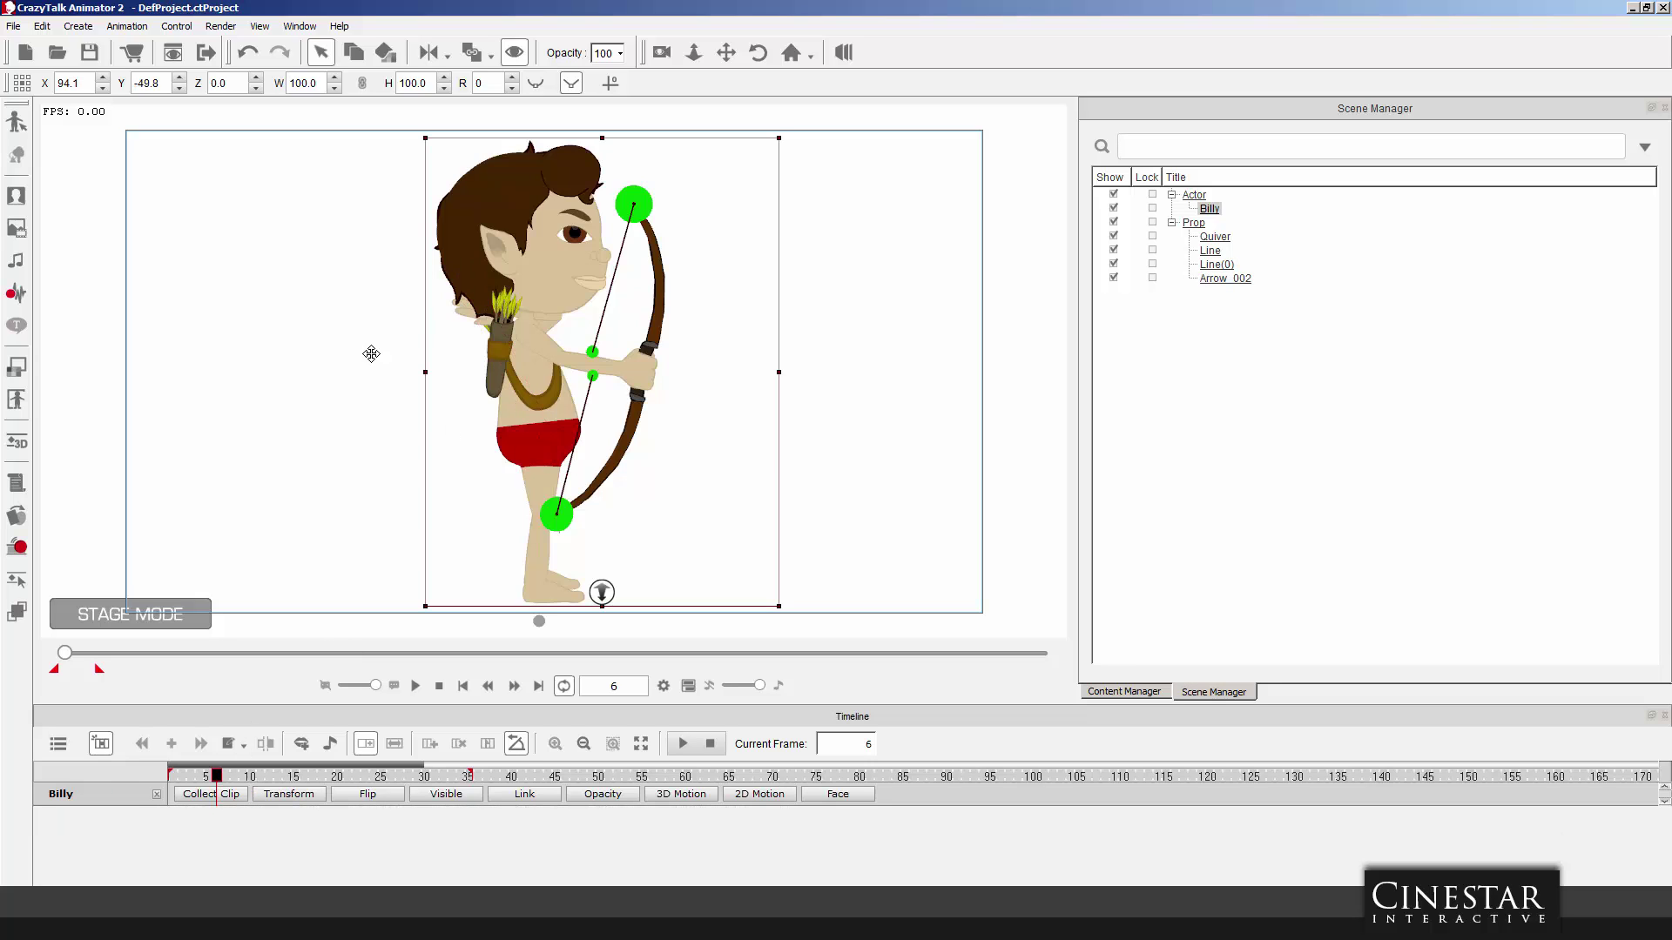
{"action": "left_click", "coordinate": [18, 517]}
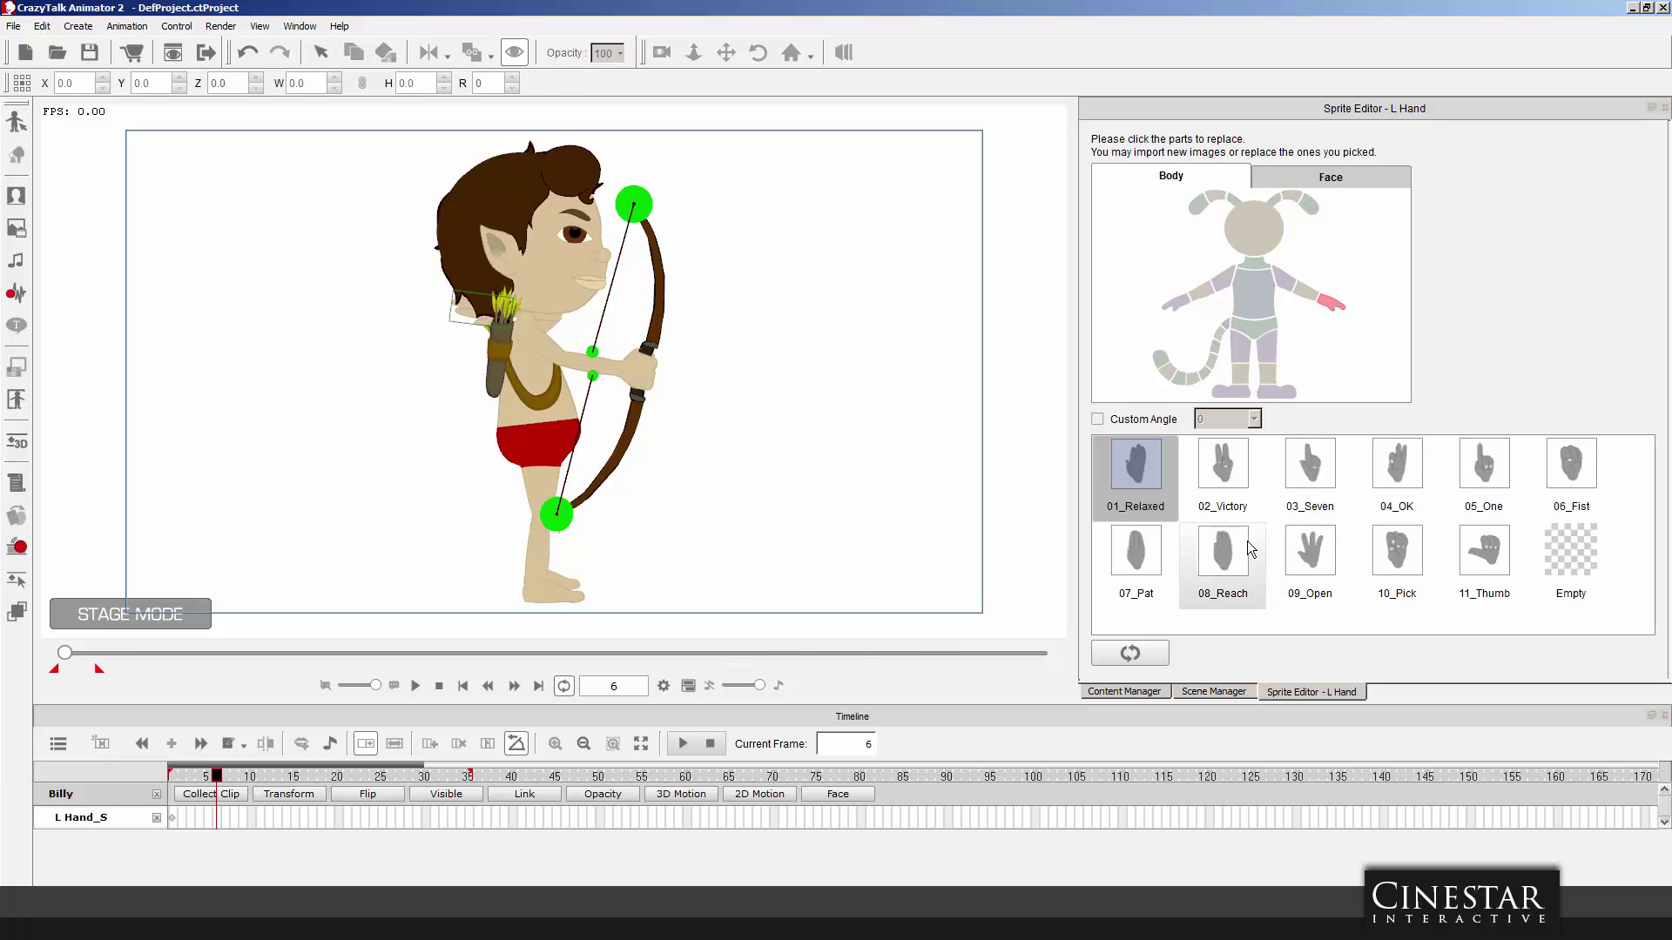
{"action": "left_click", "coordinate": [1309, 548]}
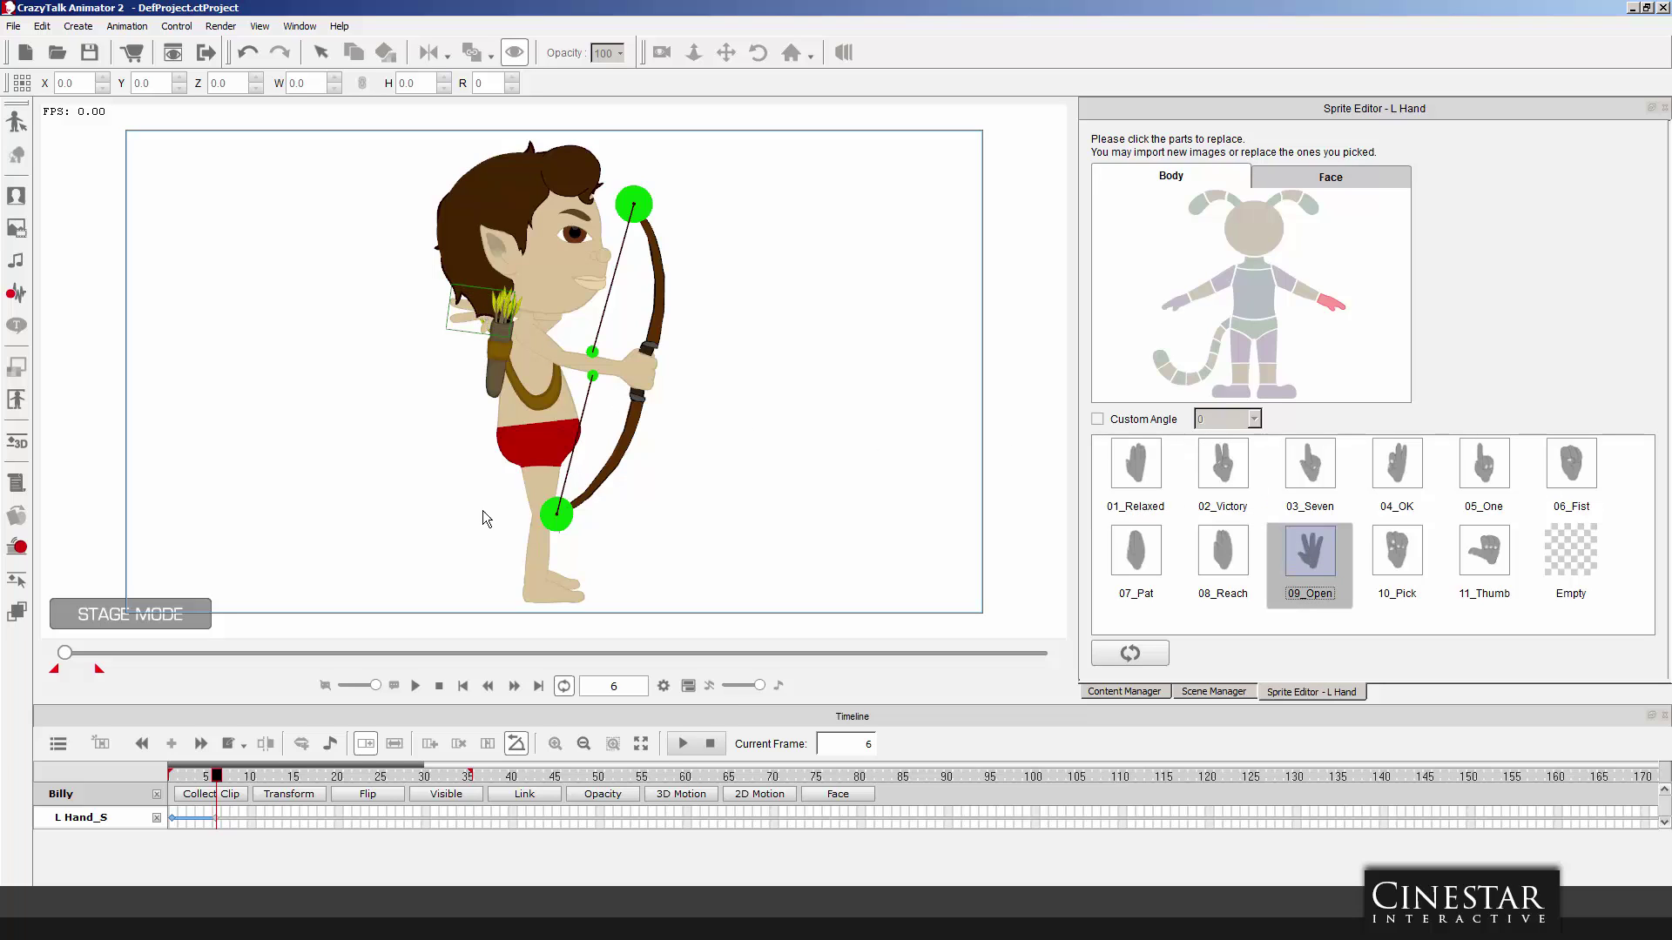
Switch the elf's left hand sprite to 02_Victory at frame 7.
{"action": "left_click", "coordinate": [219, 777]}
{"action": "left_click_drag", "start_coordinate": [219, 777], "coordinate": [225, 777]}
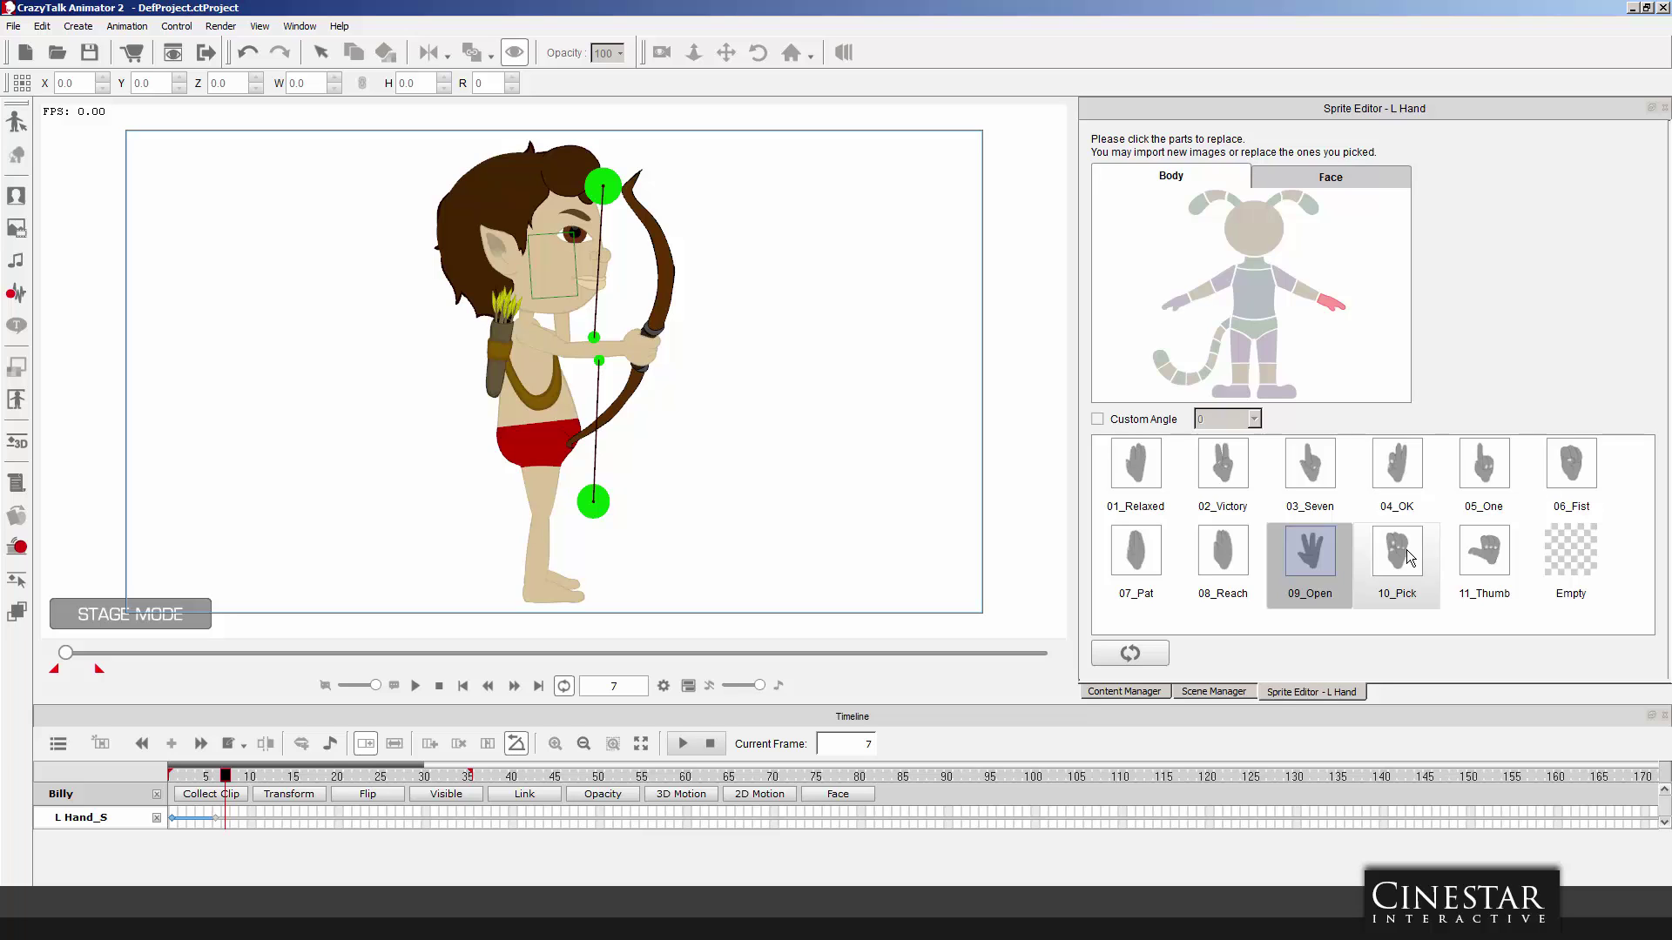
{"action": "left_click", "coordinate": [1224, 471]}
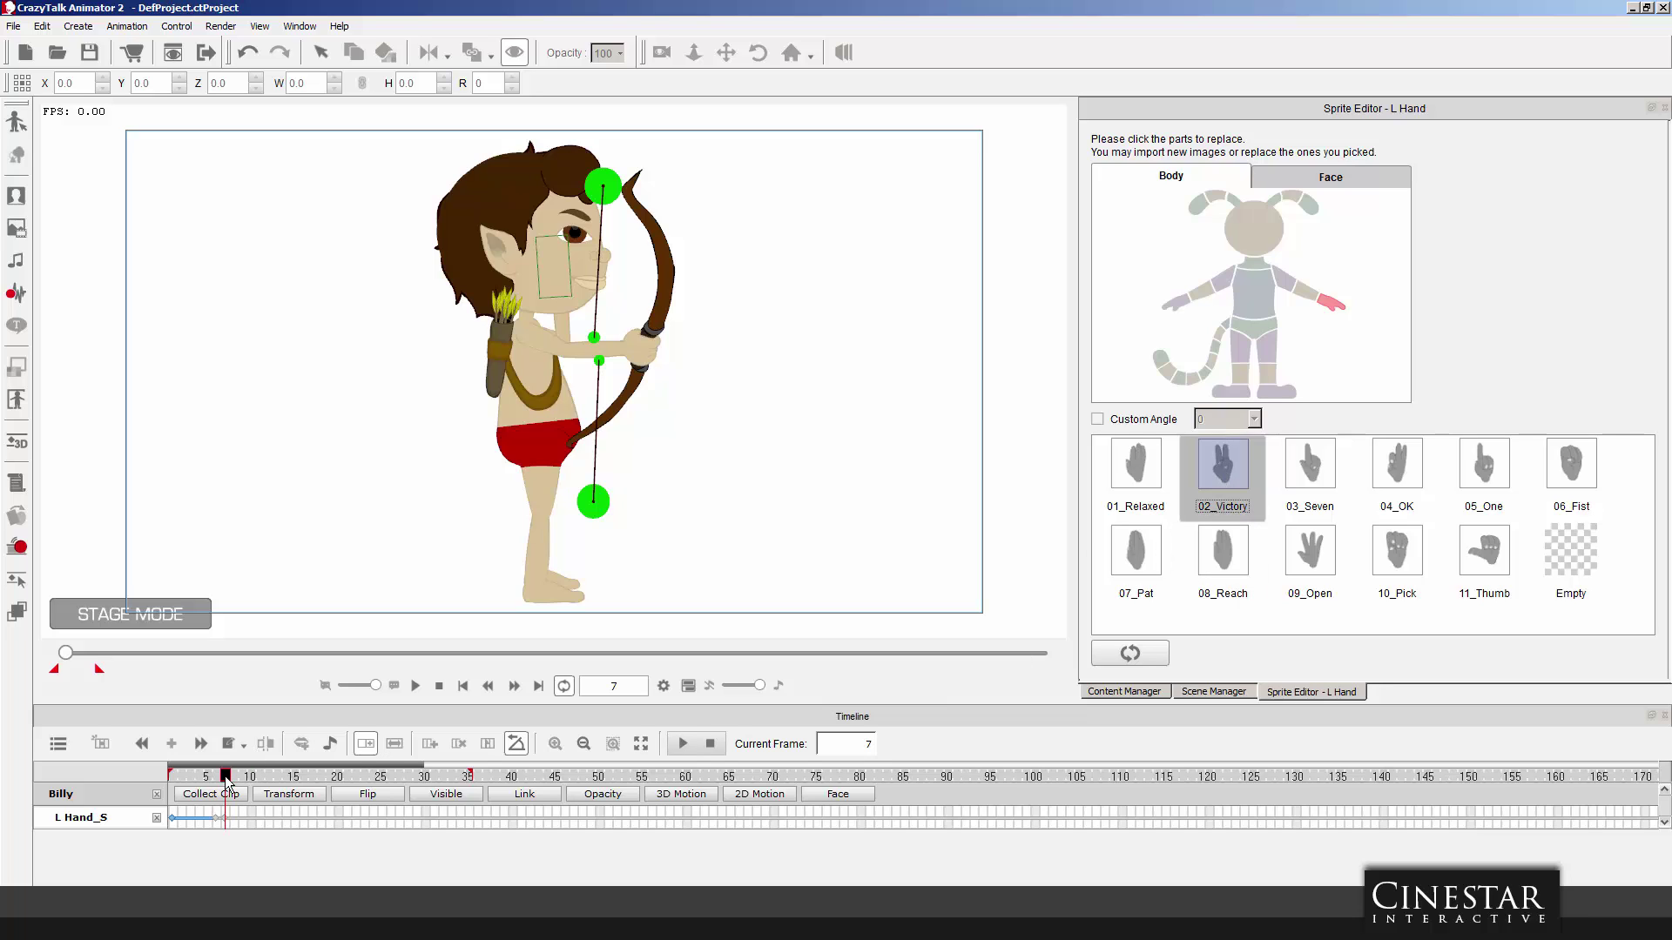
Rotate the arrow at frame 8 to about 104 degrees so it points forward past the bow hand.
{"action": "left_click_drag", "start_coordinate": [226, 781], "coordinate": [240, 786]}
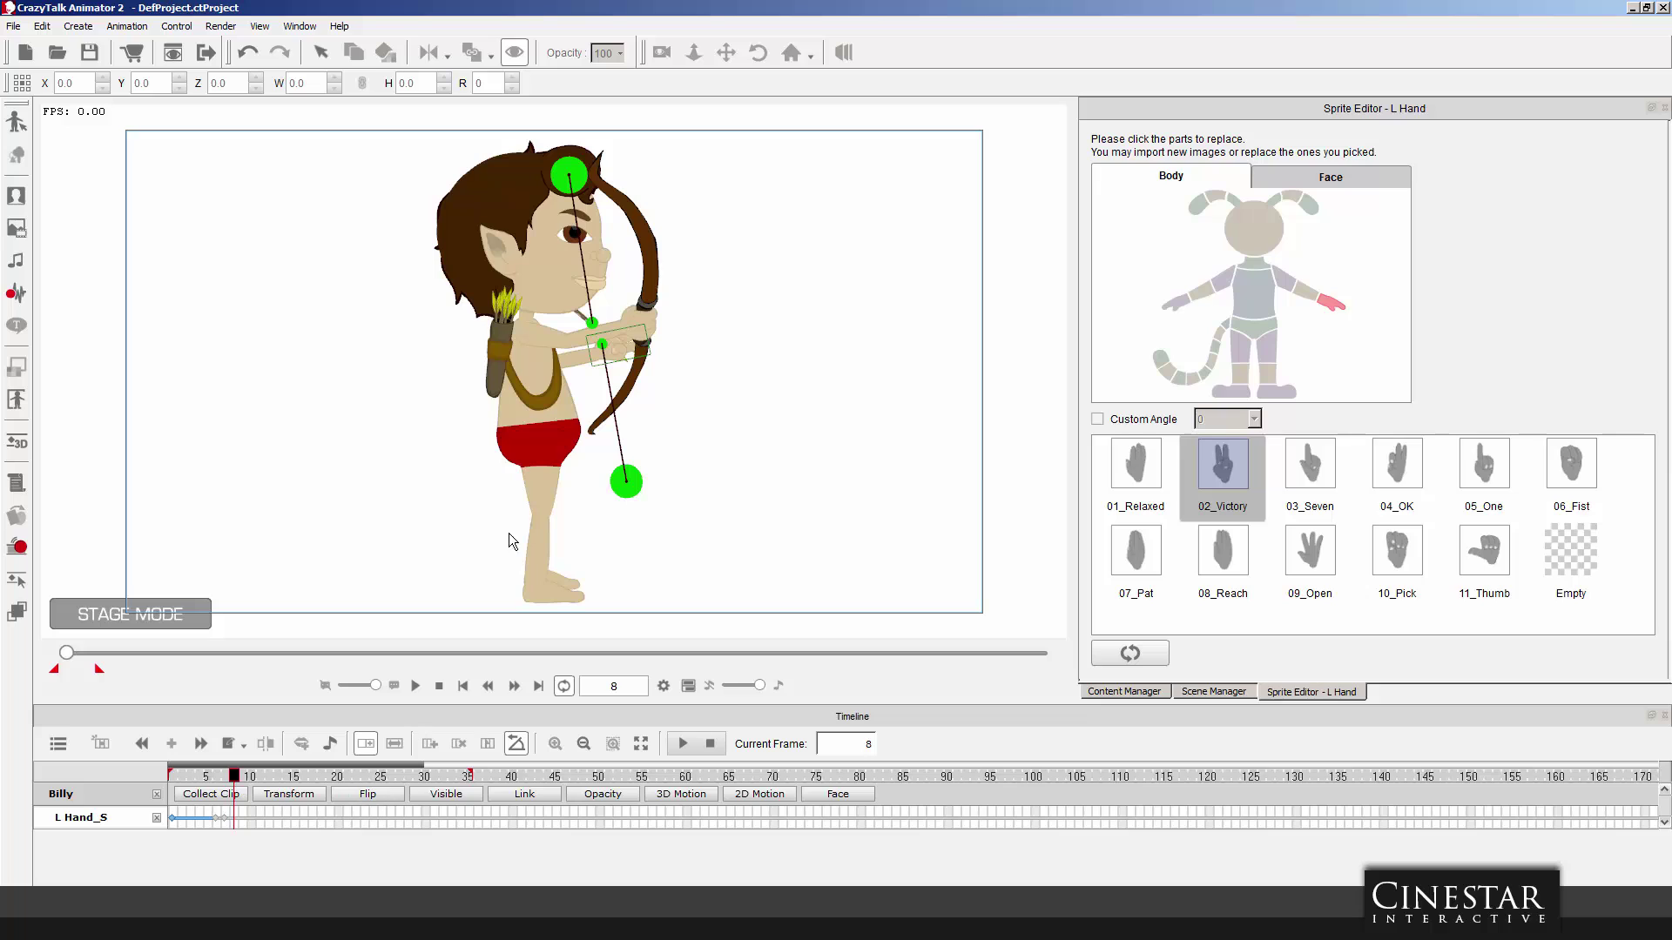
{"action": "left_click", "coordinate": [579, 316]}
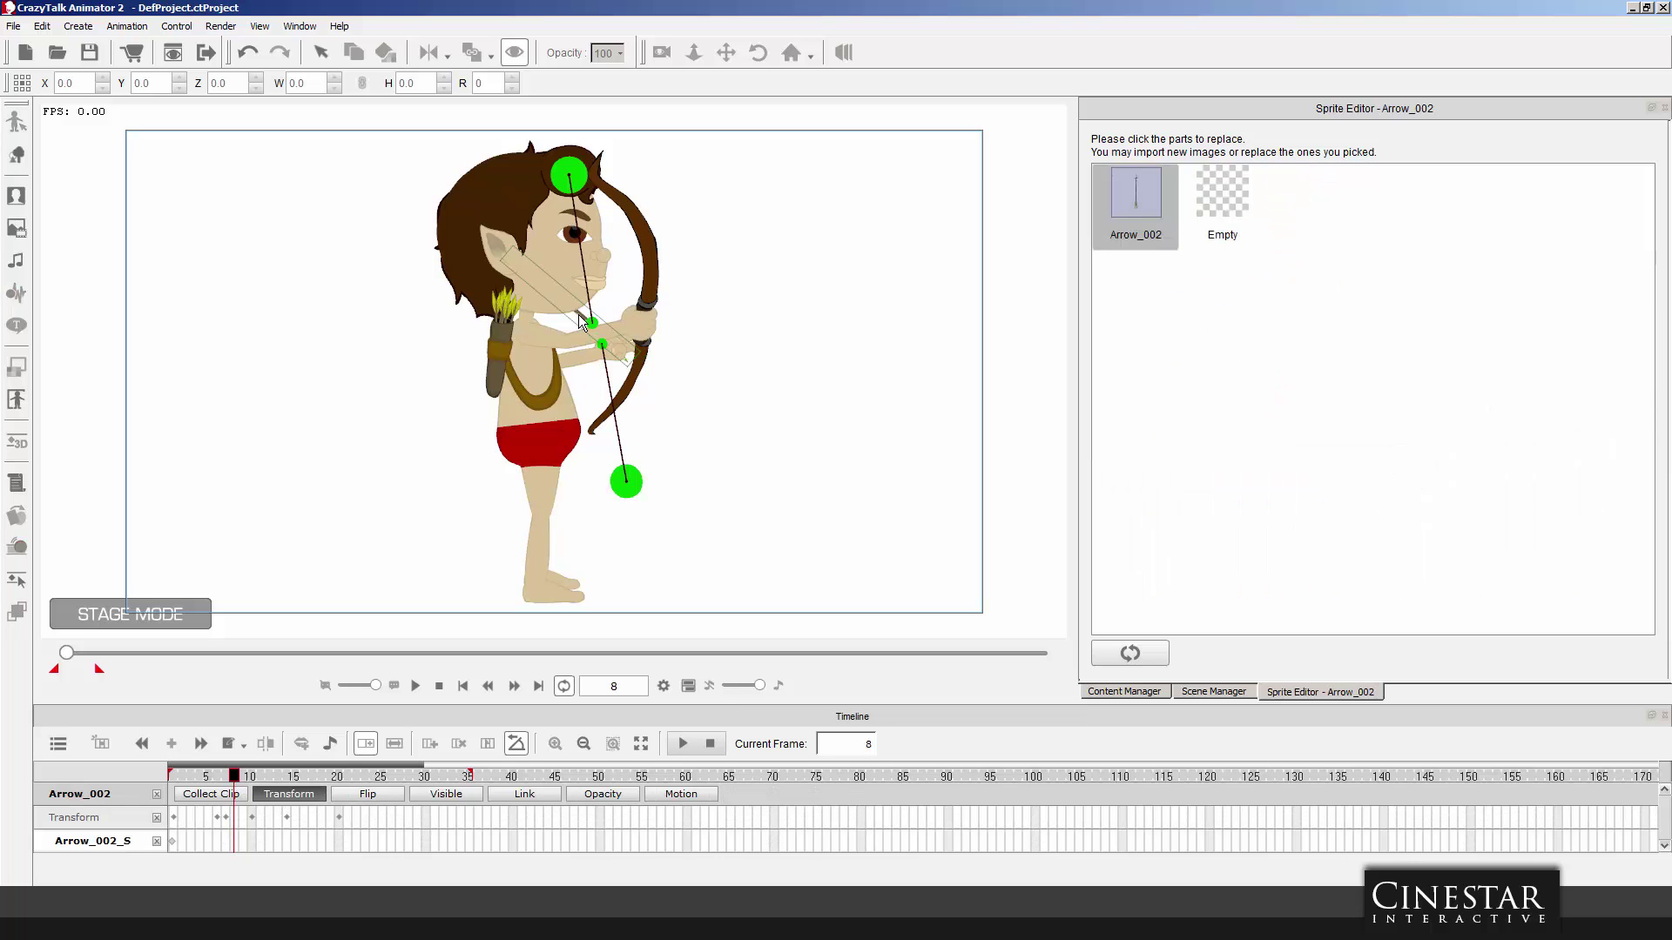
{"action": "left_click", "coordinate": [321, 53]}
{"action": "left_click_drag", "start_coordinate": [516, 235], "coordinate": [835, 282]}
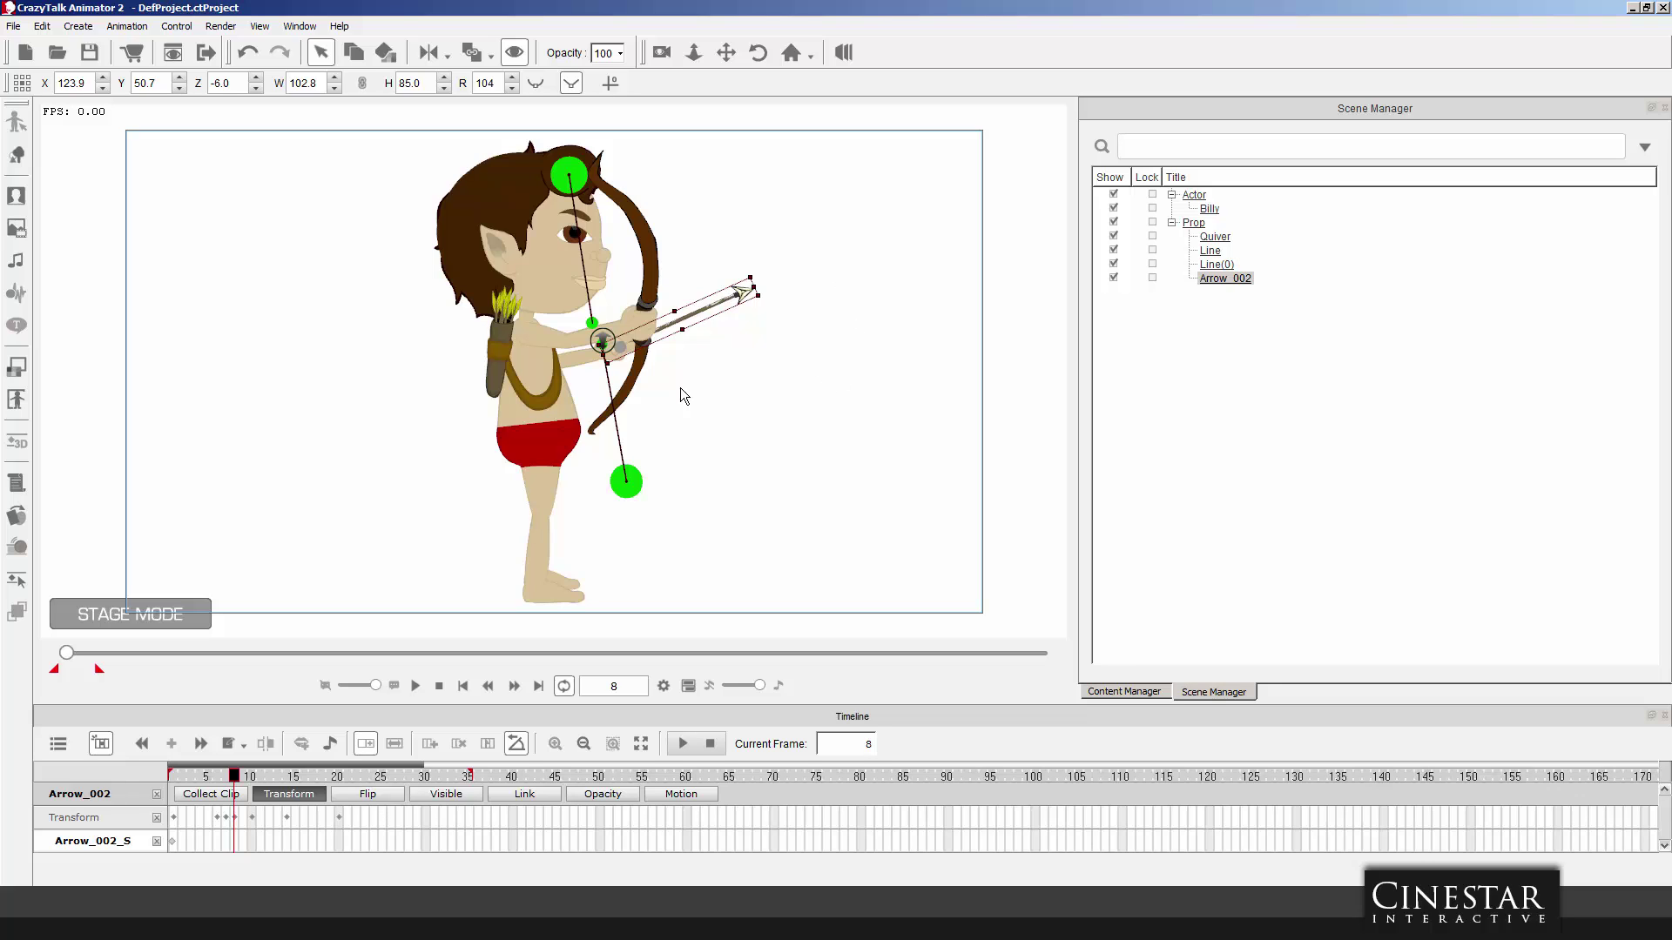
Rotate the arrow at frame 11 to about 109 degrees so it points down and forward from the drawing hand.
{"action": "mouse_move", "coordinate": [253, 774]}
{"action": "left_mouse_down"}
{"action": "mouse_move", "coordinate": [205, 775]}
{"action": "mouse_move", "coordinate": [280, 781]}
{"action": "mouse_move", "coordinate": [259, 774]}
{"action": "left_mouse_up"}
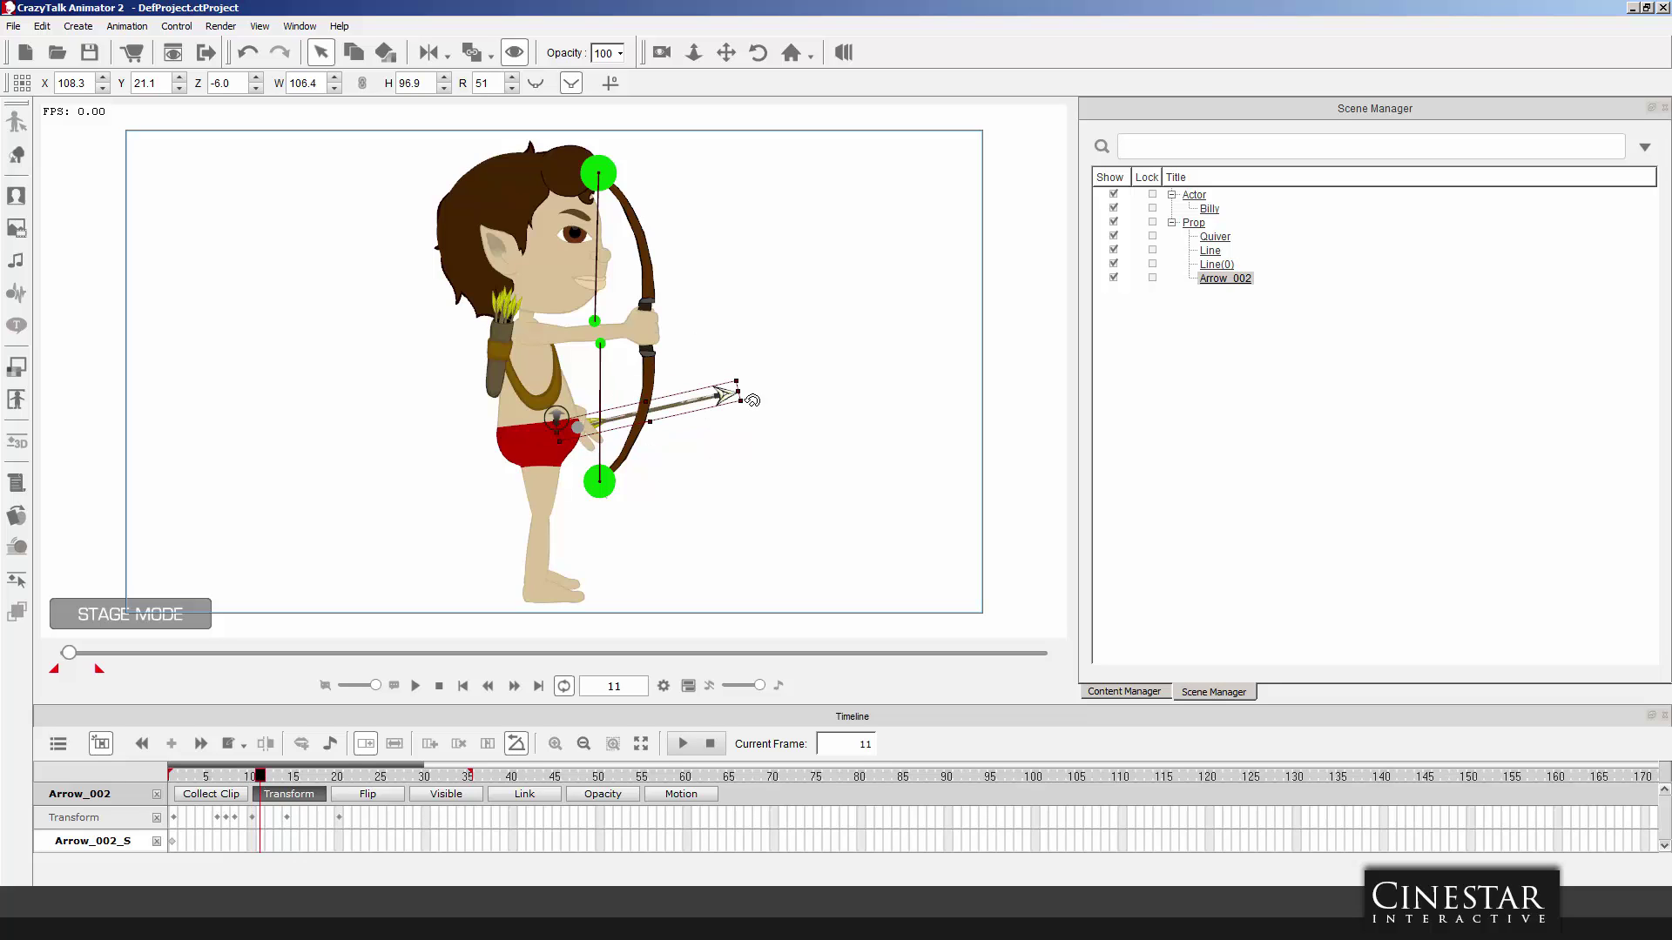
{"action": "left_click_drag", "start_coordinate": [745, 393], "coordinate": [698, 580]}
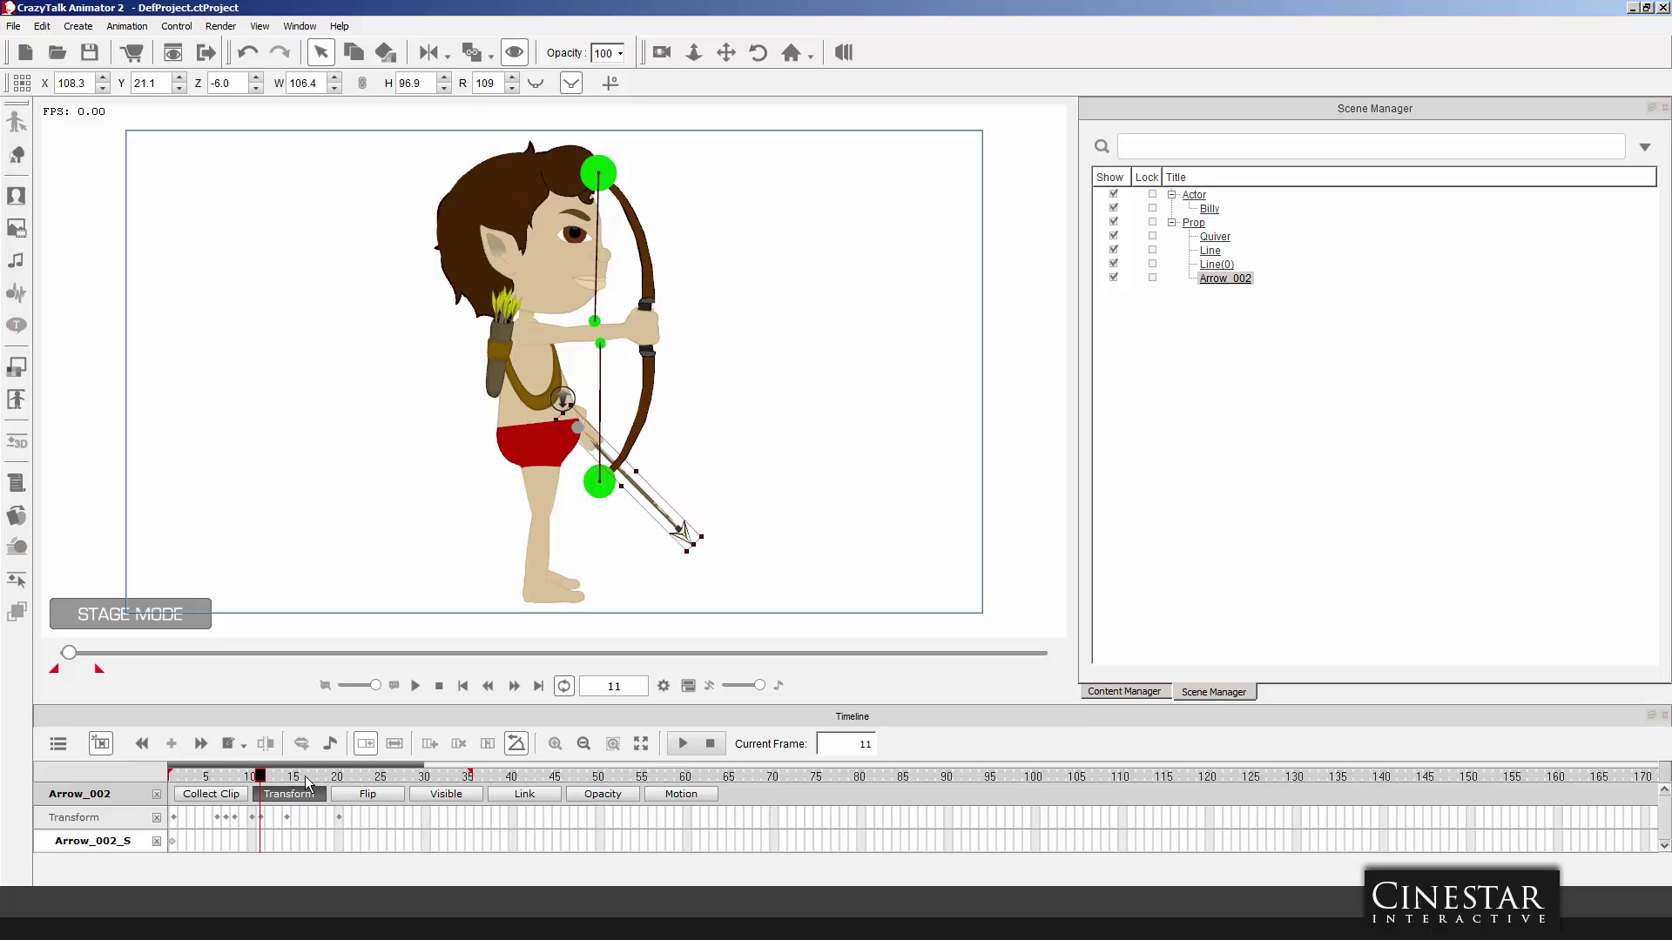
Switch the elf's left hand sprite to 10_Pick at frame 15.
{"action": "left_click_drag", "start_coordinate": [261, 778], "coordinate": [295, 778]}
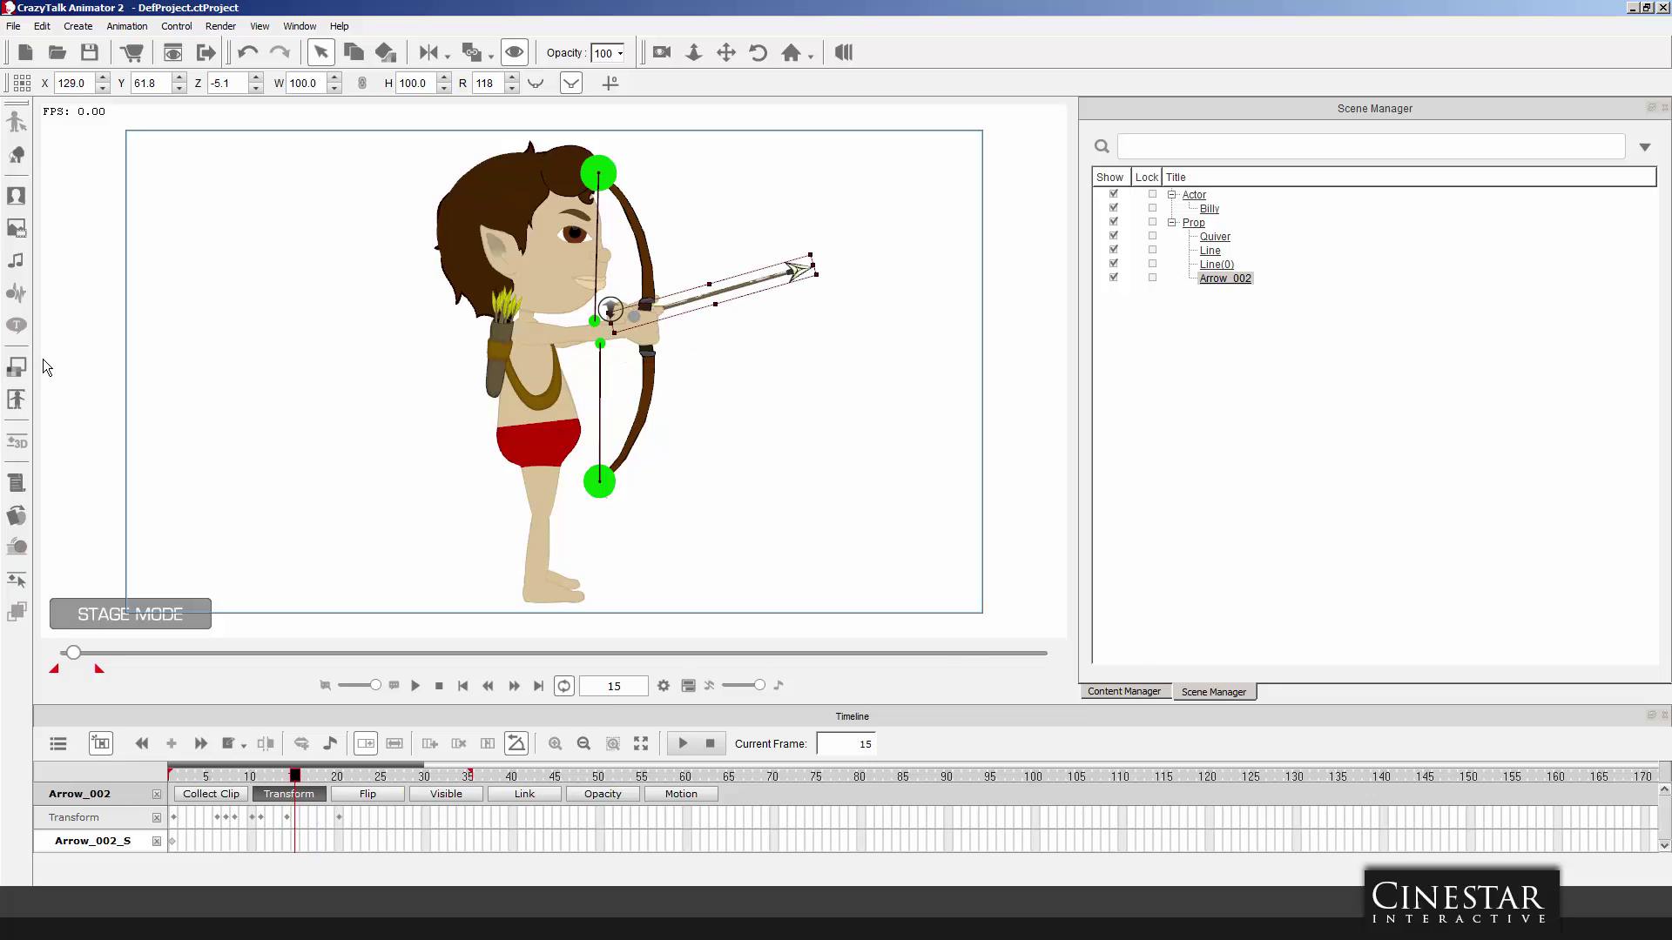
{"action": "left_click", "coordinate": [21, 517]}
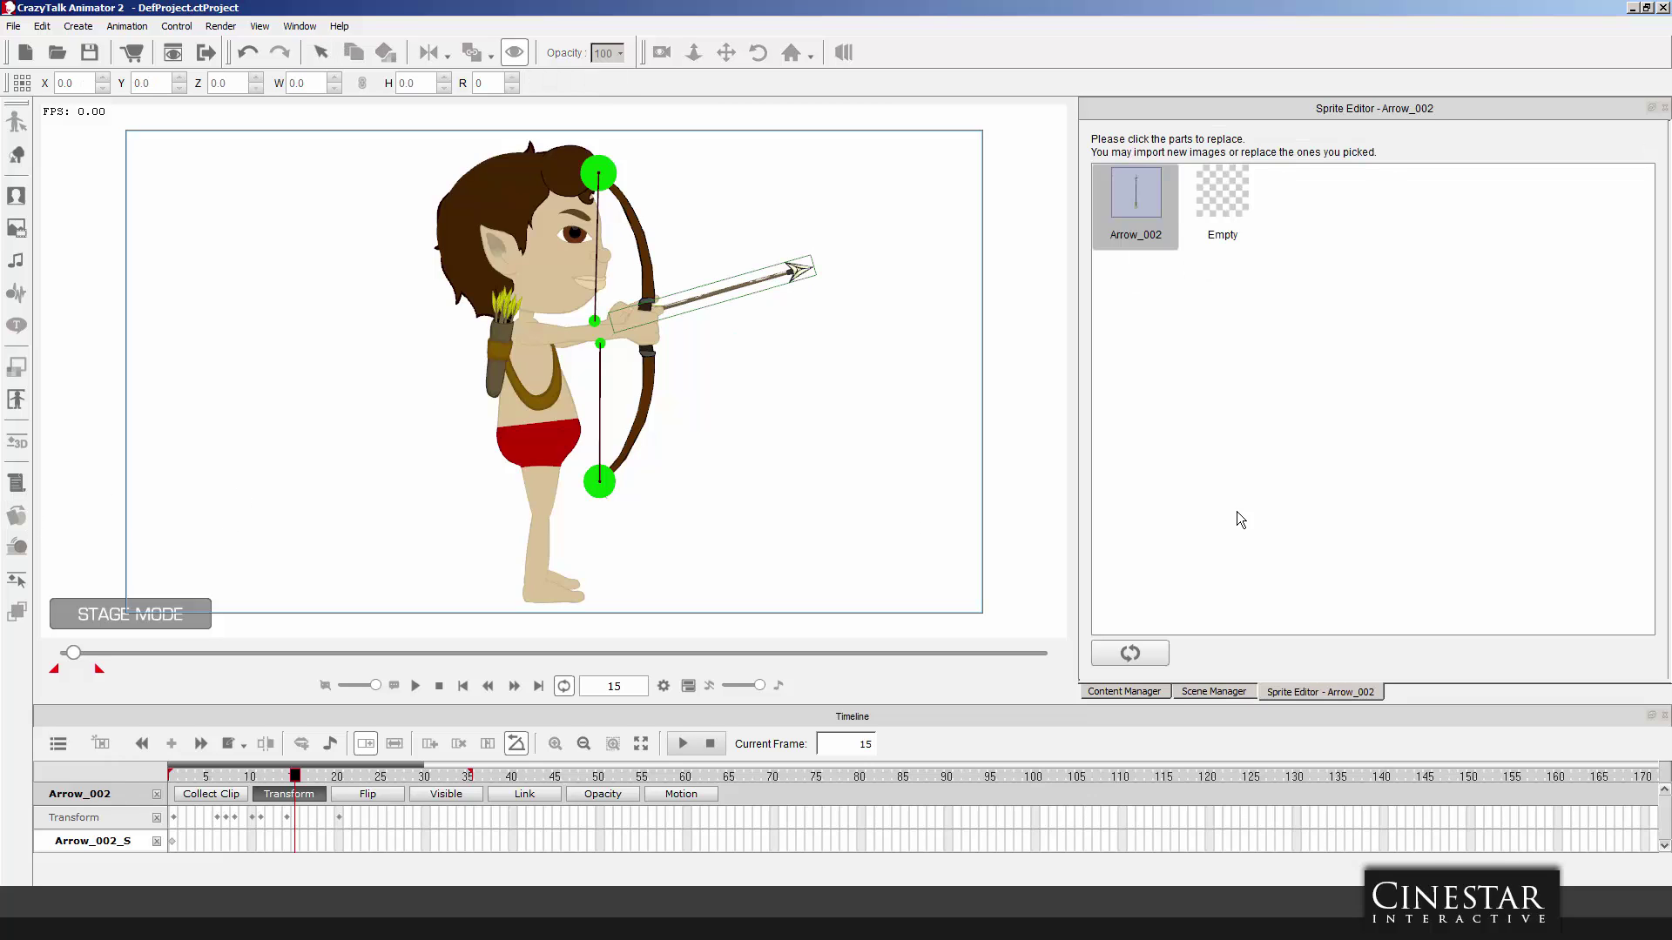
{"action": "left_click", "coordinate": [620, 313]}
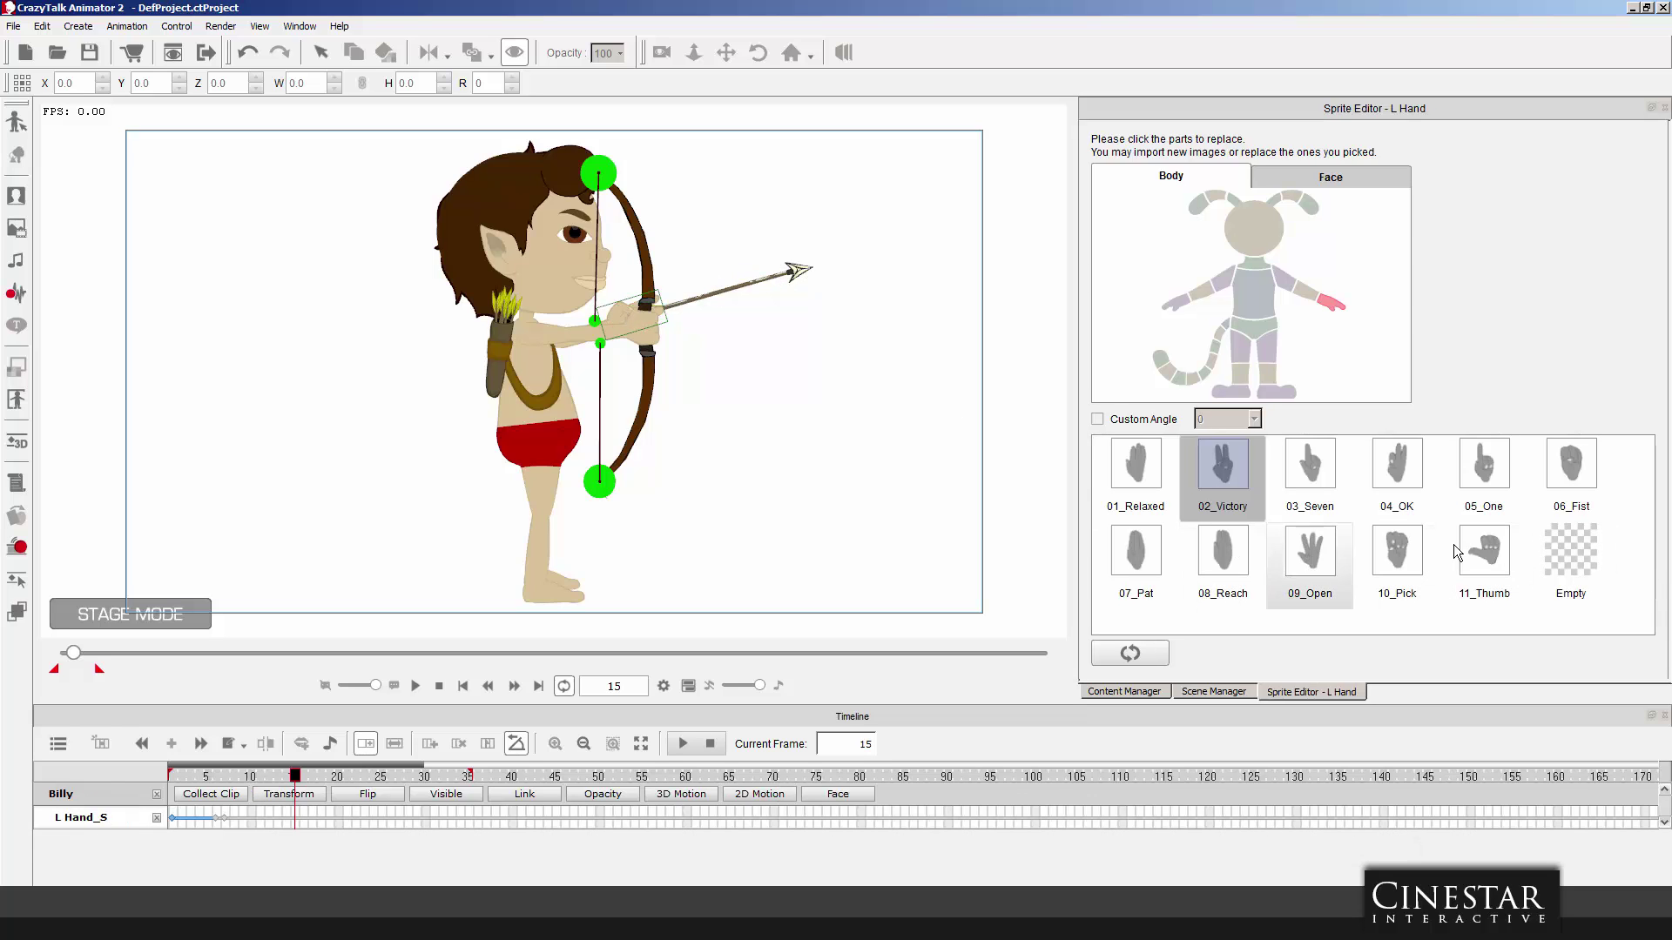
{"action": "left_click", "coordinate": [1405, 549]}
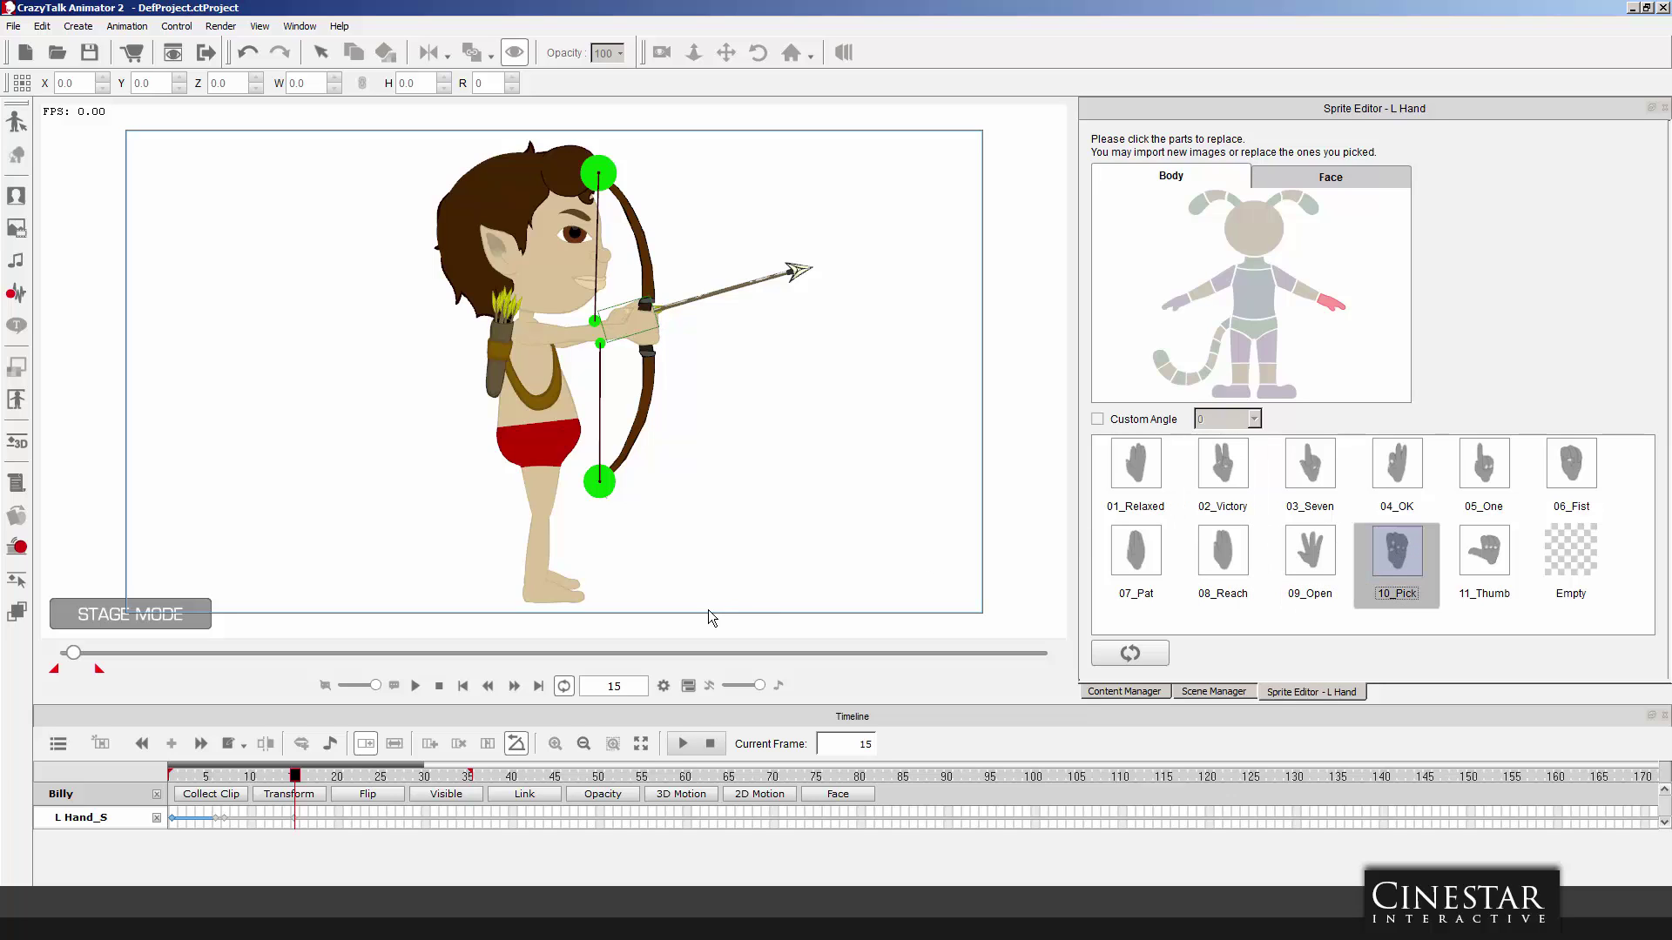
Scrub to frame 30 and play the animation from the start to review the nocking and drawing motion.
{"action": "left_click", "coordinate": [297, 781]}
{"action": "left_click_drag", "start_coordinate": [297, 781], "coordinate": [424, 782]}
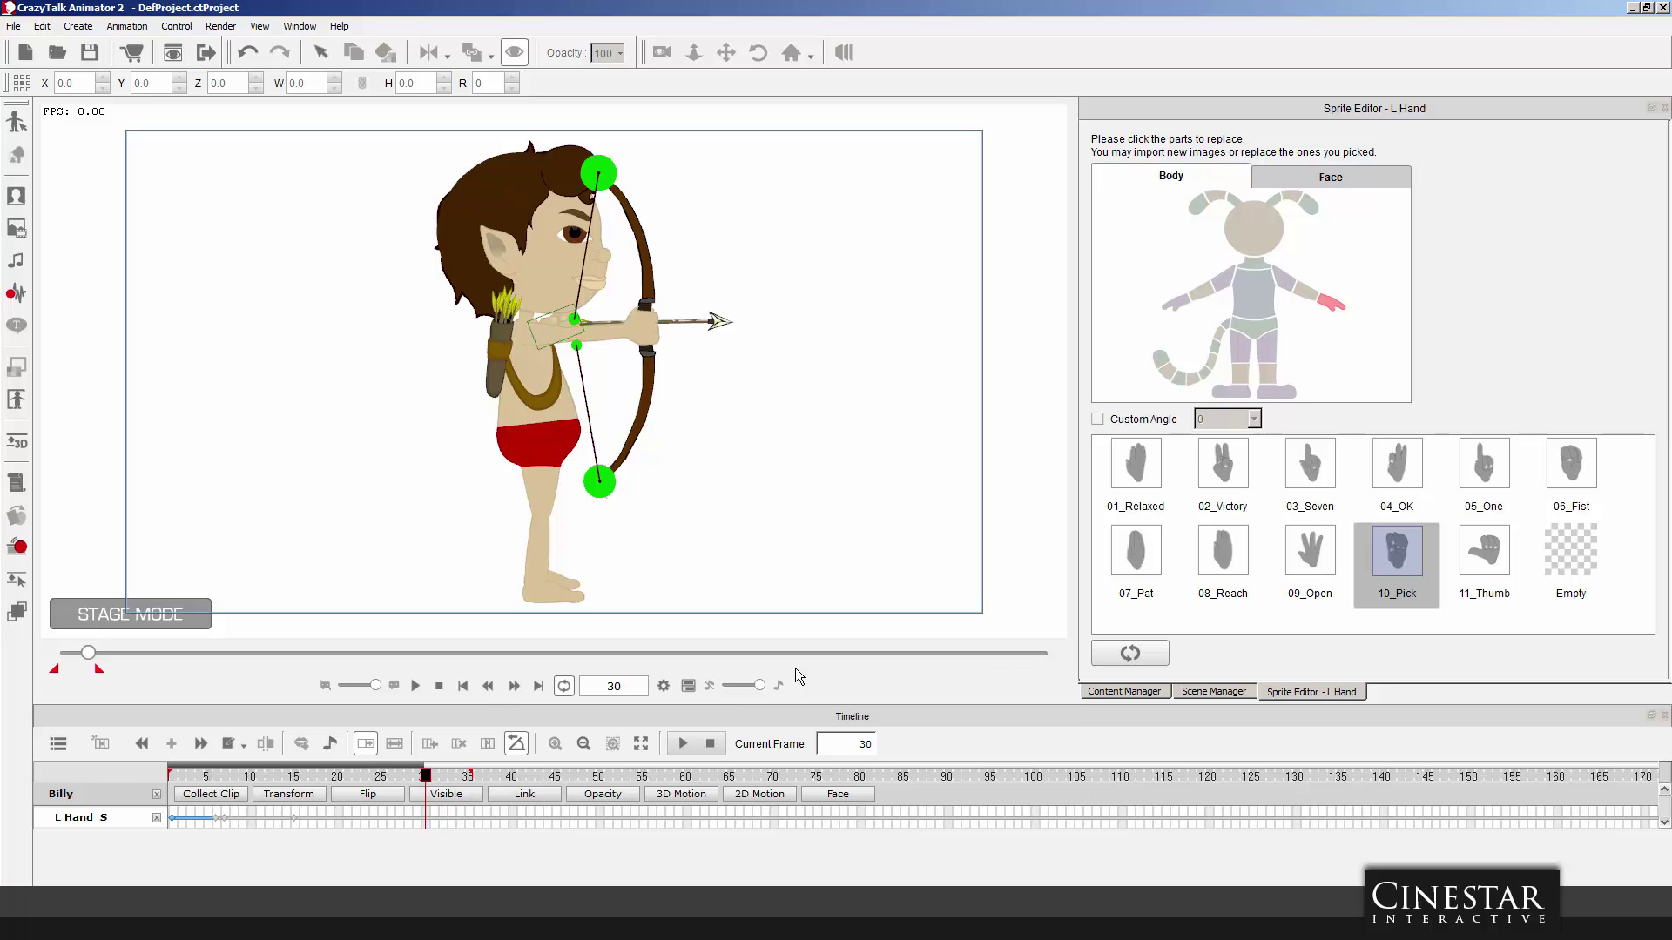
{"action": "left_click", "coordinate": [453, 684]}
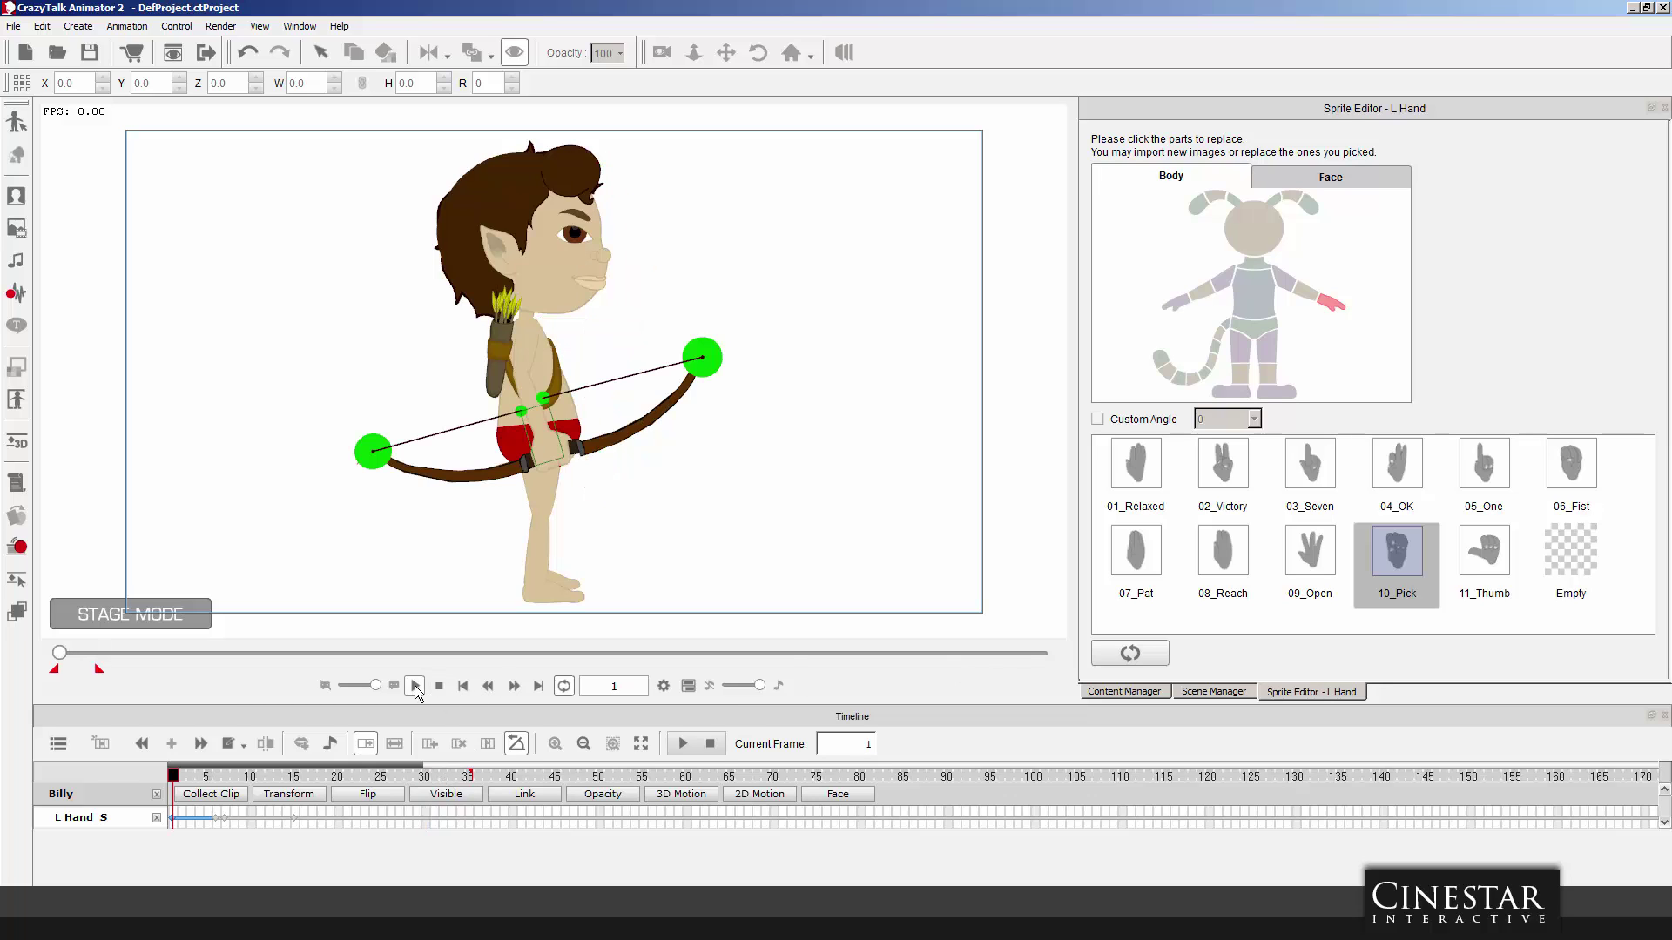
{"action": "left_click", "coordinate": [414, 686]}
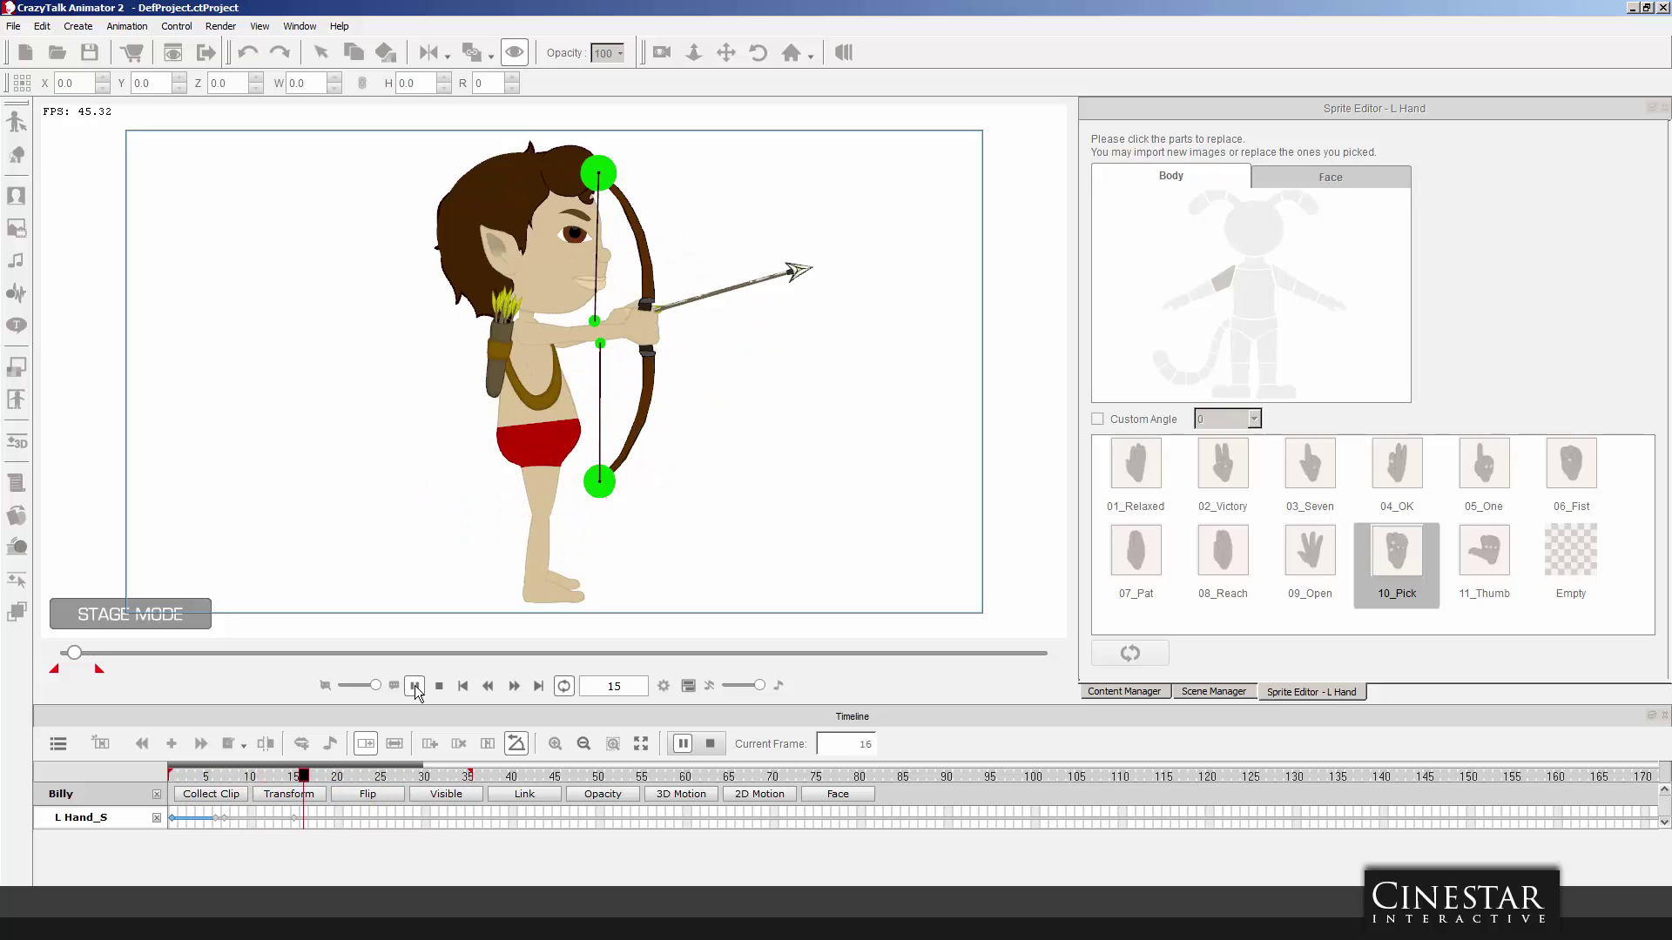
{"action": "left_click", "coordinate": [438, 686]}
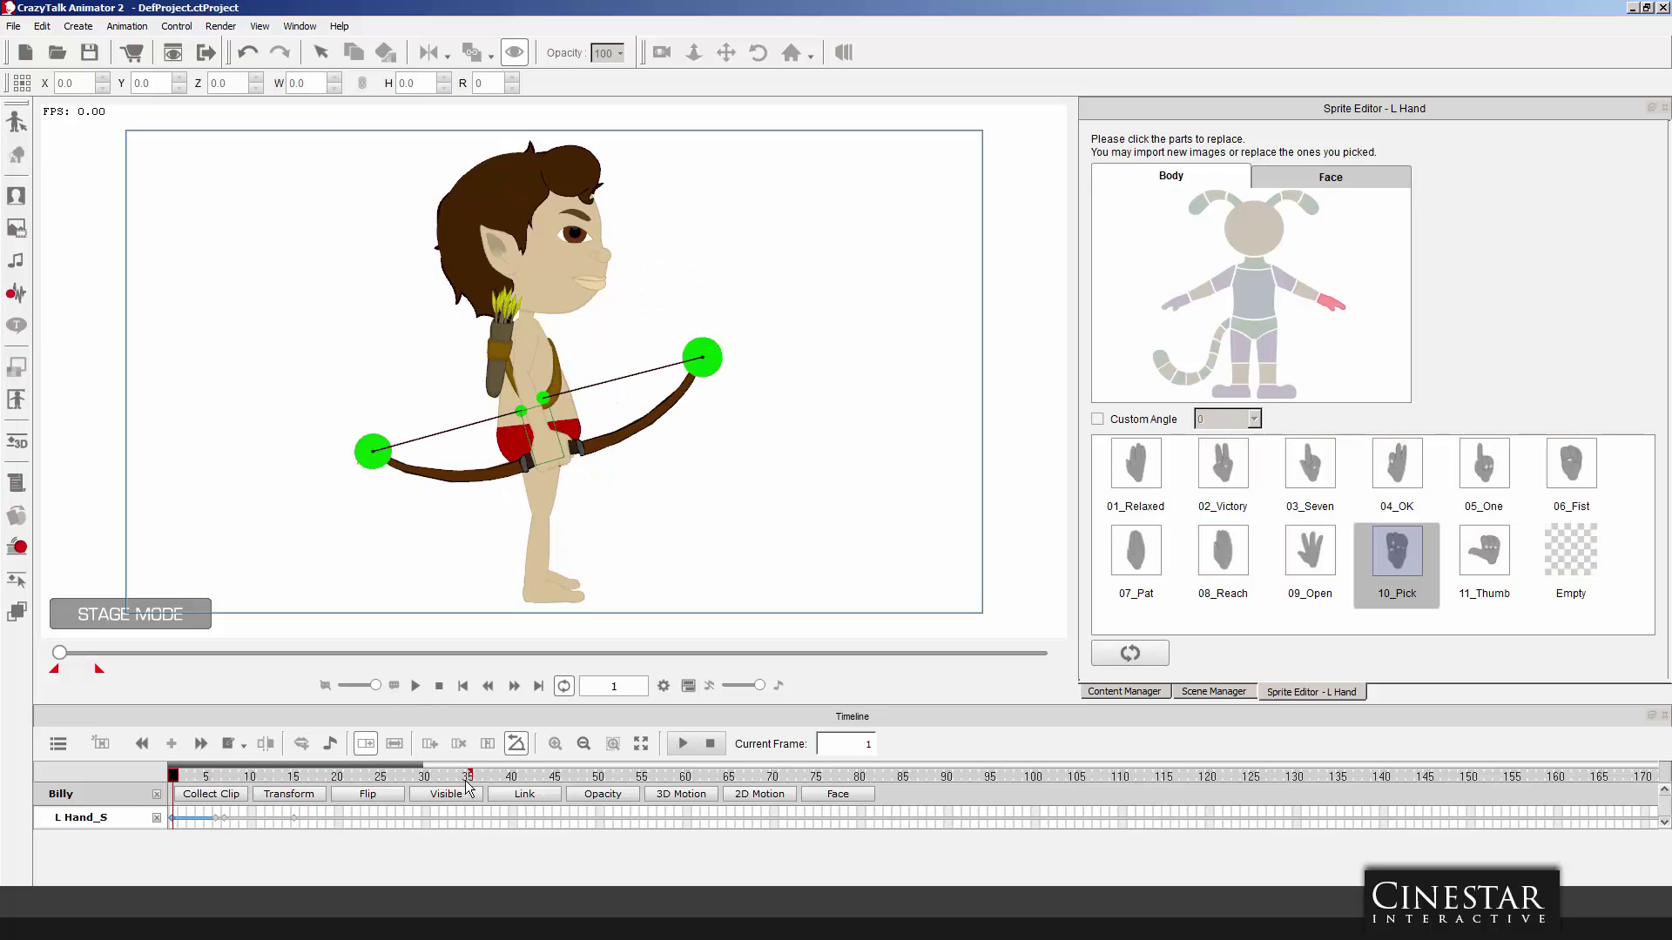
Extend the playback range to about frame 60 and switch the elf's left hand sprite to 09_Open at frame 35.
{"action": "left_click_drag", "start_coordinate": [470, 781], "coordinate": [690, 781]}
{"action": "left_click", "coordinate": [268, 781]}
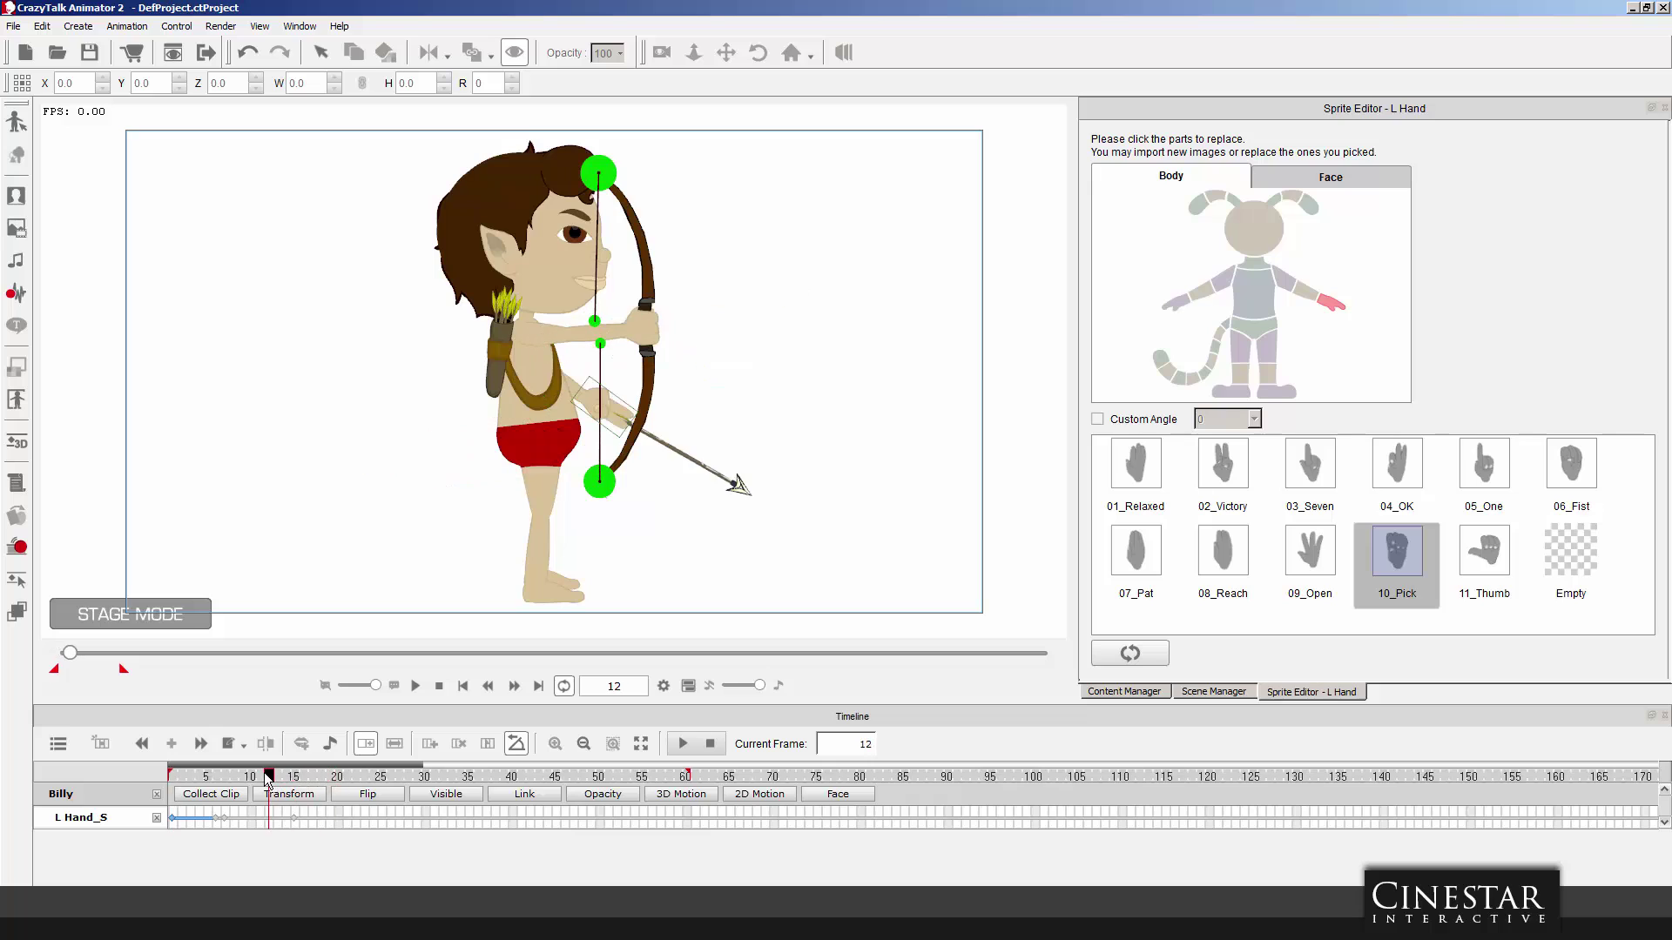
{"action": "left_click_drag", "start_coordinate": [268, 781], "coordinate": [468, 782]}
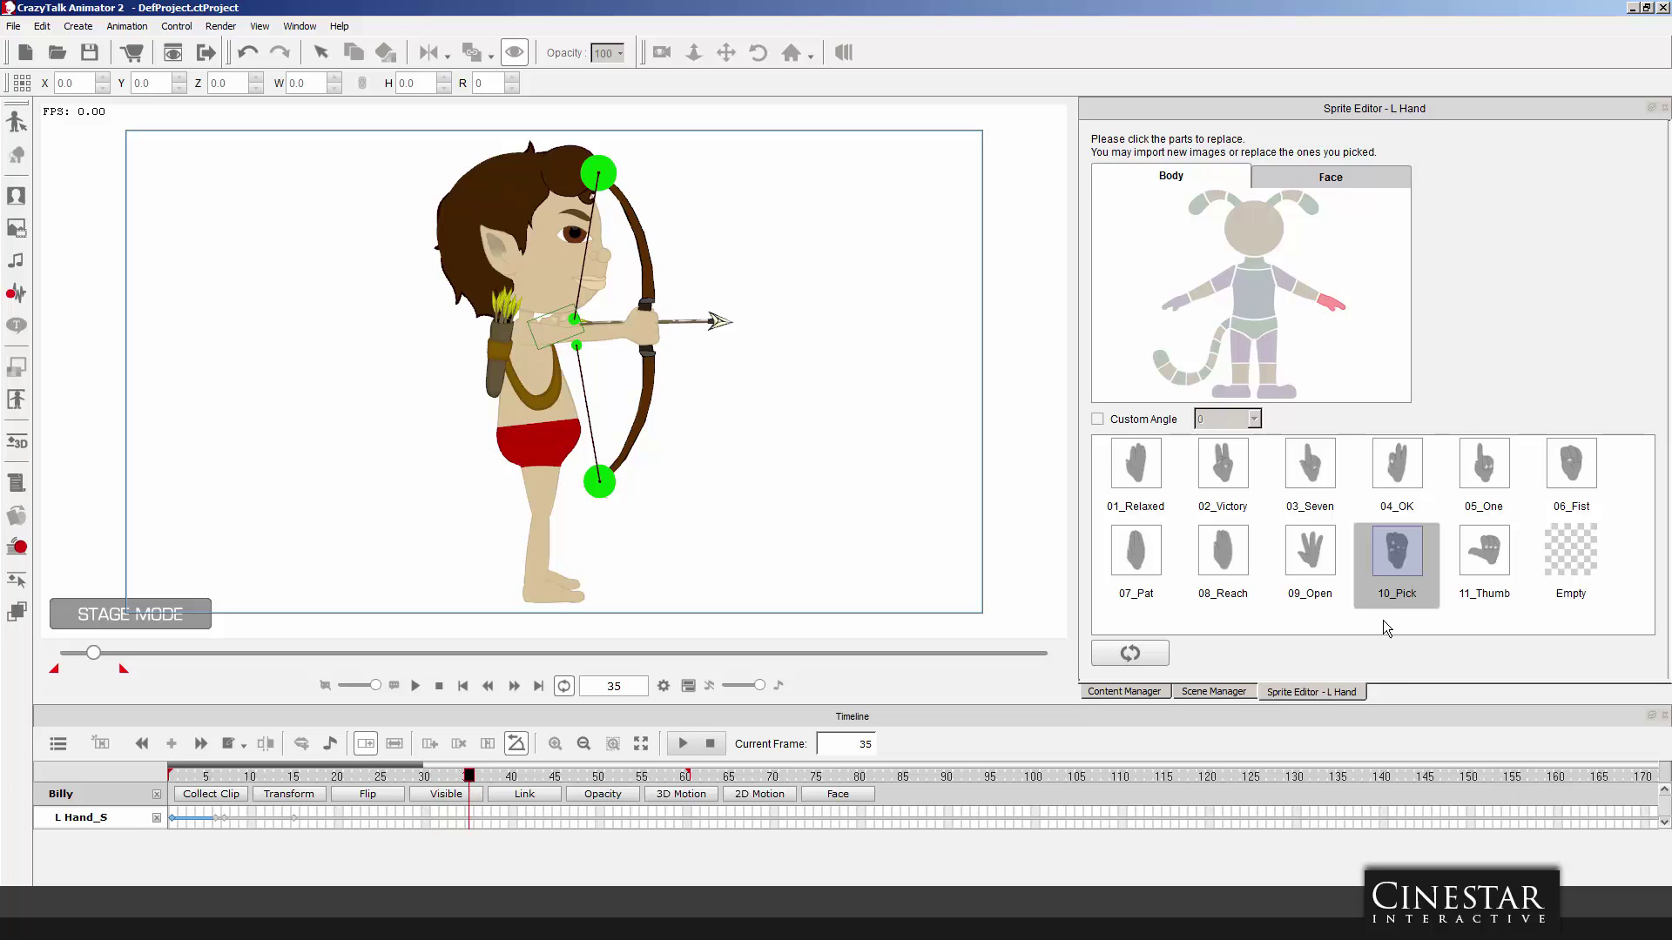
{"action": "left_click", "coordinate": [1309, 550]}
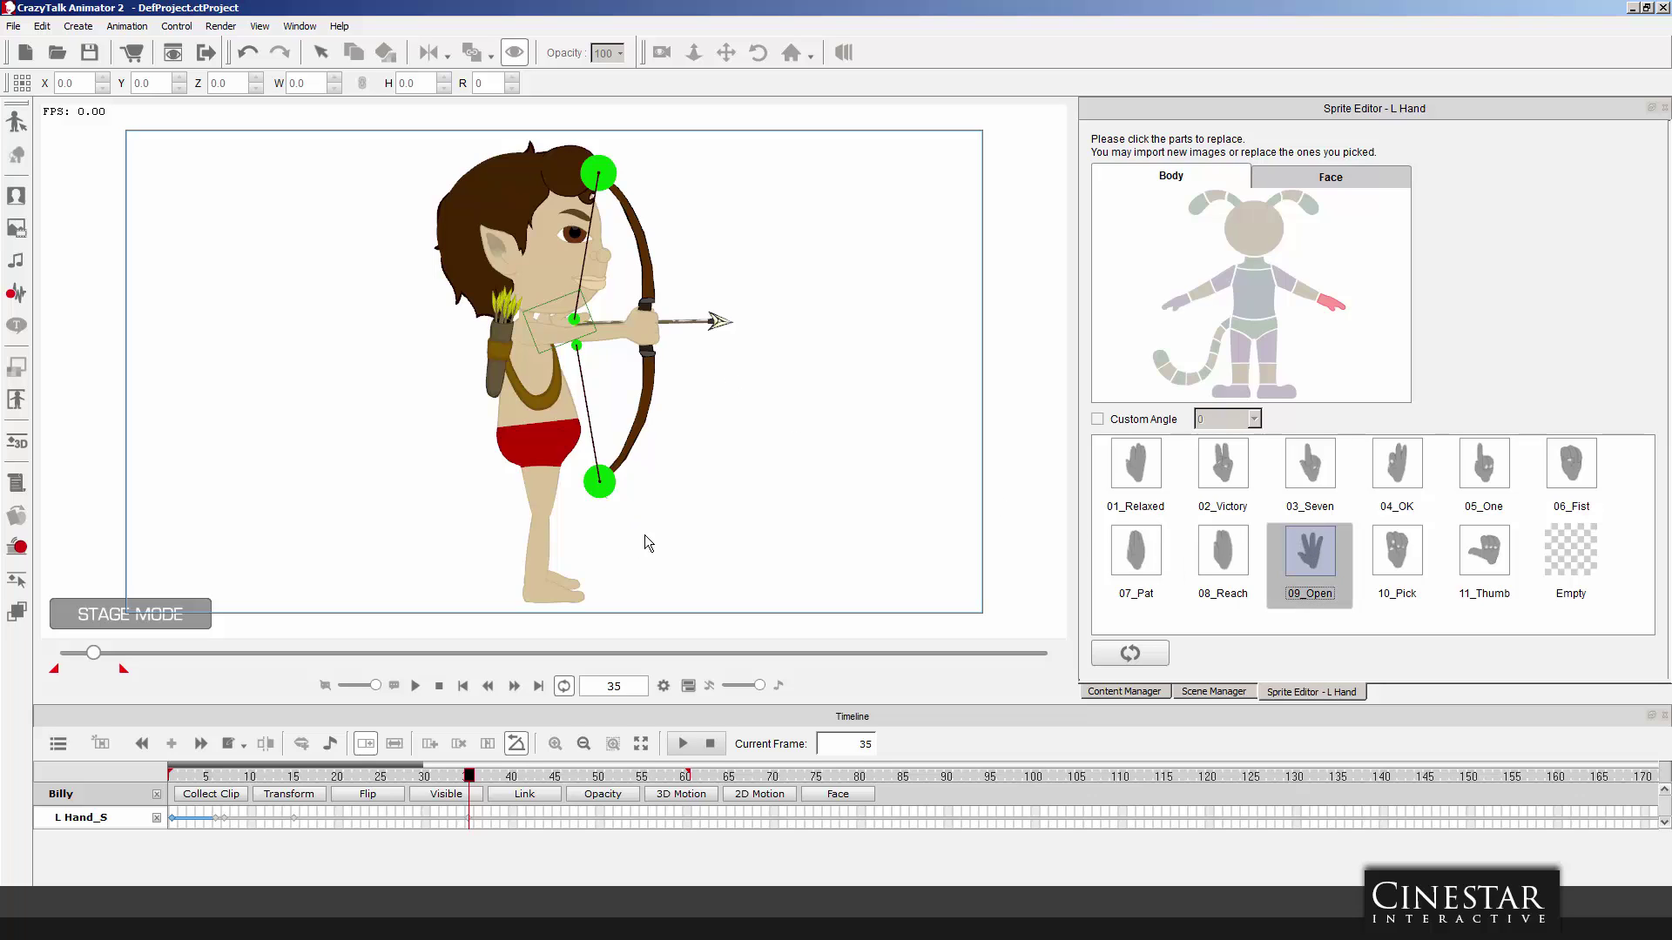
Add Transform keys at frame 35 to both bowstring halves and the arrow to hold the drawn pose.
{"action": "left_click", "coordinate": [716, 325]}
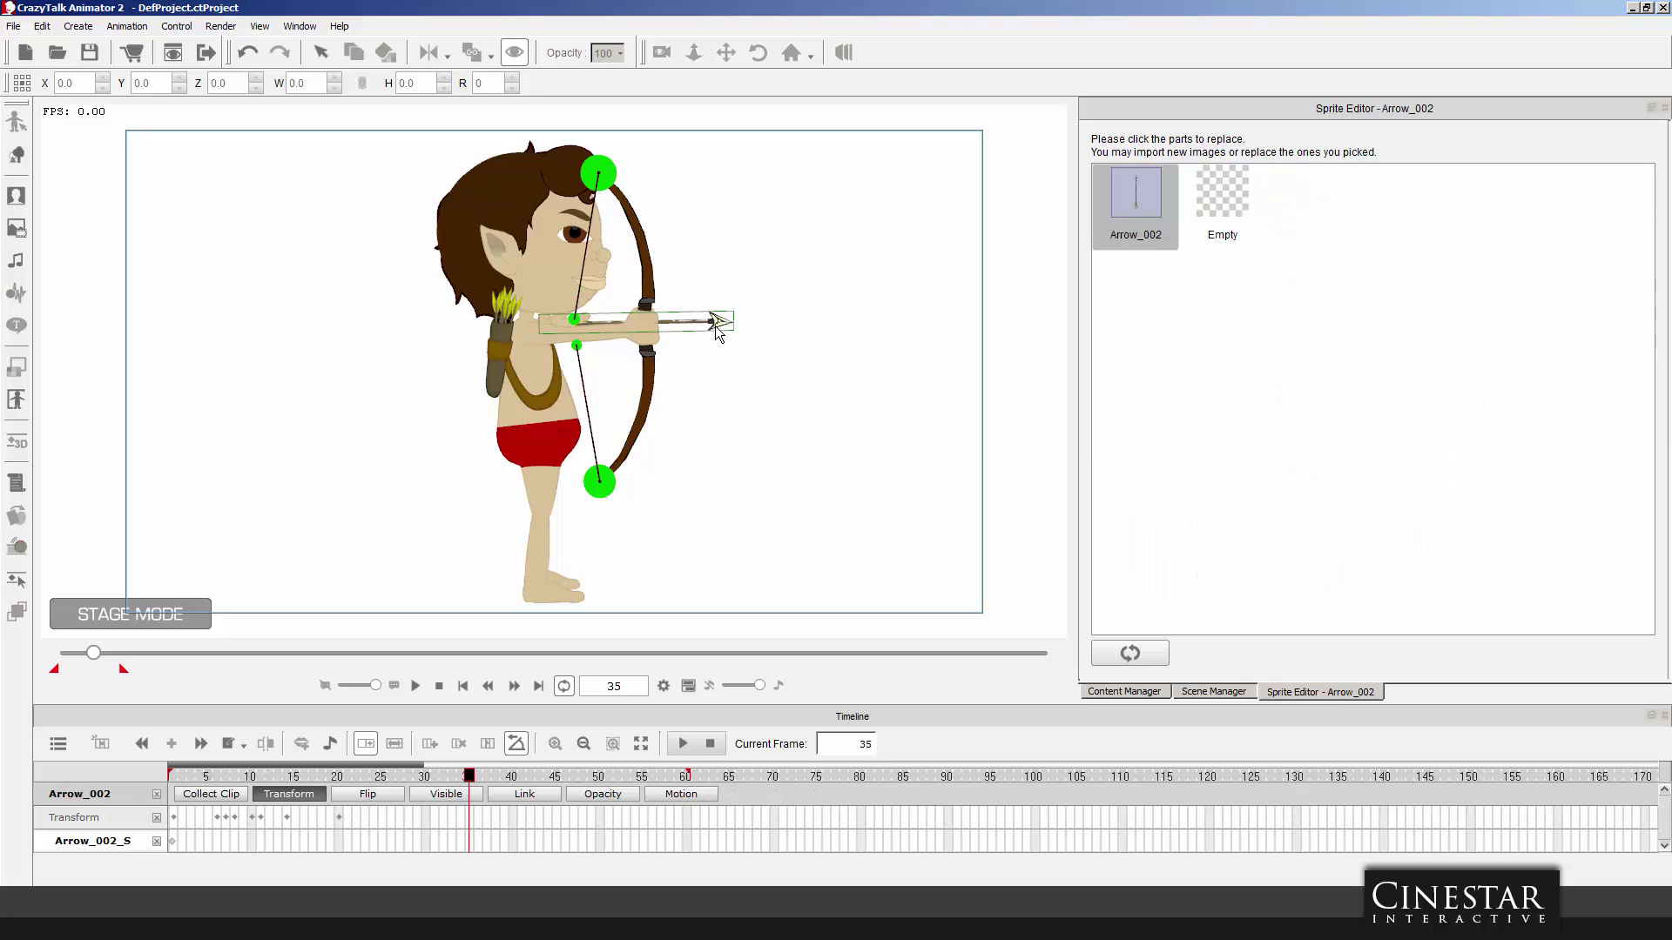
{"action": "left_click", "coordinate": [321, 54]}
{"action": "left_click", "coordinate": [778, 500]}
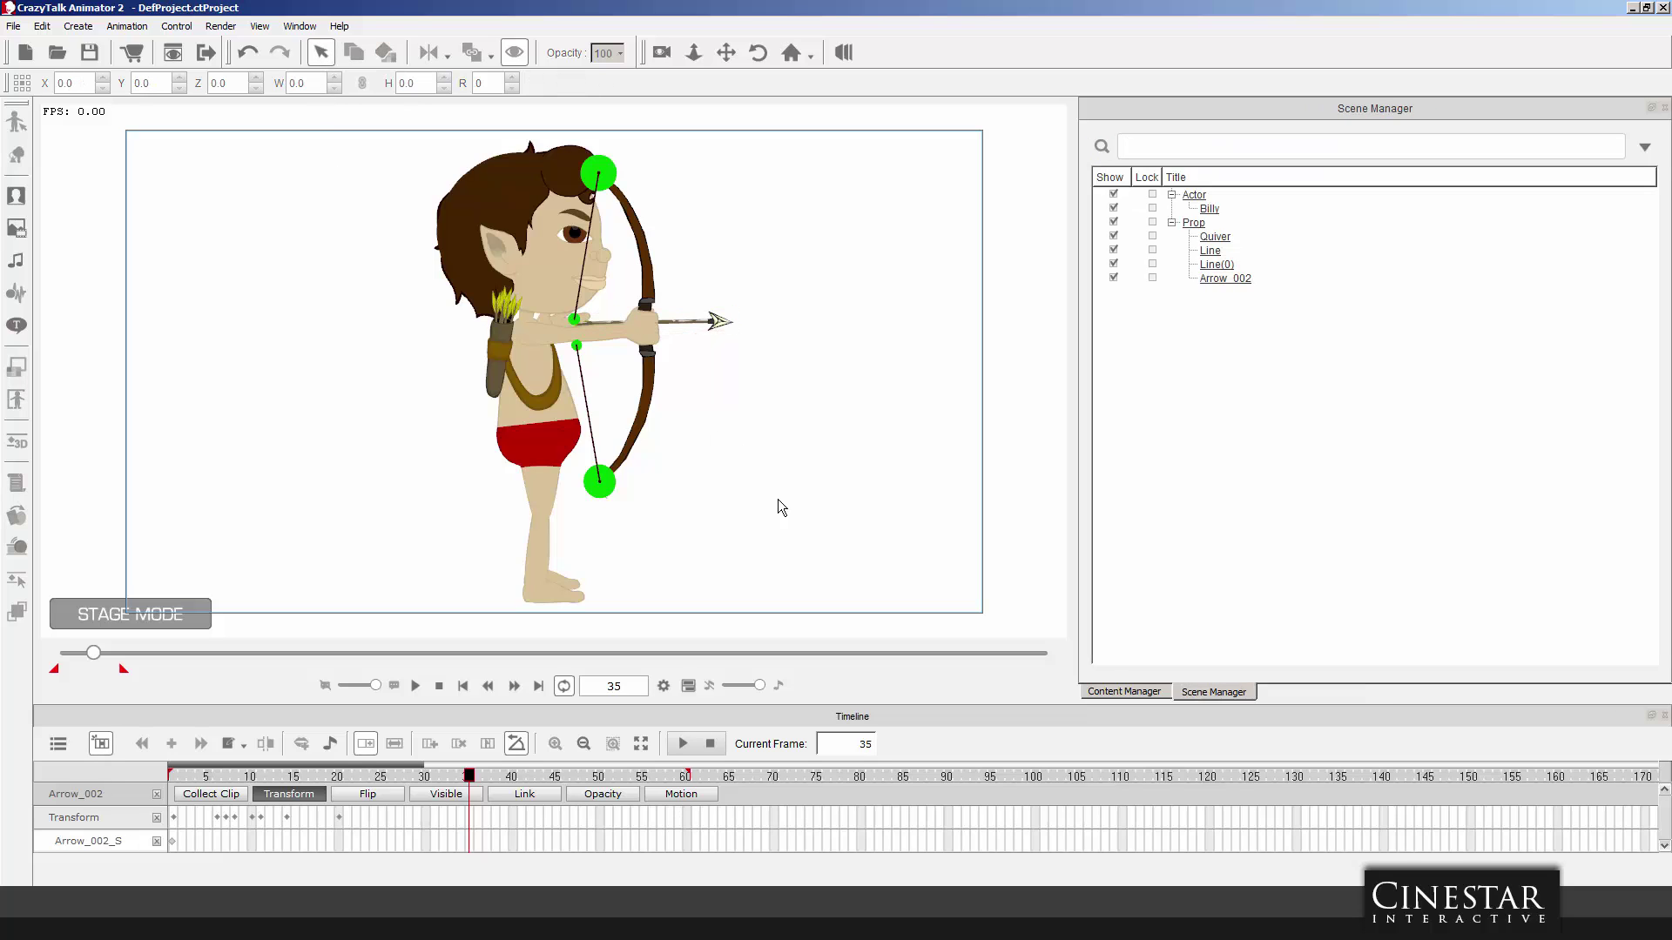
{"action": "left_click", "coordinate": [717, 325]}
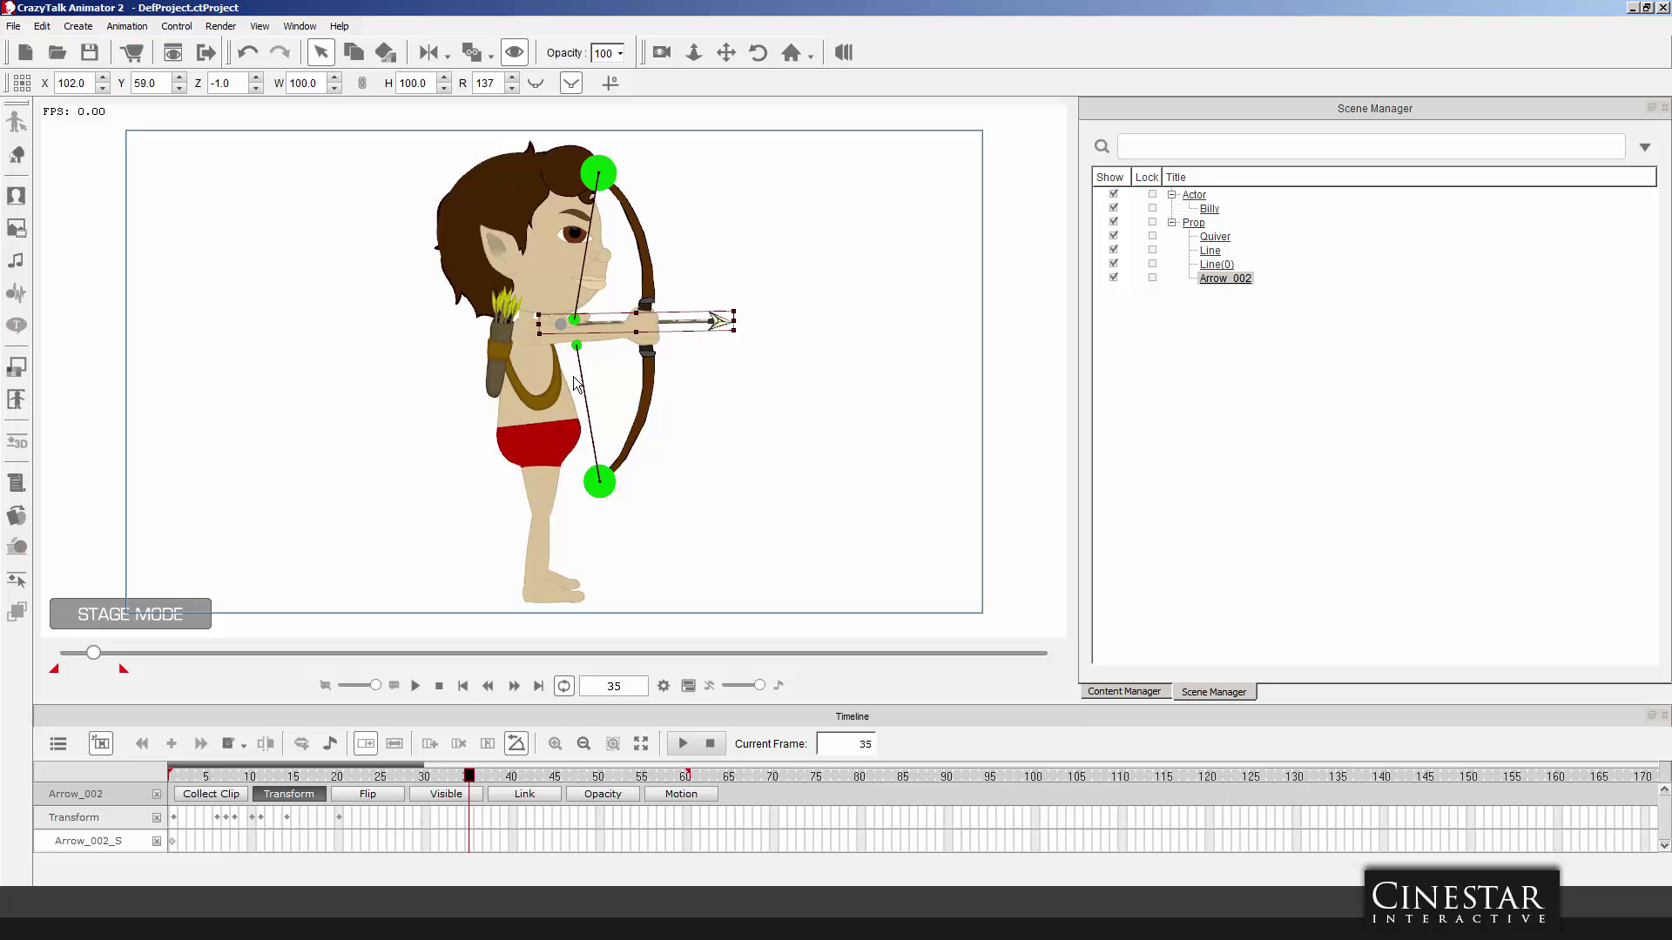
{"action": "left_click", "coordinate": [607, 185]}
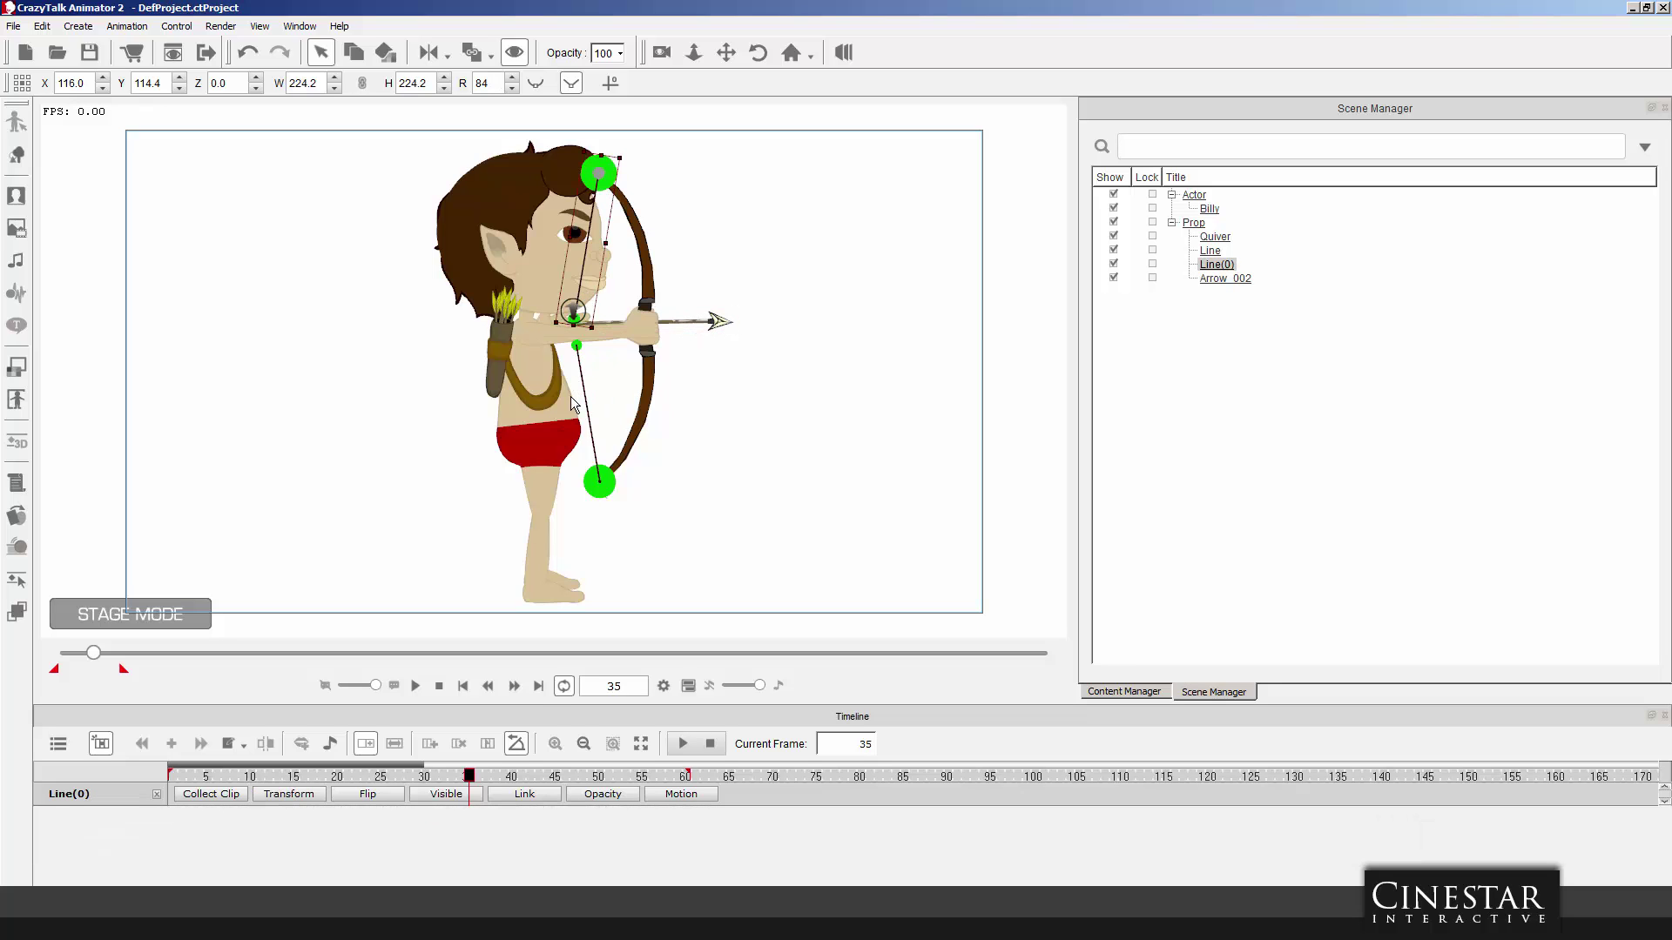
{"action": "left_click", "coordinate": [298, 795]}
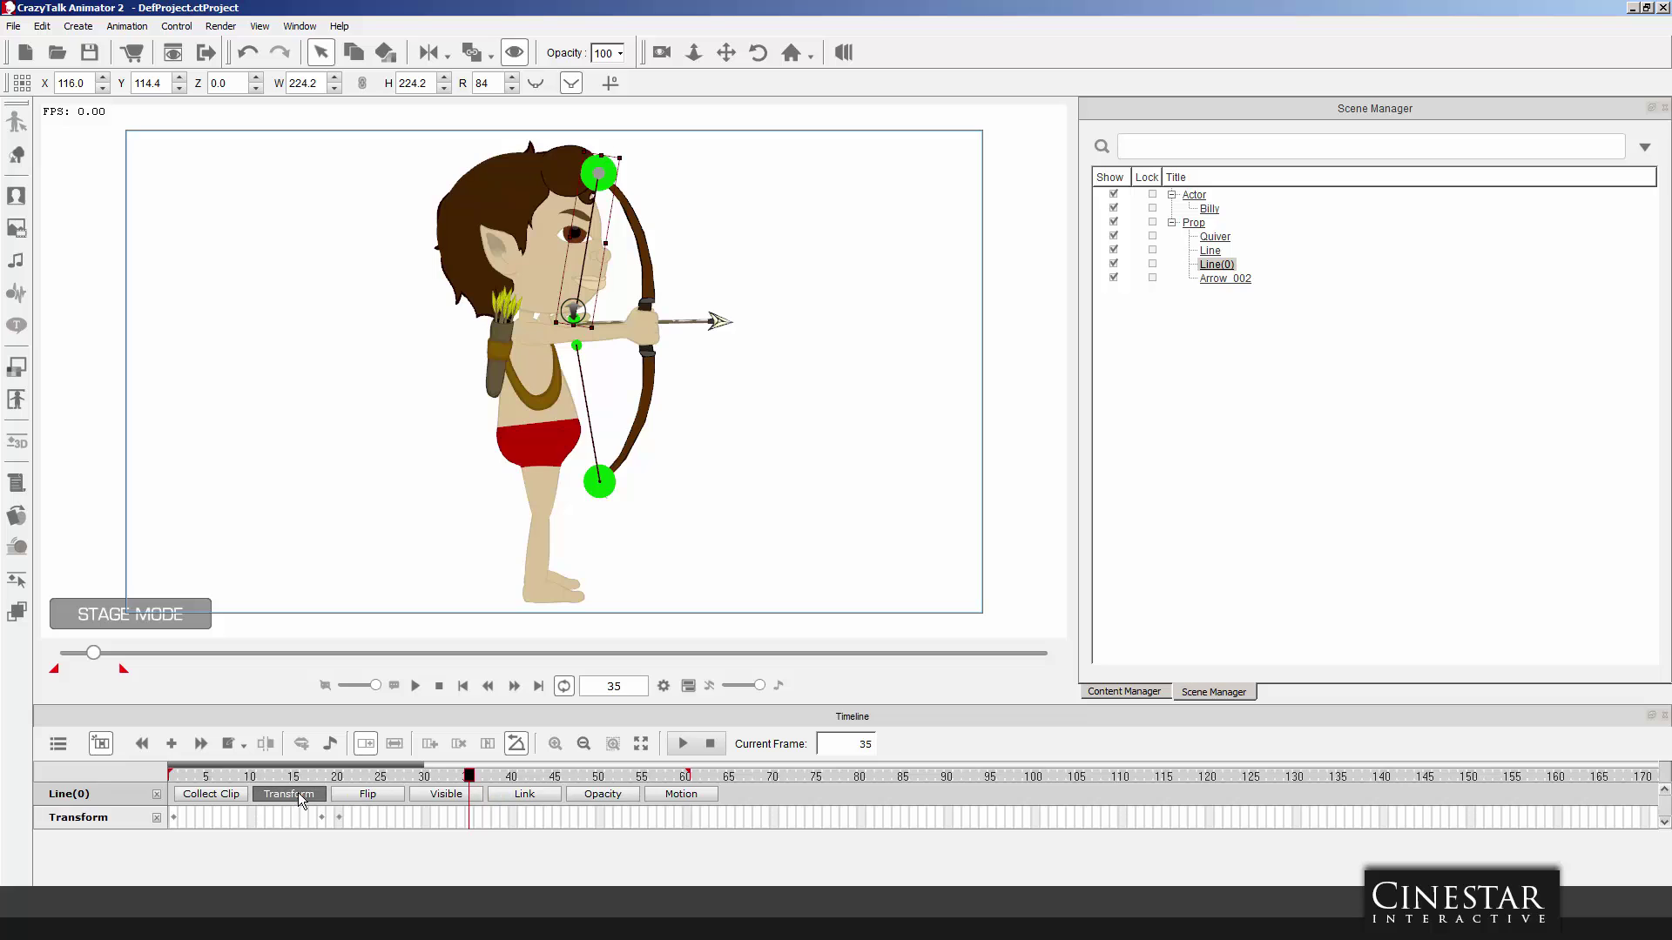
{"action": "left_click", "coordinate": [469, 817]}
{"action": "left_click", "coordinate": [600, 491]}
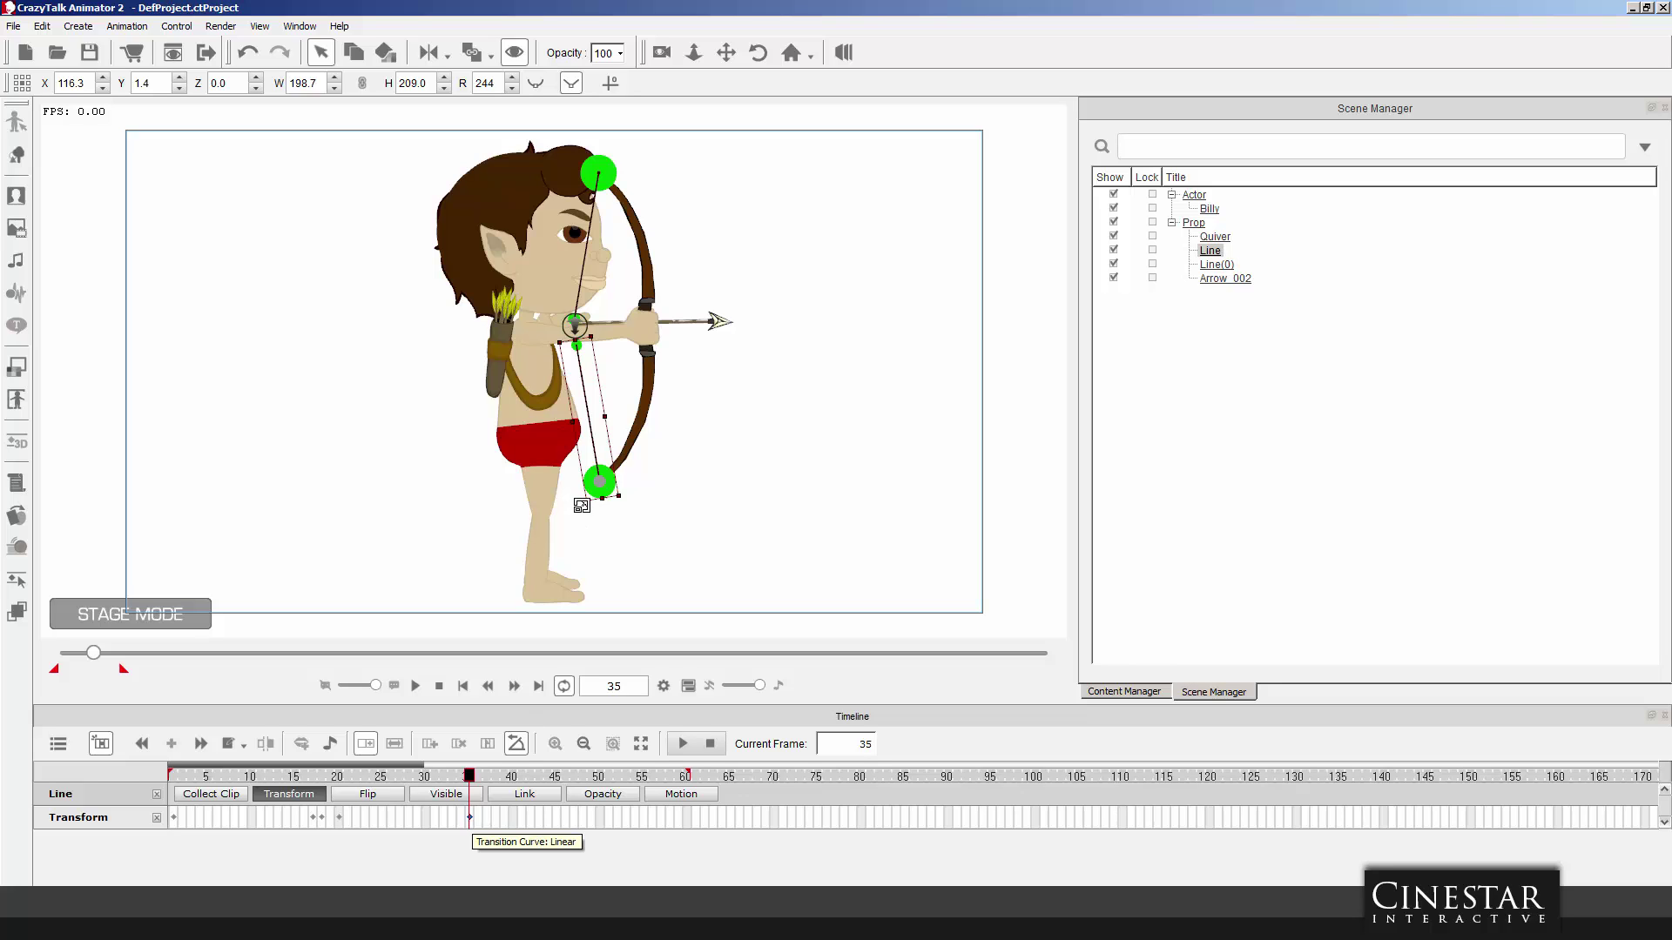
{"action": "left_click", "coordinate": [718, 329]}
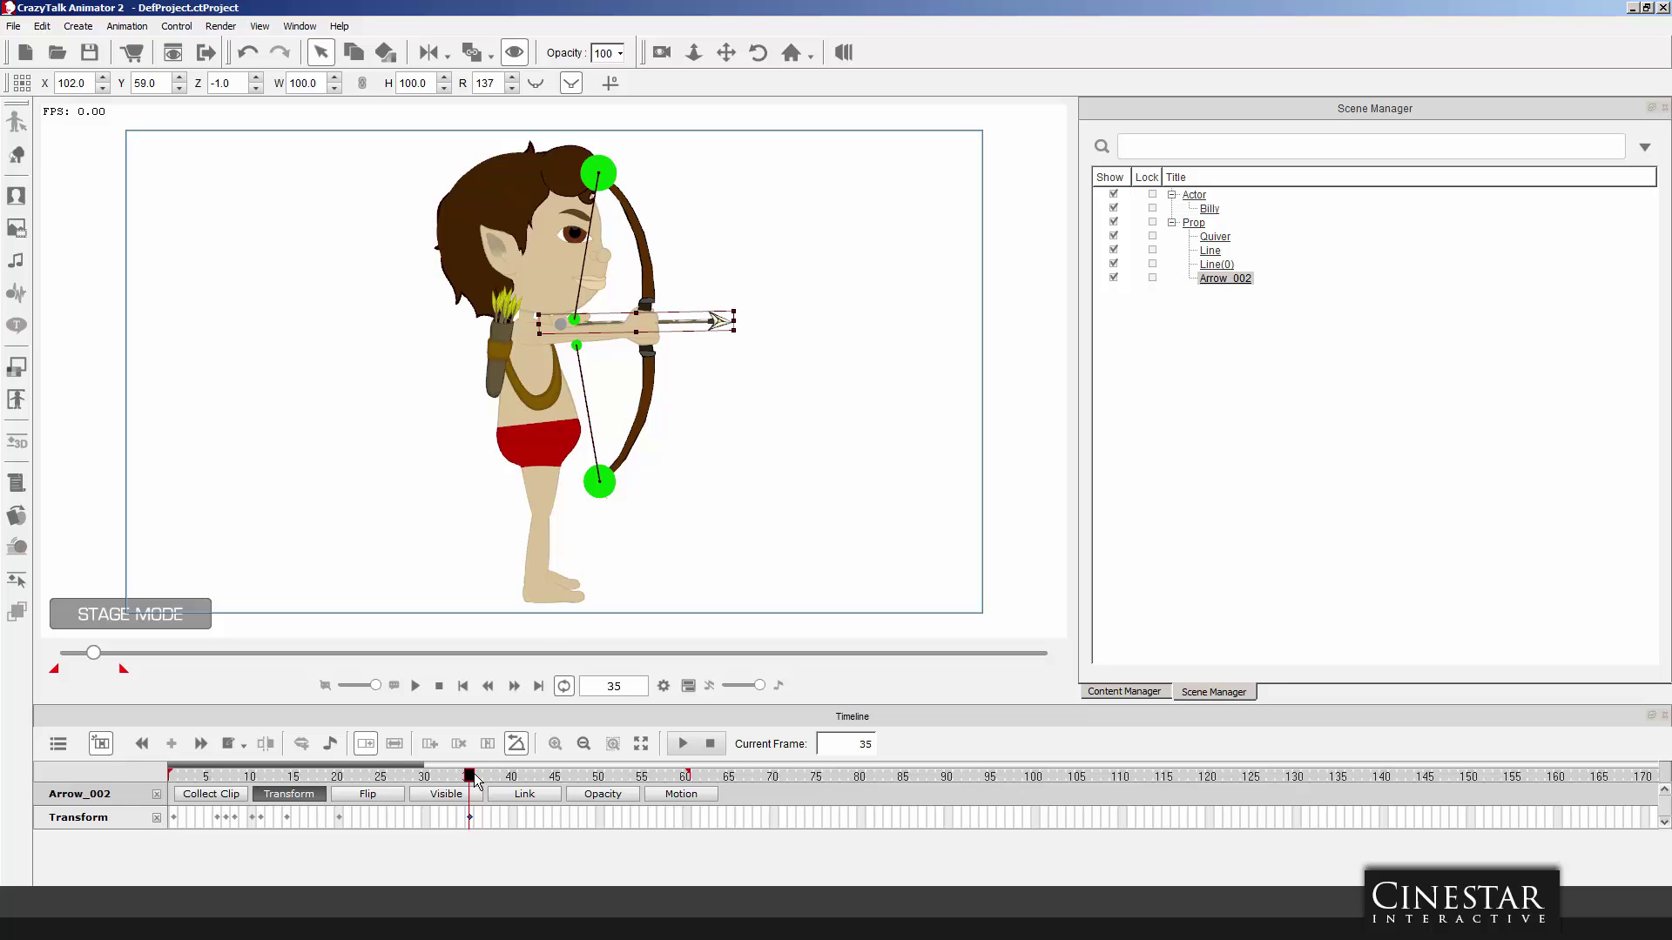
At frame 38, rotate the bowstring halves forward toward the bow, the upper to about 62 degrees and the lower to about 268.
{"action": "left_click_drag", "start_coordinate": [475, 780], "coordinate": [500, 783]}
{"action": "left_click", "coordinate": [577, 345]}
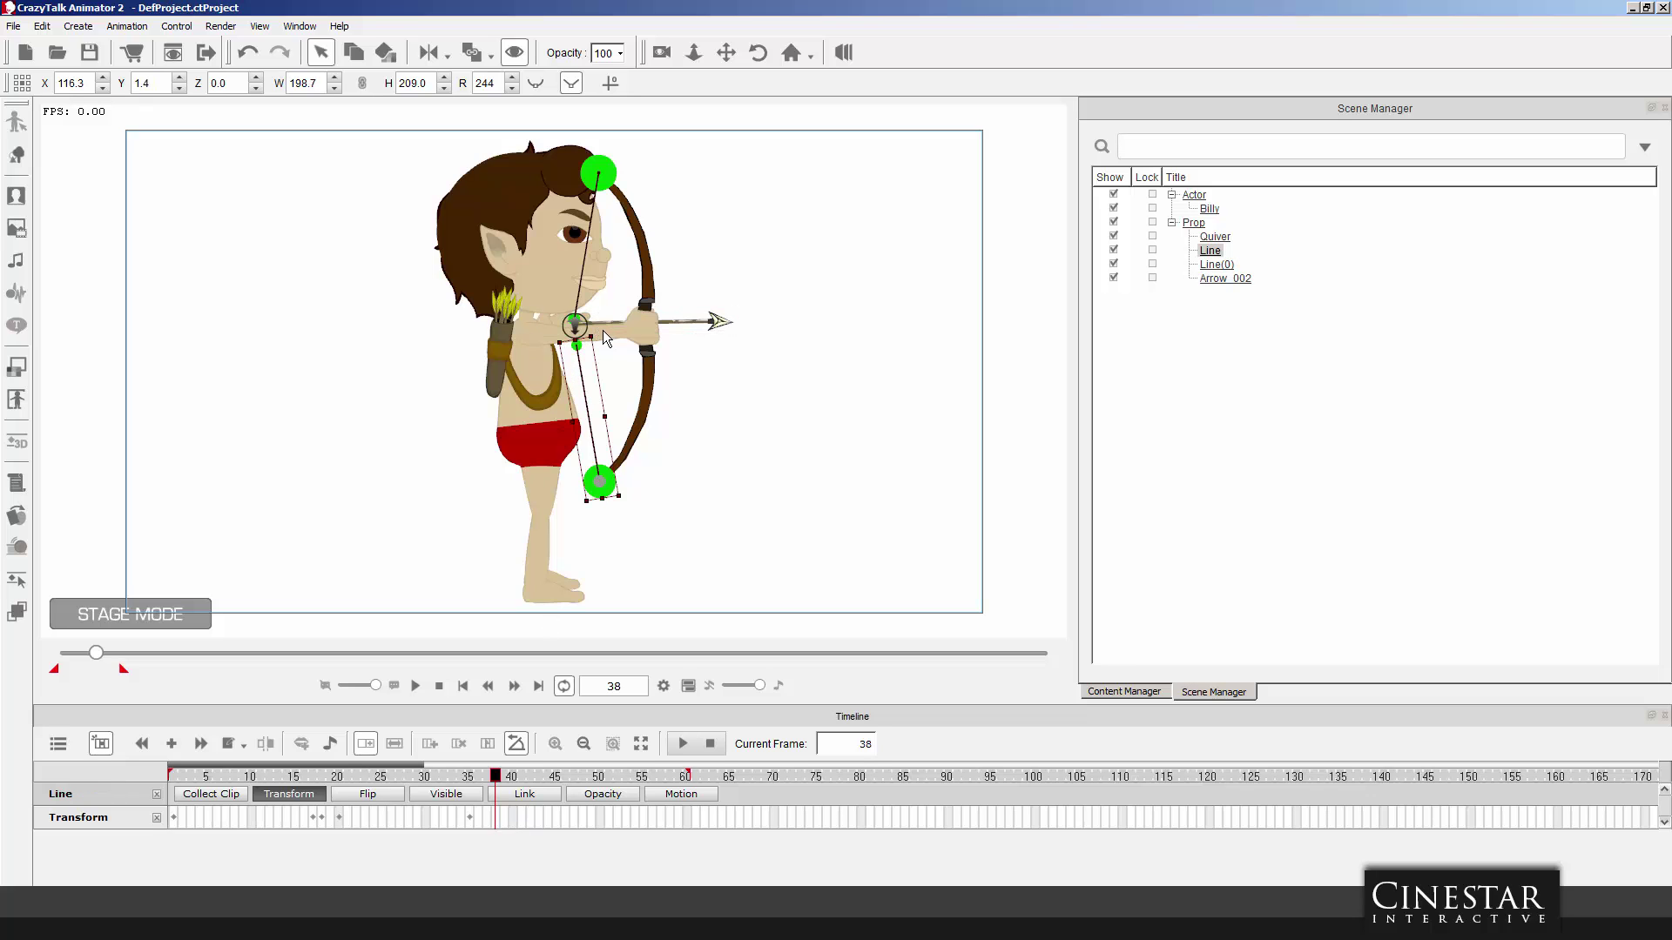
{"action": "left_click_drag", "start_coordinate": [602, 331], "coordinate": [663, 318]}
{"action": "left_click", "coordinate": [573, 321]}
{"action": "left_click", "coordinate": [637, 347]}
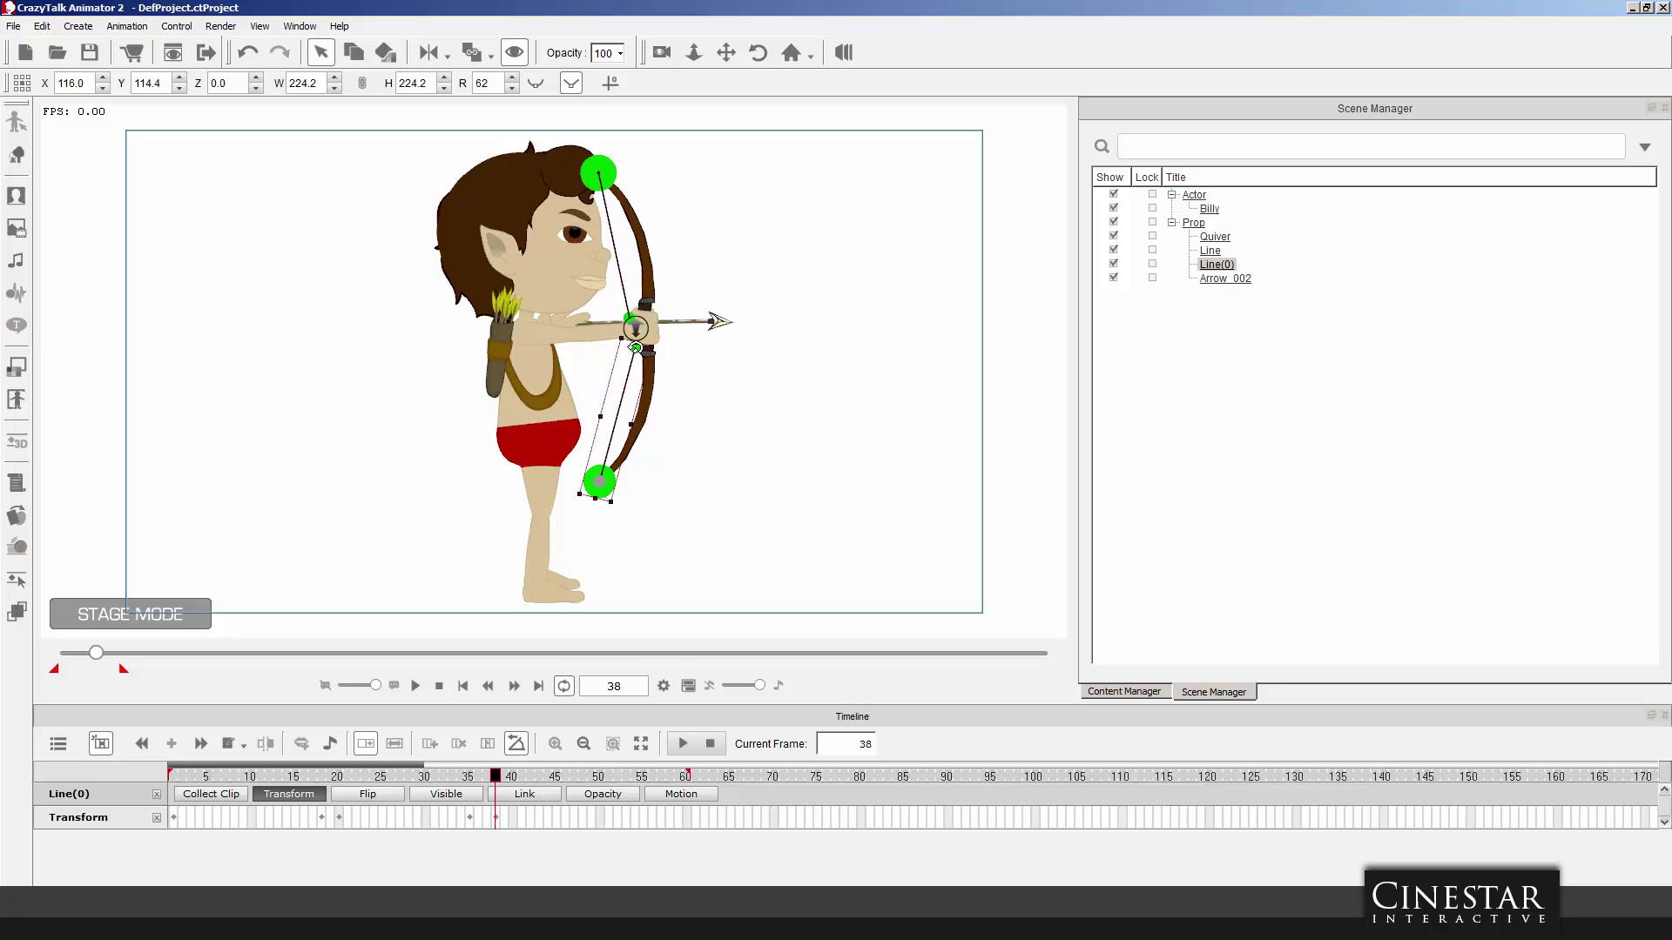
{"action": "left_click_drag", "start_coordinate": [661, 341], "coordinate": [659, 344]}
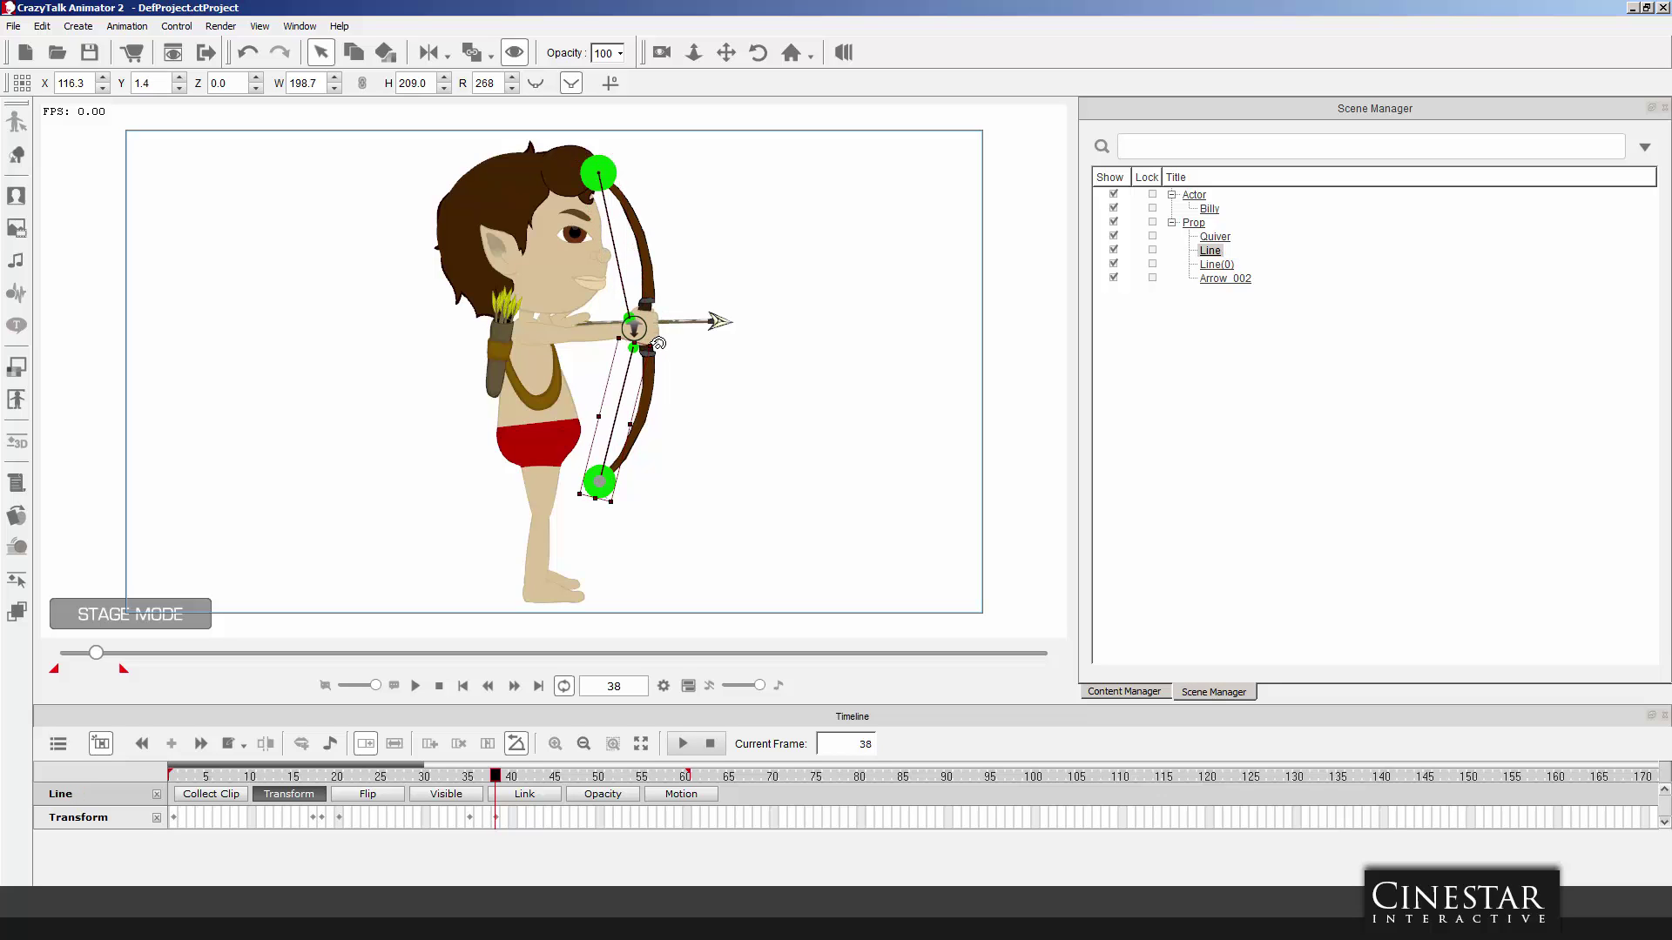
Move the arrow at frame 38 horizontally past the stage's edge, to about X 265.3, Y 59.3.
{"action": "left_click", "coordinate": [713, 321]}
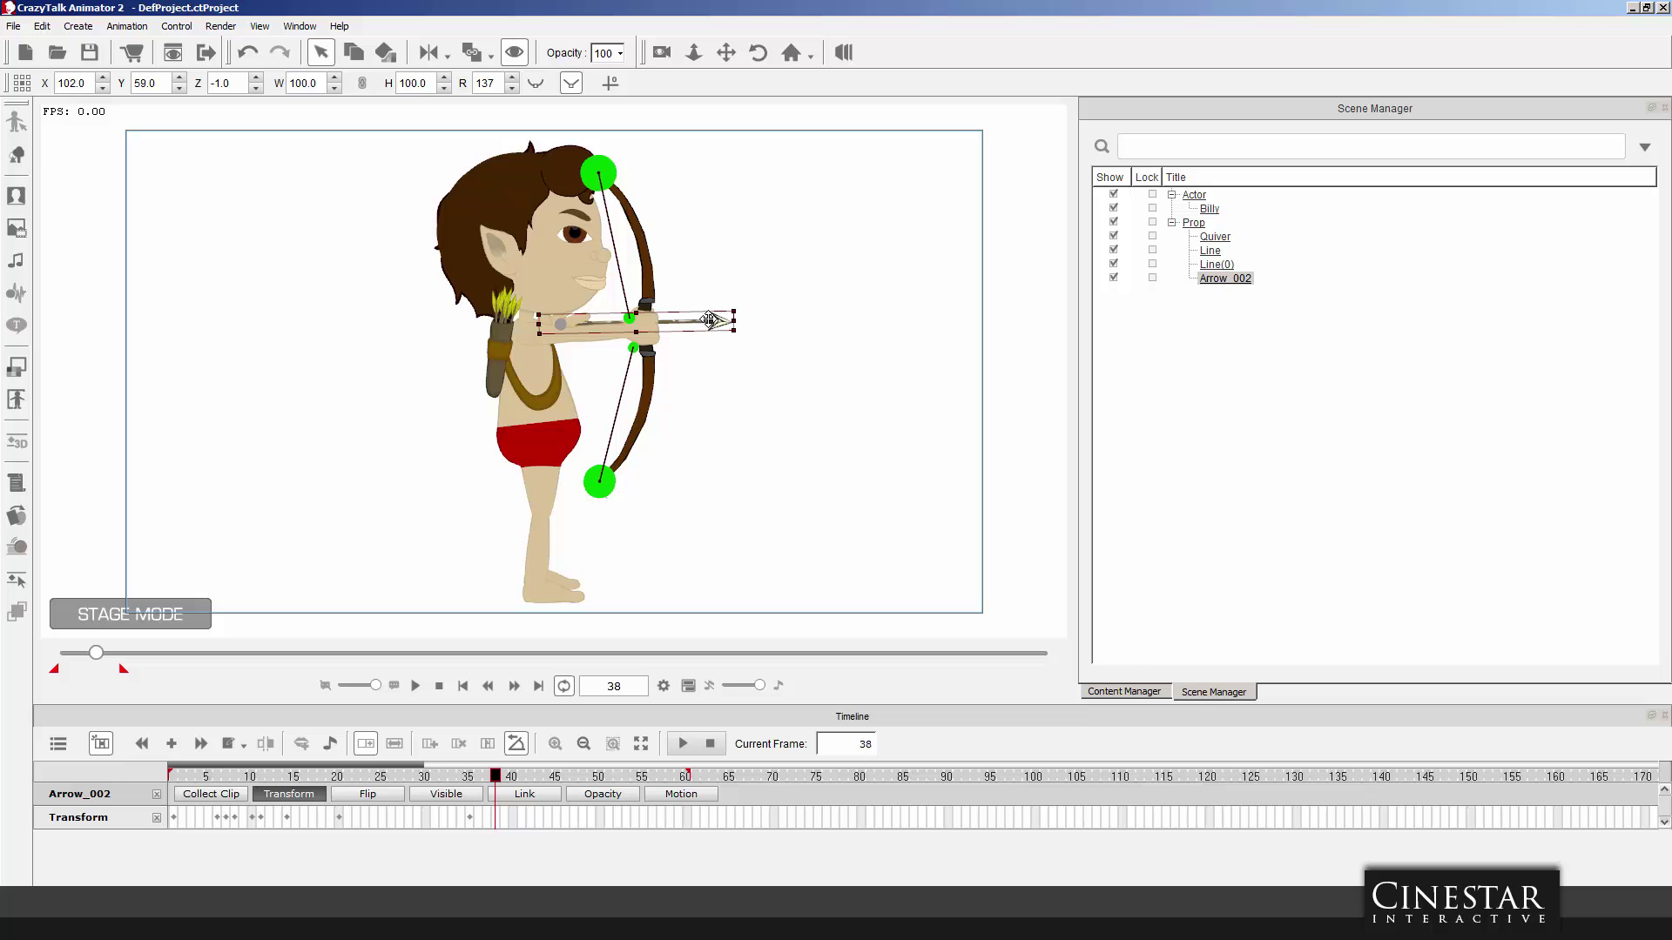
{"action": "left_click_drag", "start_coordinate": [710, 320], "coordinate": [1059, 318]}
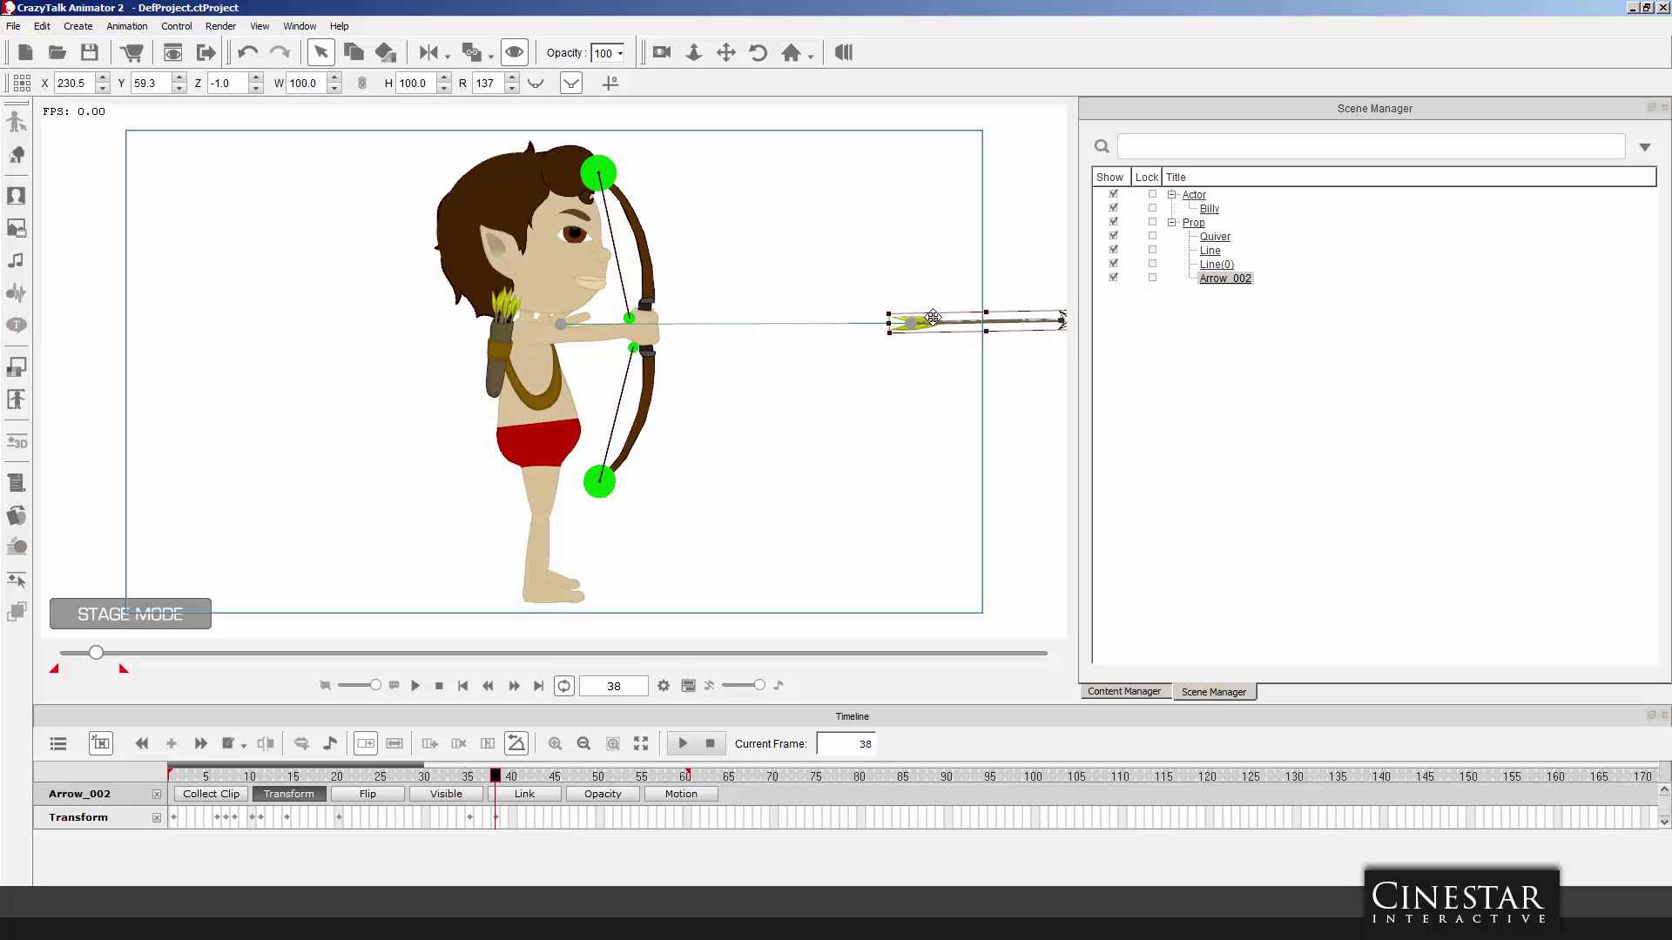
{"action": "left_click_drag", "start_coordinate": [930, 321], "coordinate": [1020, 320]}
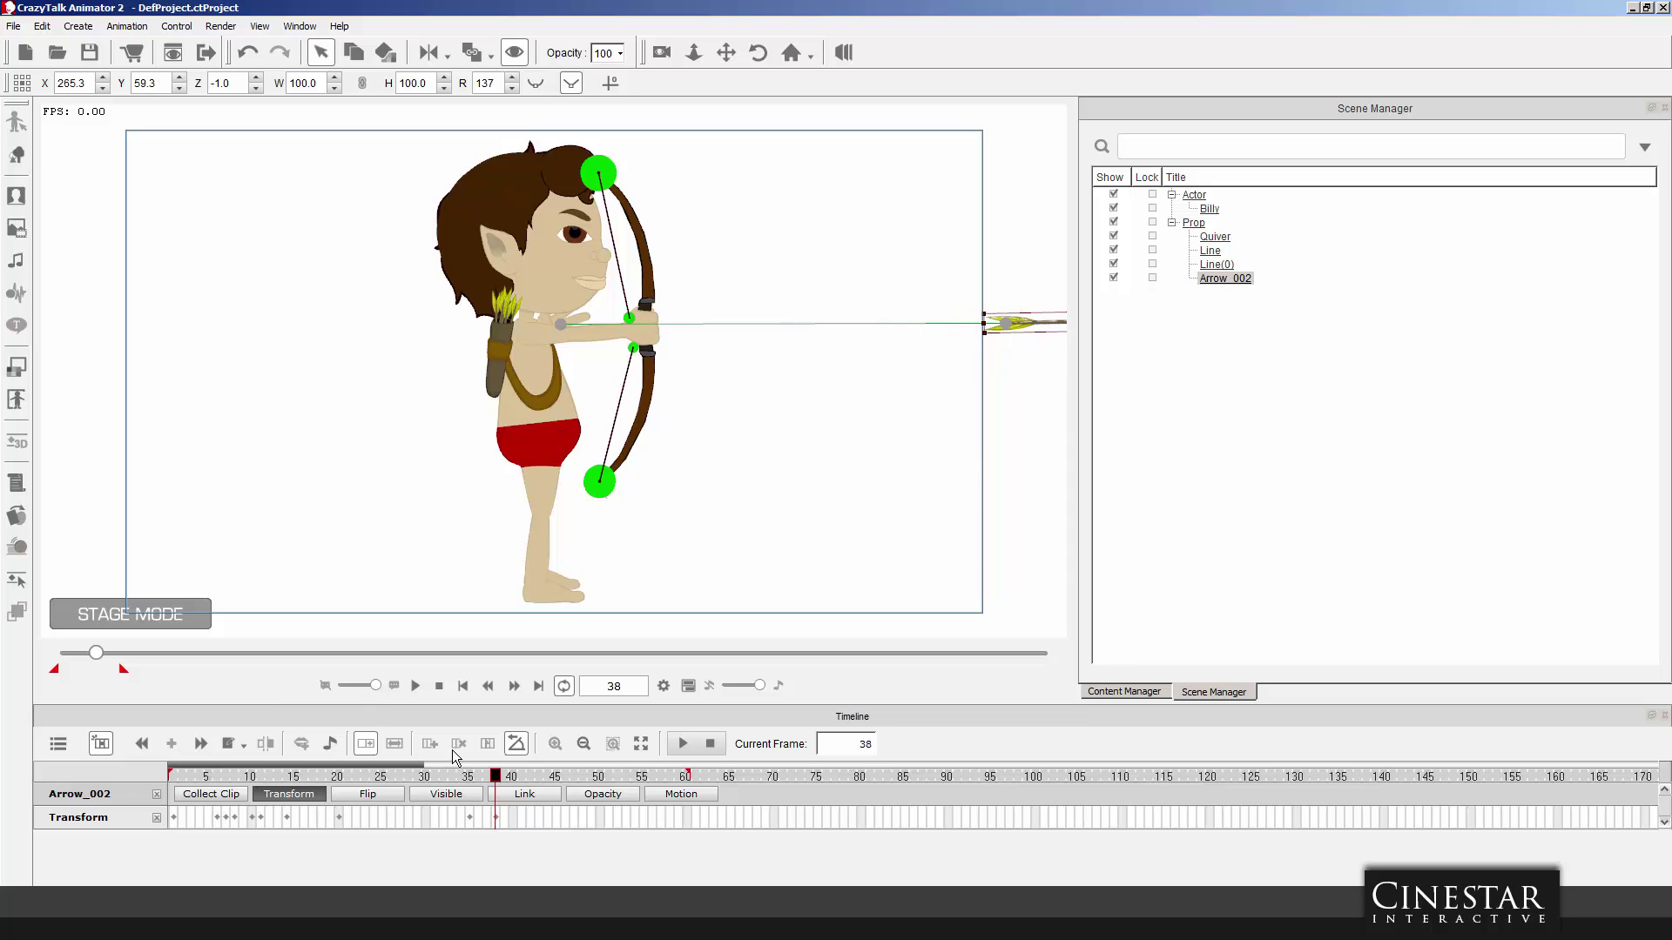
At frame 40, swing both bowstring halves back from the bow, with the lower half at about 252 degrees.
{"action": "mouse_move", "coordinate": [498, 777]}
{"action": "left_mouse_down"}
{"action": "mouse_move", "coordinate": [450, 777]}
{"action": "mouse_move", "coordinate": [514, 778]}
{"action": "mouse_move", "coordinate": [442, 778]}
{"action": "mouse_move", "coordinate": [513, 780]}
{"action": "left_mouse_up"}
{"action": "left_click", "coordinate": [627, 315]}
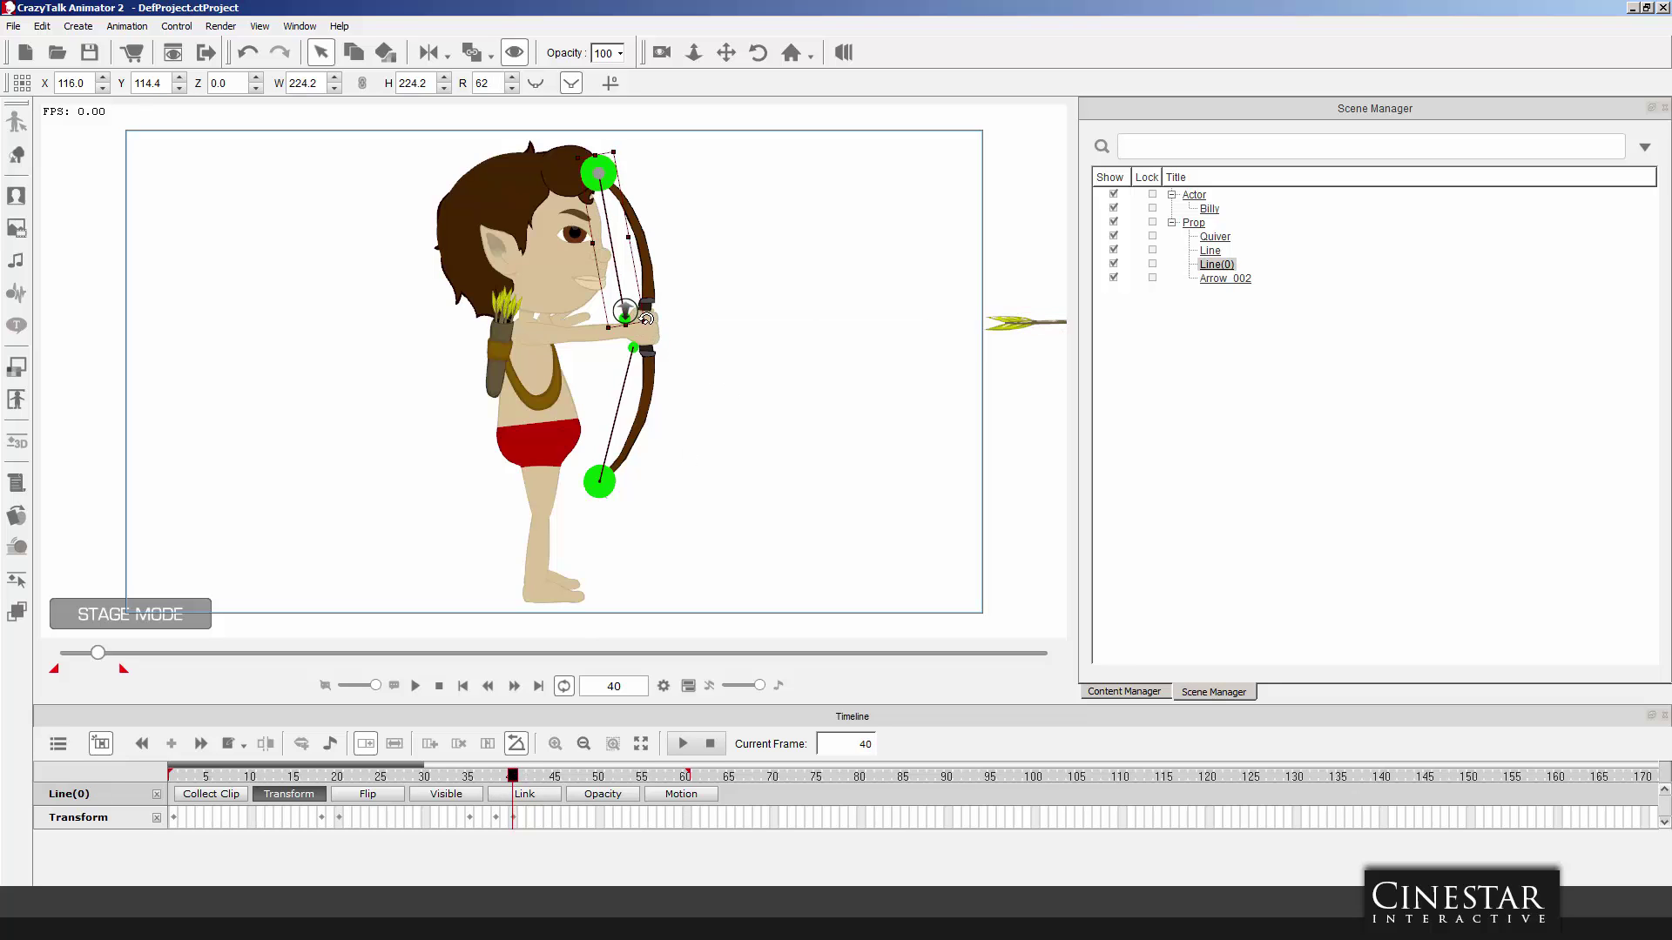
{"action": "left_click_drag", "start_coordinate": [646, 319], "coordinate": [620, 344]}
{"action": "left_click", "coordinate": [640, 348]}
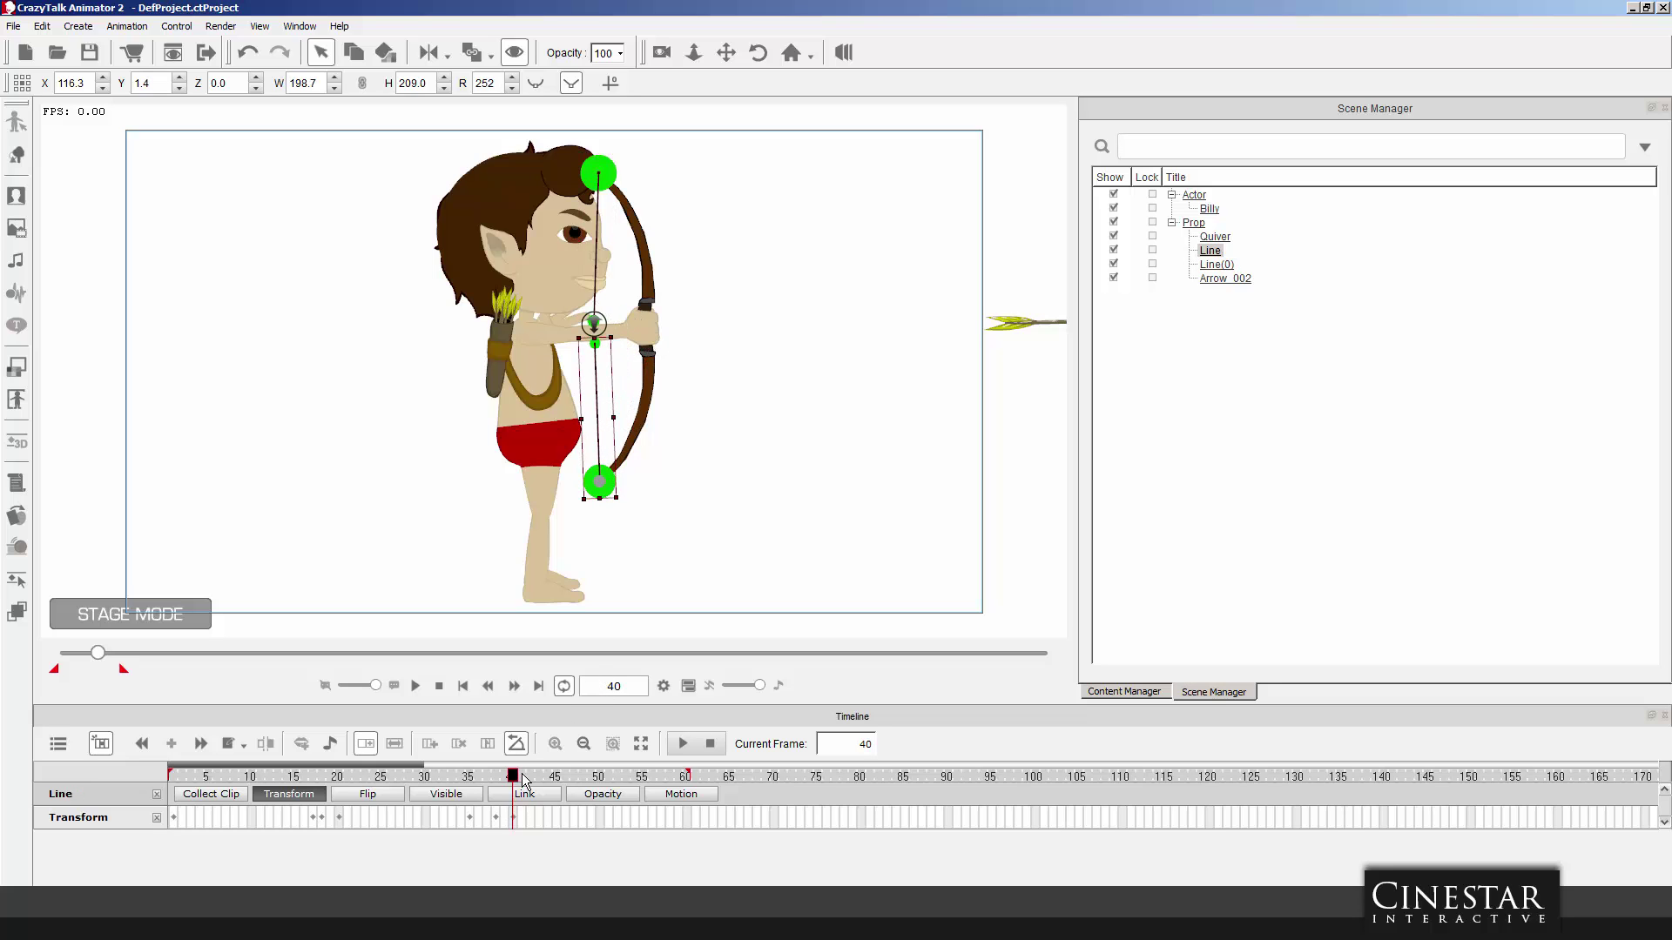
Settle the bowstring with small rotations of both halves, the upper at about 71 degrees on frame 42 and the lower at about 254 on frame 44.
{"action": "left_click_drag", "start_coordinate": [620, 331], "coordinate": [632, 322]}
{"action": "left_click", "coordinate": [592, 313]}
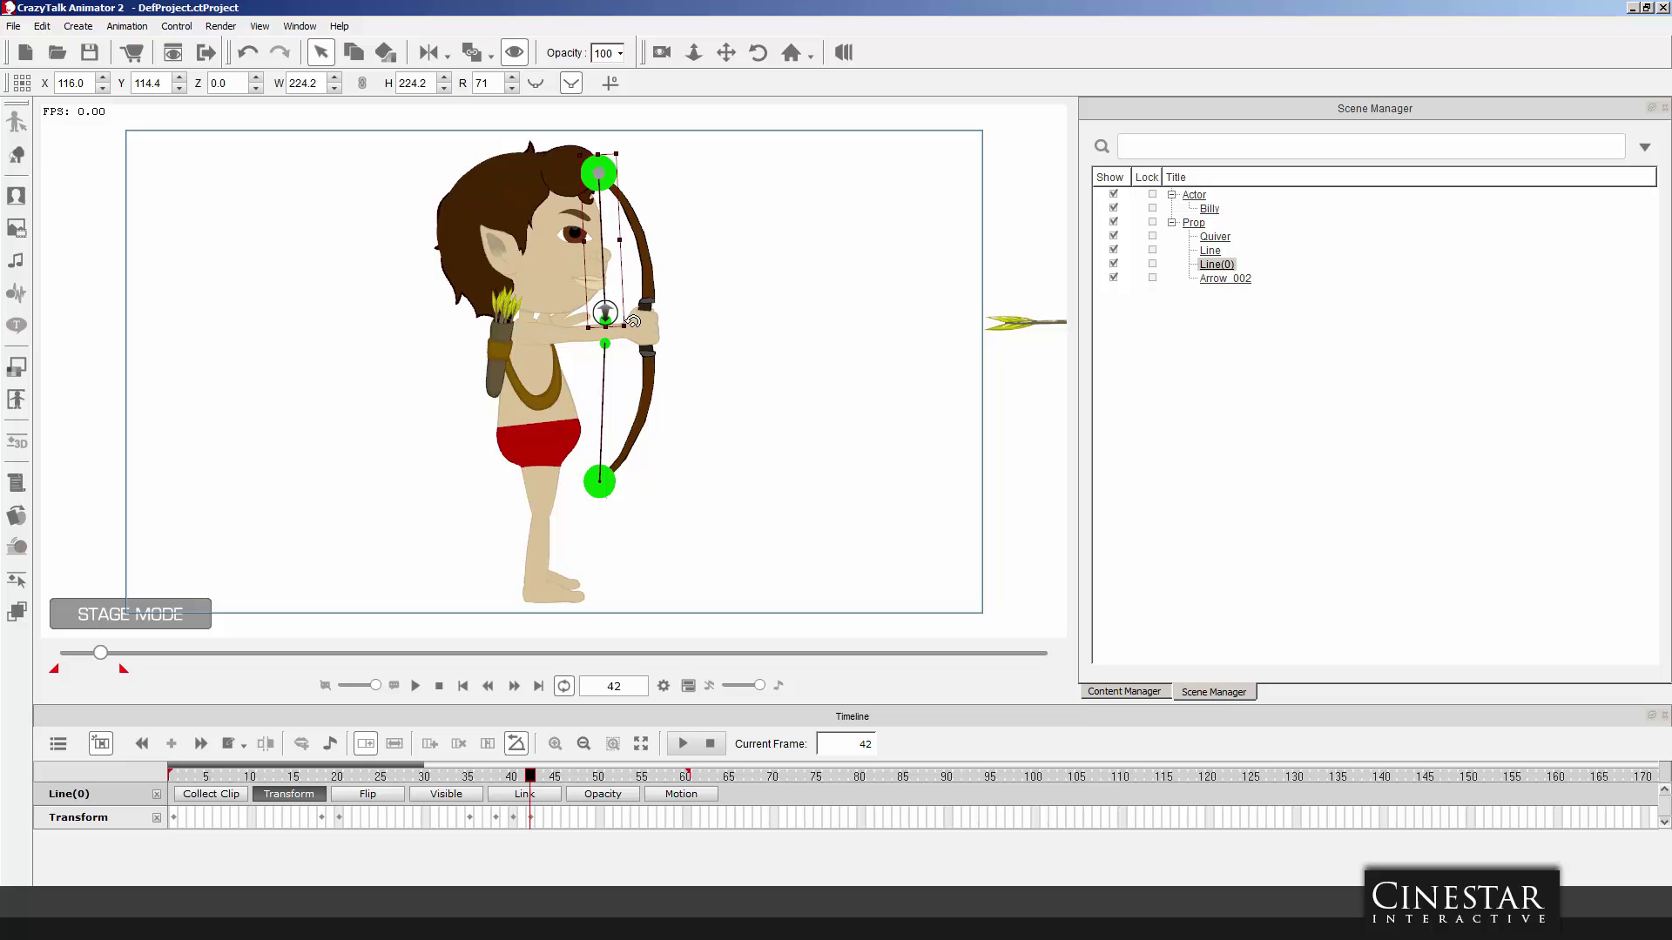
{"action": "left_click", "coordinate": [548, 778]}
{"action": "left_click_drag", "start_coordinate": [629, 329], "coordinate": [626, 338]}
{"action": "left_click", "coordinate": [610, 343]}
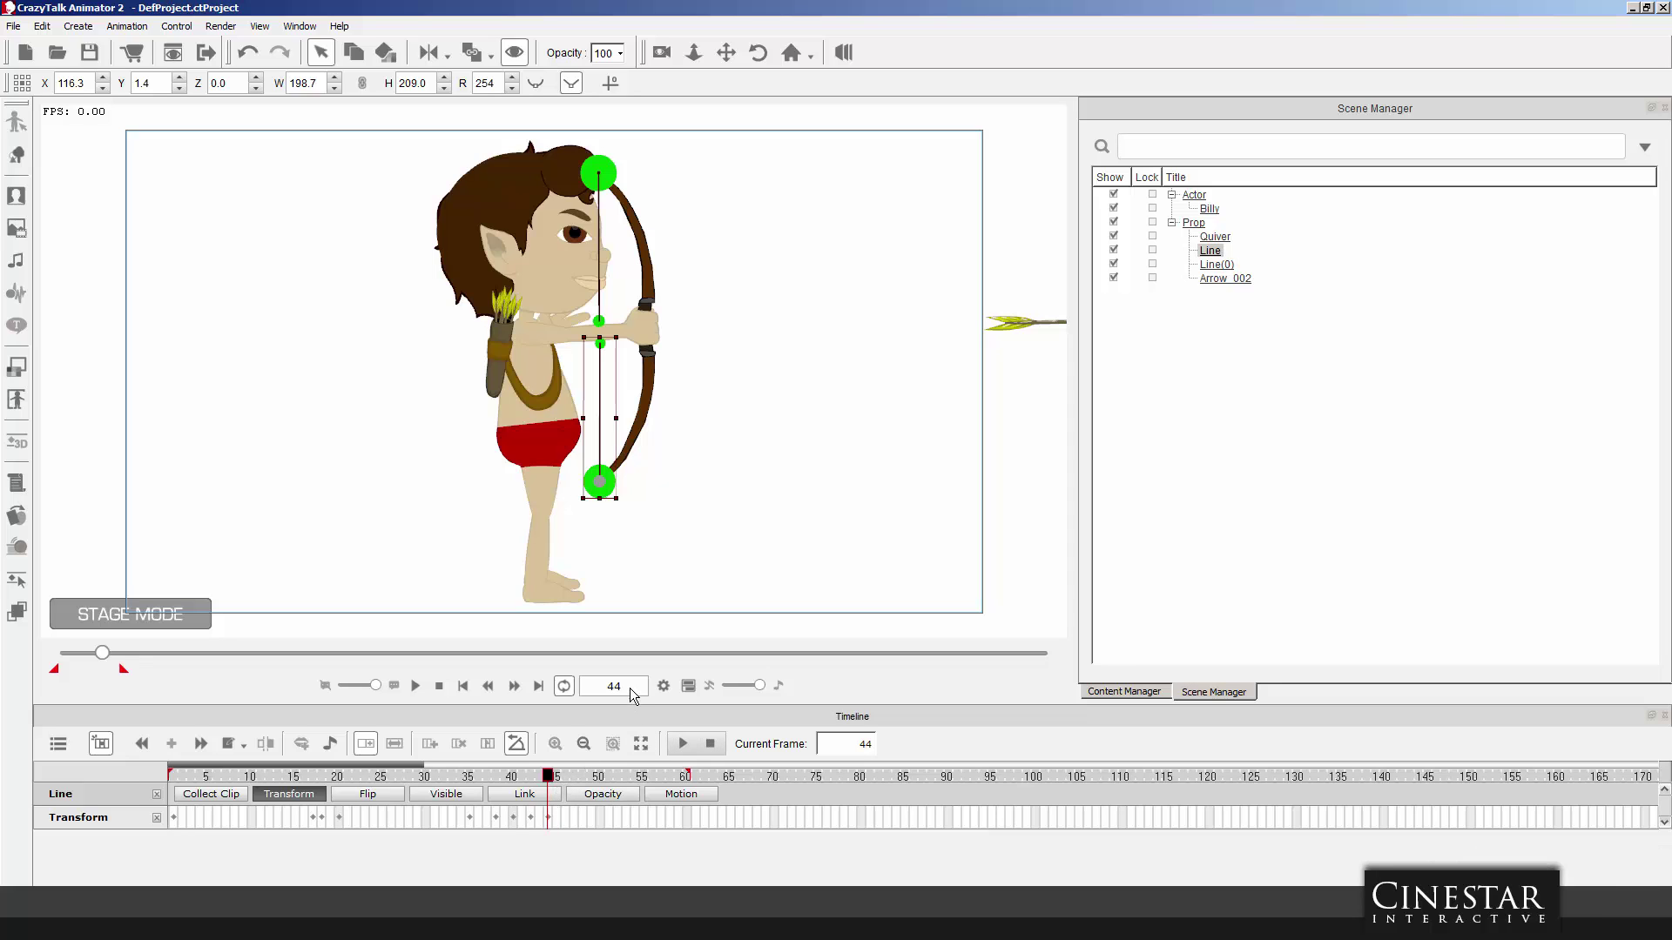
Shorten the playback range to about frame 47 and play back the shot.
{"action": "left_click_drag", "start_coordinate": [688, 774], "coordinate": [599, 778]}
{"action": "left_click", "coordinate": [416, 686]}
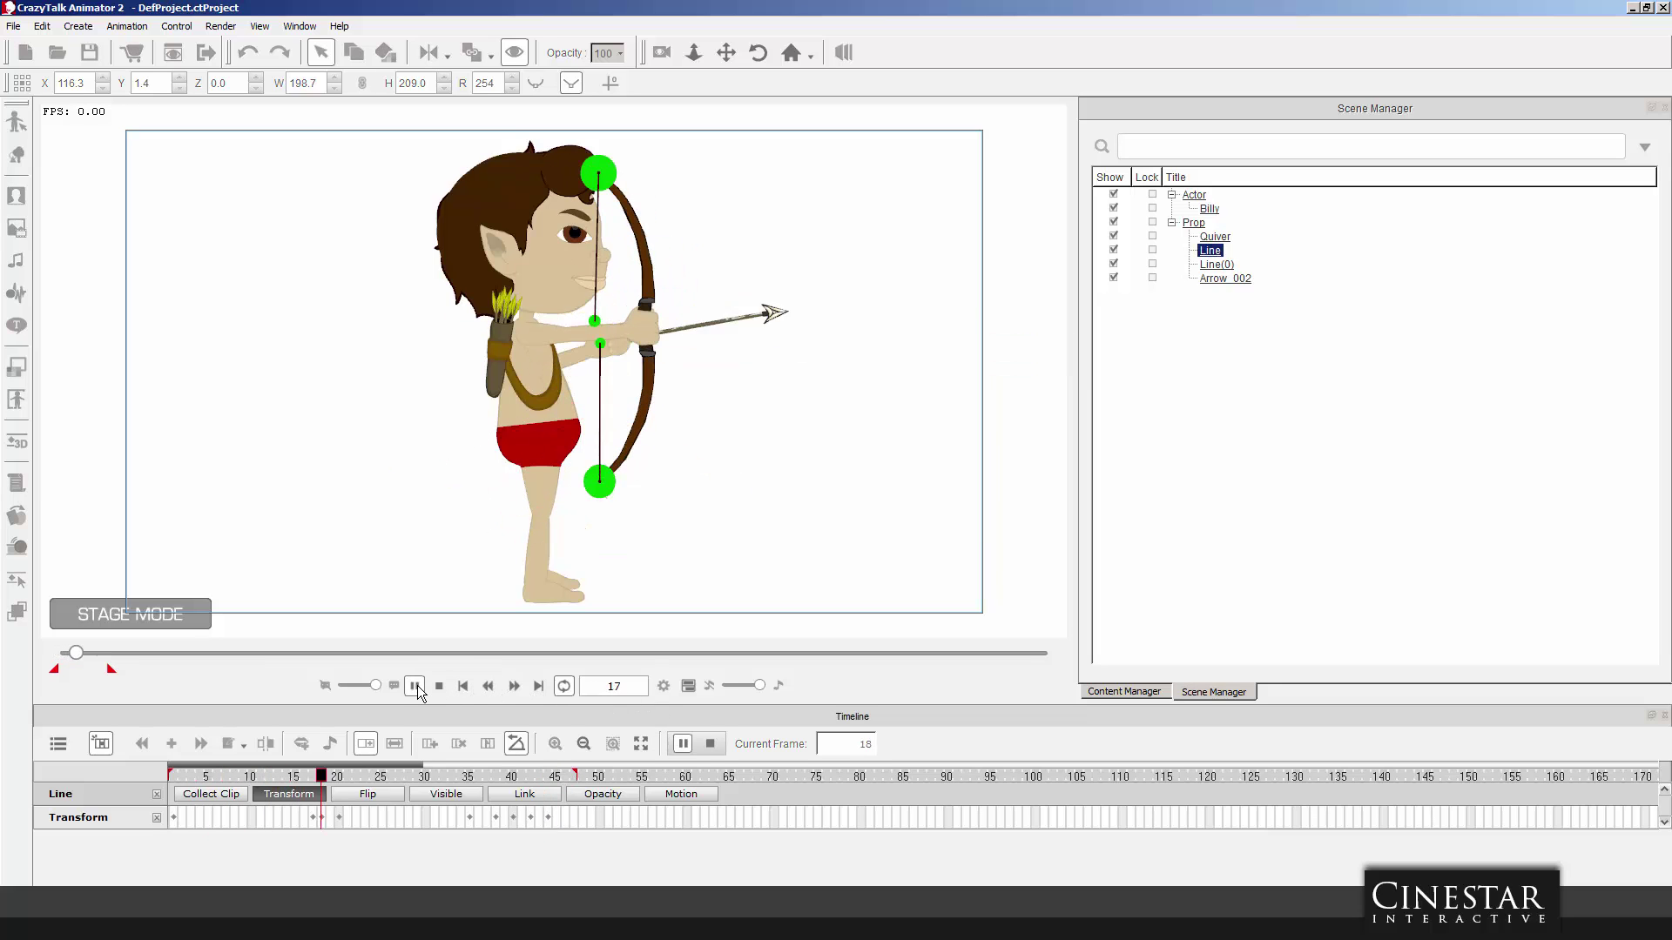
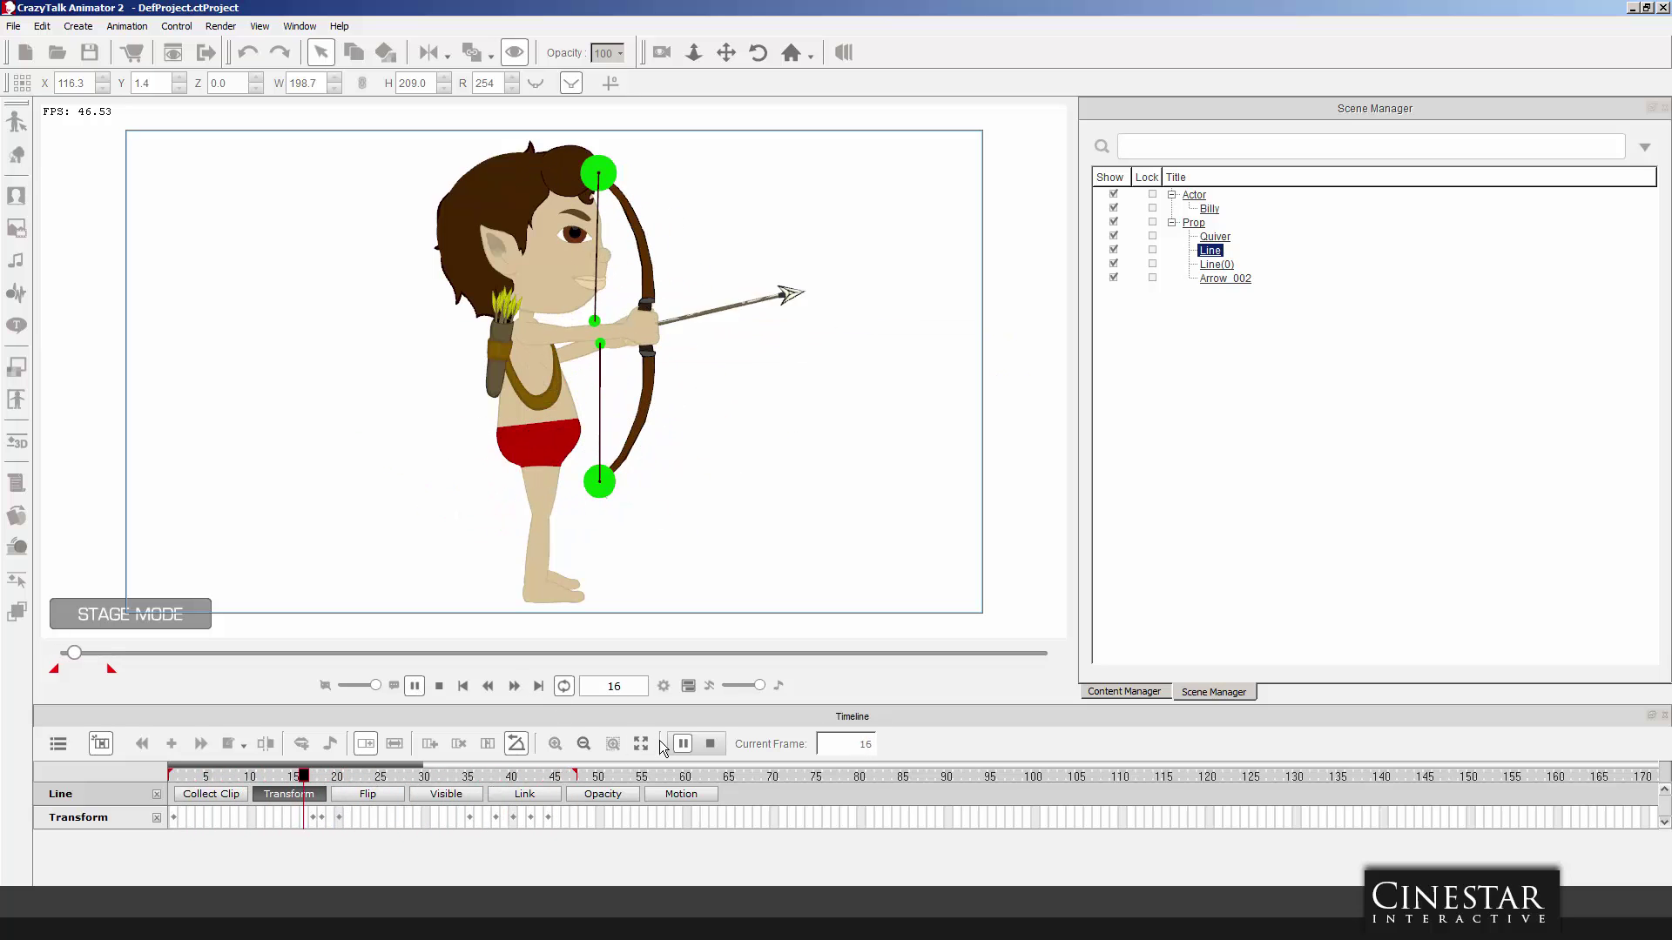
Try rotating the elf's drawing upper arm slightly at frame 44 in the 3D Motion Key Editor.
{"action": "left_click", "coordinate": [566, 776]}
{"action": "left_click_drag", "start_coordinate": [566, 778], "coordinate": [551, 778]}
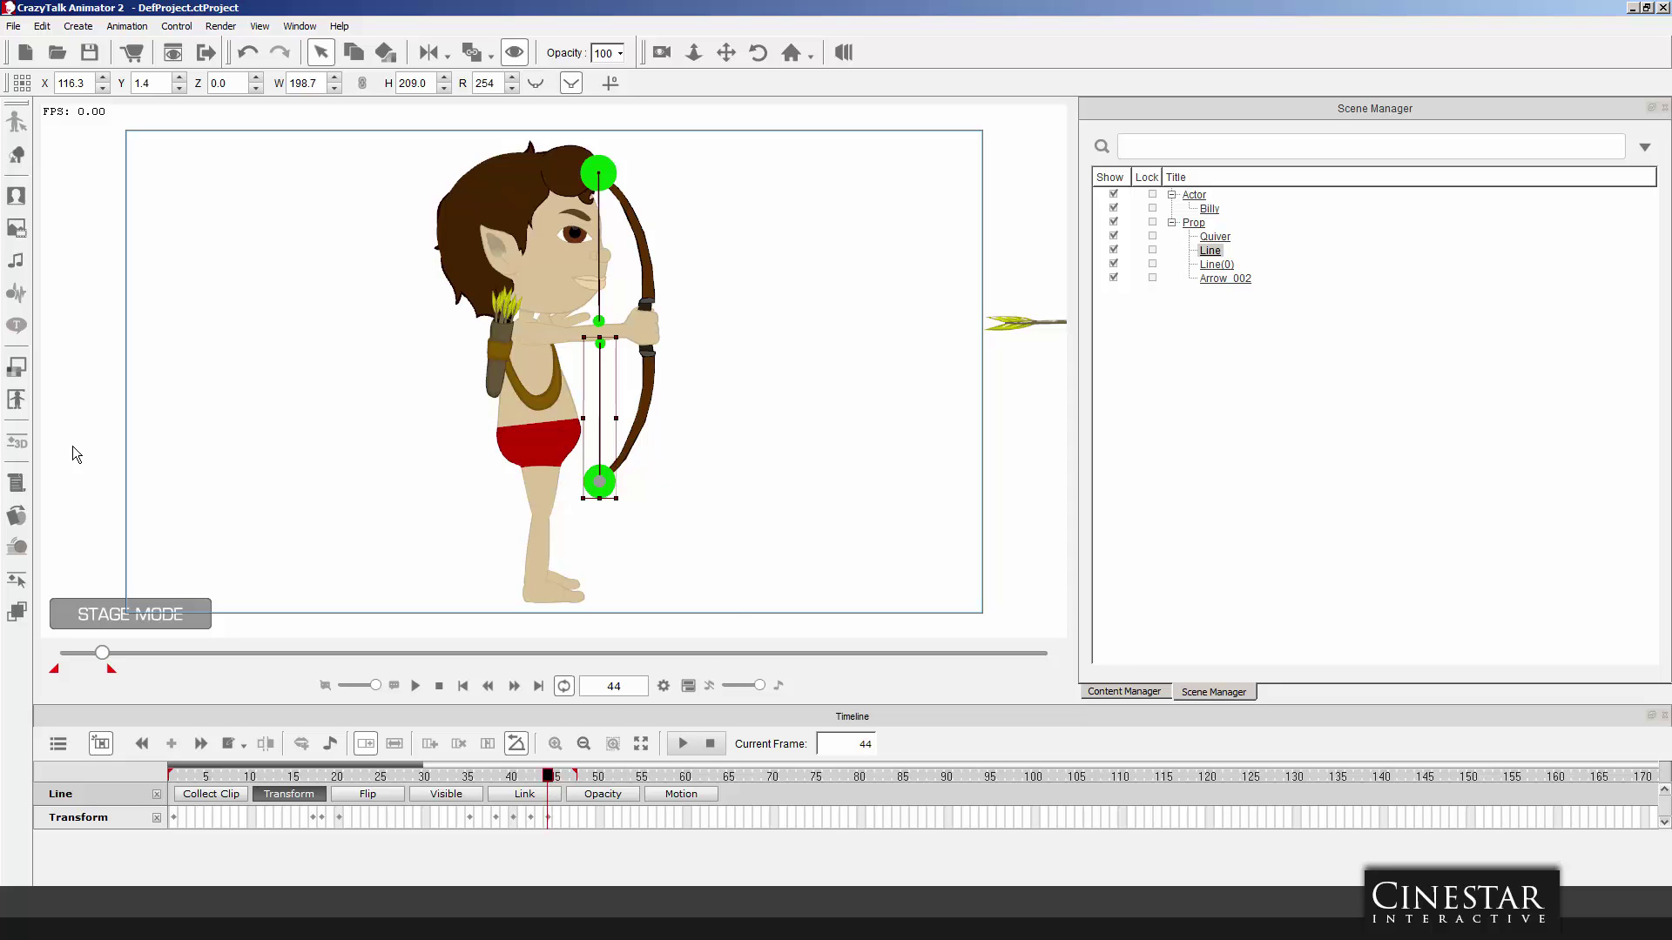
{"action": "left_click", "coordinate": [565, 319]}
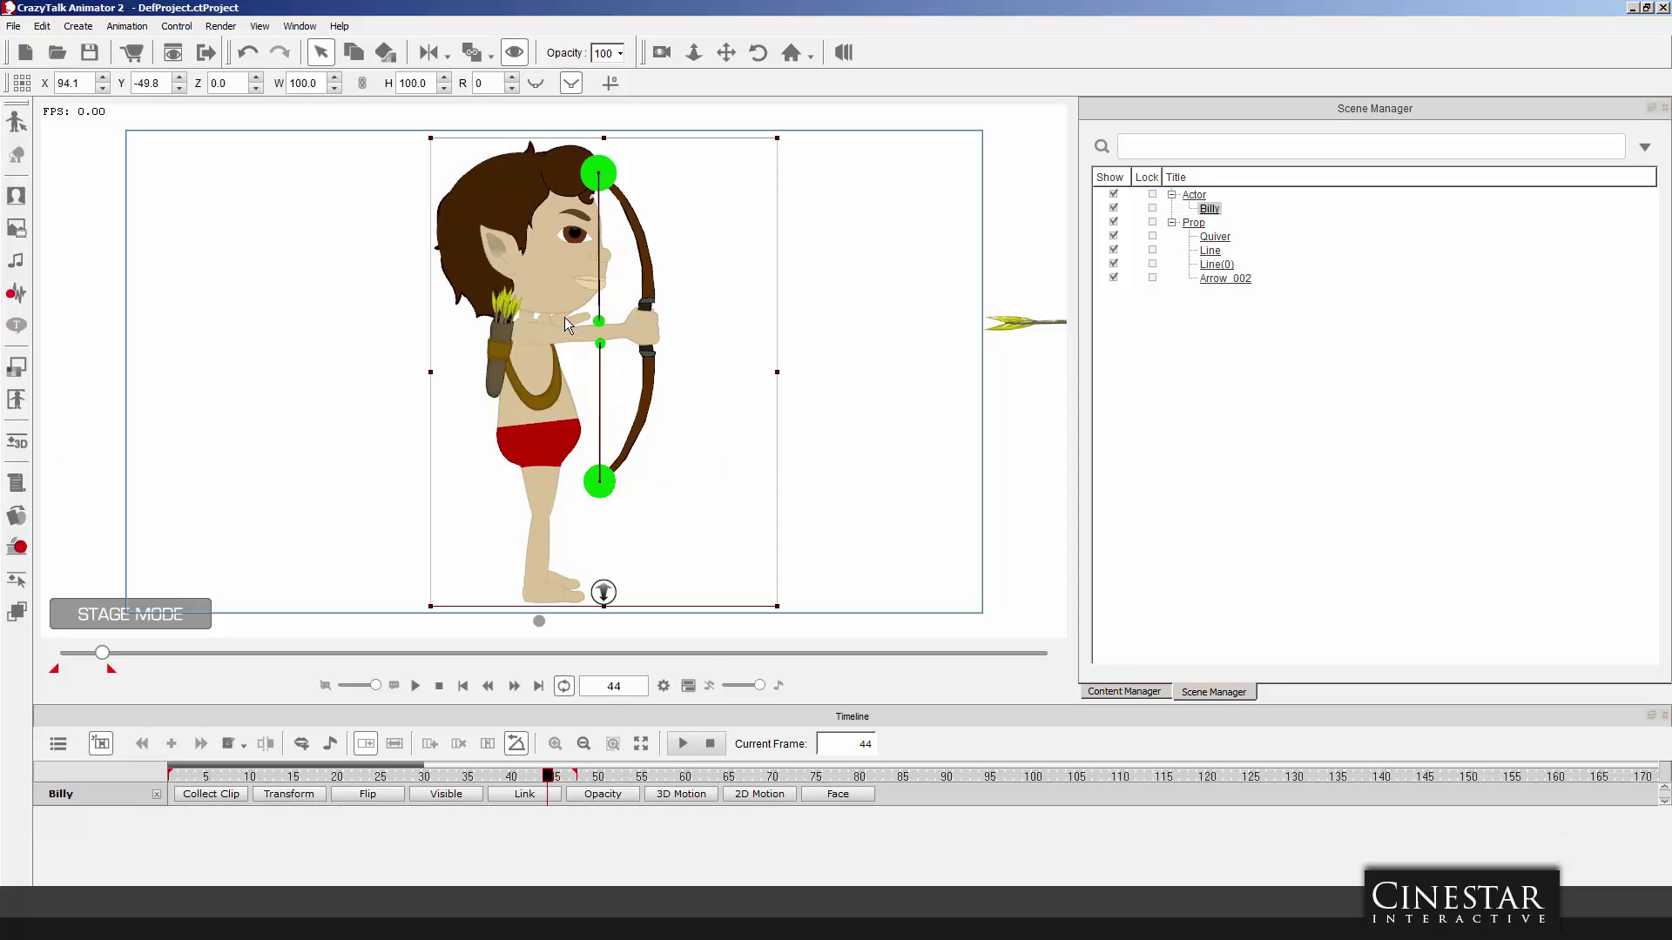
{"action": "left_click", "coordinate": [17, 442]}
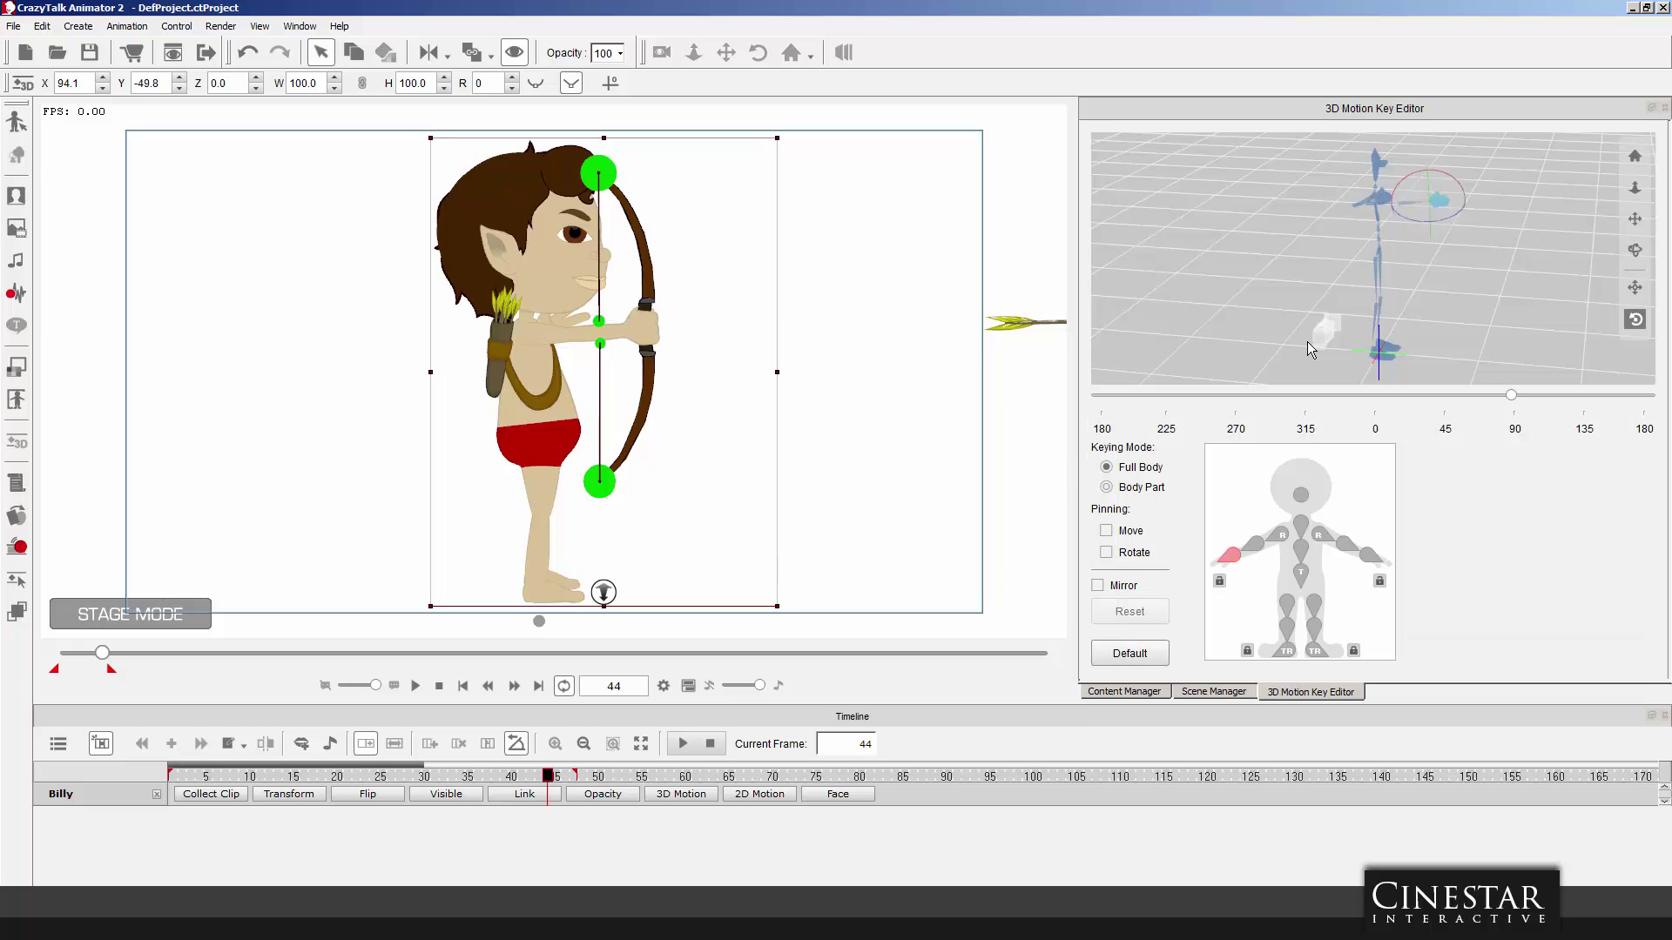
{"action": "left_click", "coordinate": [1324, 534]}
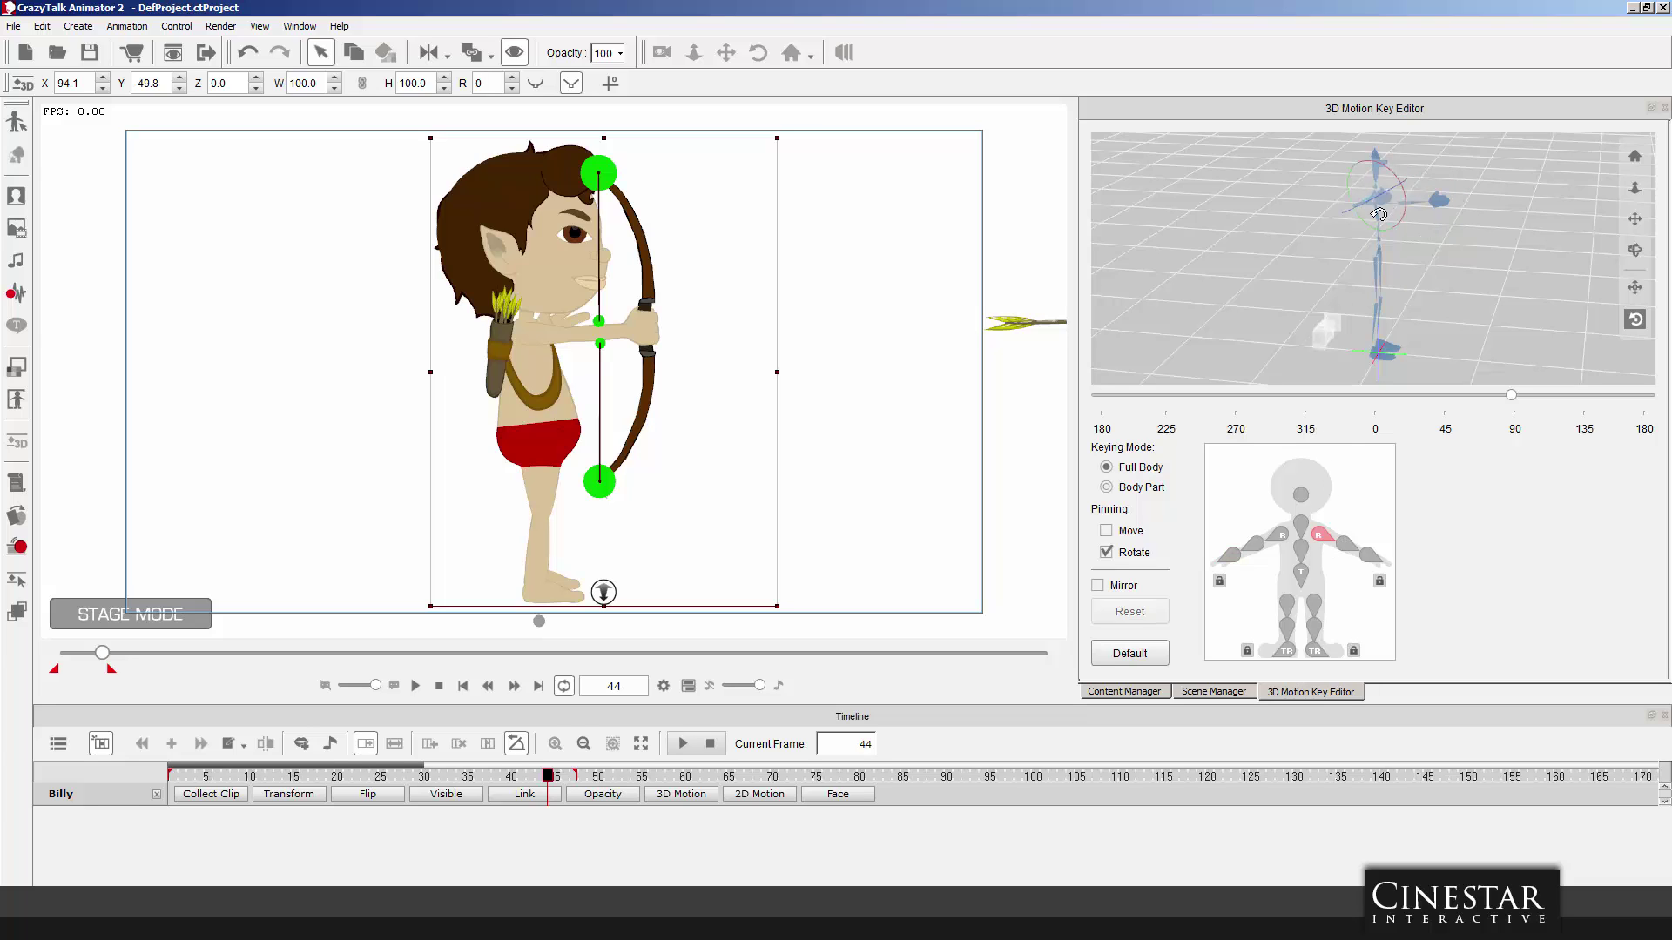
{"action": "left_click_drag", "start_coordinate": [1396, 176], "coordinate": [1400, 183]}
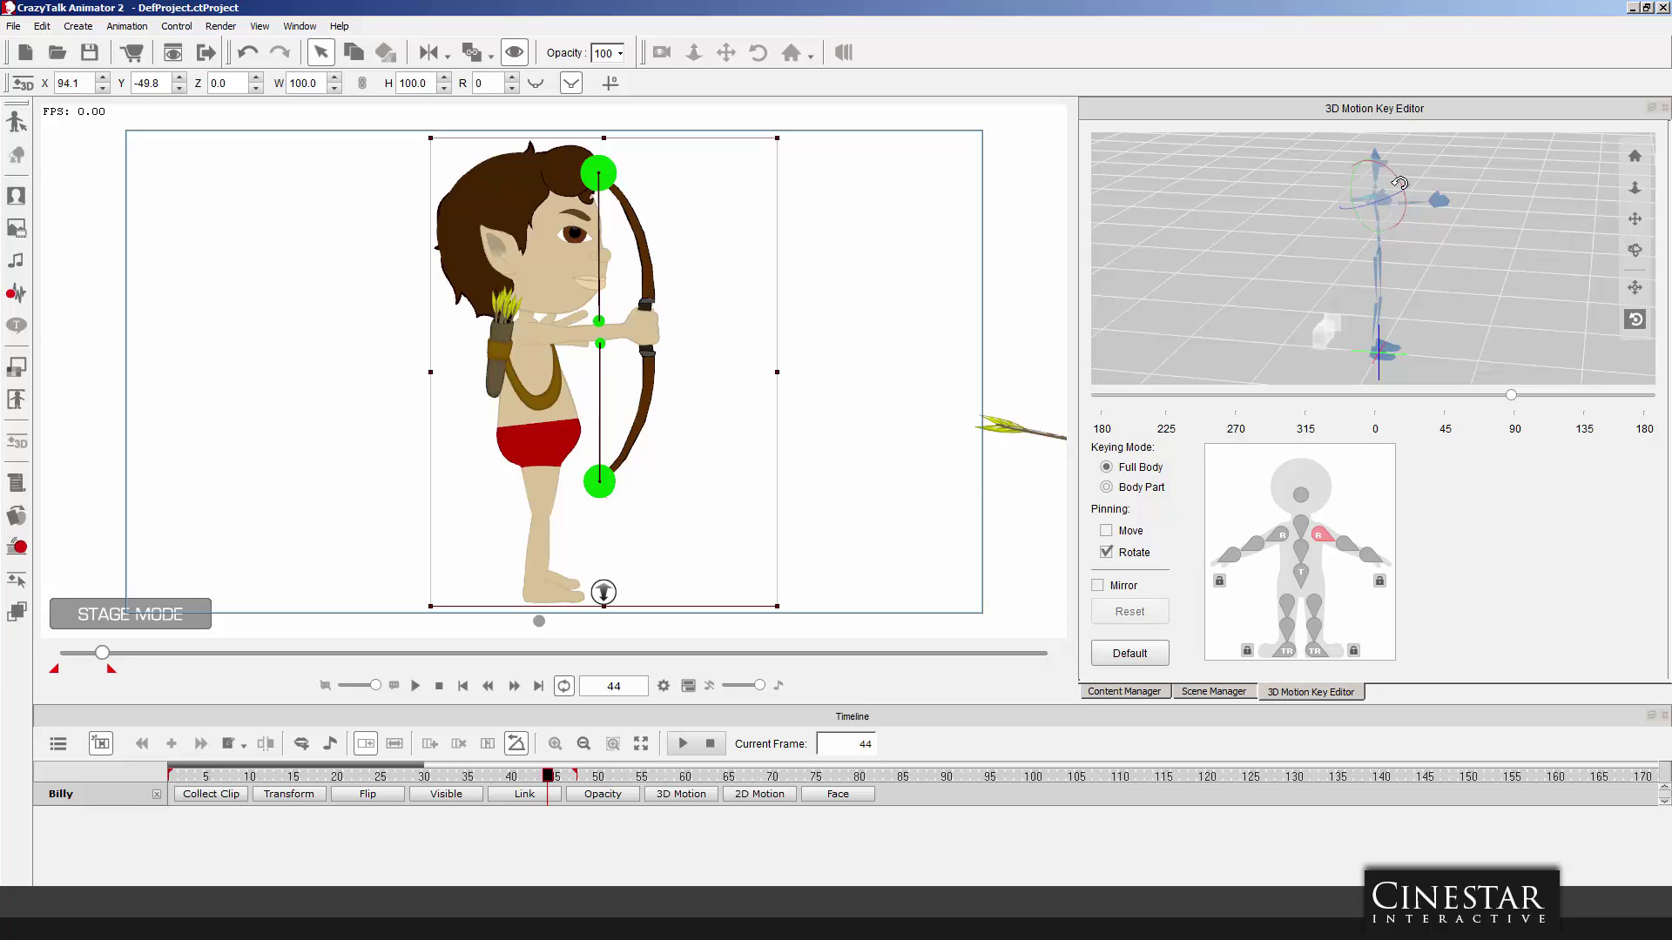
{"action": "mouse_move", "coordinate": [1399, 183]}
{"action": "left_mouse_down"}
{"action": "mouse_move", "coordinate": [1396, 221]}
{"action": "mouse_move", "coordinate": [1402, 172]}
{"action": "left_mouse_up"}
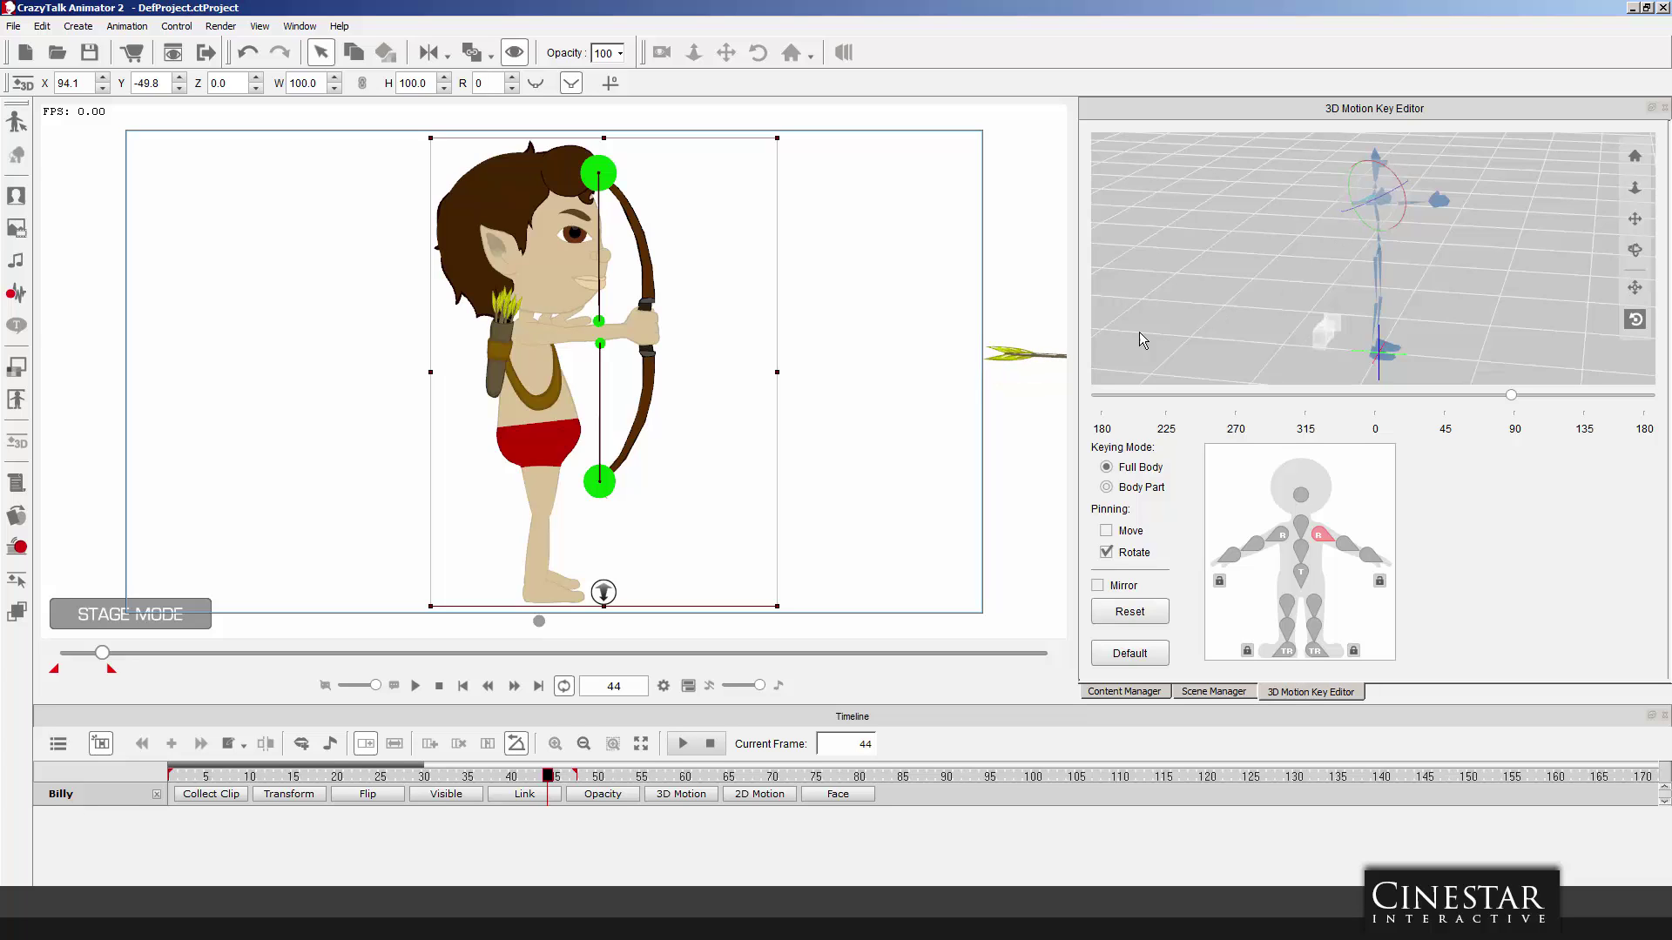
Hide the arrow at frame 44.
{"action": "left_click", "coordinate": [1010, 354]}
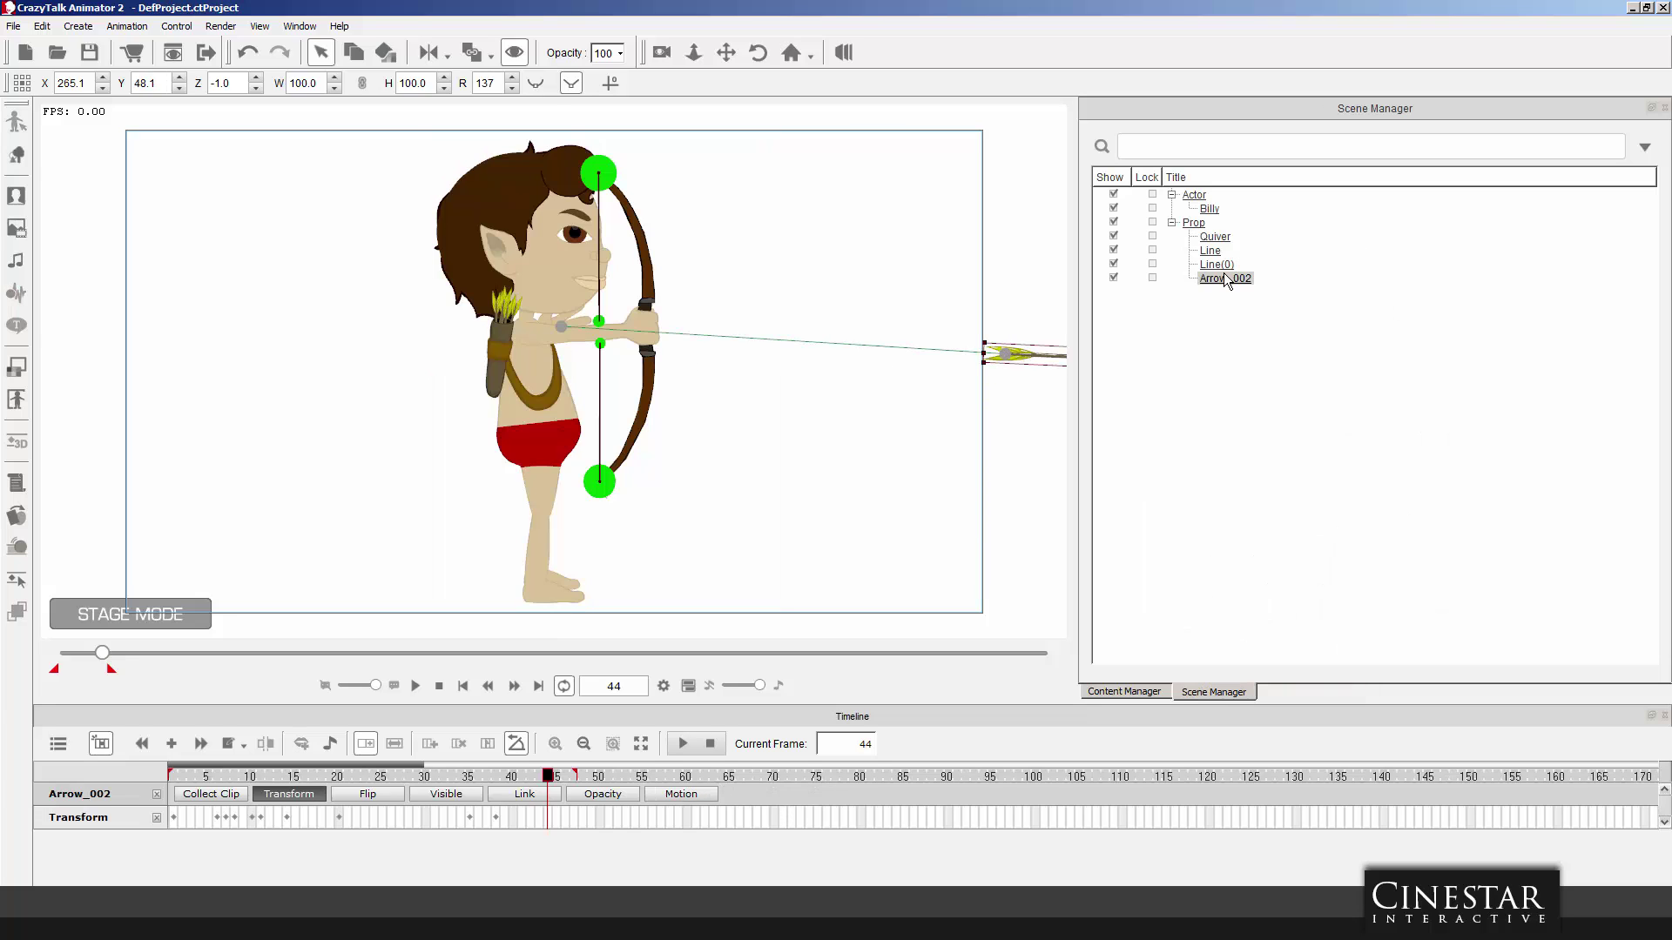
{"action": "left_click", "coordinate": [514, 54]}
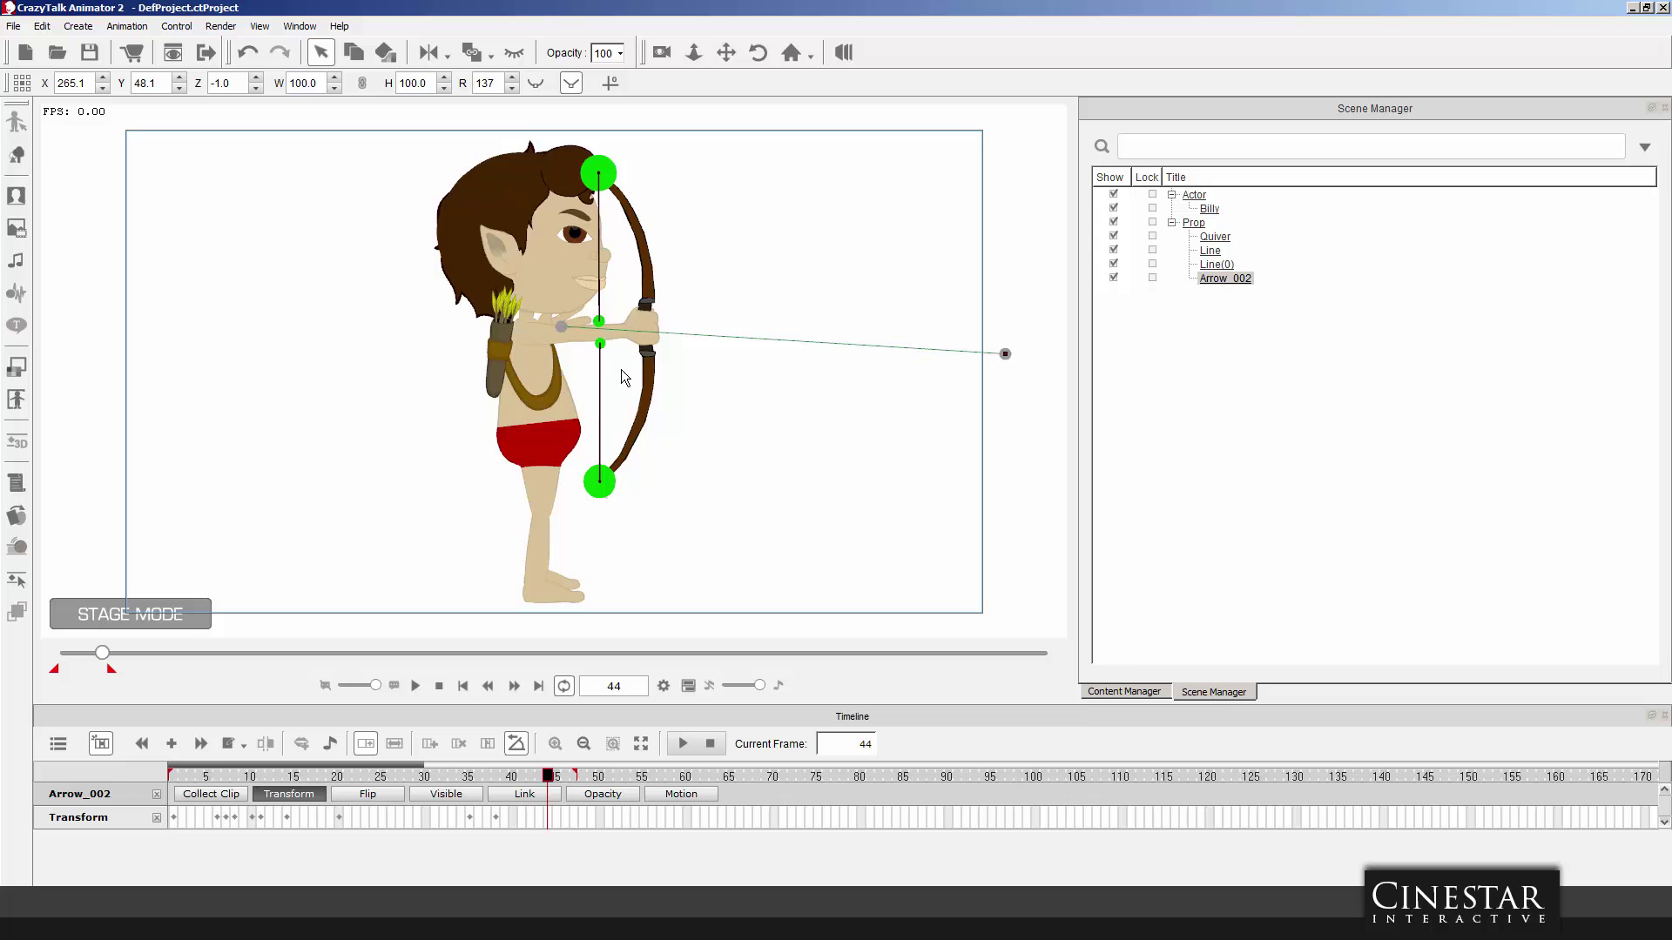
Try rotating the elf's drawing upper arm down and swinging its forearm back behind the body at frame 44.
{"action": "left_click", "coordinate": [575, 321]}
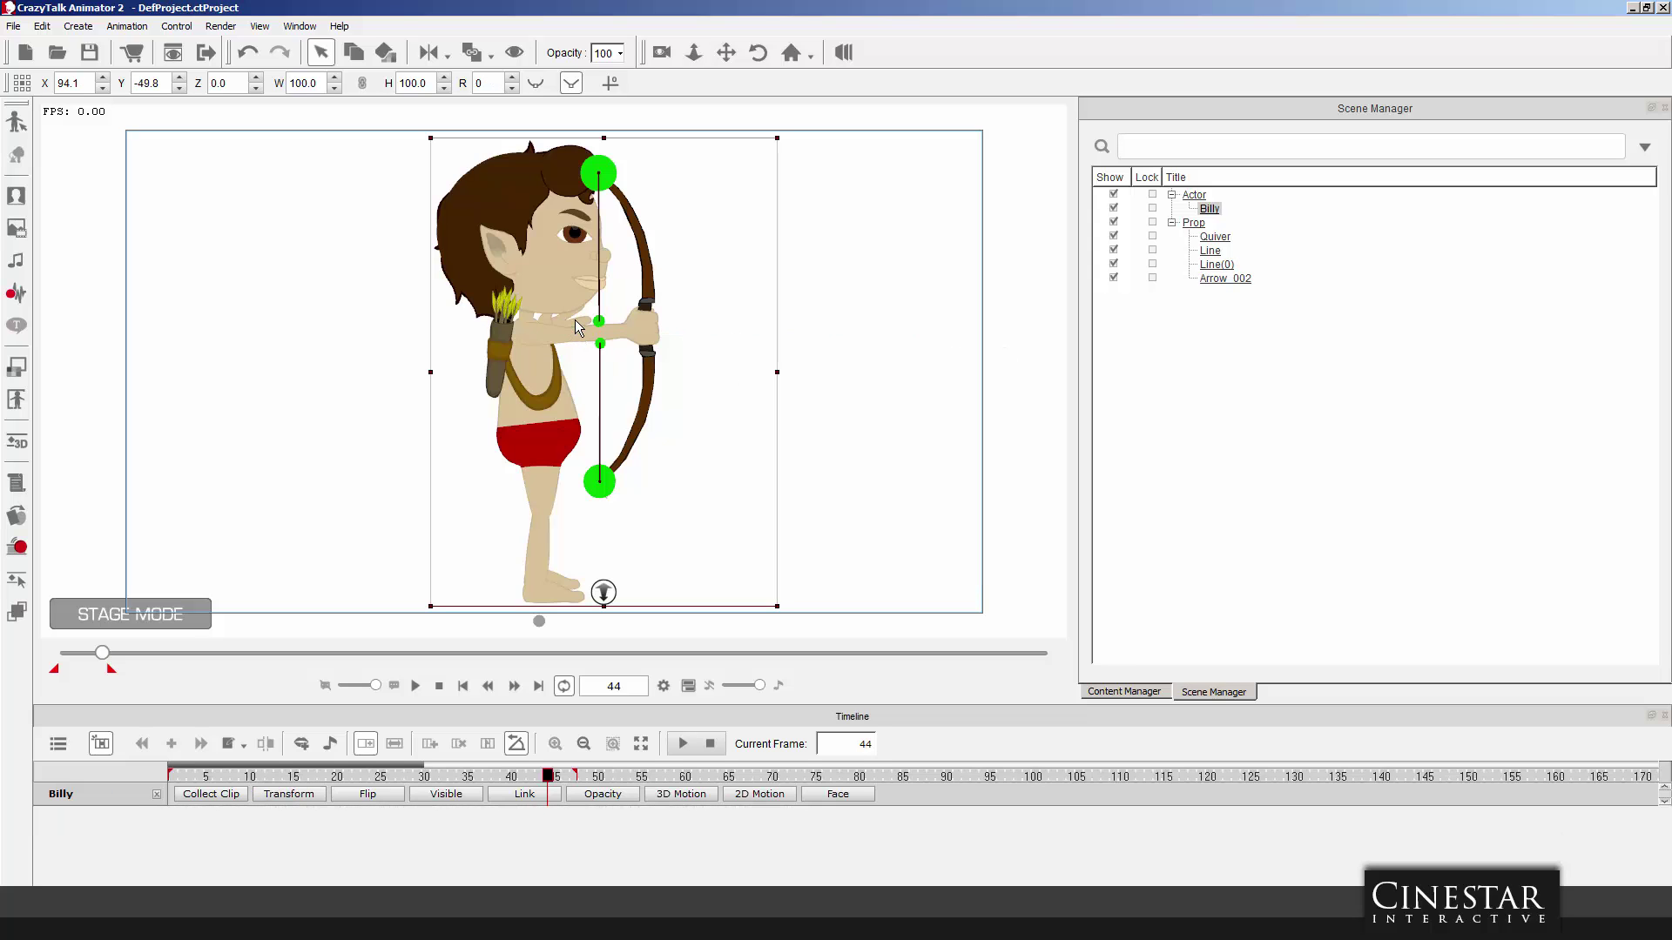
{"action": "left_click", "coordinate": [16, 443]}
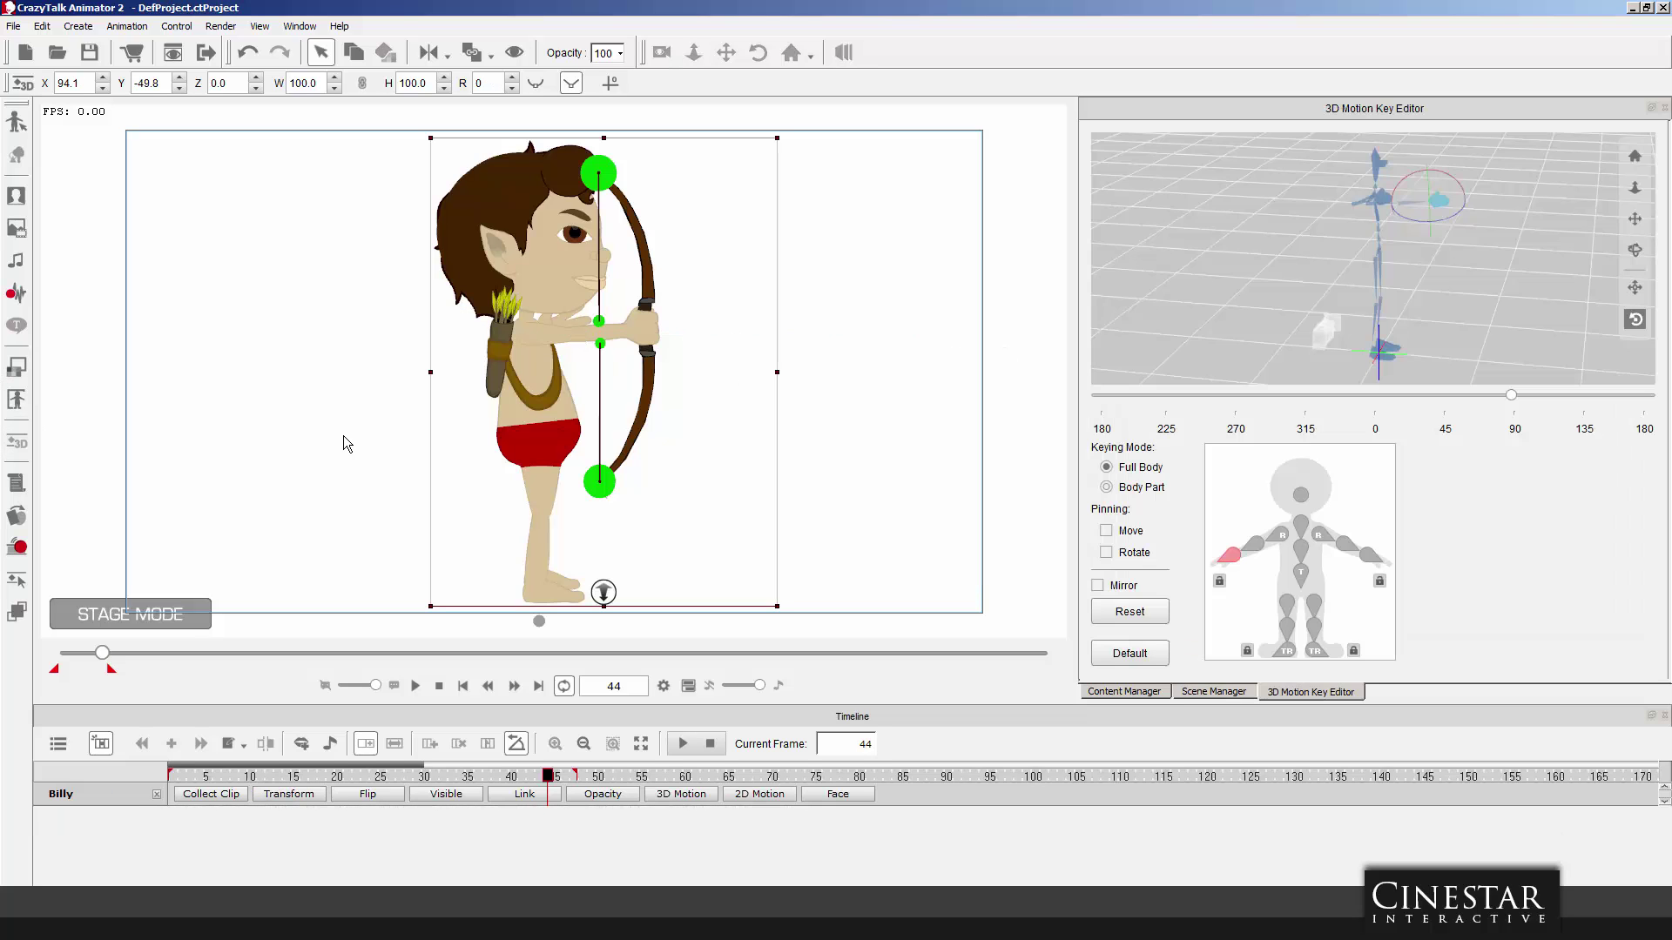
{"action": "left_click", "coordinate": [1325, 537]}
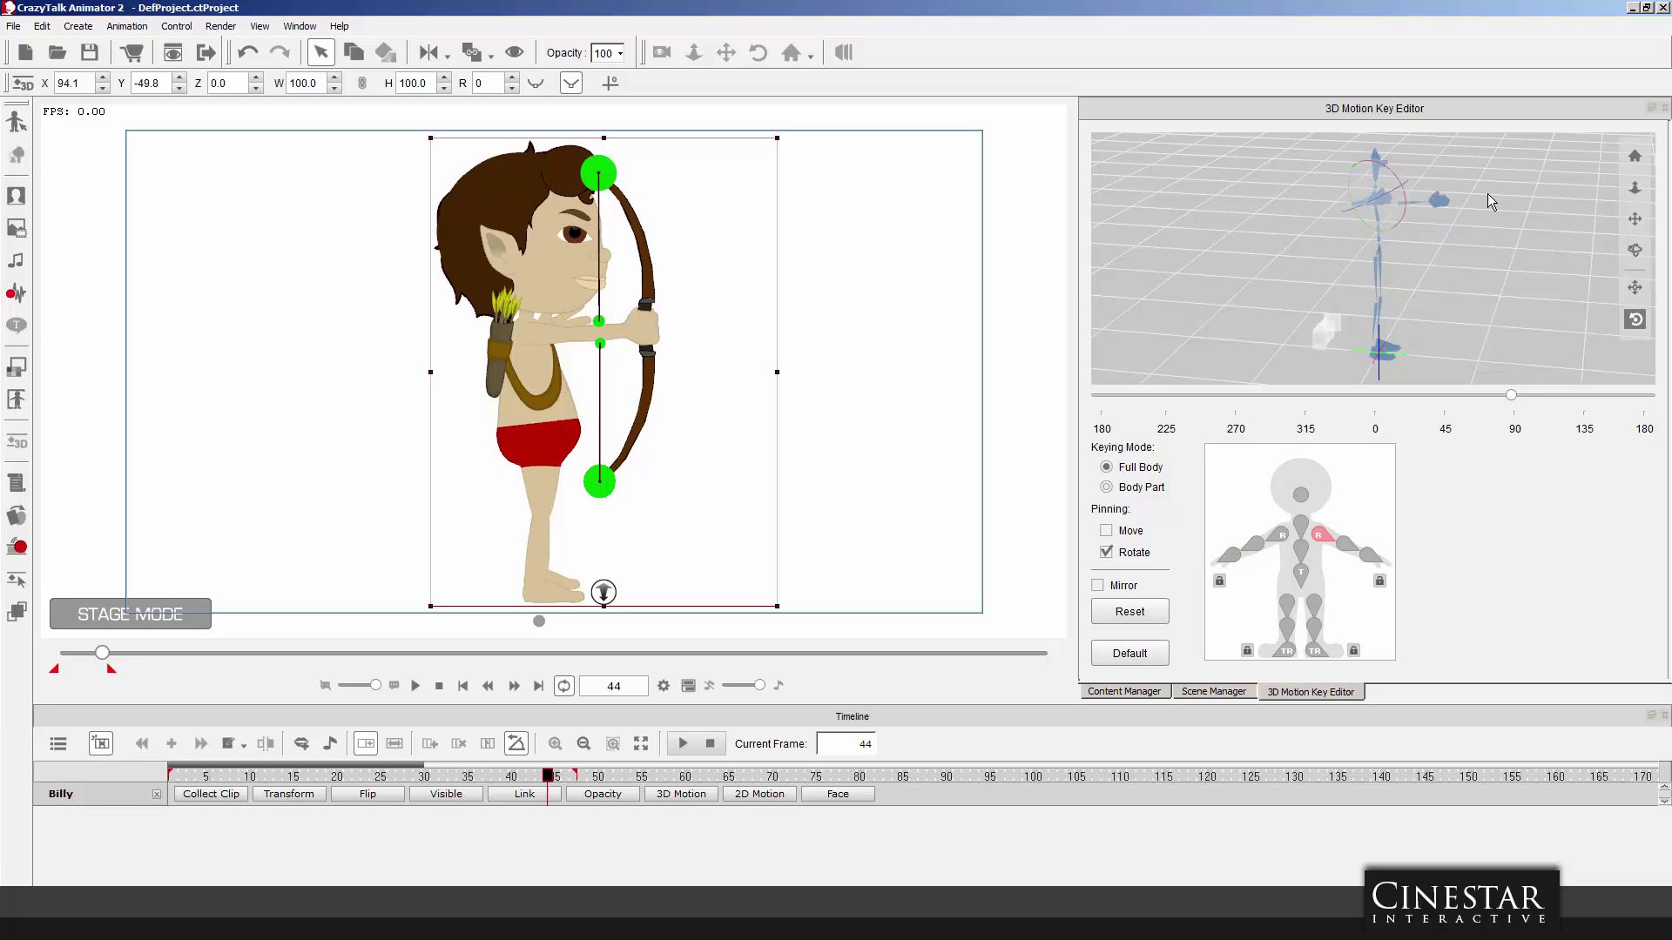
{"action": "left_click_drag", "start_coordinate": [1398, 182], "coordinate": [1403, 208]}
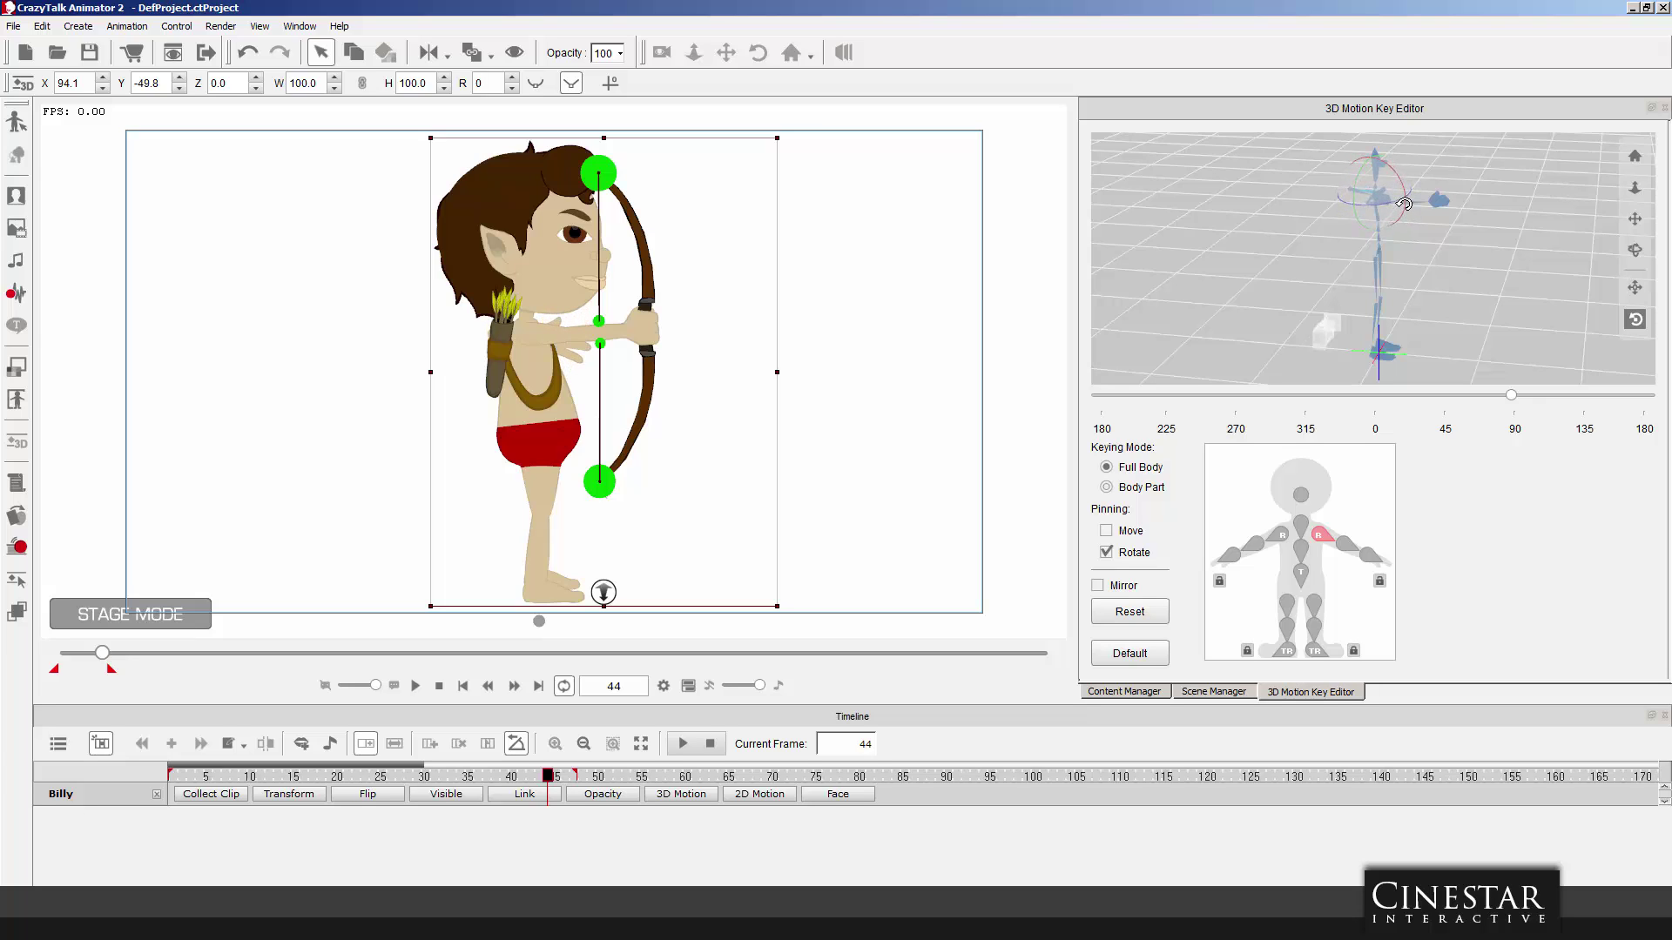
{"action": "left_click", "coordinate": [1348, 549]}
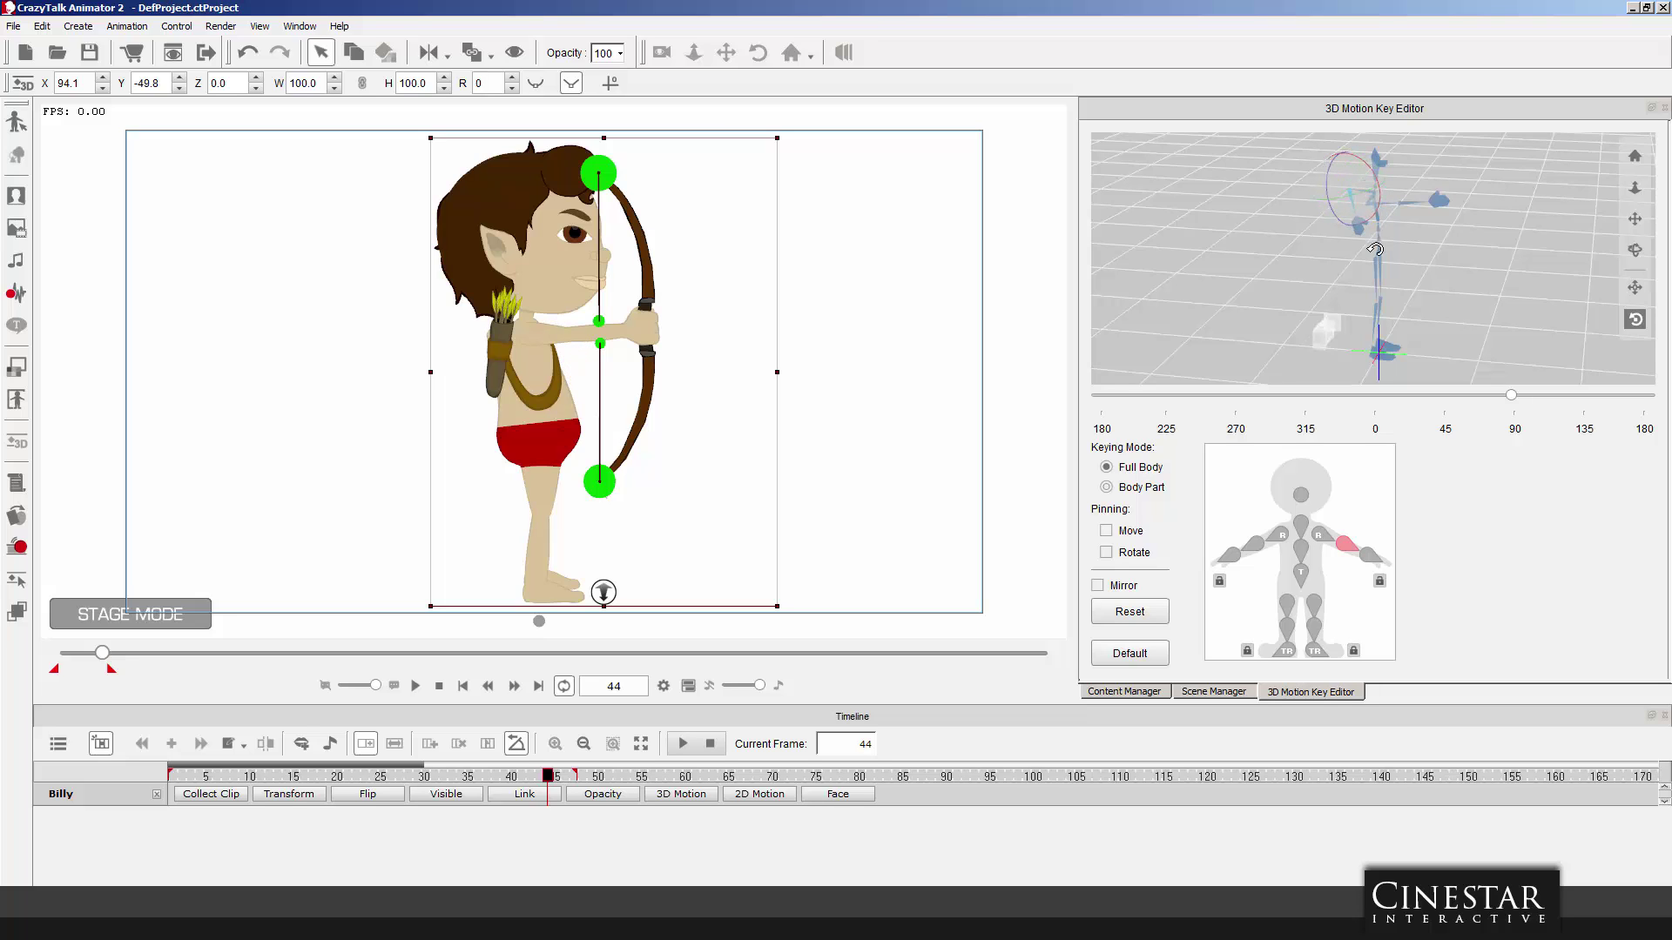
{"action": "left_click_drag", "start_coordinate": [1375, 250], "coordinate": [1382, 317]}
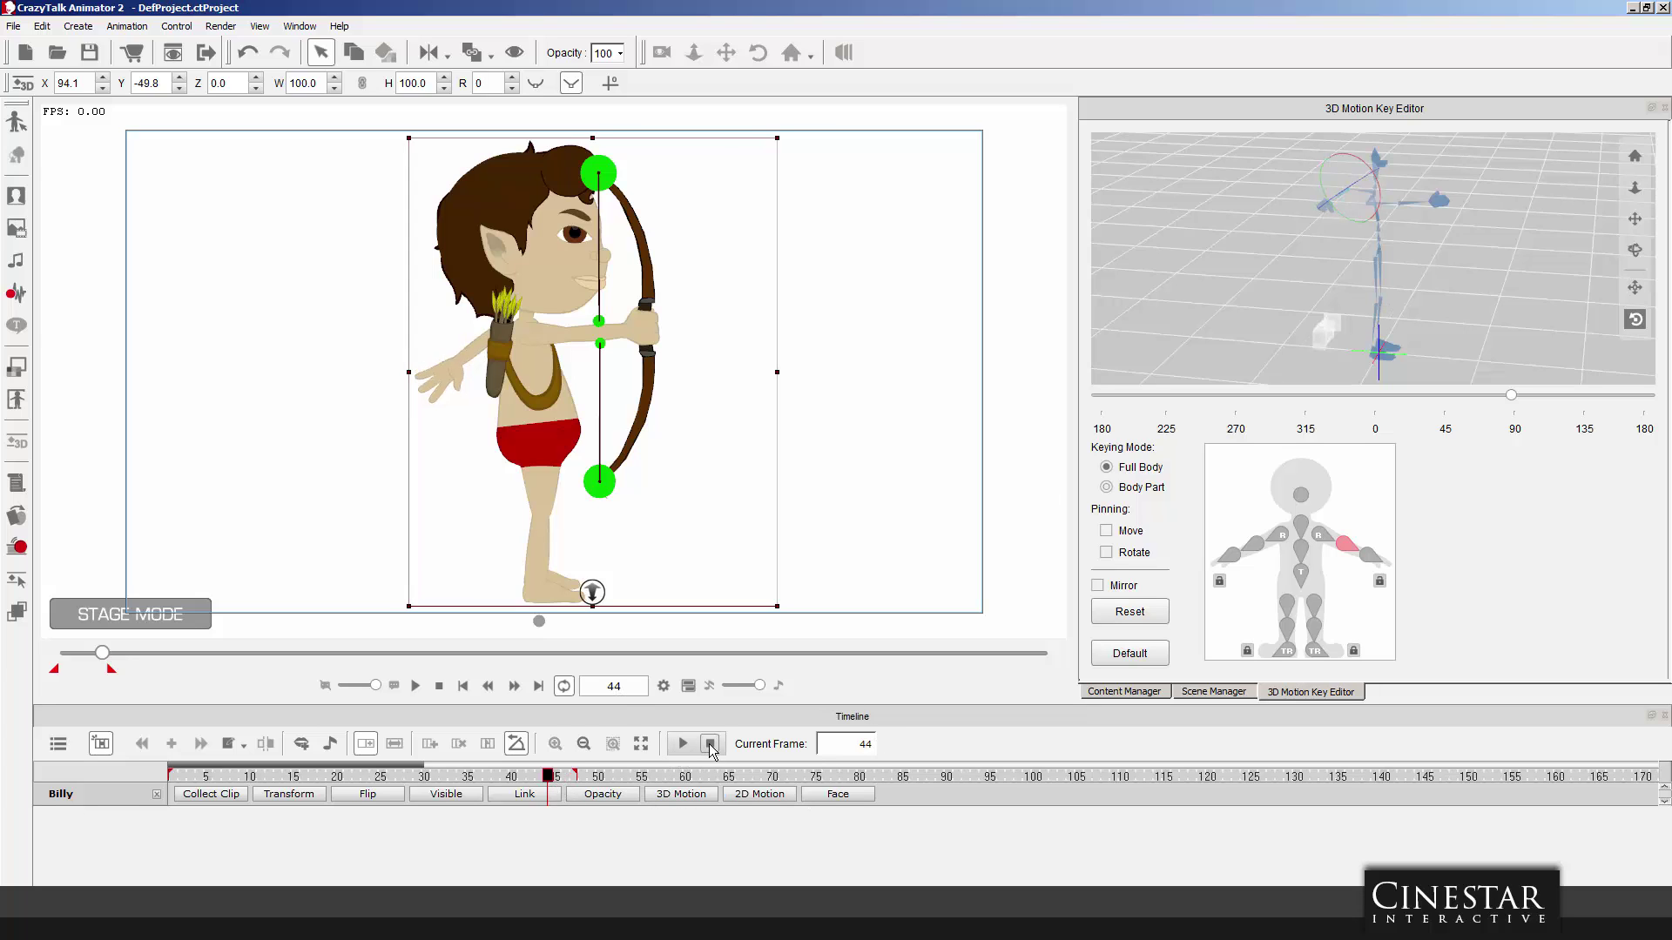
Play back the shot and scrub through the drawing and aiming frames to examine how the arm and arrow move.
{"action": "left_click", "coordinate": [683, 745]}
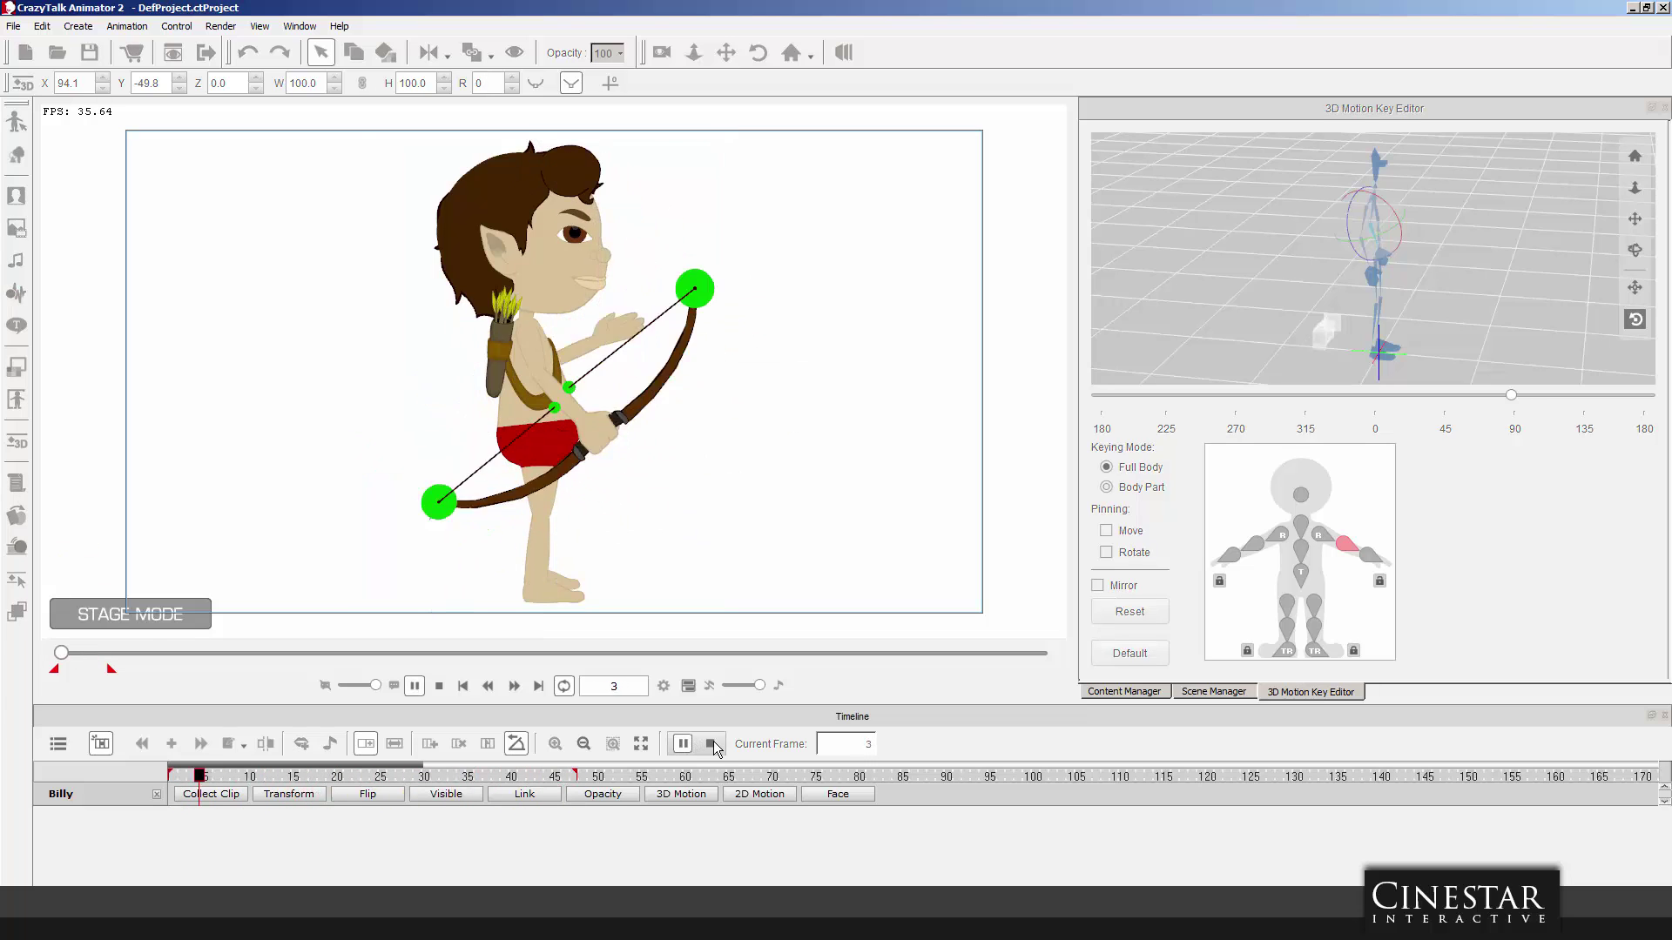
{"action": "left_click", "coordinate": [713, 746]}
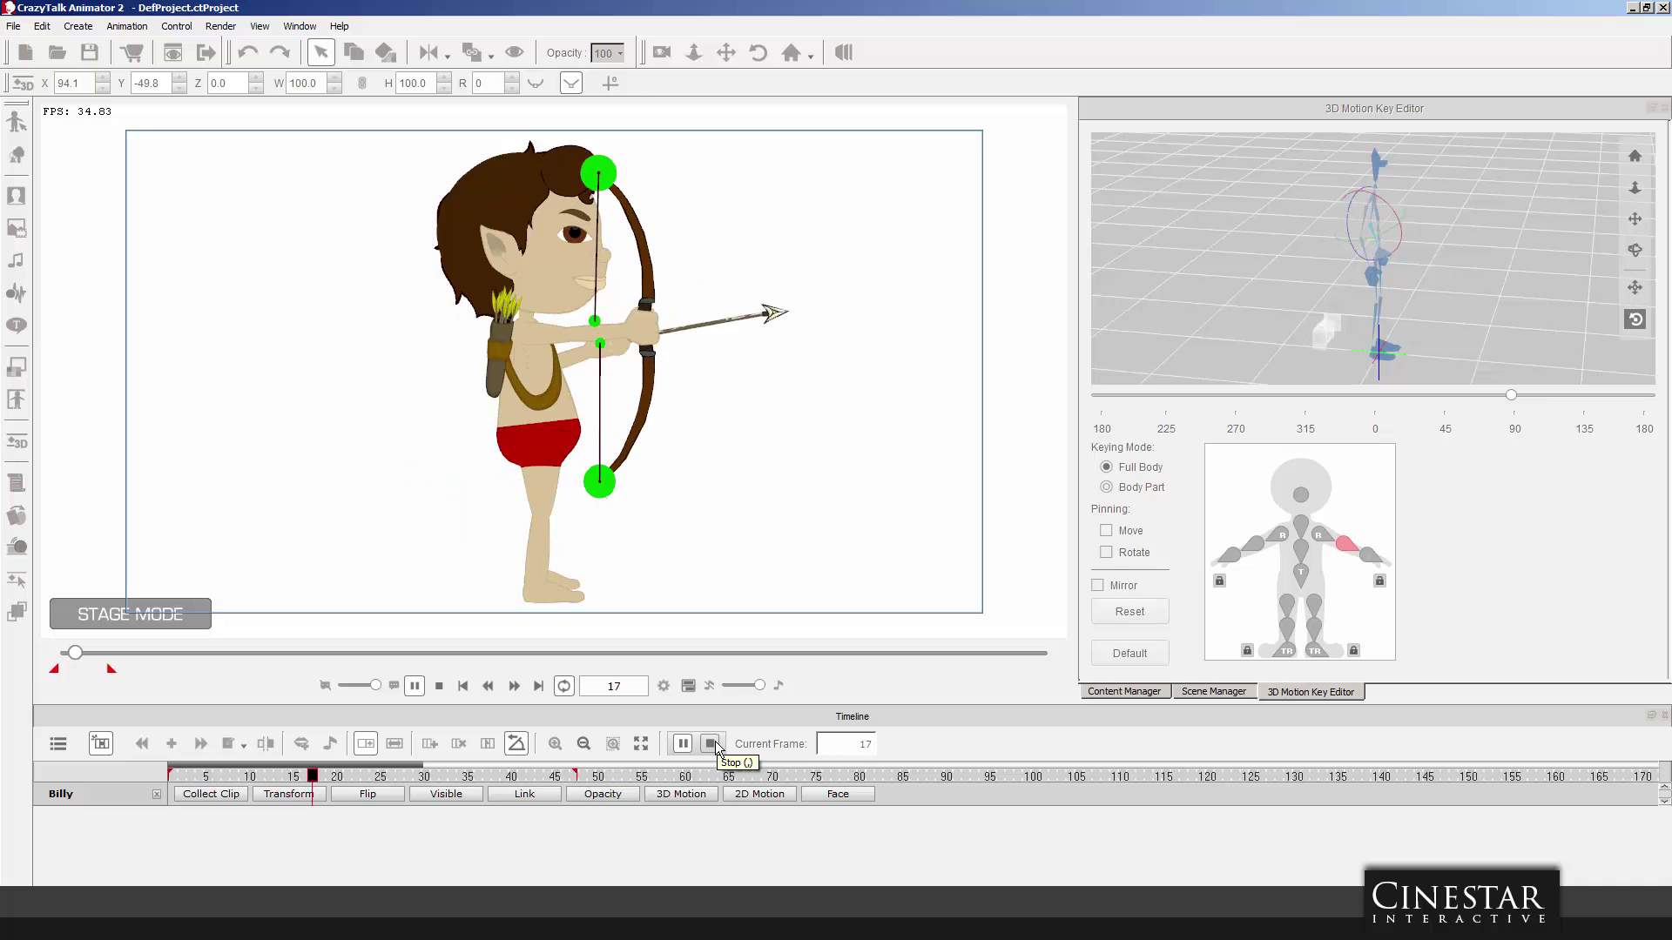
{"action": "left_click", "coordinate": [713, 745]}
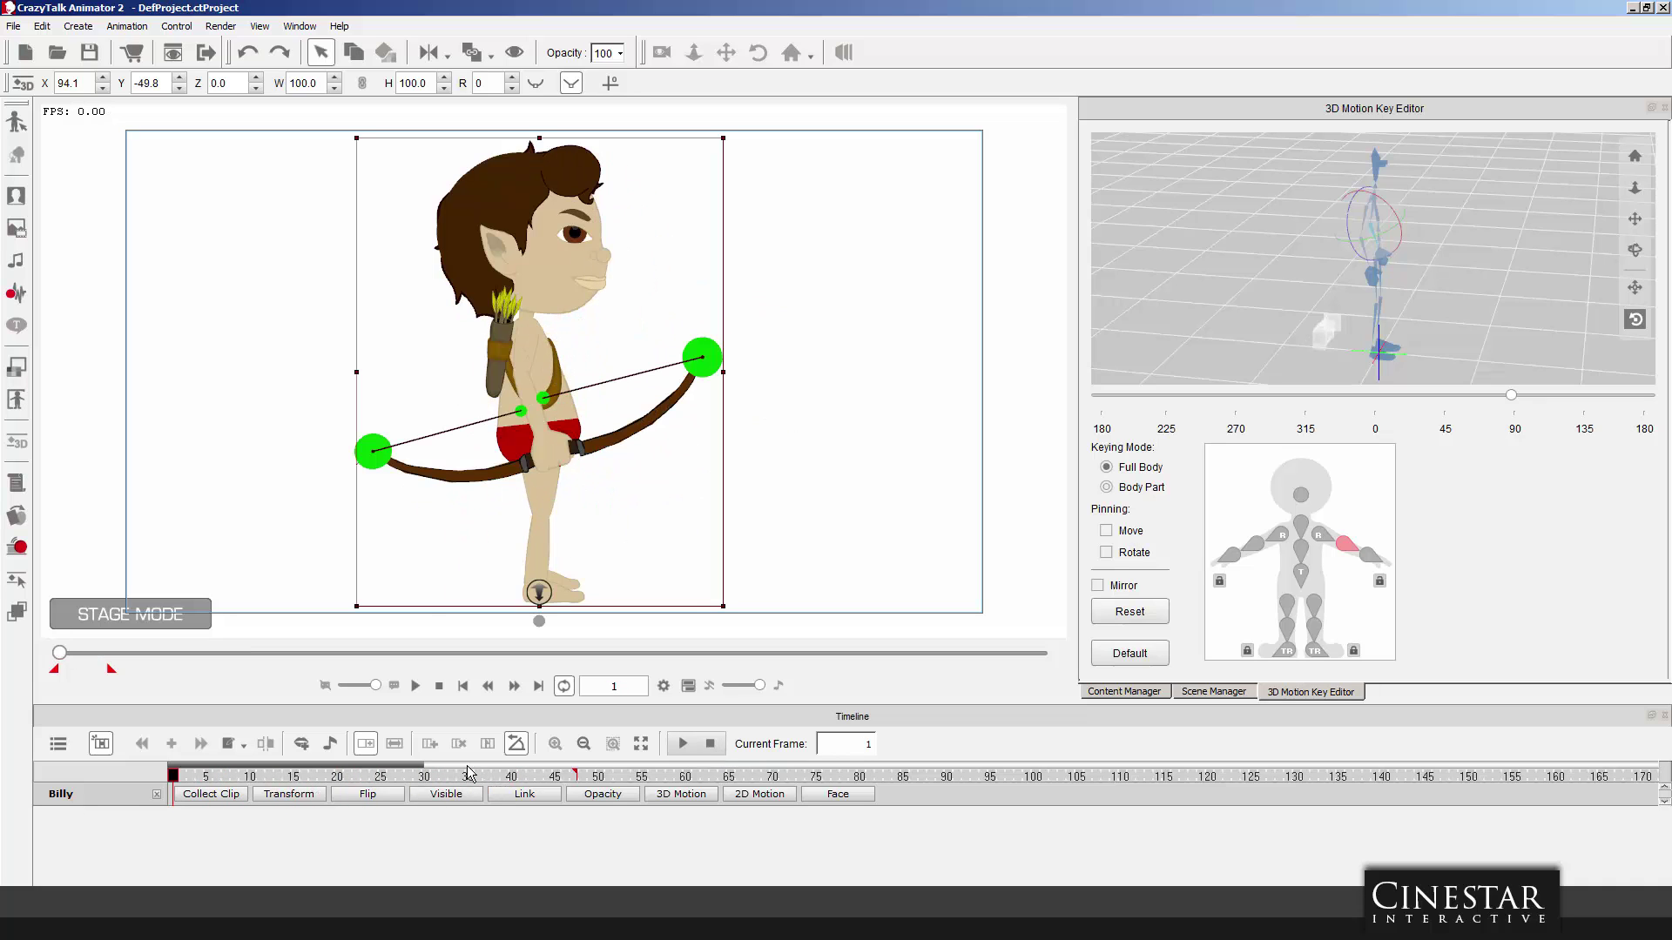
{"action": "mouse_move", "coordinate": [465, 776]}
{"action": "left_mouse_down"}
{"action": "mouse_move", "coordinate": [529, 775]}
{"action": "mouse_move", "coordinate": [430, 778]}
{"action": "left_mouse_up"}
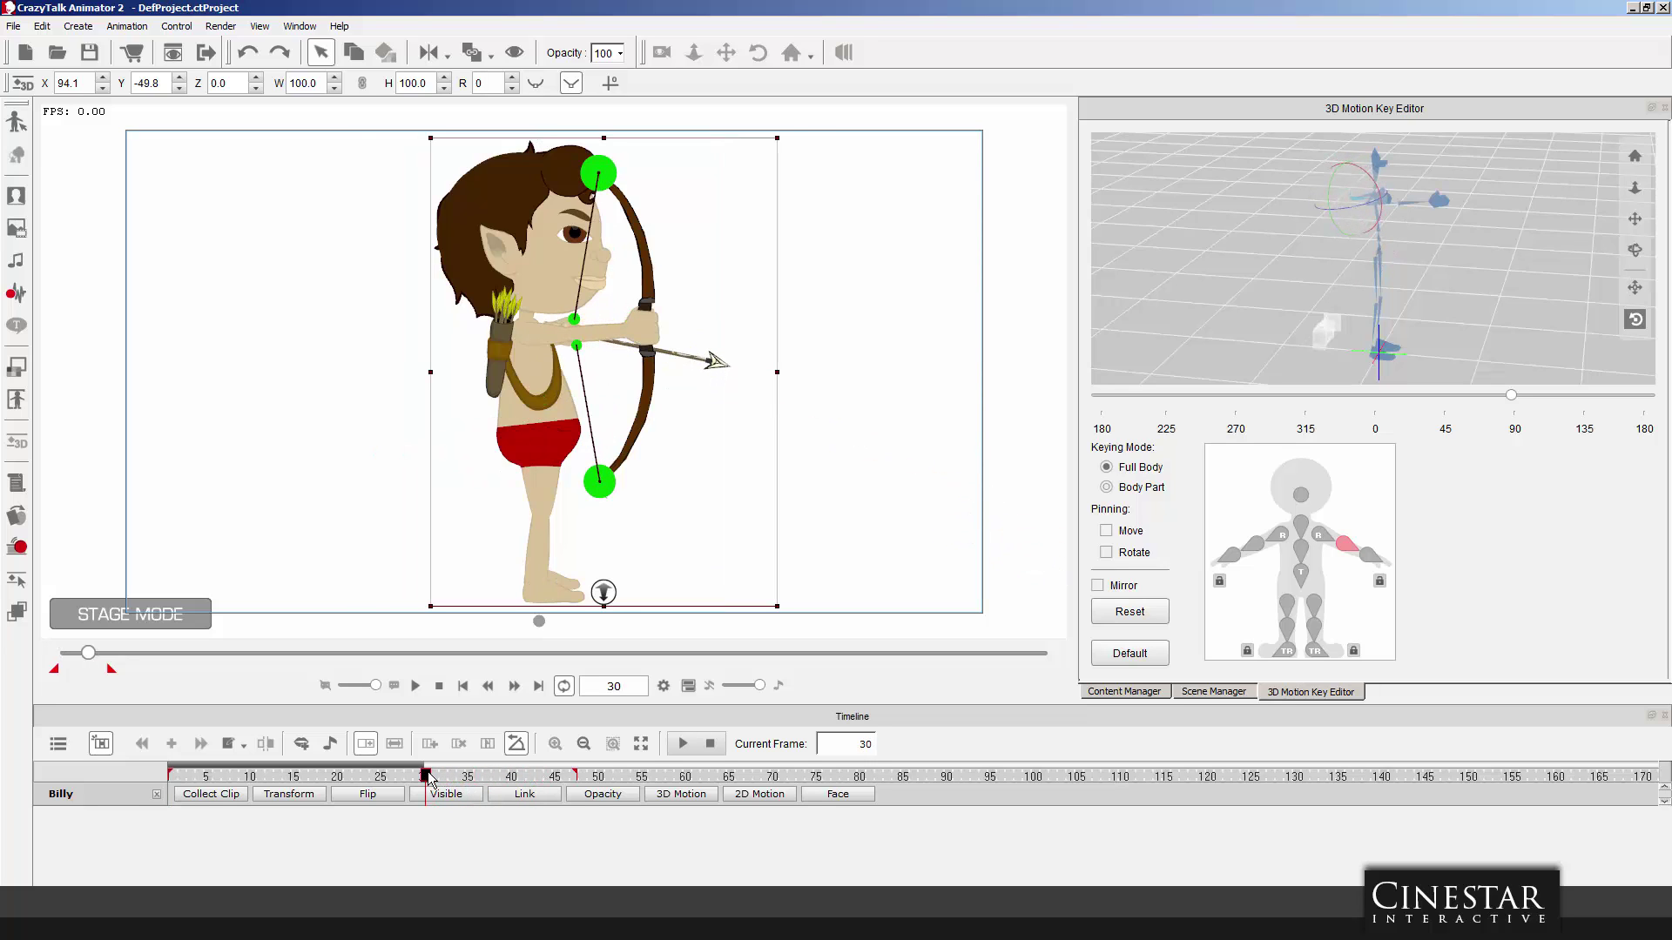
{"action": "left_click", "coordinate": [683, 747]}
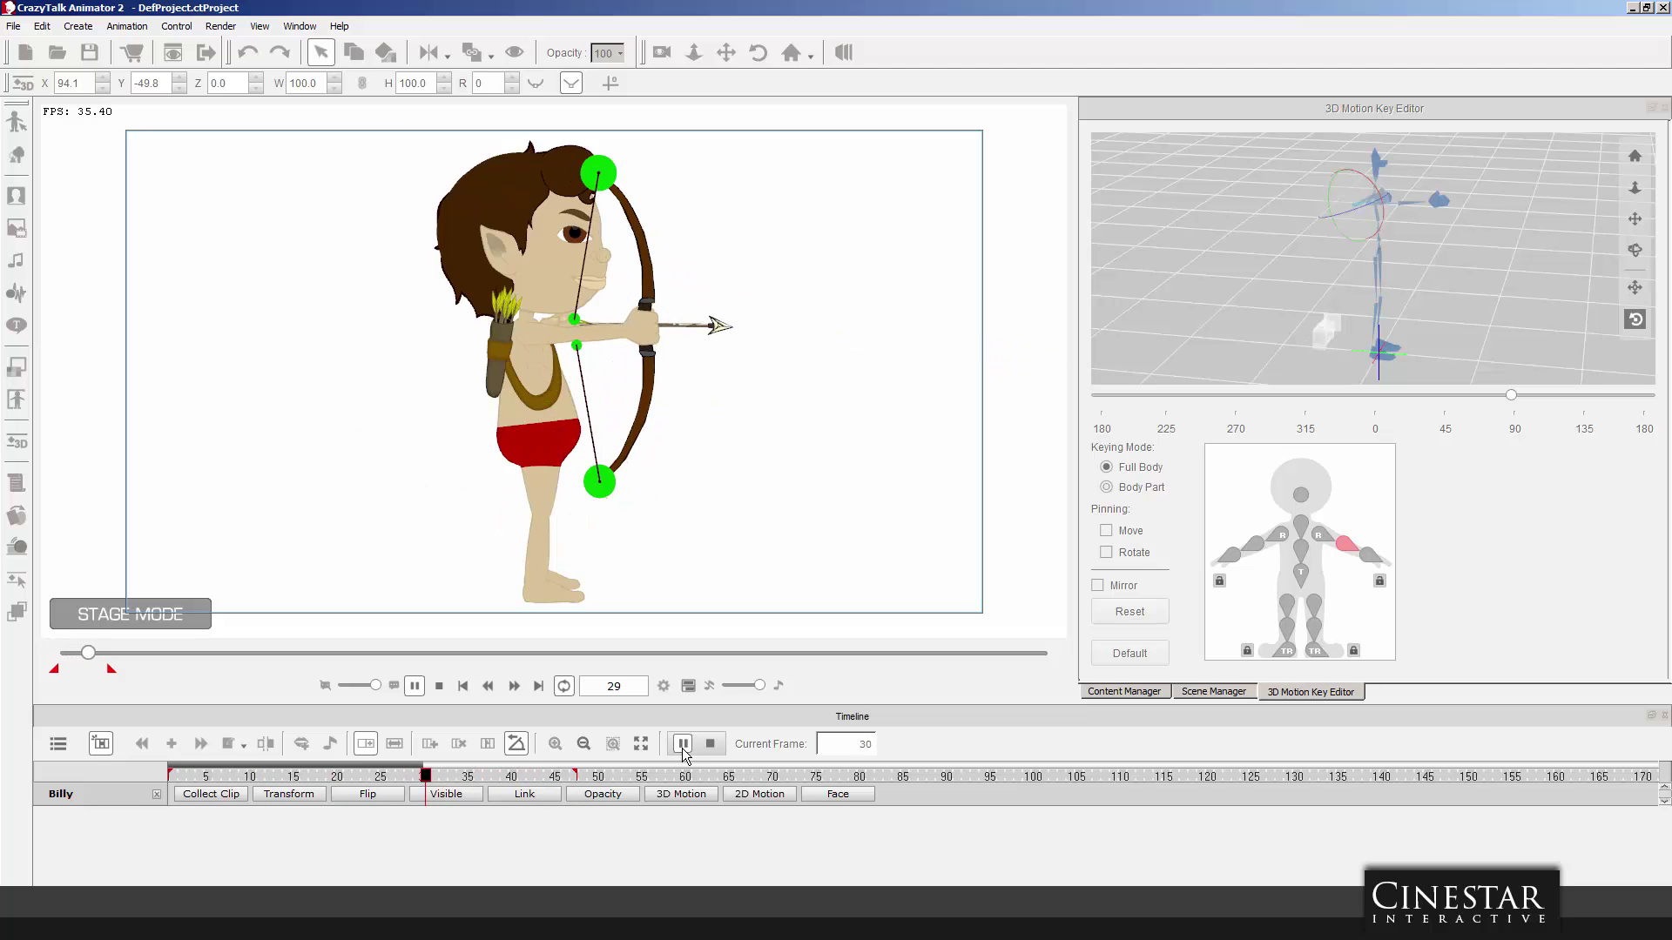
{"action": "left_click", "coordinate": [710, 743]}
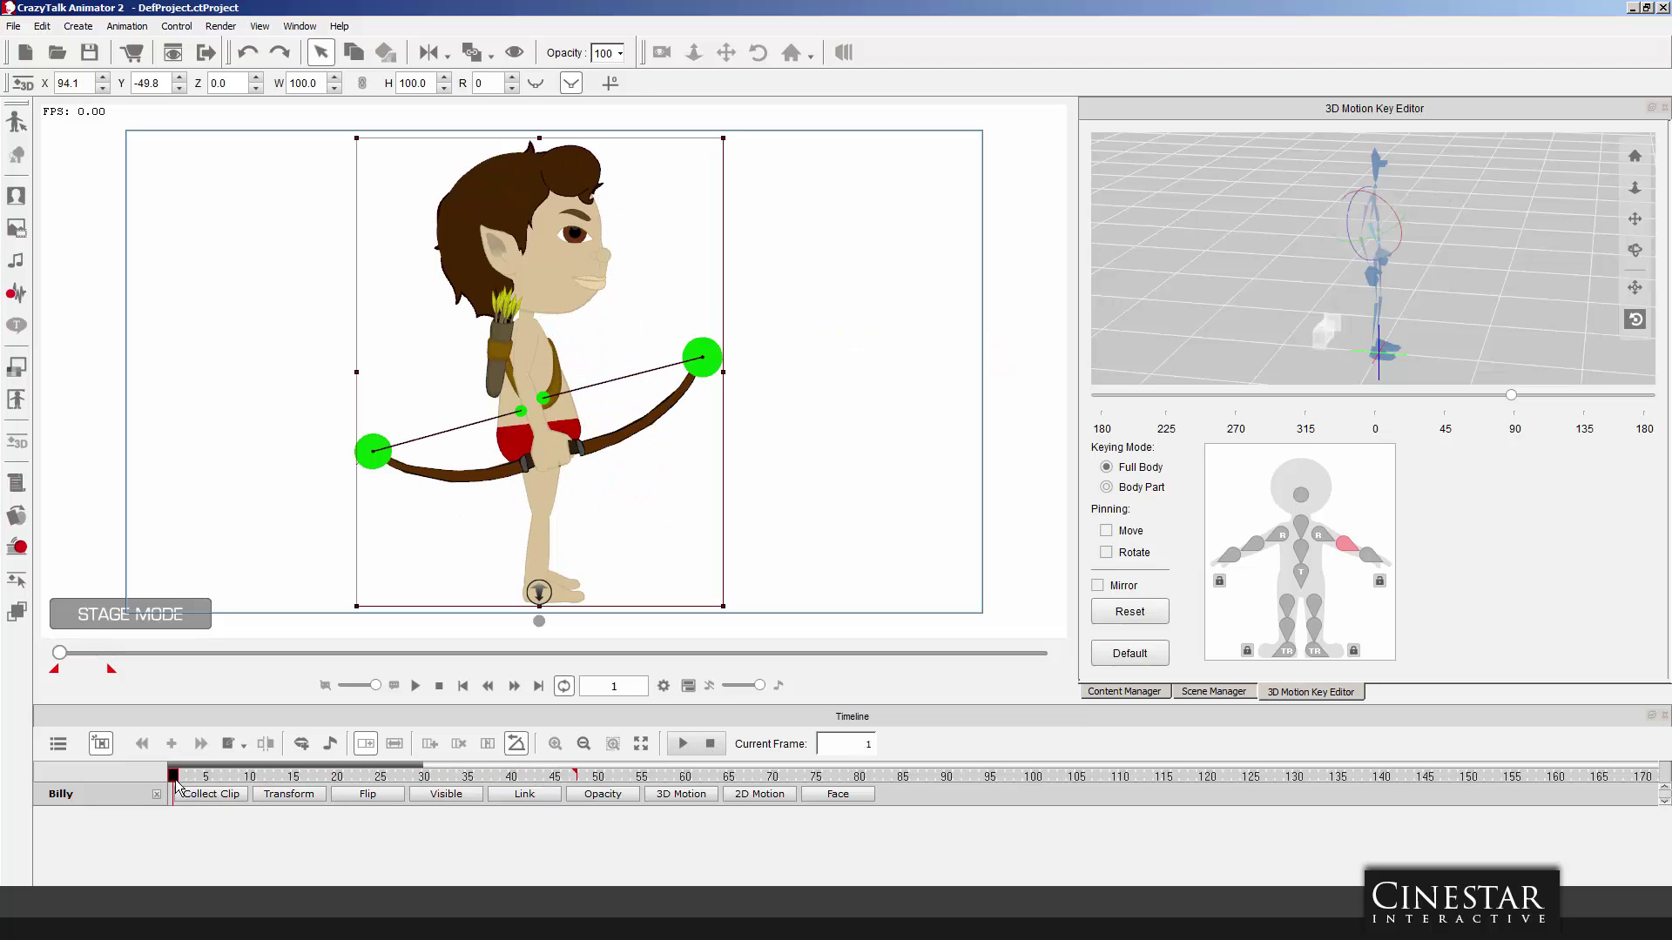
{"action": "left_click_drag", "start_coordinate": [177, 786], "coordinate": [263, 781]}
{"action": "mouse_move", "coordinate": [271, 778]}
{"action": "left_mouse_down"}
{"action": "mouse_move", "coordinate": [470, 778]}
{"action": "mouse_move", "coordinate": [298, 777]}
{"action": "mouse_move", "coordinate": [362, 778]}
{"action": "left_mouse_up"}
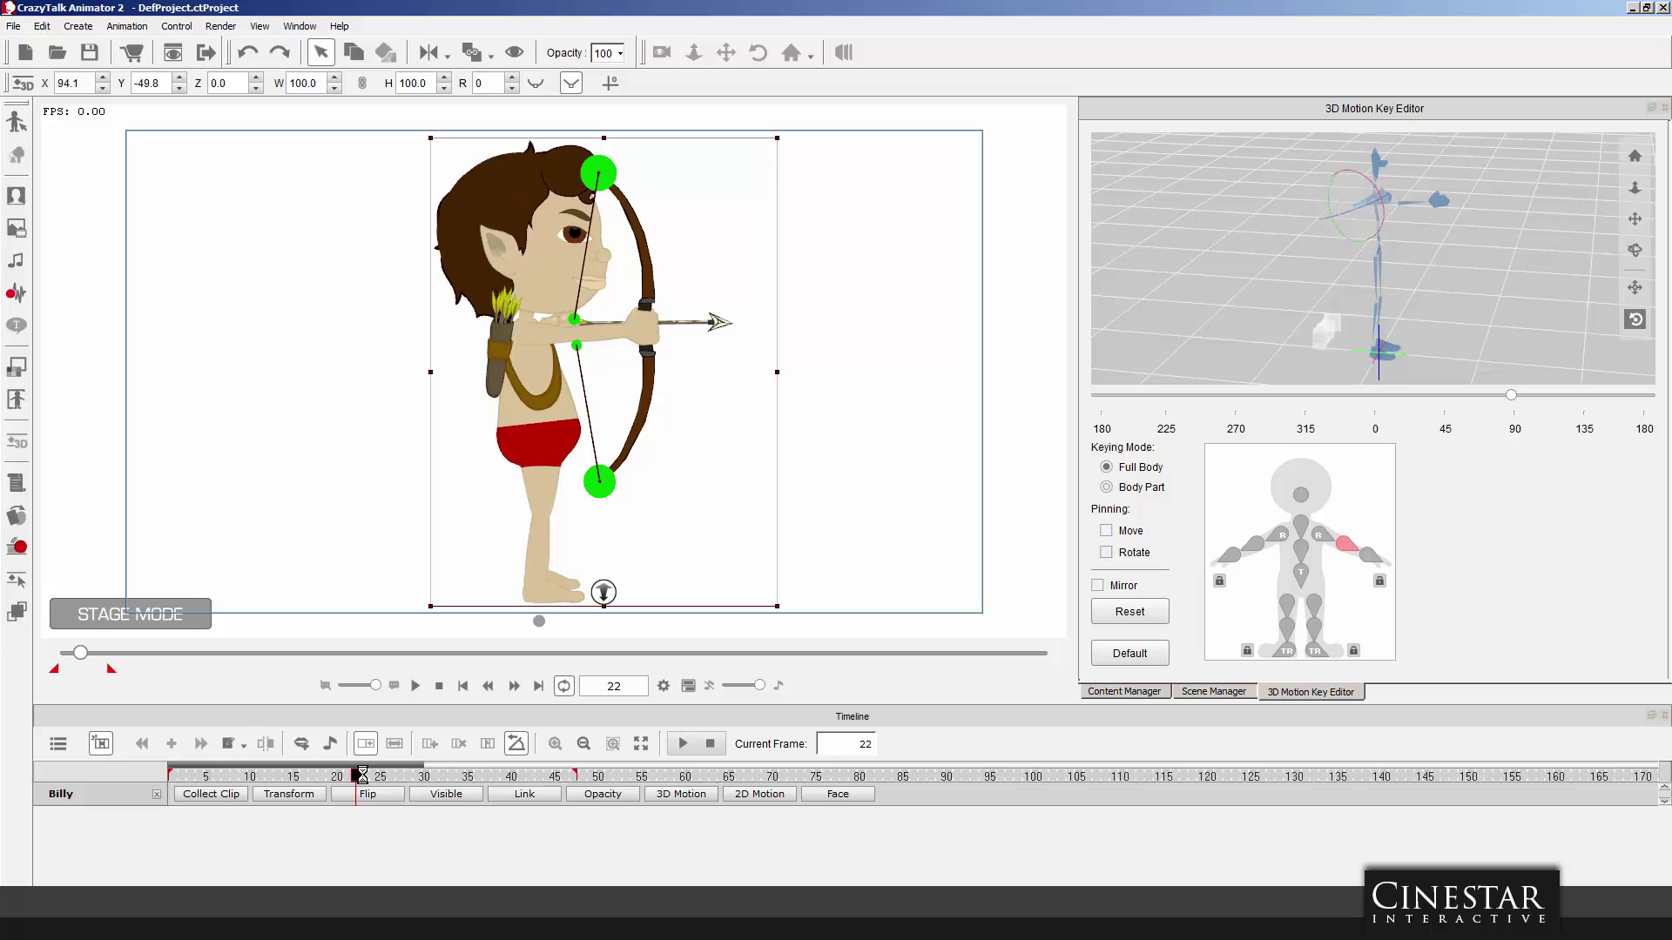
{"action": "mouse_move", "coordinate": [347, 779]}
{"action": "left_mouse_down"}
{"action": "mouse_move", "coordinate": [284, 778]}
{"action": "mouse_move", "coordinate": [461, 778]}
{"action": "mouse_move", "coordinate": [200, 778]}
{"action": "mouse_move", "coordinate": [532, 778]}
{"action": "mouse_move", "coordinate": [368, 778]}
{"action": "left_mouse_up"}
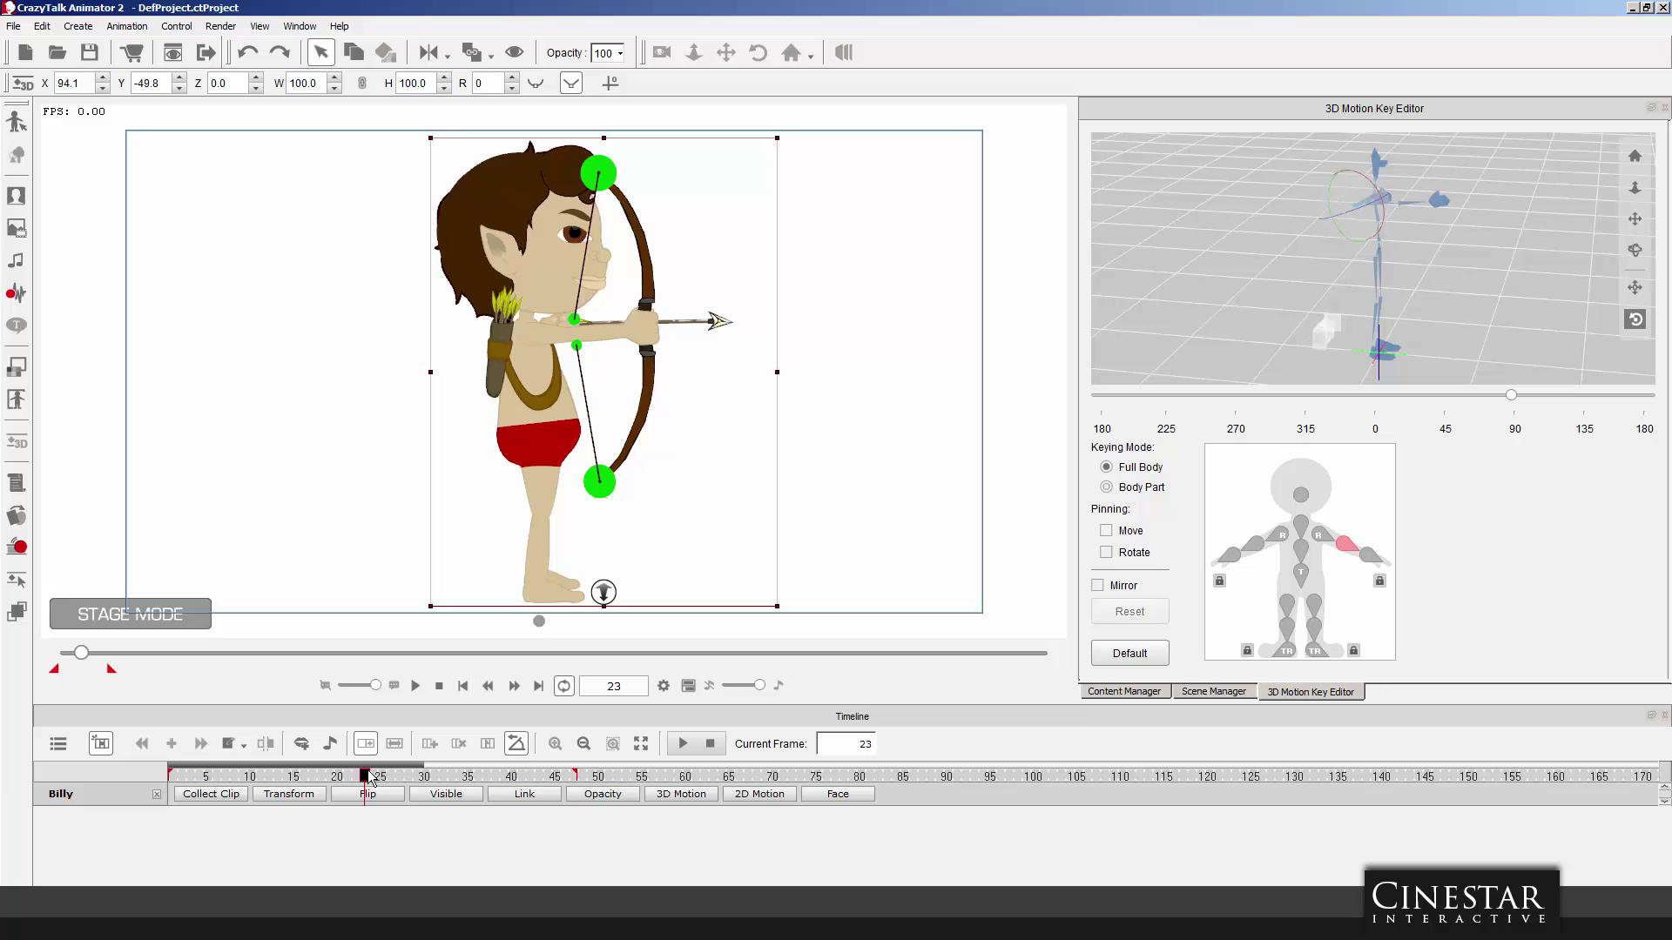
{"action": "left_click", "coordinate": [463, 687]}
{"action": "left_click", "coordinate": [414, 686]}
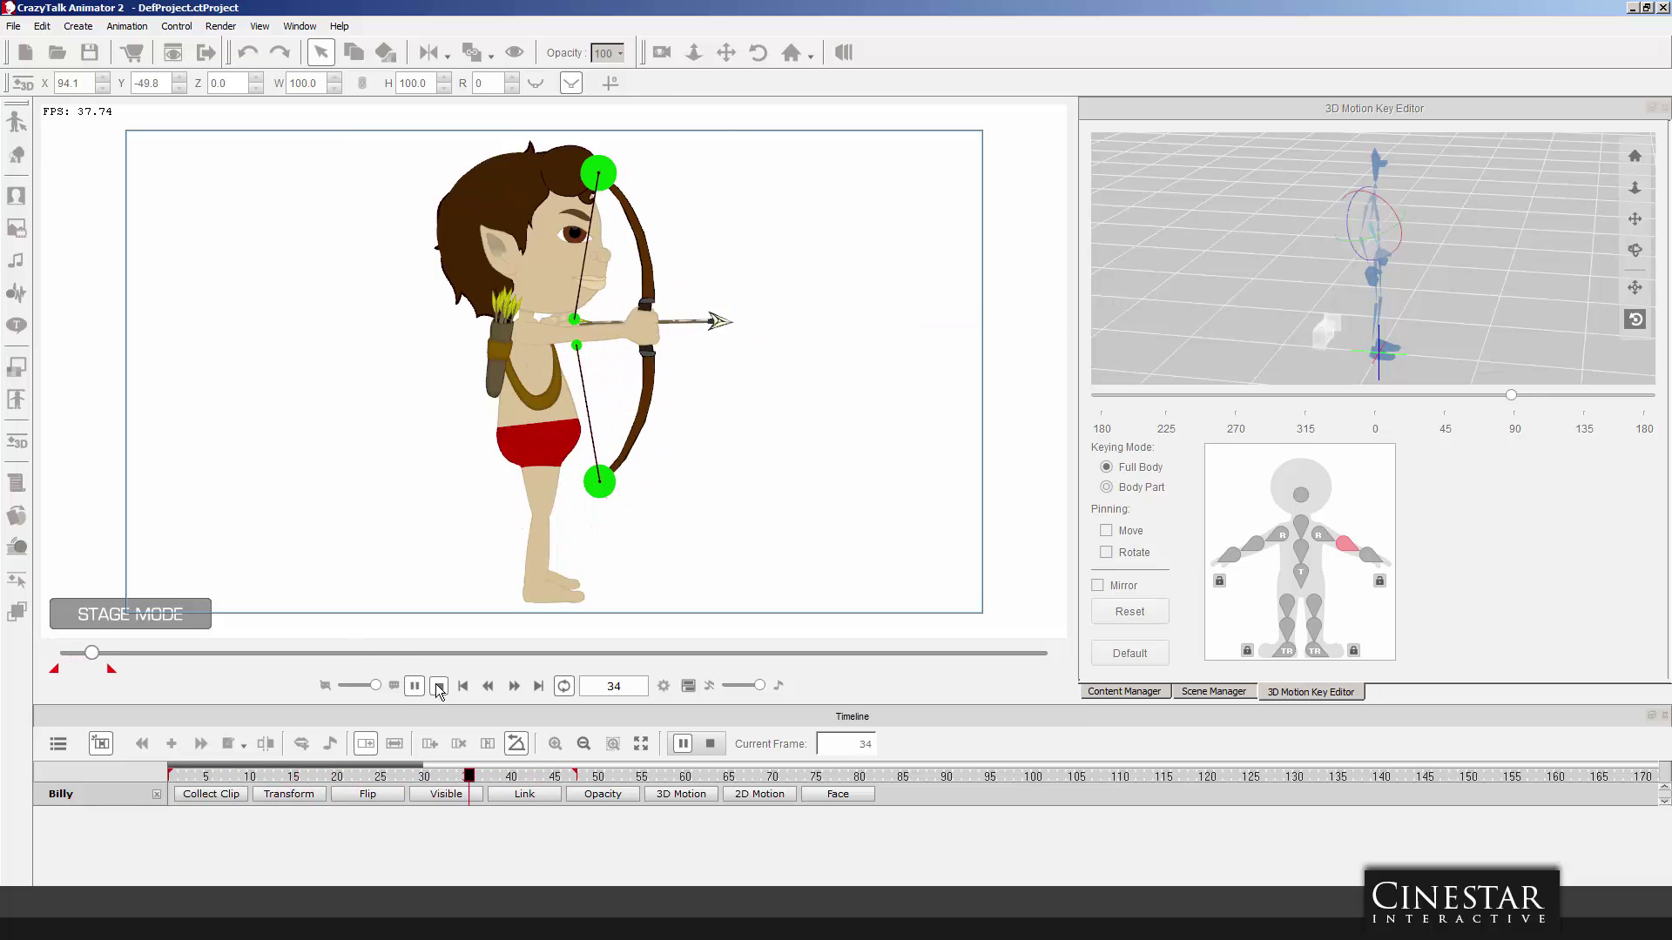
{"action": "left_click", "coordinate": [439, 686]}
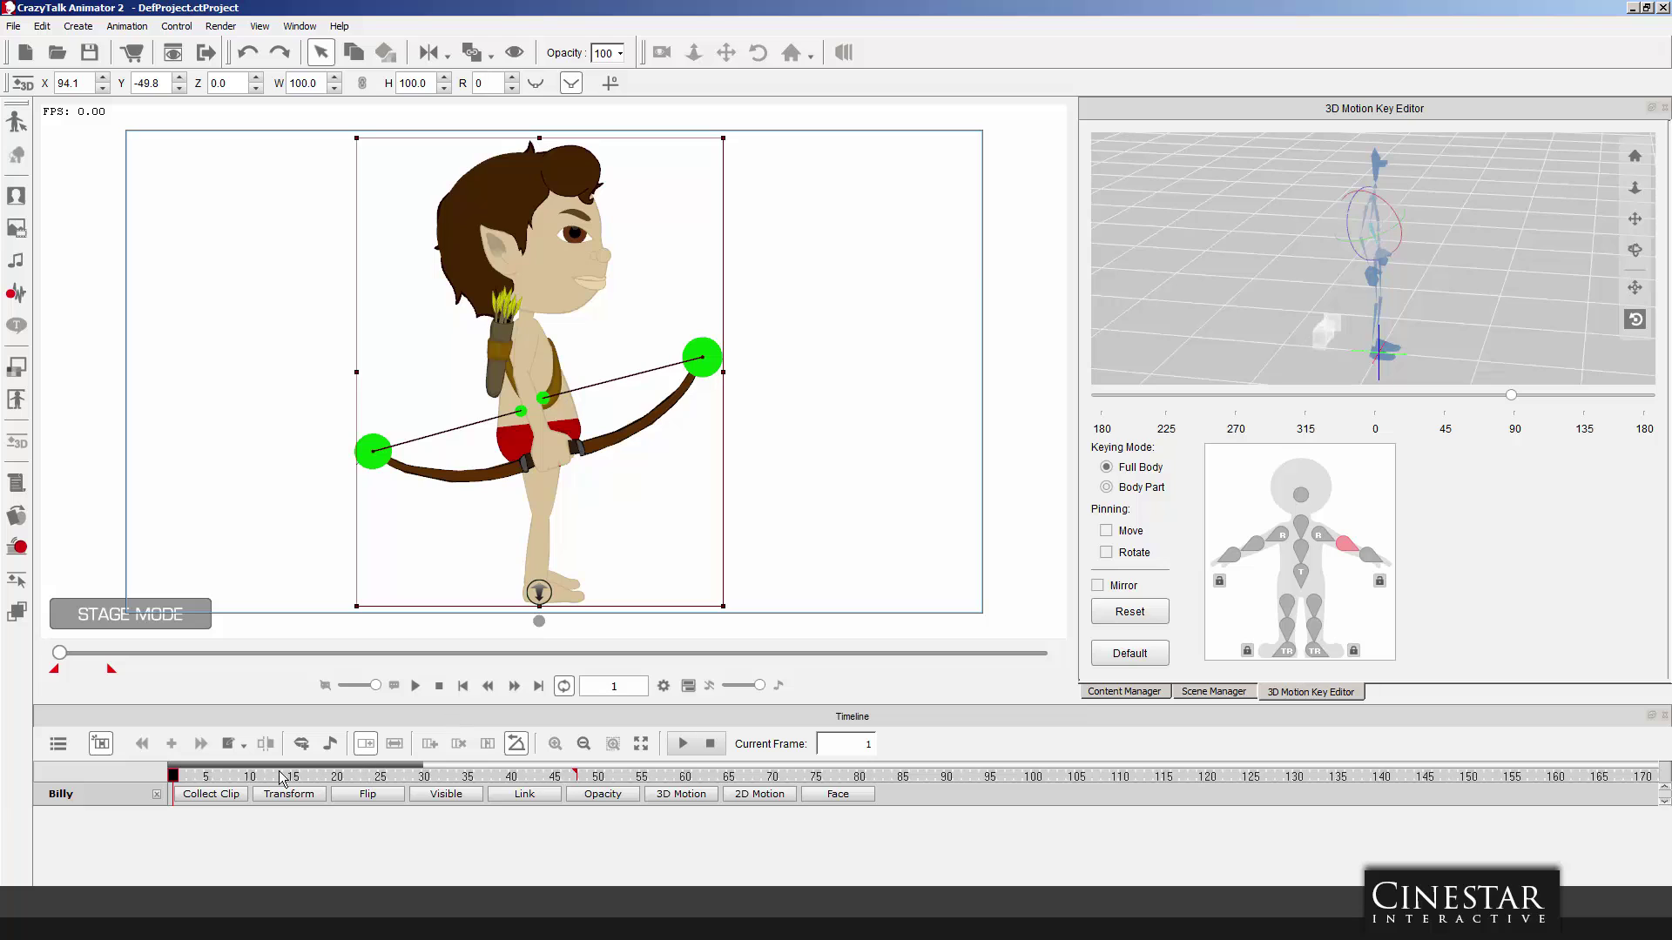
Show the elf's 3D motion track and add a motion key at frame 39 to hold the aiming pose.
{"action": "left_click_drag", "start_coordinate": [179, 777], "coordinate": [493, 779]}
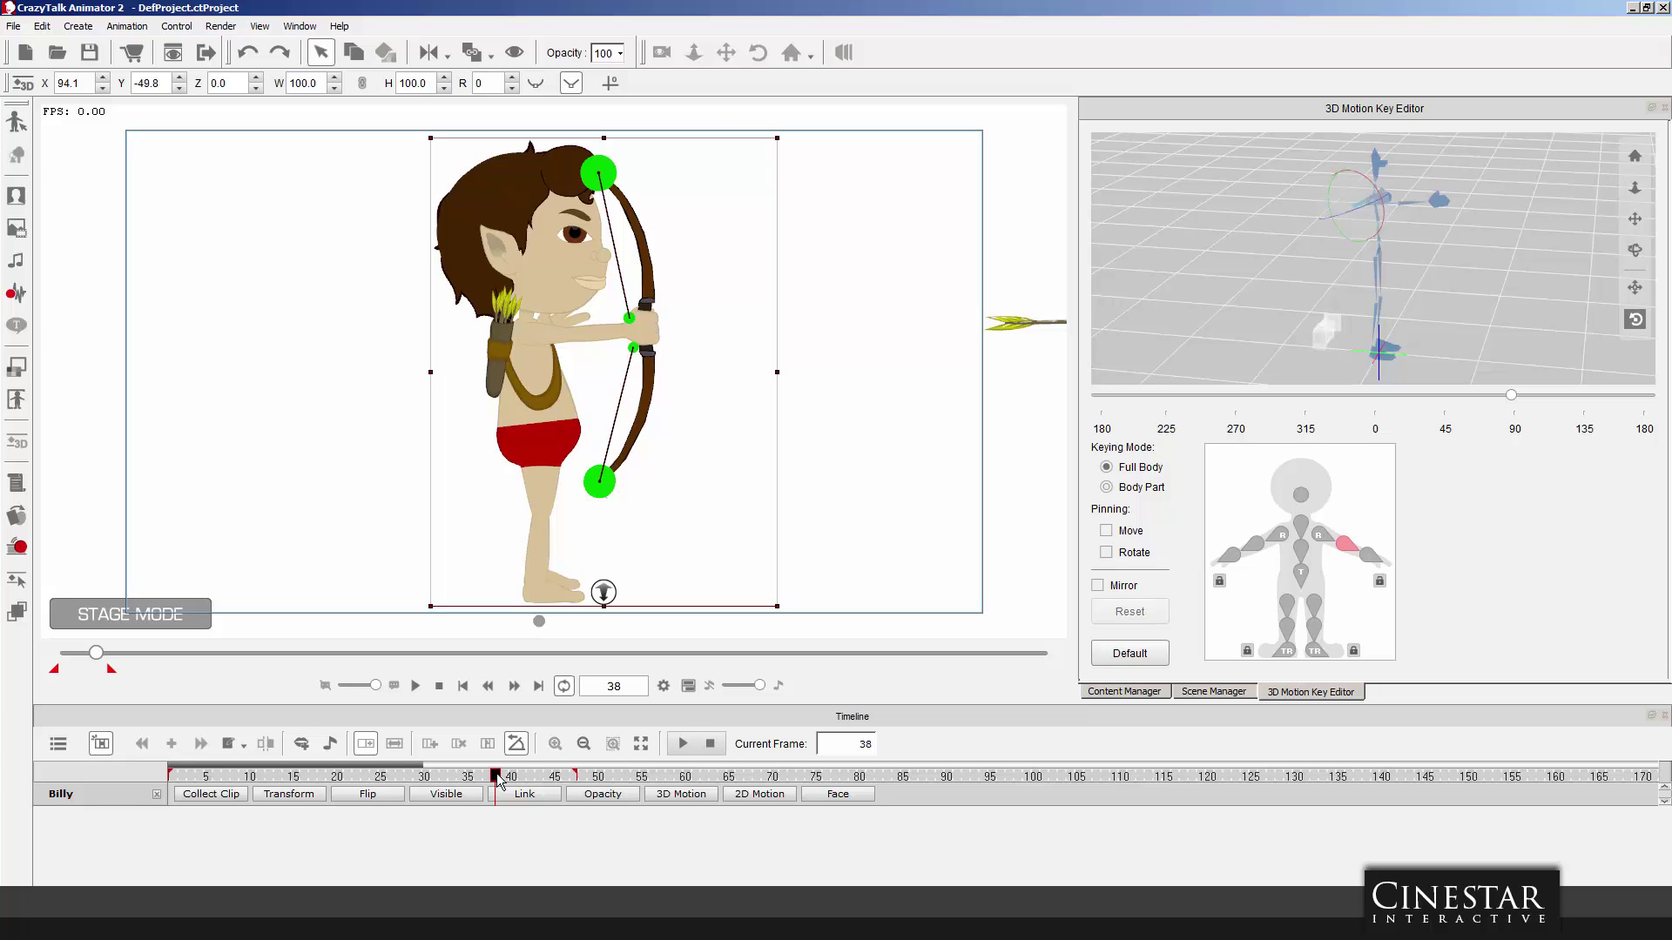
{"action": "left_click_drag", "start_coordinate": [498, 779], "coordinate": [507, 779]}
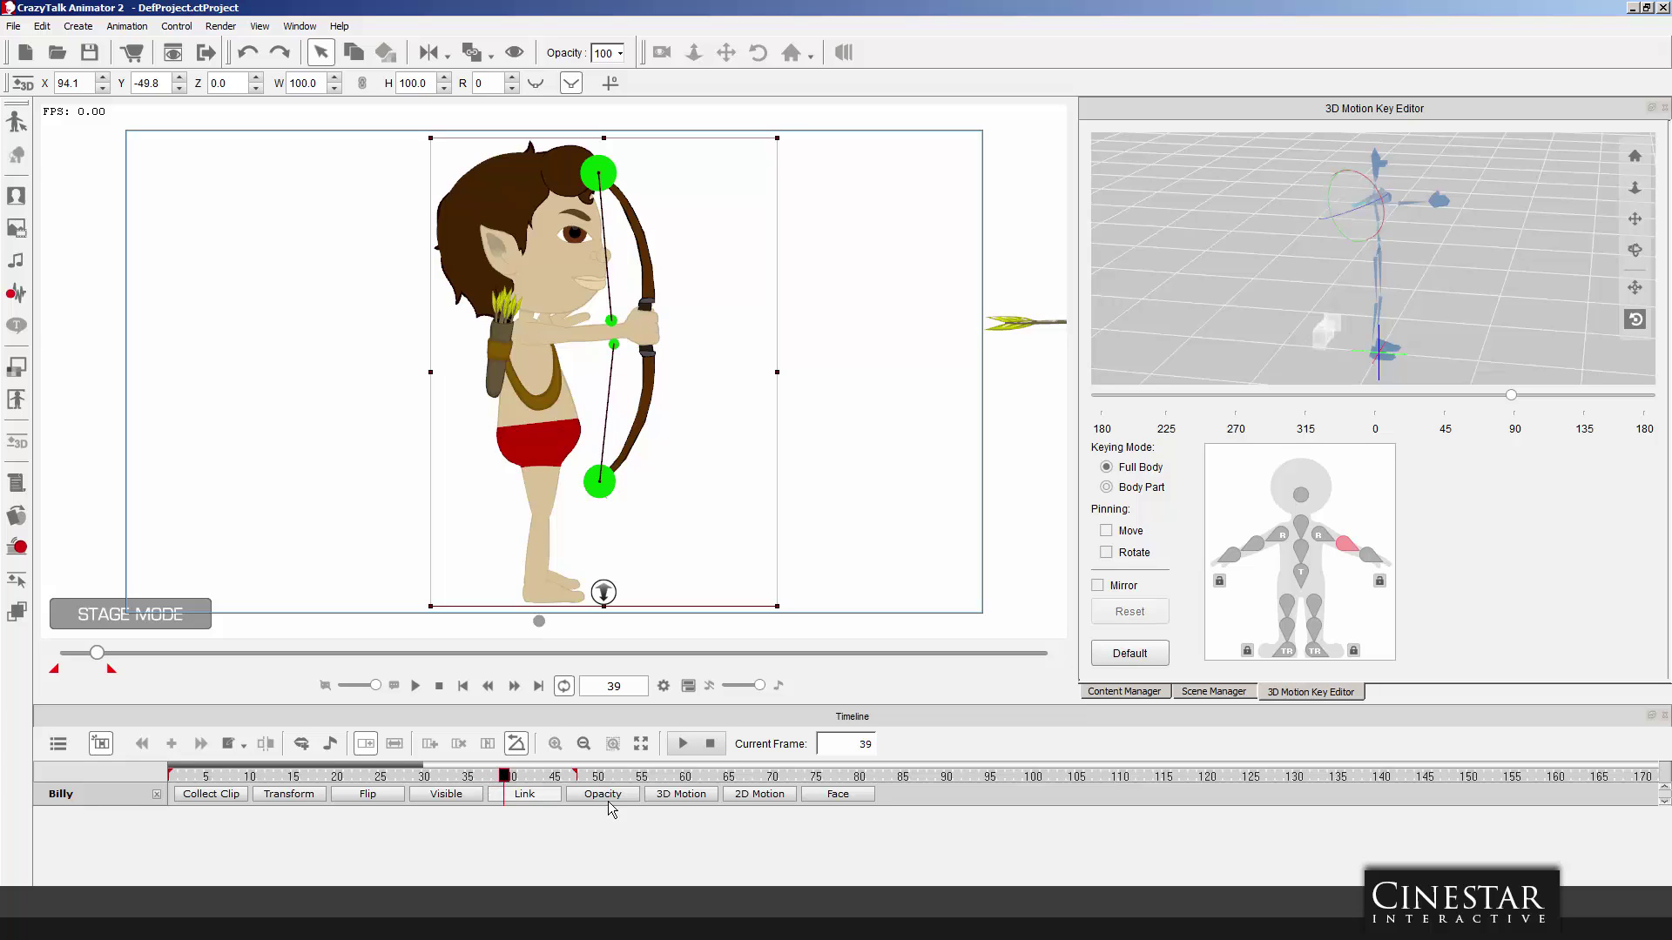
{"action": "left_click", "coordinate": [674, 796]}
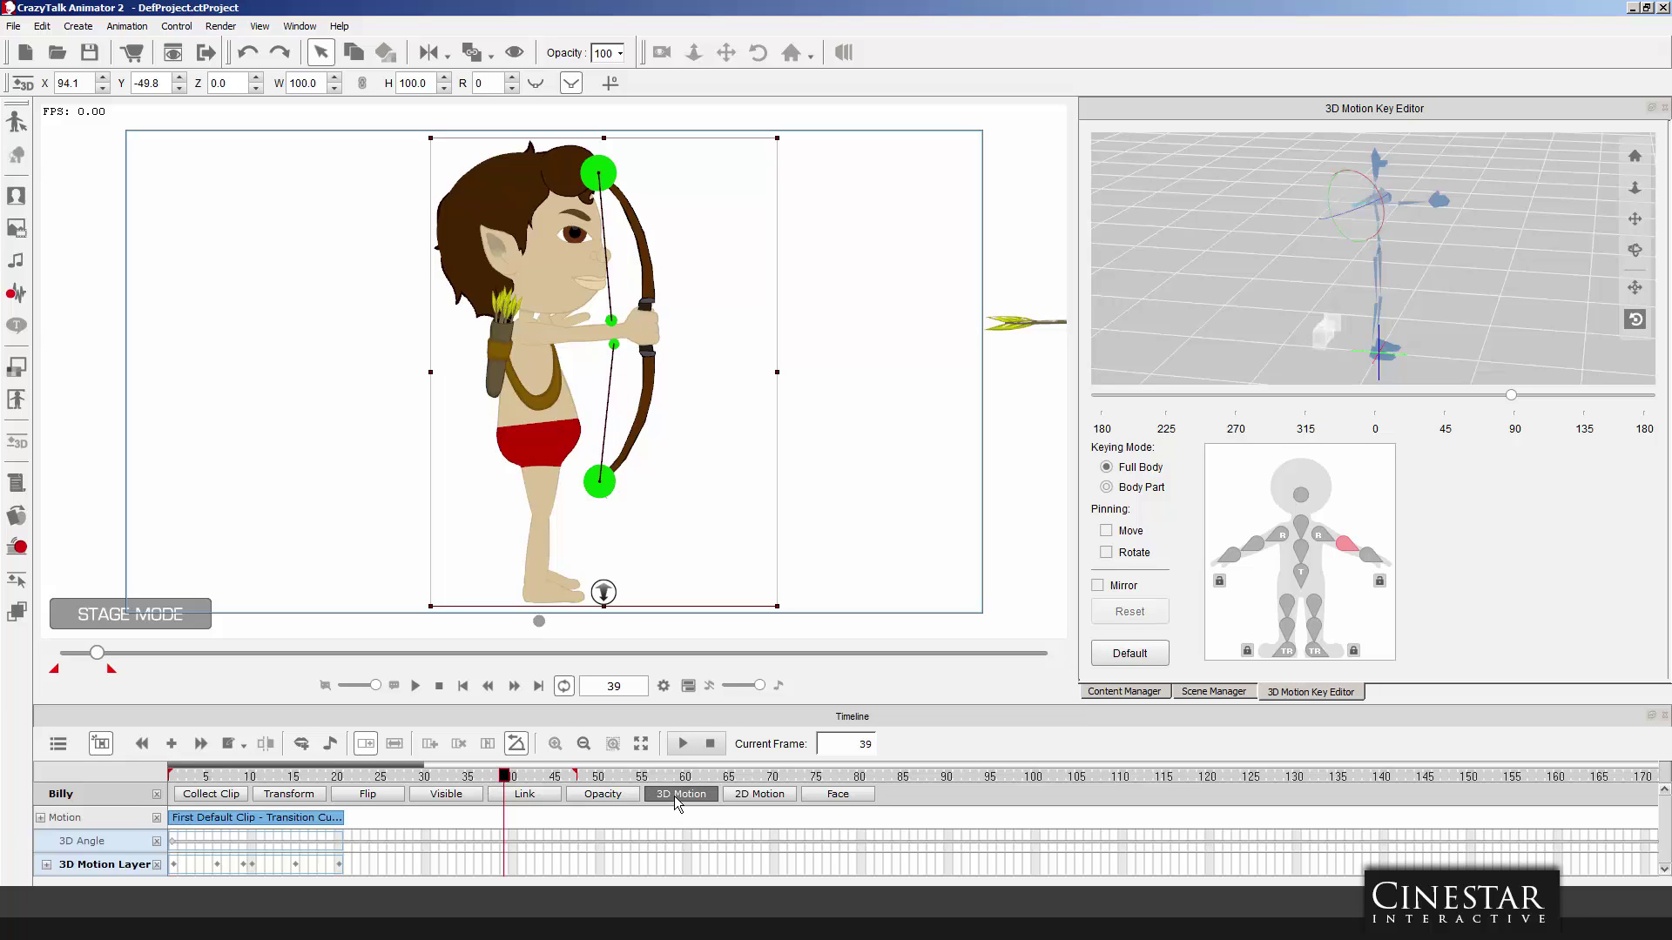
{"action": "left_click", "coordinate": [506, 844]}
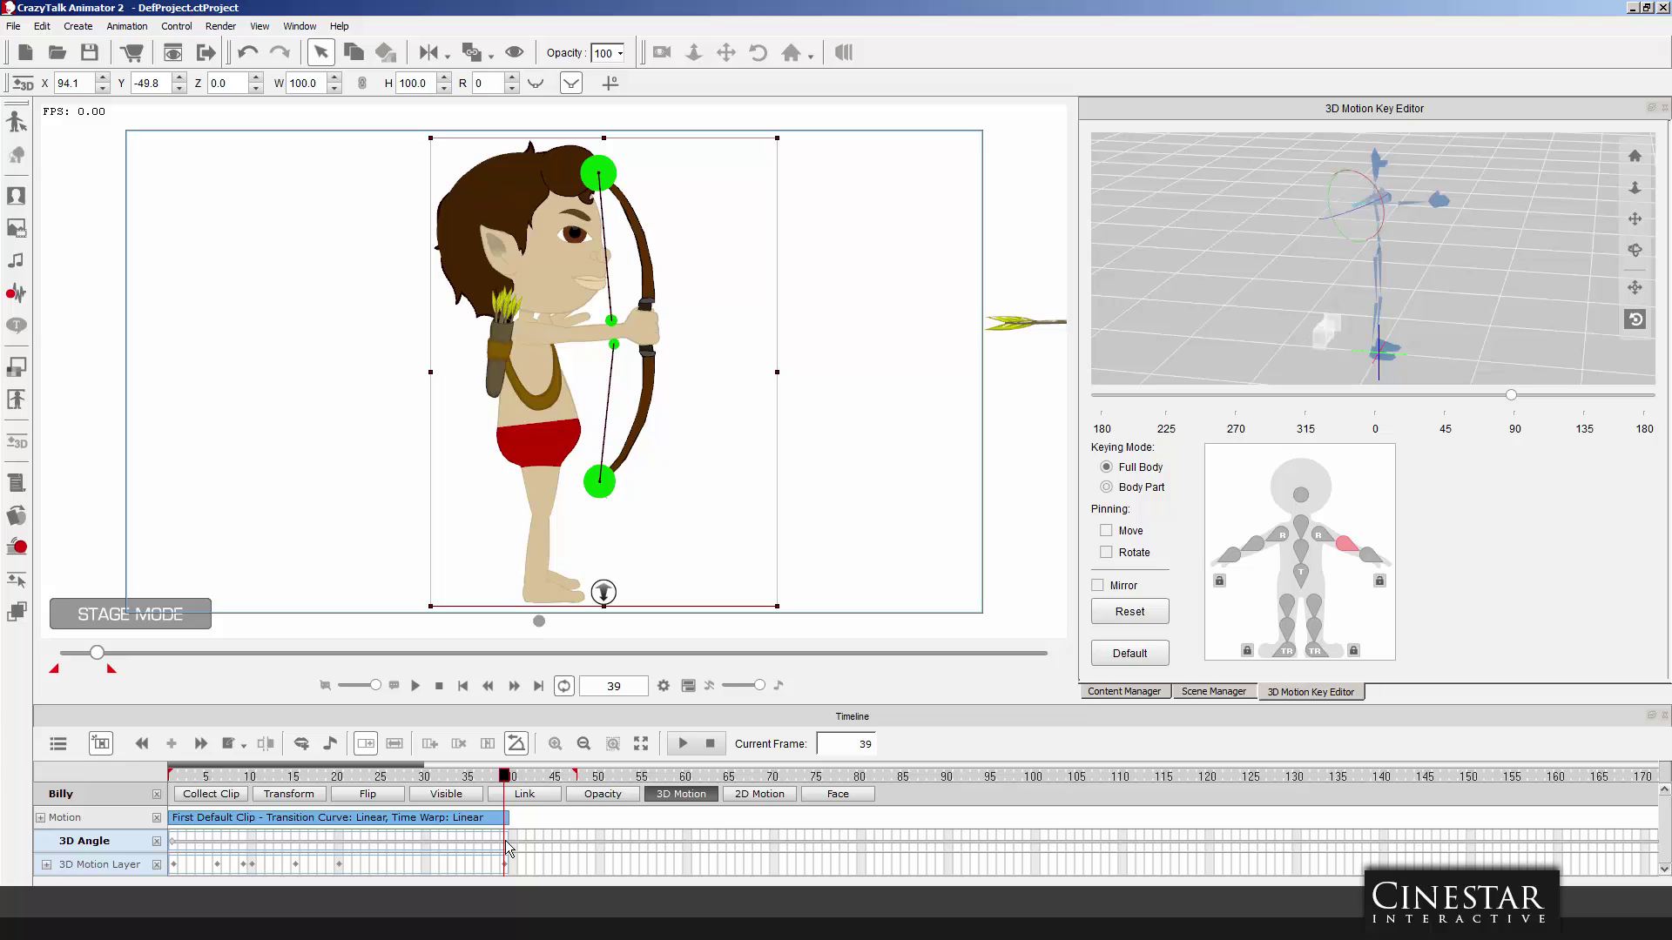
At frame 45, swing the elf's drawing forearm back behind the body and rotate the upper arm down slightly.
{"action": "left_click_drag", "start_coordinate": [507, 776], "coordinate": [555, 778]}
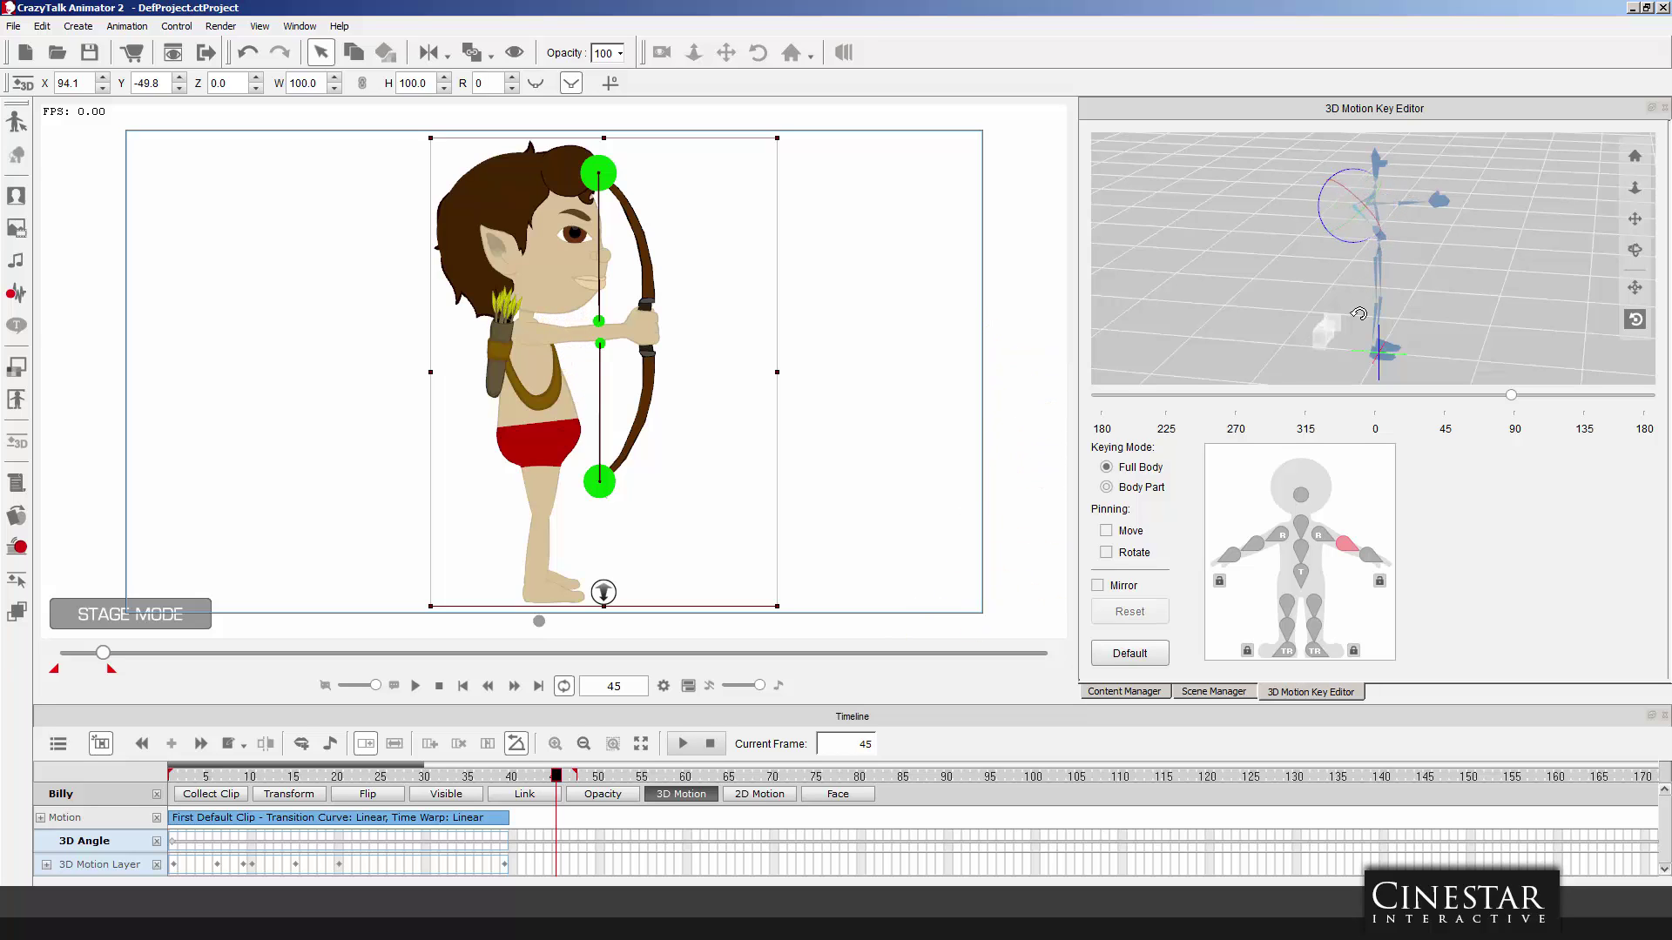
{"action": "left_click_drag", "start_coordinate": [1358, 313], "coordinate": [1363, 185]}
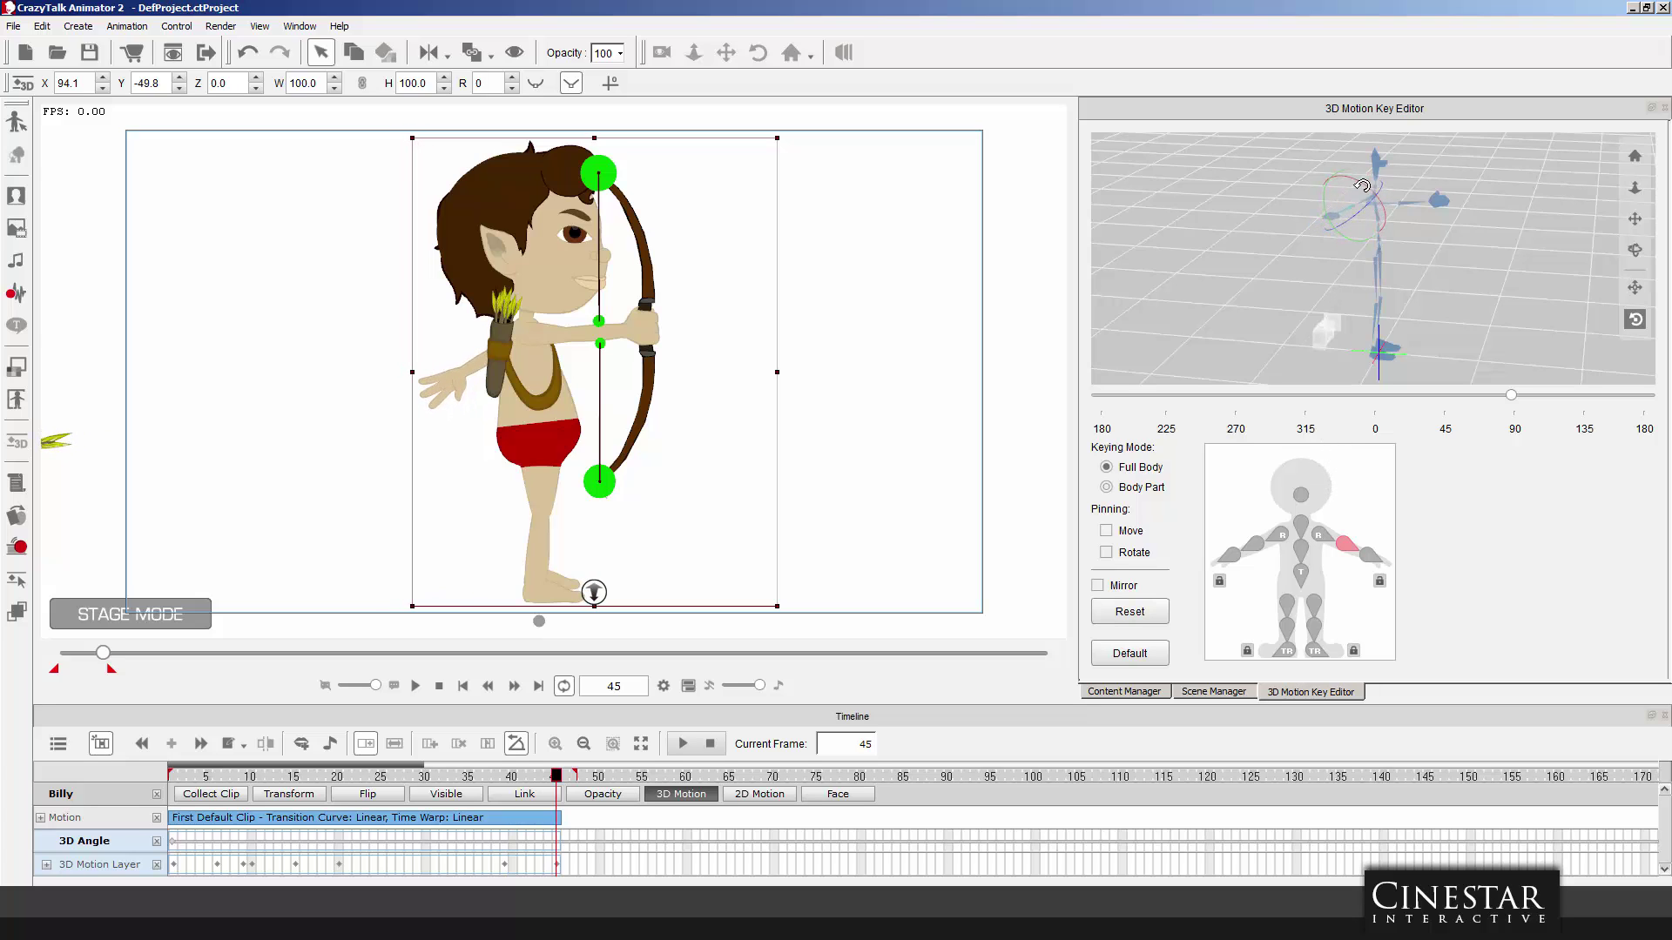
{"action": "left_click", "coordinate": [1324, 533]}
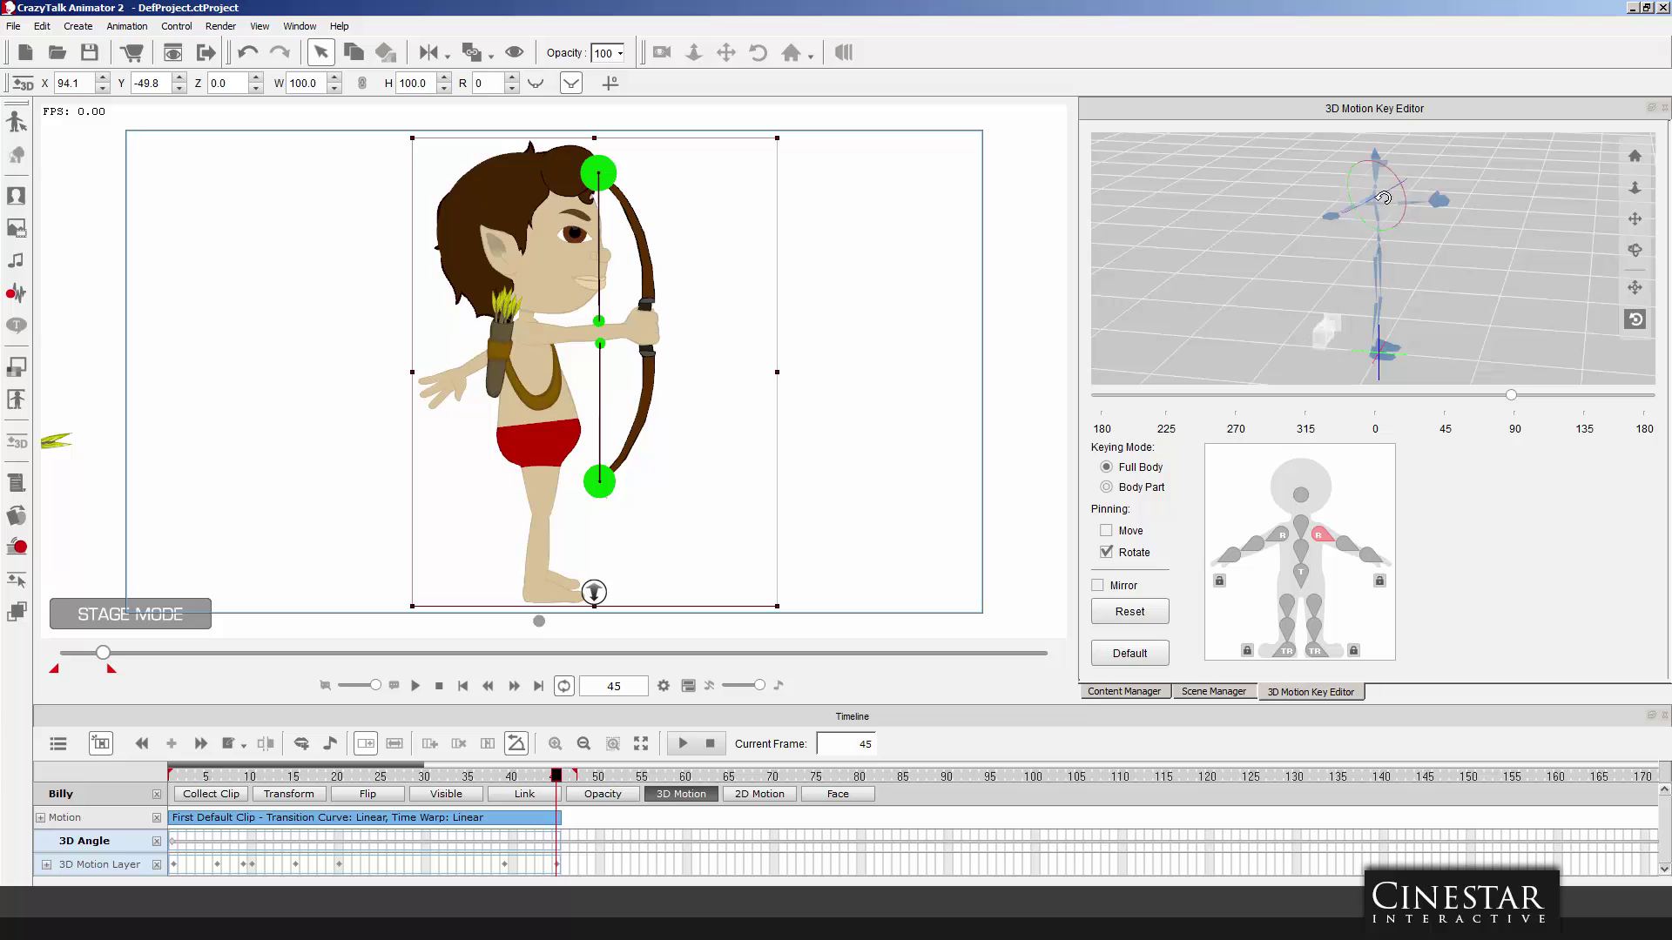
{"action": "left_click_drag", "start_coordinate": [1385, 170], "coordinate": [1359, 215]}
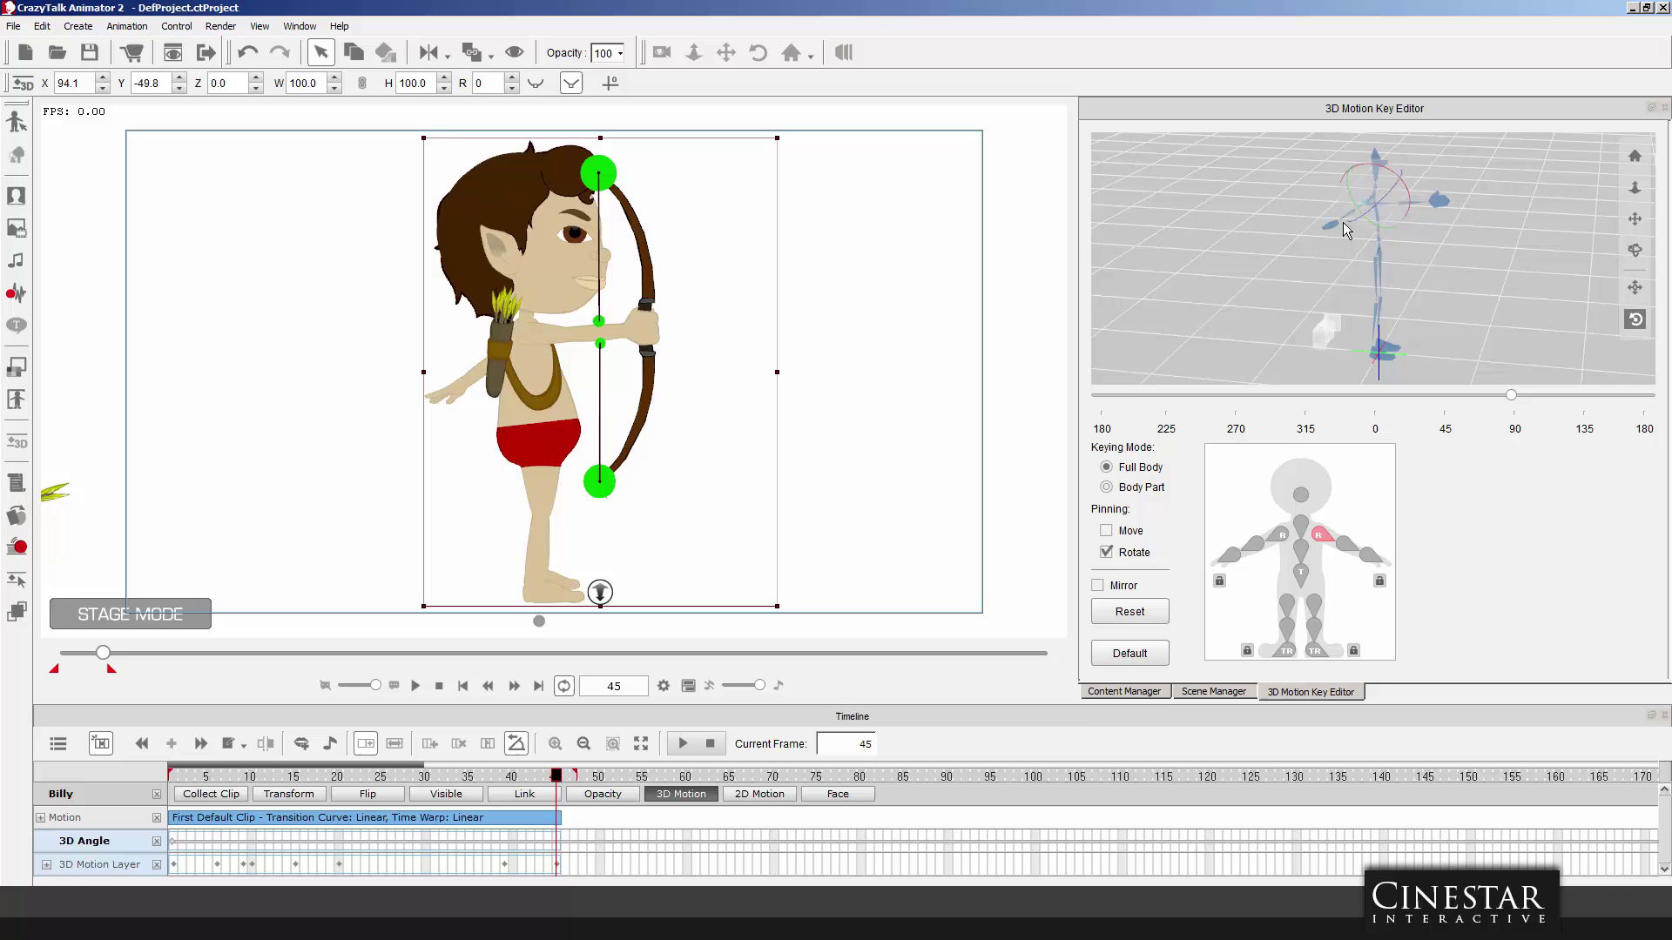
Play back the release with the arm swing and examine the pose around frame 40.
{"action": "left_click", "coordinate": [682, 743]}
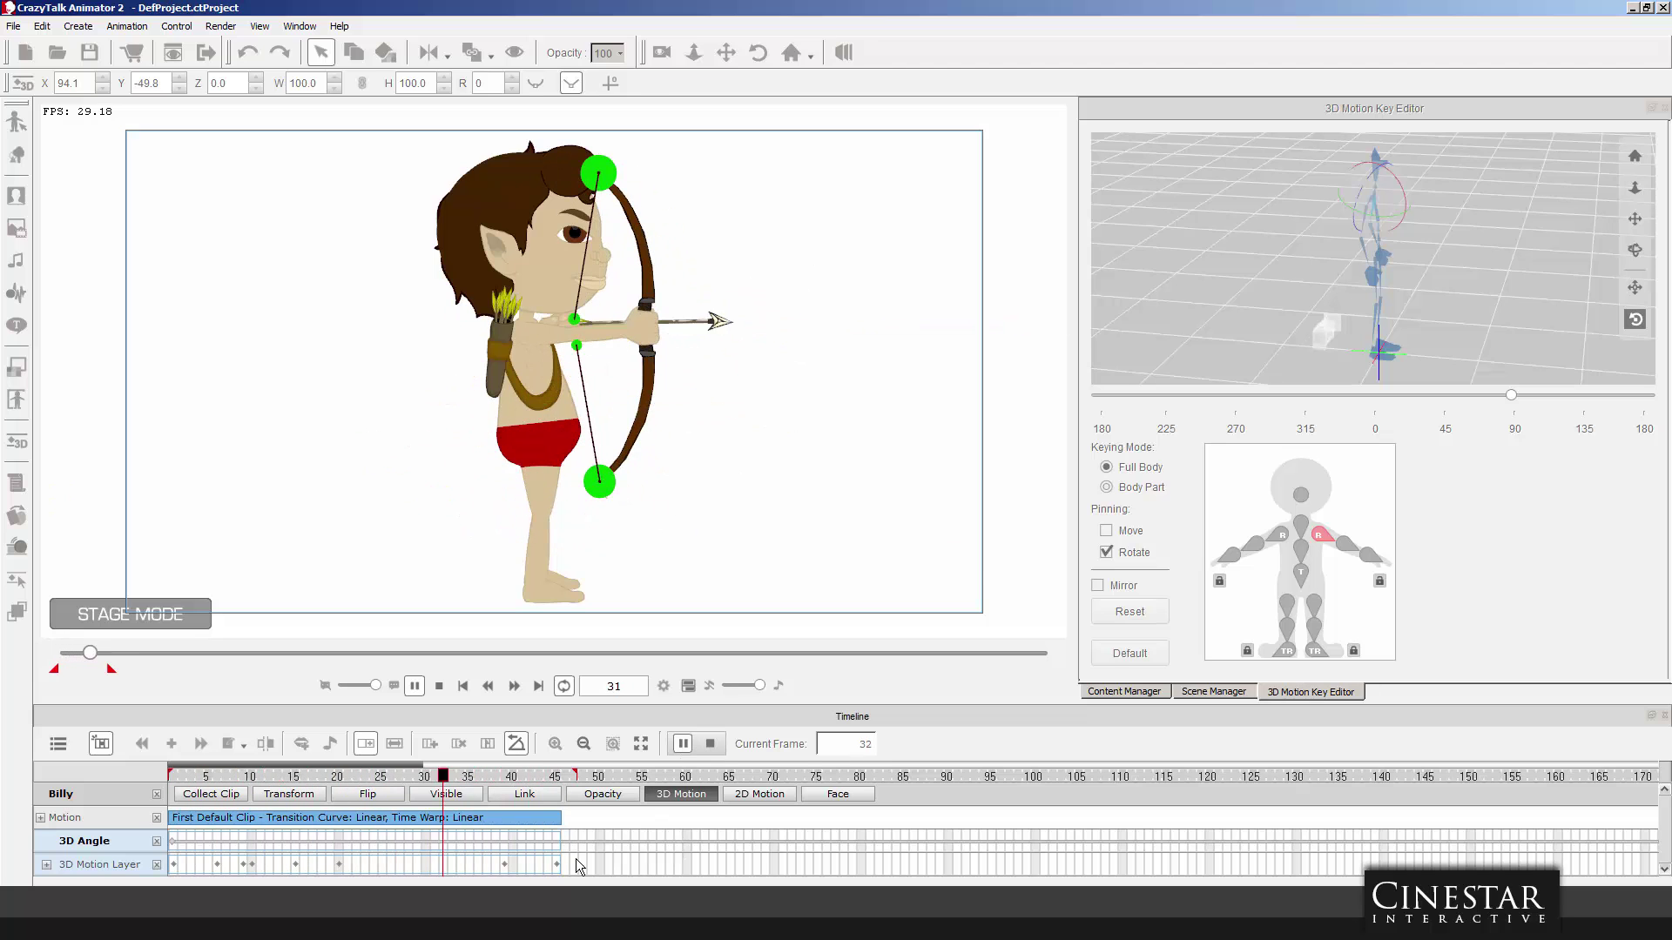
{"action": "key", "text": "space"}
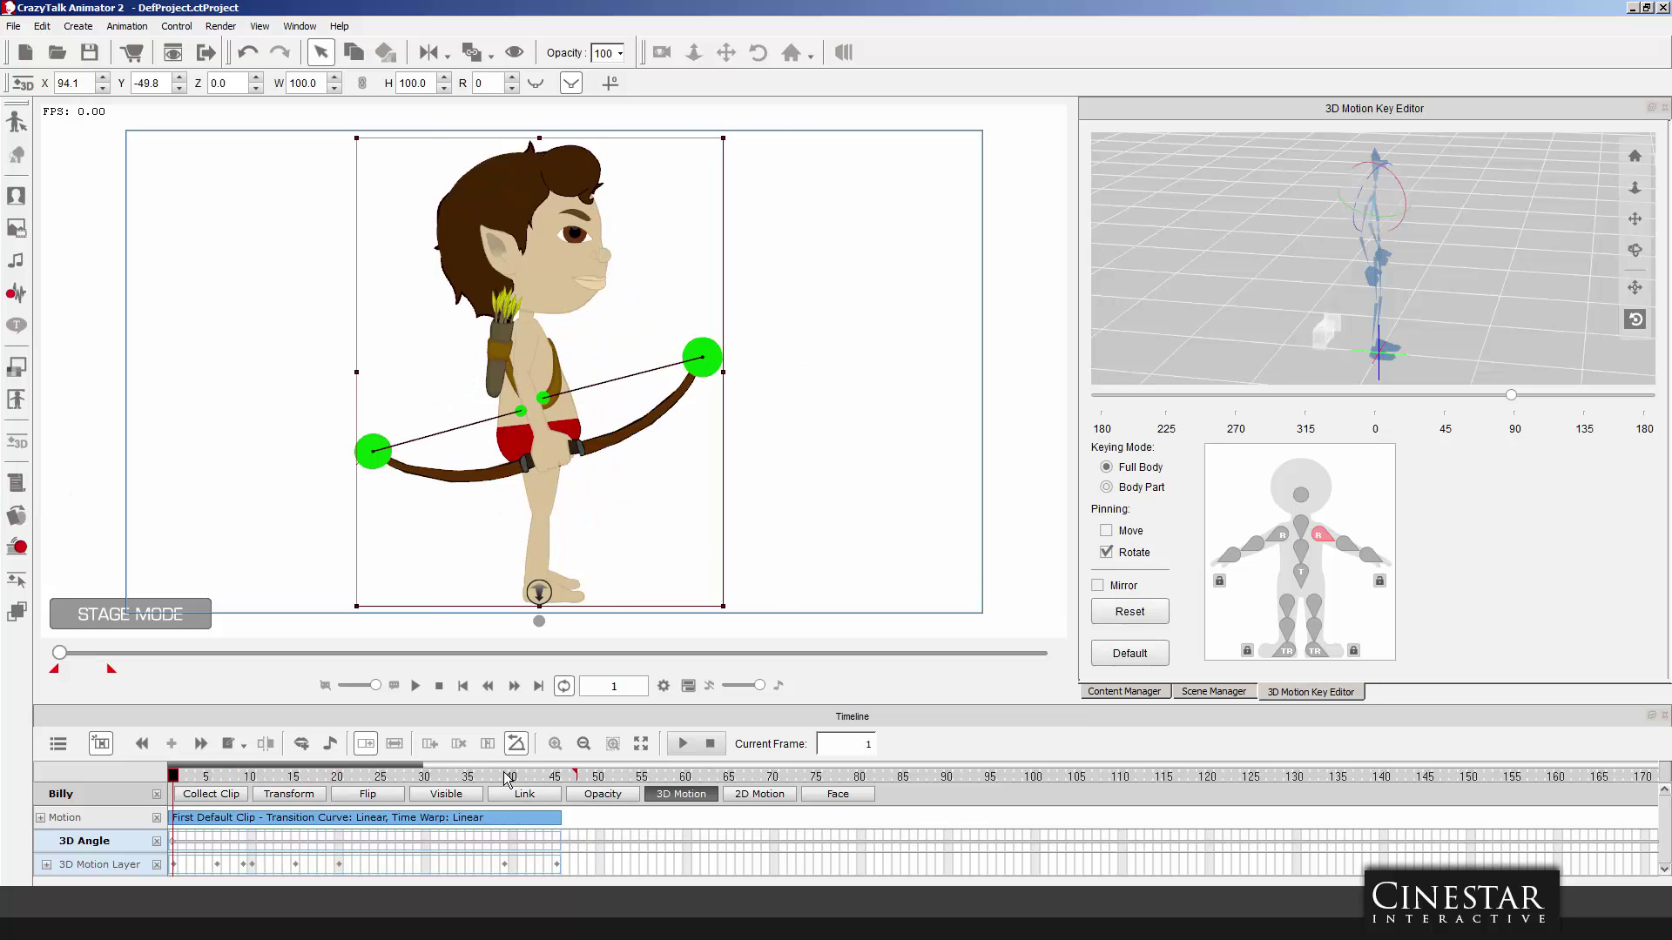
{"action": "left_click", "coordinate": [548, 776]}
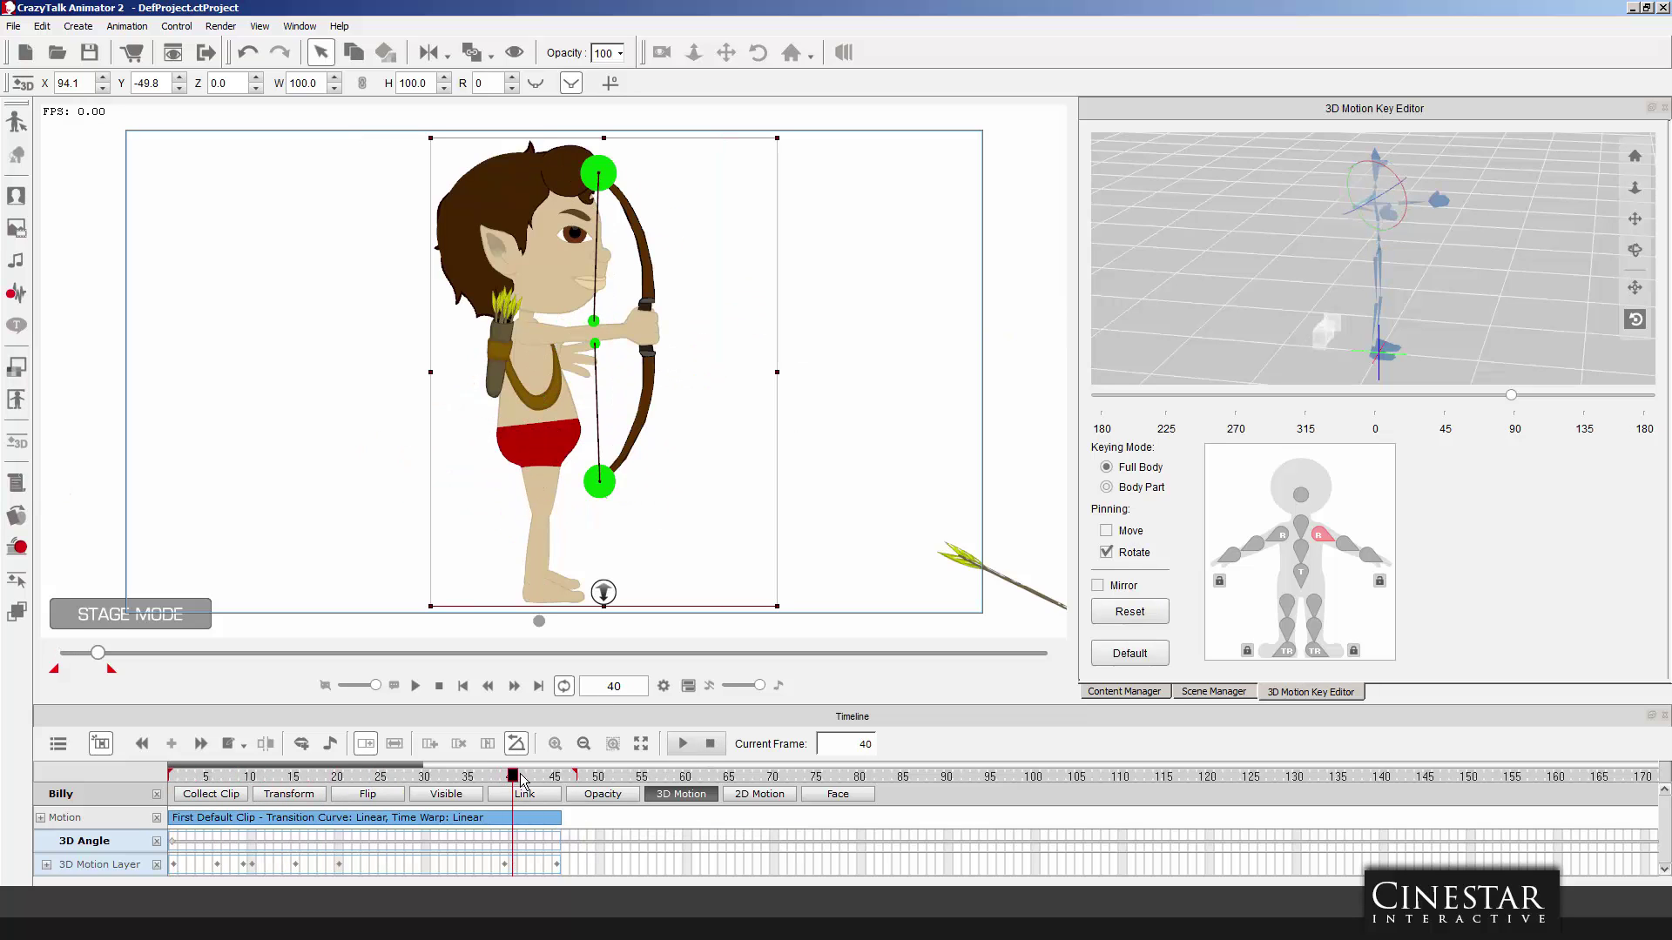
Move the elf's aiming-pose 3D motion key to frame 38.
{"action": "left_click", "coordinate": [505, 865]}
{"action": "left_click_drag", "start_coordinate": [496, 874], "coordinate": [487, 866]}
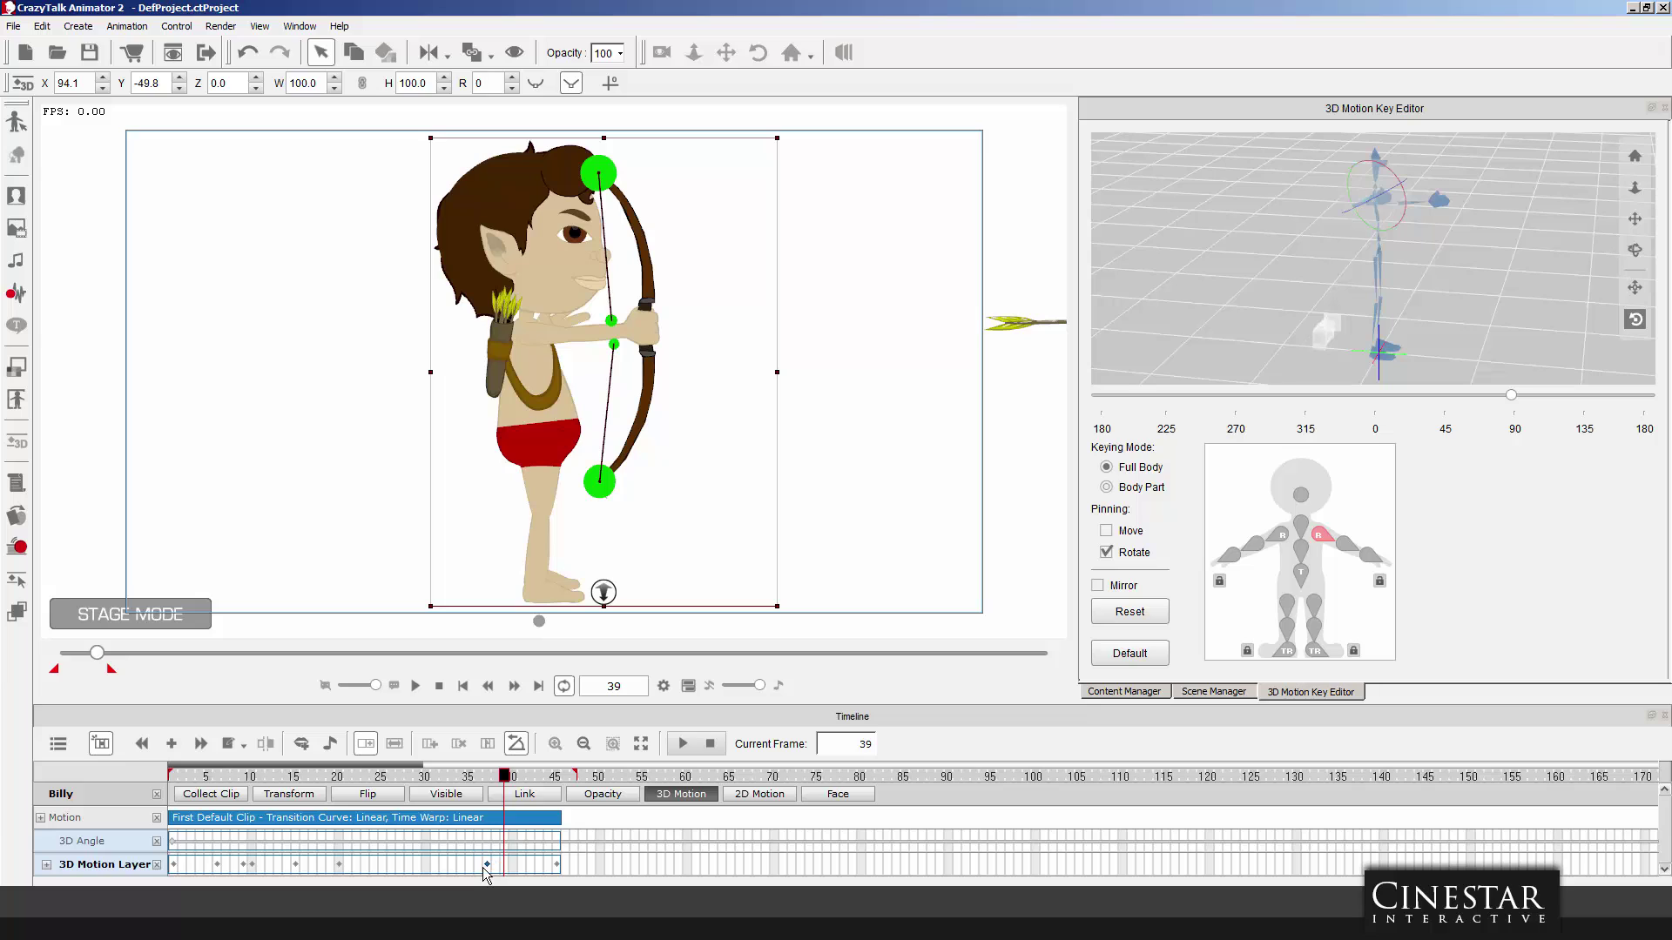
{"action": "mouse_move", "coordinate": [489, 781]}
{"action": "left_mouse_down"}
{"action": "mouse_move", "coordinate": [515, 781]}
{"action": "mouse_move", "coordinate": [488, 782]}
{"action": "left_mouse_up"}
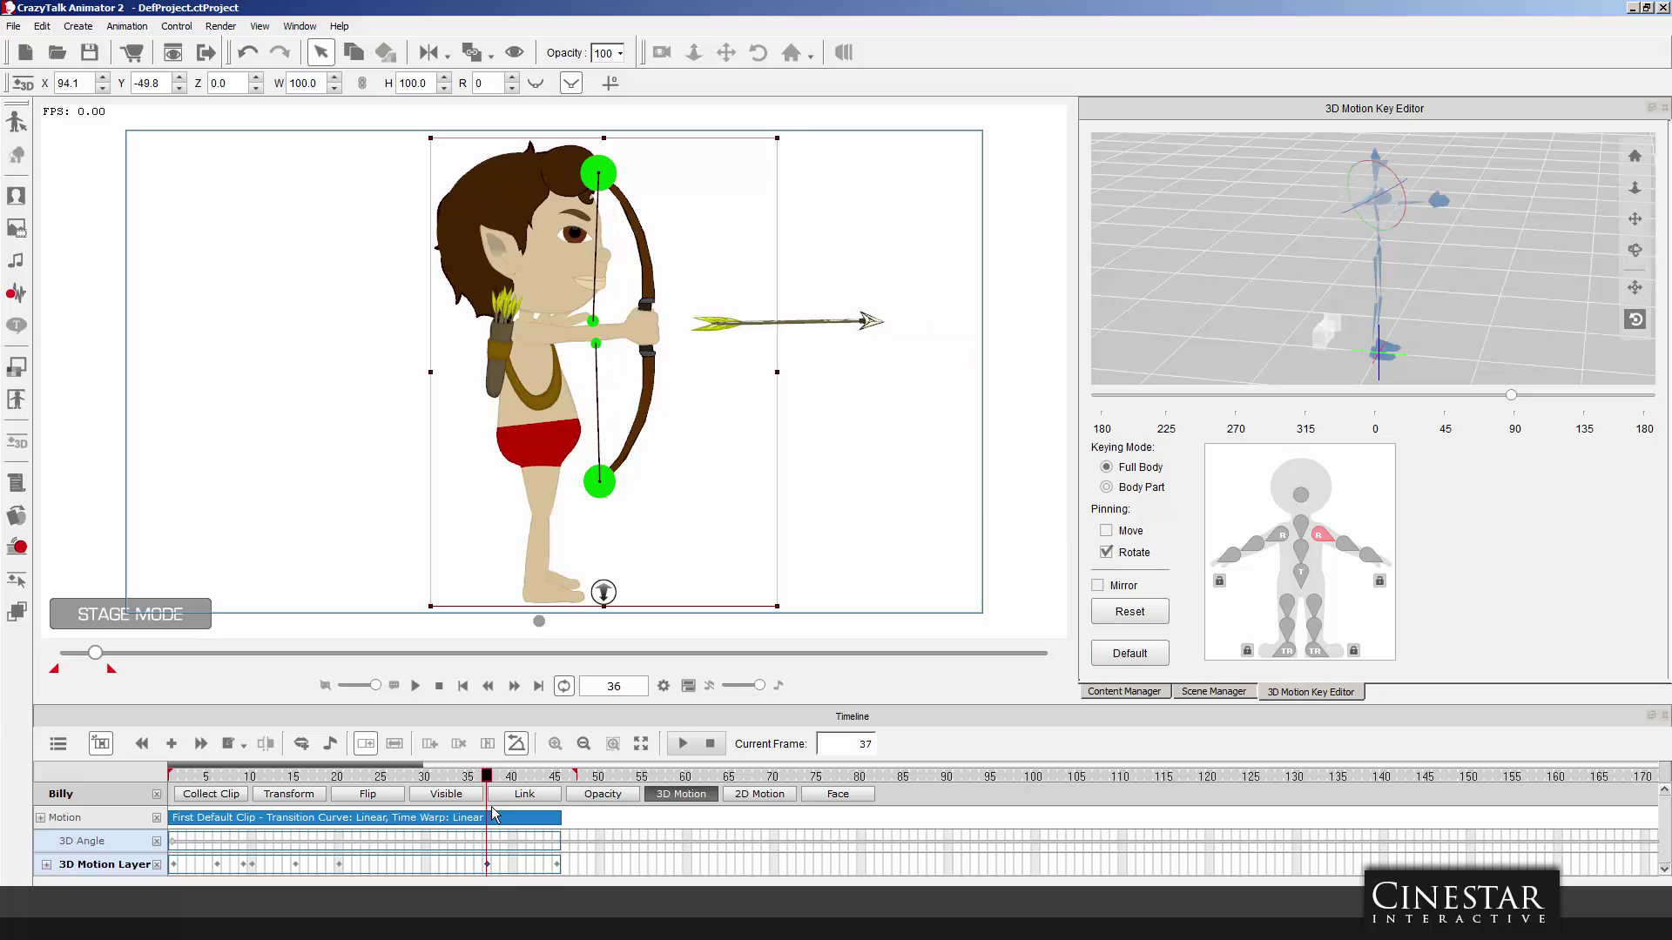
{"action": "left_click", "coordinate": [498, 863]}
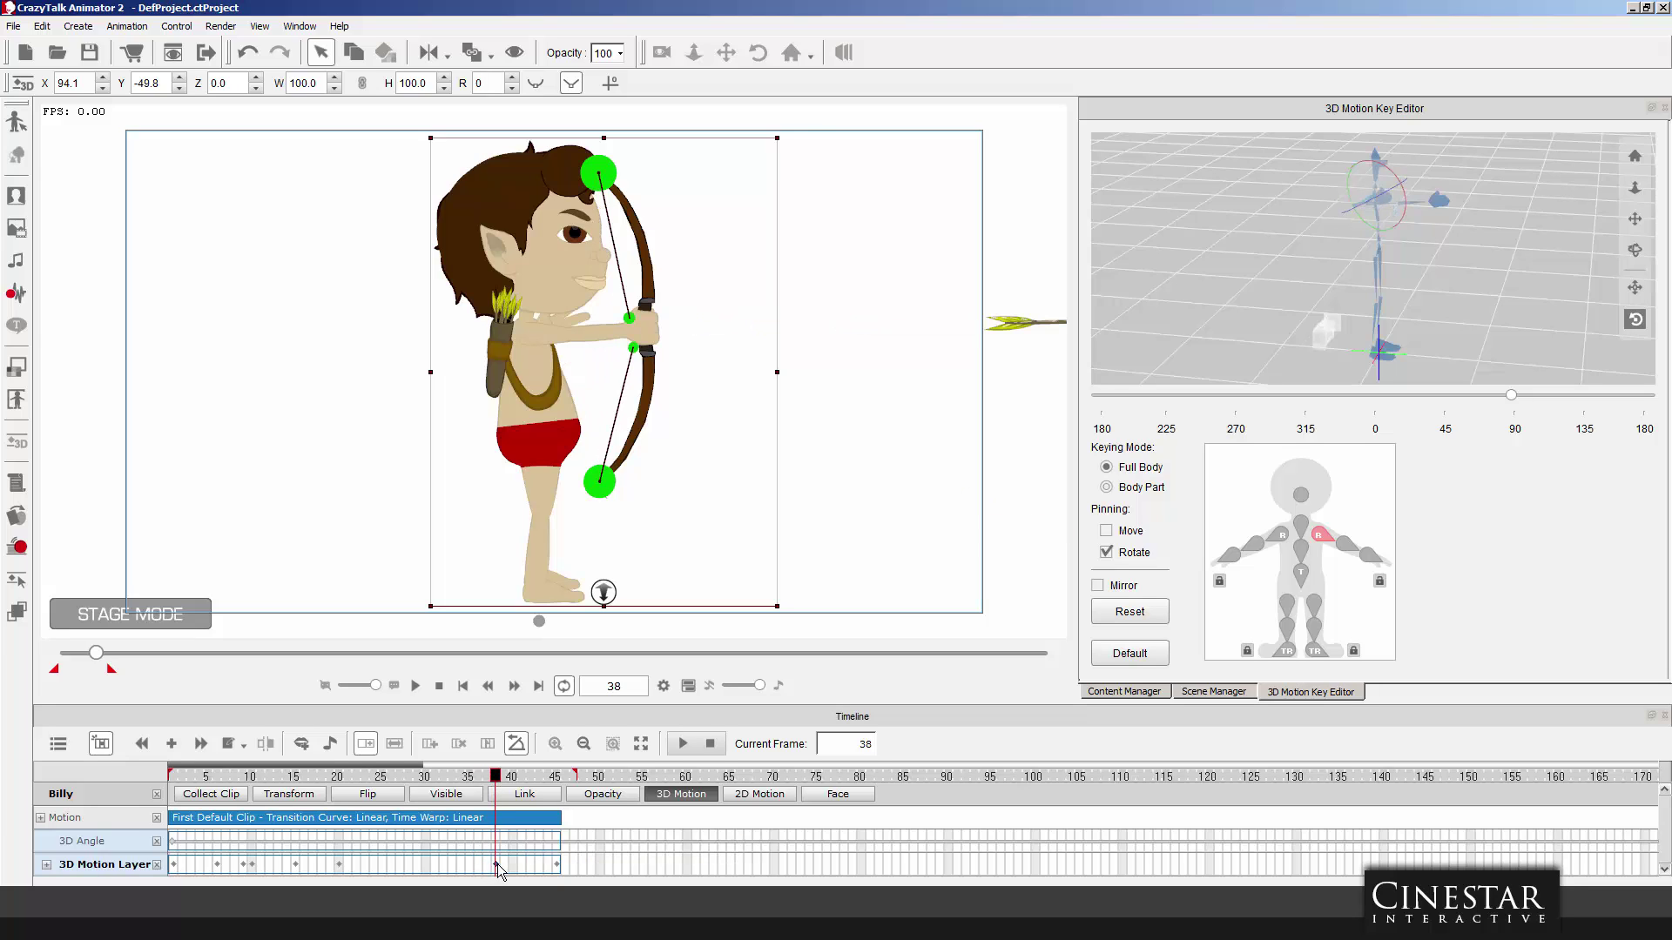
Hide the flying arrow at frame 38 and play back the whole shot from the start.
{"action": "left_click", "coordinate": [1016, 323]}
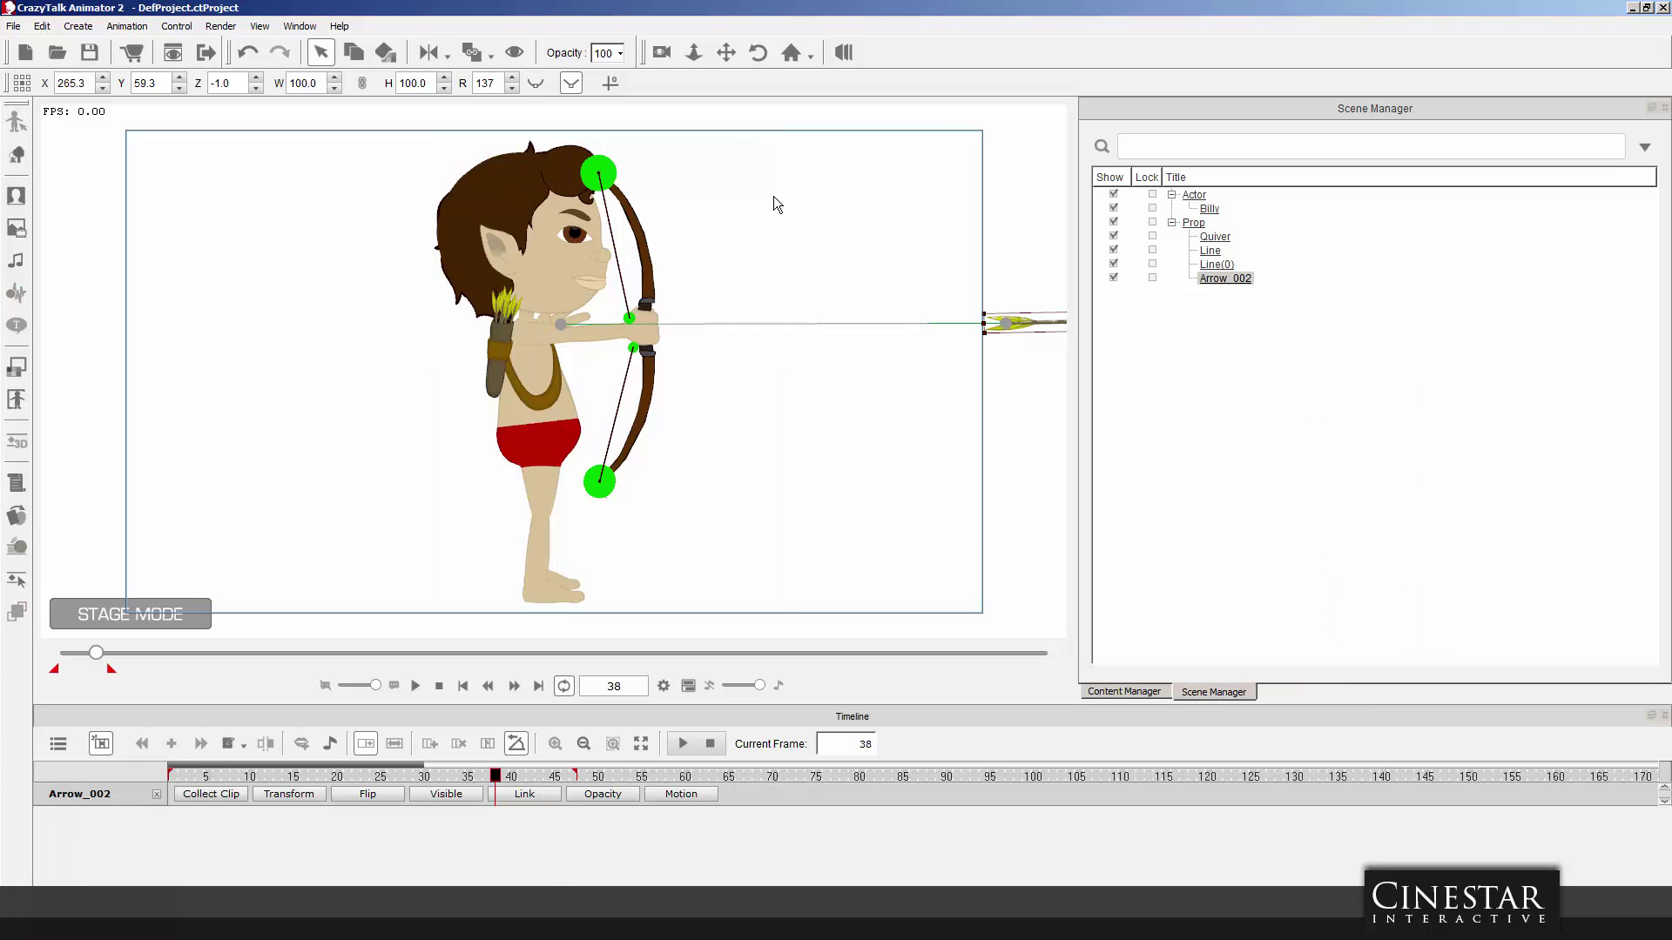
{"action": "left_click", "coordinate": [514, 52]}
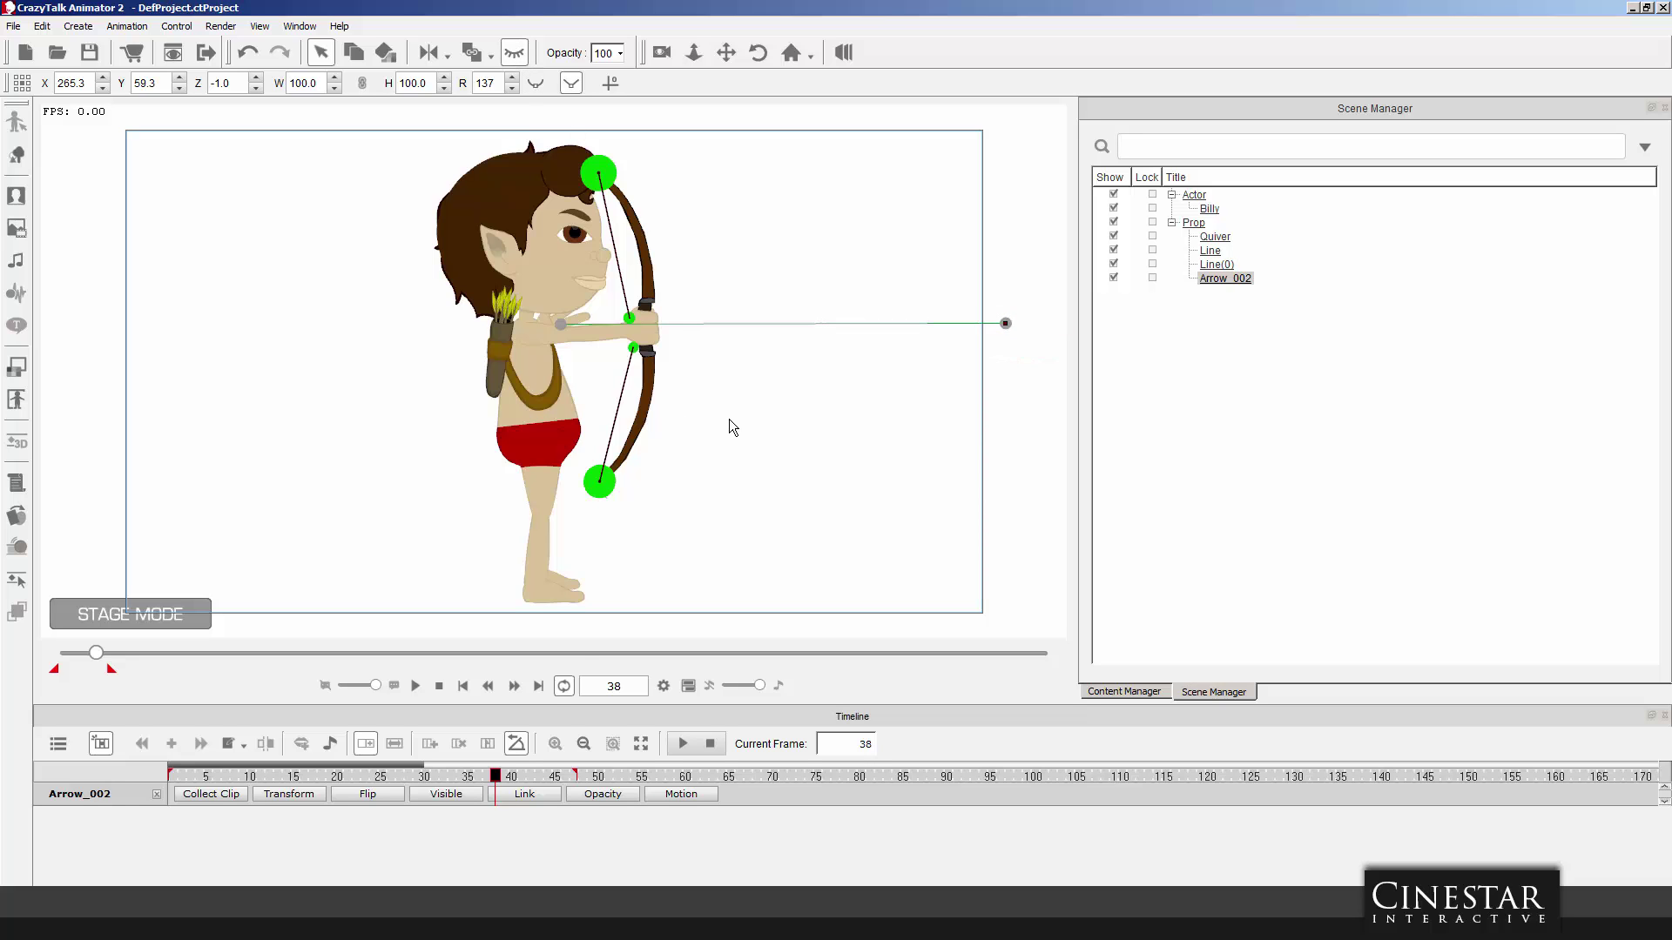
{"action": "left_click_drag", "start_coordinate": [497, 778], "coordinate": [160, 771]}
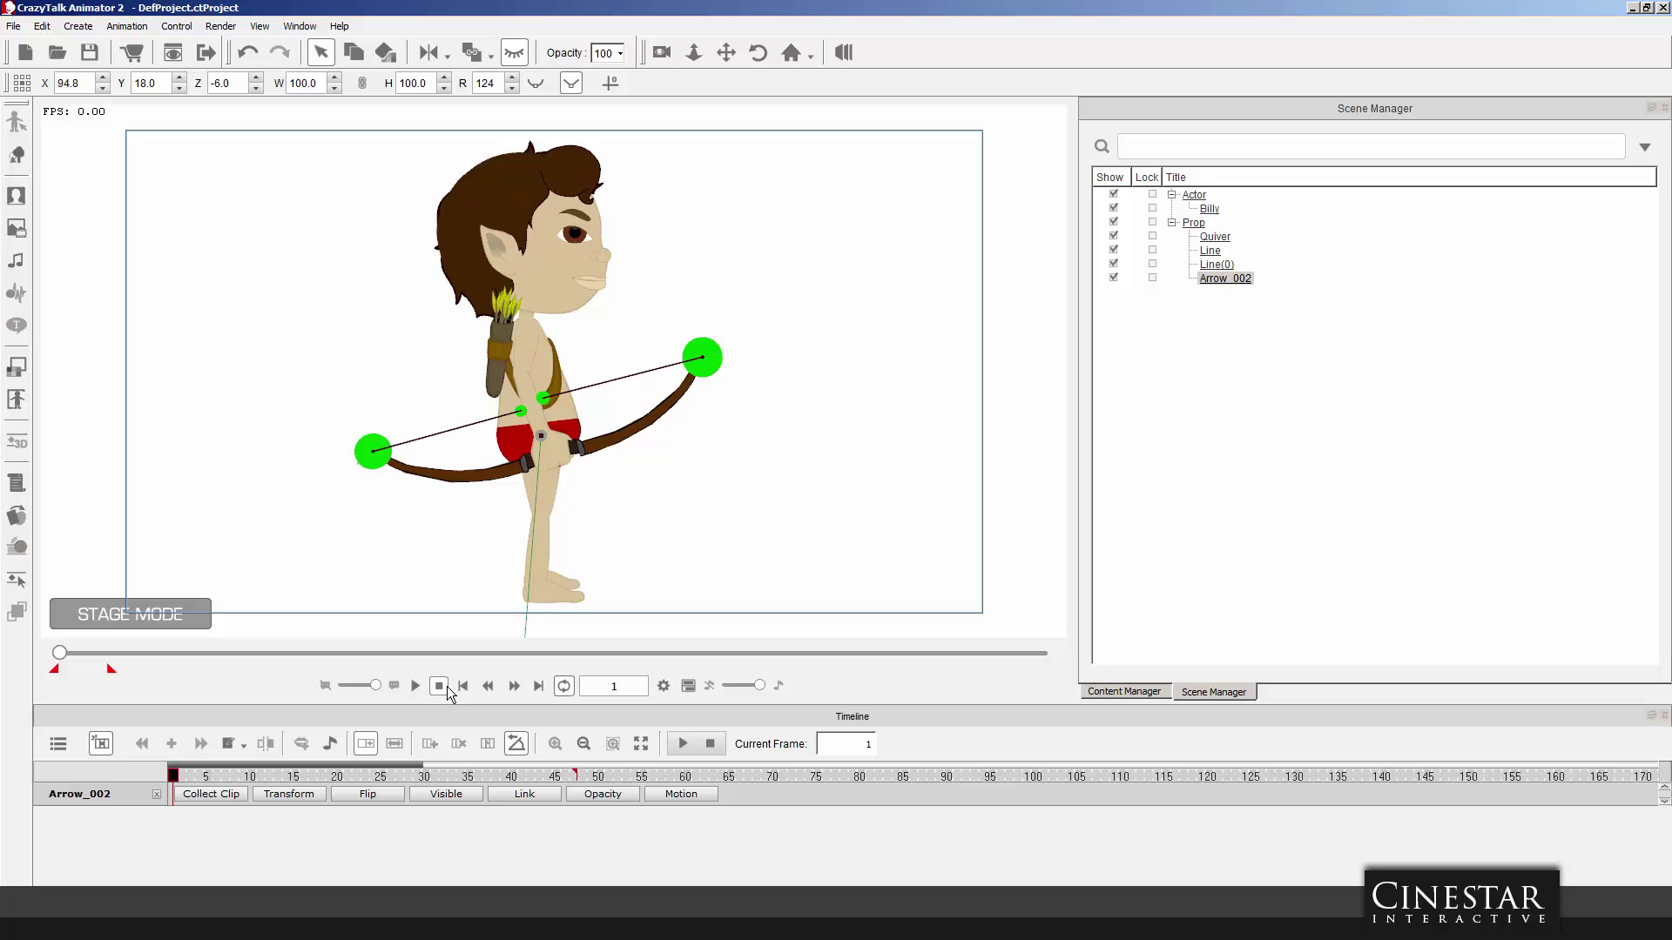
{"action": "left_click", "coordinate": [416, 686]}
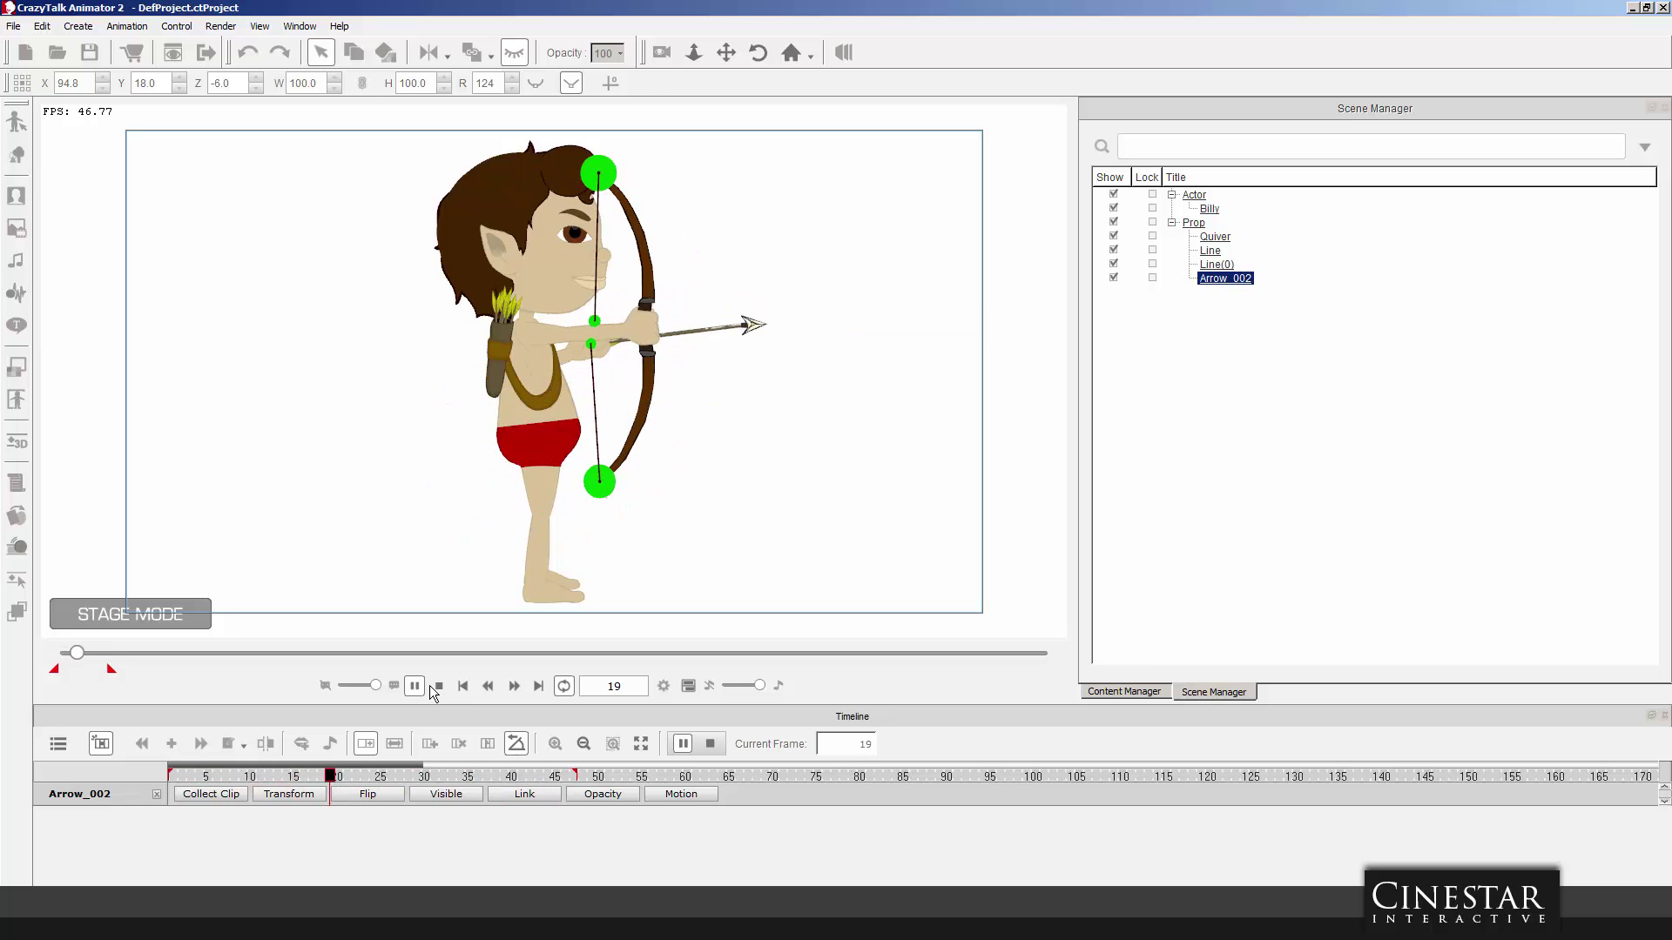
{"action": "left_click", "coordinate": [440, 687]}
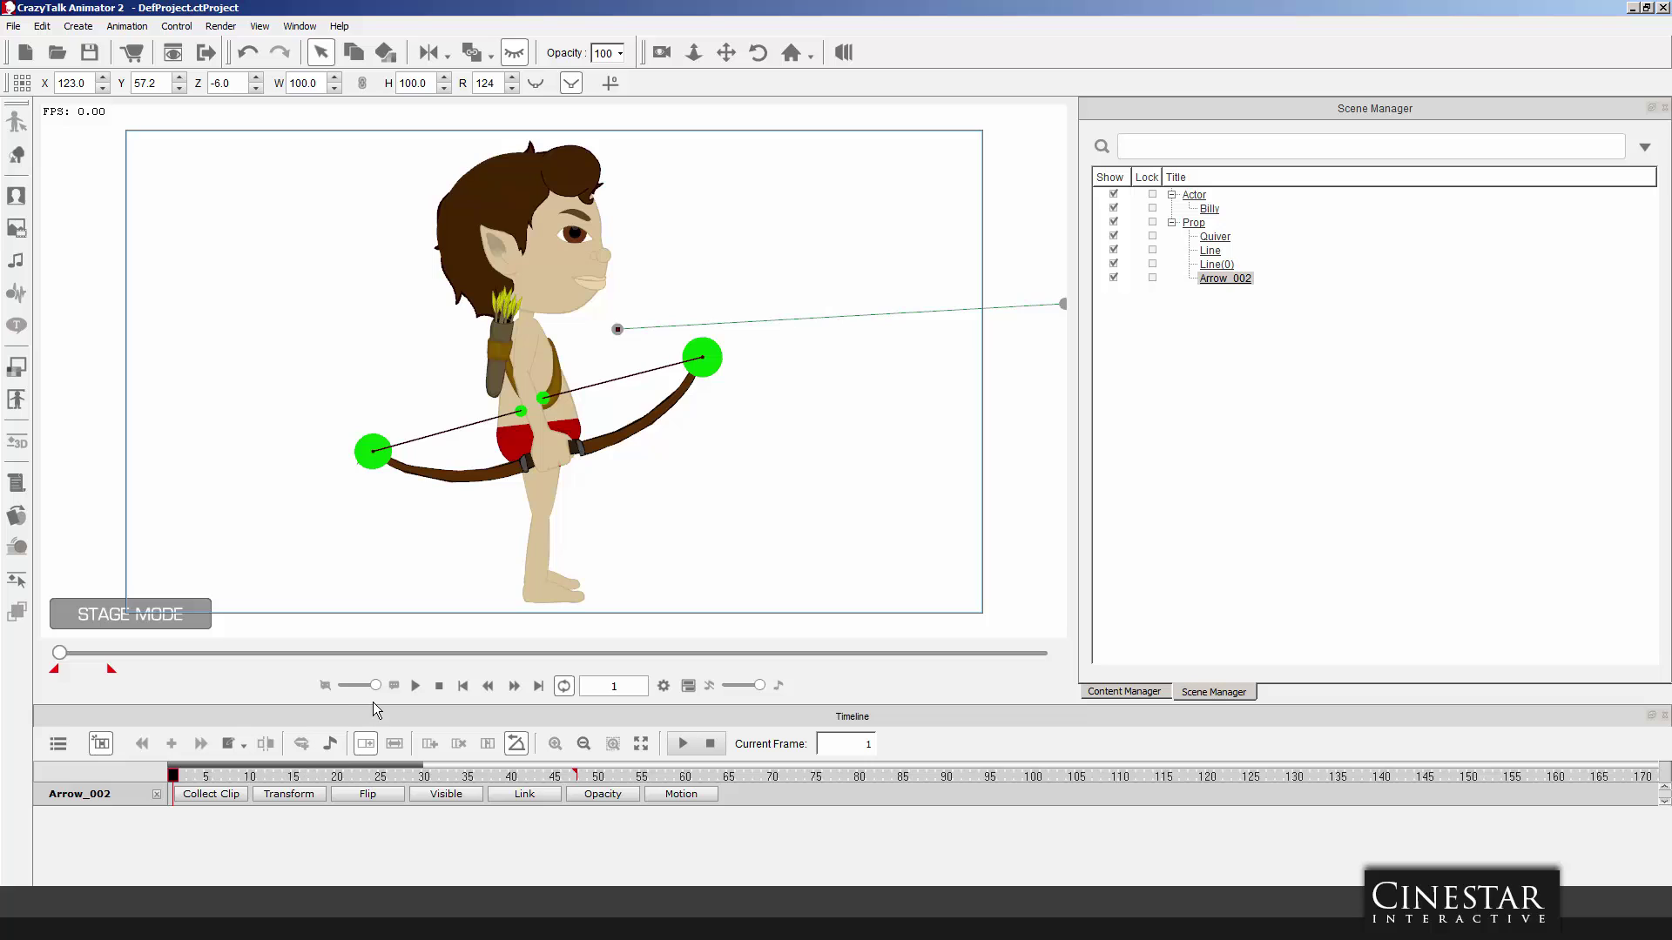
At frame 1, lower the elf's hips into a crouch and move one foot back behind the body.
{"action": "left_click", "coordinate": [518, 438]}
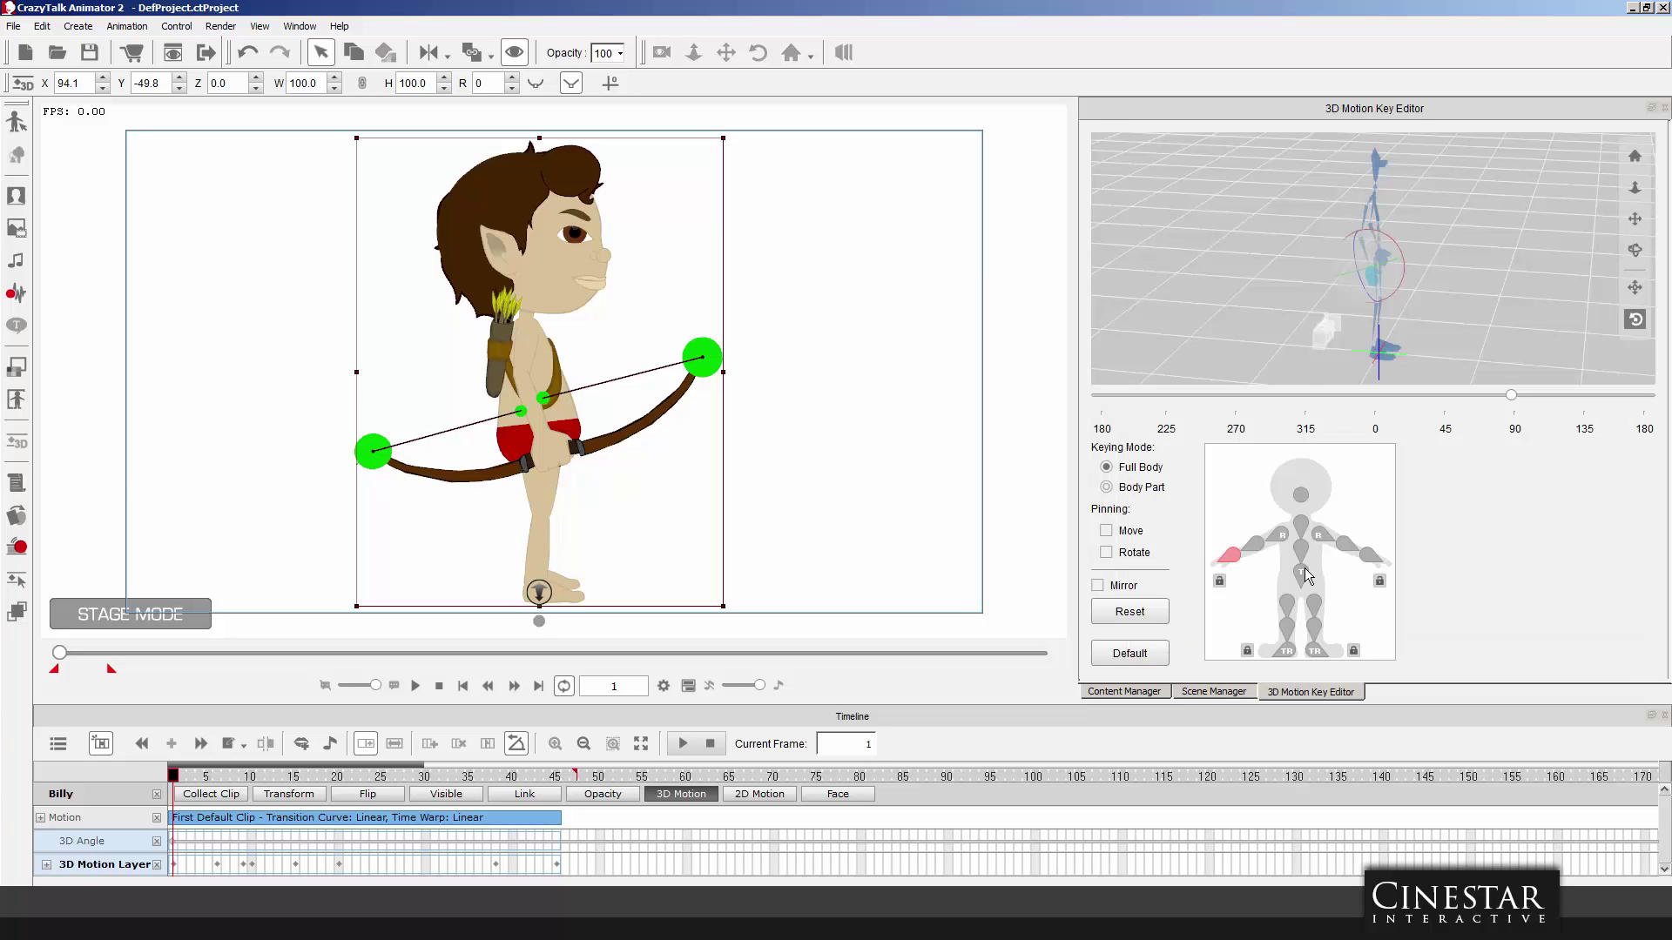
{"action": "left_click", "coordinate": [1303, 576]}
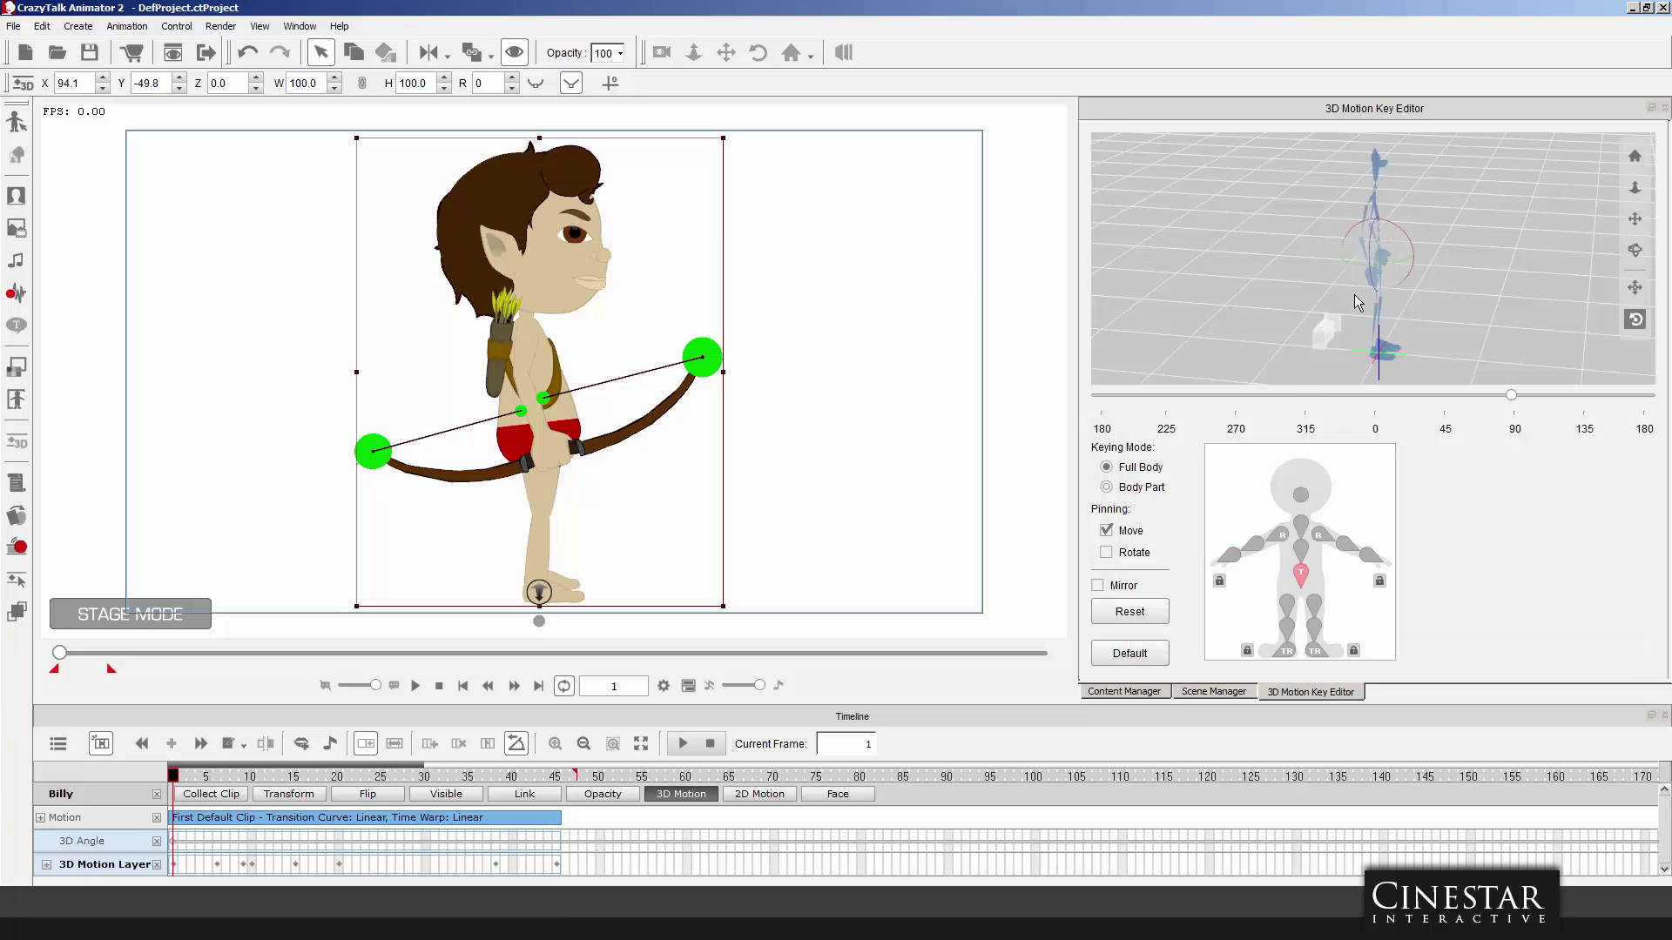
{"action": "left_click", "coordinate": [1635, 287]}
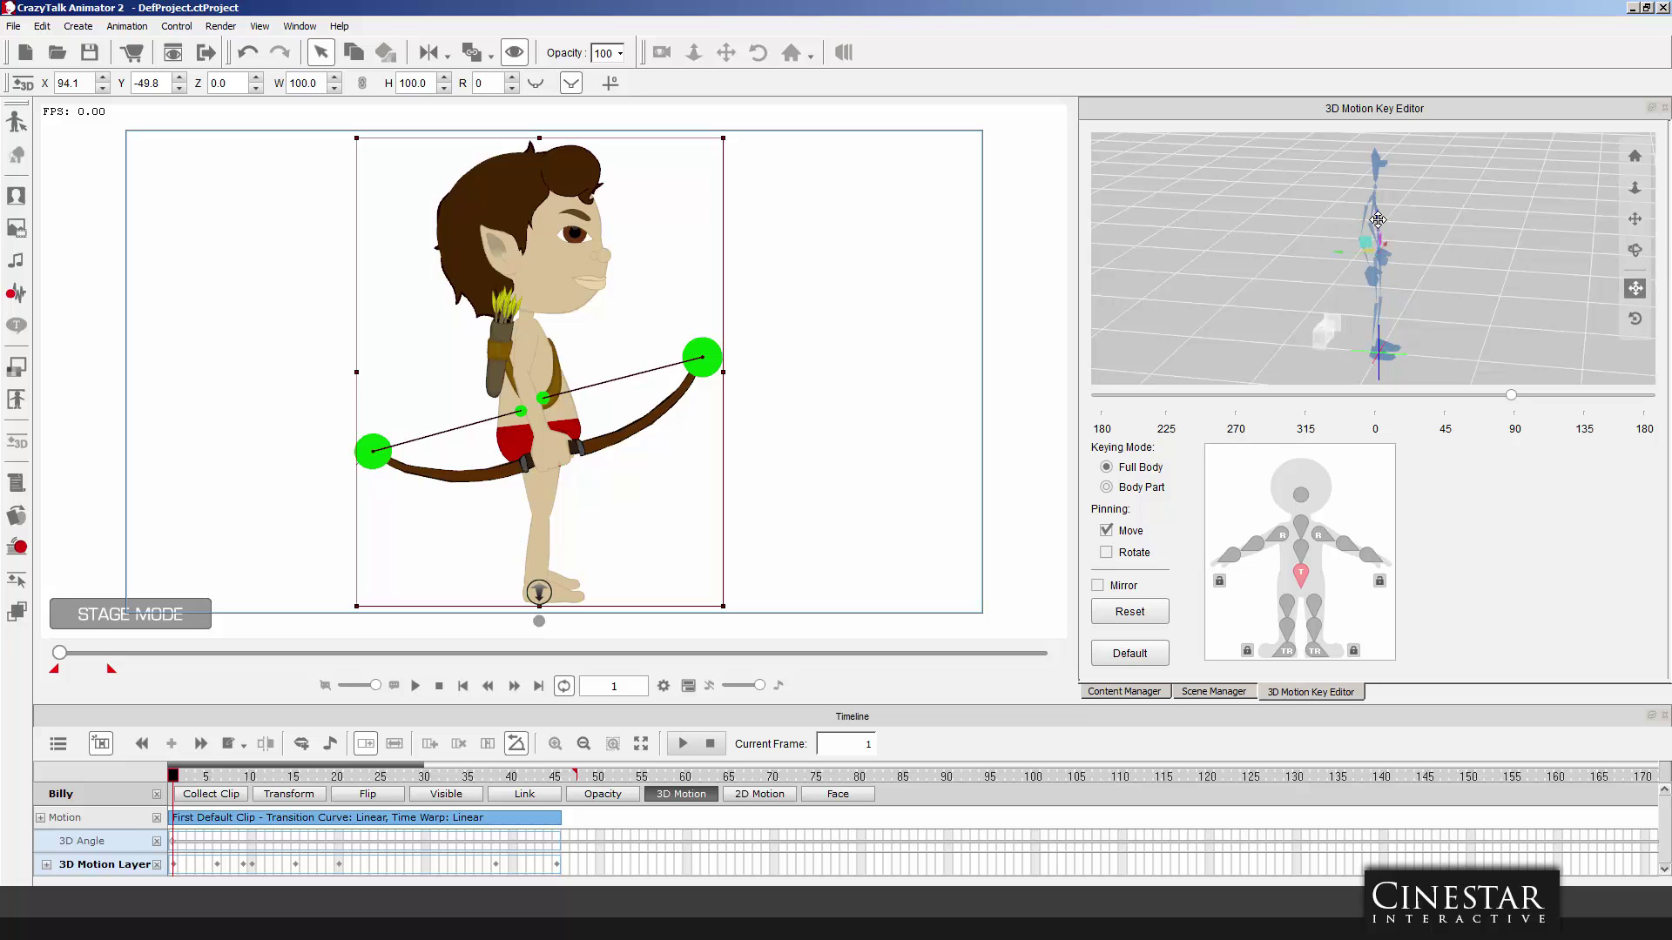
{"action": "left_click_drag", "start_coordinate": [1378, 218], "coordinate": [1373, 256]}
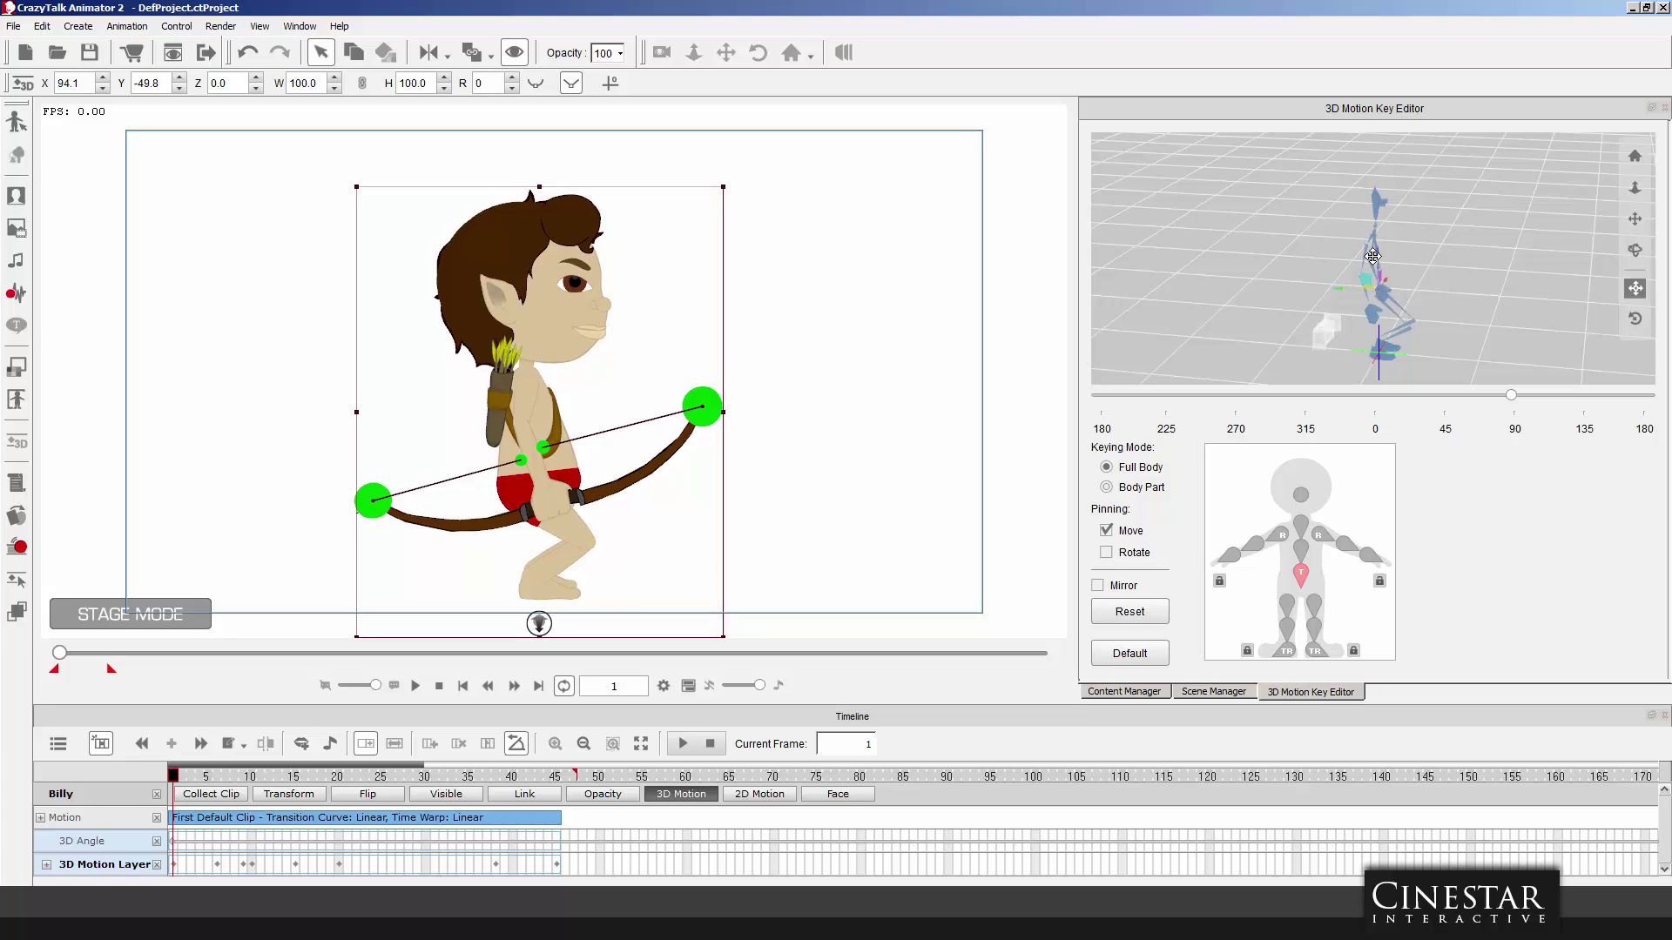
{"action": "left_click", "coordinate": [1323, 652]}
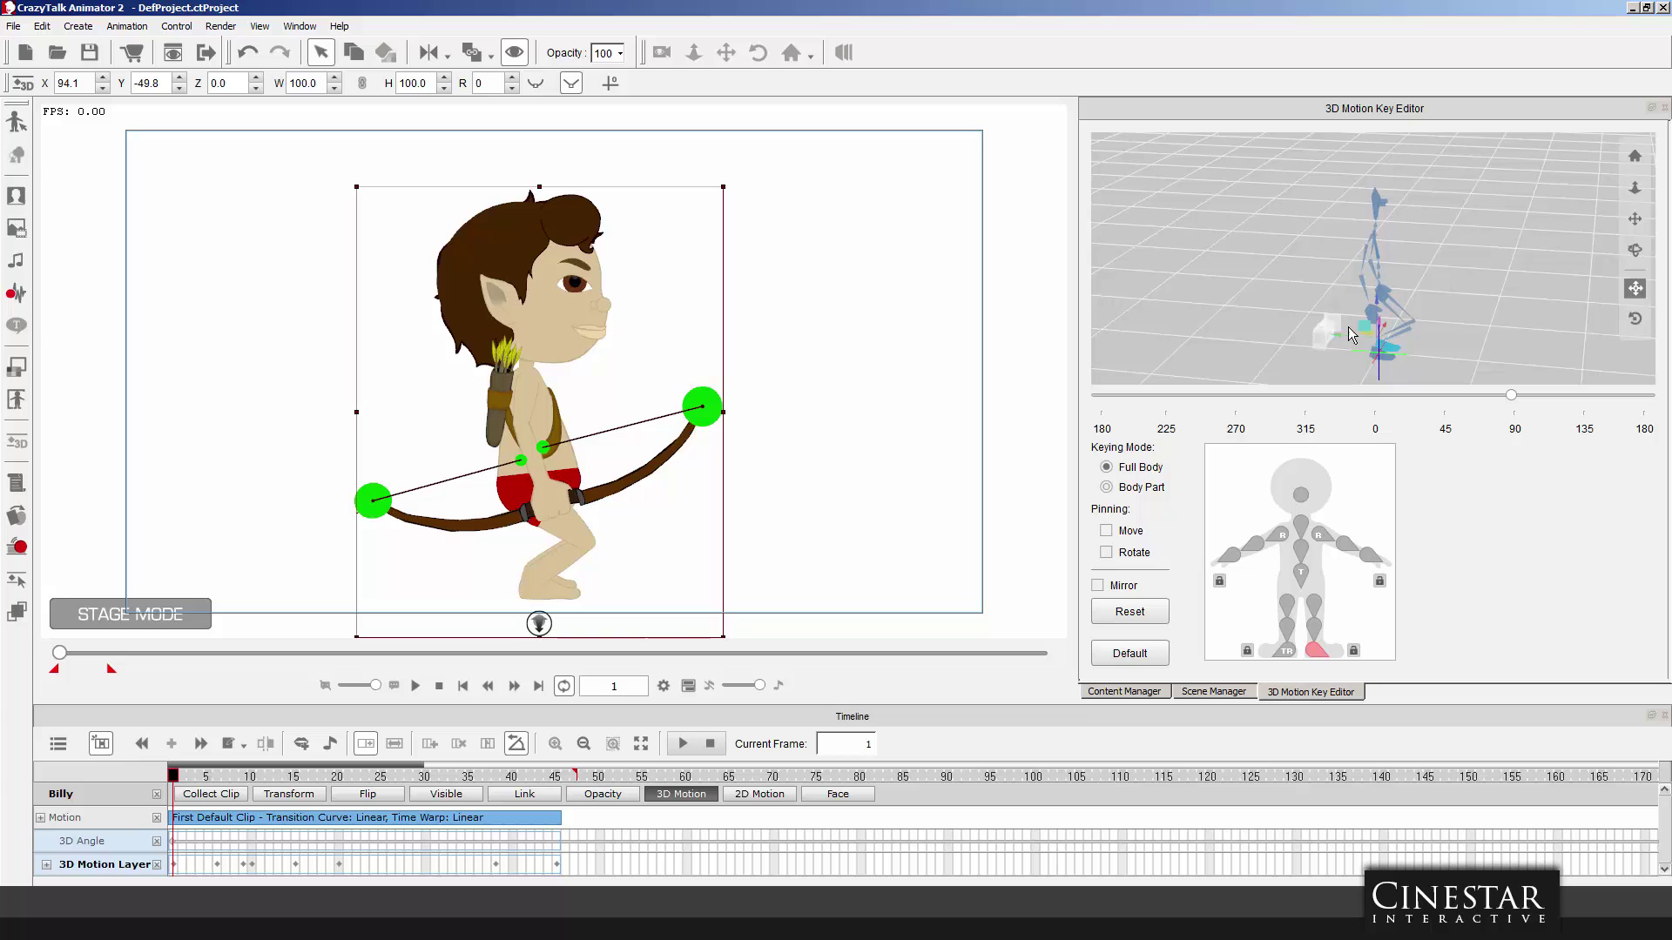
{"action": "left_click_drag", "start_coordinate": [1340, 332], "coordinate": [1287, 335]}
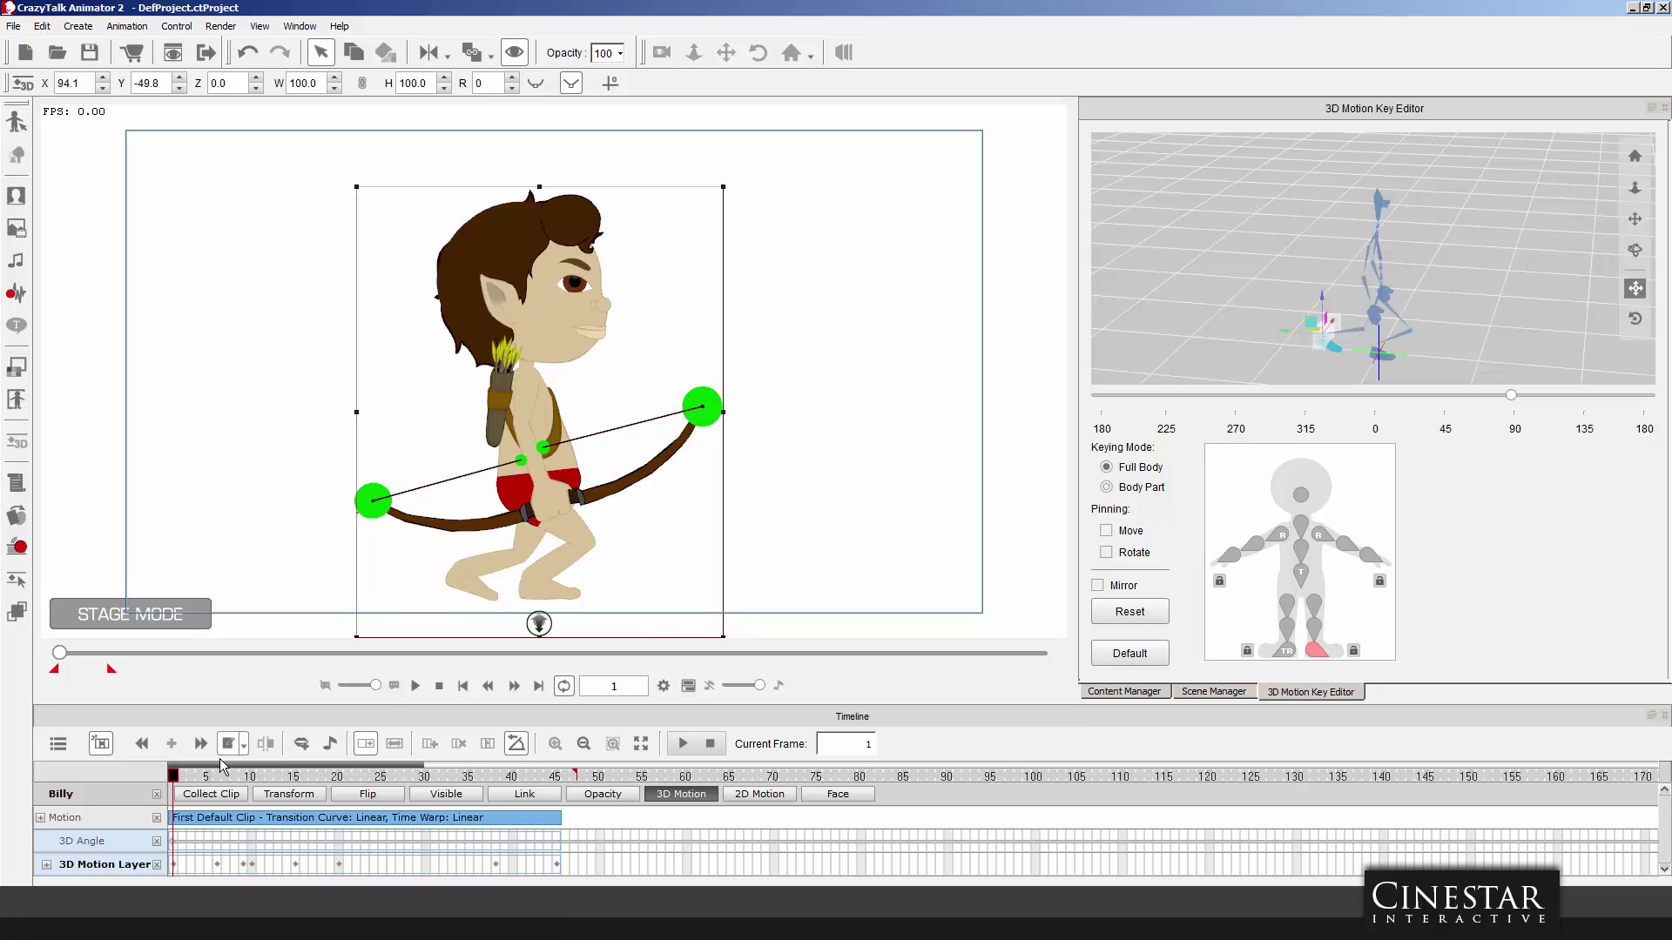
{"action": "left_click_drag", "start_coordinate": [174, 773], "coordinate": [224, 776]}
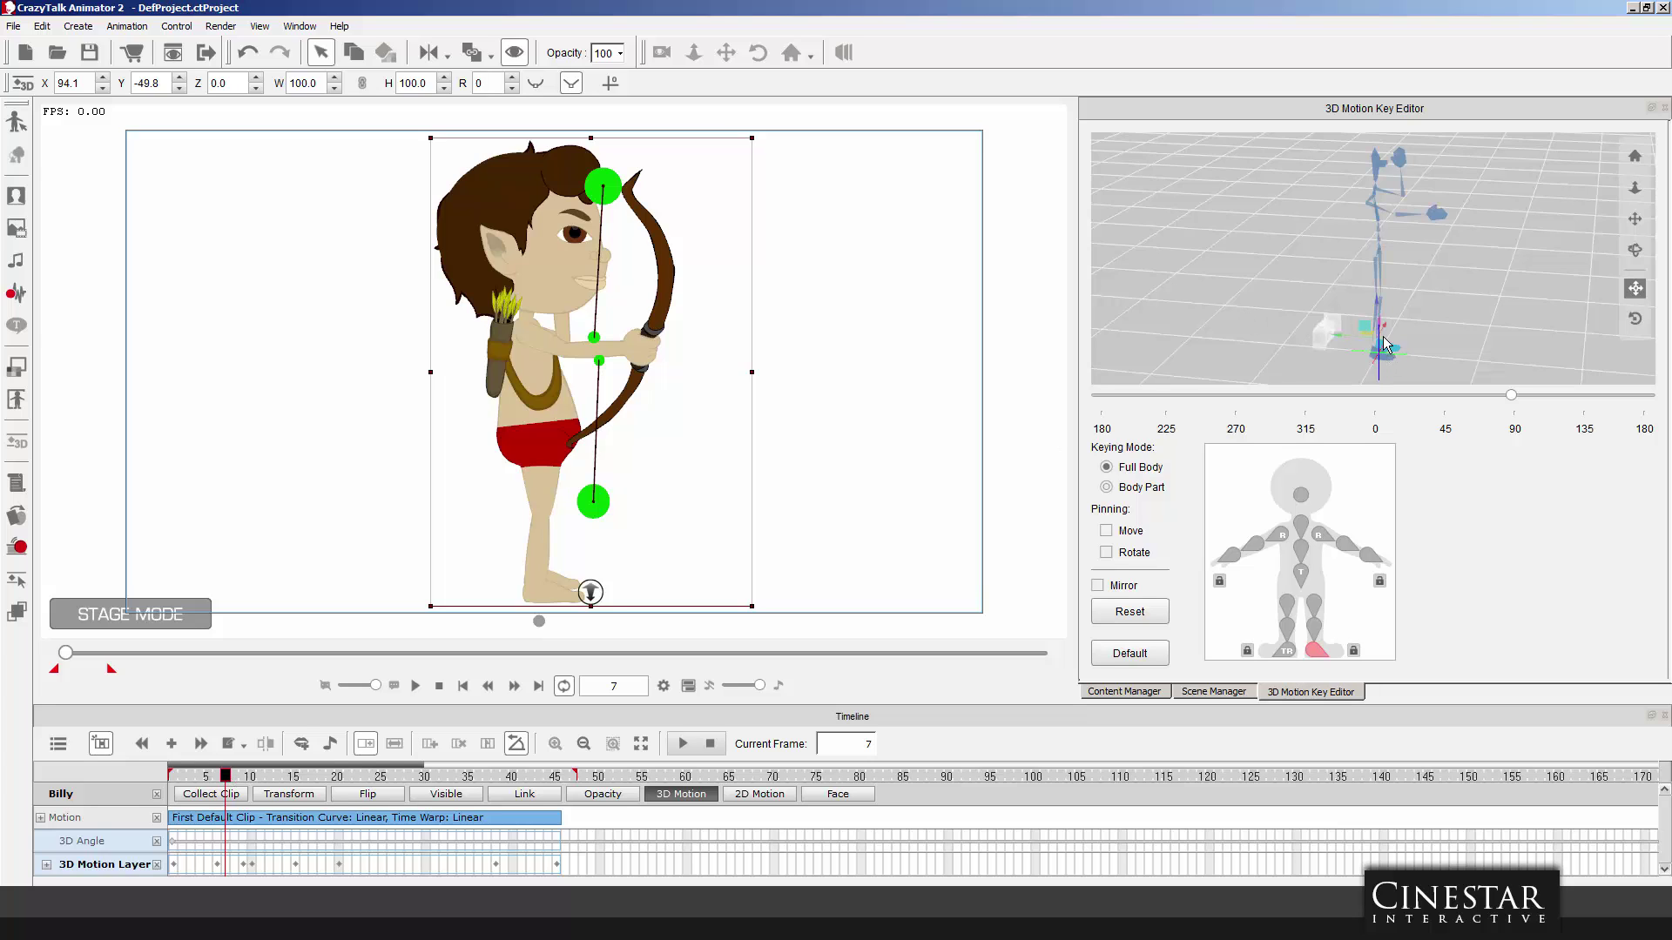
{"action": "left_click_drag", "start_coordinate": [1339, 336], "coordinate": [1353, 336]}
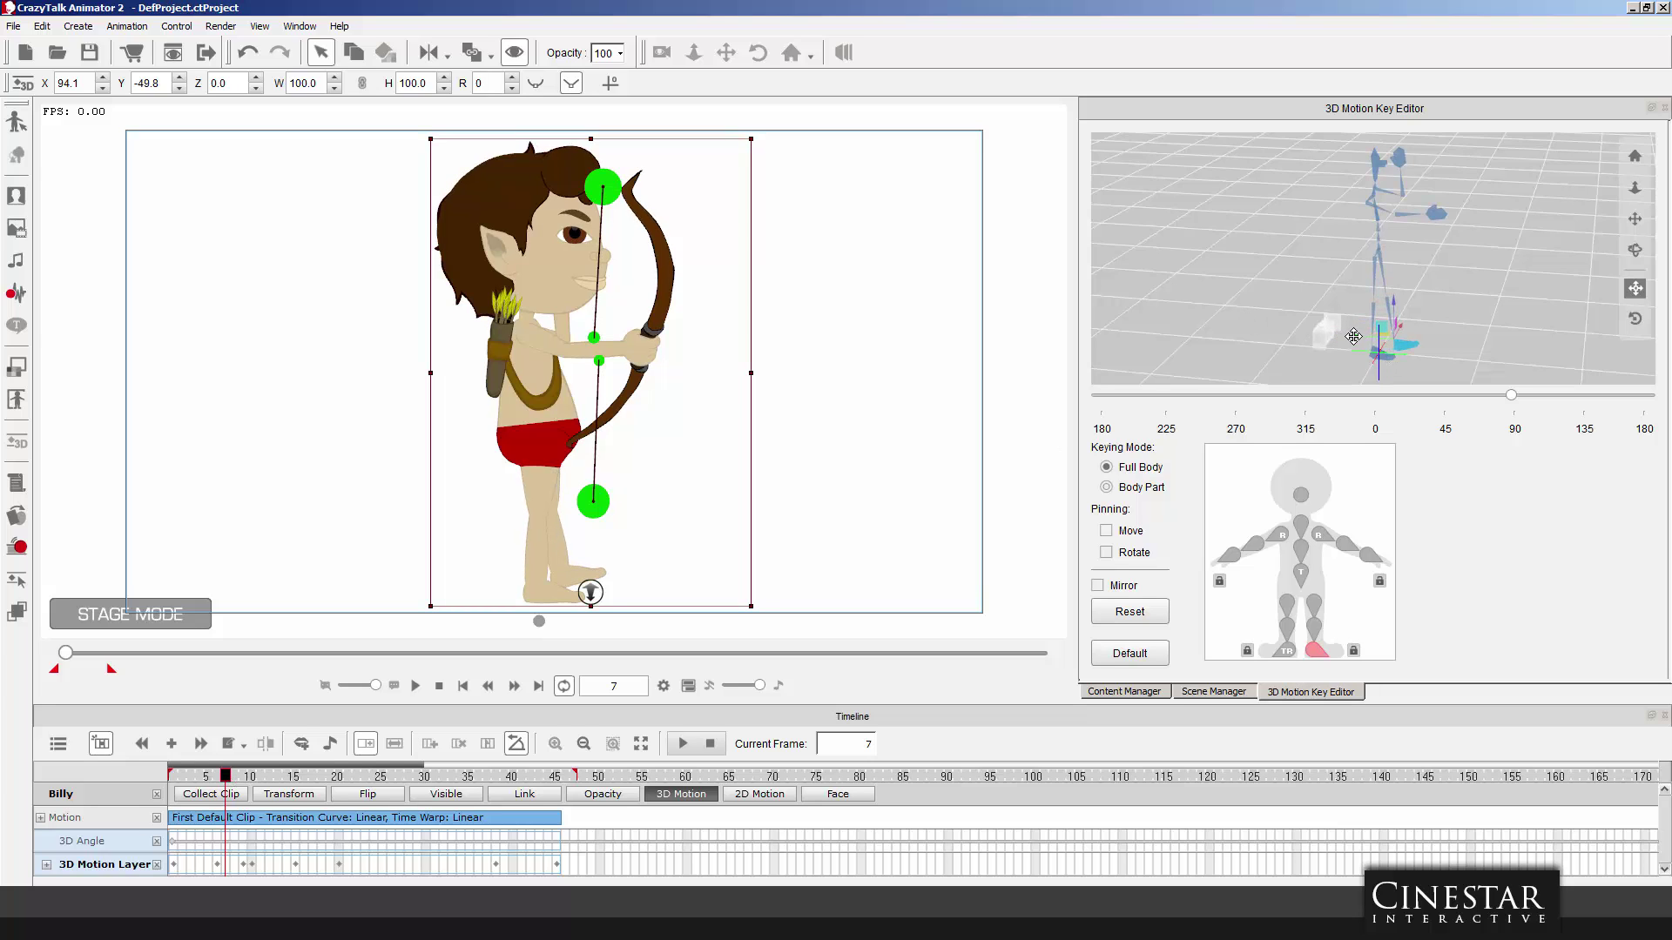
{"action": "left_click", "coordinate": [1635, 319]}
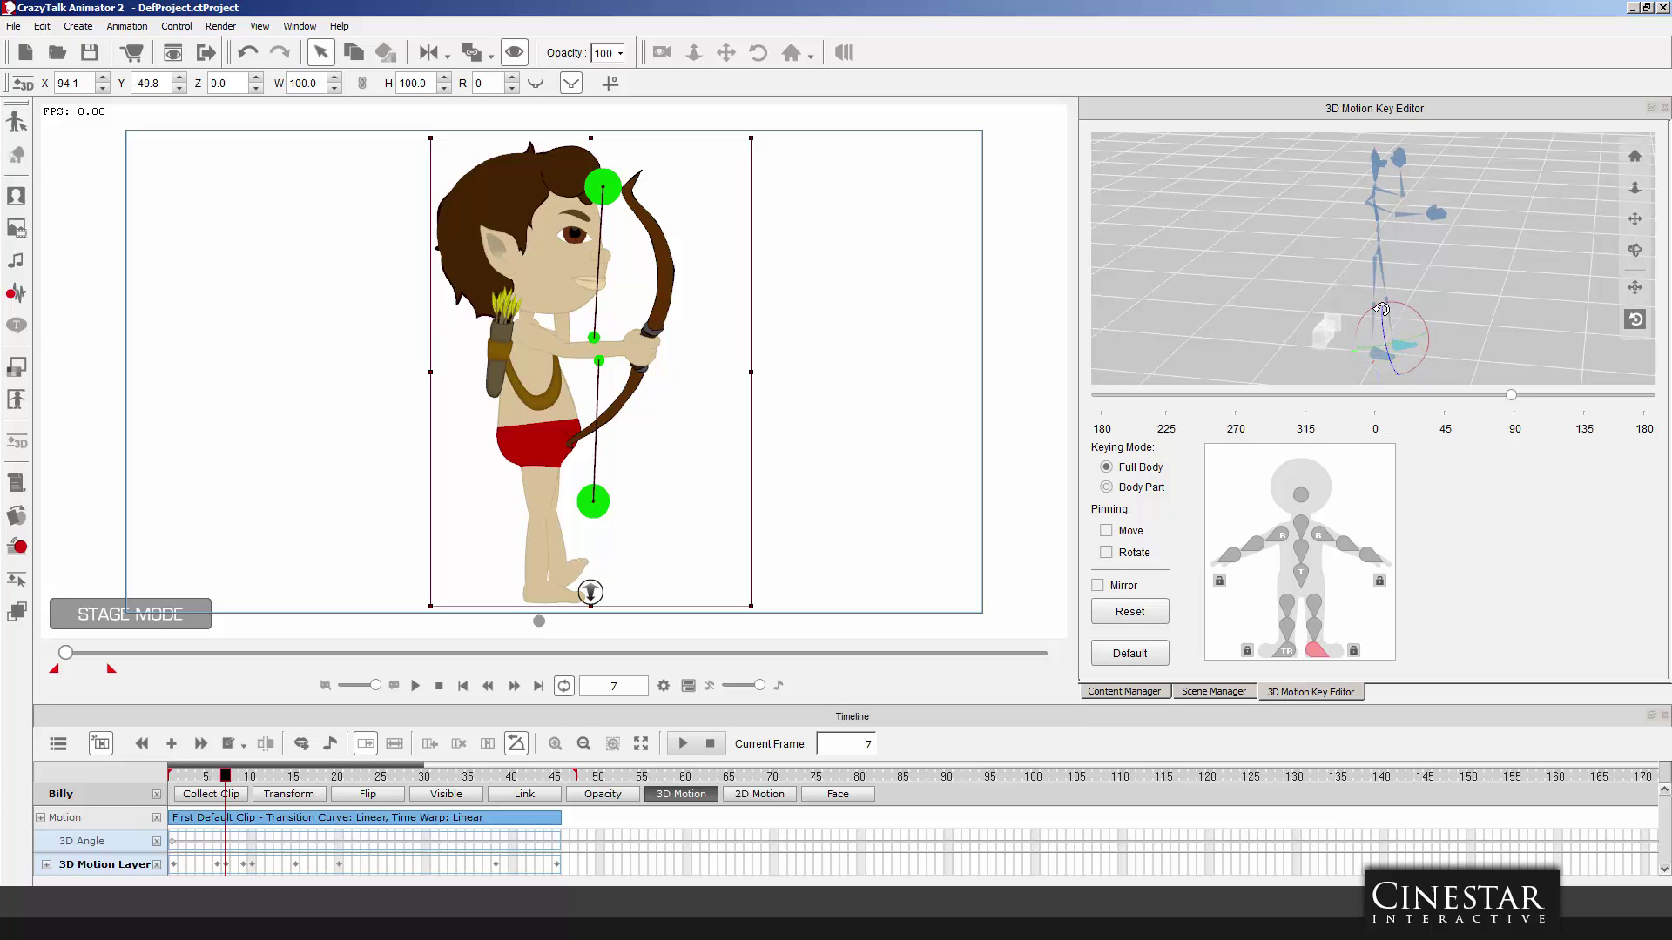
{"action": "left_click_drag", "start_coordinate": [1421, 316], "coordinate": [1442, 353]}
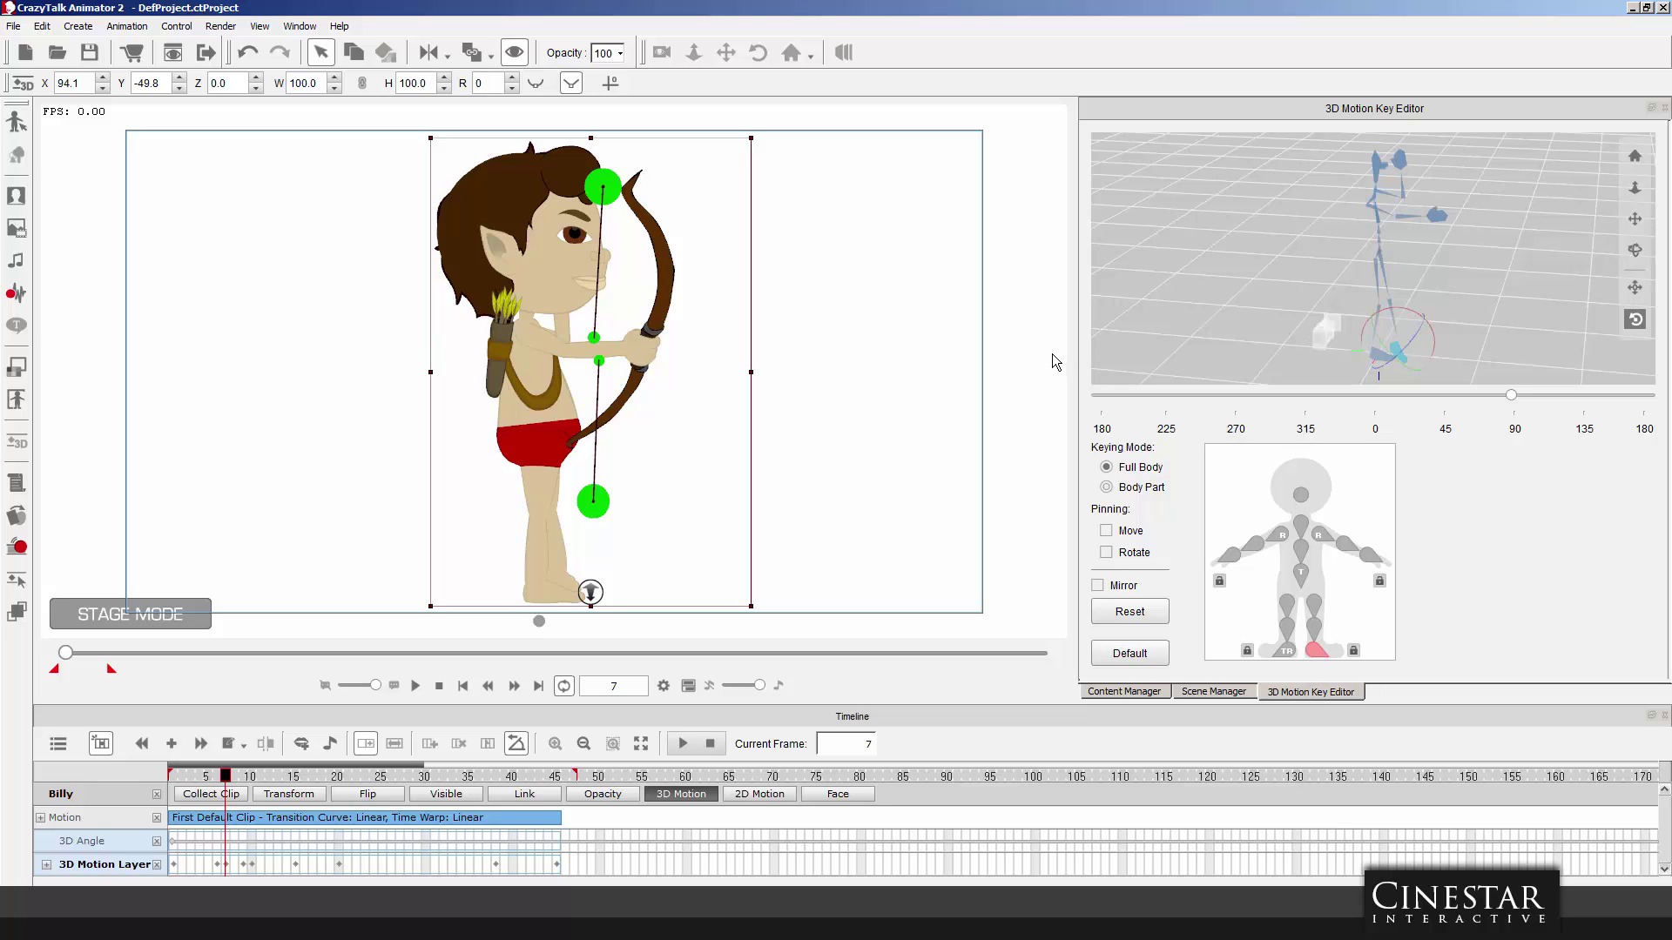
{"action": "key", "text": "ctrl+z"}
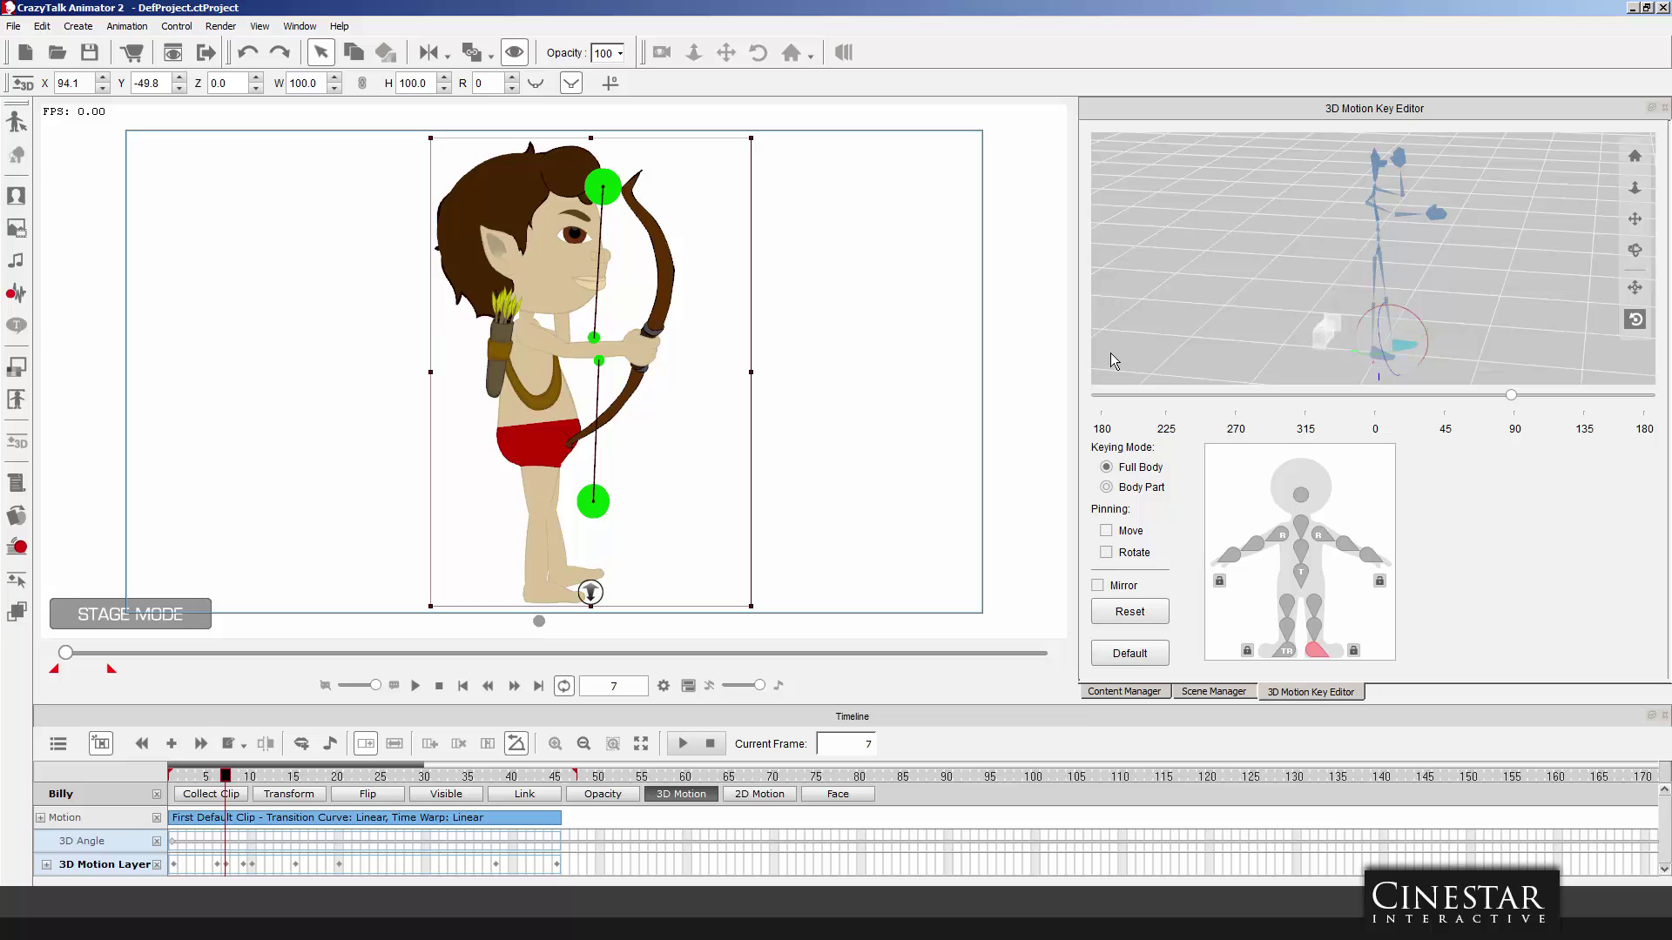
{"action": "key", "text": "ctrl+z"}
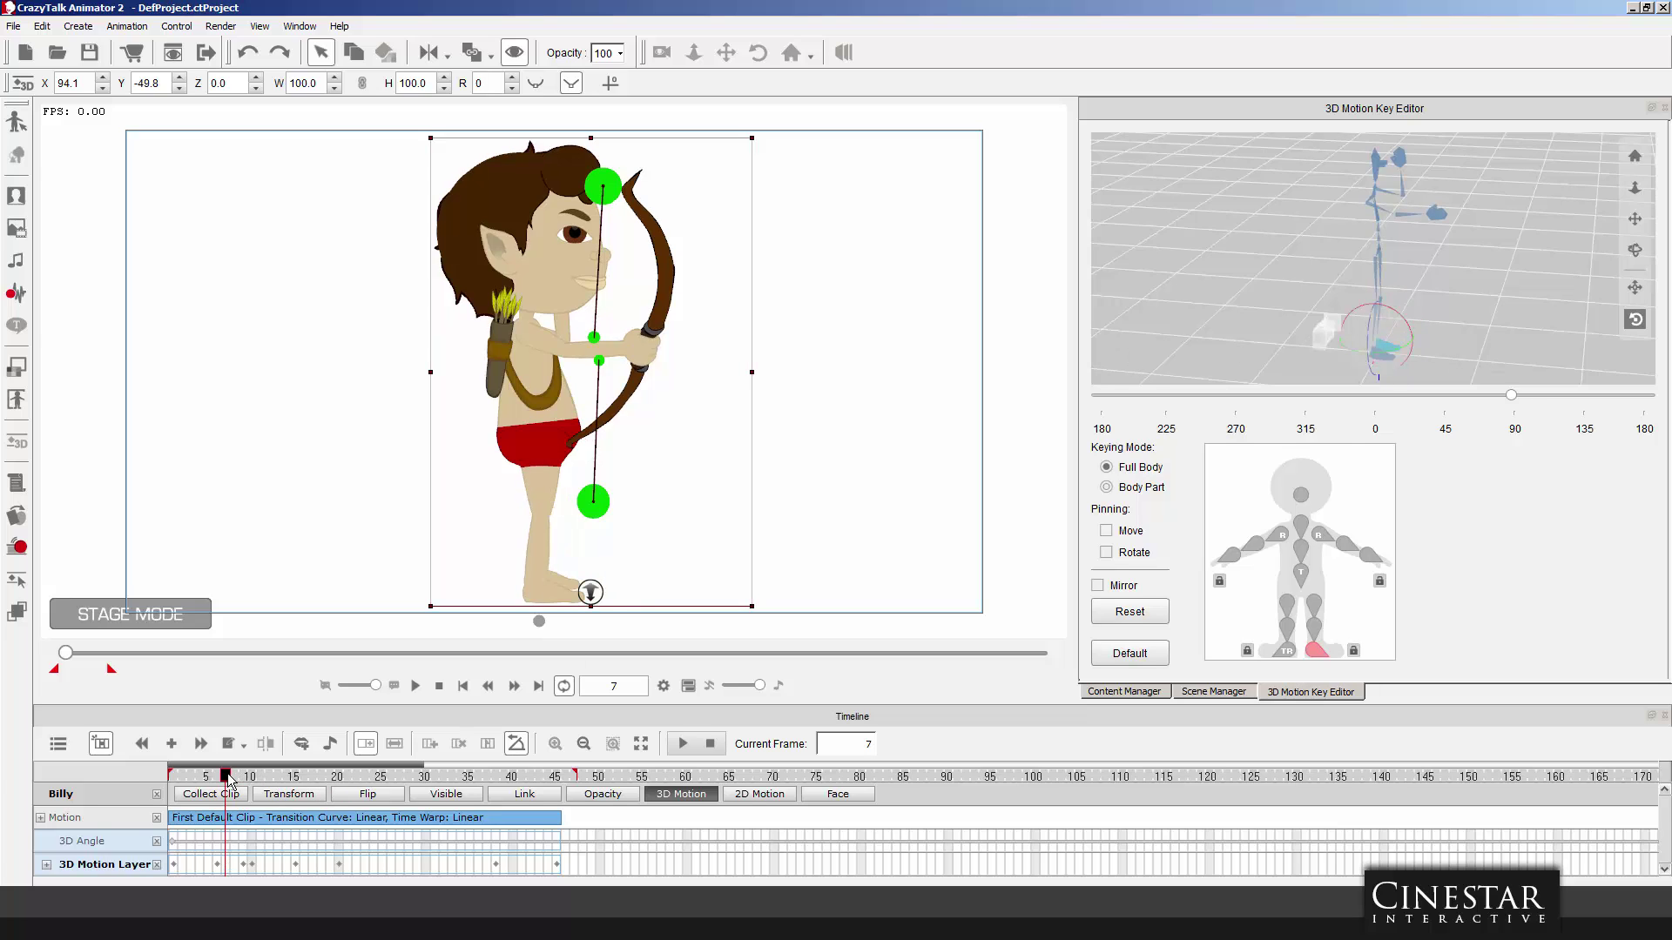
At frame 10, shift the elf's hips forward so the body leans ahead of the feet.
{"action": "mouse_move", "coordinate": [231, 781]}
{"action": "left_mouse_down"}
{"action": "mouse_move", "coordinate": [139, 781]}
{"action": "mouse_move", "coordinate": [283, 782]}
{"action": "mouse_move", "coordinate": [180, 781]}
{"action": "mouse_move", "coordinate": [254, 787]}
{"action": "left_mouse_up"}
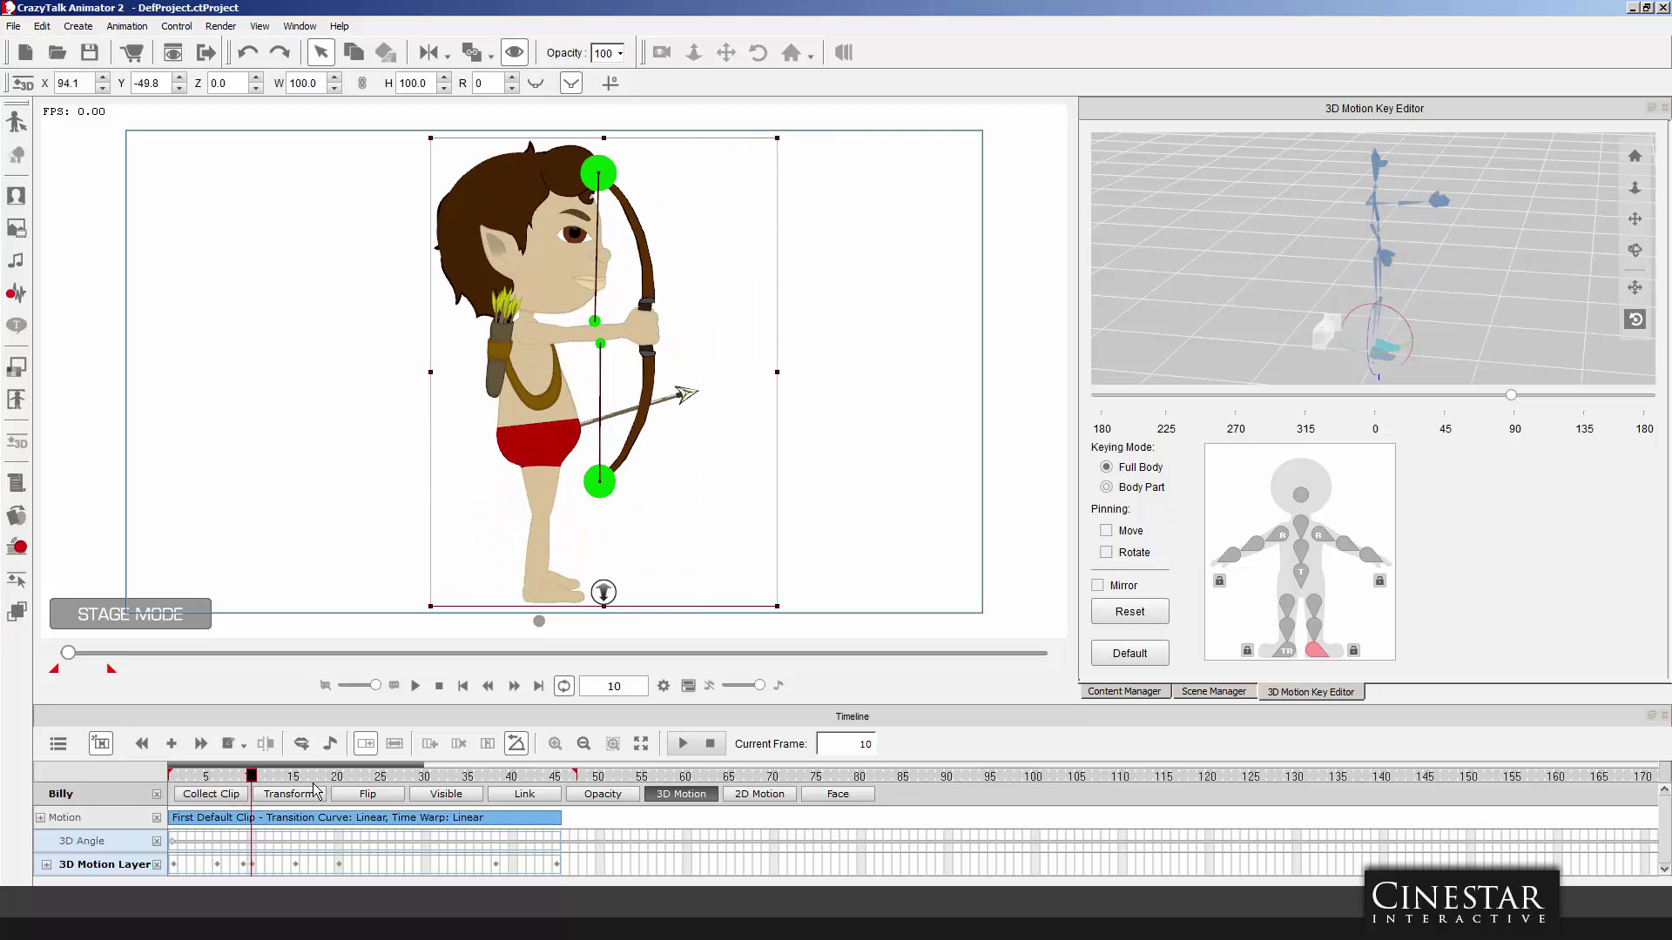
{"action": "left_click", "coordinate": [1302, 575]}
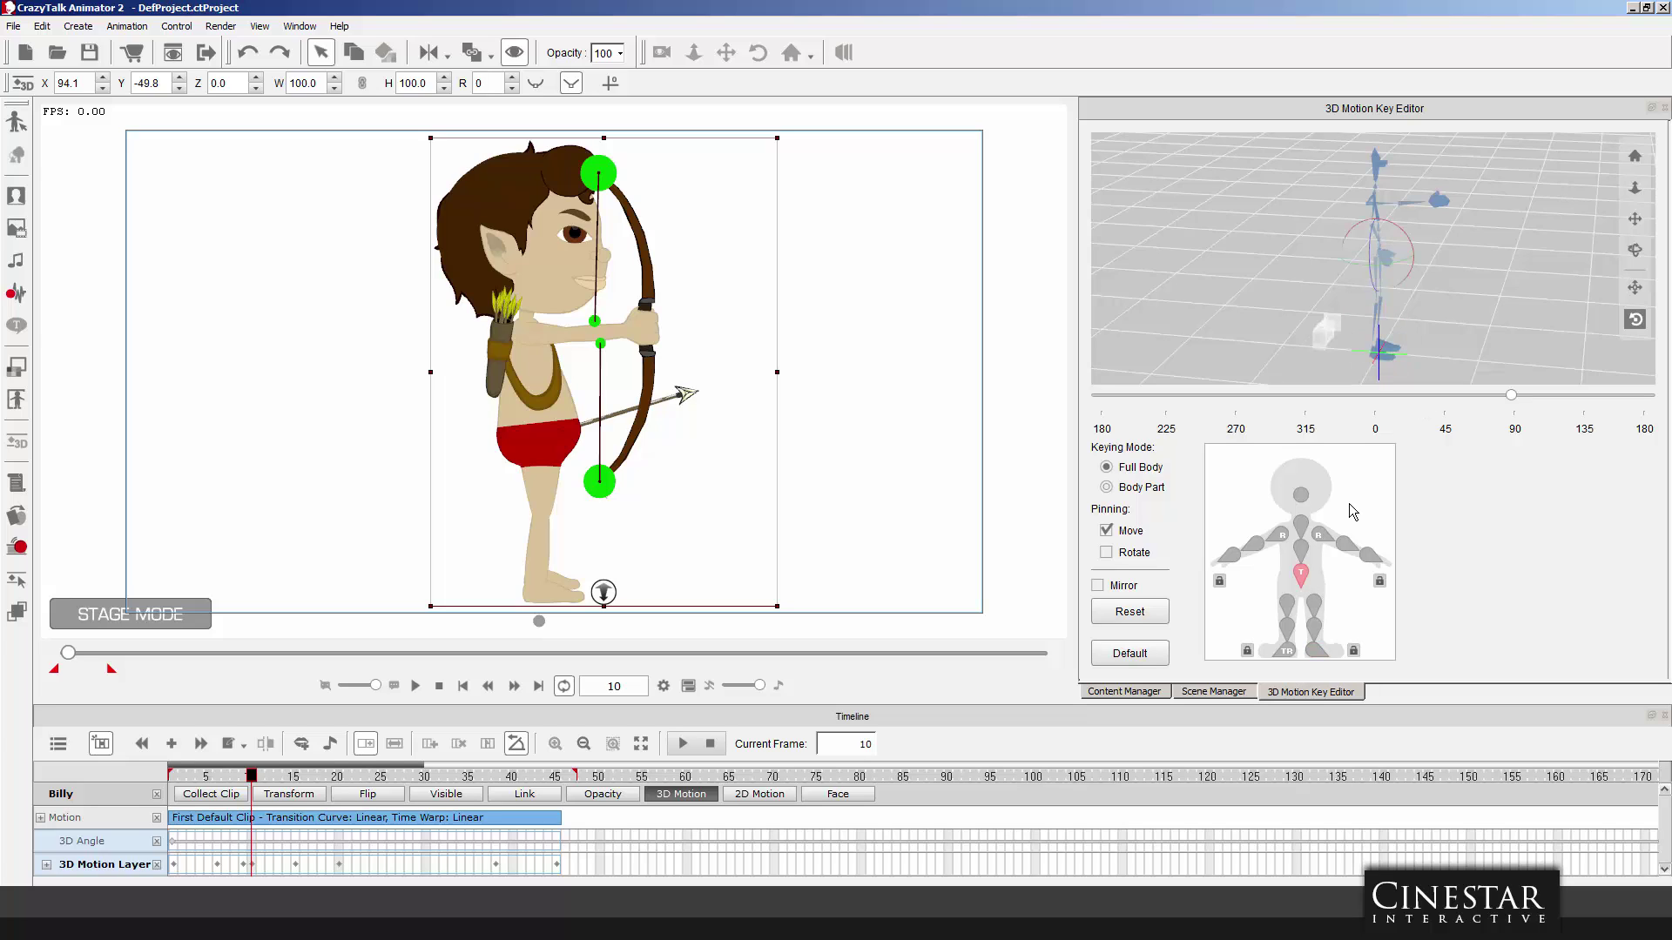
{"action": "left_click", "coordinate": [1354, 652]}
{"action": "left_click", "coordinate": [1634, 288]}
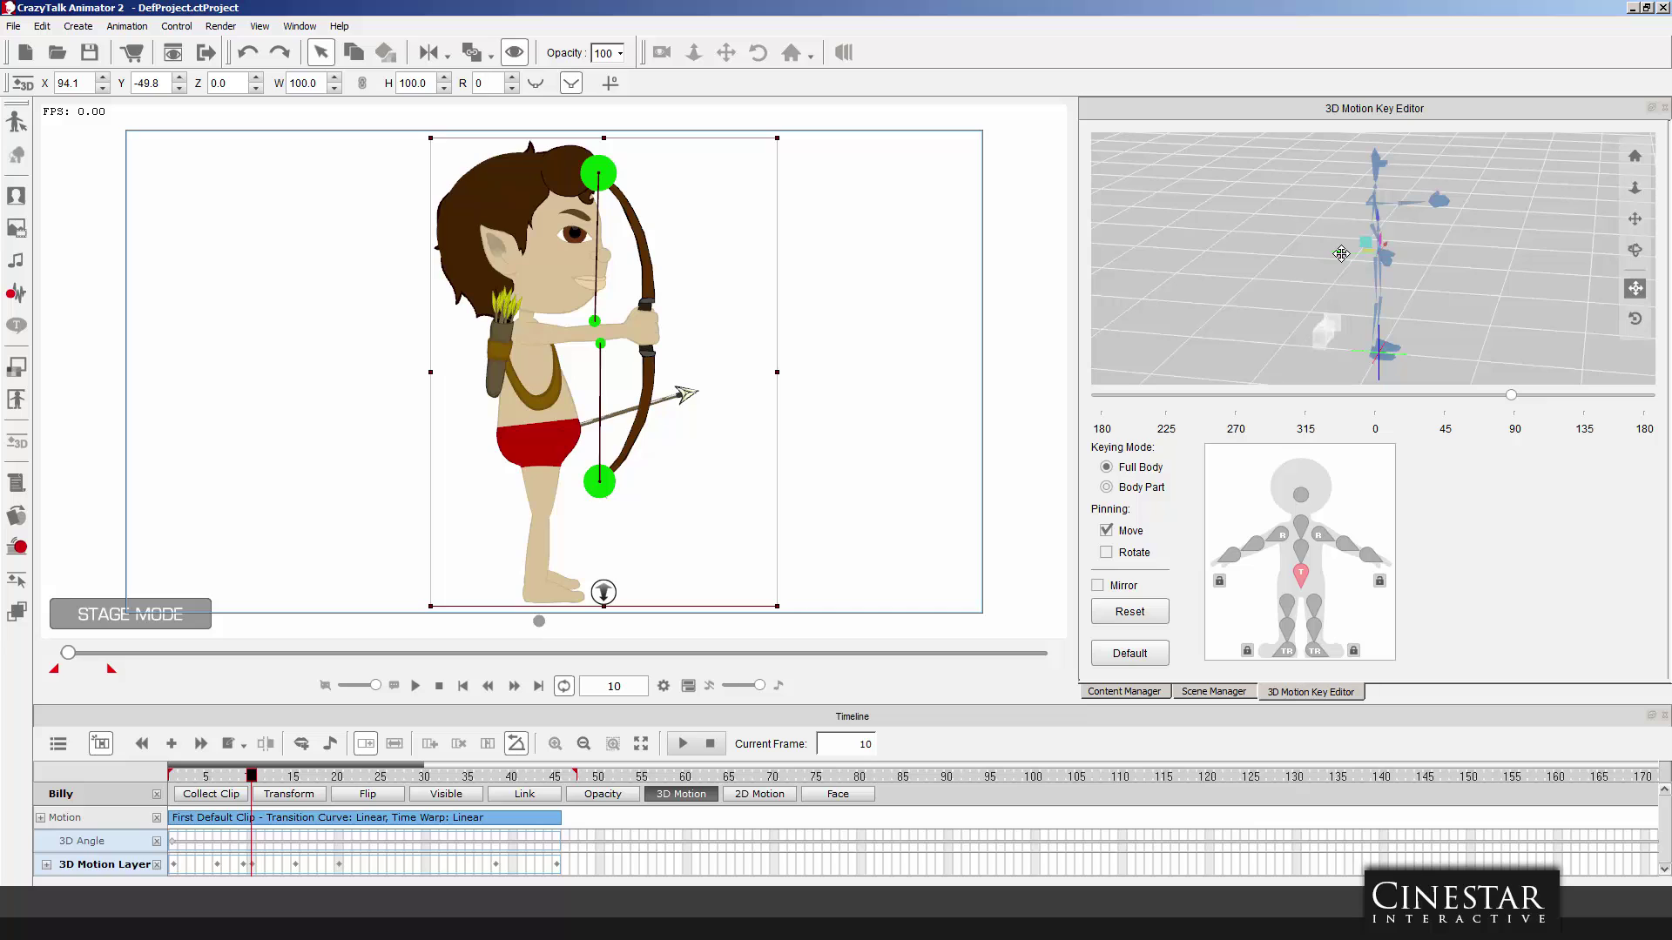
{"action": "left_click_drag", "start_coordinate": [1346, 255], "coordinate": [1372, 258]}
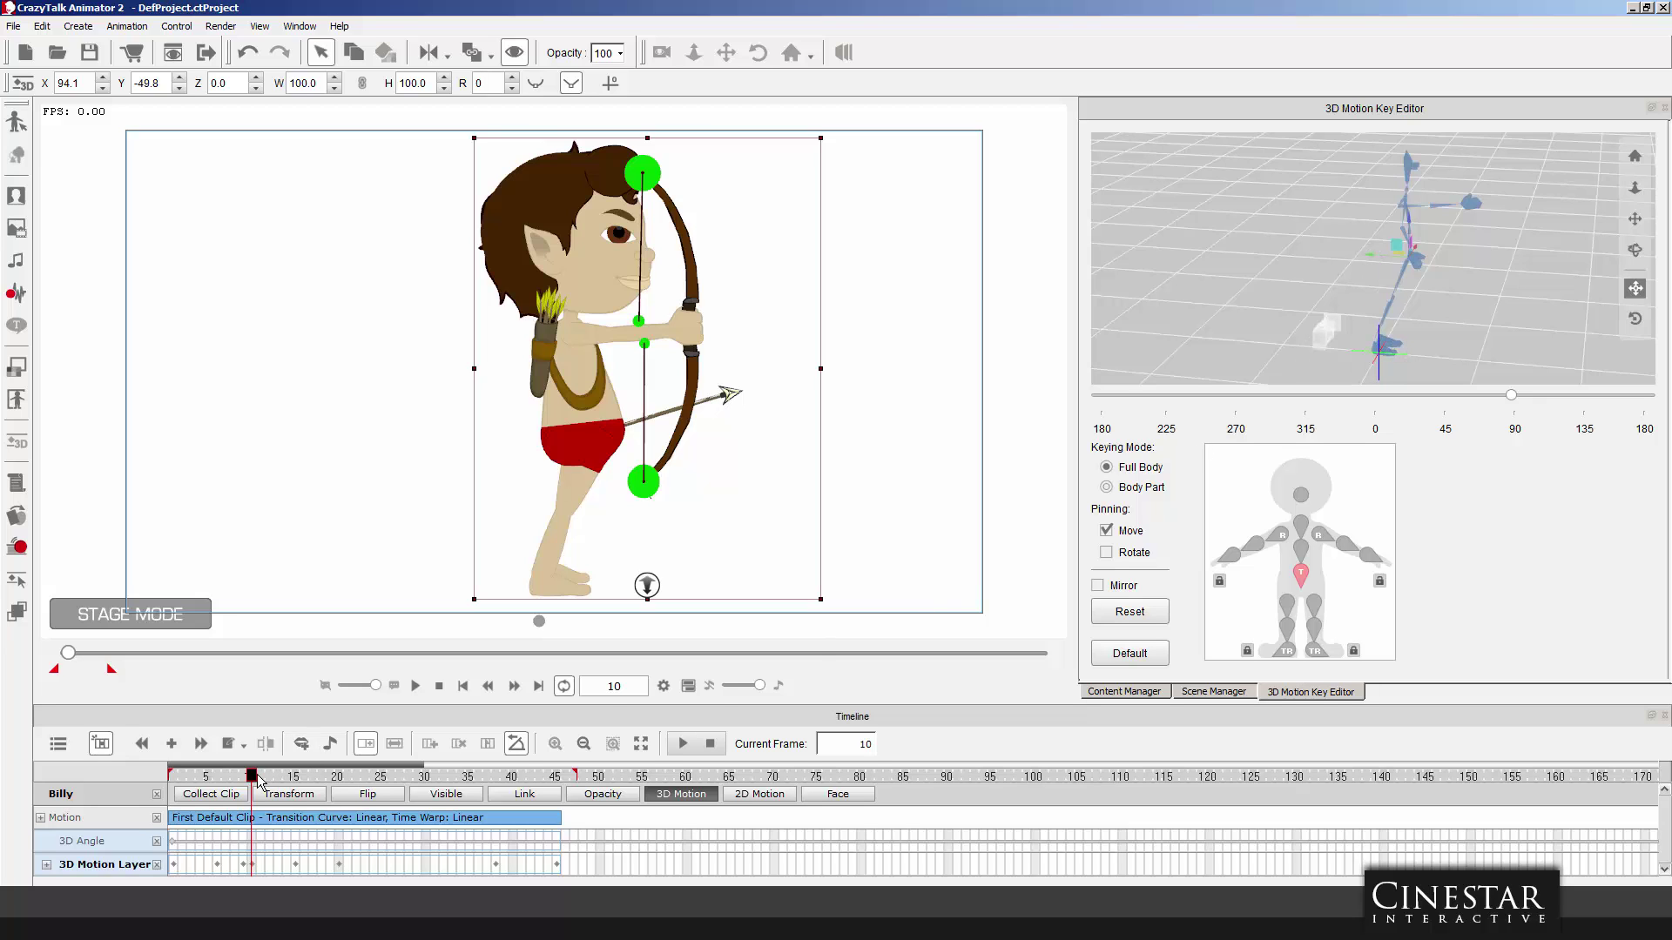
At frame 12, move the elf's rear foot forward into a step and lower the hips to bend the knees.
{"action": "mouse_move", "coordinate": [229, 775]}
{"action": "left_mouse_down"}
{"action": "mouse_move", "coordinate": [172, 775]}
{"action": "mouse_move", "coordinate": [270, 781]}
{"action": "left_mouse_up"}
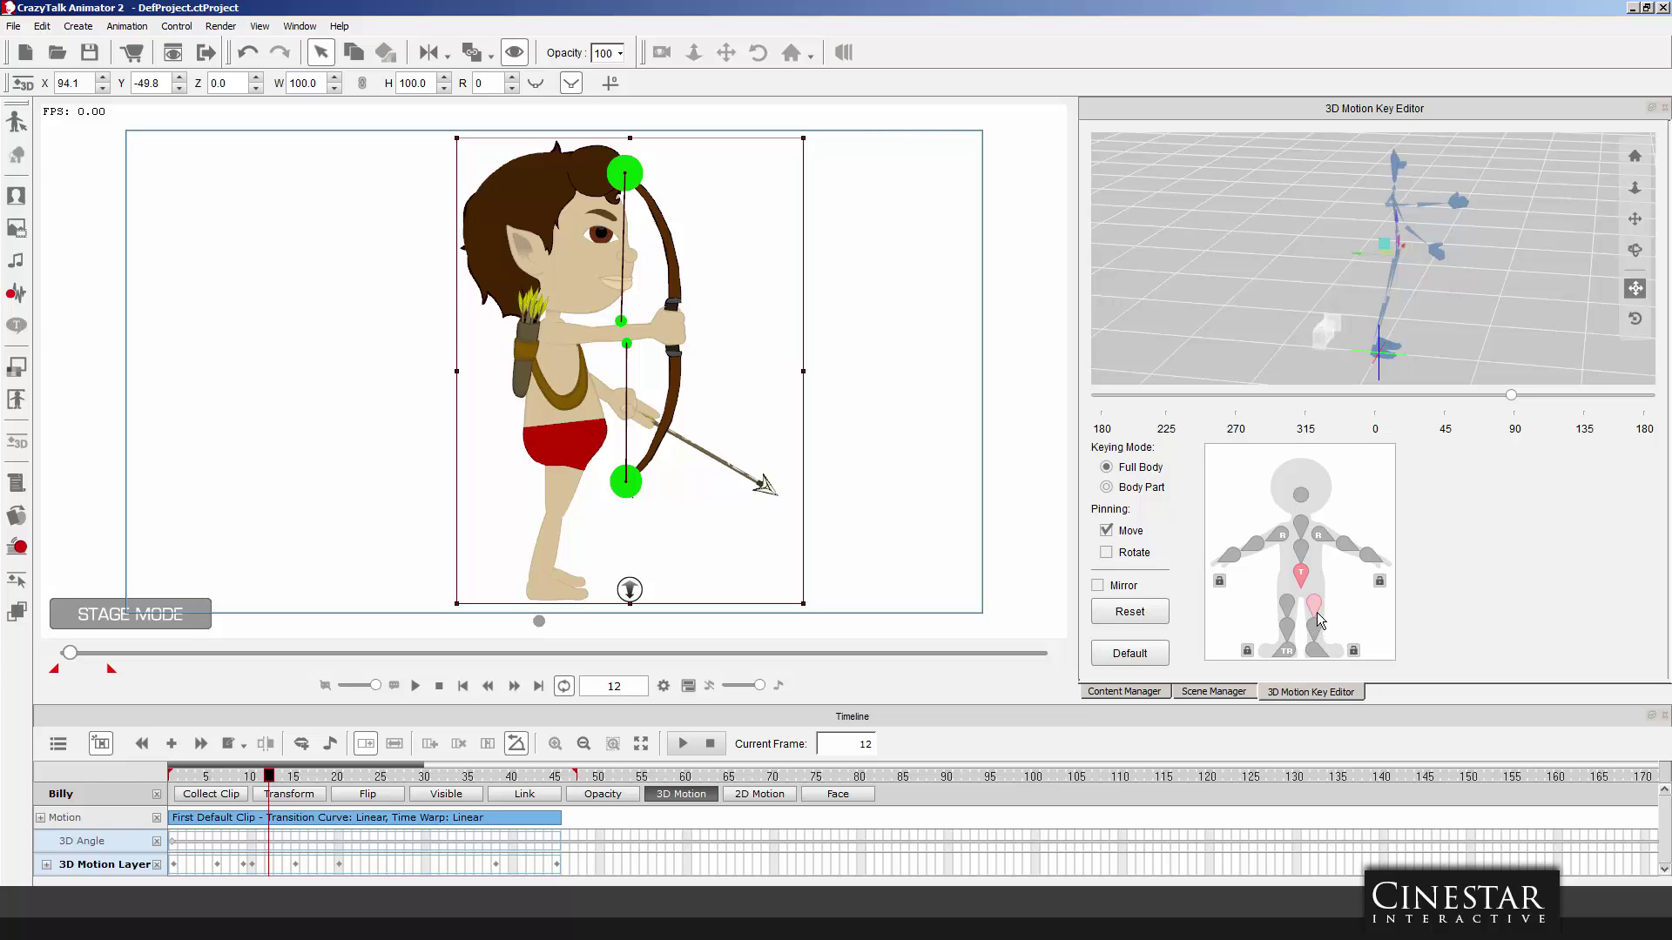
{"action": "left_click", "coordinate": [1315, 650]}
{"action": "left_click_drag", "start_coordinate": [1347, 331], "coordinate": [1398, 337]}
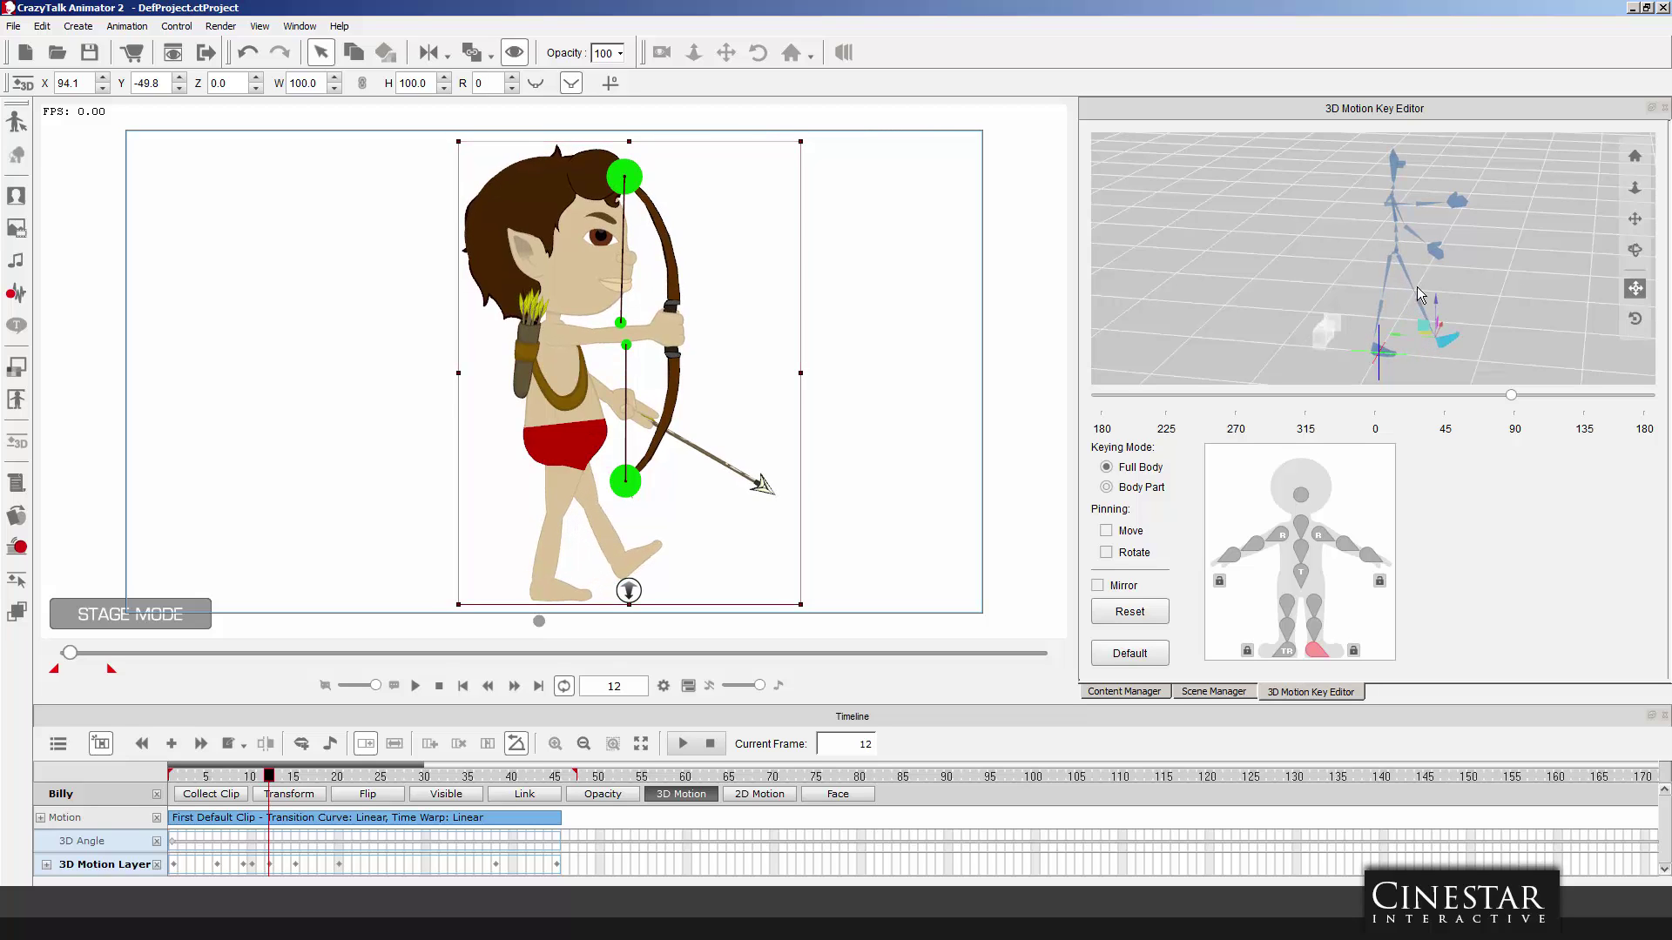
{"action": "left_click", "coordinate": [1308, 568]}
{"action": "left_click_drag", "start_coordinate": [1396, 216], "coordinate": [1419, 249]}
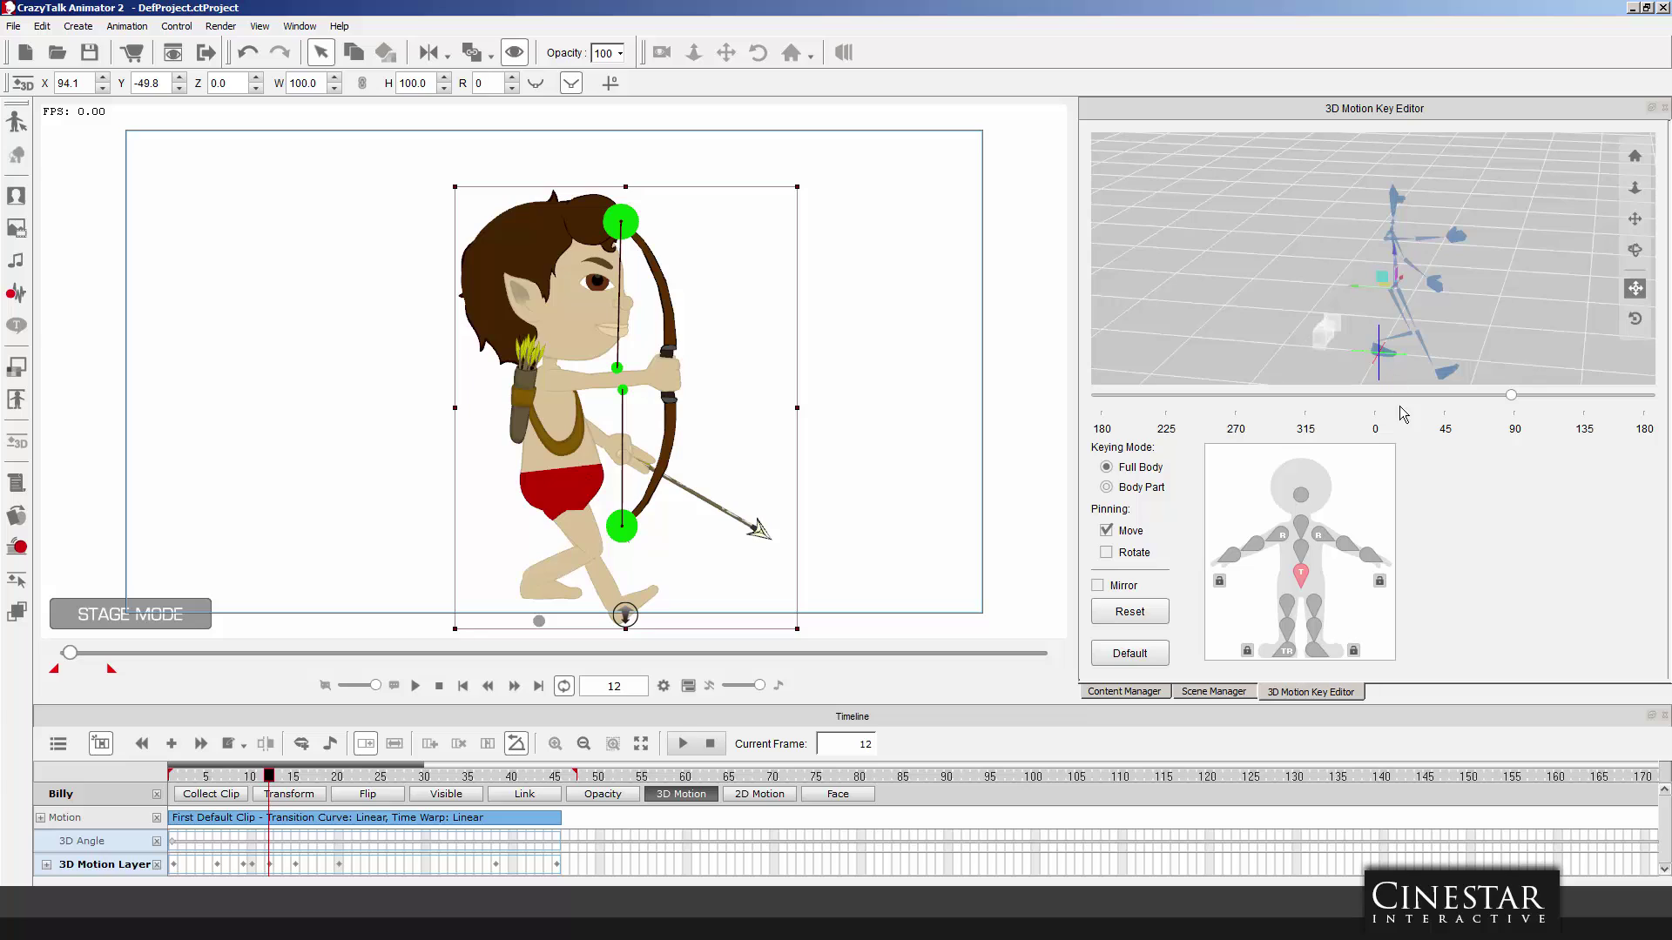
At frame 12, rotate the stepping leg's thigh up and its shin down to plant the foot in front.
{"action": "left_click", "coordinate": [1315, 607]}
{"action": "left_click", "coordinate": [1637, 320]}
{"action": "left_click_drag", "start_coordinate": [1434, 292], "coordinate": [1441, 245]}
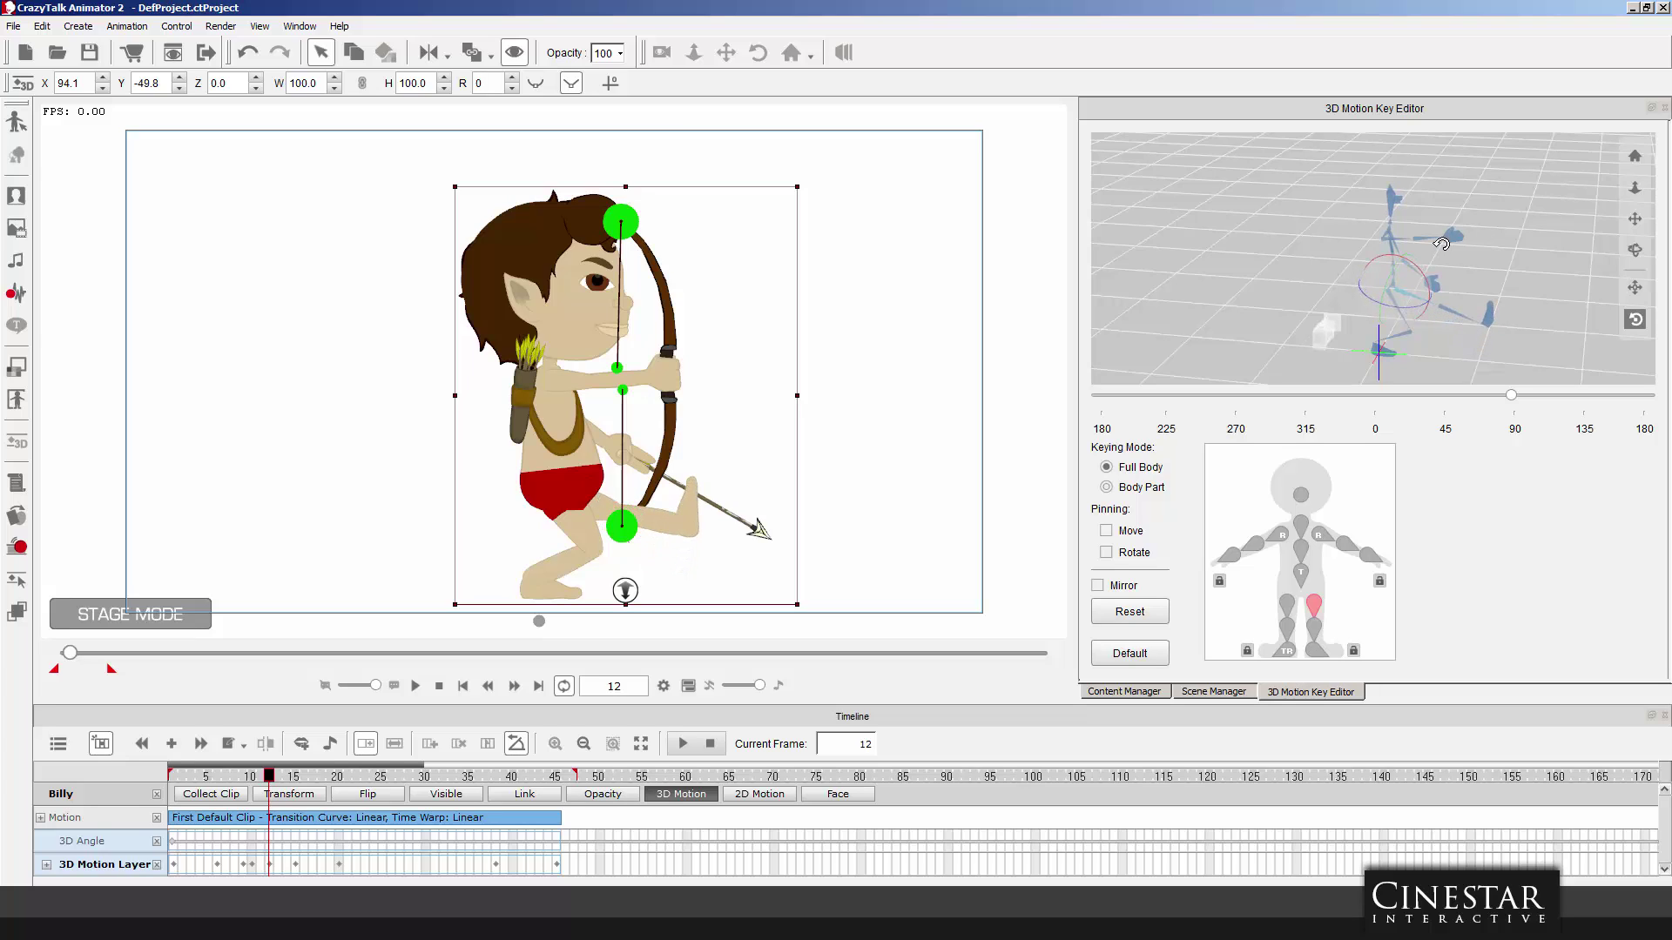
{"action": "left_click", "coordinate": [1458, 315]}
{"action": "left_click_drag", "start_coordinate": [1457, 315], "coordinate": [1380, 411]}
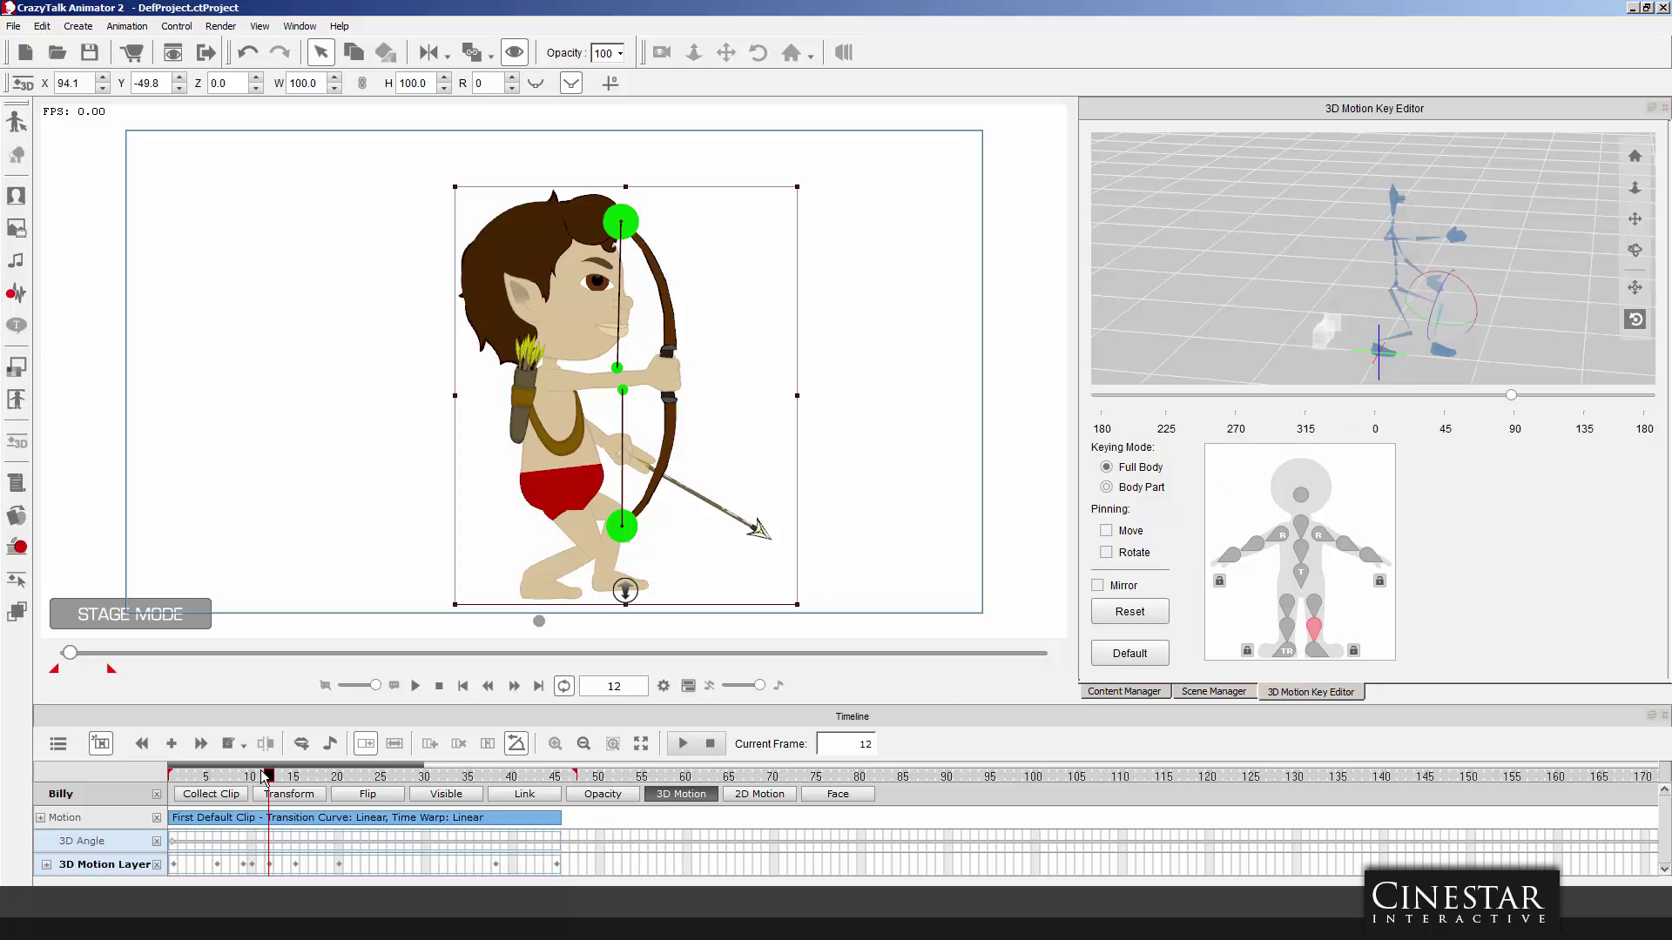
Play back the animation from frame 1 to check the crouch and forward step.
{"action": "left_click_drag", "start_coordinate": [269, 777], "coordinate": [158, 773]}
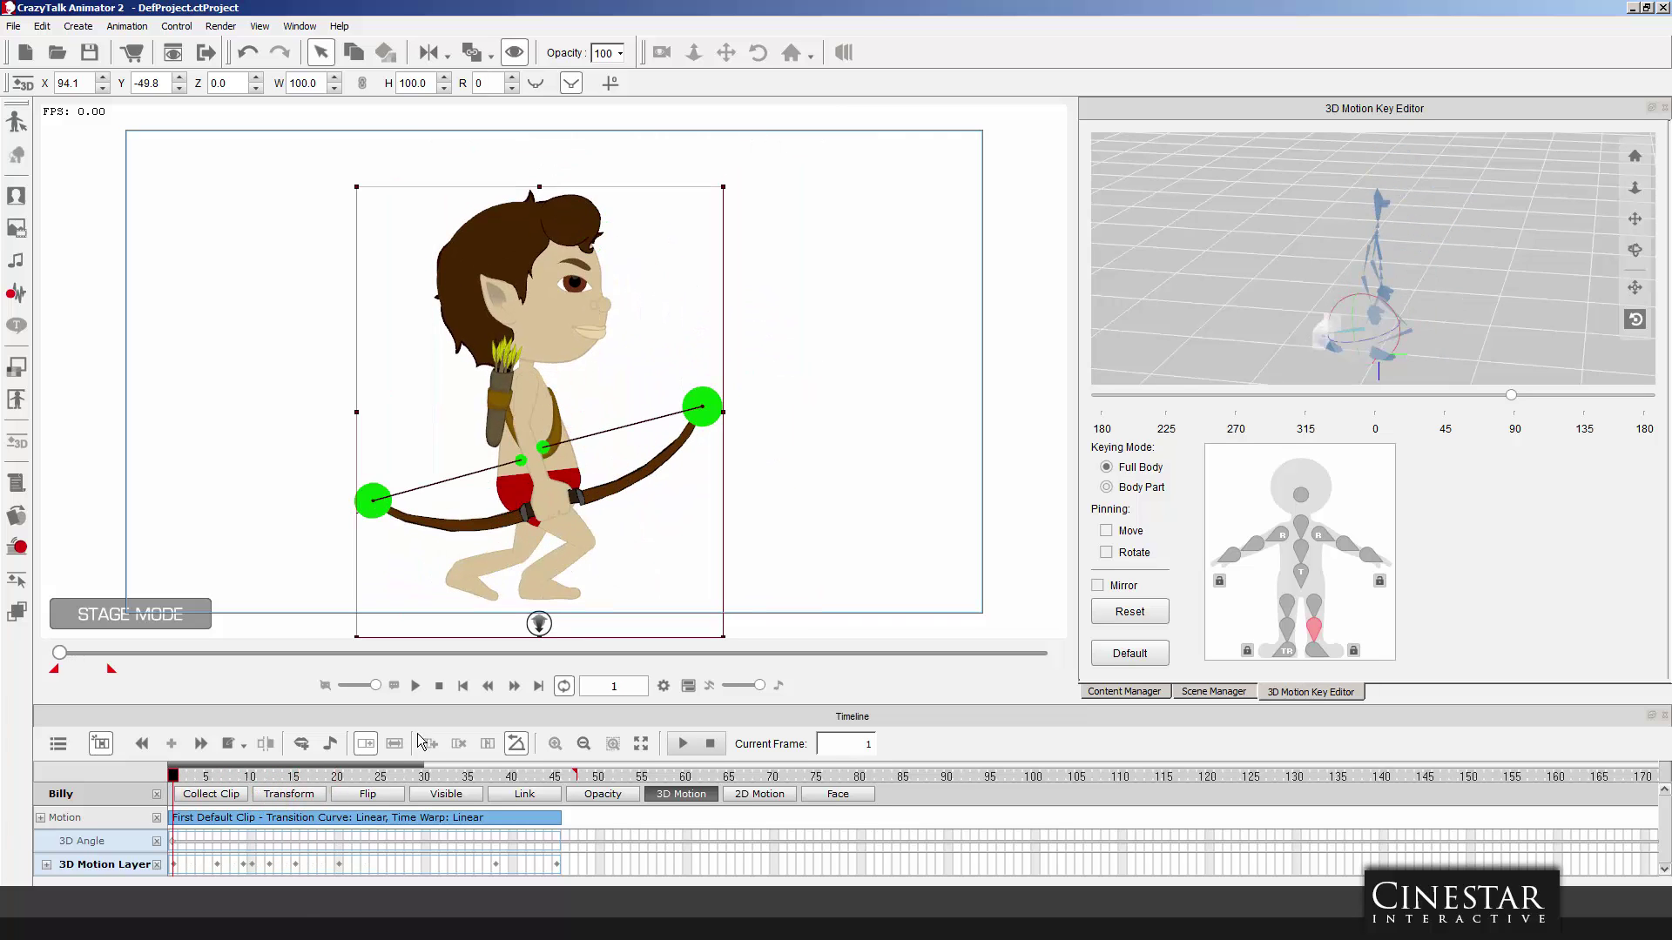
{"action": "left_click", "coordinate": [416, 686]}
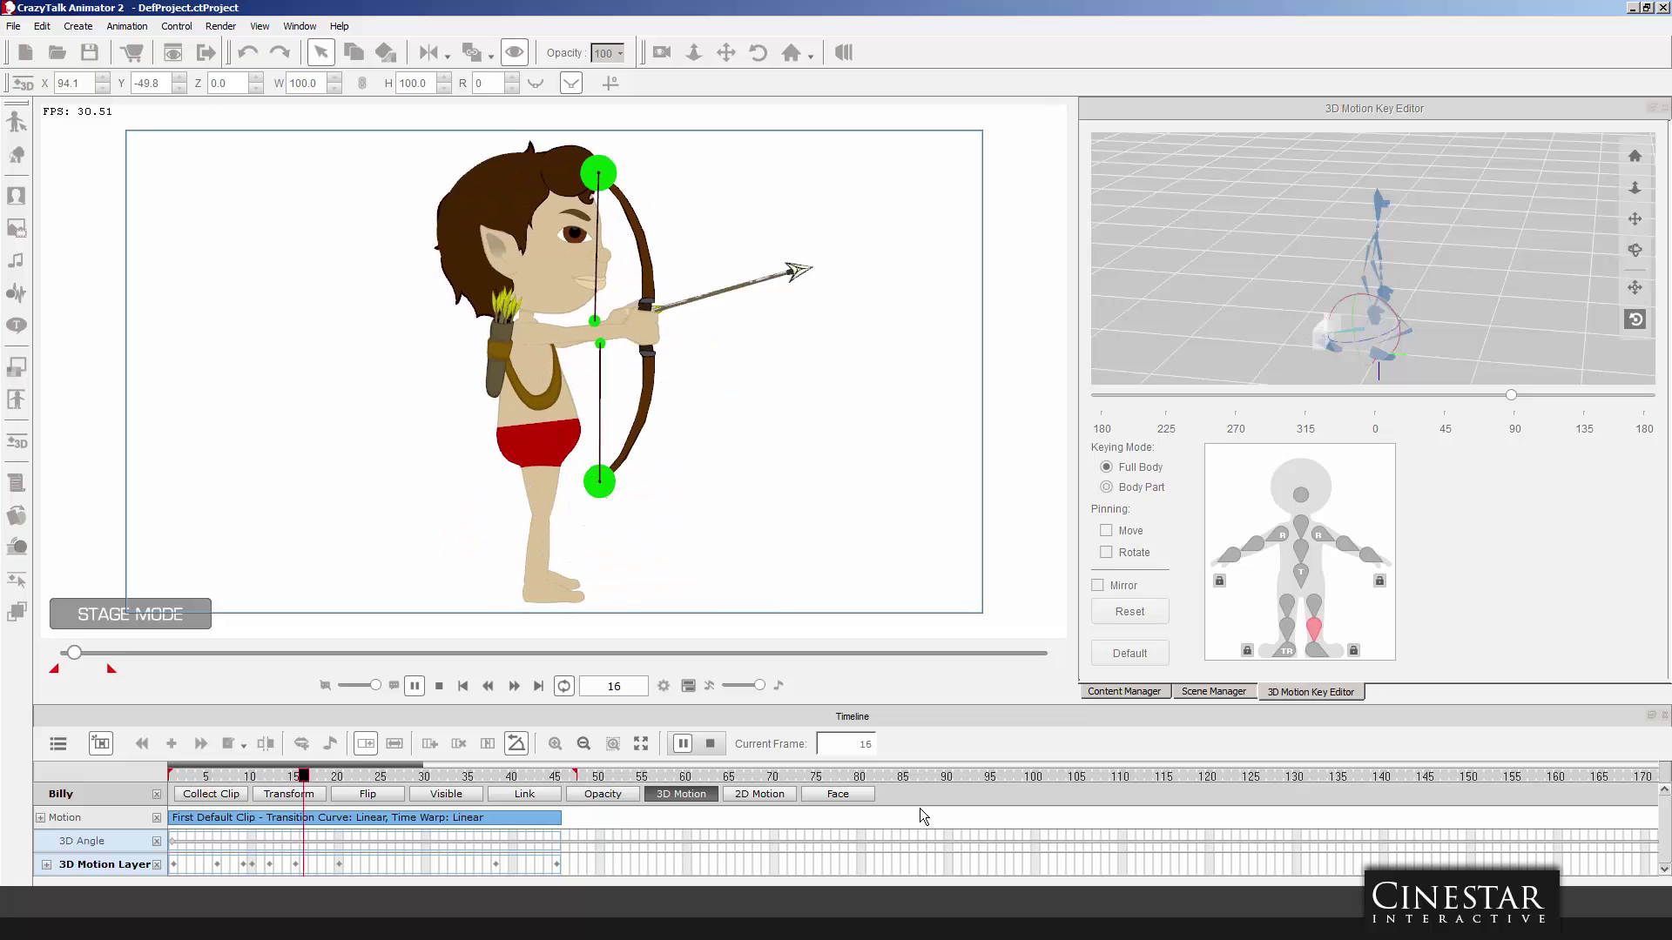
{"action": "left_click", "coordinate": [437, 684]}
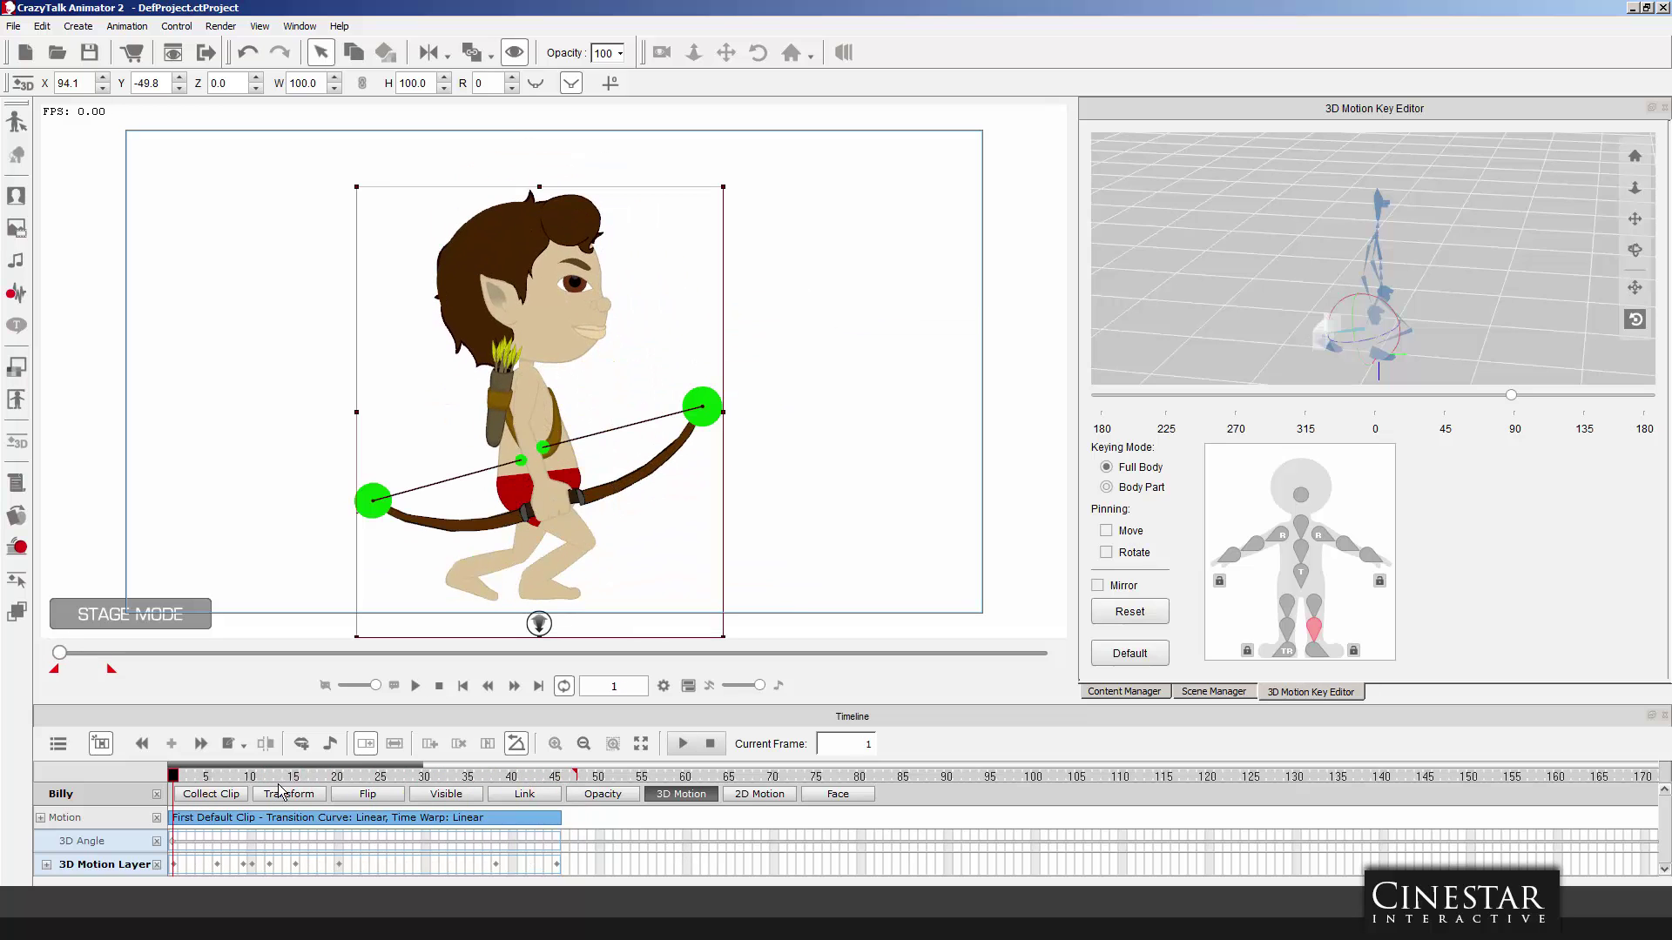
At frame 20, rotate the elf's hips so one leg swings back behind the body.
{"action": "left_click", "coordinate": [185, 777]}
{"action": "left_click_drag", "start_coordinate": [187, 782], "coordinate": [342, 801]}
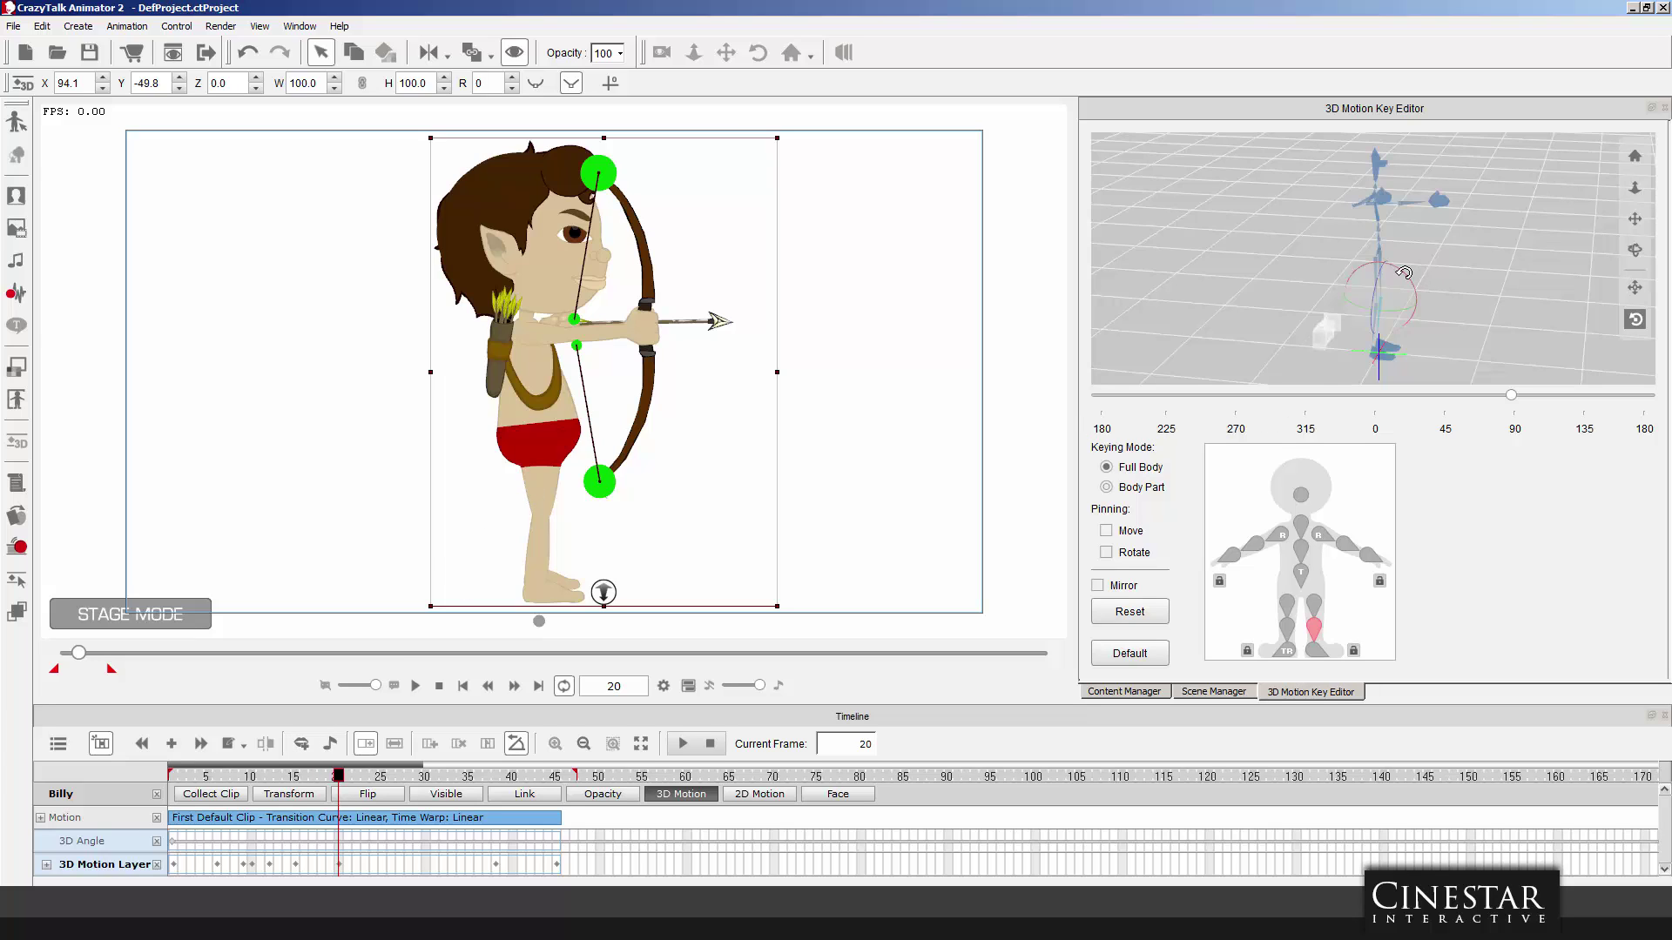
{"action": "left_click", "coordinate": [1304, 591]}
{"action": "left_click_drag", "start_coordinate": [1397, 266], "coordinate": [1448, 277]}
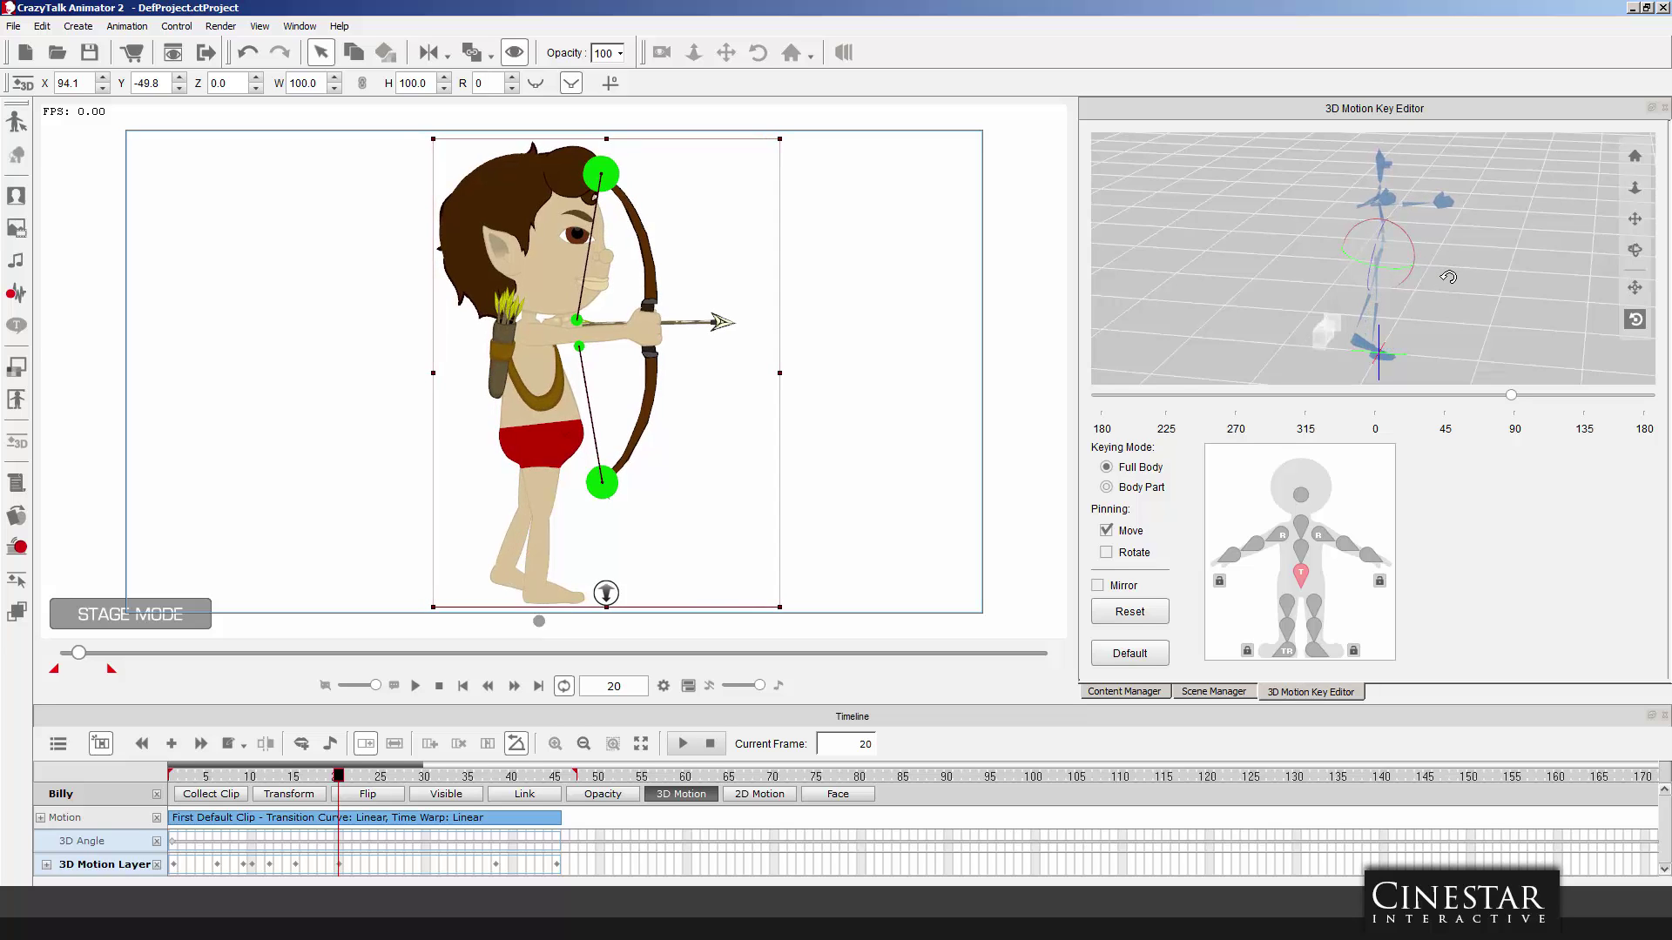
Play back the shot with the hip rotation and examine the stepping pose at frame 12.
{"action": "left_click", "coordinate": [682, 745]}
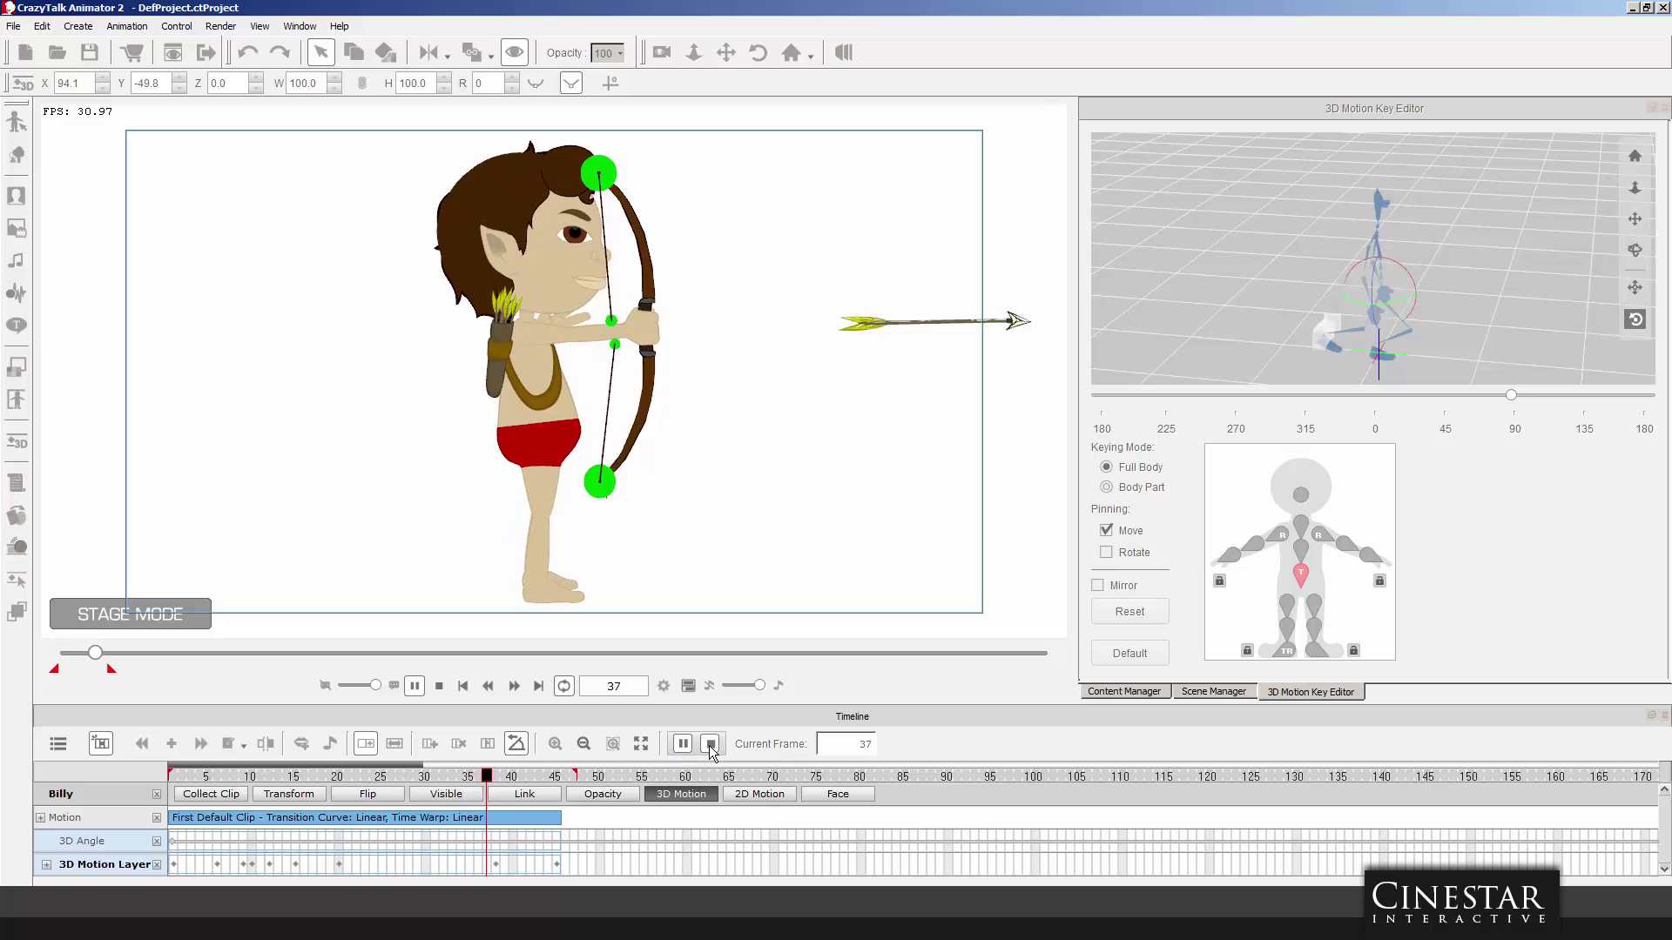
{"action": "left_click", "coordinate": [709, 745]}
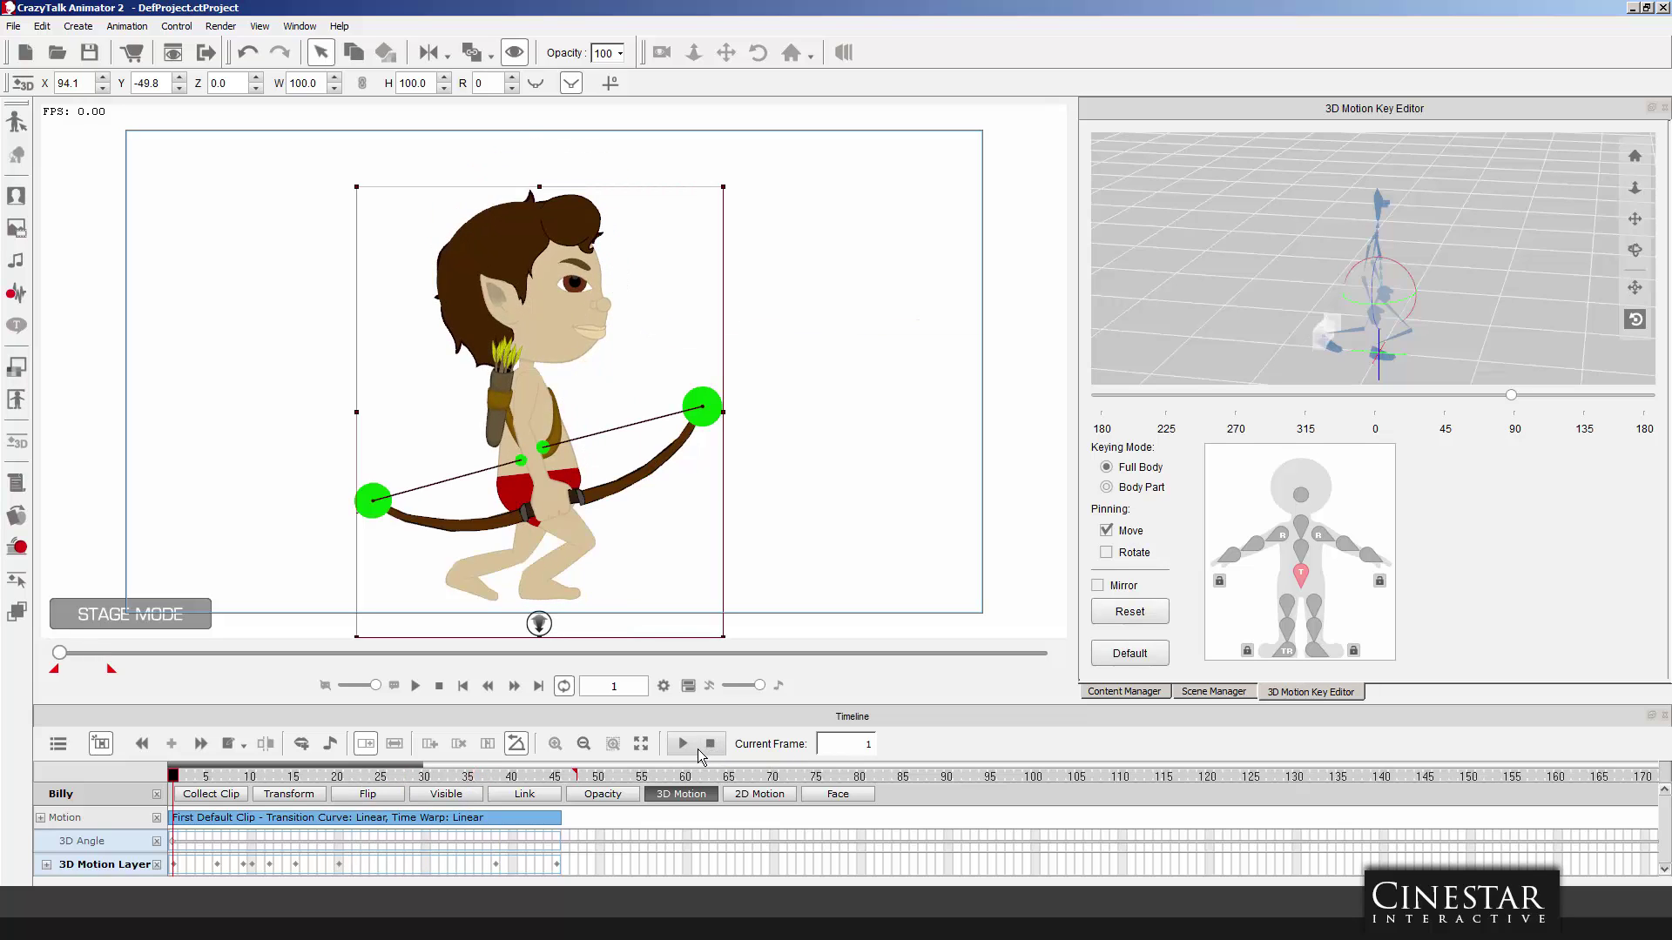
{"action": "left_click_drag", "start_coordinate": [339, 778], "coordinate": [270, 781]}
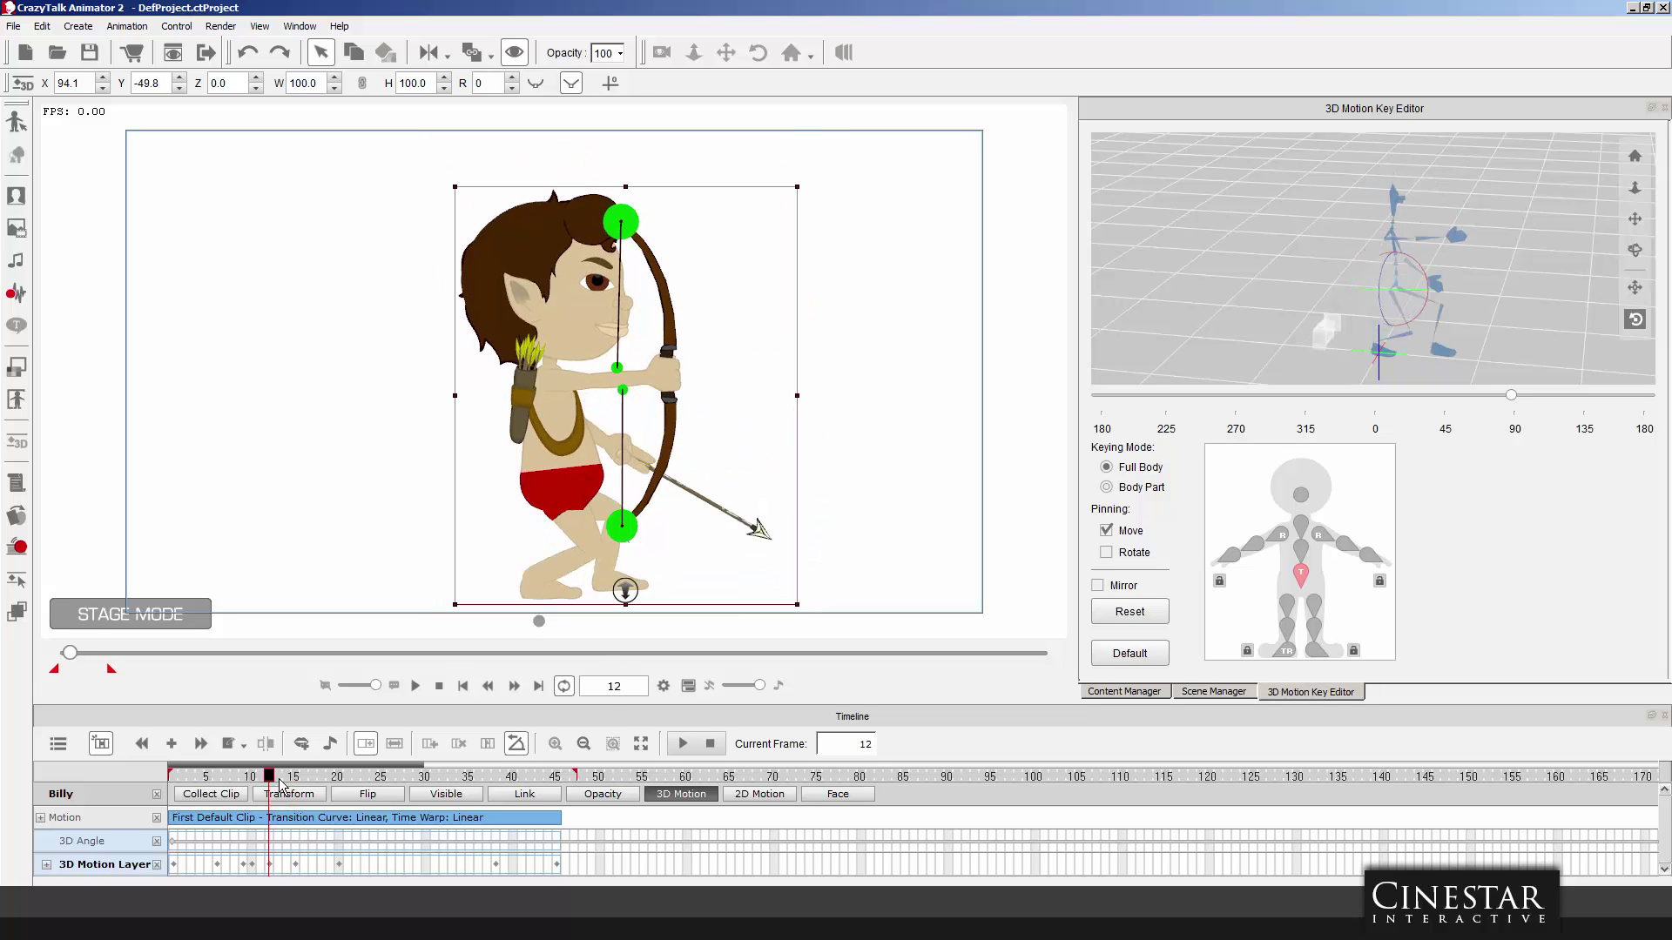
Show the Body, L Leg and R Leg tracks under the character's 3D Motion Layer.
{"action": "left_click", "coordinate": [48, 866]}
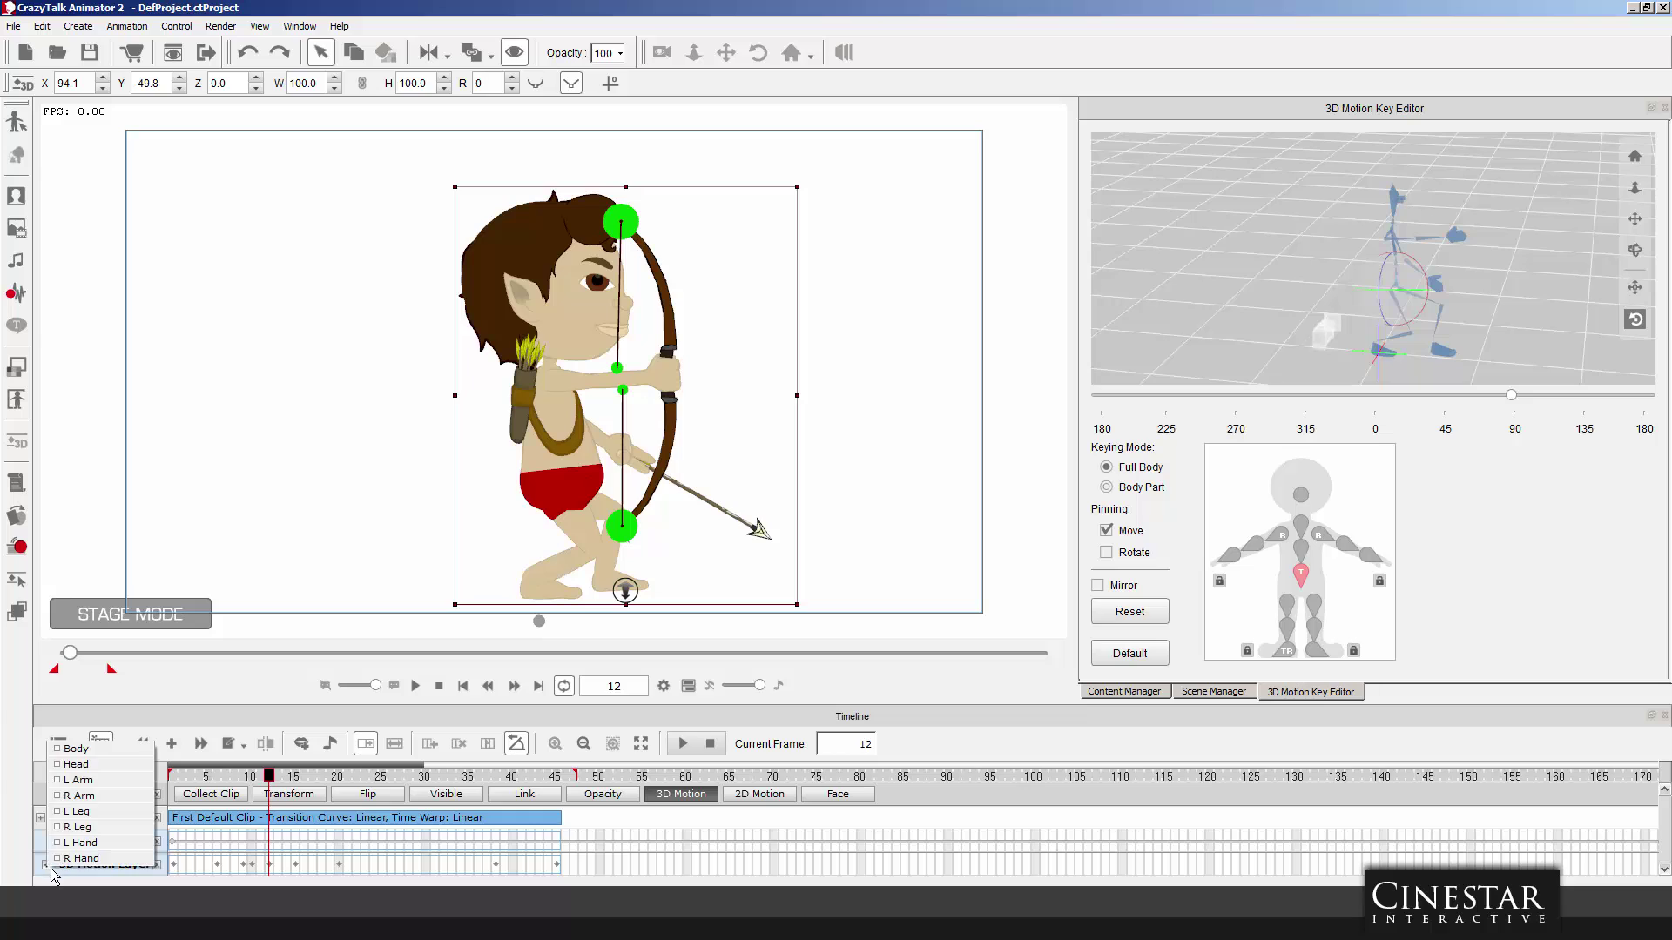
{"action": "left_click", "coordinate": [57, 750]}
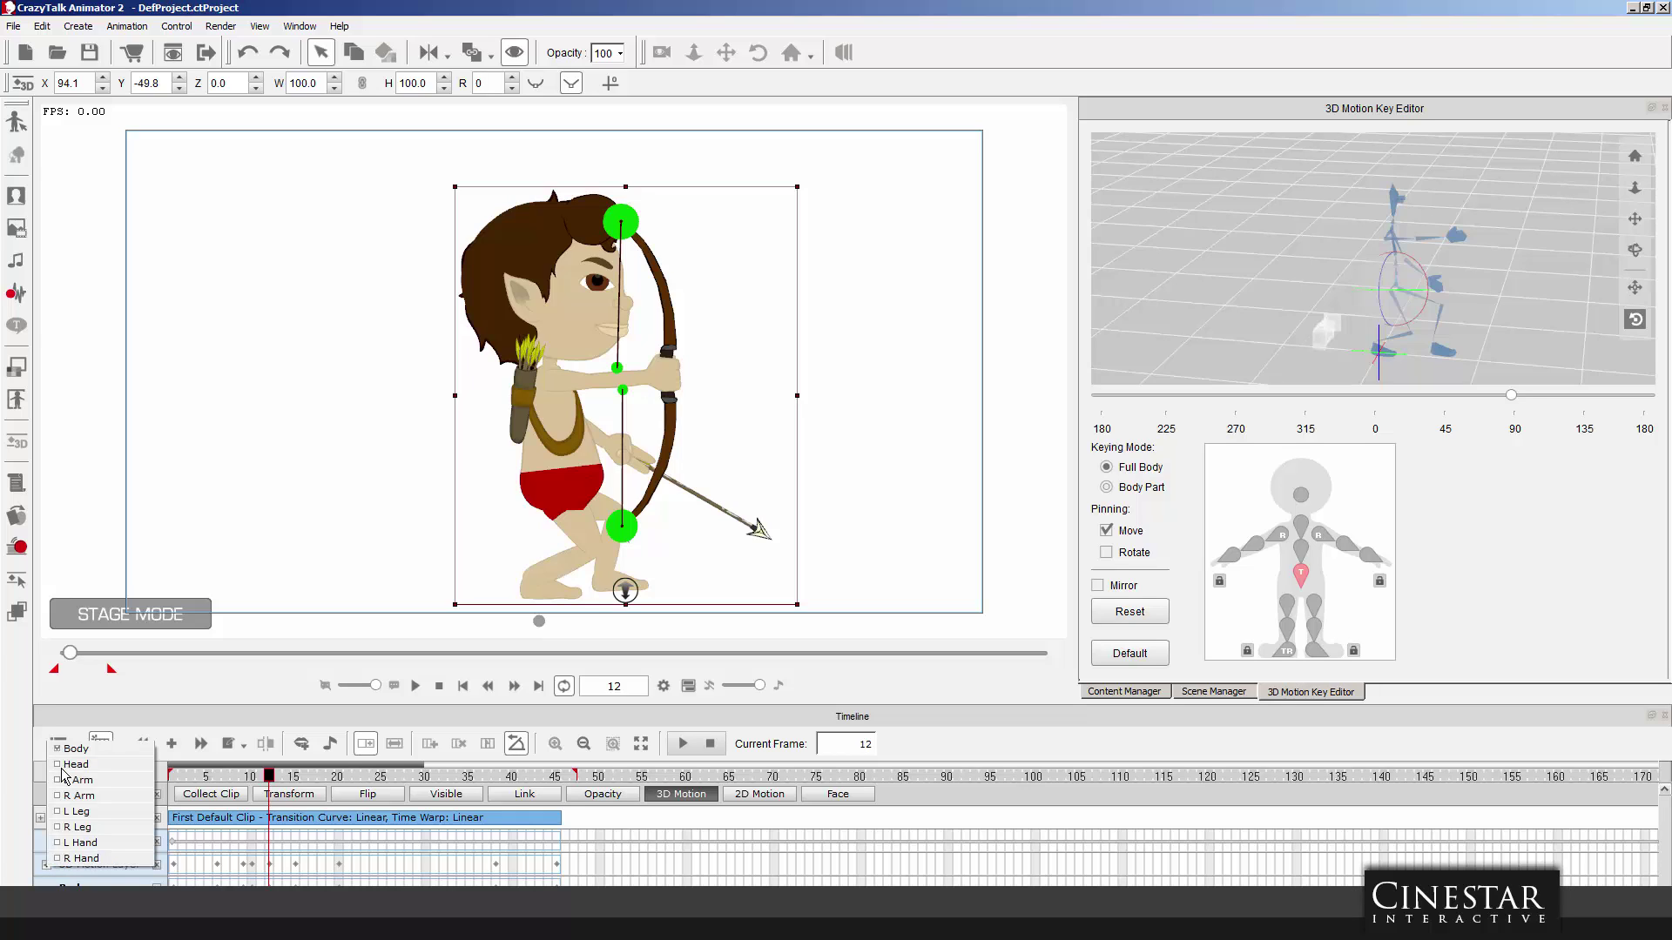
{"action": "left_click", "coordinate": [59, 828]}
Delete the L Leg keys at frames 15, 20, 38 and 45.
{"action": "left_click", "coordinate": [293, 866]}
{"action": "left_click", "coordinate": [293, 865]}
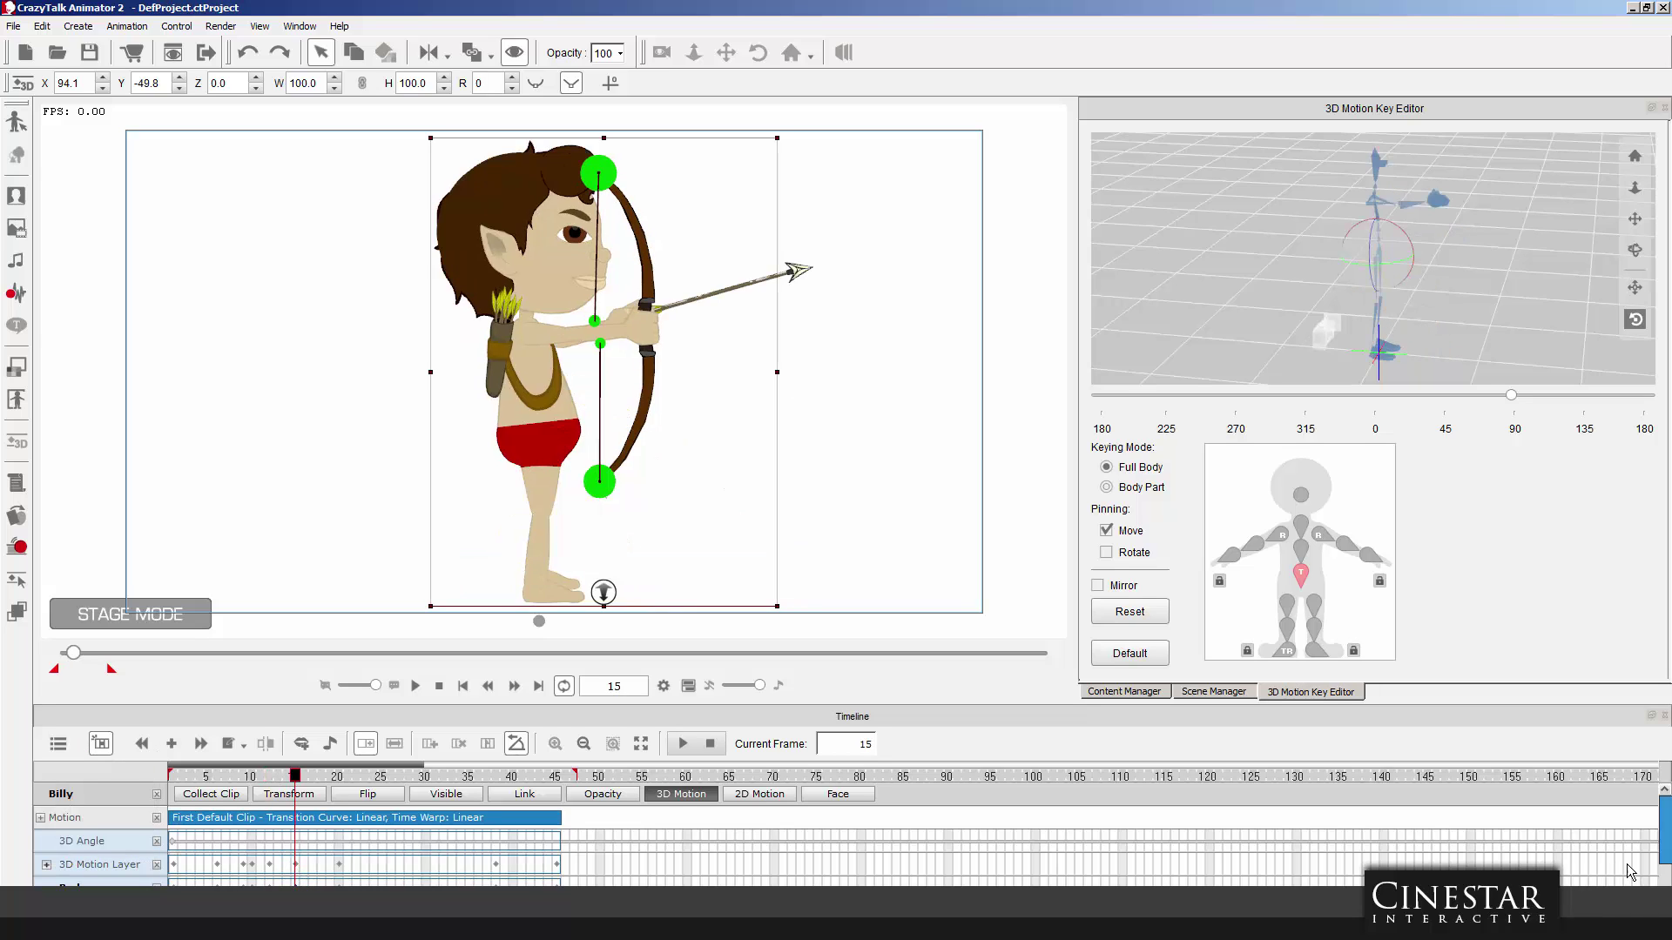
{"action": "left_click_drag", "start_coordinate": [1665, 843], "coordinate": [1665, 869]}
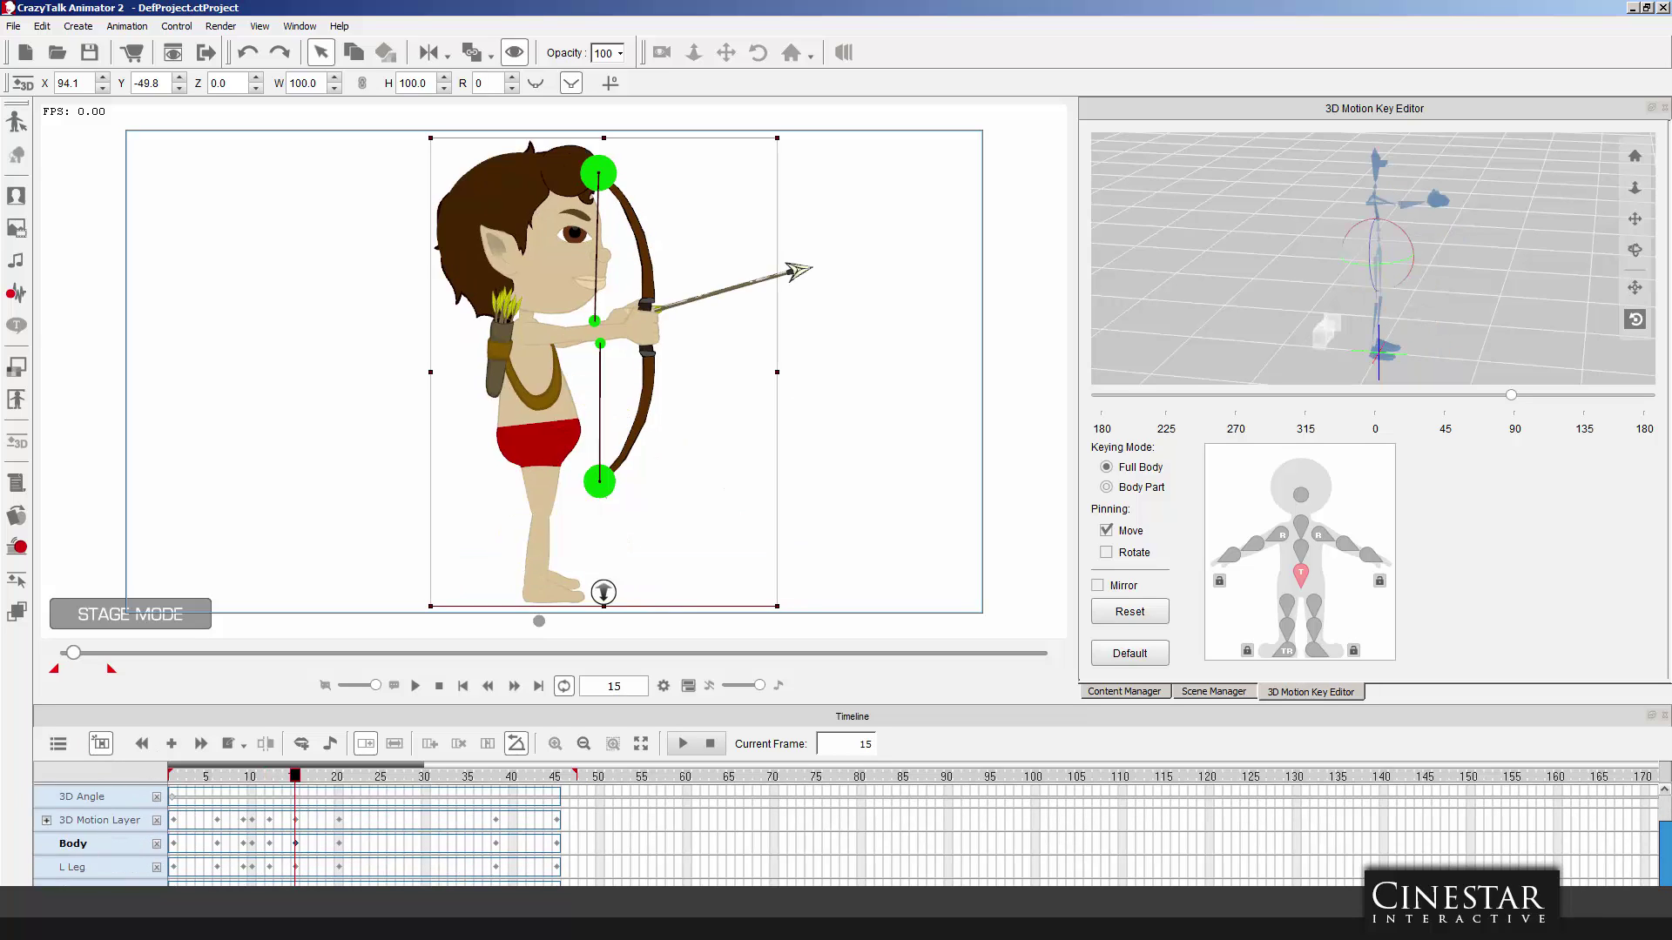
{"action": "left_click", "coordinate": [297, 868]}
{"action": "key", "text": "Delete"}
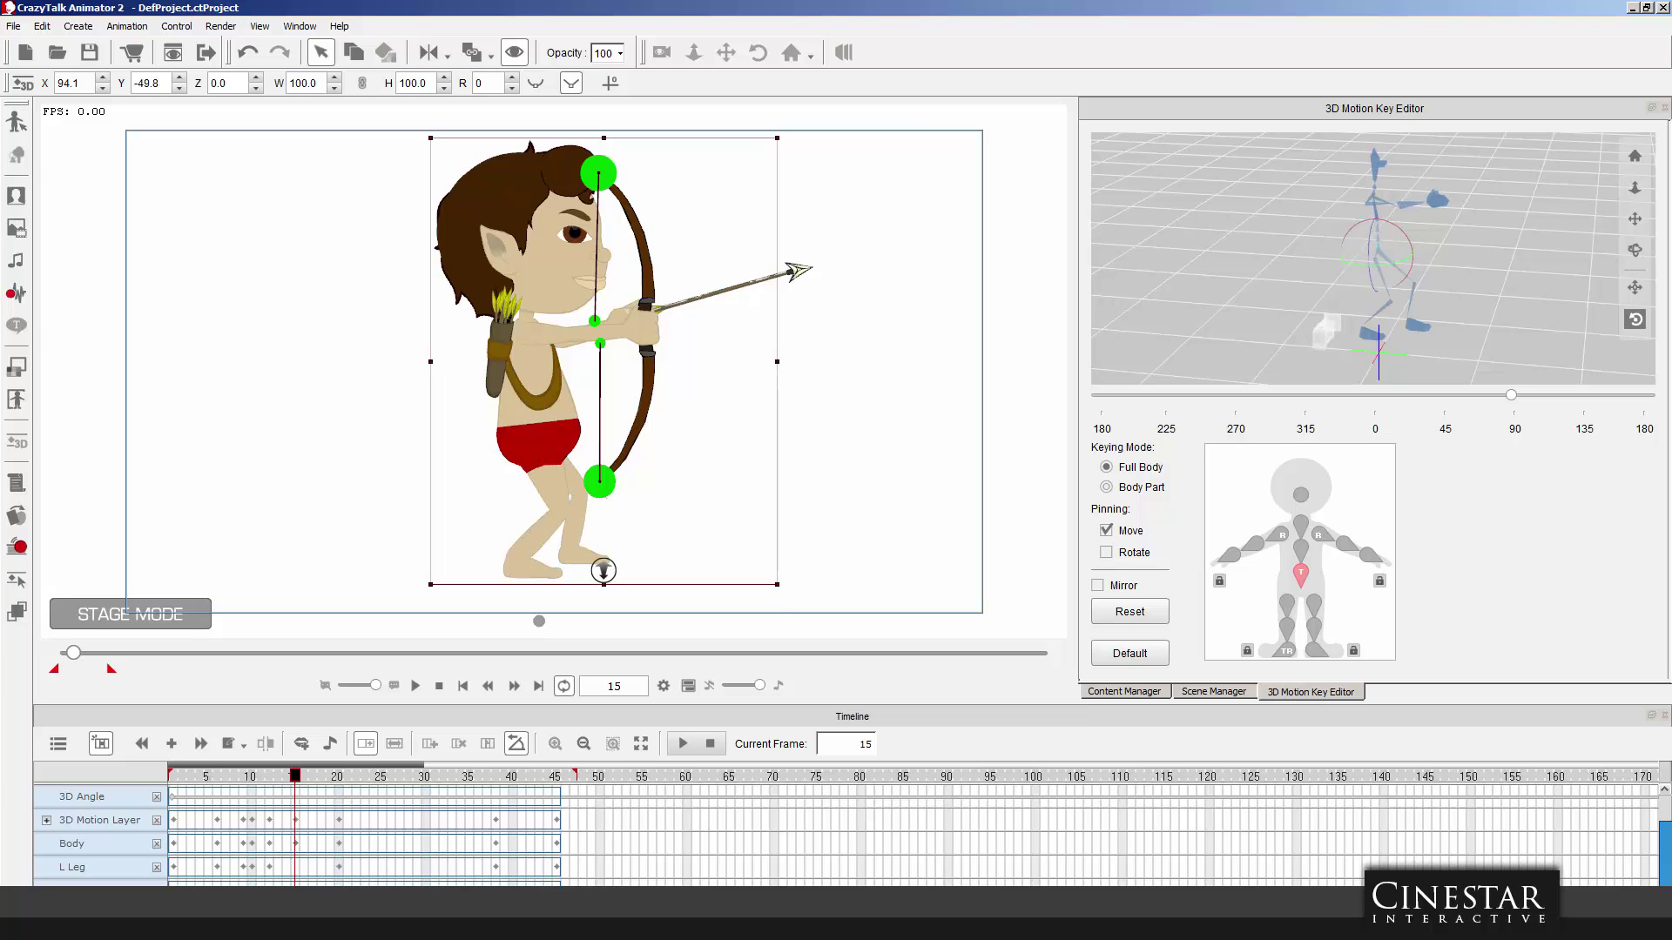
{"action": "left_click", "coordinate": [339, 868]}
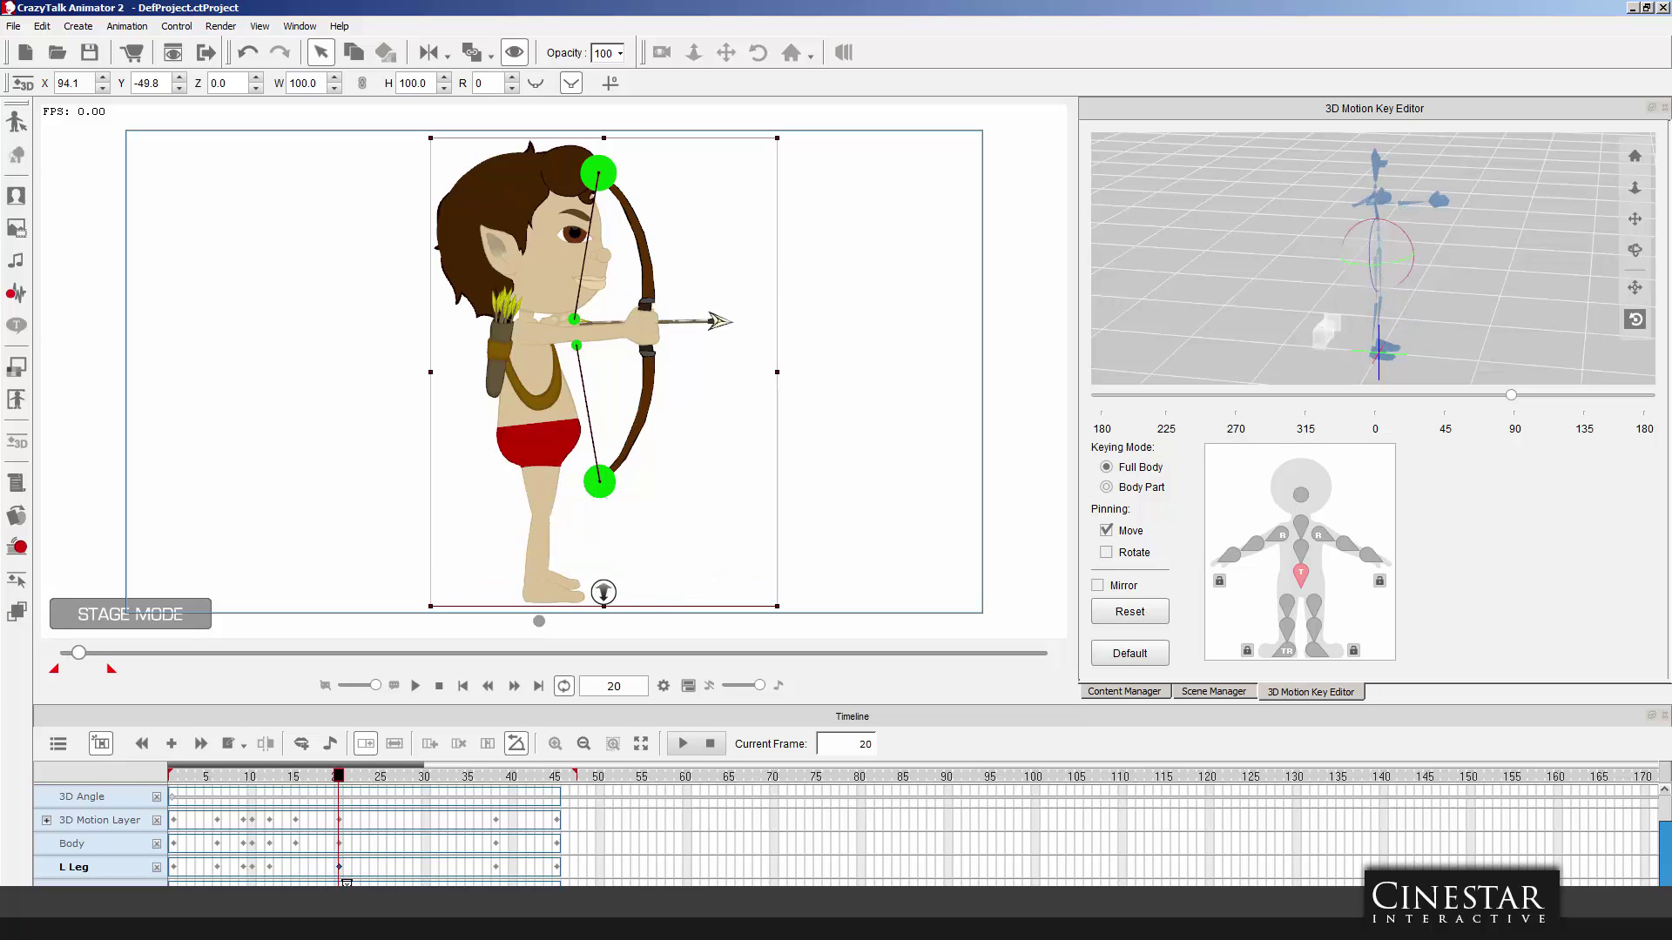
{"action": "key", "text": "Delete"}
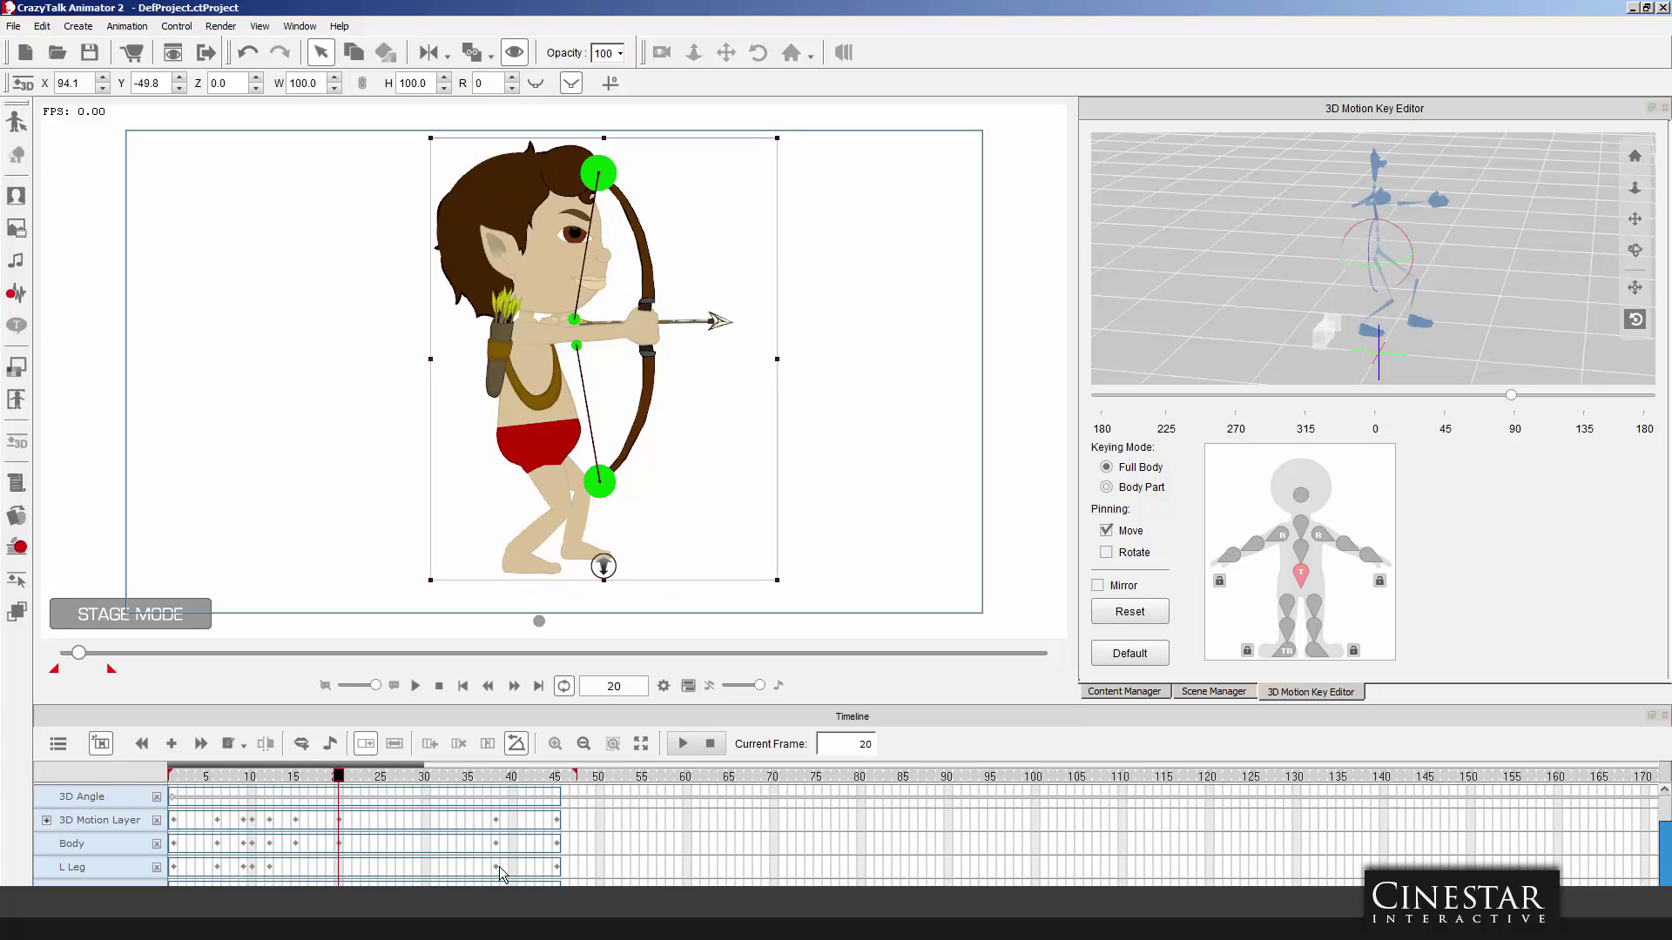
{"action": "left_click", "coordinate": [500, 868]}
{"action": "left_click", "coordinate": [495, 868]}
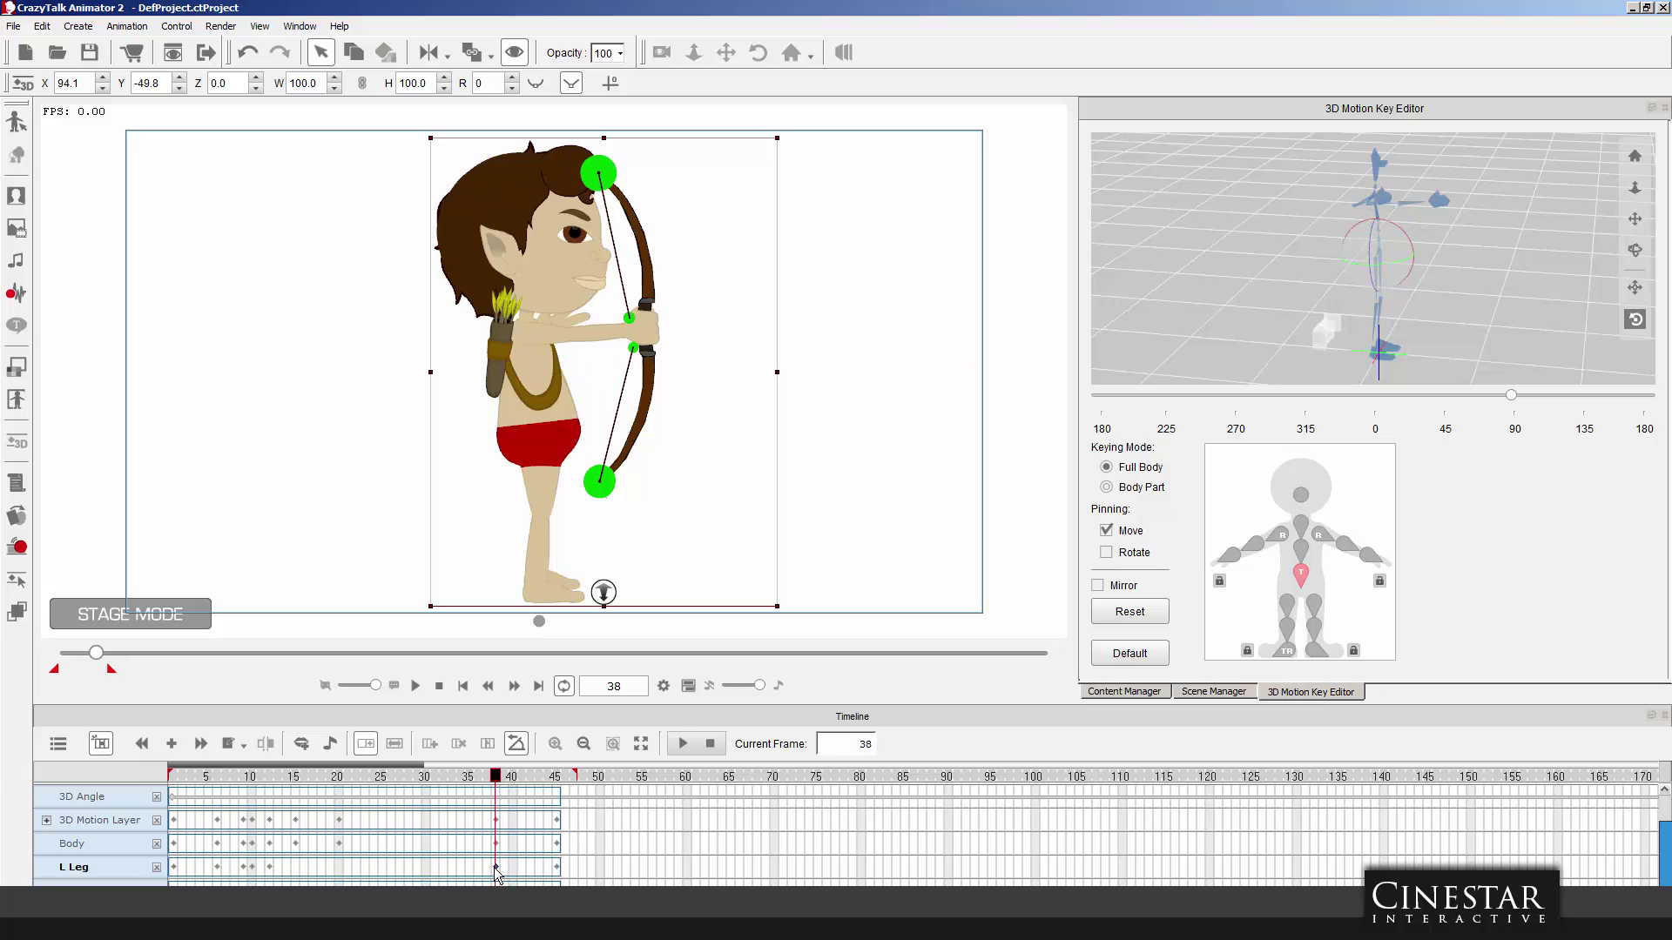
{"action": "key", "text": "Delete"}
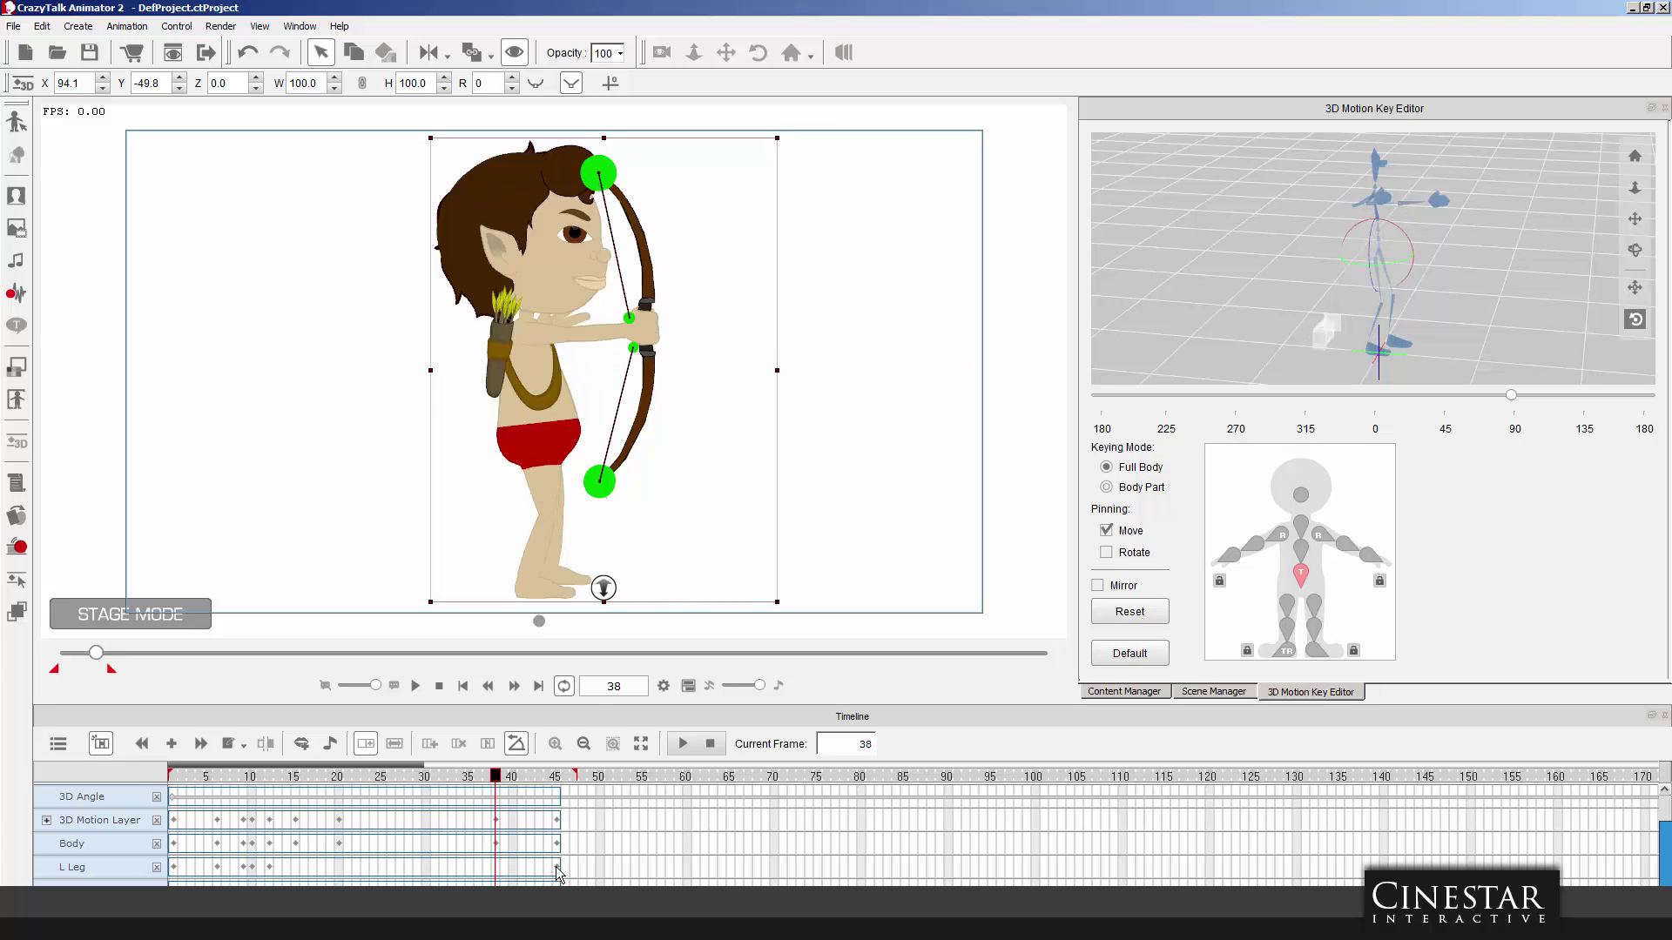
{"action": "left_click", "coordinate": [557, 869]}
{"action": "key", "text": "Delete"}
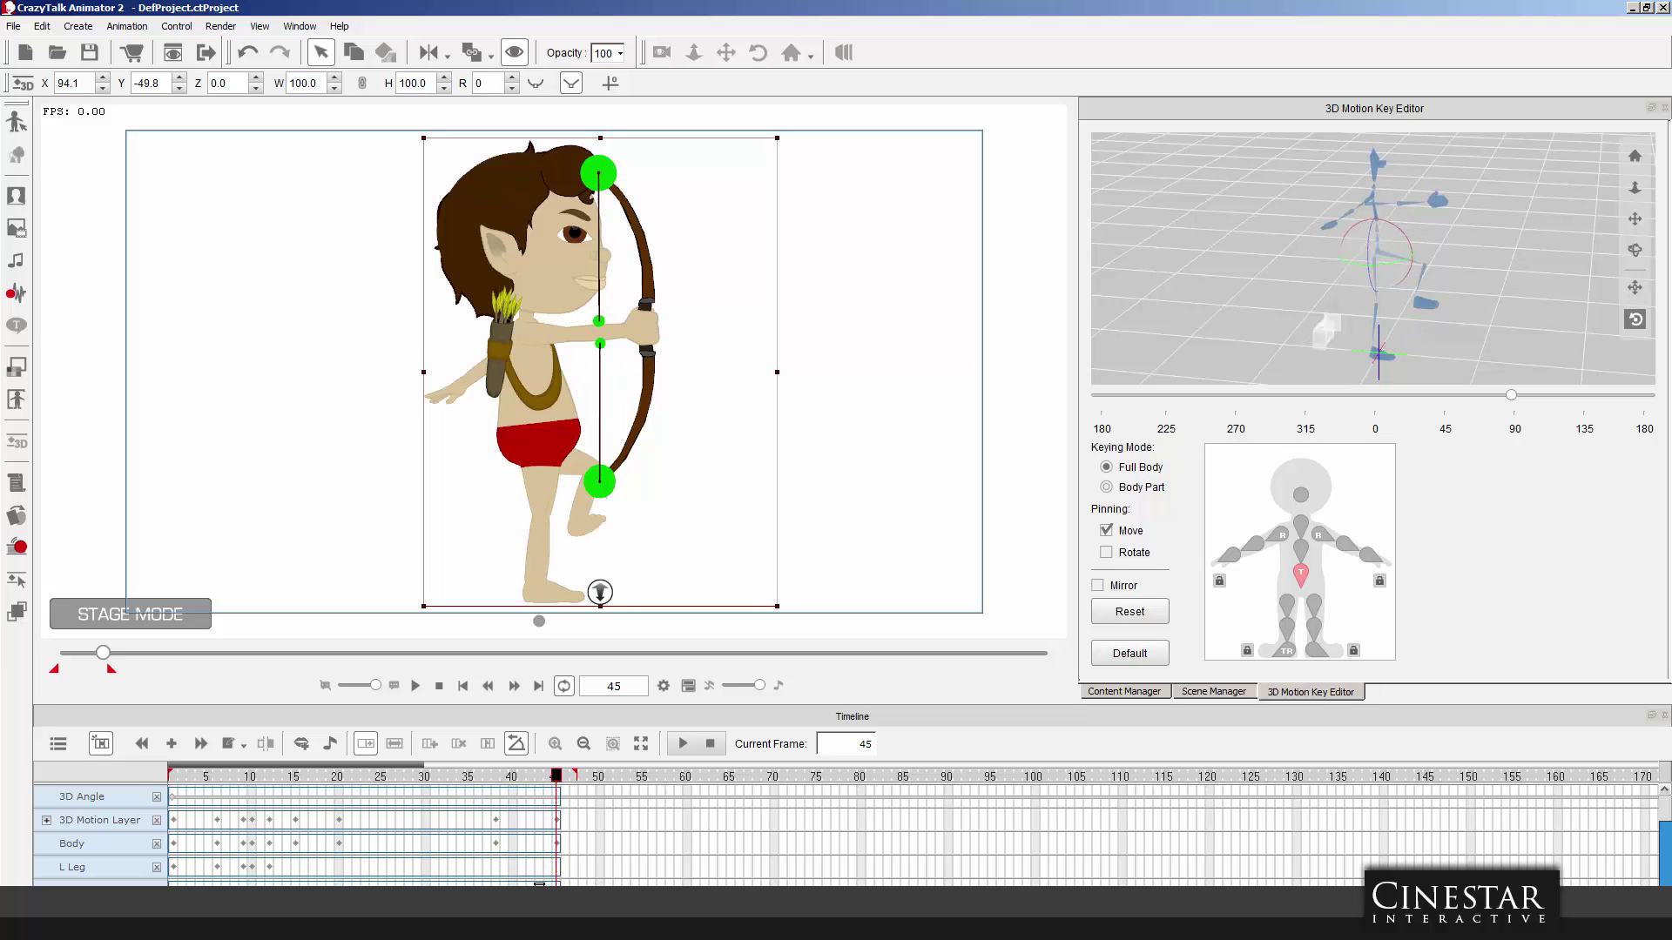
Delete the L Leg keys at frames 6 and 9.
{"action": "left_click_drag", "start_coordinate": [270, 778], "coordinate": [208, 791]}
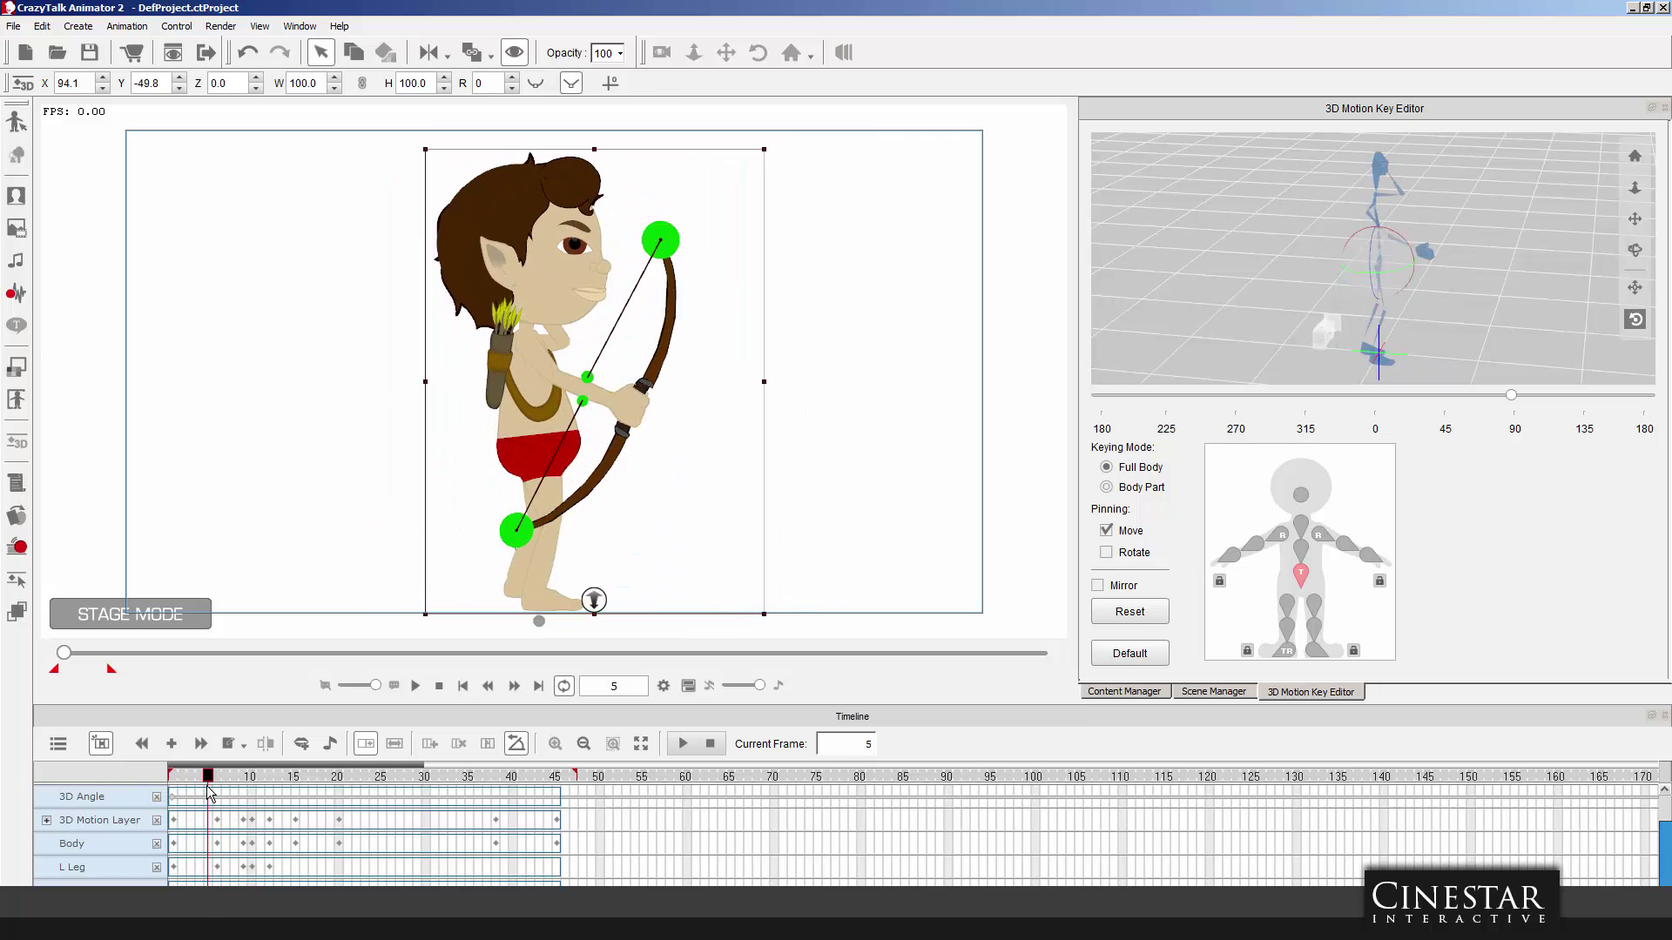
{"action": "left_click", "coordinate": [218, 868]}
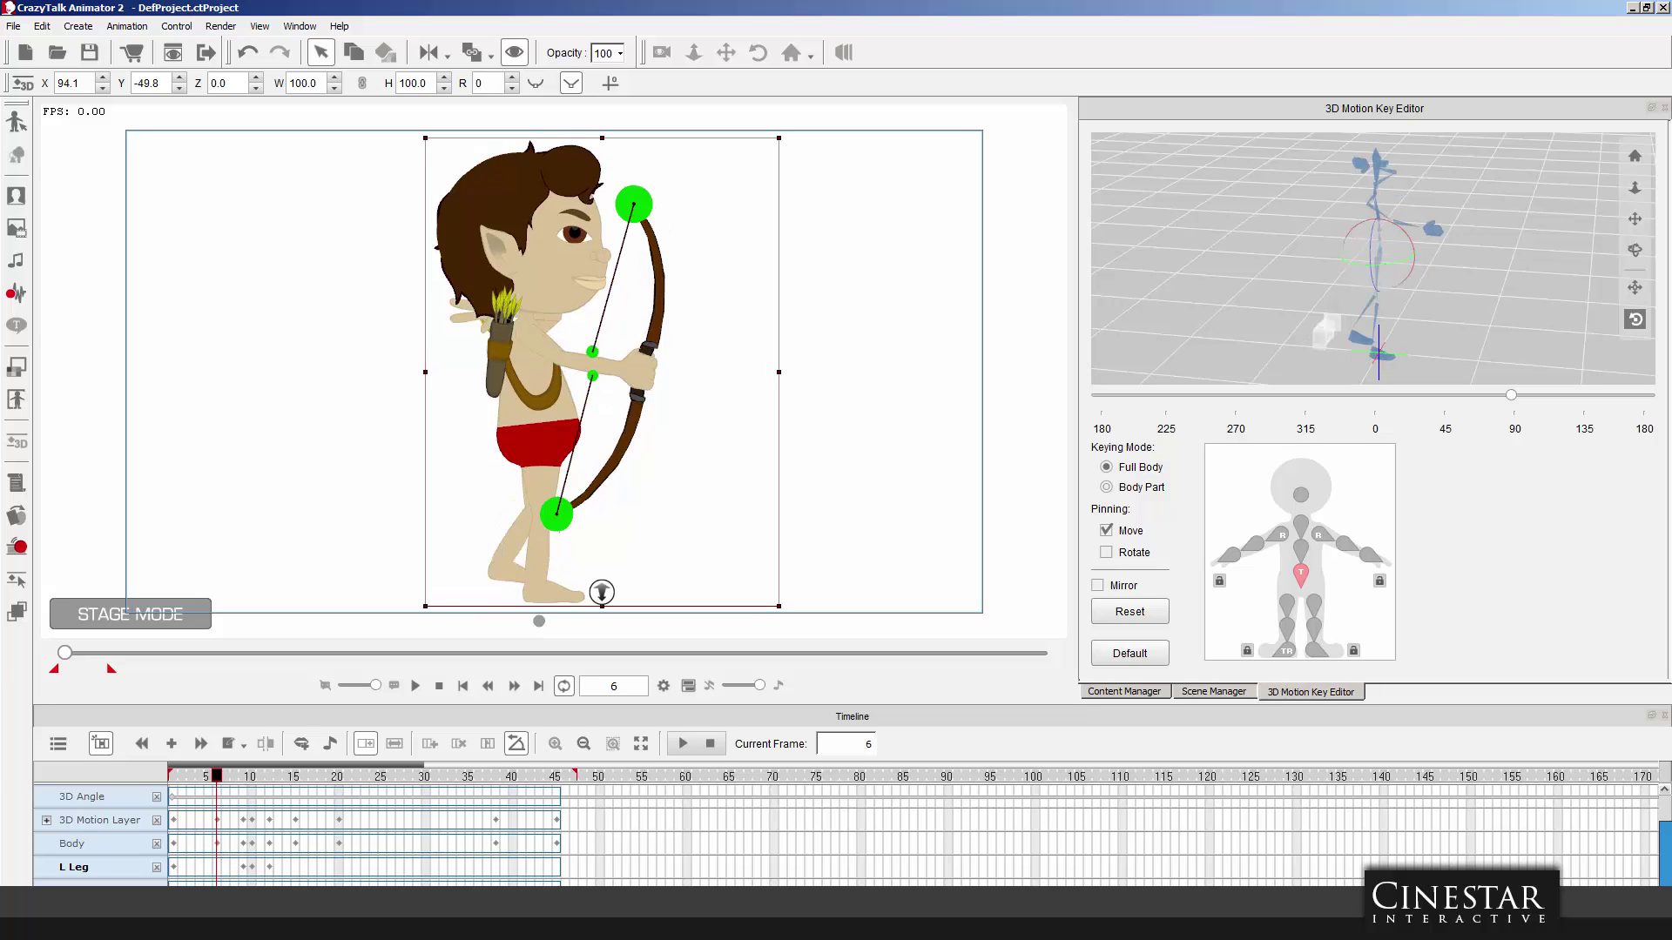
{"action": "left_click", "coordinate": [244, 869]}
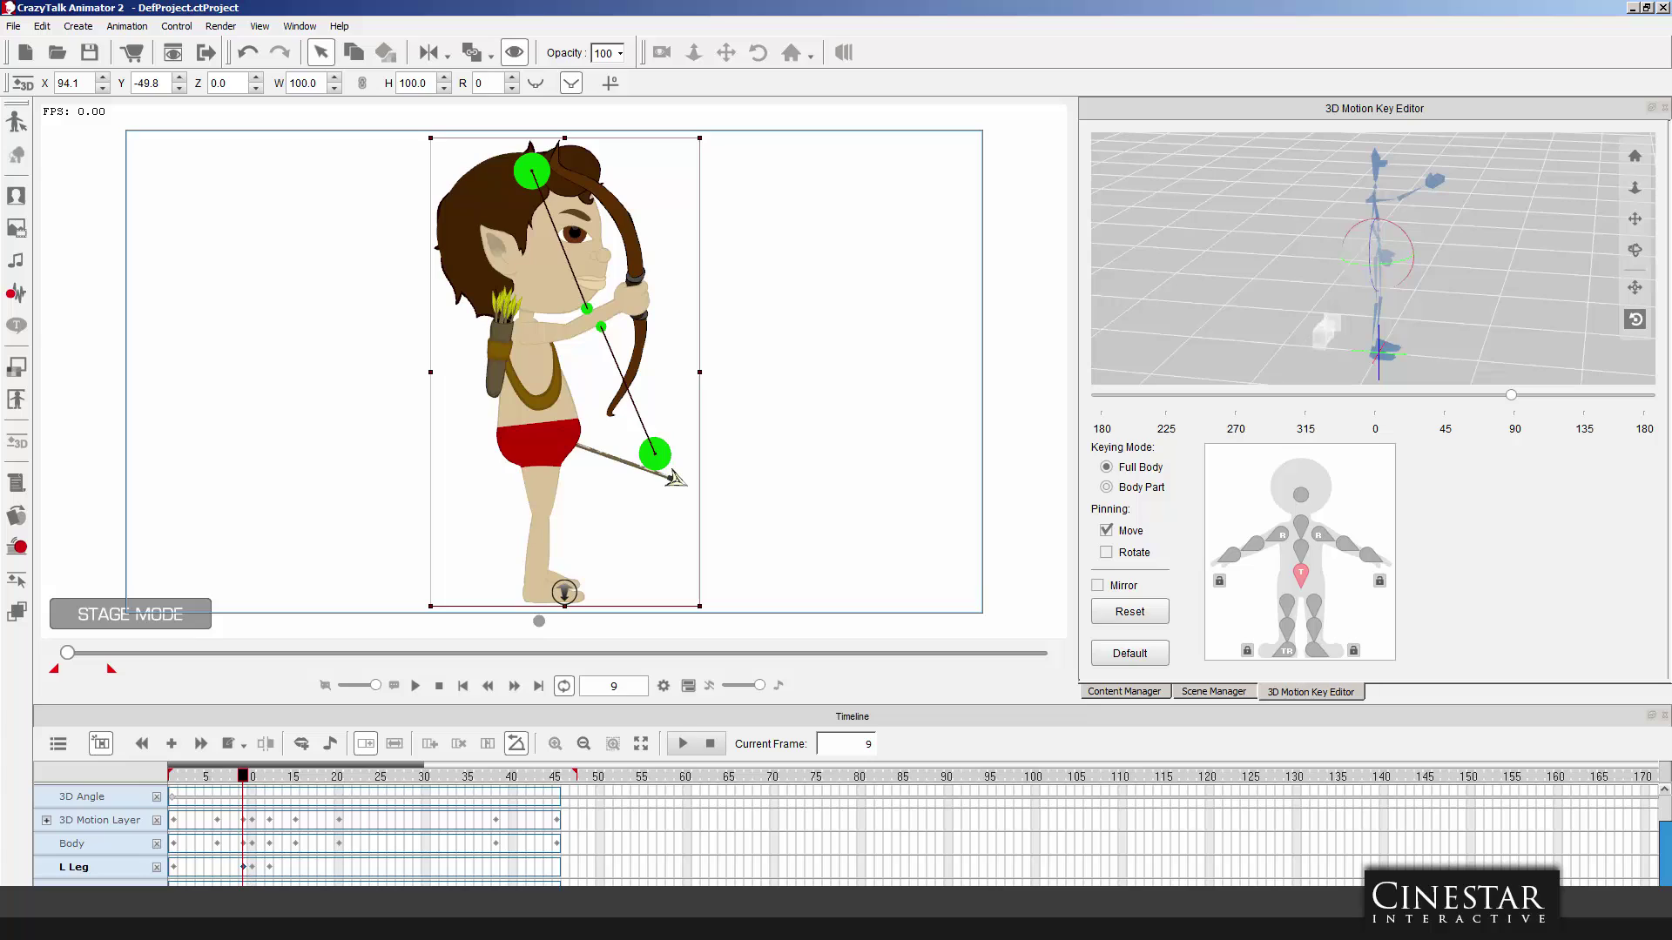
{"action": "key", "text": "Delete"}
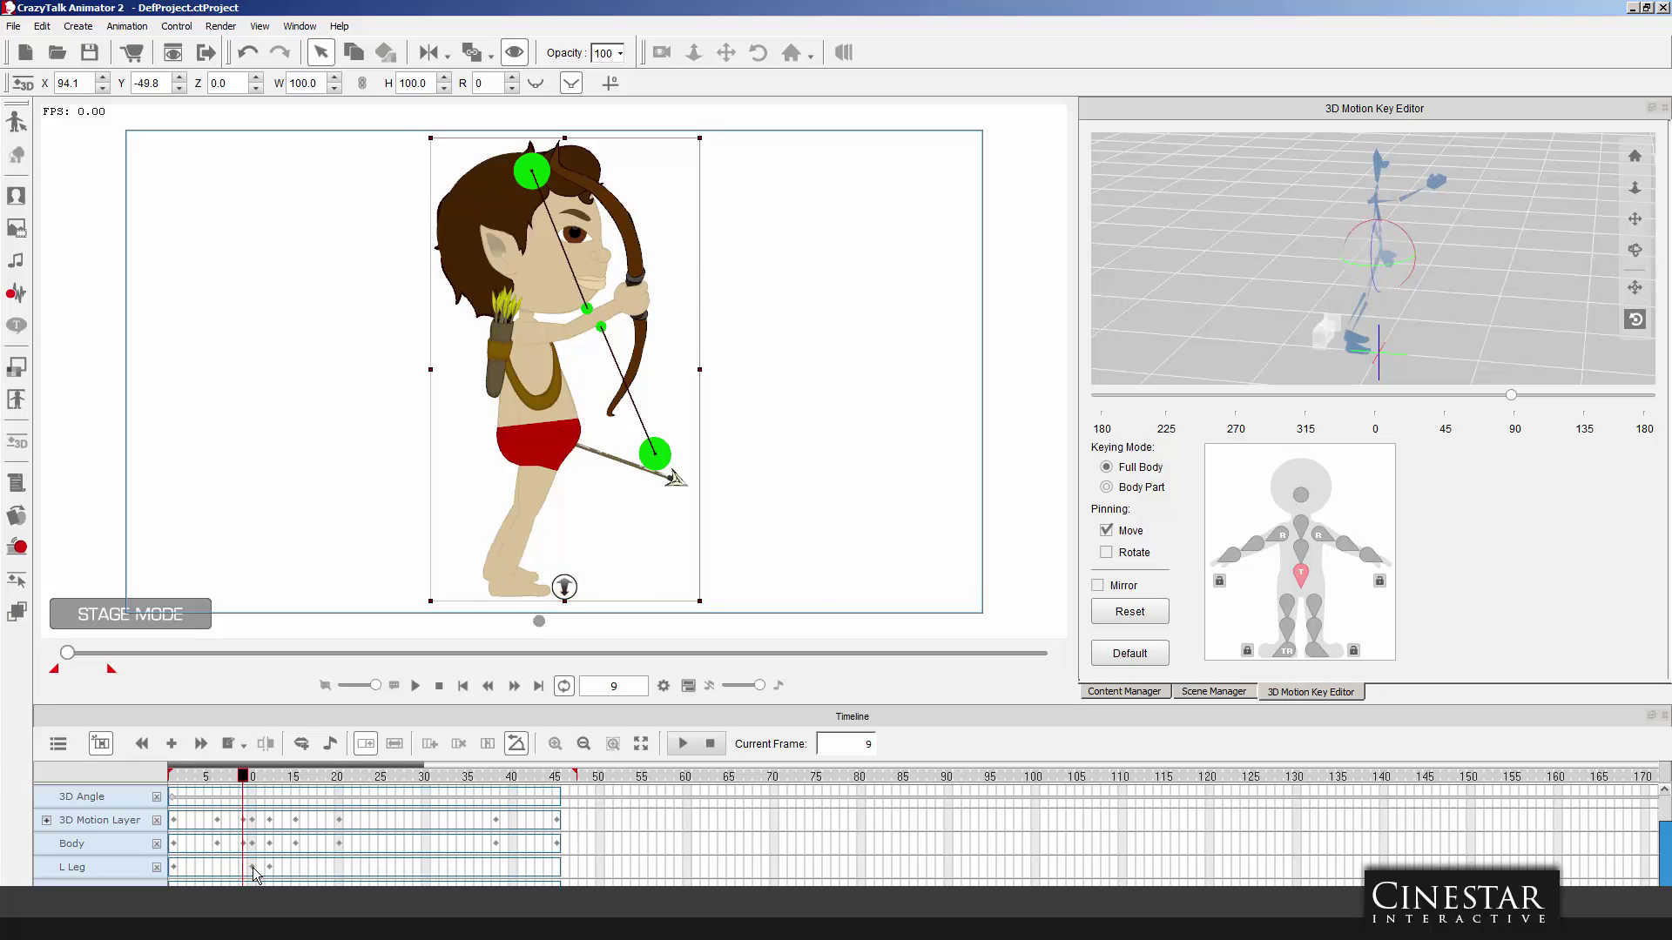
Check the L Leg poses at frames 10 and 12 and preview the animation from frame 1.
{"action": "left_click", "coordinate": [253, 868]}
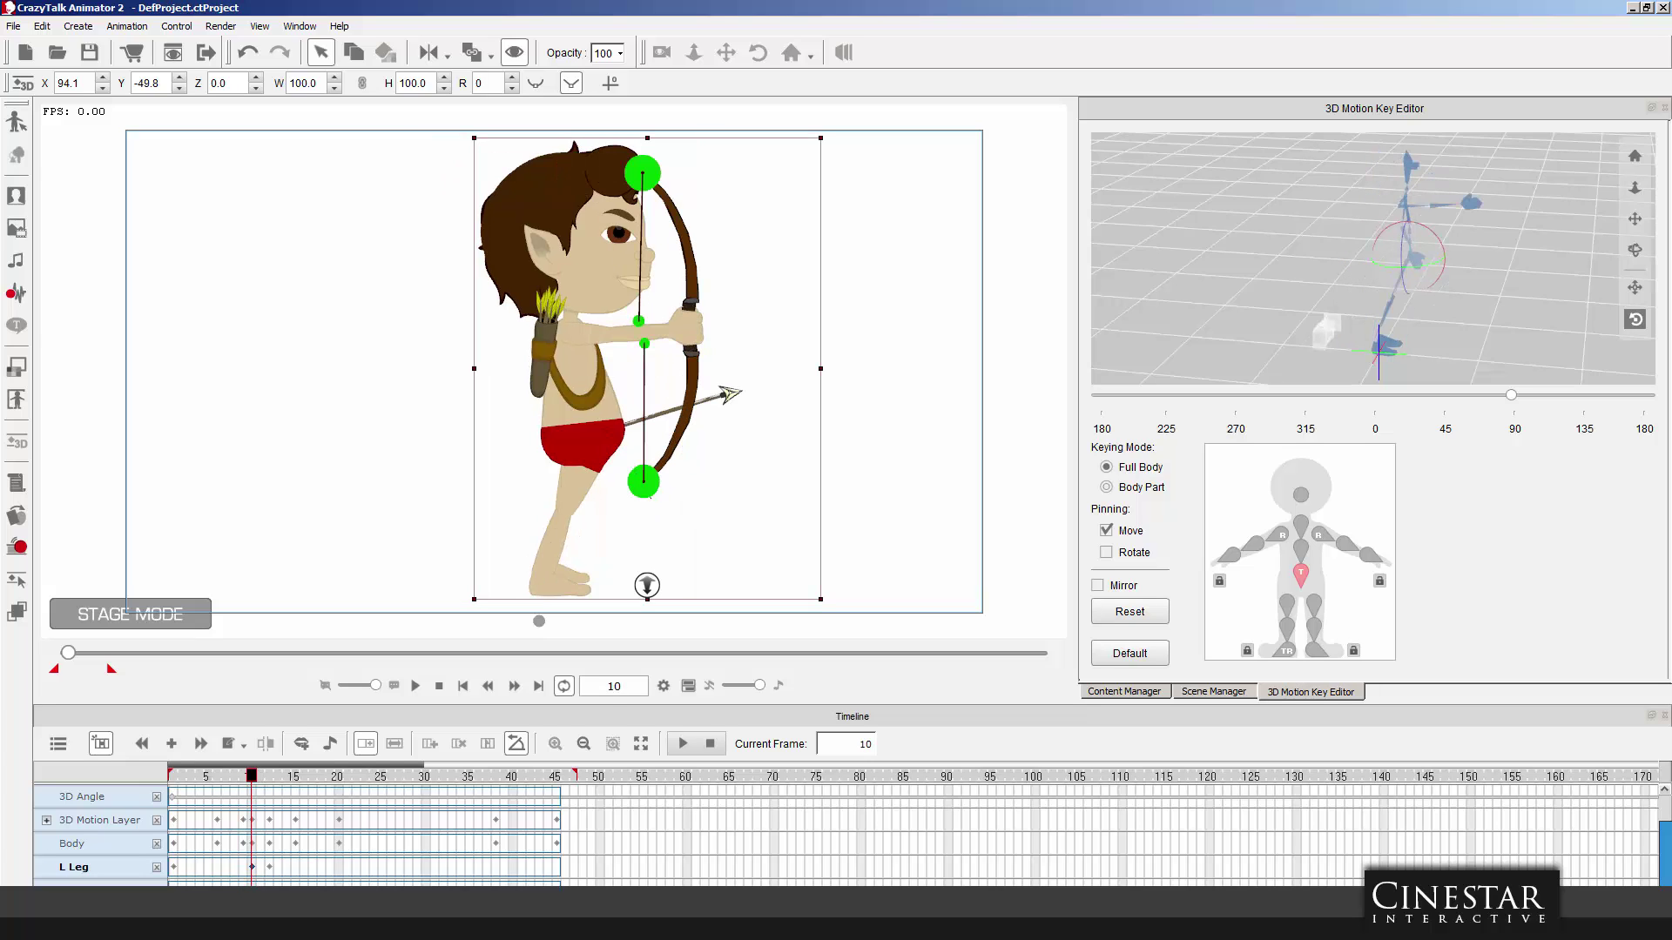
{"action": "left_click", "coordinate": [270, 869]}
{"action": "left_click_drag", "start_coordinate": [270, 776], "coordinate": [139, 778]}
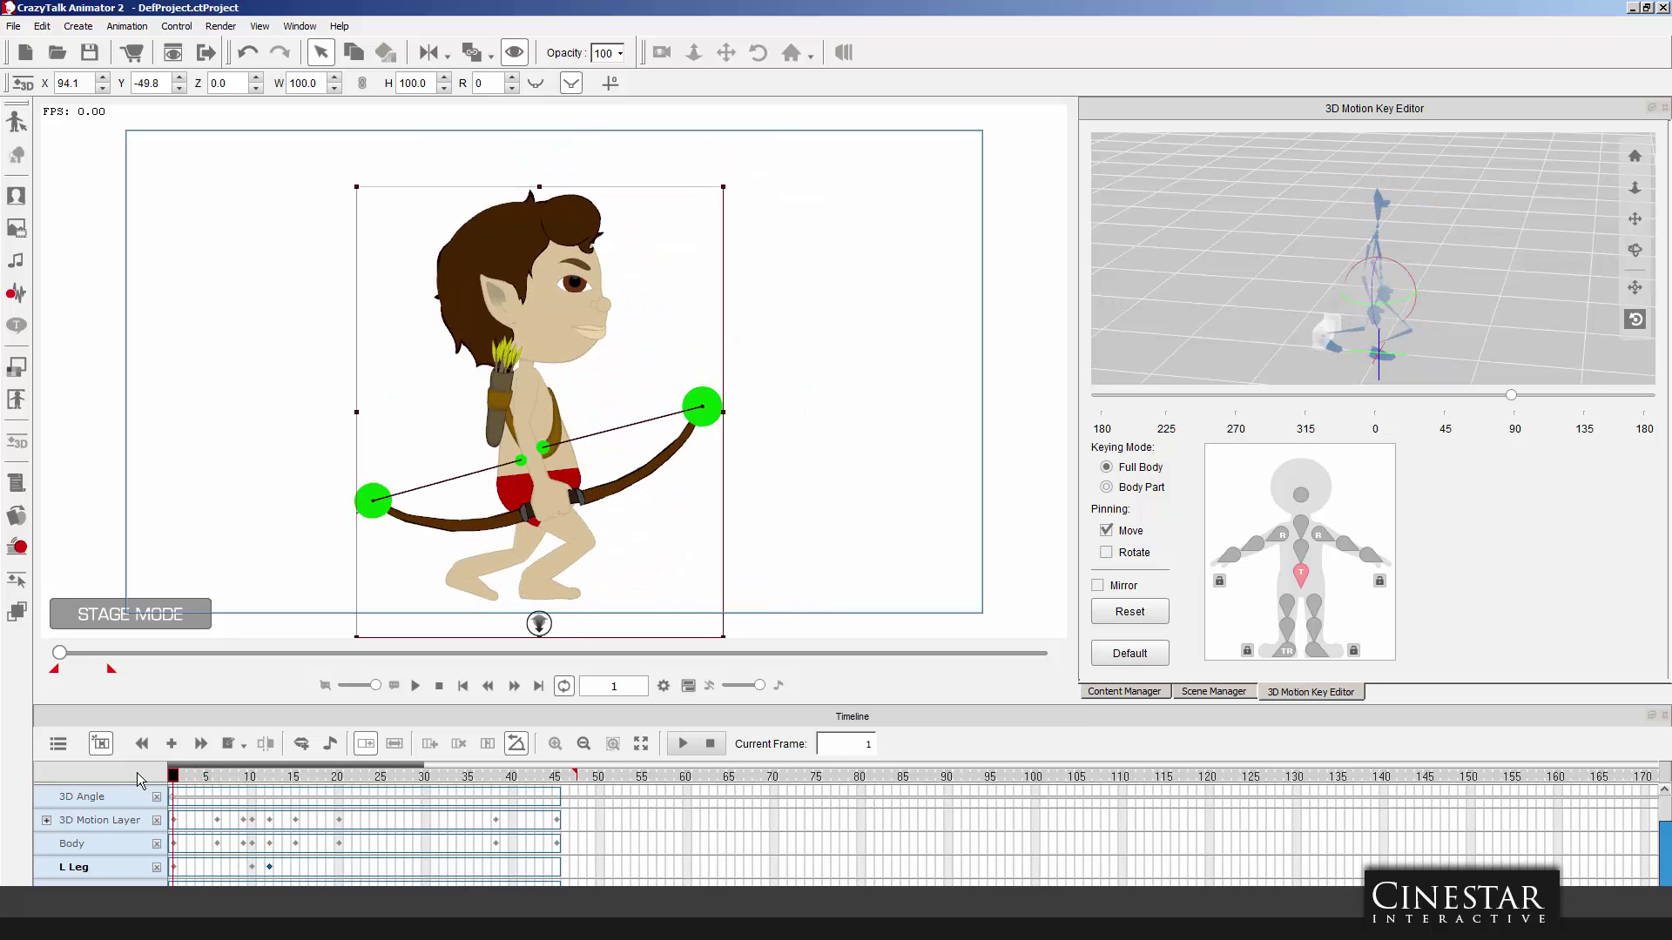
{"action": "left_click", "coordinate": [415, 686]}
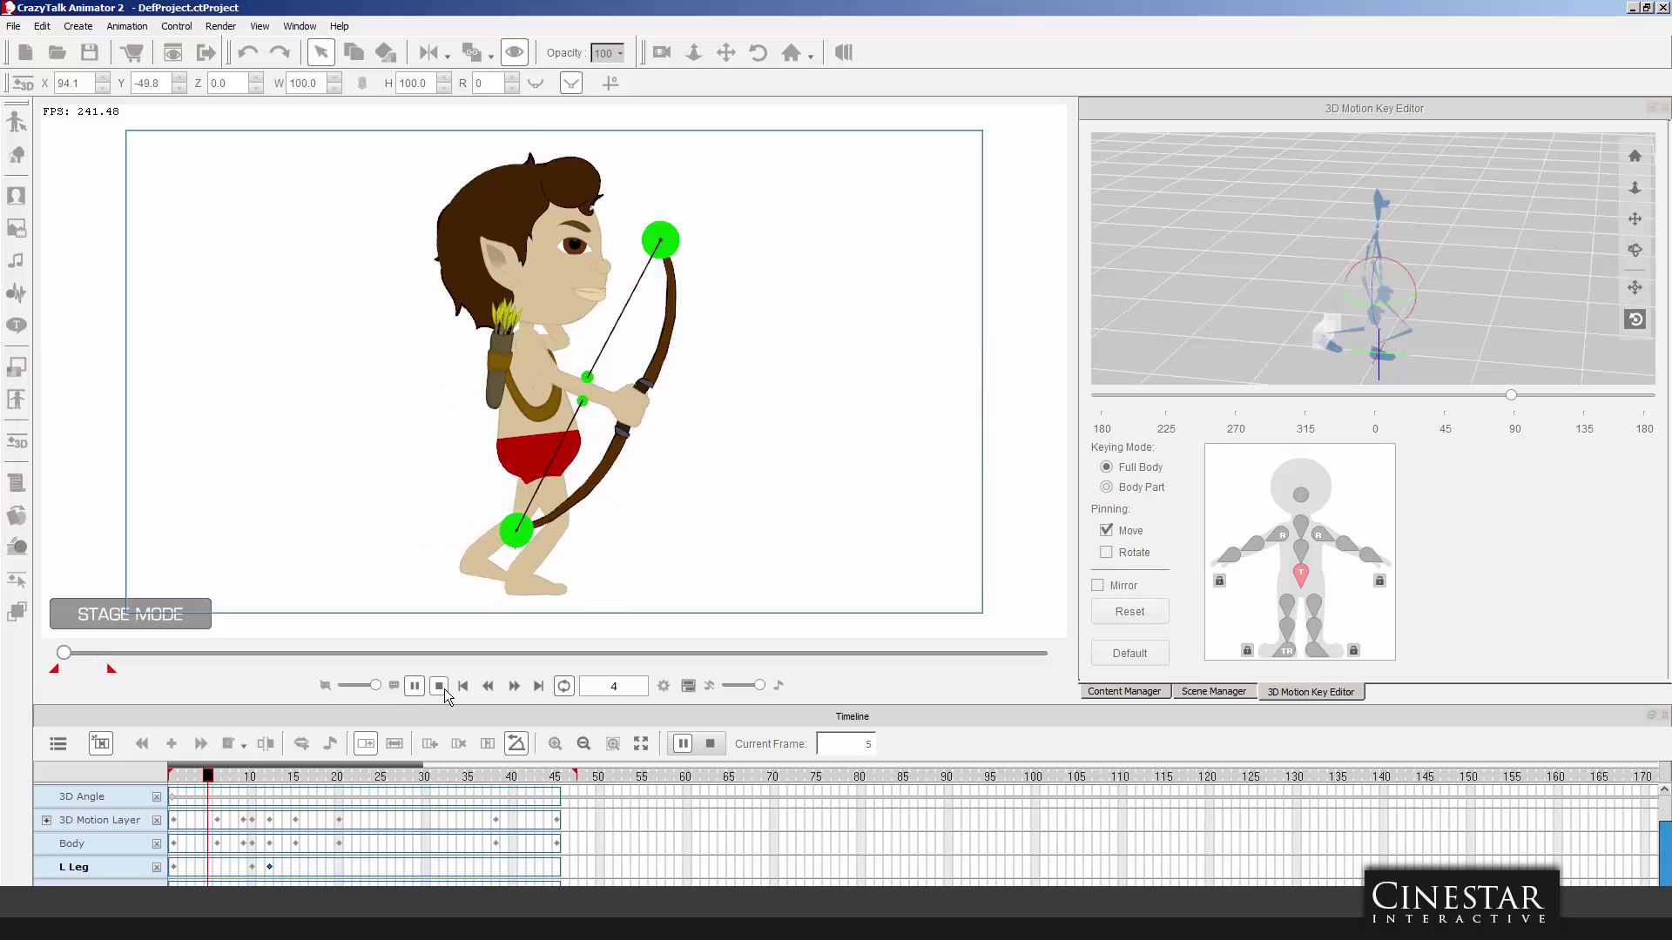
{"action": "left_click", "coordinate": [439, 686]}
Delete the remaining L Leg keys at frames 10 and 12, keeping only the one at frame 1.
{"action": "left_click_drag", "start_coordinate": [256, 866], "coordinate": [374, 867]}
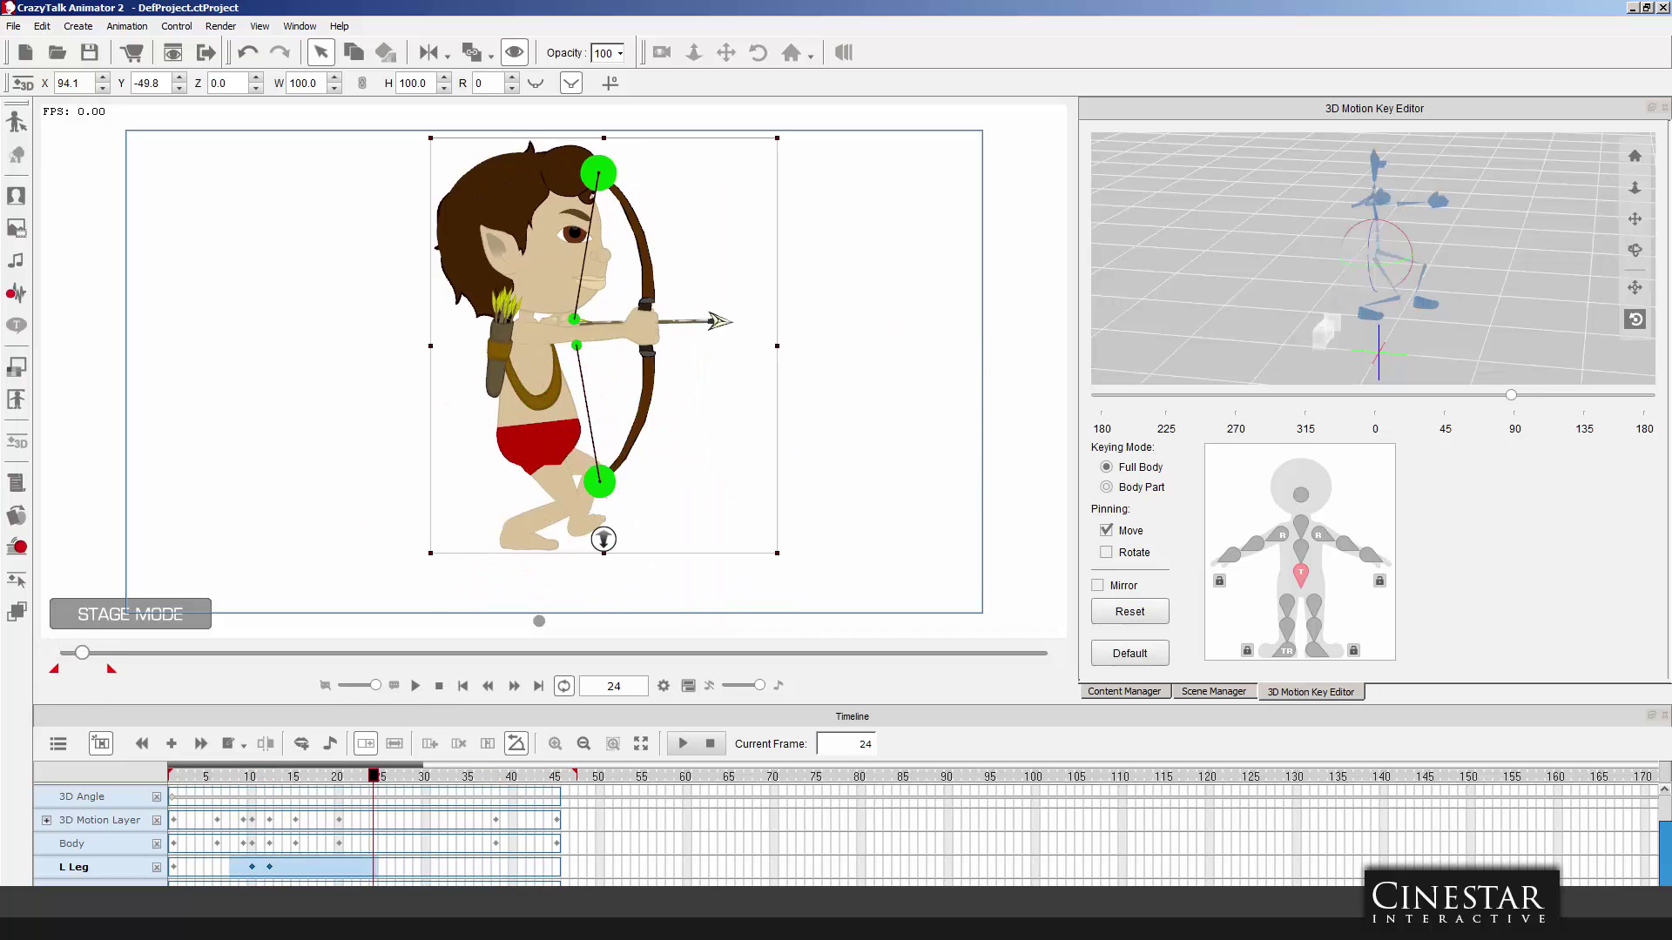
{"action": "left_click", "coordinate": [233, 867]}
{"action": "key", "text": "Delete"}
{"action": "left_click", "coordinate": [291, 884]}
Play the animation from frame 1 to check the motion of the legs, and return to the first frame.
{"action": "left_click", "coordinate": [251, 788]}
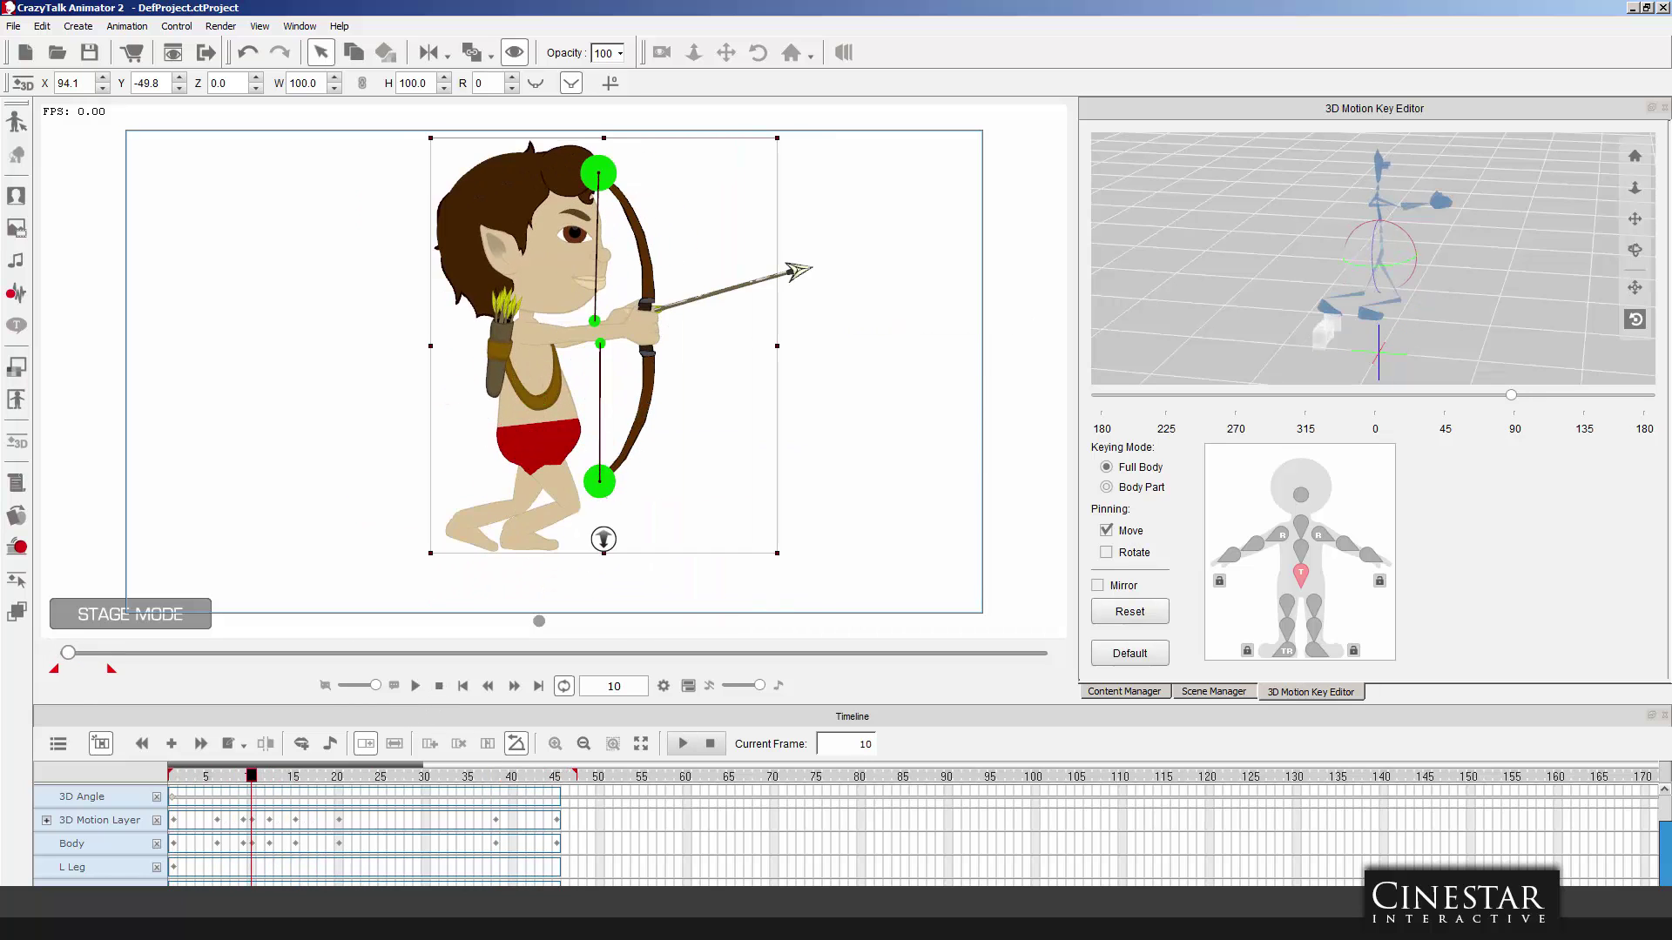
{"action": "left_click_drag", "start_coordinate": [250, 788], "coordinate": [159, 780]}
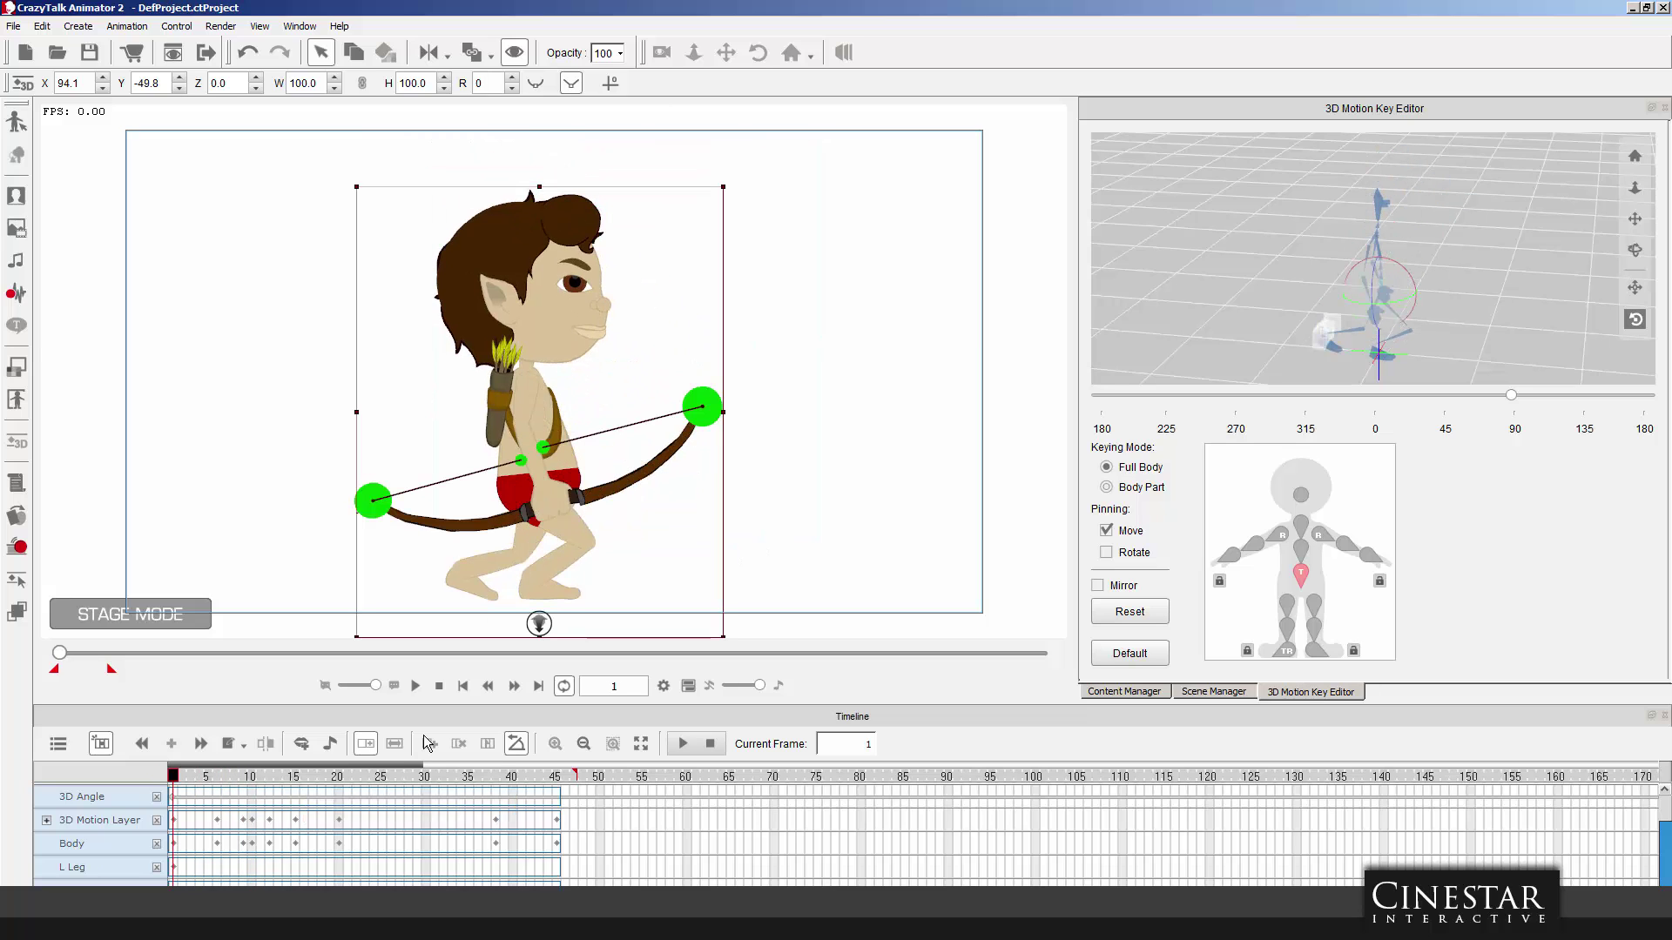
{"action": "left_click", "coordinate": [415, 686]}
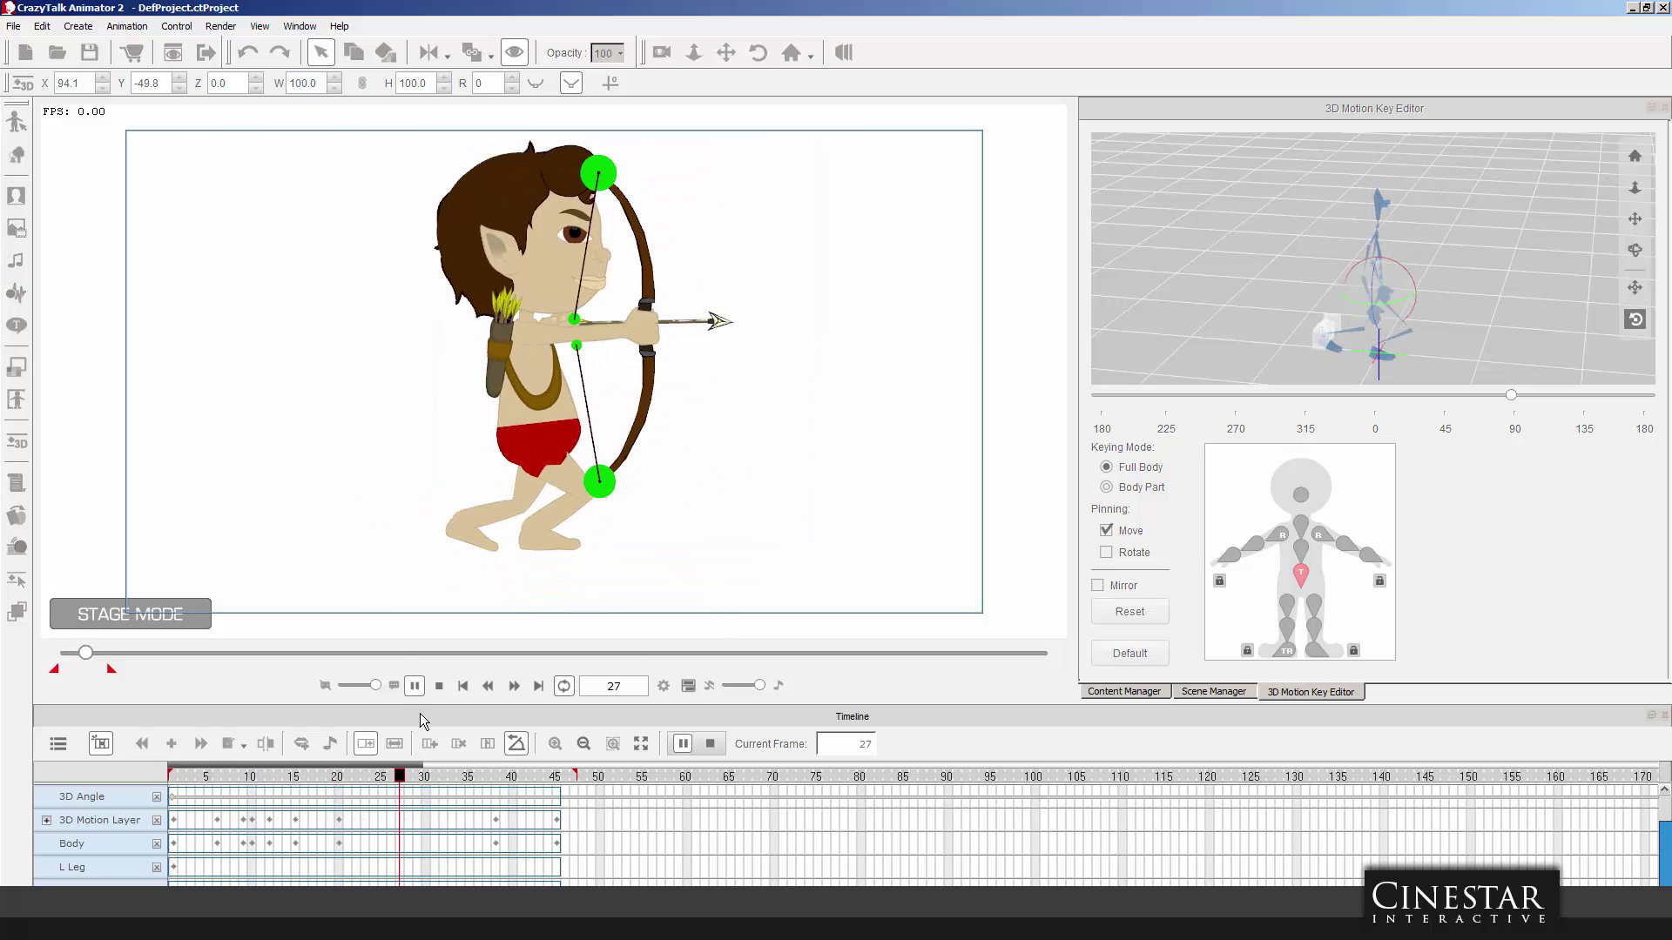
{"action": "left_click_drag", "start_coordinate": [318, 775], "coordinate": [139, 782]}
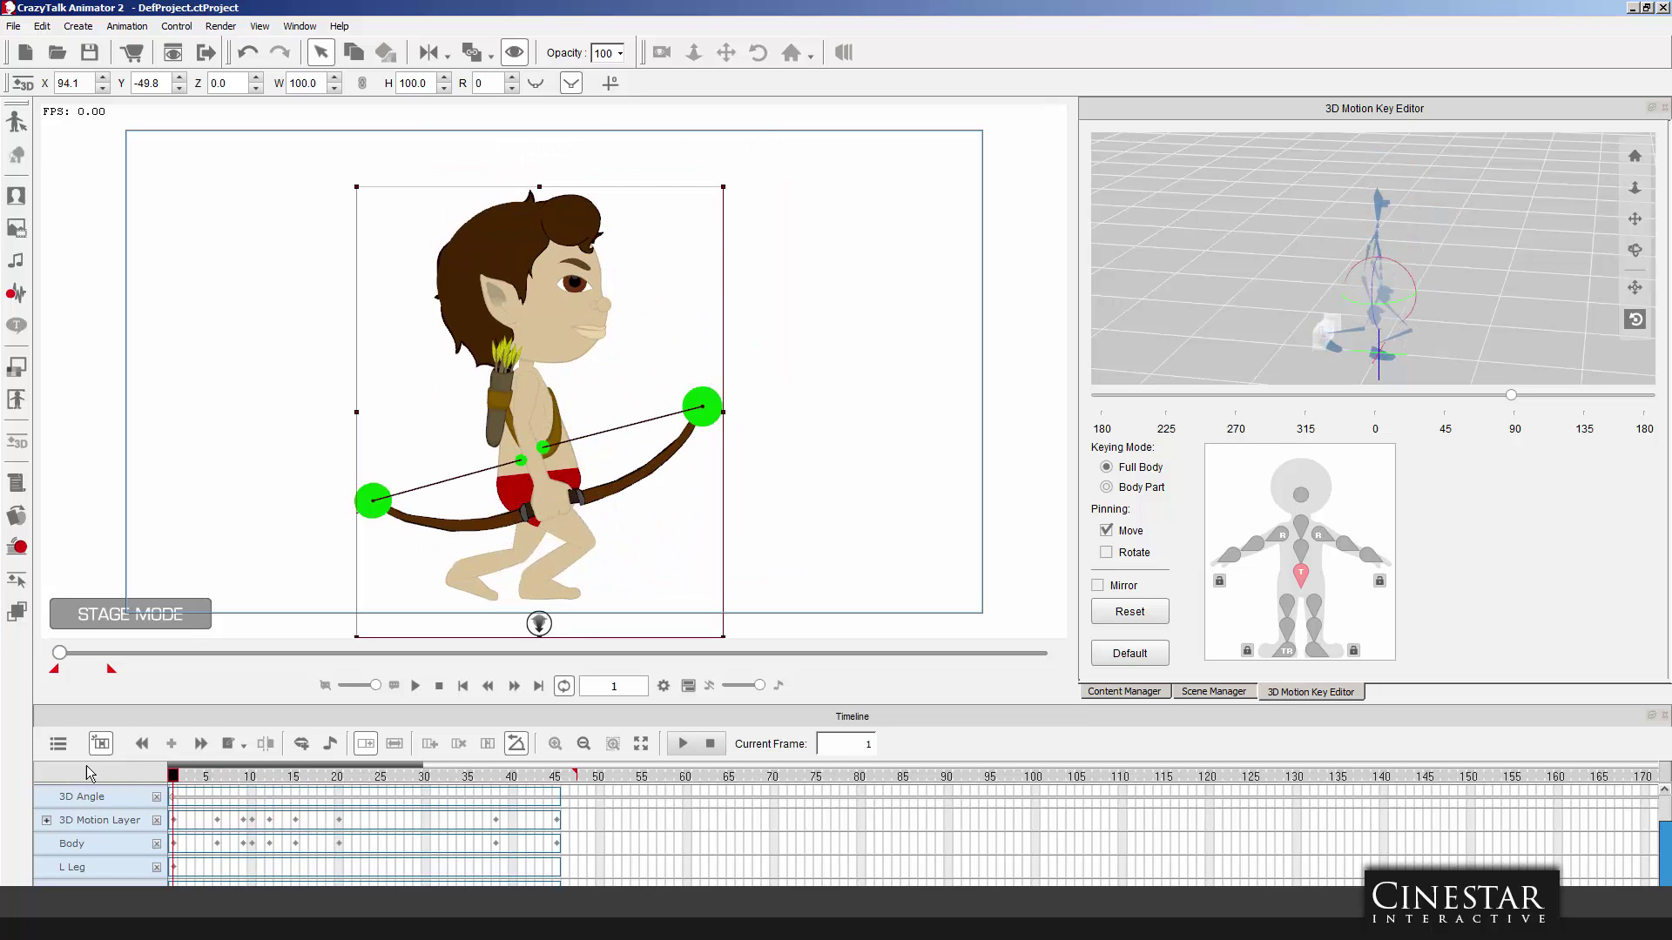
Delete all Body keys from frame 6 through frame 45, keeping only the one at frame 1.
{"action": "left_click", "coordinate": [51, 823]}
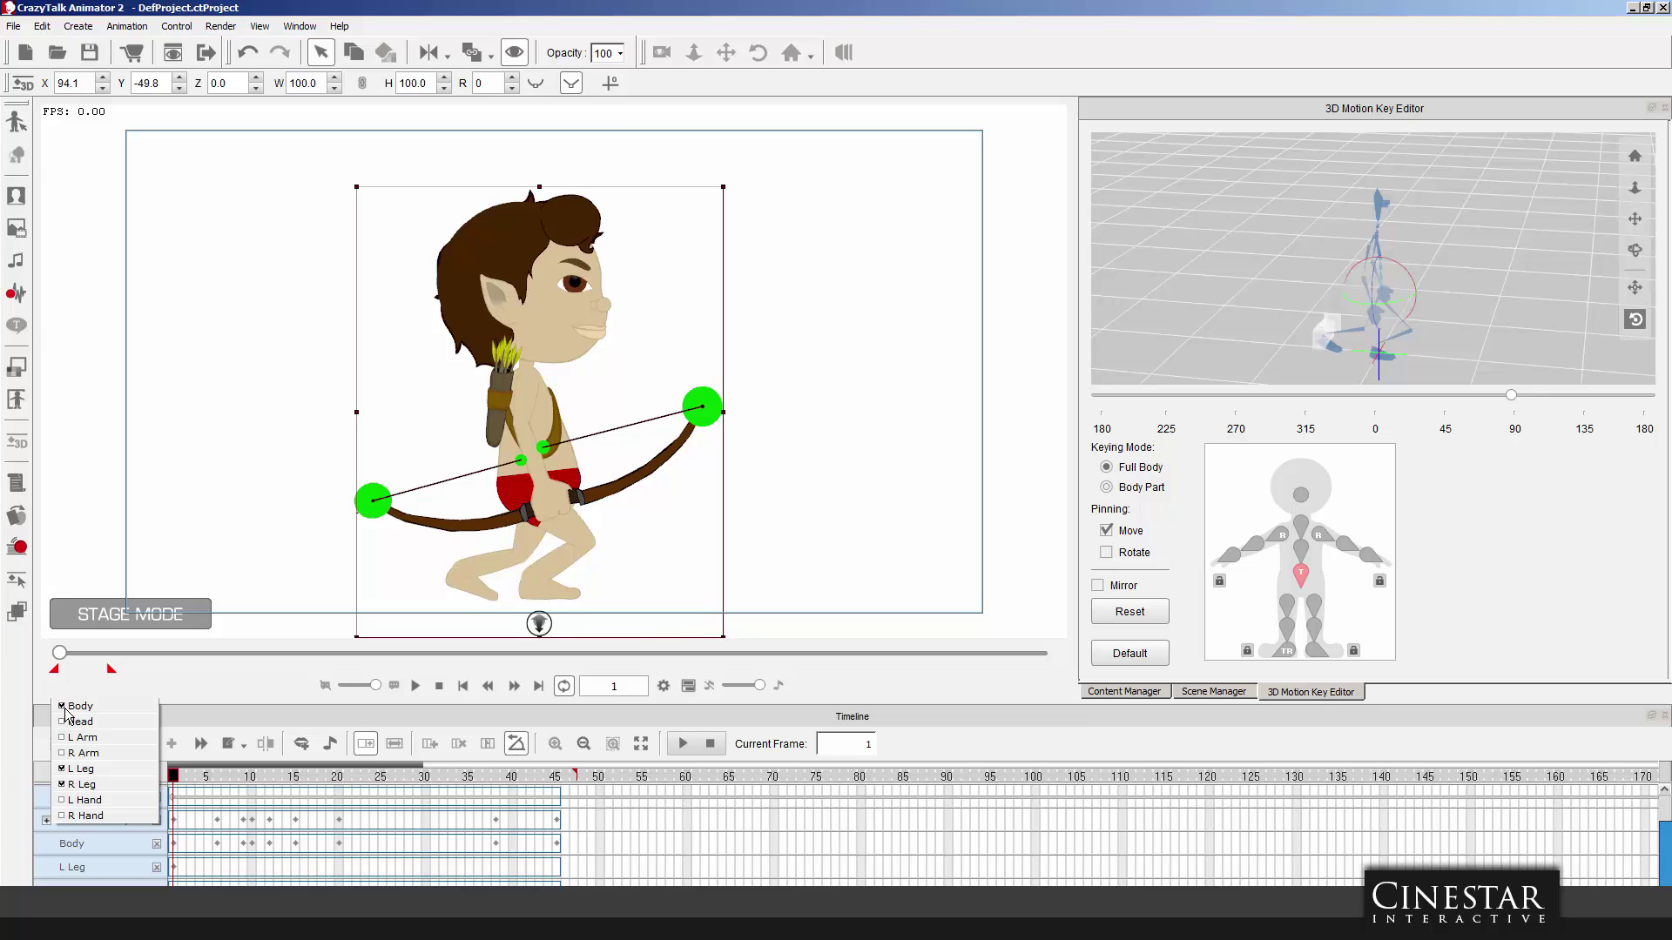
{"action": "left_click", "coordinate": [215, 843]}
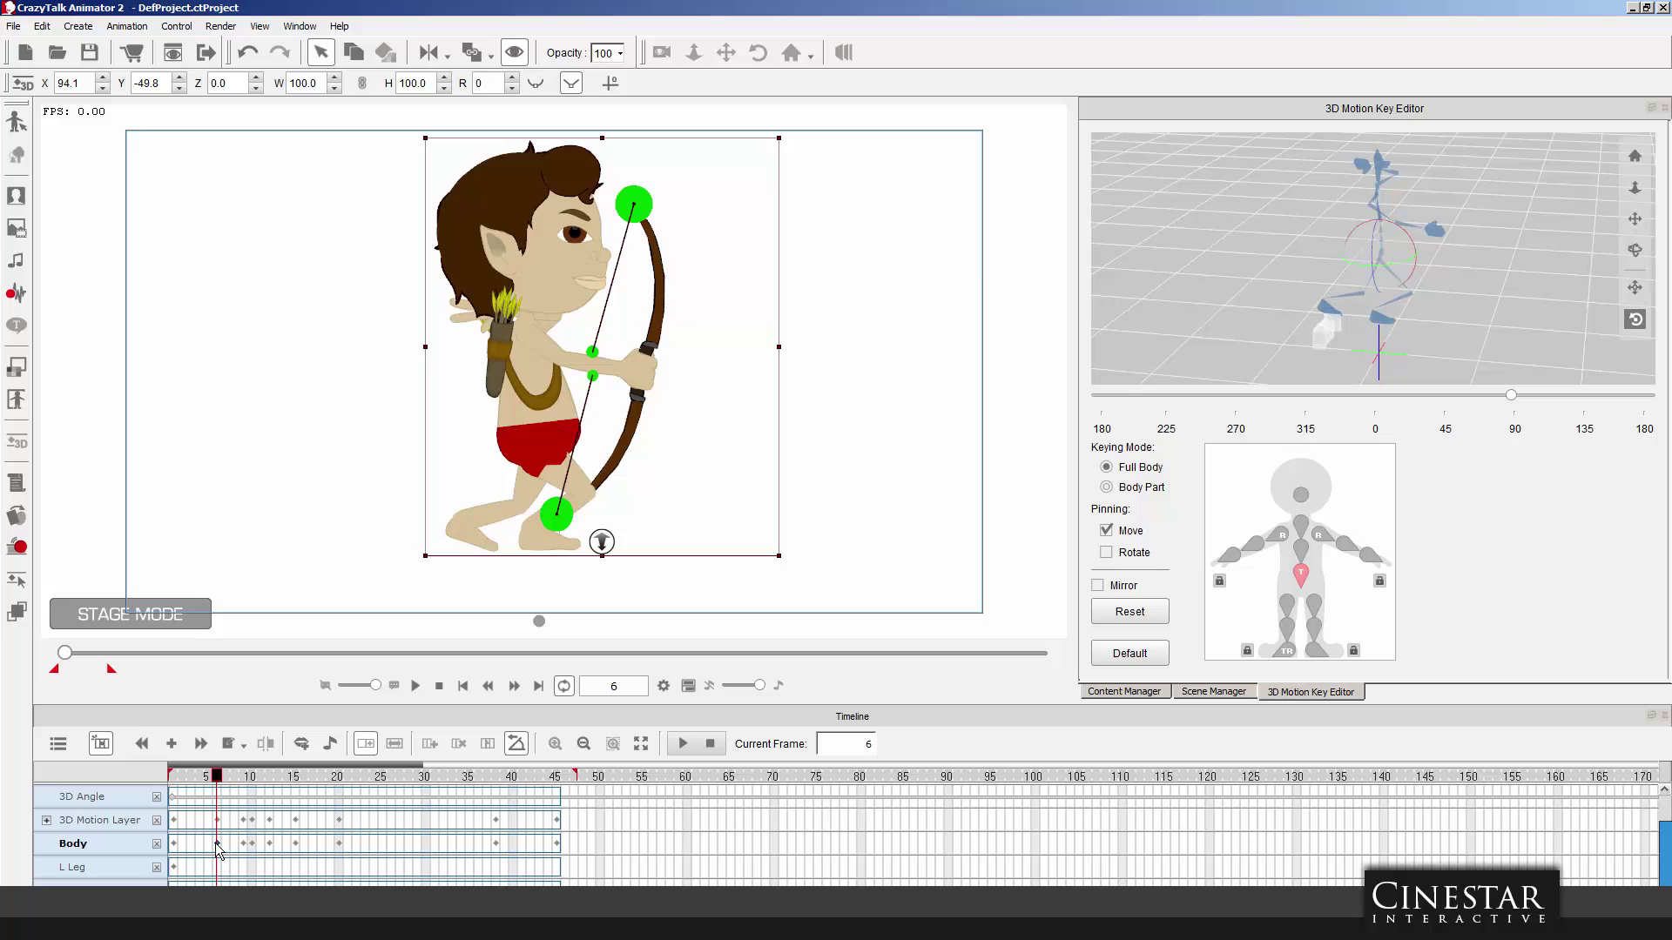
{"action": "key", "text": "Left"}
{"action": "key", "text": "Left"}
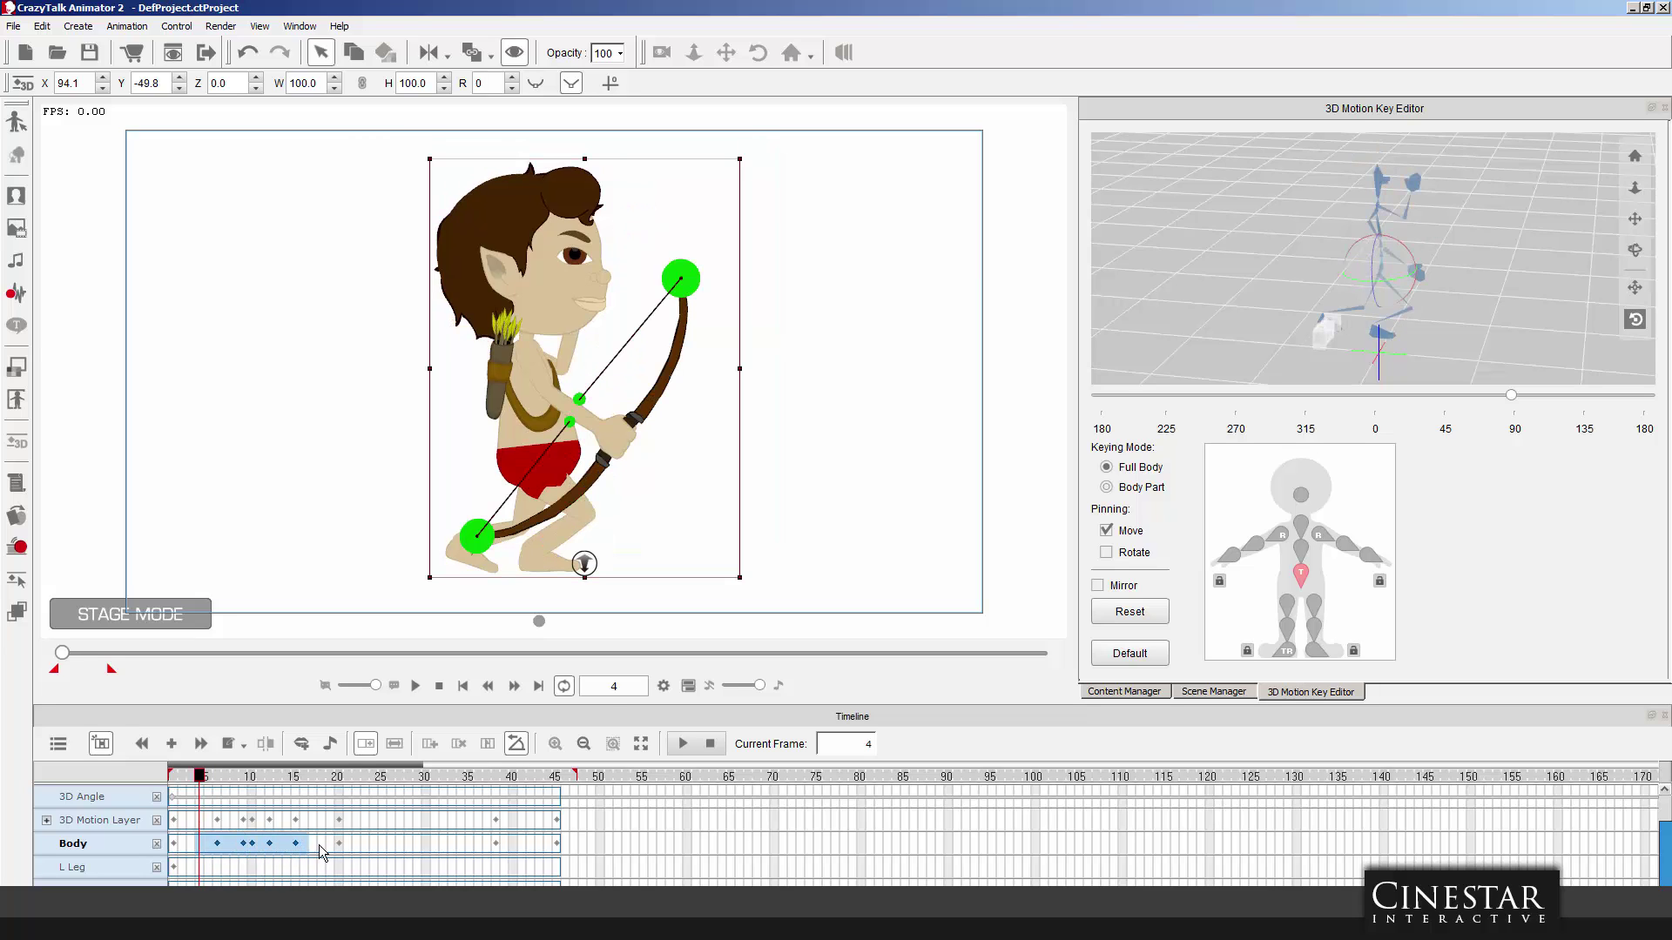
{"action": "left_click", "coordinate": [348, 845]}
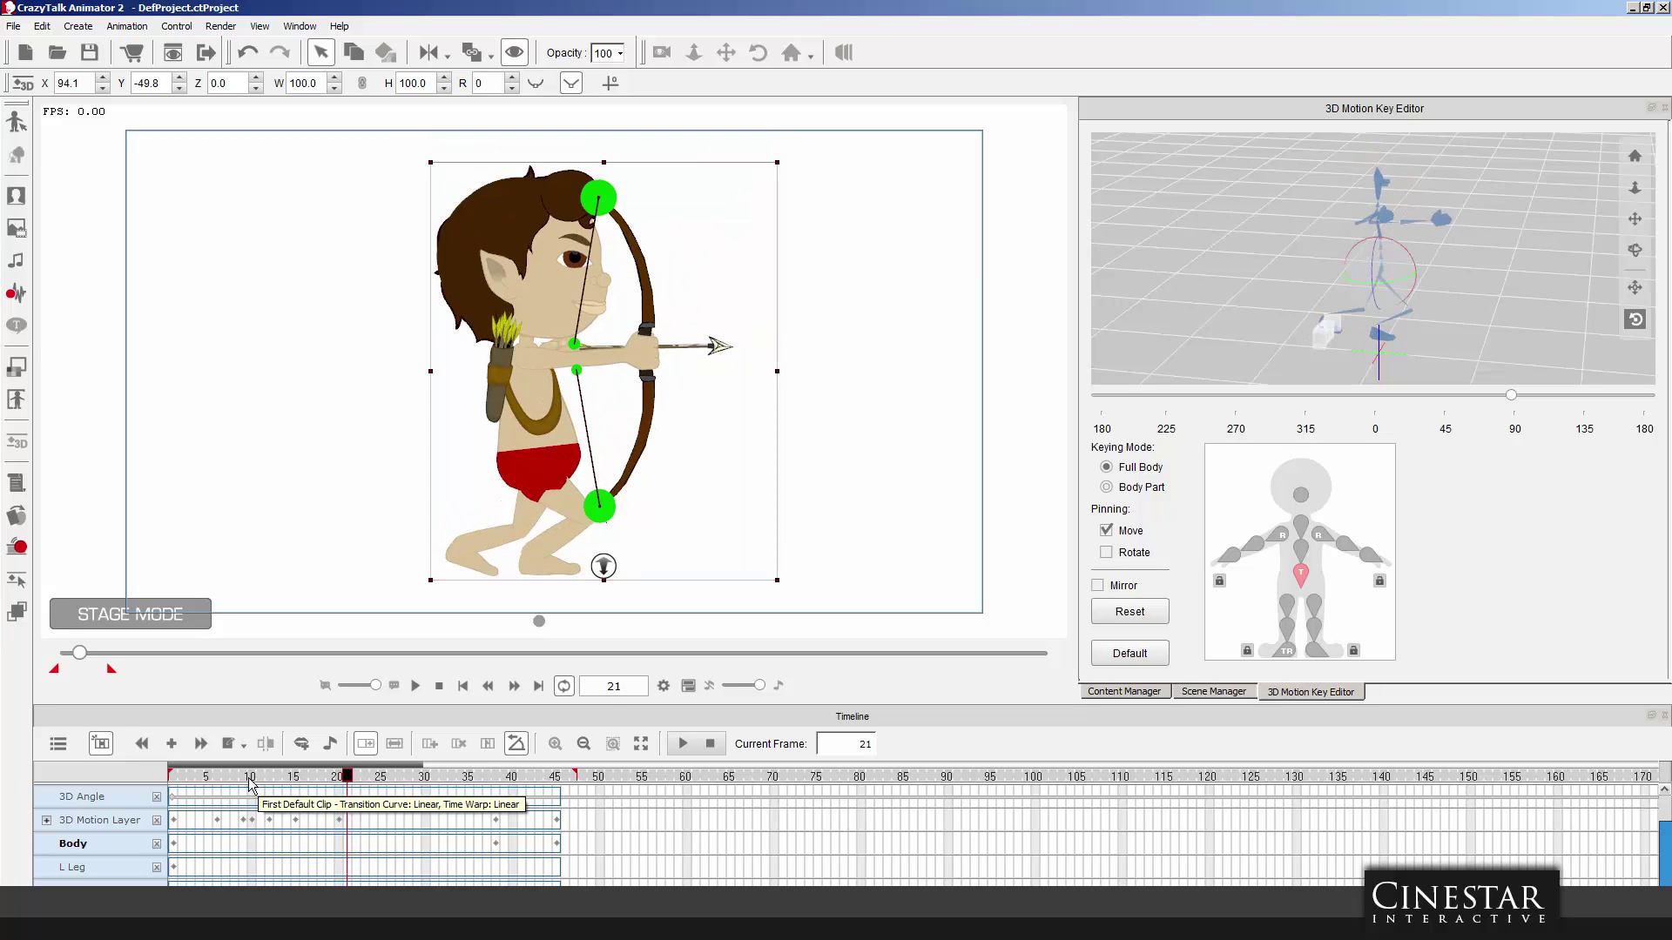
{"action": "mouse_move", "coordinate": [249, 776]}
{"action": "left_mouse_down"}
{"action": "mouse_move", "coordinate": [99, 770]}
{"action": "mouse_move", "coordinate": [252, 775]}
{"action": "left_mouse_up"}
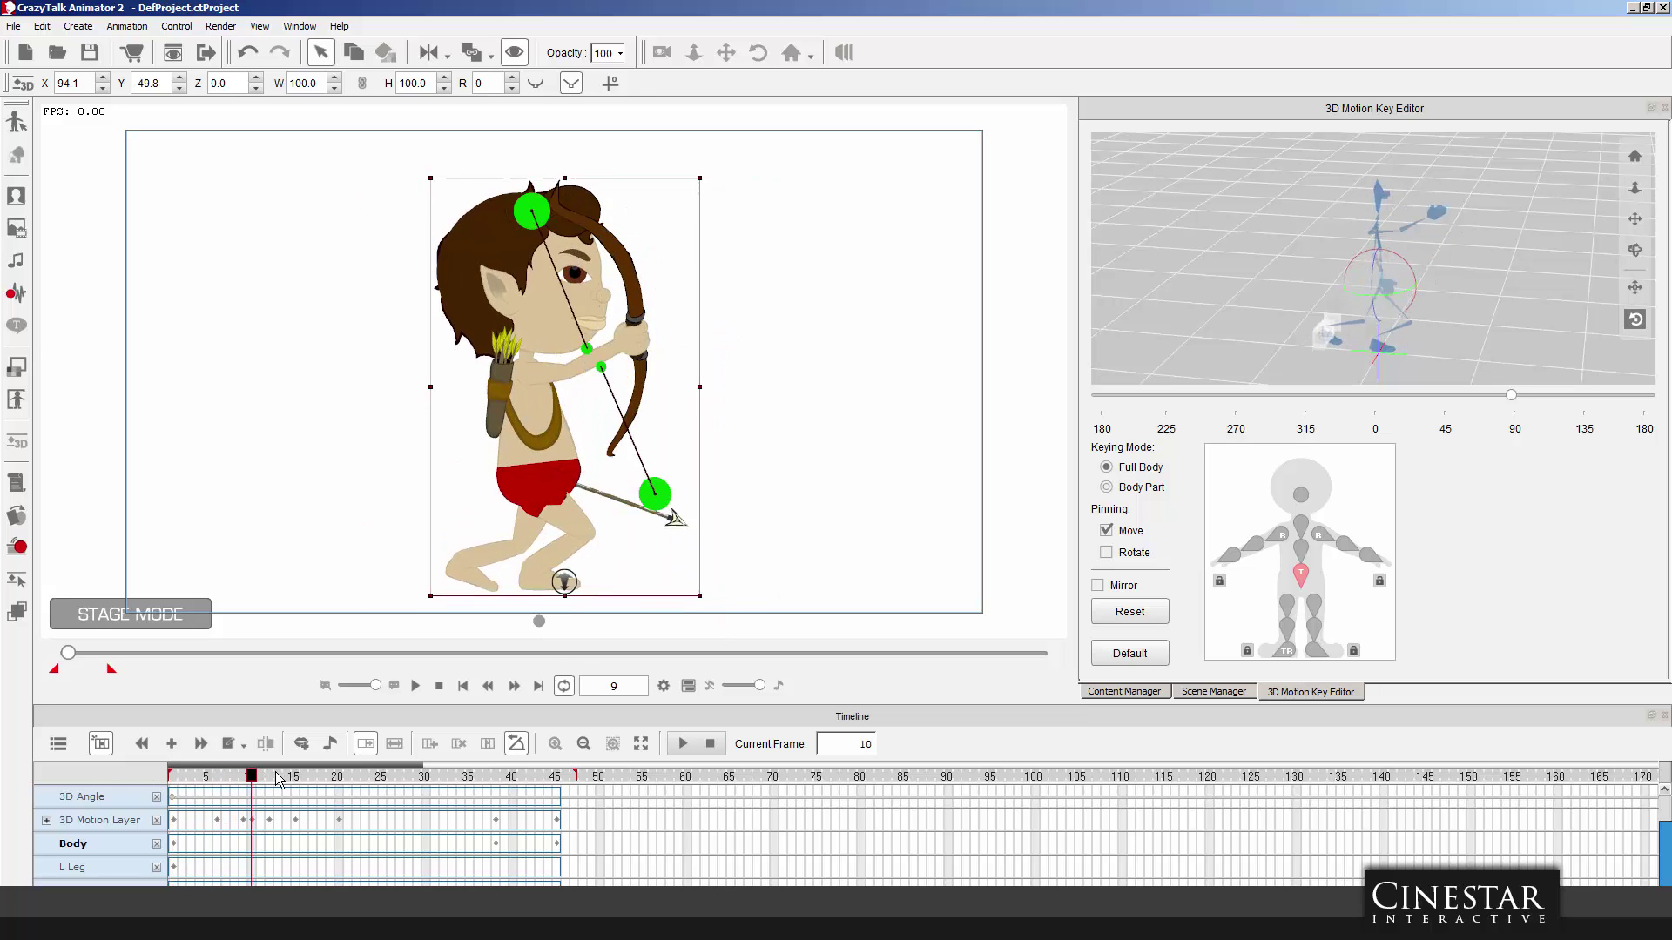
{"action": "left_click", "coordinate": [305, 845]}
{"action": "left_click", "coordinate": [462, 845]}
{"action": "left_click", "coordinate": [564, 844]}
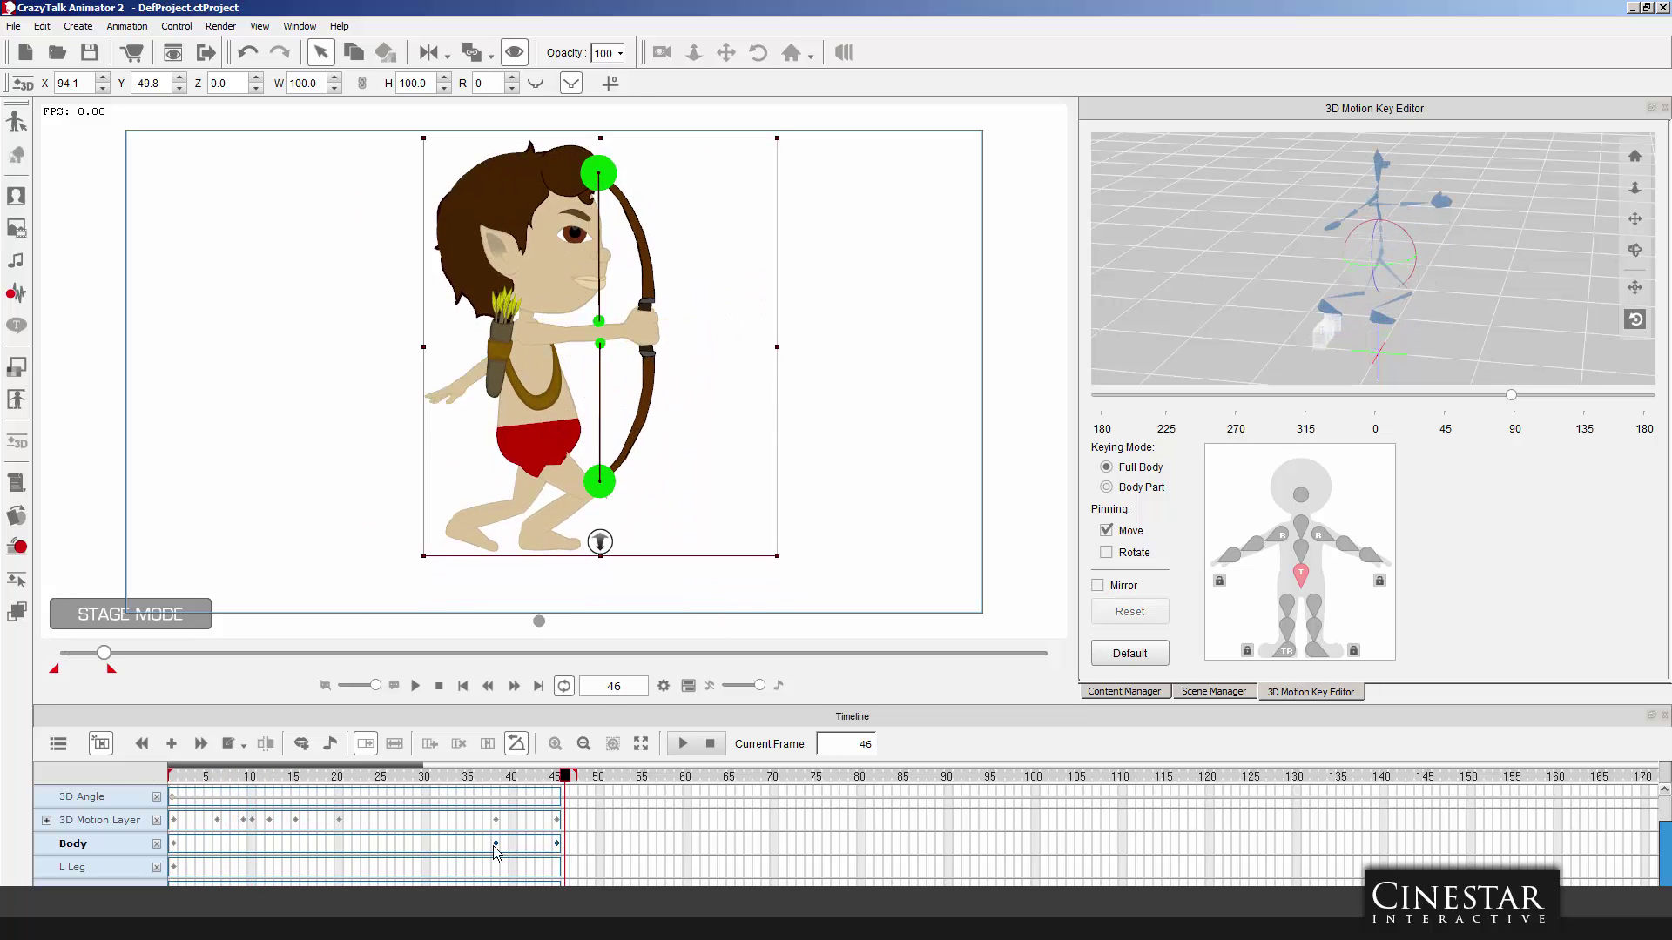
{"action": "left_click", "coordinate": [493, 845]}
At frame 9, move the character's hips backward and slightly up to shift the body over the rear foot.
{"action": "left_click_drag", "start_coordinate": [262, 775], "coordinate": [160, 782]}
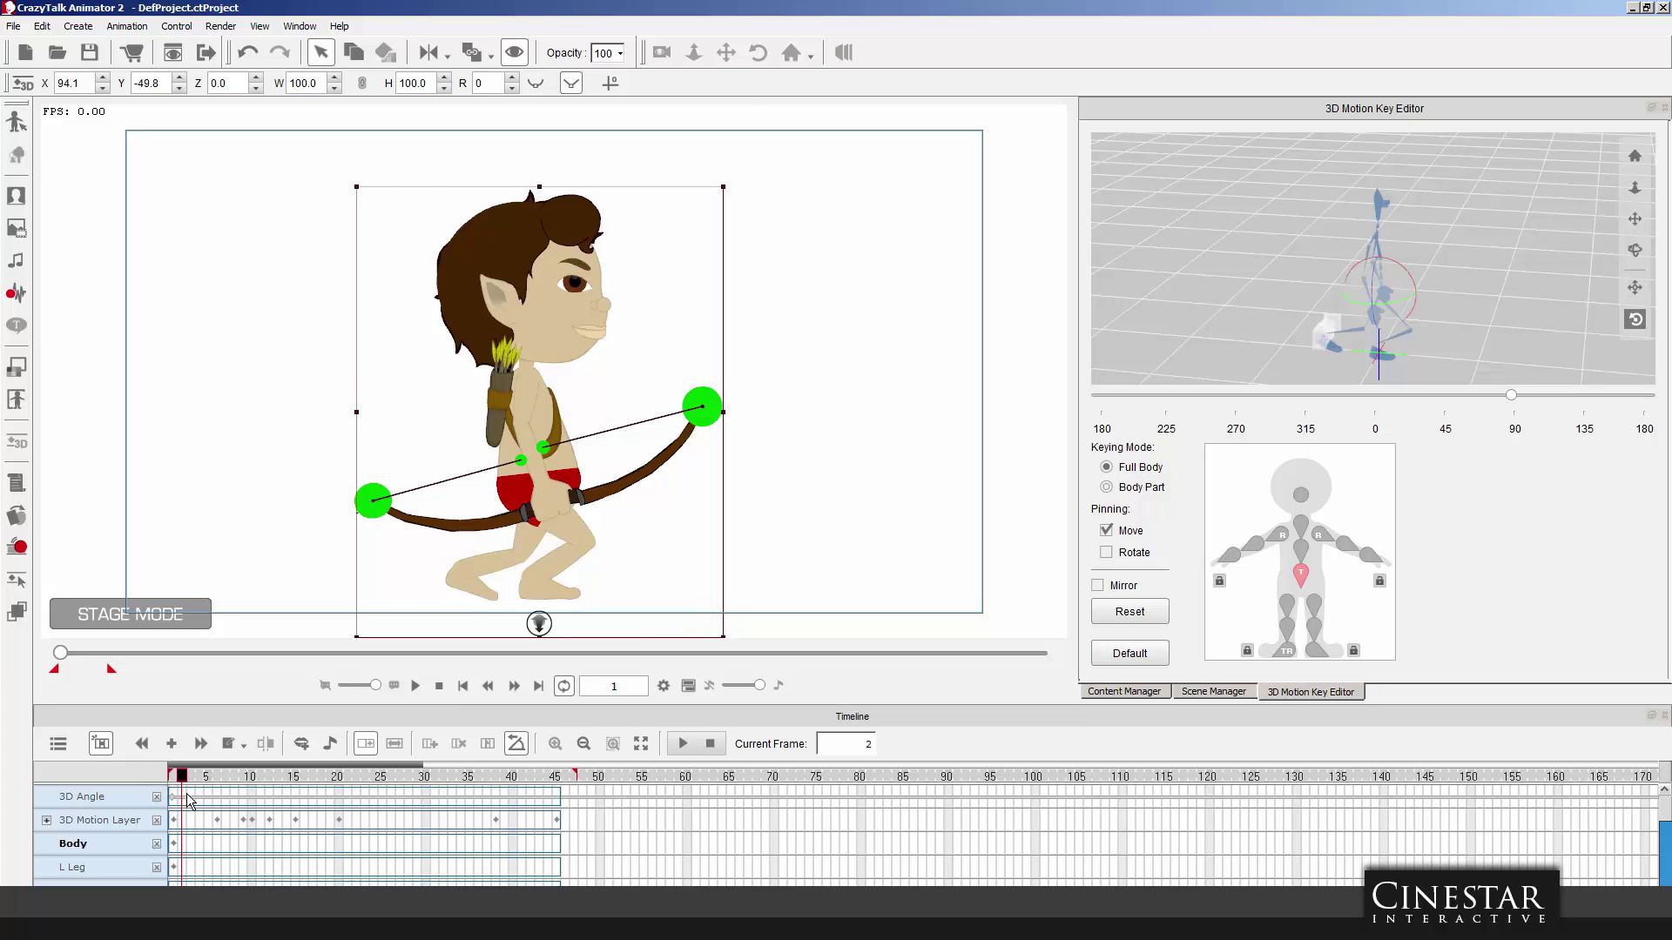
{"action": "left_click", "coordinate": [225, 799]}
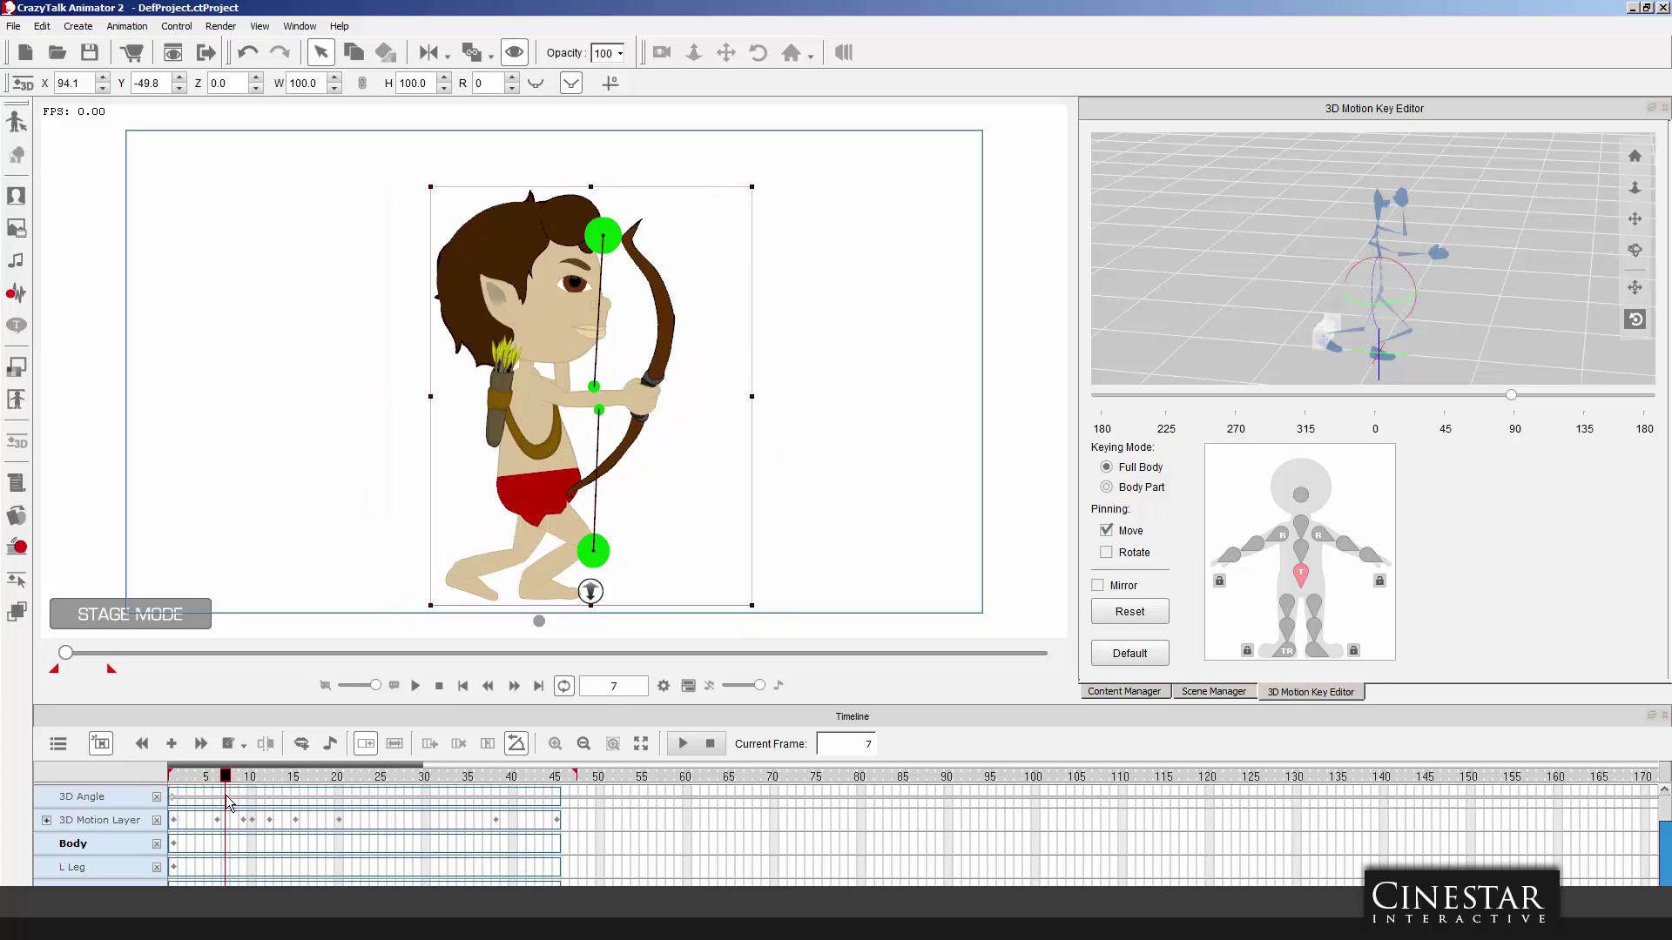
{"action": "left_click", "coordinate": [215, 798]}
{"action": "left_click_drag", "start_coordinate": [216, 796], "coordinate": [241, 797]}
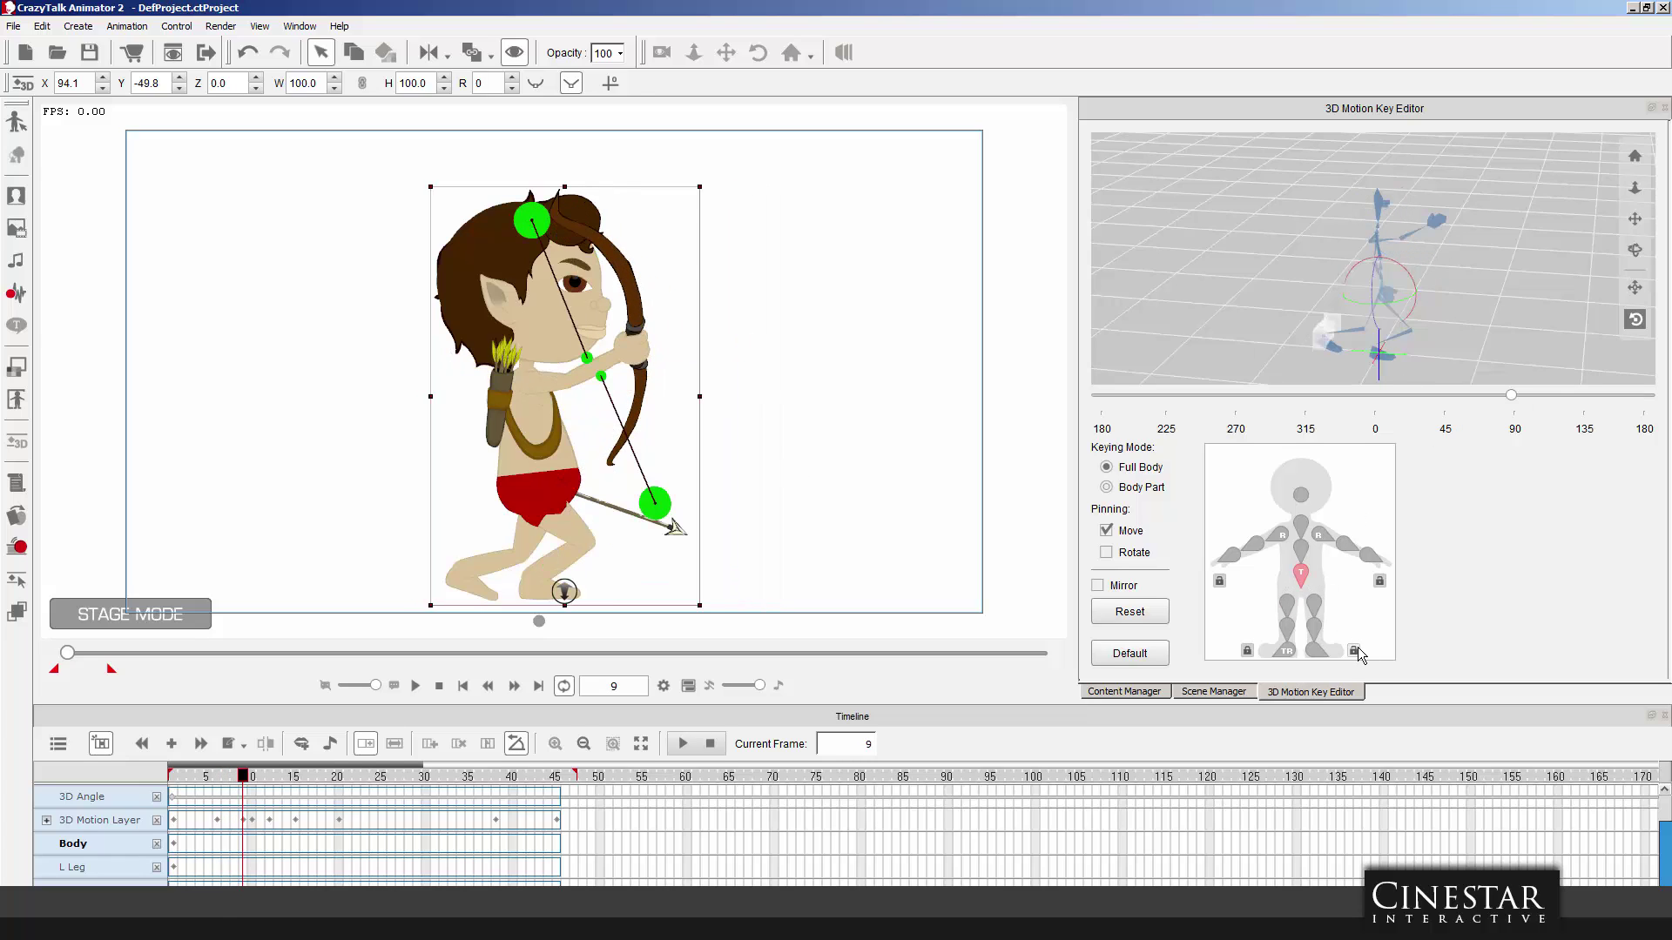
{"action": "left_click", "coordinate": [1635, 288]}
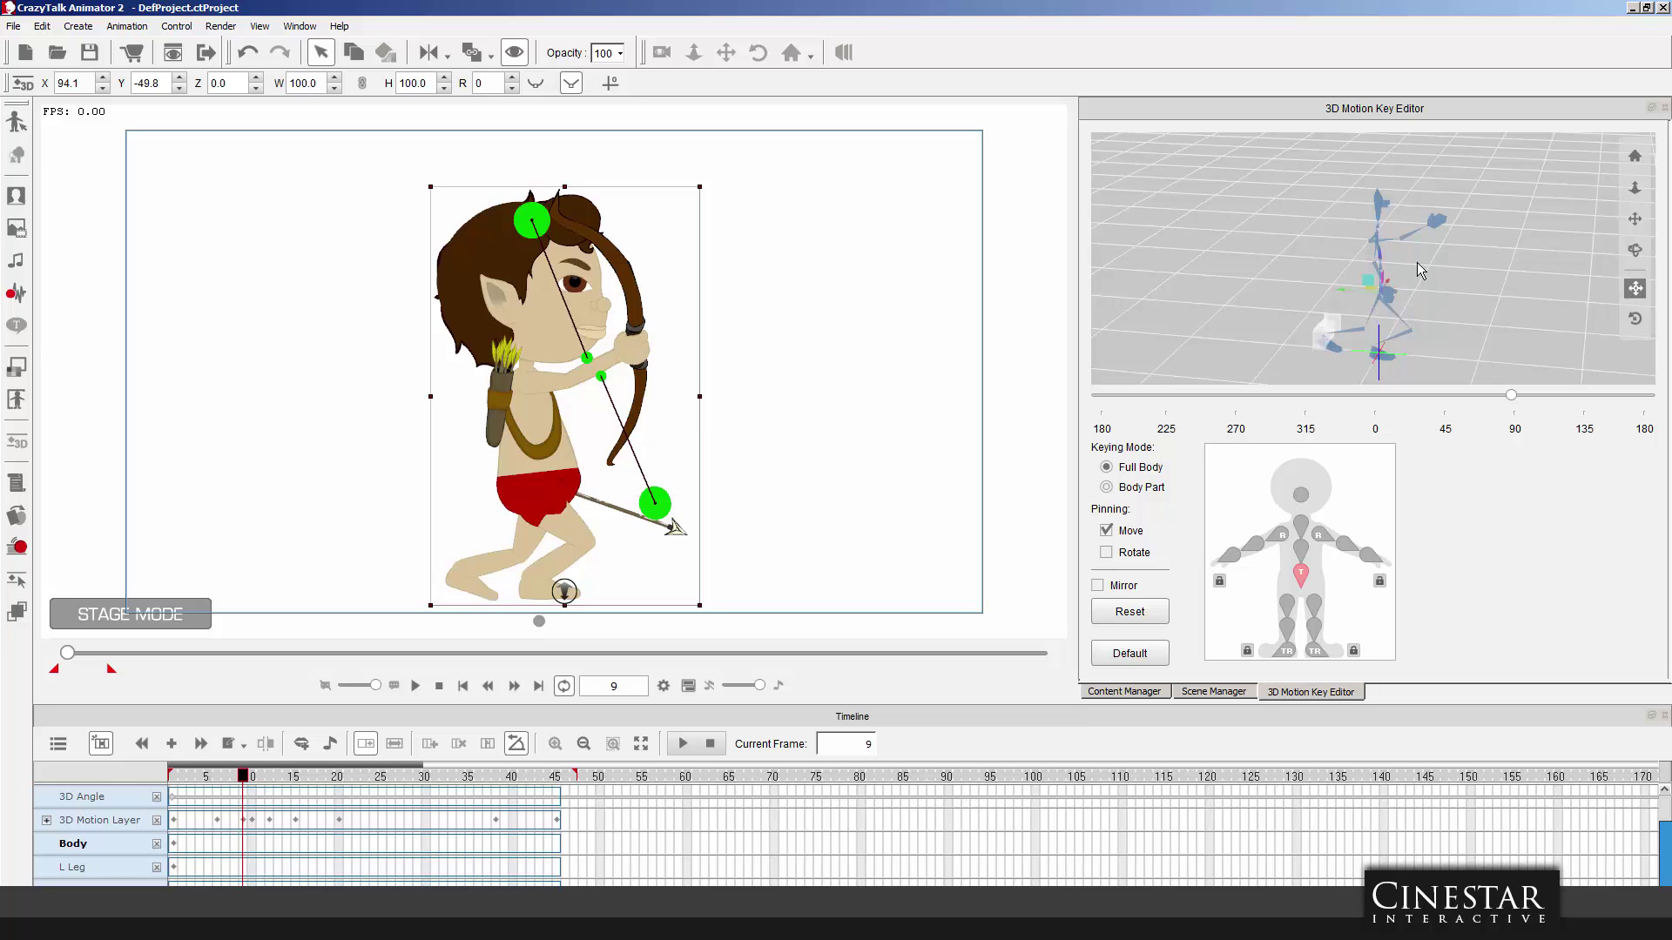
{"action": "left_click_drag", "start_coordinate": [1380, 259], "coordinate": [1280, 271]}
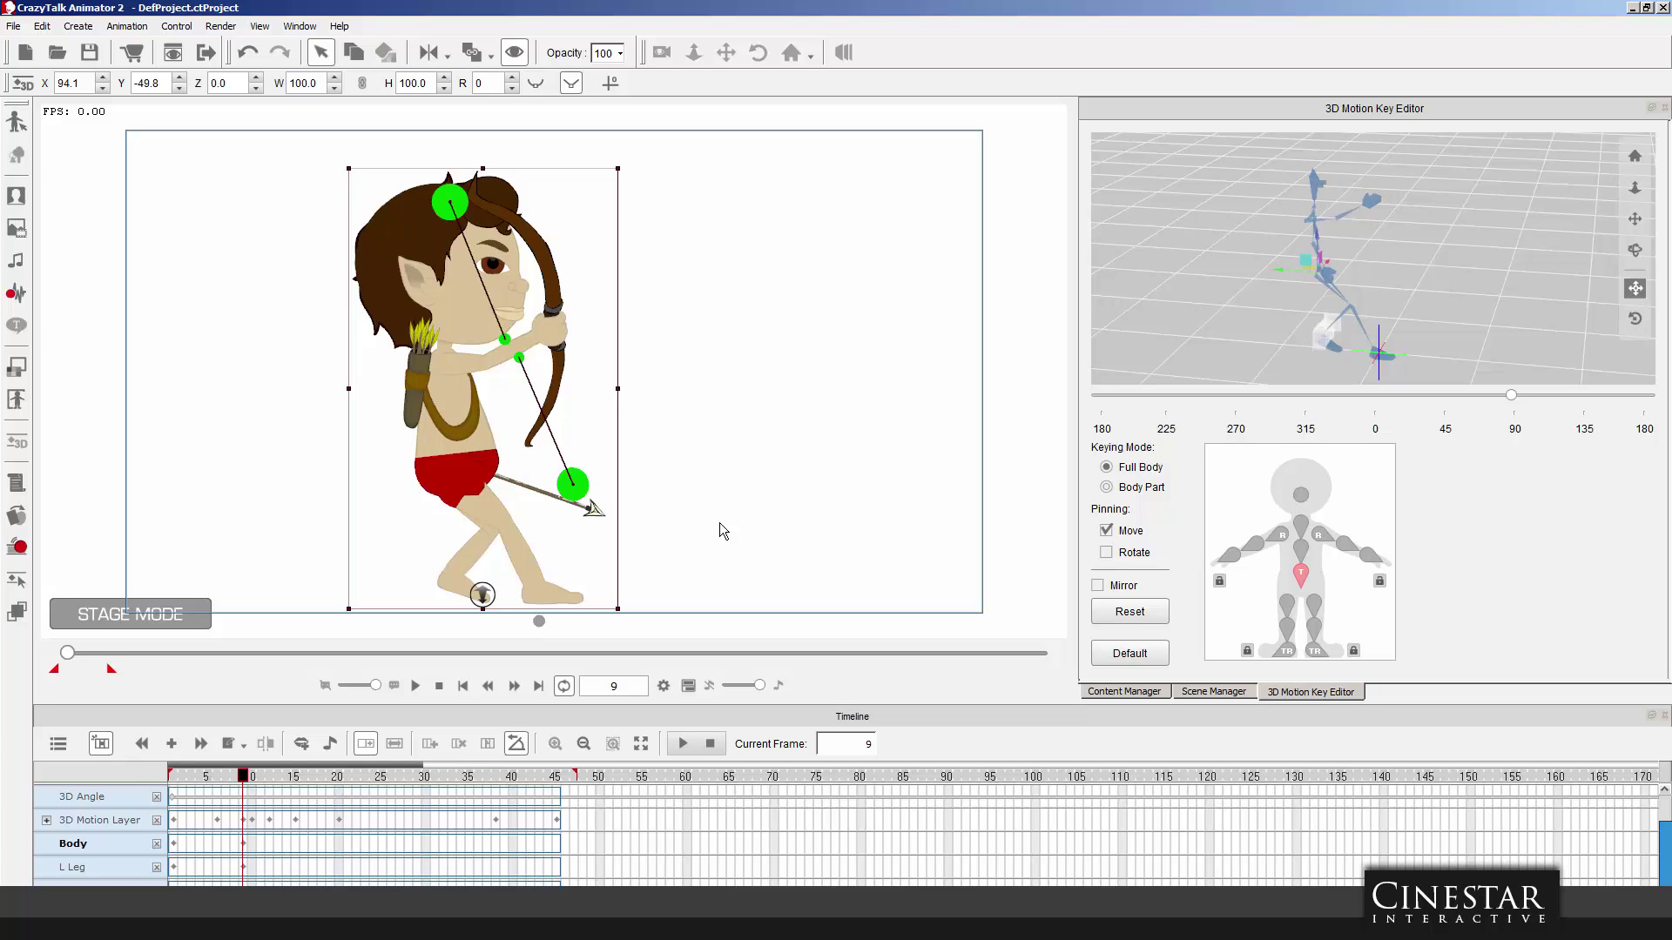
At frame 15, move the character's front foot backward past the other foot.
{"action": "left_click_drag", "start_coordinate": [246, 781], "coordinate": [296, 781]}
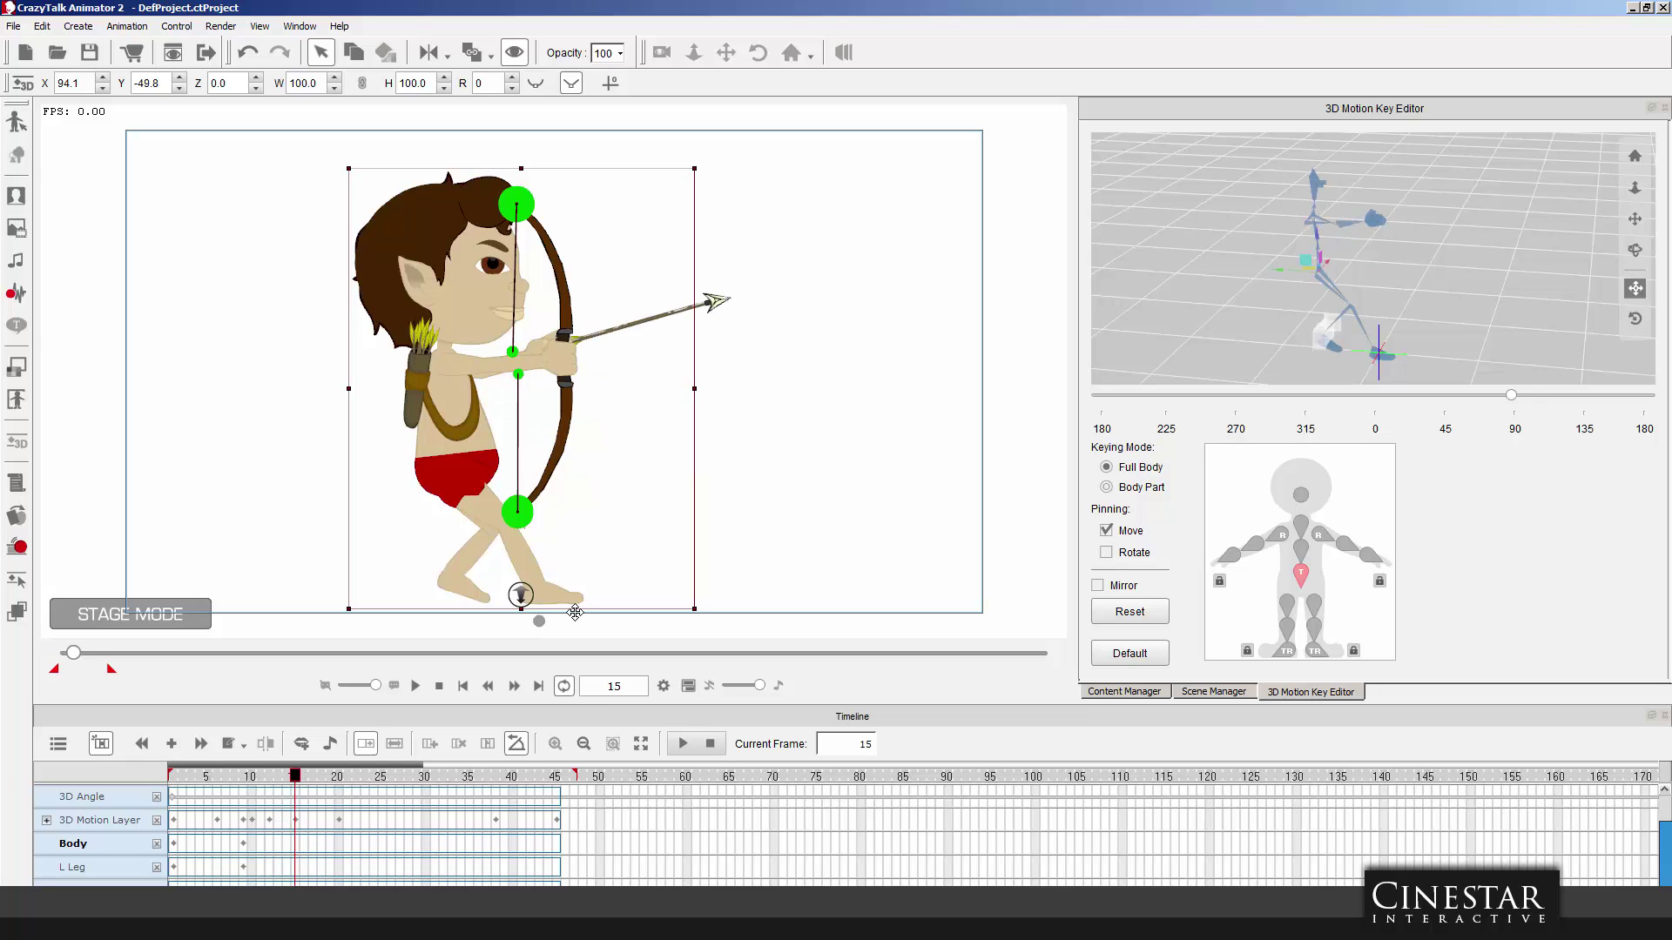
{"action": "left_click", "coordinate": [1287, 651]}
{"action": "left_click_drag", "start_coordinate": [1327, 343], "coordinate": [1234, 347]}
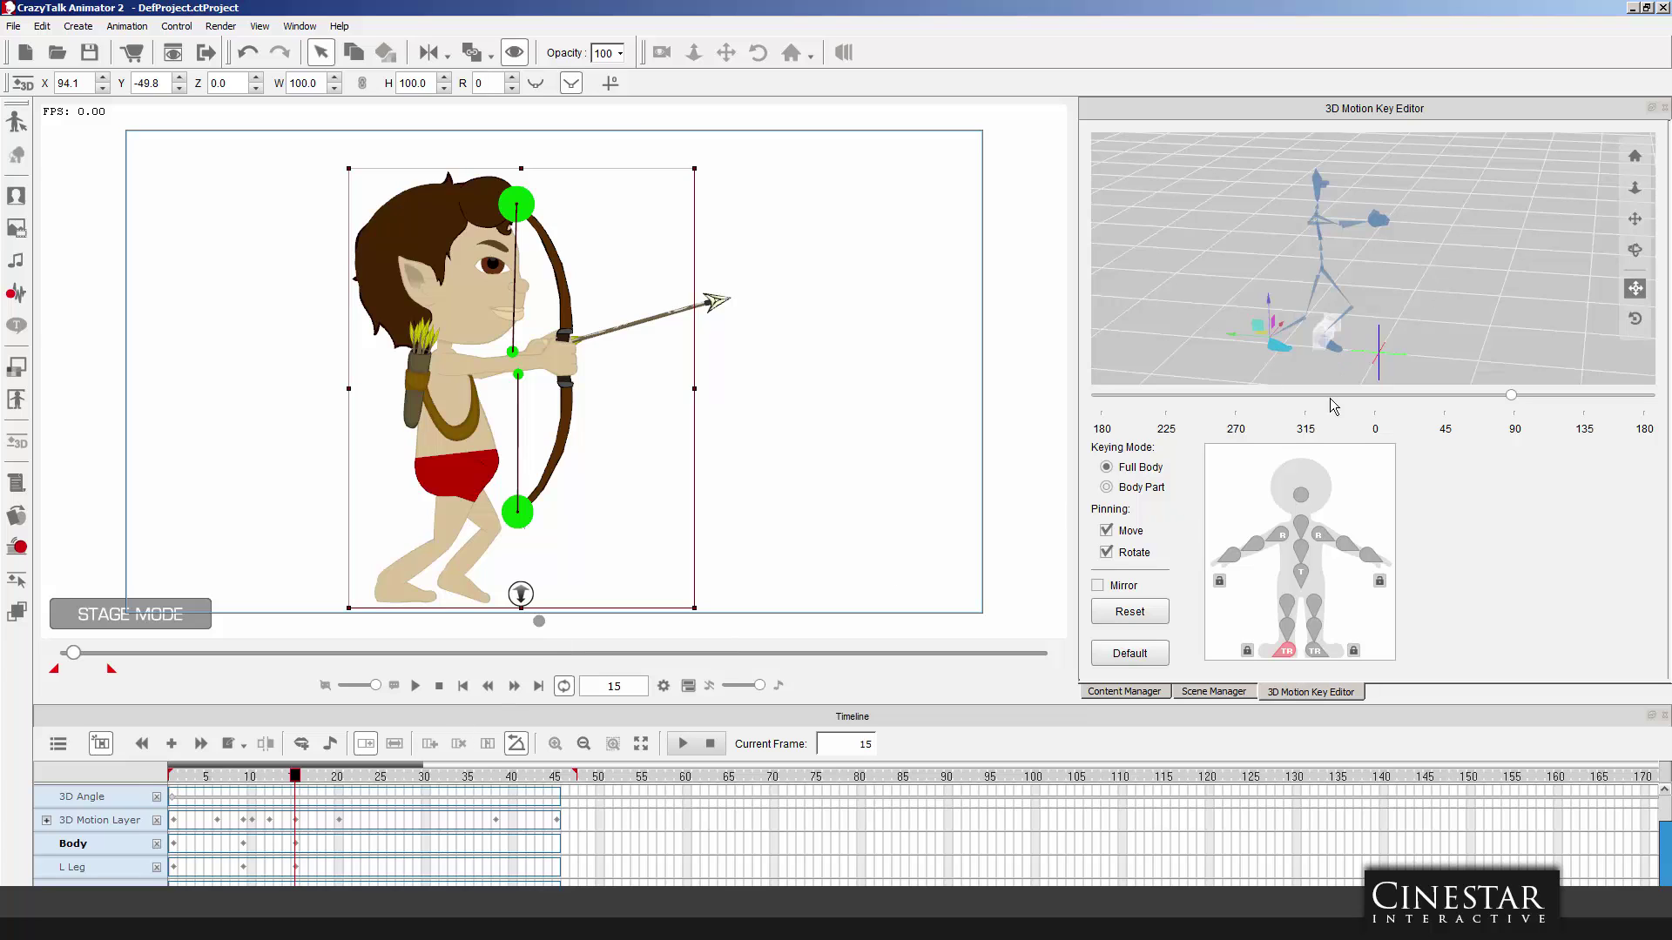
At frame 15, move the character's other foot slightly forward, and delete the L Leg key at that frame.
{"action": "left_click", "coordinate": [1315, 649]}
{"action": "left_click_drag", "start_coordinate": [1287, 330], "coordinate": [1297, 331]}
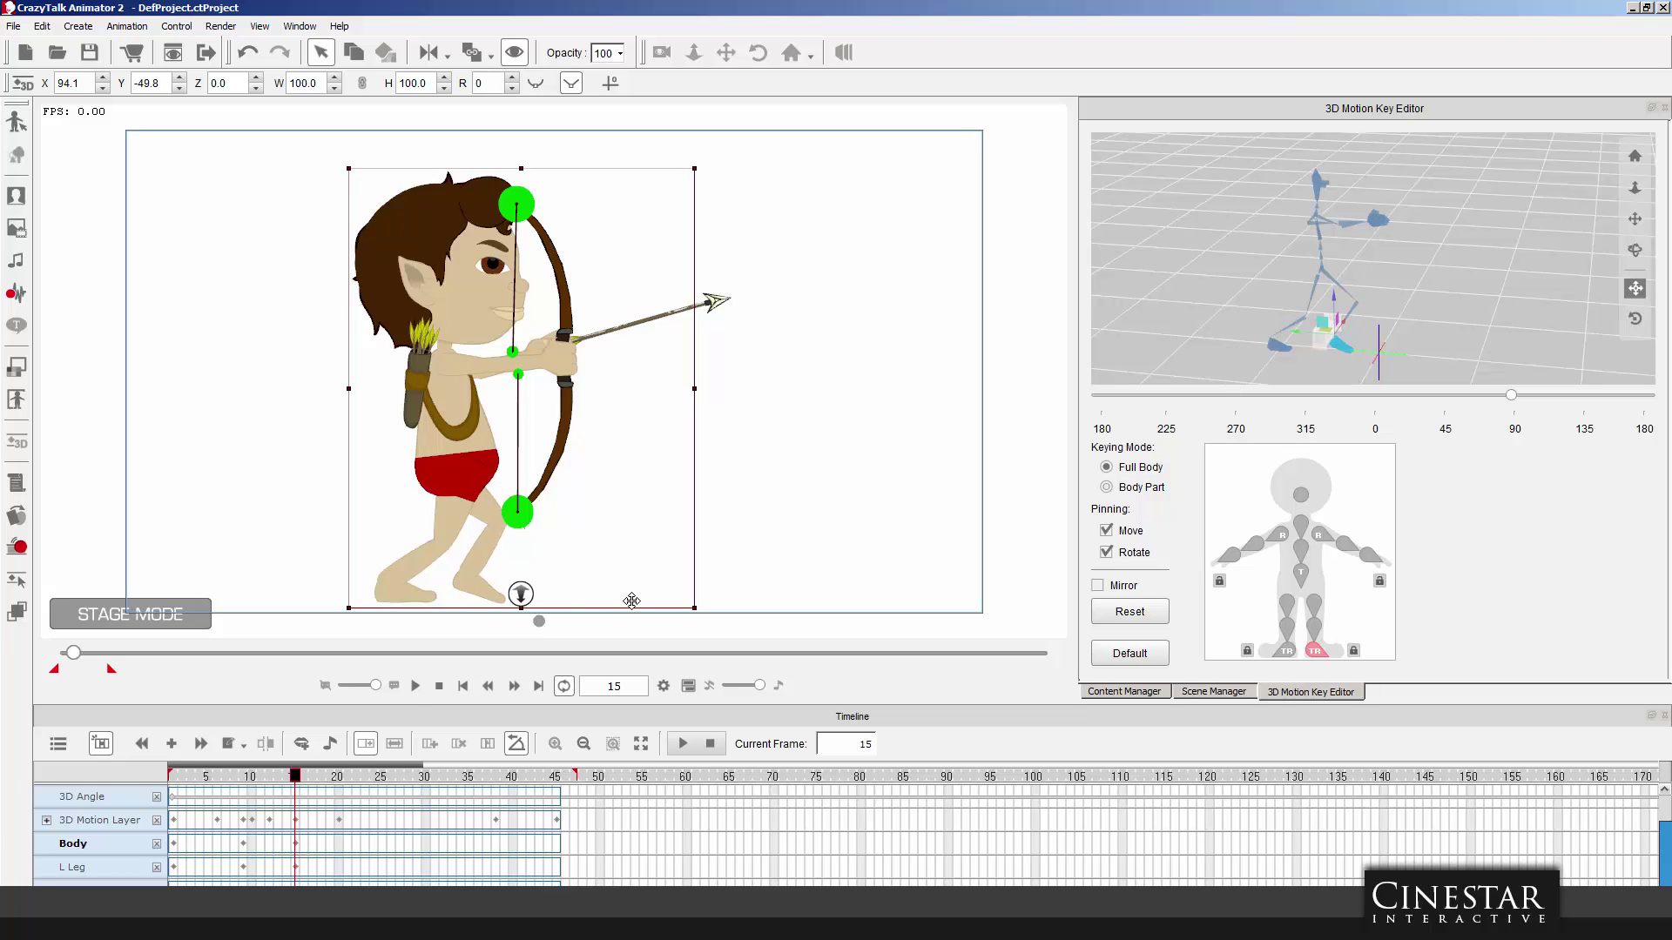
{"action": "mouse_move", "coordinate": [293, 781]}
{"action": "left_mouse_down"}
{"action": "mouse_move", "coordinate": [170, 781]}
{"action": "mouse_move", "coordinate": [320, 784]}
{"action": "mouse_move", "coordinate": [159, 784]}
{"action": "mouse_move", "coordinate": [366, 786]}
{"action": "mouse_move", "coordinate": [148, 795]}
{"action": "mouse_move", "coordinate": [296, 795]}
{"action": "left_mouse_up"}
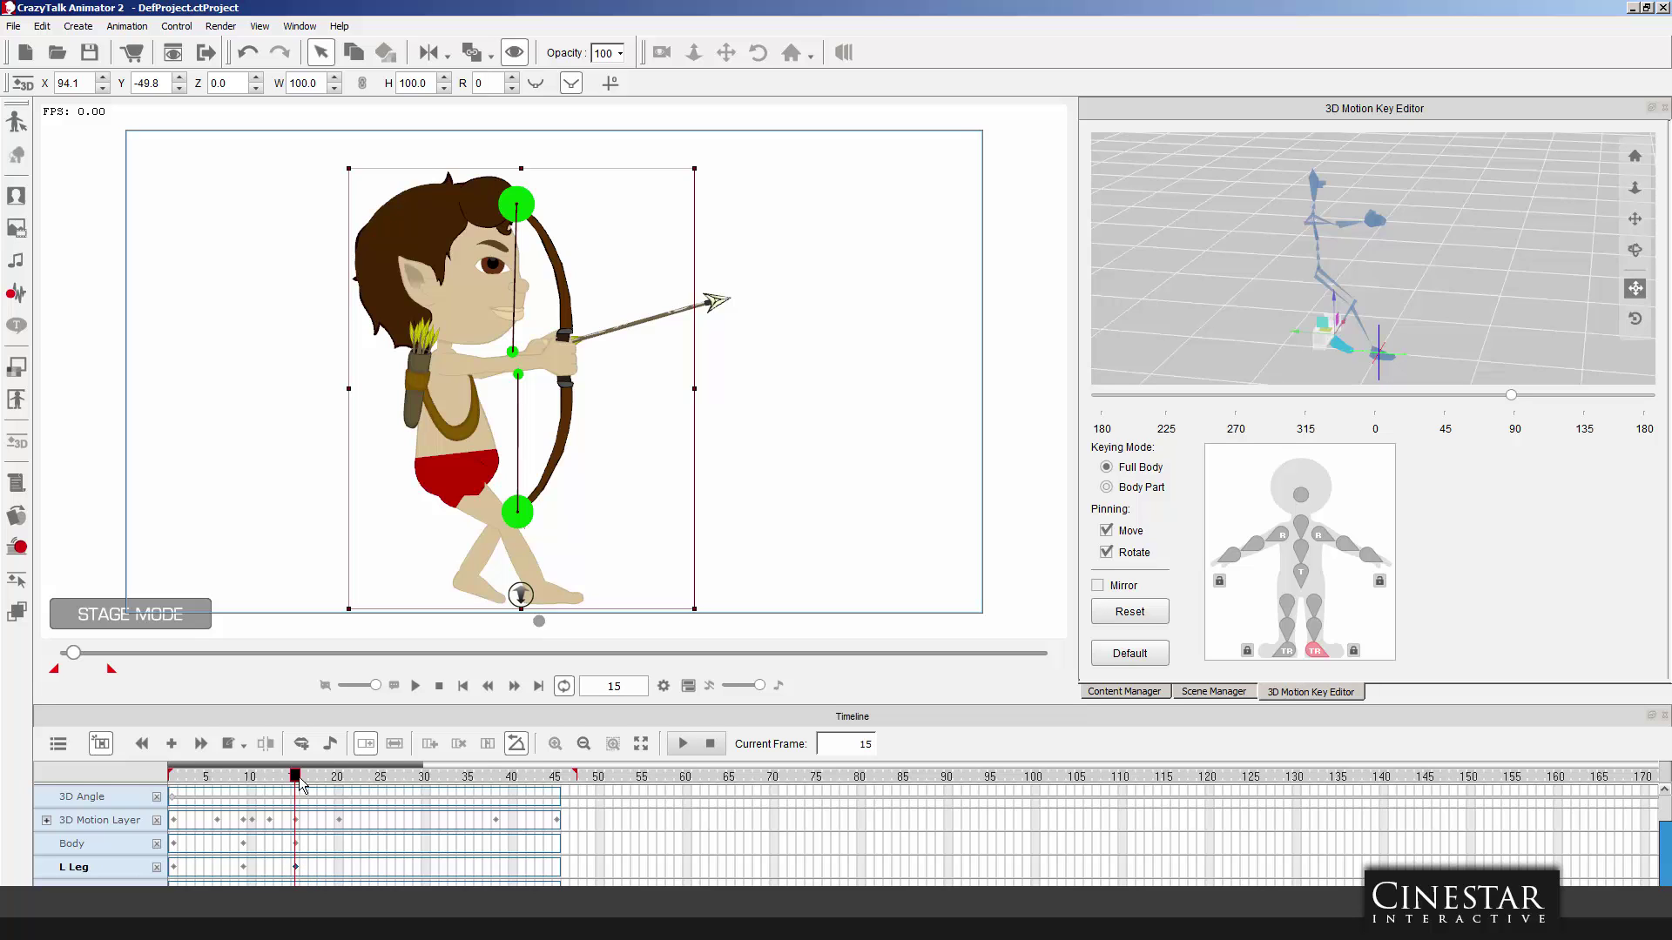
{"action": "mouse_move", "coordinate": [296, 779]}
{"action": "left_mouse_down"}
{"action": "mouse_move", "coordinate": [149, 777]}
{"action": "mouse_move", "coordinate": [336, 779]}
{"action": "mouse_move", "coordinate": [295, 779]}
{"action": "left_mouse_up"}
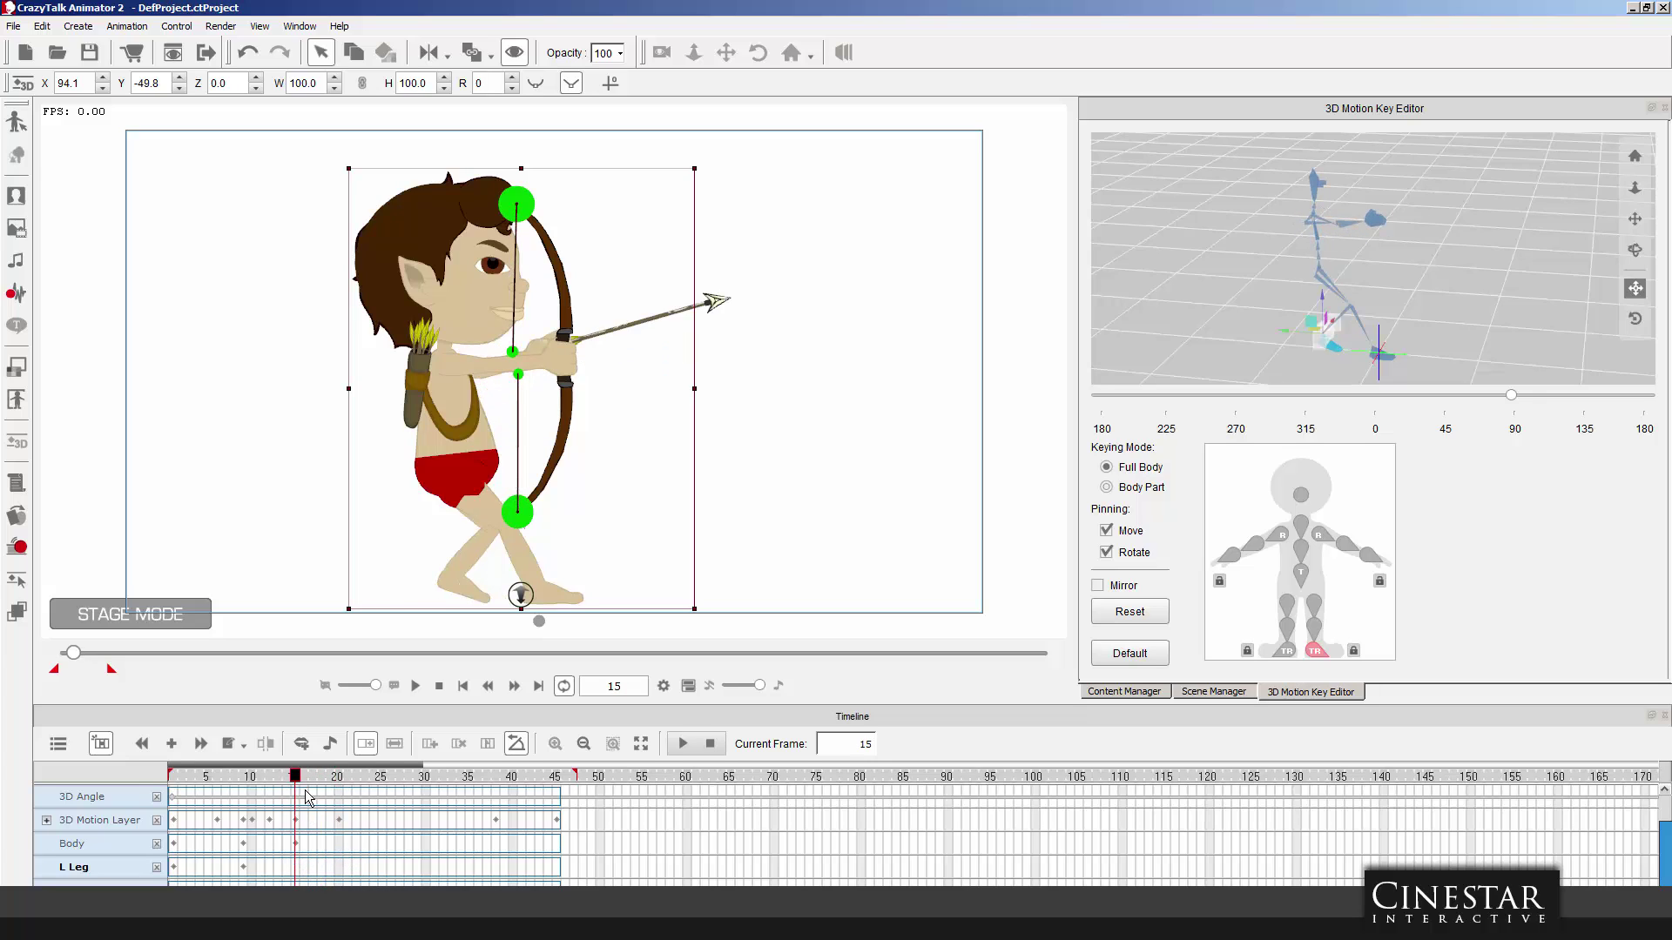
At frame 20, move the character's hips forward and slightly up to straighten the stance.
{"action": "mouse_move", "coordinate": [298, 777]}
{"action": "left_mouse_down"}
{"action": "mouse_move", "coordinate": [202, 780]}
{"action": "mouse_move", "coordinate": [342, 784]}
{"action": "left_mouse_up"}
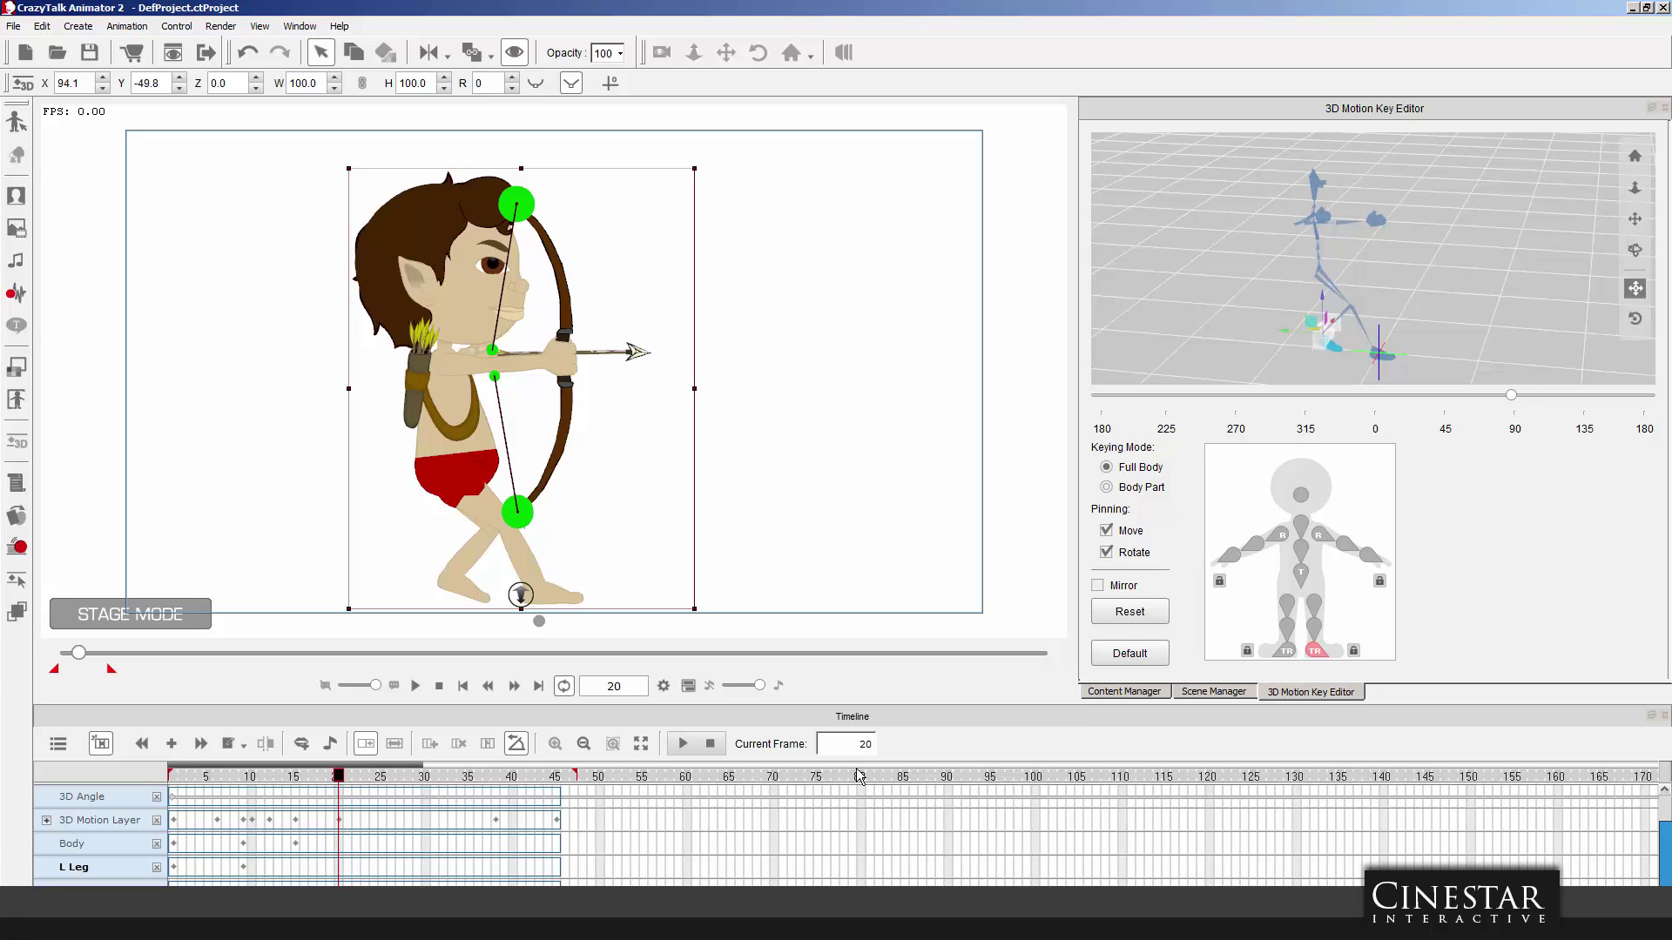
{"action": "left_click", "coordinate": [1318, 261]}
{"action": "left_click_drag", "start_coordinate": [1302, 259], "coordinate": [1338, 250]}
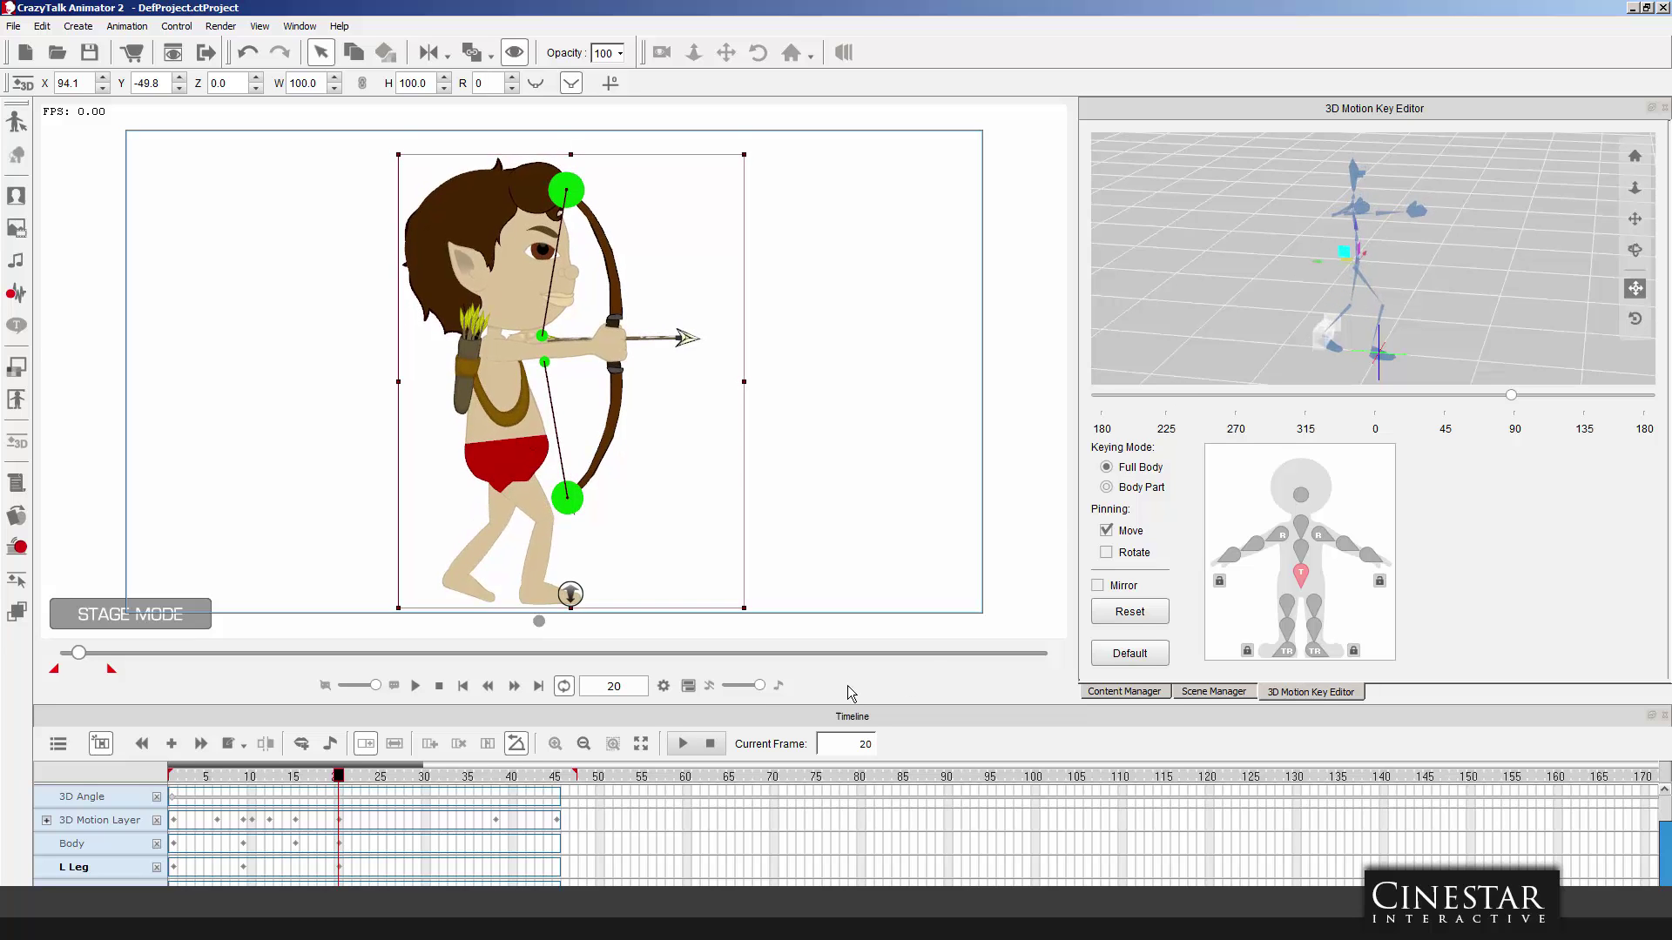
Animate a small hip recoil by keying the pose at frame 35, shifting slightly backward at frame 38 and slightly forward at frame 46.
{"action": "mouse_move", "coordinate": [340, 776]}
{"action": "left_mouse_down"}
{"action": "mouse_move", "coordinate": [145, 767]}
{"action": "mouse_move", "coordinate": [471, 766]}
{"action": "left_mouse_up"}
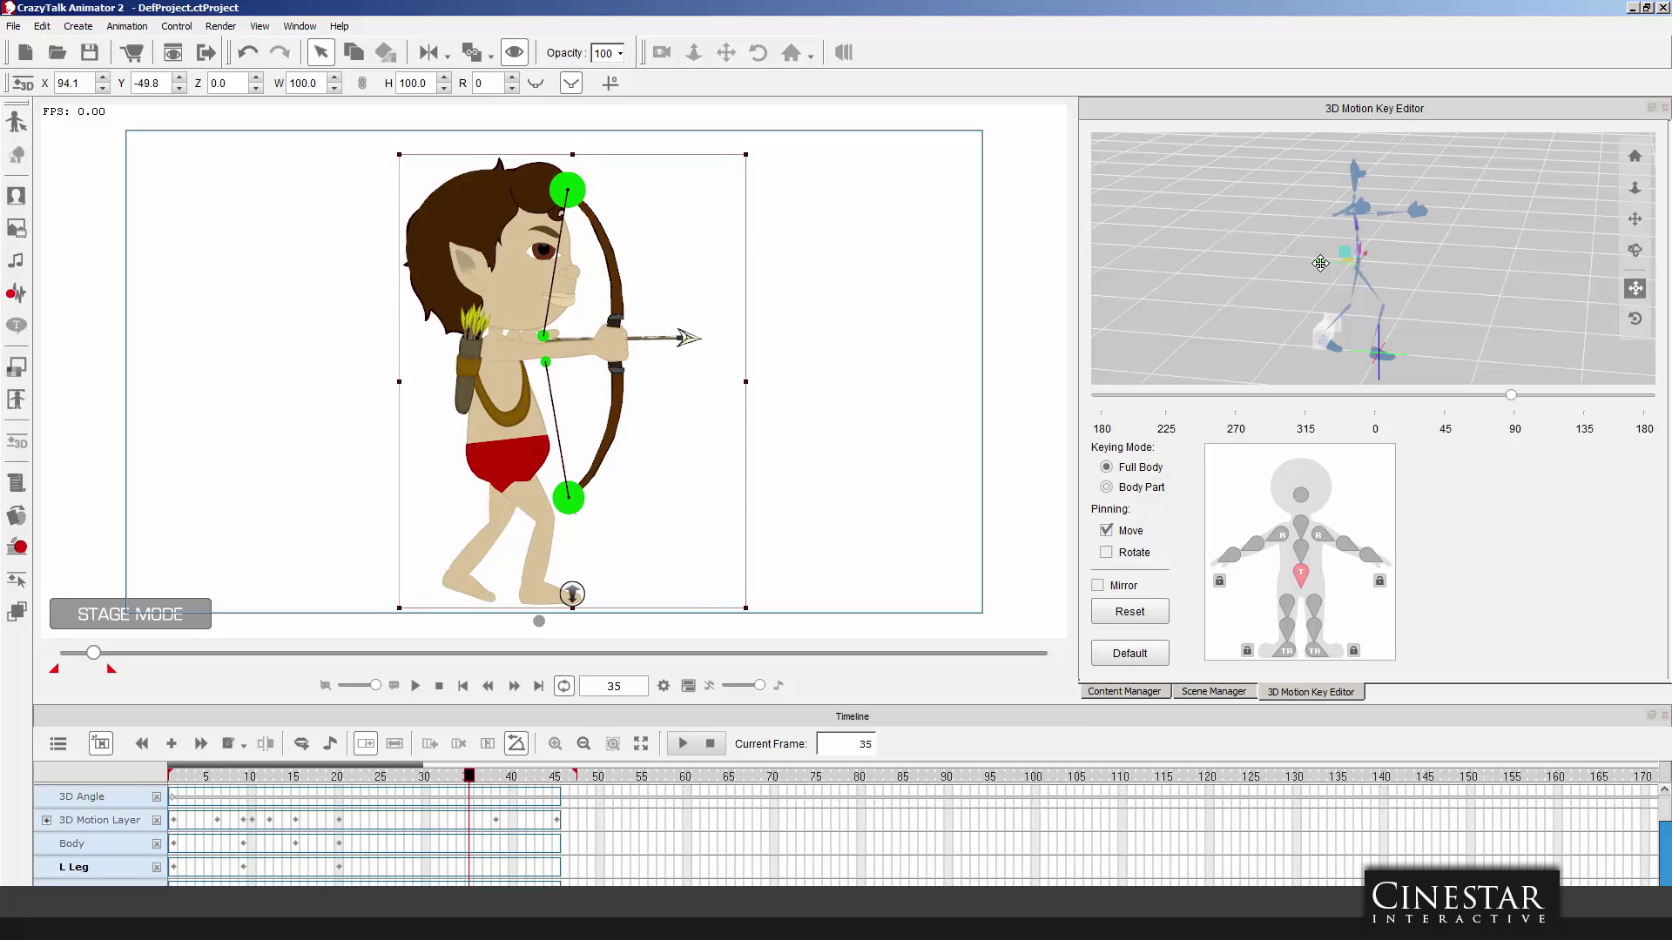
{"action": "left_click", "coordinate": [475, 778]}
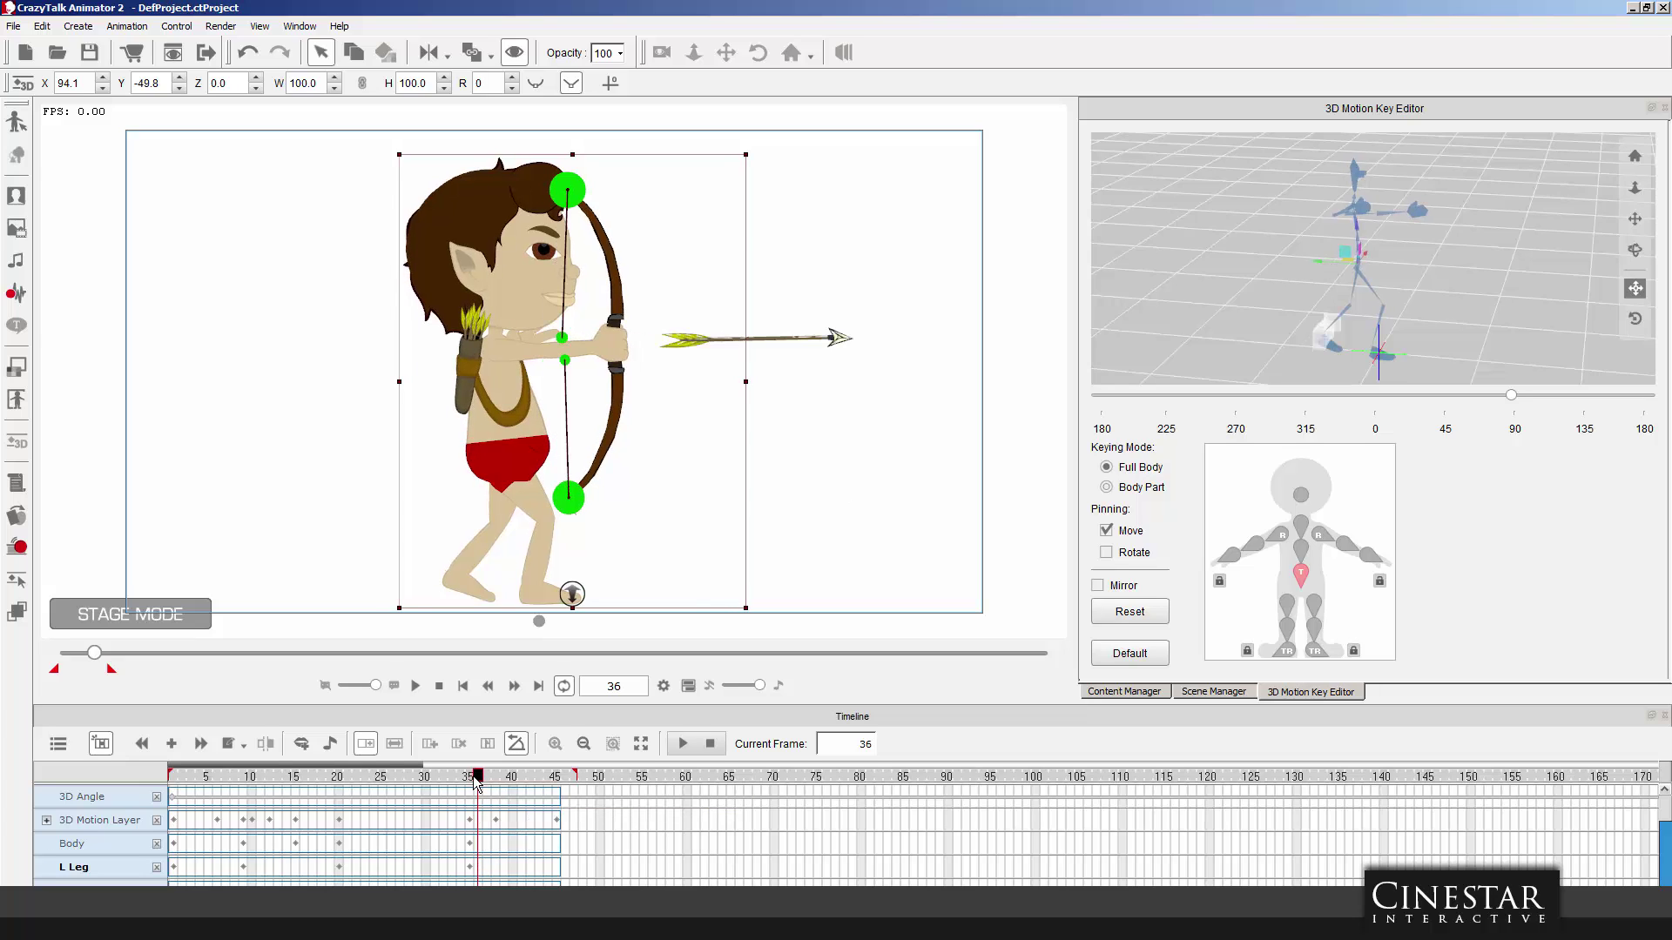
{"action": "left_click_drag", "start_coordinate": [485, 784], "coordinate": [494, 784]}
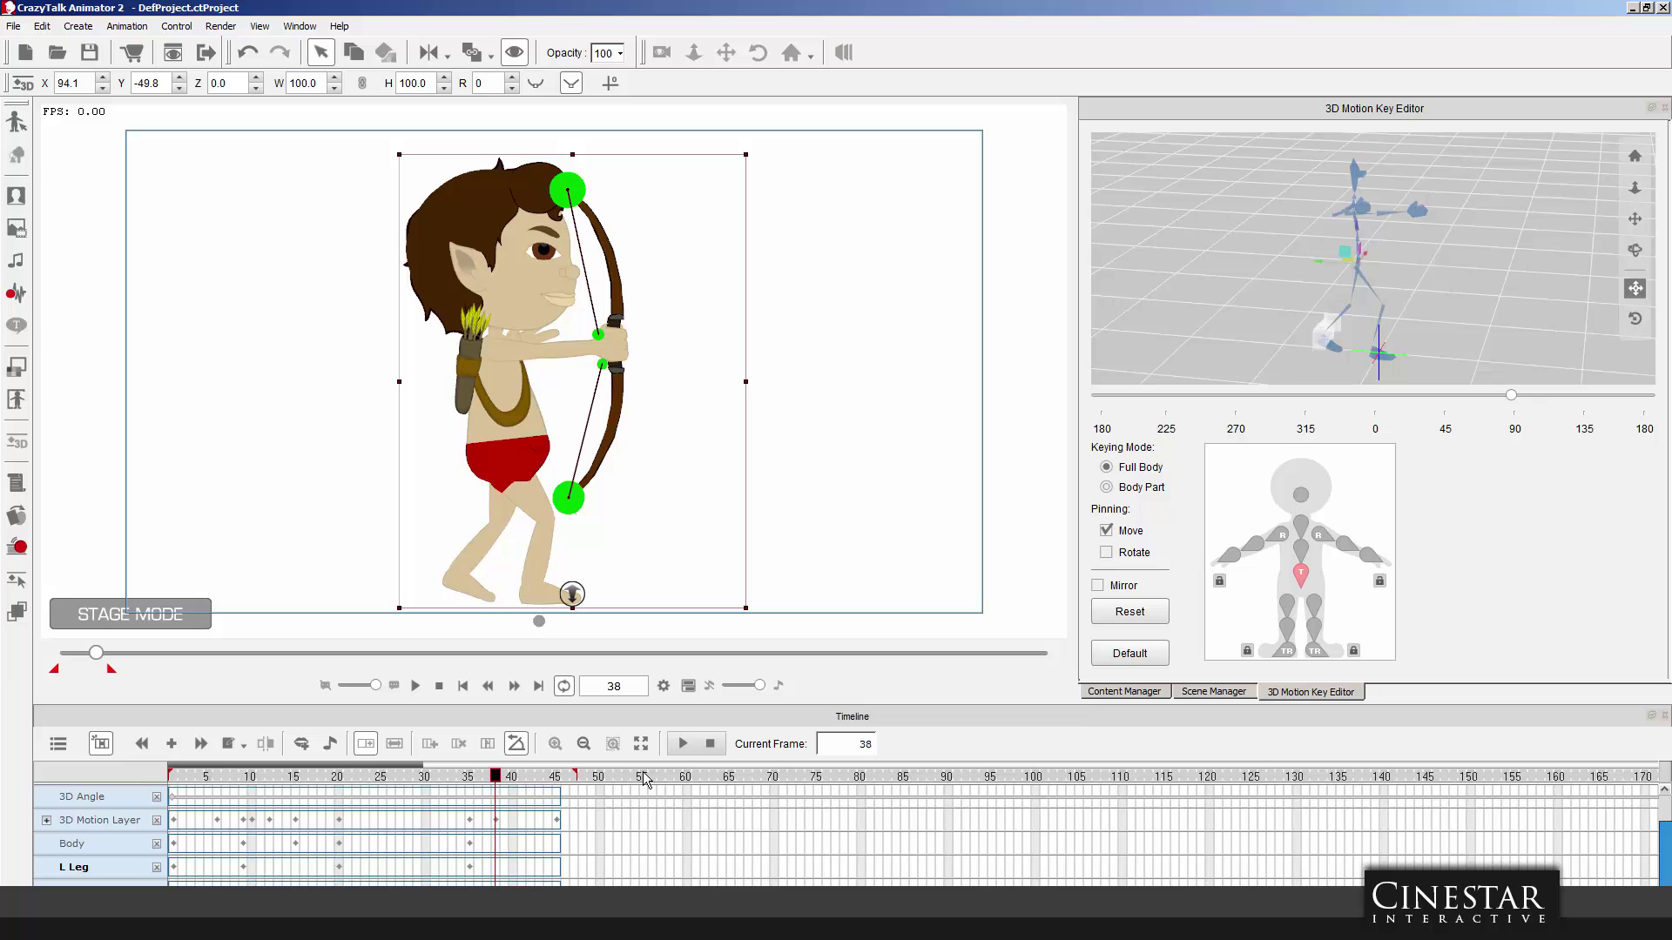
{"action": "left_click_drag", "start_coordinate": [1317, 260], "coordinate": [1310, 260]}
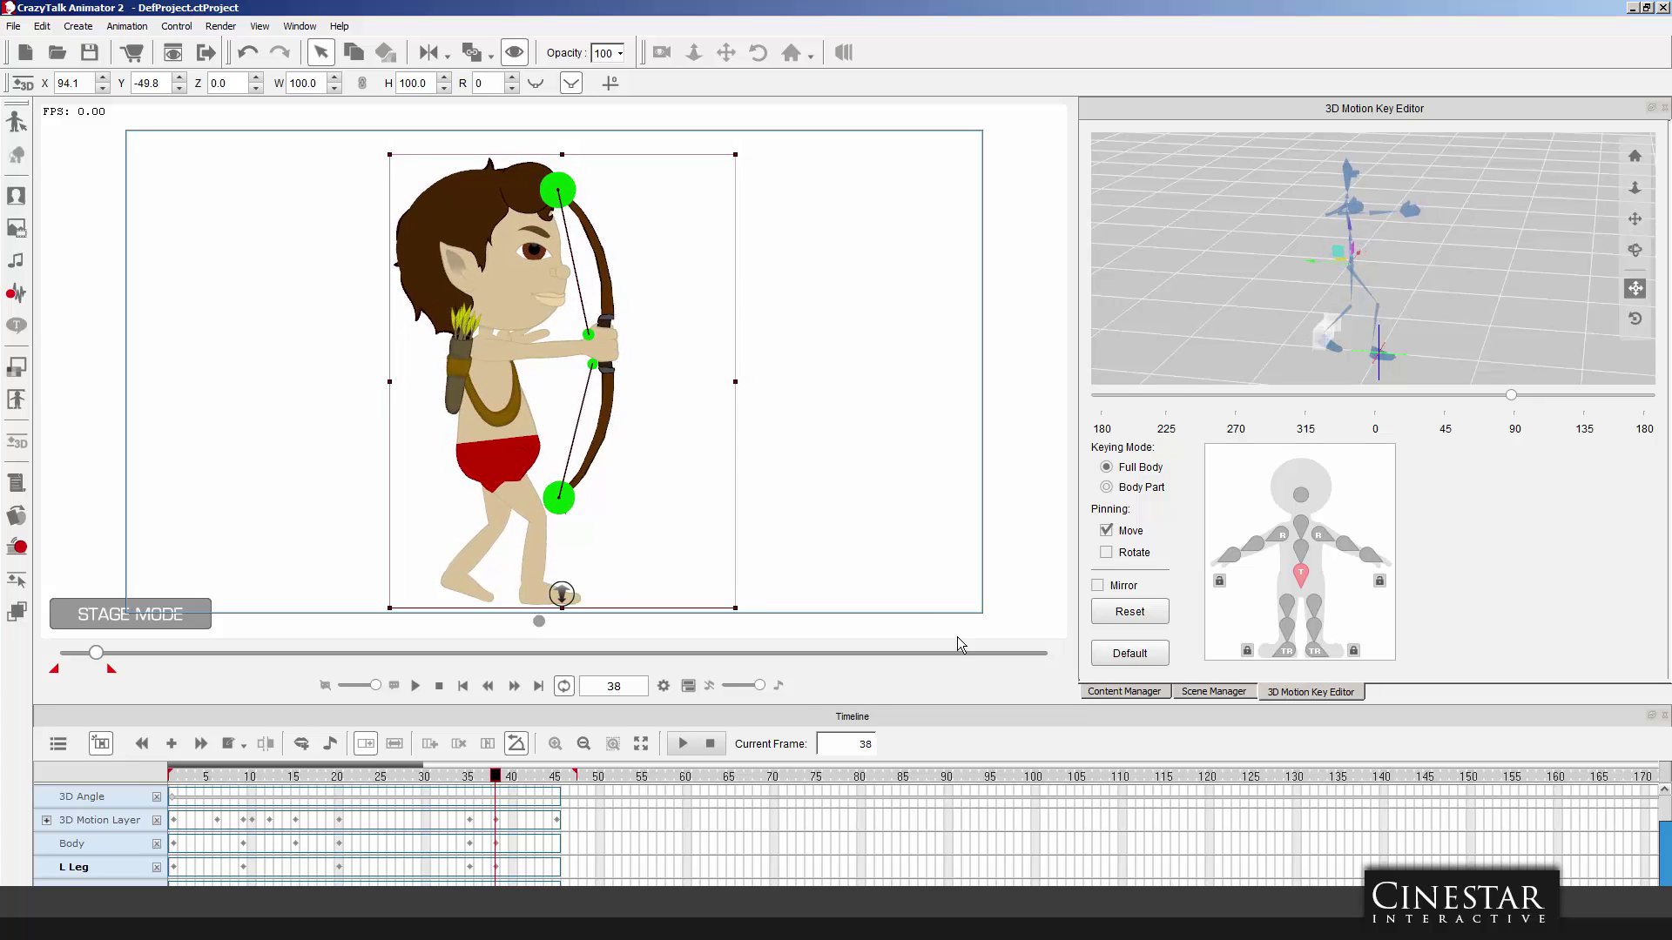
{"action": "left_click_drag", "start_coordinate": [495, 779], "coordinate": [564, 781]}
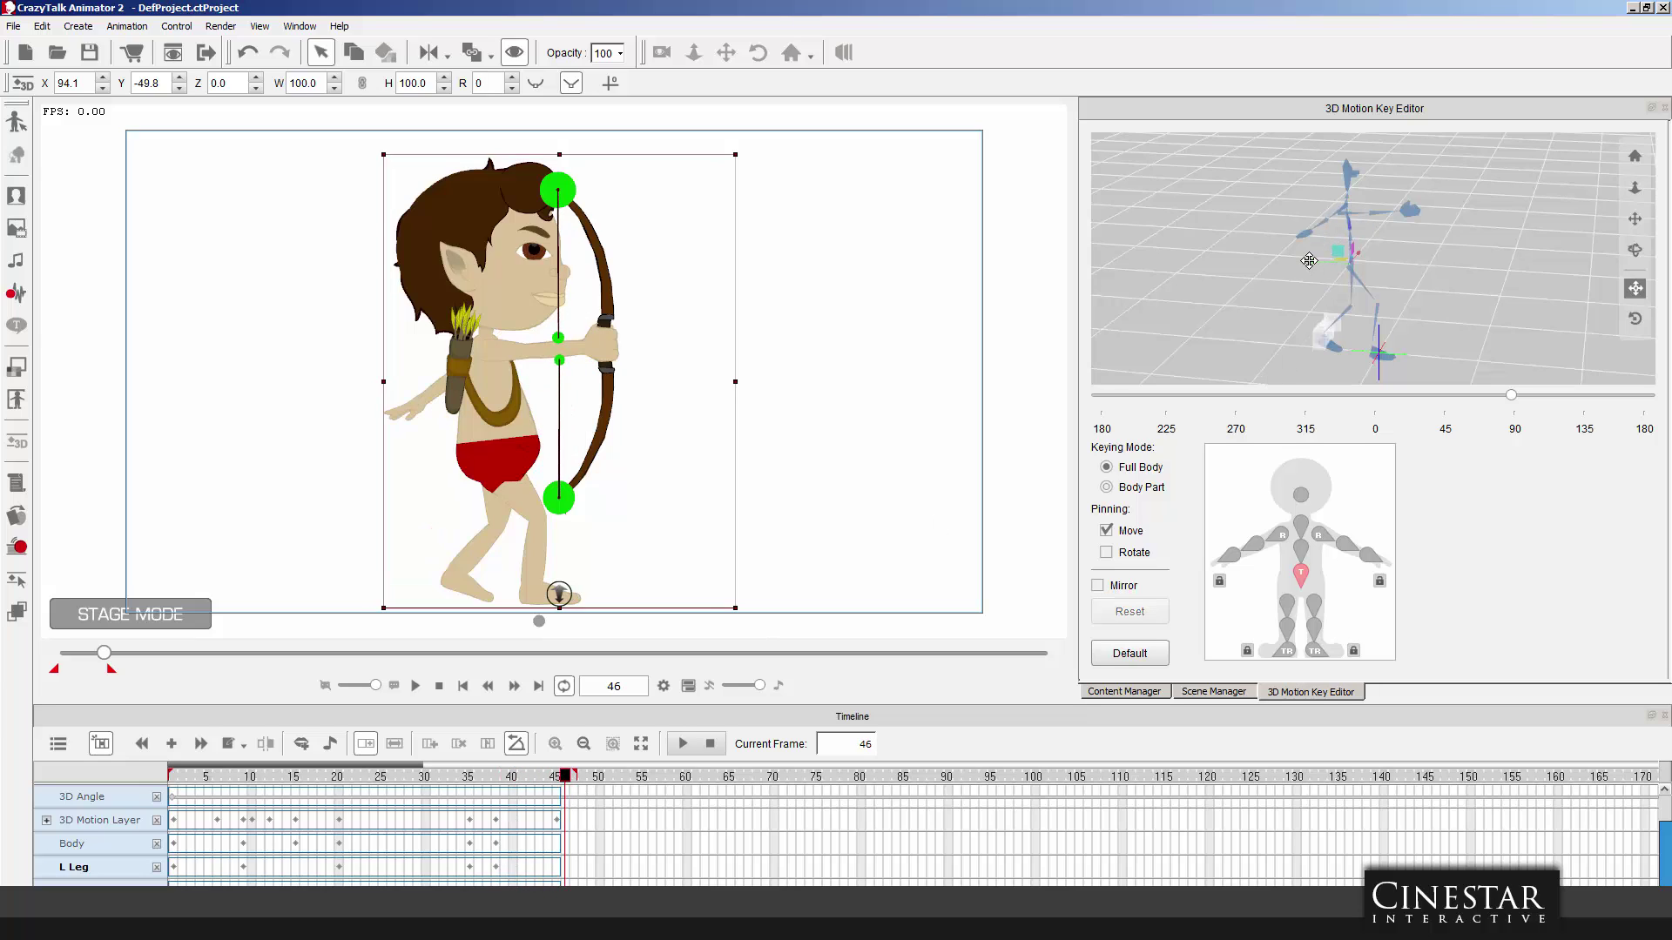
{"action": "left_click_drag", "start_coordinate": [1309, 260], "coordinate": [1315, 260]}
Play the animation and scrub between frames 1 and 20 to check the hip and leg motion.
{"action": "left_click", "coordinate": [414, 686]}
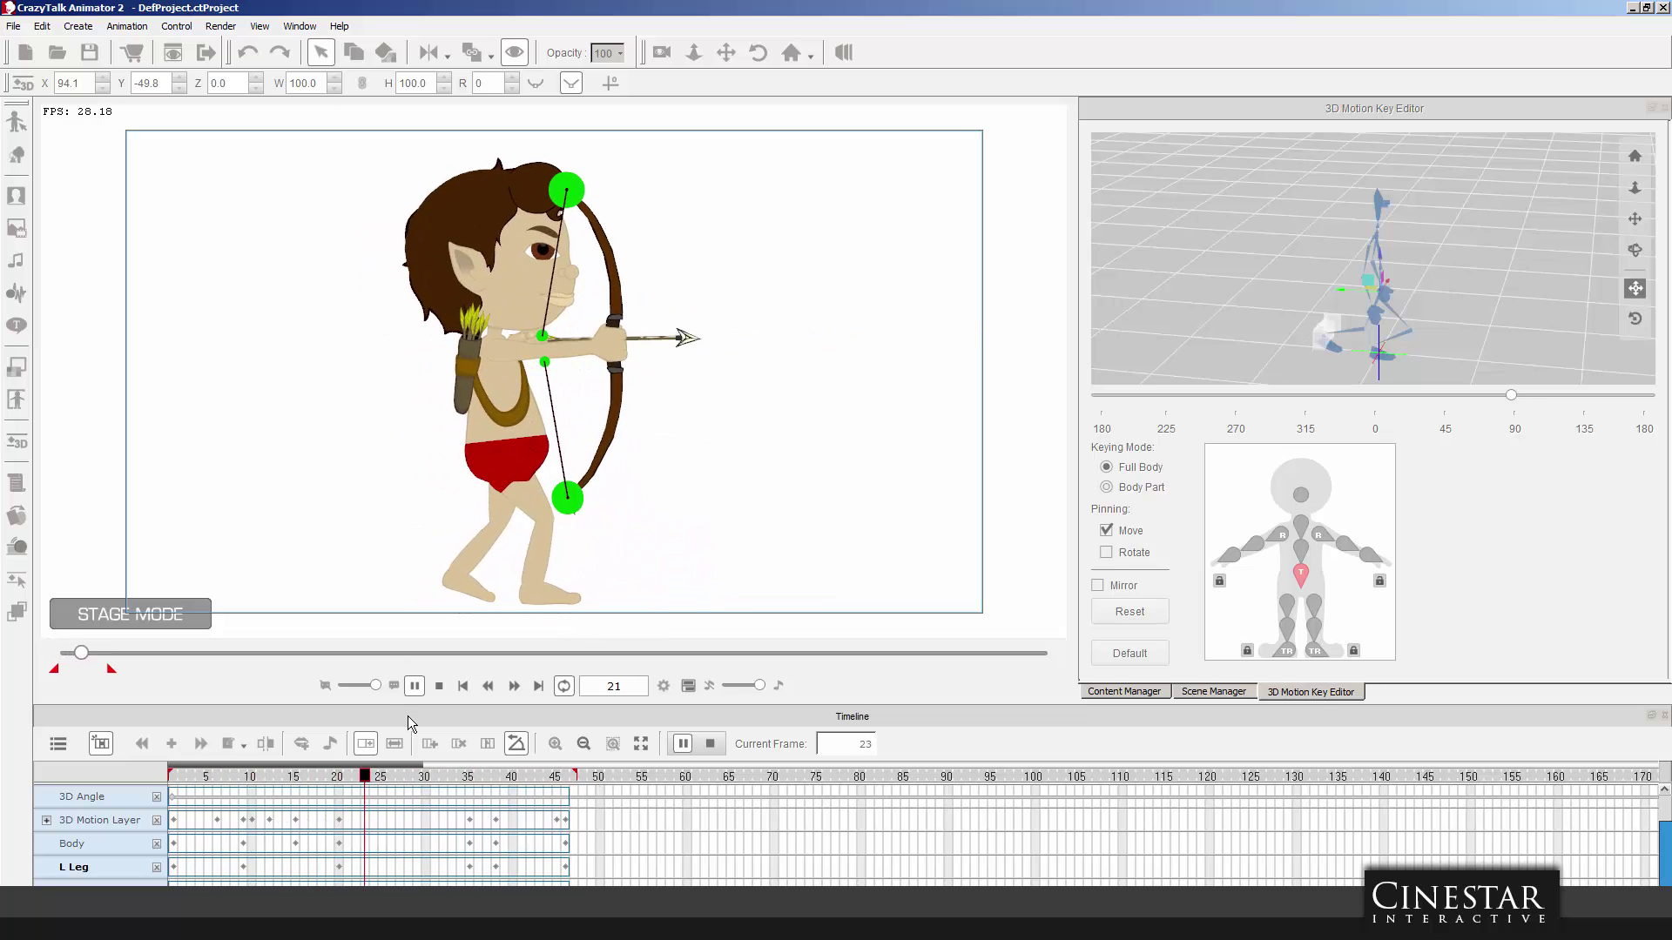
{"action": "left_click", "coordinate": [290, 778]}
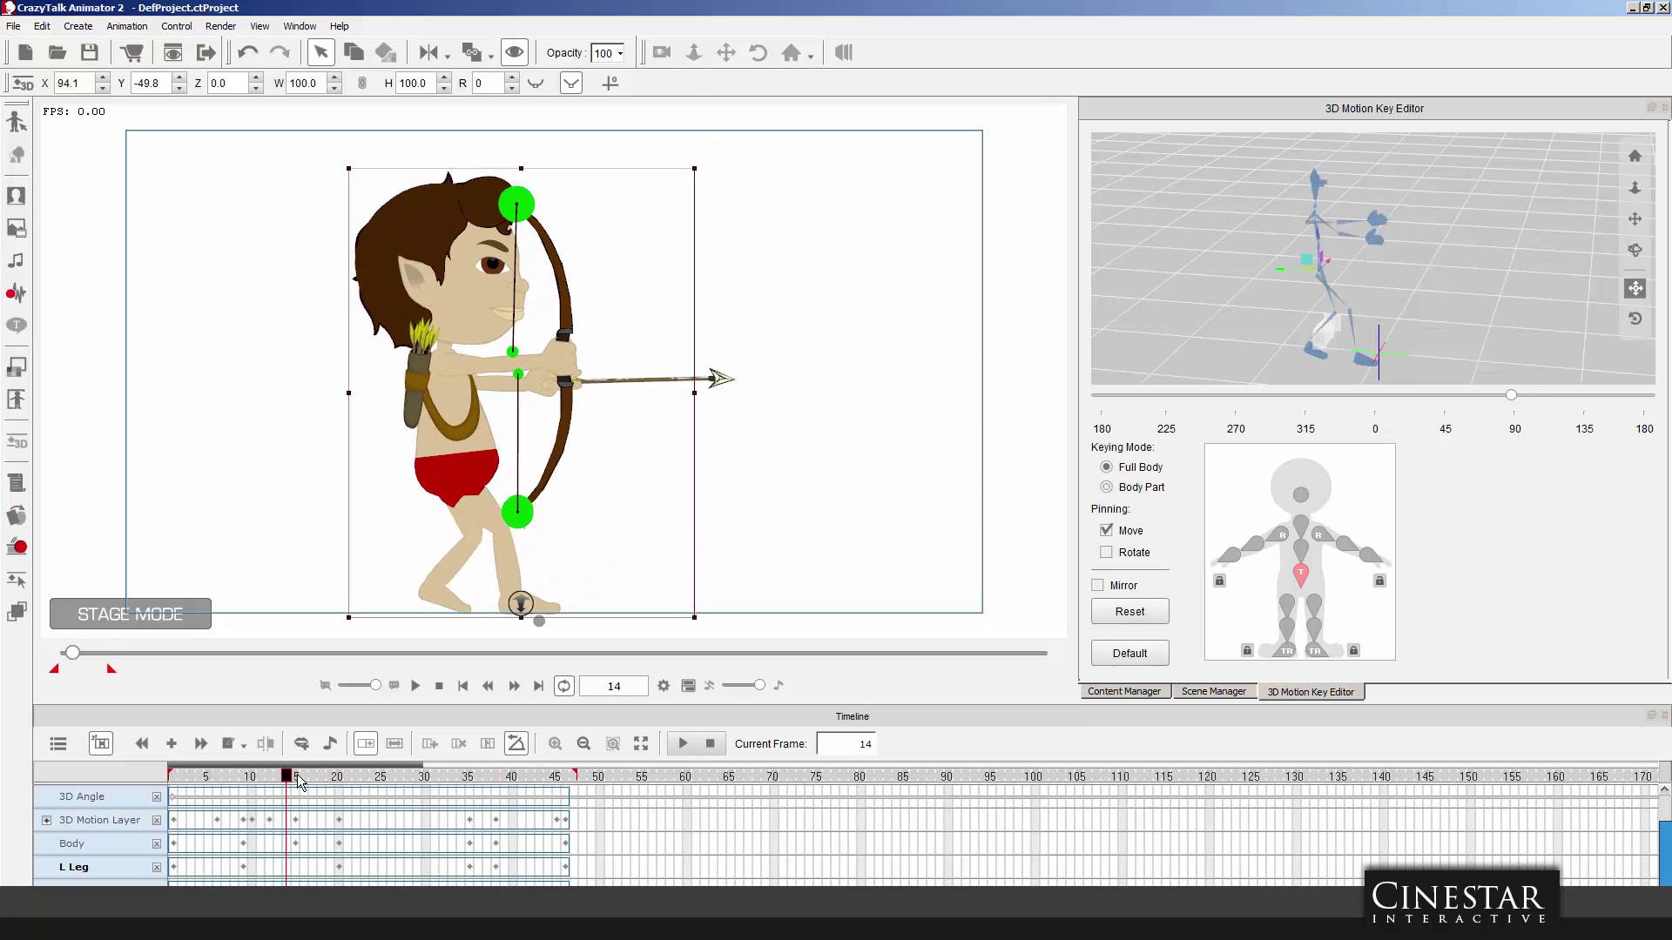
{"action": "left_click_drag", "start_coordinate": [290, 777], "coordinate": [136, 777]}
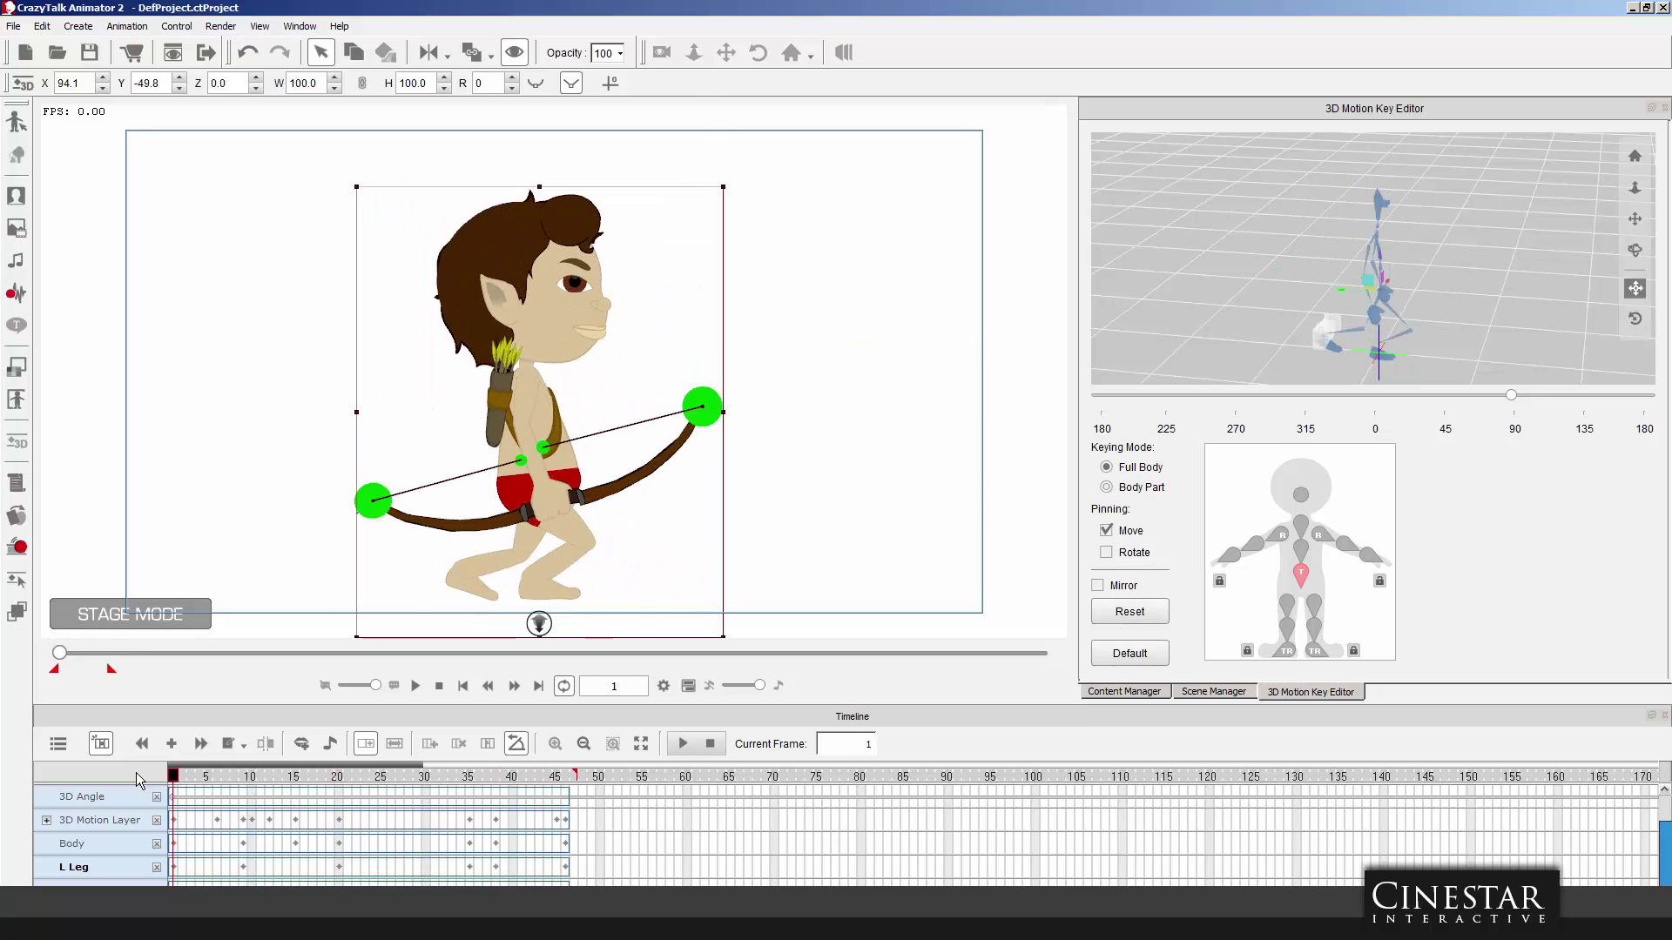
{"action": "left_click", "coordinate": [269, 776]}
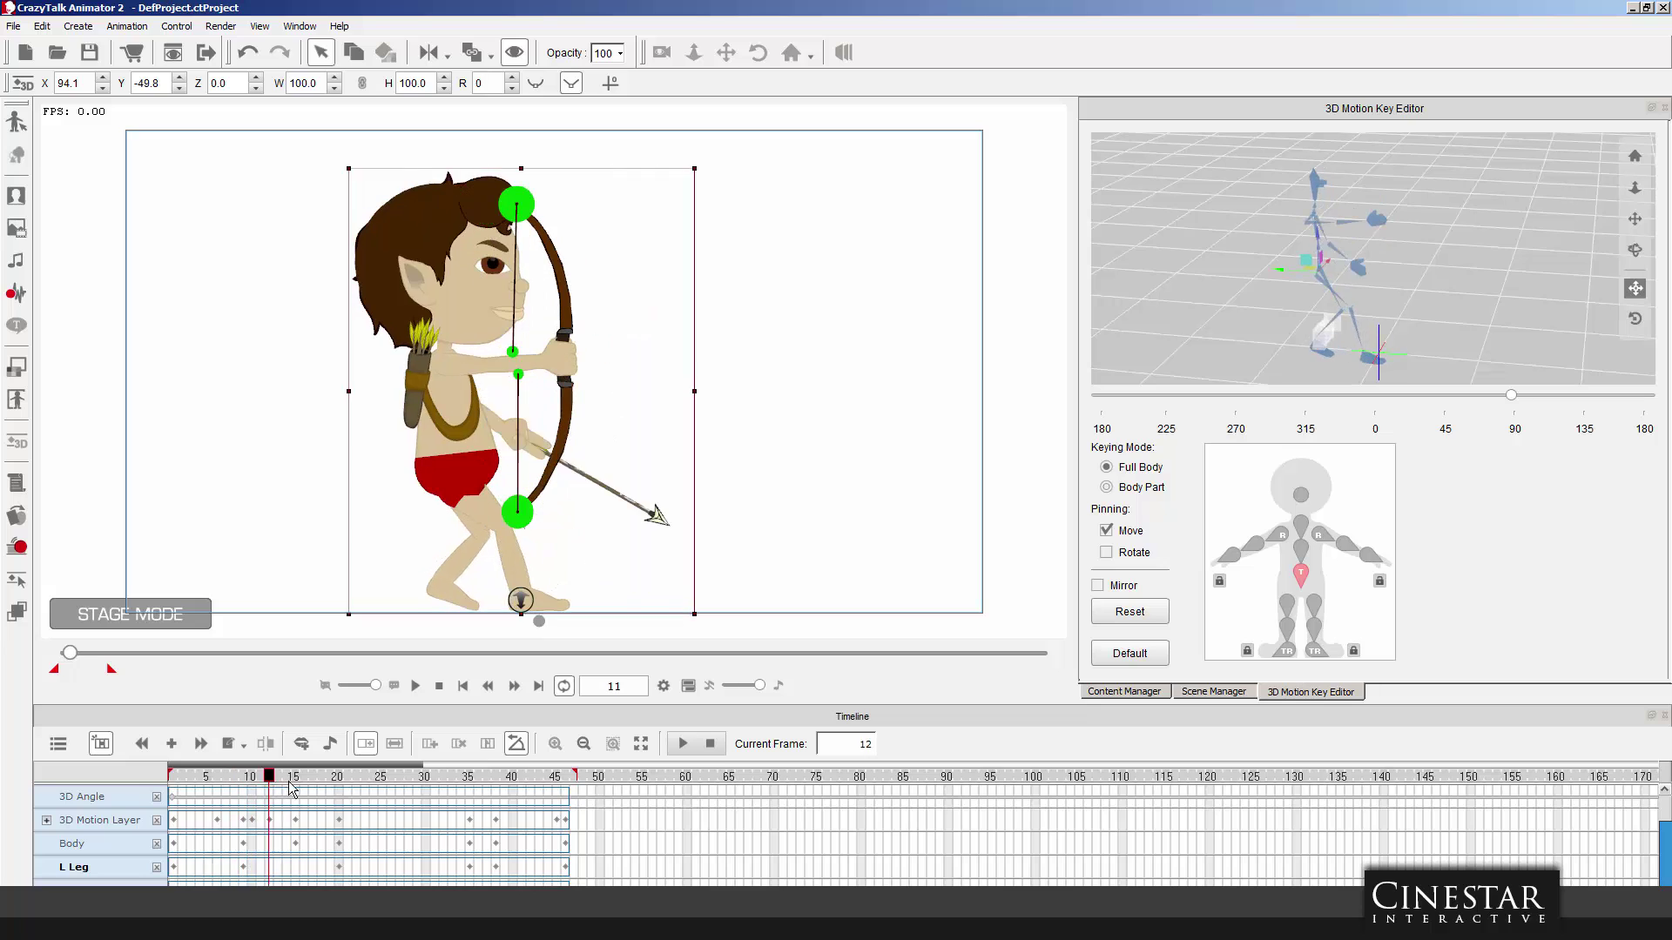
{"action": "left_click_drag", "start_coordinate": [290, 789], "coordinate": [341, 788]}
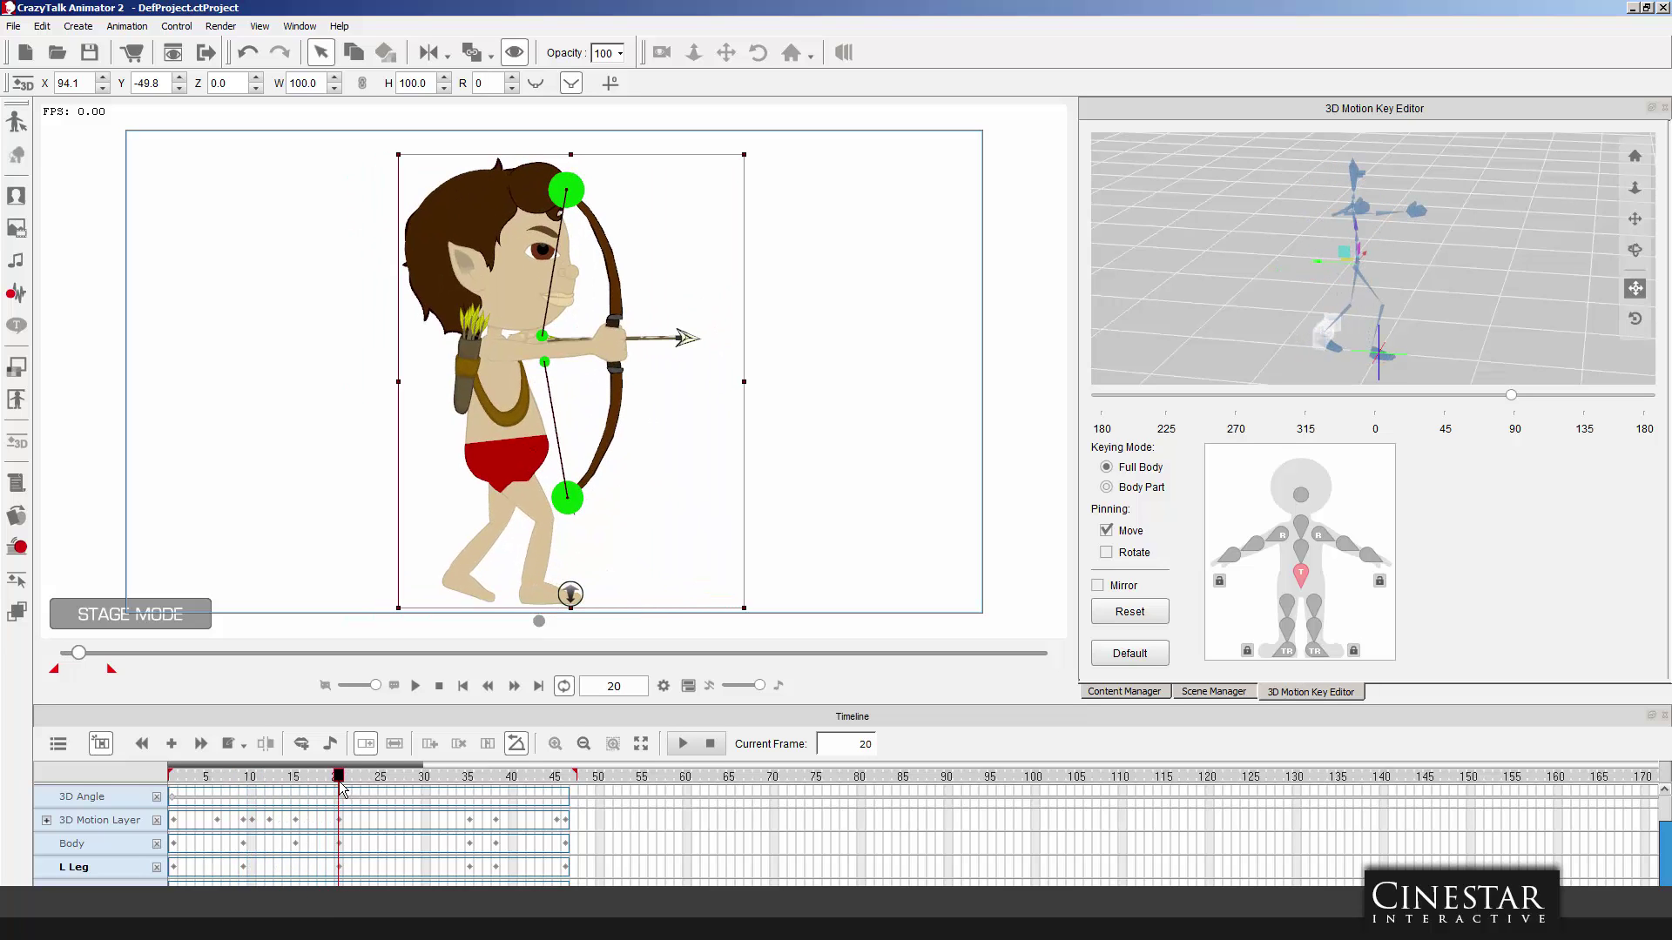
Copy the Body key from frame 20 onto frames 15, 9 and 1.
{"action": "left_click", "coordinate": [350, 850]}
{"action": "left_click", "coordinate": [337, 775]}
{"action": "left_click", "coordinate": [340, 868]}
{"action": "left_click", "coordinate": [338, 844]}
{"action": "left_click", "coordinate": [296, 843]}
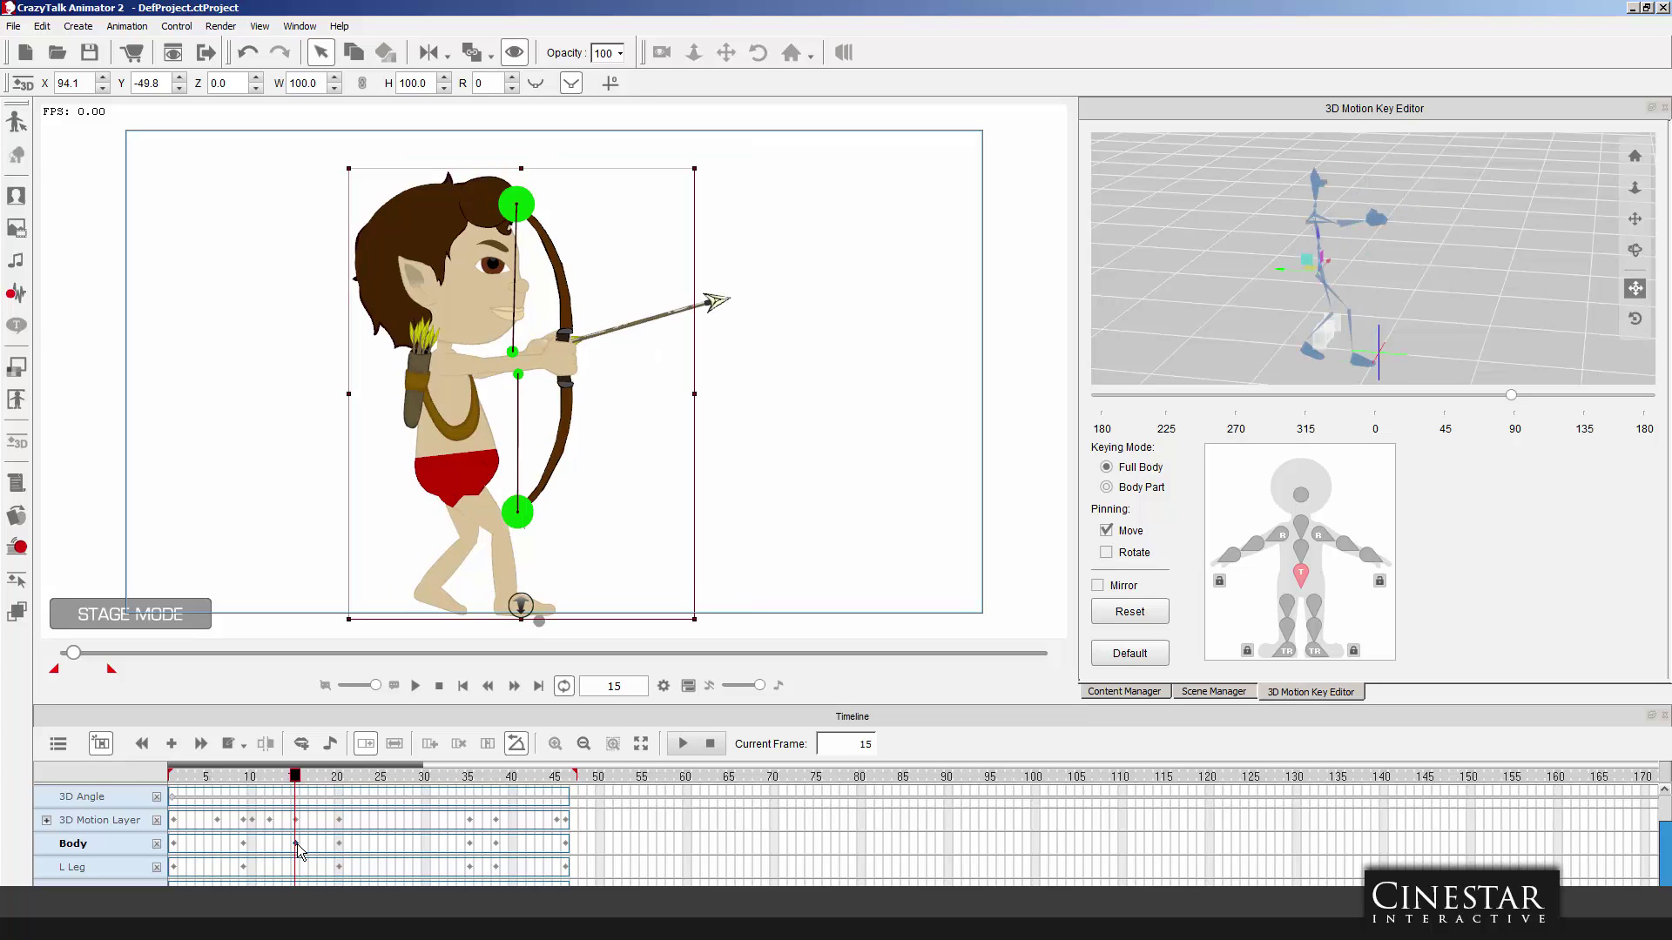
{"action": "left_click", "coordinate": [245, 841]}
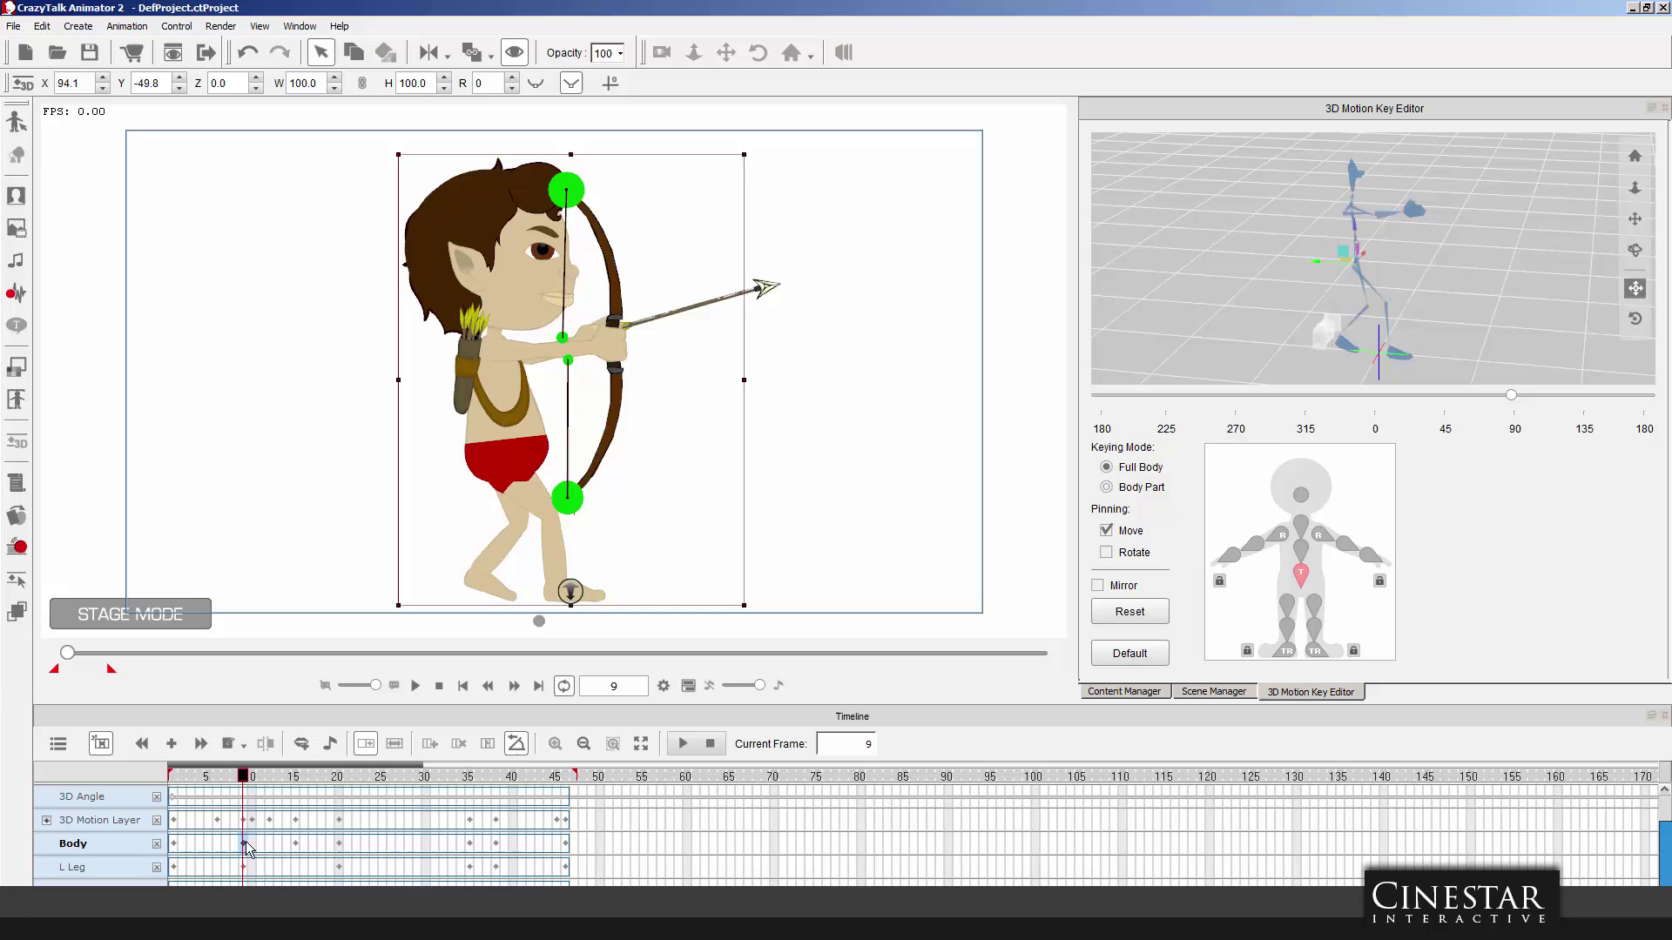
{"action": "left_click", "coordinate": [175, 844]}
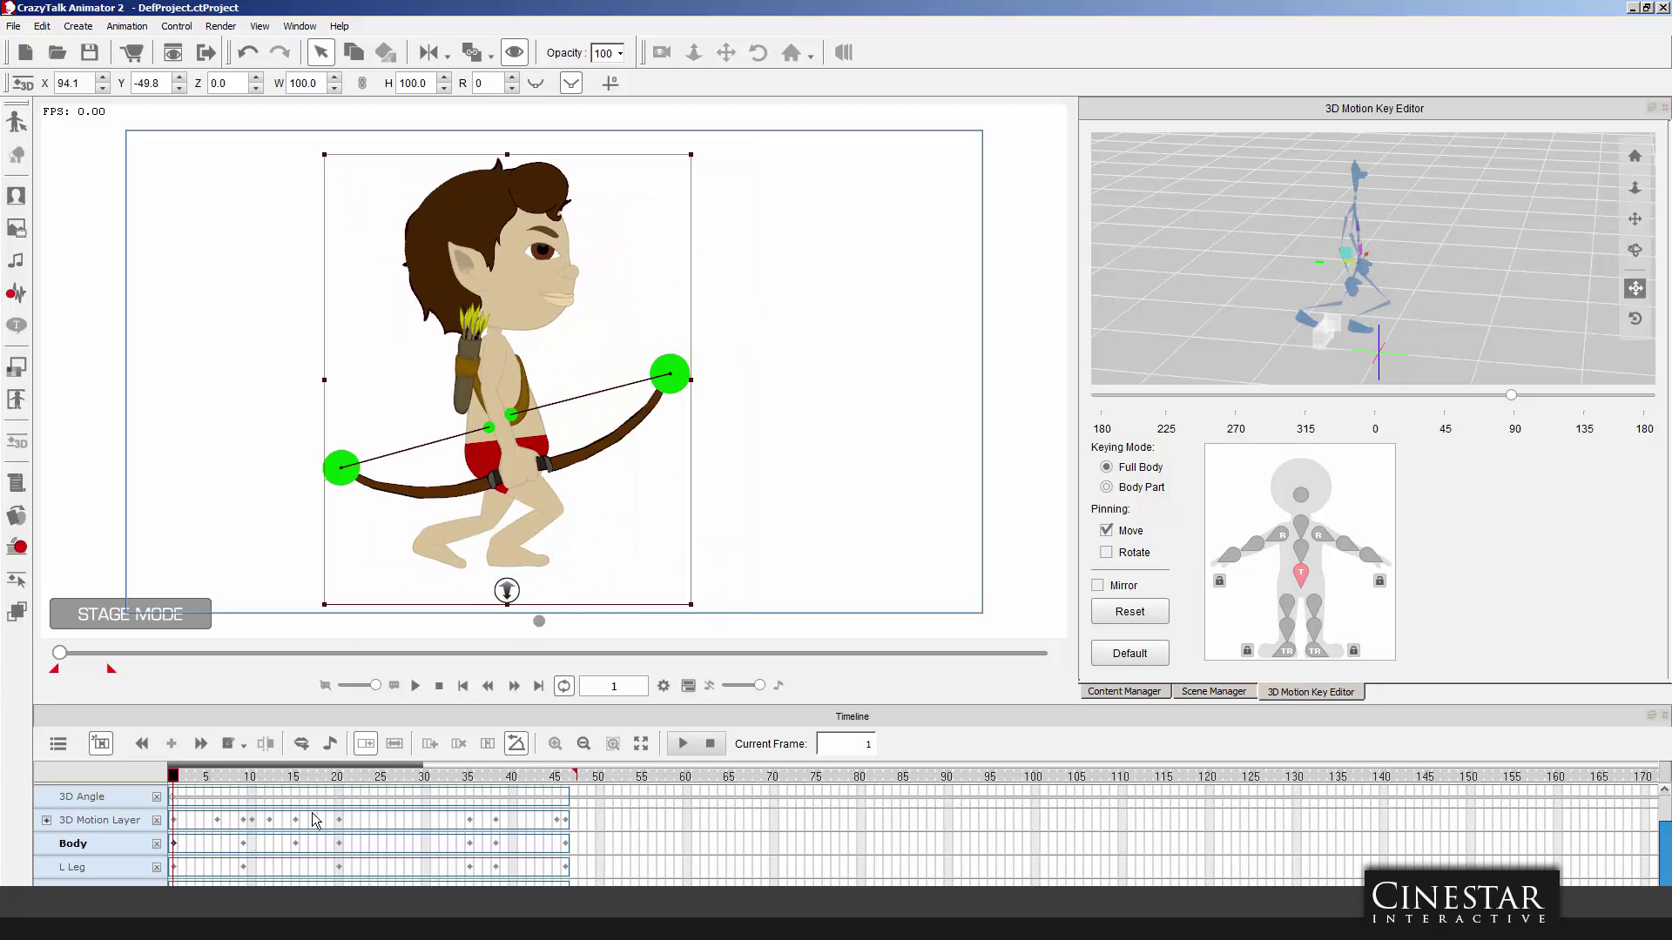
Copy the Body and L Leg keys from frame 38 onto frame 1.
{"action": "left_click_drag", "start_coordinate": [175, 776], "coordinate": [485, 784]}
{"action": "left_click", "coordinate": [495, 844]}
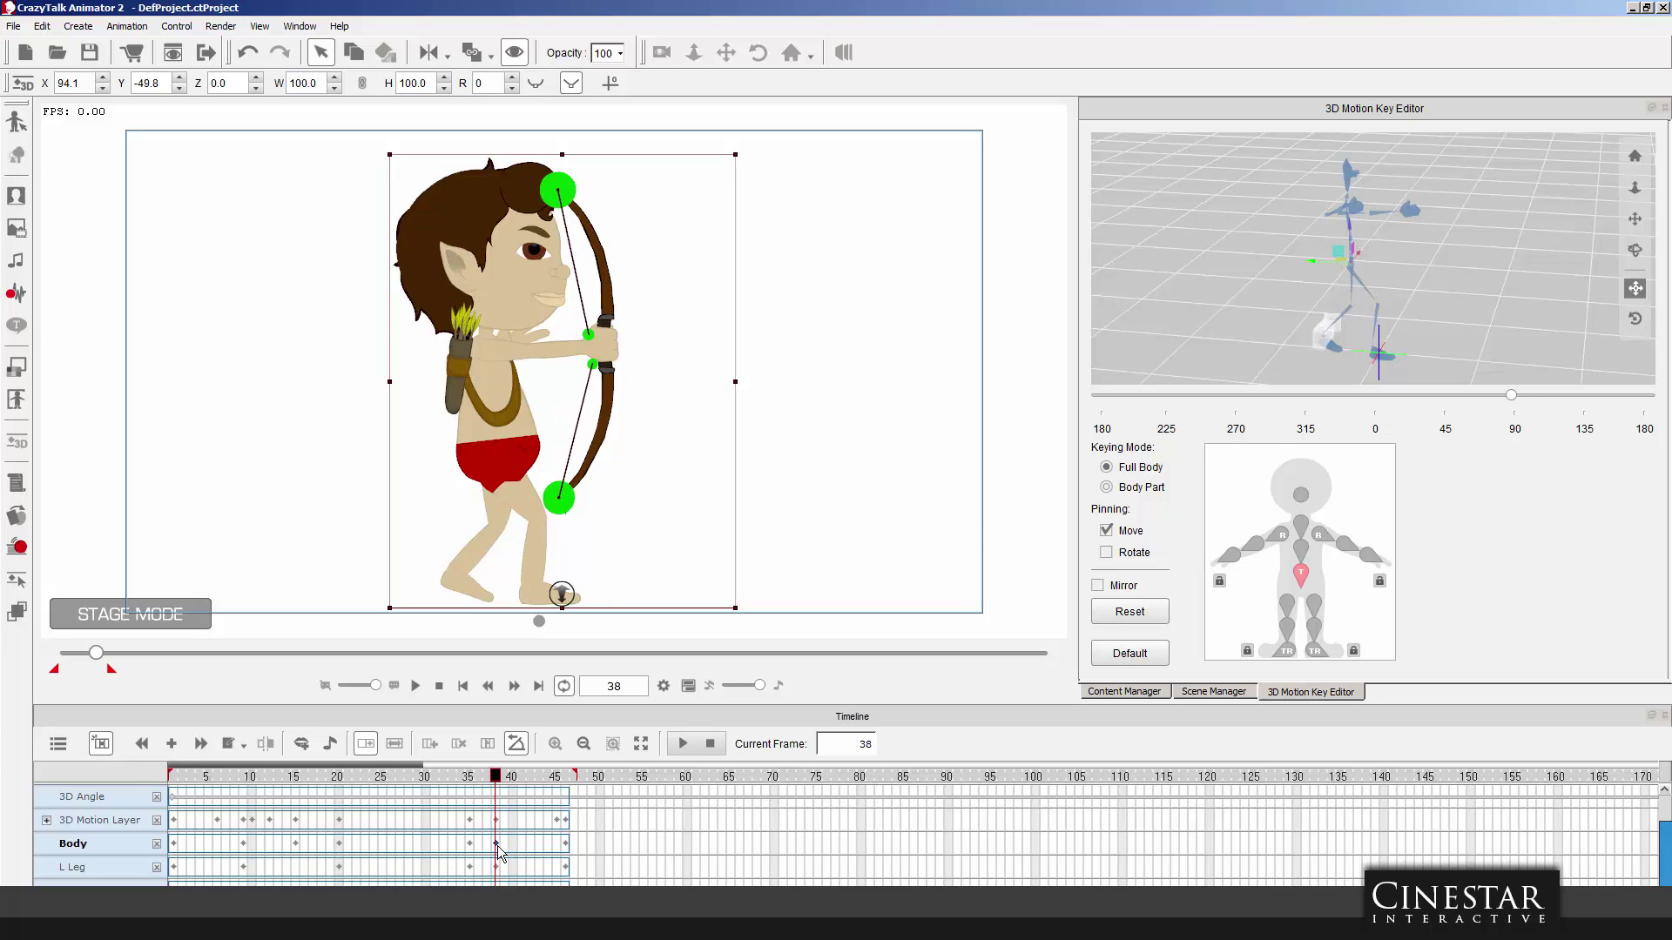
{"action": "left_click", "coordinate": [174, 844]}
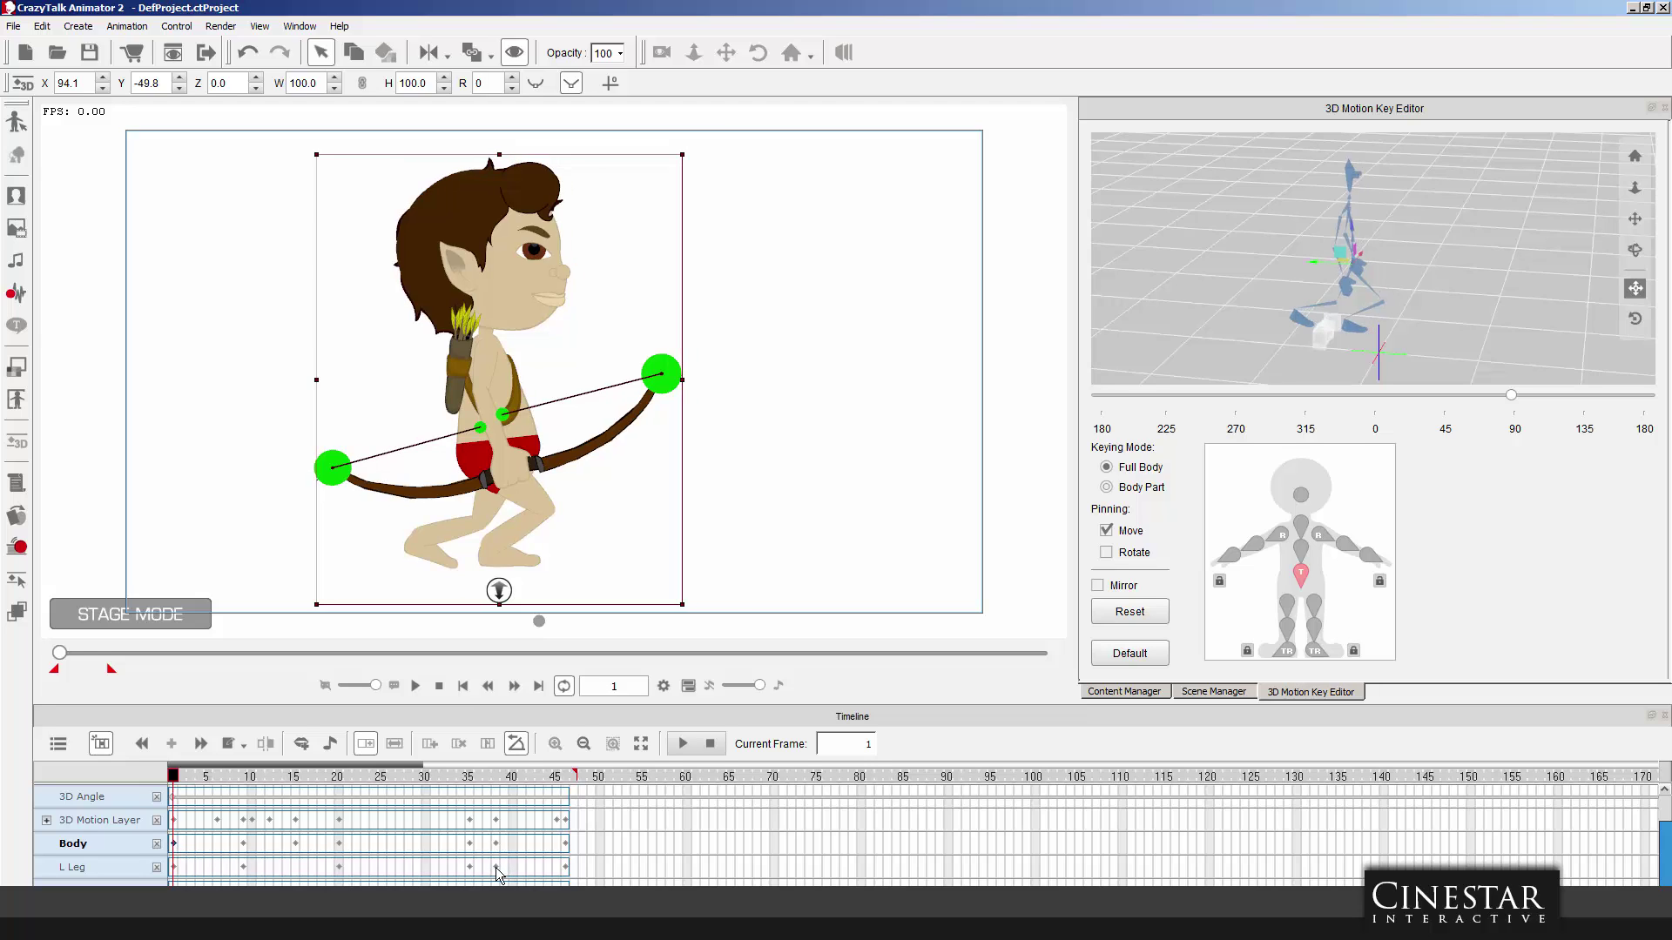
{"action": "left_click", "coordinate": [495, 868]}
{"action": "left_click", "coordinate": [173, 869]}
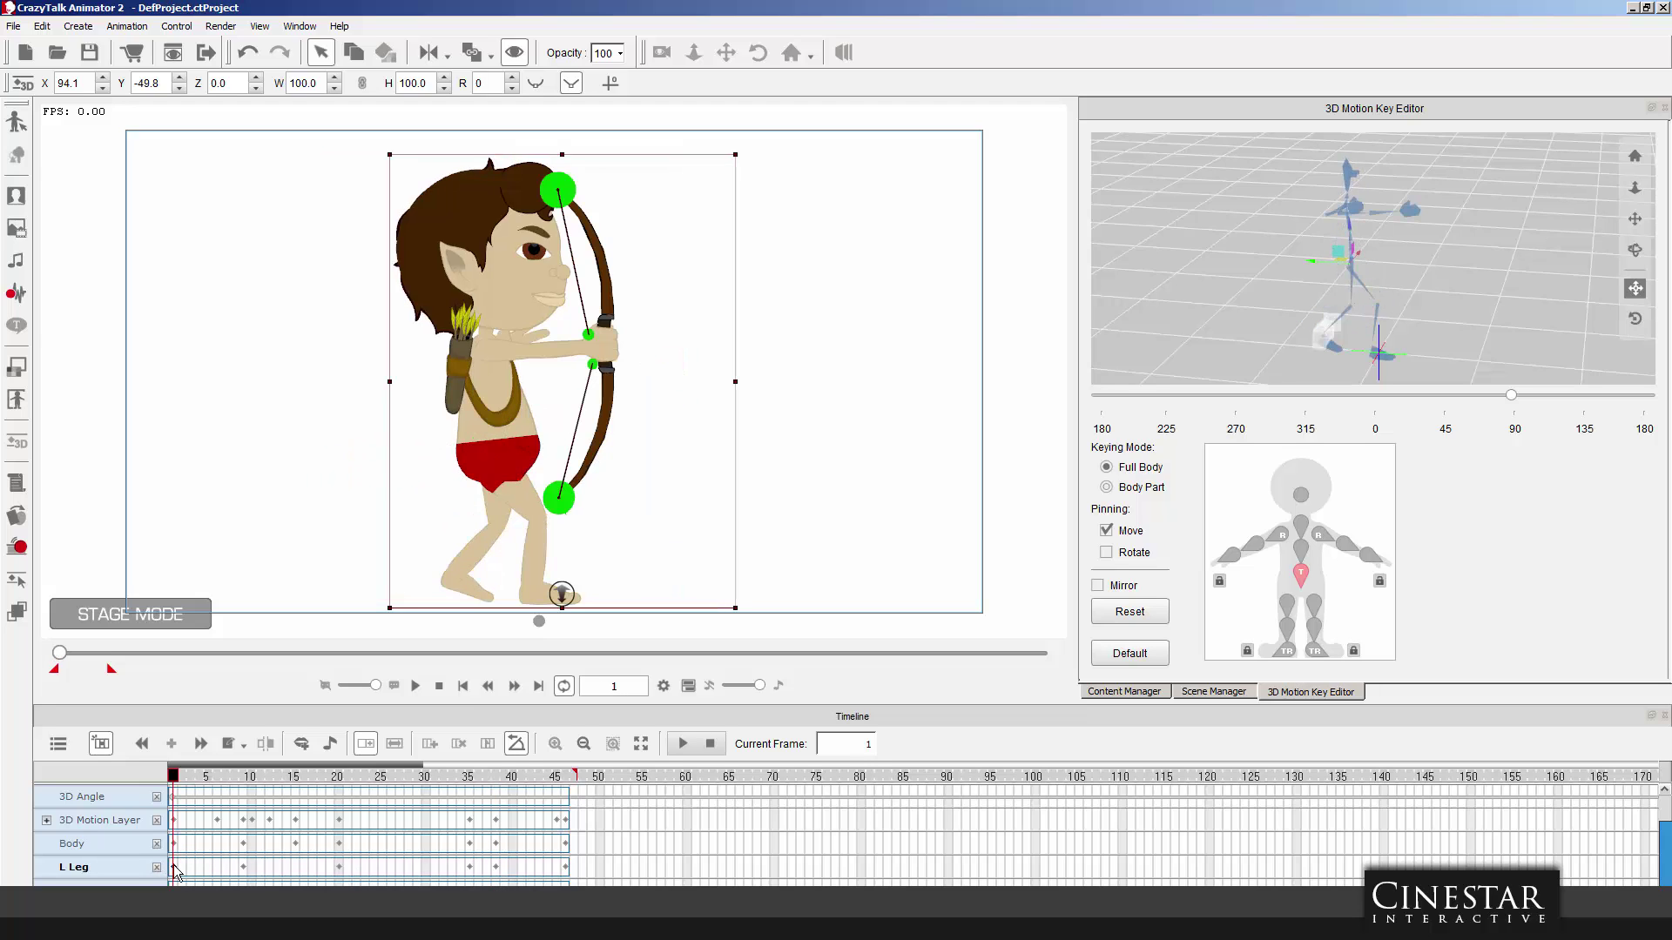
{"action": "left_click", "coordinate": [495, 868]}
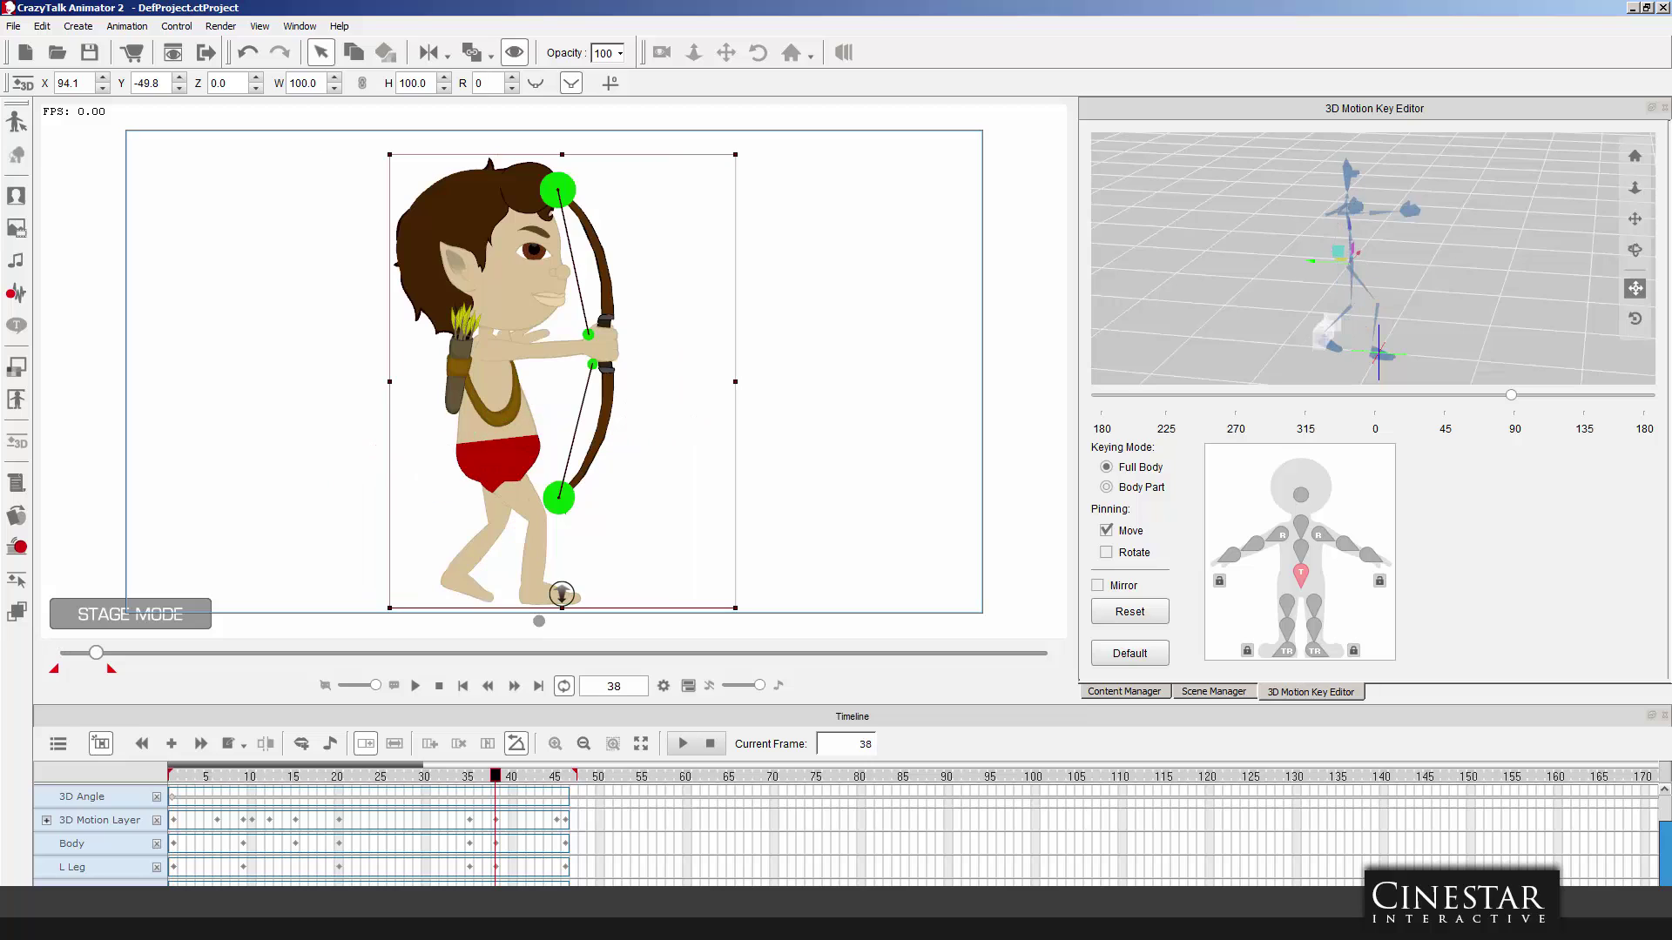
{"action": "left_click", "coordinate": [174, 868]}
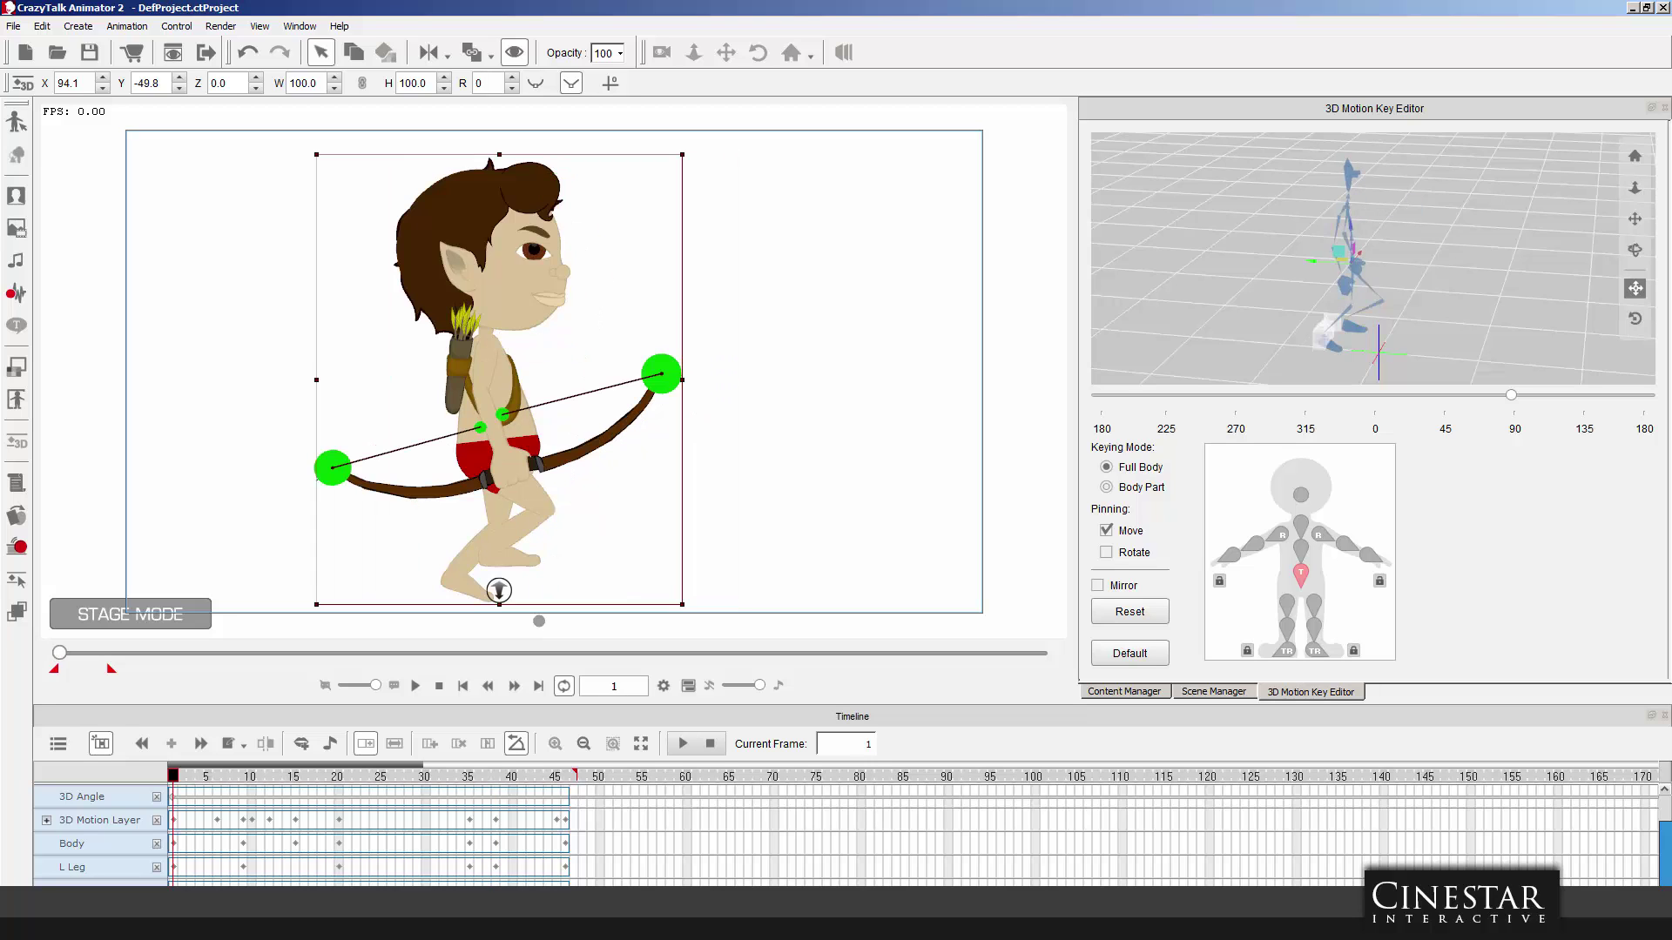
Delete the Body and L Leg keys at frame 9, and scrub through to frame 20.
{"action": "mouse_move", "coordinate": [183, 786]}
{"action": "left_mouse_down"}
{"action": "mouse_move", "coordinate": [303, 781]}
{"action": "mouse_move", "coordinate": [241, 785]}
{"action": "left_mouse_up"}
{"action": "left_click", "coordinate": [243, 843]}
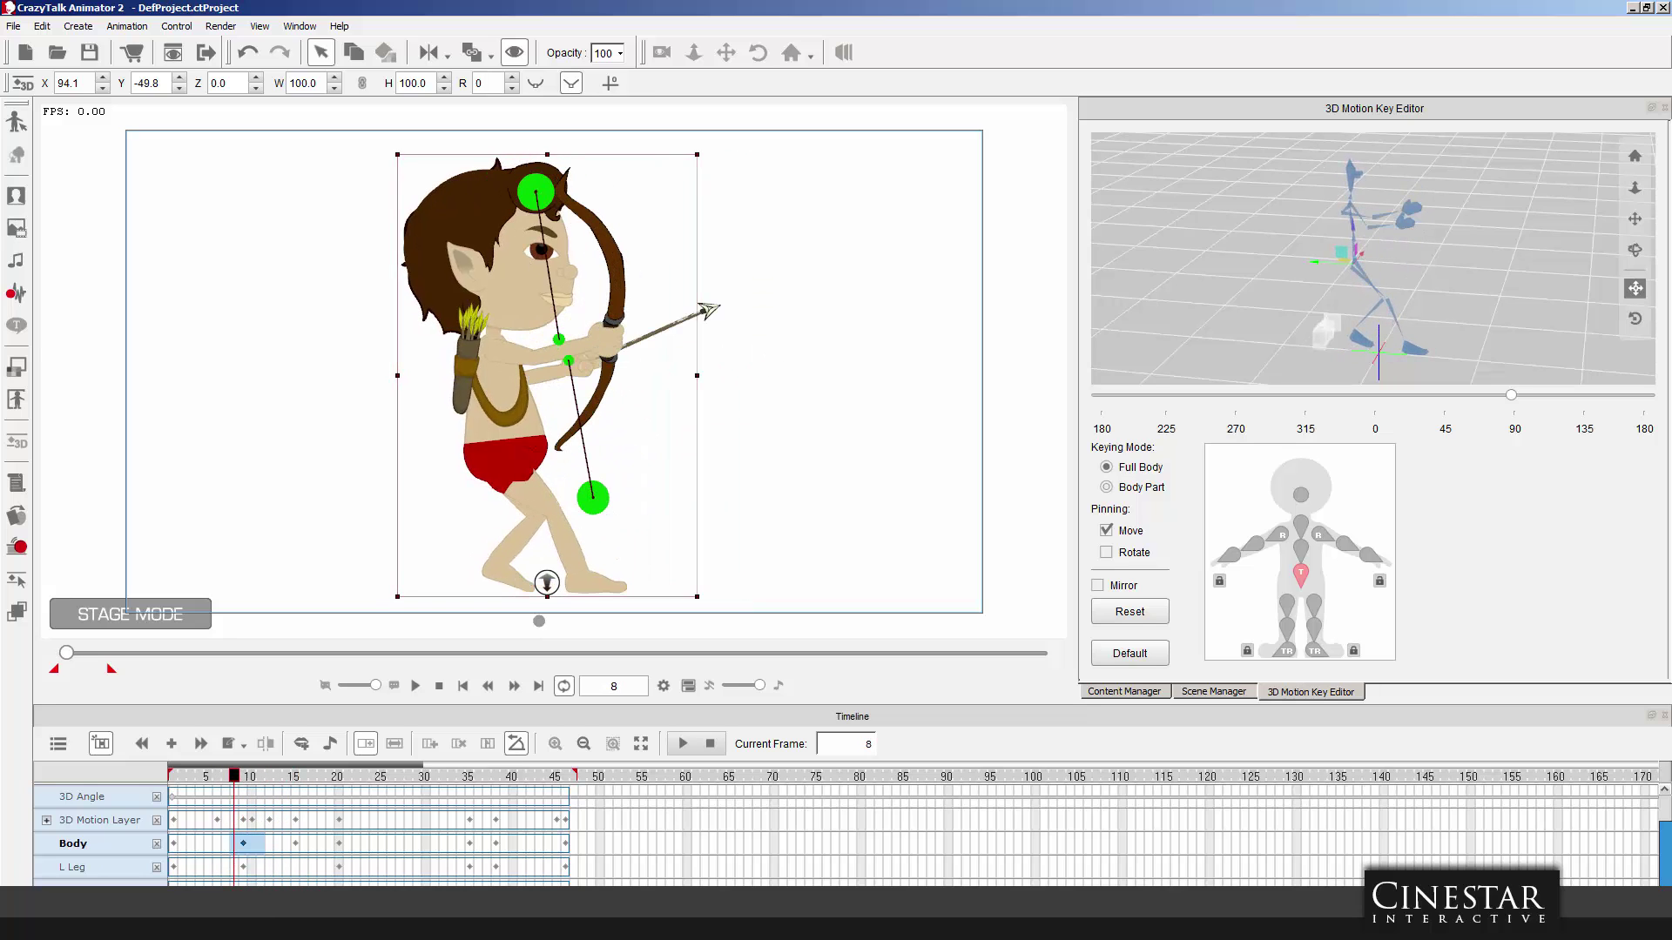
{"action": "left_click", "coordinate": [259, 777]}
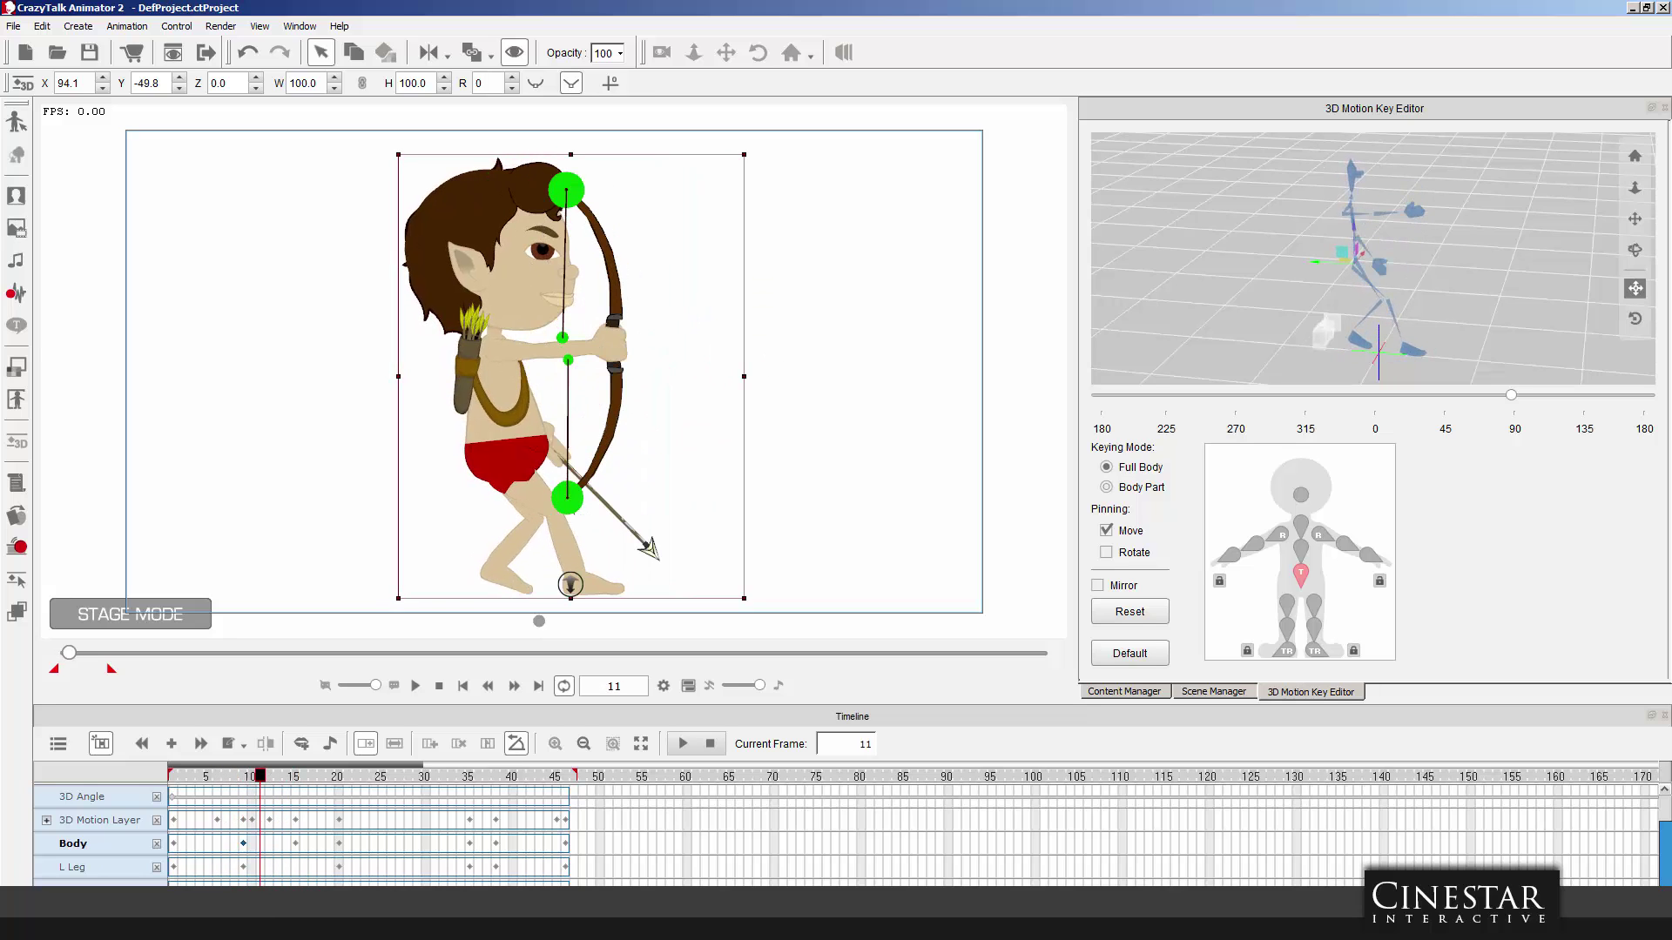
{"action": "left_click", "coordinate": [243, 867]}
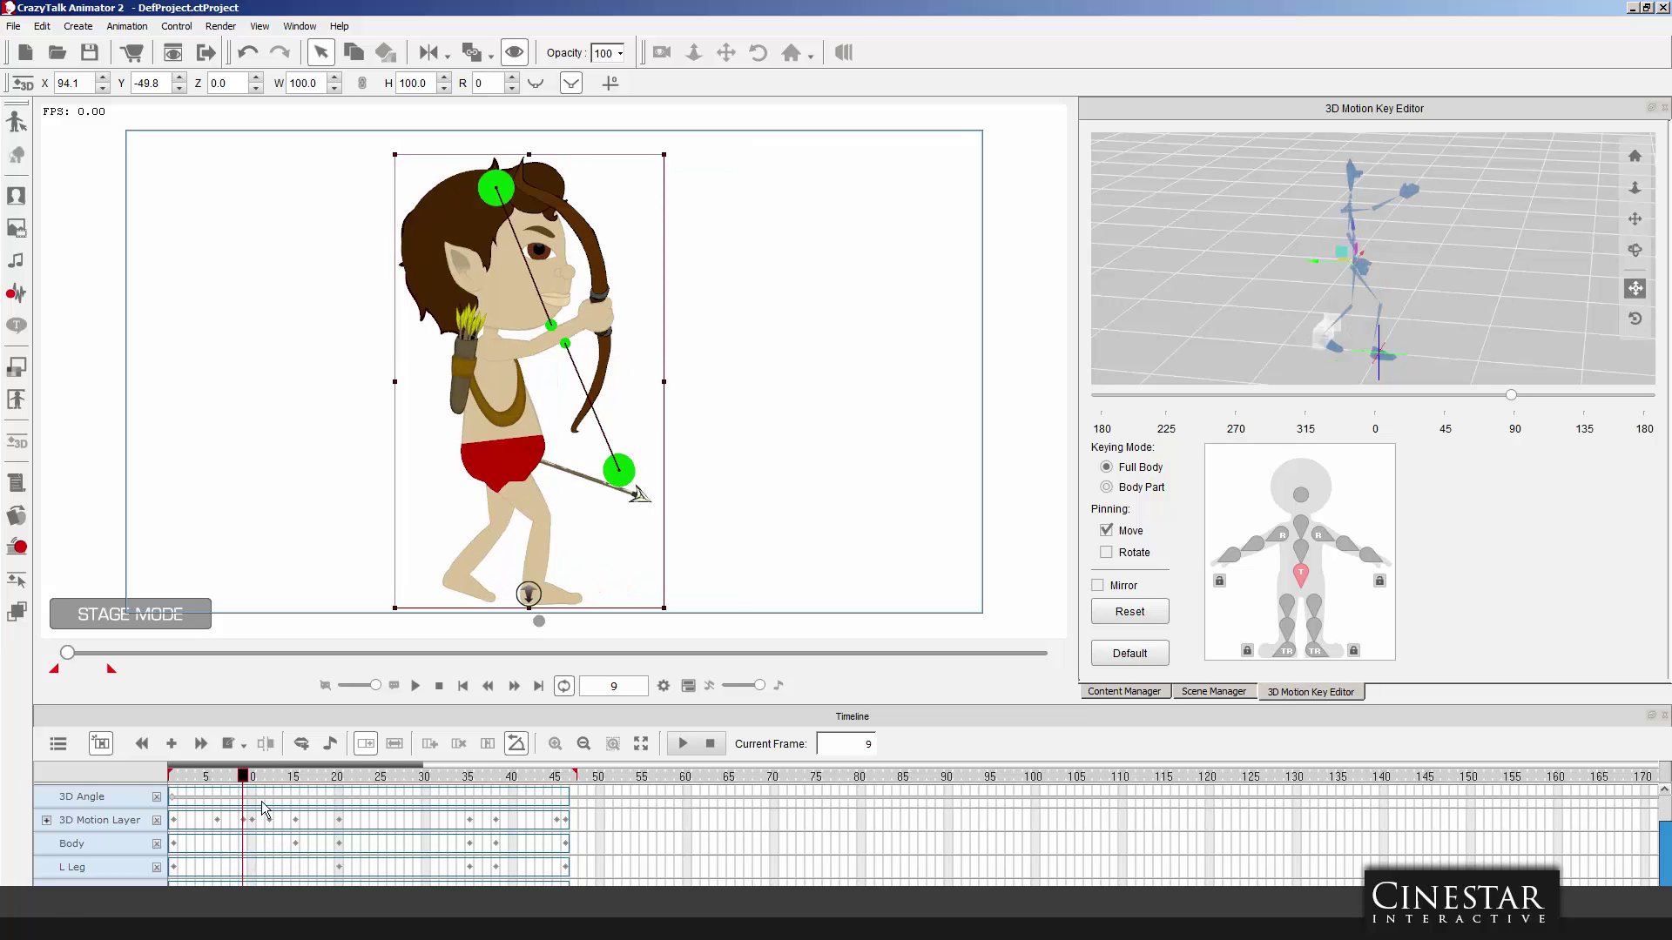
{"action": "mouse_move", "coordinate": [244, 776]}
{"action": "left_mouse_down"}
{"action": "mouse_move", "coordinate": [150, 775]}
{"action": "mouse_move", "coordinate": [475, 782]}
{"action": "mouse_move", "coordinate": [344, 790]}
{"action": "left_mouse_up"}
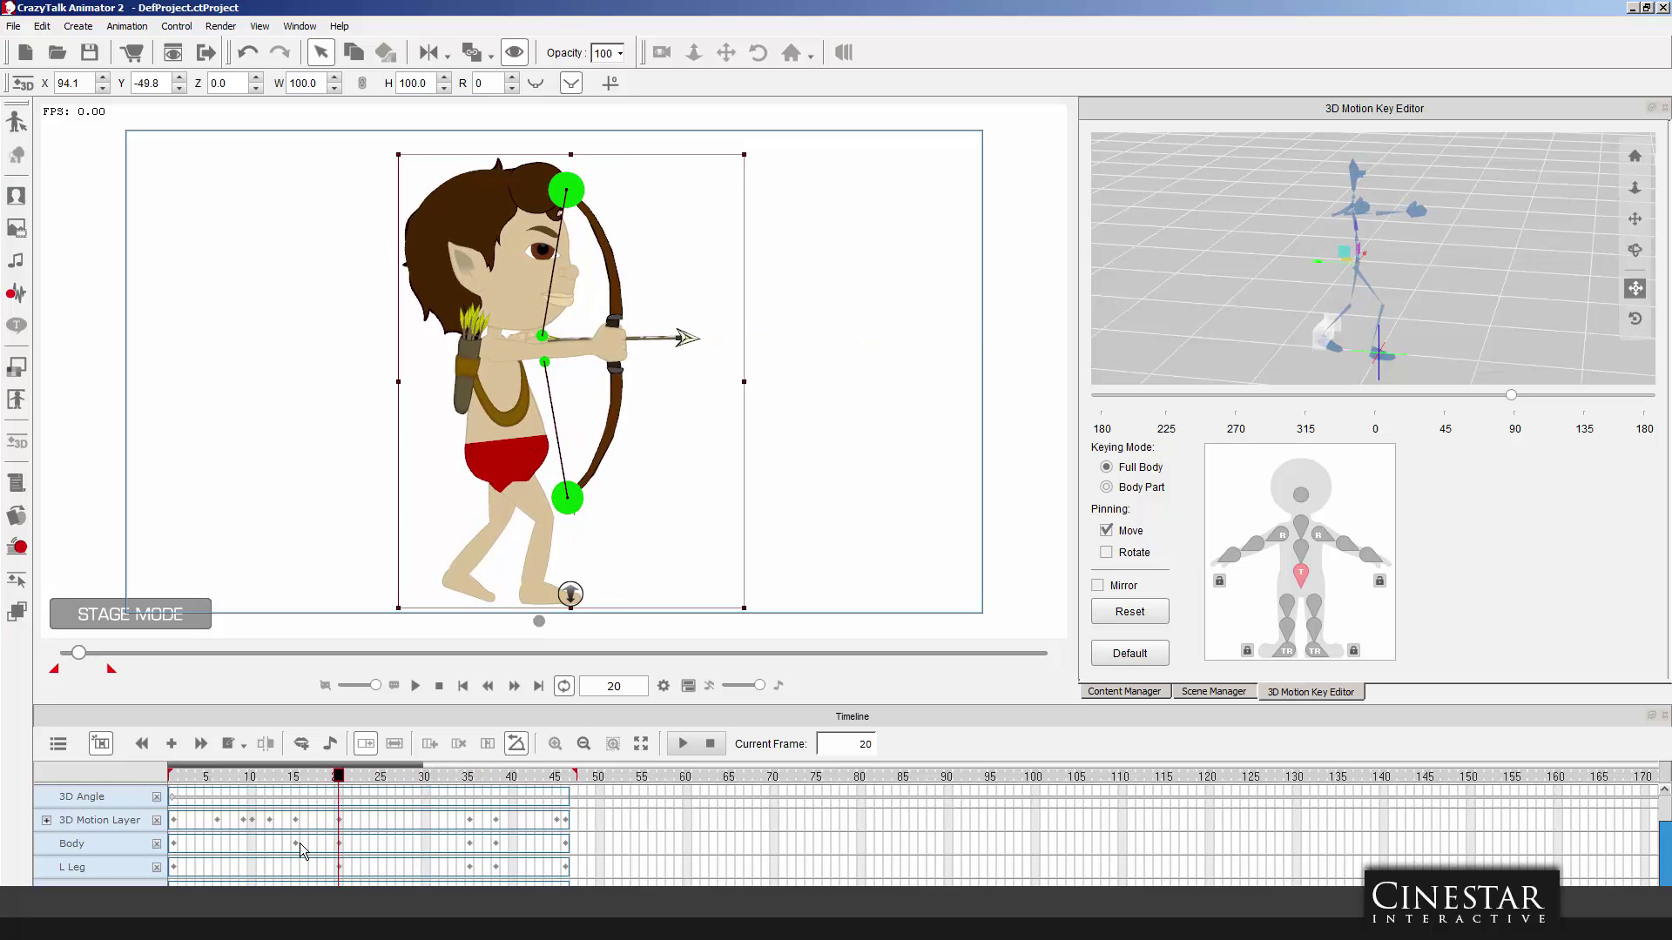
Delete the Body key at frame 15, and shift the Body and L Leg keys from frame 20 to frame 15.
{"action": "left_click", "coordinate": [297, 843]}
{"action": "left_click", "coordinate": [338, 842]}
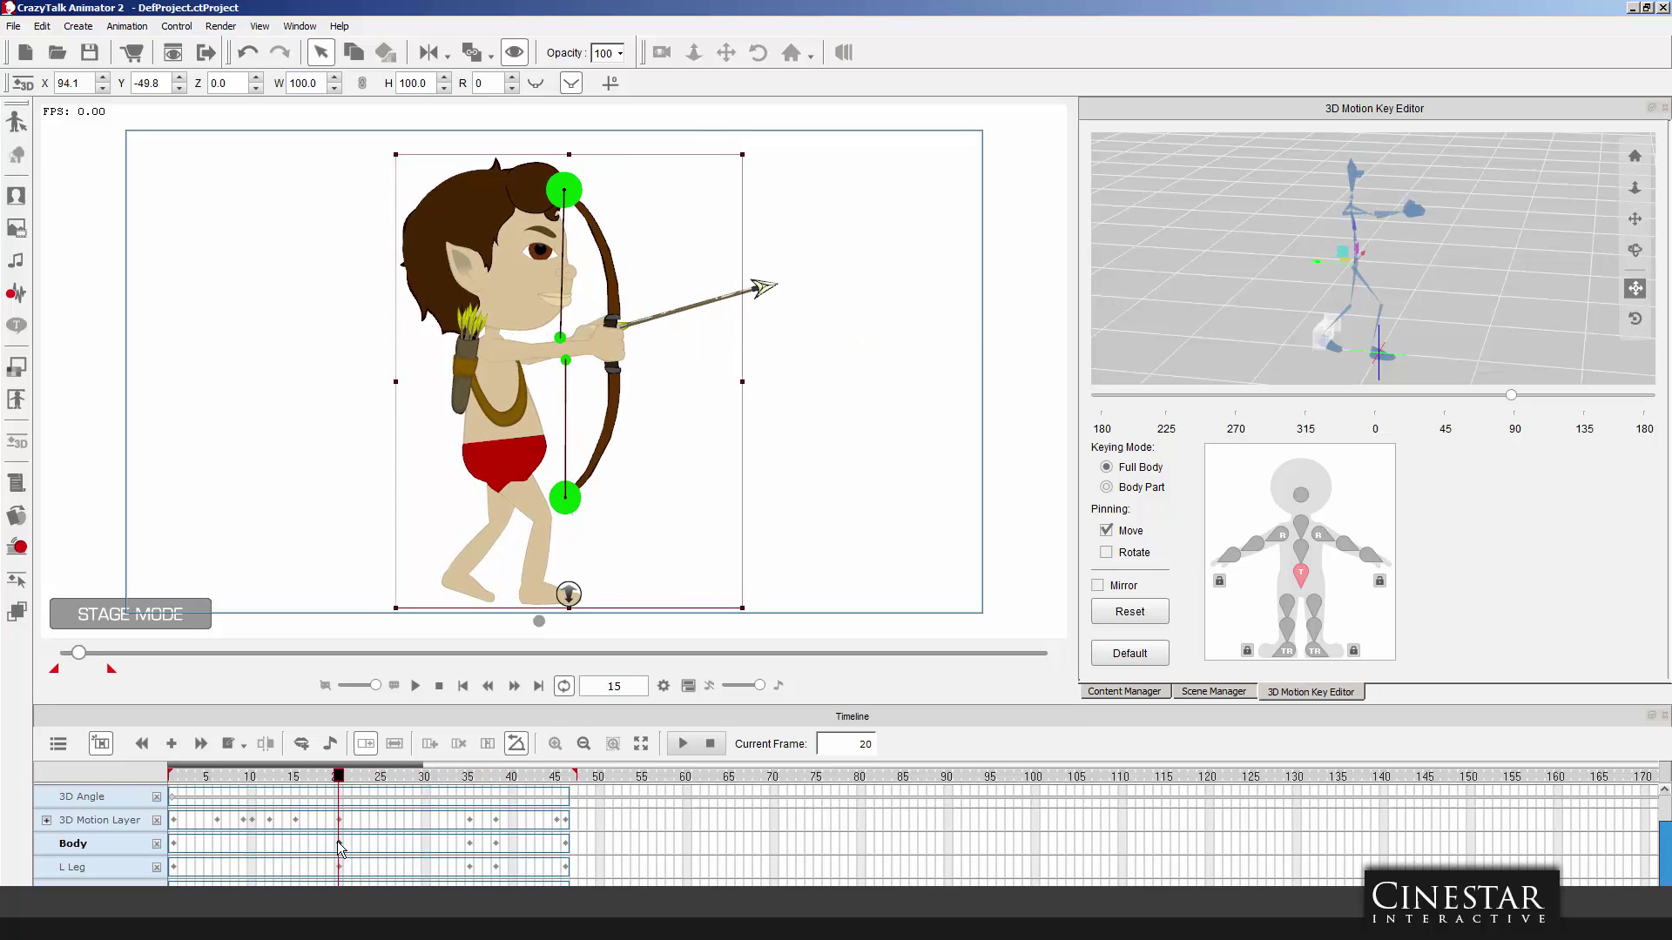
{"action": "left_click", "coordinate": [297, 844]}
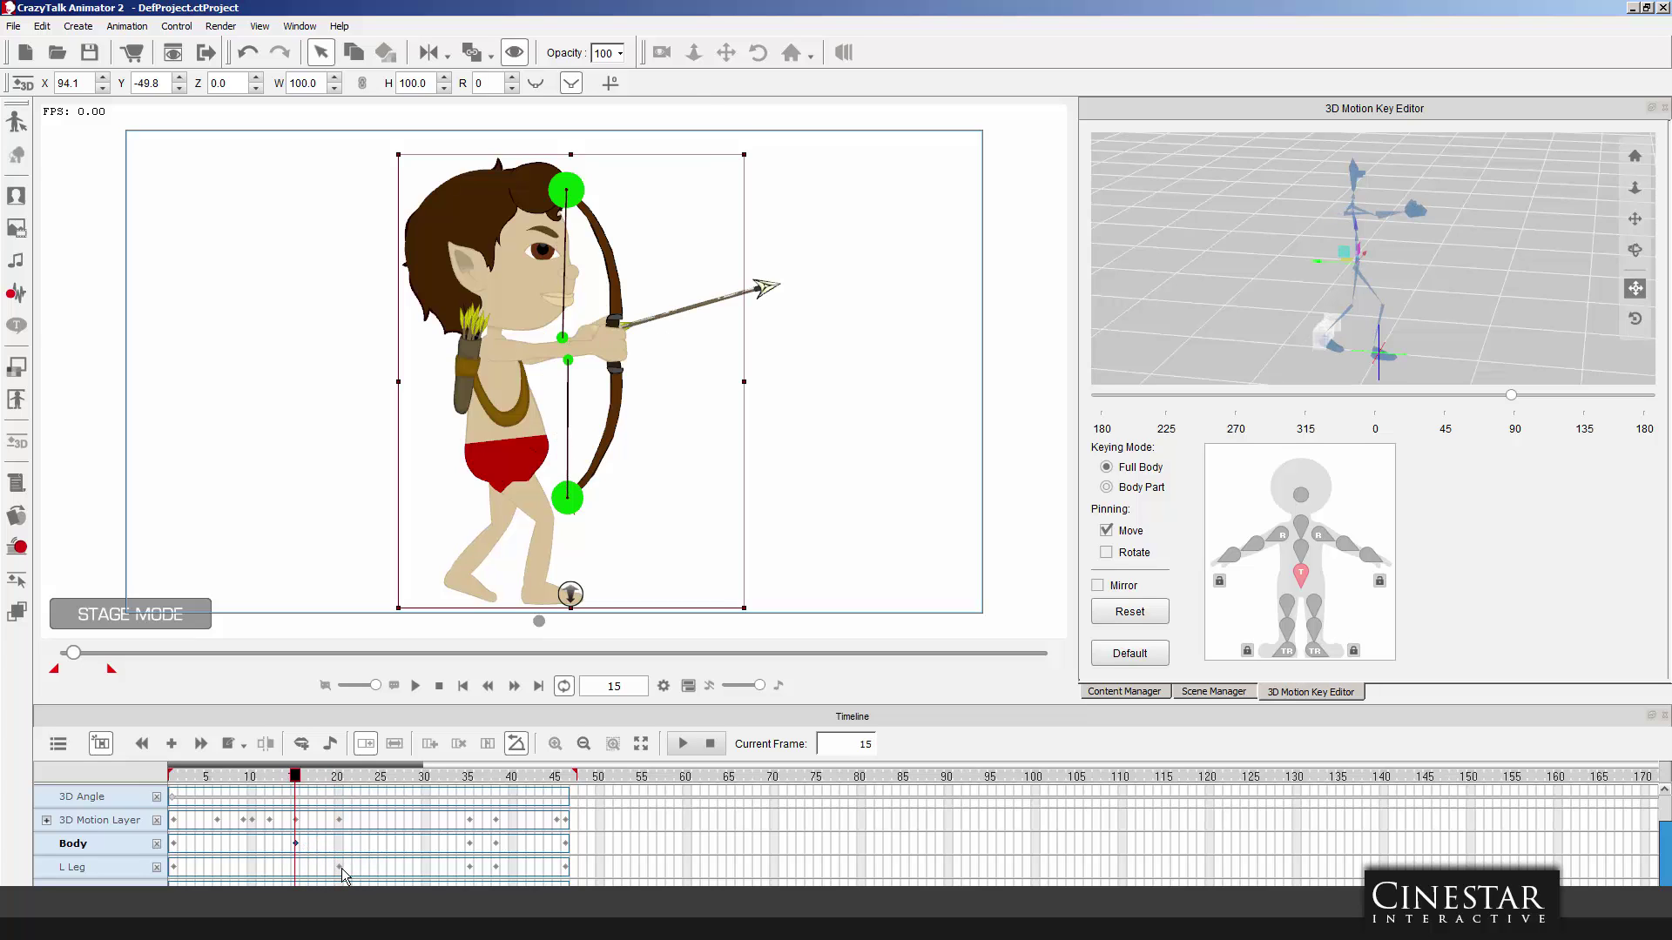
{"action": "left_click", "coordinate": [340, 868]}
{"action": "left_click_drag", "start_coordinate": [340, 868], "coordinate": [303, 869]}
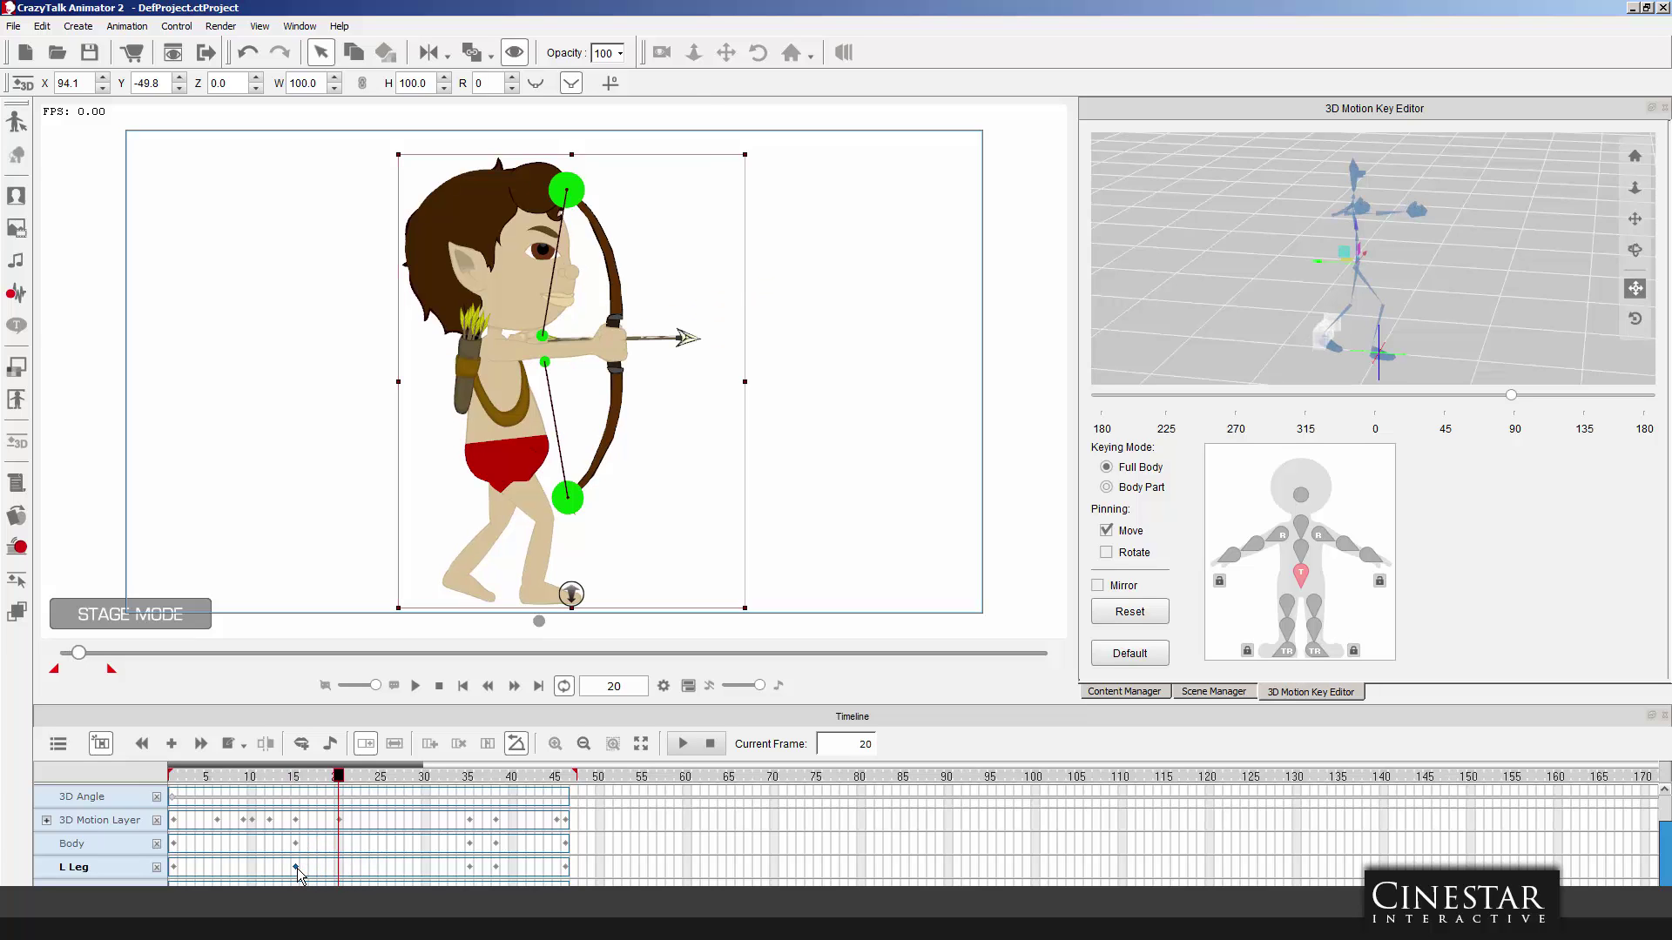
{"action": "left_click", "coordinate": [298, 868]}
Scrub back to frame 1, play the animation to check the planted stance, and return to the first frame.
{"action": "left_click", "coordinate": [338, 775]}
{"action": "left_click", "coordinate": [294, 775]}
{"action": "left_click", "coordinate": [176, 776]}
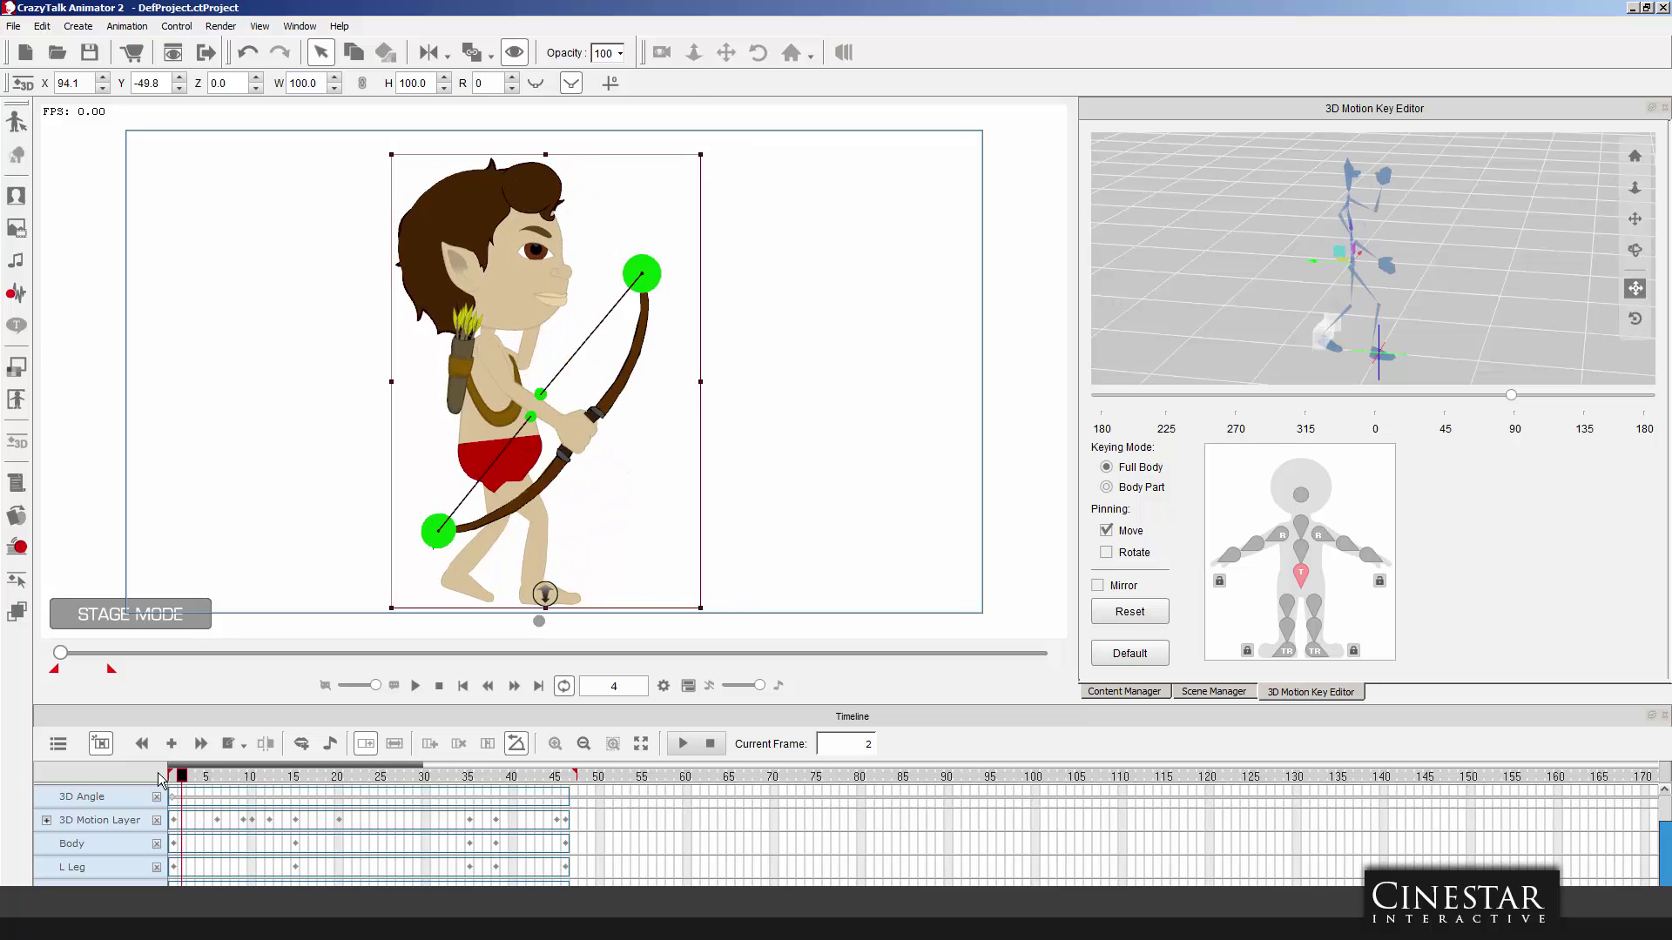
{"action": "mouse_move", "coordinate": [181, 775]}
{"action": "left_mouse_down"}
{"action": "mouse_move", "coordinate": [547, 782]}
{"action": "mouse_move", "coordinate": [98, 781]}
{"action": "left_mouse_up"}
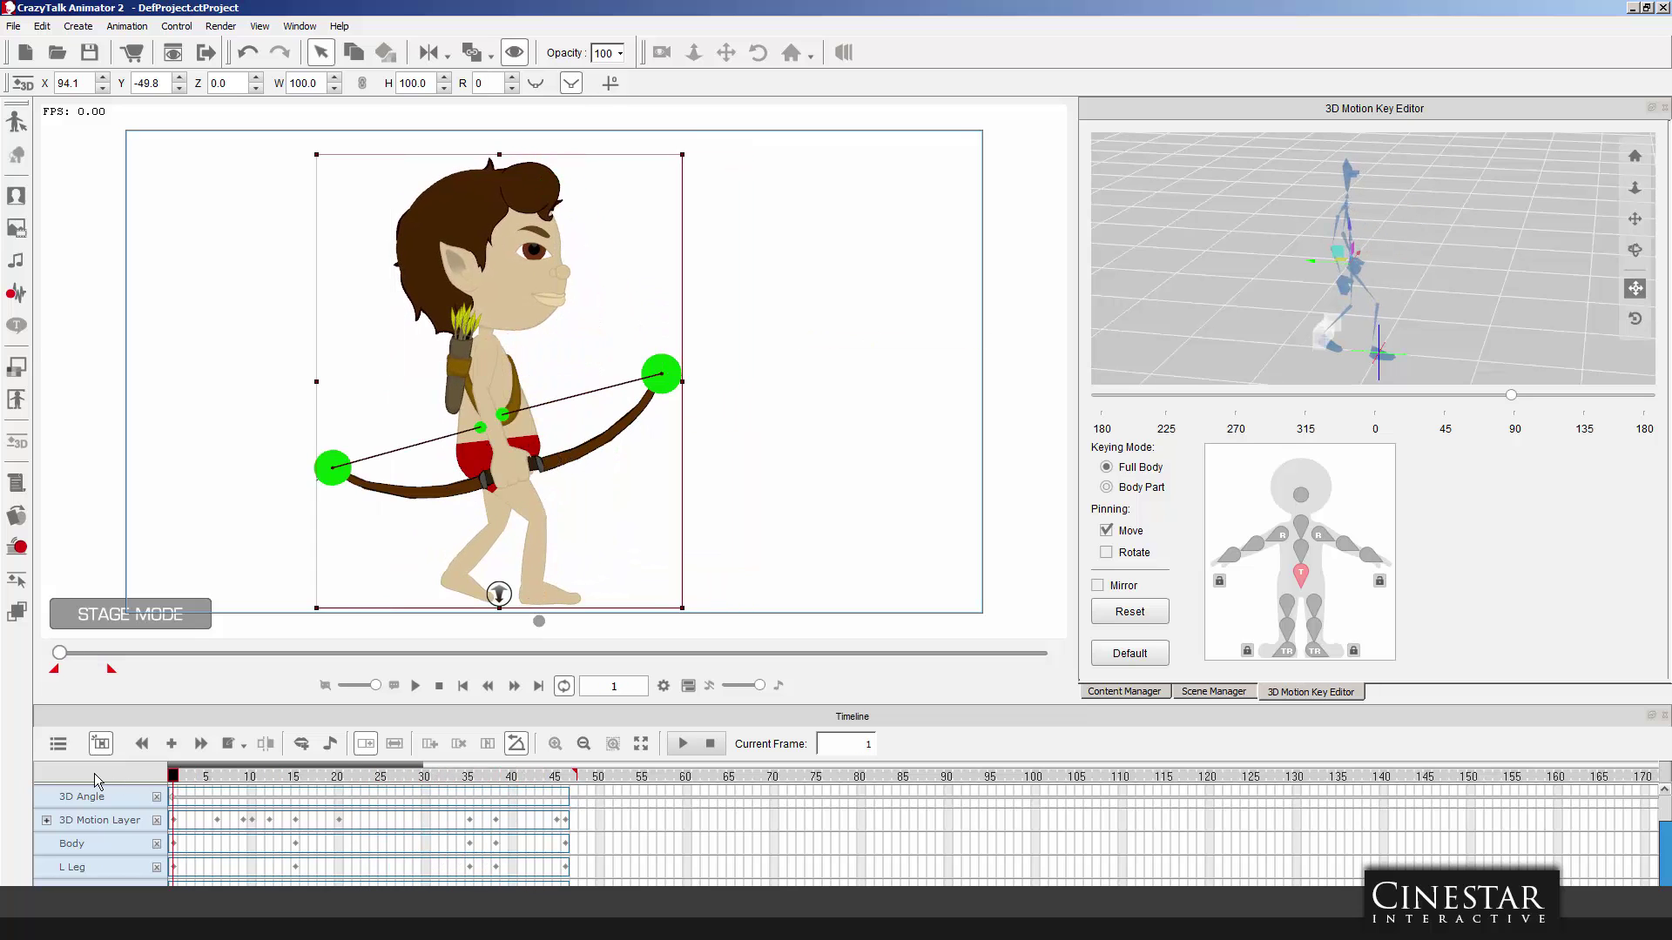
{"action": "left_click", "coordinate": [416, 687]}
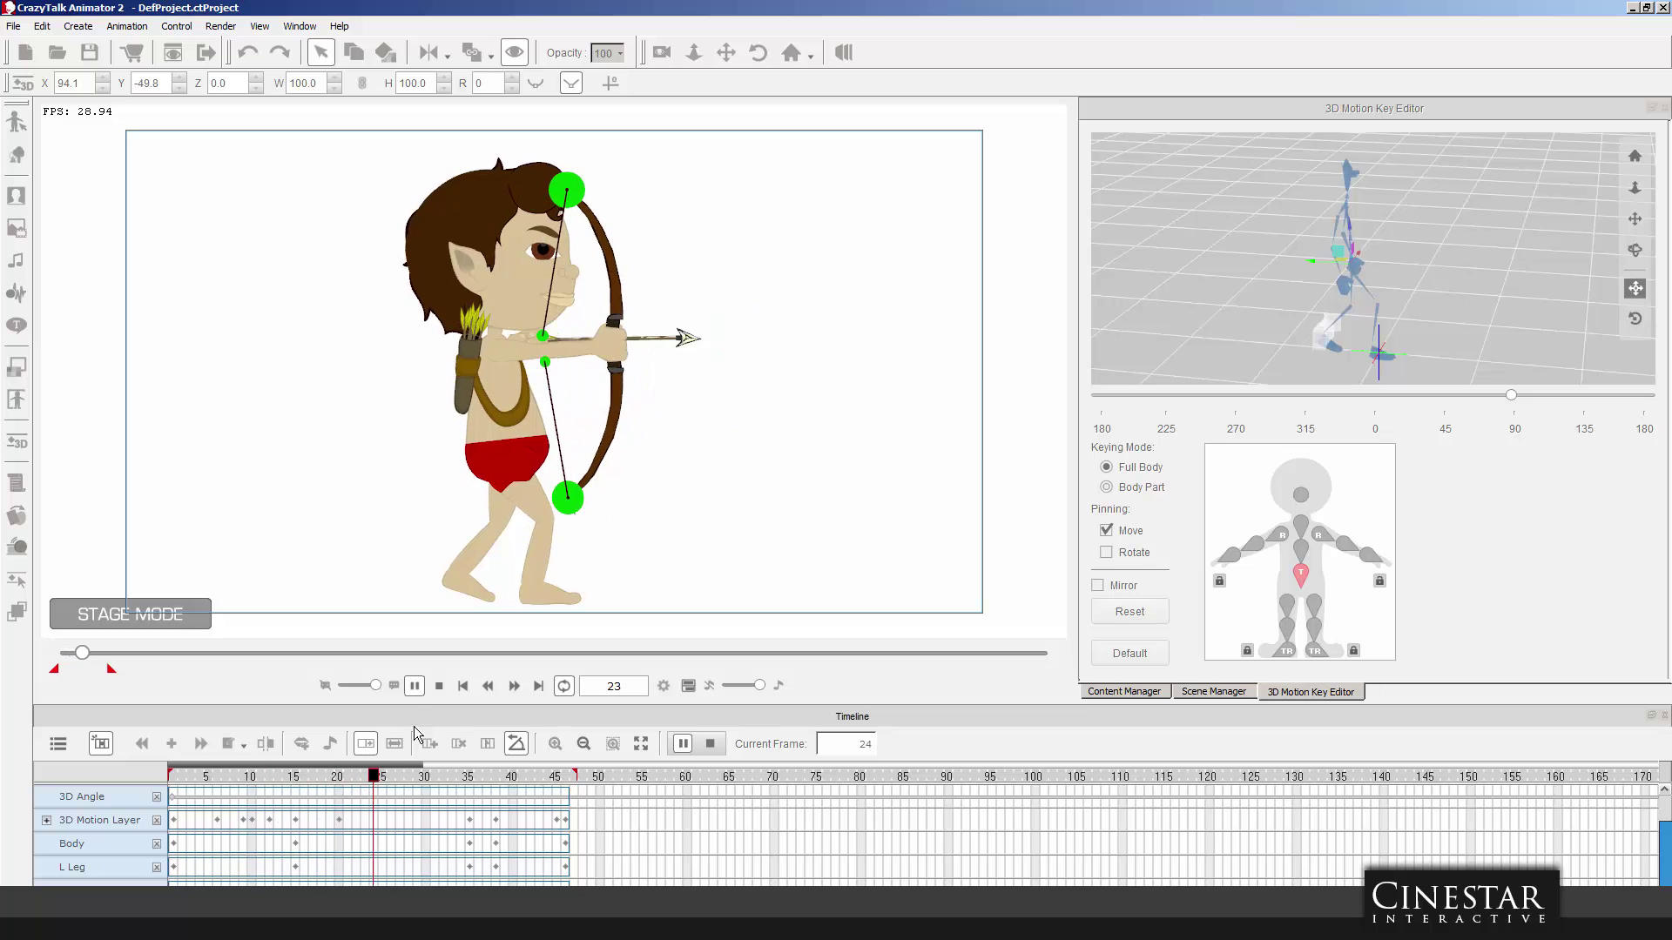
{"action": "left_click", "coordinate": [191, 788]}
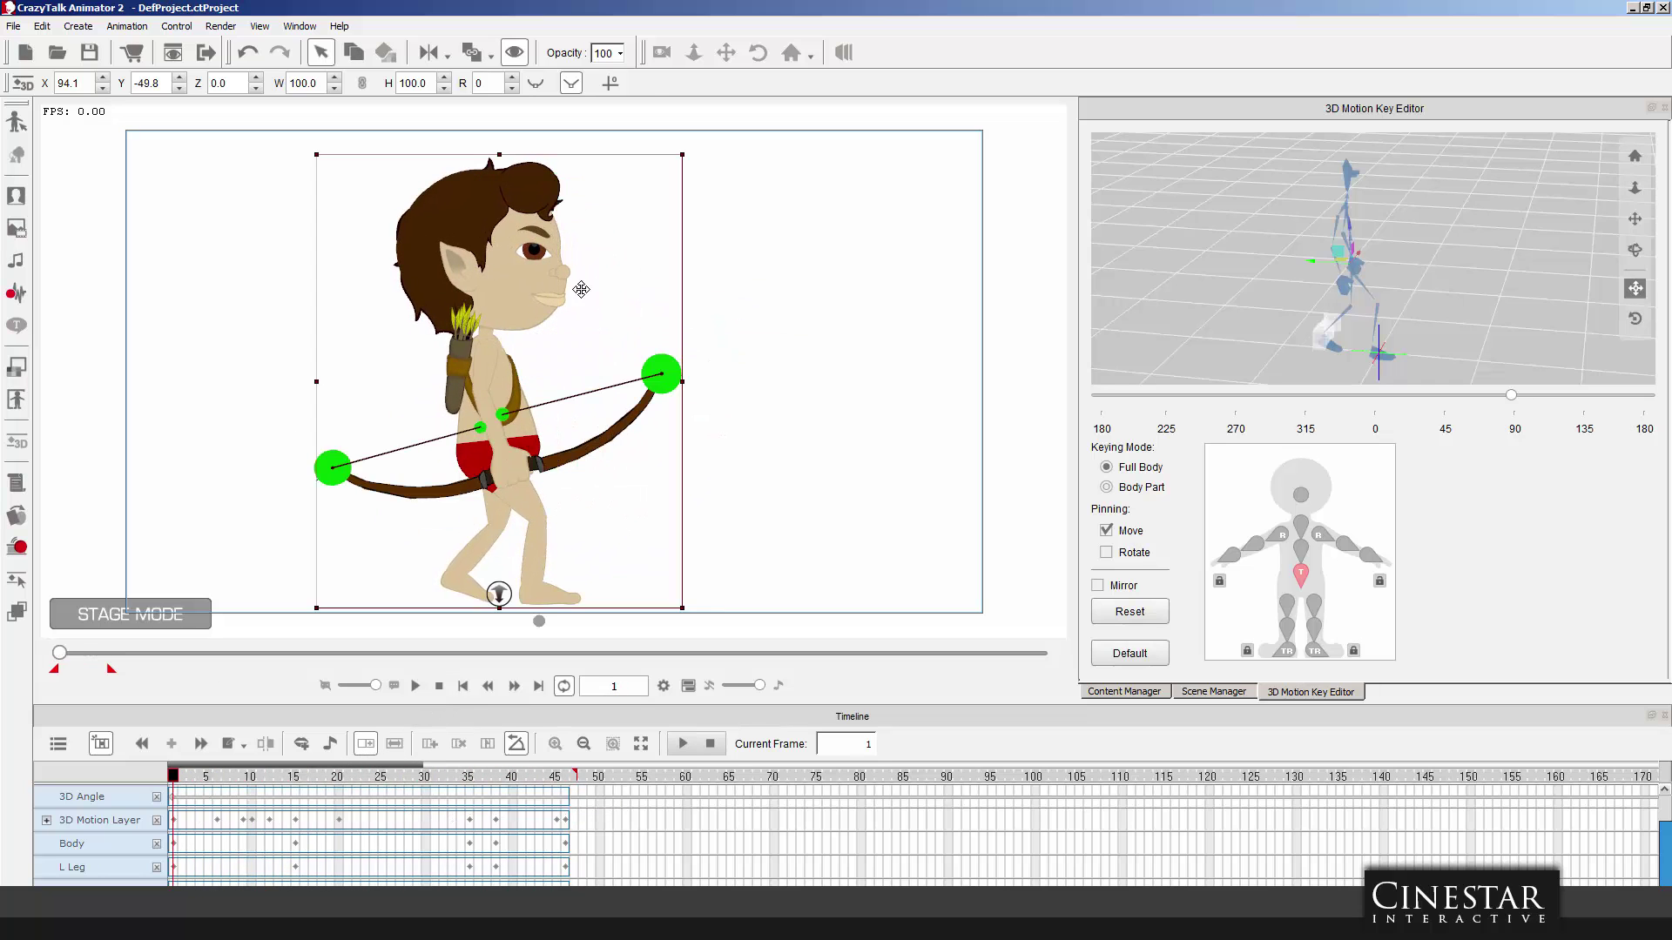
At frame 12, rotate the archer's upper chest slightly backward in the 3D Motion Key Editor.
{"action": "left_click", "coordinate": [538, 289]}
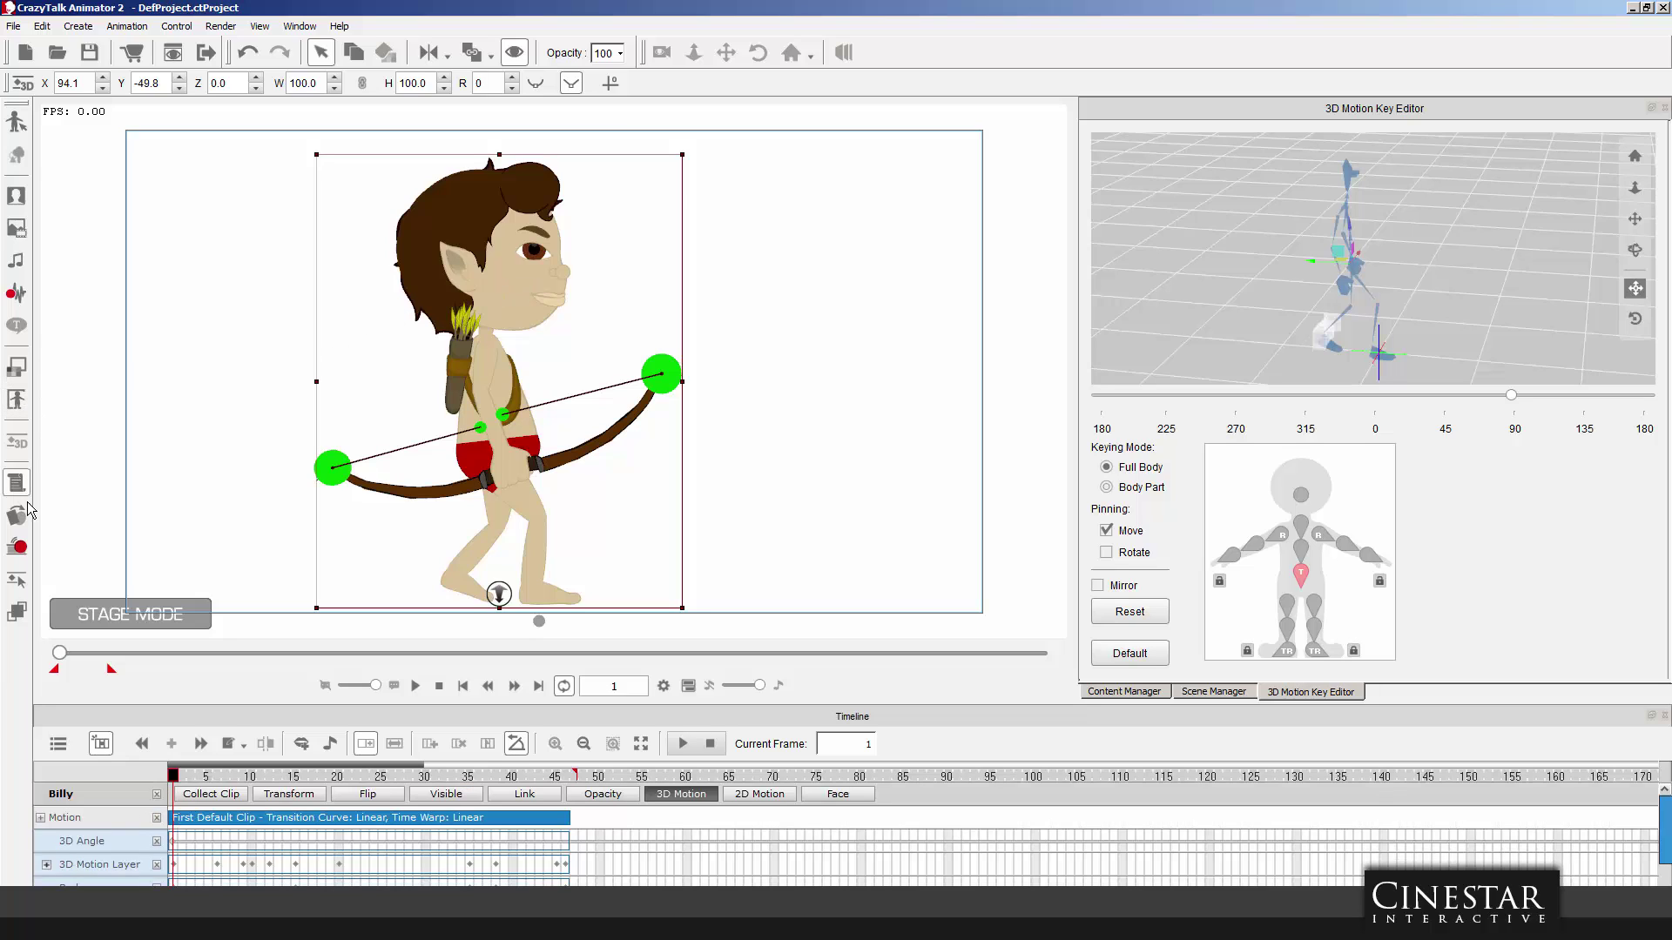
{"action": "left_click", "coordinate": [1302, 550]}
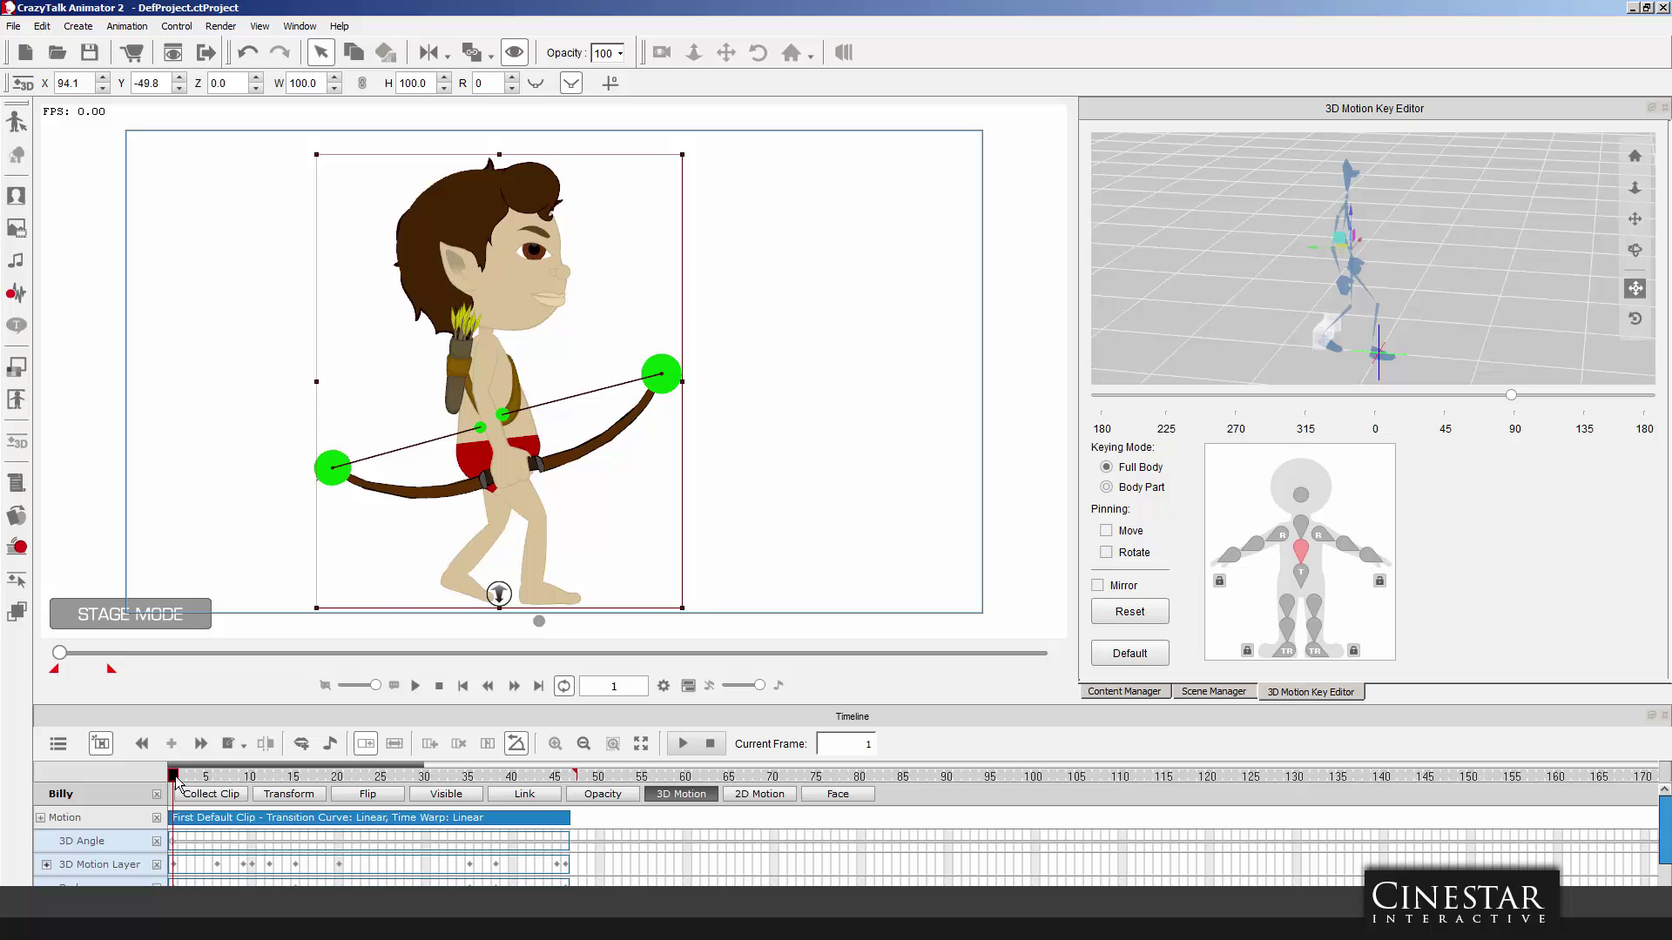
{"action": "left_click_drag", "start_coordinate": [175, 781], "coordinate": [270, 788]}
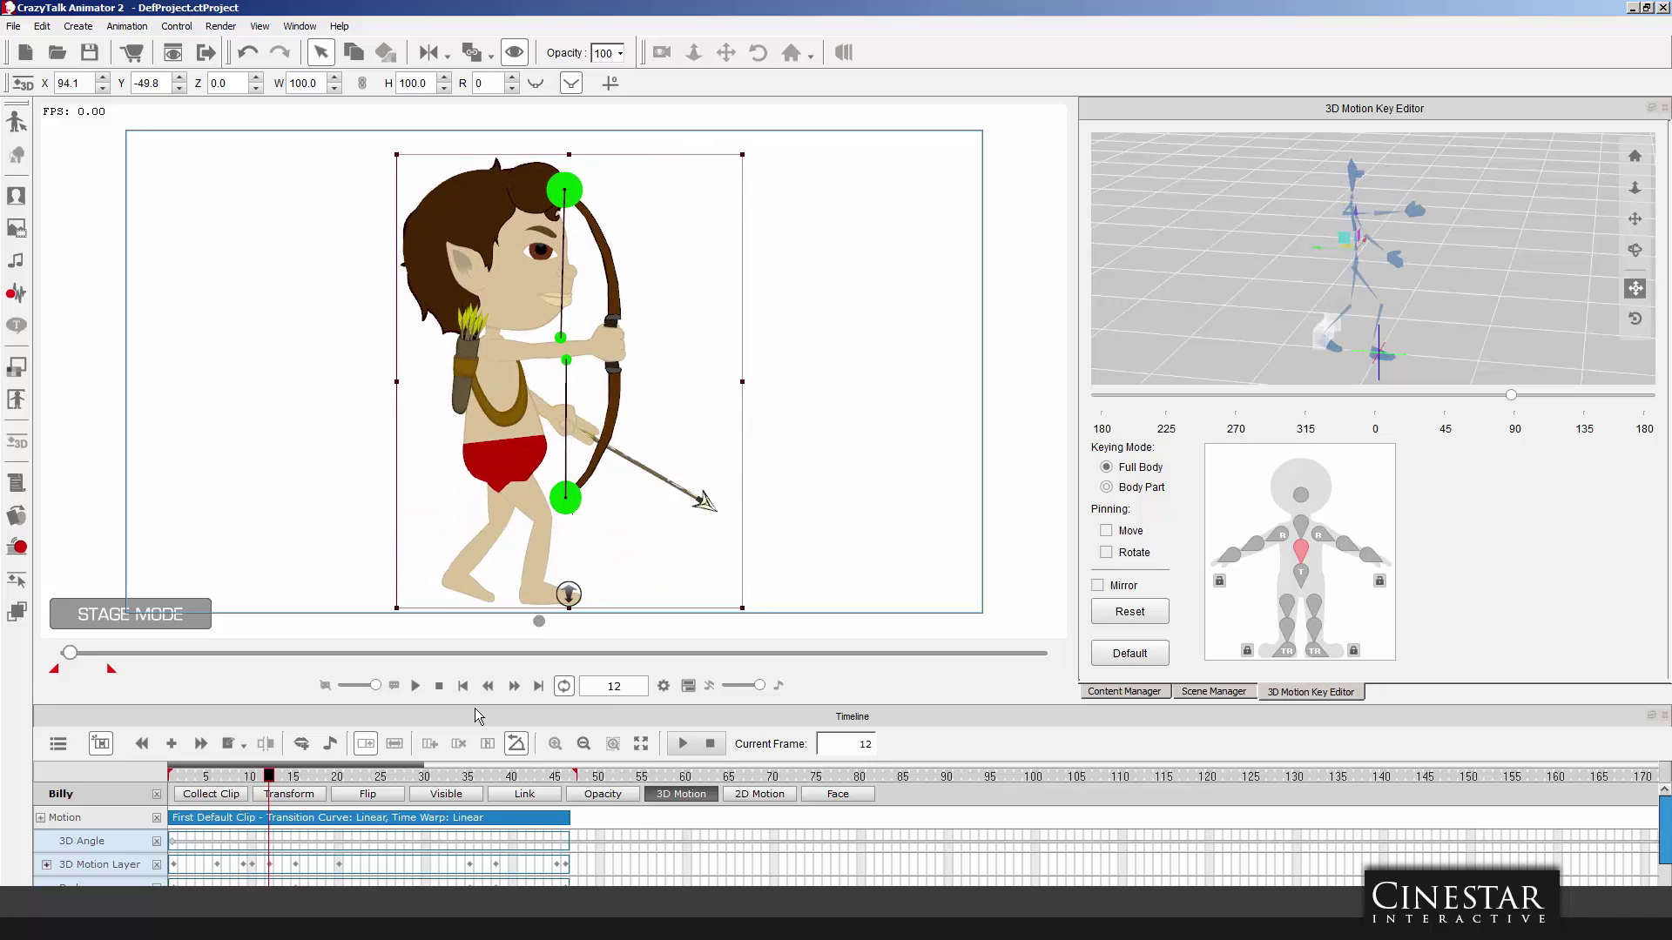
{"action": "left_click", "coordinate": [1298, 527]}
{"action": "key", "text": "e"}
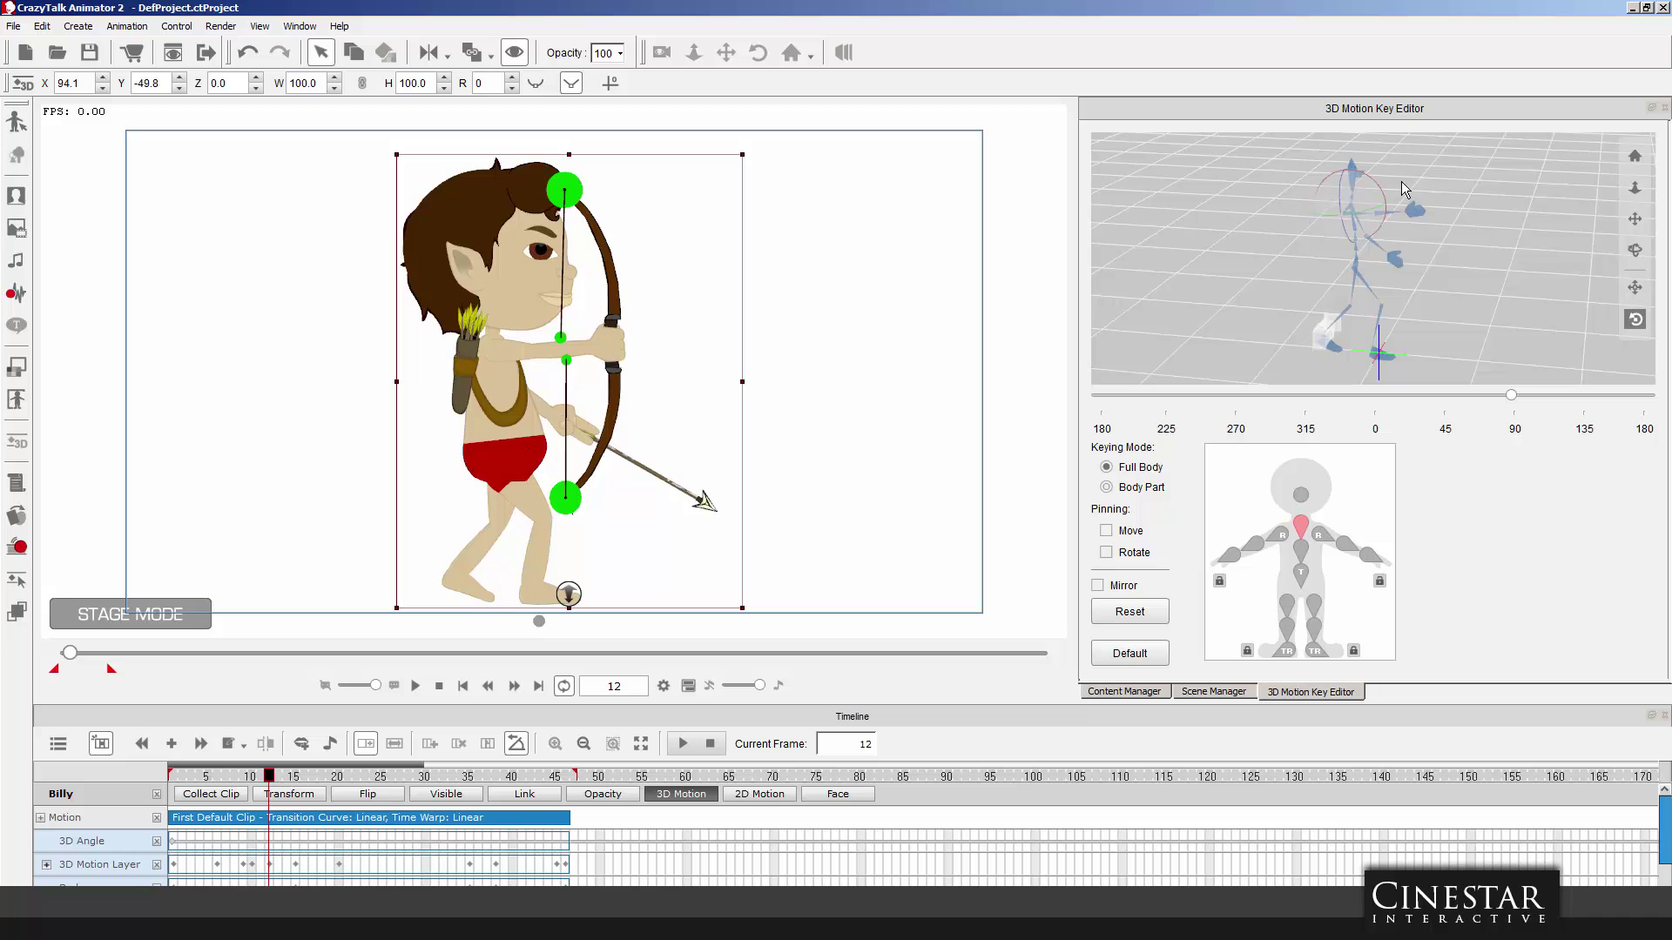
{"action": "left_click_drag", "start_coordinate": [1375, 179], "coordinate": [1374, 179]}
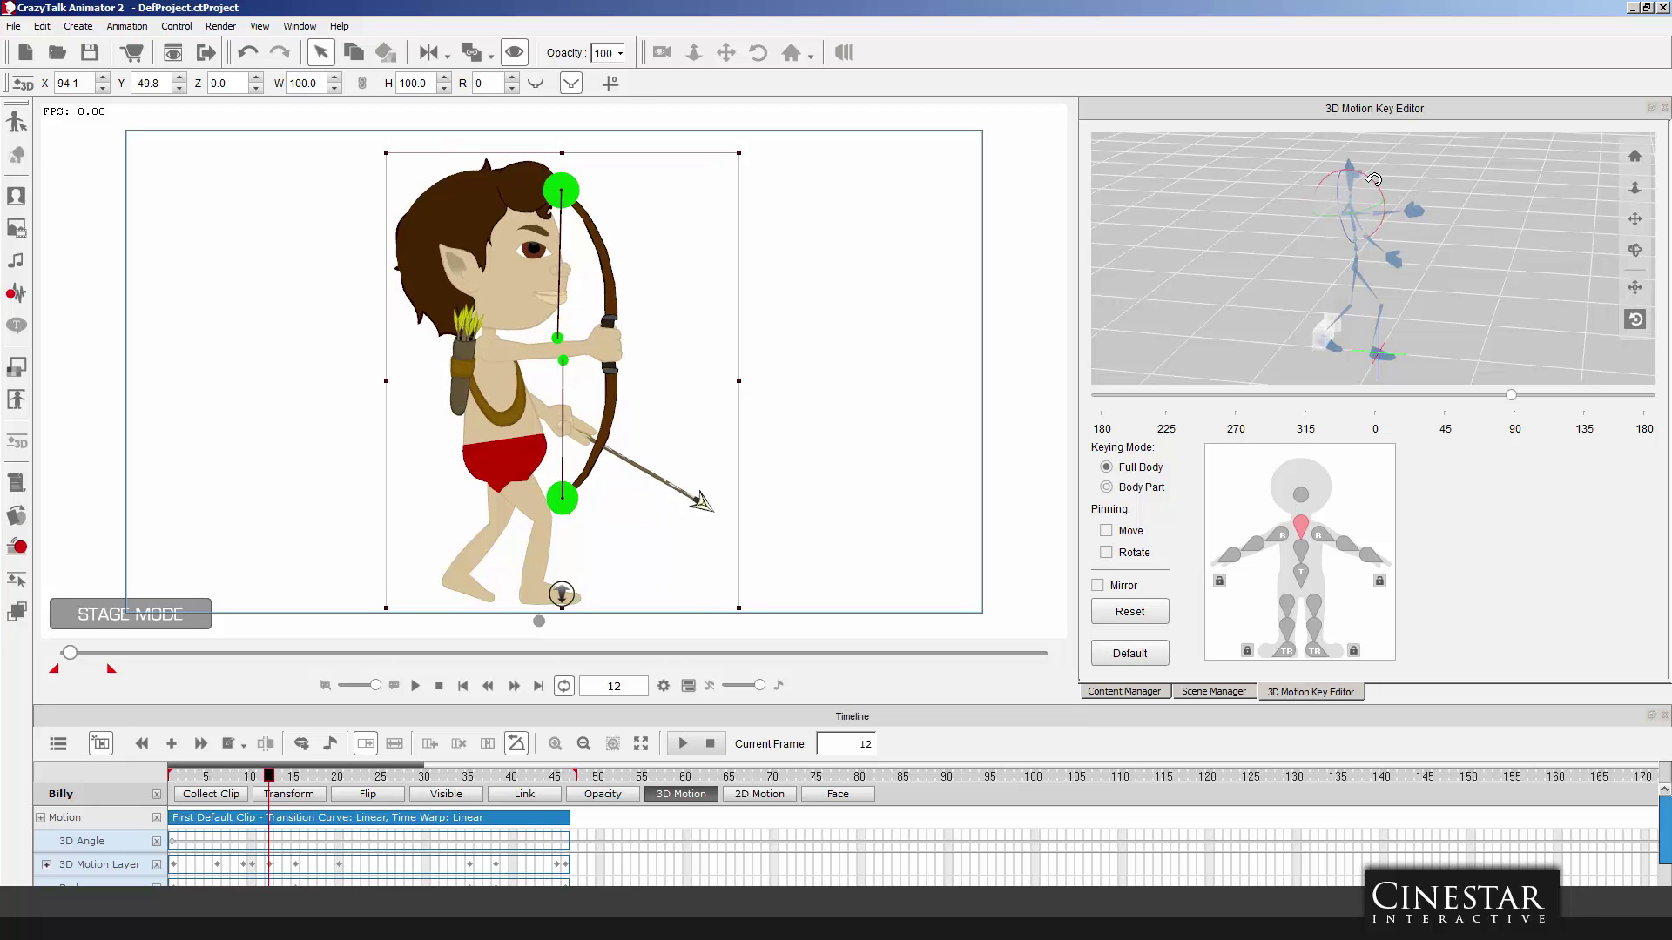
At frame 14, lean the archer's upper chest forward and tilt his head back up to keep it level.
{"action": "mouse_move", "coordinate": [269, 782]}
{"action": "left_mouse_down"}
{"action": "mouse_move", "coordinate": [166, 782]}
{"action": "mouse_move", "coordinate": [286, 784]}
{"action": "left_mouse_up"}
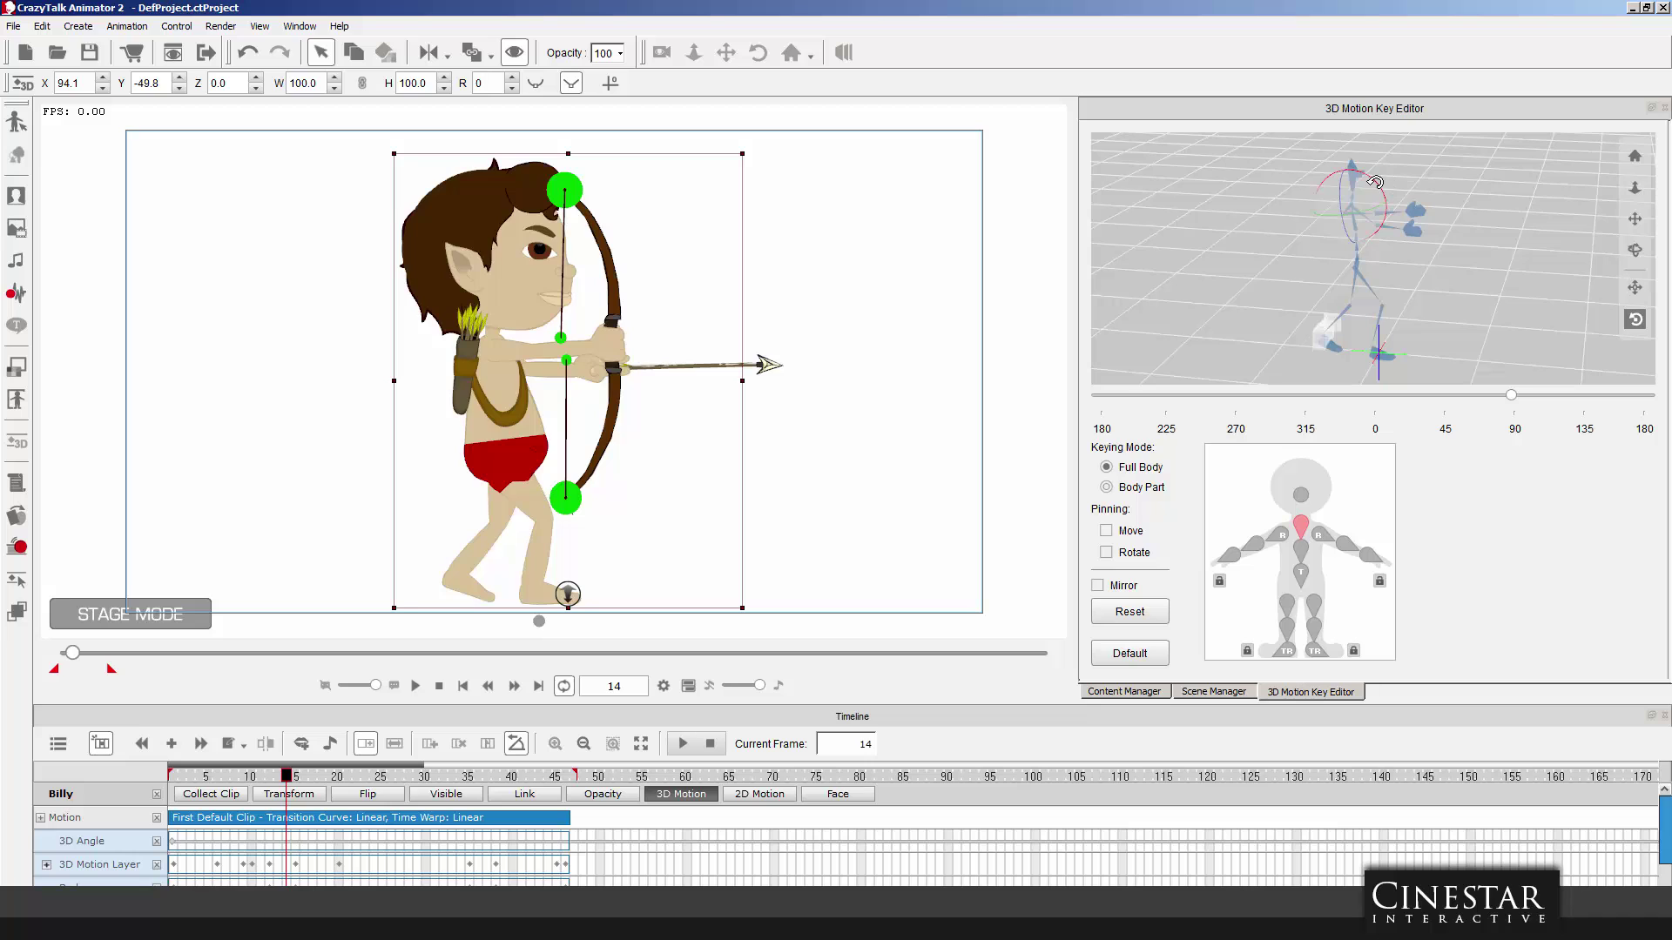
{"action": "left_click_drag", "start_coordinate": [1376, 185], "coordinate": [1384, 188]}
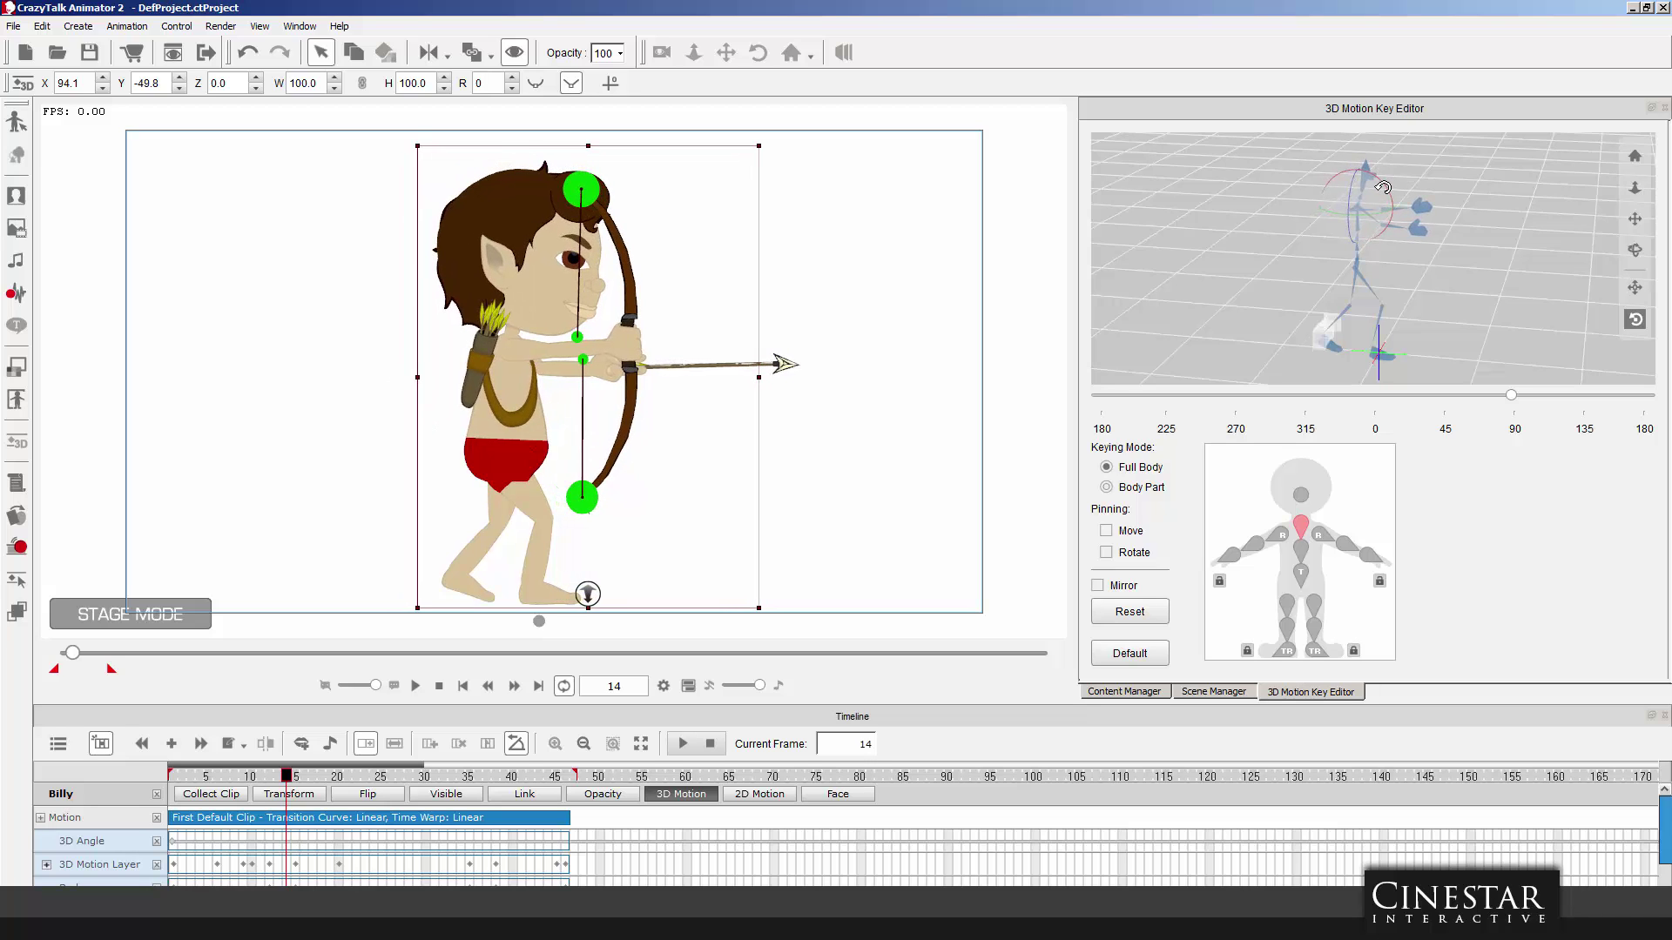
{"action": "left_click", "coordinate": [1314, 485]}
{"action": "left_click_drag", "start_coordinate": [1397, 185], "coordinate": [1395, 178]}
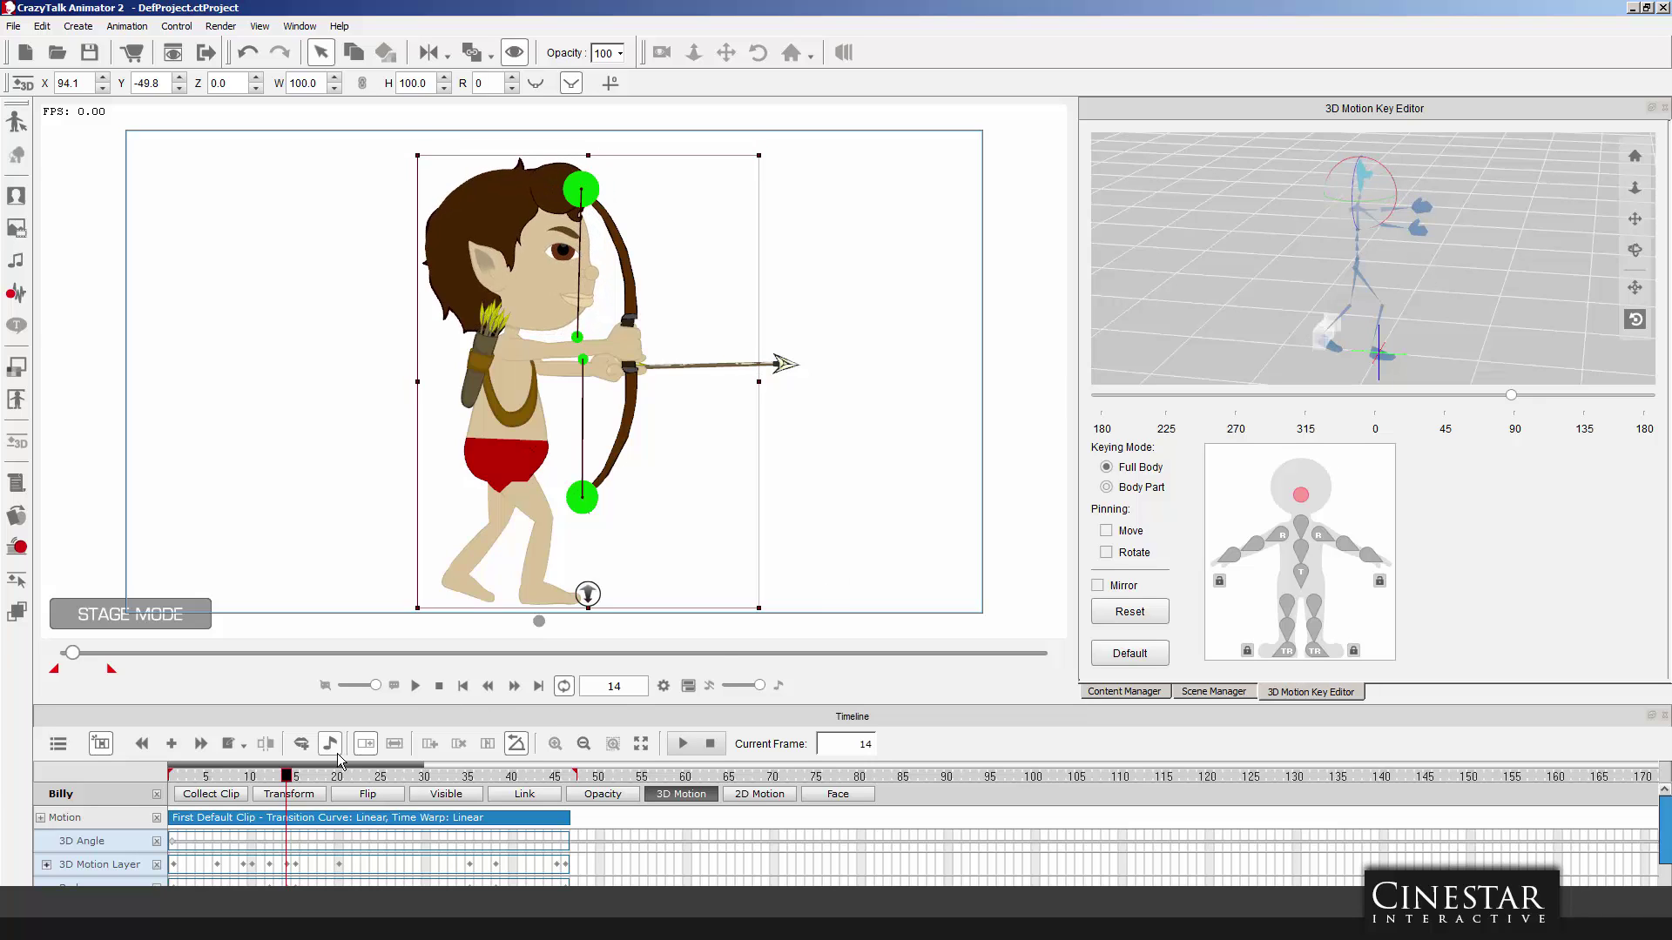
At frame 22, tilt the archer's head forward and lean his upper chest backward.
{"action": "left_click_drag", "start_coordinate": [299, 781], "coordinate": [357, 784]}
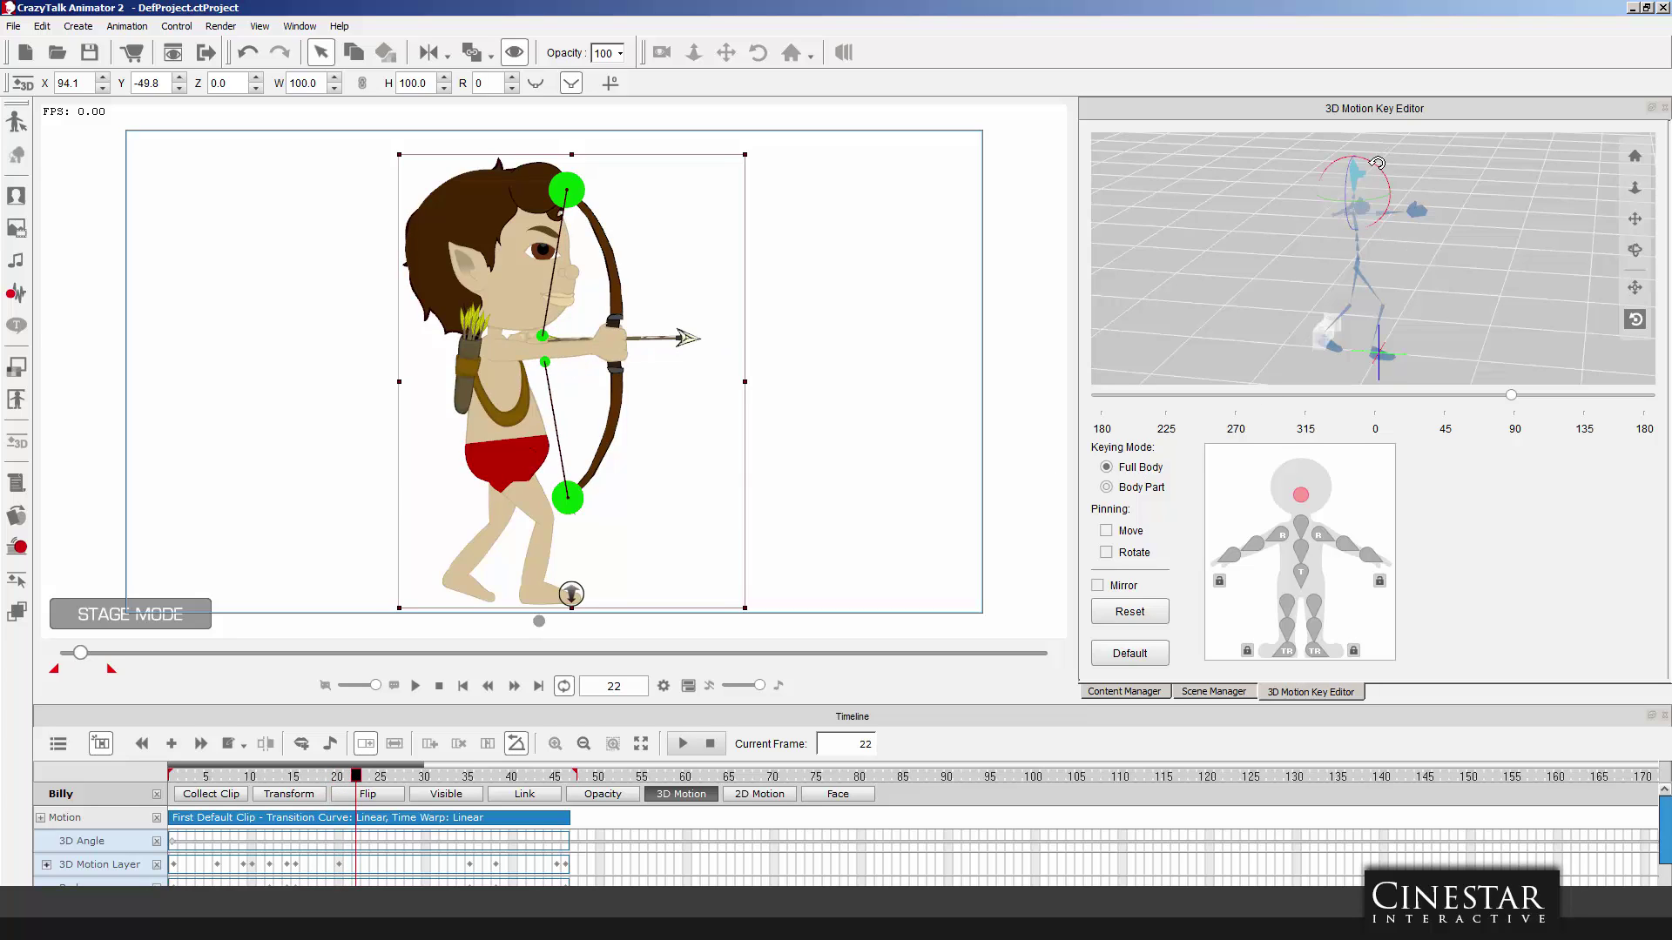
{"action": "left_click_drag", "start_coordinate": [1377, 163], "coordinate": [1383, 168]}
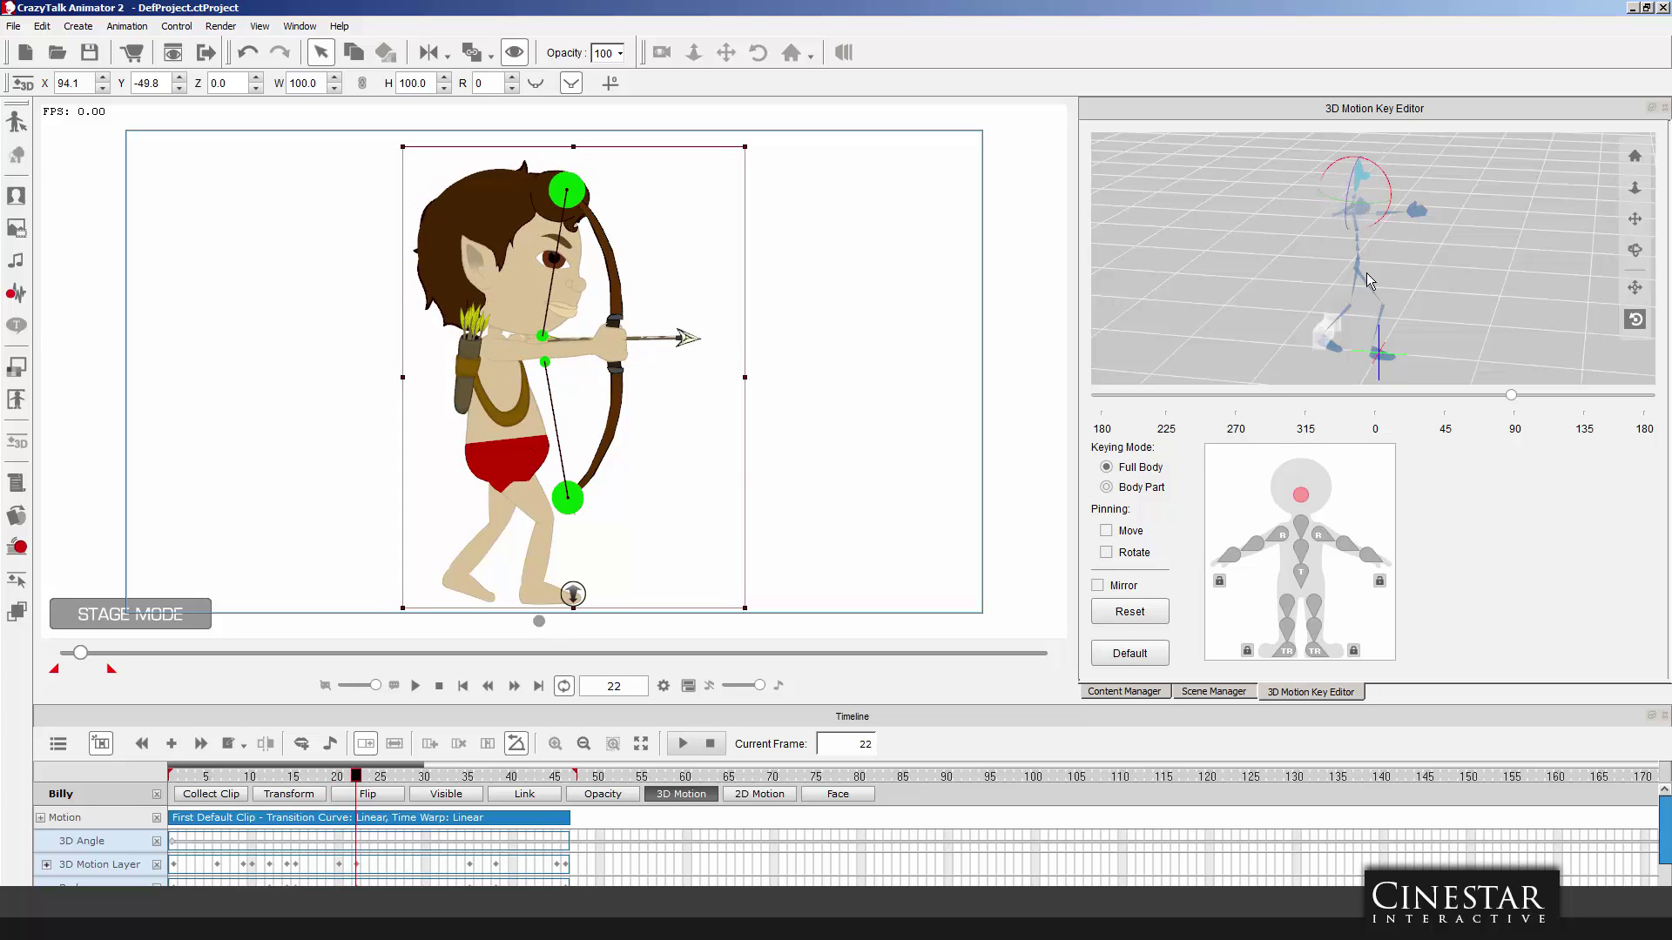
{"action": "left_click", "coordinate": [1297, 525]}
{"action": "left_click_drag", "start_coordinate": [1370, 179], "coordinate": [1368, 172]}
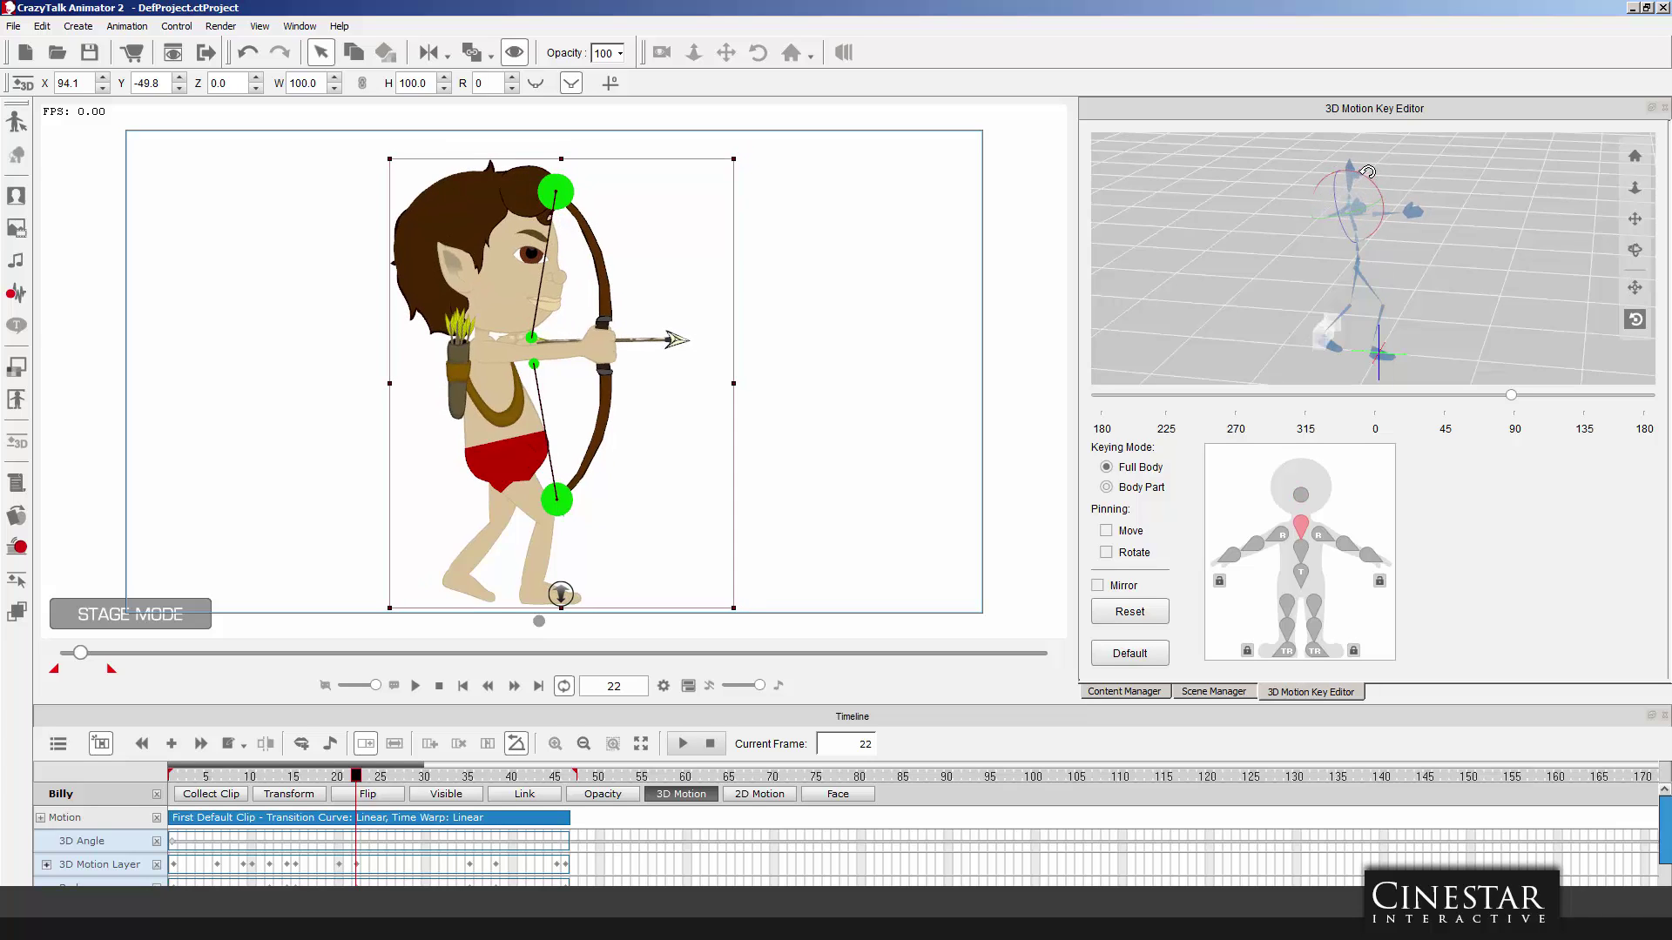
Play the animation from frame 1 to check the chest and head movement, and return to the first frame.
{"action": "left_click_drag", "start_coordinate": [360, 778], "coordinate": [174, 778]}
{"action": "left_click", "coordinate": [415, 685]}
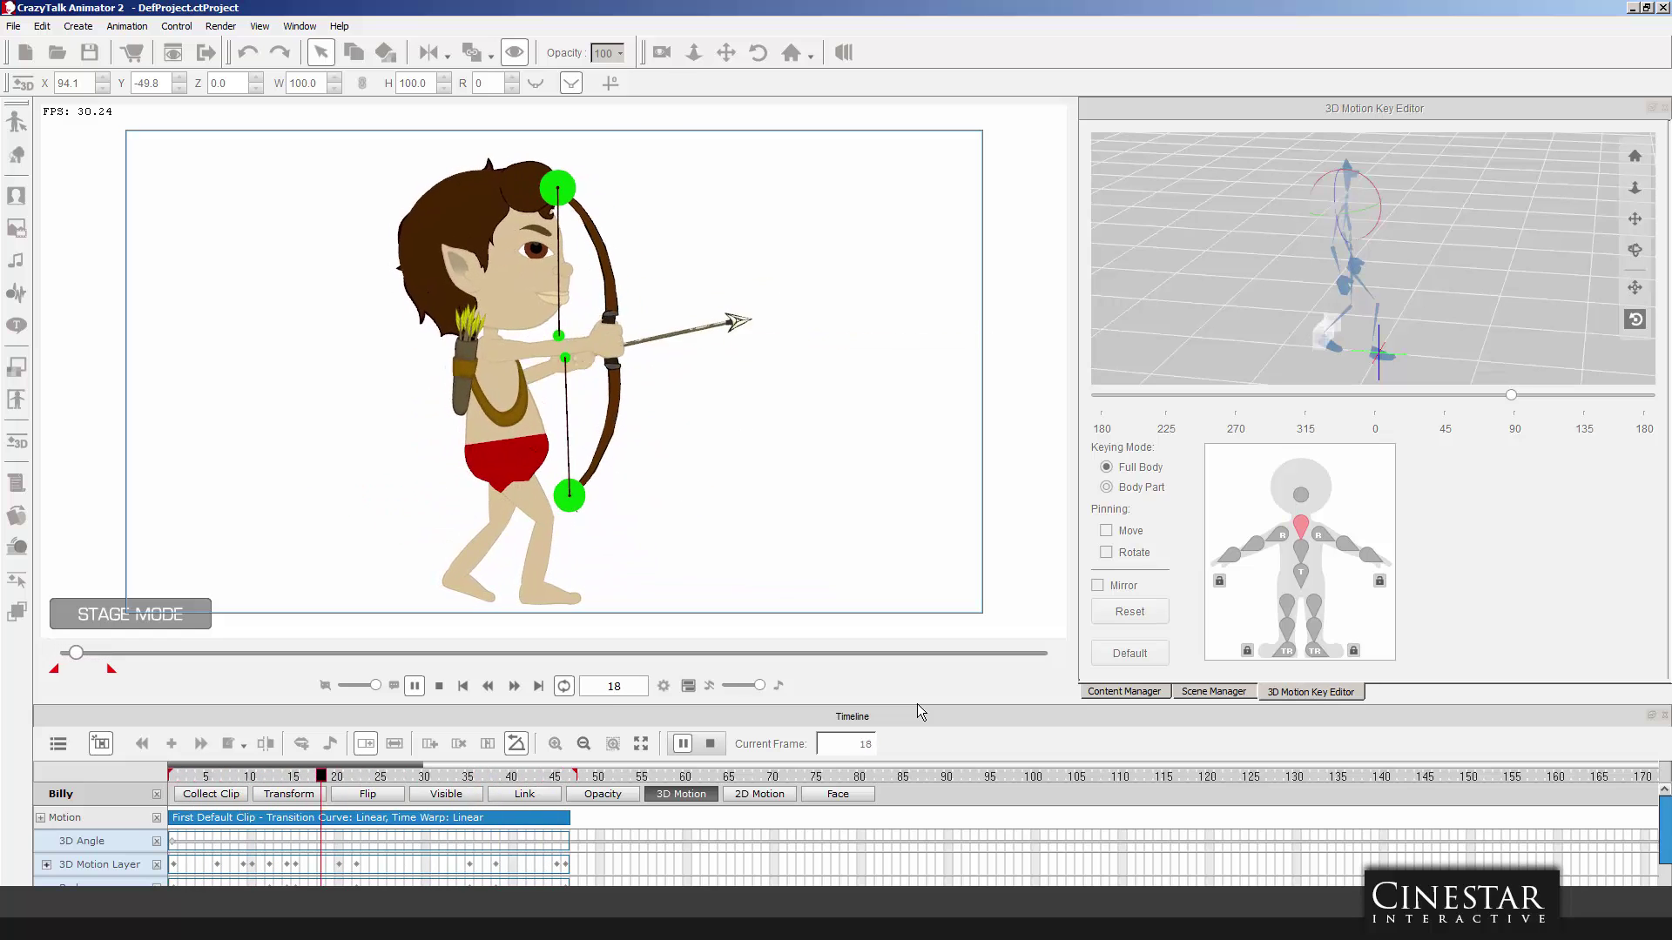
{"action": "left_click", "coordinate": [438, 686]}
{"action": "mouse_move", "coordinate": [174, 778]}
{"action": "left_mouse_down"}
{"action": "mouse_move", "coordinate": [243, 777]}
{"action": "mouse_move", "coordinate": [148, 775]}
{"action": "left_mouse_up"}
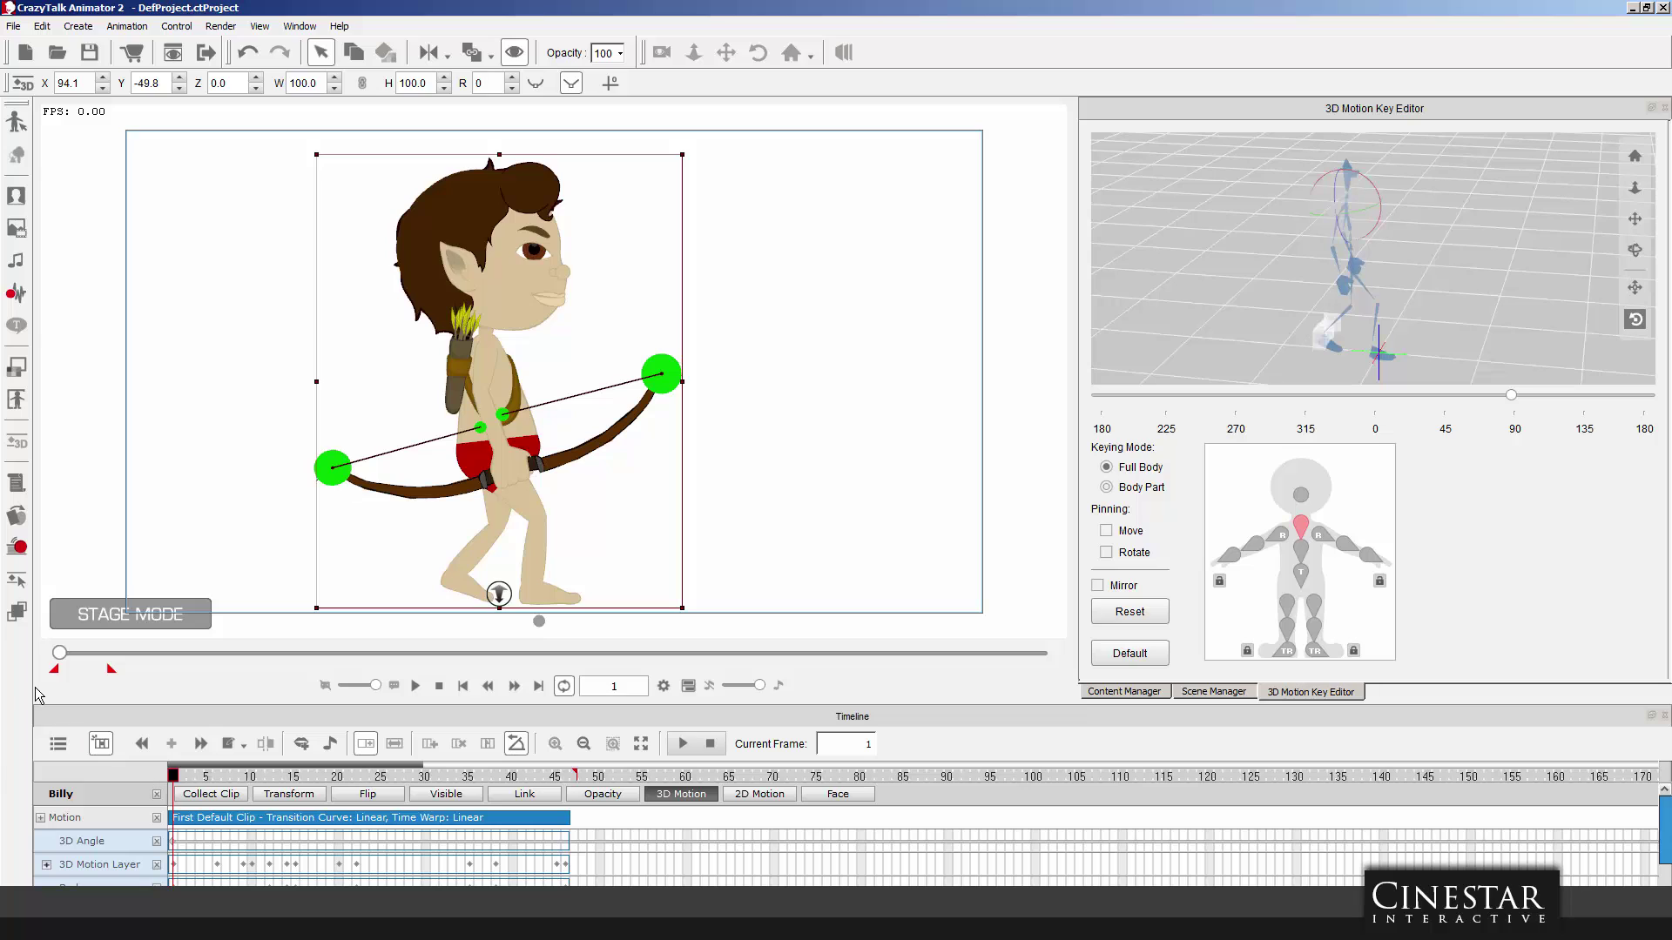
Open the Face Key Editor and scrub through to frame 30 to examine the archer's face during the shot.
{"action": "left_click", "coordinate": [90, 27]}
{"action": "mouse_move", "coordinate": [108, 33]}
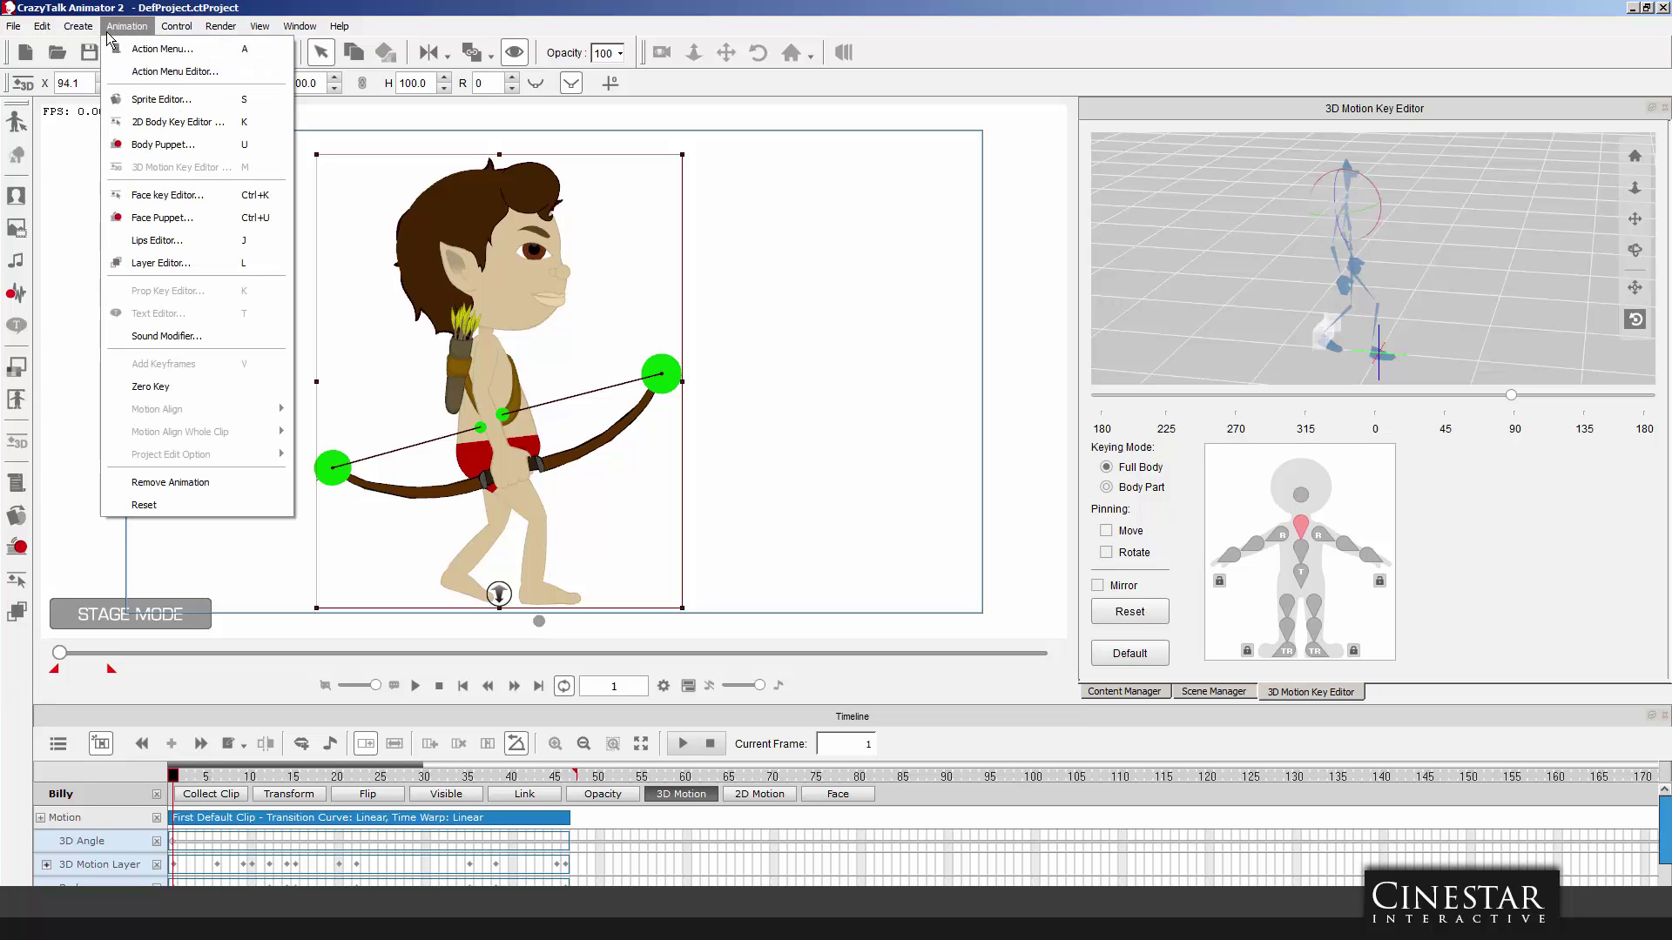
{"action": "left_click", "coordinate": [139, 198]}
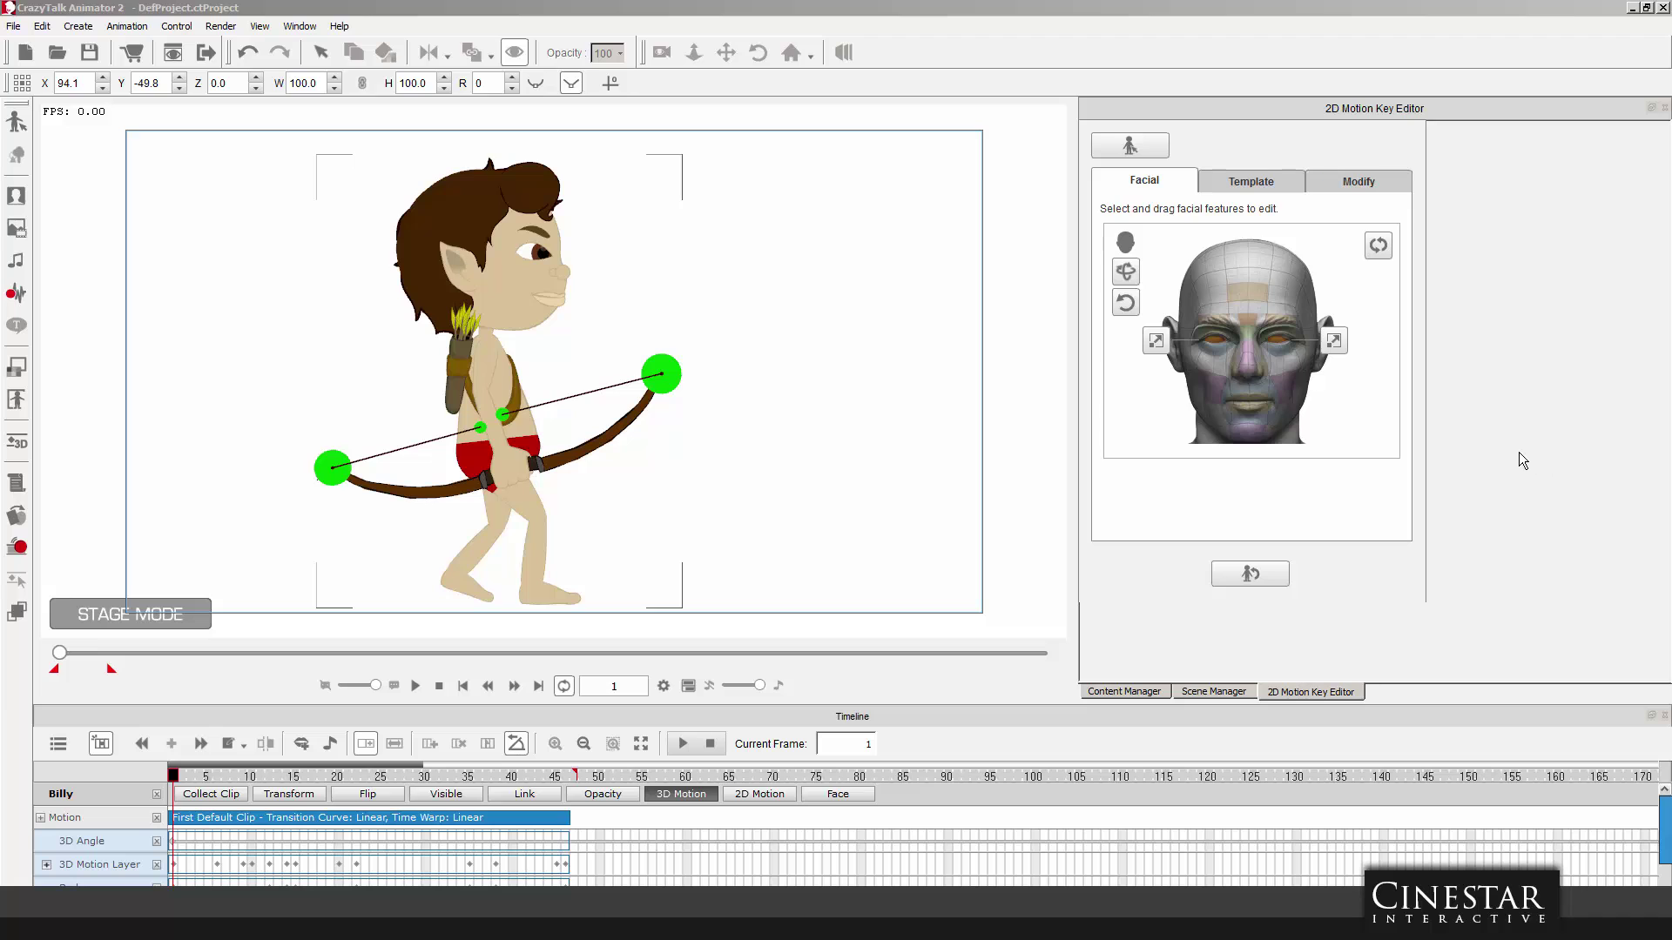
{"action": "mouse_move", "coordinate": [180, 778]}
{"action": "left_mouse_down"}
{"action": "mouse_move", "coordinate": [284, 778]}
{"action": "mouse_move", "coordinate": [173, 777]}
{"action": "mouse_move", "coordinate": [236, 776]}
{"action": "left_mouse_up"}
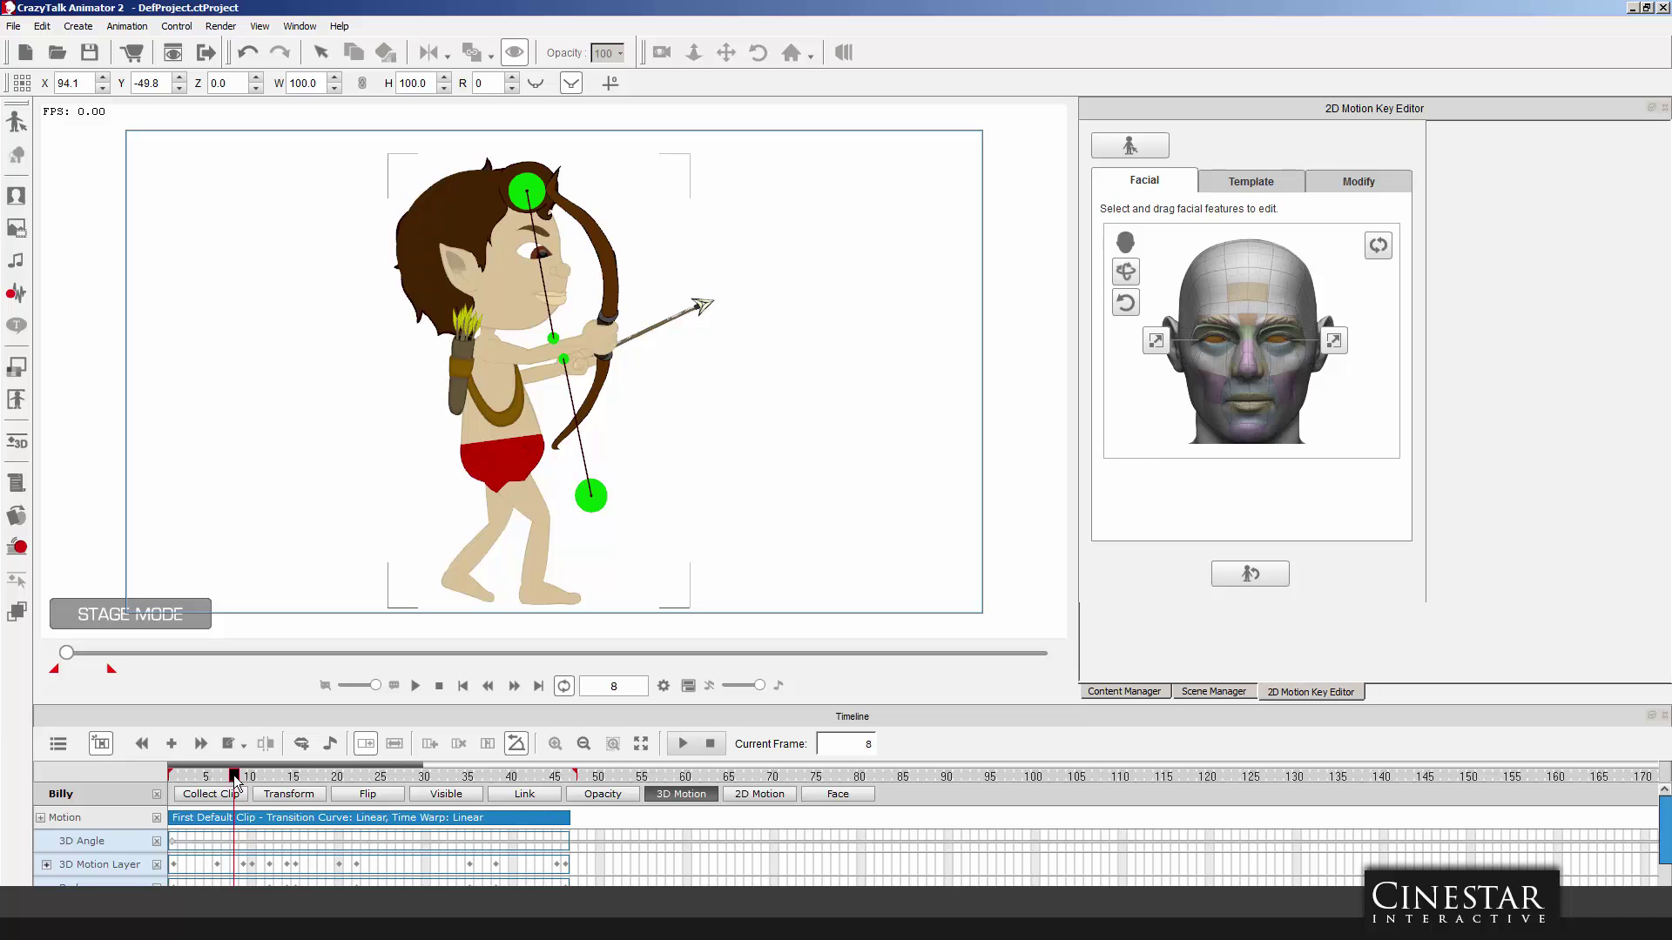
{"action": "left_click_drag", "start_coordinate": [235, 779], "coordinate": [294, 781]}
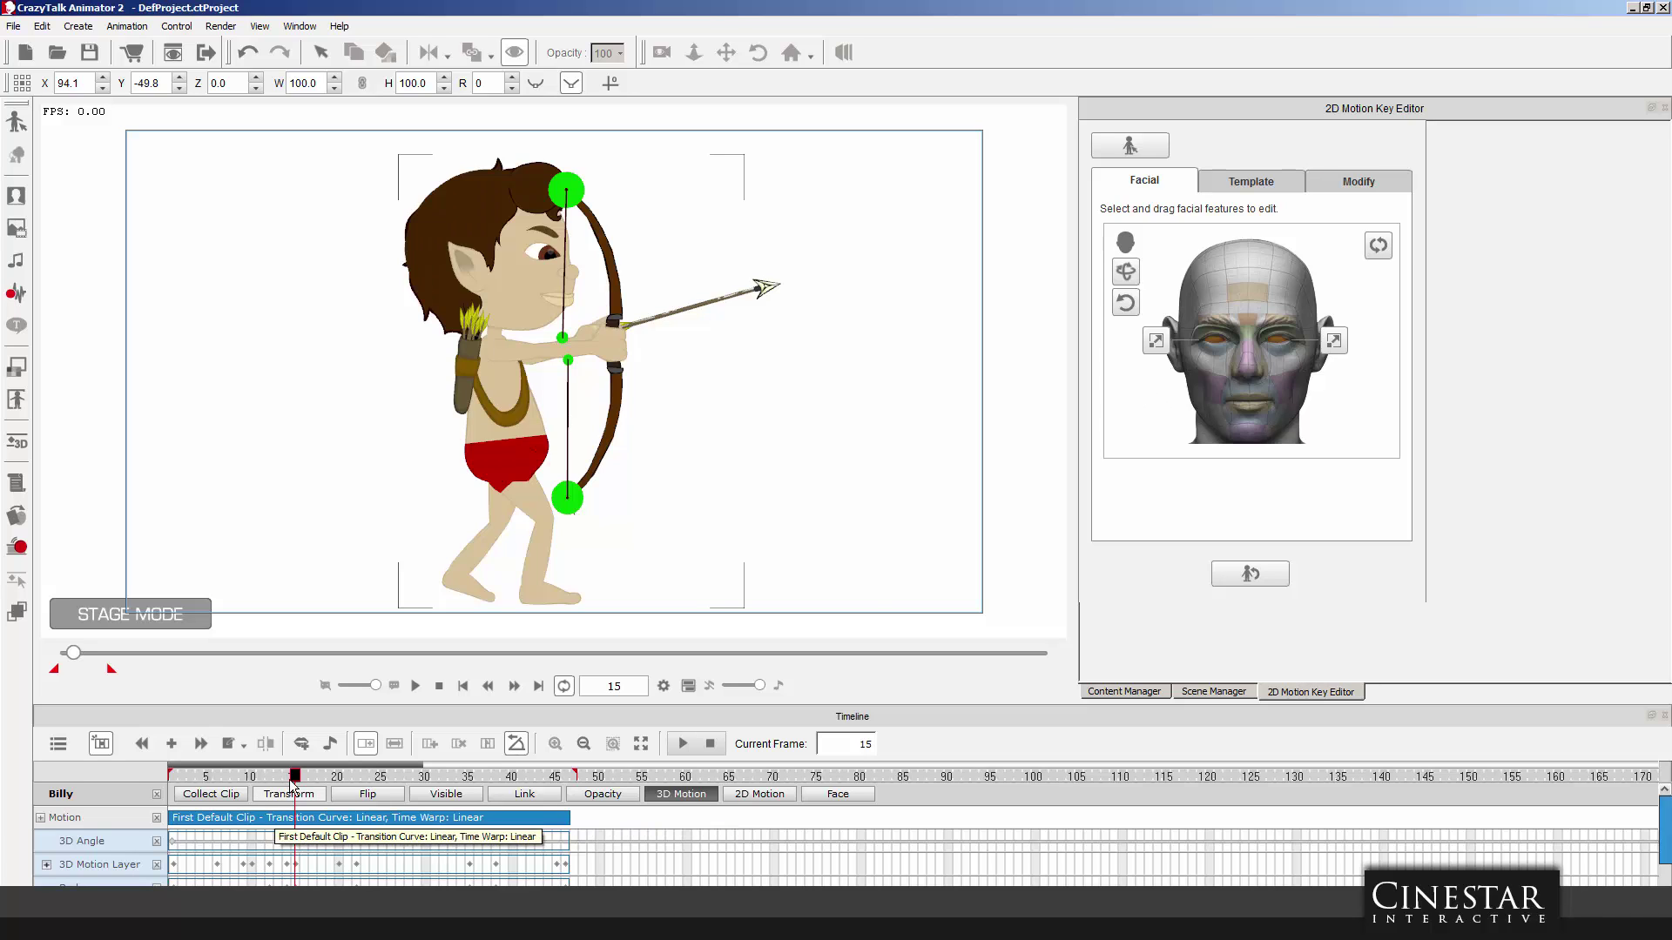
{"action": "left_click_drag", "start_coordinate": [296, 777], "coordinate": [365, 780]}
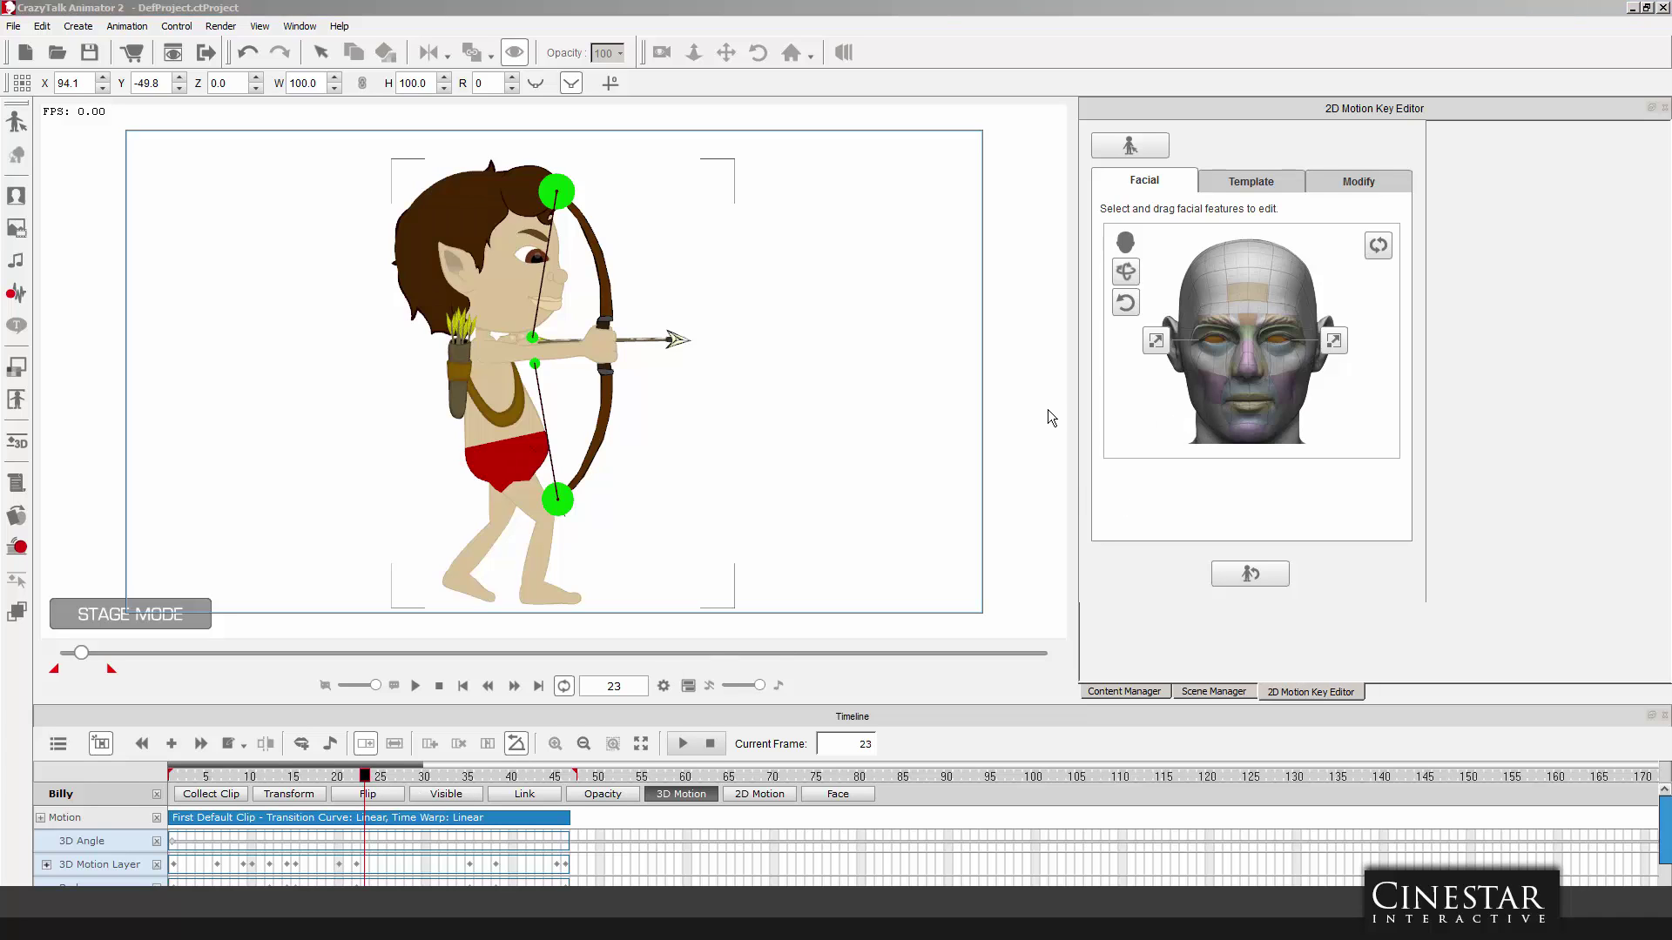
{"action": "left_click", "coordinate": [374, 808]}
{"action": "left_click_drag", "start_coordinate": [377, 778], "coordinate": [433, 784]}
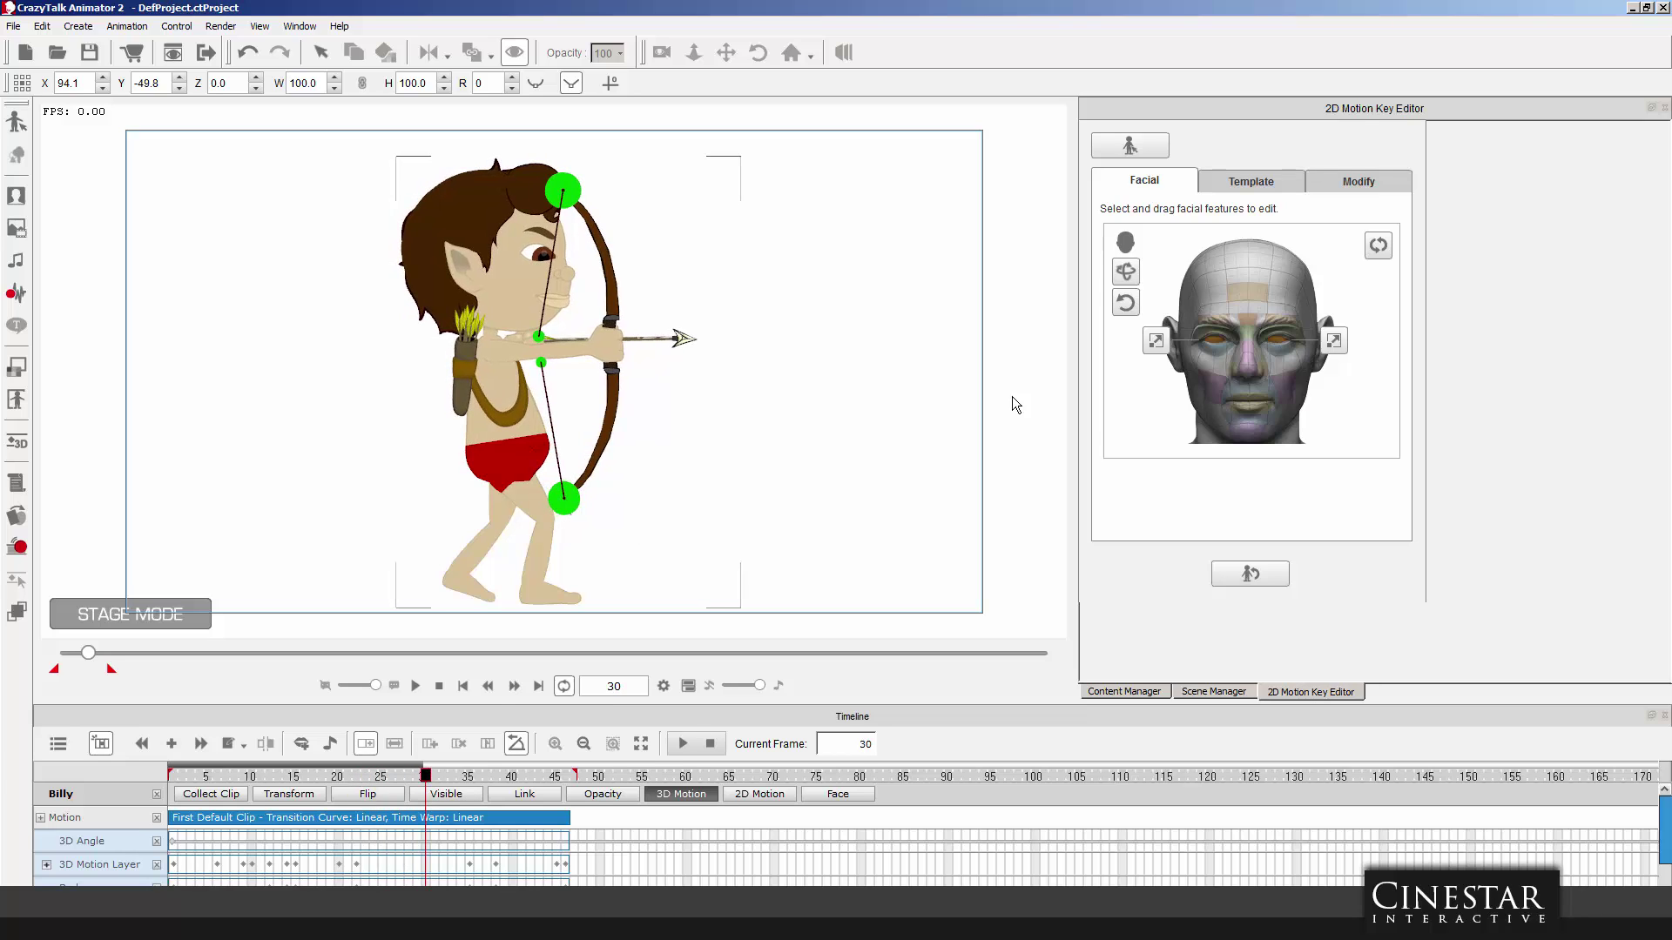
{"action": "left_click", "coordinate": [1287, 359]}
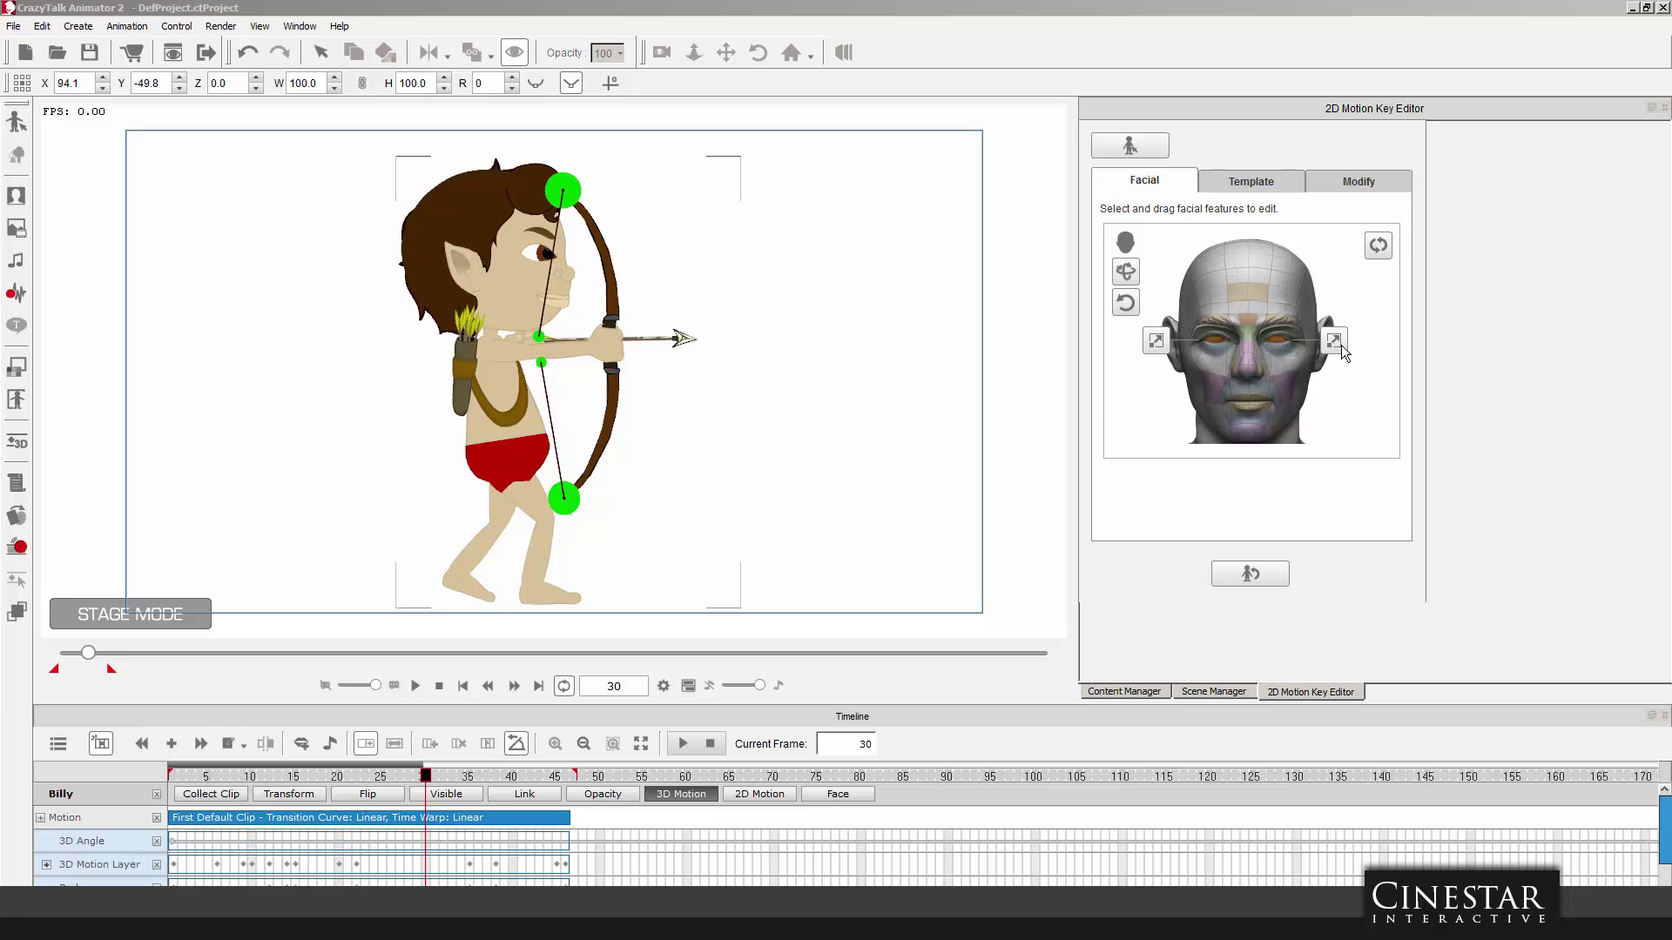
At frame 7, replace the archer's right eye sprite with 03_Close using the Sprite Editor.
{"action": "mouse_move", "coordinate": [426, 777]}
{"action": "left_mouse_down"}
{"action": "mouse_move", "coordinate": [566, 778]}
{"action": "mouse_move", "coordinate": [137, 773]}
{"action": "mouse_move", "coordinate": [513, 781]}
{"action": "mouse_move", "coordinate": [171, 778]}
{"action": "mouse_move", "coordinate": [230, 783]}
{"action": "left_mouse_up"}
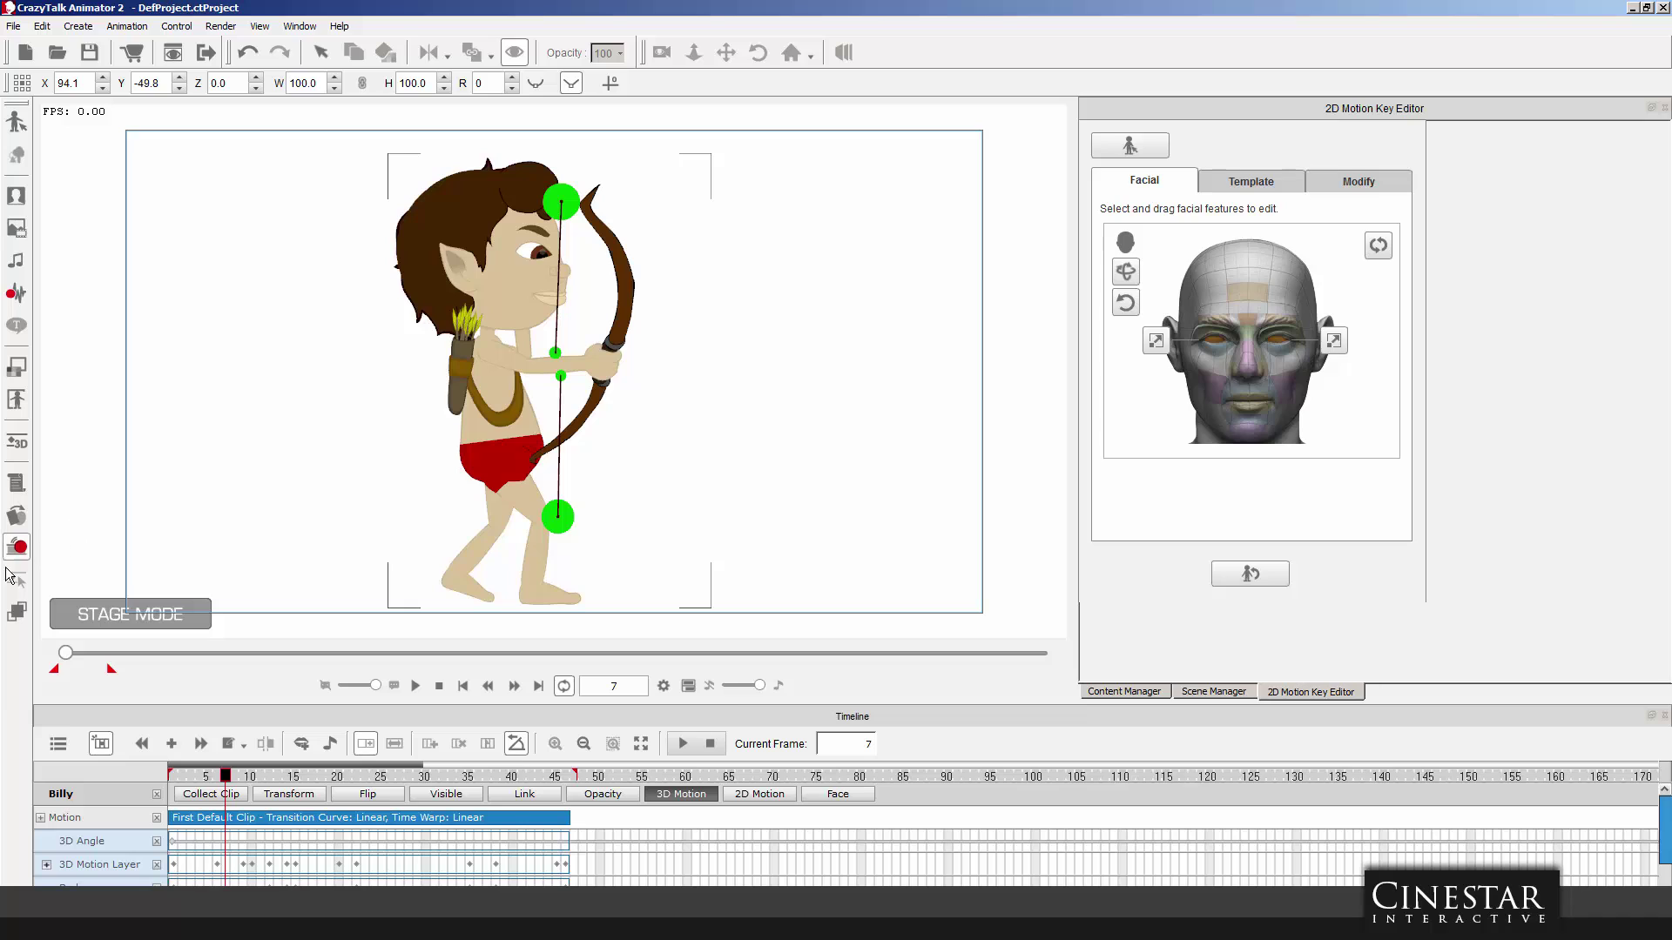
{"action": "left_click", "coordinate": [21, 544]}
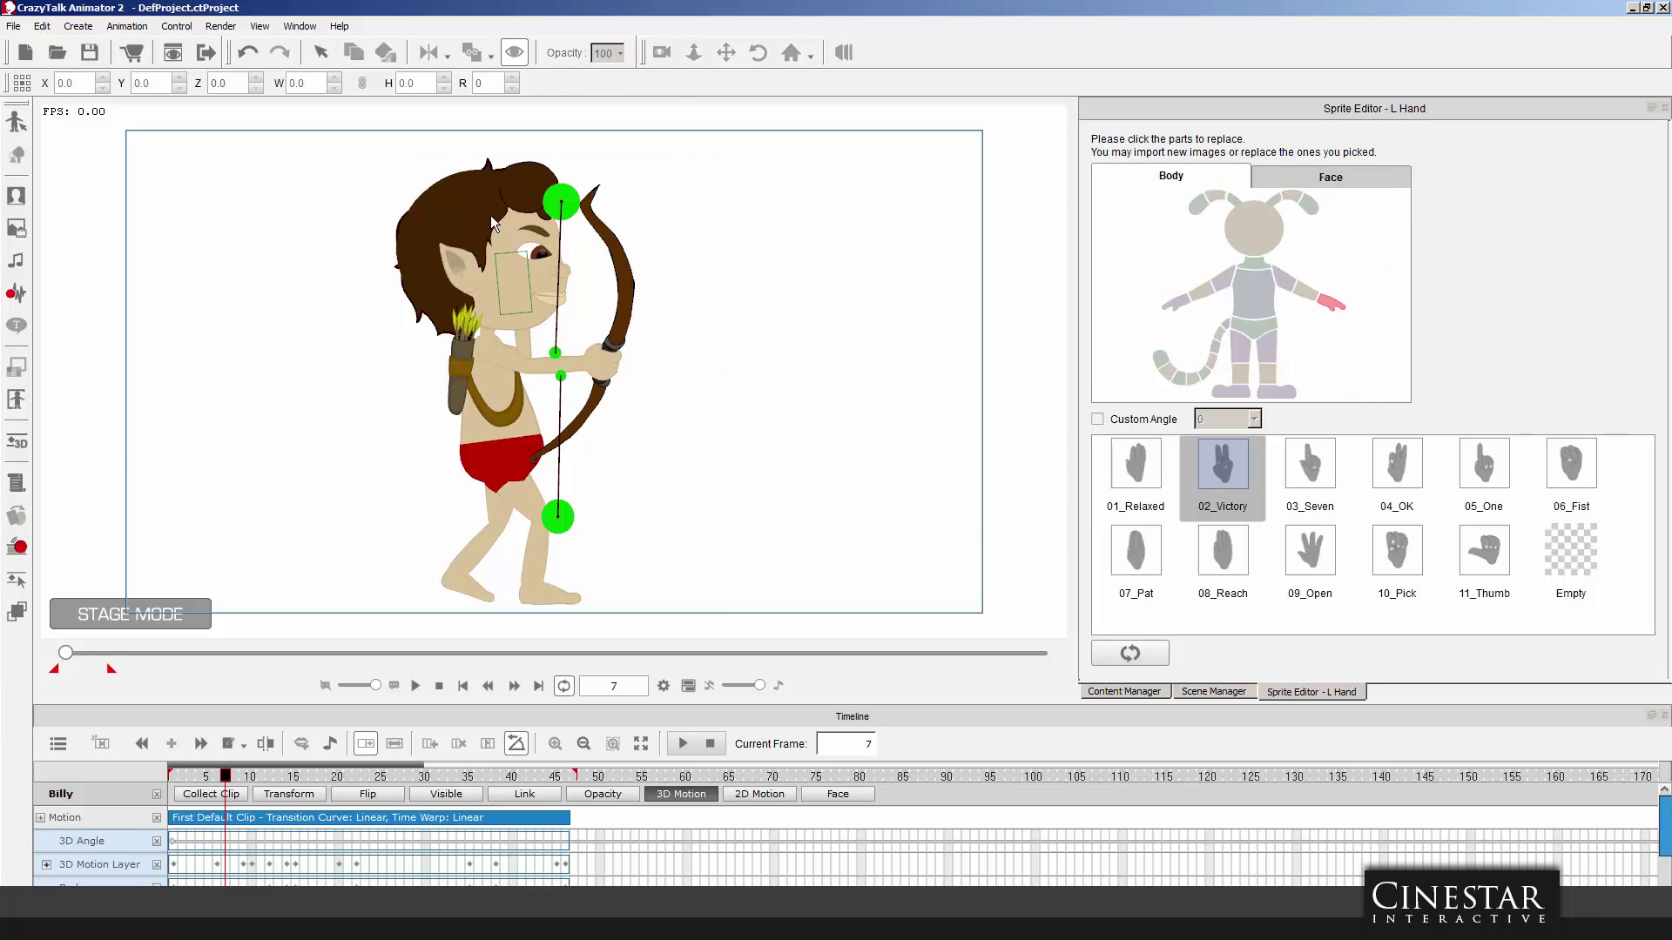
{"action": "left_click", "coordinate": [544, 257]}
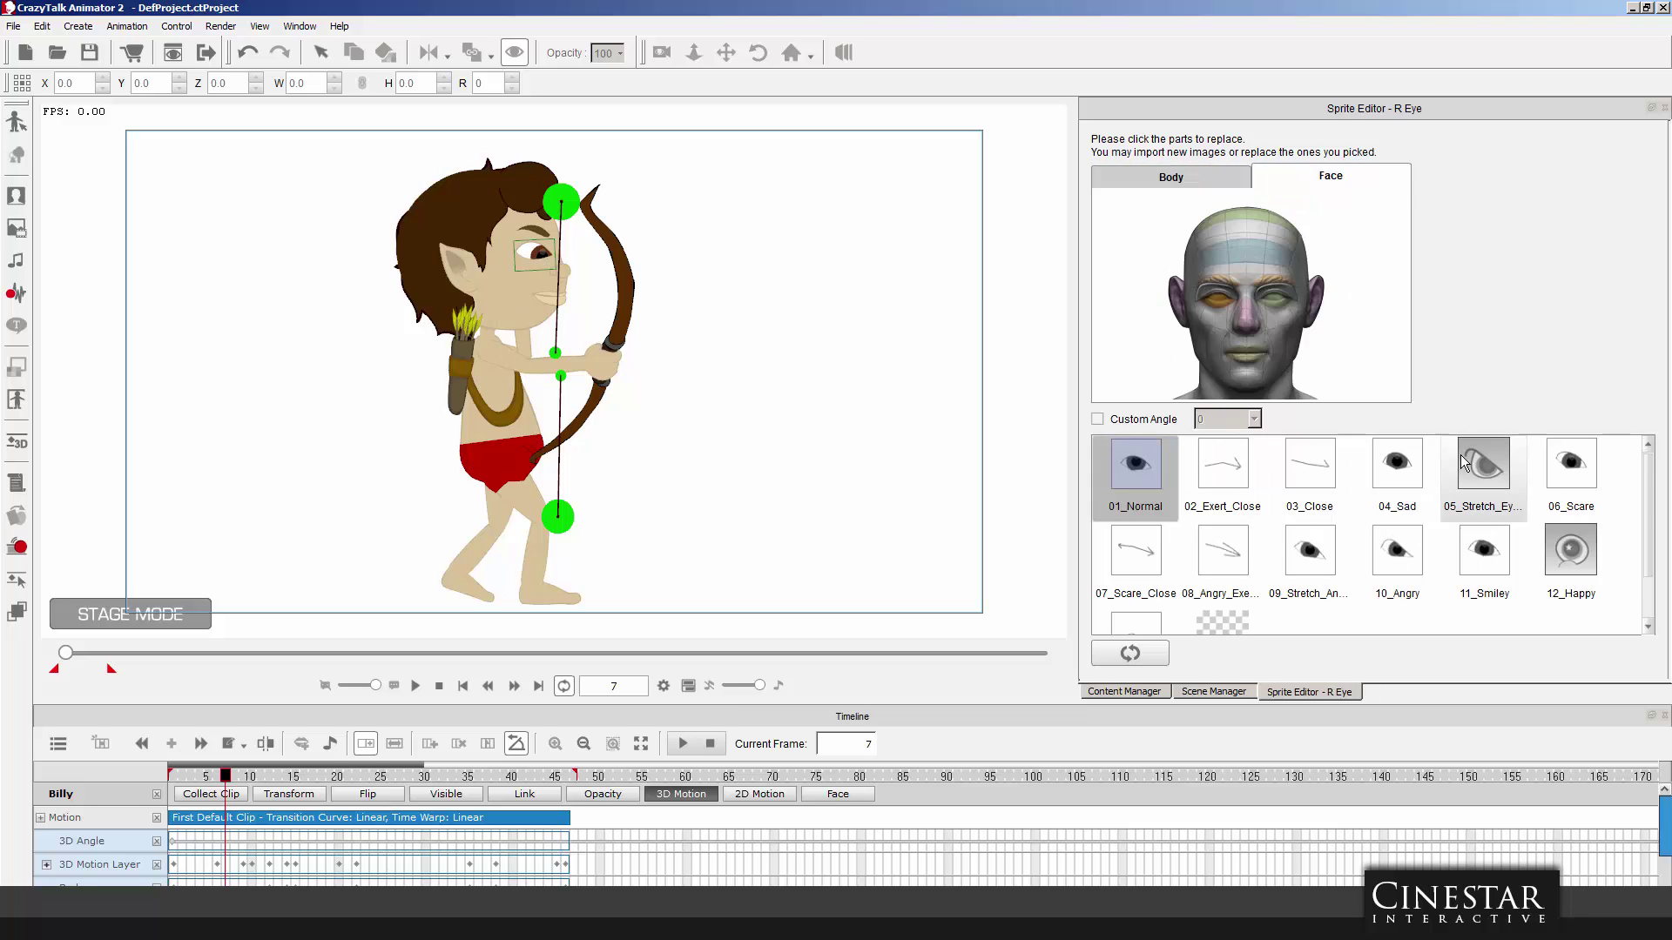
{"action": "left_click", "coordinate": [1313, 462]}
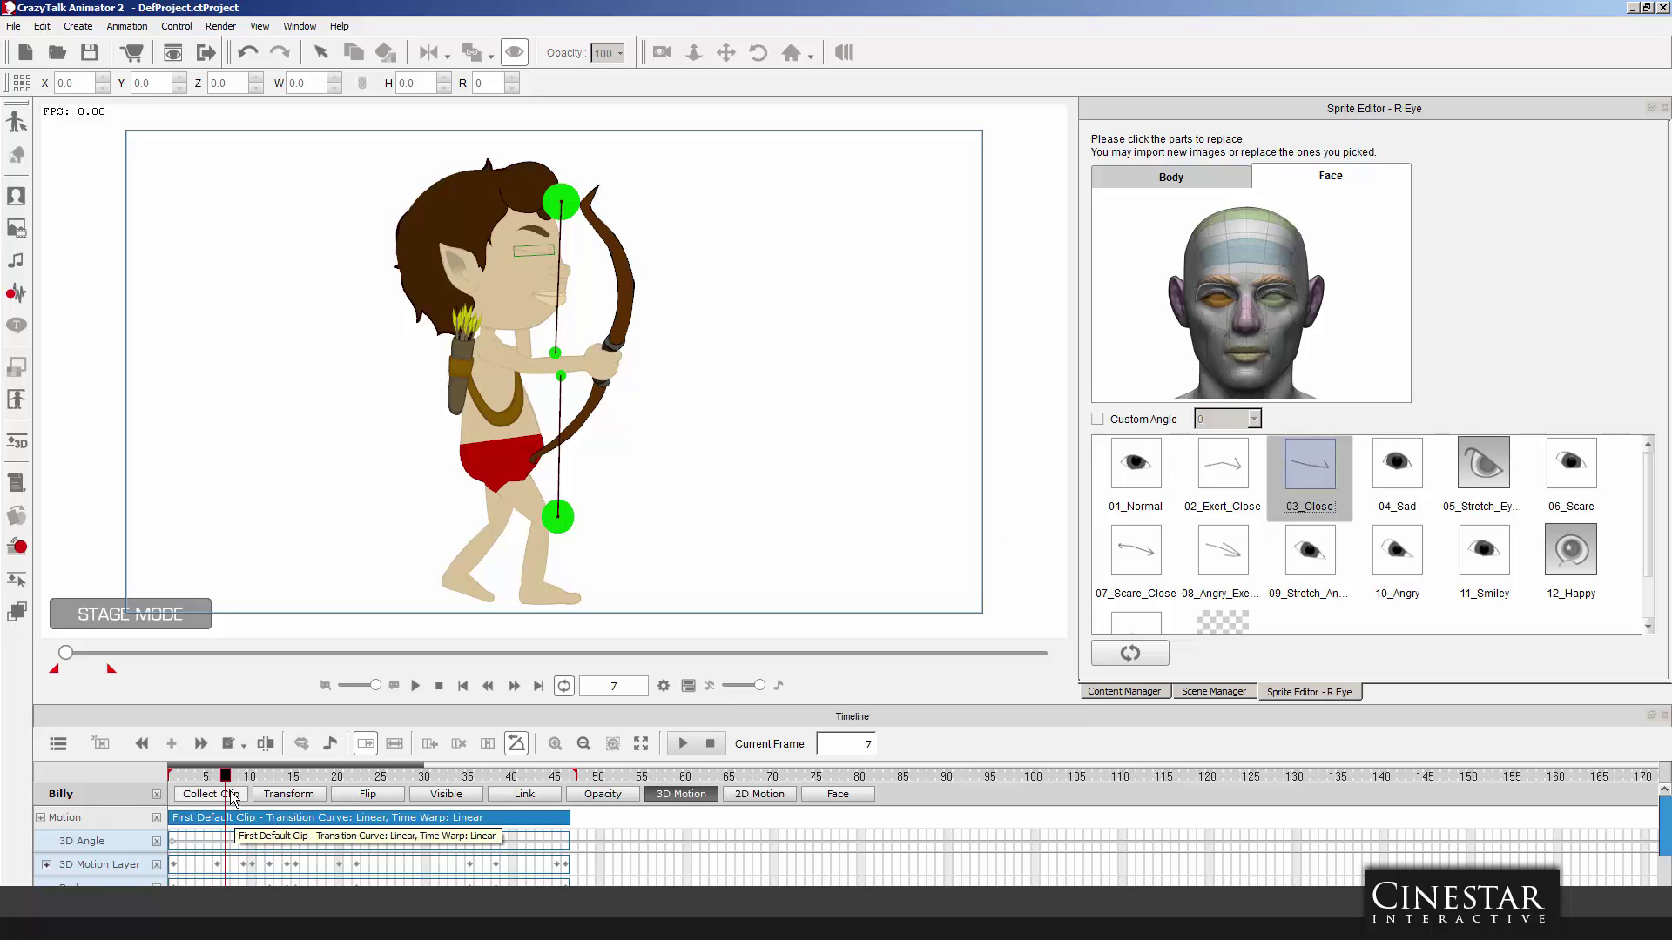
At frame 9, try the angry, sad and scared sprites for the right eye, and settle on 11_Smiley.
{"action": "left_click", "coordinate": [234, 776]}
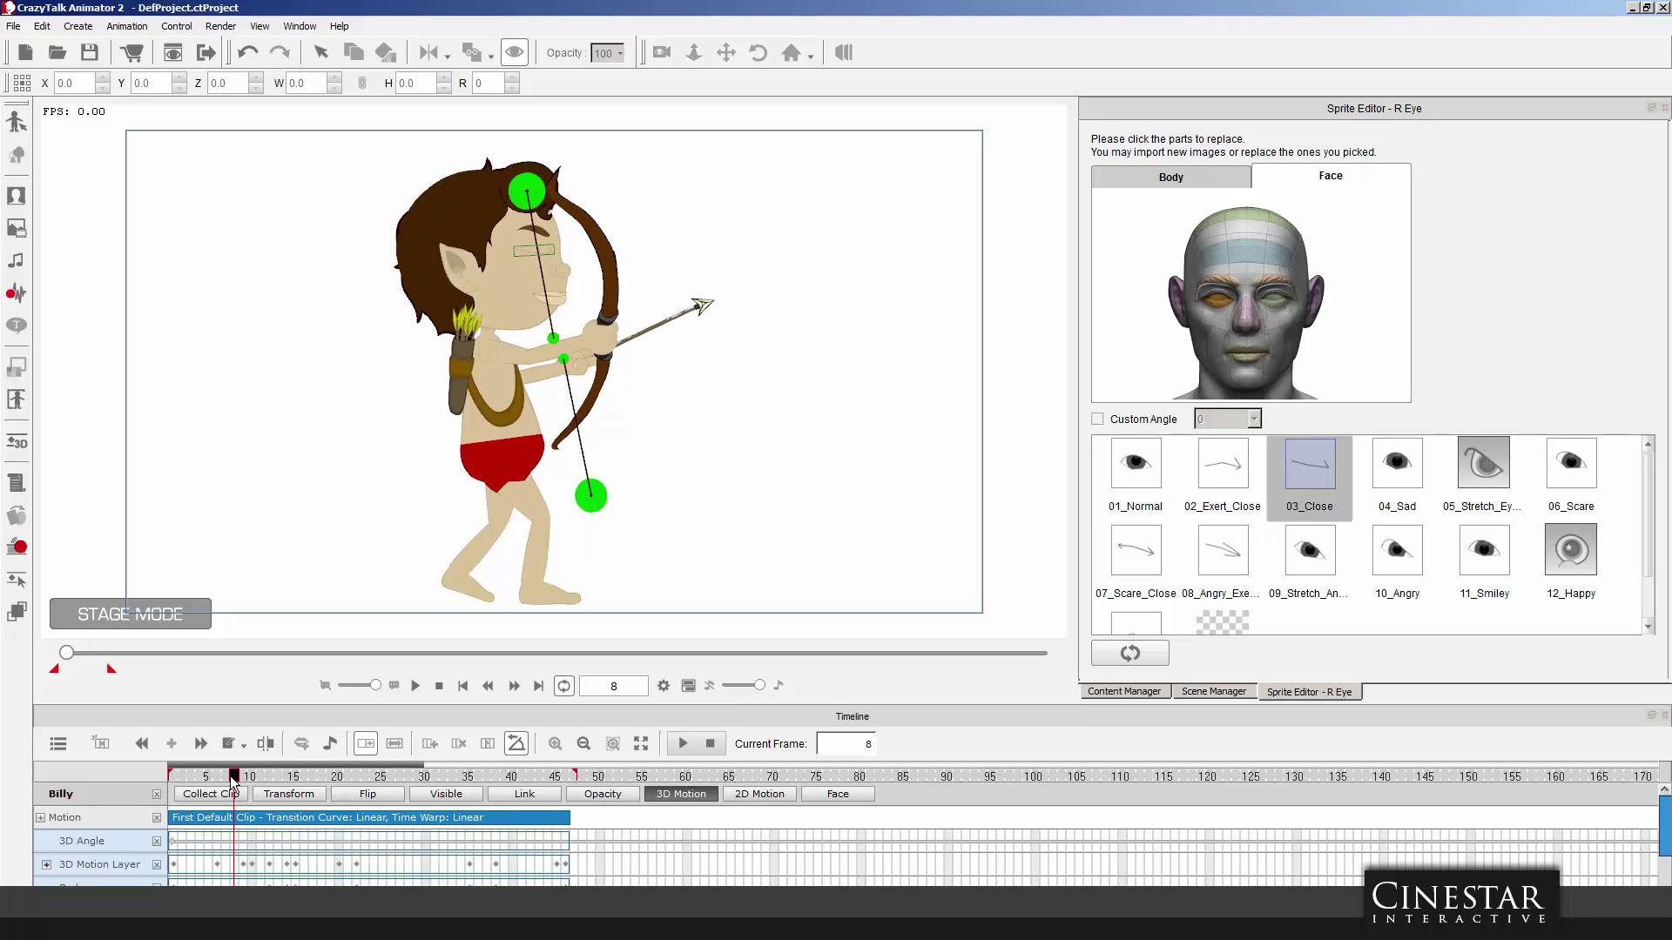
{"action": "left_click_drag", "start_coordinate": [237, 778], "coordinate": [242, 778]}
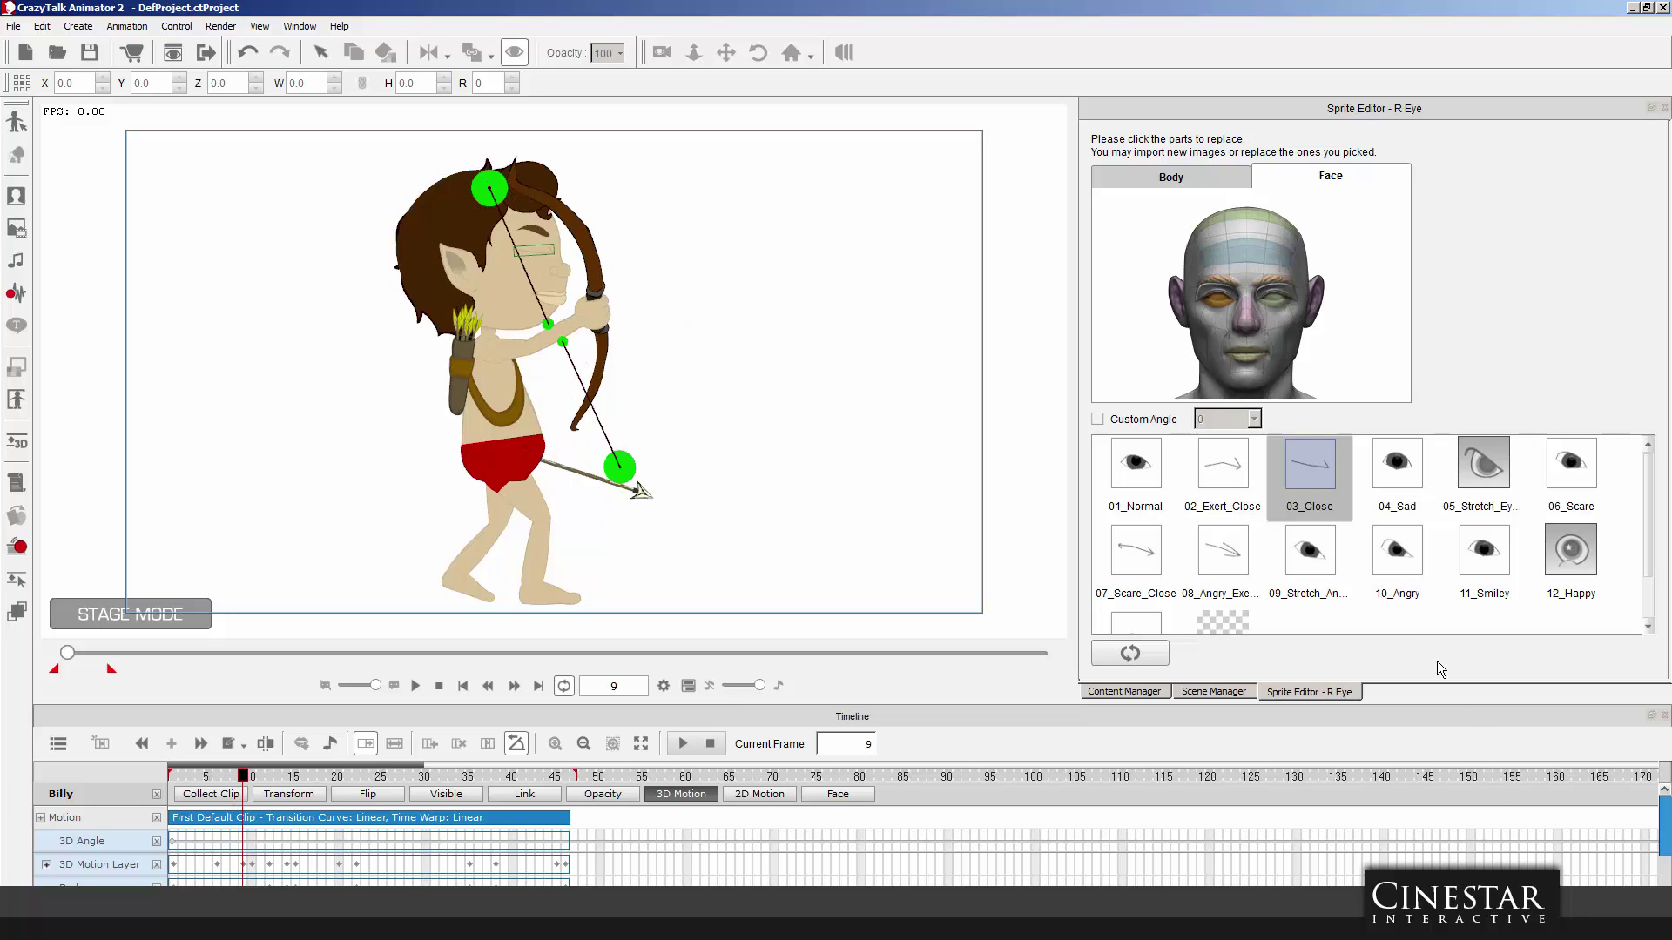
{"action": "left_click", "coordinate": [1397, 550]}
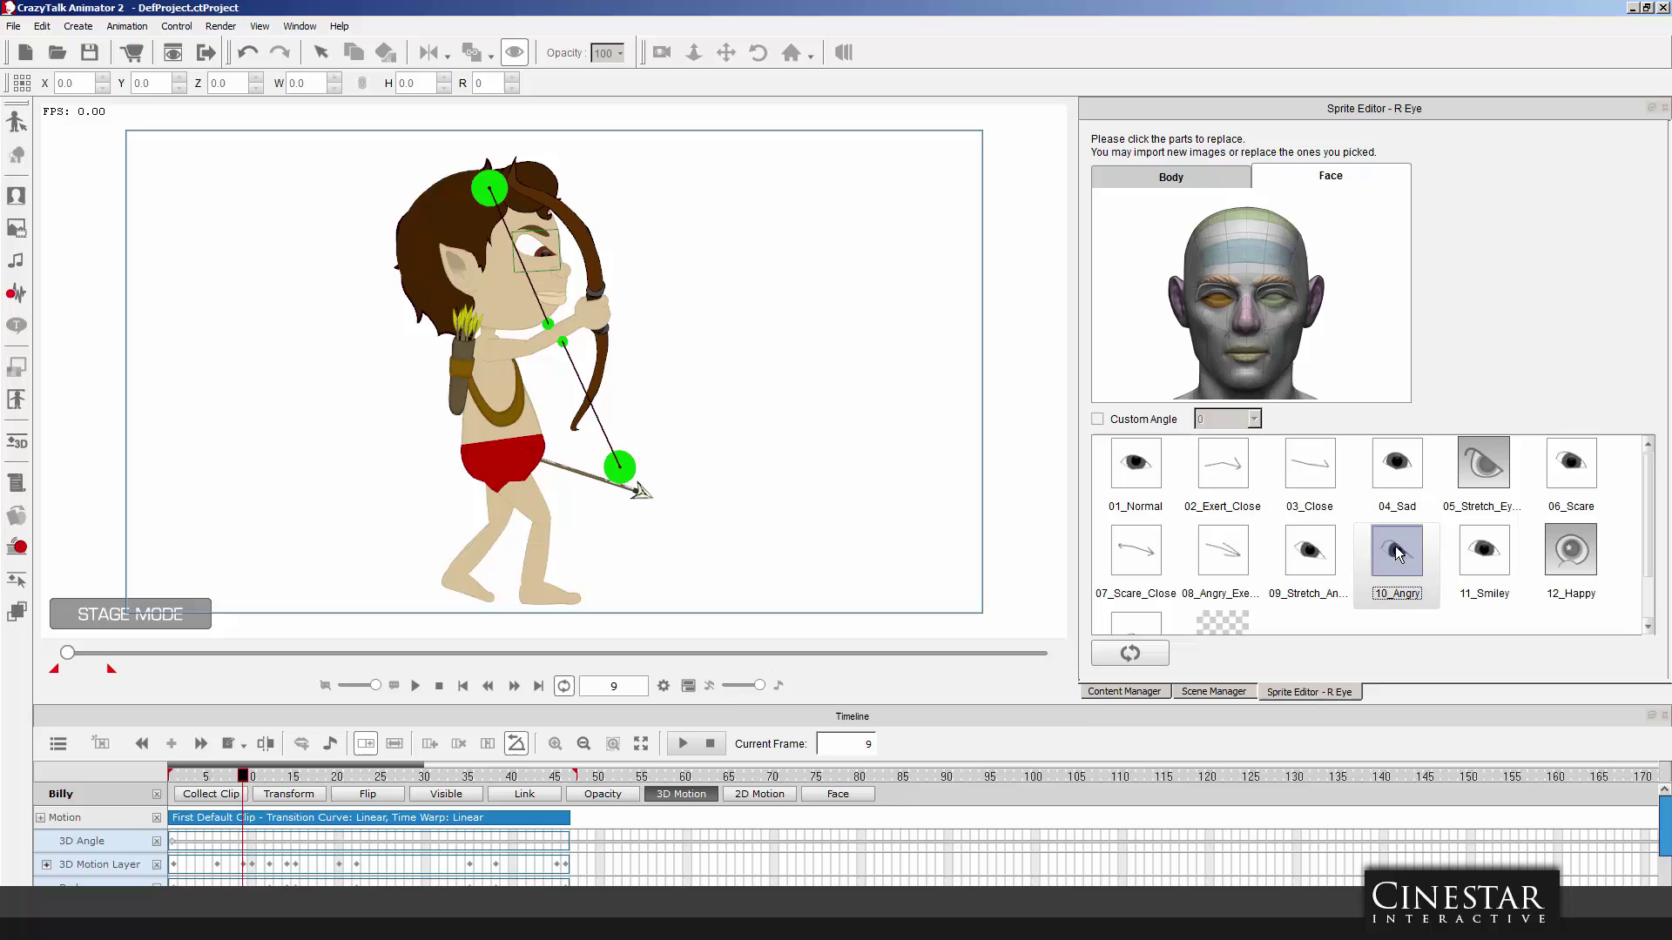
{"action": "left_click", "coordinate": [1319, 553]}
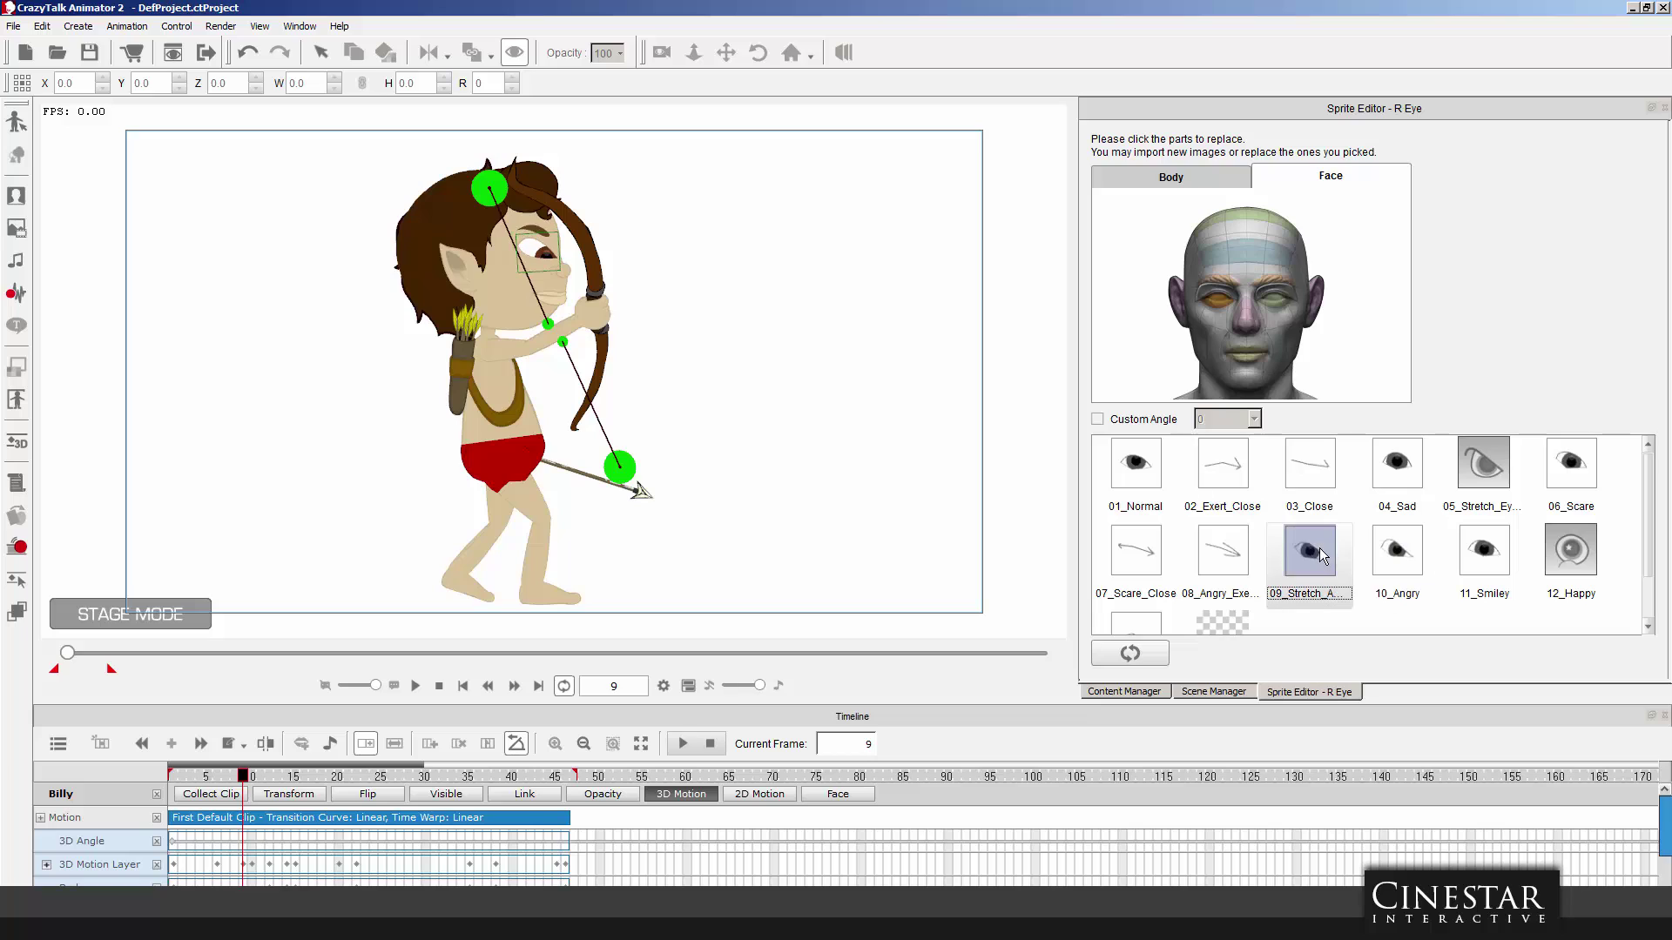
{"action": "left_click", "coordinate": [1398, 479]}
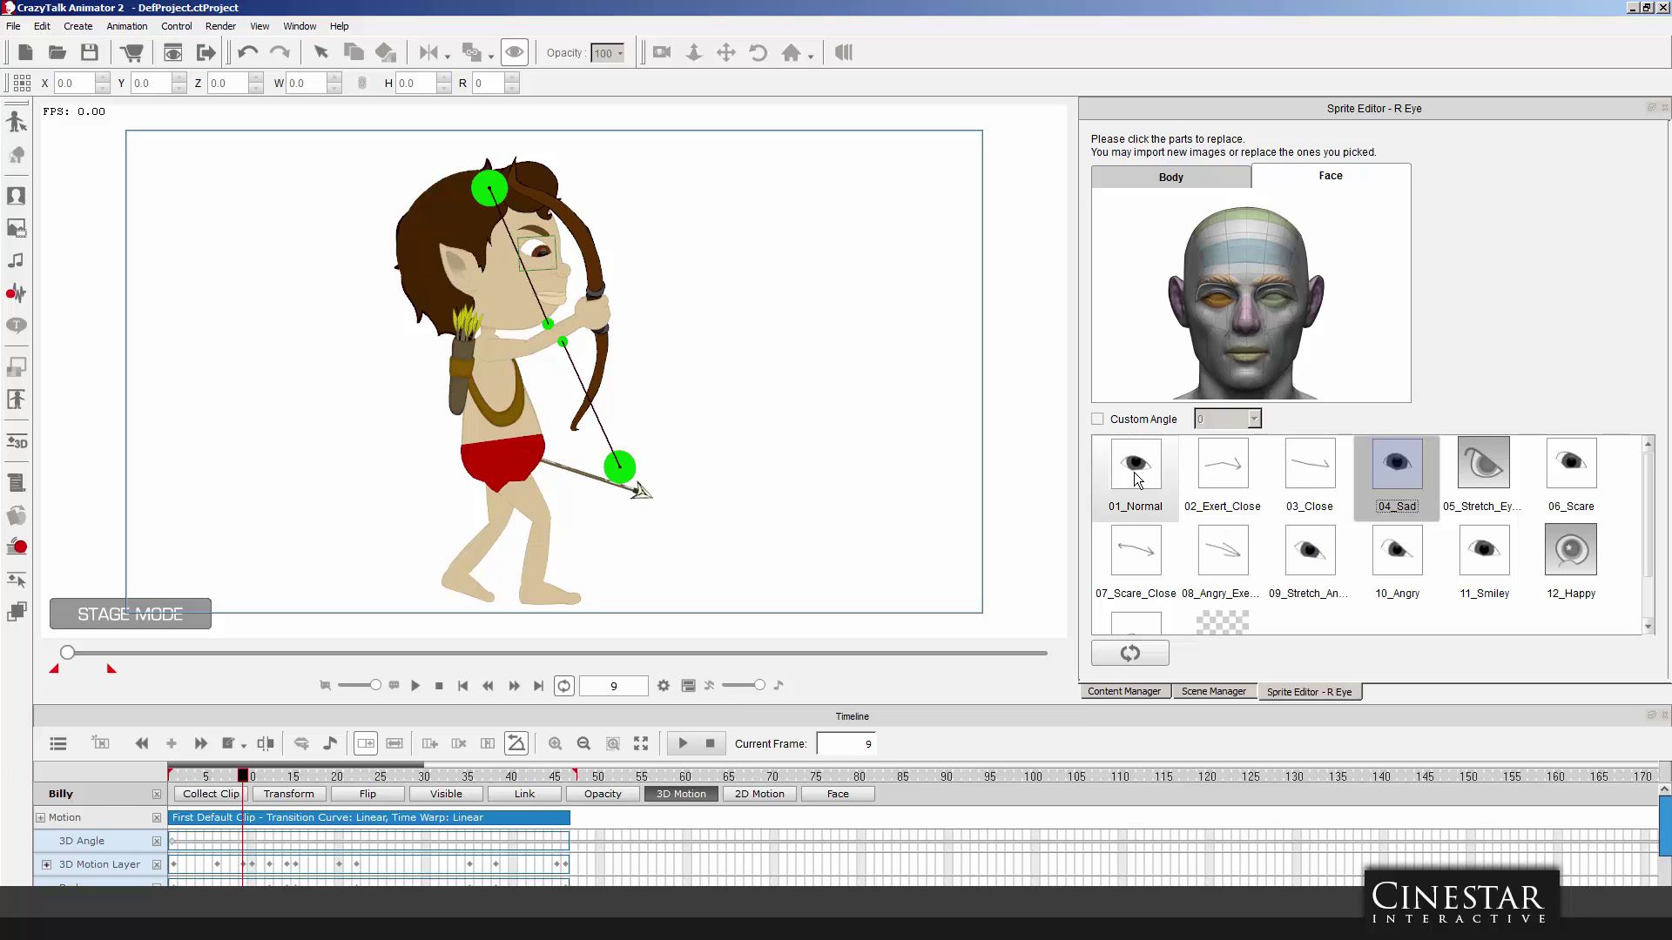
{"action": "left_click", "coordinate": [1569, 472]}
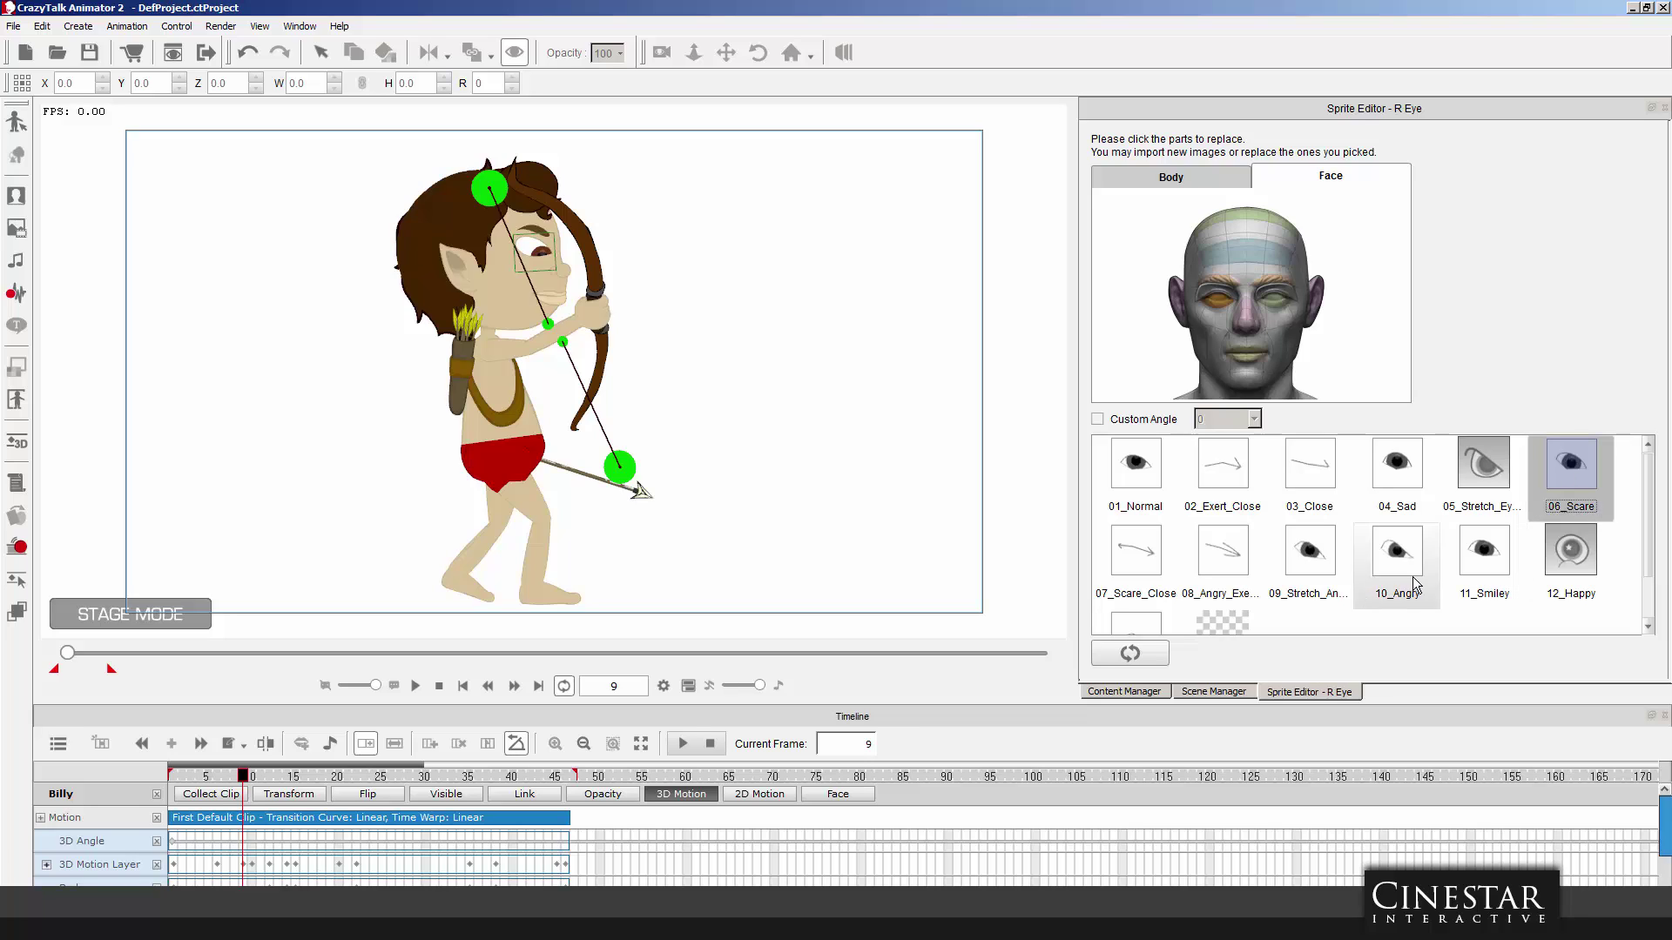
{"action": "left_click", "coordinate": [1484, 571]}
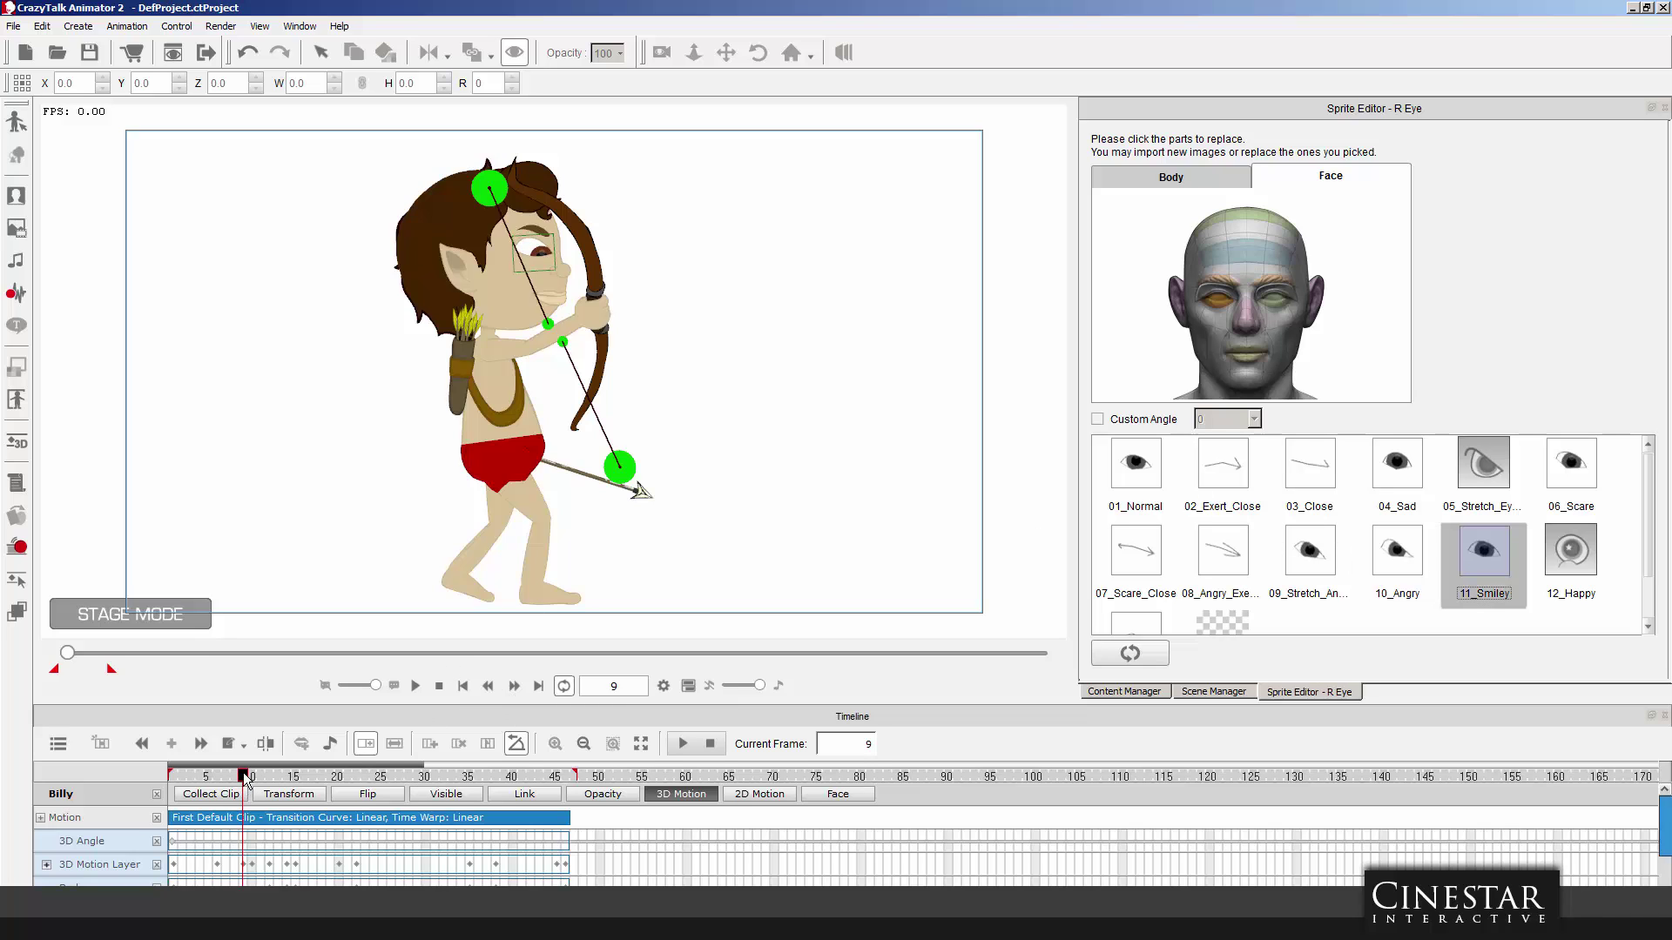
Scrub from frame 1 through the blink to frame 10, and replace the mouth sprite with the 03_Raise_Lip variant.
{"action": "mouse_move", "coordinate": [246, 777]}
{"action": "left_mouse_down"}
{"action": "mouse_move", "coordinate": [514, 777]}
{"action": "mouse_move", "coordinate": [139, 774]}
{"action": "mouse_move", "coordinate": [528, 778]}
{"action": "mouse_move", "coordinate": [149, 766]}
{"action": "left_mouse_up"}
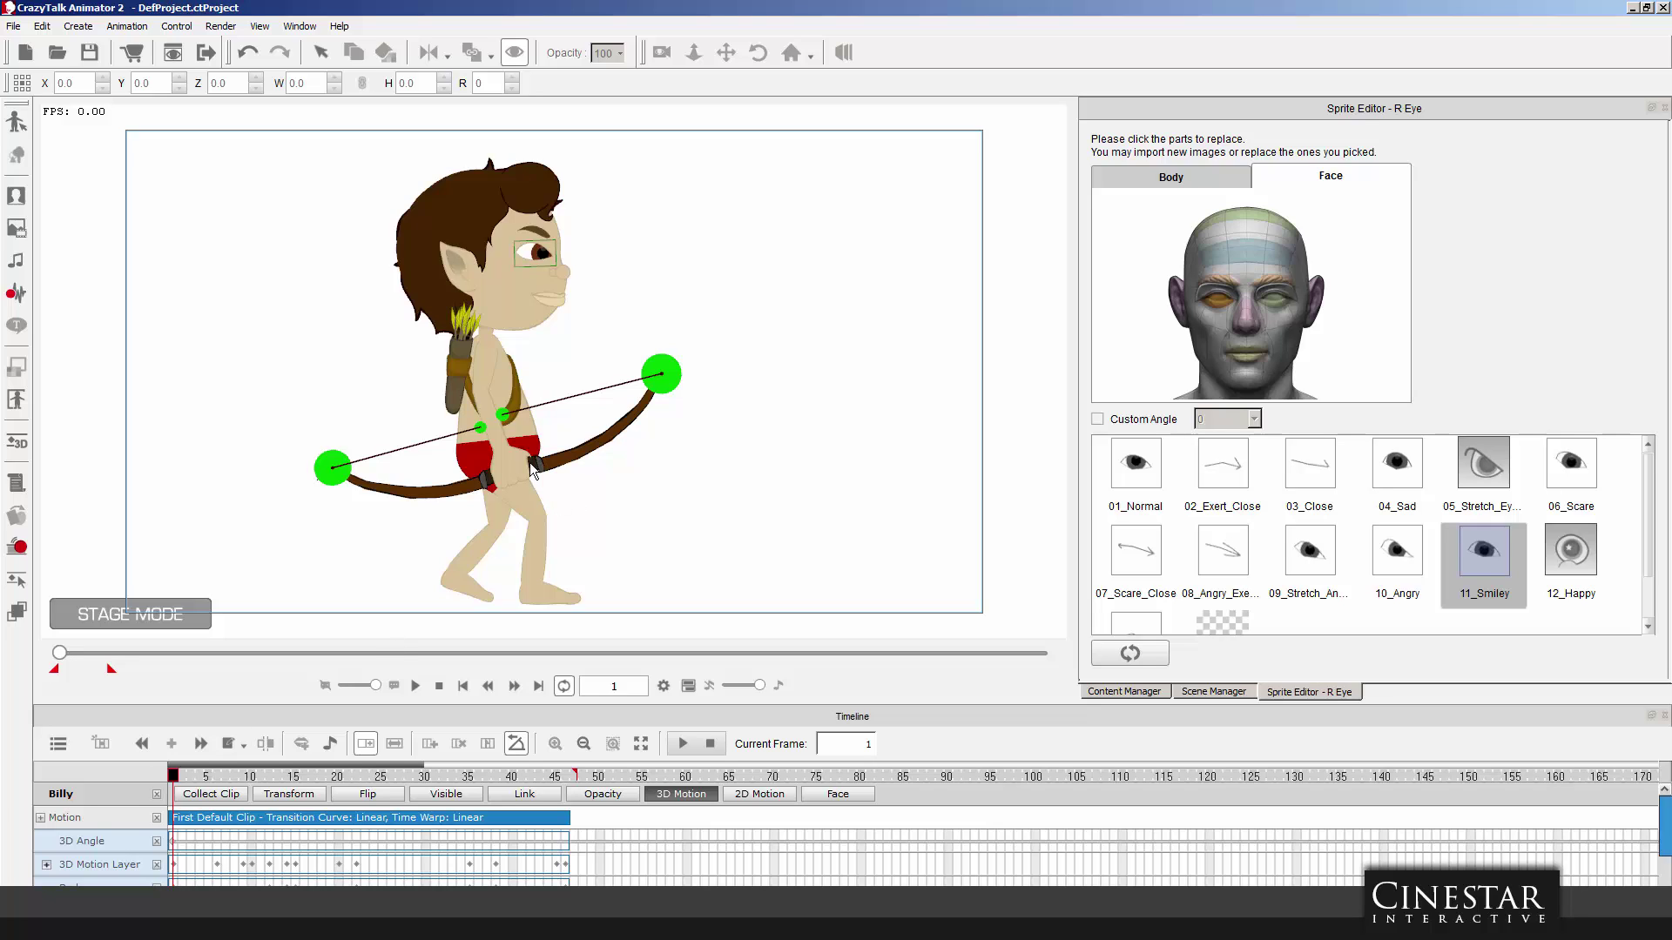
{"action": "mouse_move", "coordinate": [180, 776]}
{"action": "left_mouse_down"}
{"action": "mouse_move", "coordinate": [280, 783]}
{"action": "mouse_move", "coordinate": [250, 785]}
{"action": "left_mouse_up"}
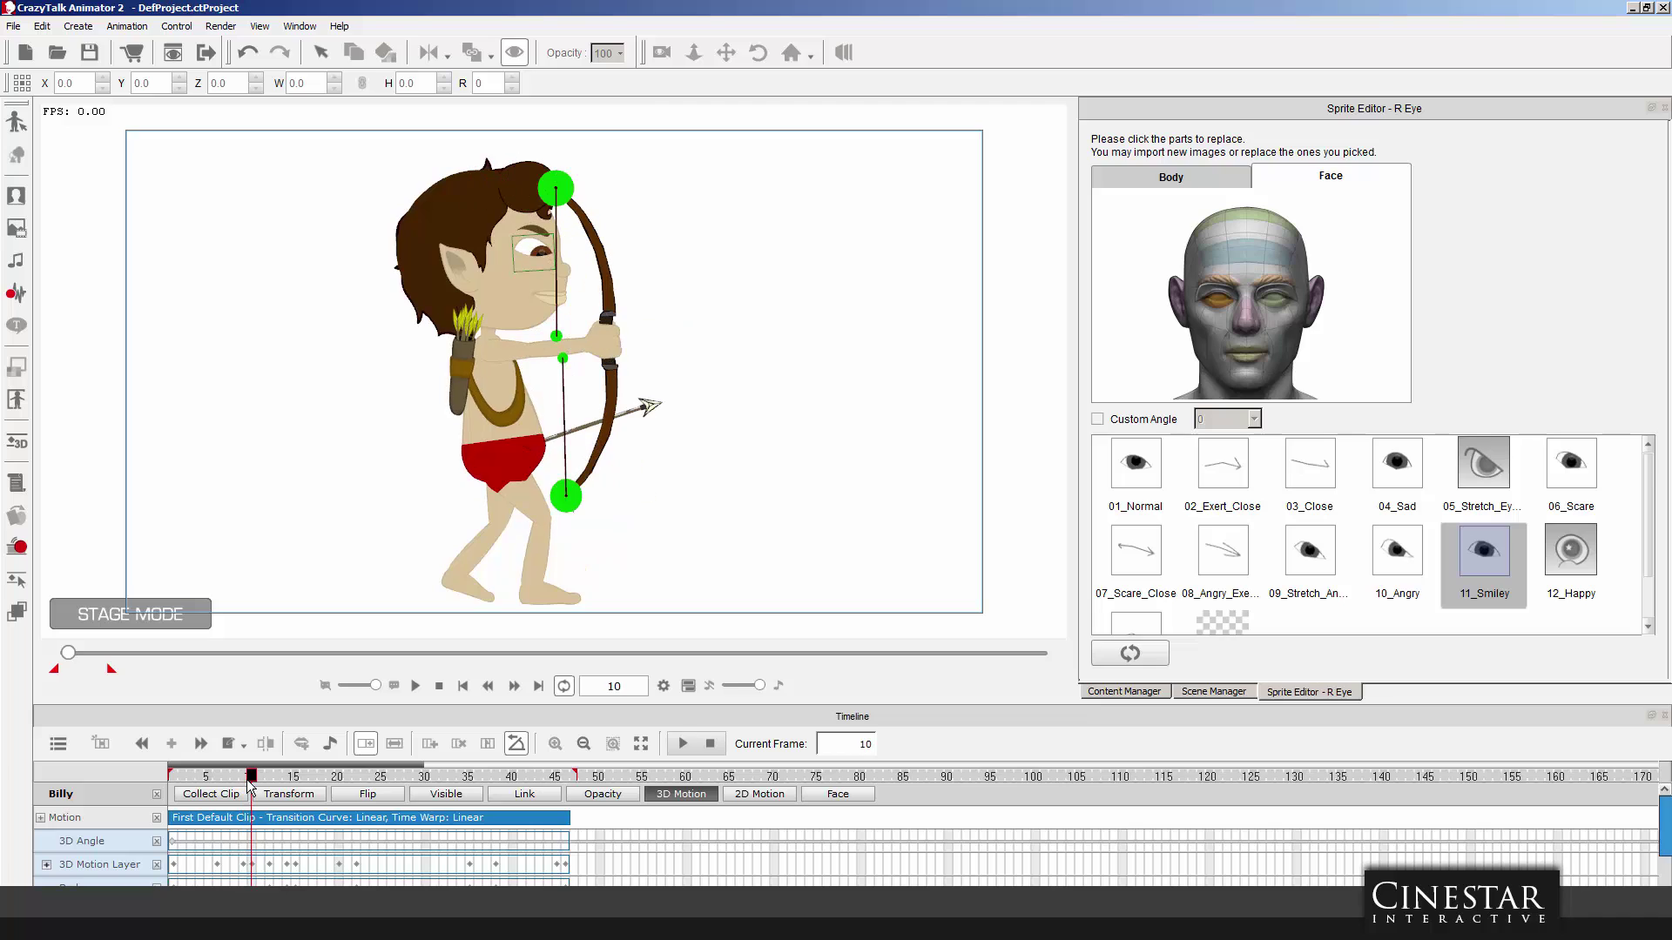
{"action": "left_click", "coordinate": [547, 303]}
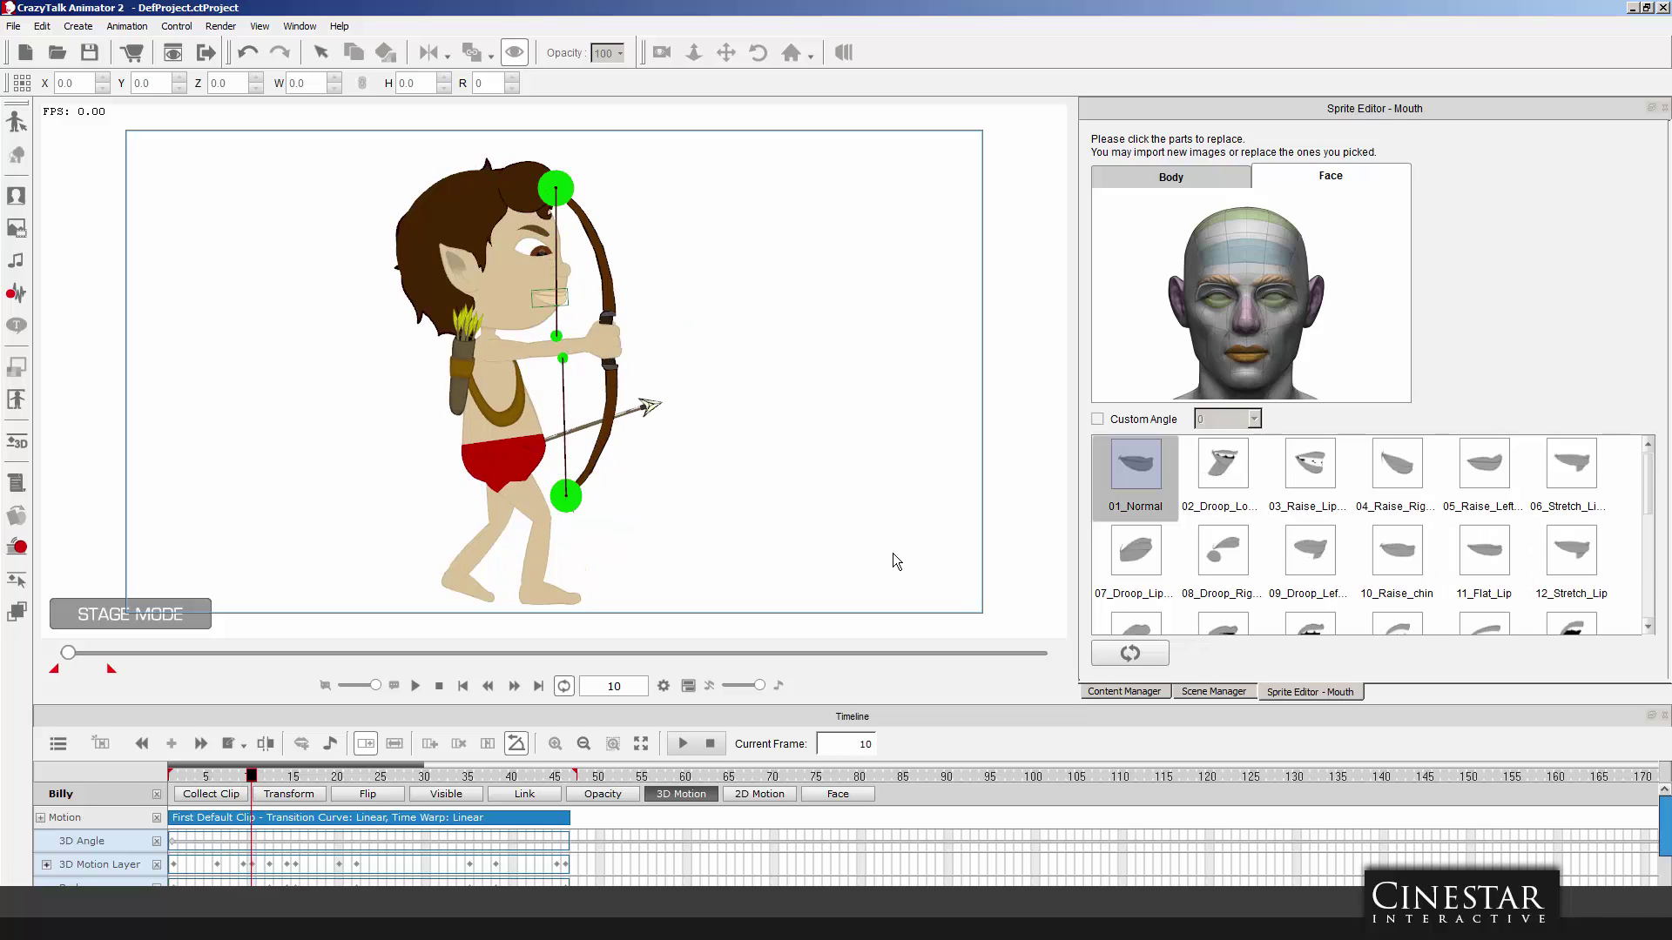
{"action": "left_click", "coordinate": [1289, 464]}
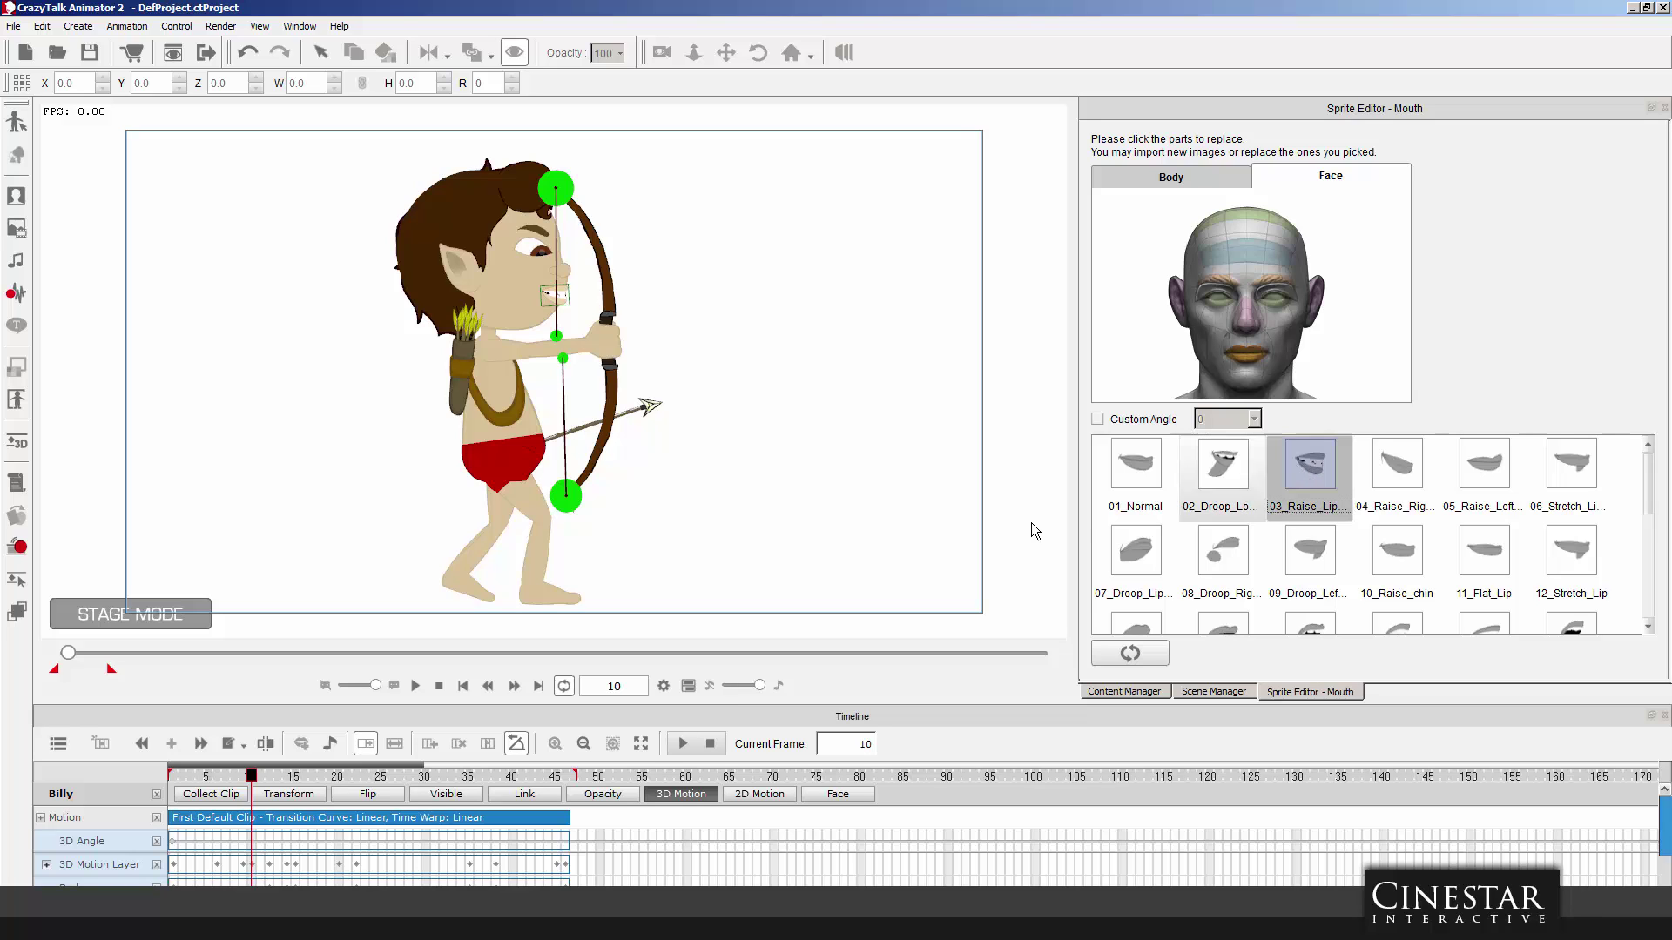
Replace the archer's mouth sprite with 16_Droop_Sip at frame 19 and with 15_Raise_Sip at frame 28.
{"action": "left_click_drag", "start_coordinate": [263, 777], "coordinate": [328, 779]}
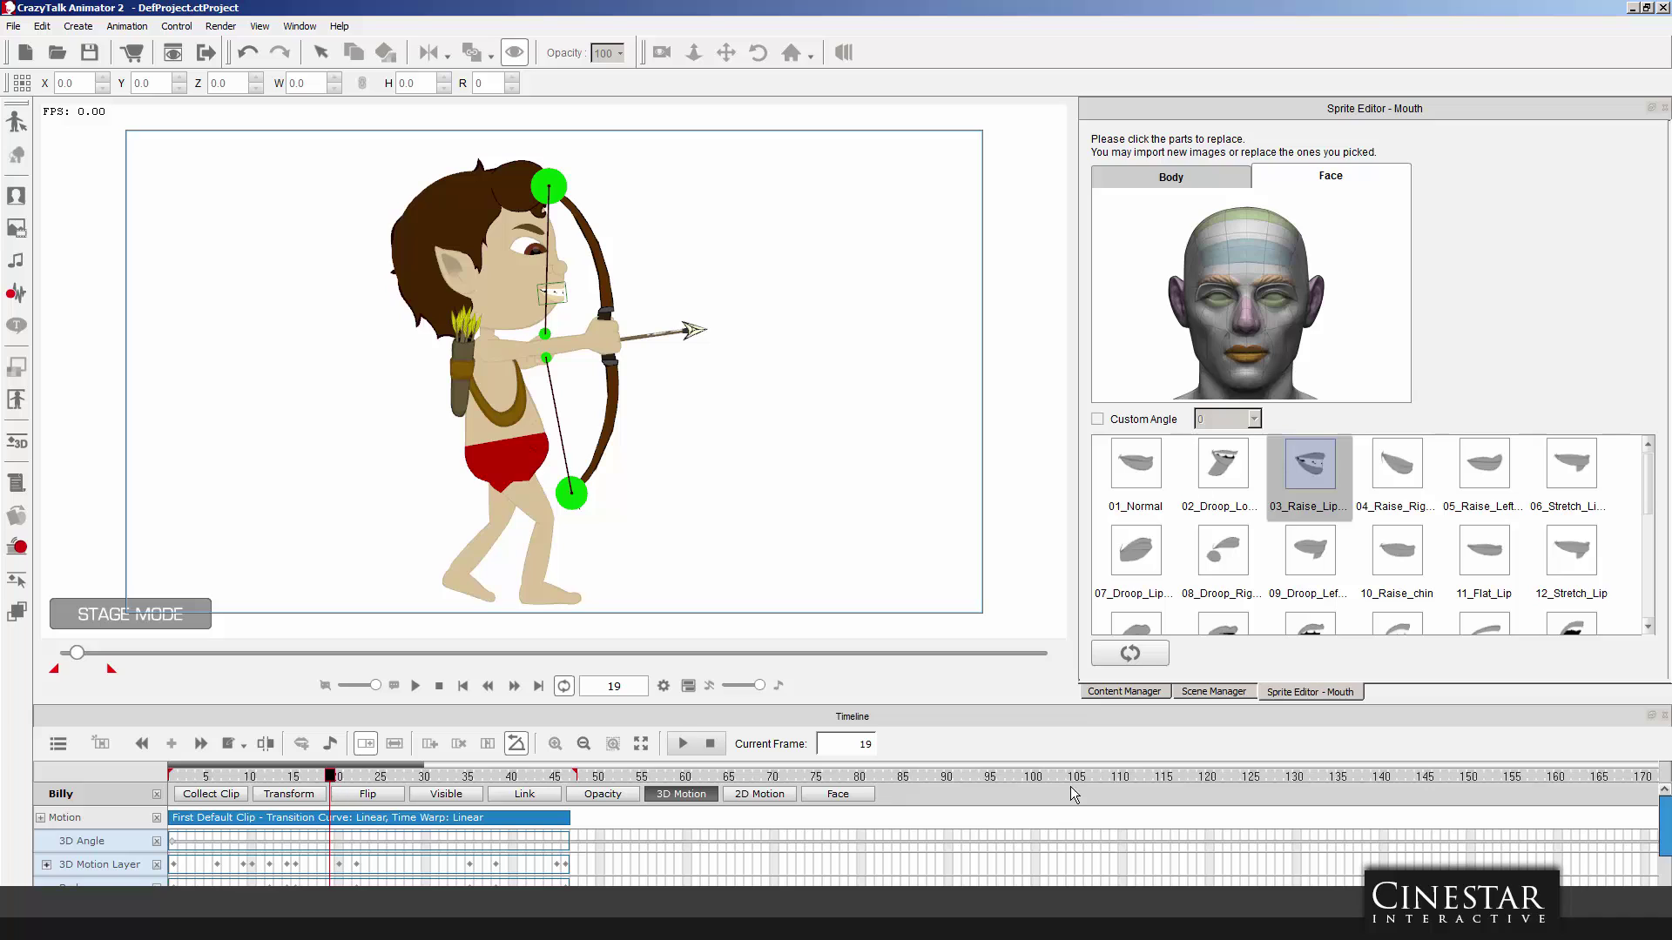
{"action": "left_click_drag", "start_coordinate": [1650, 498], "coordinate": [1652, 500]}
{"action": "scroll", "coordinate": [1652, 500], "scroll_direction": "down", "scroll_amount": 1}
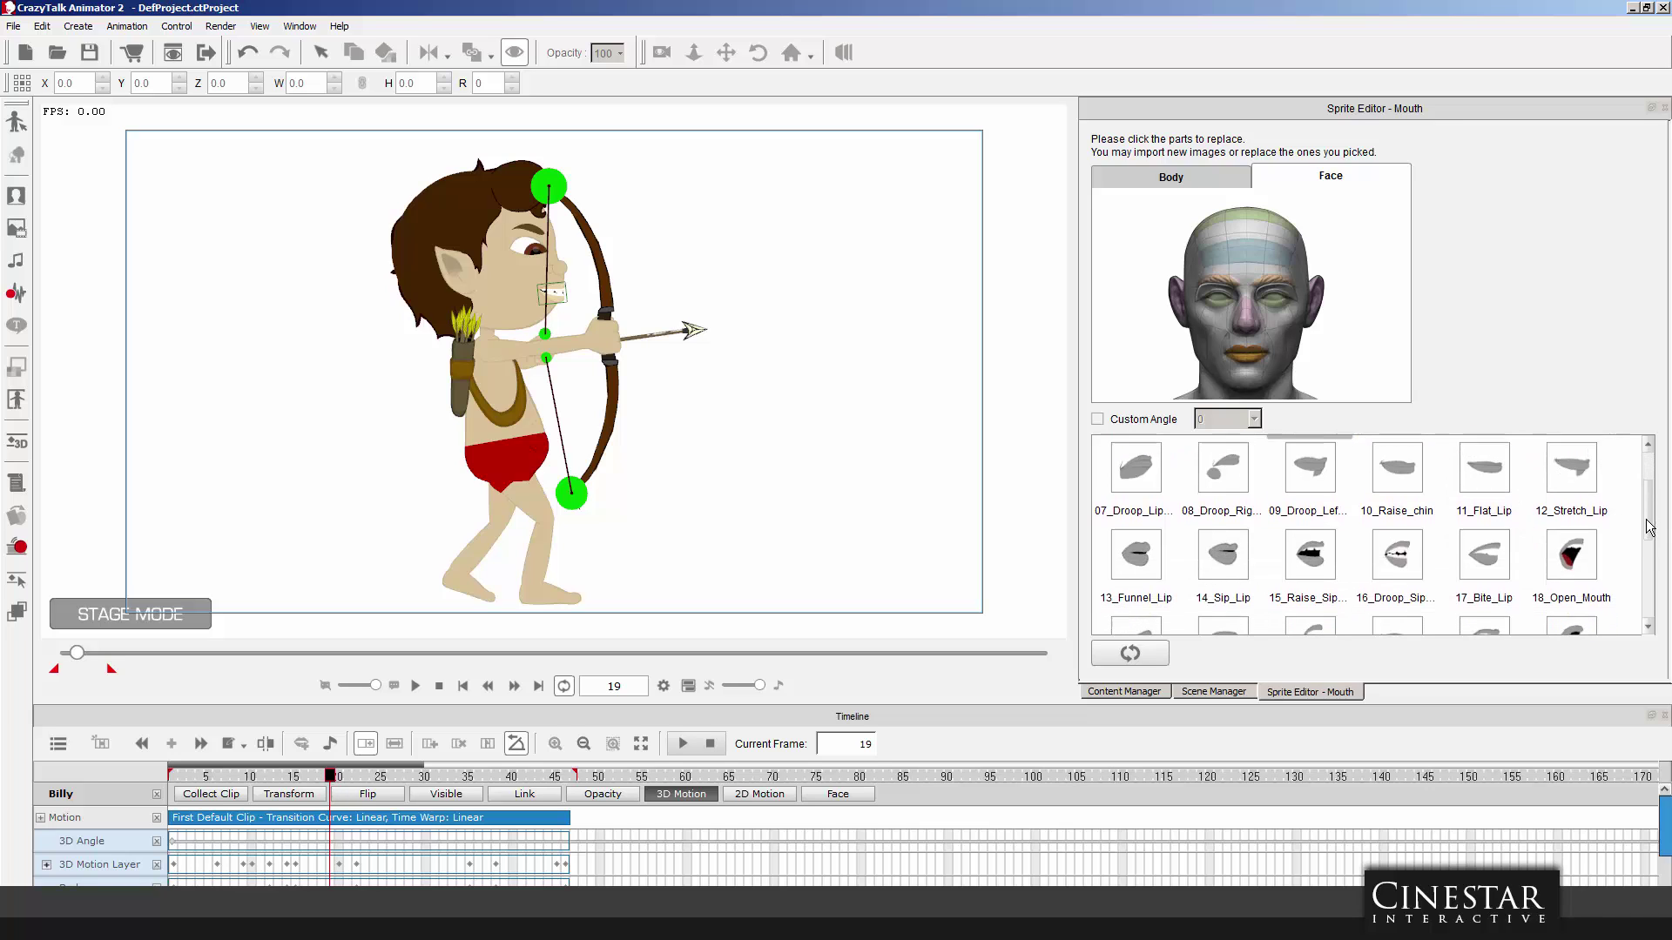
{"action": "left_click", "coordinate": [1403, 539]}
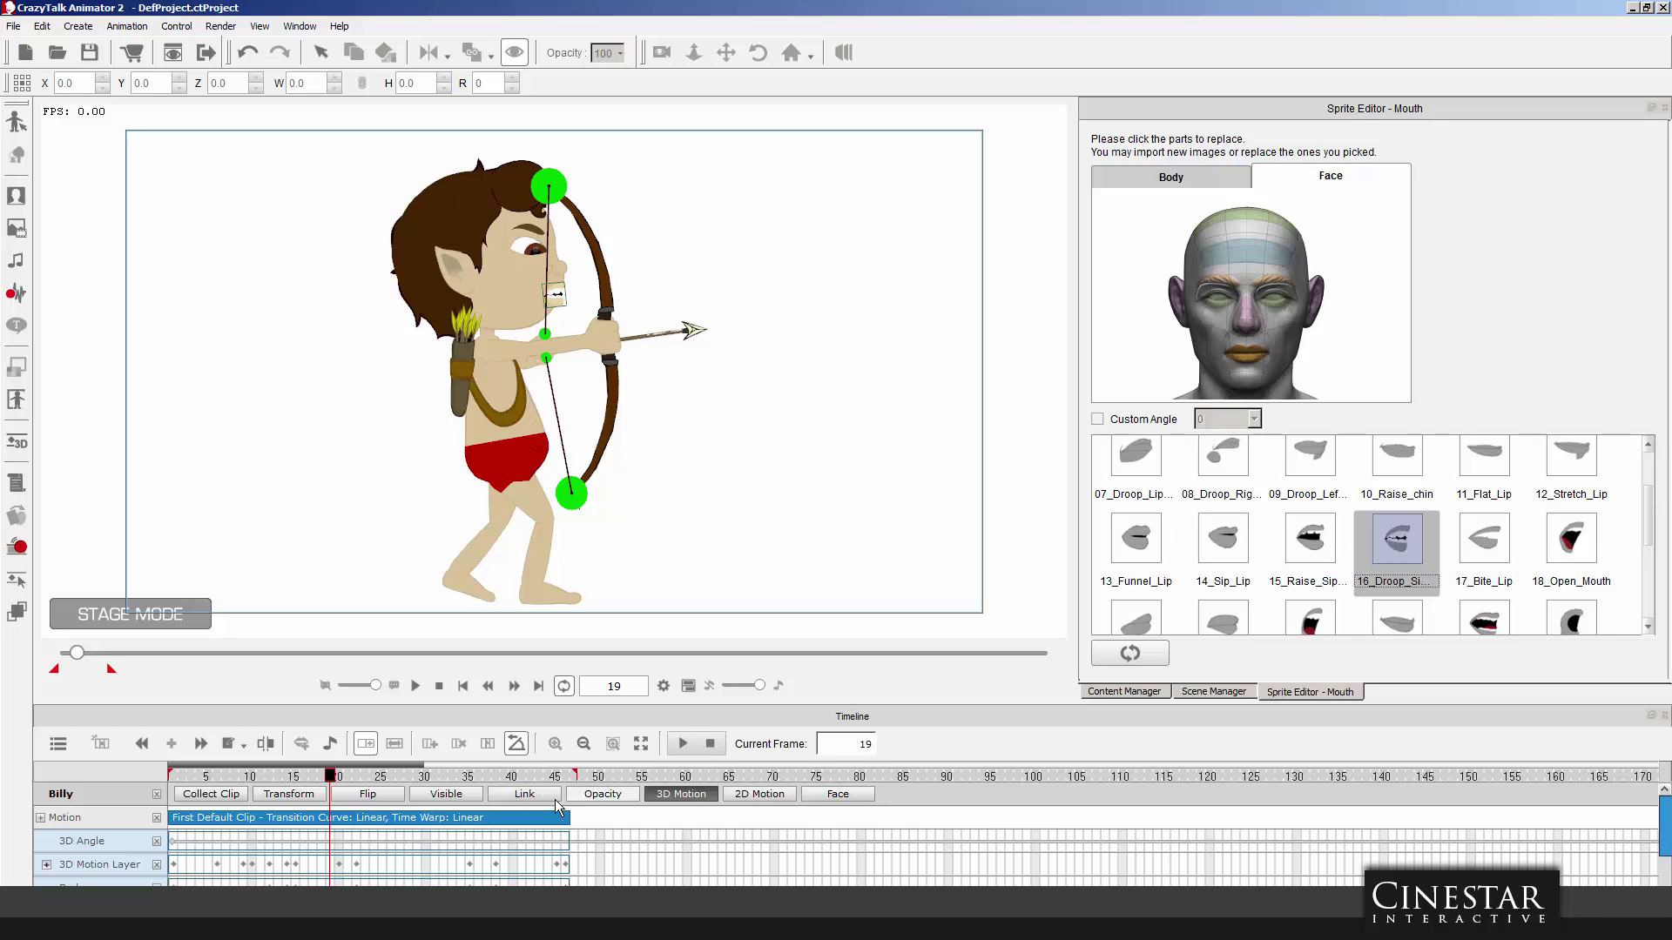
{"action": "left_click_drag", "start_coordinate": [333, 781], "coordinate": [407, 781]}
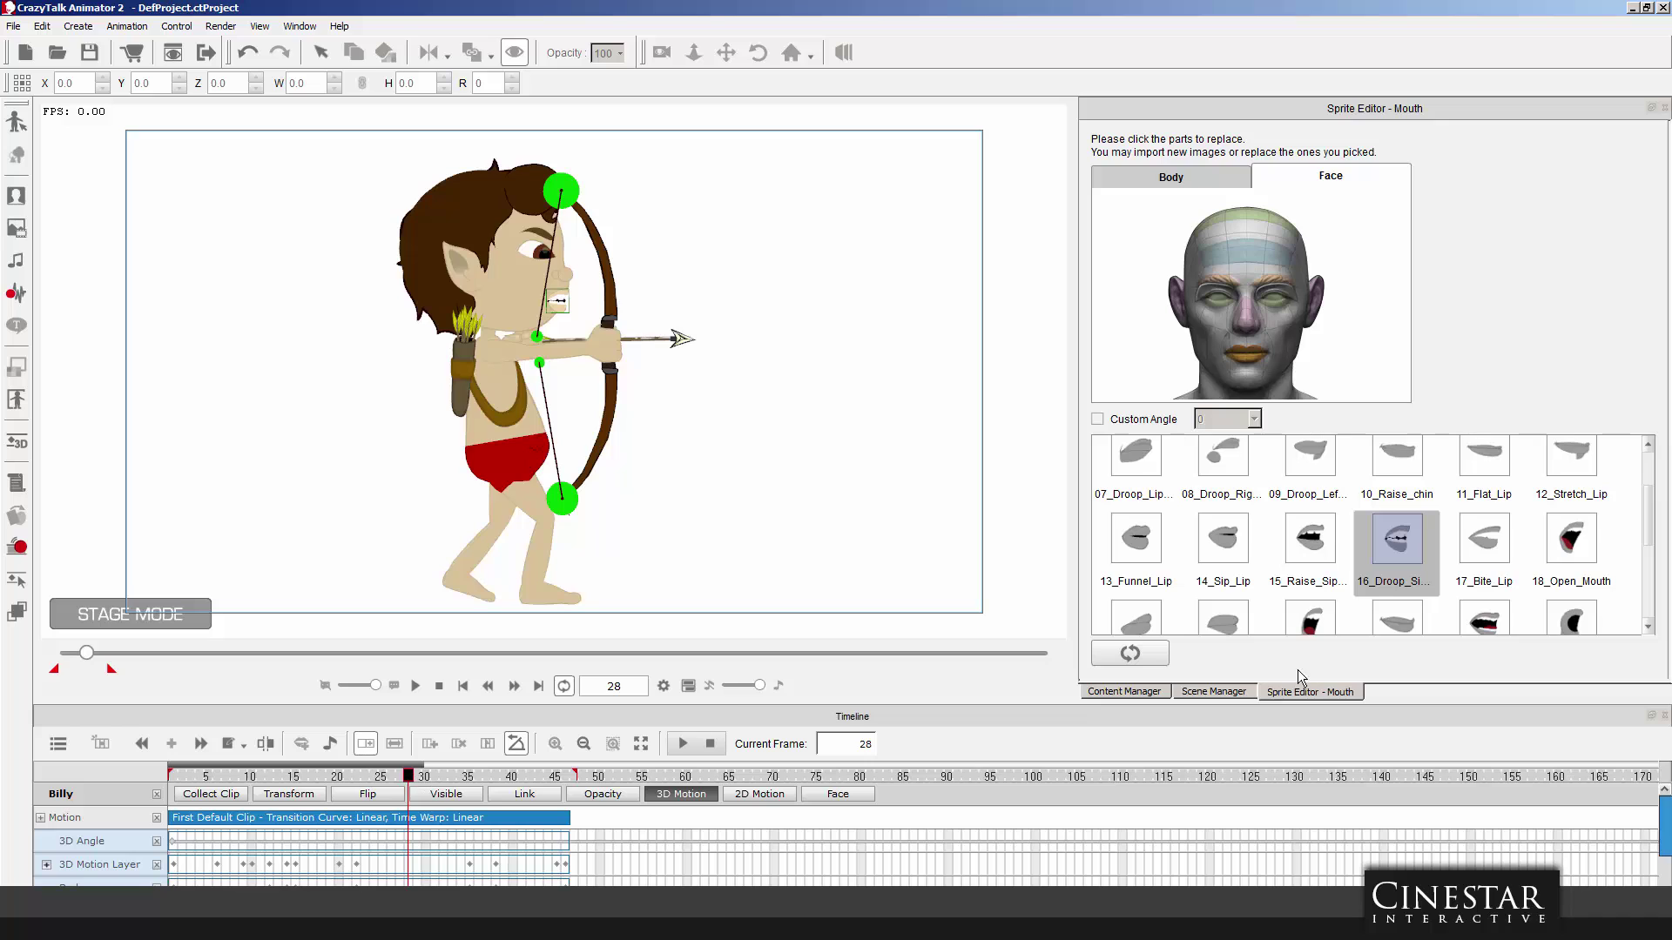
{"action": "left_click", "coordinate": [1306, 540]}
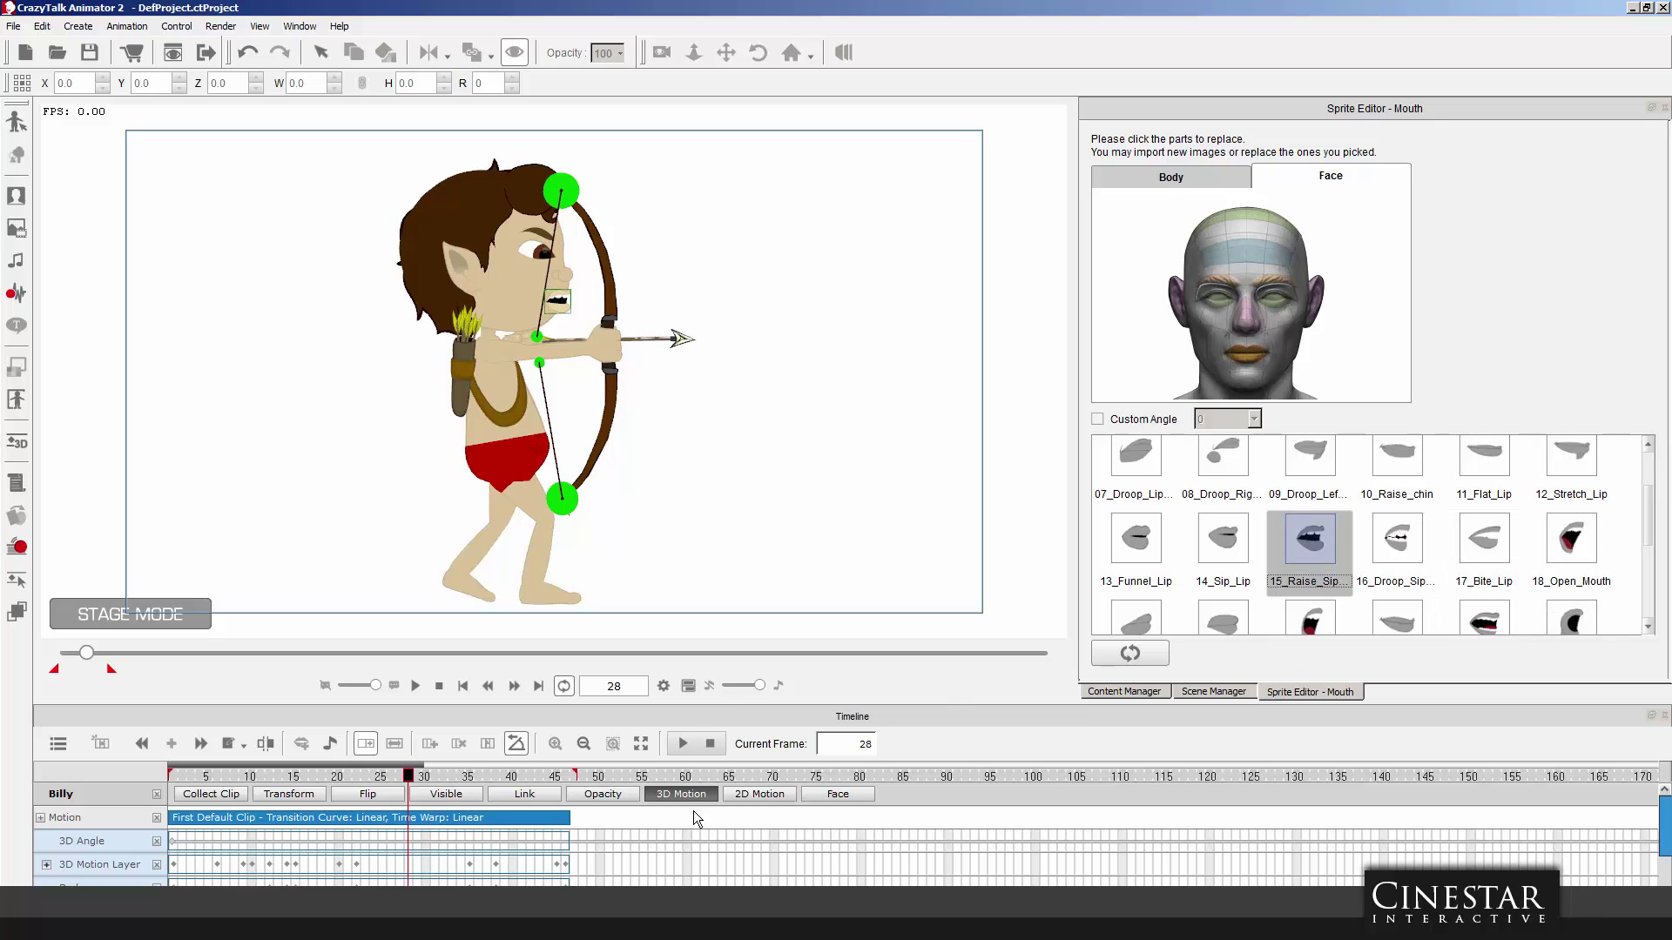
Replace the archer's mouth sprite with 21_Turn_Jaw at frame 40 and with 28_FV at frame 45.
{"action": "left_click_drag", "start_coordinate": [413, 783], "coordinate": [512, 781]}
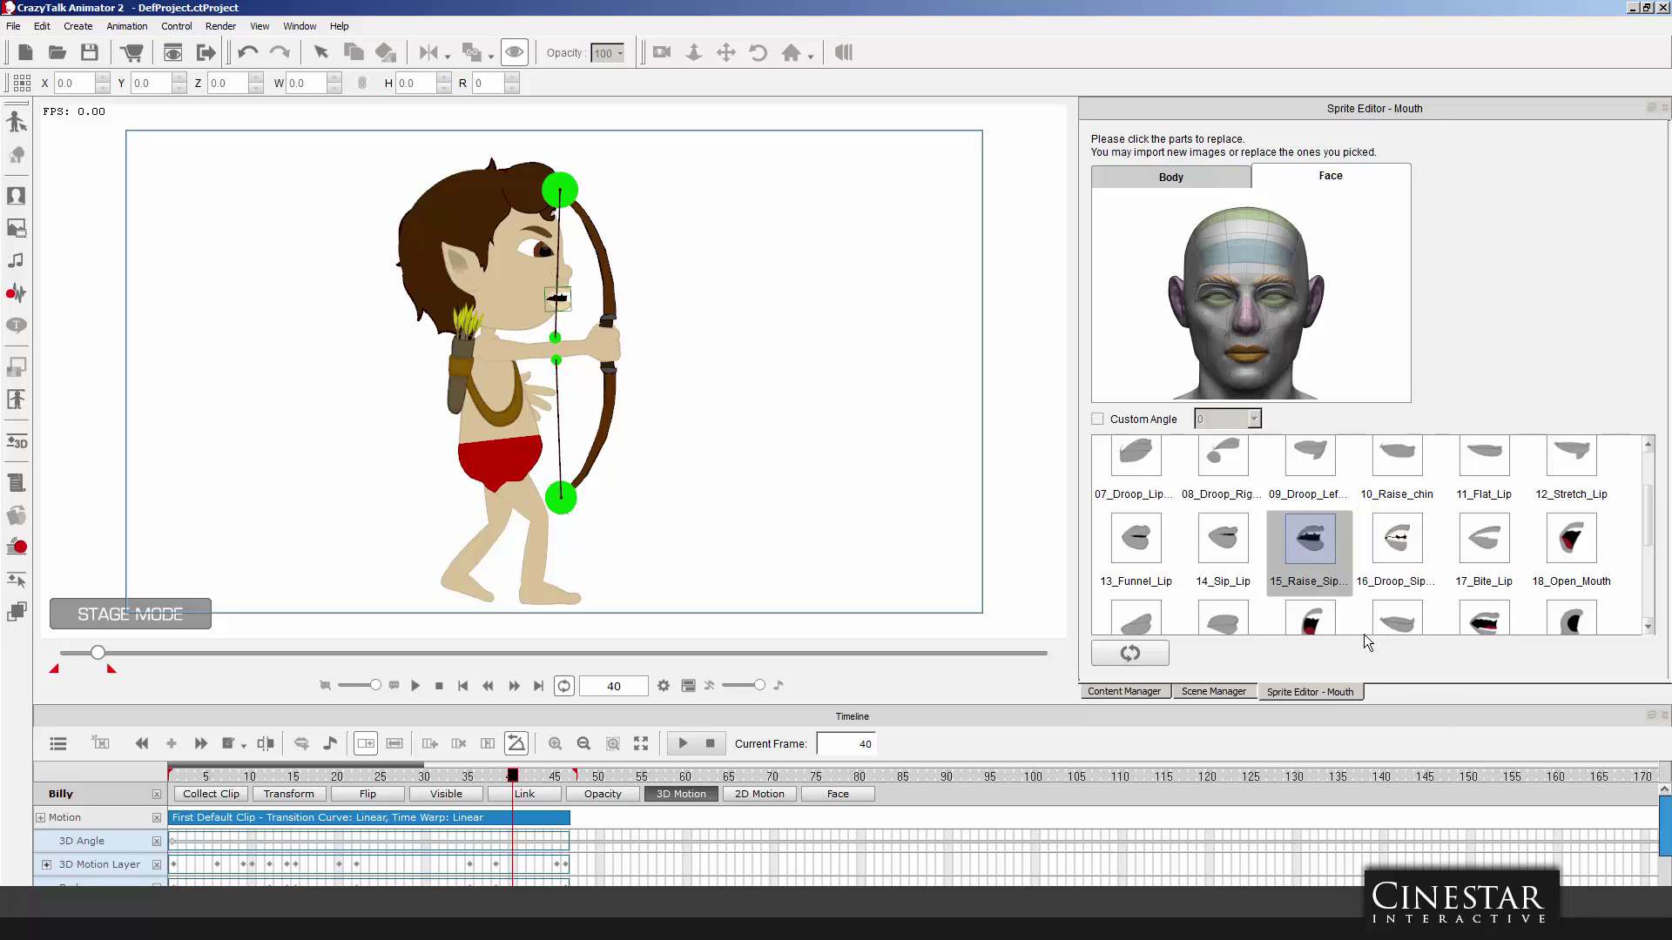
{"action": "left_click", "coordinate": [1319, 620]}
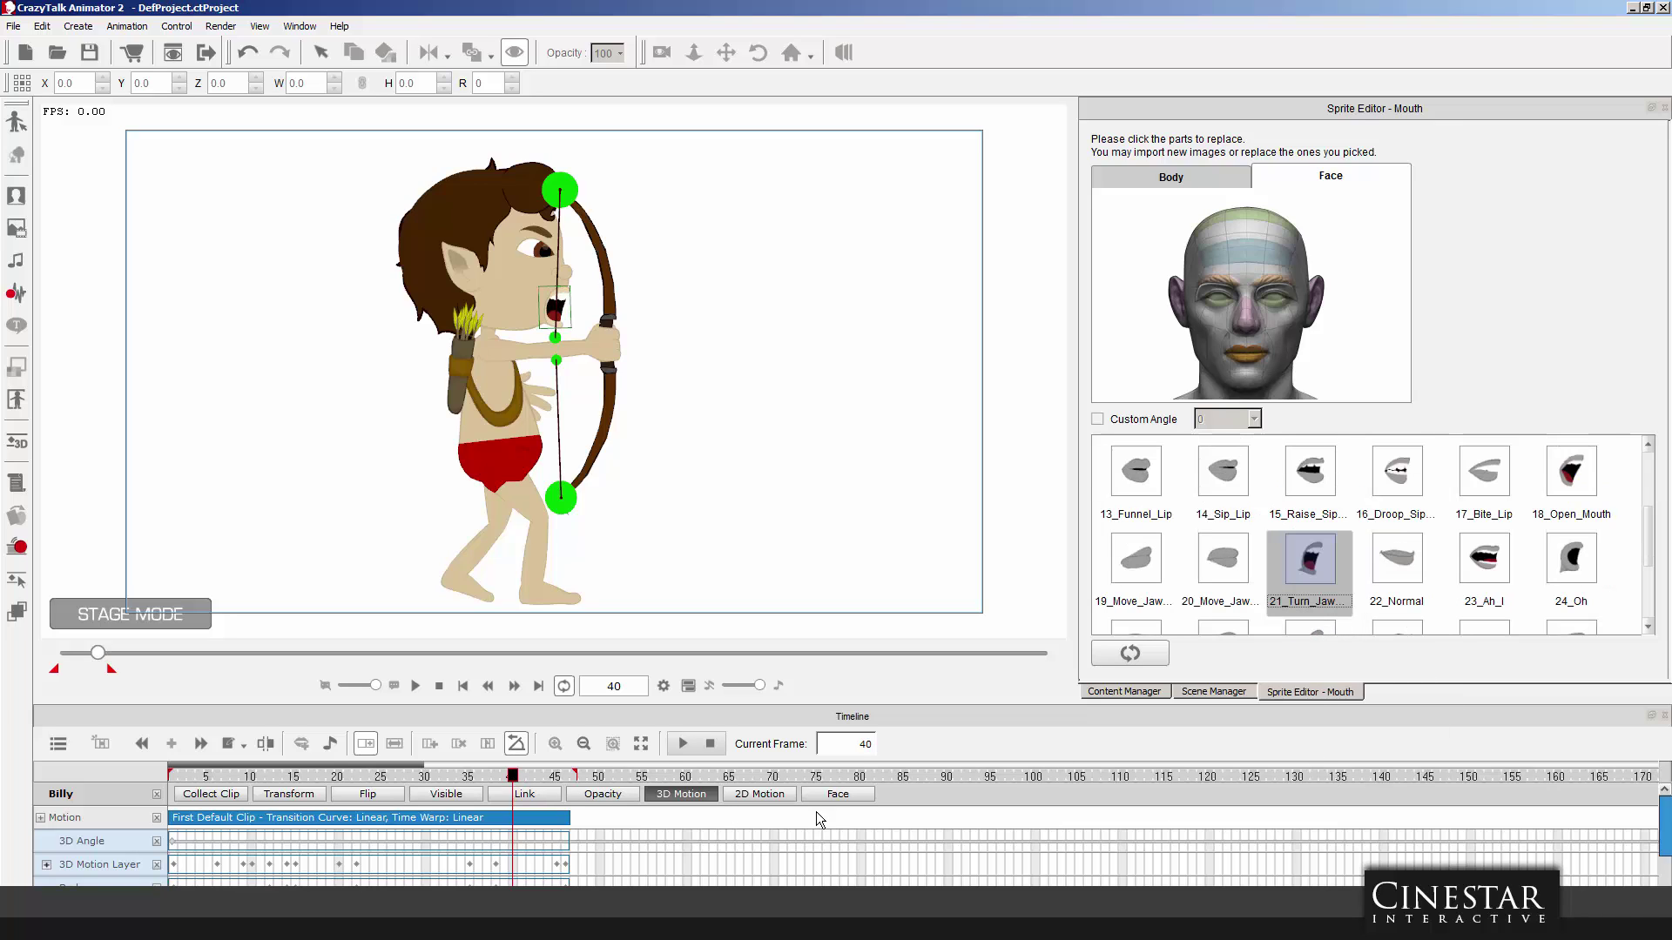
{"action": "left_click_drag", "start_coordinate": [518, 781], "coordinate": [560, 784]}
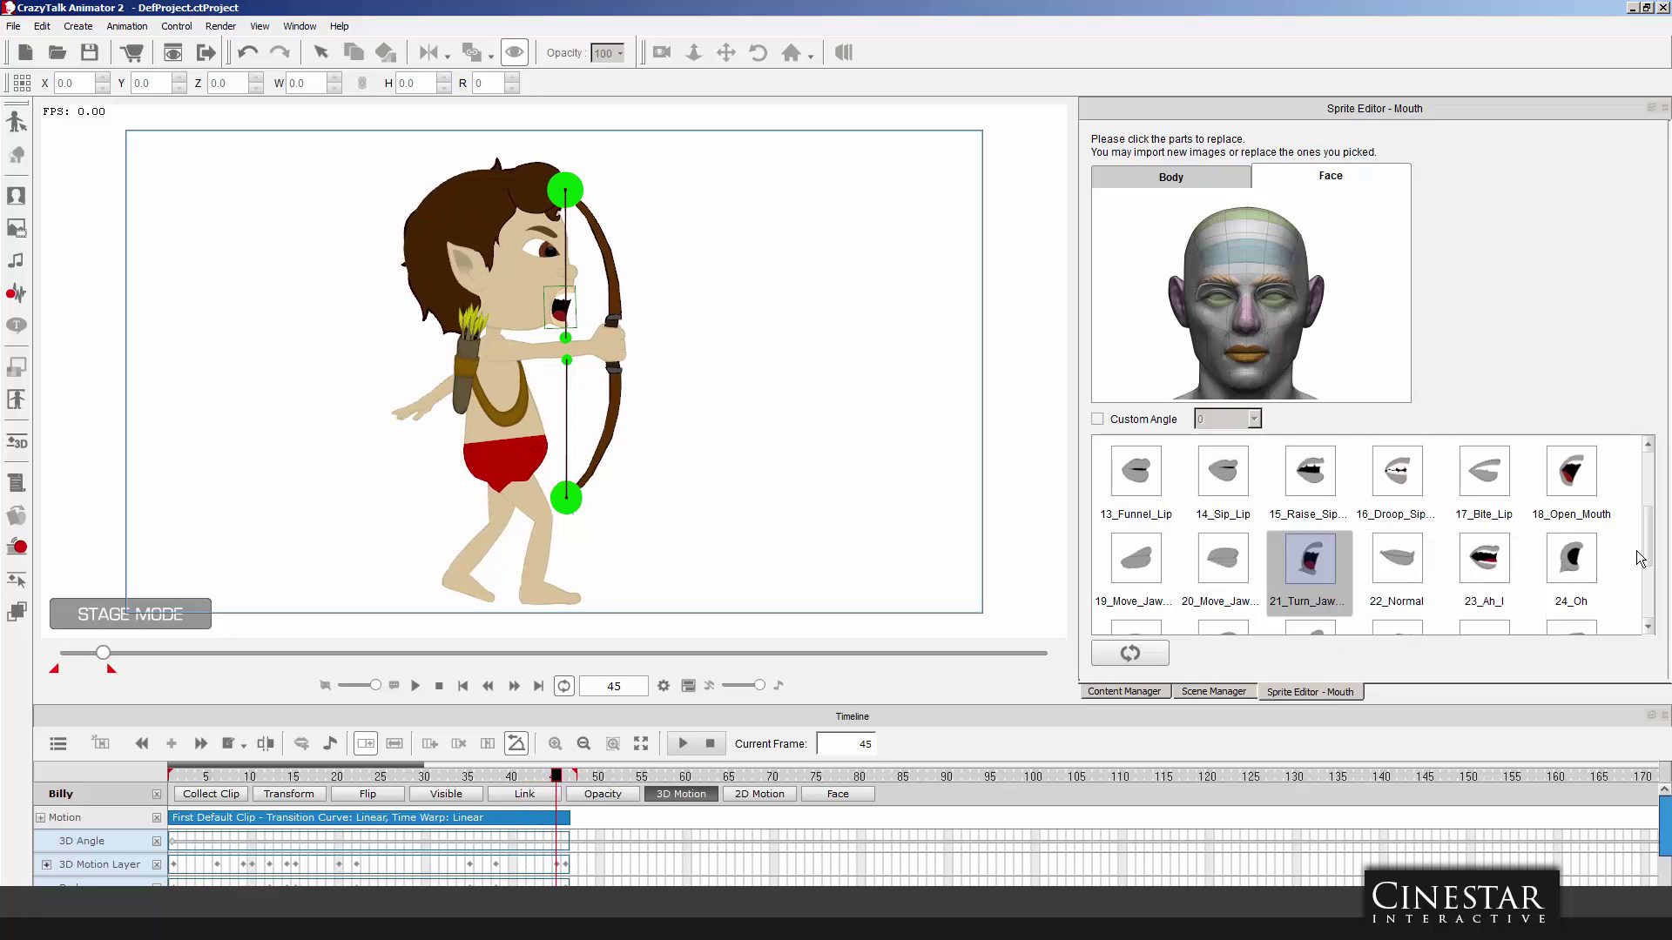
{"action": "left_click_drag", "start_coordinate": [1646, 557], "coordinate": [1646, 582]}
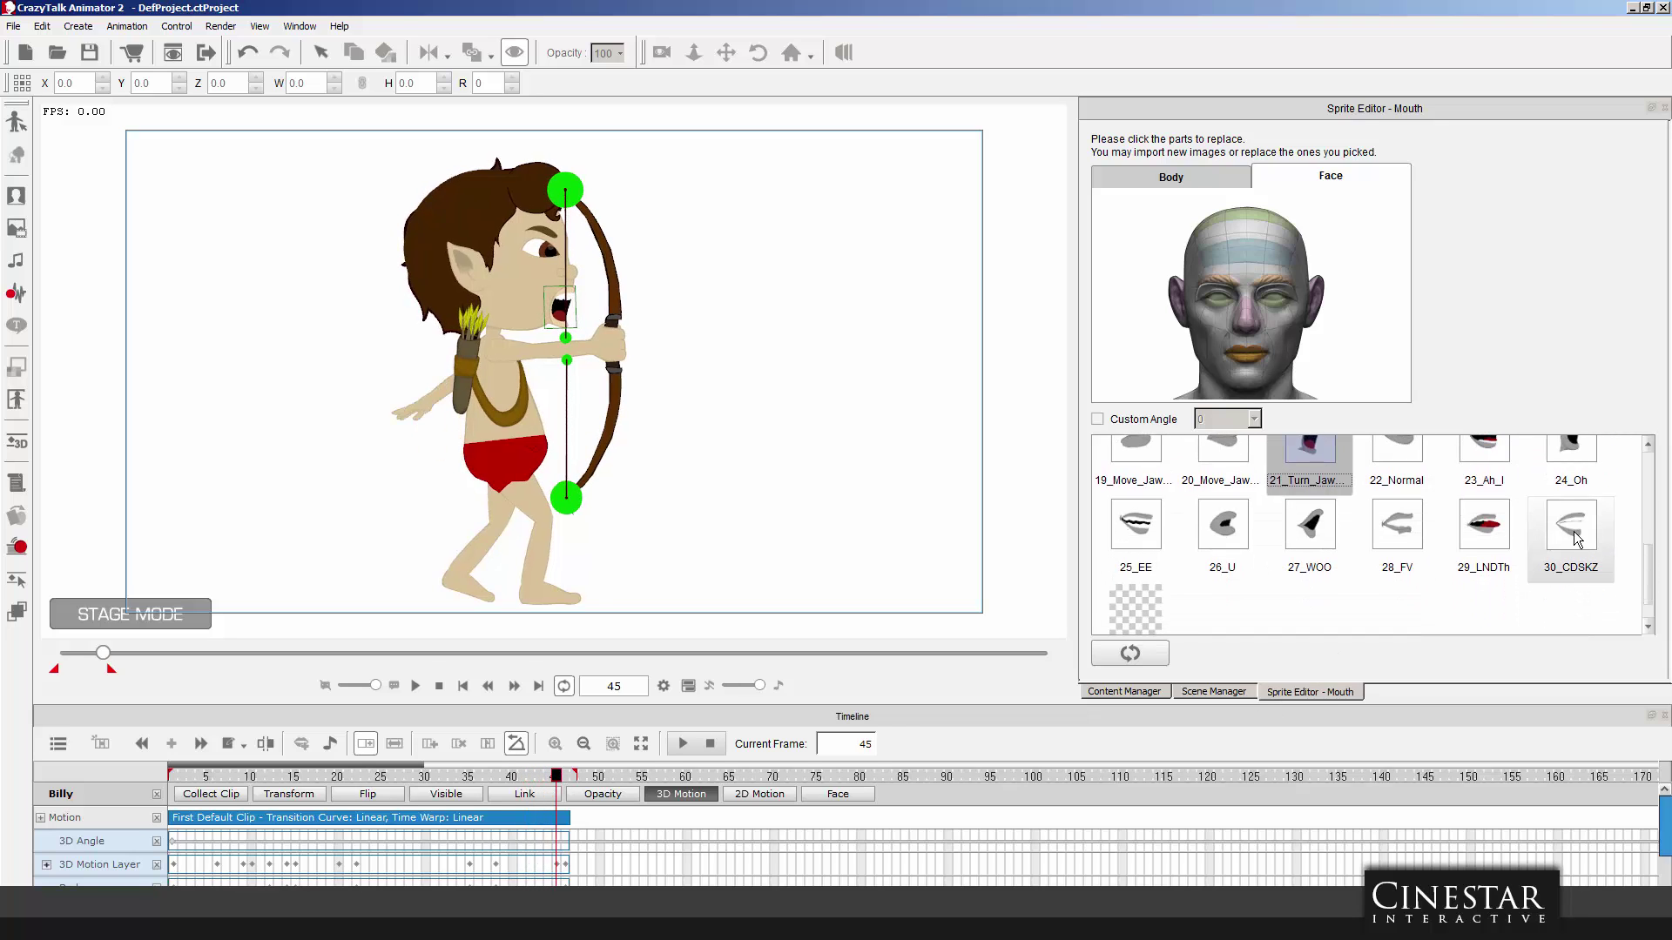
{"action": "left_click", "coordinate": [1388, 525]}
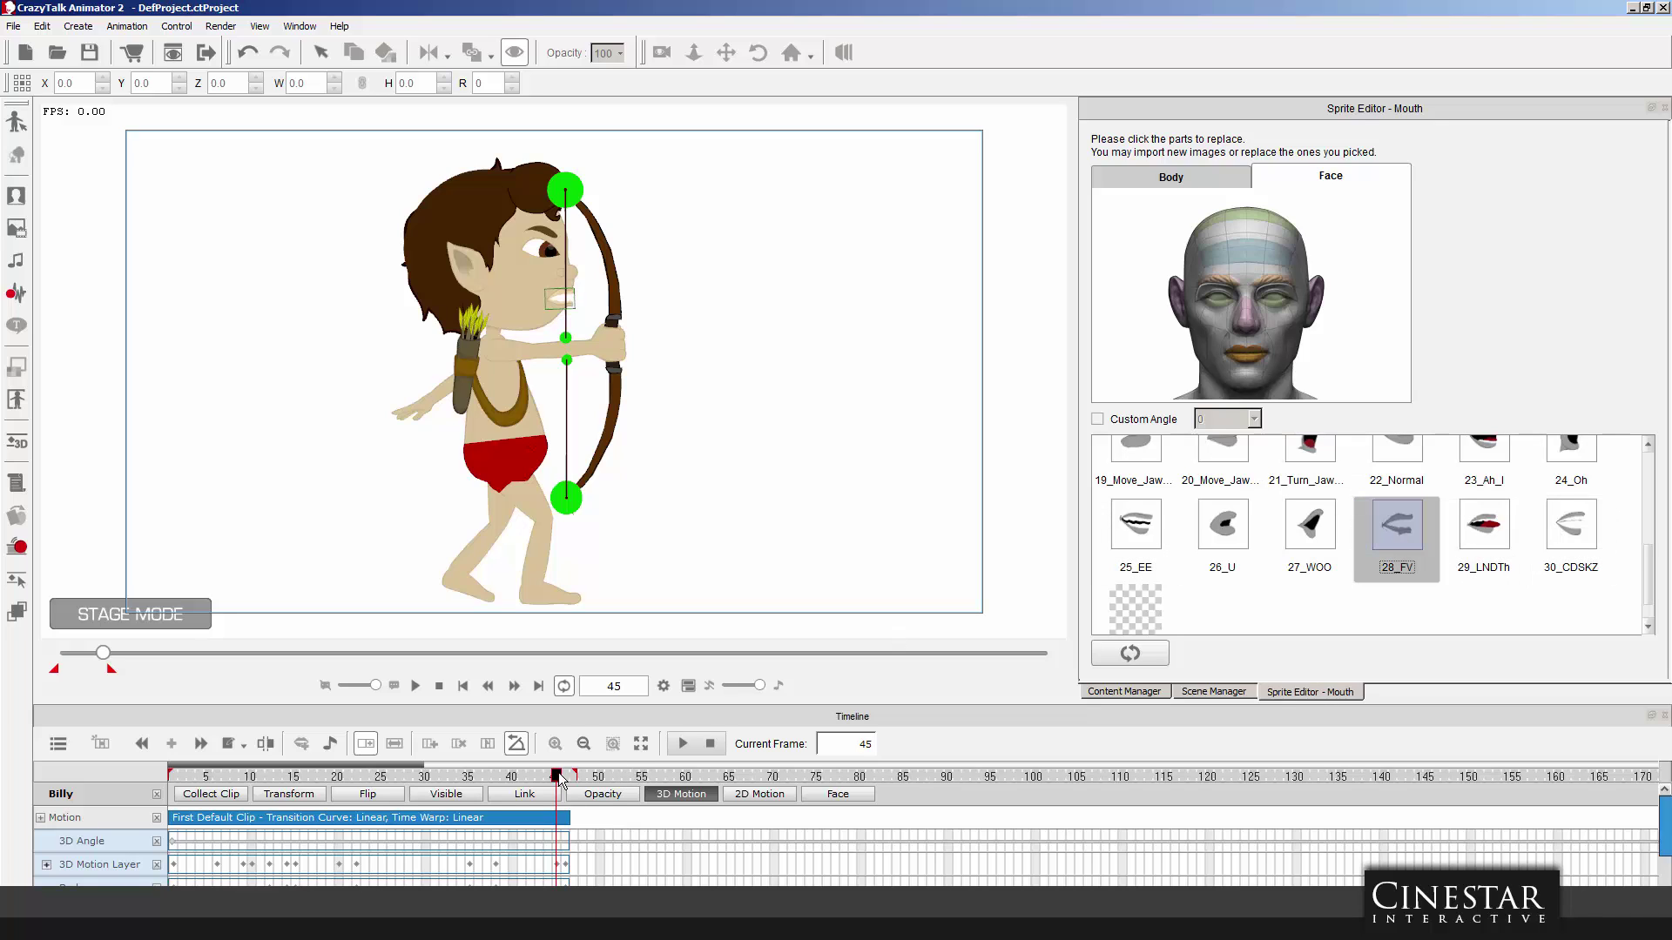
Play the animation from frame 1 to review the blink and the mouth changes, and stop playback.
{"action": "left_click", "coordinate": [439, 686]}
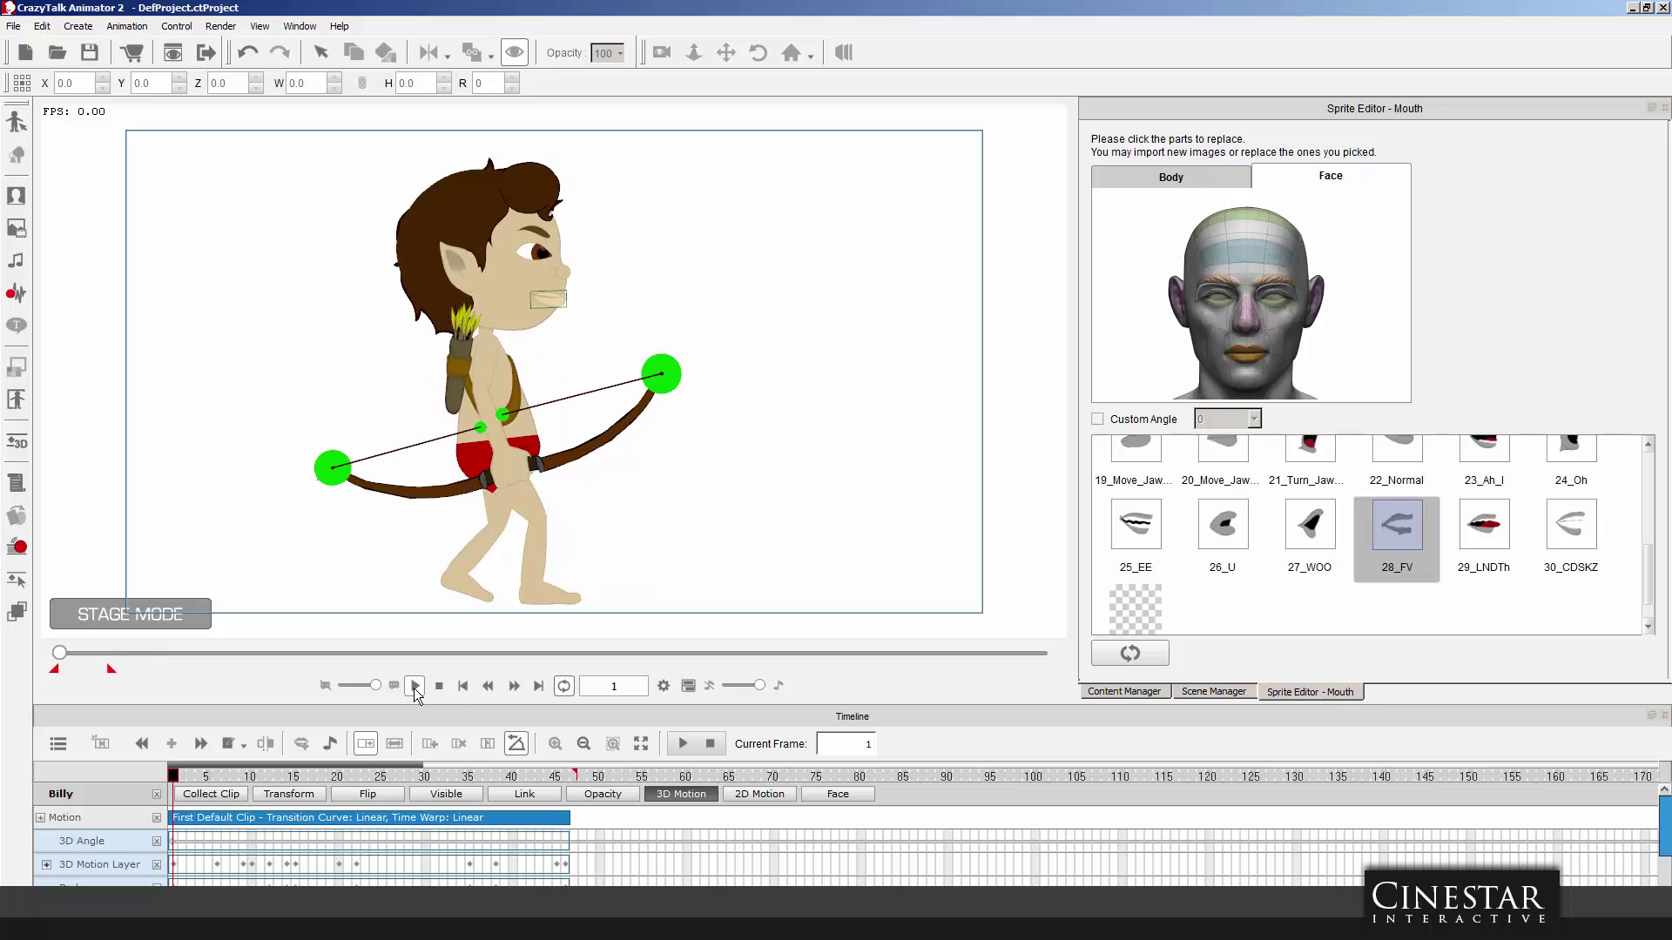
{"action": "left_click", "coordinate": [415, 686]}
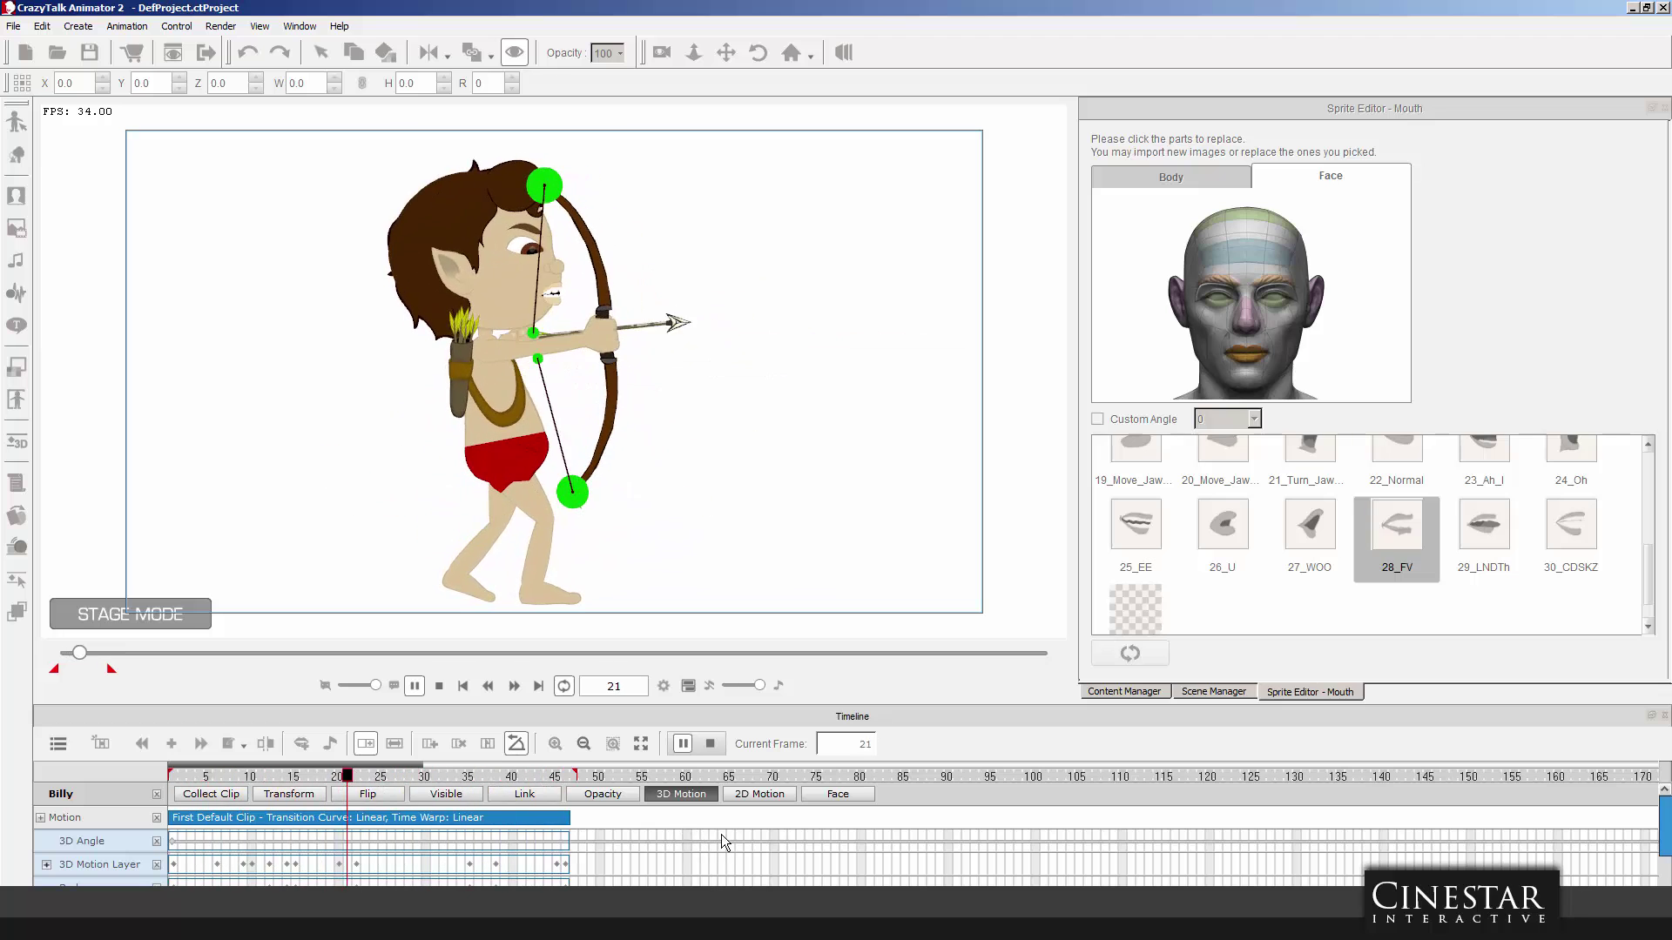
{"action": "left_click", "coordinate": [439, 687]}
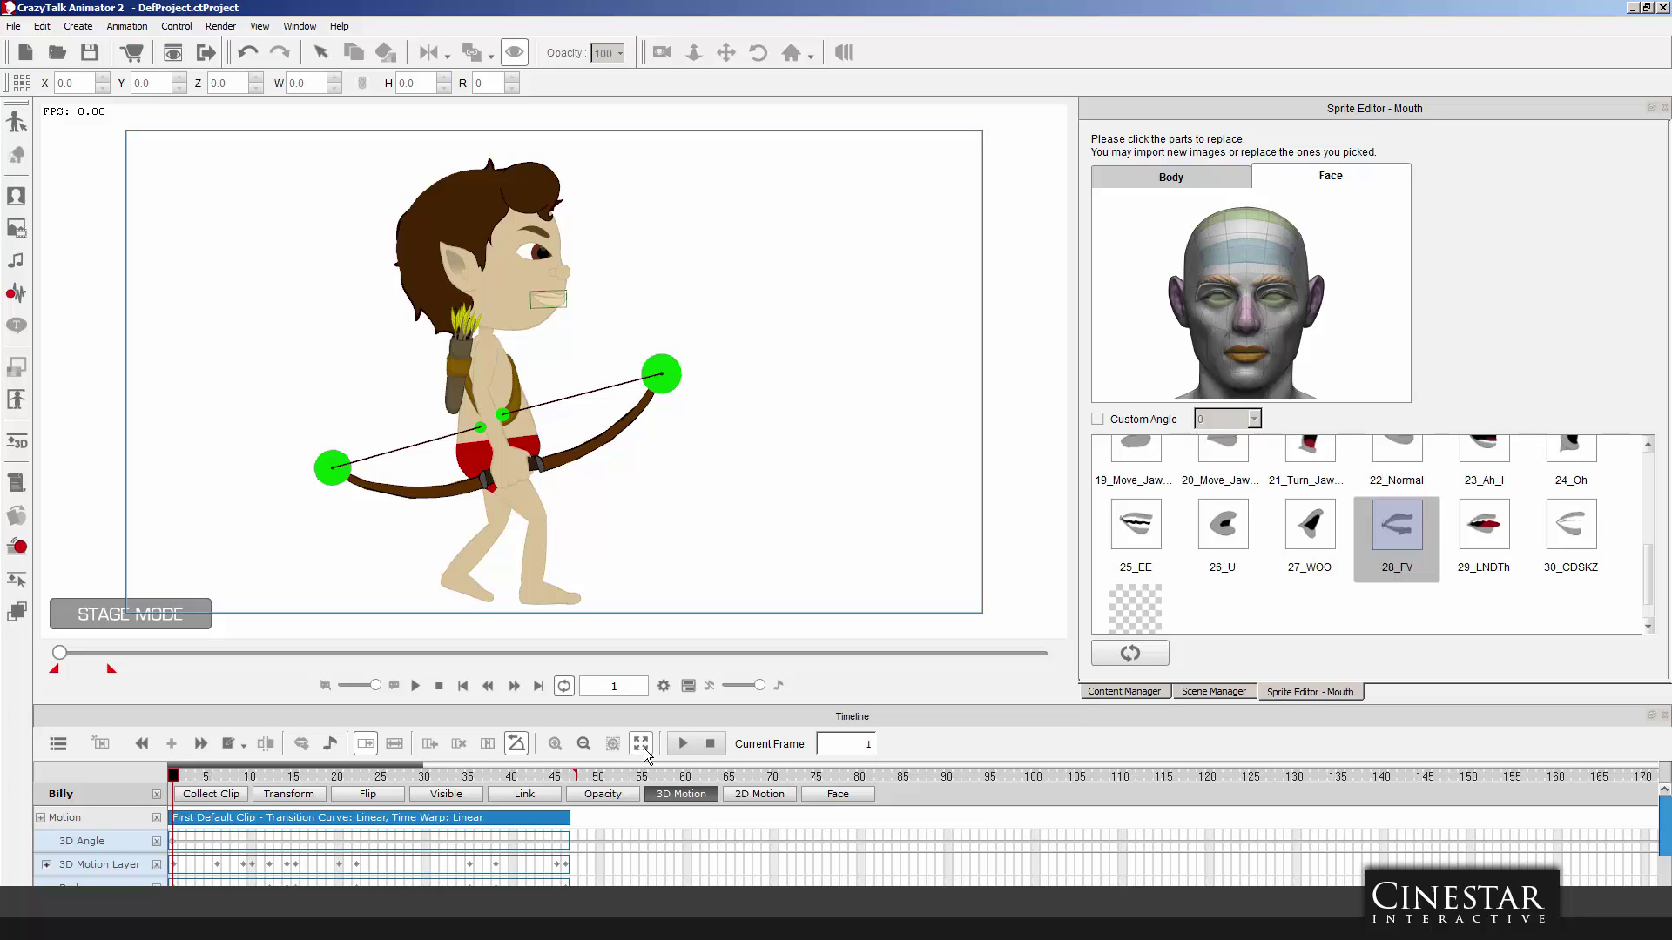
In the composer, hide both green dots of the upper bowstring prop and keep only its line shown.
{"action": "left_click", "coordinate": [674, 377]}
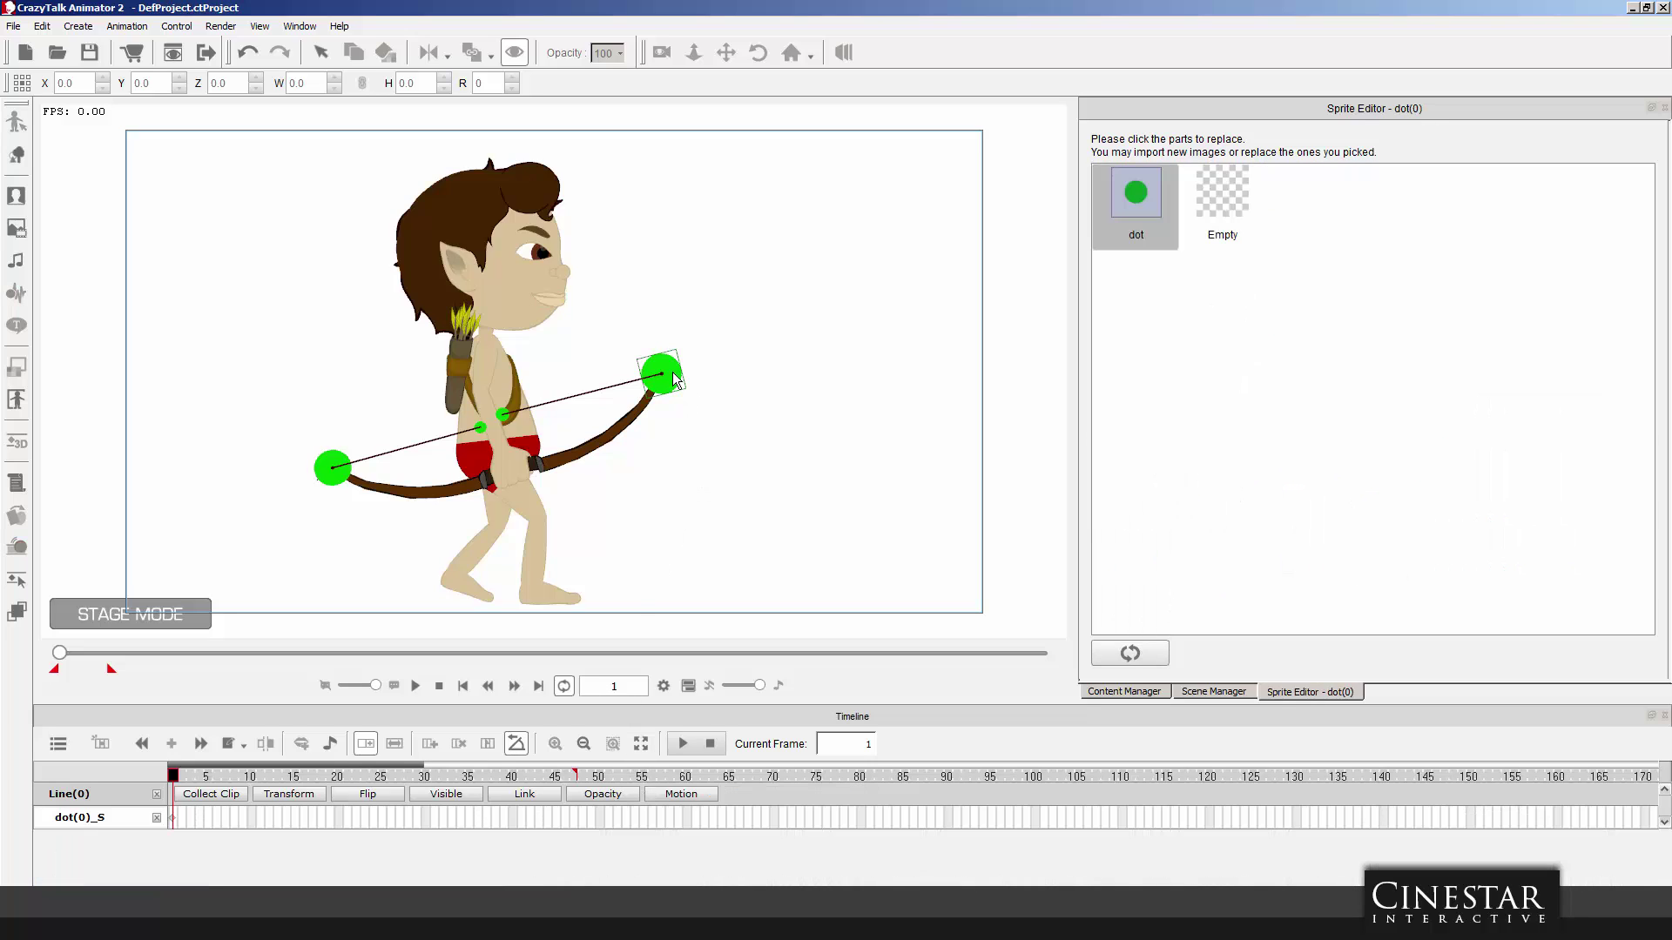
{"action": "left_click", "coordinate": [16, 155]}
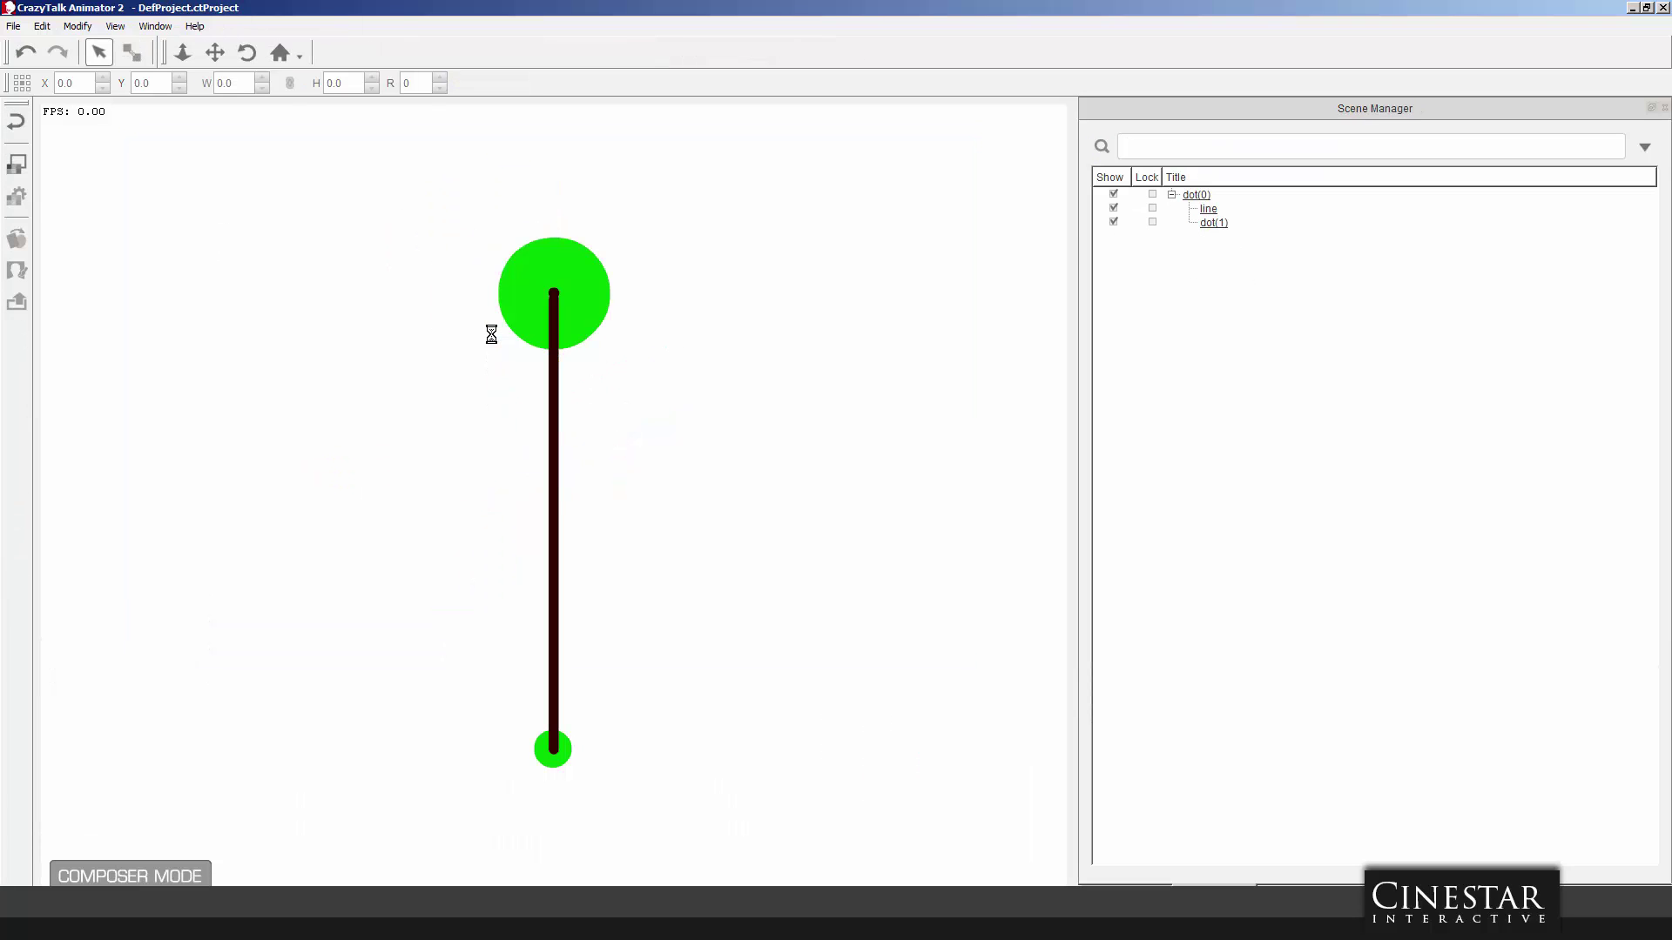
{"action": "left_click", "coordinate": [1114, 194]}
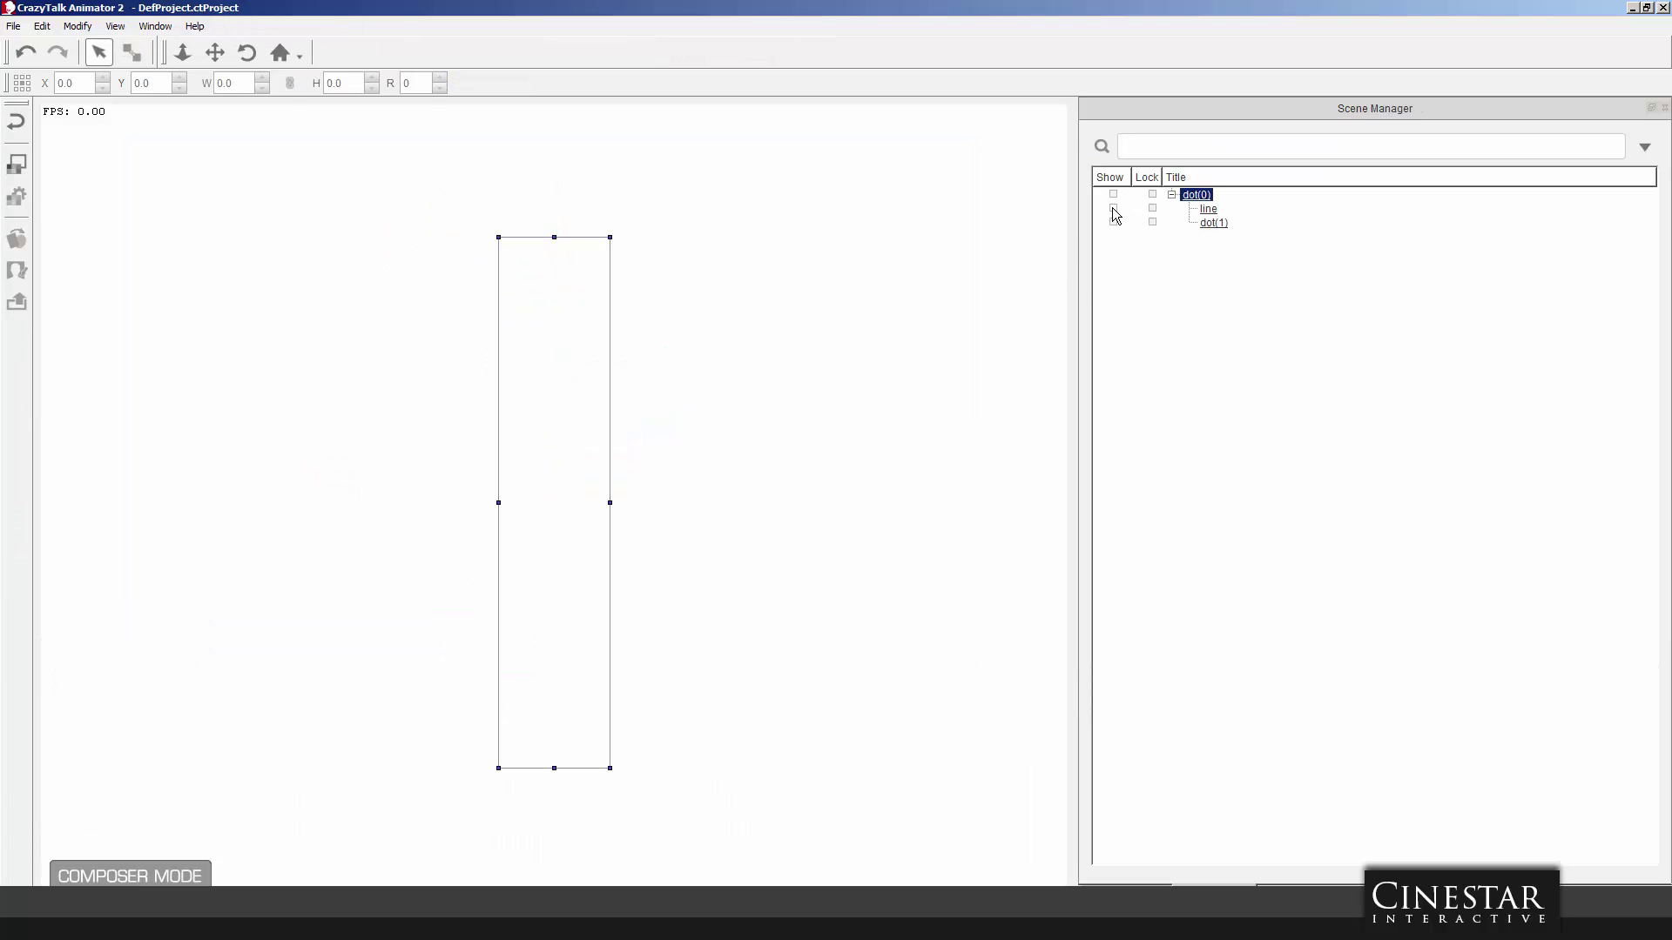
{"action": "left_click", "coordinate": [1114, 208]}
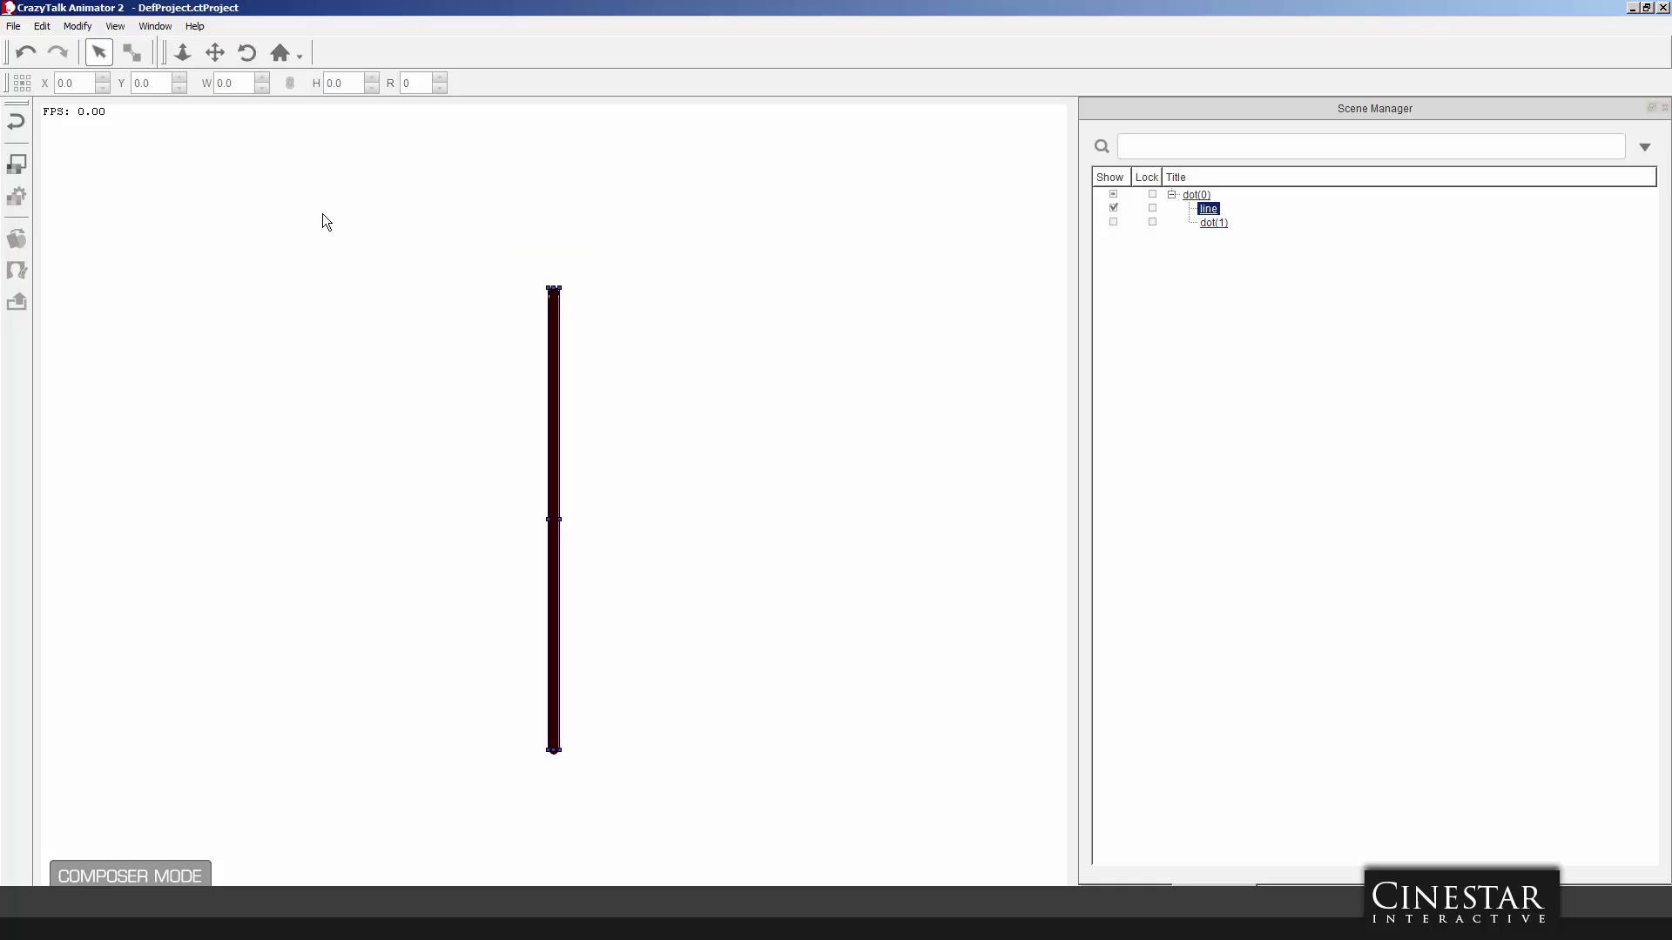
{"action": "left_click", "coordinate": [24, 123]}
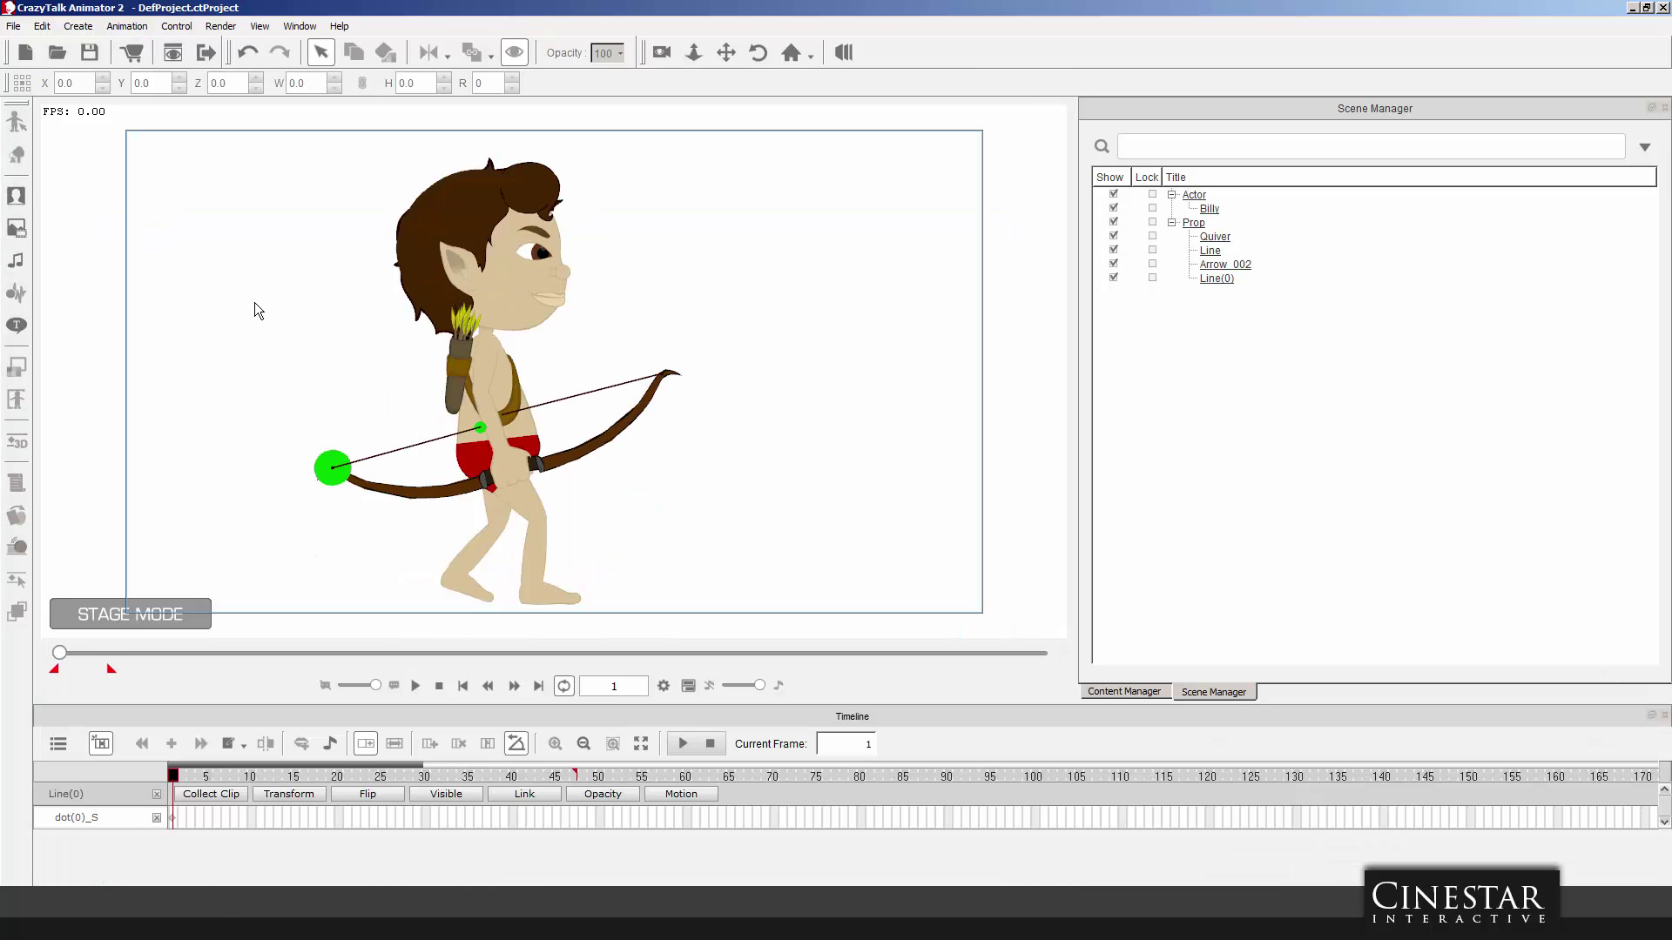
Hide both green dots of the lower bowstring prop in the composer, keeping only its line shown.
{"action": "left_click", "coordinate": [337, 468]}
{"action": "left_click", "coordinate": [17, 123]}
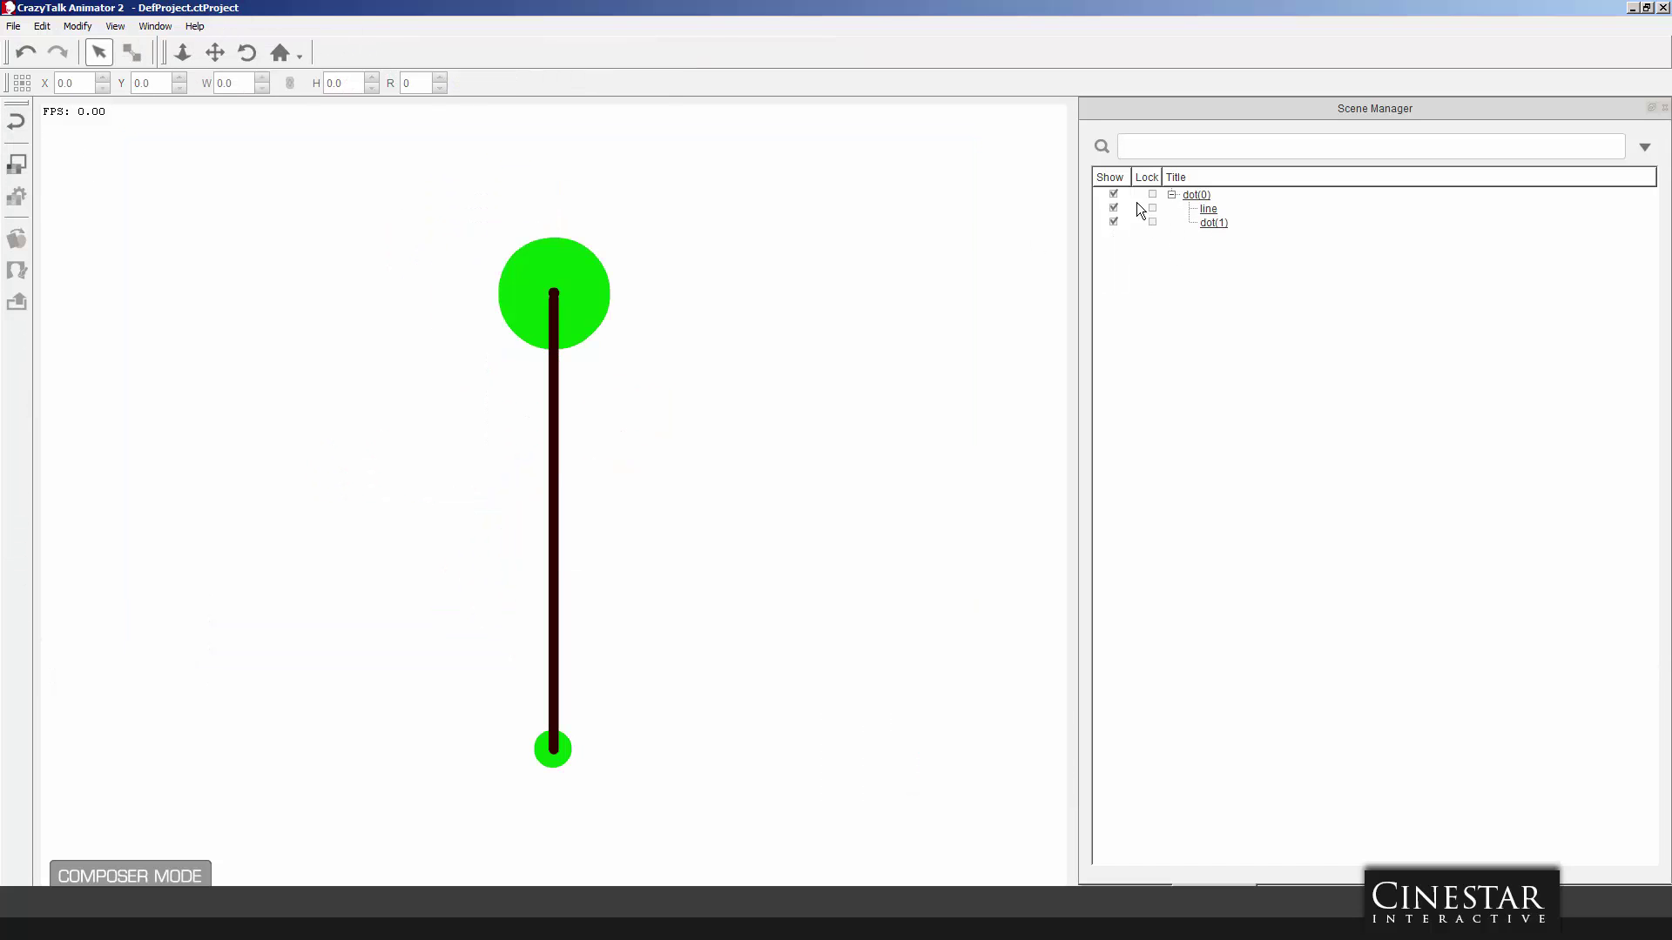
{"action": "left_click", "coordinate": [1115, 195]}
{"action": "left_click", "coordinate": [1115, 208]}
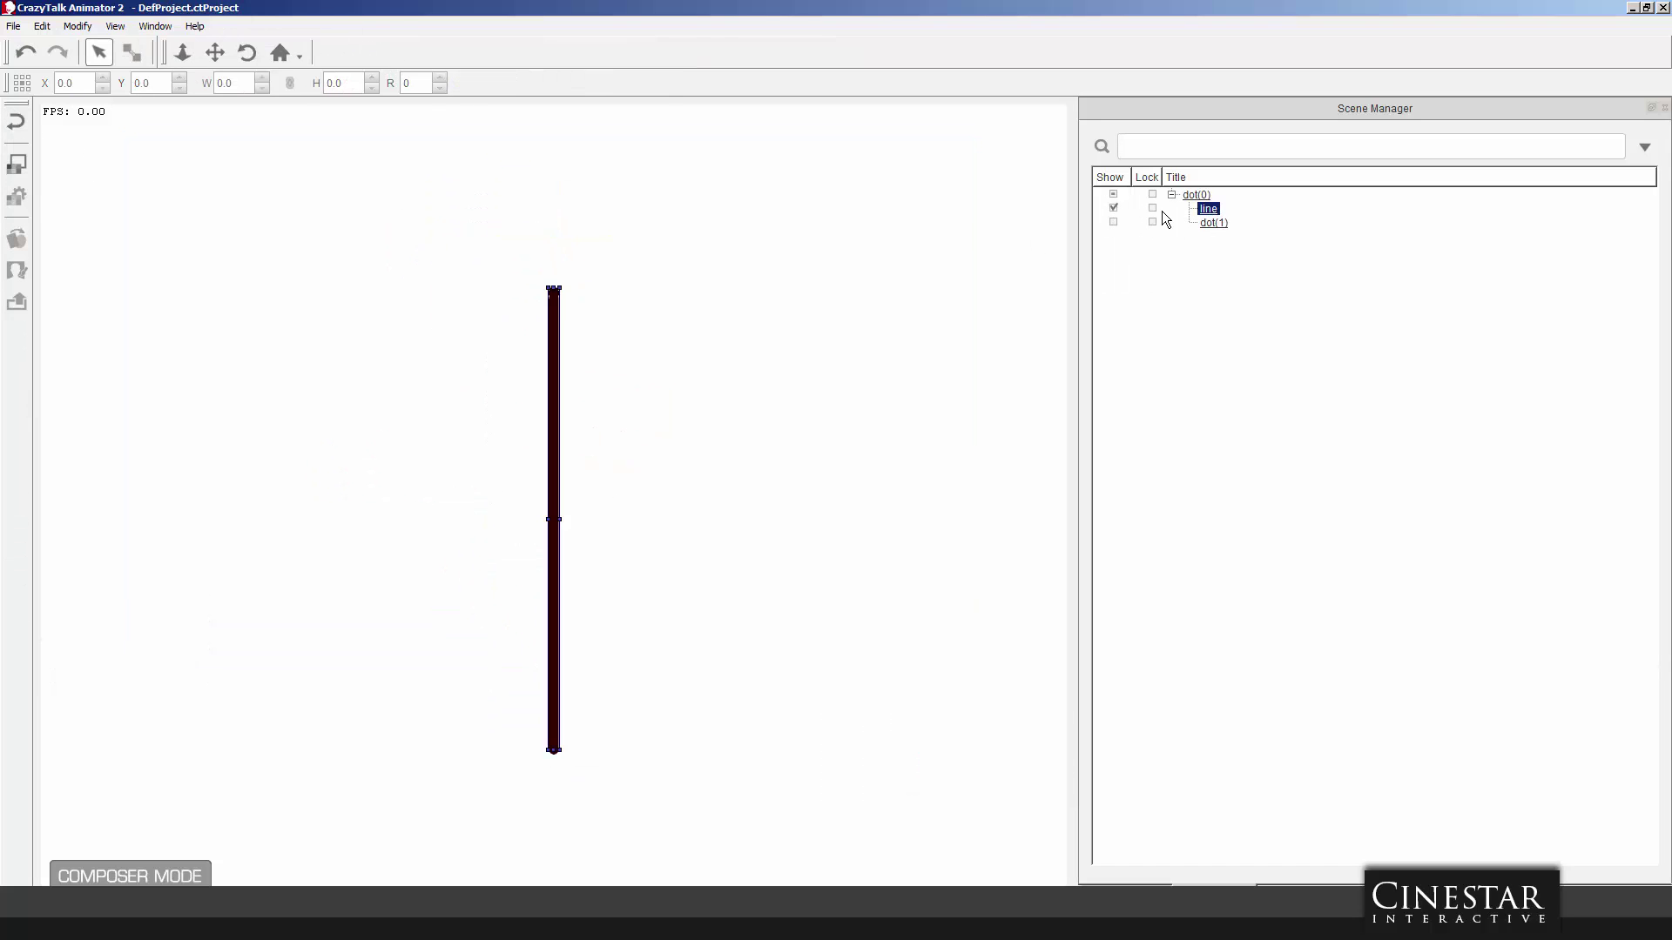
{"action": "left_click", "coordinate": [17, 123]}
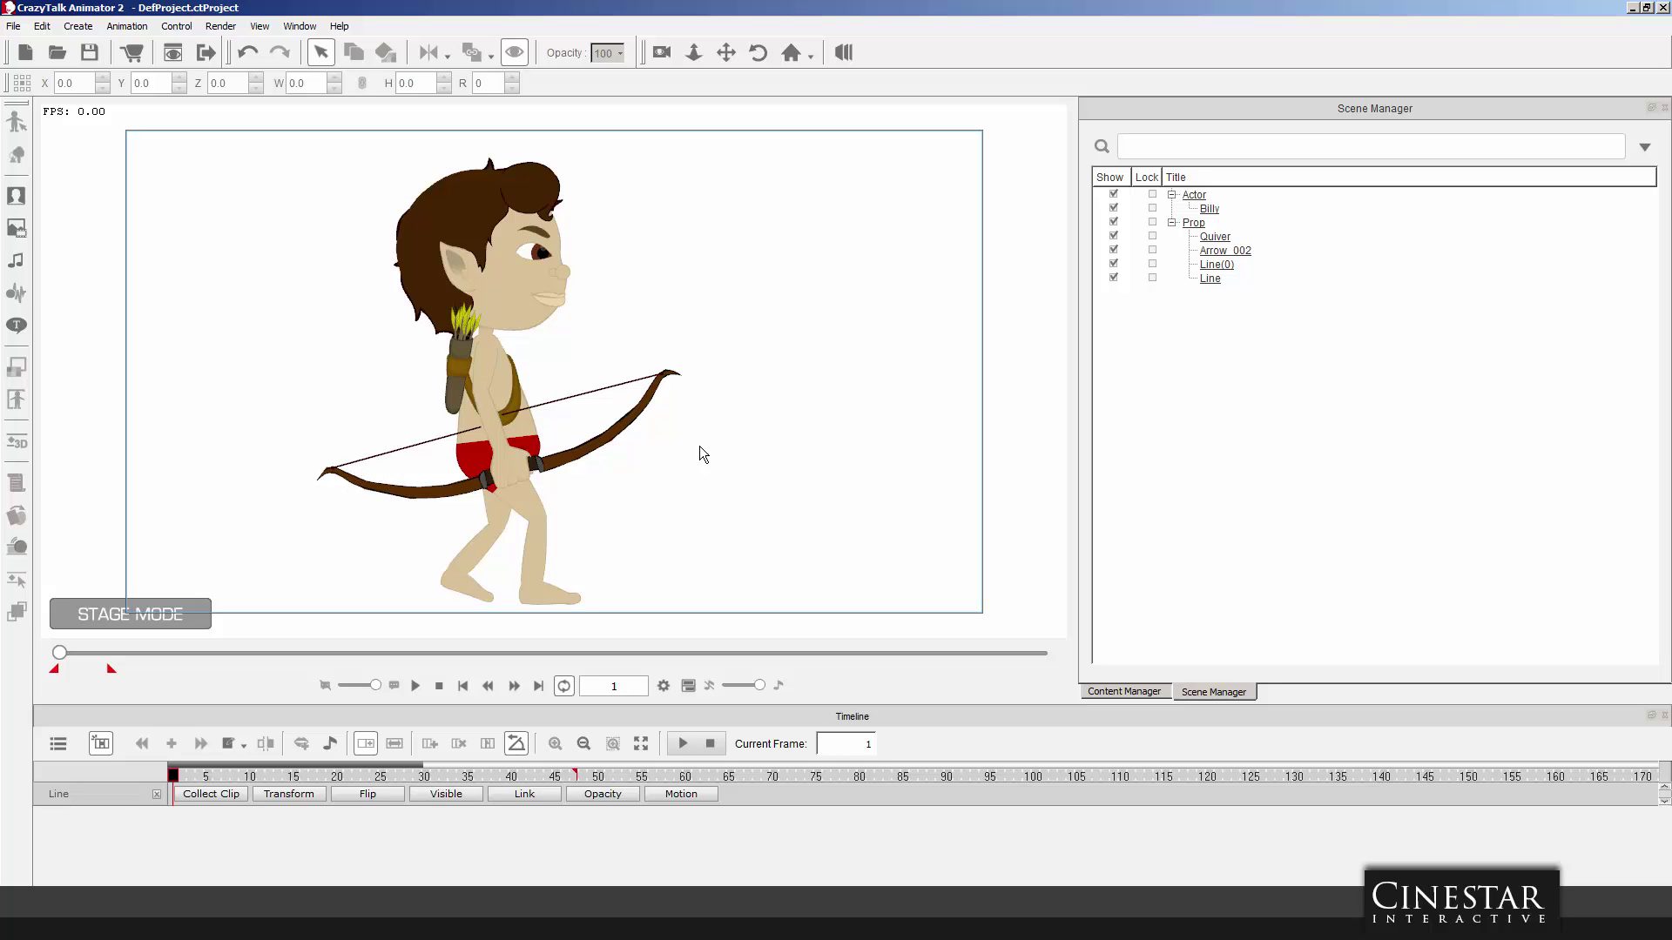
Reopen the Line(0) prop in the composer and toggle its part visibility, leaving only the line shown.
{"action": "left_click", "coordinate": [1217, 265]}
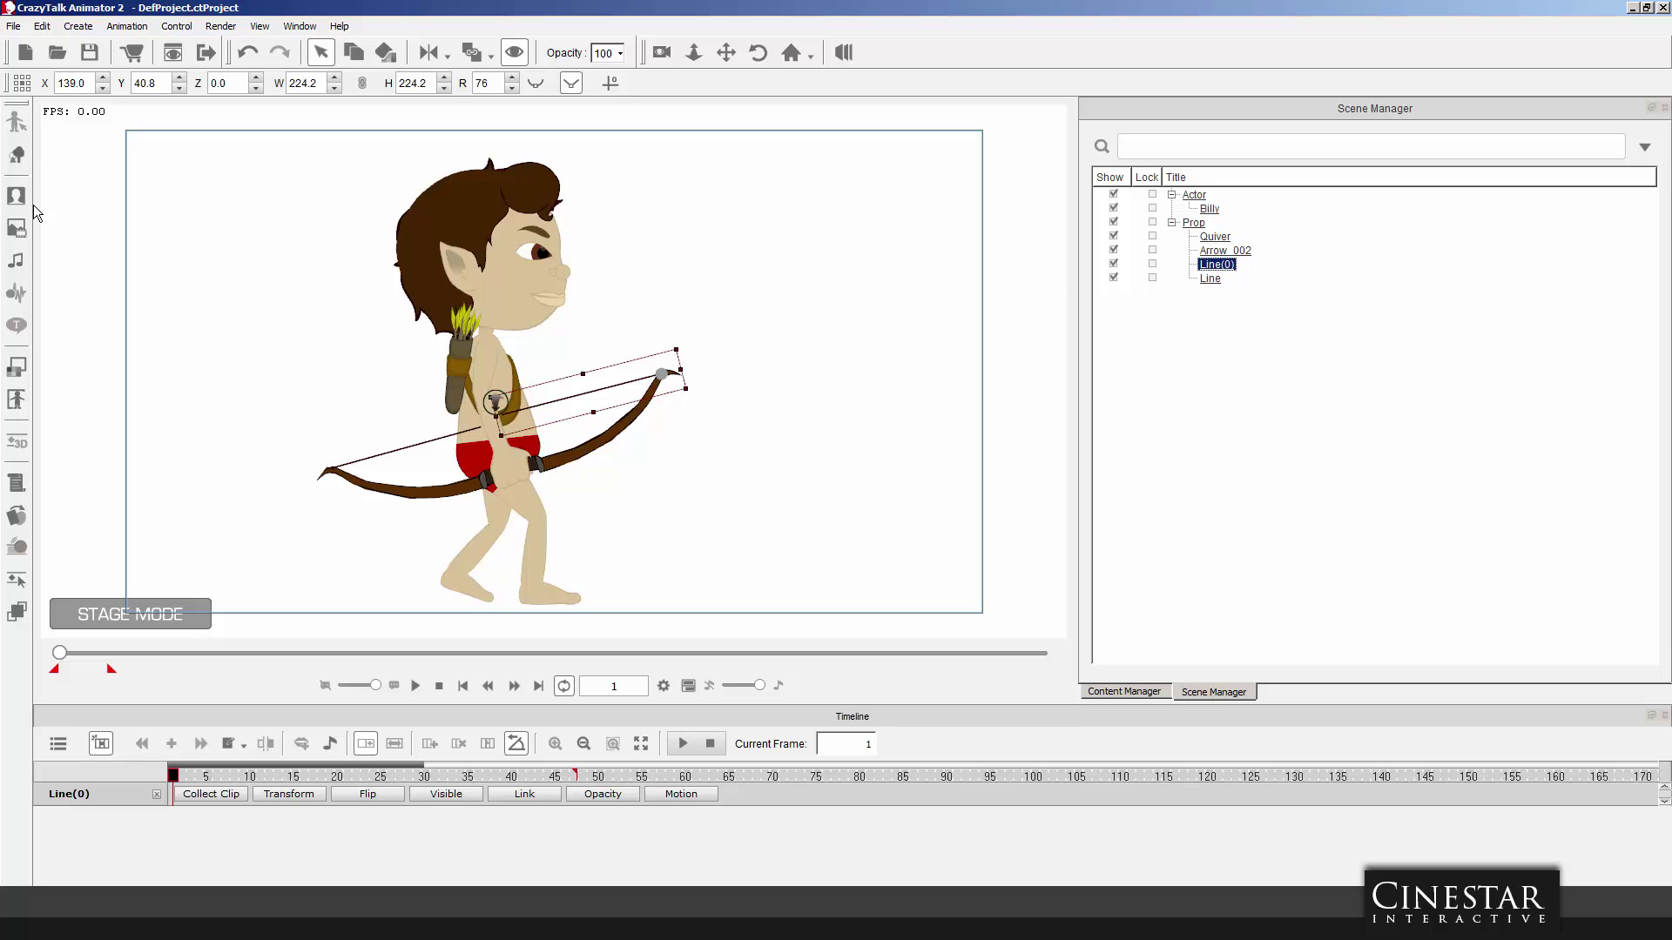
{"action": "left_click", "coordinate": [15, 157]}
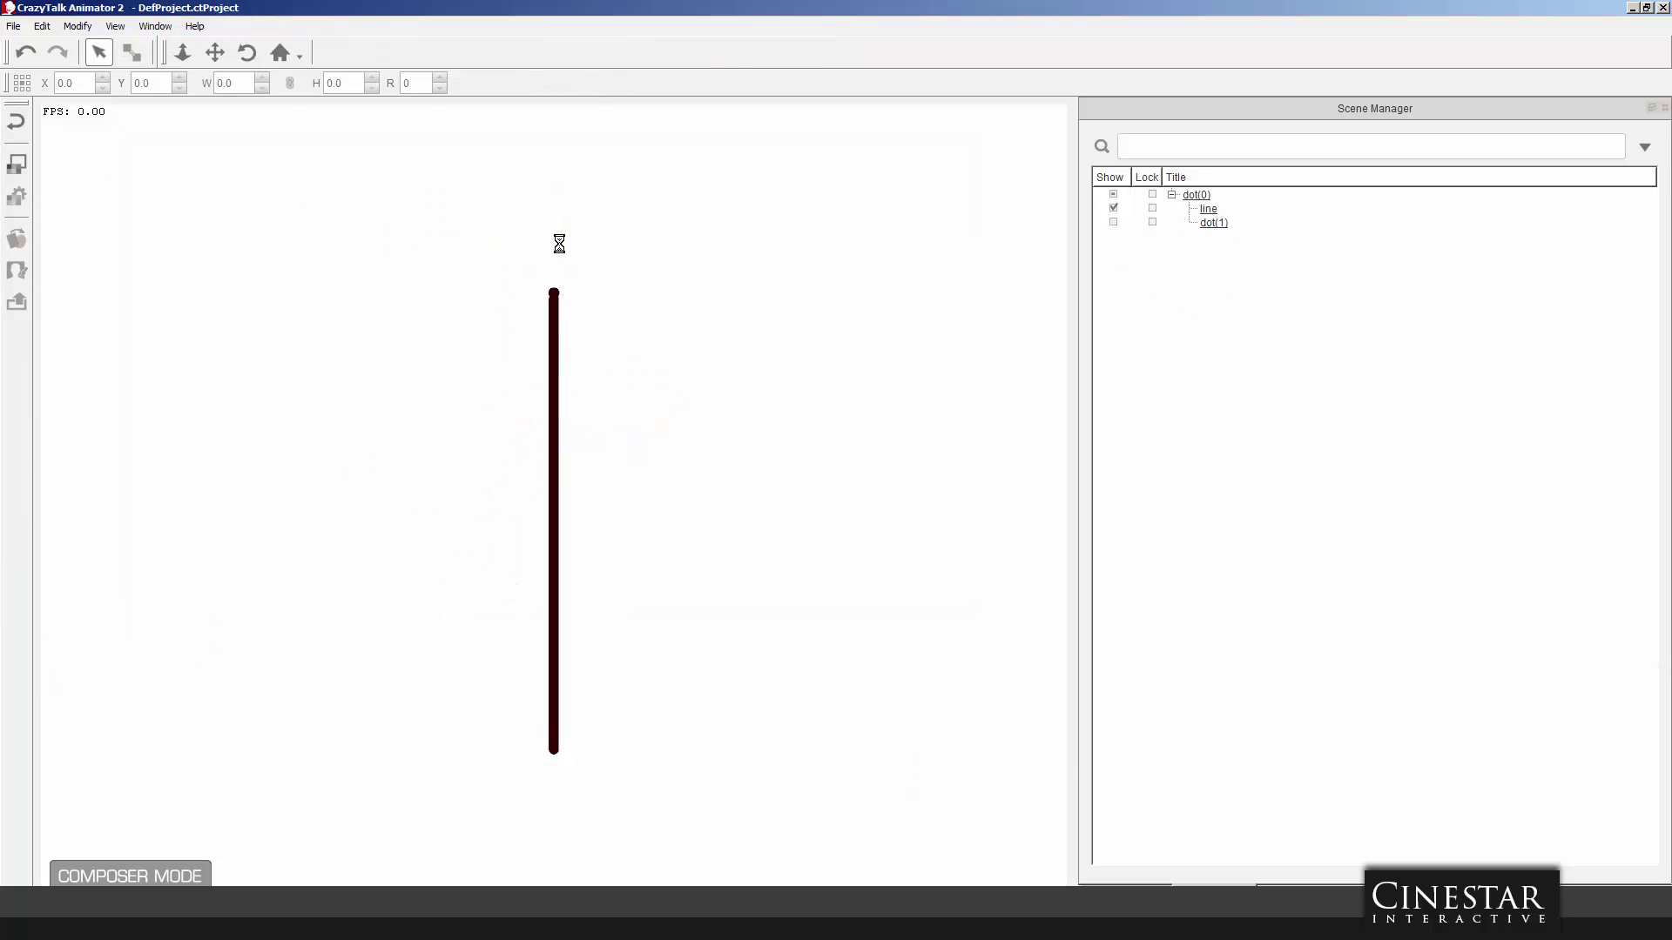
{"action": "left_click", "coordinate": [1113, 194]}
{"action": "left_click", "coordinate": [1114, 195]}
{"action": "left_click", "coordinate": [1113, 207]}
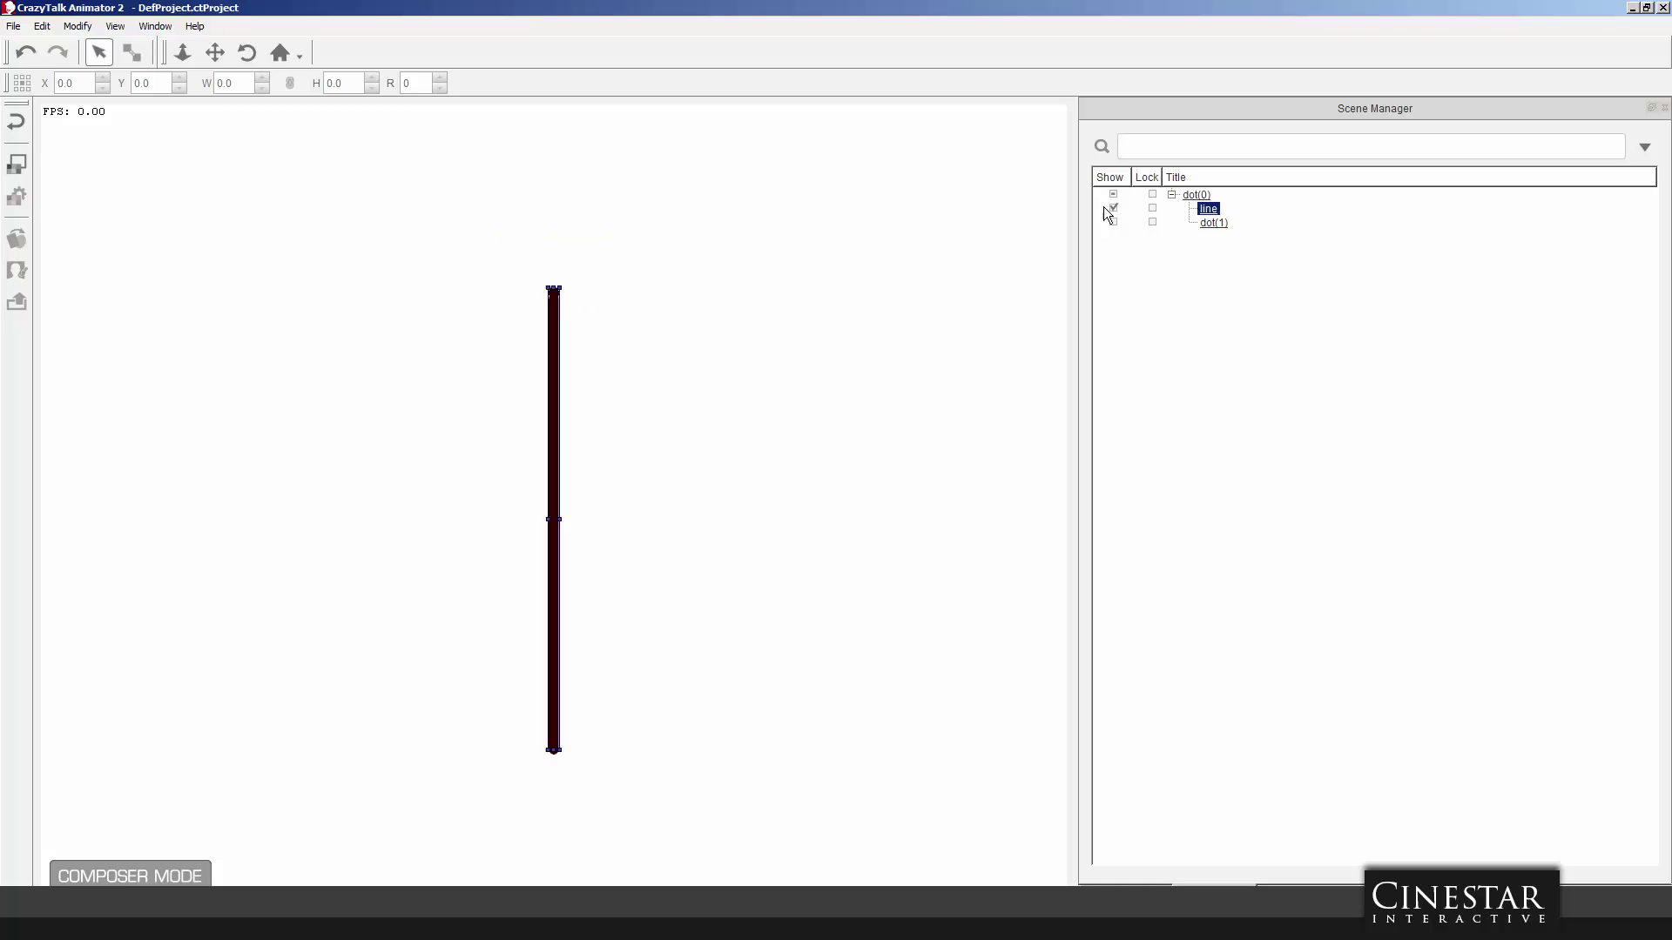
{"action": "left_click", "coordinate": [17, 124]}
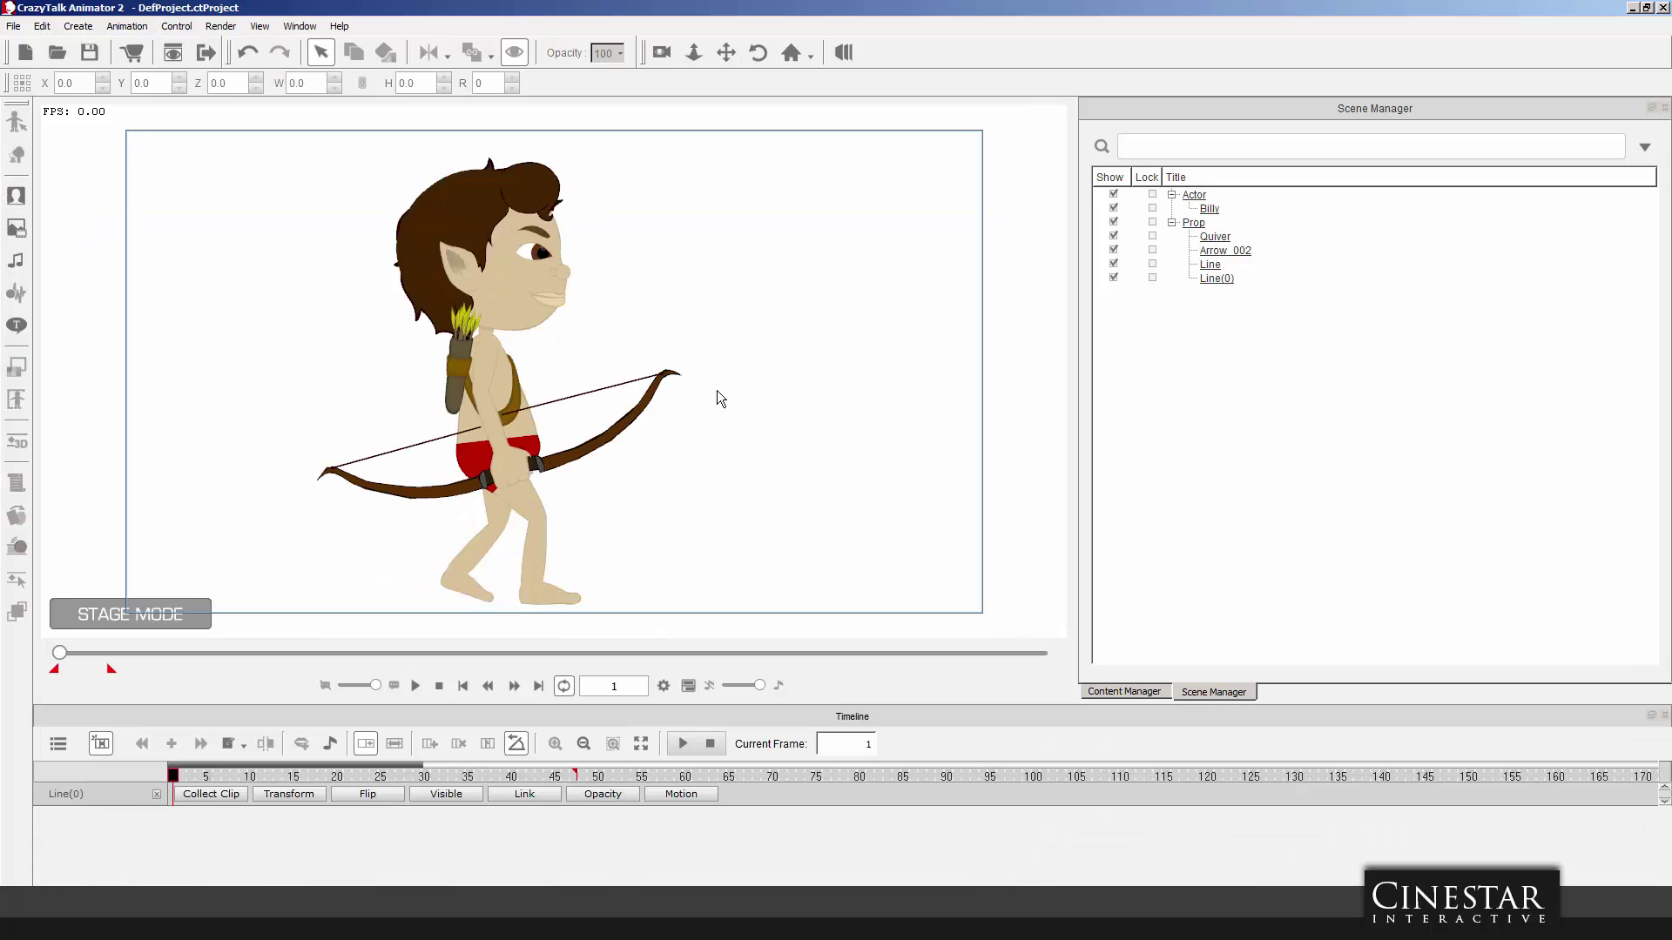
Play the animation to review the bow with its dots hidden, and stop playback.
{"action": "left_click", "coordinate": [683, 744]}
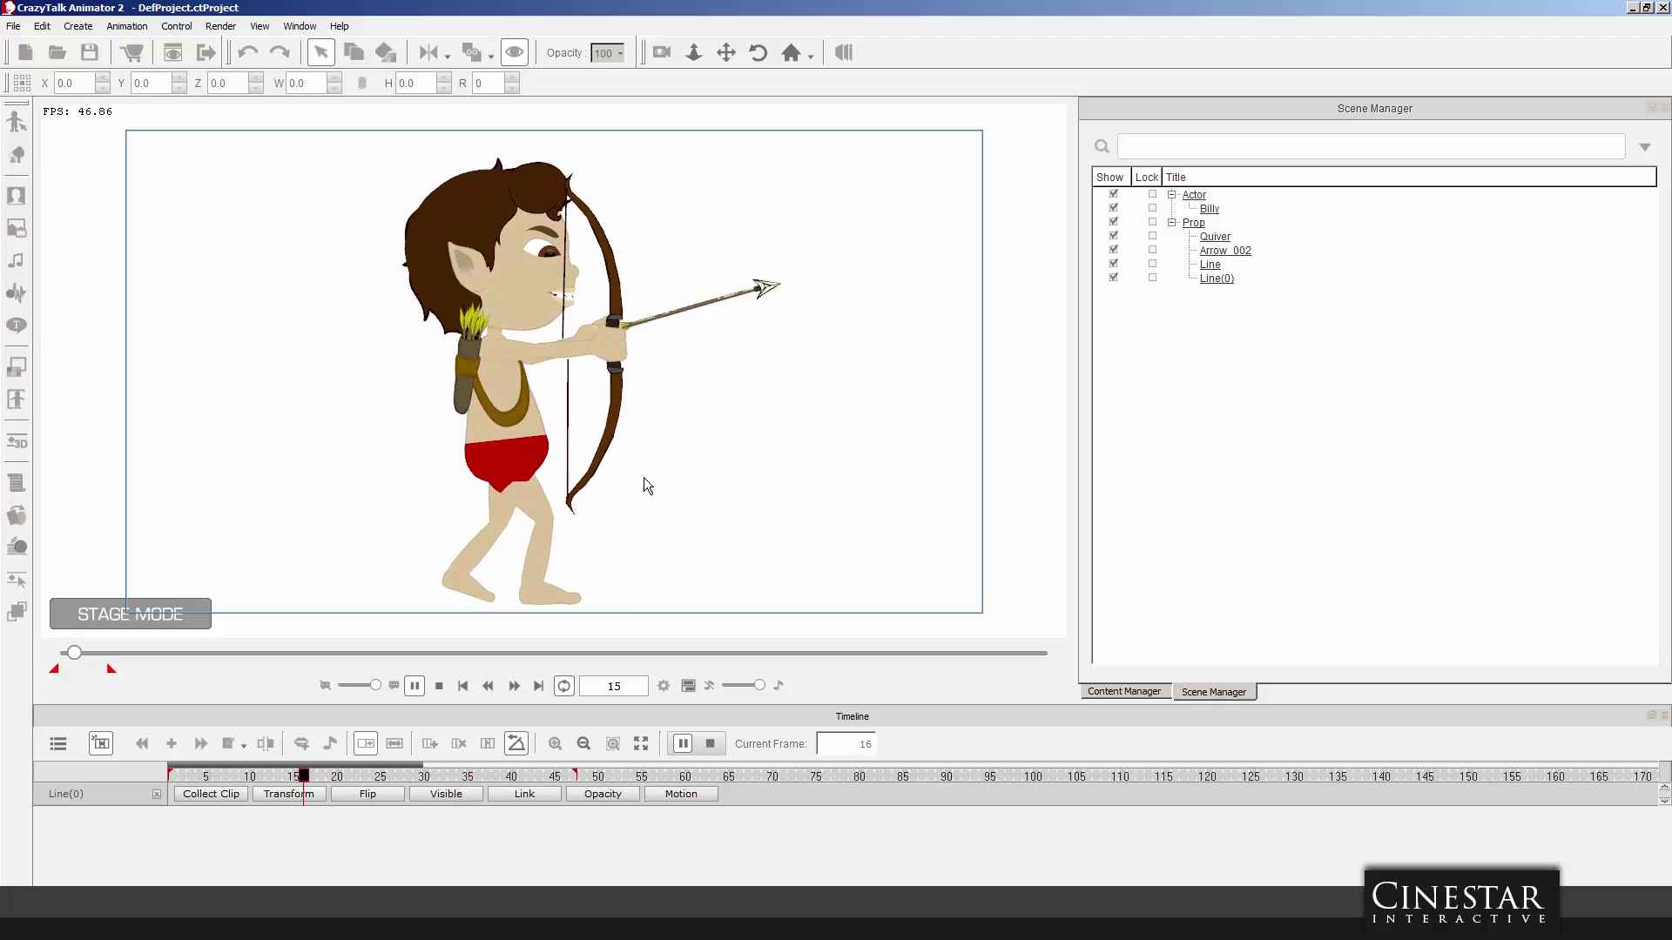
{"action": "left_click", "coordinate": [711, 744]}
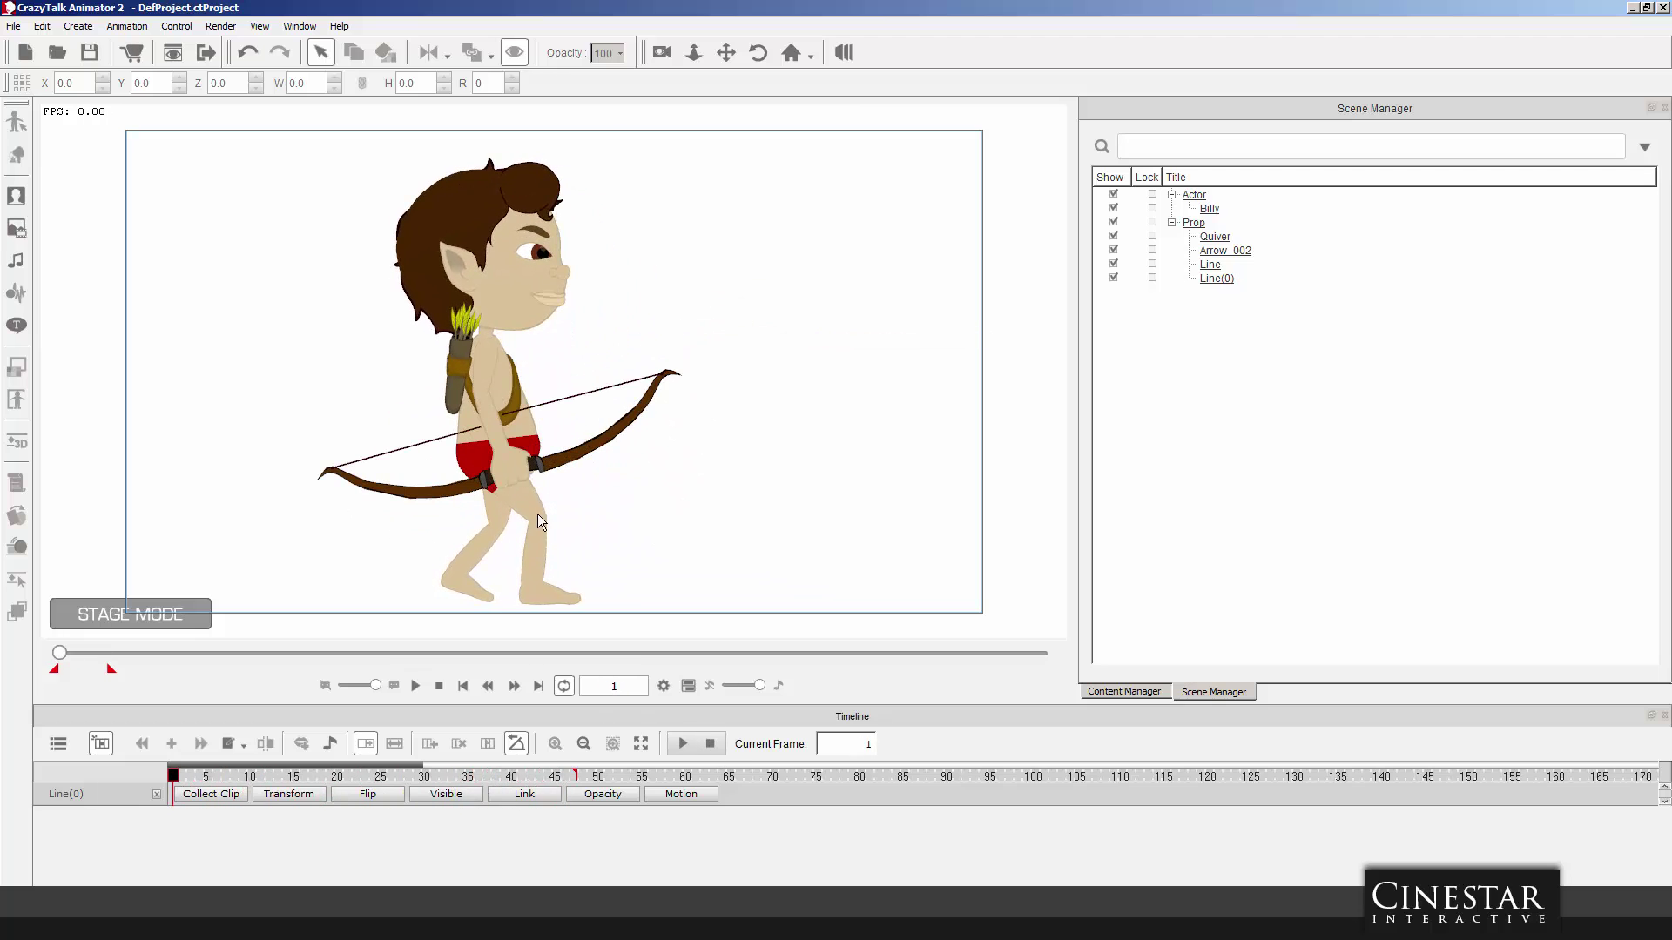
At frame 1, nudge the lower string's inner end and stretch the upper string to height 229.0 with rotation 74 to close the gap.
{"action": "left_click", "coordinate": [470, 430]}
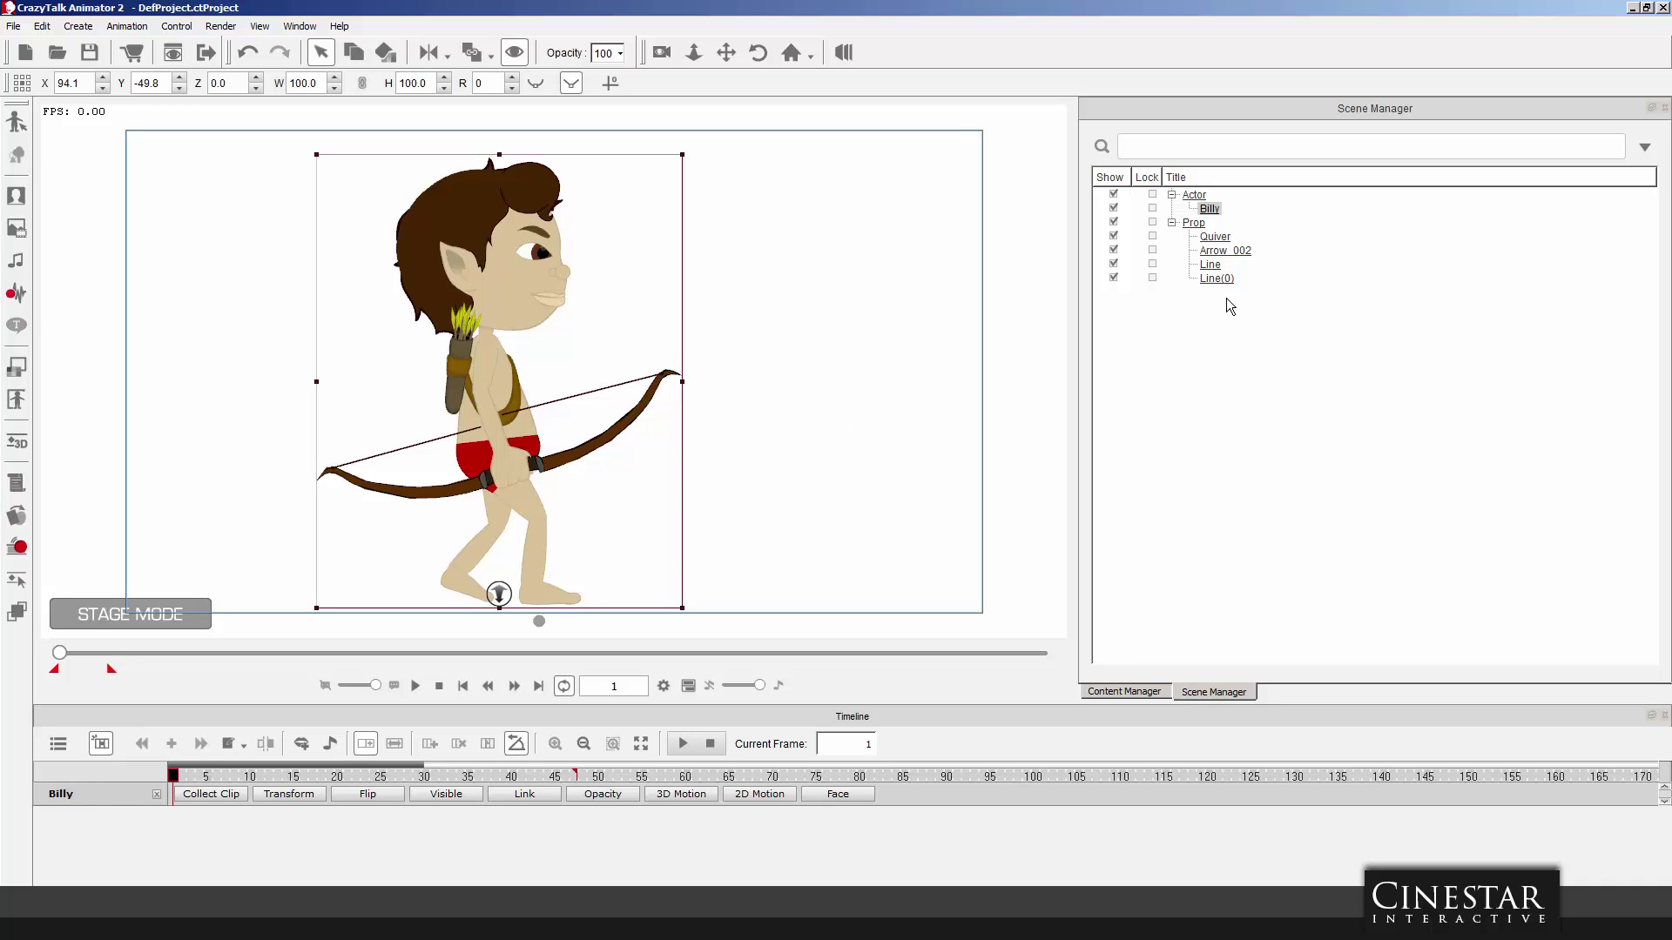
{"action": "left_click", "coordinate": [1211, 265]}
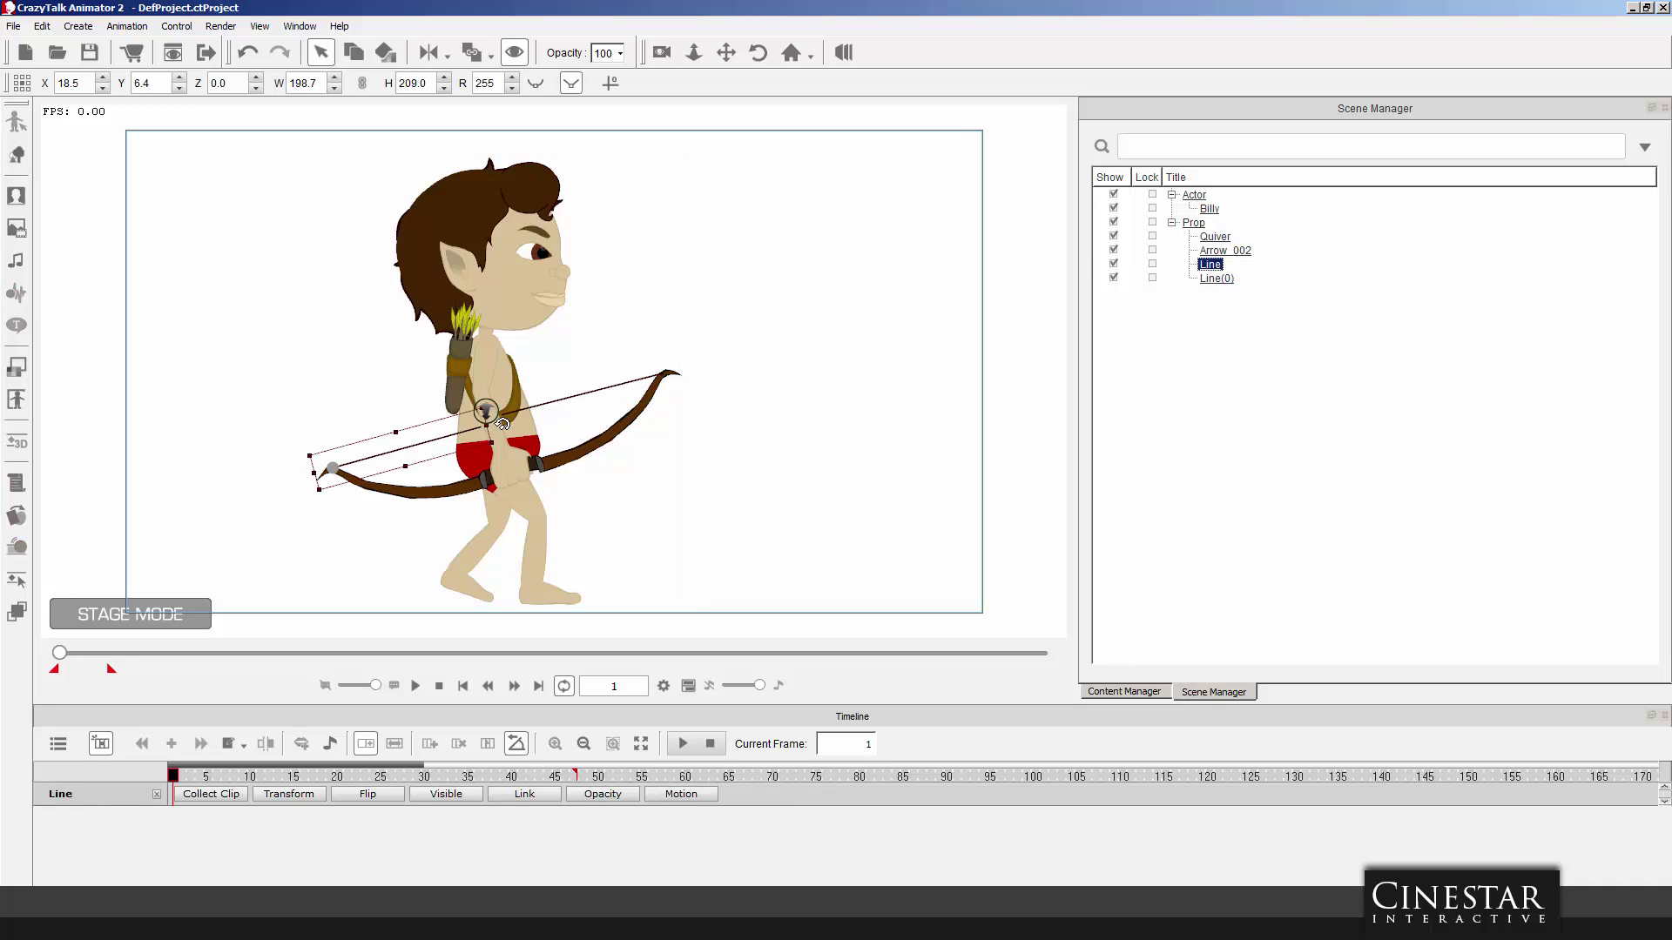
{"action": "left_click_drag", "start_coordinate": [489, 425], "coordinate": [492, 425]}
{"action": "left_click", "coordinate": [1208, 279]}
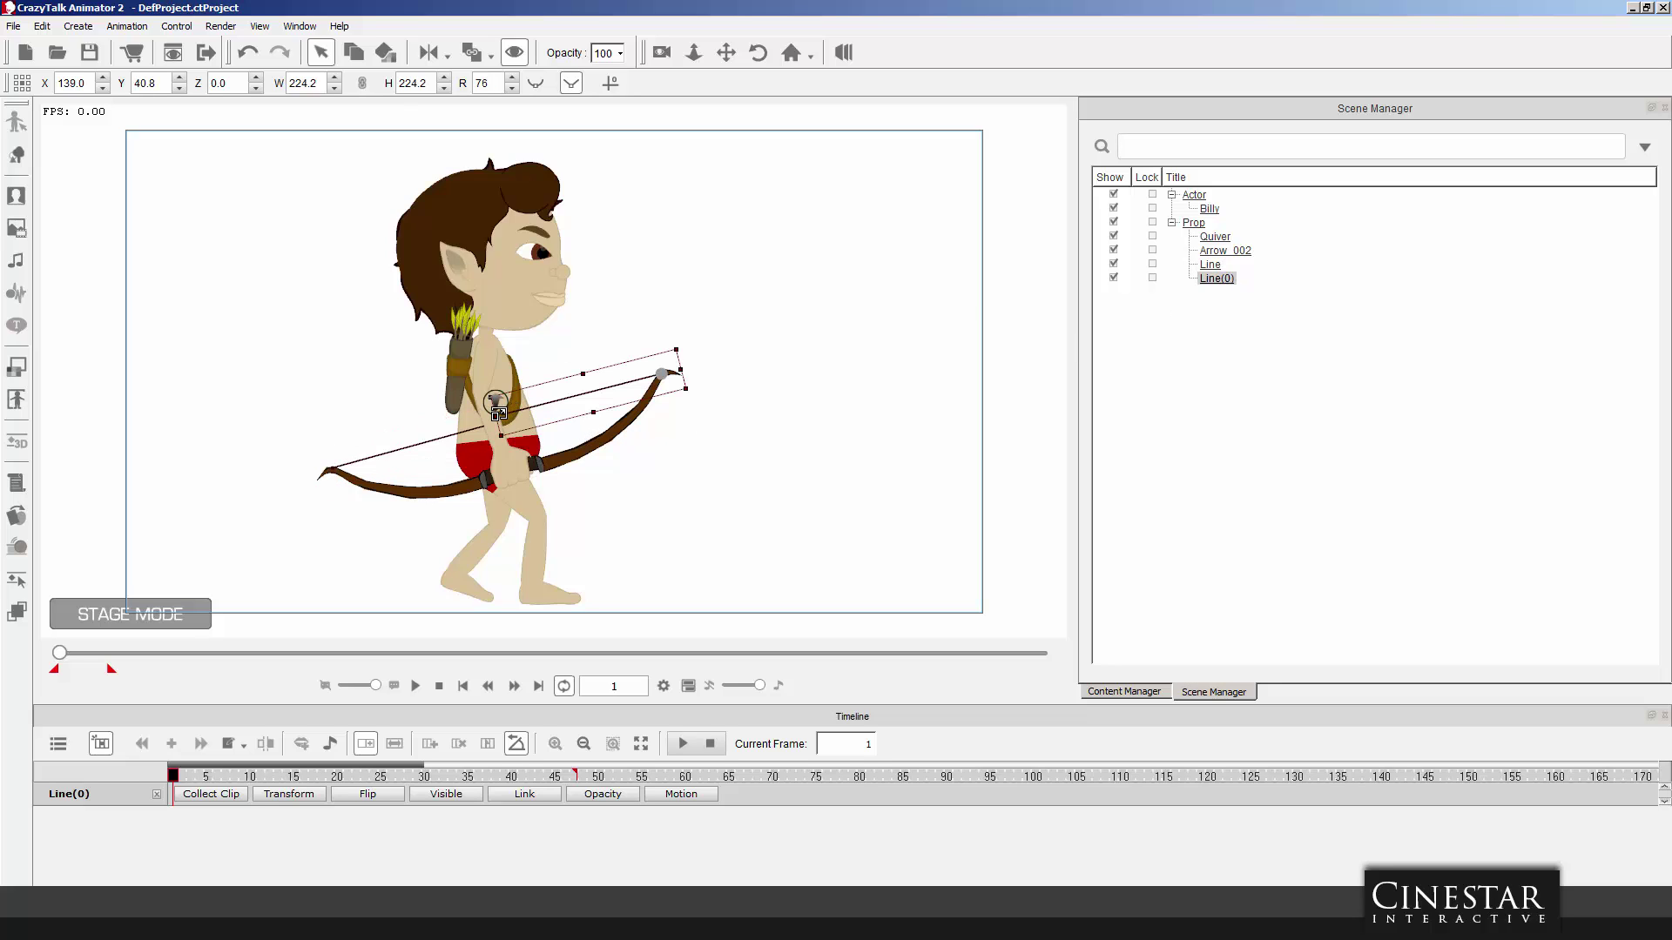
{"action": "left_click_drag", "start_coordinate": [498, 413], "coordinate": [469, 453]}
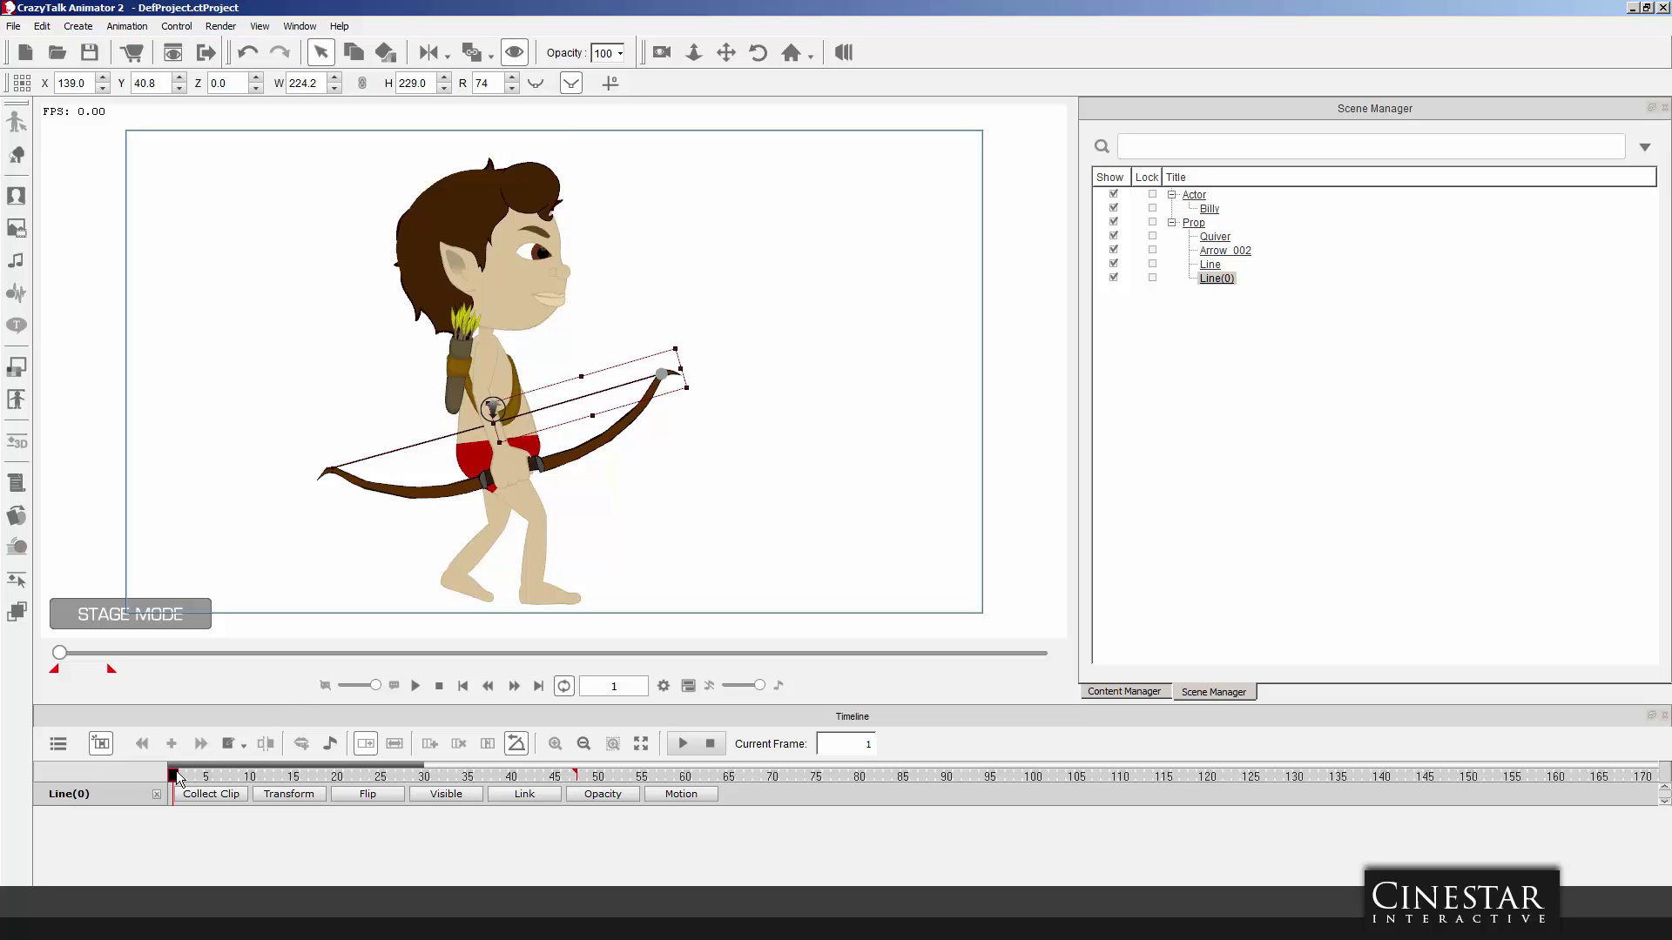
At frames 24 and 16, stretch the inner end of the lower string prop (Line) slightly up toward the upper string.
{"action": "left_click_drag", "start_coordinate": [179, 771], "coordinate": [380, 777]}
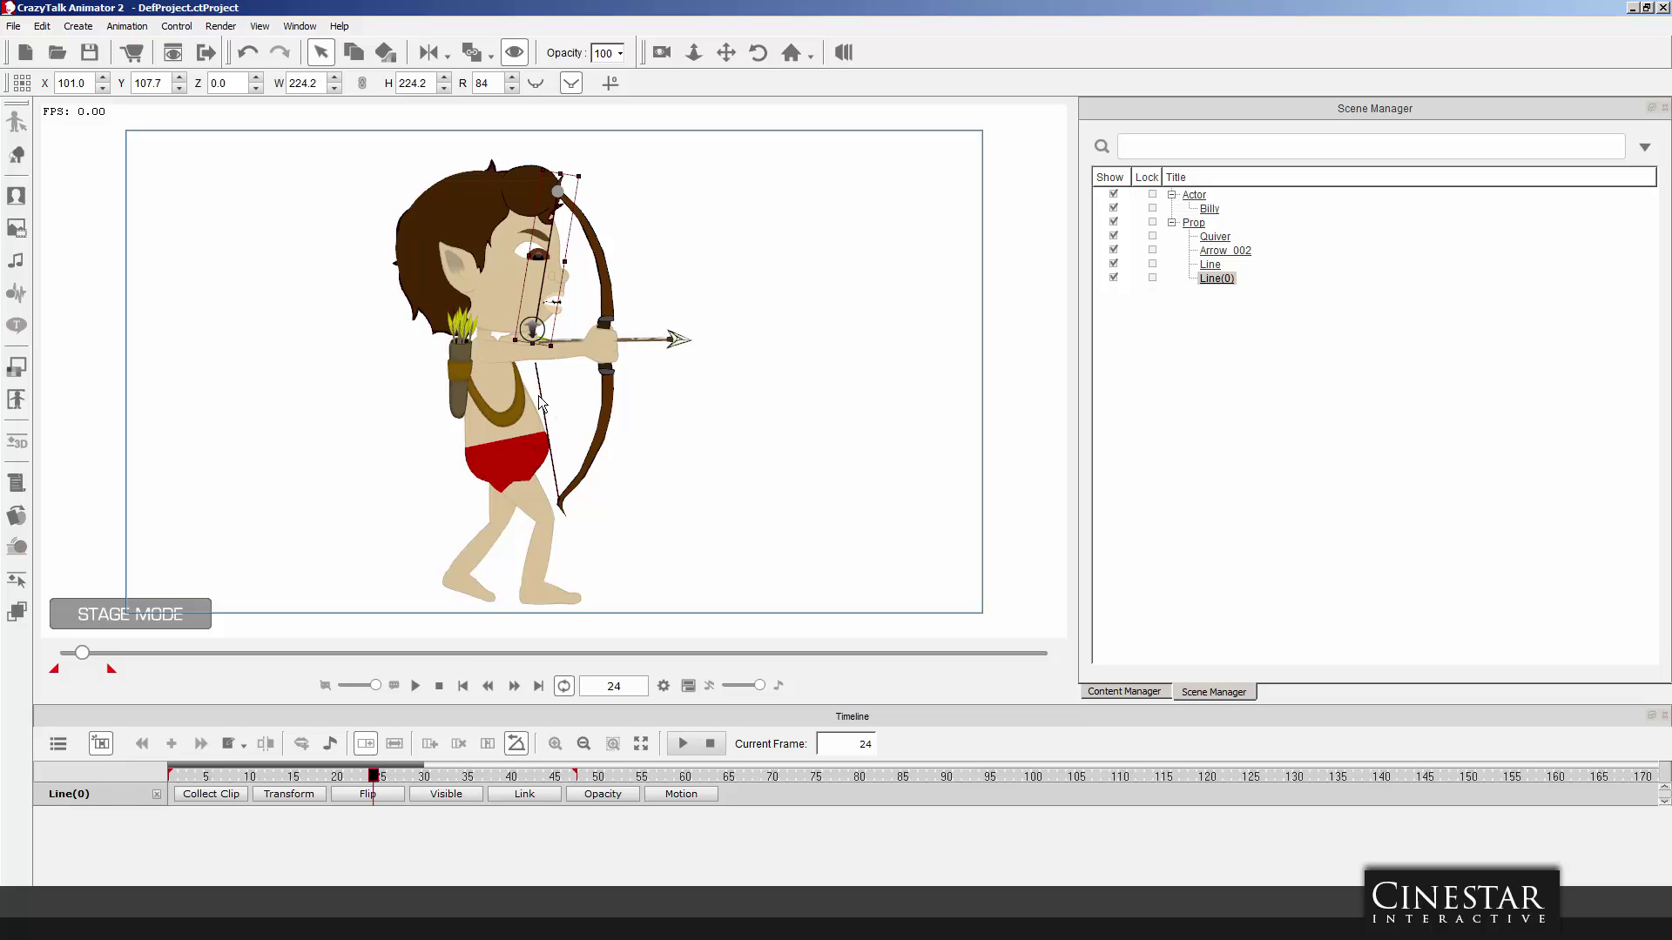
{"action": "key", "text": "Escape"}
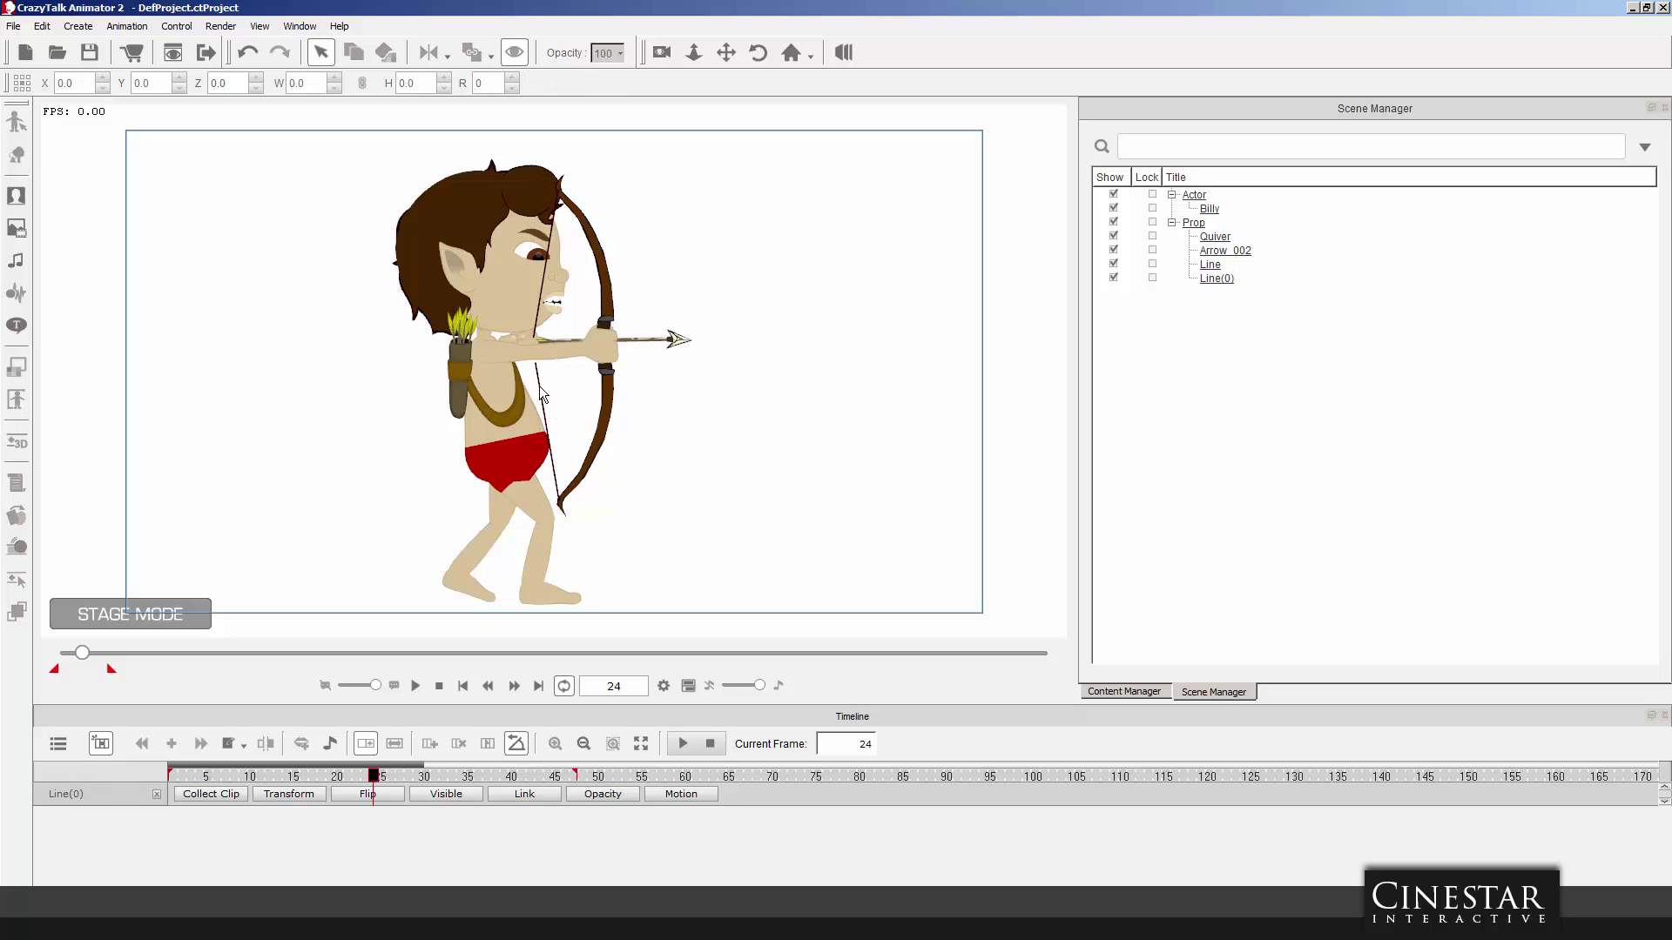
{"action": "left_click", "coordinate": [1210, 265]}
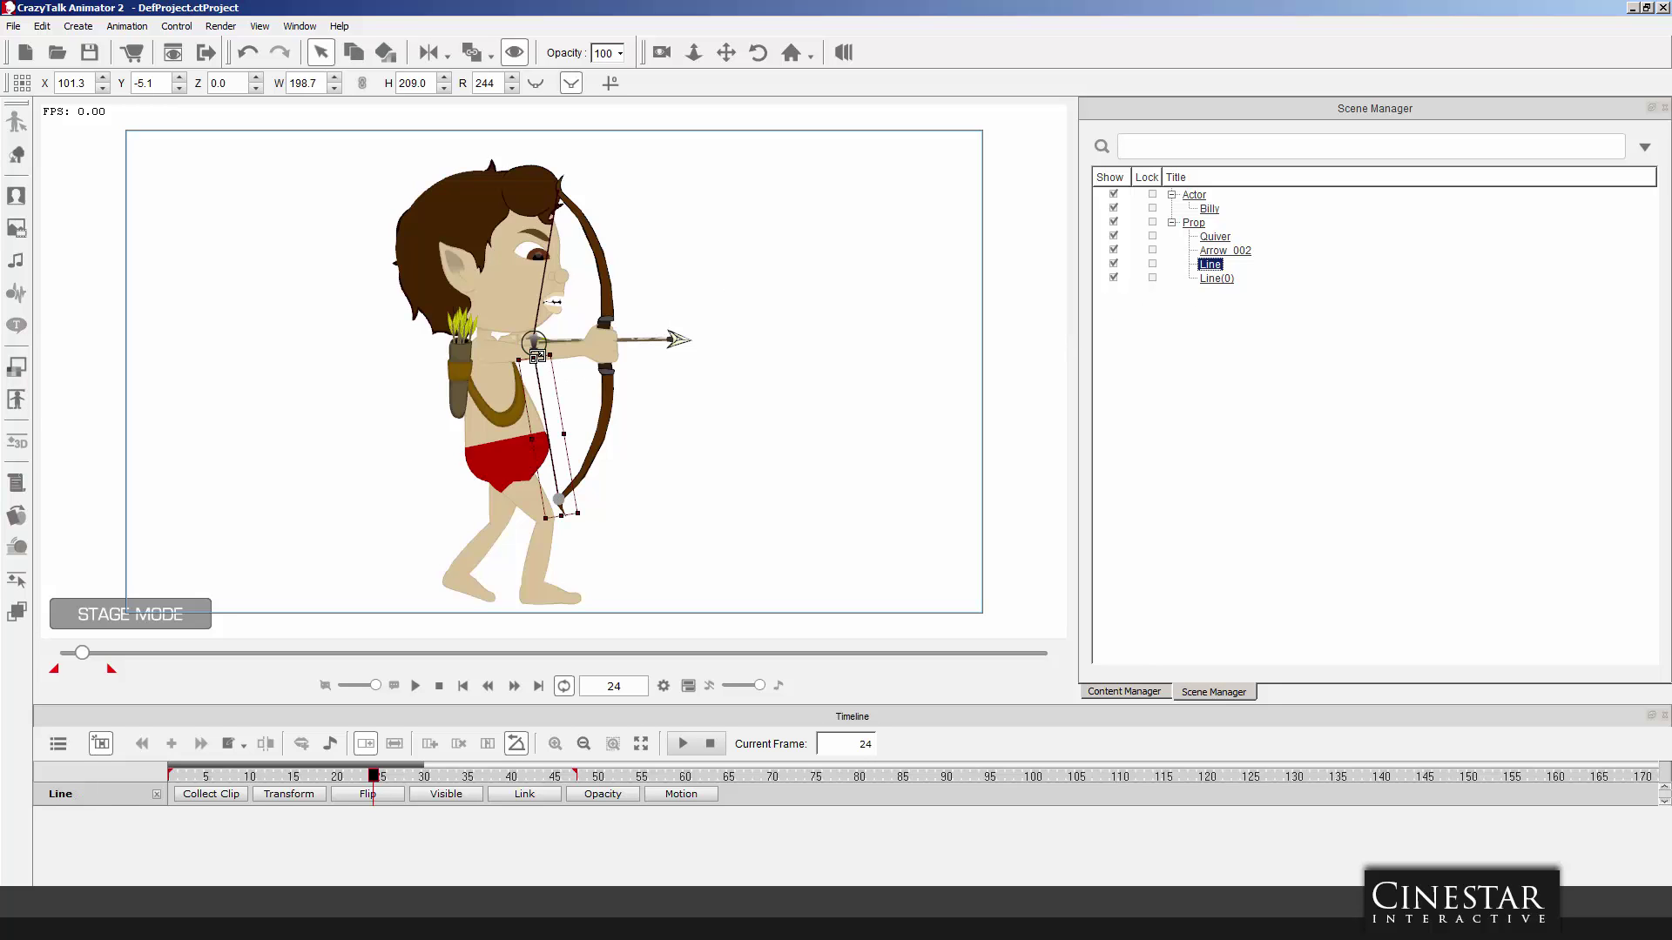
{"action": "left_click_drag", "start_coordinate": [537, 357], "coordinate": [537, 353]}
{"action": "left_click_drag", "start_coordinate": [373, 777], "coordinate": [306, 780]}
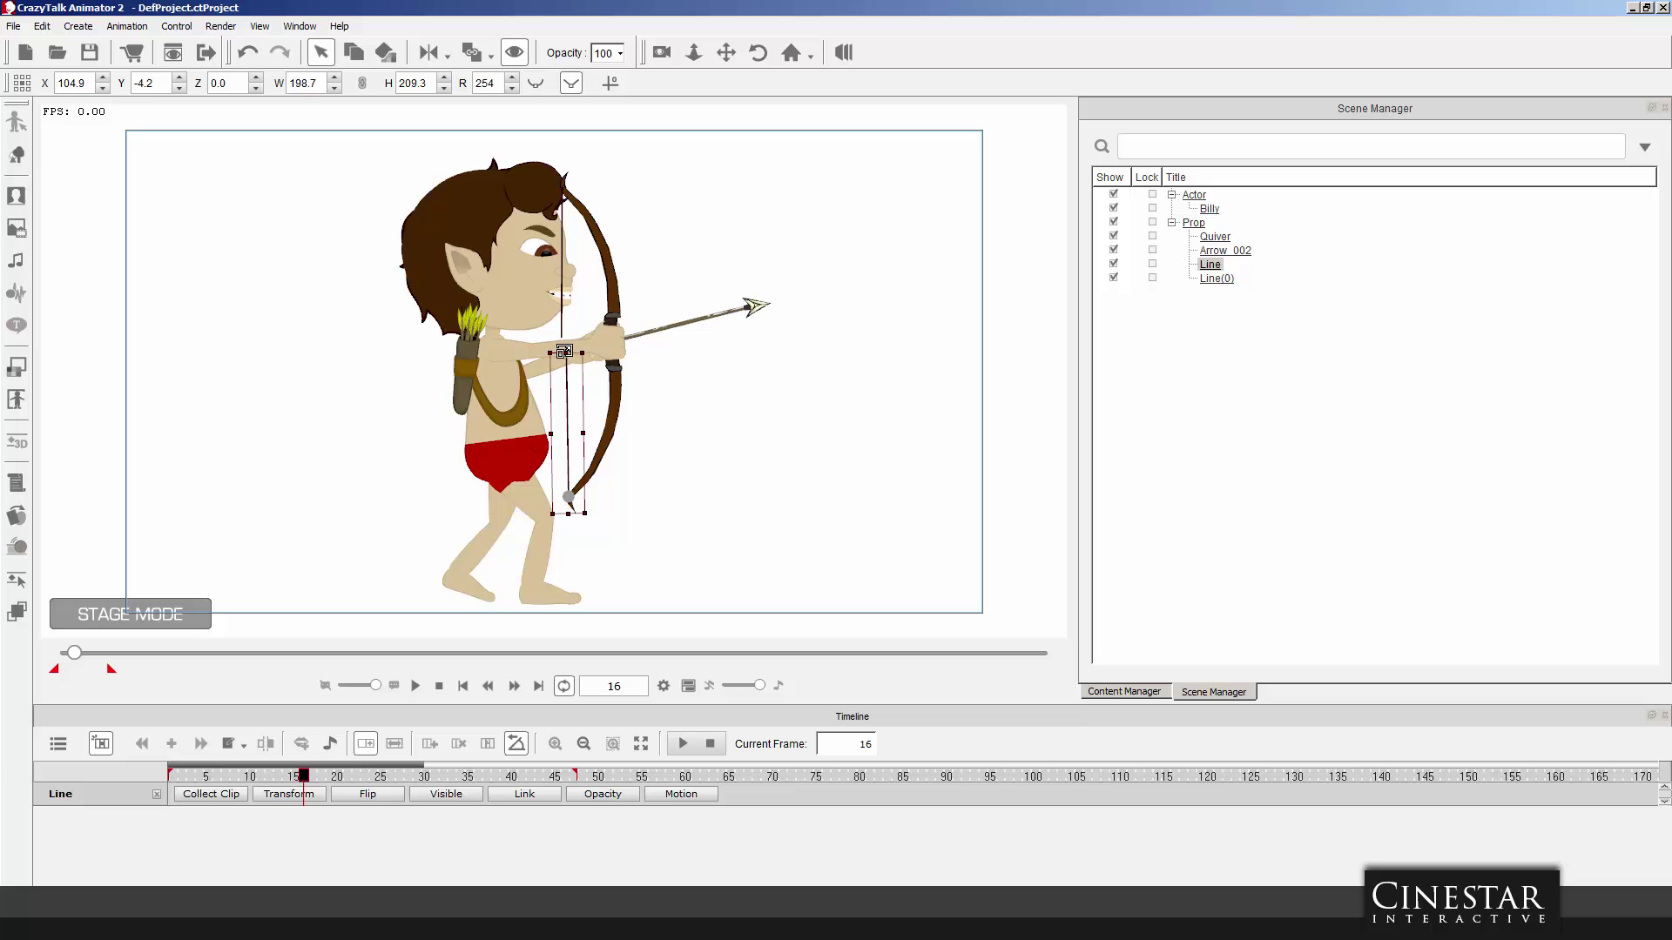
{"action": "left_click_drag", "start_coordinate": [567, 350], "coordinate": [568, 347]}
At frames 34 and 36, extend the lower string's inner end slightly upward to narrow the gap in the bowstring.
{"action": "mouse_move", "coordinate": [301, 775]}
{"action": "left_mouse_down"}
{"action": "mouse_move", "coordinate": [165, 775]}
{"action": "mouse_move", "coordinate": [503, 775]}
{"action": "mouse_move", "coordinate": [461, 775]}
{"action": "left_mouse_up"}
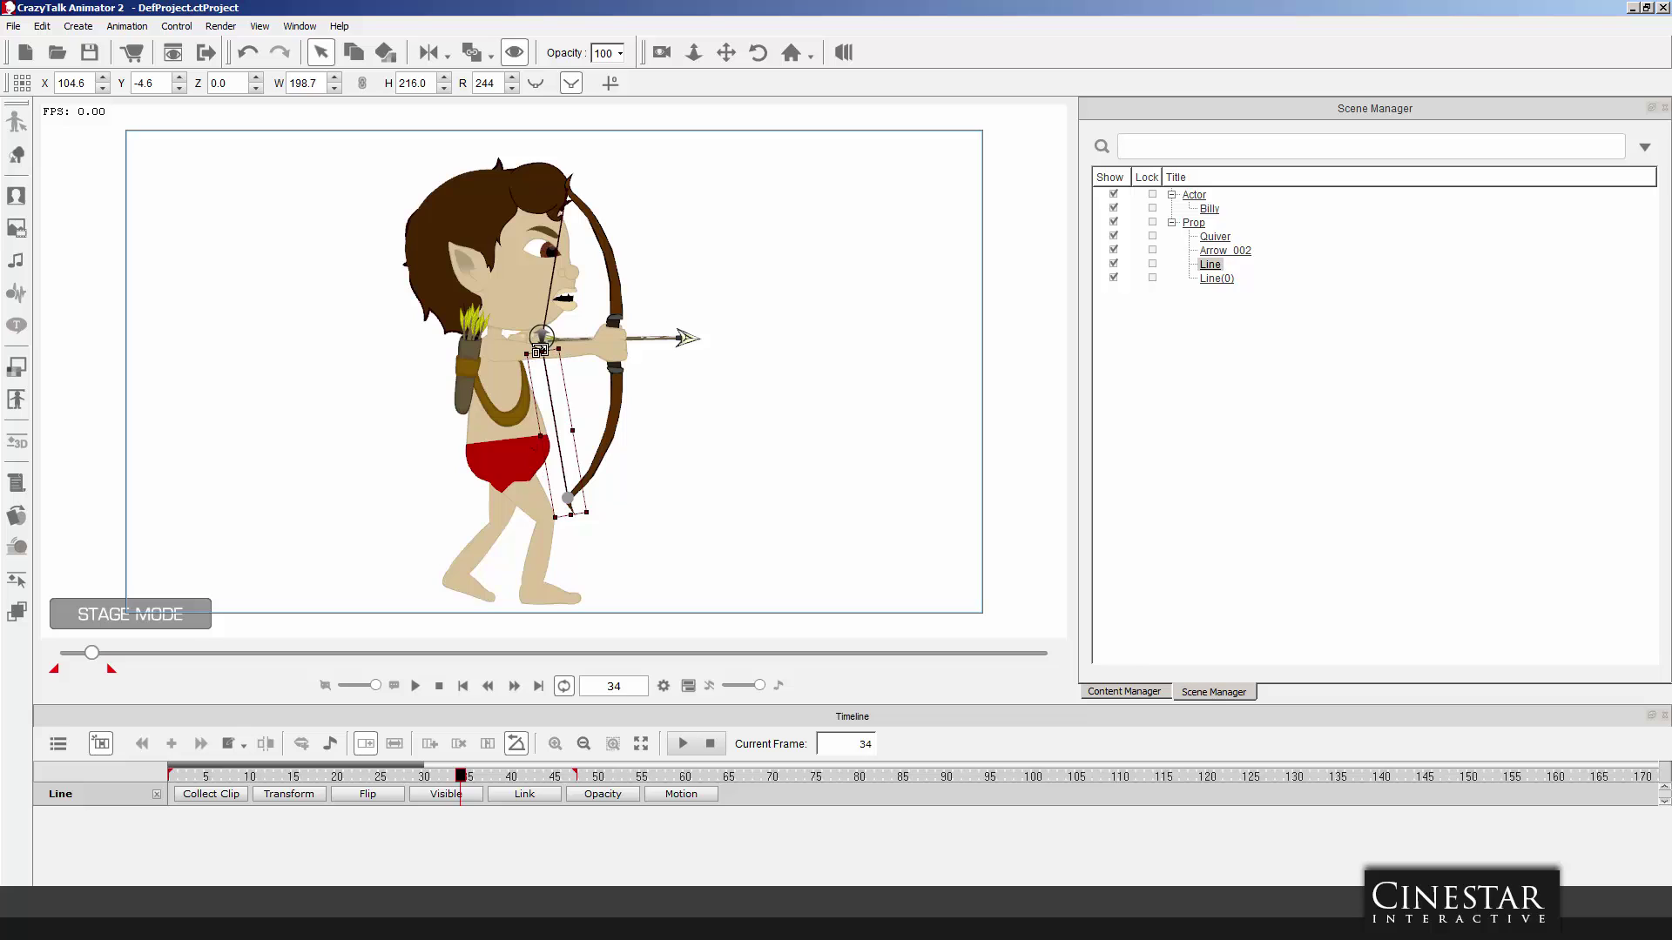
{"action": "left_click_drag", "start_coordinate": [540, 353], "coordinate": [539, 349]}
{"action": "left_click_drag", "start_coordinate": [459, 778], "coordinate": [482, 777]}
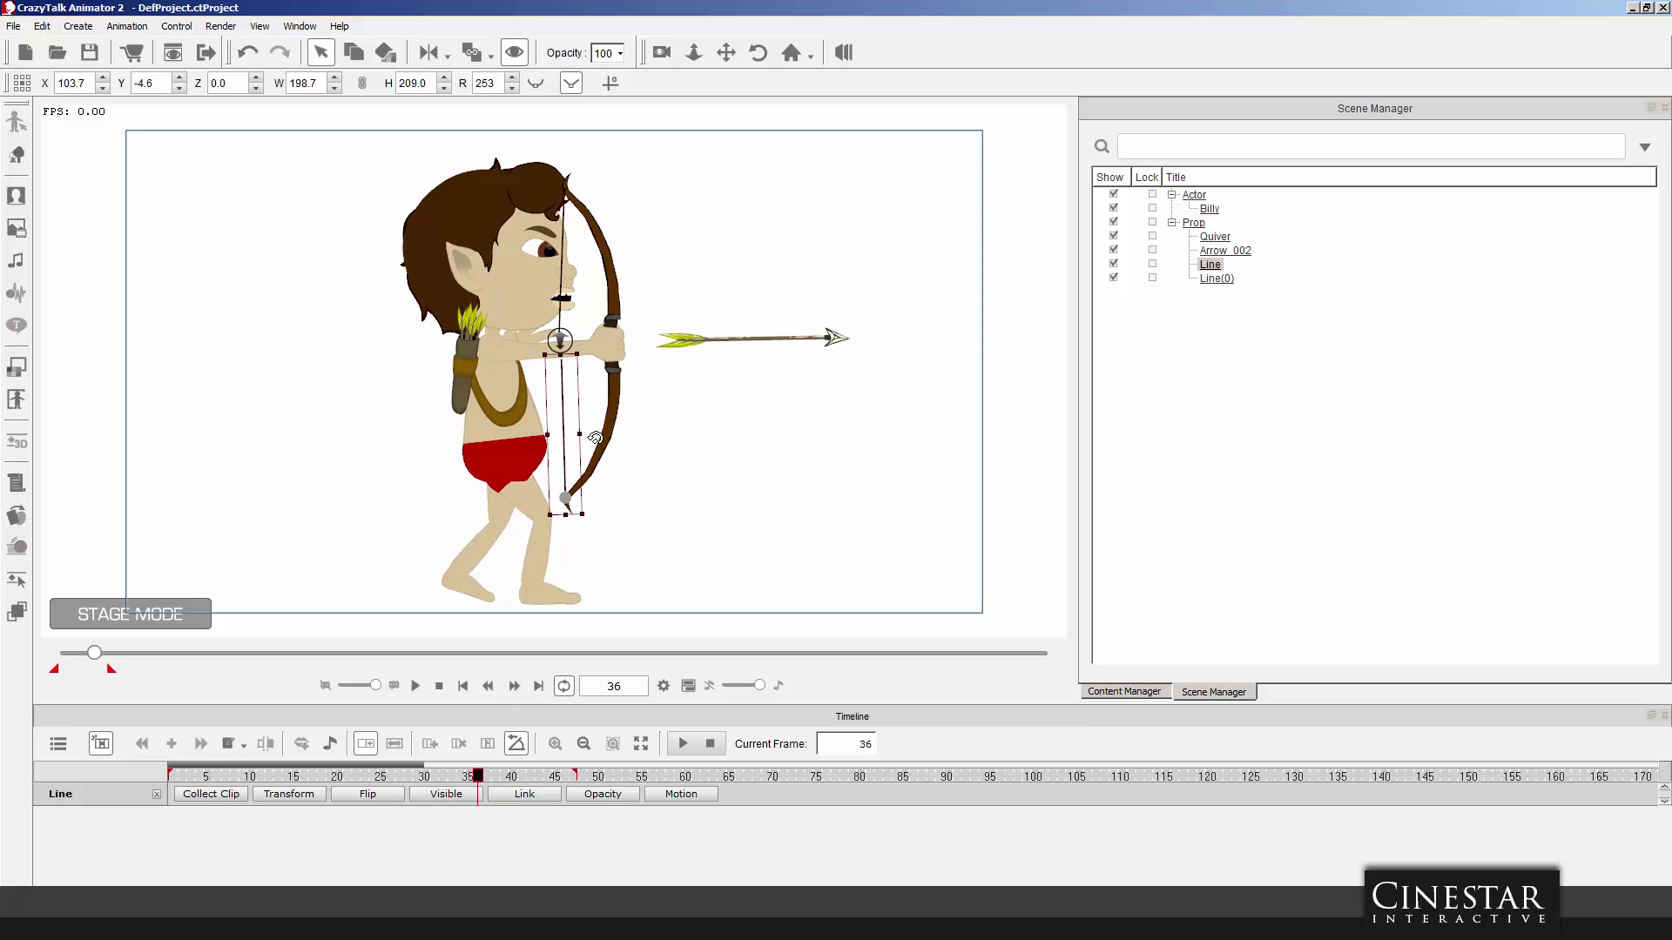
{"action": "left_click_drag", "start_coordinate": [566, 350], "coordinate": [565, 348]}
At frames 37 and 38, extend the lower string's inner end slightly upward to meet the upper string.
{"action": "left_click_drag", "start_coordinate": [477, 777], "coordinate": [489, 778]}
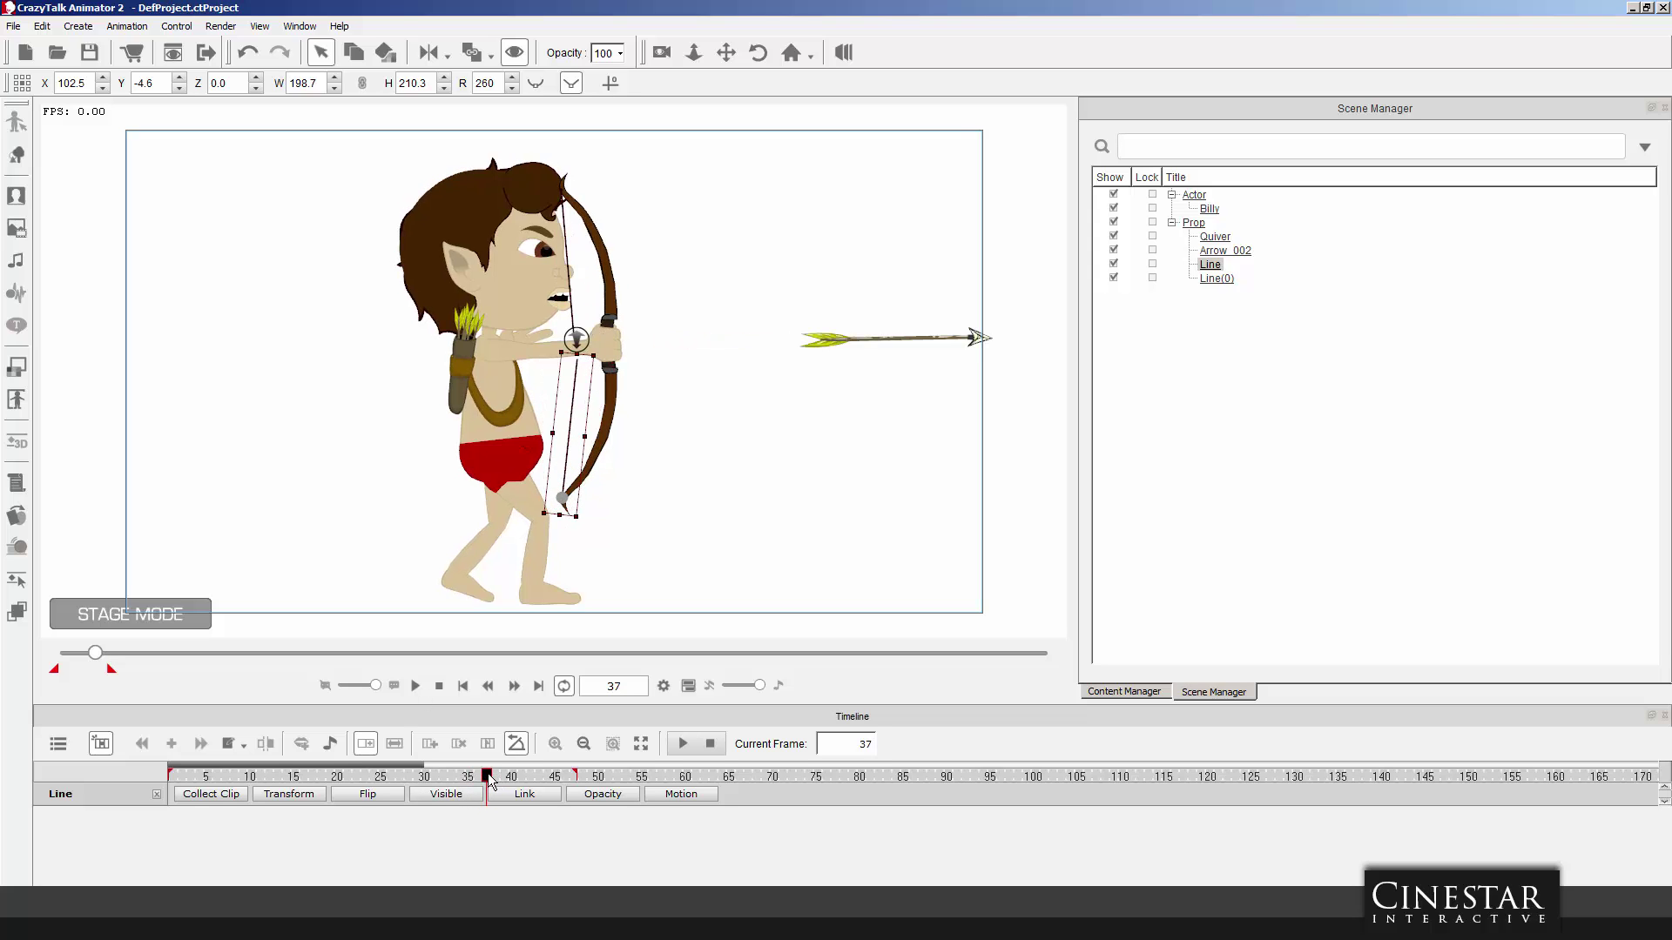
{"action": "left_click_drag", "start_coordinate": [579, 351], "coordinate": [579, 346]}
{"action": "left_click_drag", "start_coordinate": [491, 779], "coordinate": [499, 779]}
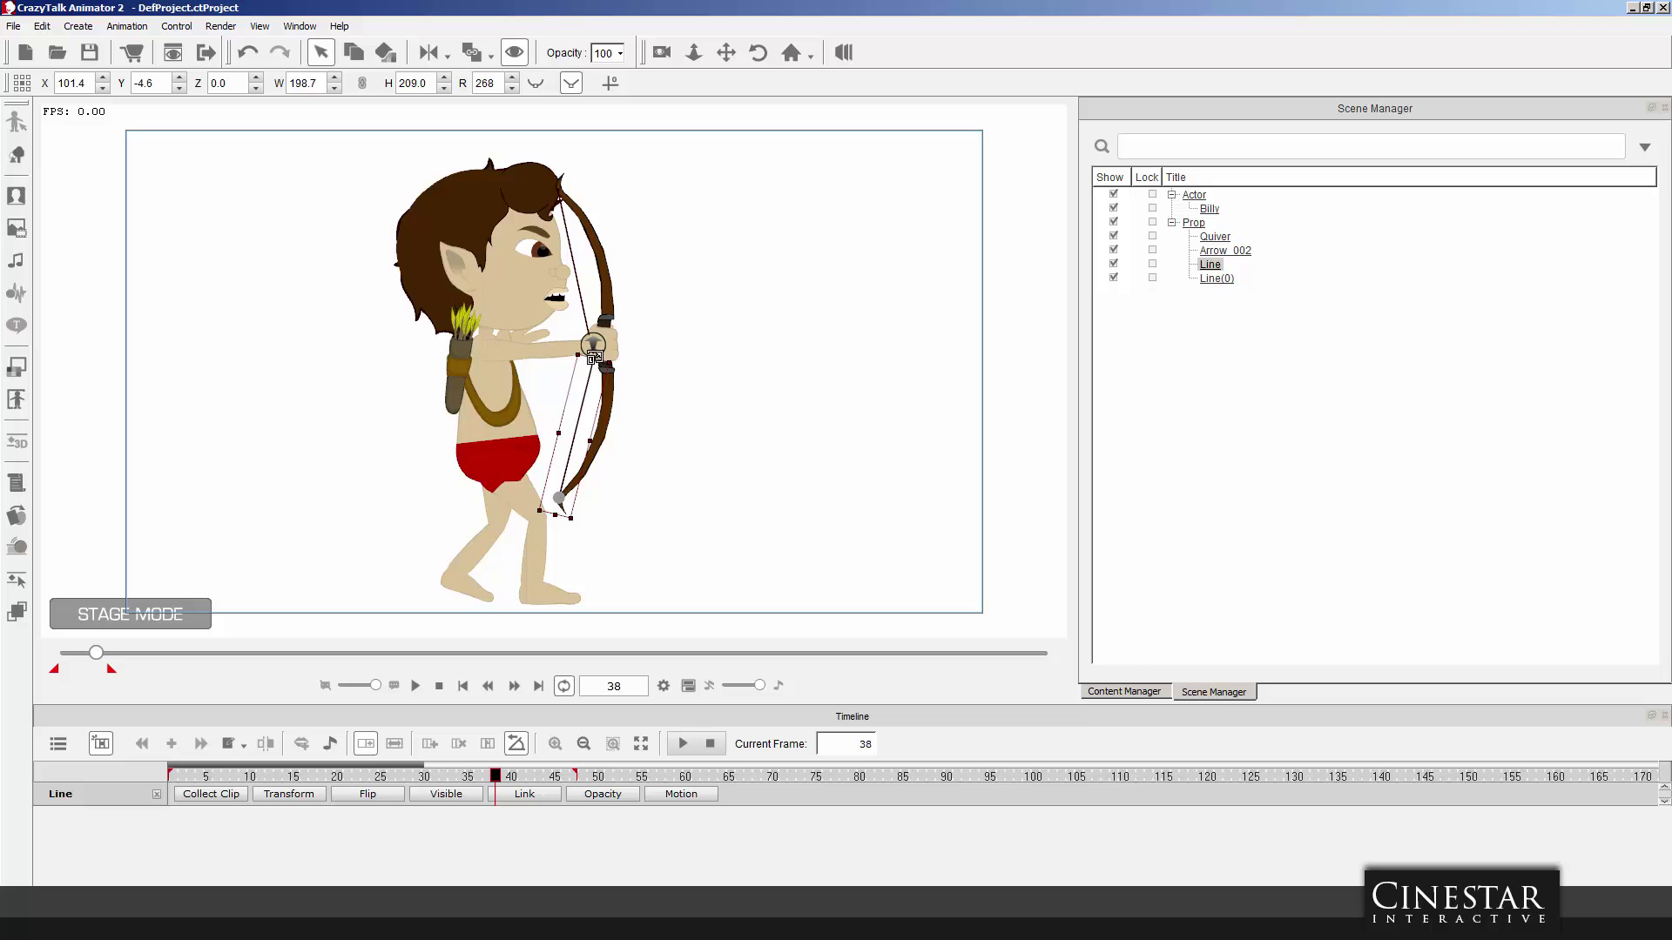
{"action": "left_click_drag", "start_coordinate": [594, 358], "coordinate": [594, 355]}
At frame 44, select the upper string prop, Line(0), and stretch its inner end slightly down toward the lower string.
{"action": "left_click_drag", "start_coordinate": [502, 783], "coordinate": [549, 781]}
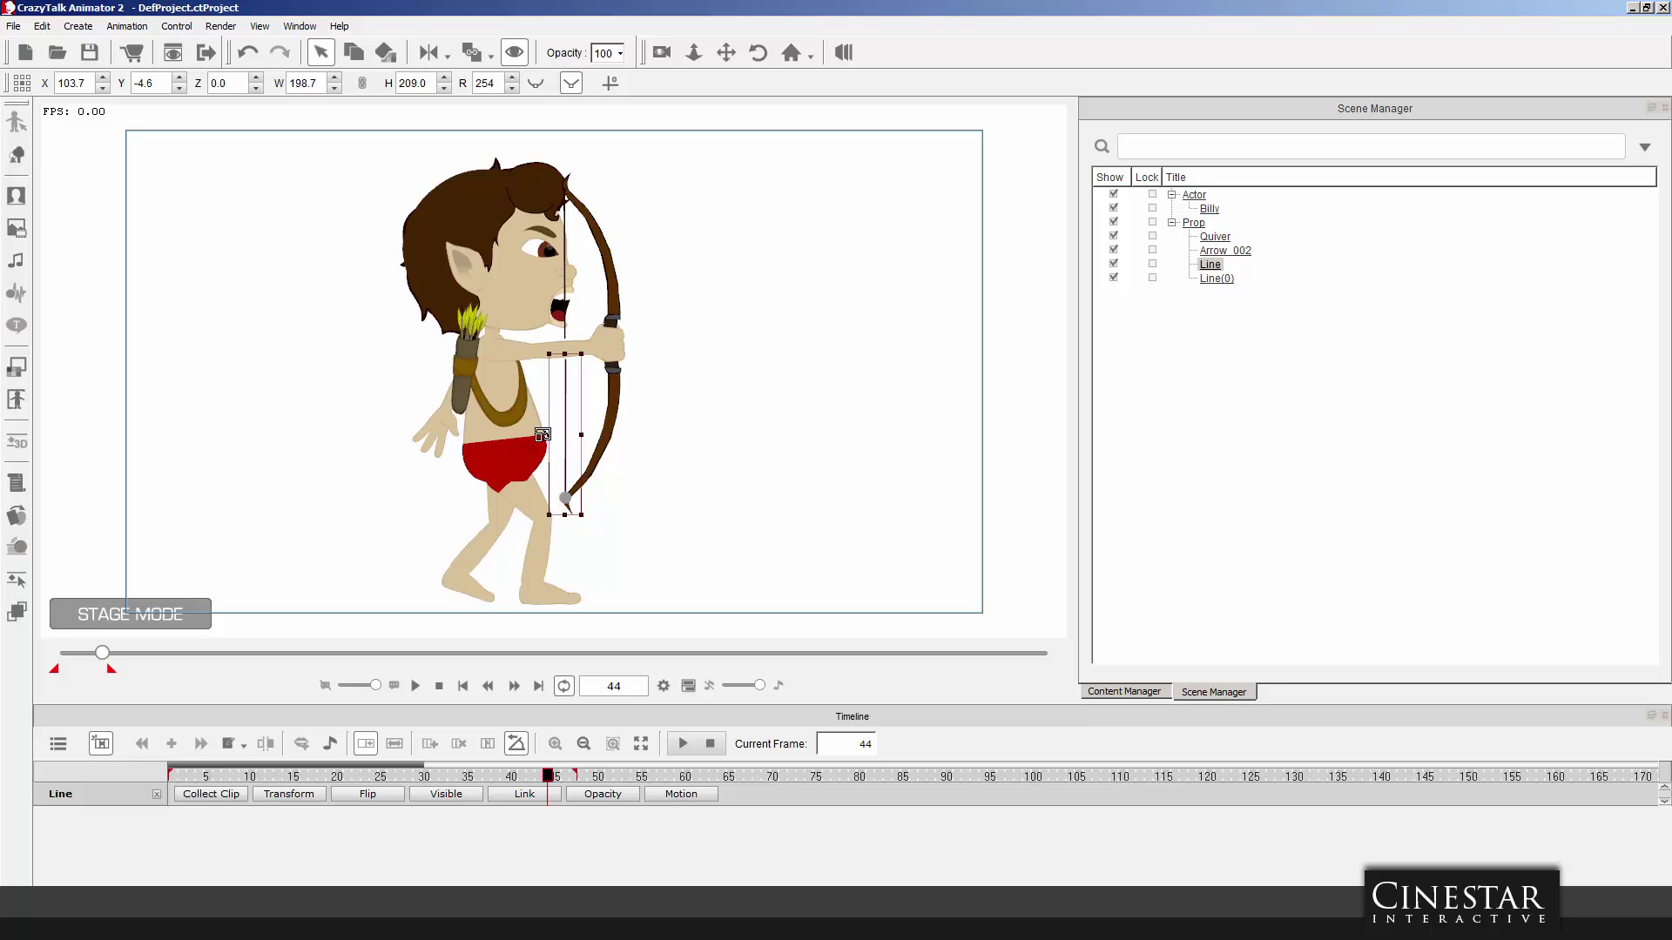
{"action": "left_click", "coordinate": [565, 311]}
{"action": "left_click", "coordinate": [1211, 278]}
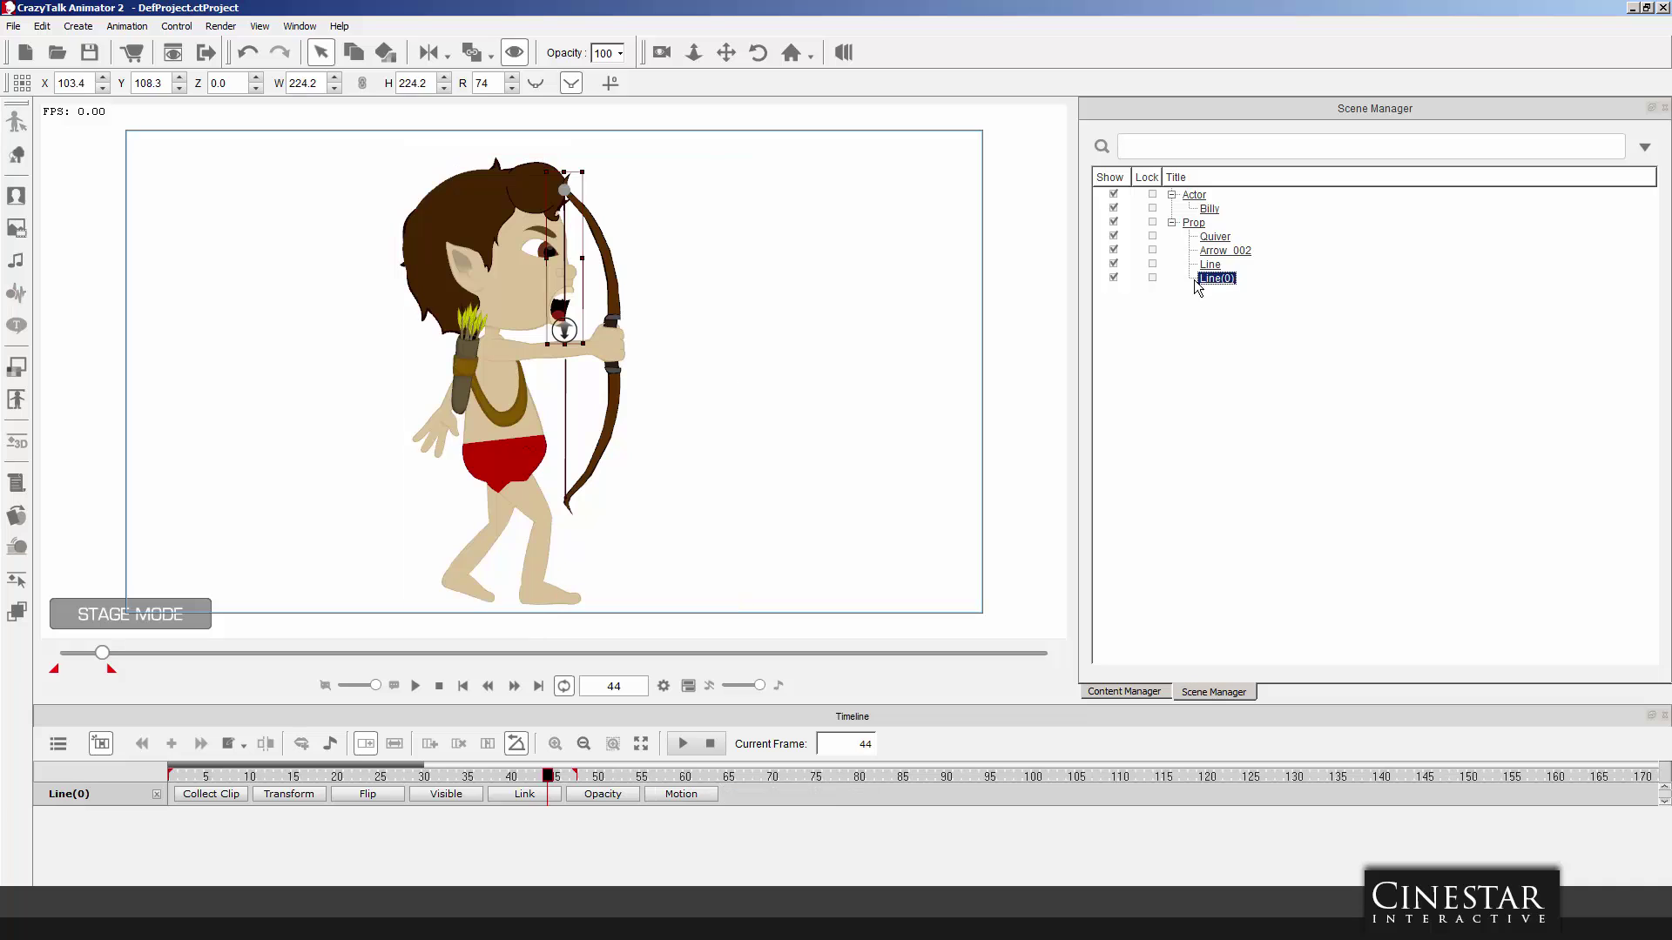
{"action": "left_click_drag", "start_coordinate": [567, 341], "coordinate": [567, 343]}
Check the bowstring at frame 34, play the animation twice to review the string's joint, and stop playback.
{"action": "left_click_drag", "start_coordinate": [548, 778], "coordinate": [464, 777]}
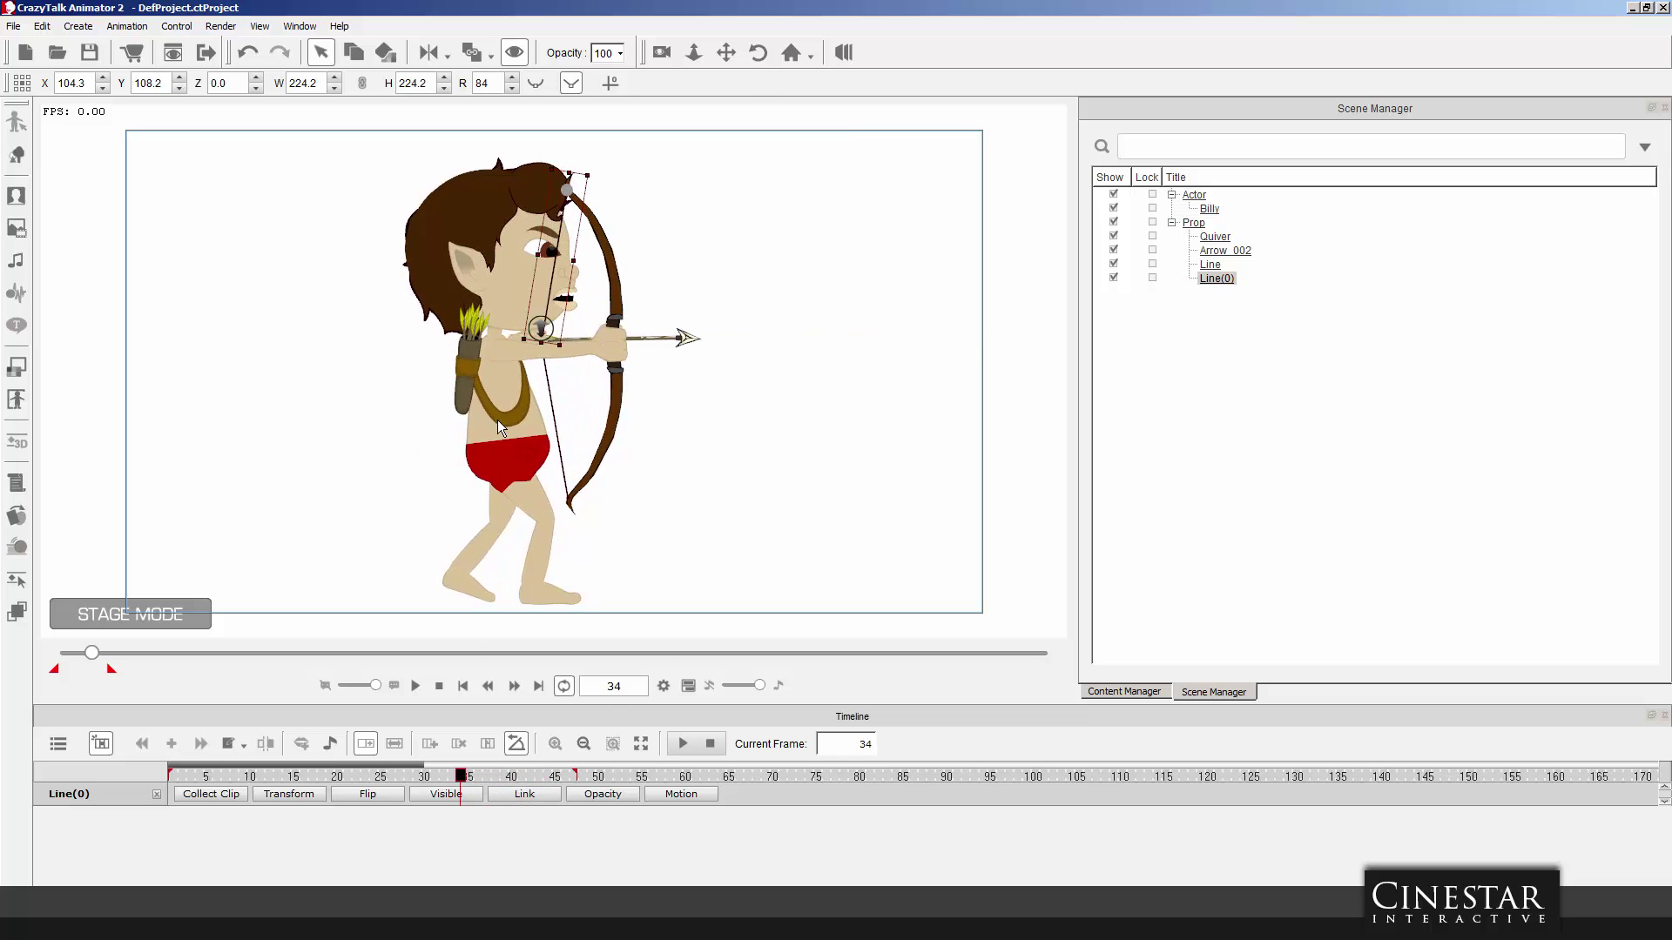
{"action": "left_click", "coordinate": [416, 687]}
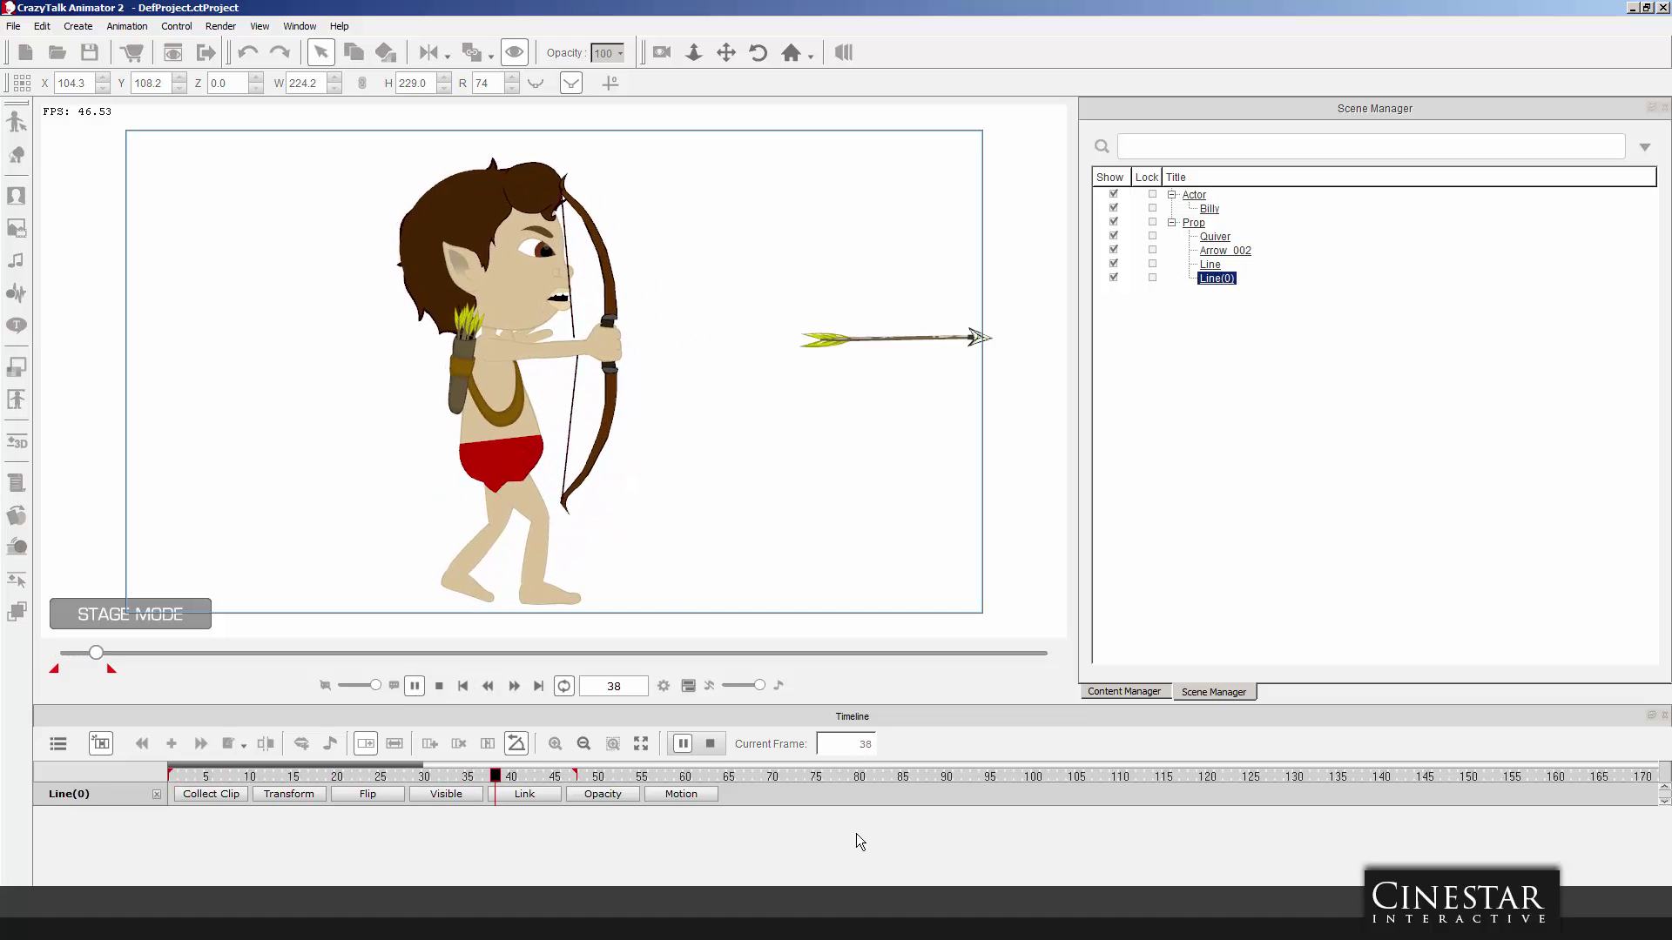
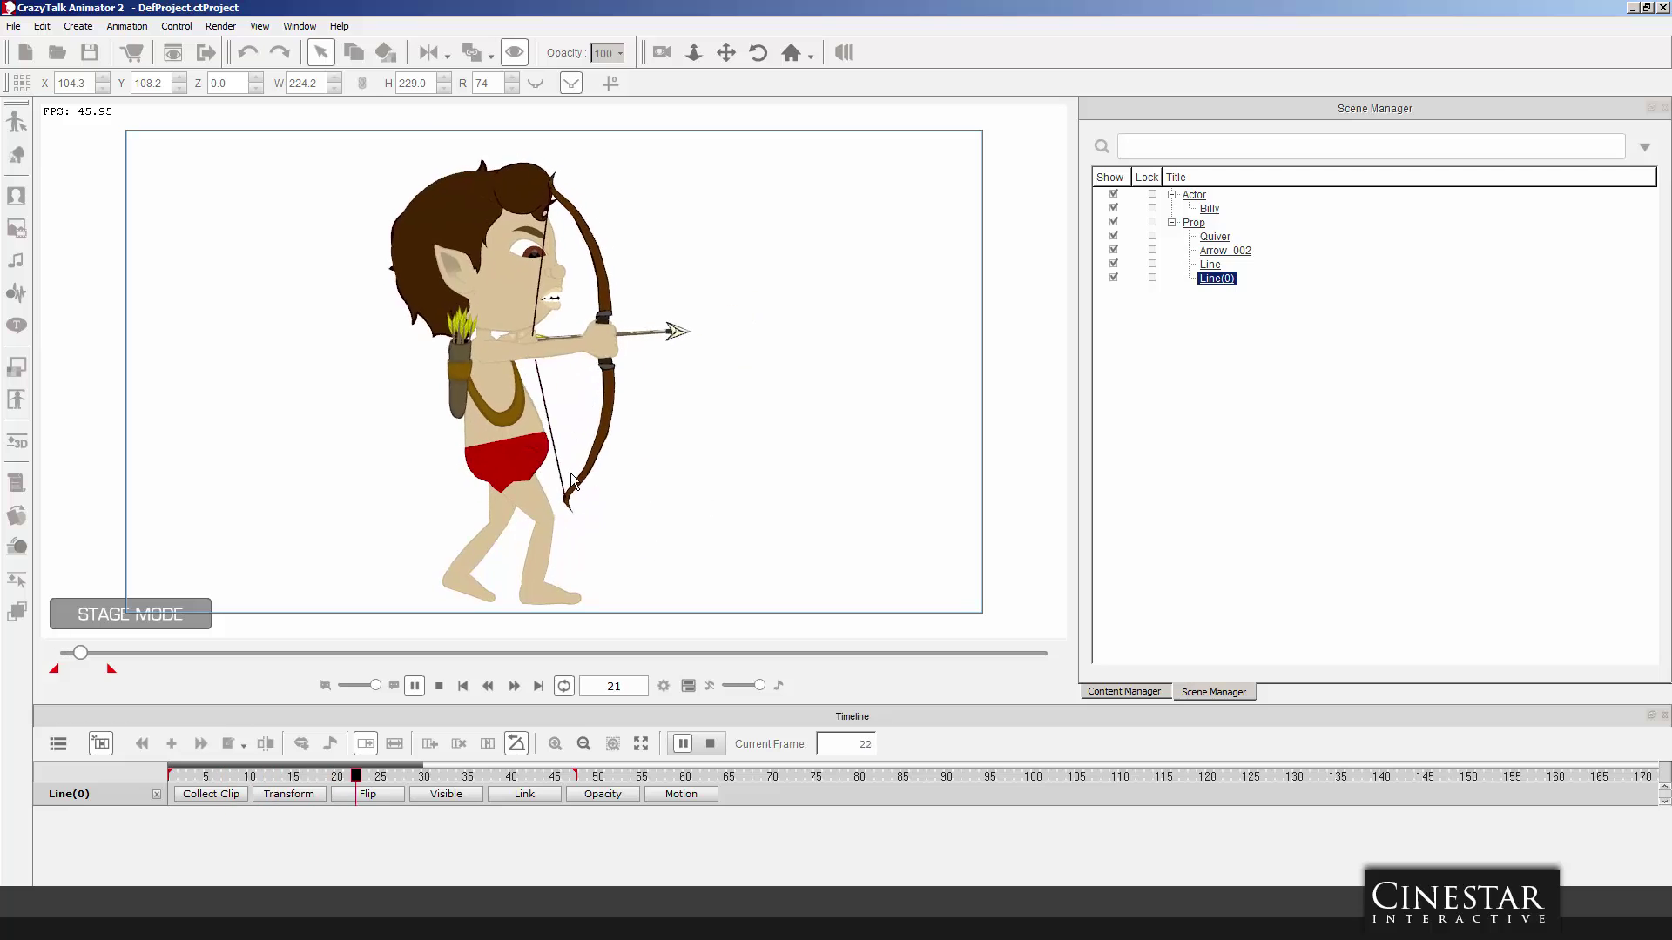
{"action": "left_click", "coordinate": [439, 685]}
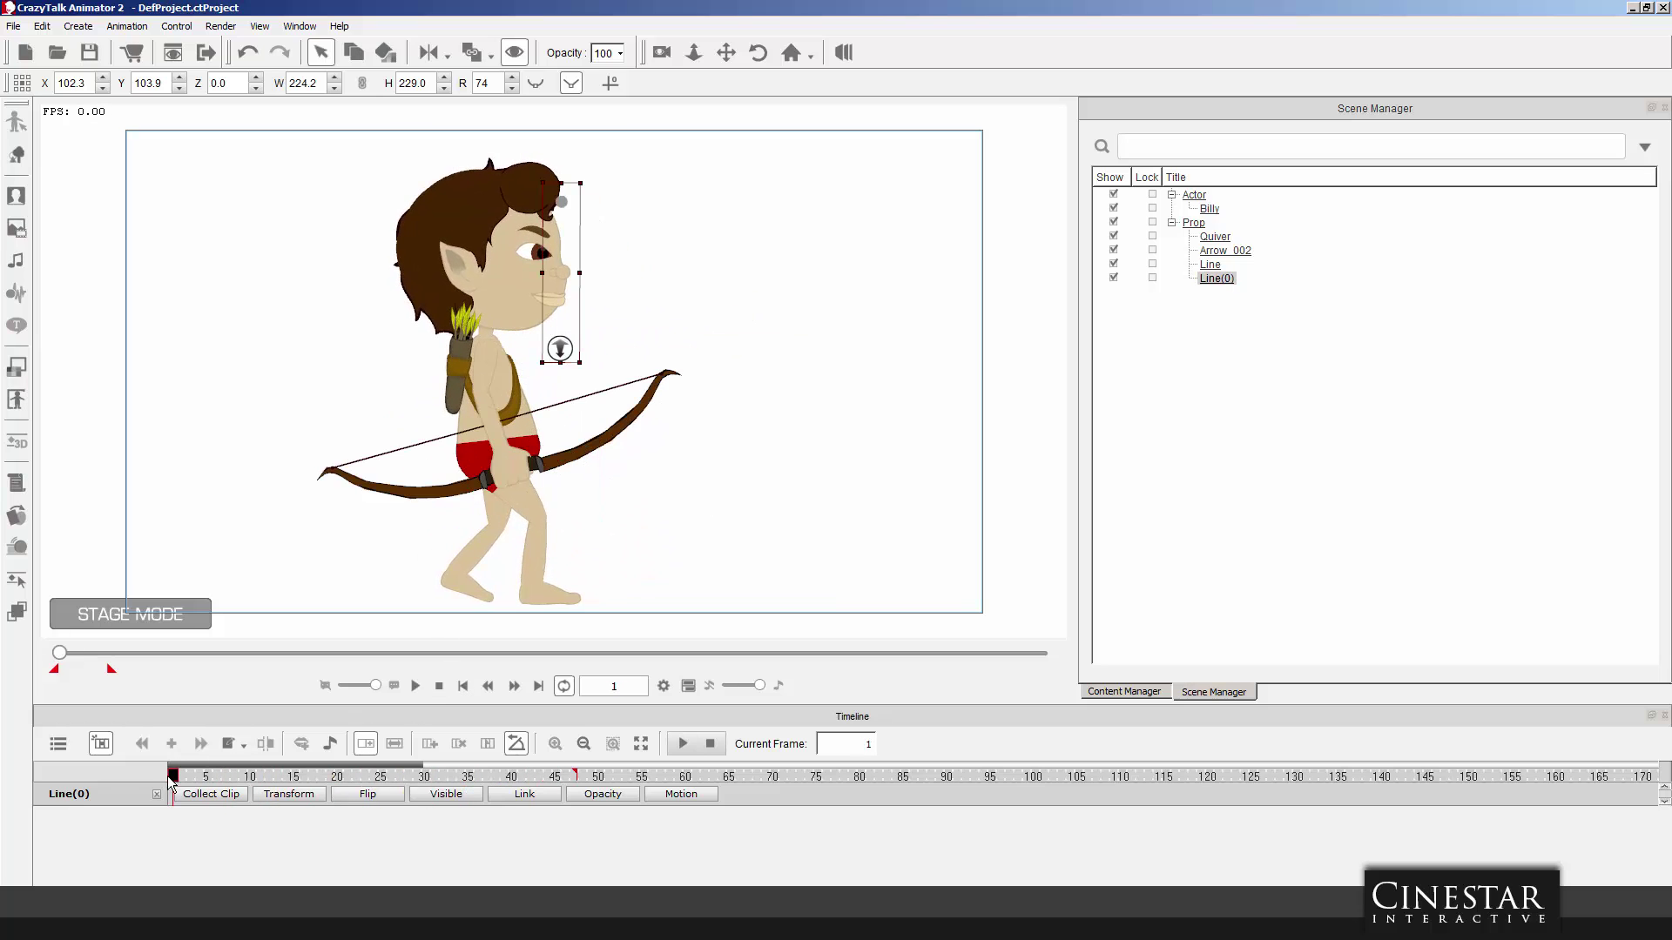
{"action": "mouse_move", "coordinate": [170, 776]}
{"action": "left_mouse_down"}
{"action": "mouse_move", "coordinate": [298, 778]}
{"action": "mouse_move", "coordinate": [162, 774]}
{"action": "left_mouse_up"}
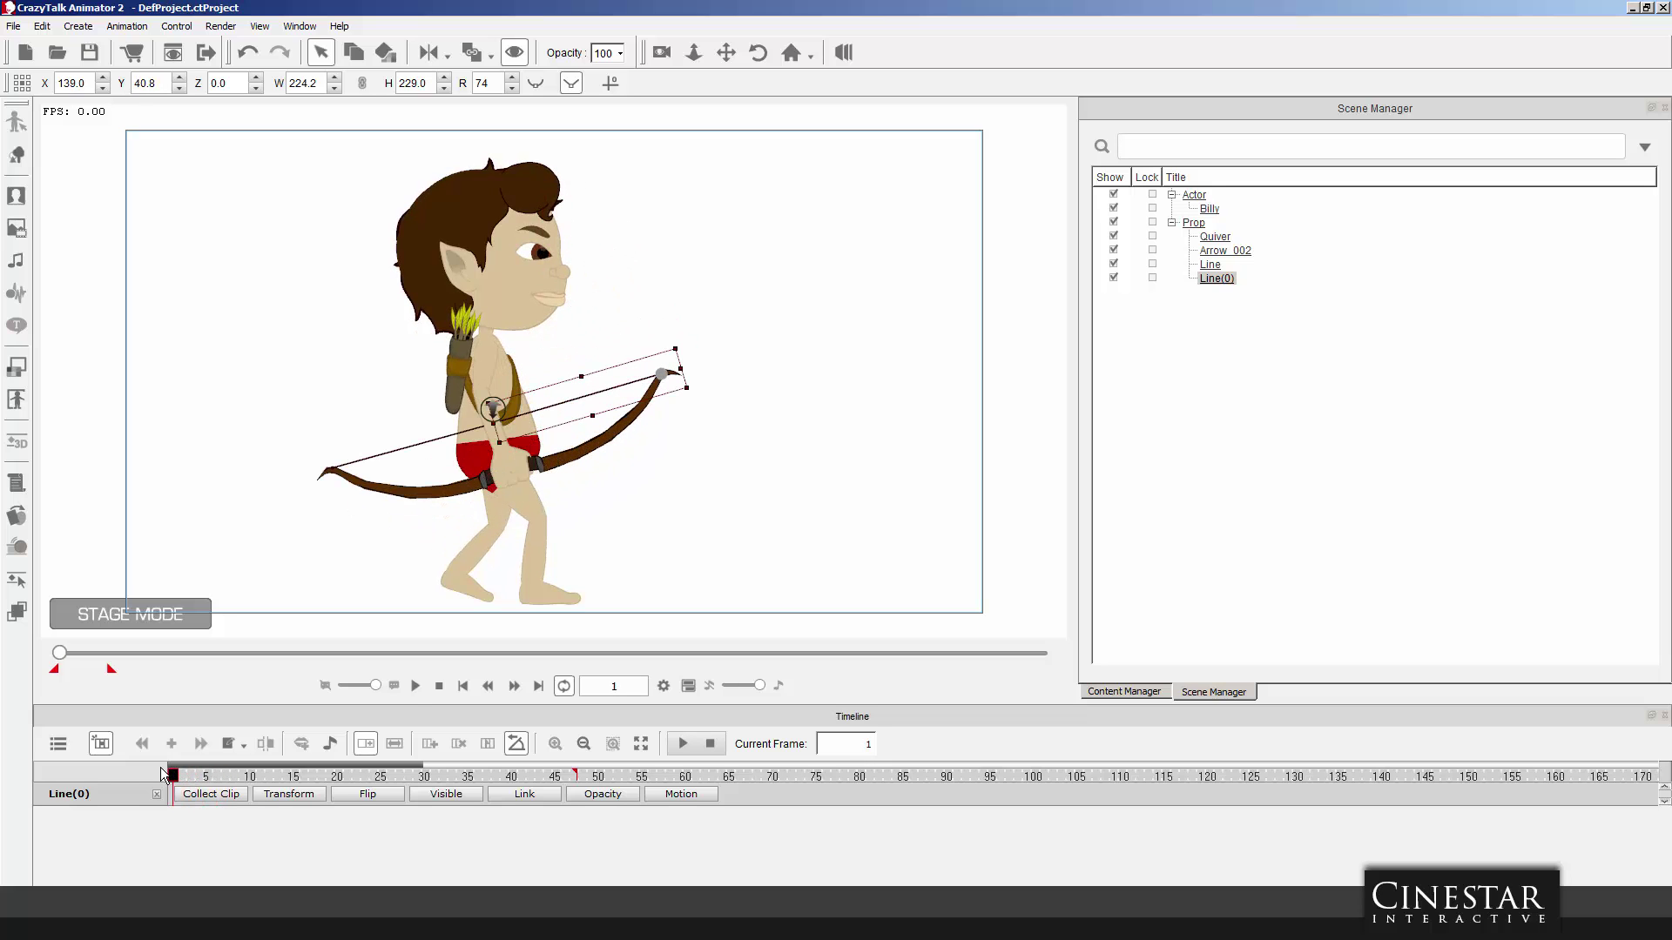
{"action": "left_click", "coordinate": [410, 685]}
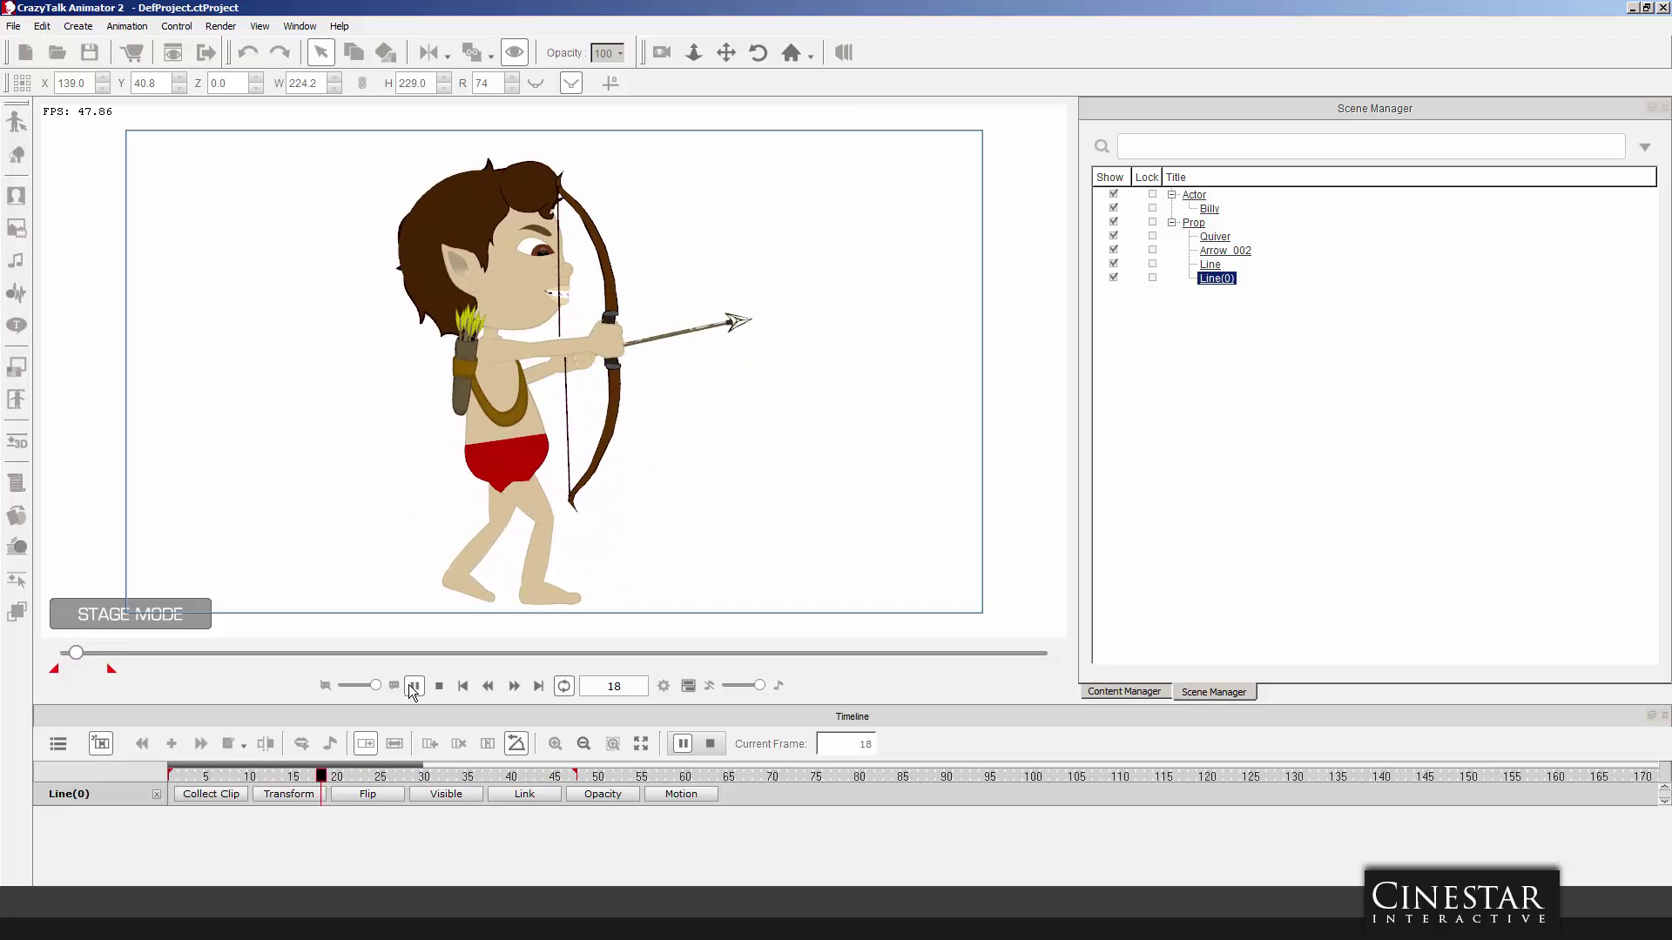
{"action": "left_click", "coordinate": [438, 686]}
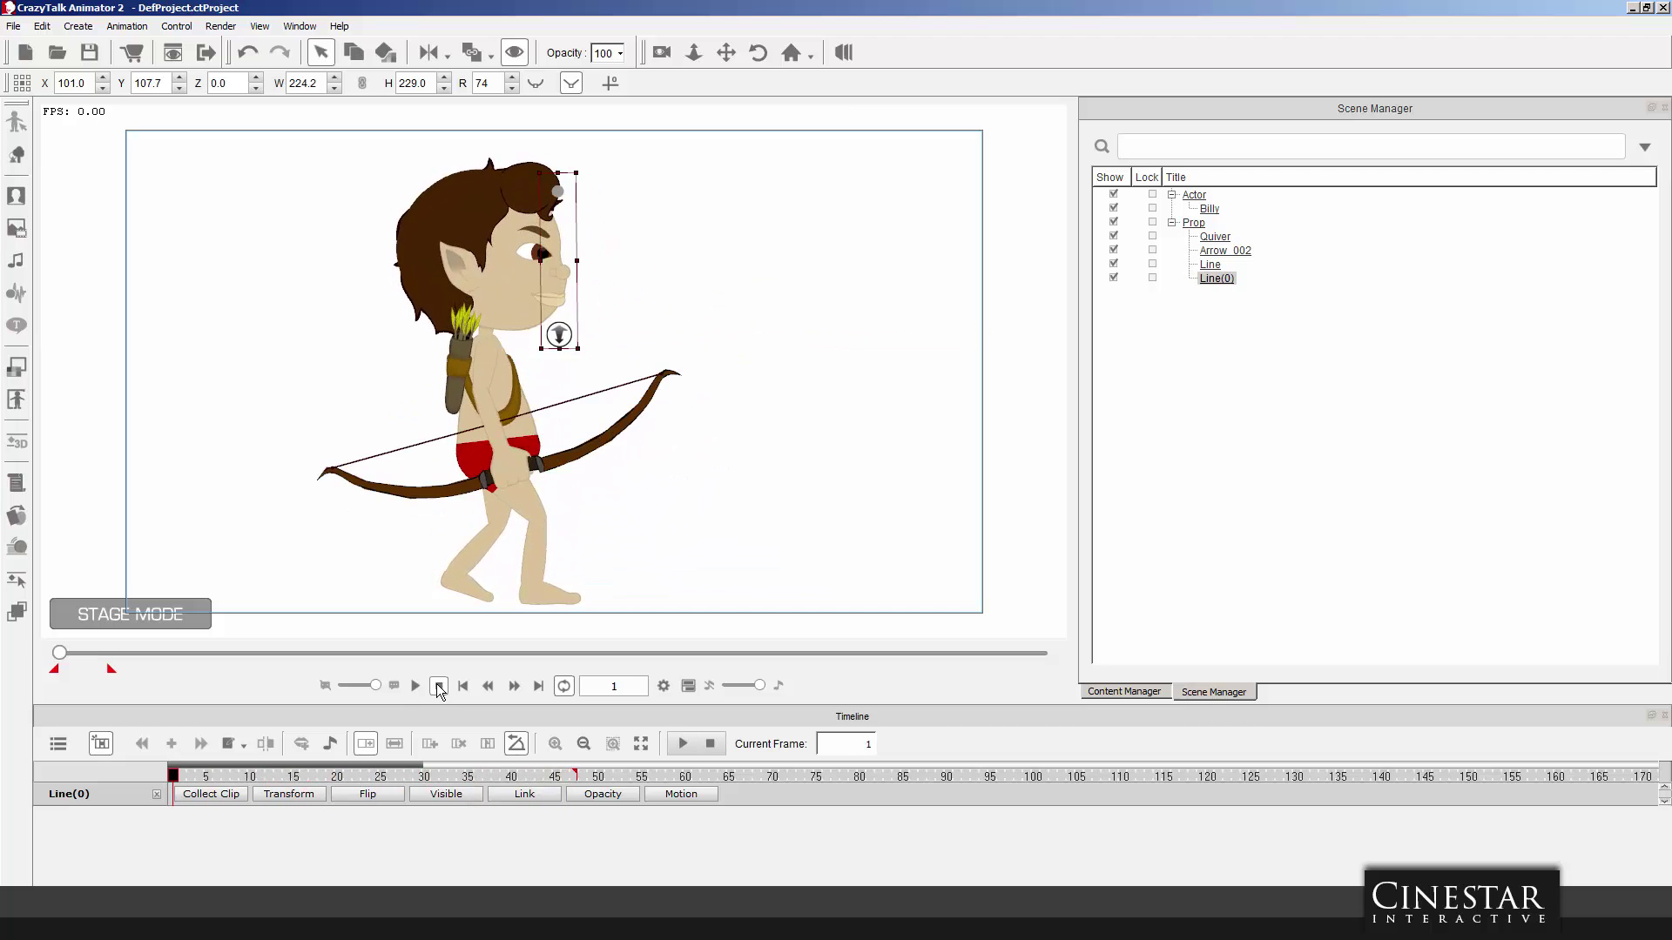
At frame 22, shorten the upper string prop, Line(0), to a height of 214.0 so it ends at the arrow.
{"action": "left_click_drag", "start_coordinate": [177, 766], "coordinate": [260, 774]}
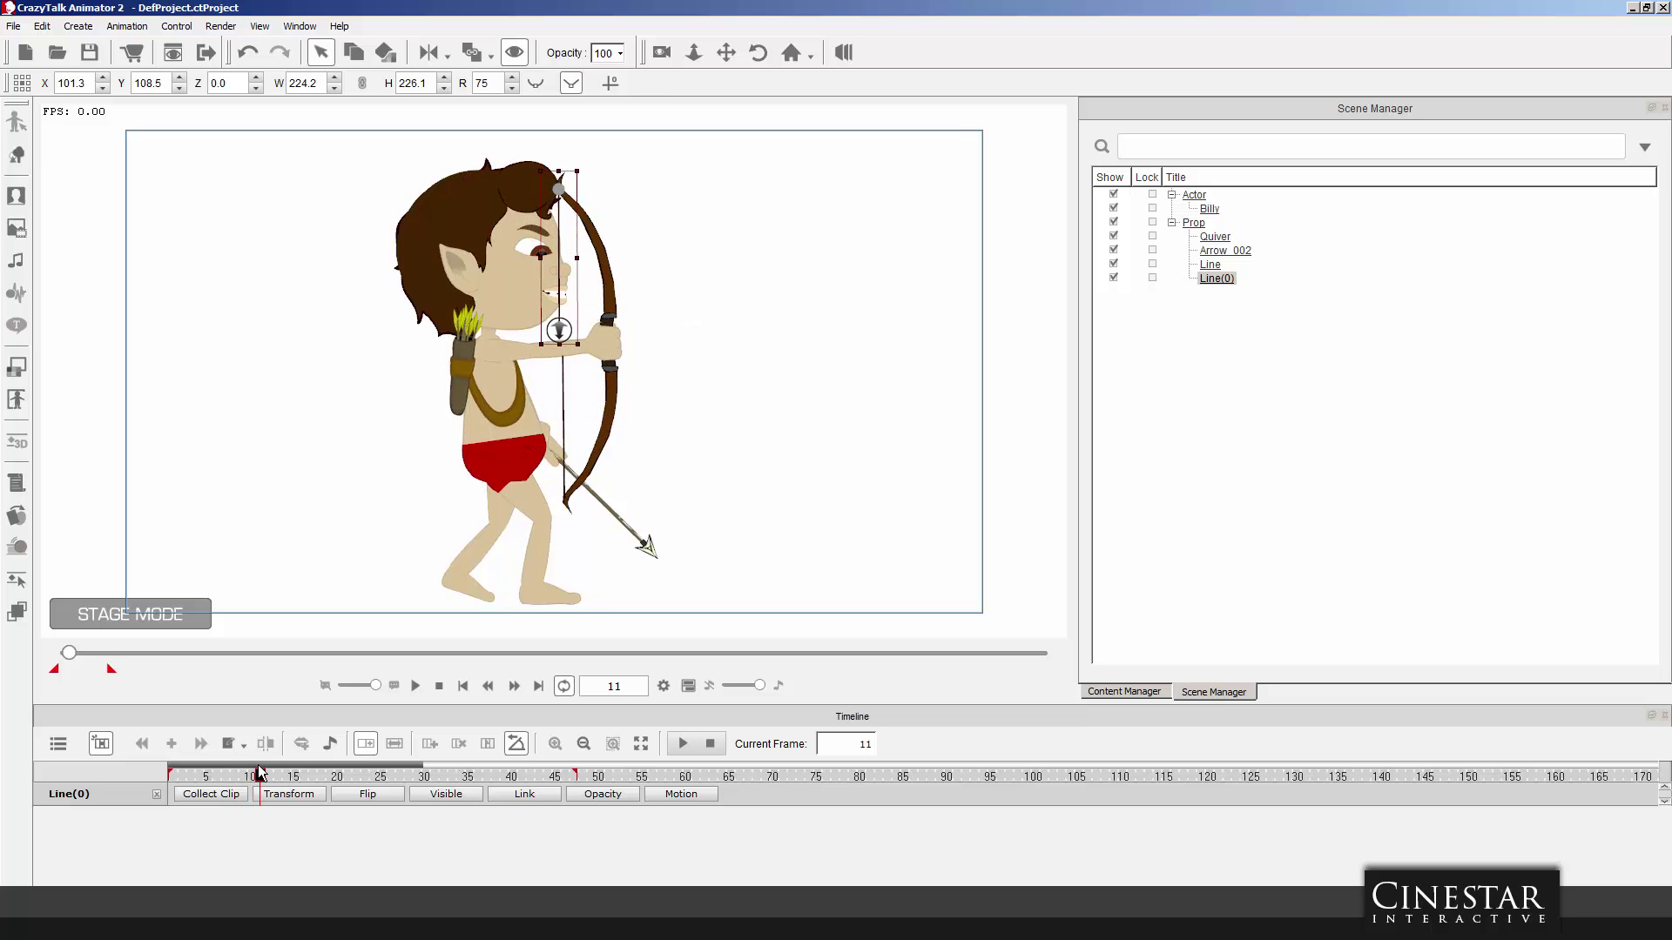
{"action": "left_click", "coordinate": [735, 474]}
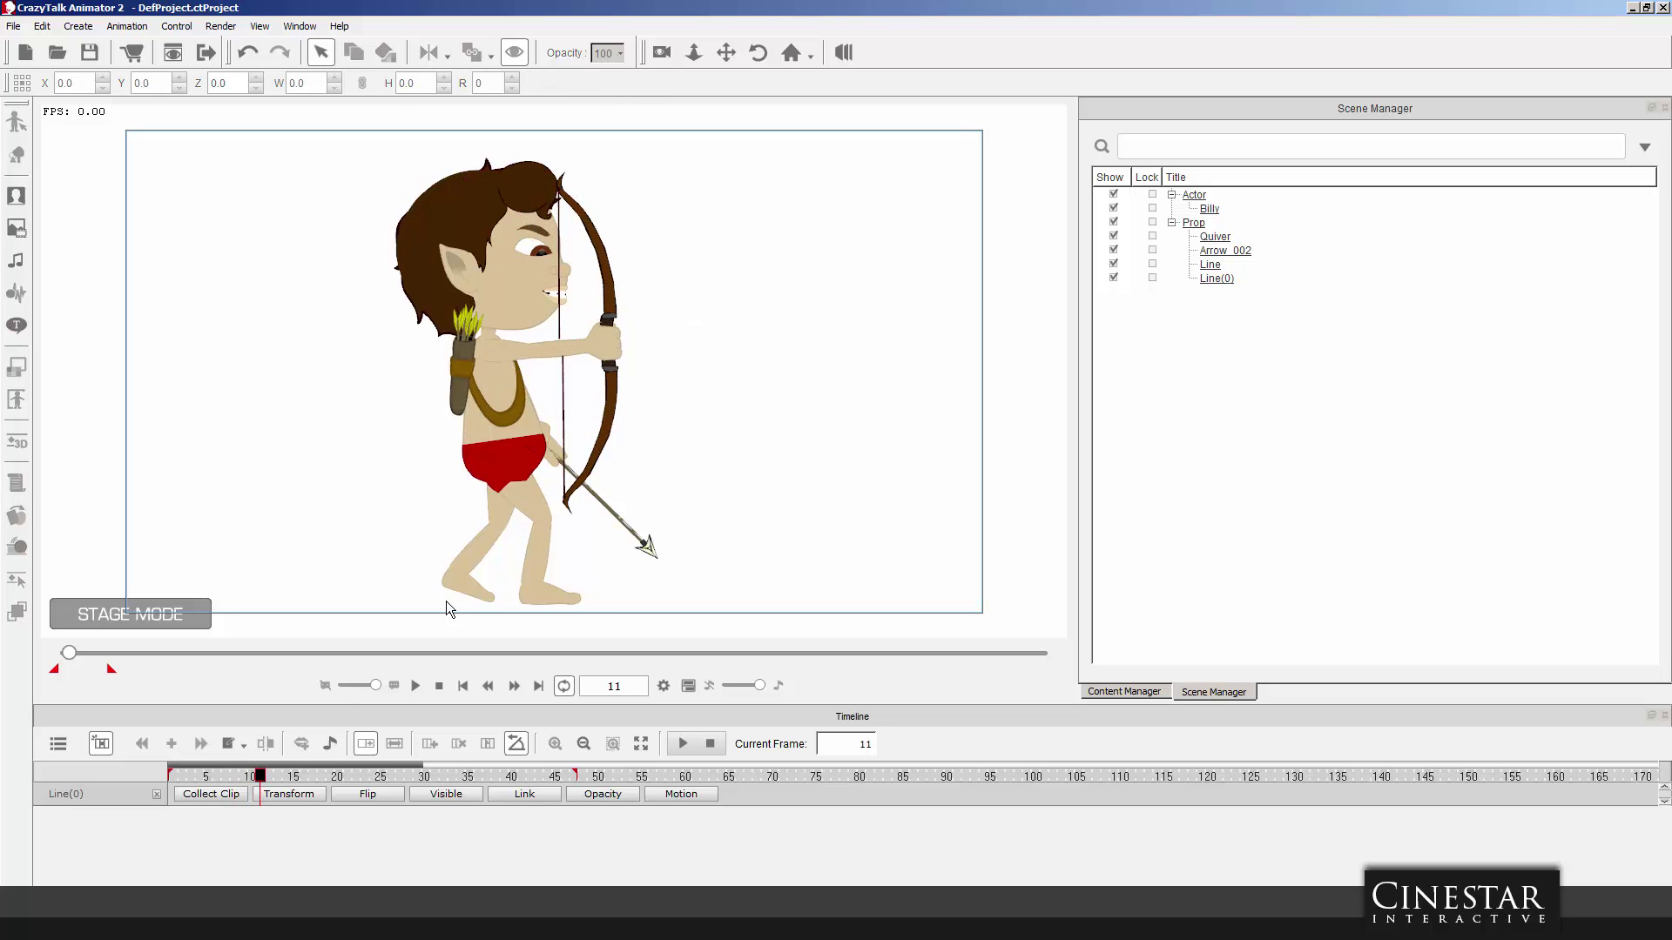
{"action": "left_click_drag", "start_coordinate": [275, 776], "coordinate": [352, 771]}
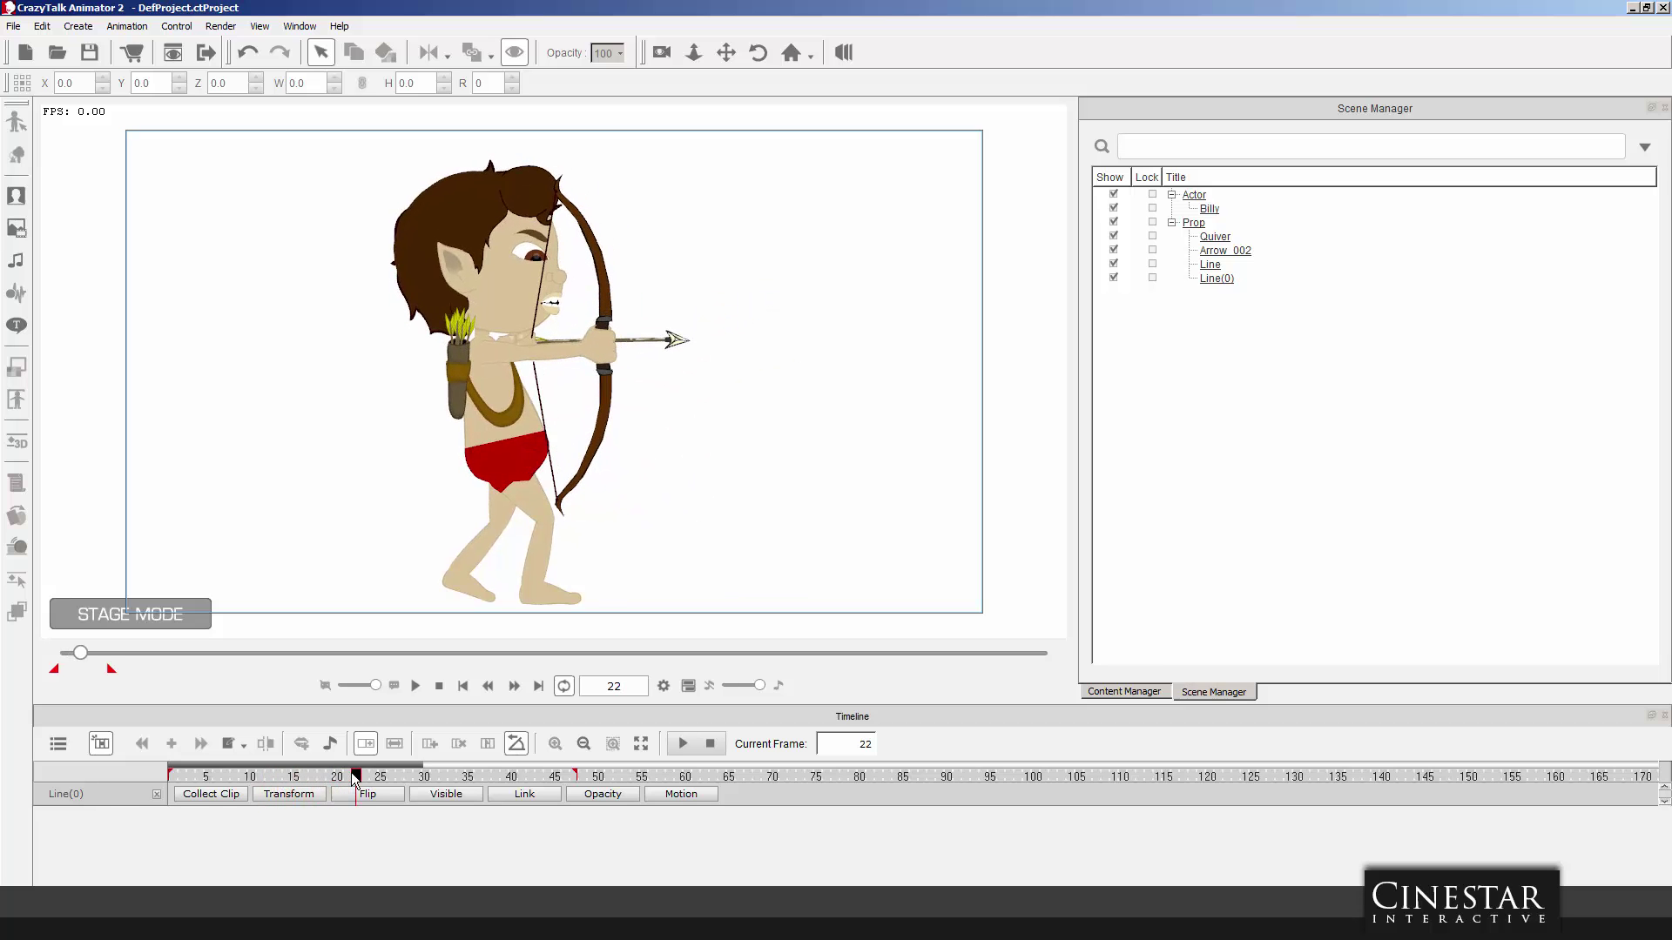
{"action": "left_click", "coordinate": [537, 318]}
{"action": "left_click", "coordinate": [1219, 279]}
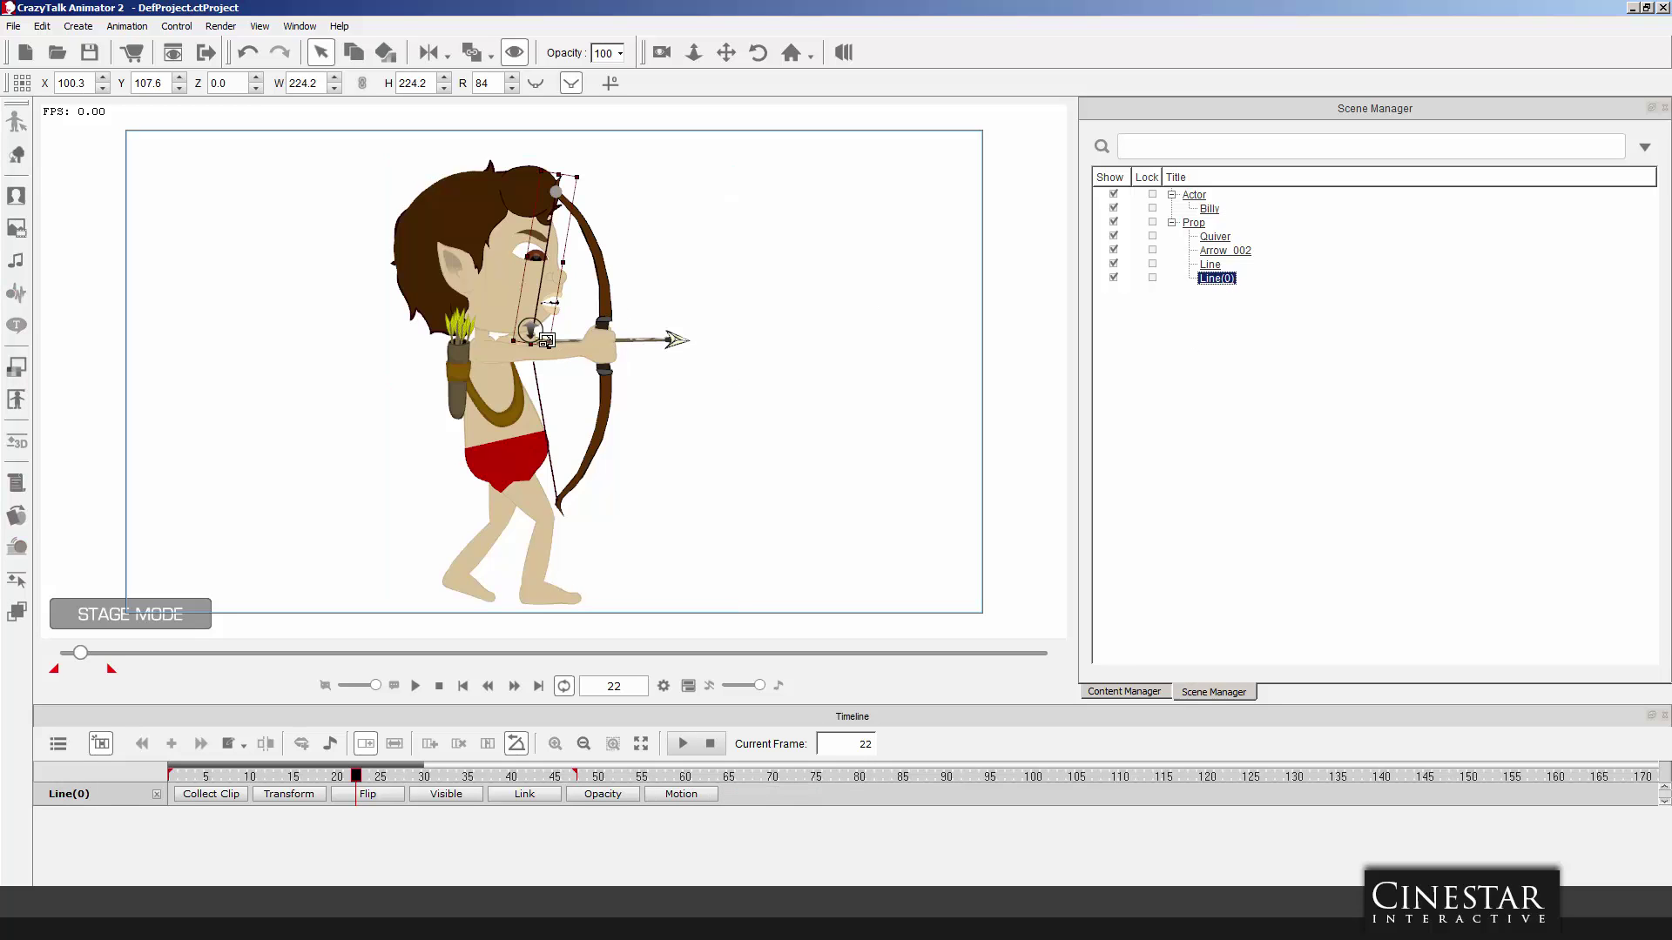
{"action": "left_click_drag", "start_coordinate": [533, 340], "coordinate": [533, 334]}
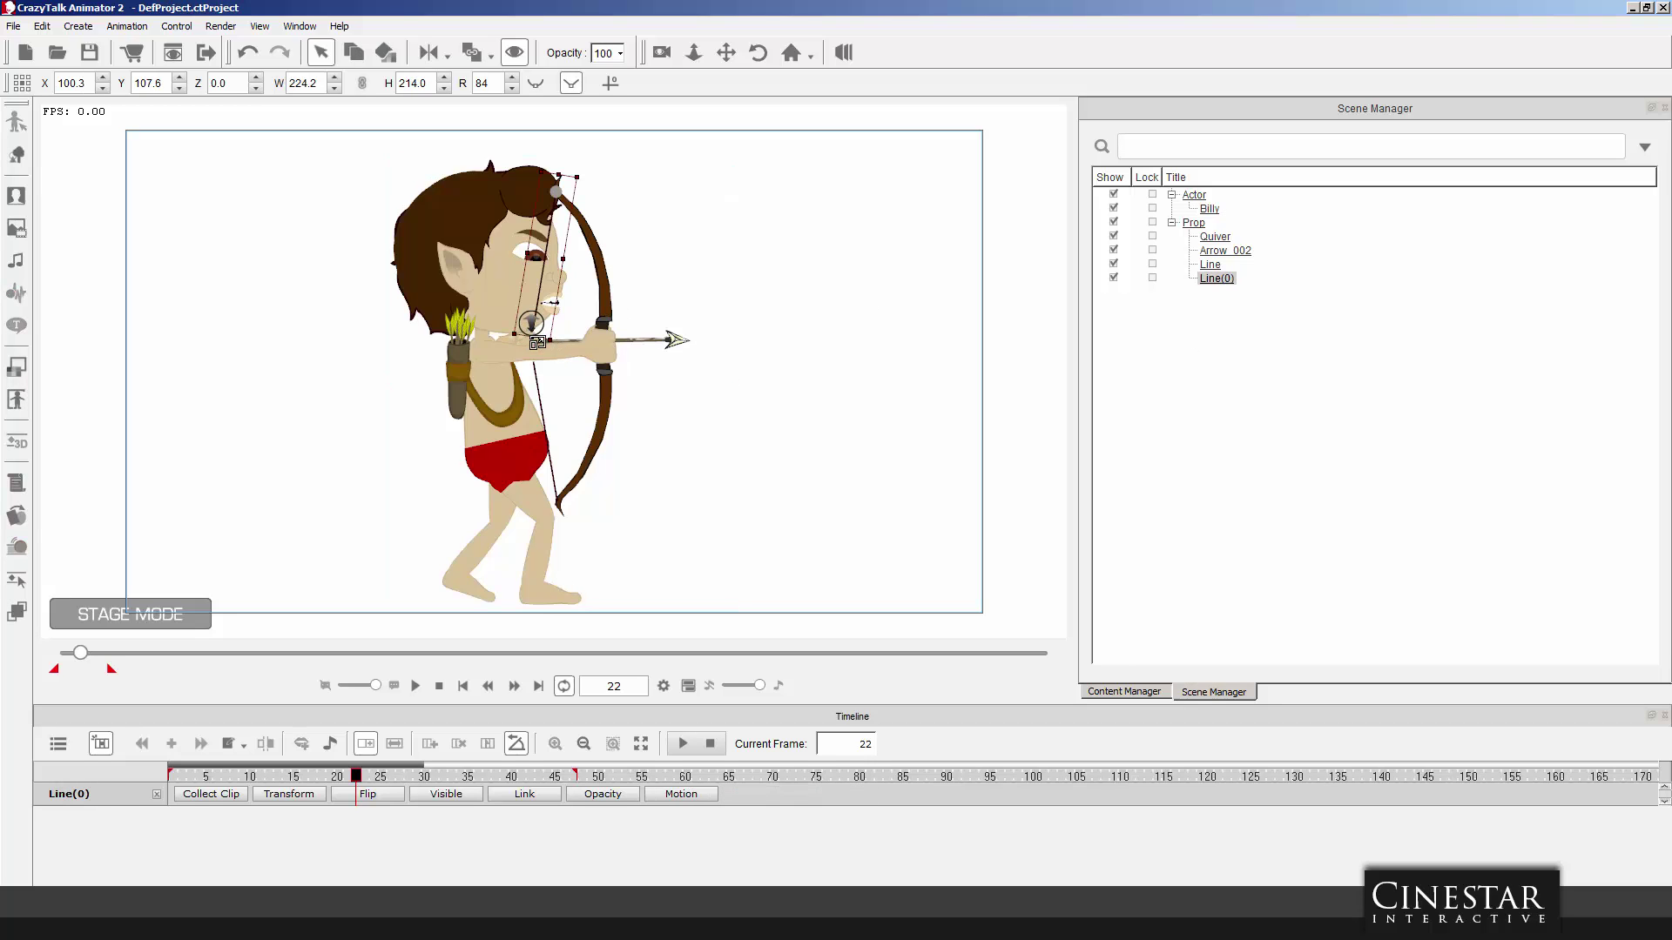
Stretch the upper string's inner end downward at frame 18, and to a height of 230.6 at frame 39.
{"action": "left_click_drag", "start_coordinate": [356, 771], "coordinate": [323, 772]}
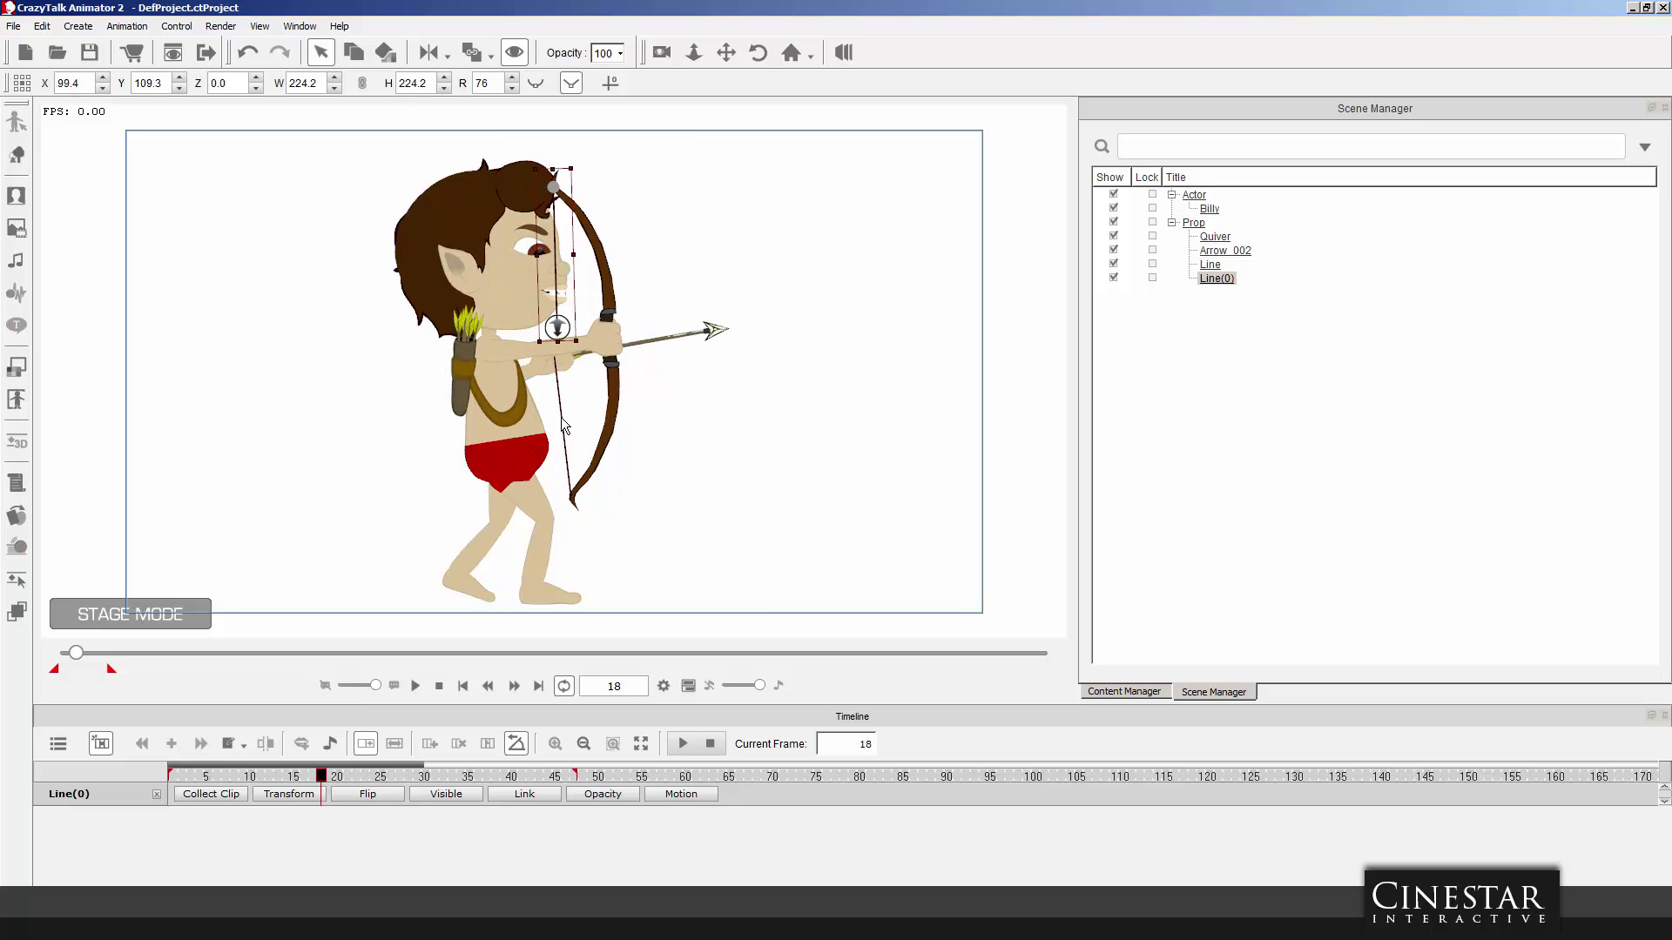
{"action": "left_click_drag", "start_coordinate": [561, 342], "coordinate": [562, 348]}
{"action": "left_click_drag", "start_coordinate": [321, 775], "coordinate": [503, 782]}
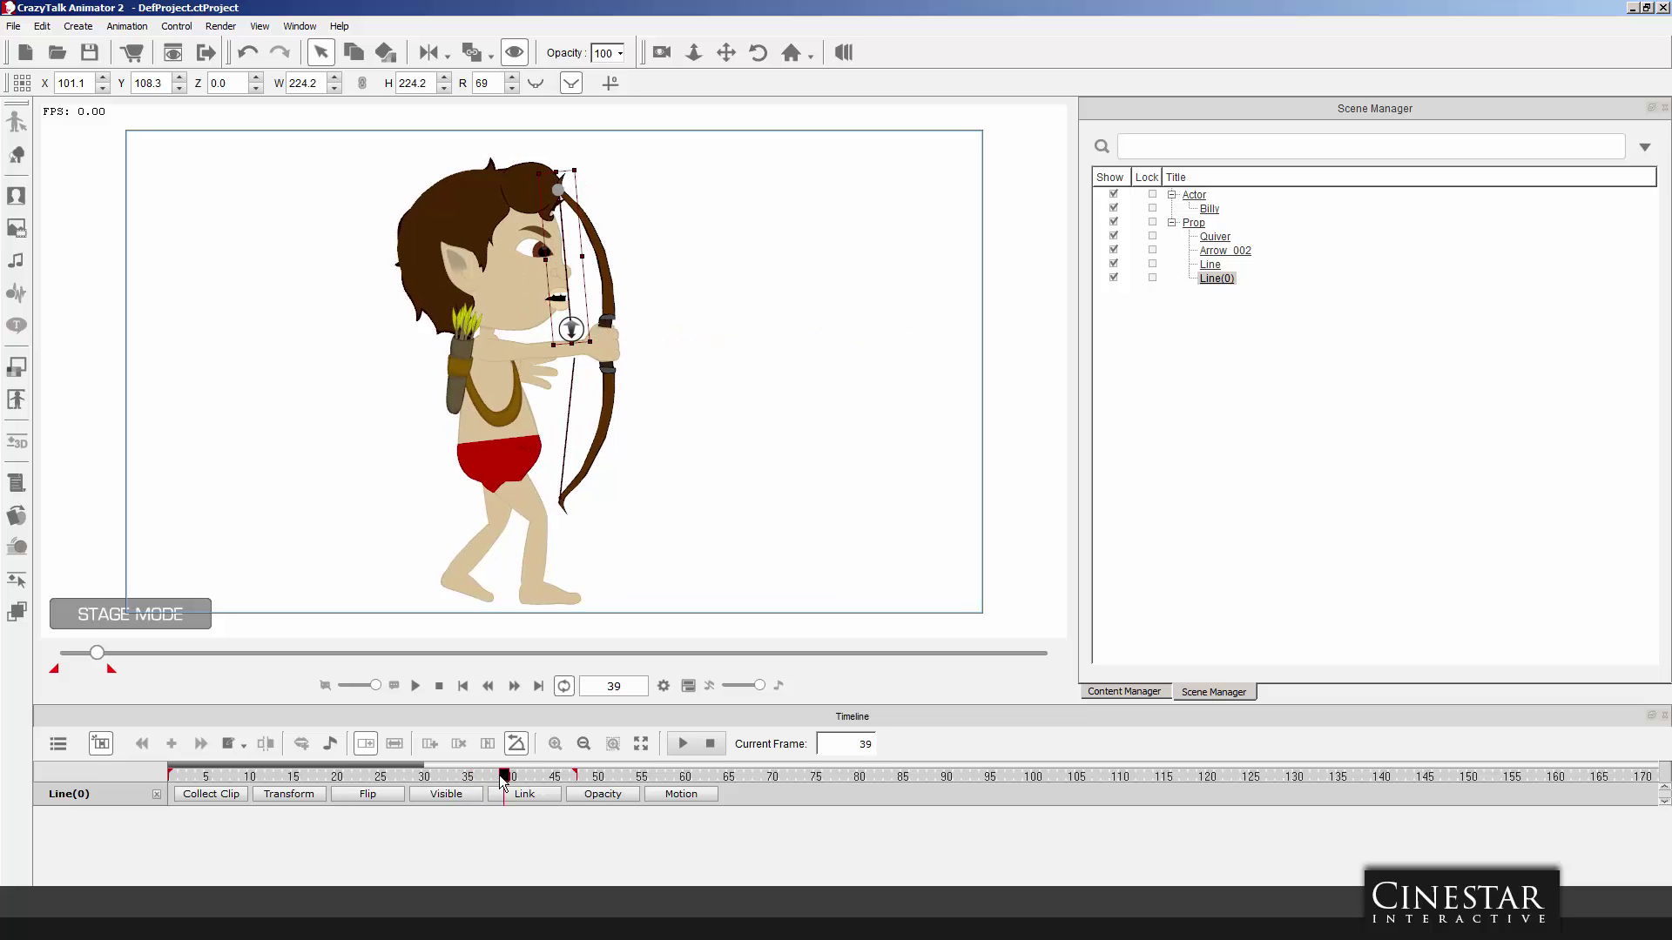
{"action": "left_click_drag", "start_coordinate": [575, 339], "coordinate": [576, 344]}
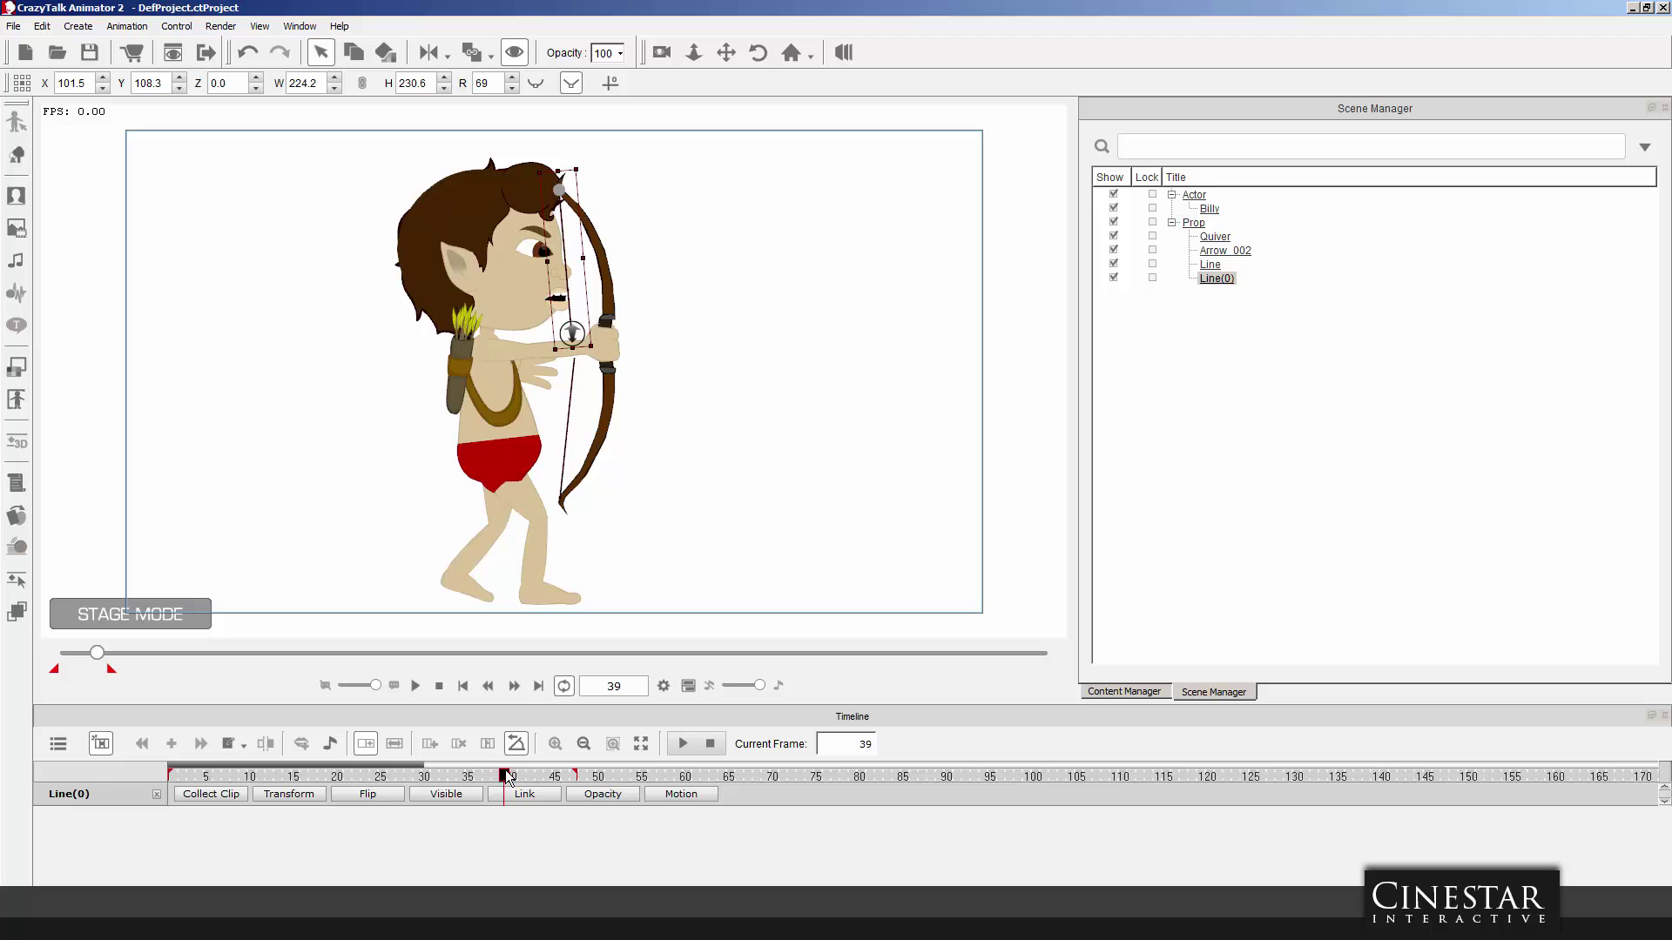
Play the animation to review the adjusted bowstring, stop playback, and deselect the upper string.
{"action": "left_click", "coordinate": [454, 685]}
{"action": "left_click", "coordinate": [417, 686]}
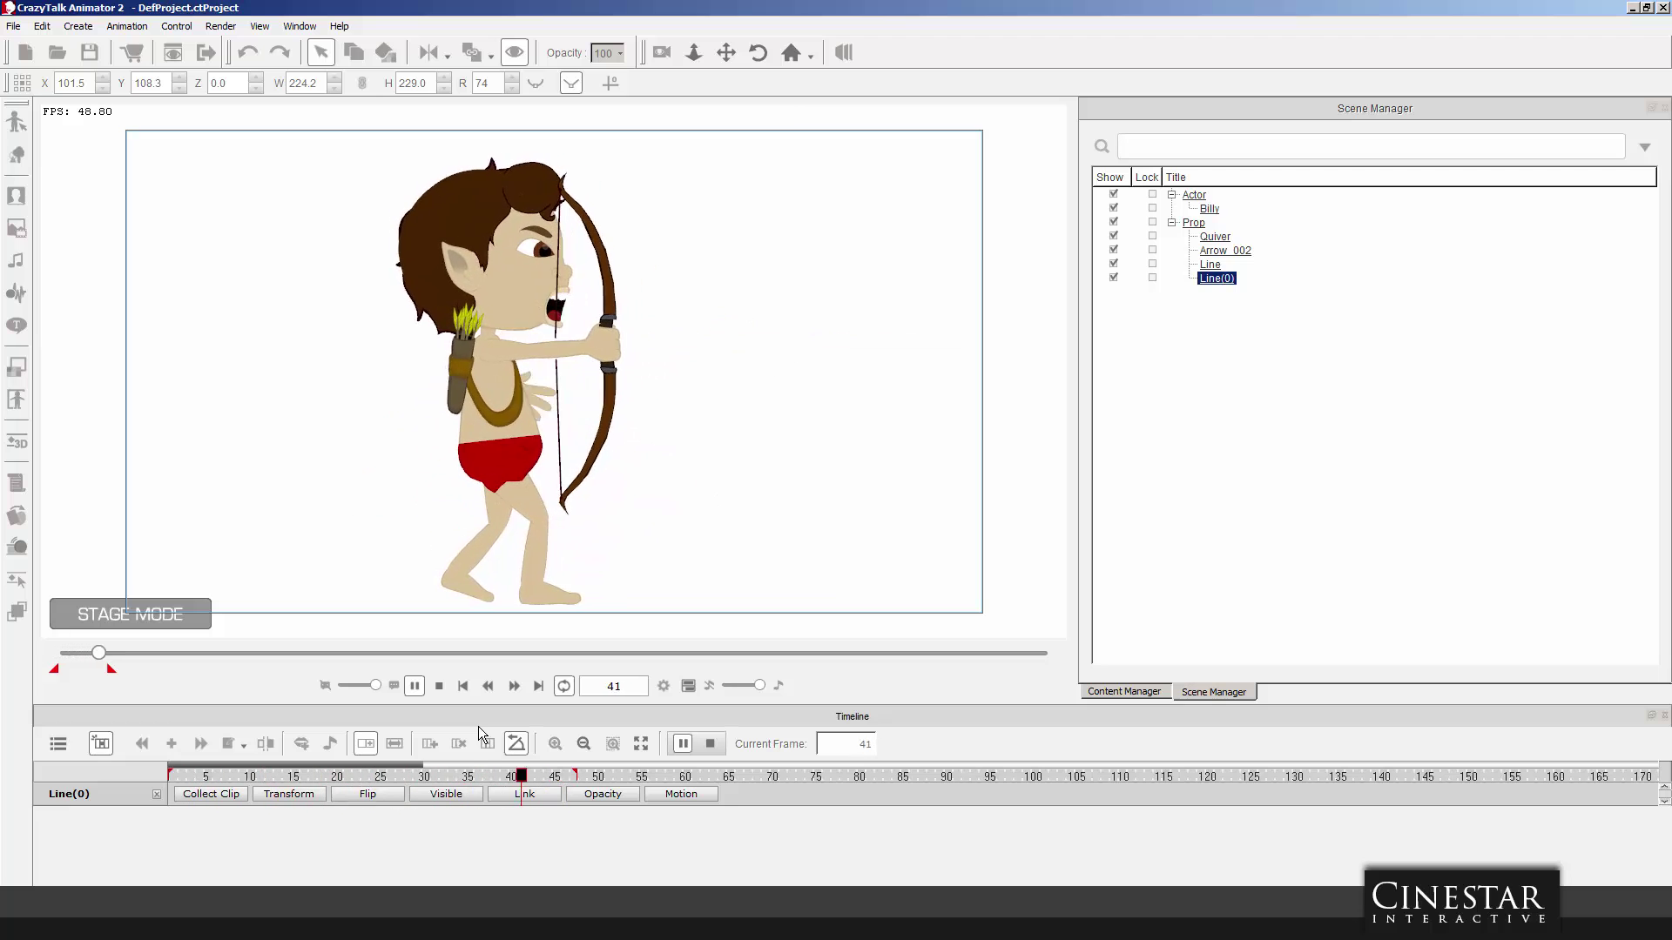
{"action": "left_click", "coordinate": [440, 688]}
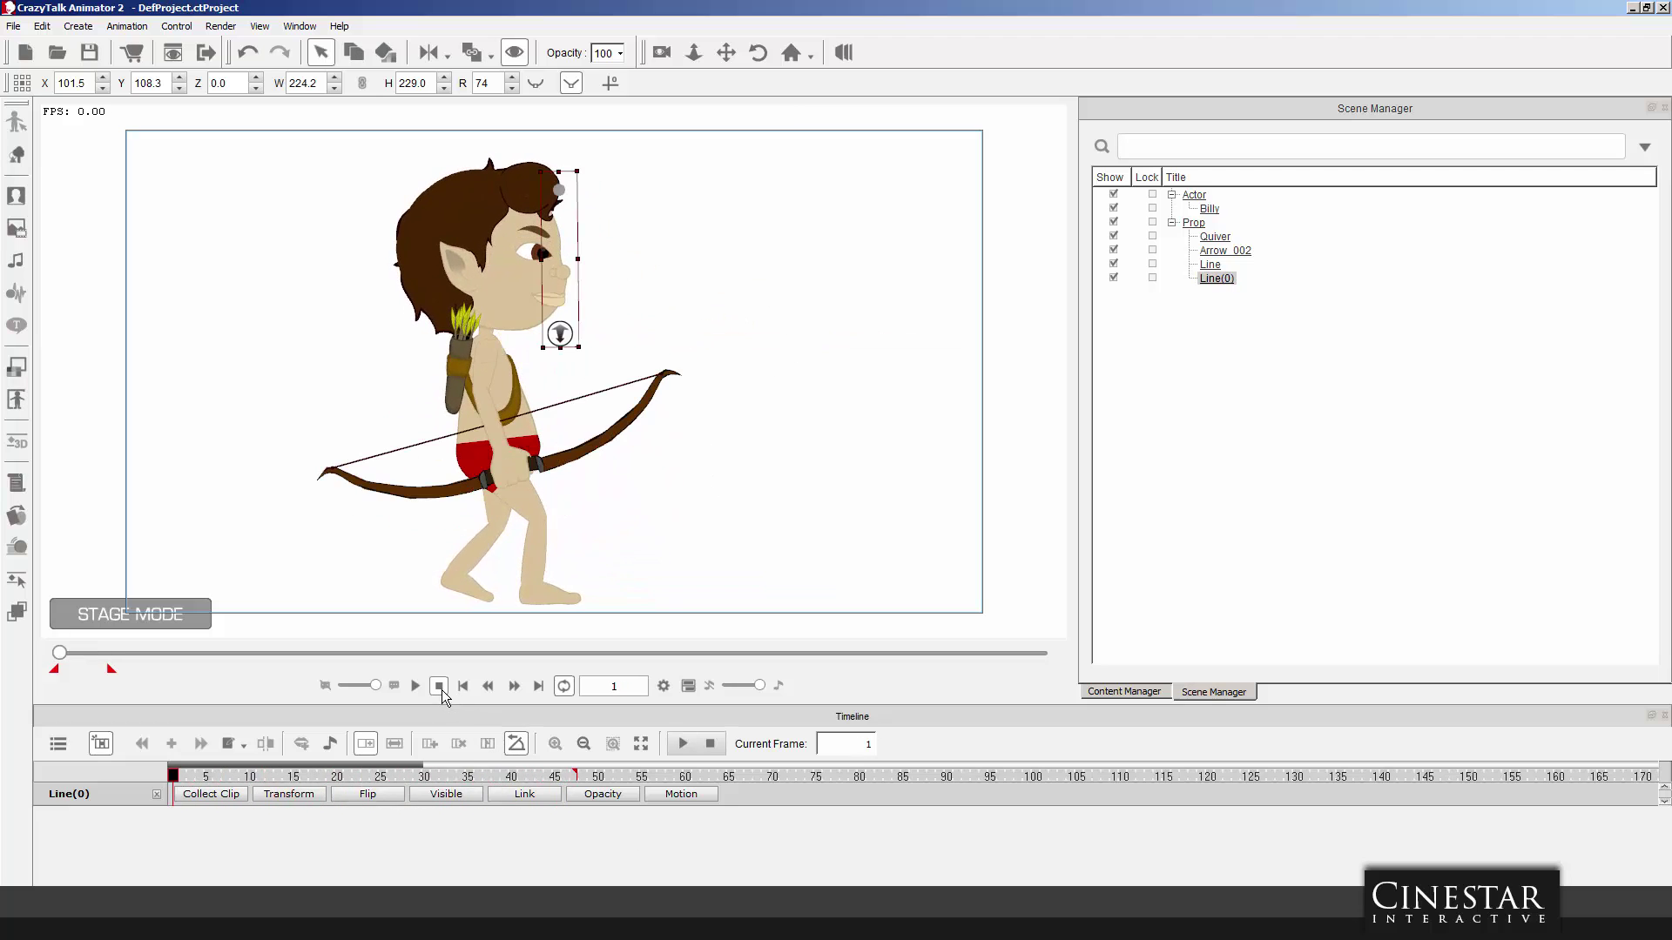
{"action": "left_click", "coordinate": [746, 563]}
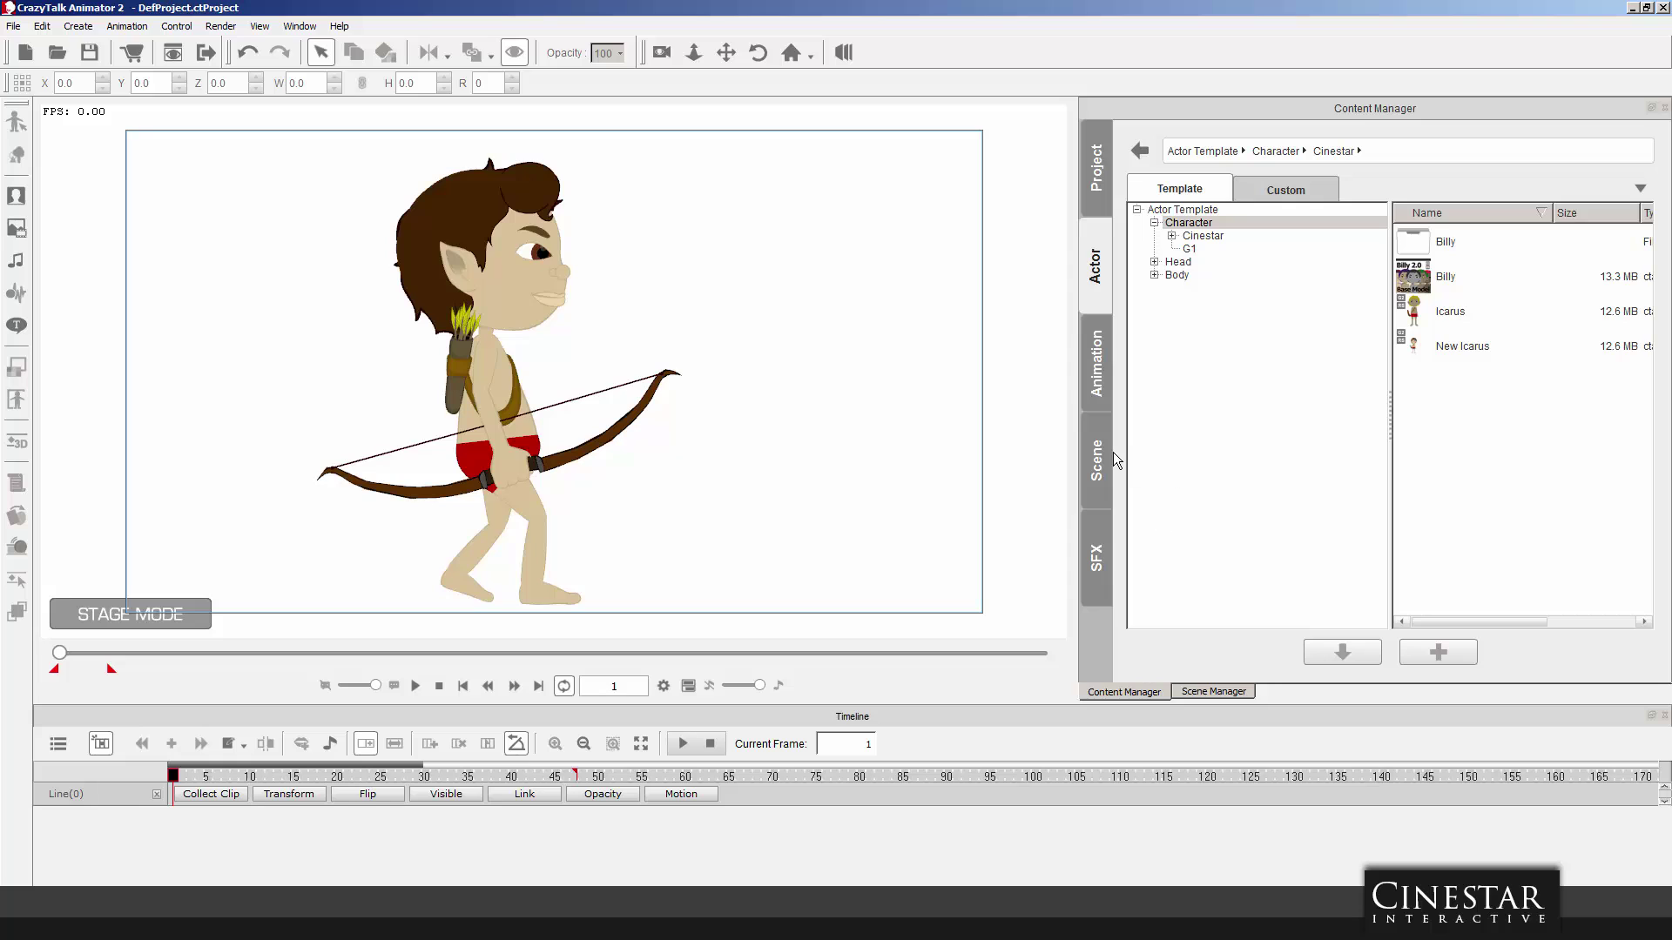
Examine the scene library's Image Layer, Outdoor Scene and Park props, including Flora and its Bushes, for background scenery.
{"action": "left_click", "coordinate": [1099, 453]}
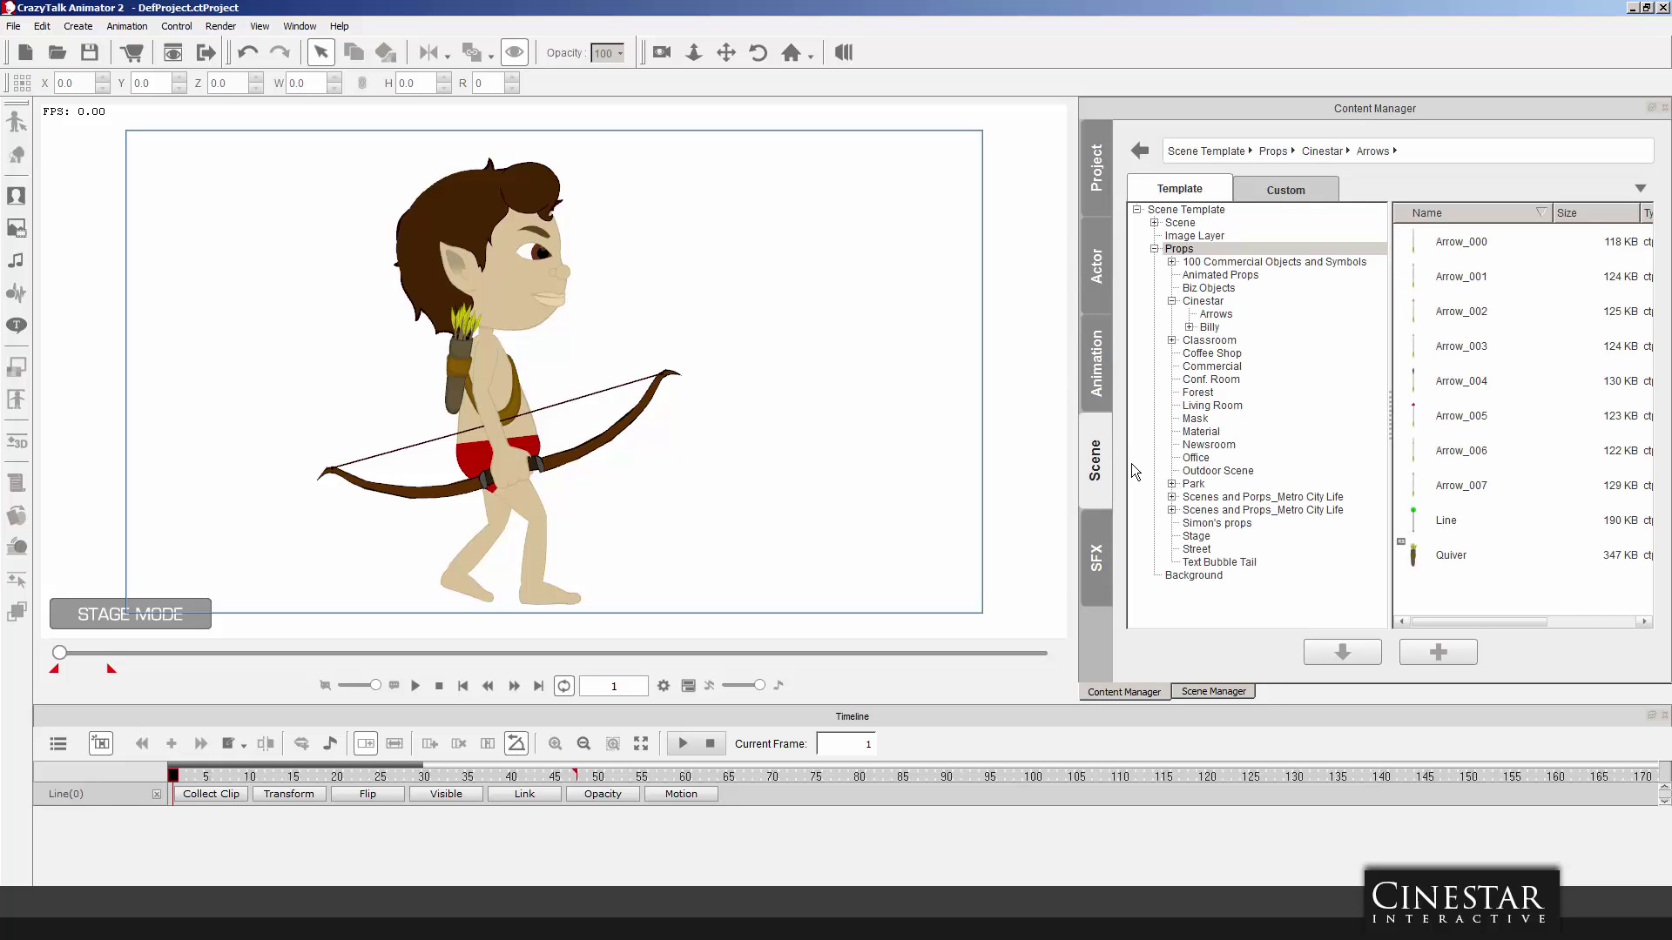
{"action": "left_click", "coordinate": [1181, 236]}
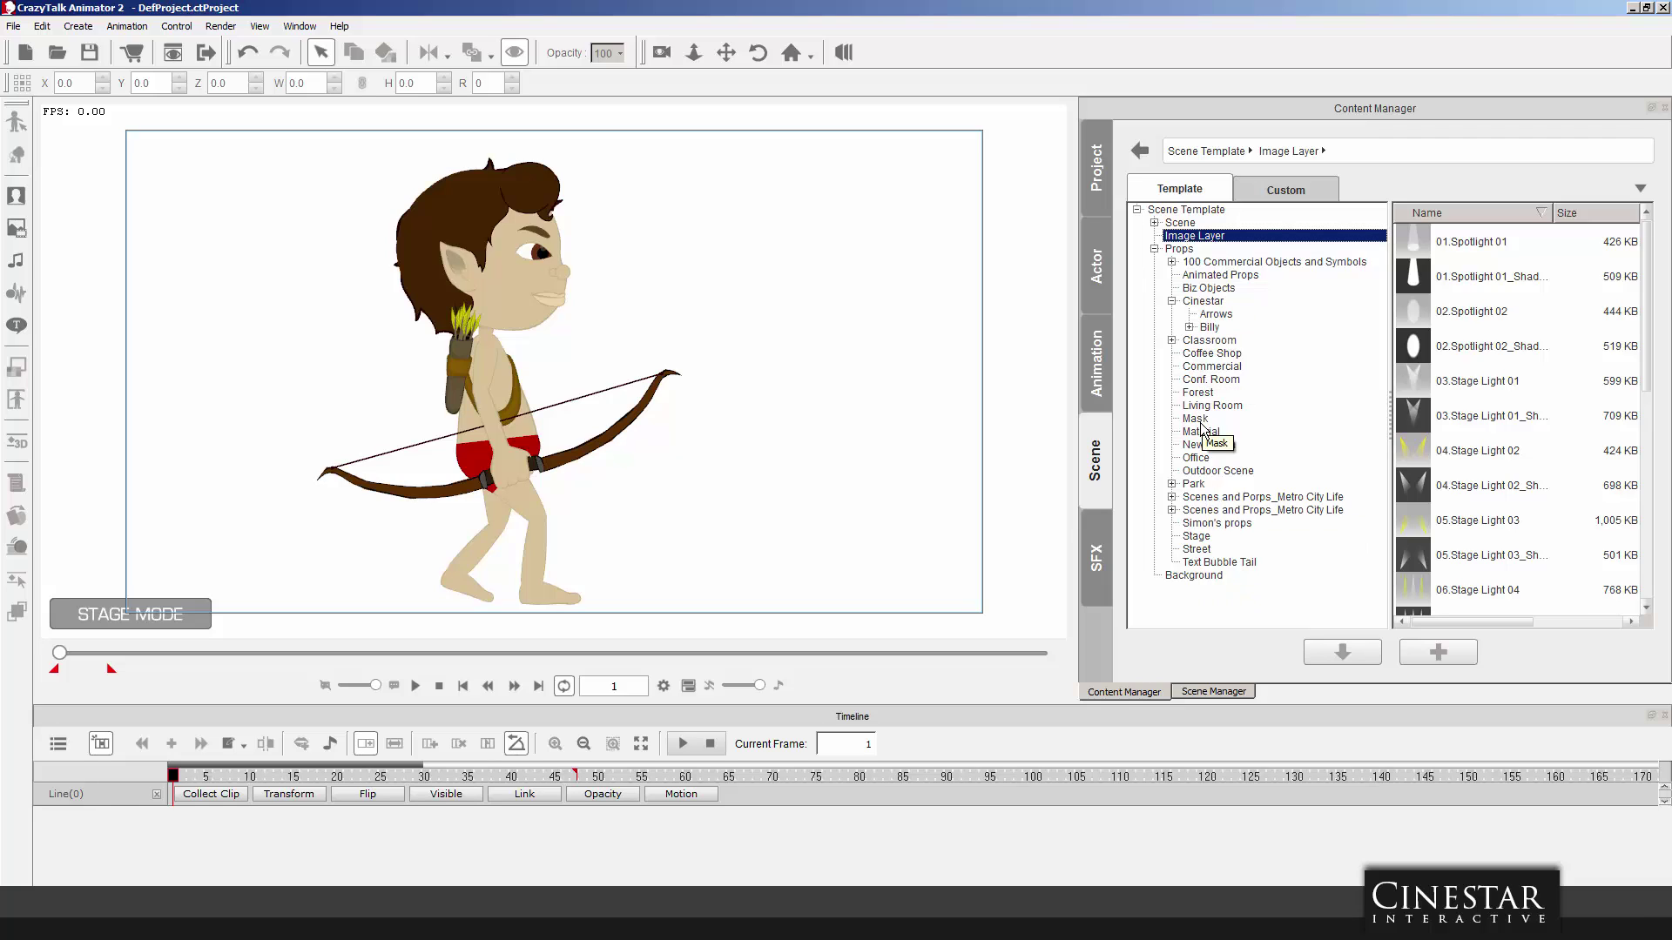
{"action": "left_click", "coordinate": [1214, 471]}
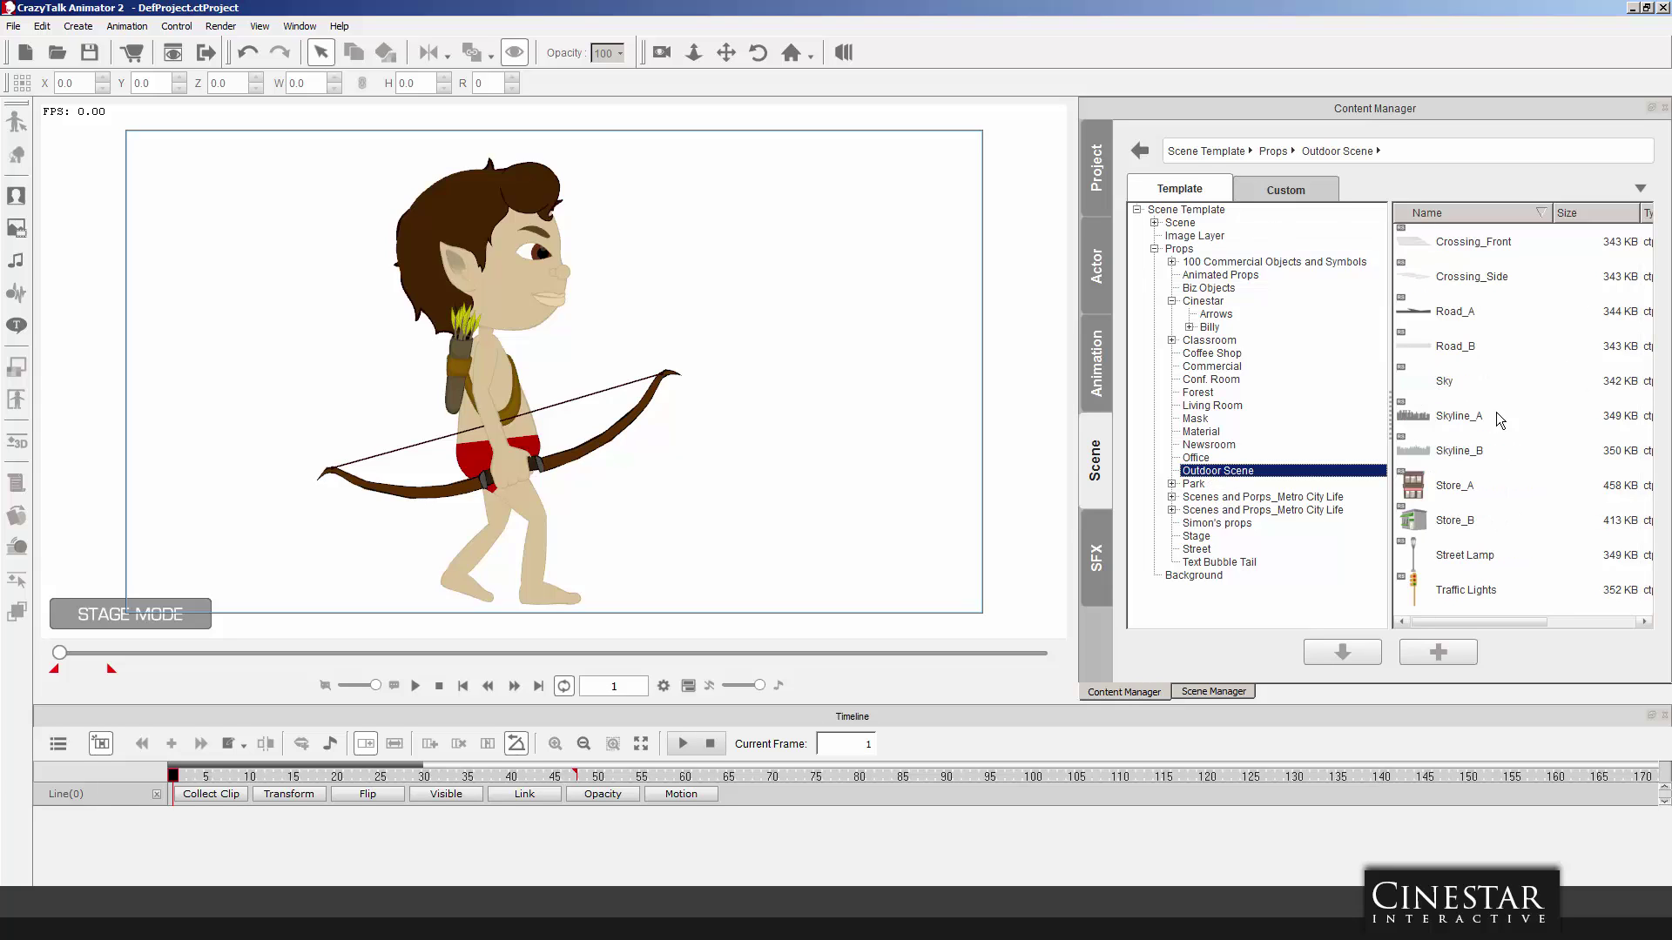
{"action": "left_click", "coordinate": [1478, 462]}
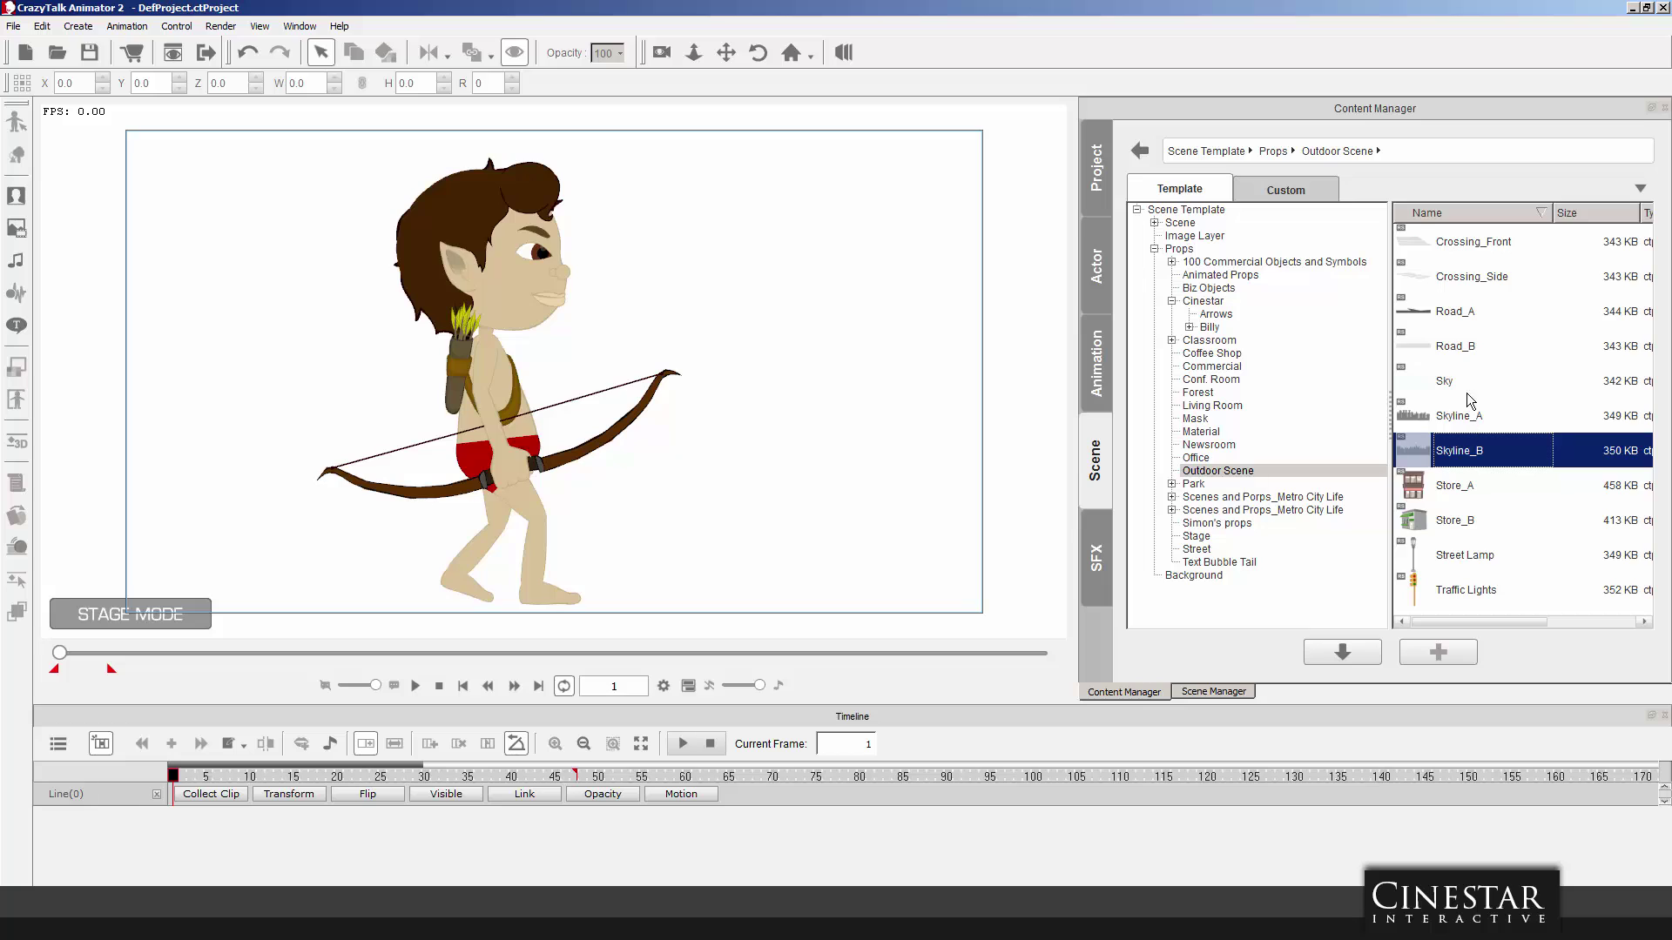
{"action": "left_click", "coordinate": [1448, 423]}
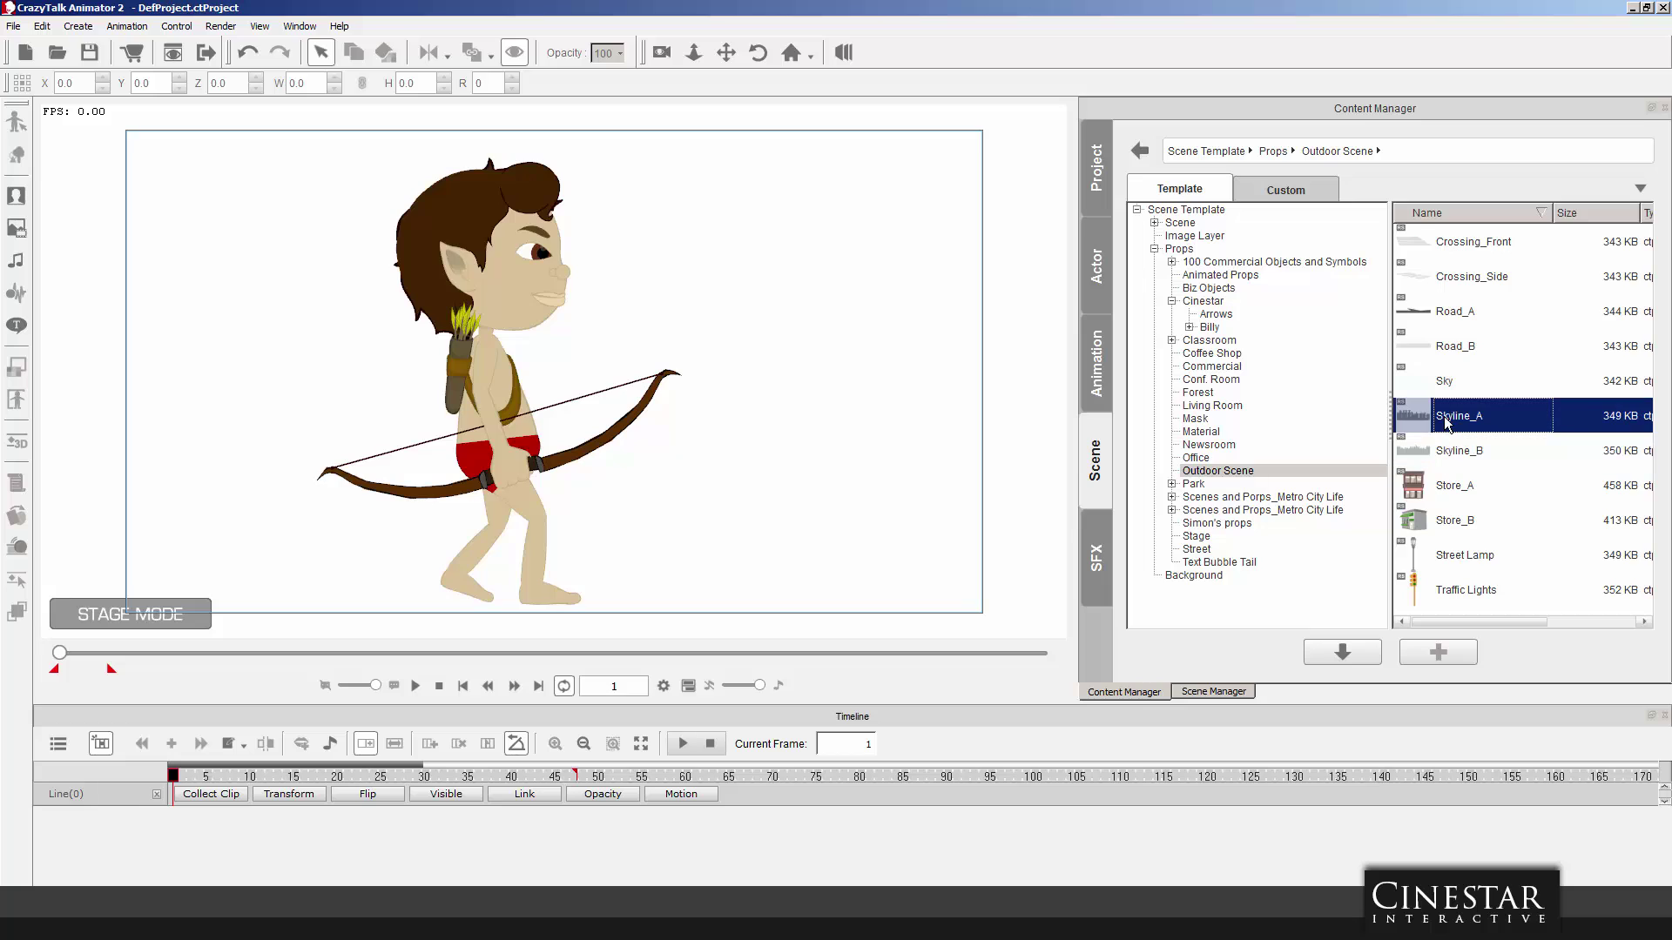
{"action": "left_click", "coordinate": [1202, 485]}
{"action": "left_click", "coordinate": [1172, 484]}
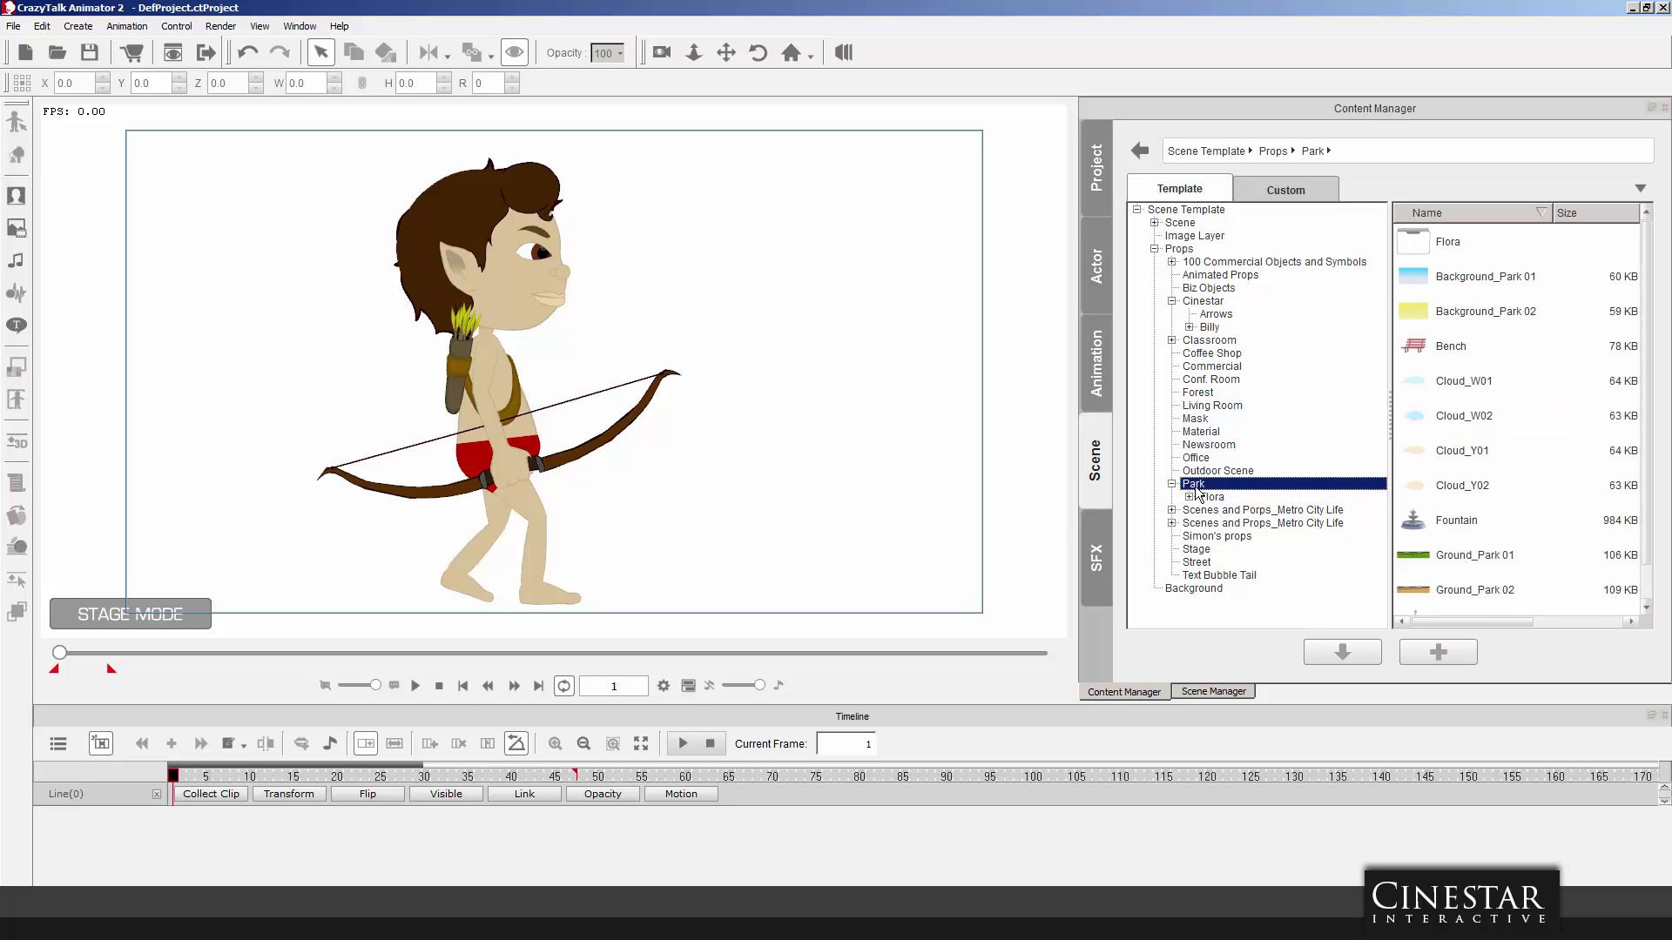
{"action": "left_click", "coordinate": [1211, 498]}
{"action": "left_click", "coordinate": [1190, 497]}
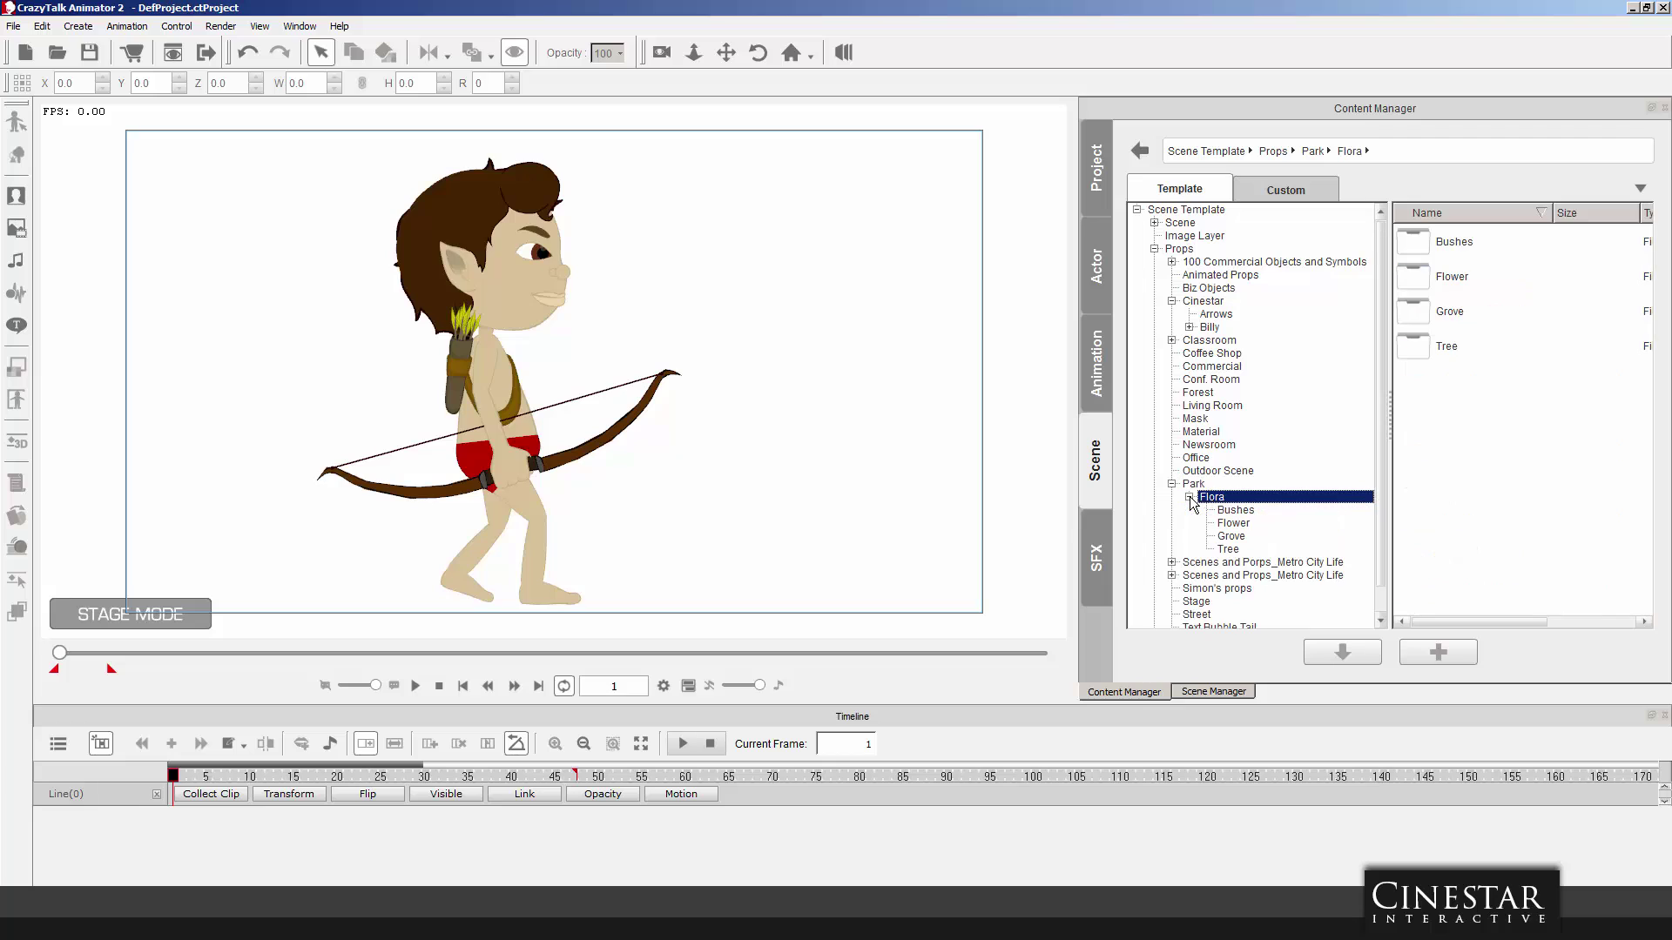
{"action": "left_click", "coordinate": [1235, 512]}
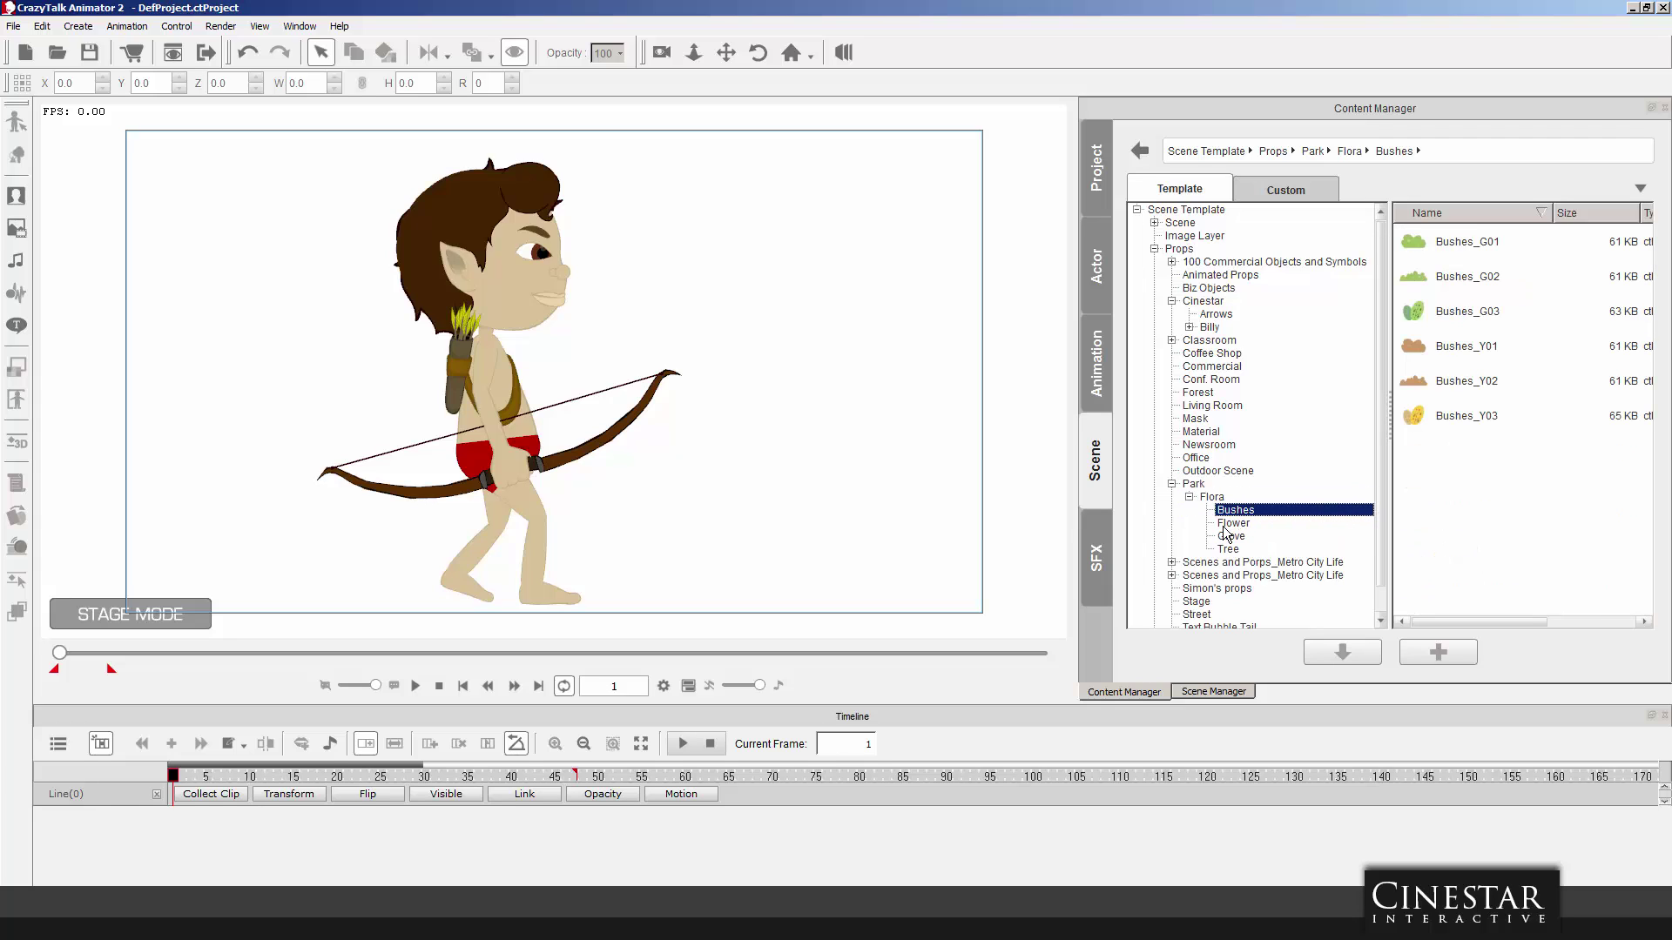
{"action": "left_click_drag", "start_coordinate": [1379, 343], "coordinate": [1376, 370]}
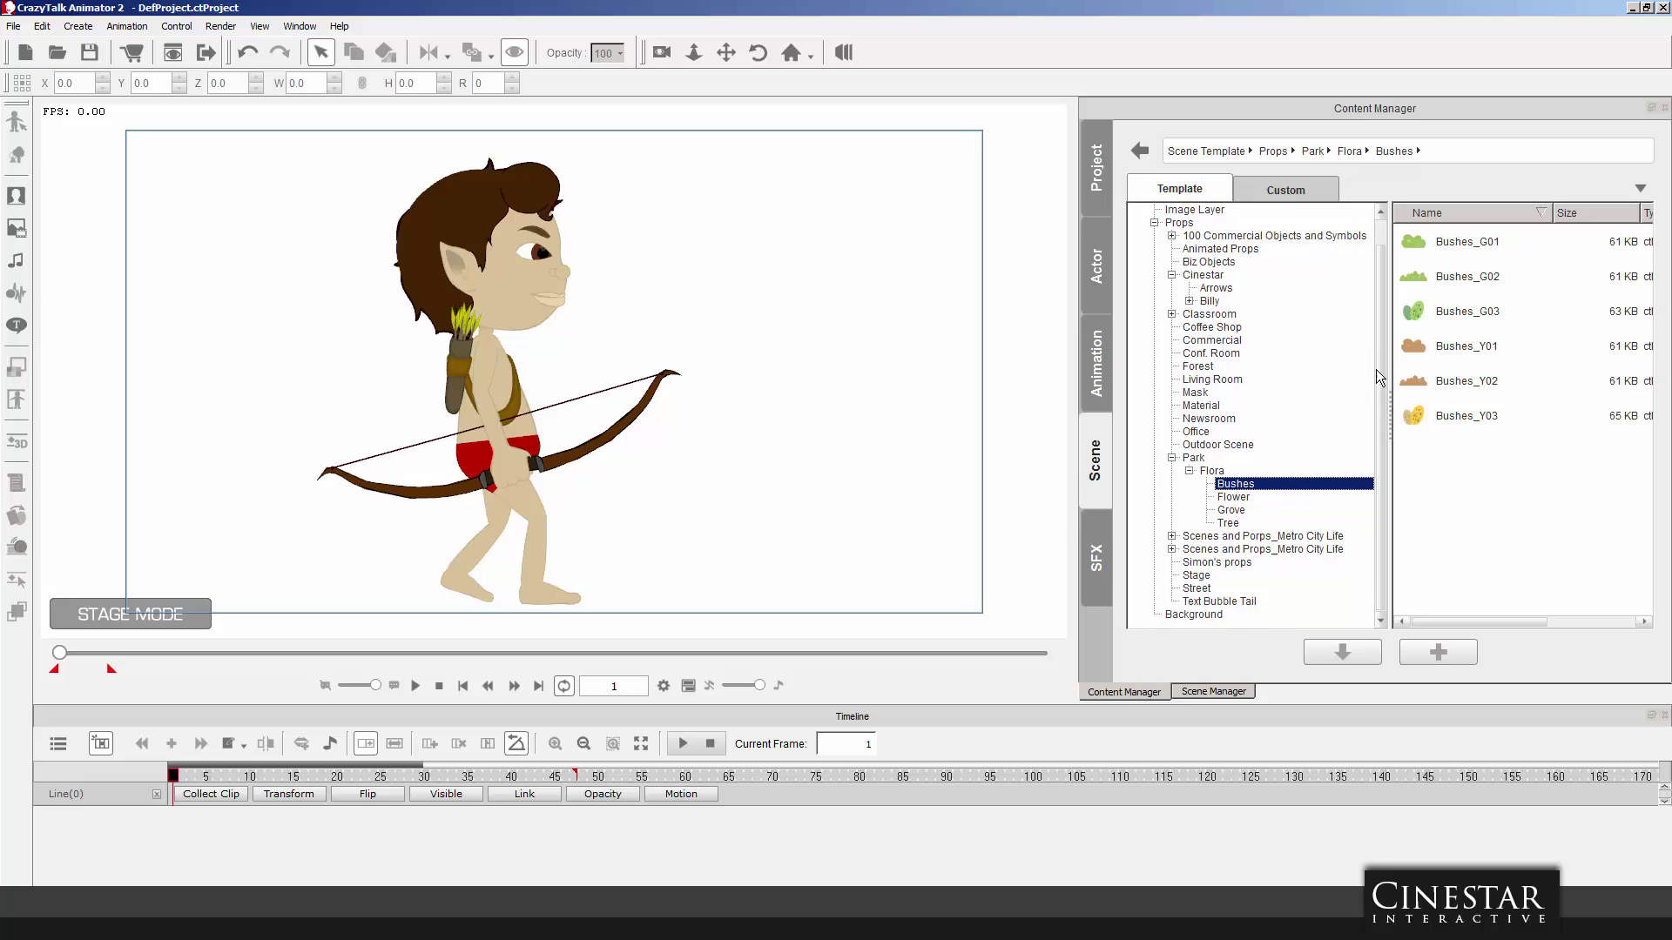
Add the Background_Forest prop from the Forest props and place it behind the archer at X 10.9, Y 51.6, Z -351.9.
{"action": "left_click", "coordinate": [1211, 367]}
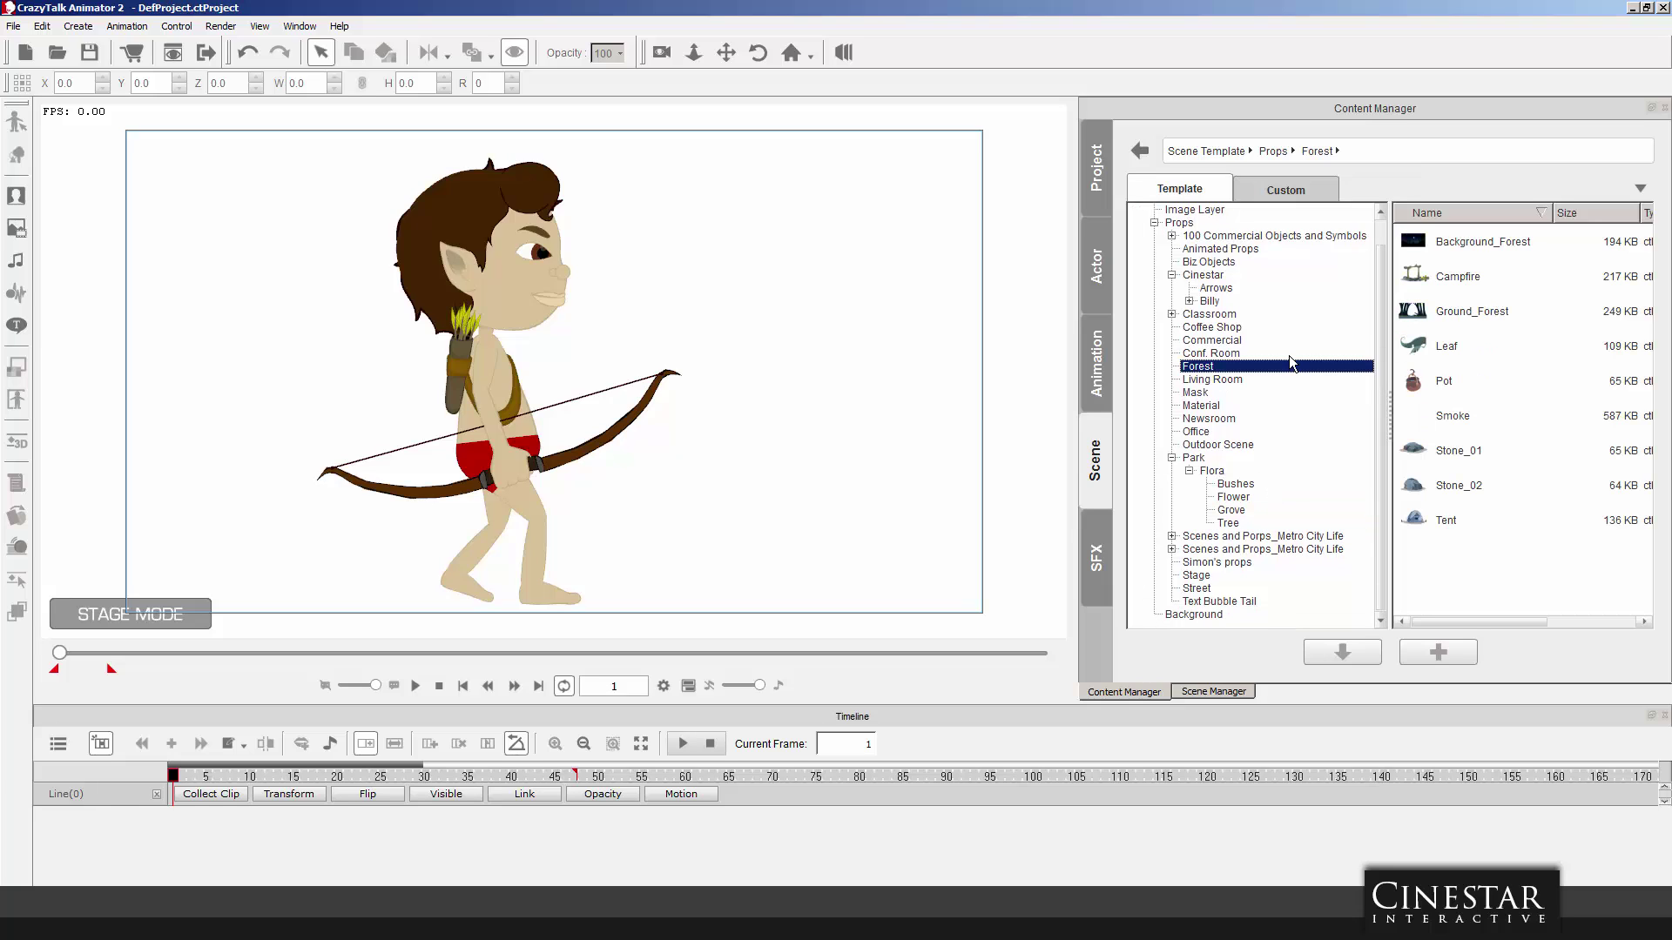
{"action": "left_click", "coordinate": [1418, 242]}
{"action": "left_click", "coordinate": [1360, 661]}
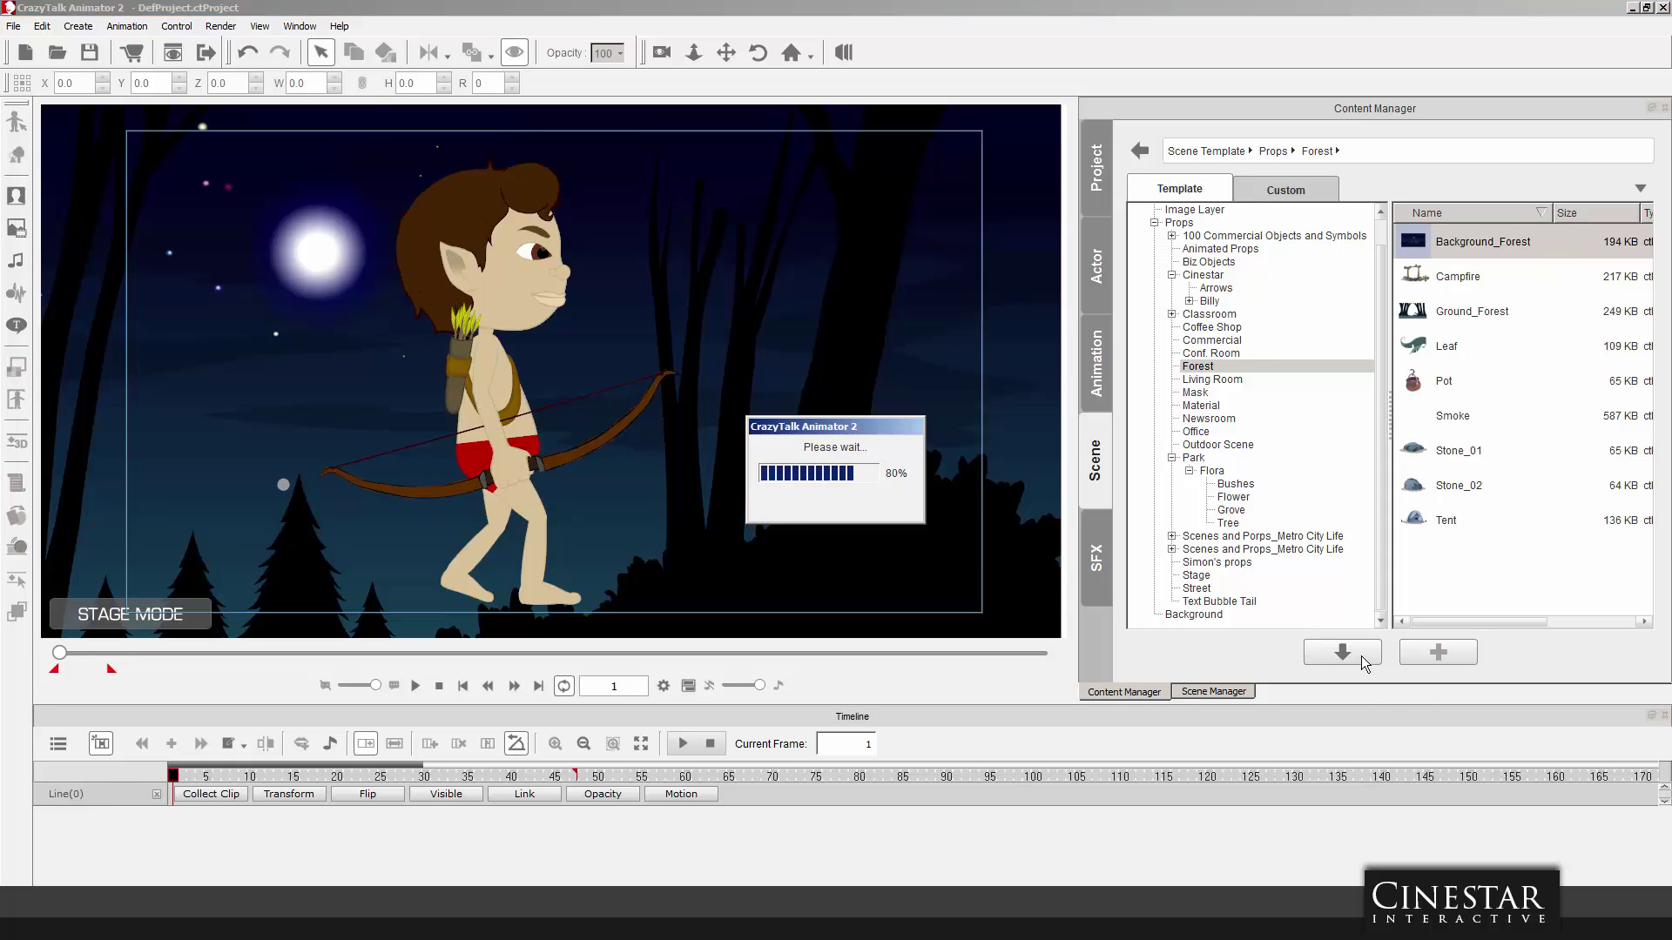
{"action": "left_click_drag", "start_coordinate": [915, 479], "coordinate": [903, 540]}
{"action": "scroll", "coordinate": [802, 498], "scroll_direction": "up", "scroll_amount": 14}
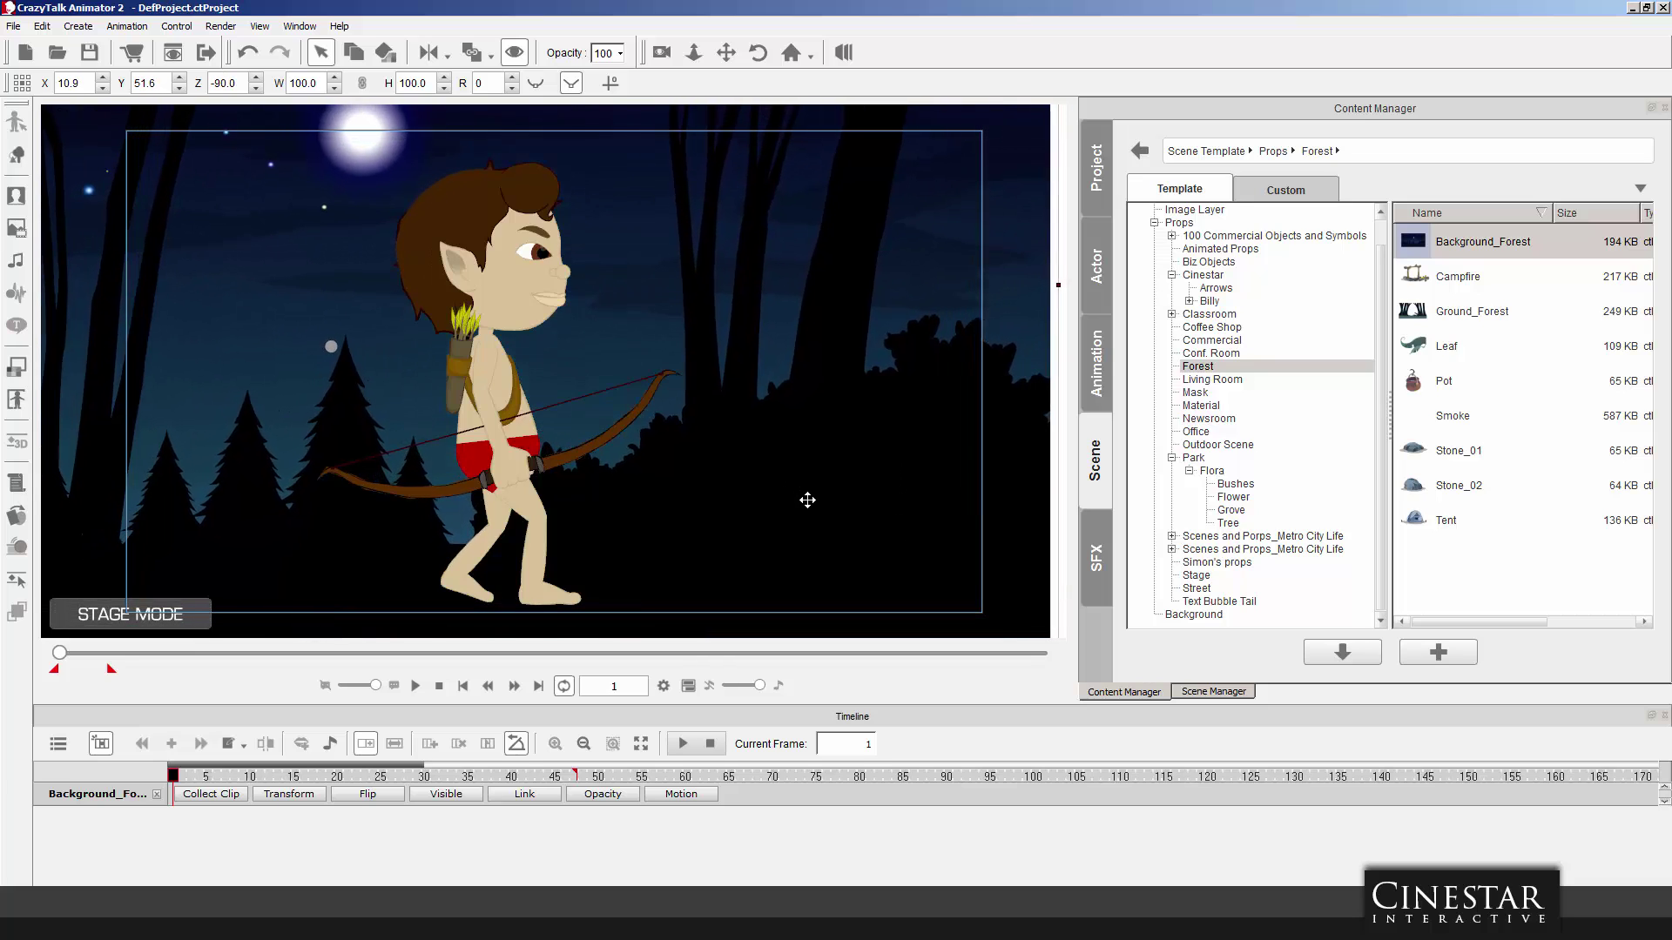
{"action": "left_click", "coordinate": [843, 52]}
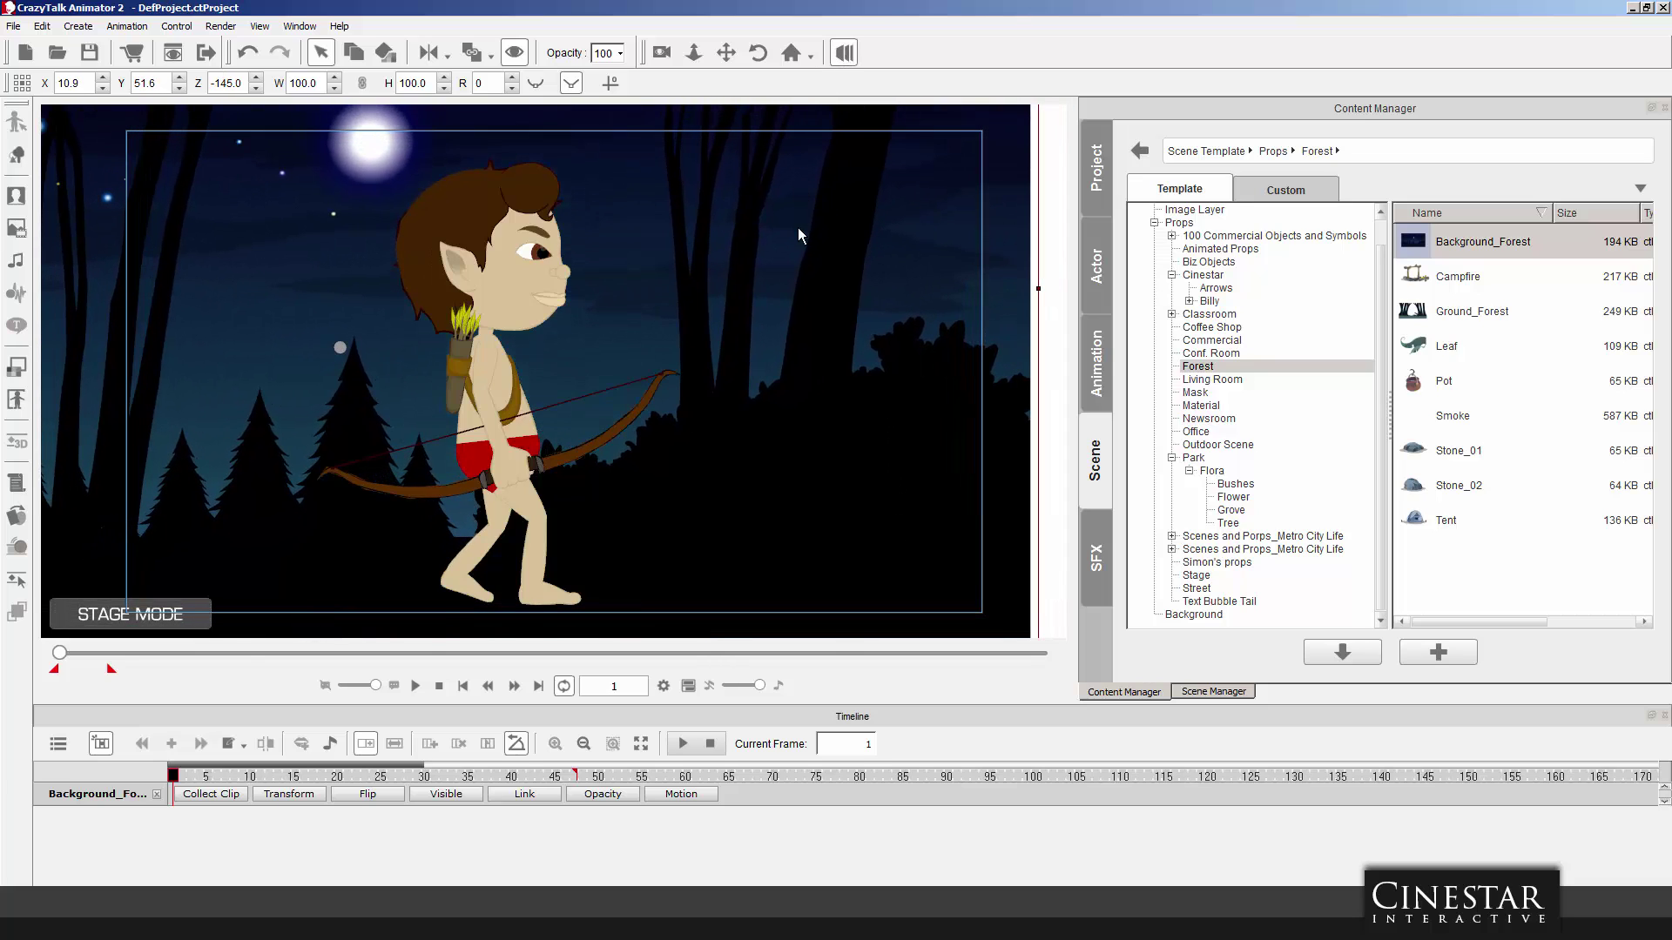
{"action": "scroll", "coordinate": [661, 287], "scroll_direction": "up", "scroll_amount": 20}
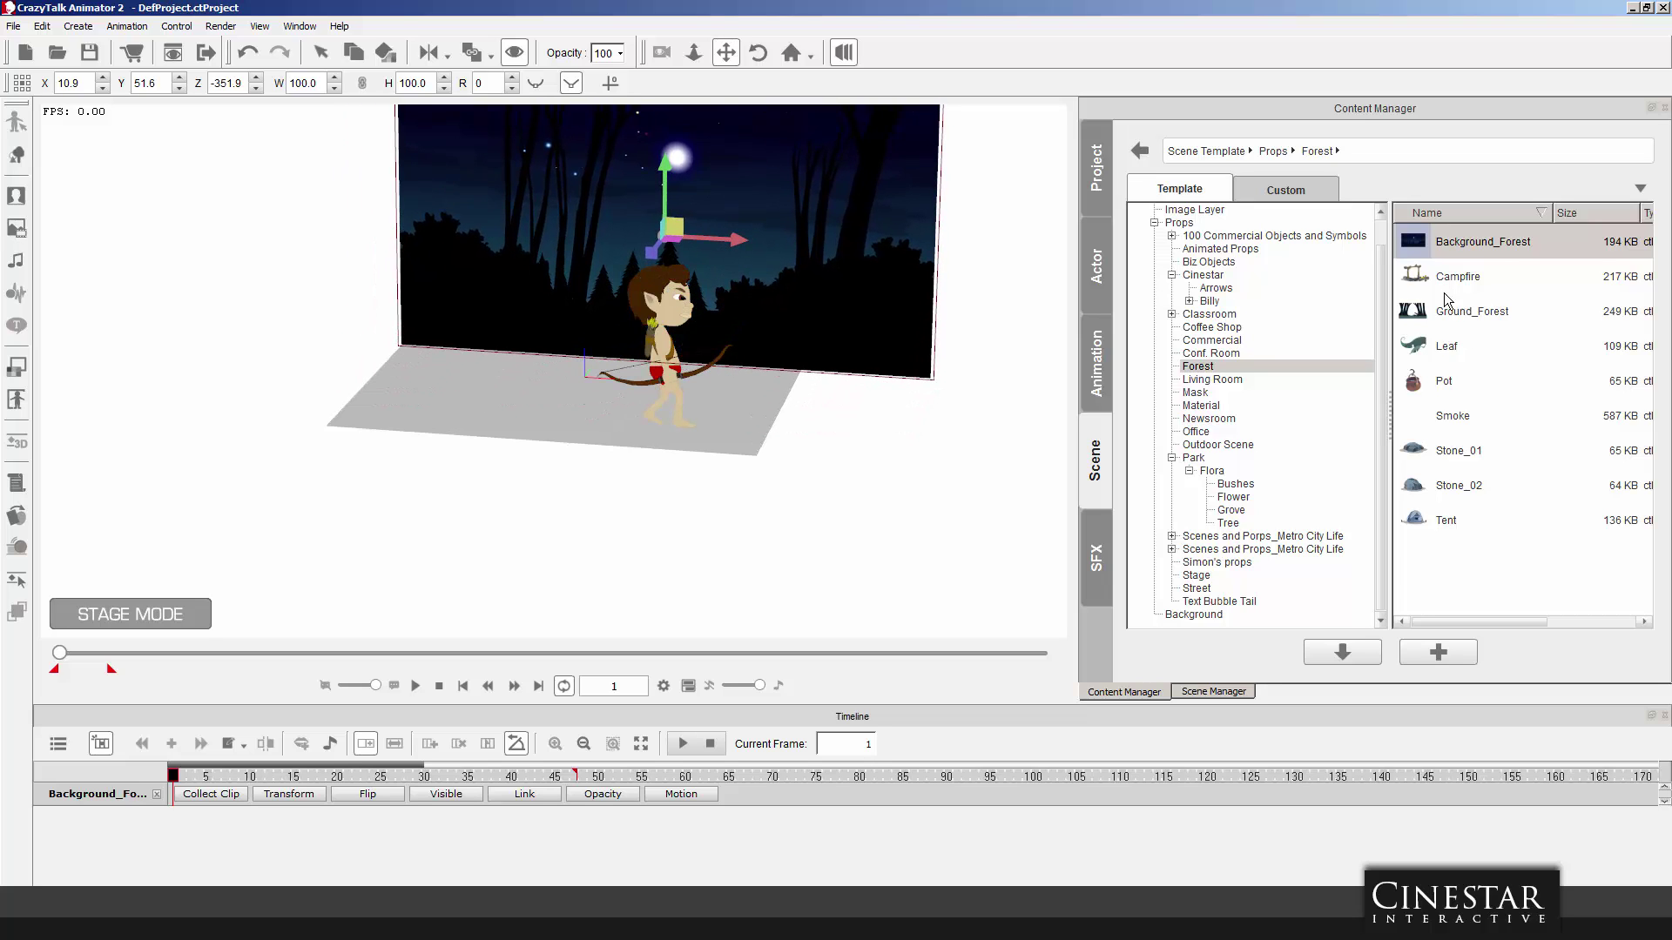
Add the Ground_Forest prop and place it between the archer and the background at X 92.6, Y 54.4, Z -260.0.
{"action": "left_click", "coordinate": [1422, 315]}
{"action": "double_click", "coordinate": [1422, 315]}
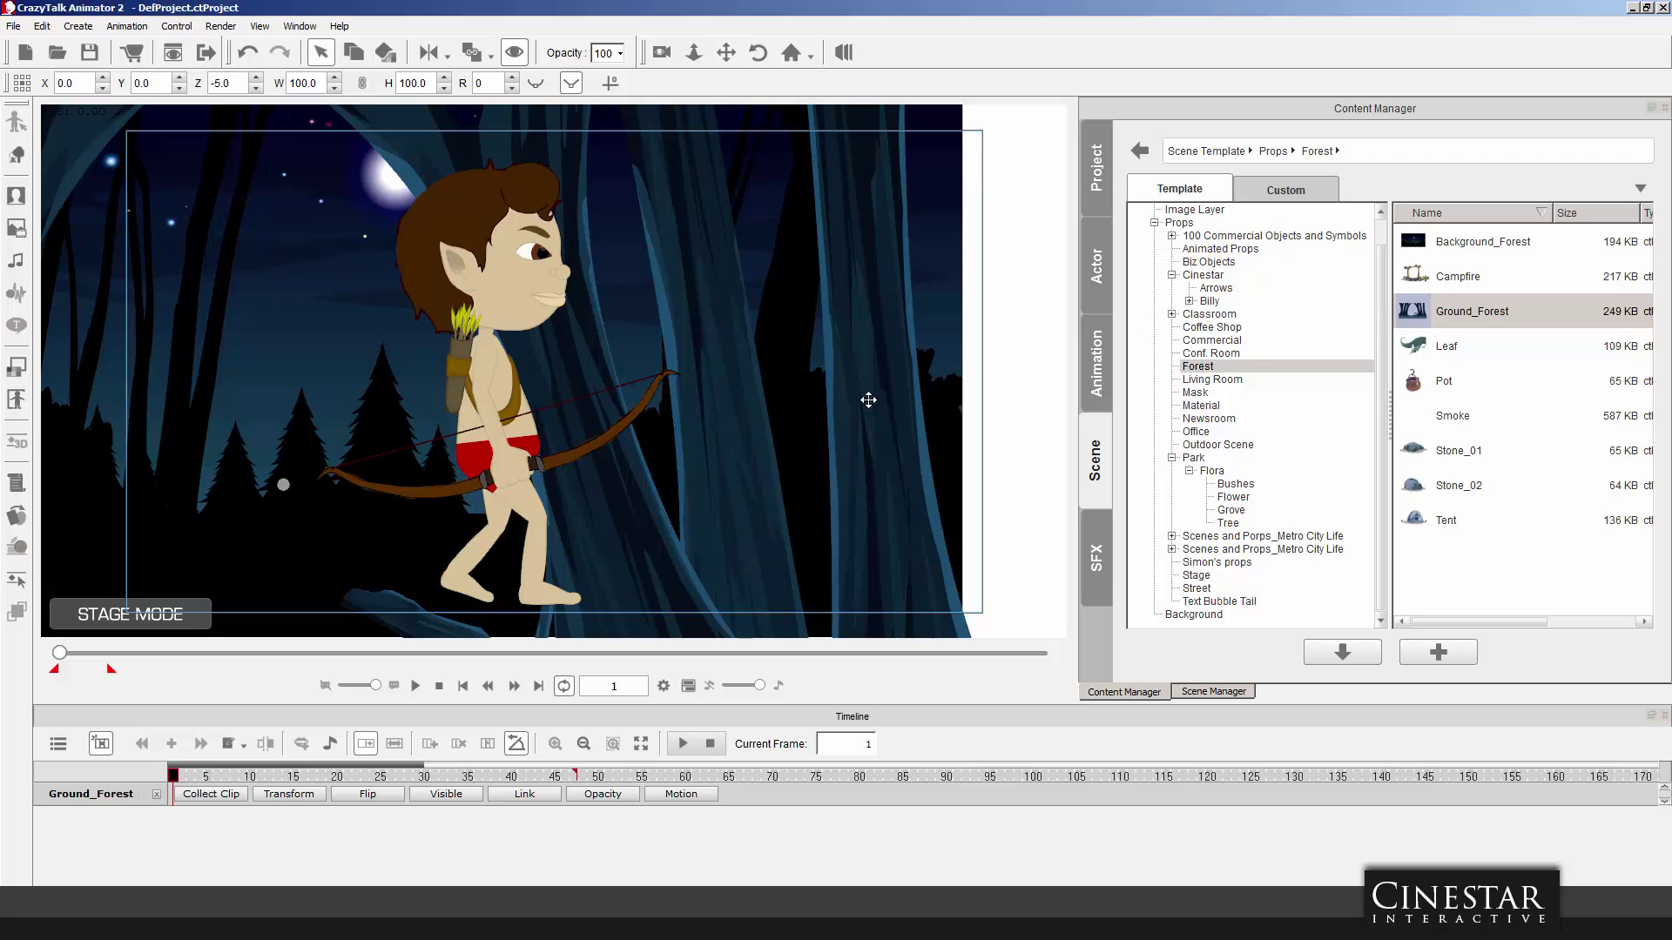
{"action": "left_click_drag", "start_coordinate": [763, 413], "coordinate": [866, 367]}
Move the archer forward to X 36.9, Z 77.1 in the 3D view and briefly preview the animation there.
{"action": "left_click", "coordinate": [843, 52]}
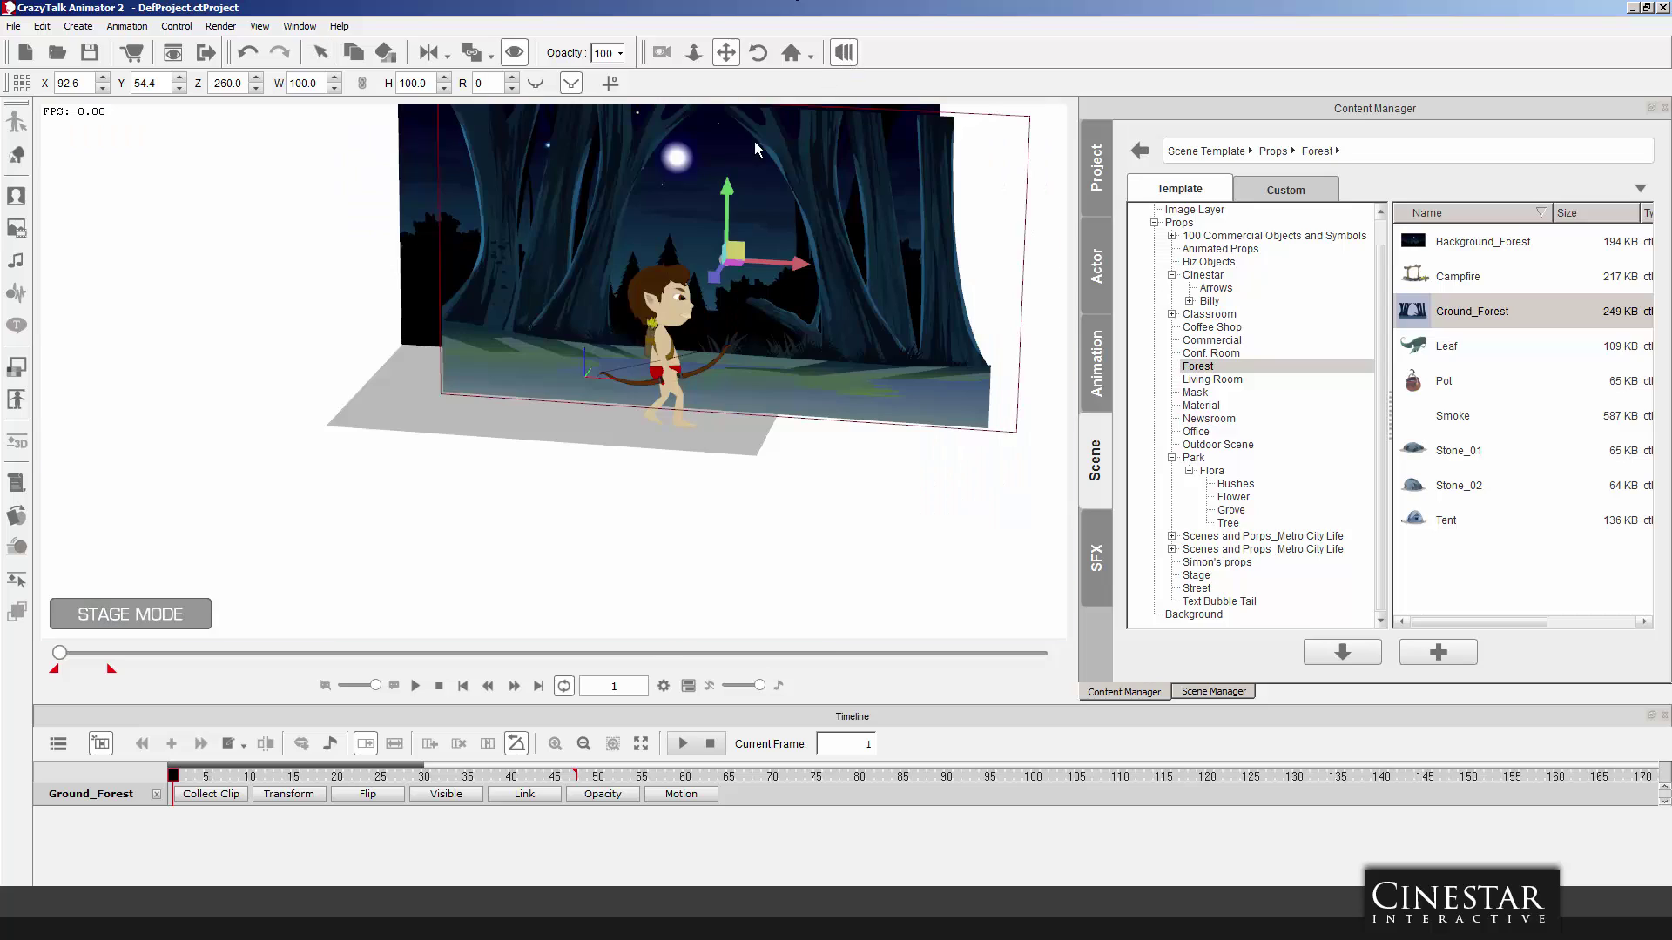
{"action": "left_click", "coordinate": [664, 347]}
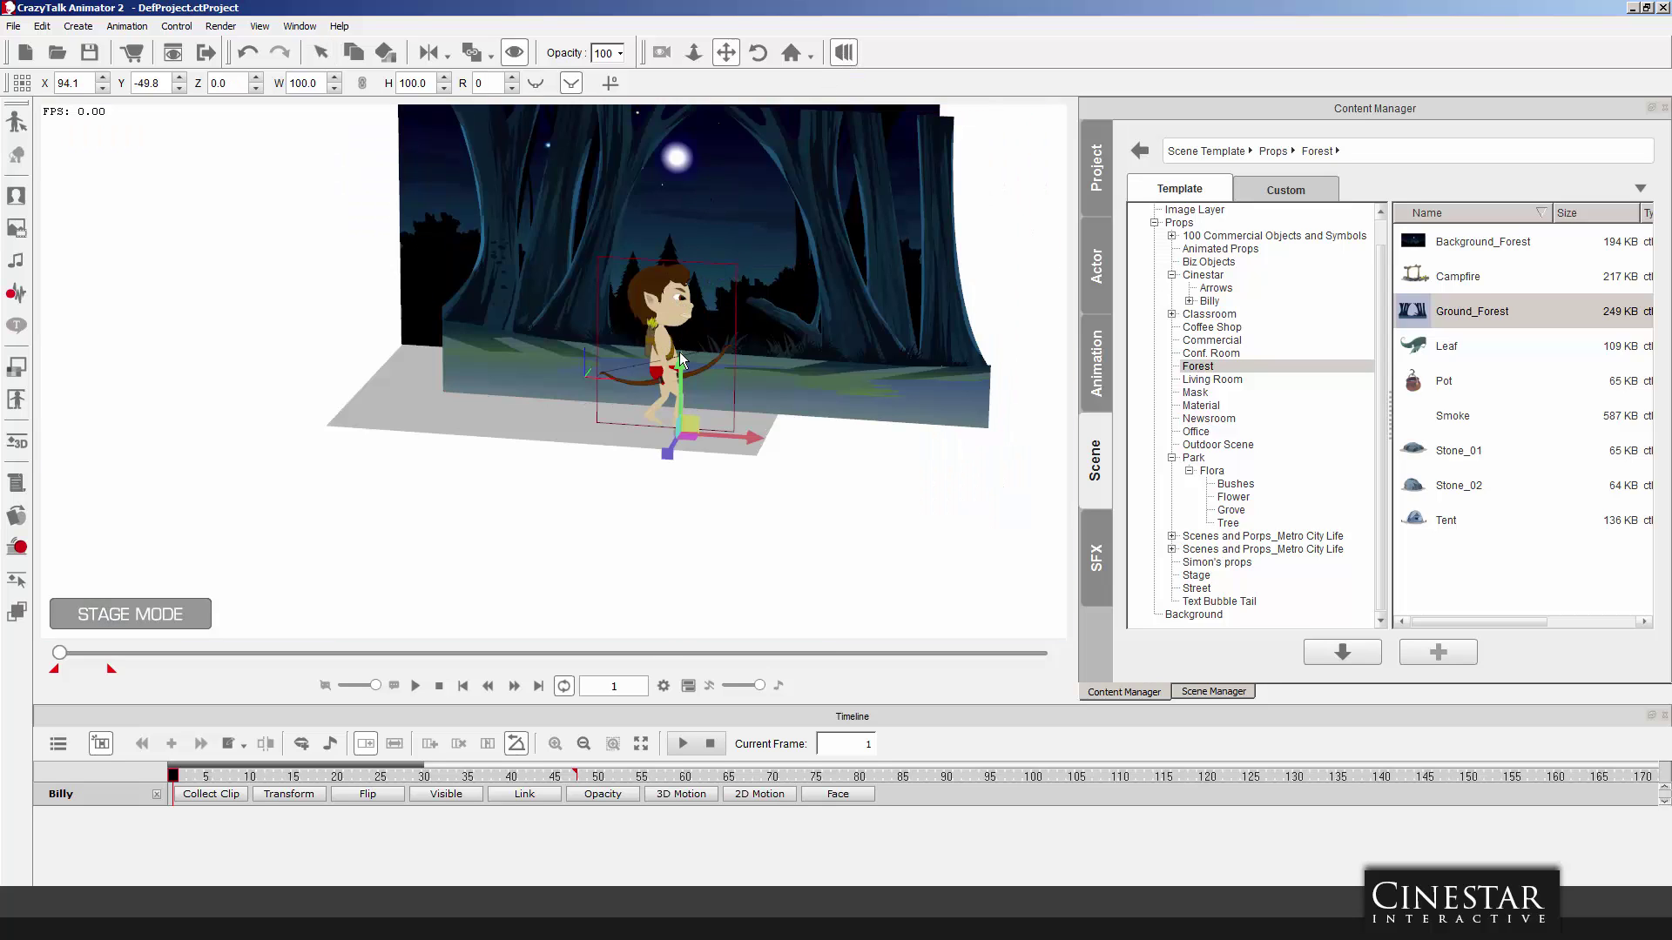
{"action": "mouse_move", "coordinate": [665, 447]}
{"action": "left_mouse_down"}
{"action": "mouse_move", "coordinate": [703, 459]}
{"action": "mouse_move", "coordinate": [672, 457]}
{"action": "left_mouse_up"}
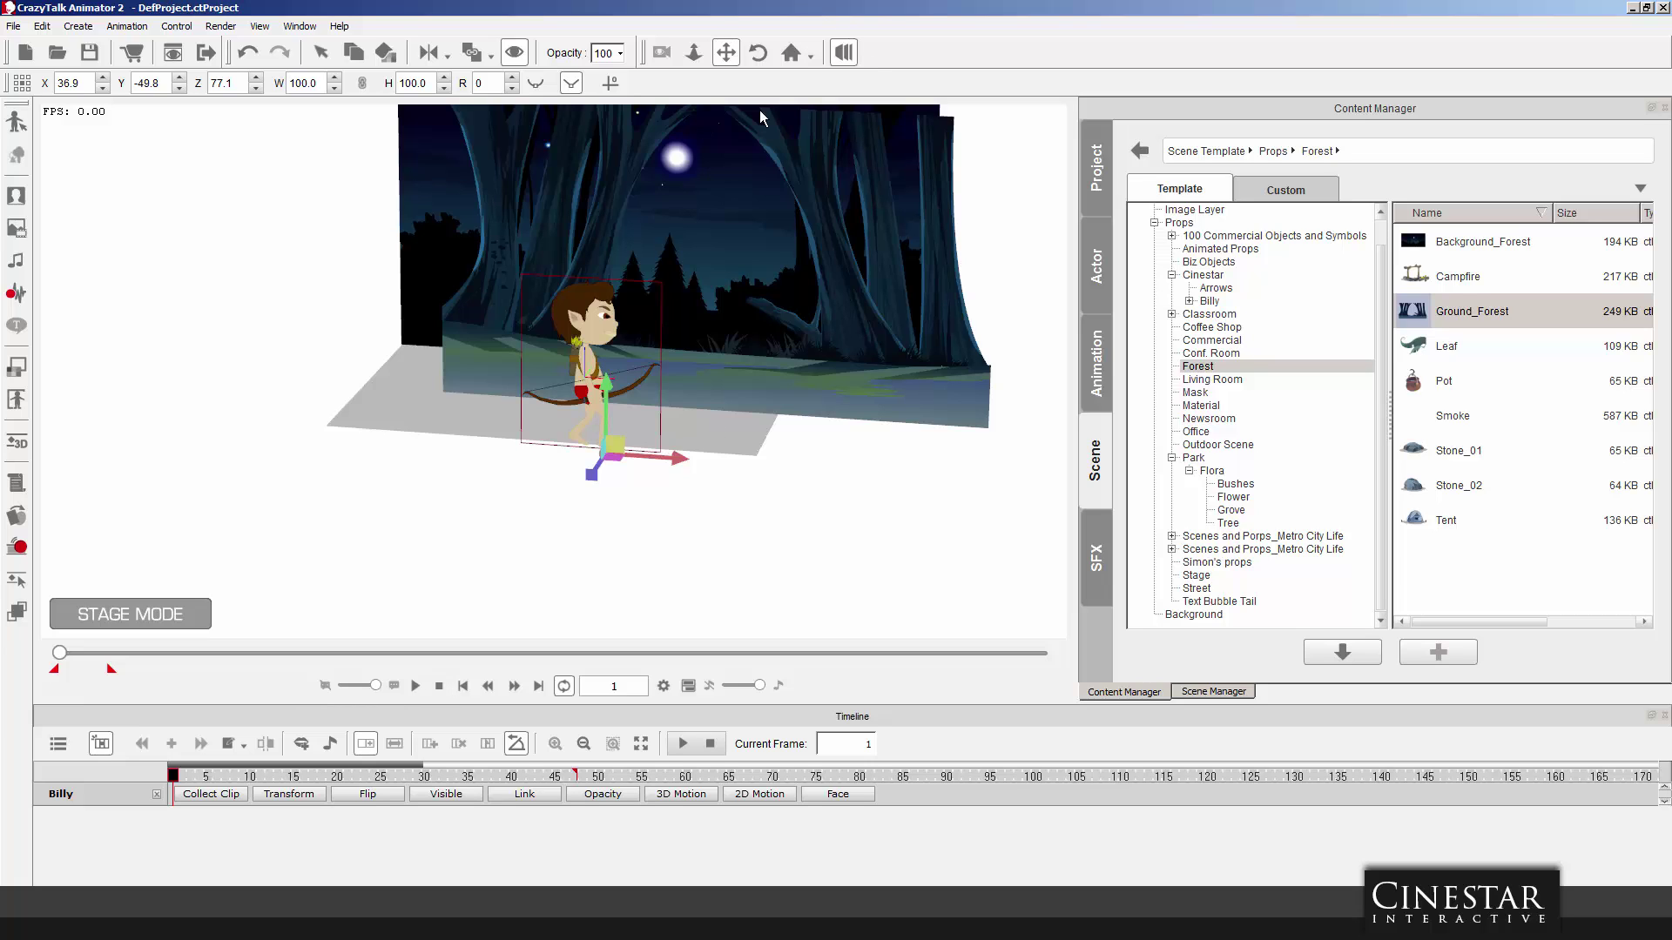
{"action": "left_click", "coordinate": [415, 686]}
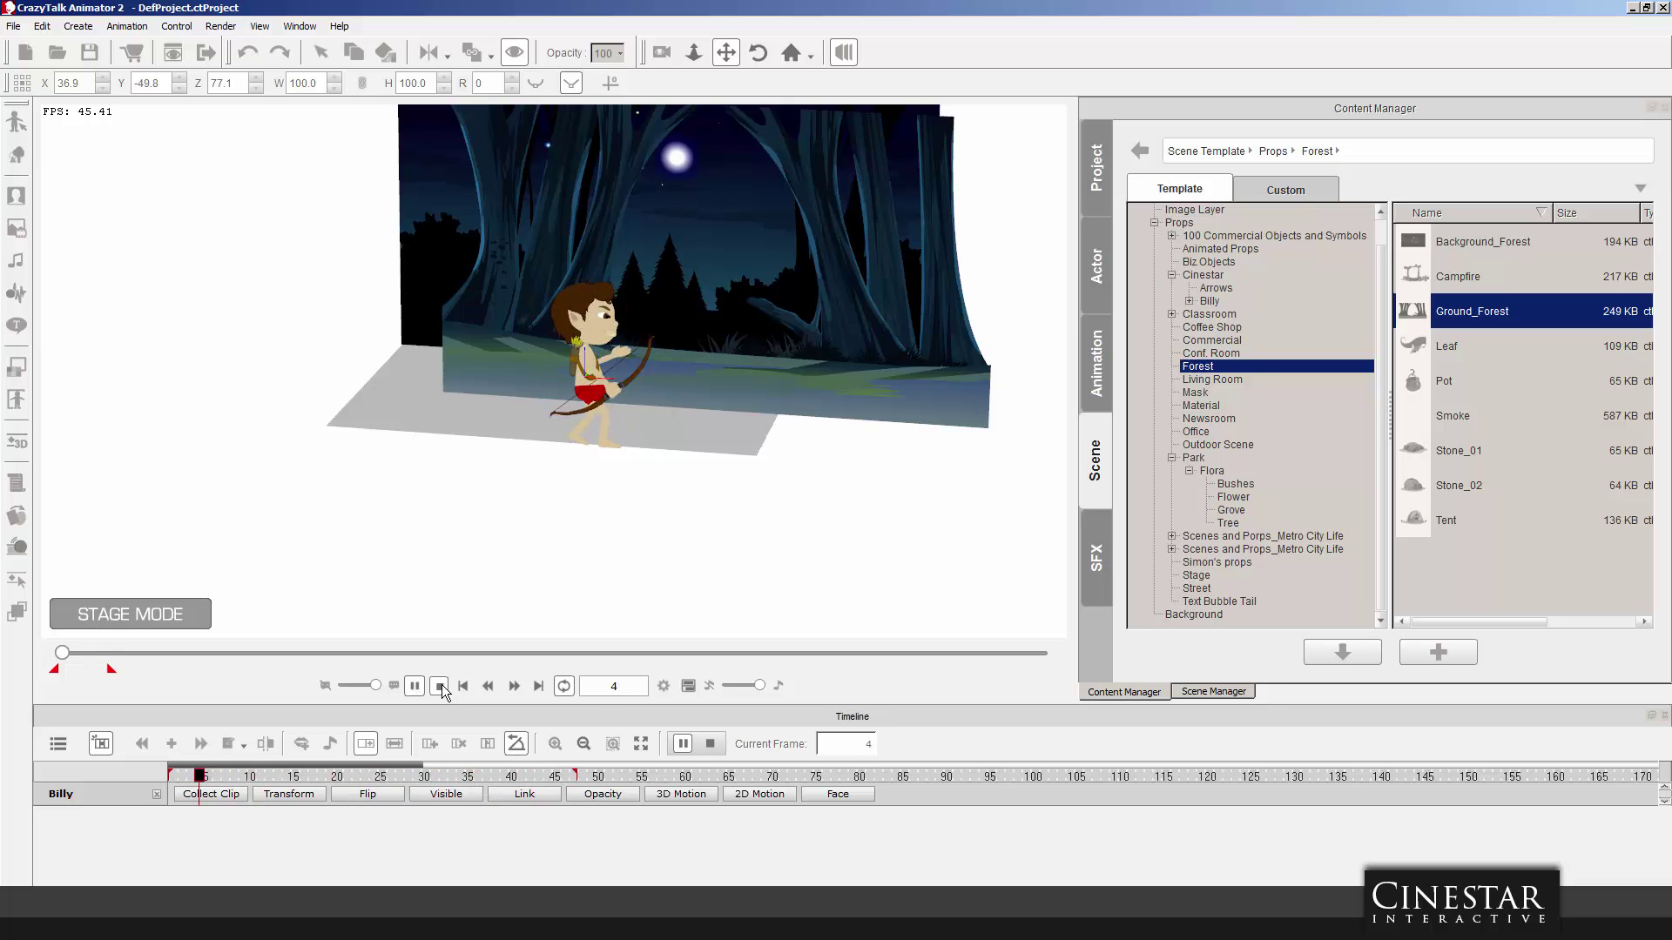
{"action": "left_click", "coordinate": [440, 687]}
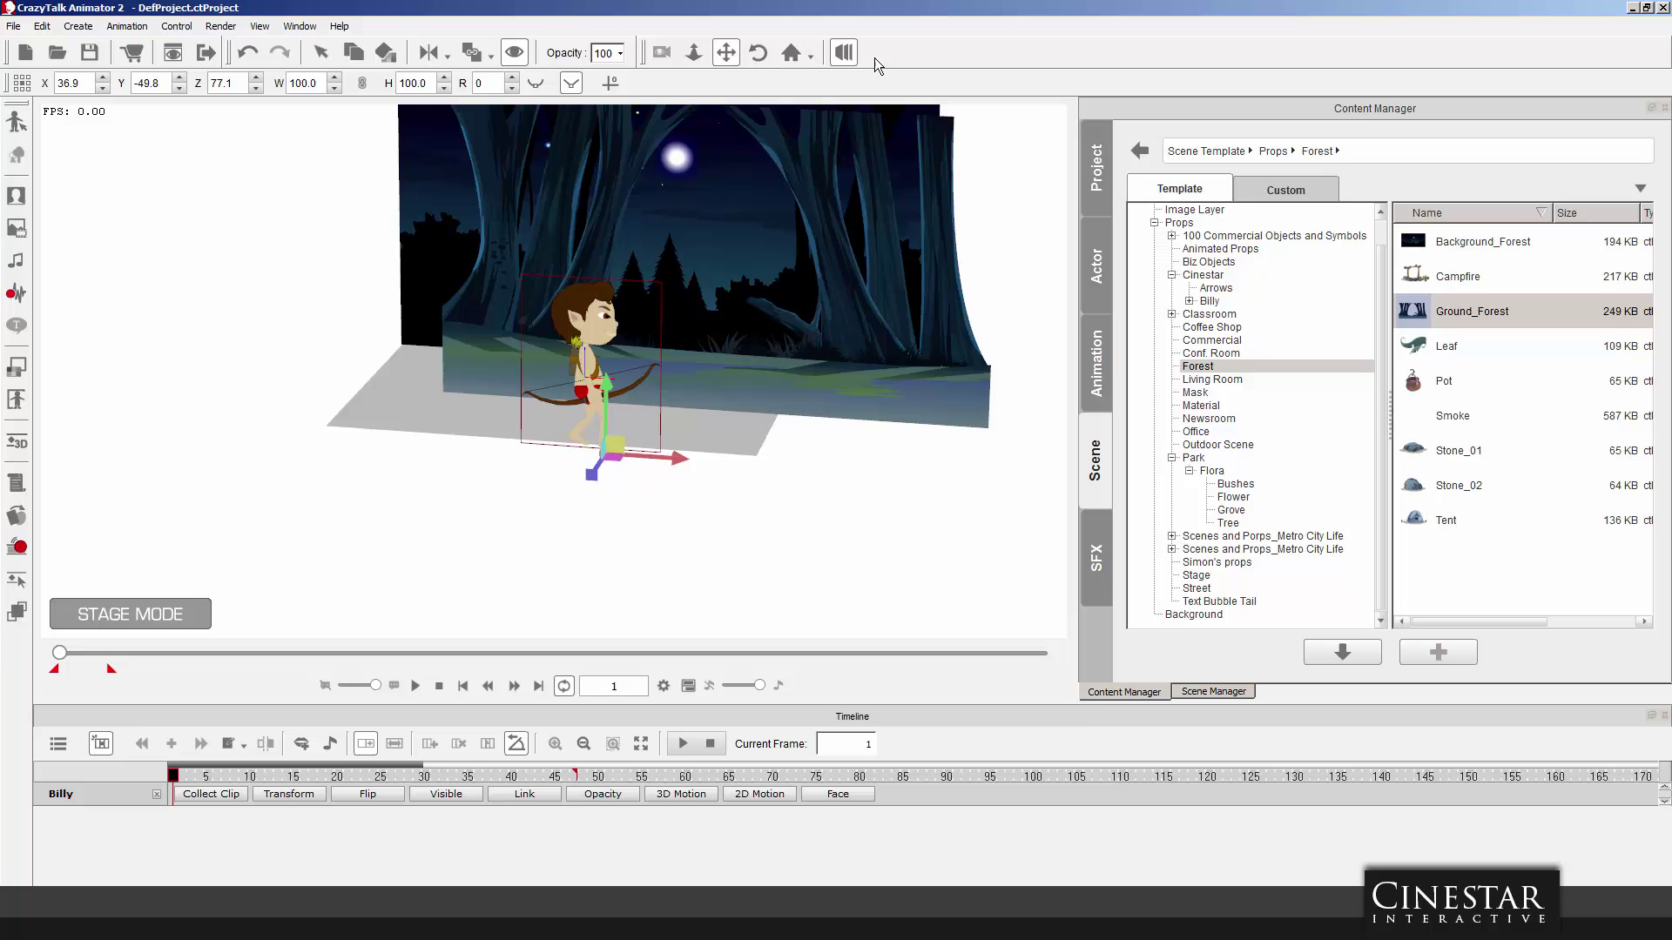
{"action": "left_click", "coordinate": [845, 53]}
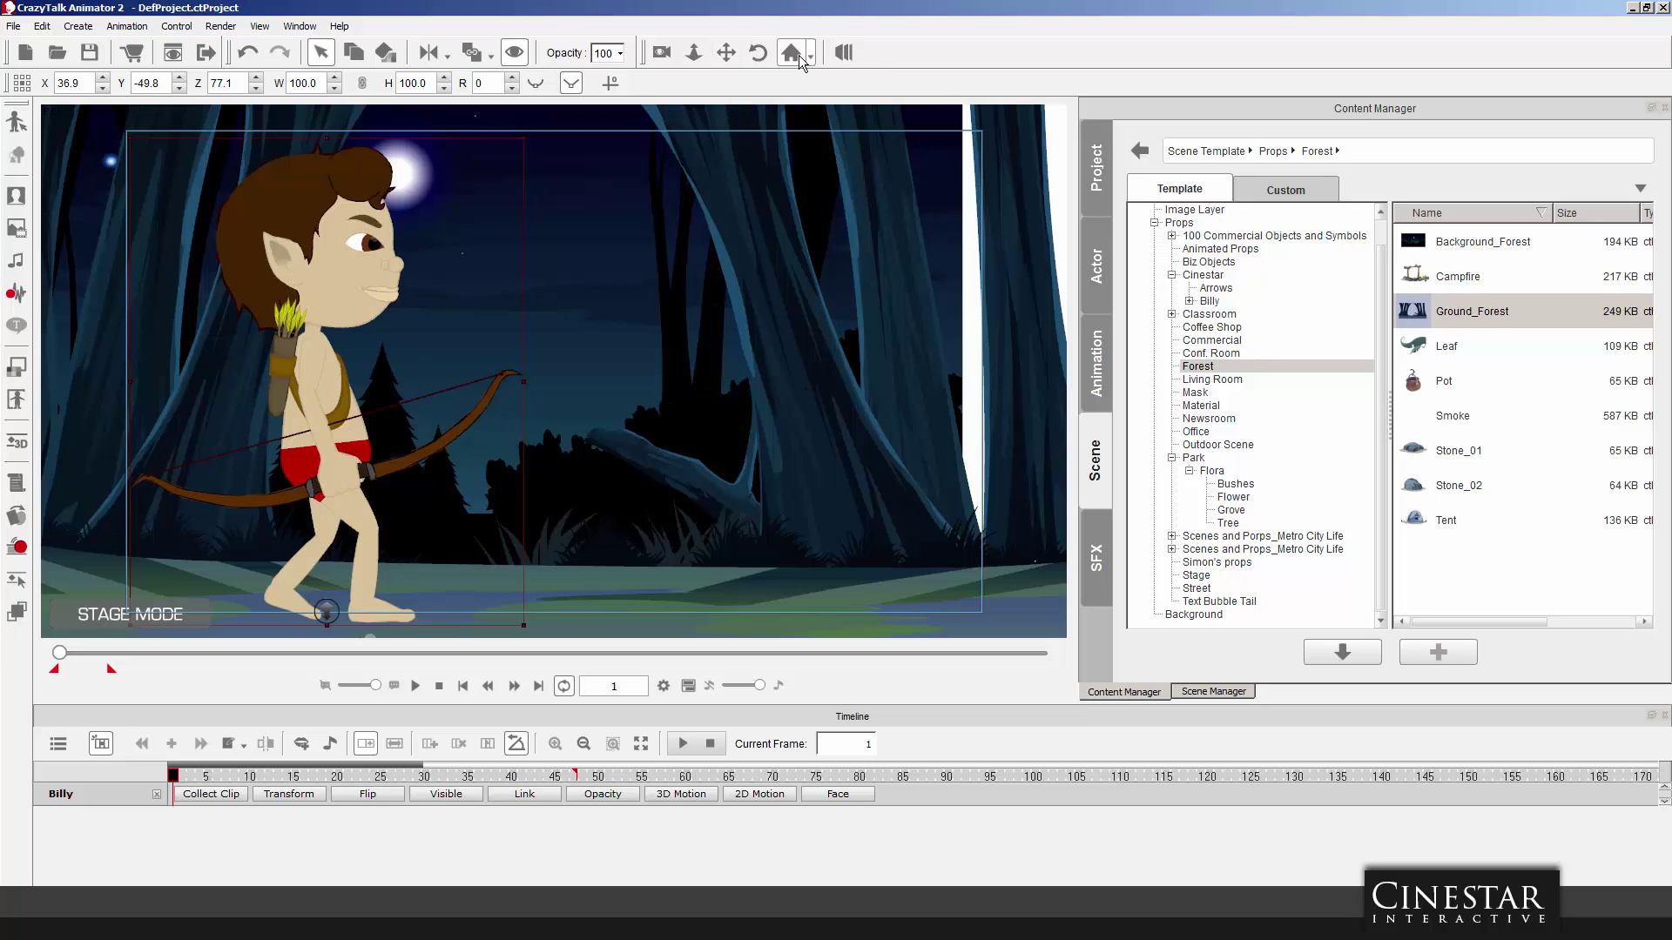
Push Background_Forest farther back to a Z position of -371.9.
{"action": "left_click", "coordinate": [655, 318]}
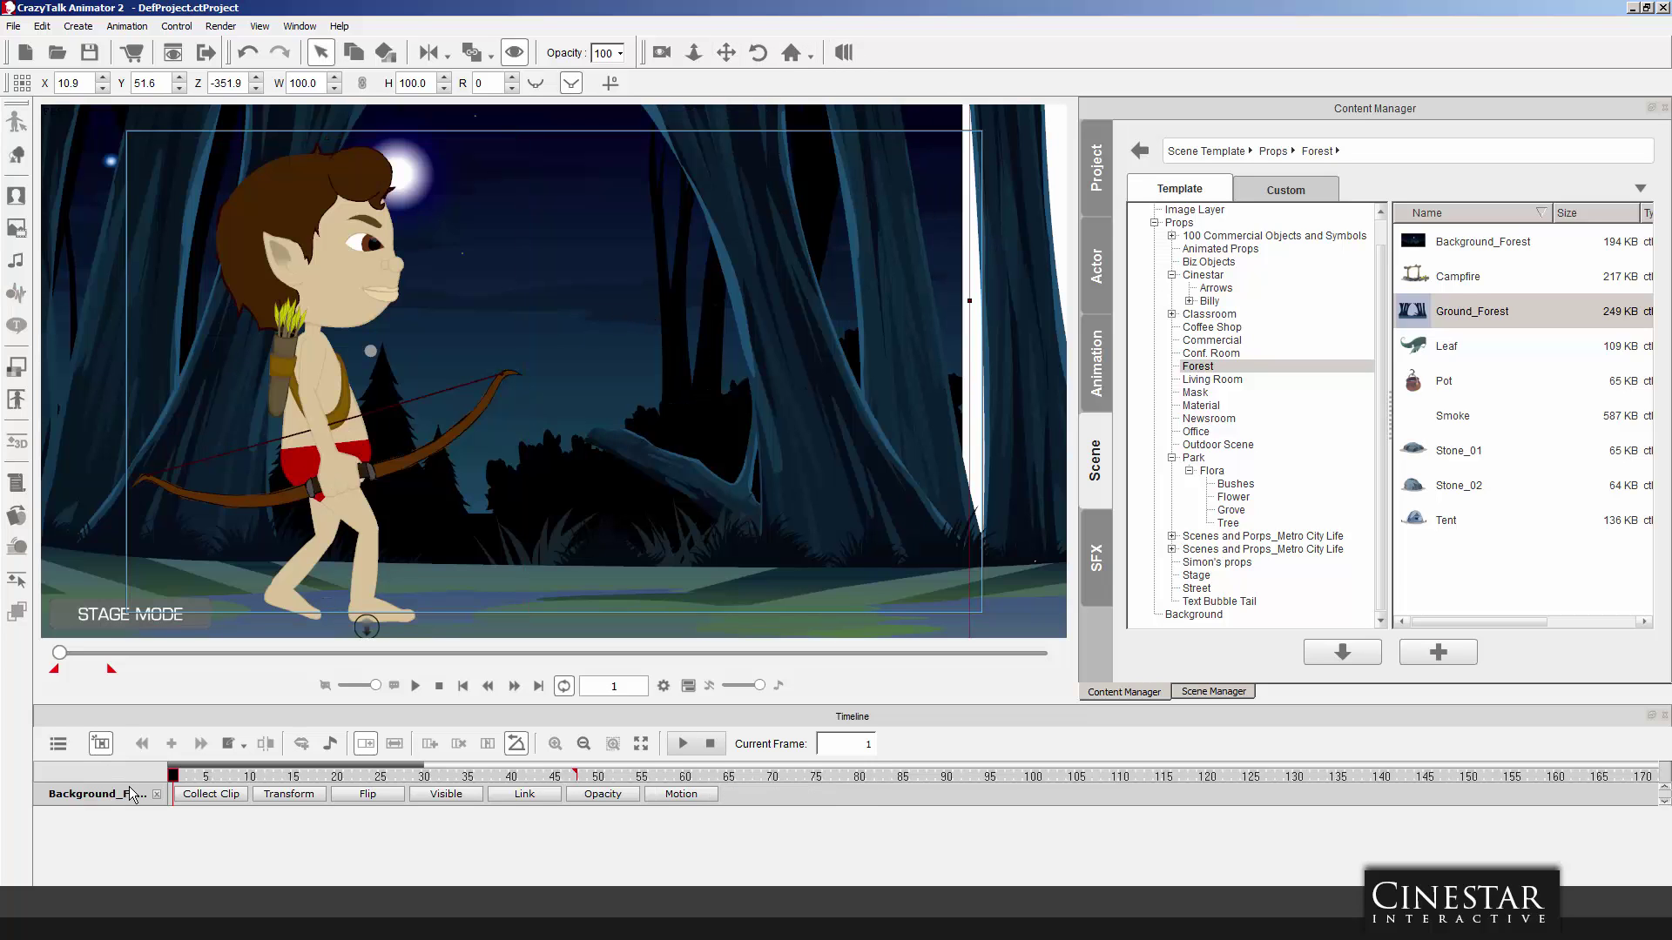
{"action": "scroll", "coordinate": [497, 408], "scroll_direction": "down", "scroll_amount": 1}
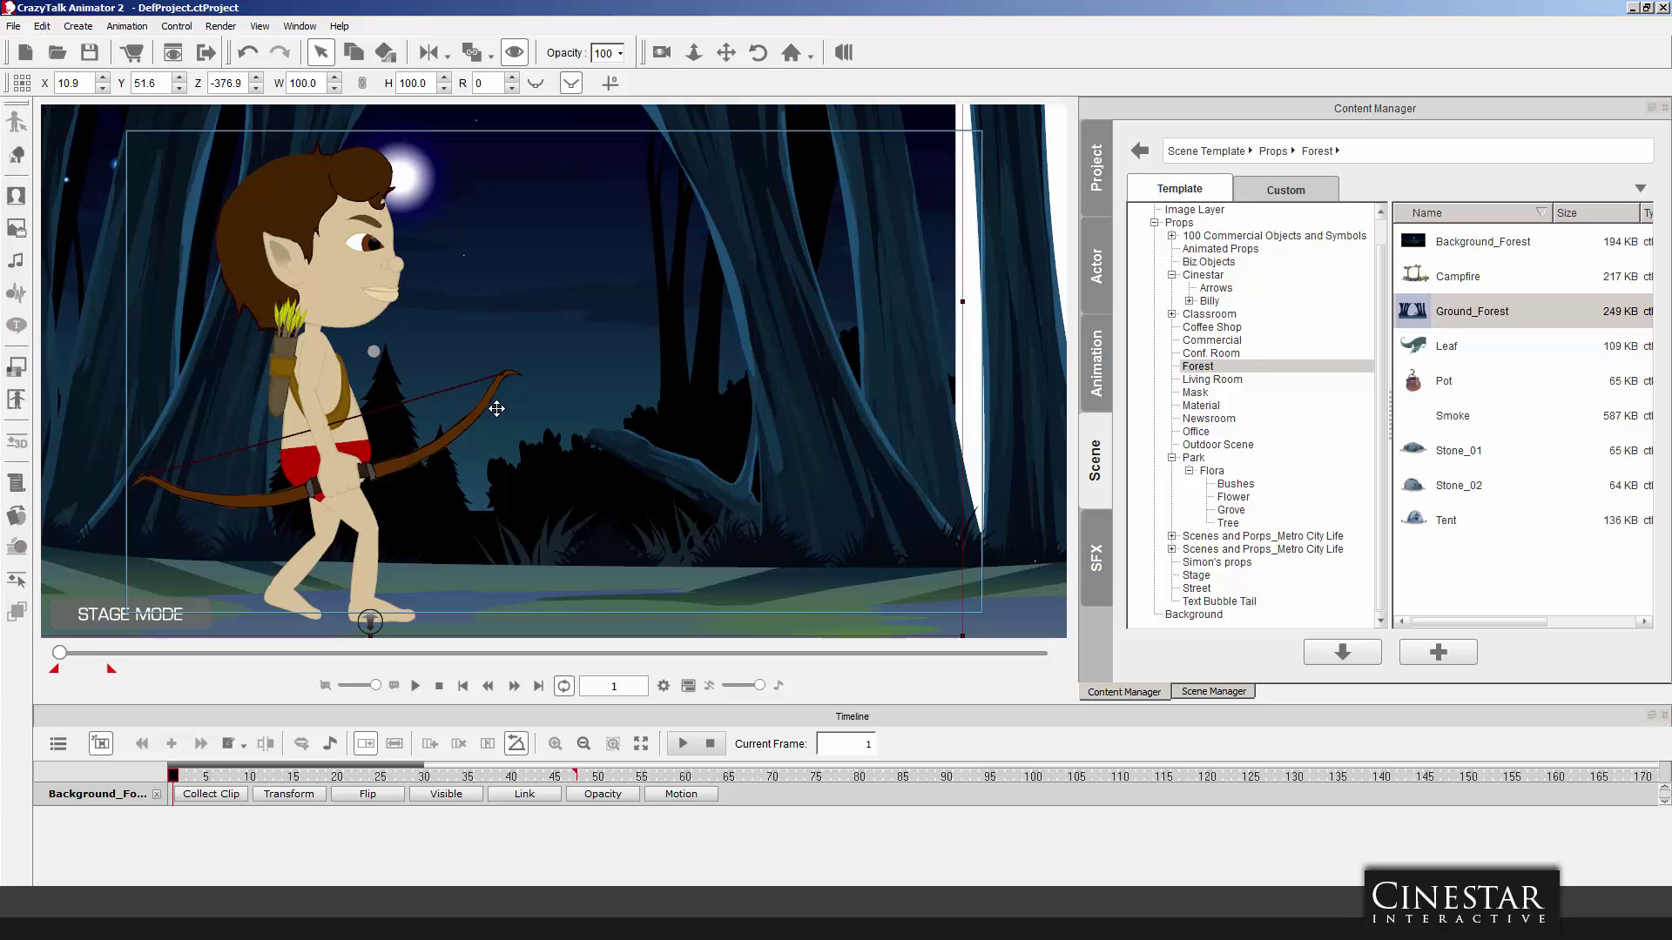
{"action": "scroll", "coordinate": [496, 408], "scroll_direction": "up", "scroll_amount": 1}
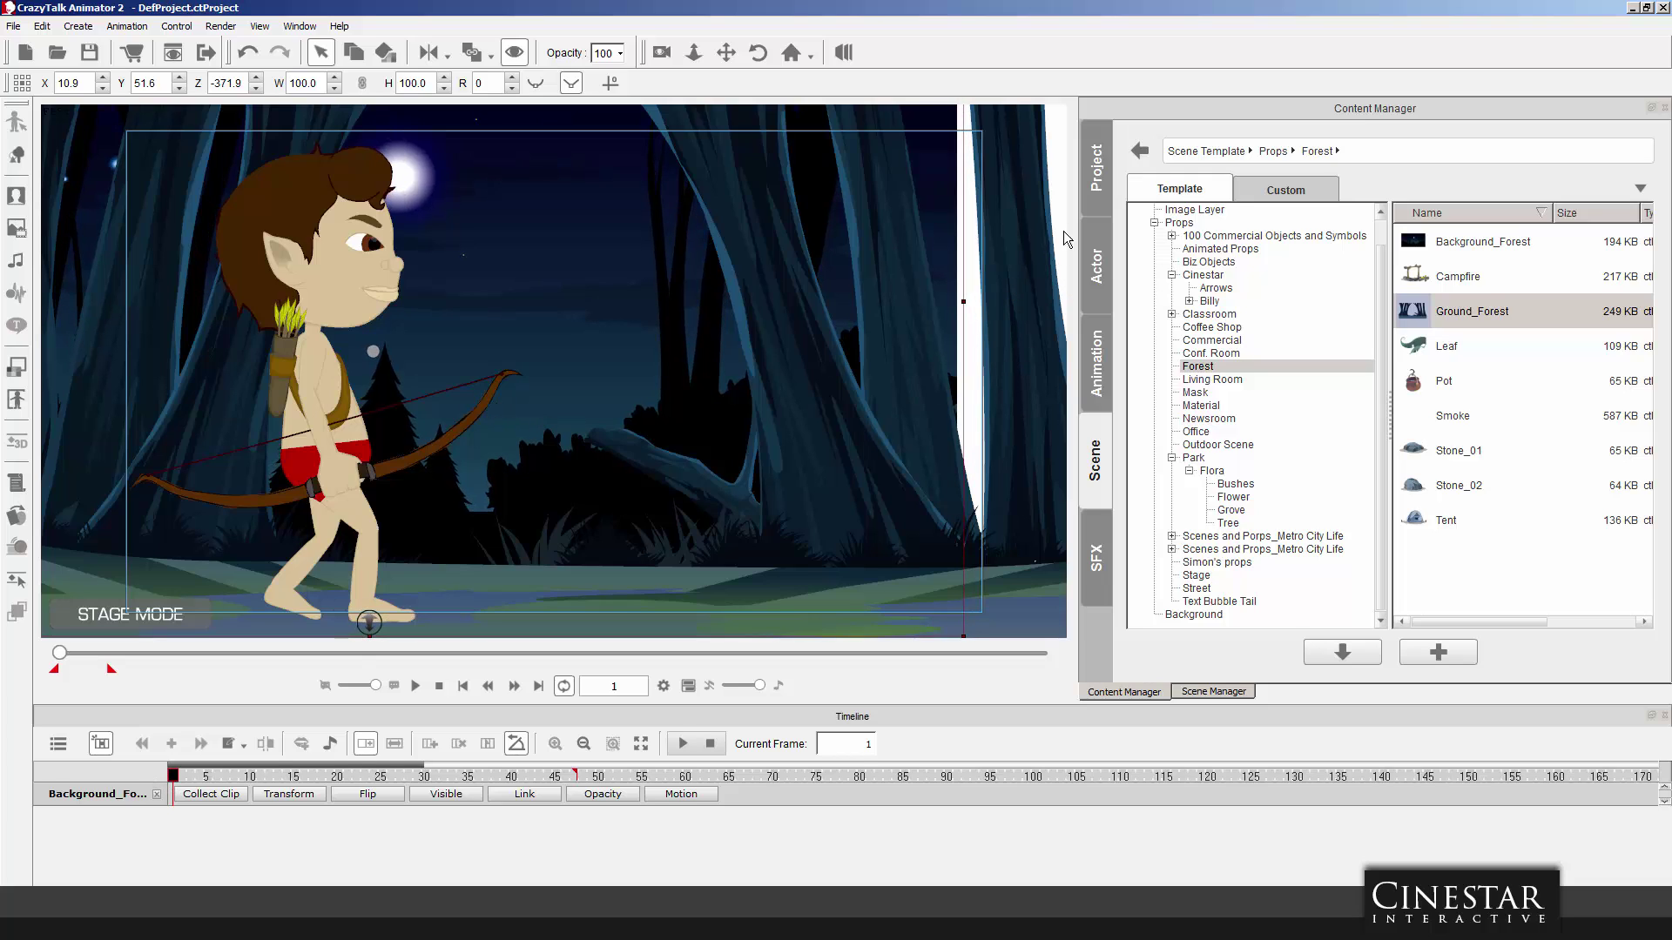
Switch to camera recording mode and reposition Ground_Forest to X 18.3, Y 59.1, Z -280.0, centred behind the archer.
{"action": "left_click", "coordinate": [1058, 209]}
{"action": "left_click", "coordinate": [661, 52]}
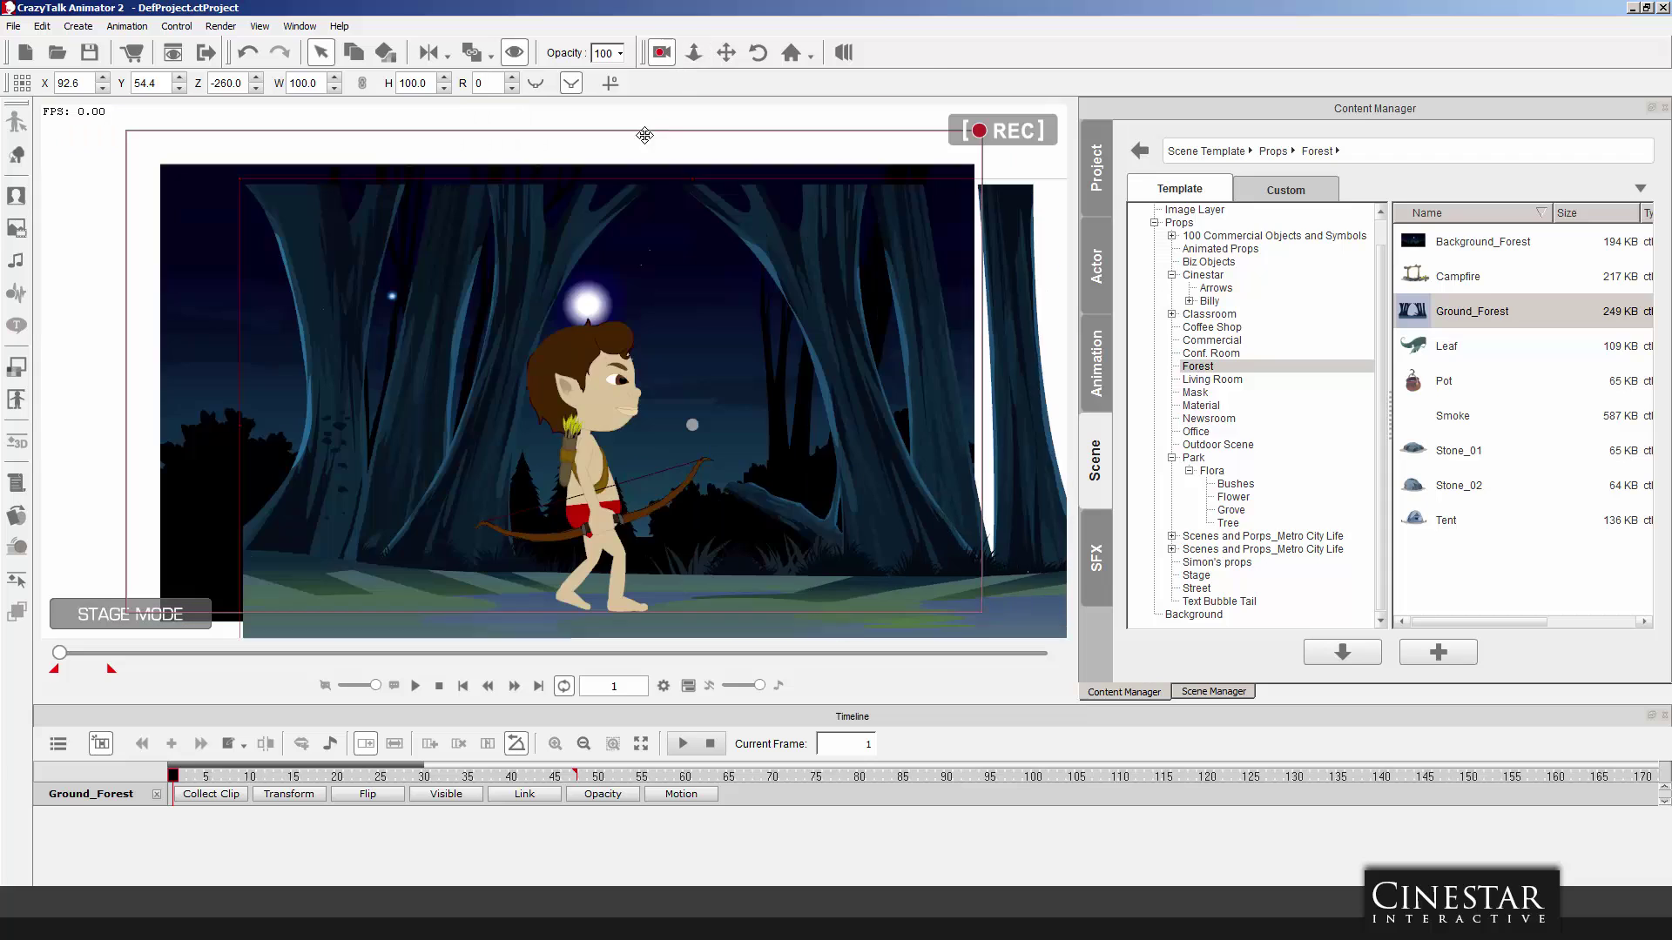
{"action": "scroll", "coordinate": [617, 357], "scroll_direction": "down", "scroll_amount": 3}
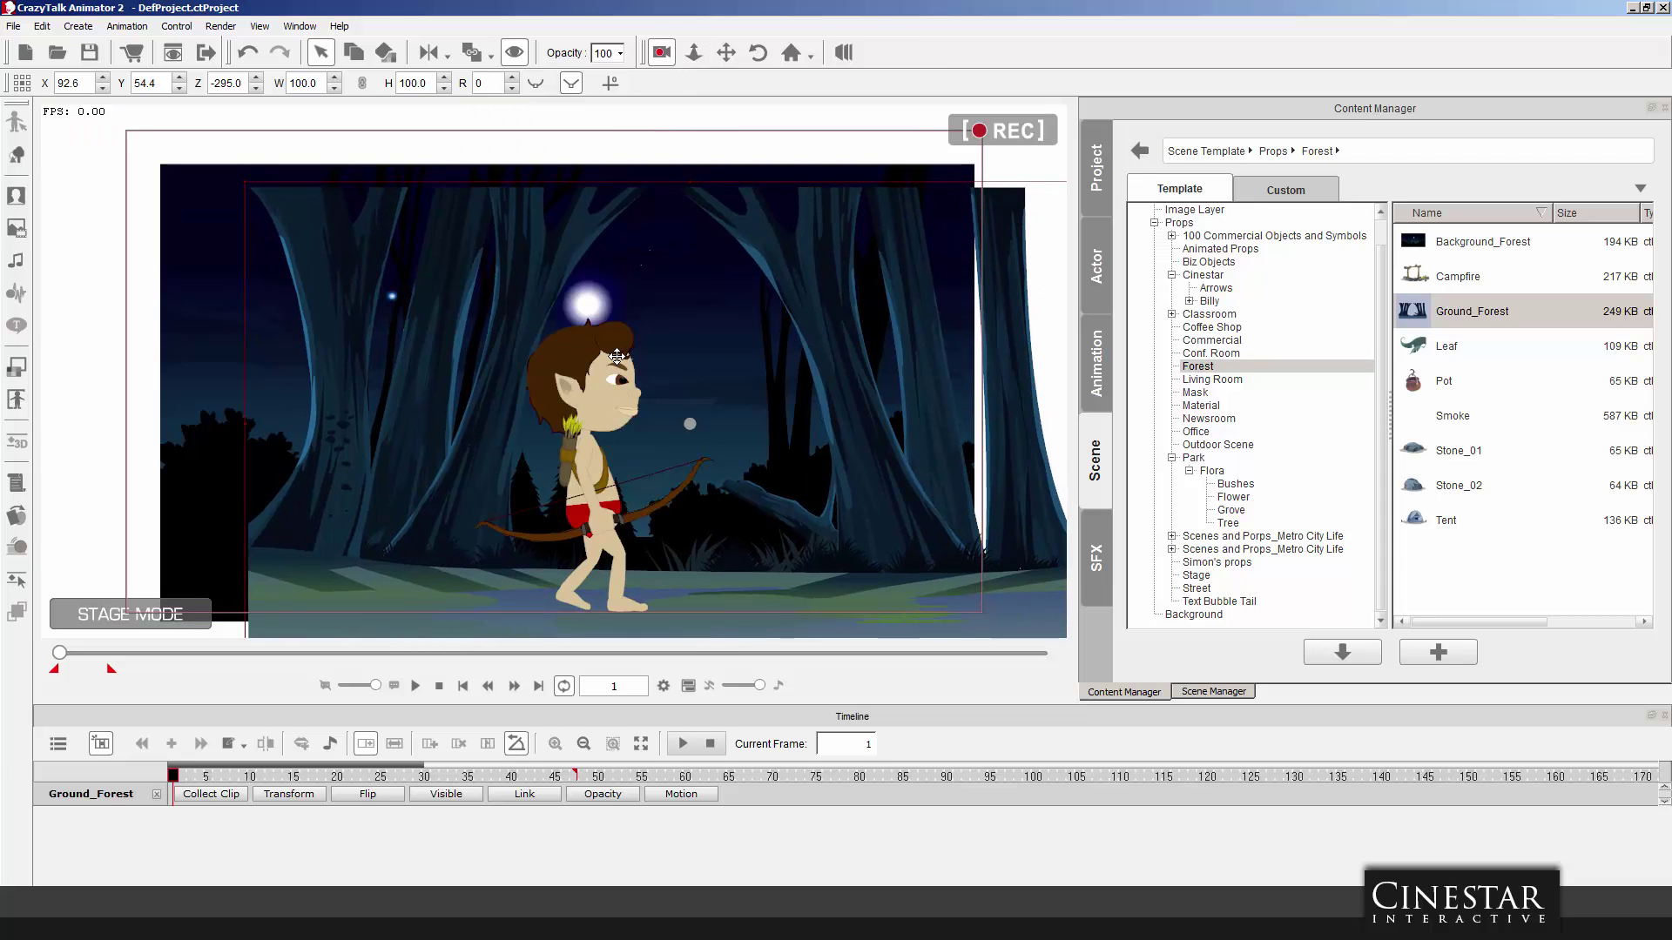
{"action": "scroll", "coordinate": [617, 357], "scroll_direction": "up", "scroll_amount": 3}
{"action": "left_click_drag", "start_coordinate": [834, 352], "coordinate": [716, 343]}
Pull the camera back with nothing selected and enlarge Background_Forest to a width and height of 172.0.
{"action": "left_click", "coordinate": [856, 148]}
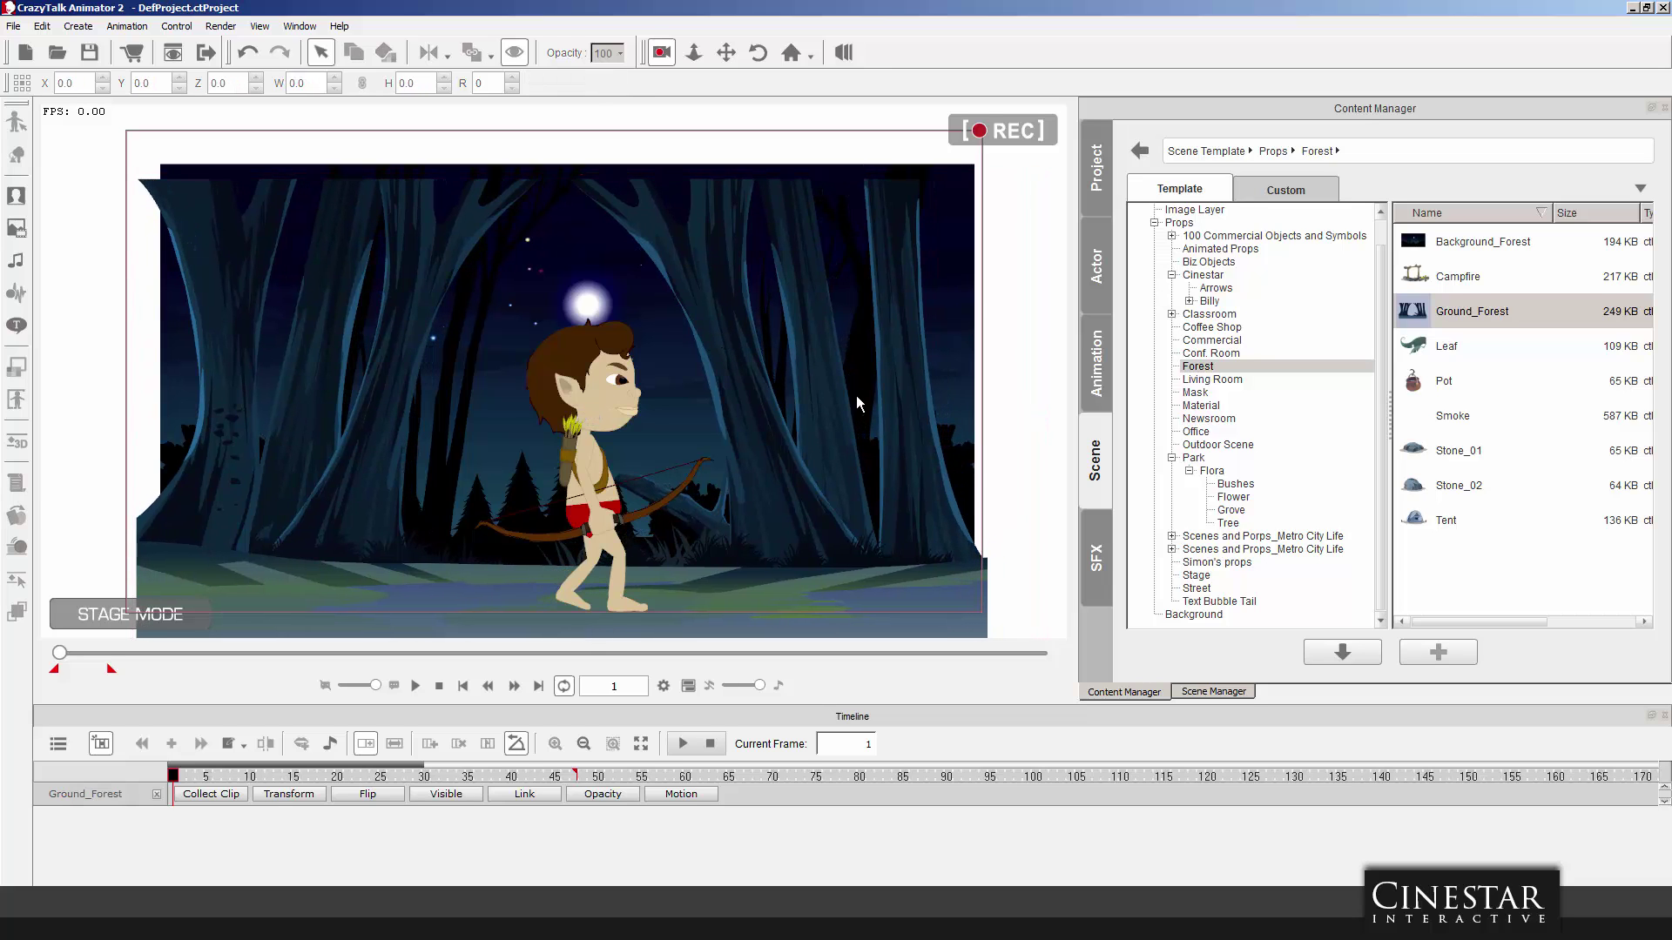
{"action": "scroll", "coordinate": [855, 395], "scroll_direction": "down", "scroll_amount": 3}
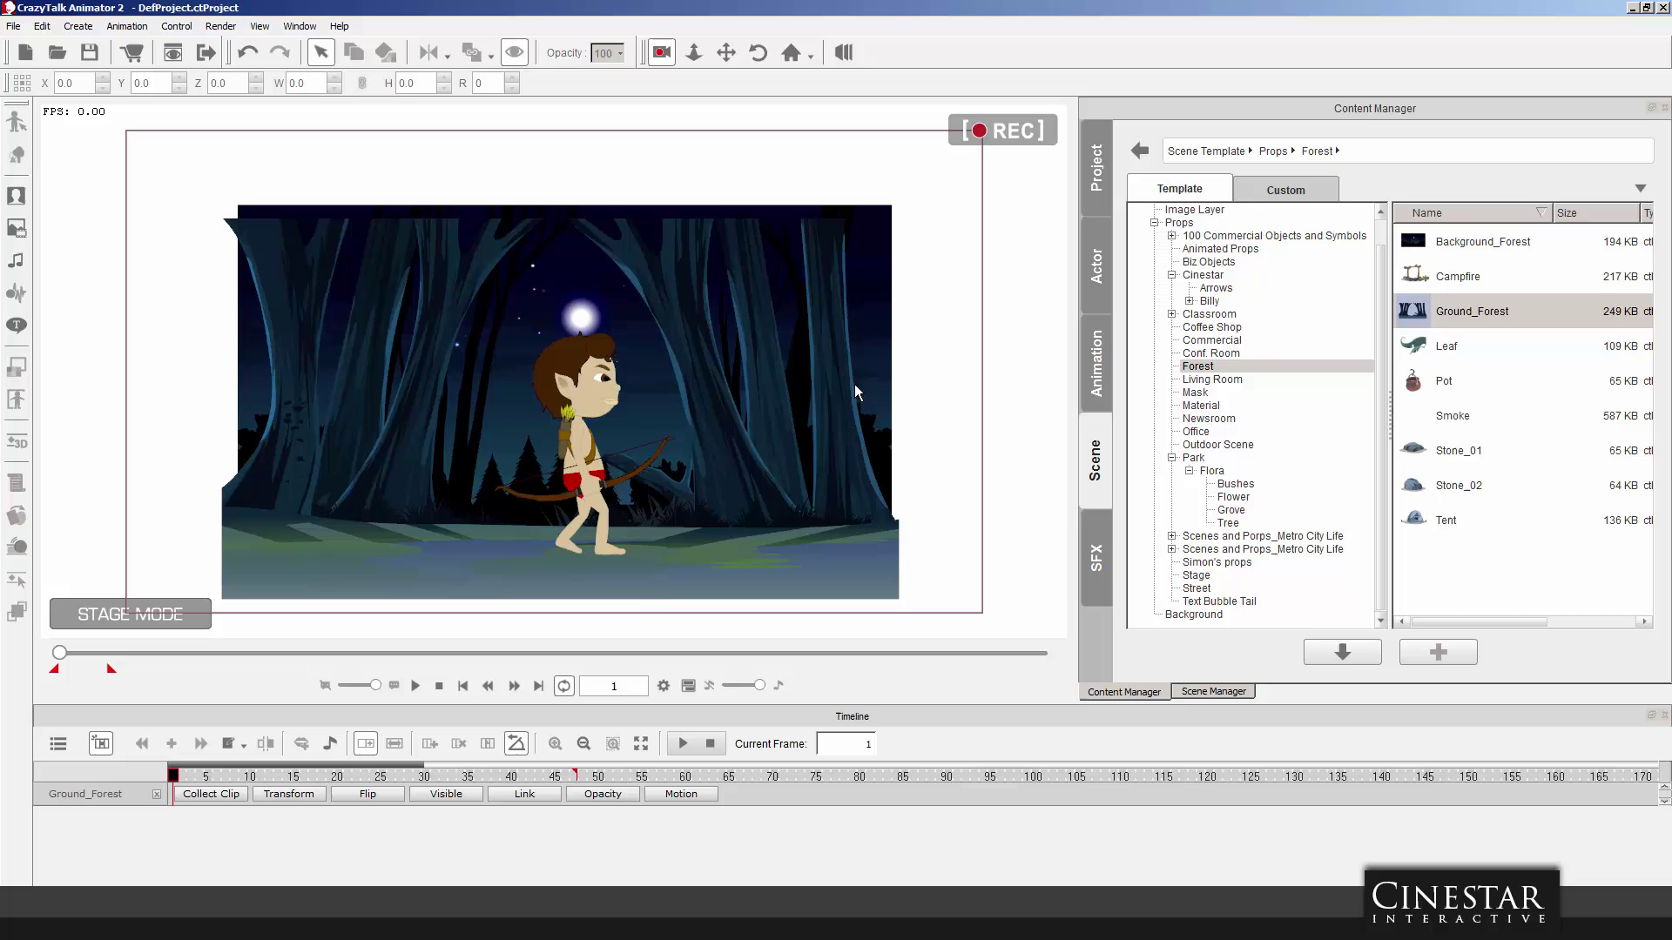
{"action": "scroll", "coordinate": [854, 387], "scroll_direction": "down", "scroll_amount": 3}
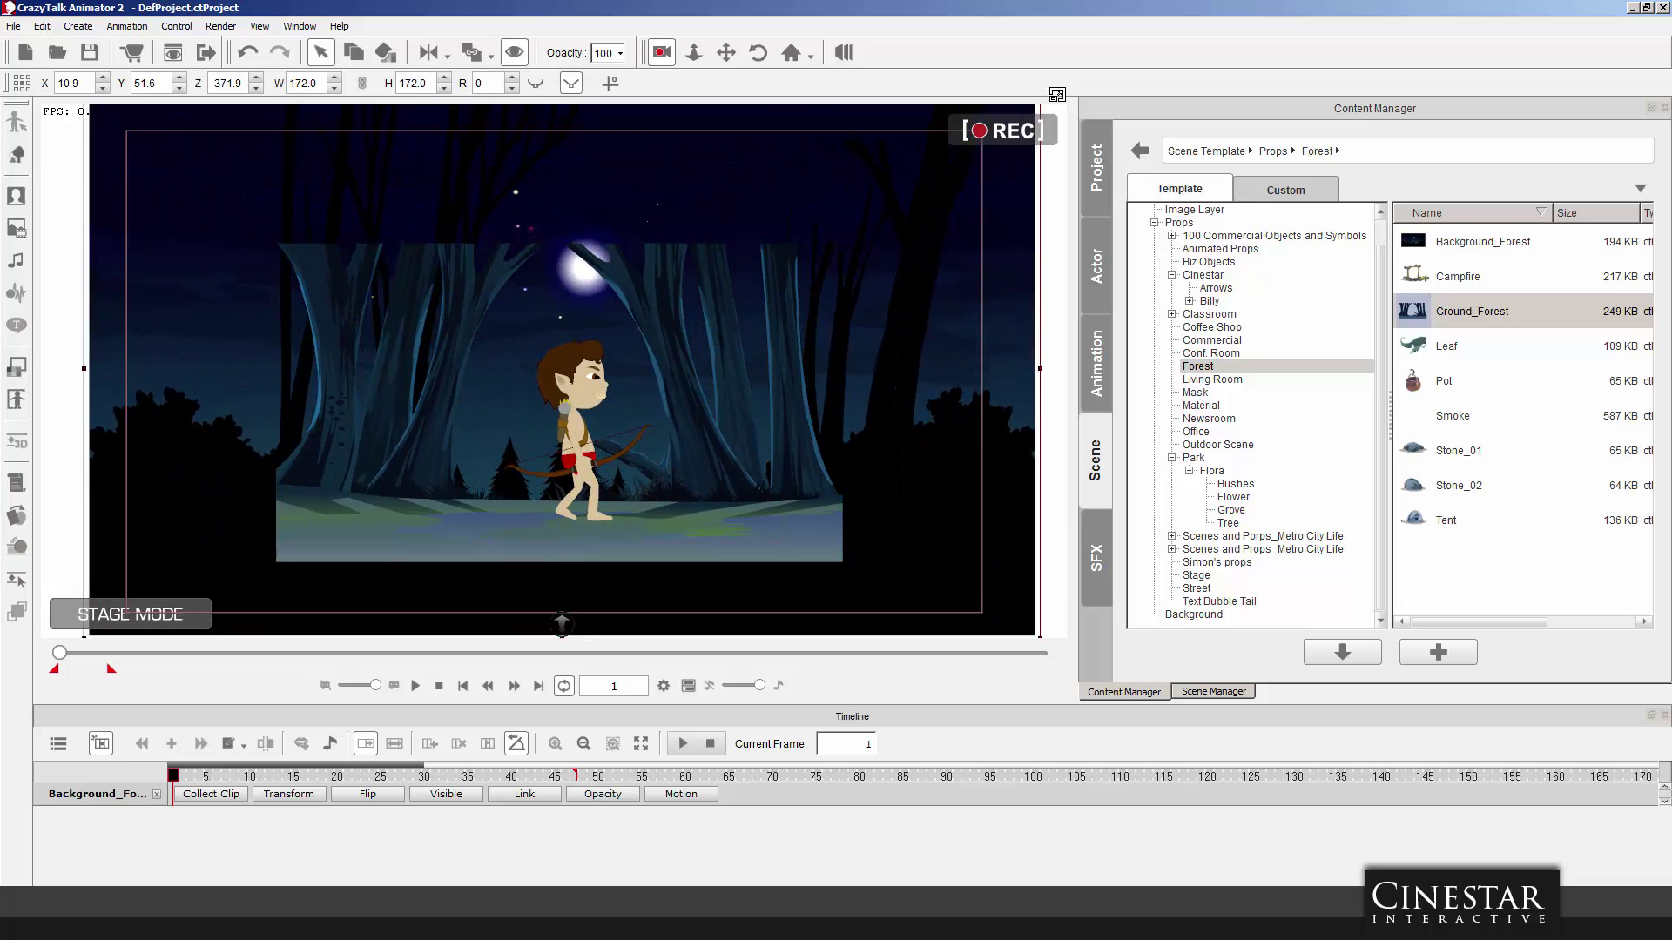
Enlarge Ground_Forest to a width and height of 163.0 and position it at X 42.2, Y 103.4 to fill the camera frame.
{"action": "left_click", "coordinate": [726, 514]}
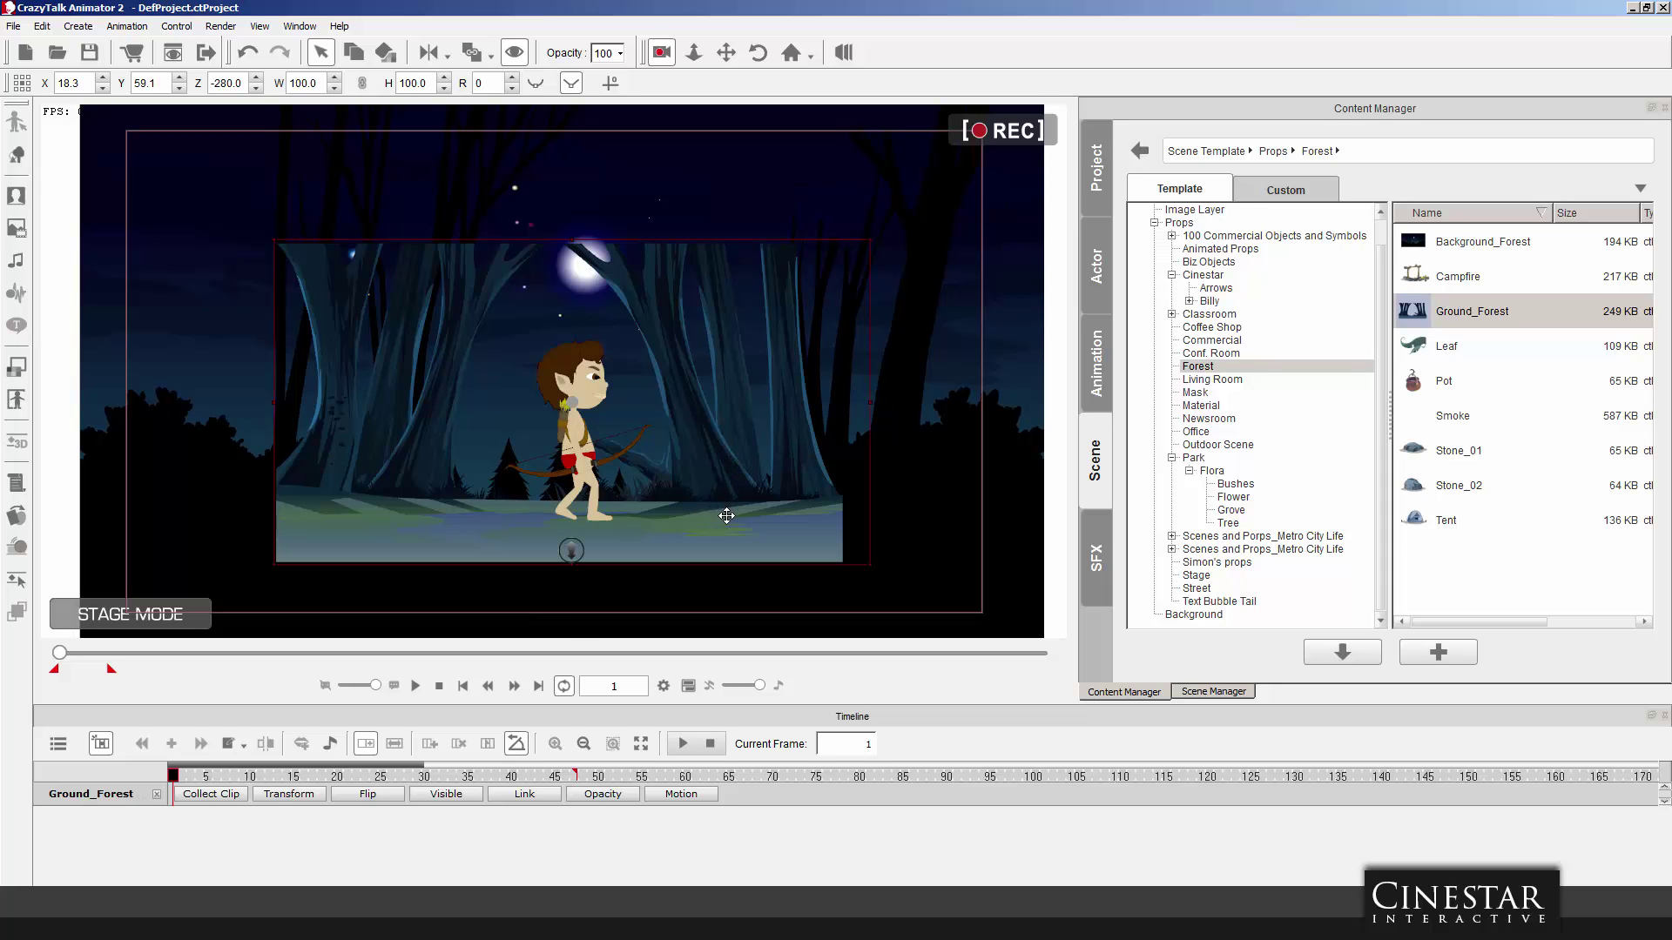
{"action": "left_click_drag", "start_coordinate": [880, 234], "coordinate": [999, 171]}
{"action": "left_click_drag", "start_coordinate": [741, 526], "coordinate": [744, 504]}
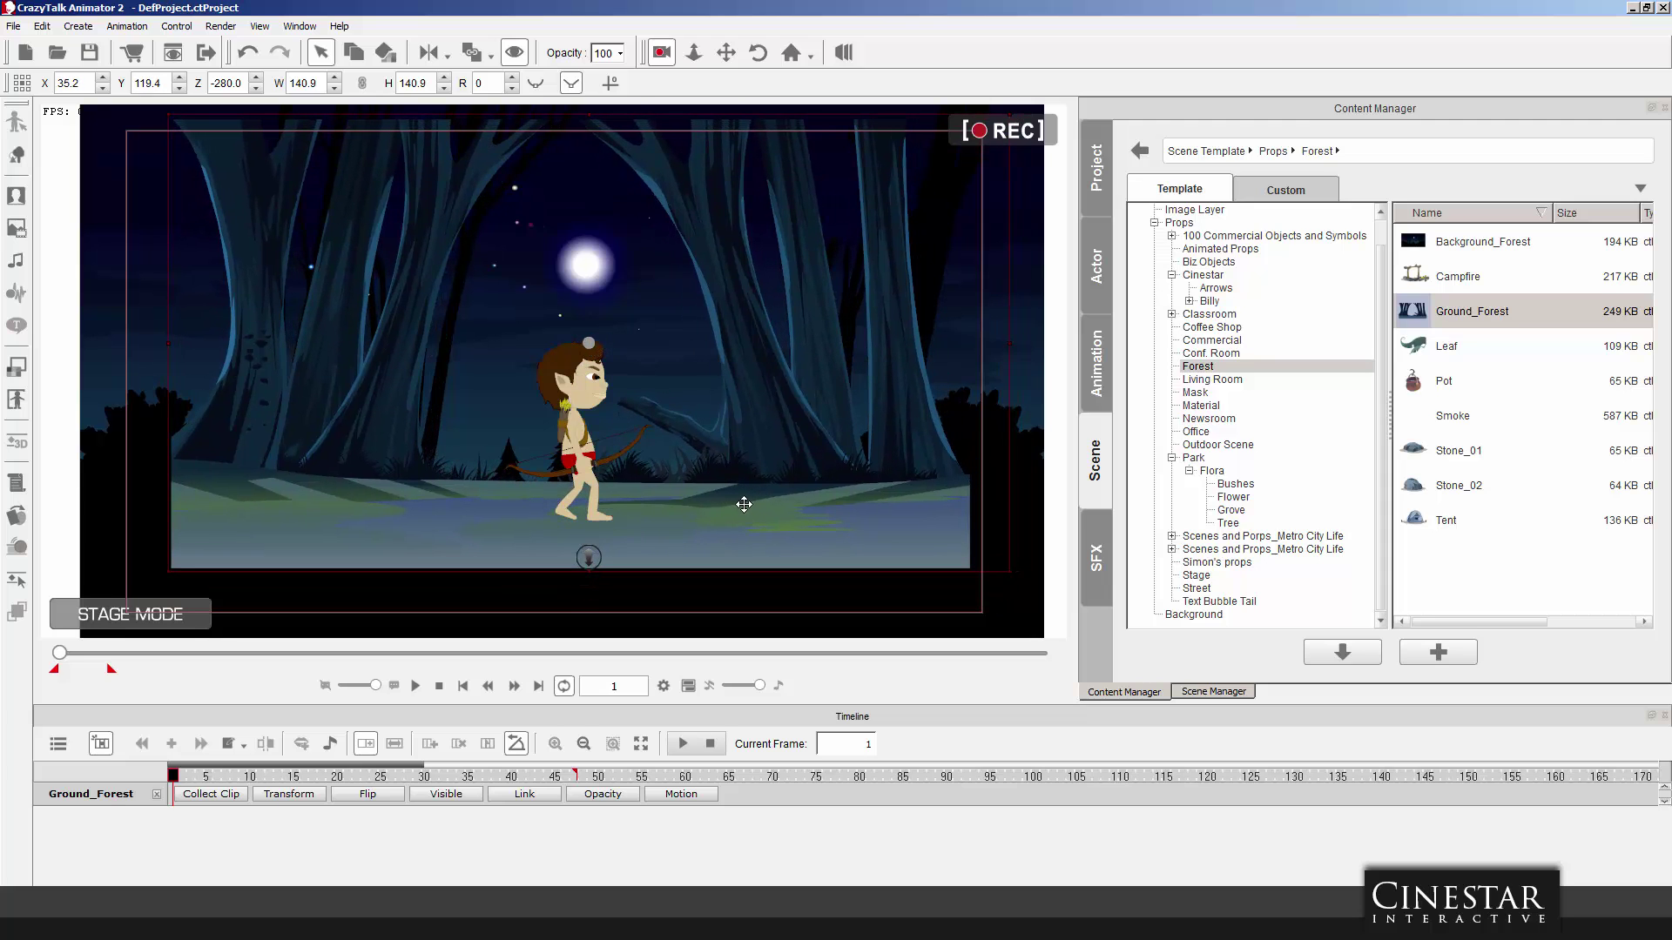
{"action": "left_click_drag", "start_coordinate": [1013, 569], "coordinate": [1071, 617]}
{"action": "left_click_drag", "start_coordinate": [813, 535], "coordinate": [775, 545]}
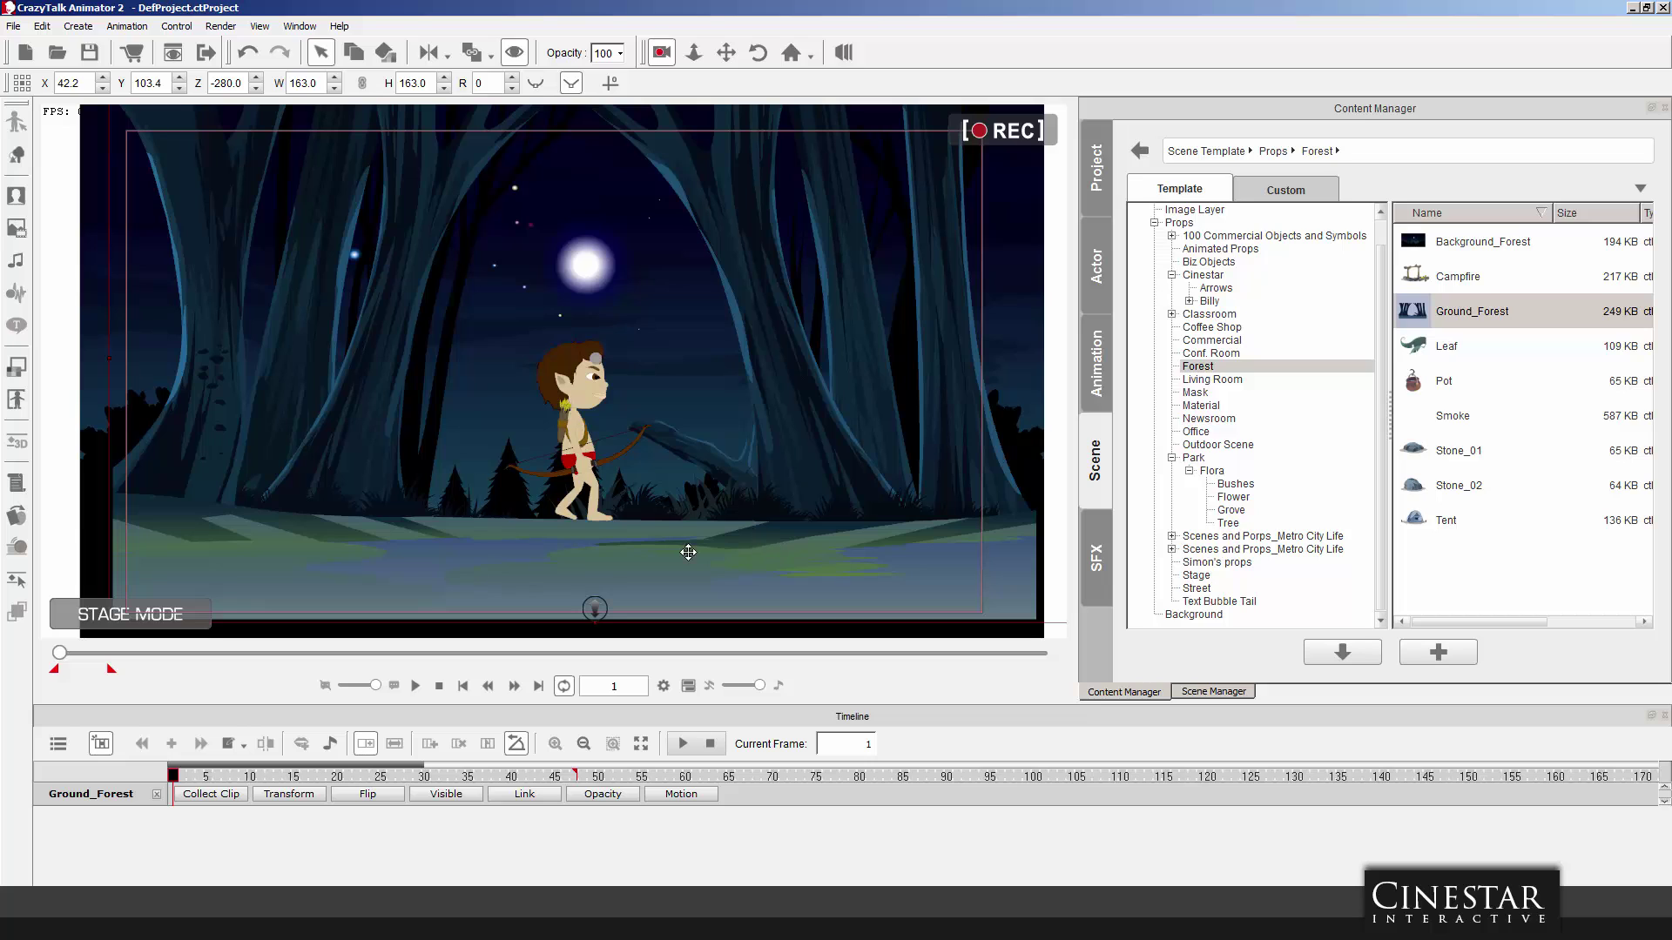
Move the camera in and pan it to X 86.1, Y 93.0, Z 1982.5, and select the archer on the stage.
{"action": "left_click", "coordinate": [694, 53]}
{"action": "left_click_drag", "start_coordinate": [681, 509], "coordinate": [618, 457]}
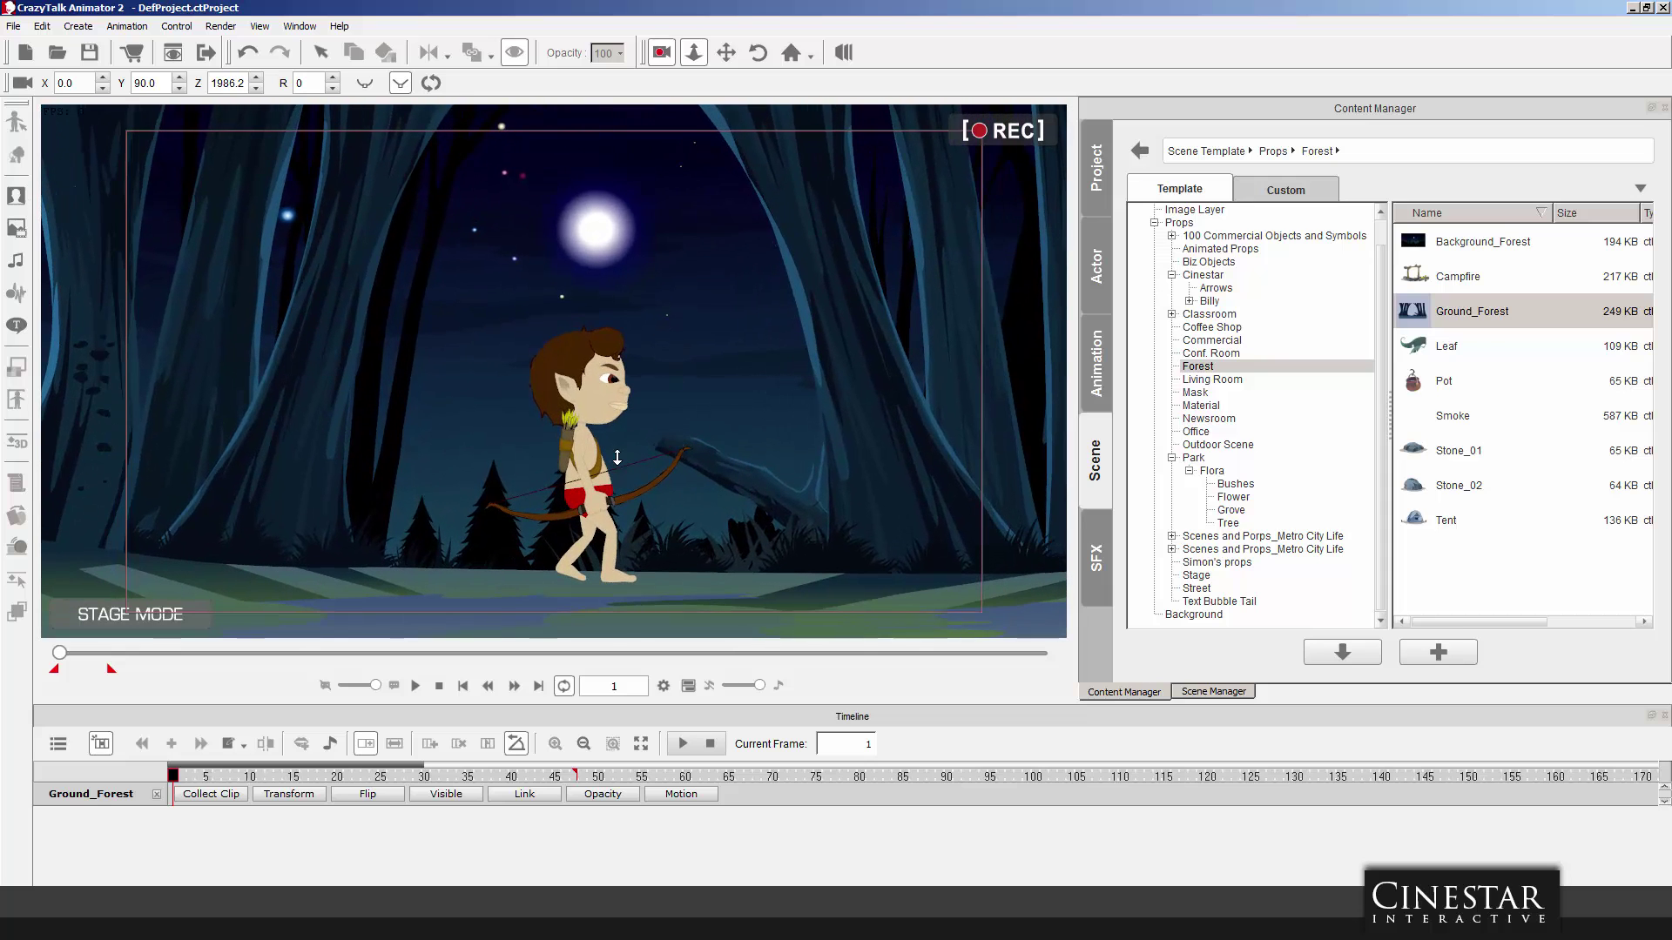
{"action": "left_click_drag", "start_coordinate": [744, 238], "coordinate": [602, 265]}
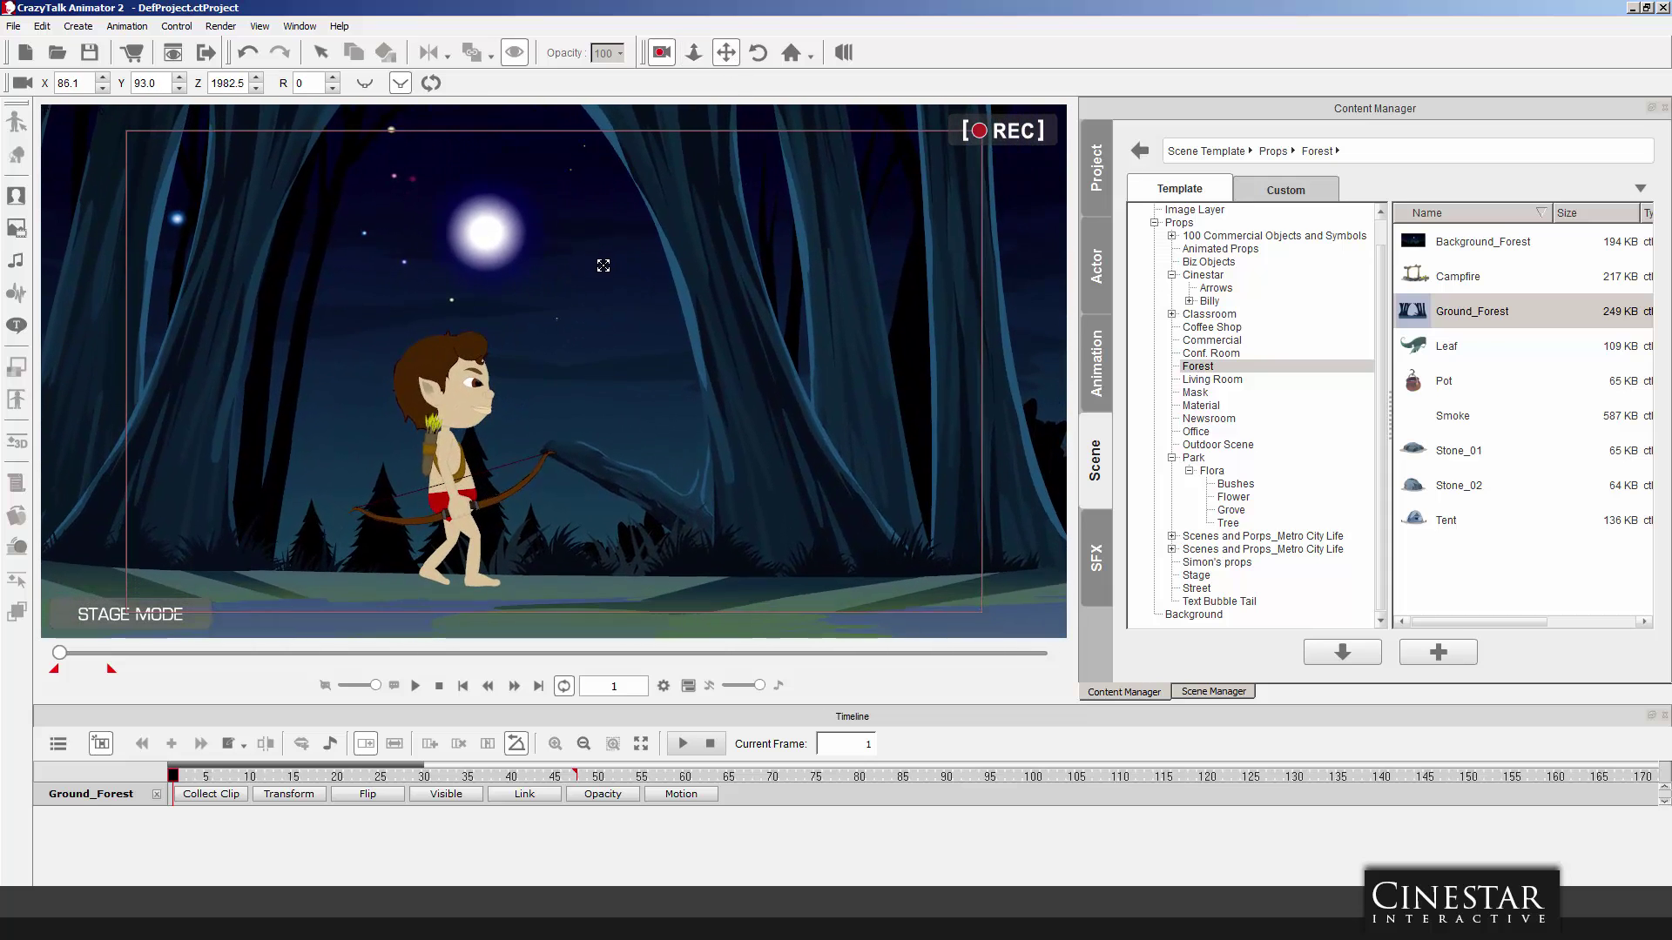
{"action": "left_click", "coordinate": [320, 53]}
{"action": "left_click", "coordinate": [465, 478]}
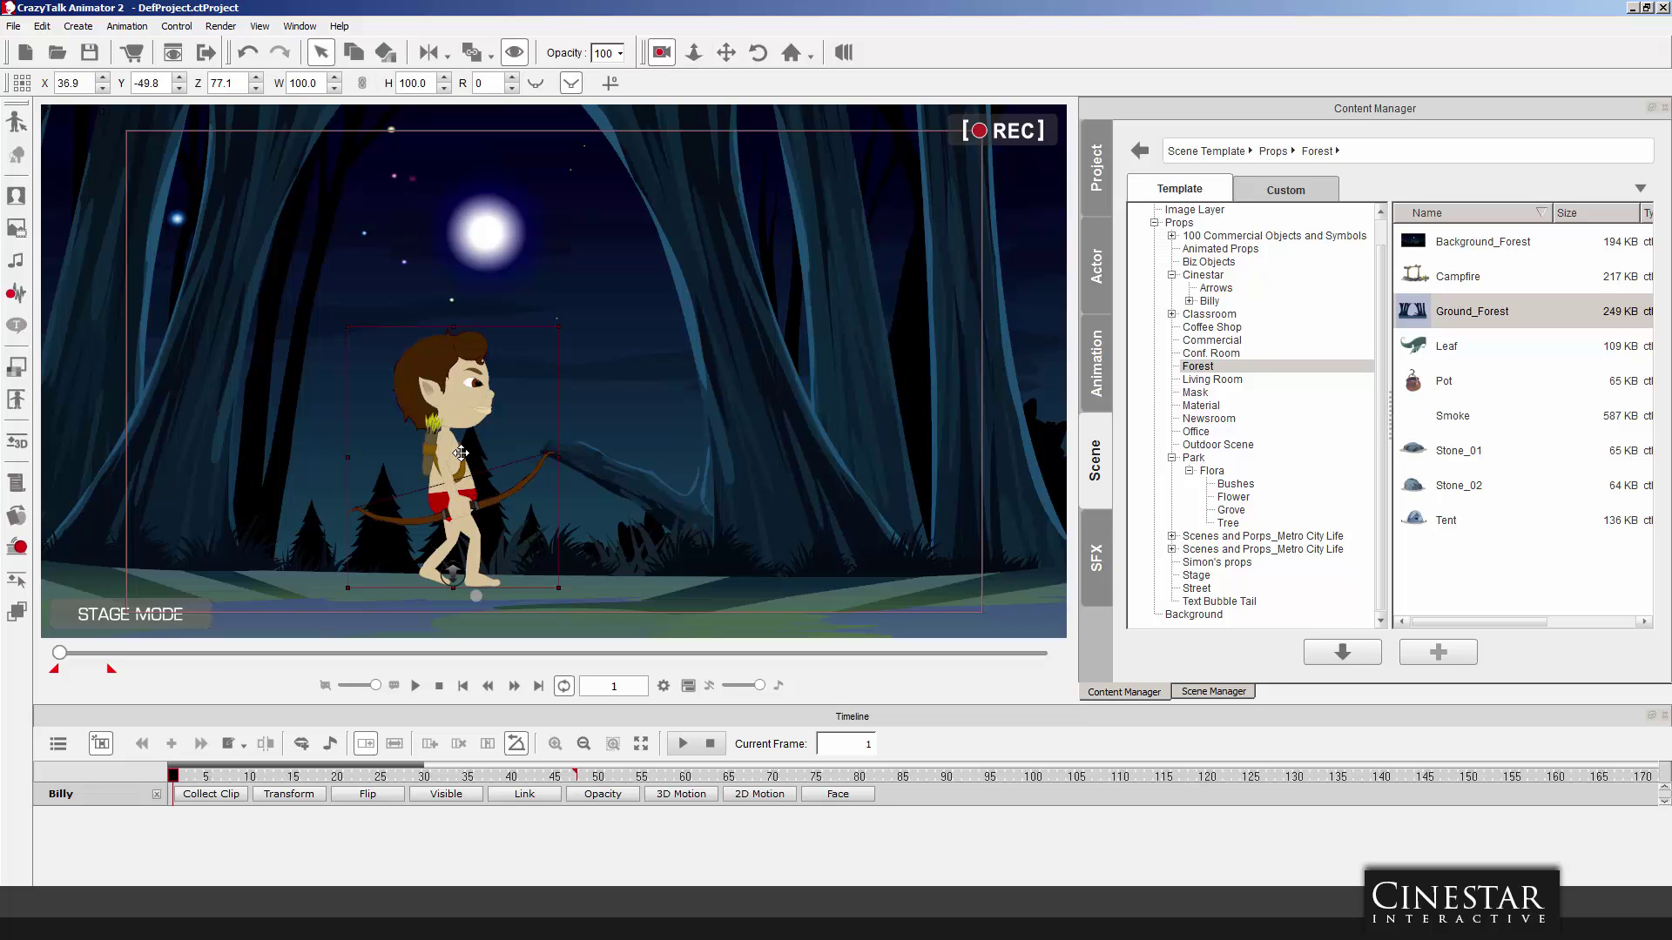
Move the archer to X 7.0, Y -59.2, and at frame 30 move the camera to X 121.4, Y 55.1, Z 1542.5.
{"action": "left_click_drag", "start_coordinate": [452, 456], "coordinate": [408, 466]}
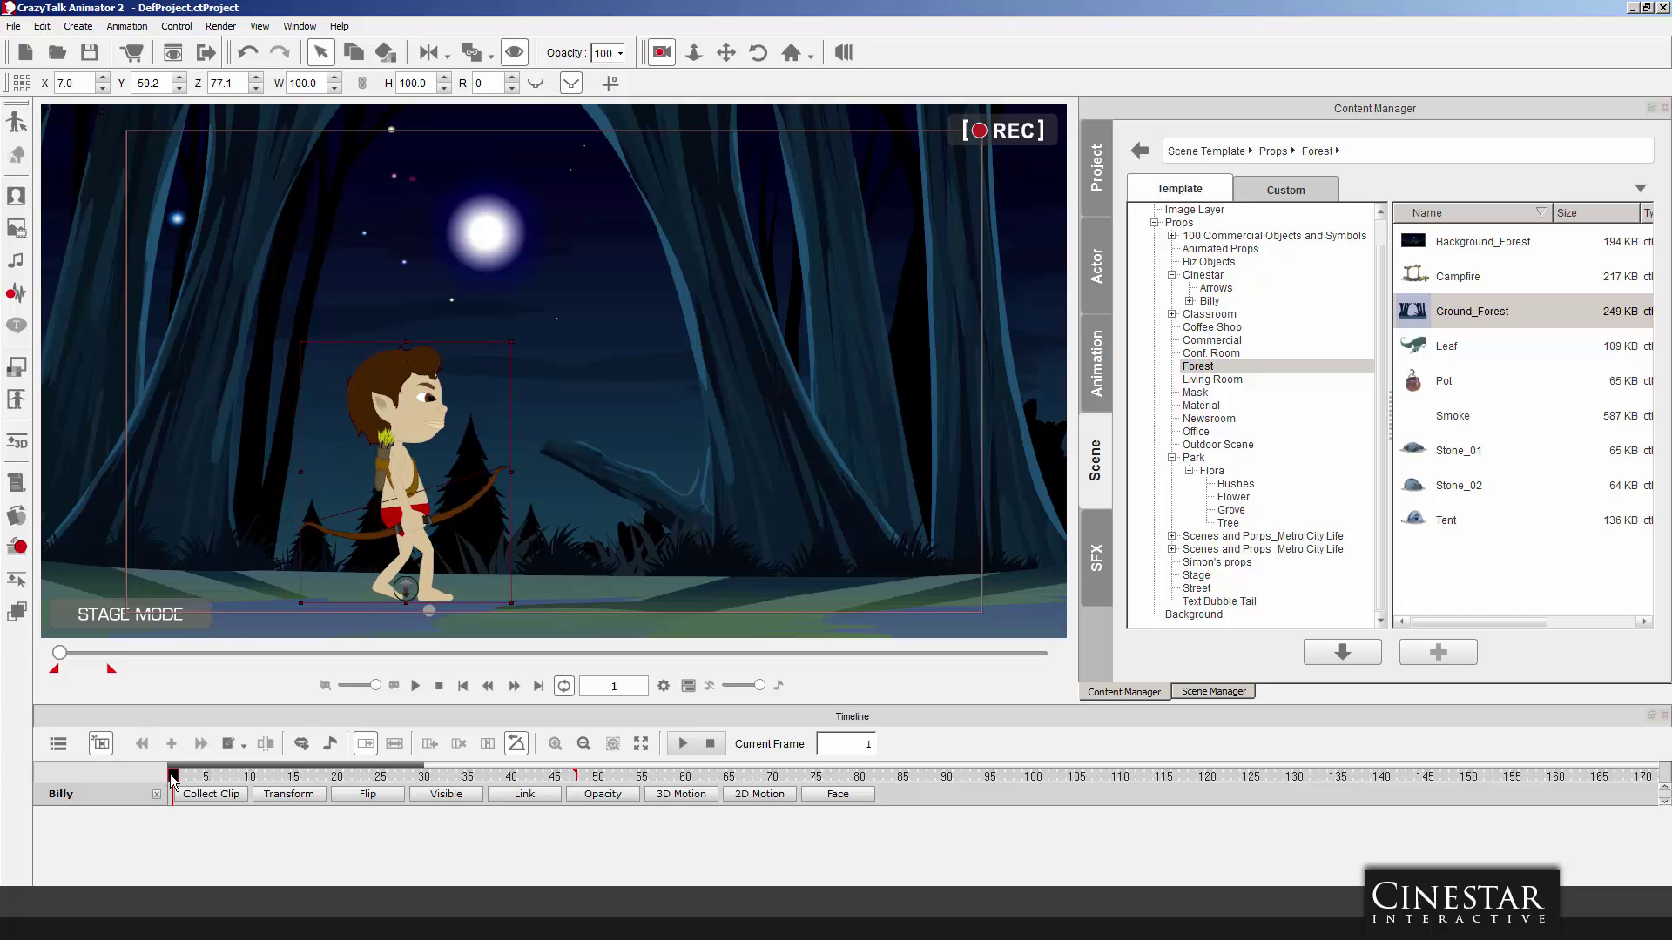
{"action": "left_click_drag", "start_coordinate": [173, 781], "coordinate": [425, 780]}
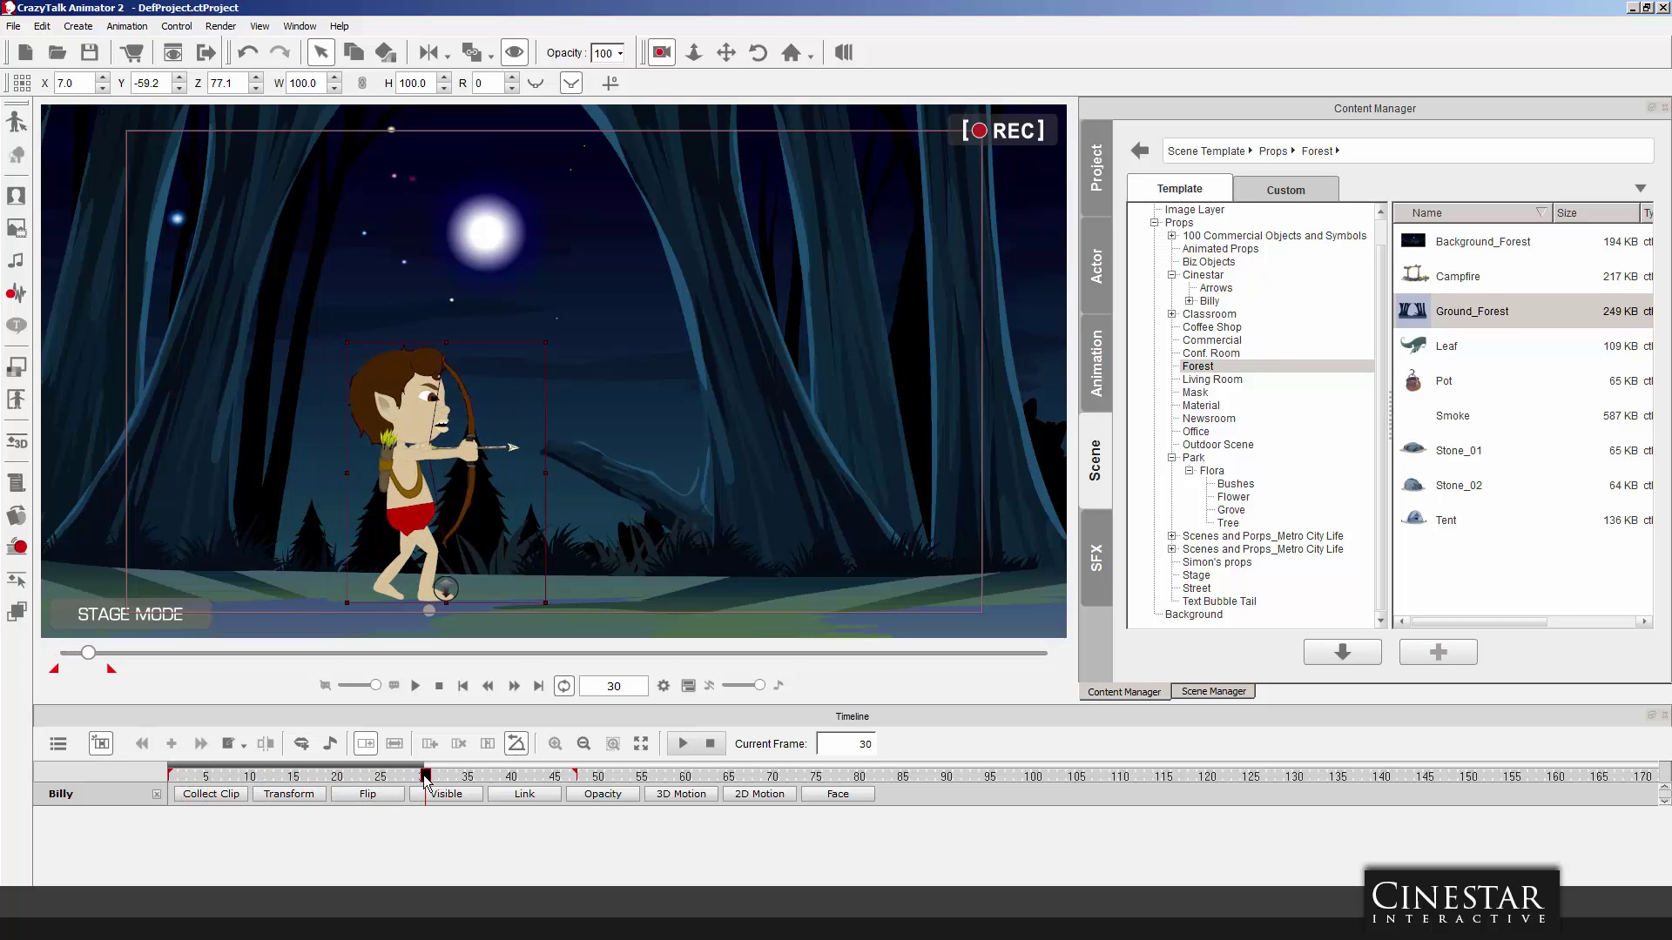
{"action": "left_click", "coordinate": [694, 52]}
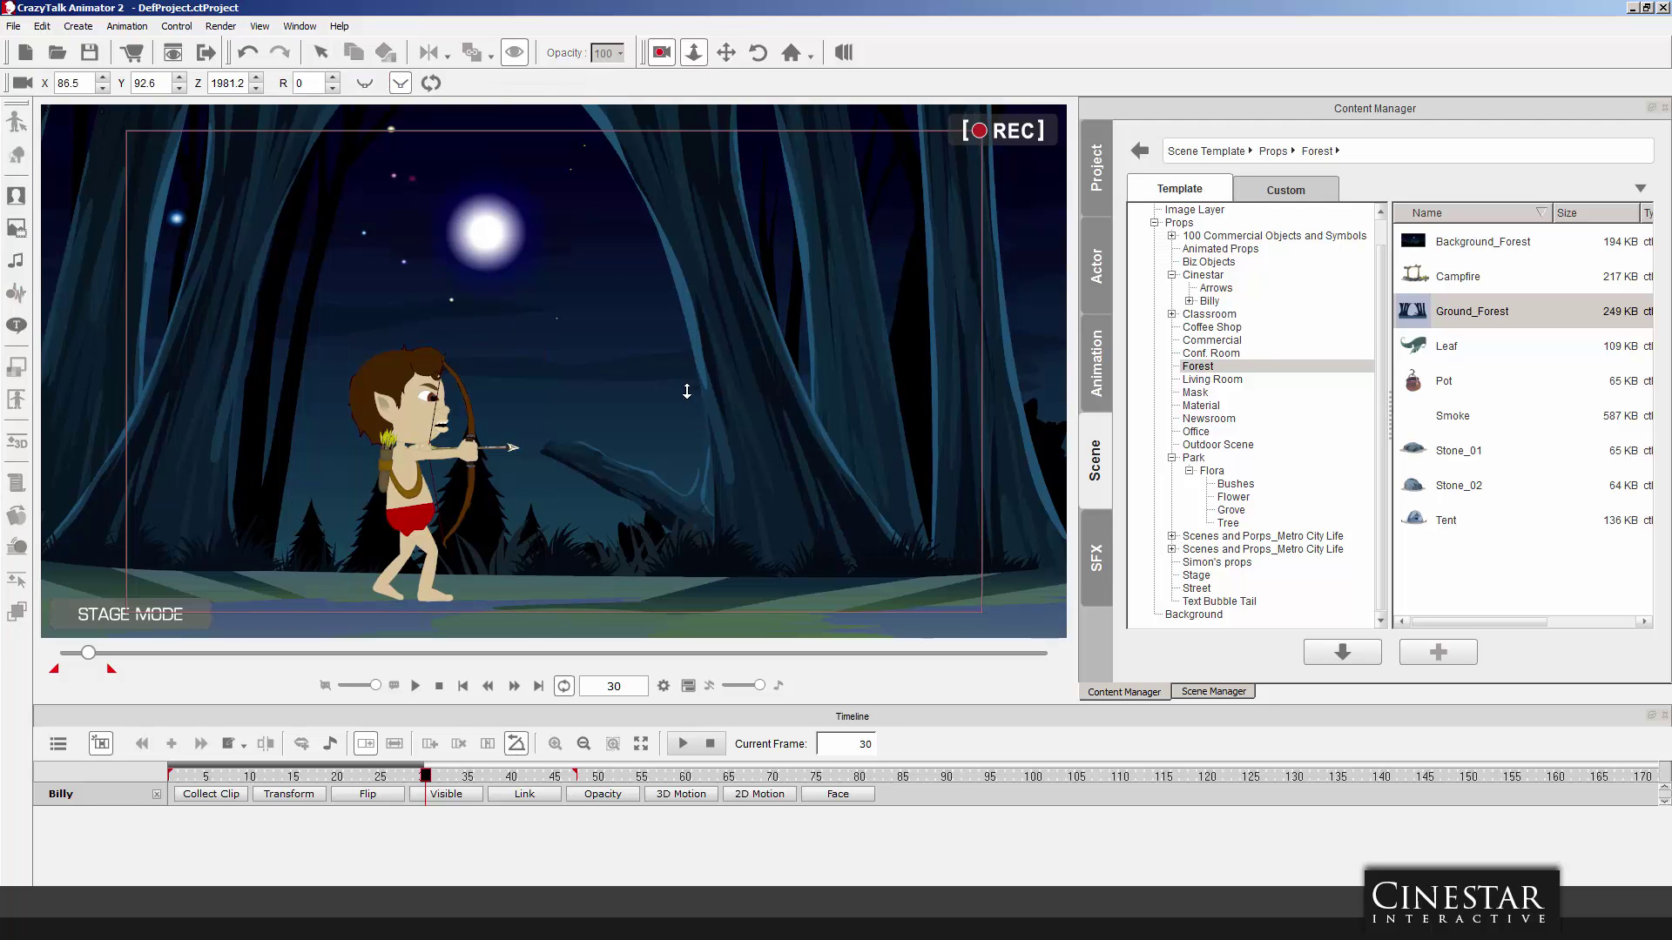
{"action": "left_click_drag", "start_coordinate": [695, 322], "coordinate": [642, 361]}
{"action": "left_click", "coordinate": [725, 53]}
{"action": "left_click_drag", "start_coordinate": [703, 438], "coordinate": [622, 377]}
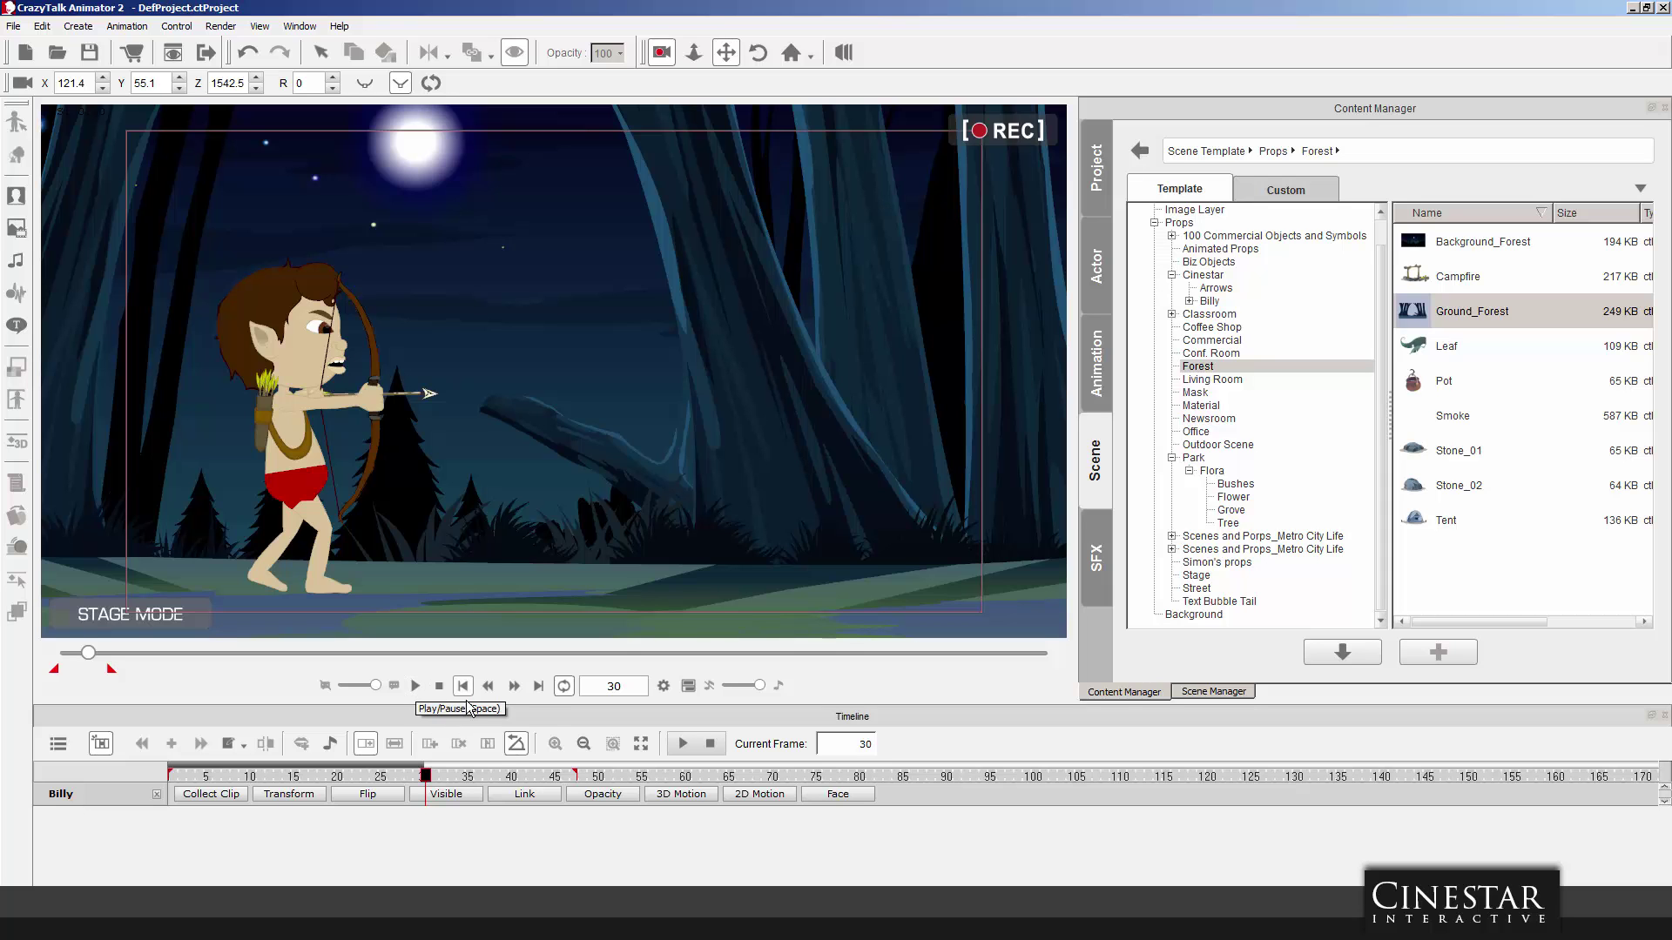
Preview the zoomed-in shot, and at frame 35 pan the camera slightly to X 121.0, Y 54.7 to key its position.
{"action": "left_click", "coordinate": [416, 686]}
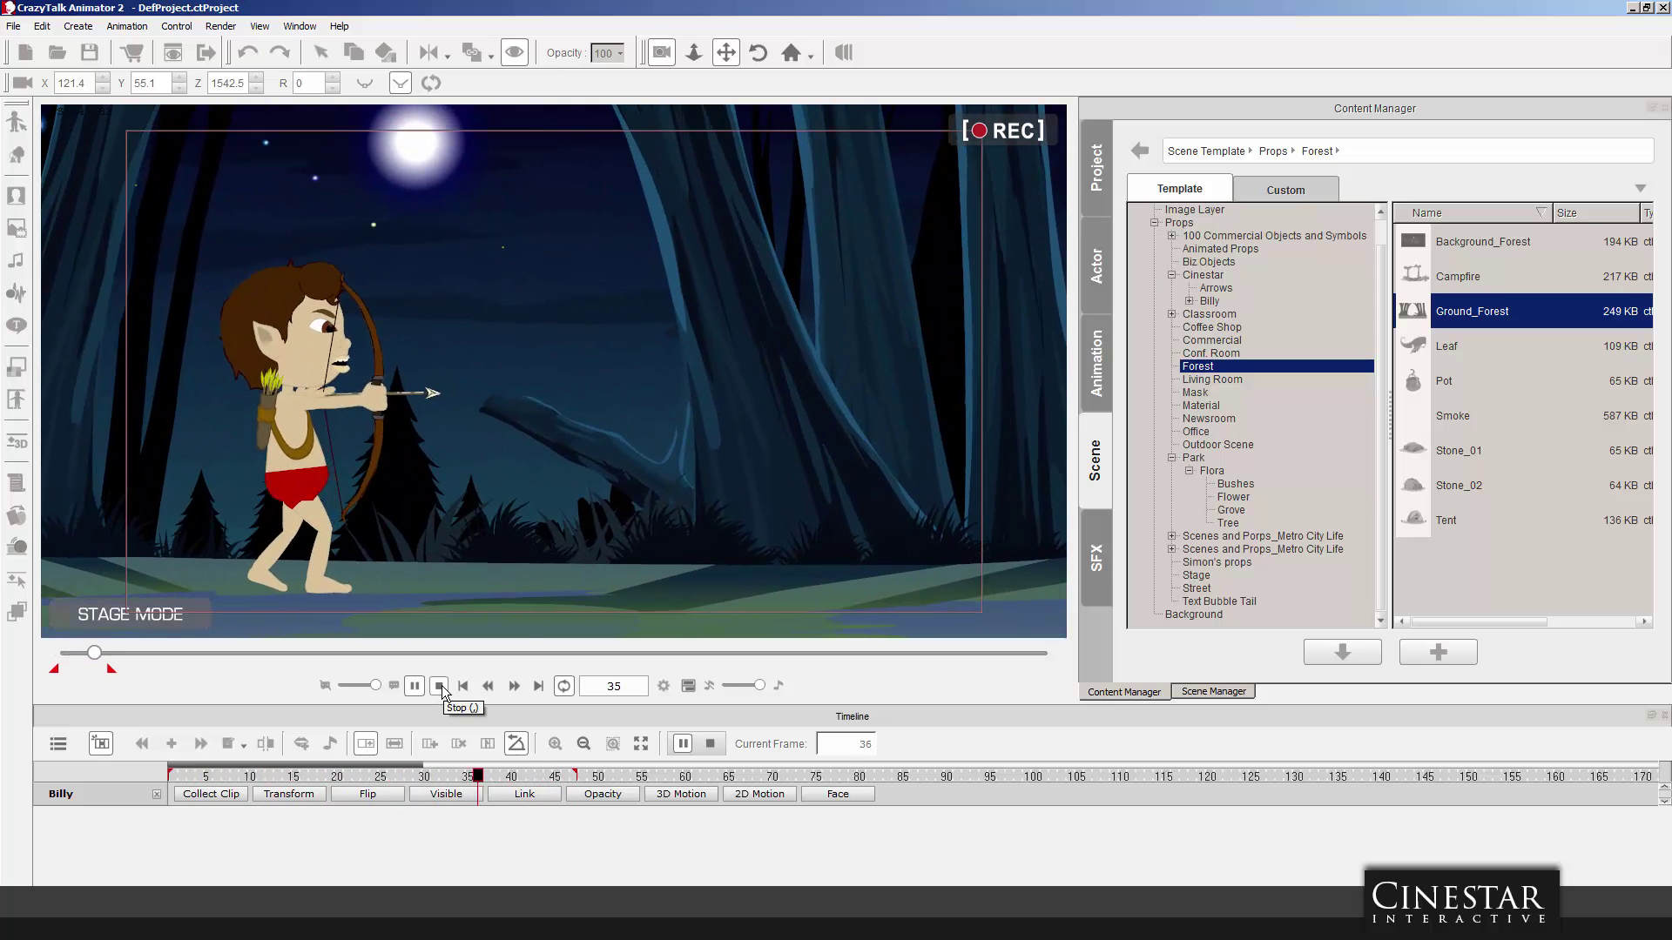
{"action": "left_click", "coordinate": [440, 687]}
{"action": "mouse_move", "coordinate": [349, 777]}
{"action": "left_mouse_down"}
{"action": "mouse_move", "coordinate": [174, 780]}
{"action": "mouse_move", "coordinate": [471, 781]}
{"action": "left_mouse_up"}
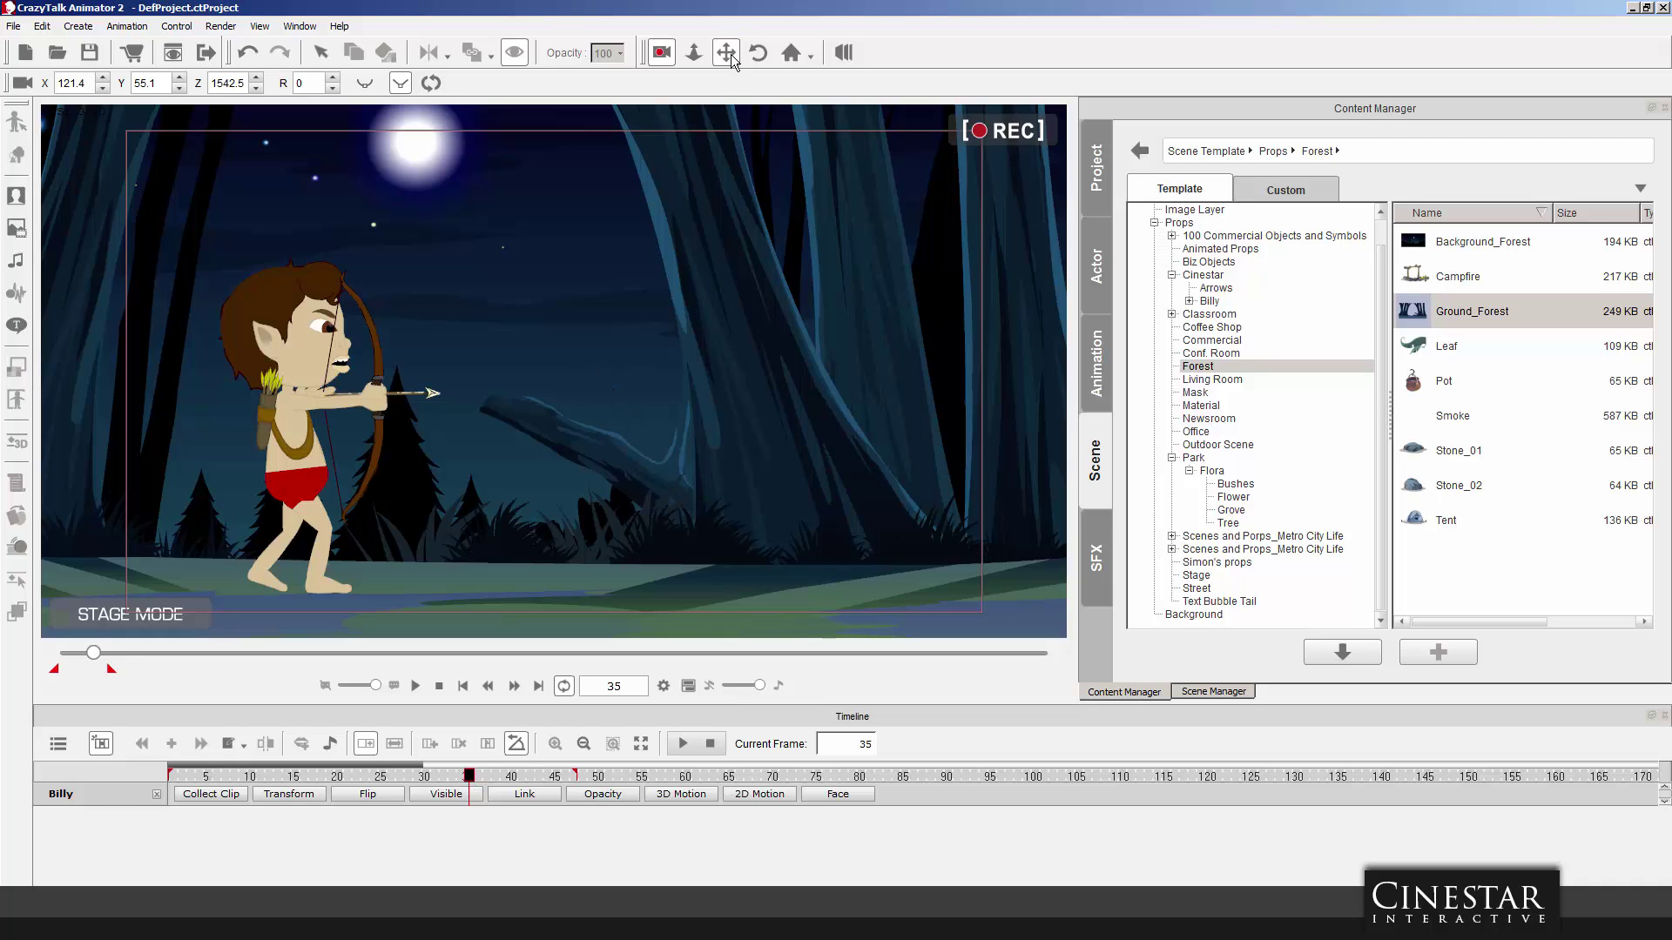
{"action": "left_click_drag", "start_coordinate": [650, 375], "coordinate": [645, 373]}
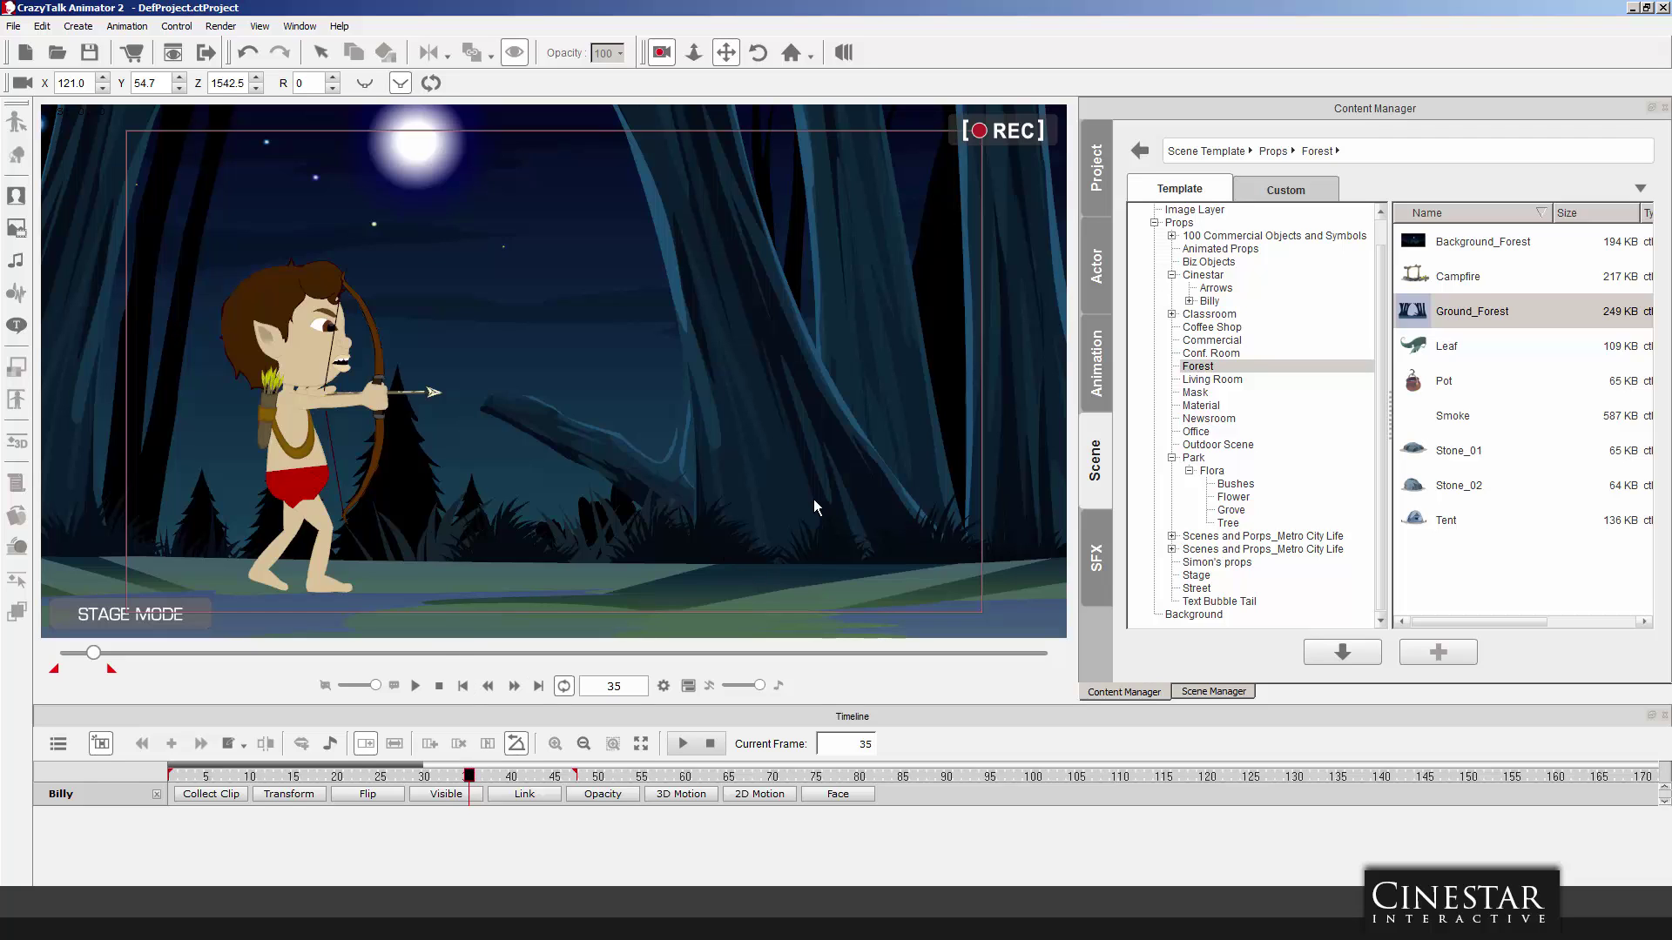
At frame 50, pull the camera back and pan it to X 99.4, Y 84.5, Z 2502.4.
{"action": "left_click_drag", "start_coordinate": [471, 778], "coordinate": [600, 778]}
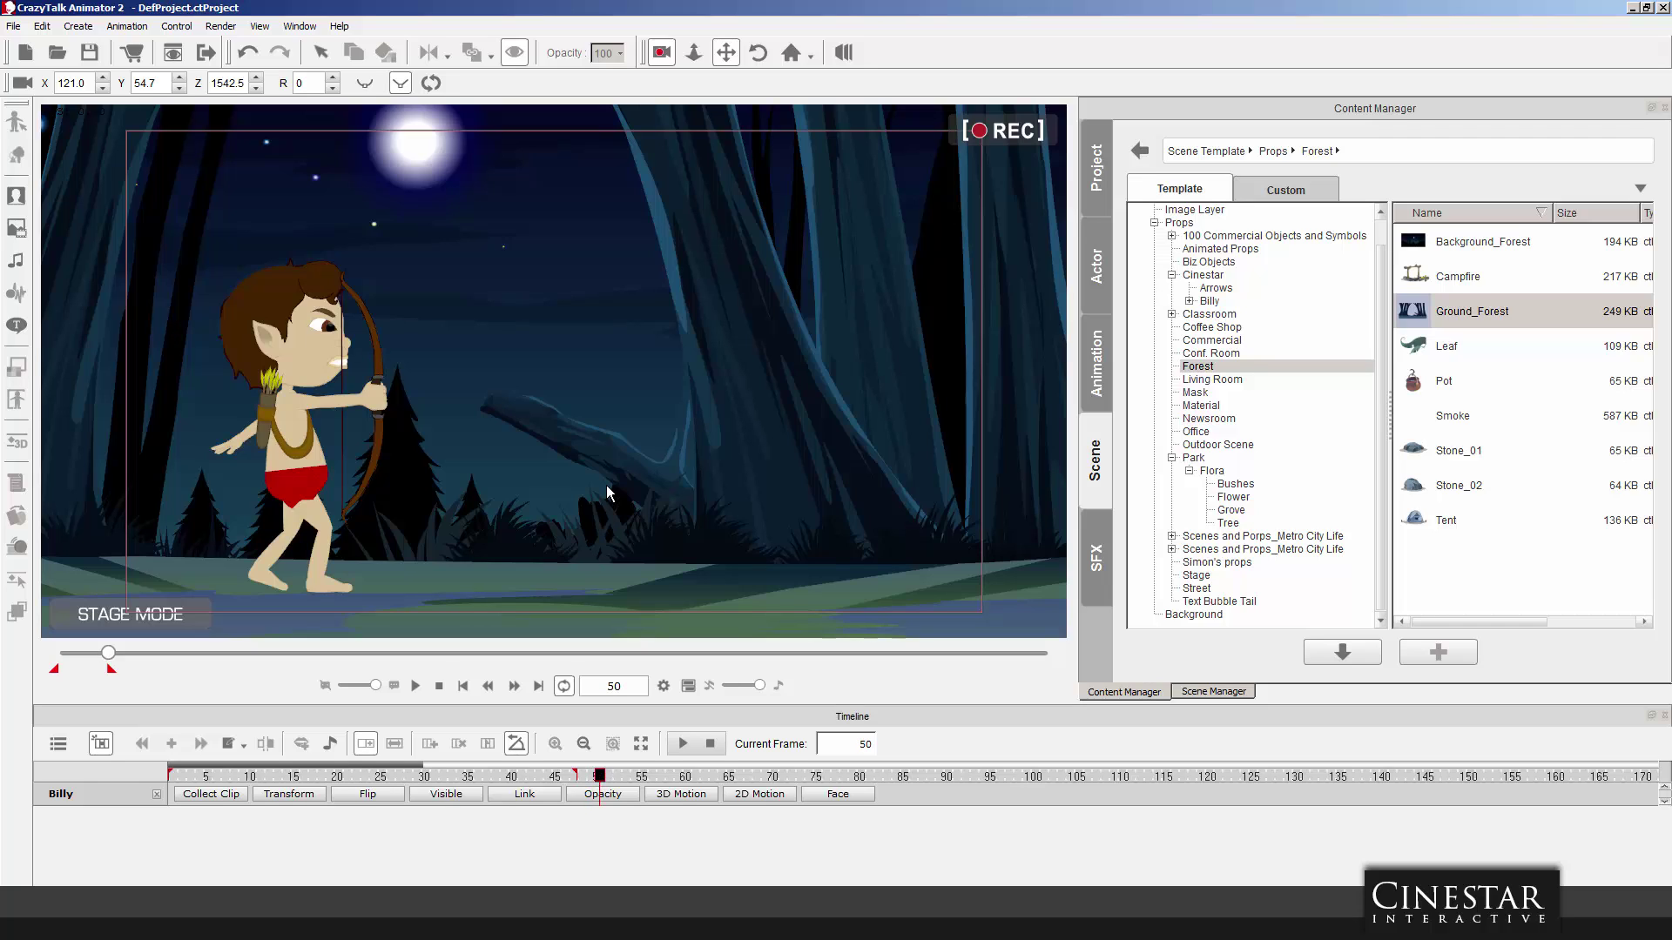
{"action": "left_click", "coordinate": [693, 54]}
{"action": "scroll", "coordinate": [671, 384], "scroll_direction": "up", "scroll_amount": 5}
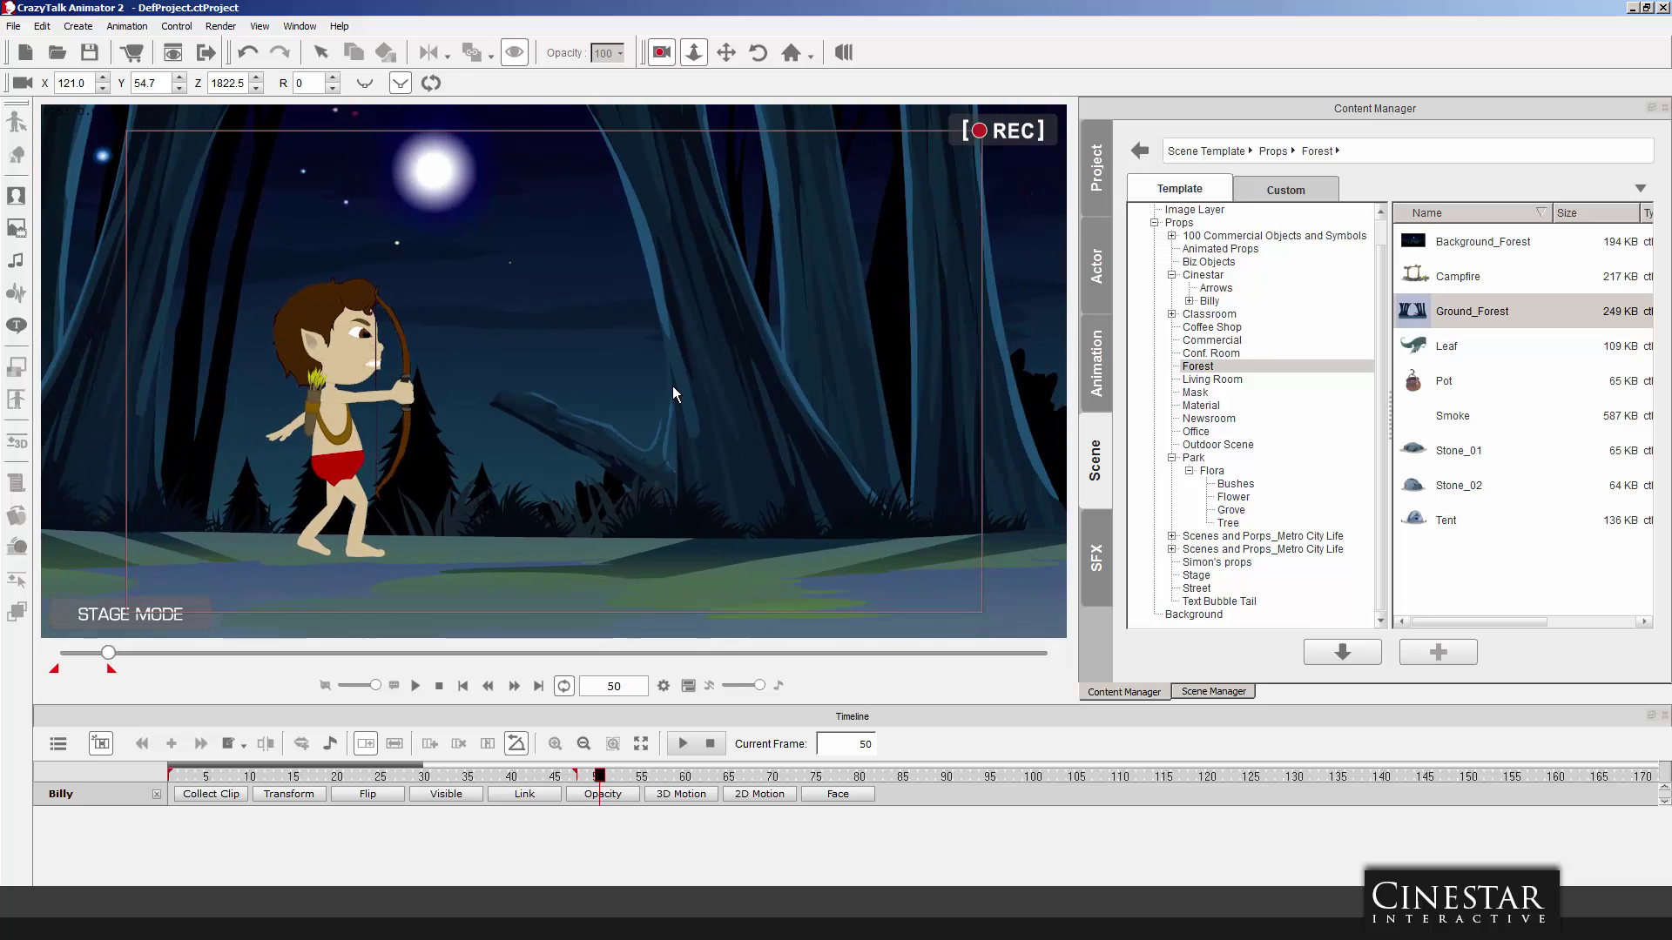
{"action": "scroll", "coordinate": [672, 385], "scroll_direction": "up", "scroll_amount": 1}
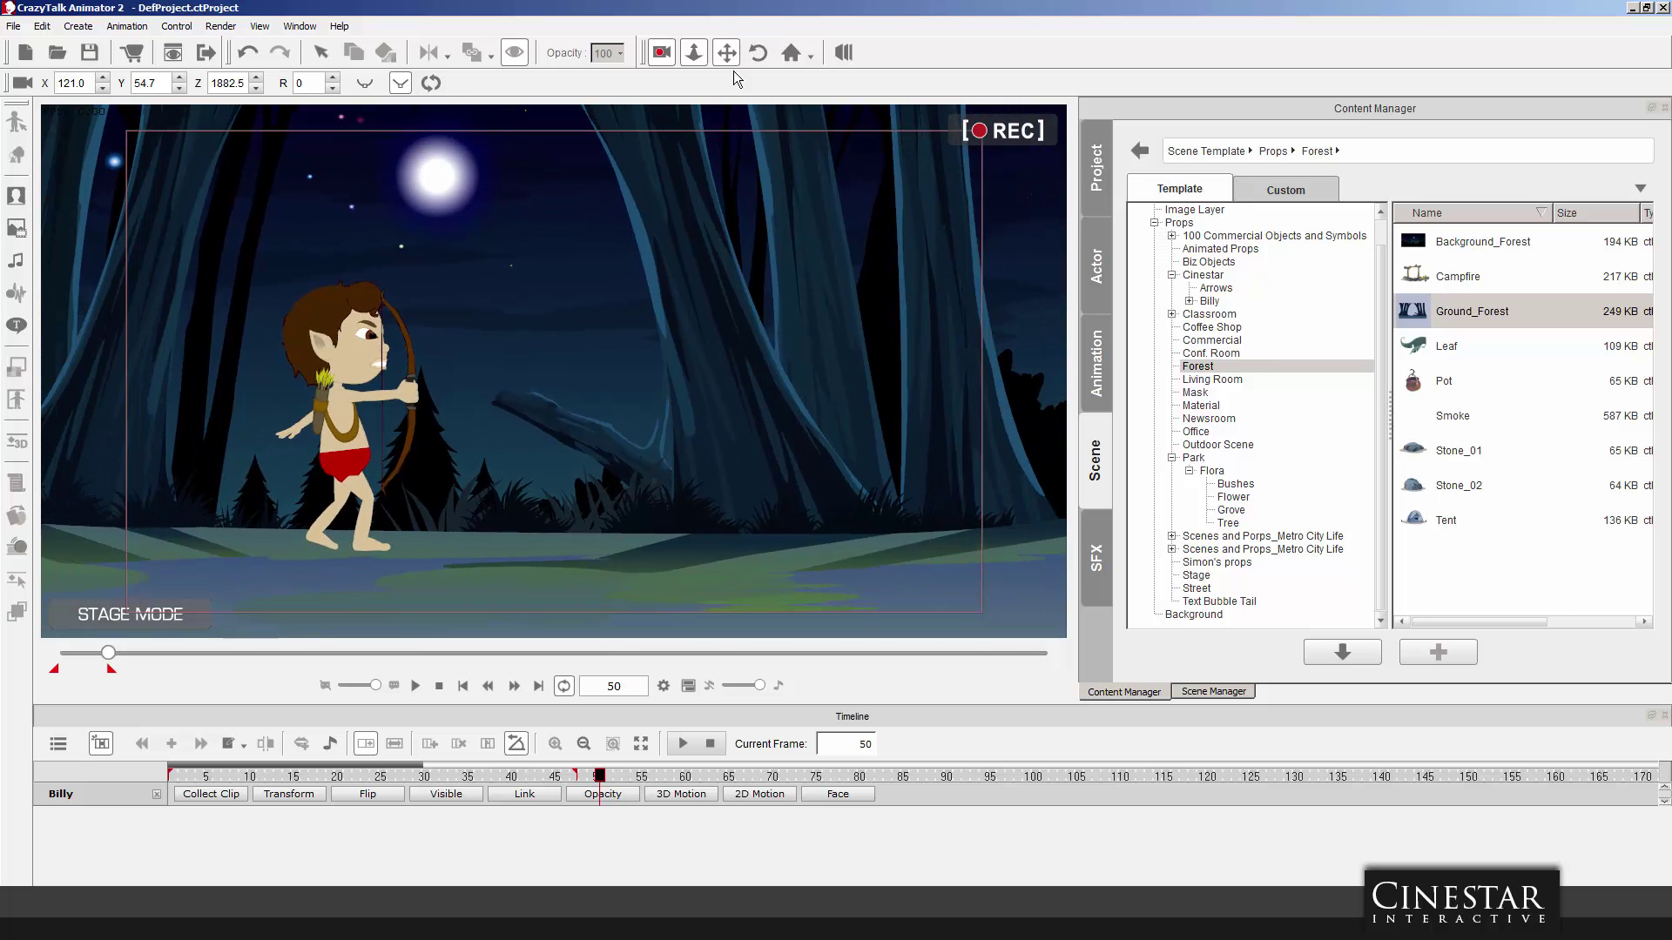
{"action": "left_click", "coordinate": [725, 53]}
{"action": "left_click_drag", "start_coordinate": [836, 372], "coordinate": [705, 371]}
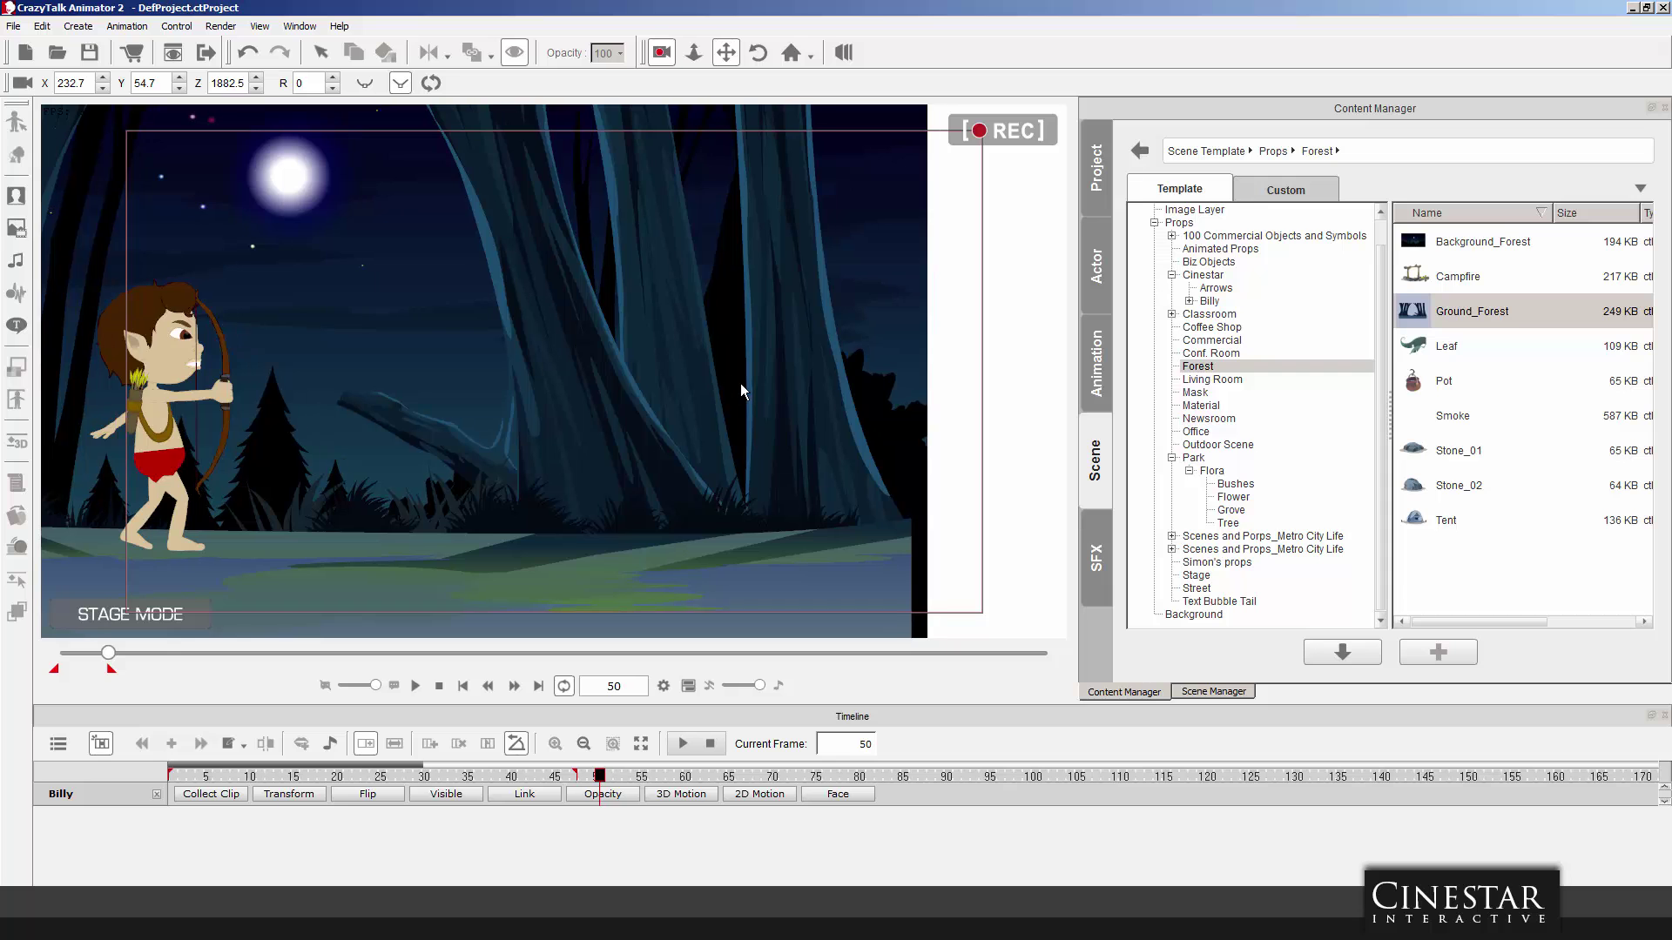
{"action": "scroll", "coordinate": [741, 387], "scroll_direction": "up", "scroll_amount": 5}
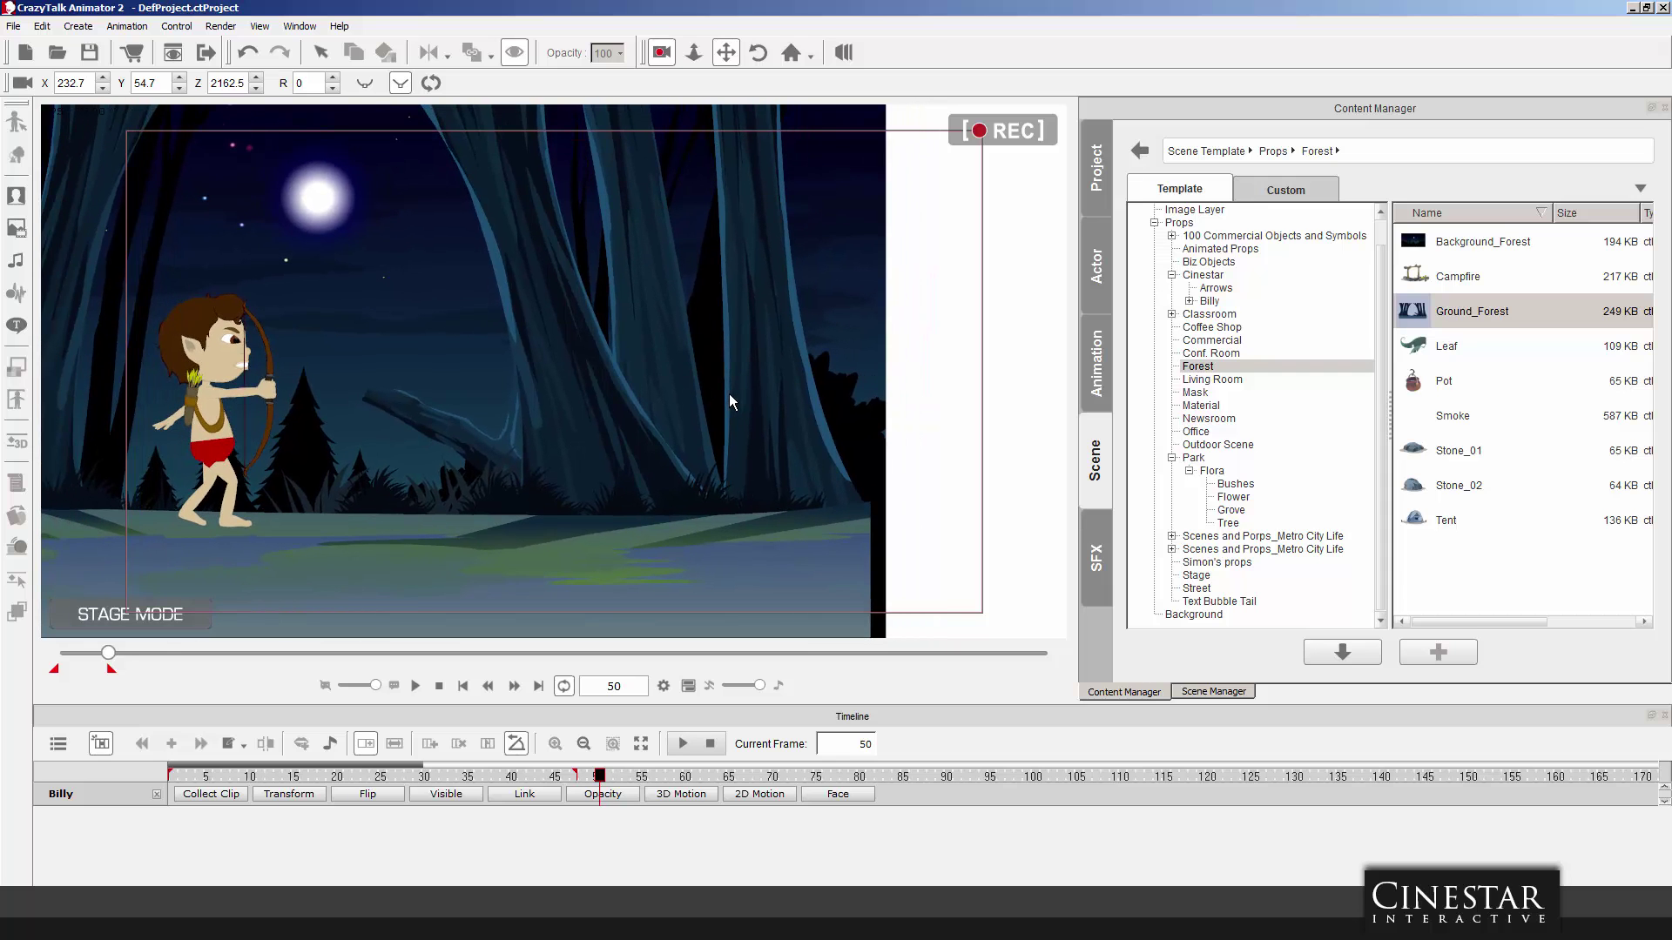
{"action": "scroll", "coordinate": [730, 393], "scroll_direction": "up", "scroll_amount": 5}
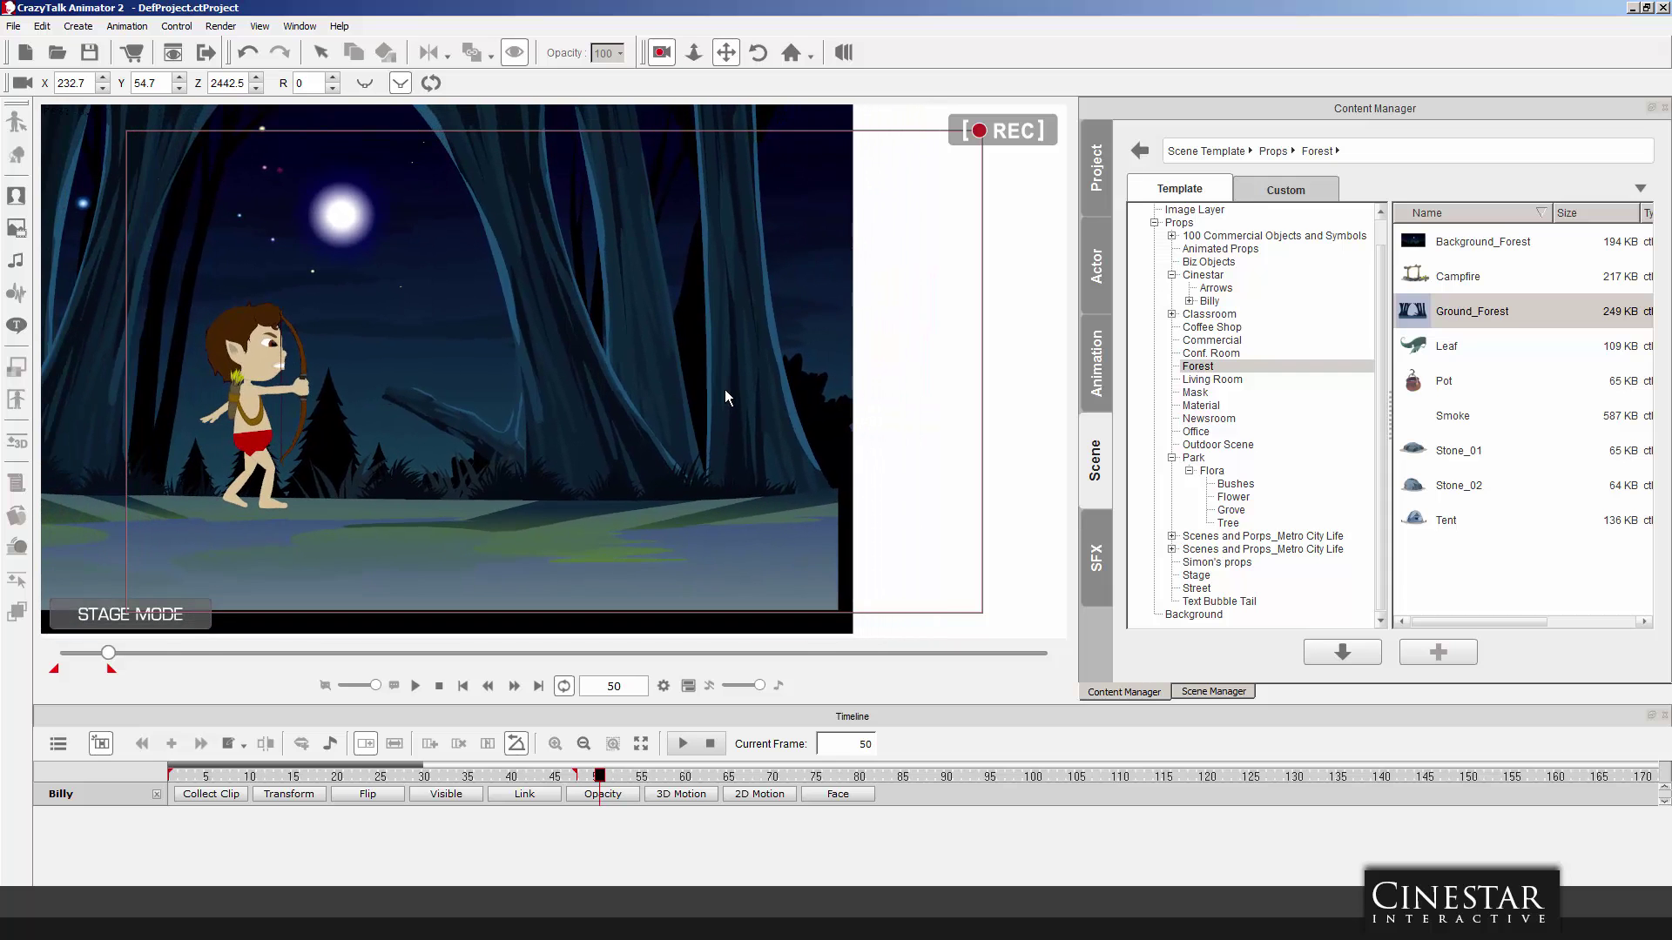
{"action": "left_click_drag", "start_coordinate": [724, 389], "coordinate": [904, 432]}
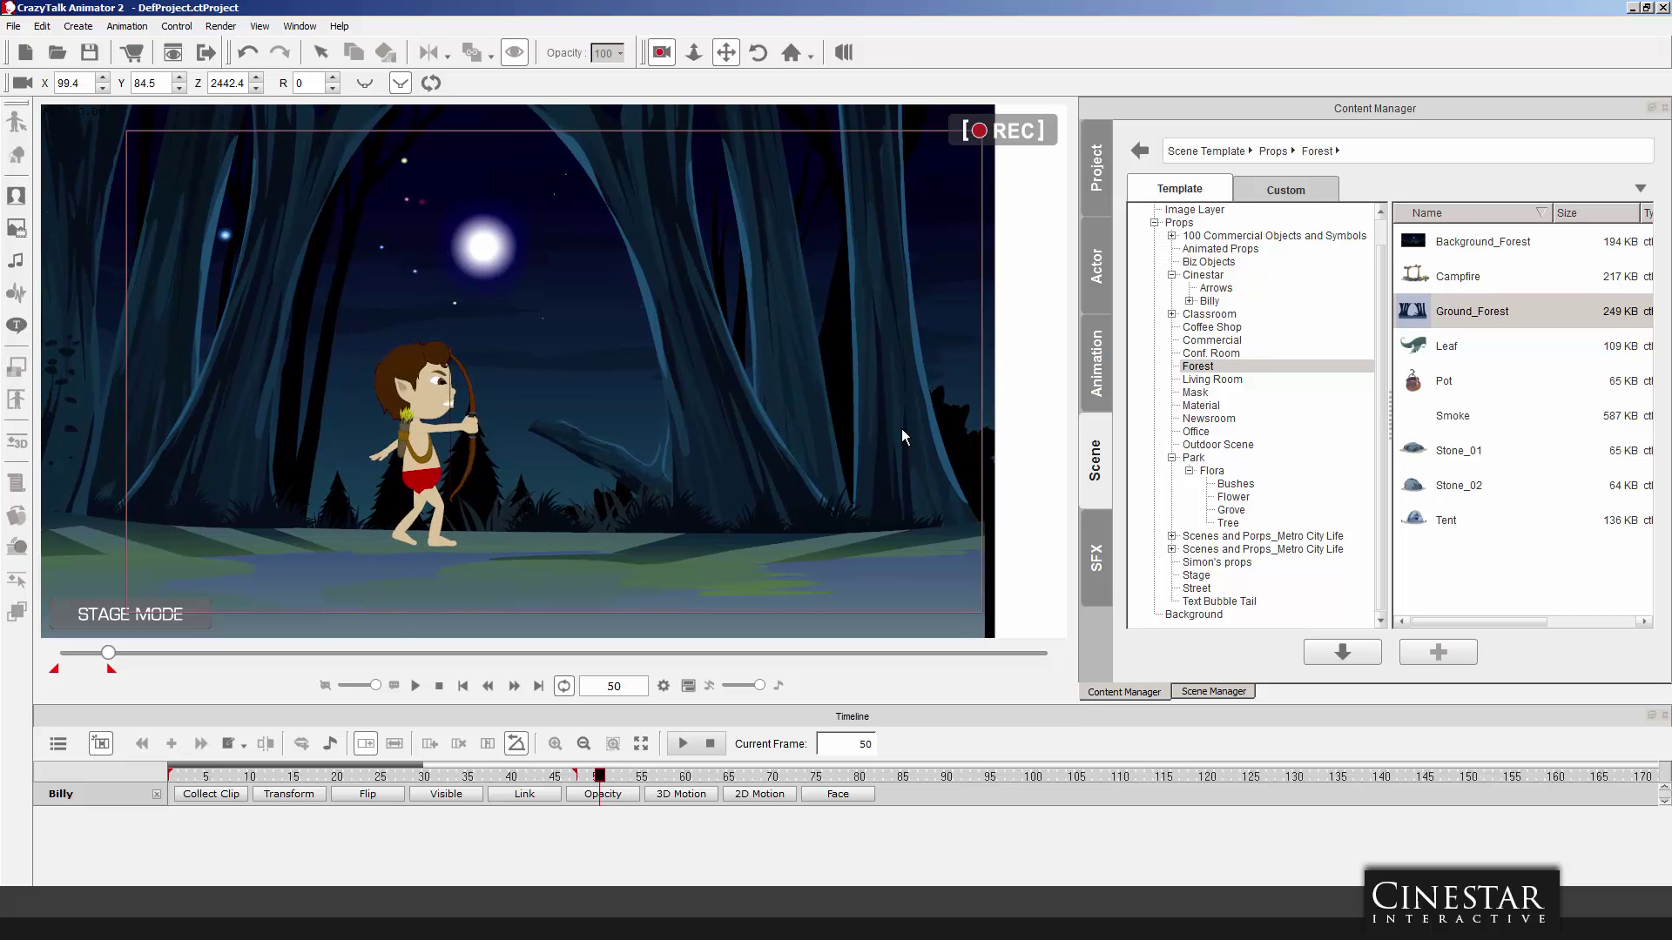
{"action": "scroll", "coordinate": [901, 436], "scroll_direction": "up", "scroll_amount": 1}
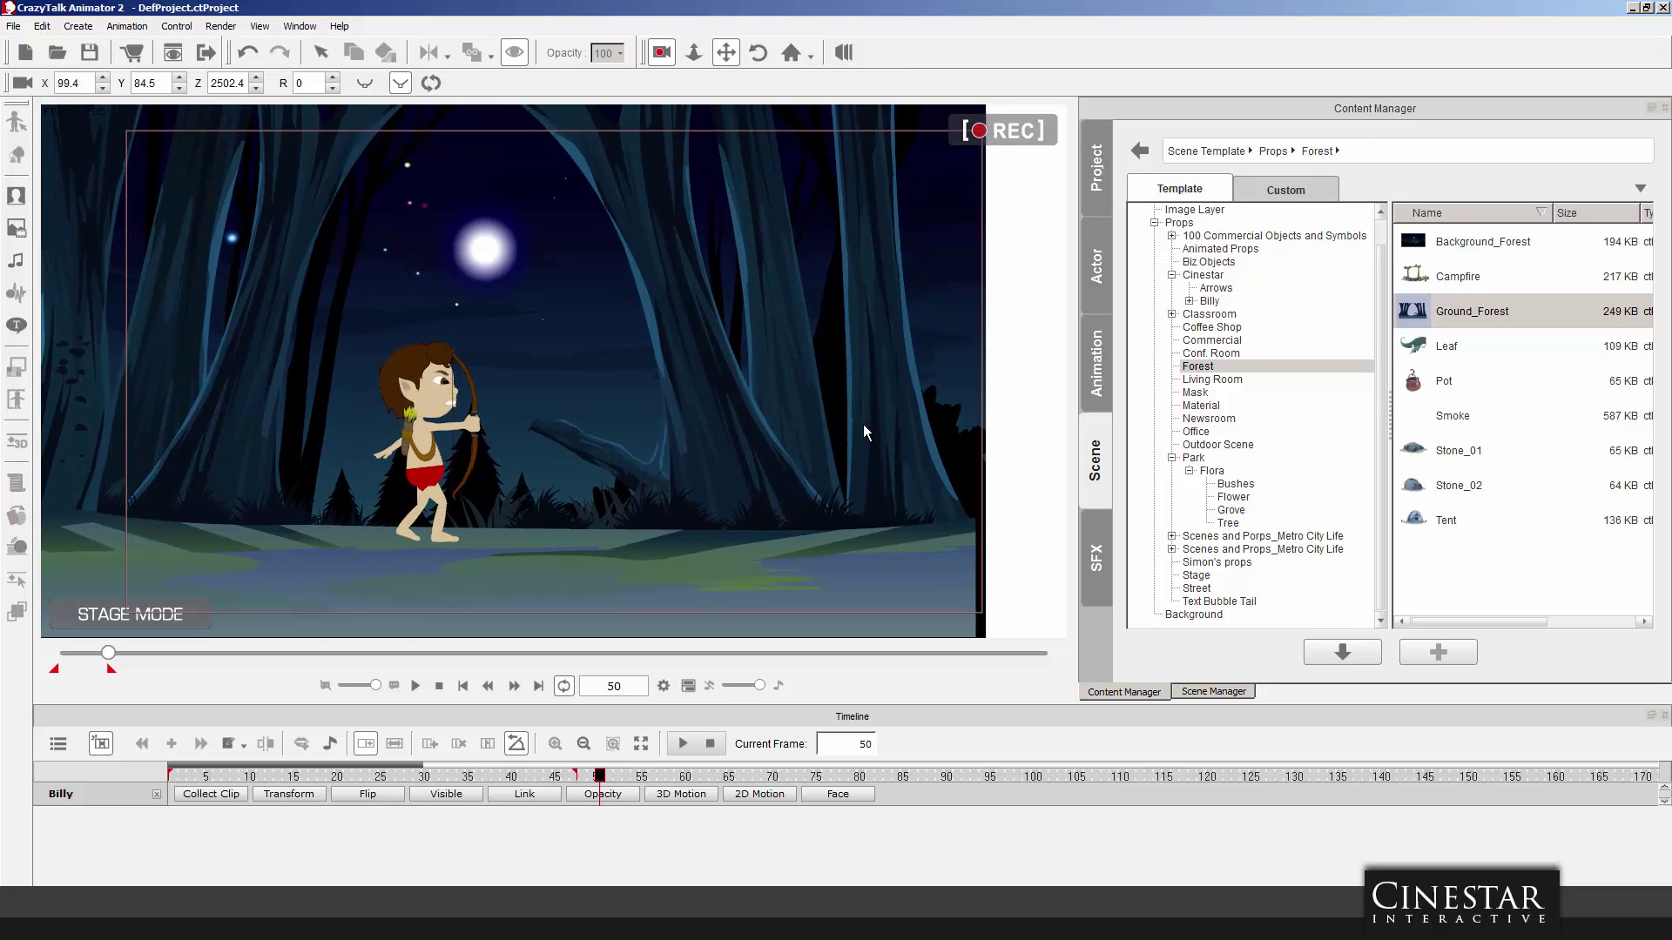
Play the animation from the start and scrub the timeline up to frame 49 to check the camera move.
{"action": "left_click", "coordinate": [439, 686]}
{"action": "left_click", "coordinate": [415, 686]}
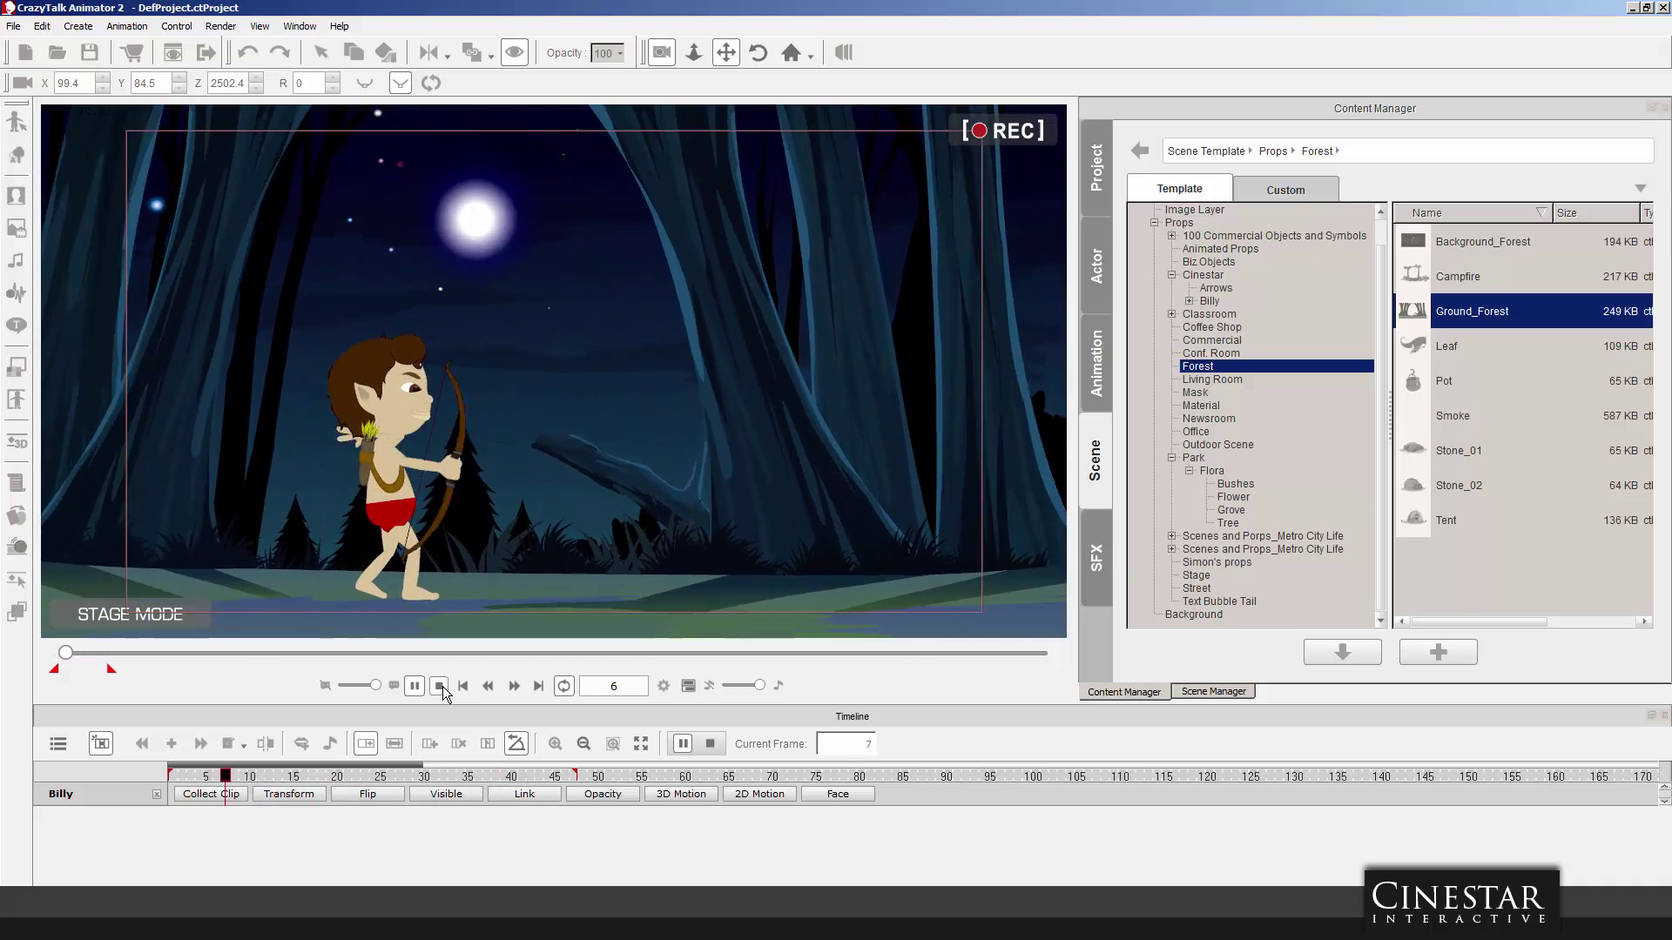
{"action": "left_click", "coordinate": [441, 686]}
{"action": "left_click", "coordinate": [220, 777]}
{"action": "left_click_drag", "start_coordinate": [225, 779], "coordinate": [621, 781]}
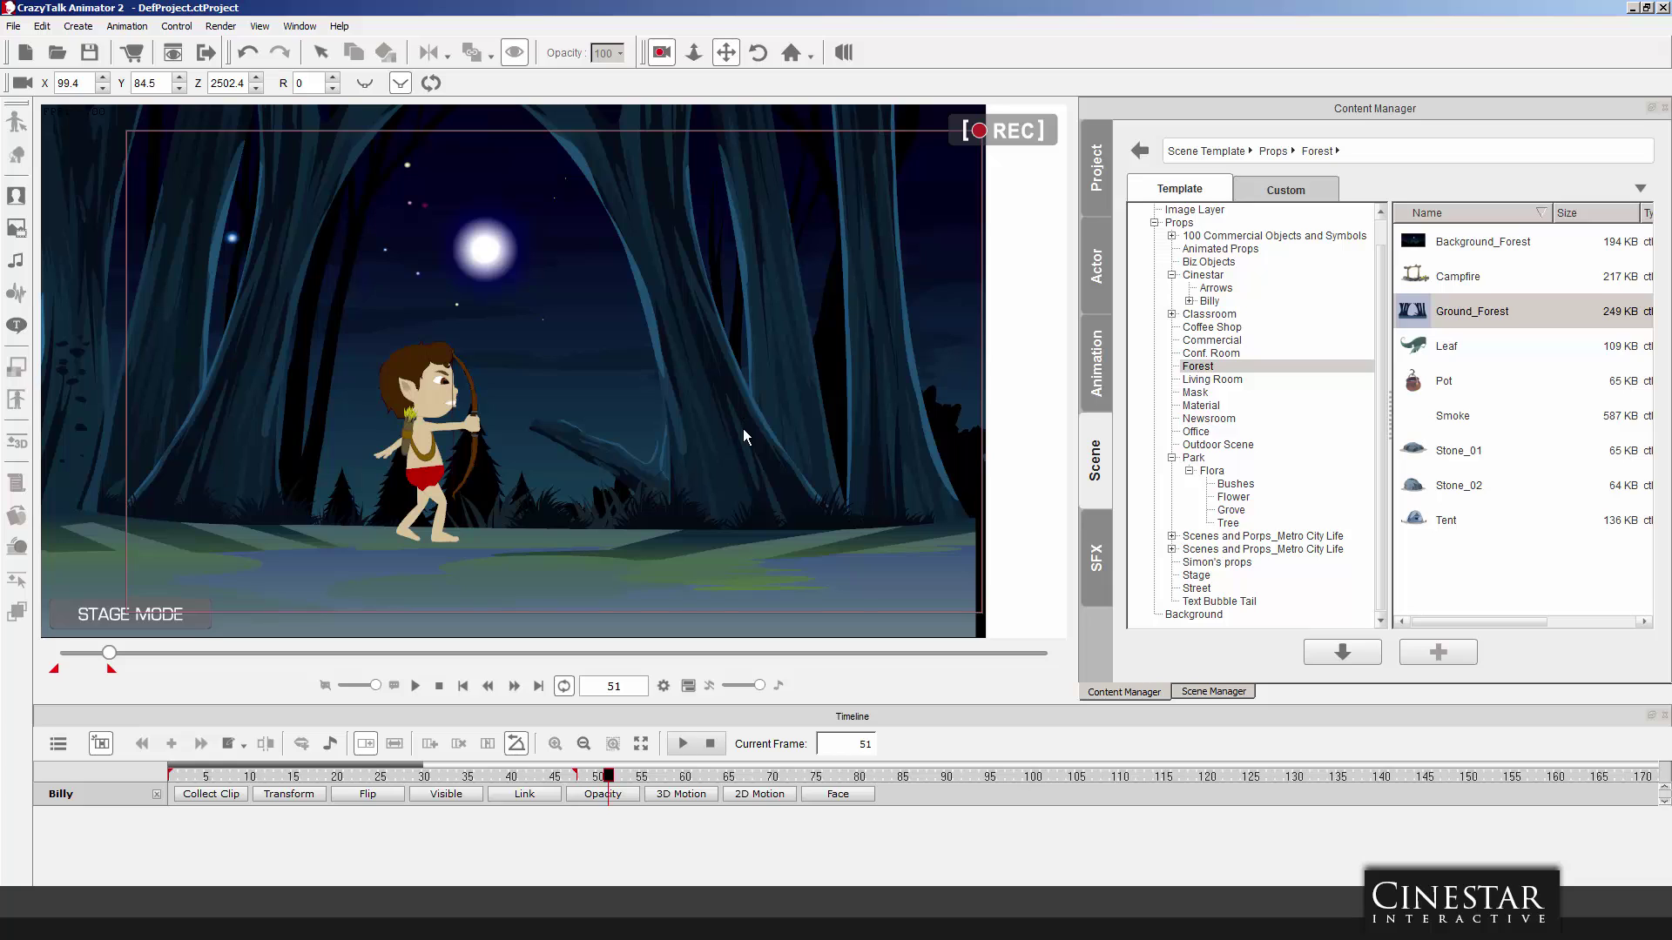
{"action": "left_click_drag", "start_coordinate": [607, 781], "coordinate": [596, 783]}
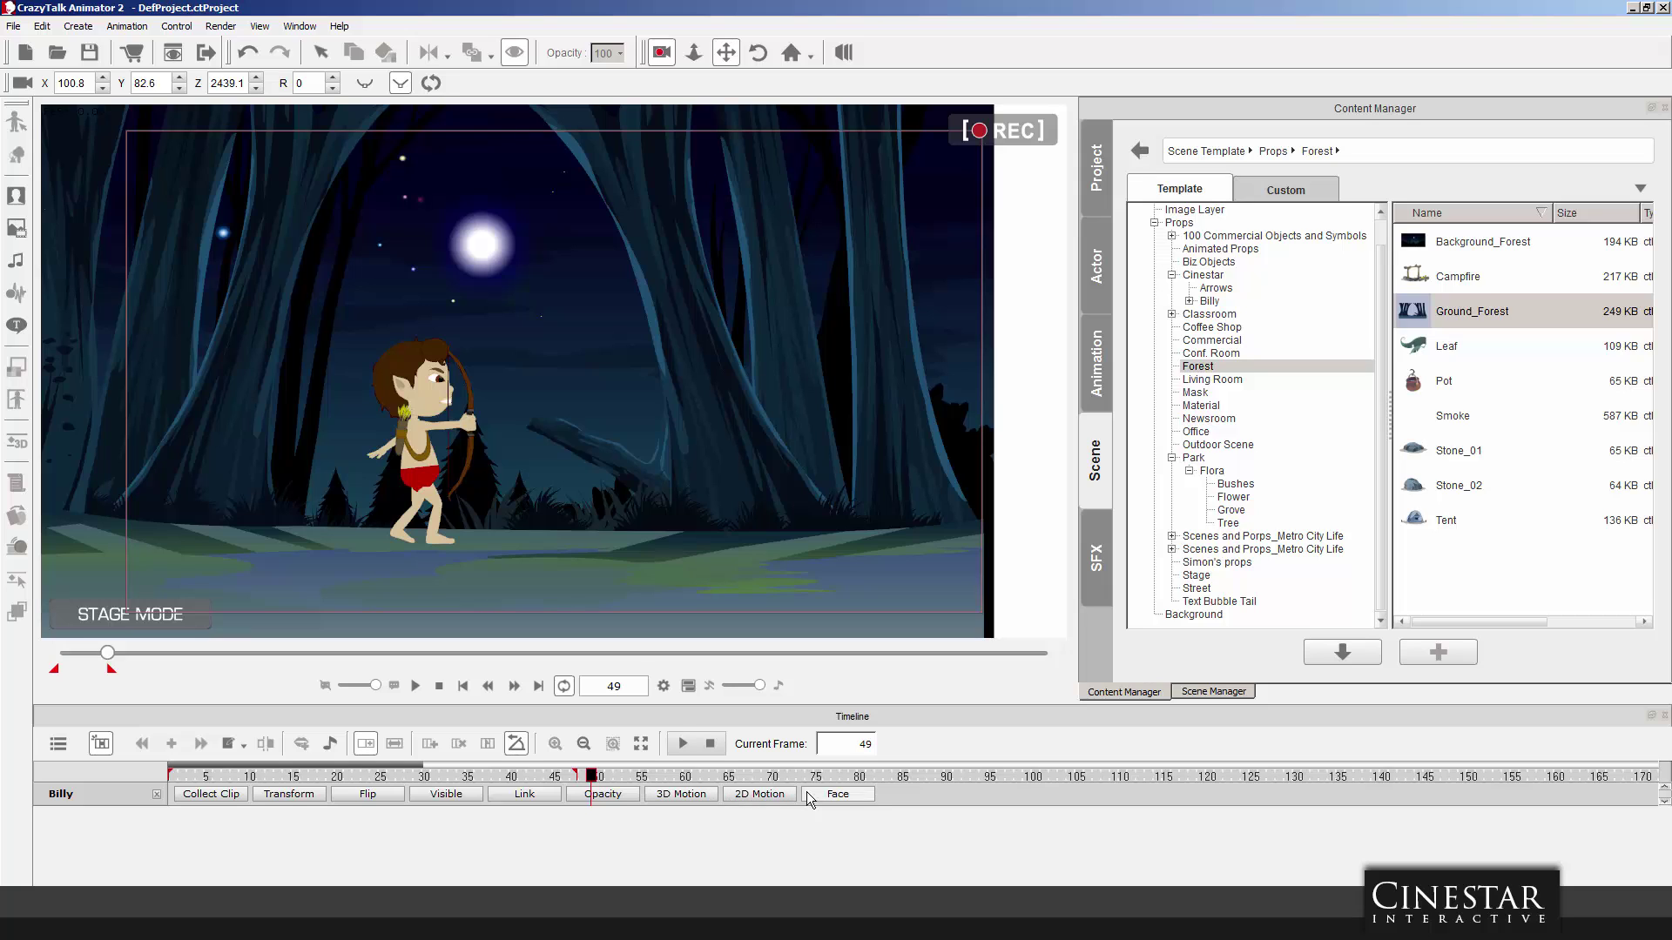
{"action": "left_click", "coordinate": [305, 796]}
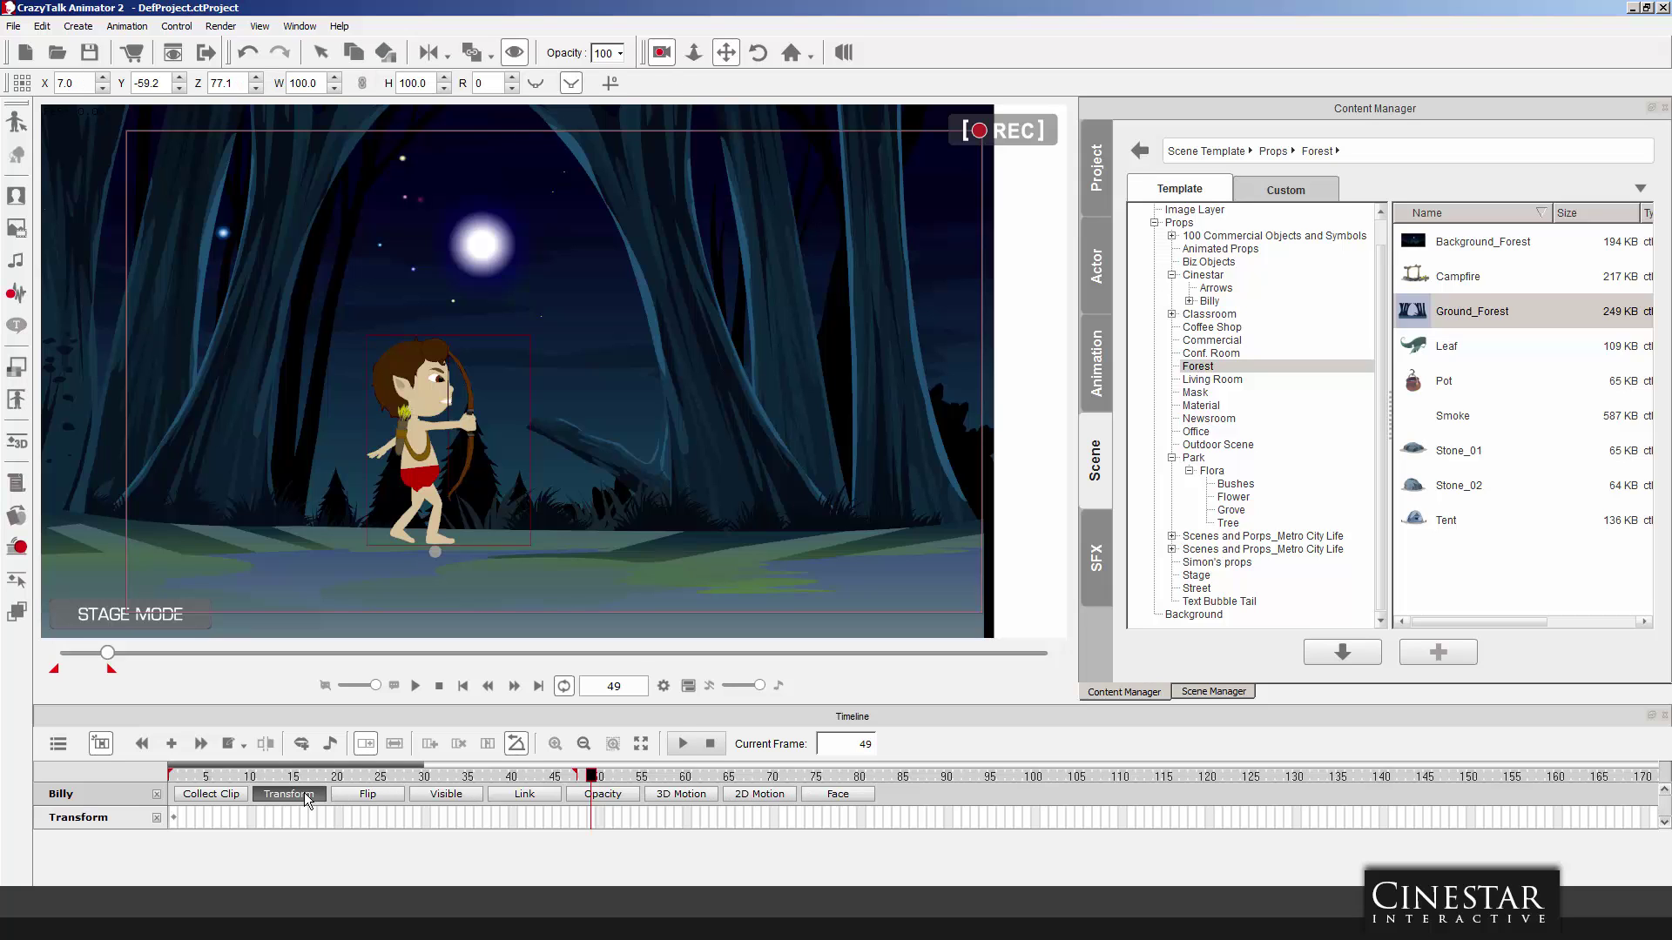
{"action": "left_click", "coordinate": [307, 798]}
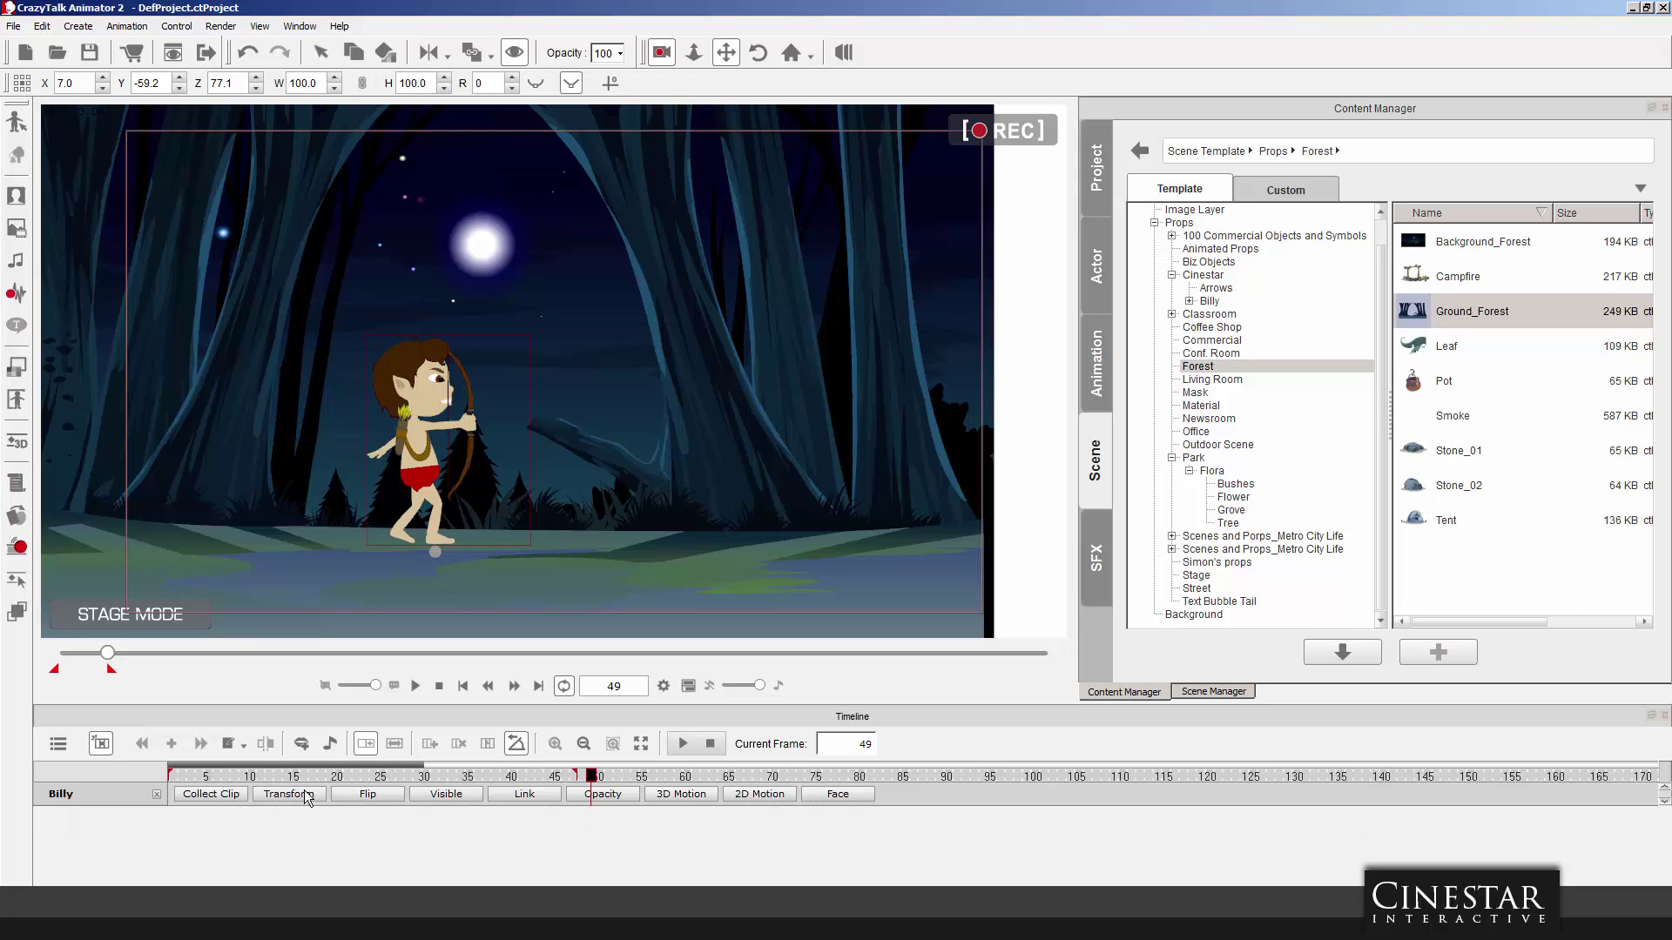
{"action": "left_click", "coordinate": [695, 53]}
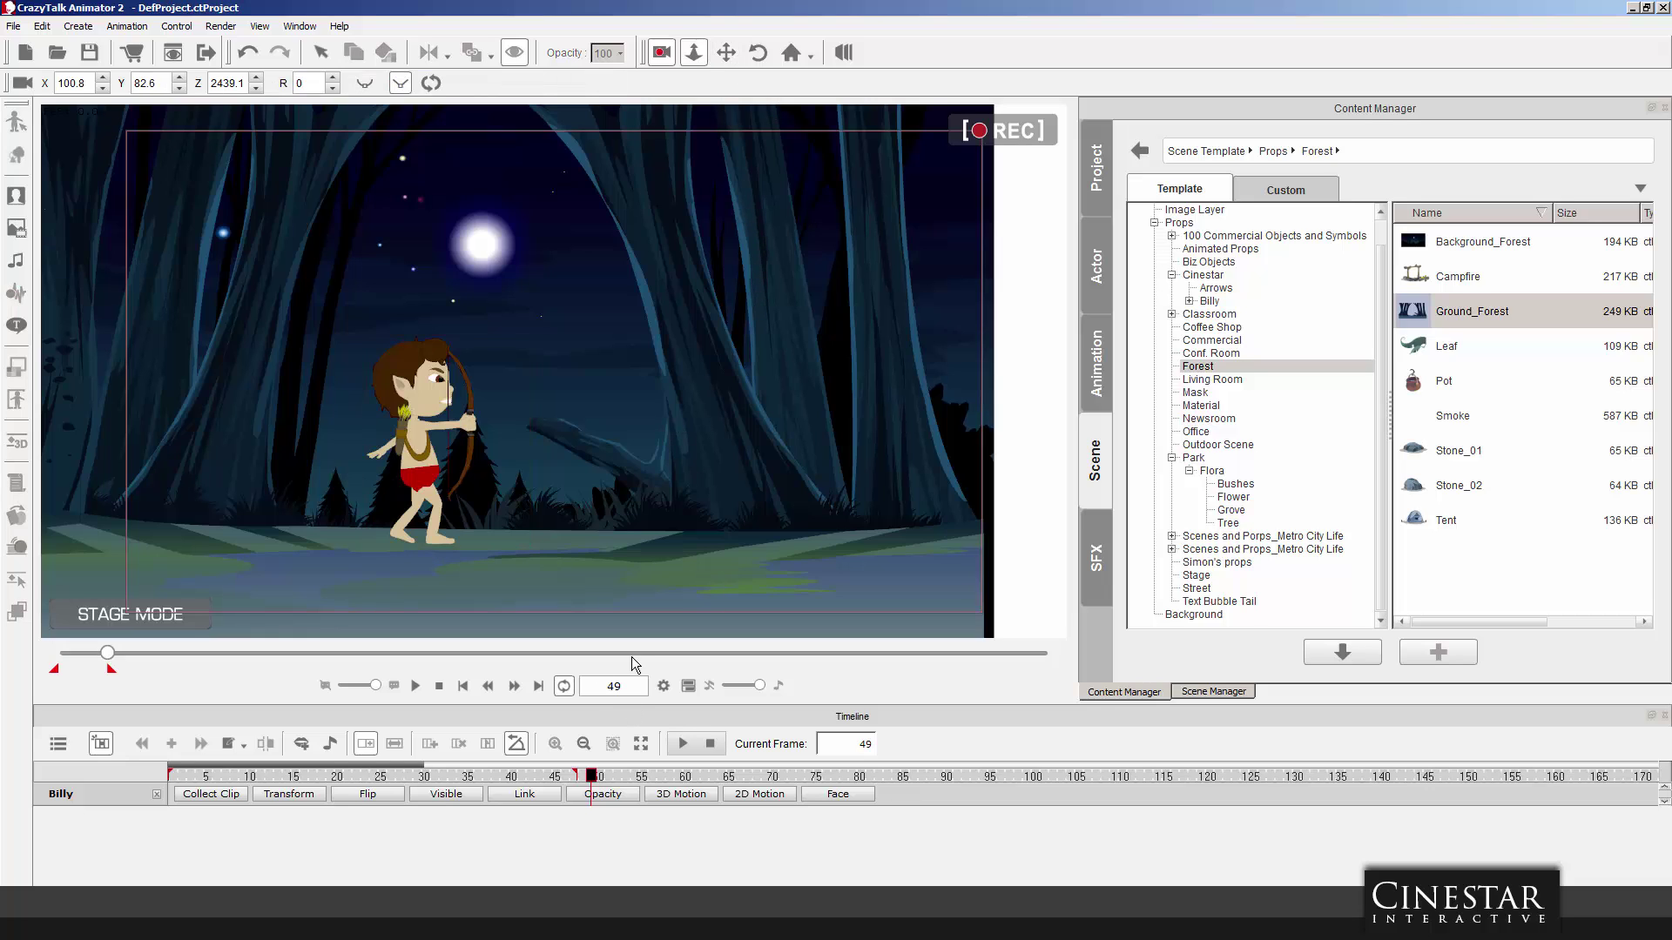
Show the project's Camera track in the timeline and select the camera key at frame 50.
{"action": "left_click", "coordinate": [59, 745]}
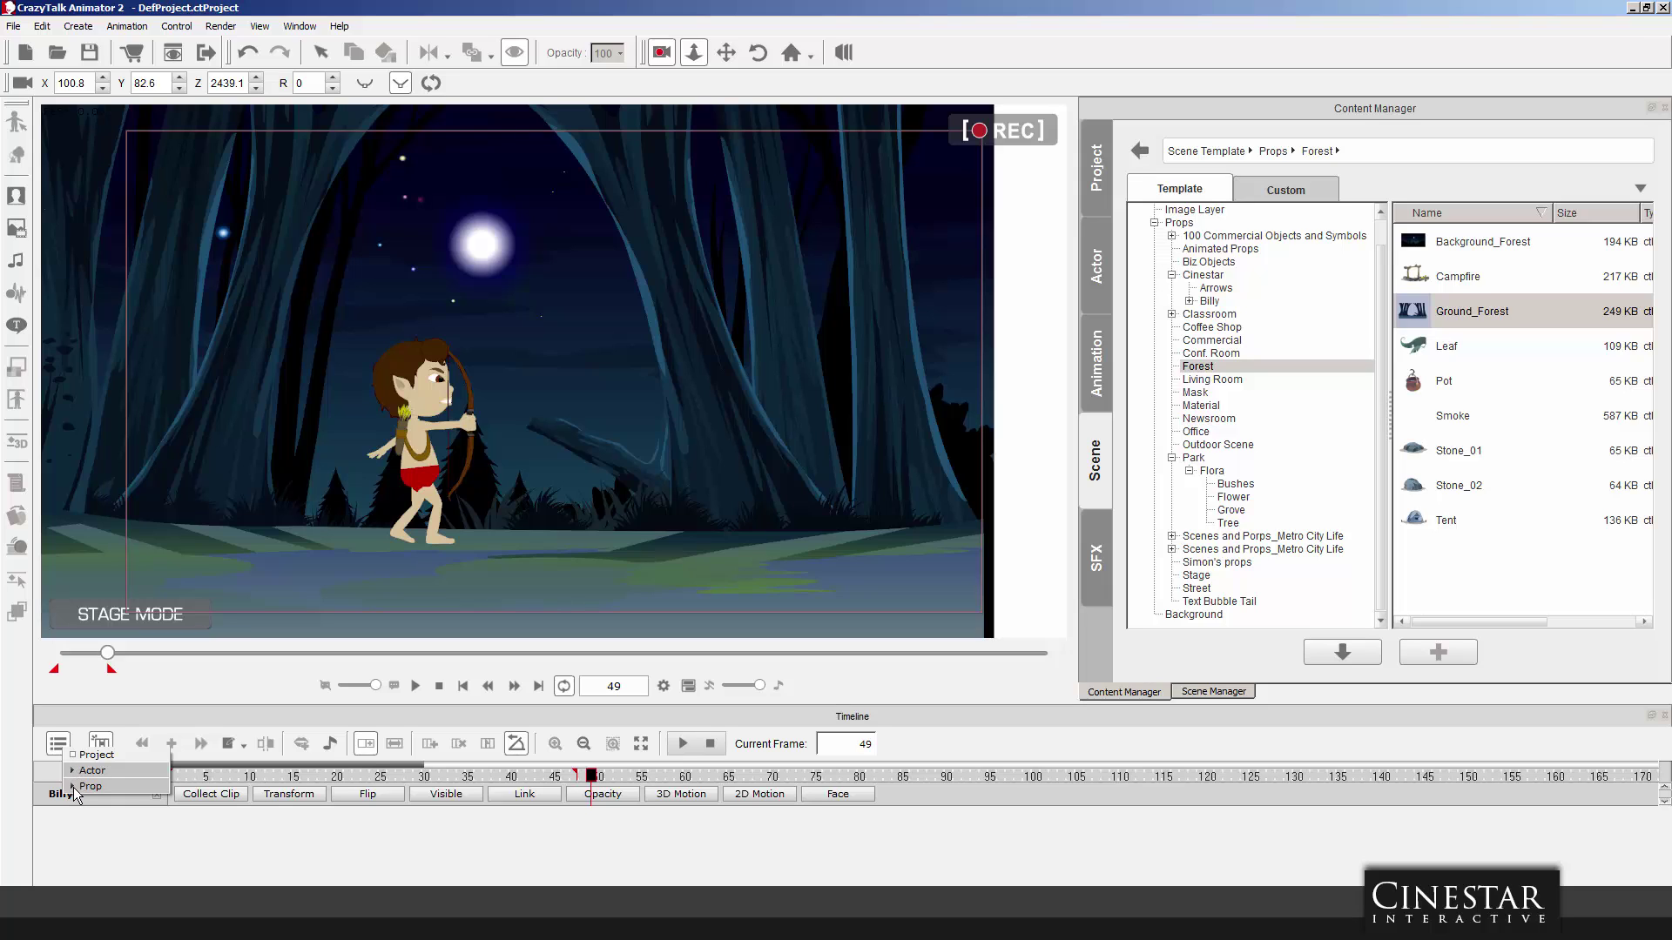
{"action": "left_click", "coordinate": [74, 788]}
{"action": "left_click", "coordinate": [74, 788]}
{"action": "left_click", "coordinate": [74, 771]}
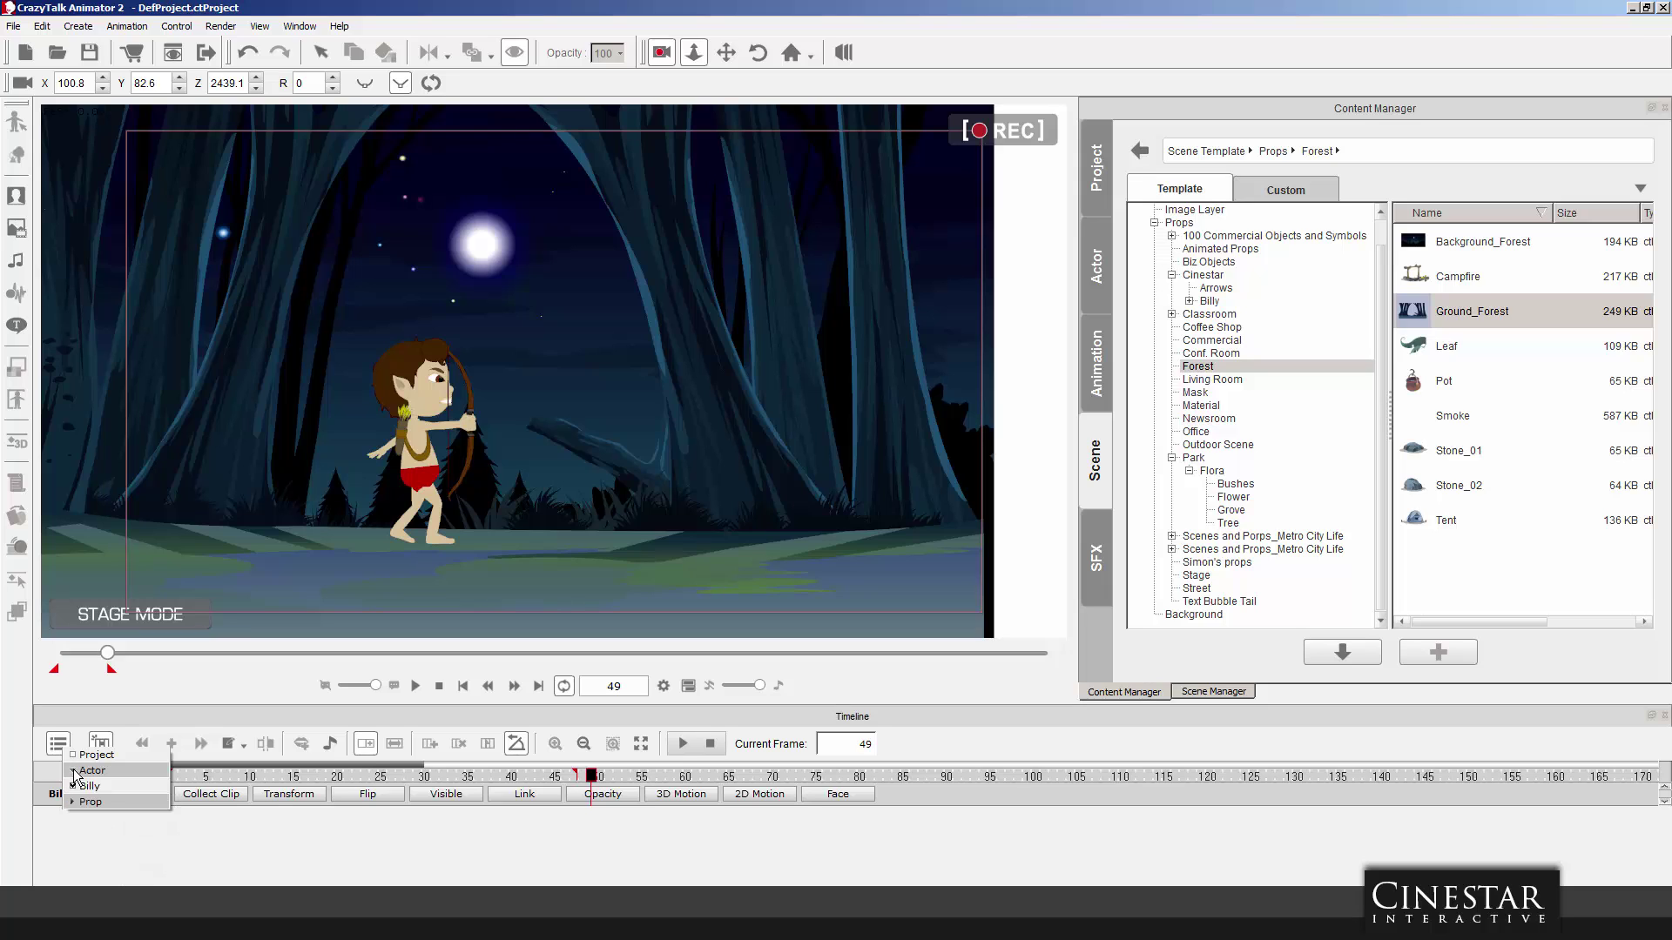
{"action": "left_click", "coordinate": [74, 772]}
{"action": "left_click", "coordinate": [74, 755]}
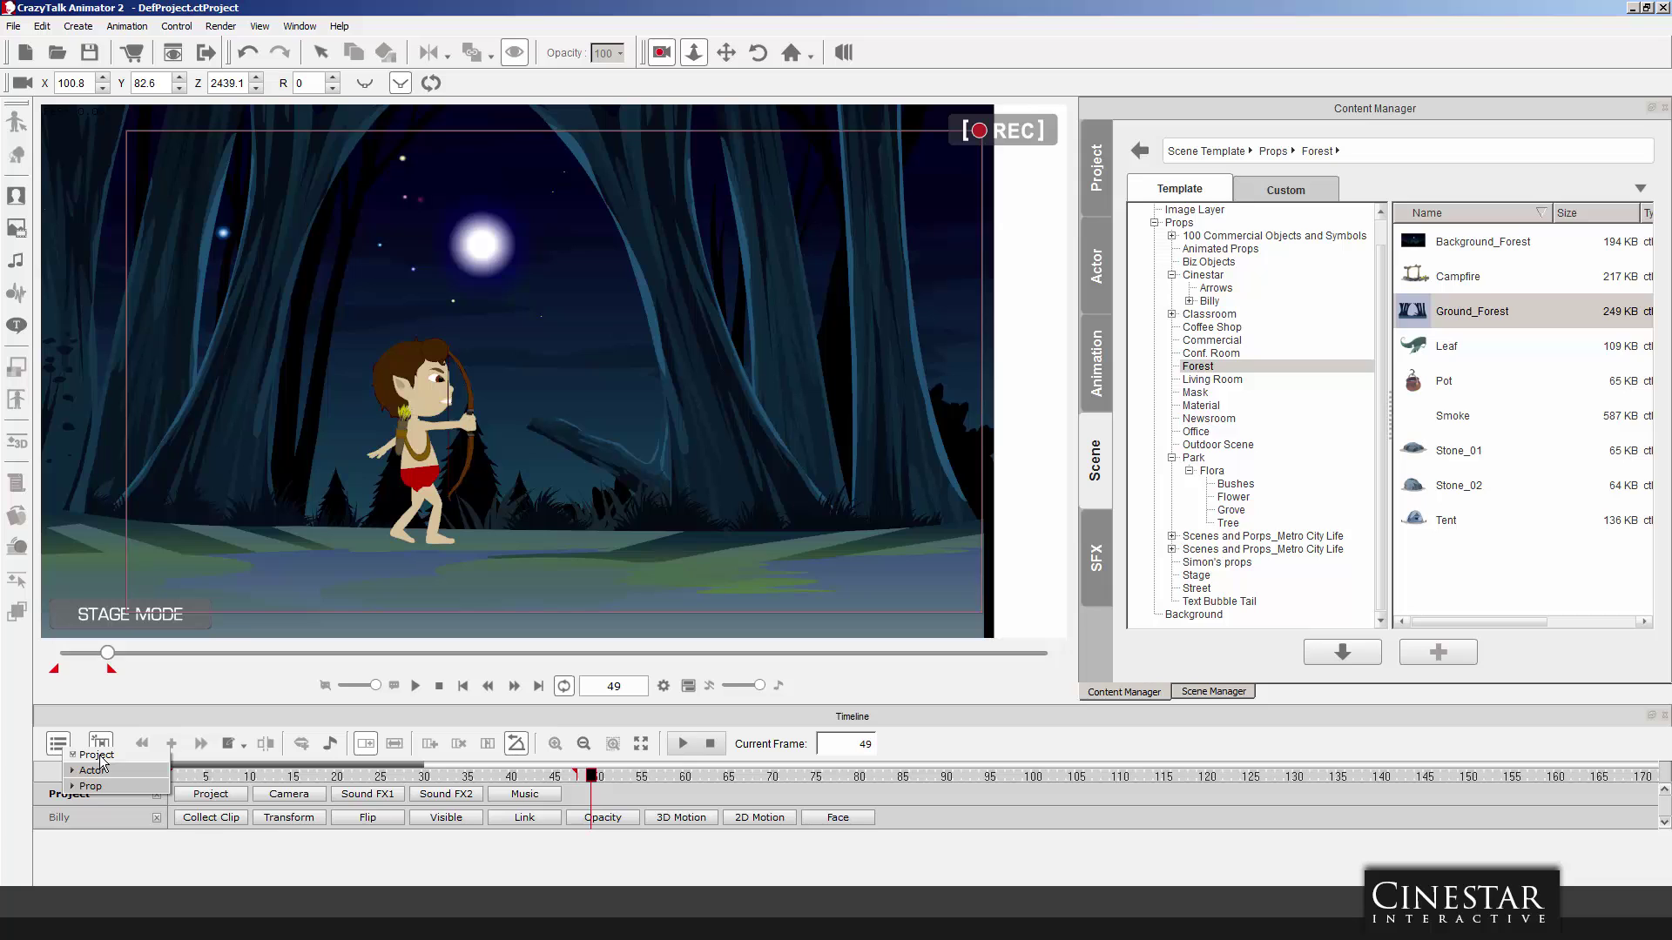
{"action": "left_click", "coordinate": [299, 797]}
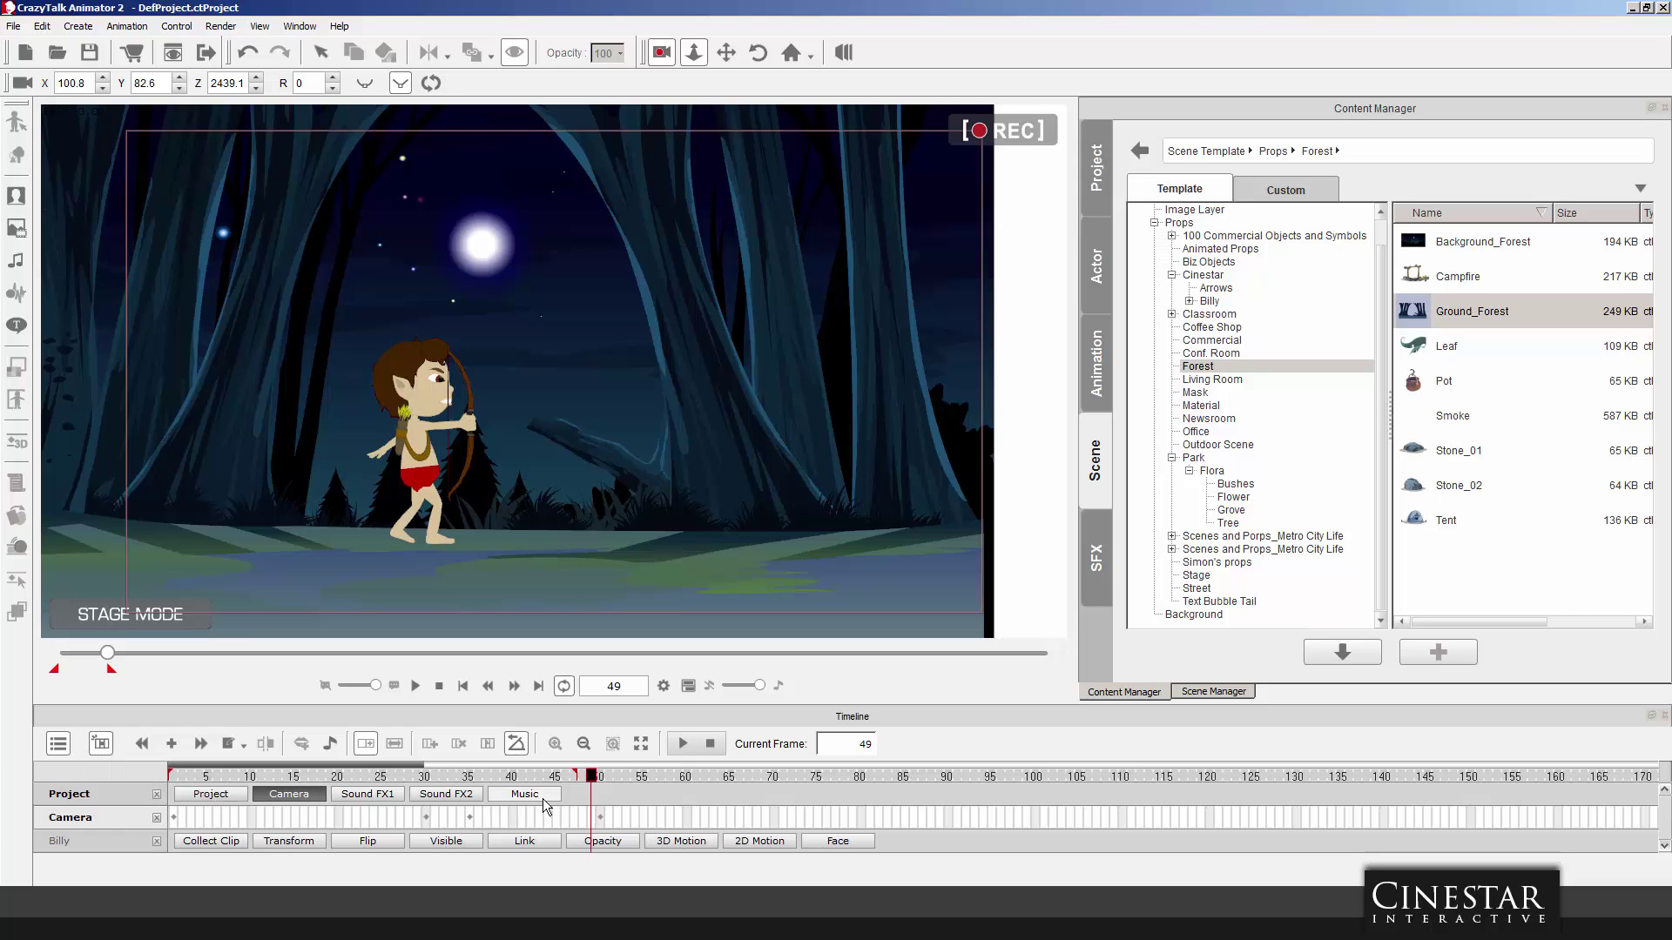
{"action": "left_click", "coordinate": [601, 820]}
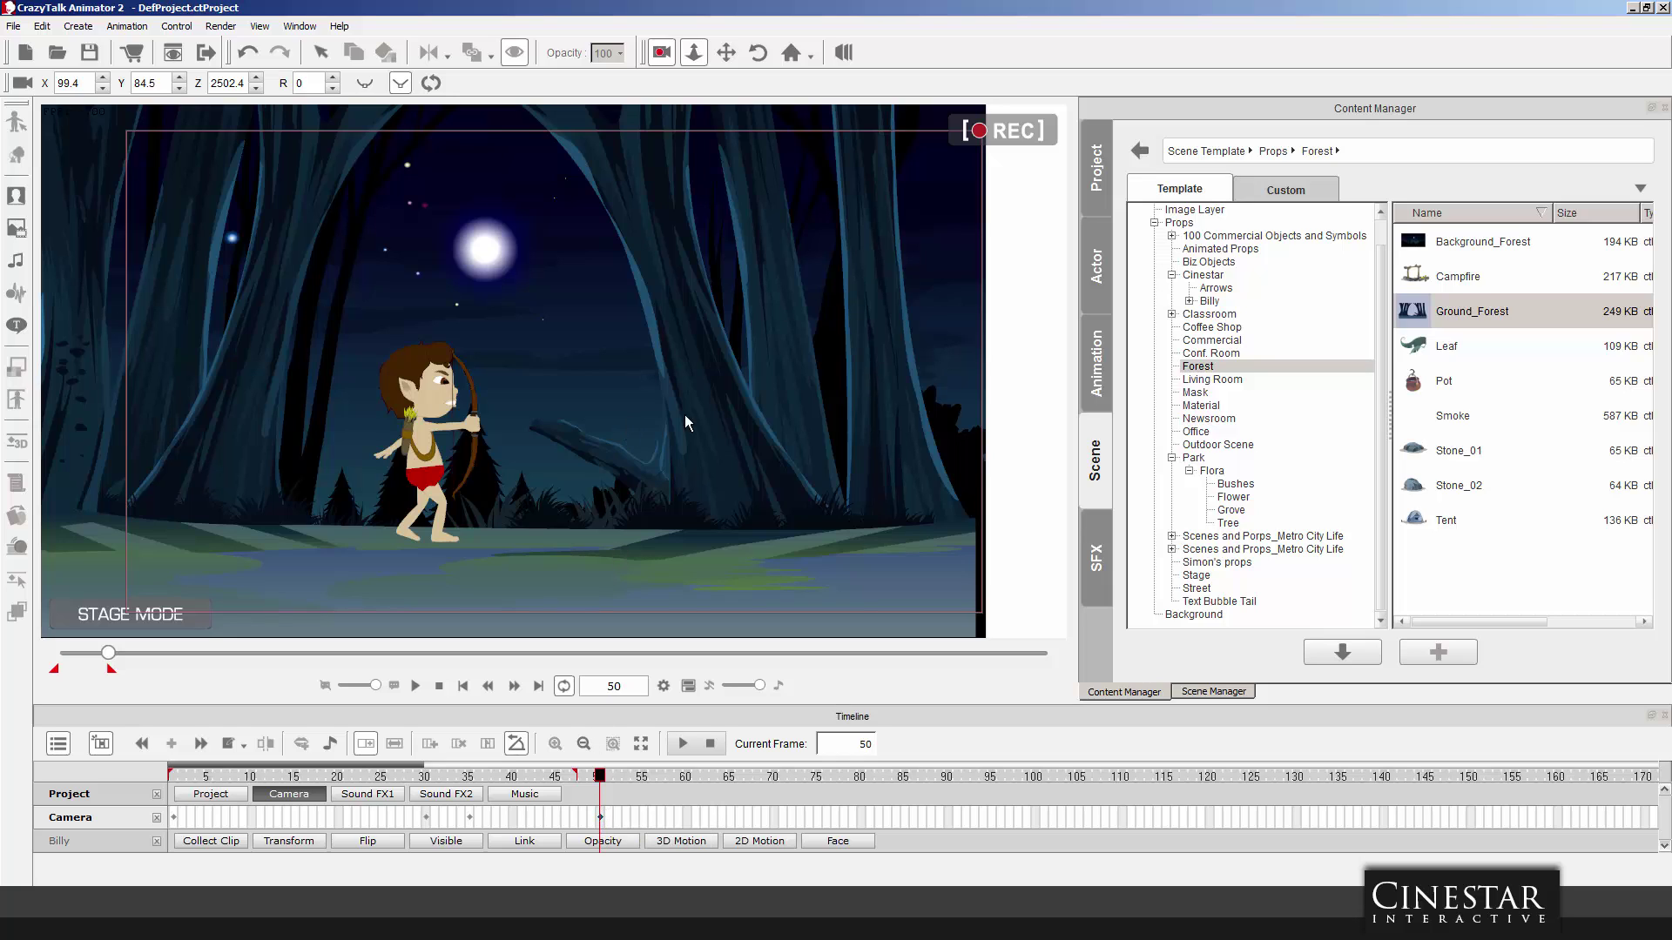
Duplicate Ground_Forest and place the copy beside the original at X 981.1, Y 85.7, Z -280.0 to extend the ground.
{"action": "left_click", "coordinate": [724, 420]}
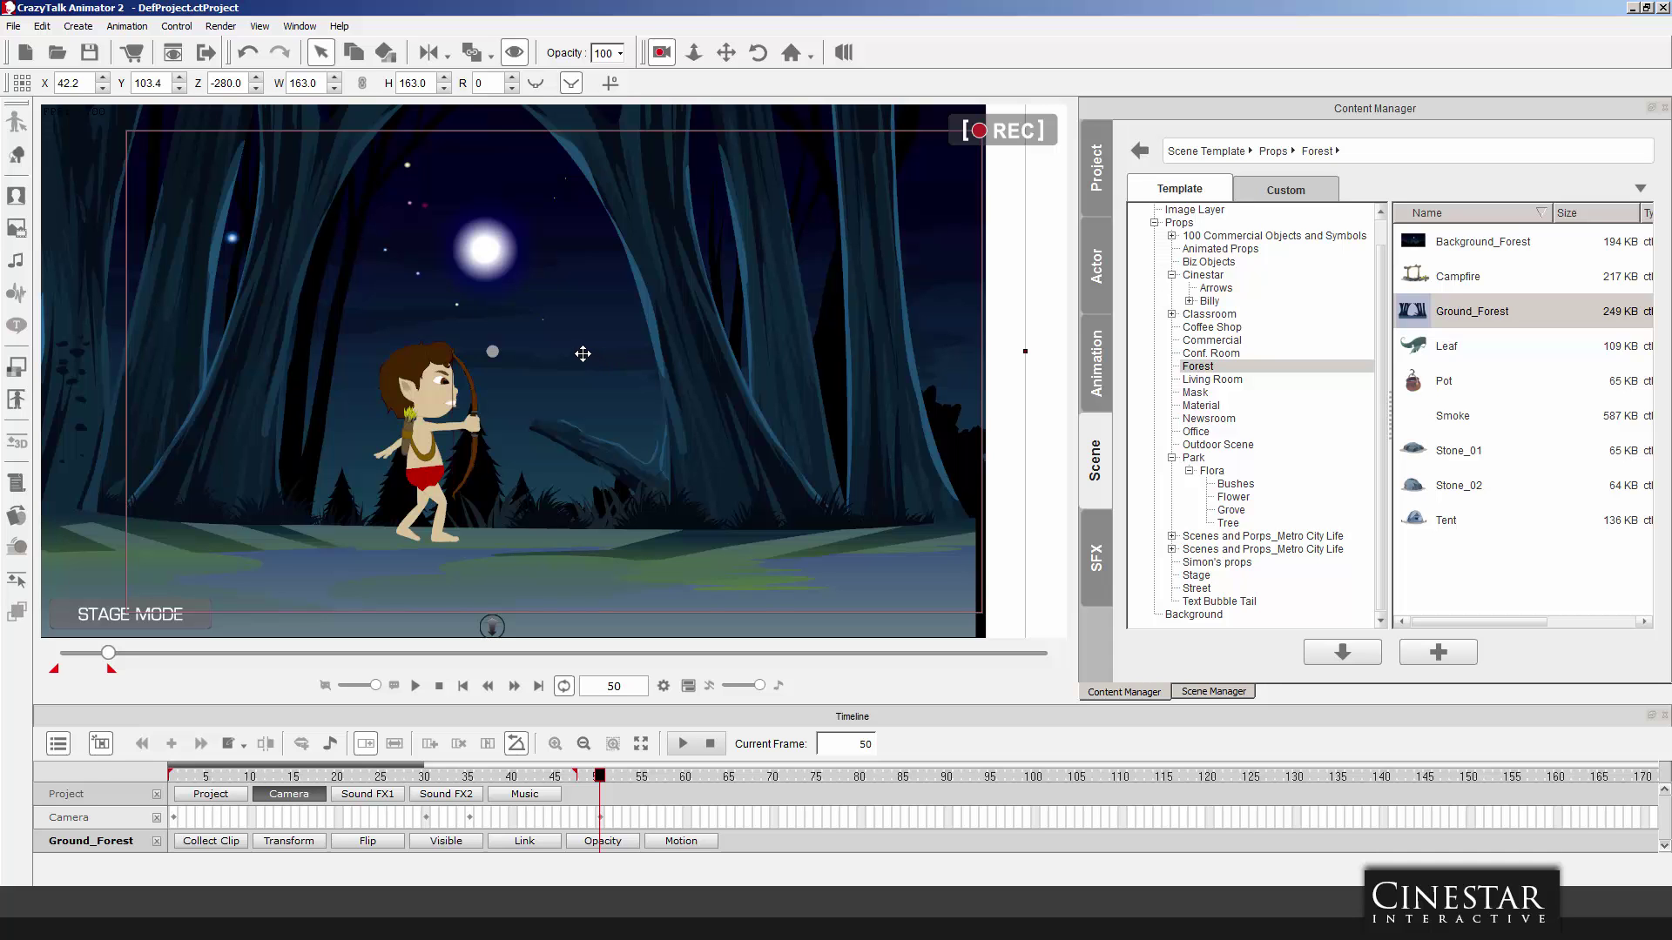
{"action": "left_click_drag", "start_coordinate": [409, 305], "coordinate": [1062, 303]}
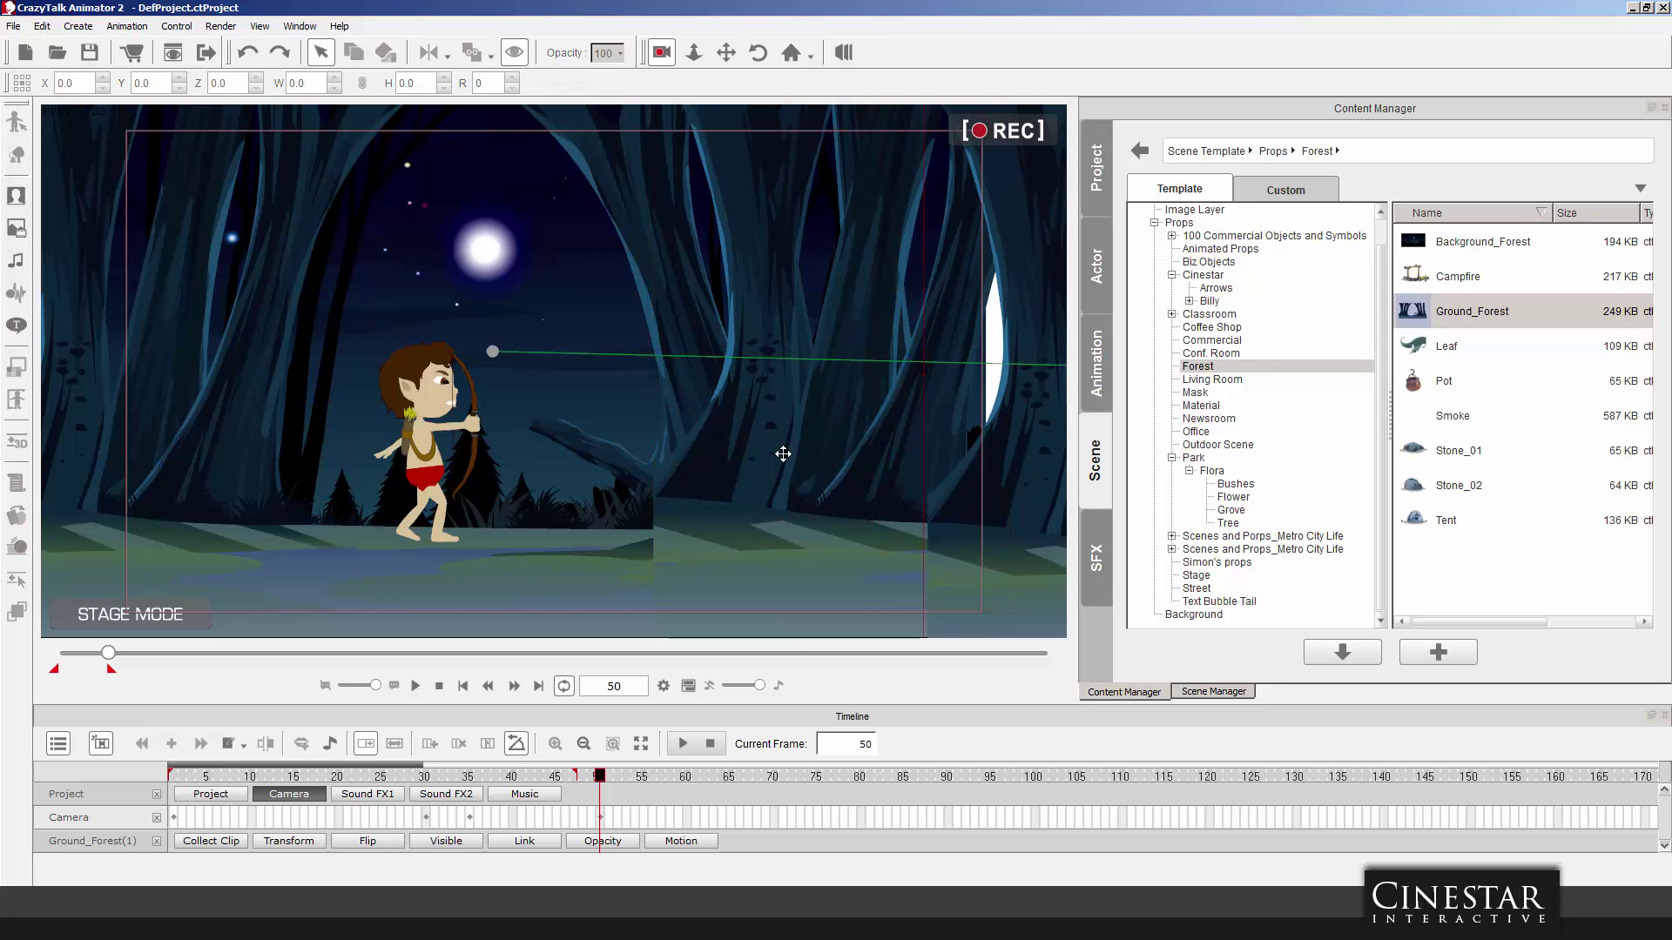
{"action": "left_click", "coordinate": [756, 461]}
{"action": "left_click", "coordinate": [692, 464]}
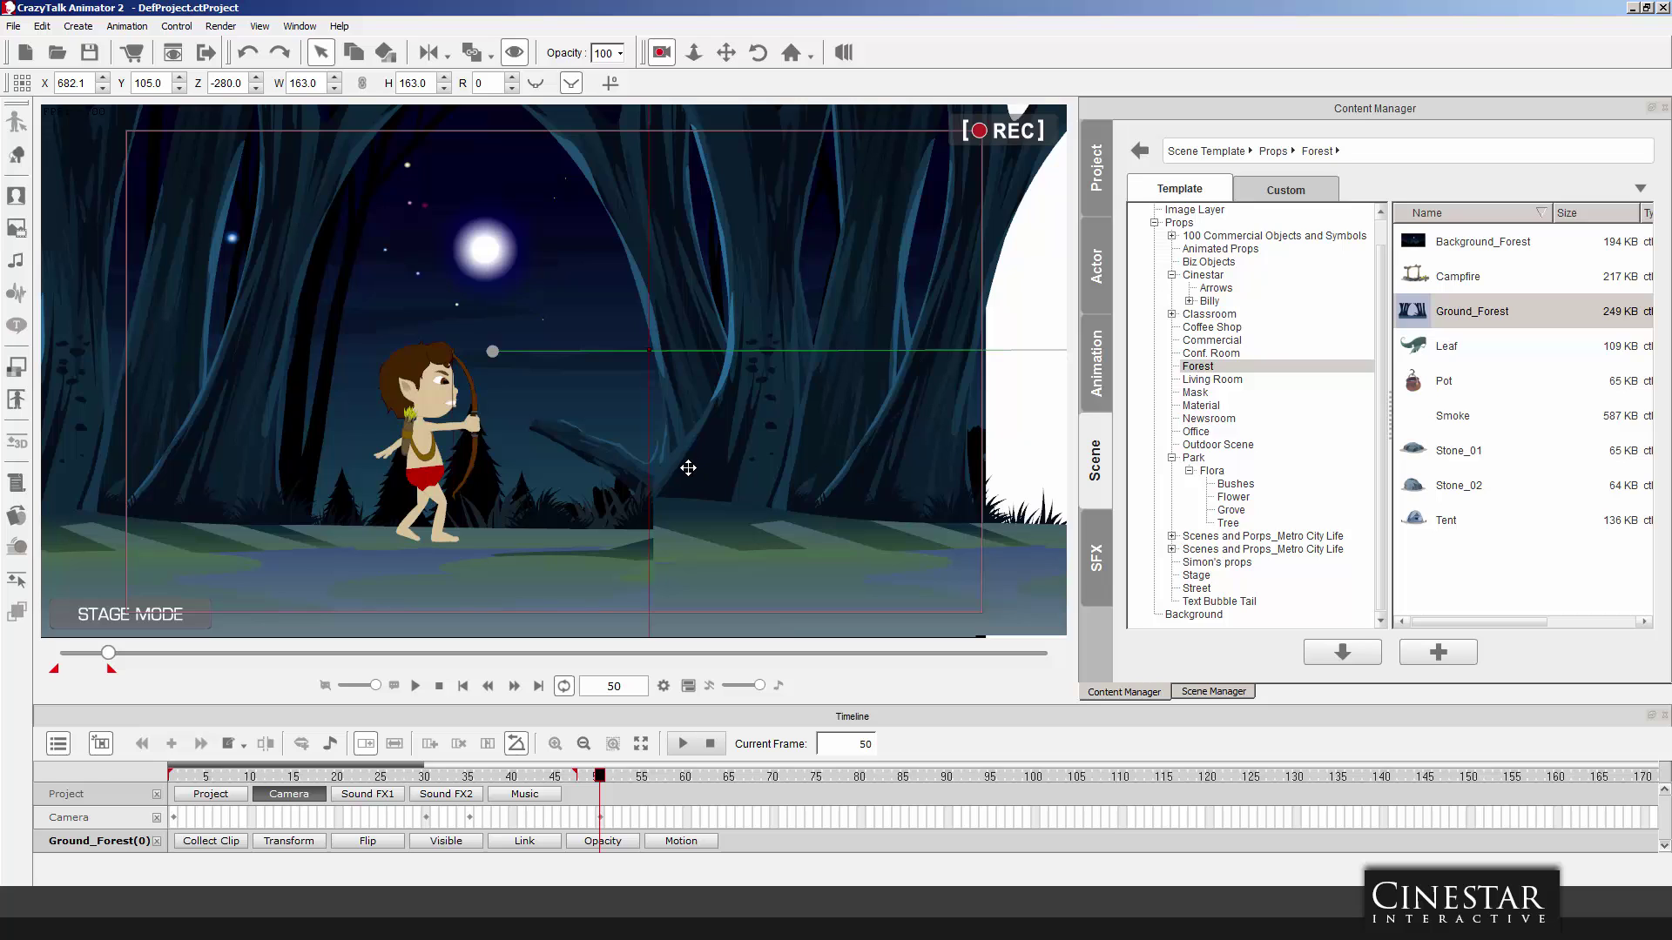
{"action": "left_click_drag", "start_coordinate": [688, 468], "coordinate": [1012, 488]}
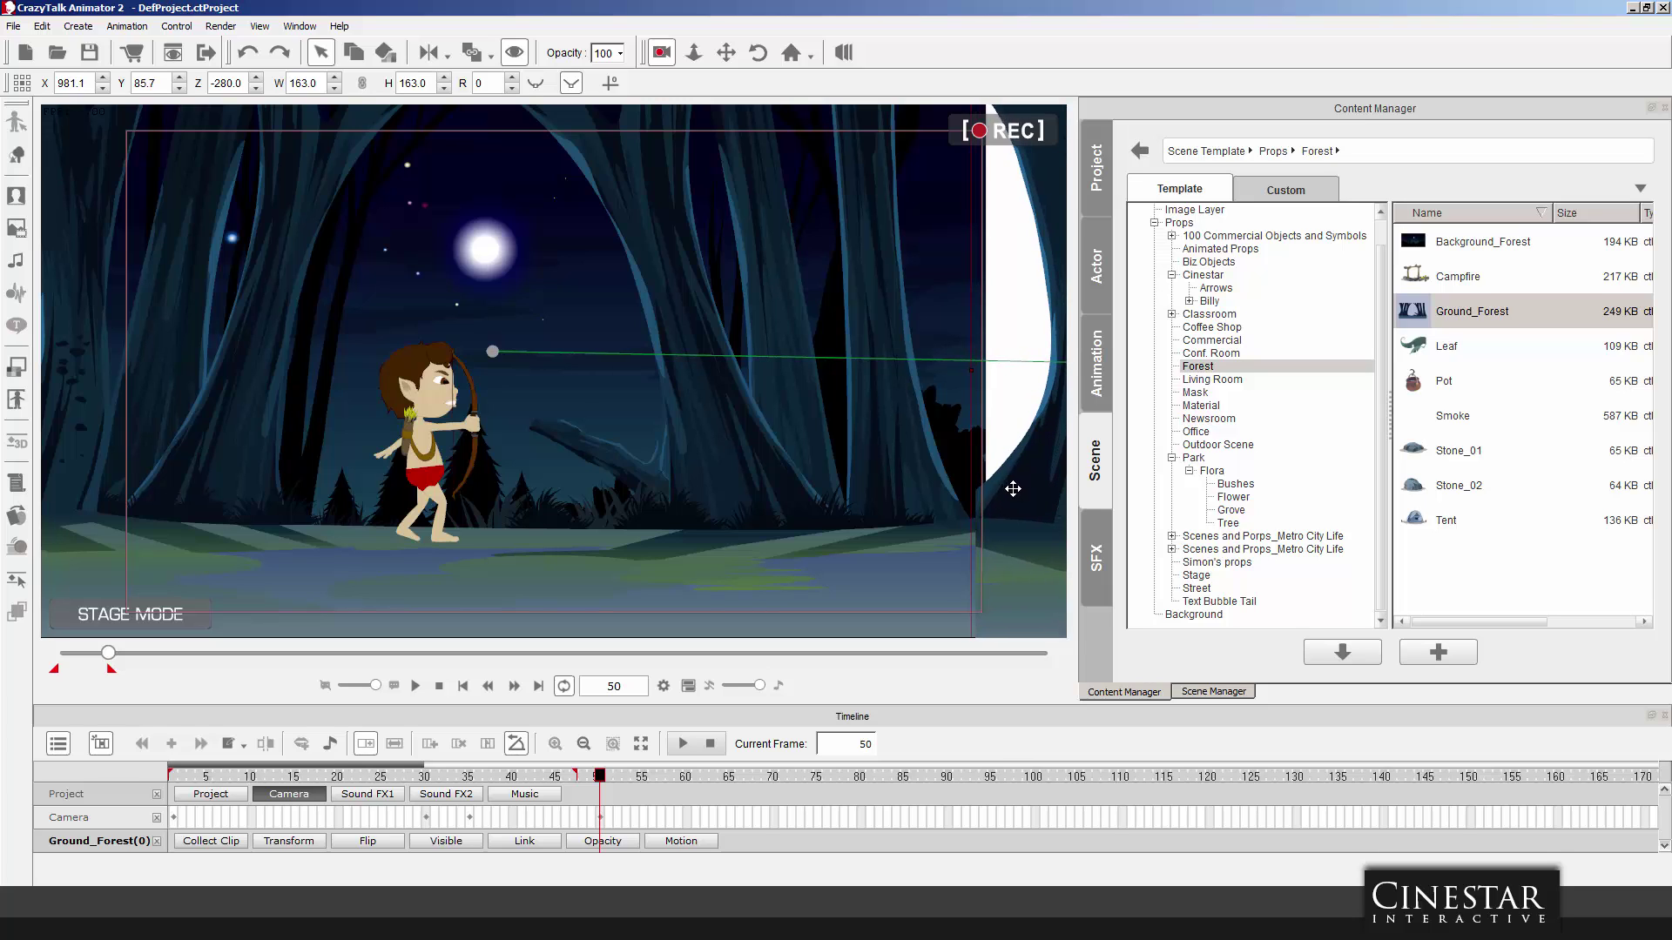
Try placing another copy of Ground_Forest at X 433.3, Y 102.6, Z -280.0, and undo it.
{"action": "right_click", "coordinate": [1016, 488]}
{"action": "left_click", "coordinate": [1091, 587]}
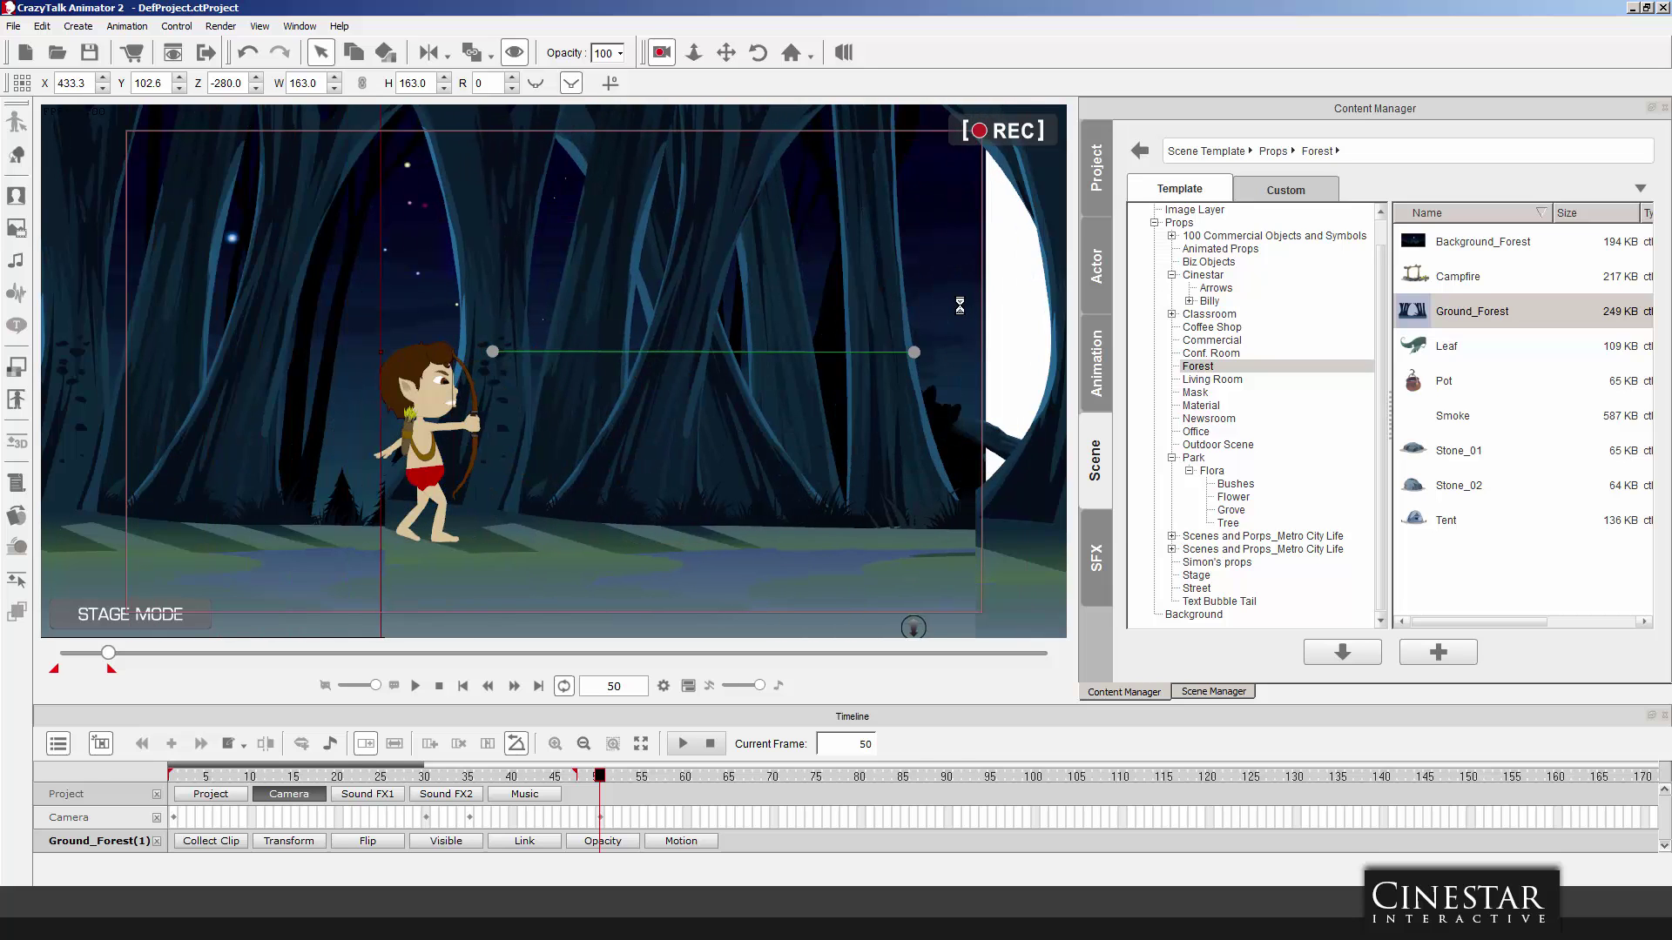
{"action": "key", "text": "ctrl+z"}
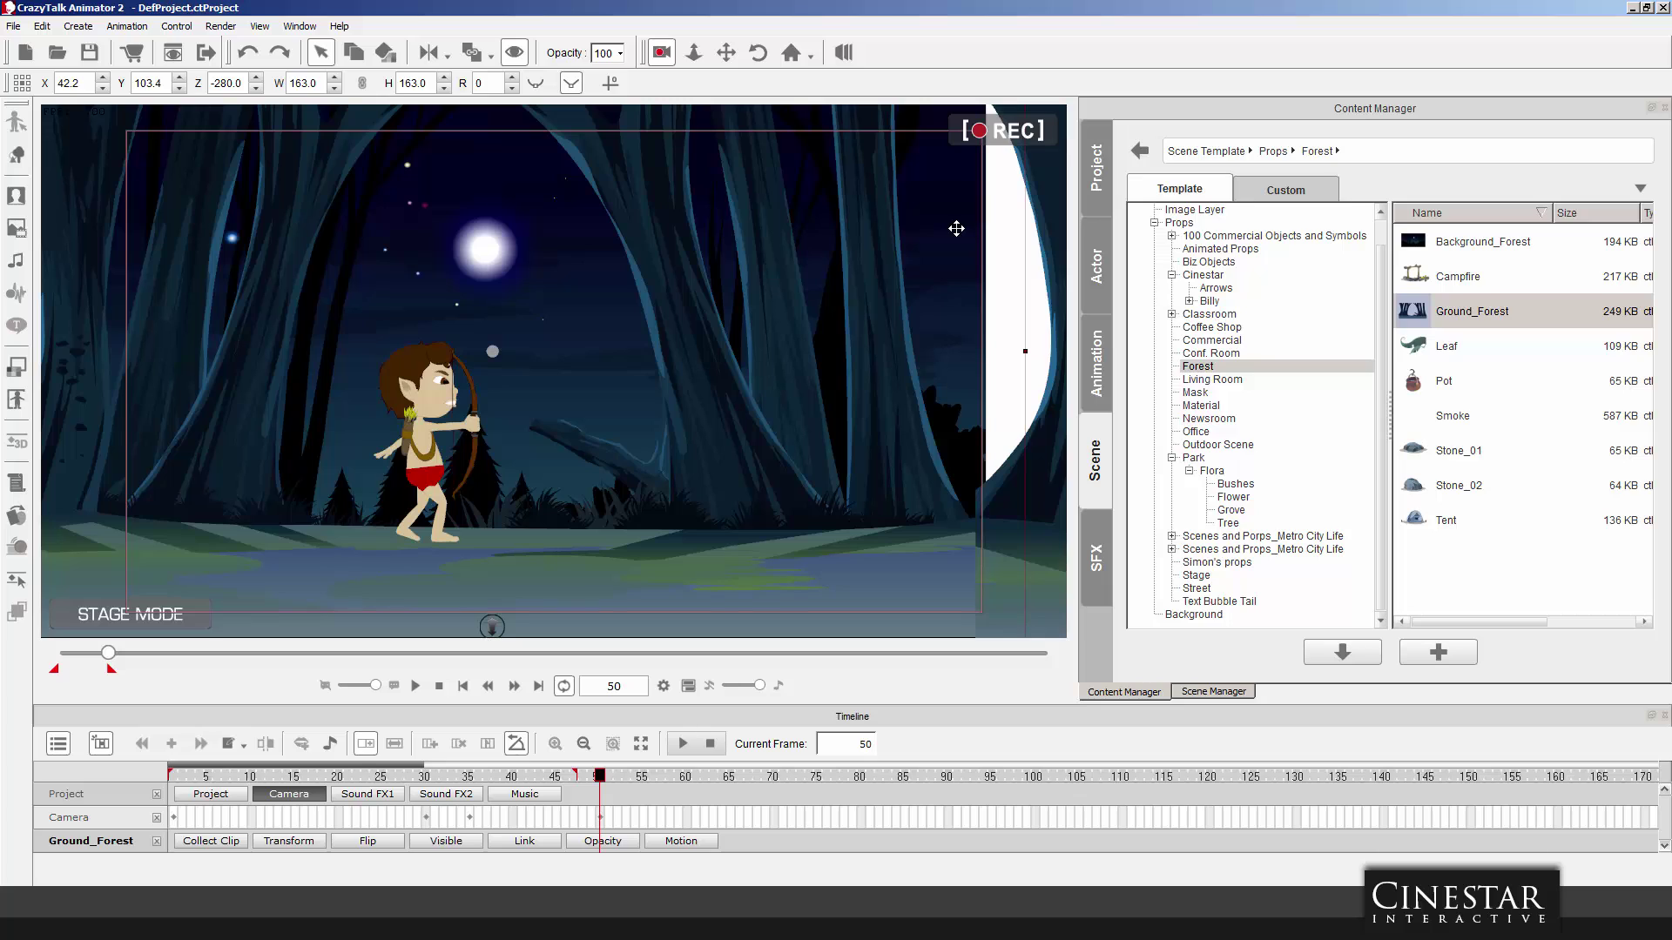
Duplicate Background_Forest, place the copy beside the original at X 1020.0, Y 45.8, Z -371.9, and remove the copy's animation.
{"action": "left_click", "coordinate": [979, 248]}
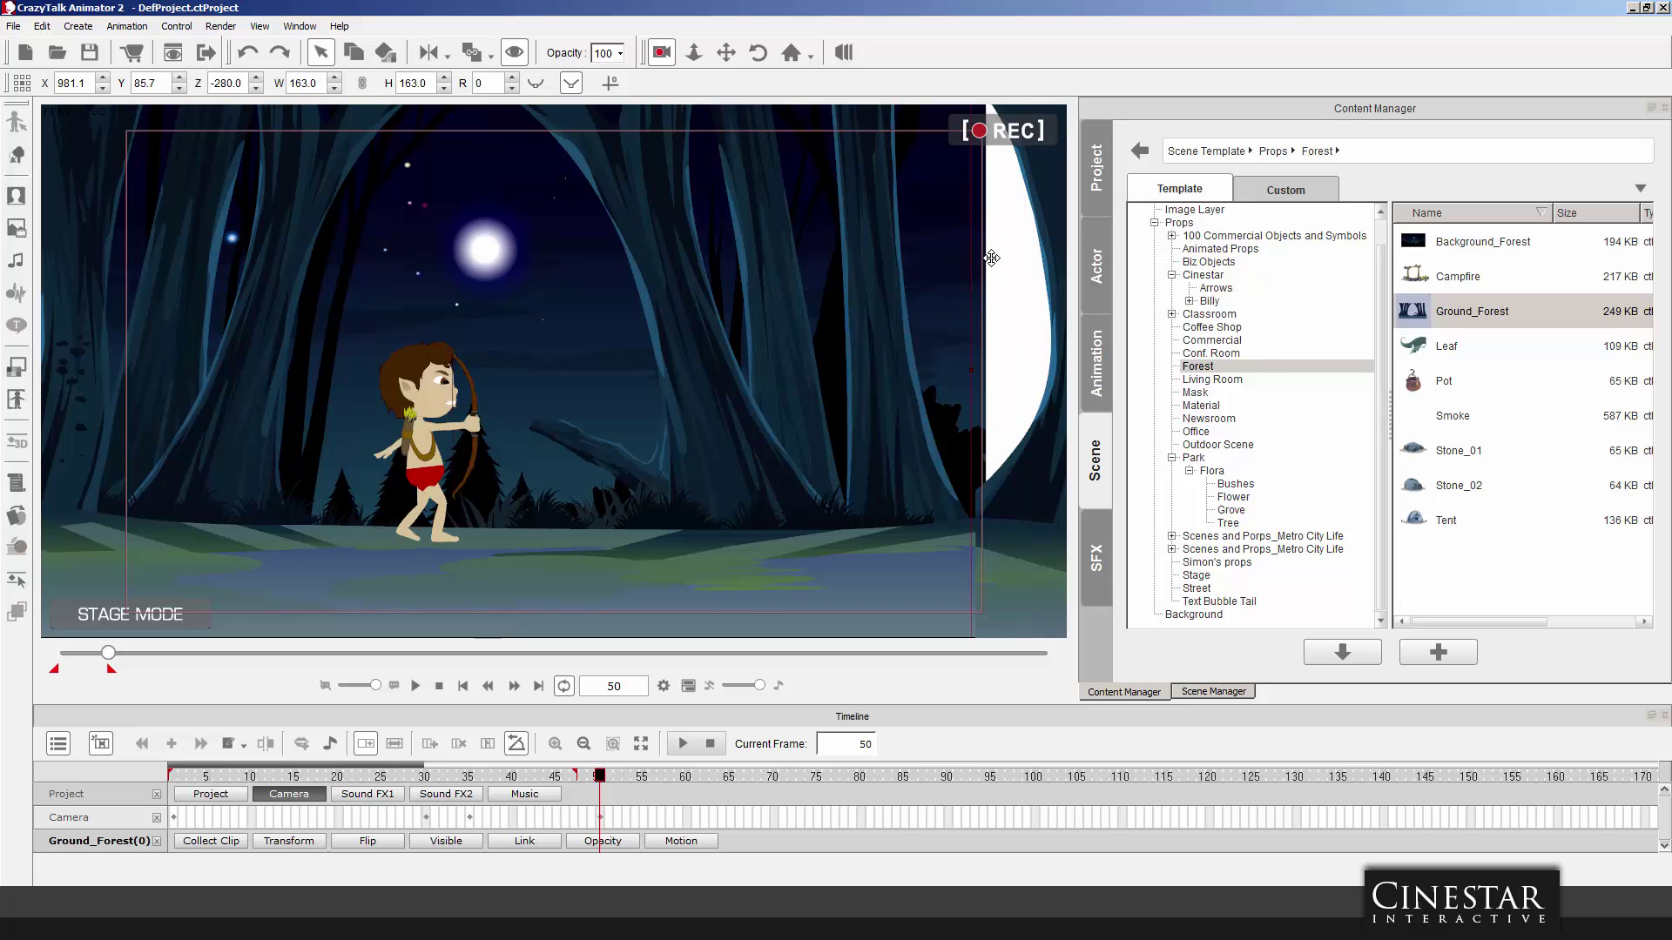
{"action": "left_click", "coordinate": [1223, 693]}
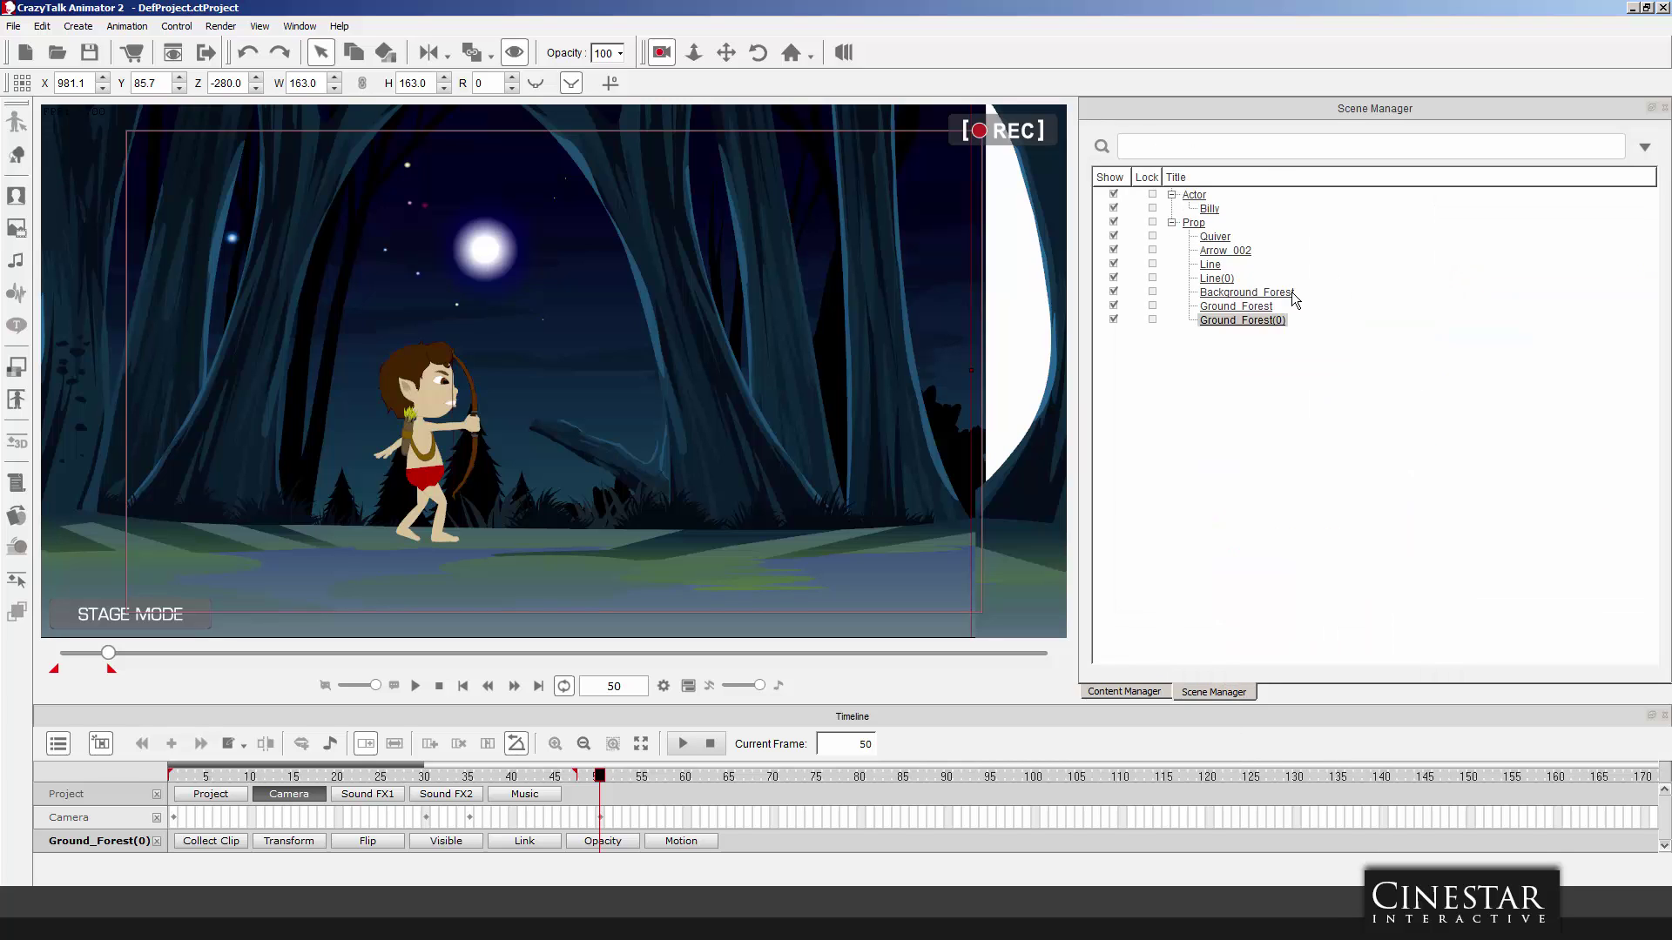
{"action": "left_click", "coordinate": [1255, 296]}
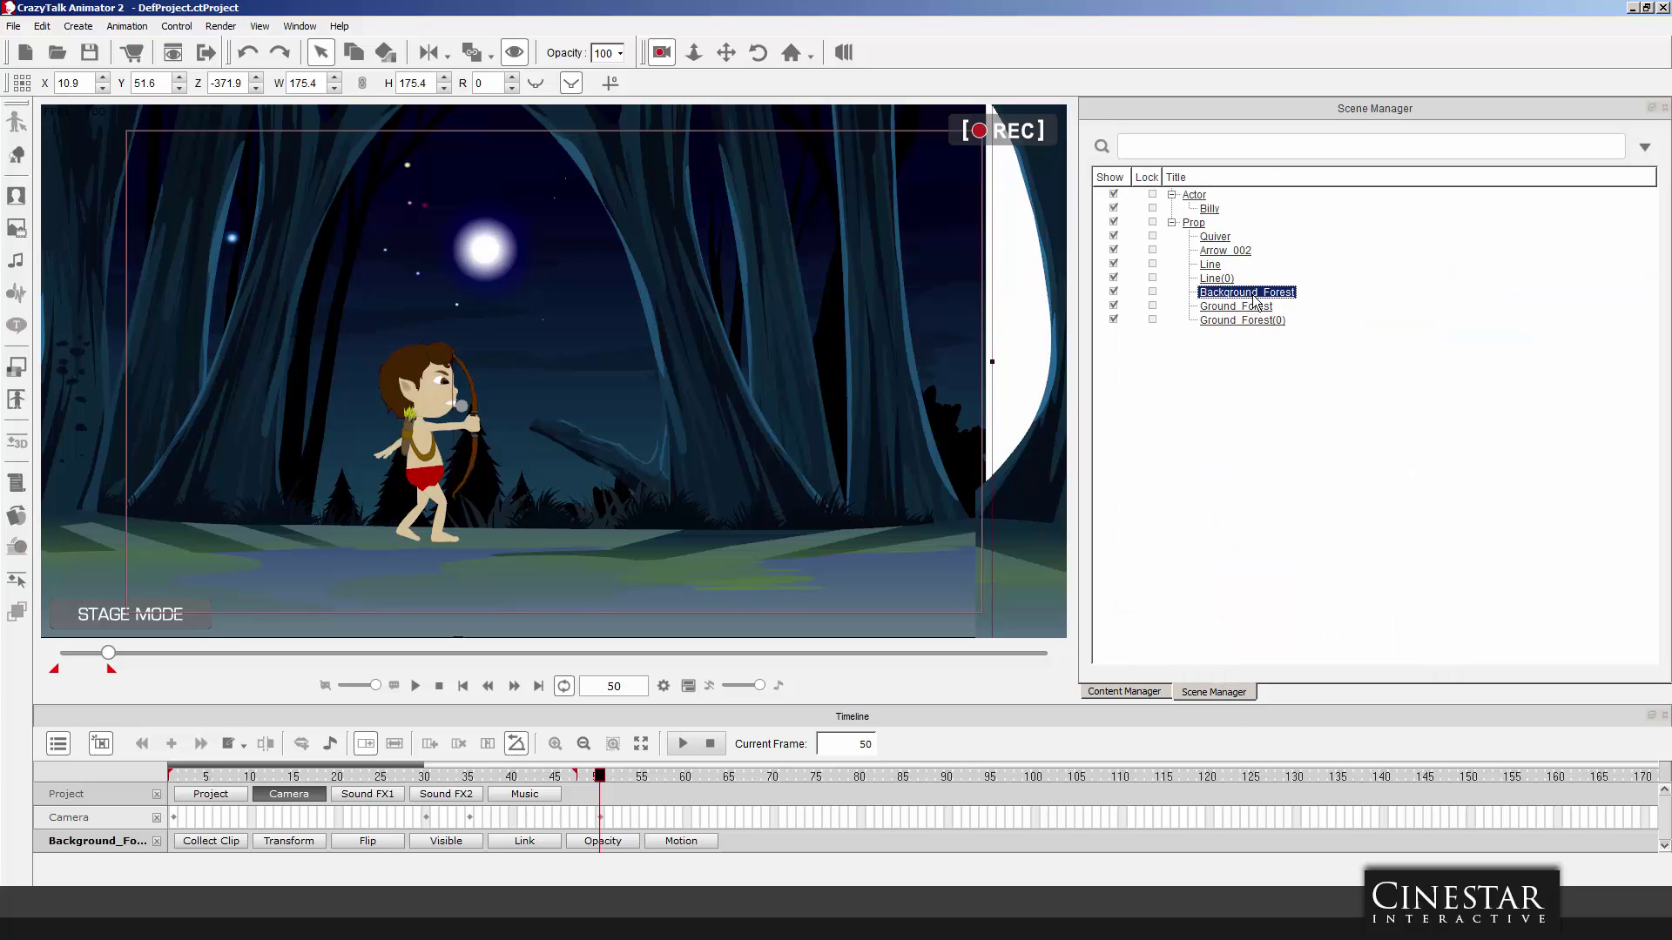
{"action": "left_click", "coordinate": [989, 307]}
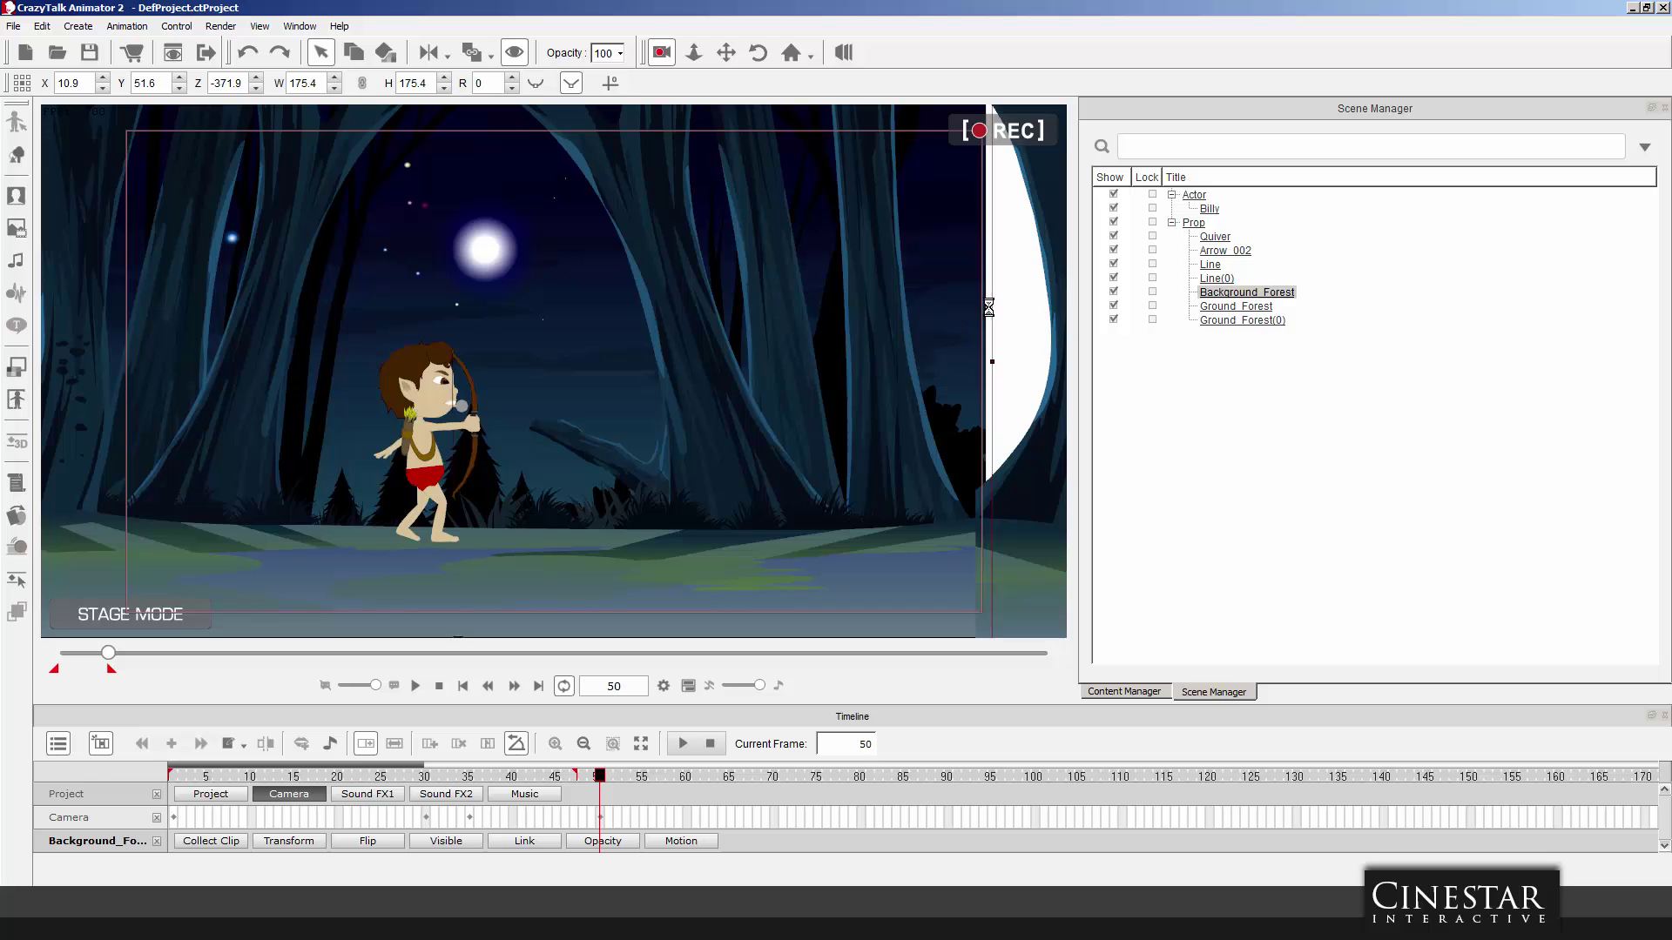
{"action": "left_click_drag", "start_coordinate": [1008, 307], "coordinate": [1056, 307]}
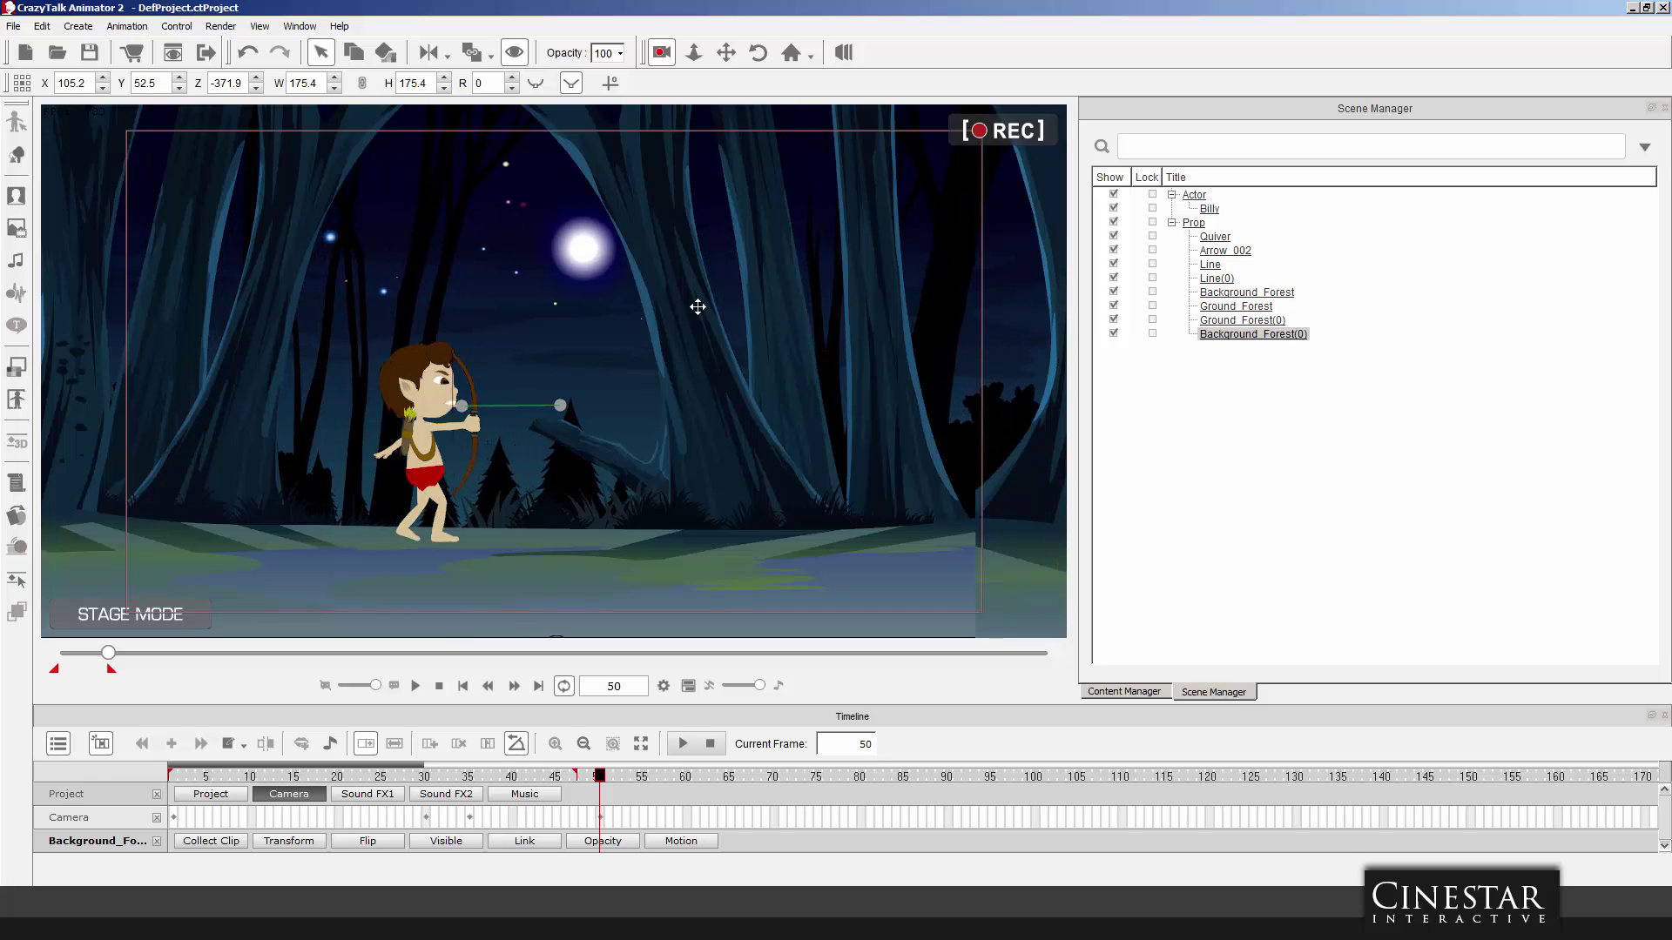
{"action": "left_click_drag", "start_coordinate": [507, 301], "coordinate": [849, 303]}
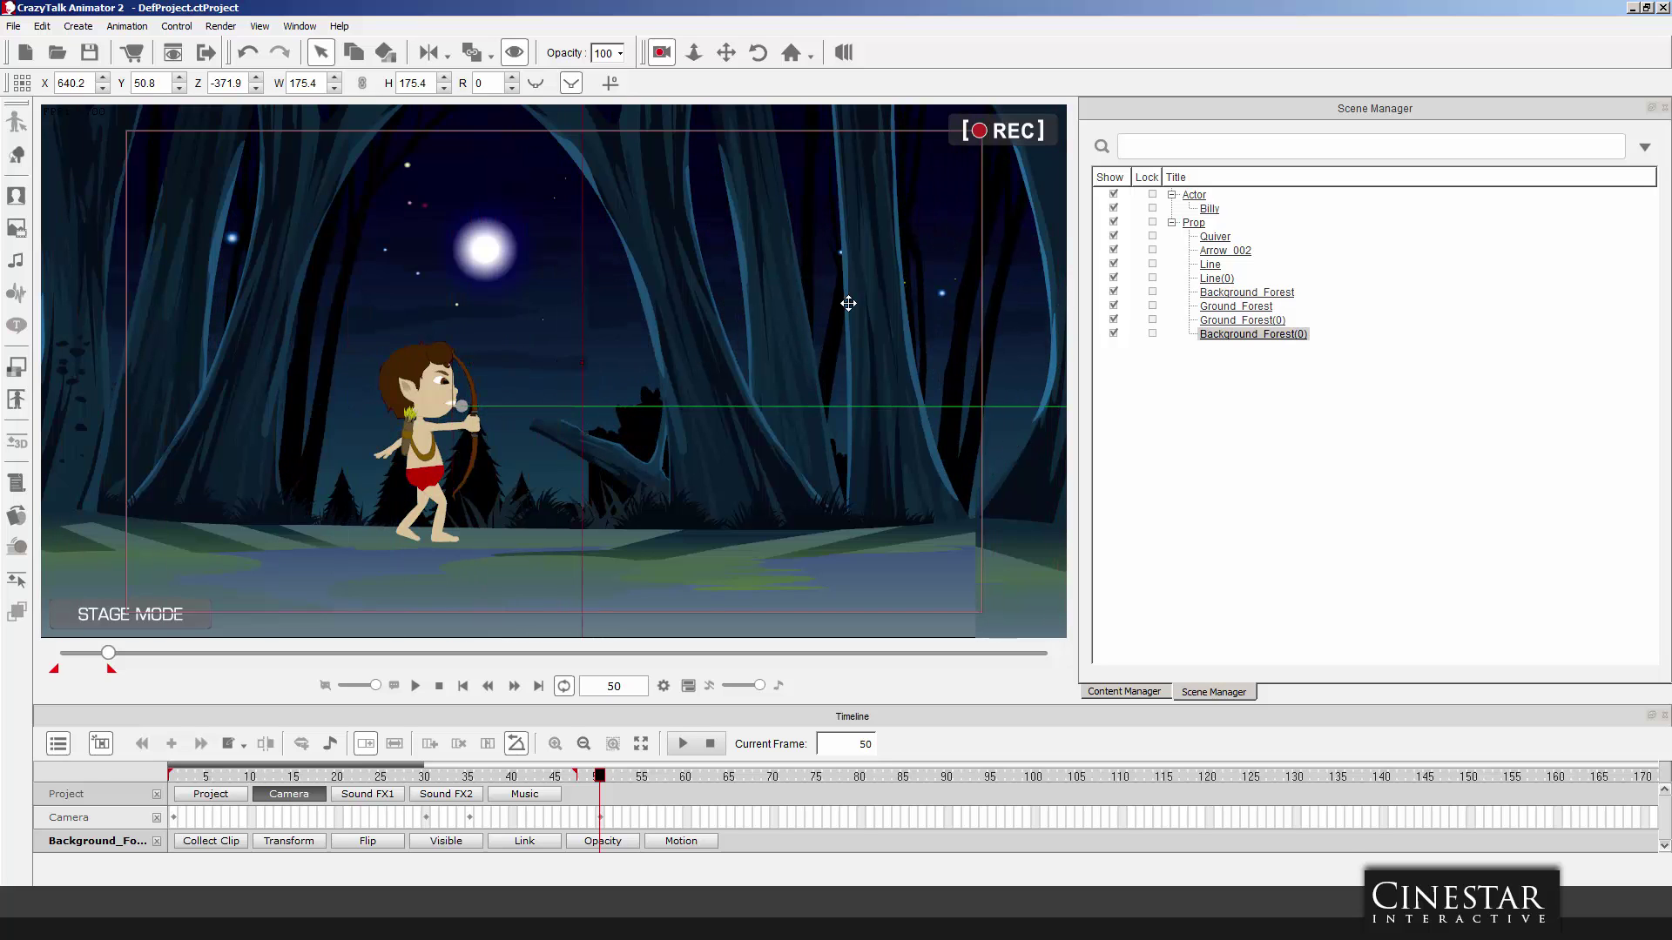
{"action": "left_click_drag", "start_coordinate": [612, 314], "coordinate": [1009, 320]}
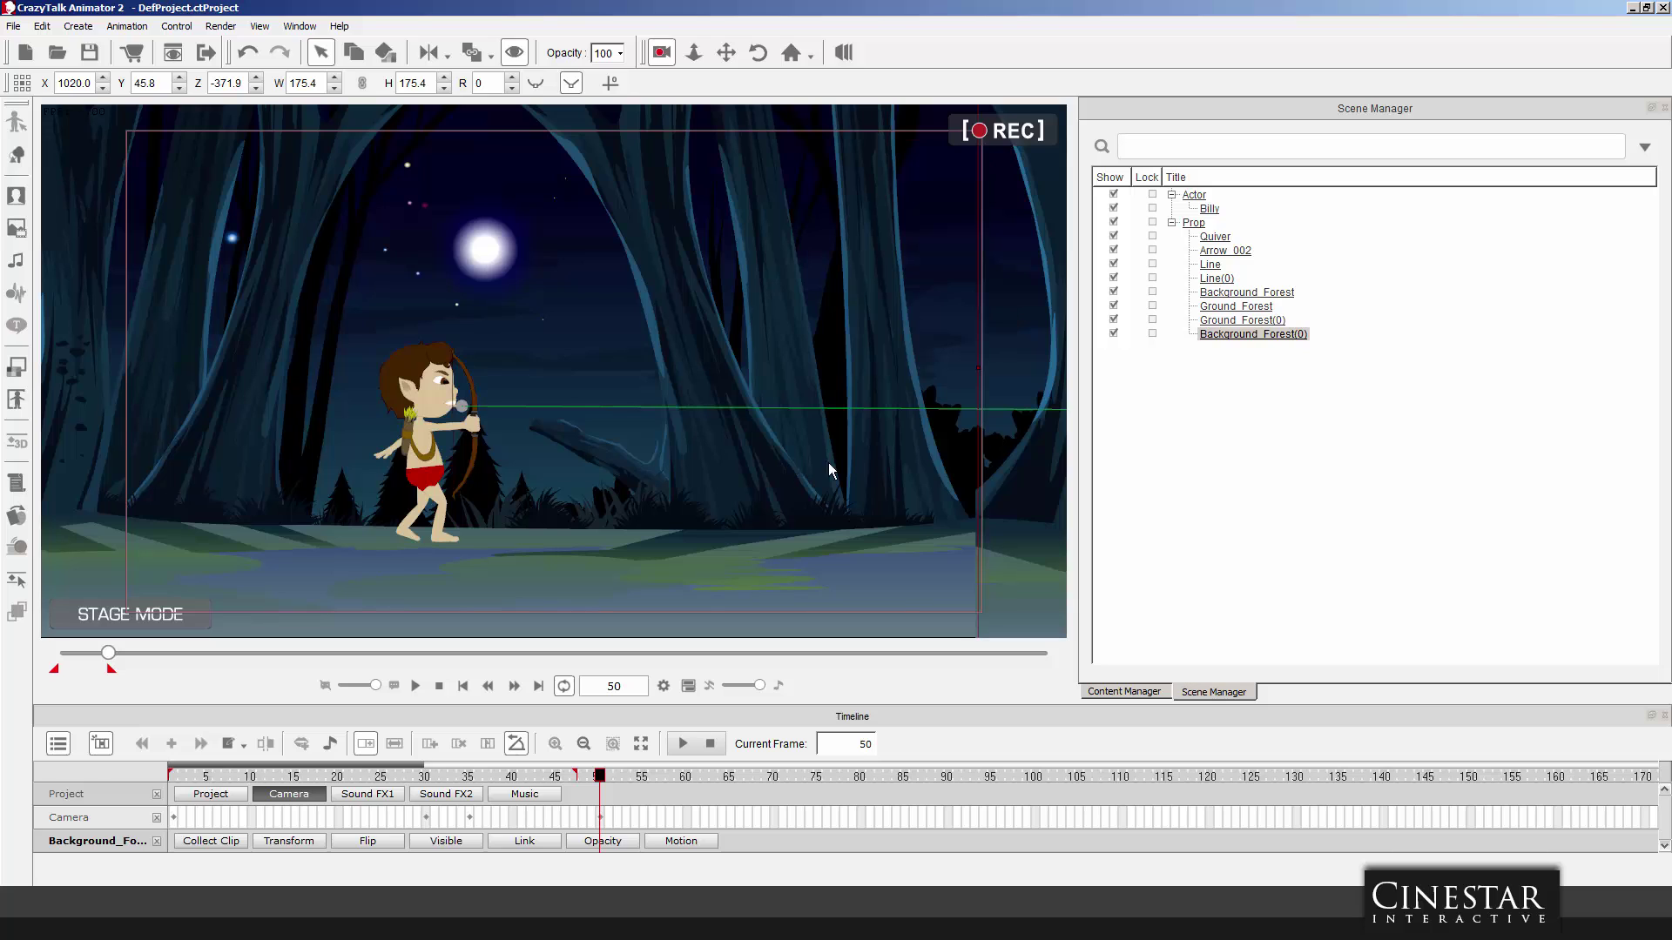
{"action": "right_click", "coordinate": [1012, 316]}
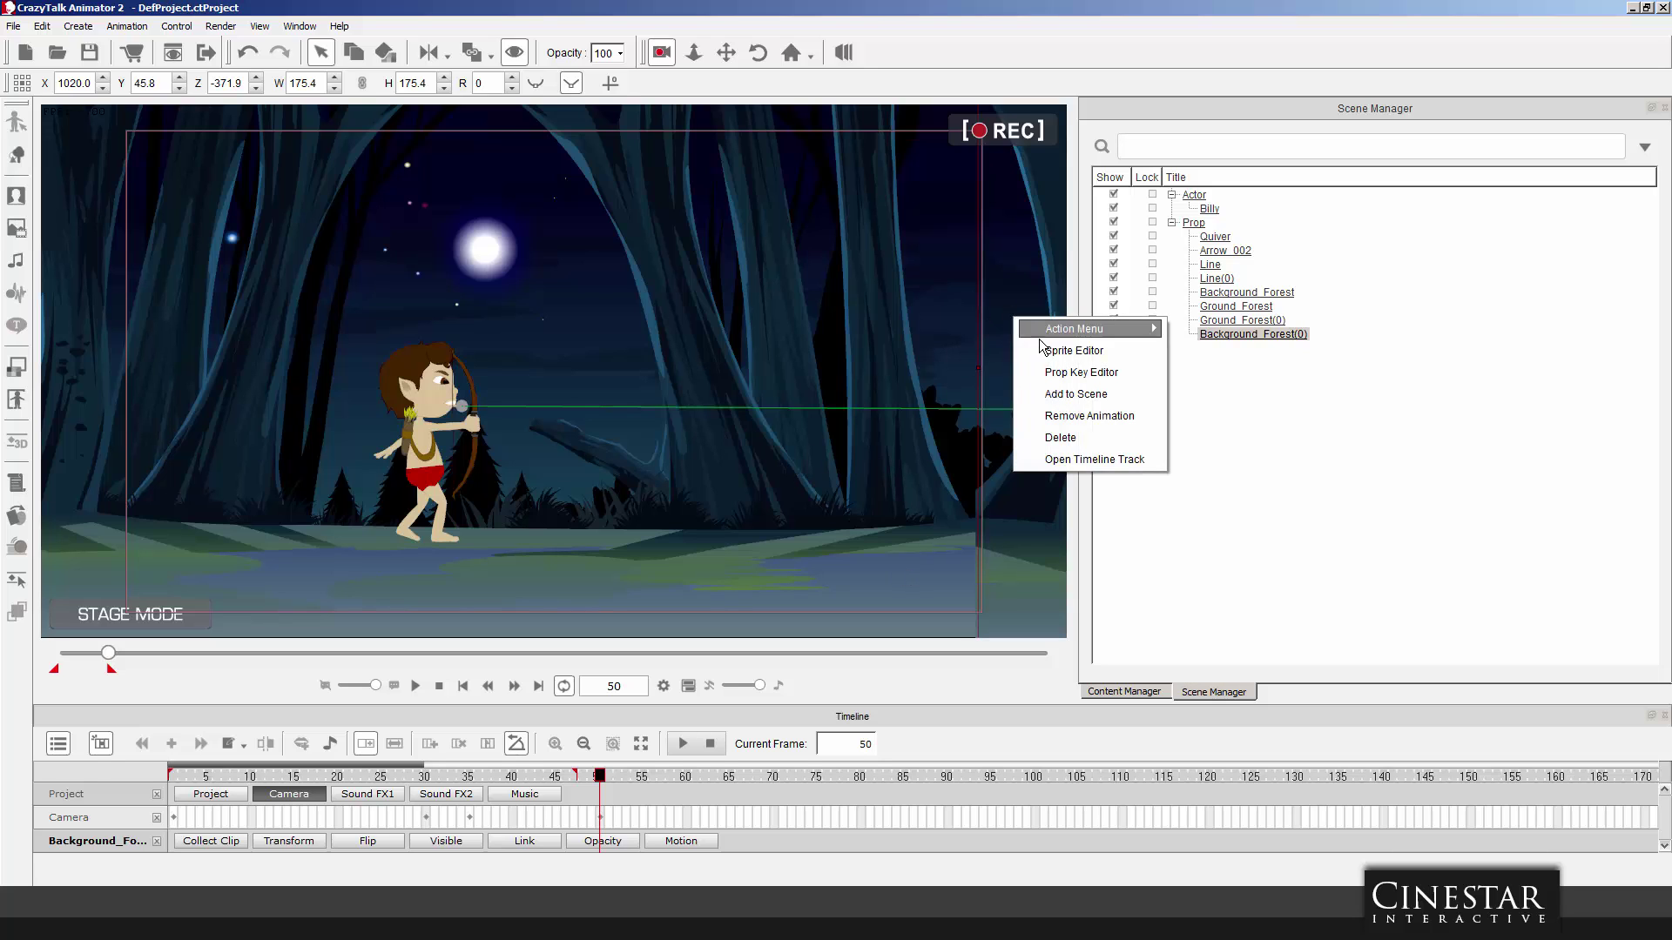
{"action": "left_click", "coordinate": [1059, 413]}
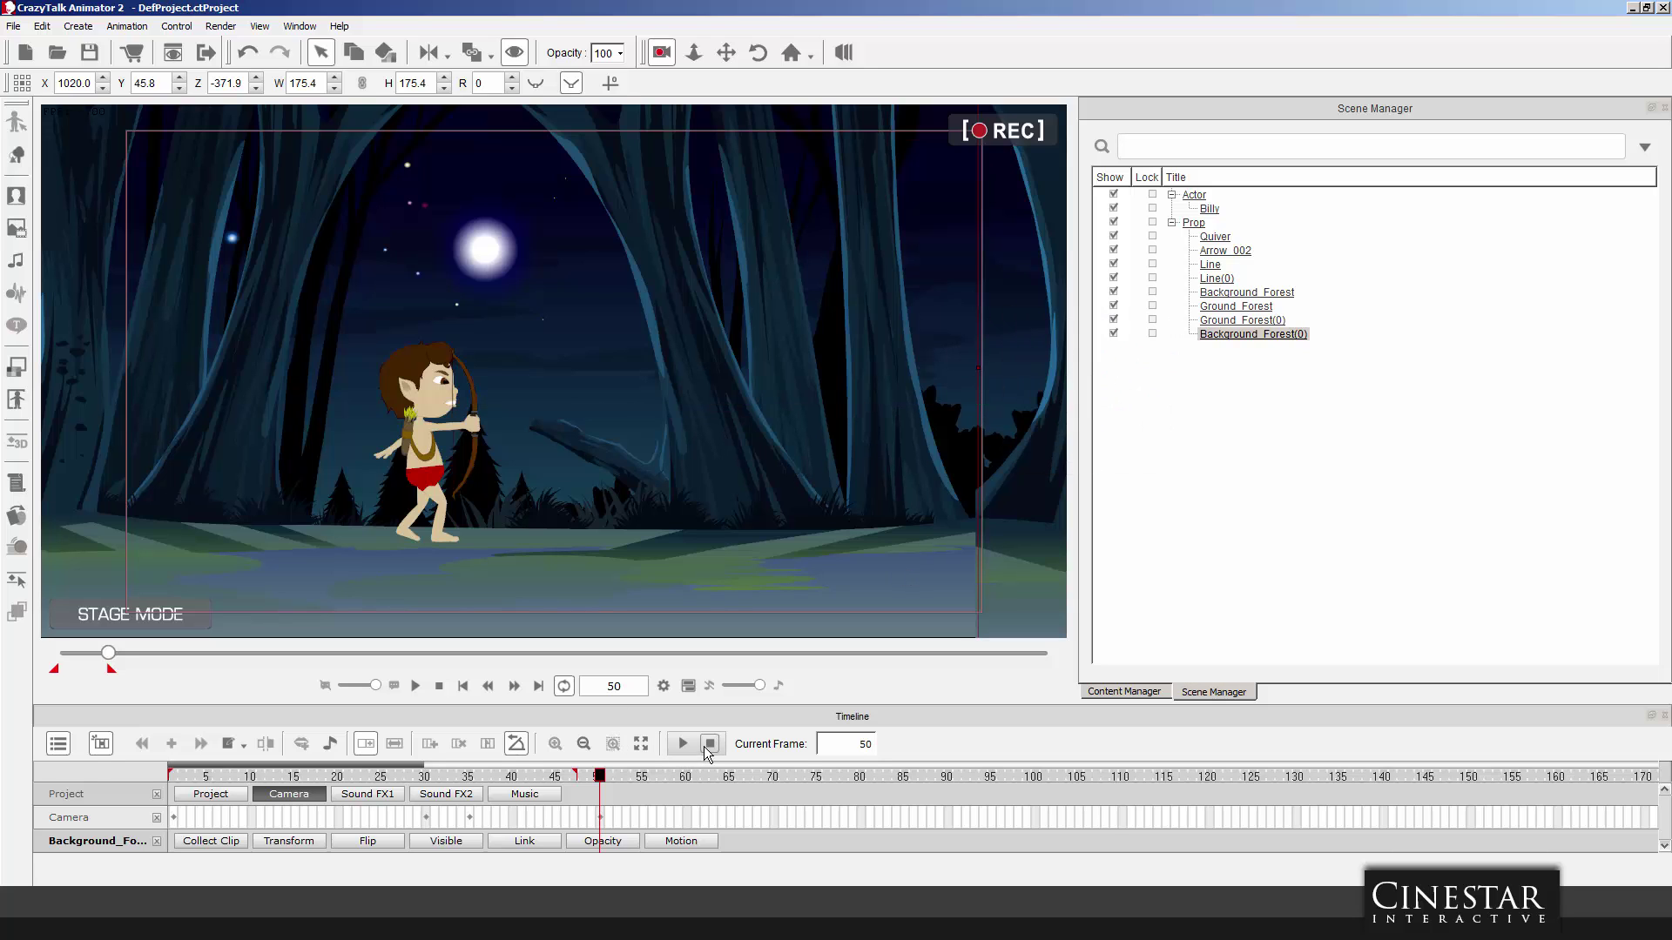
Preview the animation and pan the camera at its frame 50 key to X 1025.4, Y 68.9, Z 2502.4.
{"action": "left_click", "coordinate": [685, 746]}
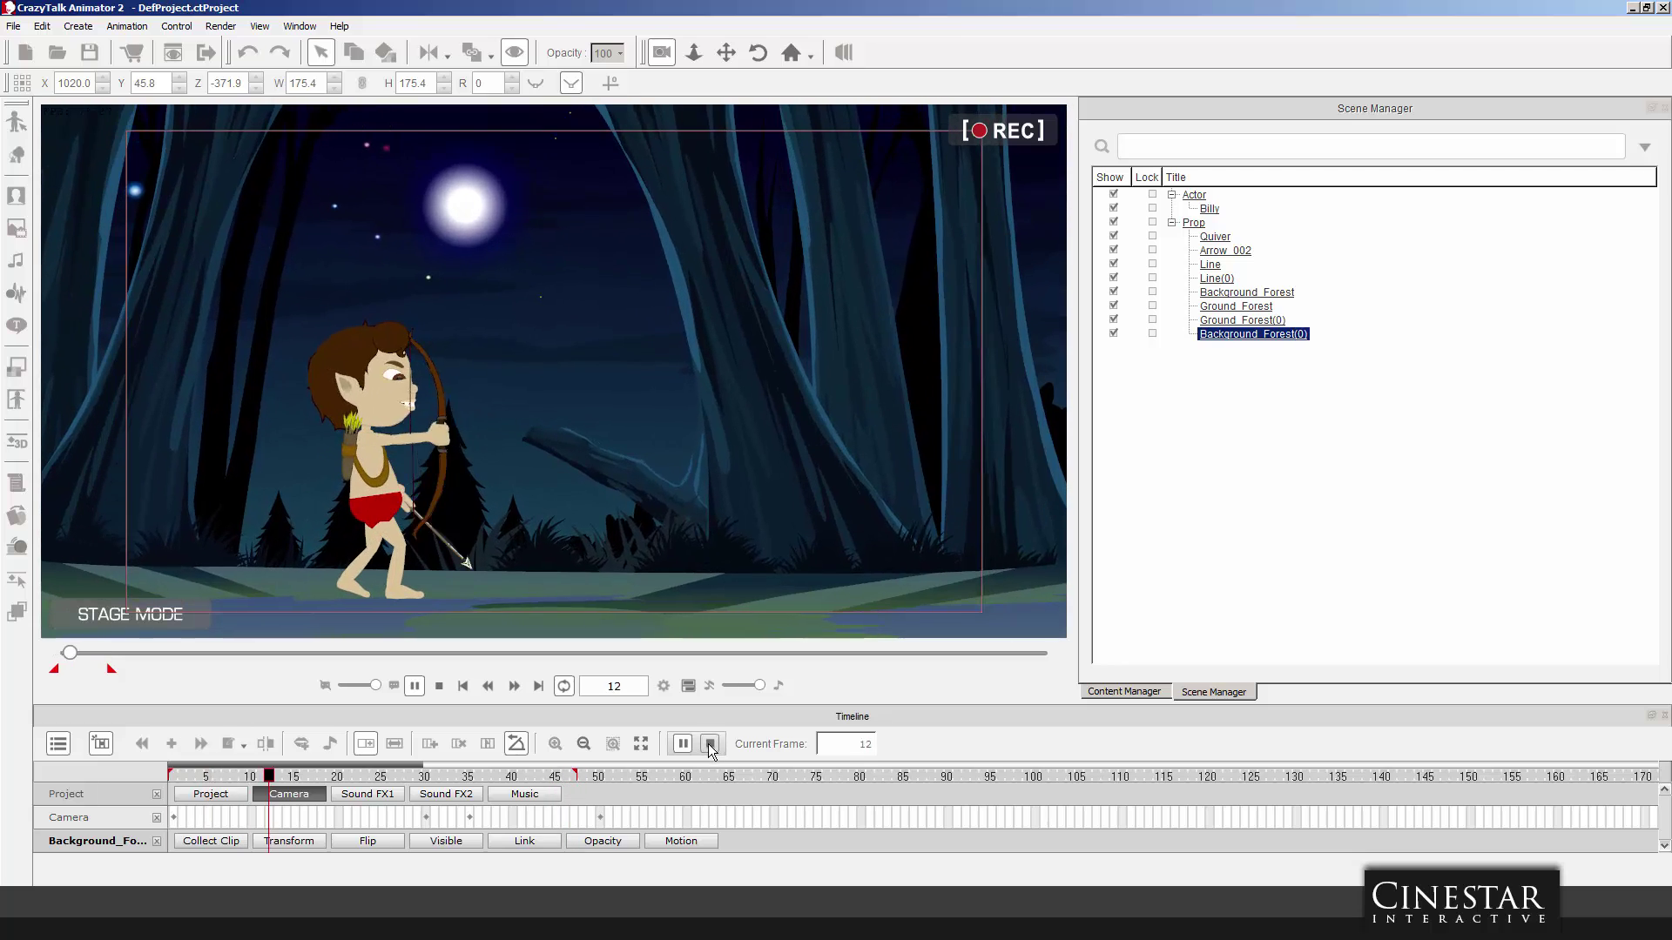
{"action": "left_click", "coordinate": [710, 746]}
{"action": "left_click", "coordinate": [599, 815]}
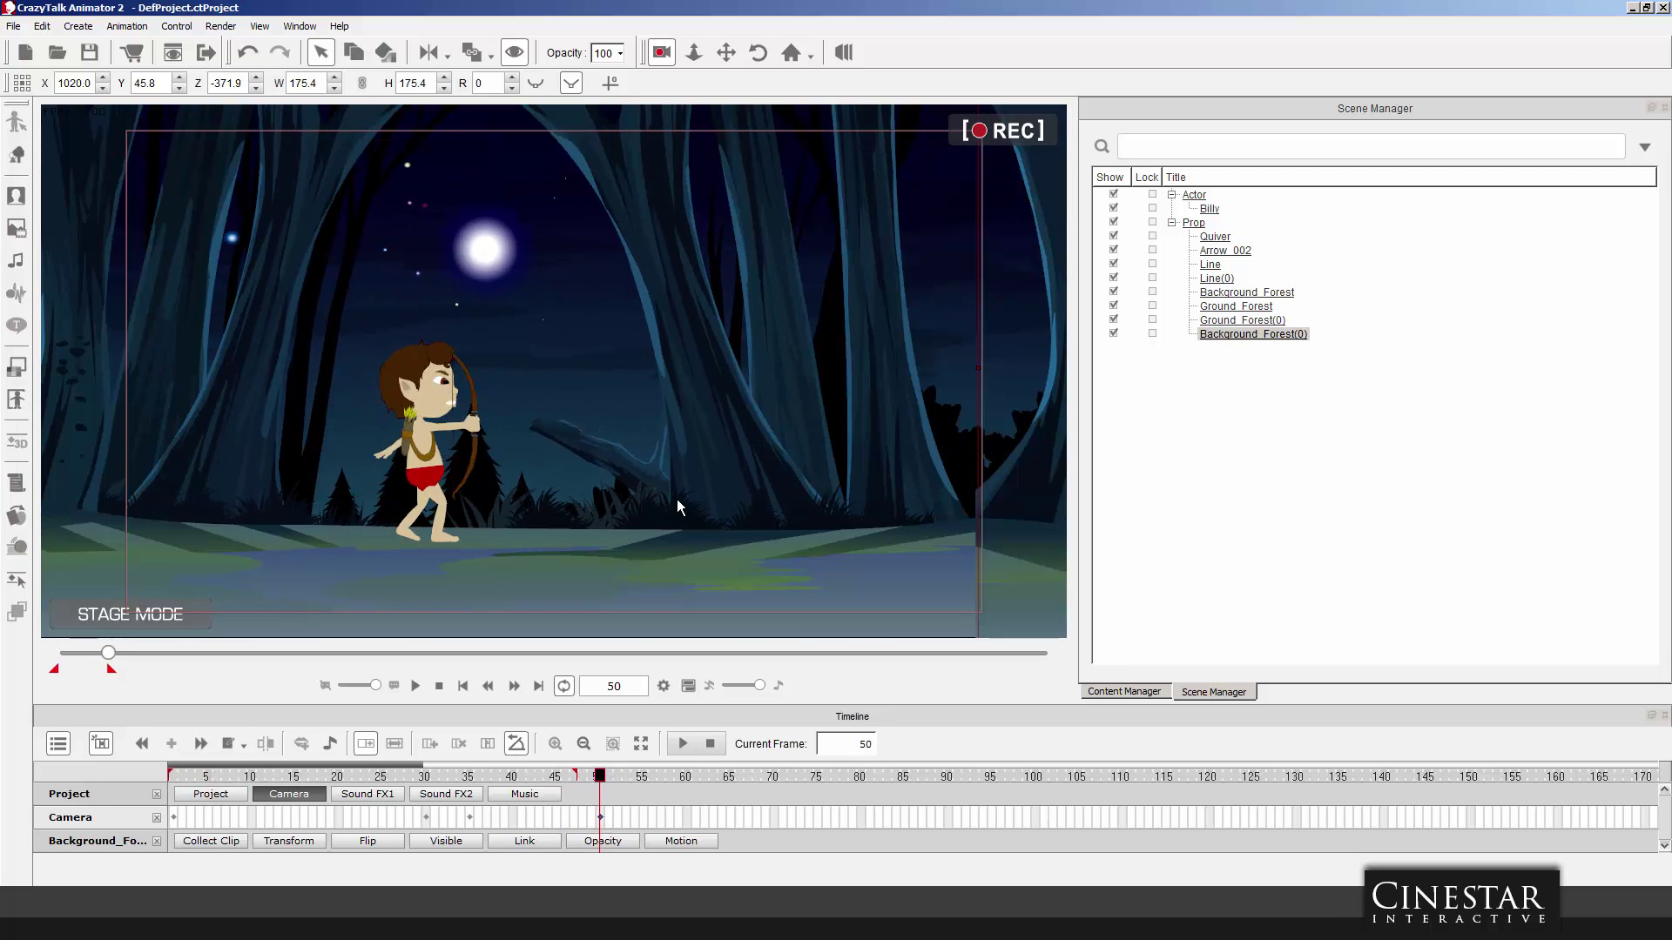
{"action": "left_click", "coordinate": [727, 53]}
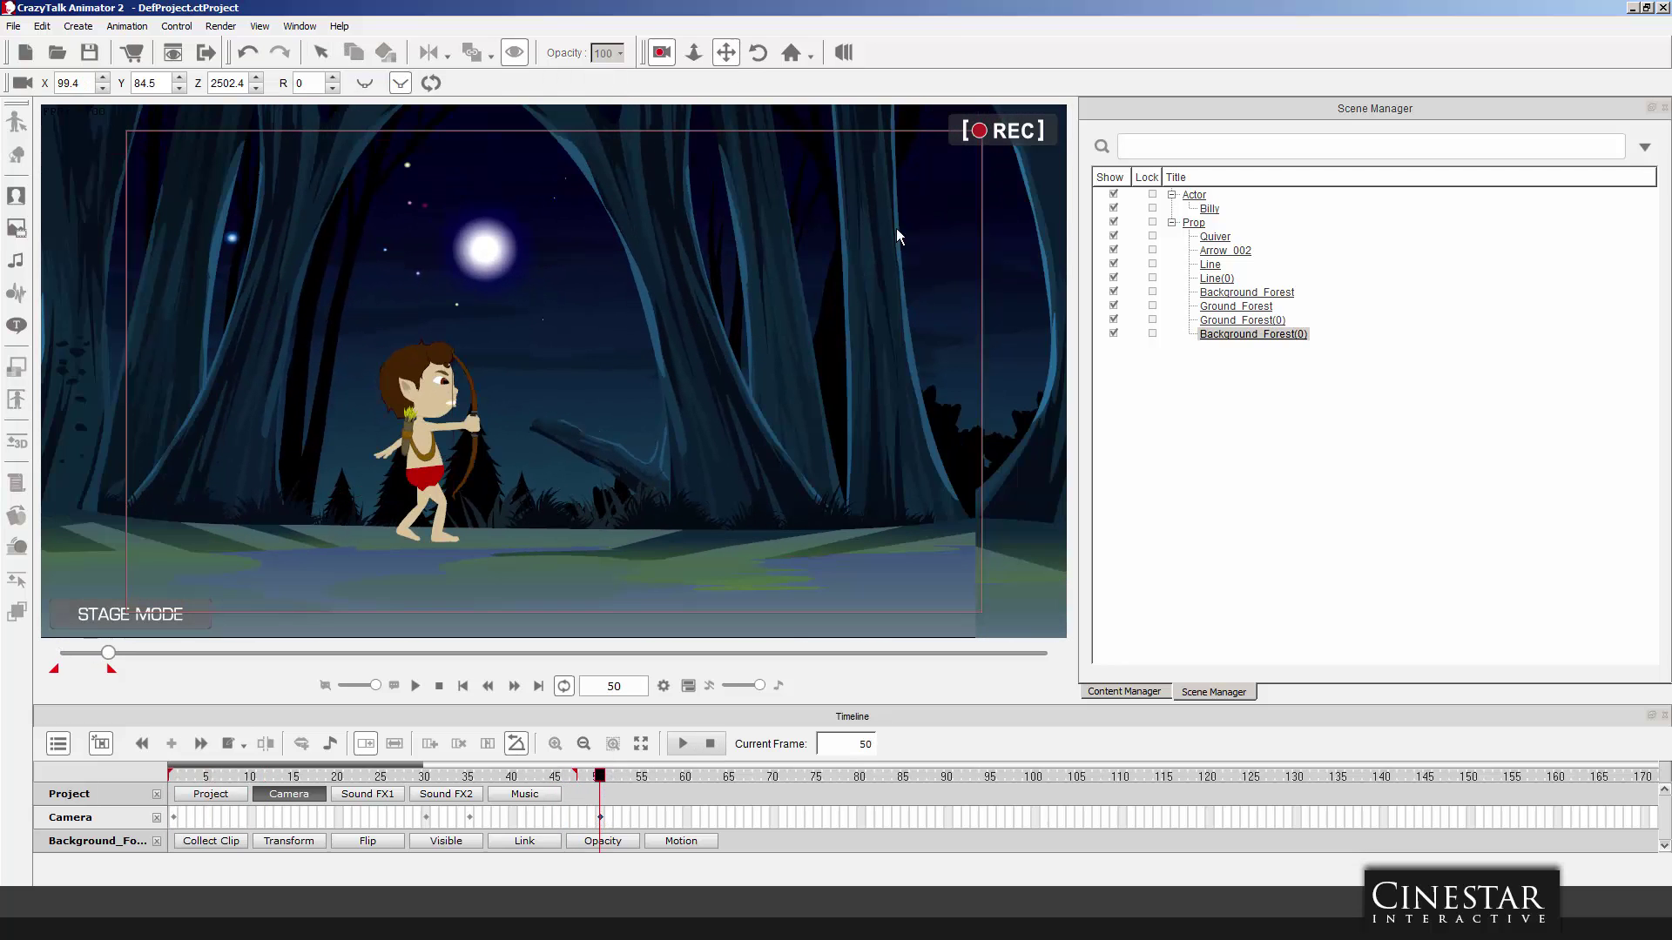
{"action": "left_click_drag", "start_coordinate": [896, 291], "coordinate": [436, 293]}
{"action": "left_click_drag", "start_coordinate": [828, 325], "coordinate": [511, 343]}
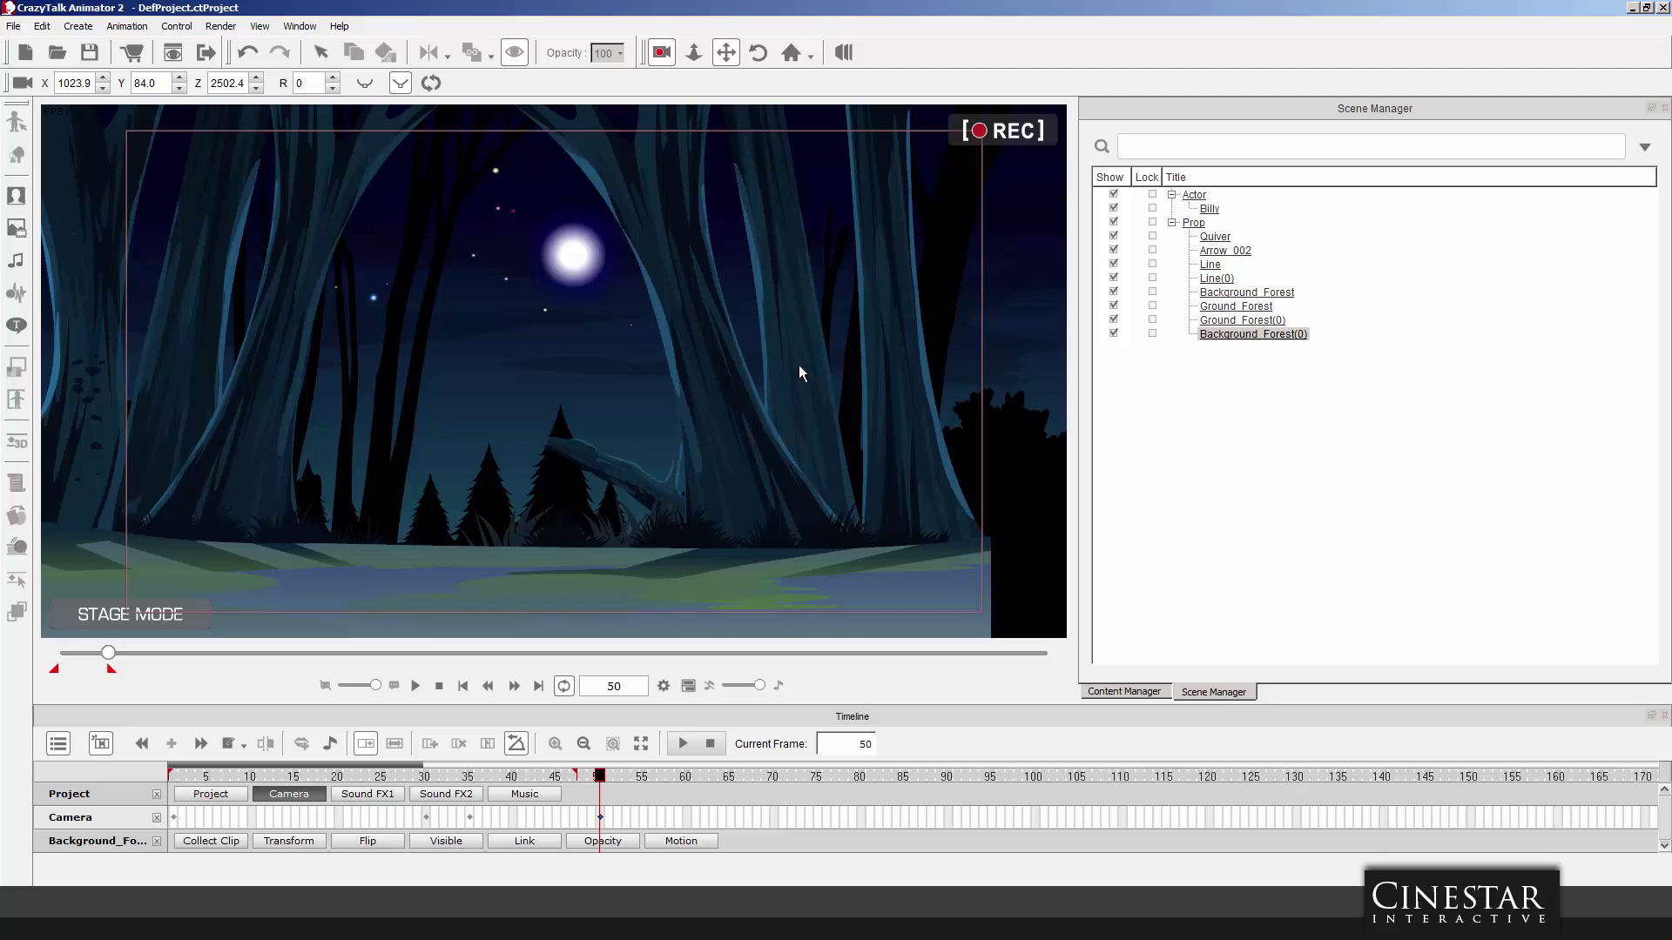
{"action": "mouse_move", "coordinate": [799, 373]}
{"action": "left_mouse_down"}
{"action": "mouse_move", "coordinate": [702, 362]}
{"action": "mouse_move", "coordinate": [802, 344]}
{"action": "left_mouse_up"}
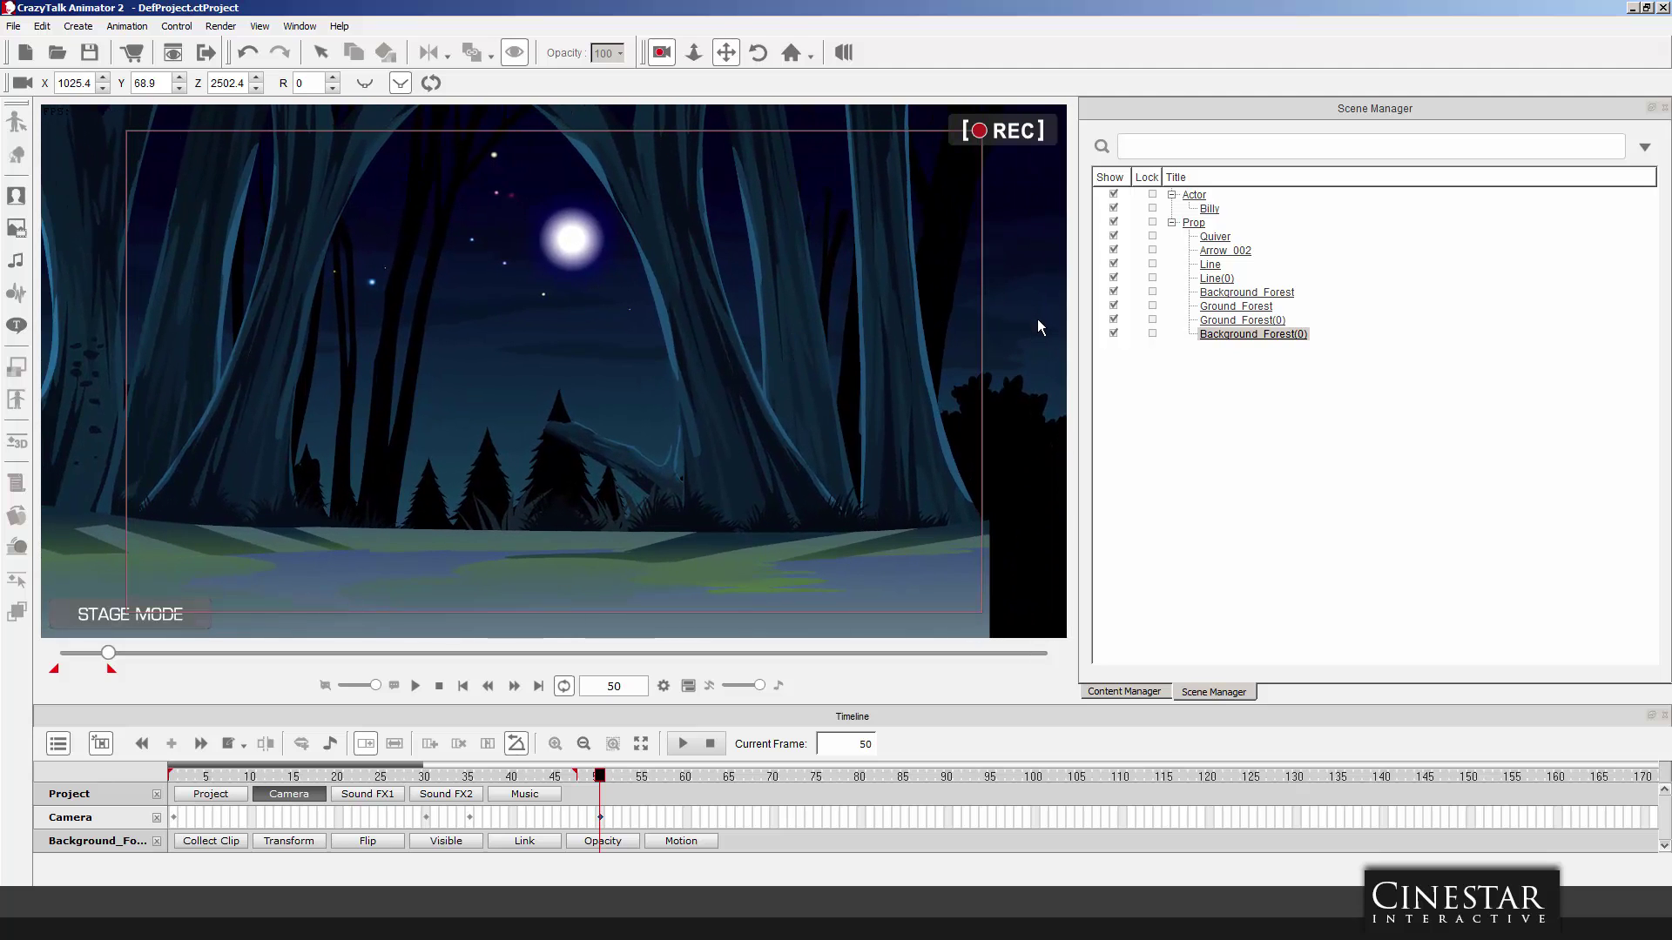
Move Background_Forest(0) to X 940.7, Y 85.8, Z -371.9 and remove its animation.
{"action": "key", "text": "Escape"}
{"action": "left_click_drag", "start_coordinate": [1041, 342], "coordinate": [958, 299]}
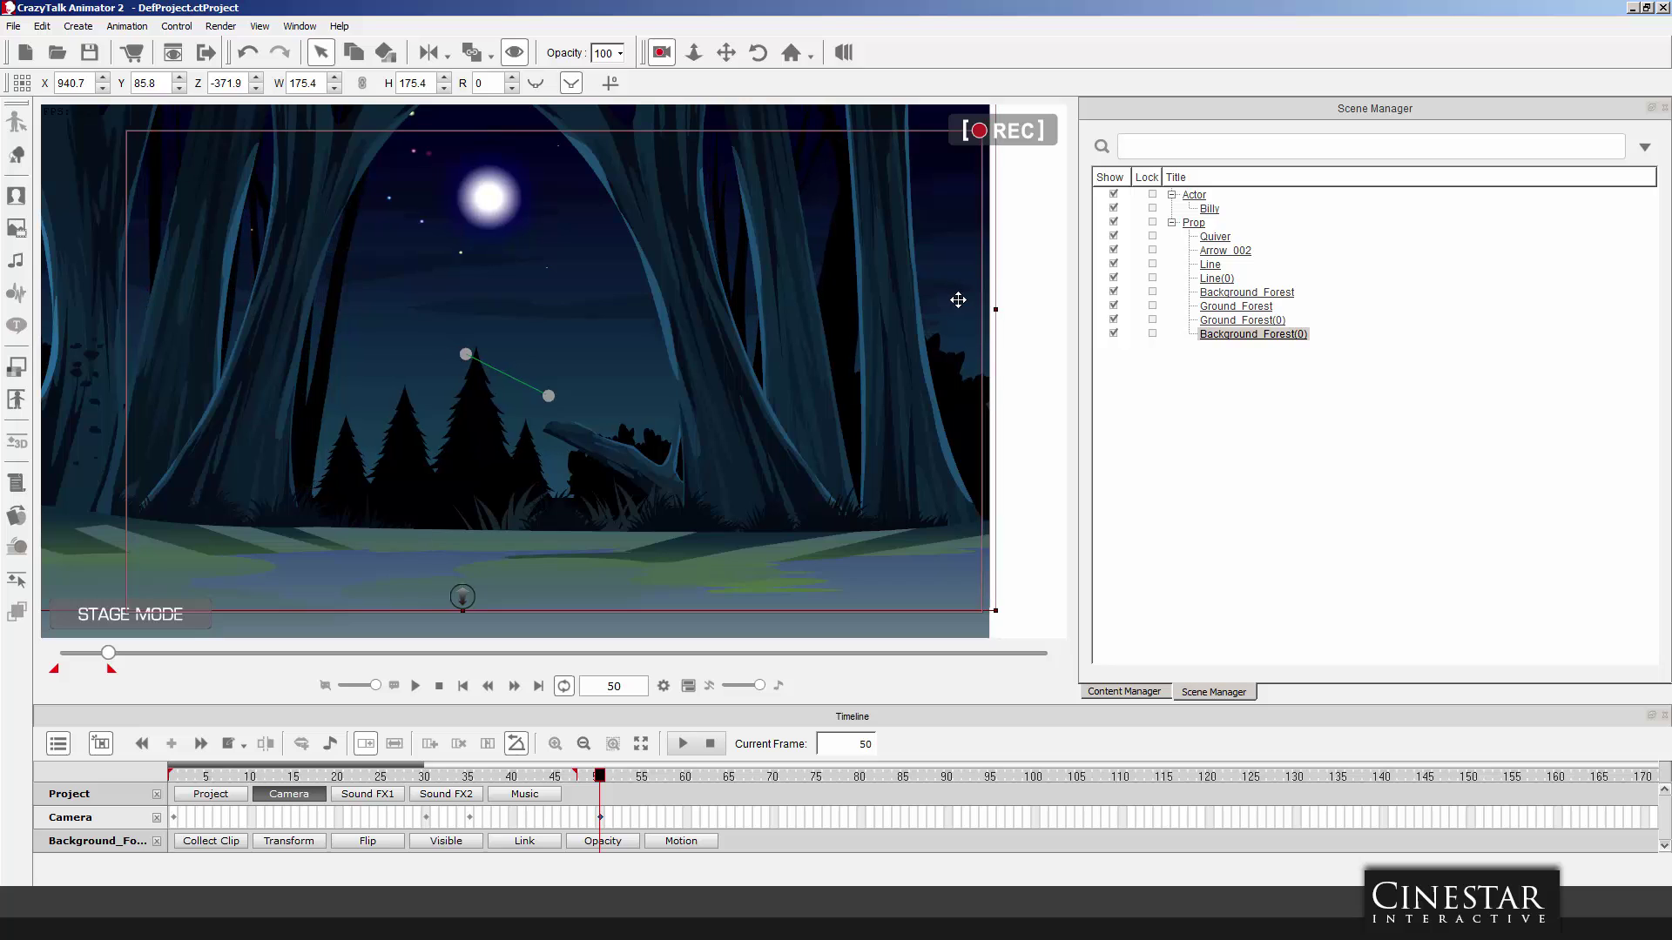
{"action": "right_click", "coordinate": [958, 298]}
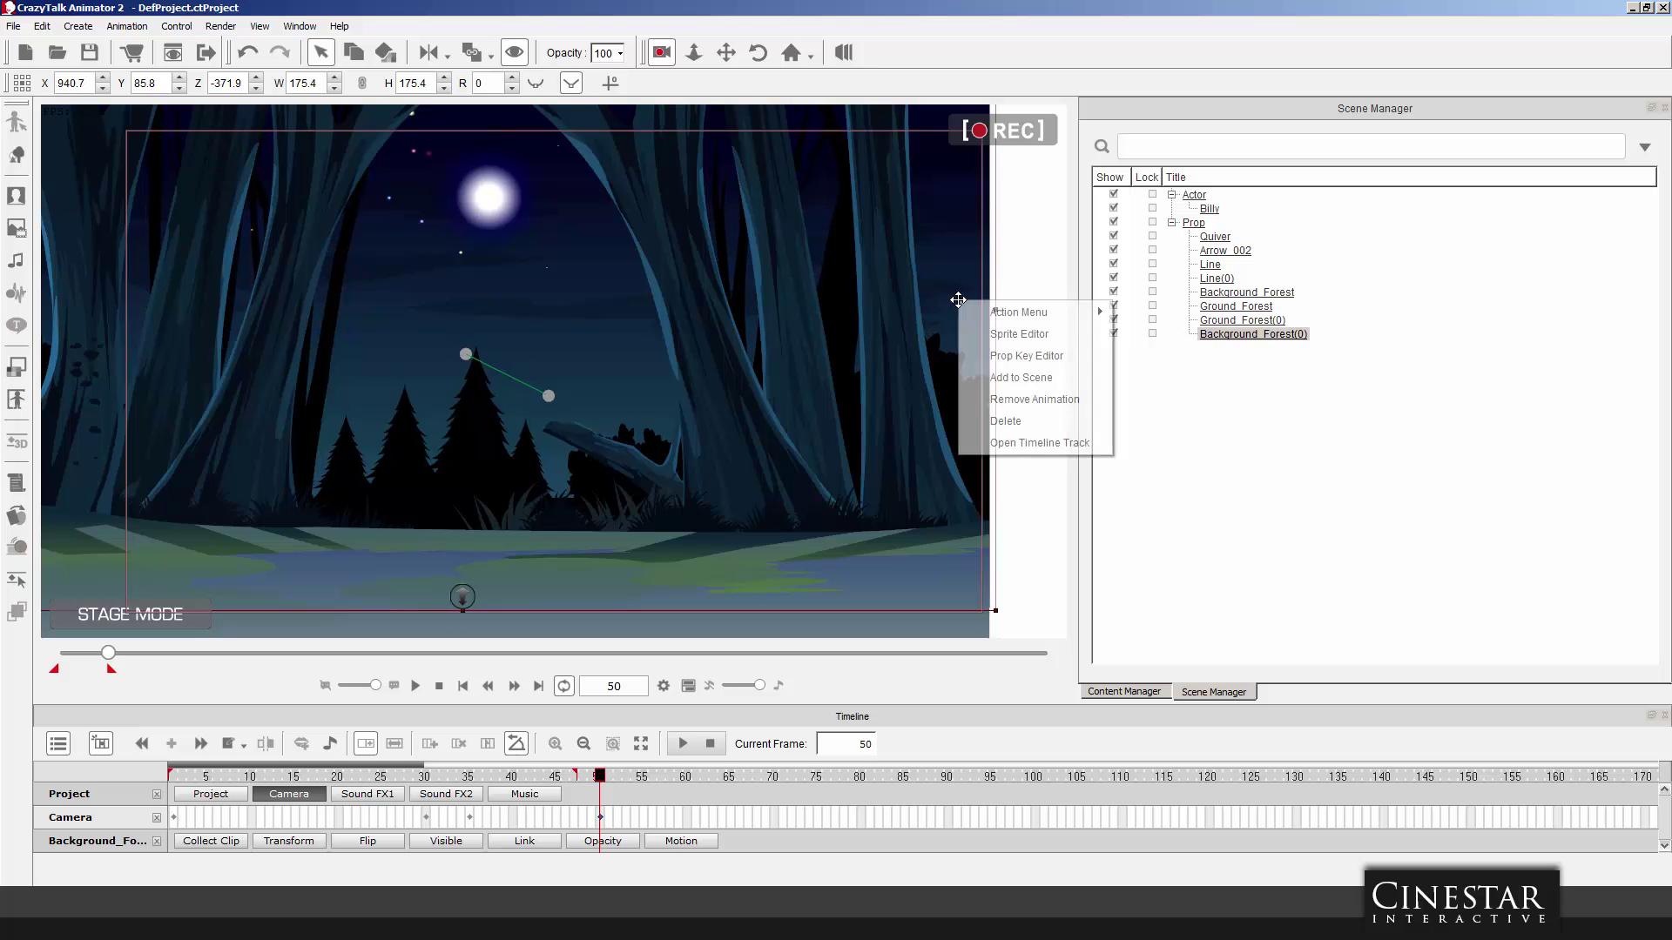
{"action": "left_click", "coordinate": [1025, 400]}
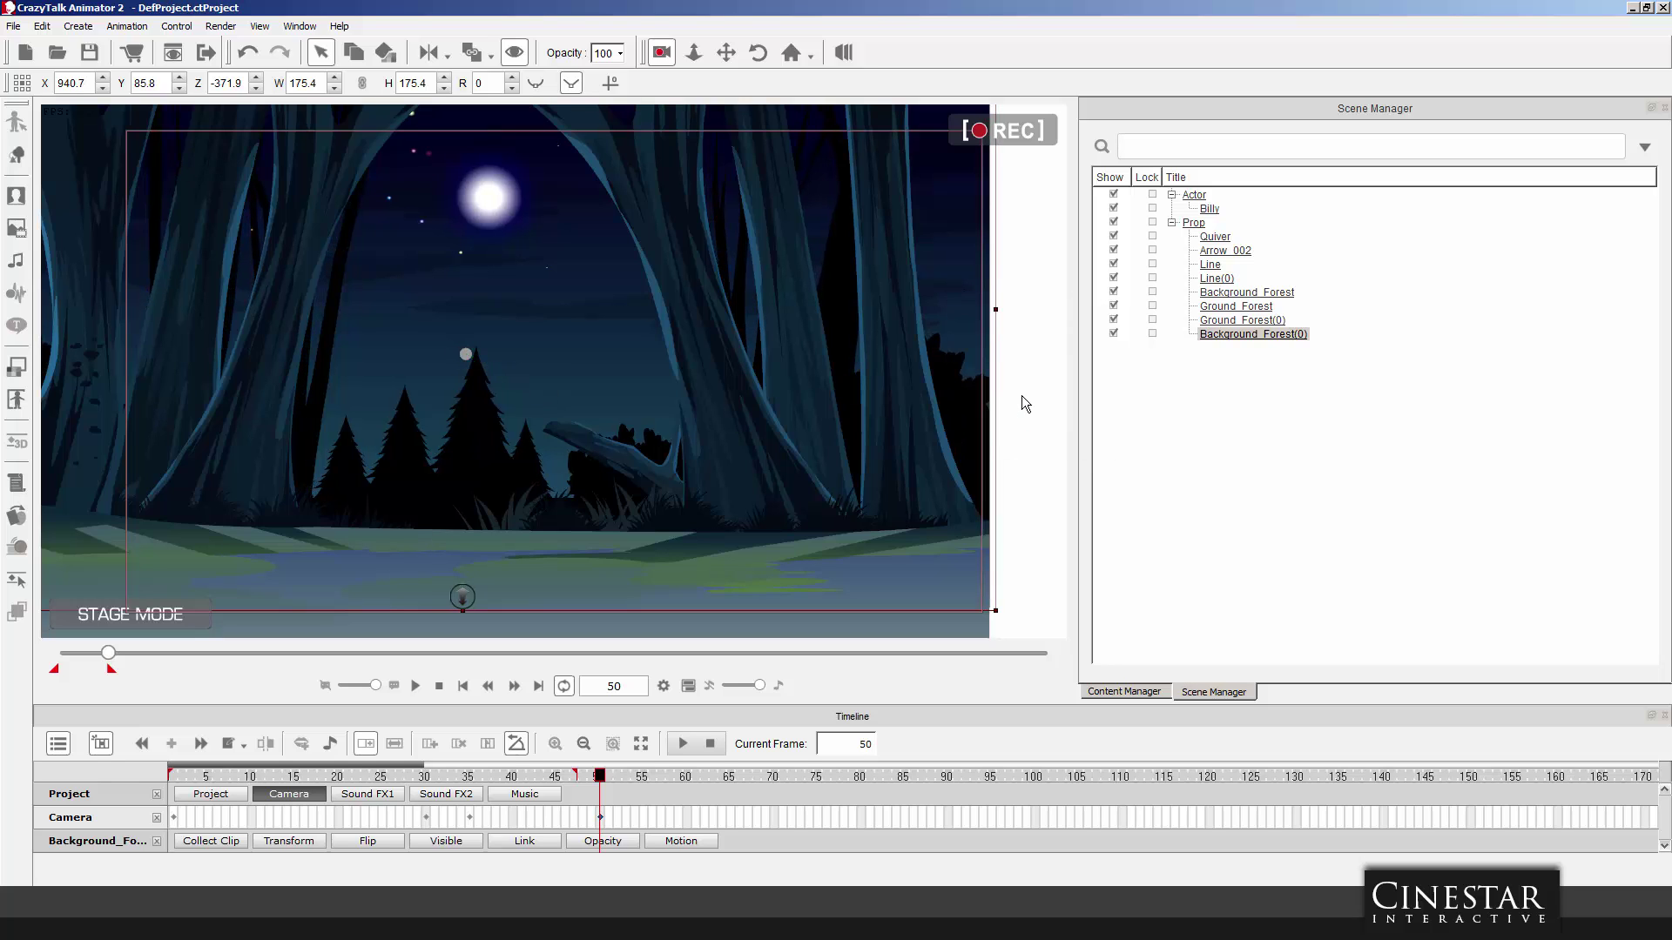
Play the animation and scrub the timeline to frame 35 to check the timing of the camera pan.
{"action": "left_click", "coordinate": [685, 744]}
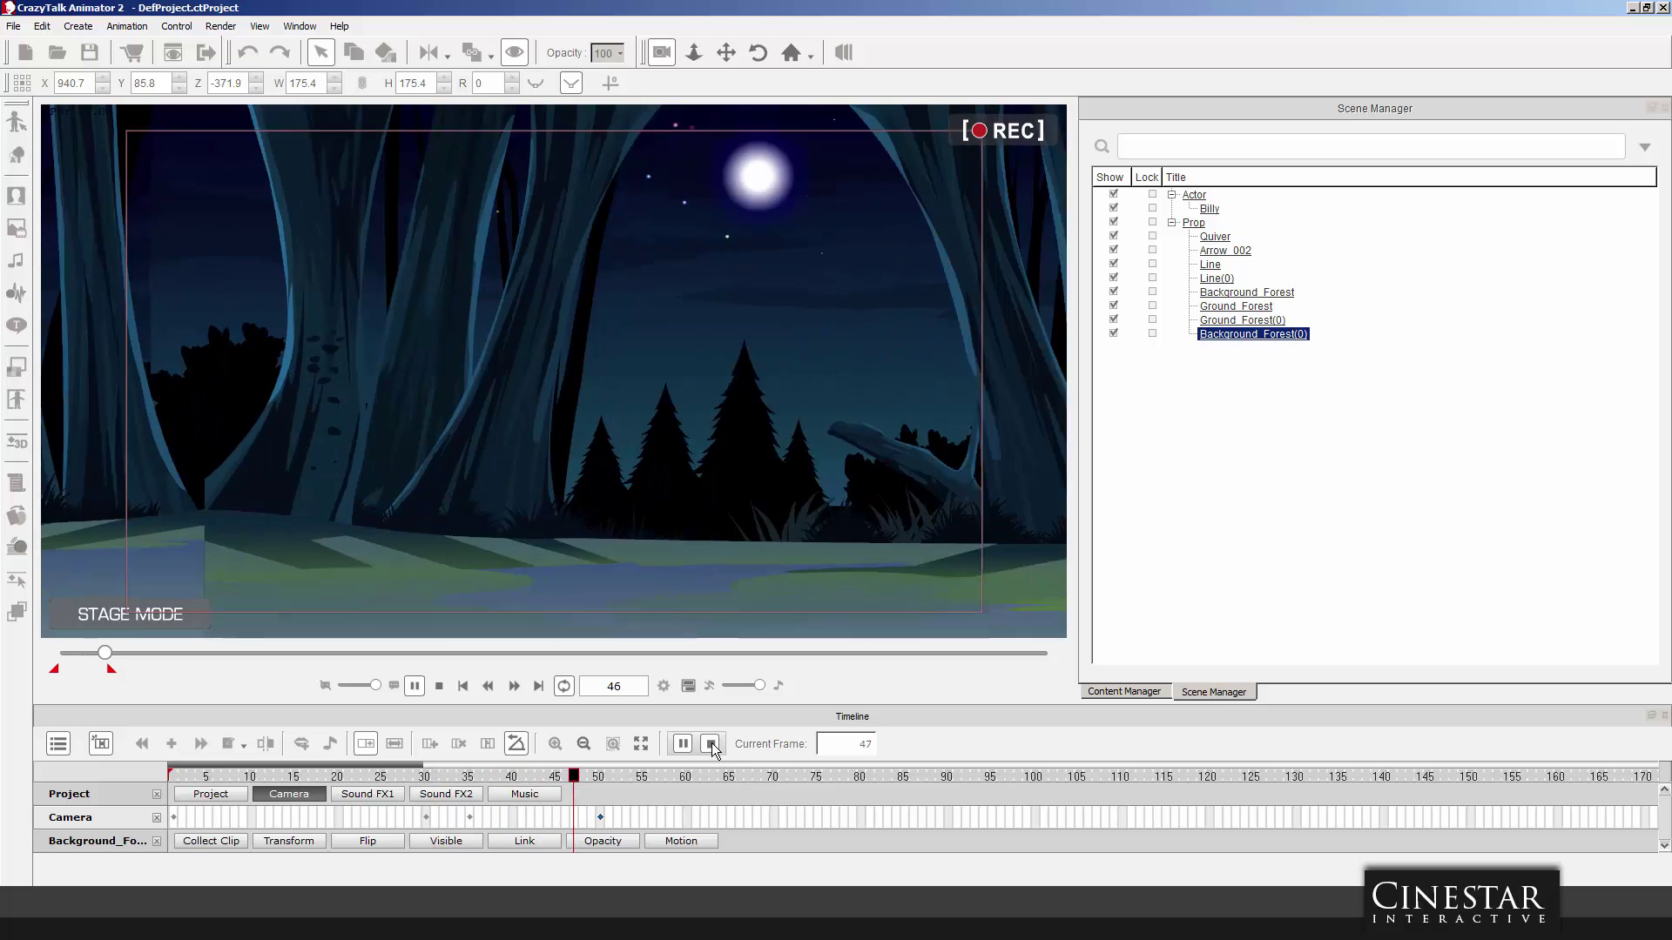
{"action": "left_click", "coordinate": [713, 744]}
{"action": "left_click_drag", "start_coordinate": [175, 784], "coordinate": [491, 782]}
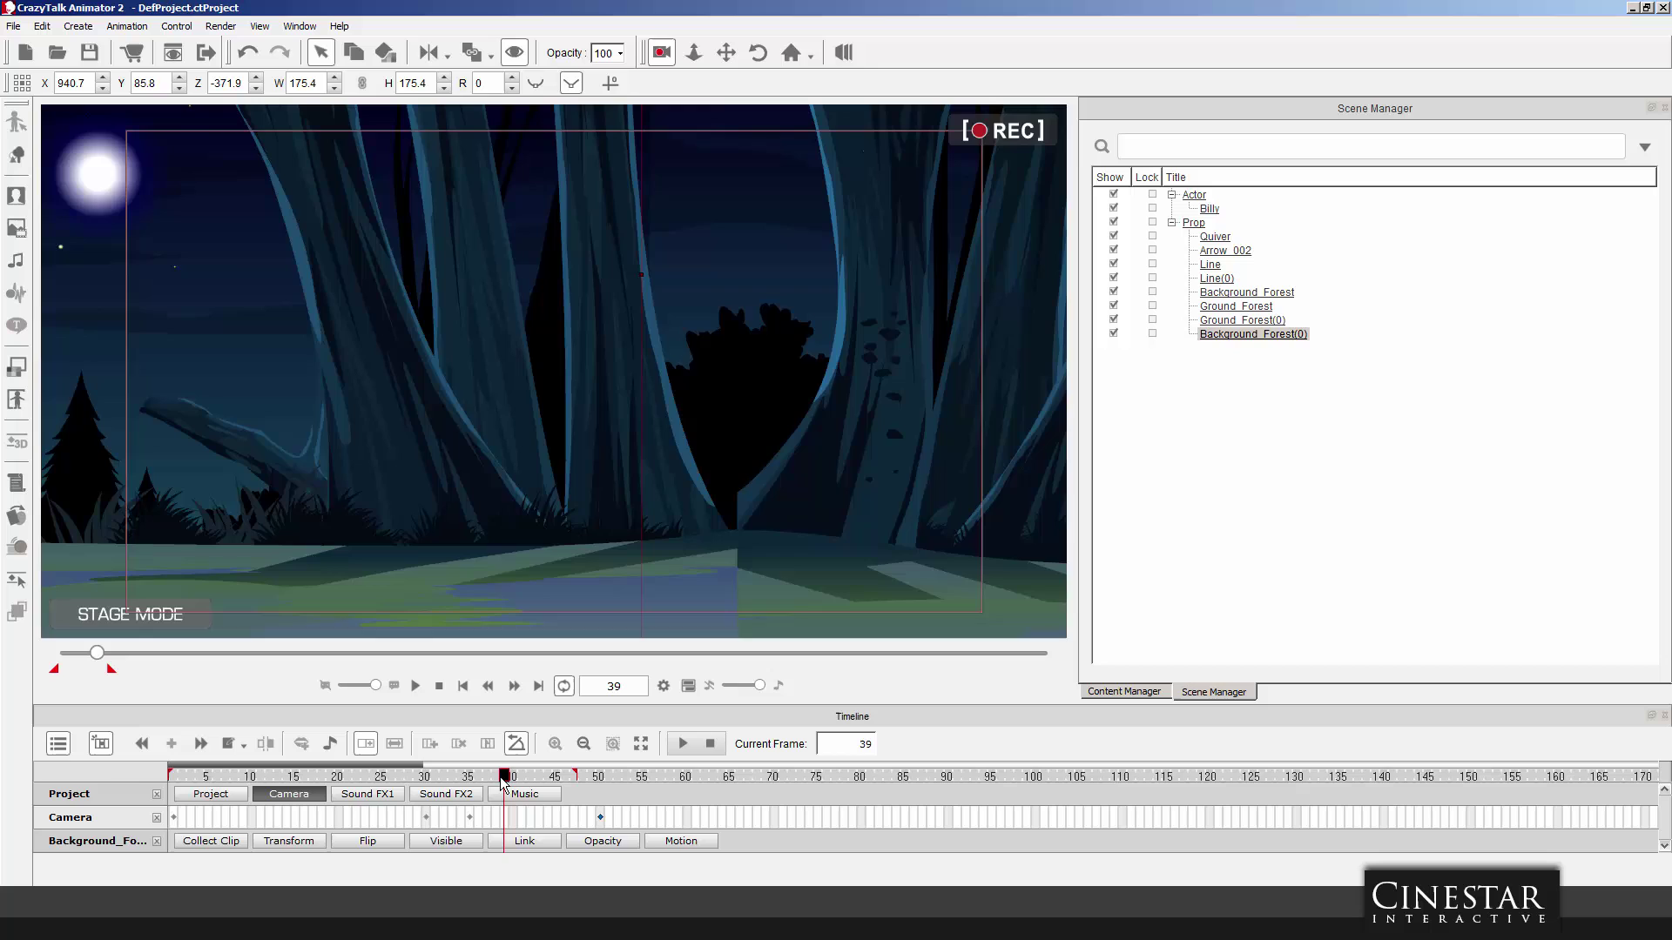
{"action": "left_click_drag", "start_coordinate": [504, 782], "coordinate": [468, 782]}
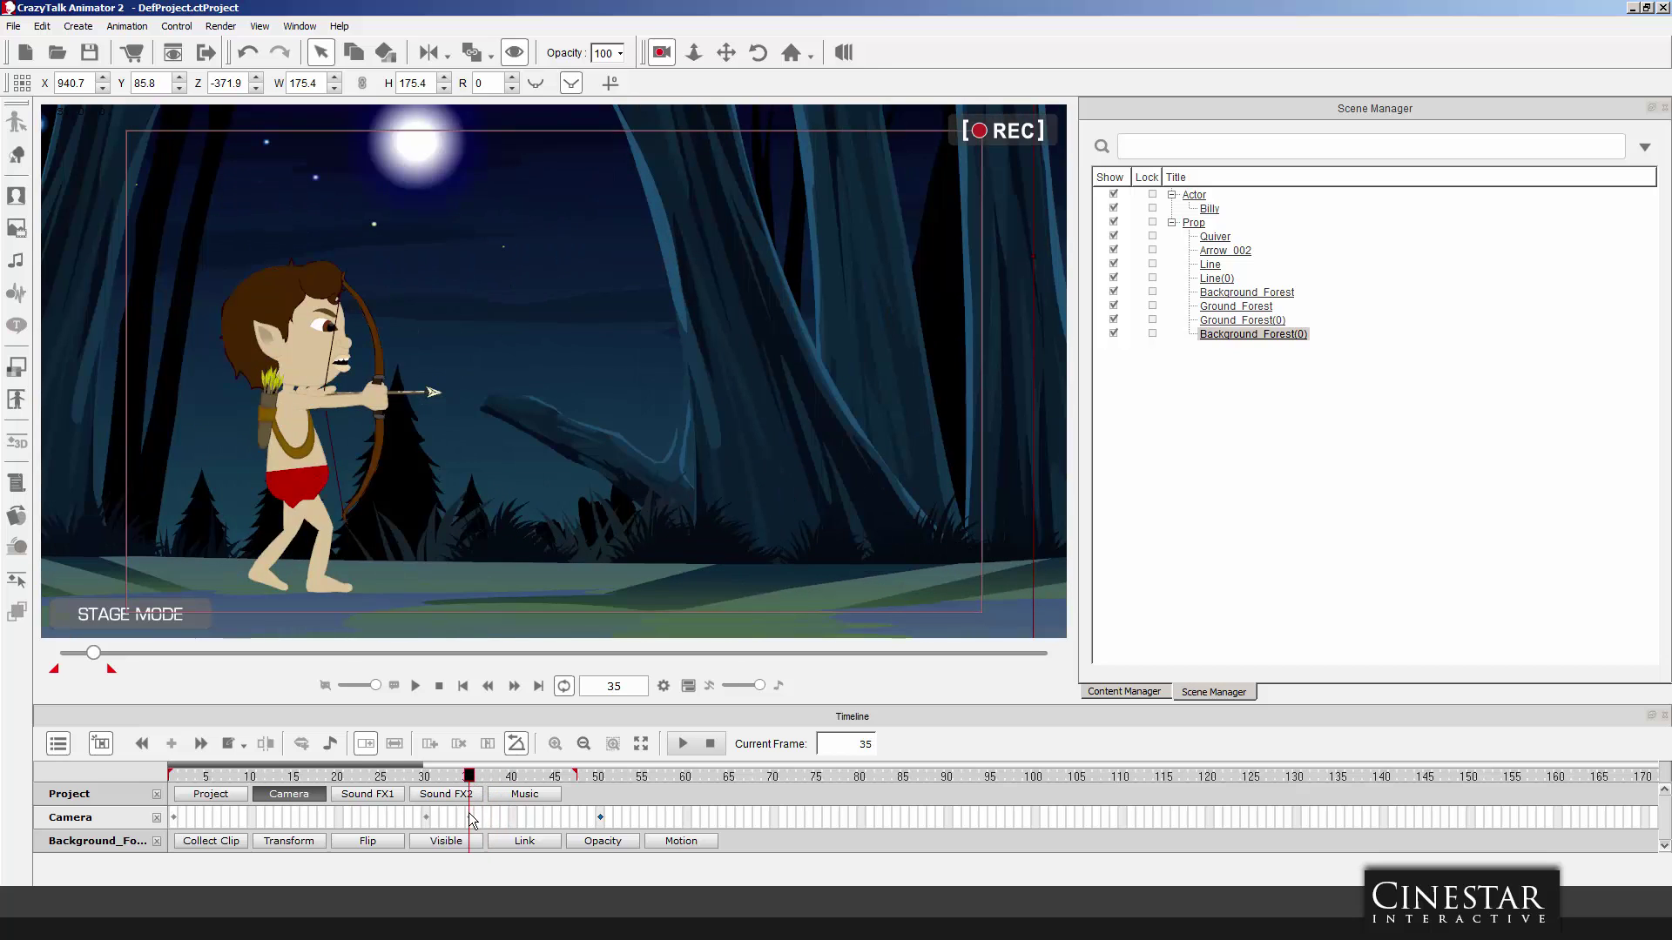
Shift the camera key at frame 35 to frame 45 and the camera key at frame 50 to frame 48.
{"action": "left_click", "coordinate": [468, 817]}
{"action": "left_click_drag", "start_coordinate": [468, 779], "coordinate": [550, 784]}
{"action": "left_click", "coordinate": [557, 777]}
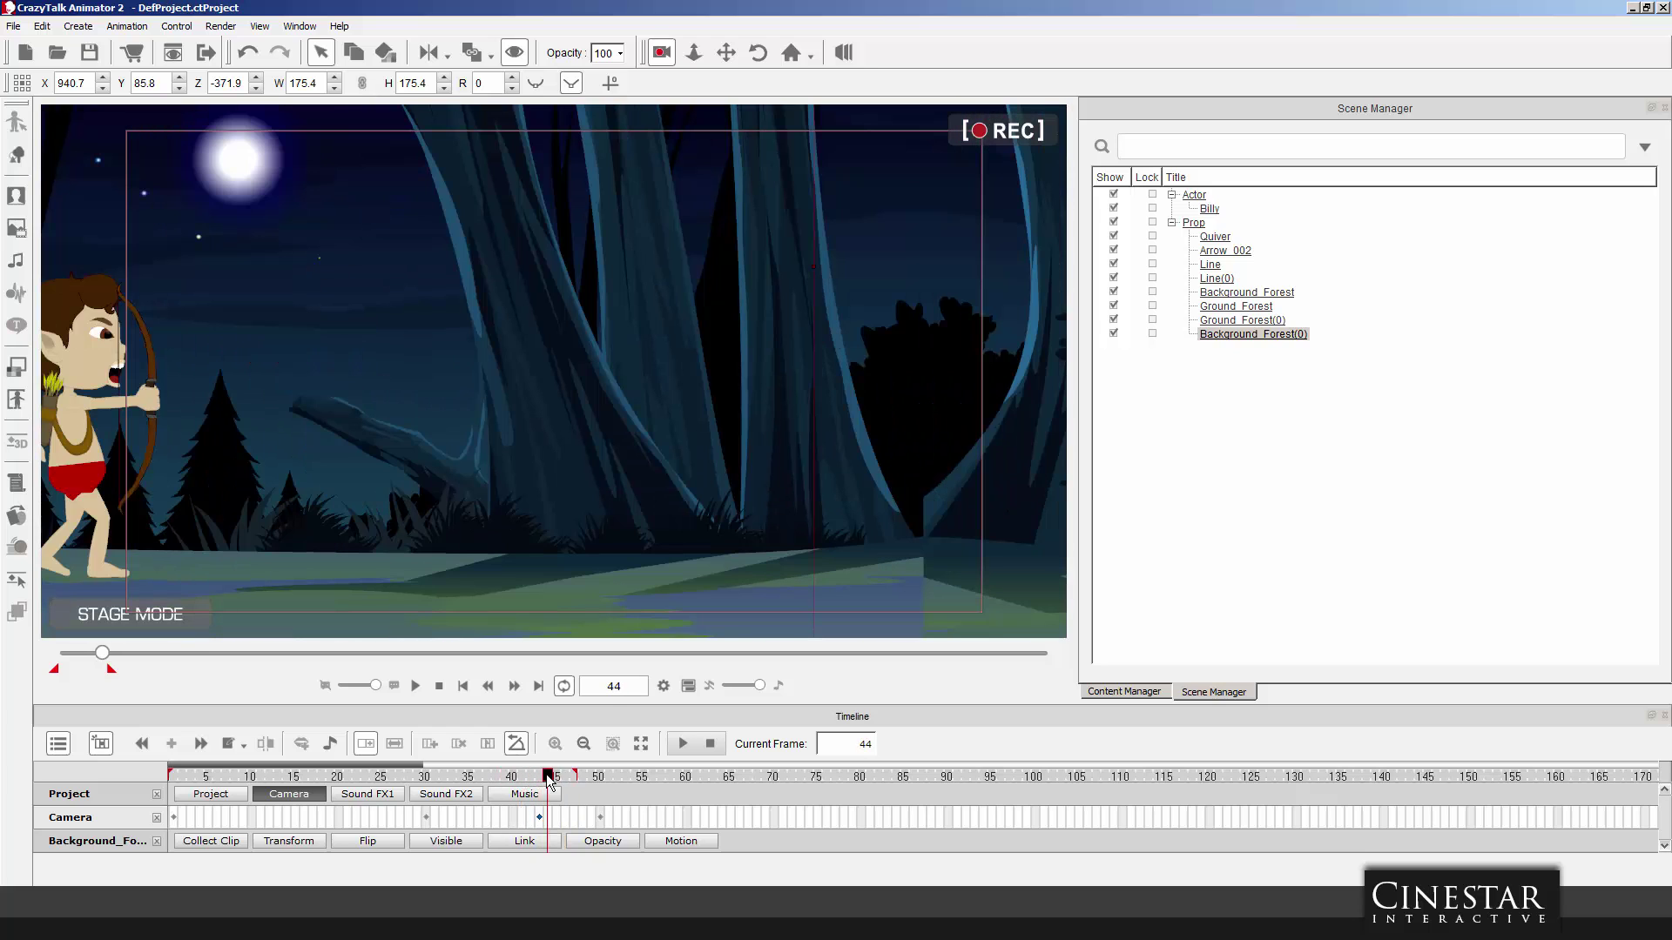
{"action": "left_click", "coordinate": [556, 817]}
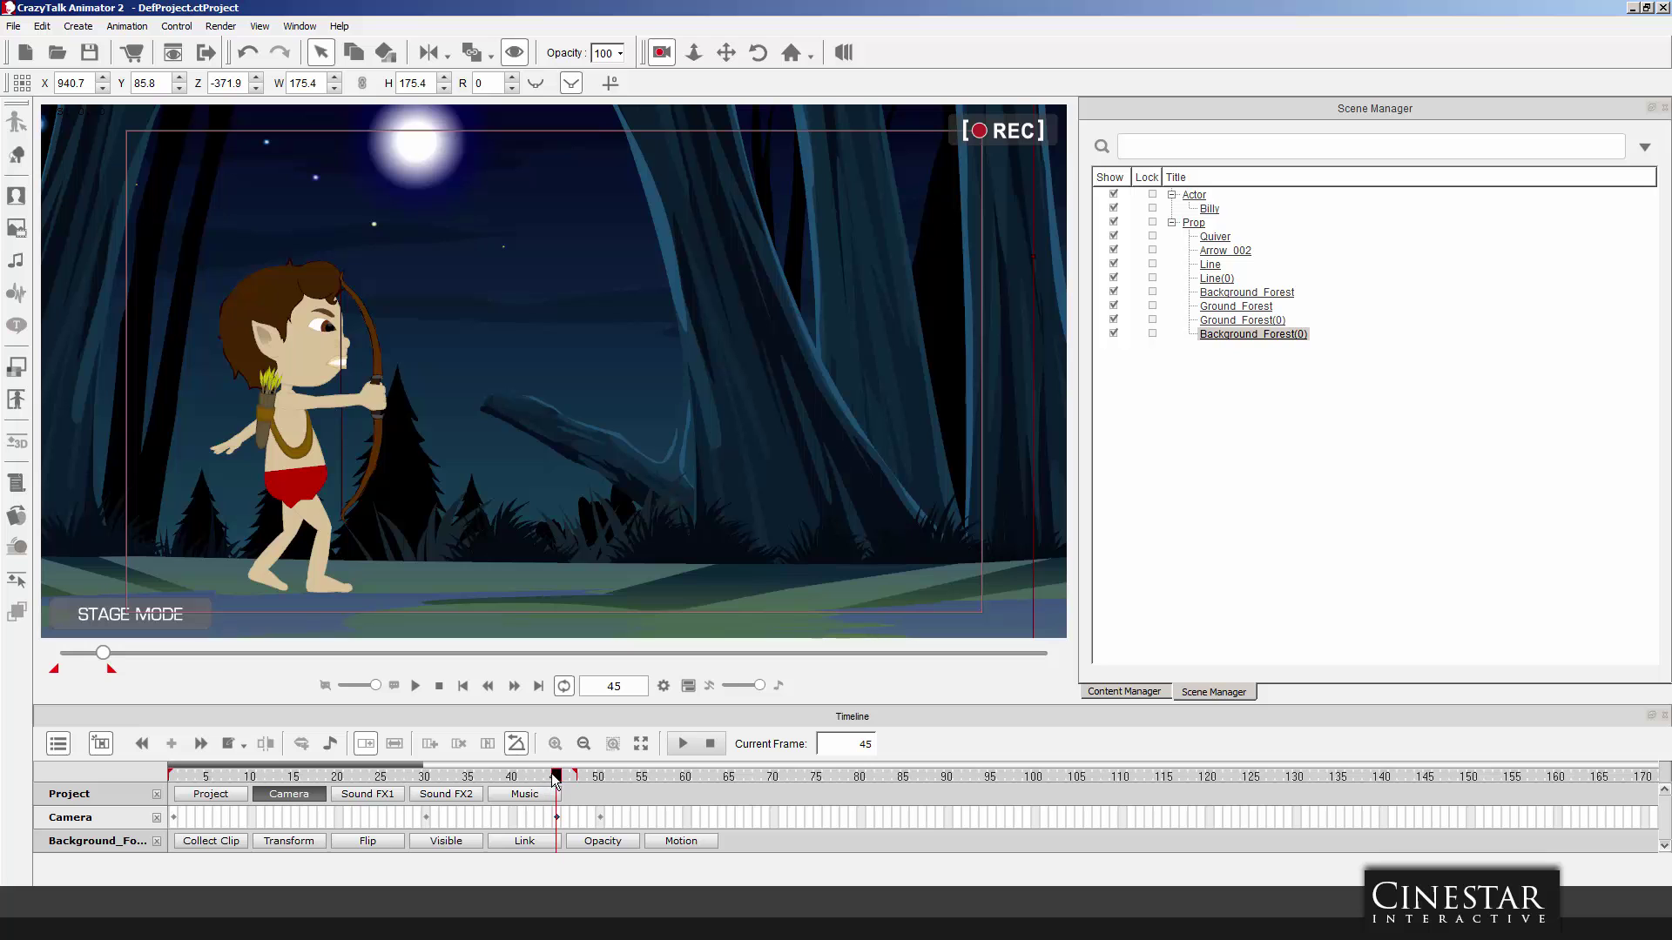
{"action": "left_click_drag", "start_coordinate": [523, 777], "coordinate": [564, 776]}
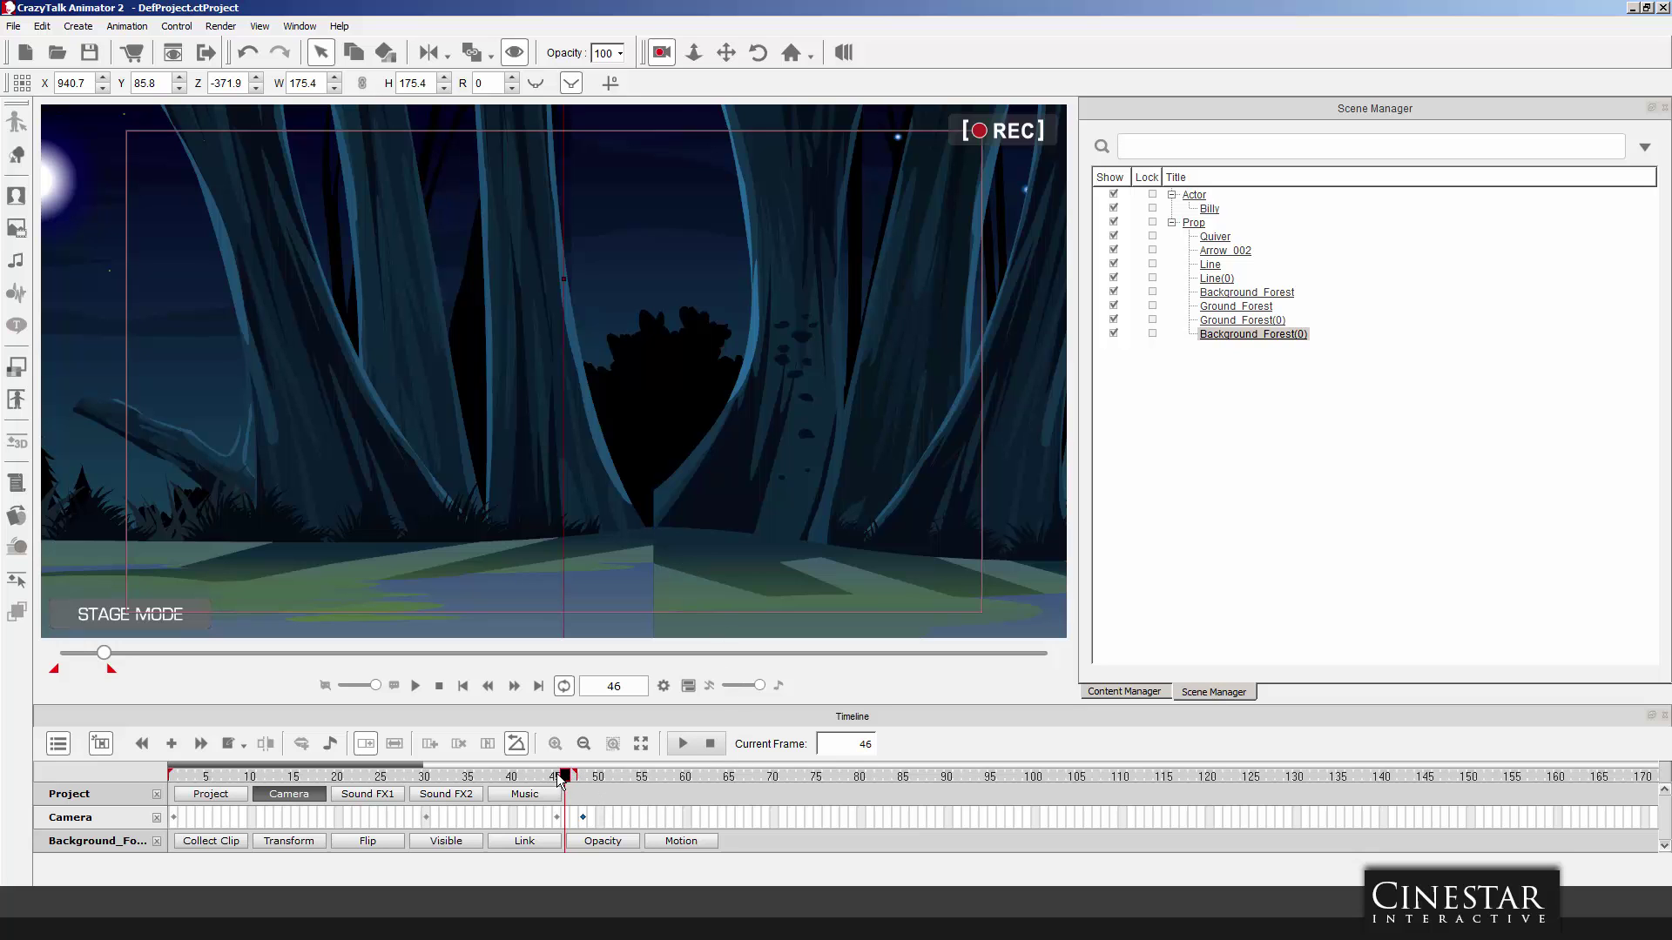
{"action": "mouse_move", "coordinate": [559, 777]}
{"action": "left_mouse_down"}
{"action": "mouse_move", "coordinate": [514, 779]}
{"action": "mouse_move", "coordinate": [614, 779]}
{"action": "mouse_move", "coordinate": [581, 781]}
{"action": "left_mouse_up"}
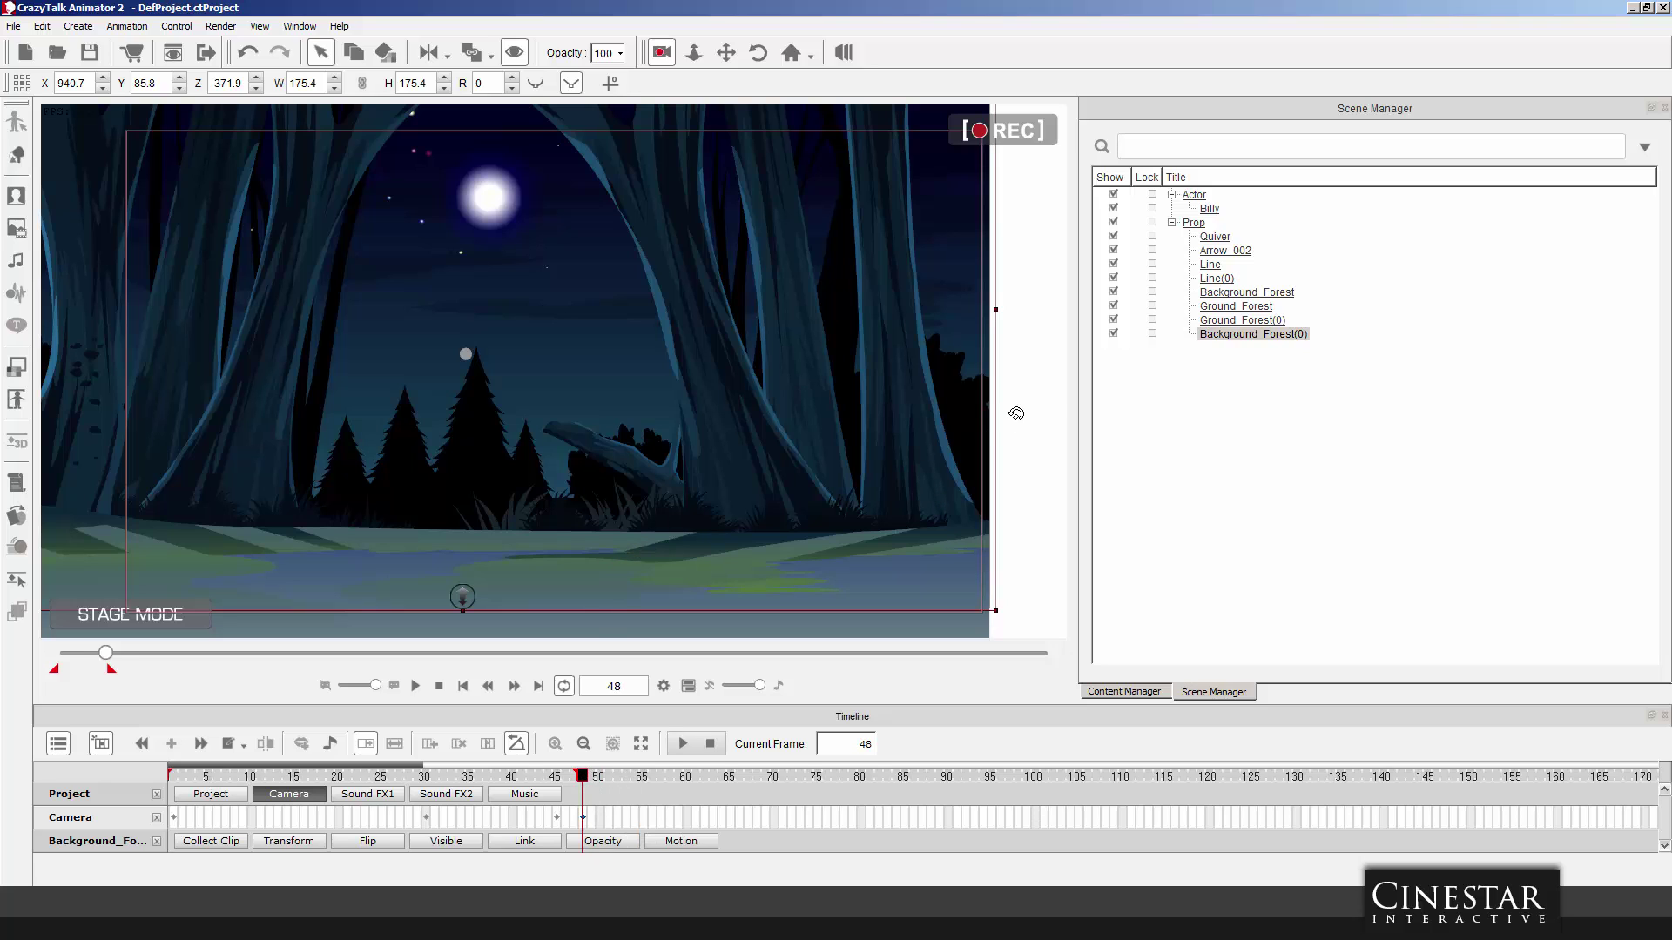
Move Ground_Forest(0) farther right on the stage, away from the archer's original scenery.
{"action": "left_click_drag", "start_coordinate": [1048, 384], "coordinate": [920, 562]}
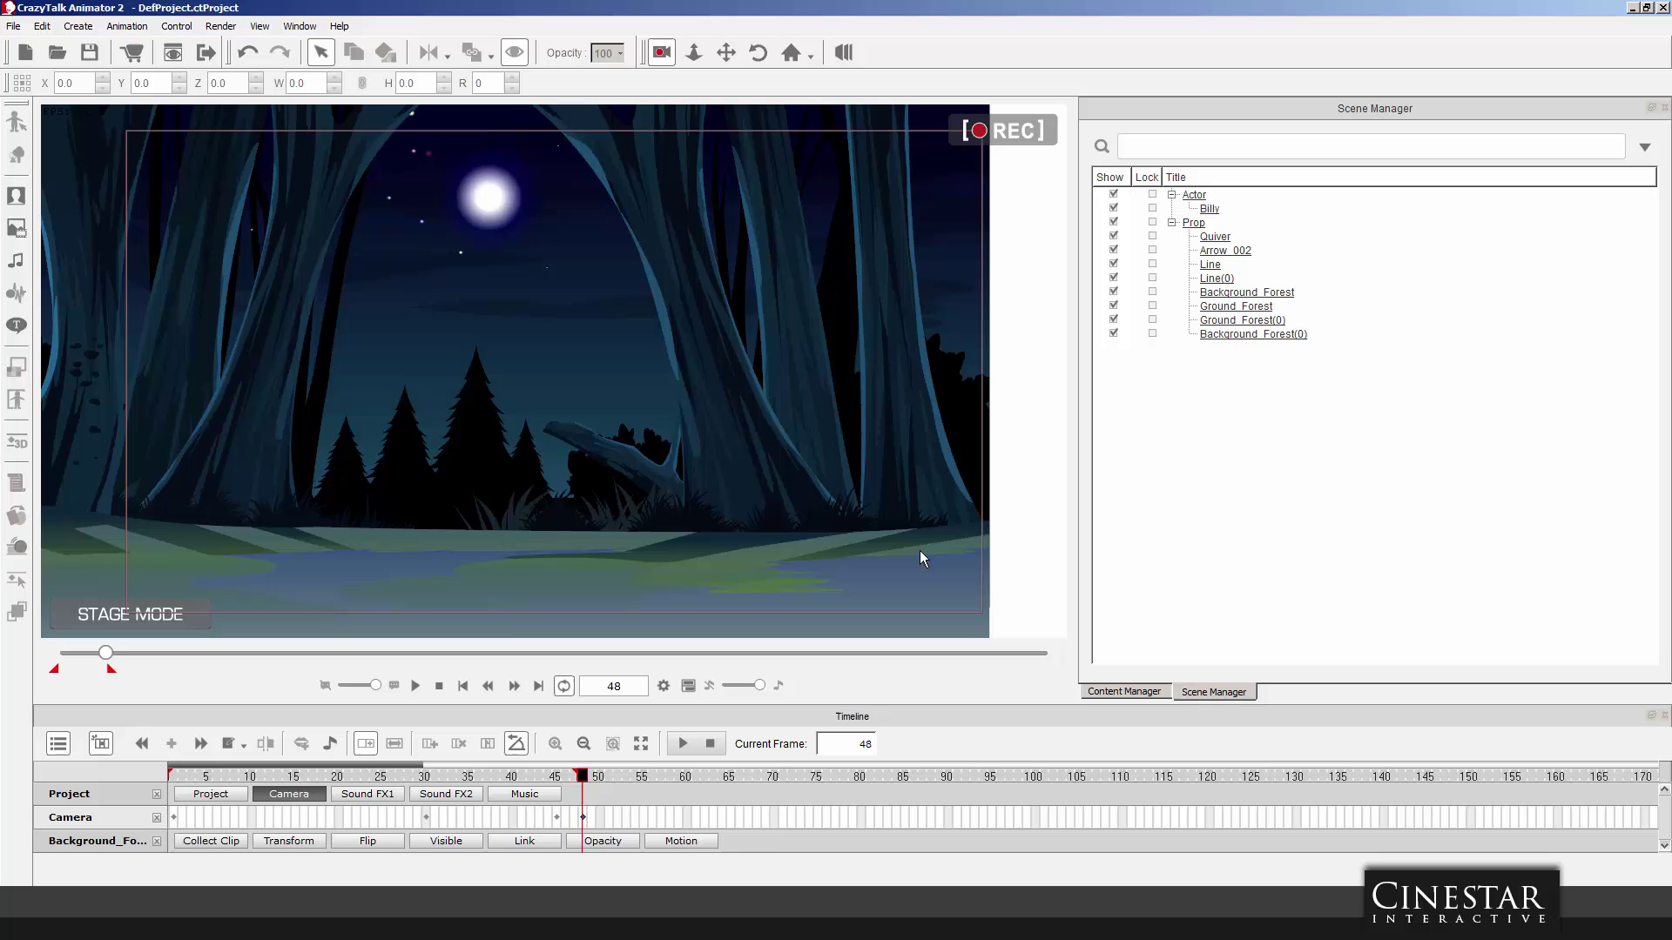
{"action": "left_click", "coordinate": [983, 344]}
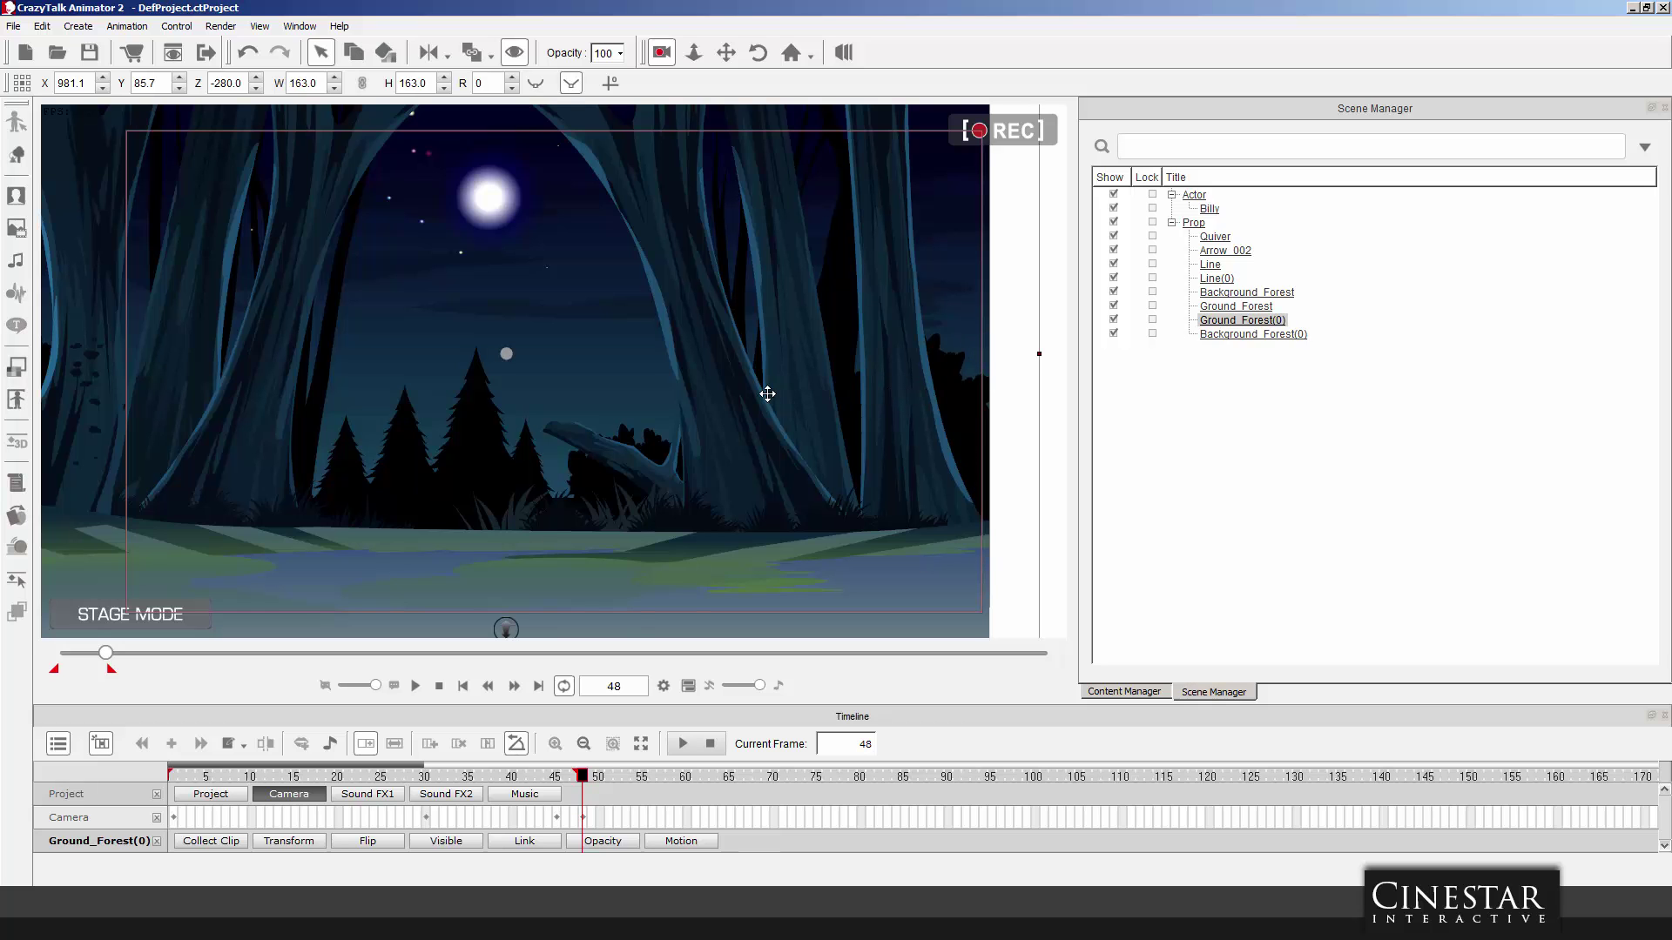
{"action": "left_click_drag", "start_coordinate": [767, 394], "coordinate": [879, 393]}
{"action": "left_click_drag", "start_coordinate": [337, 393], "coordinate": [909, 393]}
Move Background_Forest(0) right behind the relocated ground, to X 1652.6, Y 78.3, Z -371.9.
{"action": "left_click", "coordinate": [352, 409]}
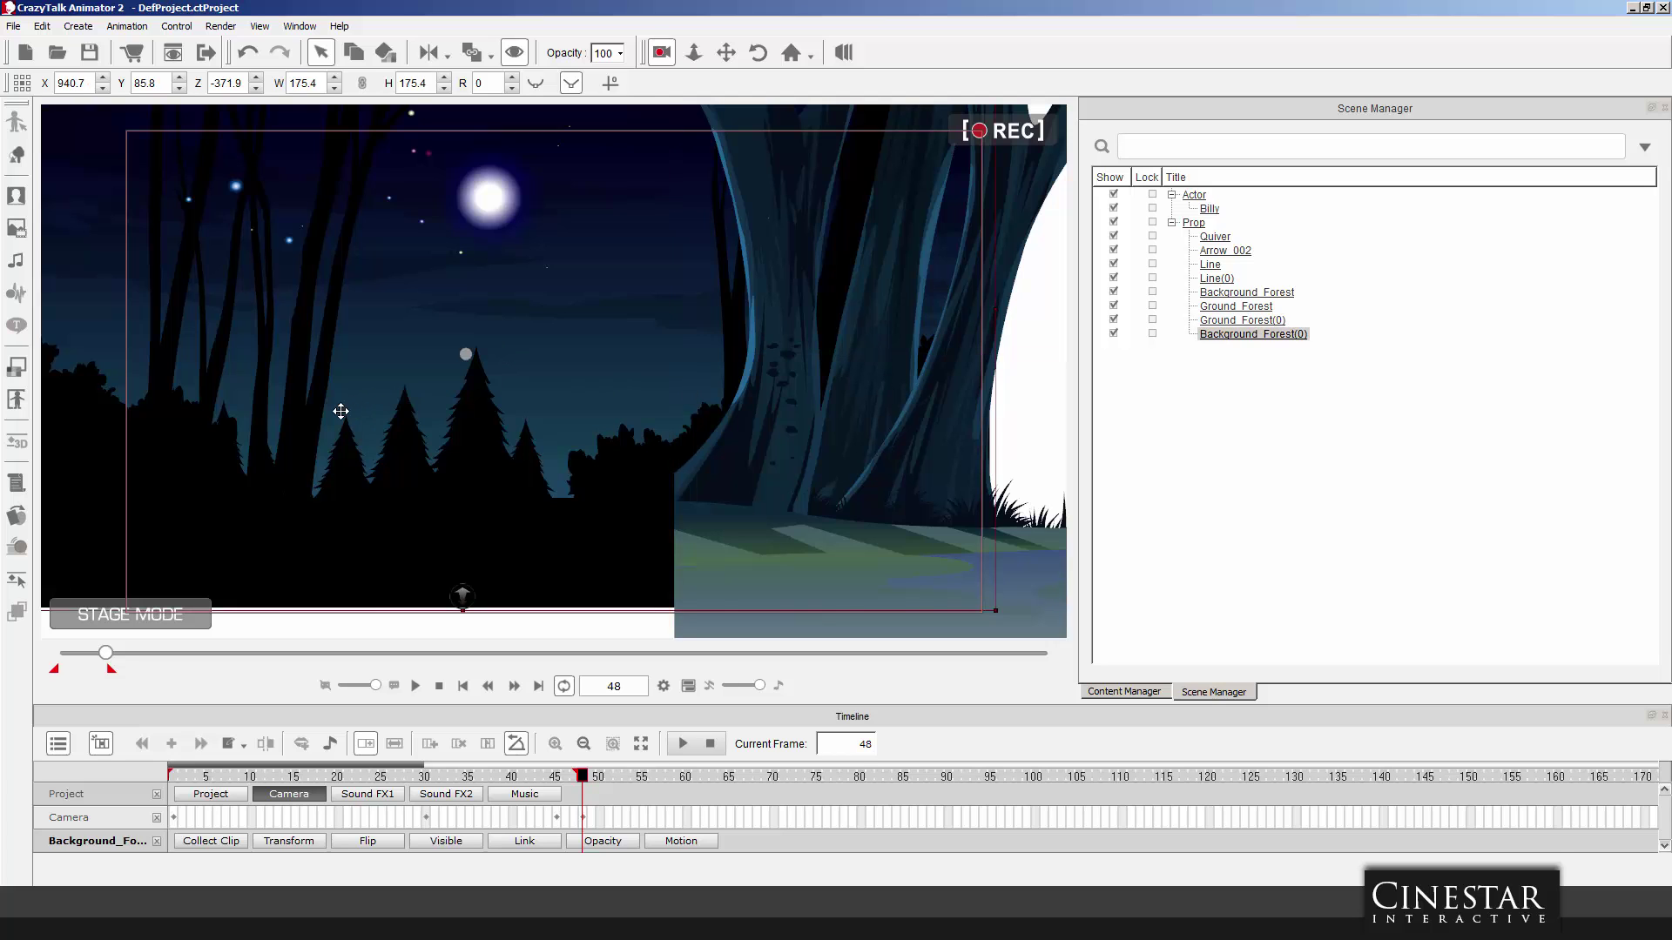
{"action": "left_click_drag", "start_coordinate": [340, 410], "coordinate": [982, 414]}
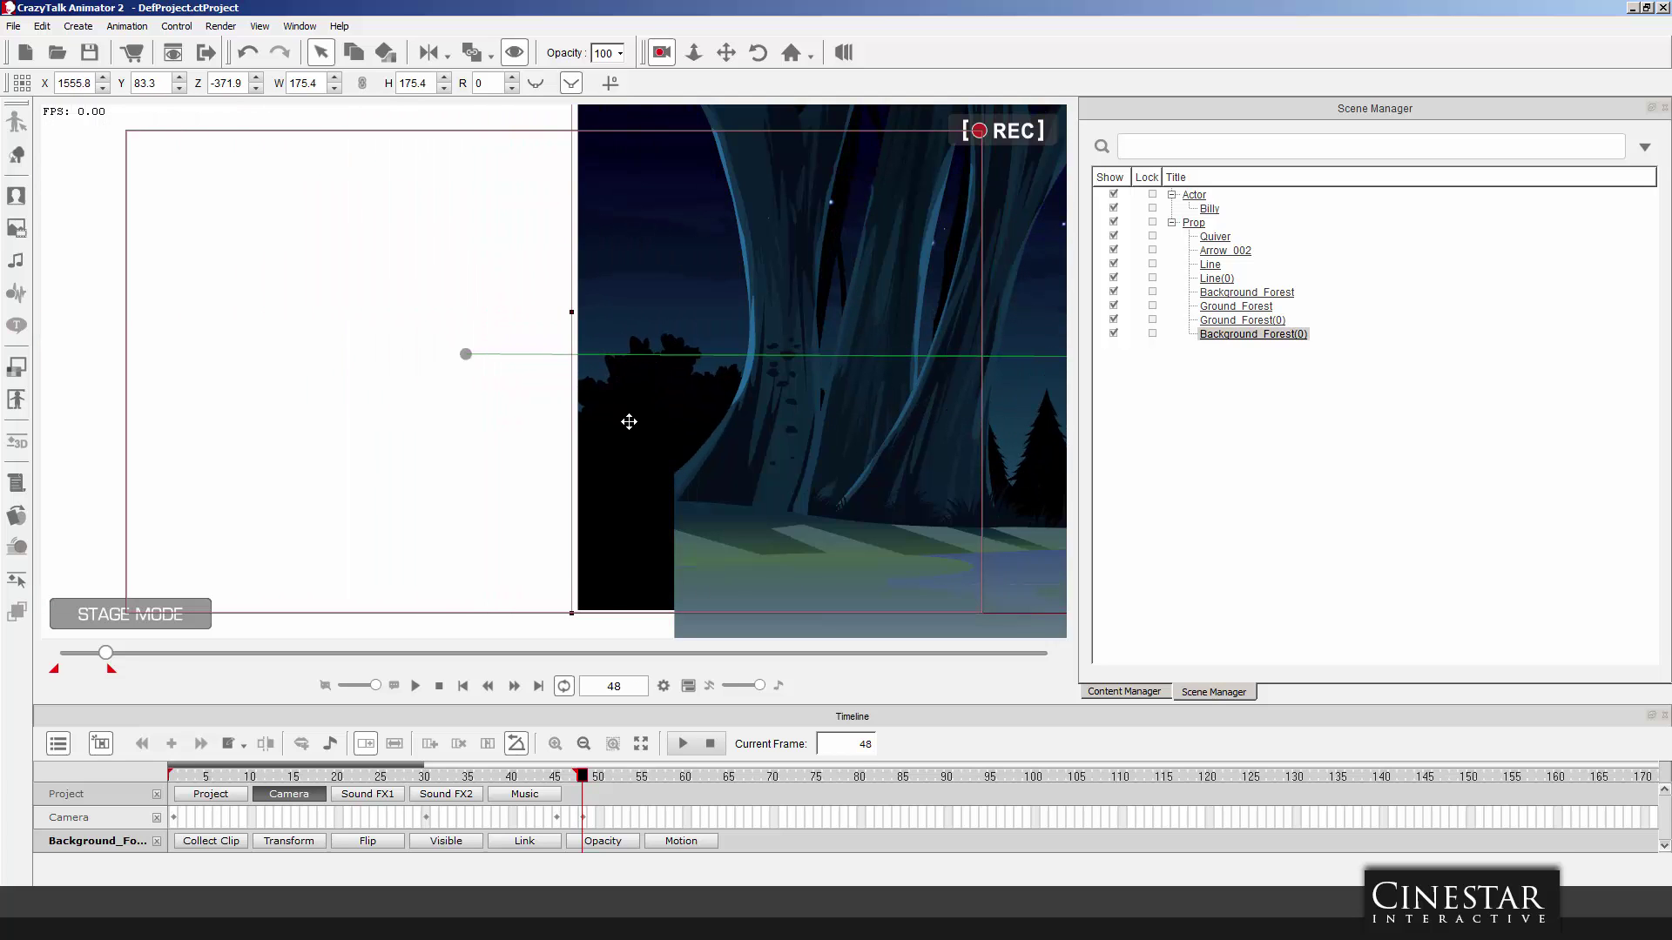
{"action": "left_click_drag", "start_coordinate": [628, 422], "coordinate": [705, 428]}
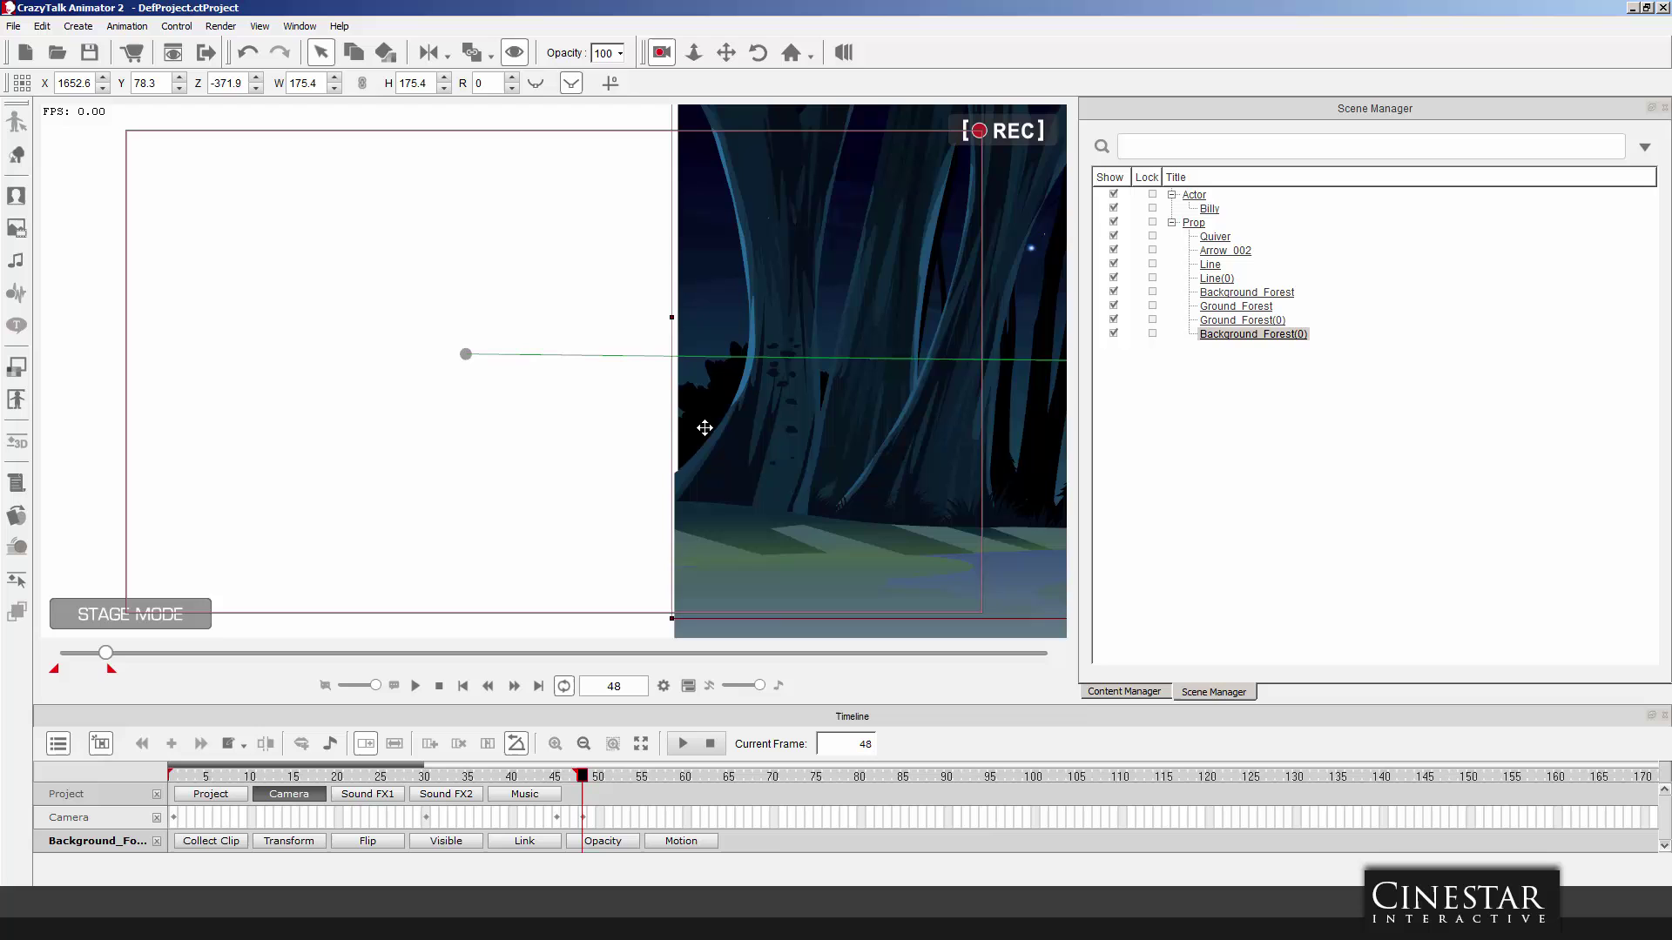
Select Ground_Forest(0) and Background_Forest(0) together and move them to X 1952.2, Y 83.7, Z -280.0.
{"action": "left_click", "coordinate": [554, 479]}
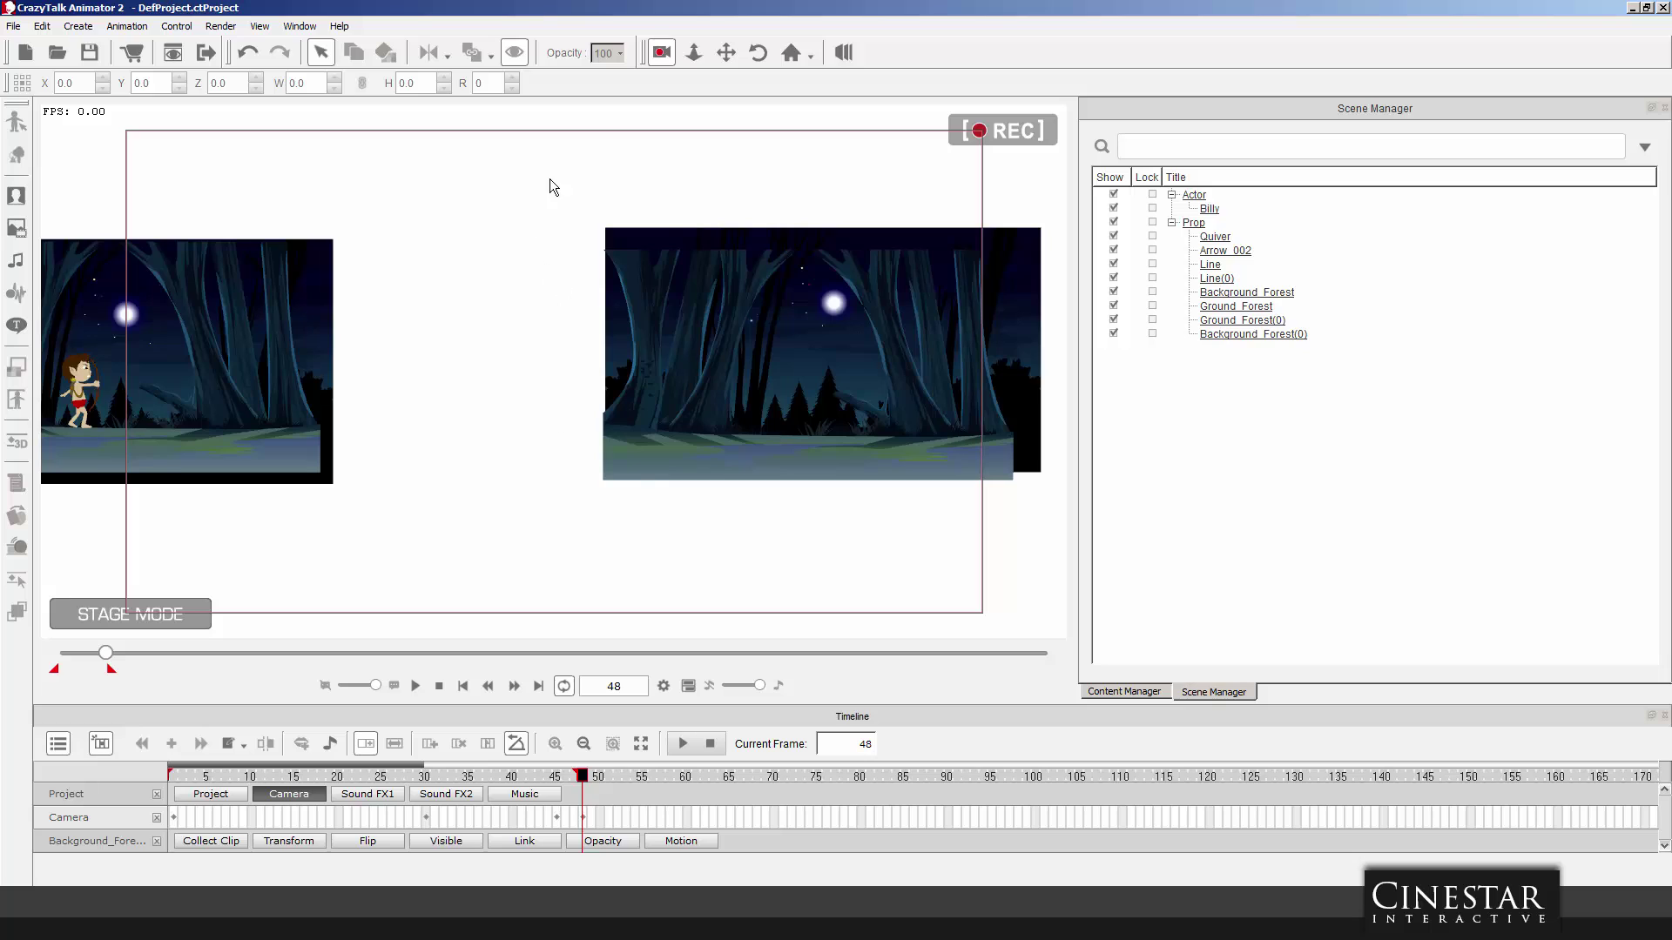
{"action": "left_click_drag", "start_coordinate": [550, 186], "coordinate": [1068, 565]}
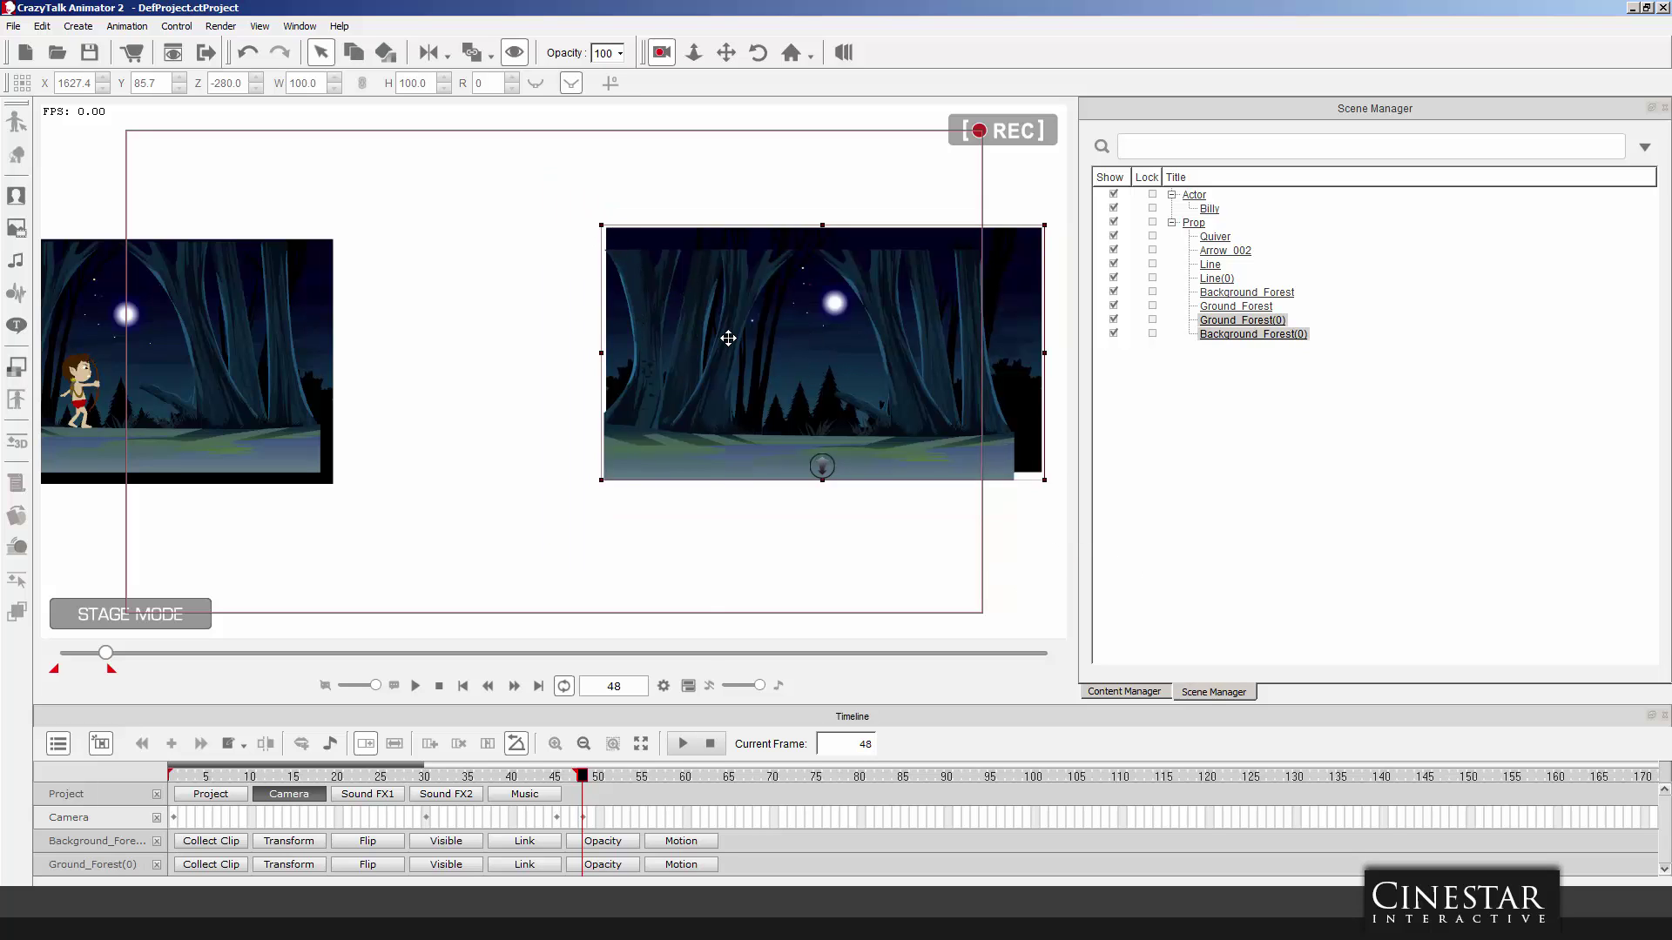
{"action": "left_click_drag", "start_coordinate": [728, 339], "coordinate": [829, 339]}
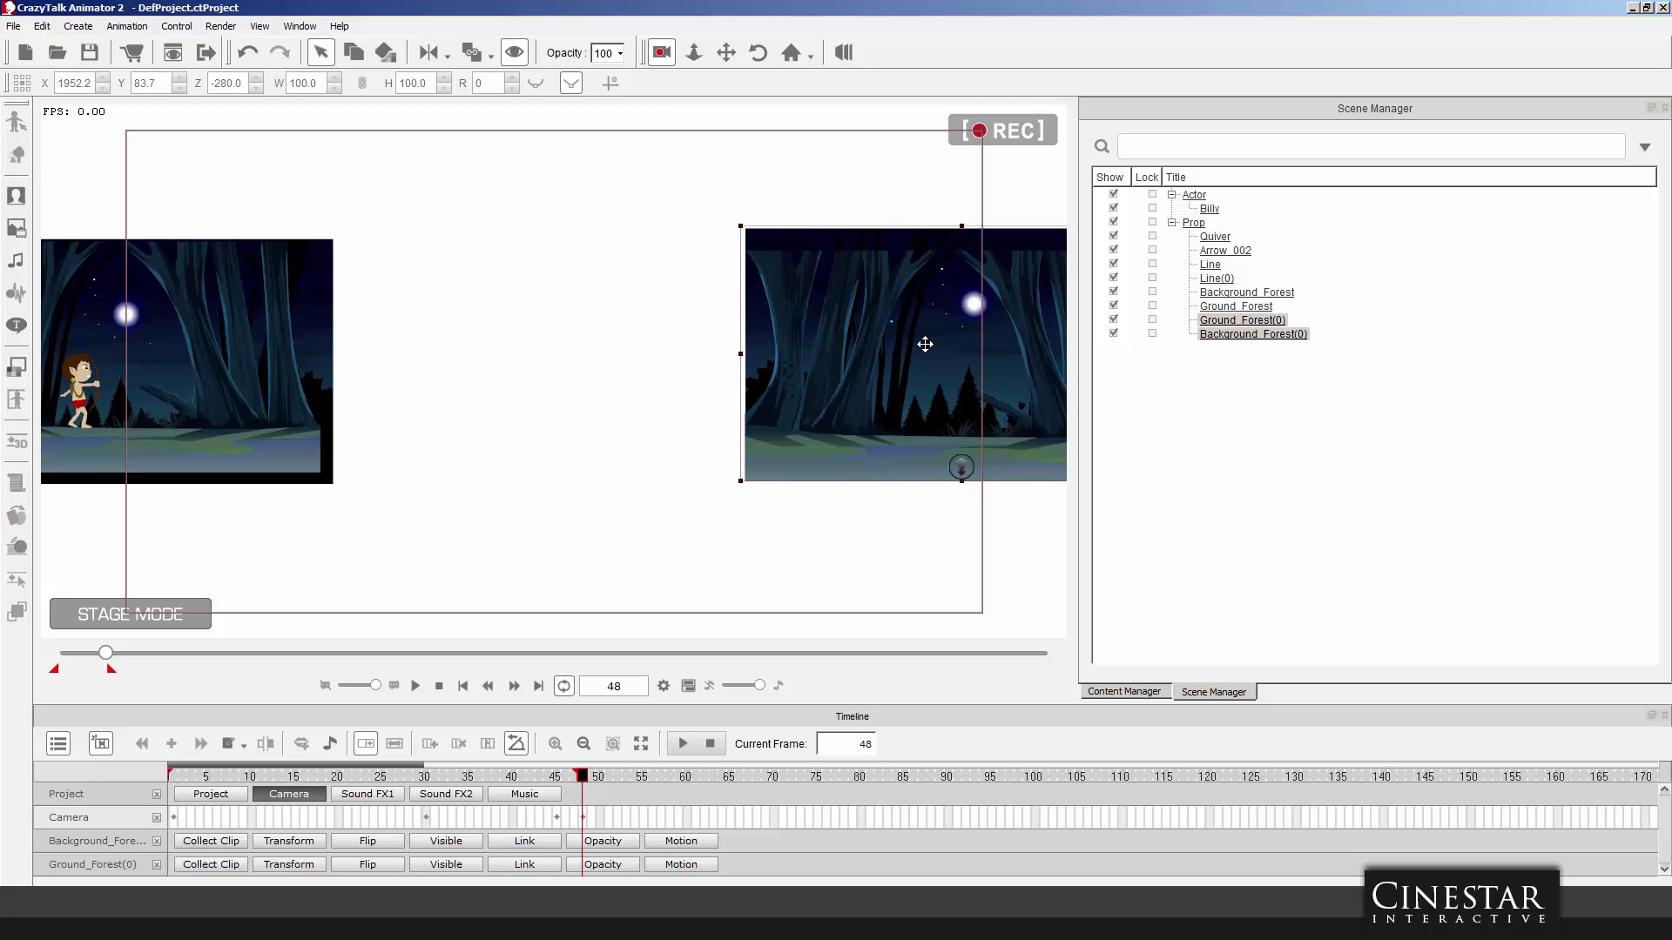
Fill the gap with horizontally stretched duplicates of the selected ground and background, placed at X -542.9, Y 87.6, Z -192.1.
{"action": "left_click_drag", "start_coordinate": [672, 347], "coordinate": [556, 347]}
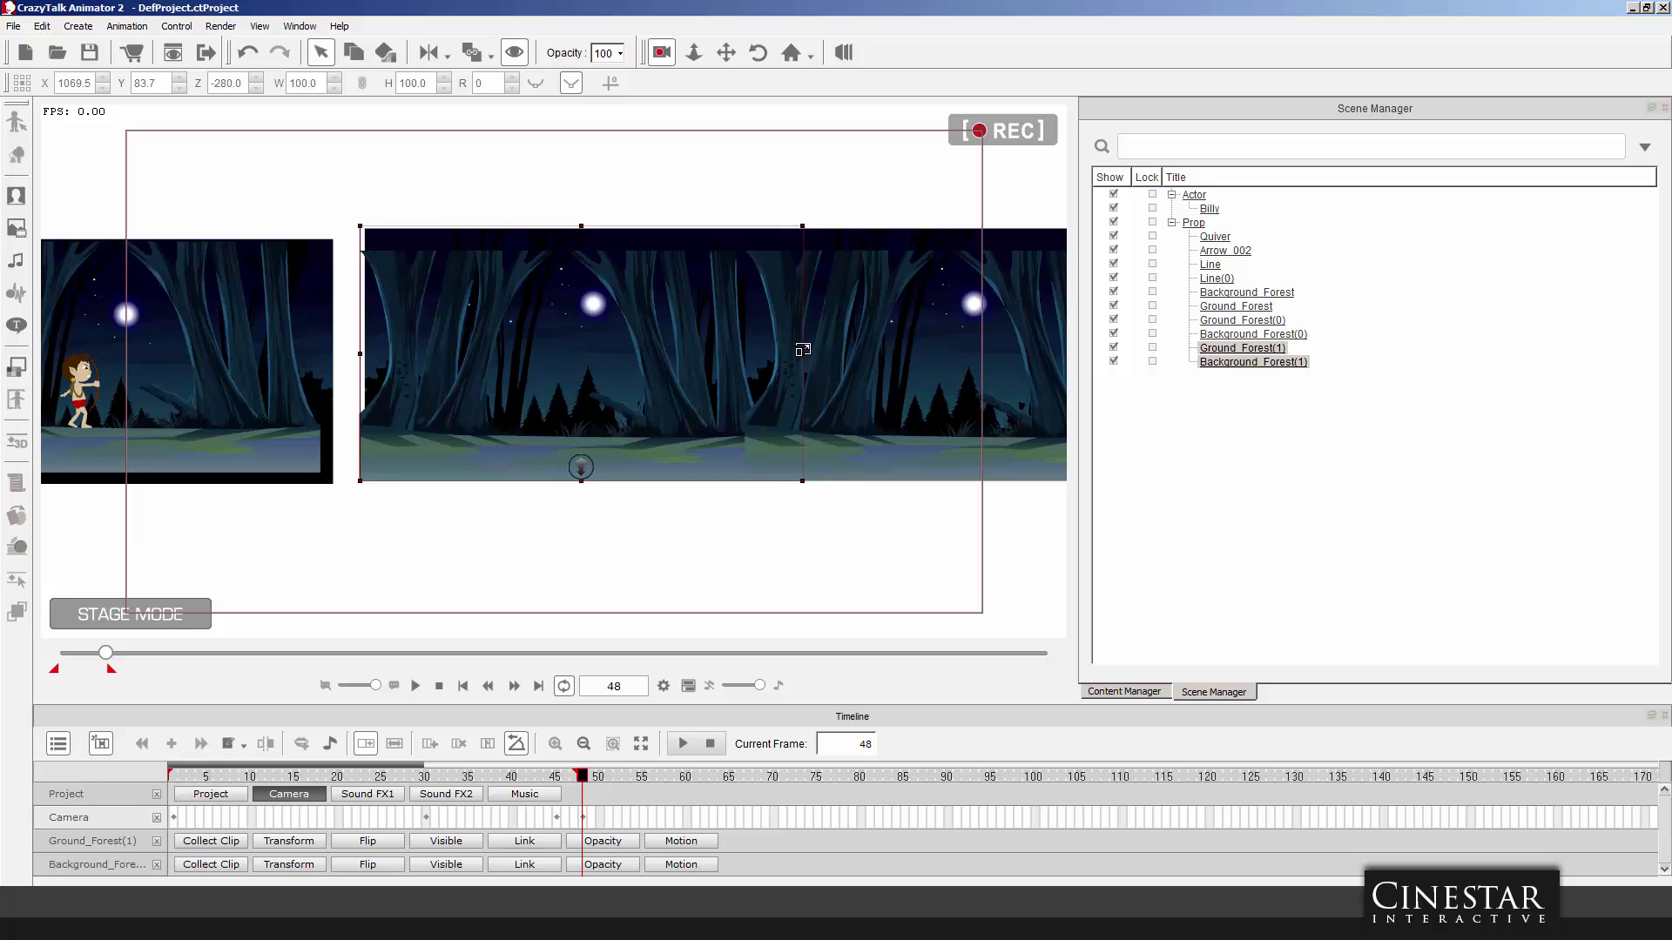
{"action": "left_click_drag", "start_coordinate": [805, 352], "coordinate": [1658, 350]}
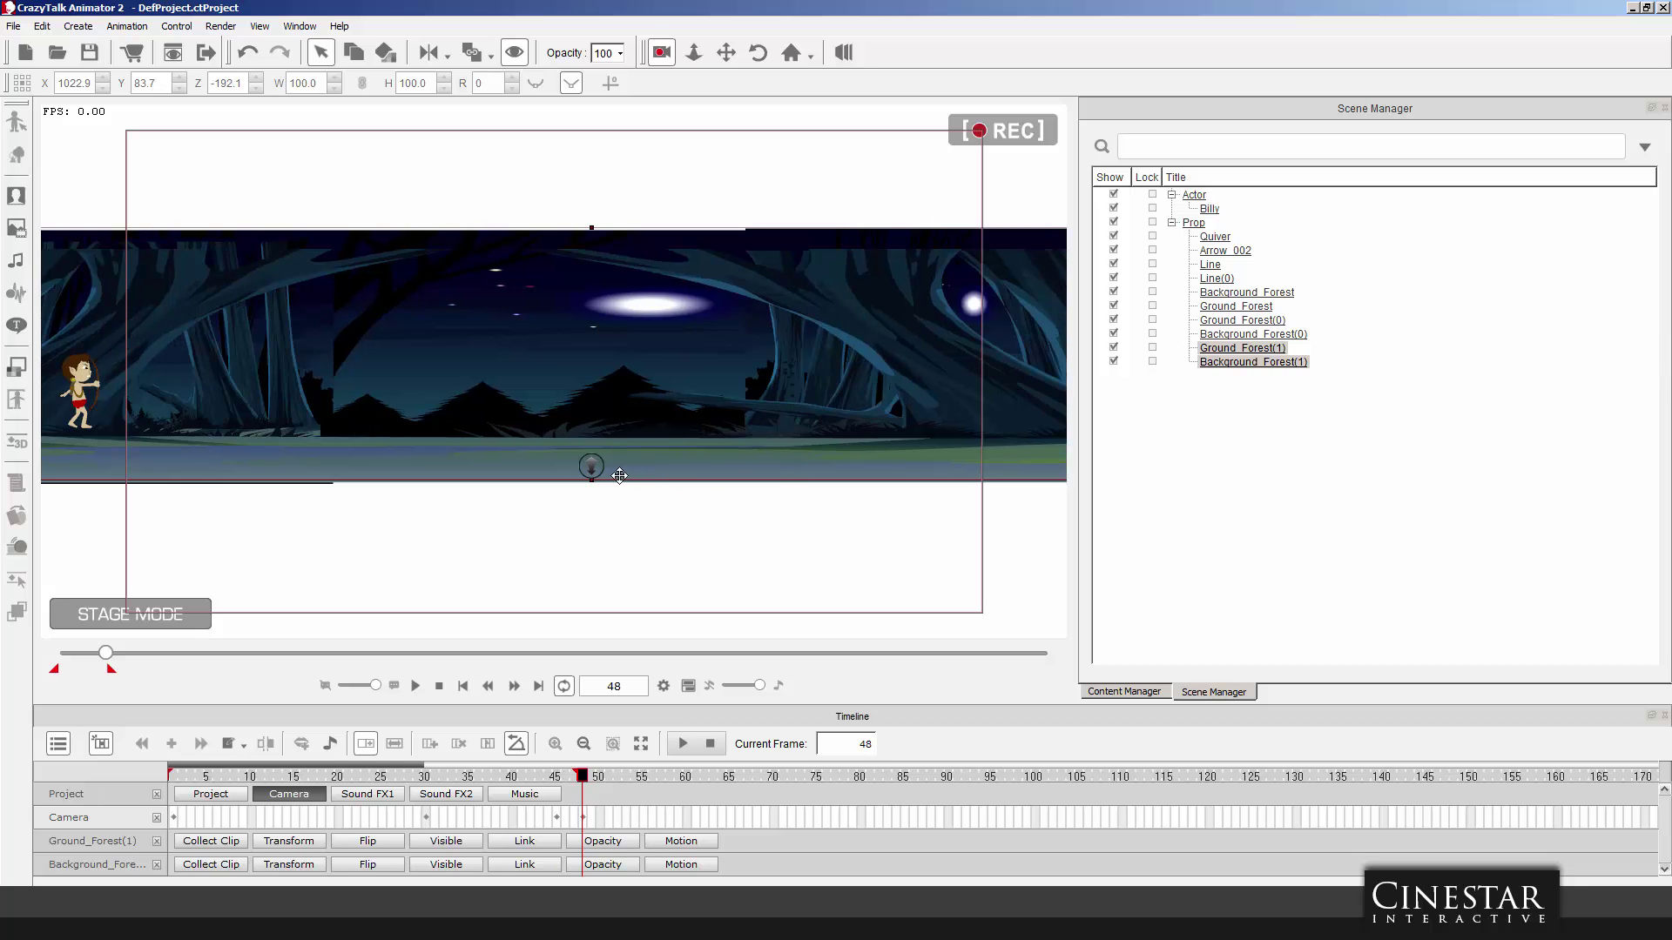
{"action": "left_click_drag", "start_coordinate": [689, 396], "coordinate": [255, 392]}
{"action": "left_click_drag", "start_coordinate": [607, 391], "coordinate": [317, 384]}
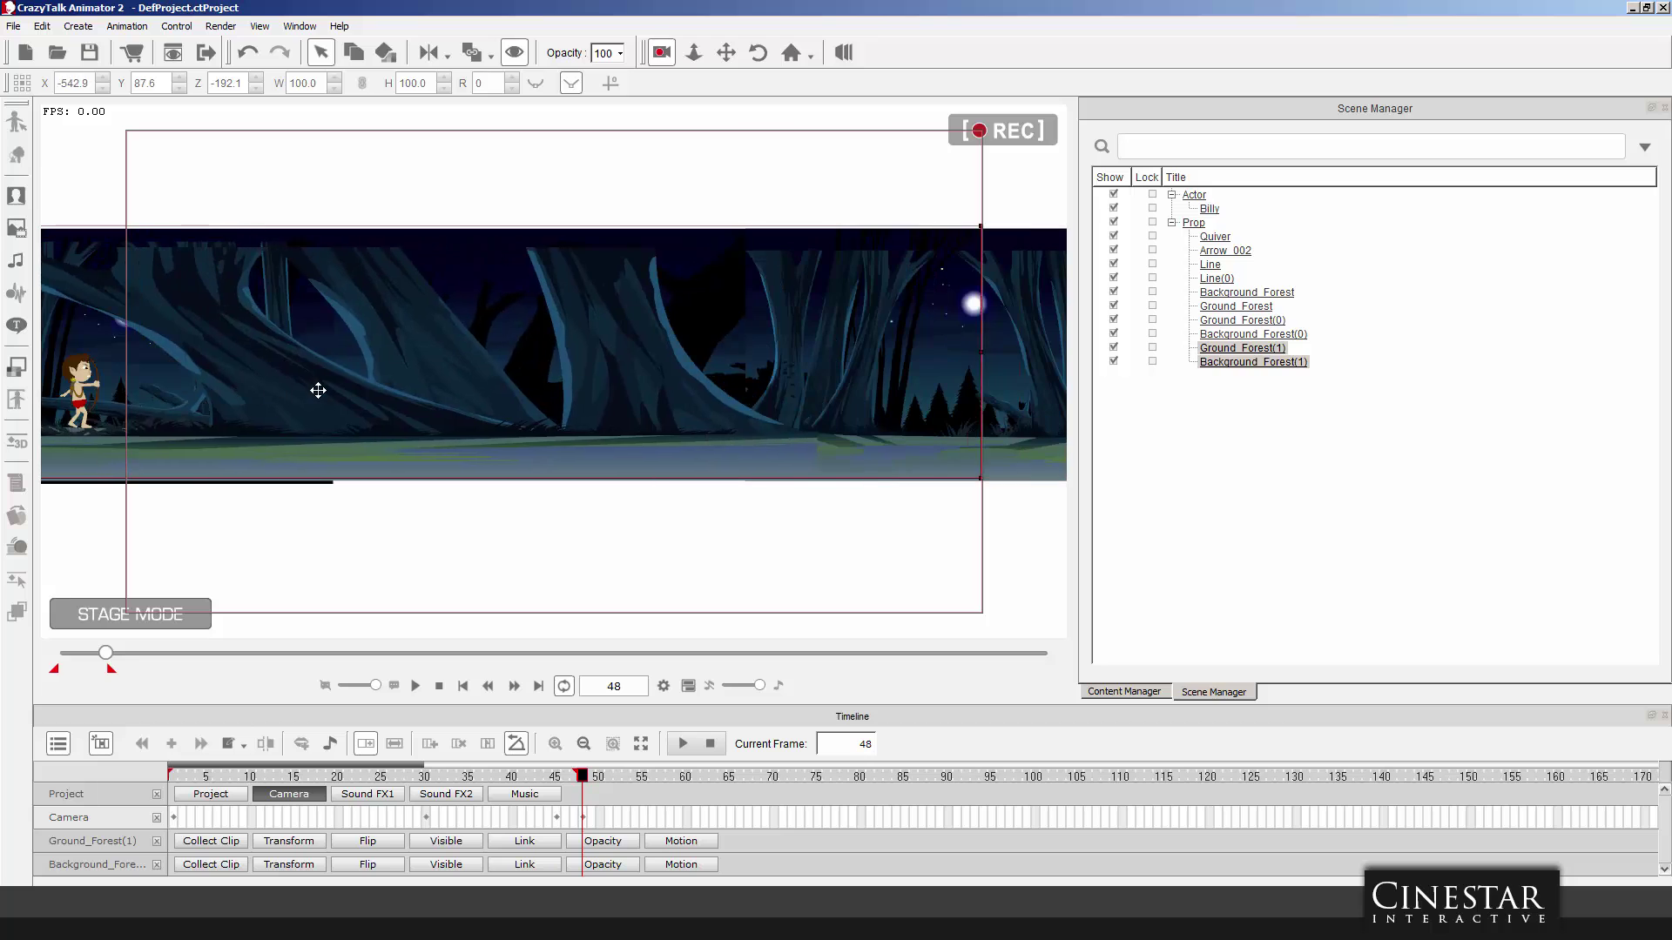
Stretch the Ground_Forest(1) and Background_Forest(1) duplicates further horizontally and reposition them across the gap at X -1540.1, Y 85.6.
{"action": "left_click_drag", "start_coordinate": [635, 384], "coordinate": [421, 388]}
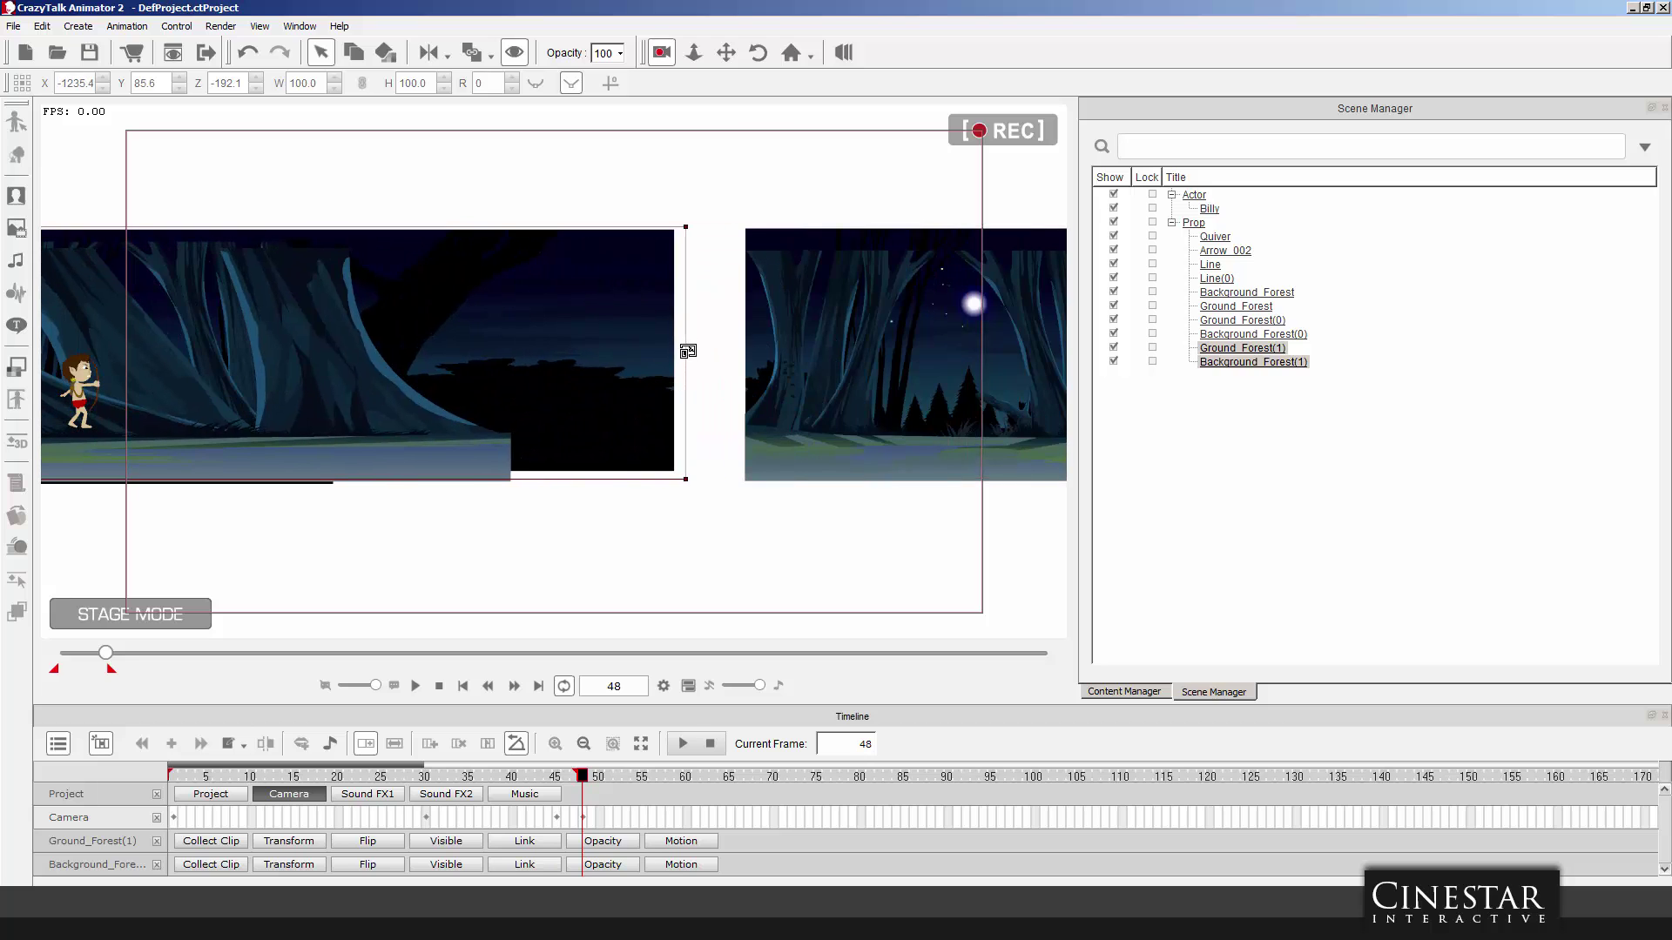
{"action": "left_click_drag", "start_coordinate": [688, 351], "coordinate": [82, 364]}
{"action": "left_click_drag", "start_coordinate": [491, 357], "coordinate": [139, 358]}
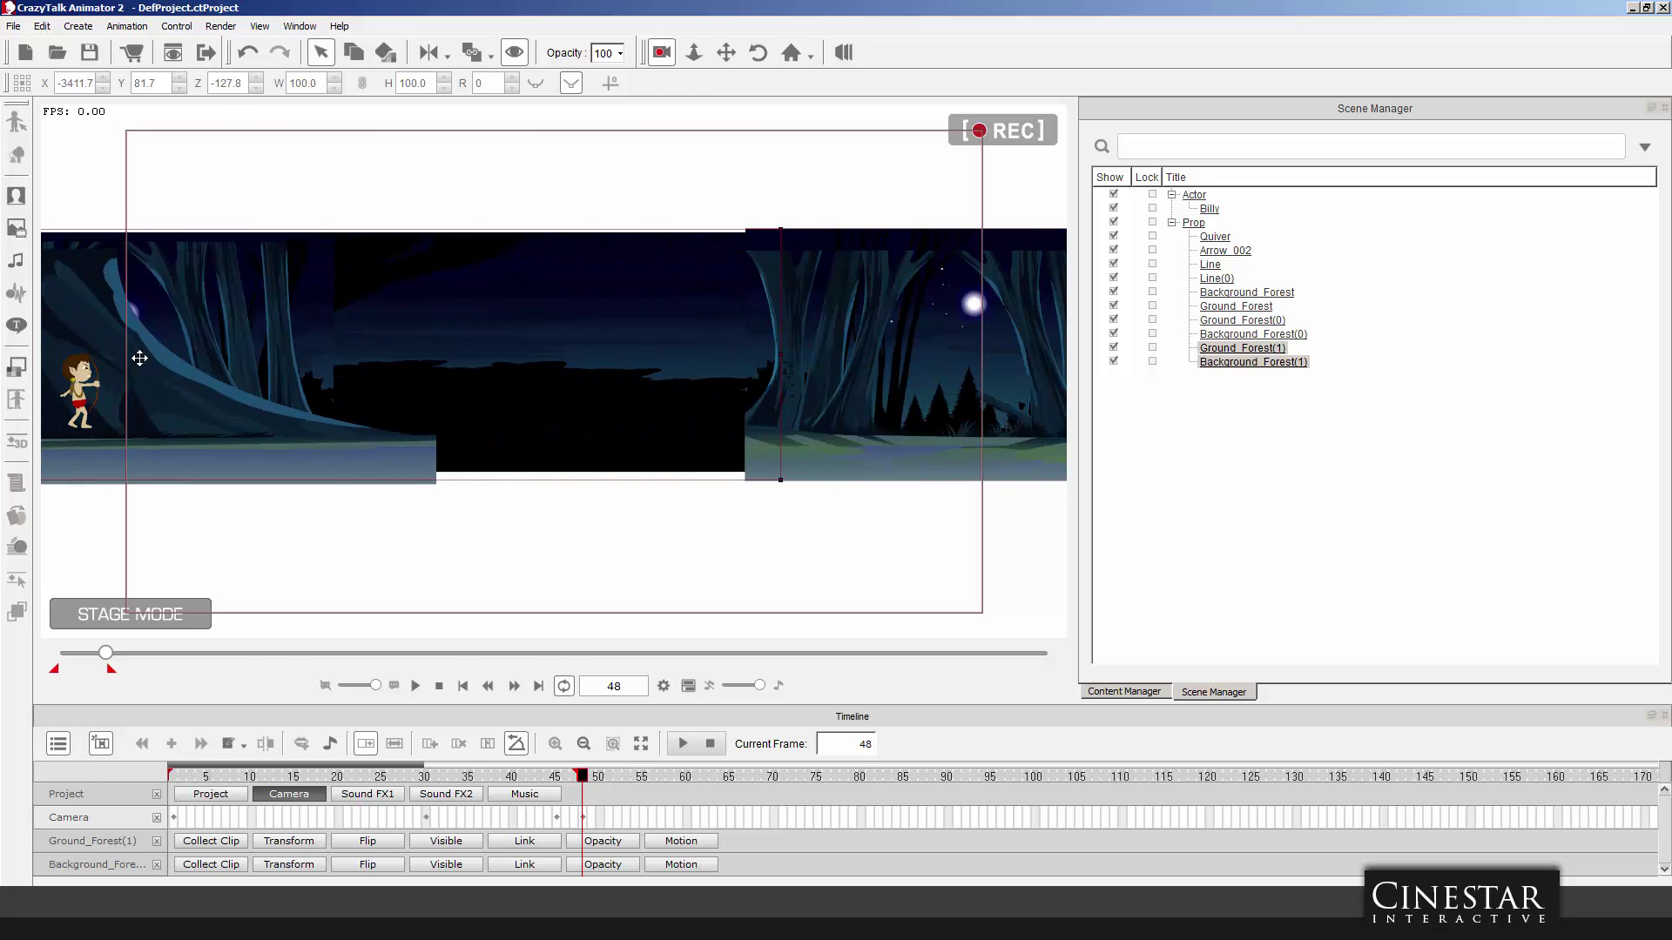
{"action": "left_click_drag", "start_coordinate": [589, 362], "coordinate": [411, 362]}
{"action": "left_click_drag", "start_coordinate": [552, 357], "coordinate": [953, 355]}
{"action": "left_click_drag", "start_coordinate": [270, 367], "coordinate": [828, 366]}
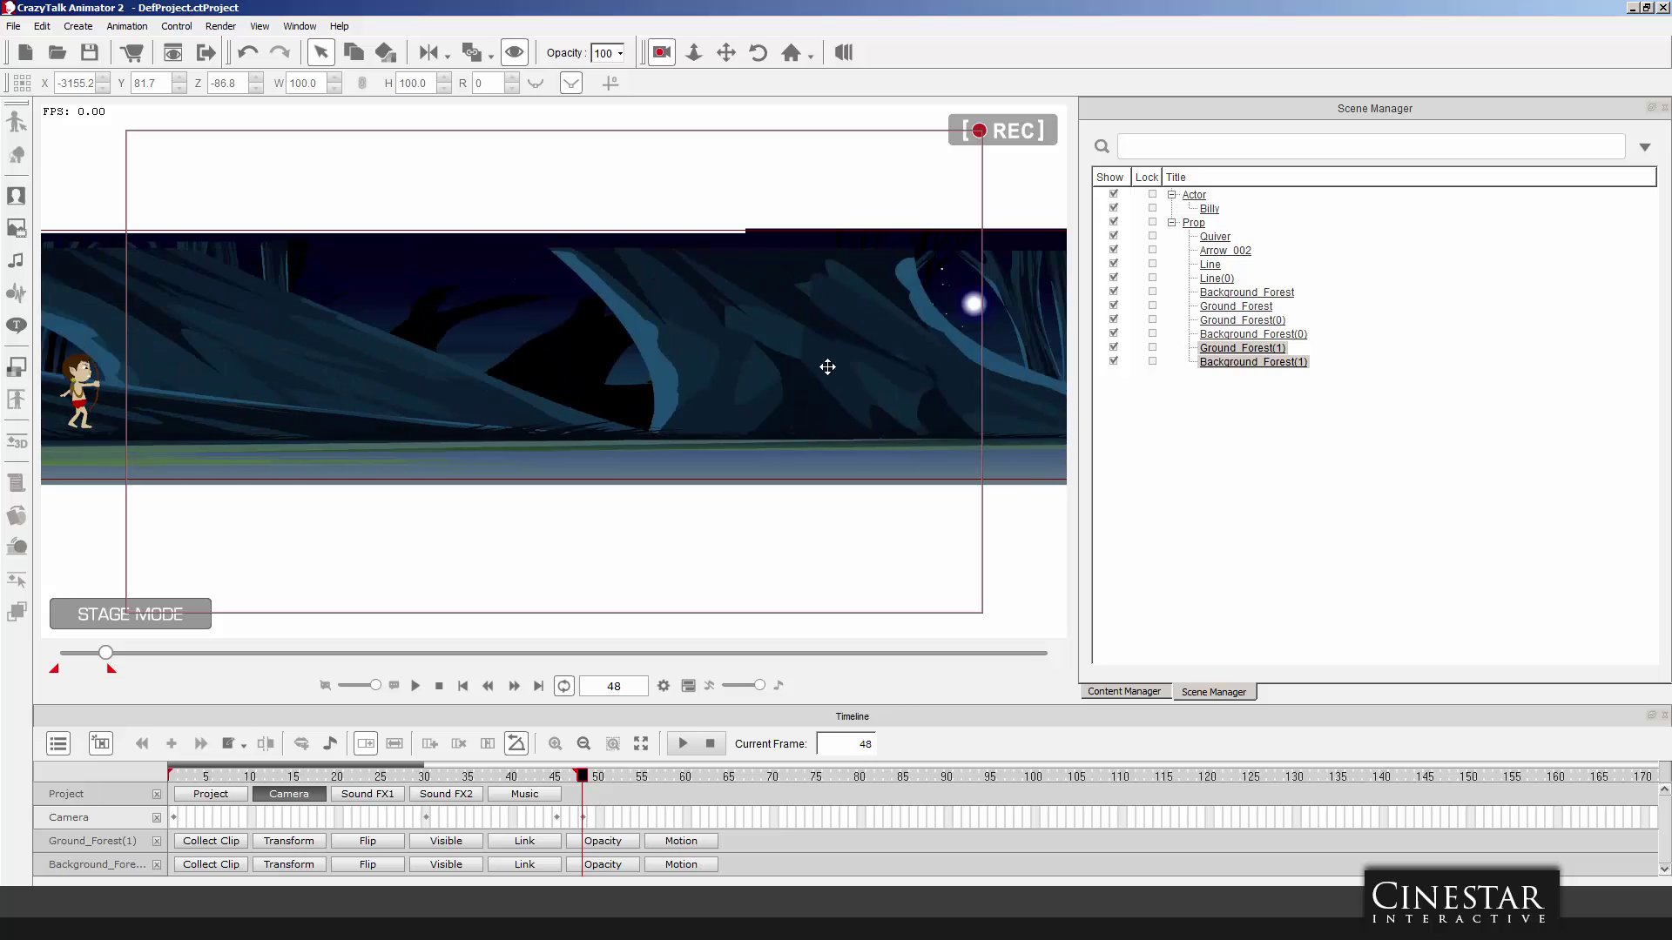
{"action": "left_click_drag", "start_coordinate": [354, 354], "coordinate": [620, 354]}
{"action": "left_click_drag", "start_coordinate": [415, 356], "coordinate": [521, 380]}
Push the two stretched duplicates back behind the neighbouring scenery to Z -526.8 and move them to X -584.3, Y 104.2.
{"action": "scroll", "coordinate": [462, 365], "scroll_direction": "down", "scroll_amount": 5}
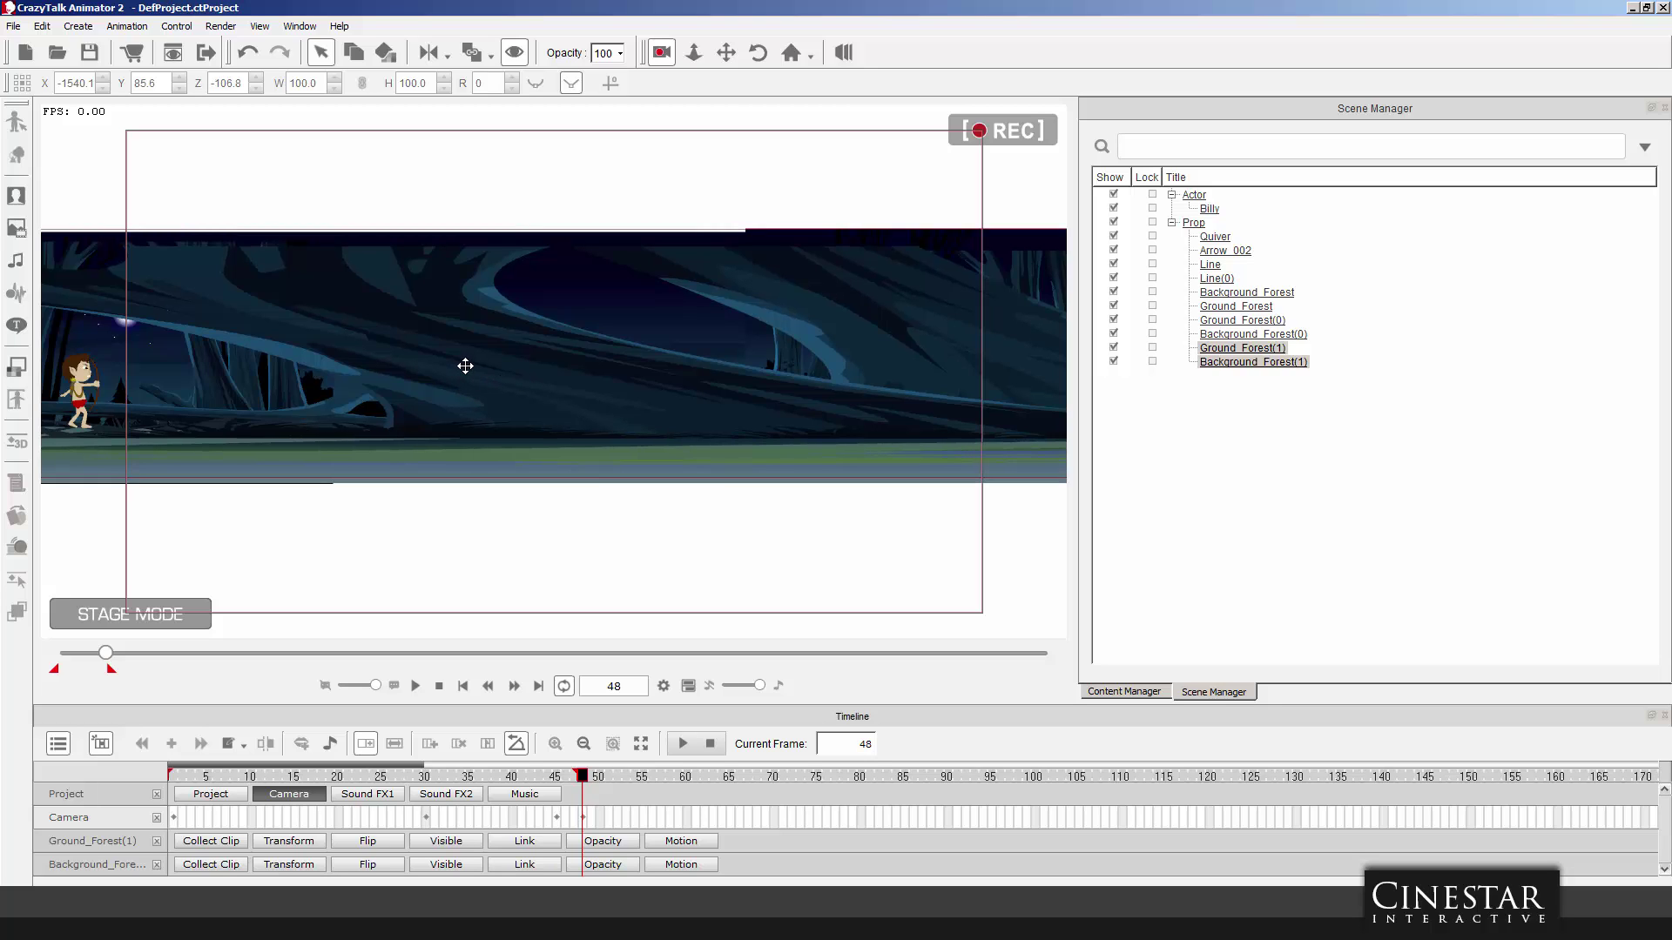
{"action": "scroll", "coordinate": [472, 370], "scroll_direction": "down", "scroll_amount": 6}
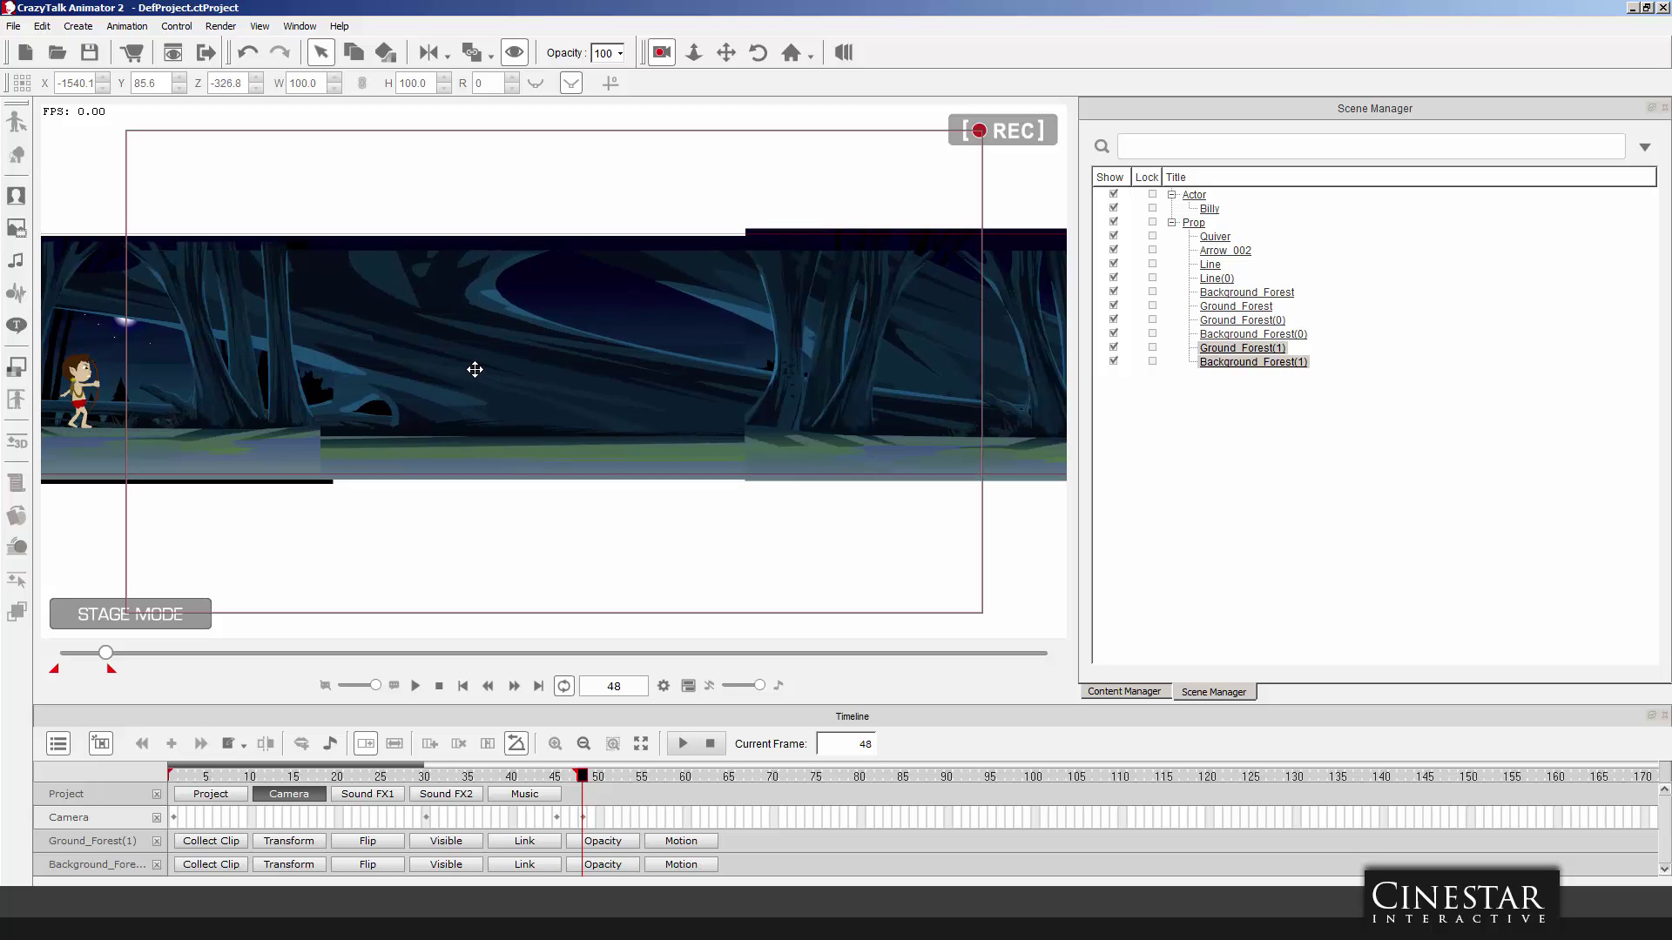
{"action": "scroll", "coordinate": [474, 369], "scroll_direction": "down", "scroll_amount": 2}
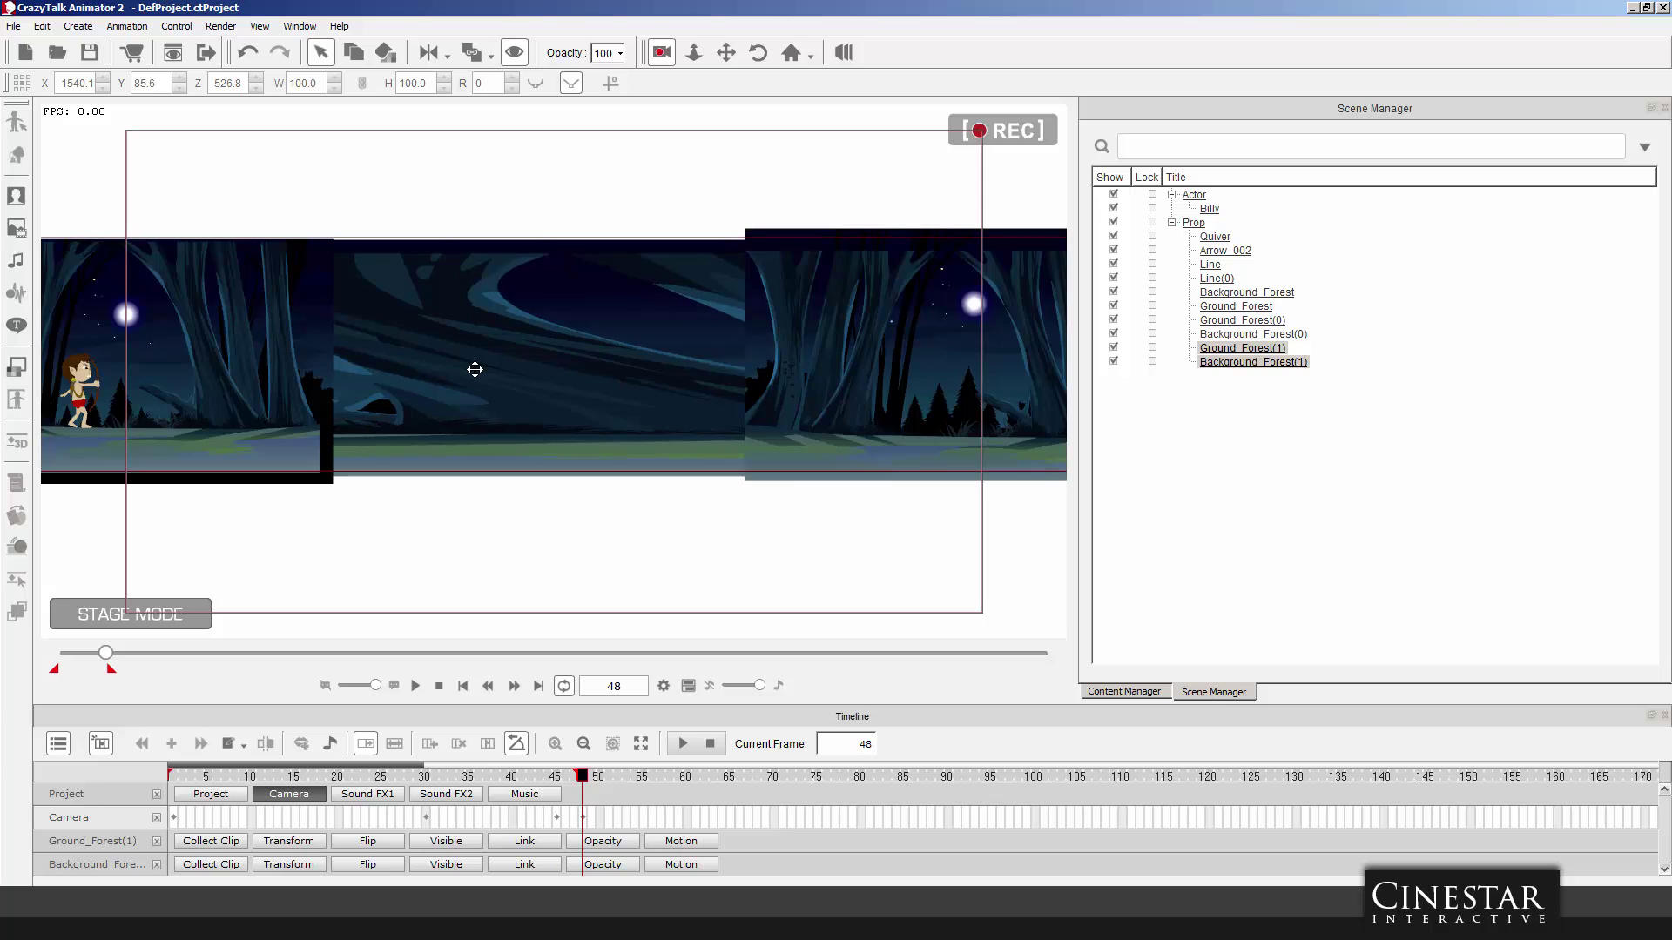
{"action": "left_click_drag", "start_coordinate": [517, 366], "coordinate": [482, 376]}
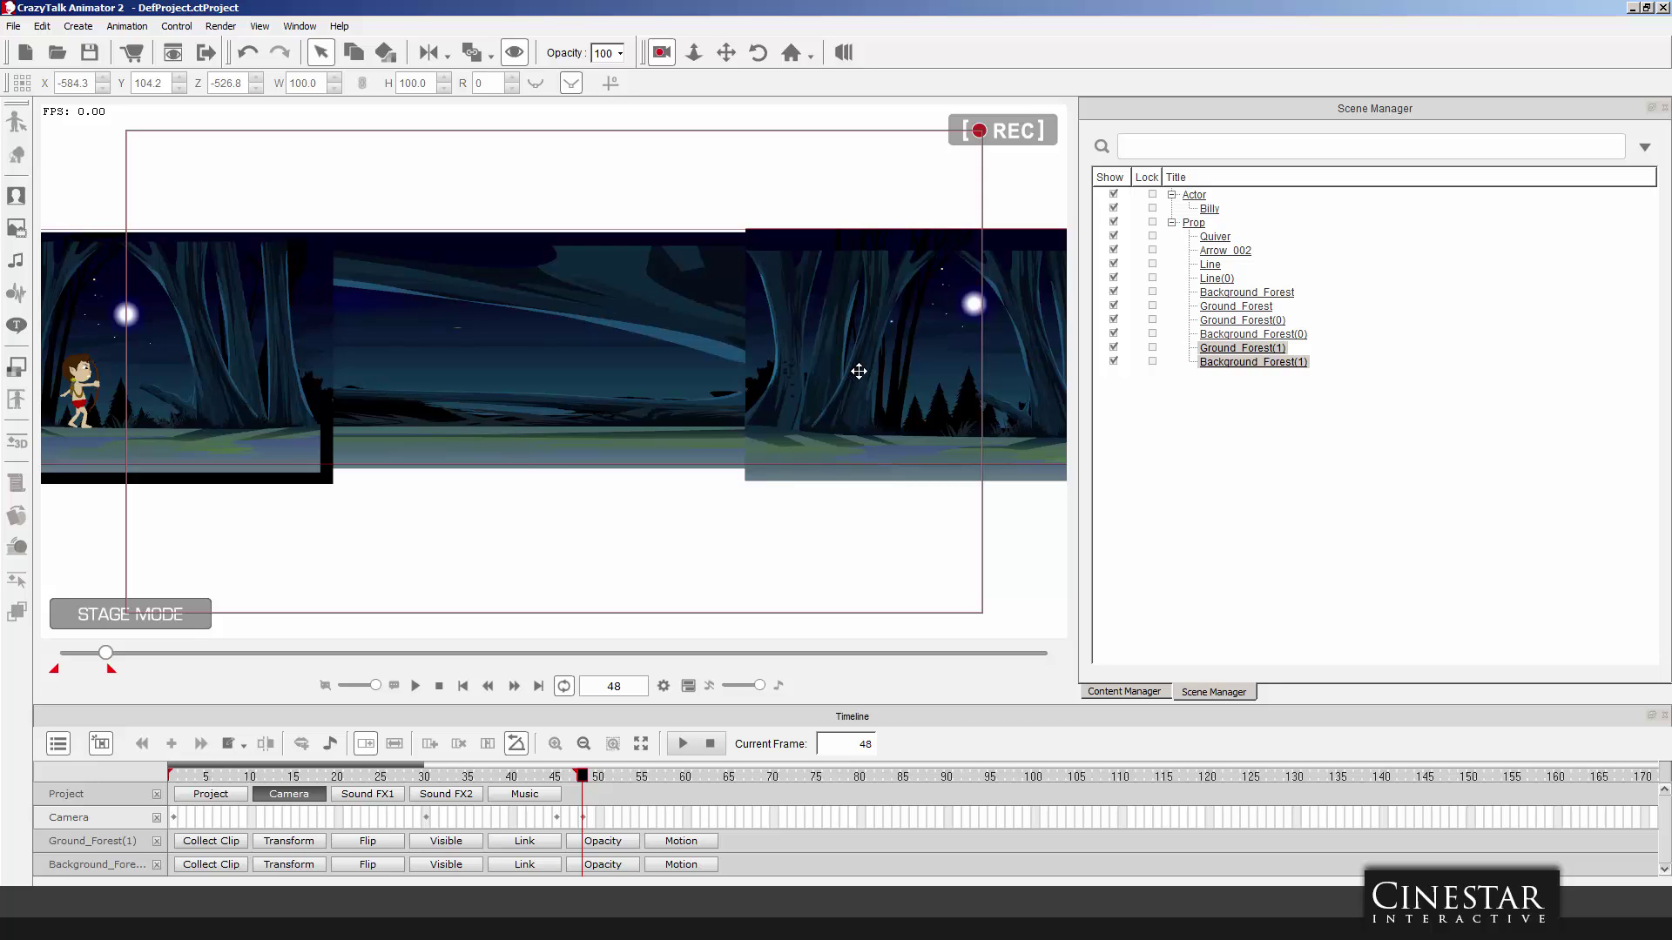
Remove the animation from Ground_Forest(0) and Background_Forest(0) so both stay fixed on the stage.
{"action": "left_click", "coordinate": [865, 462]}
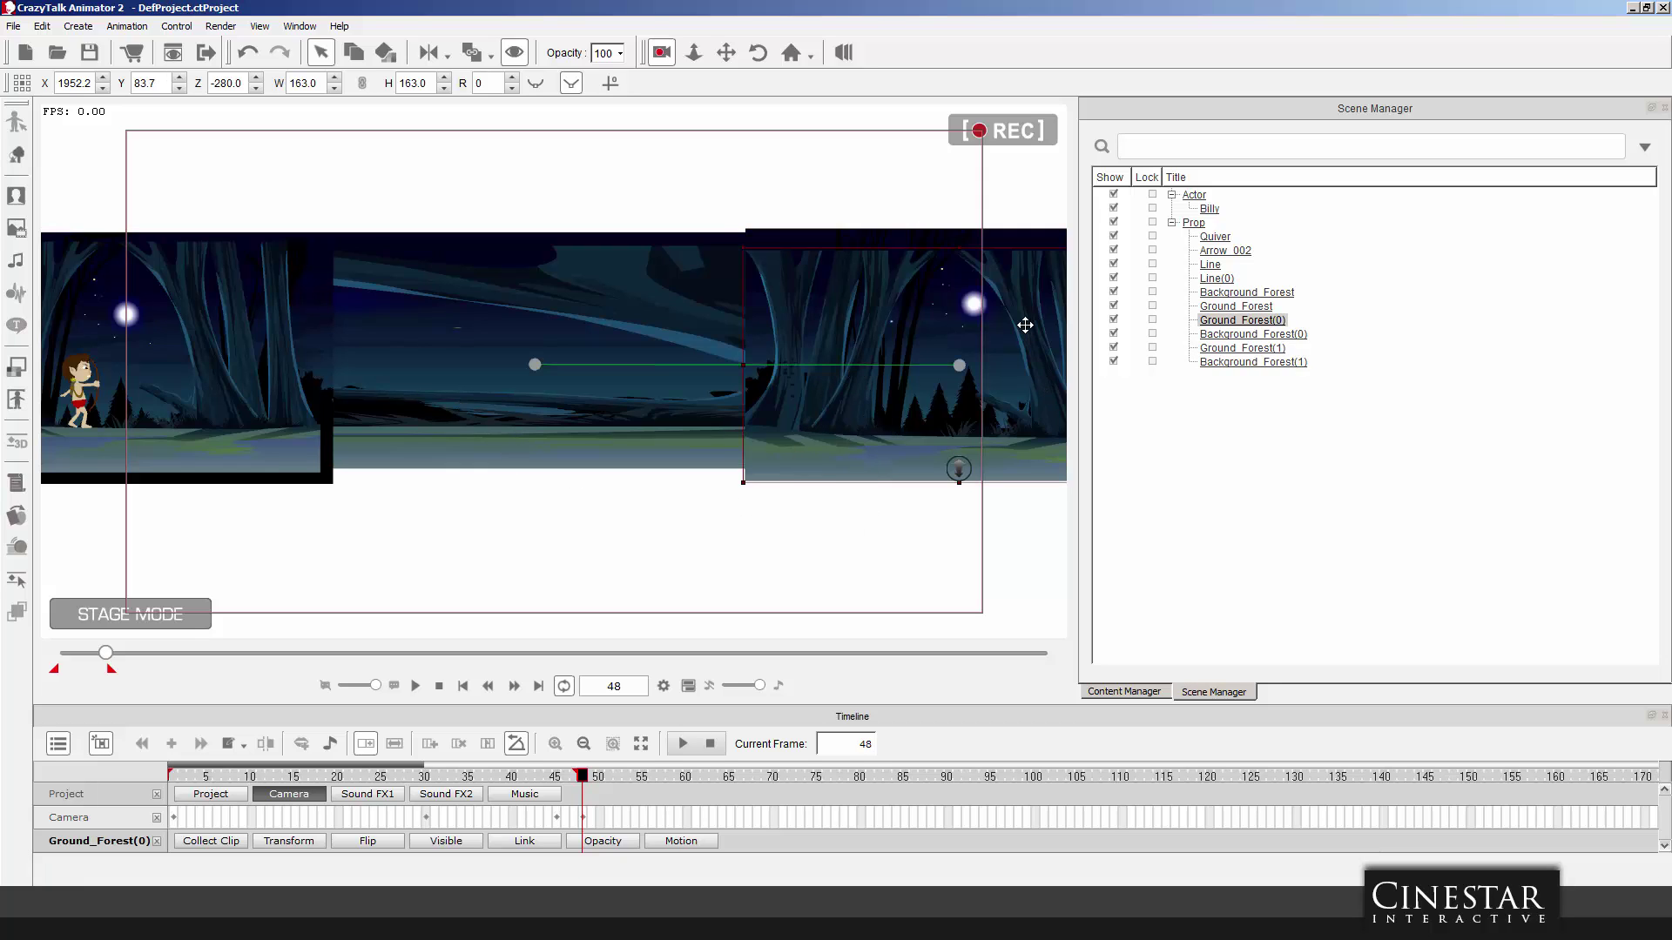
{"action": "right_click", "coordinate": [1025, 325]}
{"action": "left_click", "coordinate": [1080, 425]}
{"action": "left_click", "coordinate": [1031, 230]}
{"action": "right_click", "coordinate": [1029, 229]}
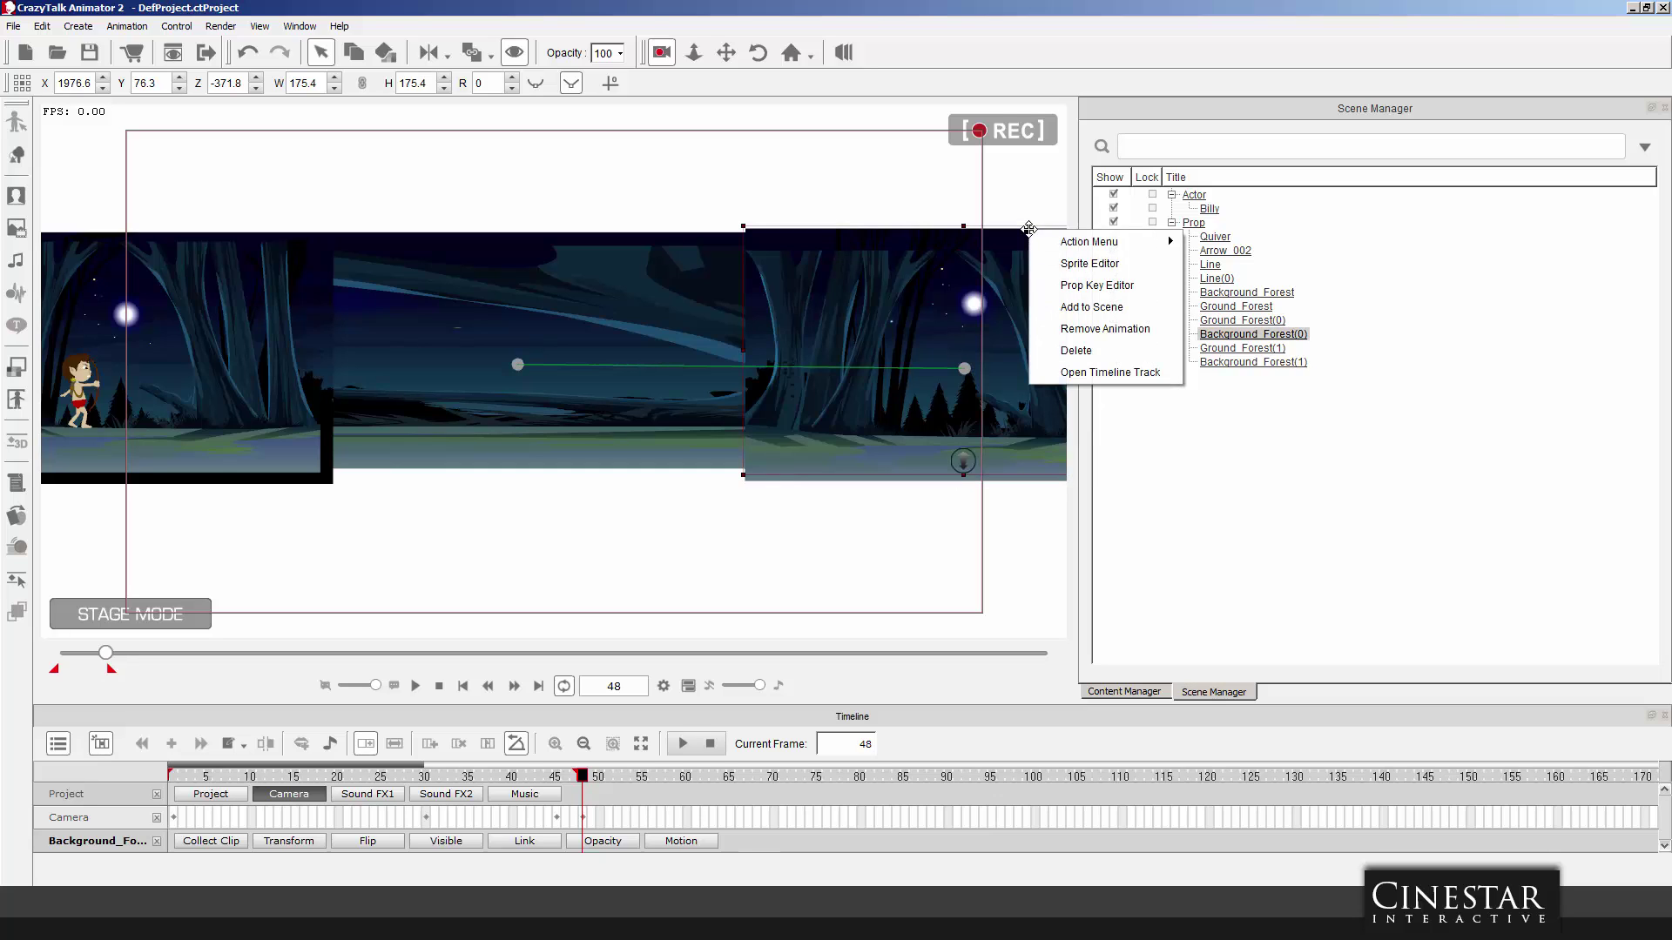
{"action": "left_click", "coordinate": [1065, 331]}
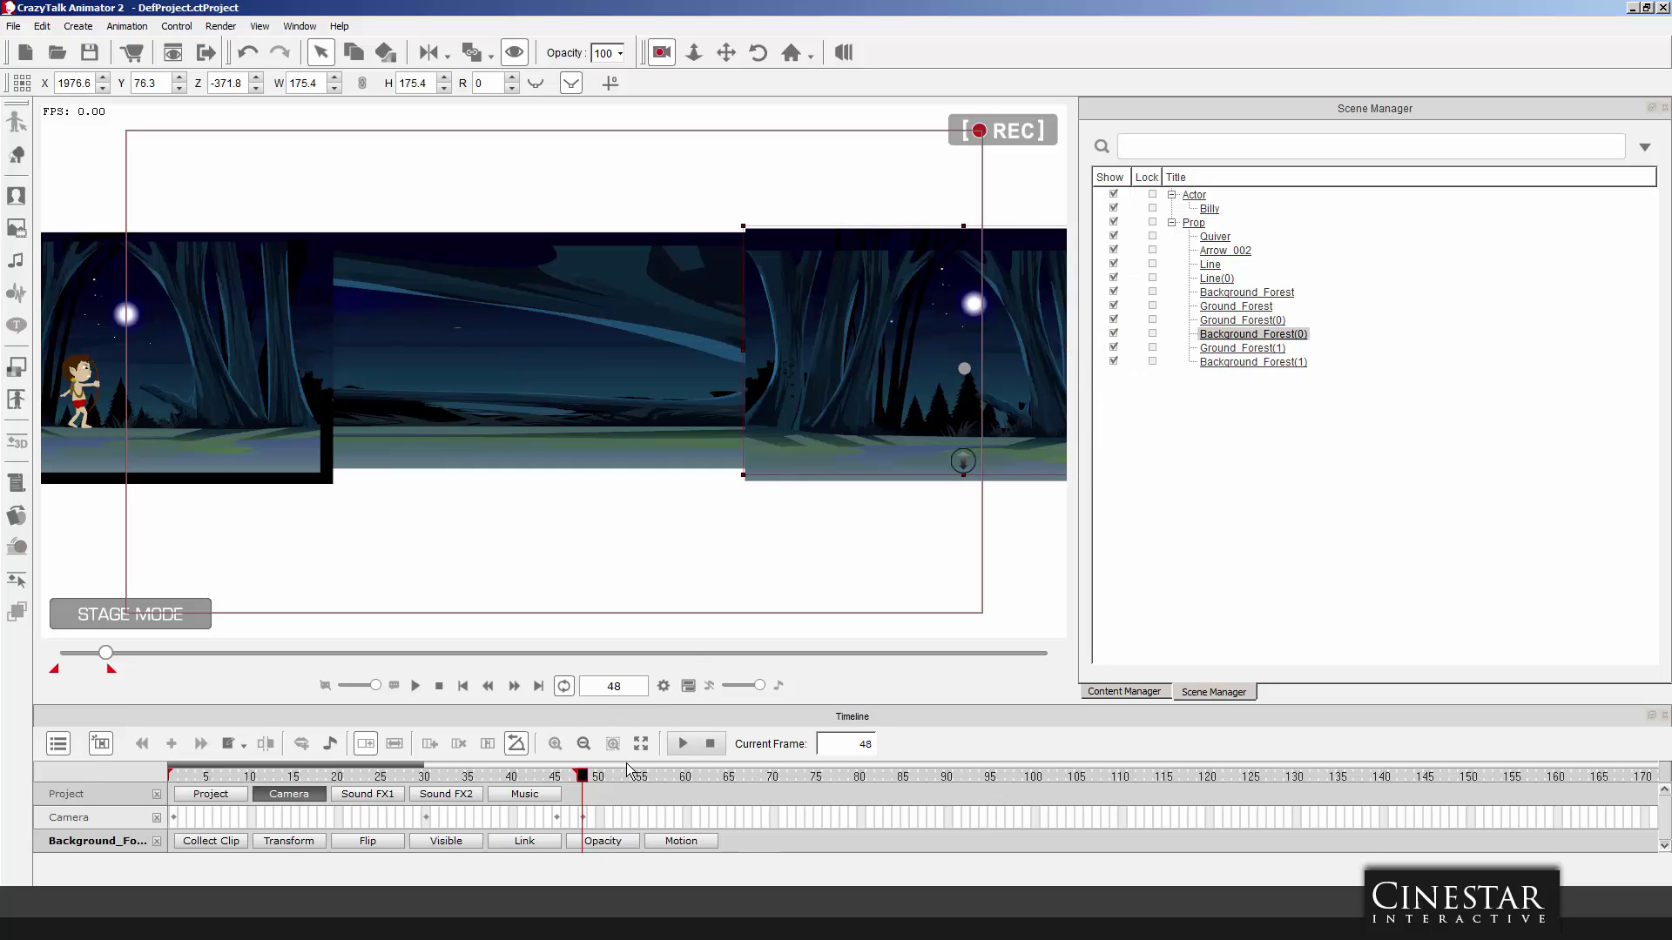
Turn off camera recording and reframe the stage view to show the archer and the stretched forest filling the gap.
{"action": "left_click", "coordinate": [662, 53]}
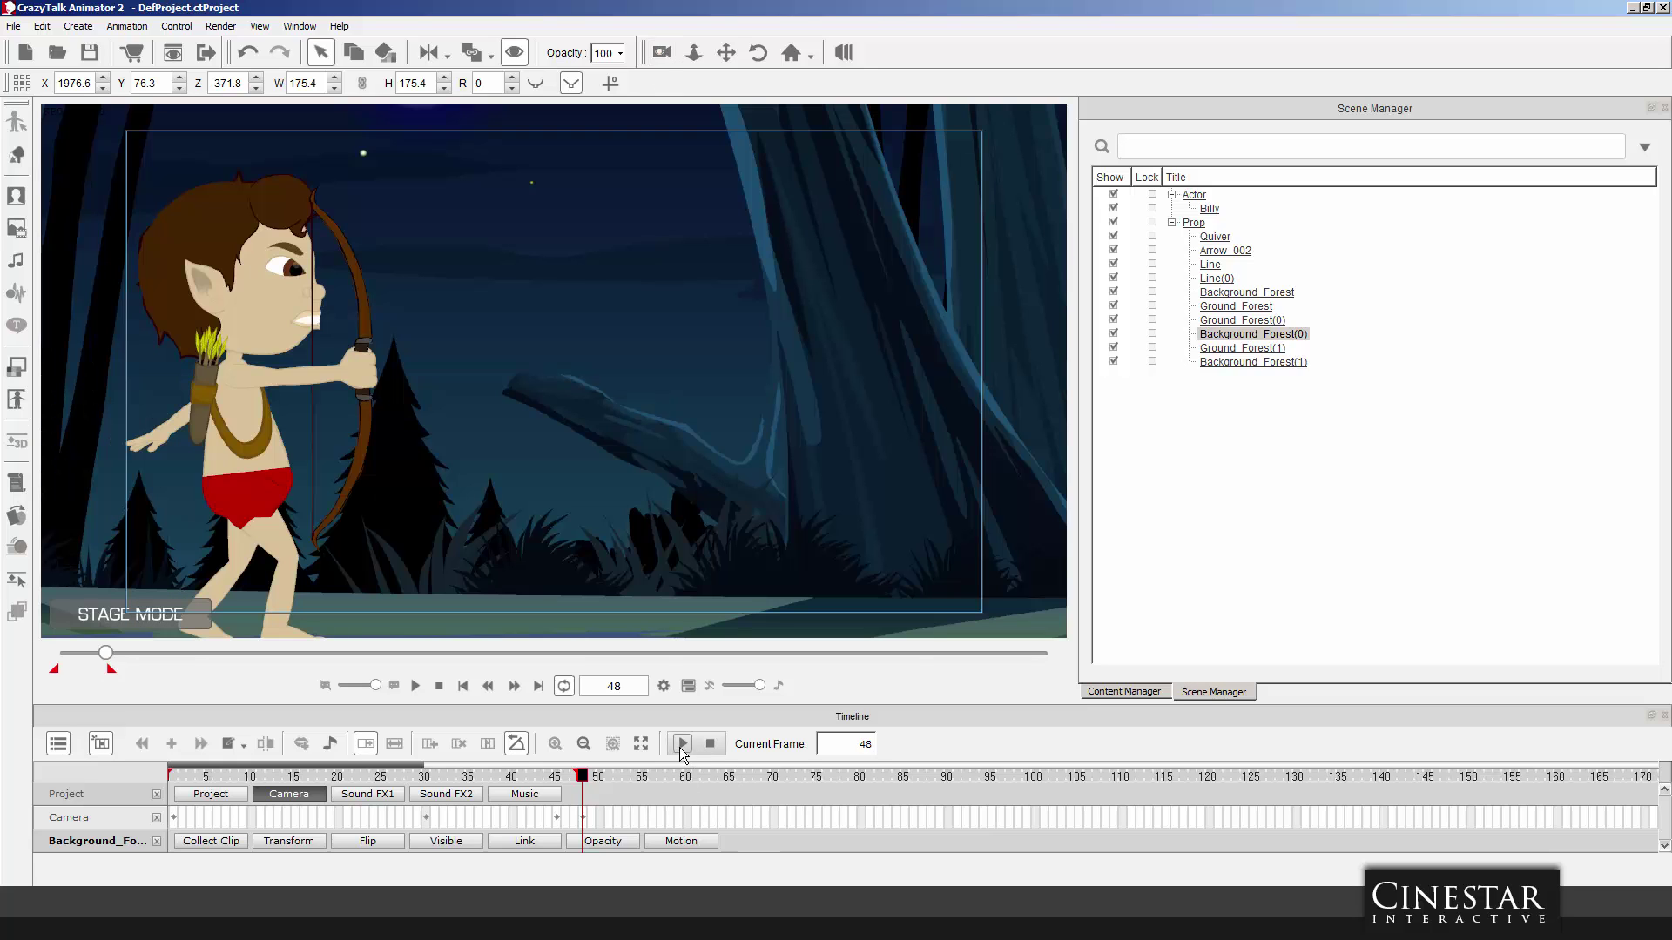
{"action": "left_click", "coordinate": [699, 399]}
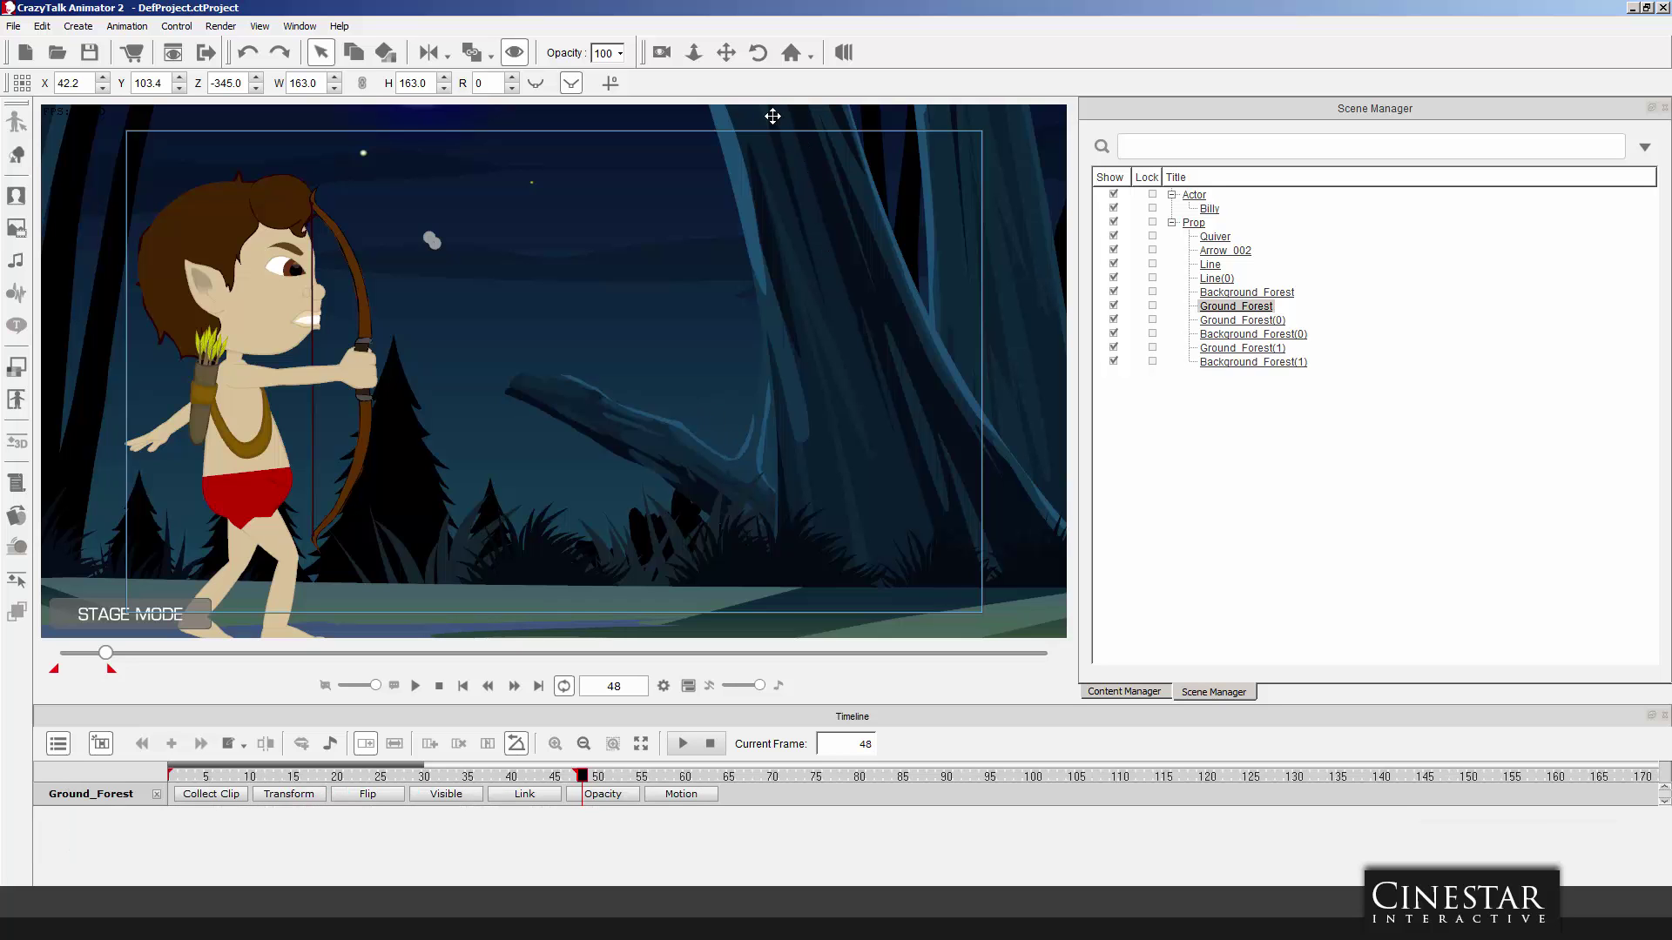
{"action": "left_click", "coordinate": [694, 53]}
{"action": "left_click_drag", "start_coordinate": [717, 195], "coordinate": [787, 165]}
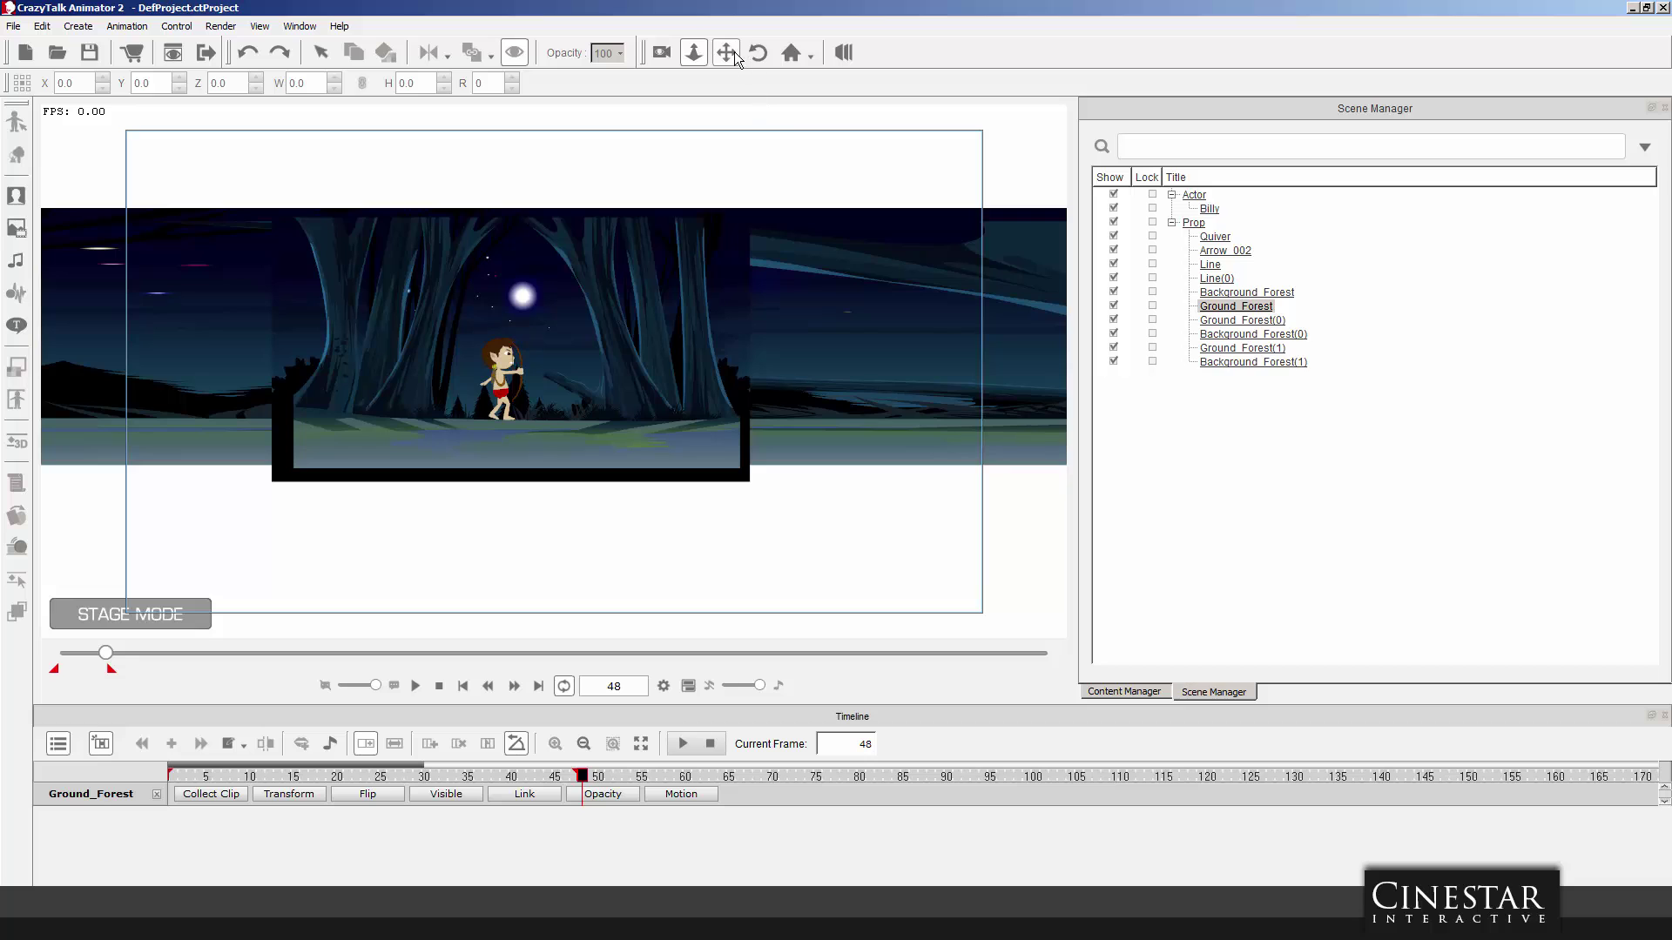
{"action": "left_click", "coordinate": [727, 52]}
{"action": "left_click_drag", "start_coordinate": [828, 284], "coordinate": [544, 327]}
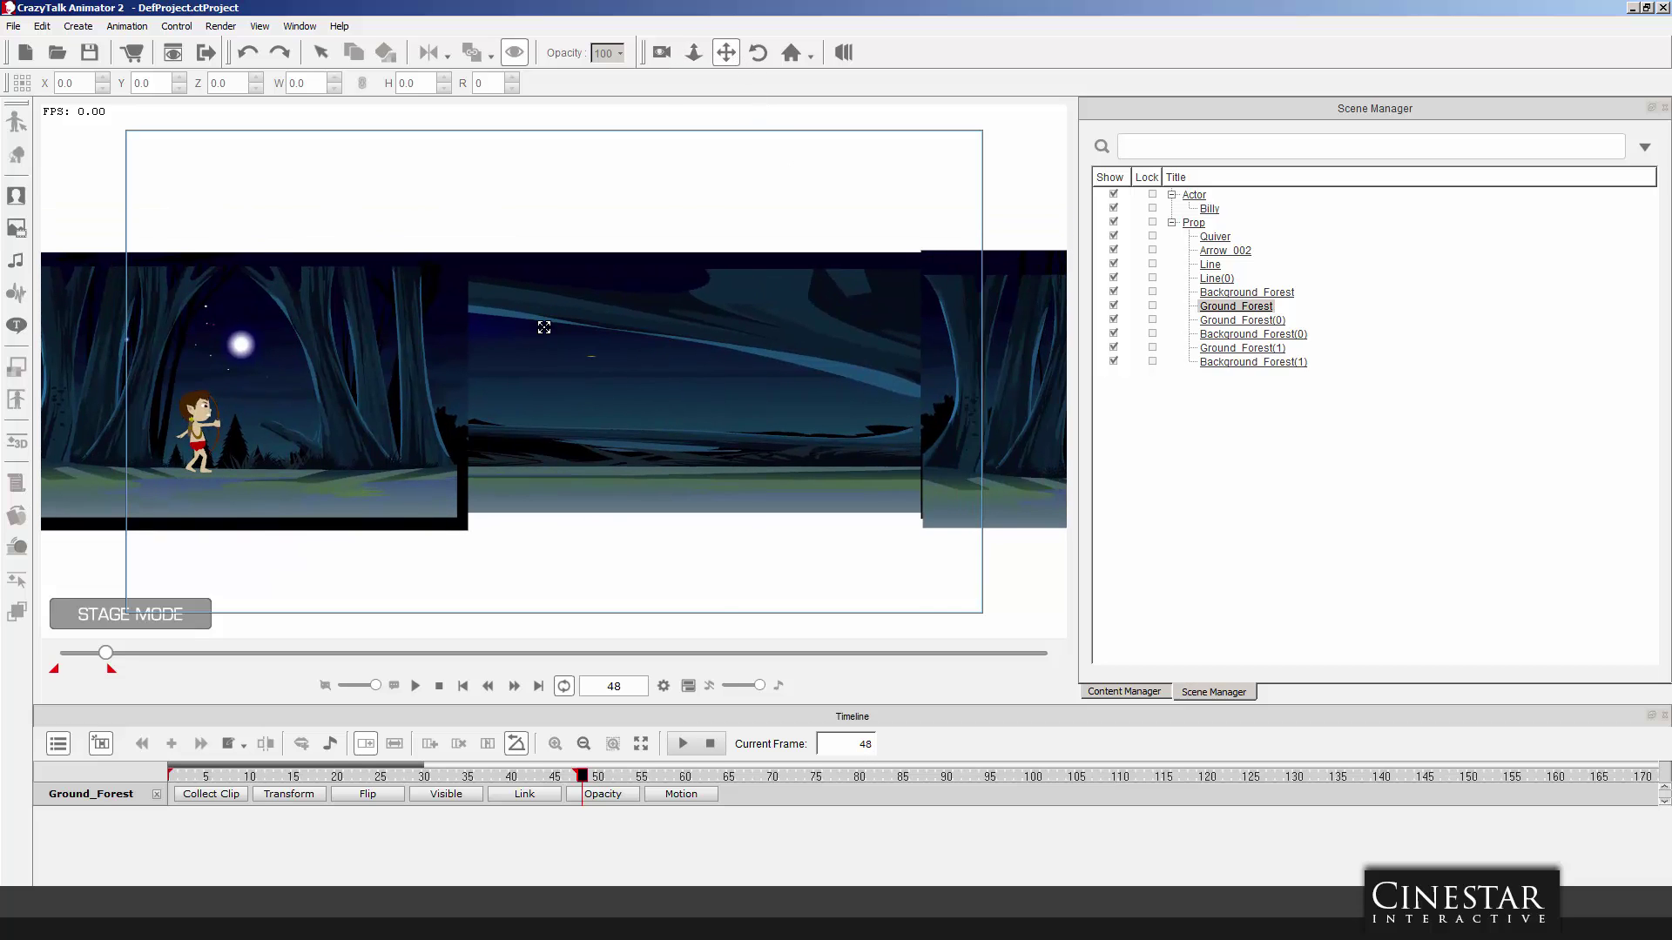
Preview the scene, return to the first frame and remove the animation from the middle foreground forest prop, Ground_Forest(1).
{"action": "left_click", "coordinate": [416, 686]}
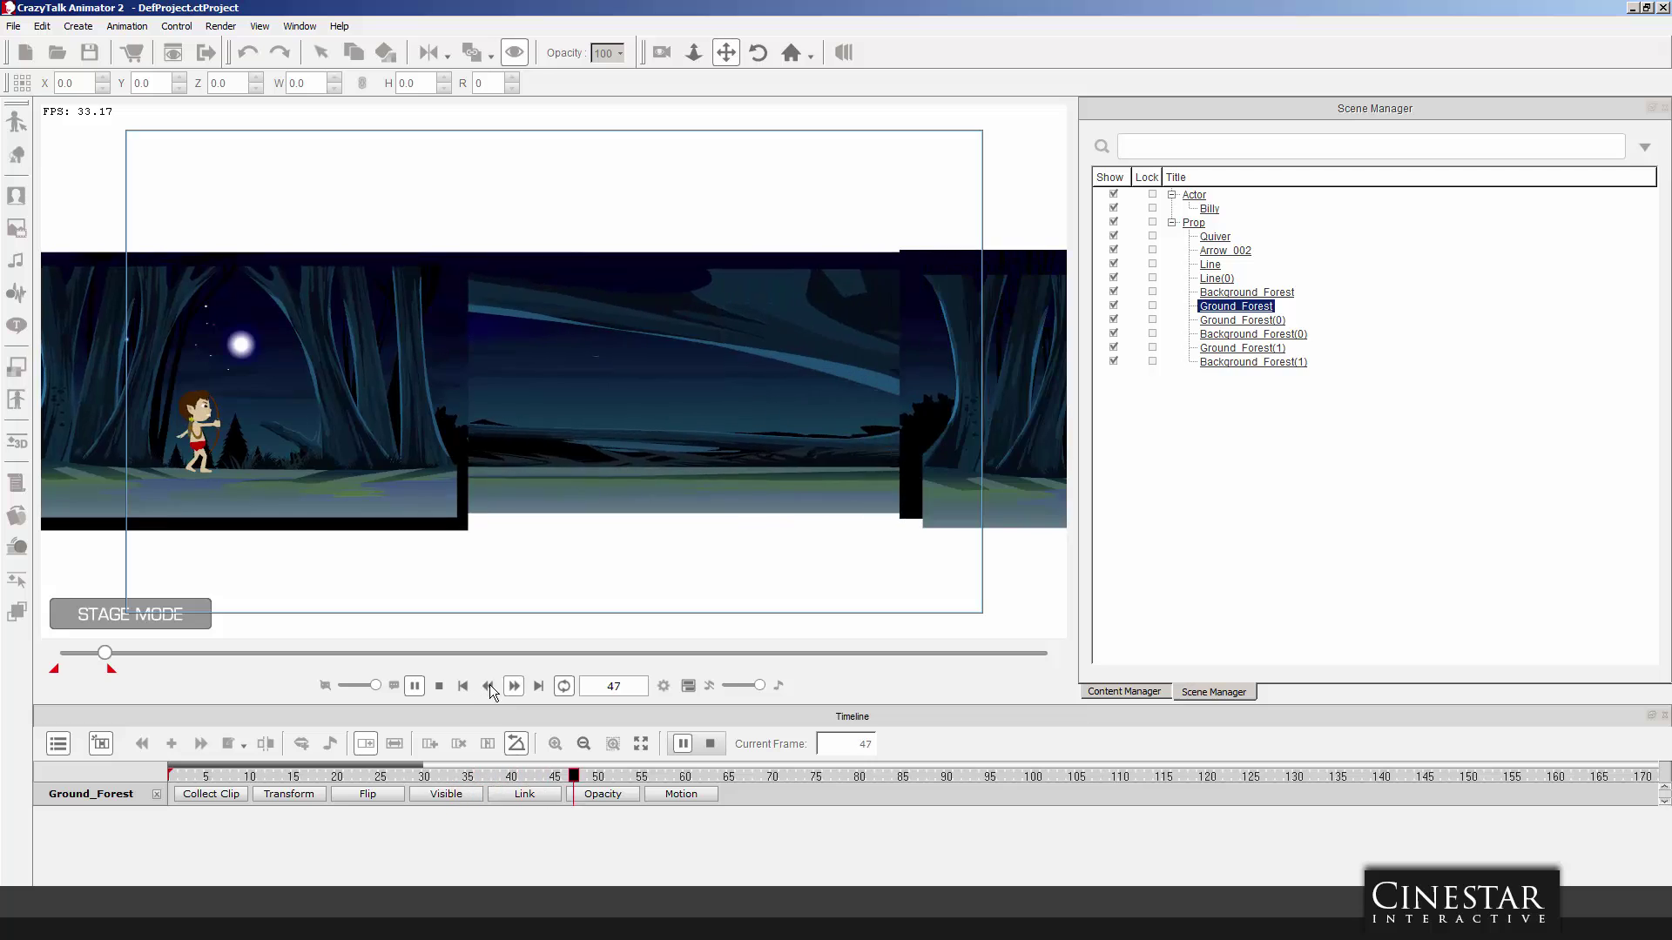
{"action": "left_click", "coordinate": [440, 685]}
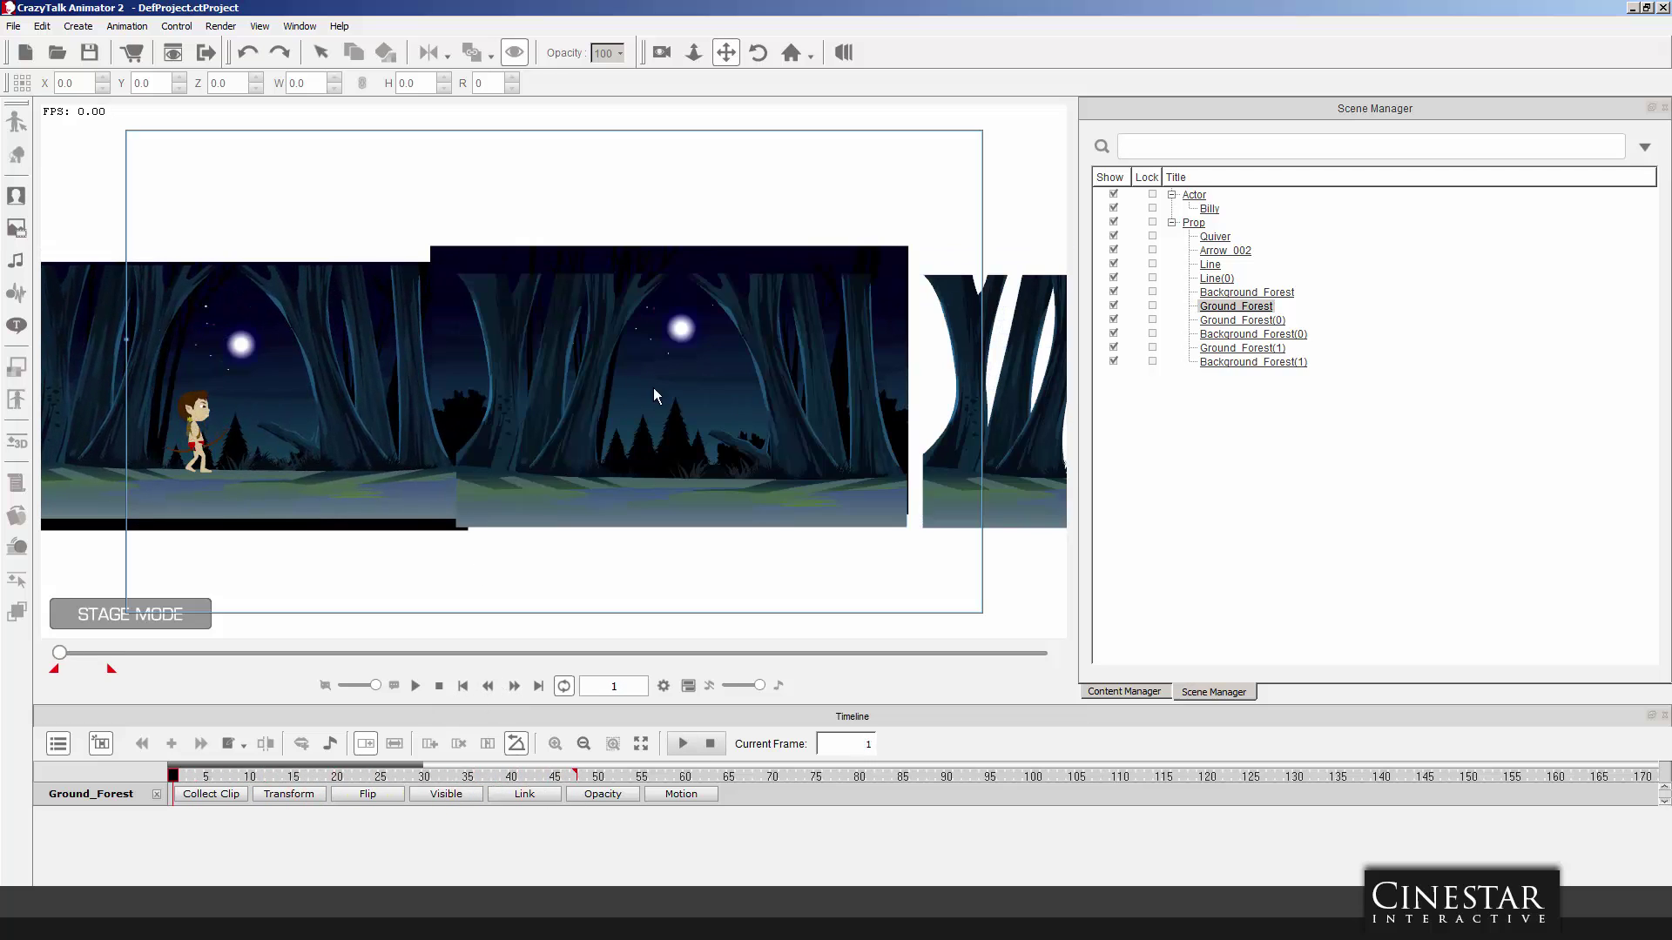
{"action": "left_click", "coordinate": [575, 429]}
{"action": "right_click", "coordinate": [588, 420]}
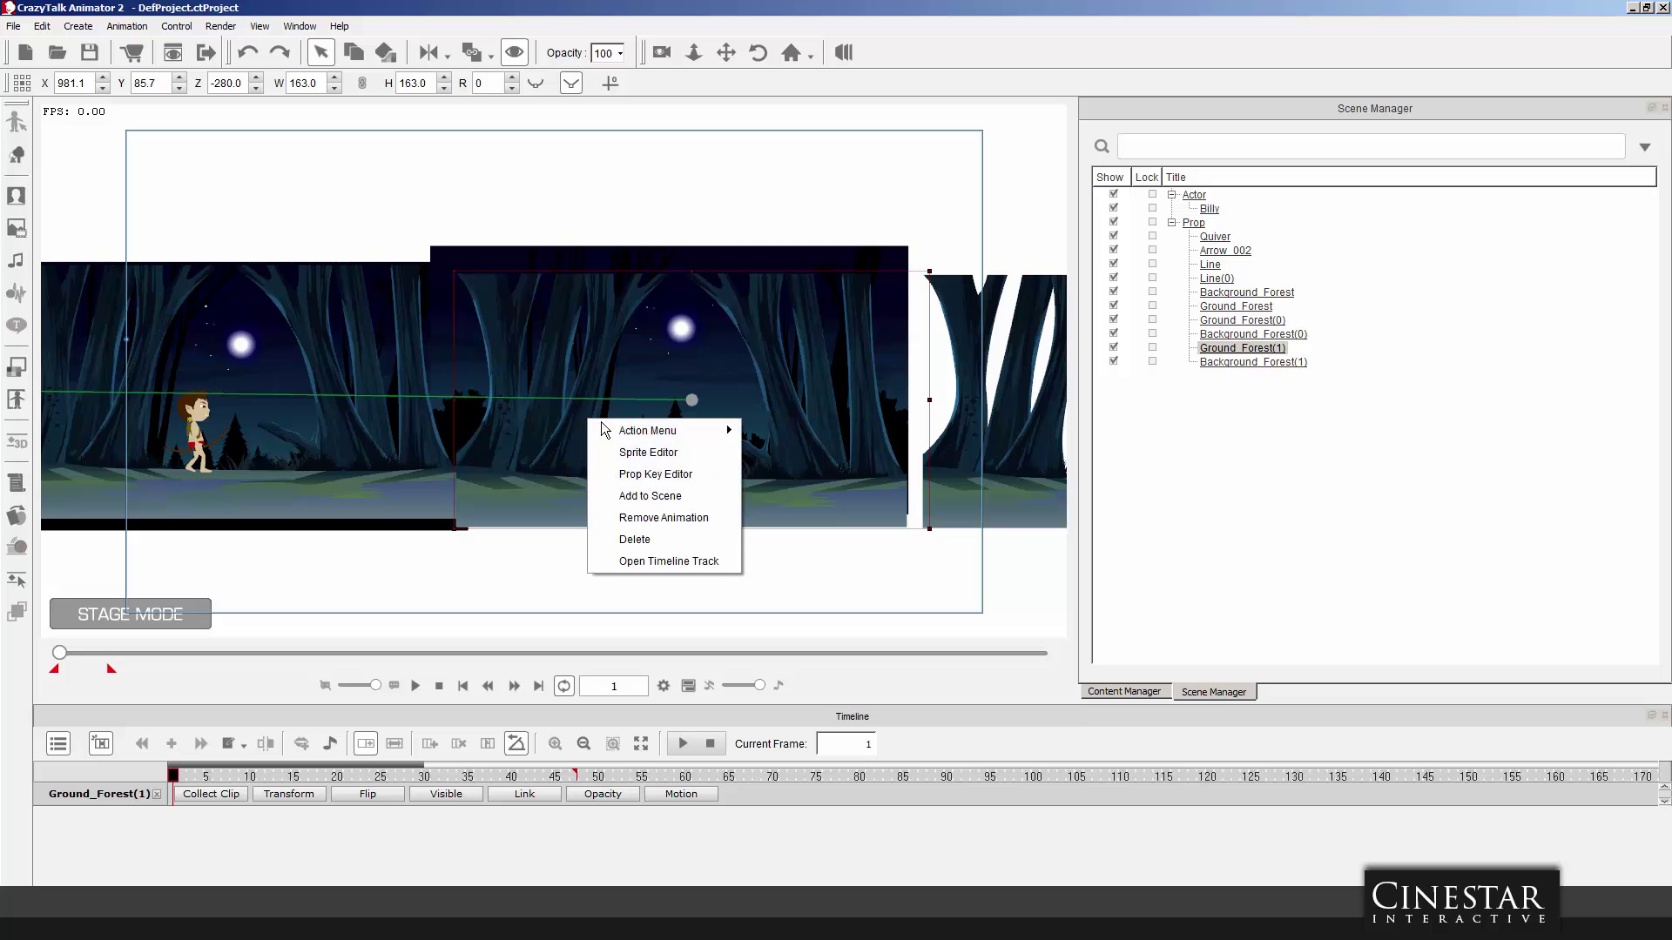
{"action": "left_click", "coordinate": [662, 518]}
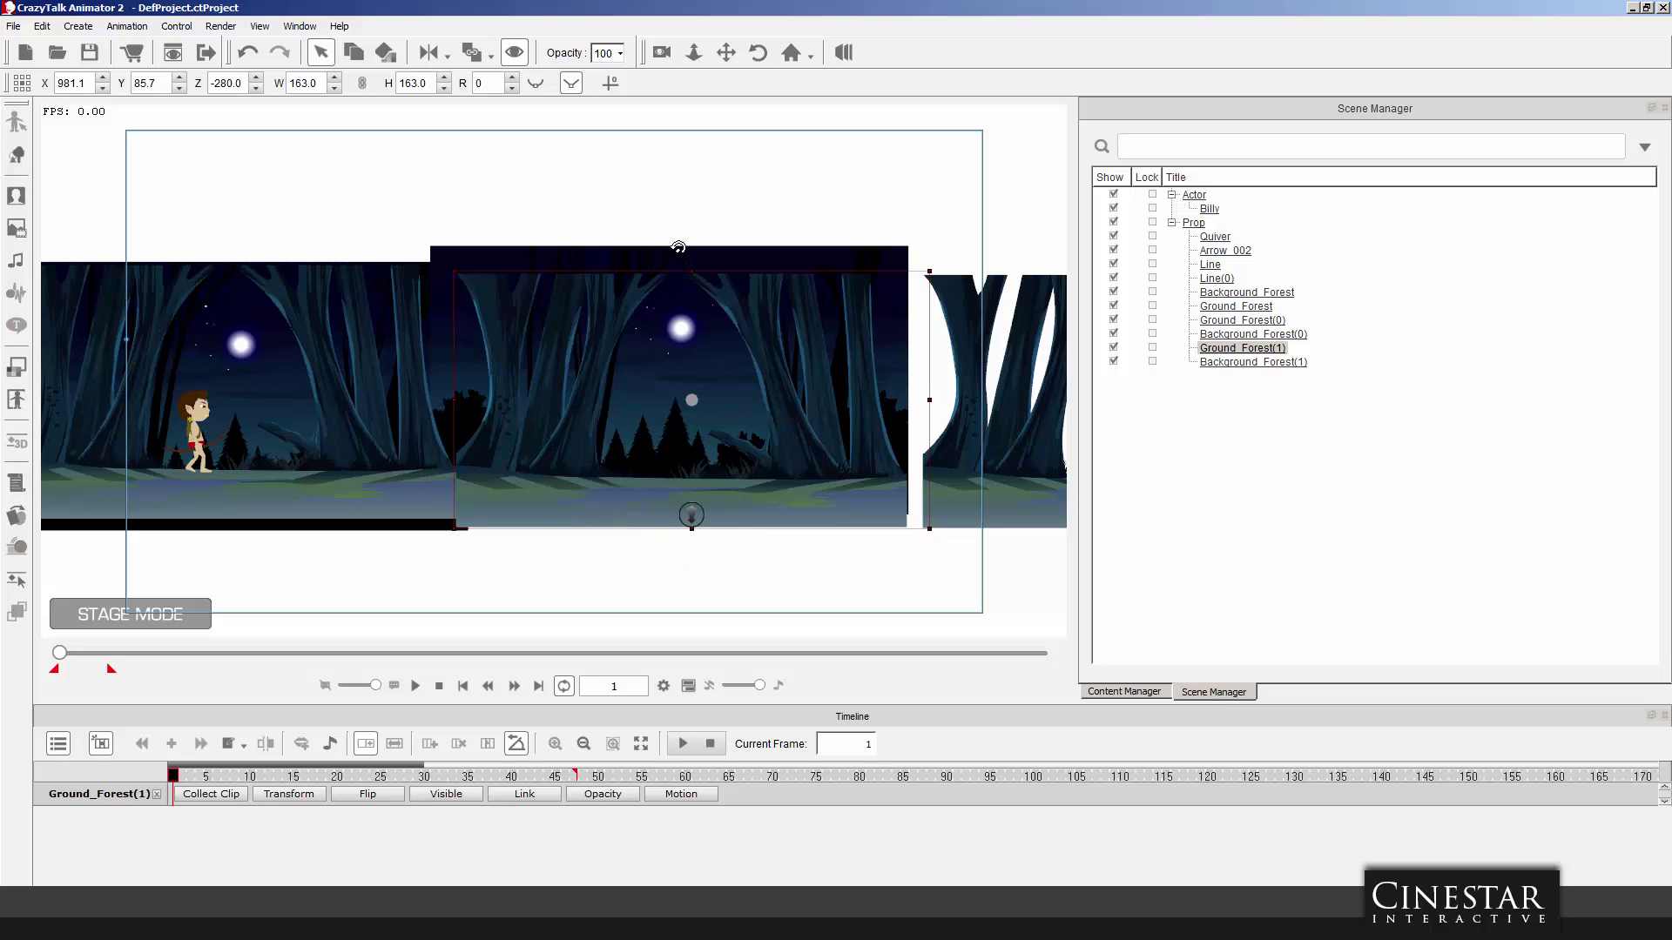
Remove the animation from the Background_Forest(1) prop behind the middle trees and play the scene to check it.
{"action": "left_click", "coordinate": [678, 248]}
{"action": "right_click", "coordinate": [679, 249]}
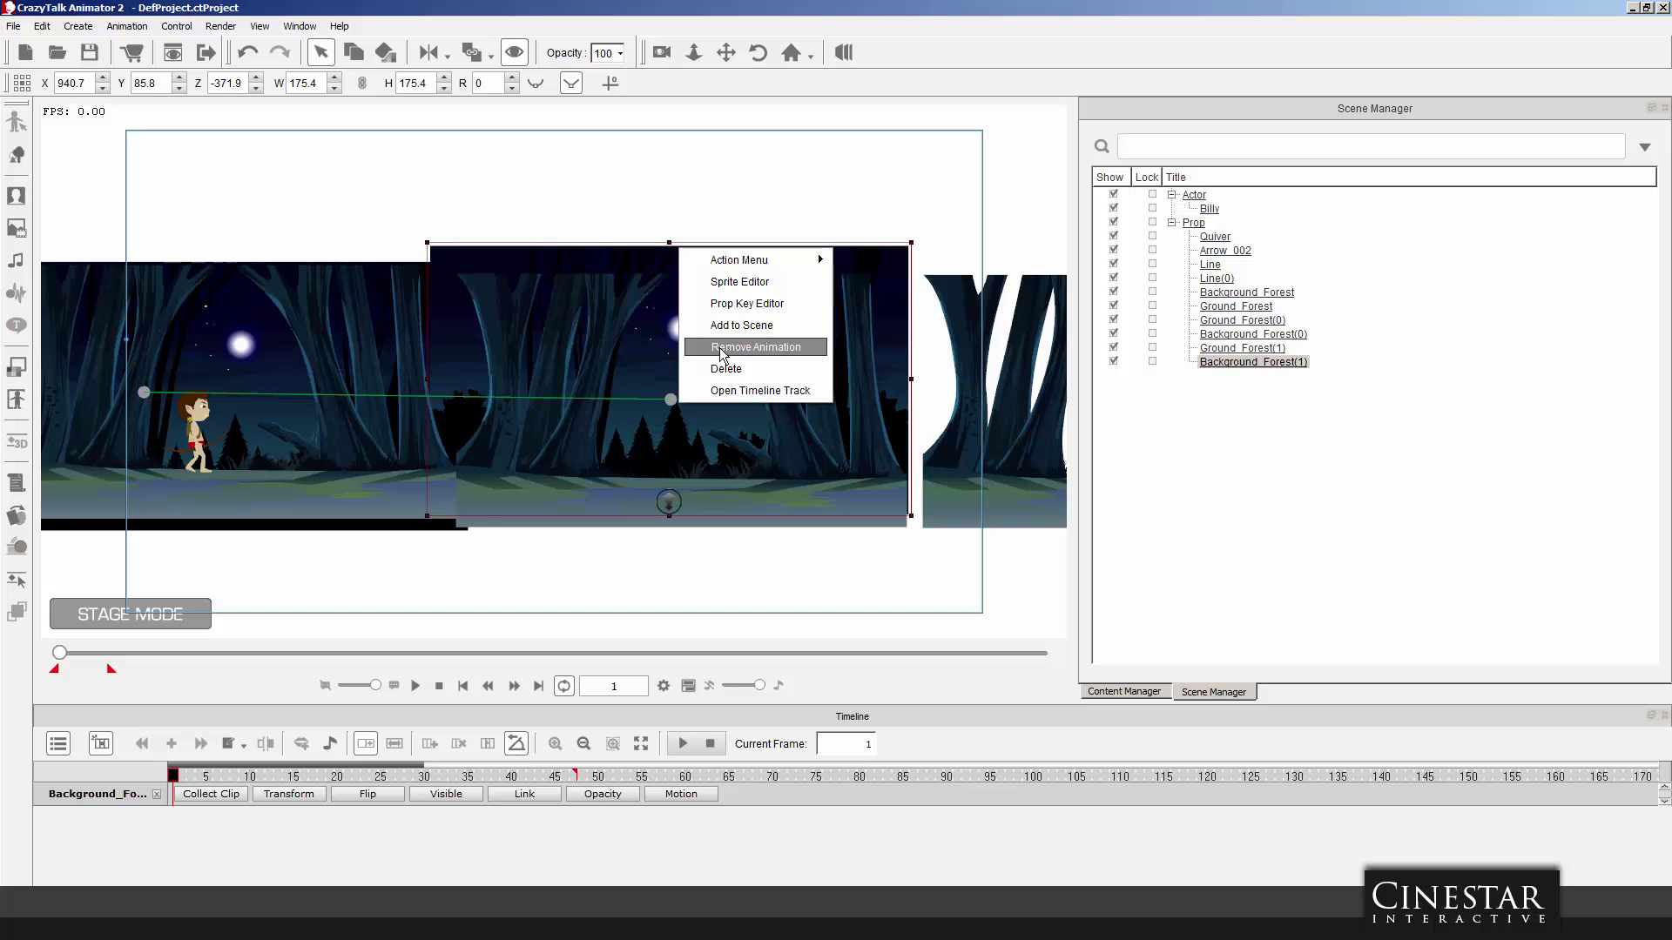
{"action": "left_click", "coordinate": [721, 347]}
{"action": "left_click", "coordinate": [415, 686]}
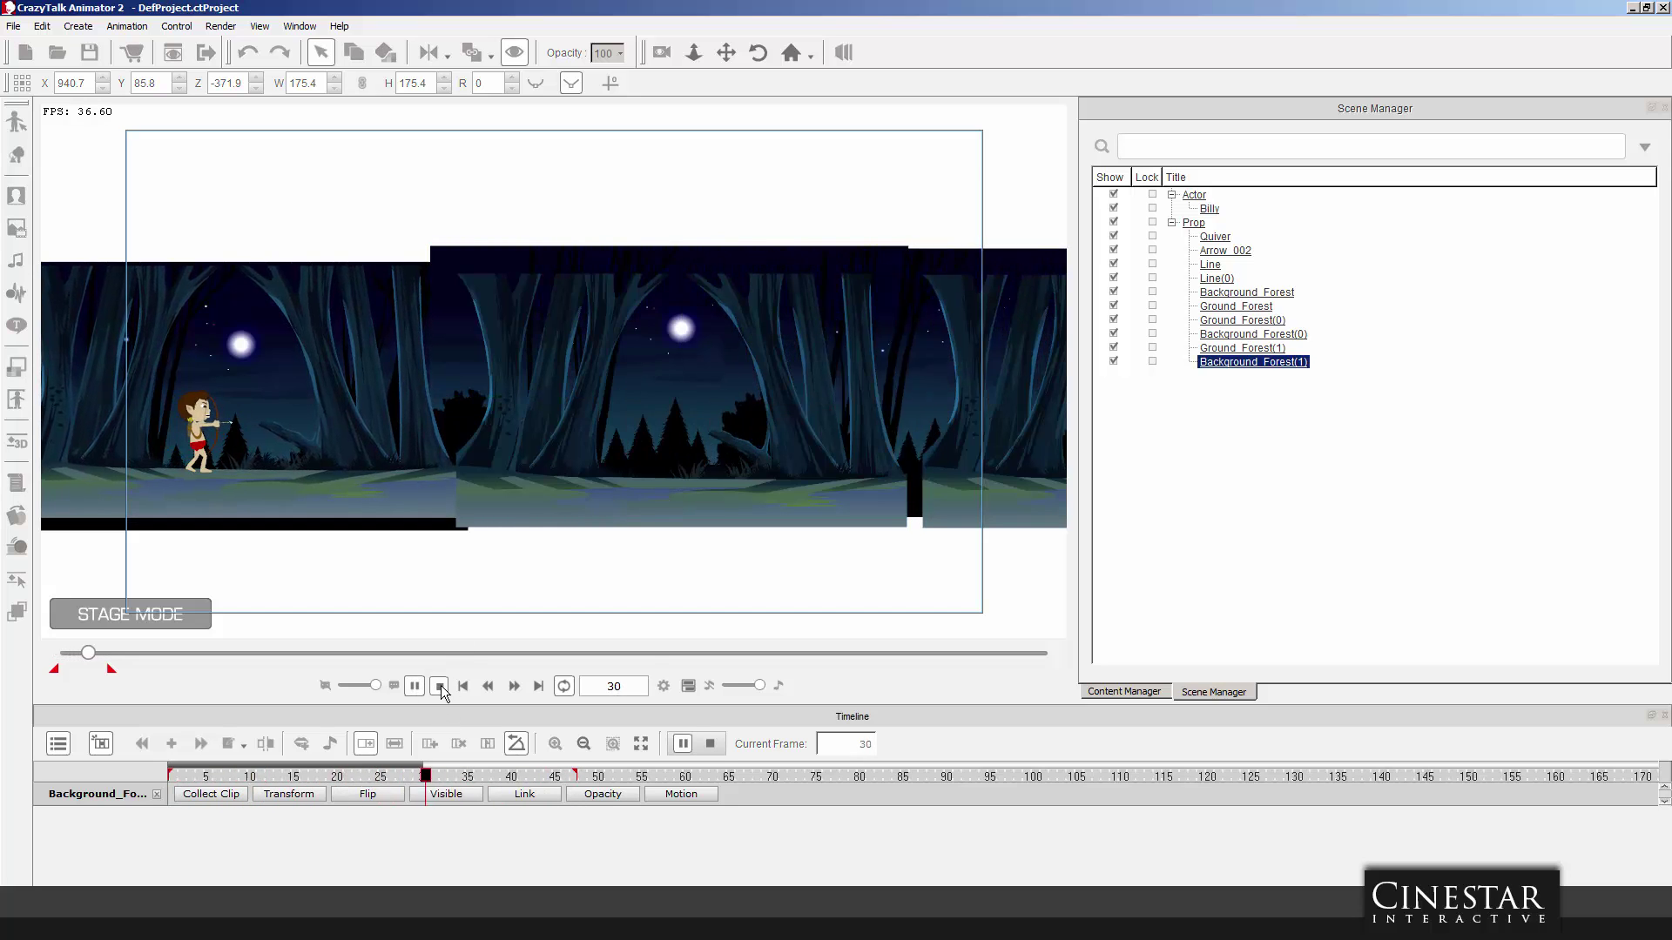
{"action": "left_click", "coordinate": [439, 686]}
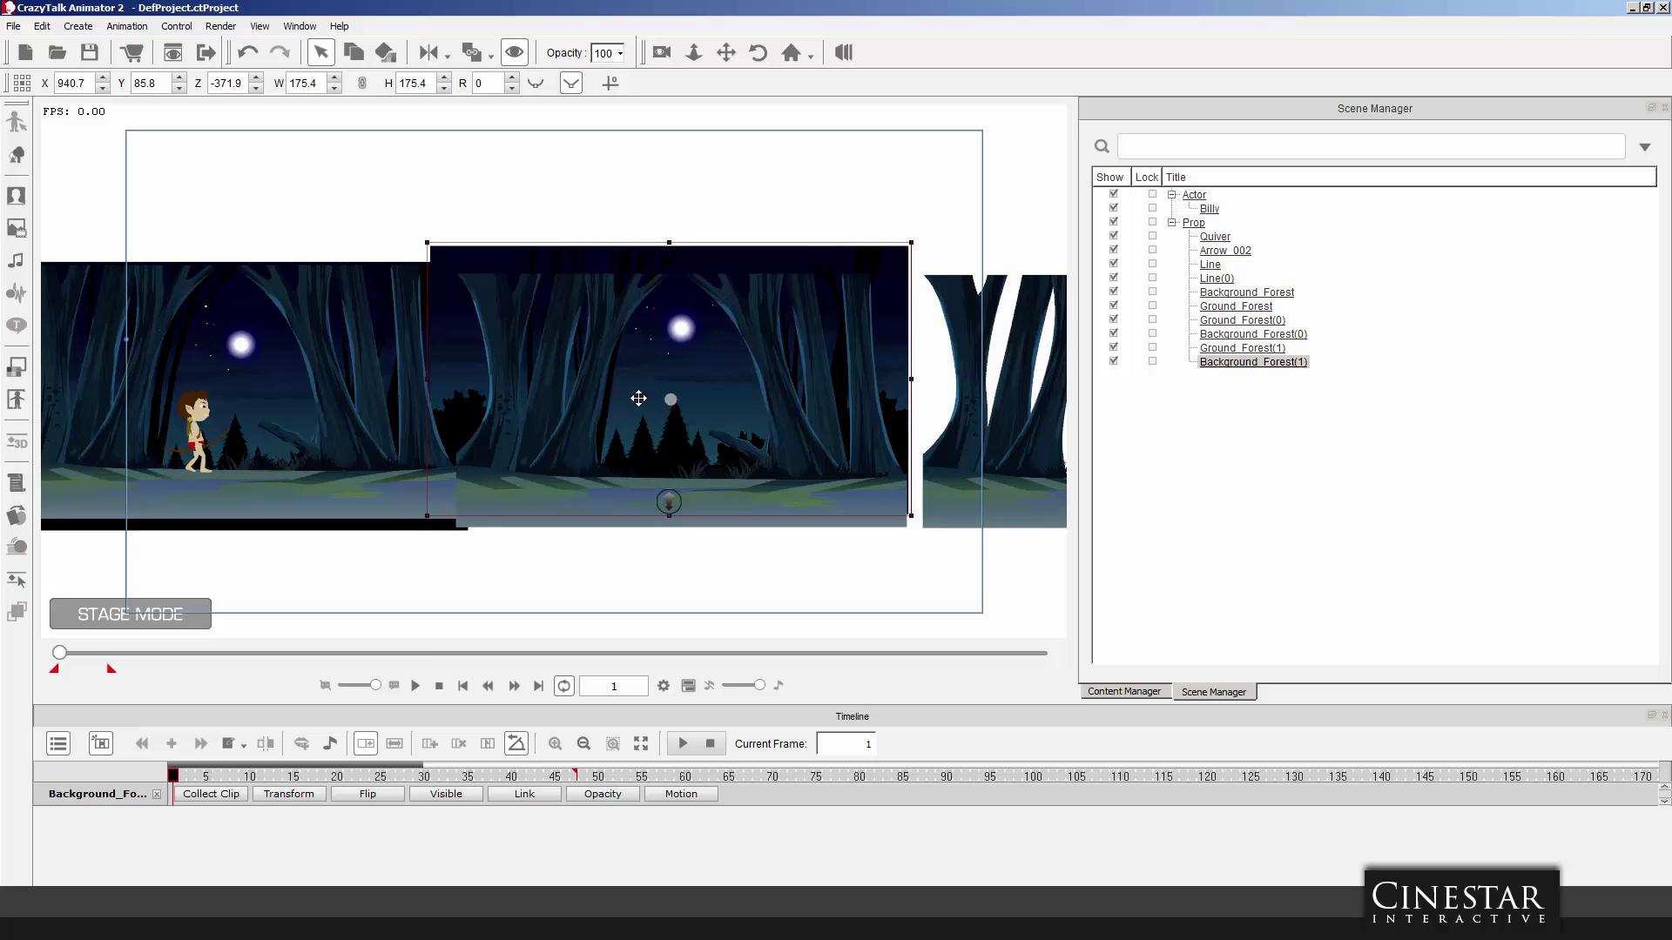
At frame 56, remove the animation from the Background_Forest(0) prop and play the scene to check it.
{"action": "left_click_drag", "start_coordinate": [175, 776], "coordinate": [225, 776]}
{"action": "left_click_drag", "start_coordinate": [324, 778], "coordinate": [658, 777]}
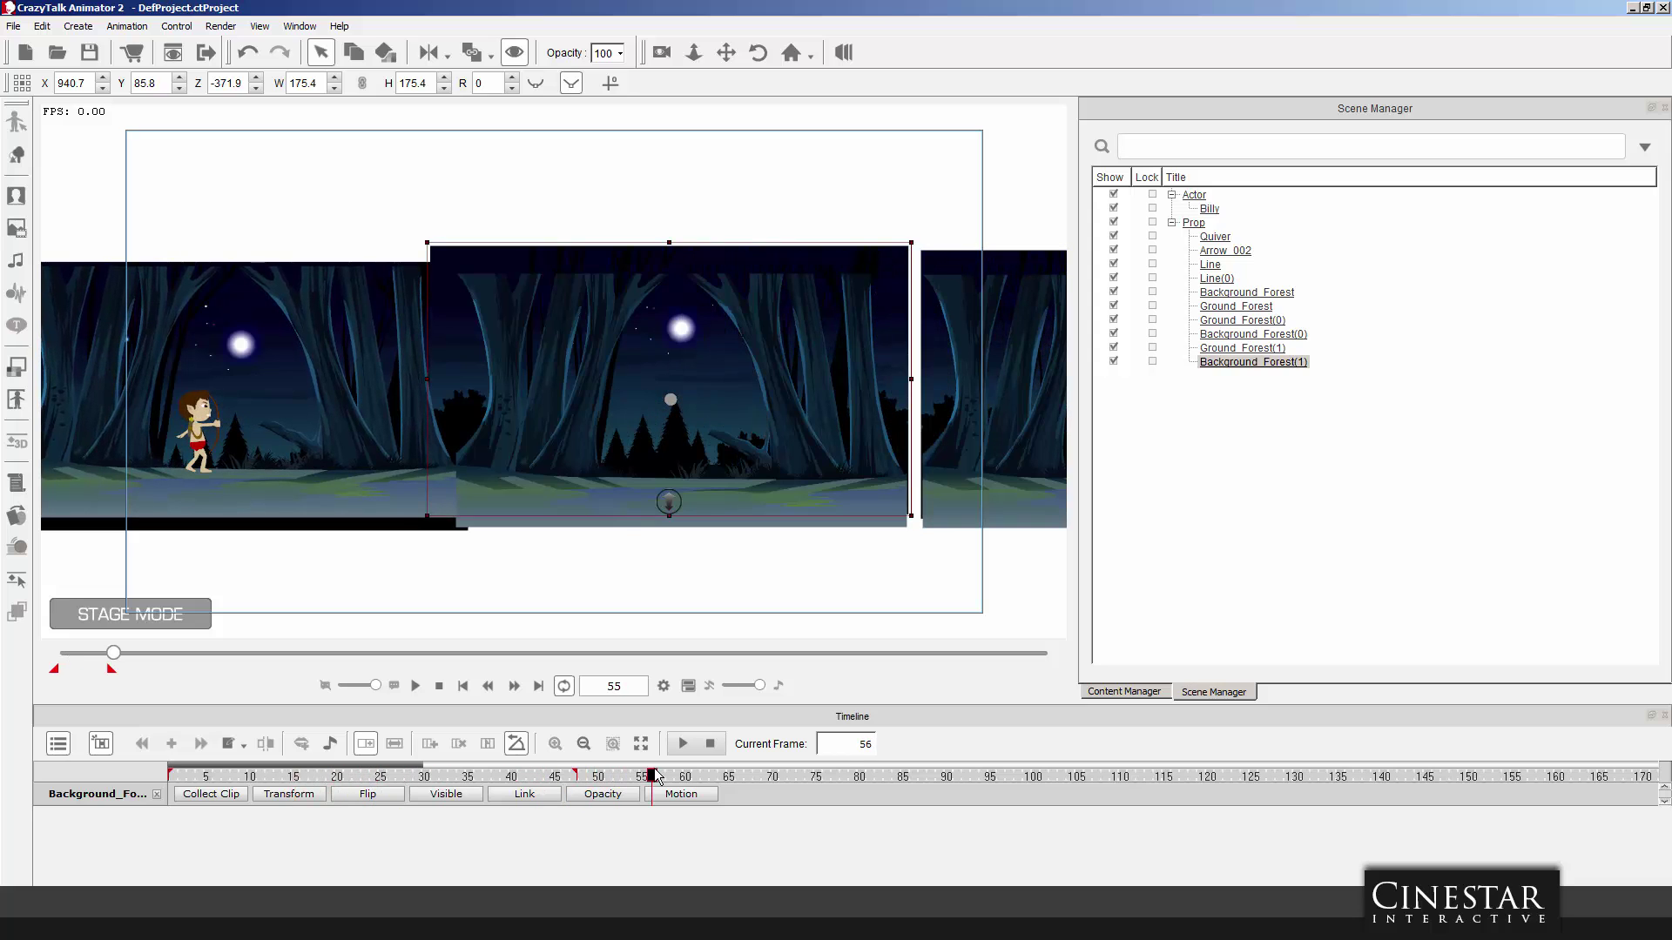
{"action": "right_click", "coordinate": [964, 253]}
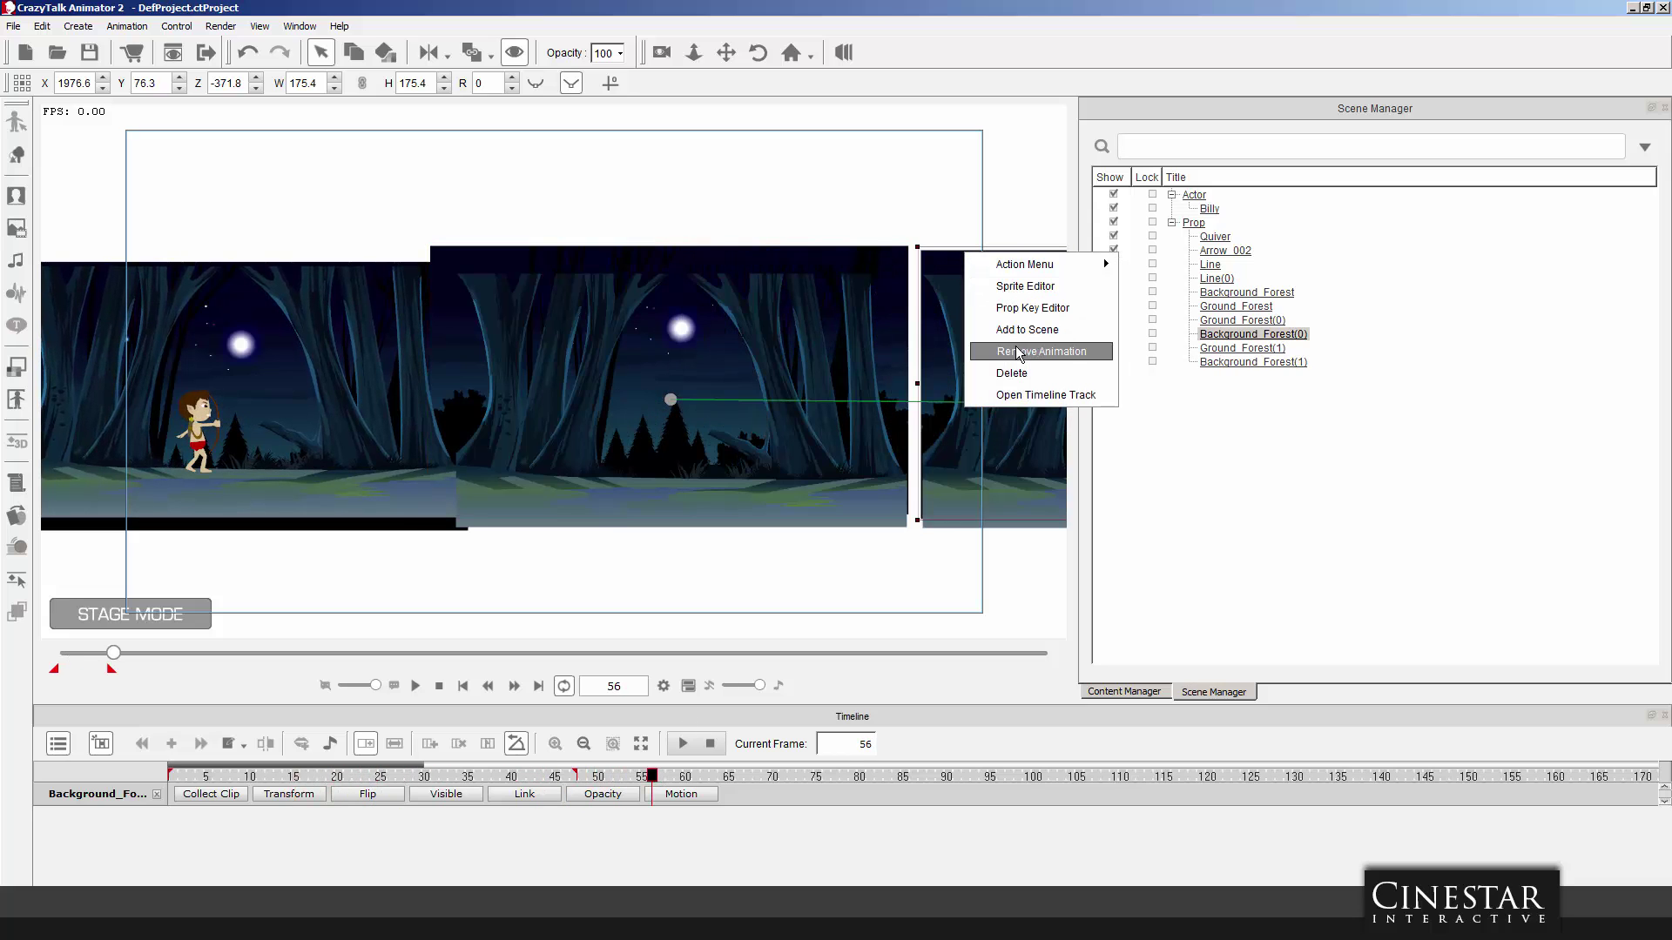
{"action": "left_click", "coordinate": [1018, 353]}
{"action": "left_click", "coordinate": [415, 687]}
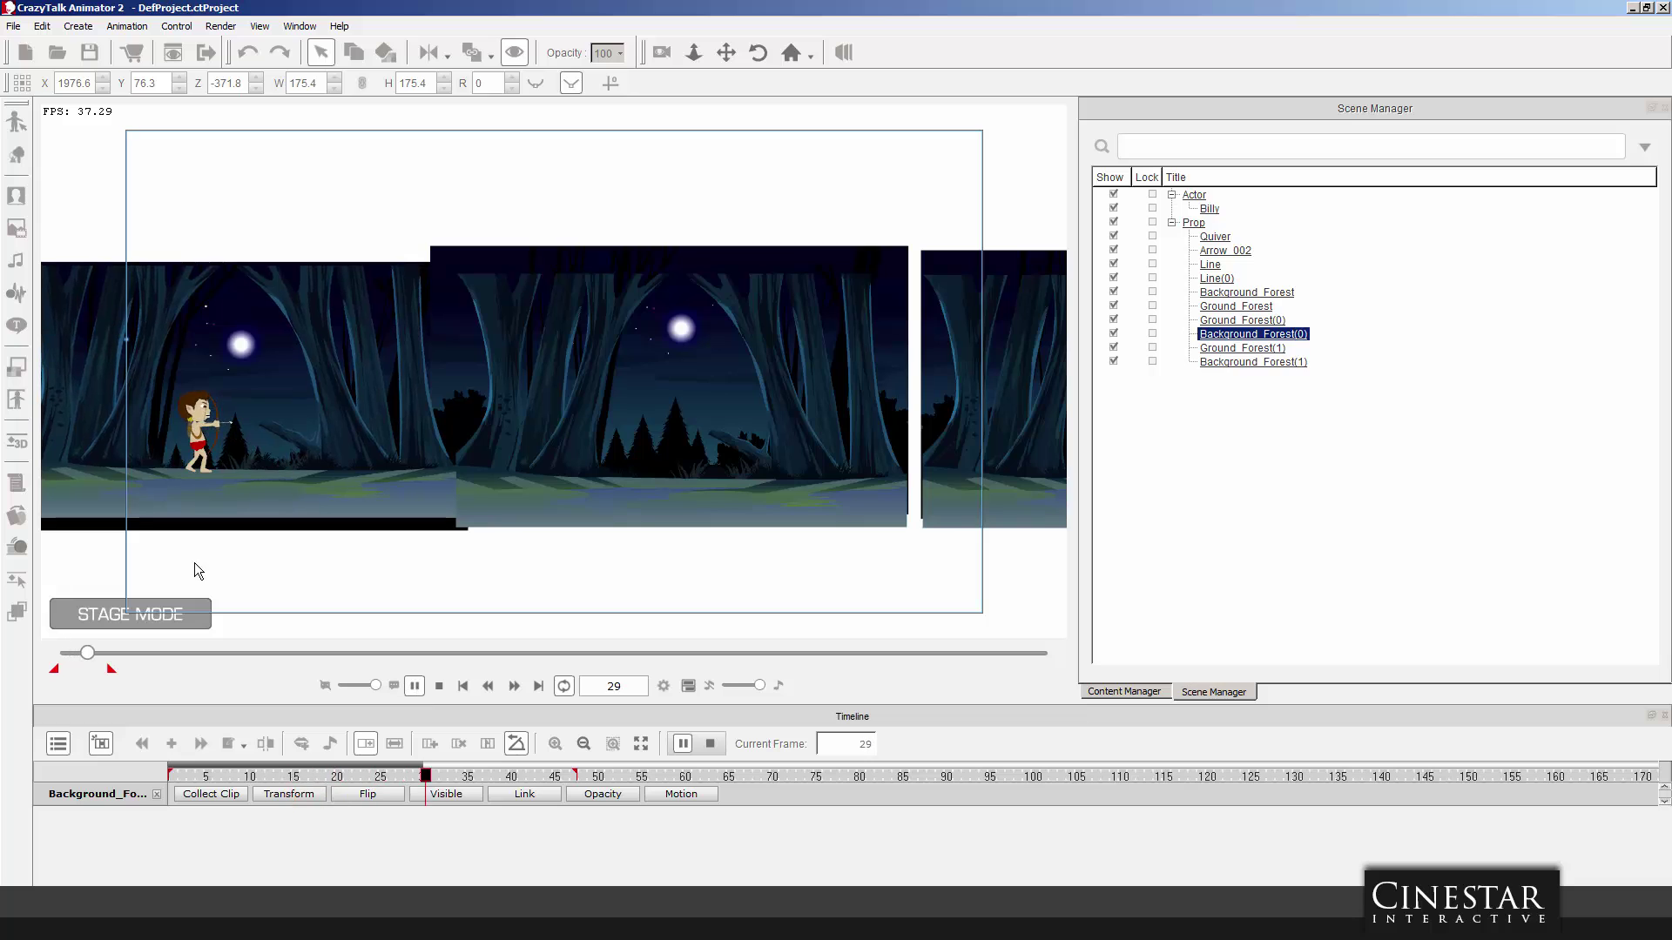
{"action": "left_click", "coordinate": [439, 687]}
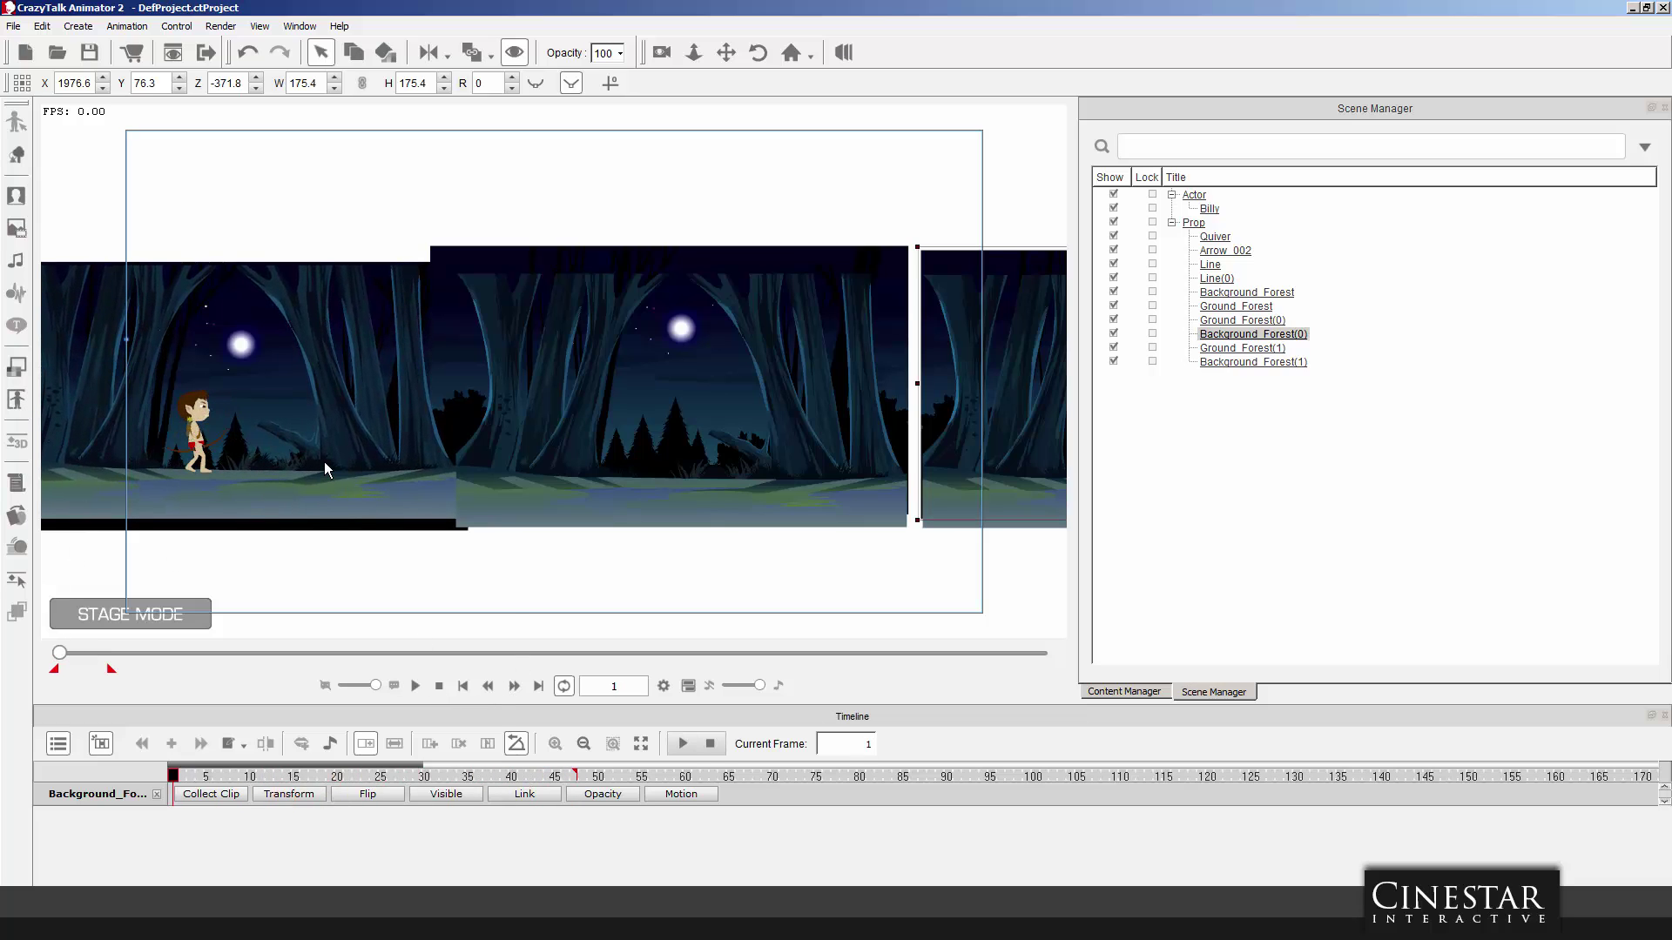
Play the scene from the first frame to check whether any forest prop still moves.
{"action": "left_click", "coordinate": [324, 461]}
{"action": "right_click", "coordinate": [324, 461]}
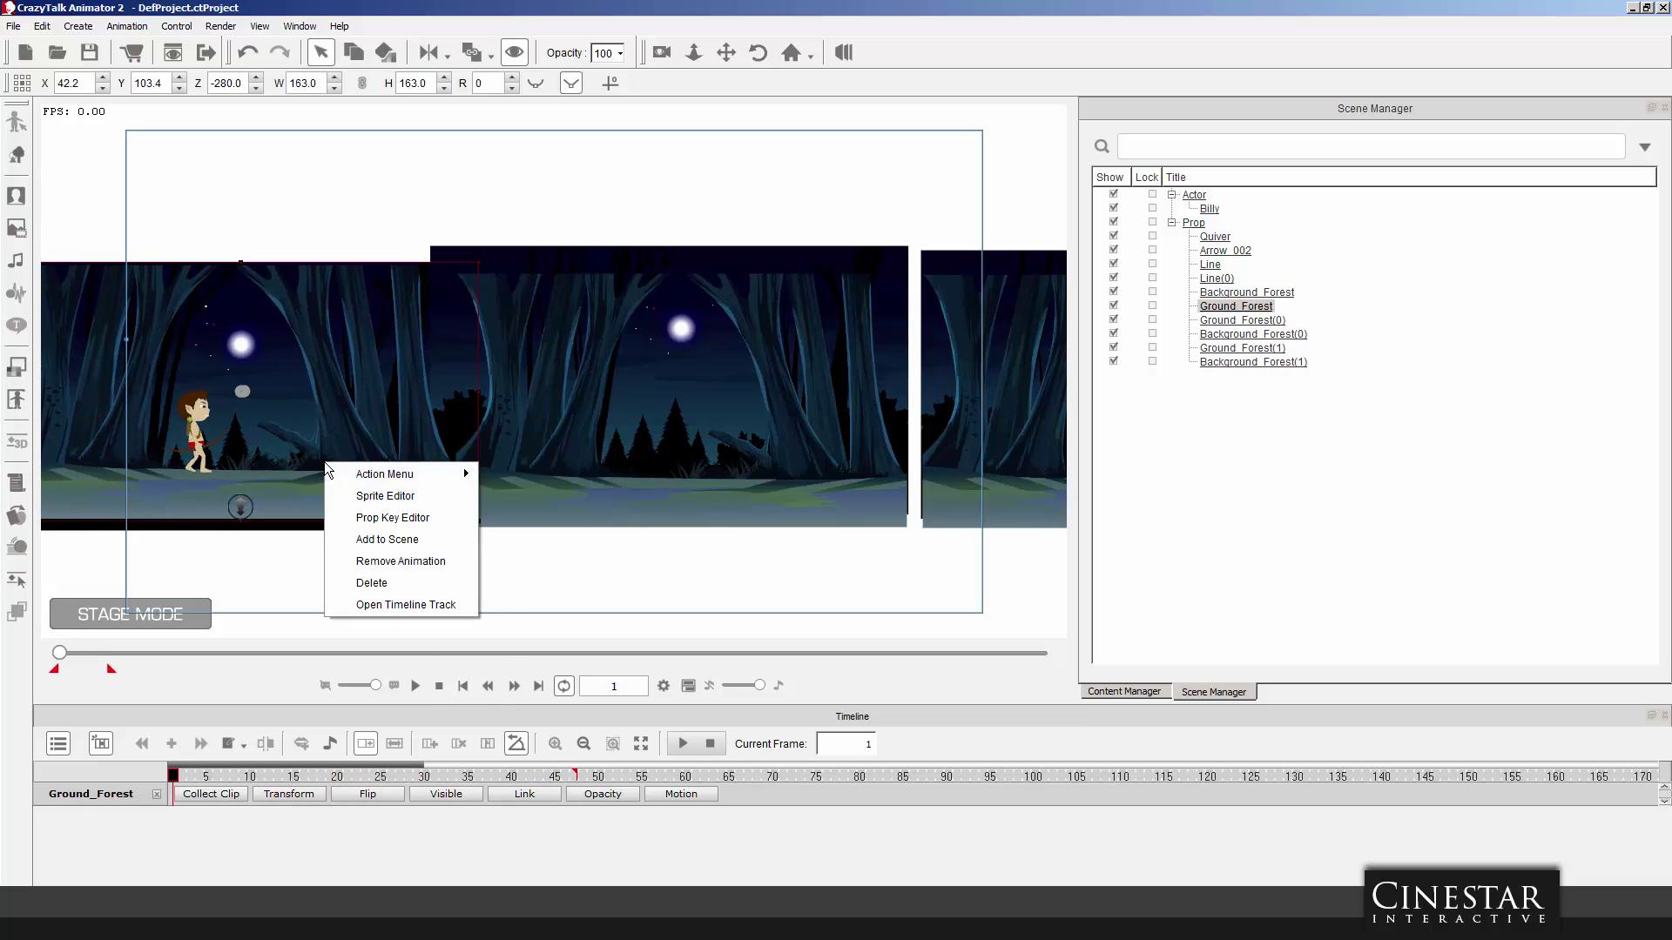
{"action": "left_click", "coordinate": [432, 627]}
{"action": "left_click", "coordinate": [414, 686]}
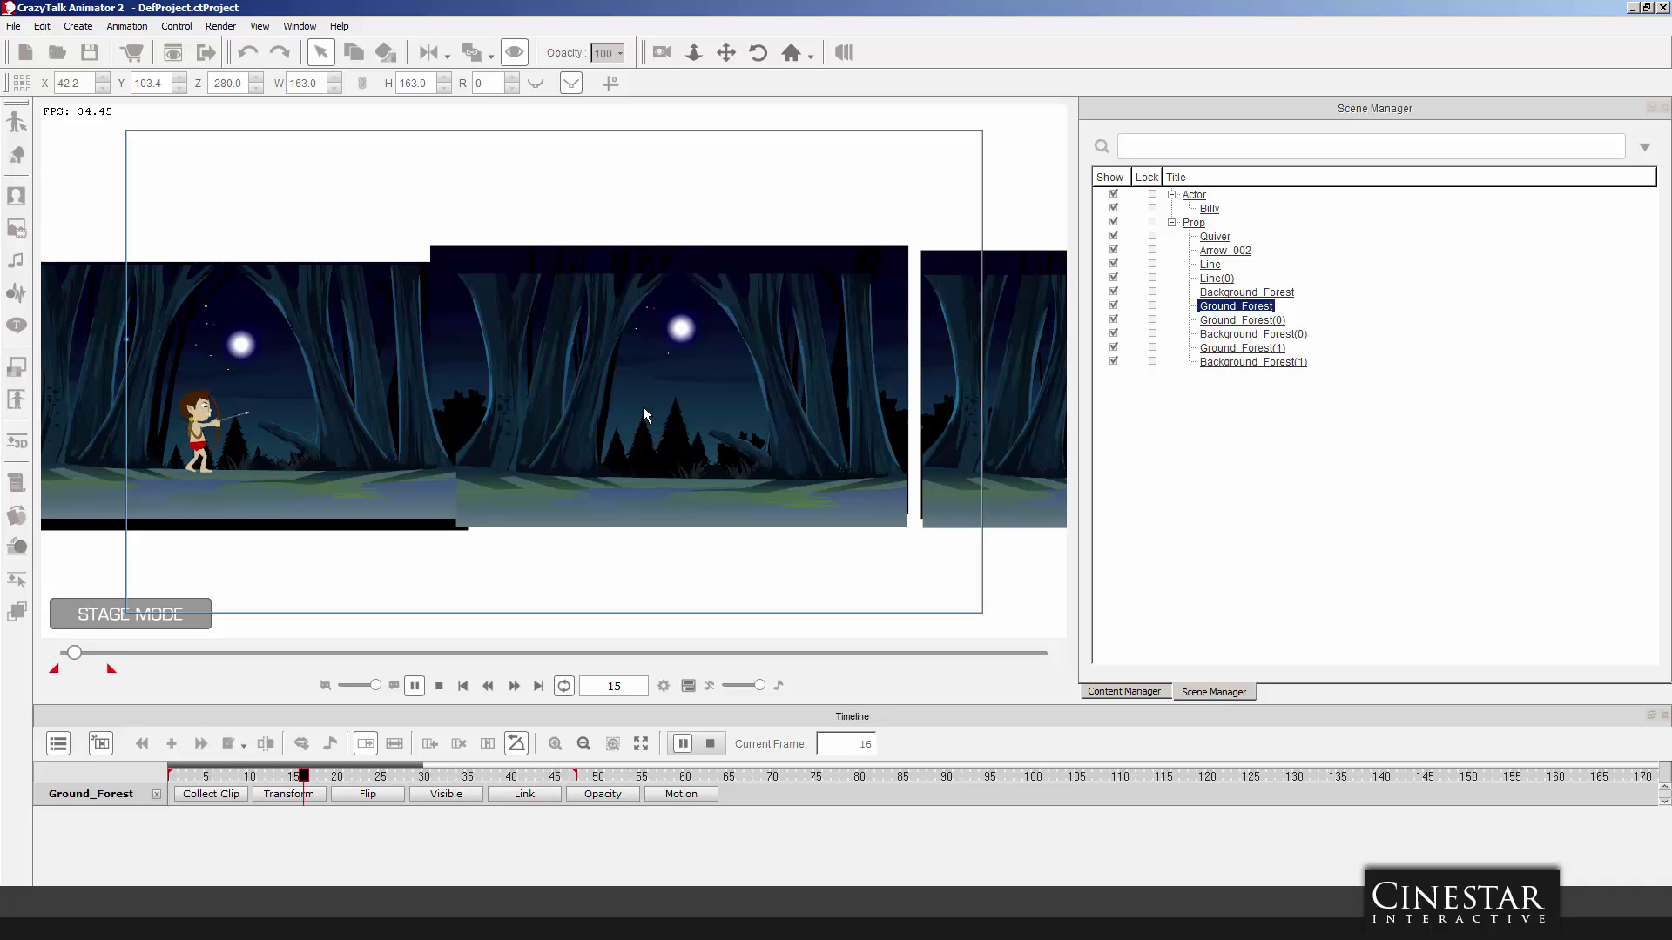
{"action": "left_click", "coordinate": [439, 687]}
Stretch the Ground_Forest(1) prop sideways to a width of about 1140 and a height of about 172.
{"action": "left_click", "coordinate": [754, 411]}
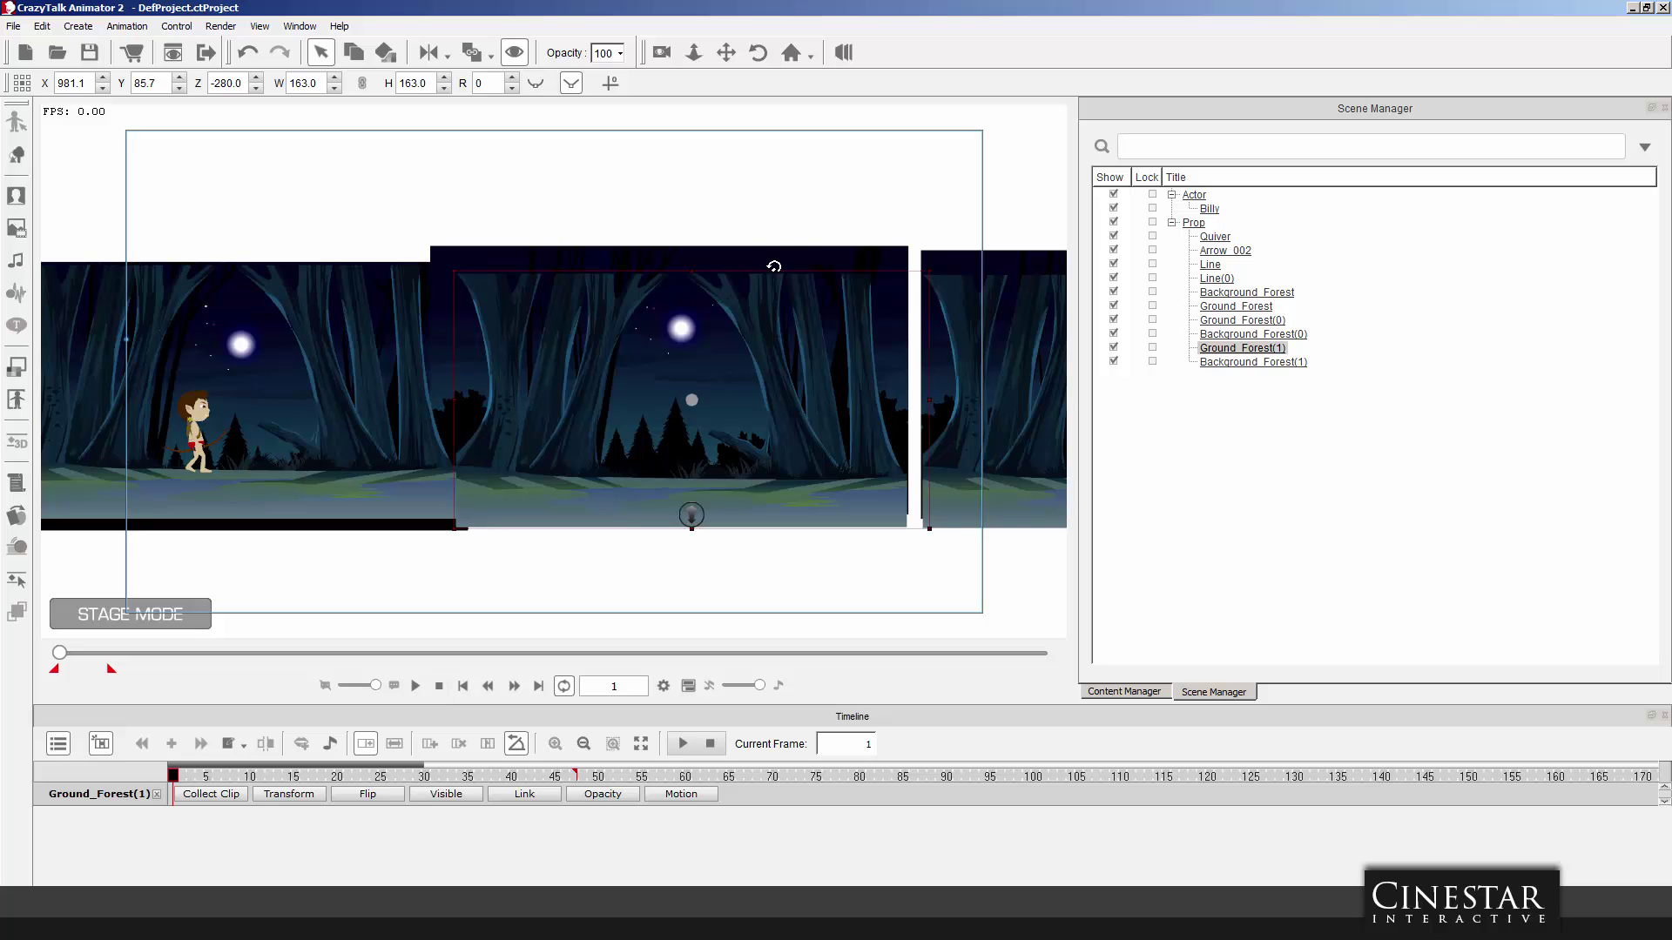
{"action": "left_click", "coordinate": [786, 576]}
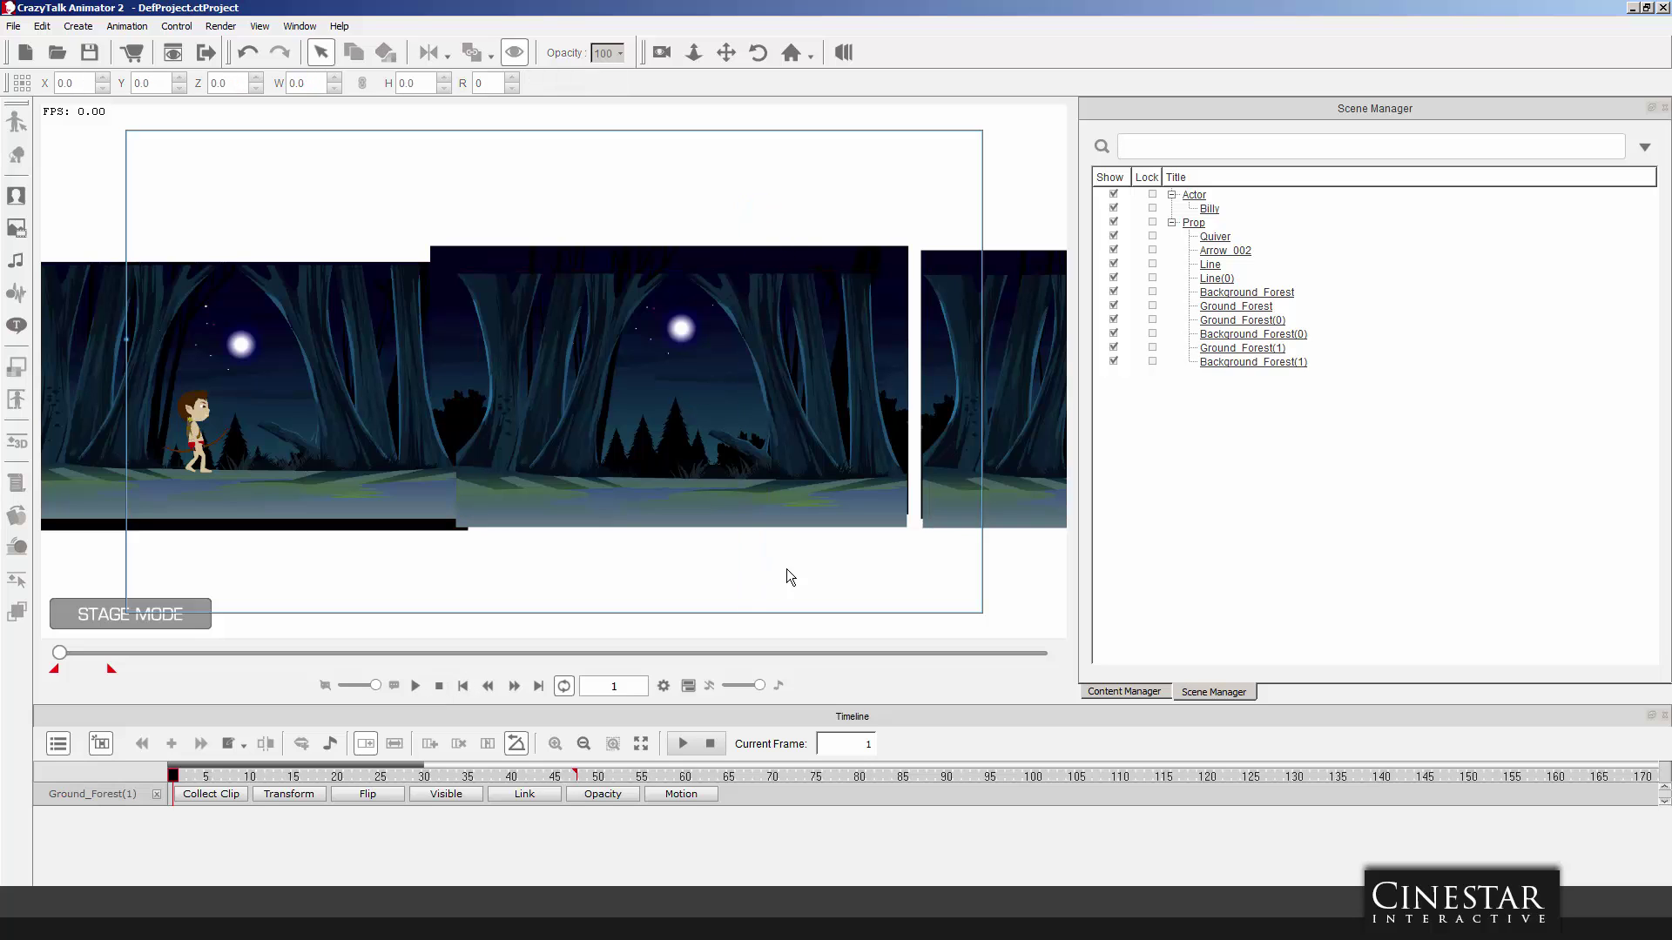
{"action": "left_click", "coordinate": [775, 289]}
{"action": "left_click_drag", "start_coordinate": [932, 396], "coordinate": [1666, 392]}
{"action": "left_click_drag", "start_coordinate": [300, 372], "coordinate": [915, 372]}
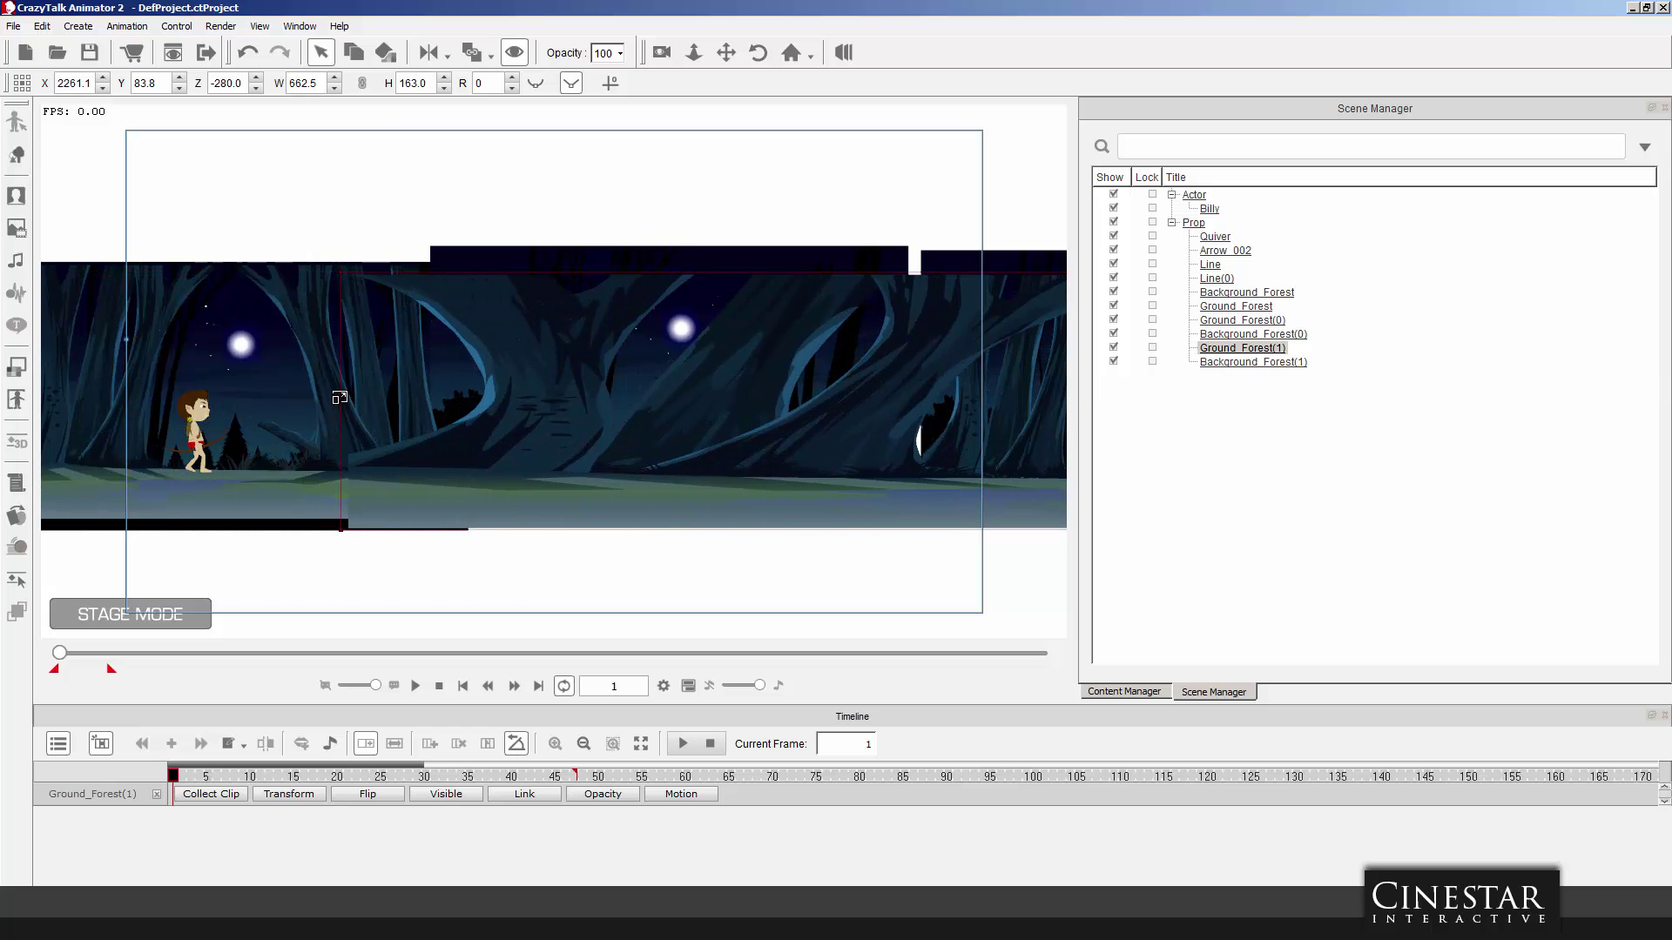
{"action": "left_click_drag", "start_coordinate": [340, 397], "coordinate": [2, 397]}
{"action": "left_click_drag", "start_coordinate": [492, 401], "coordinate": [926, 403]}
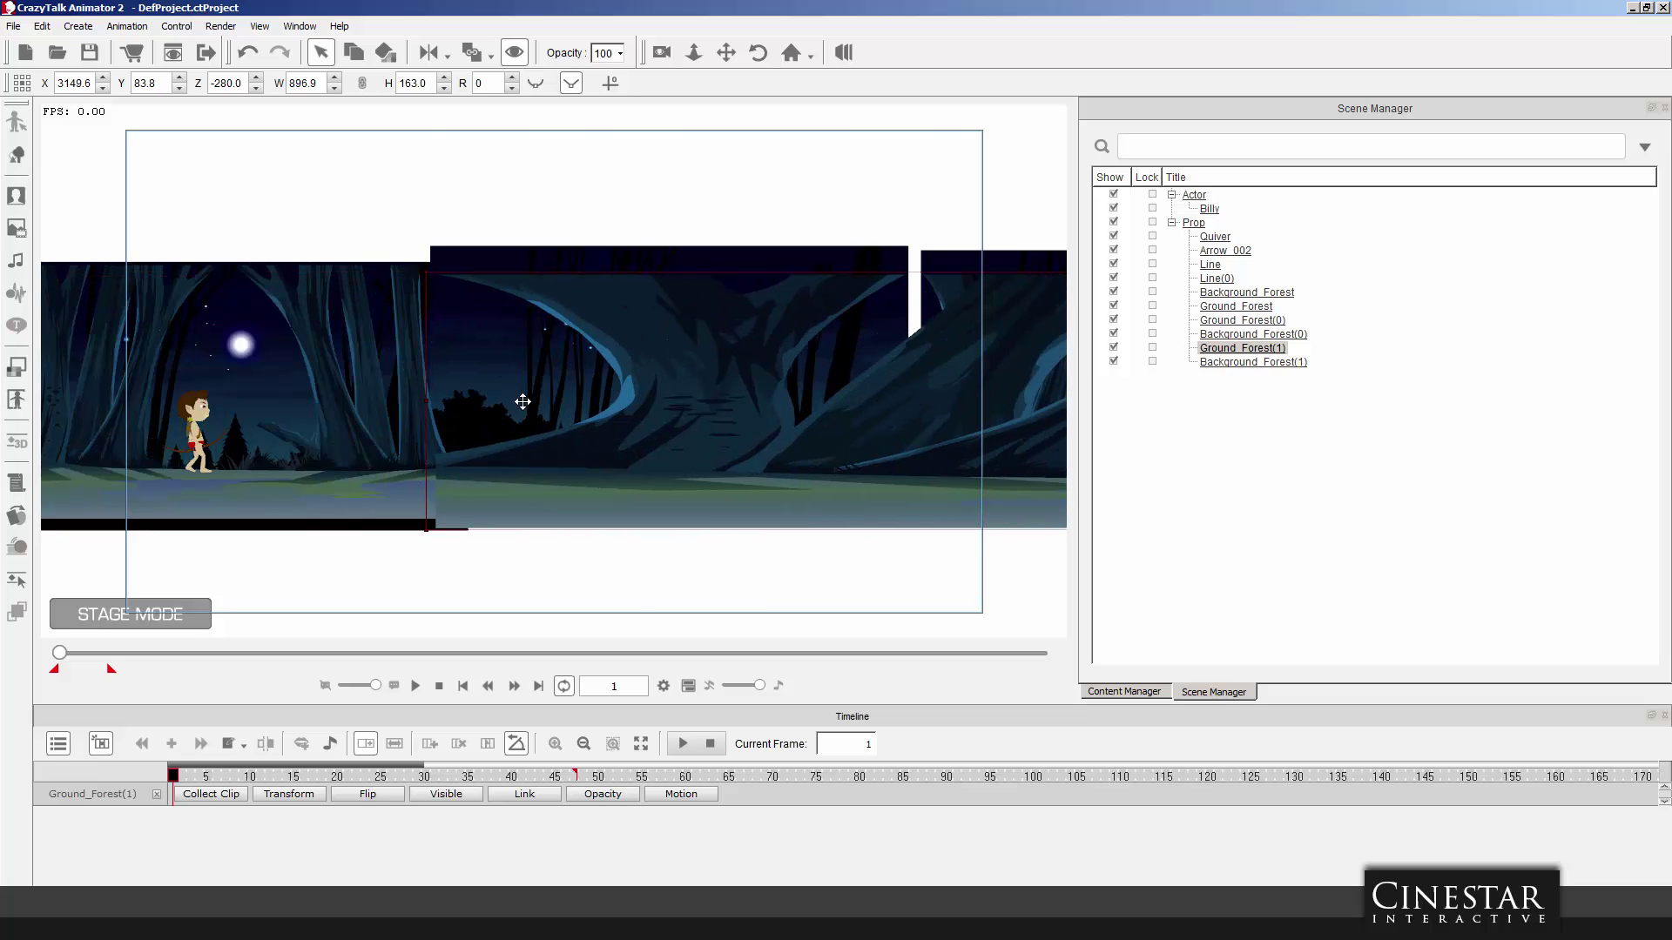
{"action": "left_click_drag", "start_coordinate": [423, 398], "coordinate": [162, 398]}
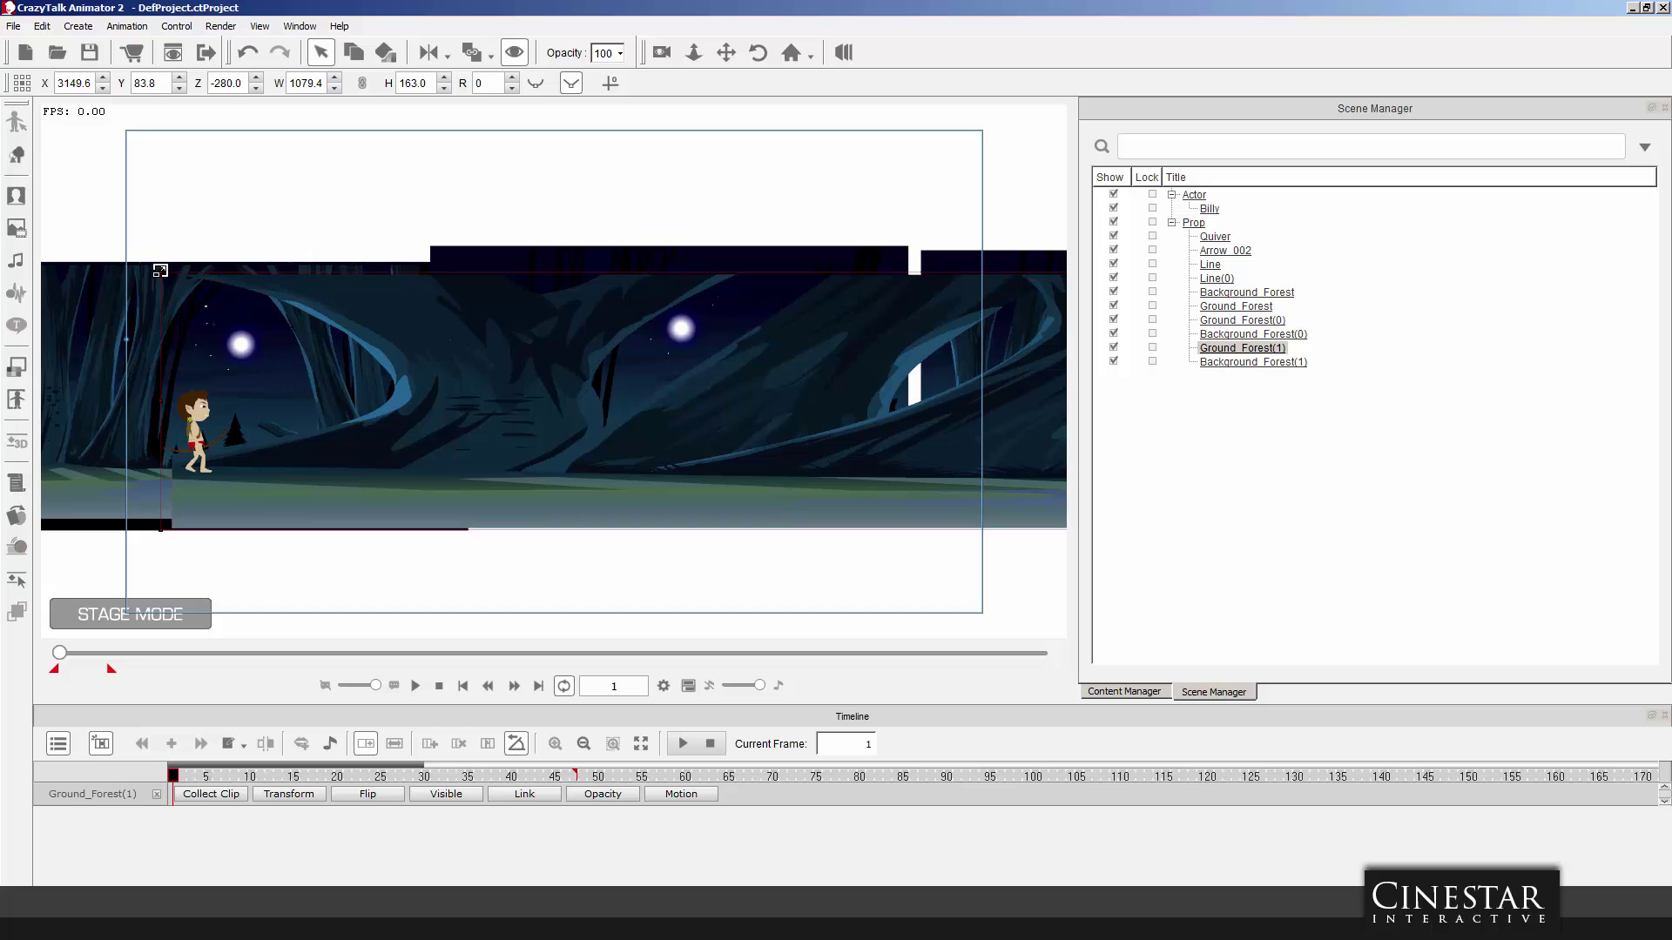
{"action": "left_click_drag", "start_coordinate": [165, 268], "coordinate": [72, 301]}
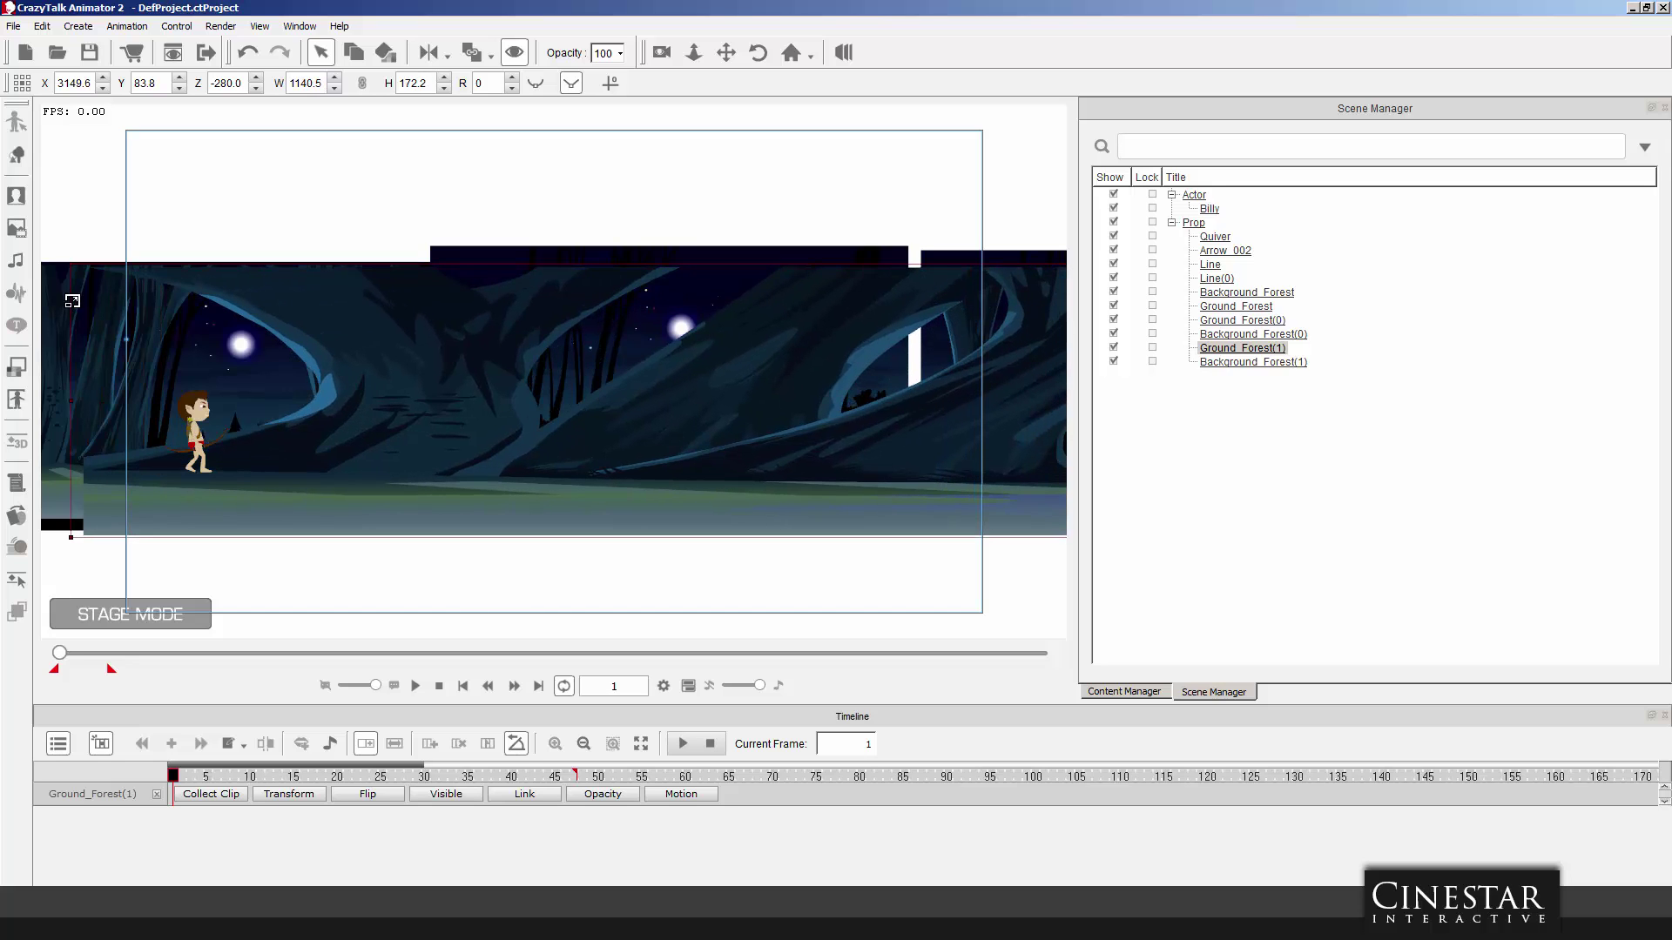
Flatten Ground_Forest(1) to a height of about 51 and place it along the ground at about X 3501, Y -79.
{"action": "left_click_drag", "start_coordinate": [844, 345], "coordinate": [971, 451]}
{"action": "left_click_drag", "start_coordinate": [865, 522], "coordinate": [534, 524]}
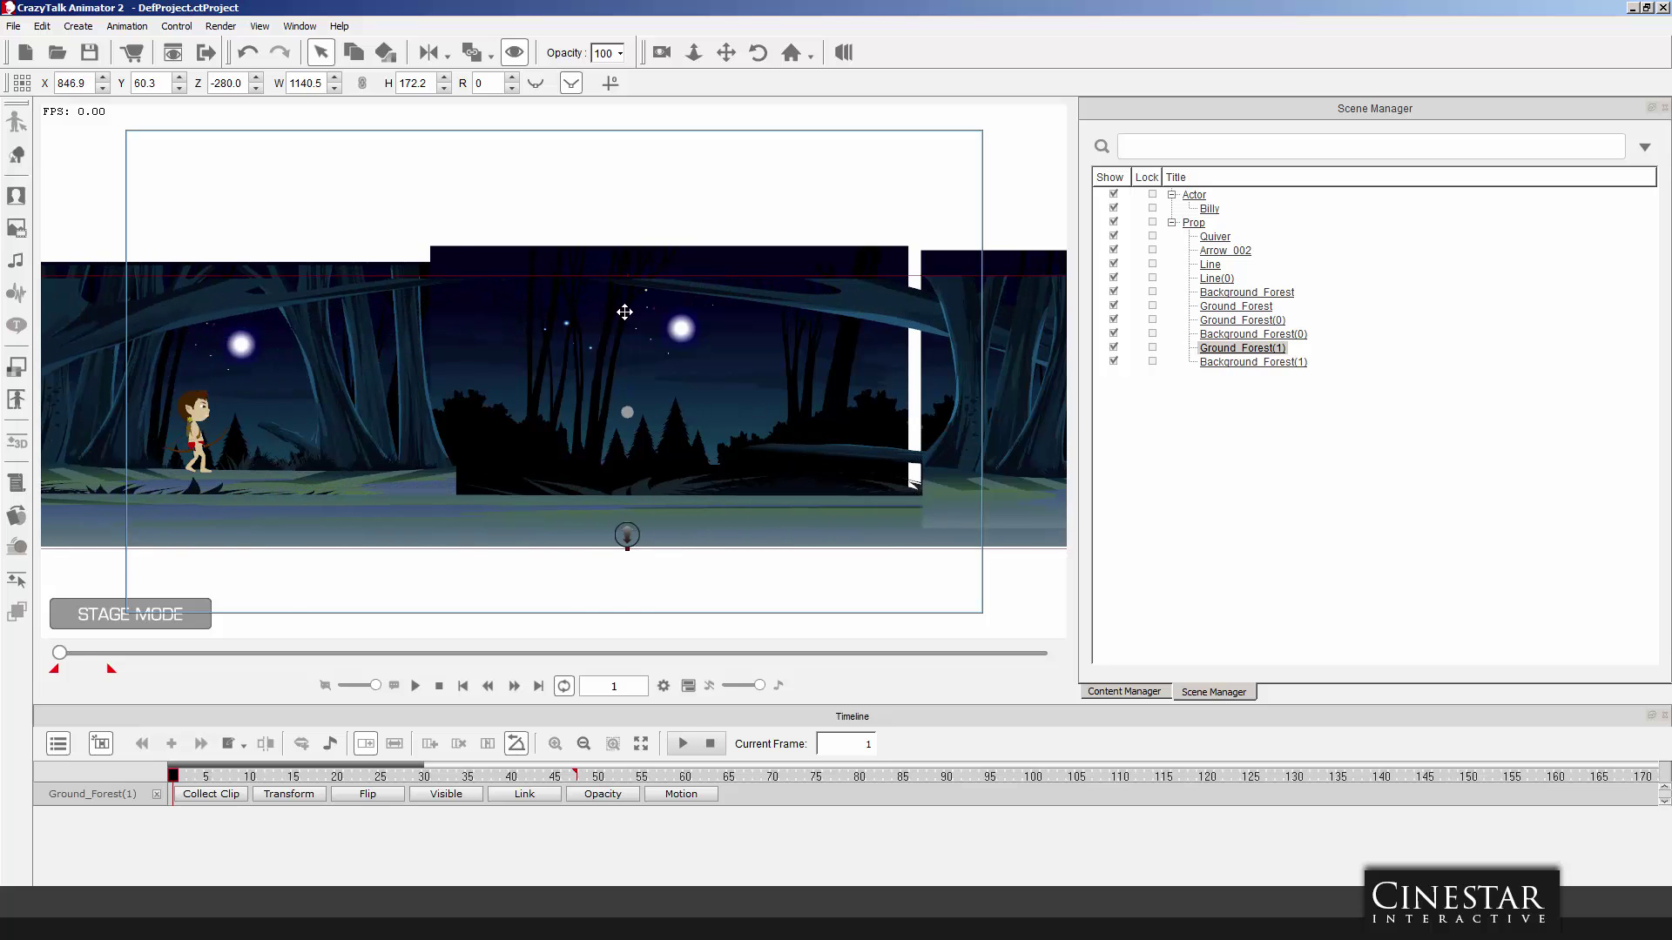
{"action": "left_click_drag", "start_coordinate": [627, 271], "coordinate": [629, 370]}
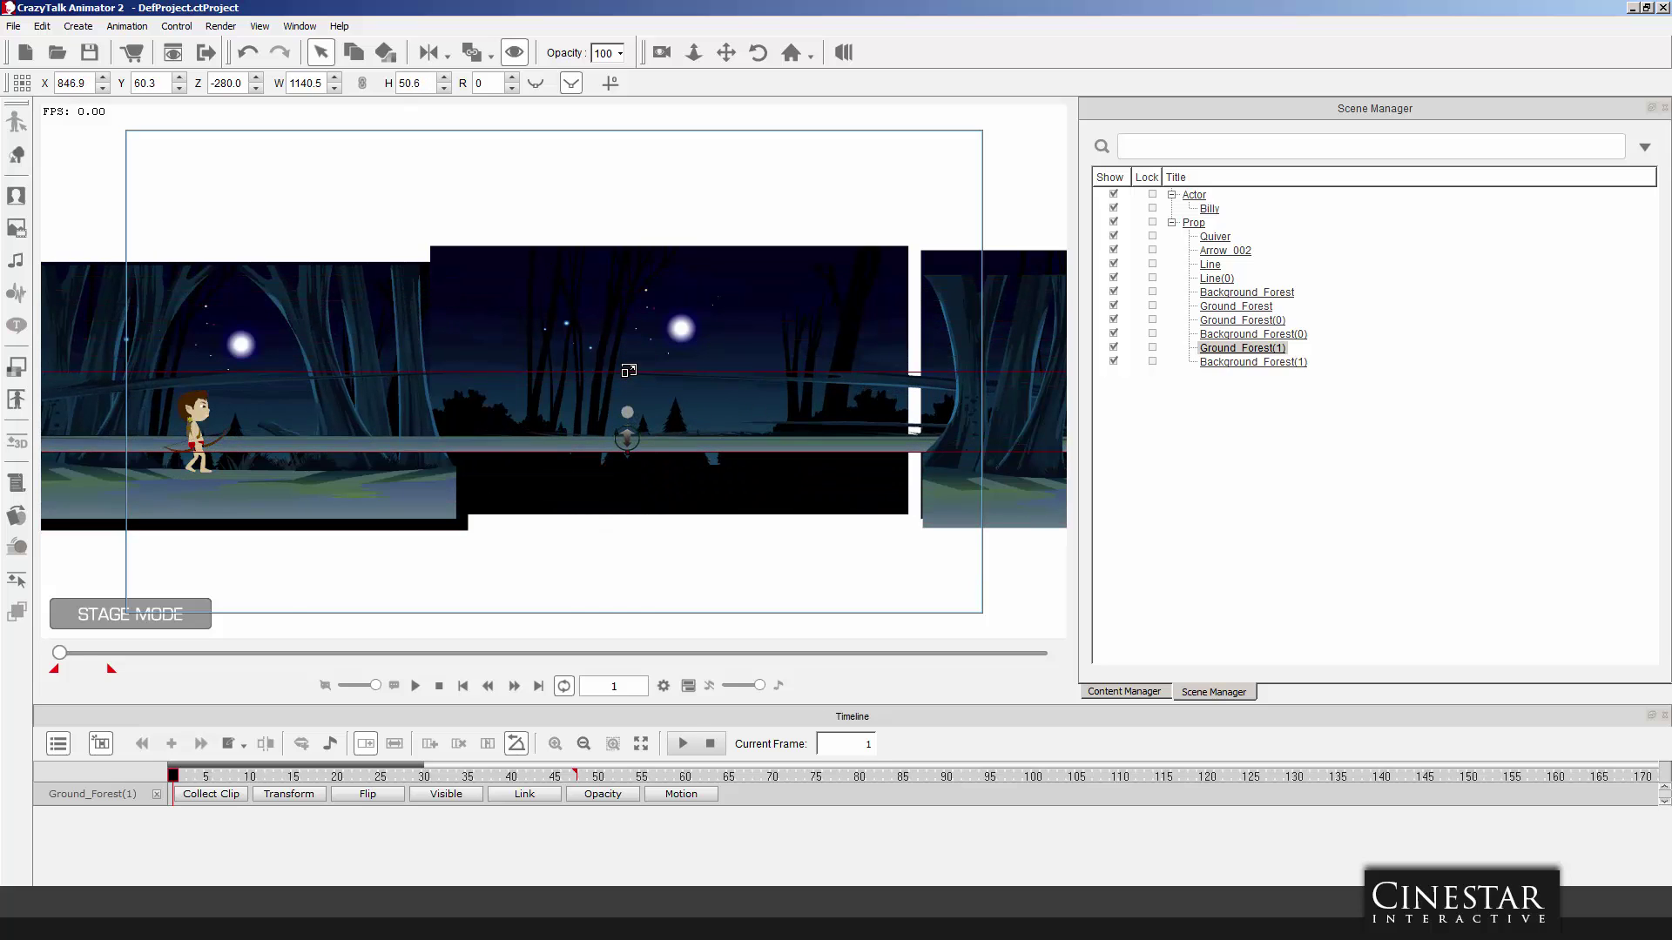
{"action": "left_click_drag", "start_coordinate": [581, 442], "coordinate": [717, 504]}
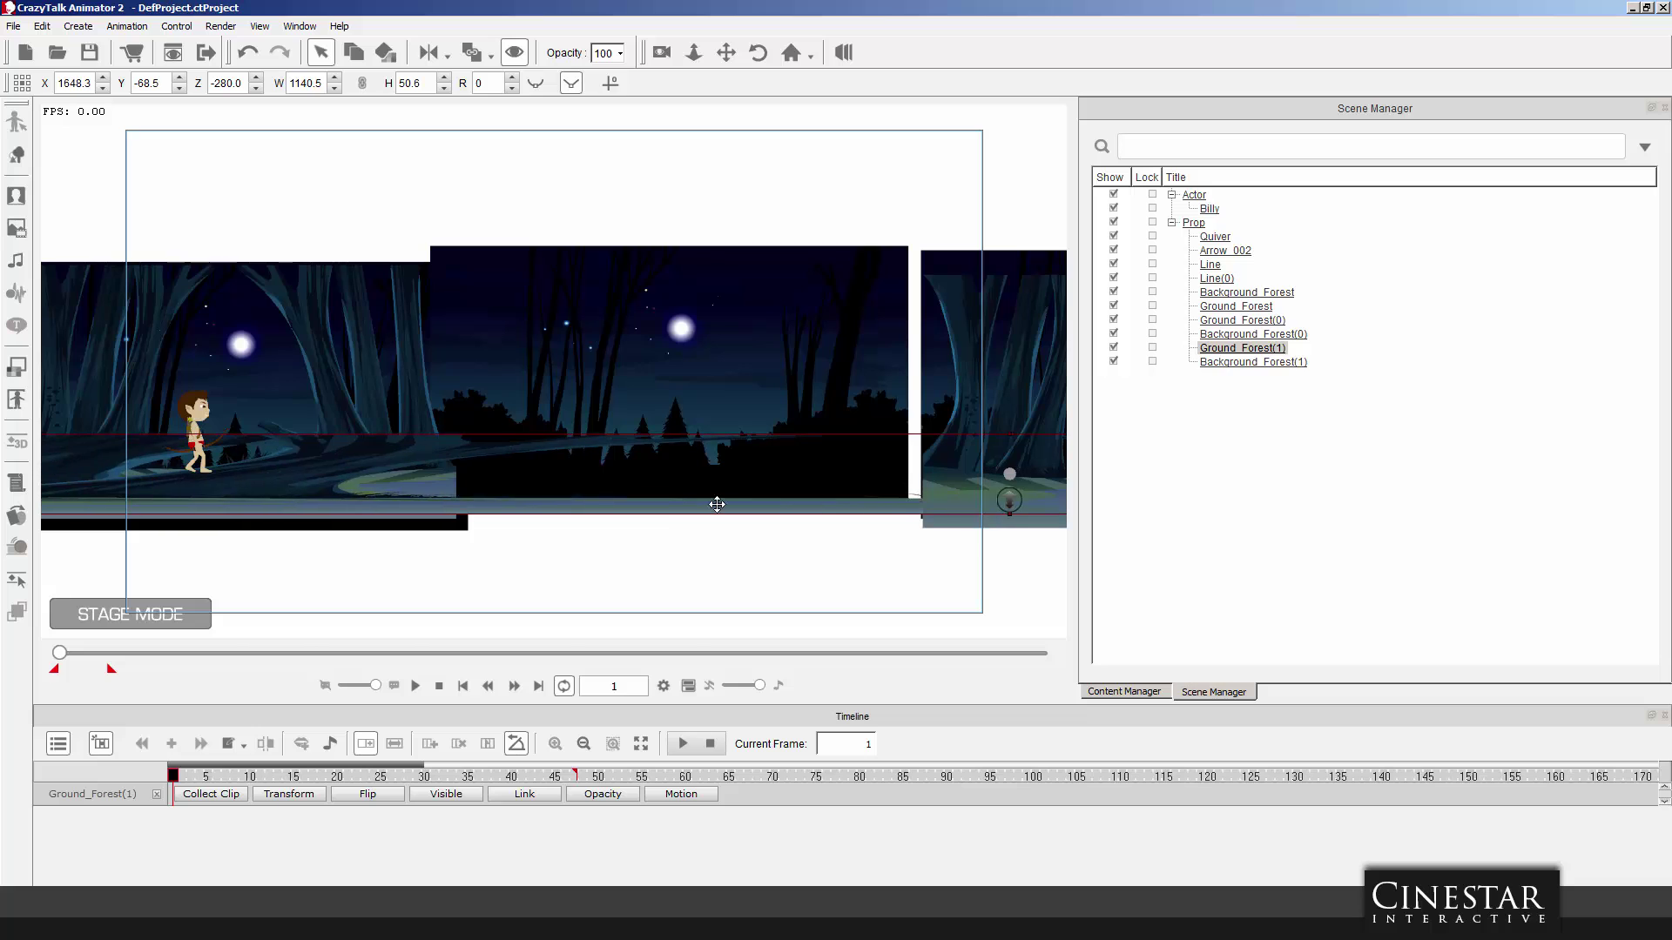
{"action": "left_click_drag", "start_coordinate": [313, 497], "coordinate": [1049, 511]}
{"action": "left_click_drag", "start_coordinate": [751, 503], "coordinate": [865, 494]}
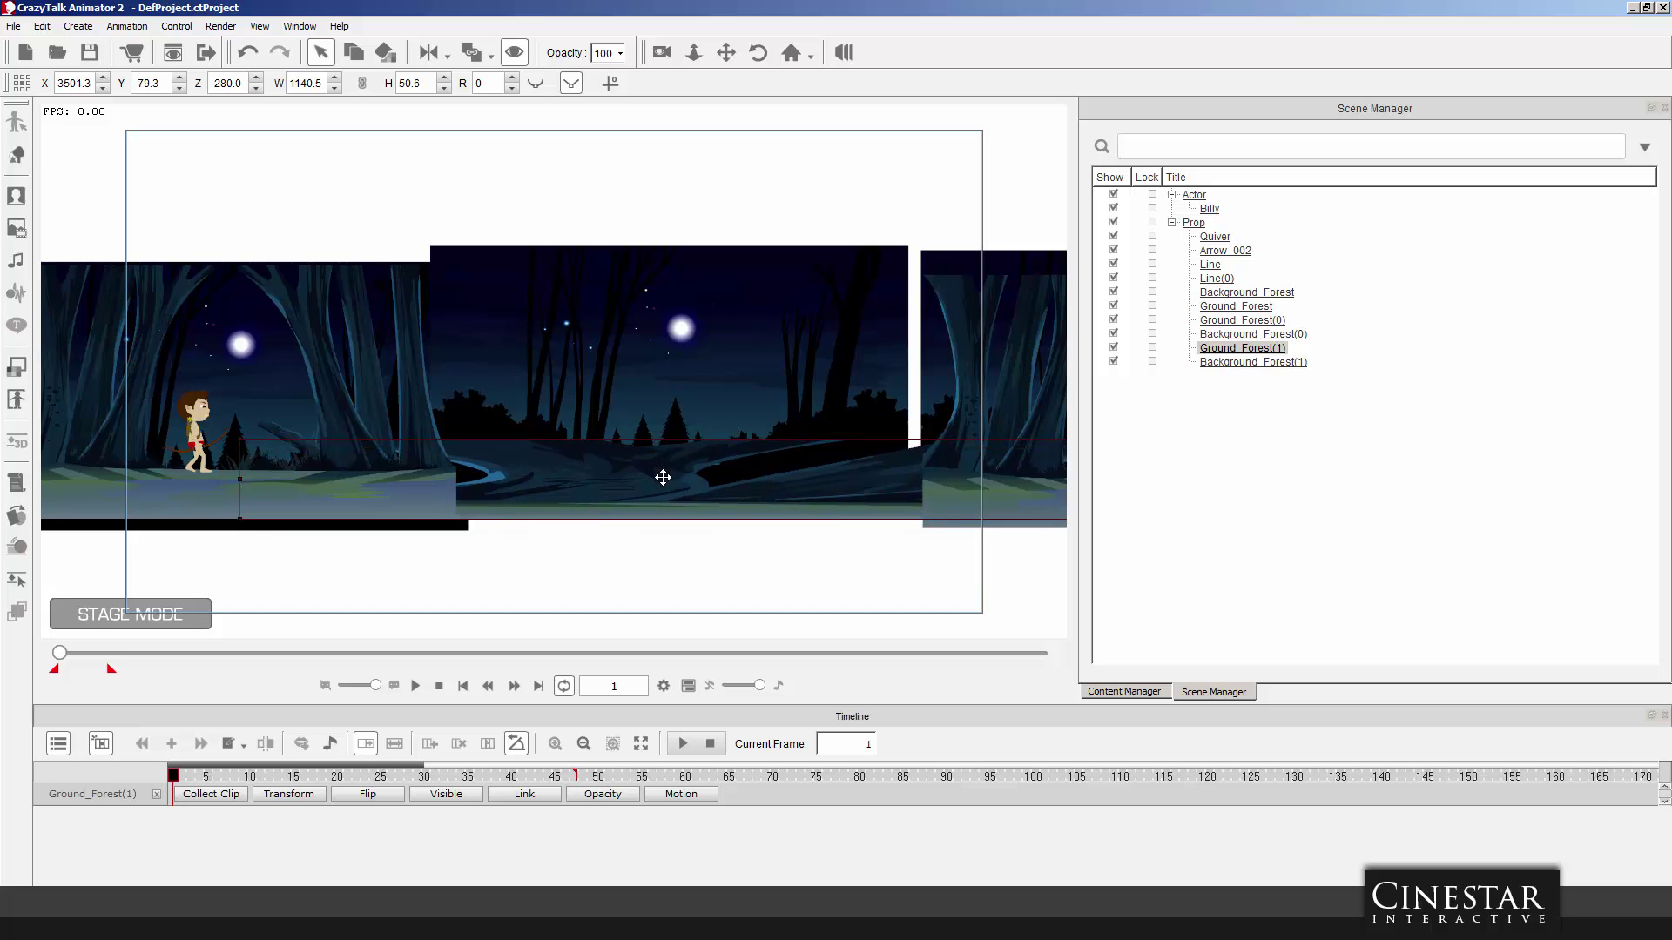
Duplicate the flattened Ground_Forest(1) strip straight up to the upper edge of the scenery and flip the copy vertically.
{"action": "left_click_drag", "start_coordinate": [664, 374], "coordinate": [664, 277]}
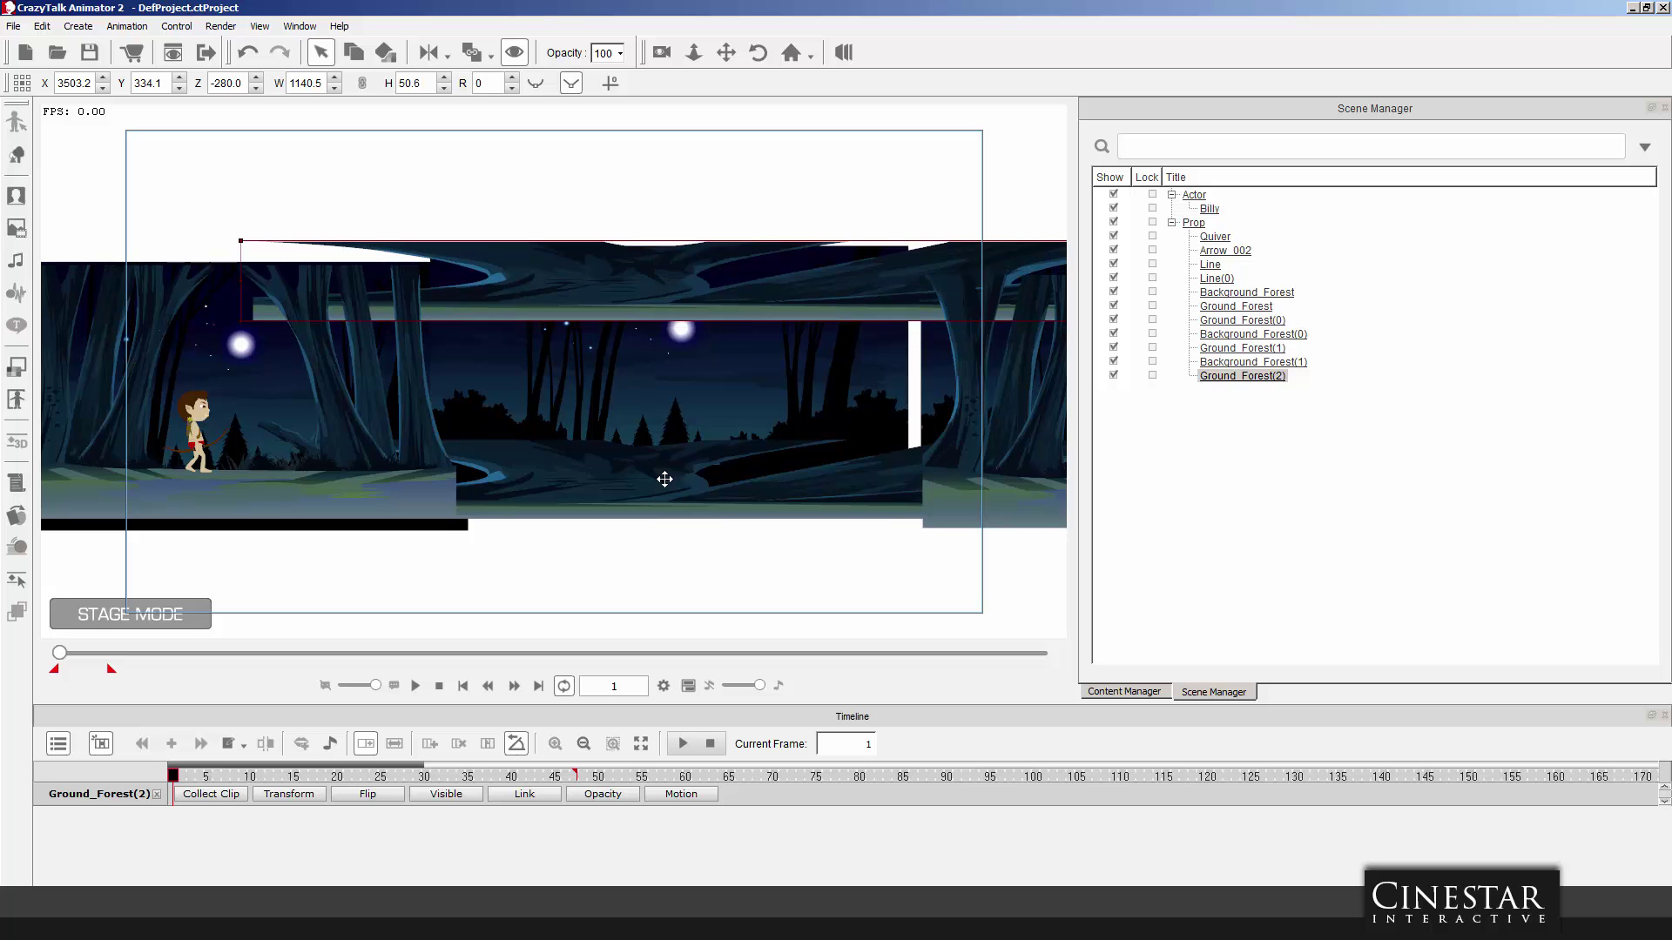
{"action": "left_click", "coordinate": [446, 56]}
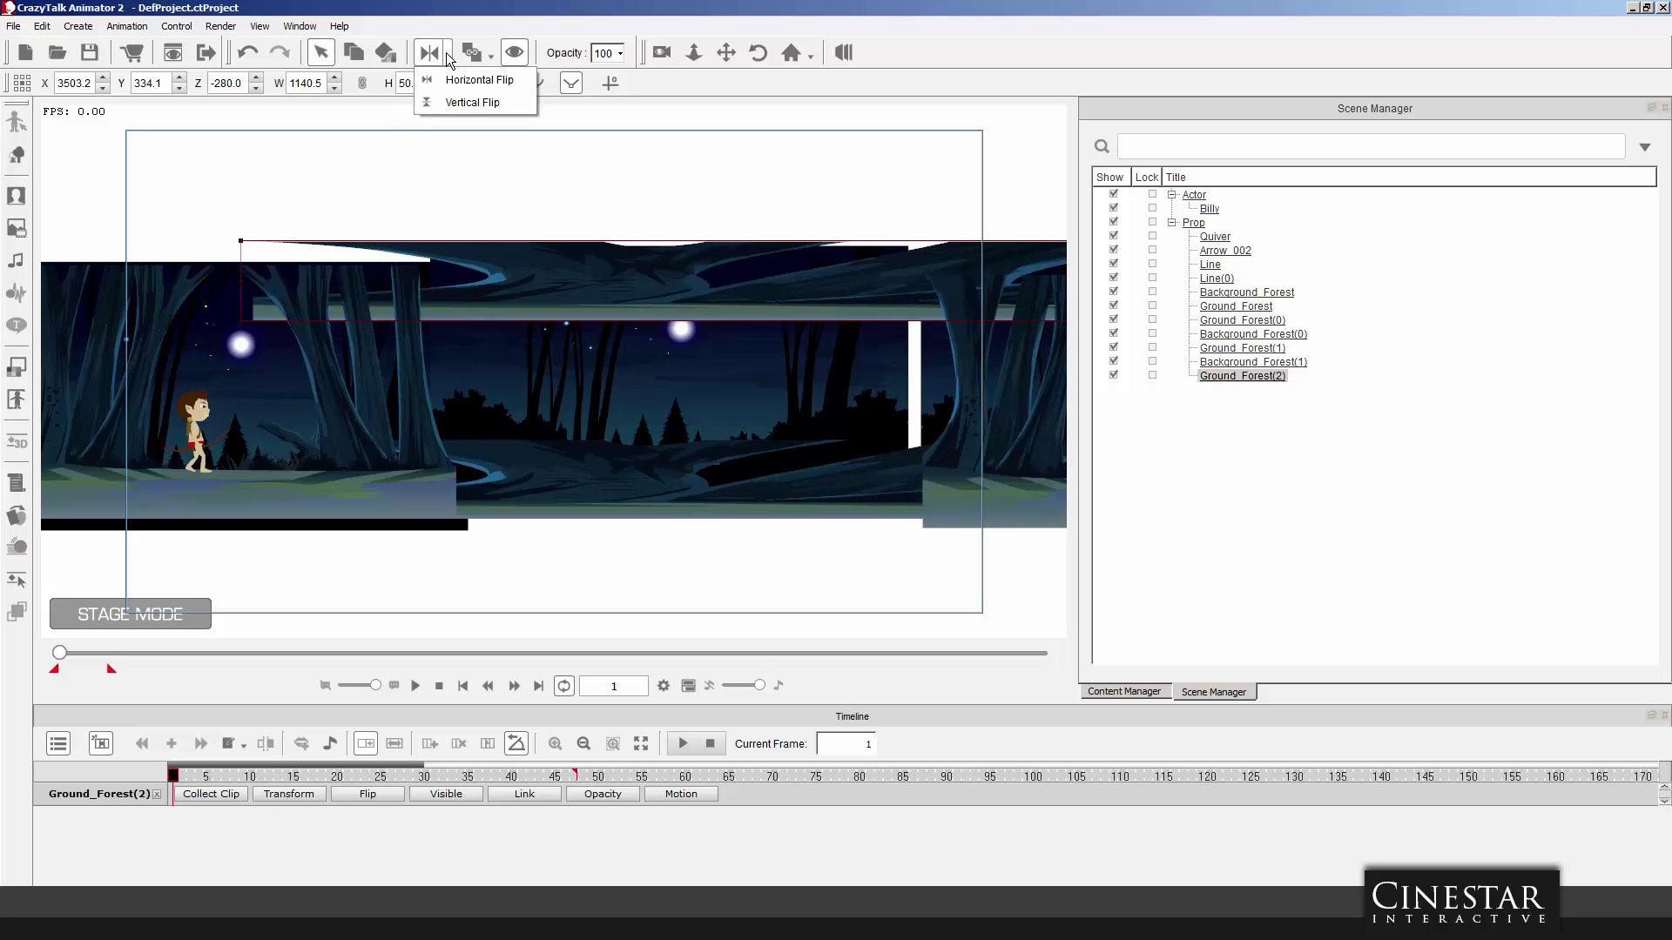
{"action": "left_click", "coordinate": [465, 100]}
Enlarge the flipped Ground_Forest(2) strip to a height of about 145 and position it as a ceiling at about X 2858, Y 312.
{"action": "left_click_drag", "start_coordinate": [578, 284], "coordinate": [297, 285]}
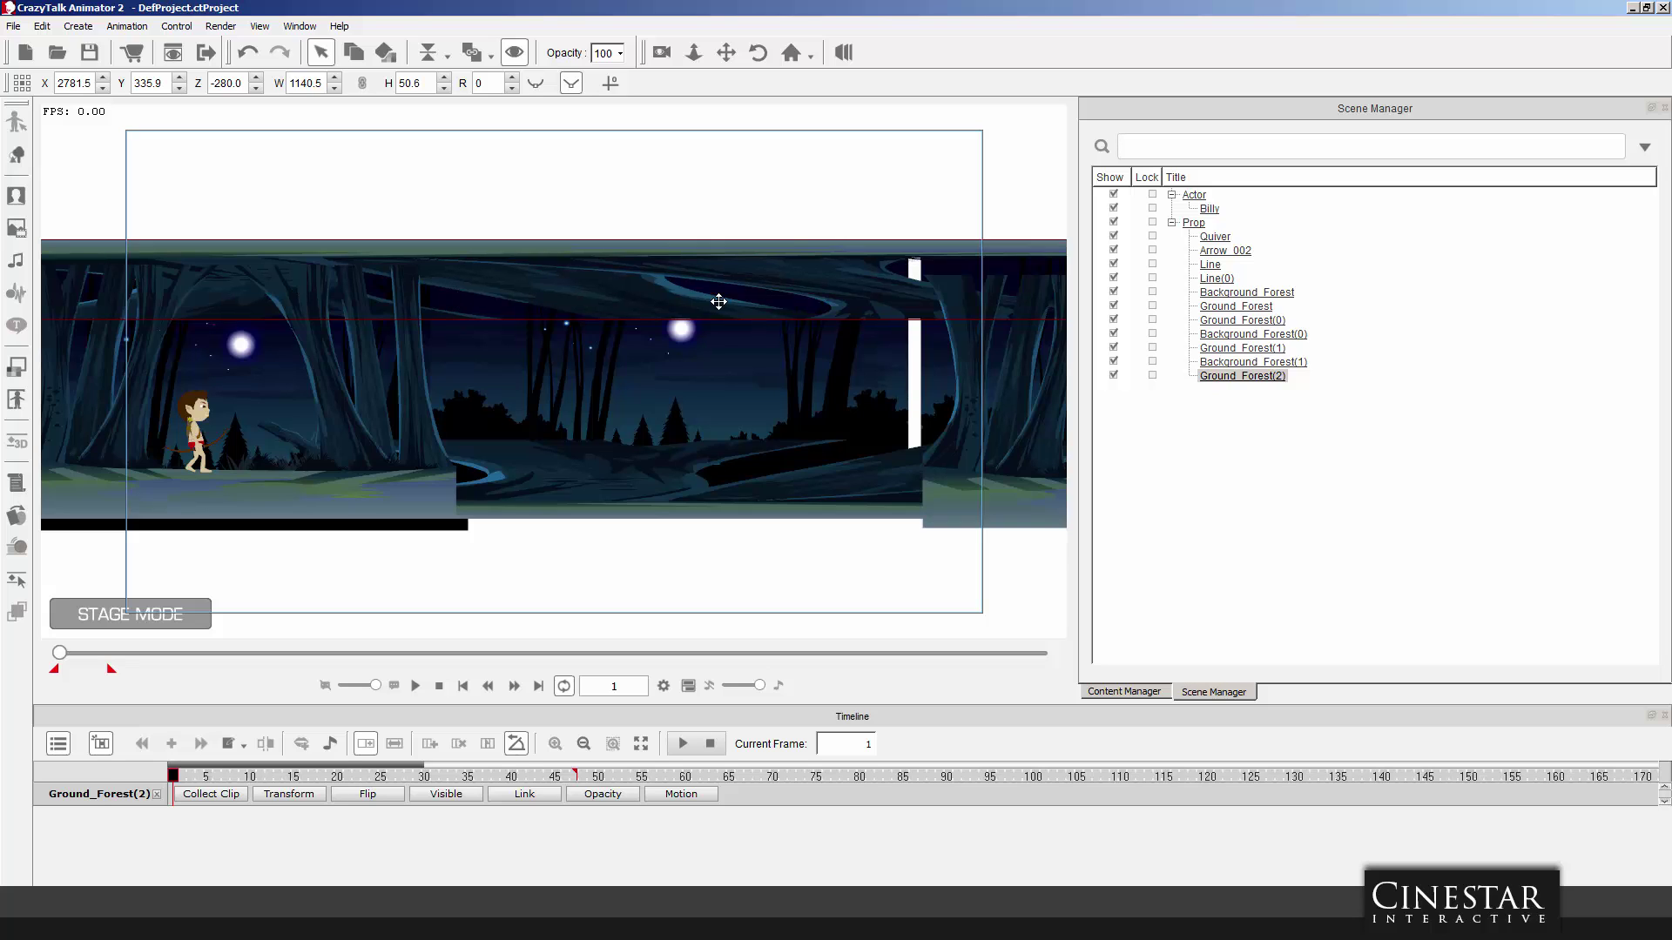
{"action": "left_click_drag", "start_coordinate": [778, 282], "coordinate": [636, 285]}
{"action": "left_click_drag", "start_coordinate": [747, 285], "coordinate": [217, 286]}
{"action": "left_click_drag", "start_coordinate": [860, 331], "coordinate": [861, 398]}
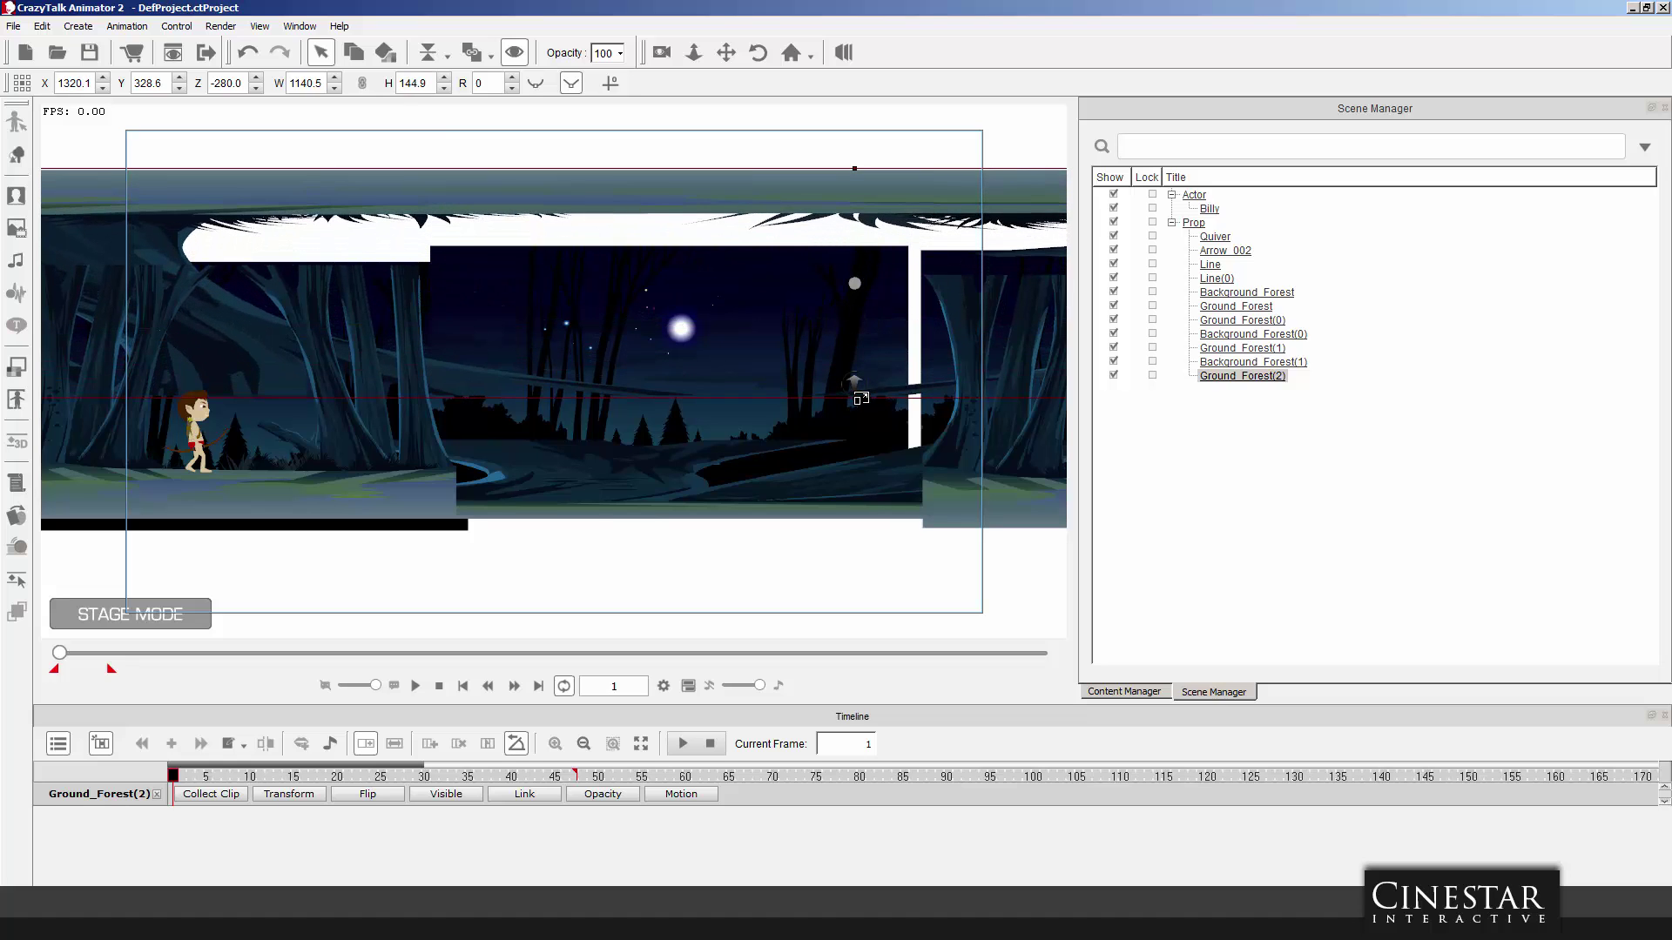
{"action": "left_click_drag", "start_coordinate": [711, 230], "coordinate": [1235, 194]}
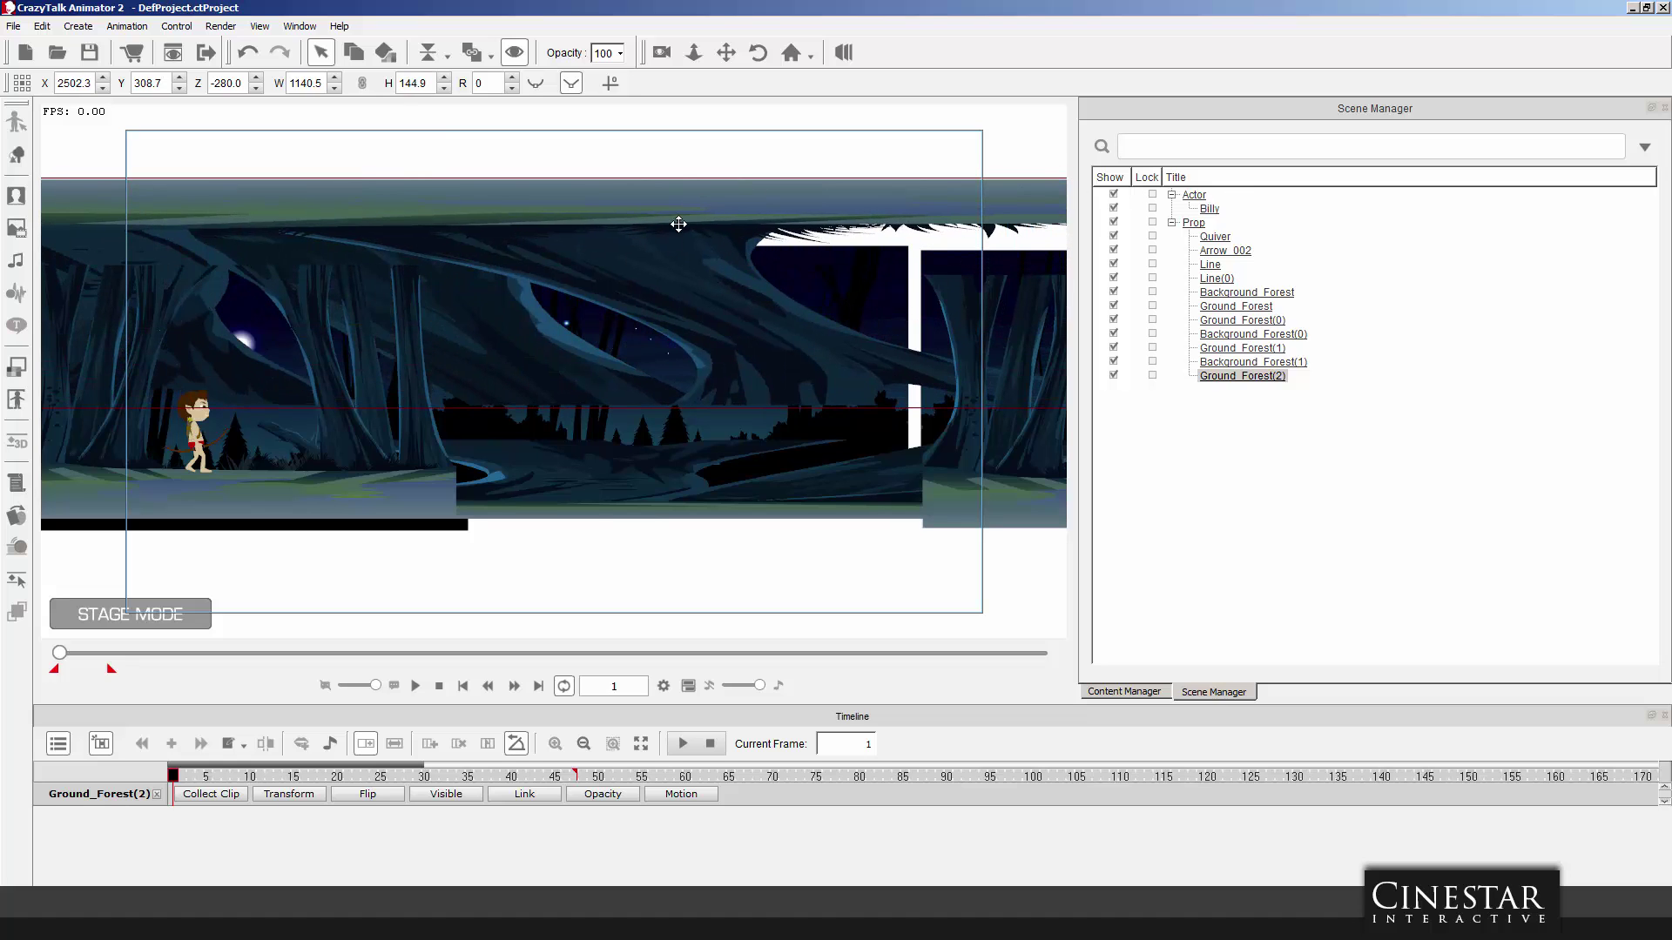
{"action": "left_click_drag", "start_coordinate": [703, 250], "coordinate": [855, 247]}
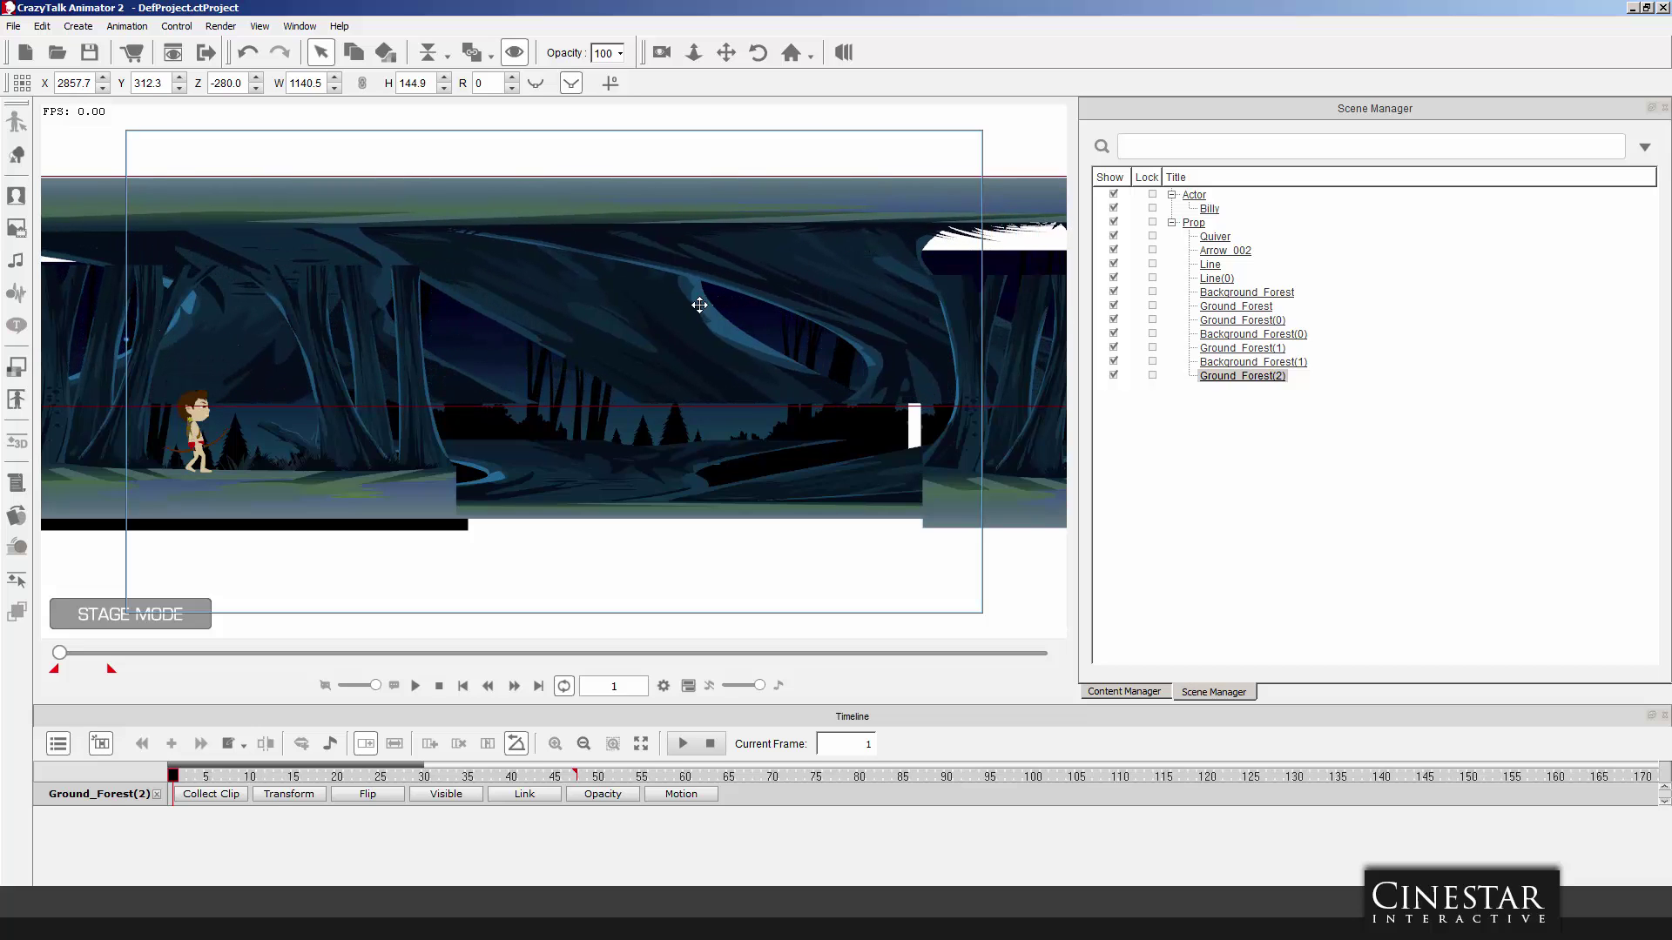
Push Ground_Forest(2) back to a depth of Z -420 and Background_Forest(1) back to about Z -432.
{"action": "scroll", "coordinate": [681, 323], "scroll_direction": "down", "scroll_amount": 7}
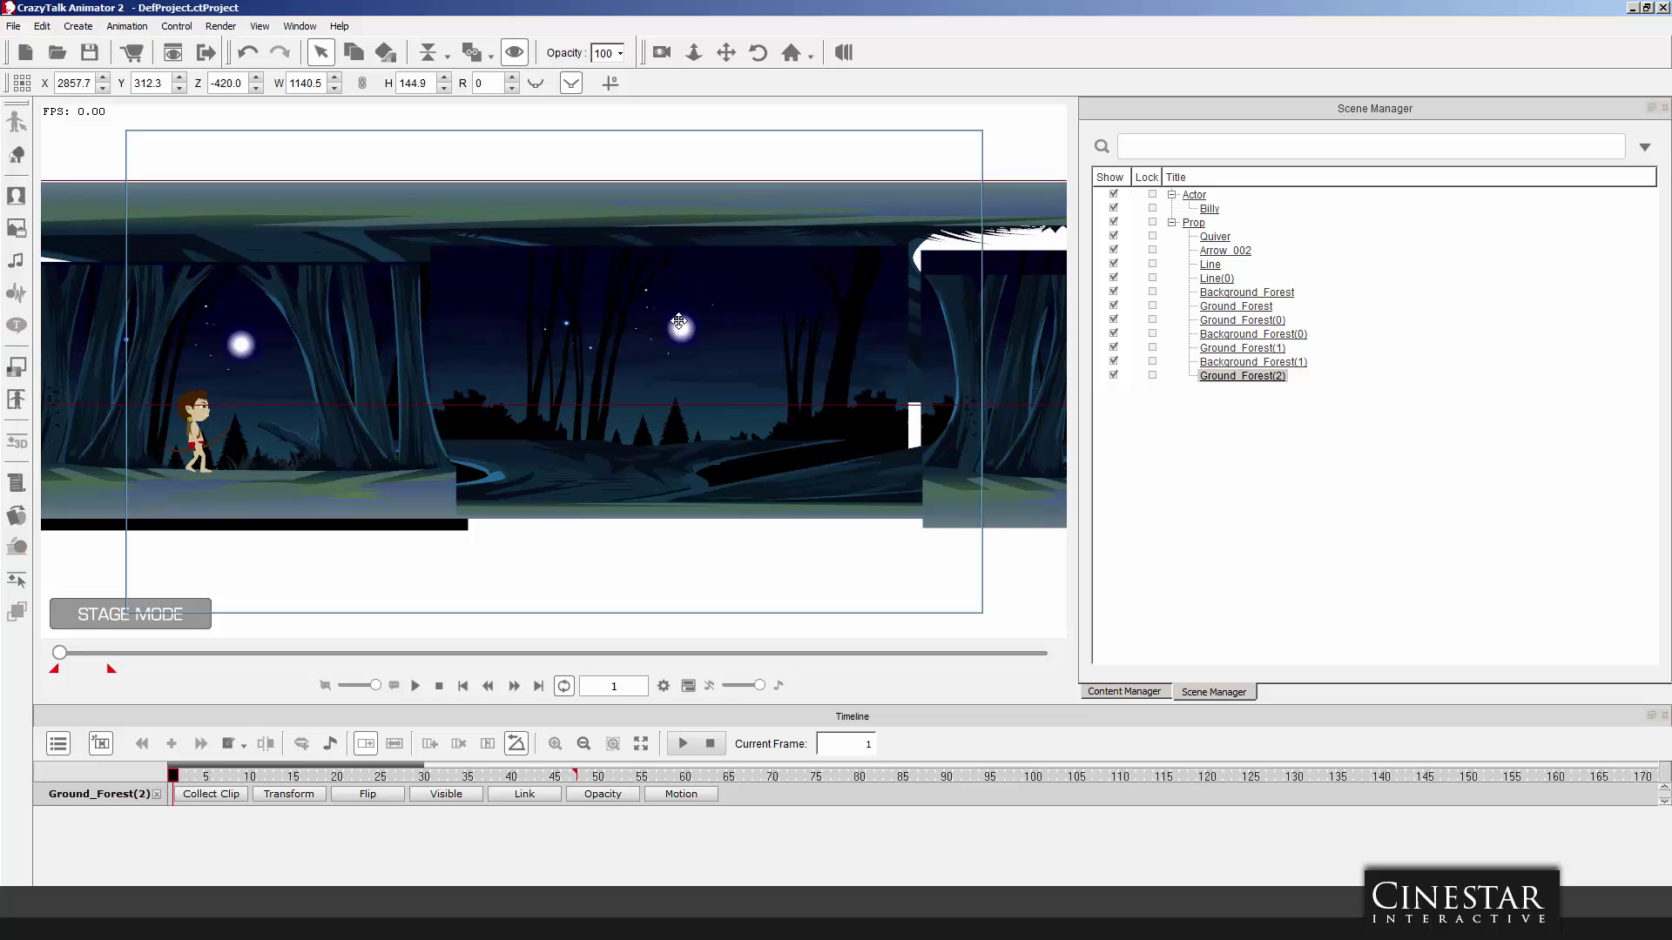
{"action": "left_click", "coordinate": [705, 350]}
{"action": "scroll", "coordinate": [710, 370], "scroll_direction": "down", "scroll_amount": 3}
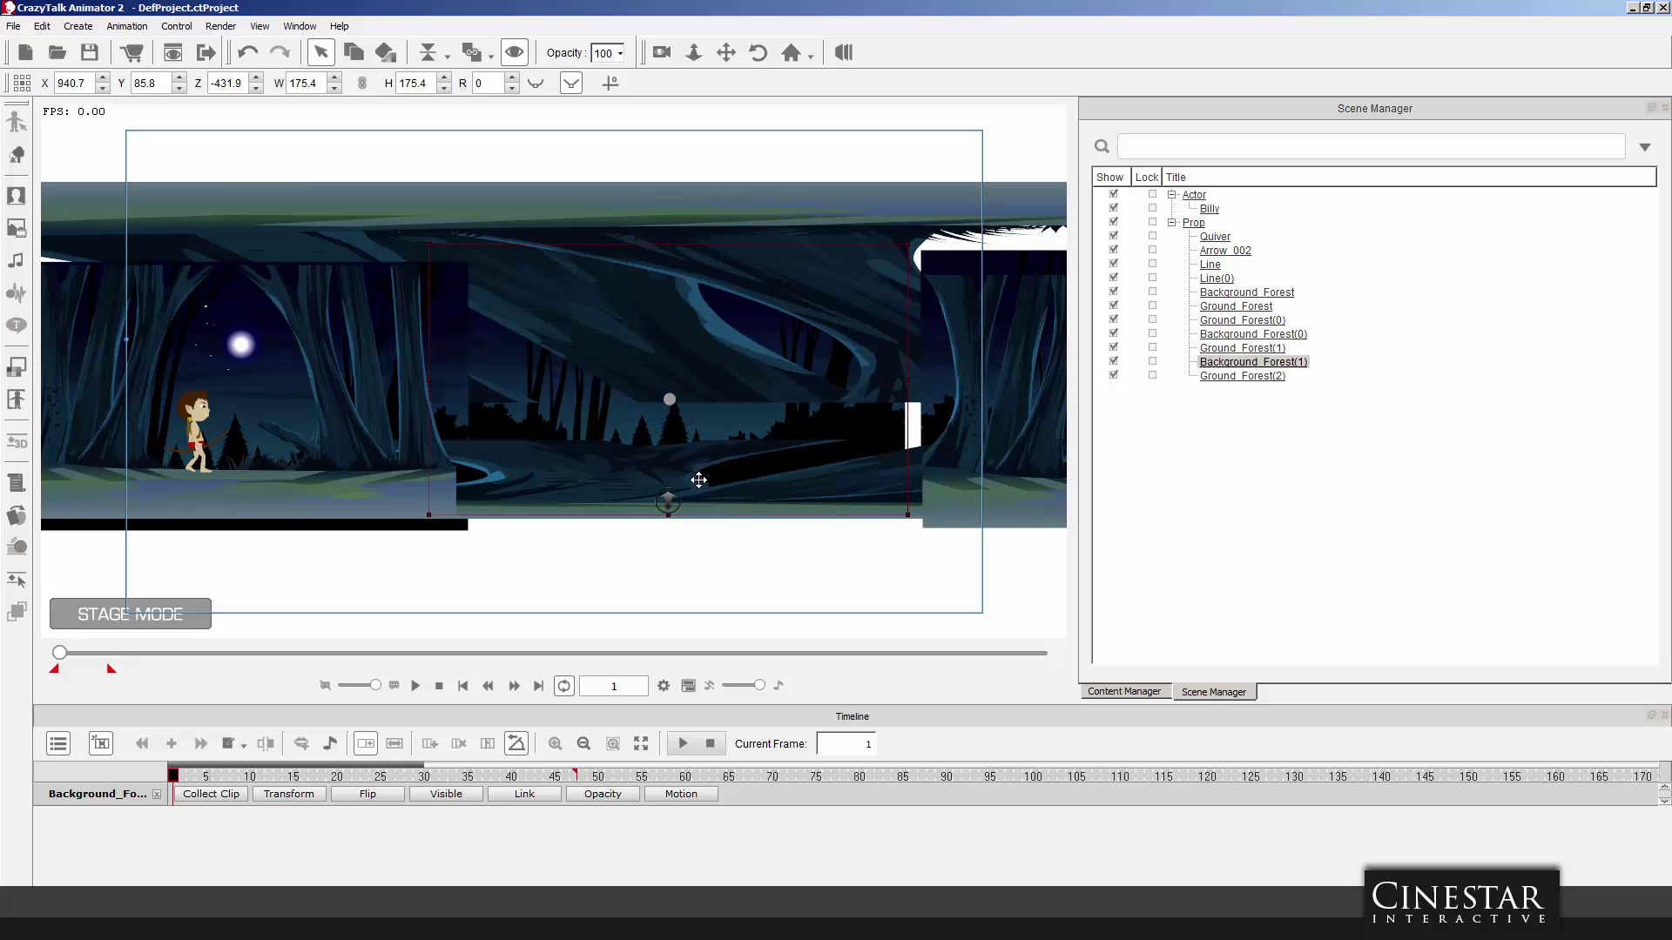
Stretch Background_Forest(1) to a width of about 1188 and move it to about X 1063, Y 119 behind the ceiling strip.
{"action": "left_click", "coordinate": [825, 500]}
{"action": "left_click_drag", "start_coordinate": [910, 377], "coordinate": [1553, 389]}
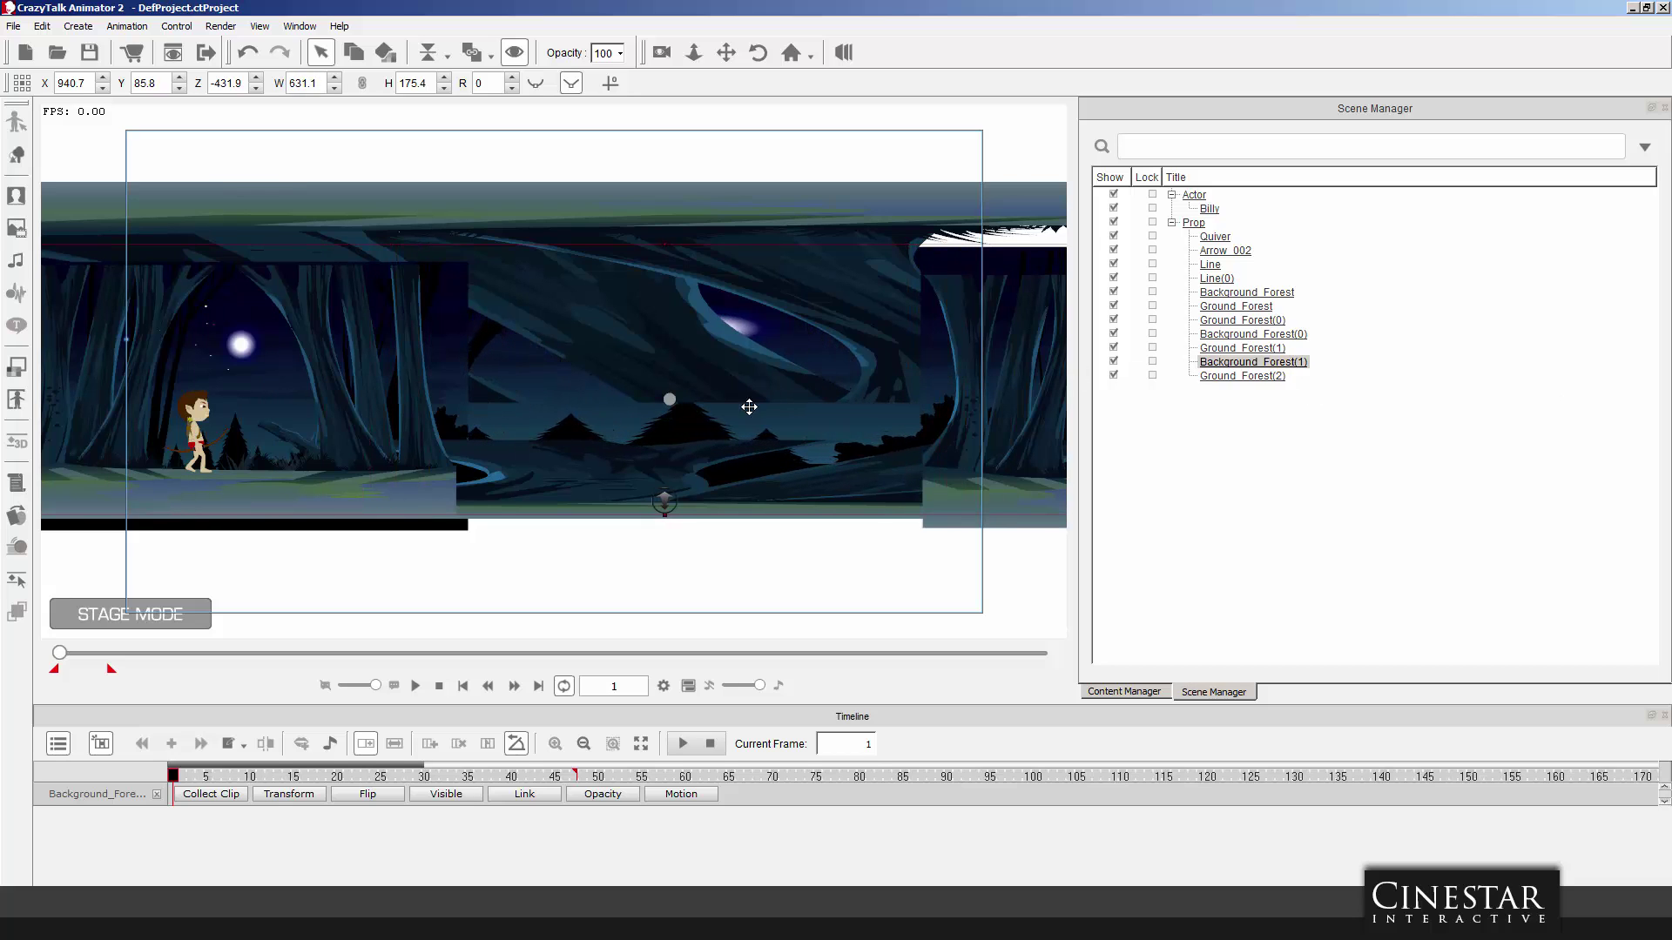
{"action": "left_click_drag", "start_coordinate": [749, 407], "coordinate": [657, 423]}
{"action": "left_click_drag", "start_coordinate": [830, 375], "coordinate": [1501, 374]}
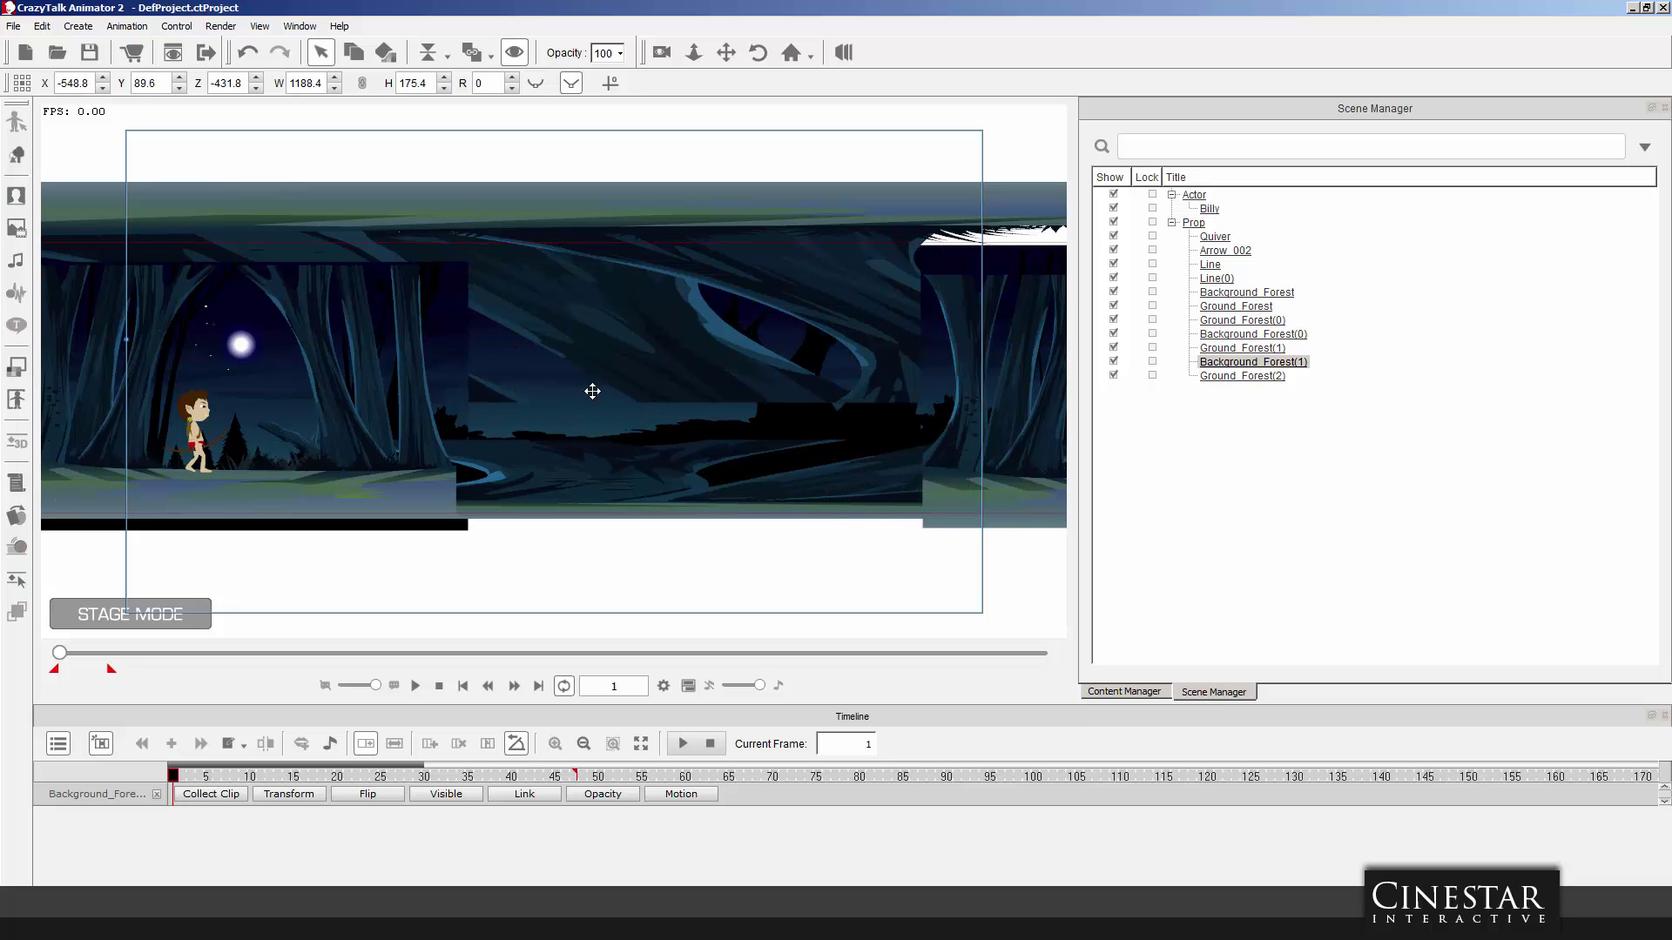
{"action": "left_click_drag", "start_coordinate": [661, 397], "coordinate": [991, 410]}
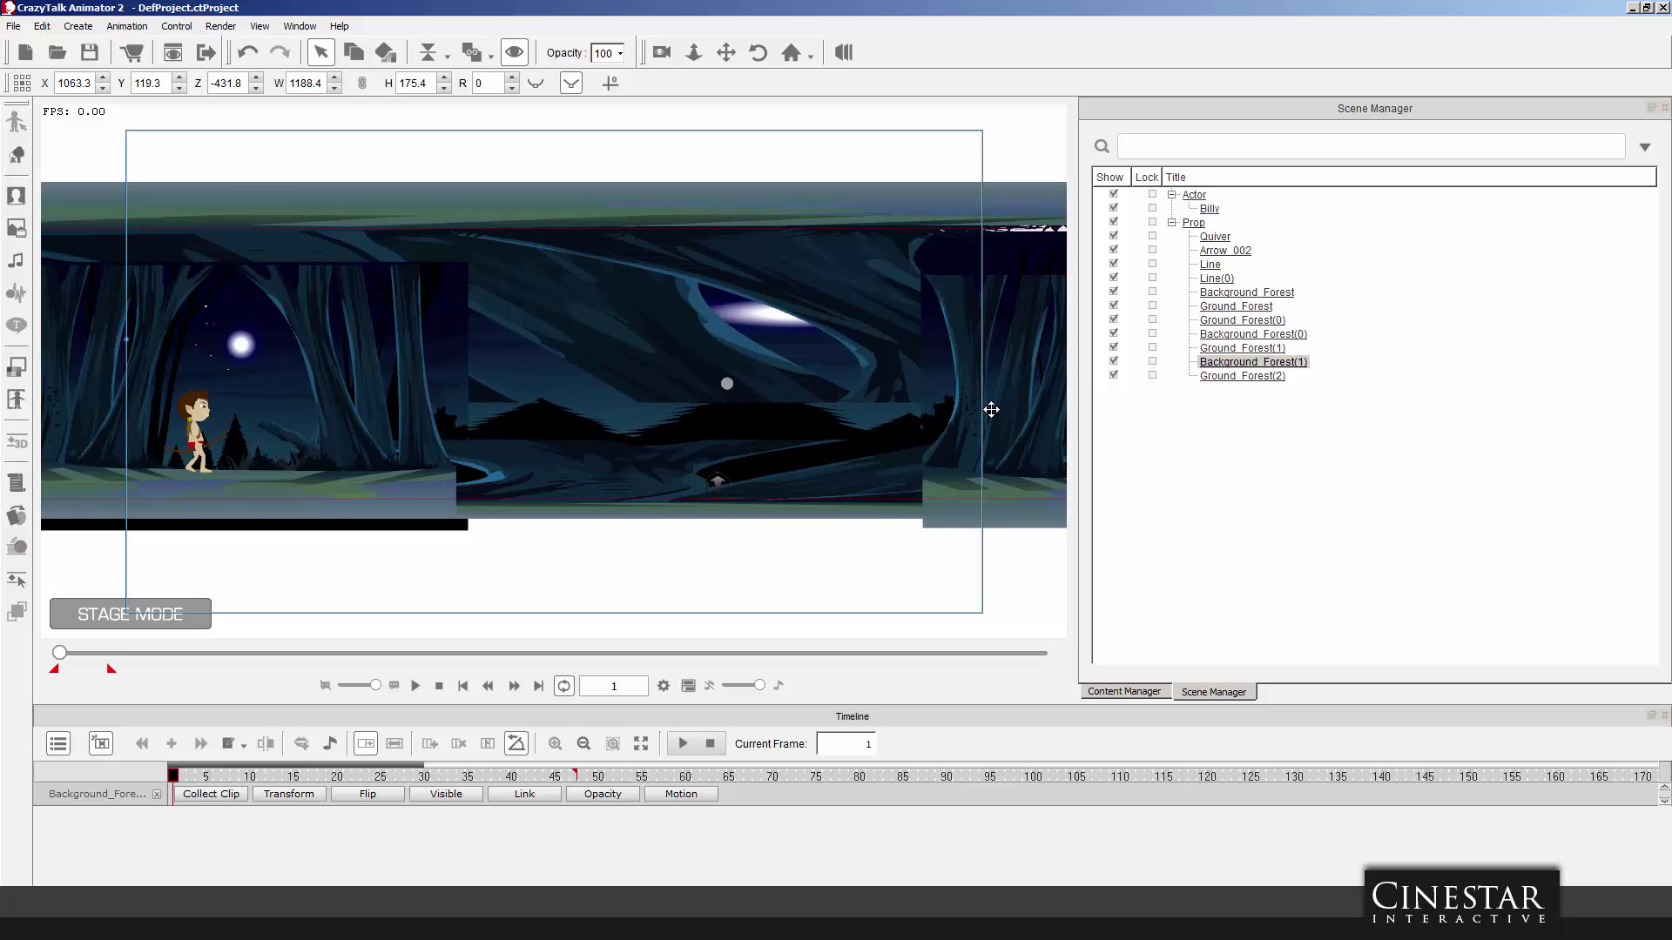
{"action": "left_click", "coordinate": [676, 348]}
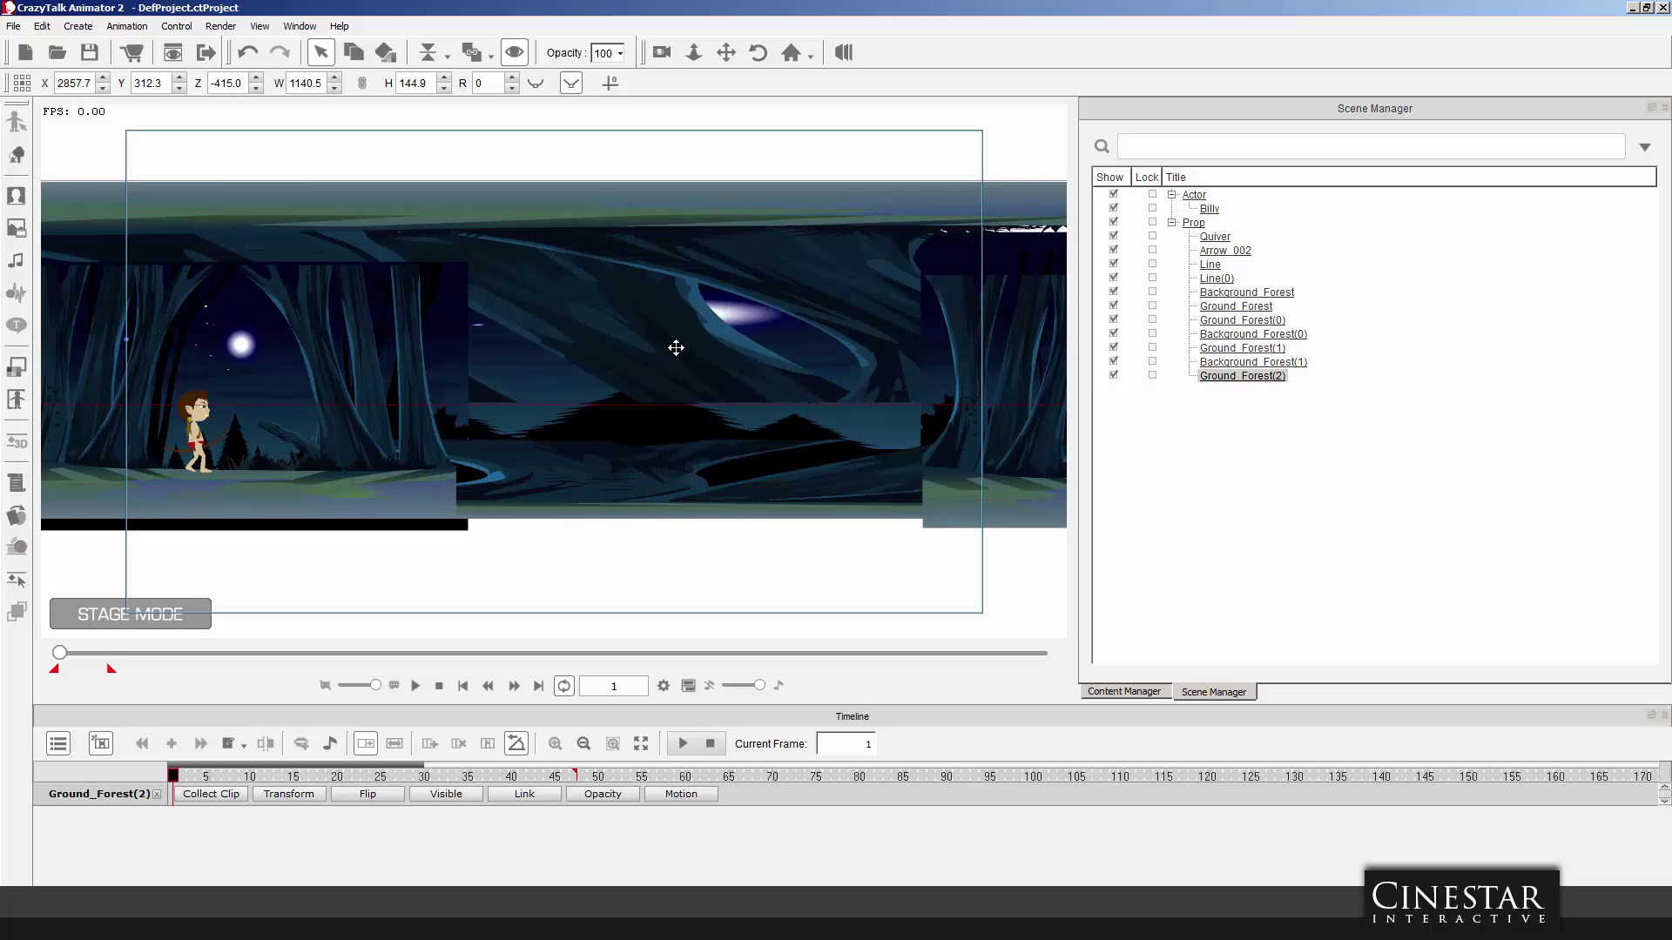
Move the flipped Ground_Forest(2) strip to about X 3087, Y 210 and play the scene briefly to check it.
{"action": "left_click_drag", "start_coordinate": [670, 349], "coordinate": [779, 397]}
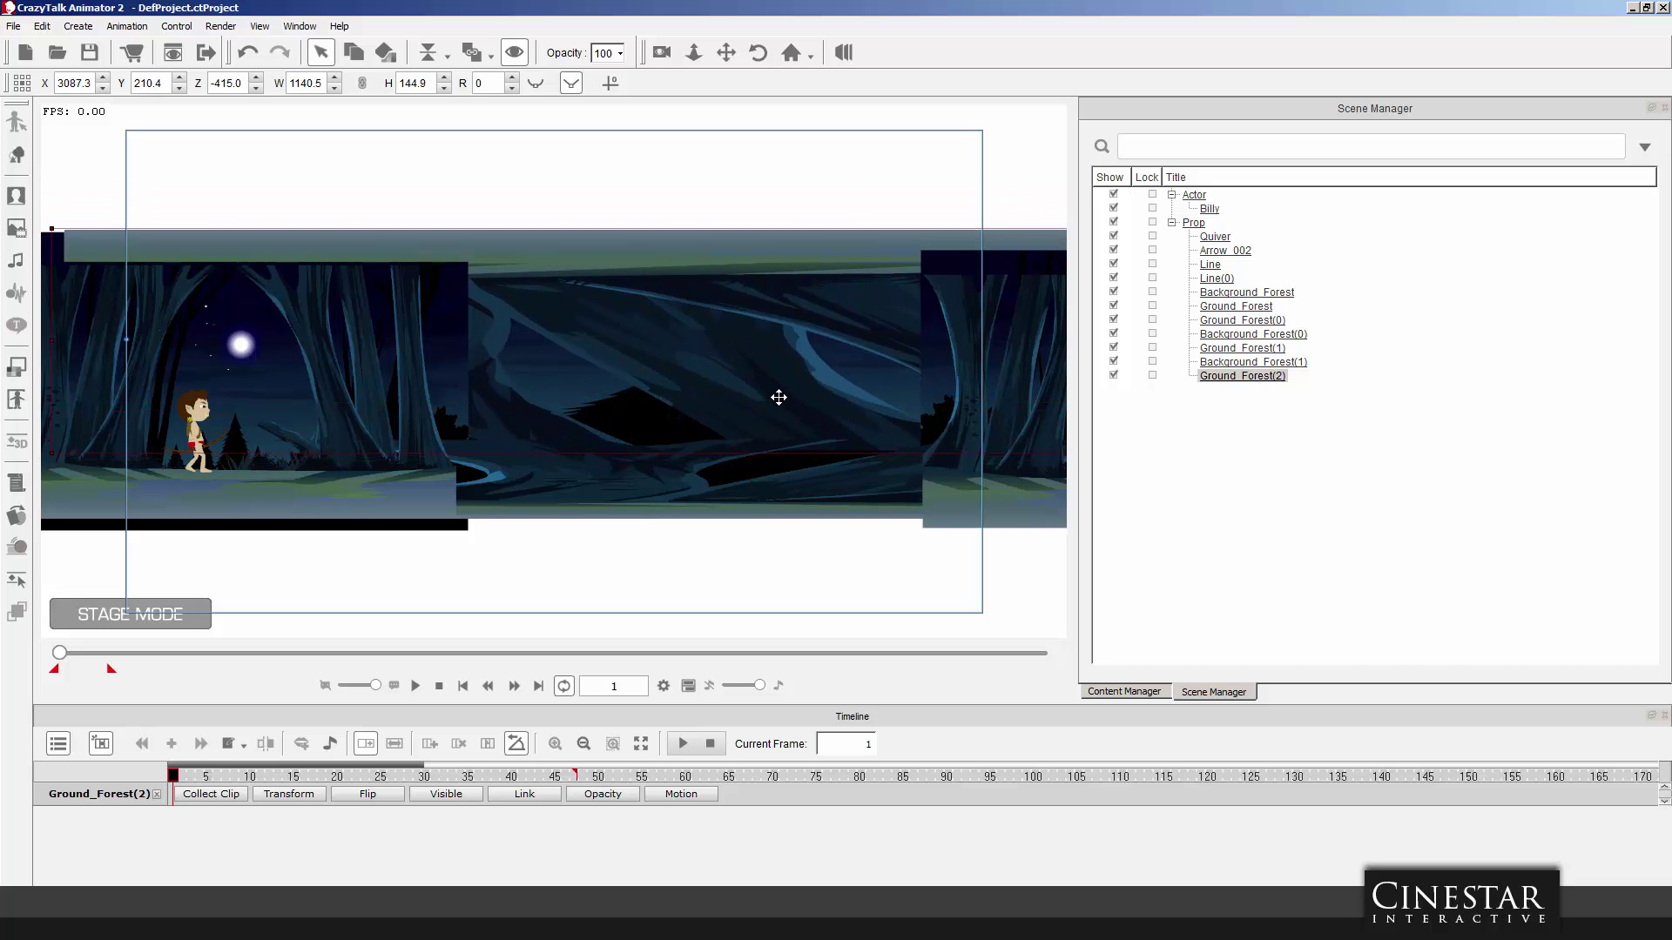
{"action": "left_click", "coordinate": [709, 558]}
{"action": "left_click", "coordinate": [416, 685]}
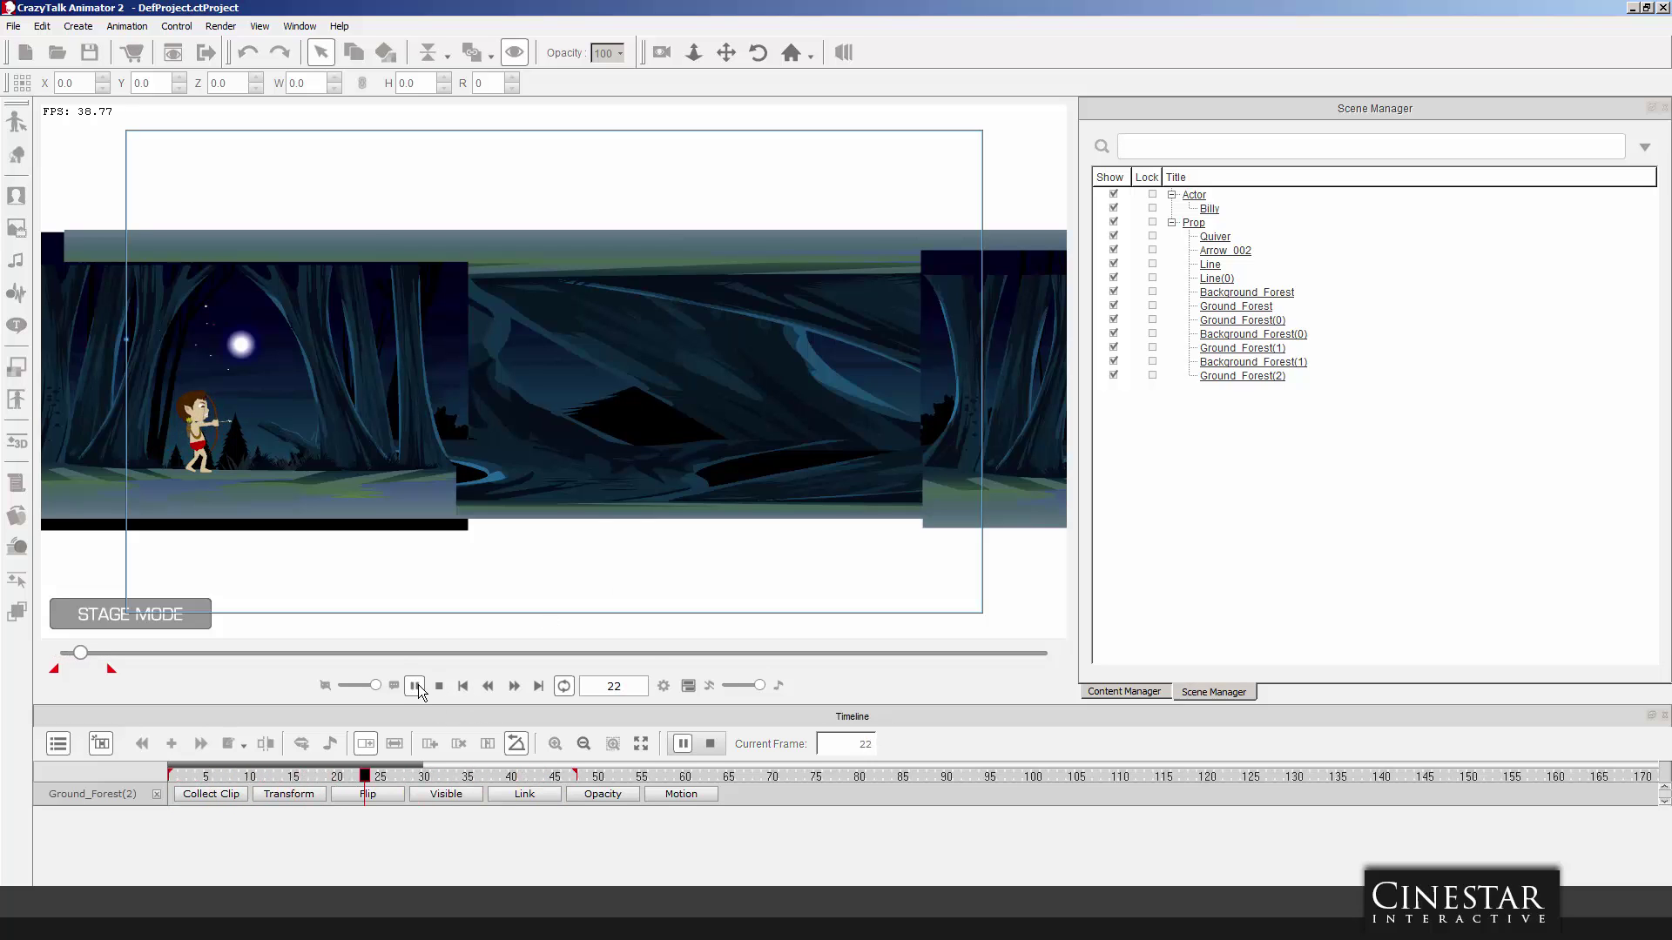
{"action": "left_click", "coordinate": [439, 685]}
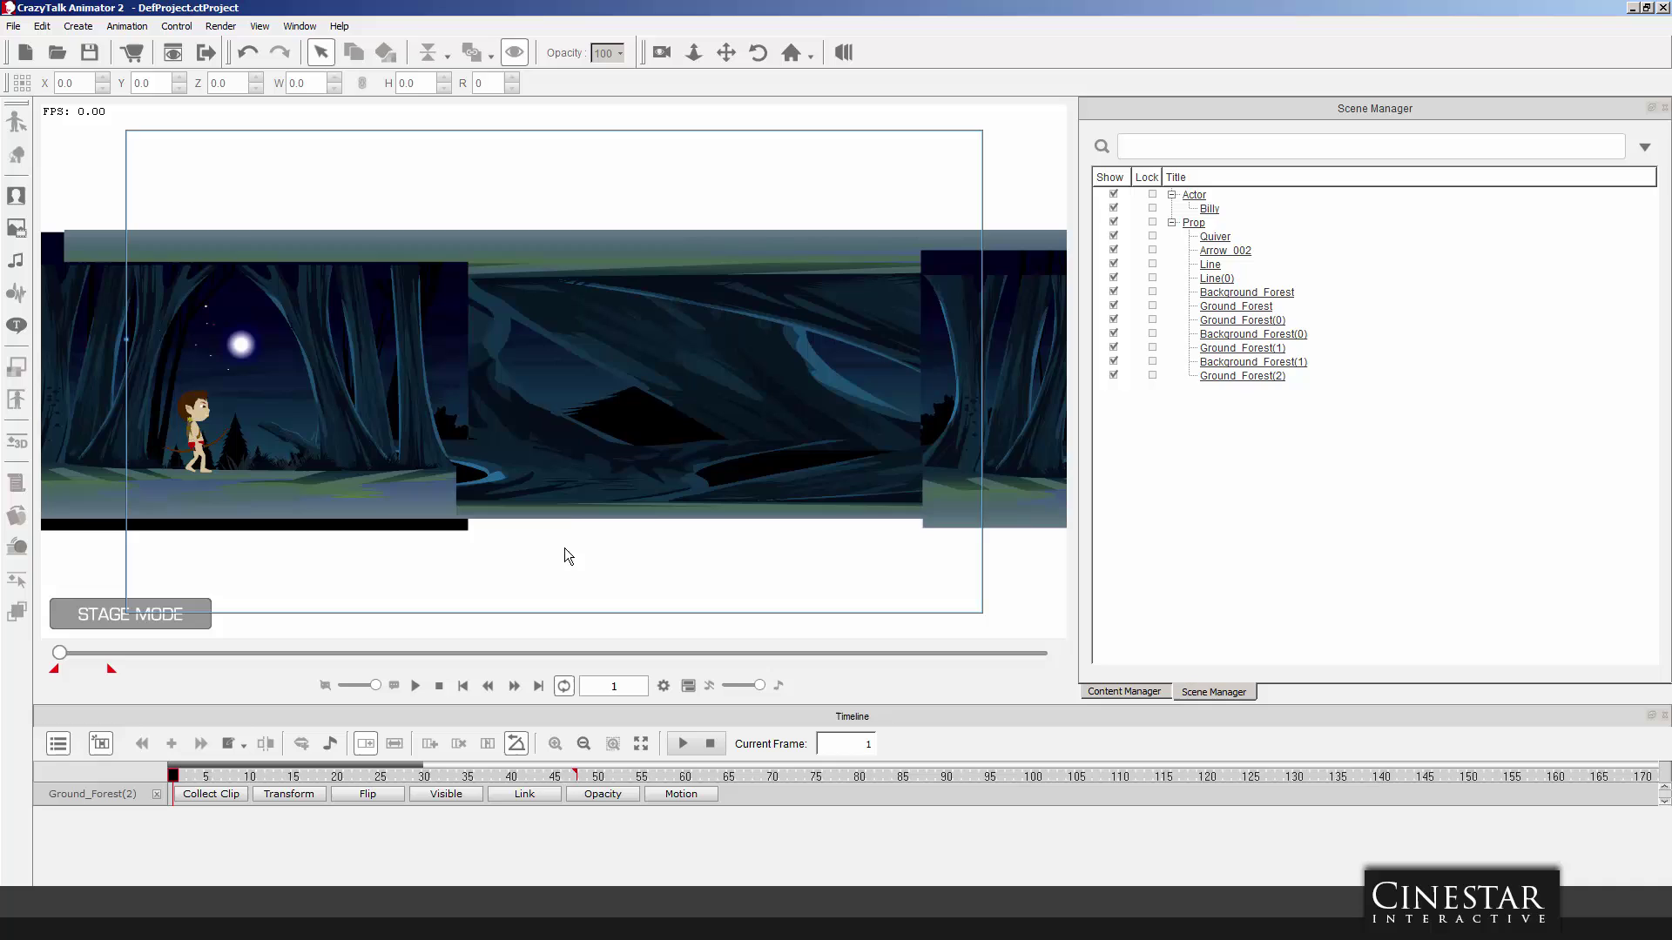
Bring Ground_Forest(1) forward to a depth of Z -390 and play the scene to check the layering.
{"action": "left_click", "coordinate": [574, 489]}
{"action": "scroll", "coordinate": [596, 513], "scroll_direction": "down", "scroll_amount": 3}
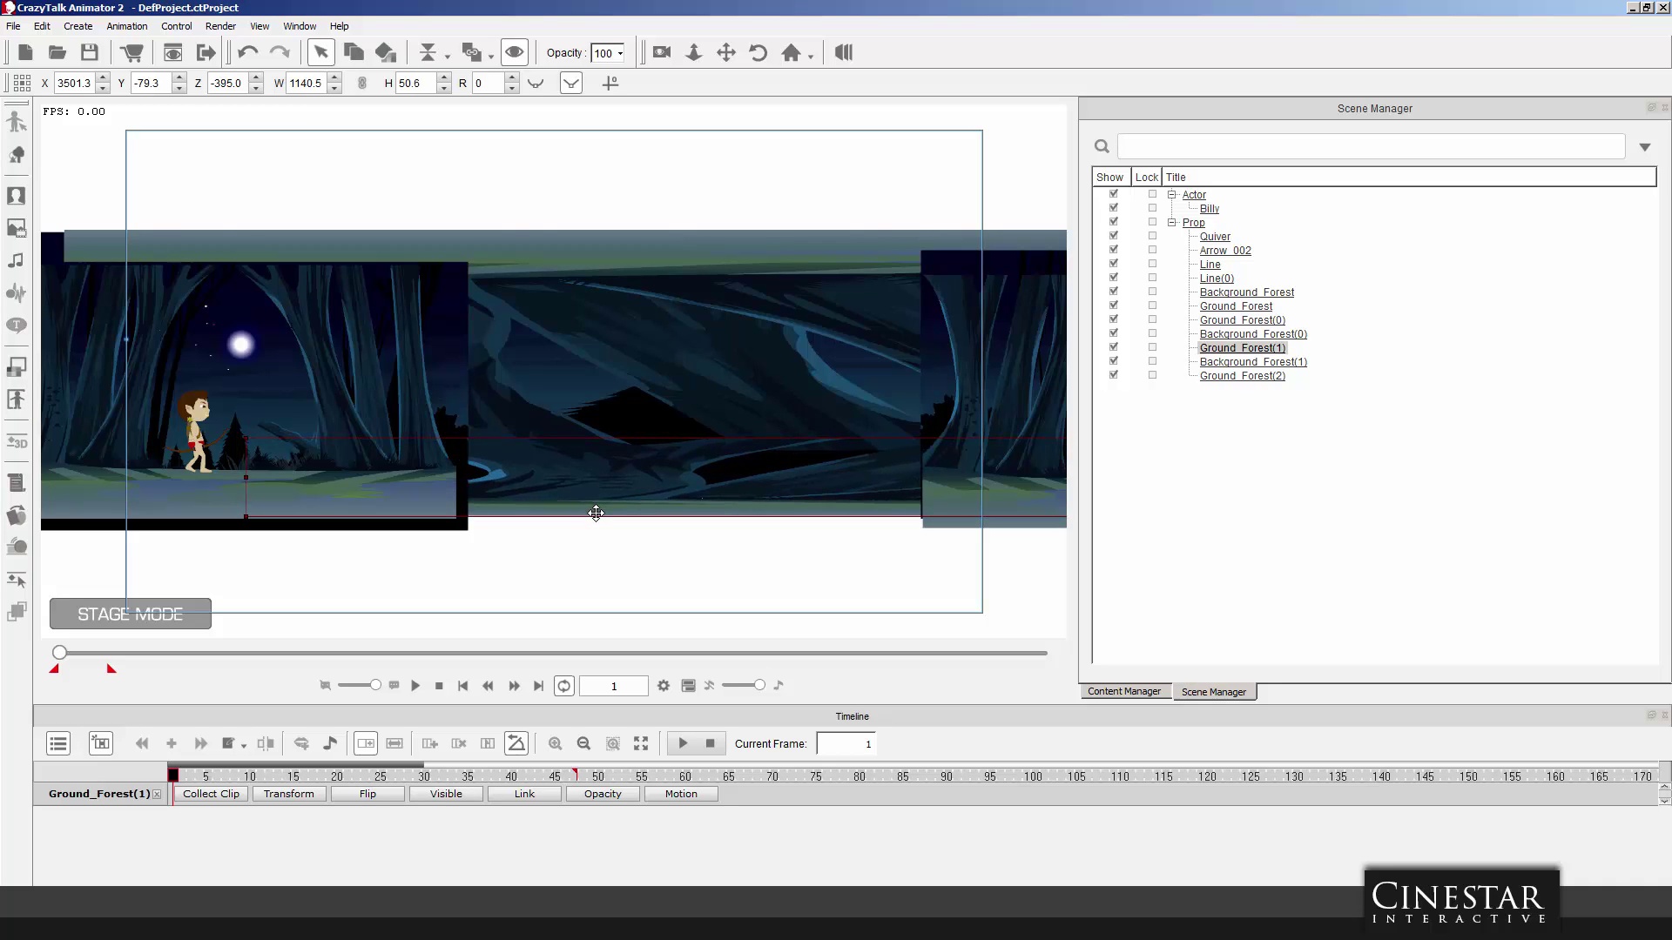
{"action": "scroll", "coordinate": [596, 513], "scroll_direction": "up", "scroll_amount": 1}
{"action": "left_click", "coordinate": [683, 745]}
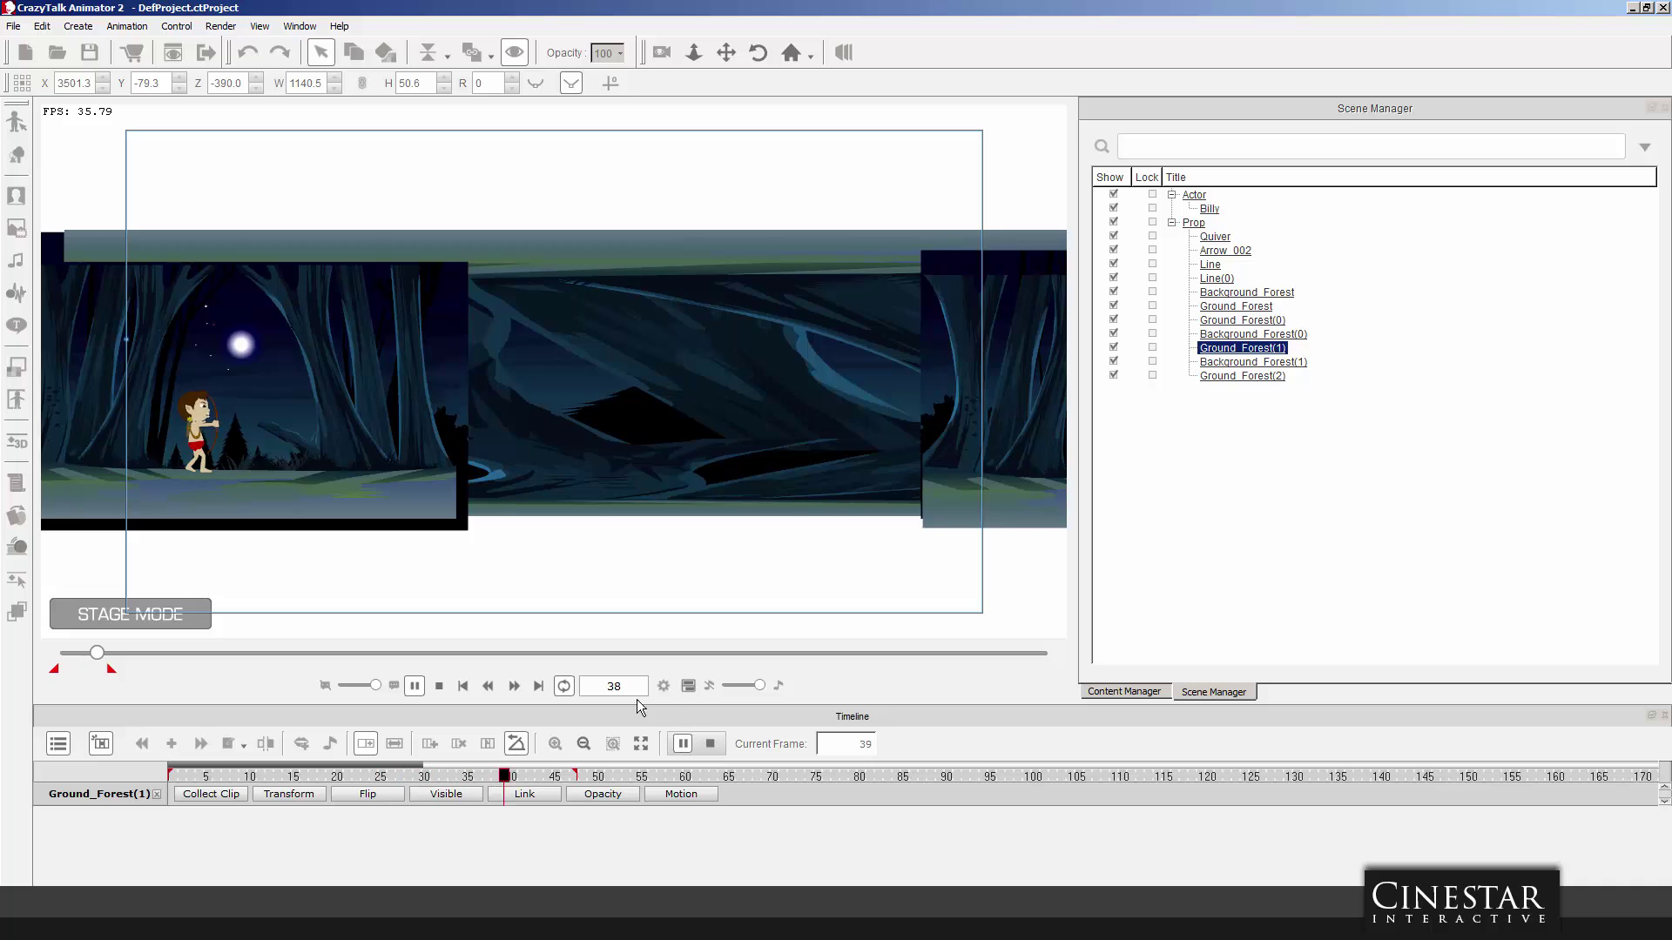
{"action": "left_click", "coordinate": [710, 744]}
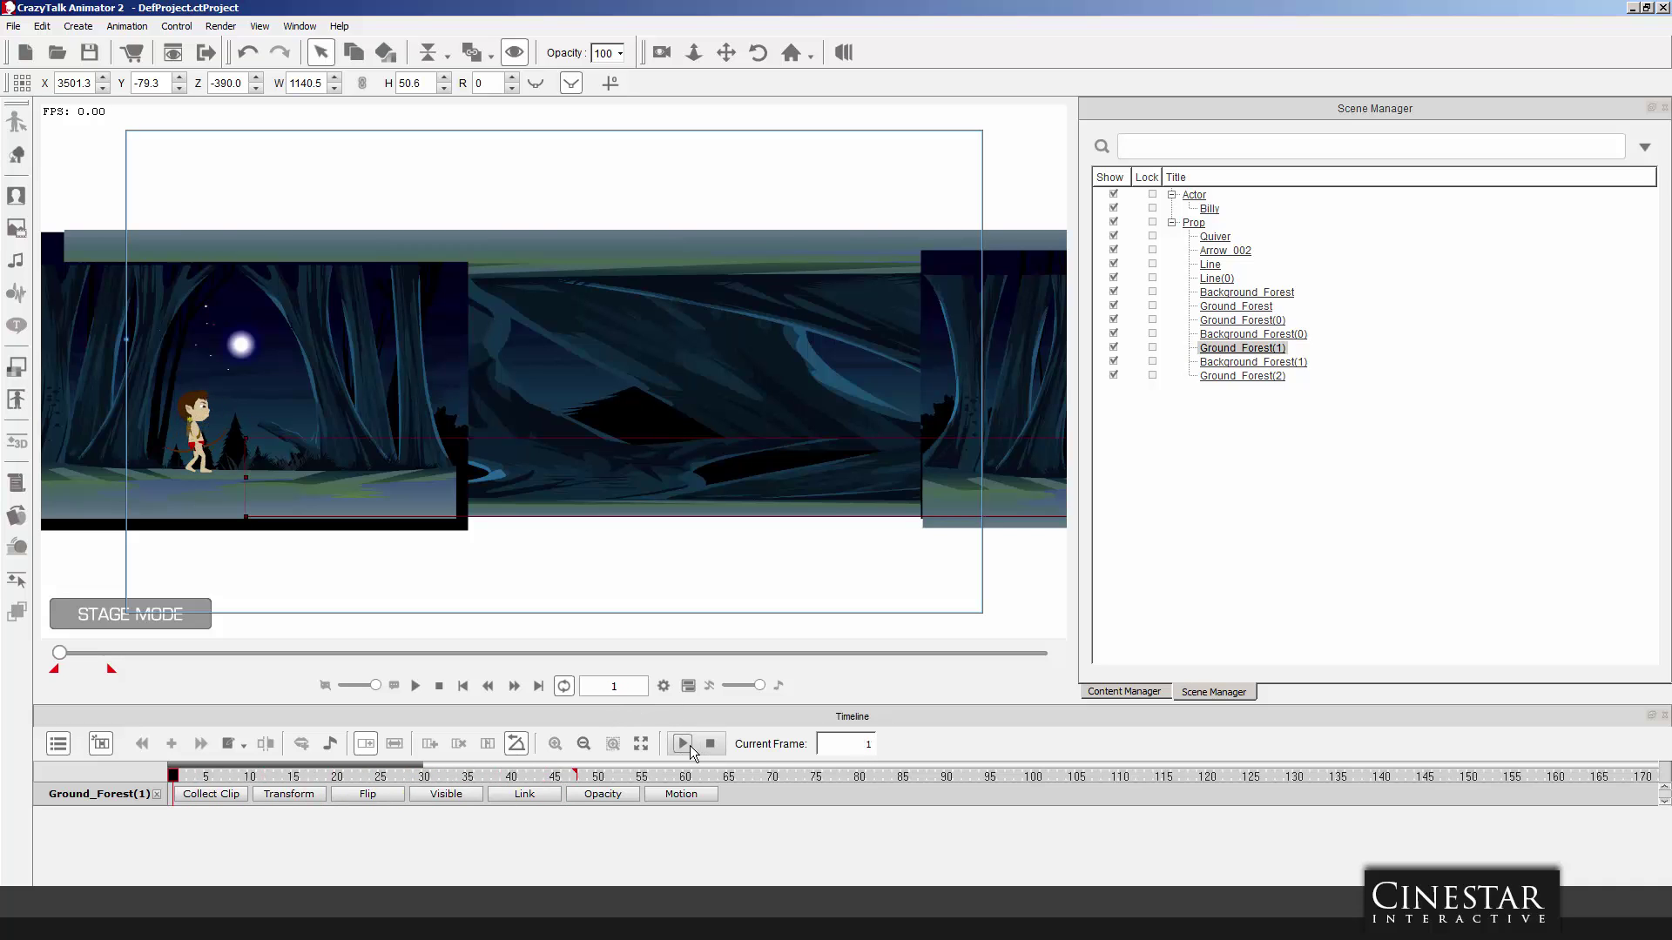
{"action": "left_click", "coordinate": [624, 583]}
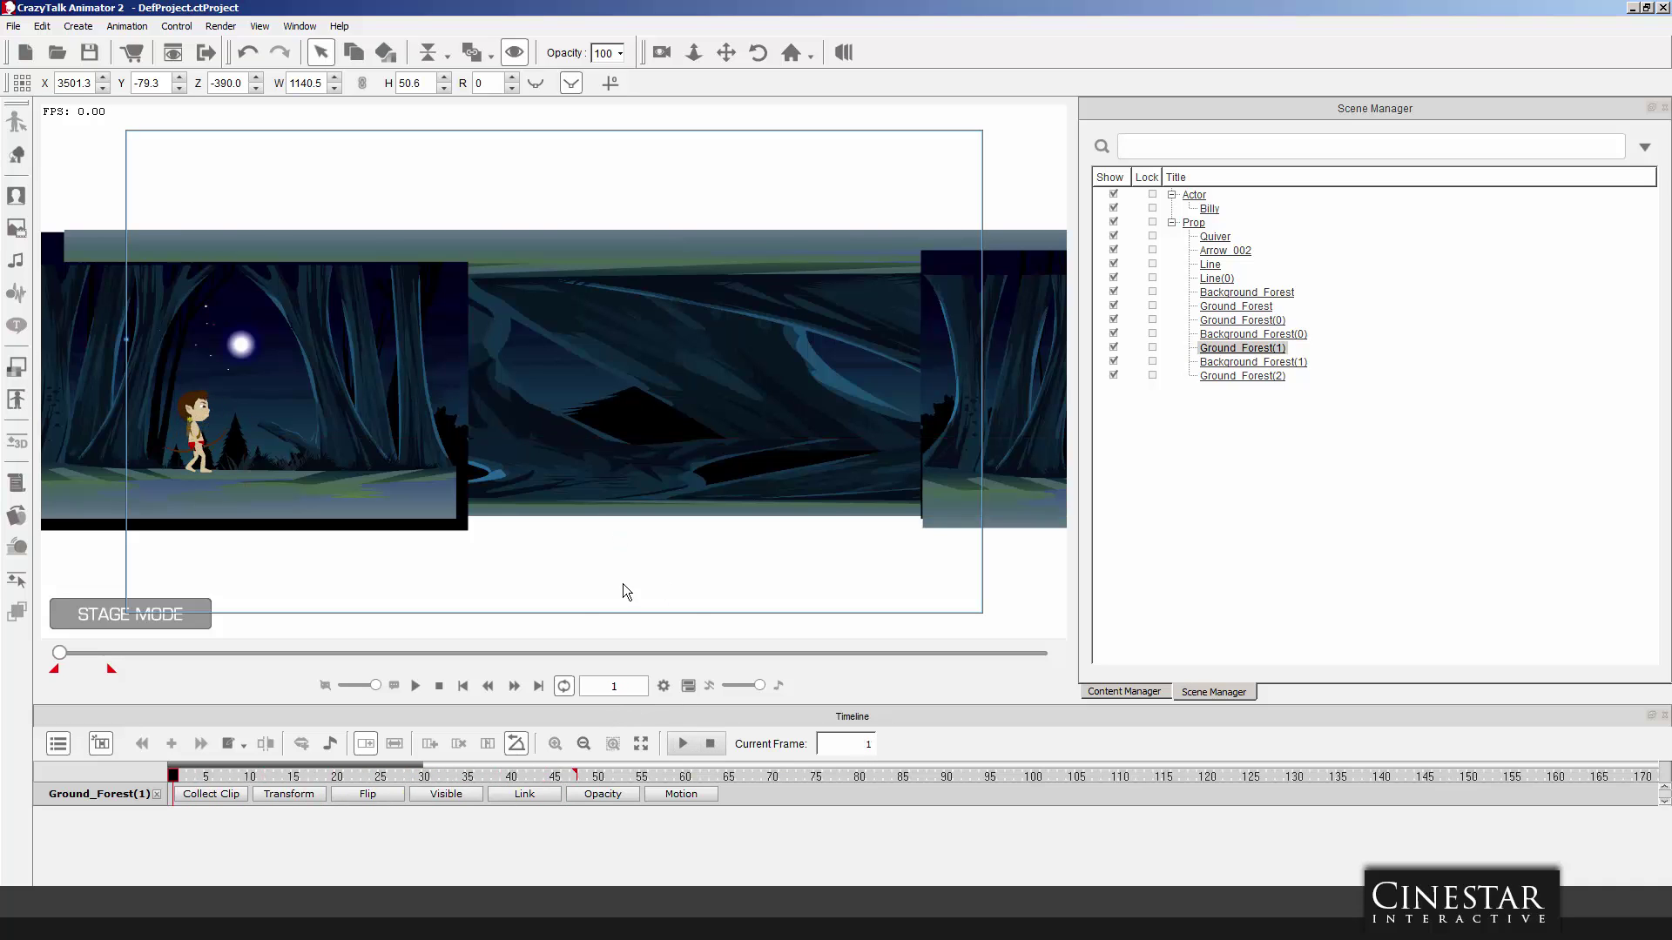
Switch to the recording camera's view and play the opening of the shot.
{"action": "left_click", "coordinate": [662, 52]}
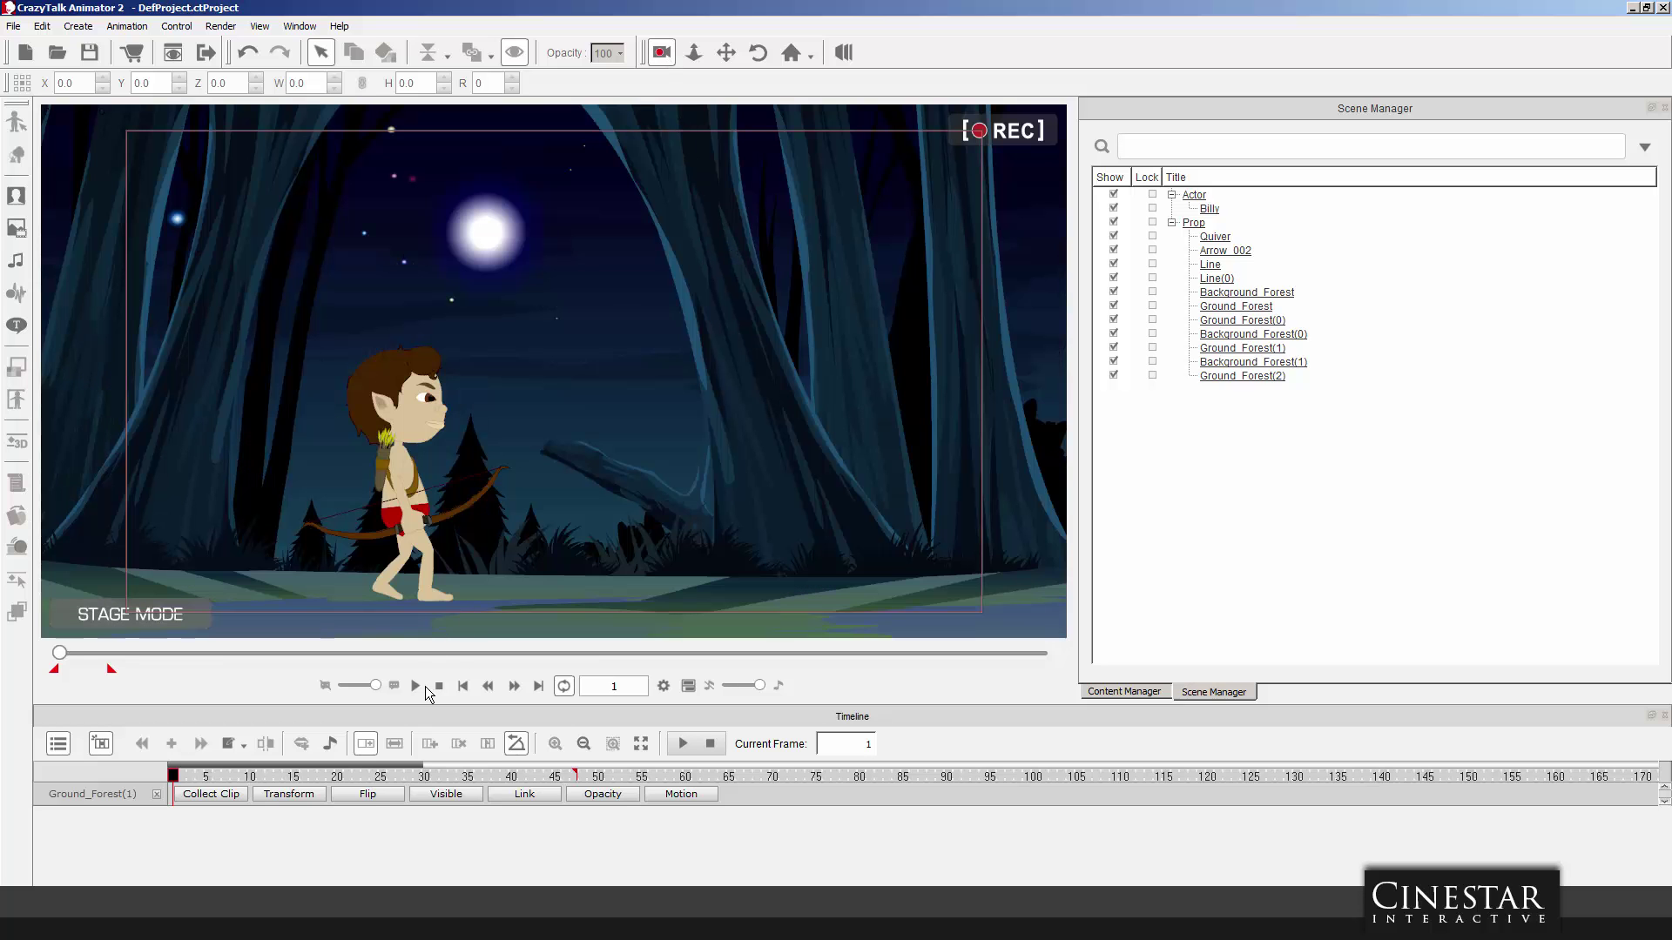
{"action": "left_click", "coordinate": [418, 685]}
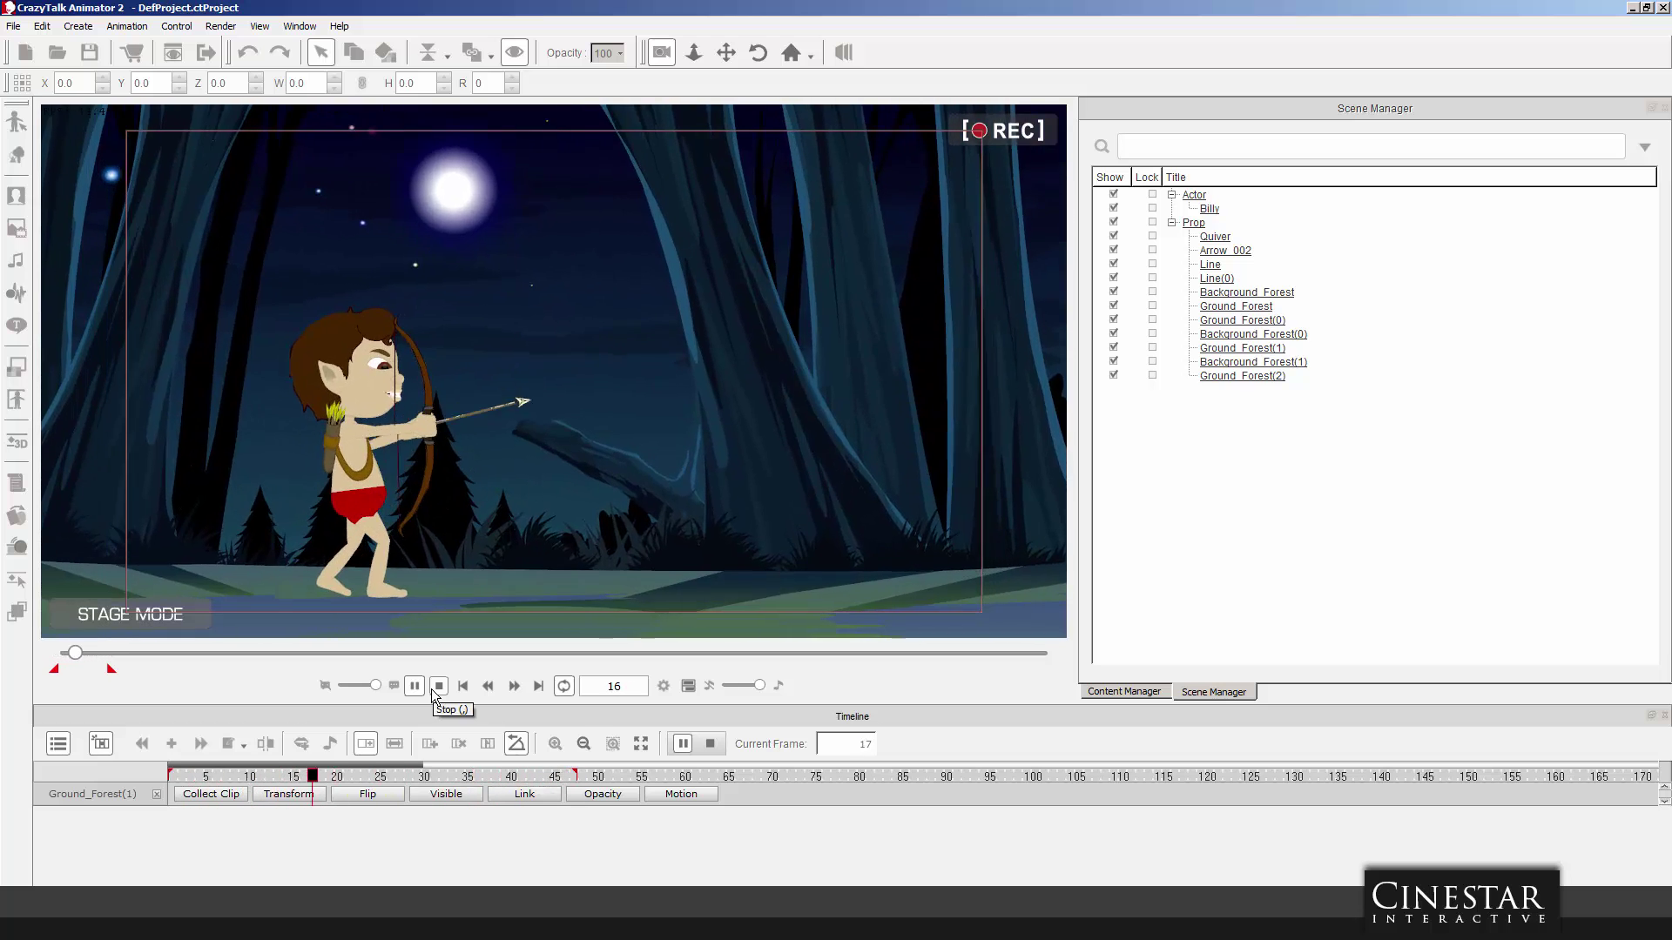
{"action": "left_click", "coordinate": [438, 687]}
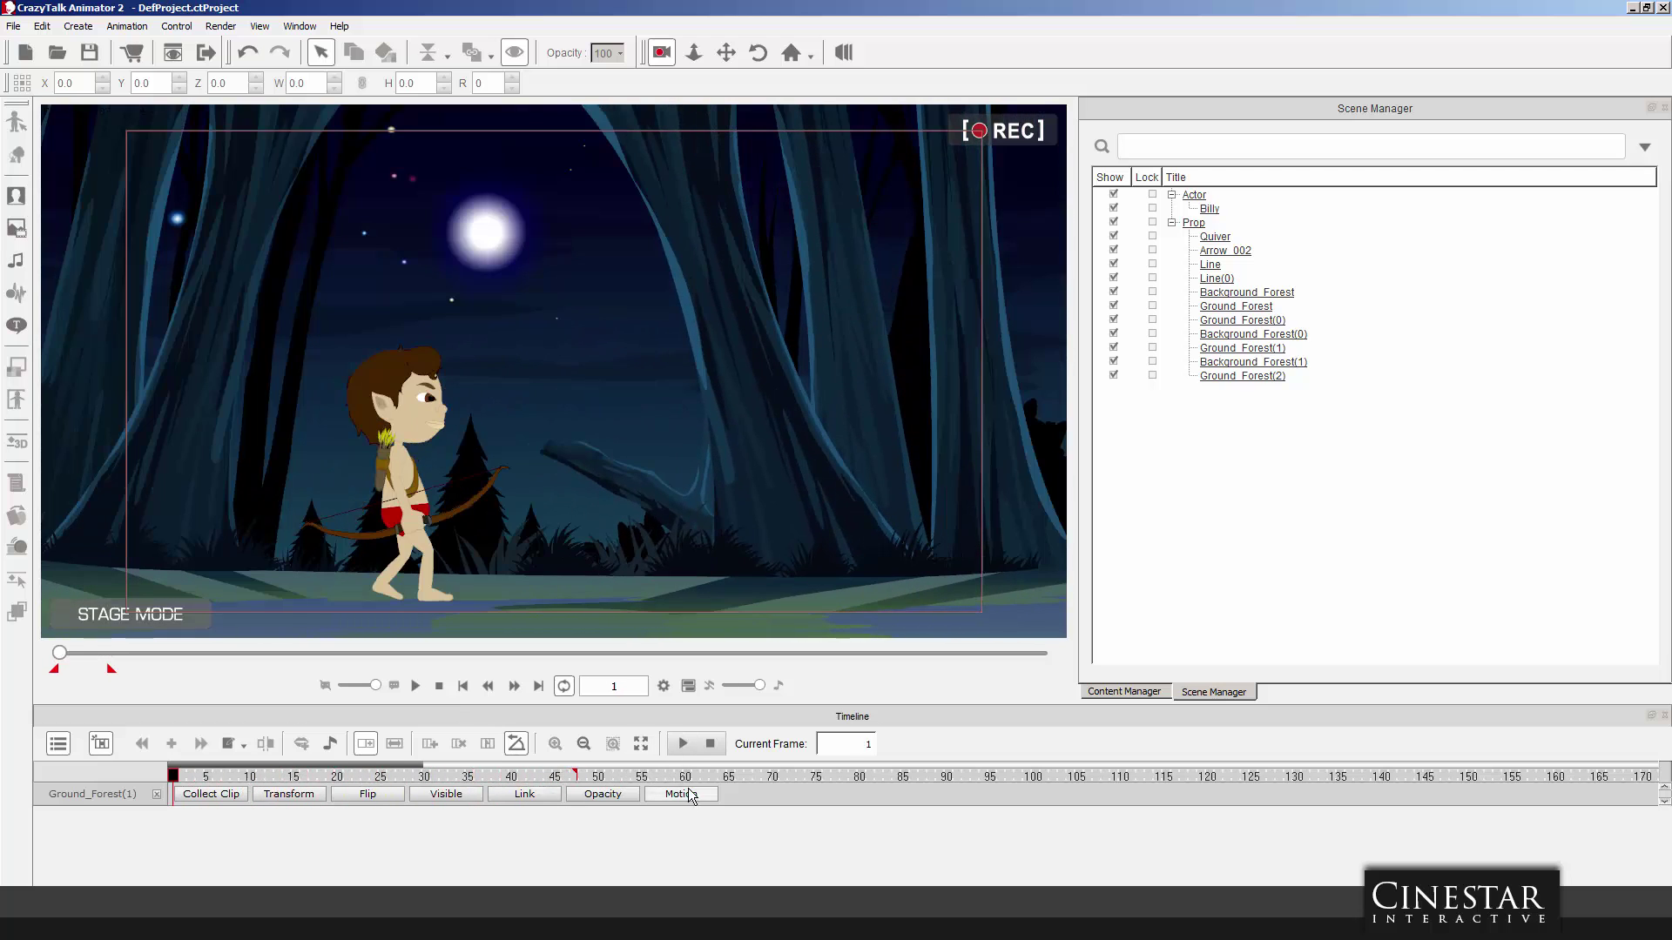
Go to frame 45, activate the camera move tool and show the project's Camera track in the timeline.
{"action": "left_click", "coordinate": [561, 775]}
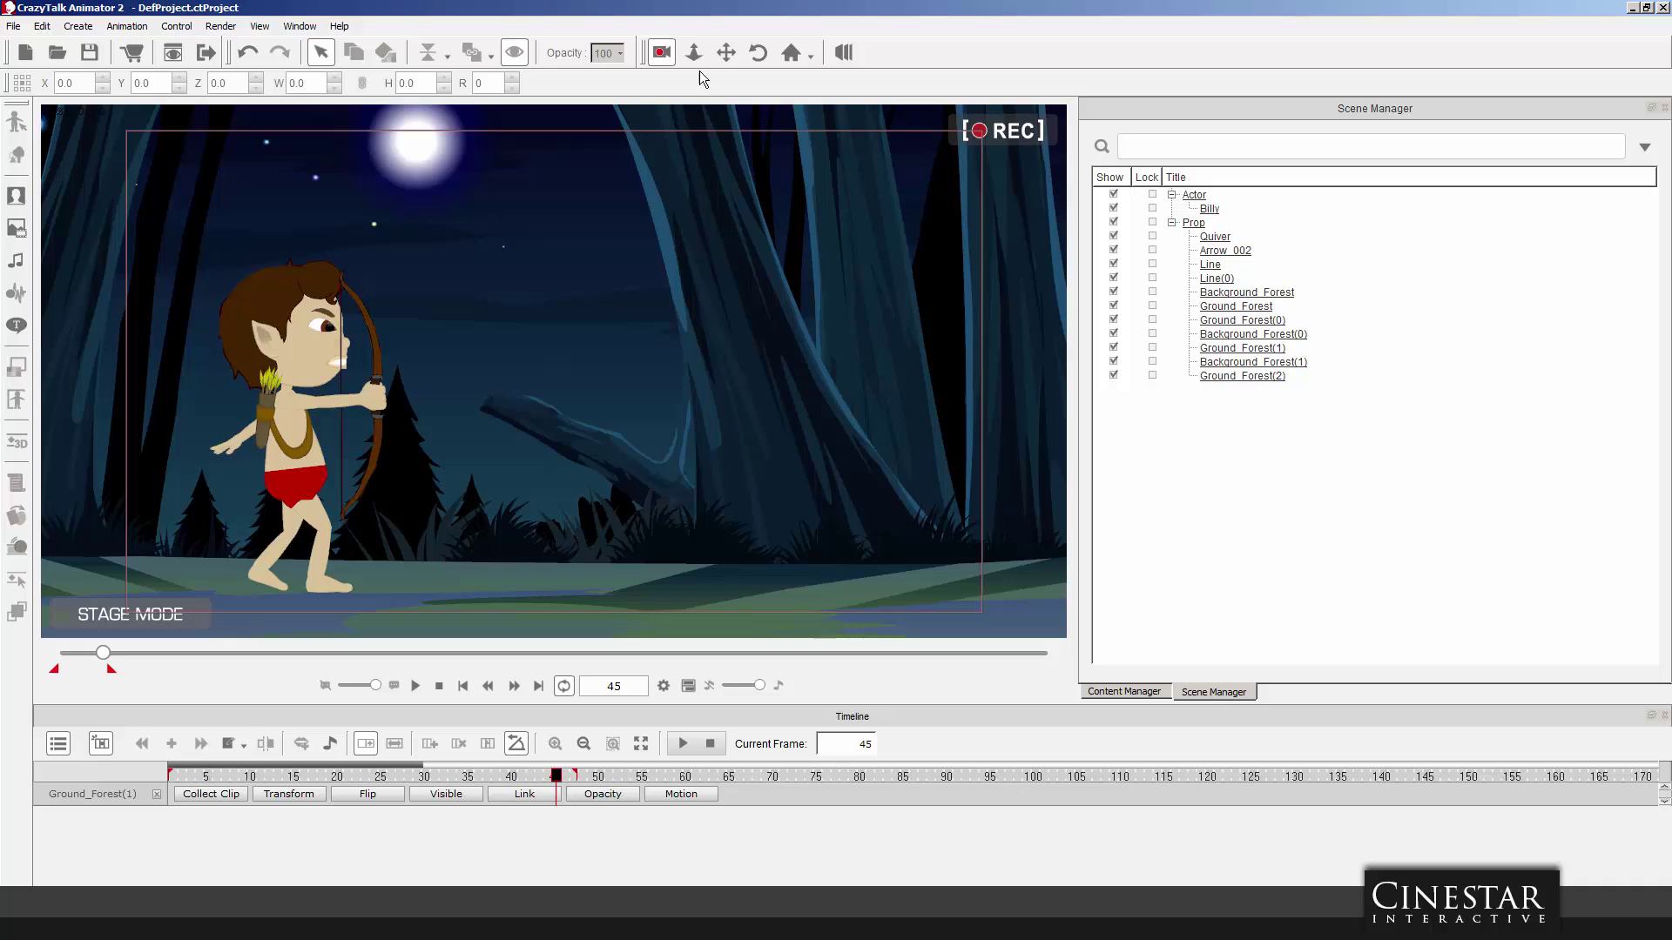
{"action": "left_click", "coordinate": [724, 54]}
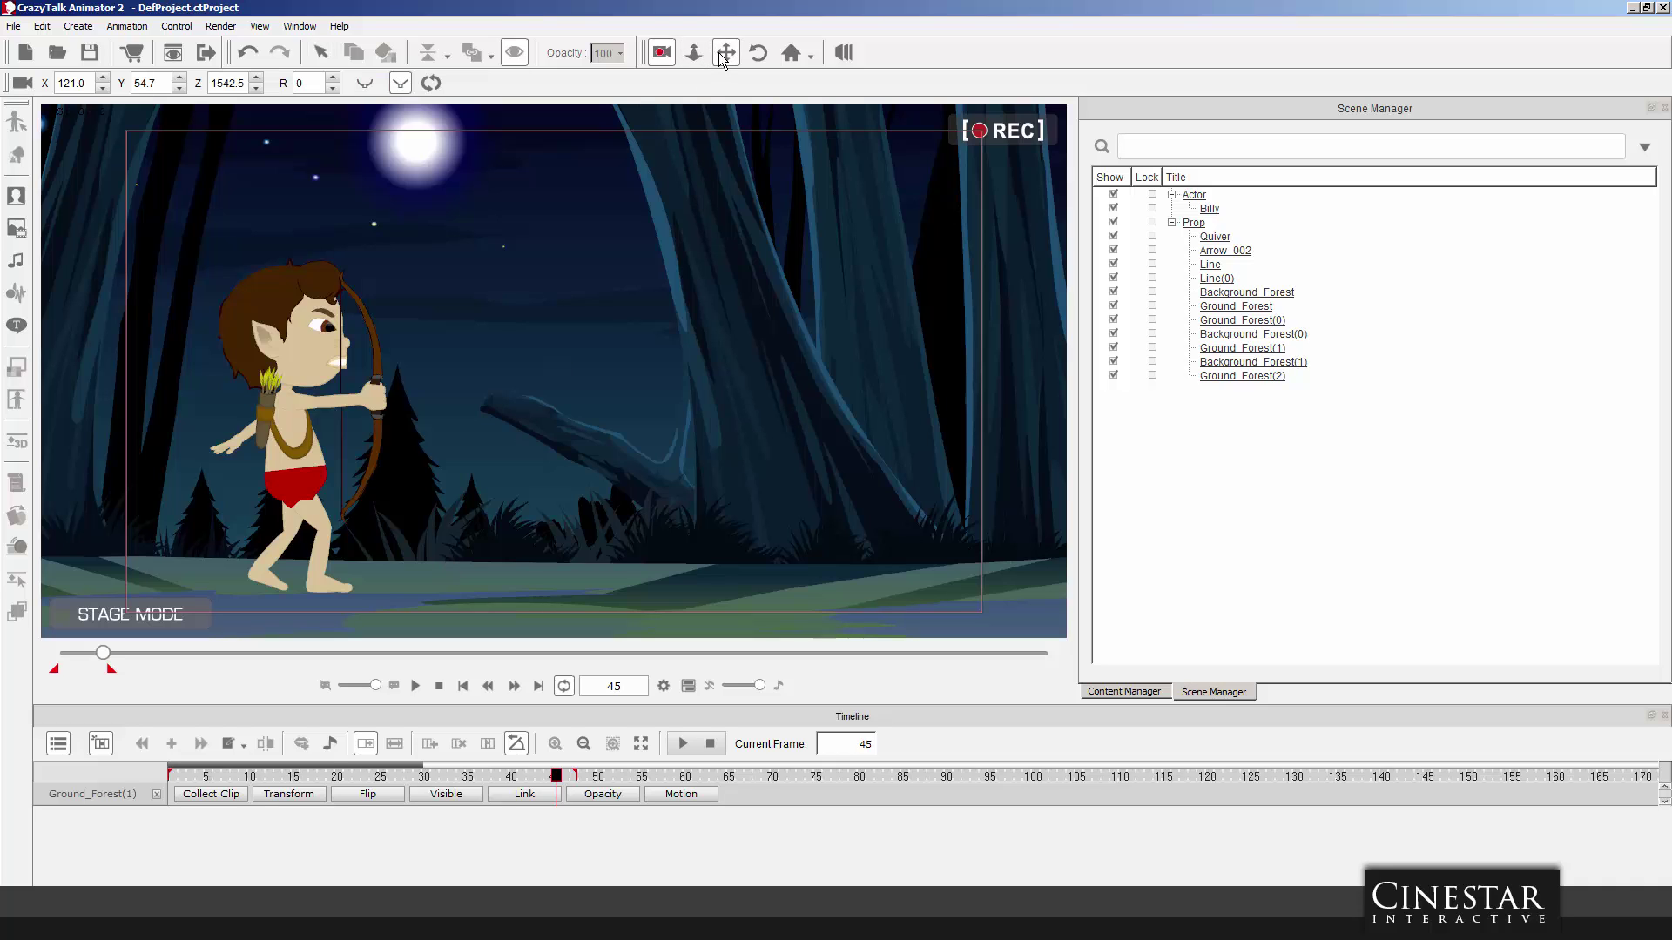
{"action": "left_click", "coordinate": [66, 746]}
{"action": "left_click", "coordinate": [92, 754]}
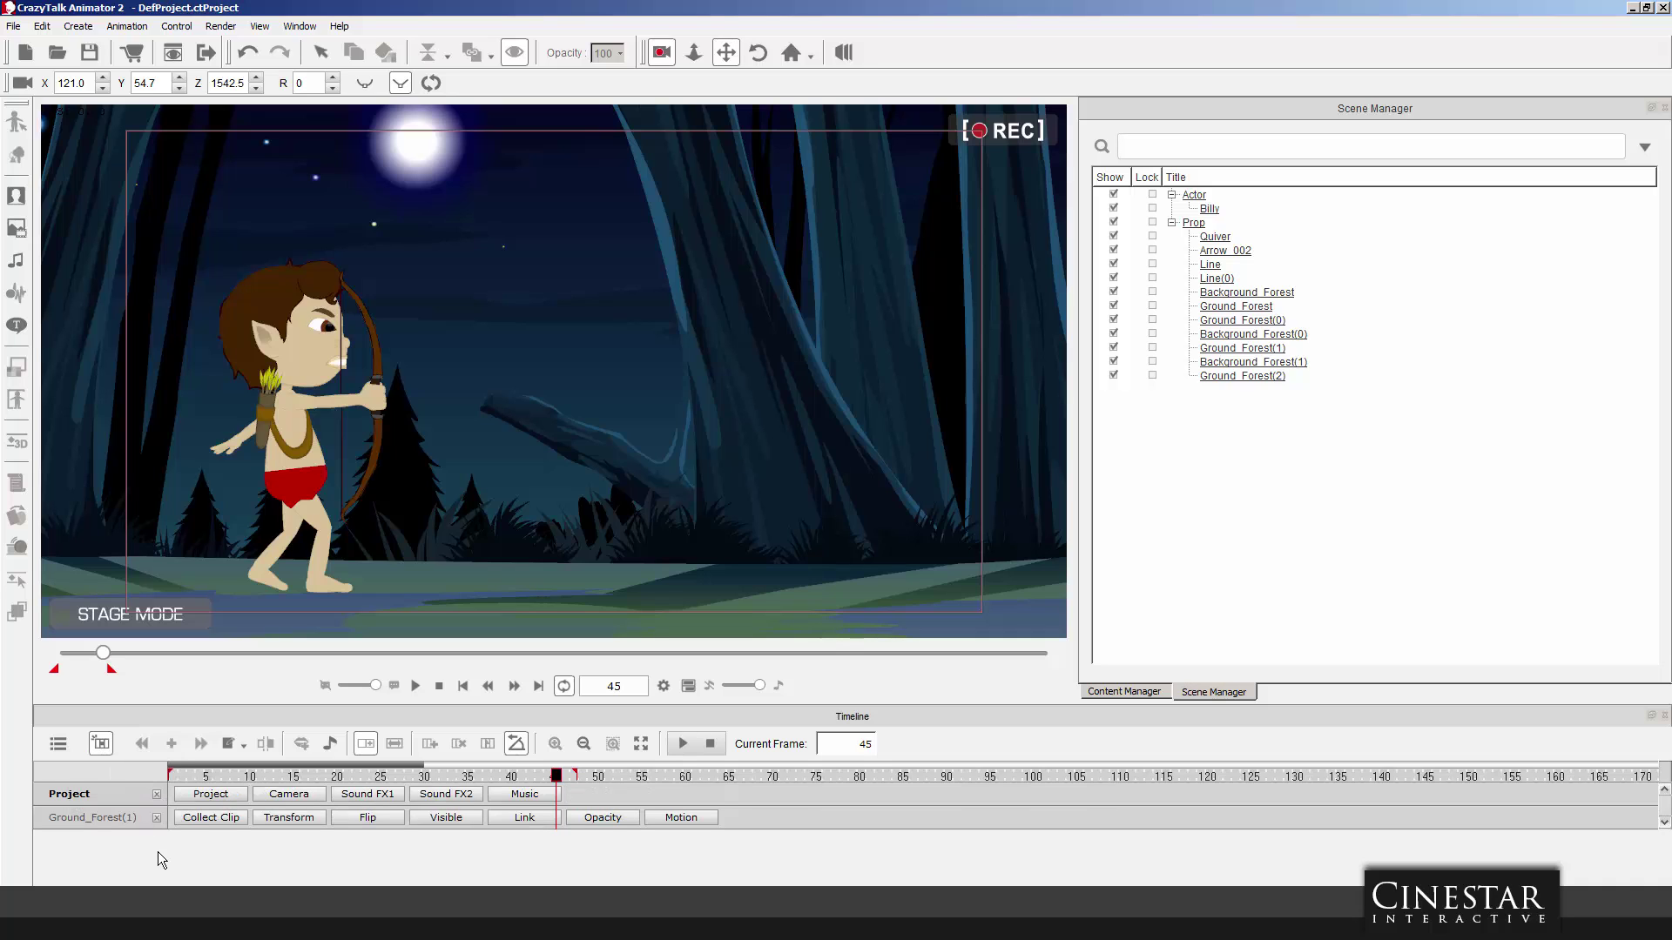
{"action": "left_click", "coordinate": [289, 794]}
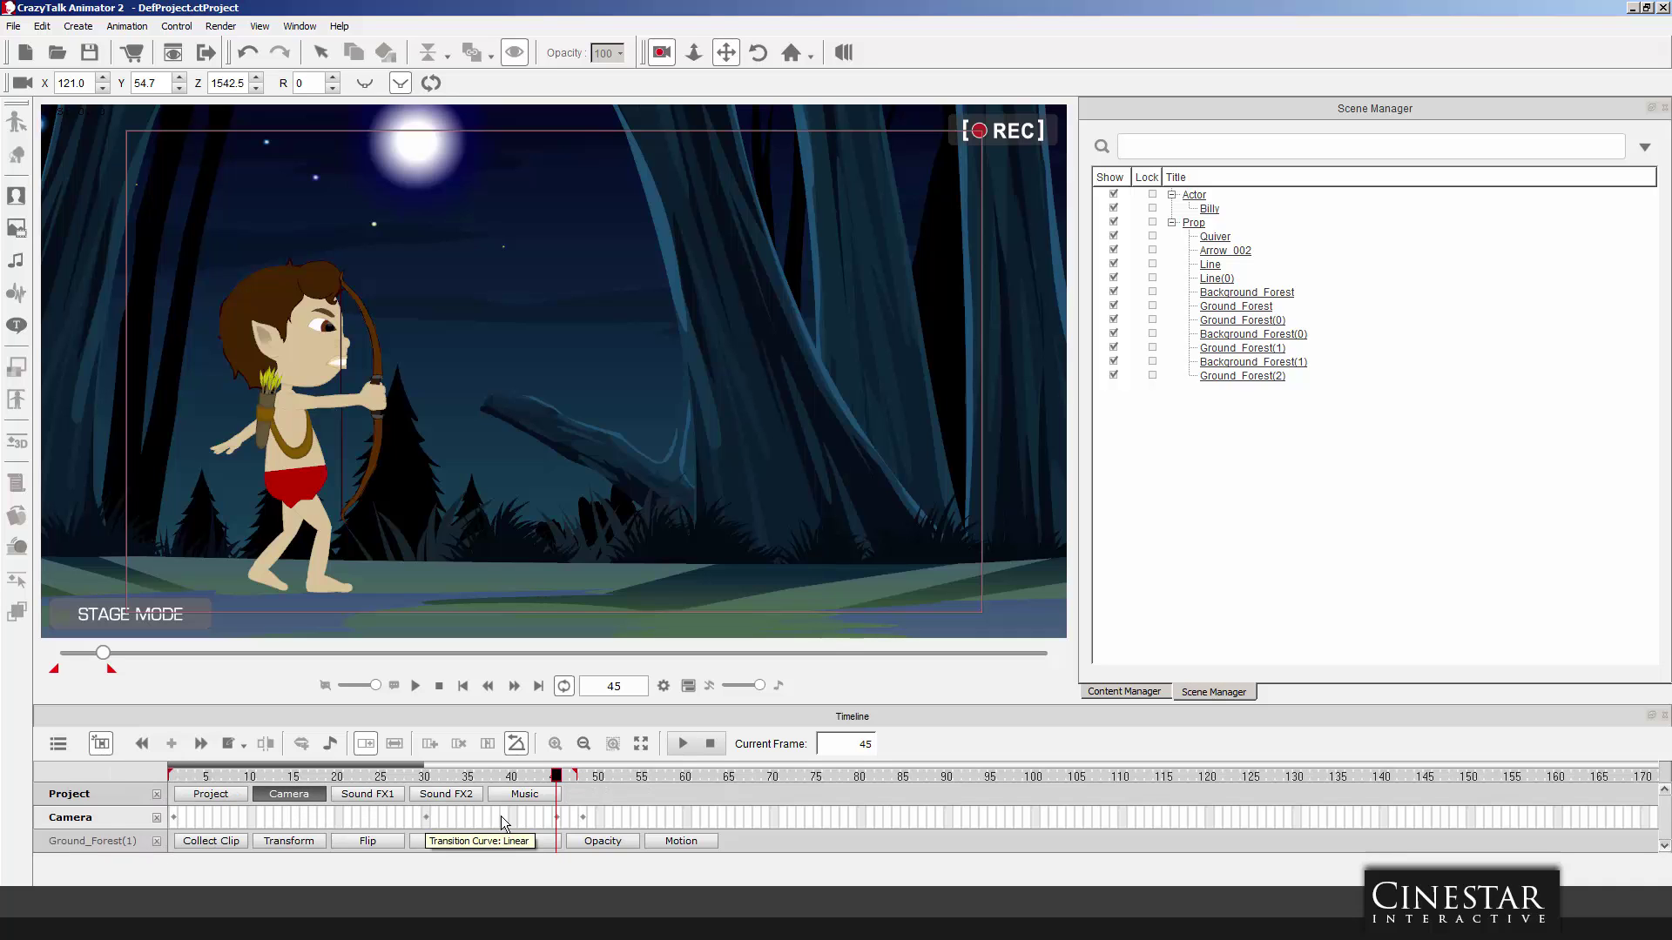
Check the camera framing just after frame 45 and delete the camera key at frame 48.
{"action": "left_click", "coordinate": [565, 776]}
{"action": "left_click", "coordinate": [572, 777]}
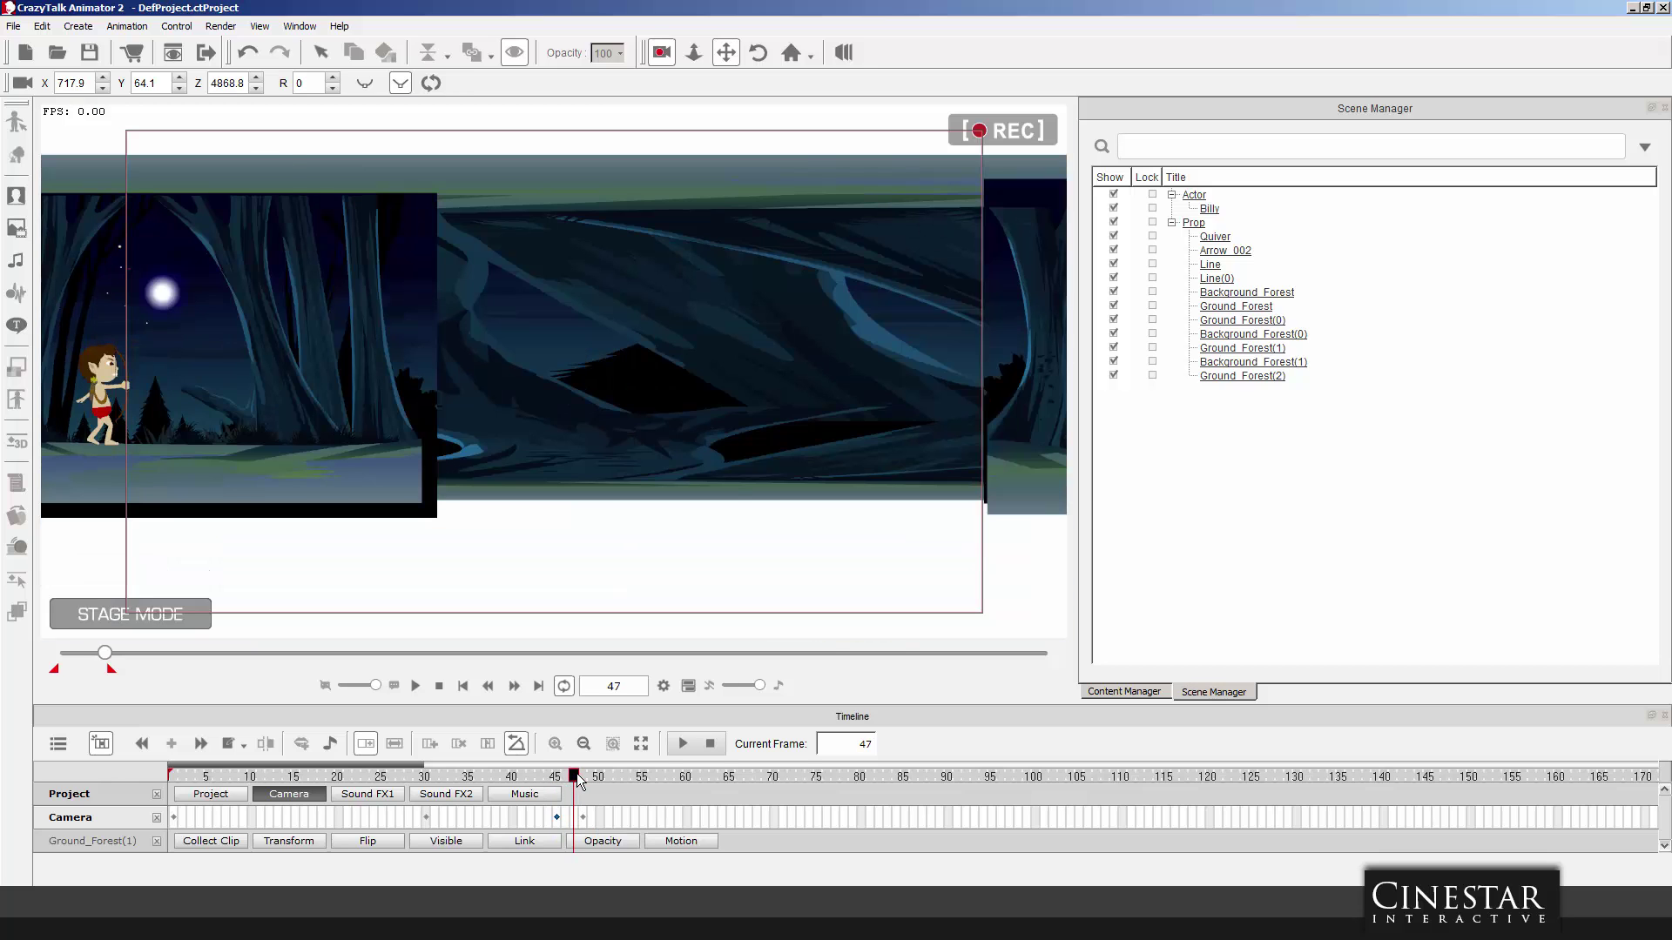
{"action": "left_click", "coordinate": [582, 776]}
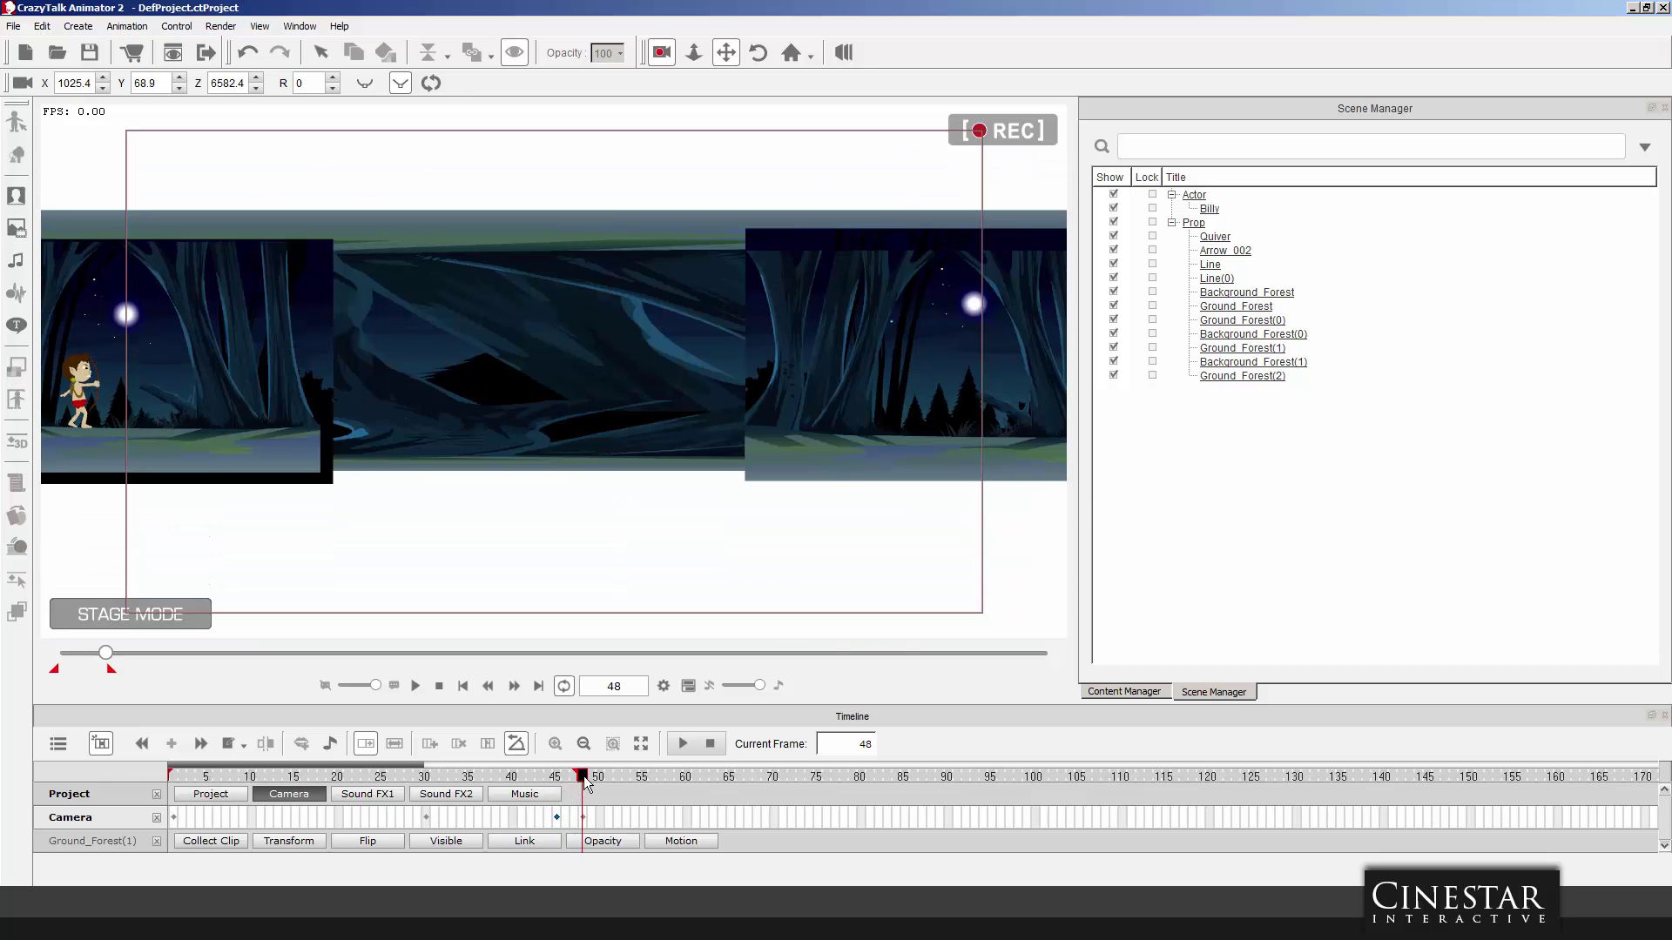
{"action": "left_click", "coordinate": [585, 820]}
{"action": "key", "text": "Delete"}
At frame 60, pan the camera across to the second forest at about X 2087, Y 52 to key its new position.
{"action": "left_click_drag", "start_coordinate": [582, 776], "coordinate": [700, 782]}
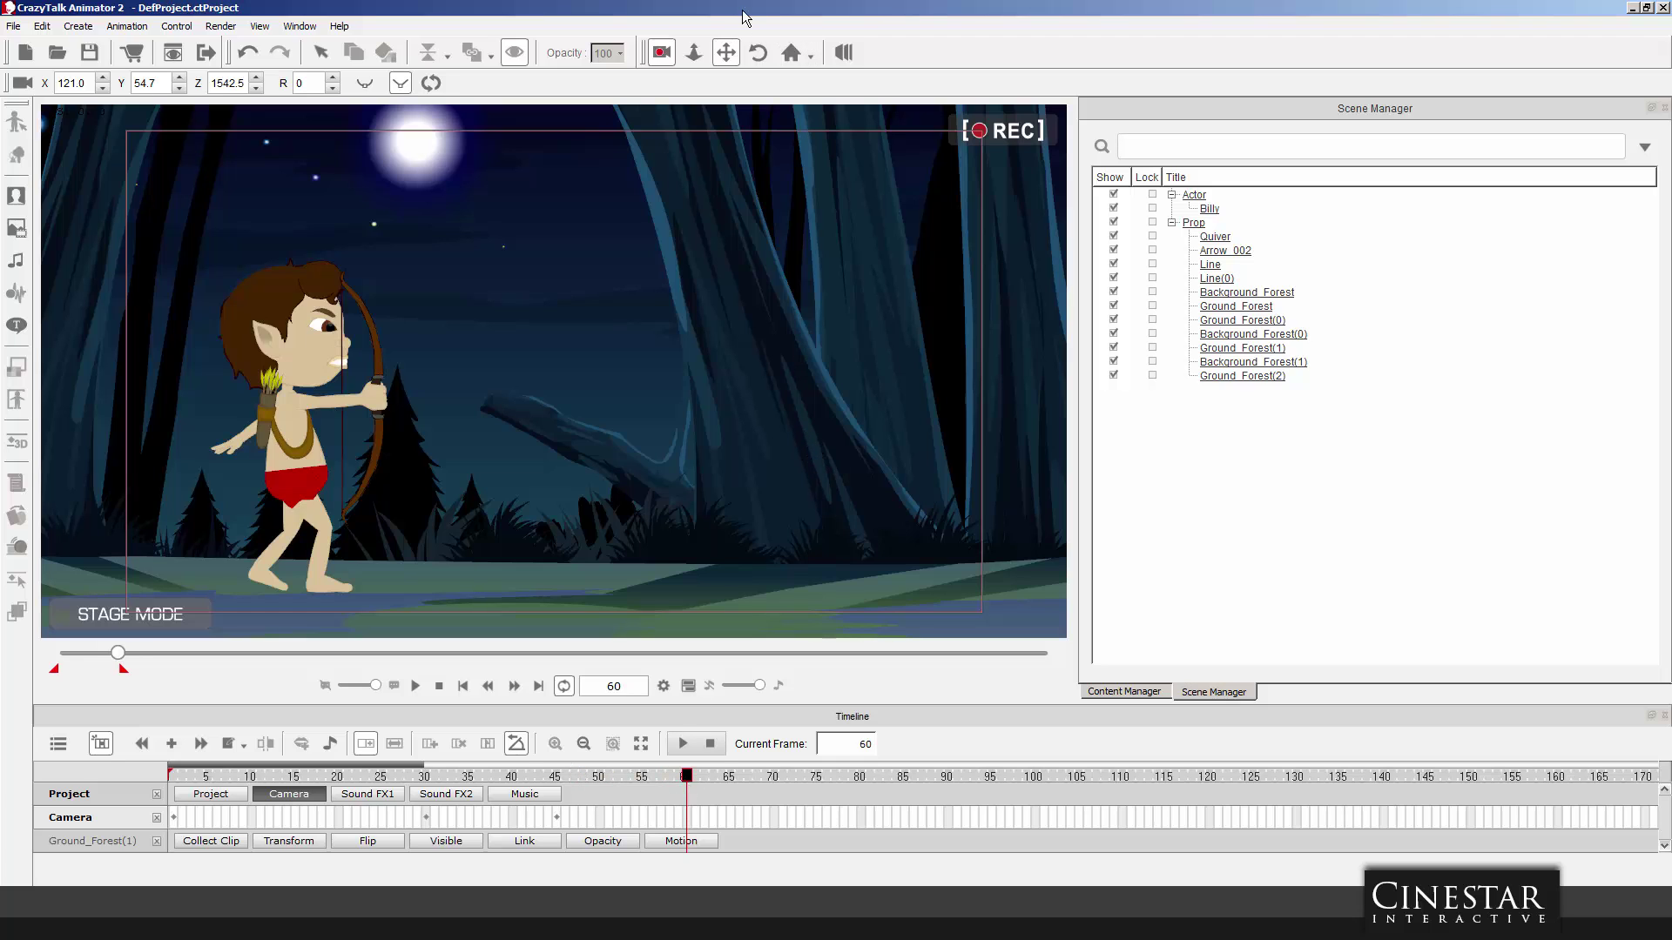
{"action": "left_click_drag", "start_coordinate": [849, 248], "coordinate": [230, 270]}
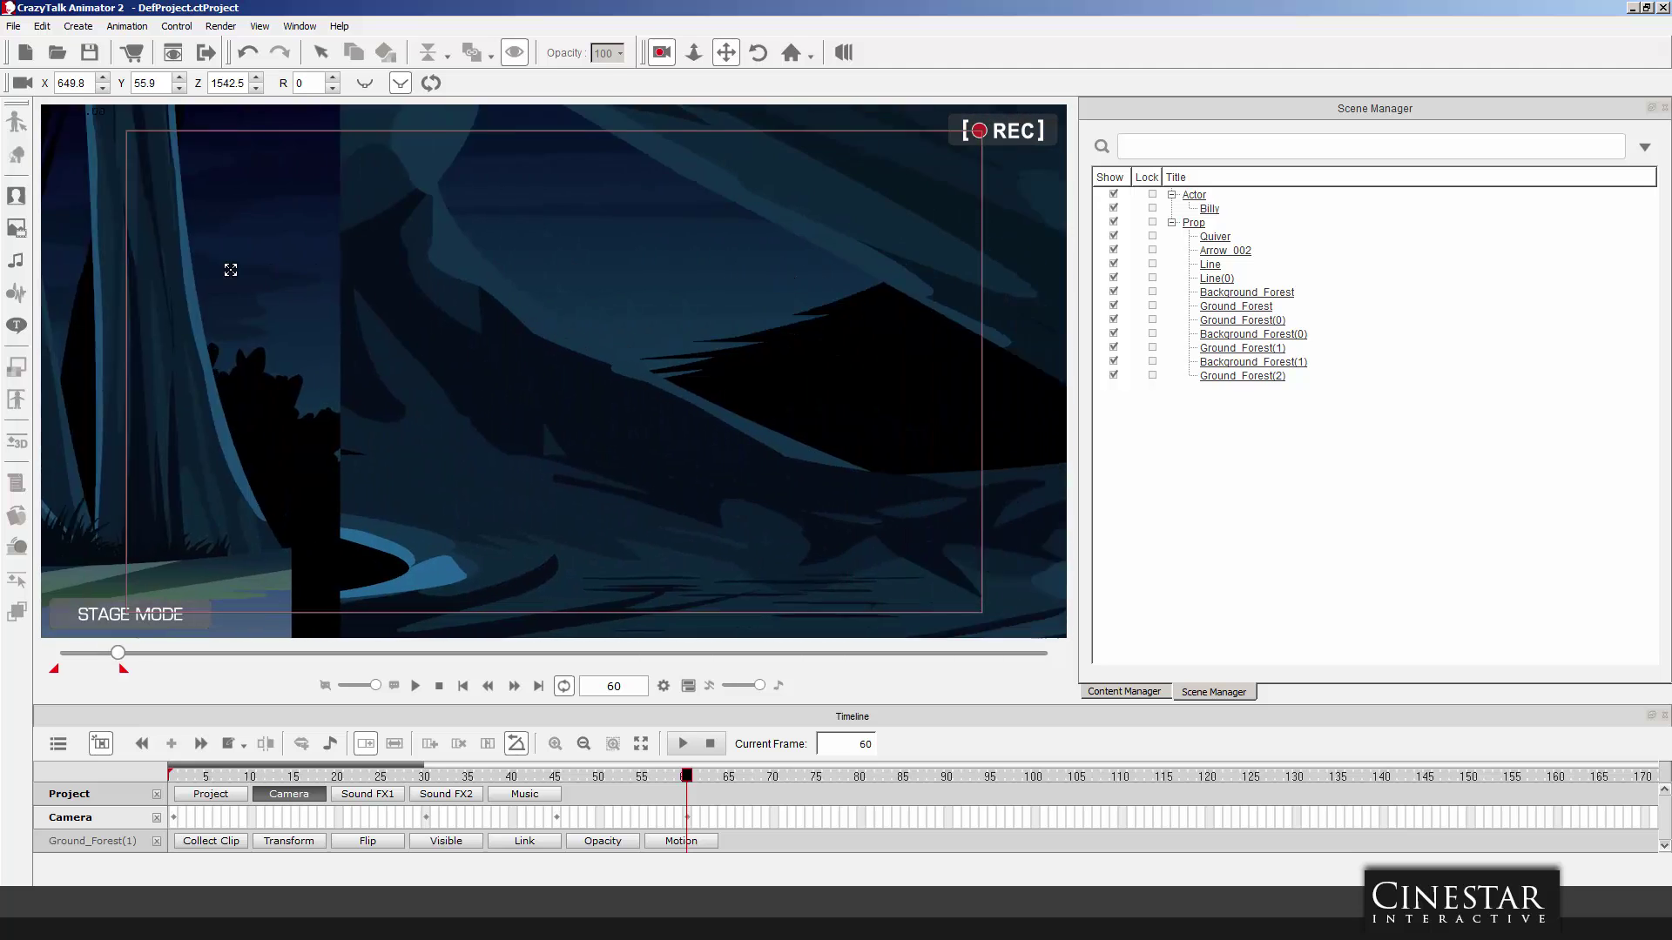
{"action": "left_click_drag", "start_coordinate": [932, 284], "coordinate": [463, 340]}
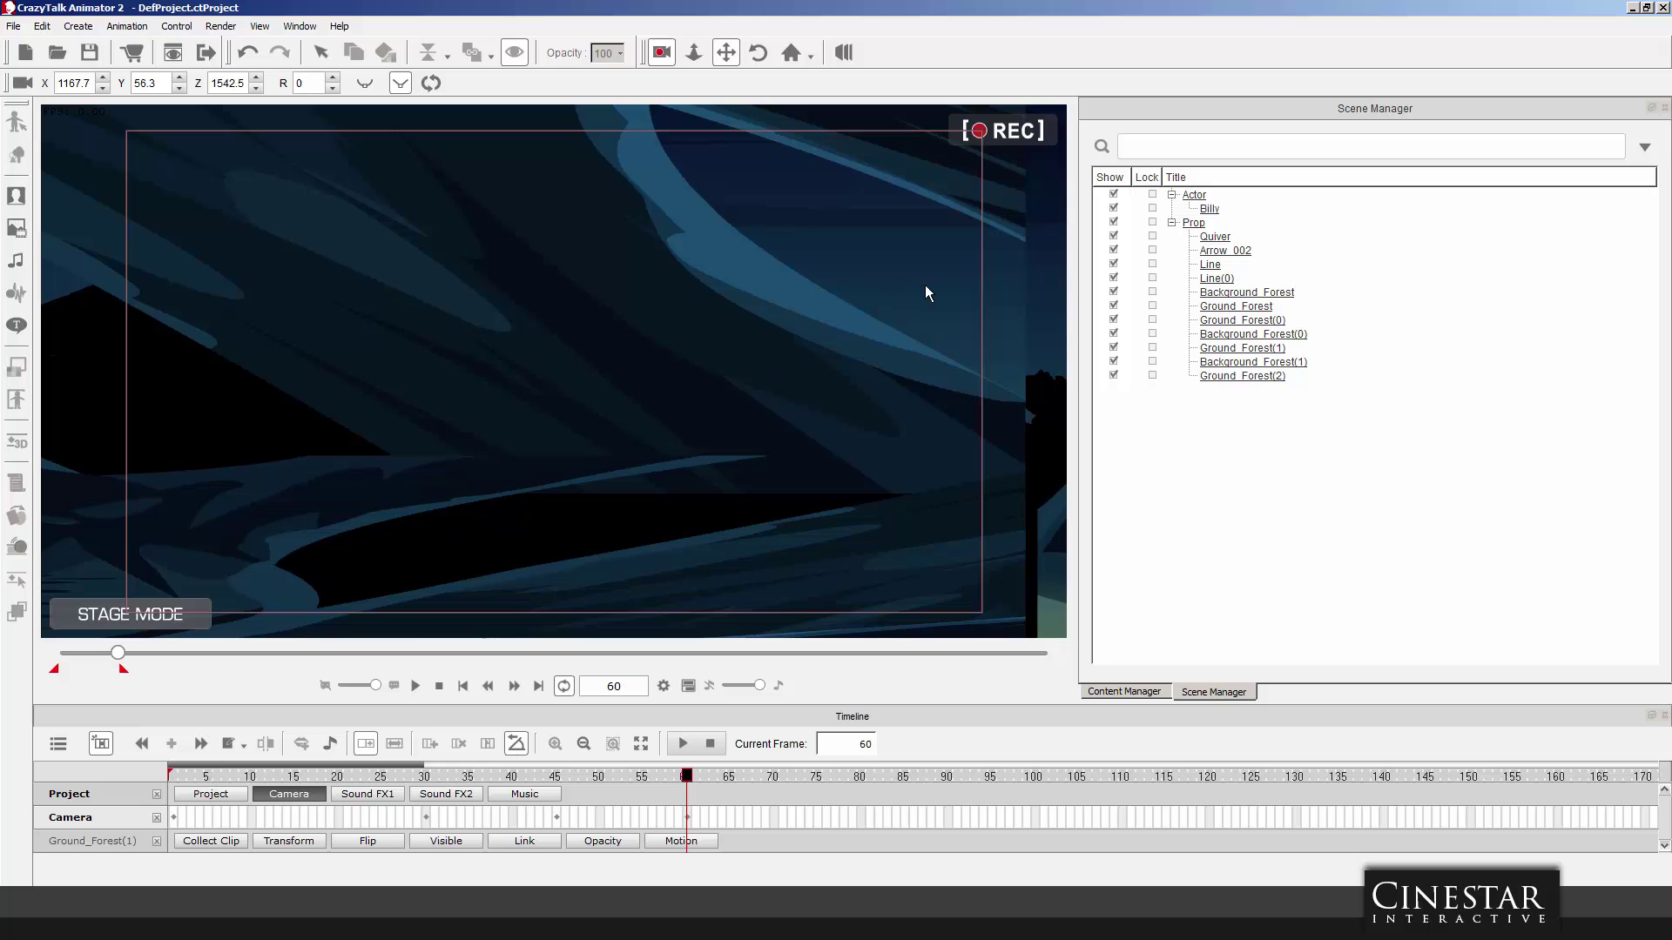
{"action": "left_click_drag", "start_coordinate": [828, 298], "coordinate": [720, 296]}
{"action": "left_click_drag", "start_coordinate": [1002, 305], "coordinate": [720, 299]}
{"action": "left_click_drag", "start_coordinate": [836, 301], "coordinate": [682, 303]}
{"action": "left_click_drag", "start_coordinate": [892, 306], "coordinate": [701, 304]}
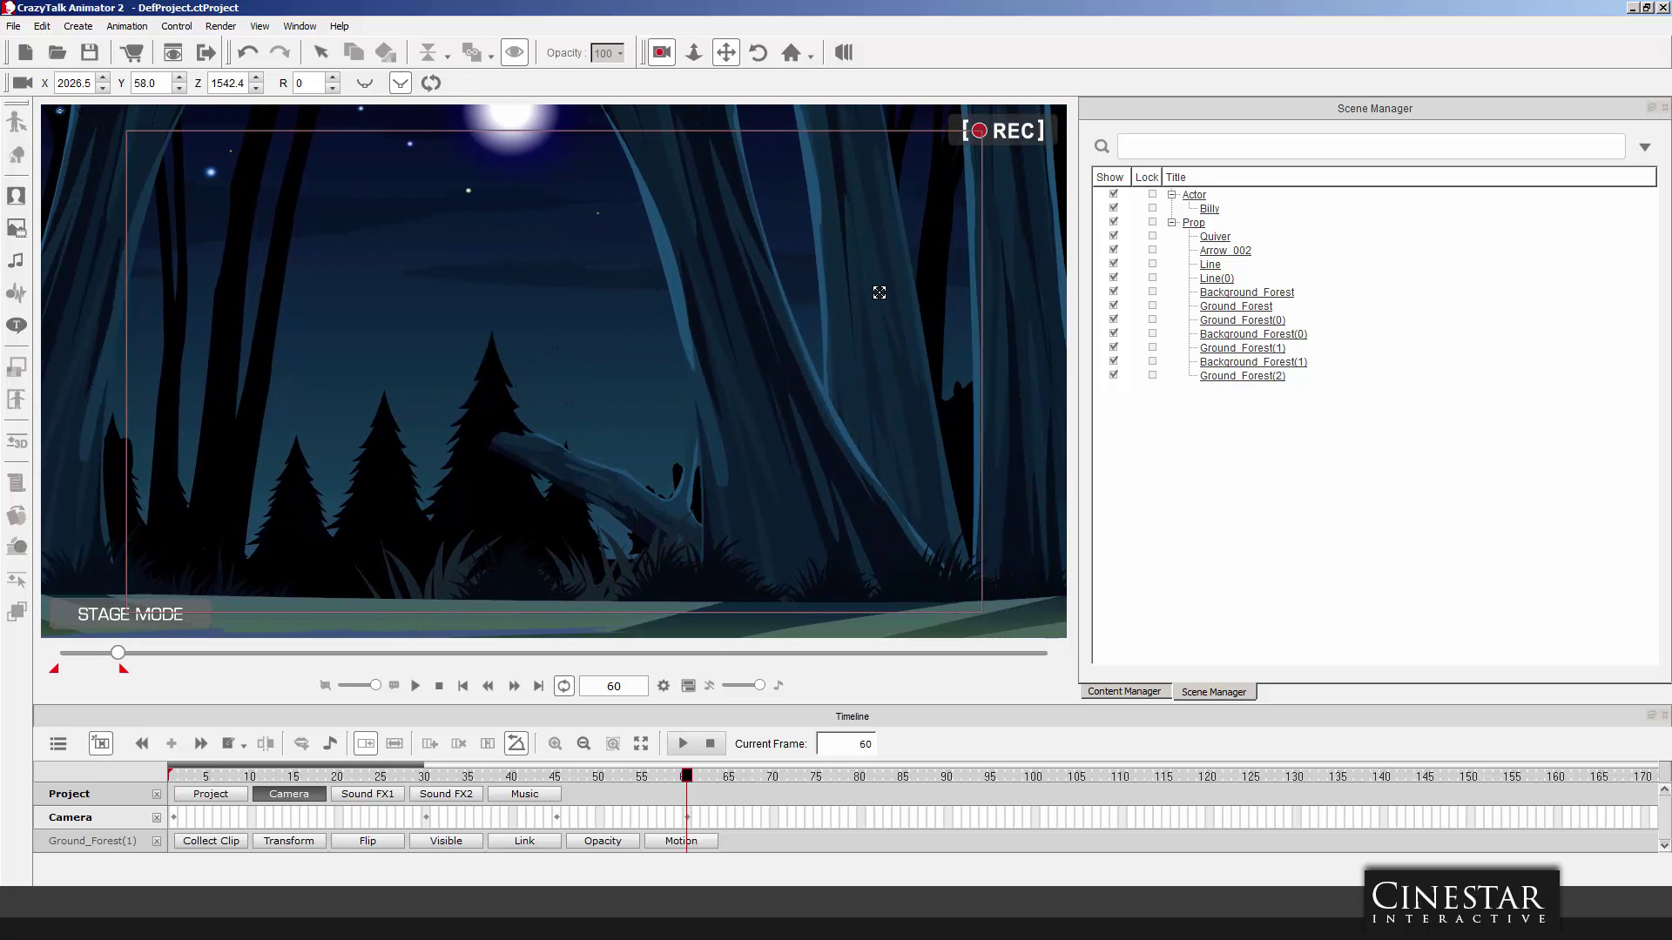
{"action": "left_click_drag", "start_coordinate": [879, 292], "coordinate": [699, 279]}
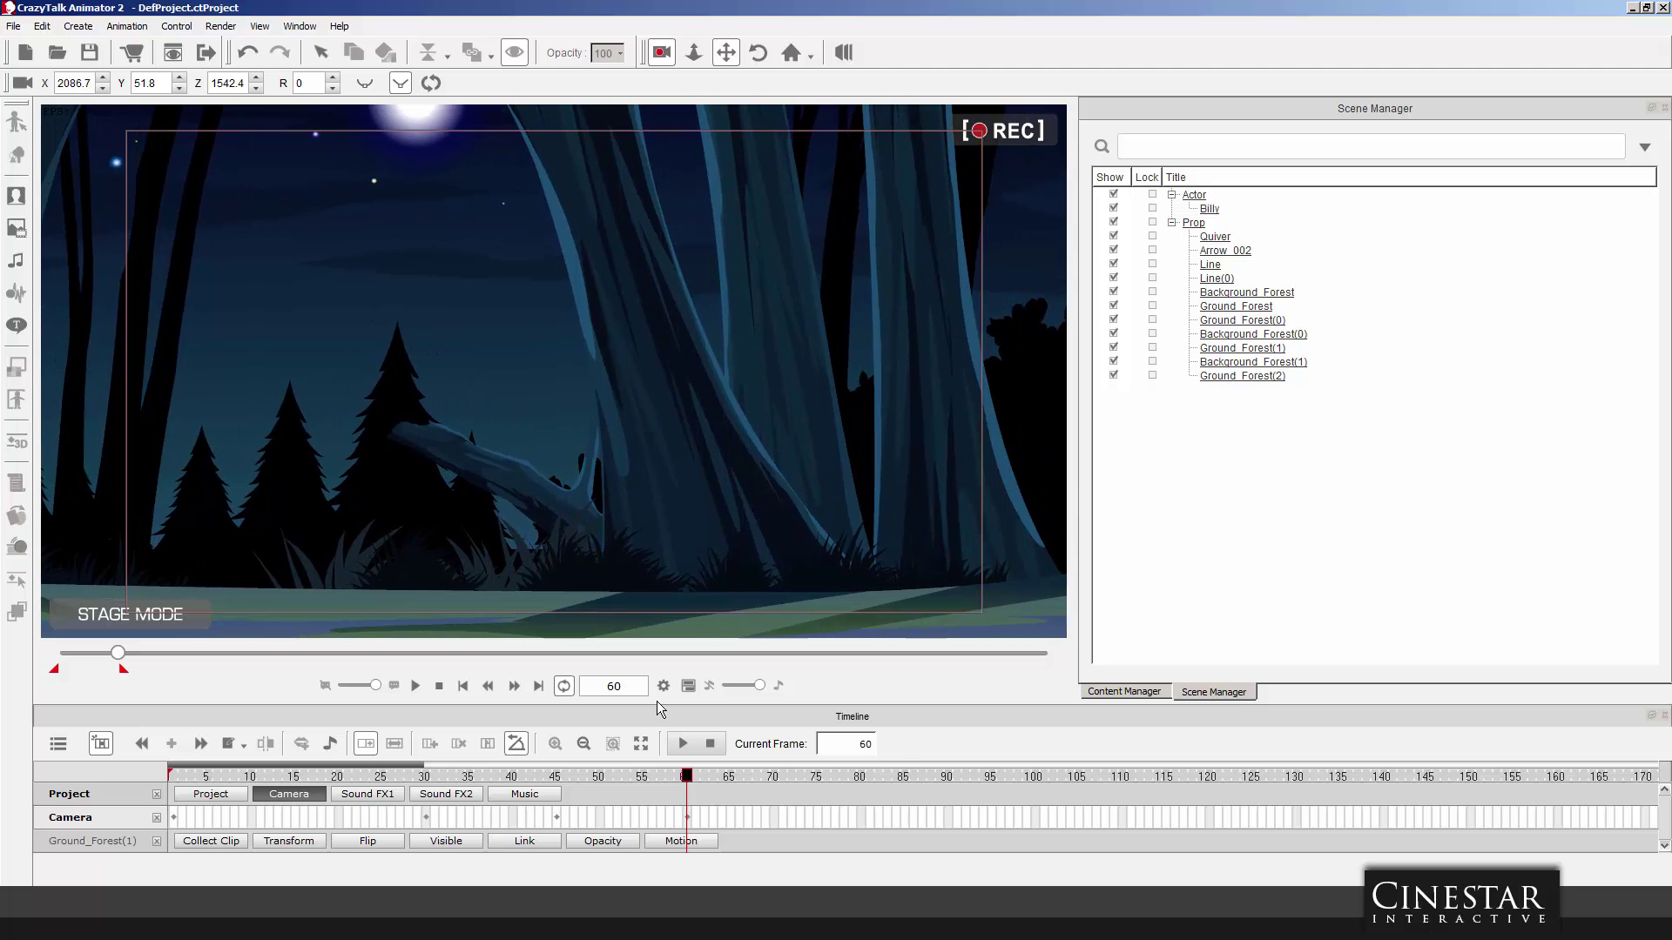
Play the camera pan between the two forests from just before it starts.
{"action": "left_click_drag", "start_coordinate": [526, 772], "coordinate": [462, 776]}
{"action": "key", "text": "space"}
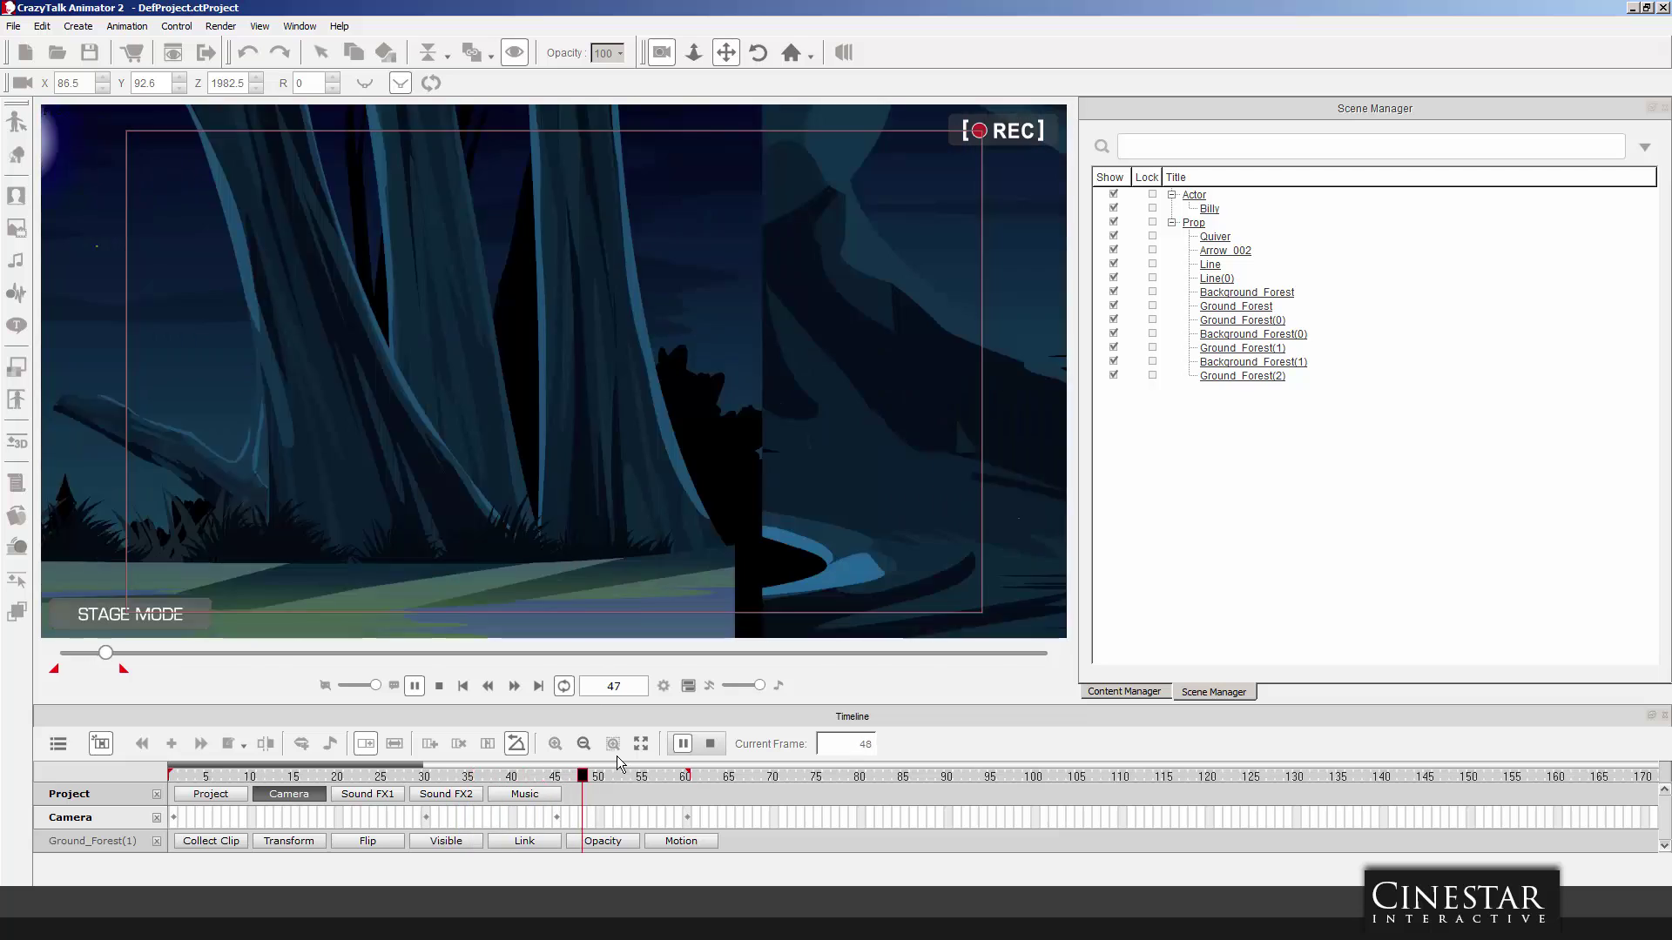
{"action": "left_click", "coordinate": [683, 744]}
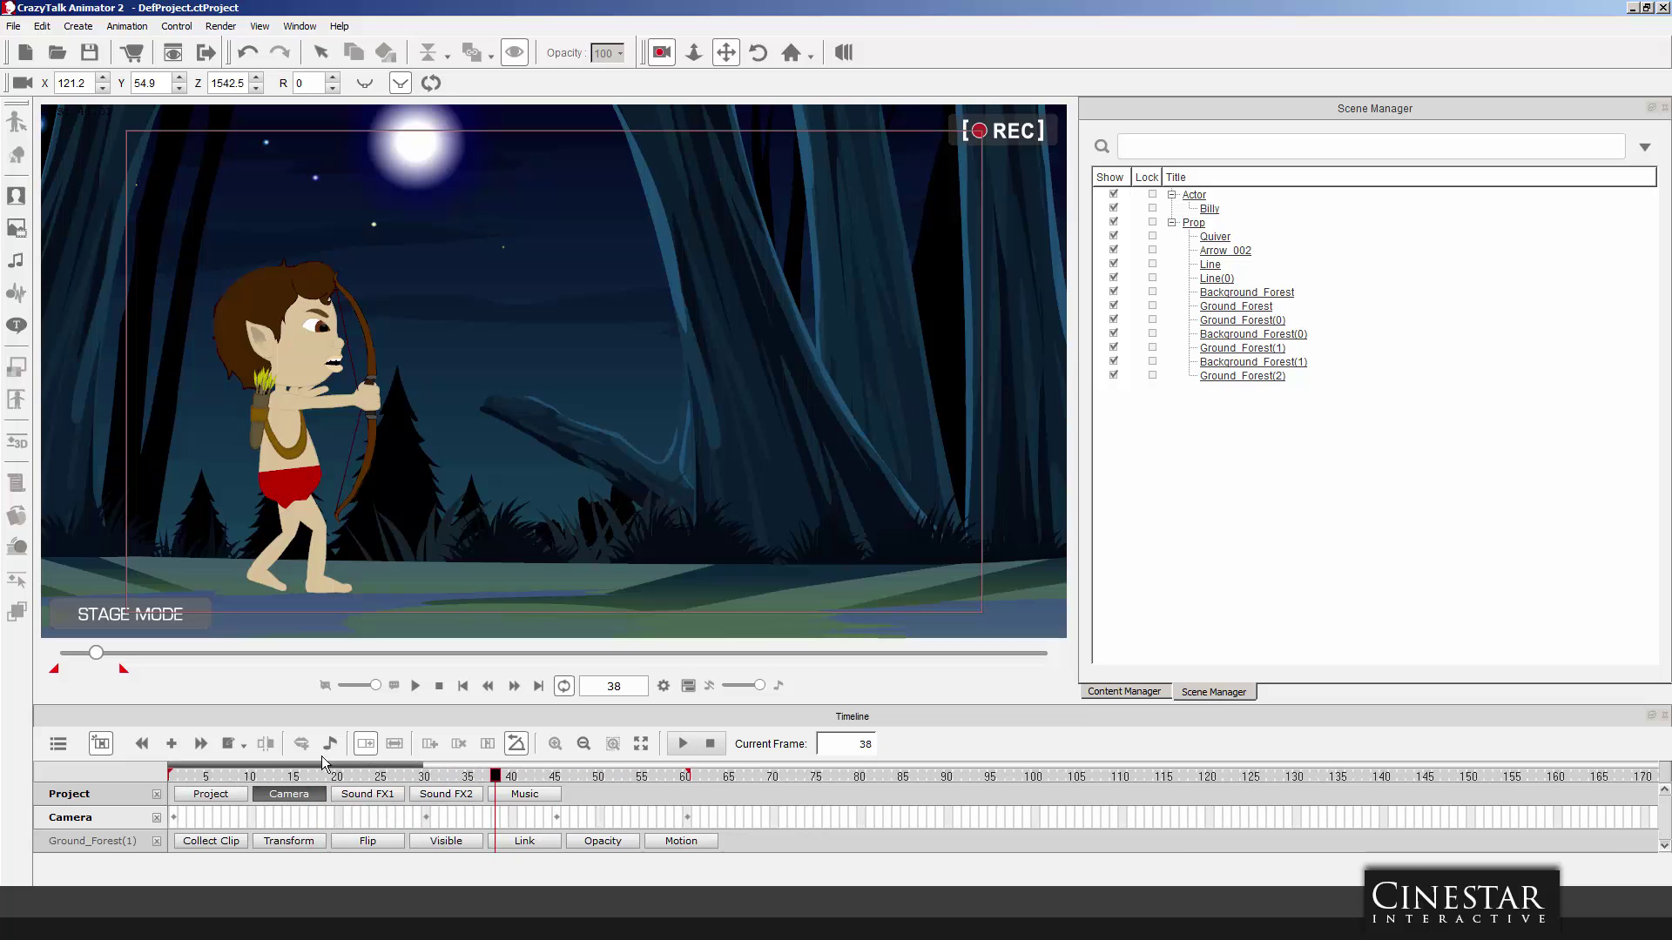
Leave the camera view and add the Billy actor from the Cinestar character templates to the second forest.
{"action": "left_click", "coordinate": [661, 53]}
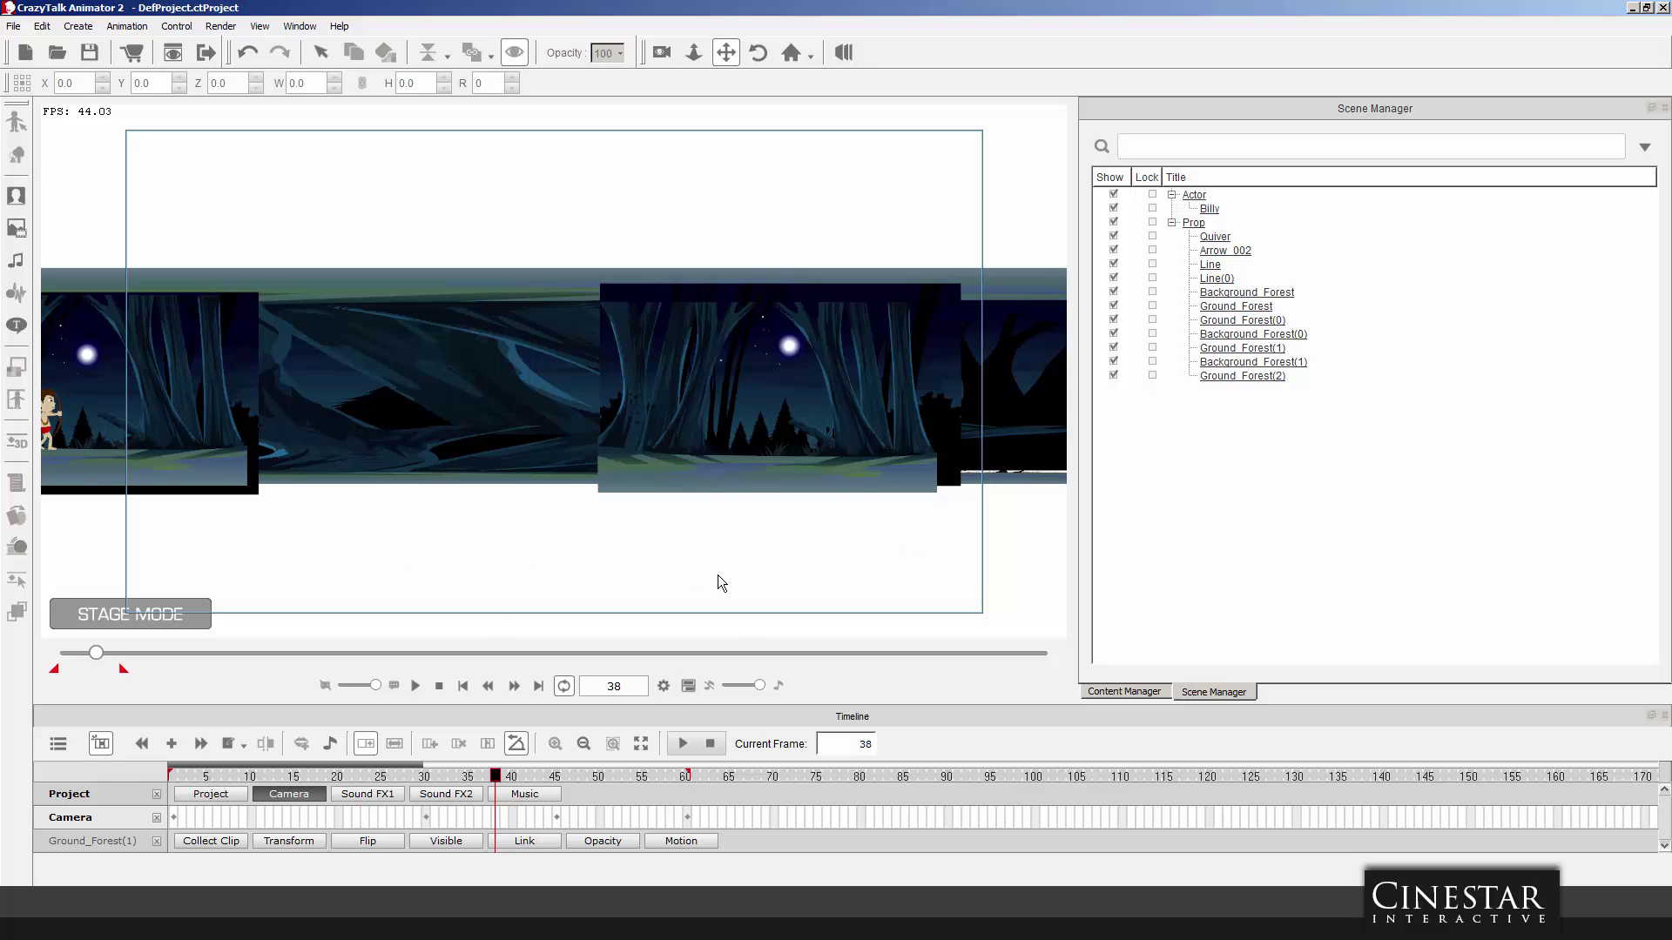
{"action": "left_click", "coordinate": [1124, 691]}
{"action": "left_click", "coordinate": [1188, 470]}
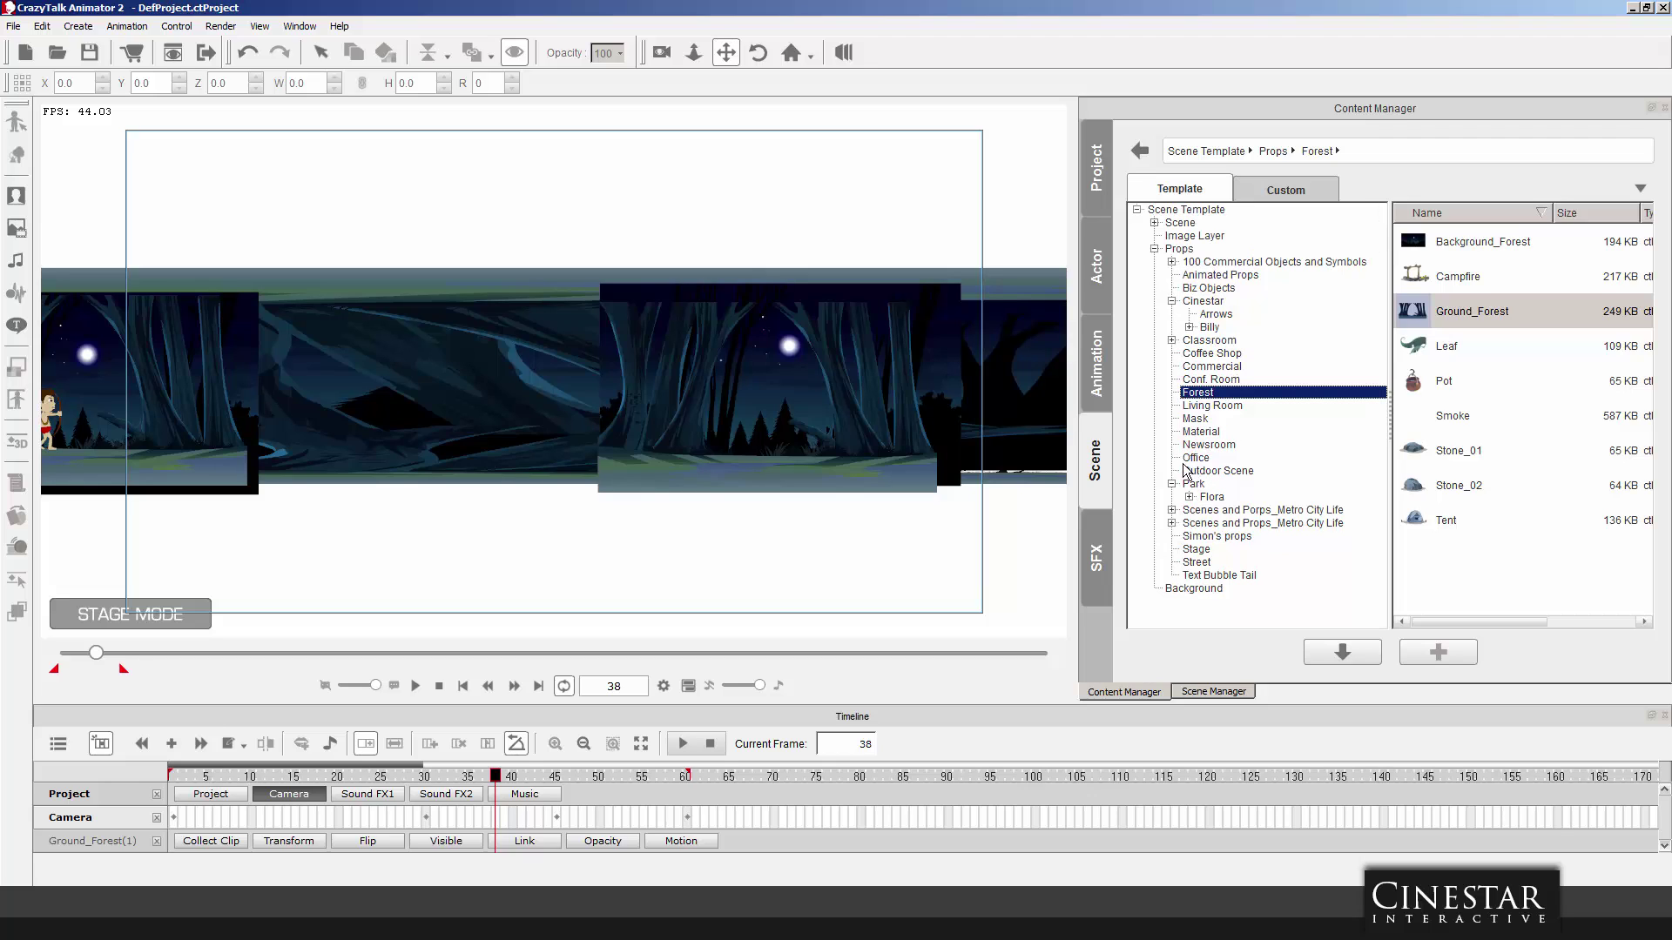
{"action": "left_click", "coordinate": [1172, 301]}
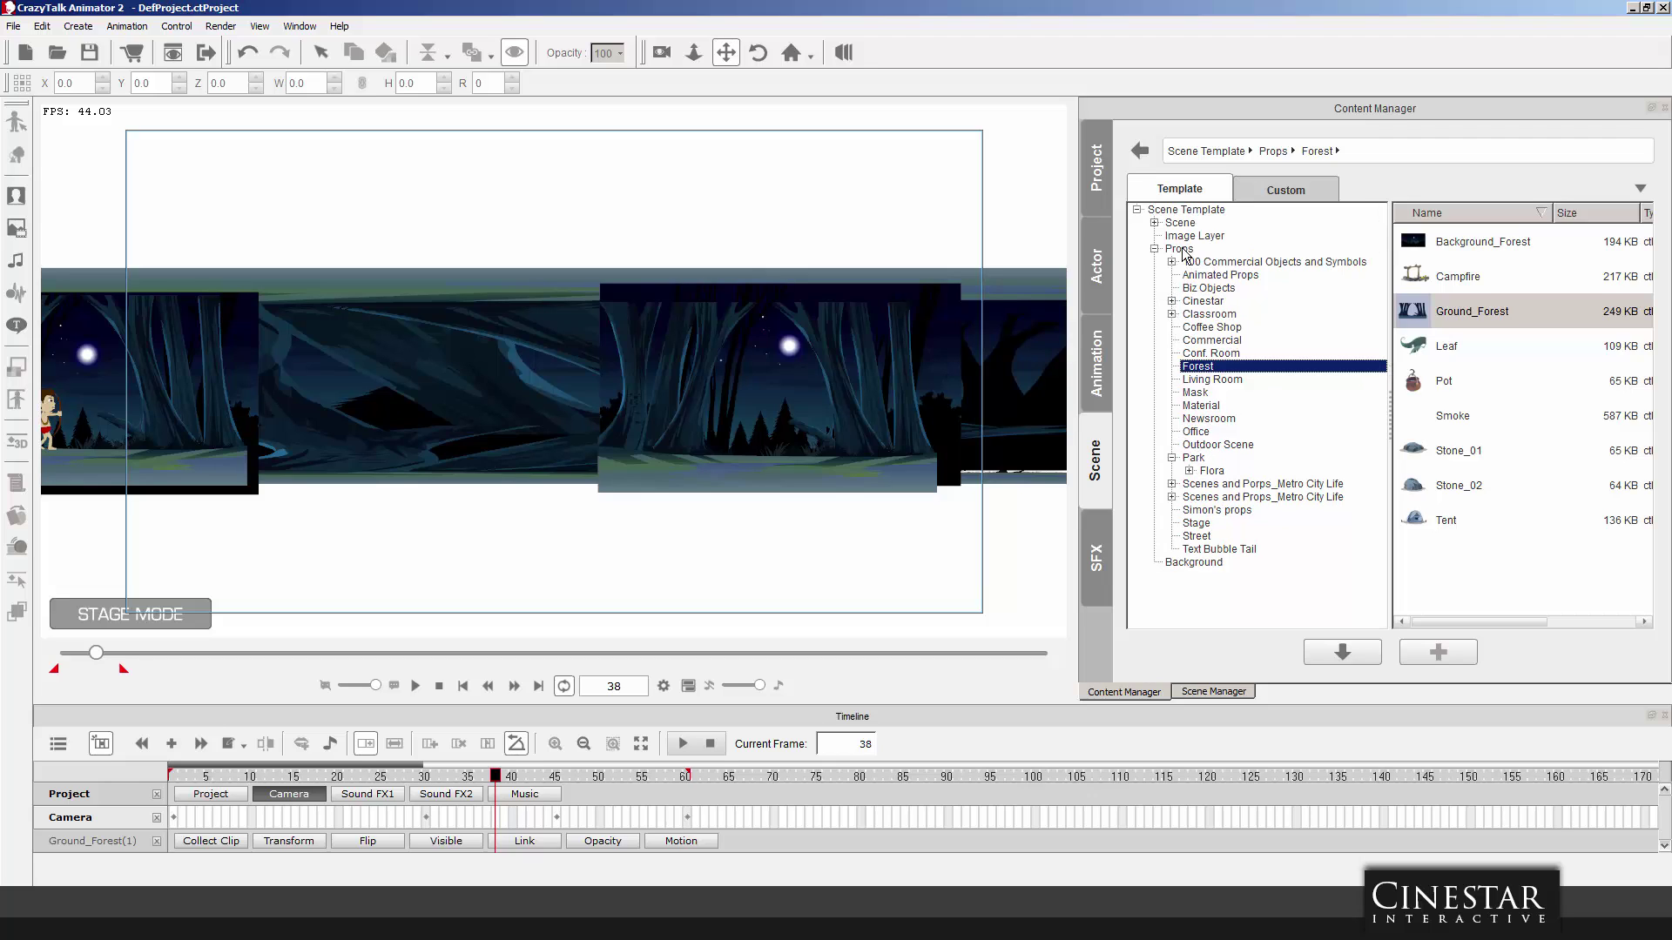
{"action": "left_click", "coordinate": [1257, 190]}
{"action": "left_click", "coordinate": [1095, 266]}
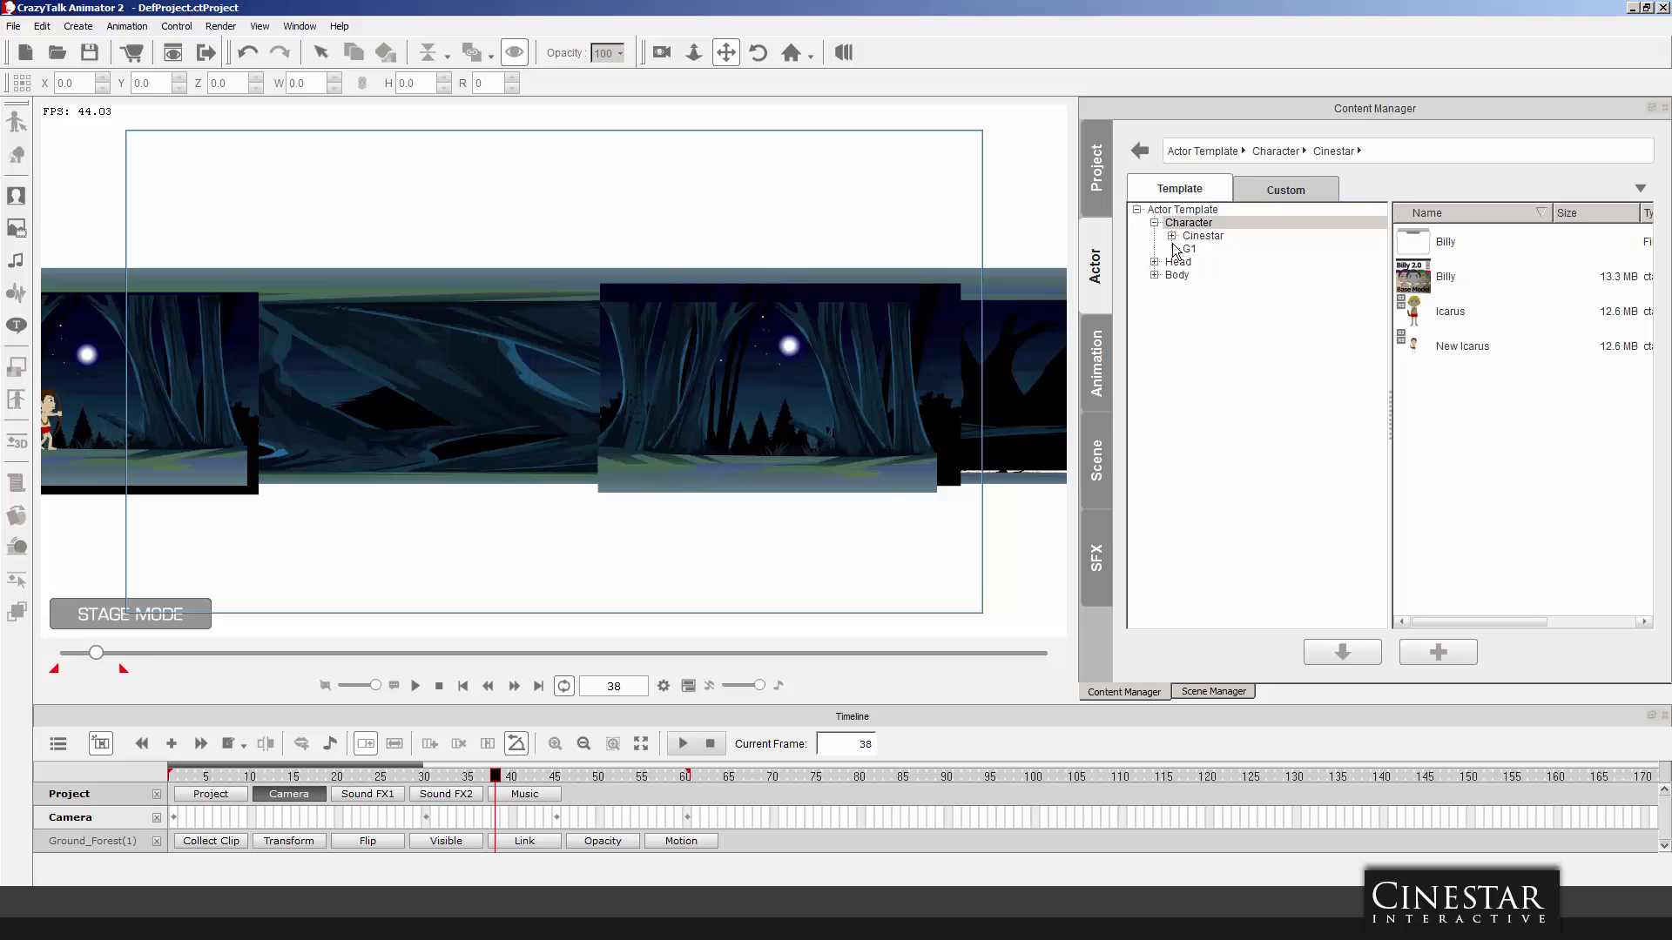
{"action": "left_click", "coordinate": [1416, 285]}
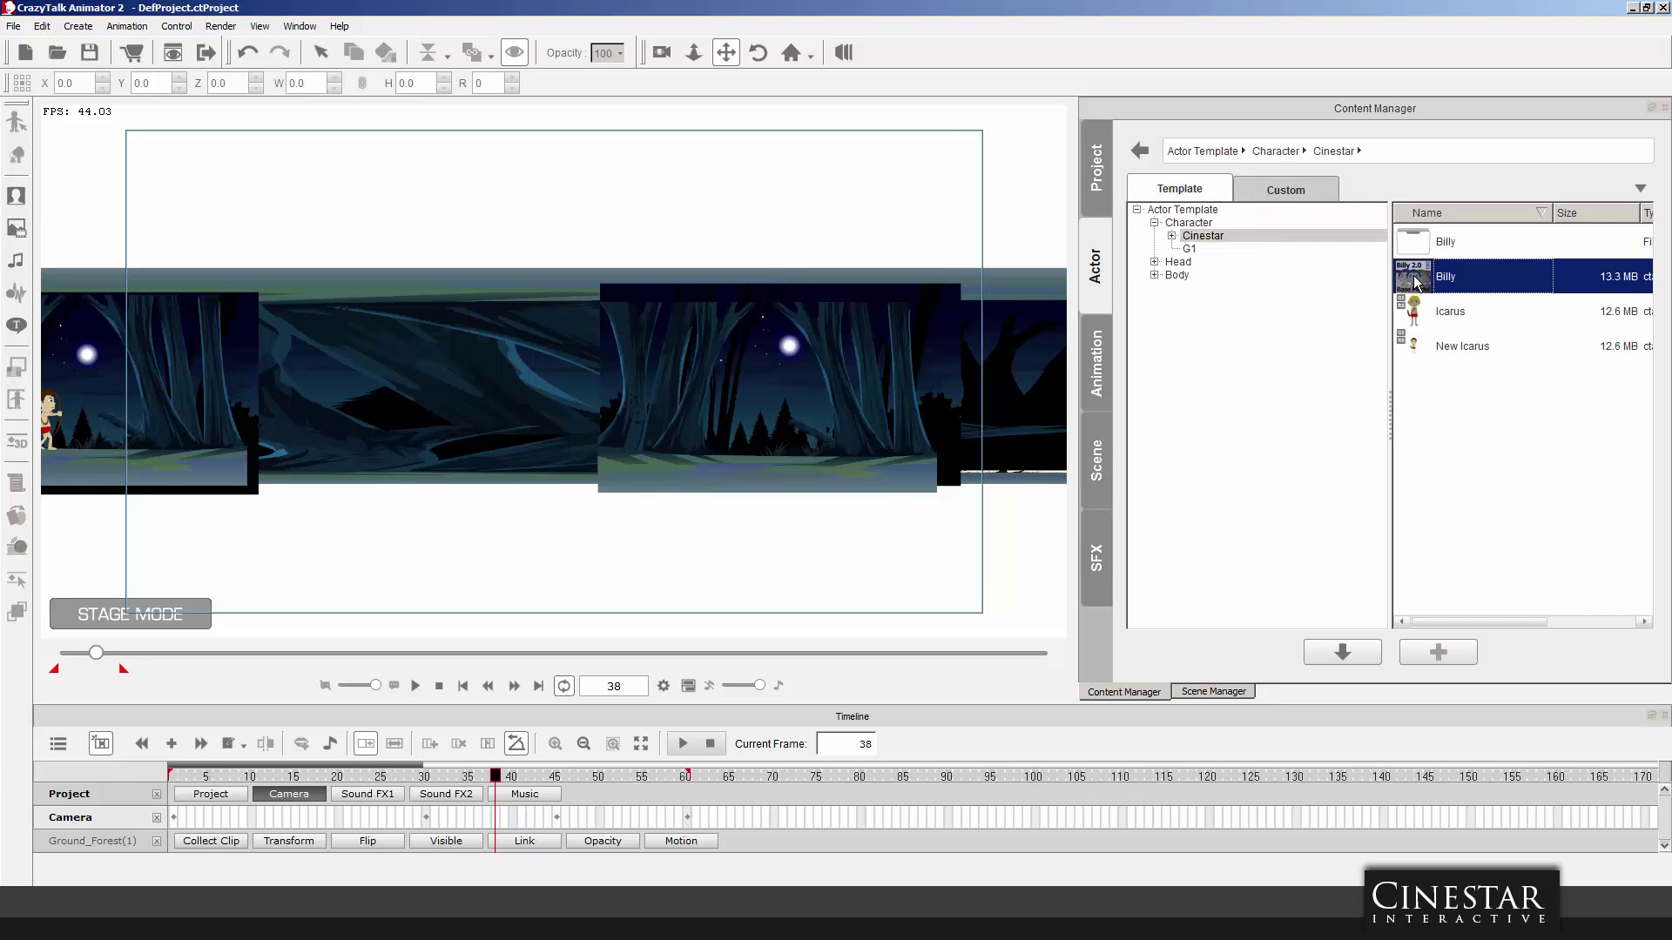
{"action": "left_click_drag", "start_coordinate": [1415, 280], "coordinate": [781, 420]}
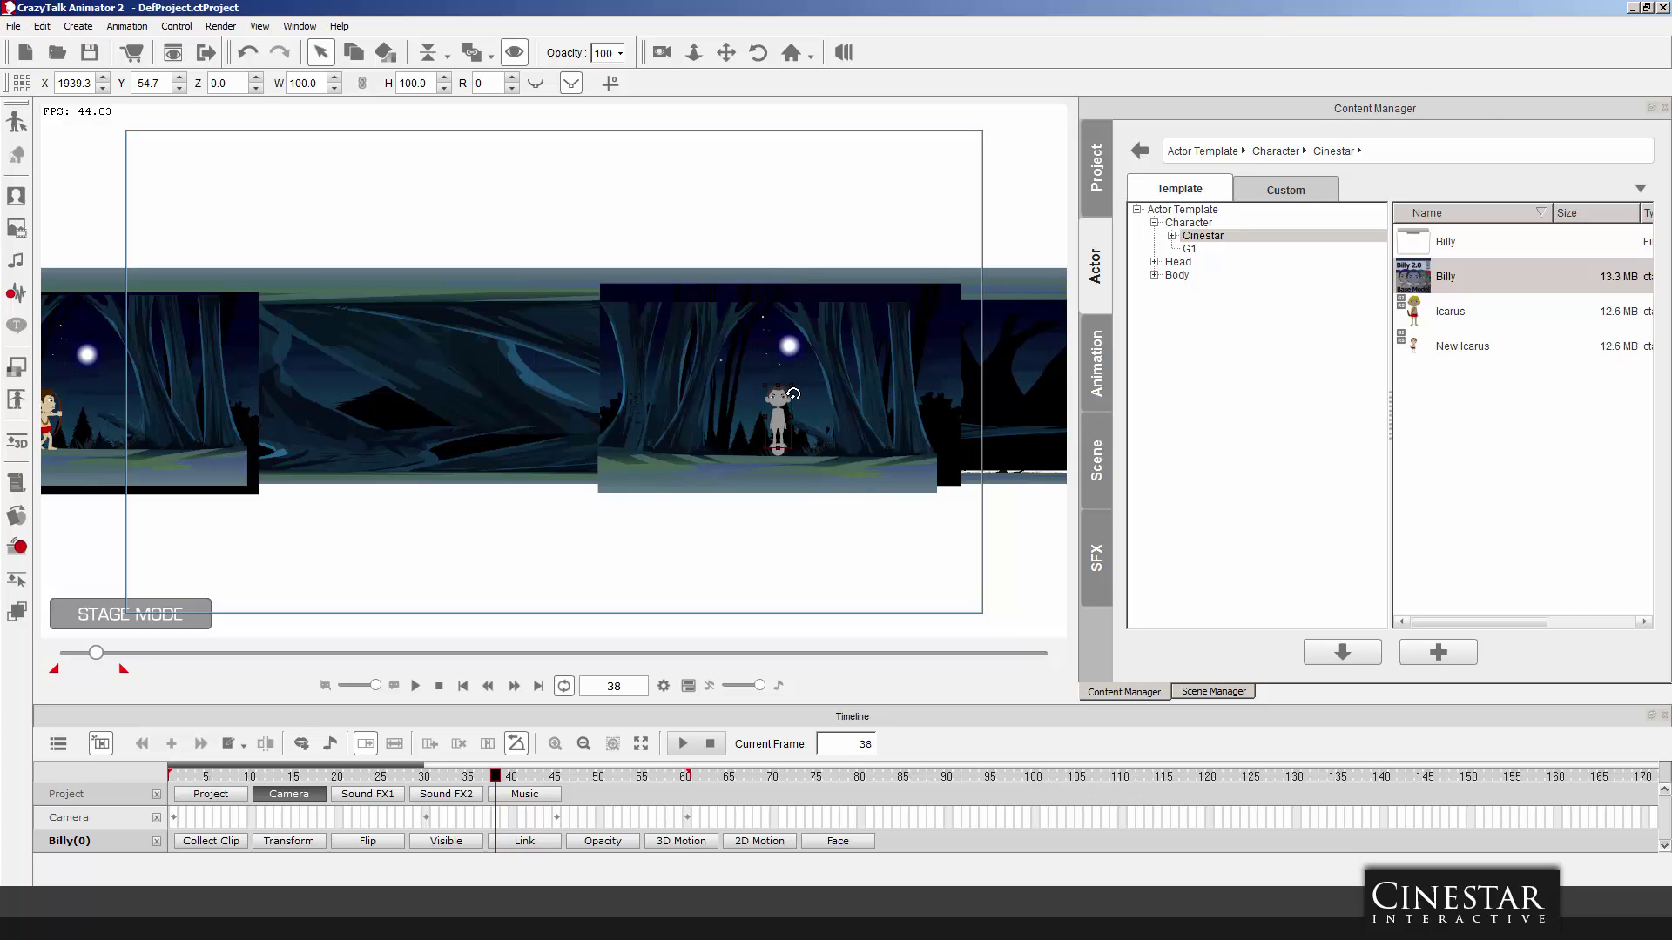
Move the new Billy(0) actor to about X 2002, Y -80 and remove its animation.
{"action": "left_click_drag", "start_coordinate": [778, 402], "coordinate": [801, 409]}
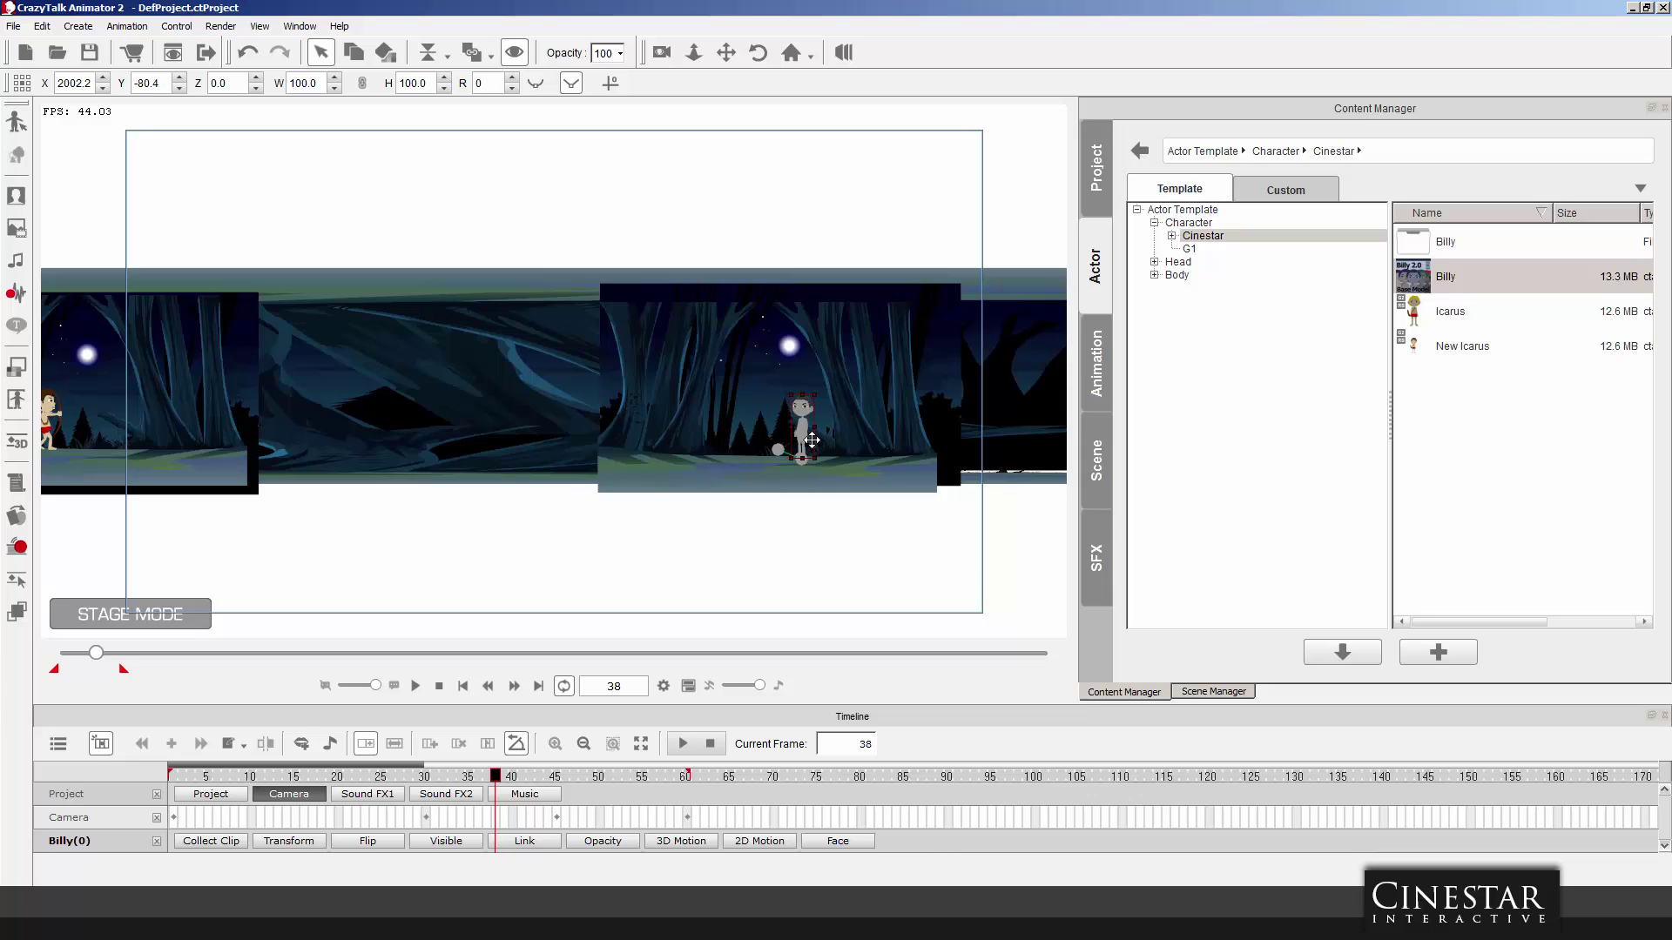
{"action": "right_click", "coordinate": [803, 426]}
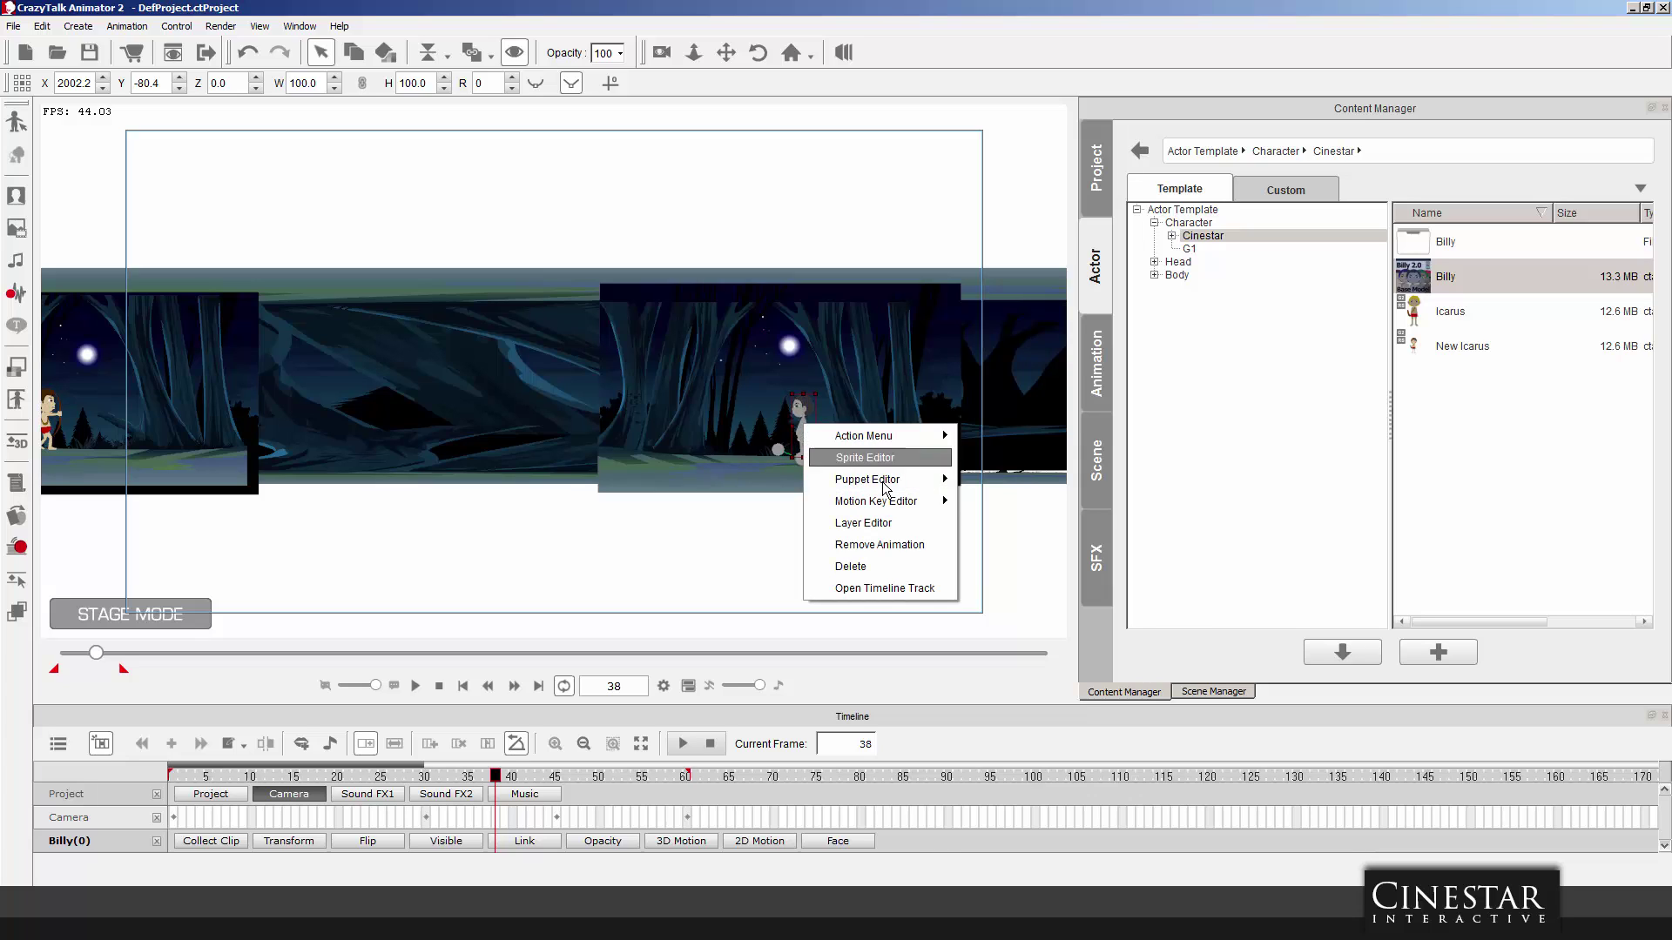
{"action": "left_click", "coordinate": [881, 546]}
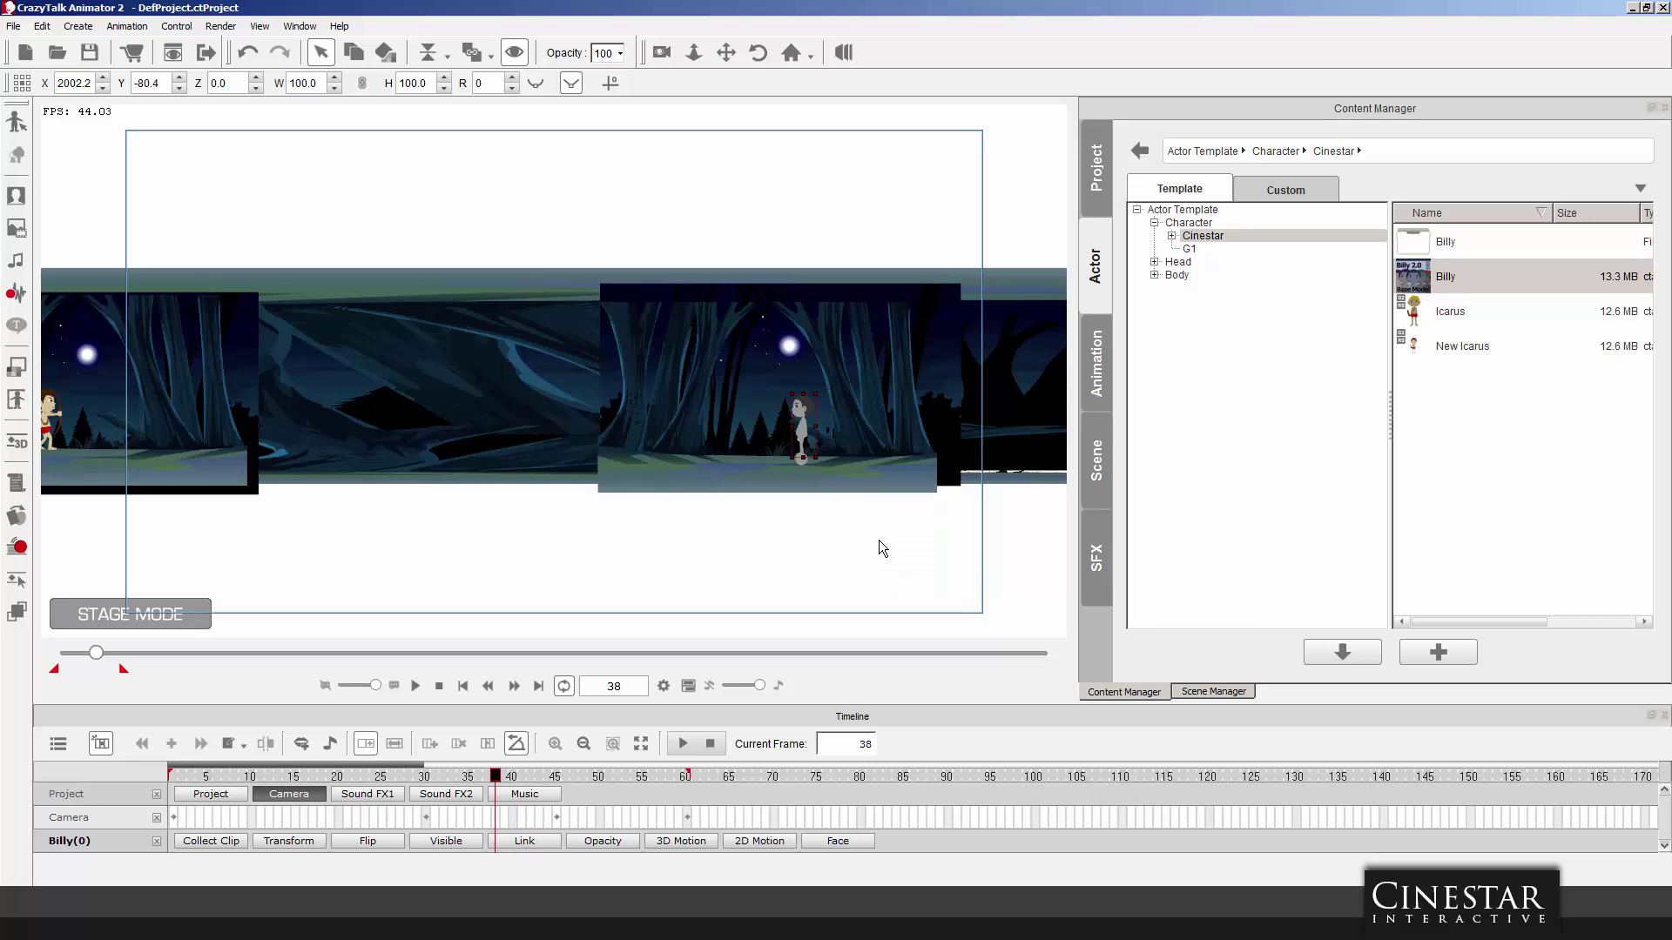
Return to frame 1 and scrub through to frame 45 with both characters in view.
{"action": "left_click_drag", "start_coordinate": [497, 775], "coordinate": [121, 775]}
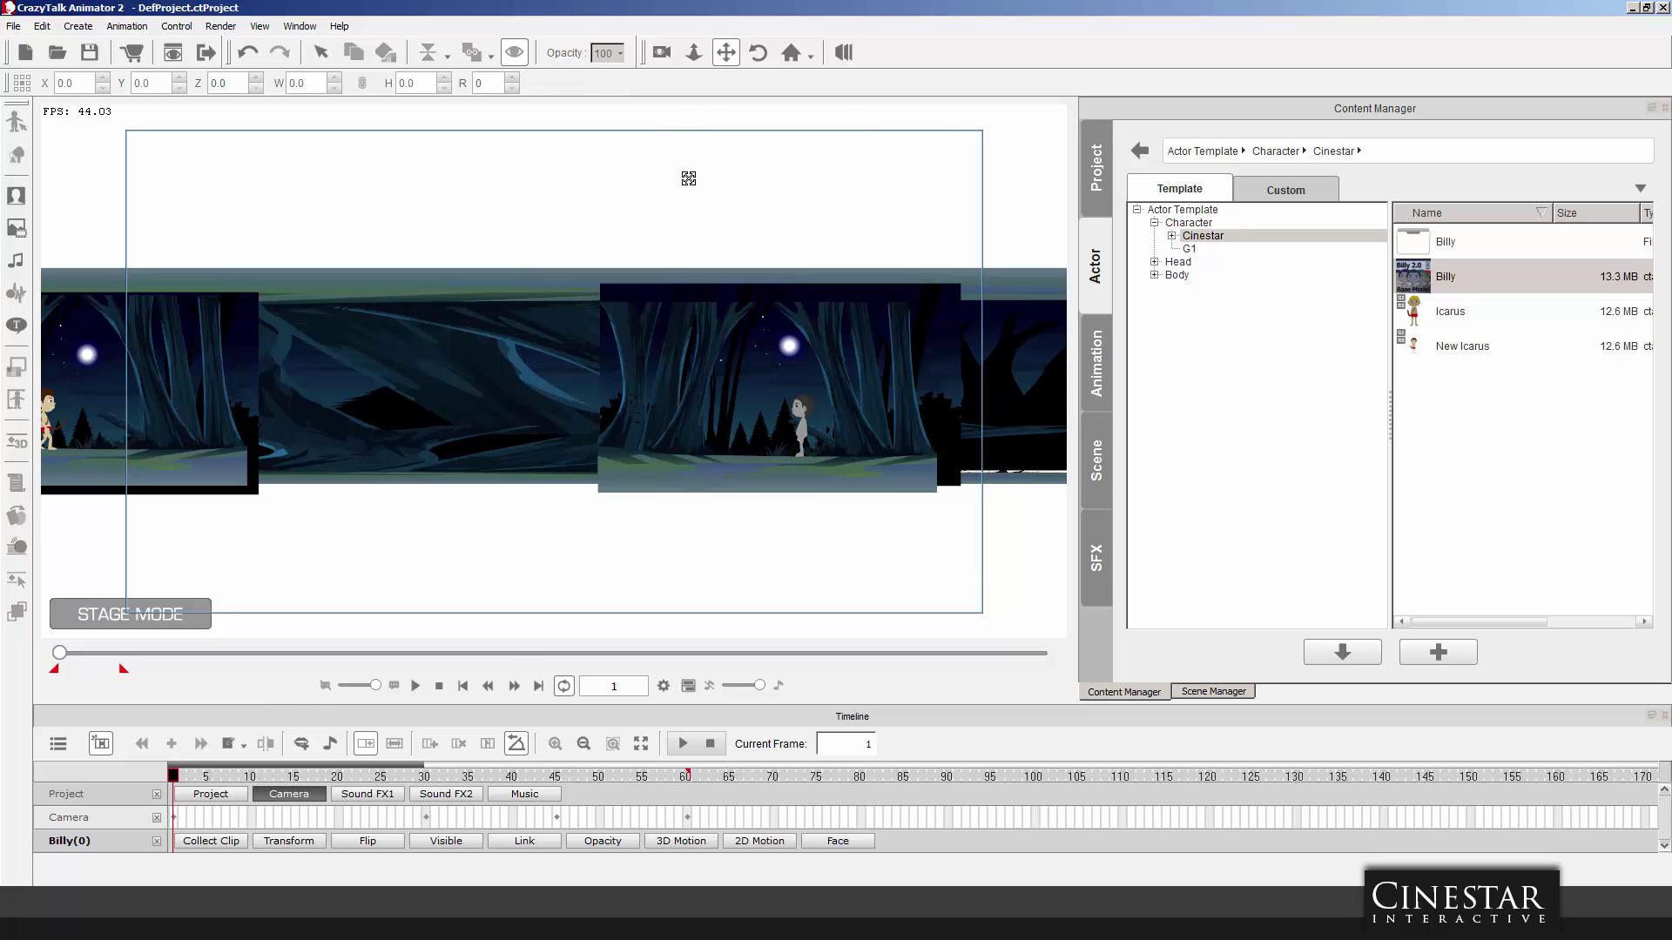
{"action": "left_click_drag", "start_coordinate": [683, 175], "coordinate": [785, 180]}
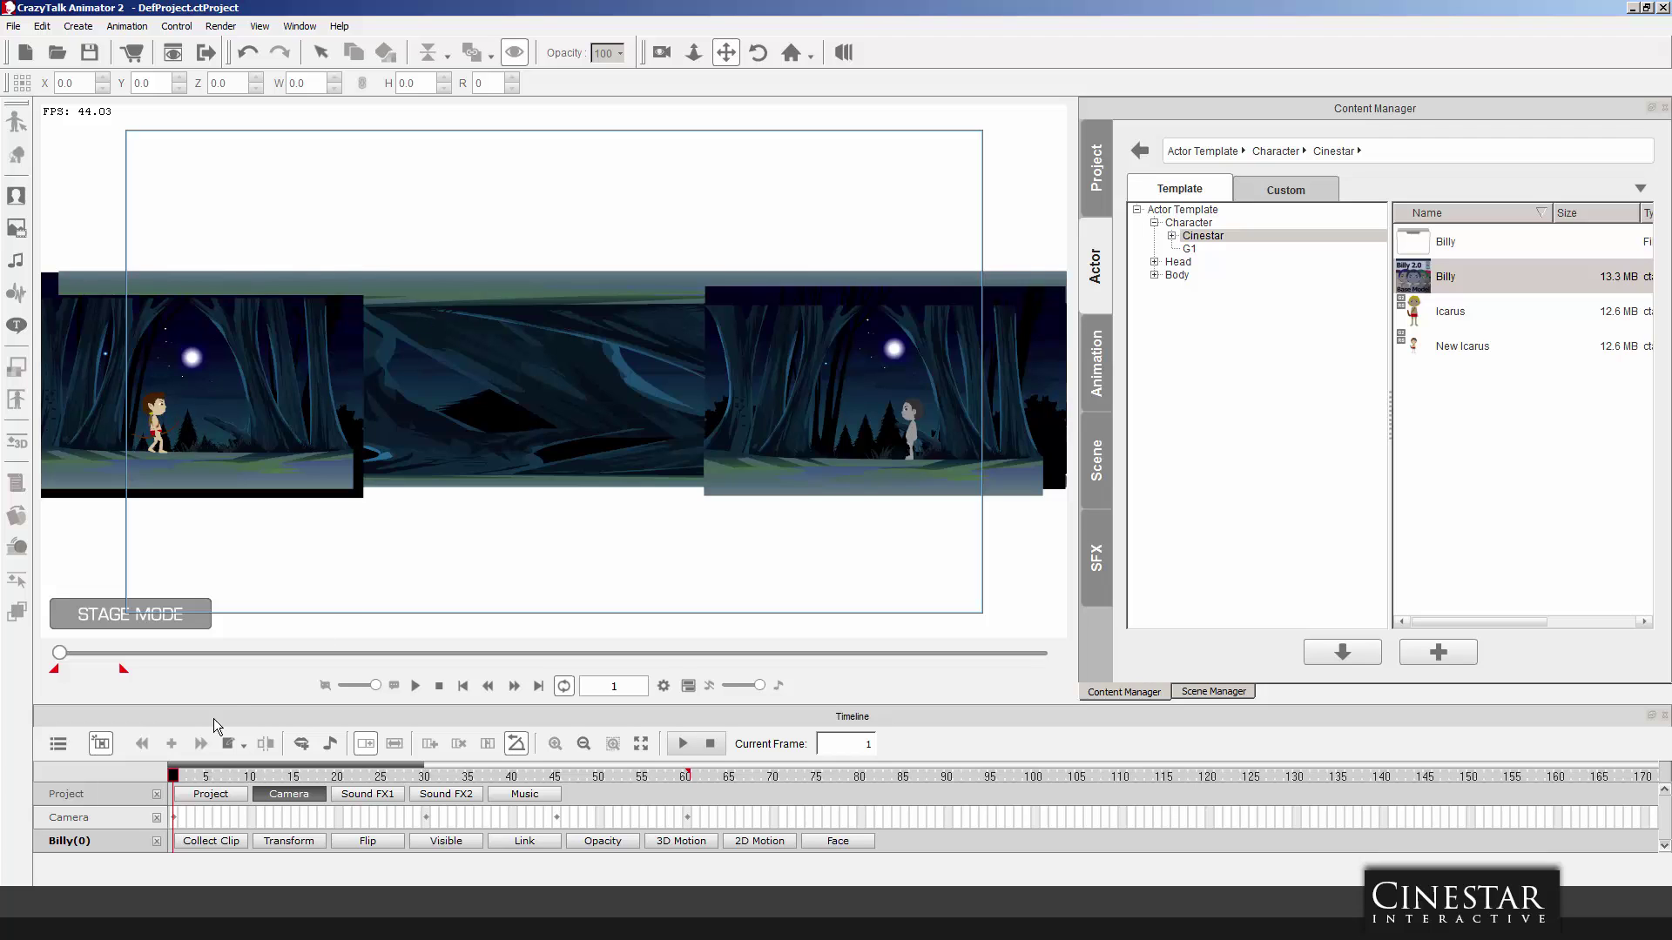
{"action": "left_click", "coordinate": [182, 775]}
{"action": "left_click_drag", "start_coordinate": [182, 774], "coordinate": [560, 781]}
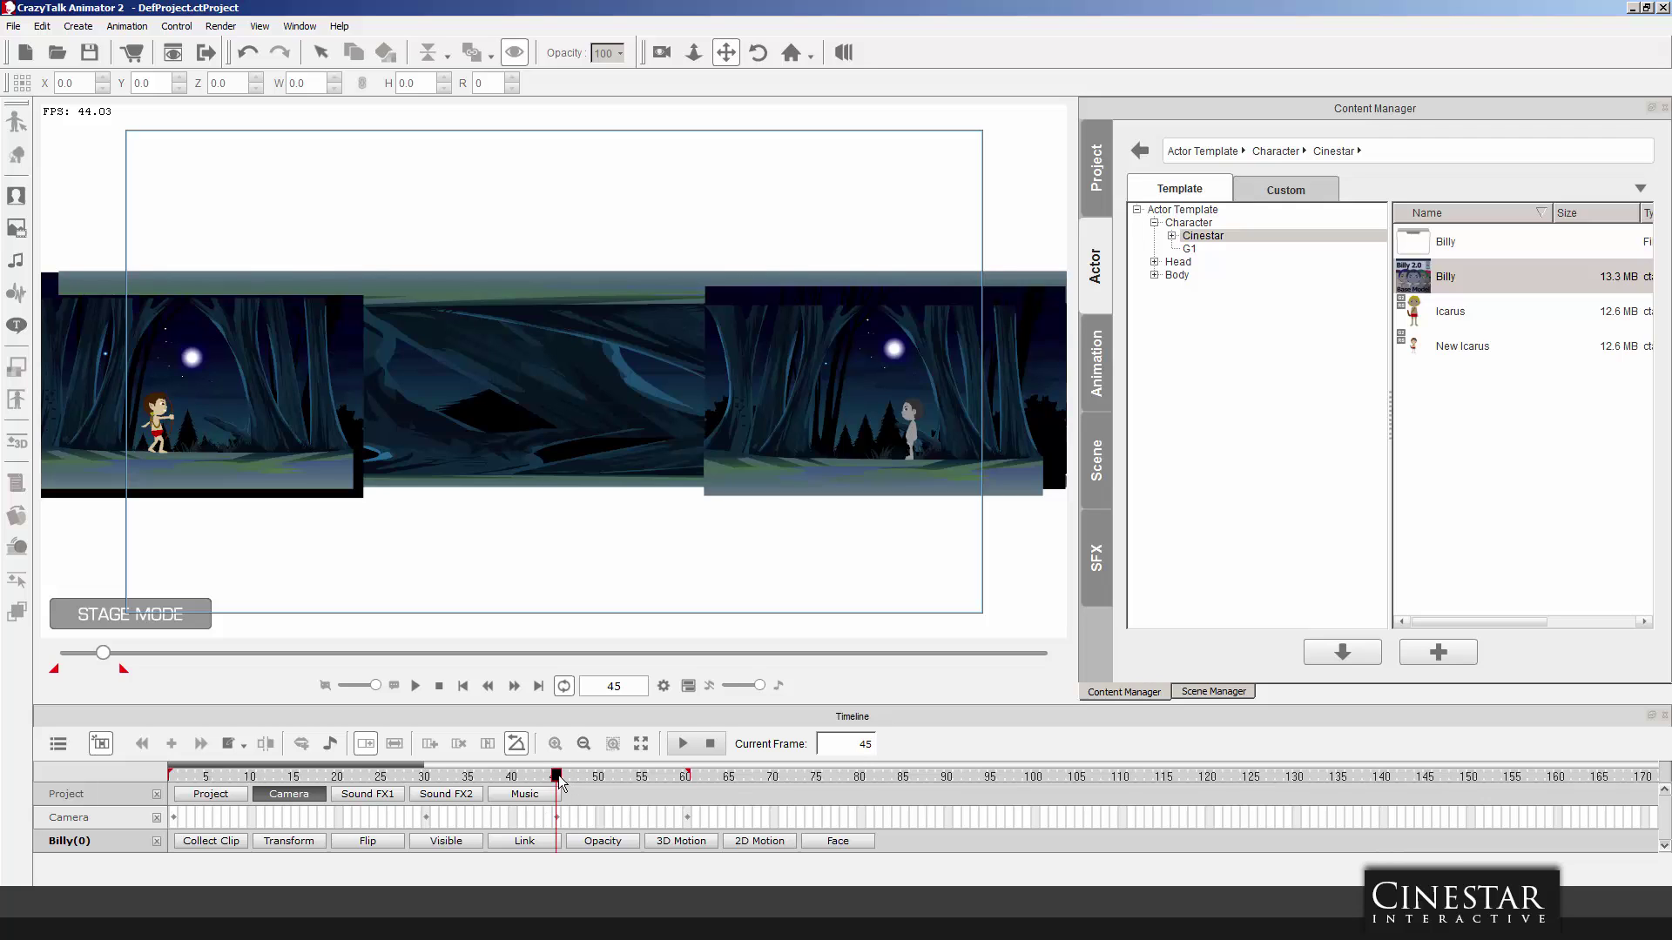
Open the grey Billy(0) actor in the character composer and dress it in Cinestar Billy's T-Shirt 001.
{"action": "left_click", "coordinate": [913, 445]}
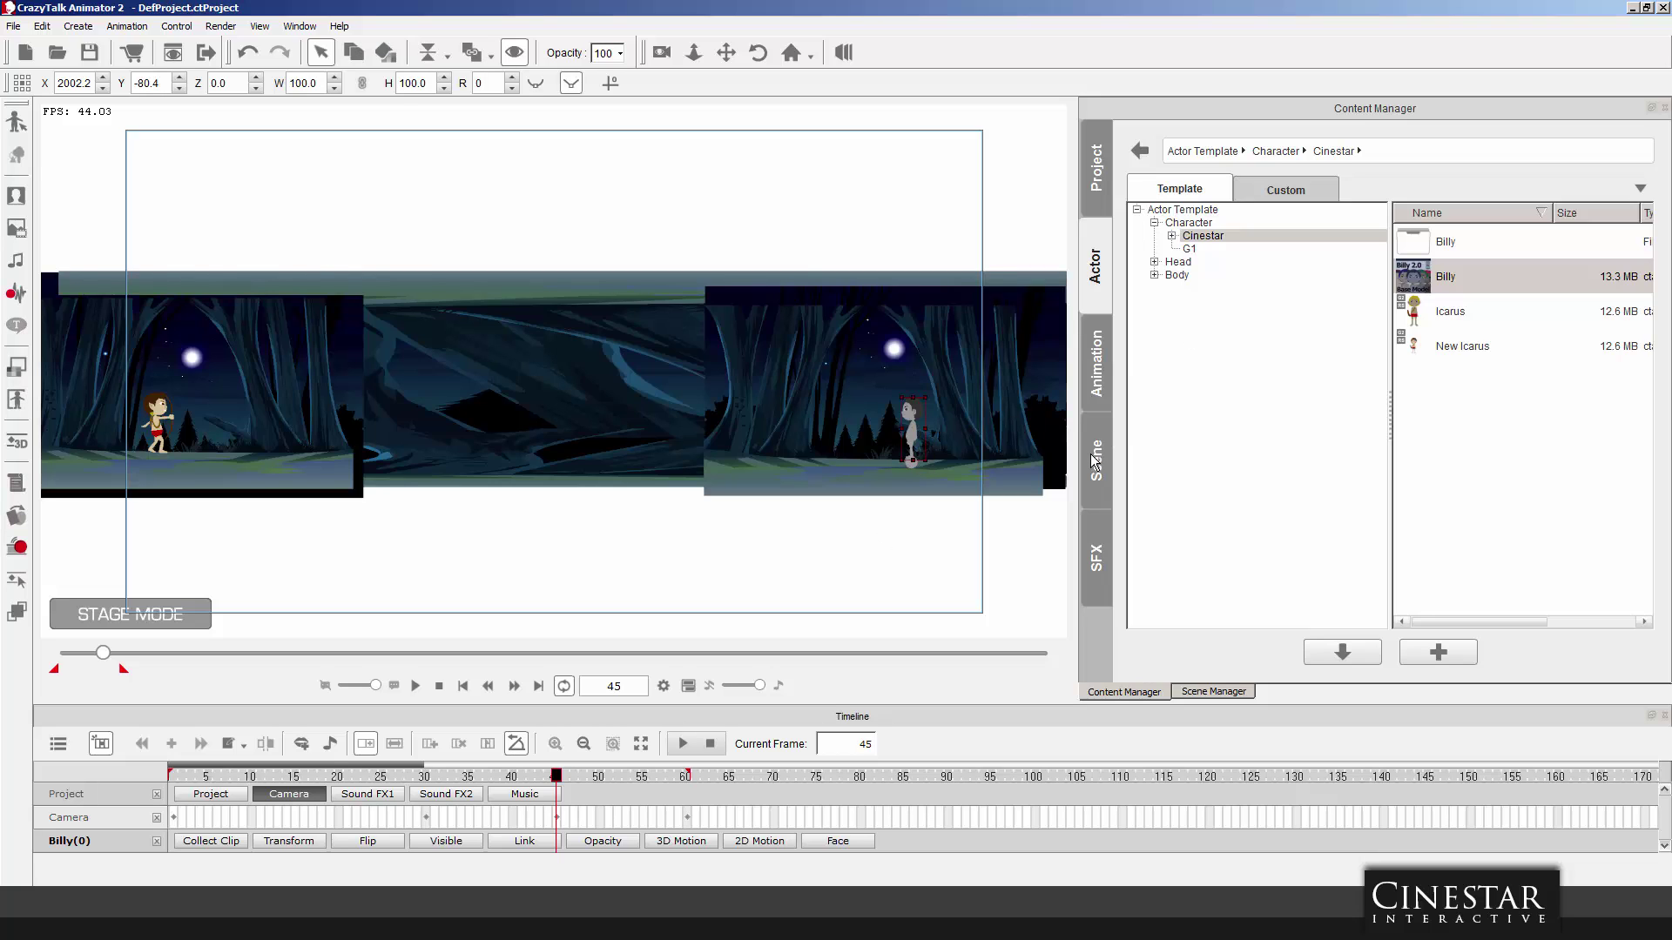
{"action": "left_click", "coordinate": [15, 122]}
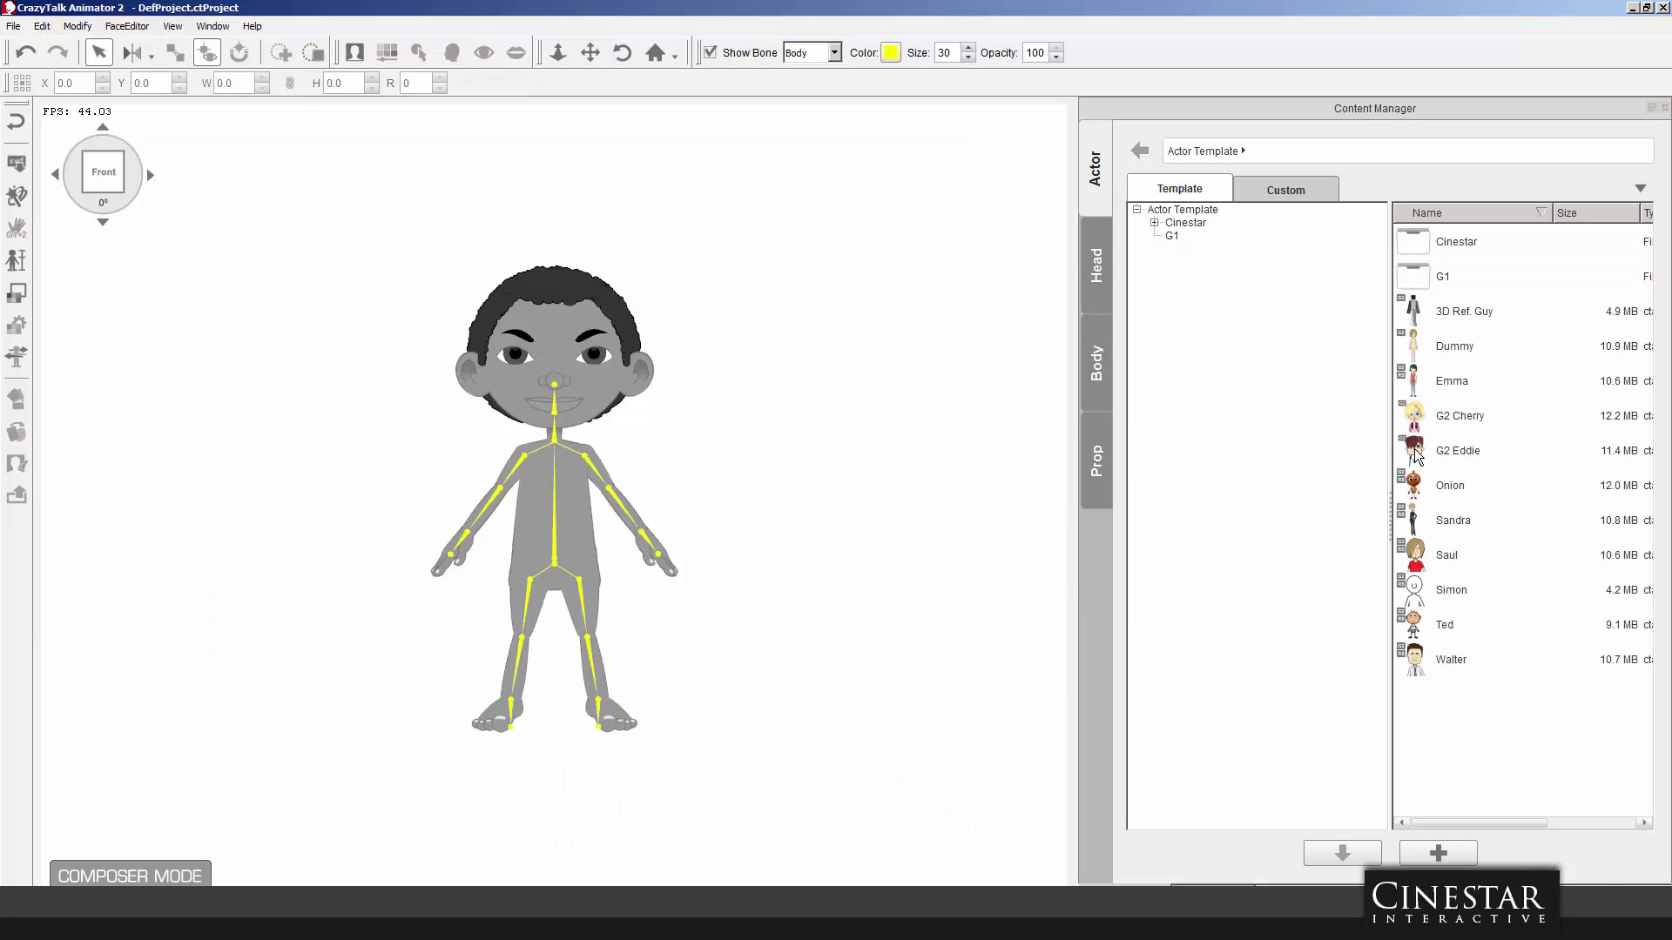
{"action": "left_click", "coordinate": [1096, 277]}
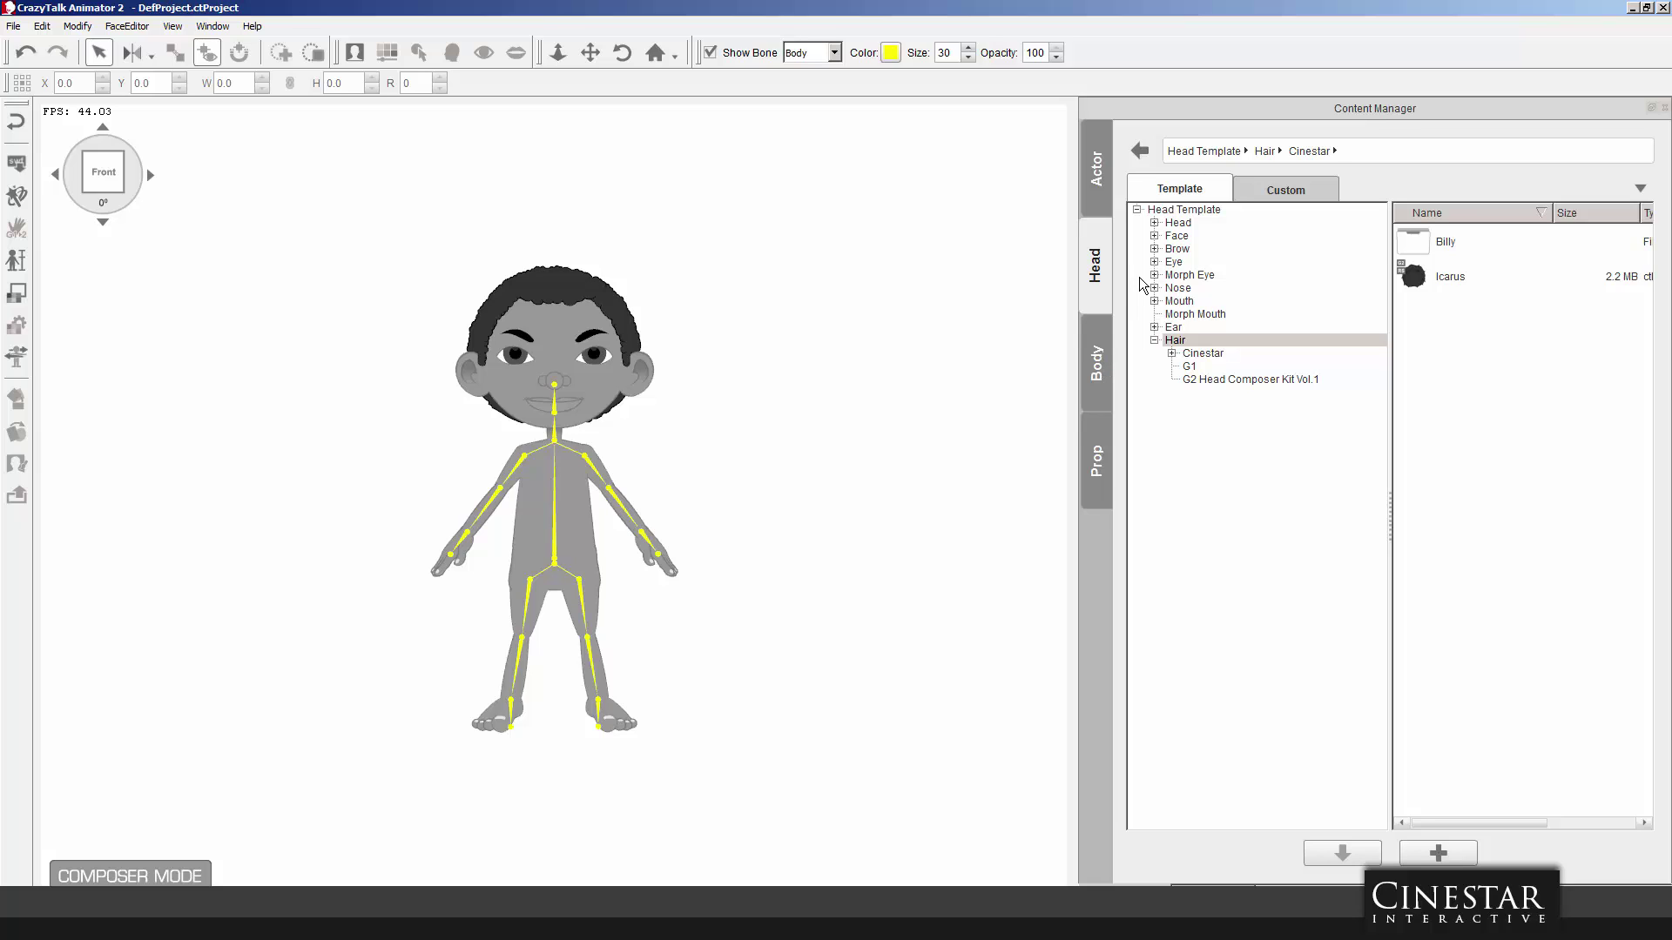
{"action": "left_click", "coordinate": [1097, 364]}
{"action": "left_click", "coordinate": [1155, 236]}
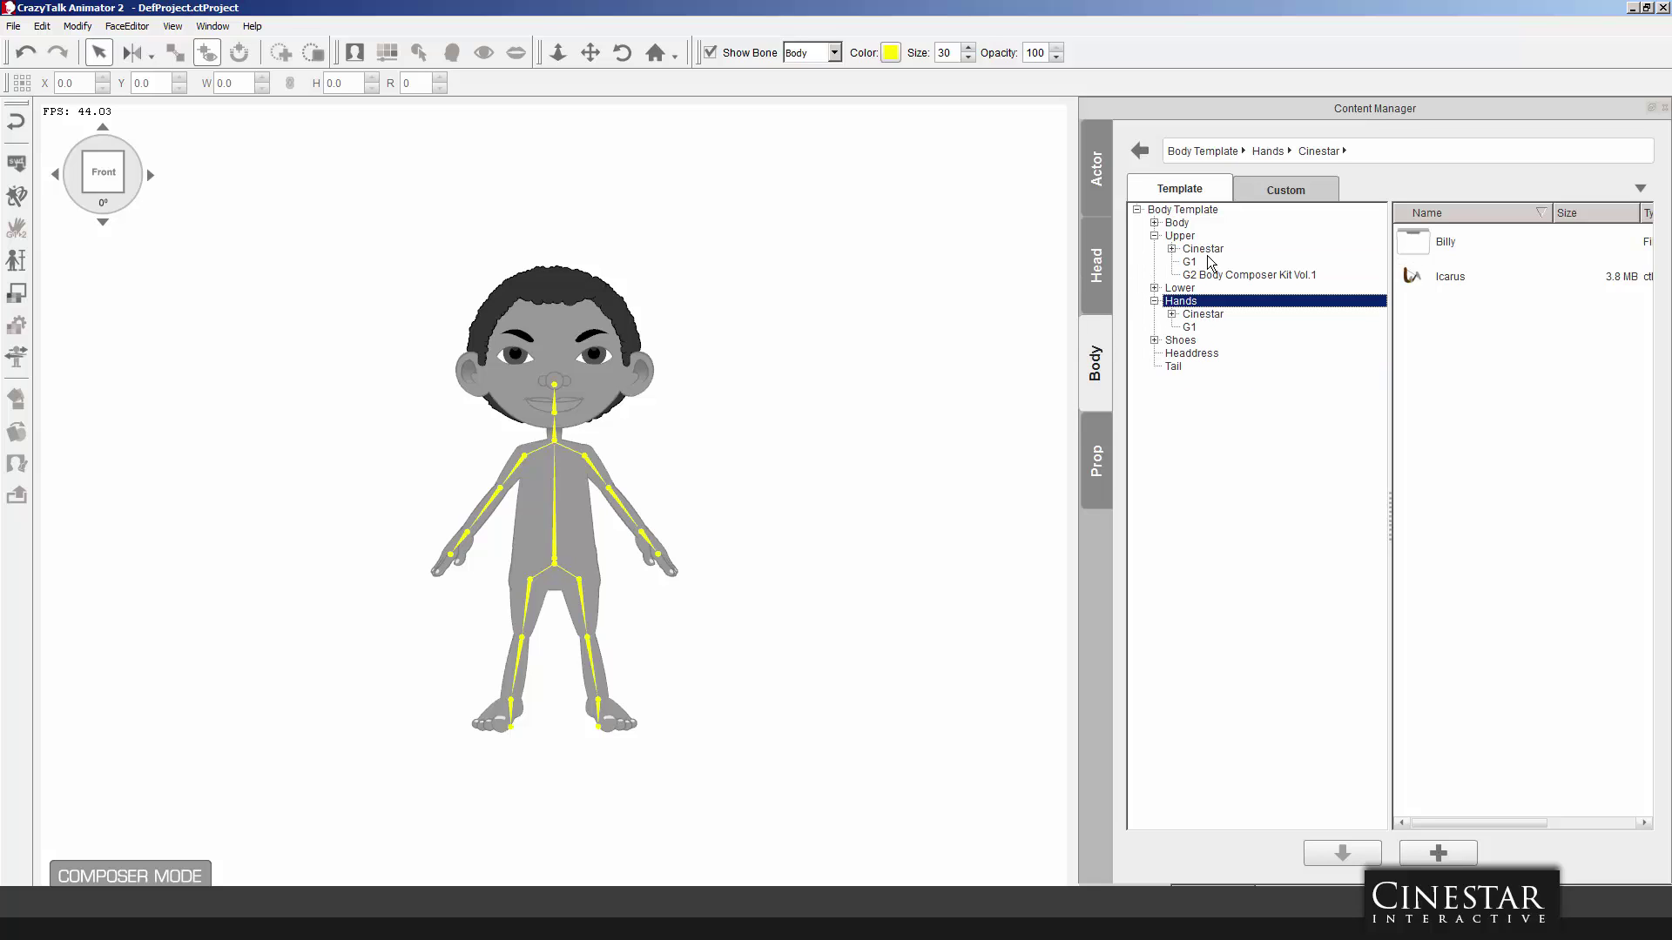
{"action": "left_click", "coordinate": [1197, 250]}
{"action": "left_click", "coordinate": [1173, 250]}
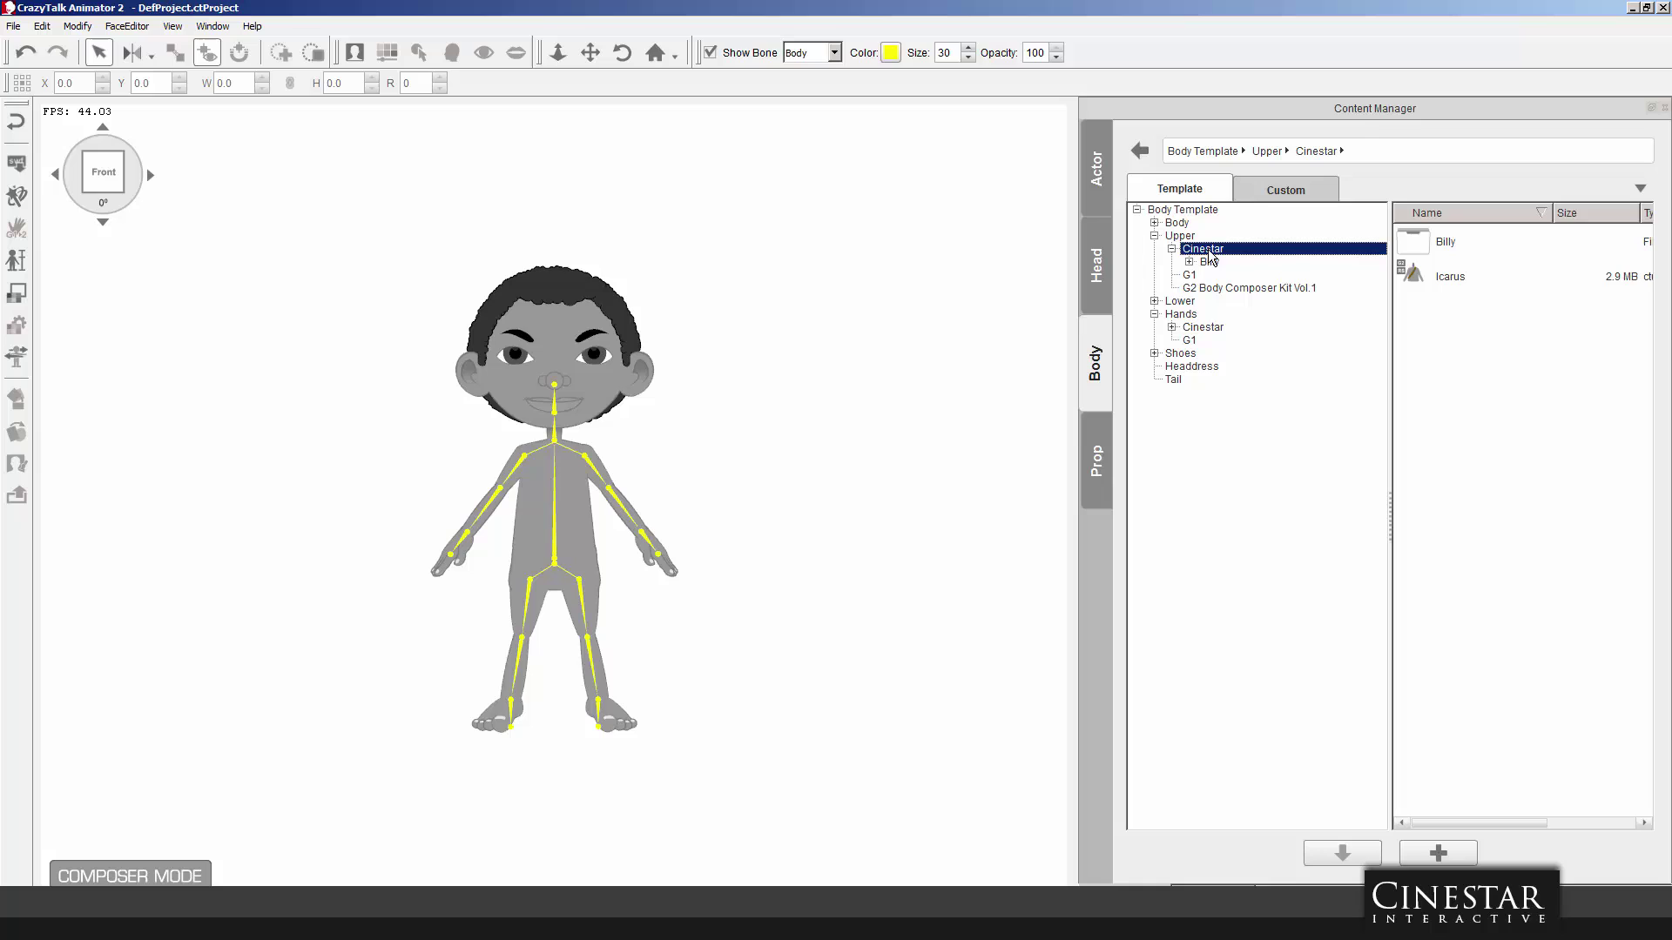
{"action": "double_click", "coordinate": [1419, 250]}
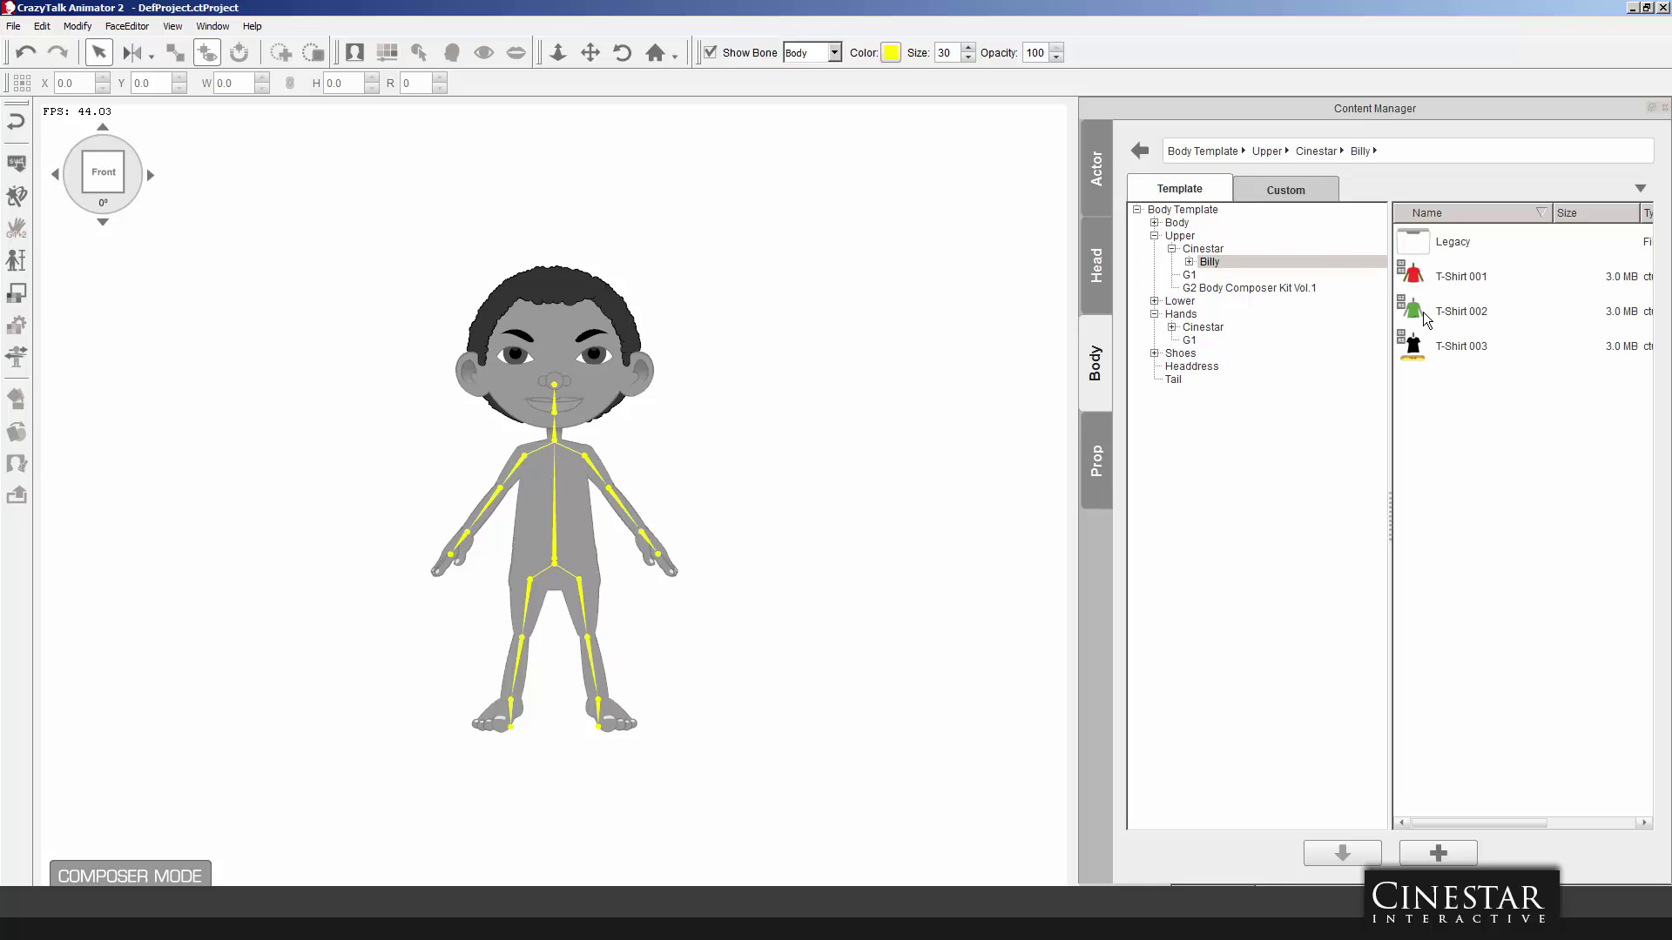
{"action": "double_click", "coordinate": [1416, 289]}
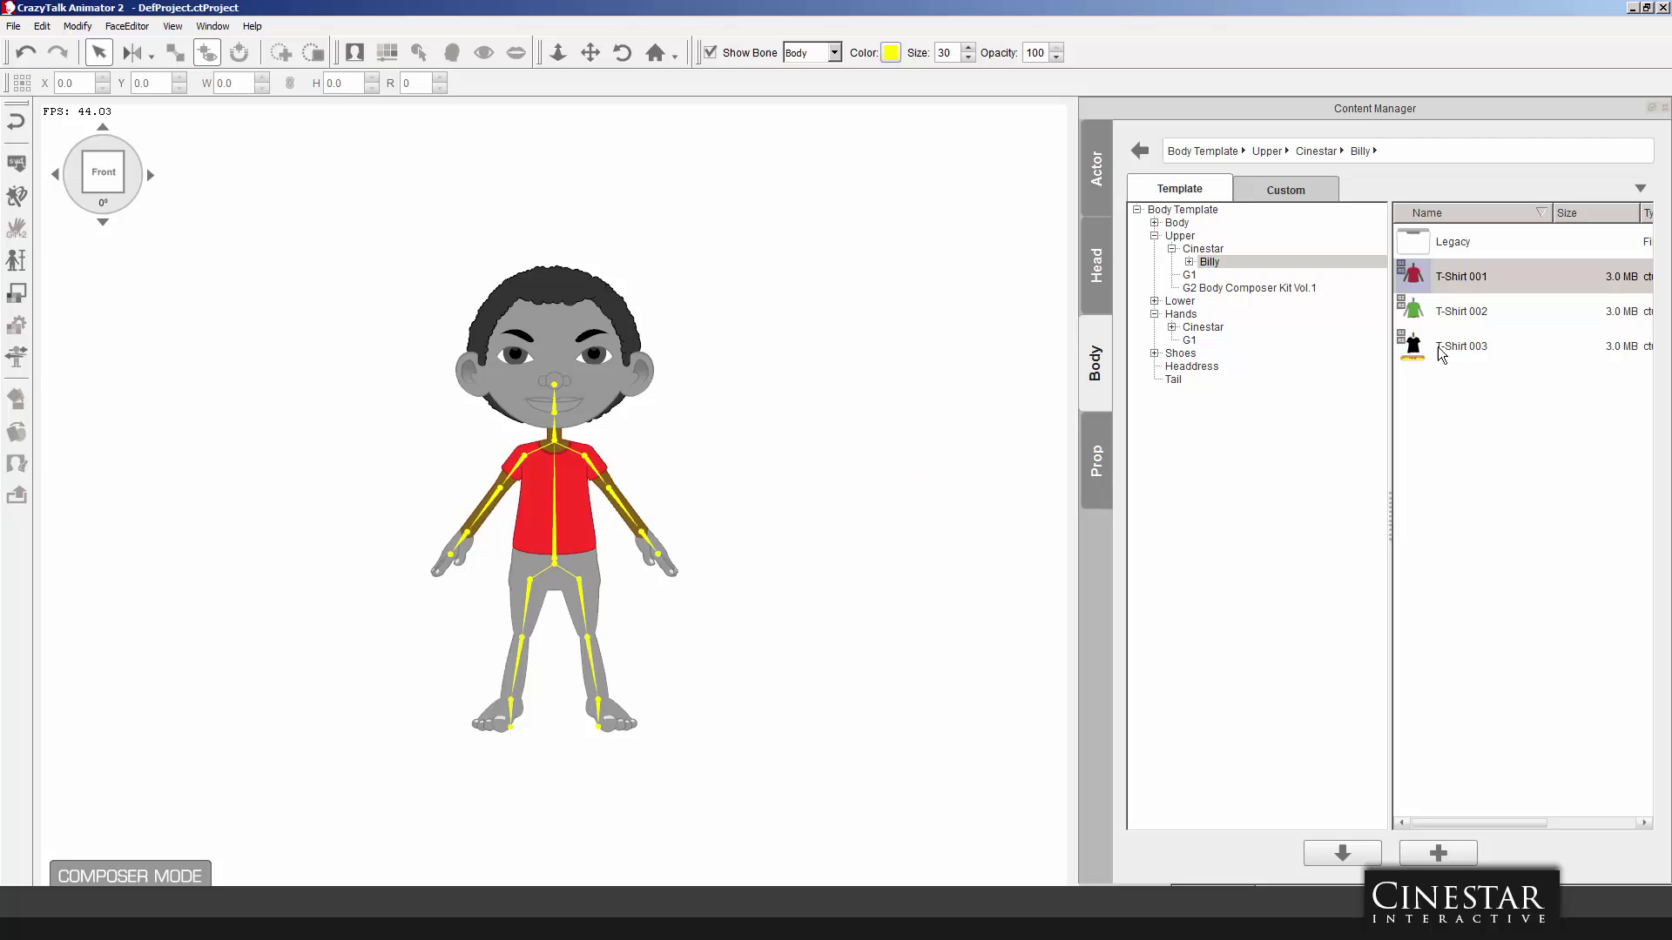
Put the Loose Fit trousers from Cinestar's Billy lower-body templates on the character.
{"action": "left_click", "coordinate": [1183, 303]}
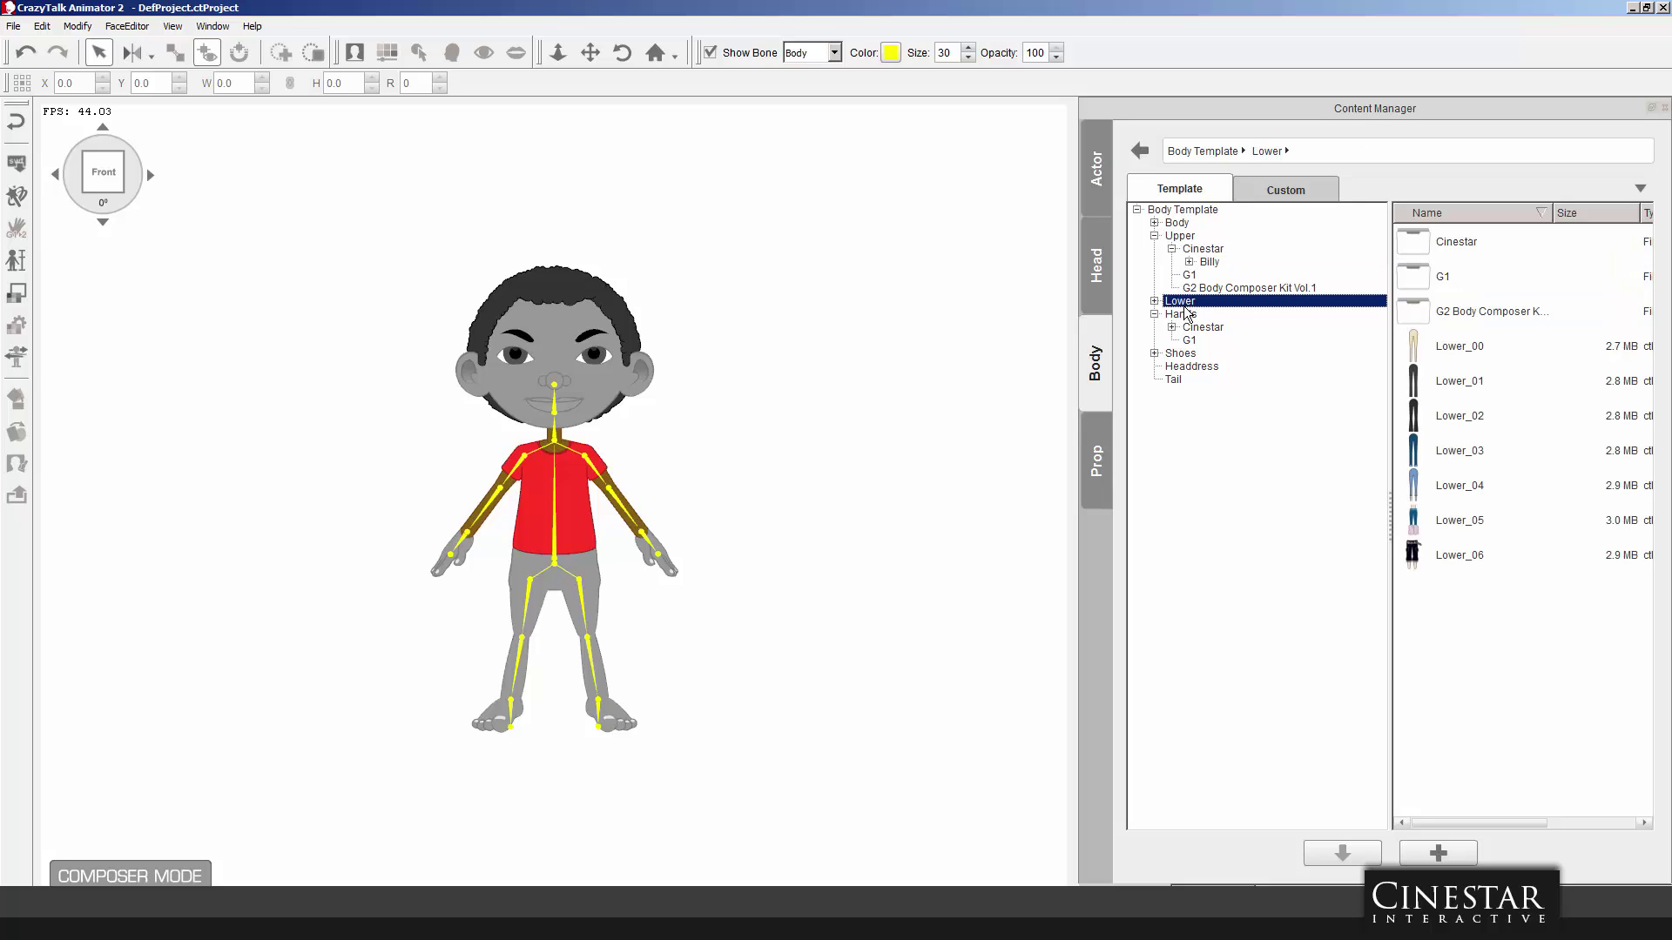
{"action": "double_click", "coordinate": [1425, 244]}
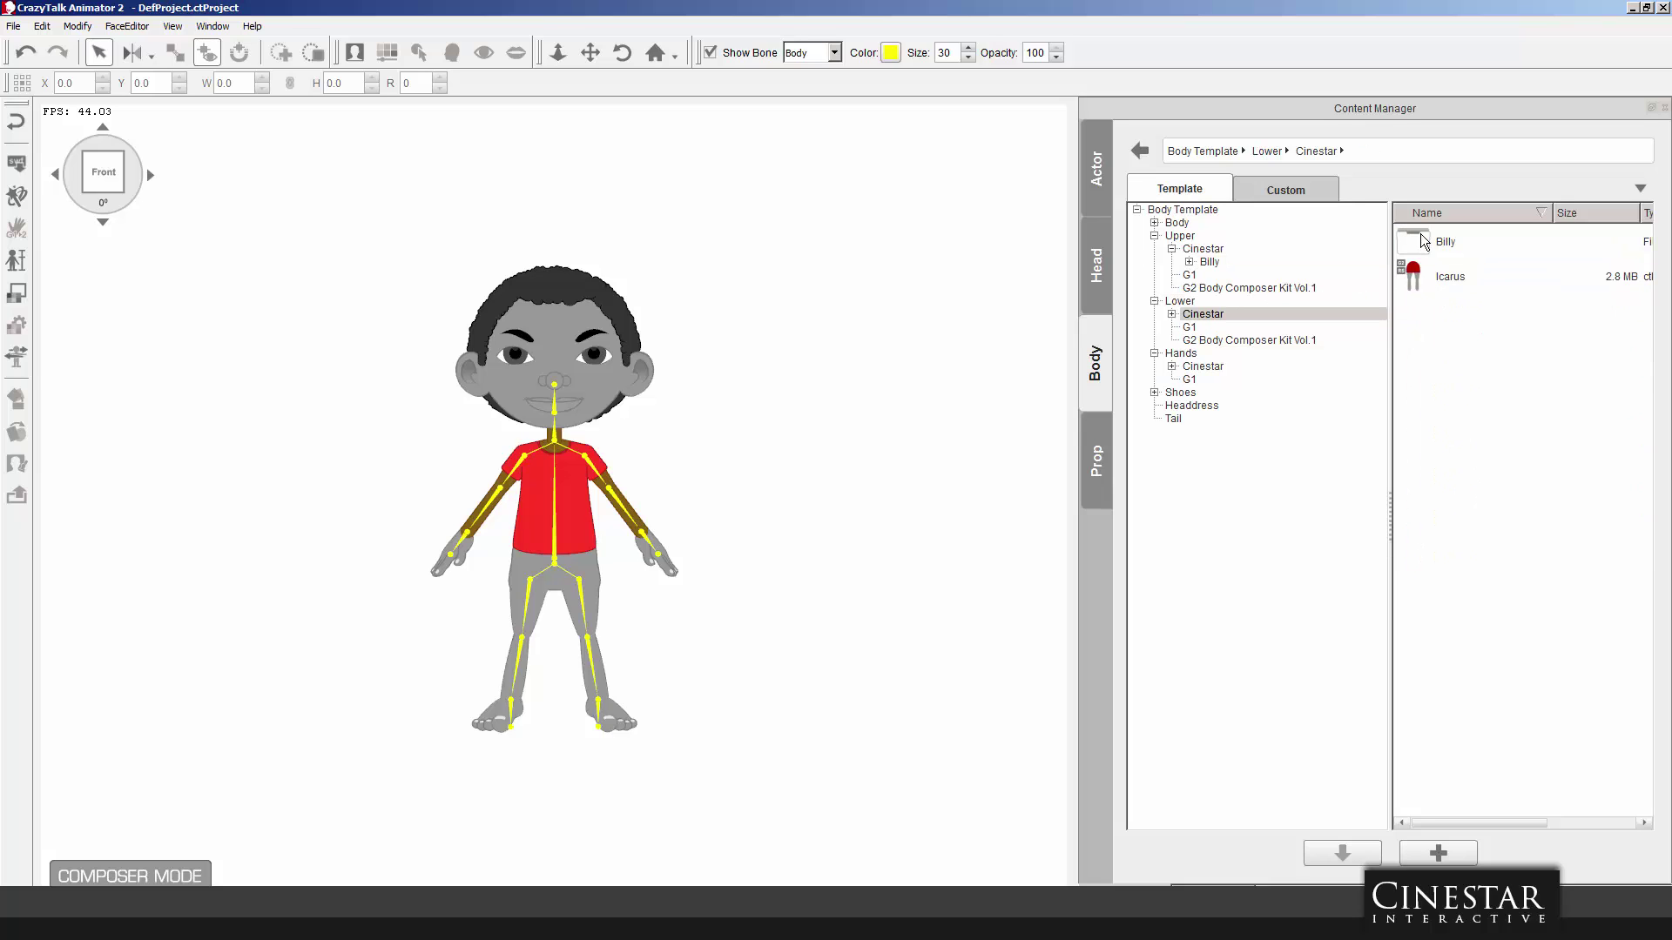
{"action": "double_click", "coordinate": [1421, 249]}
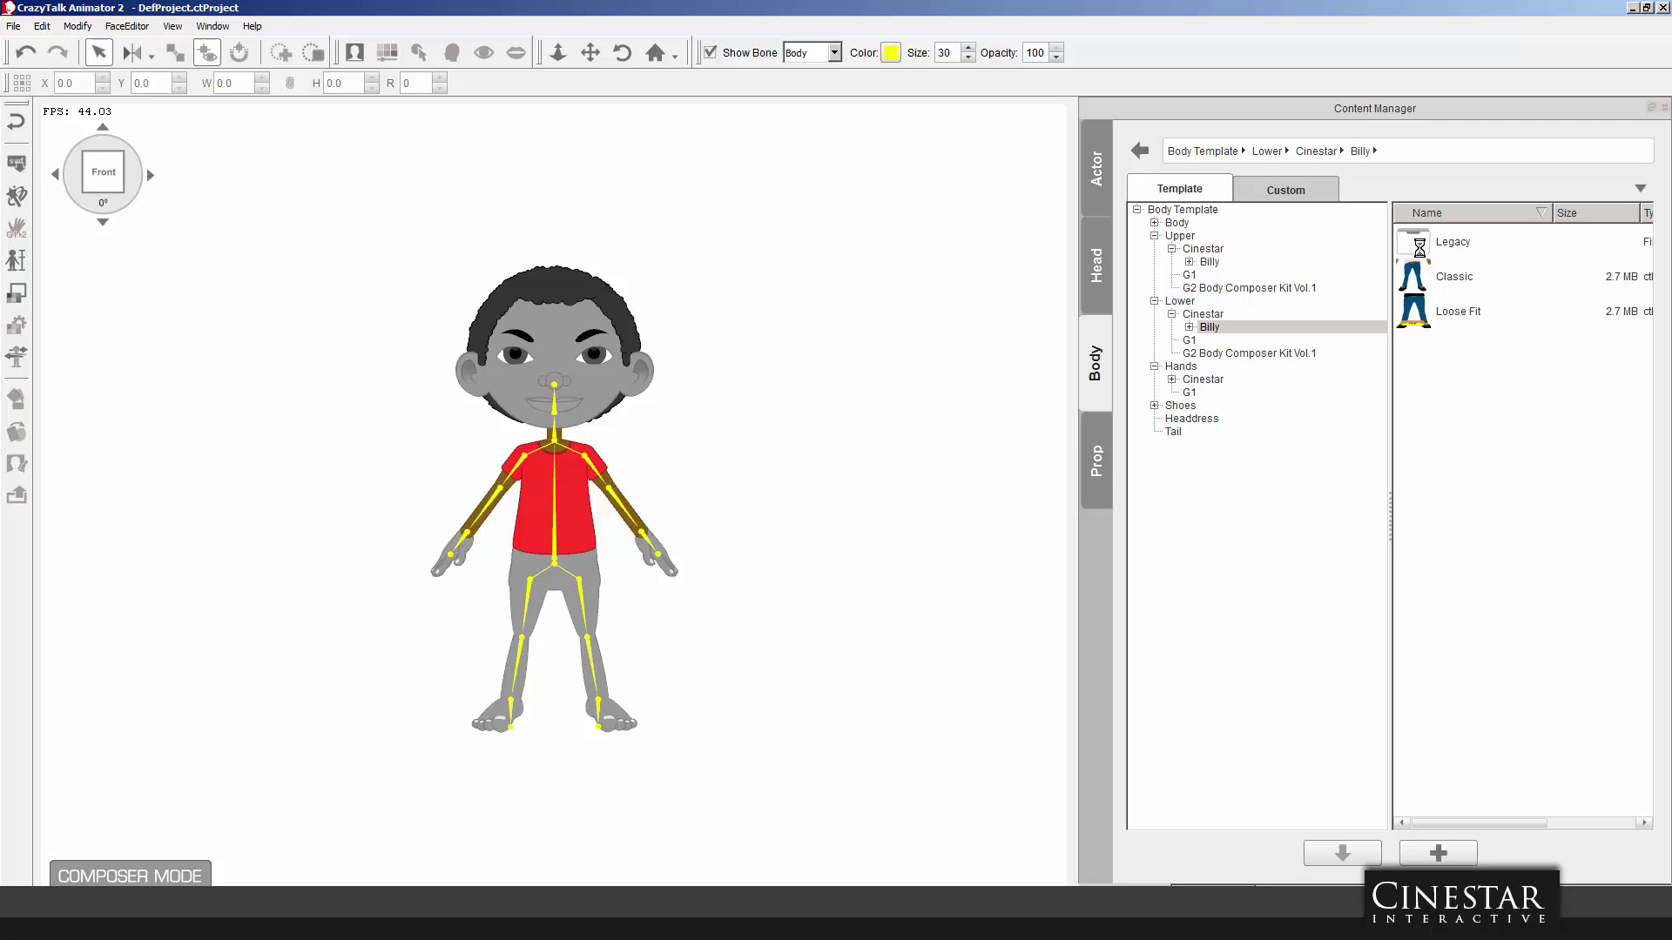
{"action": "double_click", "coordinate": [1422, 316]}
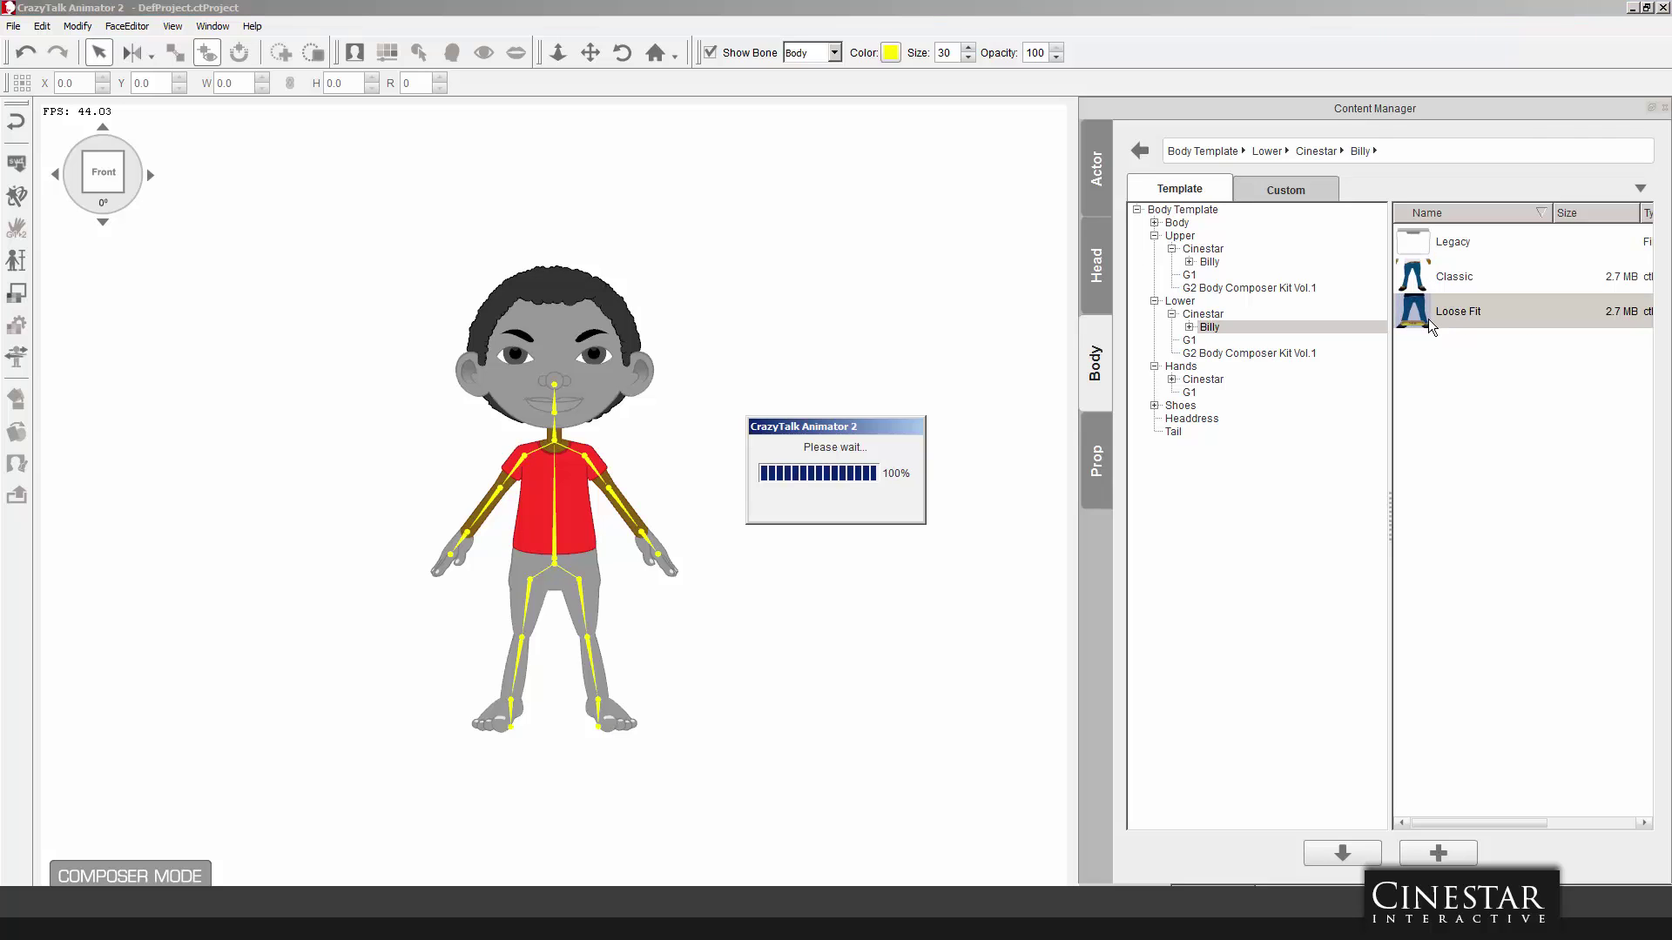
Give the character the Sporty Linen shoes from Cinestar's Billy shoe templates.
{"action": "left_click", "coordinate": [1186, 406]}
{"action": "left_click", "coordinate": [1155, 406]}
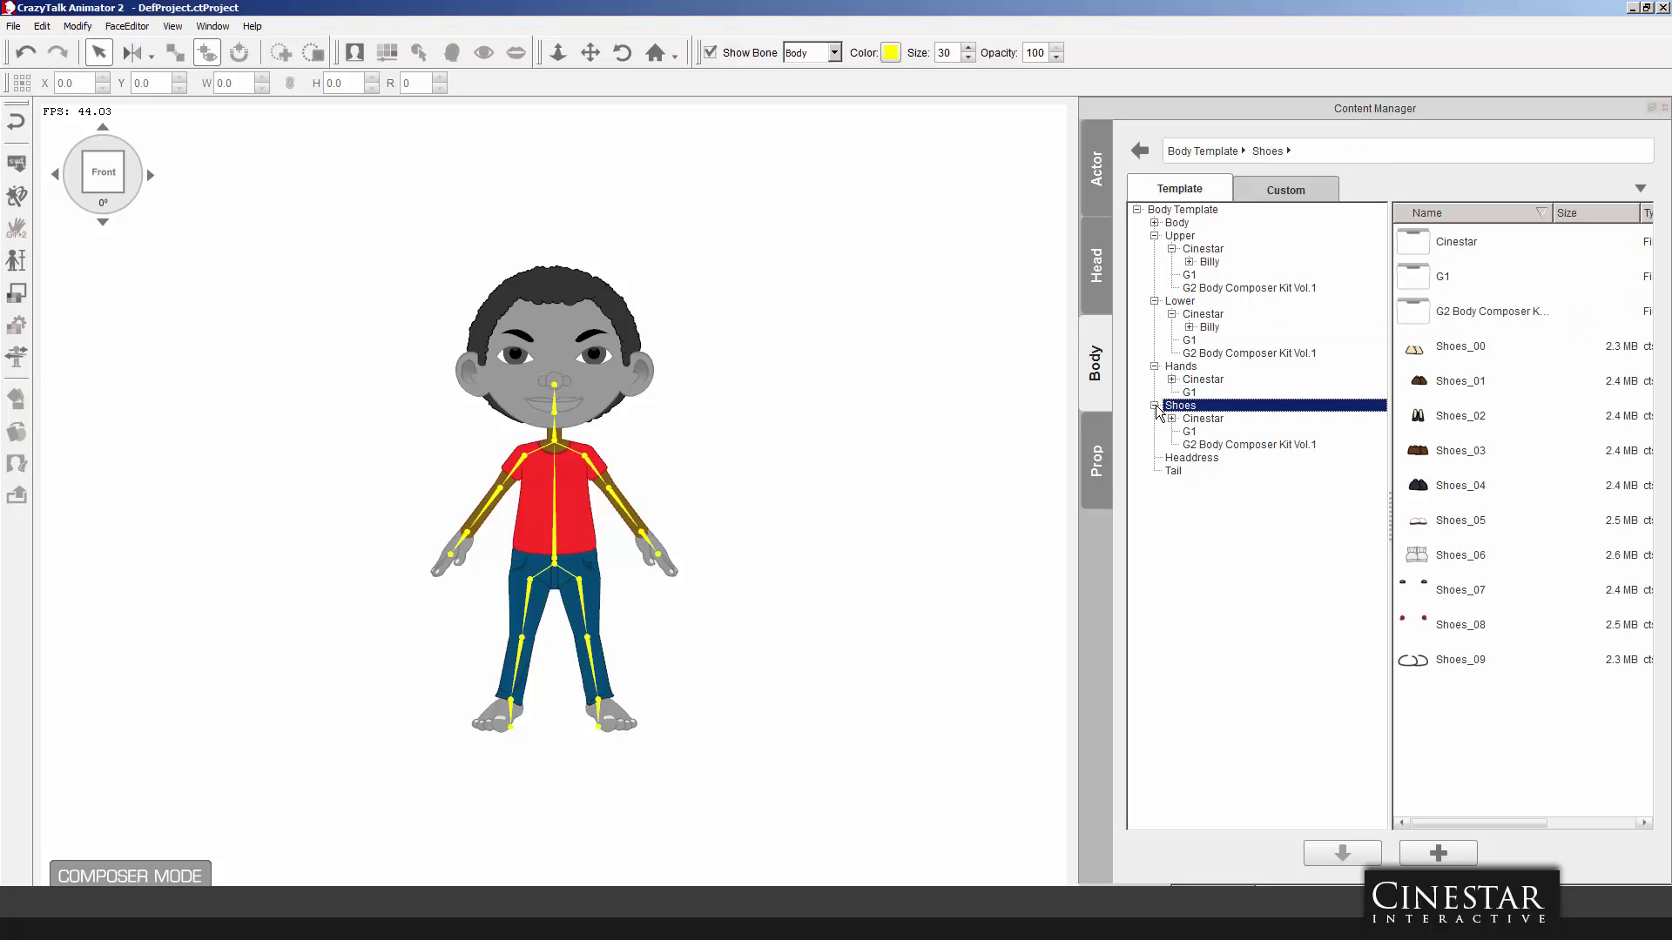
{"action": "left_click", "coordinate": [1210, 419]}
{"action": "double_click", "coordinate": [1408, 249]}
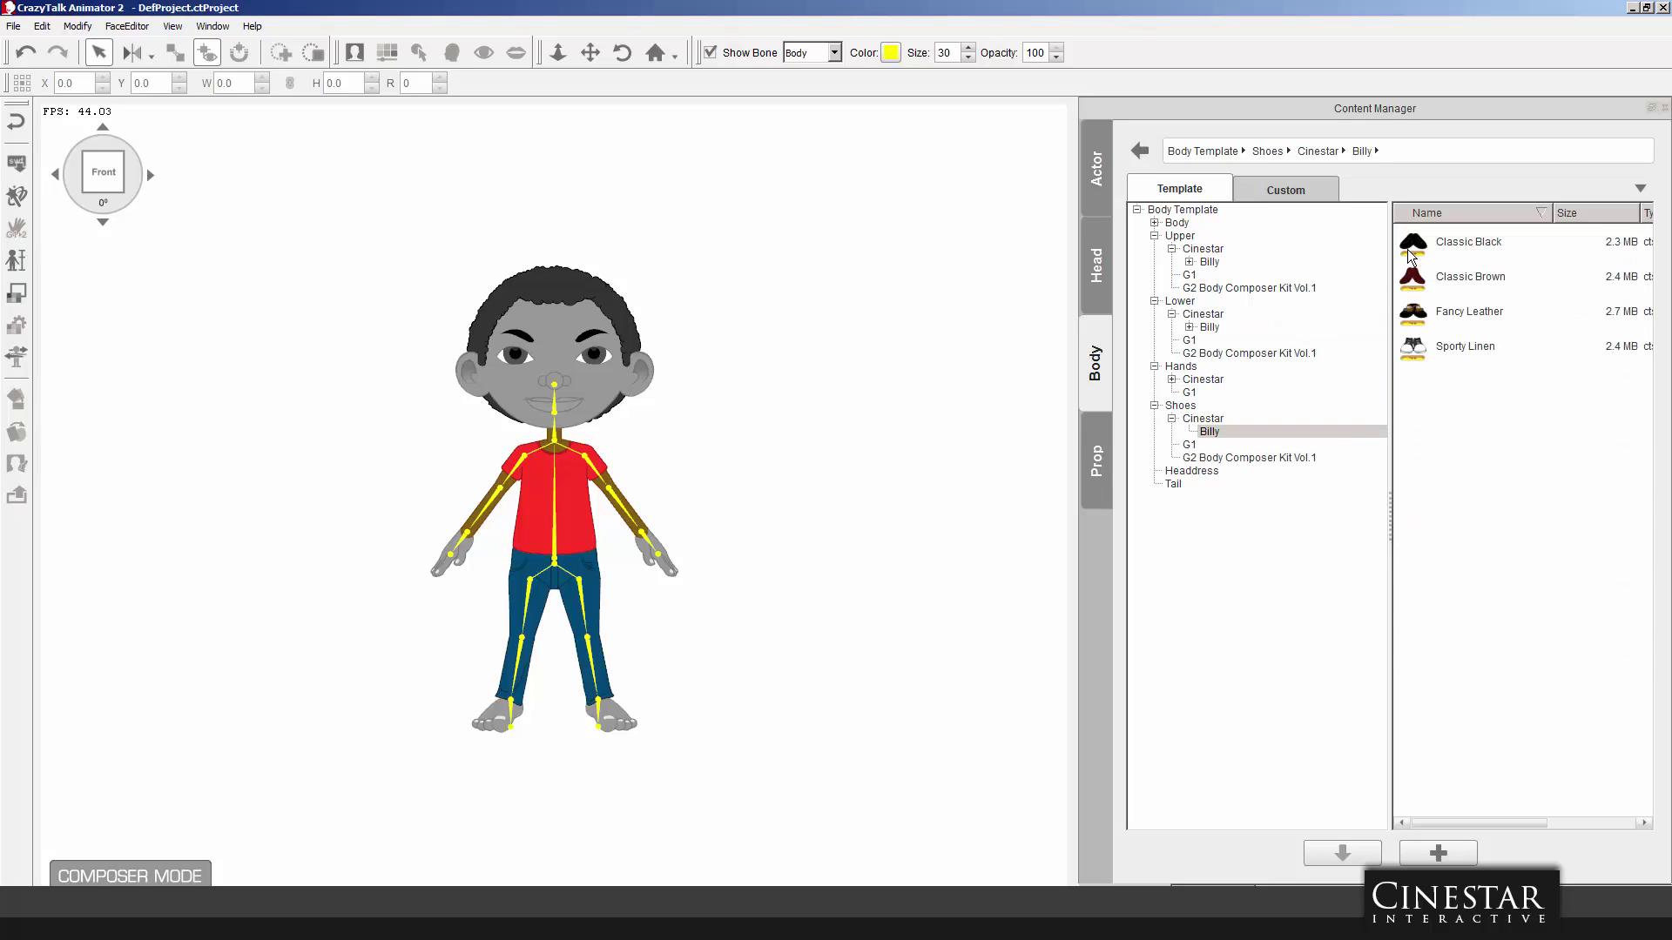
{"action": "left_click", "coordinate": [1417, 350]}
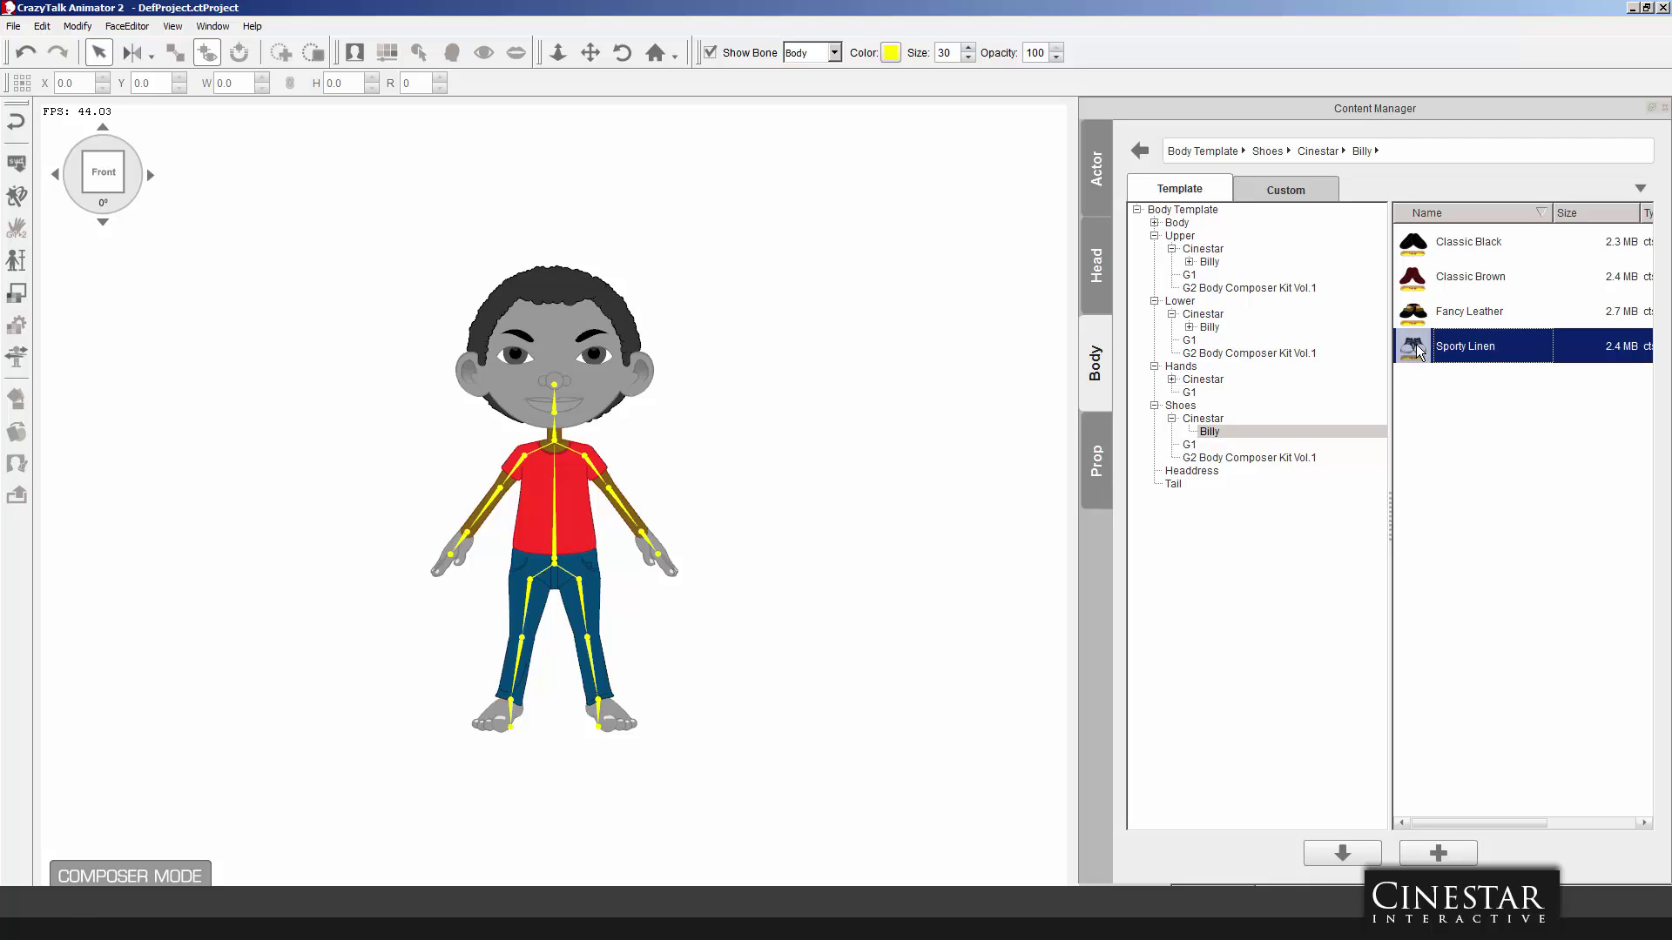
{"action": "double_click", "coordinate": [1417, 348]}
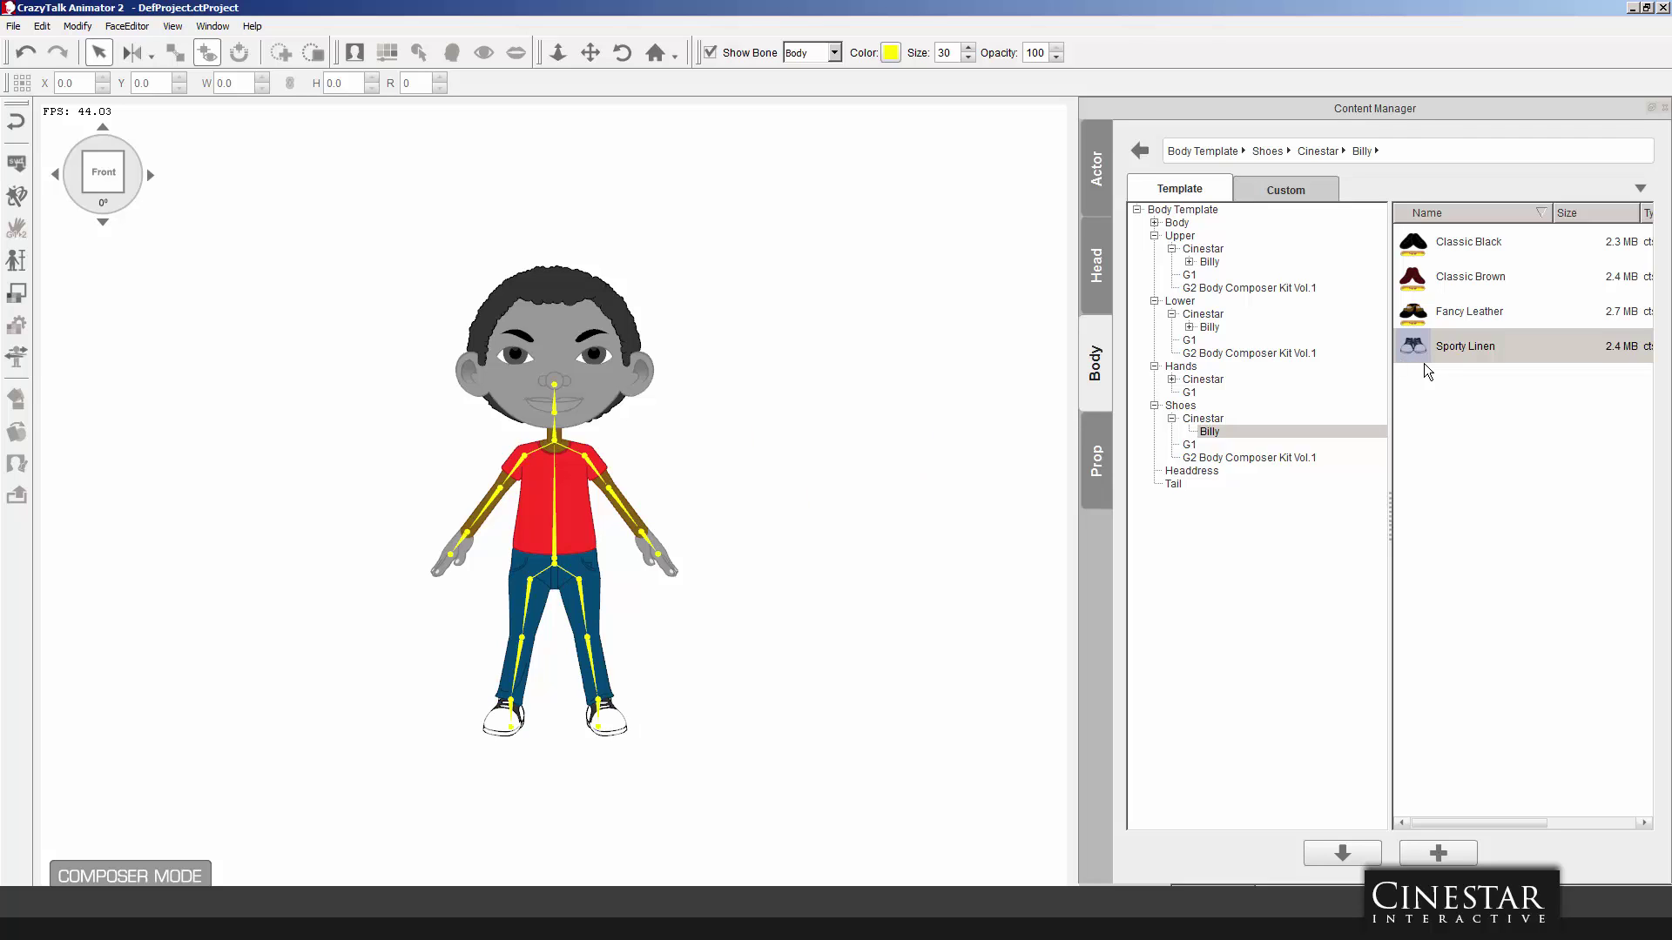
Replace the character's ears with the Icarus ears from the Cinestar ear templates.
{"action": "left_click", "coordinate": [613, 384]}
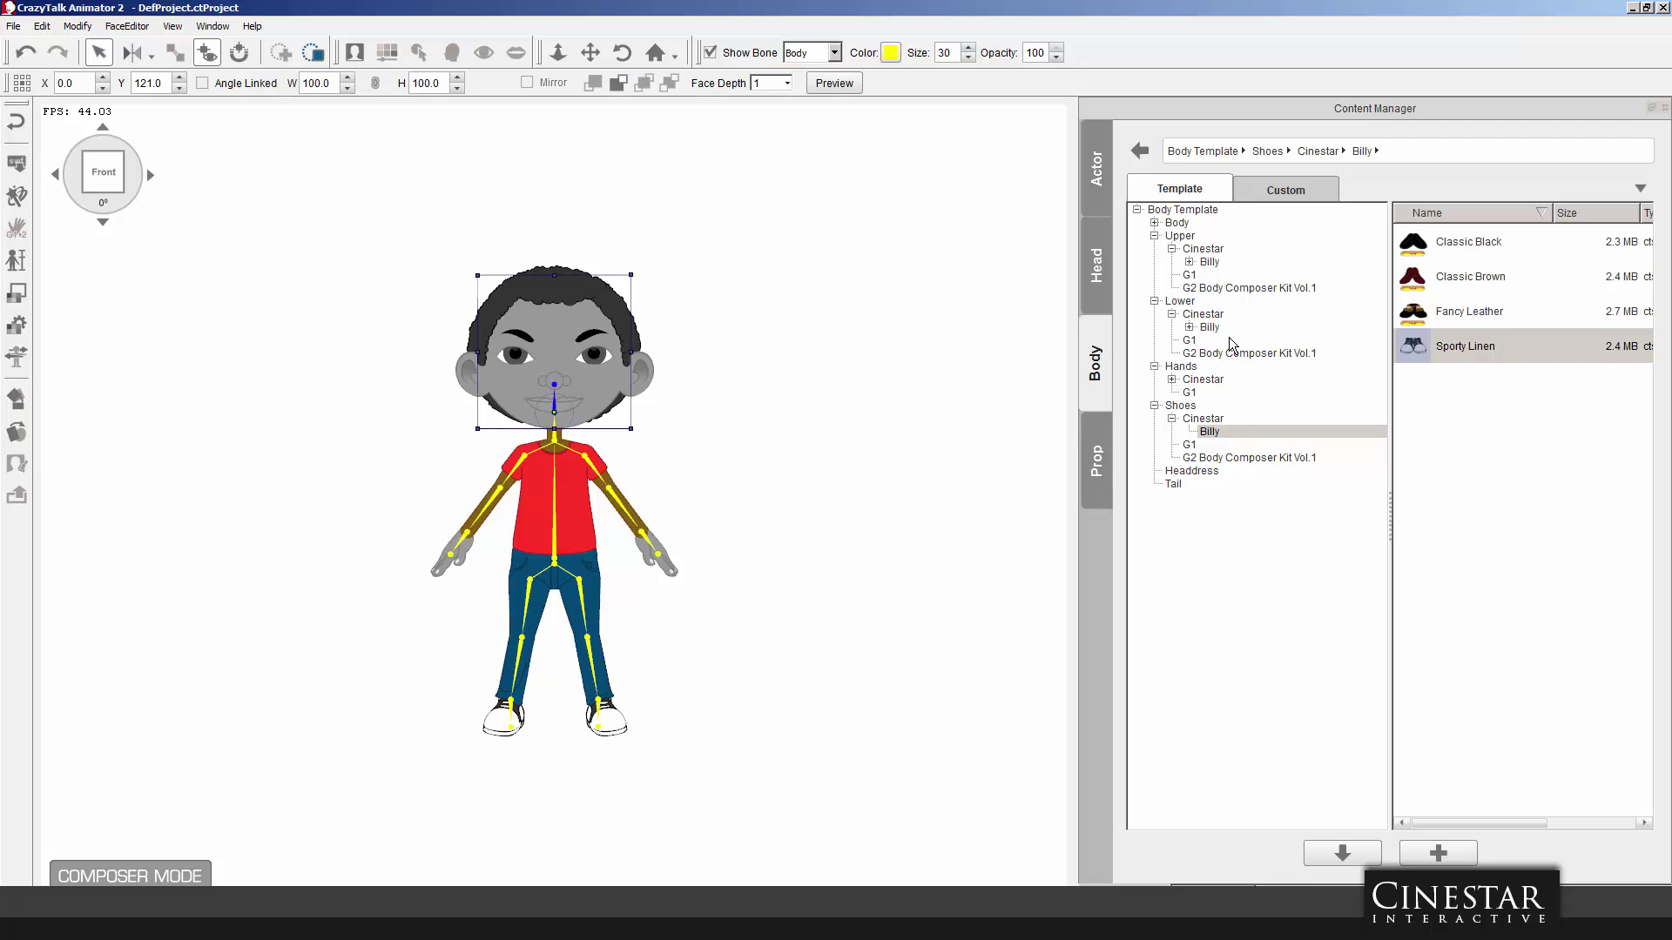
{"action": "left_click", "coordinate": [1098, 278]}
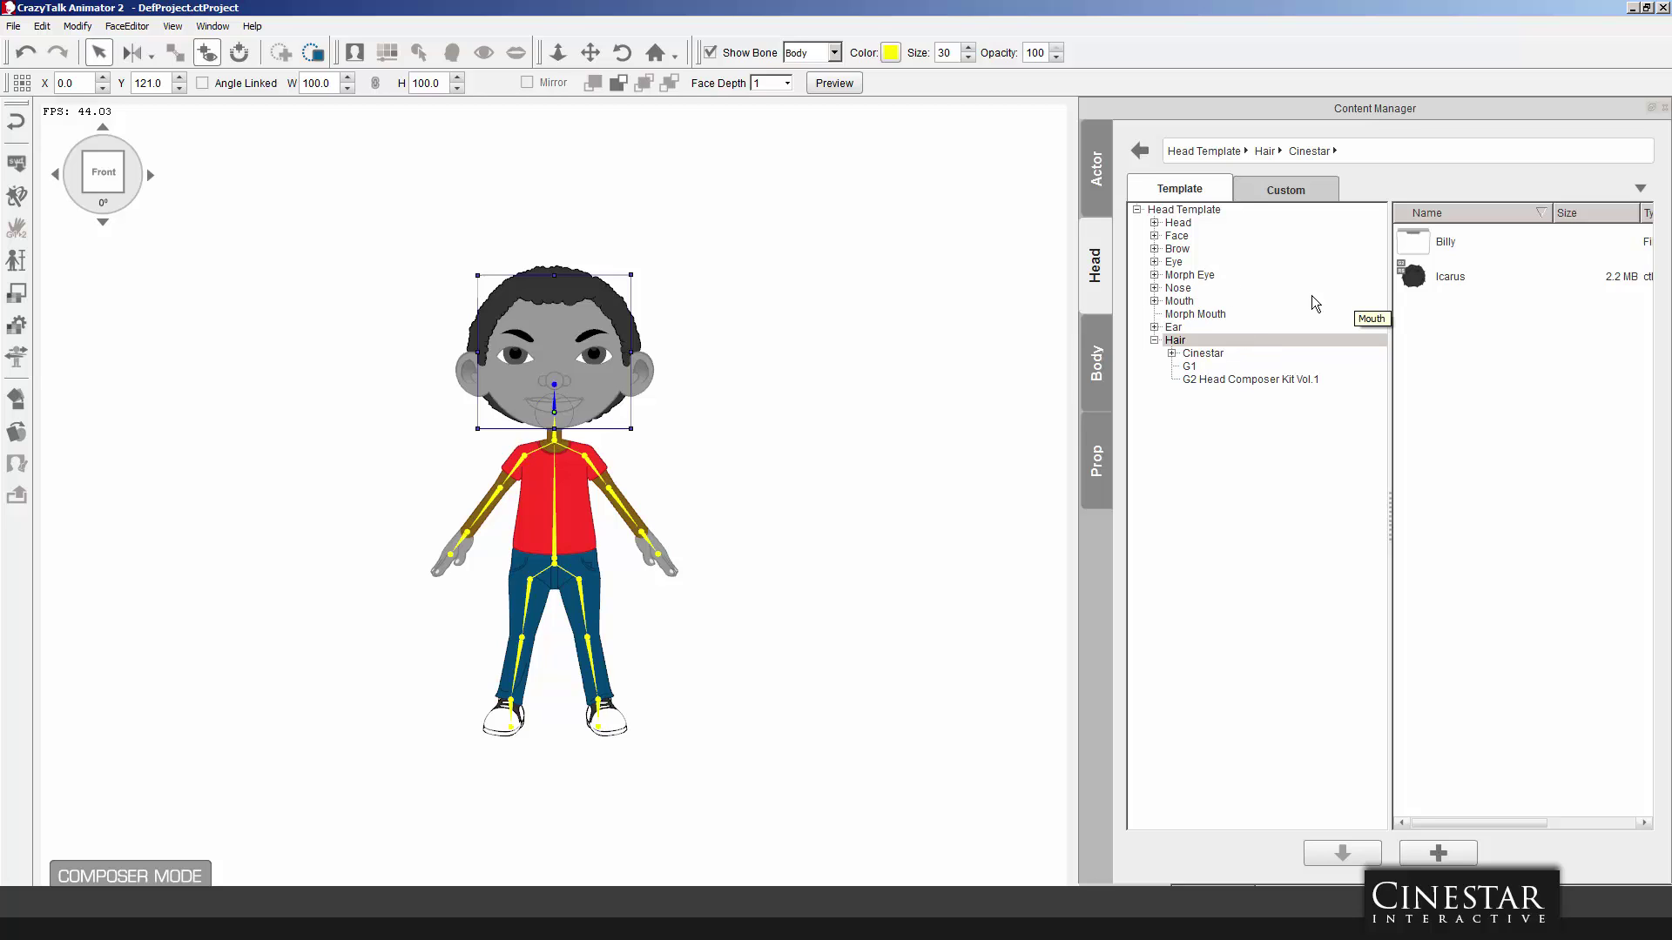
{"action": "left_click", "coordinate": [1174, 329]}
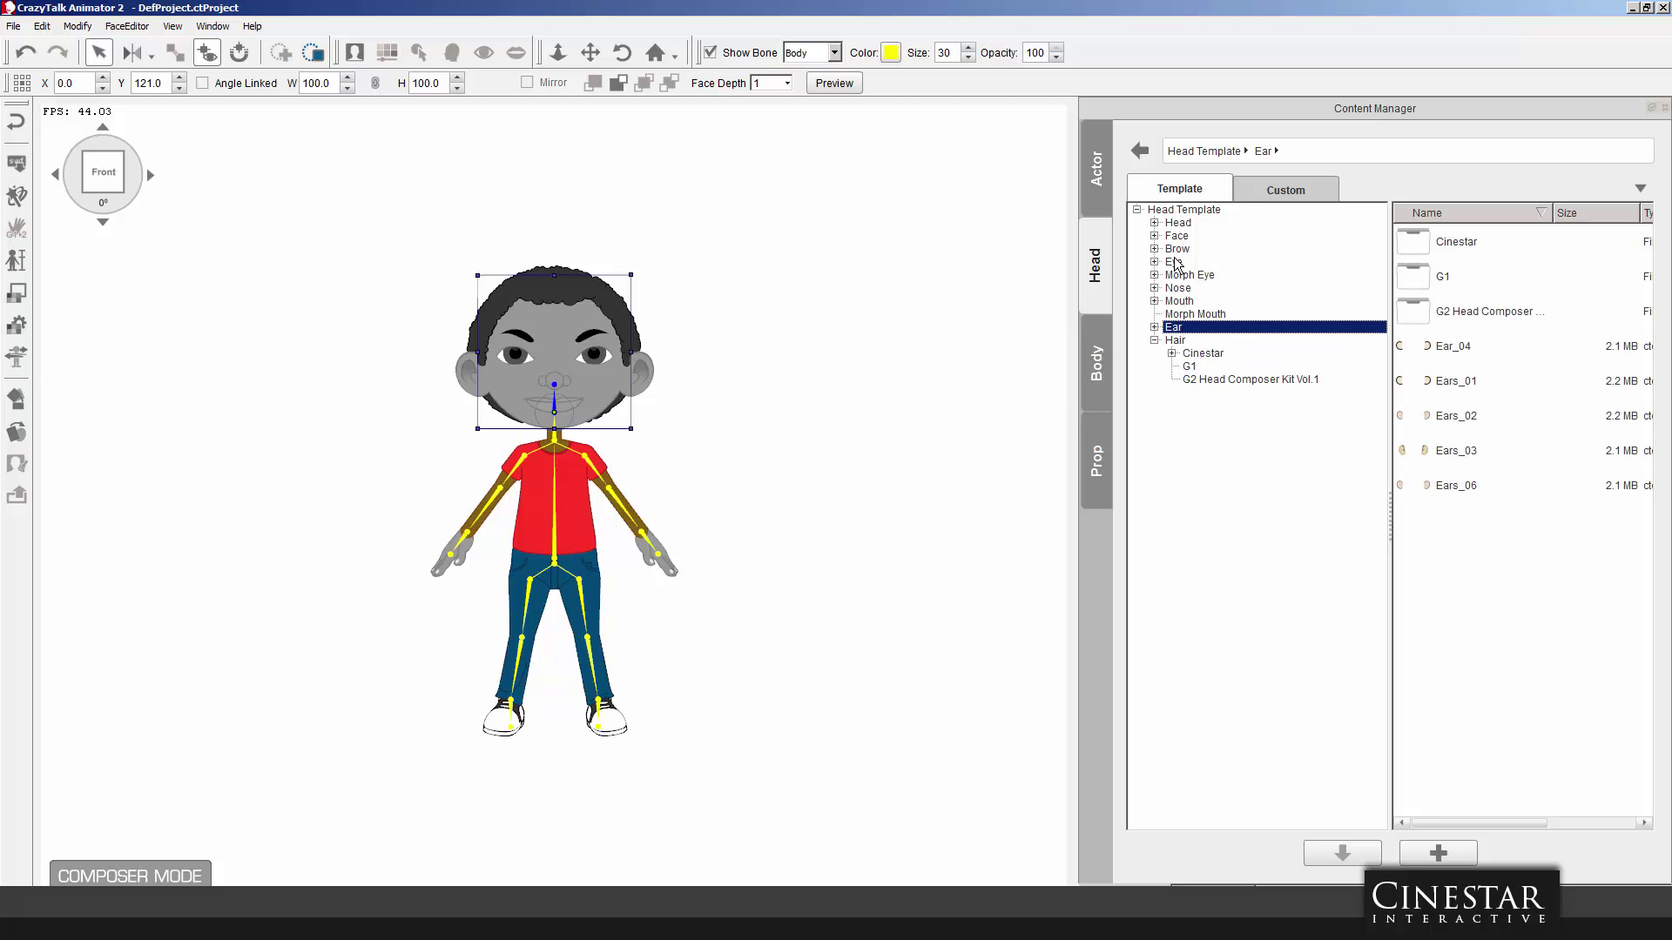
{"action": "double_click", "coordinate": [1421, 243]}
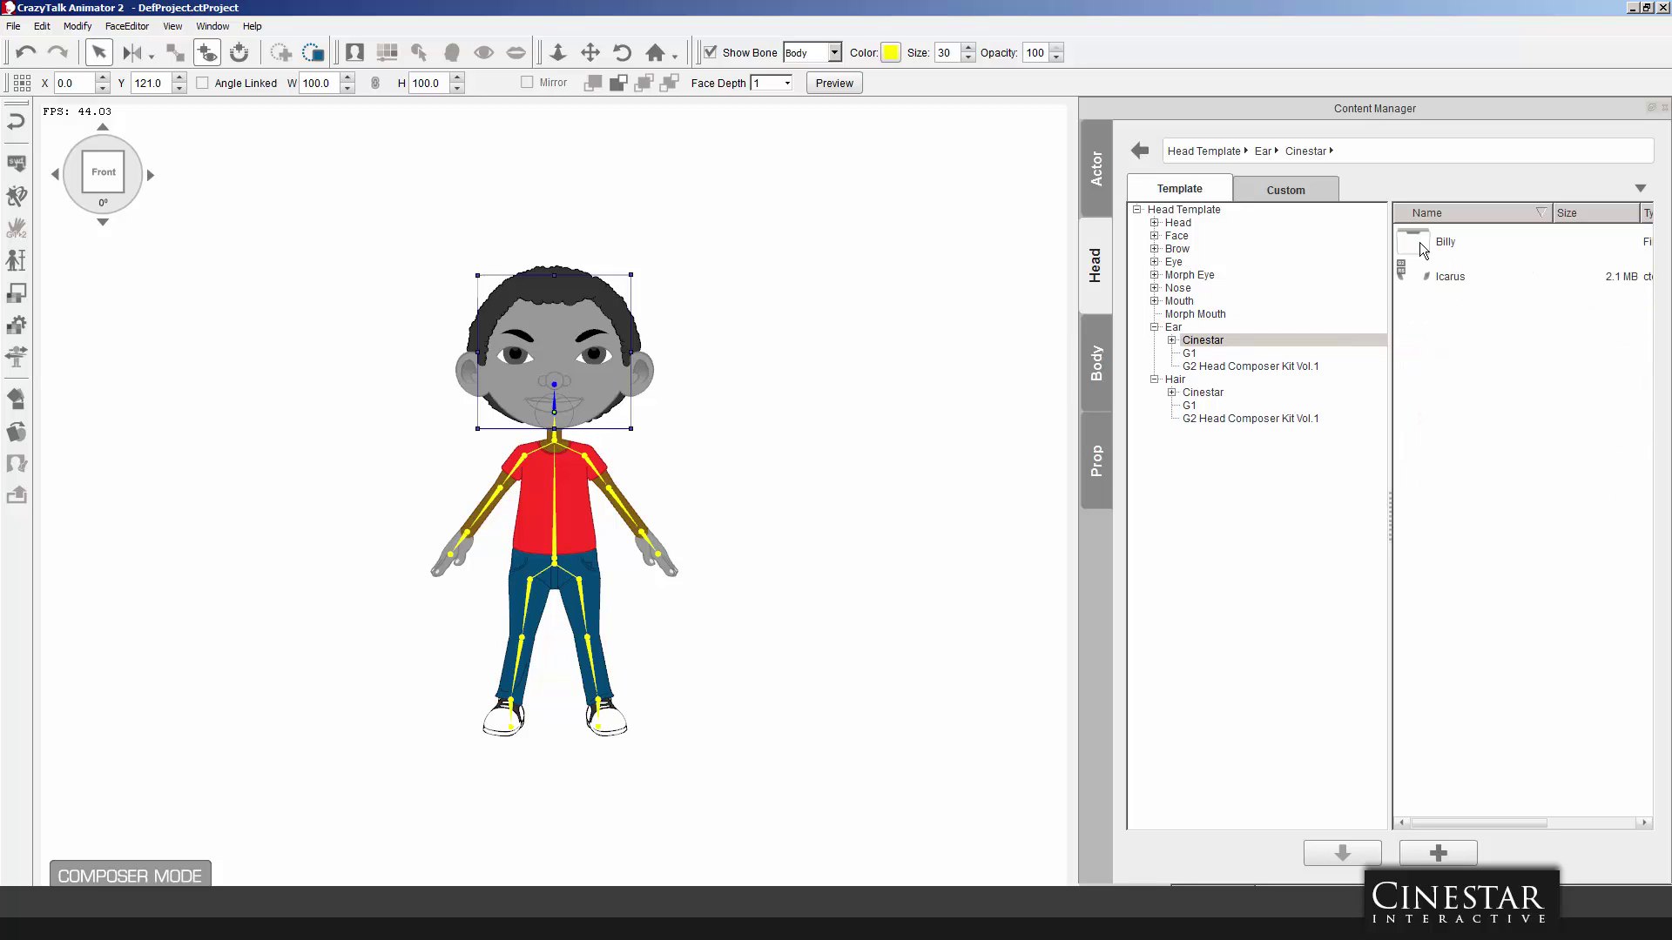
{"action": "left_click", "coordinate": [1428, 279]}
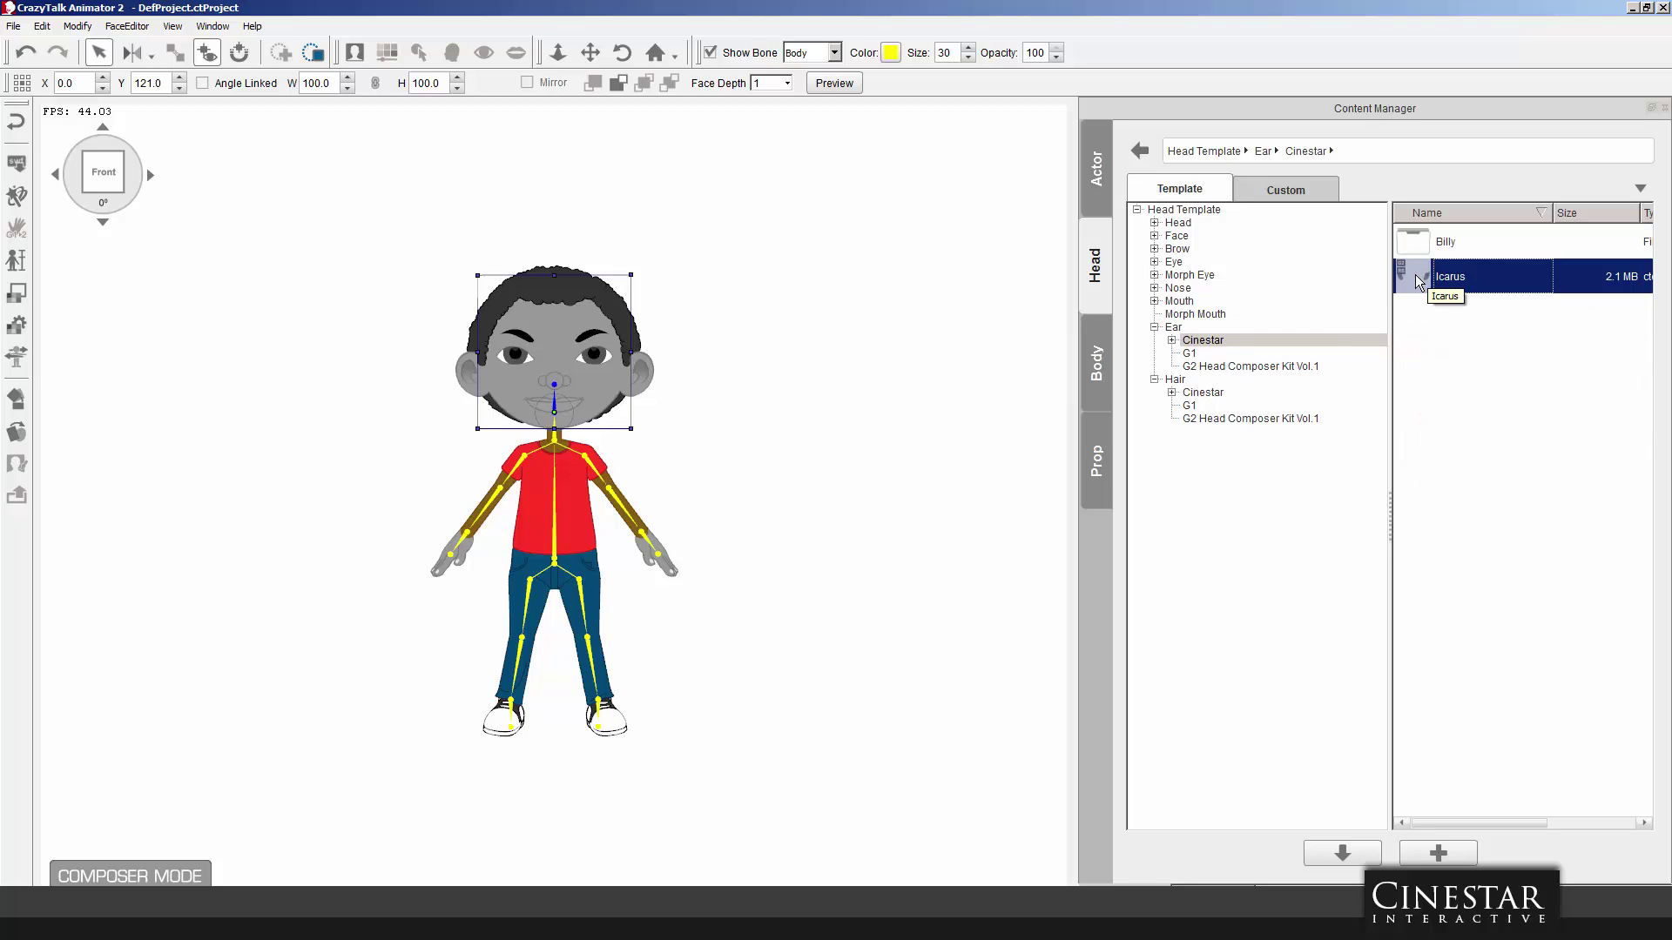
{"action": "double_click", "coordinate": [1421, 278]}
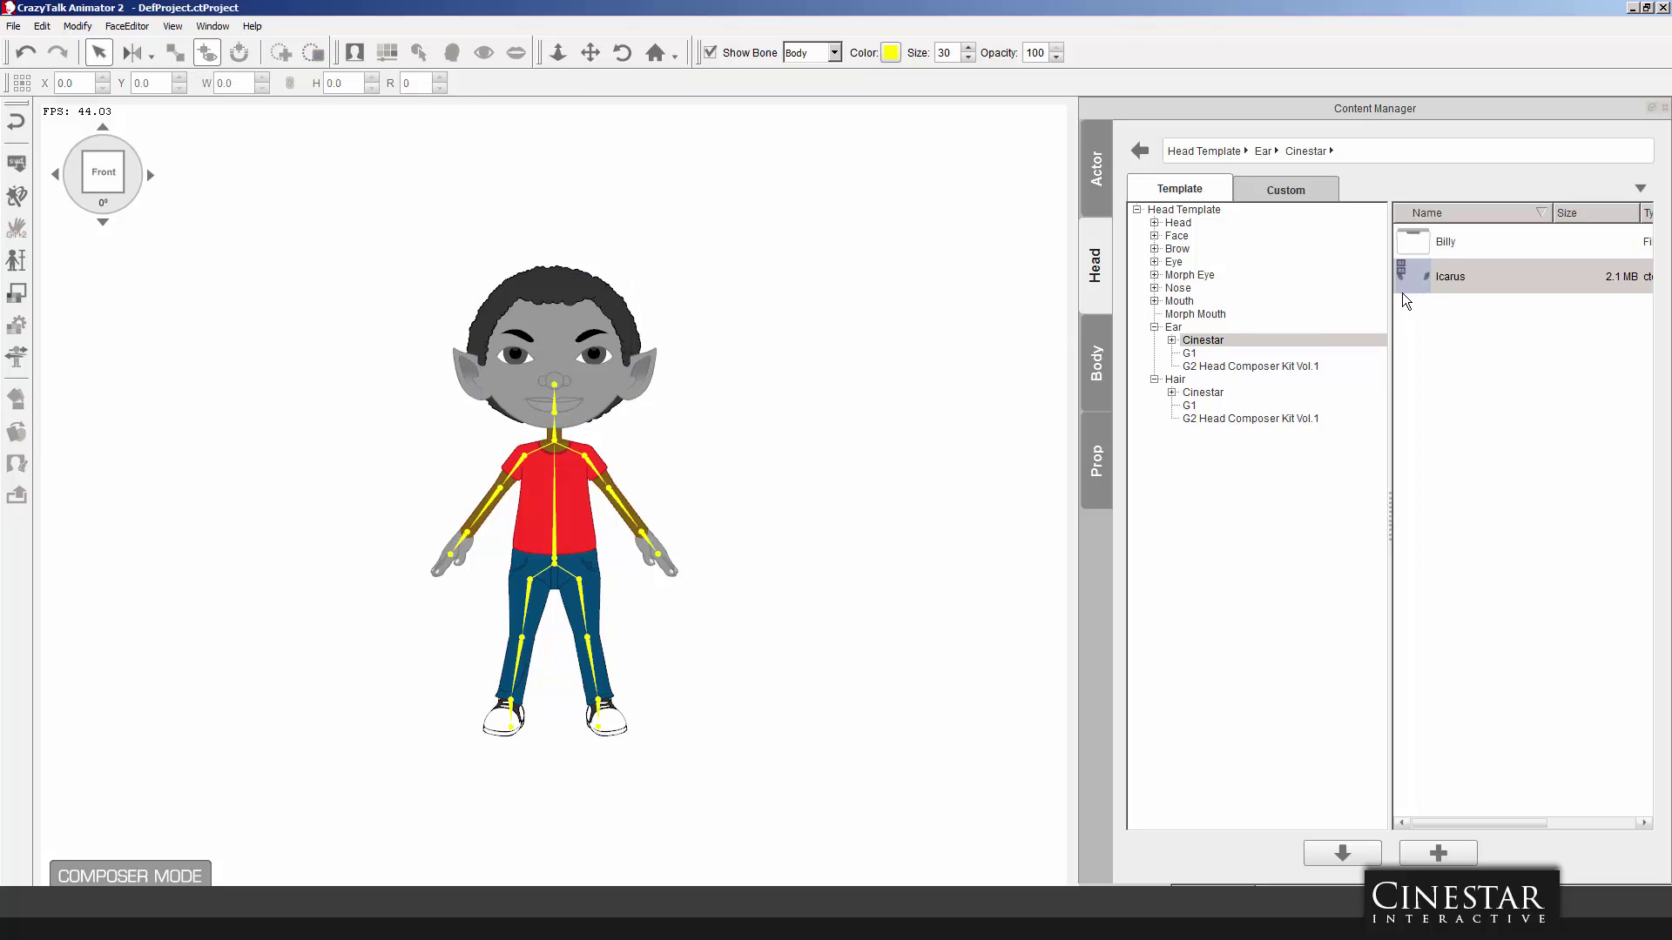
In the 45° view, bring the visible ear to the front and move it to about X -25, Y 135.
{"action": "left_click", "coordinate": [150, 174]}
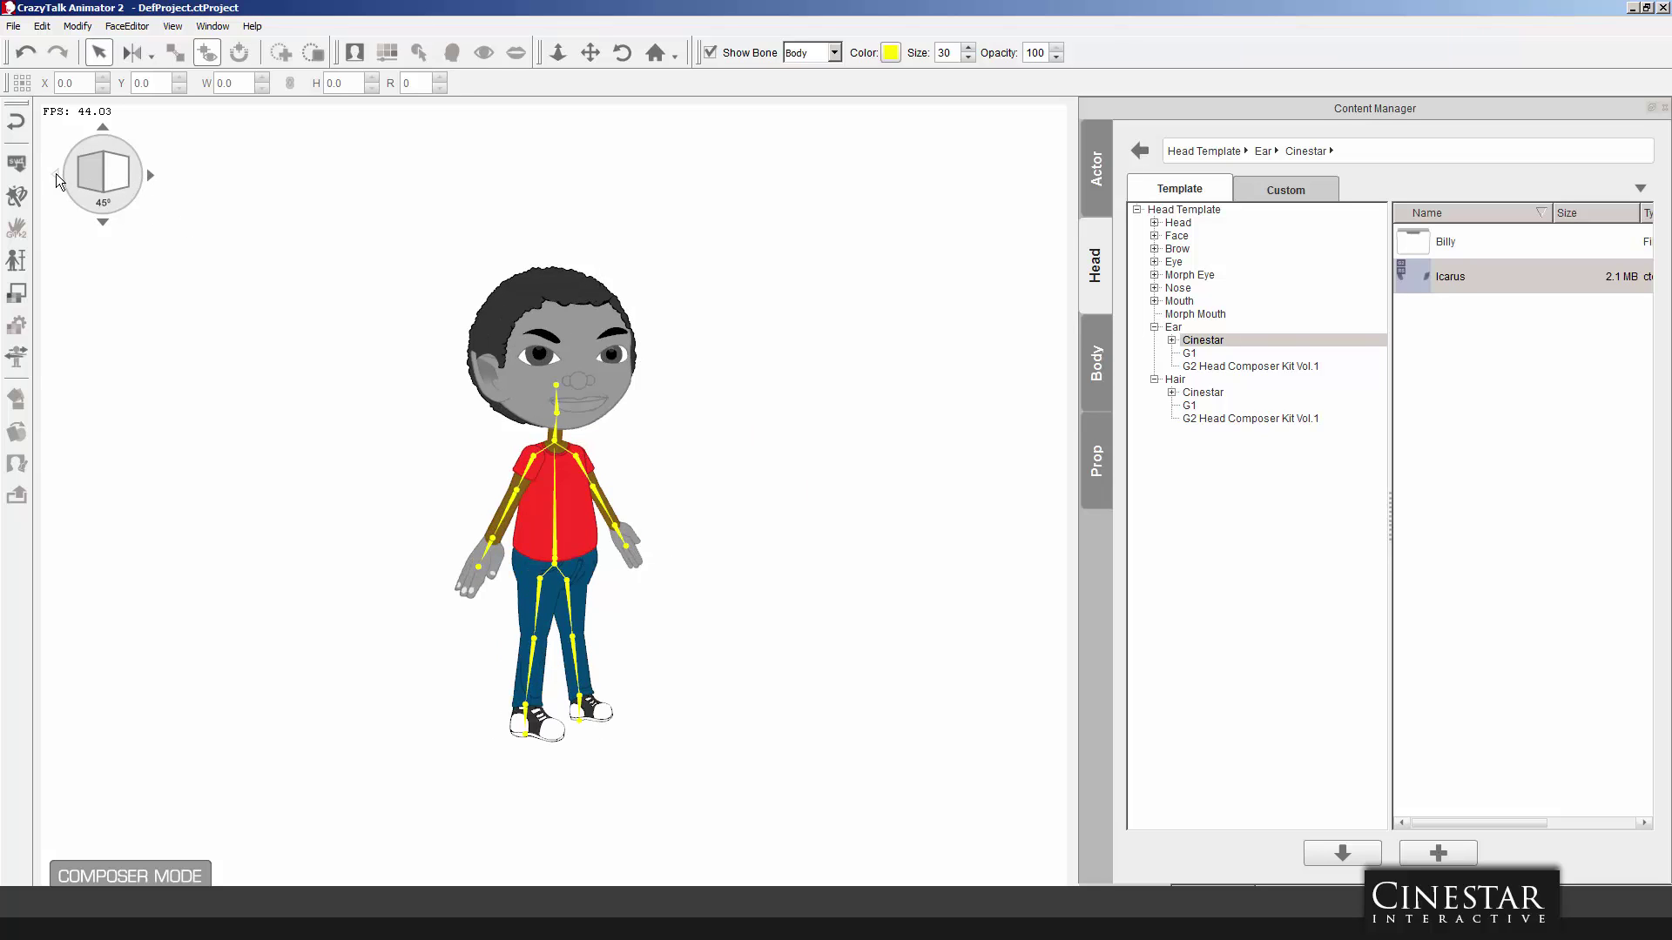
{"action": "left_click", "coordinate": [491, 367]}
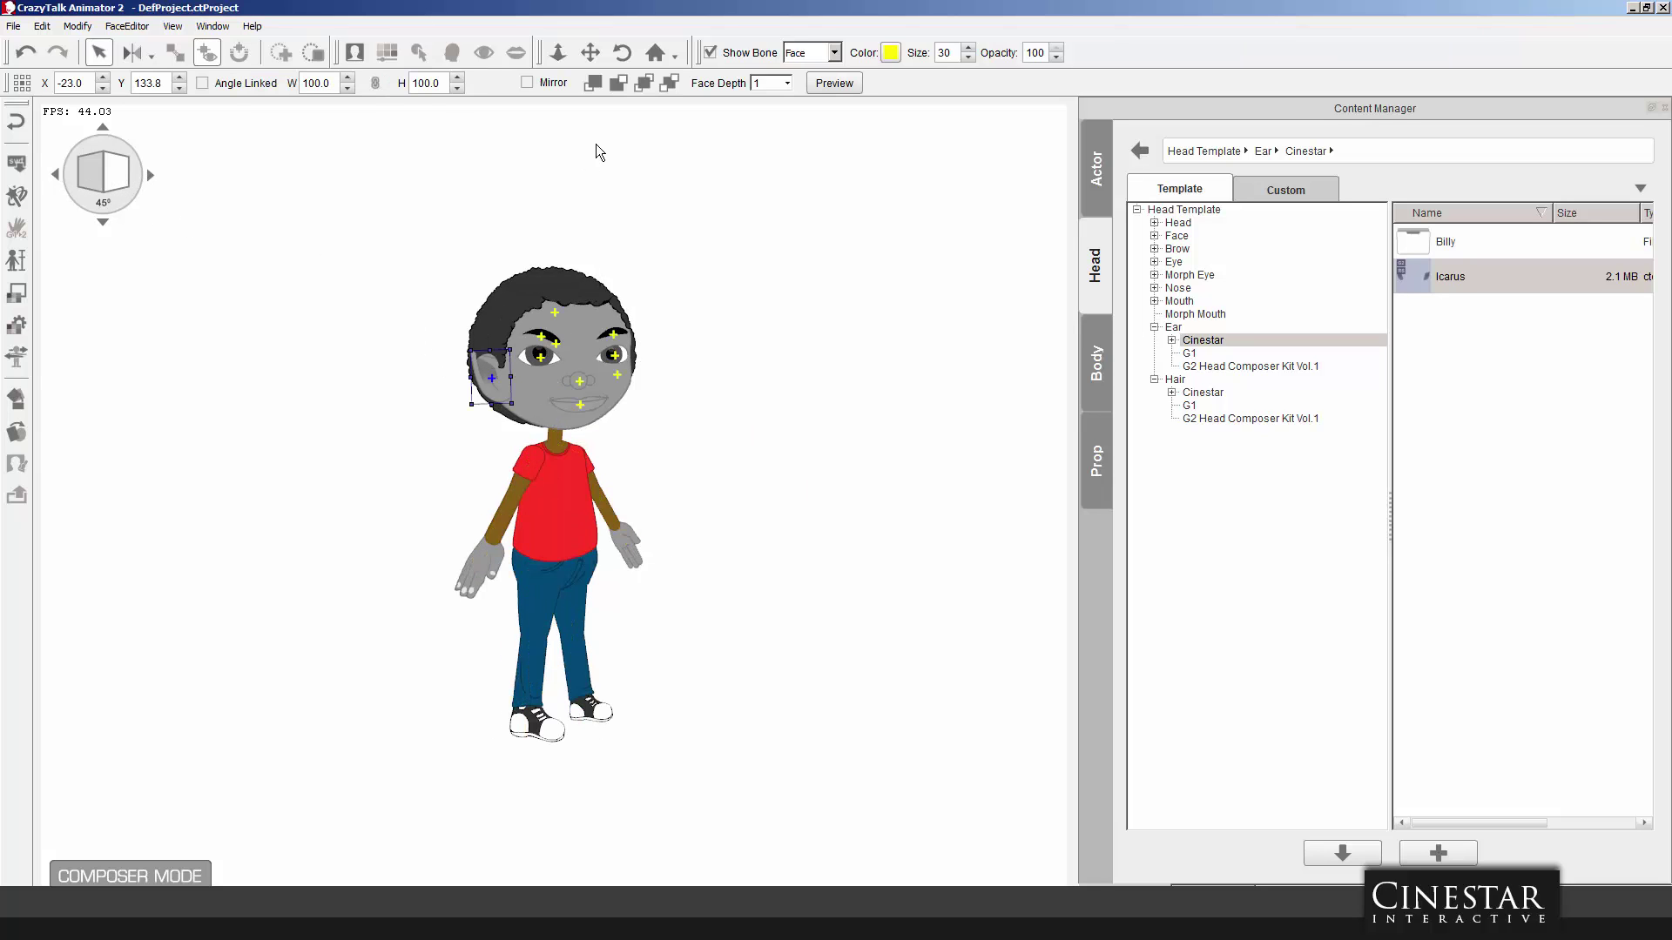
{"action": "left_click", "coordinate": [593, 82]}
{"action": "left_click_drag", "start_coordinate": [487, 357], "coordinate": [480, 352]}
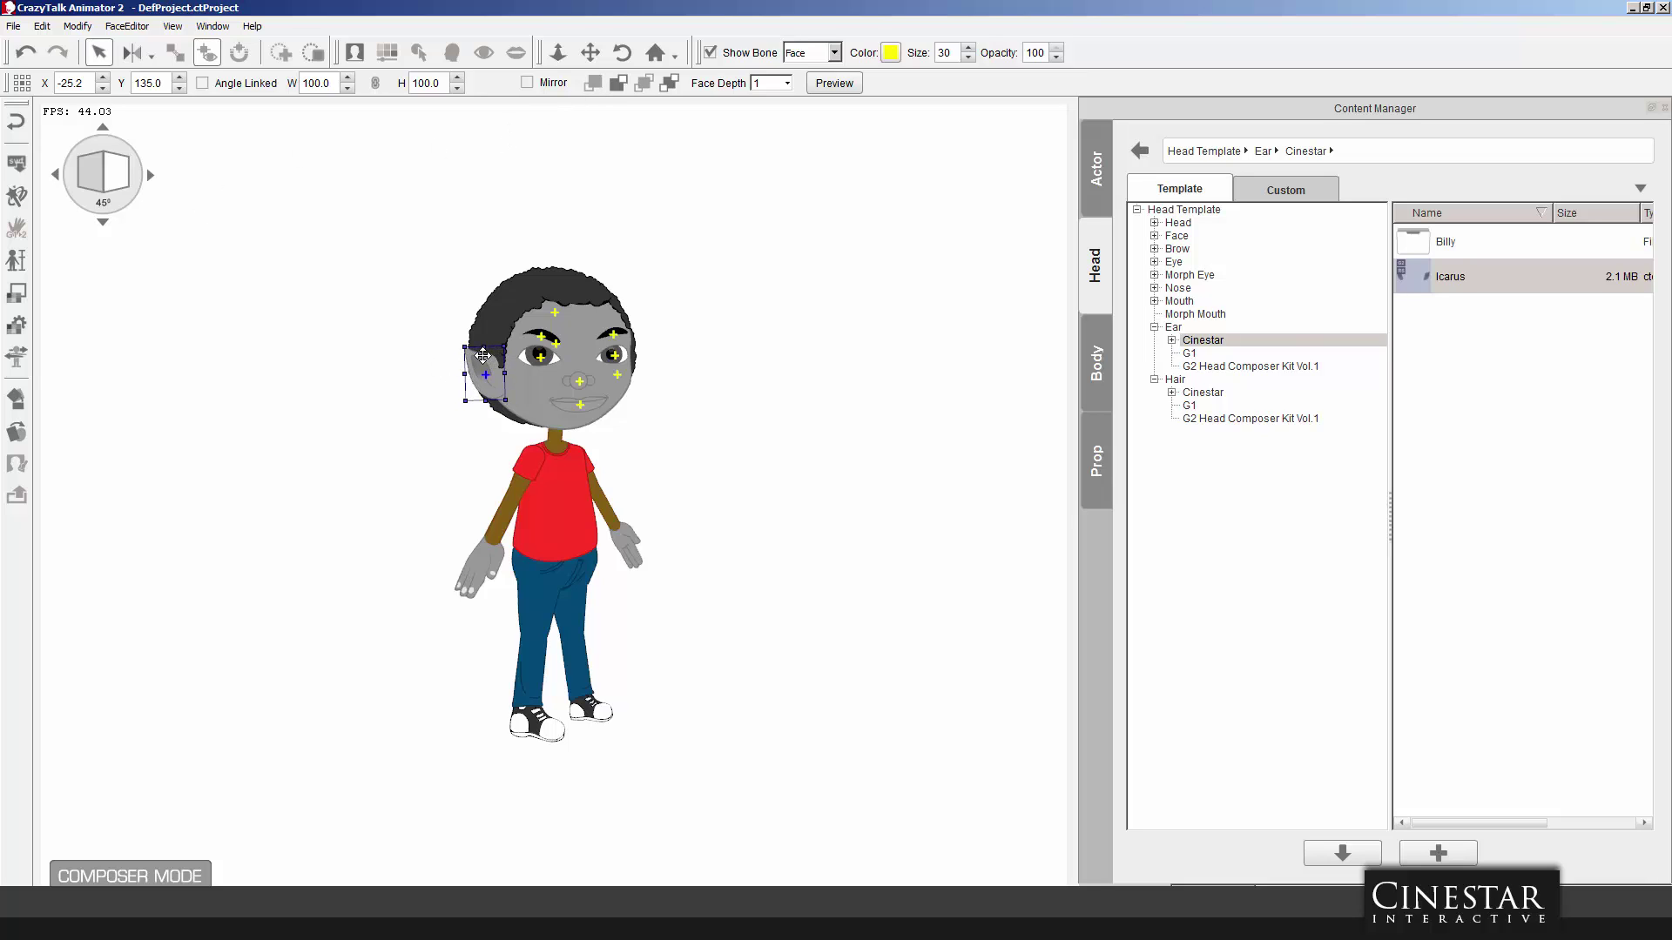
In the right-side 90° view, bring the ear to the front and move it to about X -7, Y 136.
{"action": "left_click", "coordinate": [549, 378]}
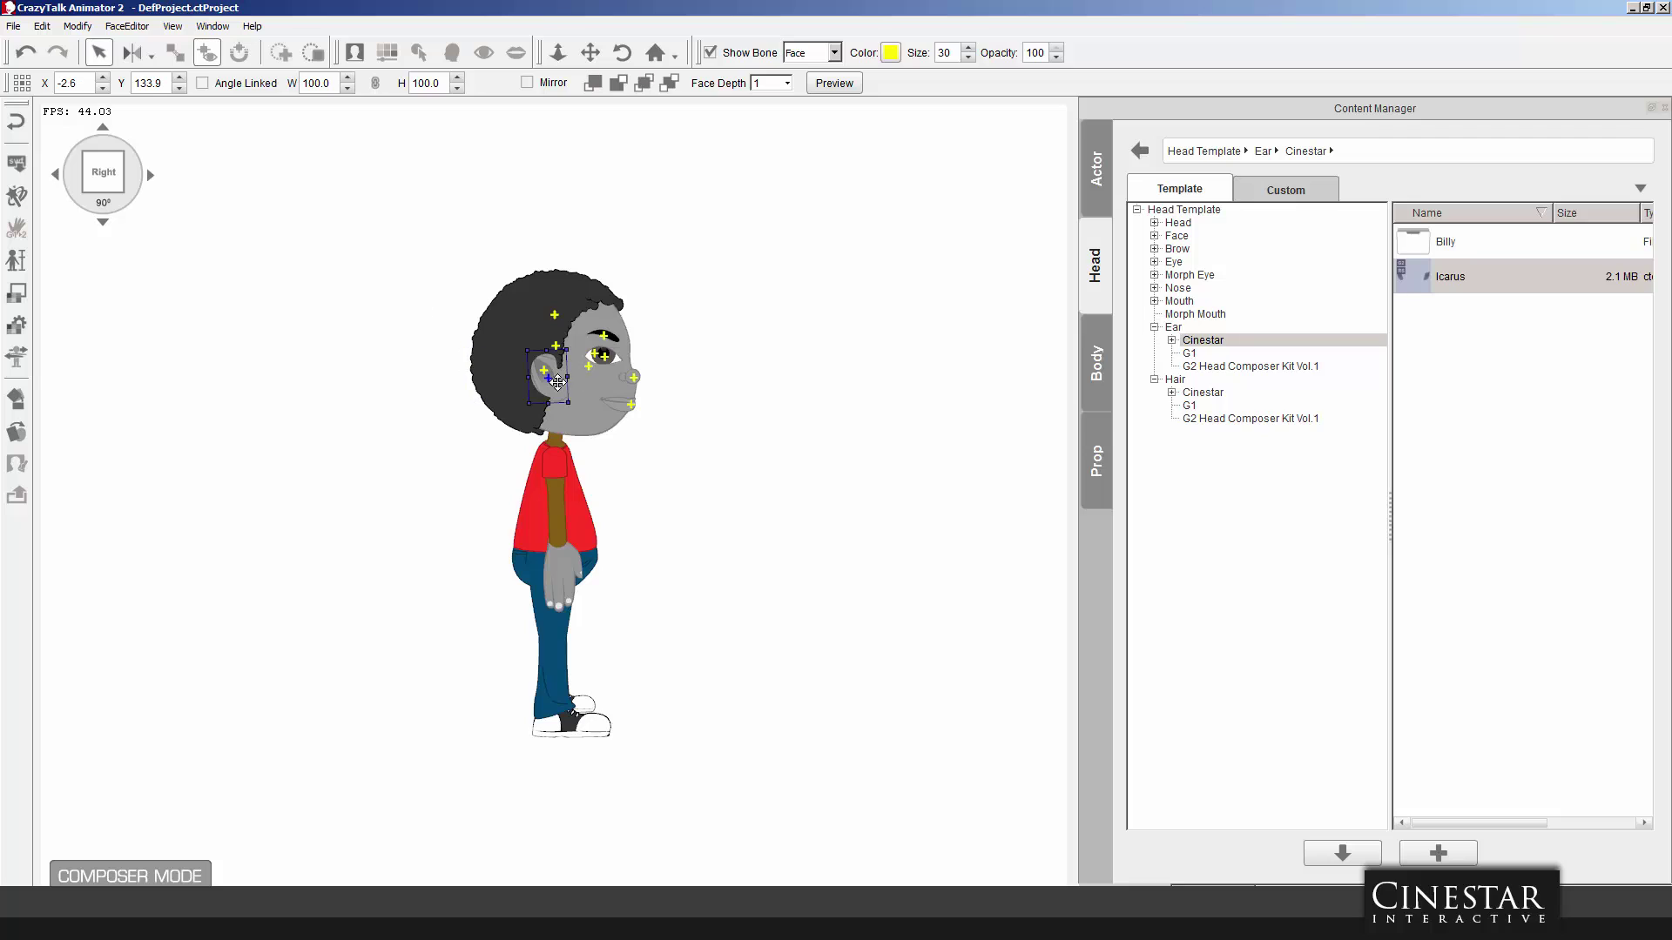
{"action": "left_click", "coordinate": [593, 83]}
{"action": "left_click_drag", "start_coordinate": [553, 384], "coordinate": [543, 378]}
Turn the character to the left-side 270° view, bring its ear to the front and move it to about X 6, Y 136.
{"action": "left_click", "coordinate": [149, 175]}
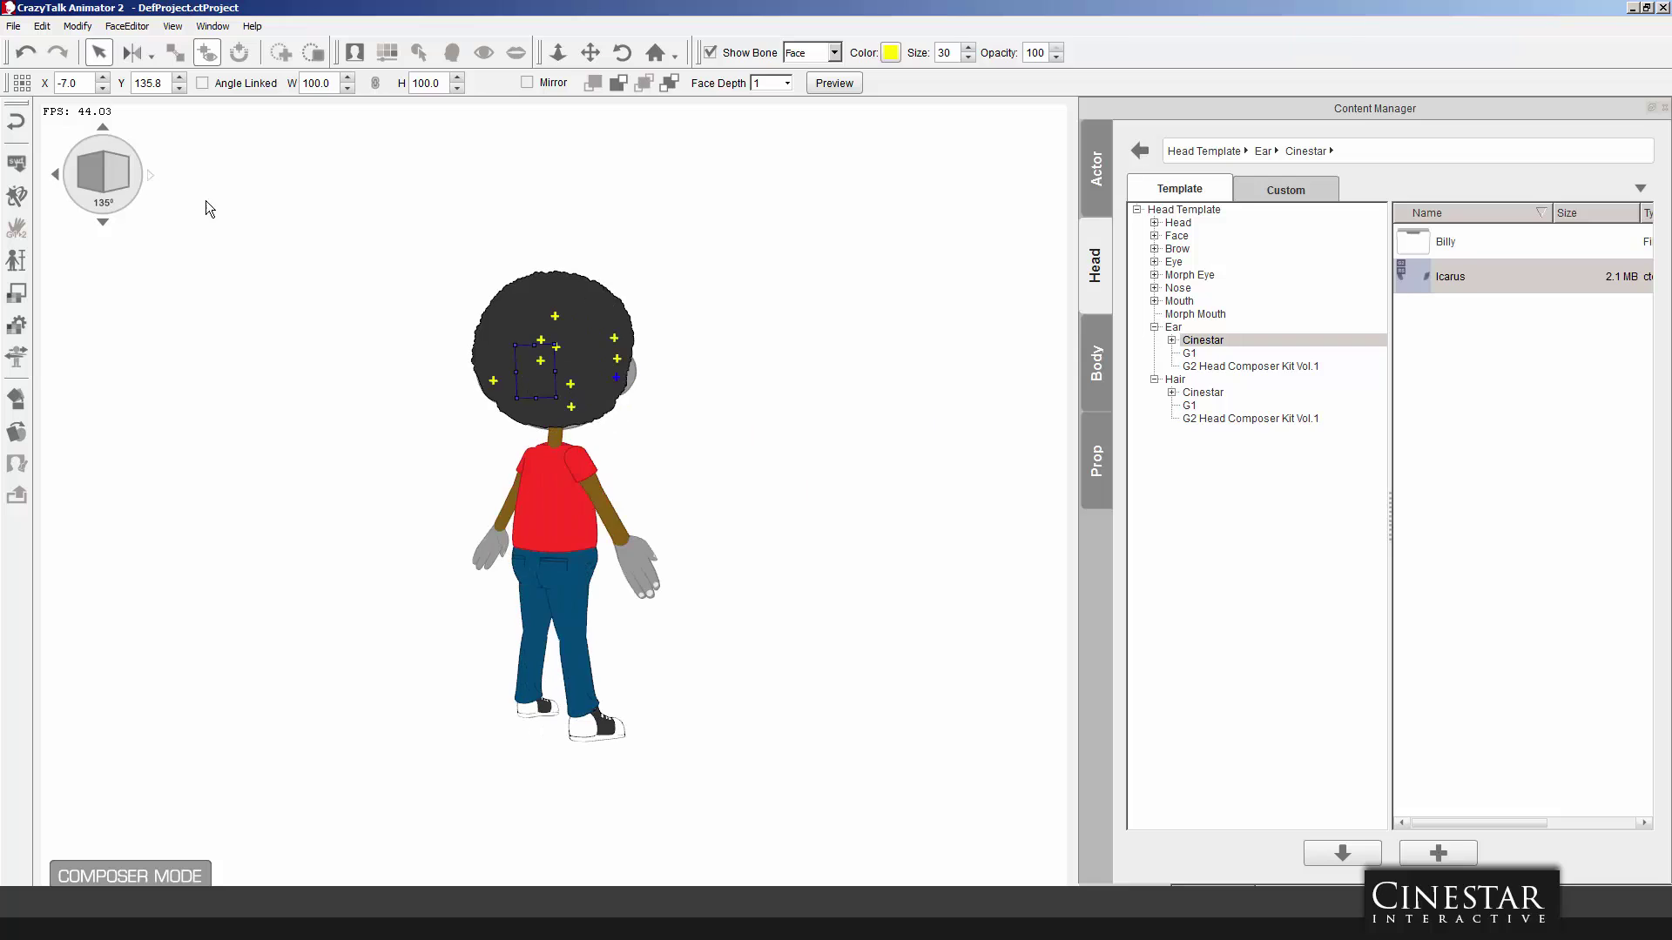
{"action": "left_click", "coordinate": [149, 174]}
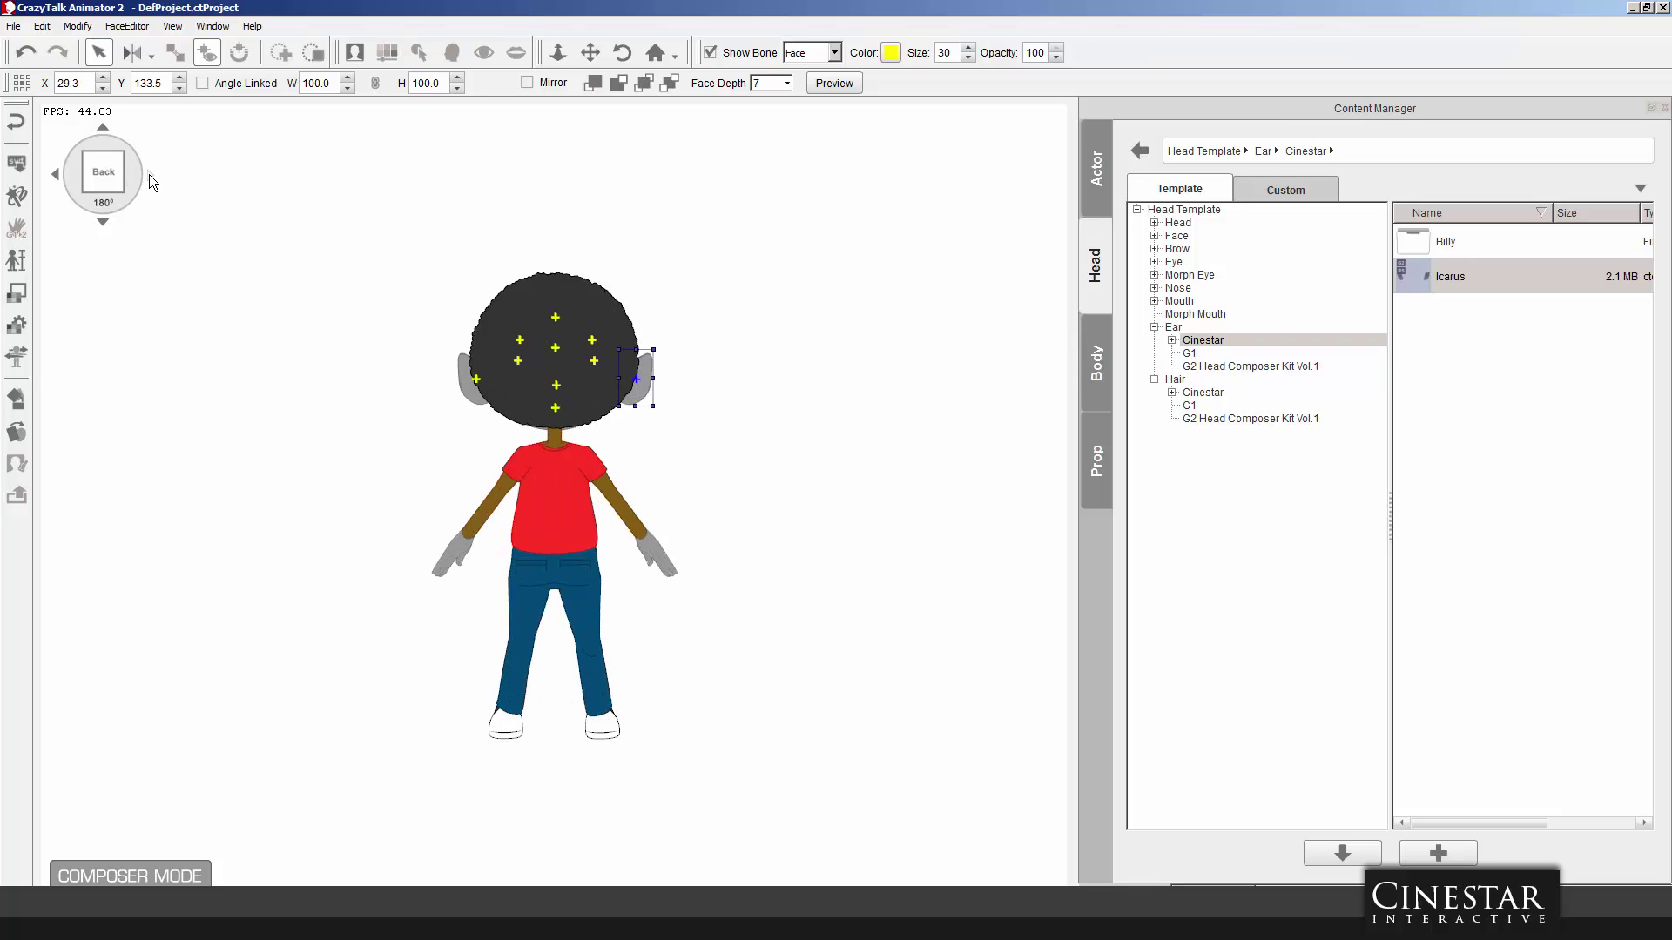
{"action": "left_click", "coordinate": [149, 174]}
{"action": "left_click", "coordinate": [149, 174]}
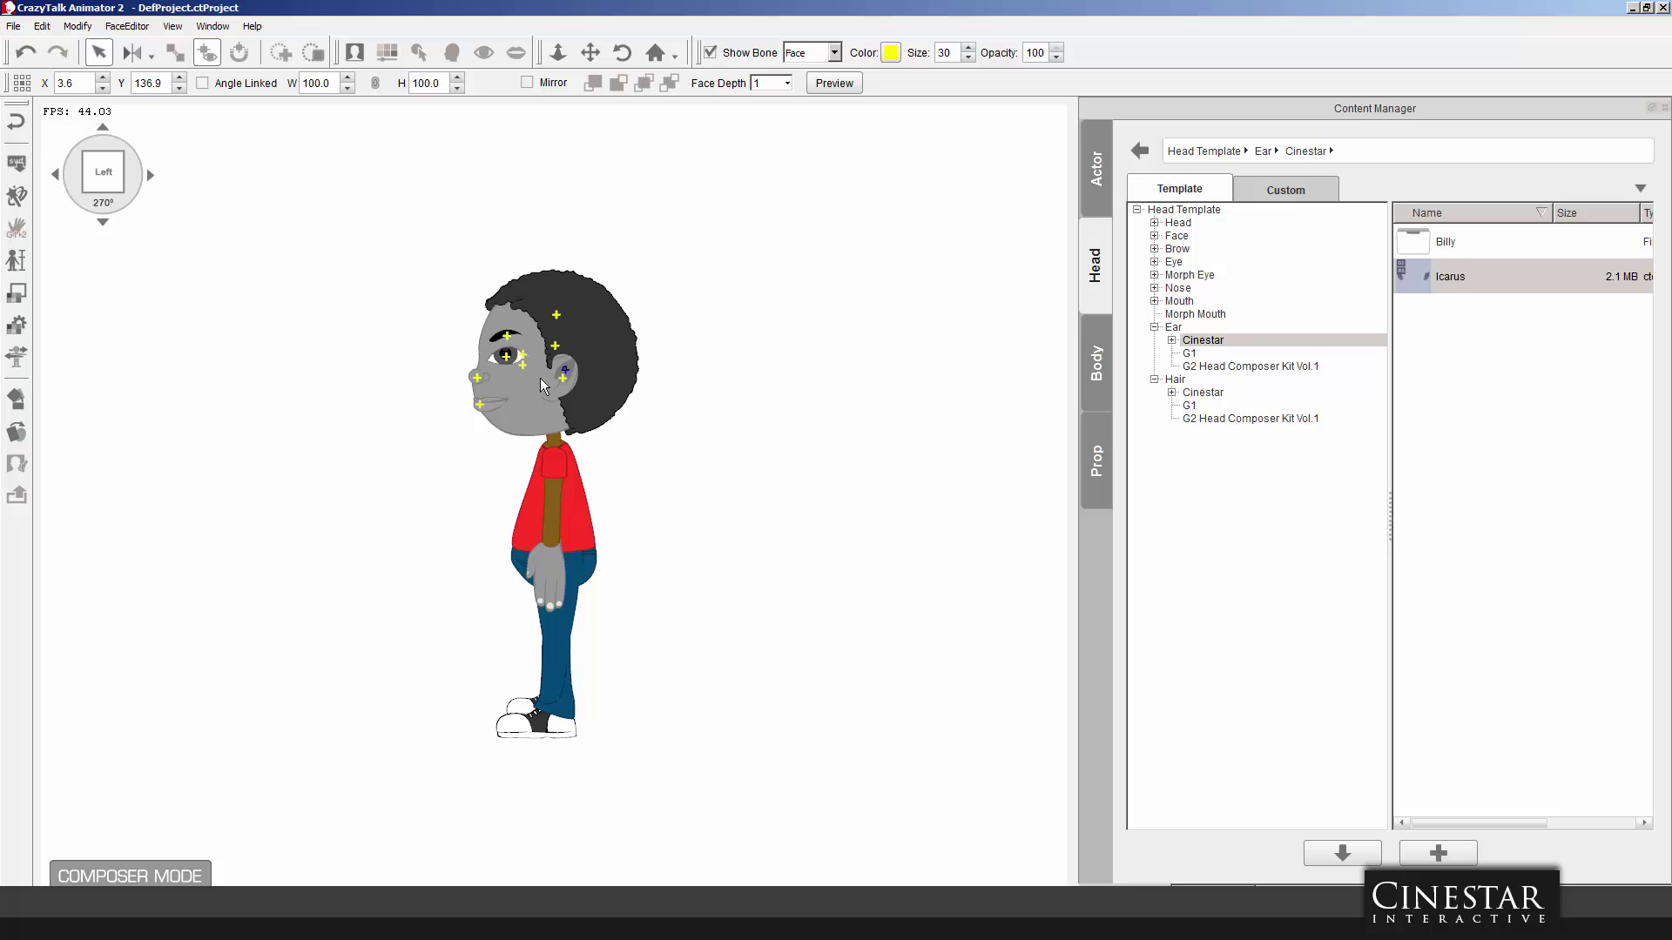
{"action": "left_click", "coordinate": [557, 355]}
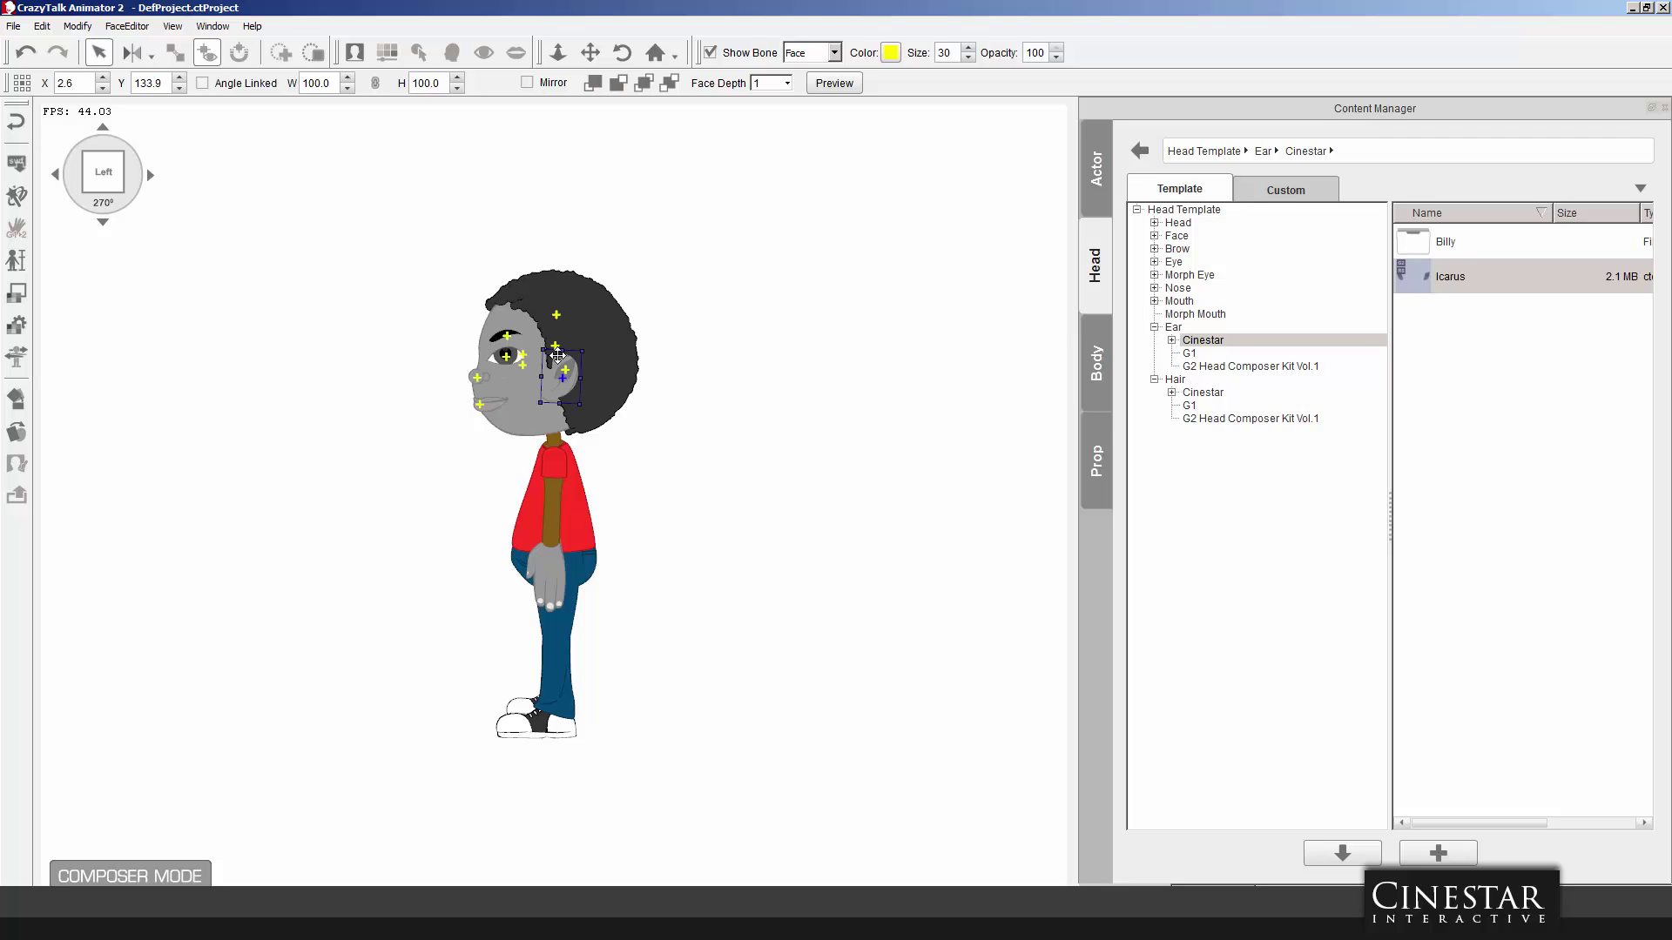
{"action": "left_click", "coordinate": [592, 82]}
{"action": "left_click_drag", "start_coordinate": [574, 357], "coordinate": [582, 351]}
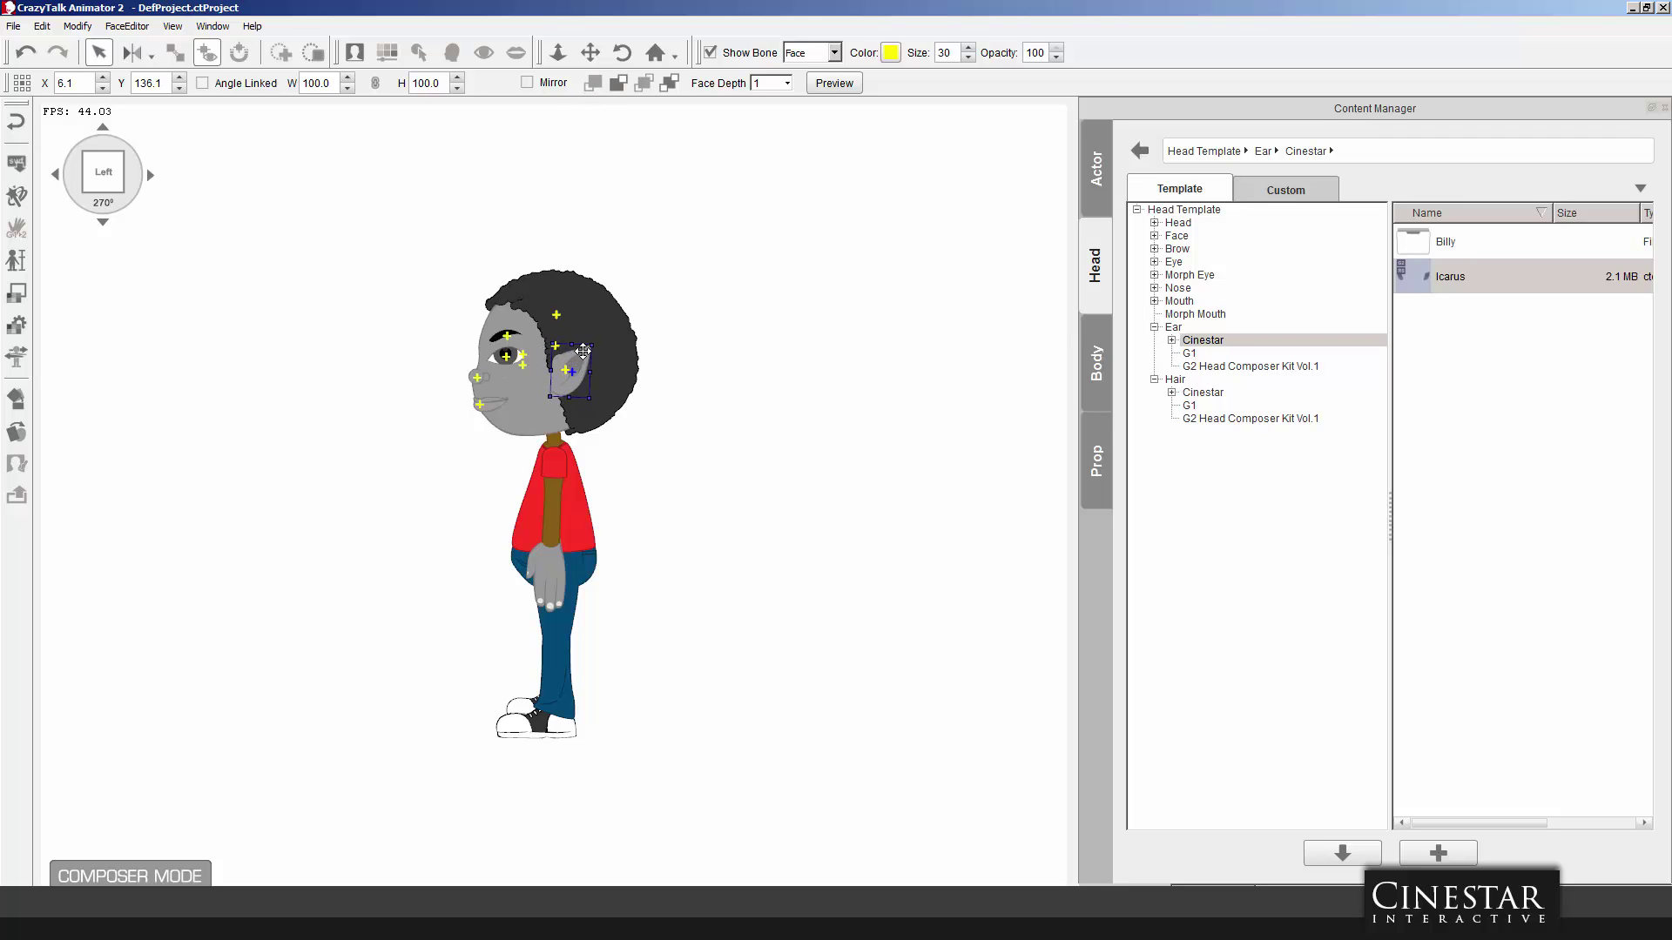
In the 315° view, bring the ear to the front and shift it slightly outward and up, then return to the front view.
{"action": "left_click", "coordinate": [152, 175]}
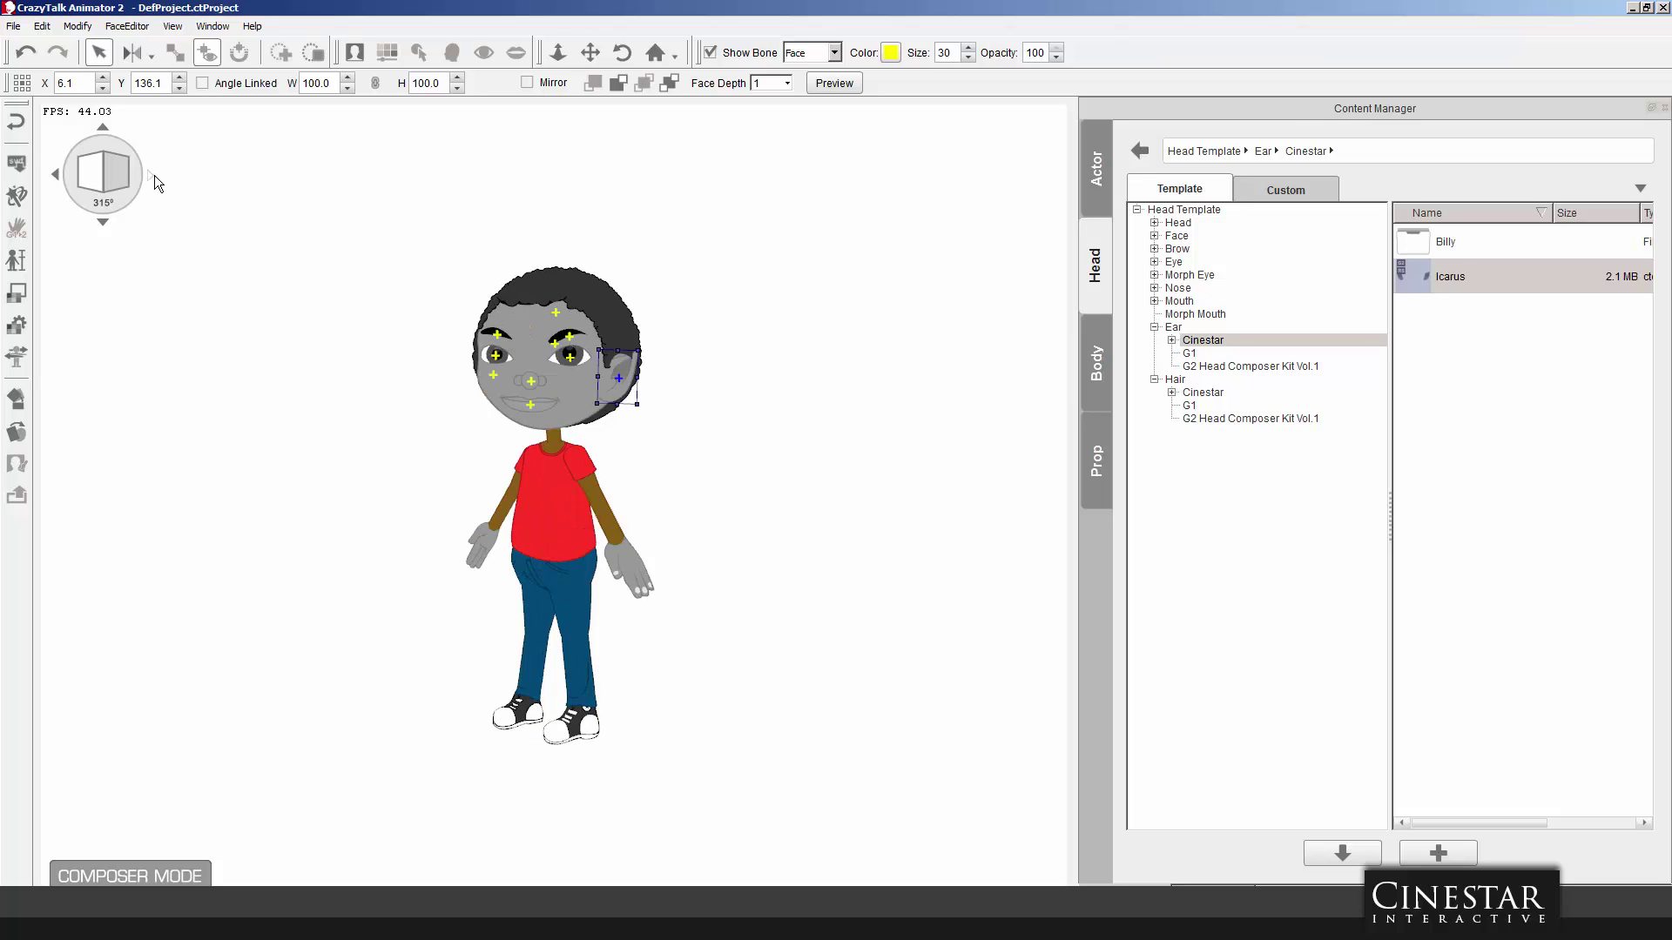
{"action": "left_click", "coordinate": [596, 85]}
{"action": "left_click_drag", "start_coordinate": [629, 360], "coordinate": [638, 355]}
{"action": "left_click", "coordinate": [149, 174]}
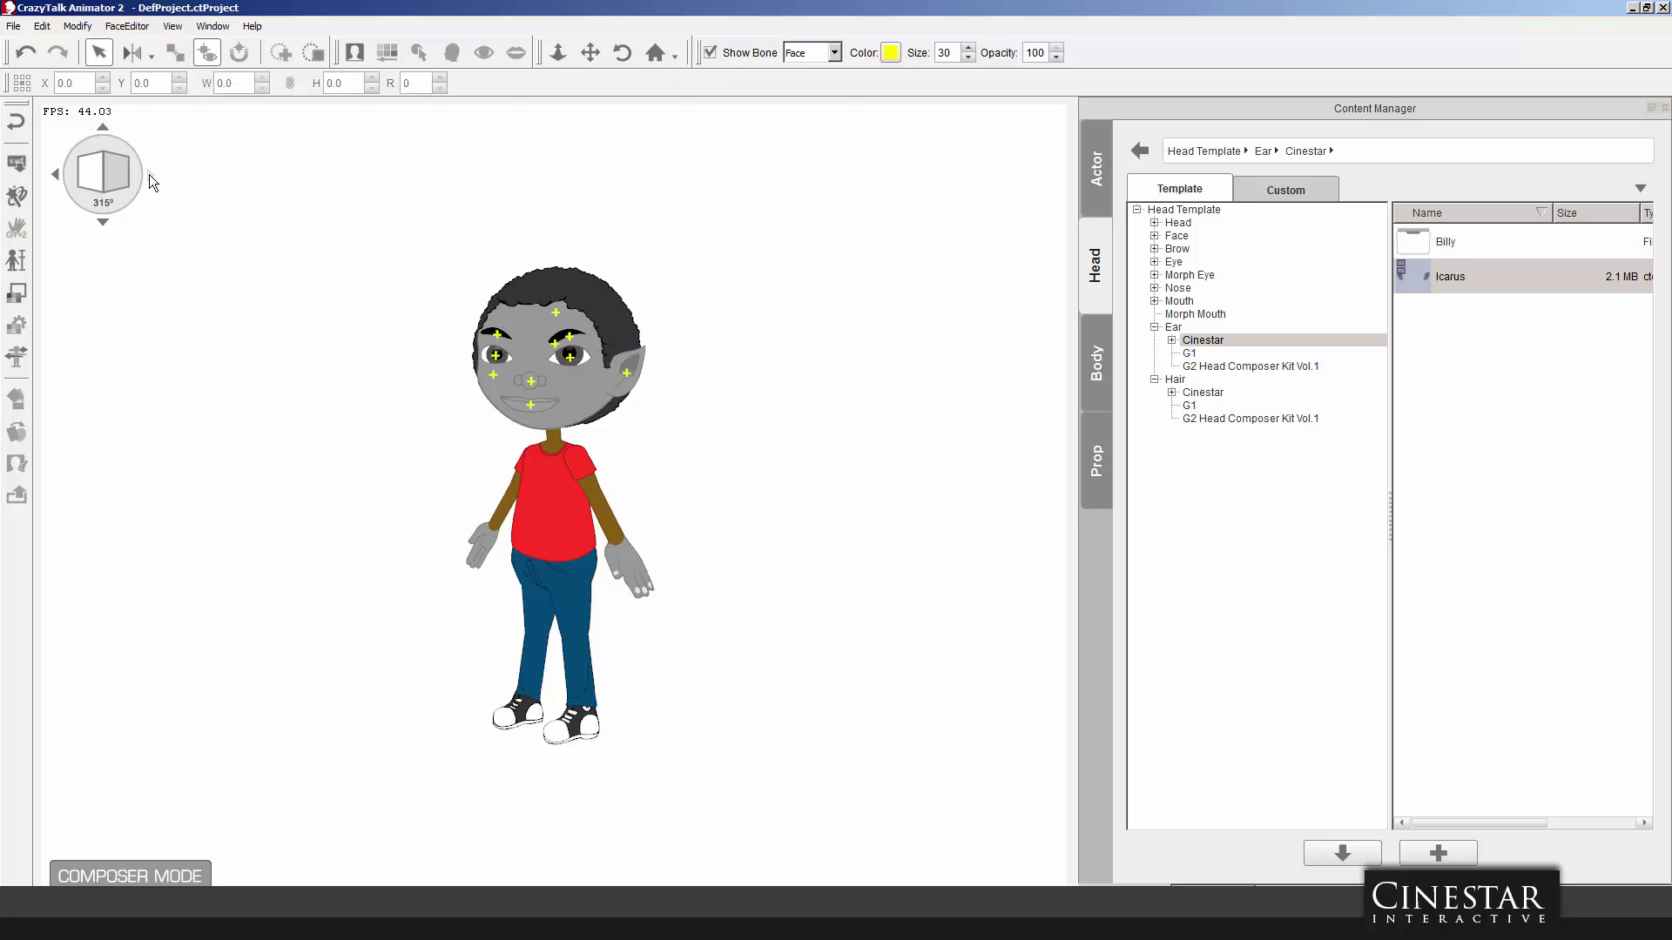
{"action": "left_click", "coordinate": [149, 175]}
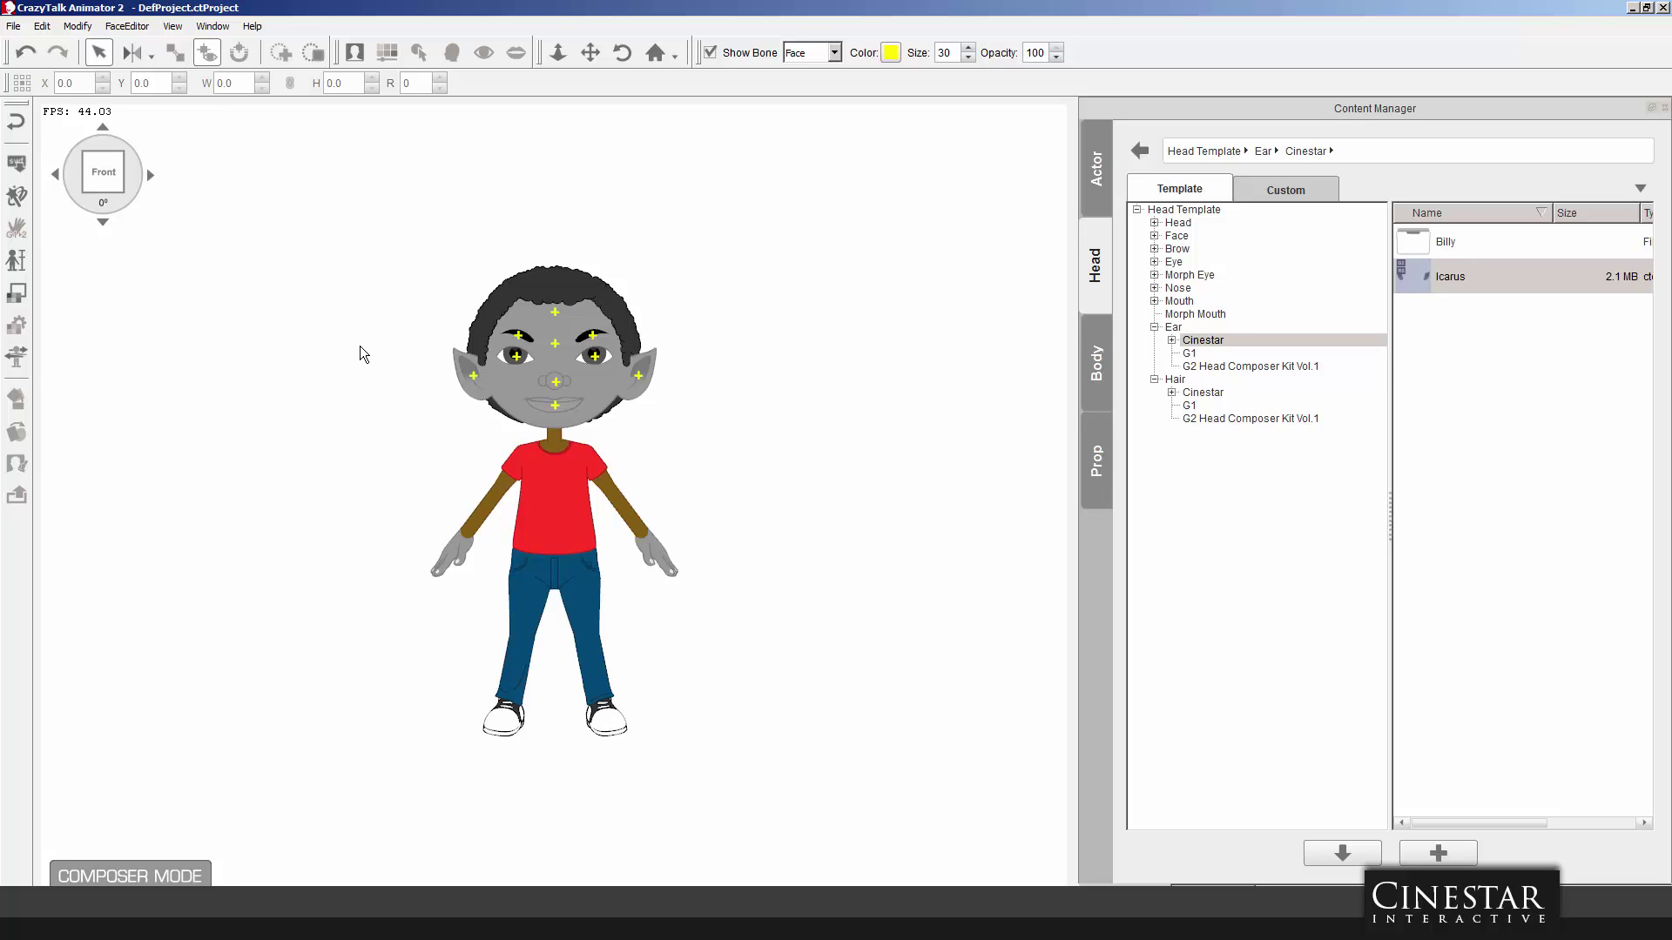
Turn on mirroring for the eyes and scale them down to 82% in width and height.
{"action": "left_click", "coordinate": [529, 359]}
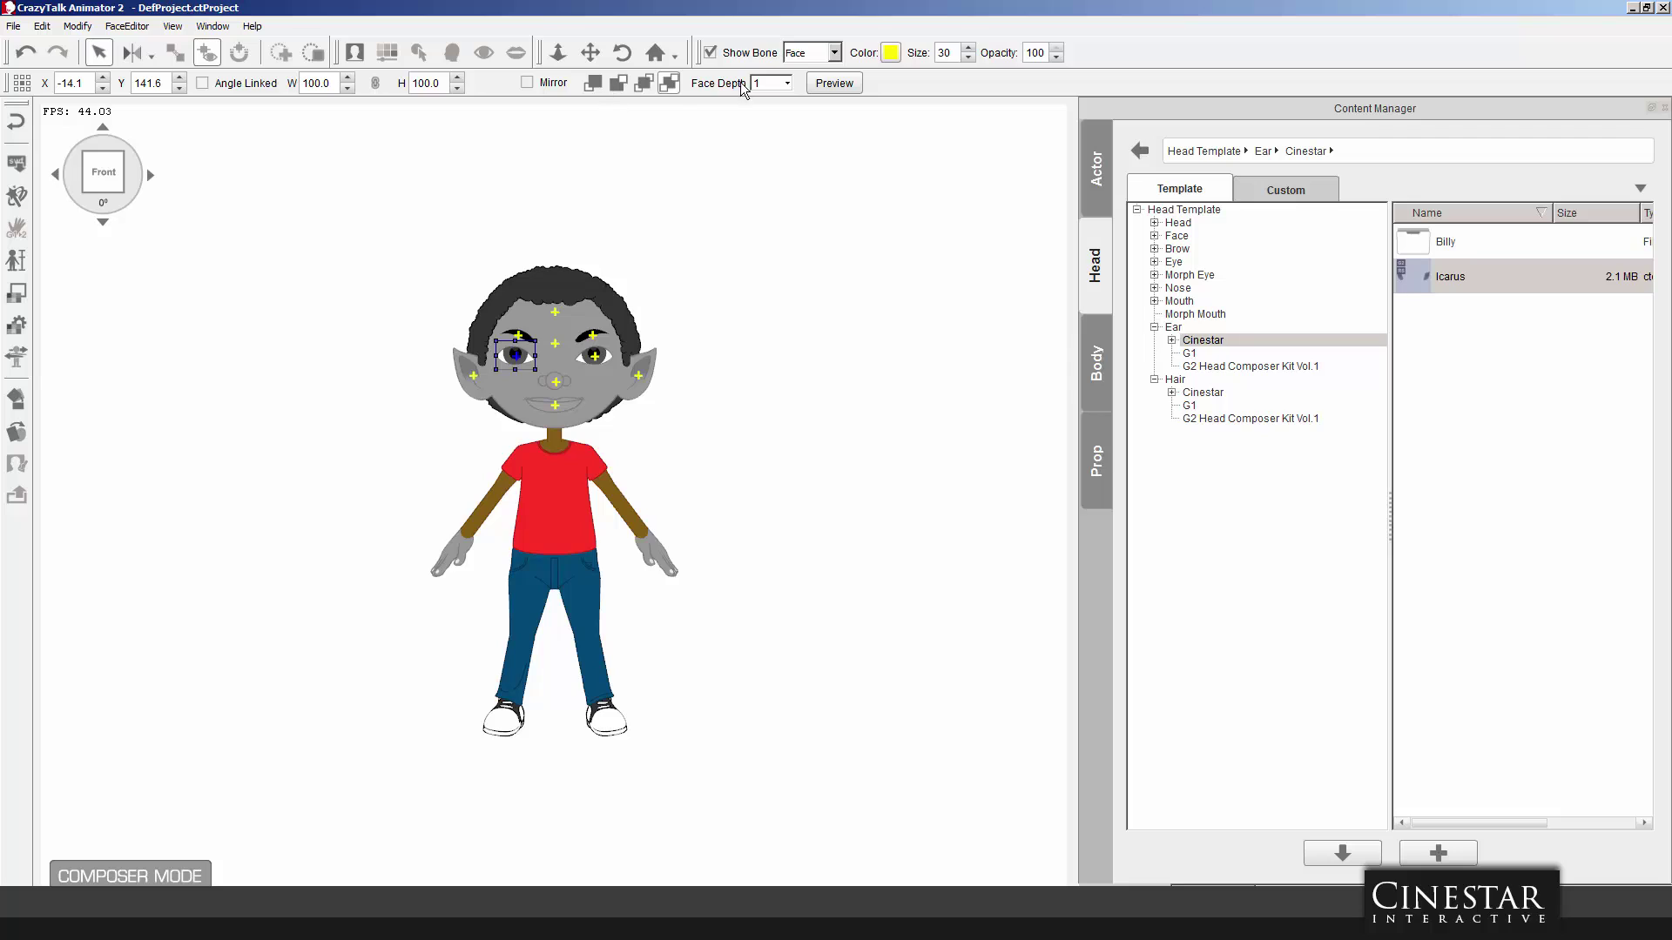
{"action": "left_click", "coordinate": [527, 82]}
{"action": "left_click_drag", "start_coordinate": [536, 335], "coordinate": [533, 341]}
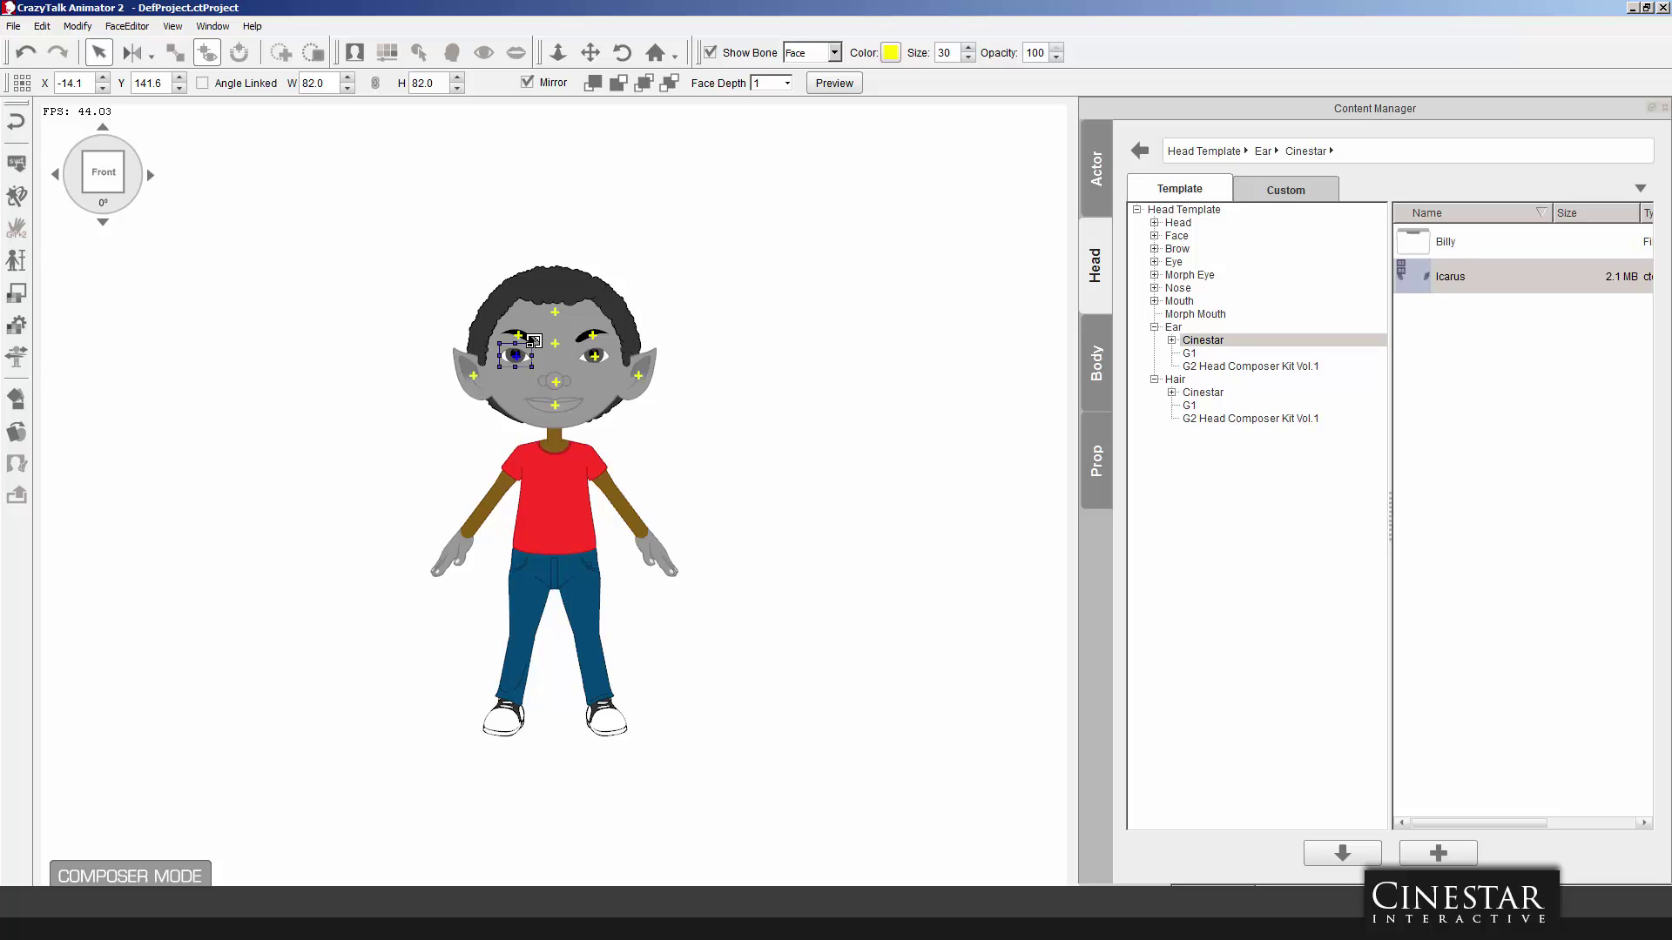
Enlarge the character's mirrored brows to about 110.6% in width and height.
{"action": "left_click", "coordinate": [528, 334]}
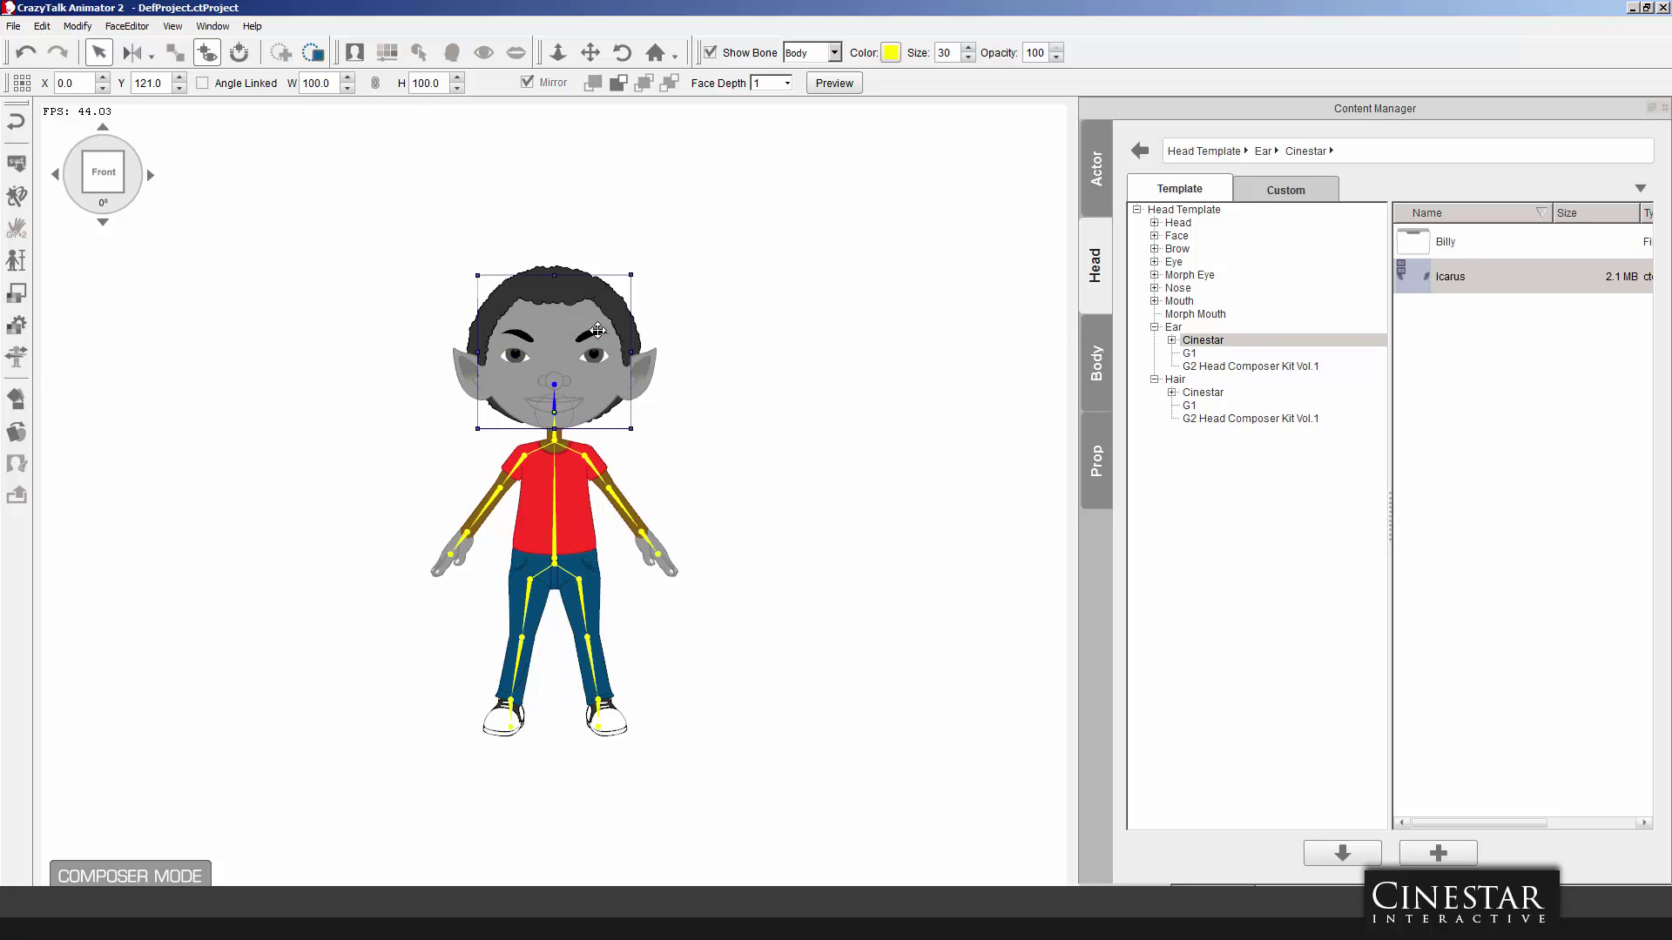
{"action": "left_click", "coordinate": [594, 332]}
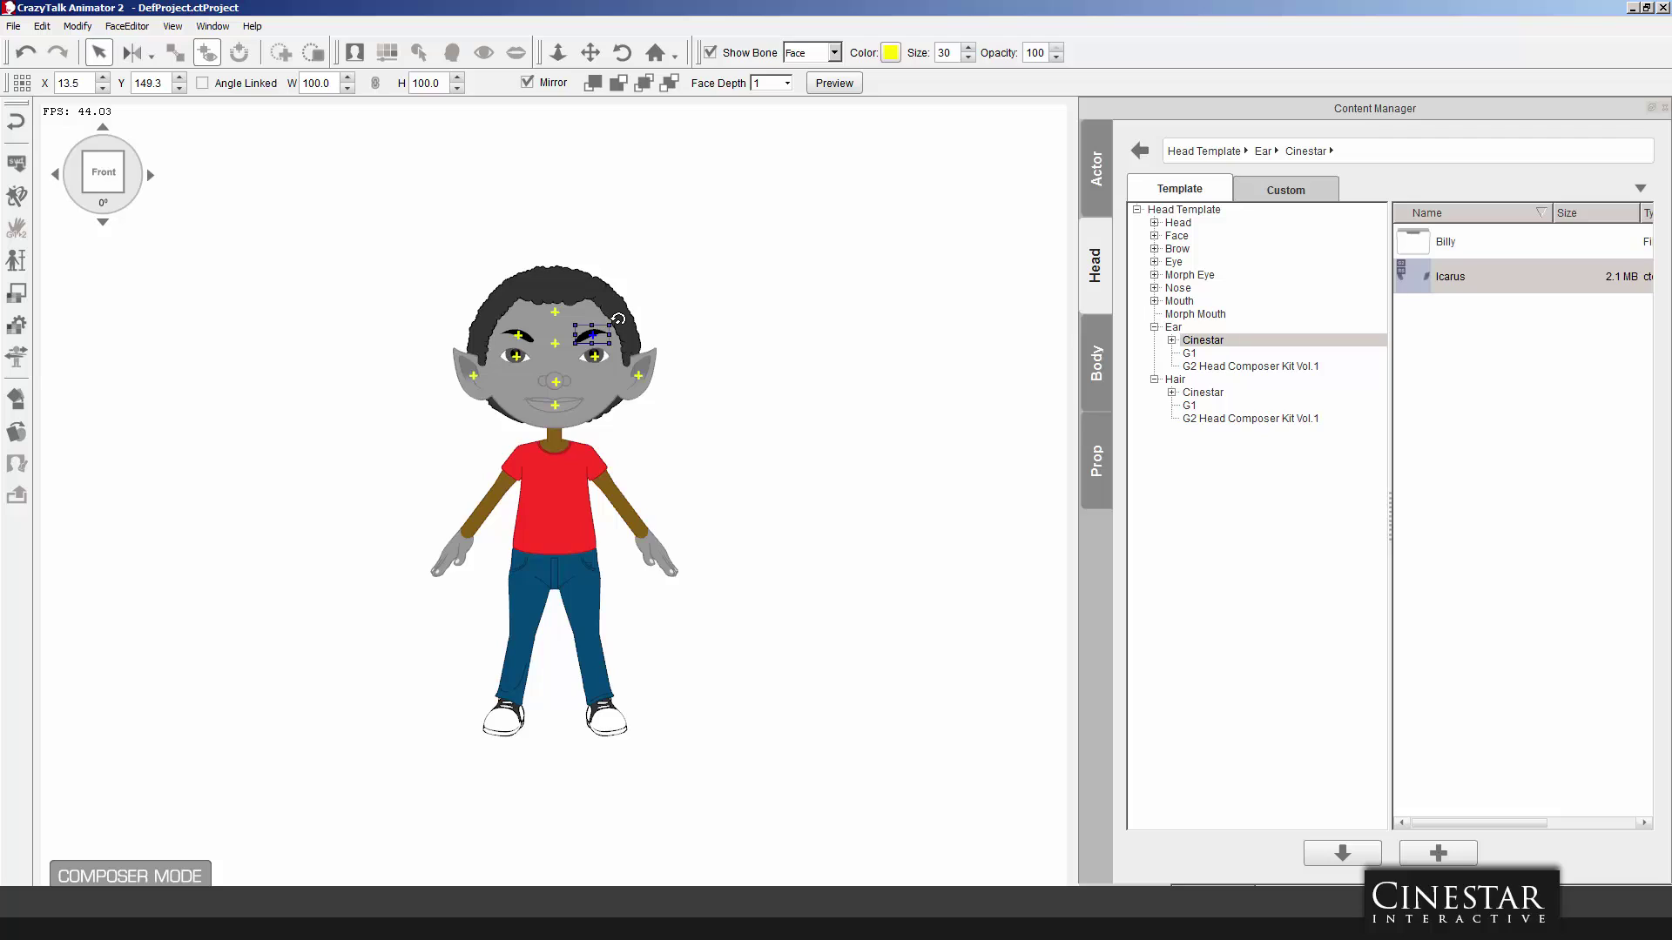
{"action": "left_click_drag", "start_coordinate": [616, 315], "coordinate": [586, 338]}
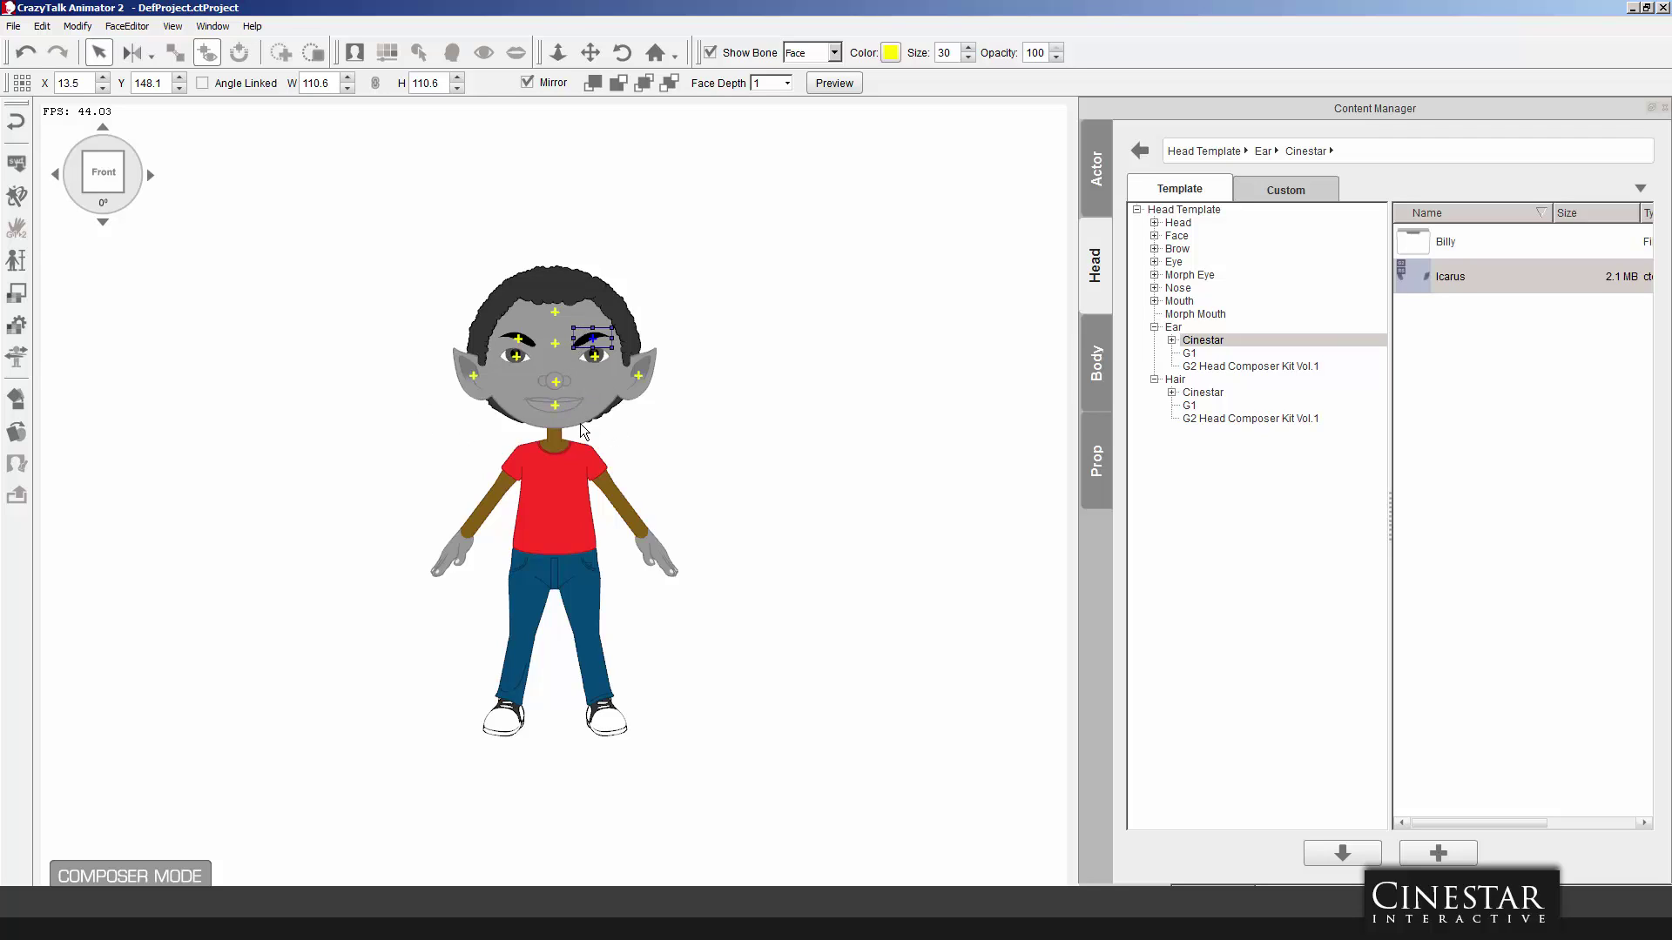
Apply the 5 Strong body proportion preset to the character with a weight of 18.
{"action": "left_click", "coordinate": [16, 260]}
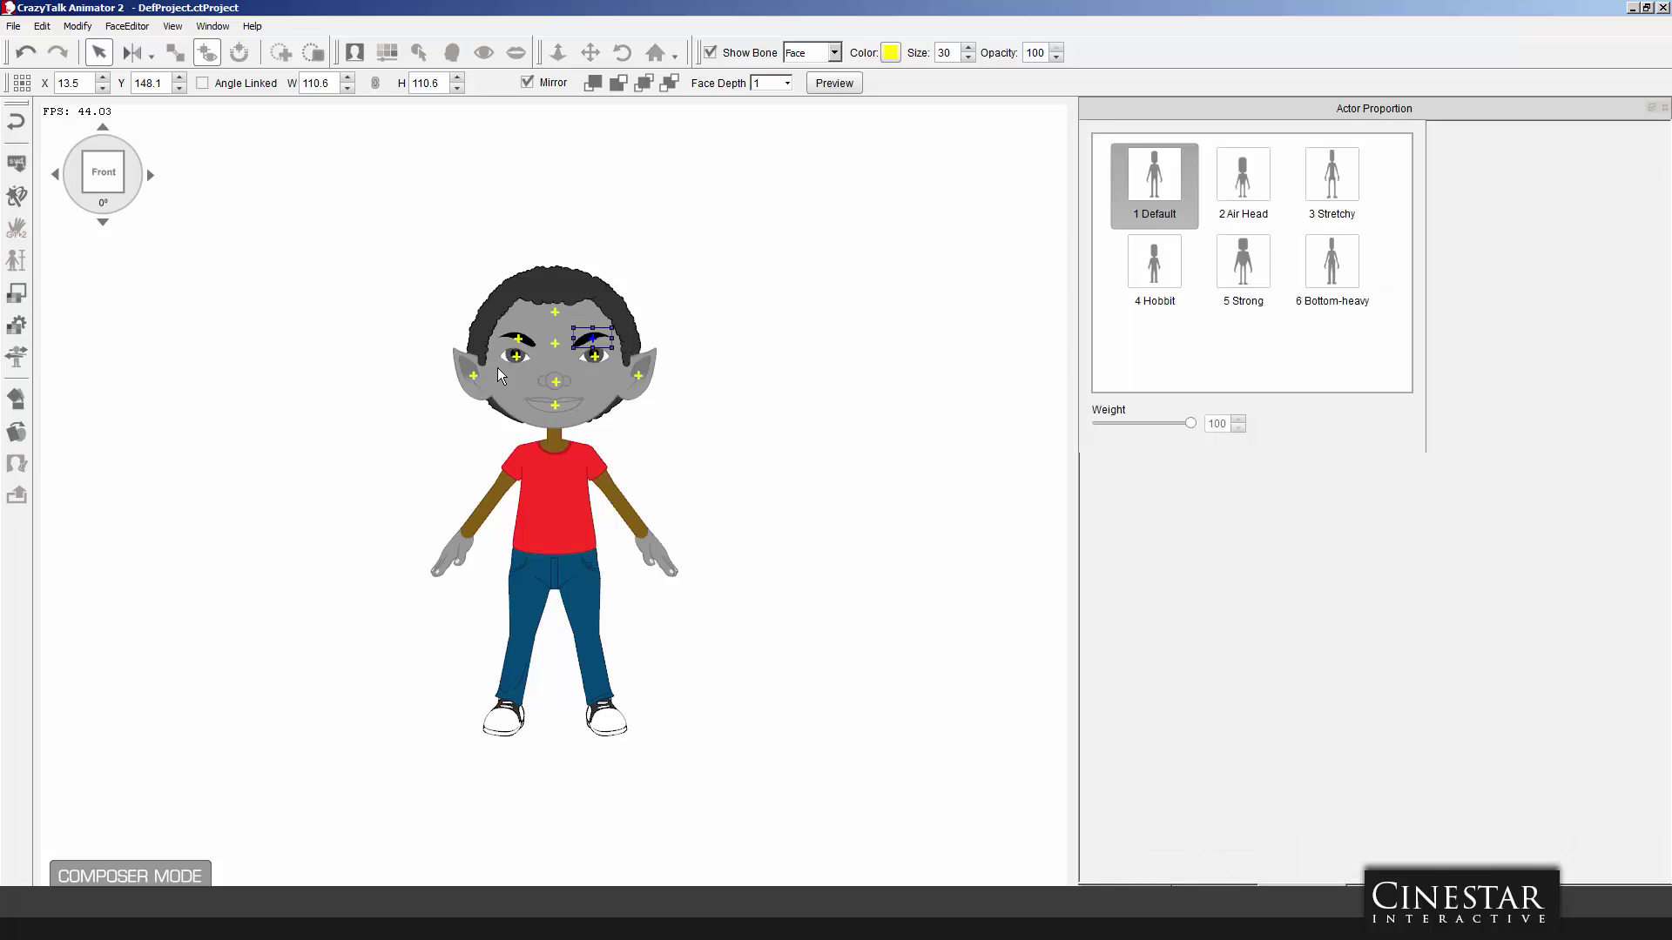
{"action": "left_click", "coordinate": [1332, 183]}
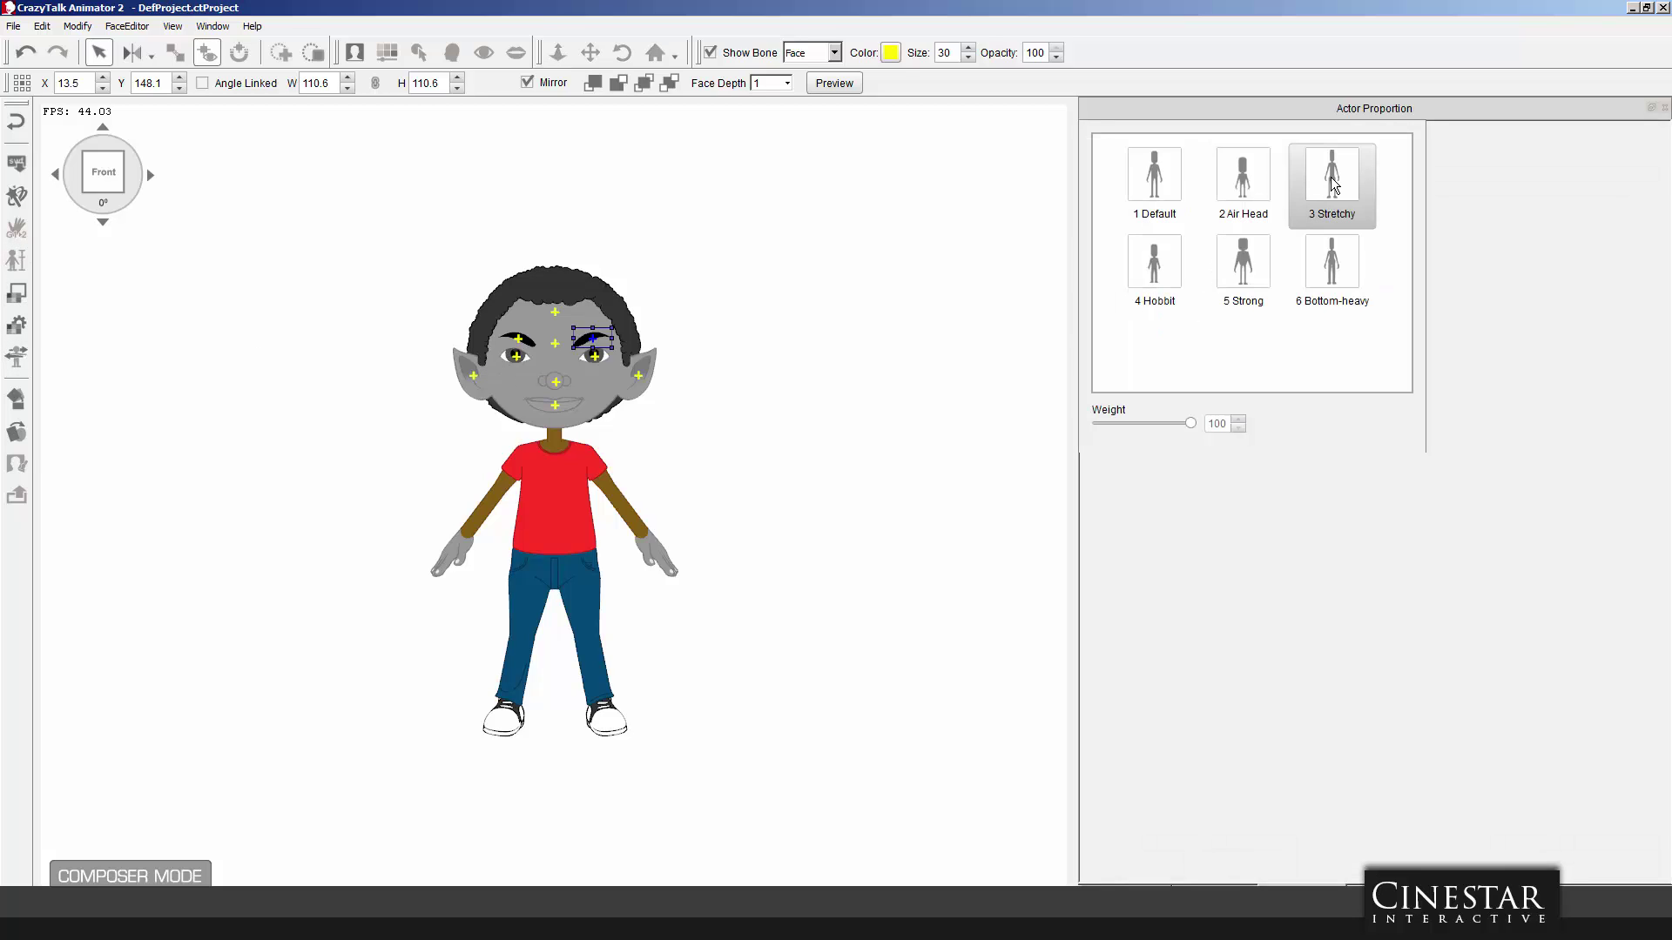
{"action": "left_click", "coordinate": [1247, 256]}
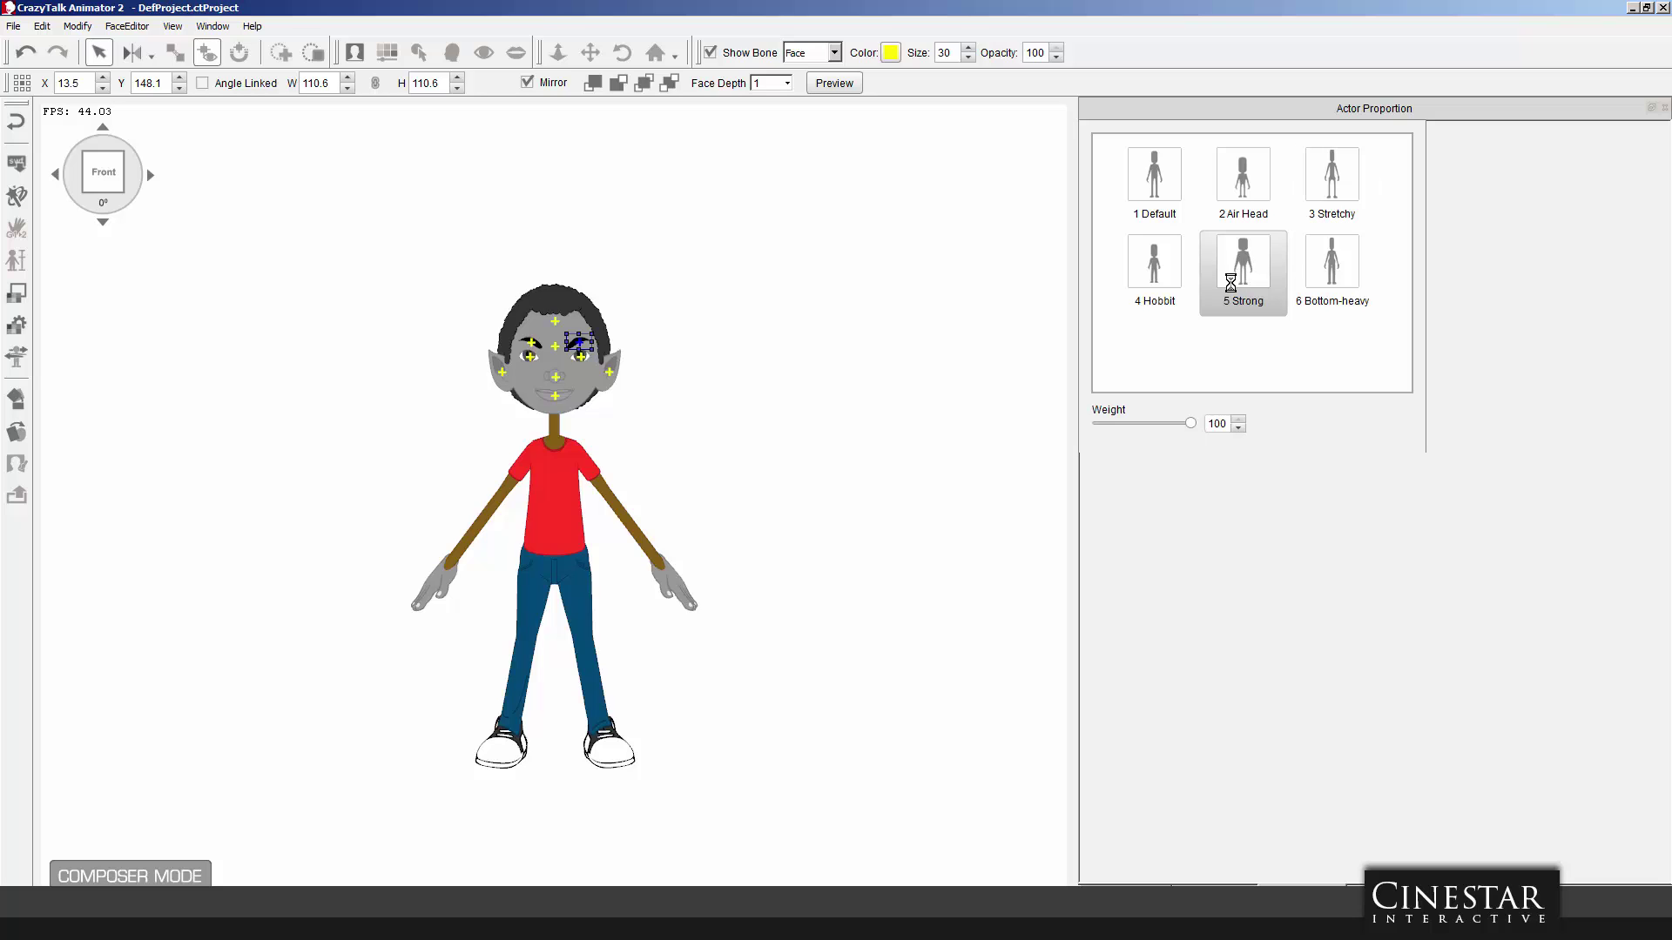
{"action": "left_click_drag", "start_coordinate": [1179, 421], "coordinate": [1128, 421]}
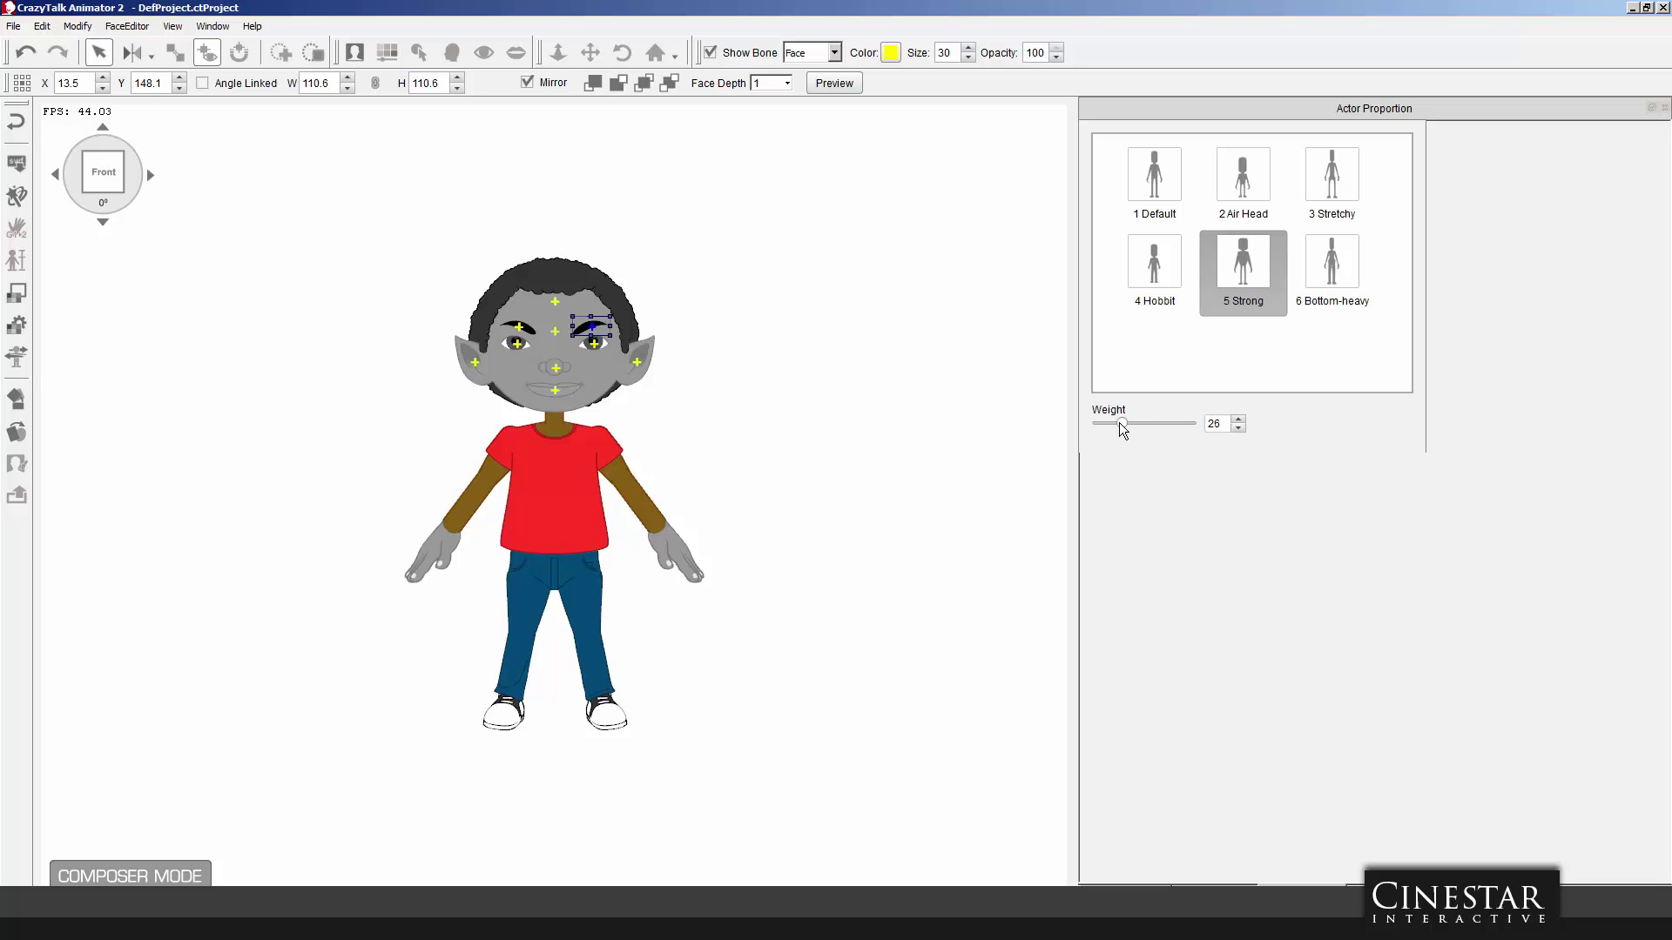
{"action": "left_click_drag", "start_coordinate": [1121, 430], "coordinate": [1114, 430]}
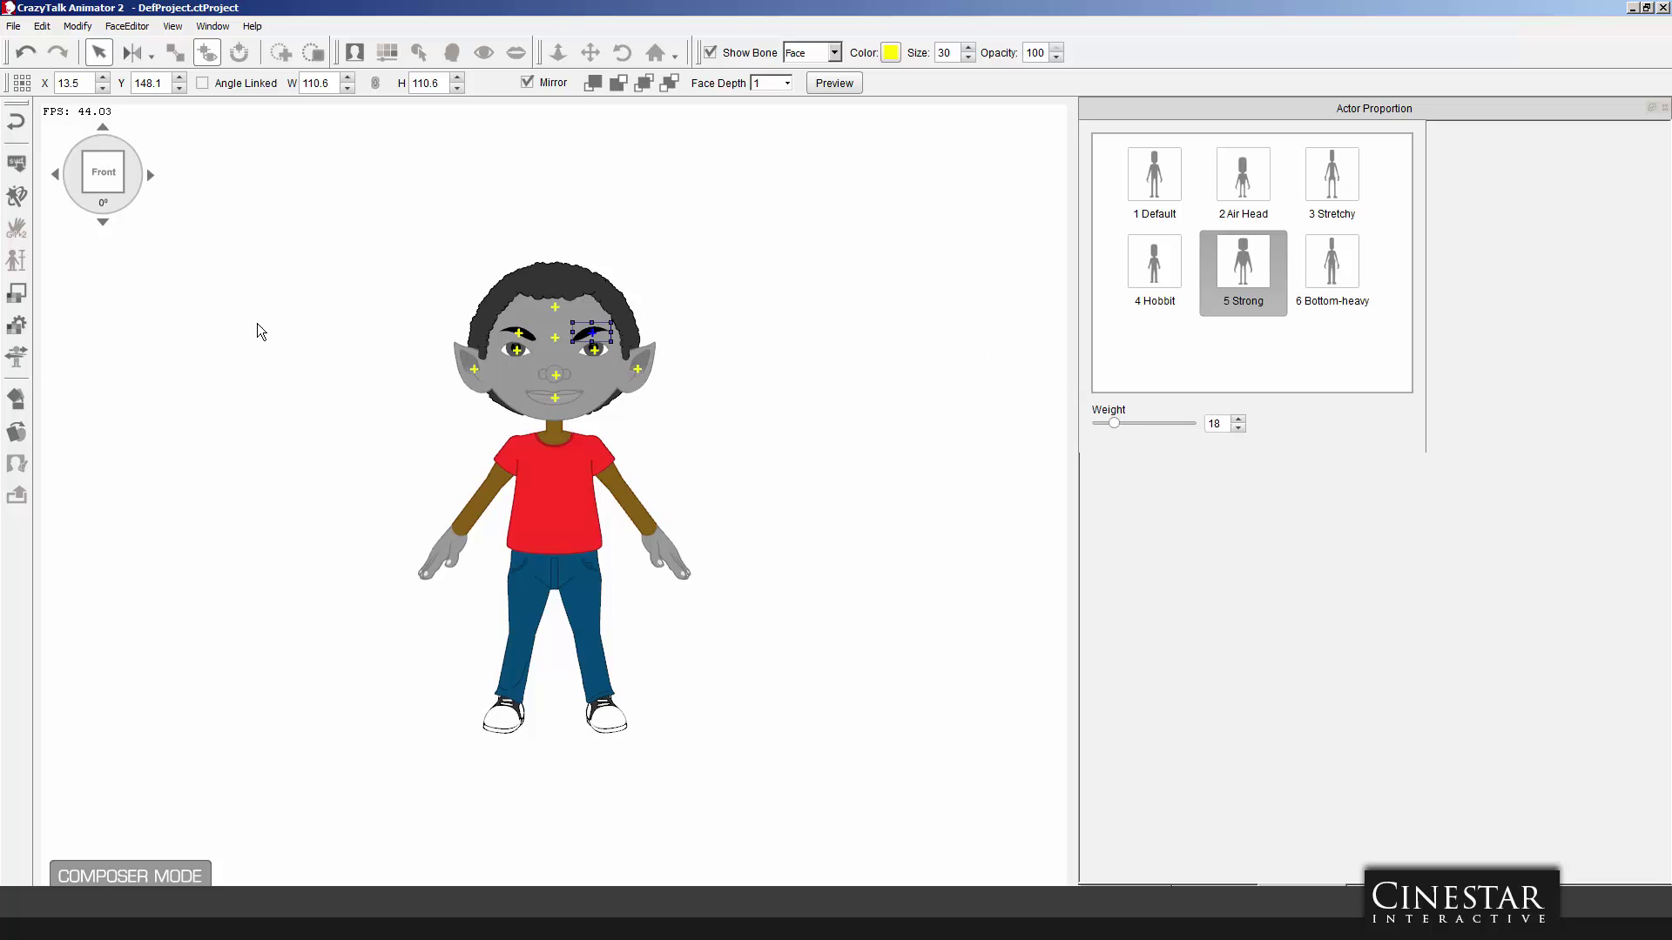
Scale the head down to about 82% and narrow the upper torso to about 112% width, finishing back on the stage.
{"action": "left_click", "coordinate": [610, 373]}
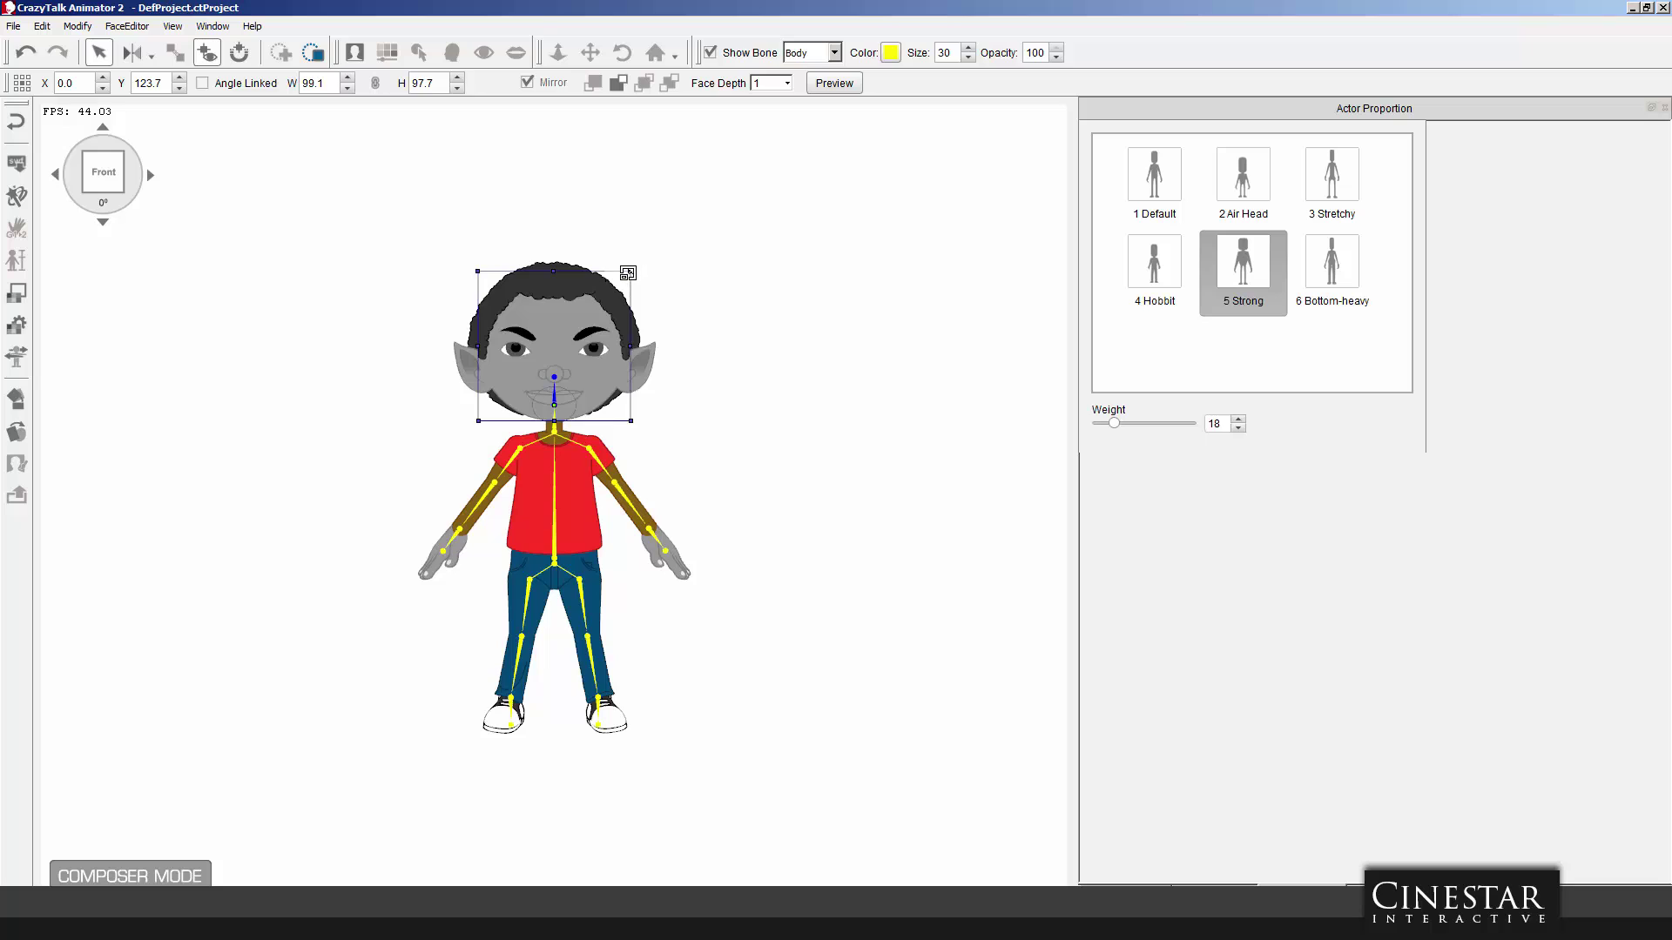
{"action": "left_click_drag", "start_coordinate": [627, 269], "coordinate": [624, 291]}
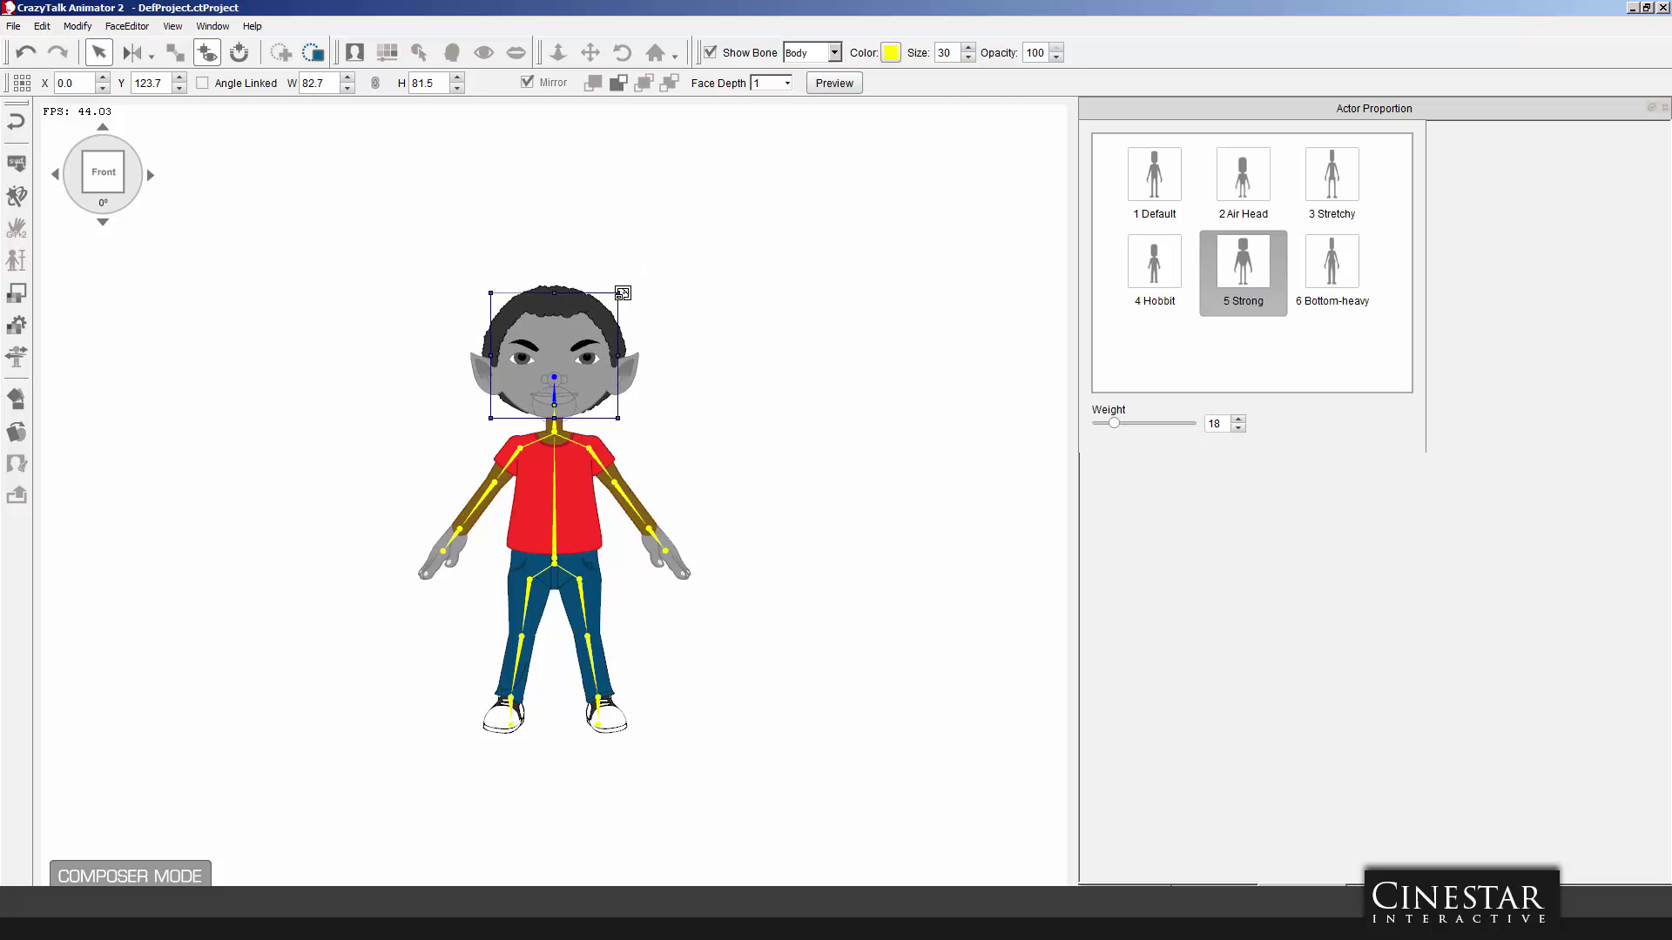
{"action": "left_click", "coordinate": [620, 441]}
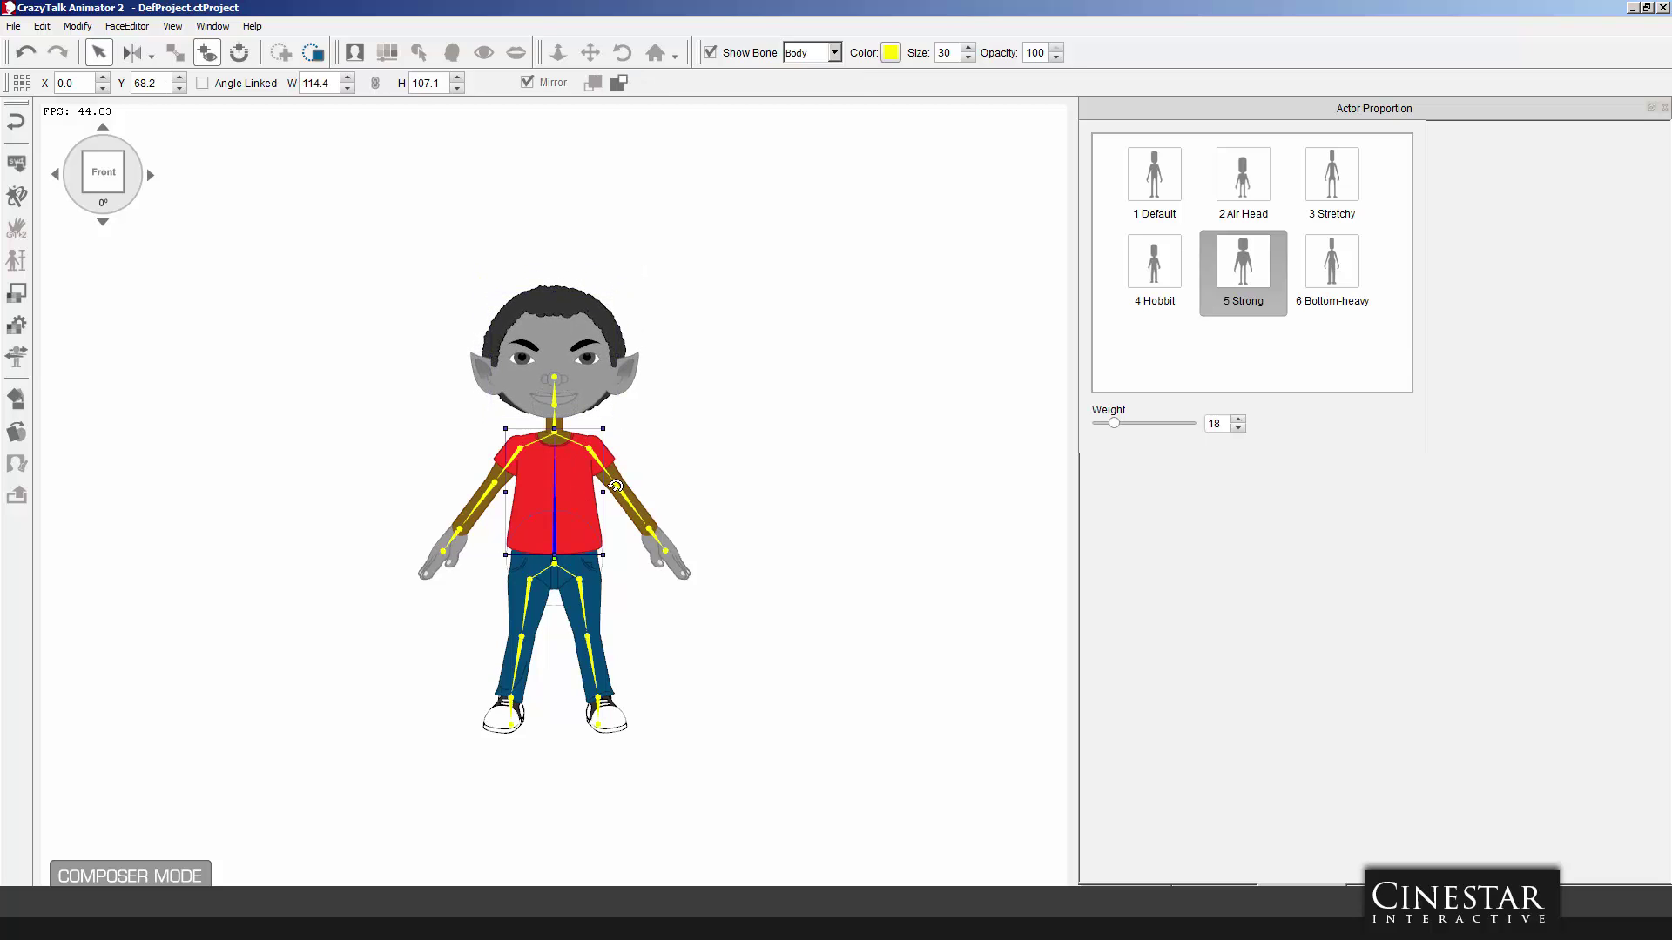
{"action": "left_click_drag", "start_coordinate": [603, 489], "coordinate": [602, 488]}
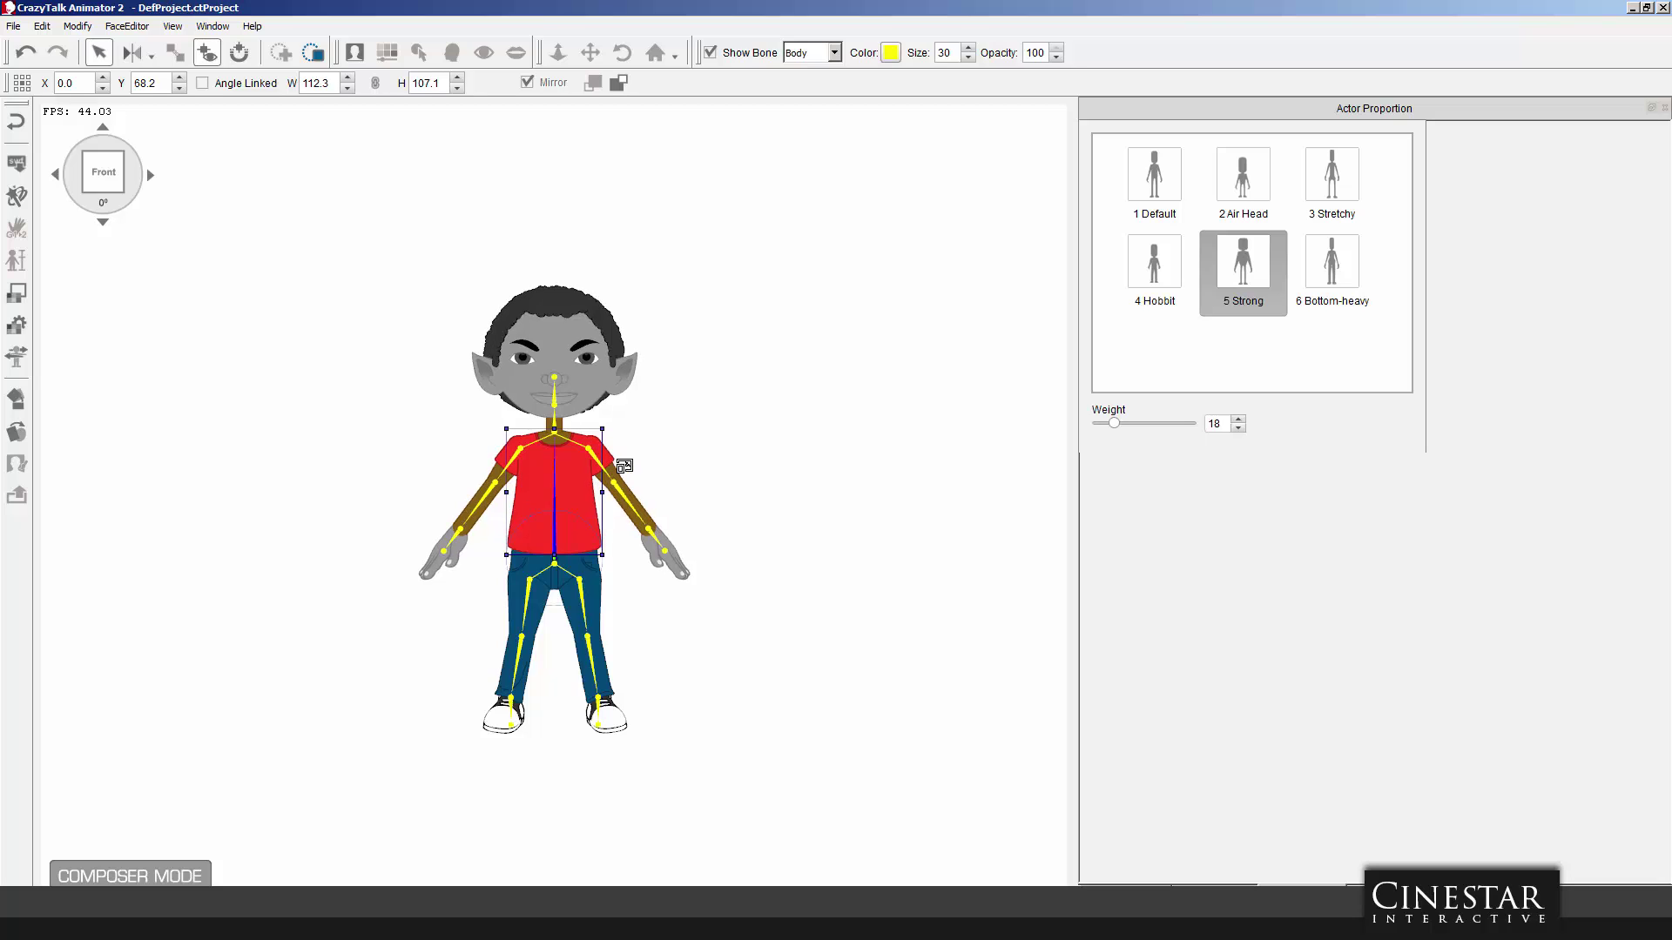
{"action": "left_click", "coordinate": [597, 383]}
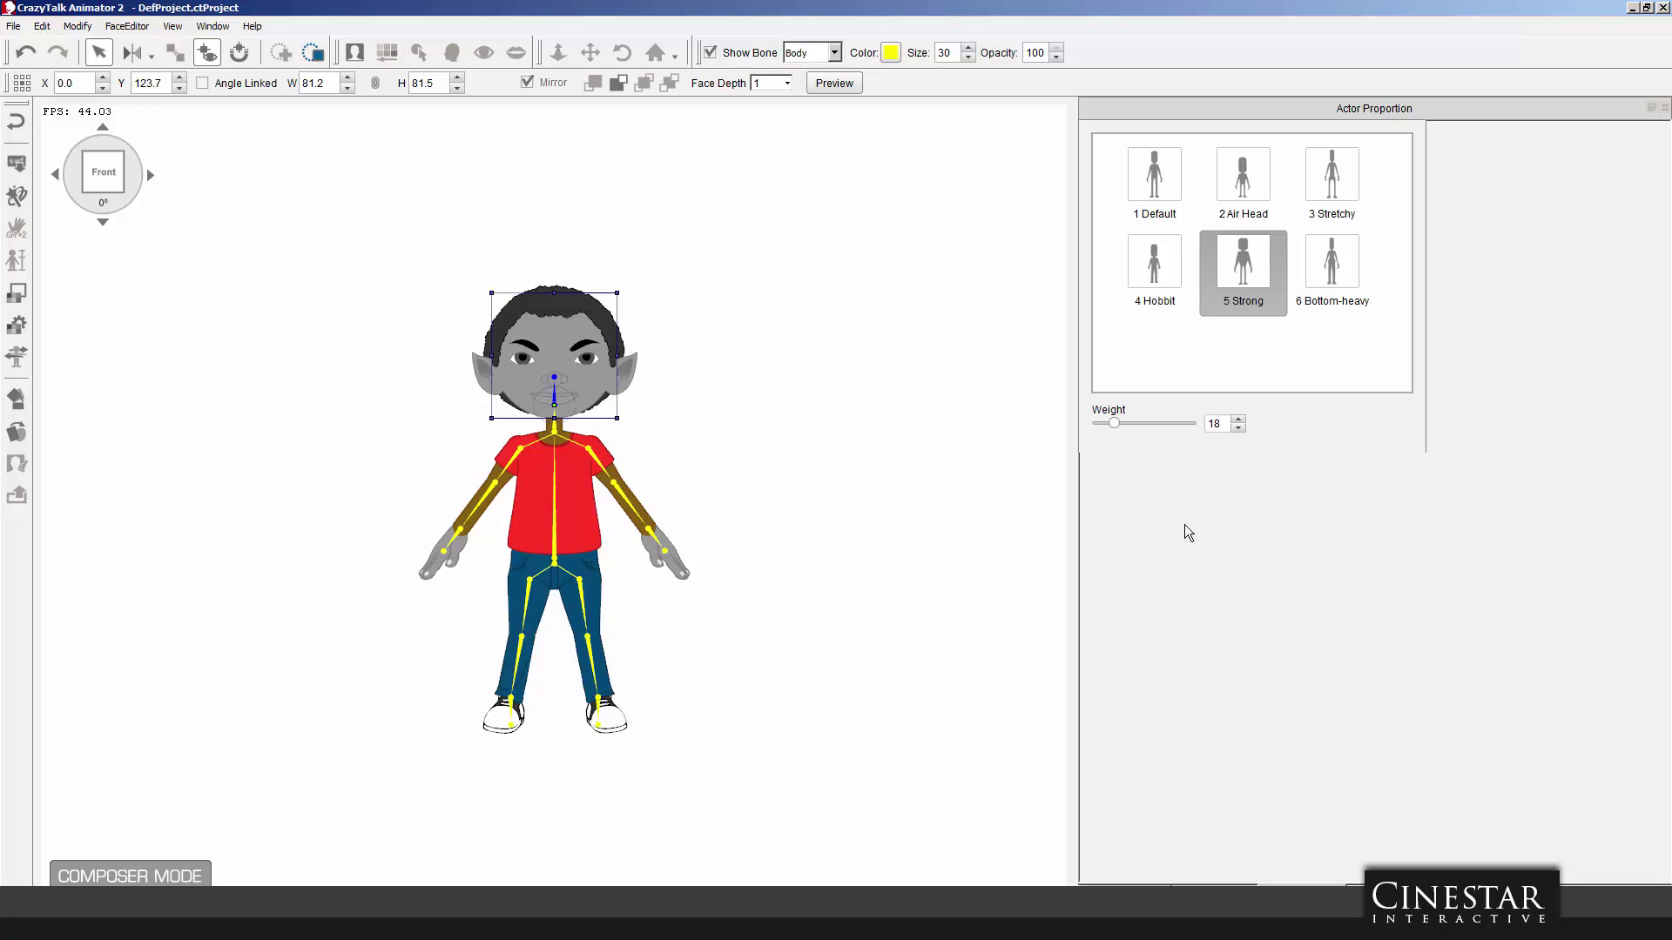
{"action": "left_click", "coordinate": [24, 121]}
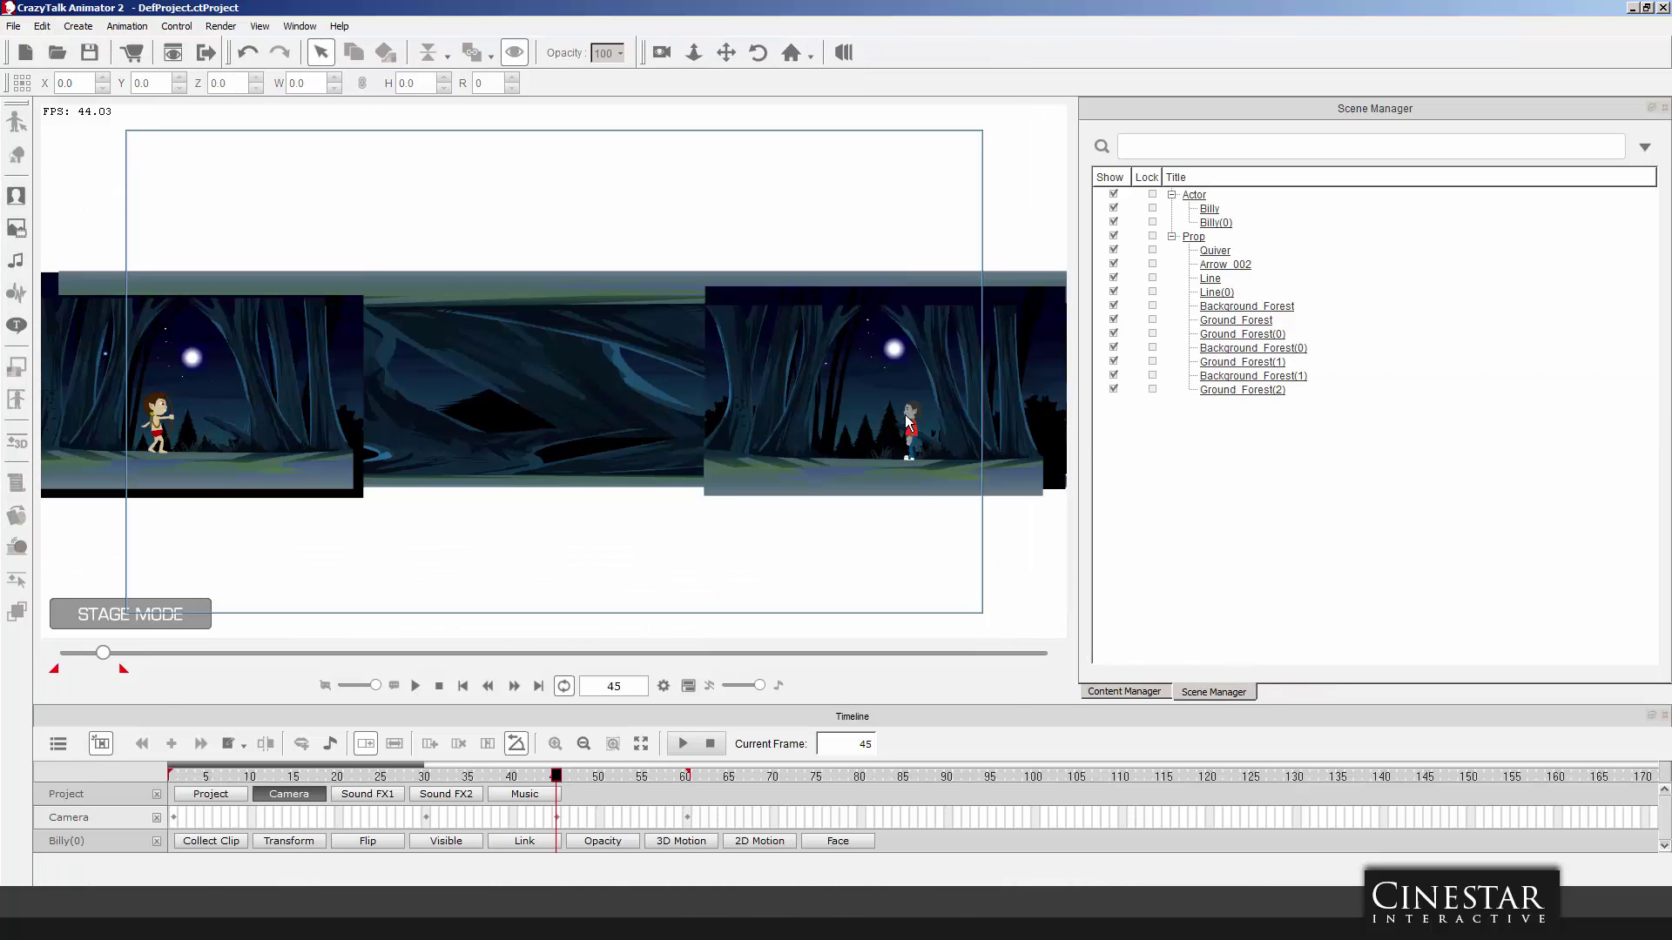
{"action": "left_click", "coordinate": [915, 411]}
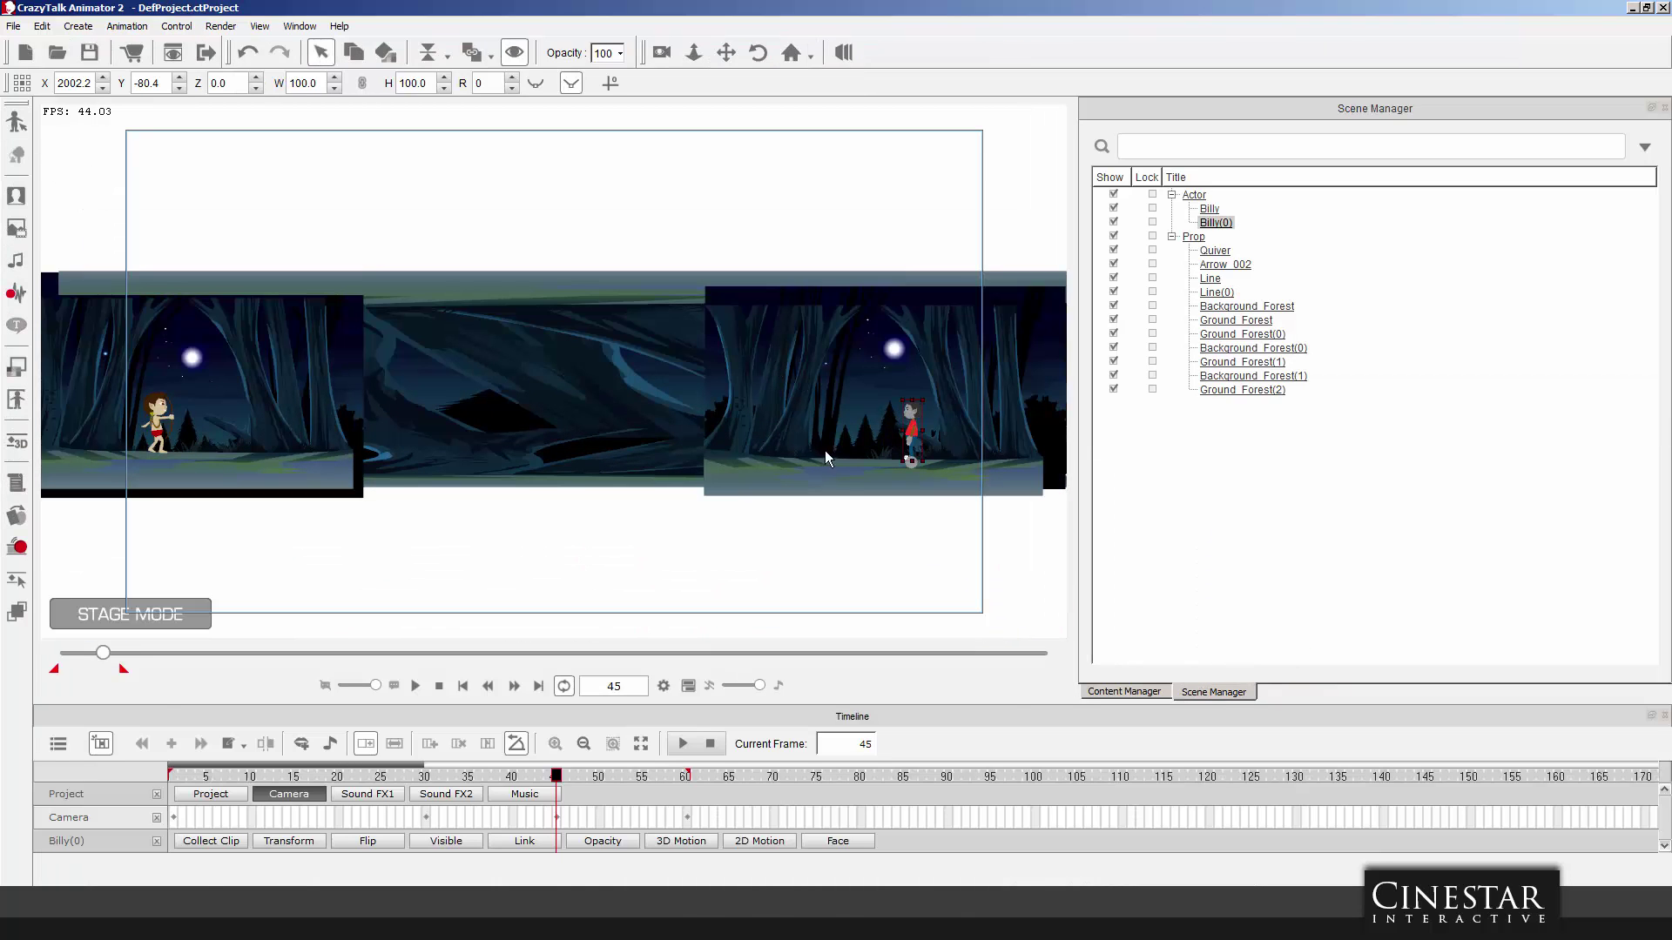
{"action": "left_click", "coordinate": [890, 528]}
{"action": "left_click", "coordinate": [912, 453]}
{"action": "scroll", "coordinate": [917, 525], "scroll_direction": "down", "scroll_amount": 1}
{"action": "left_click", "coordinate": [791, 53]}
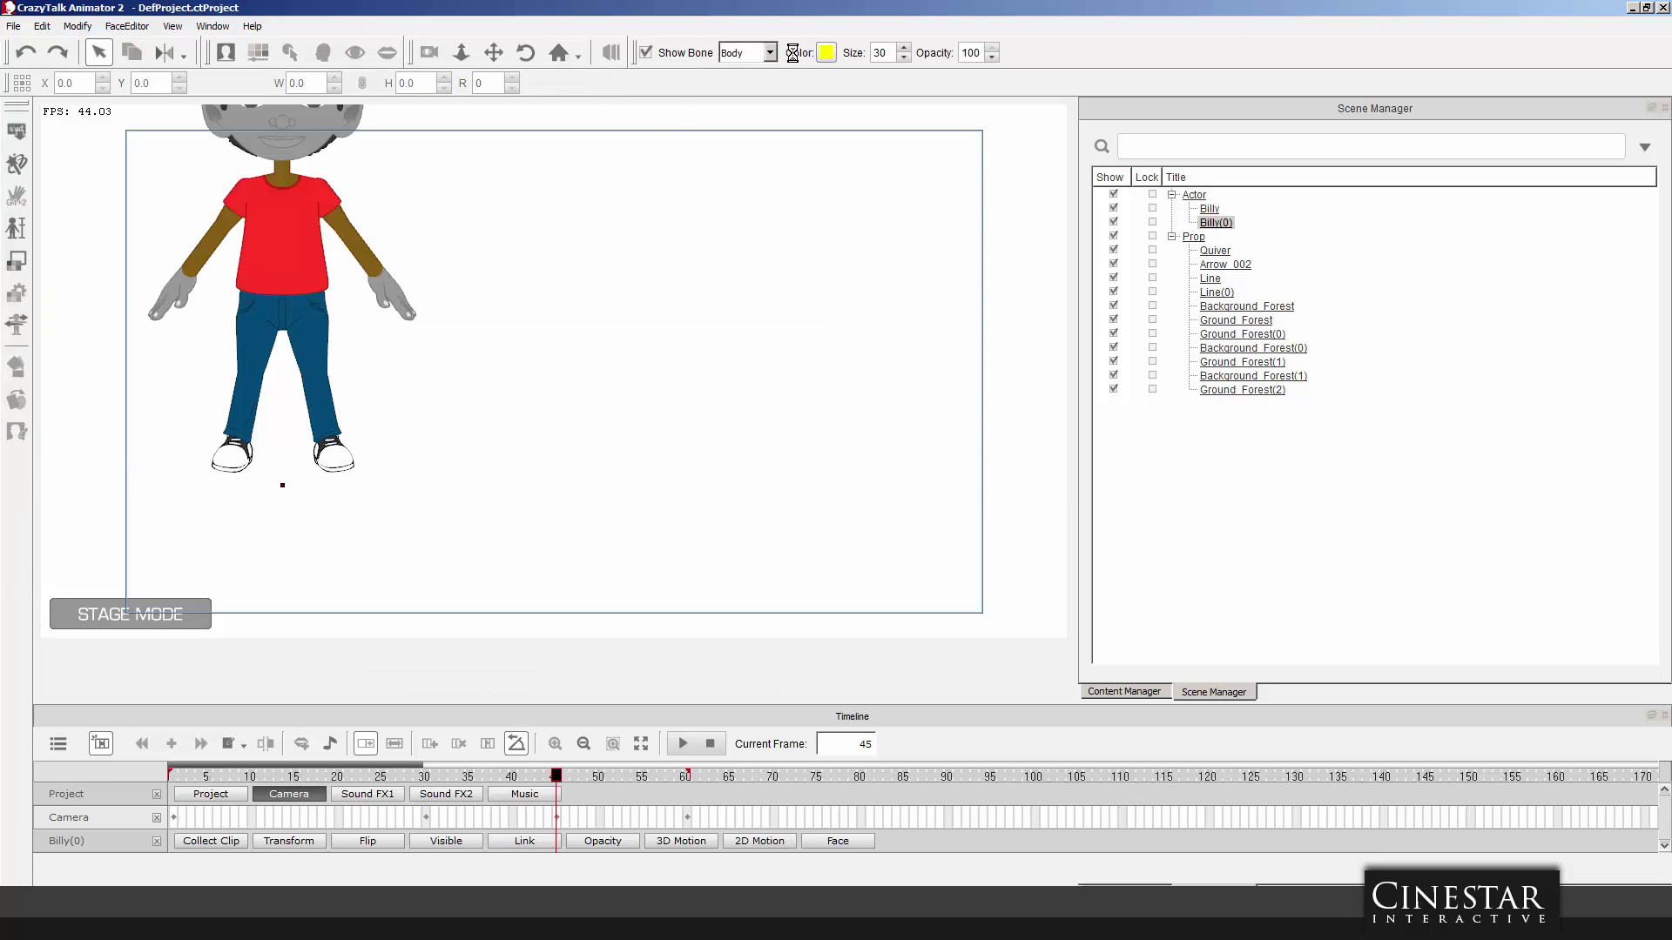
{"action": "left_click", "coordinate": [795, 54]}
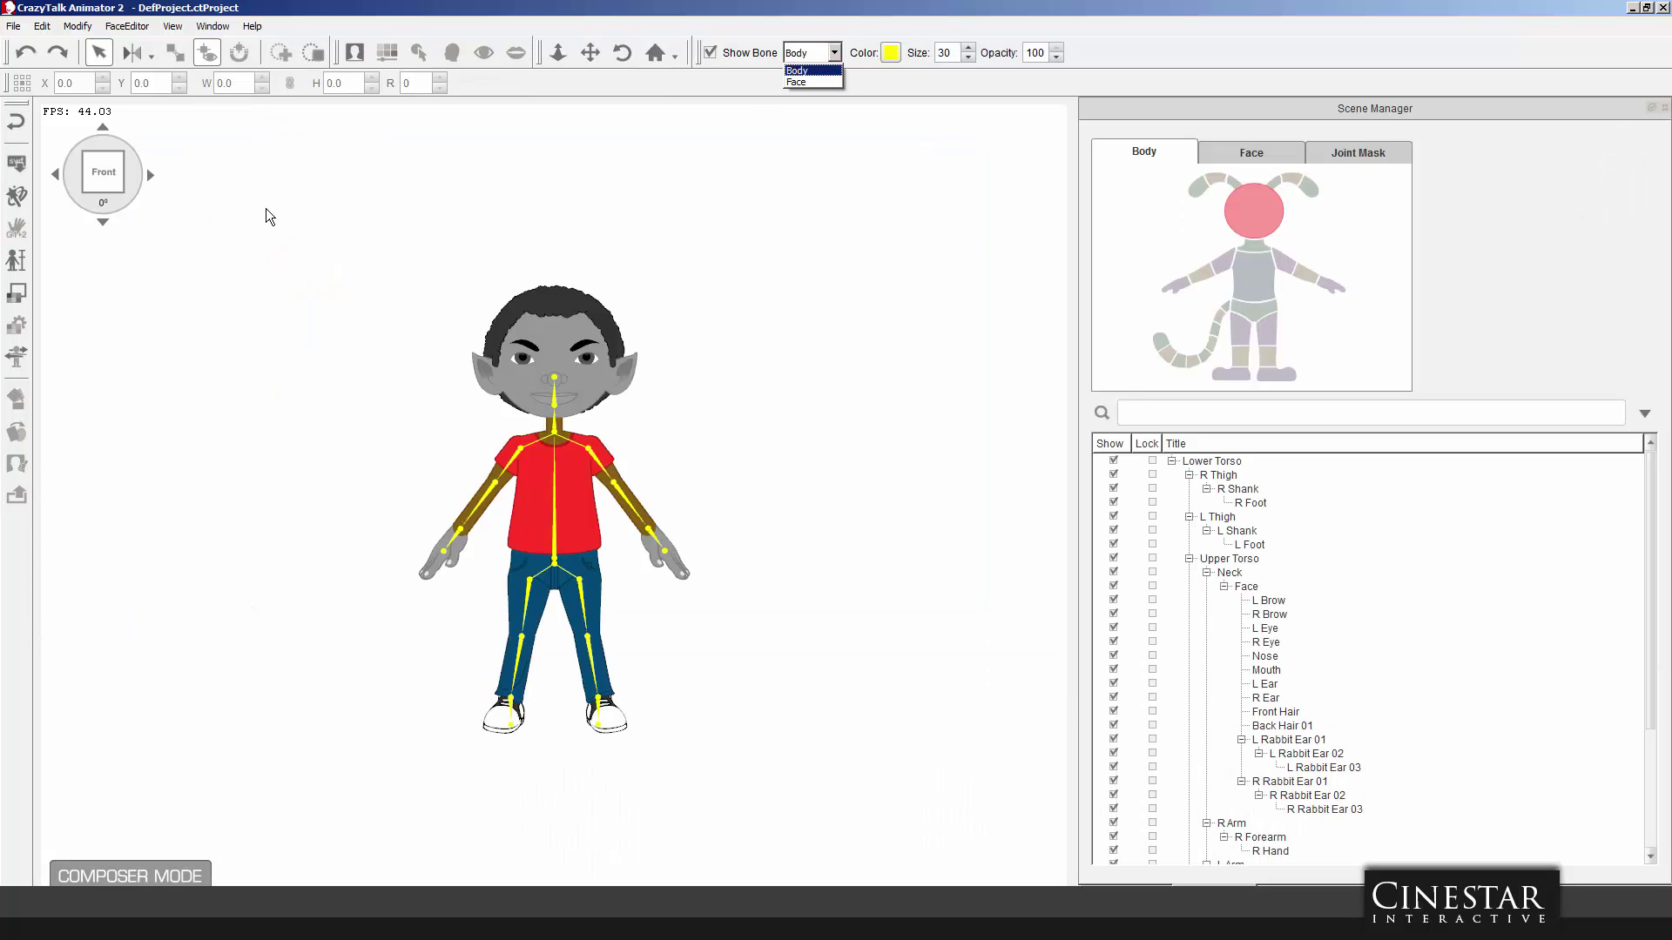
{"action": "left_click", "coordinate": [49, 134]}
{"action": "left_click", "coordinate": [16, 122]}
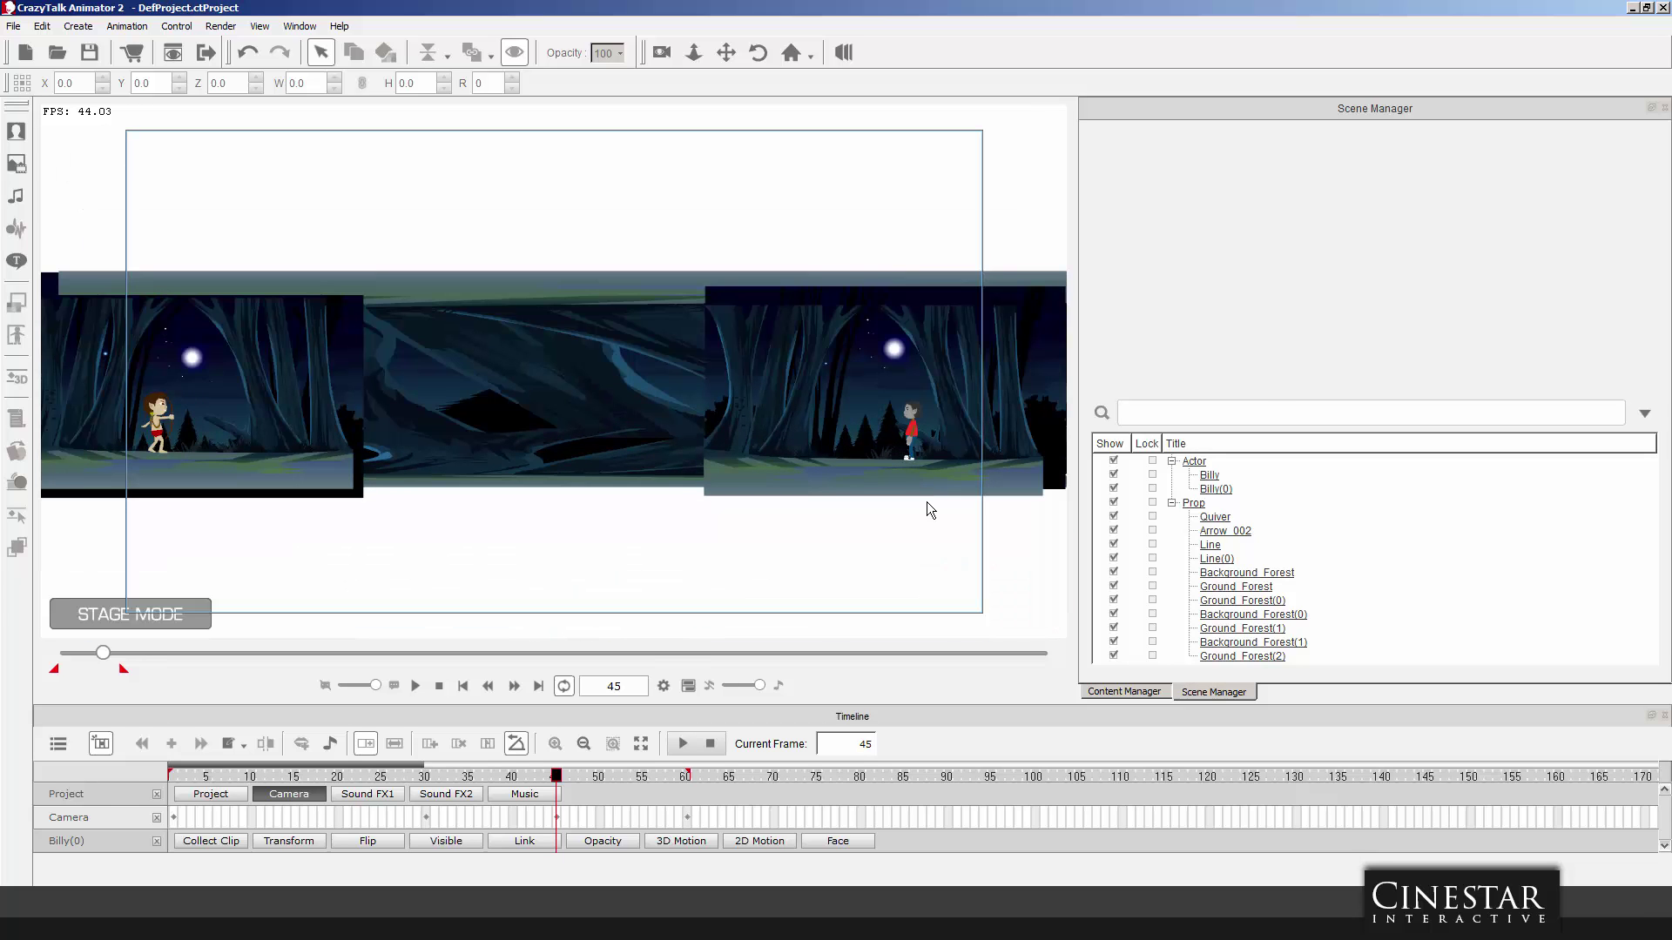
Select the second character in the forest and turn it to face the front.
{"action": "left_click", "coordinate": [912, 432]}
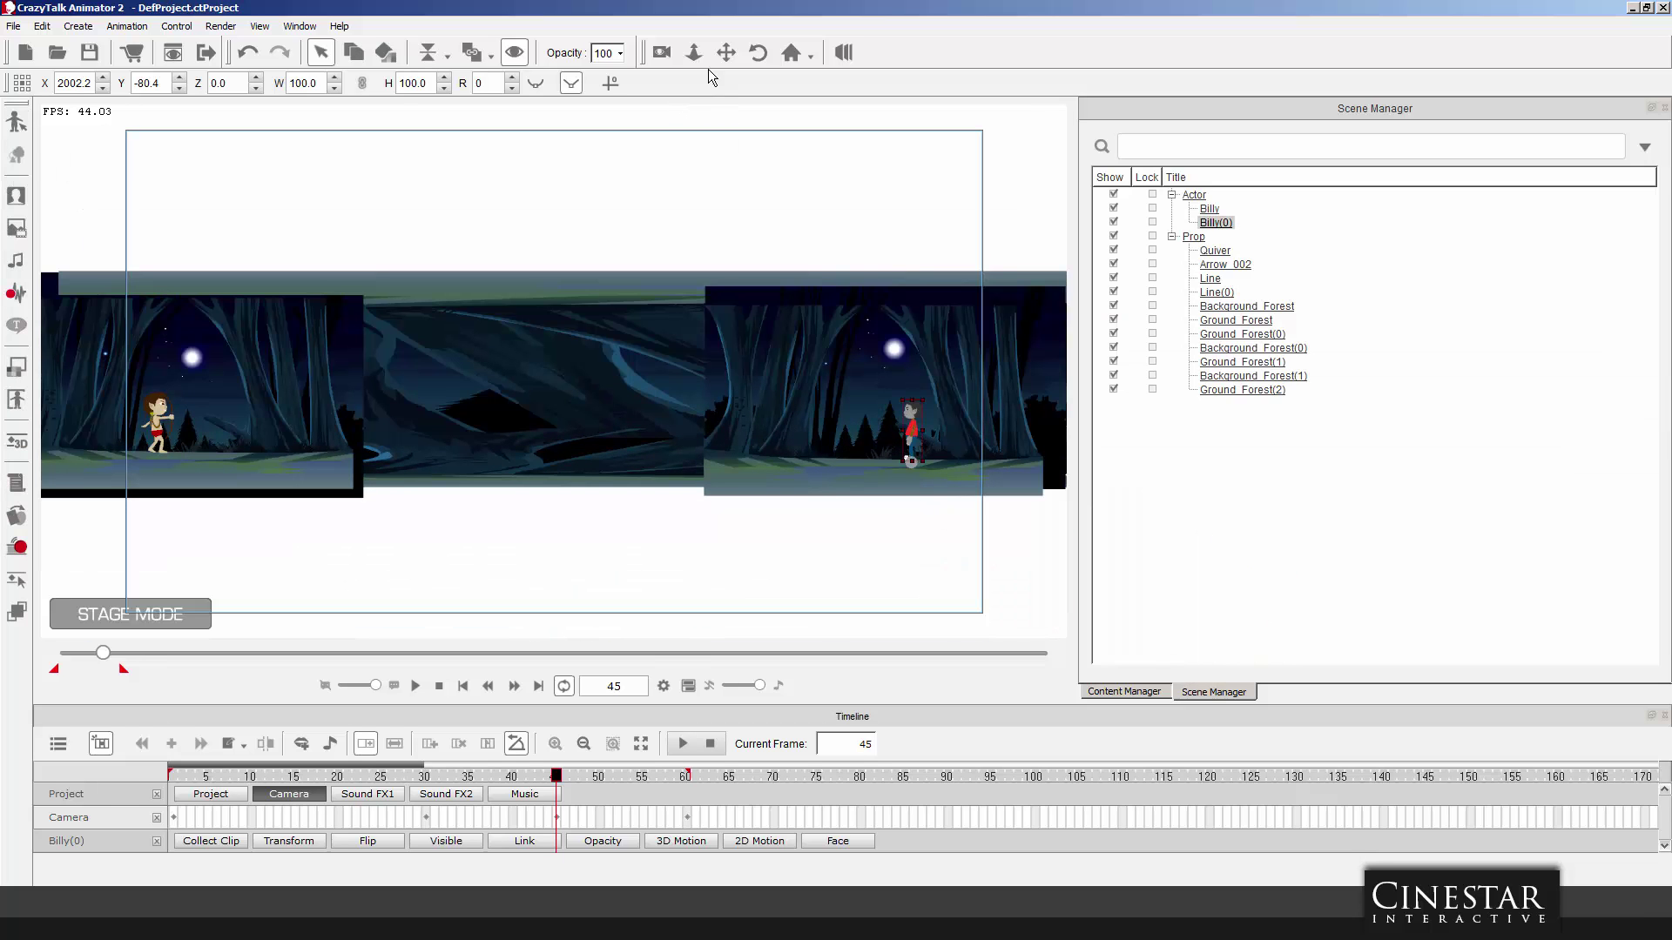
{"action": "left_click", "coordinate": [791, 54]}
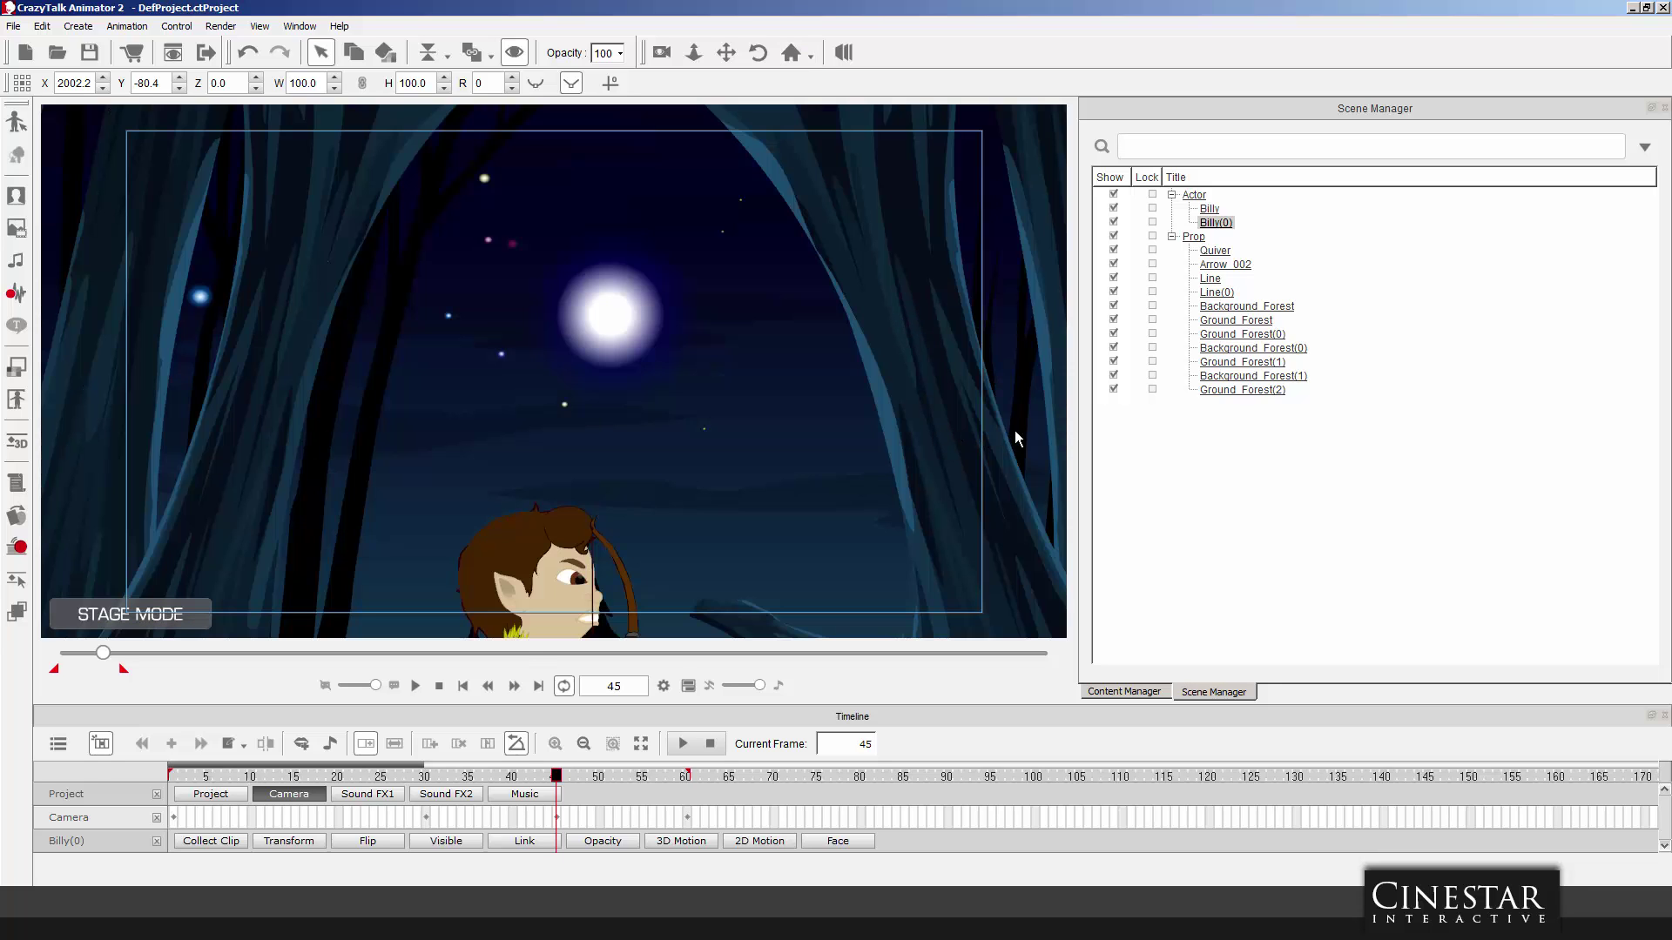
{"action": "left_click", "coordinate": [1016, 433]}
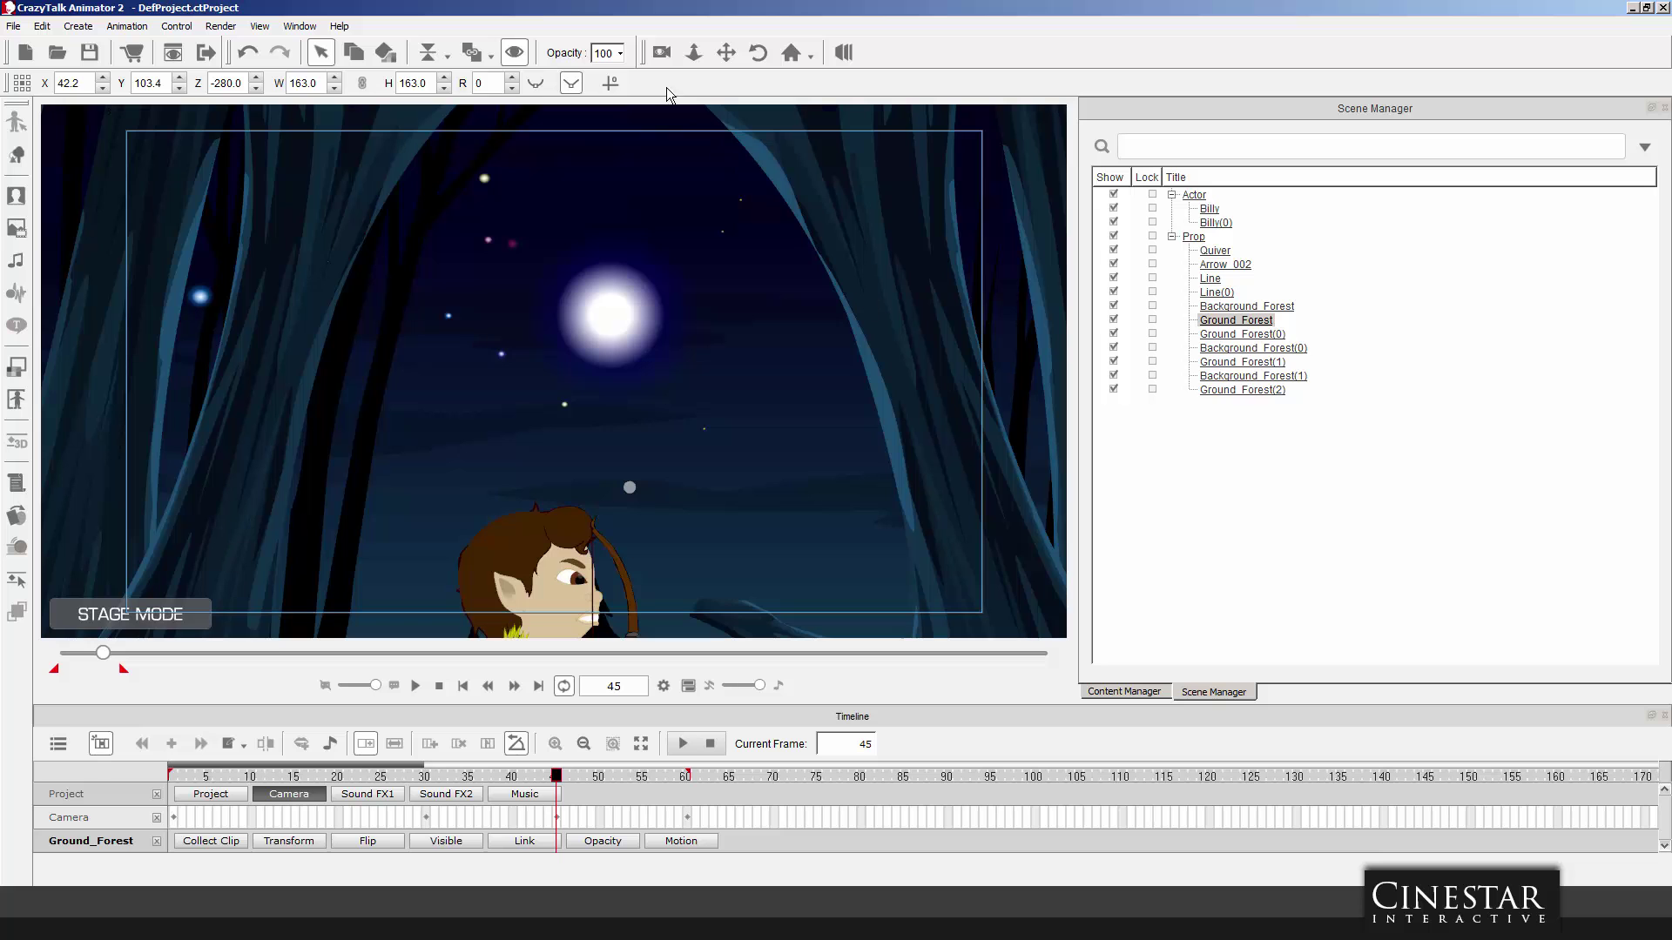
{"action": "left_click", "coordinate": [725, 52]}
{"action": "left_click_drag", "start_coordinate": [1013, 417], "coordinate": [580, 440]}
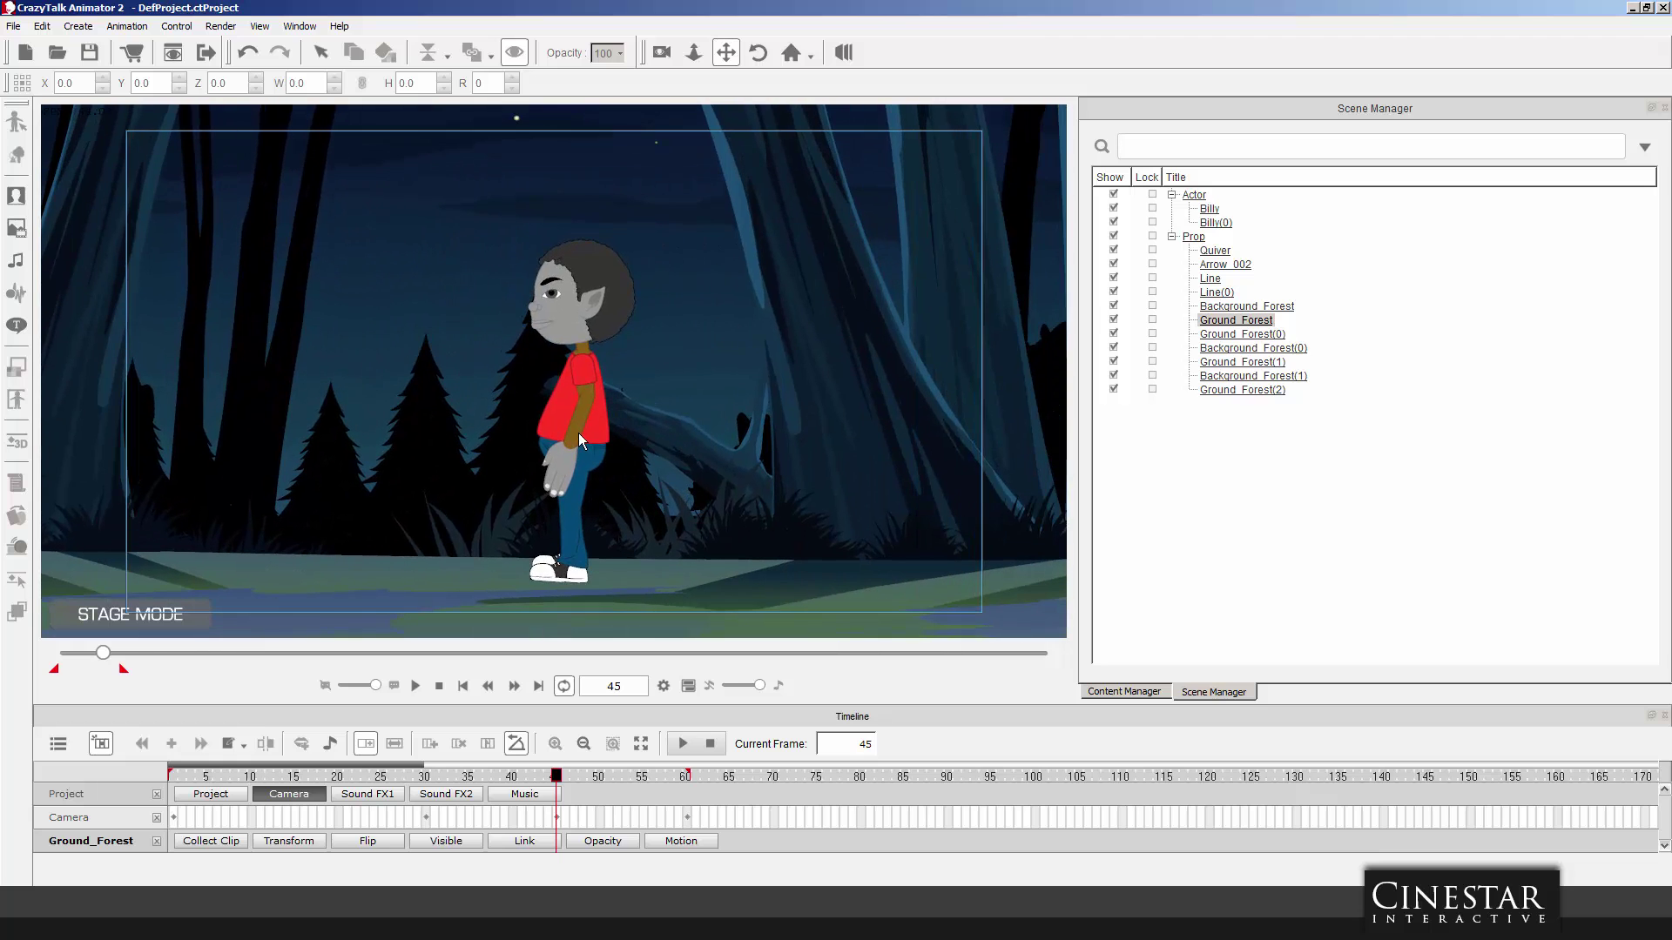
{"action": "key", "text": "q"}
{"action": "left_click", "coordinate": [586, 313]}
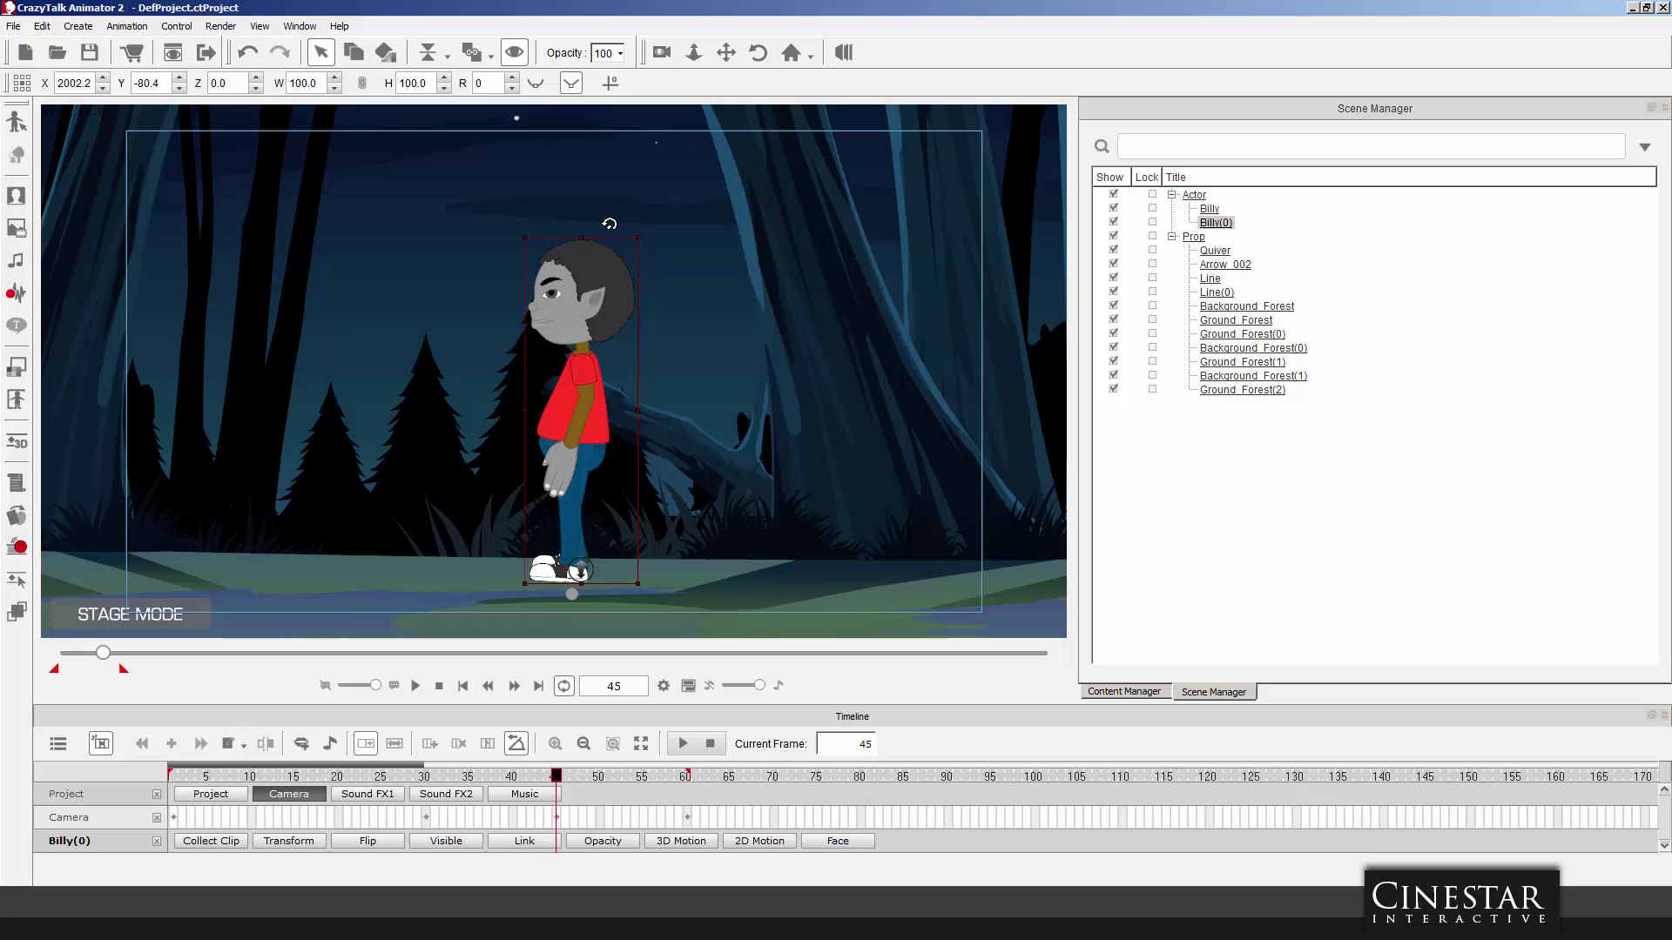
{"action": "key", "text": "3"}
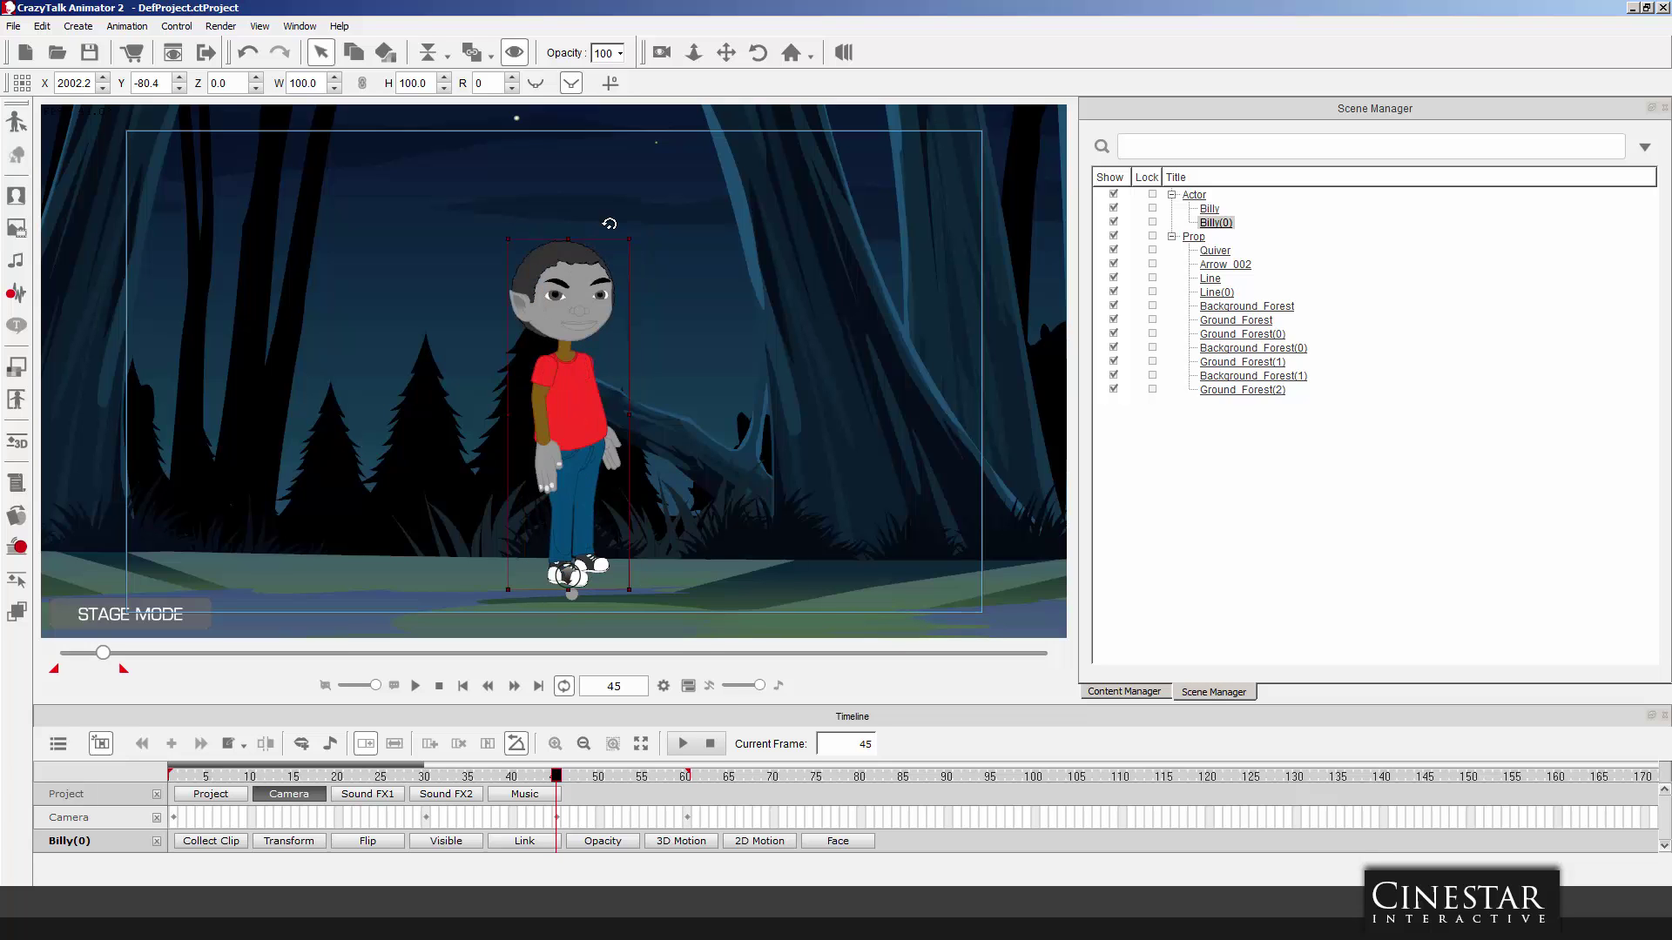
{"action": "key", "text": "1"}
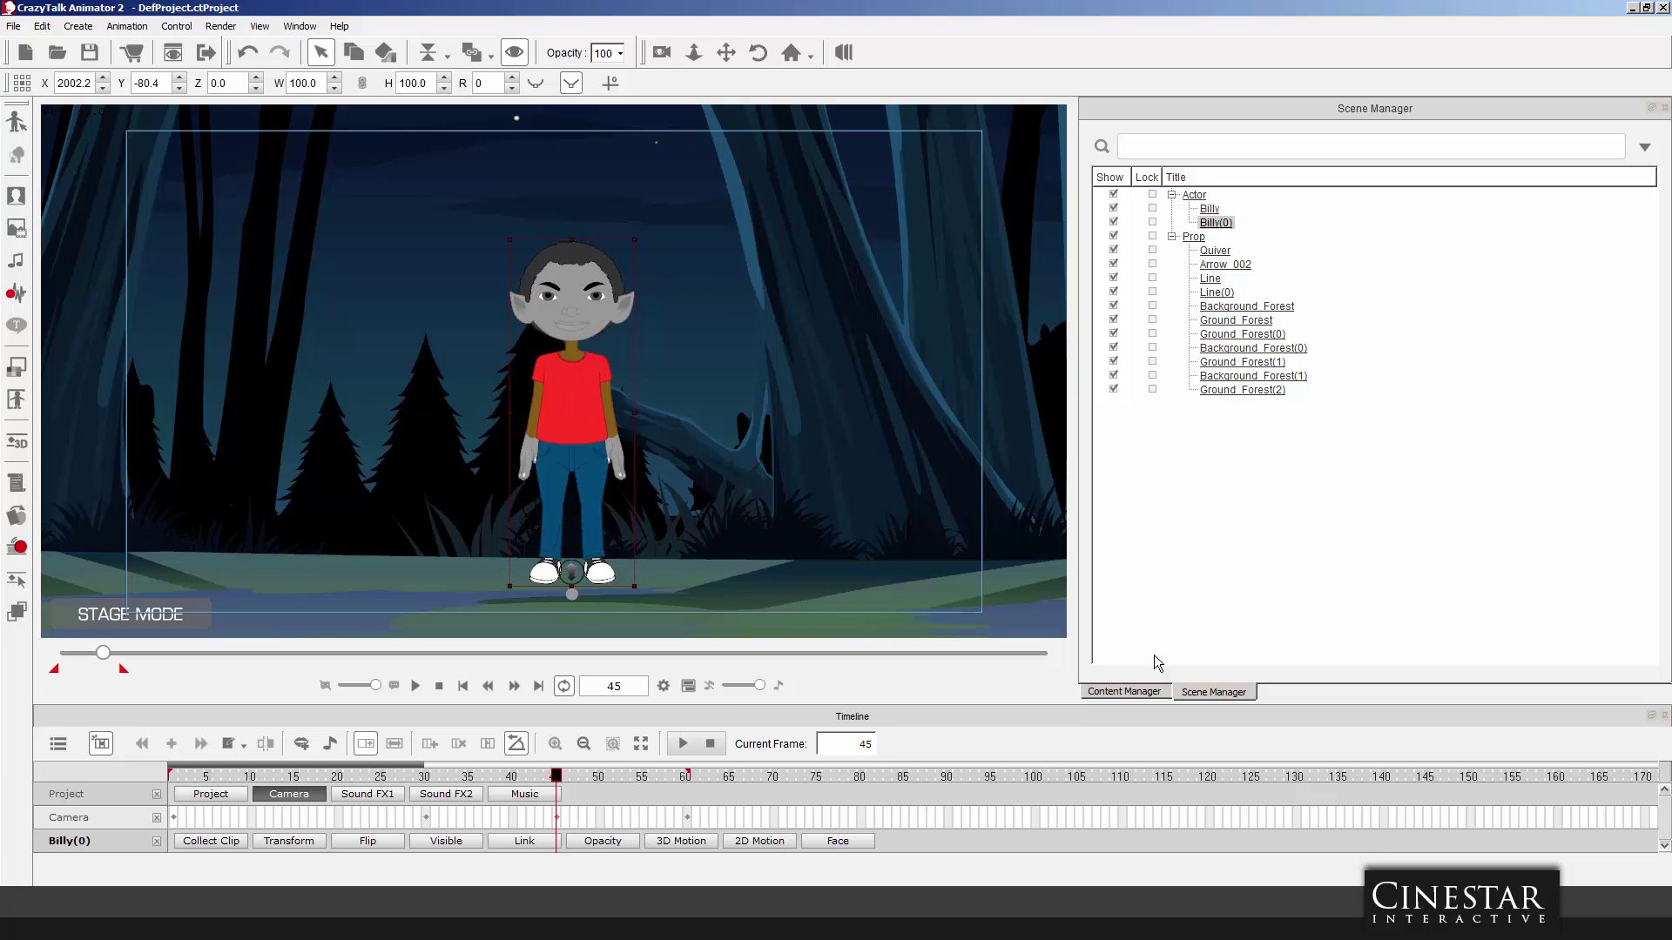
Open the content library's scene category and look through the custom Scene folder and its Animals subfolder.
{"action": "left_click", "coordinate": [1141, 691]}
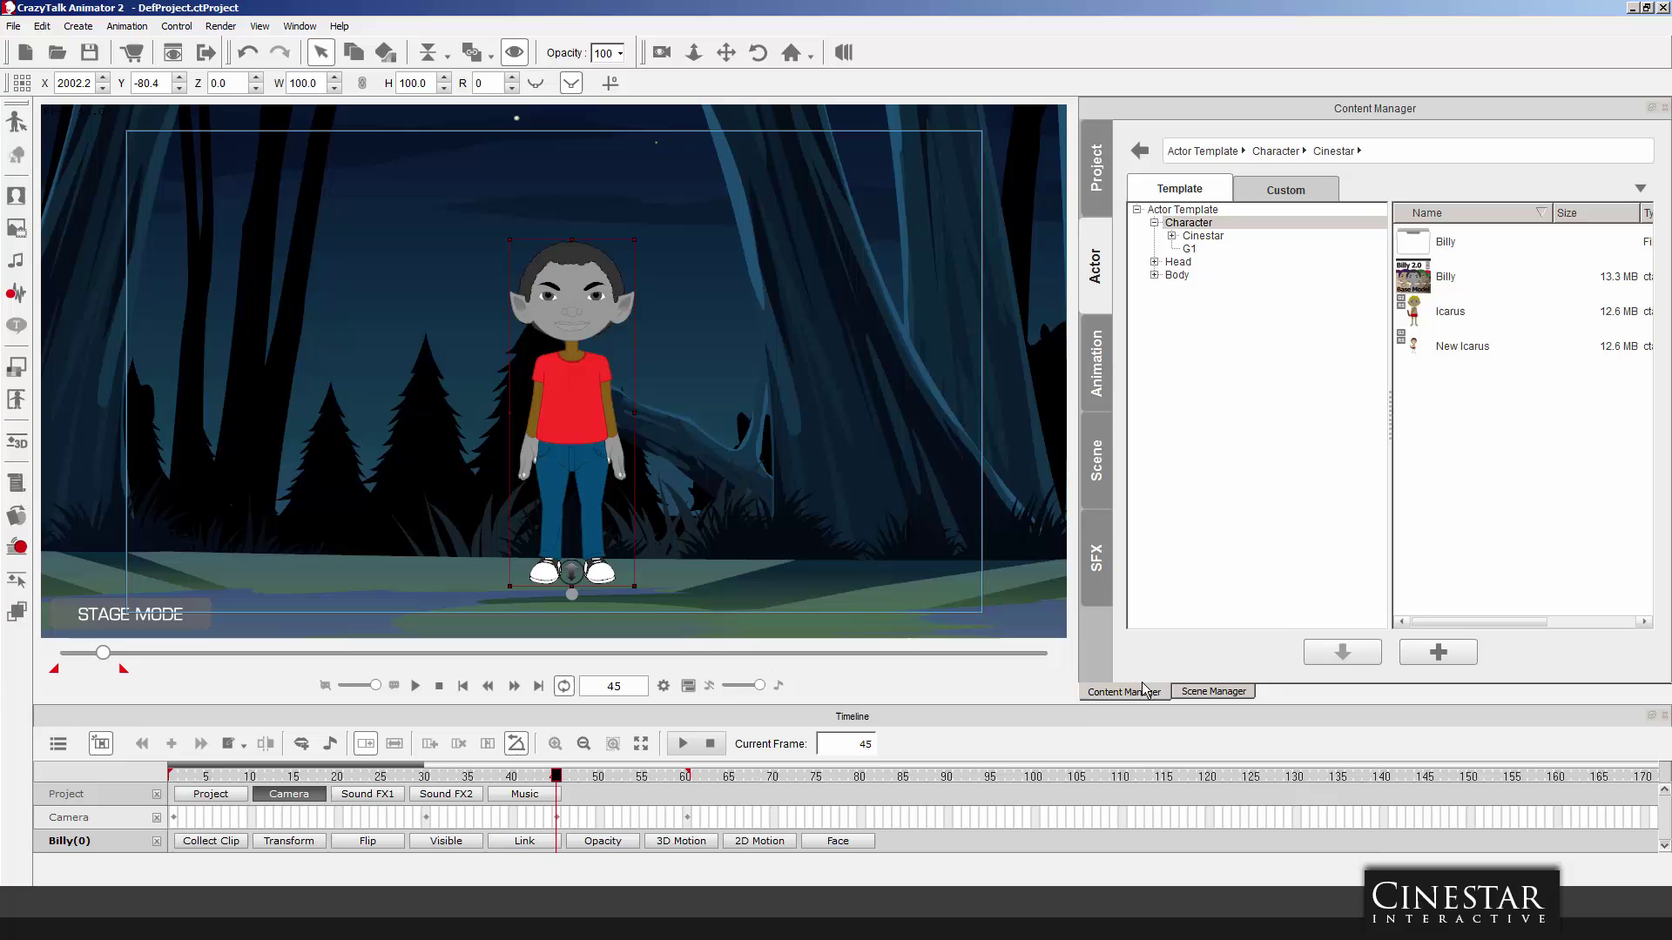
{"action": "left_click", "coordinate": [1110, 467]}
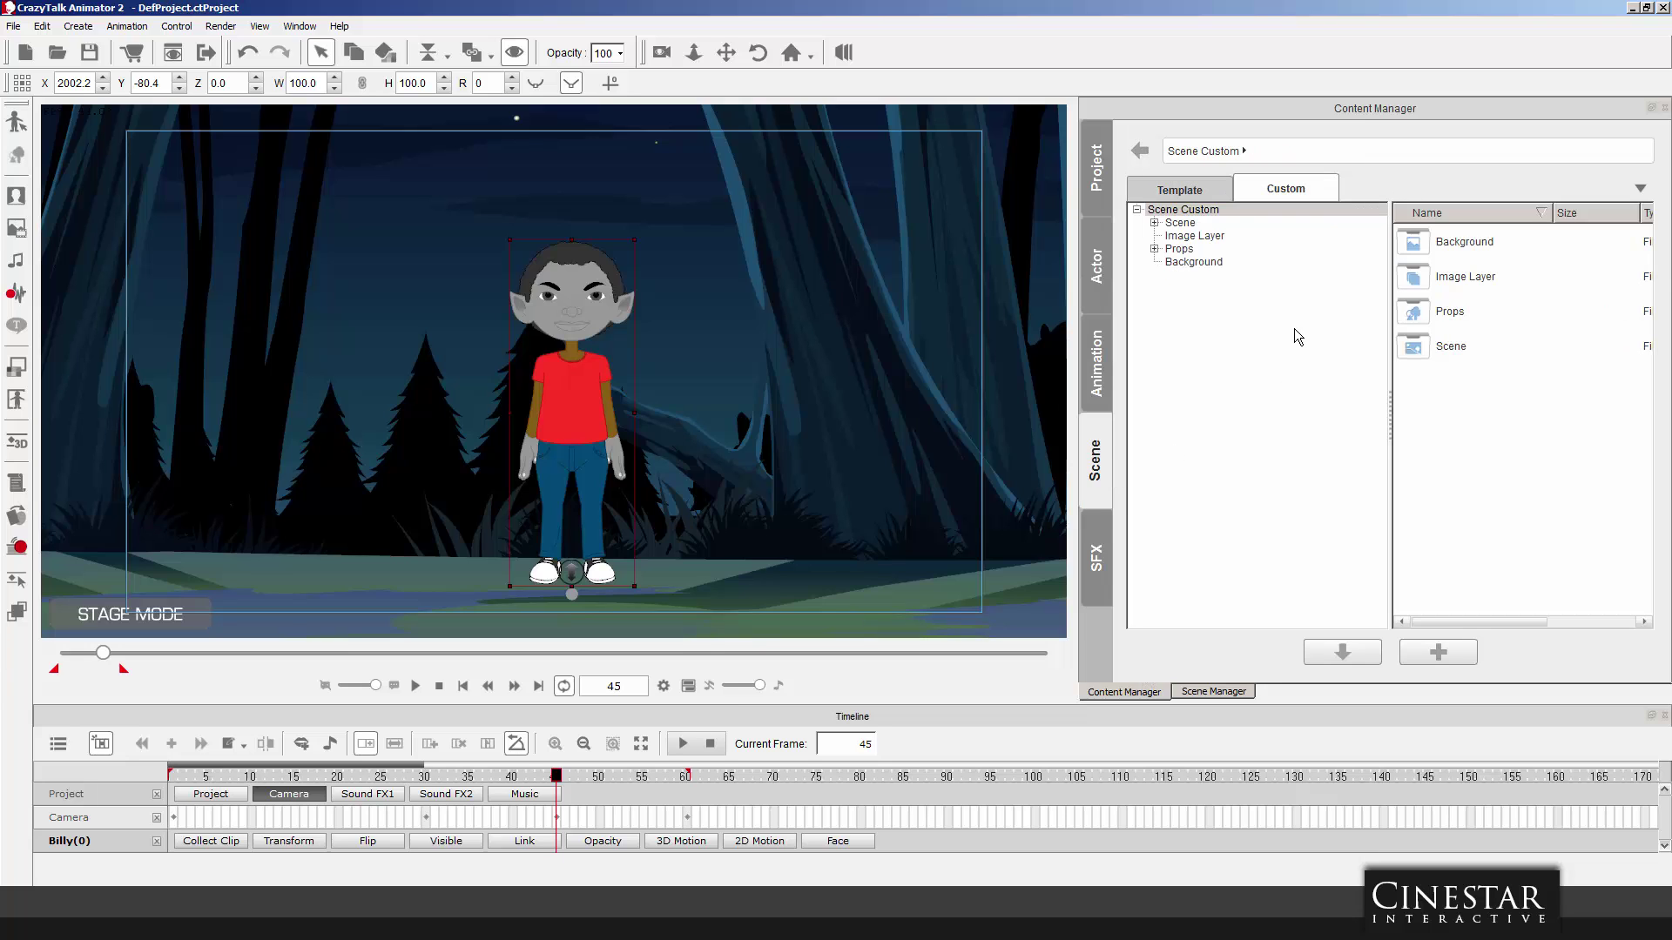
{"action": "left_click", "coordinate": [1174, 224]}
{"action": "left_click", "coordinate": [1154, 223]}
{"action": "left_click", "coordinate": [1175, 237]}
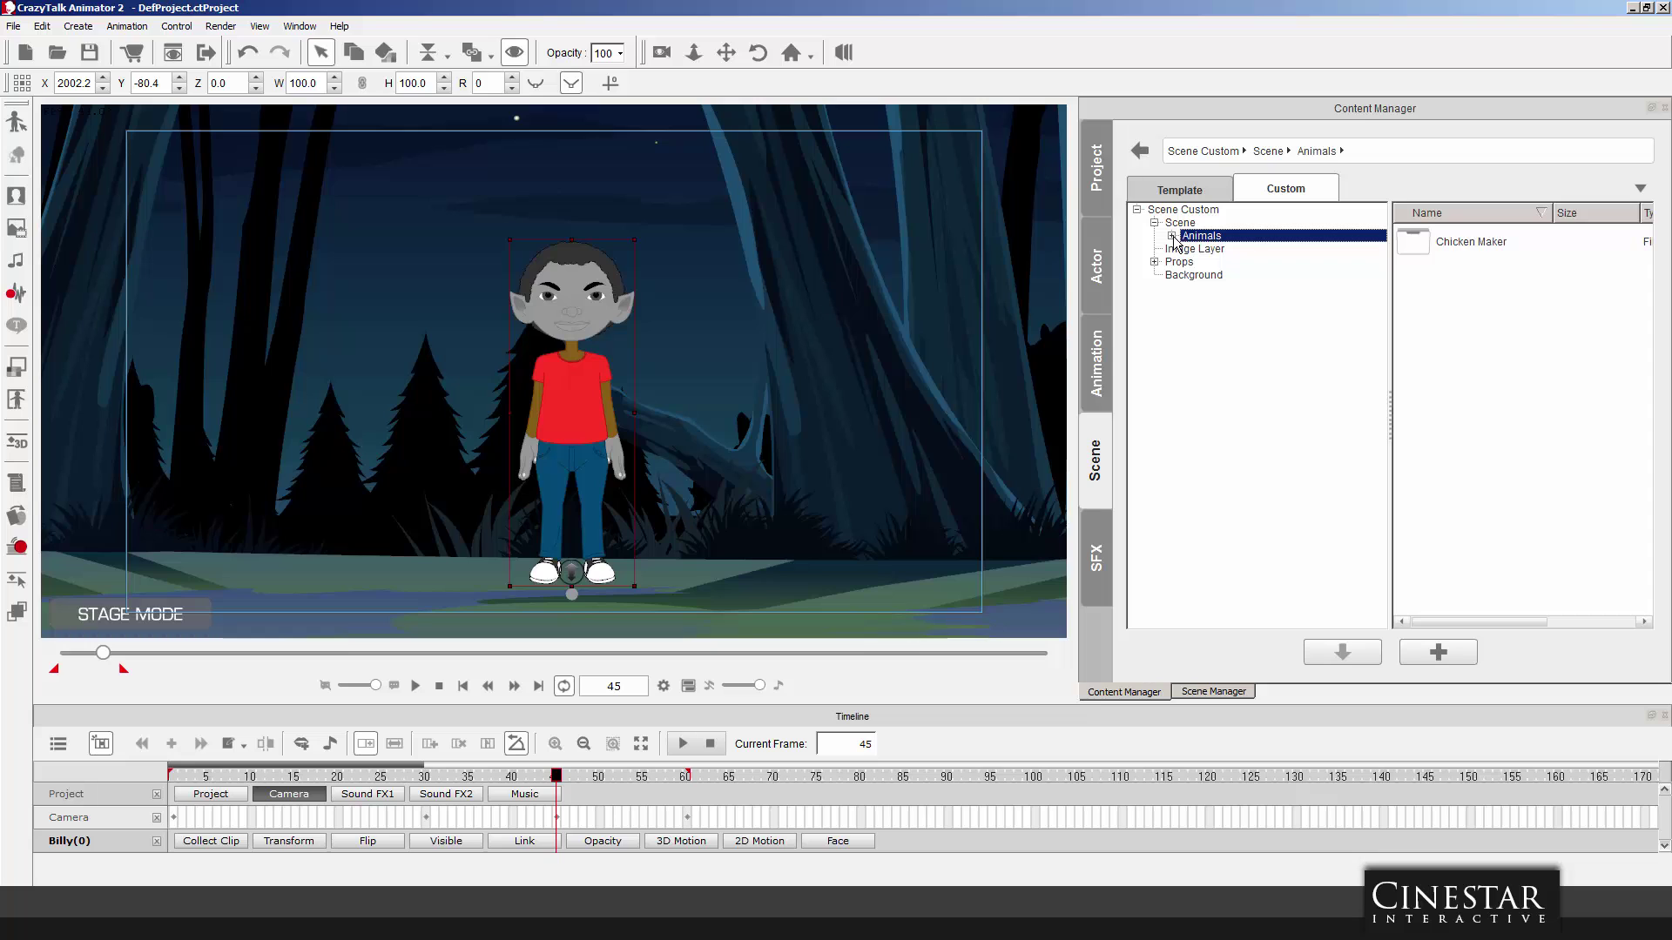
{"action": "left_click", "coordinate": [1180, 223]}
{"action": "left_click", "coordinate": [1155, 223]}
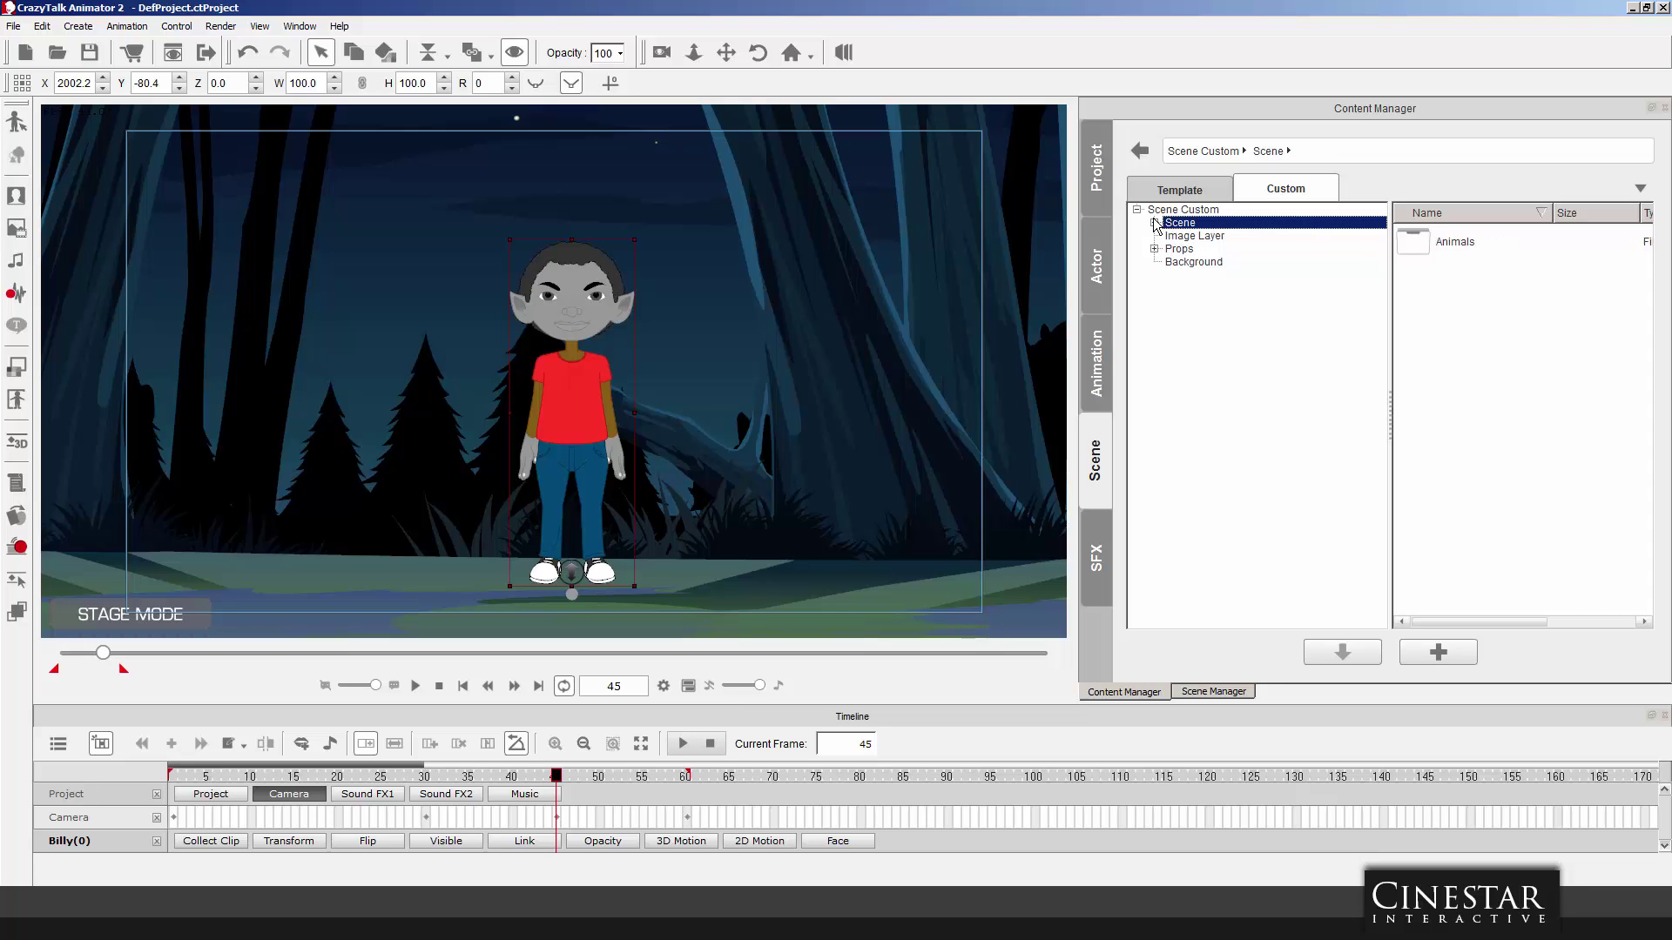
From the template props' Cinestar, Billy, Color, Presets, Skin 01 folder, place the A07 skin colour on the stage beside the second character.
{"action": "left_click", "coordinate": [1206, 190]}
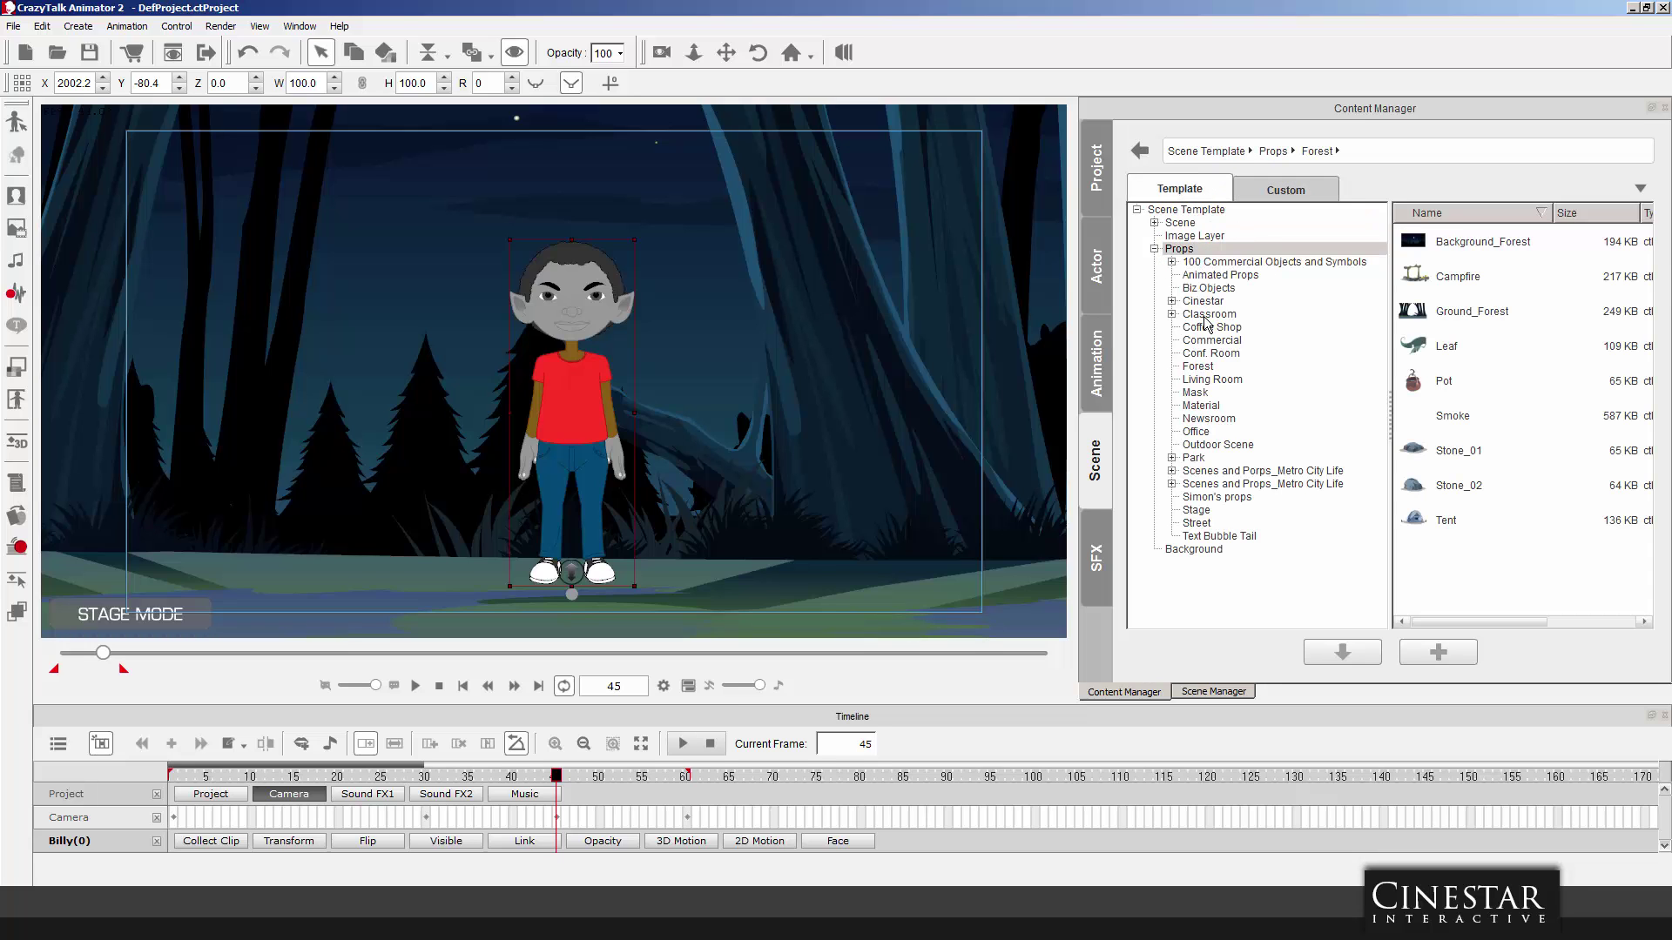
{"action": "left_click", "coordinate": [1204, 301]}
{"action": "left_click", "coordinate": [1172, 300]}
{"action": "left_click", "coordinate": [1215, 314]}
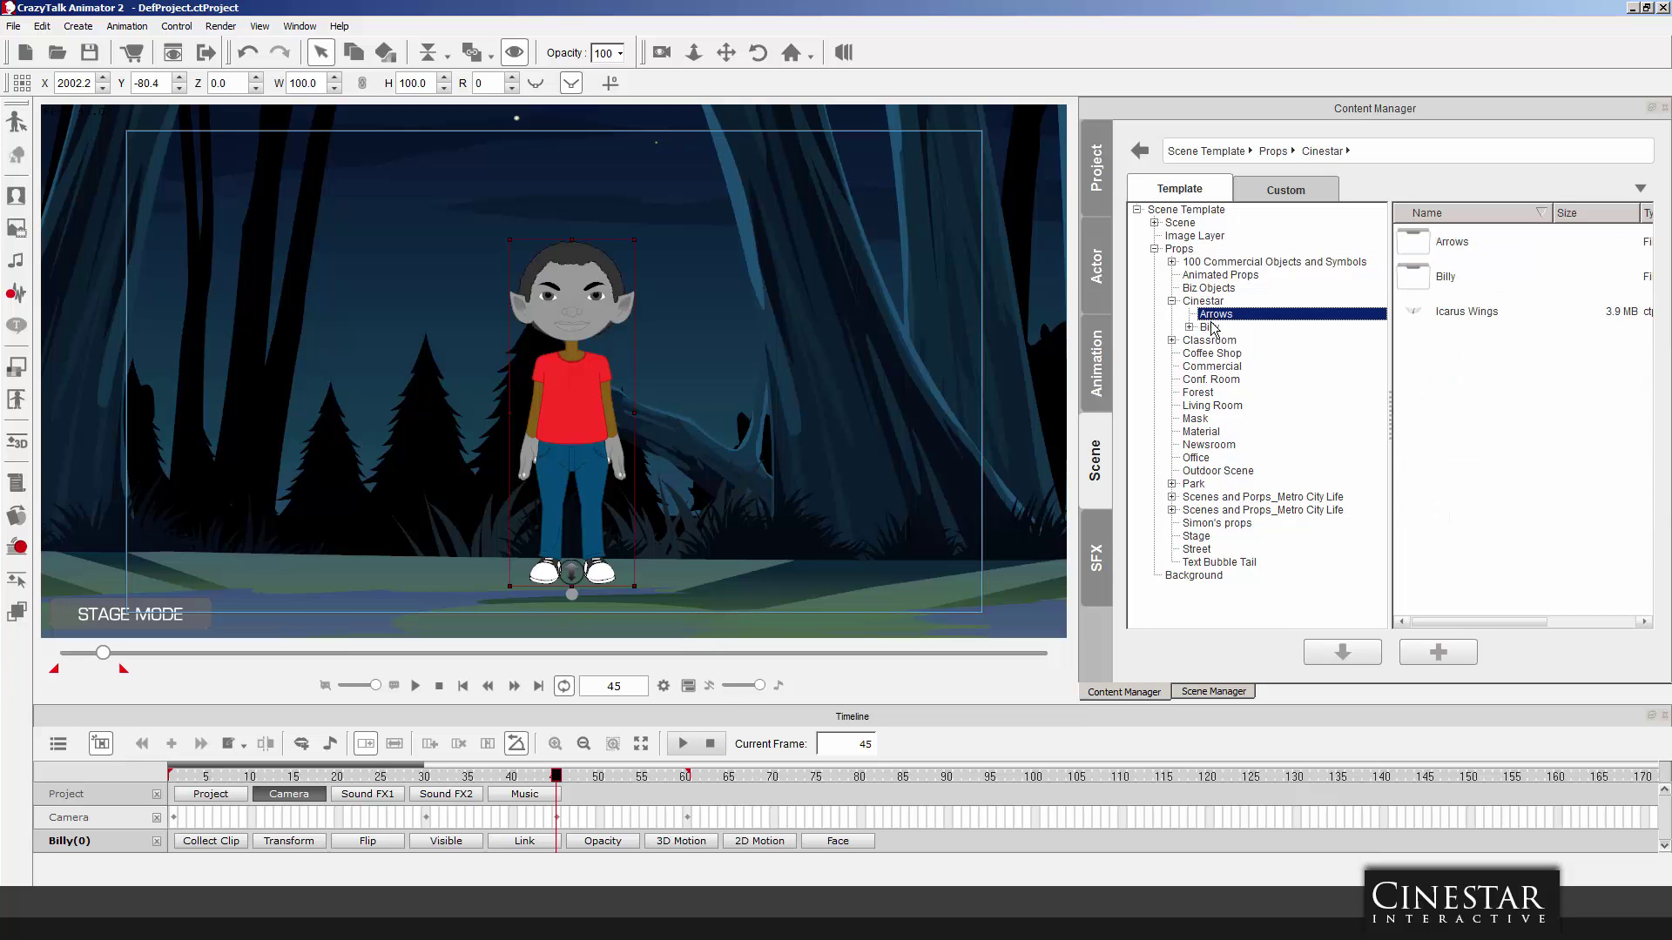
{"action": "left_click", "coordinate": [1210, 328]}
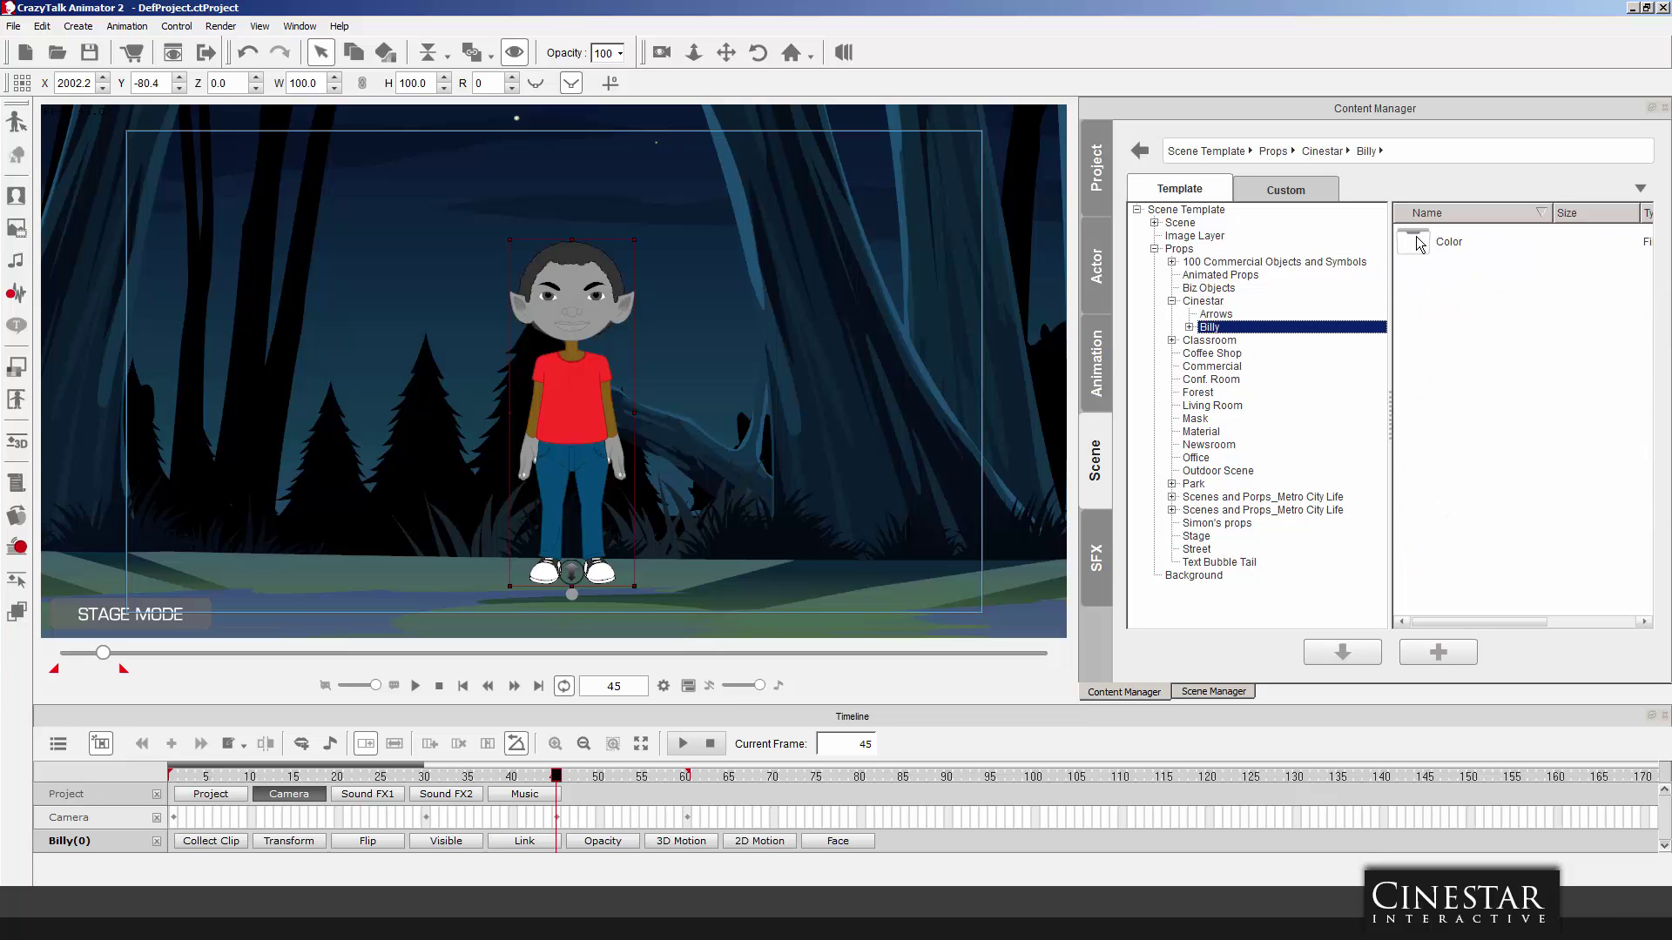
{"action": "double_click", "coordinate": [1417, 242]}
{"action": "double_click", "coordinate": [1417, 243]}
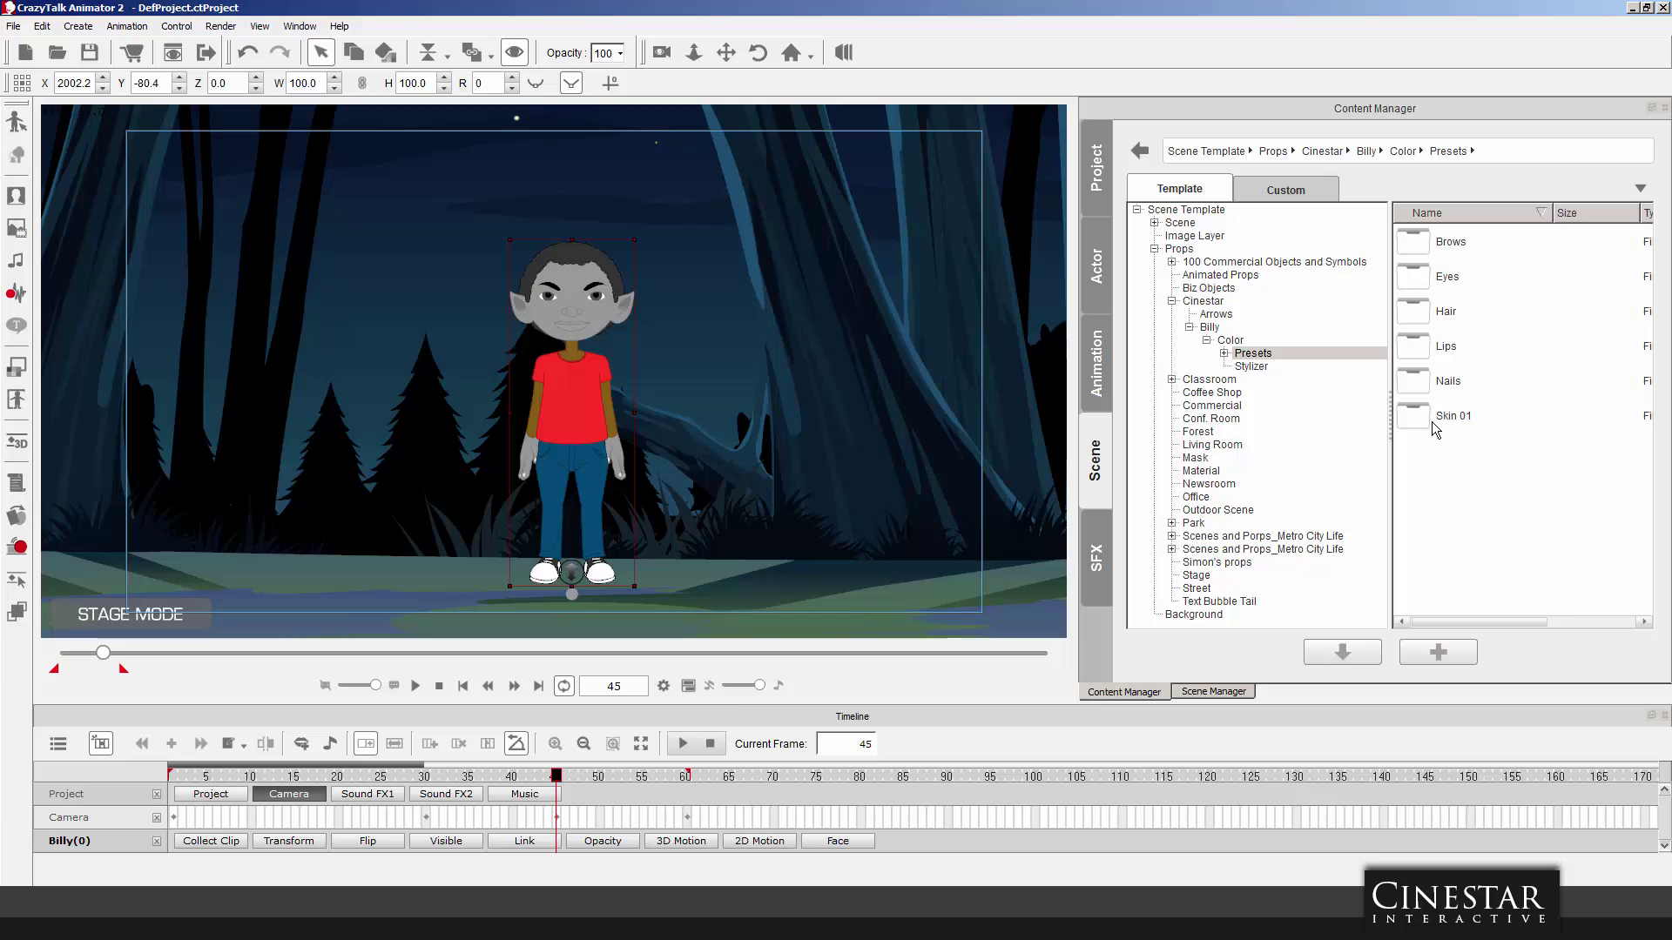
{"action": "double_click", "coordinate": [1419, 418]}
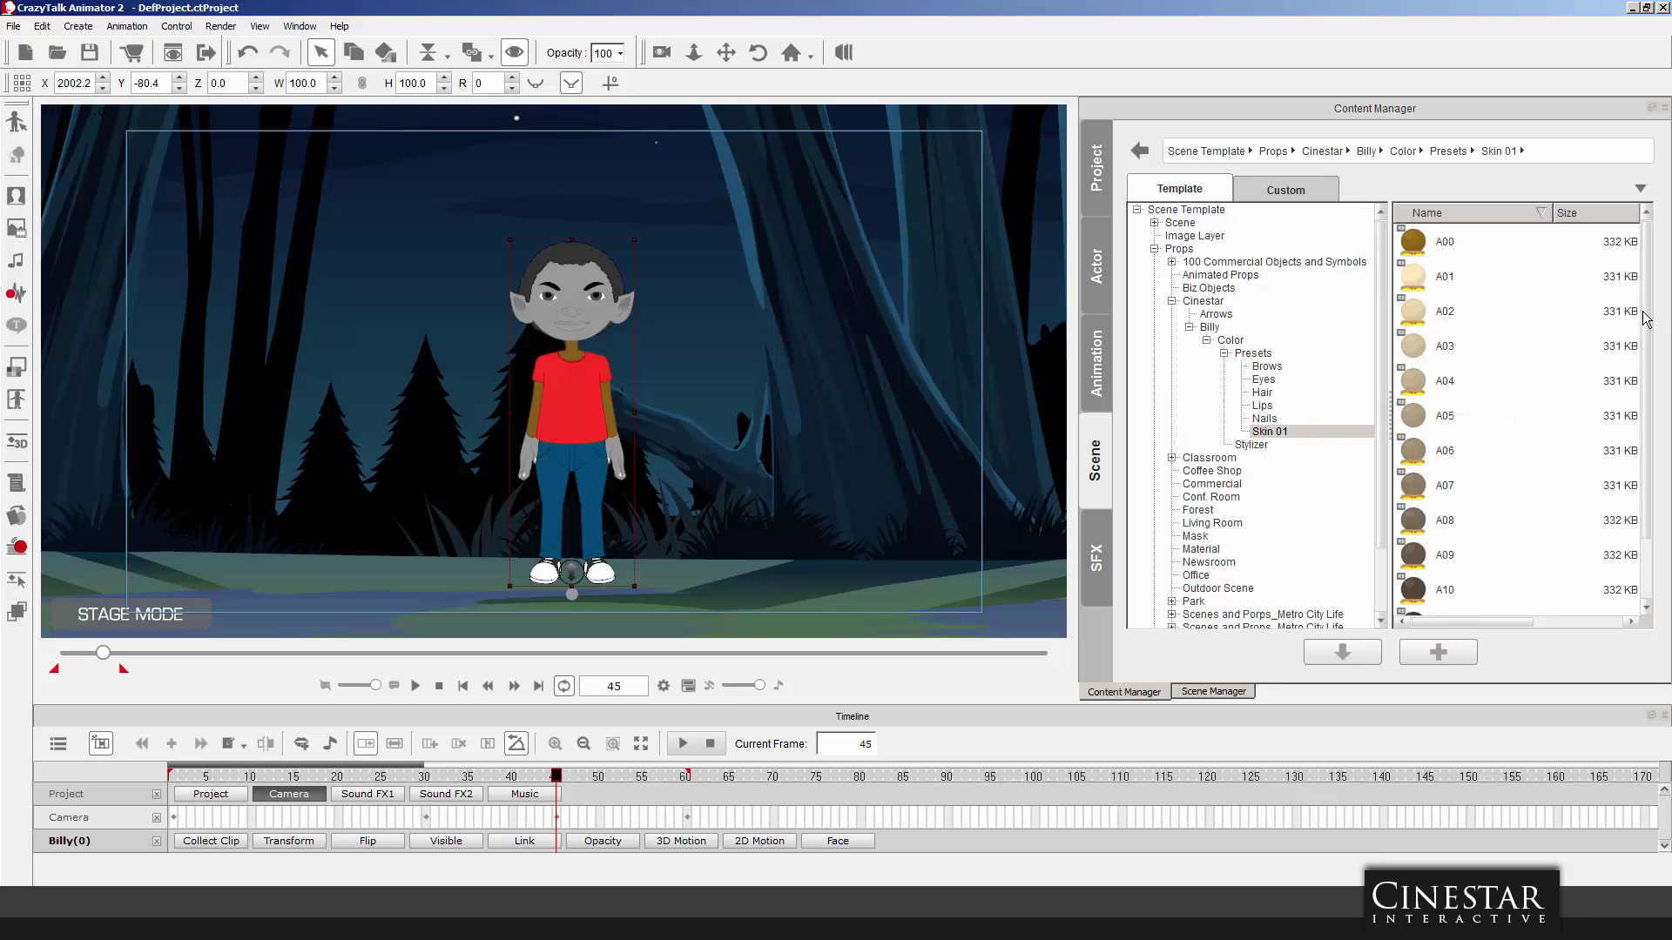
{"action": "left_click_drag", "start_coordinate": [1646, 421], "coordinate": [1650, 303]}
{"action": "left_click_drag", "start_coordinate": [1421, 489], "coordinate": [864, 357]}
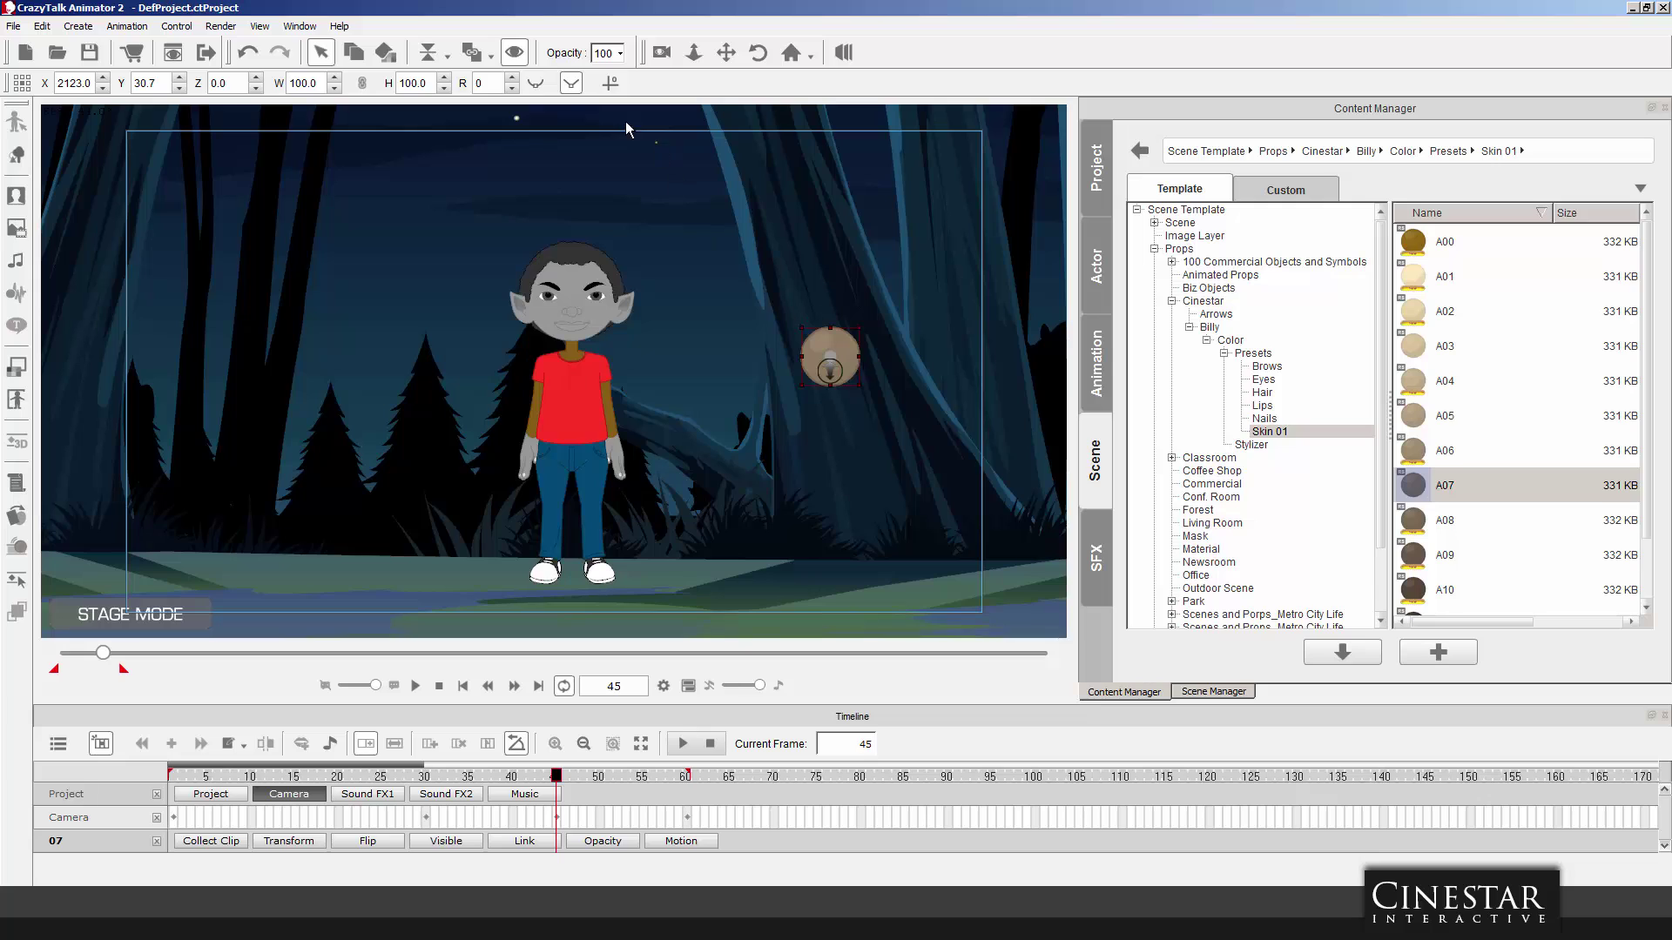
Apply the A07 skin colour to the second character, and place the A08 skin colour on the stage beside it.
{"action": "left_click", "coordinate": [384, 52]}
{"action": "left_click", "coordinate": [553, 289]}
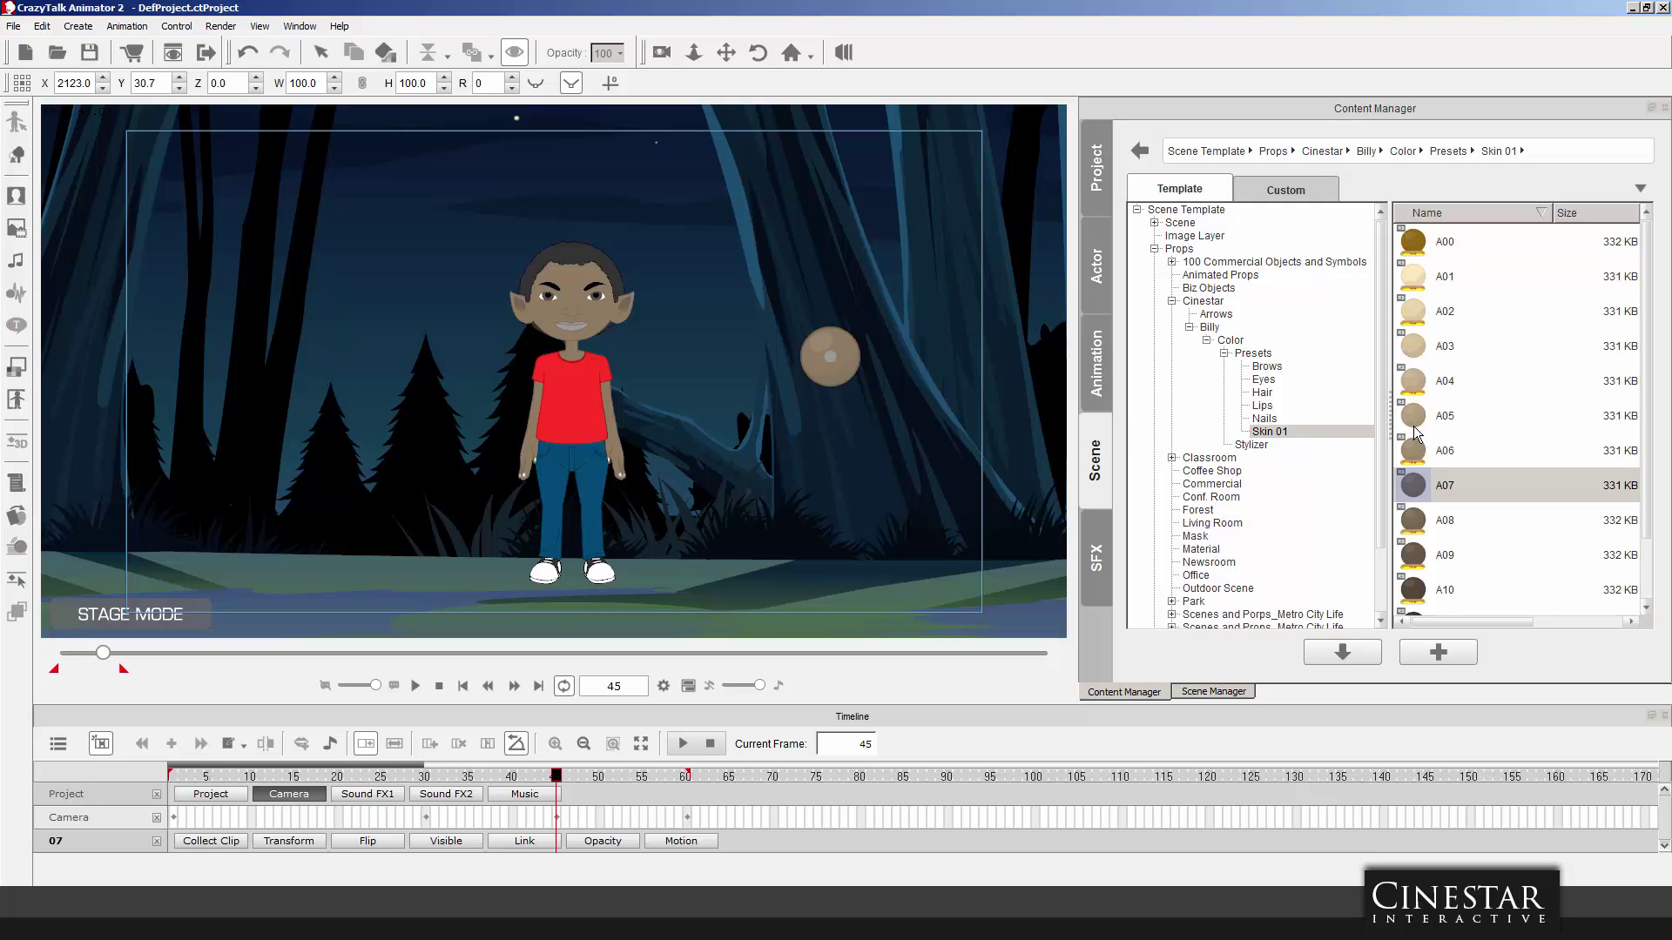
{"action": "left_click", "coordinate": [1419, 452]}
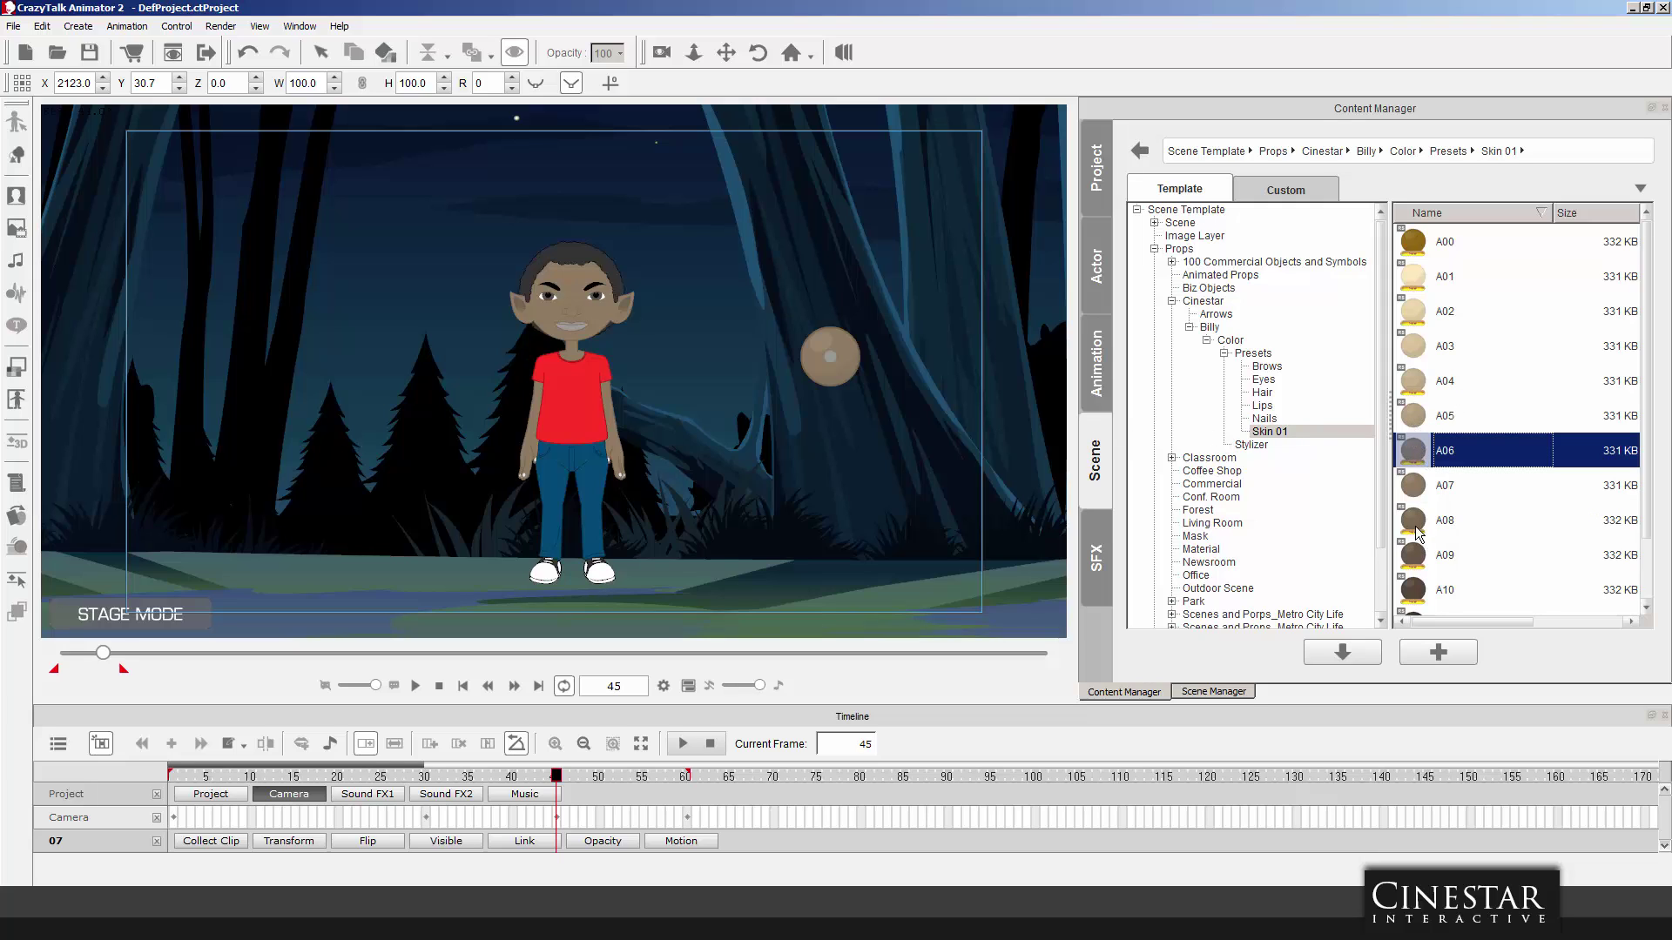
{"action": "left_click_drag", "start_coordinate": [1415, 523], "coordinate": [875, 451]}
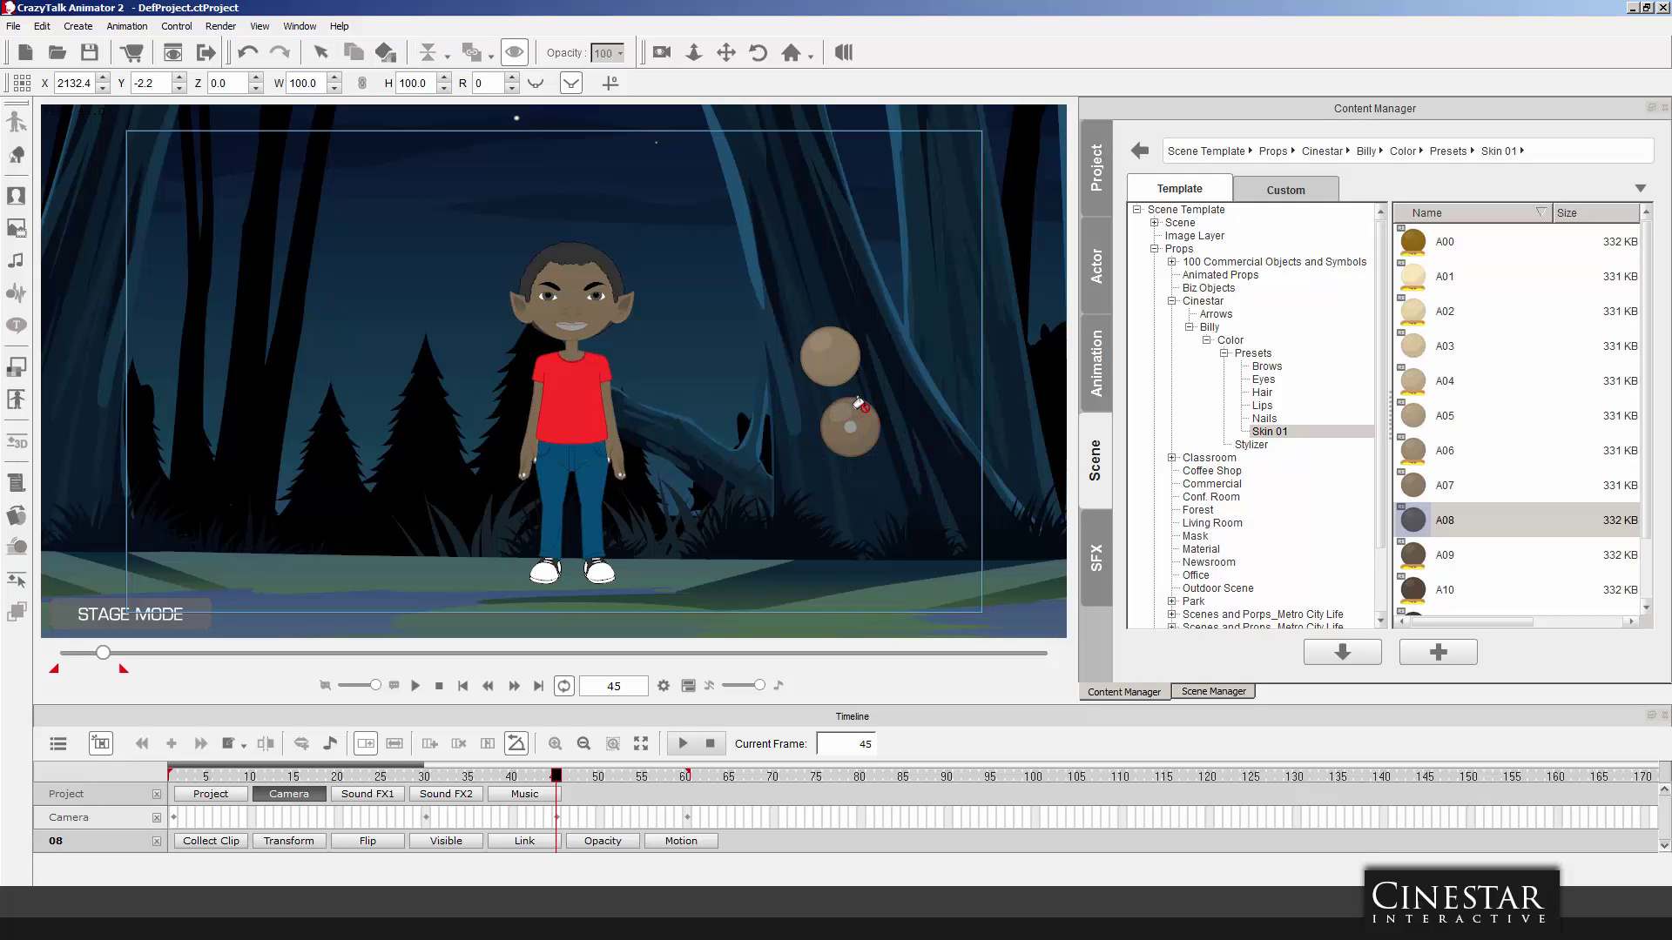
Recolour the second character's nails with the A09 nail preset and its lips with the A09 lip preset.
{"action": "left_click", "coordinate": [1269, 419]}
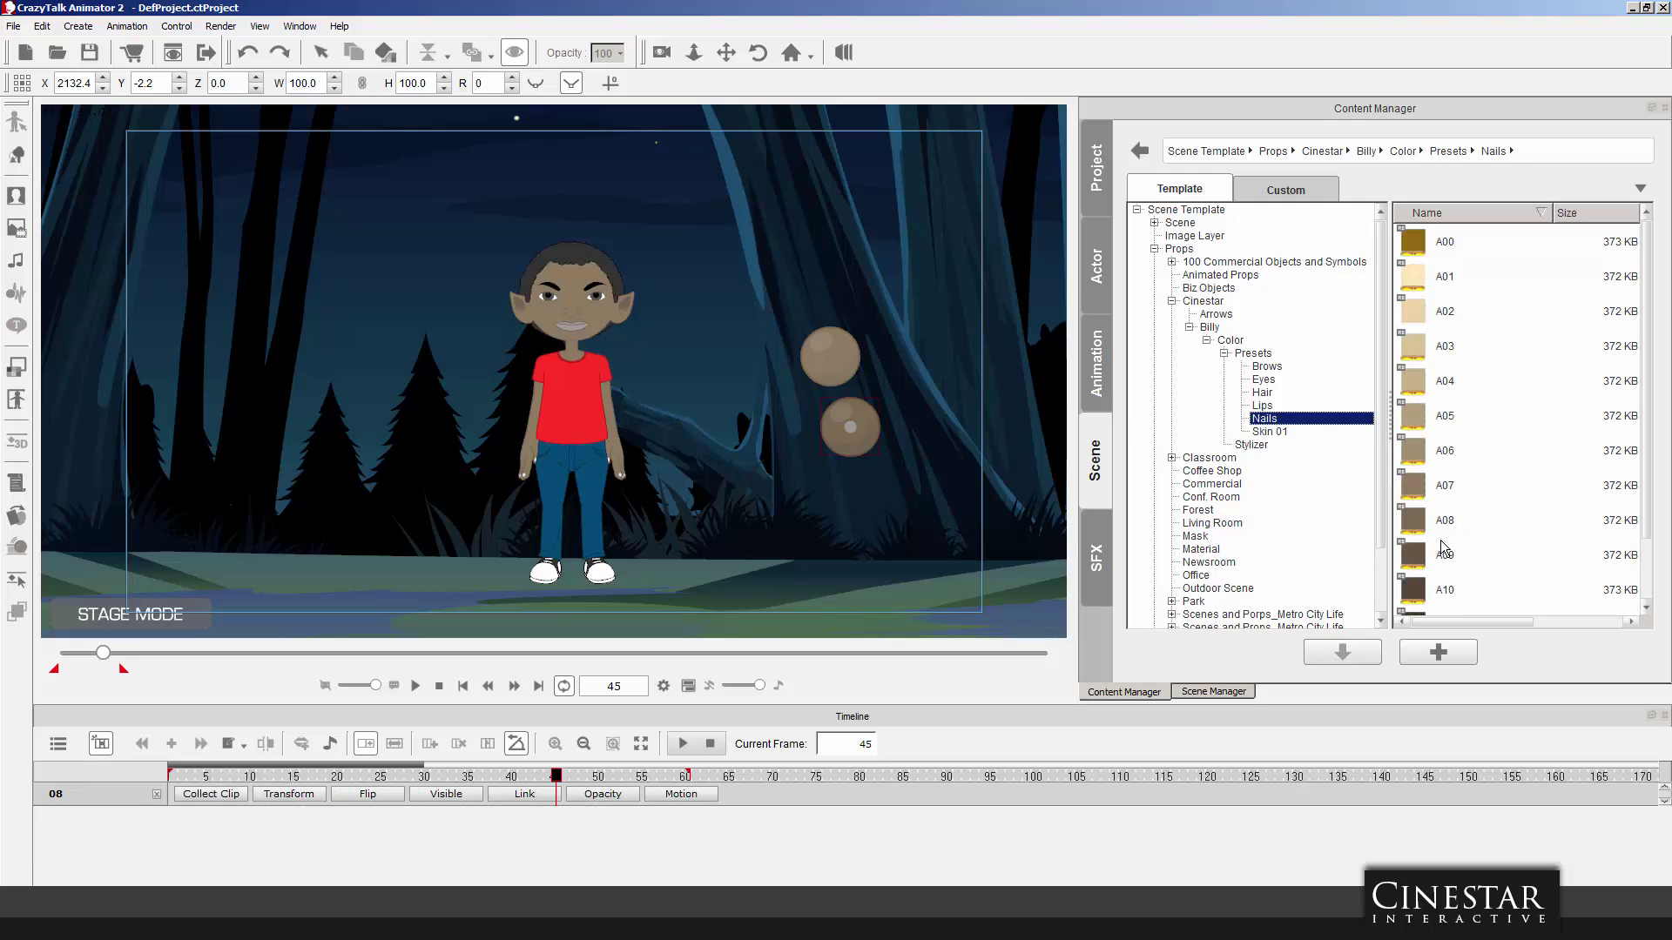
{"action": "left_click_drag", "start_coordinate": [1446, 556], "coordinate": [892, 294]}
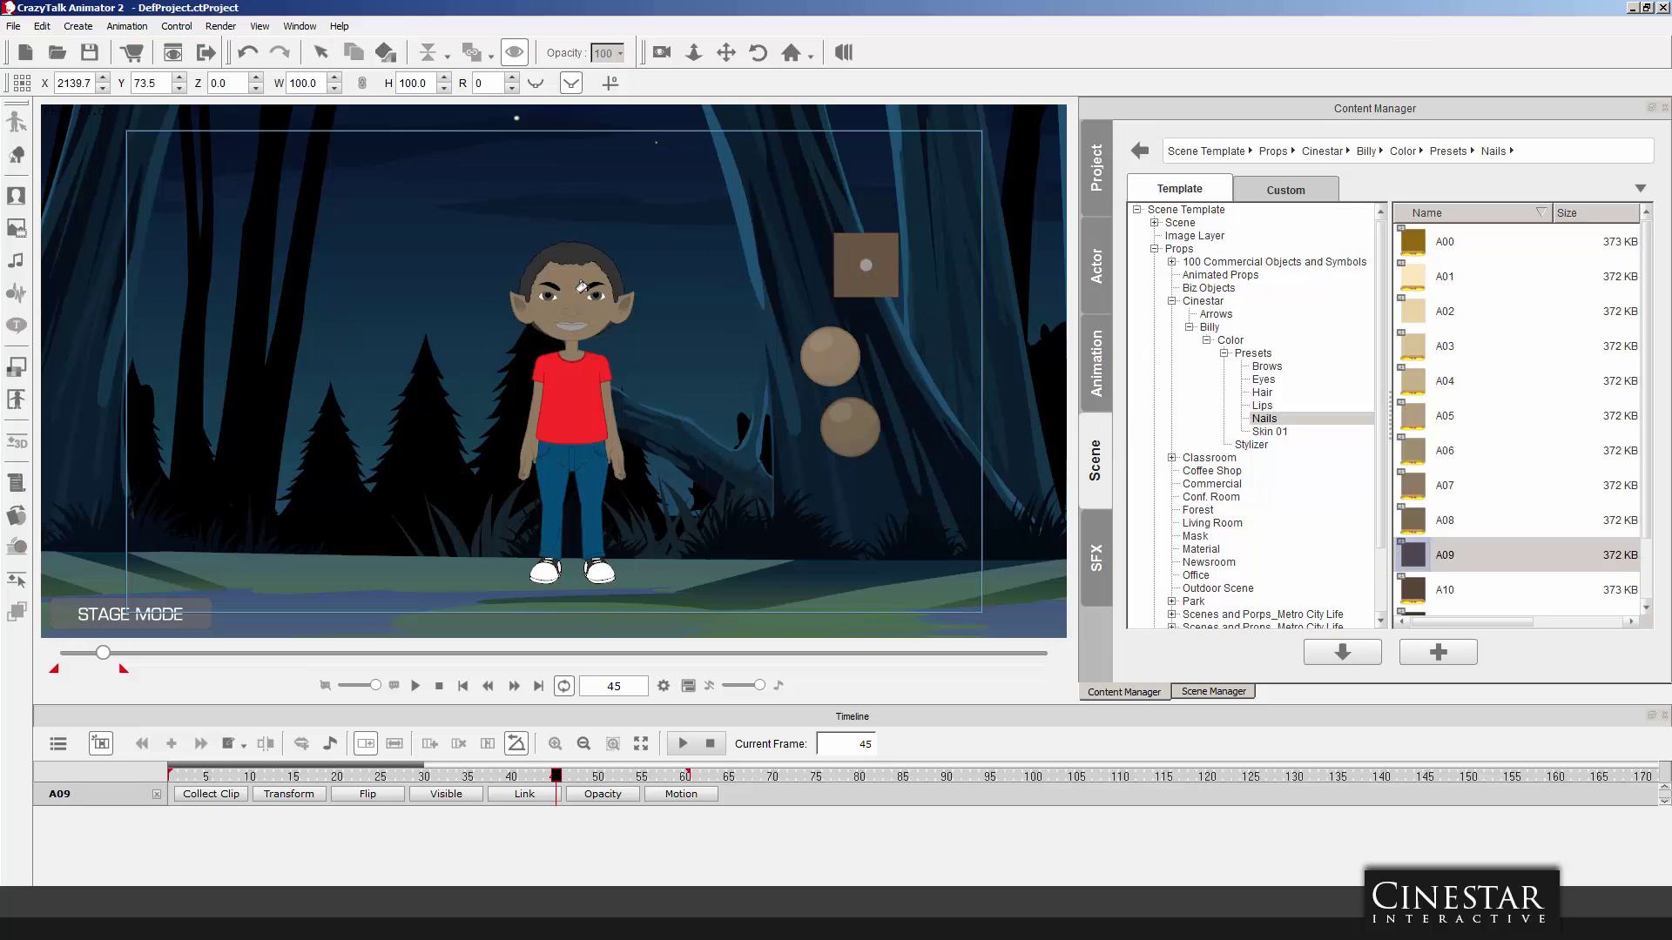
{"action": "left_click", "coordinate": [1264, 407]}
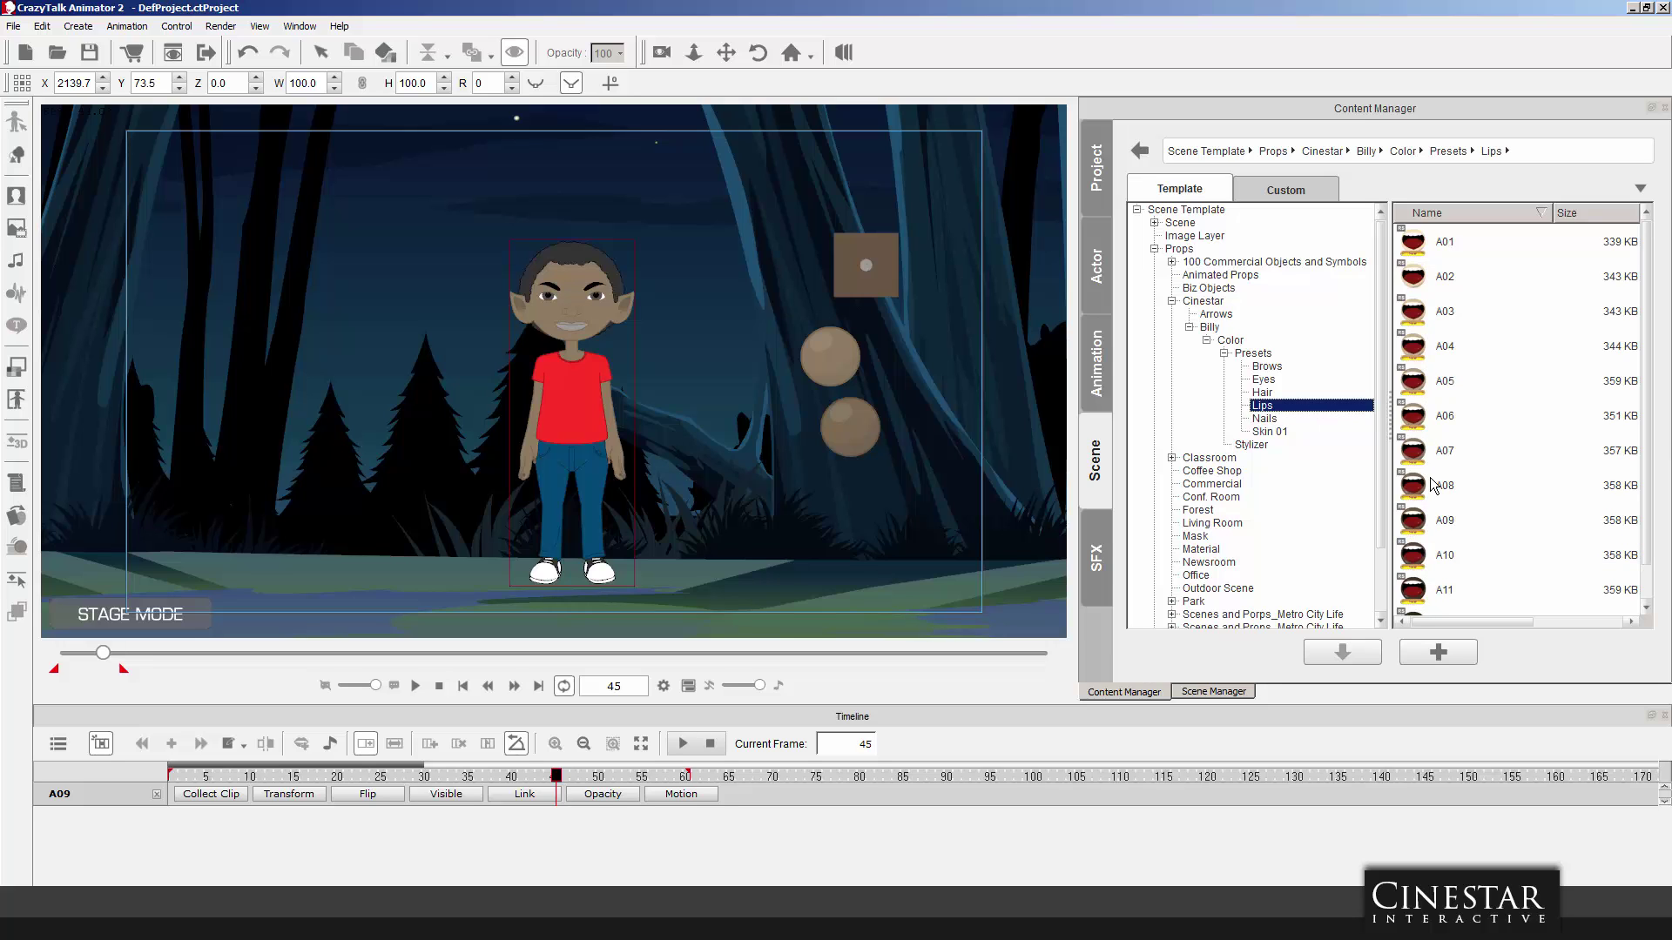
{"action": "left_click_drag", "start_coordinate": [1445, 520], "coordinate": [836, 262]}
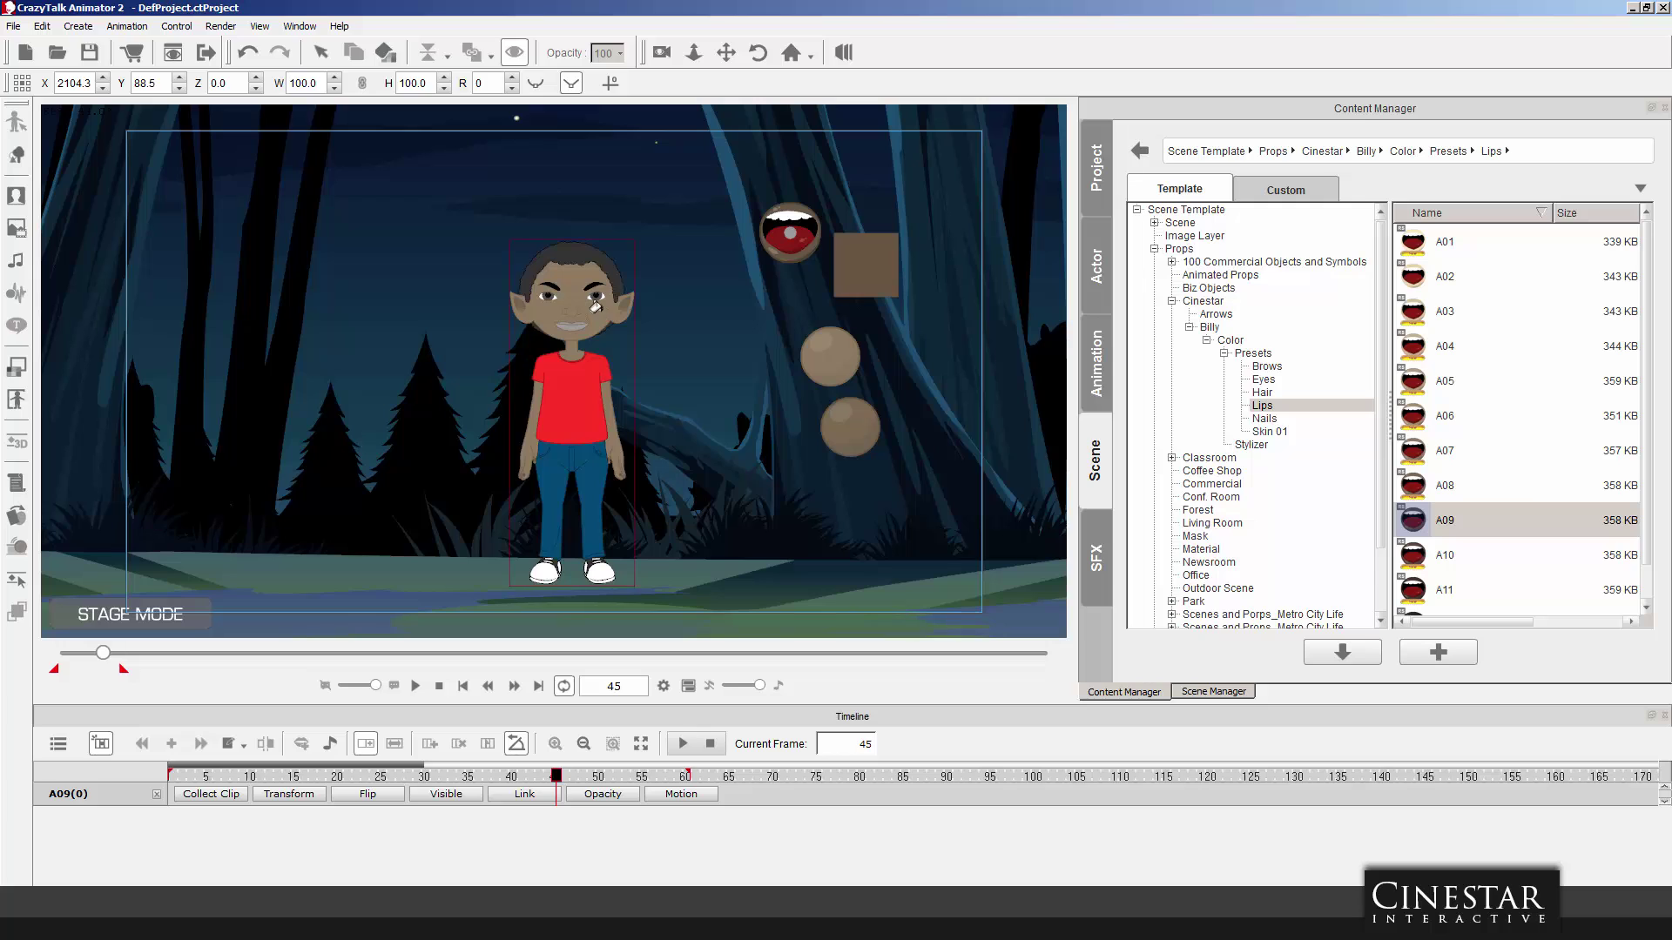
Place the white N12 hair preset on the stage and apply it to the second character's hair.
{"action": "left_click", "coordinate": [1262, 394]}
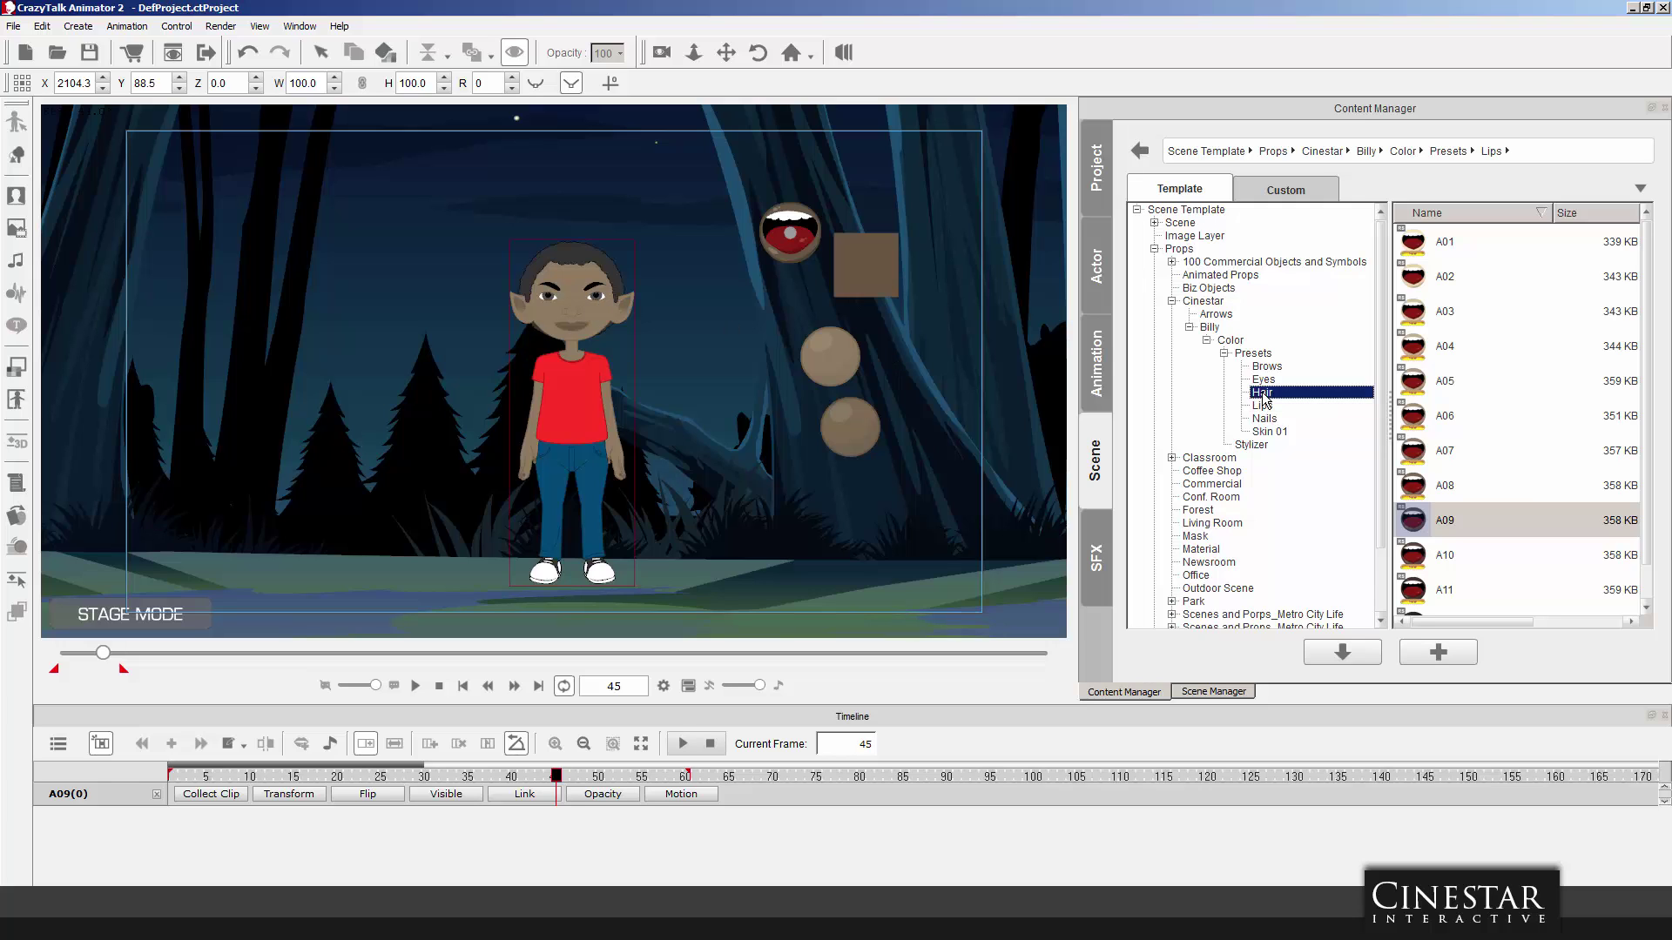
{"action": "left_click_drag", "start_coordinate": [1648, 292], "coordinate": [1648, 461]}
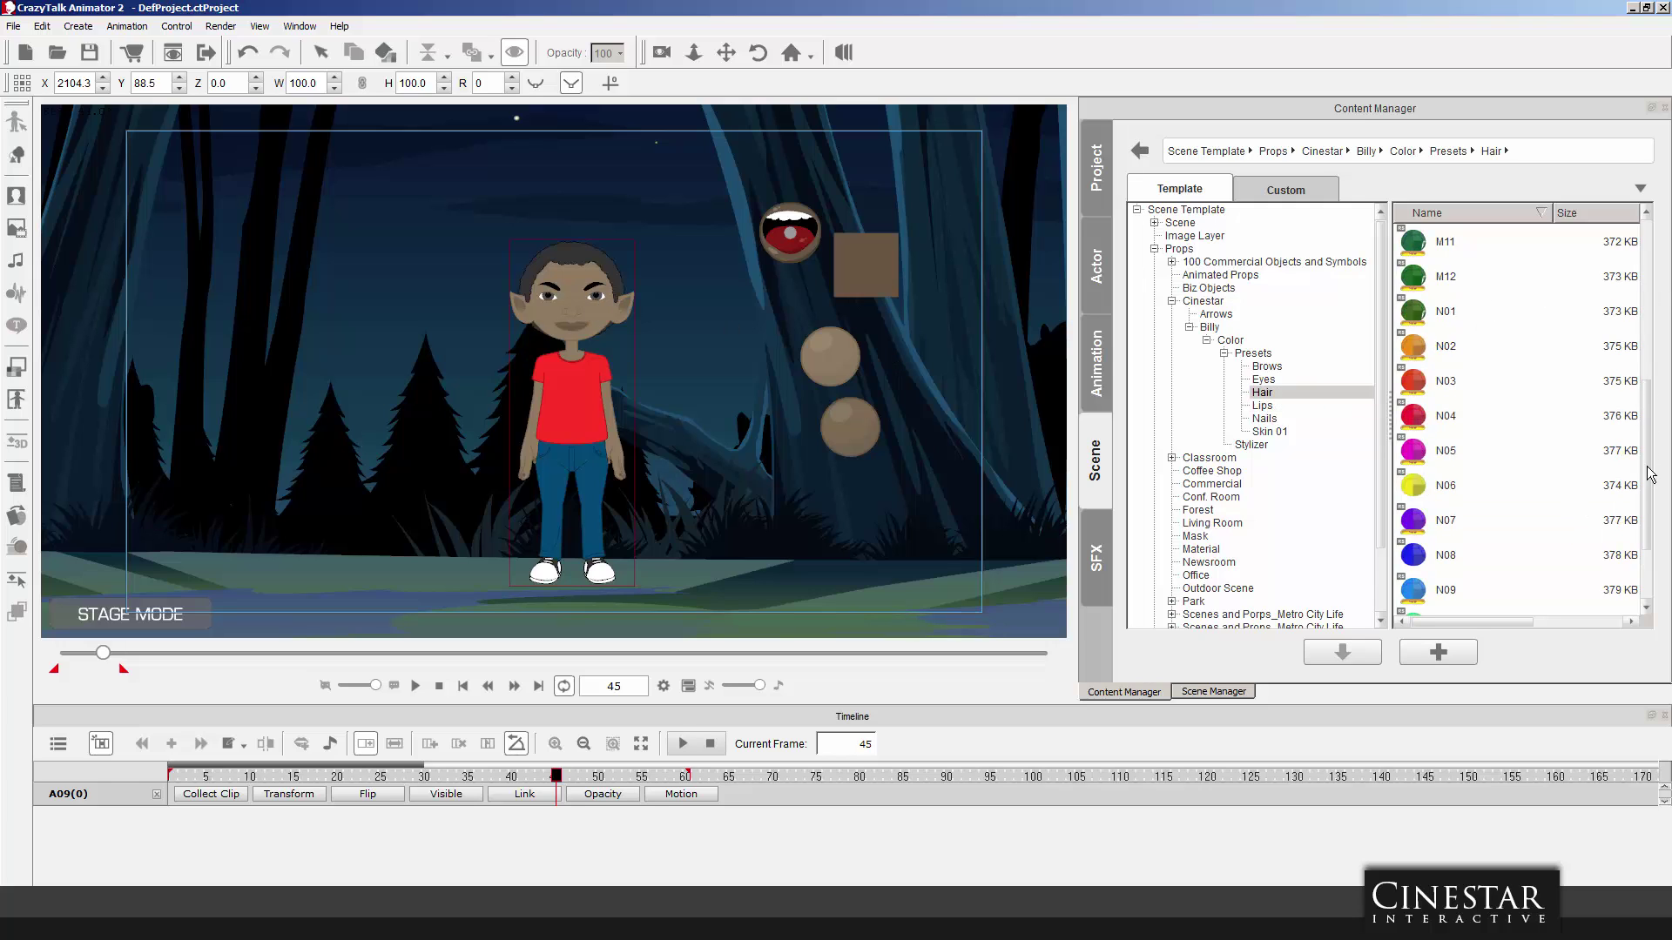
{"action": "left_click_drag", "start_coordinate": [1415, 593], "coordinate": [721, 216]}
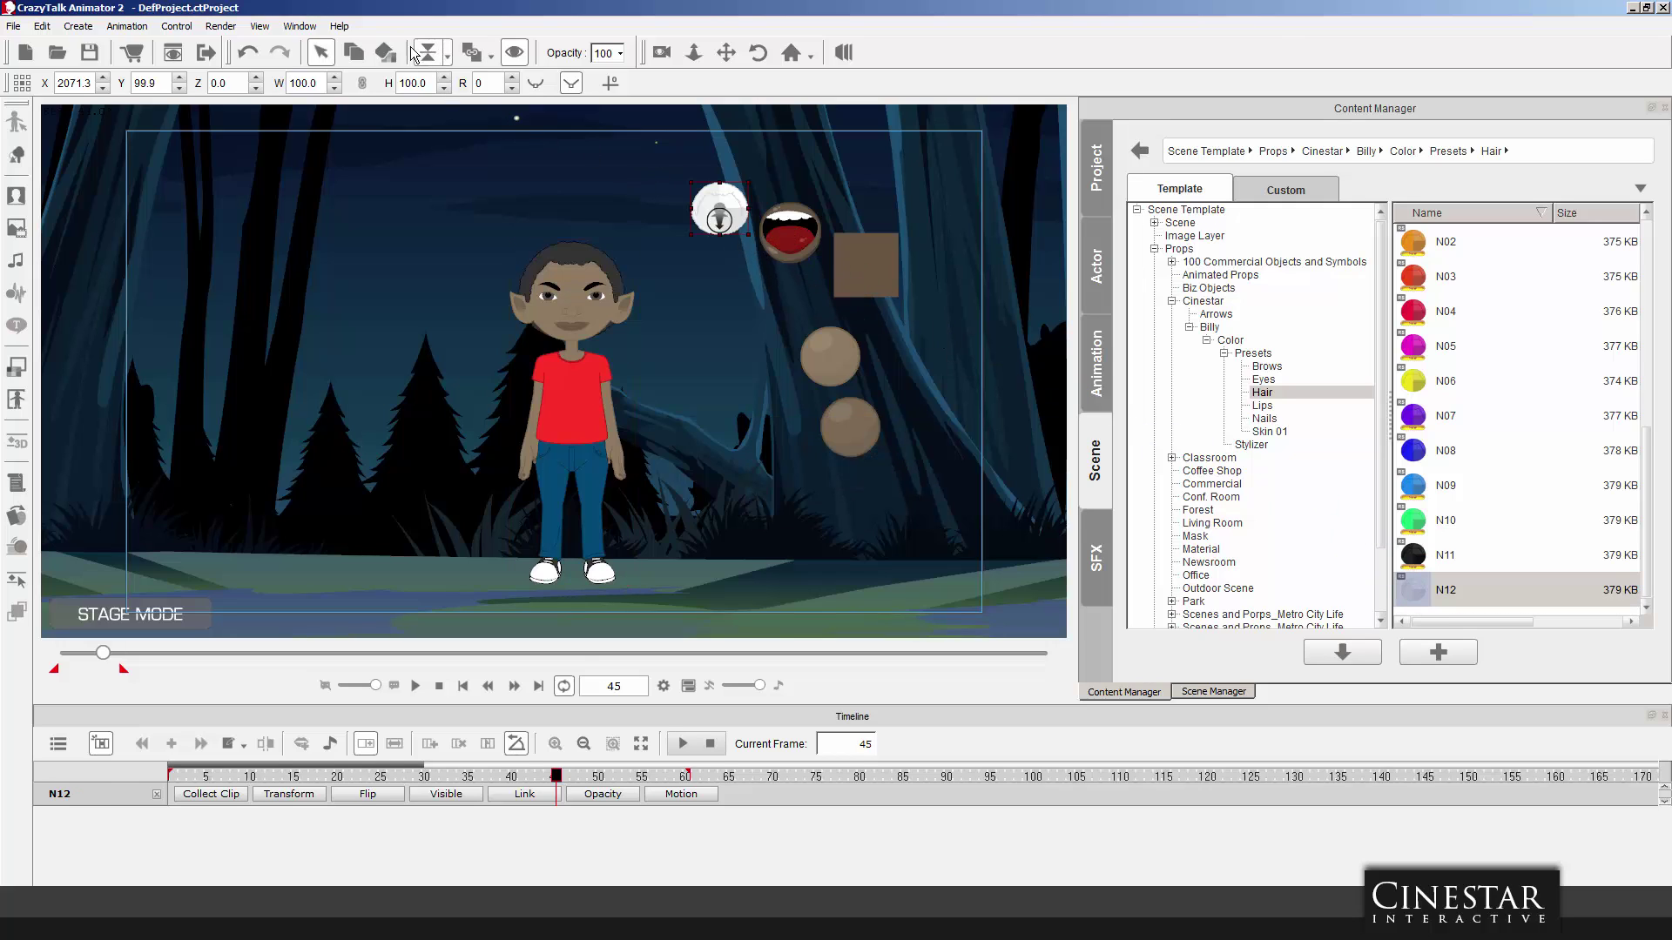
{"action": "left_click", "coordinate": [321, 52]}
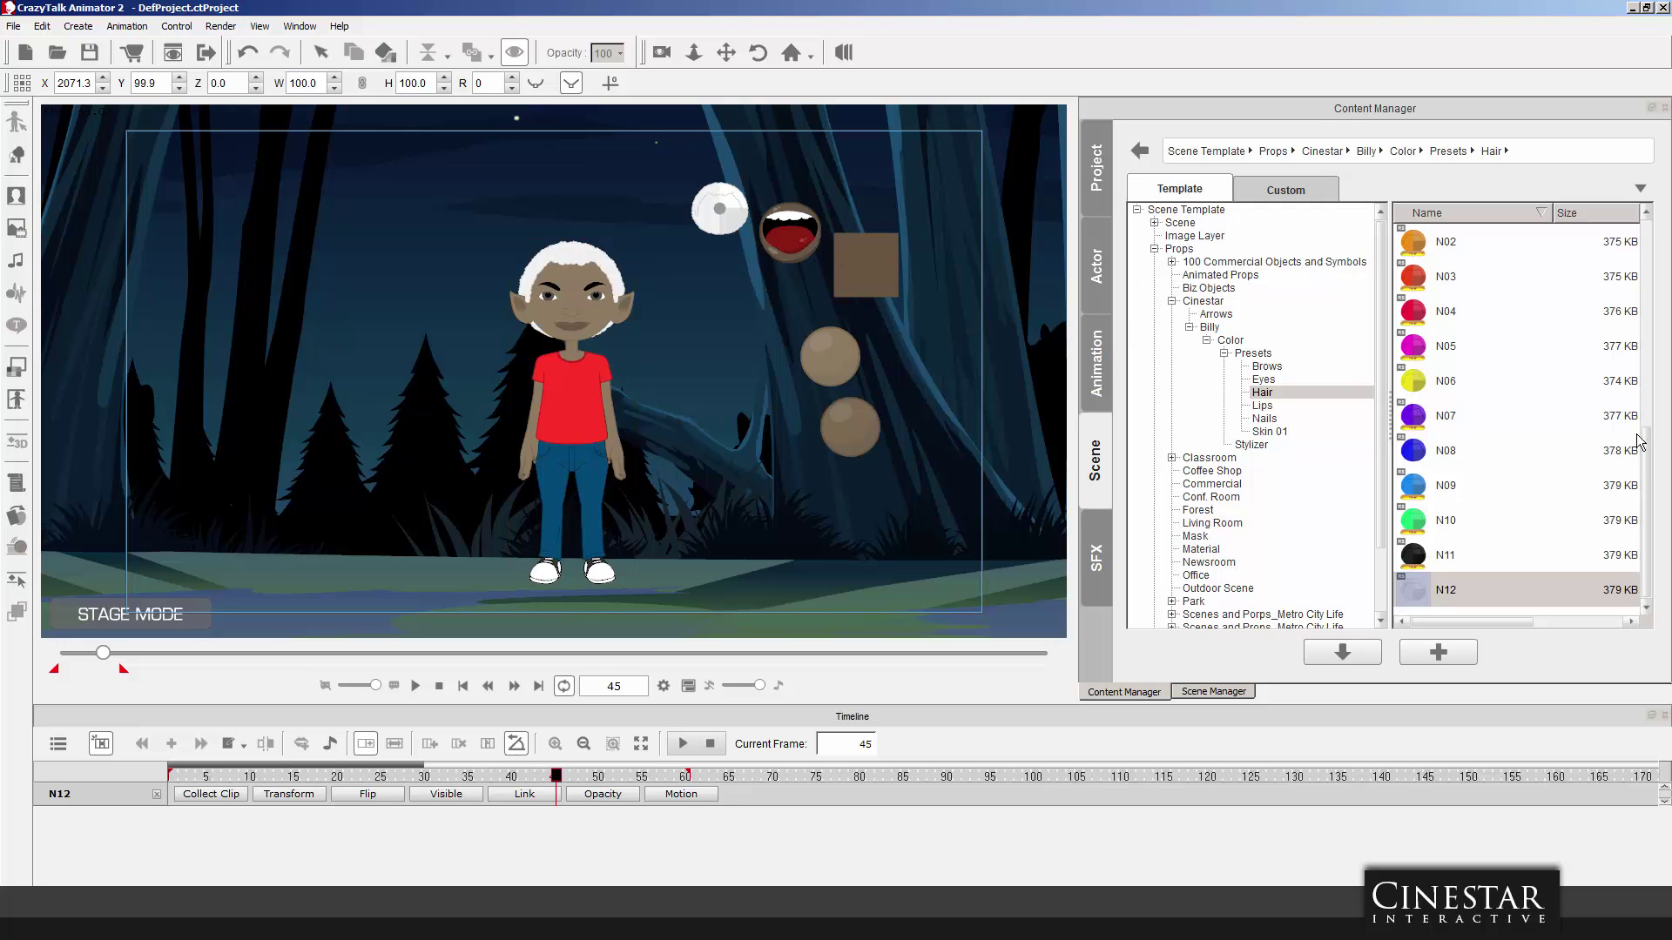
Try the black N11 hair preset on the second character and undo the recolouring.
{"action": "left_click_drag", "start_coordinate": [1641, 442], "coordinate": [1651, 535]}
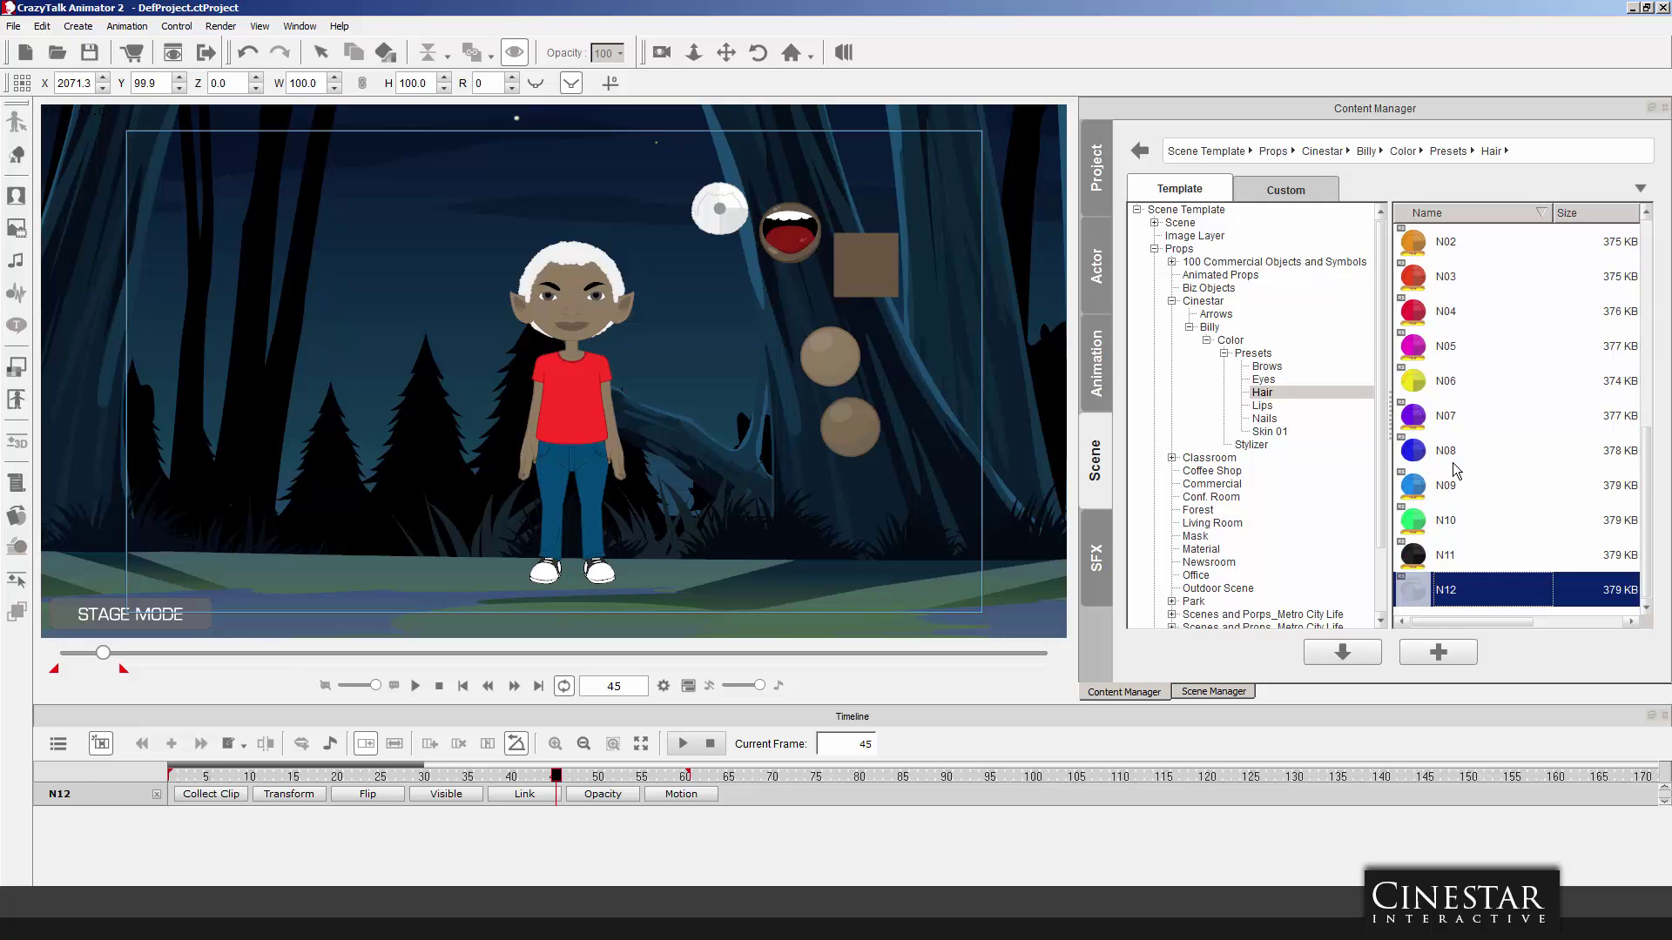
{"action": "left_click_drag", "start_coordinate": [1454, 470], "coordinate": [937, 281]}
{"action": "left_click_drag", "start_coordinate": [1442, 558], "coordinate": [809, 277]}
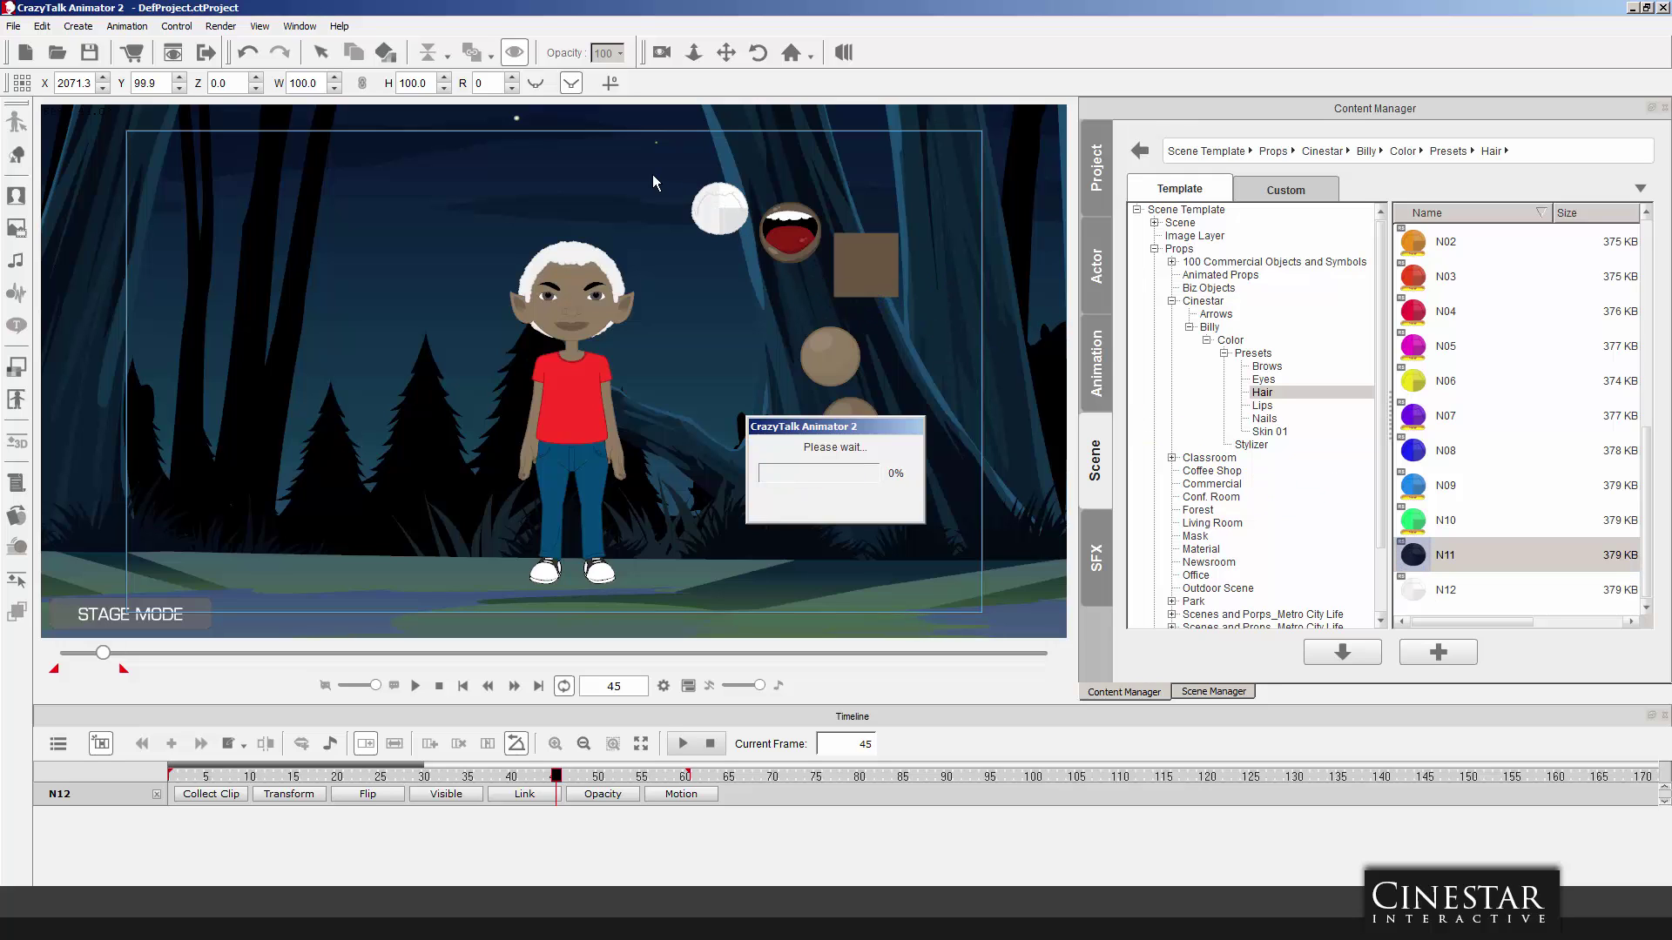
{"action": "left_click", "coordinate": [385, 53]}
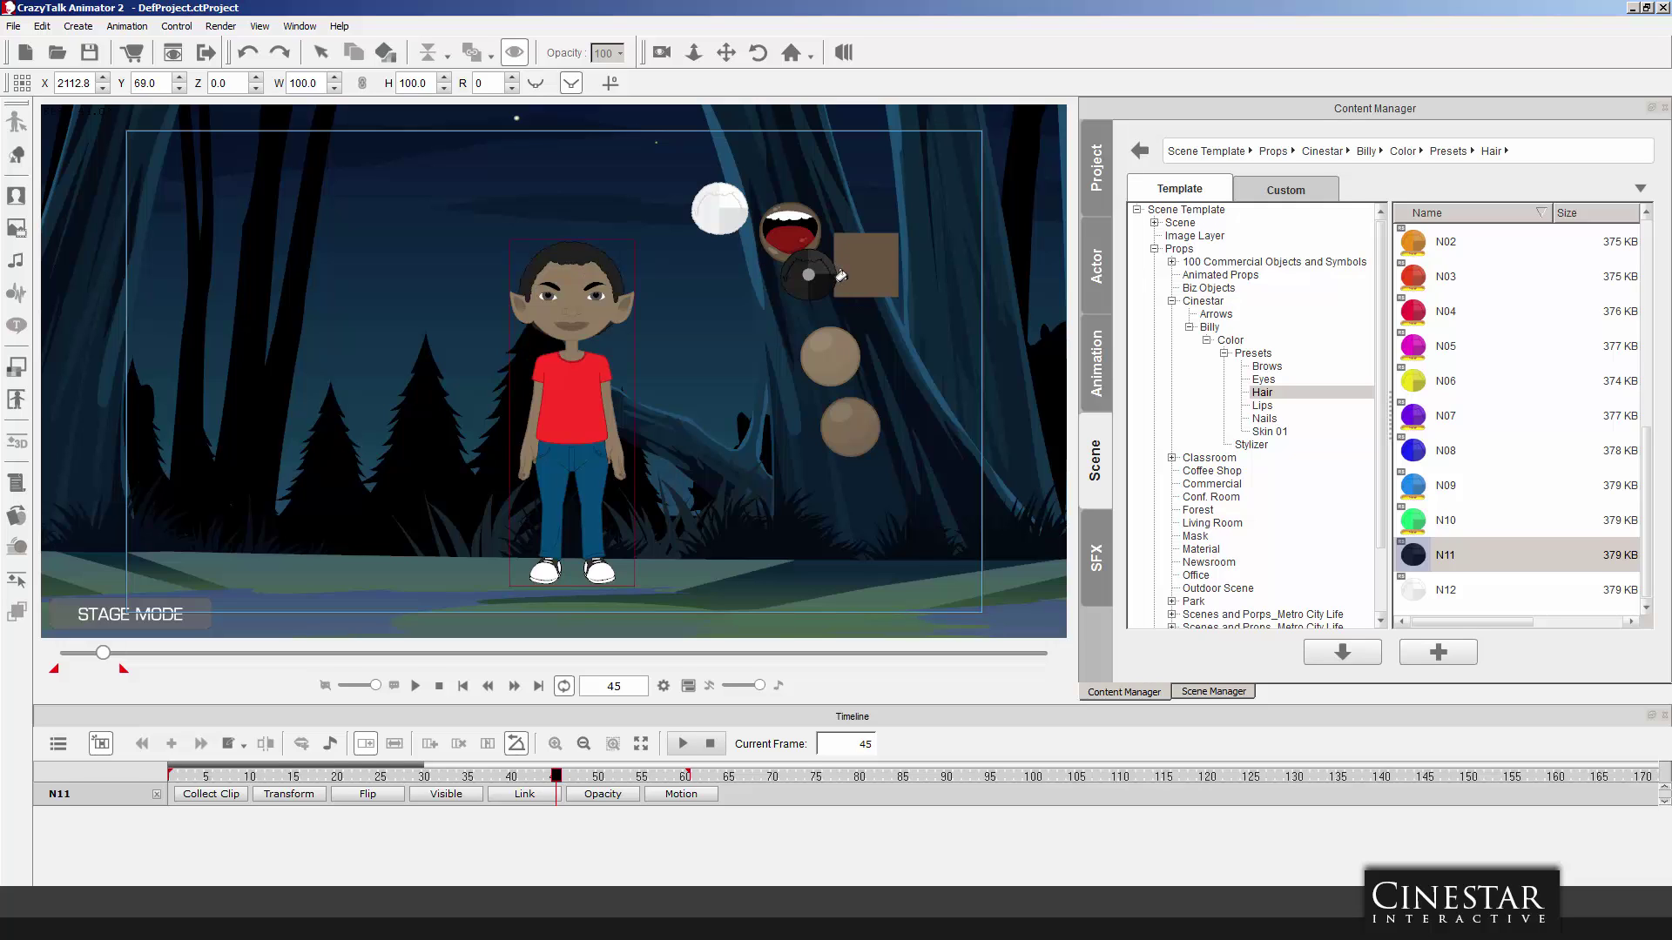
{"action": "key", "text": "ctrl+z"}
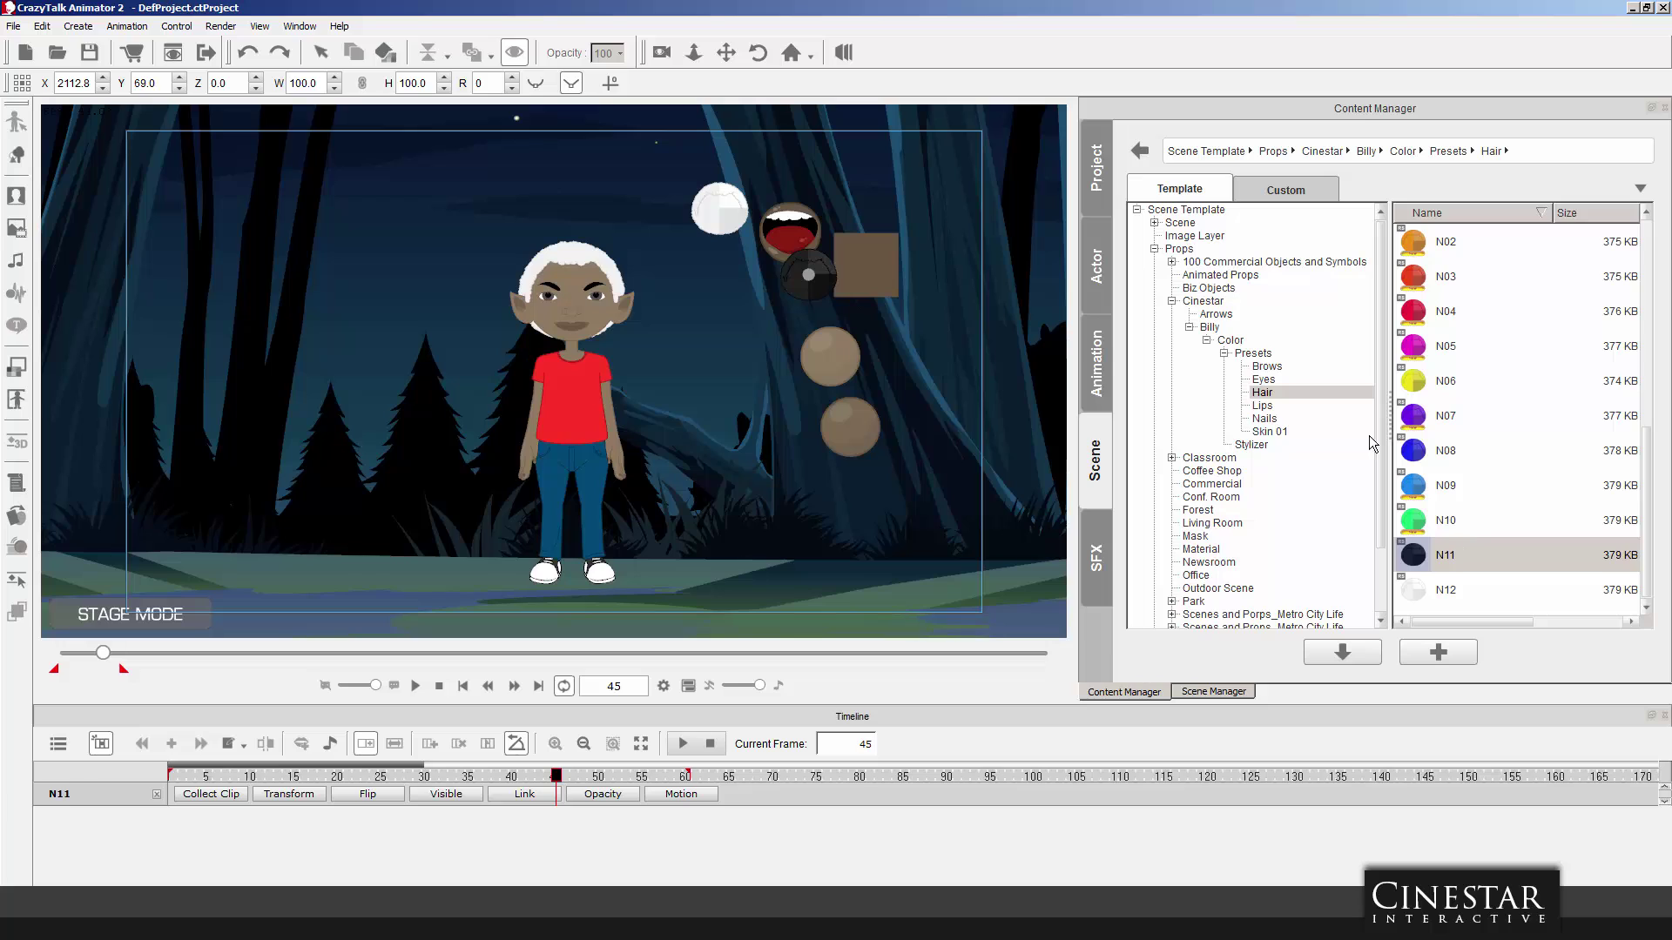
Place the Monster eye preset on the stage and apply it to the second character's eyes.
{"action": "left_click", "coordinate": [1268, 381]}
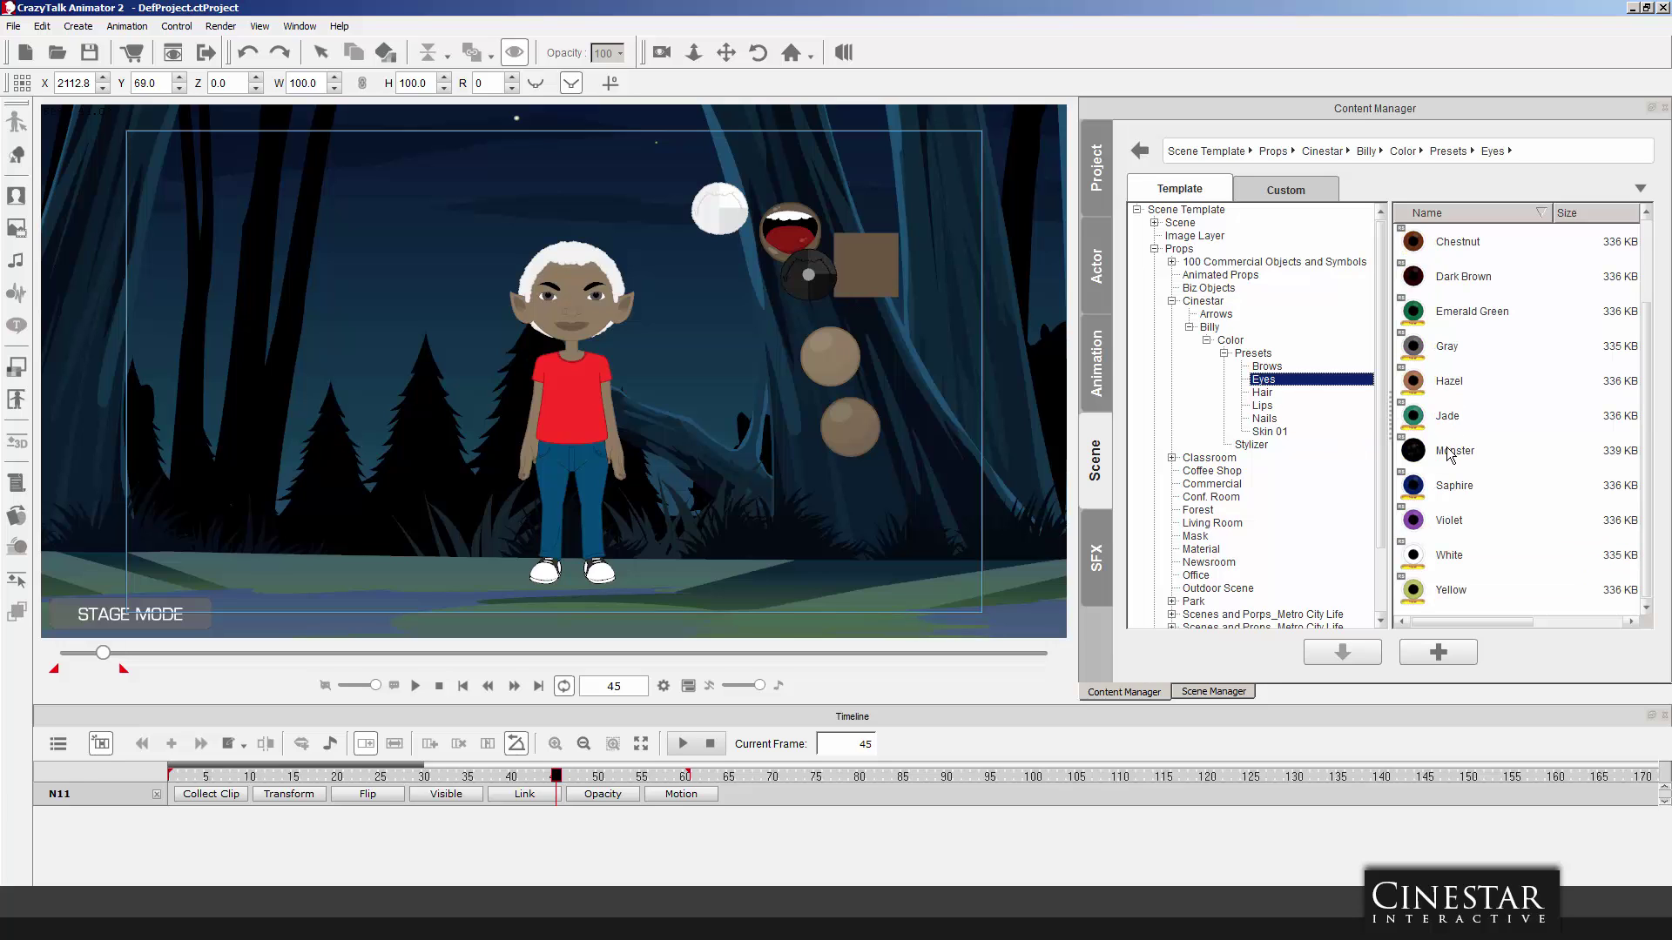
{"action": "left_click_drag", "start_coordinate": [1450, 455], "coordinate": [892, 320]}
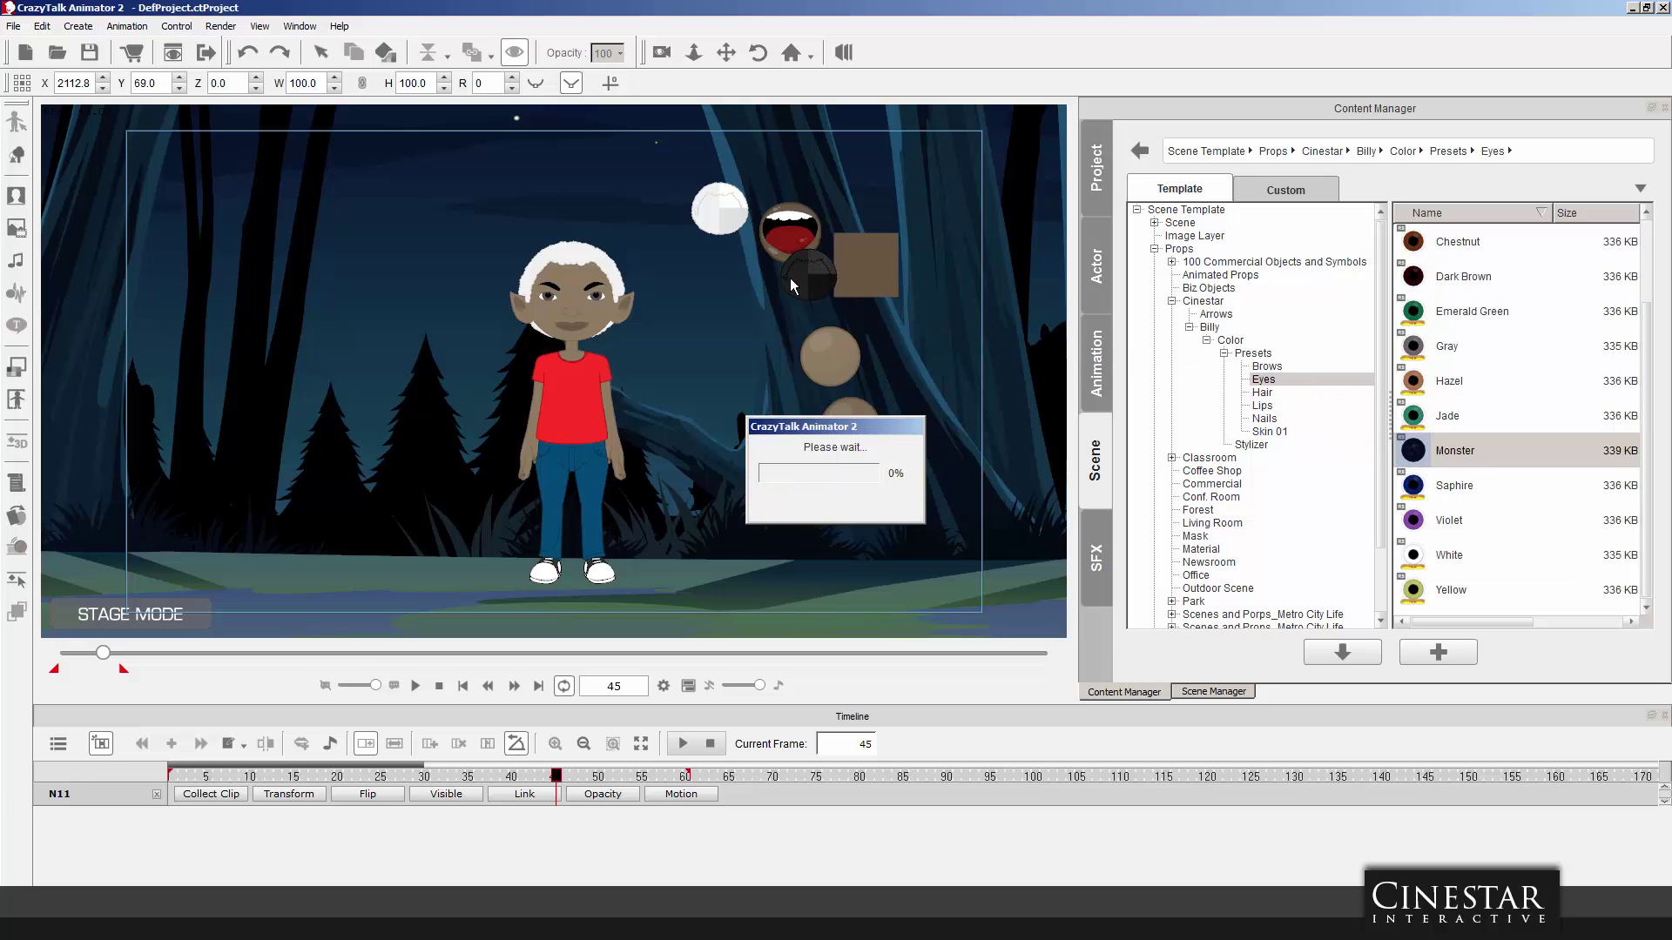
{"action": "left_click", "coordinate": [384, 52]}
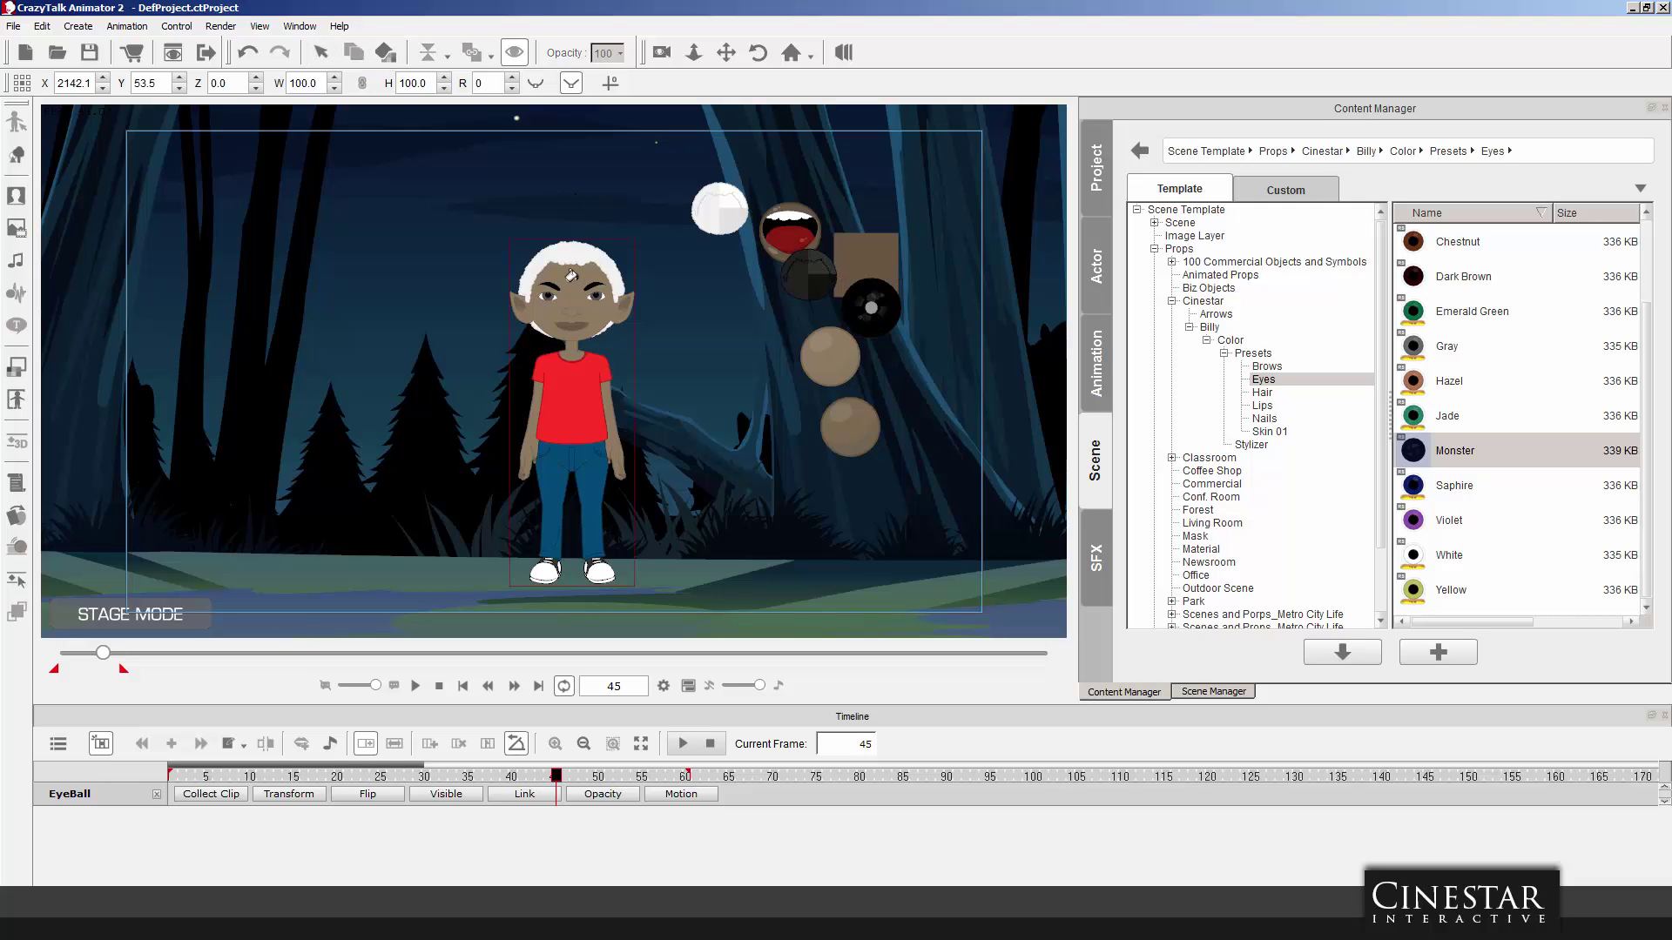
Delete all the hair, lip, nail, eye and skin colour samples from the stage beside the second character.
{"action": "left_click", "coordinate": [321, 52]}
{"action": "left_click", "coordinate": [740, 221]}
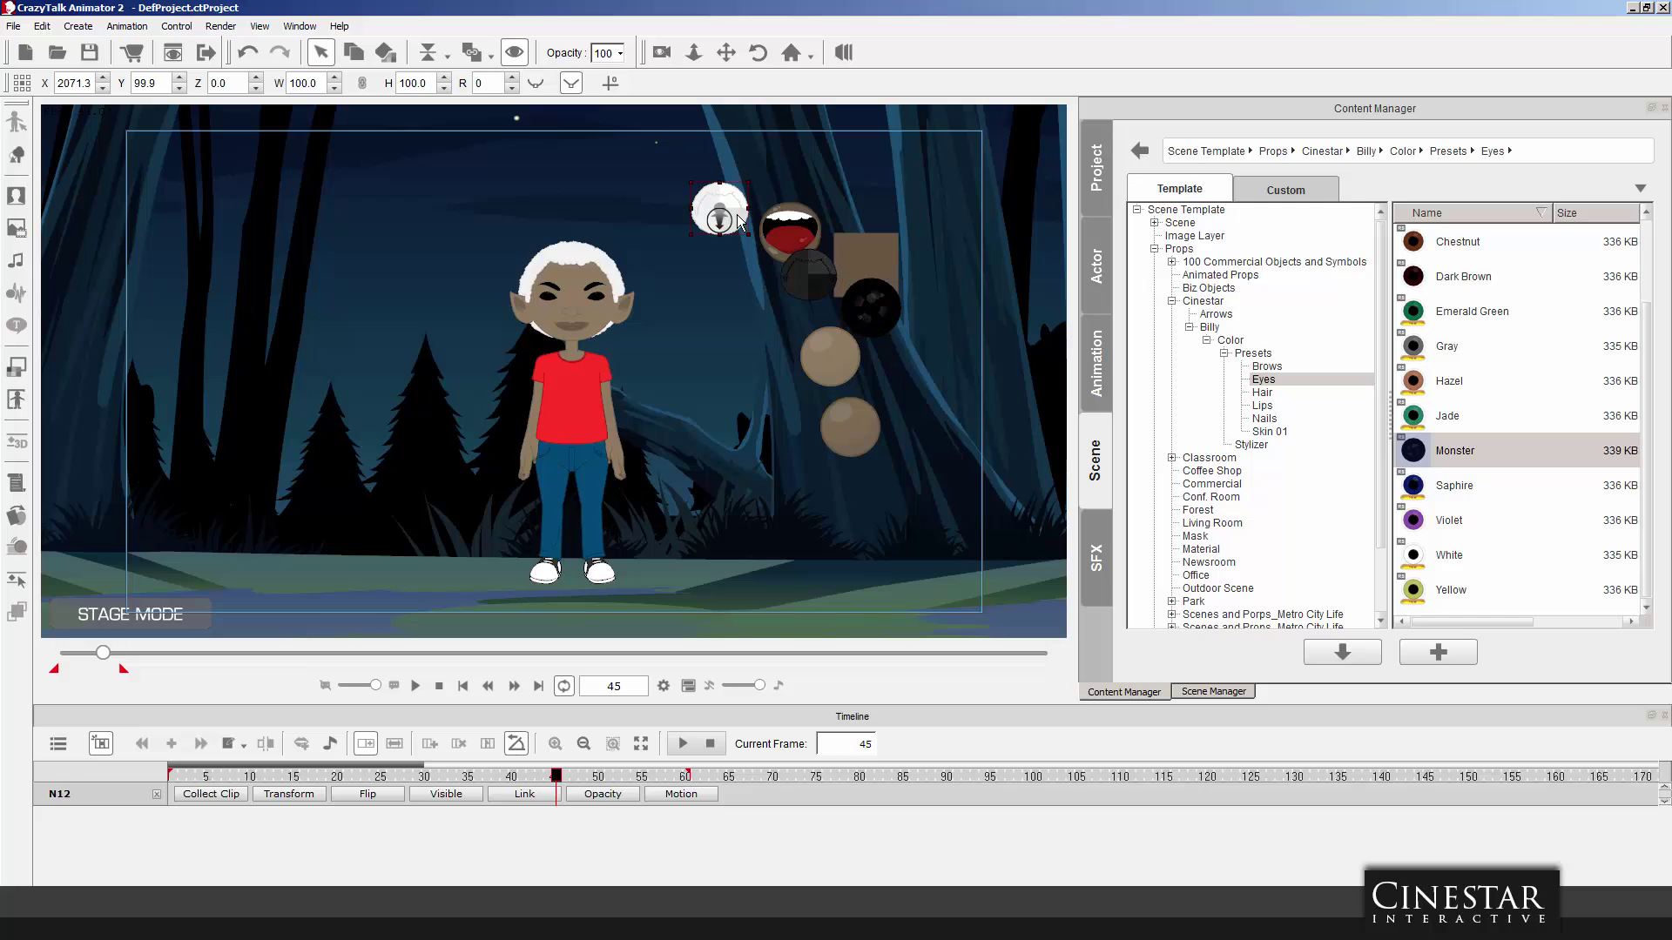
{"action": "left_click", "coordinate": [808, 254]}
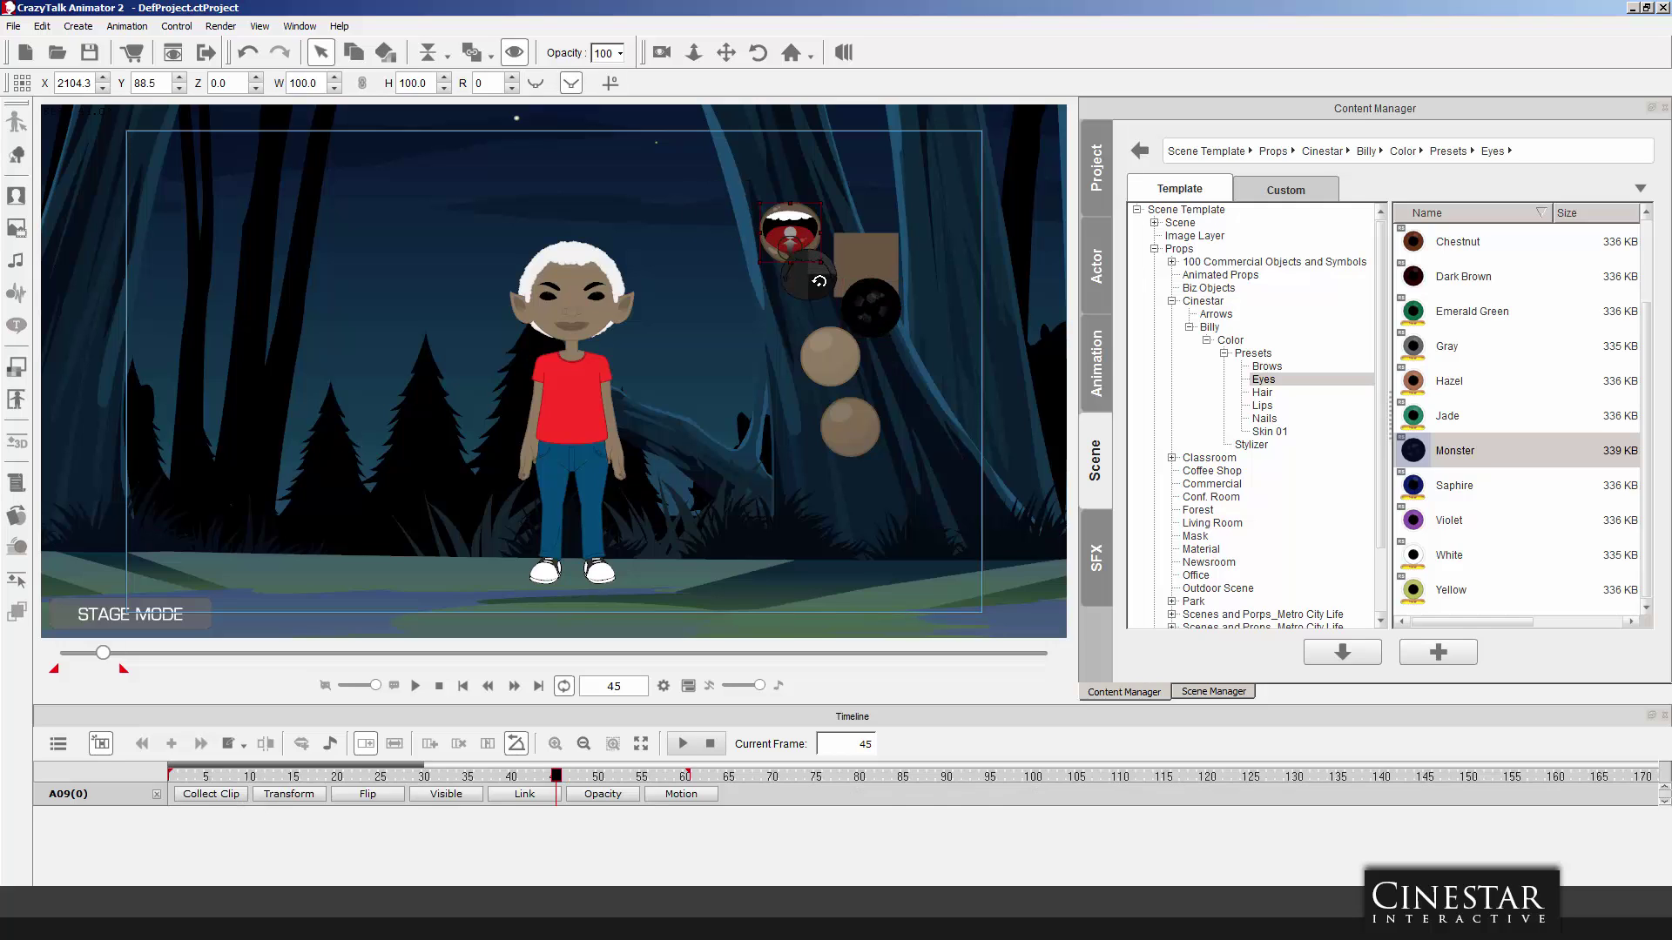
{"action": "left_click", "coordinate": [816, 282]}
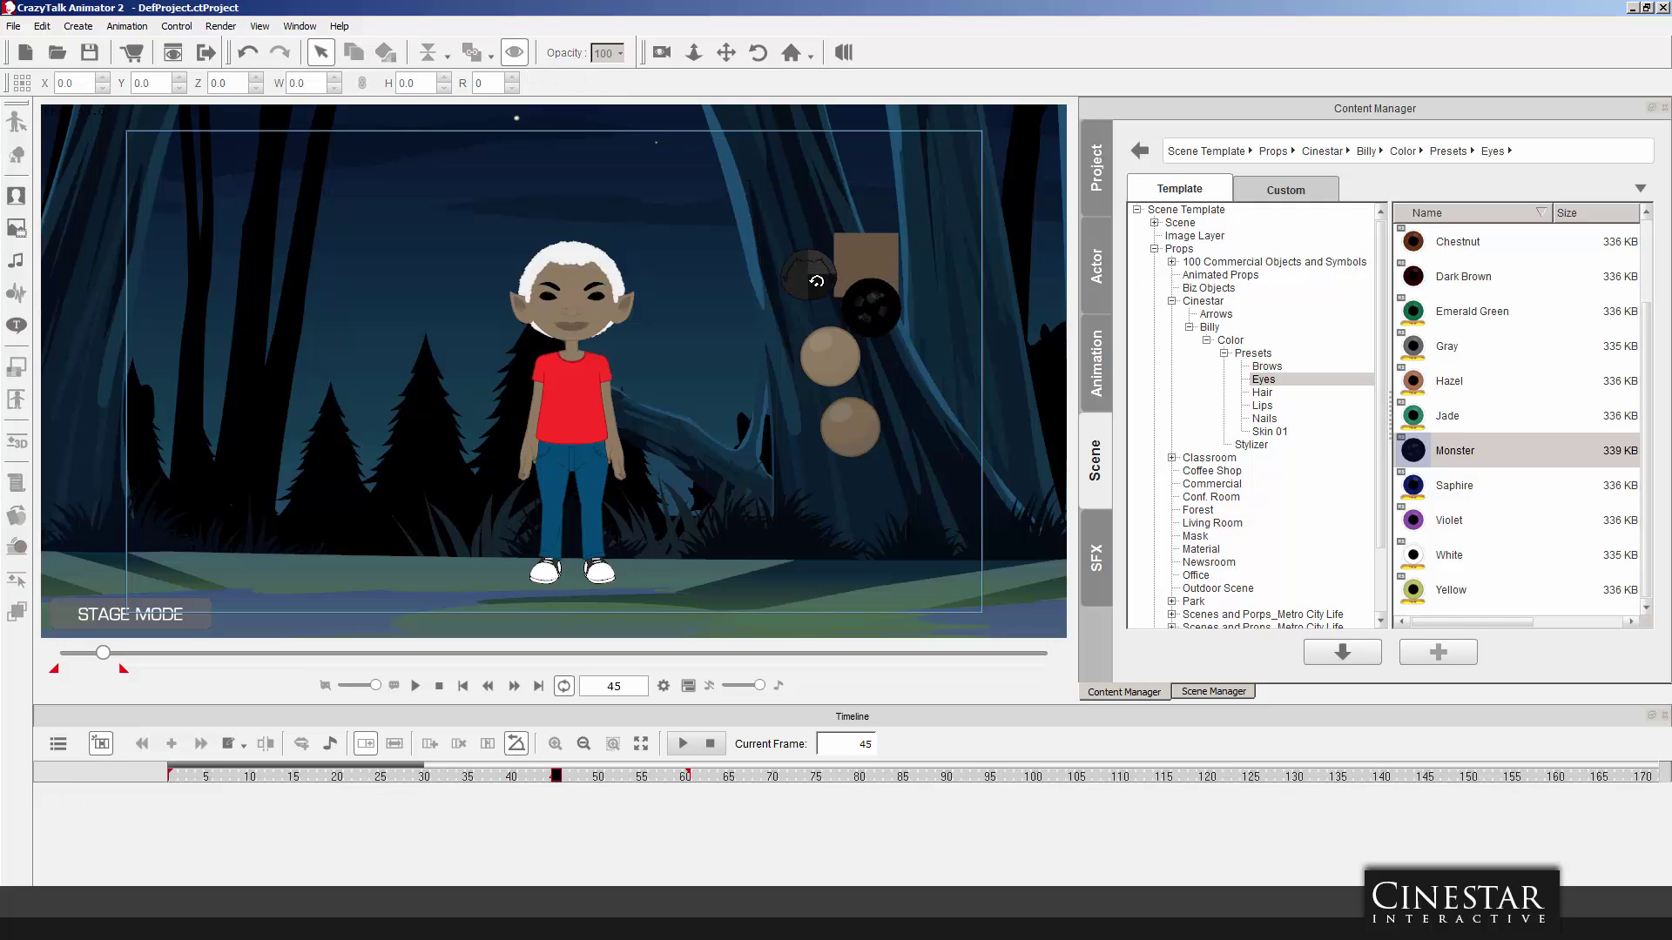
{"action": "left_click", "coordinate": [869, 264]}
{"action": "key", "text": "Delete"}
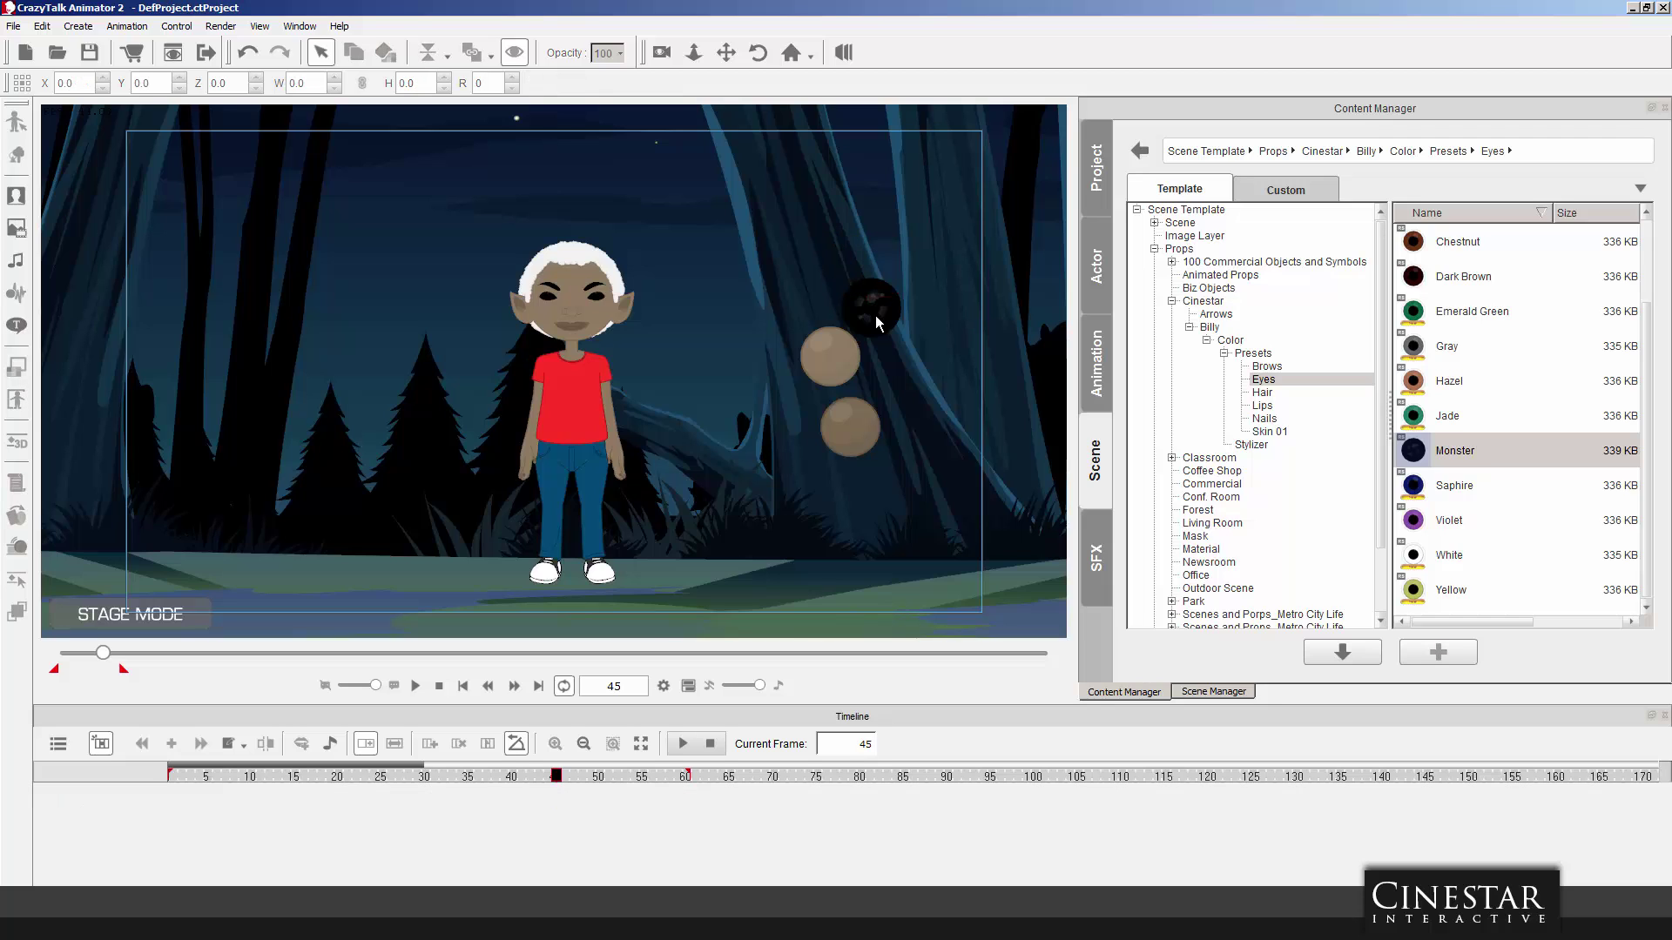
{"action": "left_click", "coordinate": [866, 301]}
{"action": "key", "text": "Delete"}
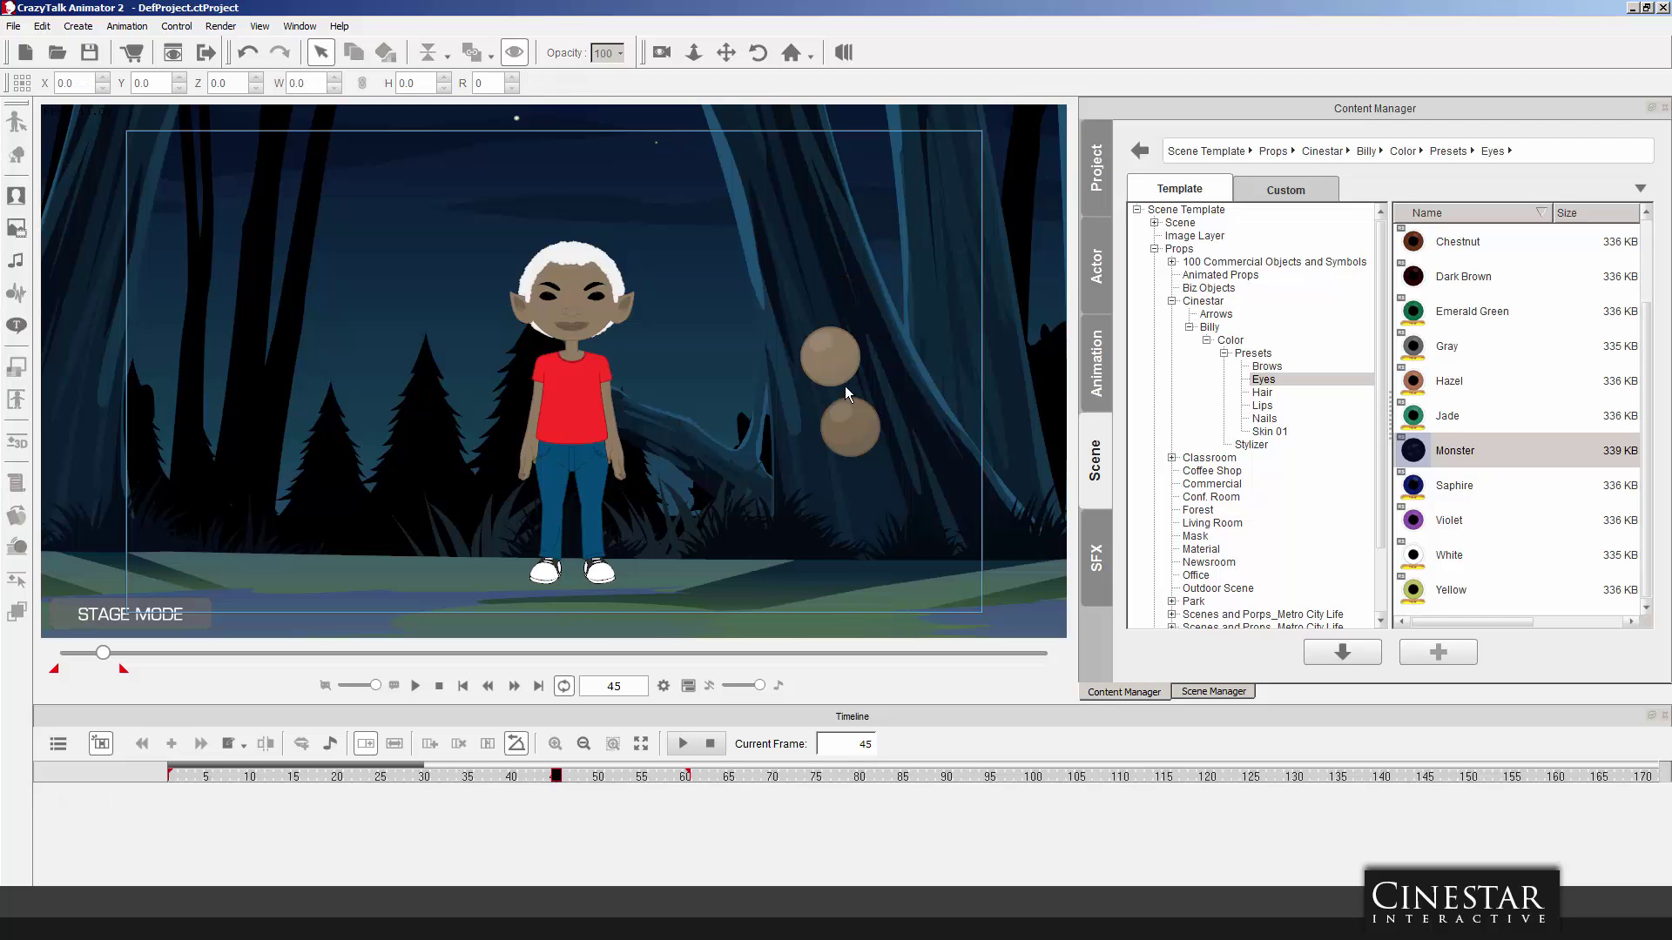
{"action": "left_click", "coordinate": [845, 385]}
{"action": "key", "text": "Delete"}
{"action": "left_click", "coordinate": [862, 426]}
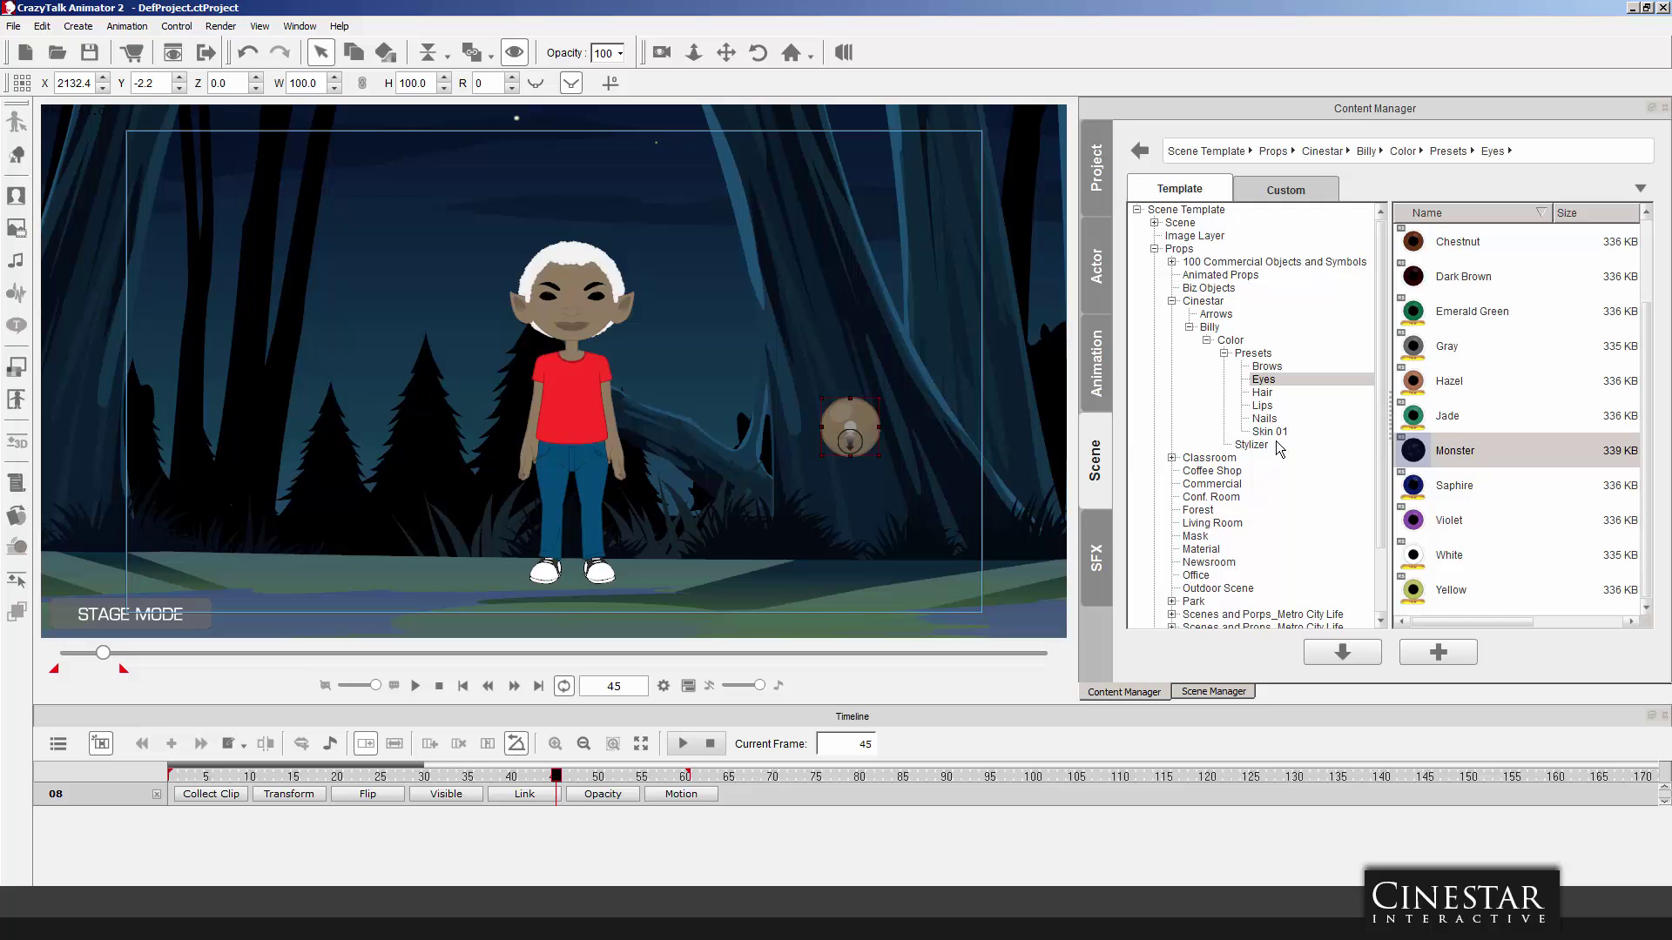
{"action": "key", "text": "Delete"}
Place the N12 hair preset beside the second character again and lower the sample's brightness to -24.
{"action": "left_click", "coordinate": [1263, 394]}
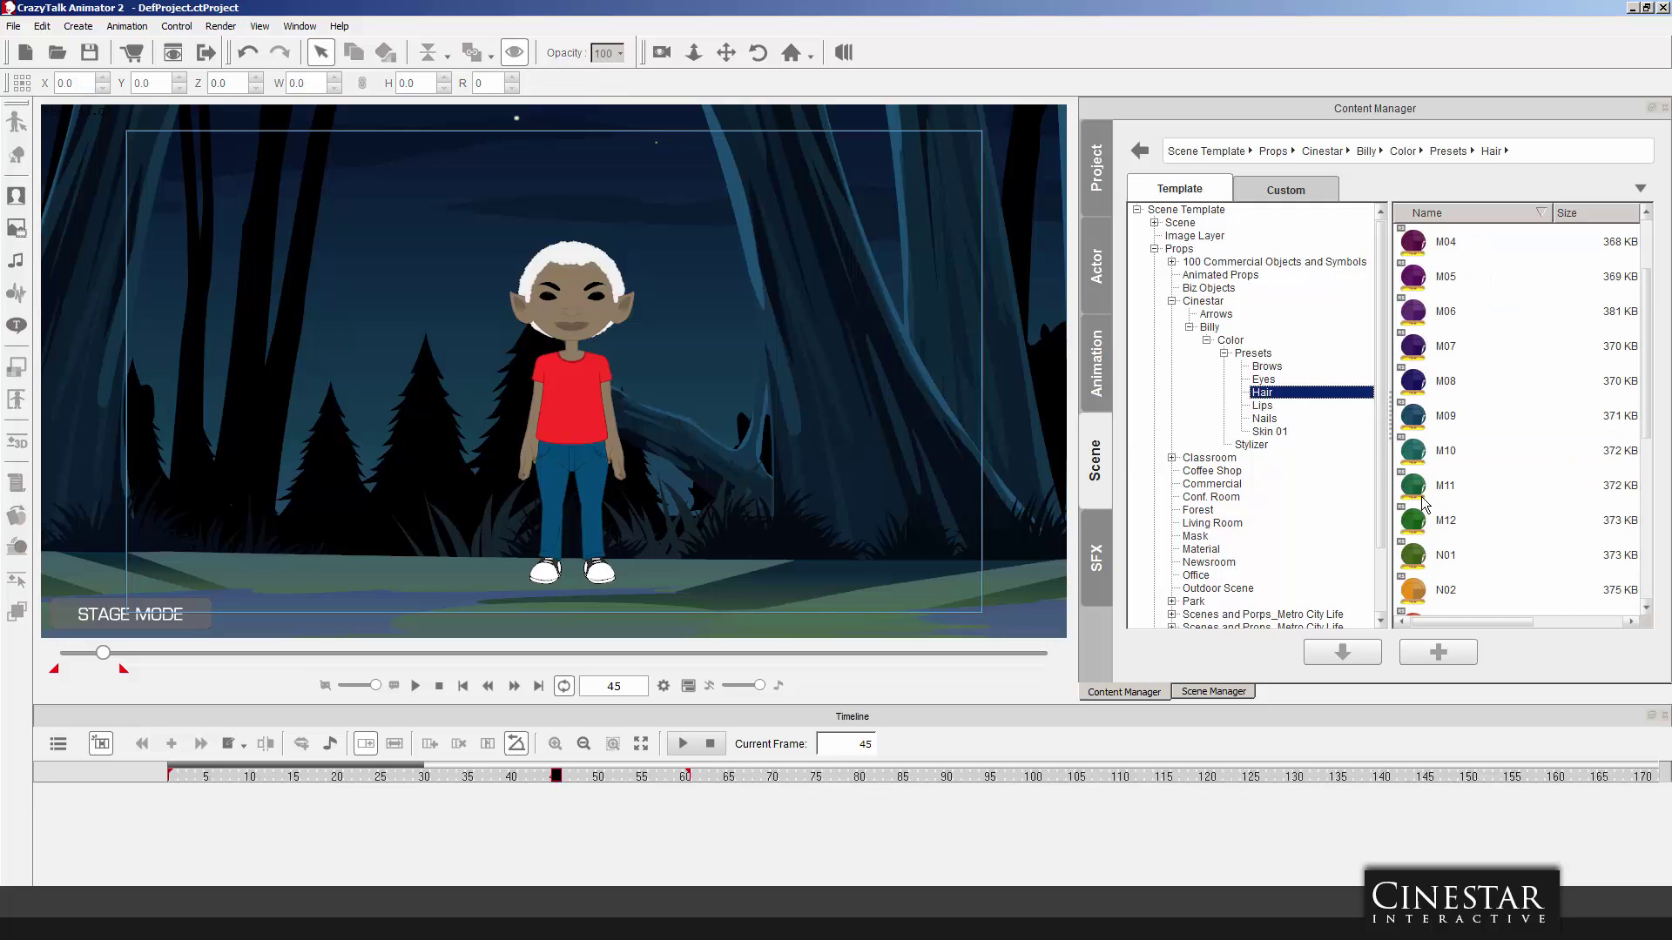
{"action": "left_click_drag", "start_coordinate": [1650, 409], "coordinate": [1652, 606]}
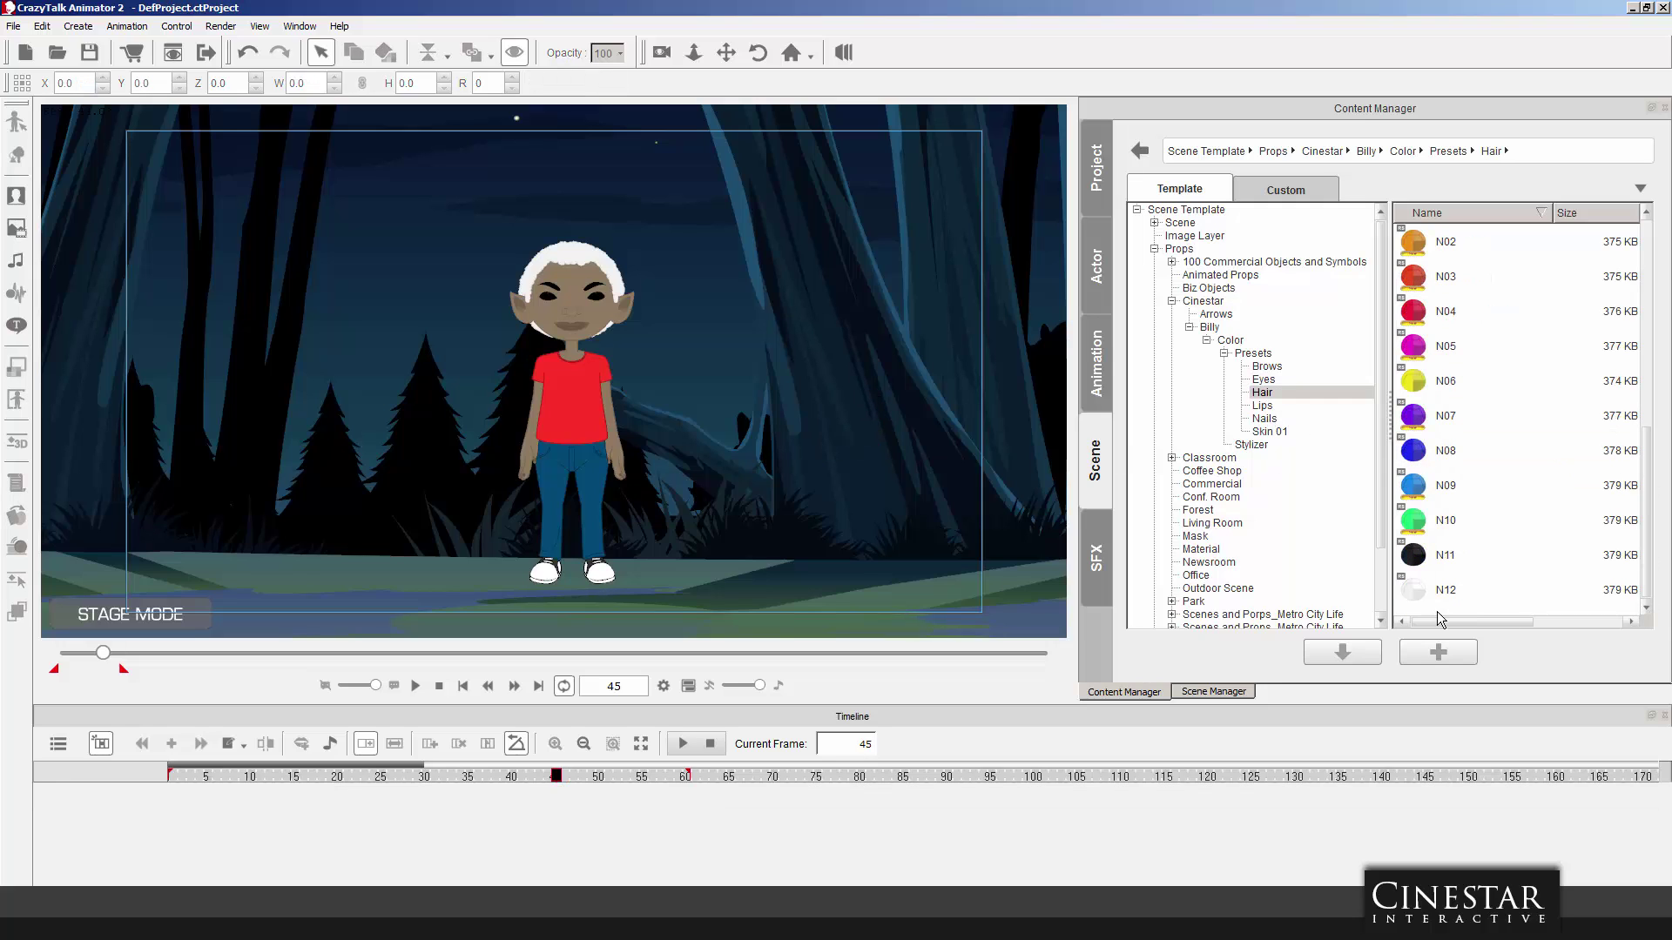
{"action": "left_click_drag", "start_coordinate": [1424, 597], "coordinate": [802, 326]}
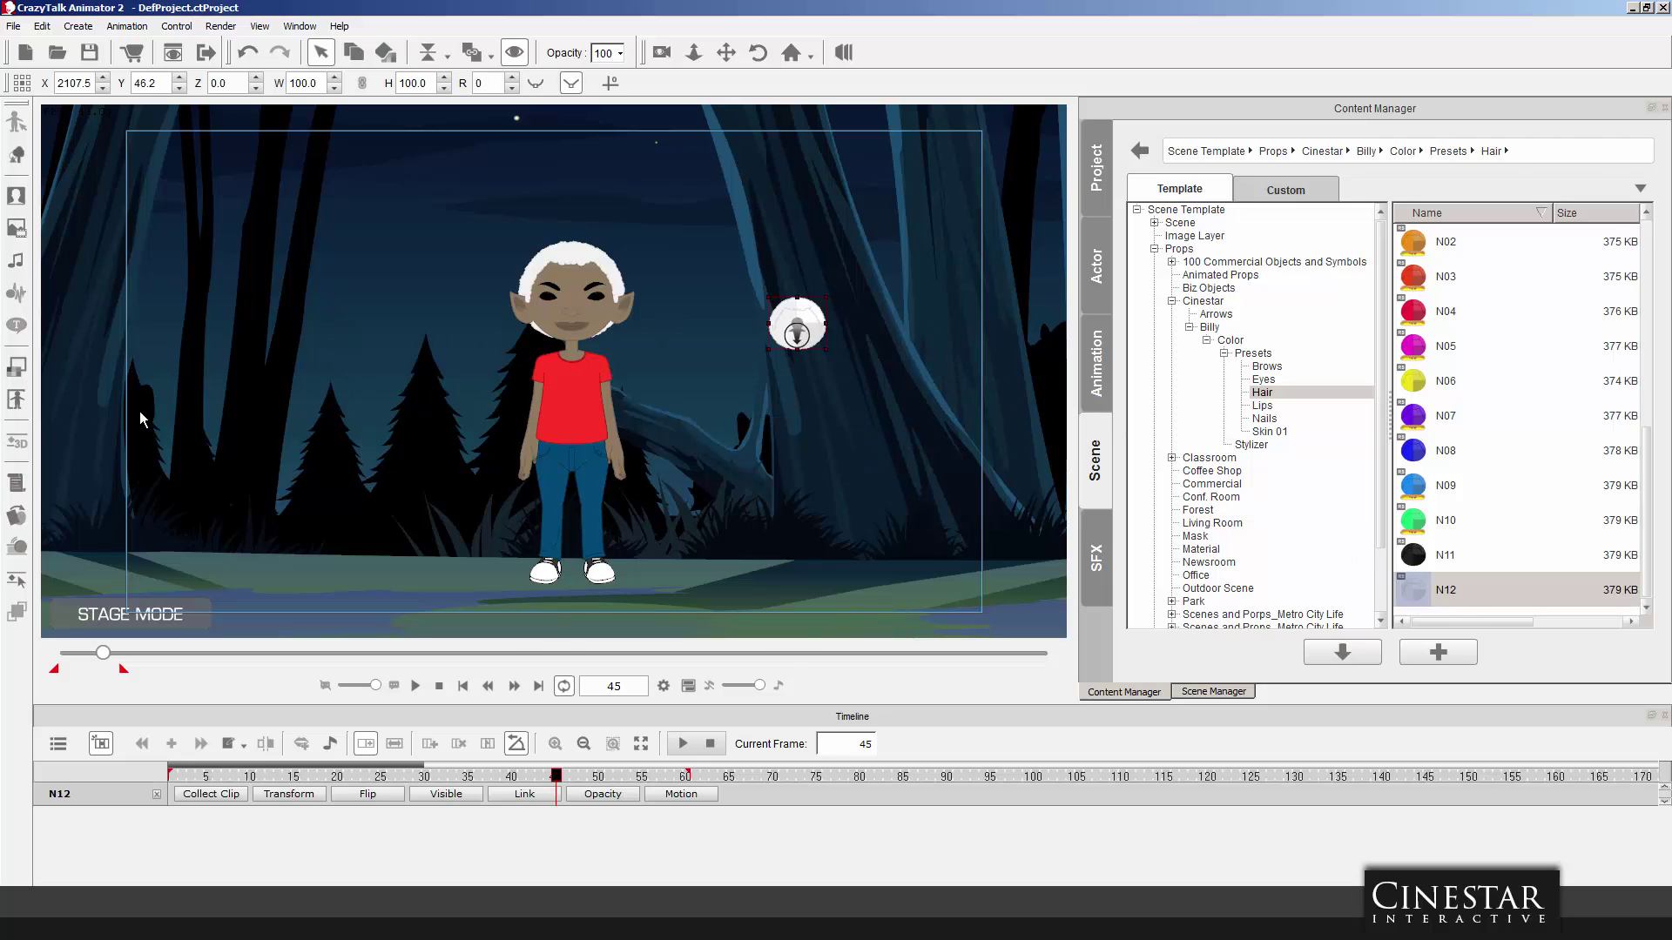
{"action": "left_click", "coordinate": [17, 367]}
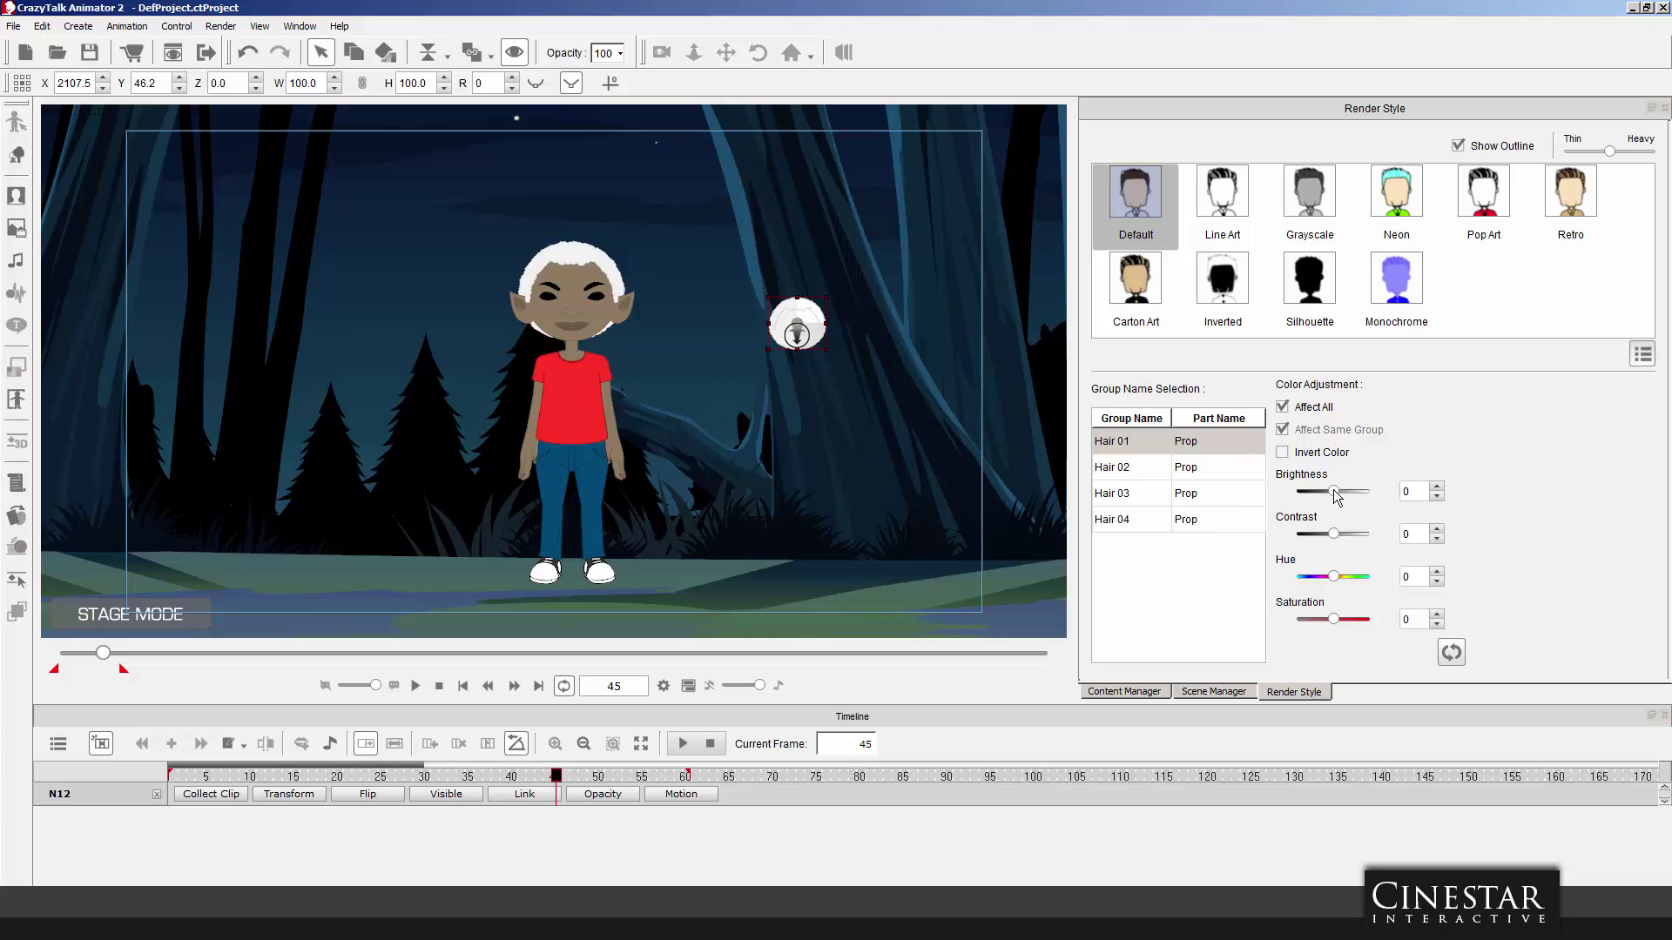
{"action": "mouse_move", "coordinate": [1335, 492]}
{"action": "left_mouse_down"}
{"action": "mouse_move", "coordinate": [1358, 497]}
{"action": "mouse_move", "coordinate": [1326, 498]}
{"action": "left_mouse_up"}
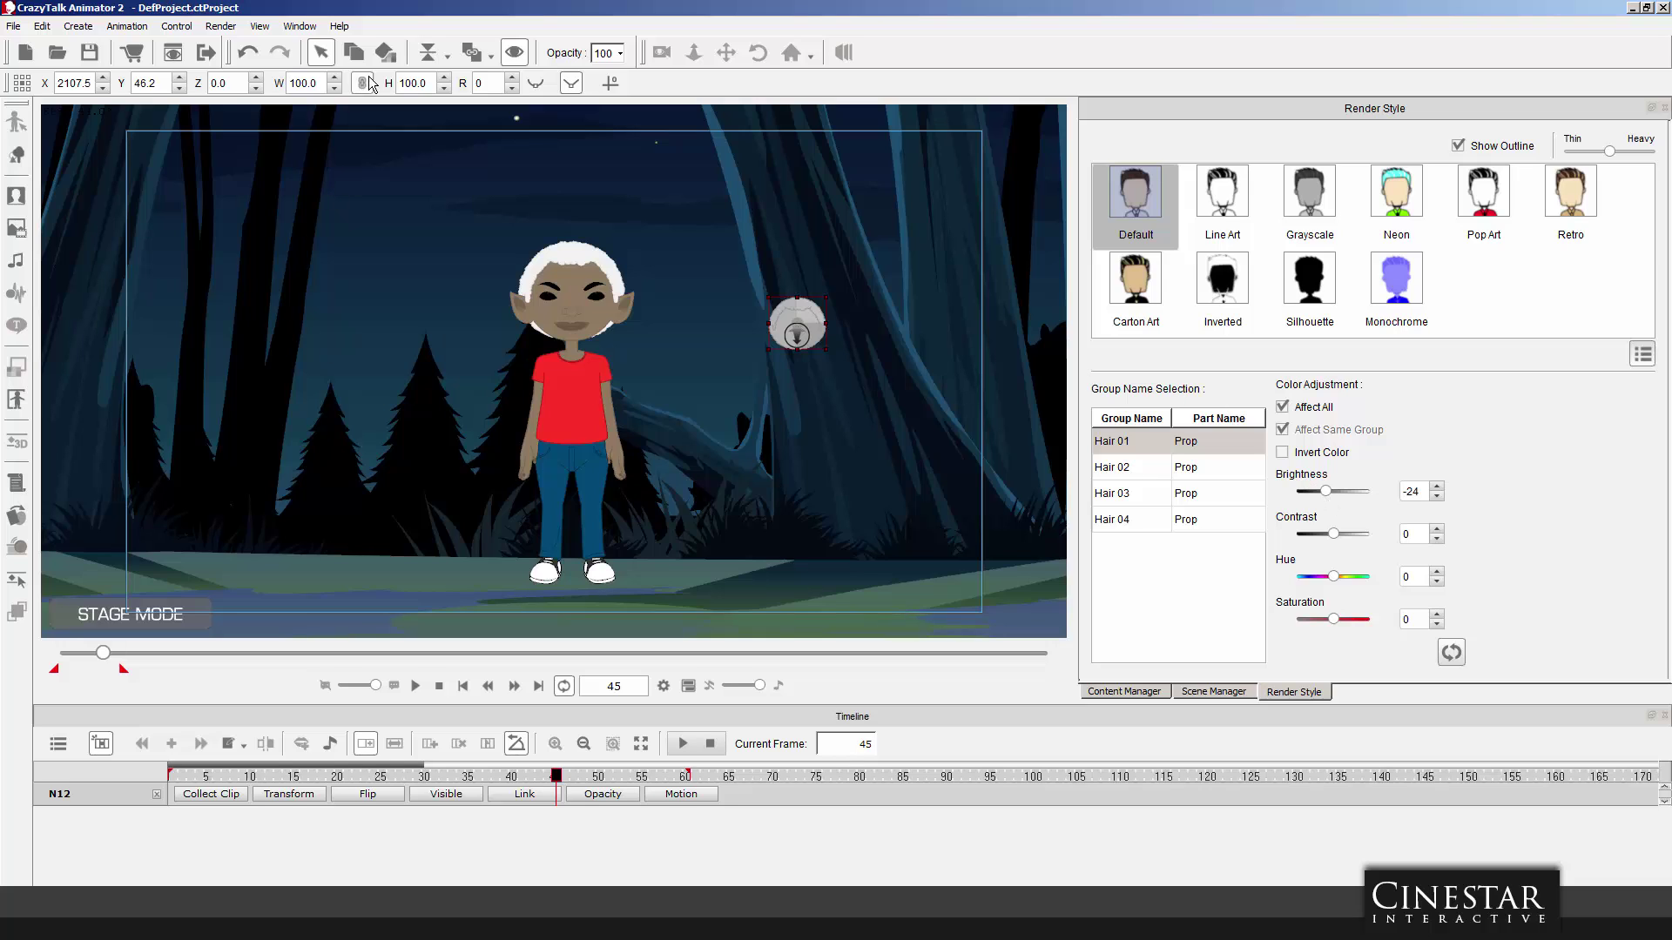
Apply the darkened N12 colour to the second character's hair, and delete the N12 sample from the stage.
{"action": "left_click", "coordinate": [436, 118]}
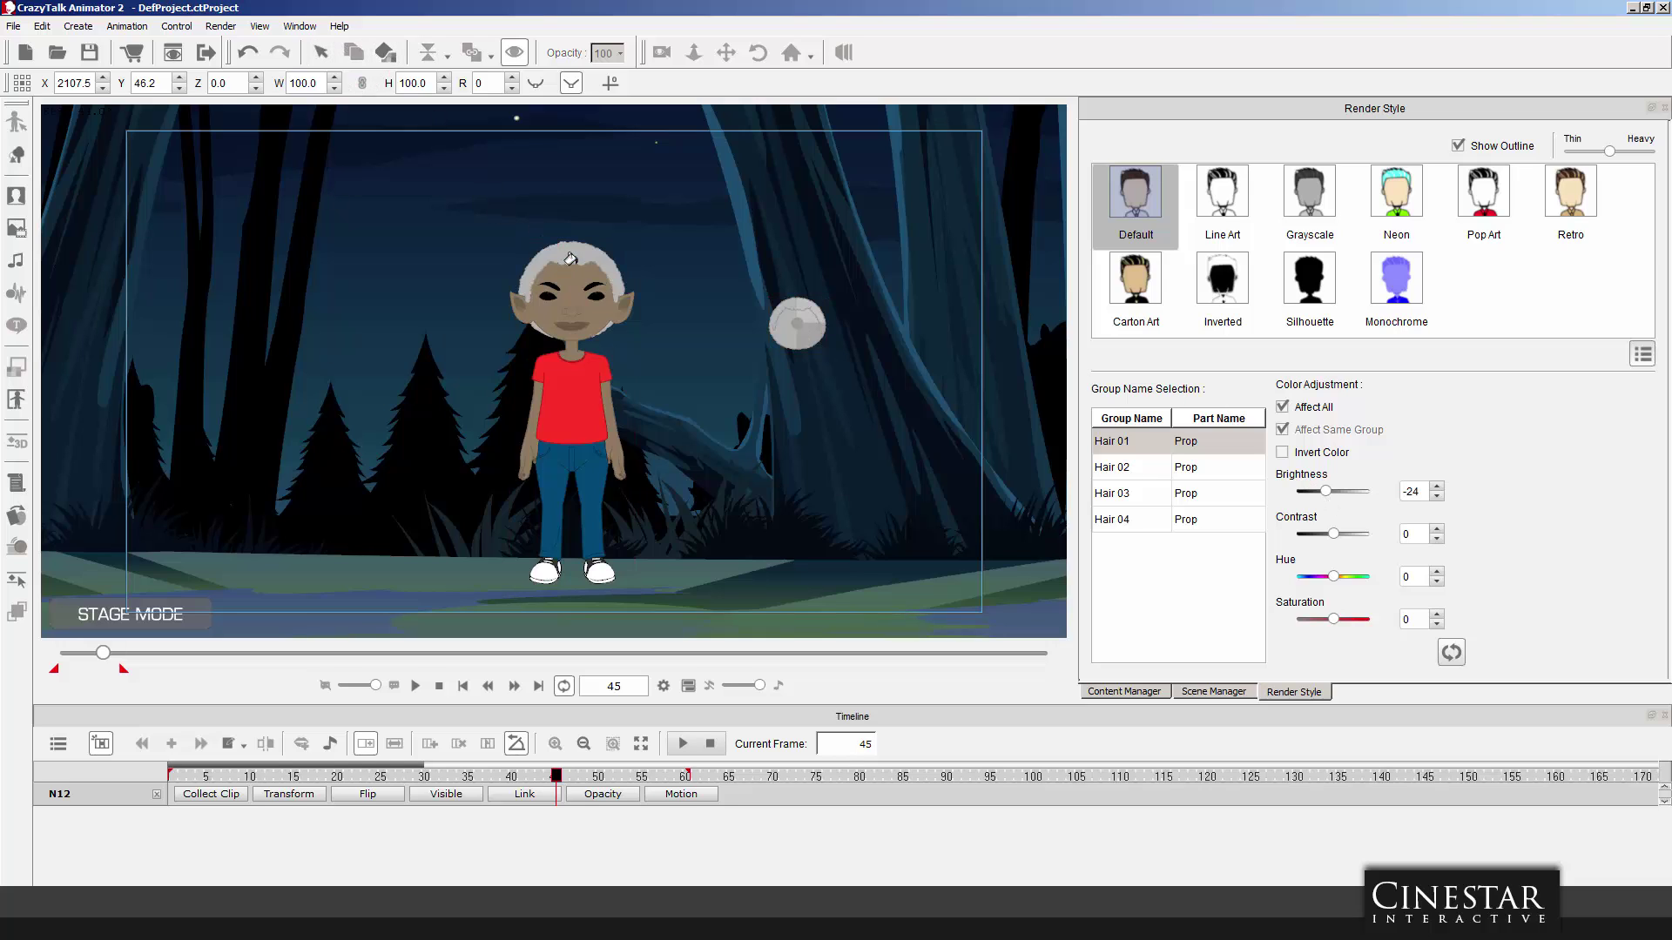
{"action": "left_click", "coordinate": [321, 54]}
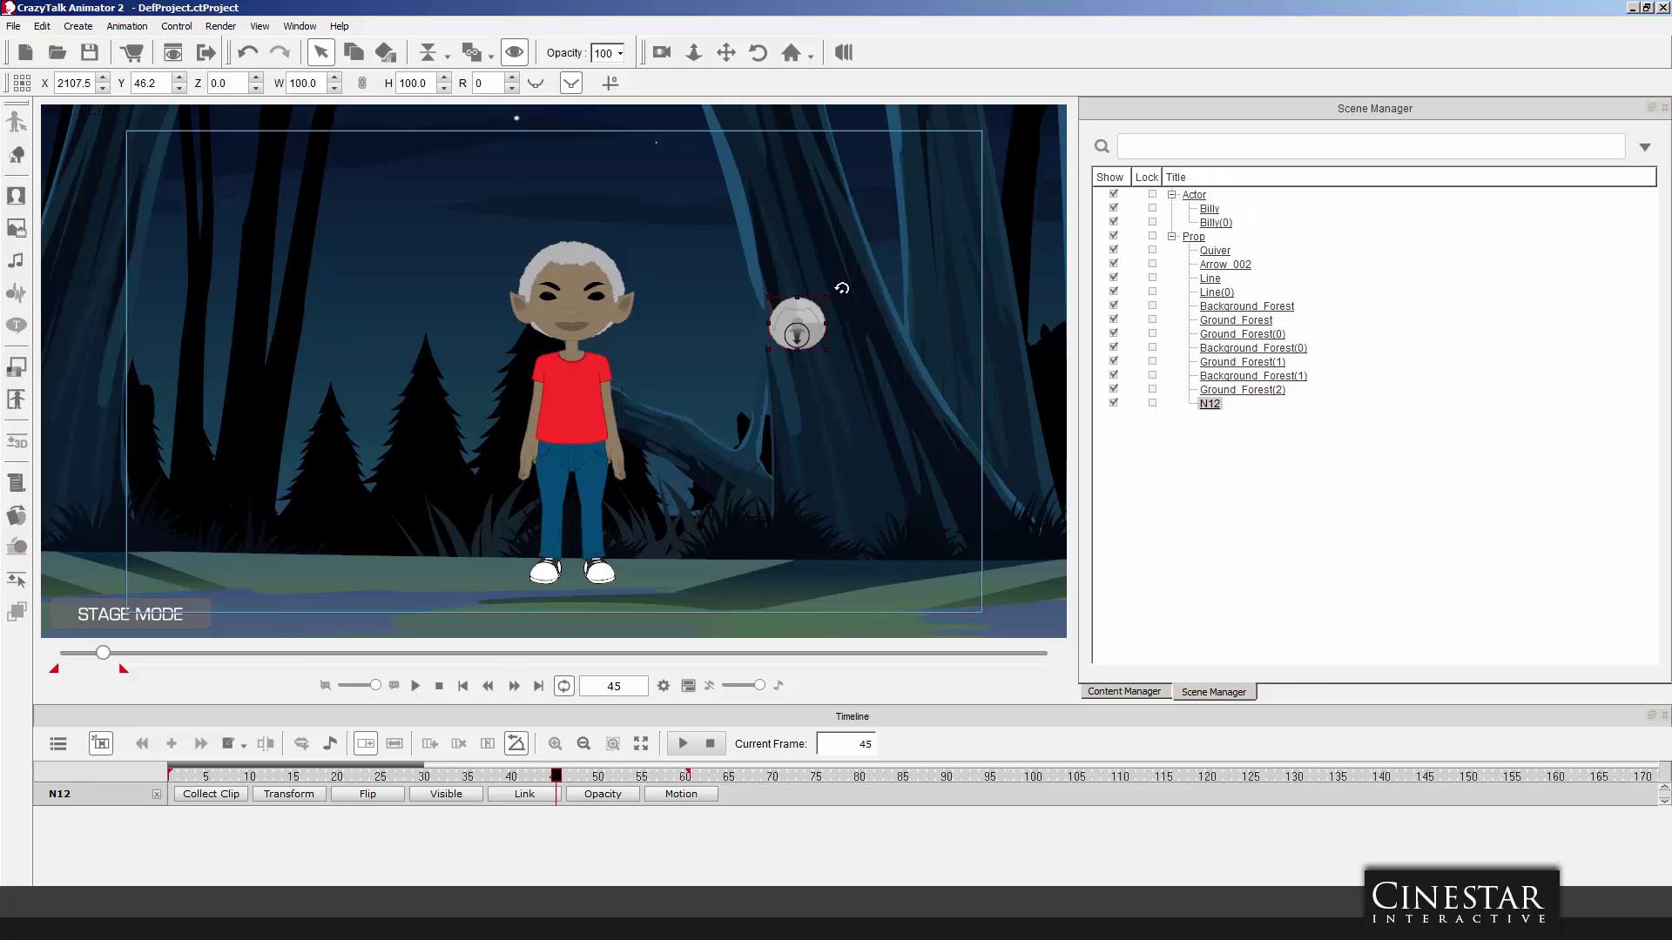
{"action": "left_click", "coordinate": [813, 306]}
{"action": "key", "text": "Delete"}
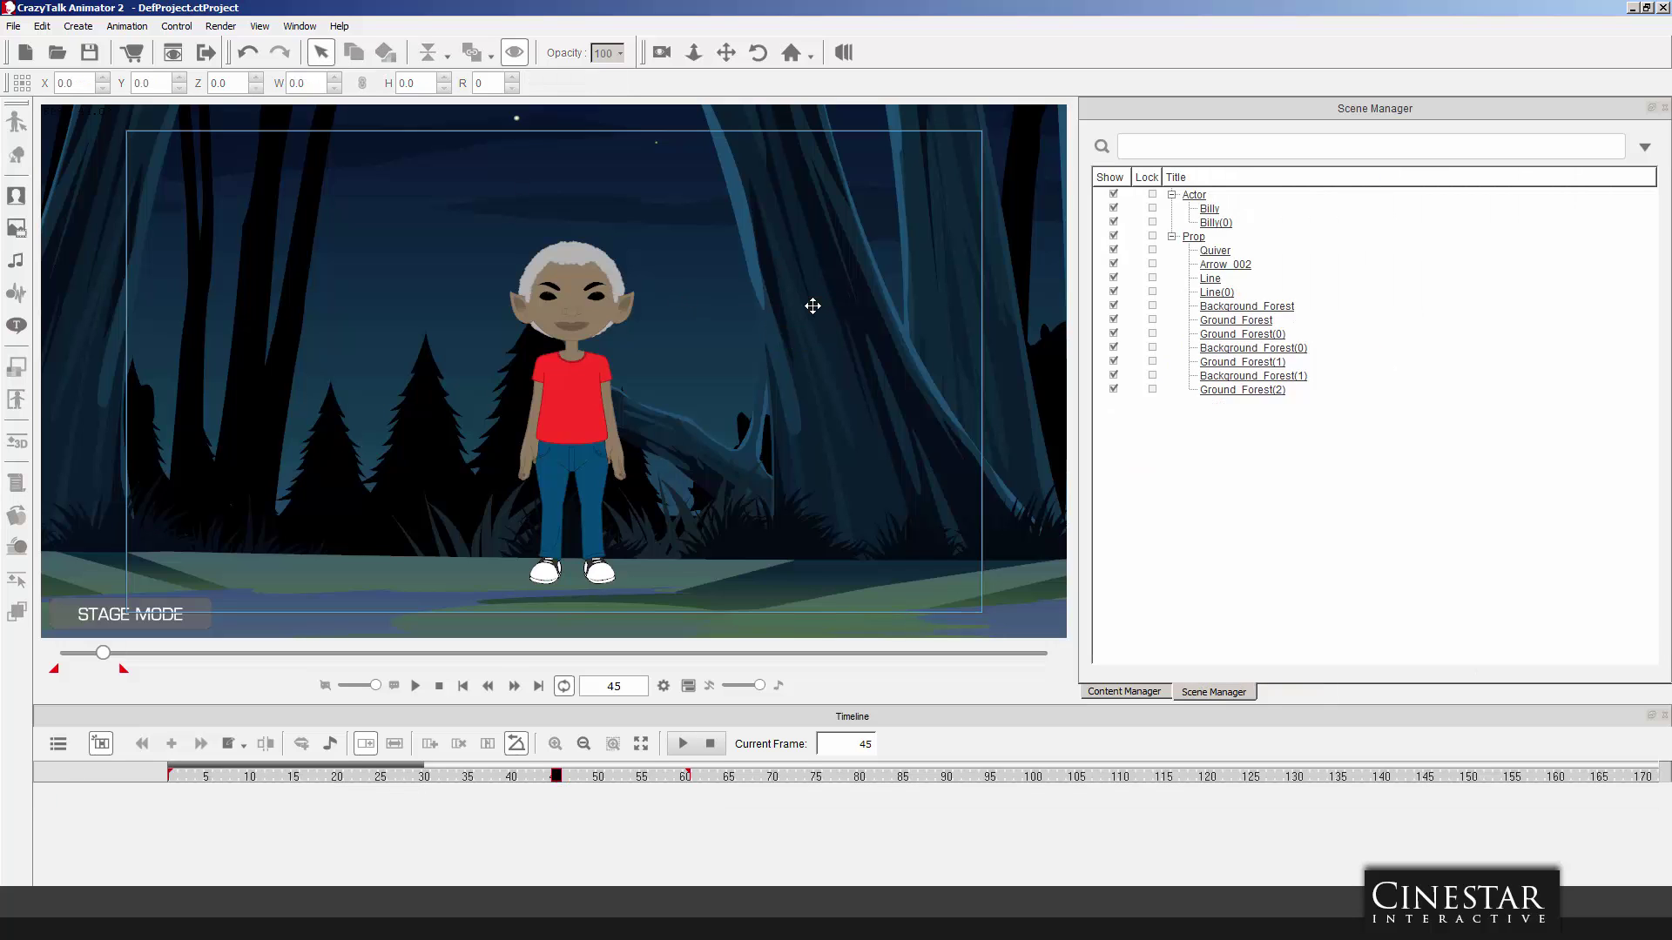
Open the 3D motion key editor for the second character at frame 45 and rotate the hips until the body stands in left-facing profile.
{"action": "left_click", "coordinate": [566, 402]}
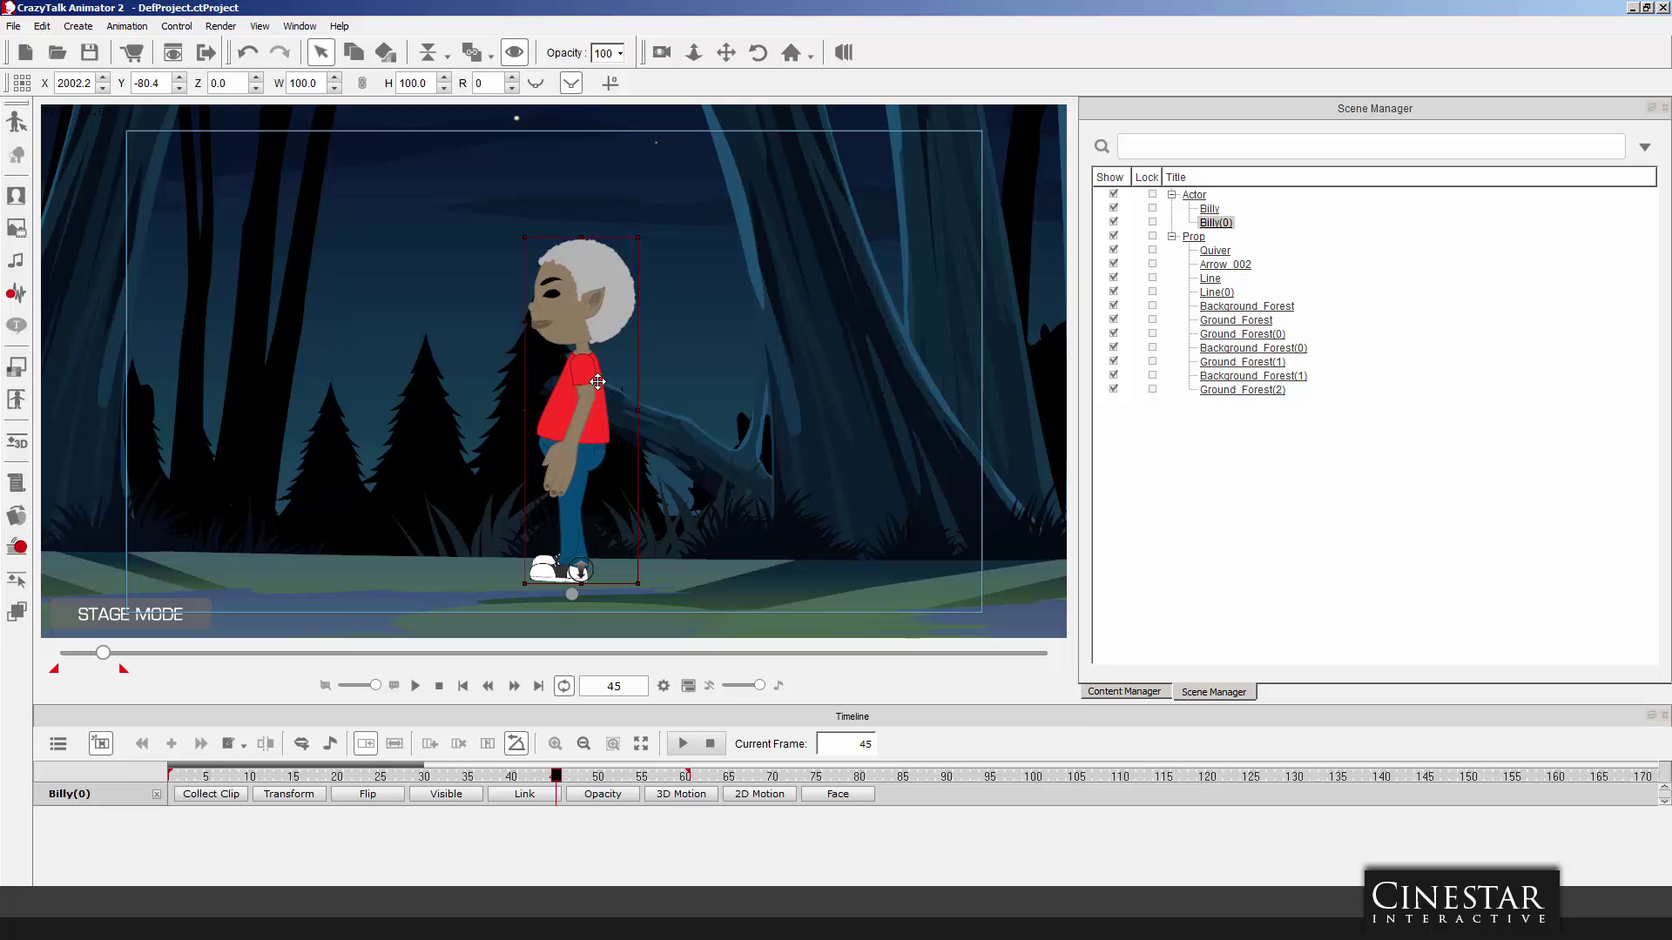
{"action": "right_click", "coordinate": [568, 407]}
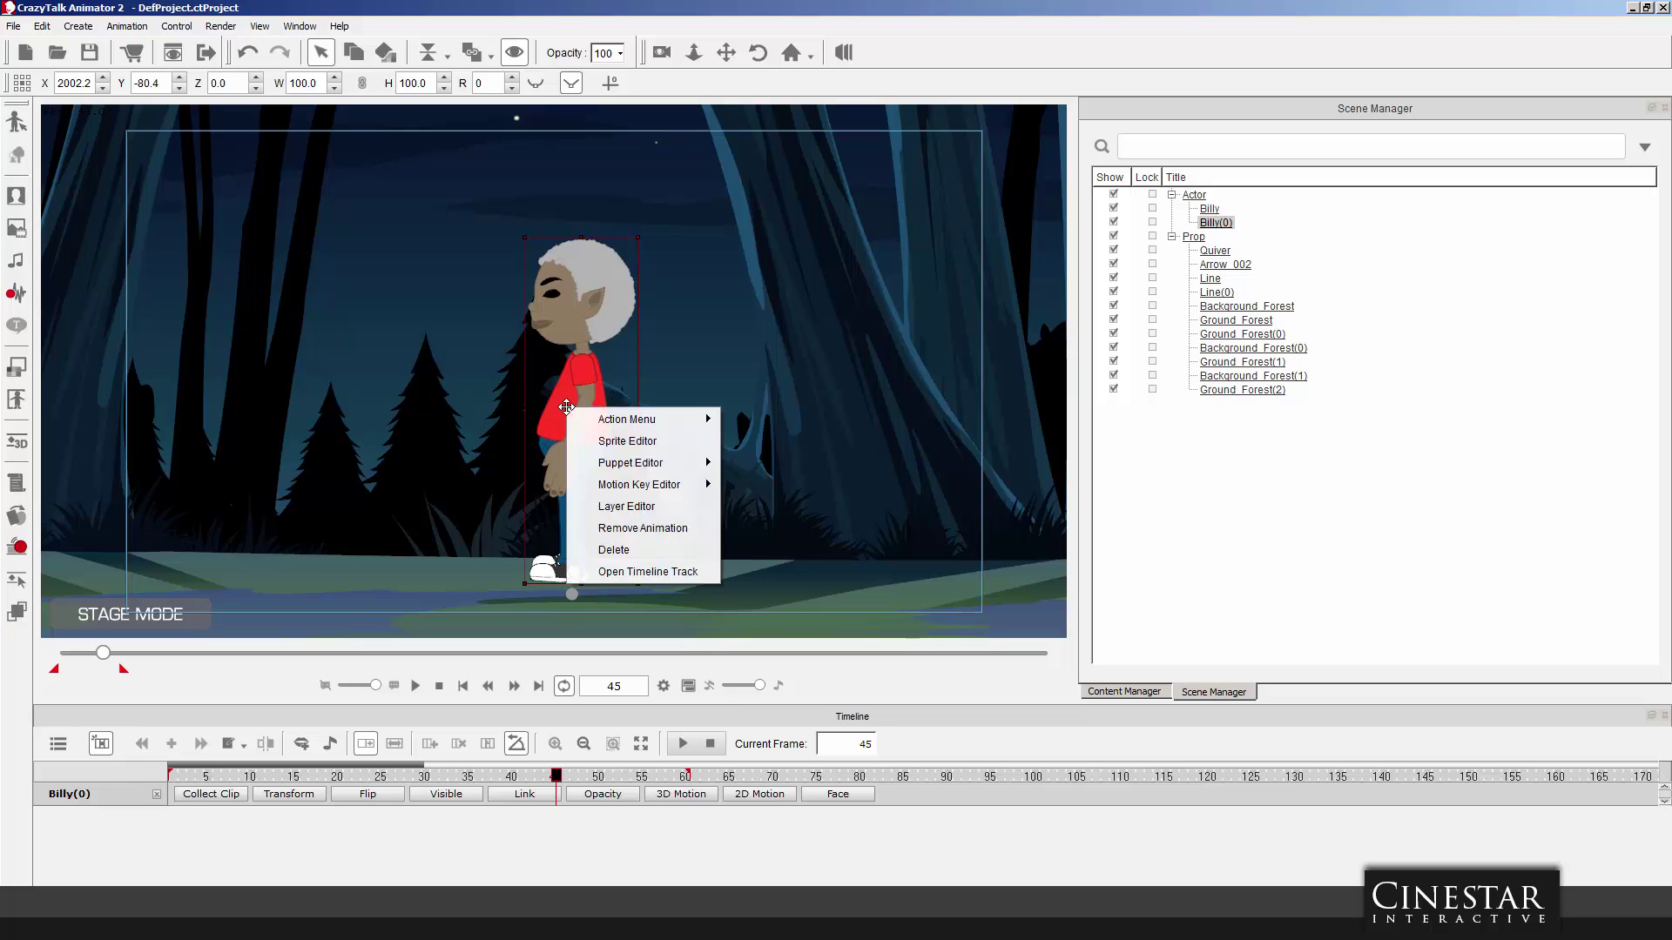
{"action": "left_click", "coordinate": [660, 528]}
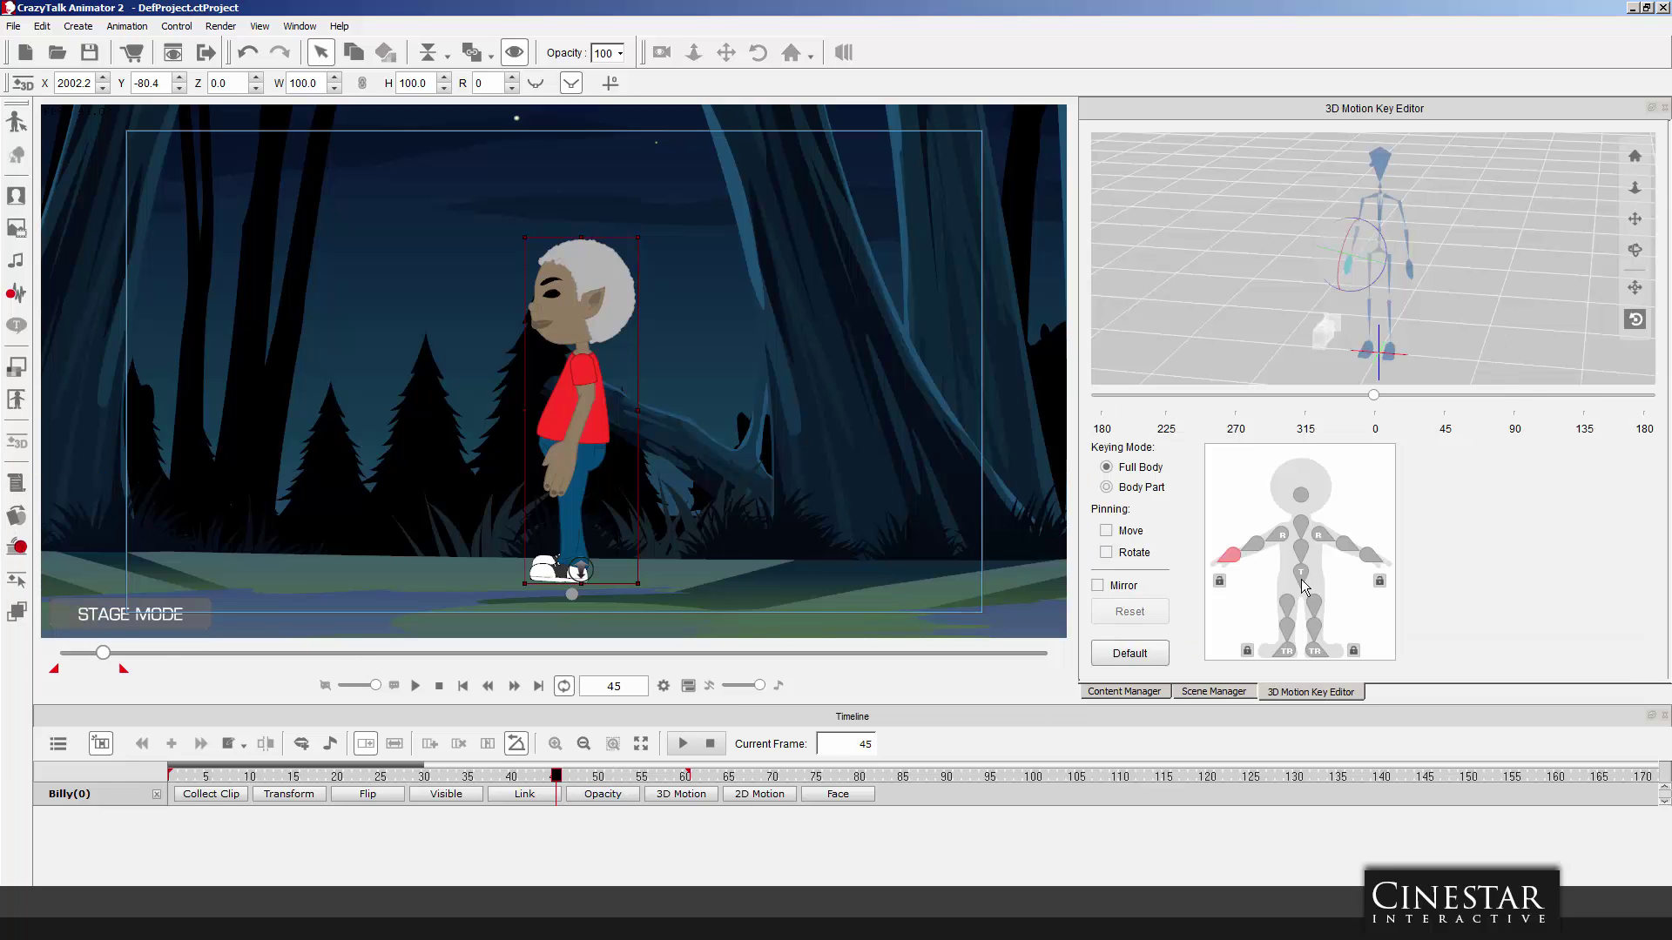
{"action": "left_click", "coordinate": [1301, 575]}
{"action": "mouse_move", "coordinate": [1400, 263]}
{"action": "left_mouse_down"}
{"action": "mouse_move", "coordinate": [1369, 263]}
{"action": "mouse_move", "coordinate": [1428, 263]}
{"action": "mouse_move", "coordinate": [1349, 265]}
{"action": "mouse_move", "coordinate": [1412, 269]}
{"action": "left_mouse_up"}
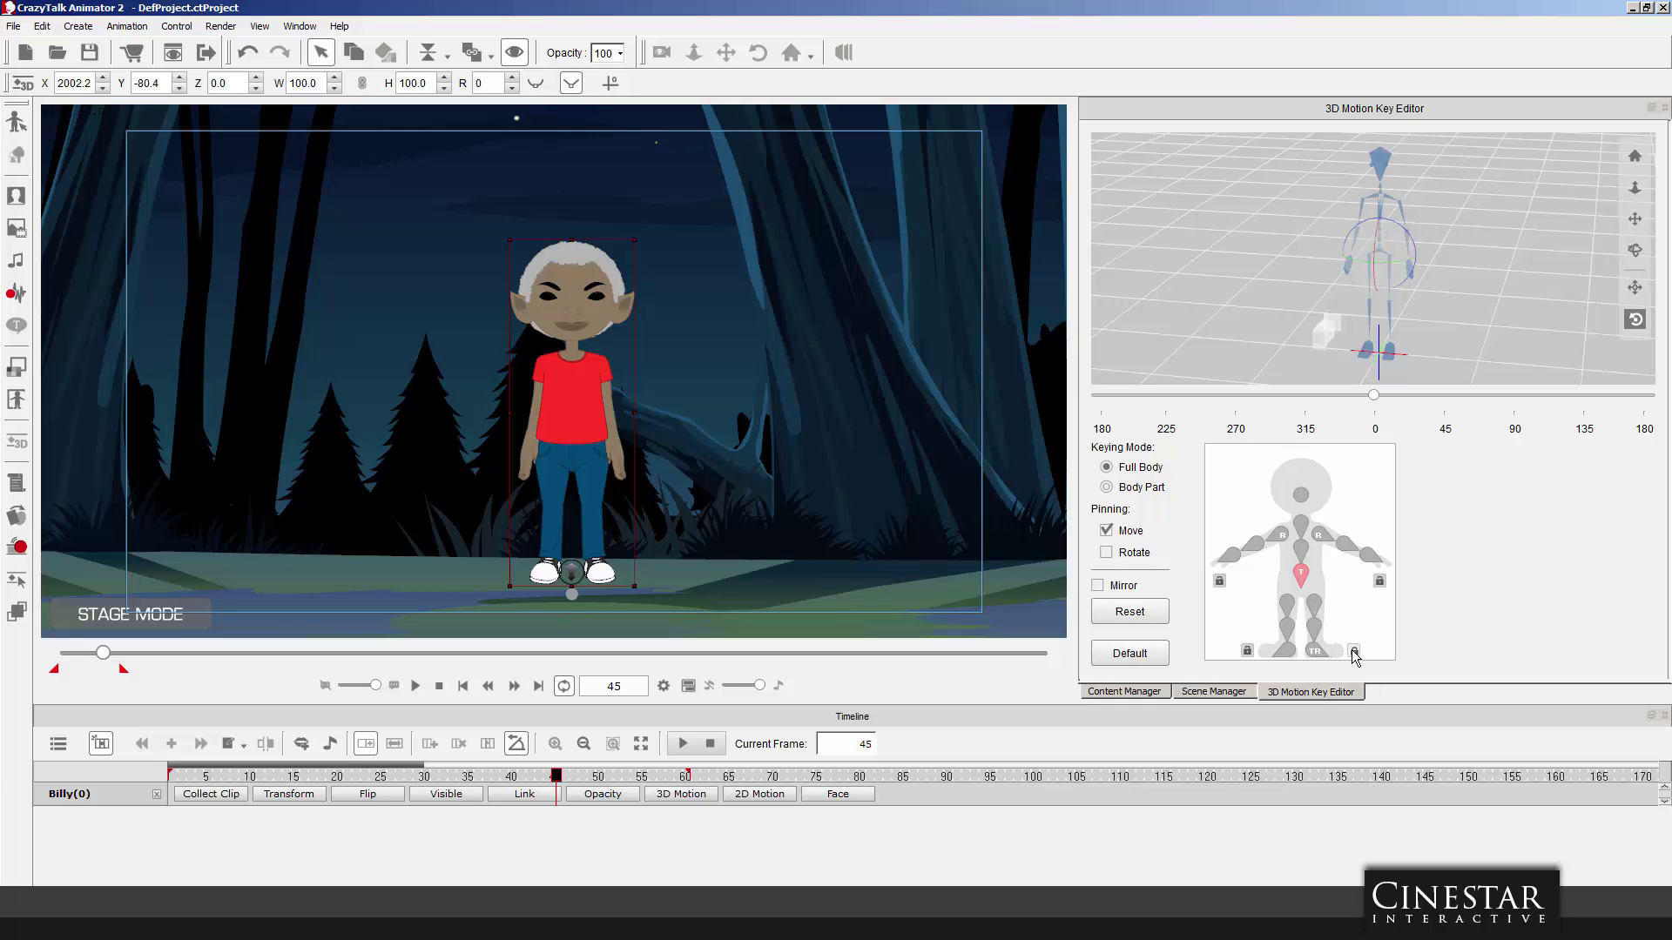
{"action": "left_click_drag", "start_coordinate": [1389, 266], "coordinate": [1273, 262]}
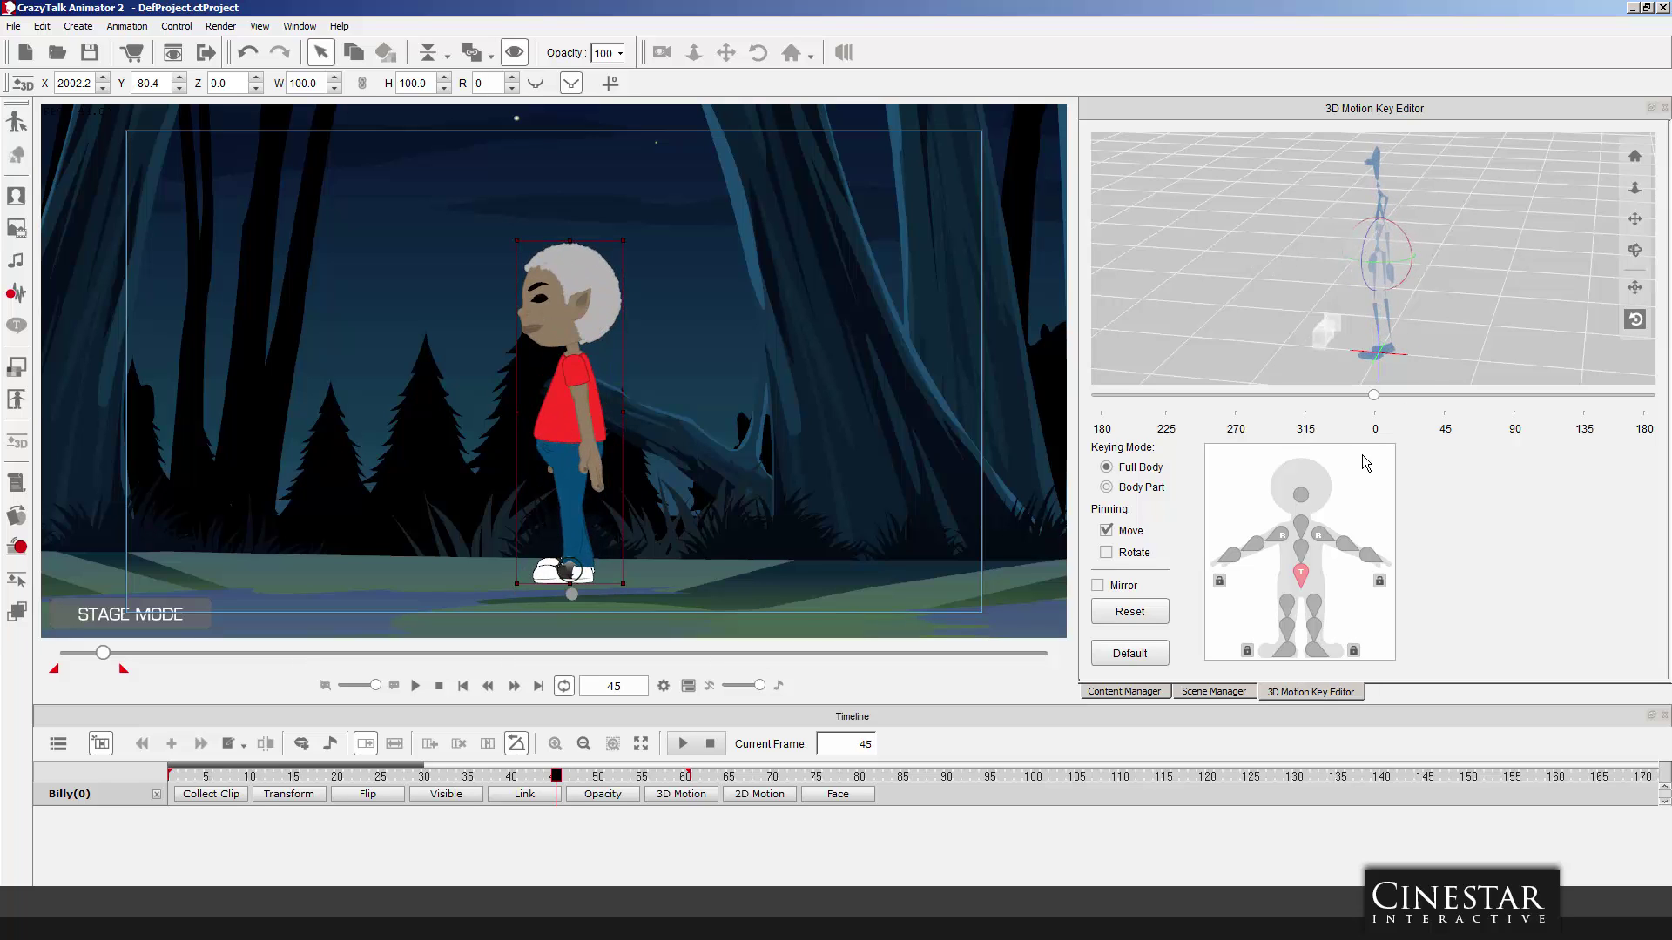
{"action": "left_click", "coordinate": [1353, 651]}
{"action": "left_click_drag", "start_coordinate": [1396, 229], "coordinate": [1463, 335]}
Bend the second character's torso forward from the waist and tilt the head back up to look ahead.
{"action": "left_click", "coordinate": [1301, 551]}
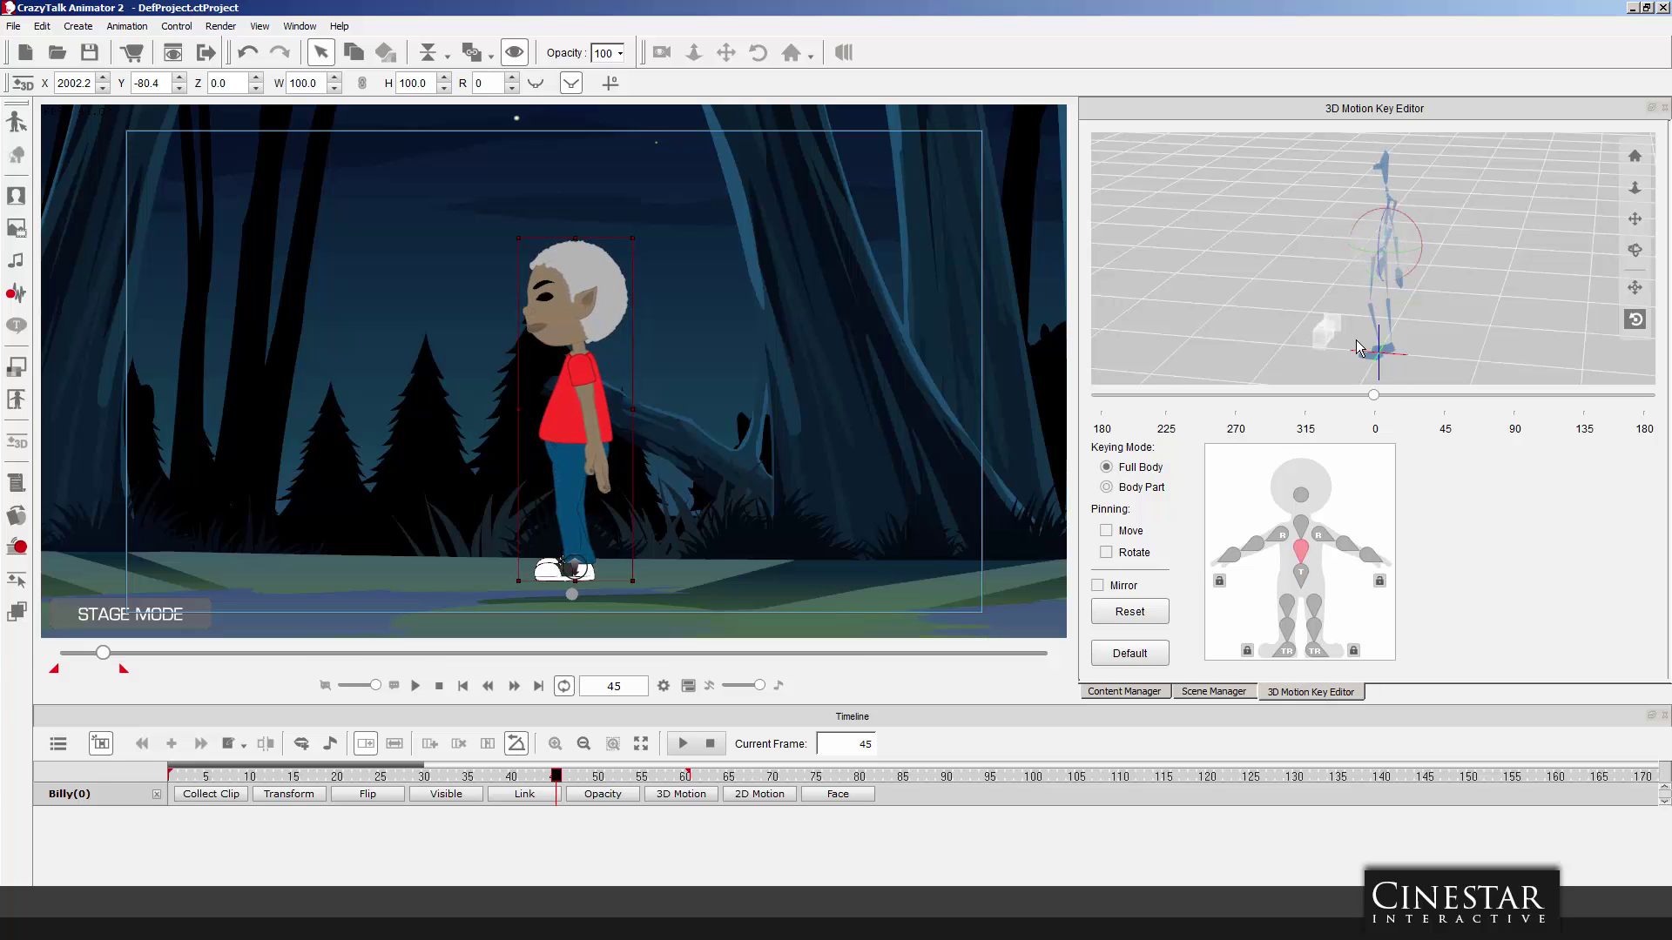
{"action": "left_click_drag", "start_coordinate": [1403, 228], "coordinate": [1343, 218]}
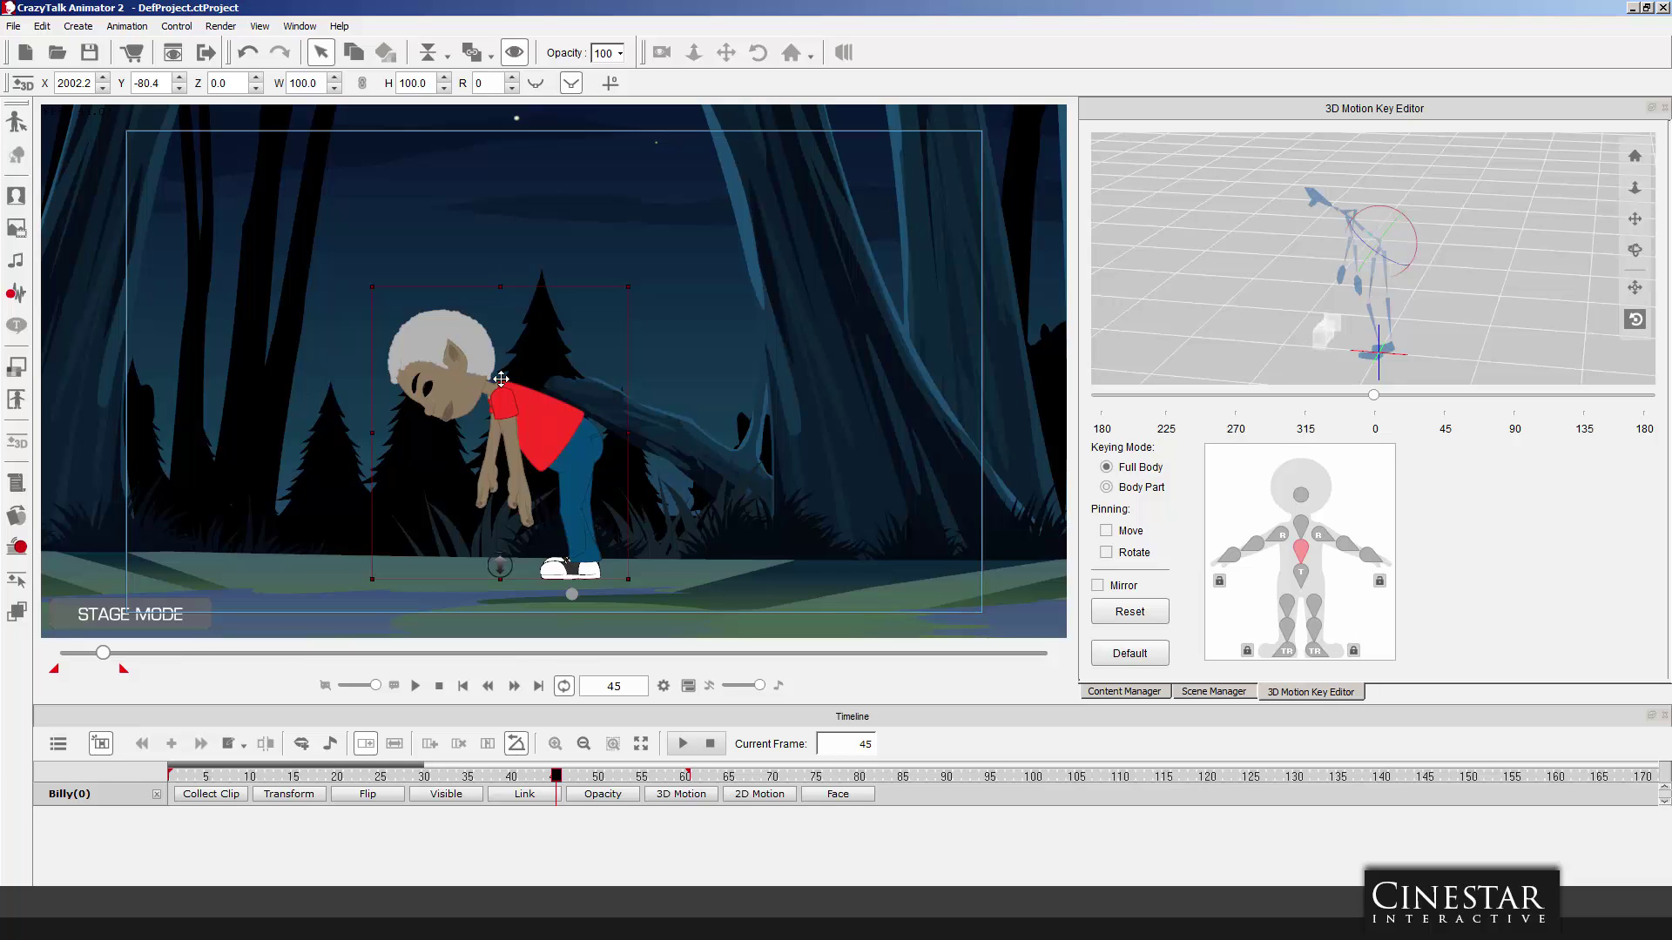
{"action": "left_click", "coordinate": [1301, 526]}
{"action": "mouse_move", "coordinate": [1358, 175]}
{"action": "left_mouse_down"}
{"action": "mouse_move", "coordinate": [1374, 170]}
{"action": "mouse_move", "coordinate": [1348, 193]}
{"action": "left_mouse_up"}
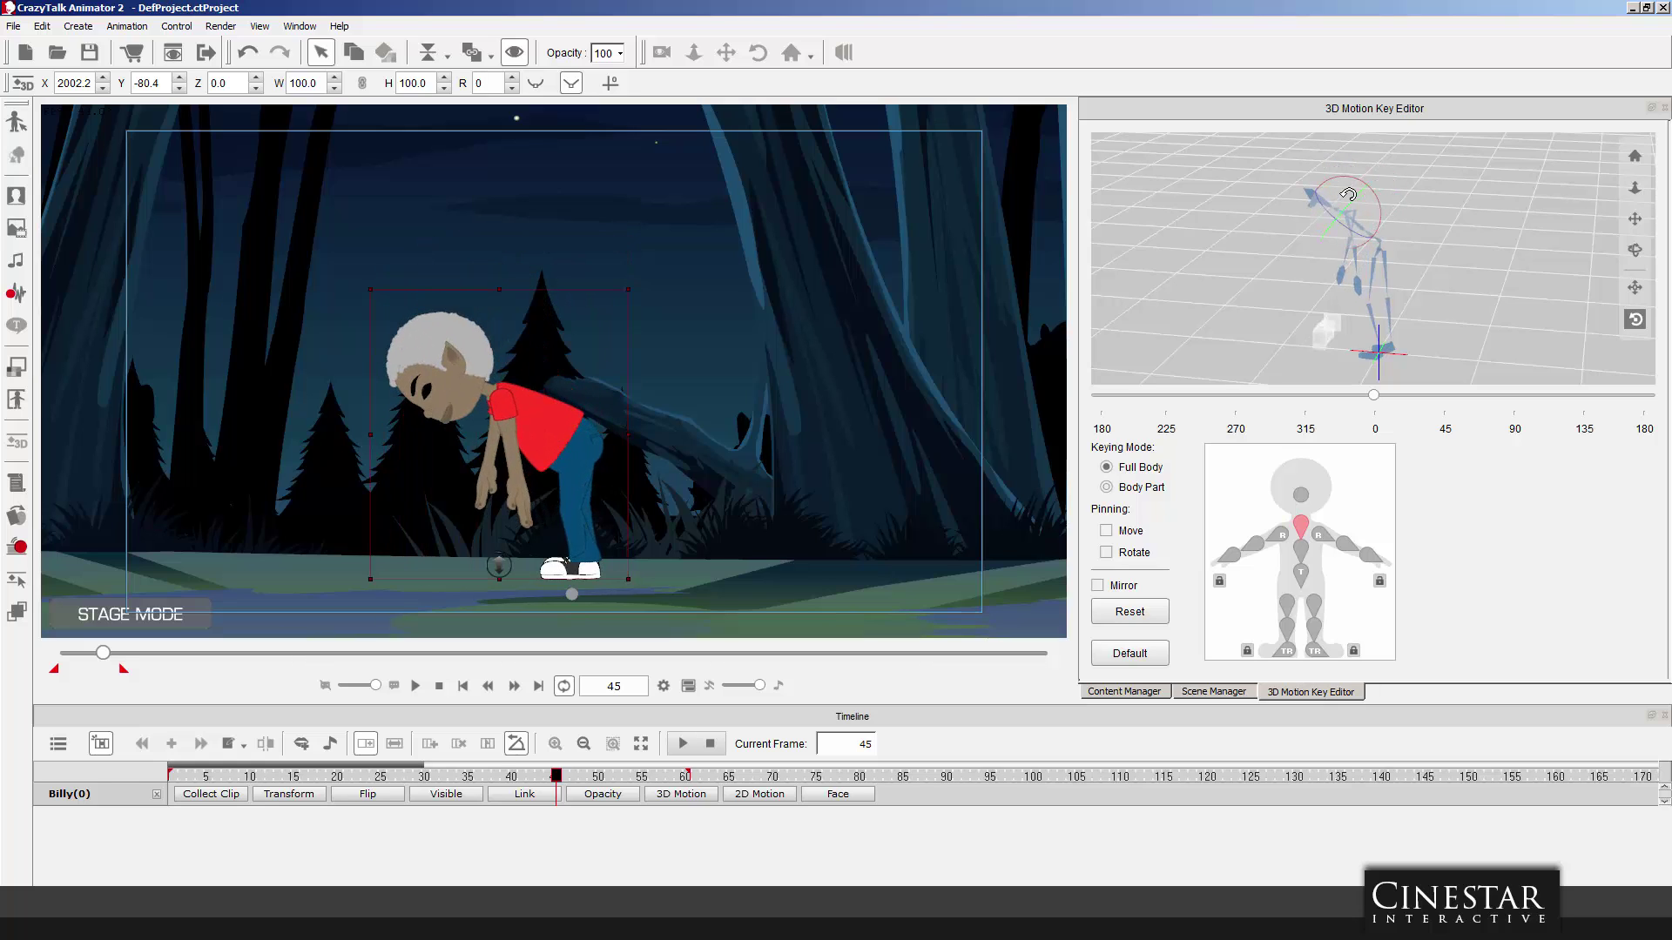
{"action": "left_click", "coordinate": [1301, 494]}
{"action": "left_click_drag", "start_coordinate": [1341, 172], "coordinate": [1366, 185]}
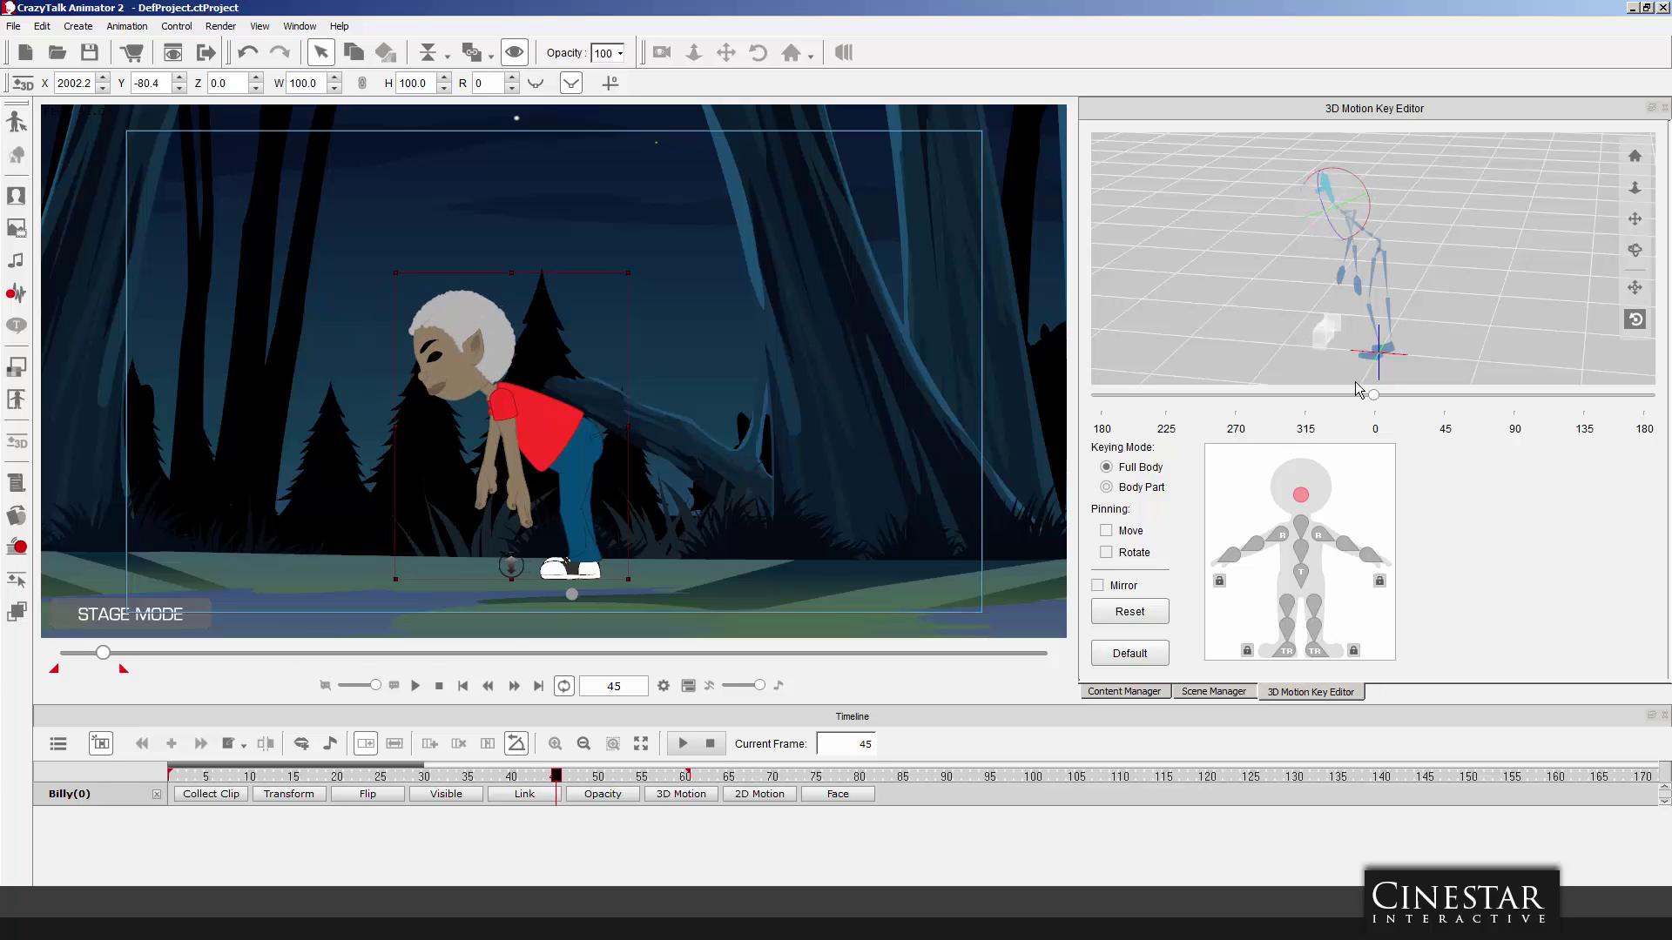
Swing the second character's left arm behind the body and the right arm slightly forward.
{"action": "left_click", "coordinate": [1315, 535]}
{"action": "left_click_drag", "start_coordinate": [1327, 245], "coordinate": [1238, 271]}
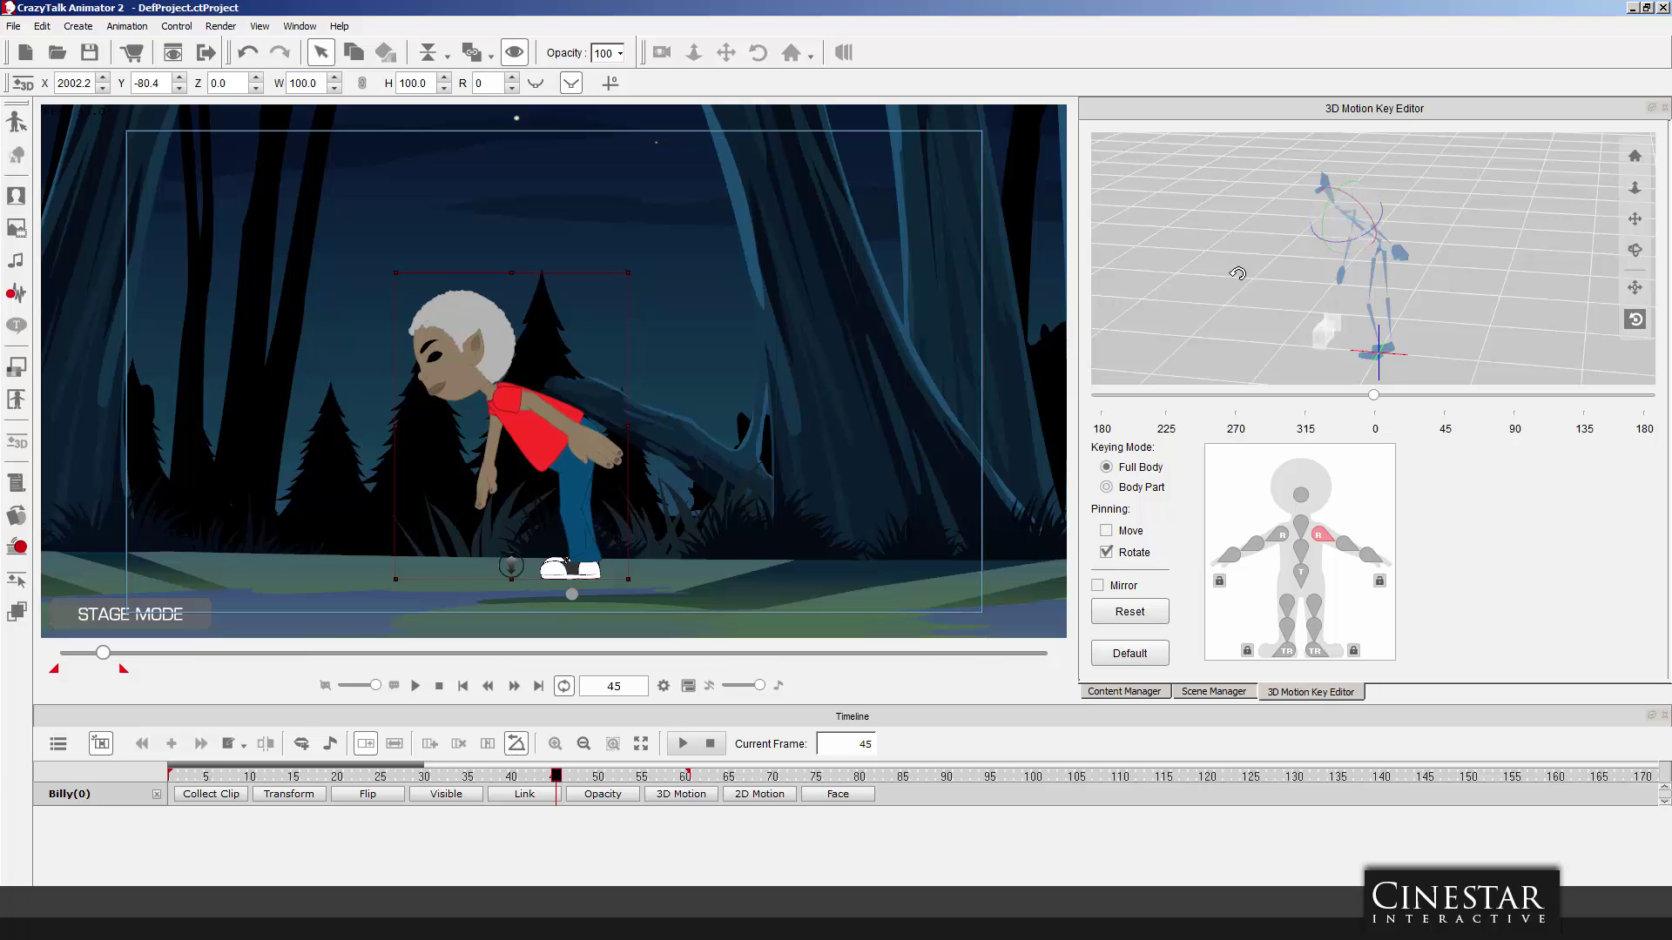
{"action": "left_click", "coordinate": [1277, 536]}
{"action": "left_click_drag", "start_coordinate": [1382, 194], "coordinate": [1383, 206]}
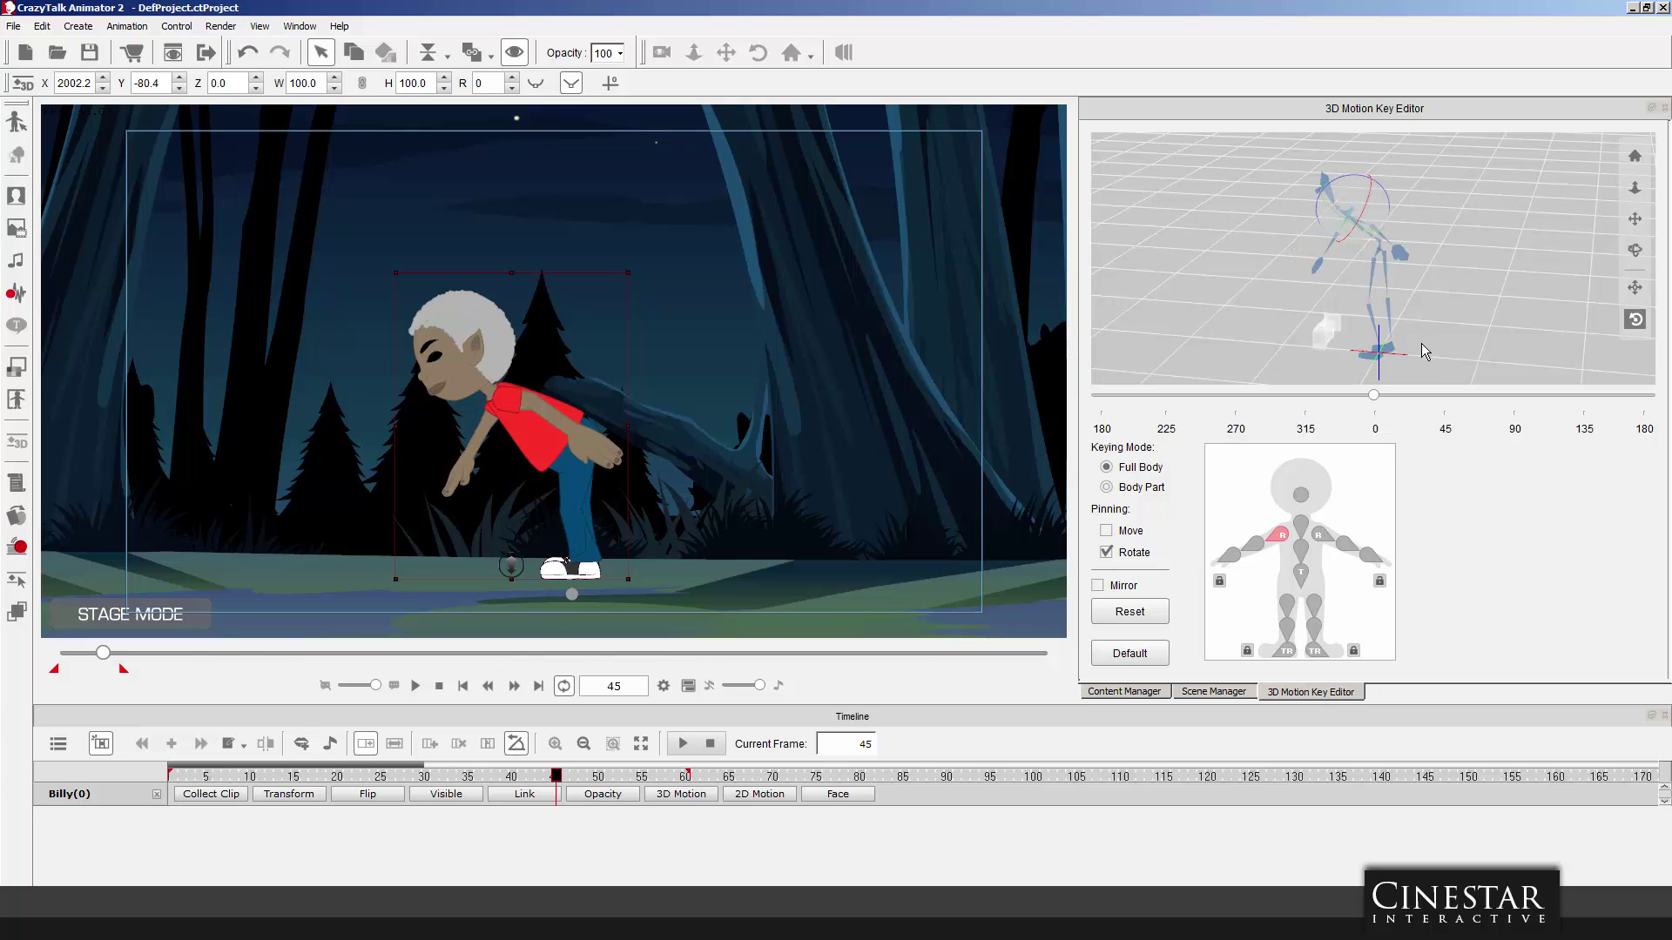
Lower the second character's hips into a crouch and move the left foot back into a lunging stance.
{"action": "left_click", "coordinate": [1301, 573]}
{"action": "left_click", "coordinate": [1635, 287]}
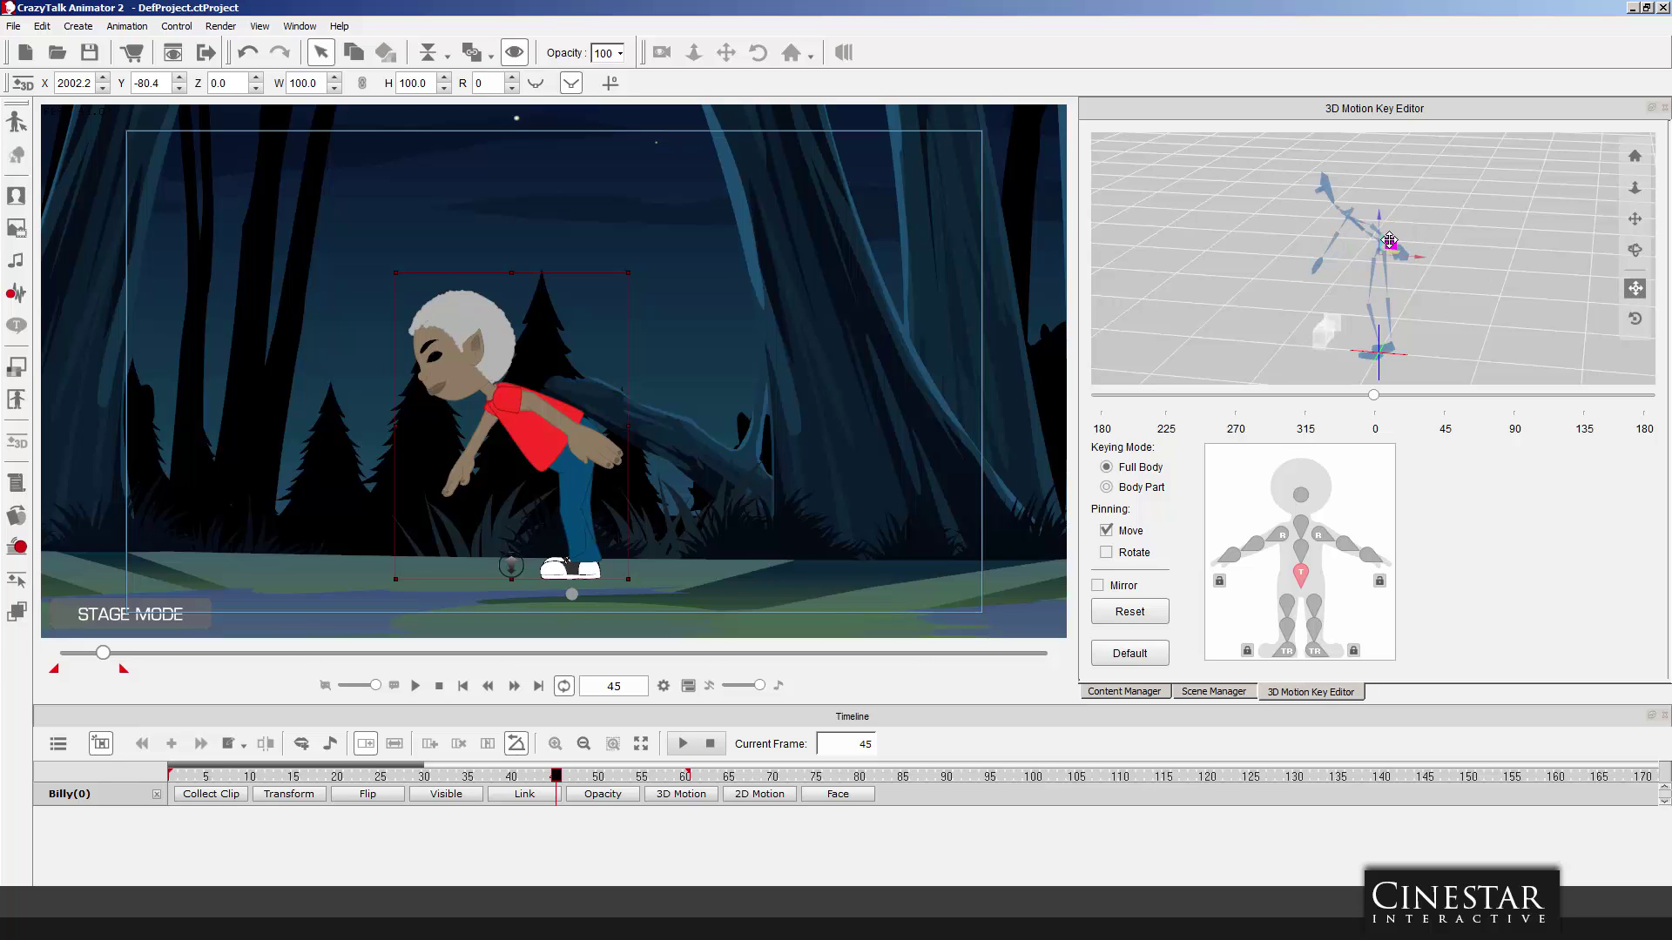
{"action": "left_click_drag", "start_coordinate": [1389, 241], "coordinate": [1391, 272]}
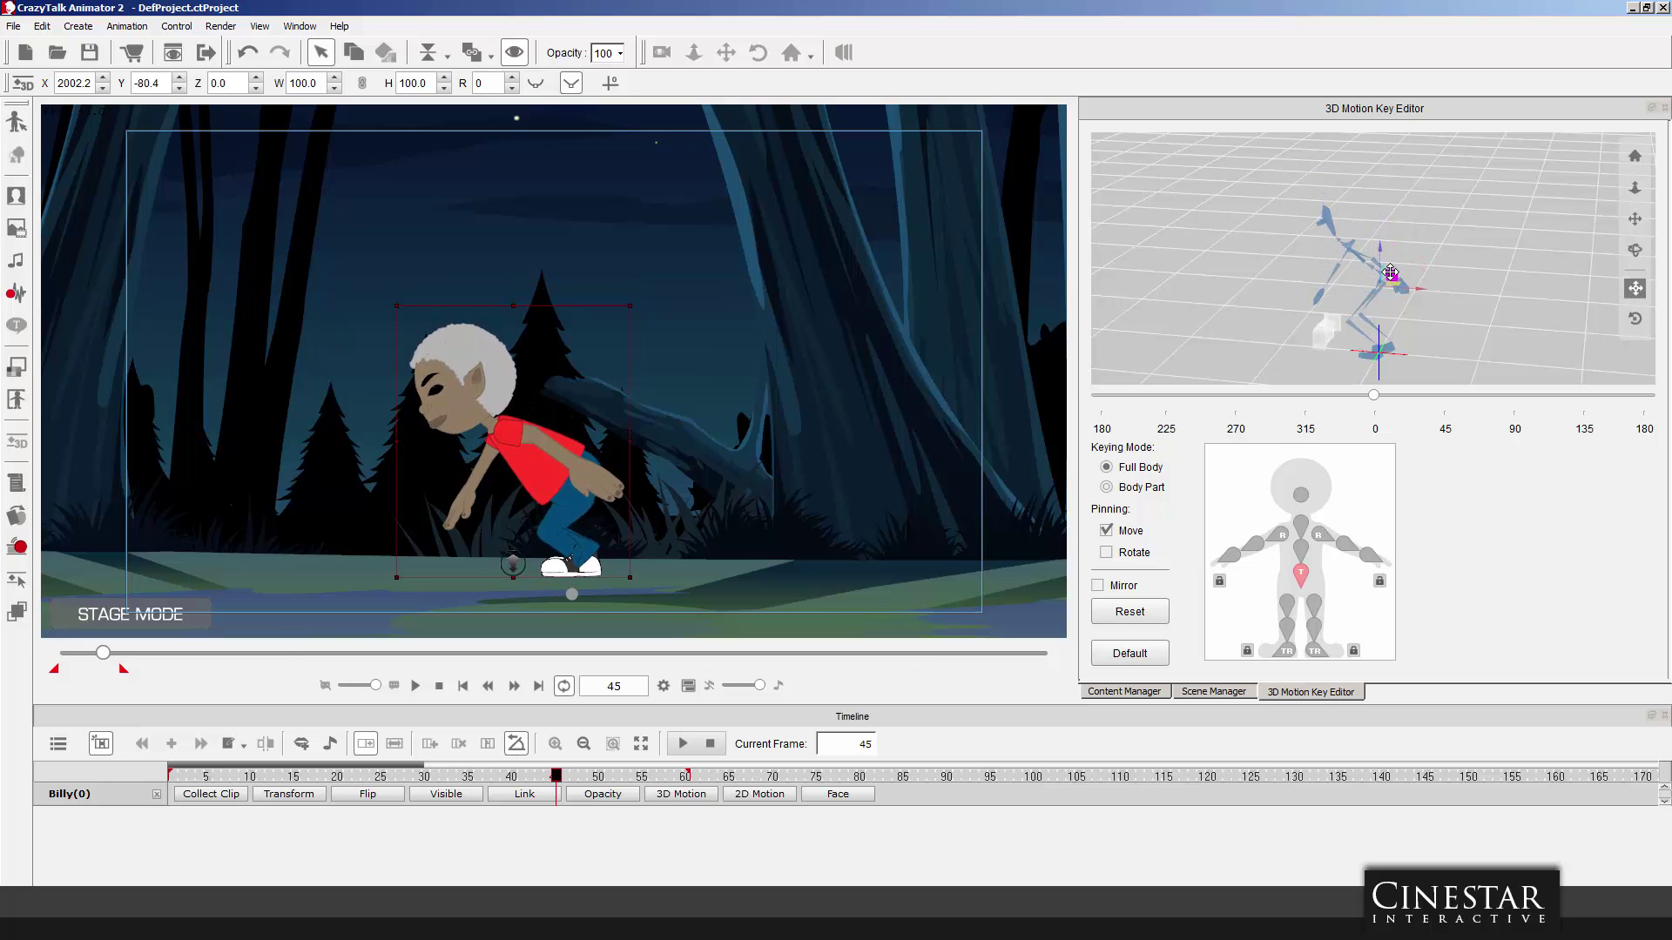
{"action": "left_click", "coordinate": [1316, 651]}
{"action": "left_click_drag", "start_coordinate": [1420, 351], "coordinate": [1482, 351]}
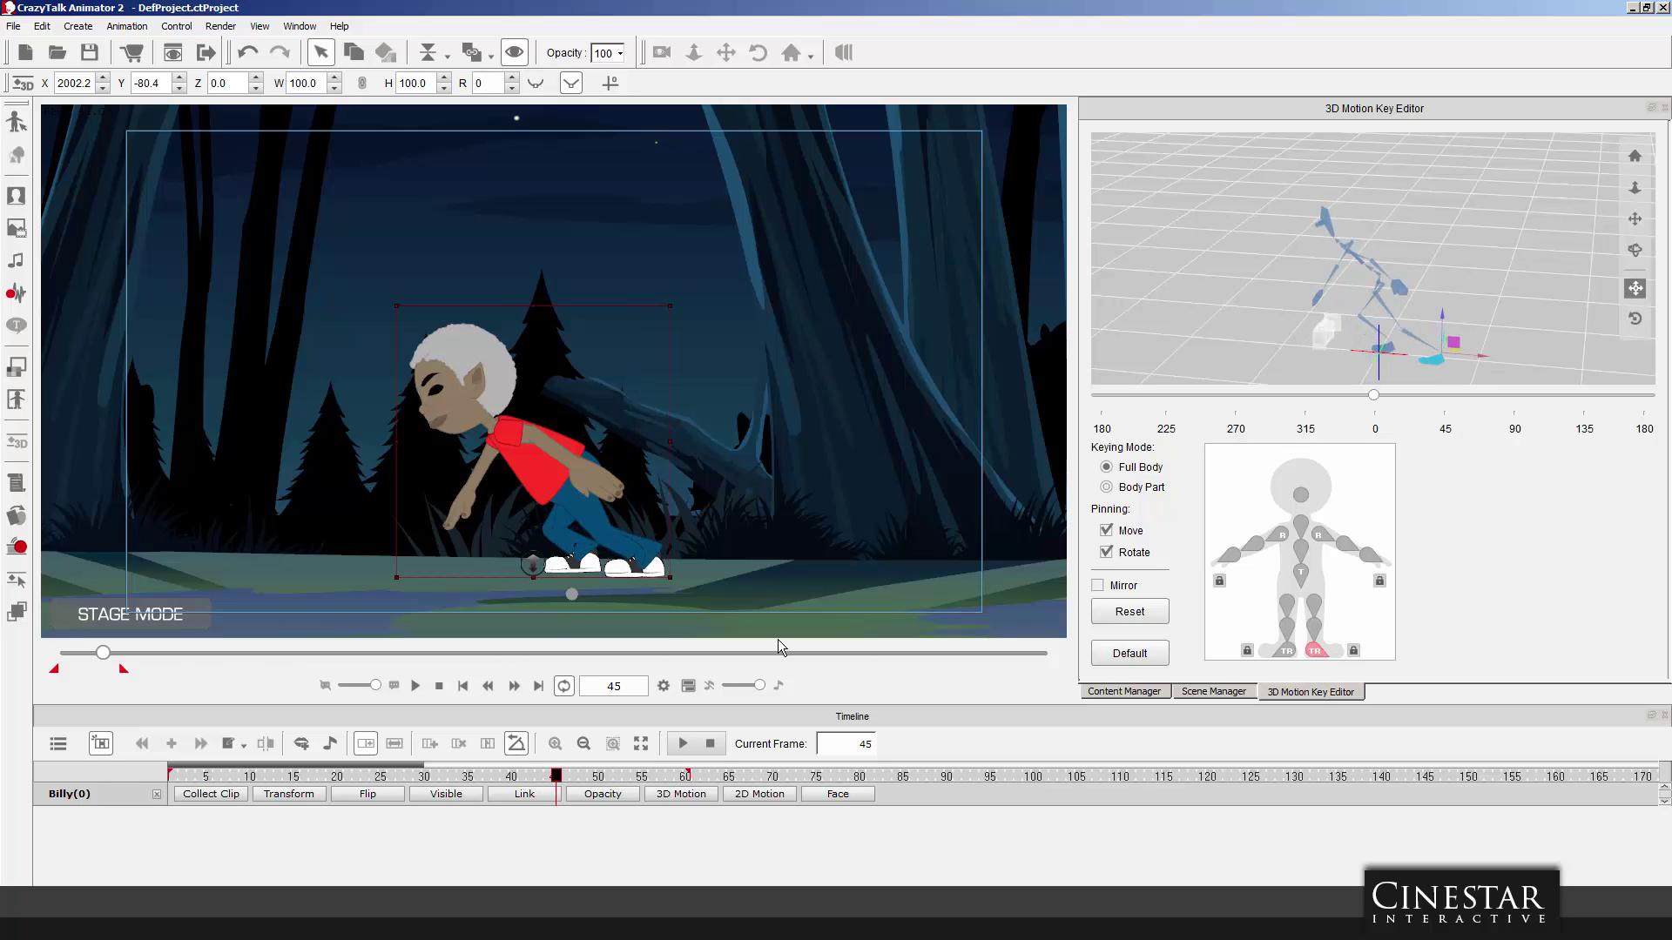
At frame 60, raise the second character's hips until both feet leave the ground and rotate the body backwards.
{"action": "left_click_drag", "start_coordinate": [557, 782], "coordinate": [613, 781]}
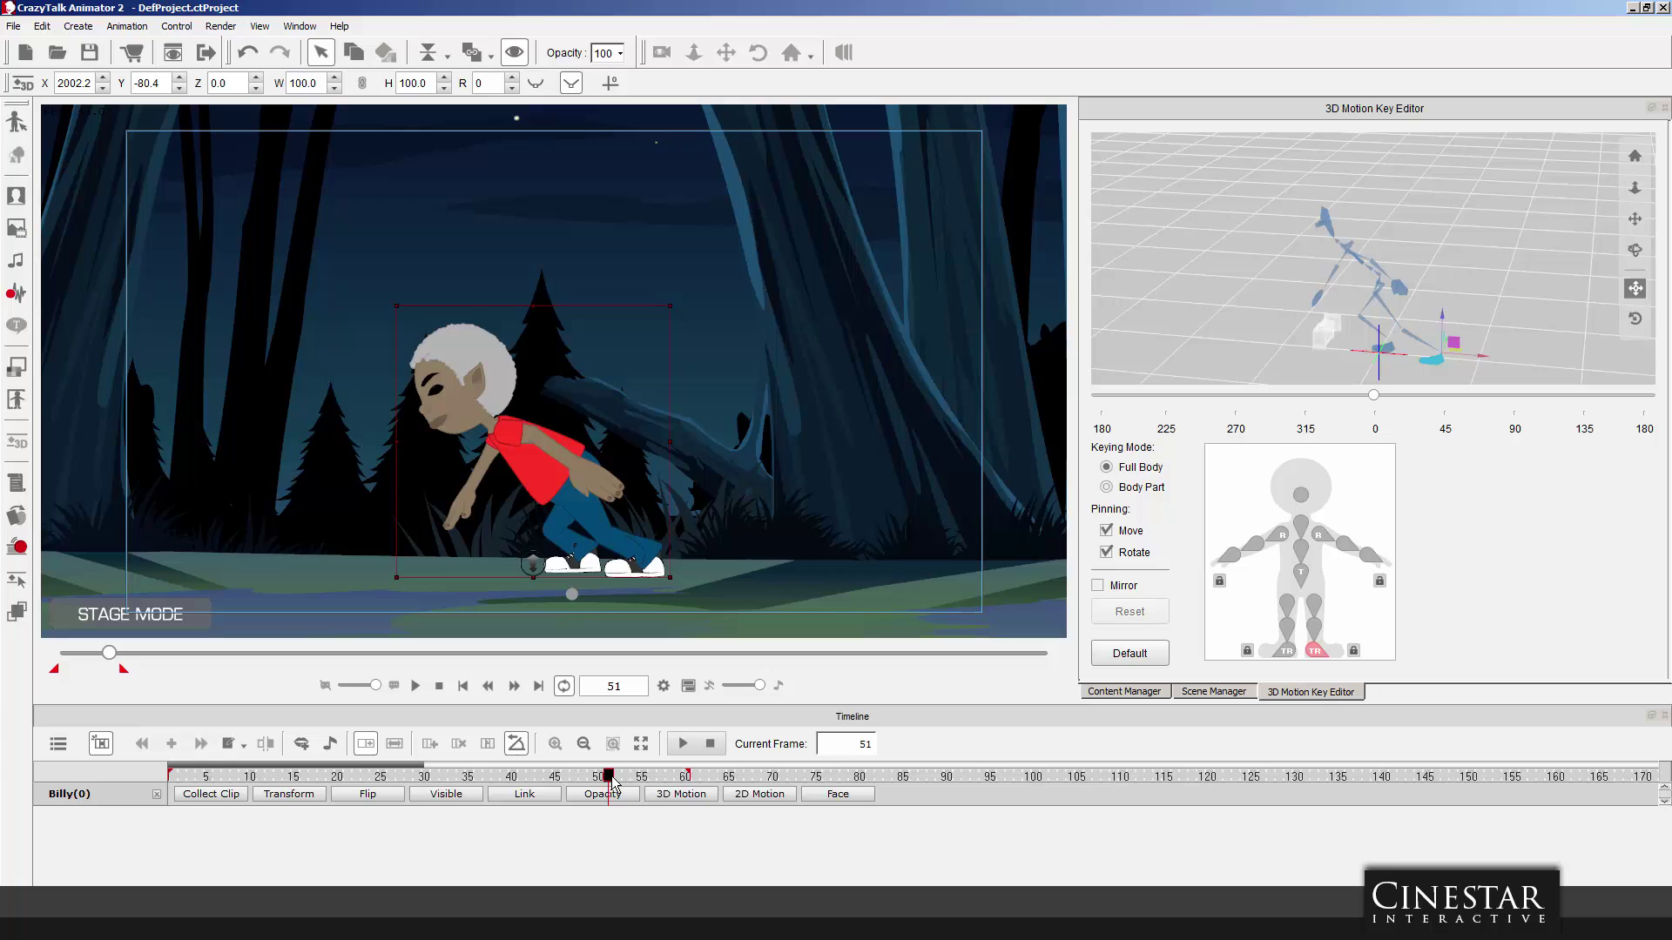
{"action": "left_click_drag", "start_coordinate": [605, 779], "coordinate": [686, 779]}
{"action": "left_click", "coordinate": [1353, 651]}
{"action": "left_click", "coordinate": [1301, 575]}
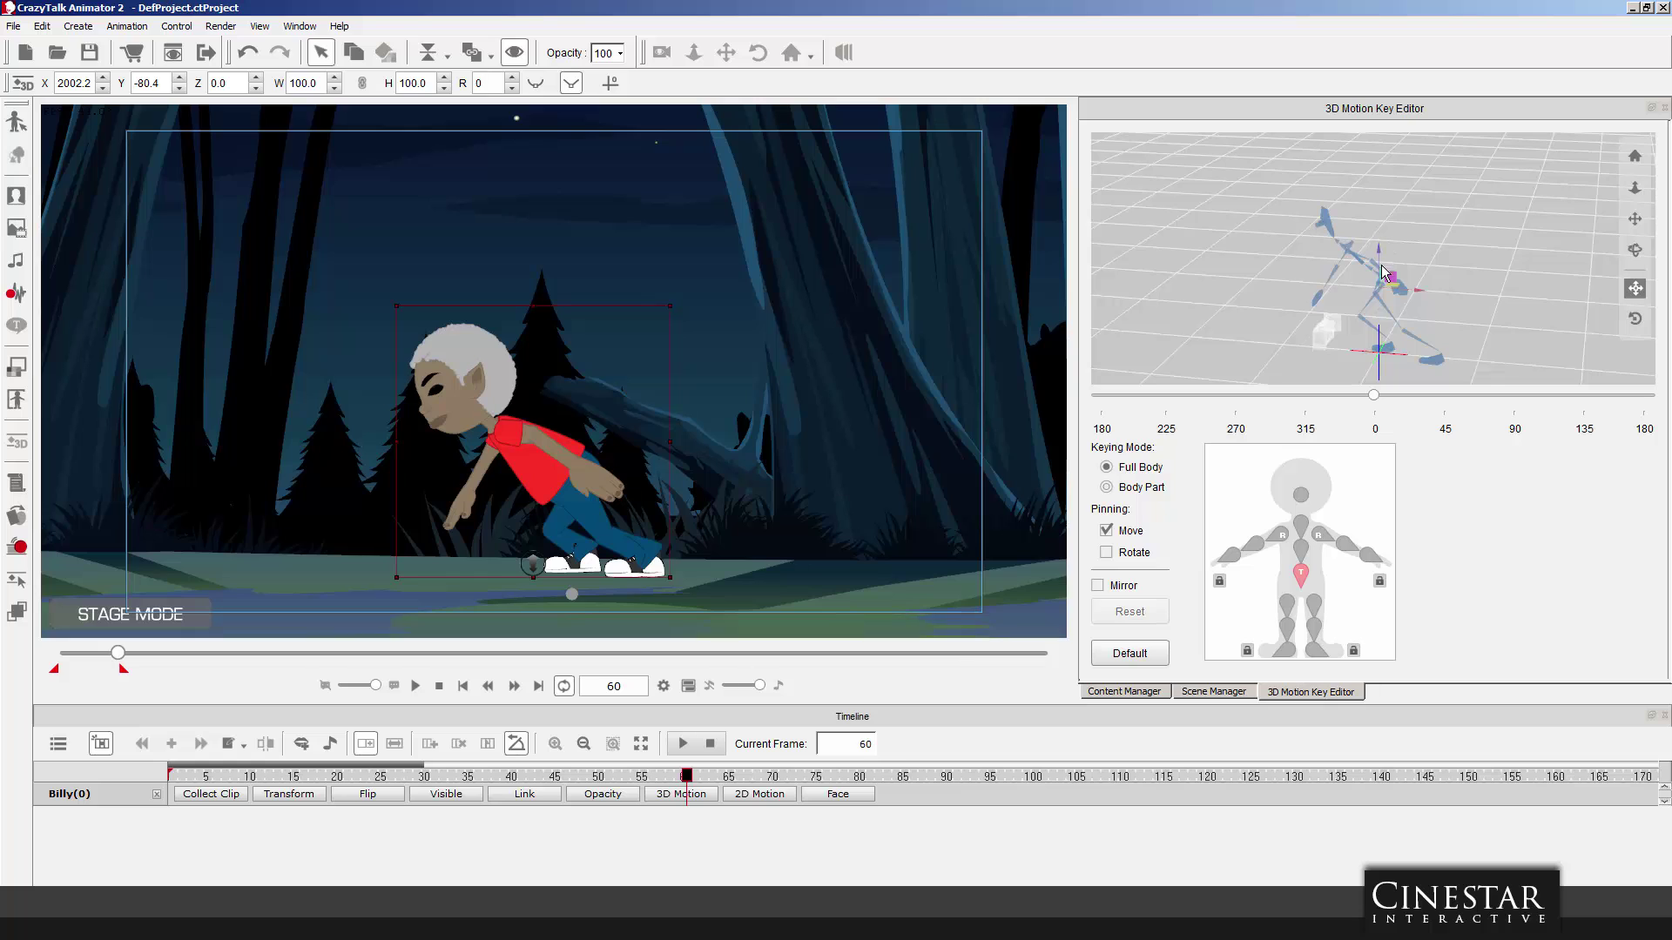
{"action": "left_click_drag", "start_coordinate": [1385, 265], "coordinate": [1394, 218]}
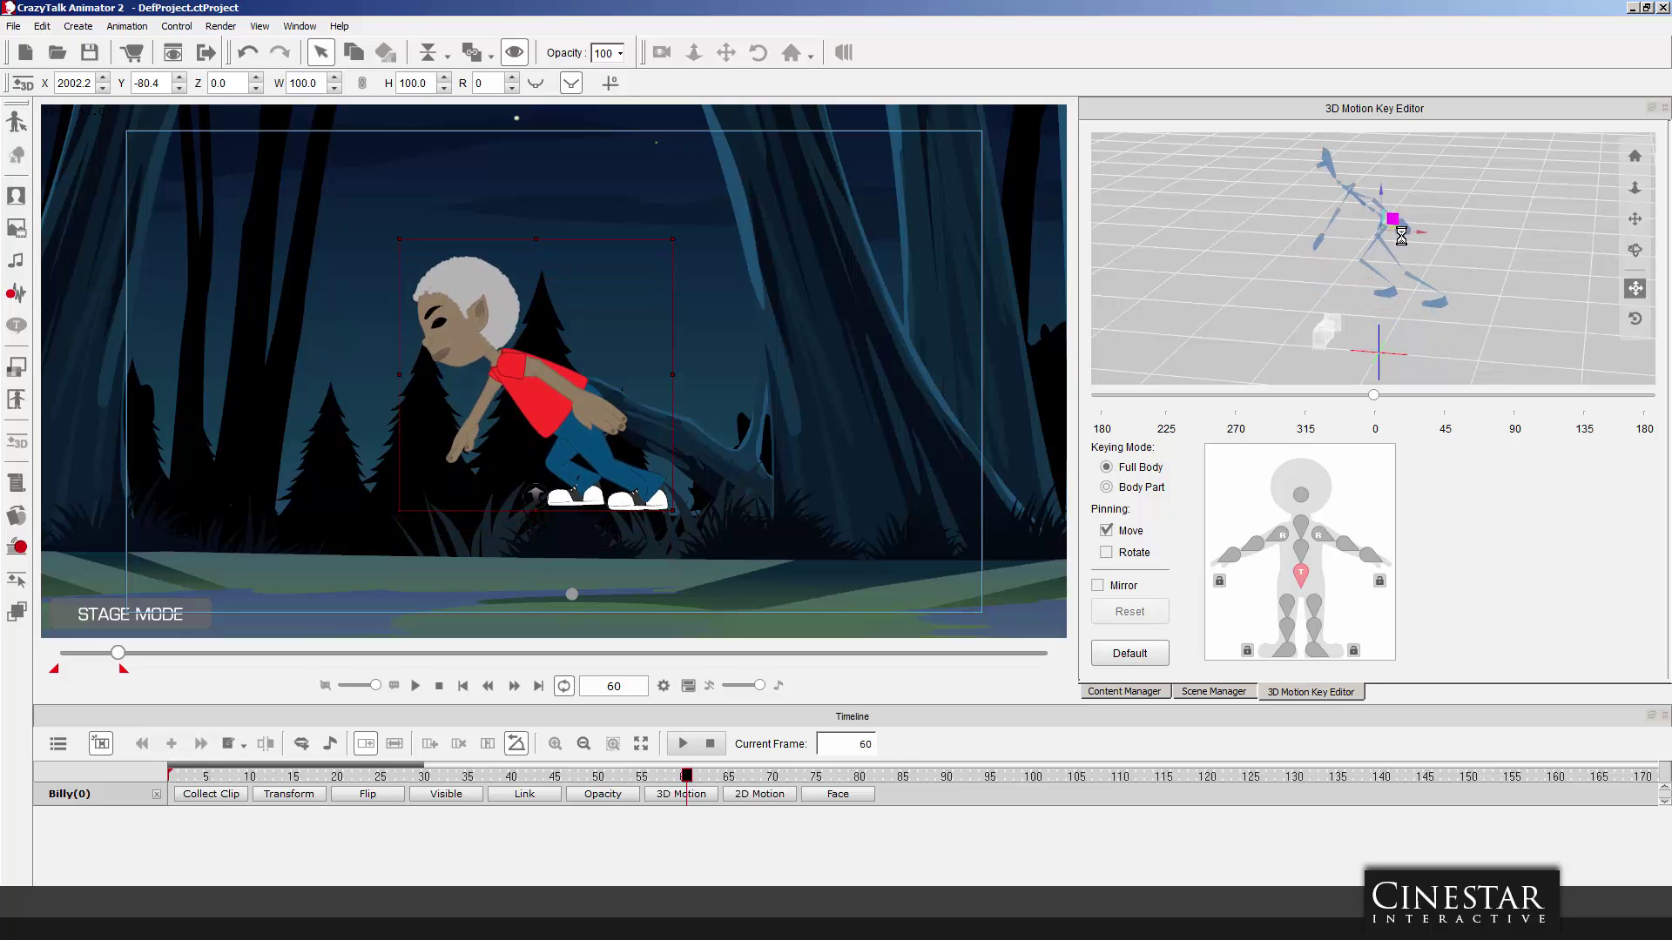
{"action": "left_click", "coordinate": [1634, 319]}
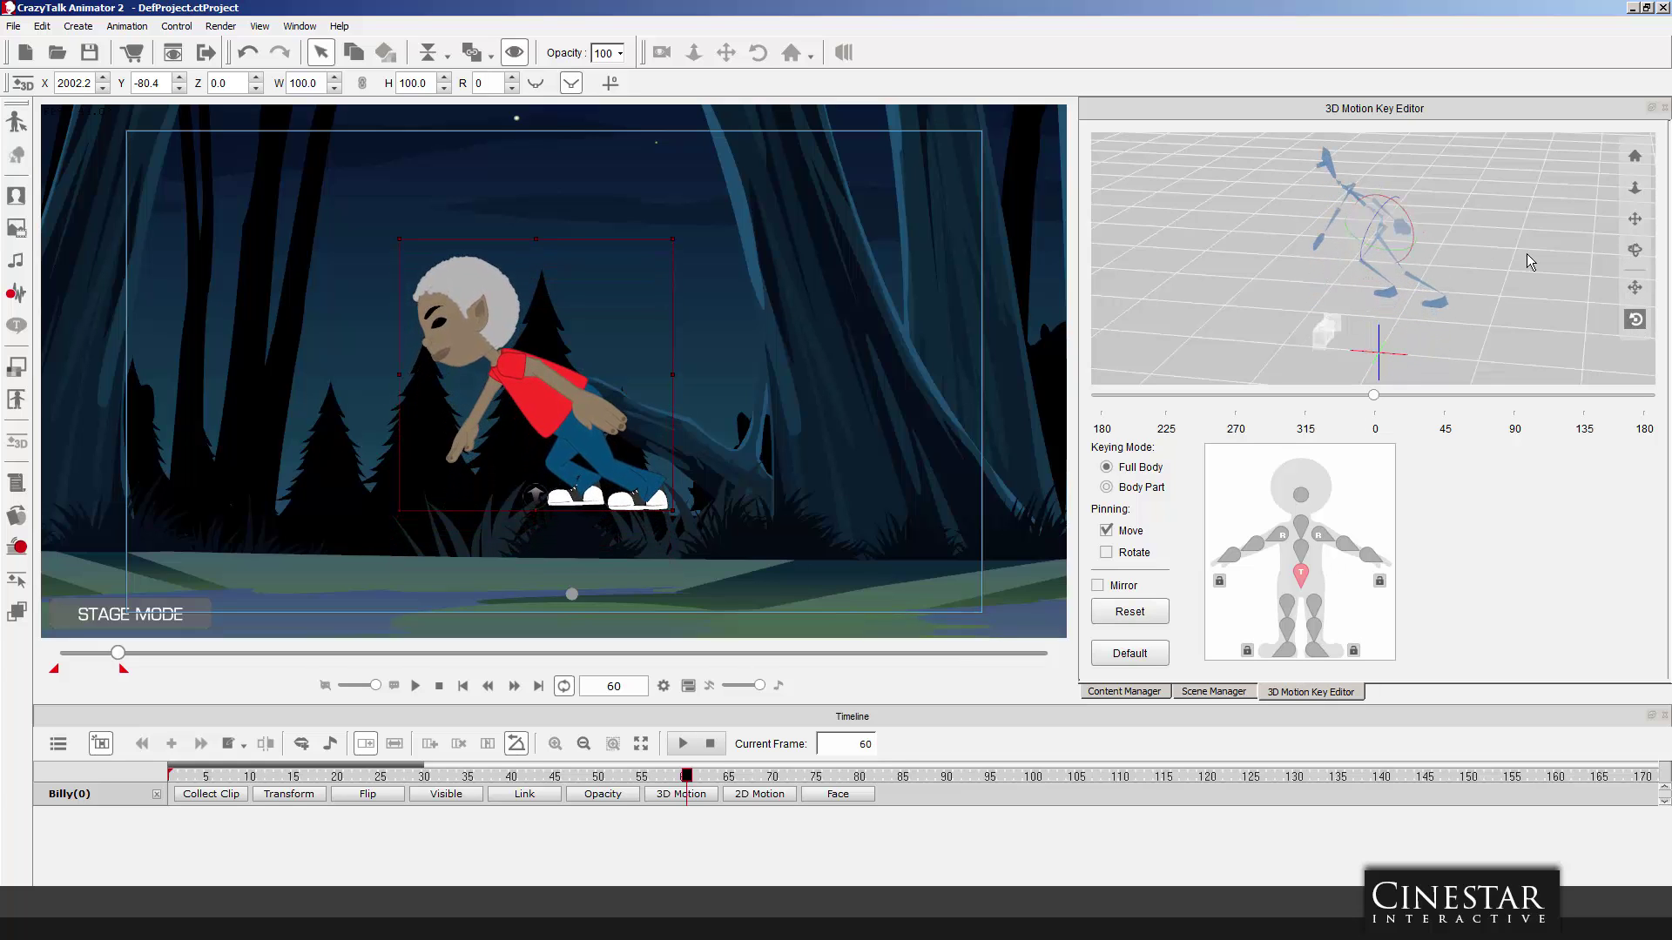
{"action": "left_click_drag", "start_coordinate": [1398, 207], "coordinate": [1431, 250]}
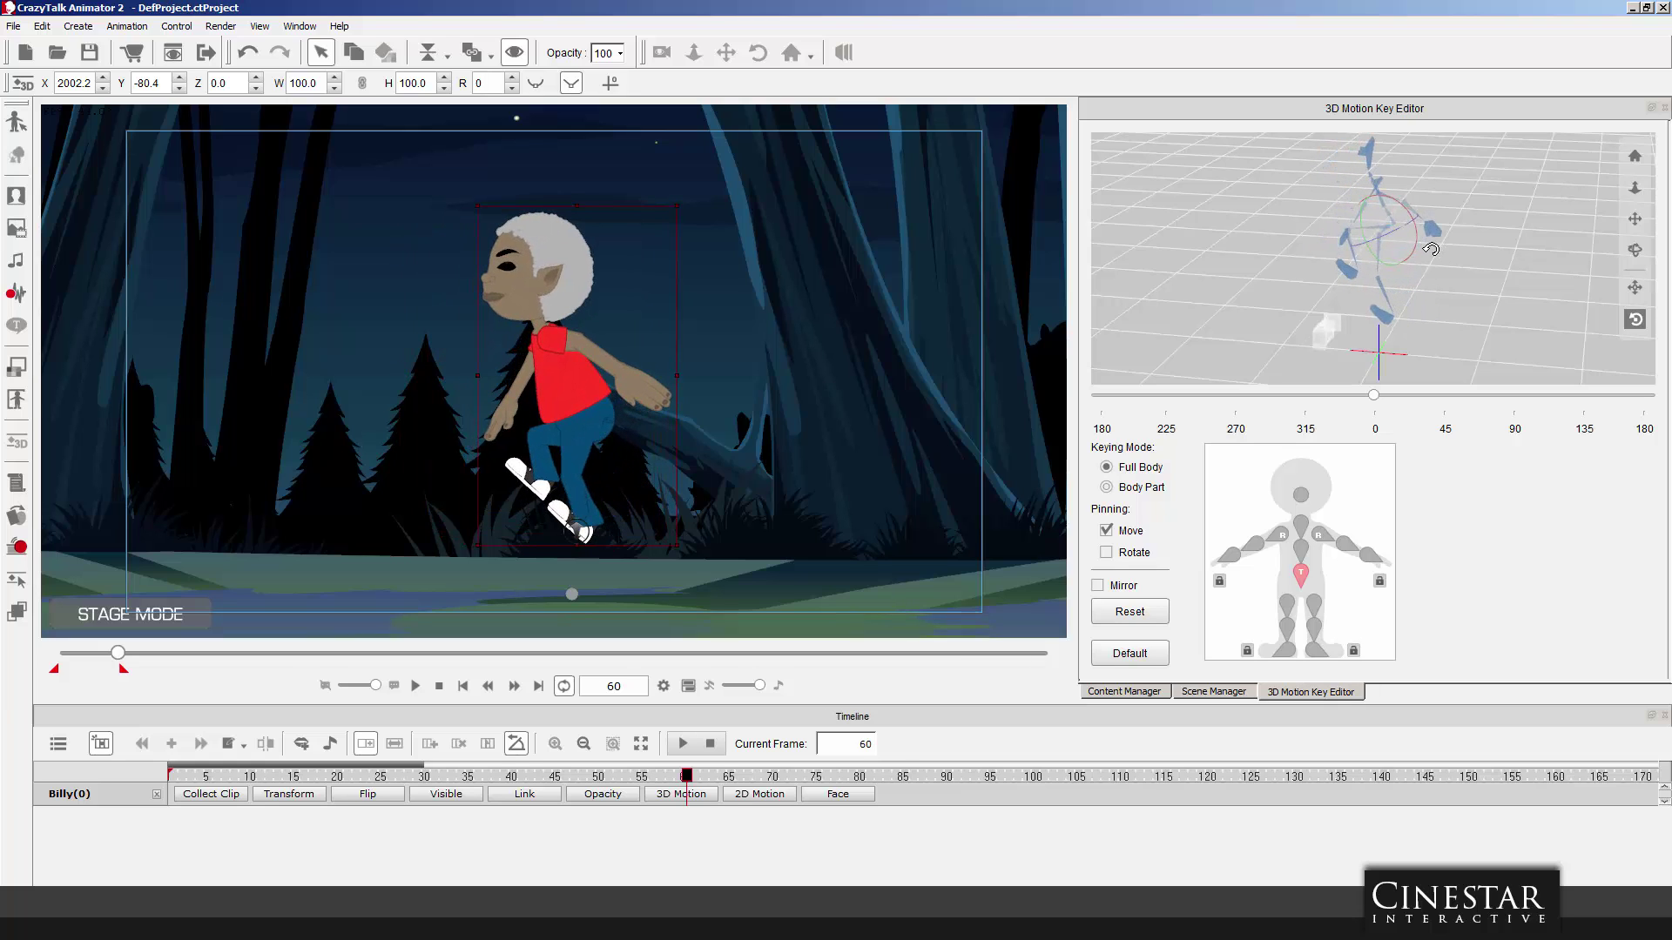
Bend the second character's torso far backwards at frame 60 so the face points up to the sky.
{"action": "left_click", "coordinate": [1353, 651]}
{"action": "left_click_drag", "start_coordinate": [1419, 229], "coordinate": [1413, 240]}
{"action": "left_click", "coordinate": [1393, 200]}
{"action": "left_click_drag", "start_coordinate": [1409, 192], "coordinate": [1471, 225]}
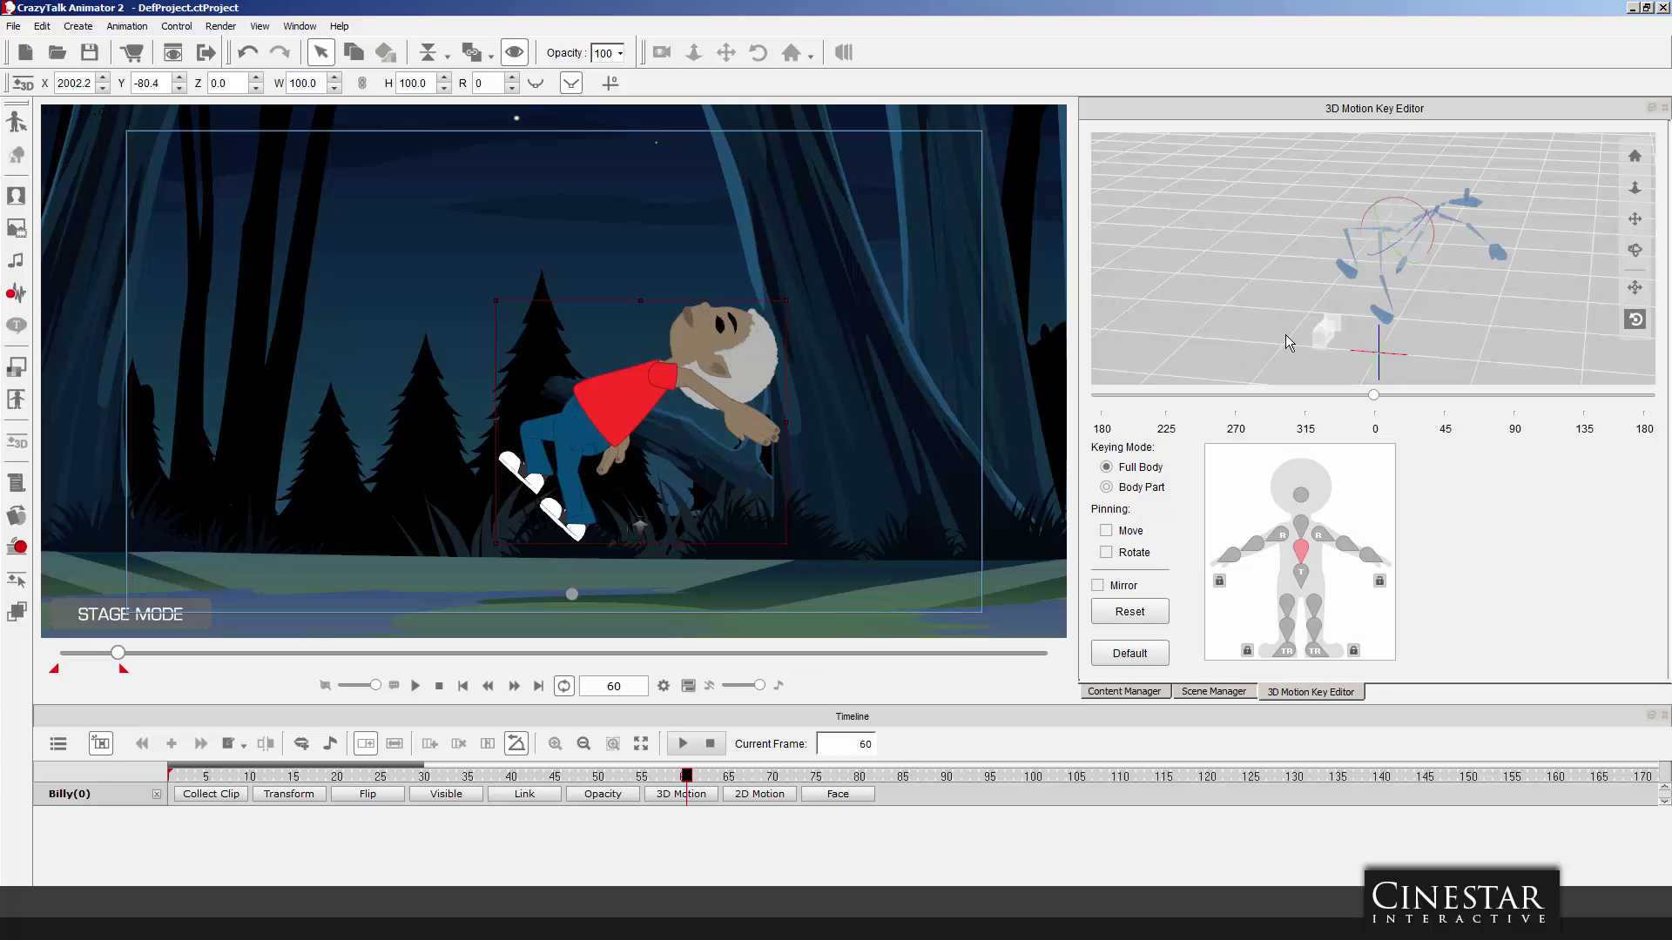
Rotate the second character's left arm to hang down and the right arm to lie above the chest.
{"action": "left_click", "coordinate": [1317, 534]}
{"action": "mouse_move", "coordinate": [1449, 197]}
{"action": "left_mouse_down"}
{"action": "mouse_move", "coordinate": [1432, 179]}
{"action": "mouse_move", "coordinate": [1429, 226]}
{"action": "mouse_move", "coordinate": [1475, 250]}
{"action": "mouse_move", "coordinate": [1428, 250]}
{"action": "mouse_move", "coordinate": [1455, 246]}
{"action": "mouse_move", "coordinate": [1435, 227]}
{"action": "left_mouse_up"}
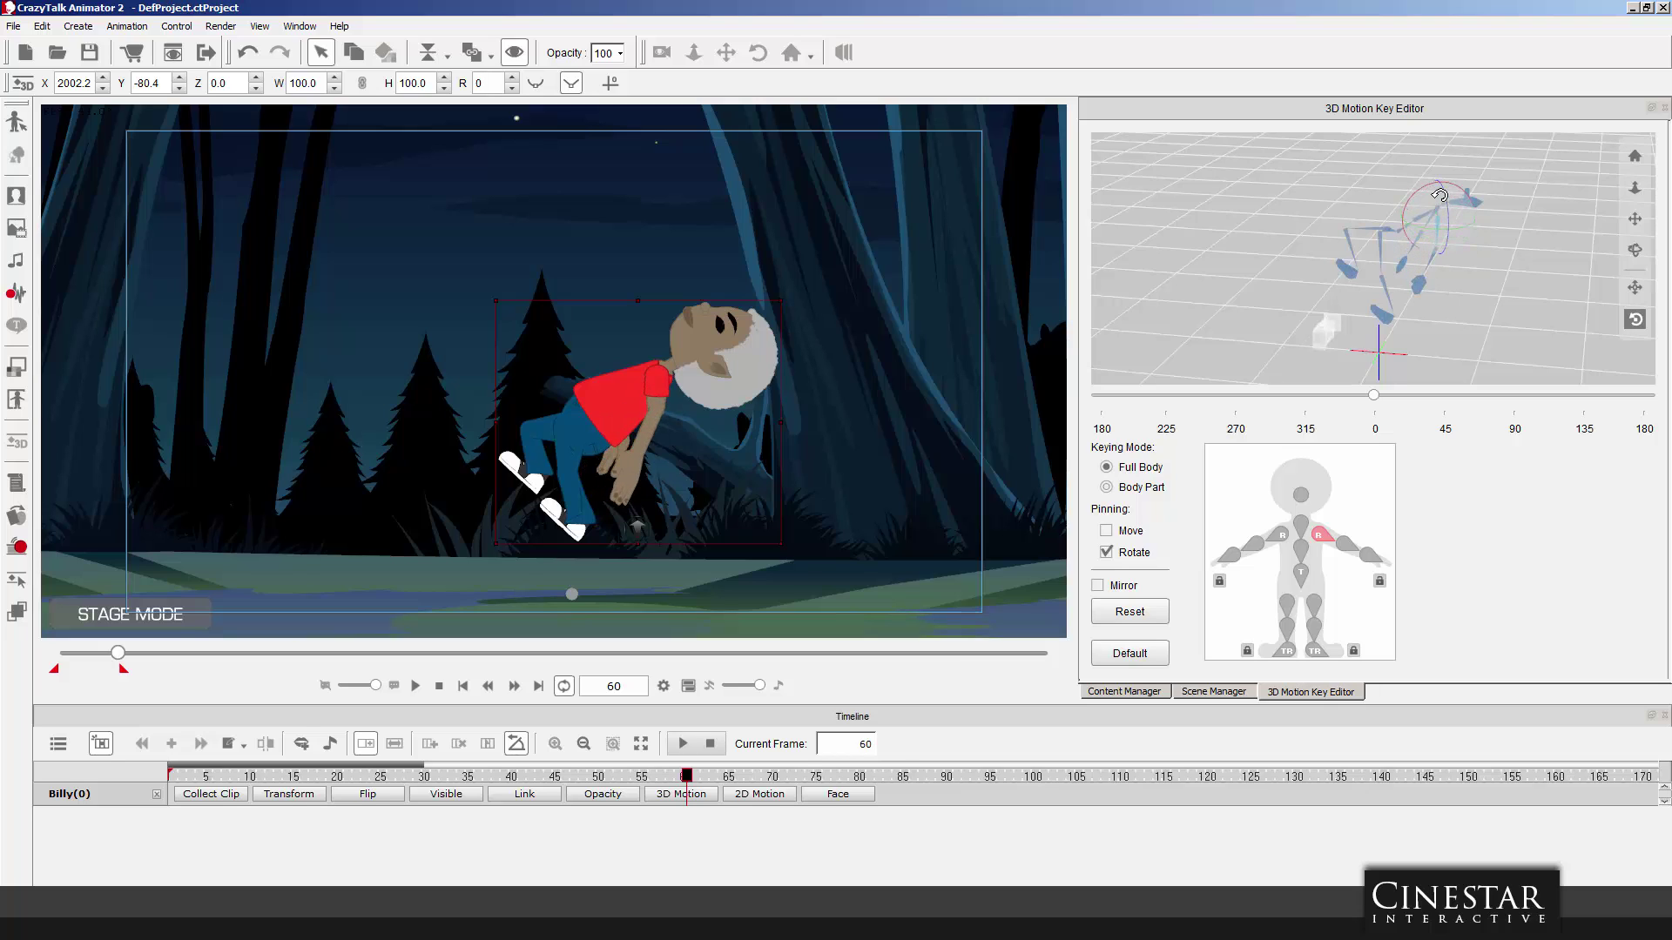
{"action": "left_click", "coordinate": [1284, 536]}
{"action": "left_click_drag", "start_coordinate": [1445, 215], "coordinate": [1427, 295]}
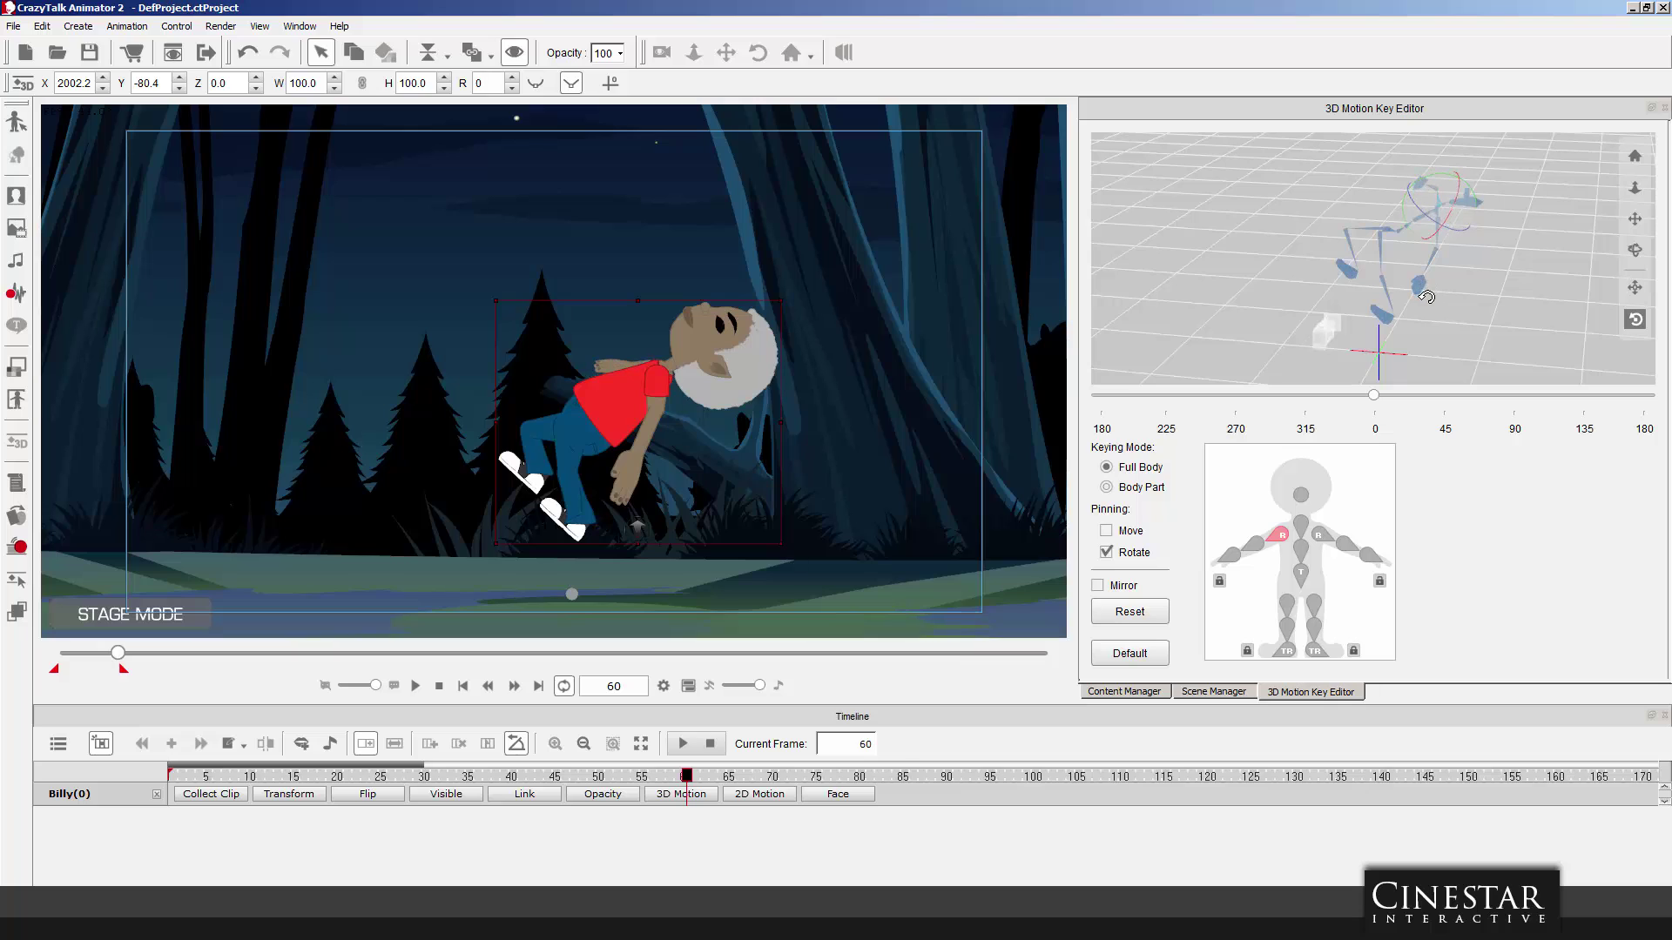
Rotate both of the second character's feet at the ankles and straighten the right lower leg out in front.
{"action": "left_click", "coordinate": [1312, 650]}
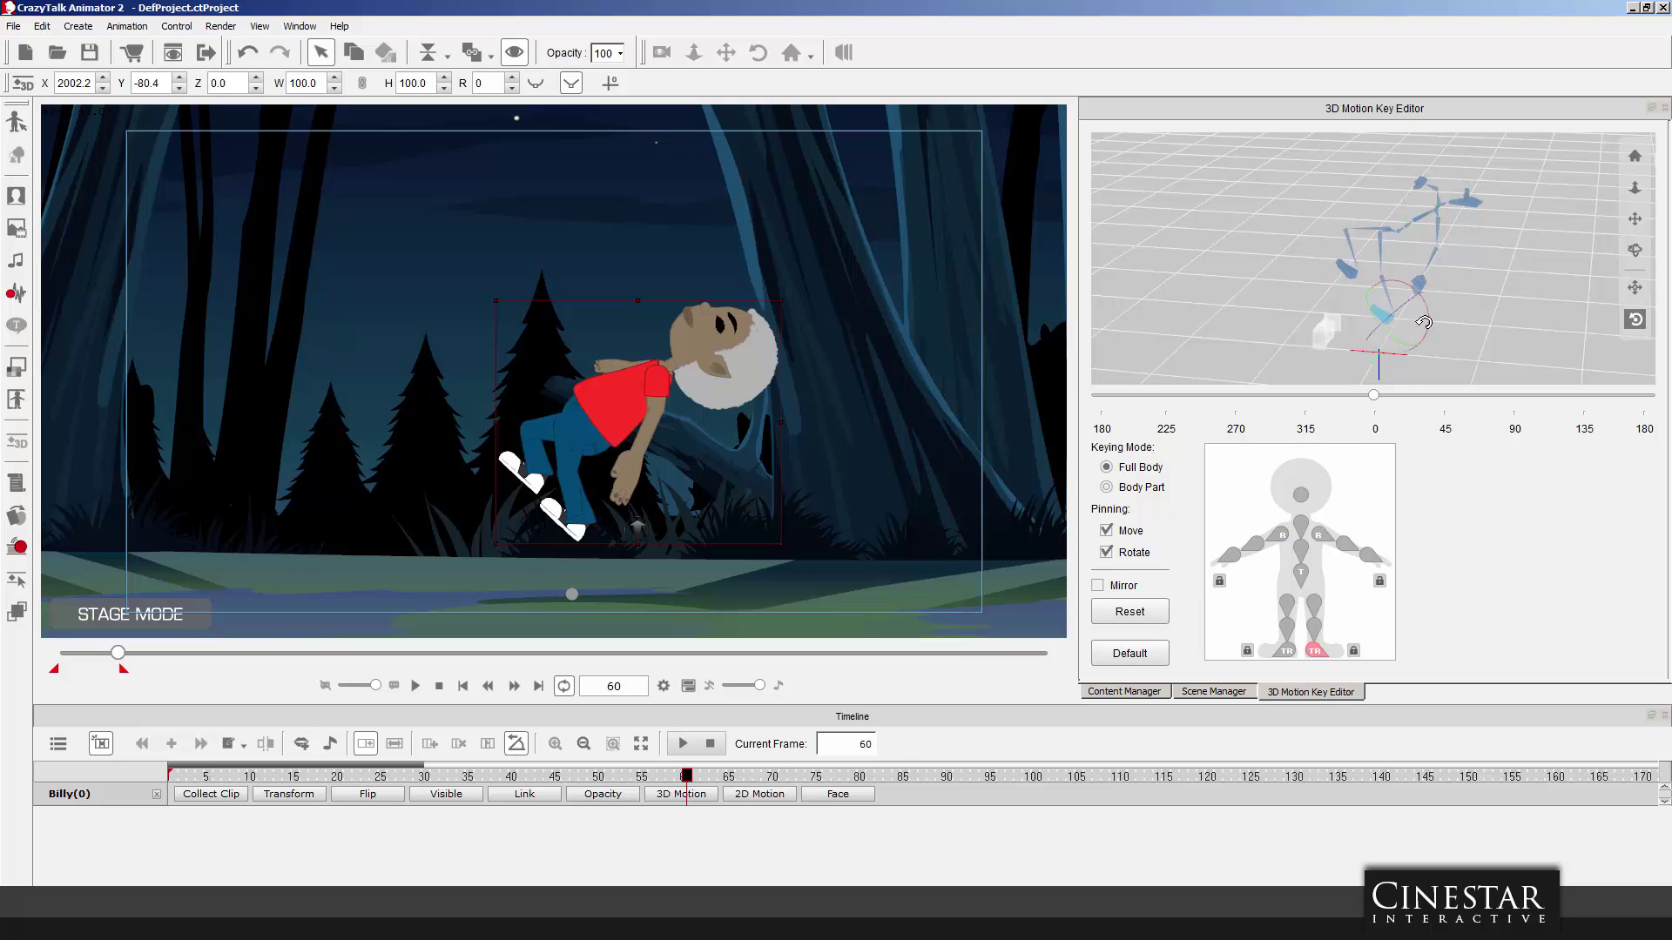
{"action": "mouse_move", "coordinate": [1402, 309]}
{"action": "left_mouse_down"}
{"action": "mouse_move", "coordinate": [1397, 292]}
{"action": "mouse_move", "coordinate": [1393, 322]}
{"action": "mouse_move", "coordinate": [1420, 291]}
{"action": "left_mouse_up"}
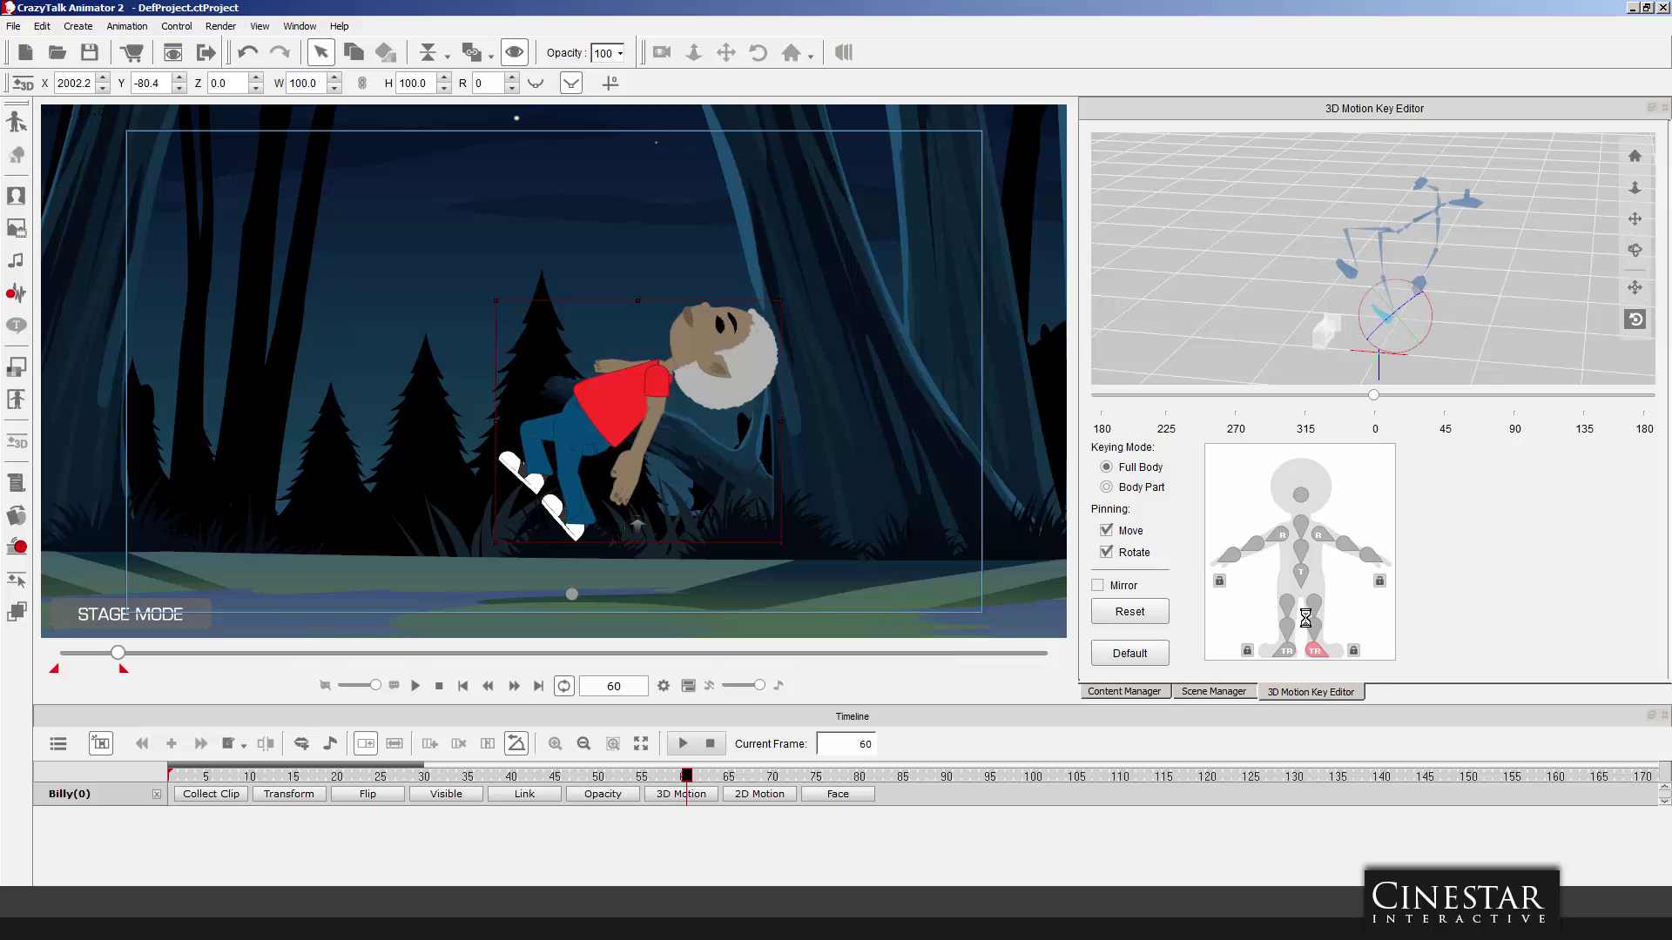
{"action": "left_click", "coordinate": [1355, 652]}
{"action": "left_click_drag", "start_coordinate": [1408, 285], "coordinate": [1338, 301]}
{"action": "left_click", "coordinate": [1282, 651]}
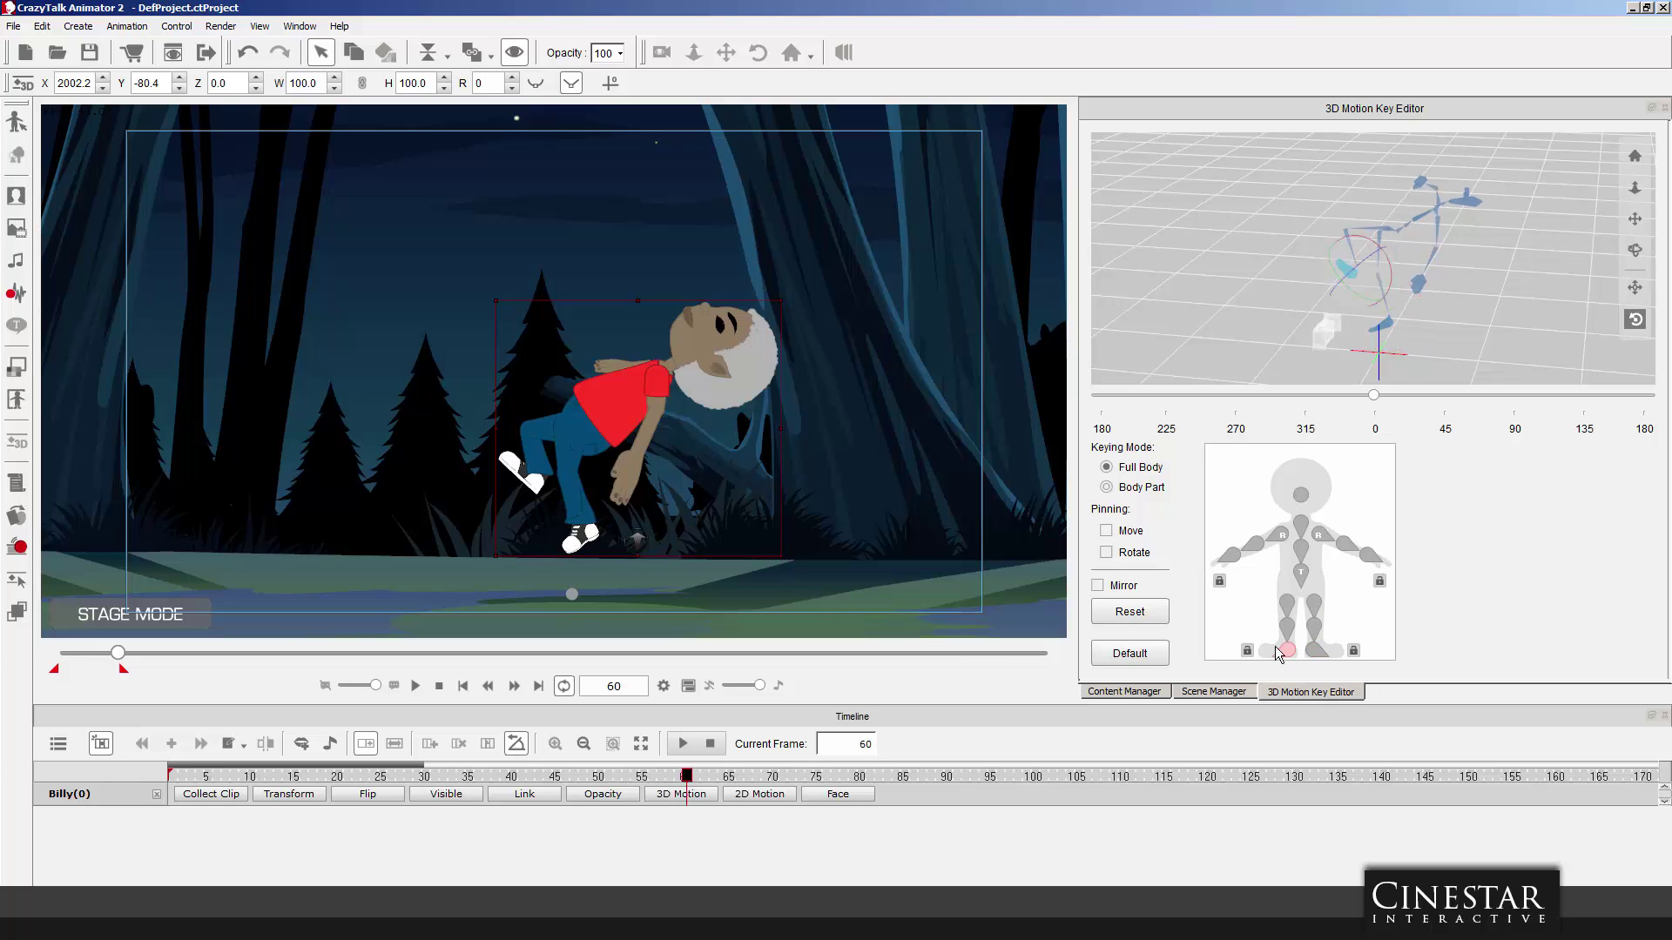
{"action": "left_click_drag", "start_coordinate": [1386, 261], "coordinate": [1333, 243]}
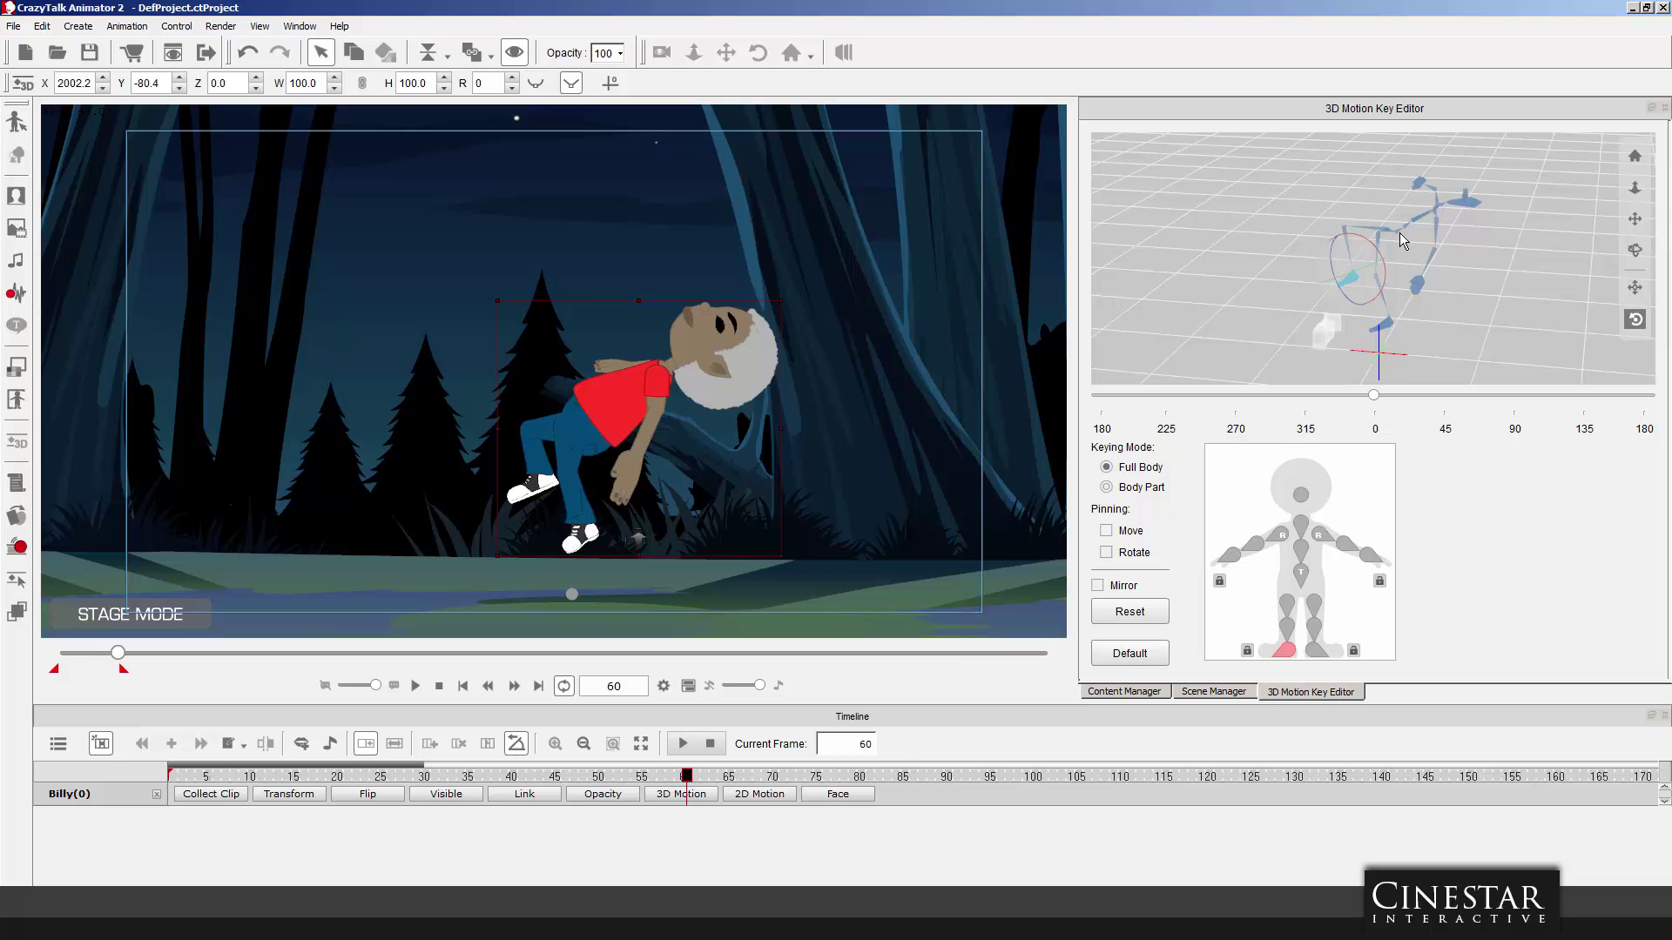
{"action": "left_click", "coordinate": [1347, 243]}
{"action": "left_click_drag", "start_coordinate": [1349, 234], "coordinate": [1357, 311]}
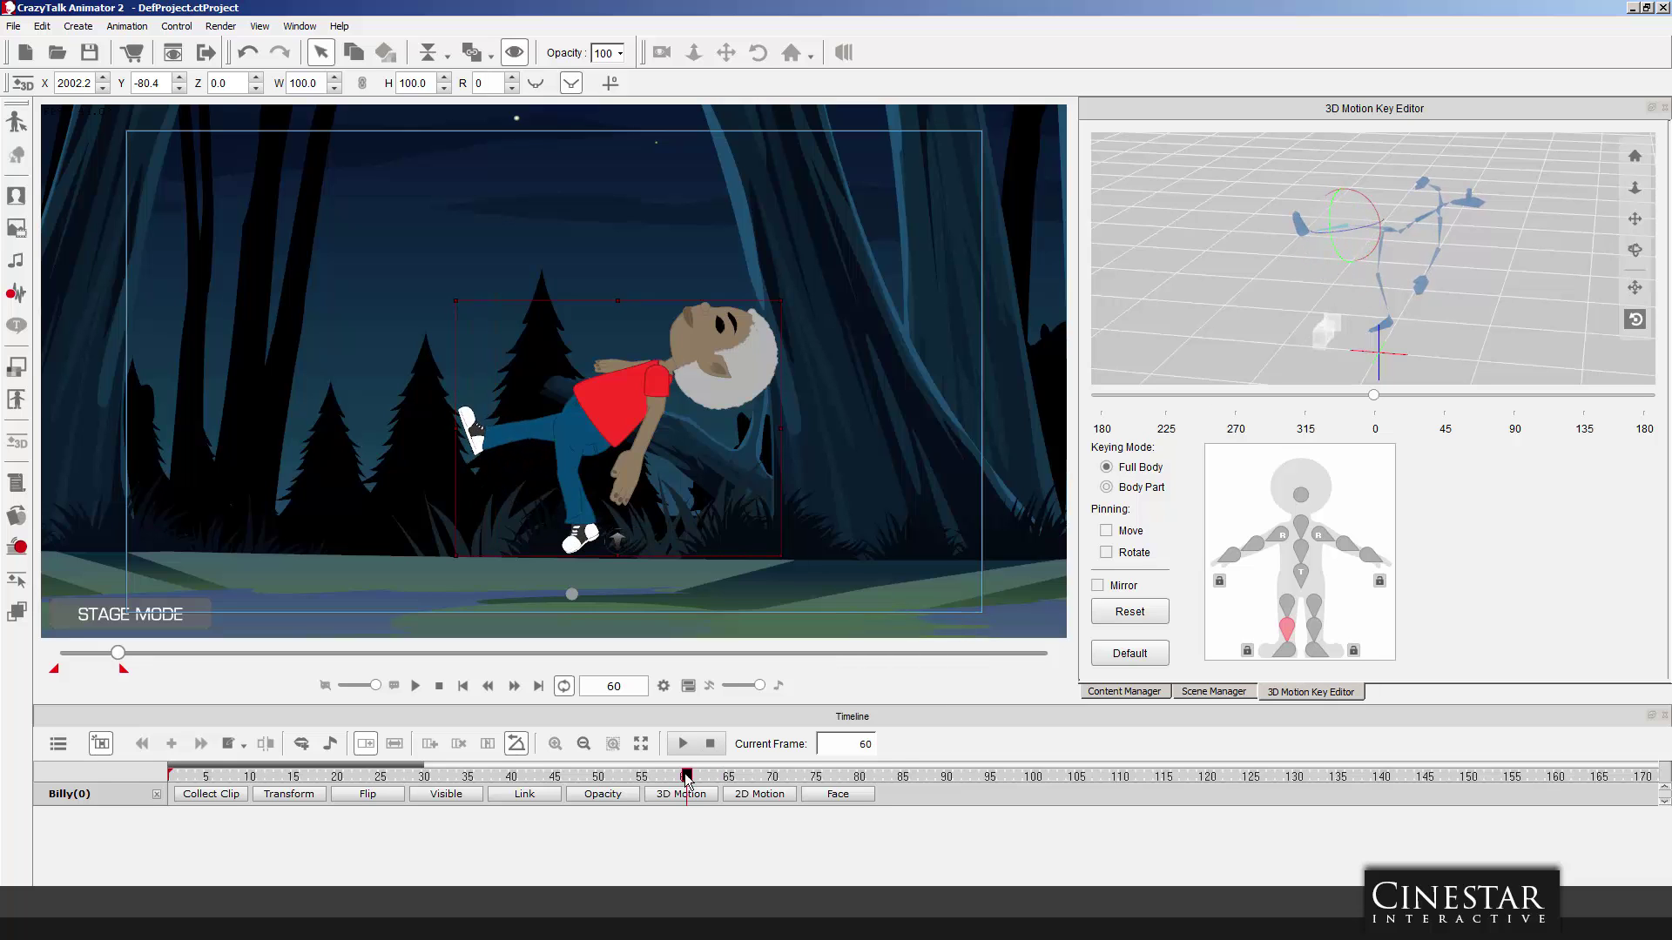
Move the second character to X 2033.1, Y -77.5 at frame 60 and rotate it to 27 degrees at frame 63.
{"action": "mouse_move", "coordinate": [671, 781]}
{"action": "left_mouse_down"}
{"action": "mouse_move", "coordinate": [589, 778]}
{"action": "mouse_move", "coordinate": [712, 780]}
{"action": "mouse_move", "coordinate": [688, 779]}
{"action": "left_mouse_up"}
{"action": "left_click_drag", "start_coordinate": [673, 398], "coordinate": [703, 398]}
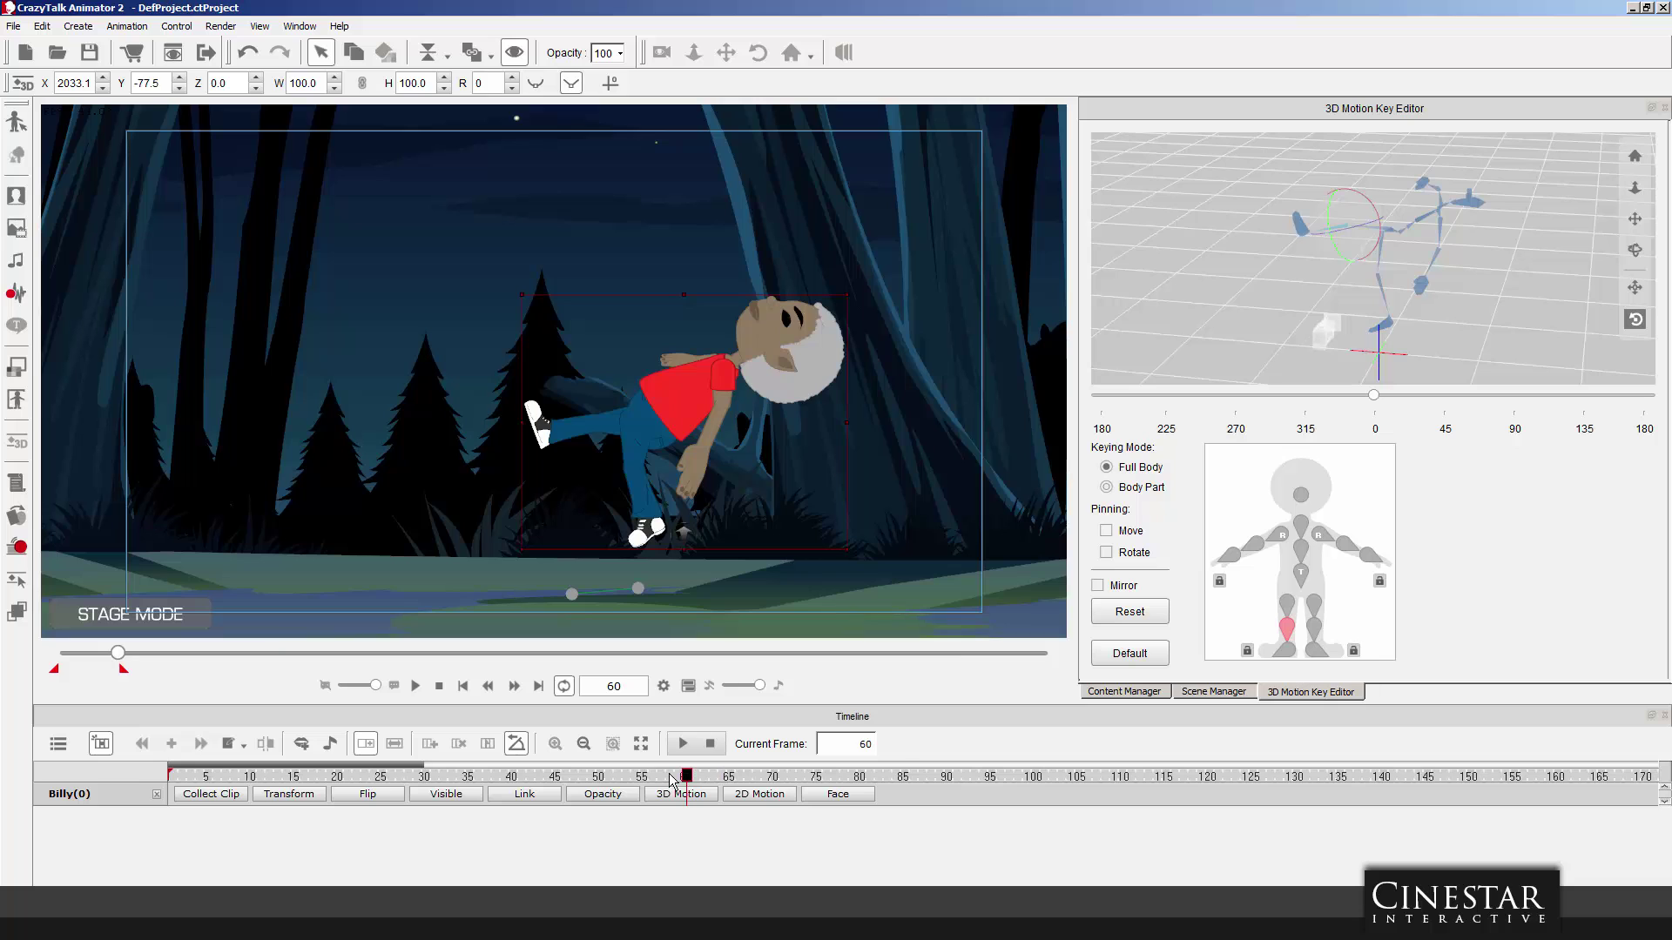
{"action": "mouse_move", "coordinate": [687, 778]}
{"action": "left_mouse_down"}
{"action": "mouse_move", "coordinate": [510, 777]}
{"action": "mouse_move", "coordinate": [712, 779]}
{"action": "left_mouse_up"}
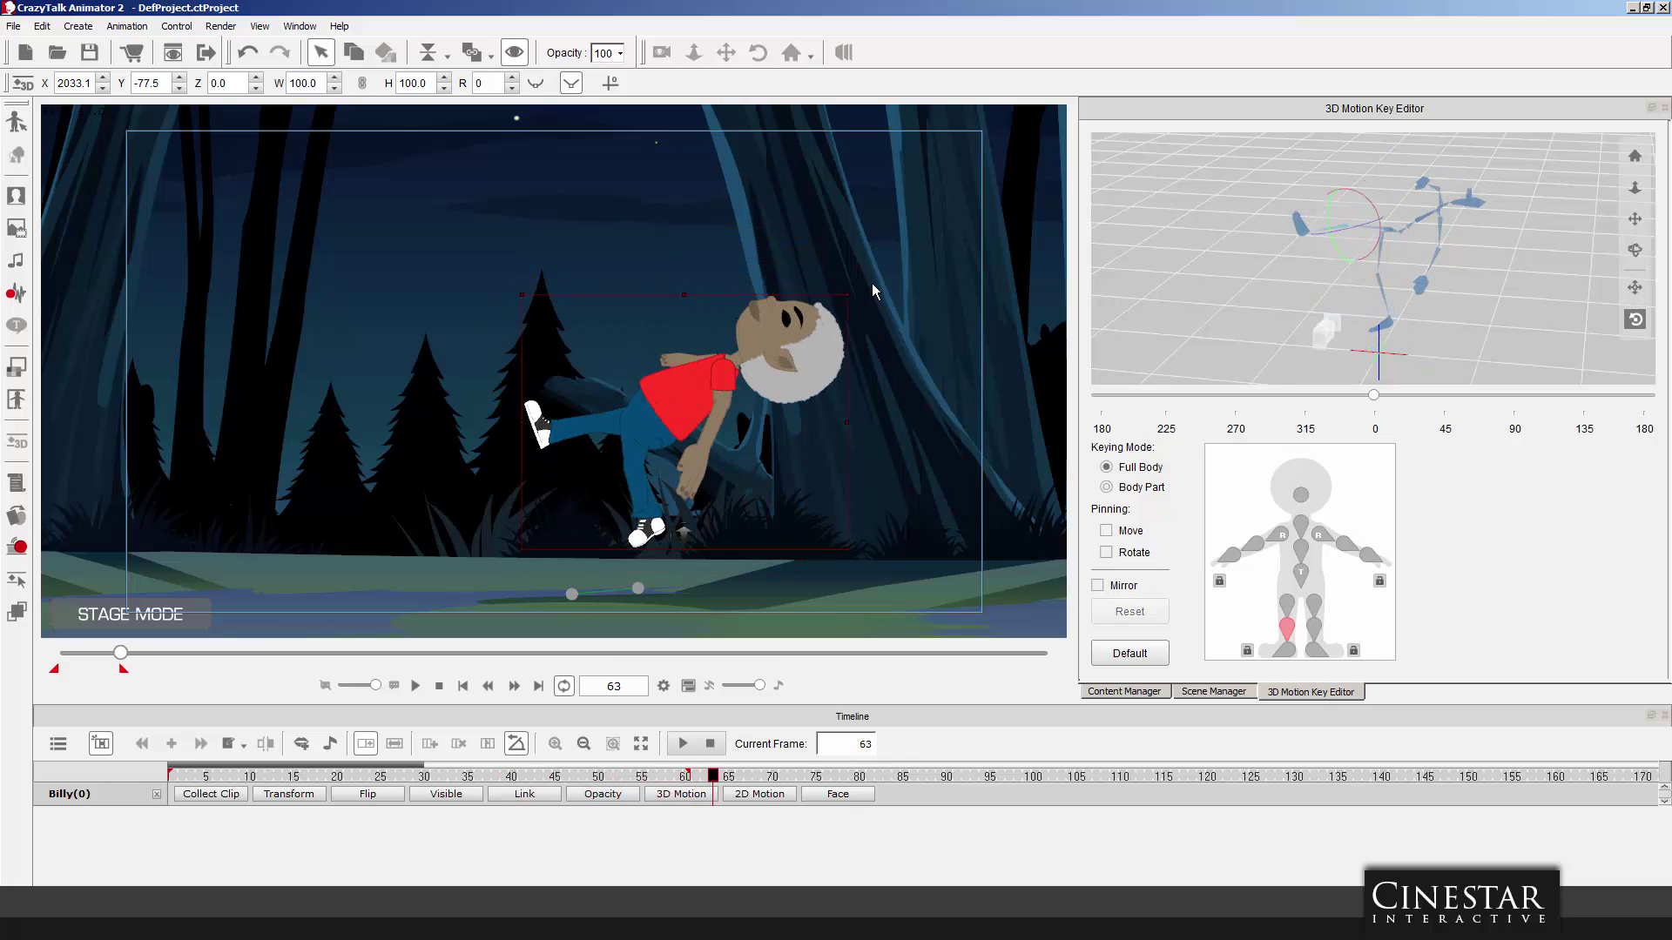
{"action": "left_click_drag", "start_coordinate": [873, 286], "coordinate": [1013, 402]}
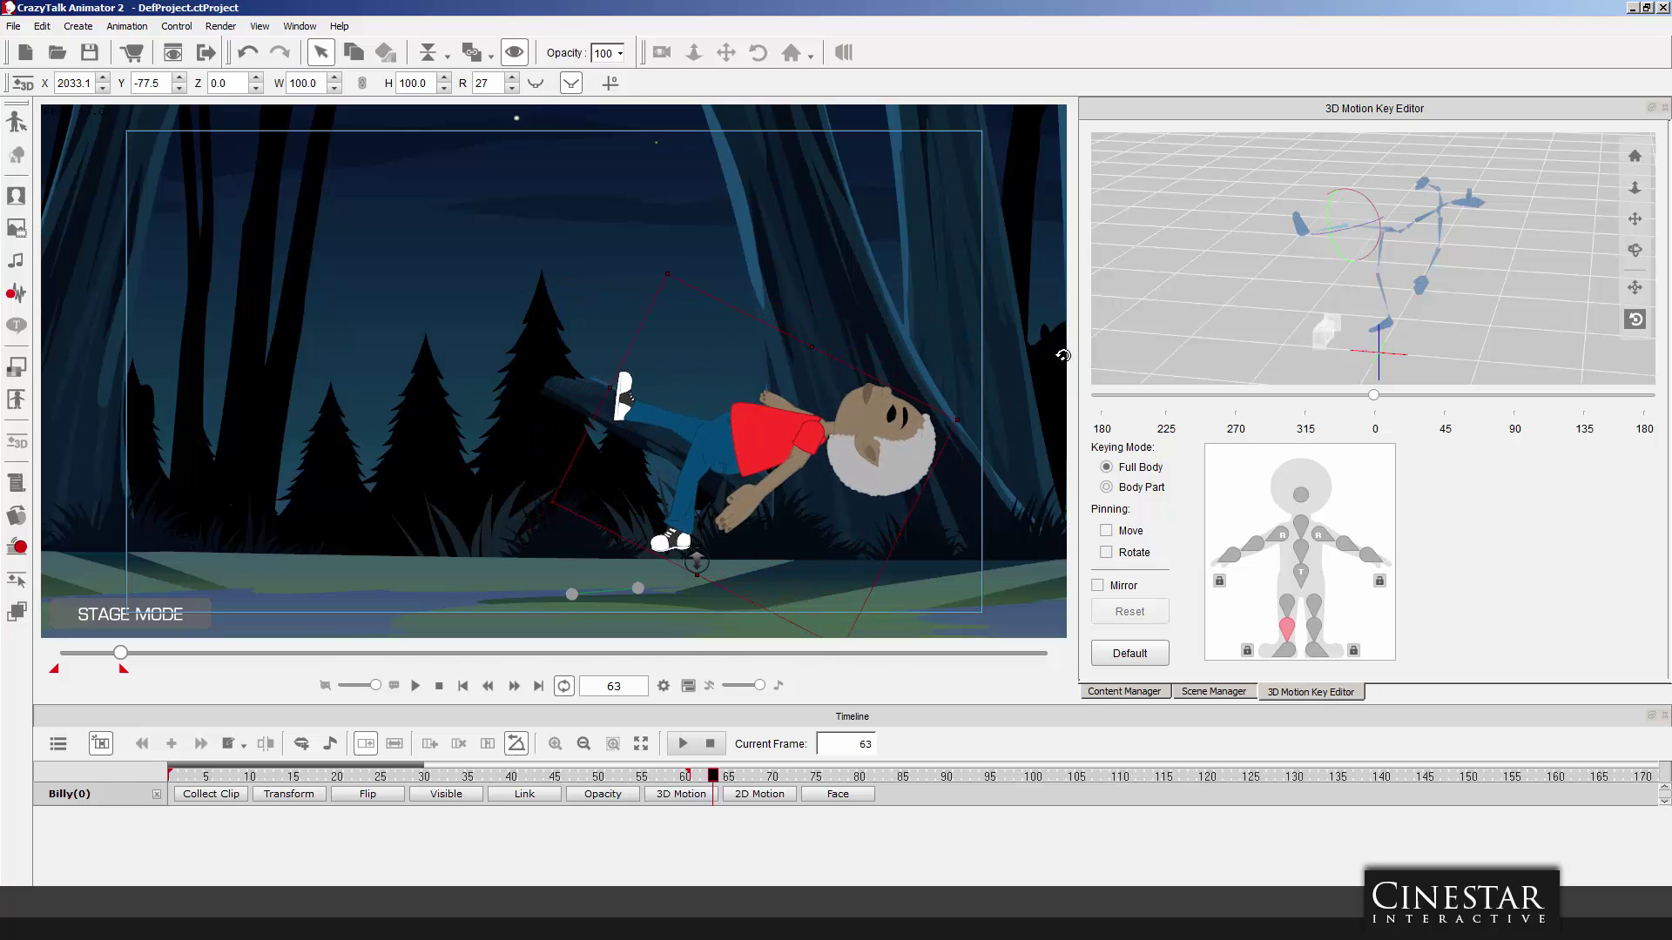
At frame 63, adjust both lower legs, raise the left thigh in line with the body and lower the right thigh beneath it.
{"action": "left_click_drag", "start_coordinate": [1376, 210], "coordinate": [1391, 244]}
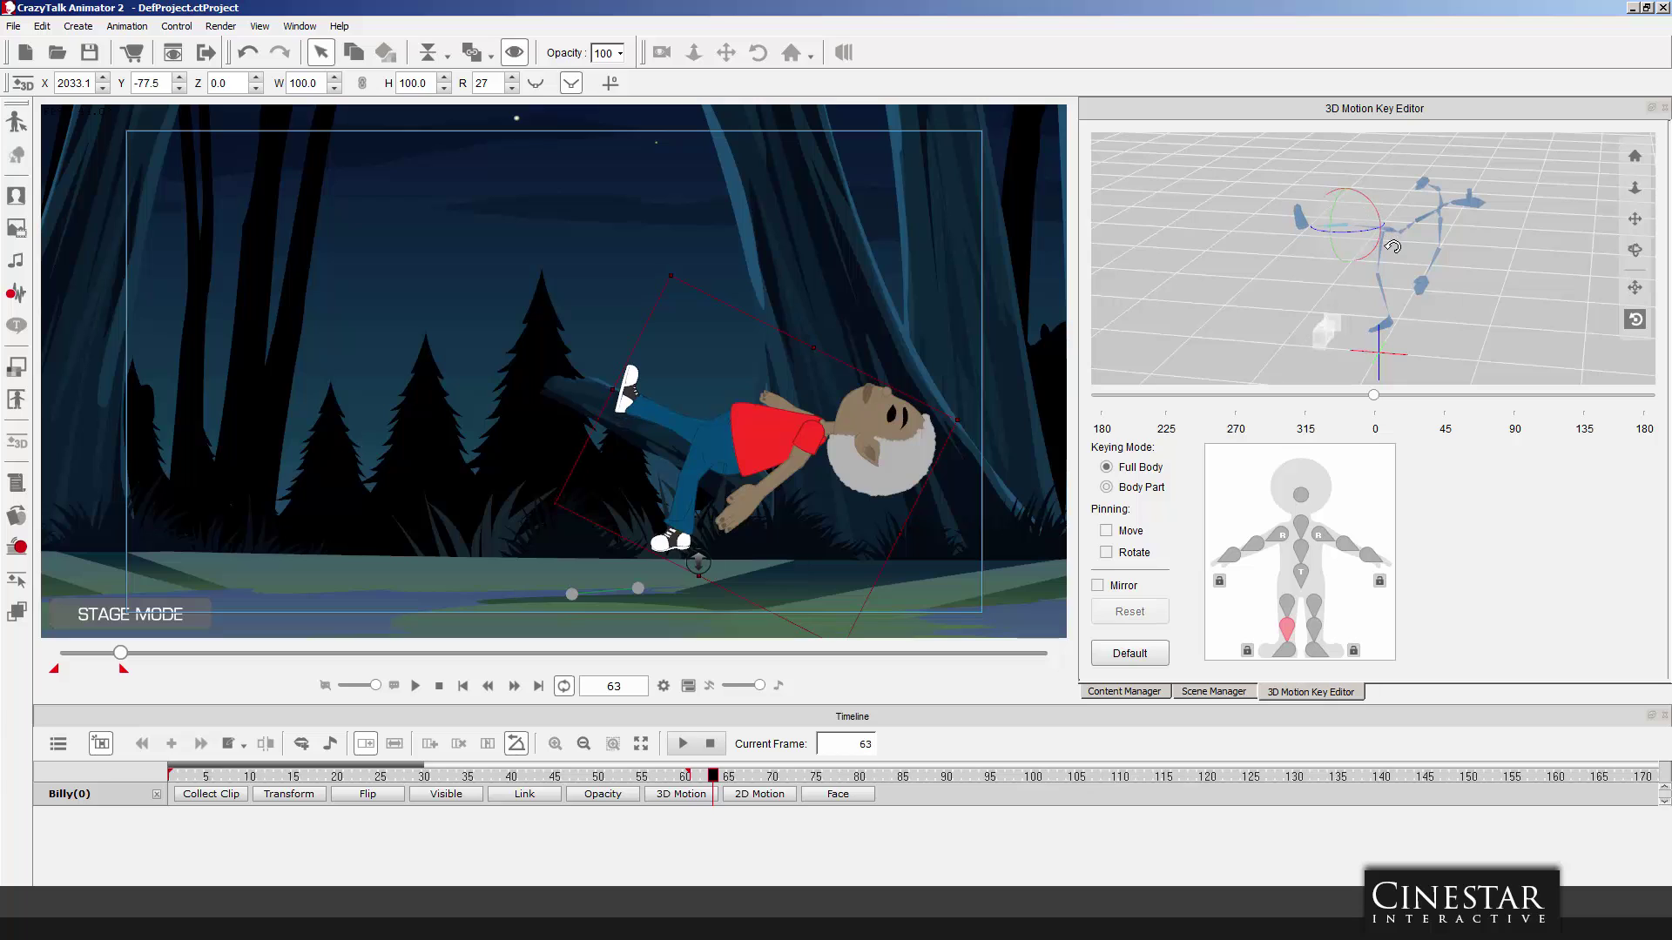
{"action": "left_click", "coordinate": [1315, 628]}
{"action": "left_click_drag", "start_coordinate": [1387, 250], "coordinate": [1407, 263]}
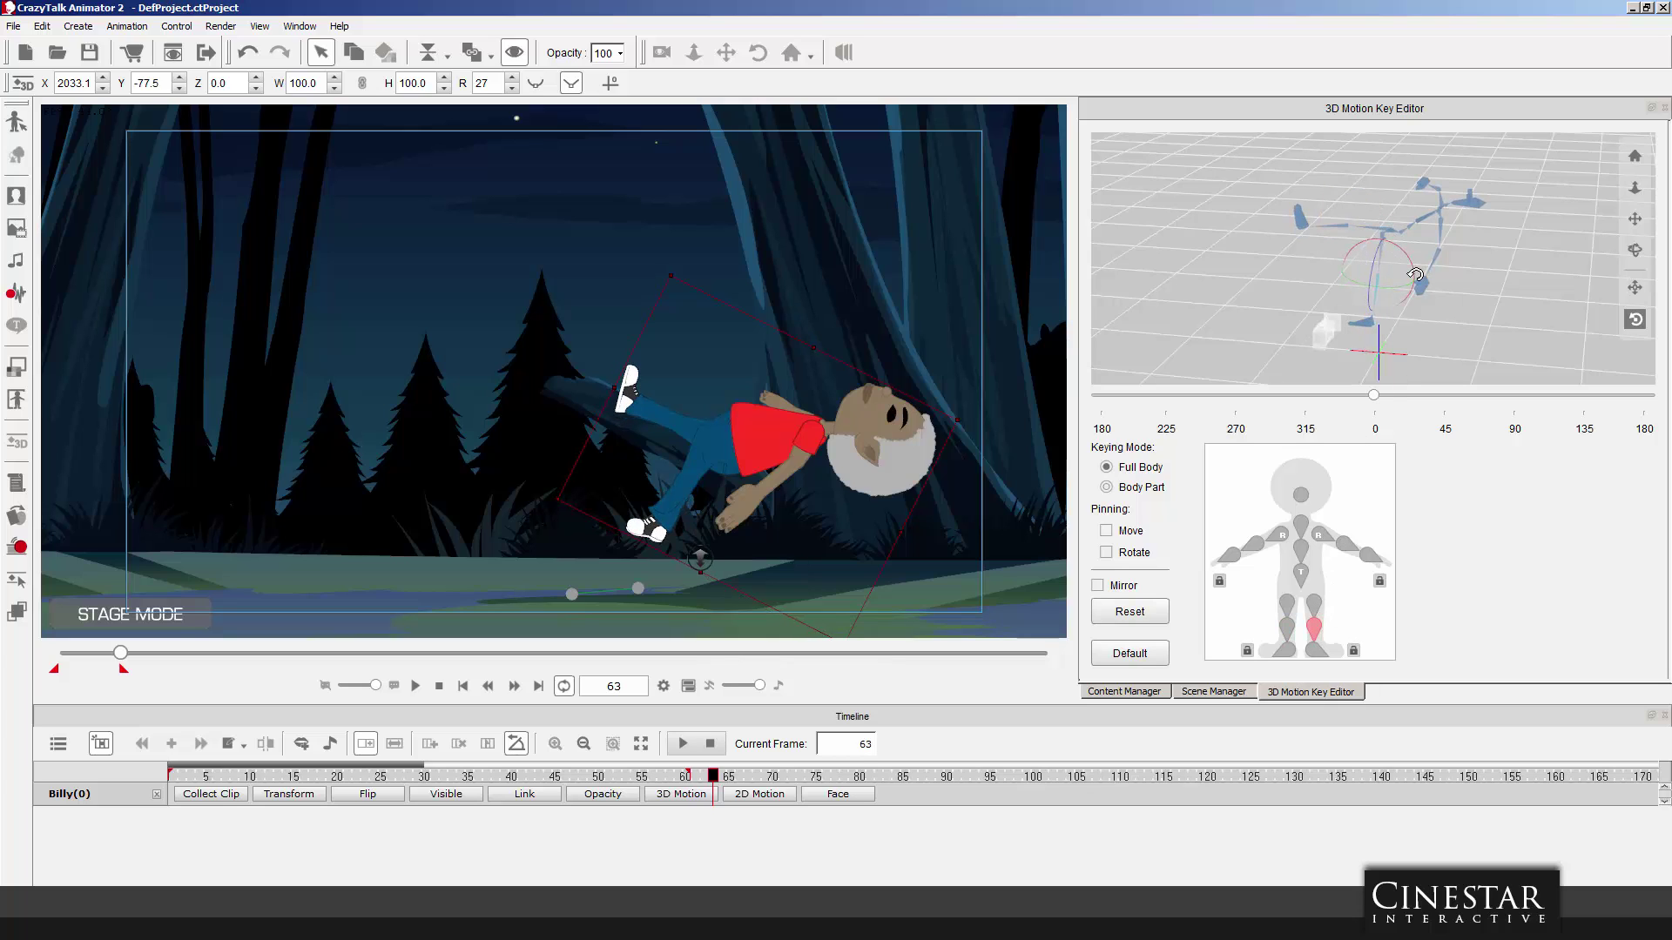
{"action": "left_click", "coordinate": [1313, 605]}
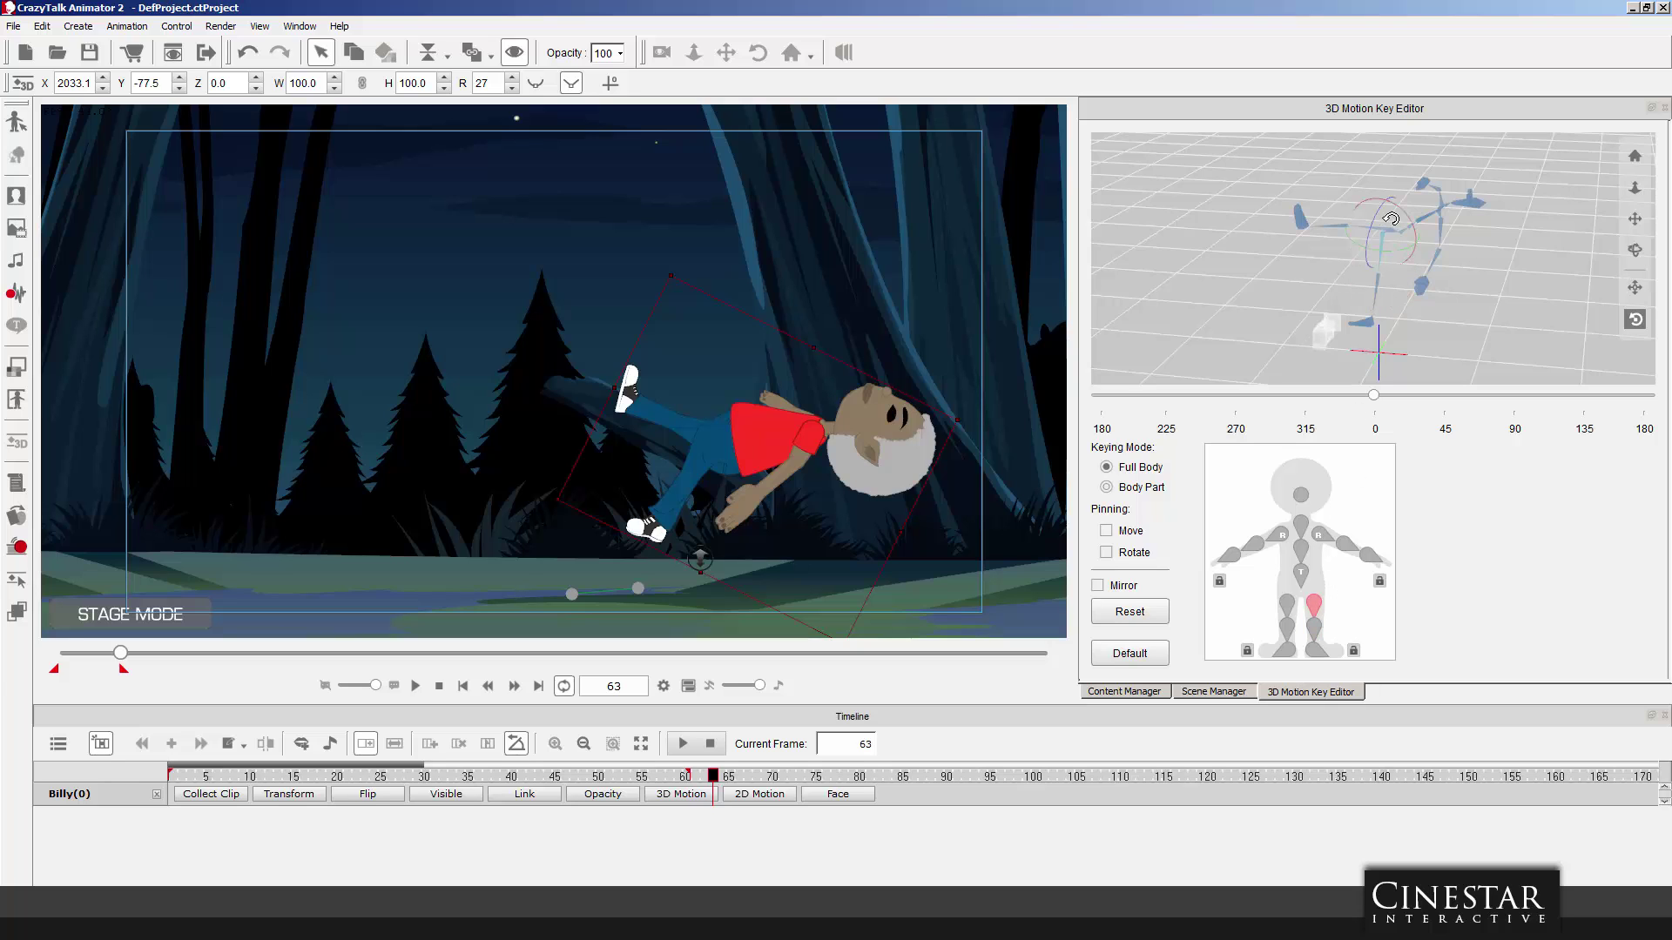
{"action": "left_click_drag", "start_coordinate": [1400, 211], "coordinate": [1450, 278]}
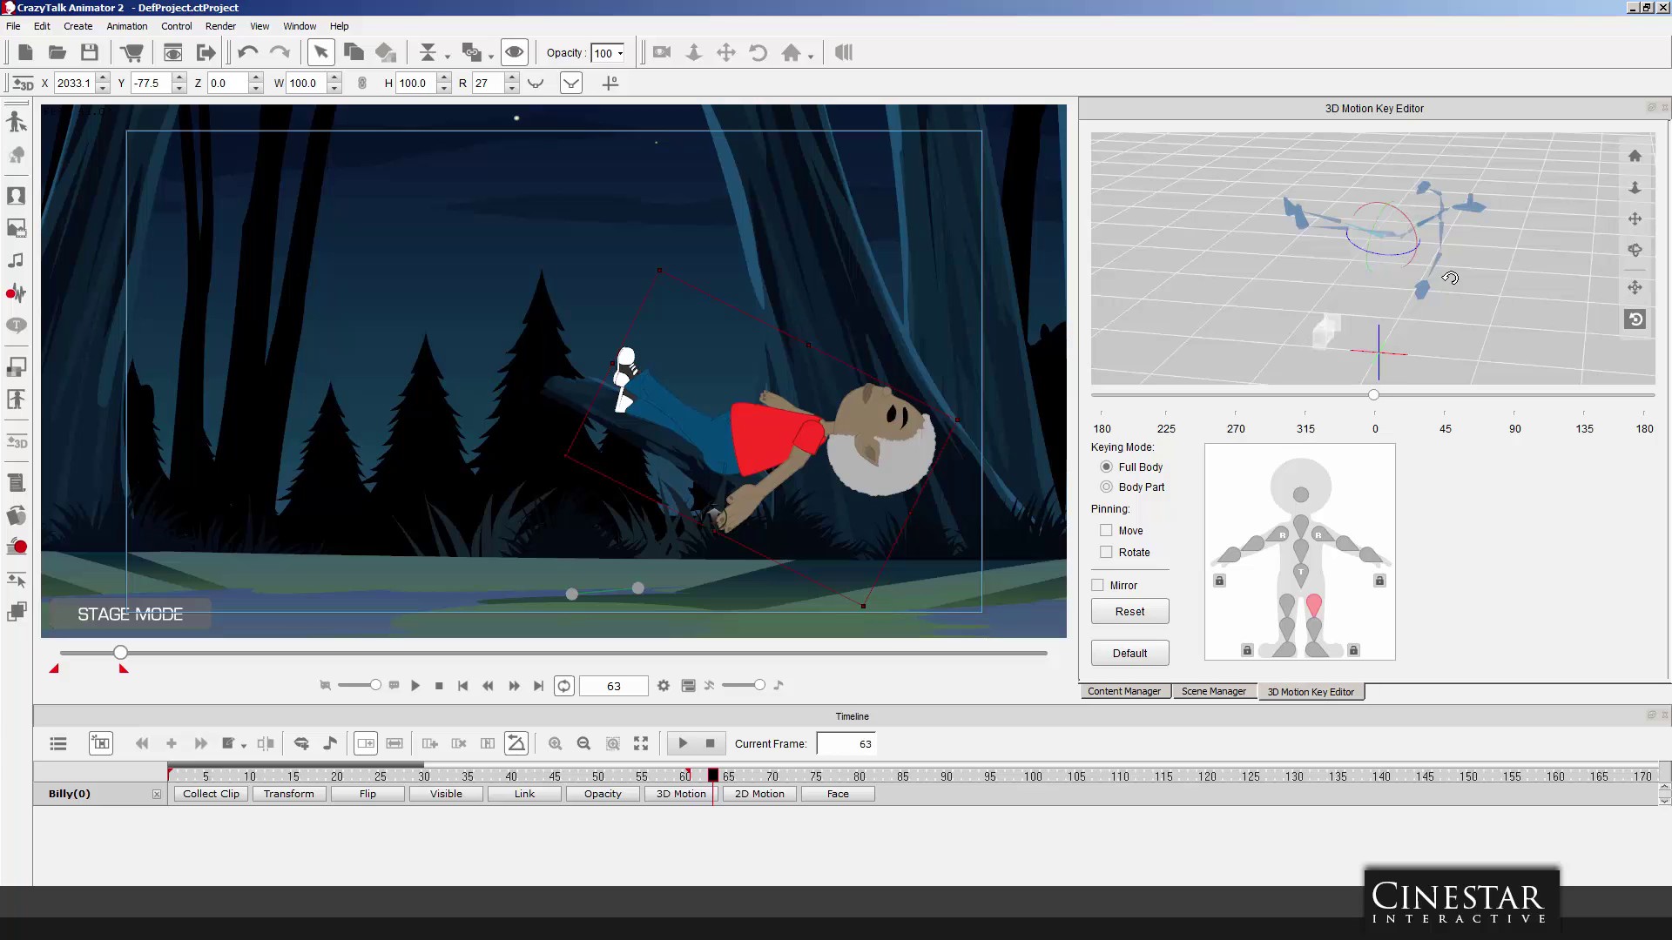
{"action": "left_click", "coordinate": [1287, 604]}
{"action": "left_click_drag", "start_coordinate": [1396, 200], "coordinate": [1372, 261]}
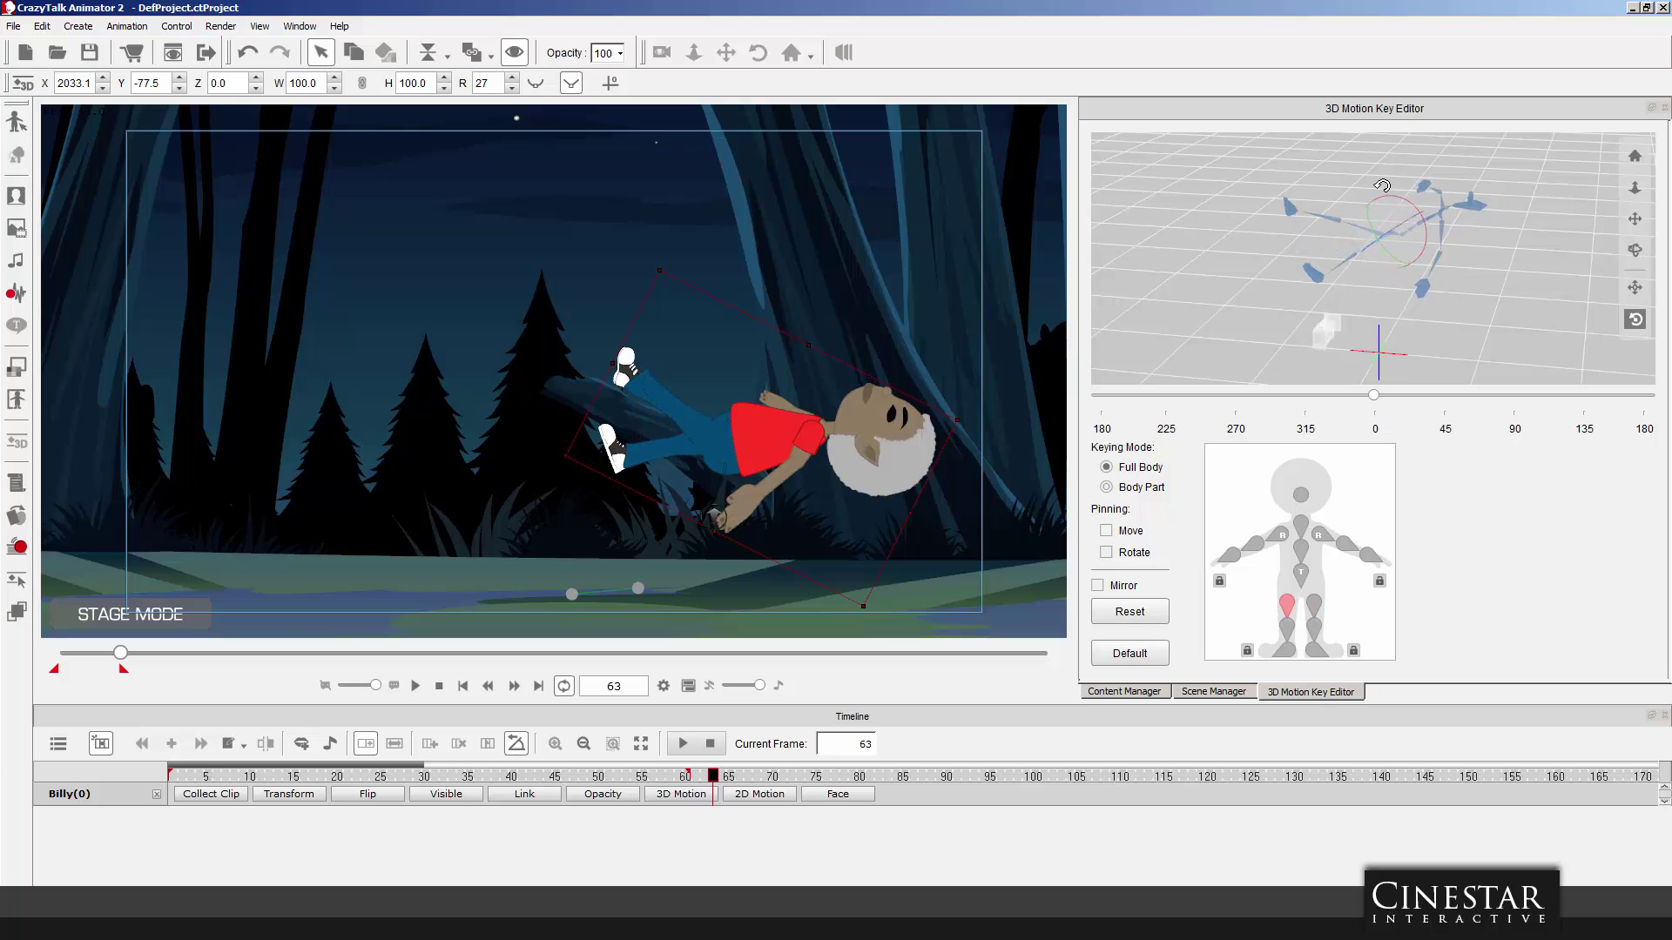
At frame 63, fold the second character's left arm up to the shoulder and hold the right arm above the chest, reaching toward the legs.
{"action": "left_click", "coordinate": [1321, 535]}
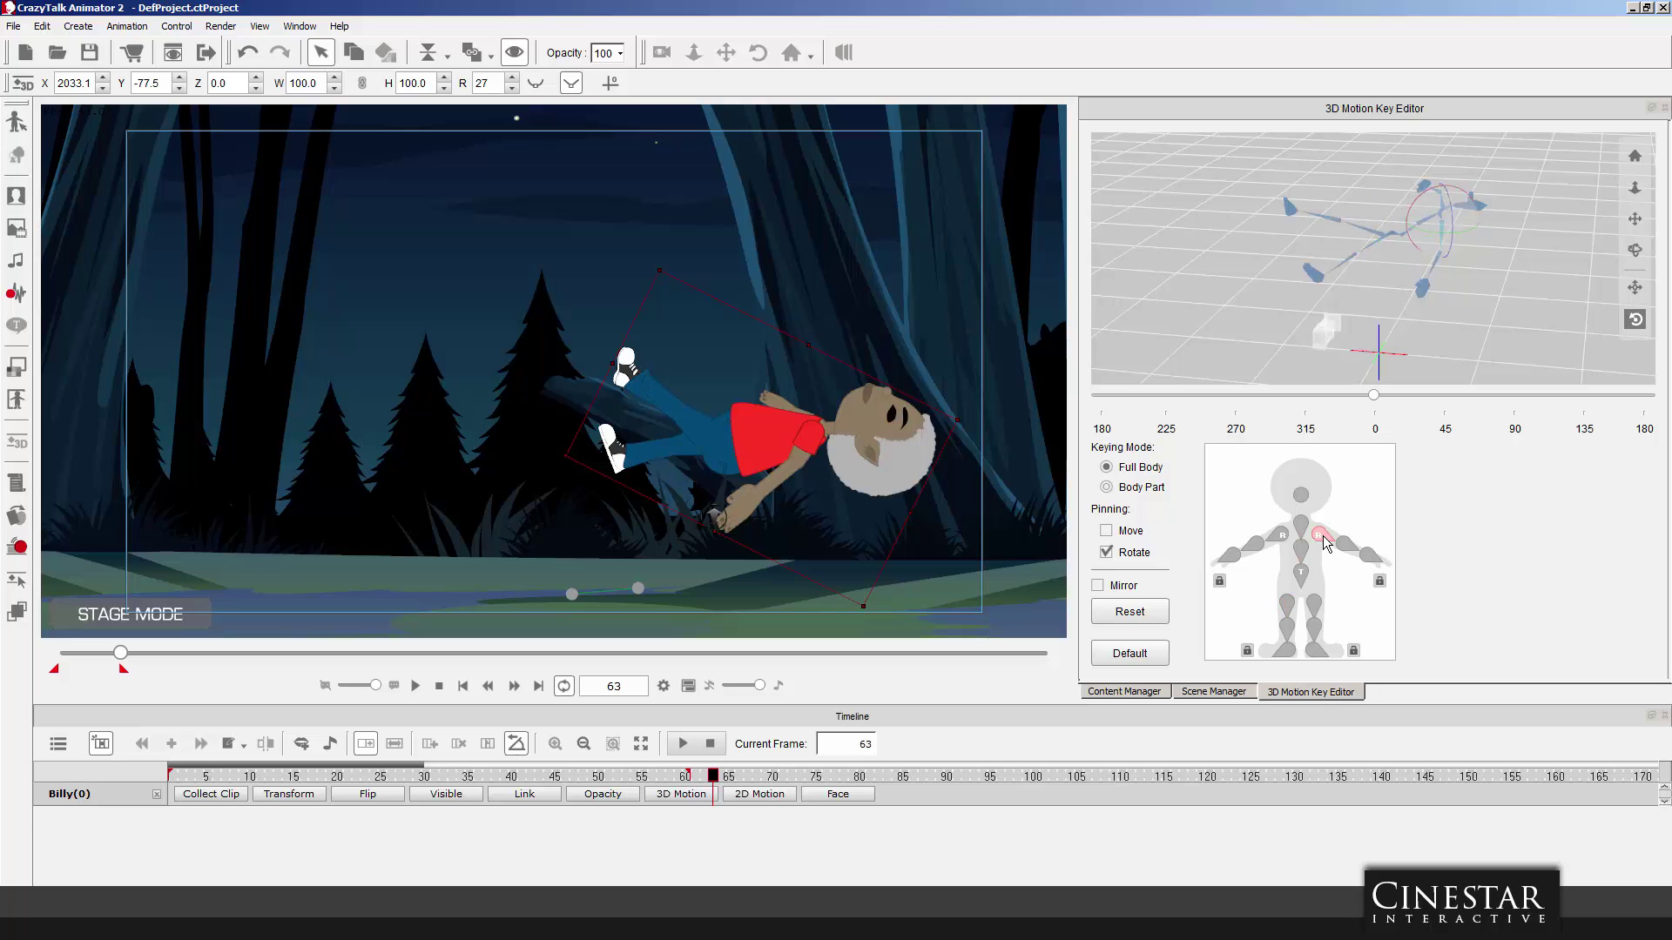
{"action": "left_click_drag", "start_coordinate": [1455, 209], "coordinate": [1418, 147]}
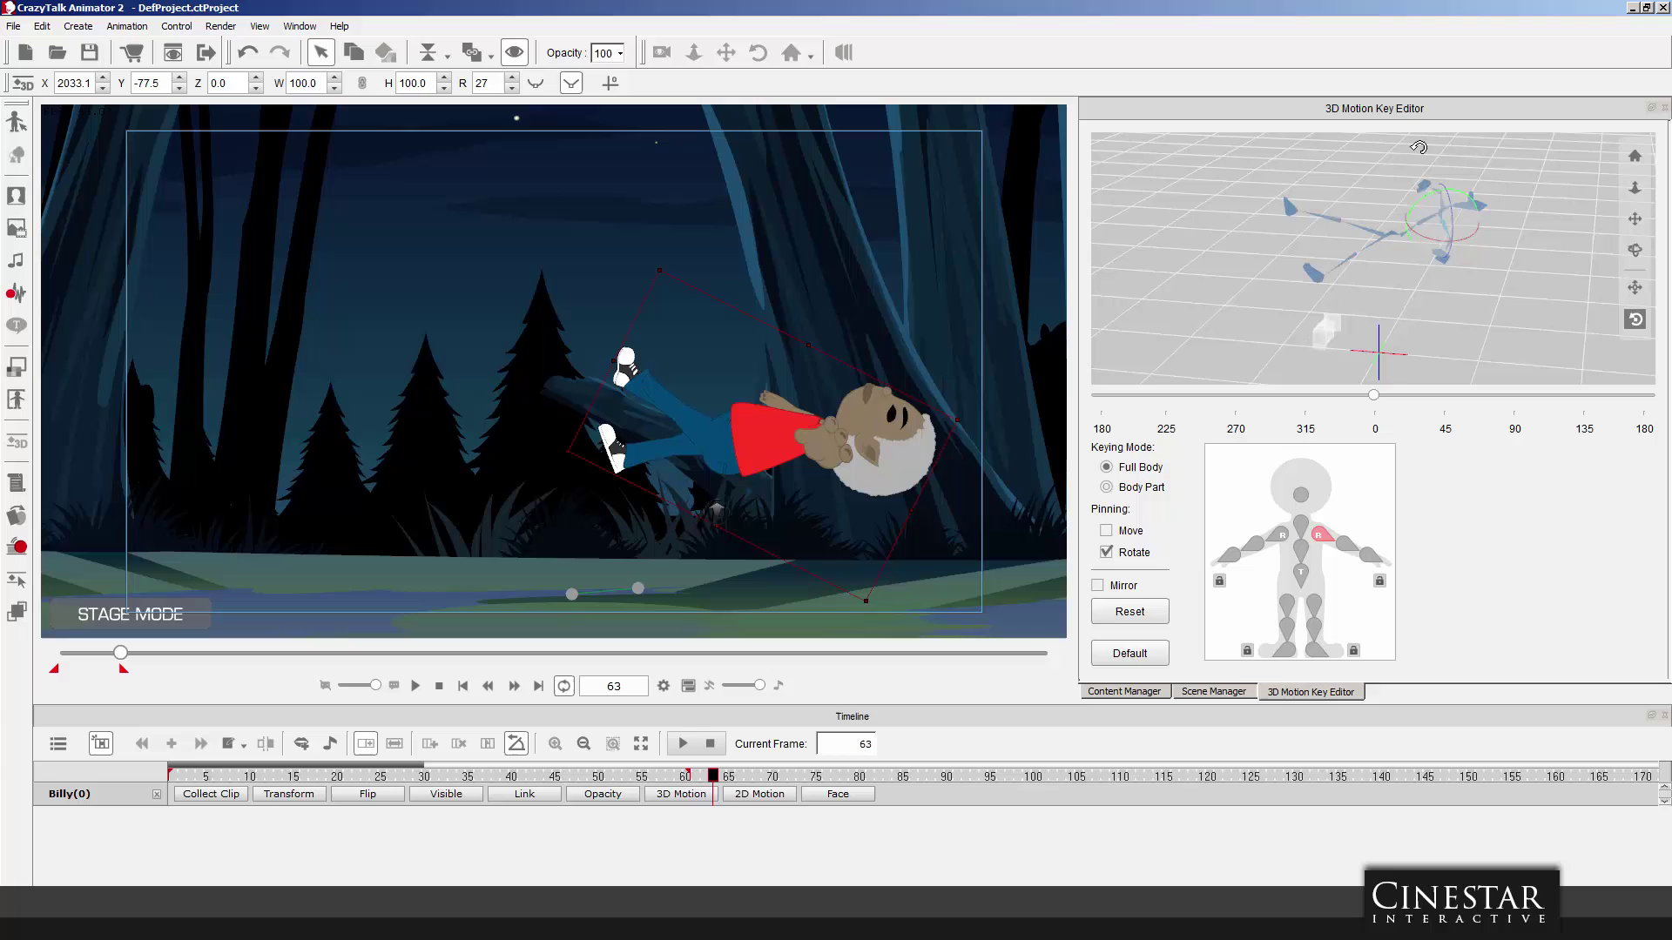
{"action": "left_click", "coordinate": [1277, 537]}
{"action": "mouse_move", "coordinate": [1456, 204]}
{"action": "left_mouse_down"}
{"action": "mouse_move", "coordinate": [1453, 223]}
{"action": "mouse_move", "coordinate": [1465, 183]}
{"action": "left_mouse_up"}
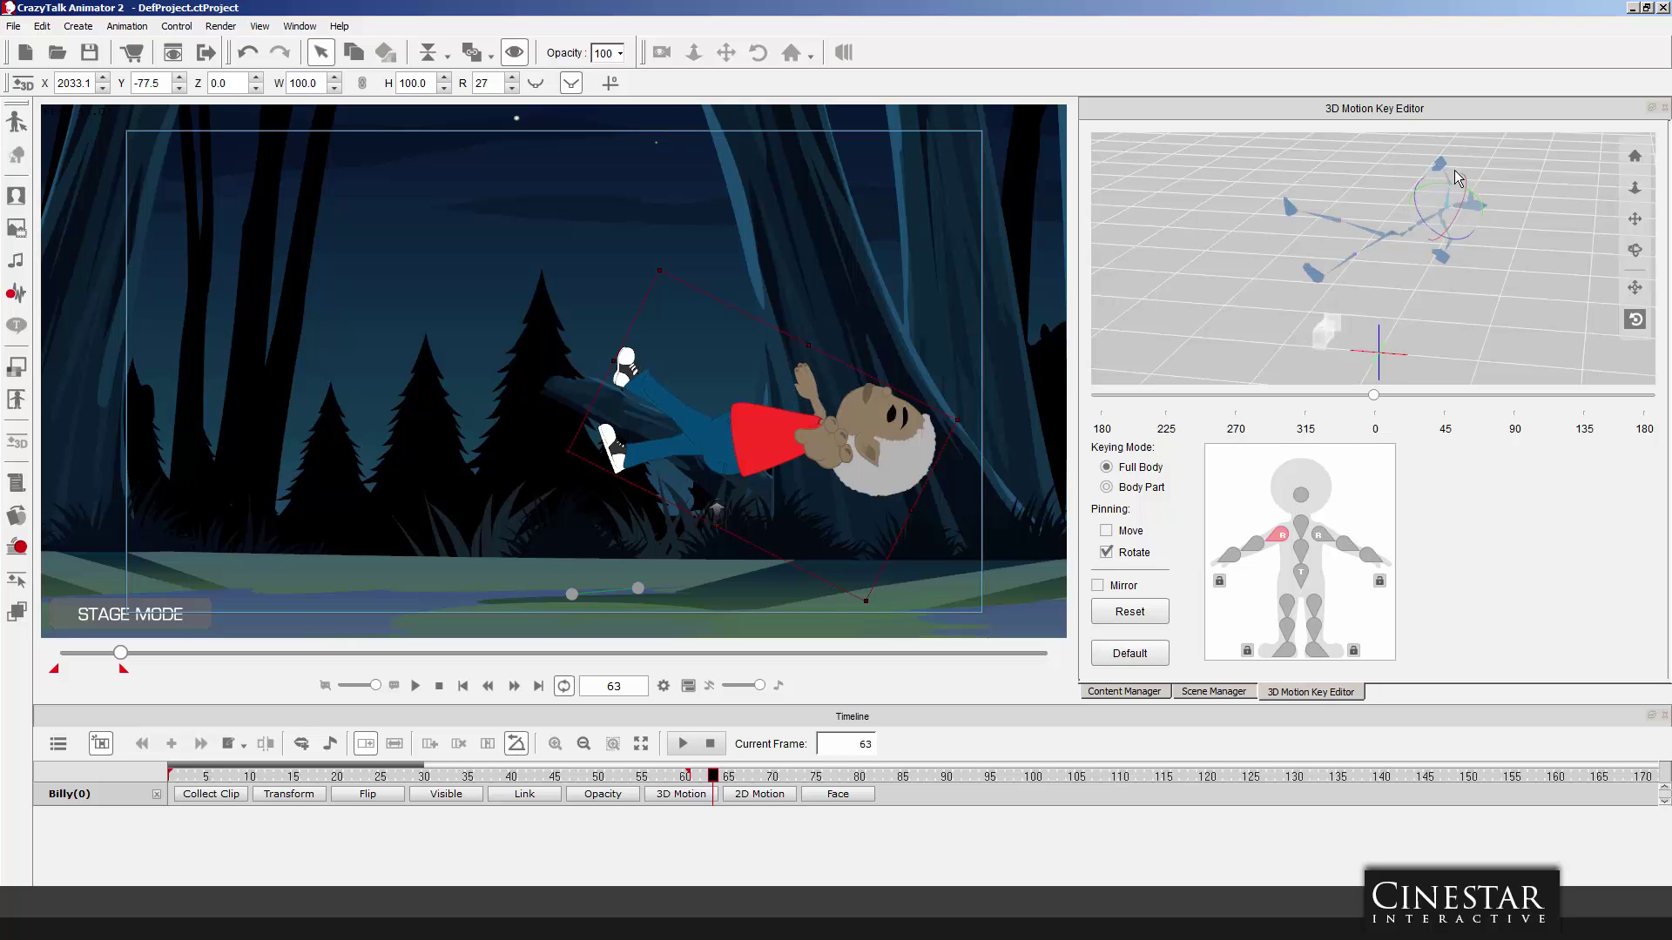
{"action": "left_click", "coordinate": [1448, 178]}
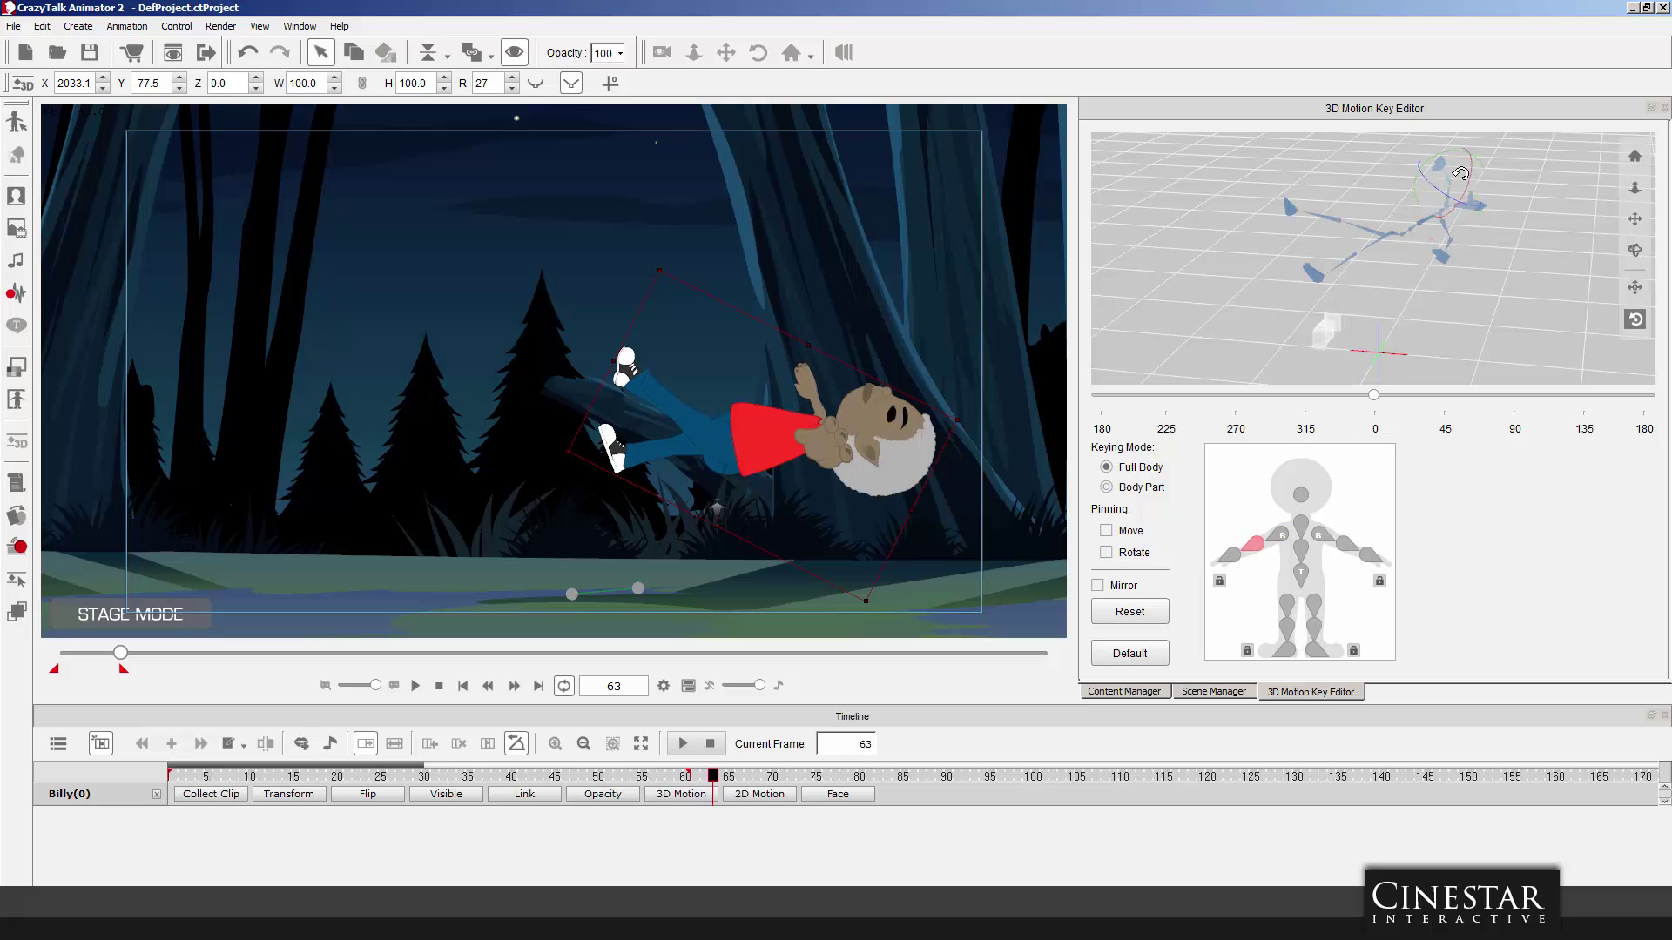
{"action": "left_click_drag", "start_coordinate": [1432, 166], "coordinate": [1535, 233]}
{"action": "left_click", "coordinate": [1277, 531]}
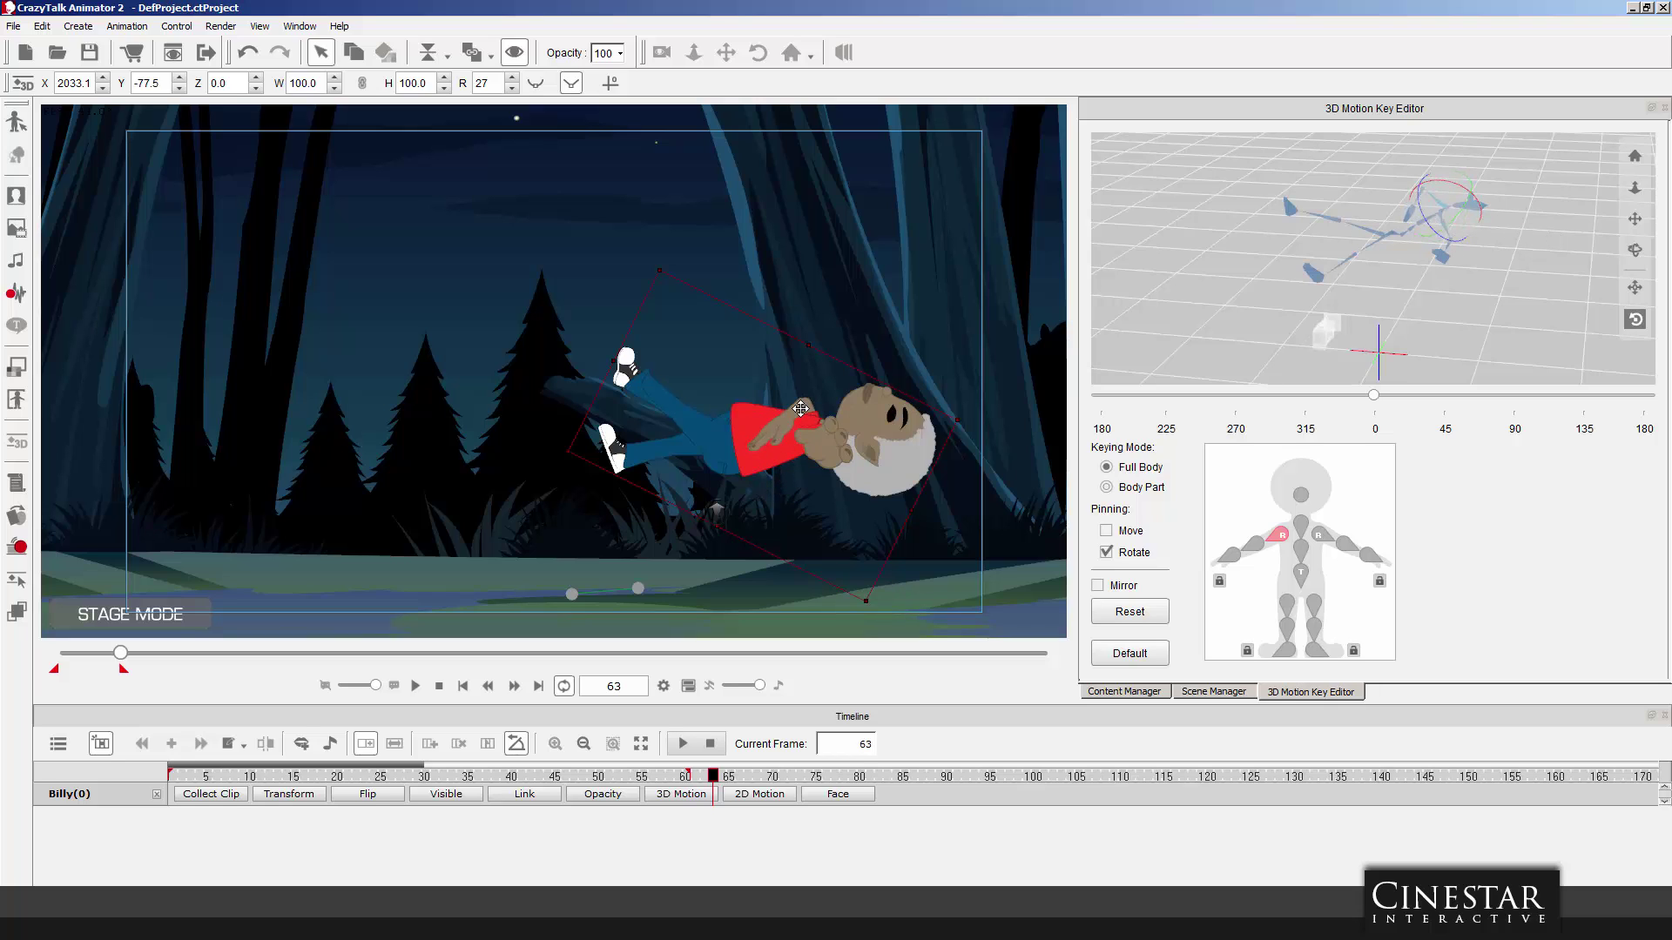
{"action": "left_click", "coordinate": [1263, 543]}
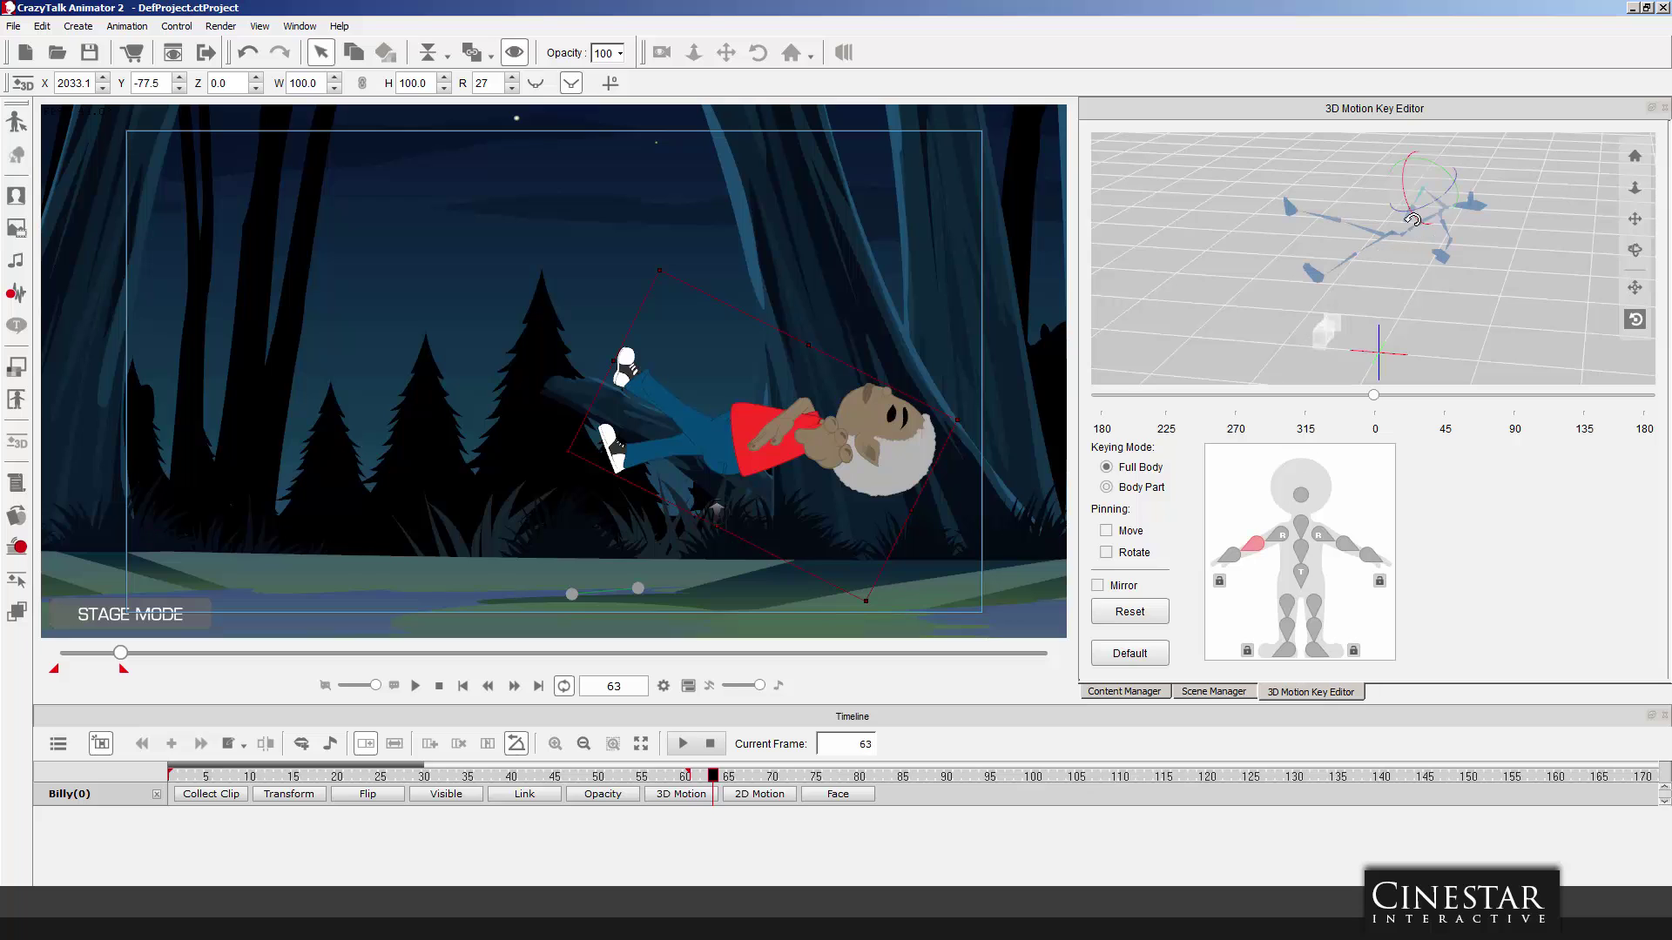
{"action": "left_click_drag", "start_coordinate": [1408, 211], "coordinate": [1370, 212]}
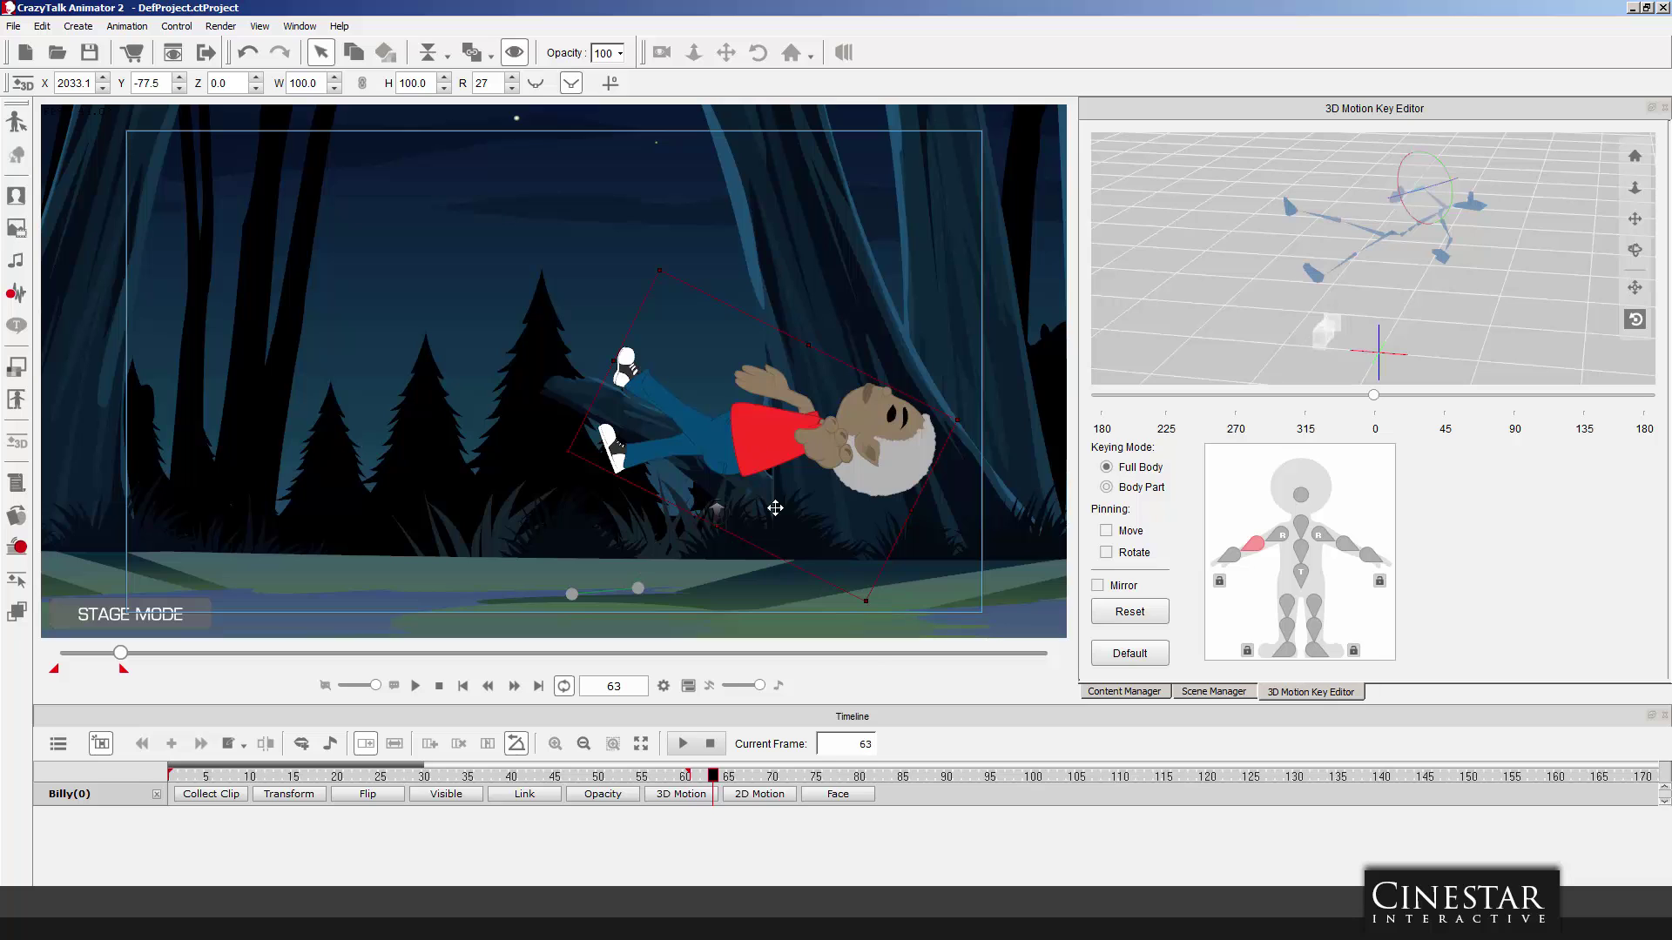
At frame 70, move the second character to X 2058.8, Y -133.3, tilt the upper torso back and raise the head toward the chest.
{"action": "left_click_drag", "start_coordinate": [710, 781], "coordinate": [774, 780]}
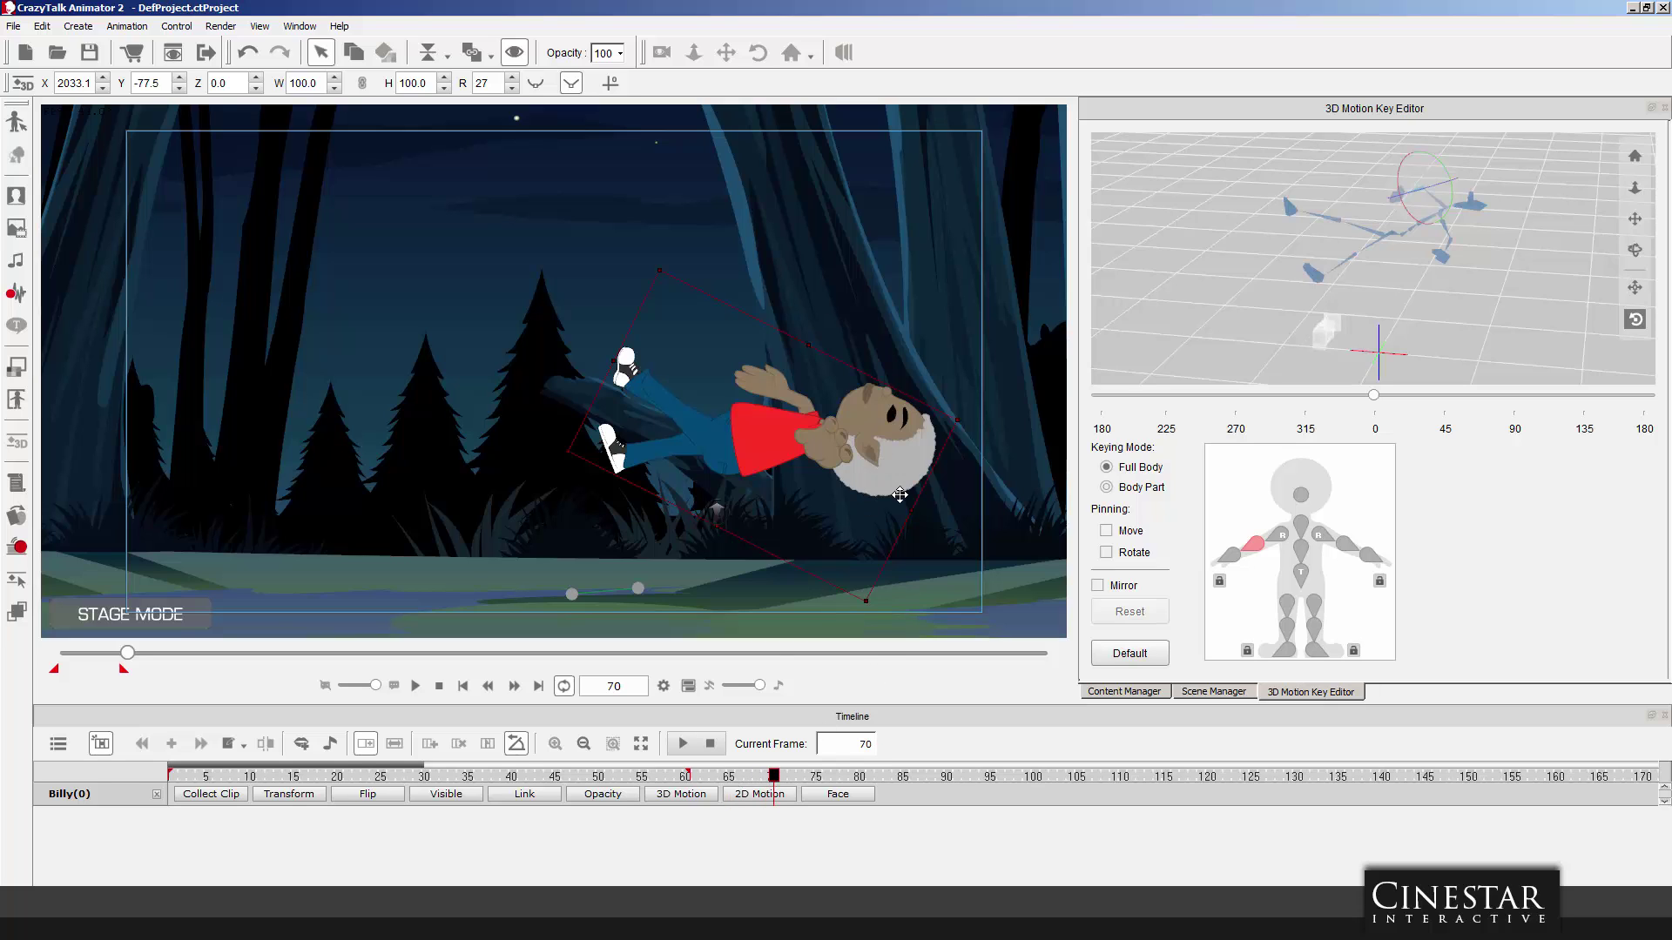
{"action": "left_click_drag", "start_coordinate": [867, 491], "coordinate": [940, 575]}
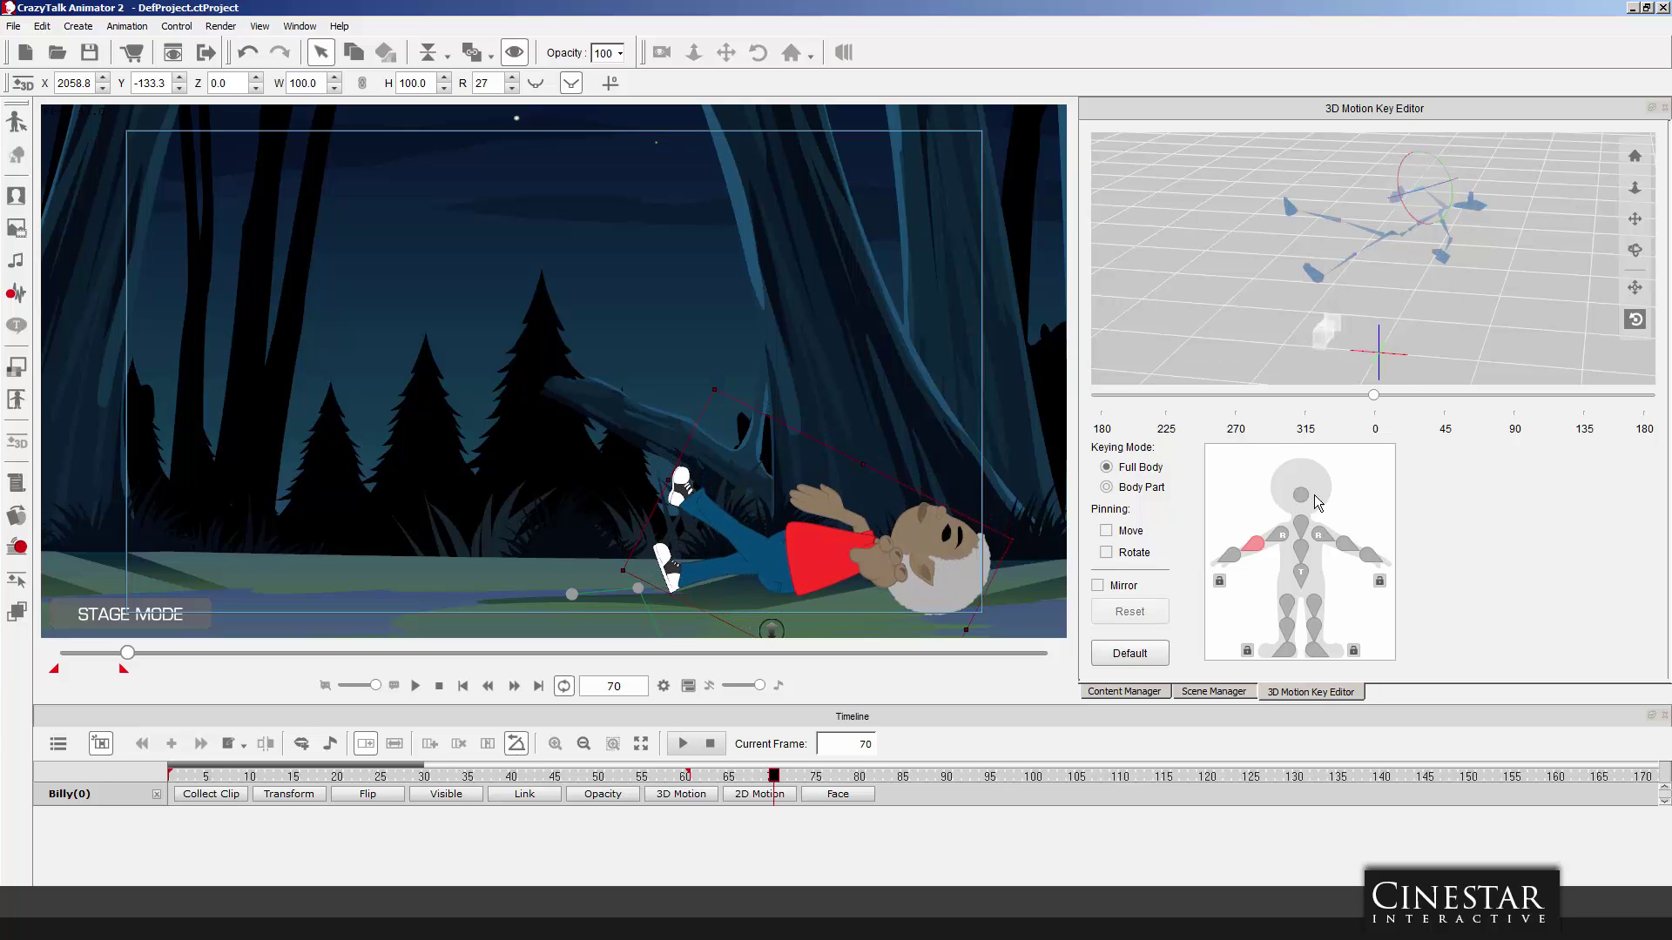
{"action": "left_click", "coordinate": [1301, 526]}
{"action": "mouse_move", "coordinate": [1460, 185]}
{"action": "left_mouse_down"}
{"action": "mouse_move", "coordinate": [1442, 180]}
{"action": "mouse_move", "coordinate": [1465, 199]}
{"action": "left_mouse_up"}
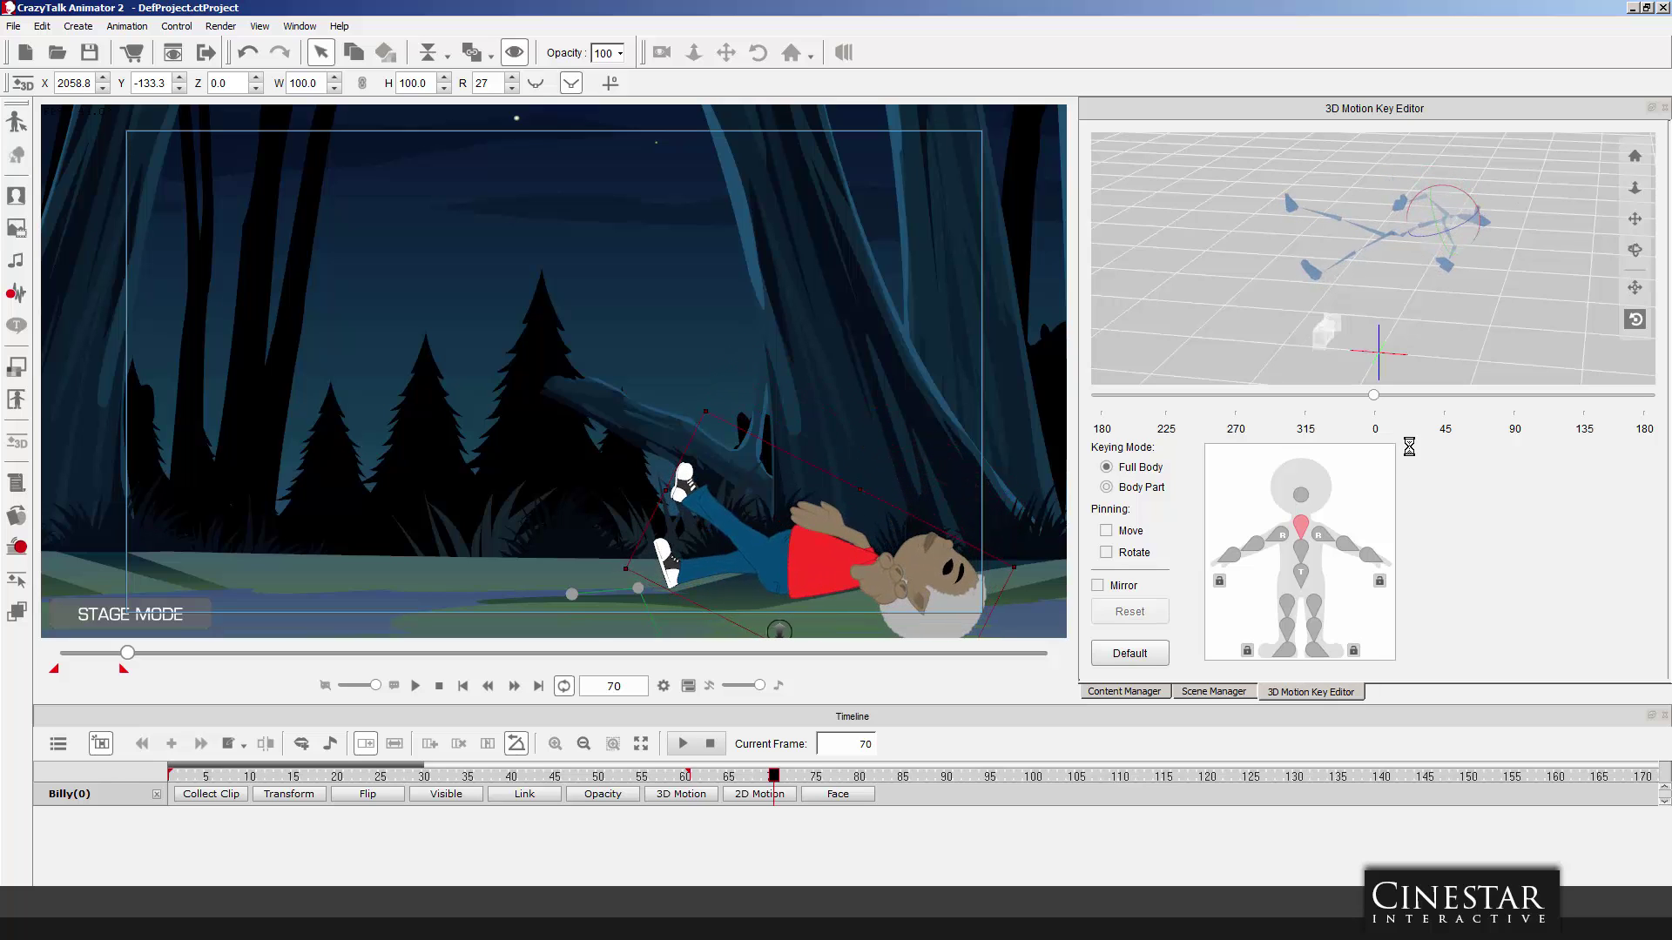
{"action": "left_click", "coordinate": [1301, 495]}
{"action": "left_click_drag", "start_coordinate": [1478, 185], "coordinate": [1424, 160]}
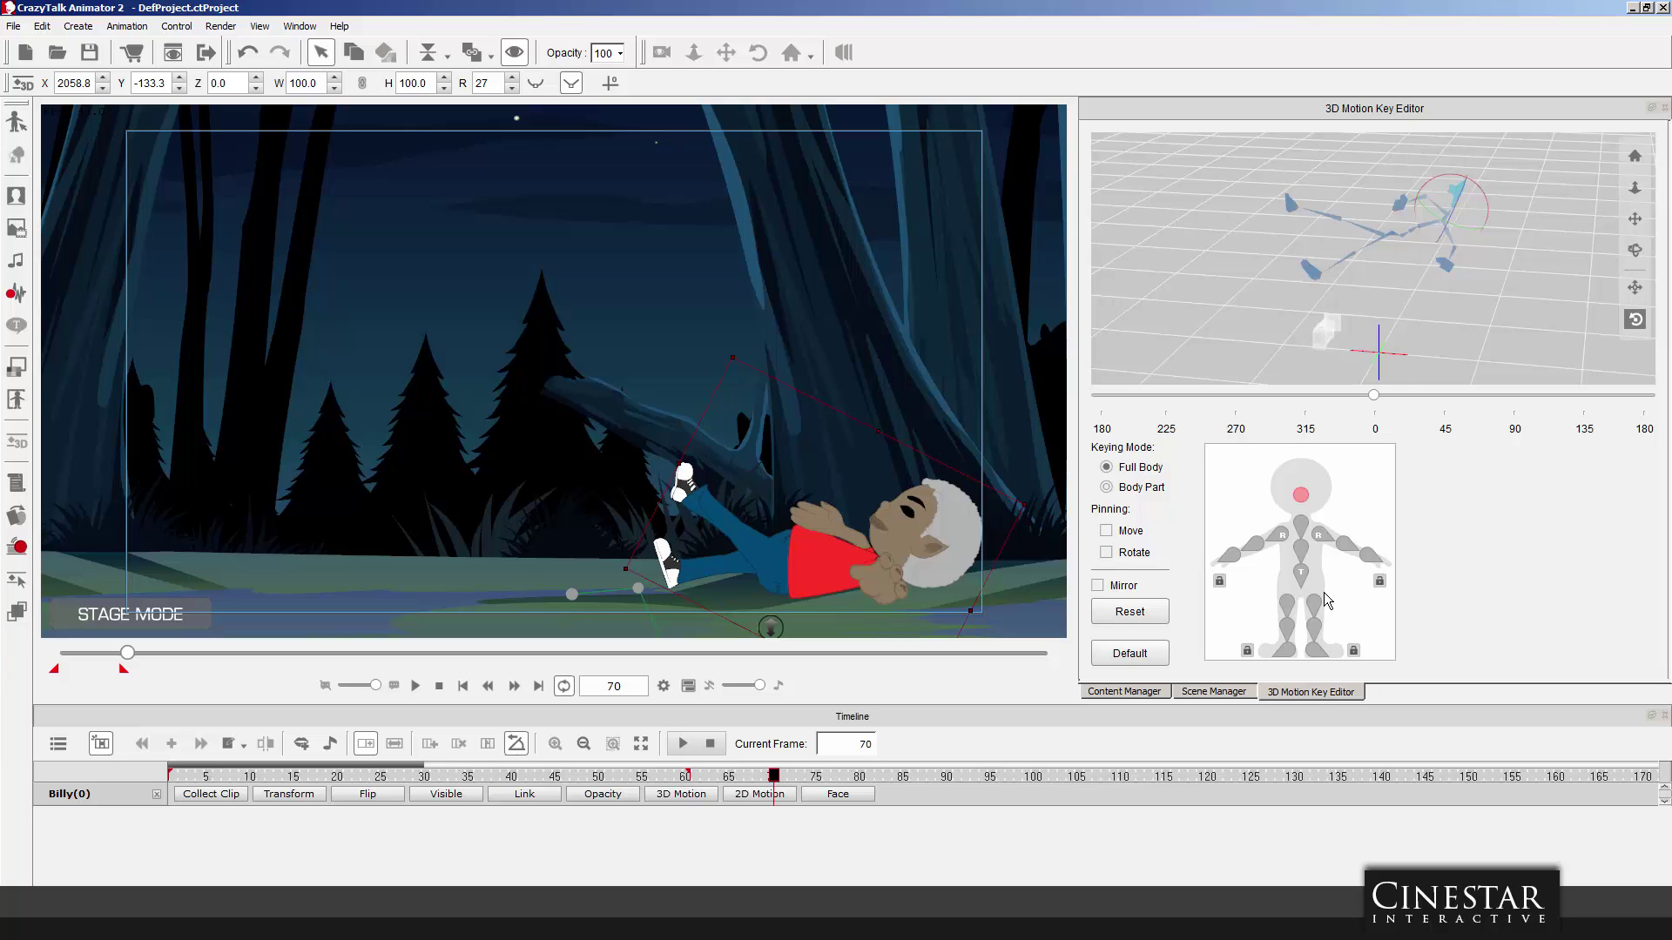
At frame 70, lay the left arm along the ground, lower the right arm behind the body and bring the raised leg down.
{"action": "left_click", "coordinate": [1324, 536]}
{"action": "left_click_drag", "start_coordinate": [1464, 250], "coordinate": [1367, 273]}
{"action": "left_click", "coordinate": [1346, 551]}
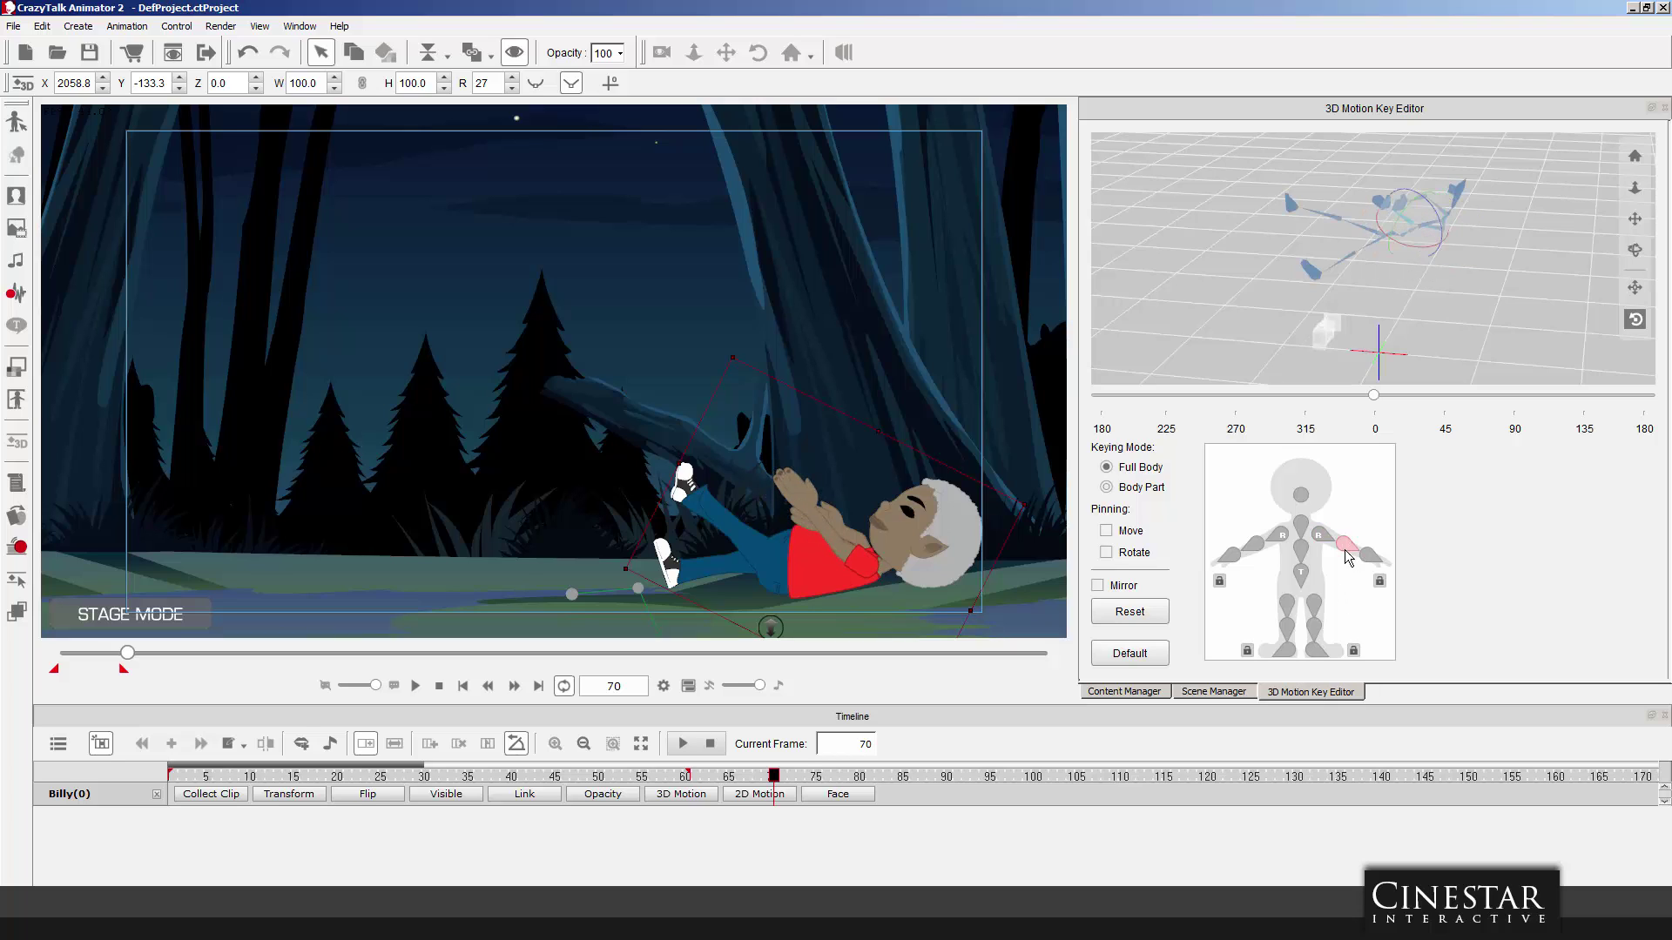
{"action": "mouse_move", "coordinate": [1427, 207]}
{"action": "left_mouse_down"}
{"action": "mouse_move", "coordinate": [1385, 204]}
{"action": "mouse_move", "coordinate": [1393, 239]}
{"action": "mouse_move", "coordinate": [1407, 202]}
{"action": "left_mouse_up"}
{"action": "left_click", "coordinate": [1319, 533]}
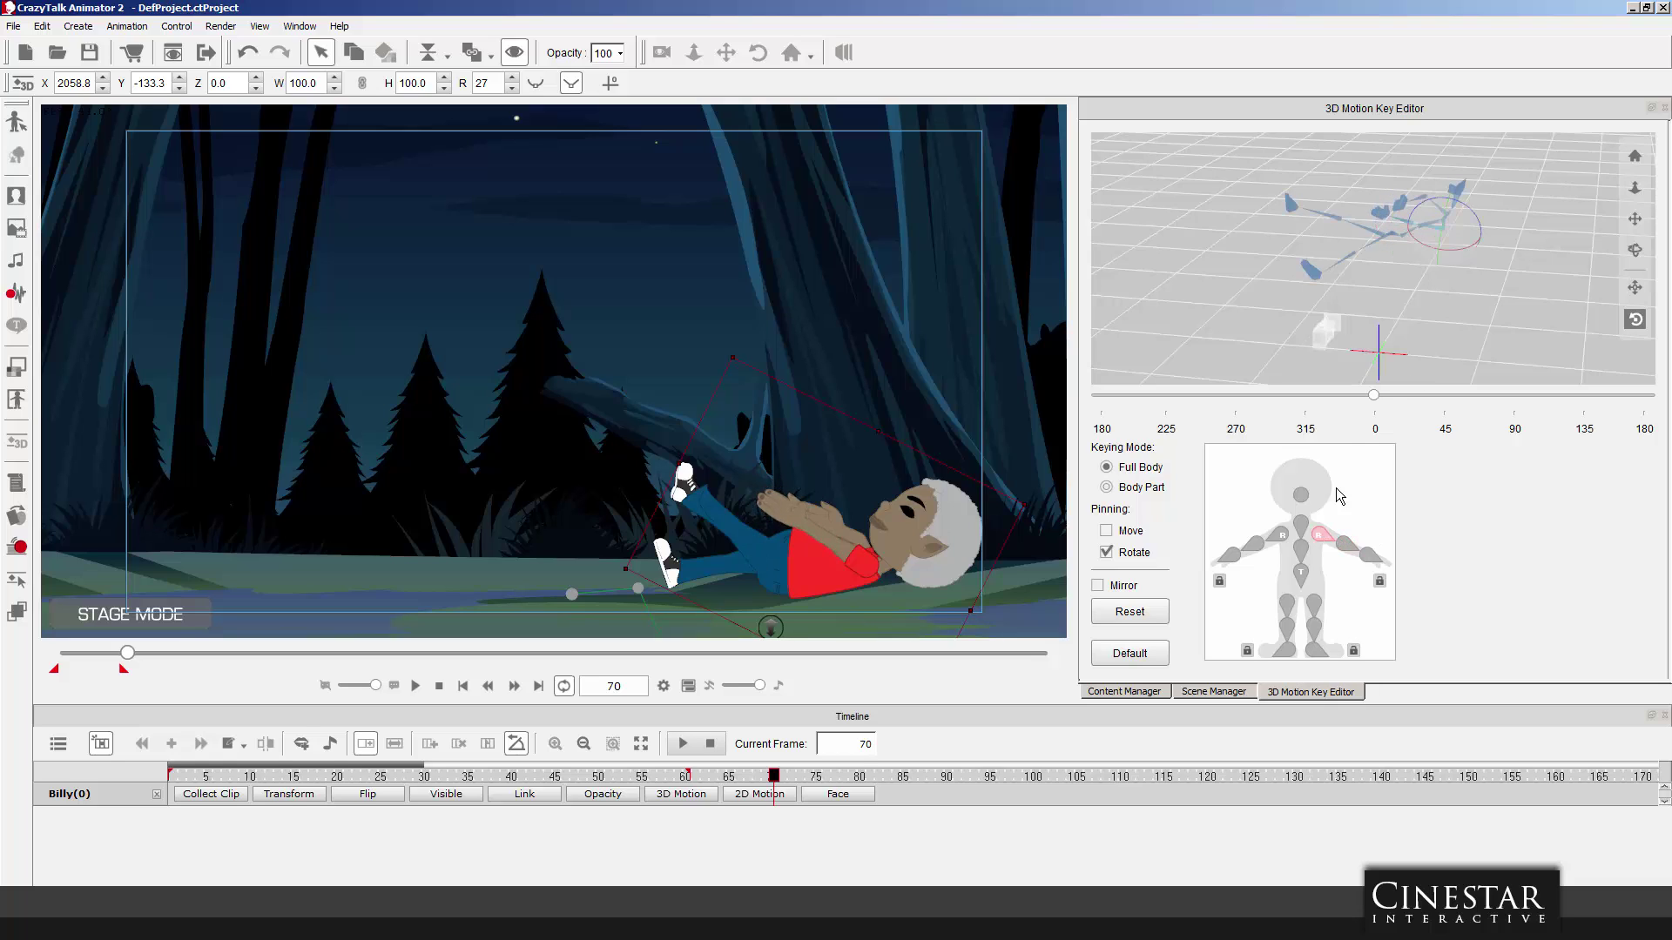
{"action": "left_click_drag", "start_coordinate": [1438, 229], "coordinate": [1515, 243]}
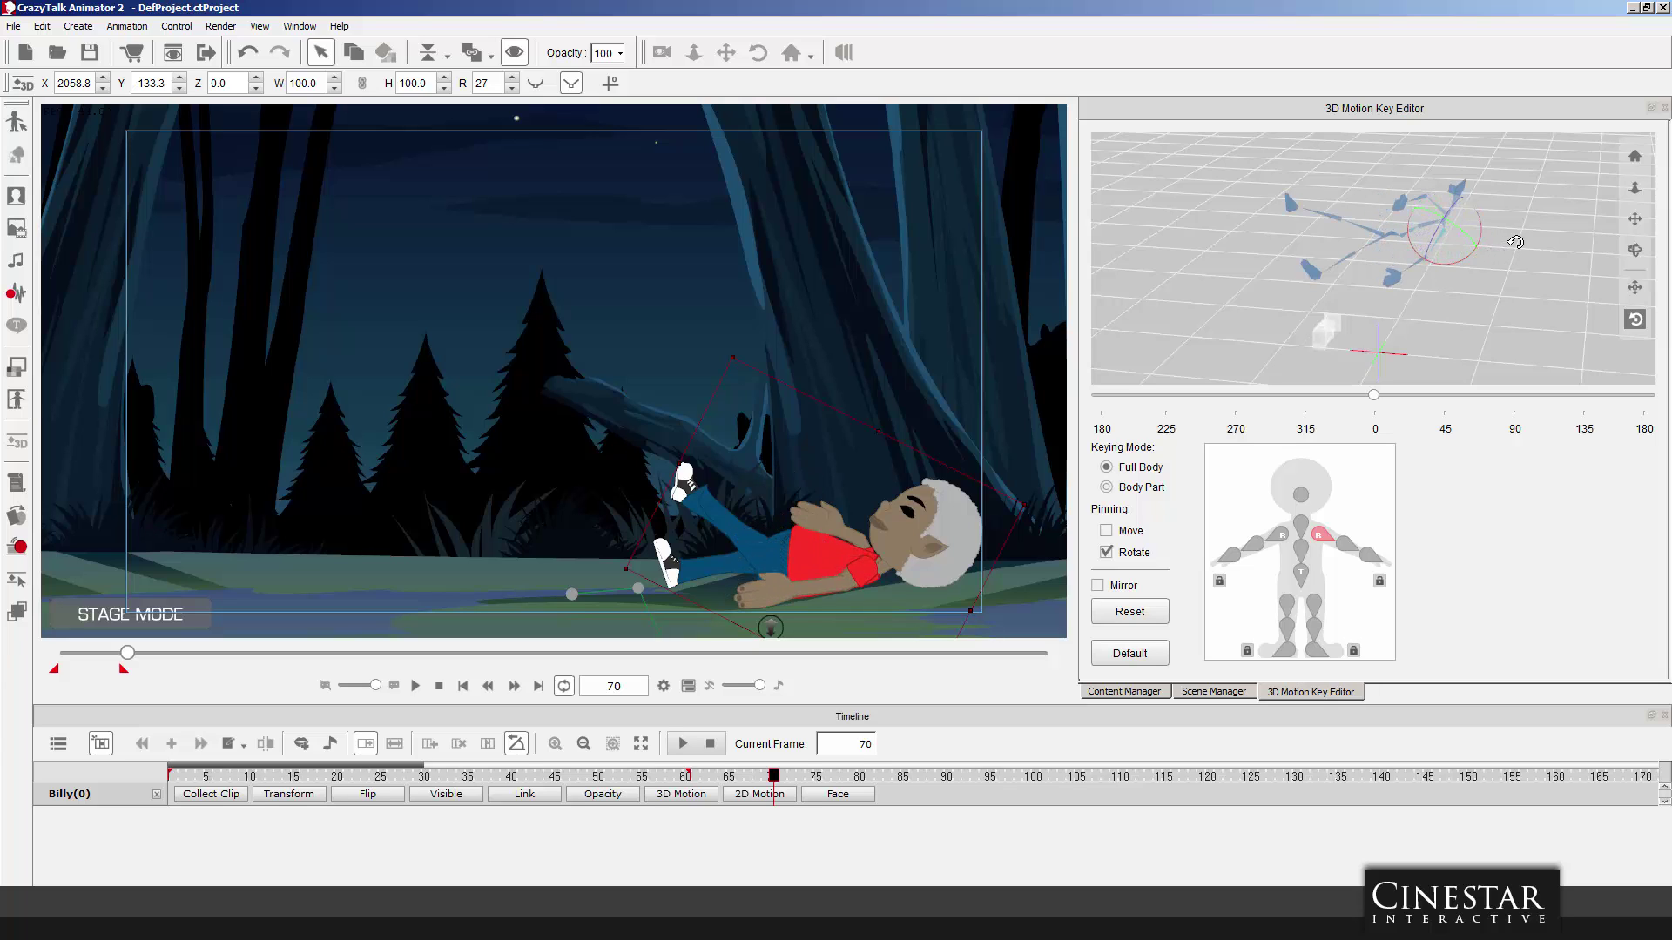
{"action": "left_click", "coordinate": [1280, 535]}
{"action": "left_click_drag", "start_coordinate": [1486, 202], "coordinate": [1419, 221]}
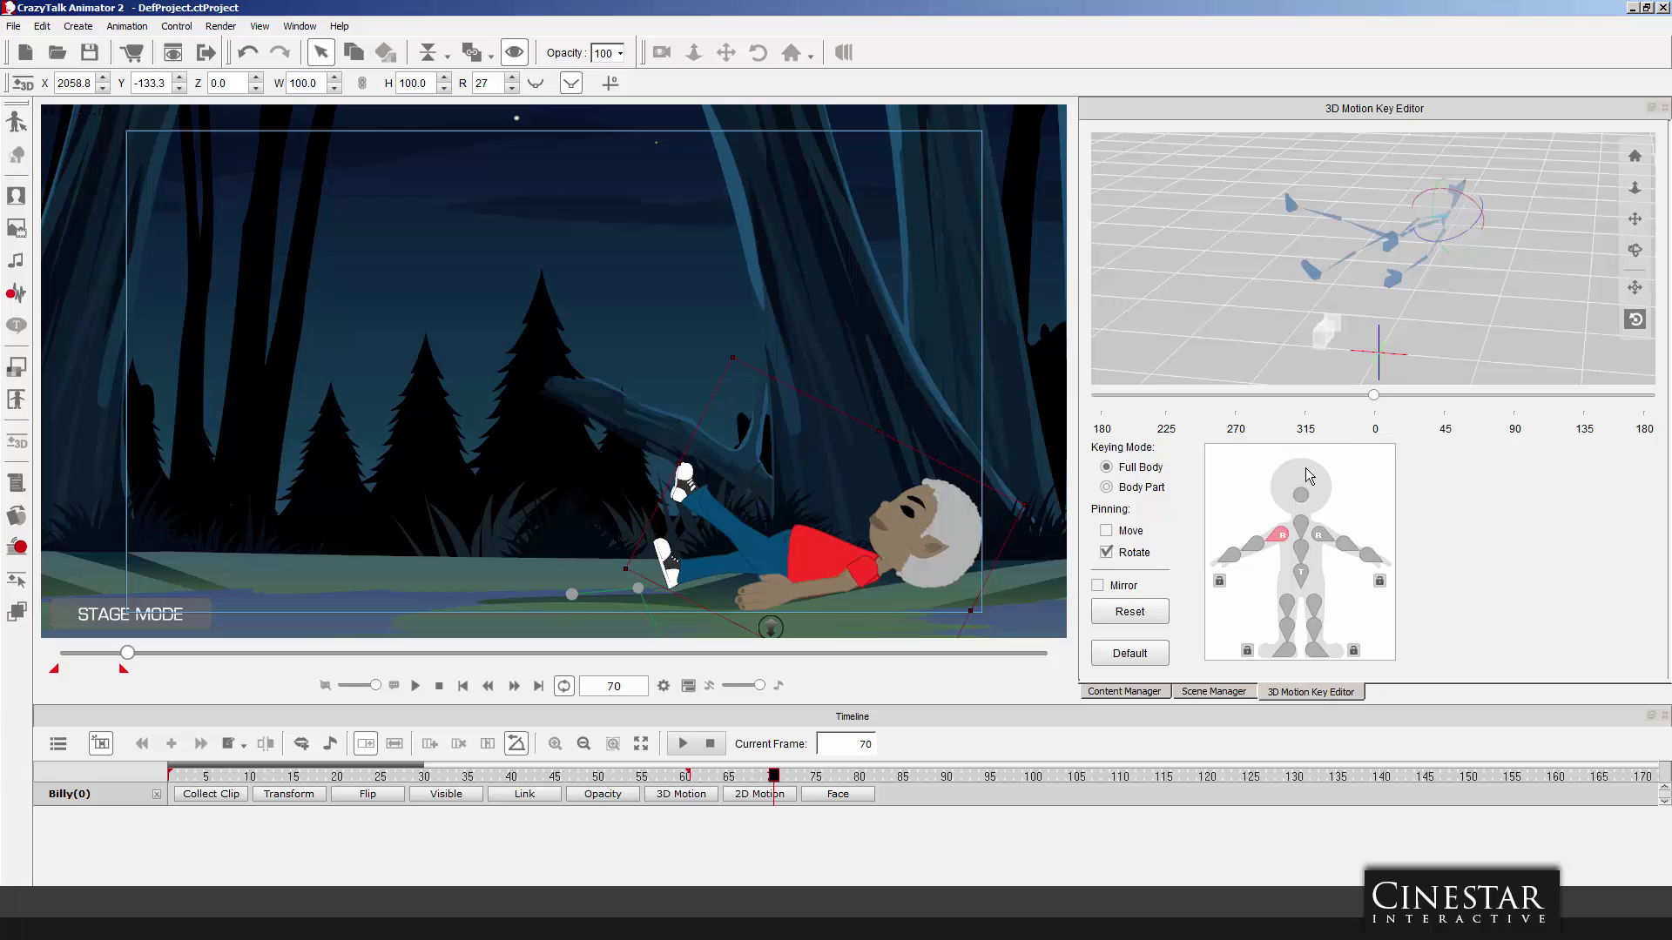
{"action": "left_click", "coordinate": [1314, 603]}
{"action": "left_click_drag", "start_coordinate": [1391, 207], "coordinate": [1339, 212]}
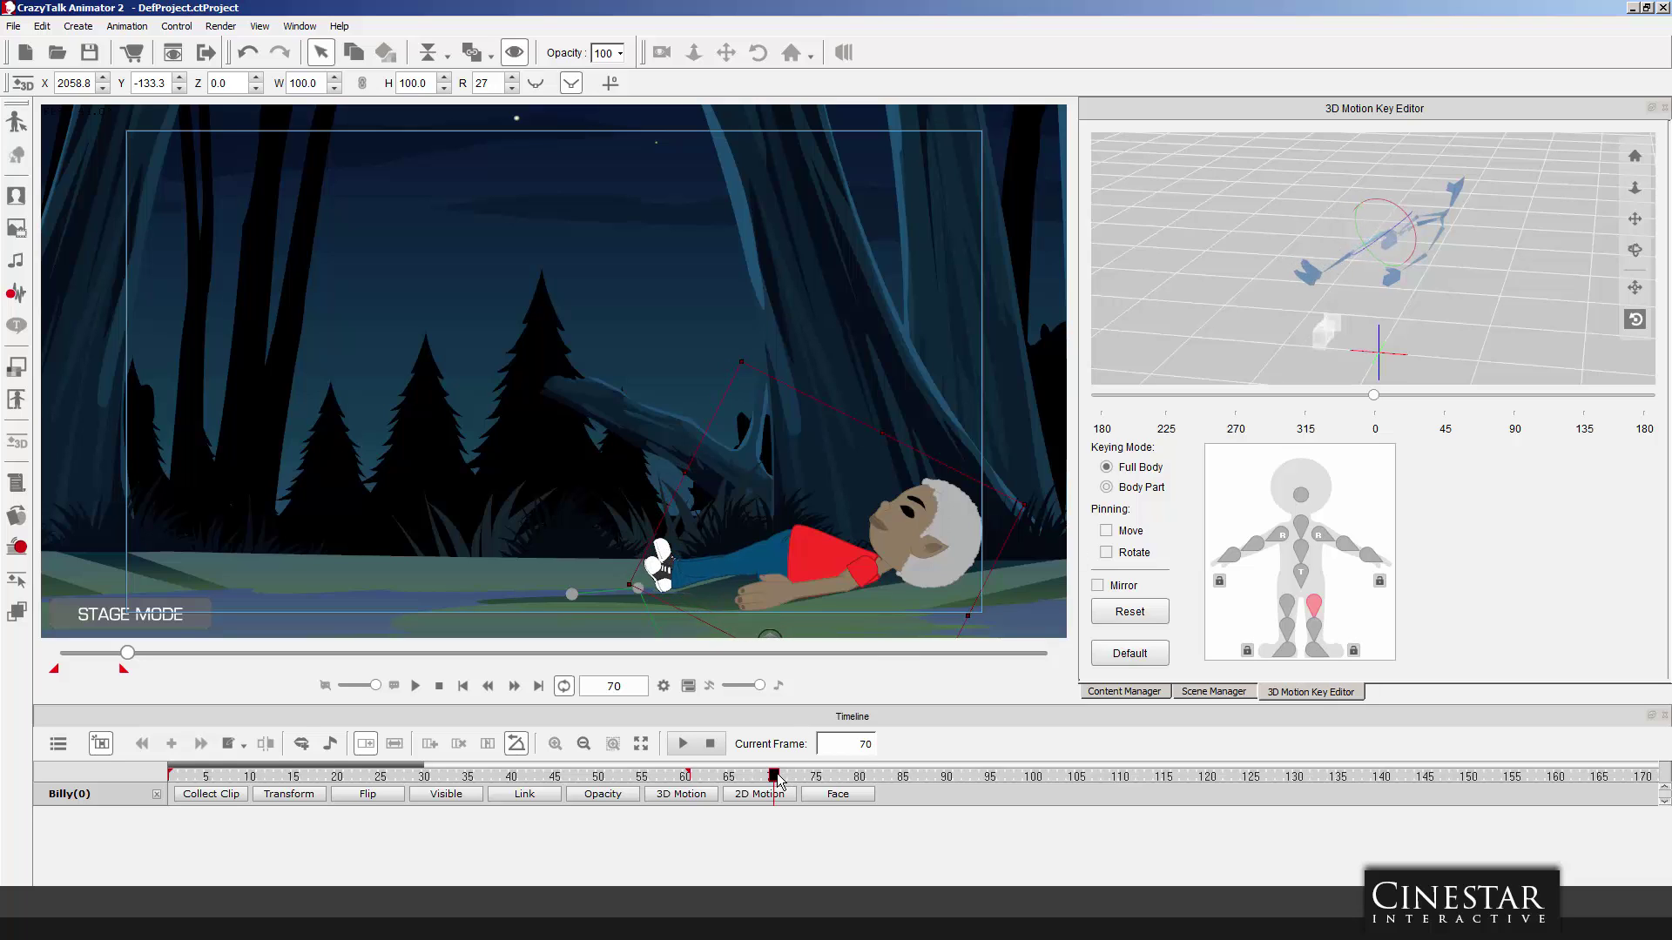
At frame 74, slide the second character to X 2074.3, Y -134.1 and tilt the head back onto the ground.
{"action": "left_click_drag", "start_coordinate": [777, 780], "coordinate": [810, 778]}
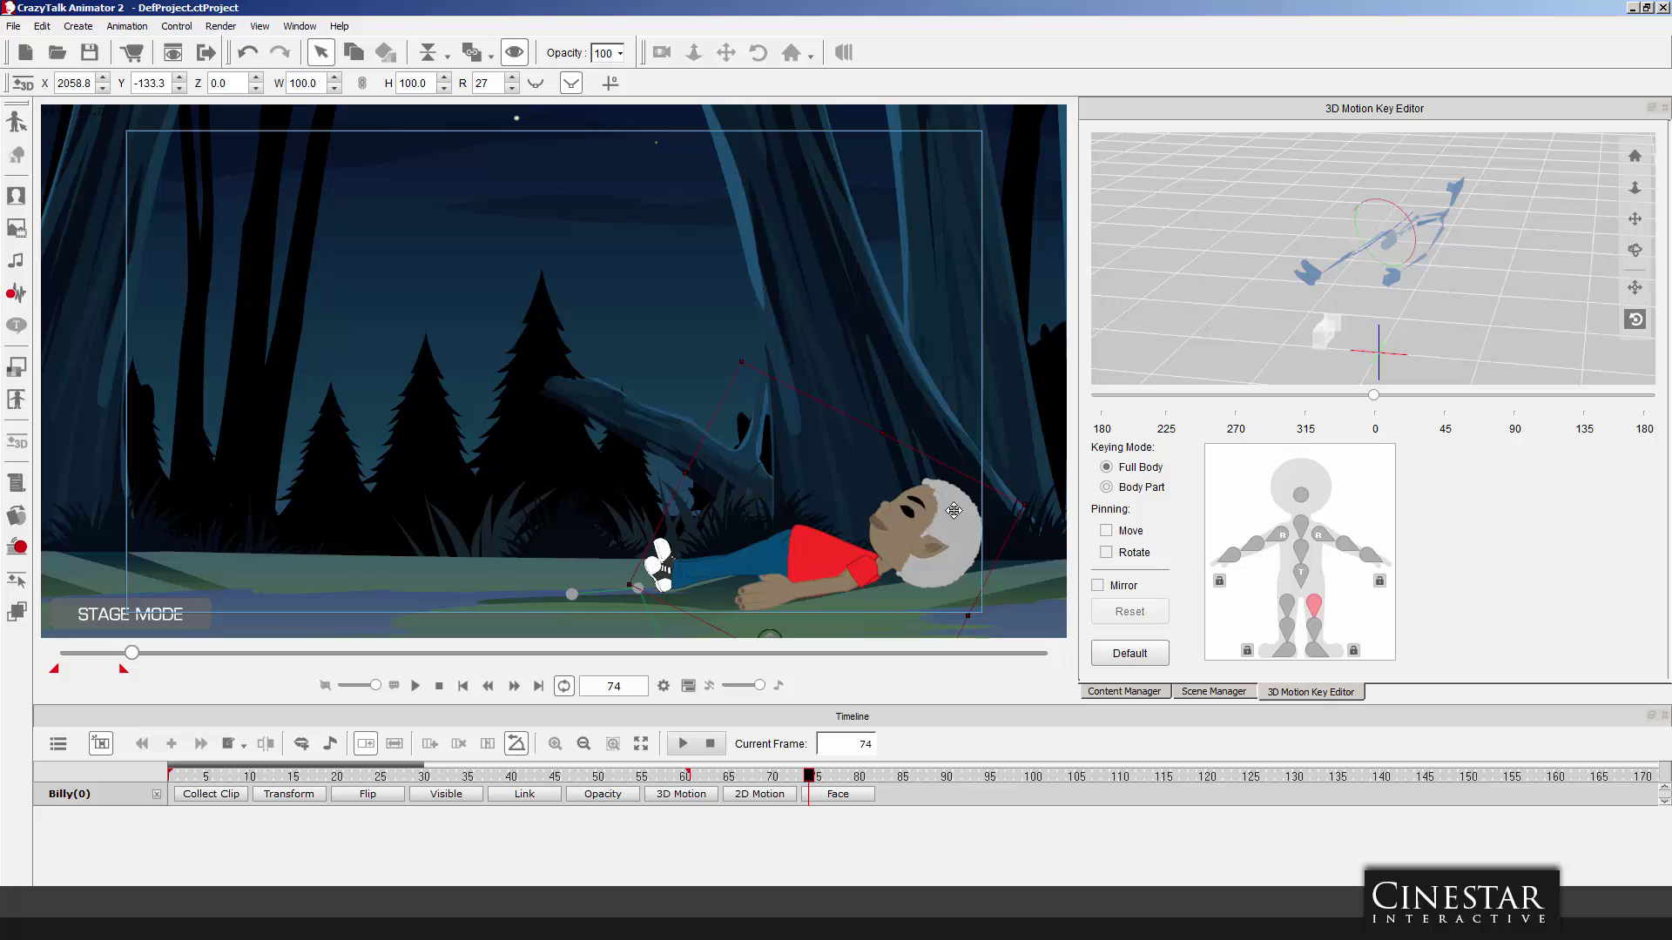
{"action": "left_click_drag", "start_coordinate": [953, 510], "coordinate": [980, 512]}
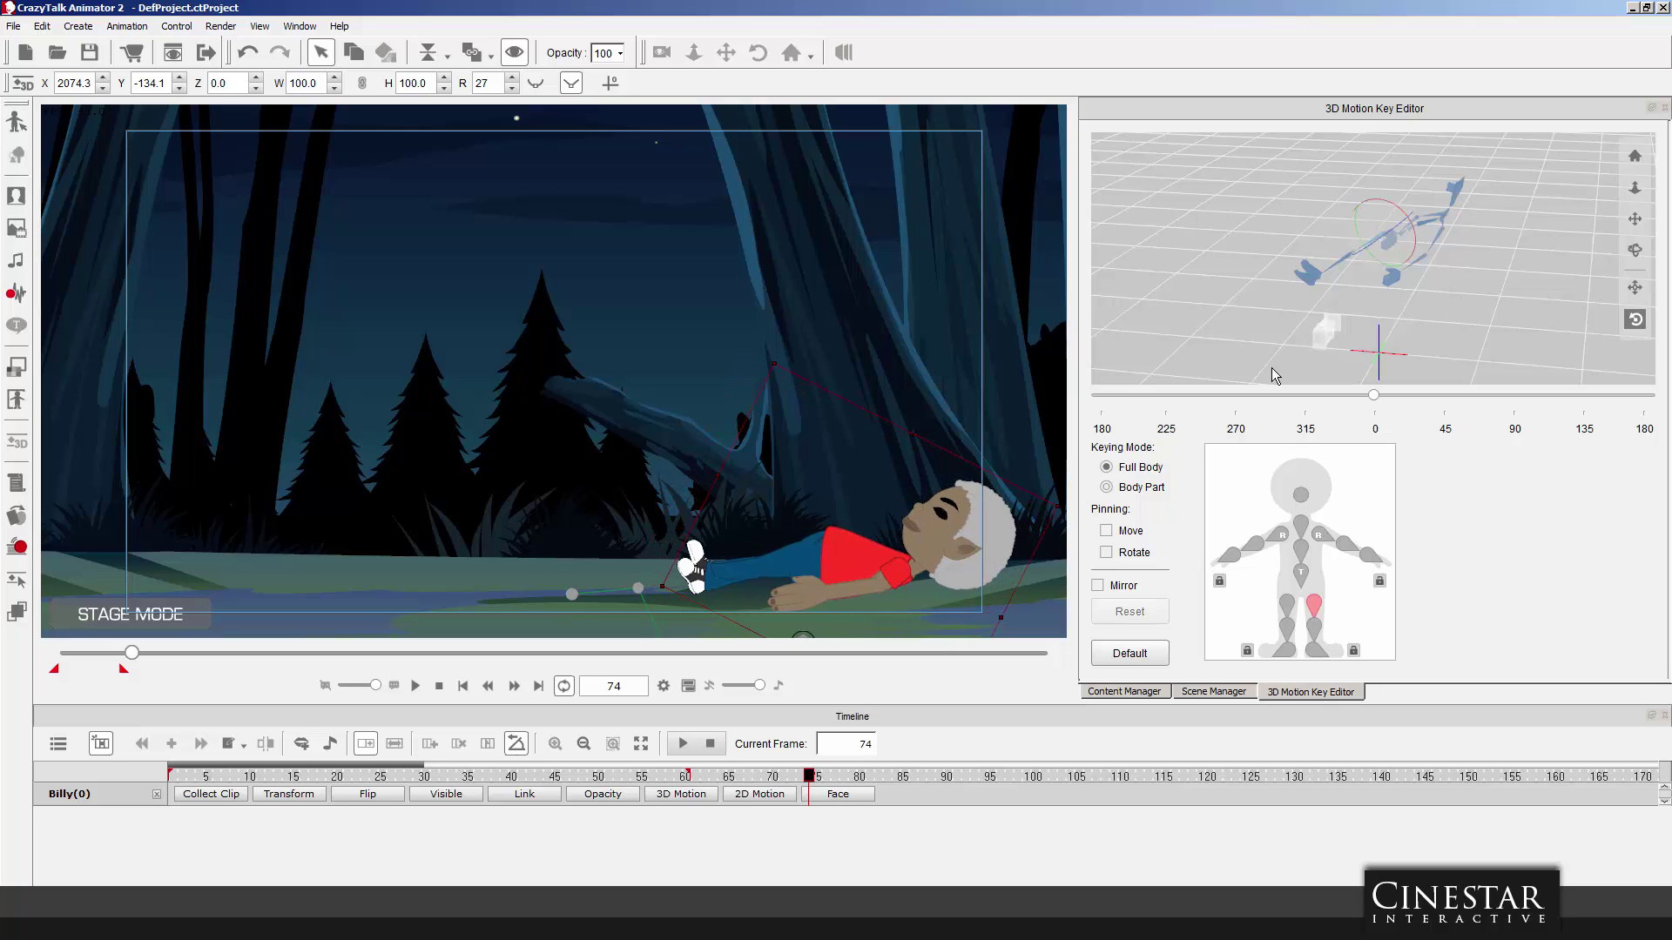
{"action": "left_click", "coordinate": [1294, 493]}
{"action": "left_click_drag", "start_coordinate": [1474, 185], "coordinate": [1505, 215]}
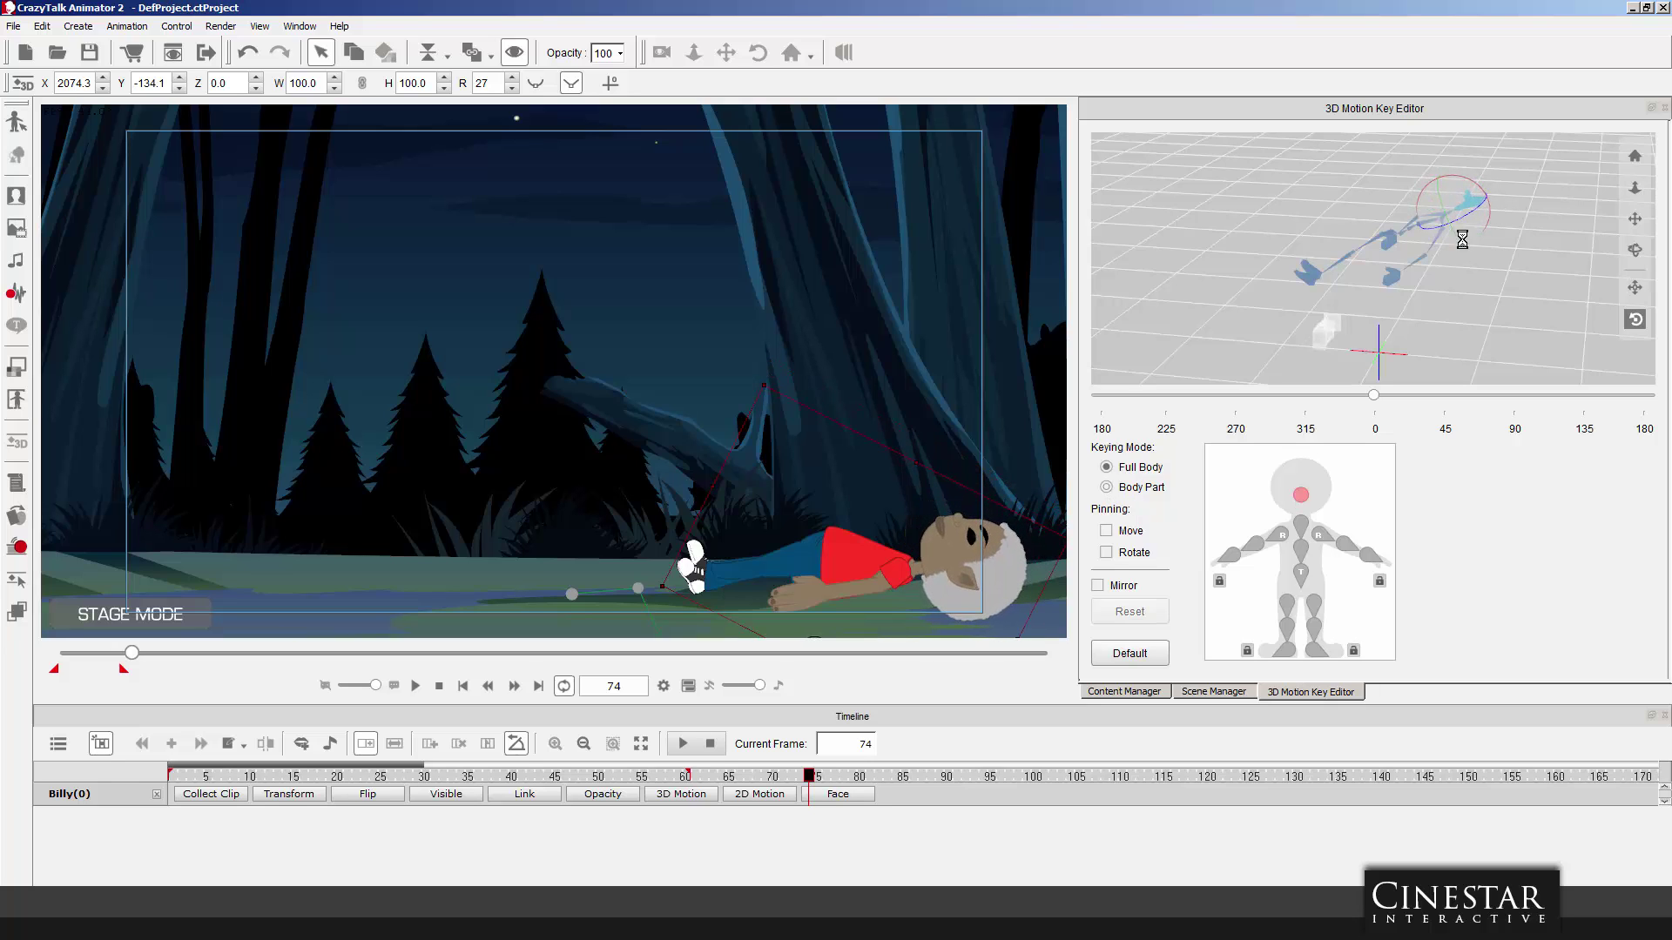
Return to frame 42 and add the Arrow_000 prop from the Cinestar Arrows props to the scene beside the second character.
{"action": "left_click_drag", "start_coordinate": [788, 781], "coordinate": [531, 773]}
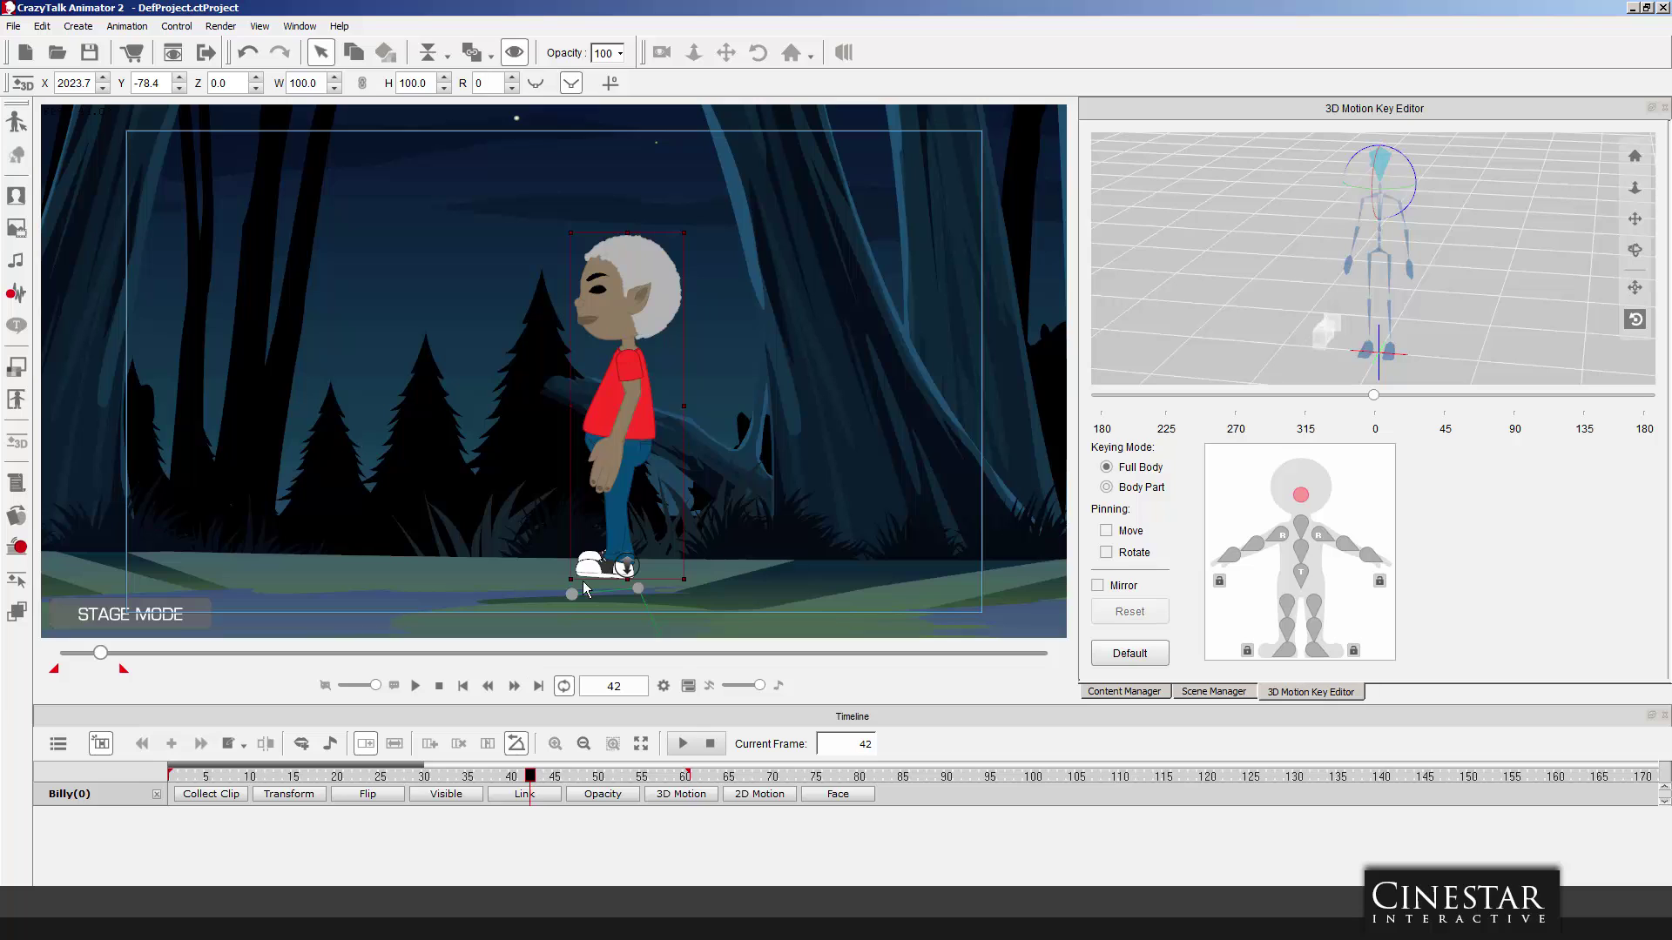
{"action": "left_click", "coordinate": [1145, 692]}
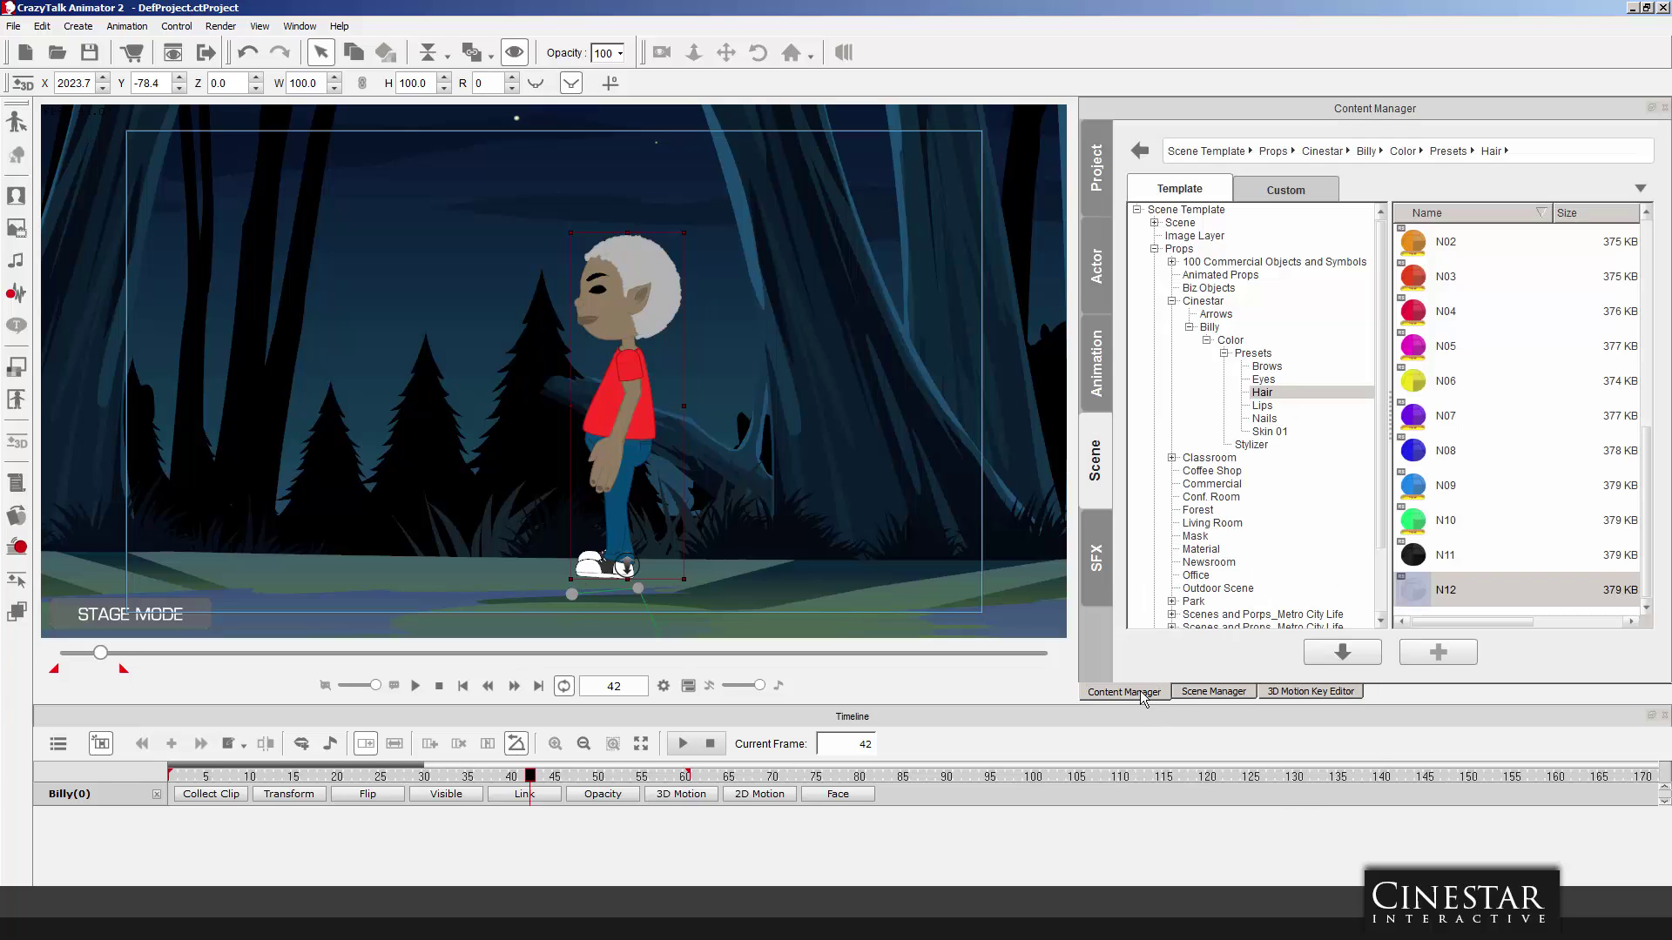
{"action": "left_click", "coordinate": [1215, 692]}
{"action": "left_click", "coordinate": [1136, 694]}
{"action": "left_click", "coordinate": [1103, 384]}
{"action": "left_click", "coordinate": [1097, 558]}
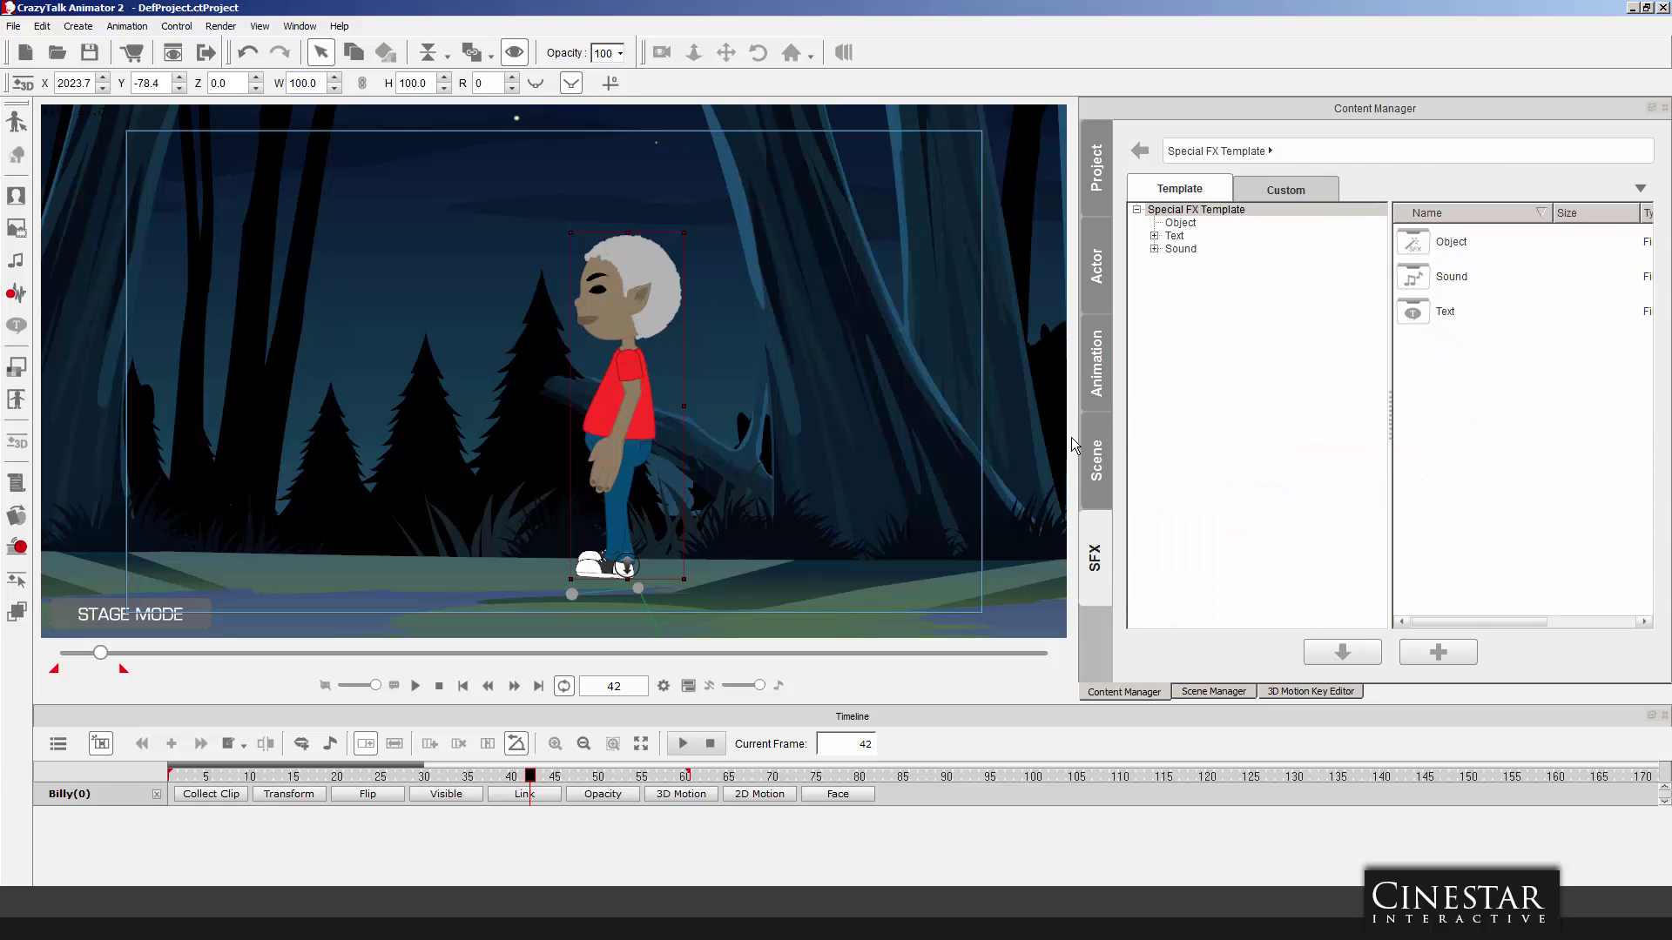
{"action": "left_click", "coordinate": [1102, 447]}
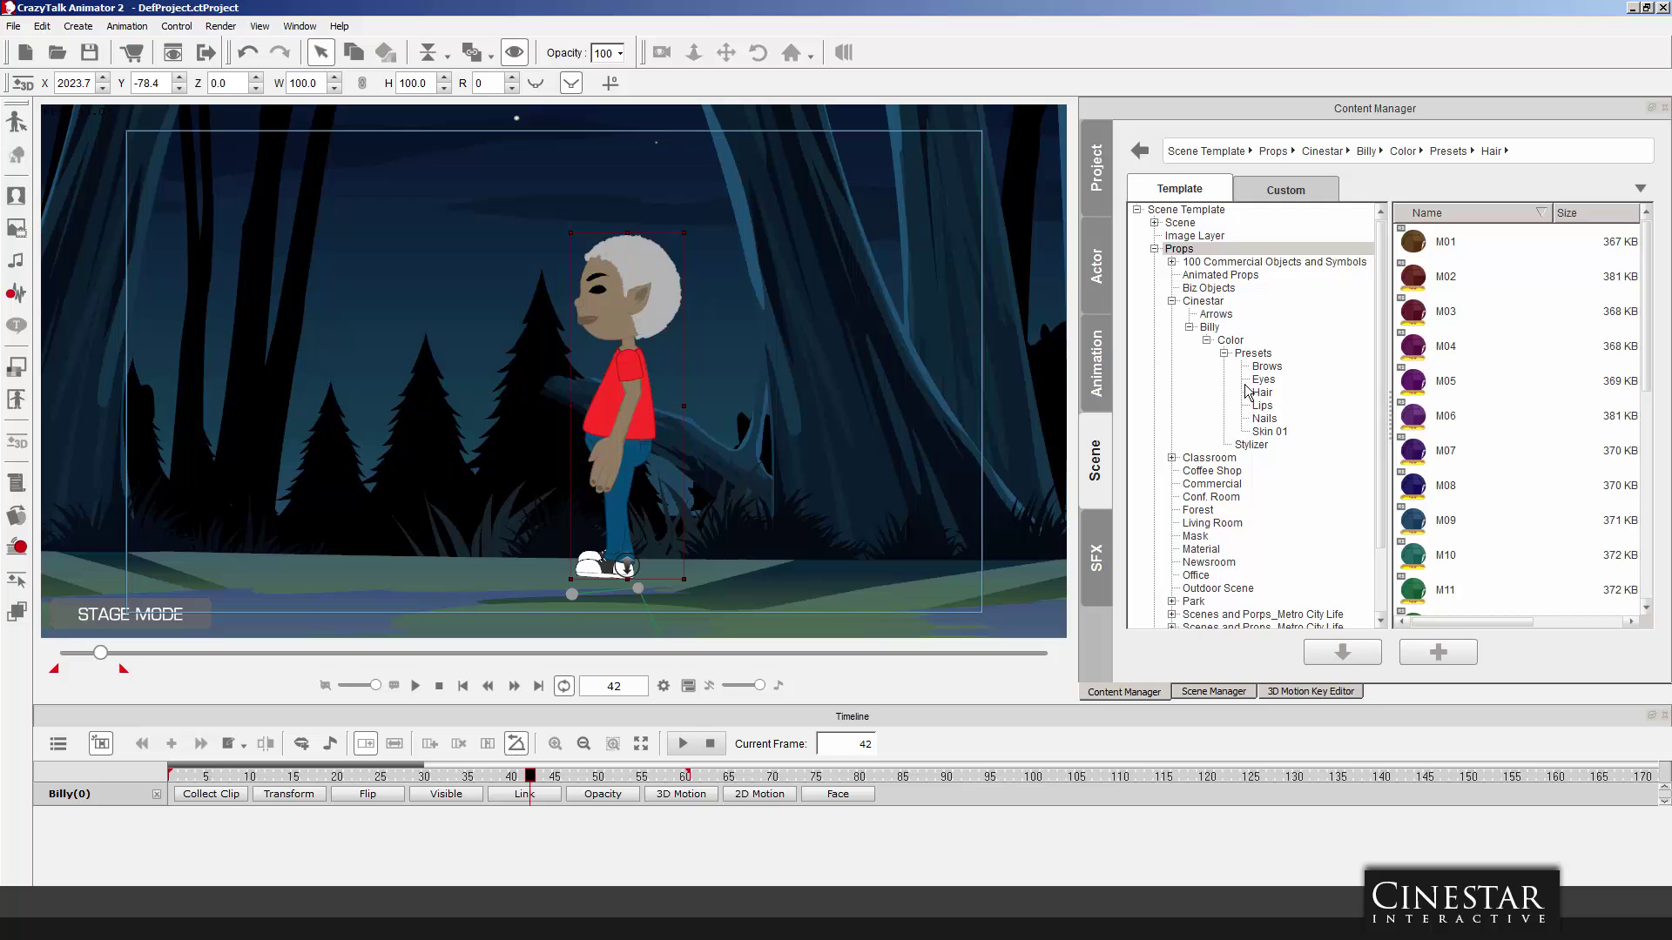
{"action": "left_click", "coordinate": [1210, 328]}
{"action": "left_click", "coordinate": [1216, 314]}
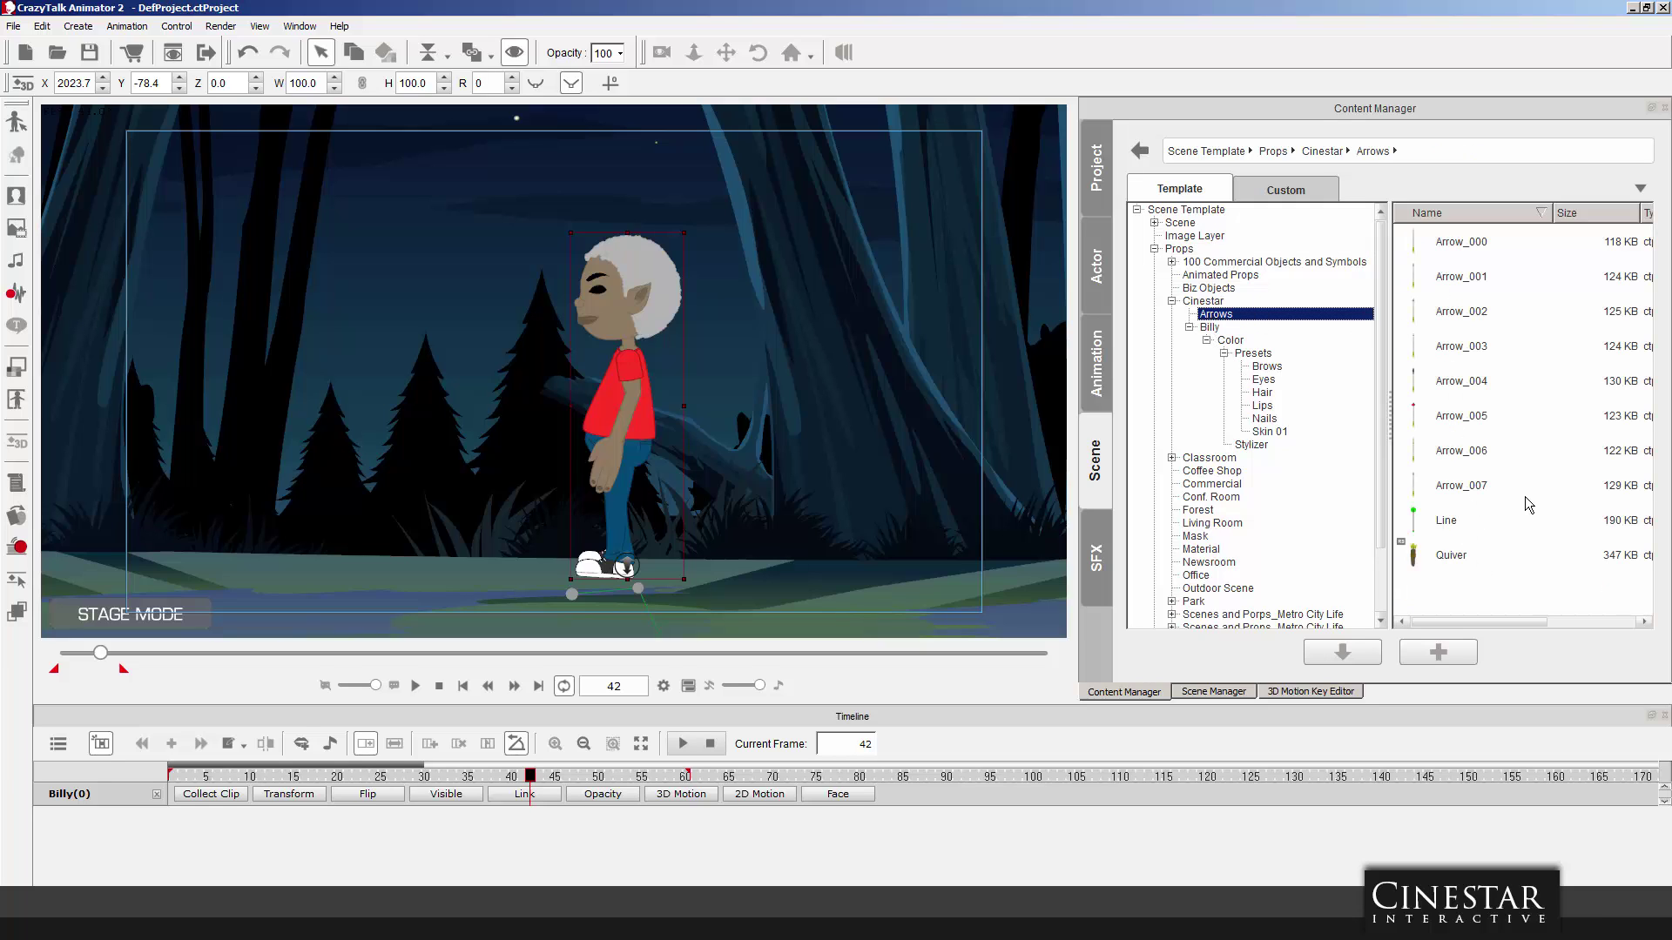
{"action": "left_click_drag", "start_coordinate": [1460, 253], "coordinate": [736, 361]}
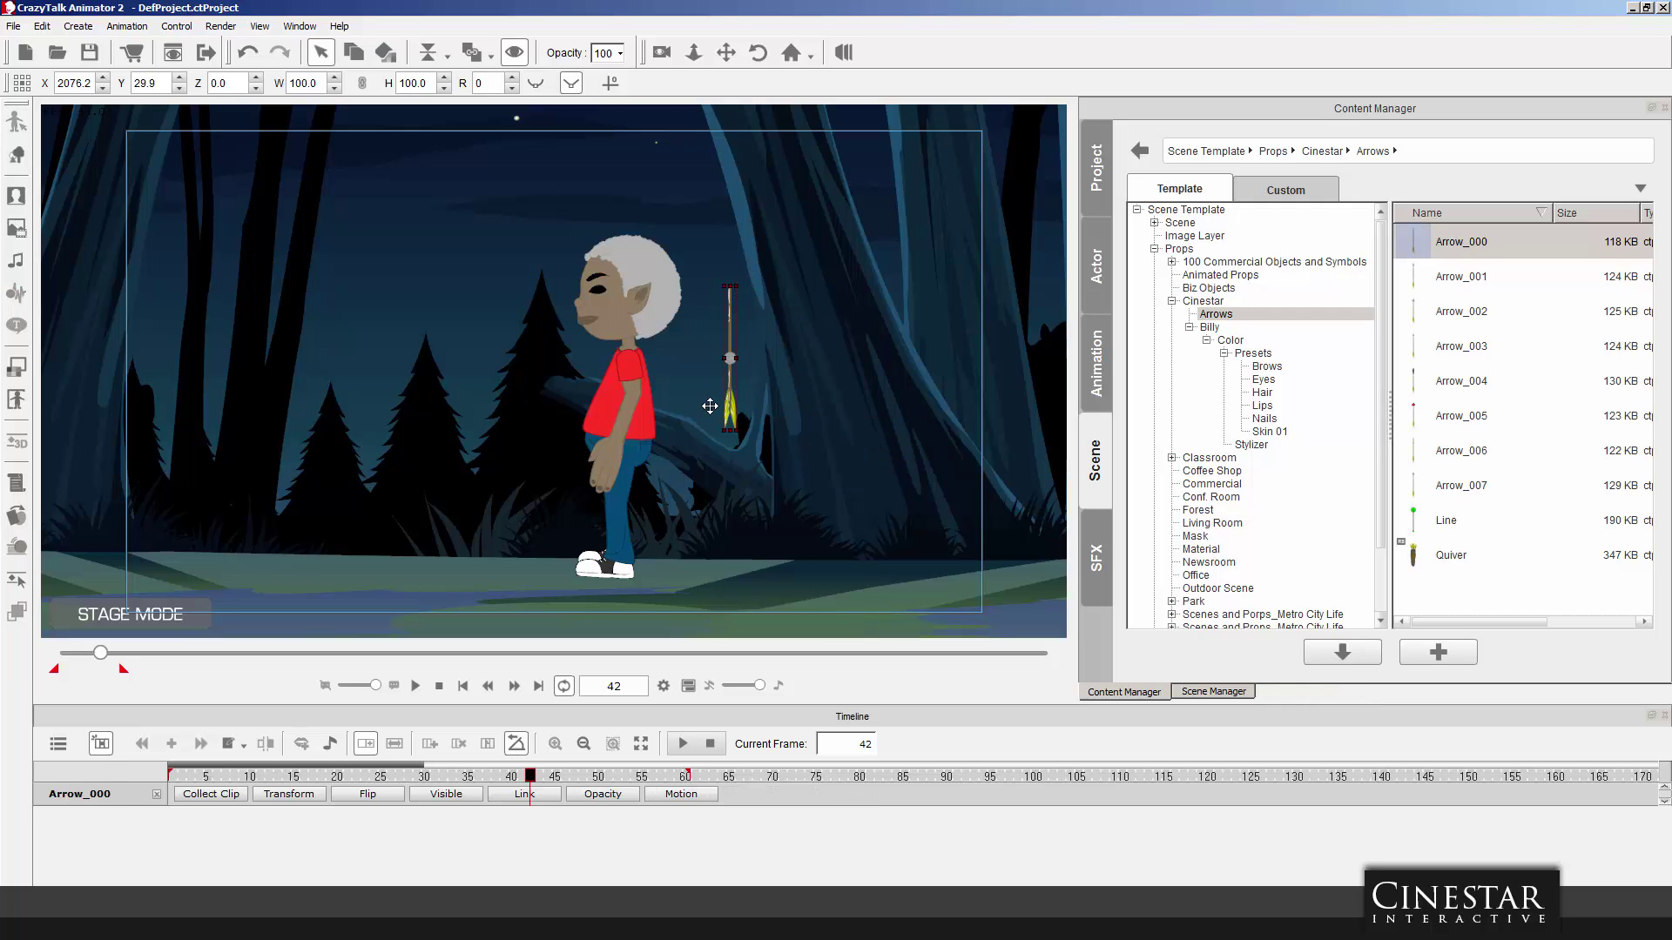
Move the arrow in front of the second character to X 1963.4, Y 27.5 and remove its animation.
{"action": "left_click_drag", "start_coordinate": [710, 405], "coordinate": [488, 411]}
{"action": "right_click", "coordinate": [485, 409]}
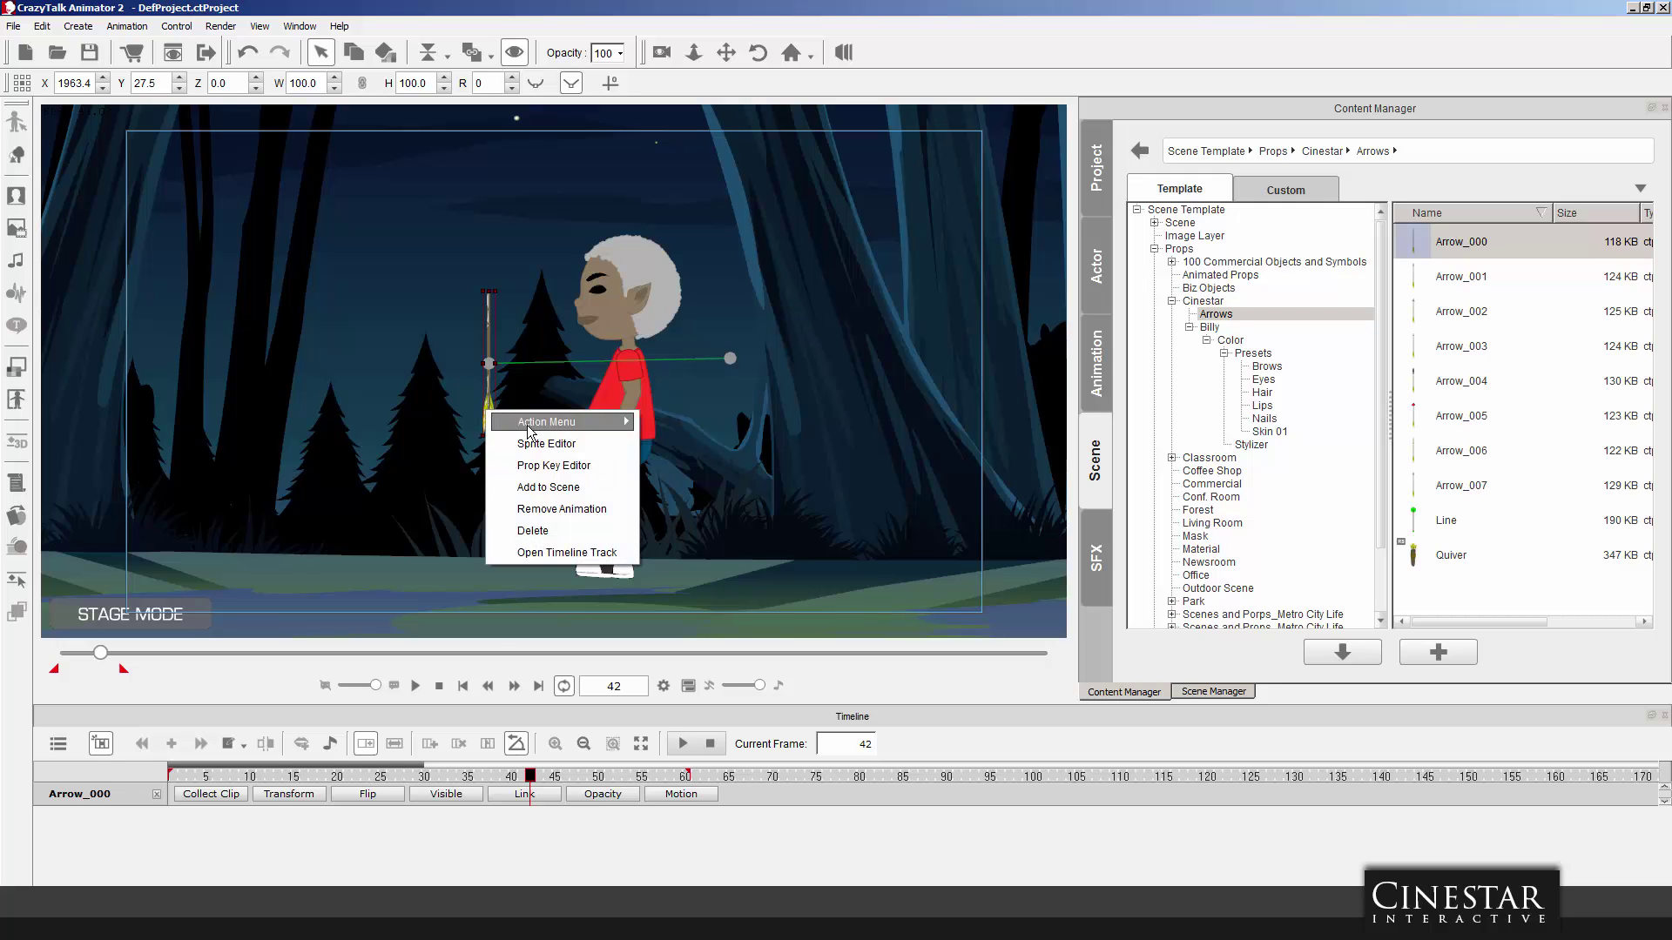
{"action": "left_click", "coordinate": [570, 512]}
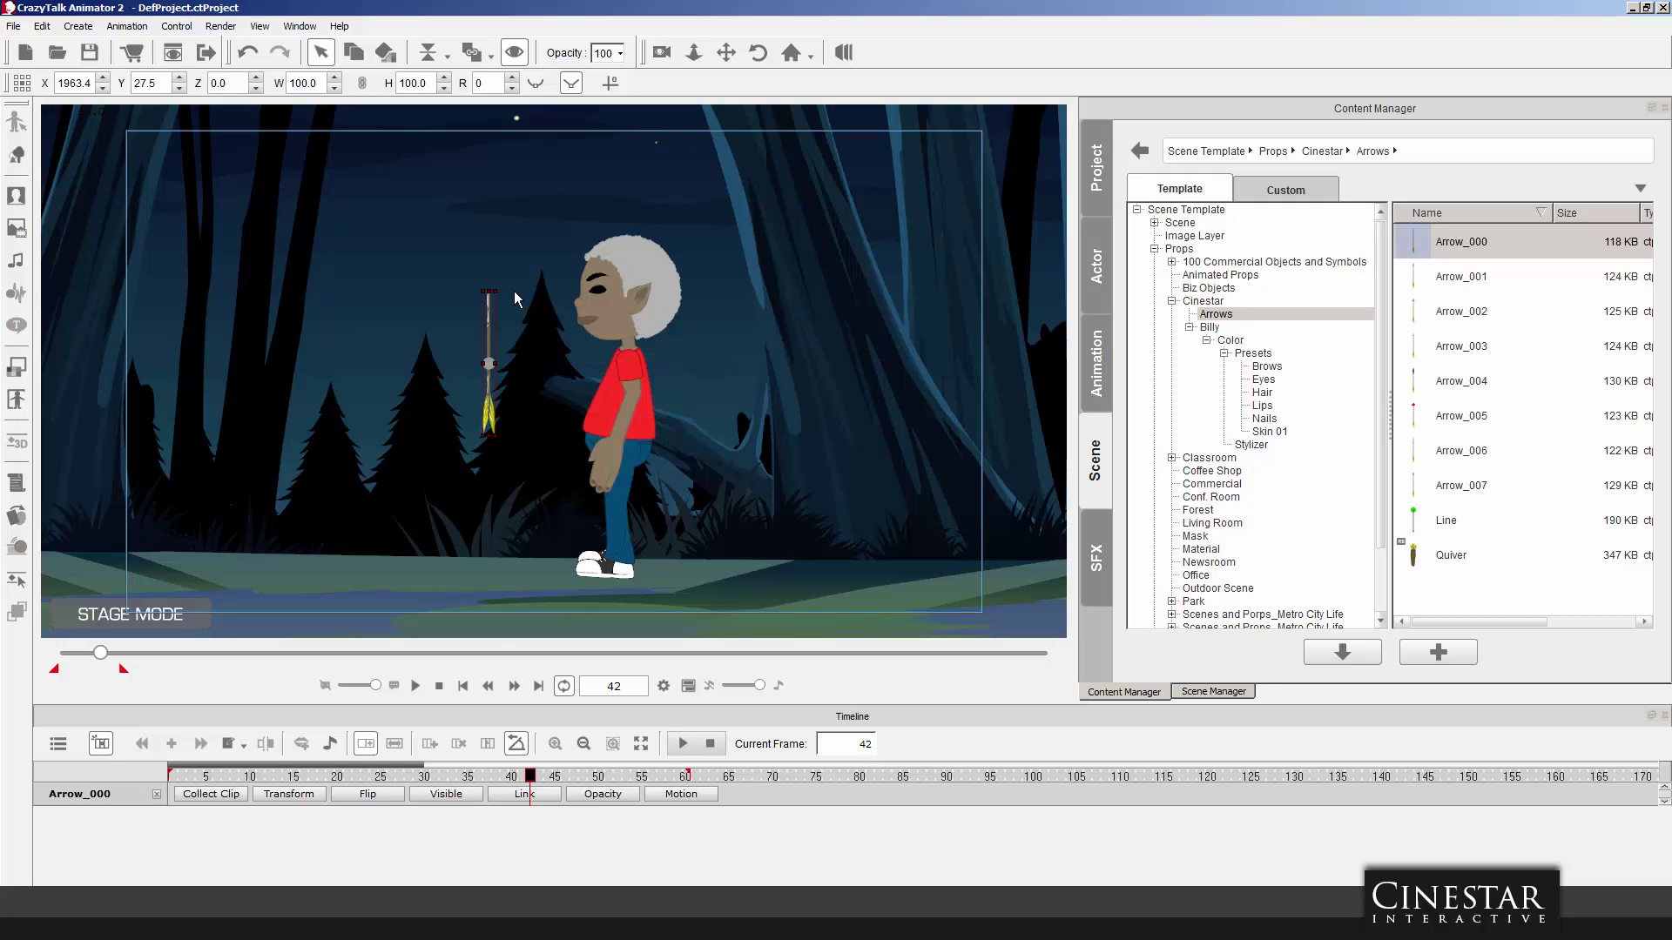
Rotate the arrow to 86 degrees and move it to X 1989.1, Y 27.1 so its tip meets the character's chest.
{"action": "left_click_drag", "start_coordinate": [504, 286], "coordinate": [587, 376]}
{"action": "left_click", "coordinate": [588, 376]}
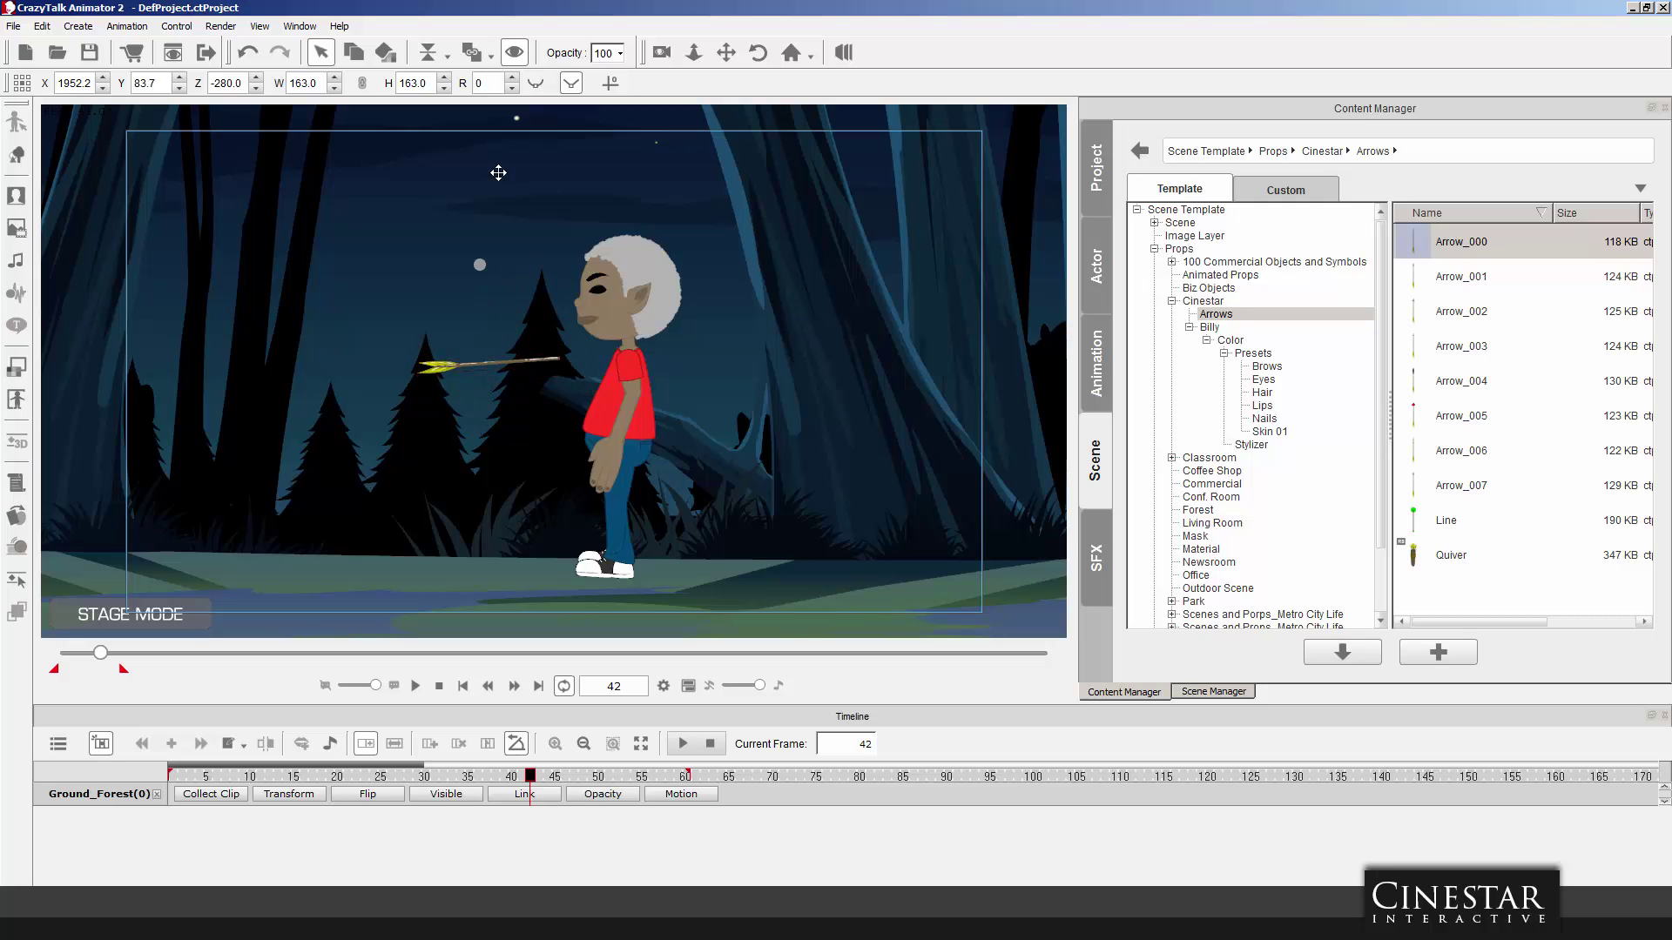
{"action": "left_click", "coordinate": [448, 368]}
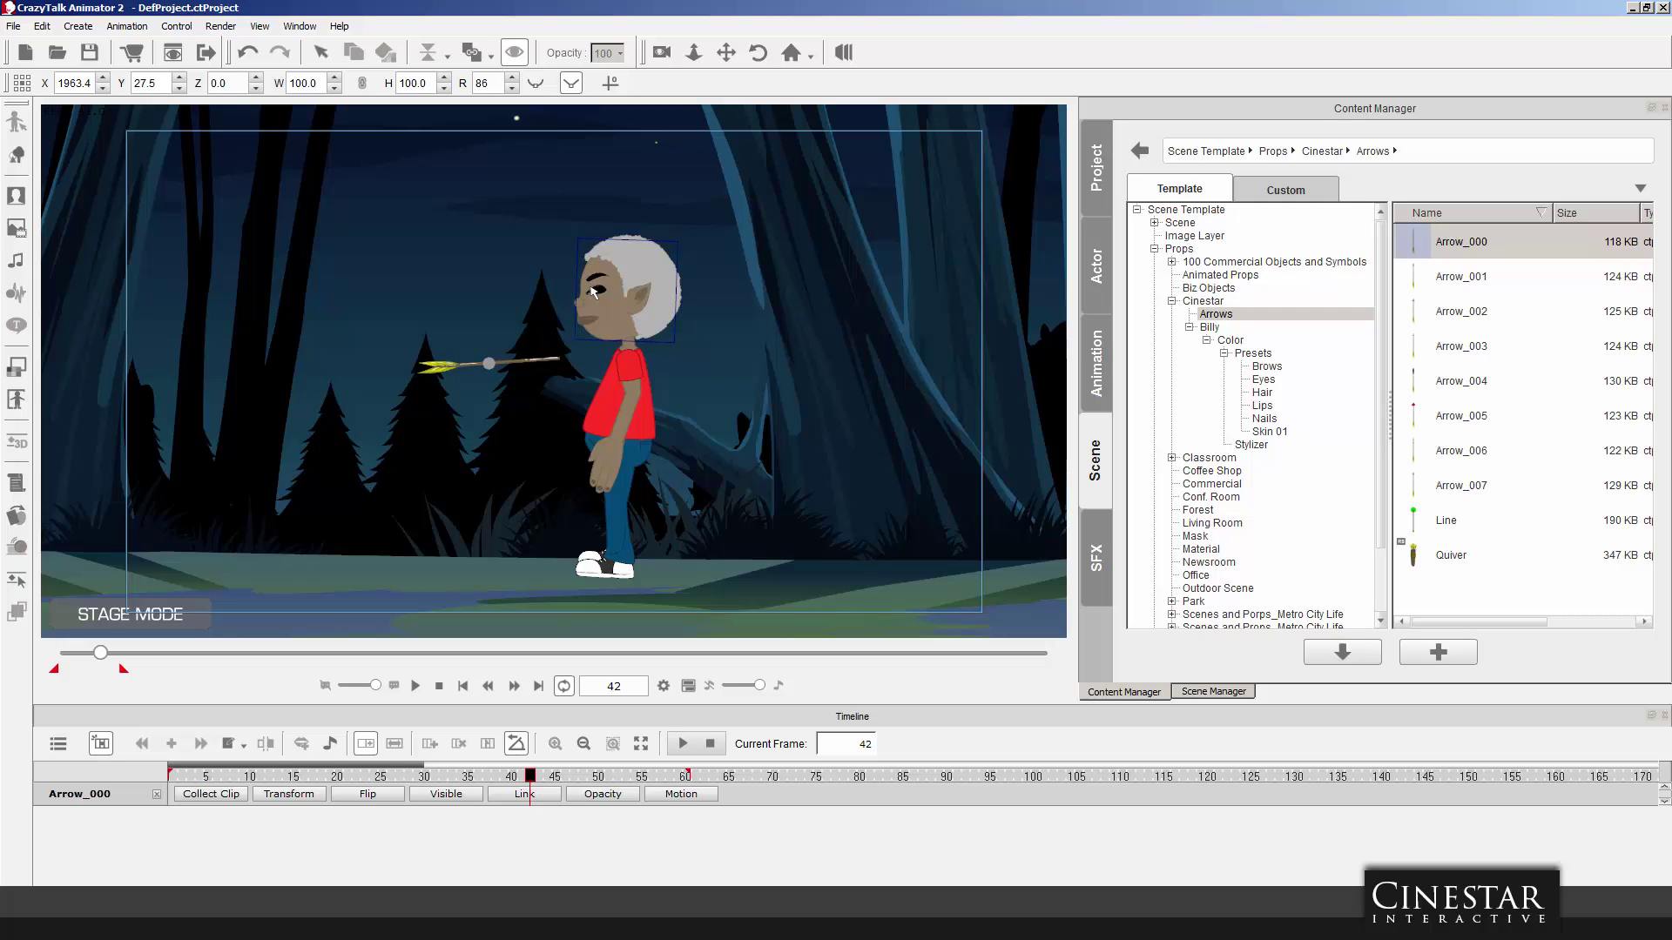
{"action": "key", "text": "q"}
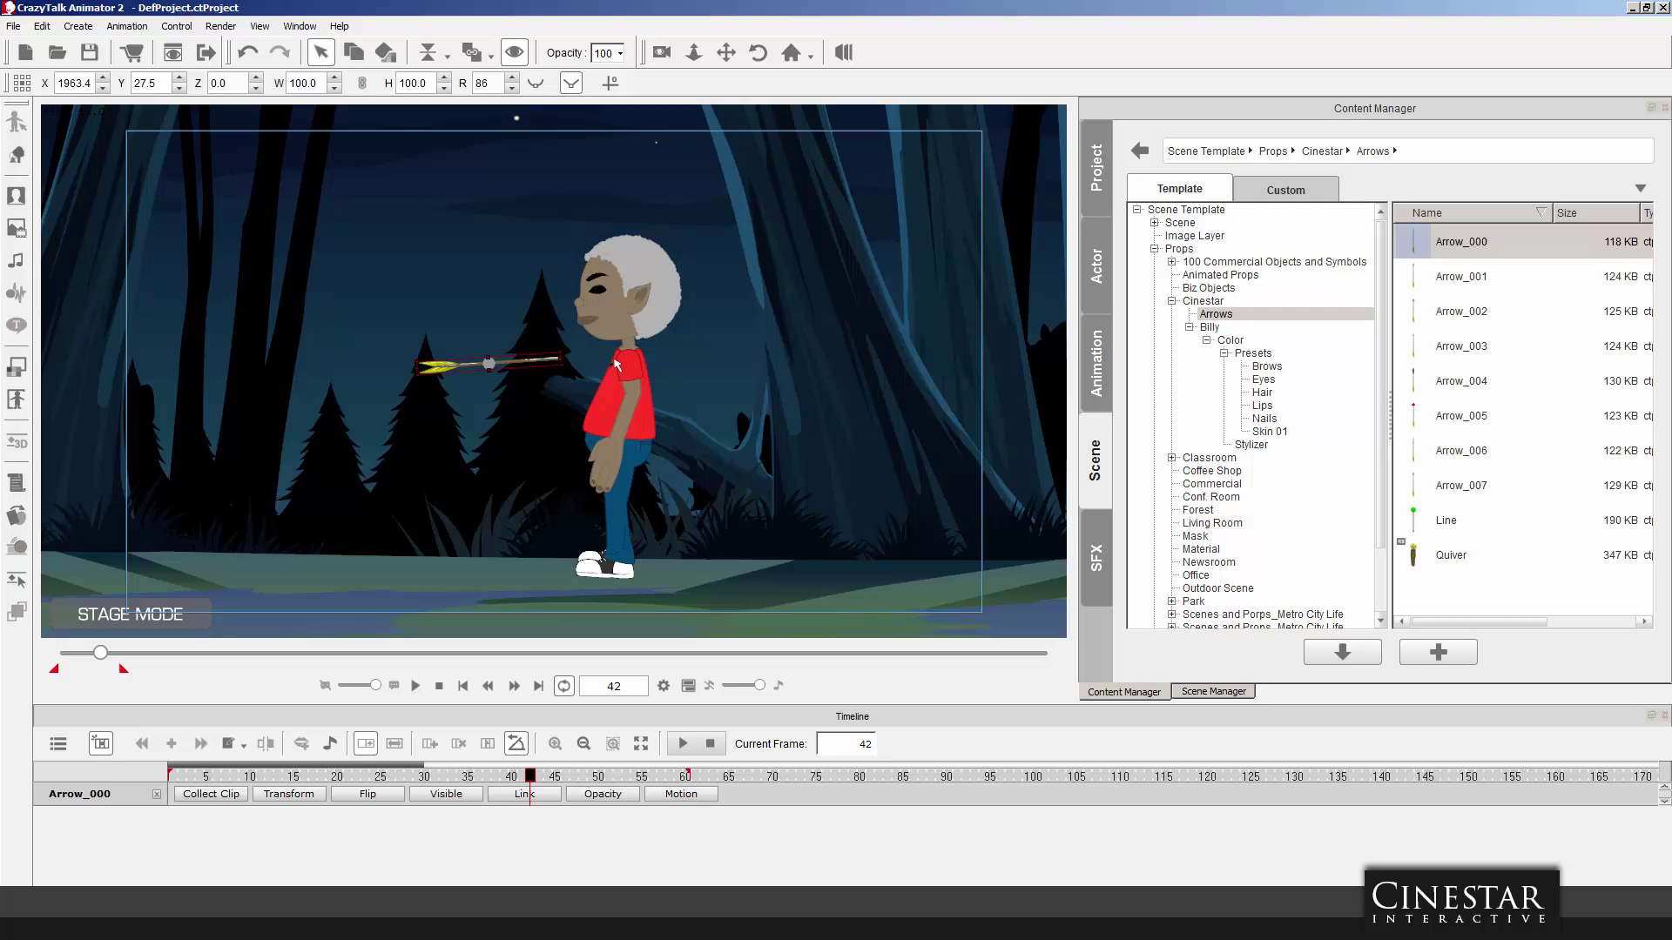
{"action": "left_click_drag", "start_coordinate": [528, 360], "coordinate": [582, 360]}
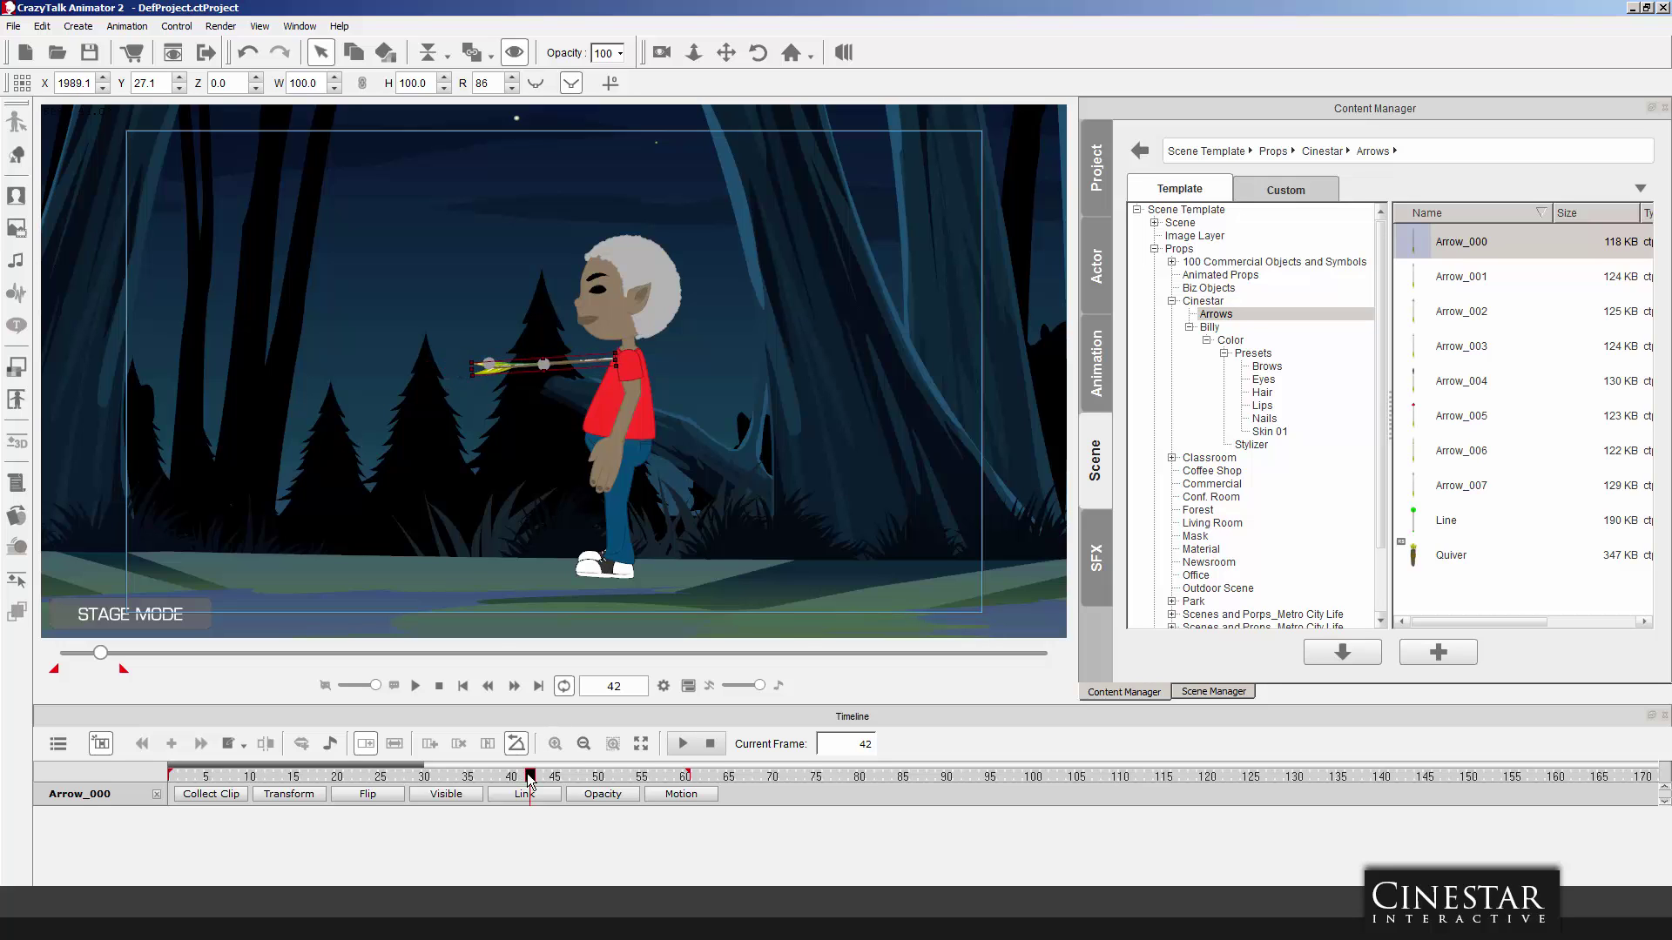
At frame 71, place the arrow at X 2140.1, Y -28.3 and turn it nearly upright, stuck in the lying character's chest.
{"action": "left_click_drag", "start_coordinate": [530, 781], "coordinate": [784, 787]}
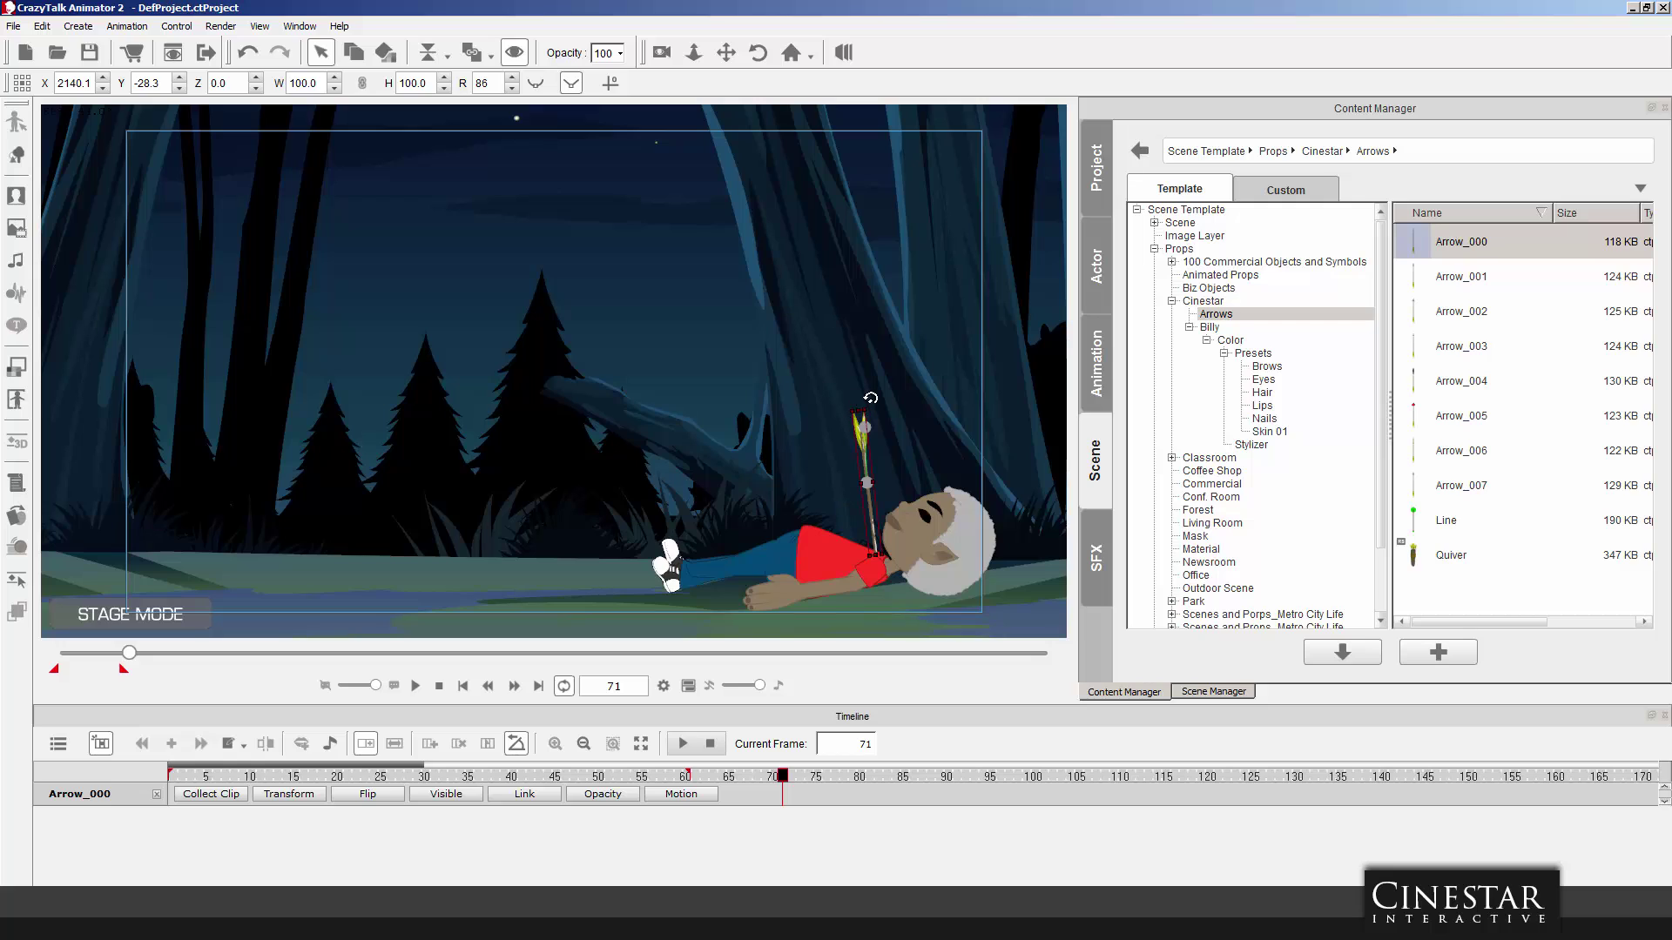
{"action": "left_click", "coordinate": [870, 421]}
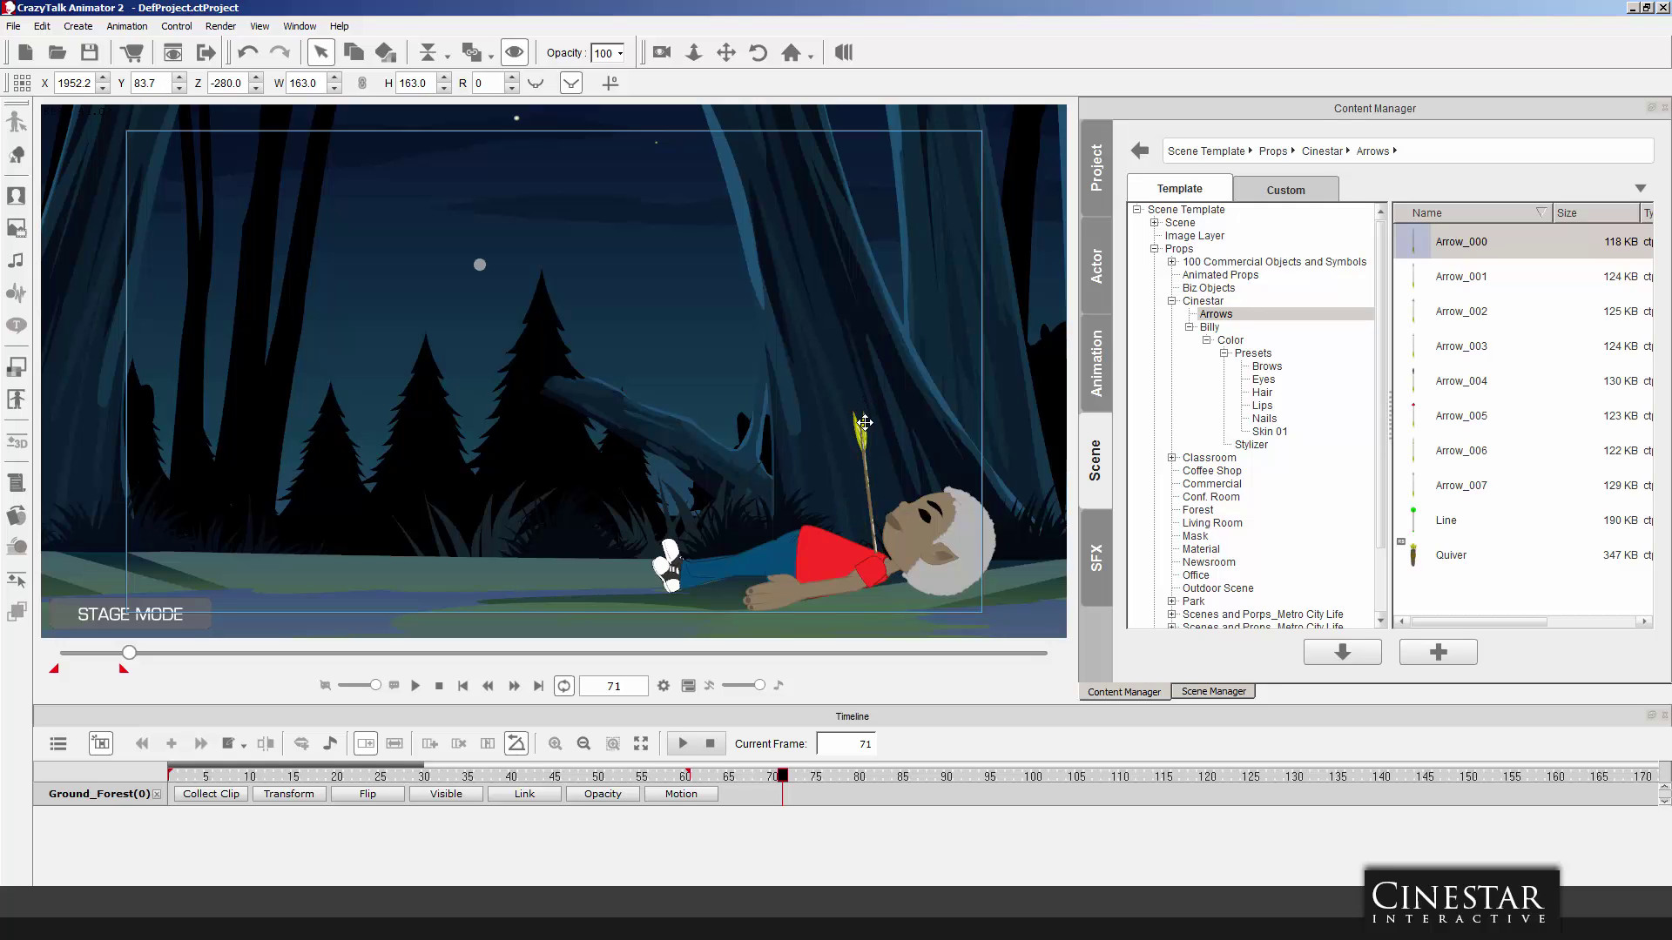
{"action": "left_click", "coordinate": [862, 428]}
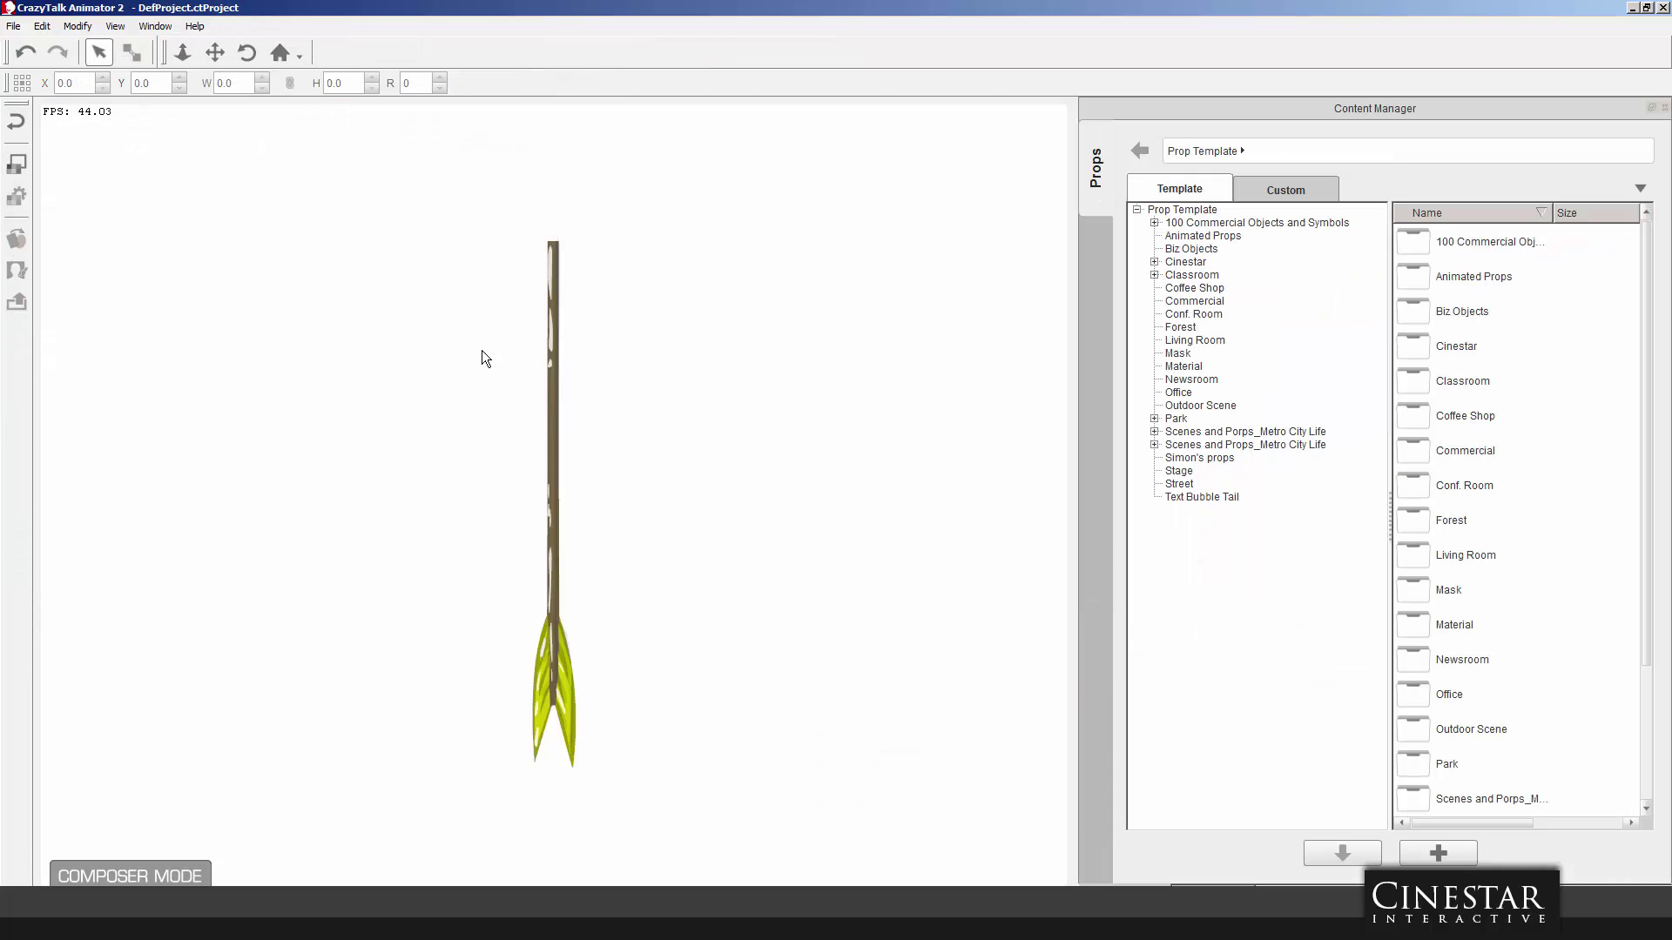
{"action": "left_click", "coordinate": [551, 543]}
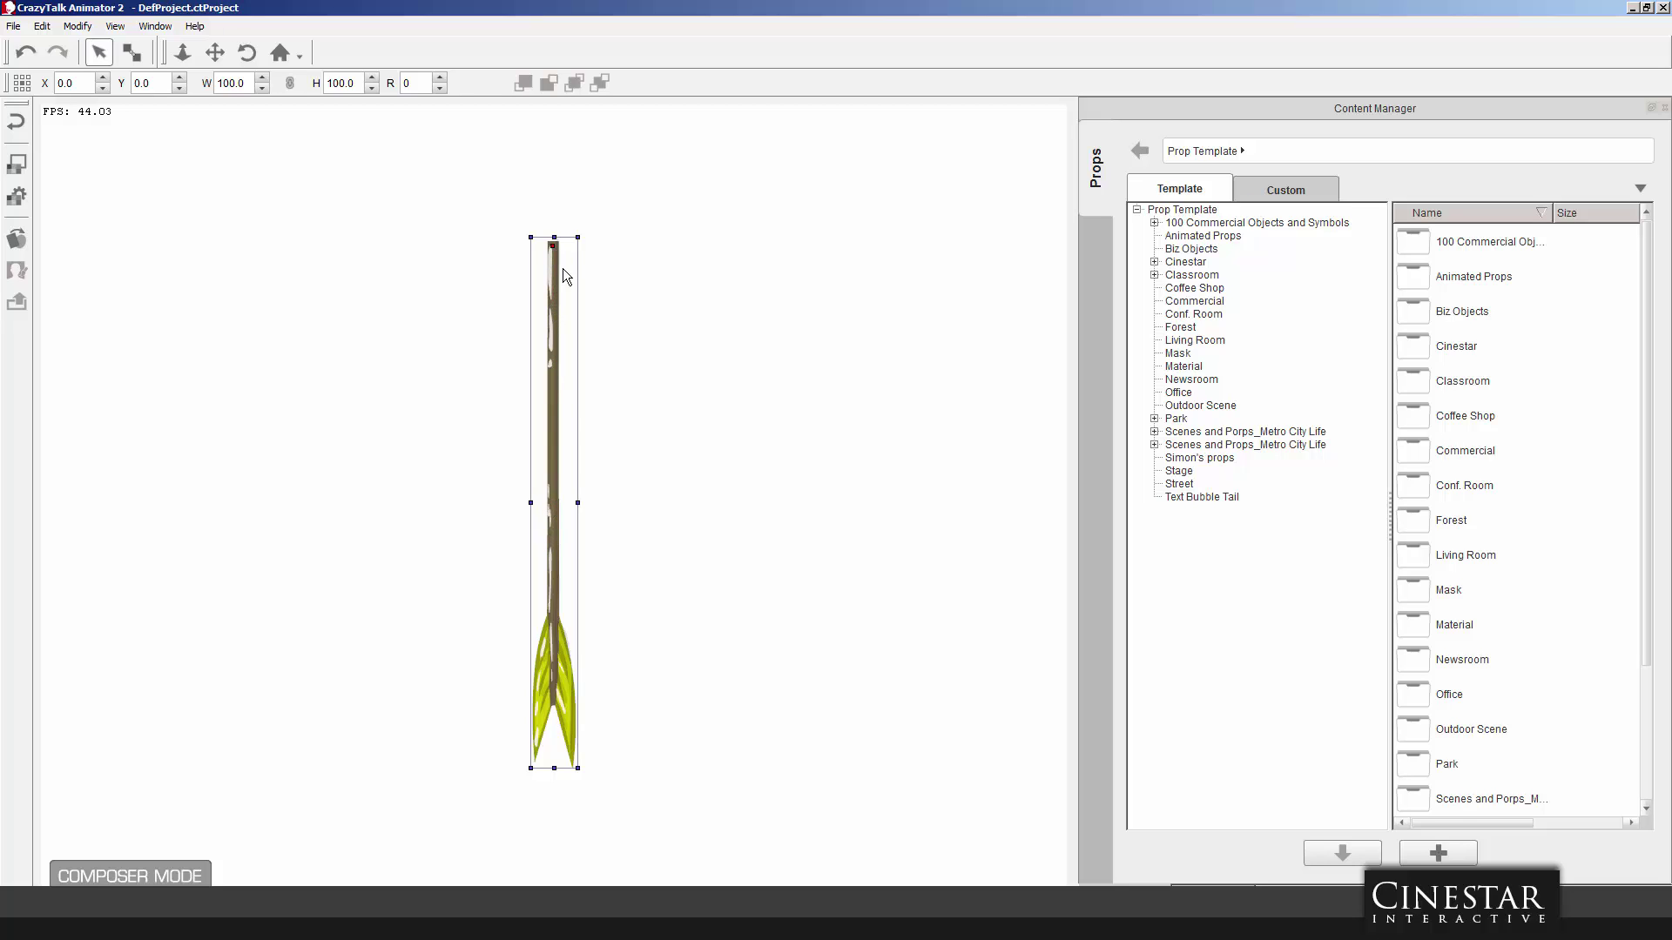
{"action": "left_click", "coordinate": [13, 127]}
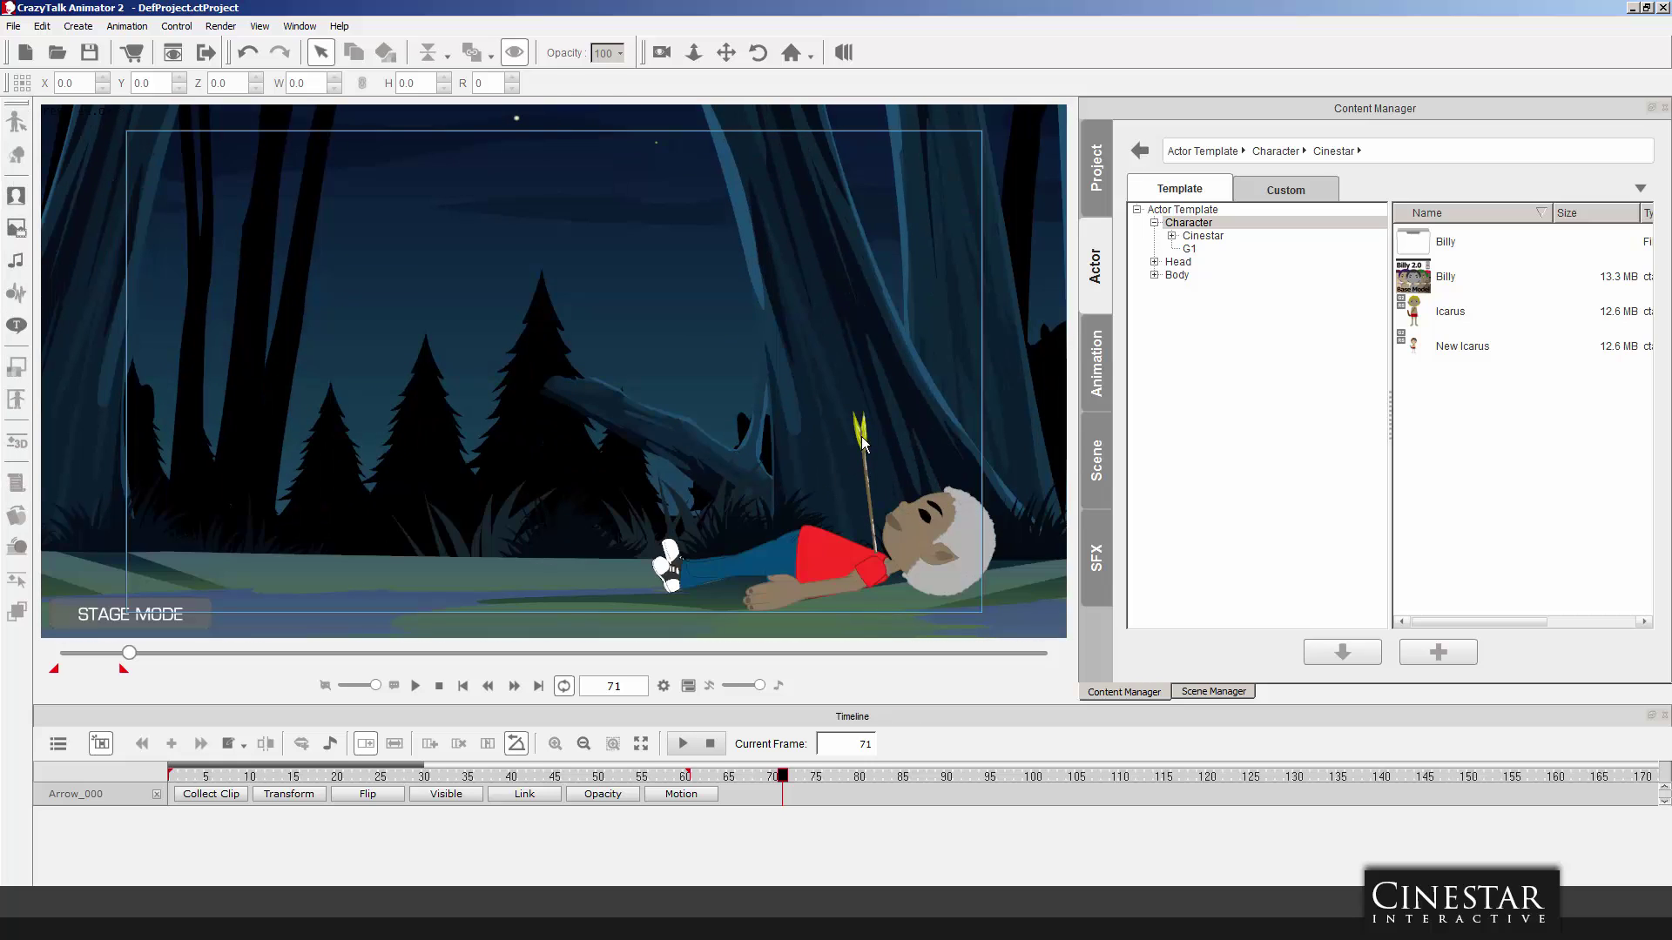
Shift the arrow sprite down in the prop composer so its tip sits at the pivot, and return to the stage.
{"action": "left_click", "coordinate": [863, 443]}
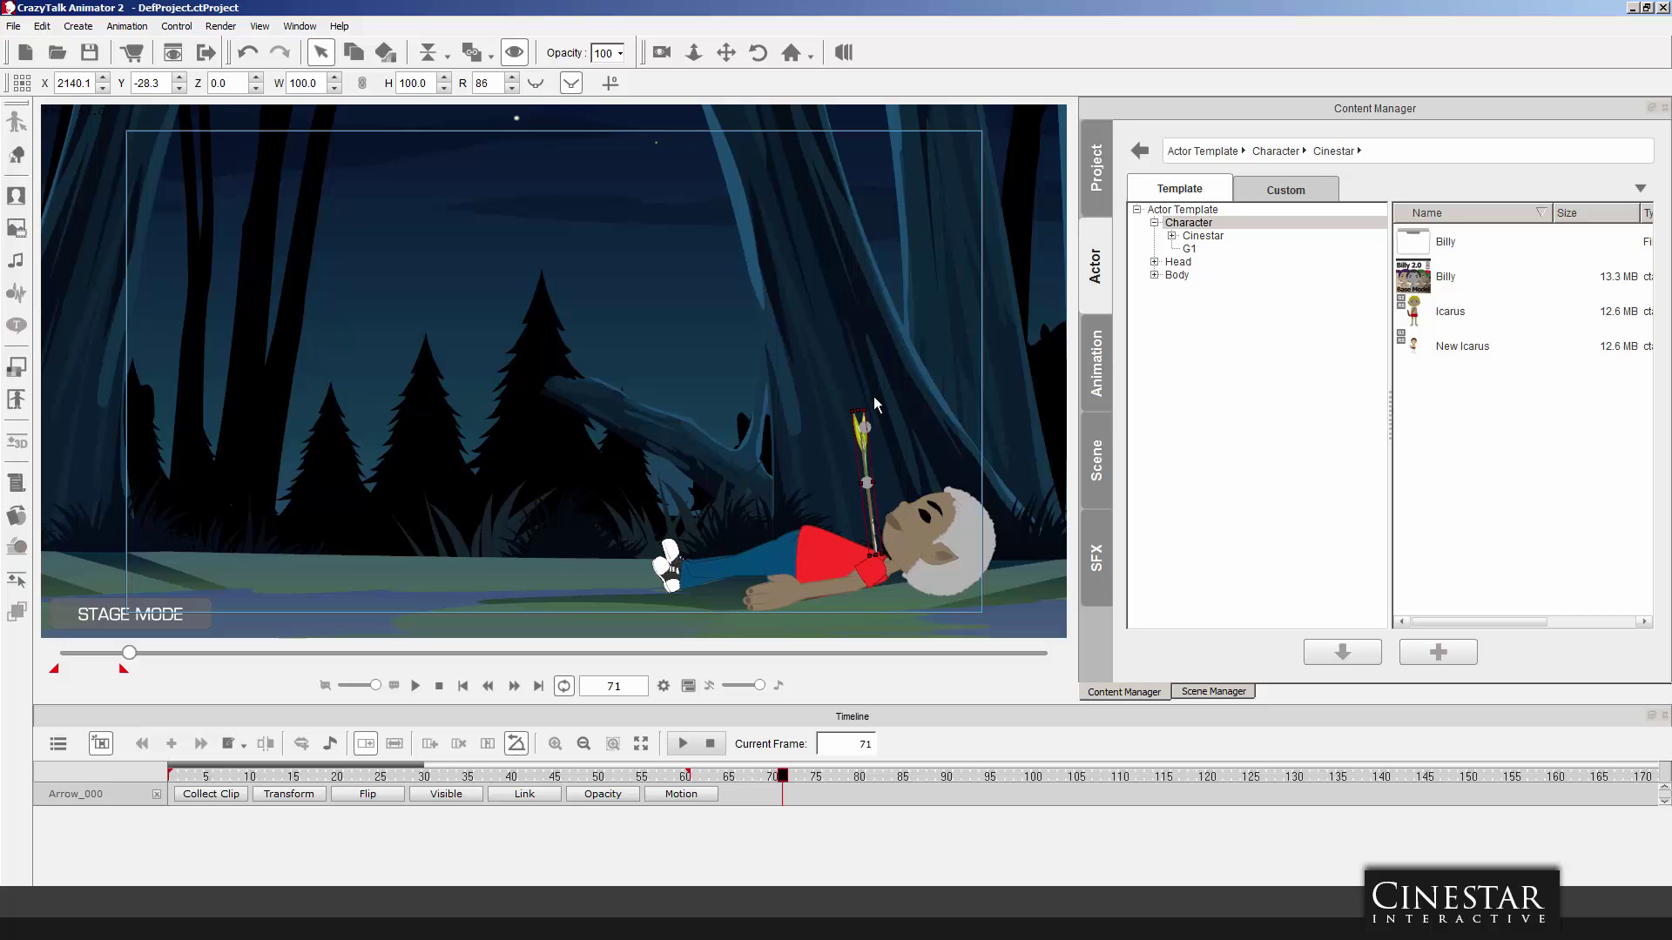
{"action": "left_click_drag", "start_coordinate": [872, 396], "coordinate": [867, 398]}
{"action": "left_click", "coordinate": [17, 156]}
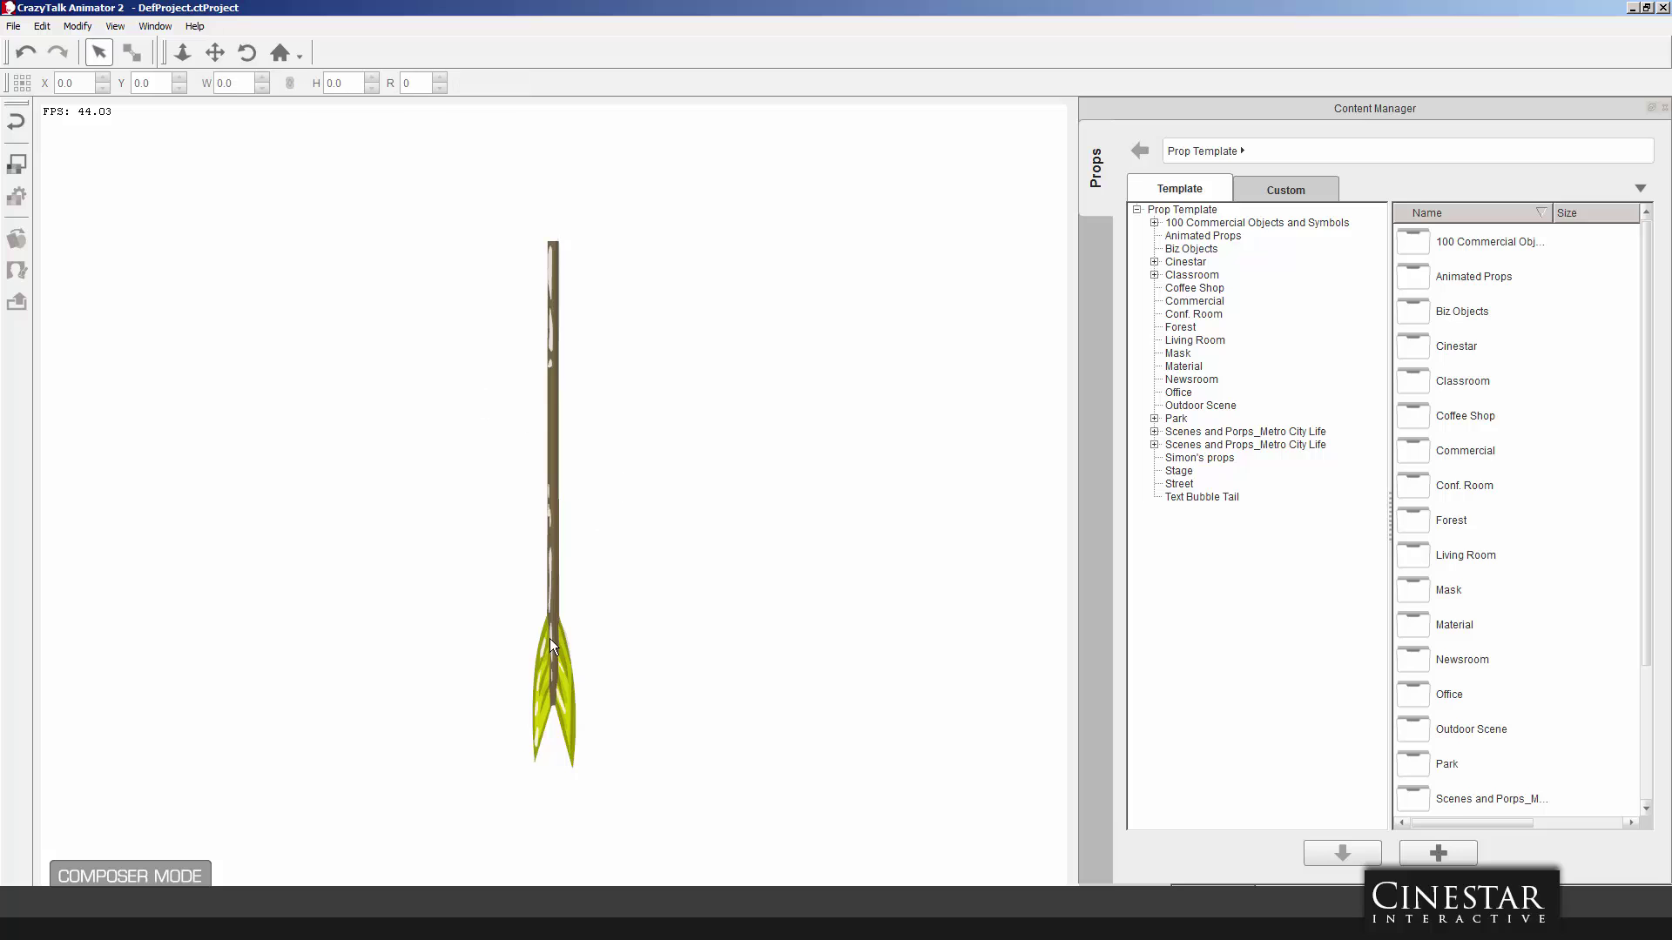
{"action": "left_click", "coordinate": [551, 641]}
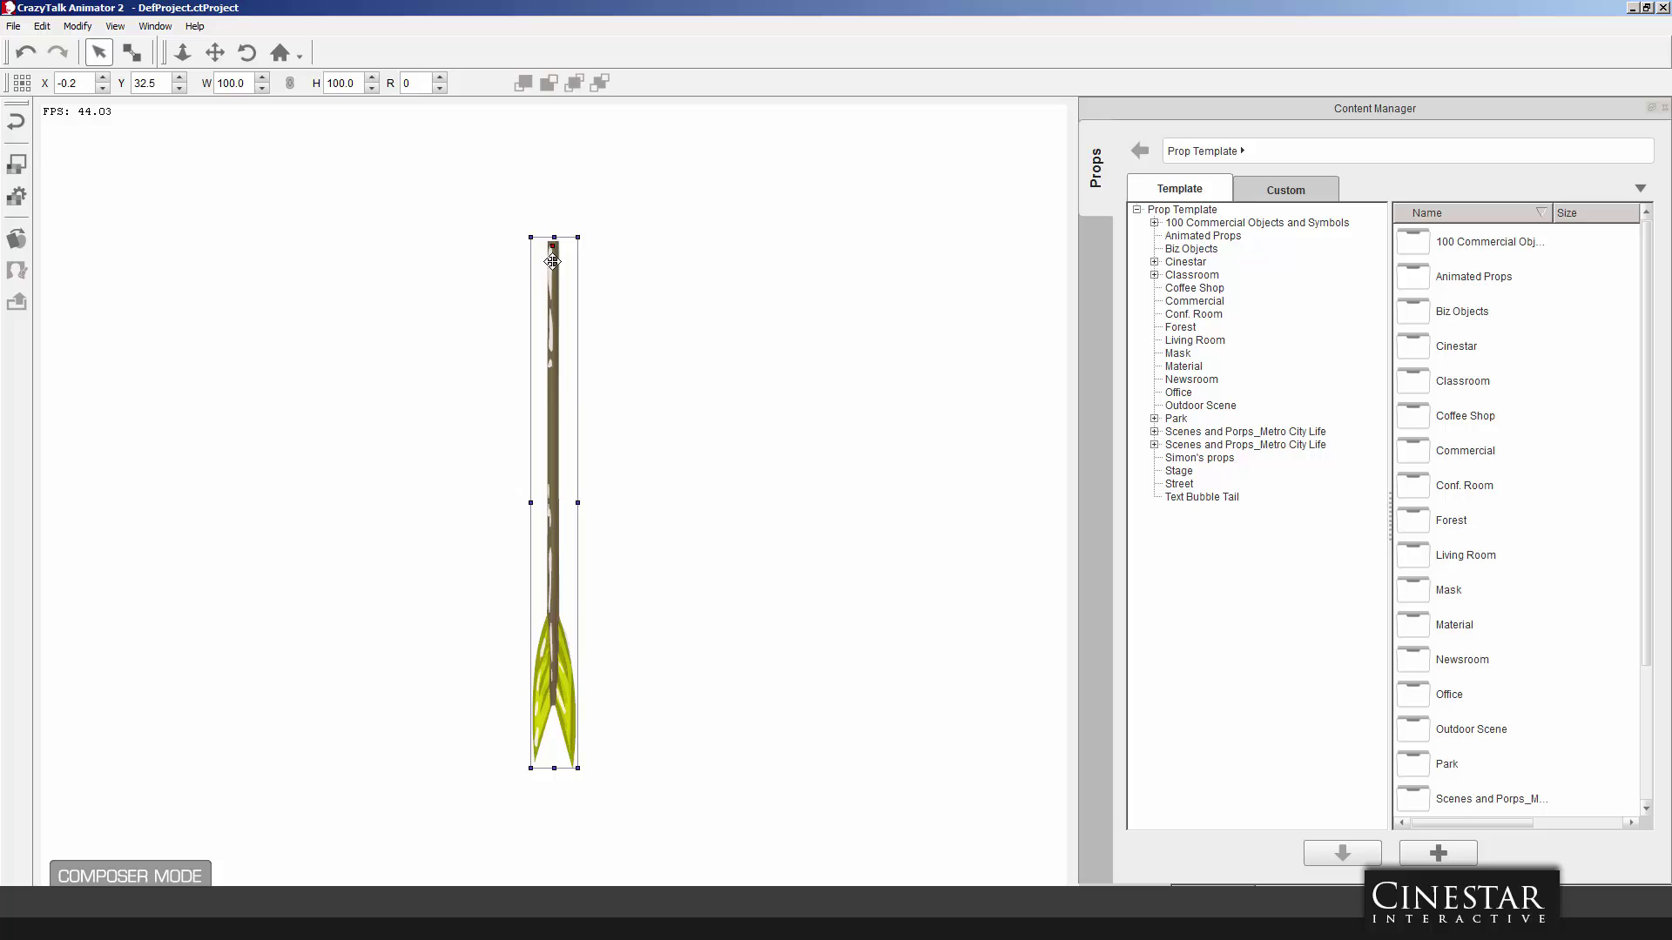
{"action": "left_click_drag", "start_coordinate": [553, 261], "coordinate": [550, 498]}
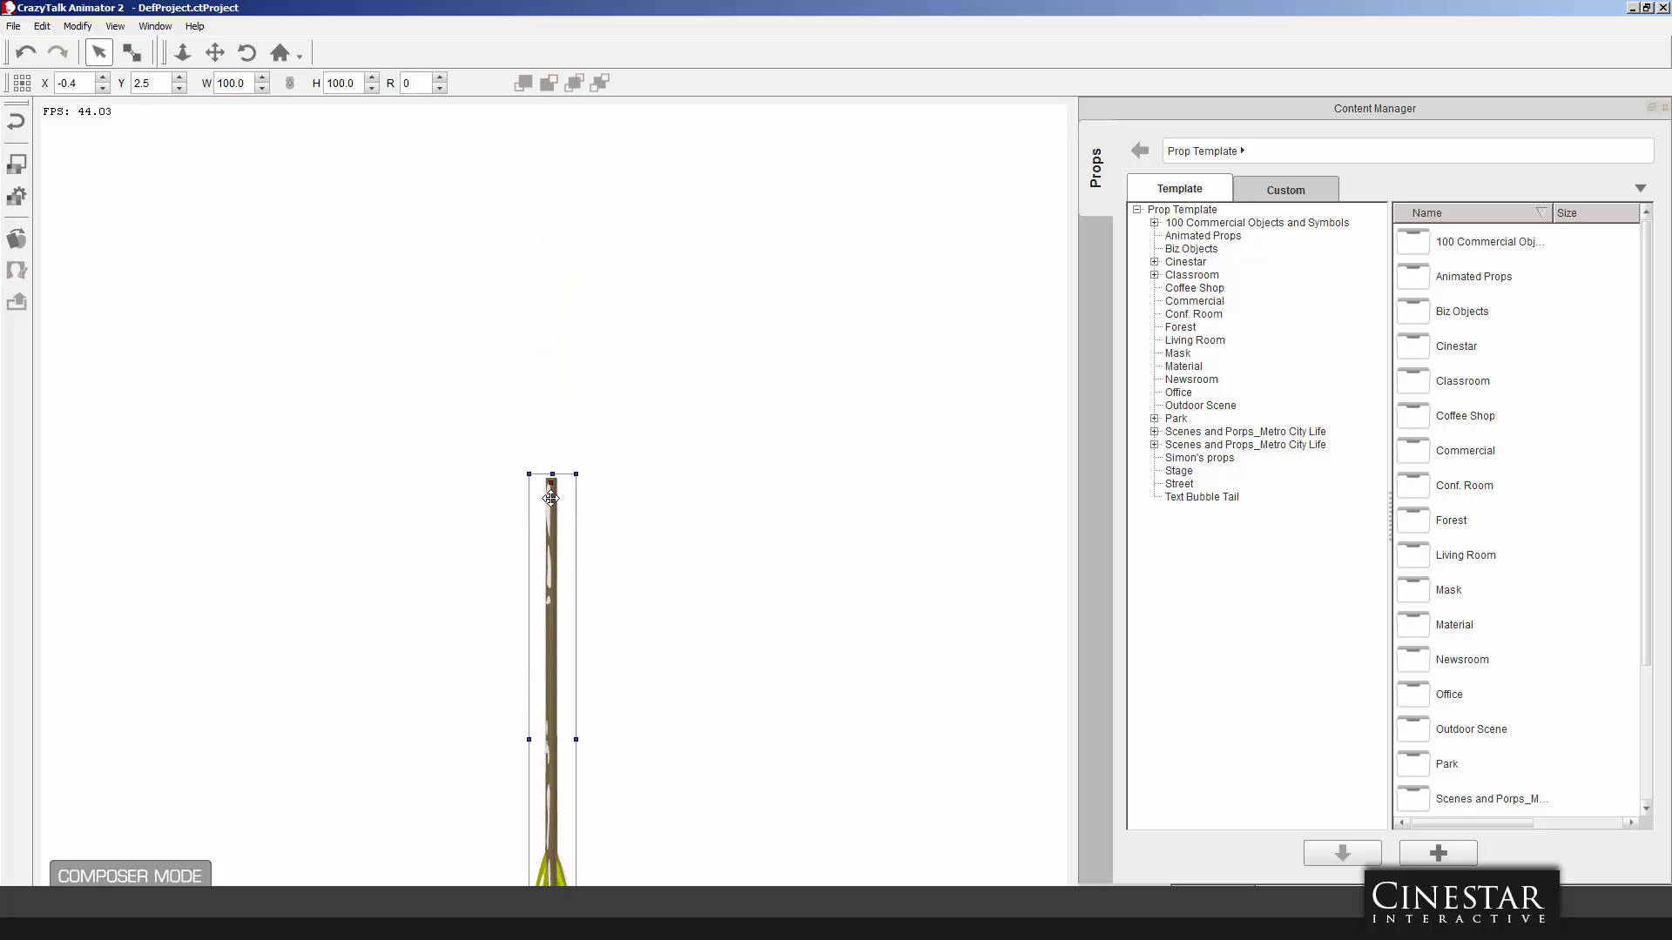
{"action": "left_click", "coordinate": [16, 122]}
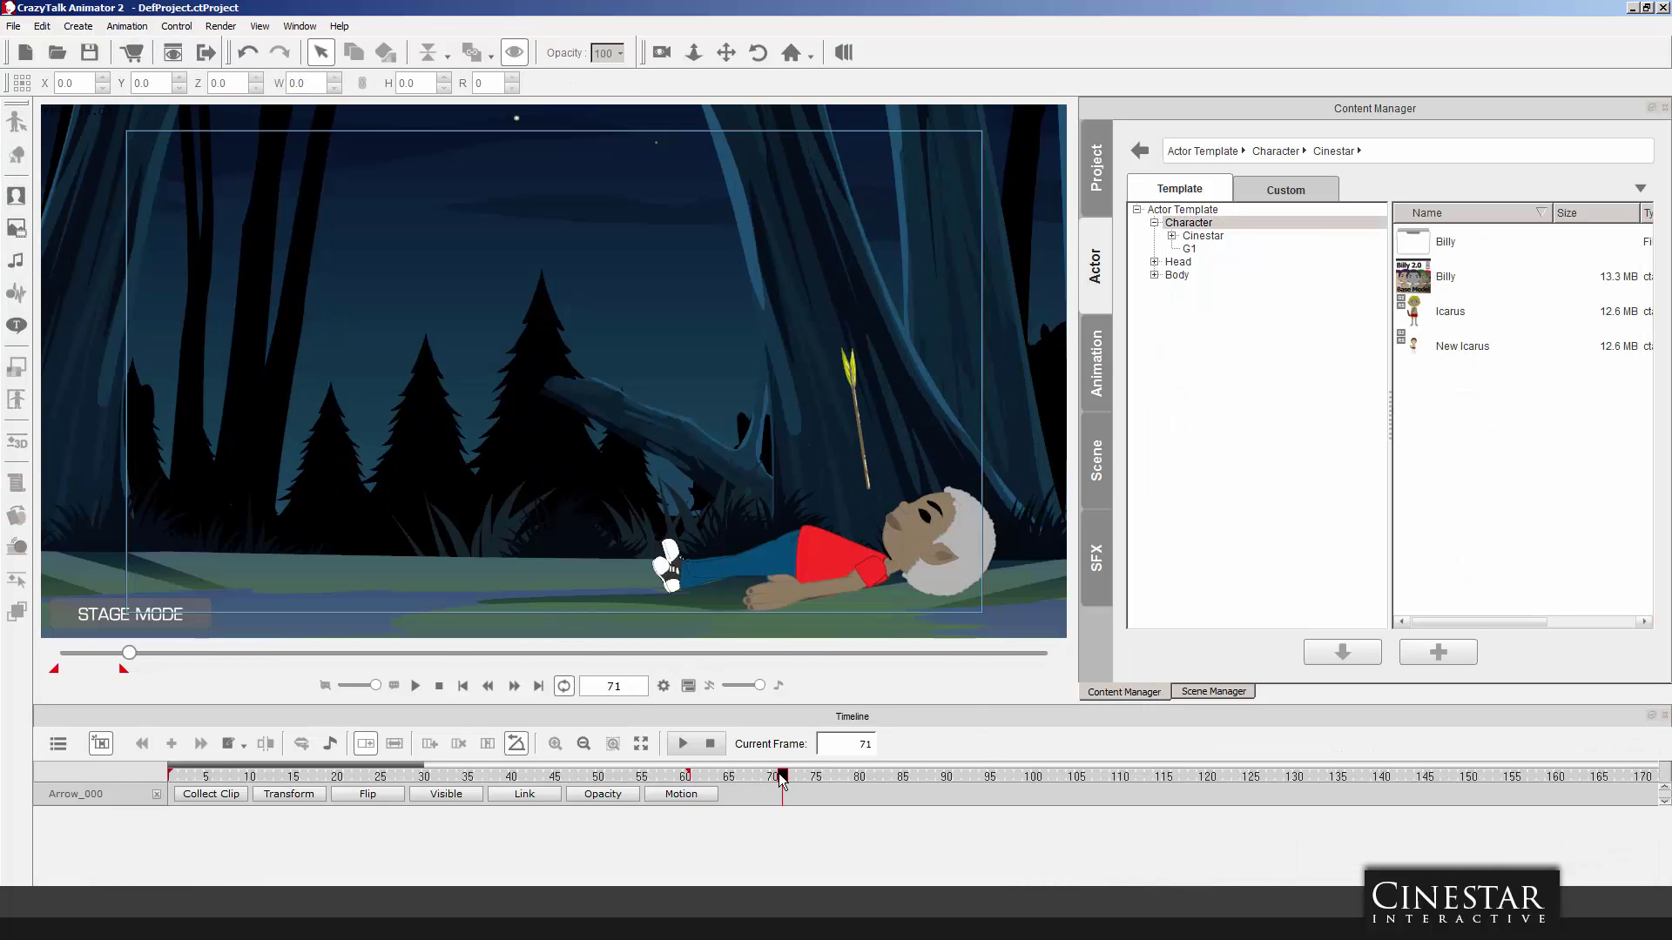
At frame 42, move the arrow to X 2020.4, Y 26.3 so its tip enters the character's chest, and remove its animation.
{"action": "left_click_drag", "start_coordinate": [781, 774], "coordinate": [532, 772]}
{"action": "left_click", "coordinate": [509, 363]}
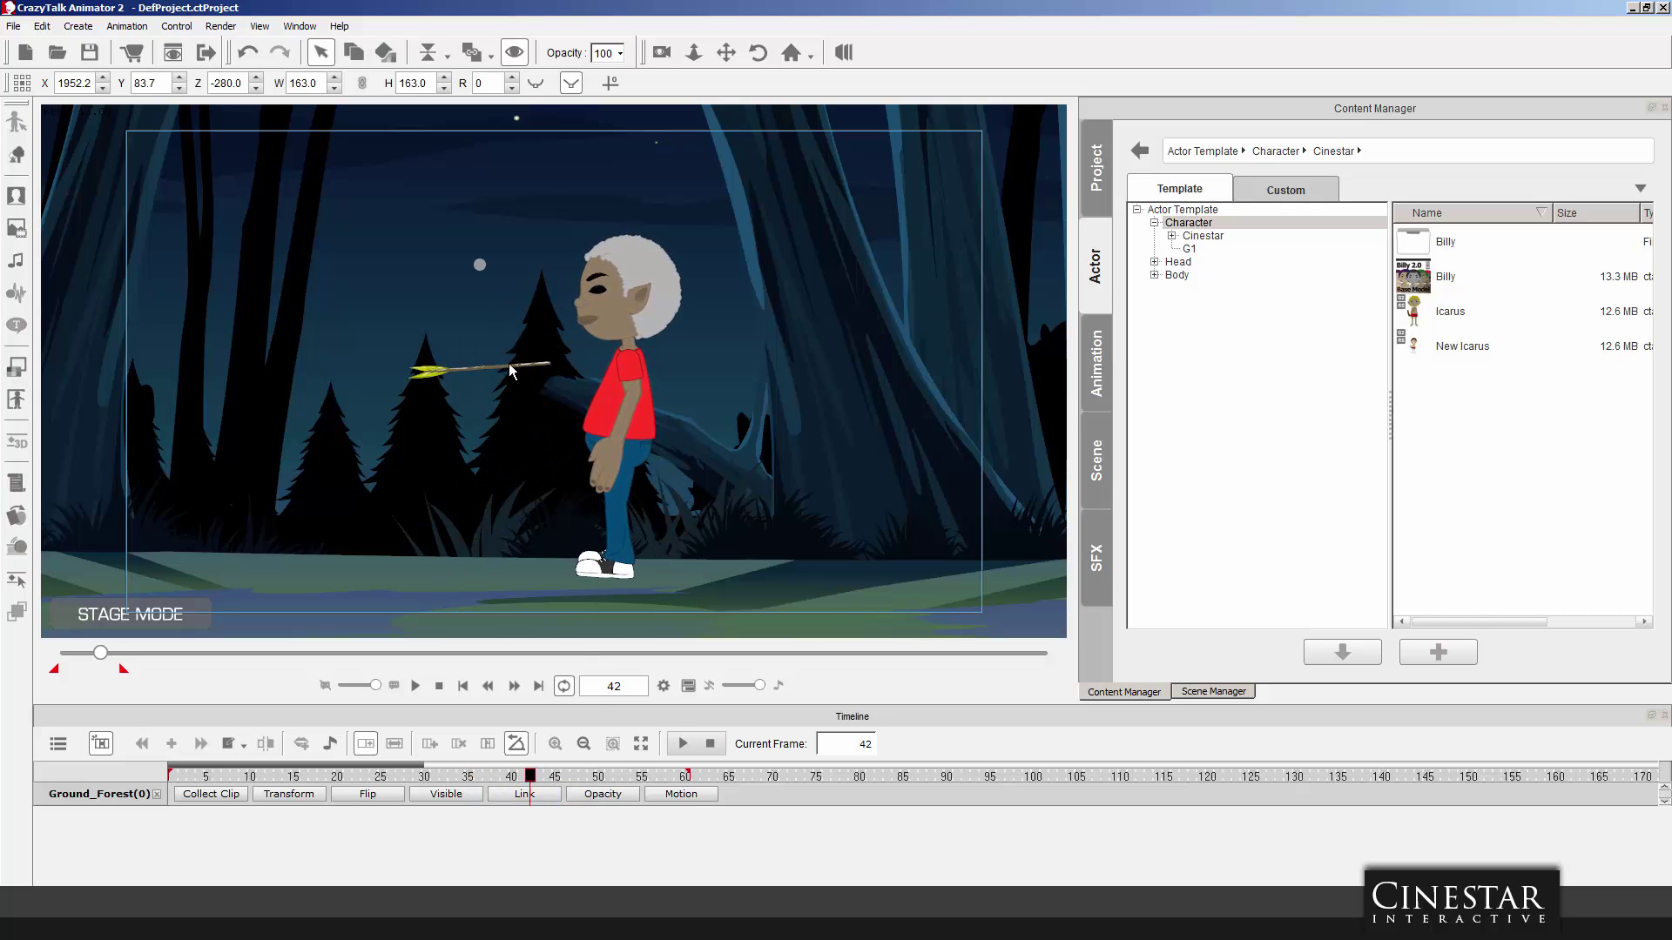
{"action": "left_click_drag", "start_coordinate": [510, 366], "coordinate": [575, 367]}
{"action": "right_click", "coordinate": [575, 367]}
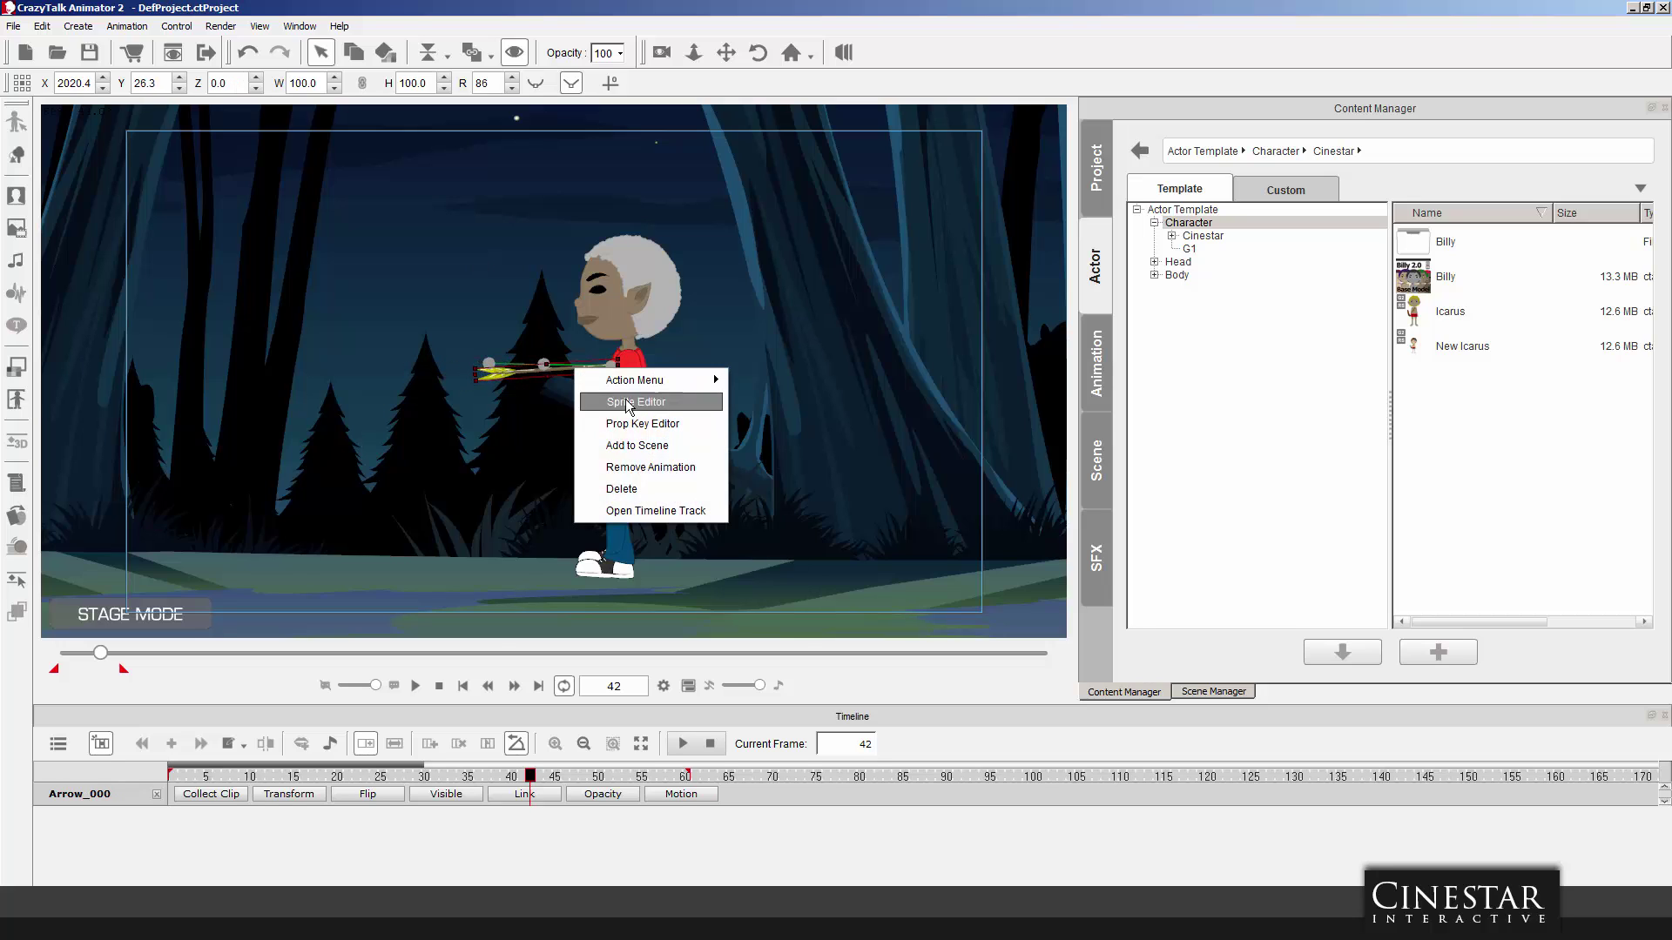
{"action": "left_click", "coordinate": [633, 473]}
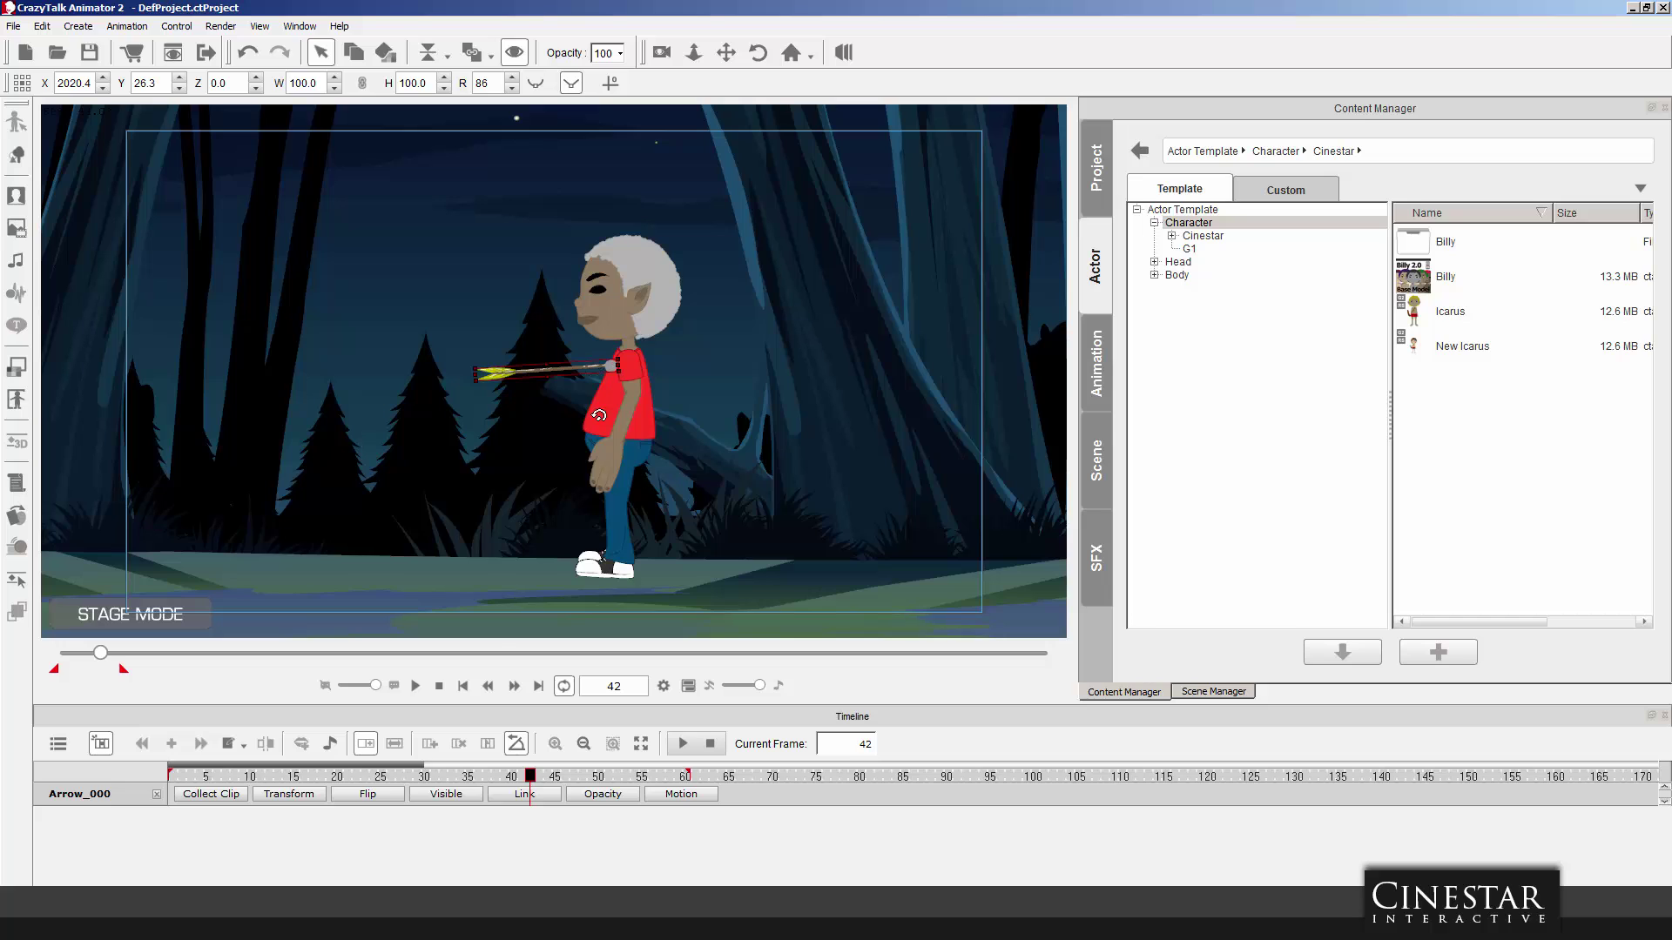
At frame 44, link the arrow to the second character's torso.
{"action": "mouse_move", "coordinate": [535, 778]}
{"action": "left_mouse_down"}
{"action": "mouse_move", "coordinate": [559, 778]}
{"action": "mouse_move", "coordinate": [514, 778]}
{"action": "mouse_move", "coordinate": [551, 778]}
{"action": "left_mouse_up"}
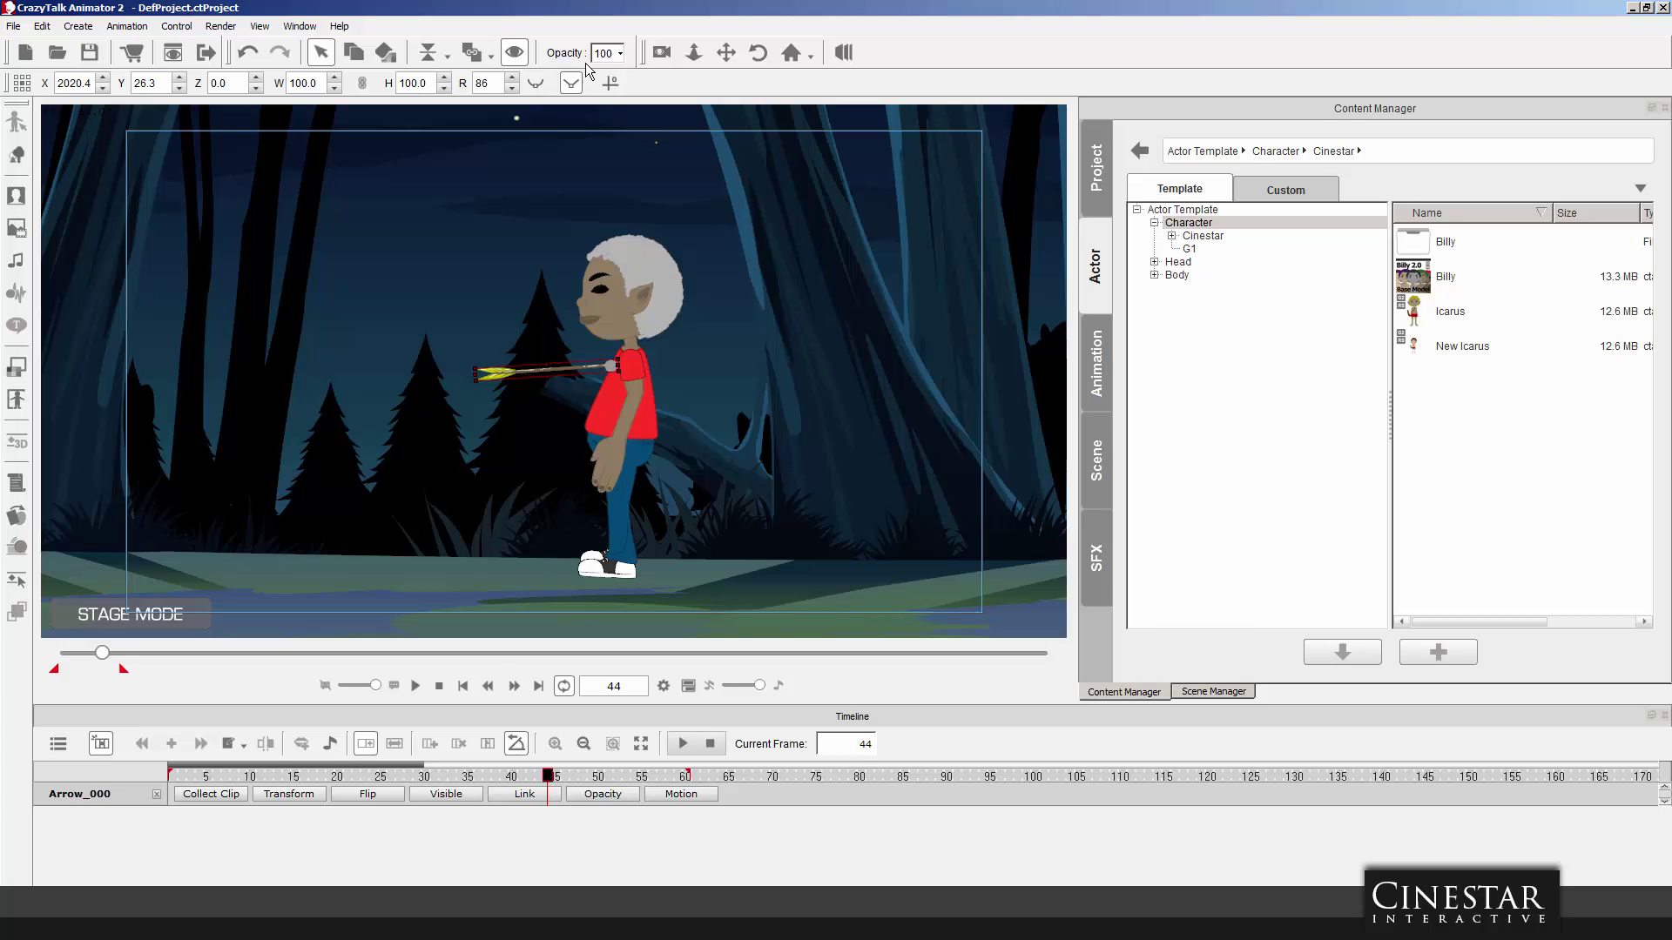
{"action": "left_click", "coordinate": [471, 52]}
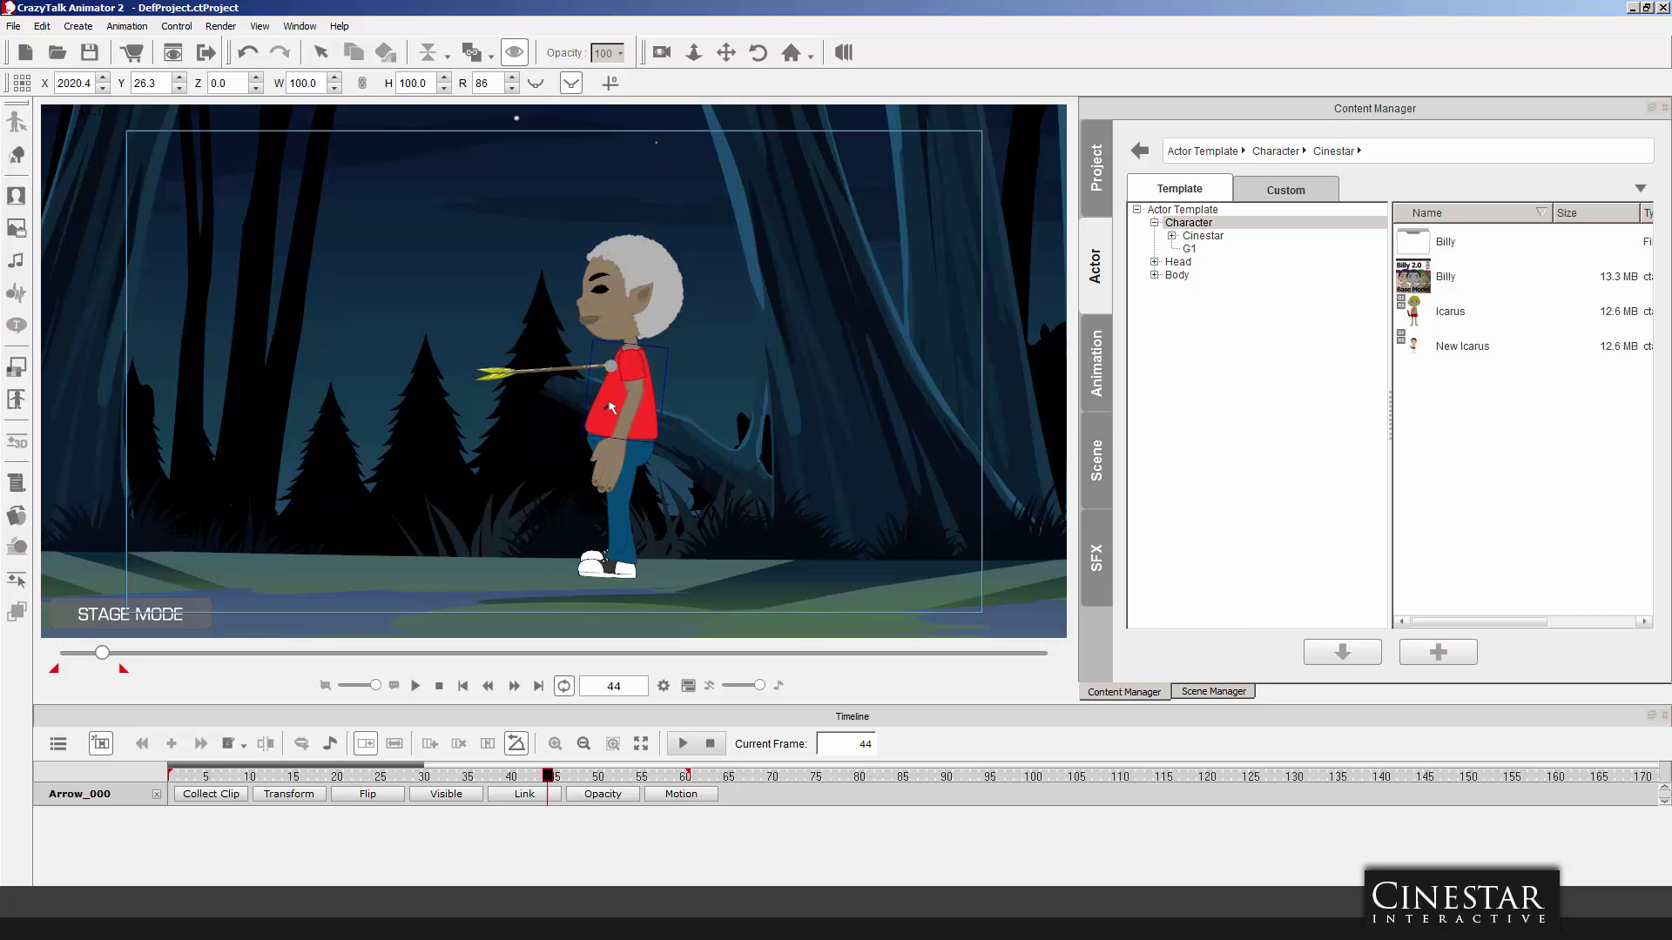
{"action": "left_click", "coordinate": [609, 406]}
Make the arrow wobble after the fall by rotating it to 100 degrees at frame 74, 94 at frame 75 and 93 at frame 76.
{"action": "left_click_drag", "start_coordinate": [549, 776], "coordinate": [795, 779]}
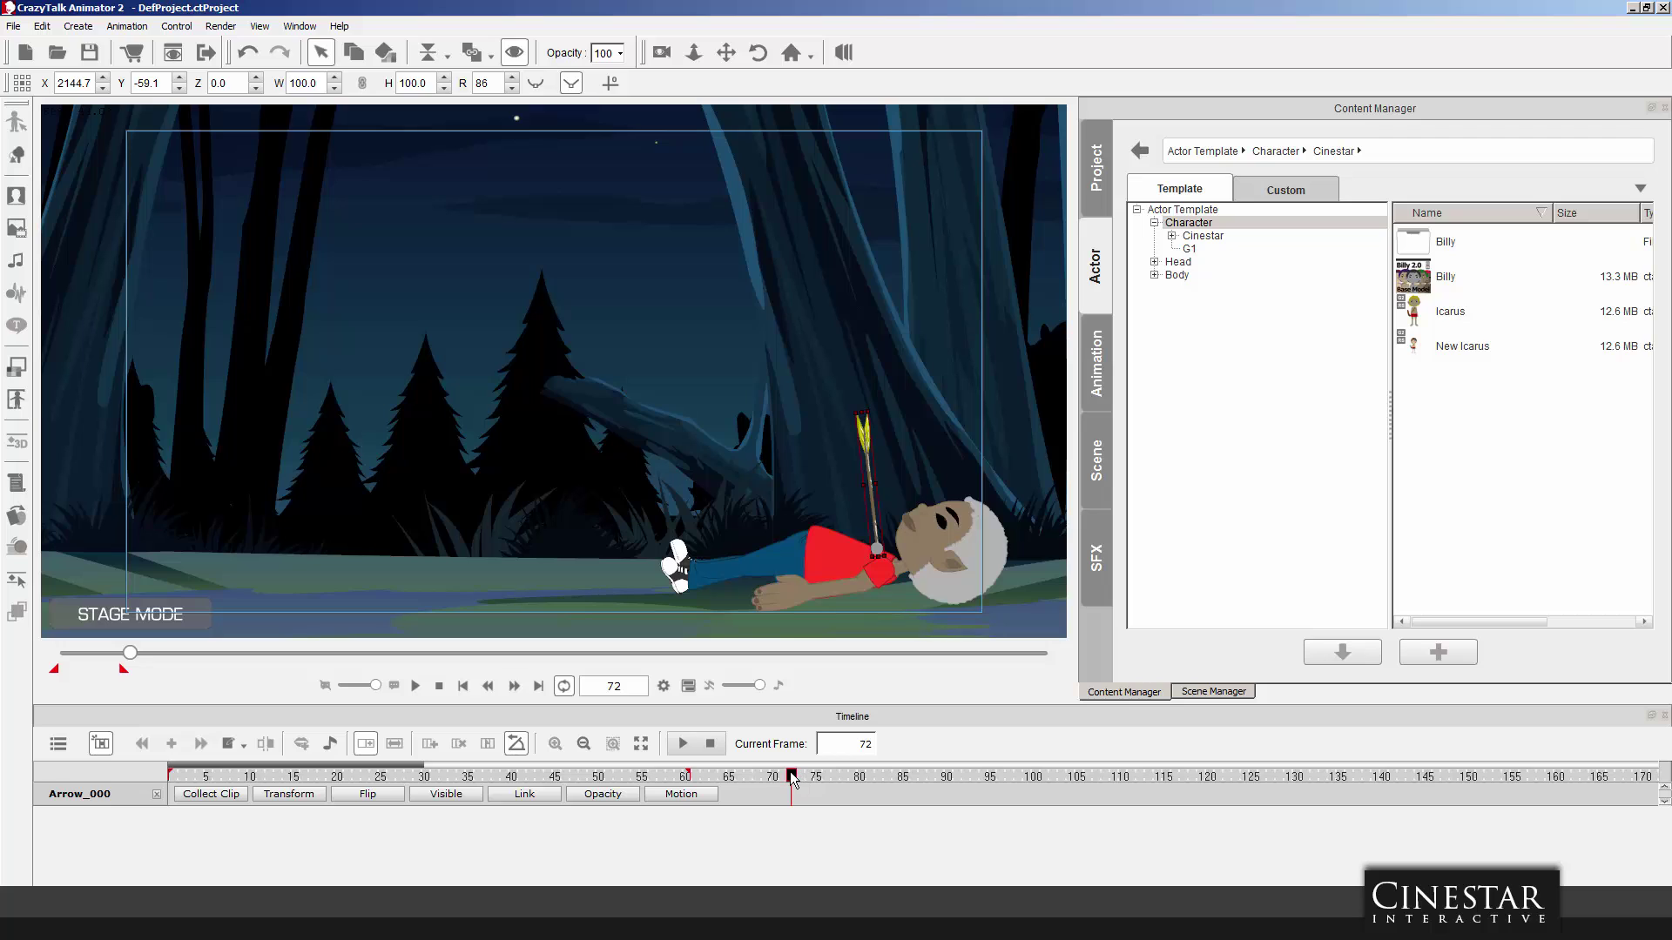
{"action": "left_click_drag", "start_coordinate": [793, 773], "coordinate": [810, 775]}
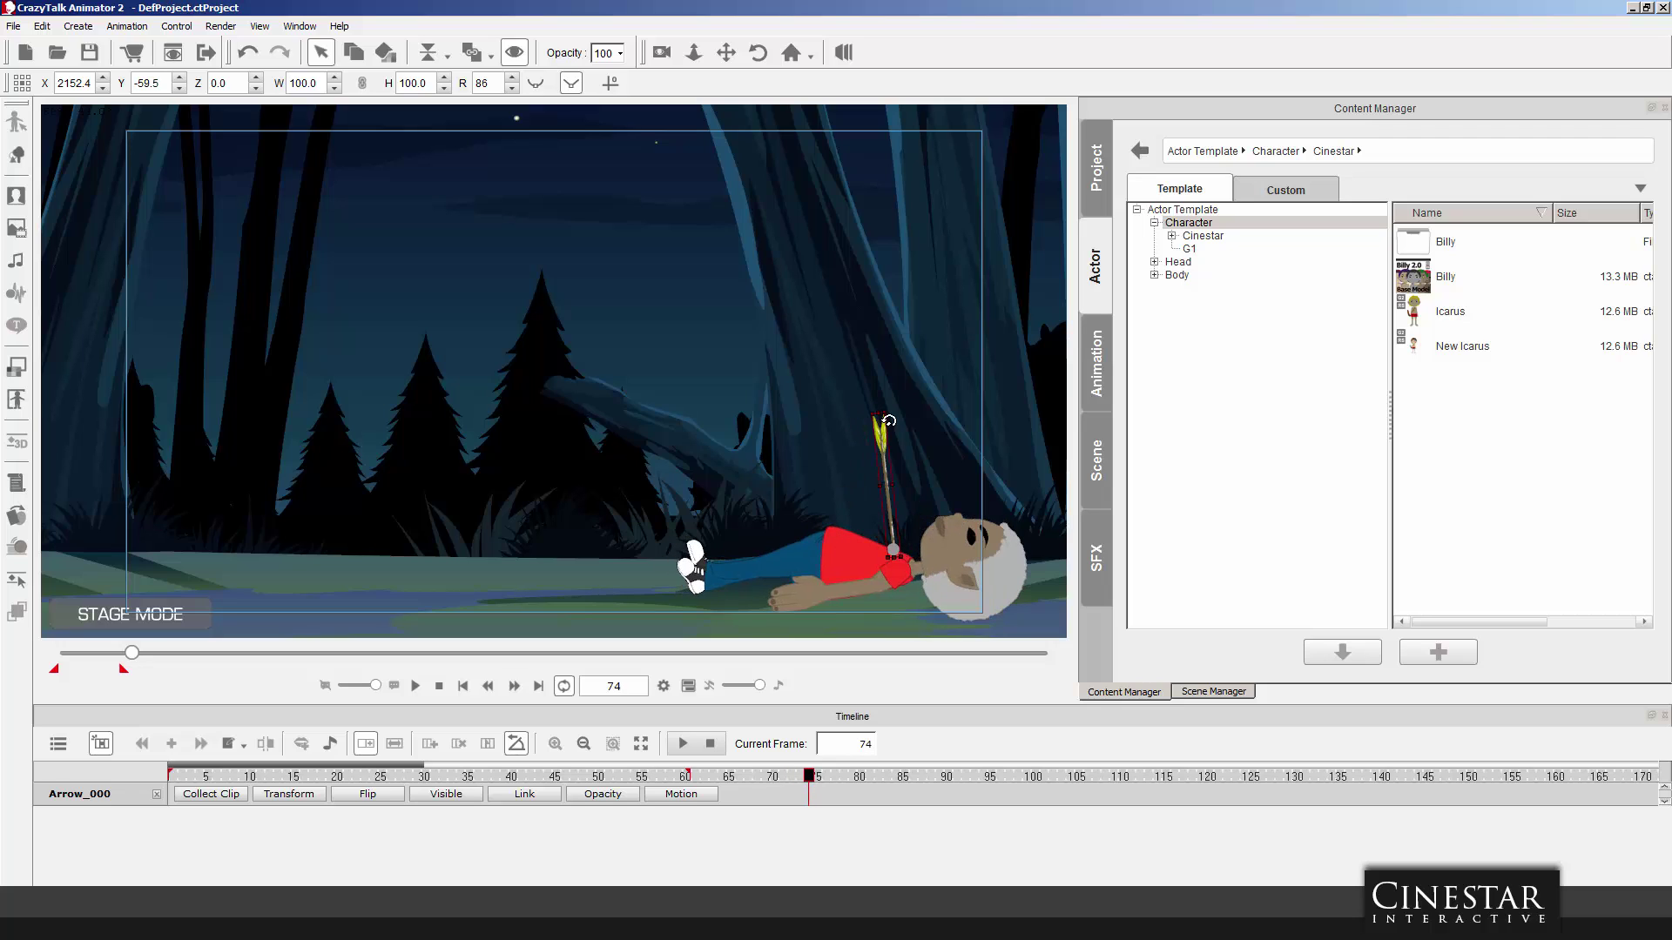
{"action": "left_click_drag", "start_coordinate": [890, 404], "coordinate": [925, 405]}
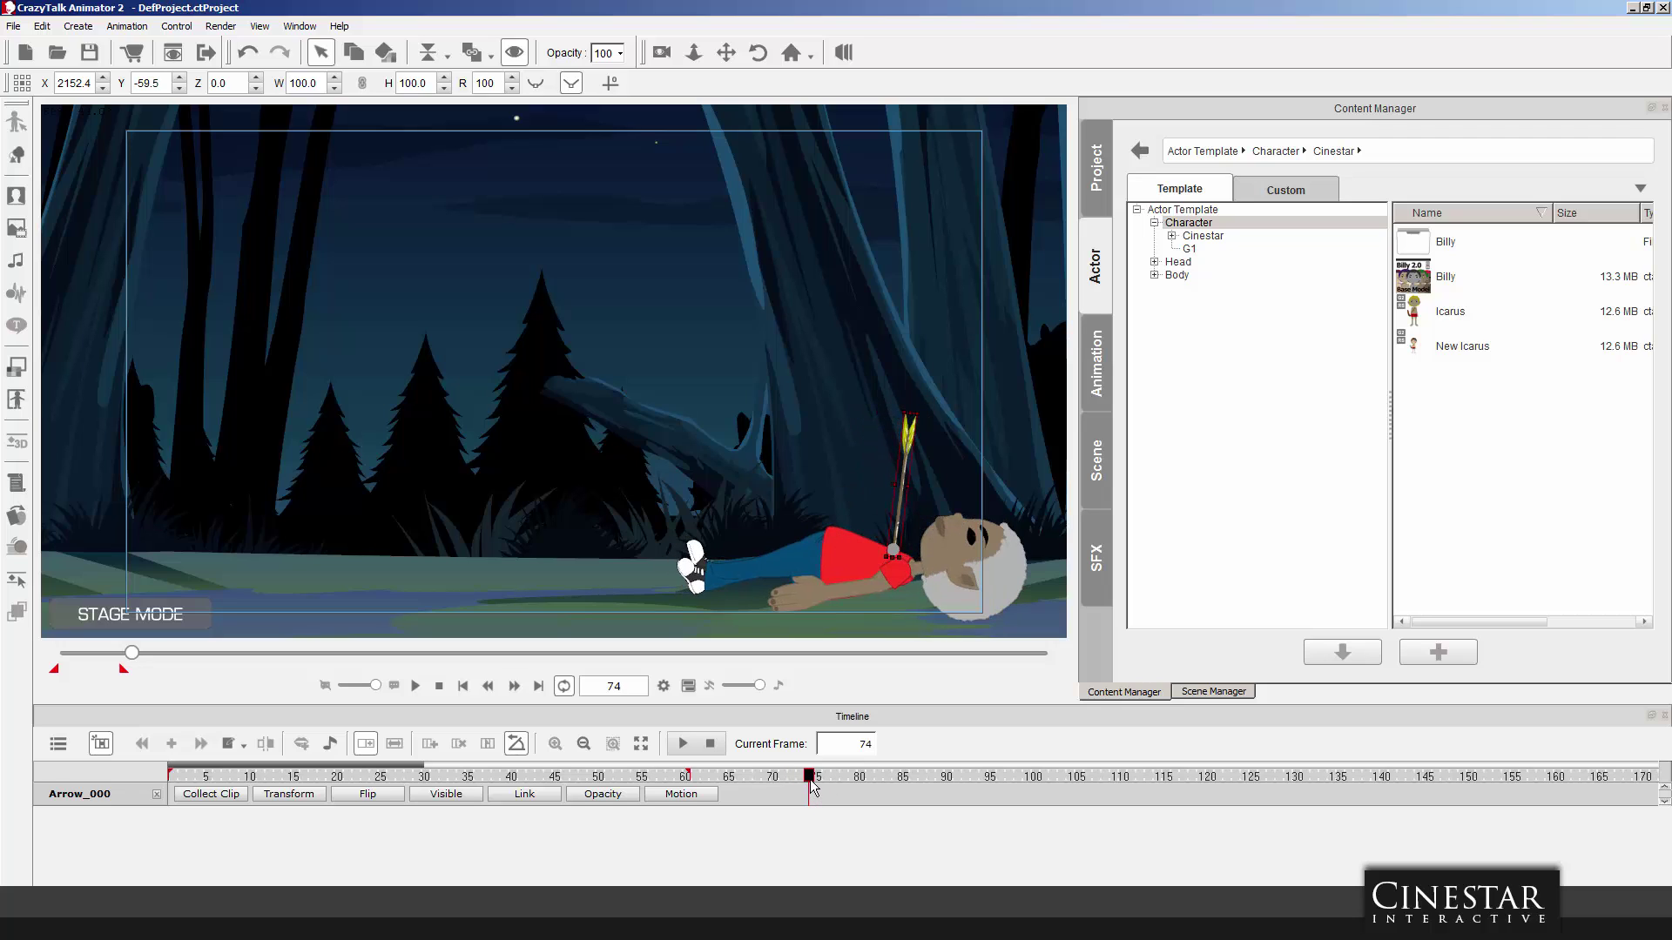
{"action": "left_click_drag", "start_coordinate": [811, 772], "coordinate": [817, 773]}
{"action": "left_click_drag", "start_coordinate": [924, 408], "coordinate": [897, 407]}
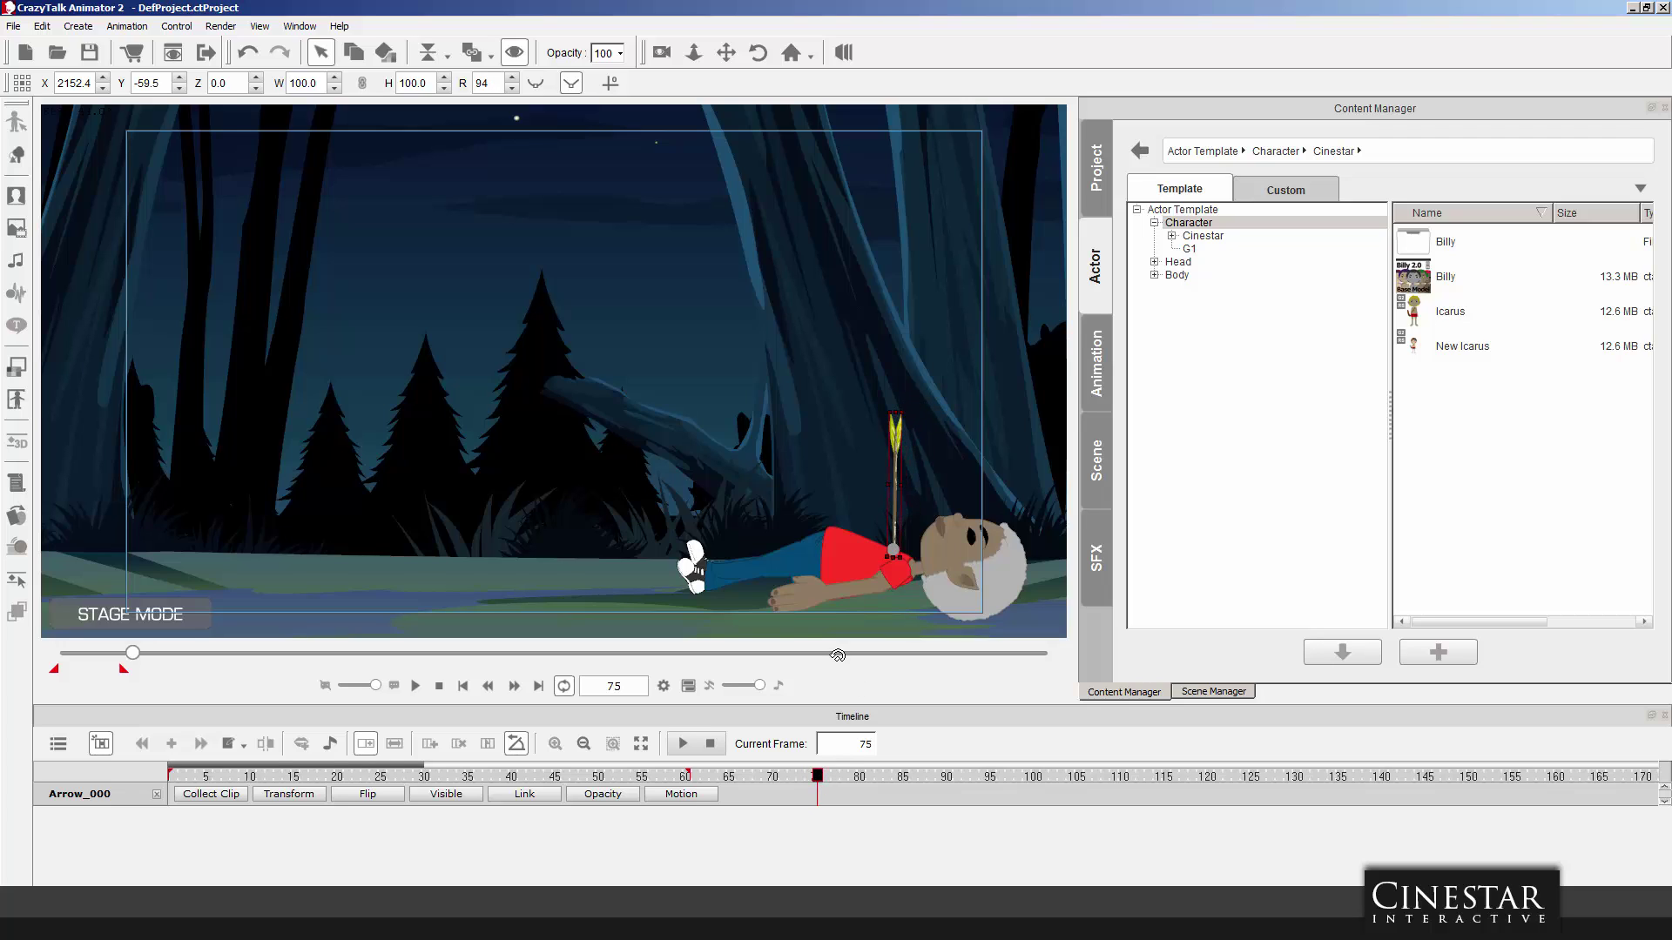
{"action": "left_click", "coordinate": [825, 777]}
{"action": "left_click_drag", "start_coordinate": [908, 405], "coordinate": [906, 405]}
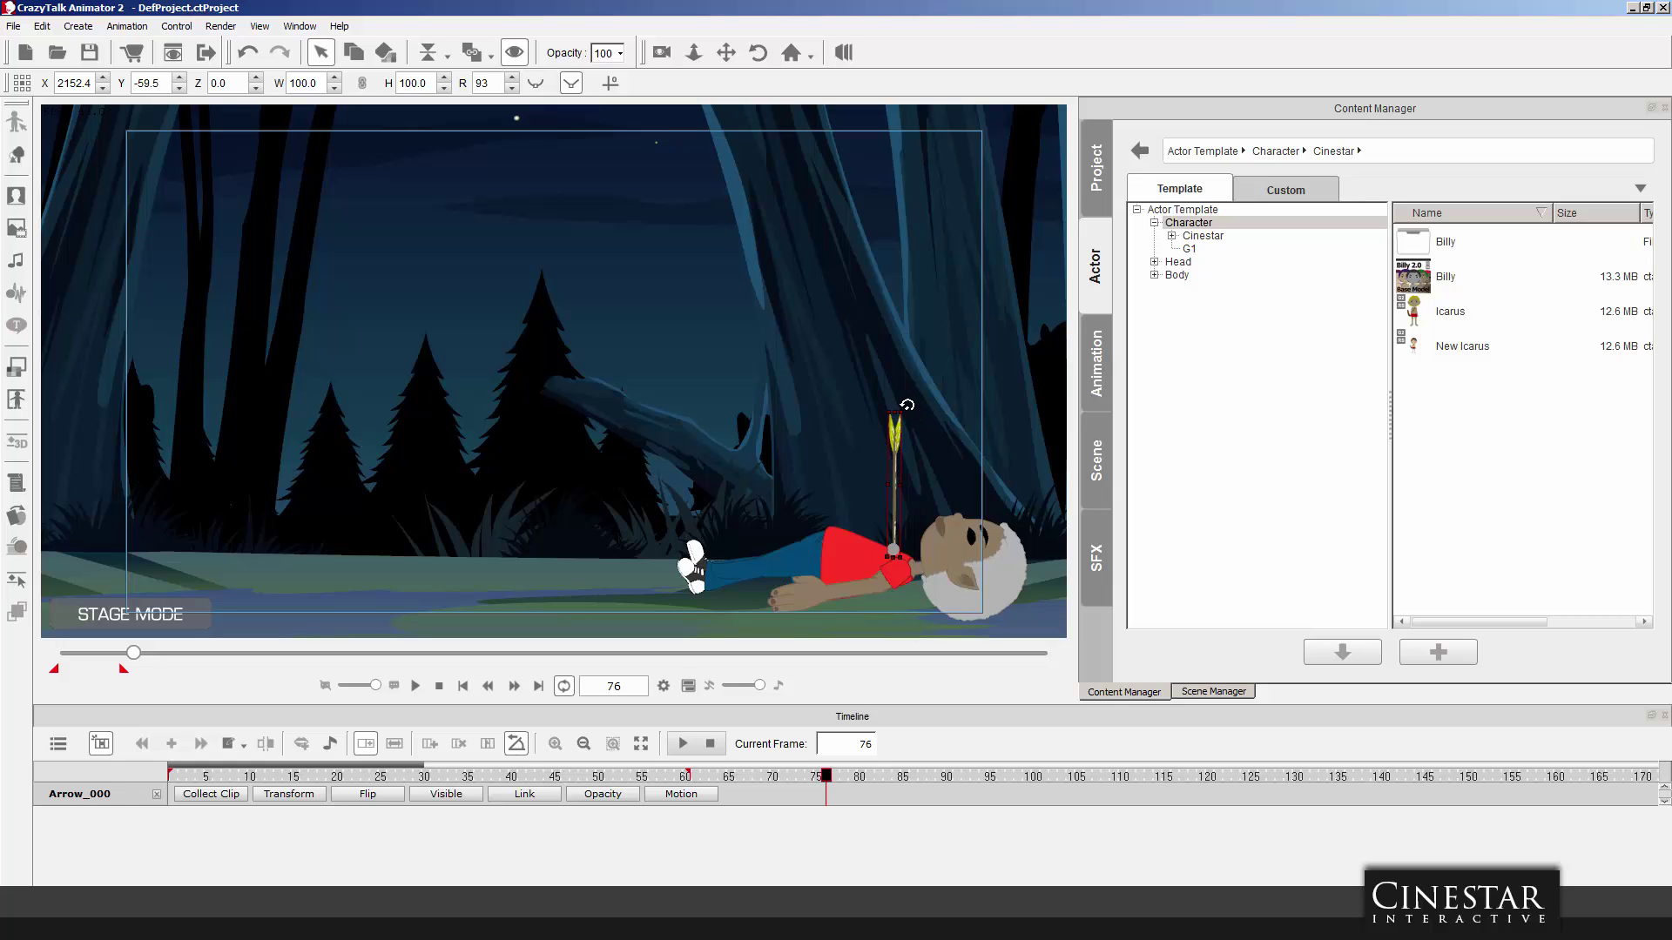
Extend the end of the playback range to about frame 82 and preview the arrow hit and fall.
{"action": "left_click", "coordinate": [800, 776]}
{"action": "left_click_drag", "start_coordinate": [823, 777], "coordinate": [564, 778]}
{"action": "left_click_drag", "start_coordinate": [687, 776], "coordinate": [878, 776]}
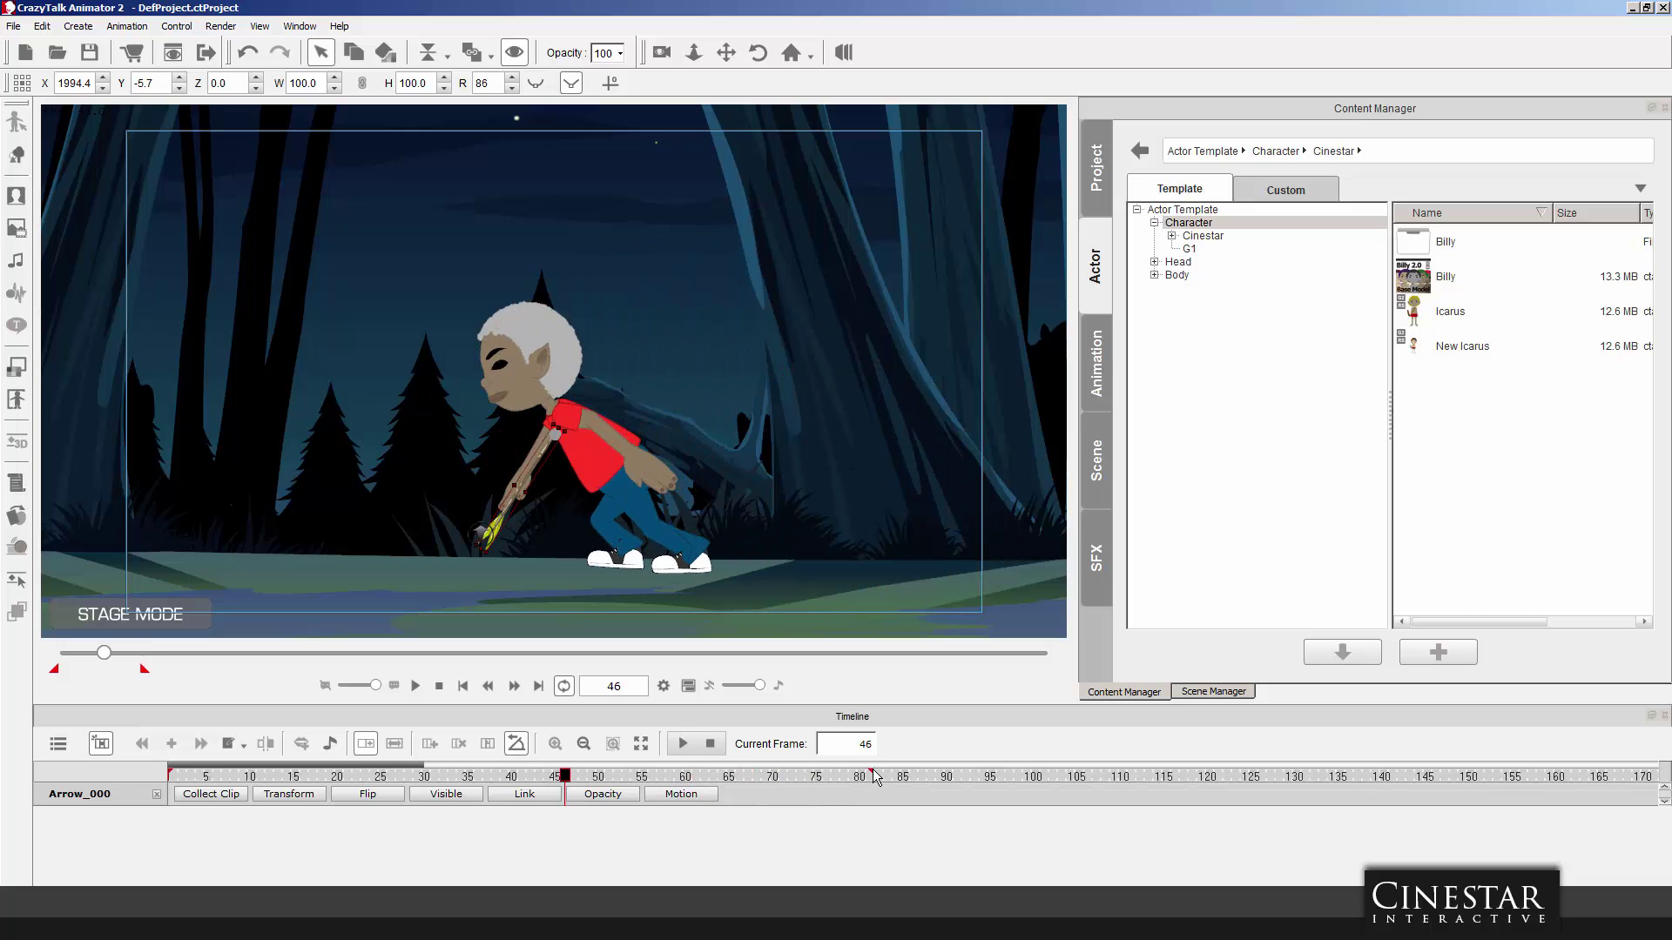
{"action": "left_click", "coordinate": [683, 745]}
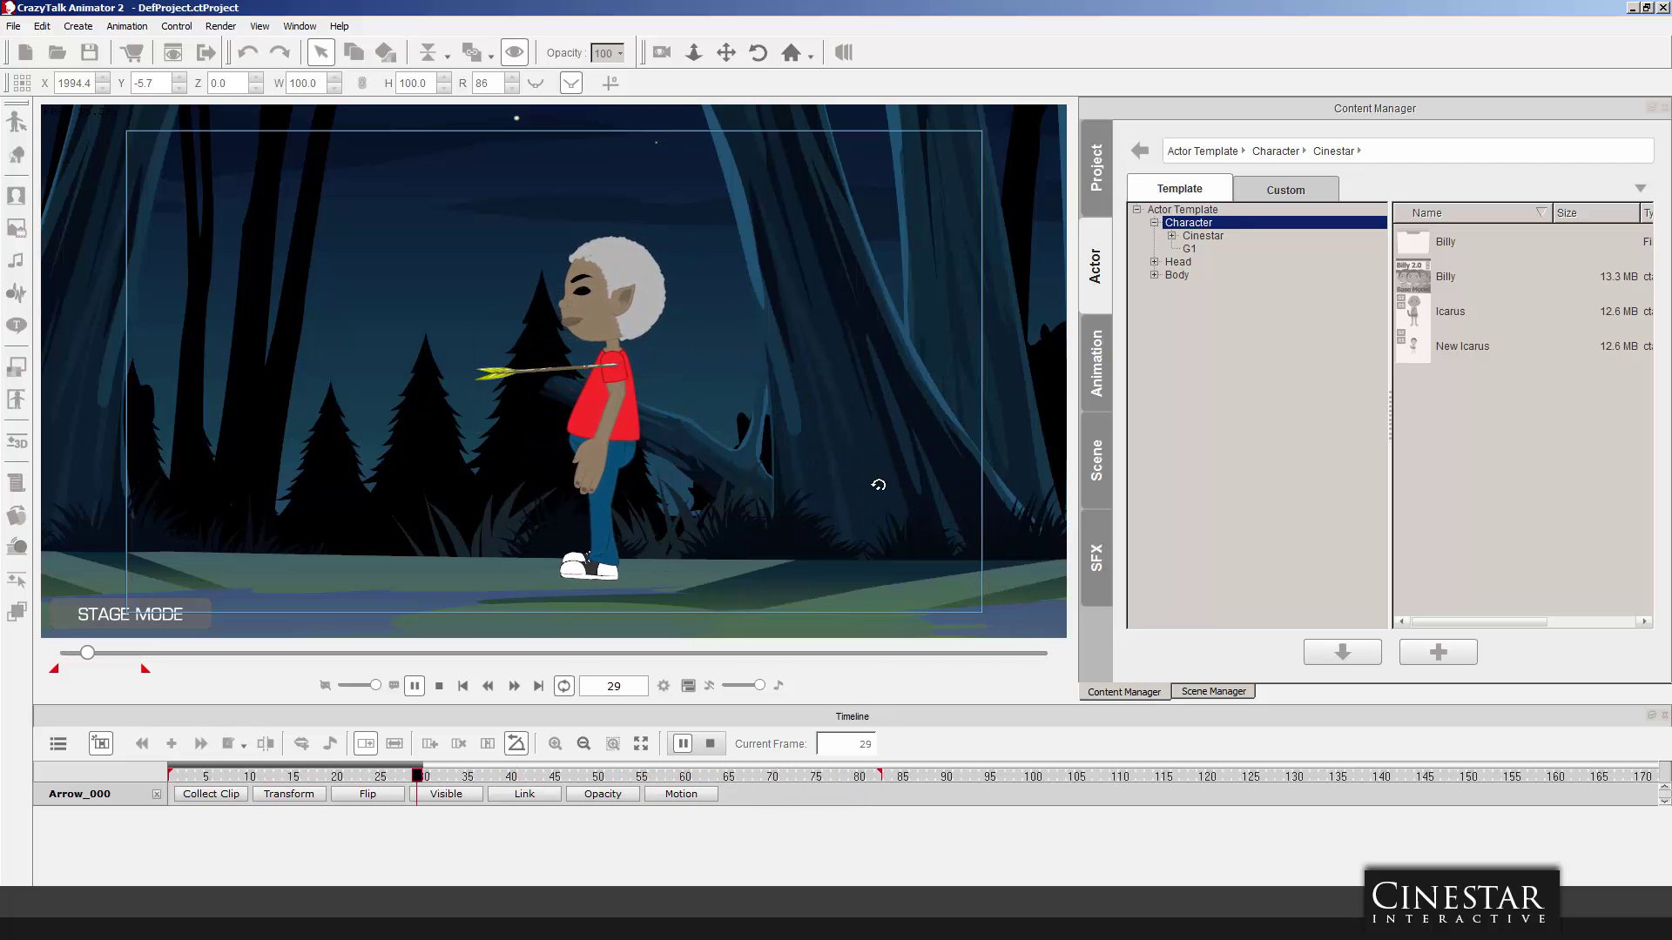
{"action": "left_click", "coordinate": [714, 743]}
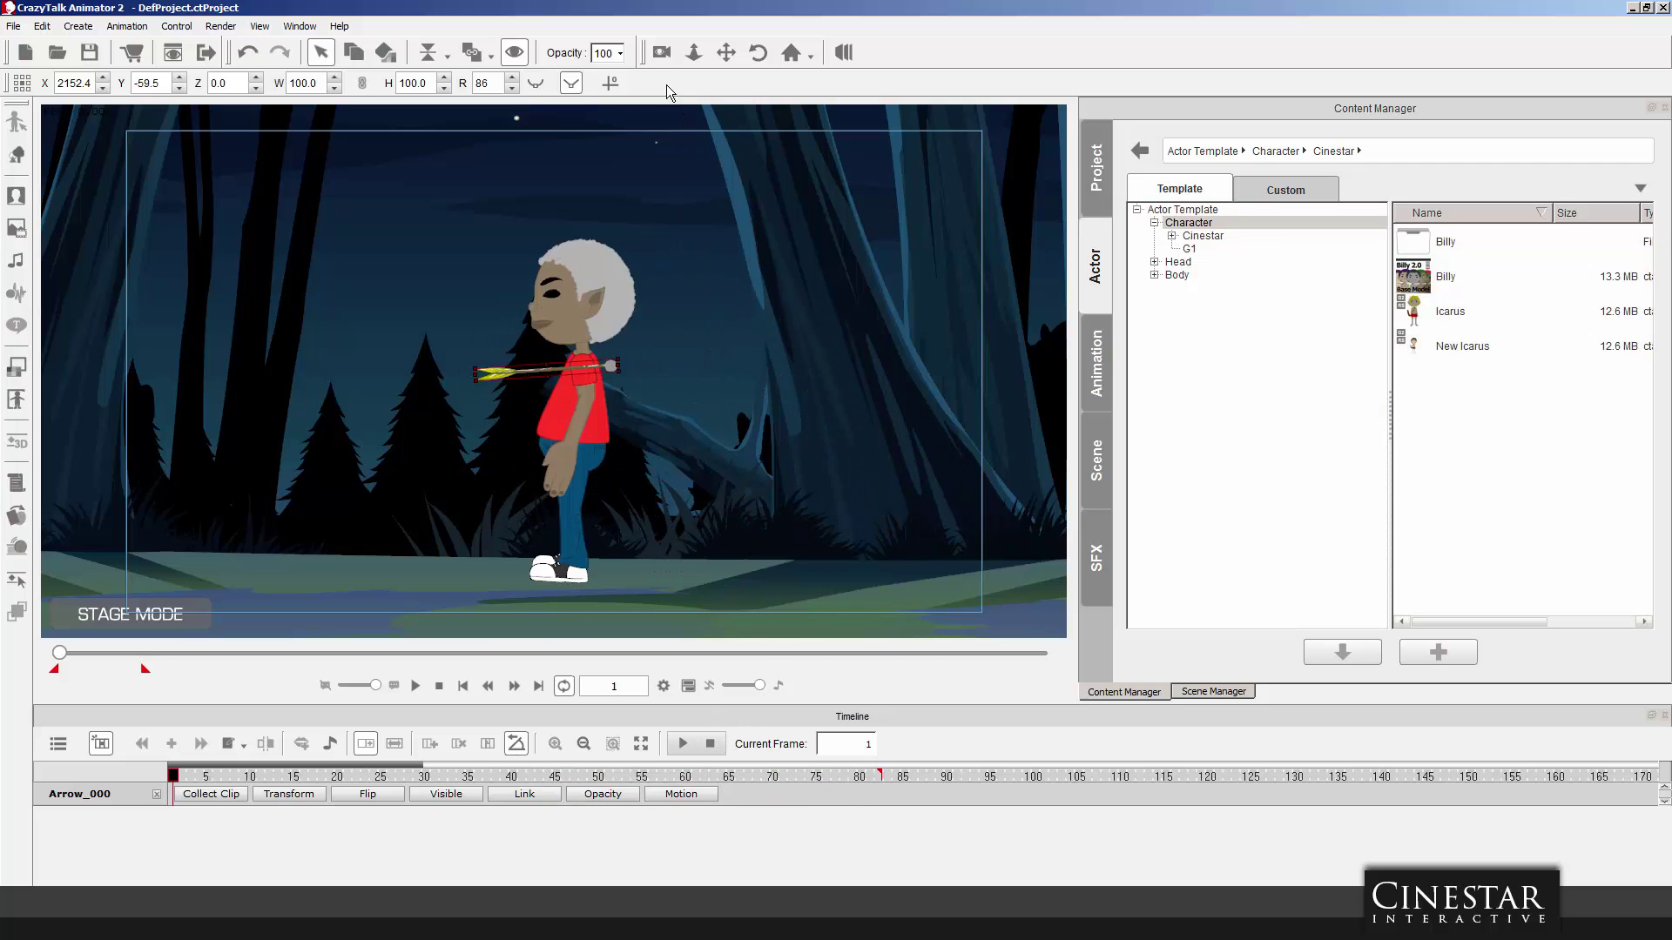
Turn on camera recording, review the shot up to frame 76, and key the camera there at X 2086.7, Y 51.0, Z 1542.4.
{"action": "left_click", "coordinate": [661, 50]}
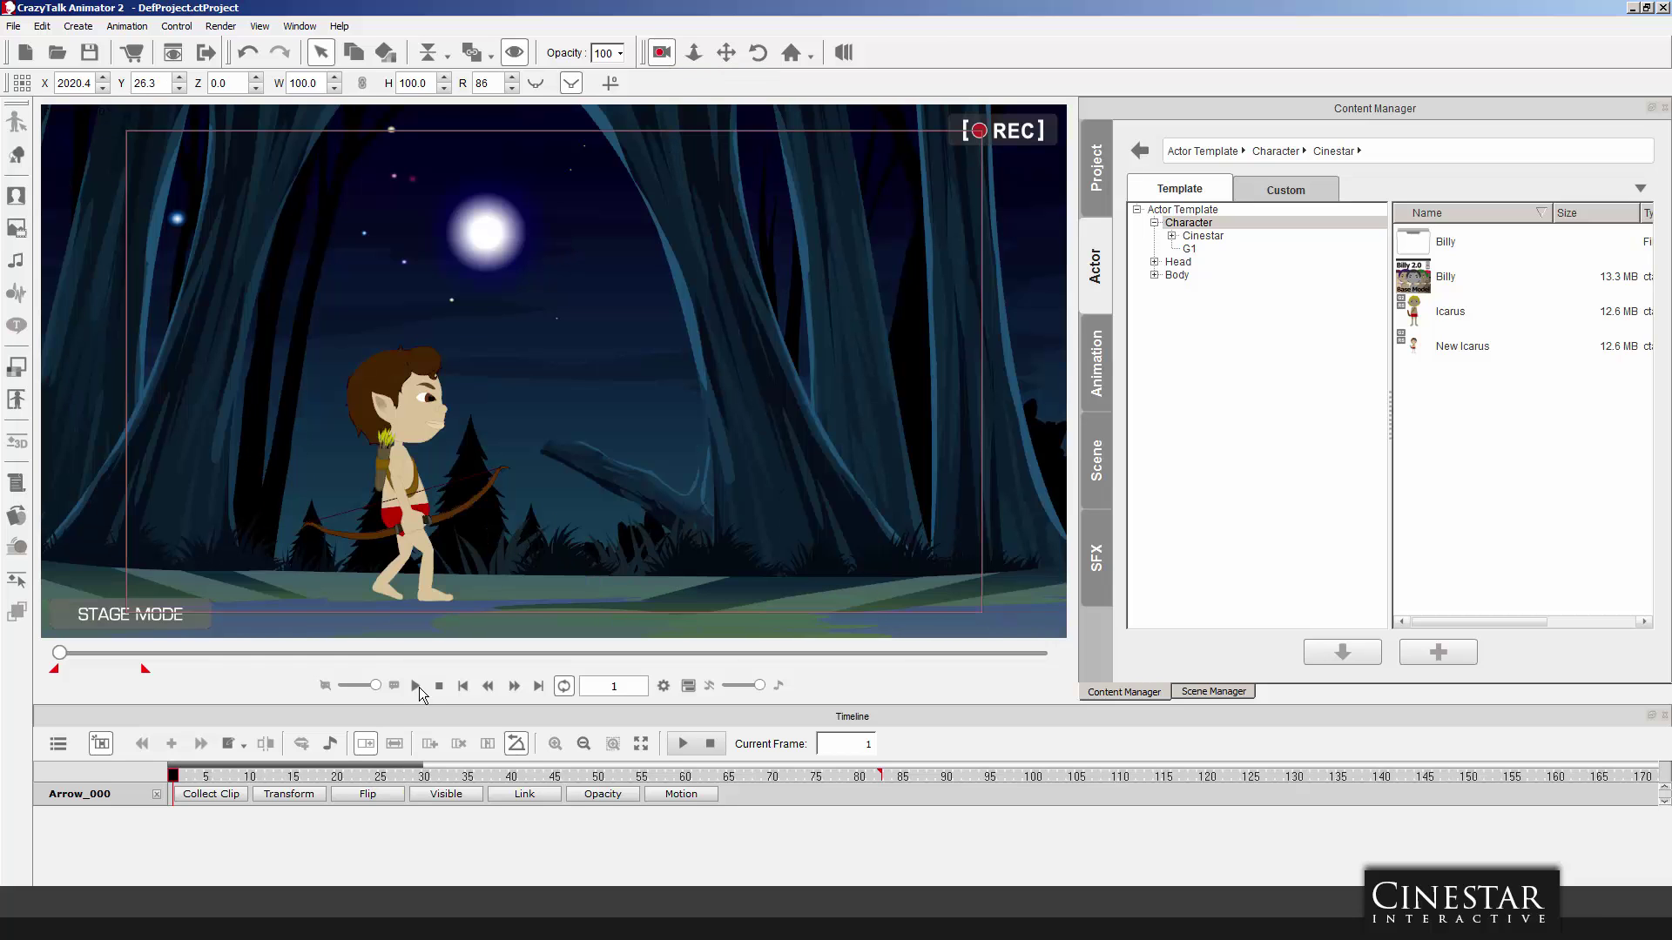
{"action": "left_click", "coordinate": [198, 777]}
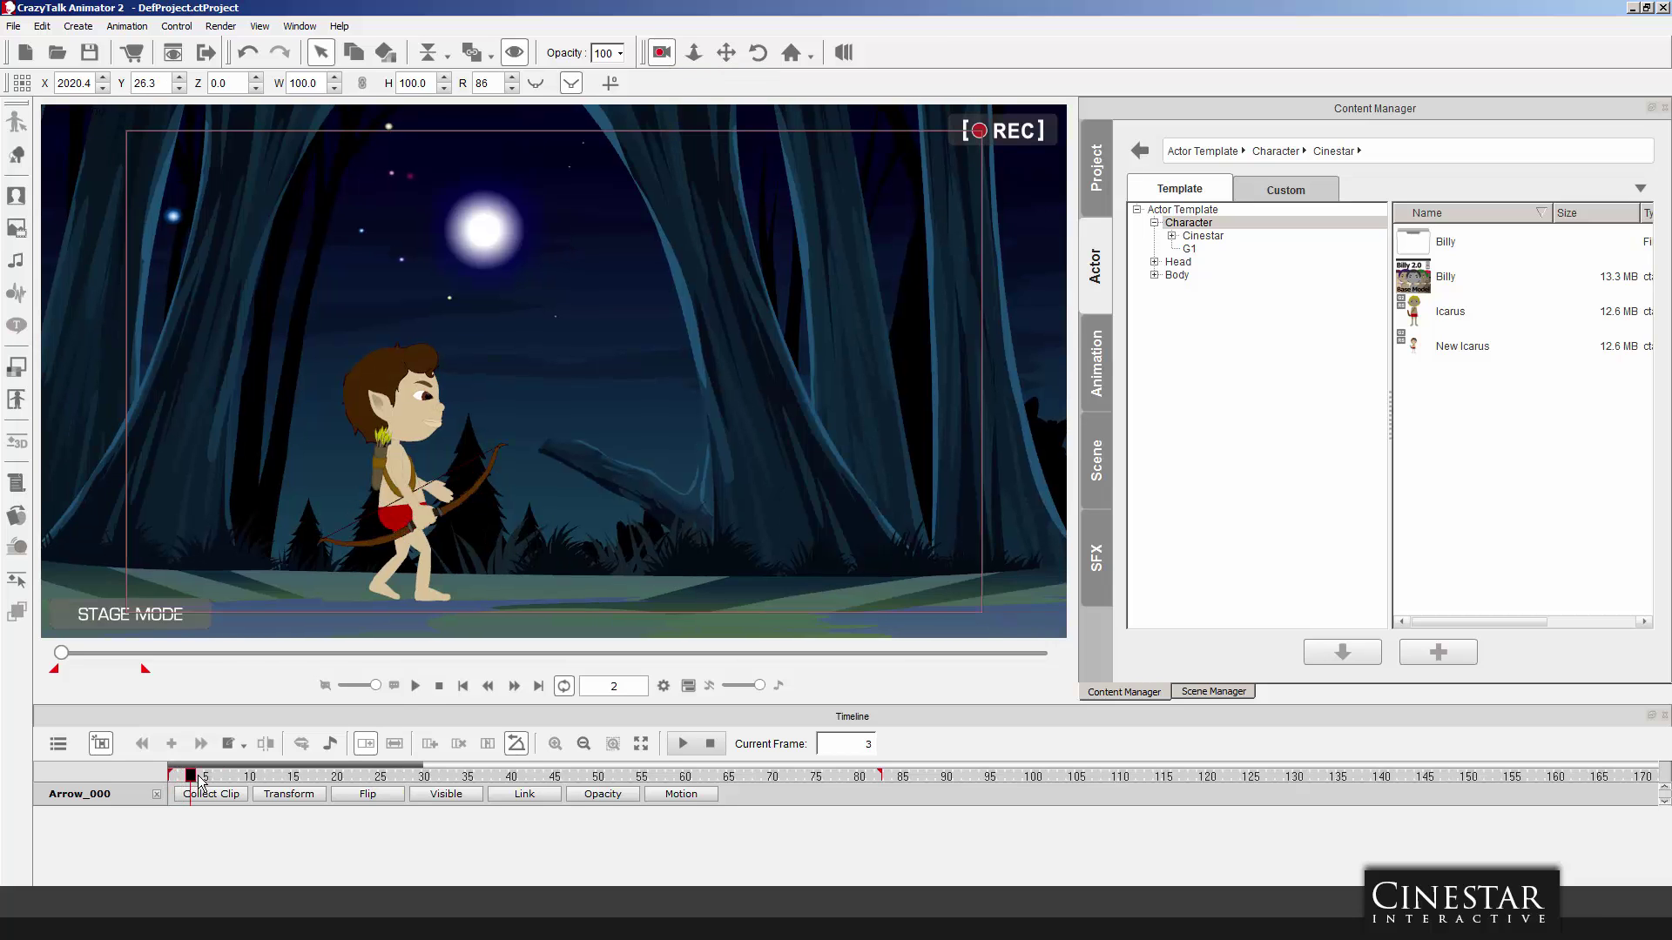
{"action": "left_click_drag", "start_coordinate": [200, 780], "coordinate": [754, 774]}
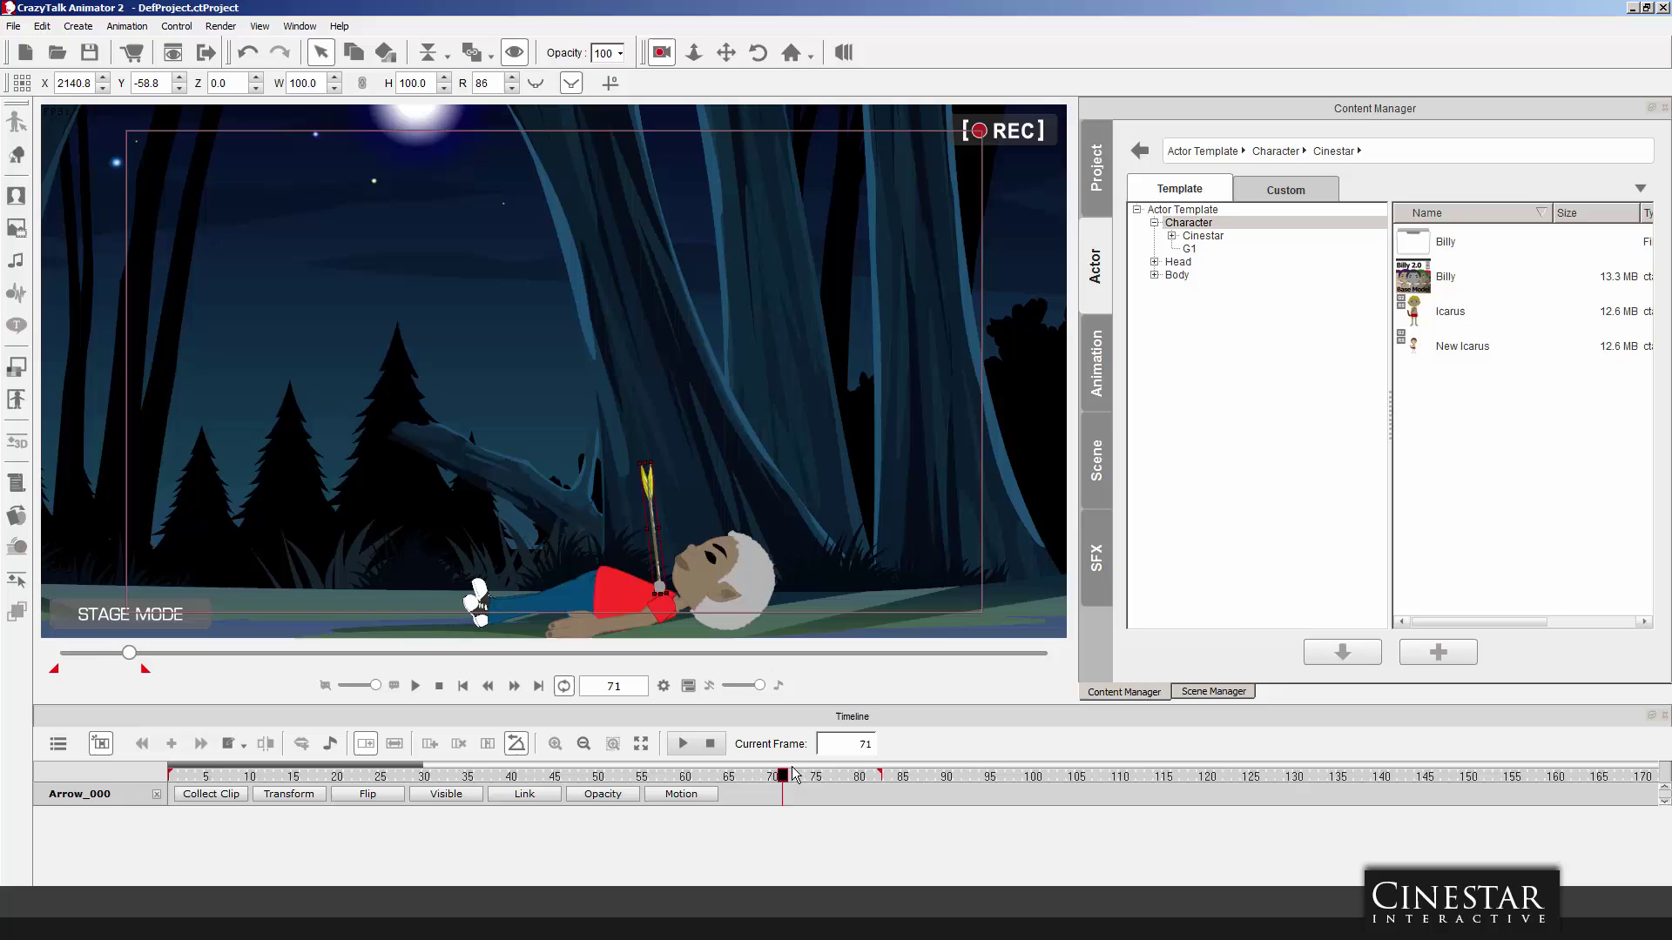
{"action": "left_click_drag", "start_coordinate": [795, 774], "coordinate": [819, 774]}
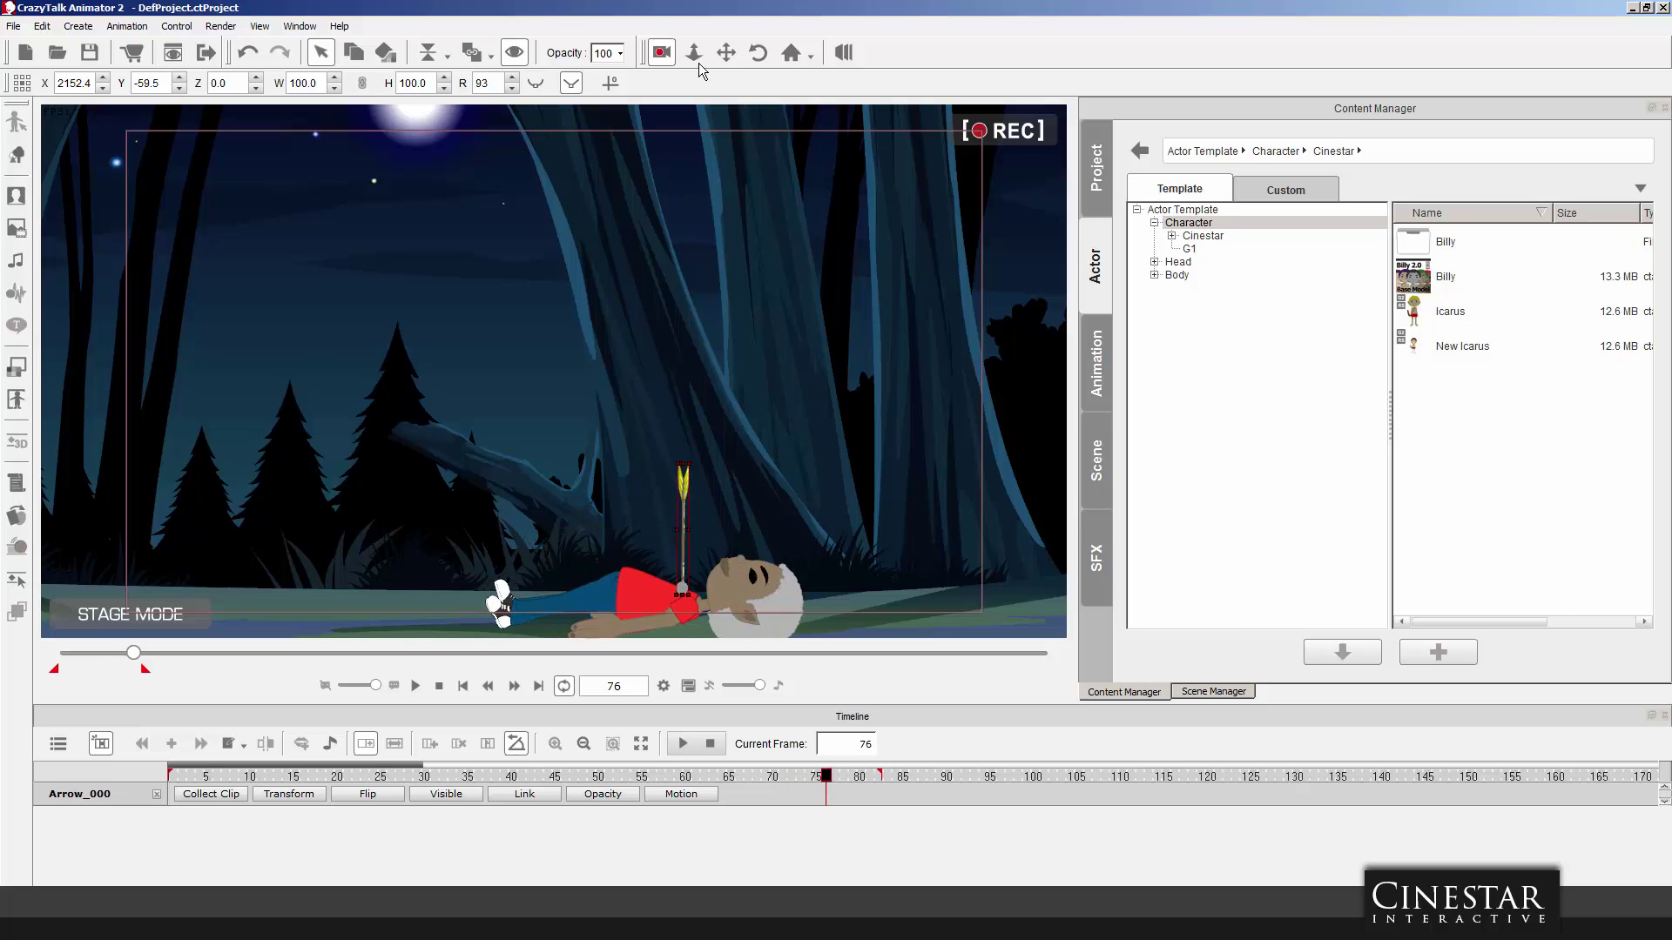
{"action": "left_click", "coordinate": [725, 52]}
{"action": "left_click_drag", "start_coordinate": [715, 233], "coordinate": [704, 230]}
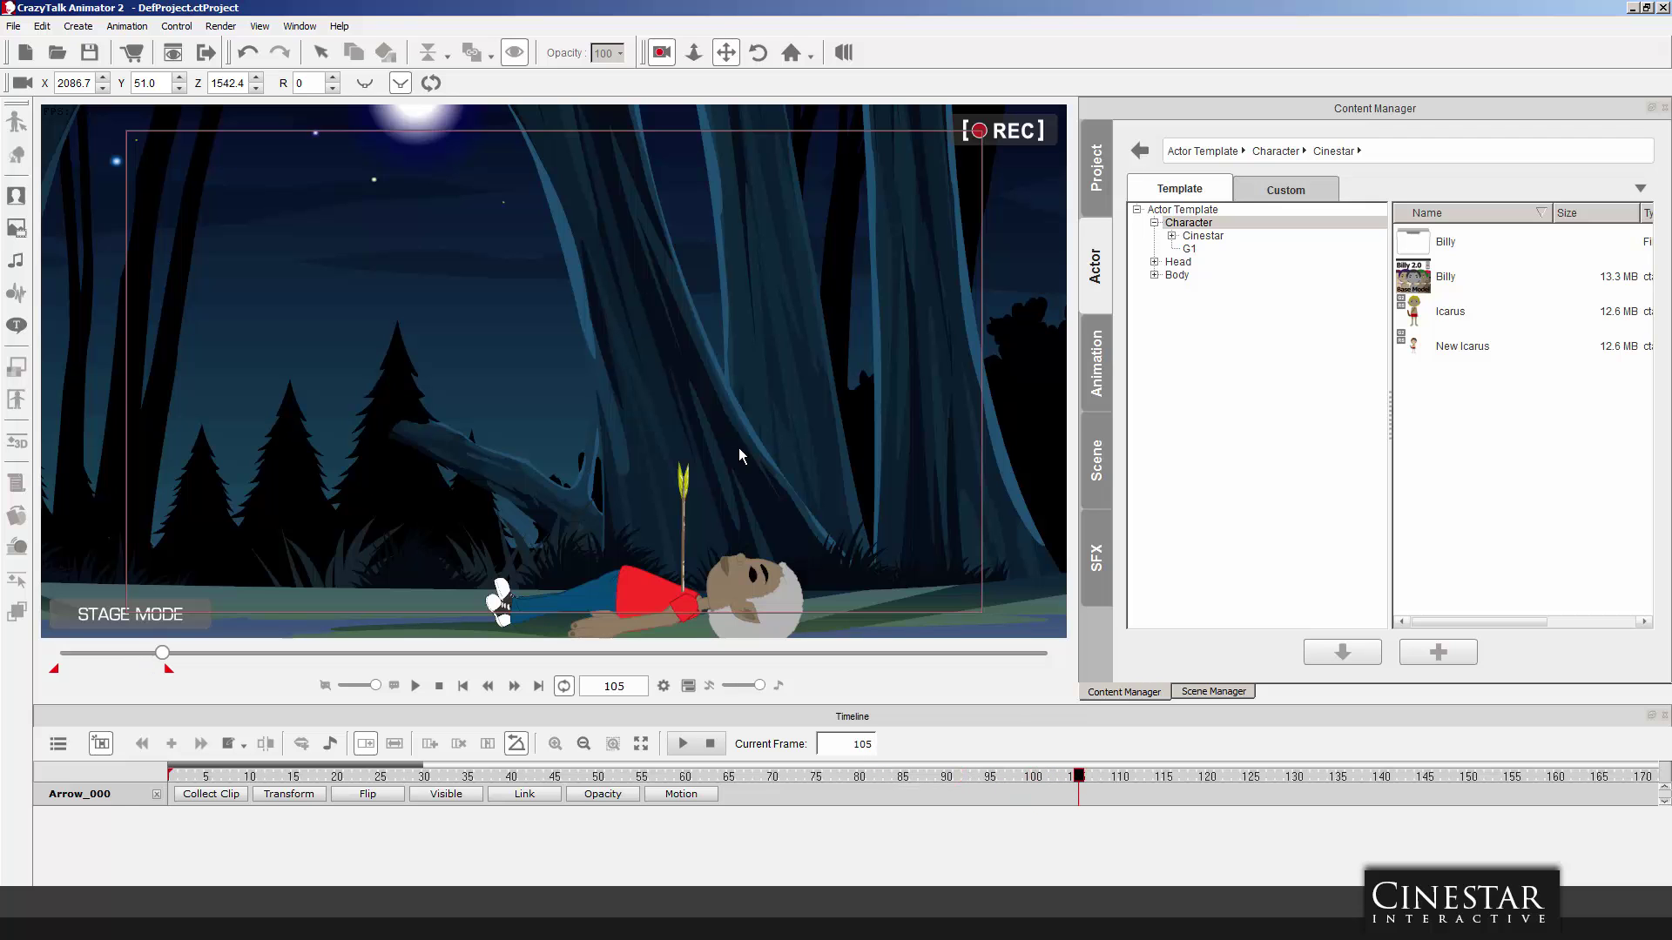
At frame 105, pan and zoom the camera onto the archer at X 22.8, Y 36.6, Z 1242.4, and preview the scene.
{"action": "left_click_drag", "start_coordinate": [379, 437], "coordinate": [638, 487]}
{"action": "scroll", "coordinate": [588, 488], "scroll_direction": "up", "scroll_amount": 3}
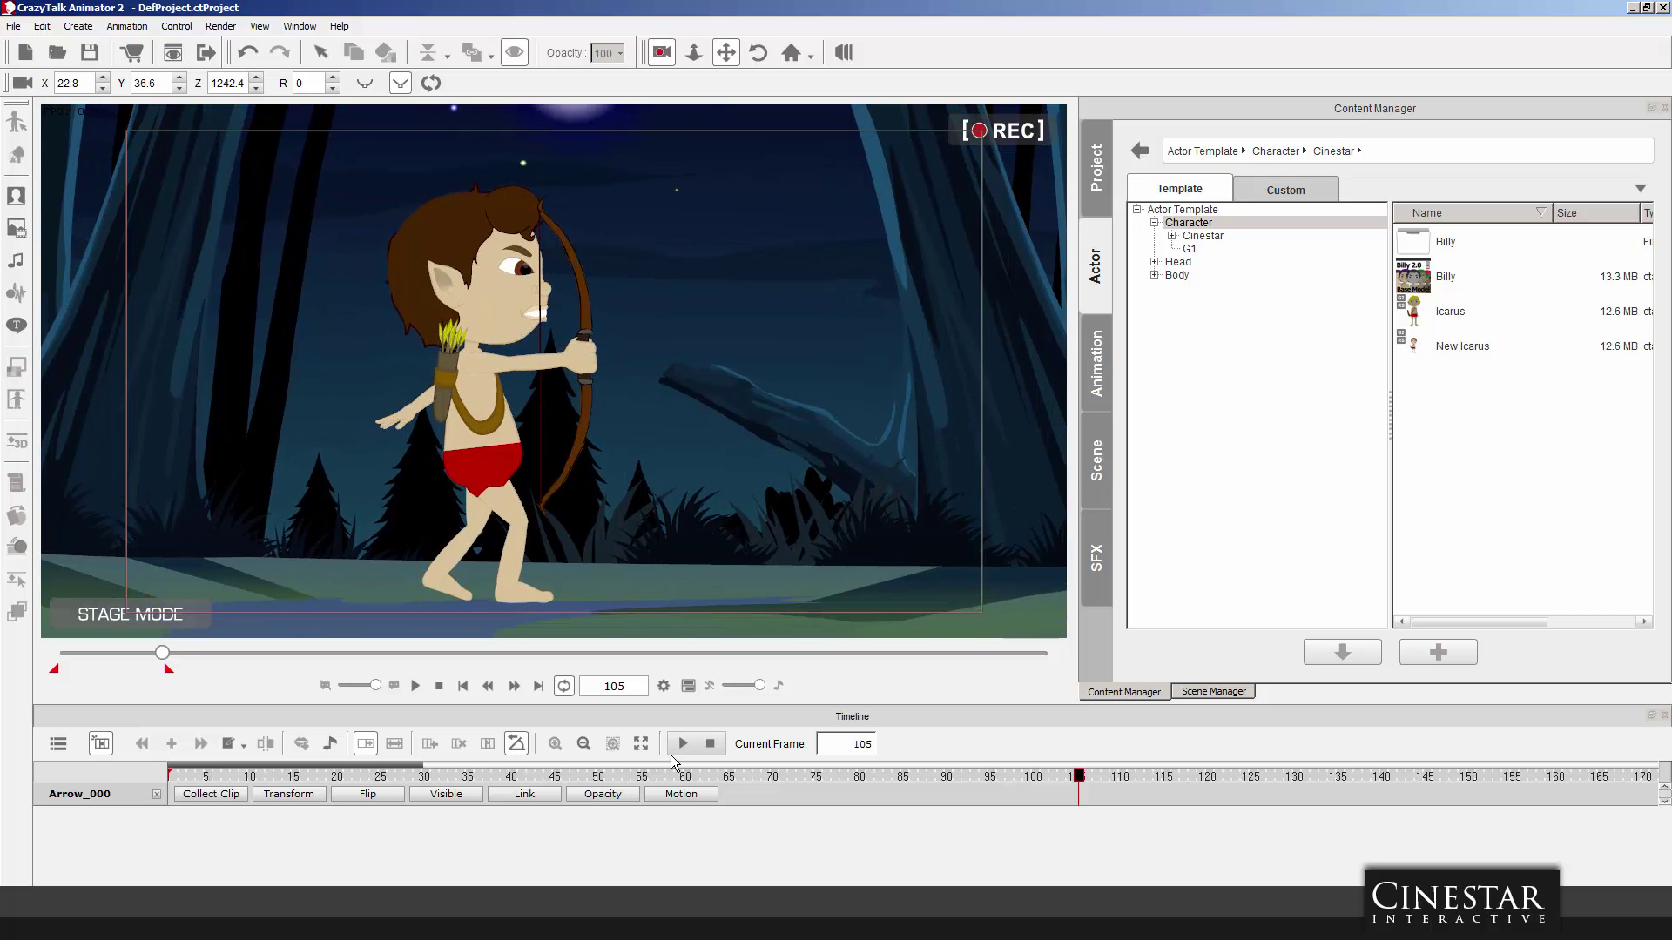
{"action": "left_click", "coordinate": [709, 744]}
{"action": "left_click", "coordinate": [683, 744]}
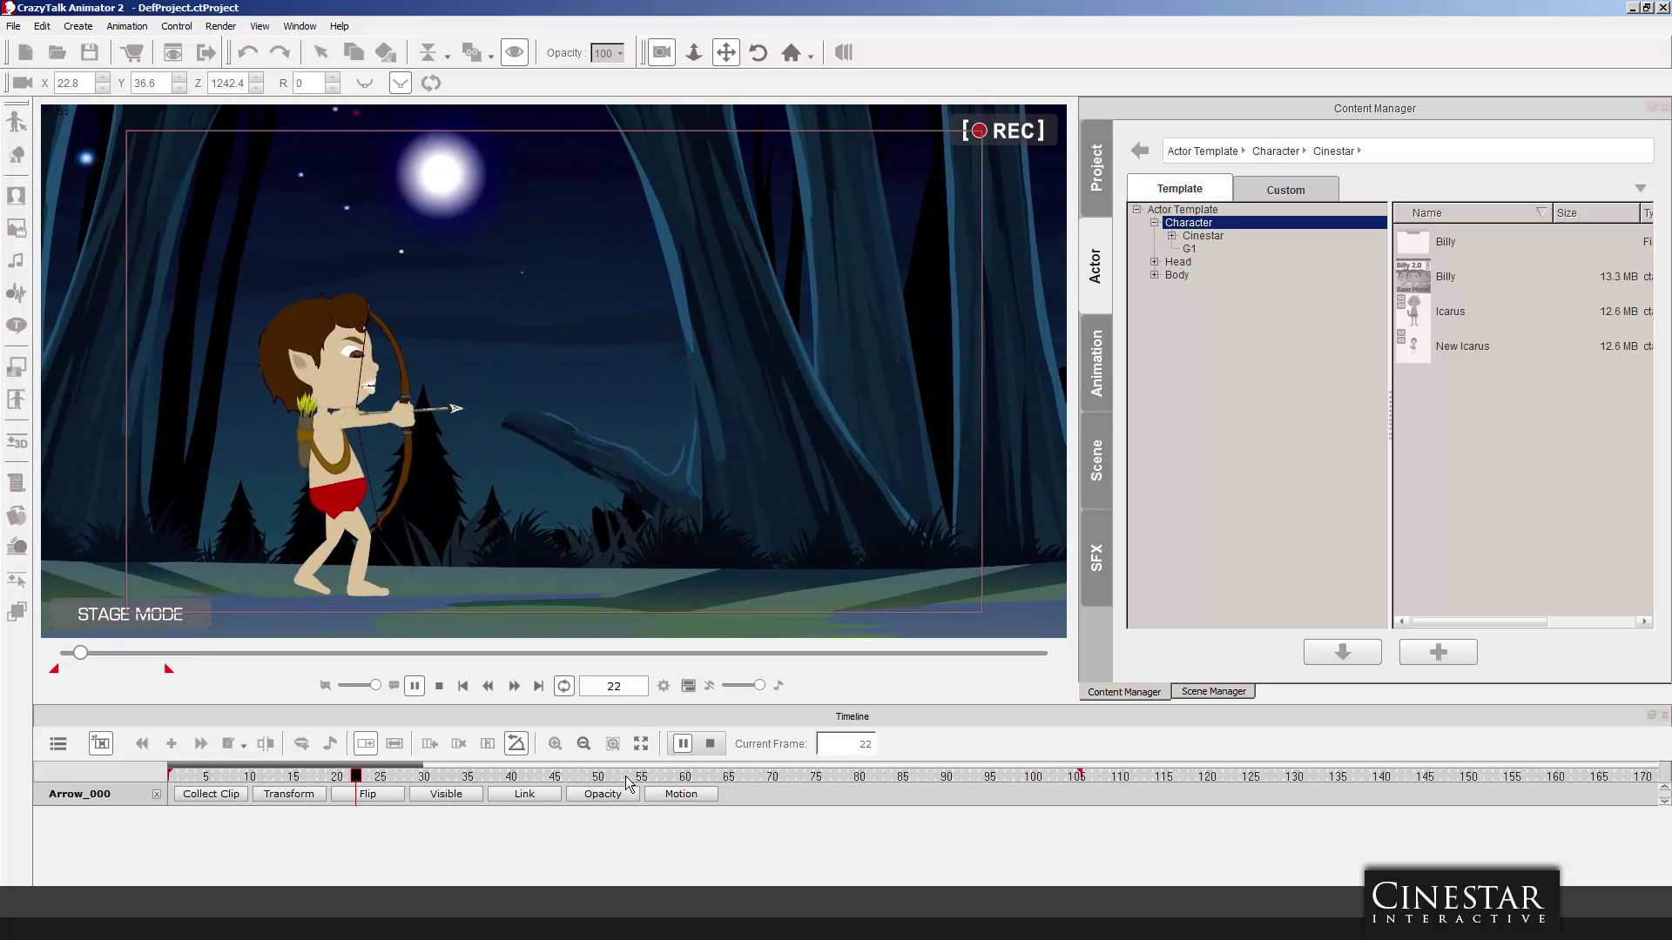
Go to frame 77 and show the project's Camera track in the timeline.
{"action": "left_click_drag", "start_coordinate": [627, 781], "coordinate": [834, 780]}
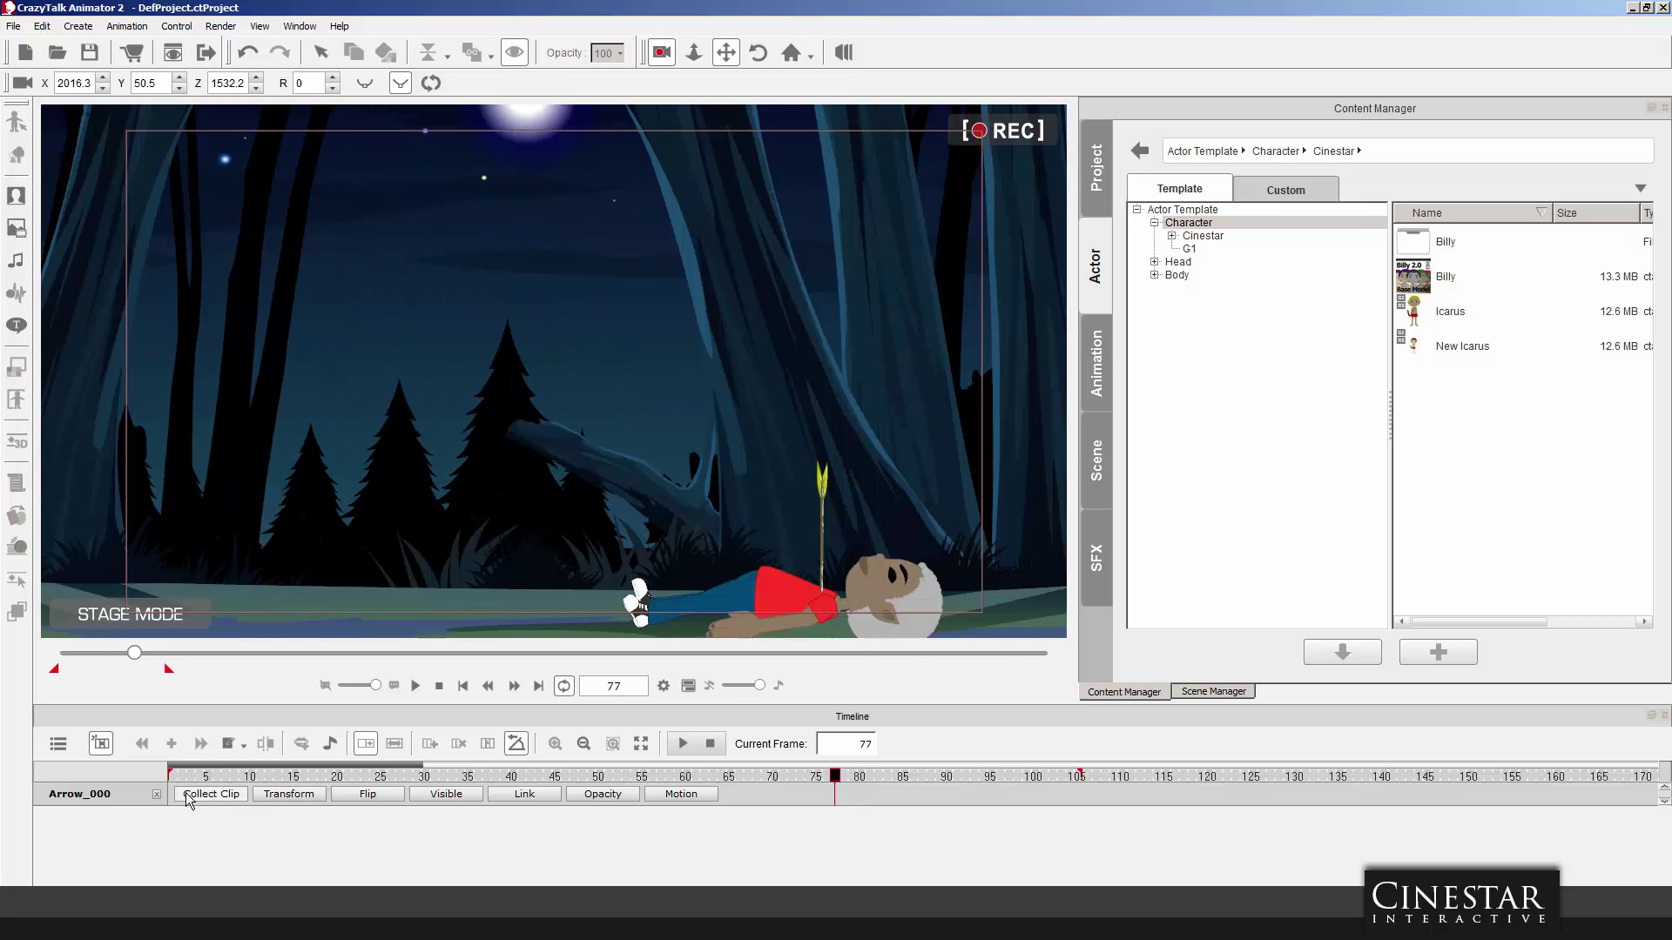
{"action": "left_click", "coordinate": [59, 745]}
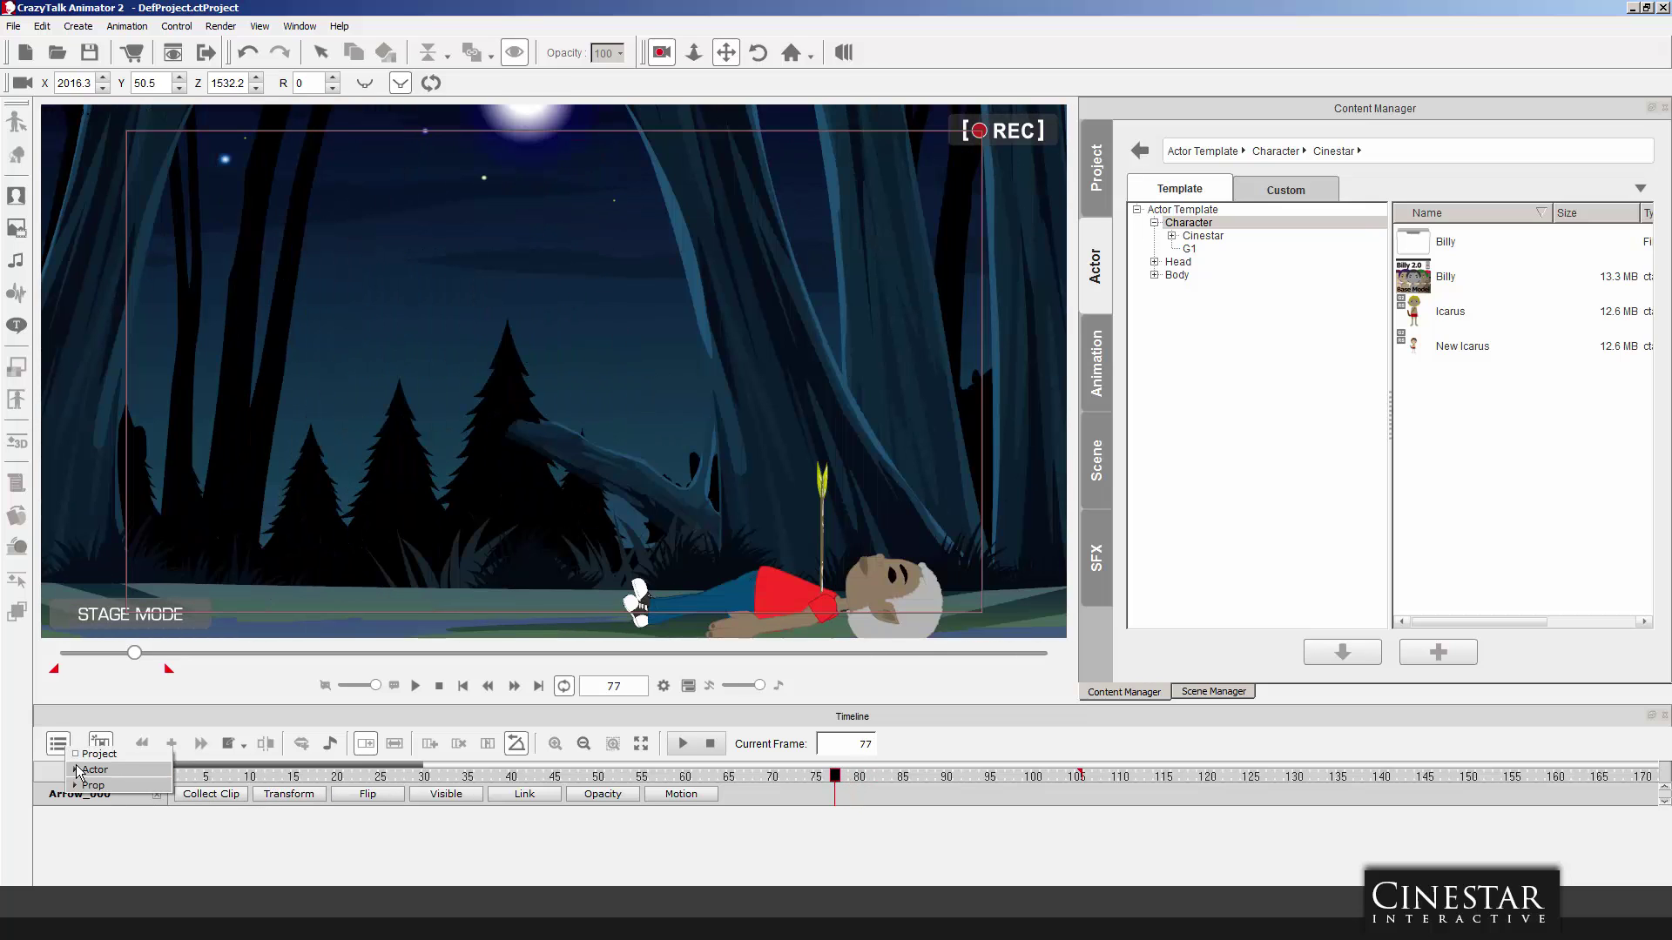
{"action": "left_click", "coordinate": [96, 754]}
{"action": "left_click", "coordinate": [291, 795]}
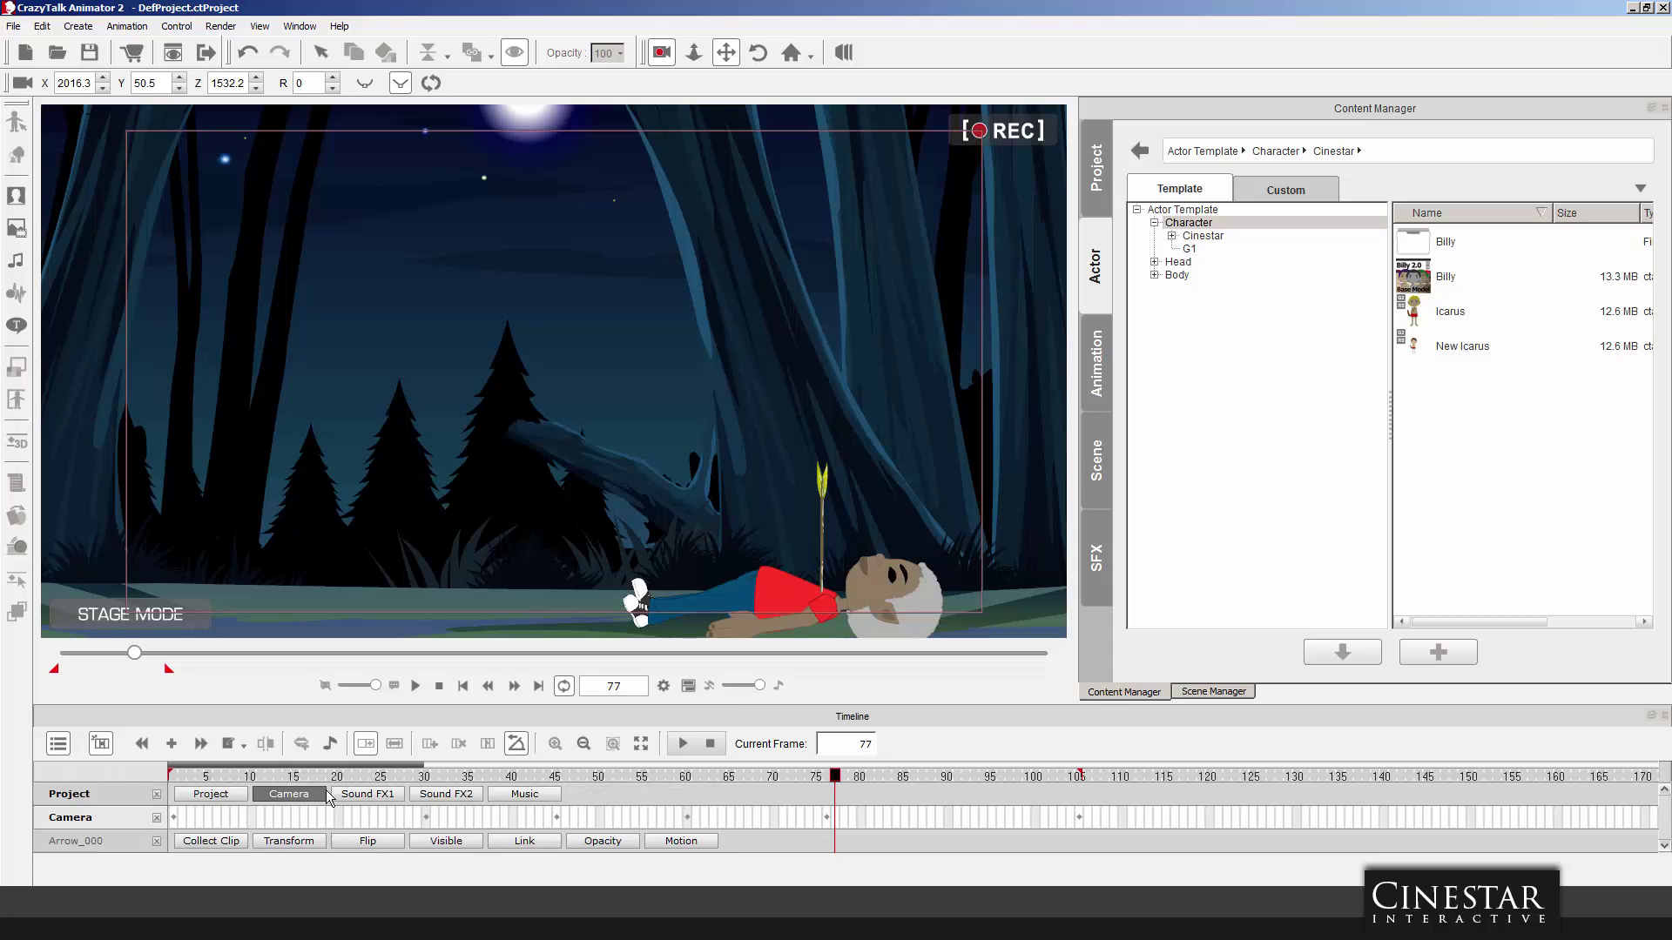
At frame 87, pan the camera back to the lying character at X 2023.4, Y 37.2, Z 1428.6.
{"action": "left_click", "coordinate": [827, 817]}
{"action": "left_click_drag", "start_coordinate": [828, 782], "coordinate": [922, 782]}
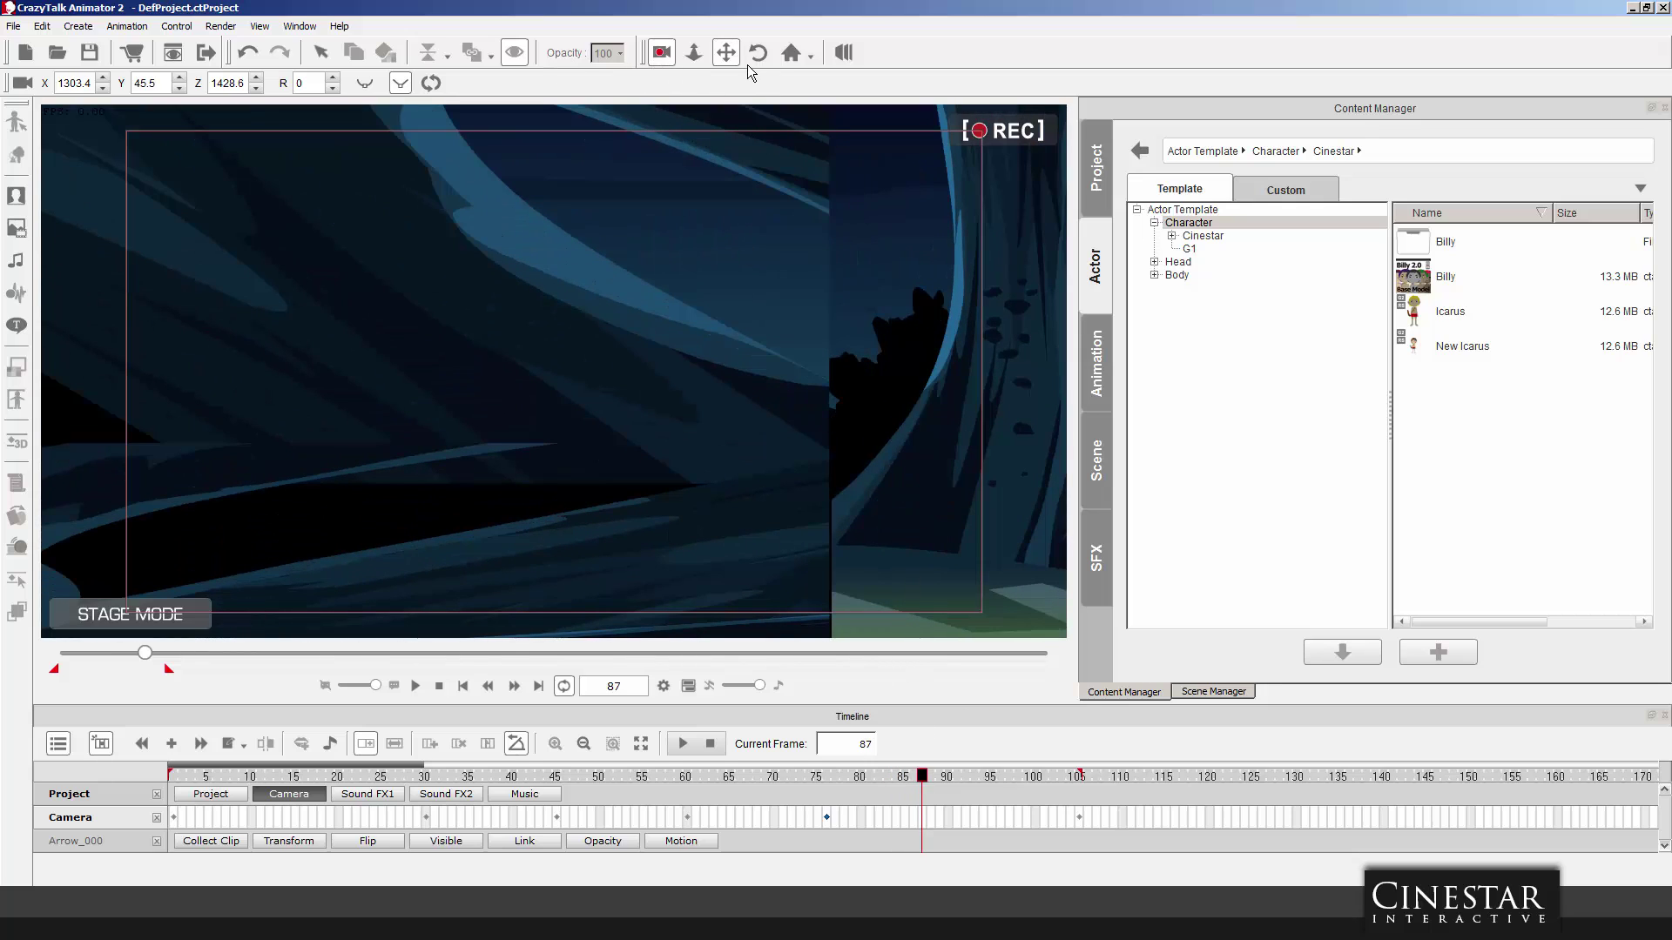
{"action": "left_click_drag", "start_coordinate": [949, 300], "coordinate": [705, 399]}
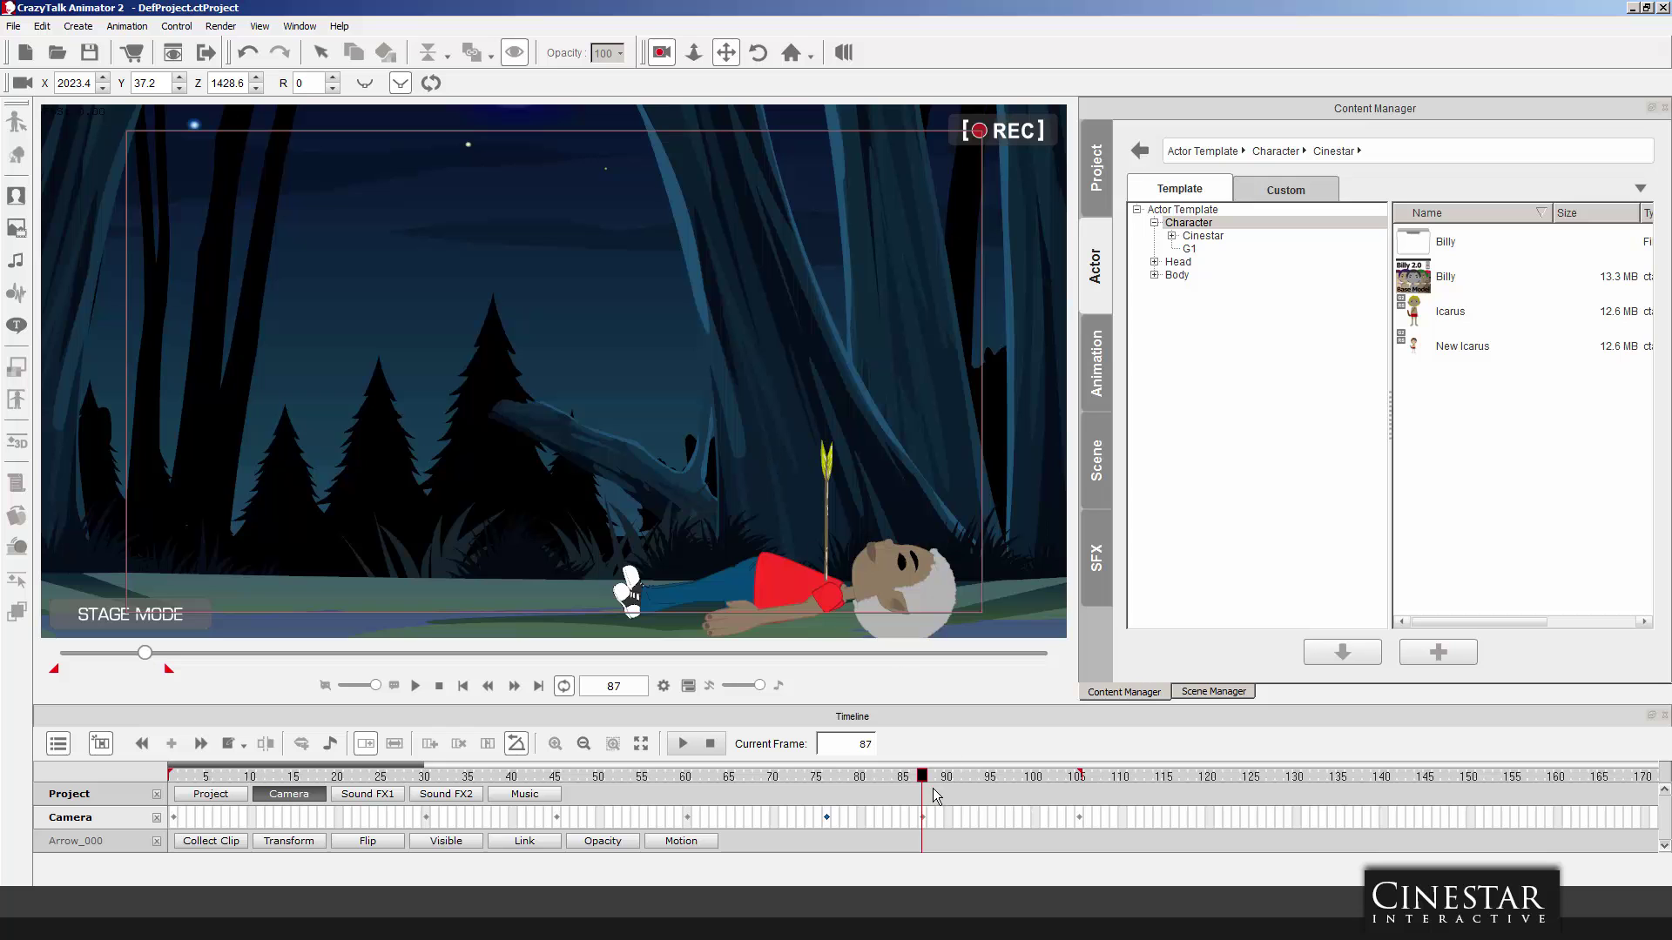
Move the archer camera key directly after the frame 87 key, and shift both keys to frames 99 and 100.
{"action": "left_click_drag", "start_coordinate": [899, 777], "coordinate": [947, 782]}
{"action": "left_click", "coordinate": [1079, 817]}
{"action": "left_click", "coordinate": [923, 776]}
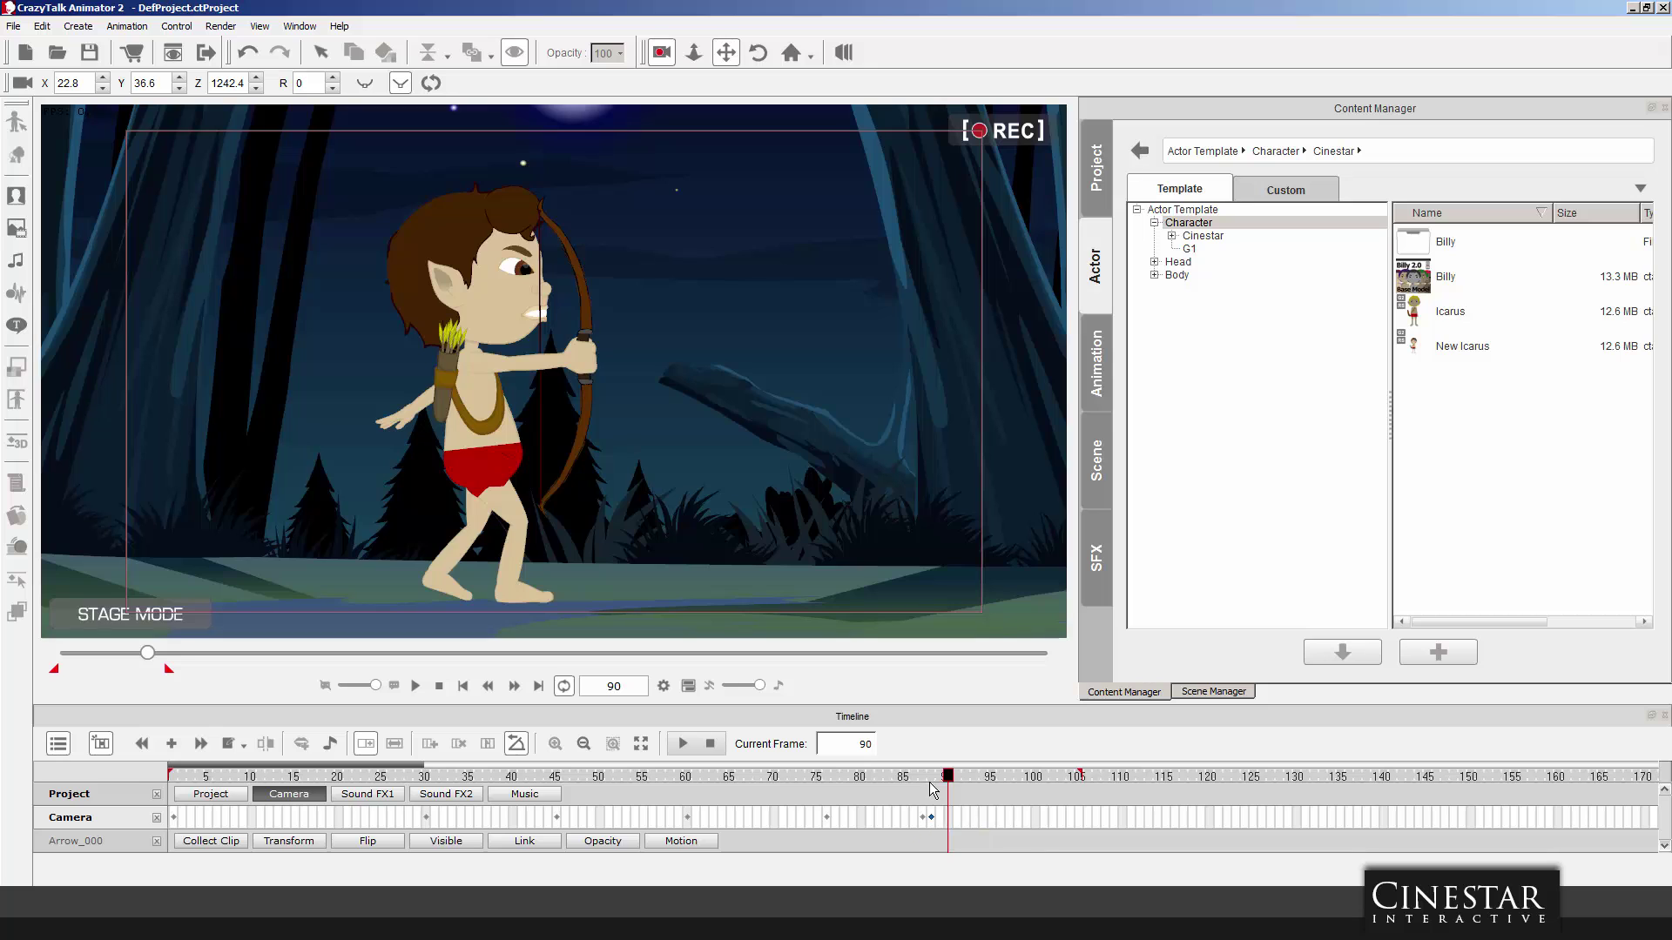
{"action": "left_click", "coordinate": [941, 815]}
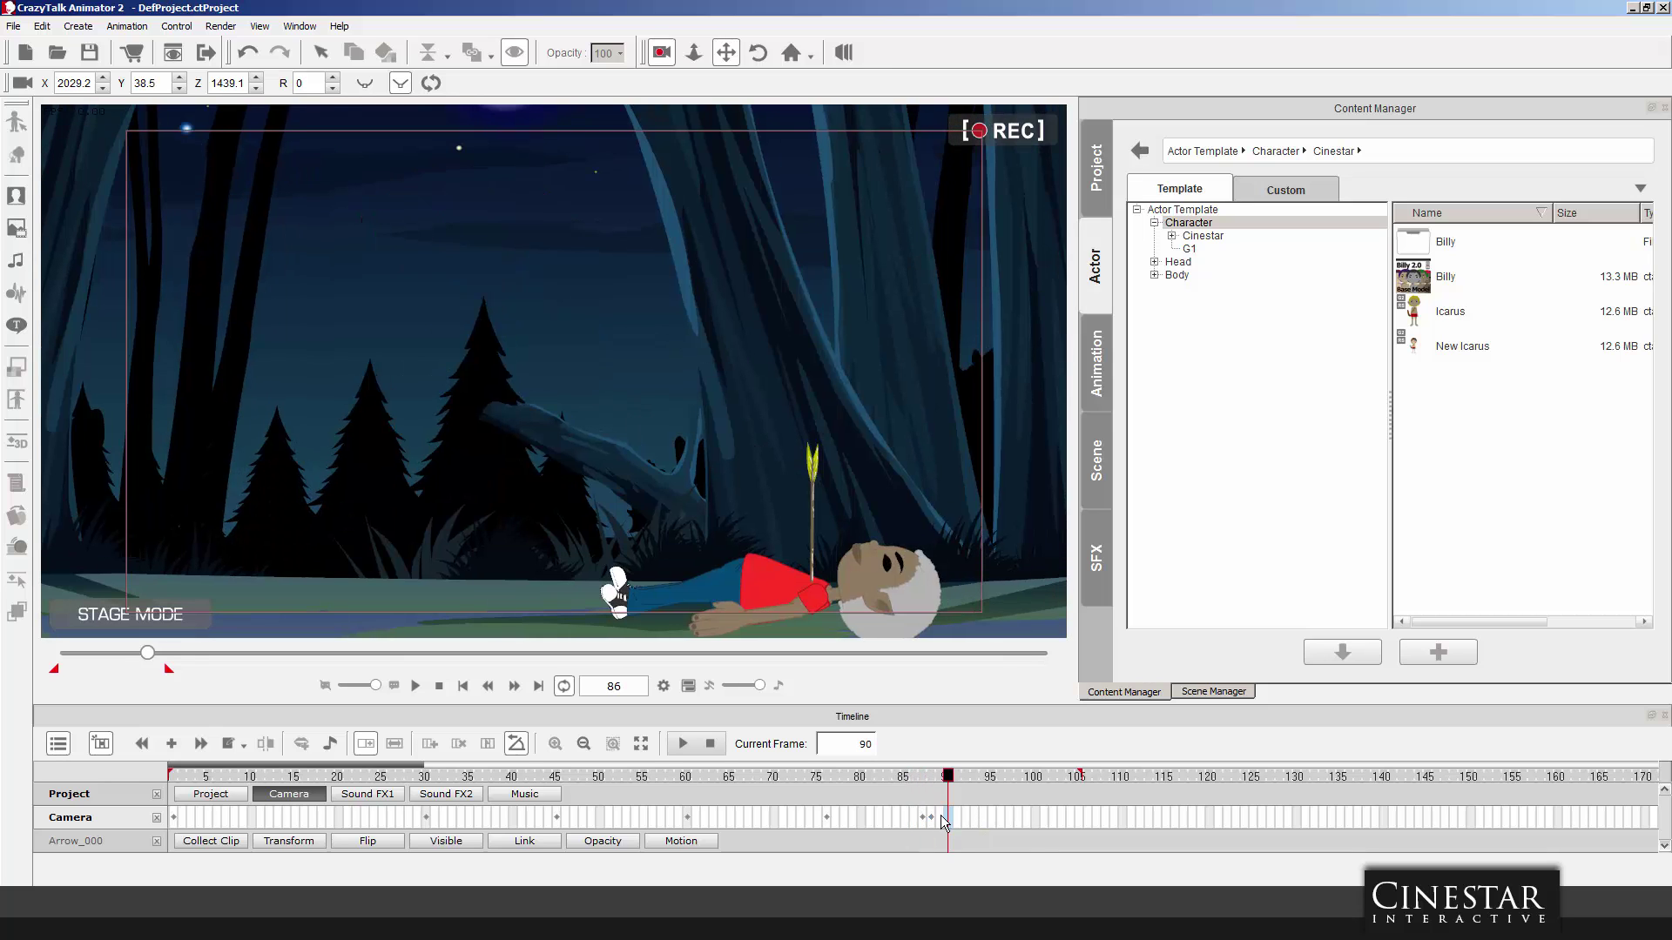
{"action": "left_click_drag", "start_coordinate": [919, 818], "coordinate": [1028, 815]}
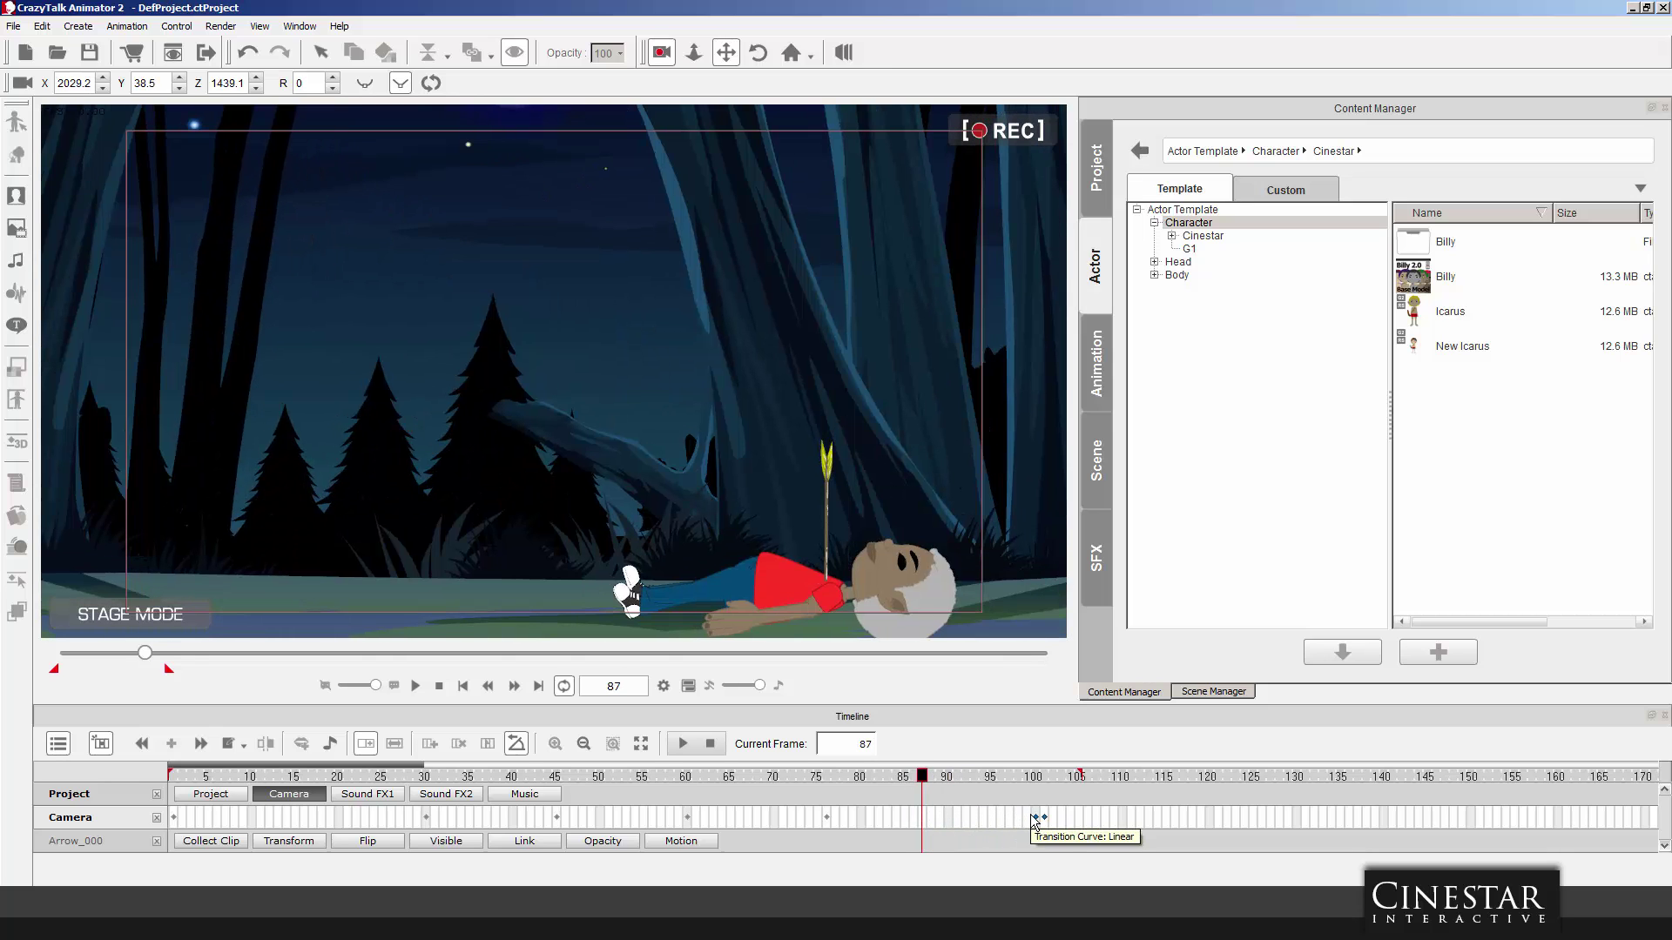
Check the camera at frame 99, return to frame 1 and play the whole scene.
{"action": "left_click", "coordinate": [1025, 777]}
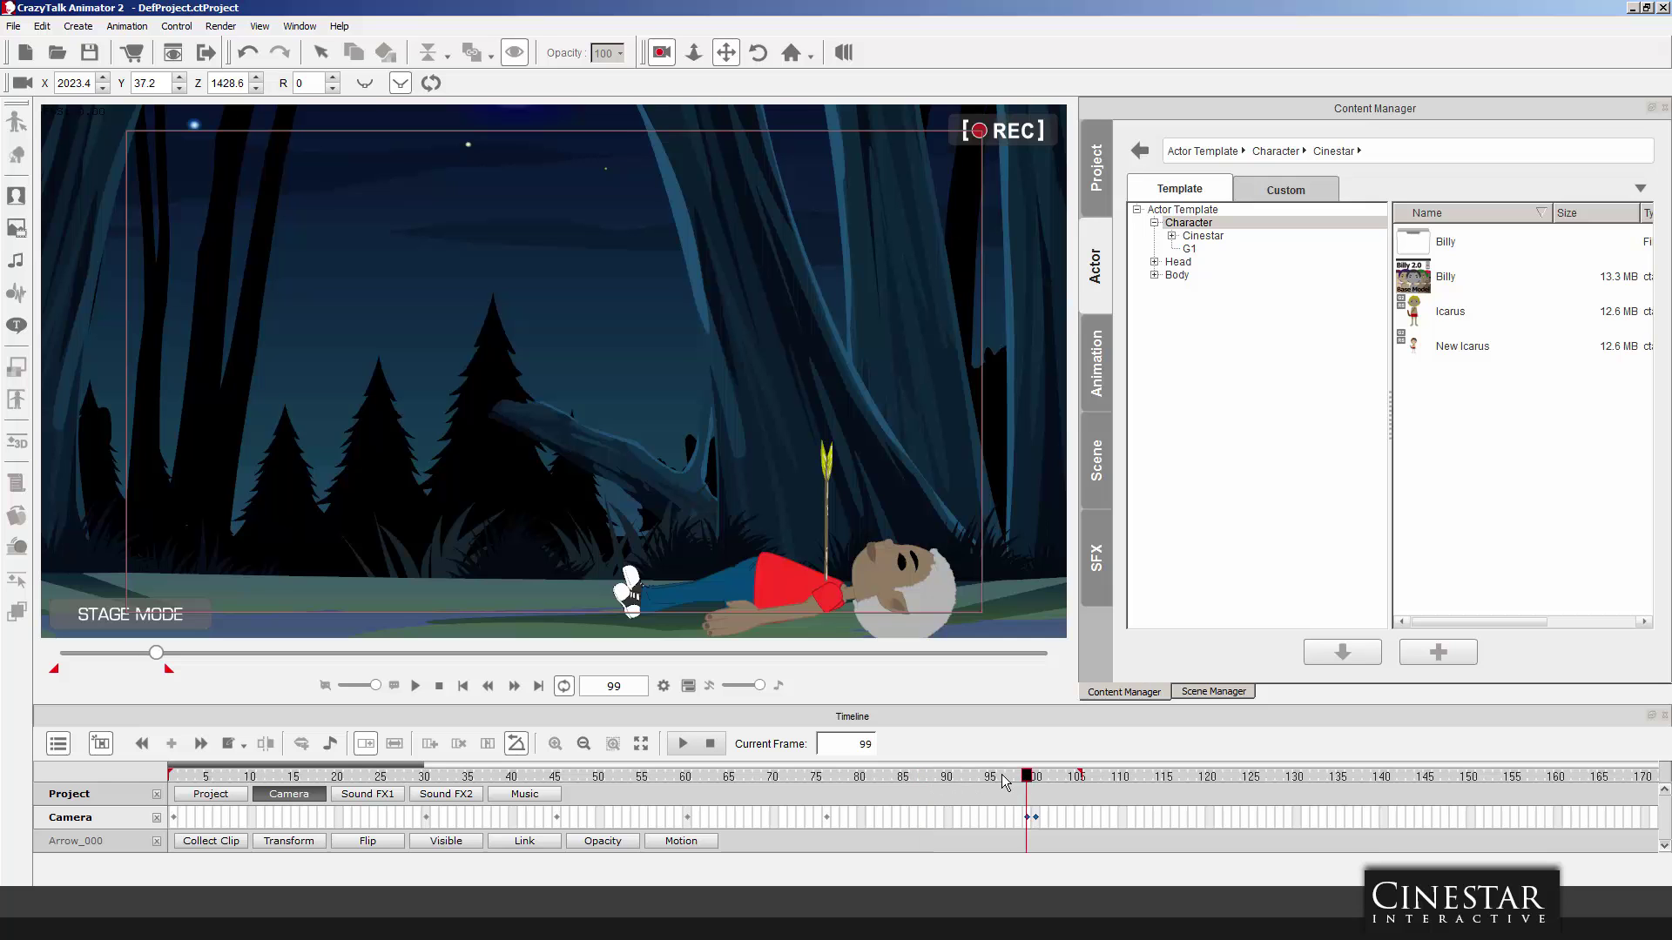
{"action": "left_click_drag", "start_coordinate": [1006, 781], "coordinate": [82, 757]}
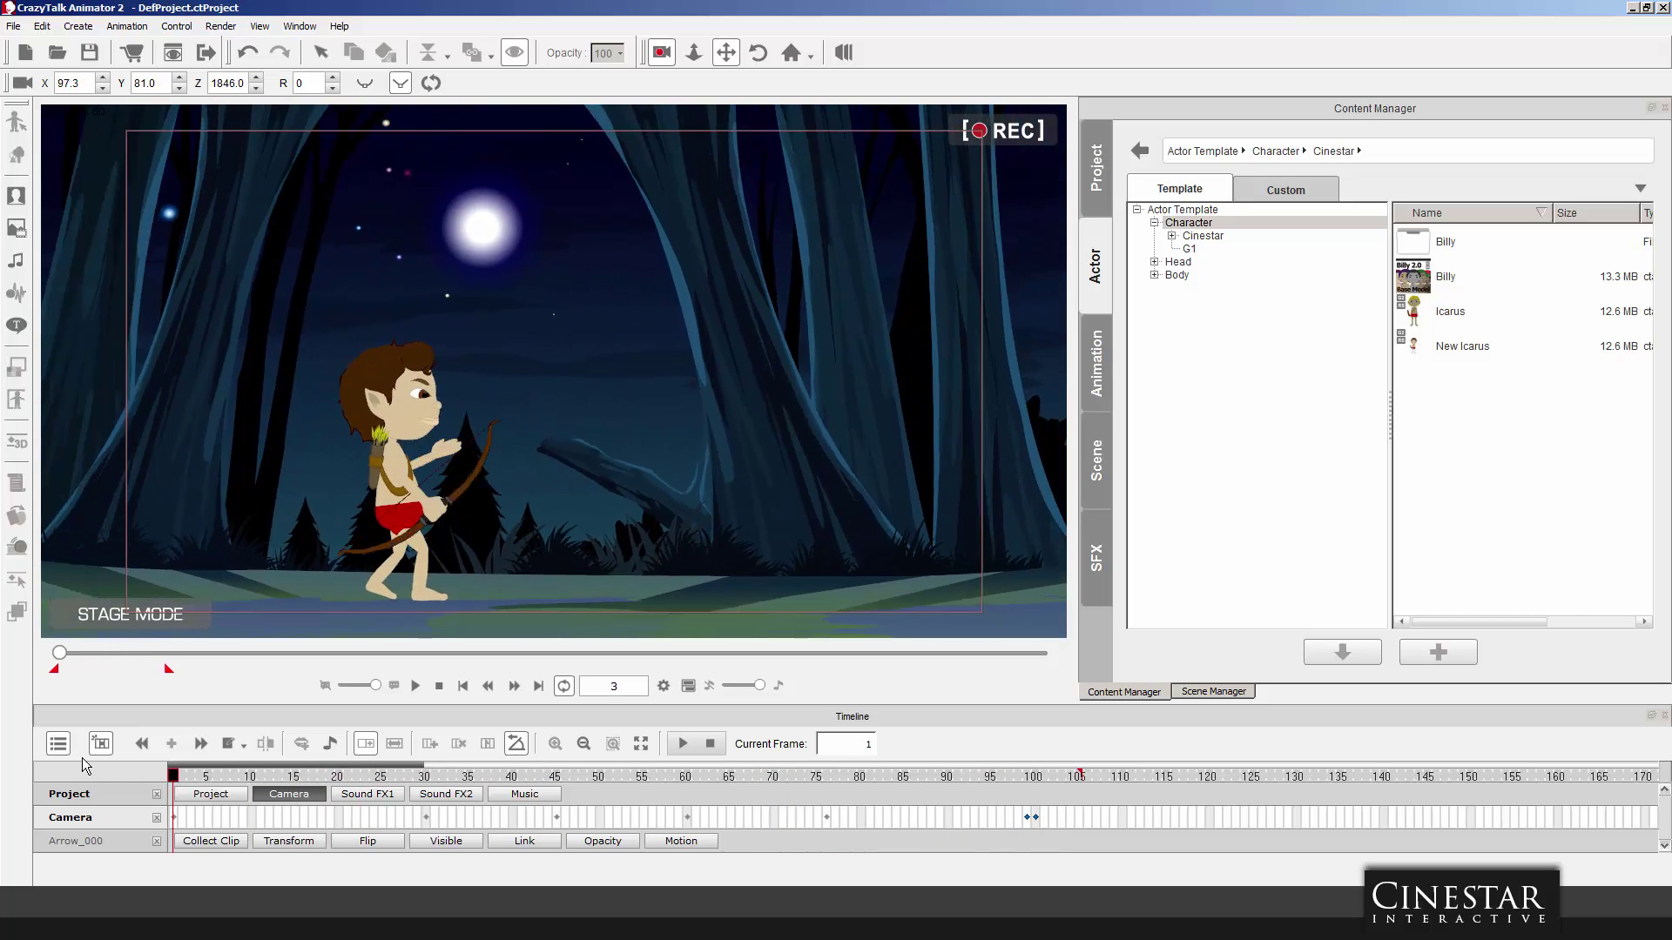
{"action": "left_click", "coordinate": [417, 685]}
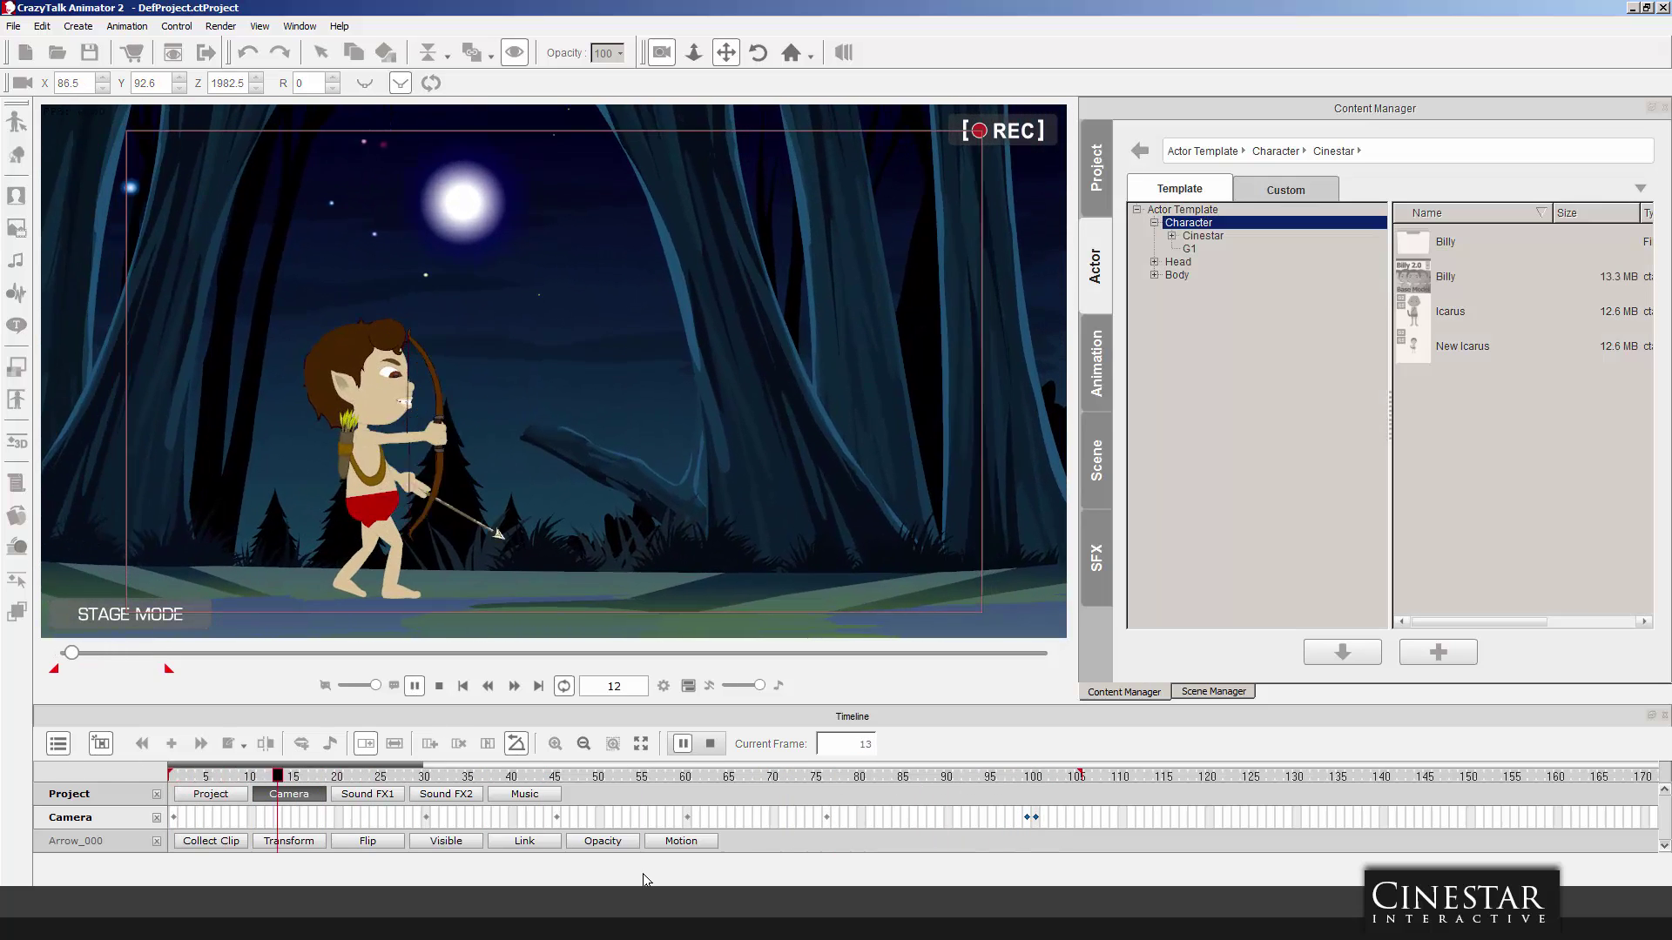